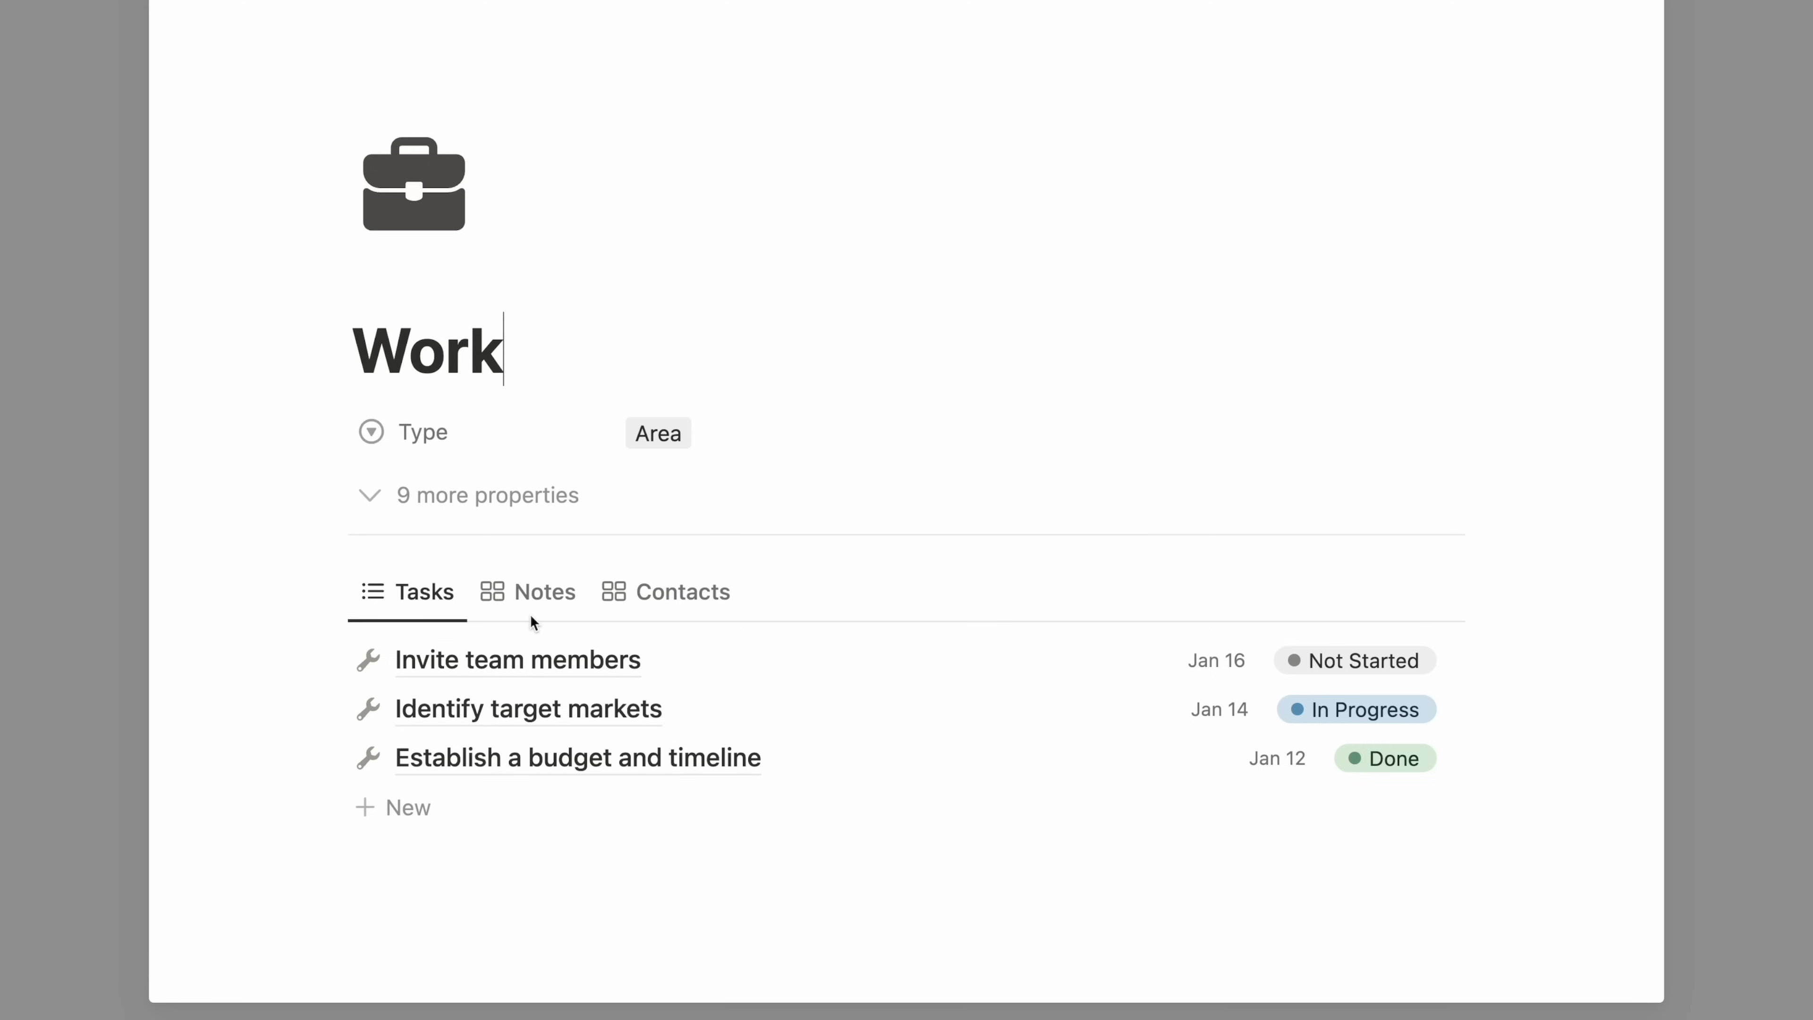
View the contacts linked to the Work area page
click(649, 602)
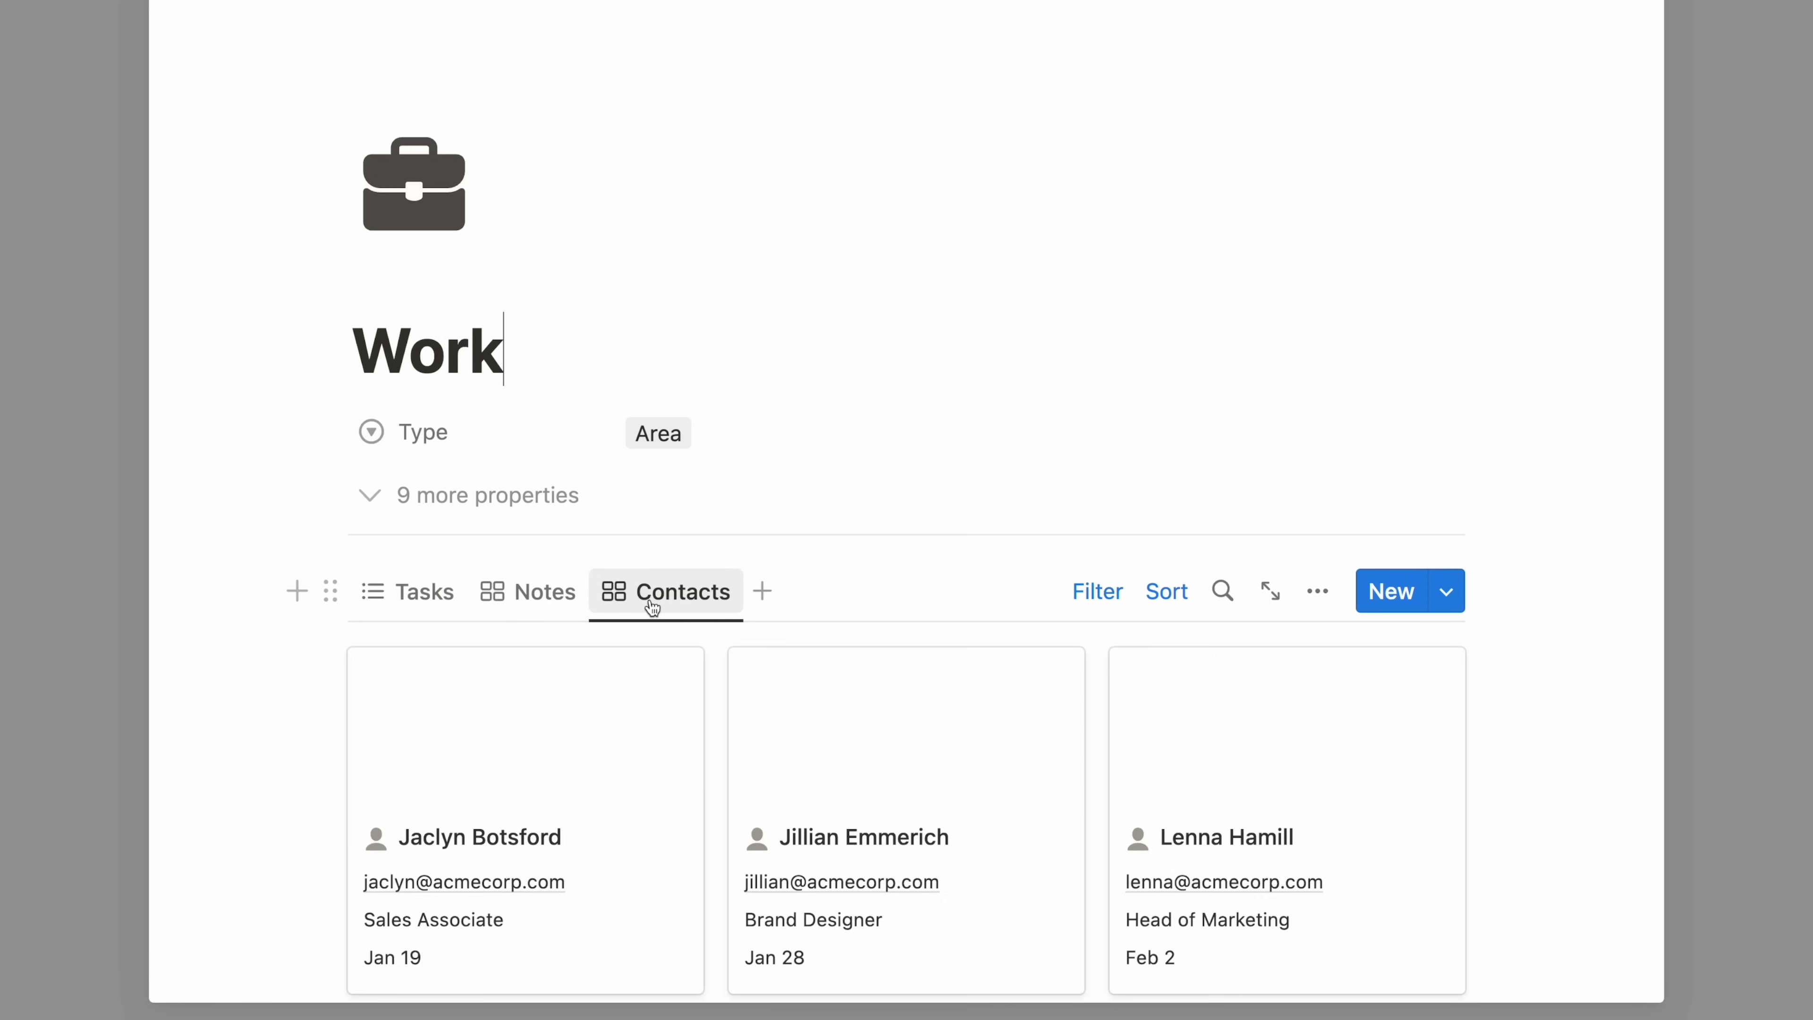
scroll(652, 607, down, 2)
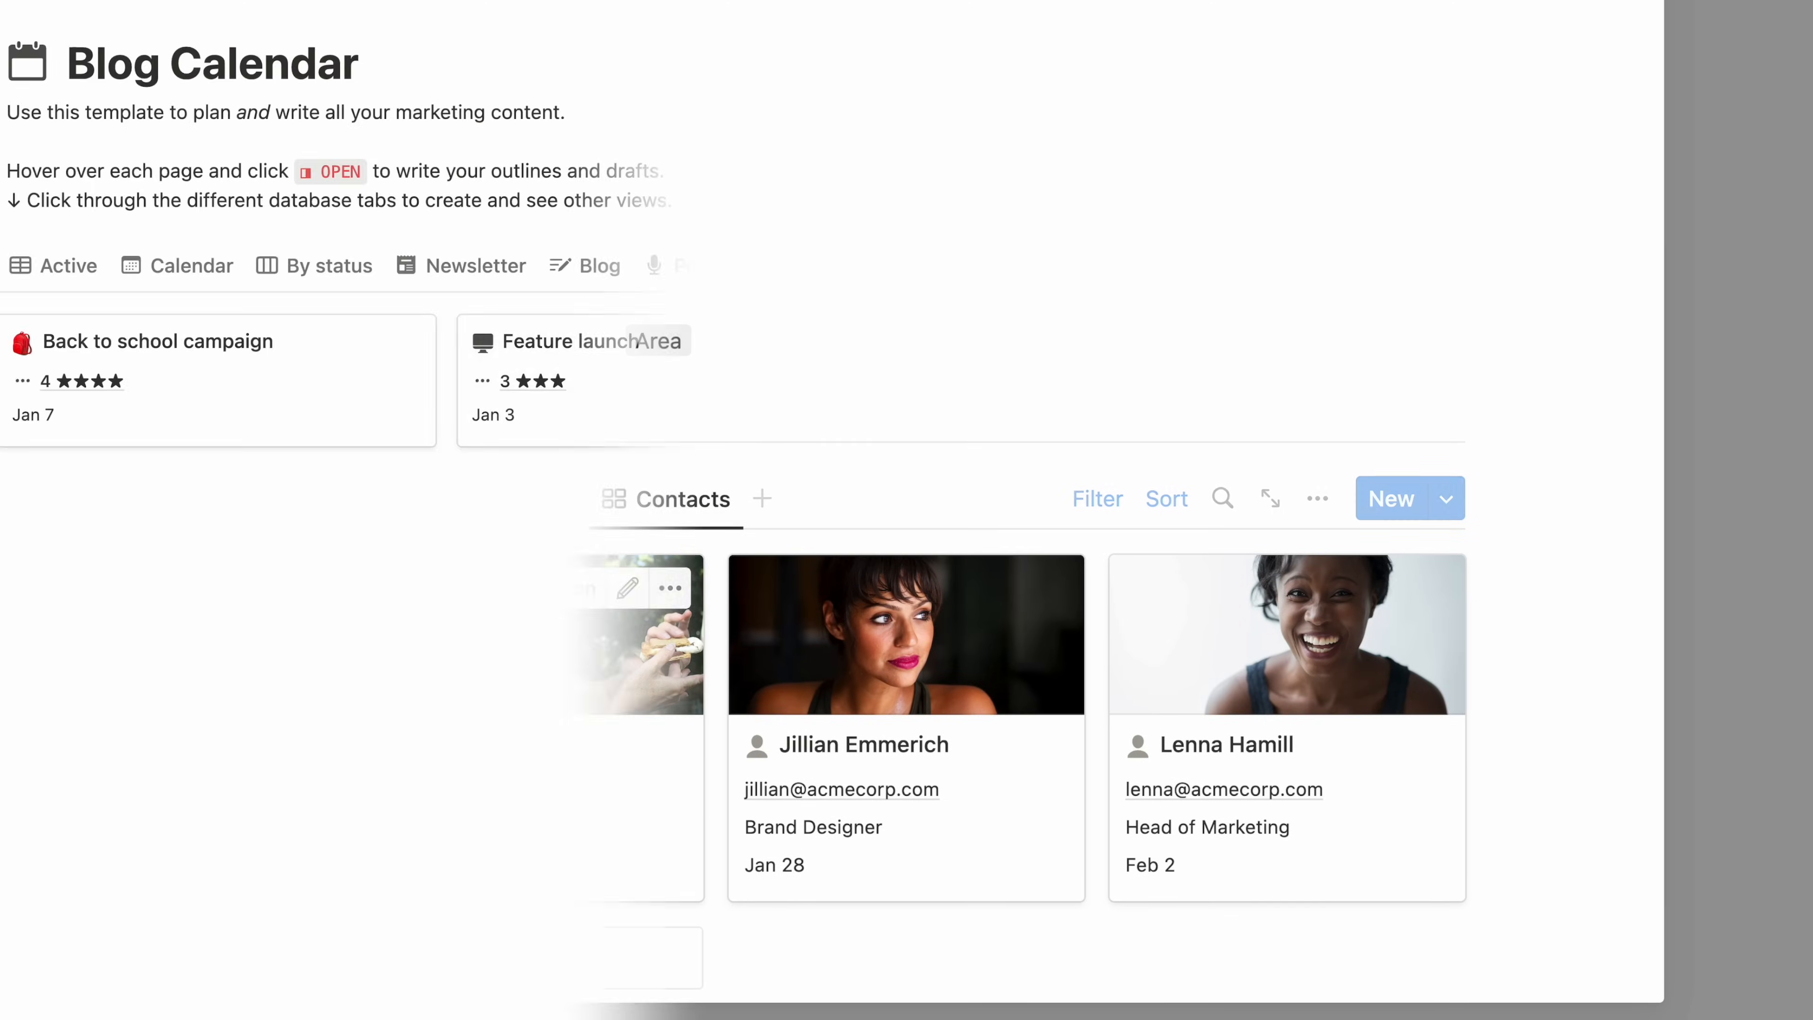
Open the Feature launch entry in the Blog Calendar and look at its type of content options
click(676, 437)
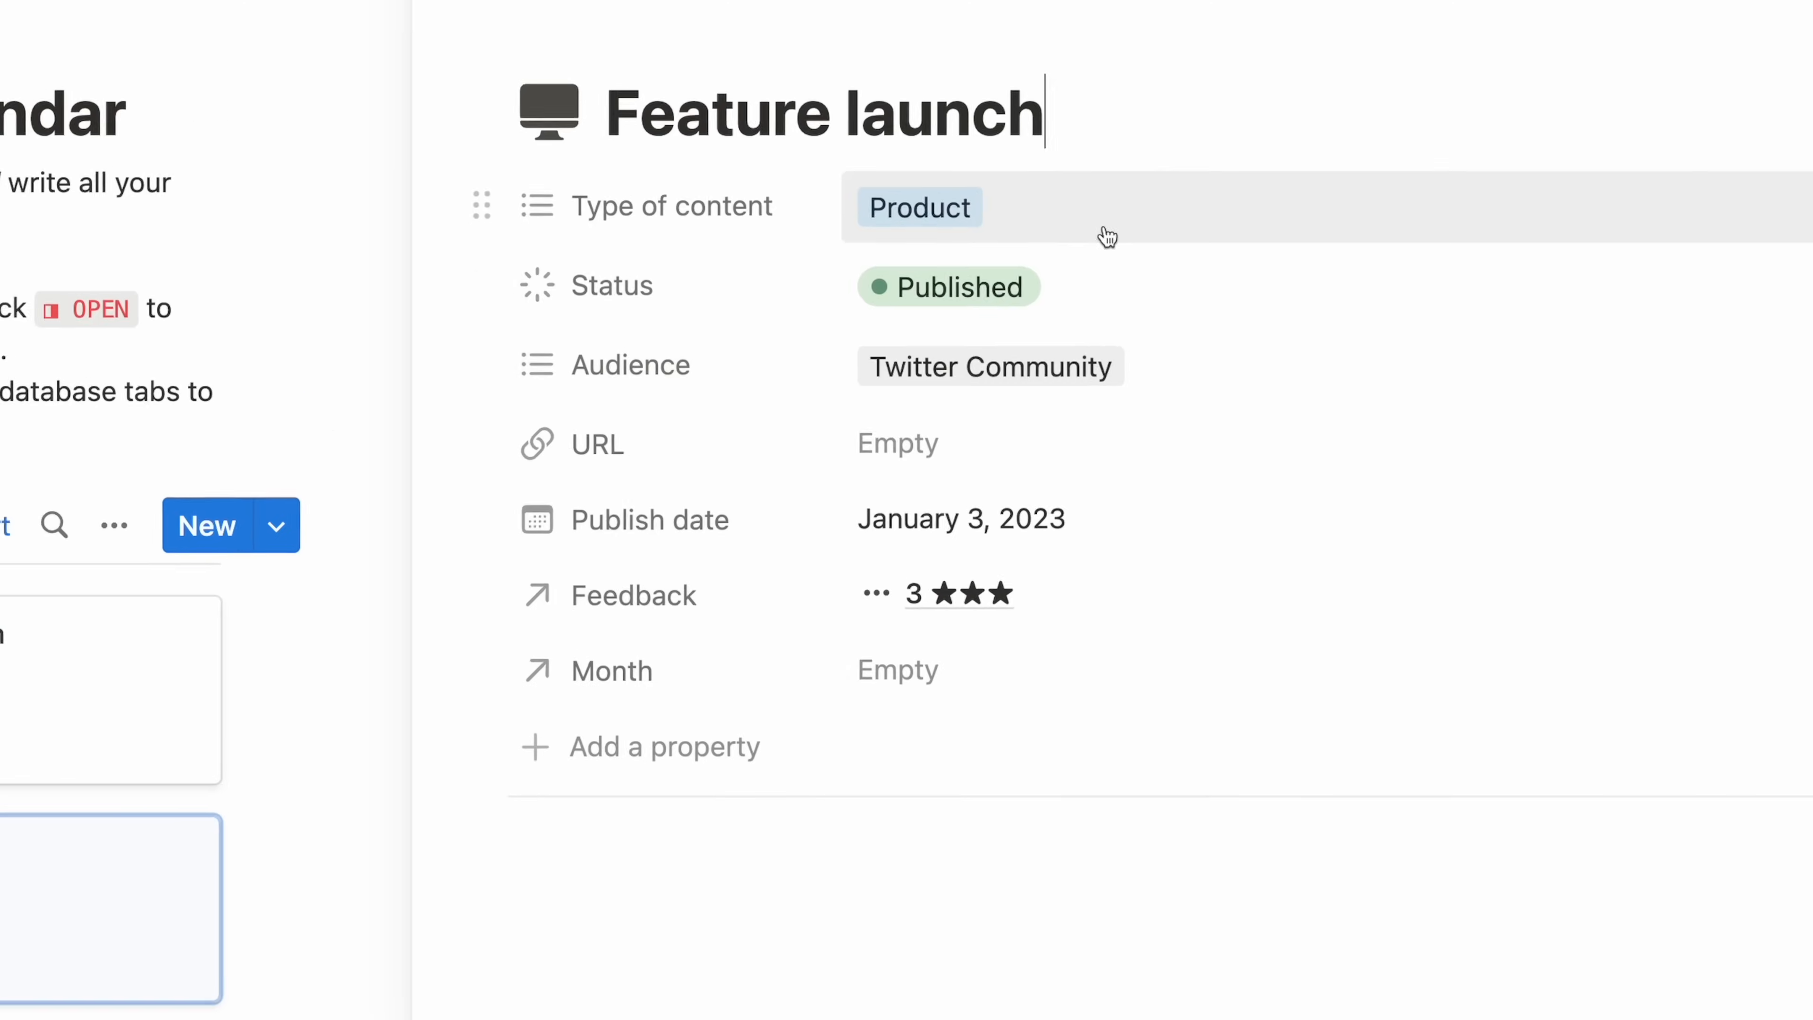
click(1083, 233)
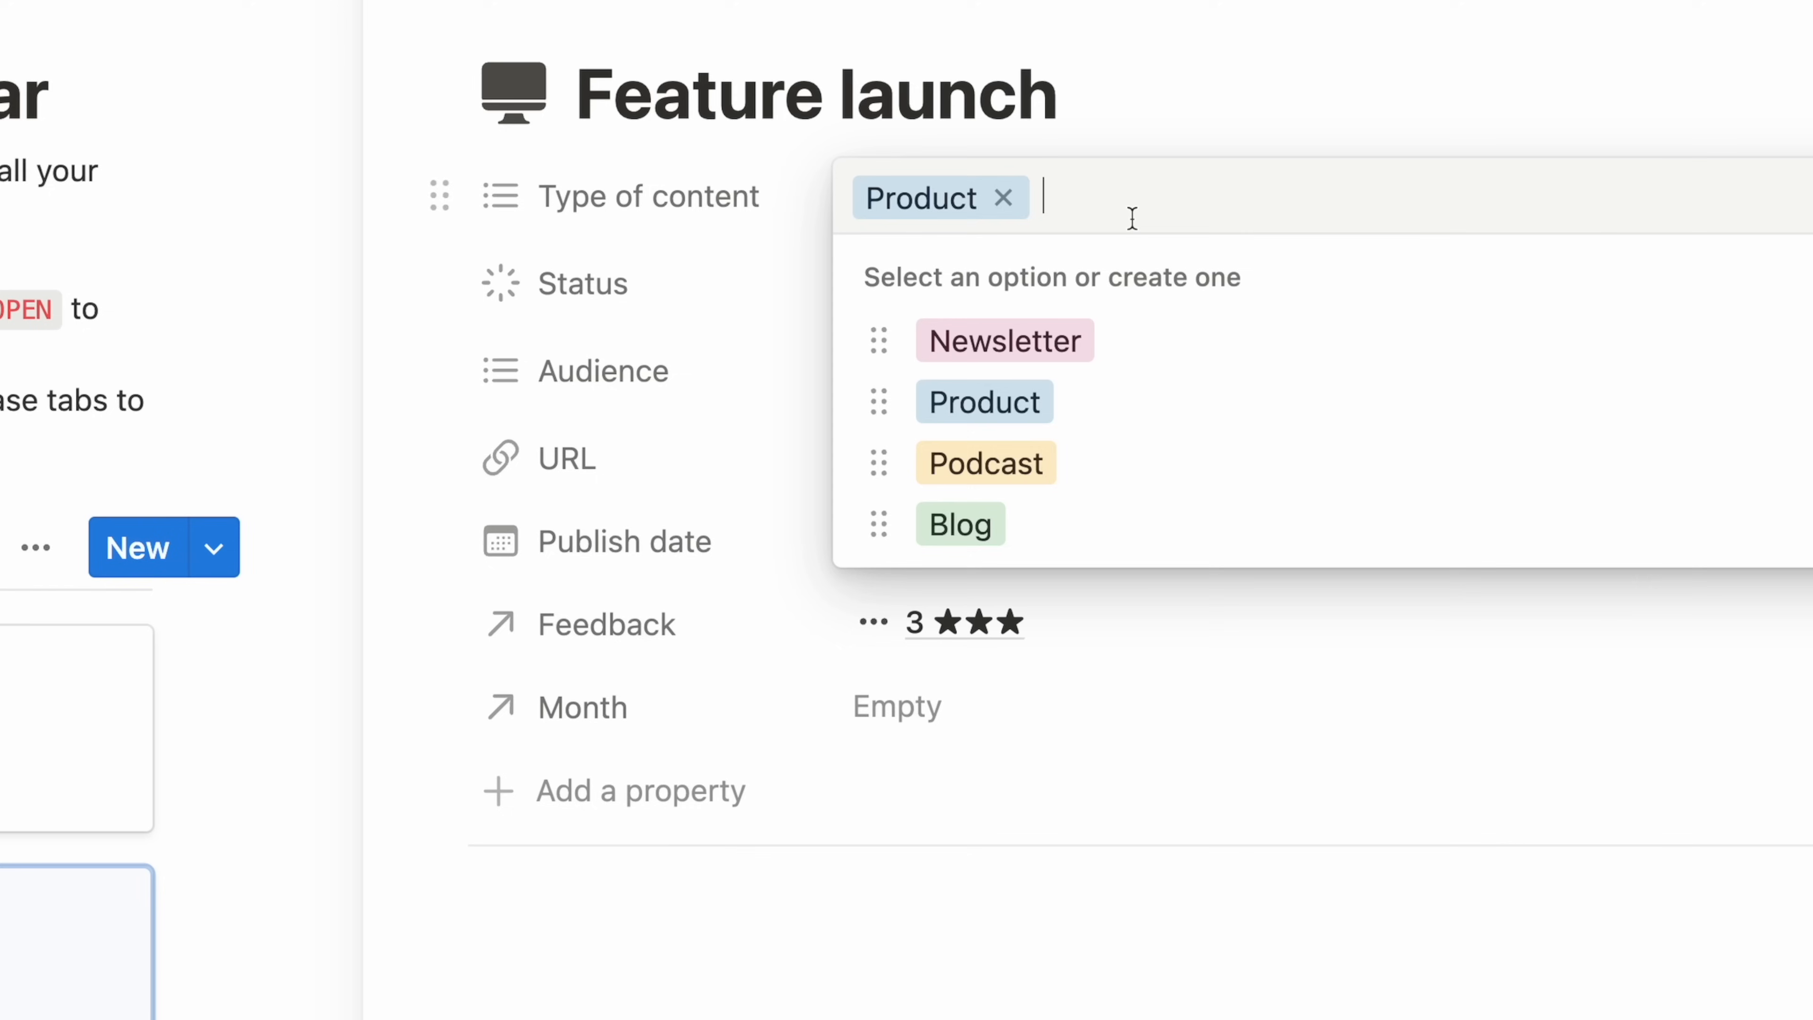
click(1182, 95)
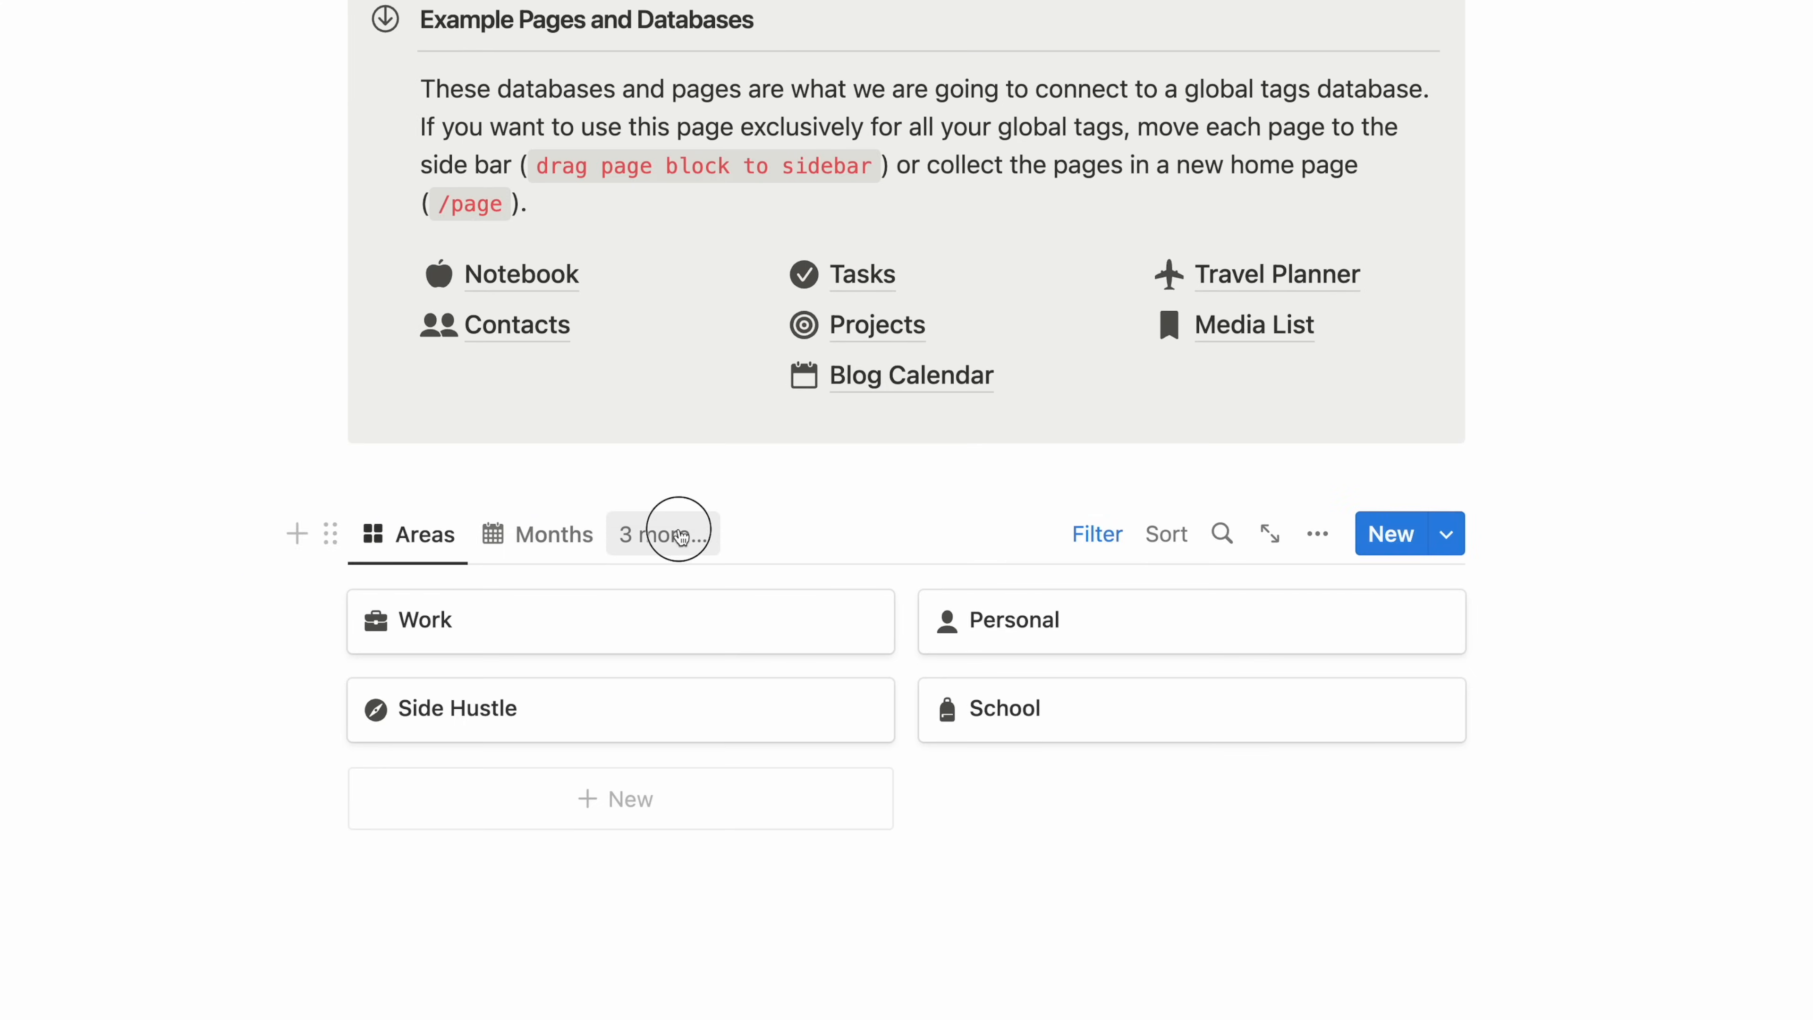
Switch the global tags to the Places view, open New York City, NY, USA and look through its linked contacts
click(663, 534)
click(603, 775)
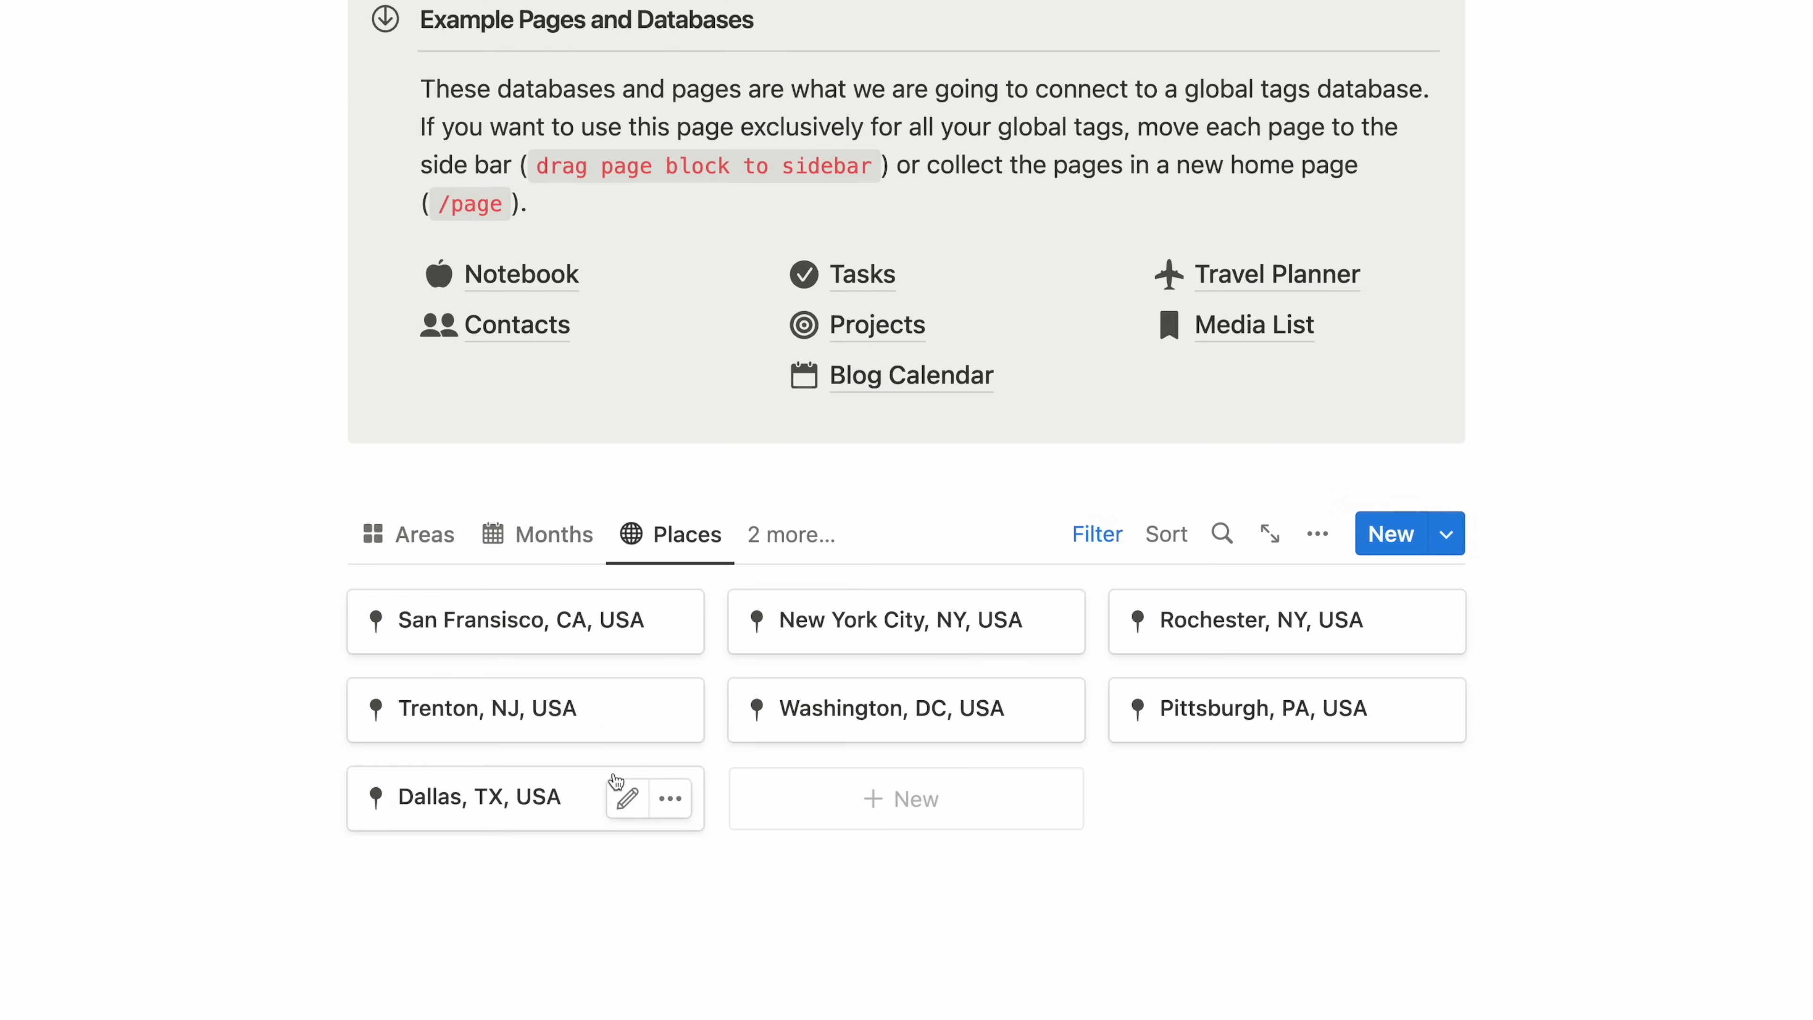
click(831, 633)
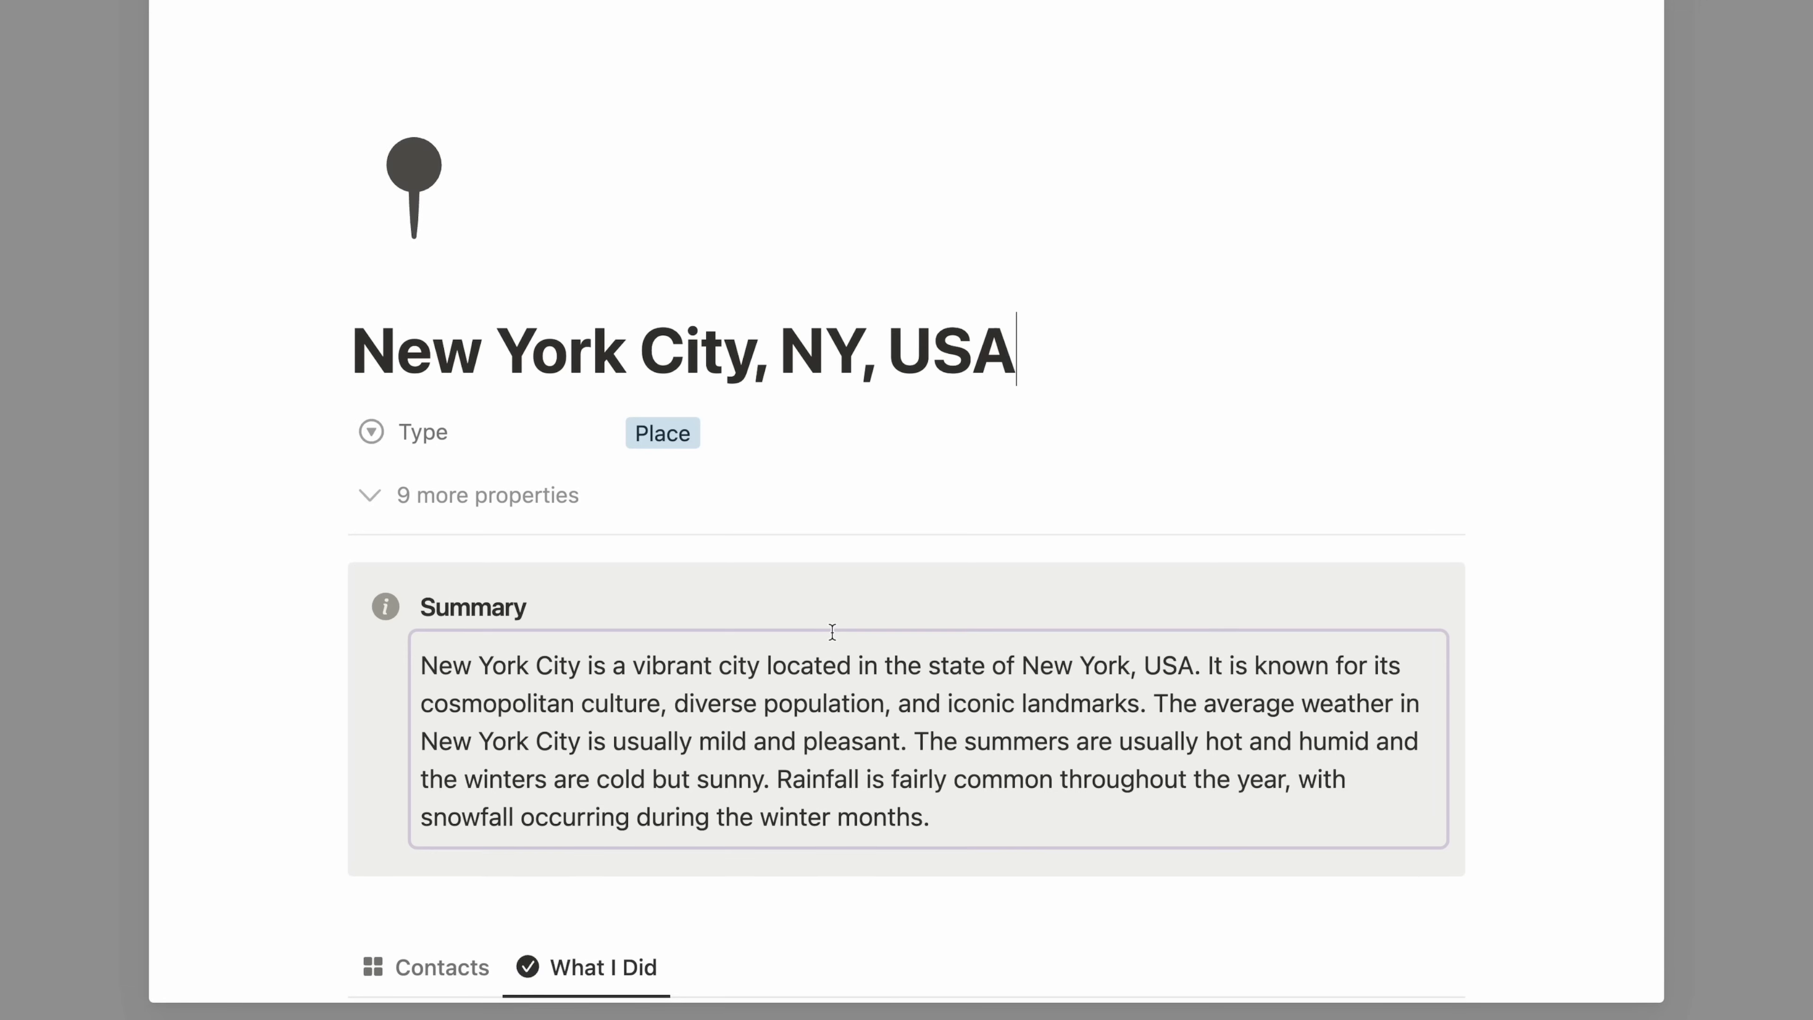
scroll(831, 633, down, 4)
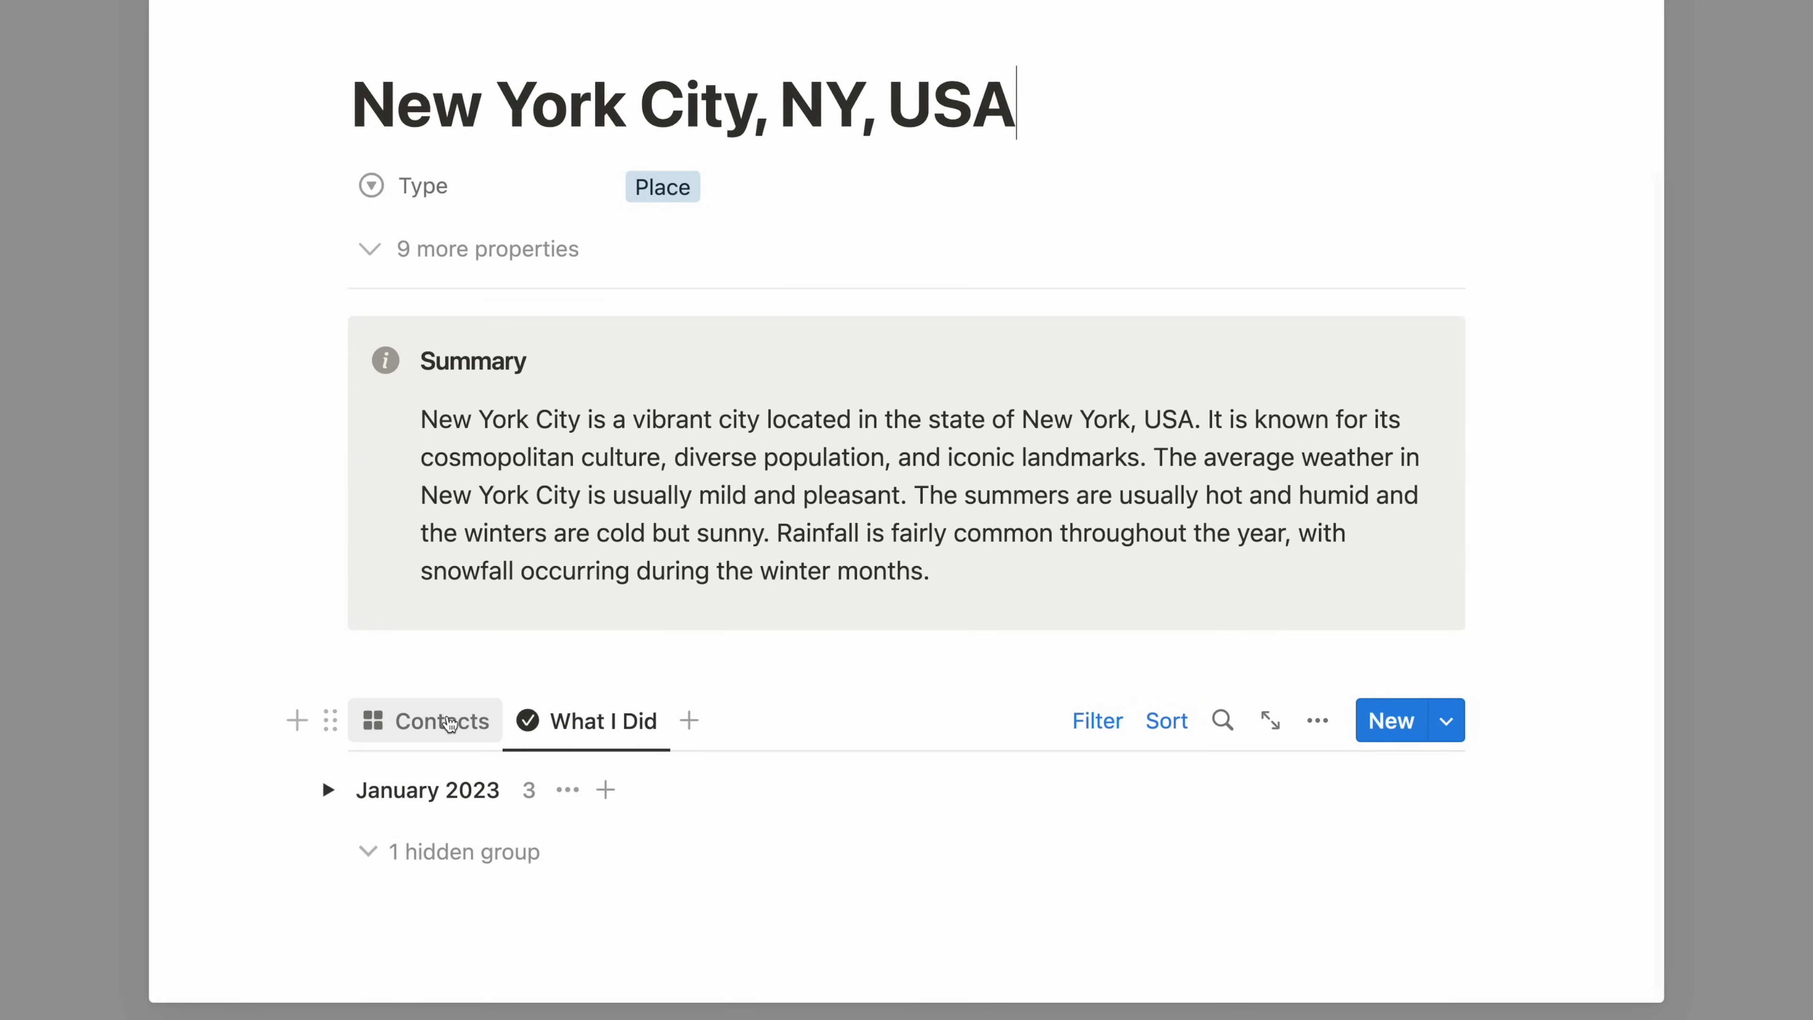
click(449, 721)
scroll(449, 721, down, 10)
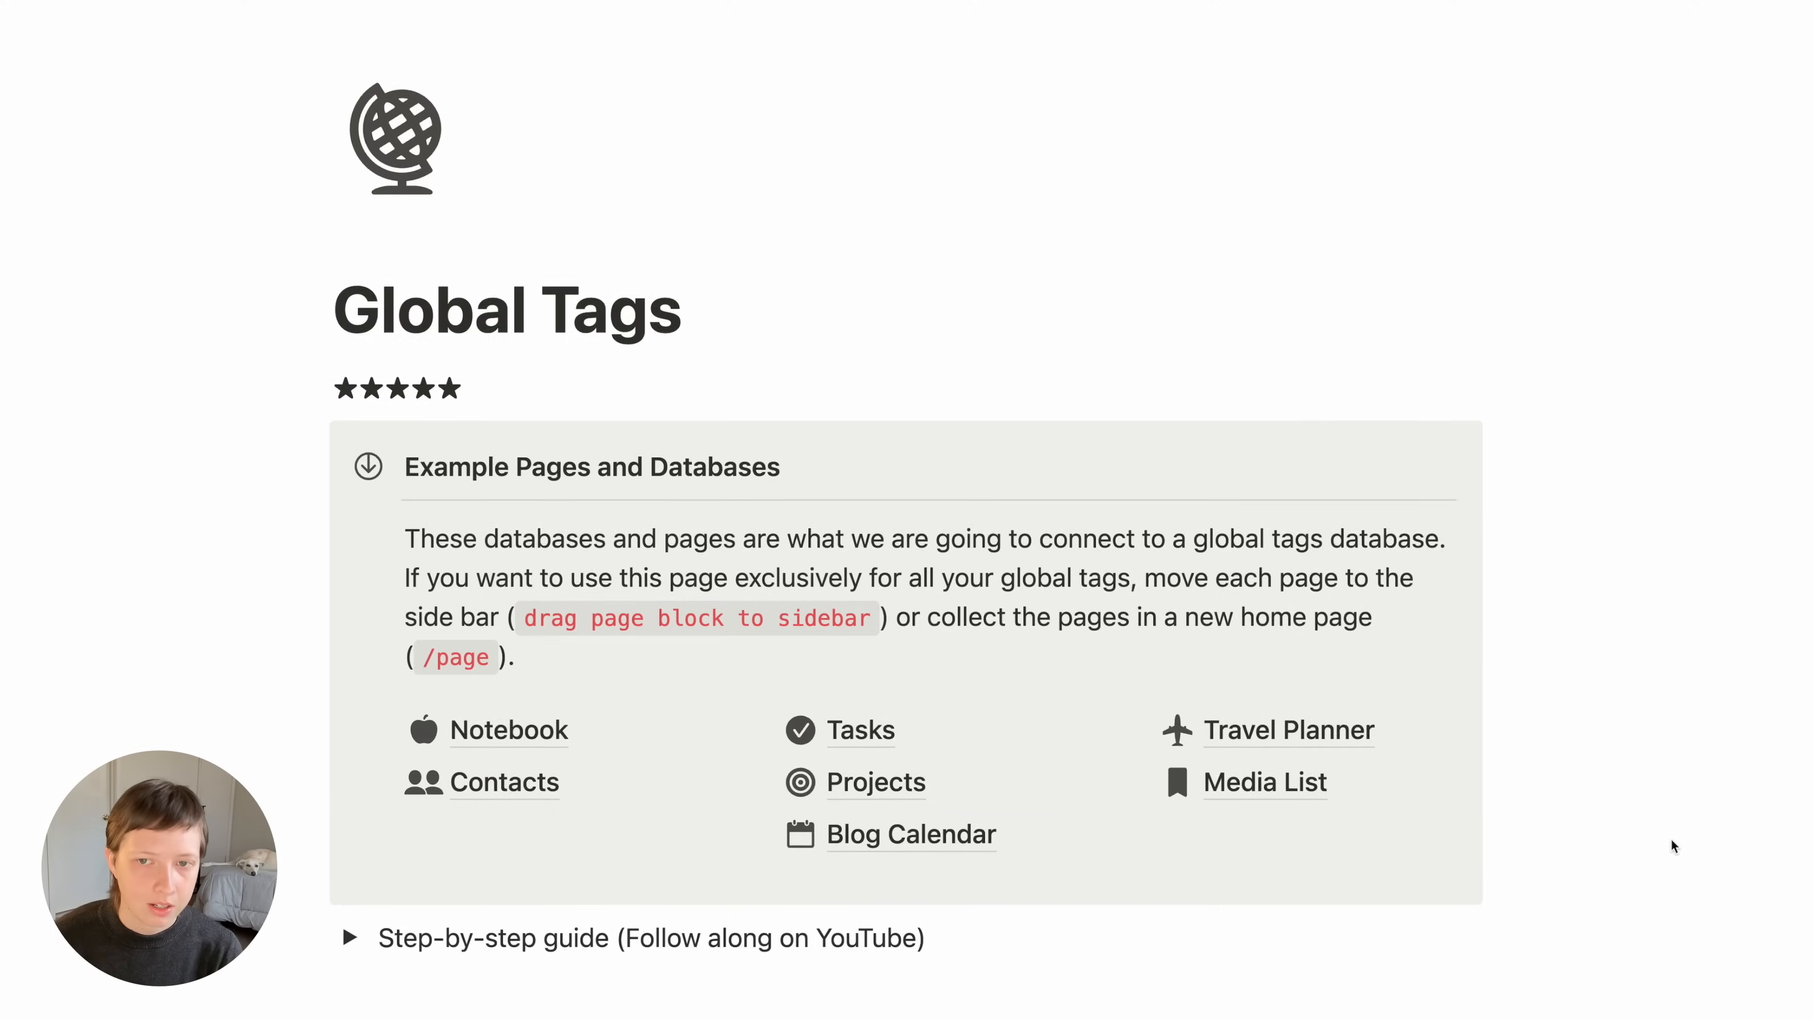
Insert a gallery view with a new database named Global Tags below the step-by-step guide
scroll(1670, 838, down, 4)
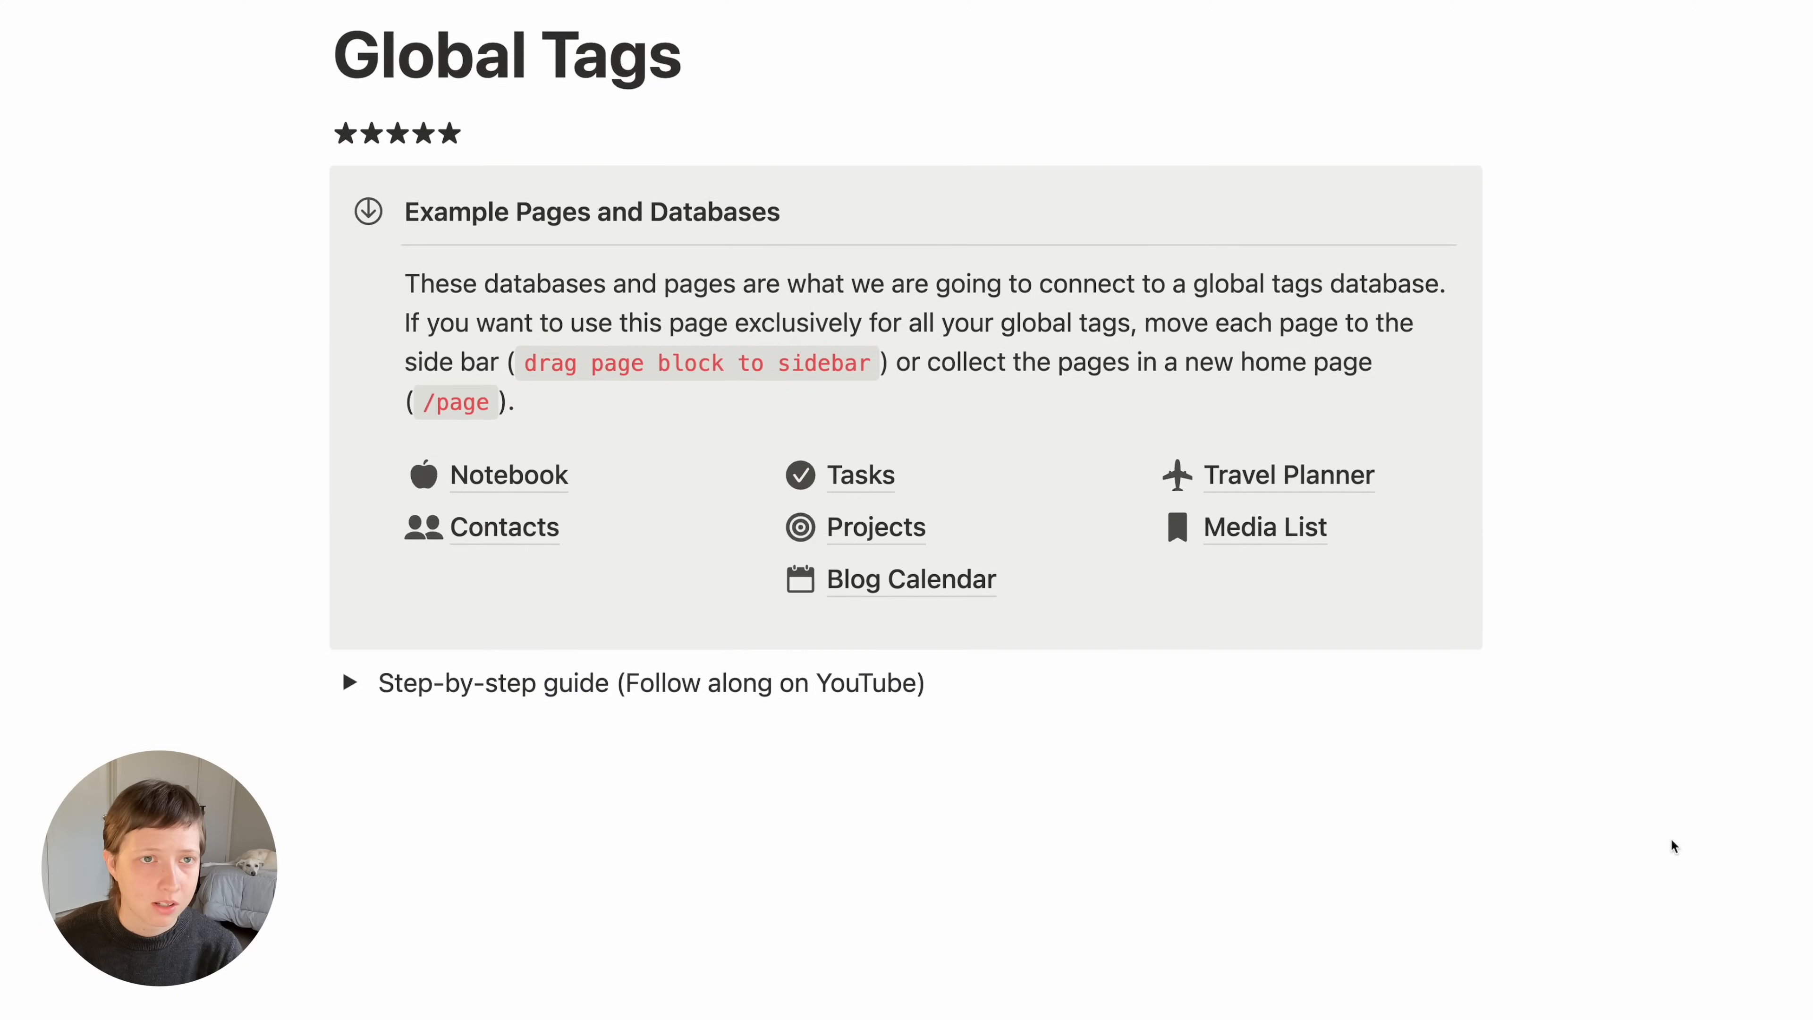
scroll(1670, 838, down, 1)
scroll(1671, 837, up, 1)
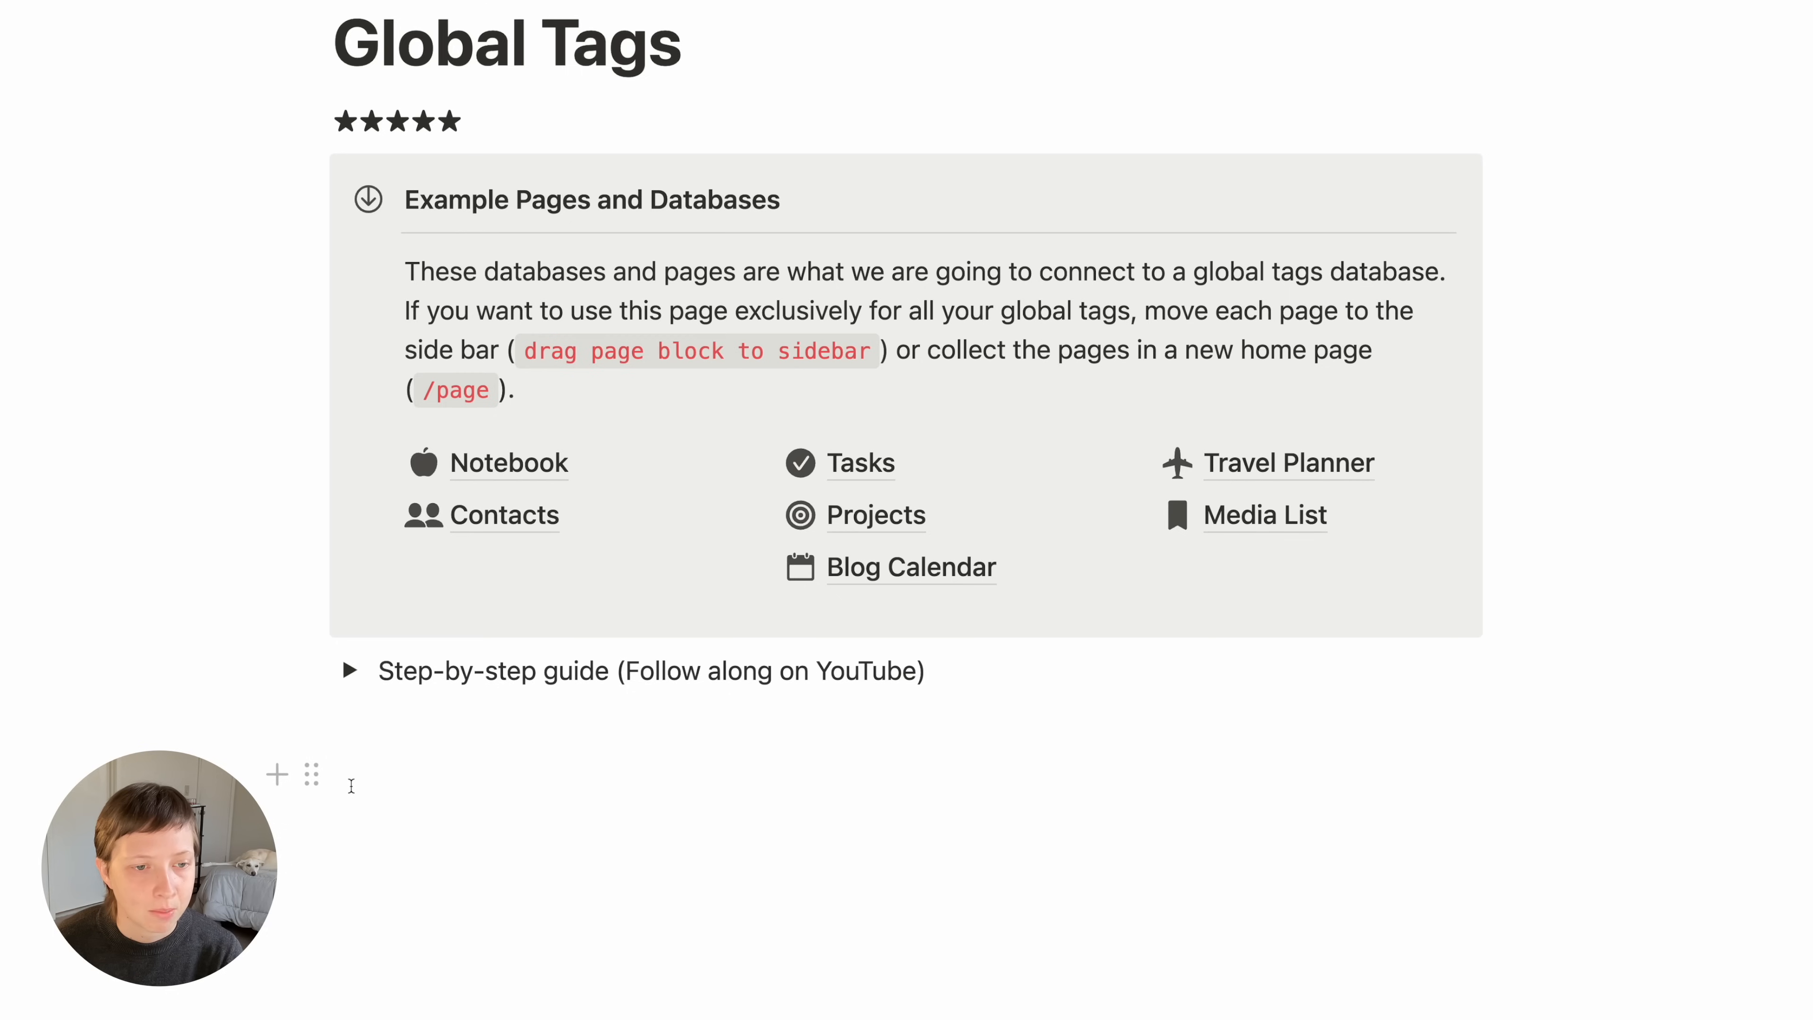
click(352, 786)
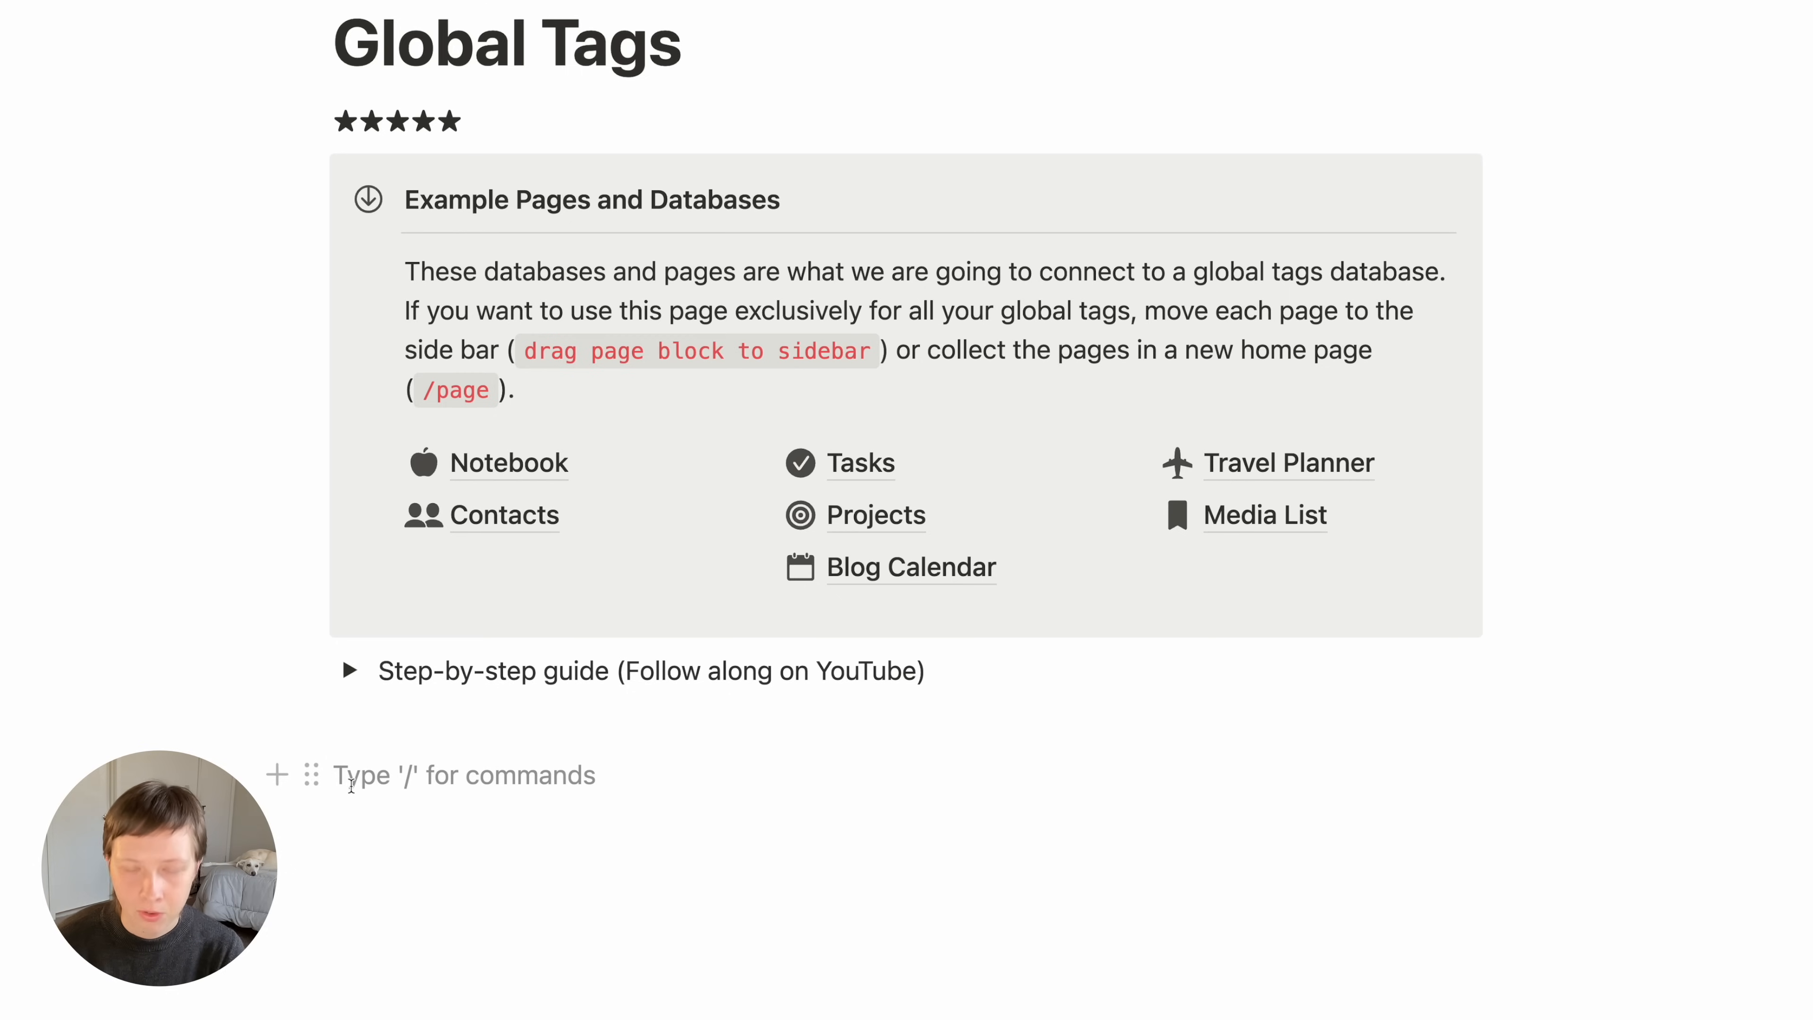
text(/)
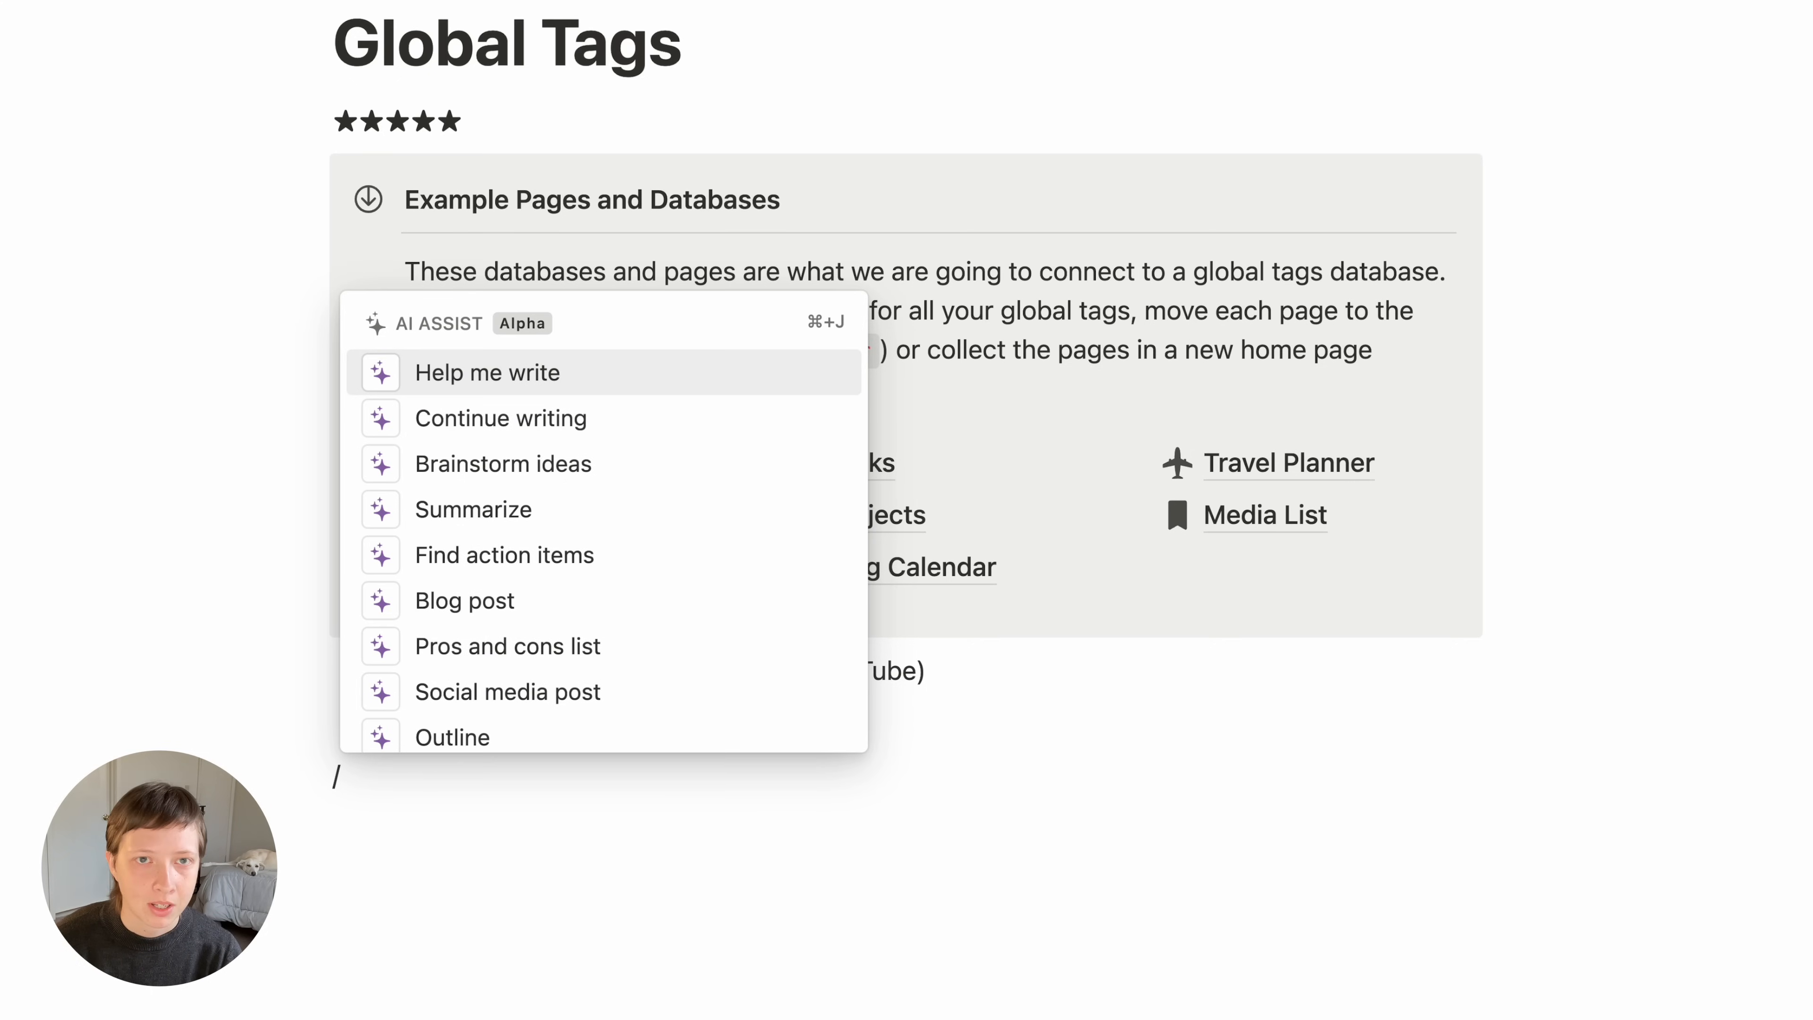
text(g)
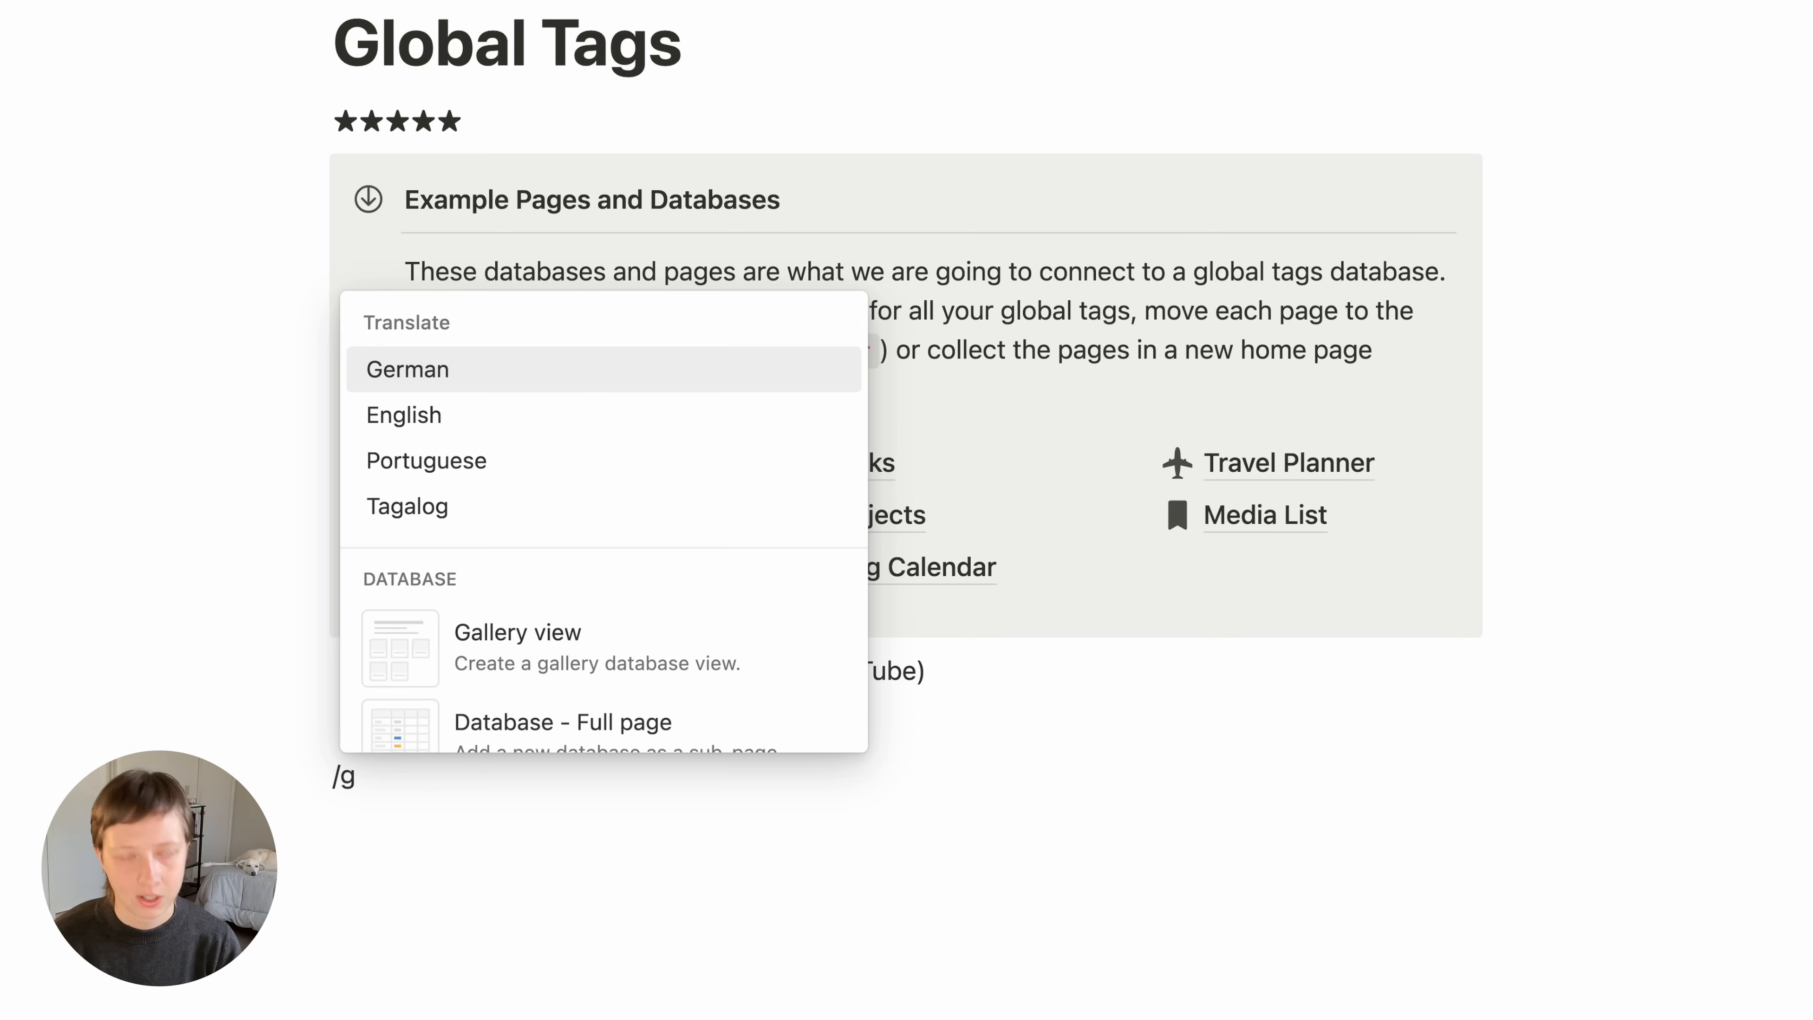
text(allery)
click(786, 673)
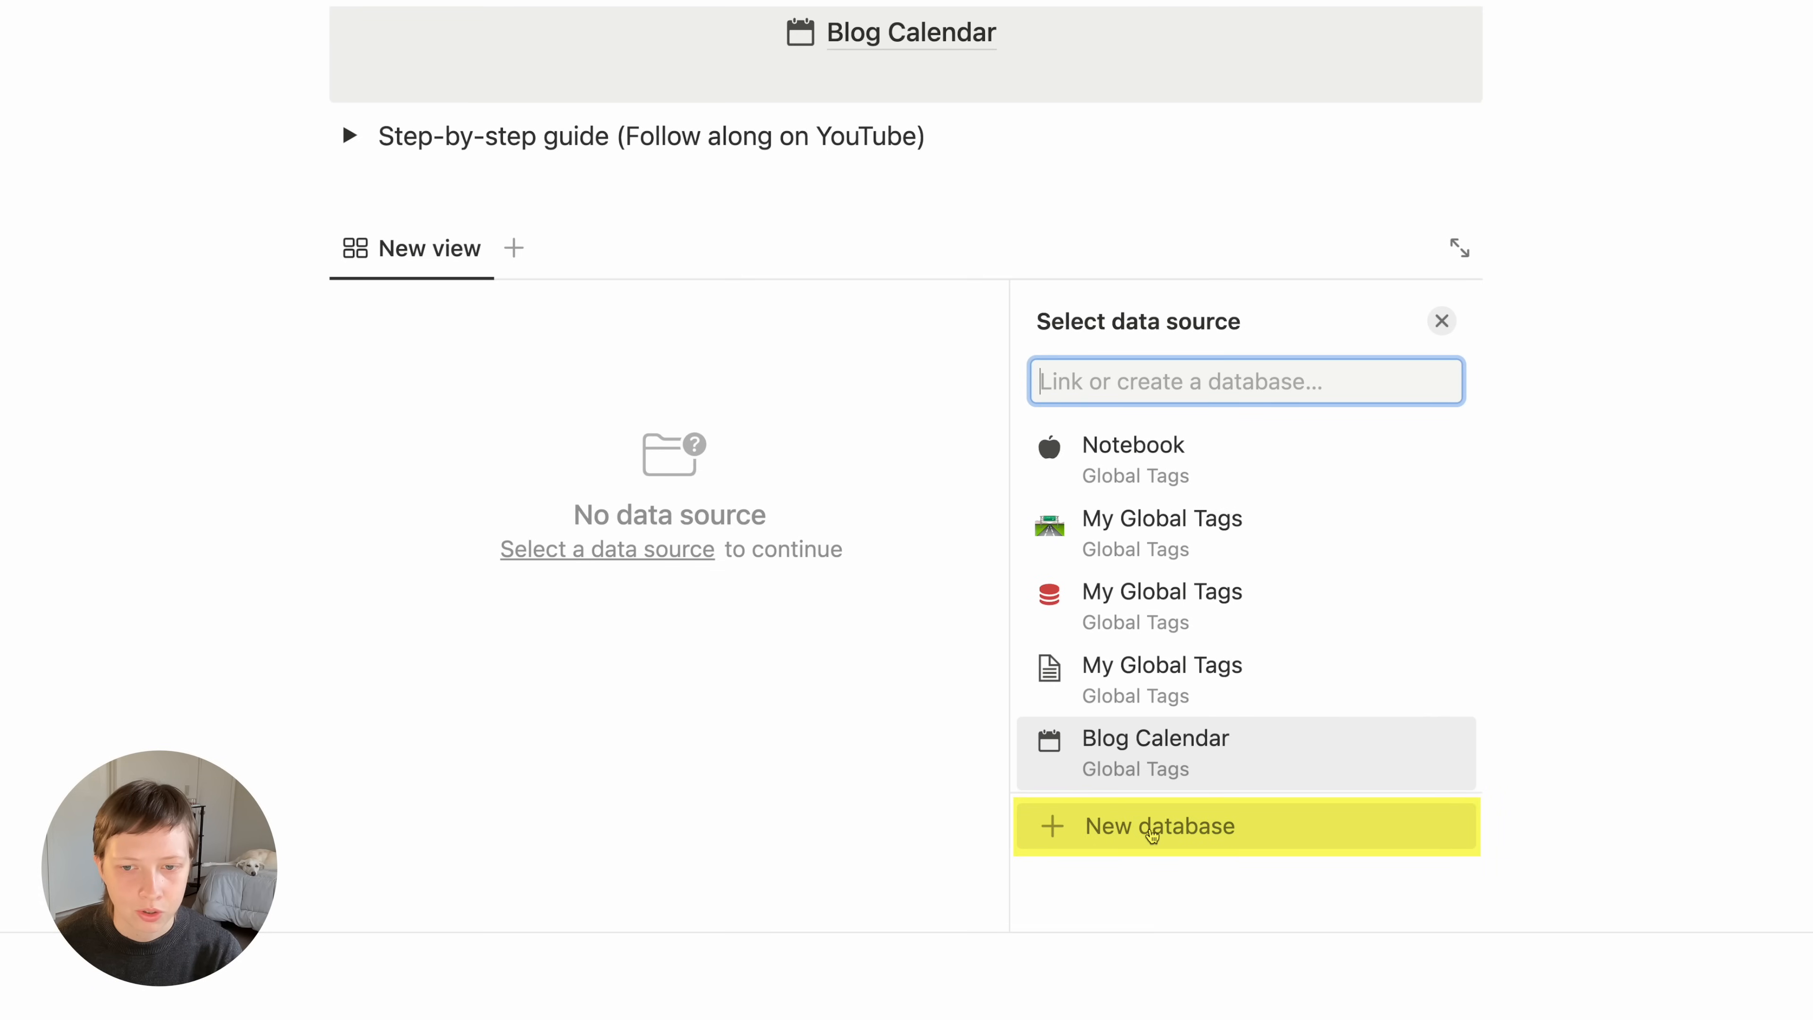
click(1248, 837)
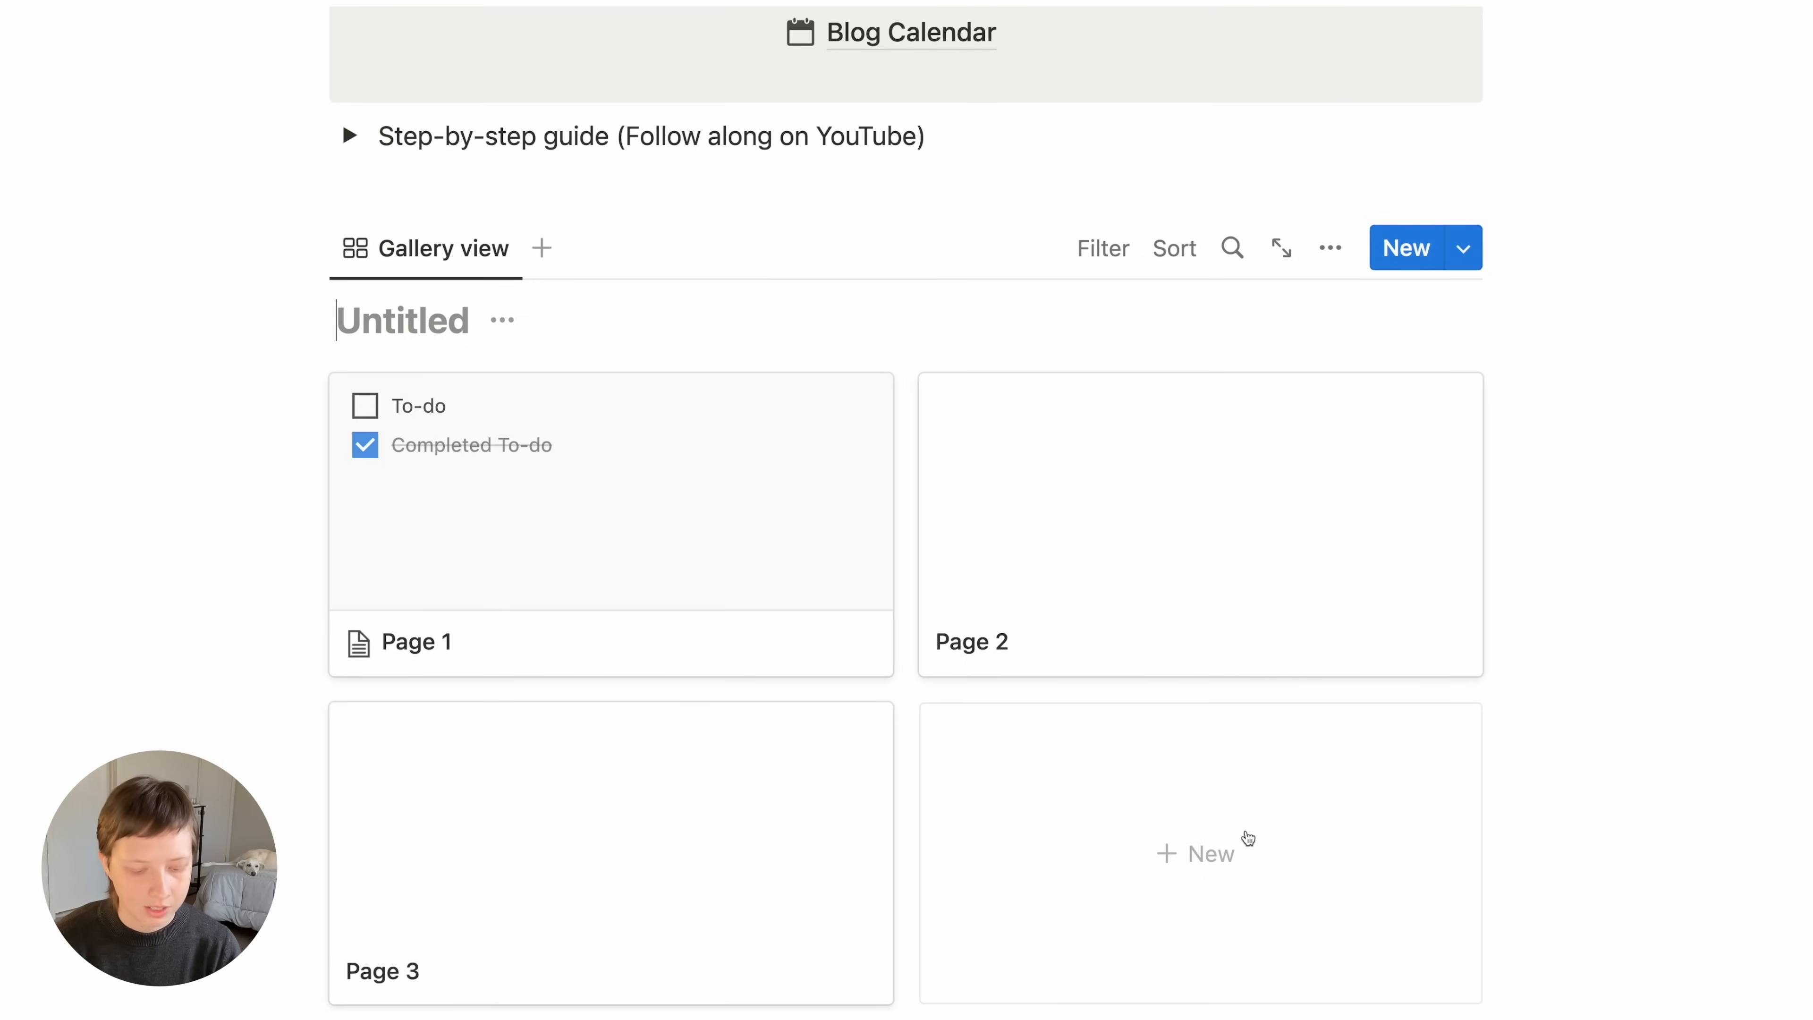
text(Global Tags)
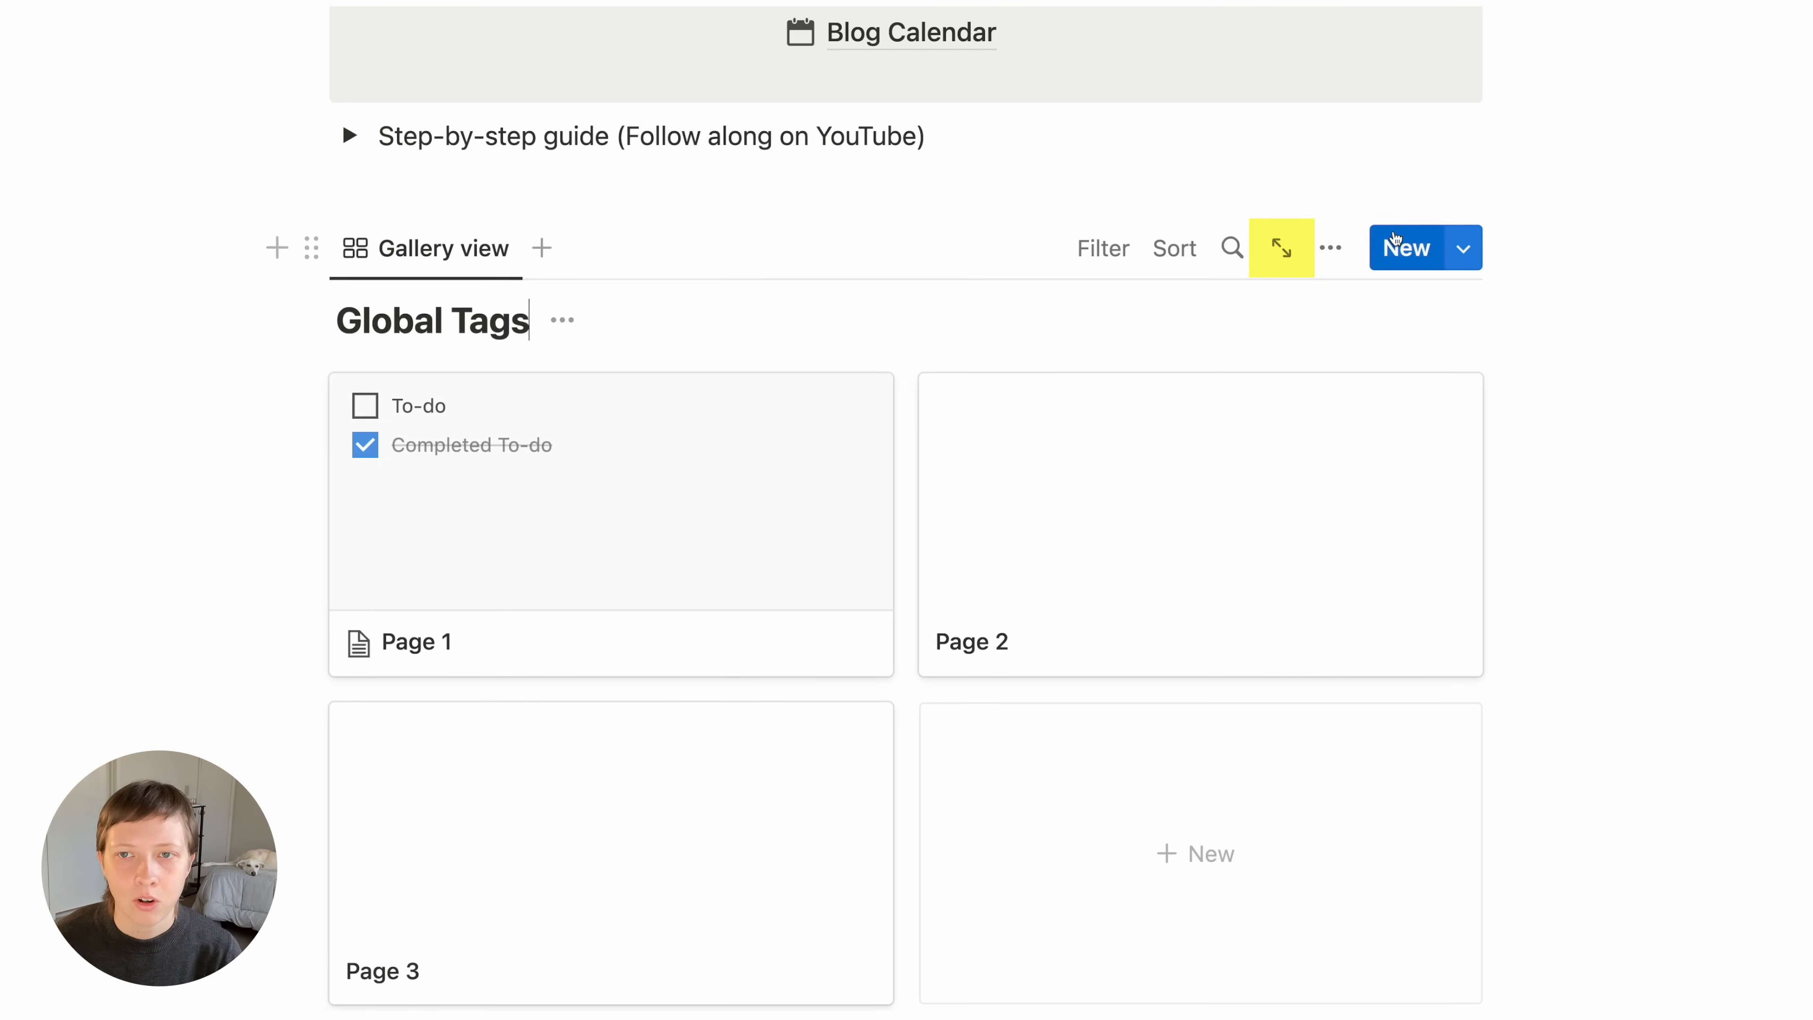
Open the Global Tags database as a full page and give it a blue star icon
click(1289, 267)
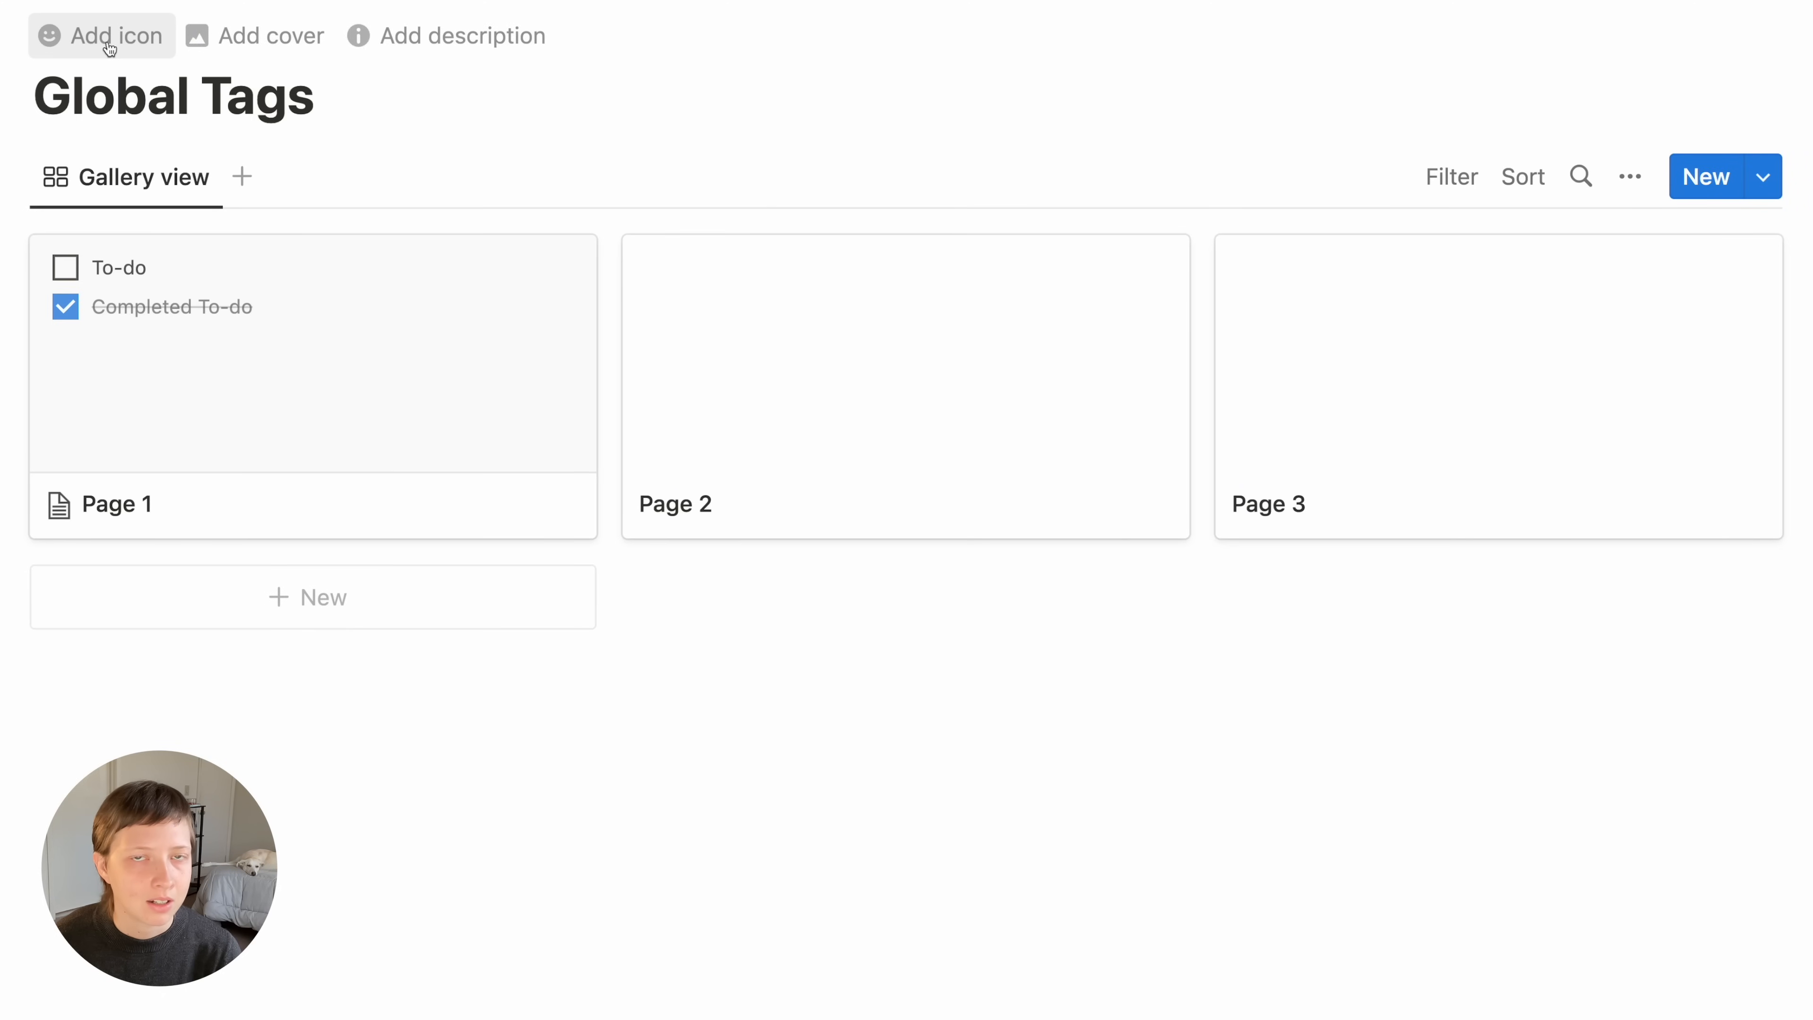
click(109, 45)
click(132, 94)
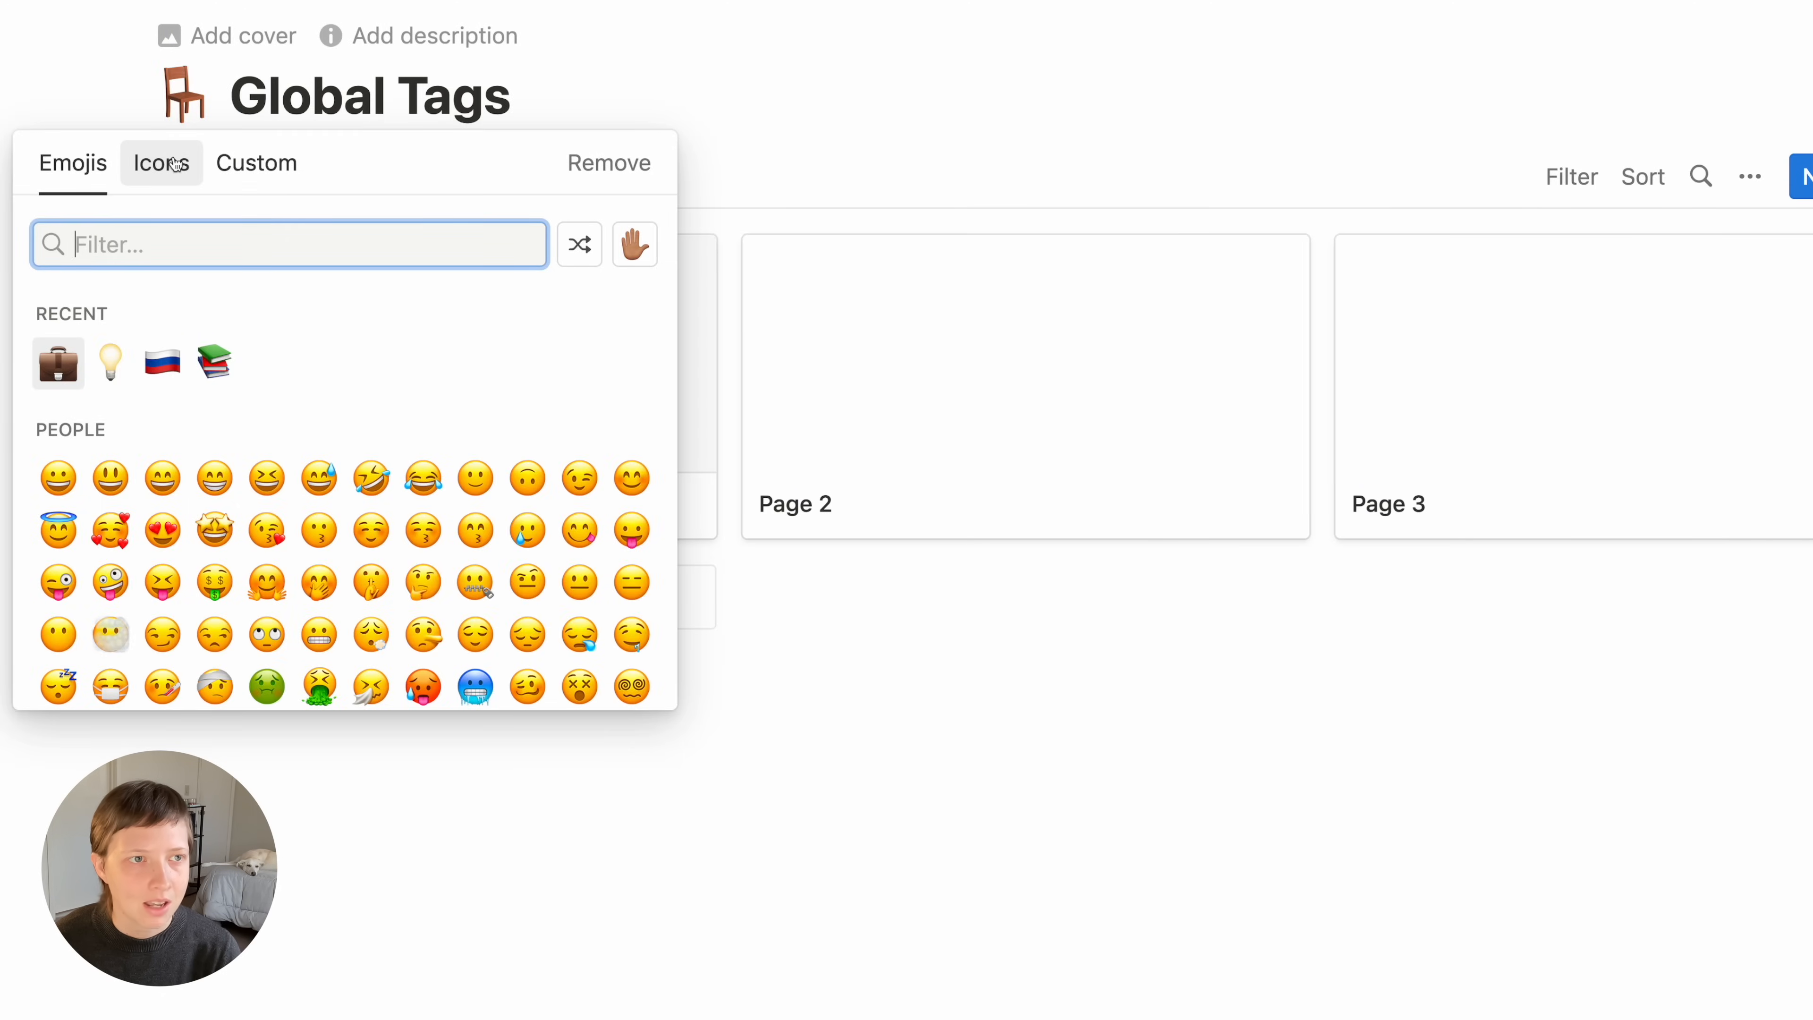
click(174, 165)
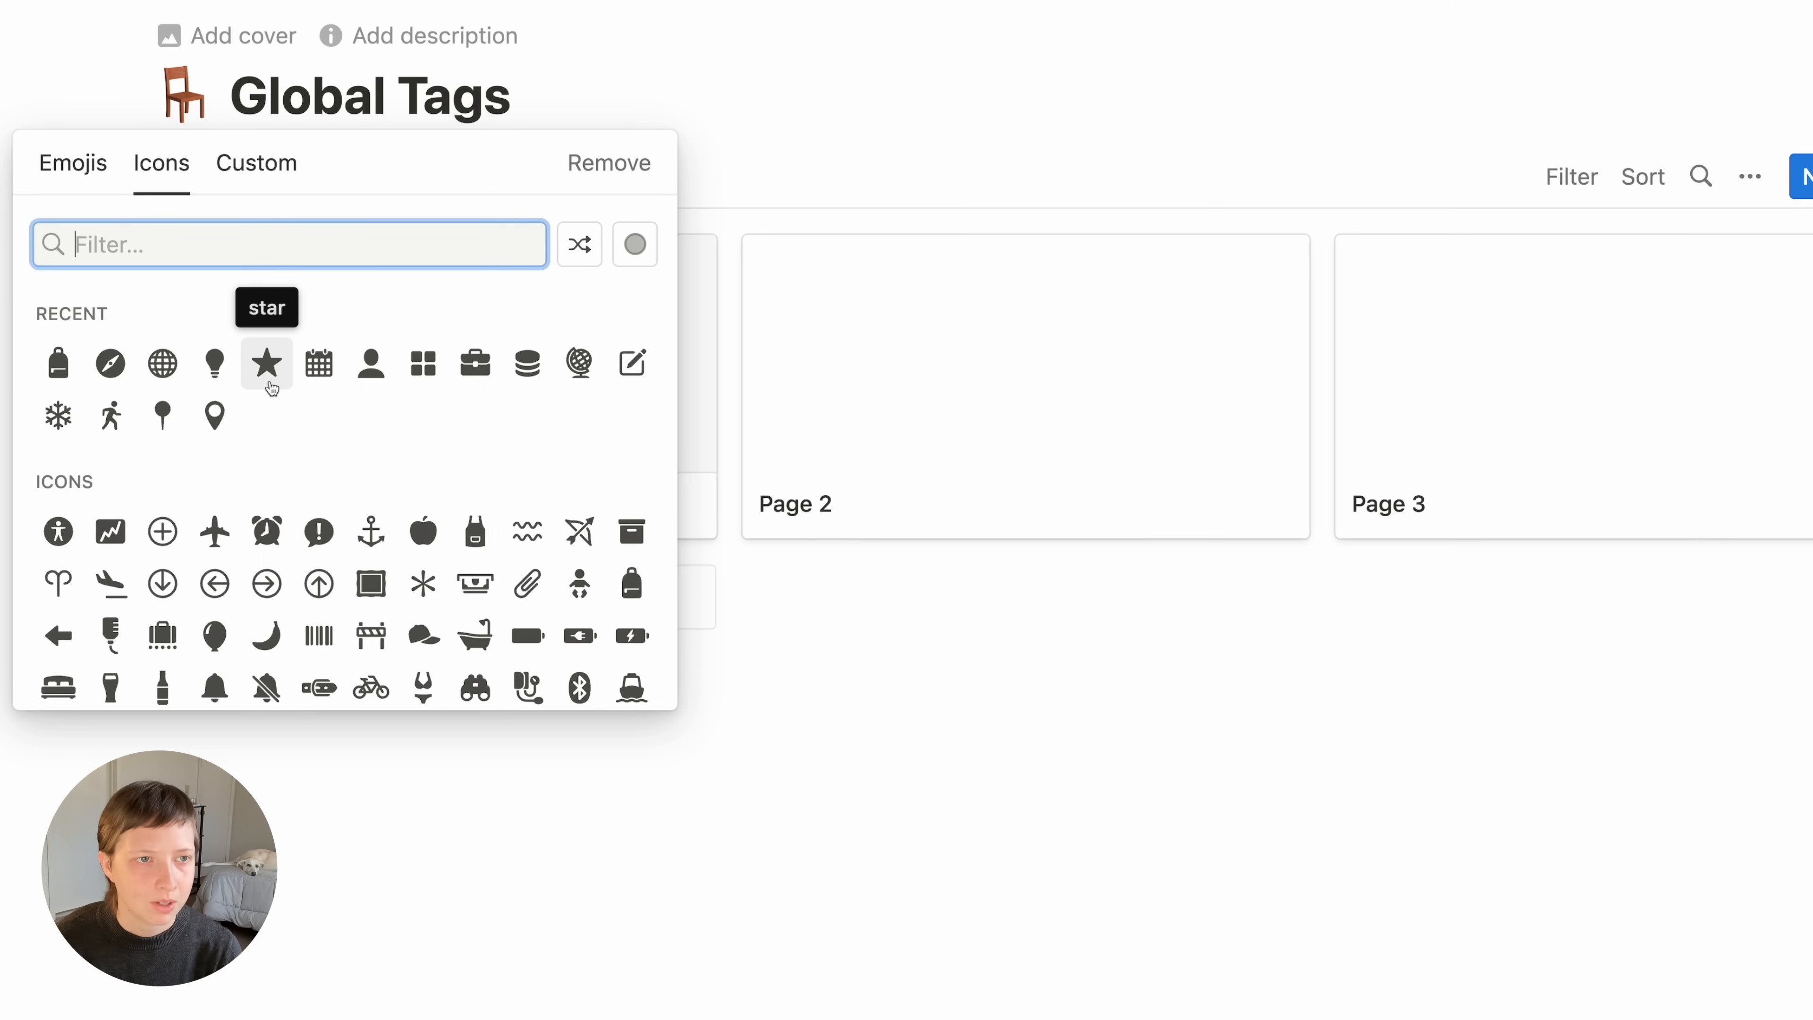
mouse_move(271, 388)
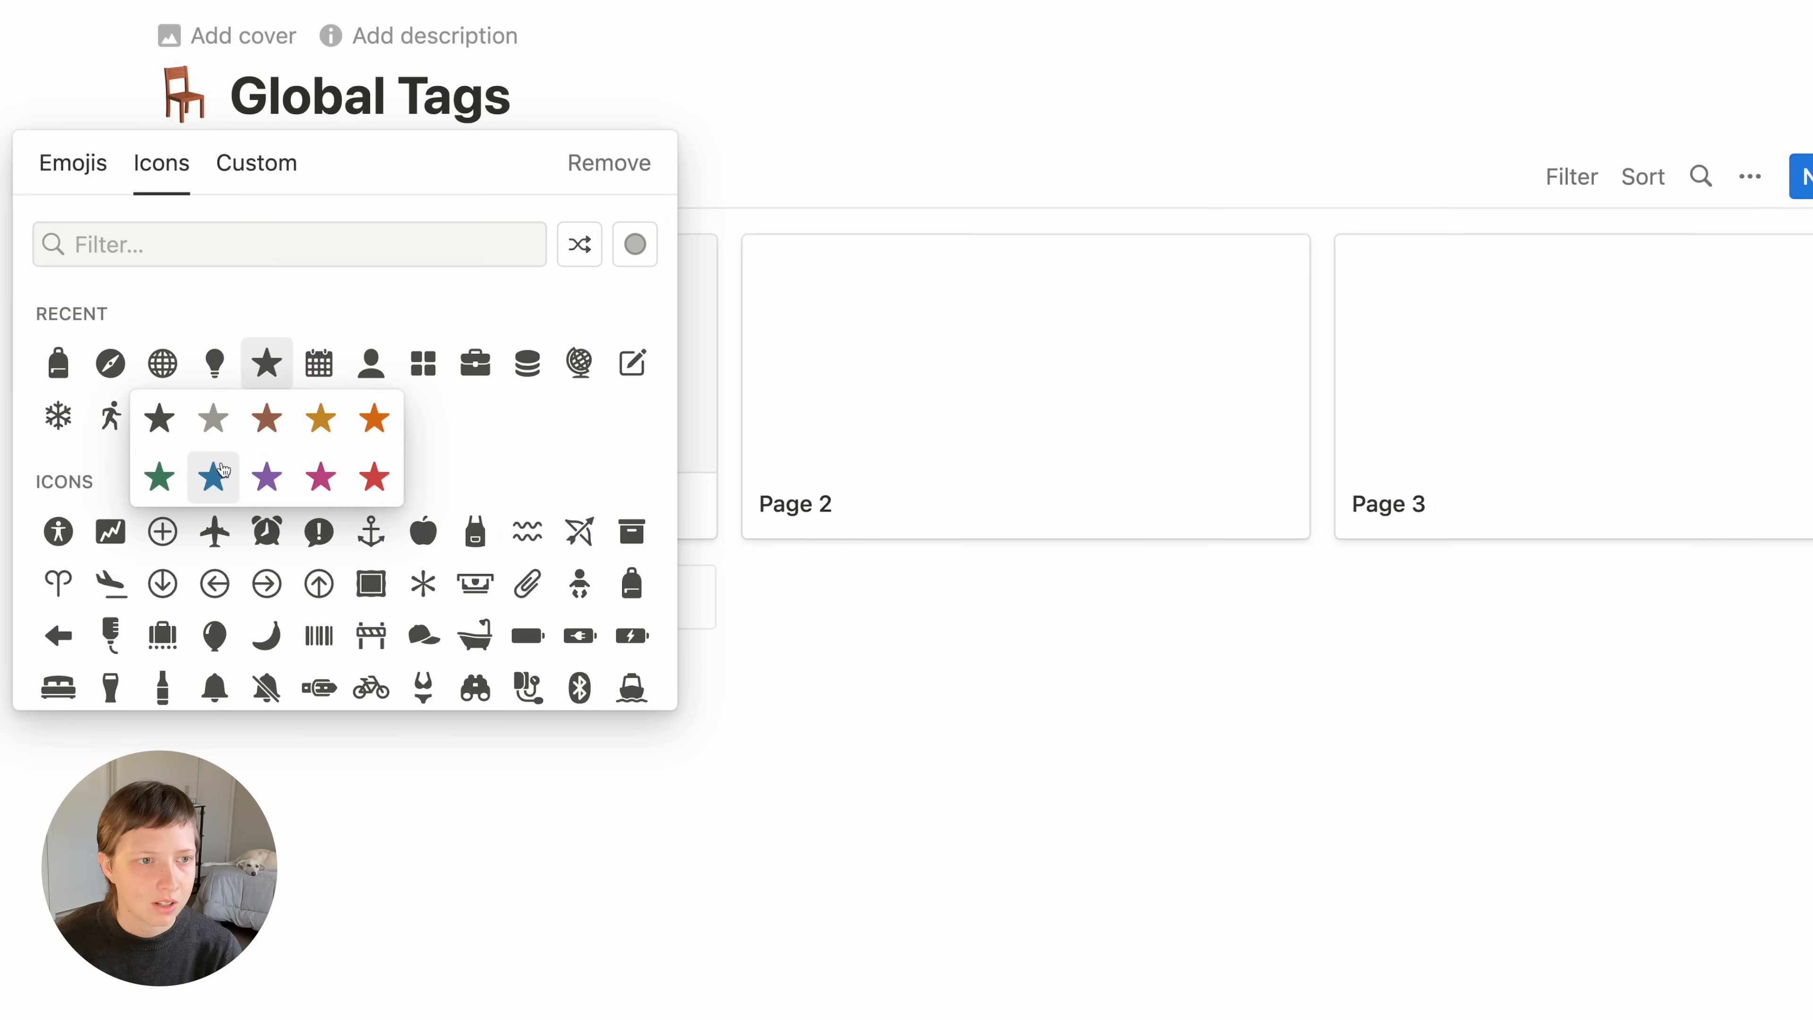
click(213, 476)
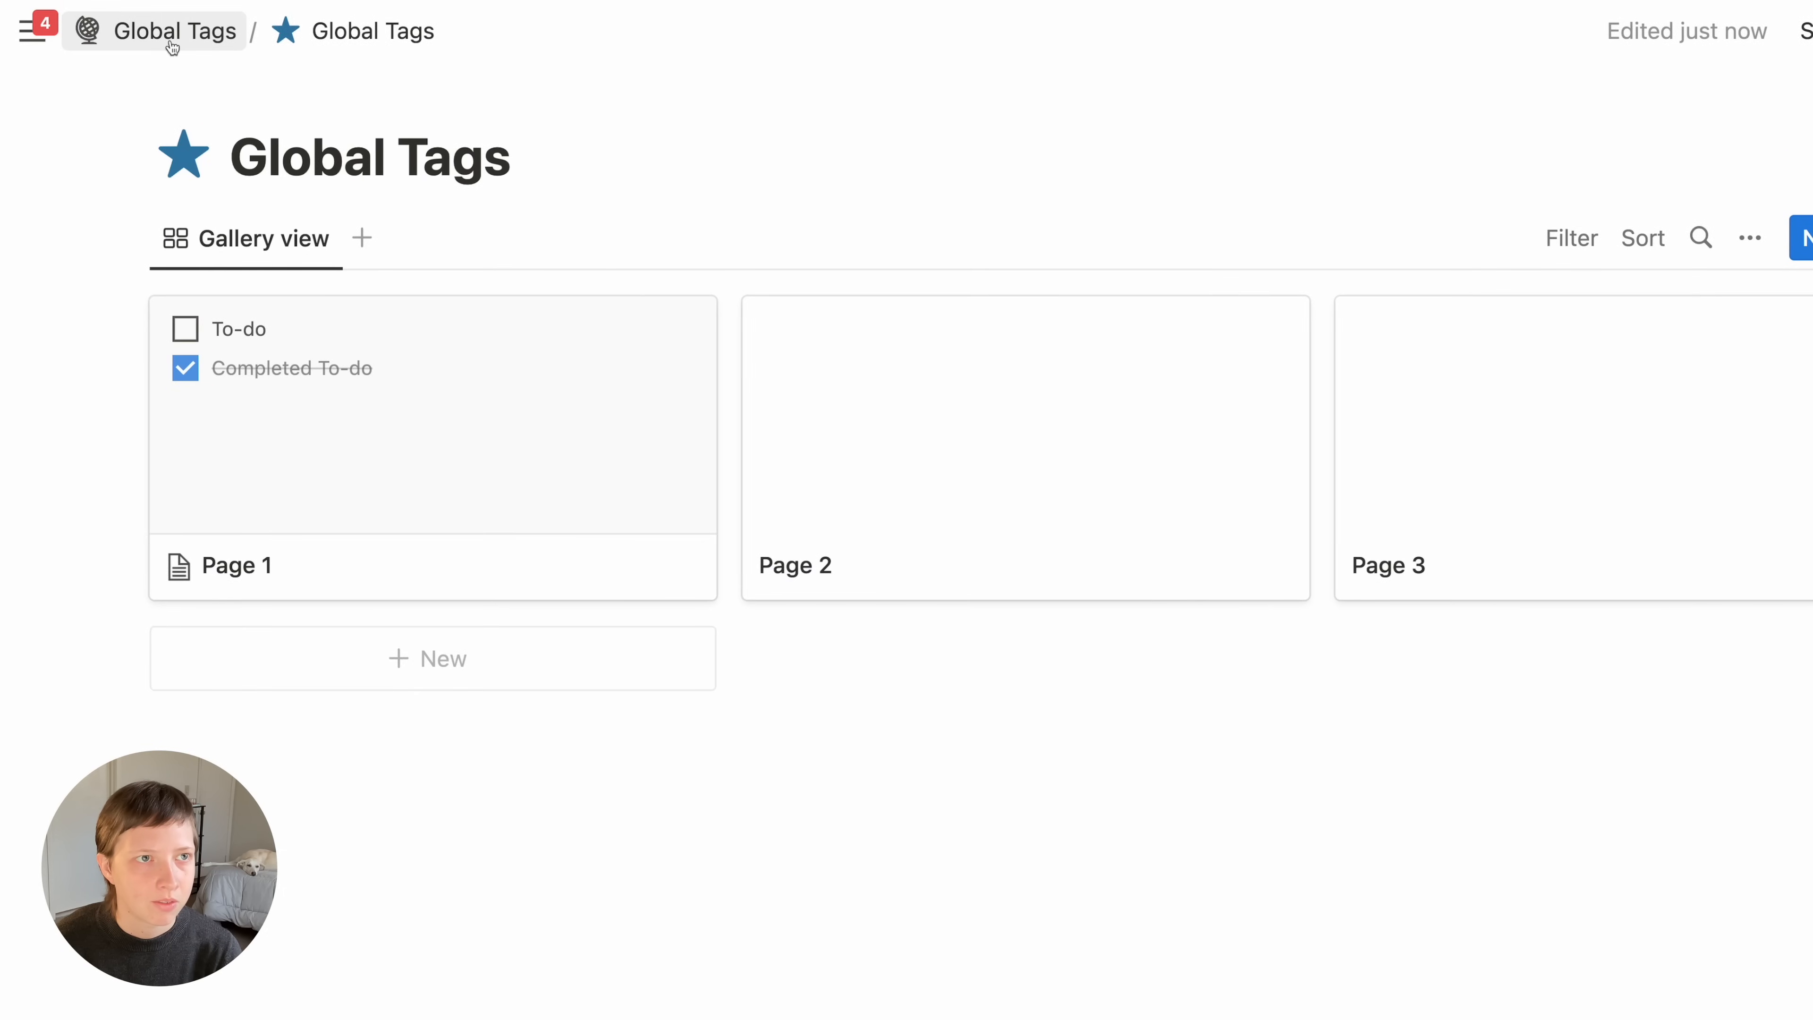
Return to the parent Global Tags page and hide the database title in the gallery view's layout
click(172, 39)
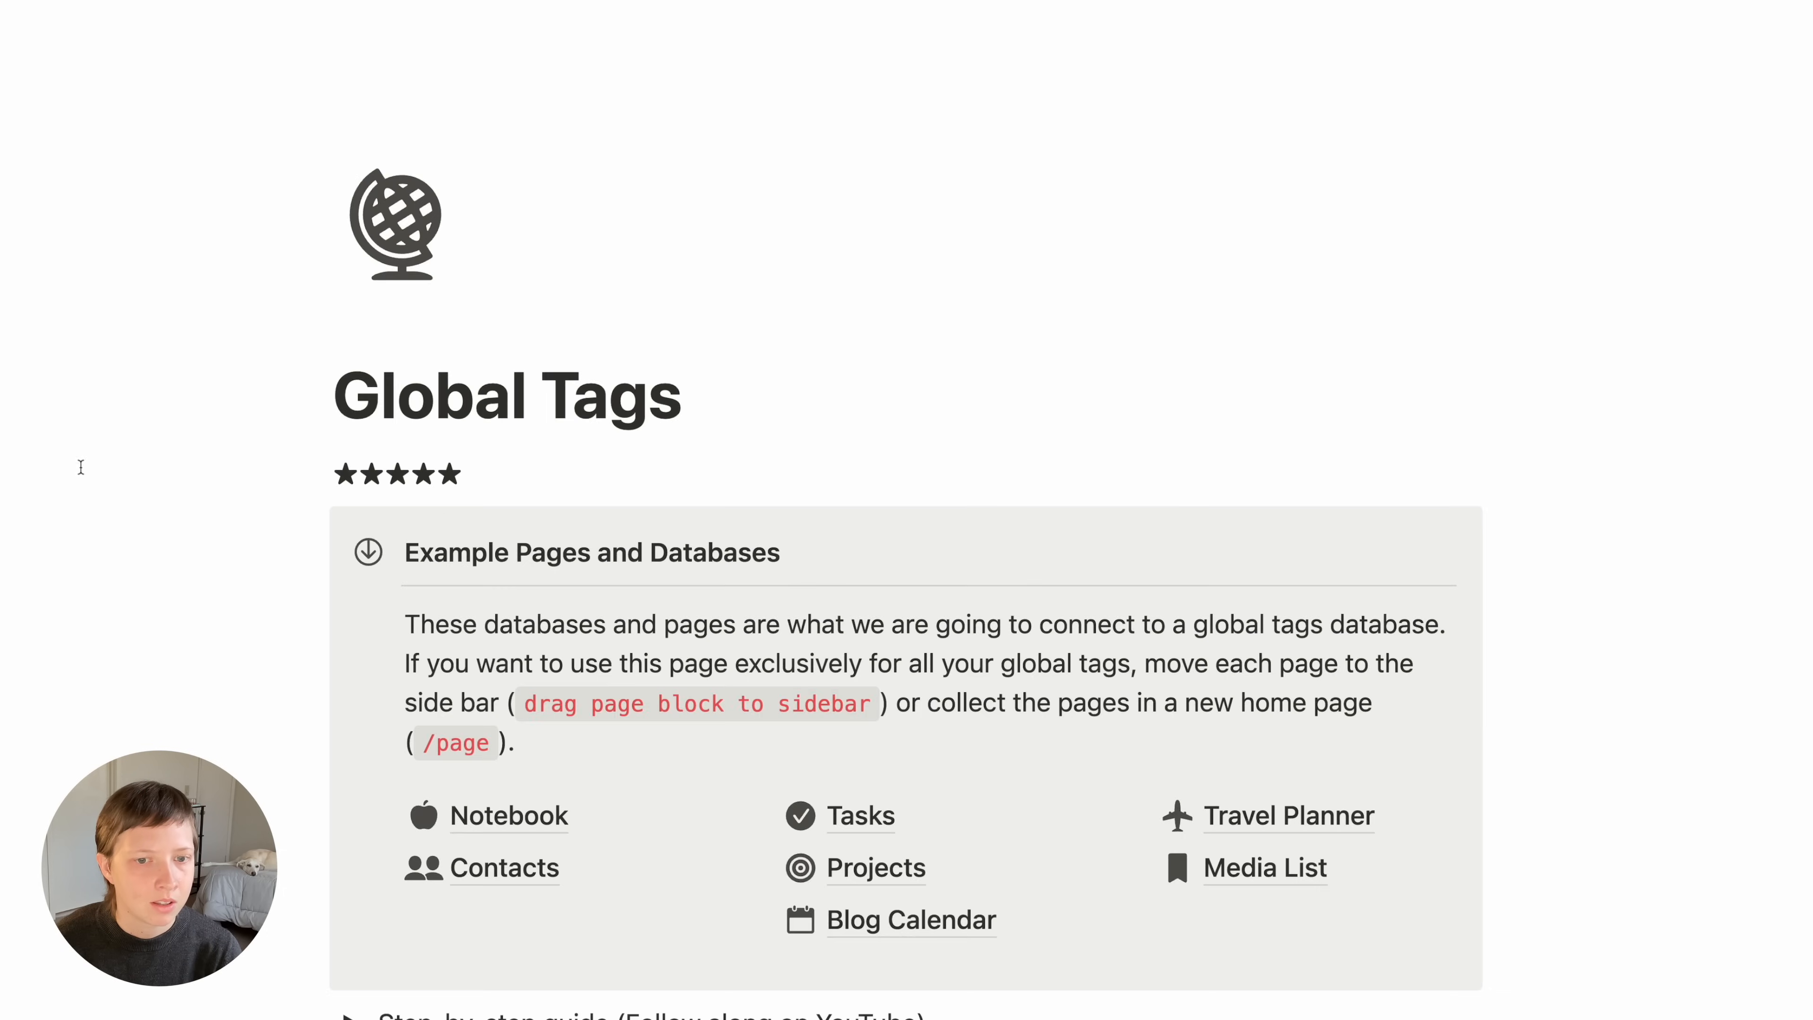
scroll(81, 464, down, 15)
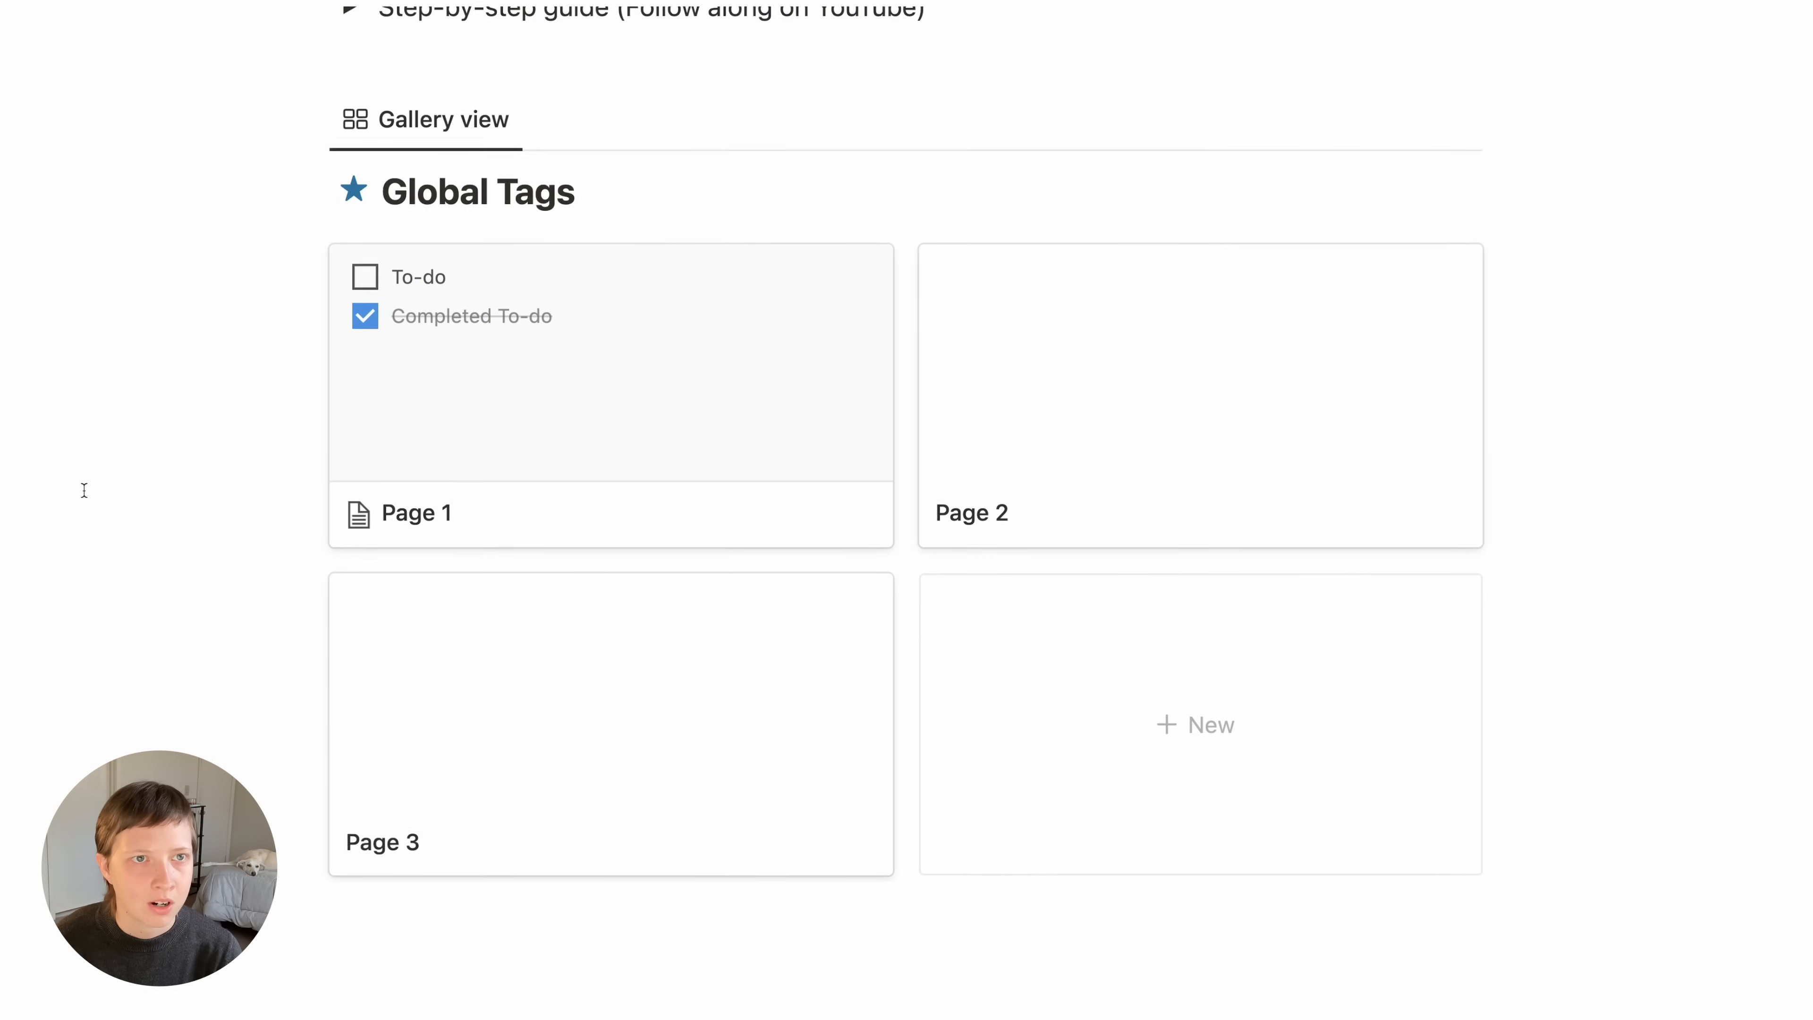
scroll(82, 490, down, 1)
mouse_move(1056, 154)
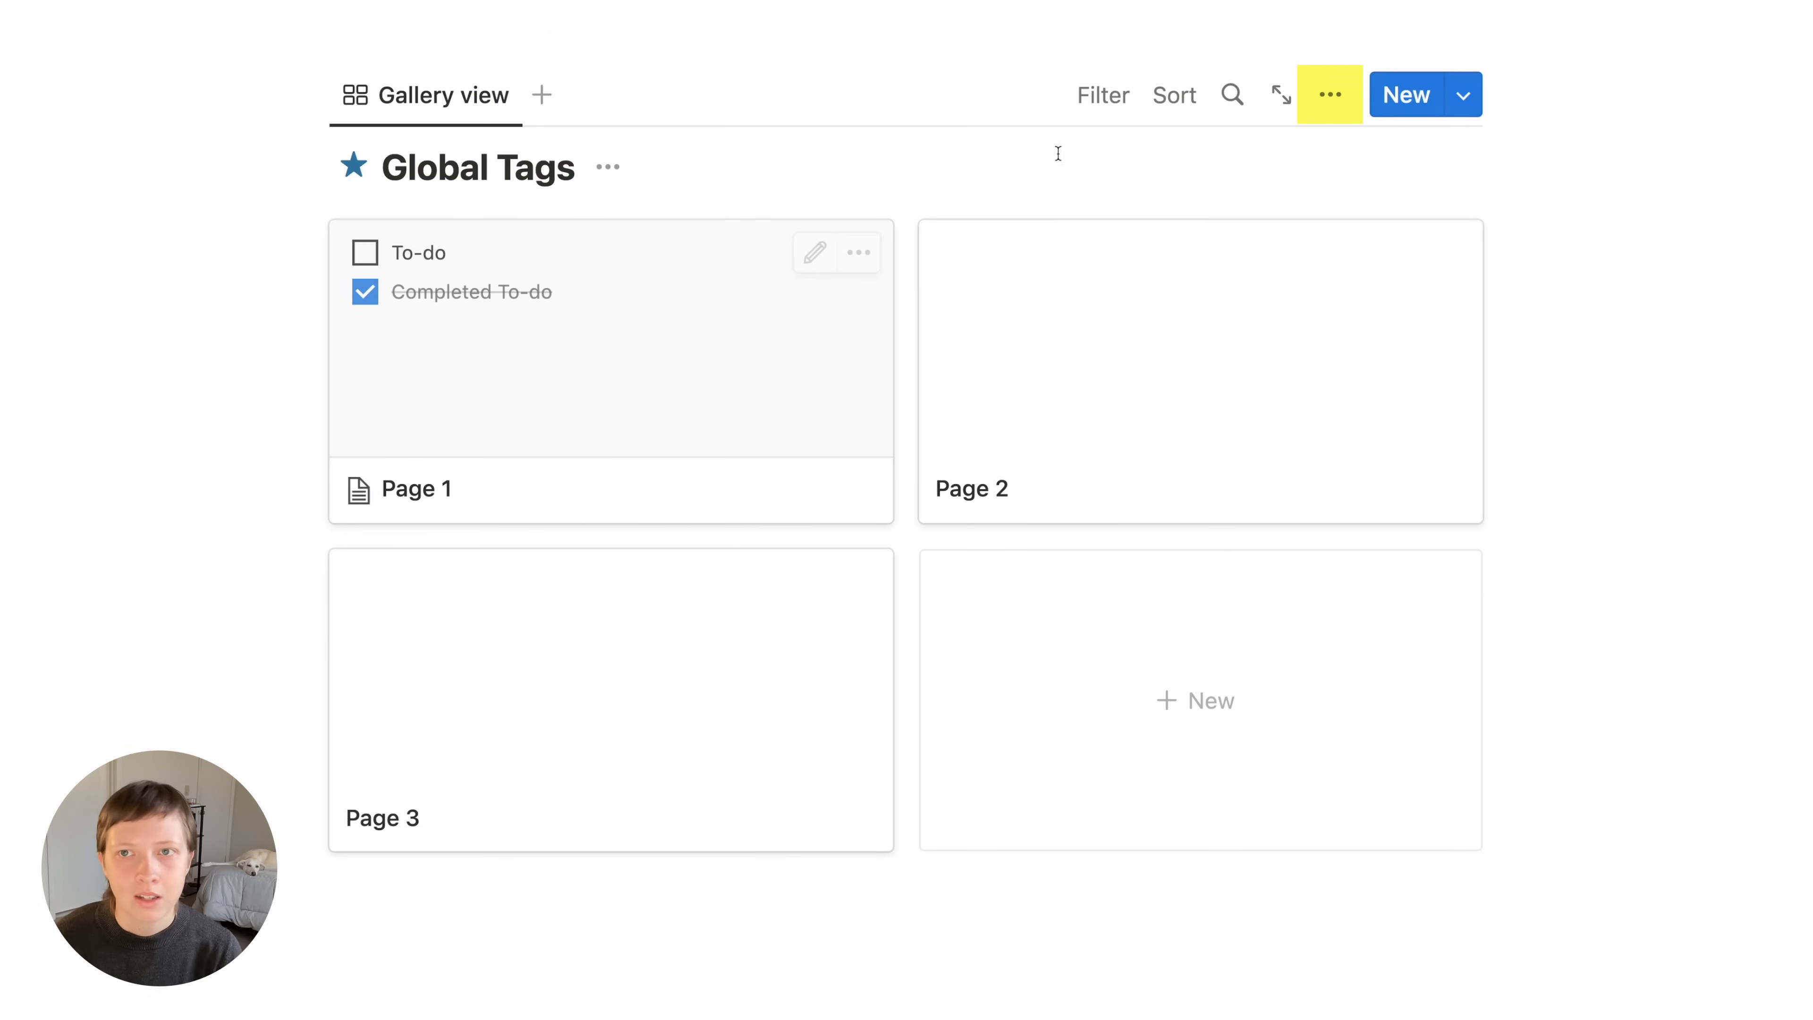
click(1341, 102)
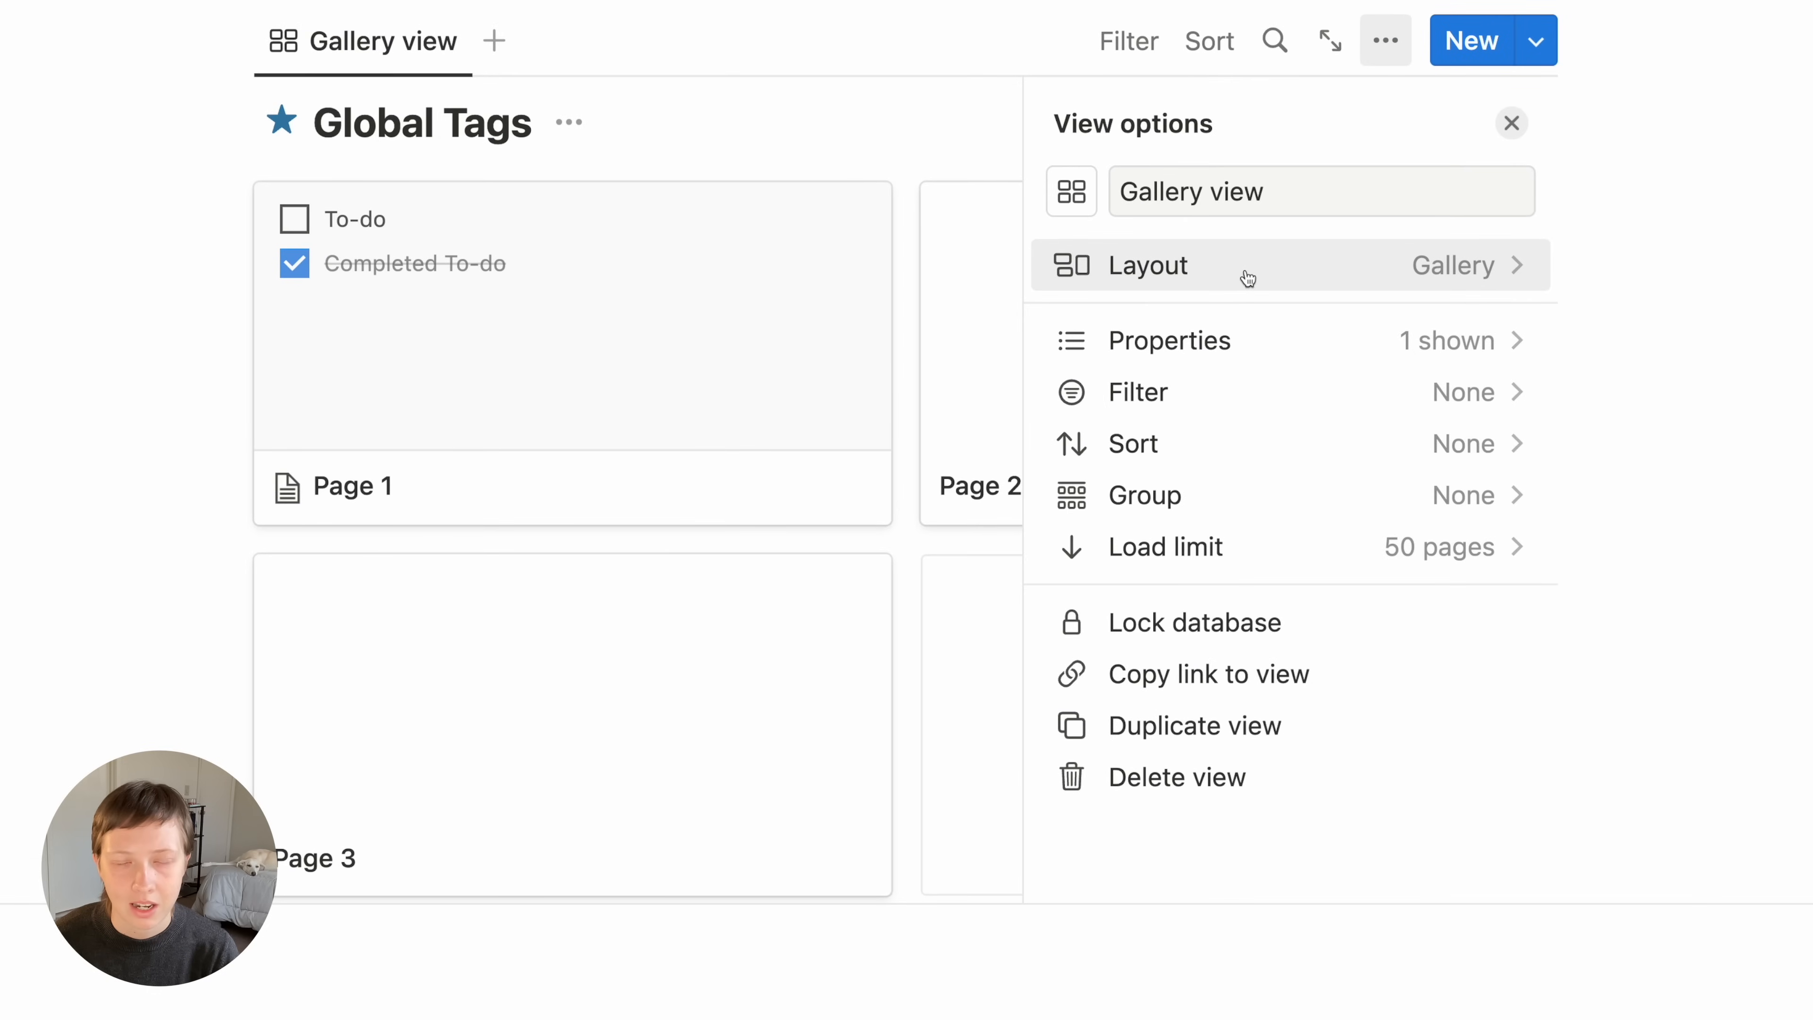
click(1248, 279)
scroll(1247, 285, down, 1)
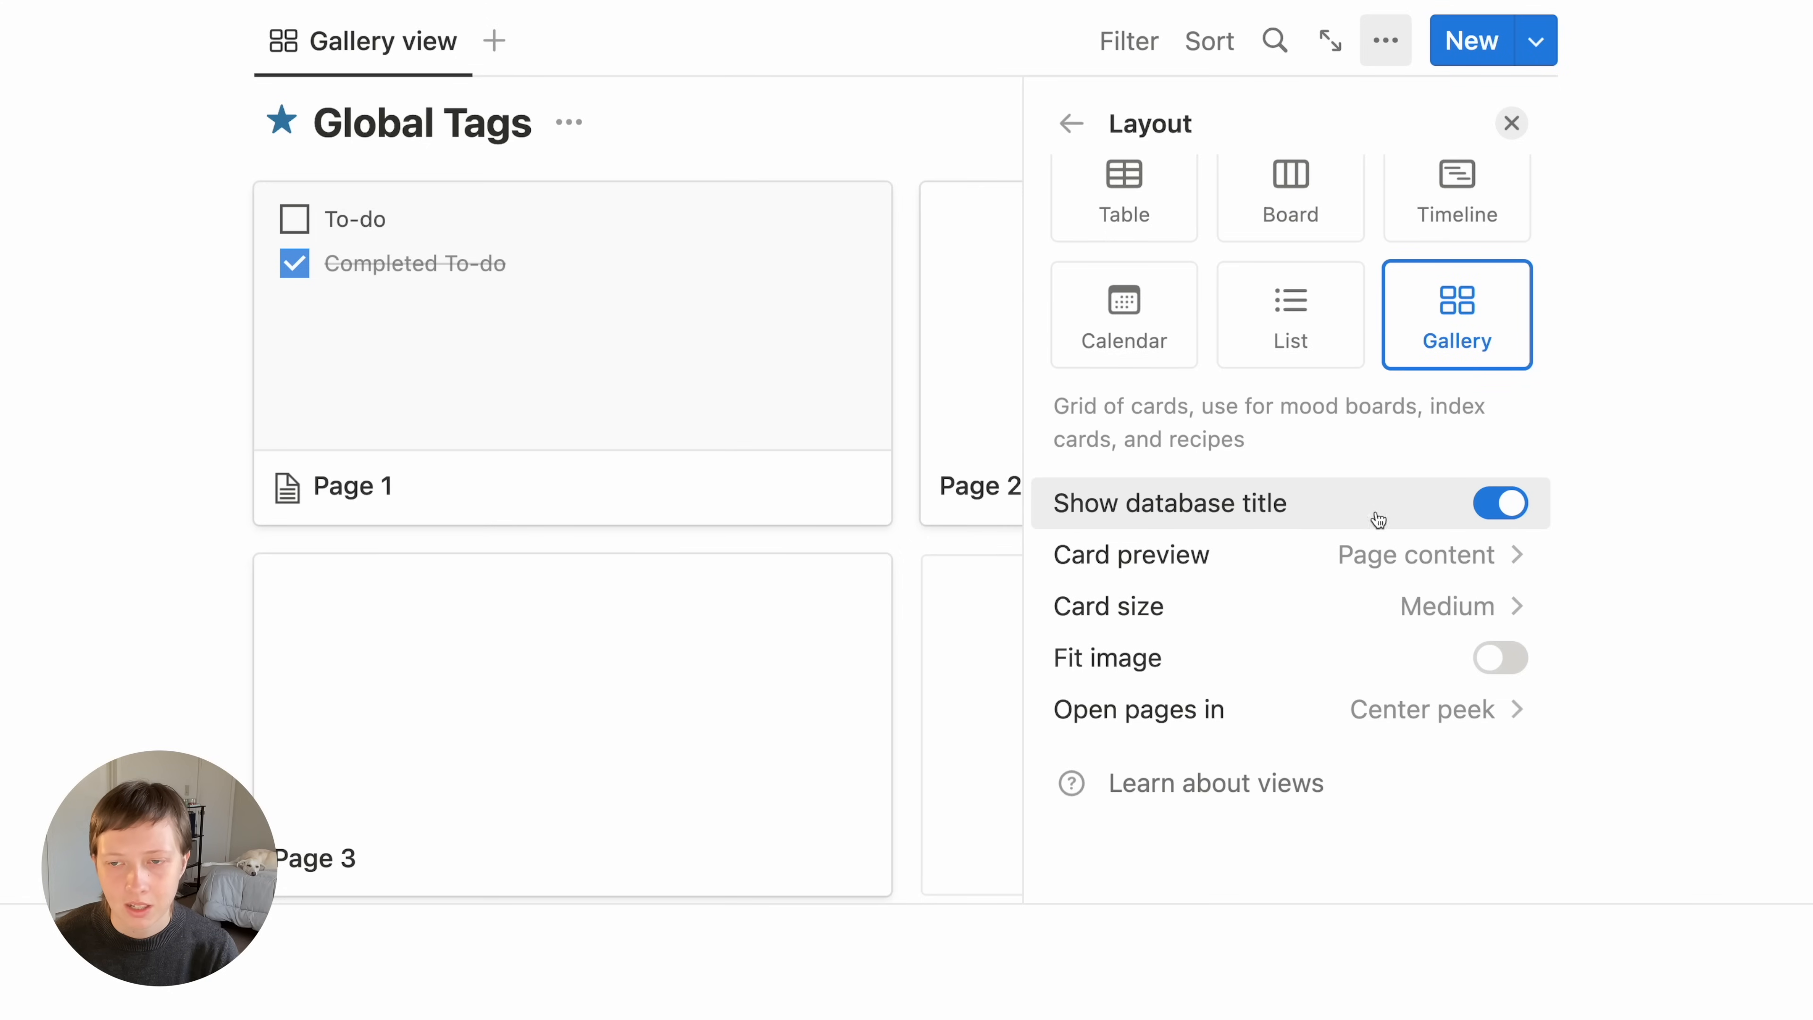
click(1356, 520)
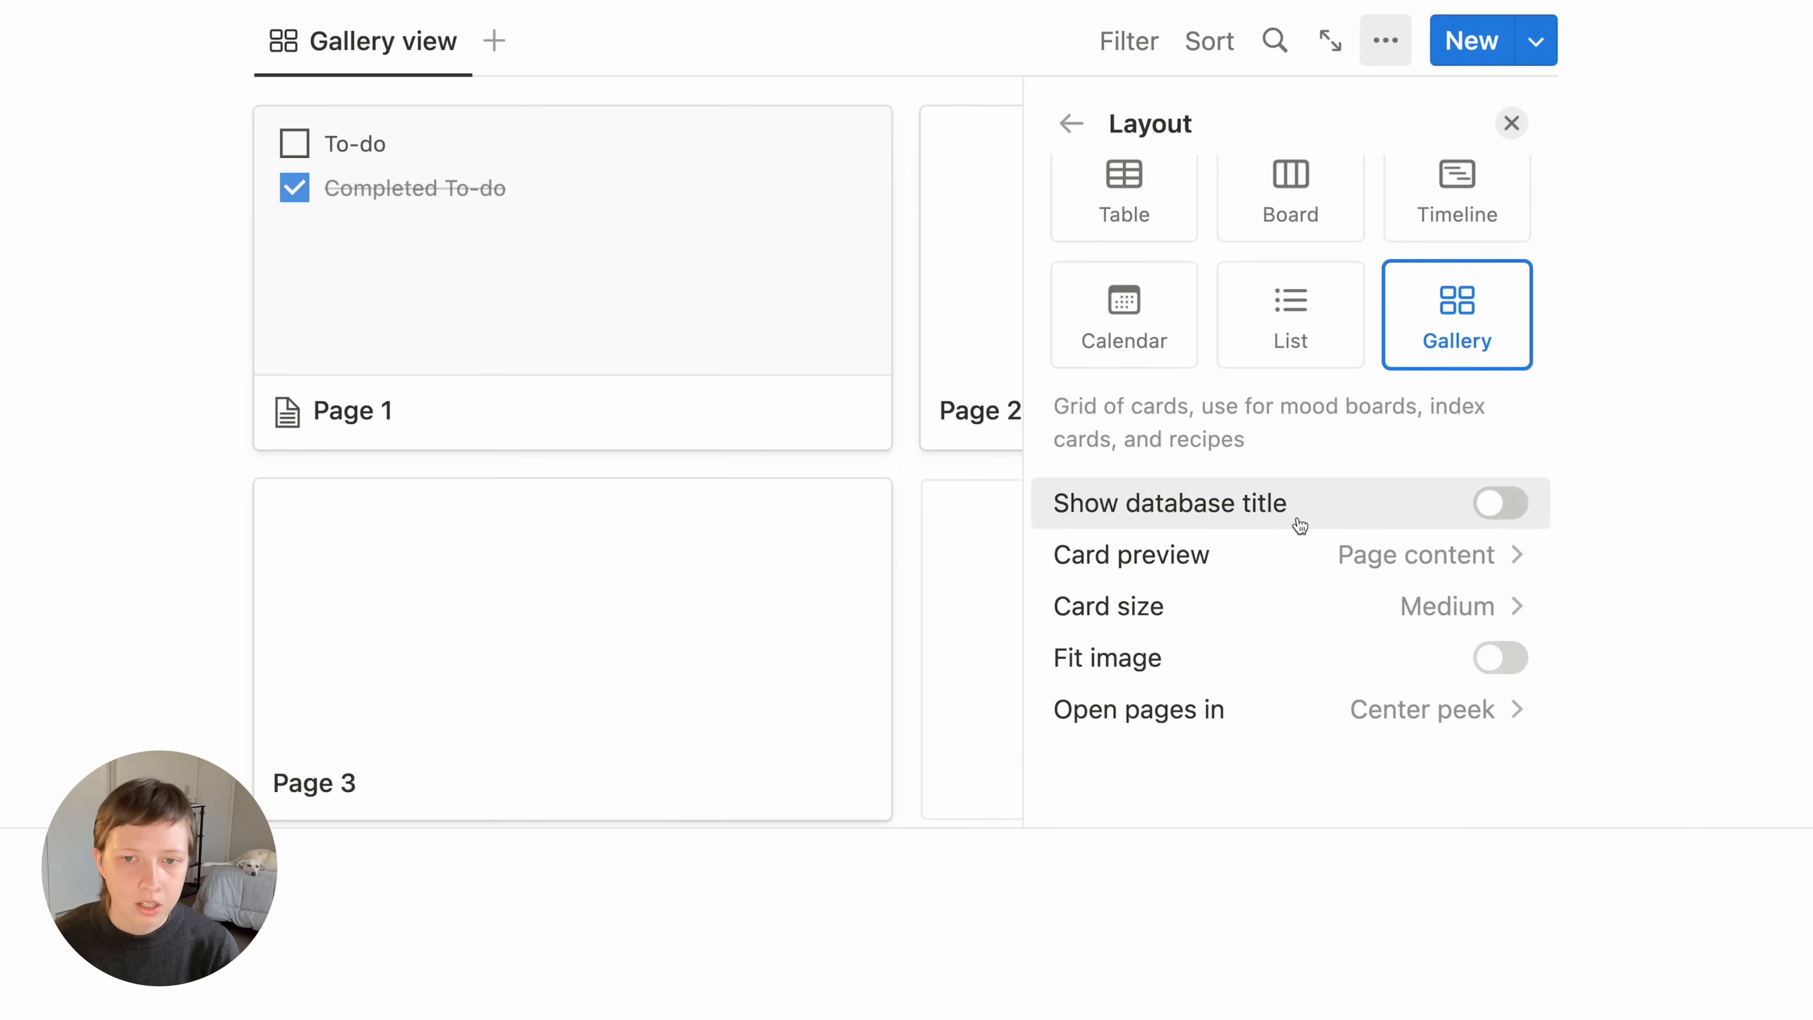
Set the gallery's card preview to None and its card size to Small
click(1233, 560)
click(1218, 623)
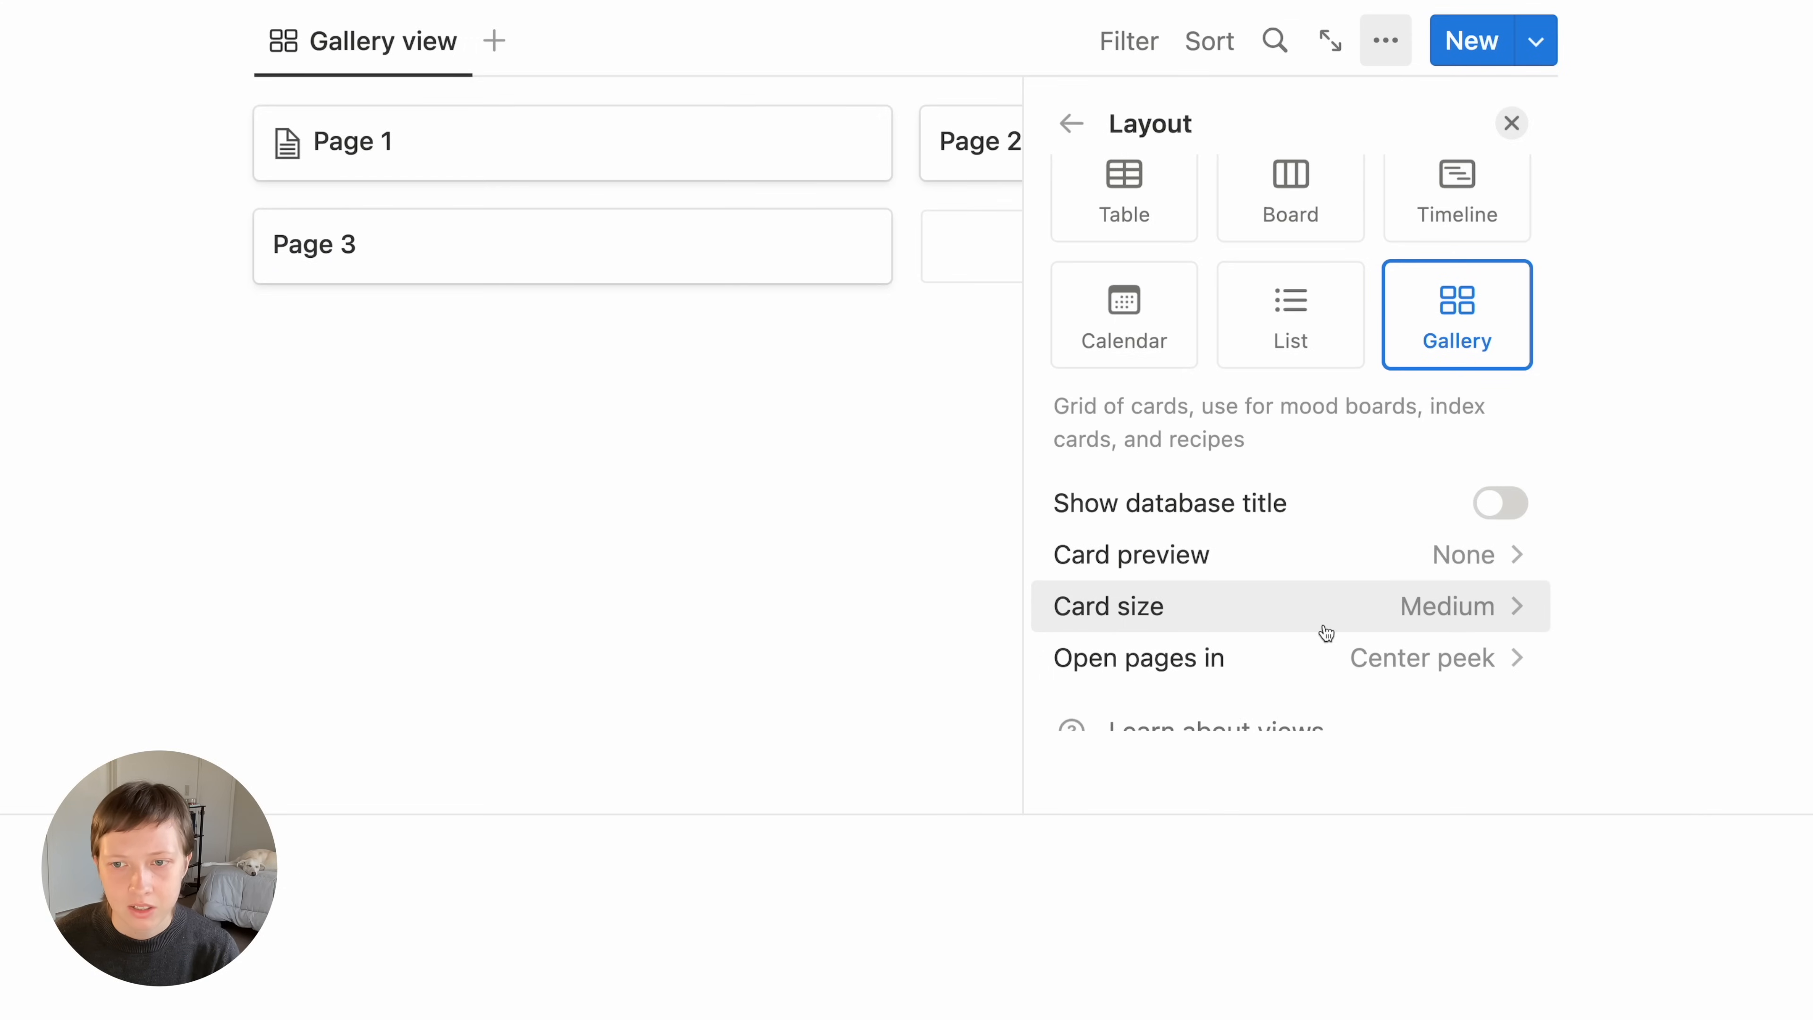
click(1283, 611)
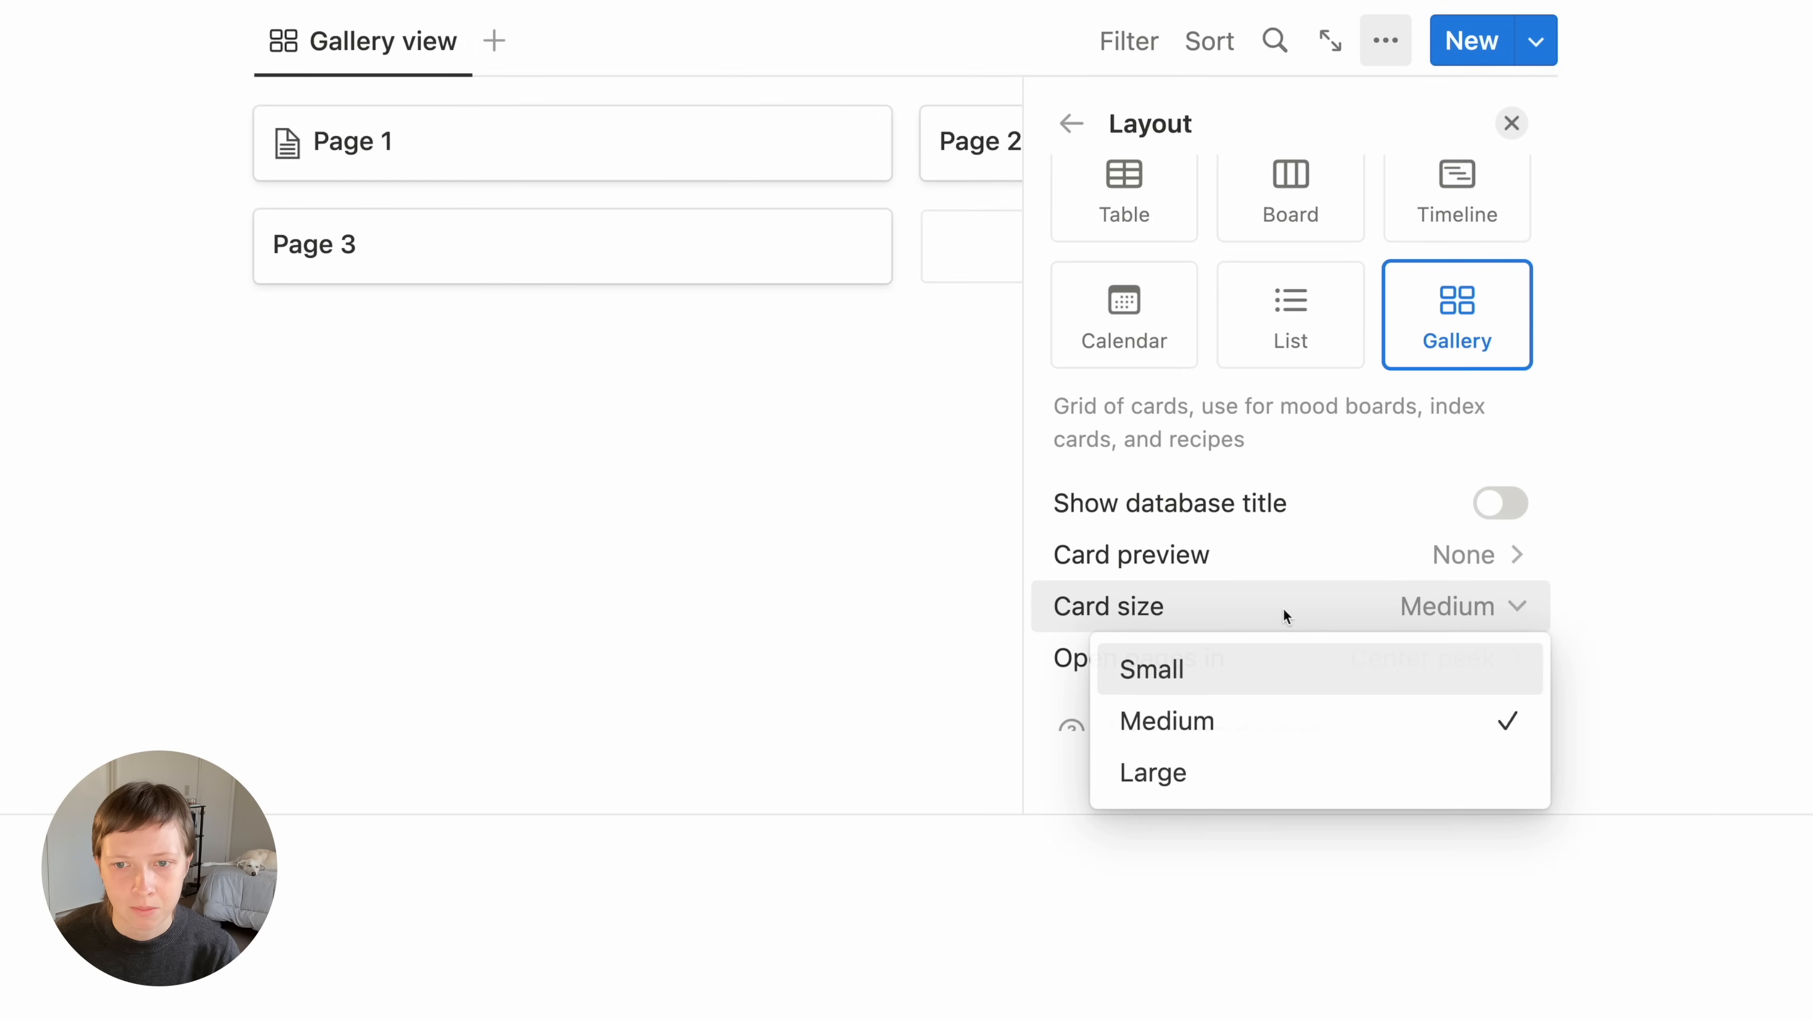
click(1224, 667)
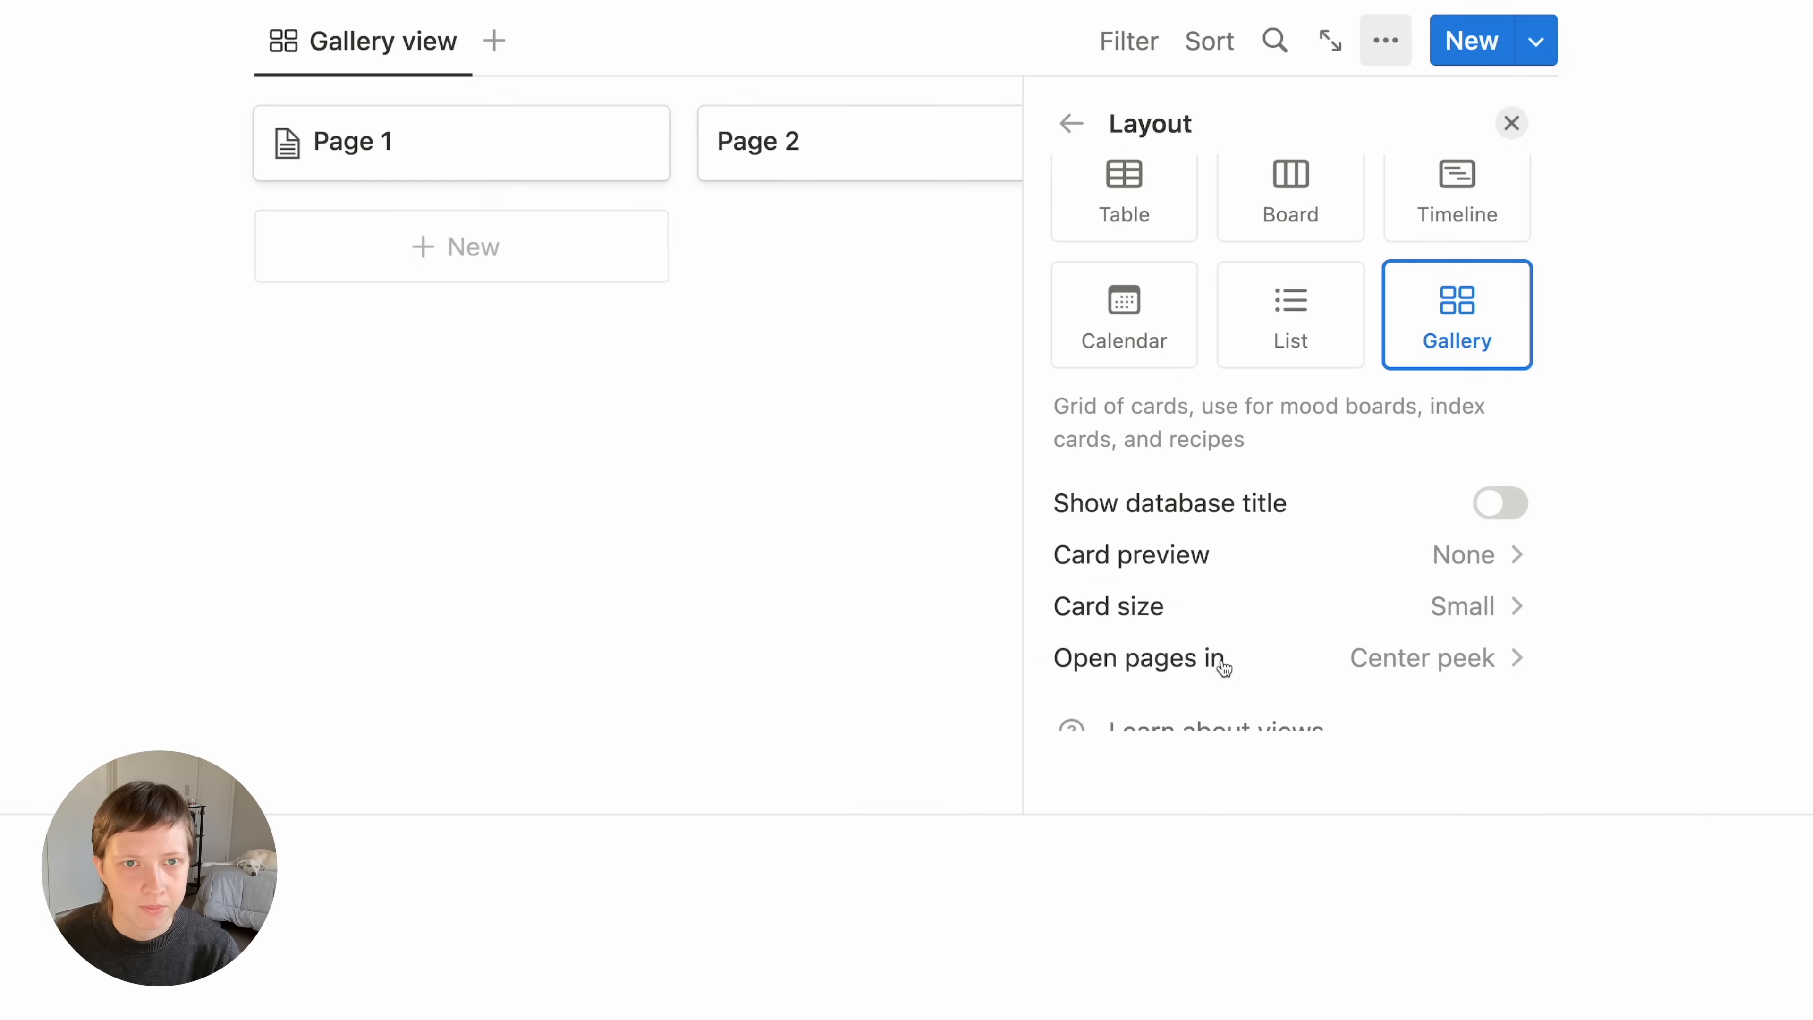
click(1512, 123)
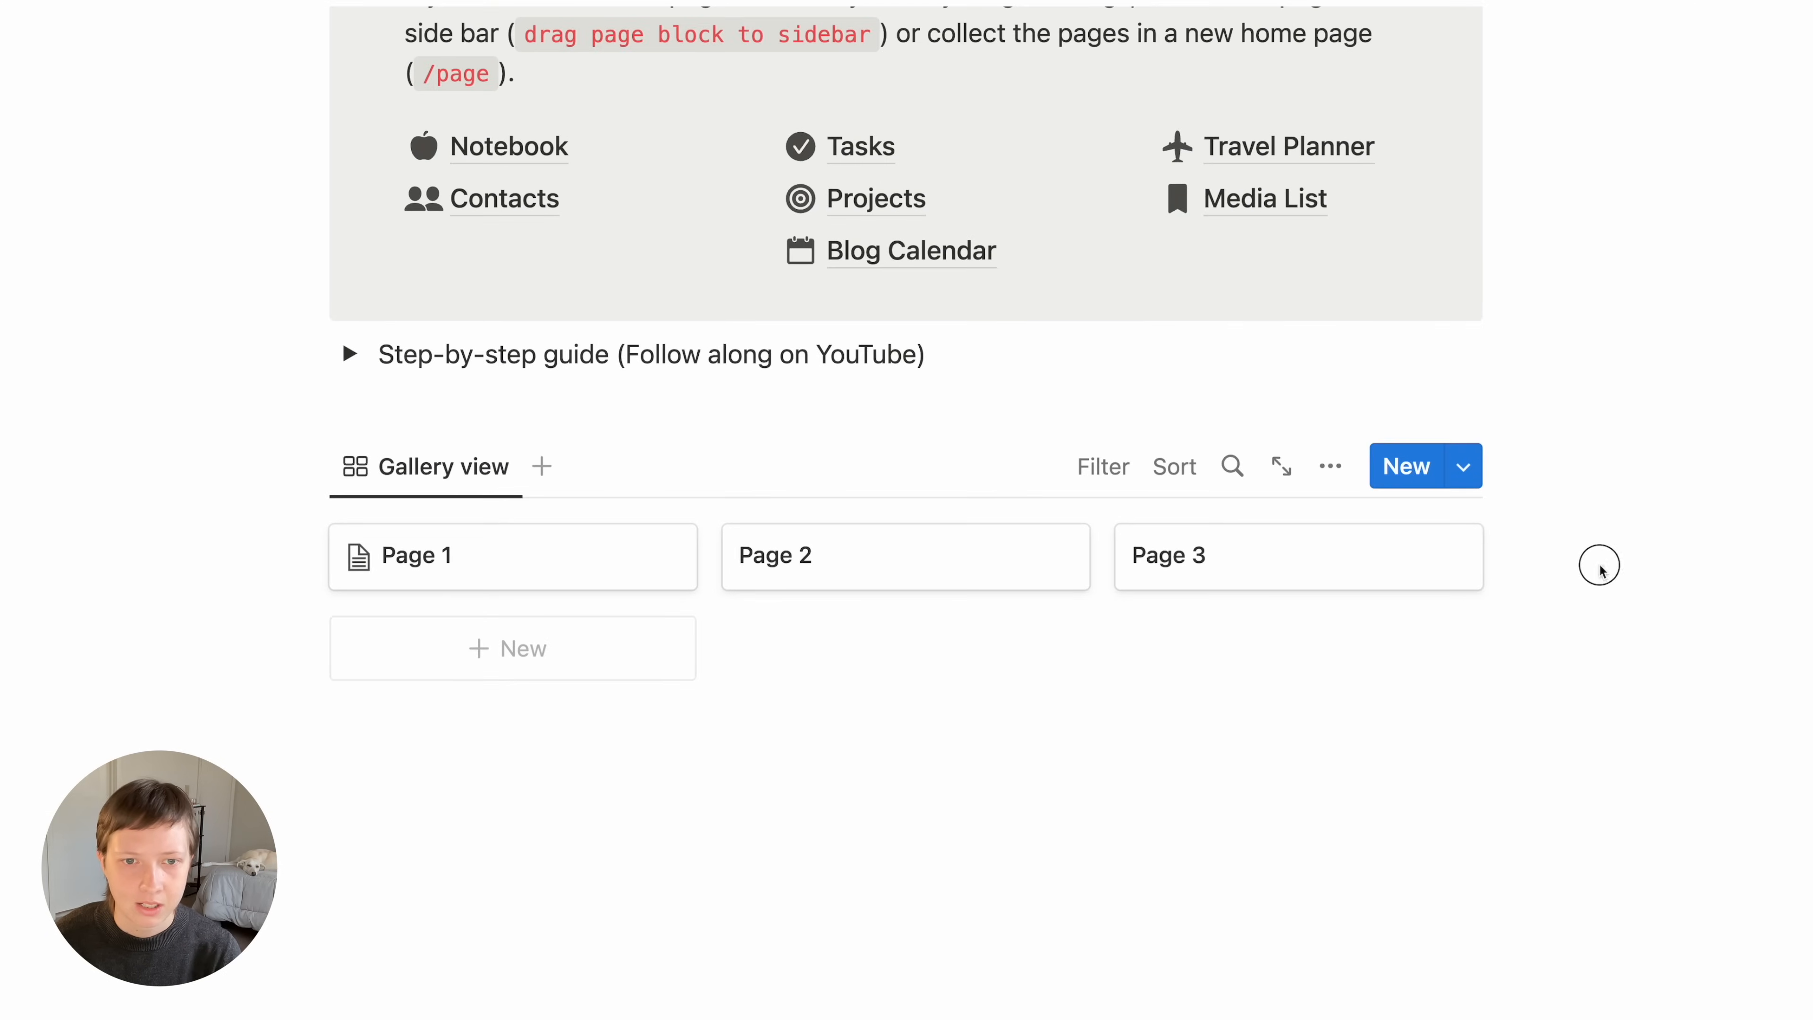
Delete the sample cards Page 2 and Page 3 from the gallery, and open Page 1 as a full page
drag(1598, 563, 919, 560)
key(BackSpace)
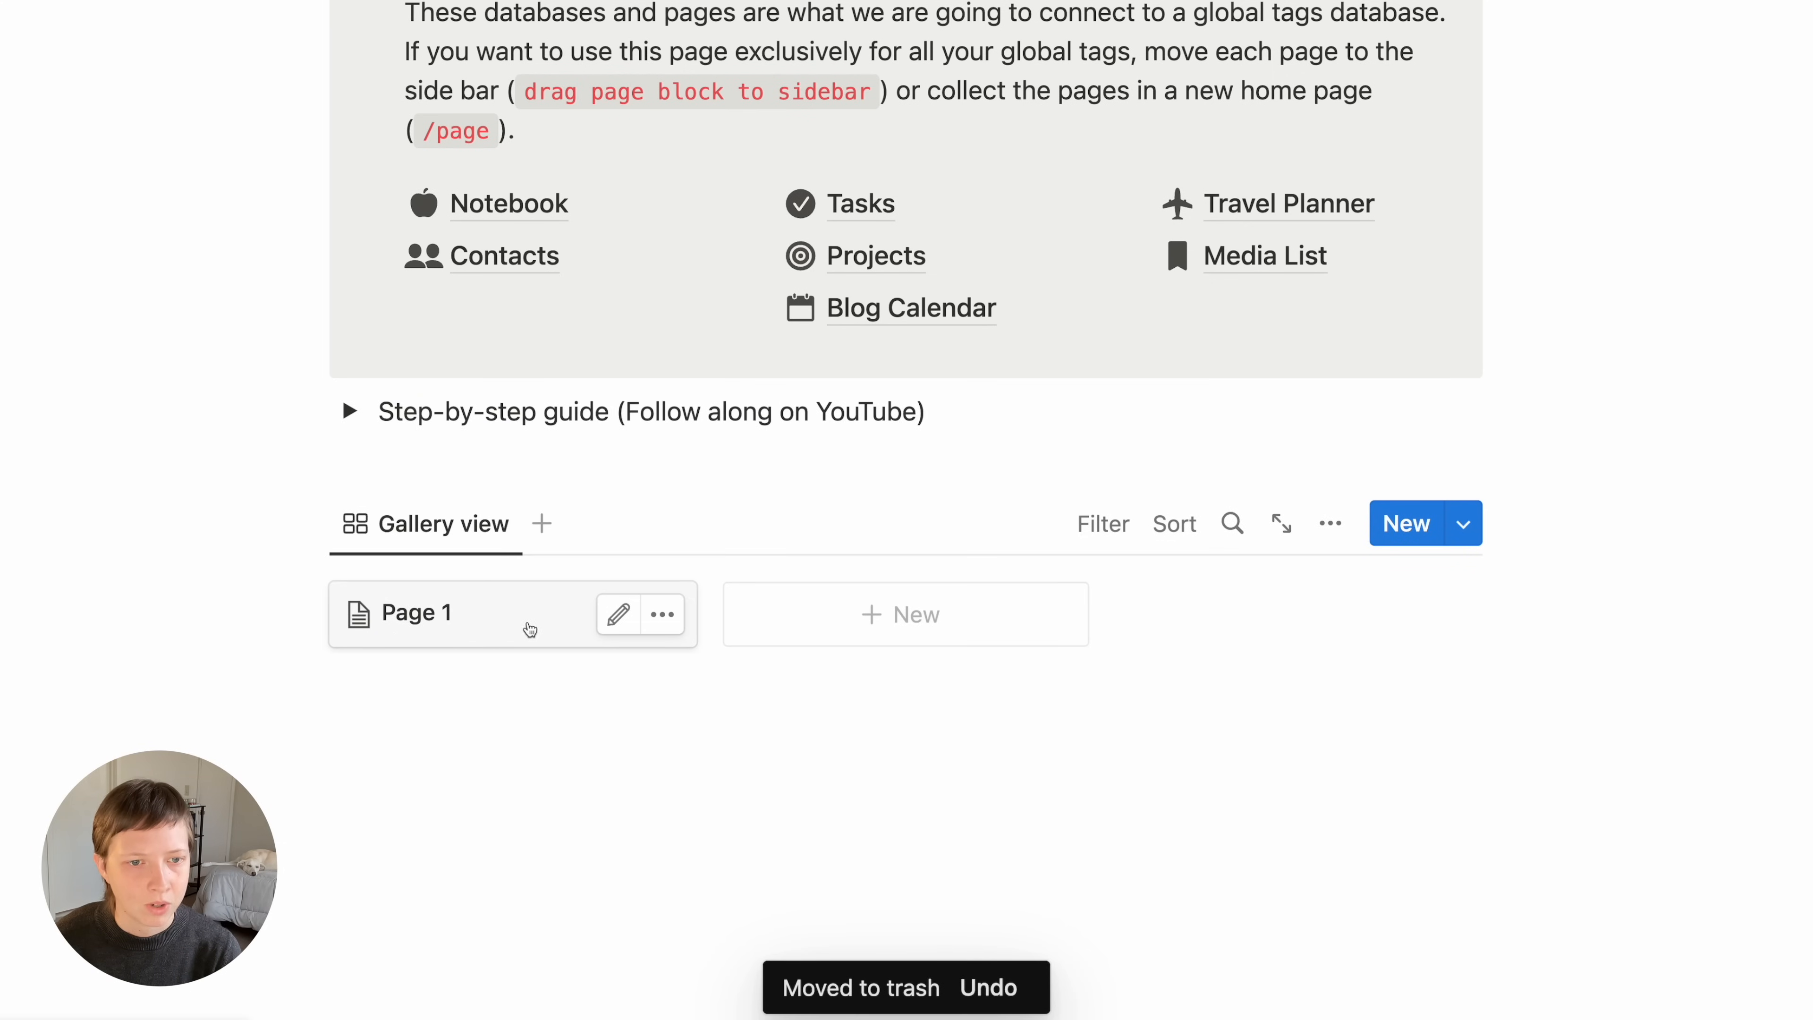
click(530, 628)
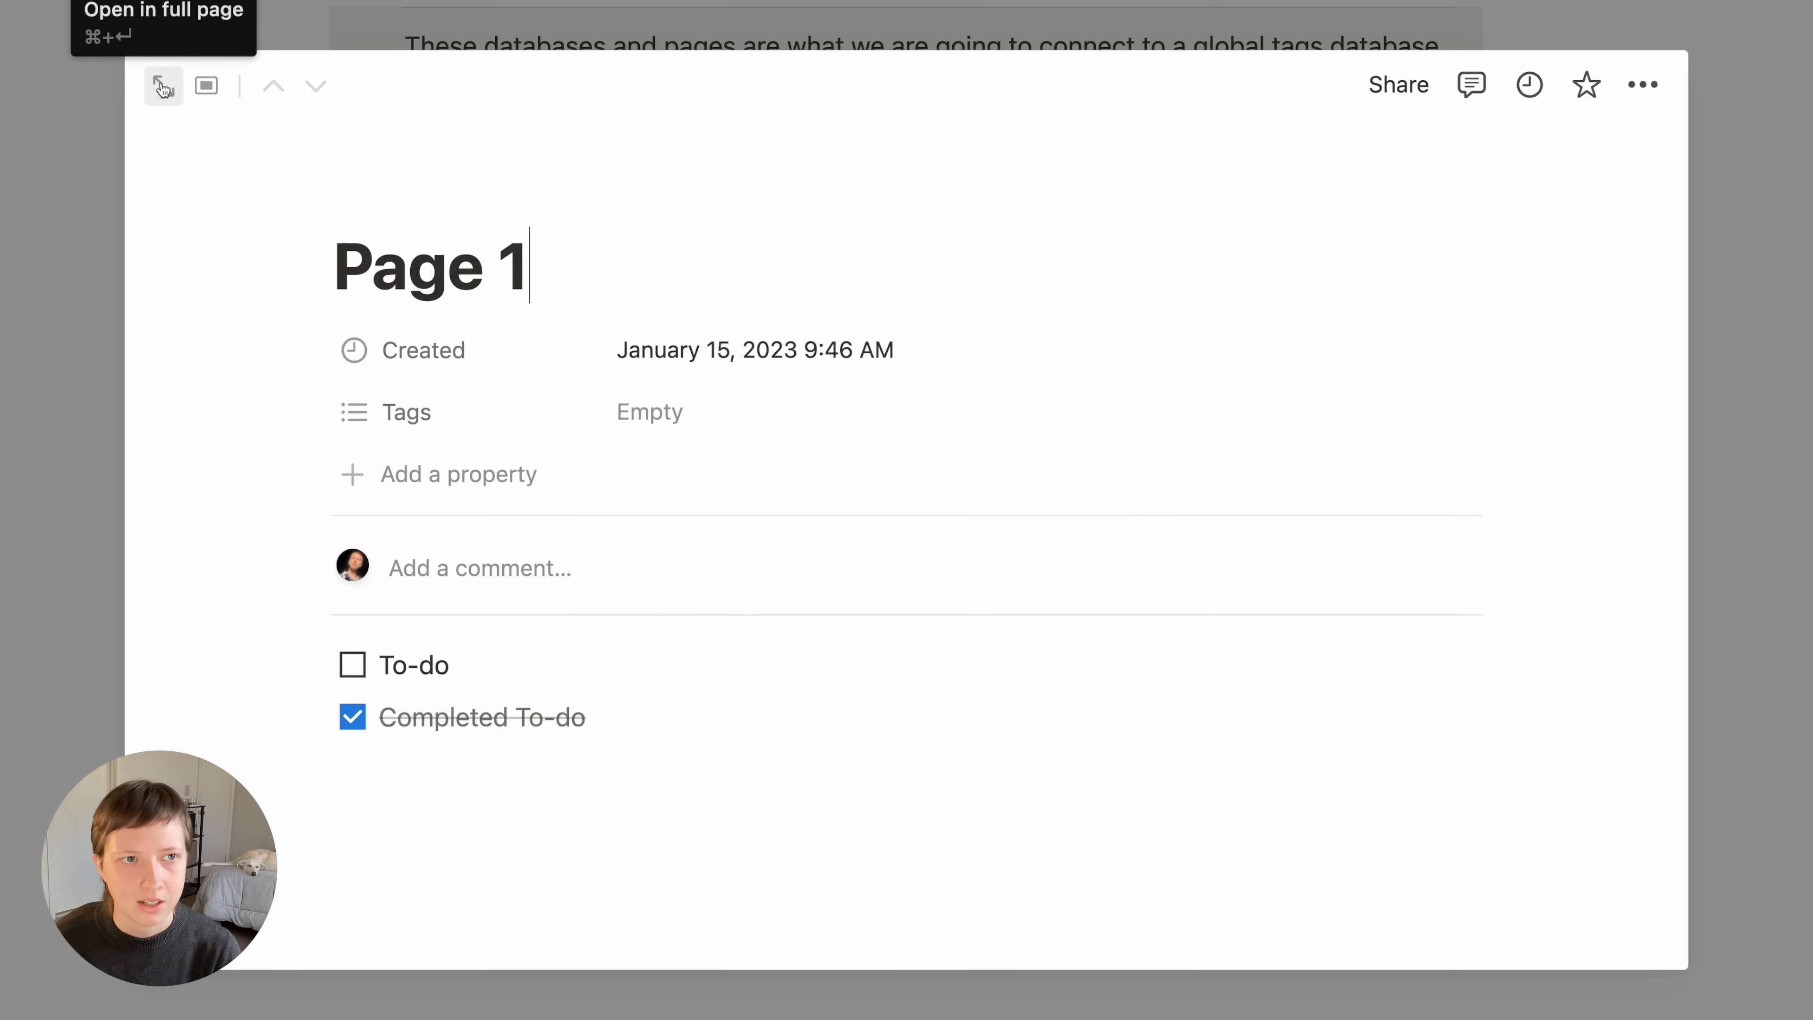
click(163, 86)
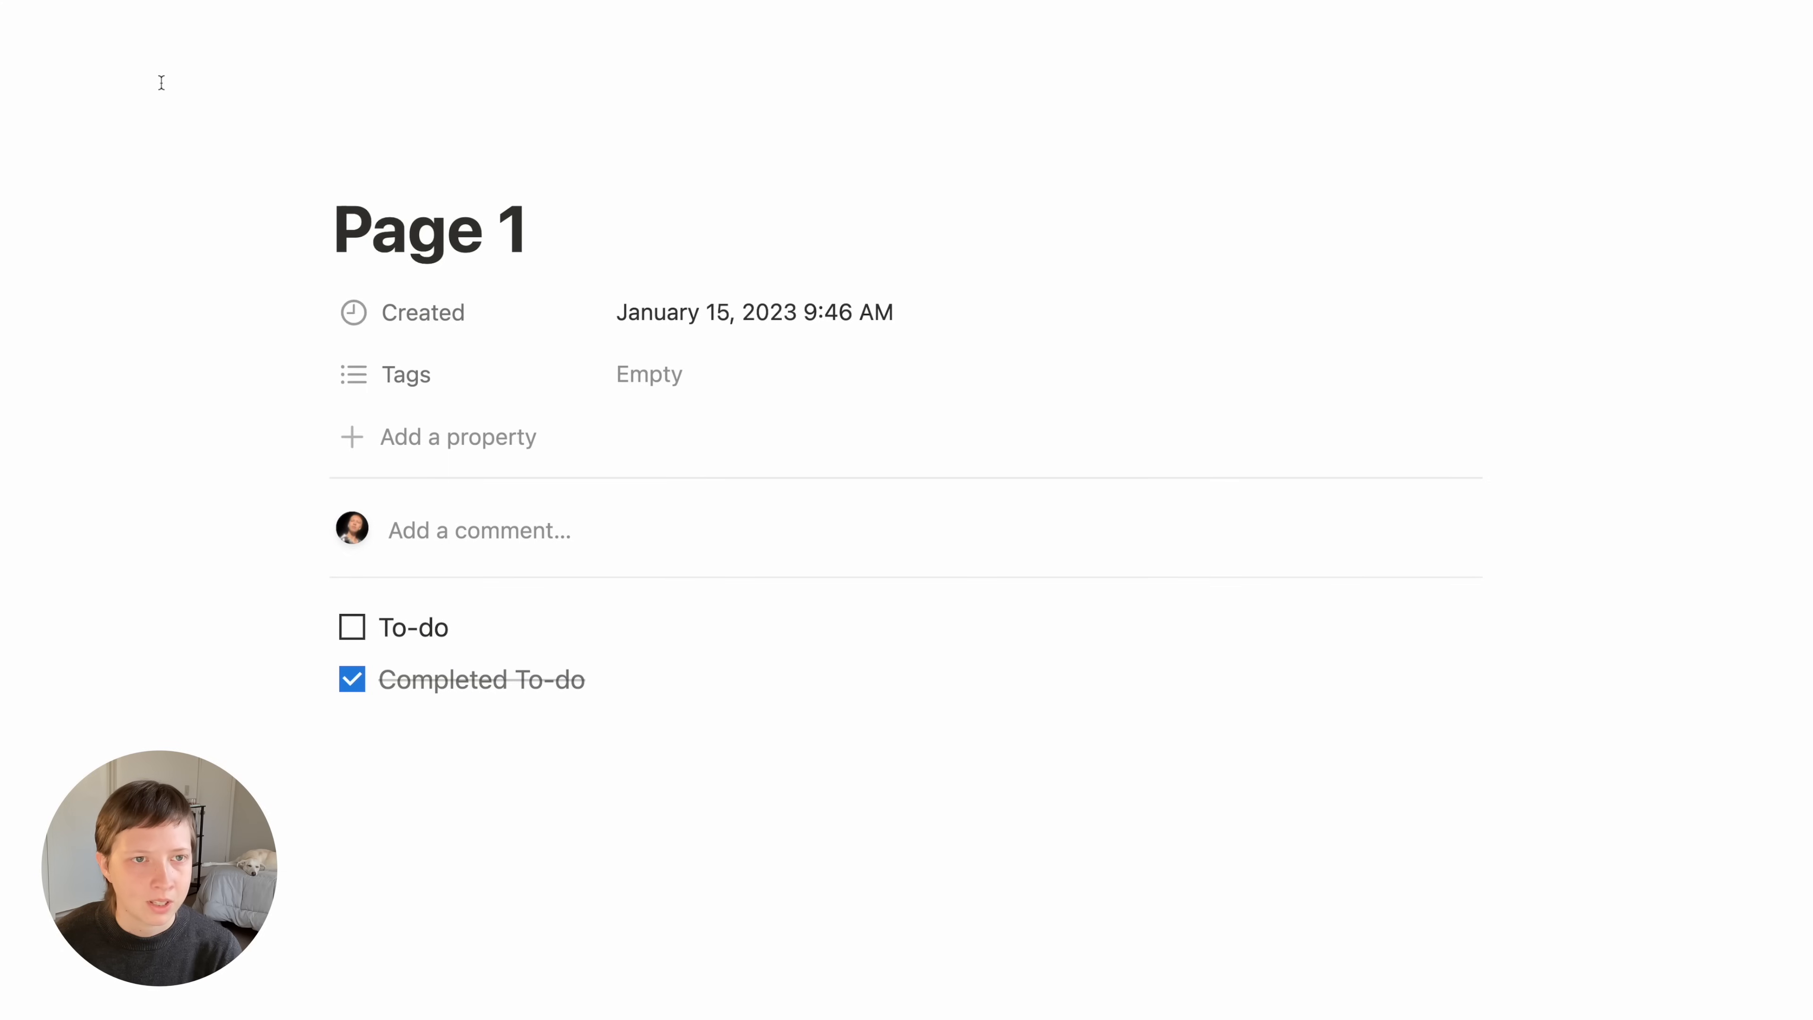
Remove the sample to-dos from the body of Page 1 and delete its Created property
drag(190, 607, 757, 757)
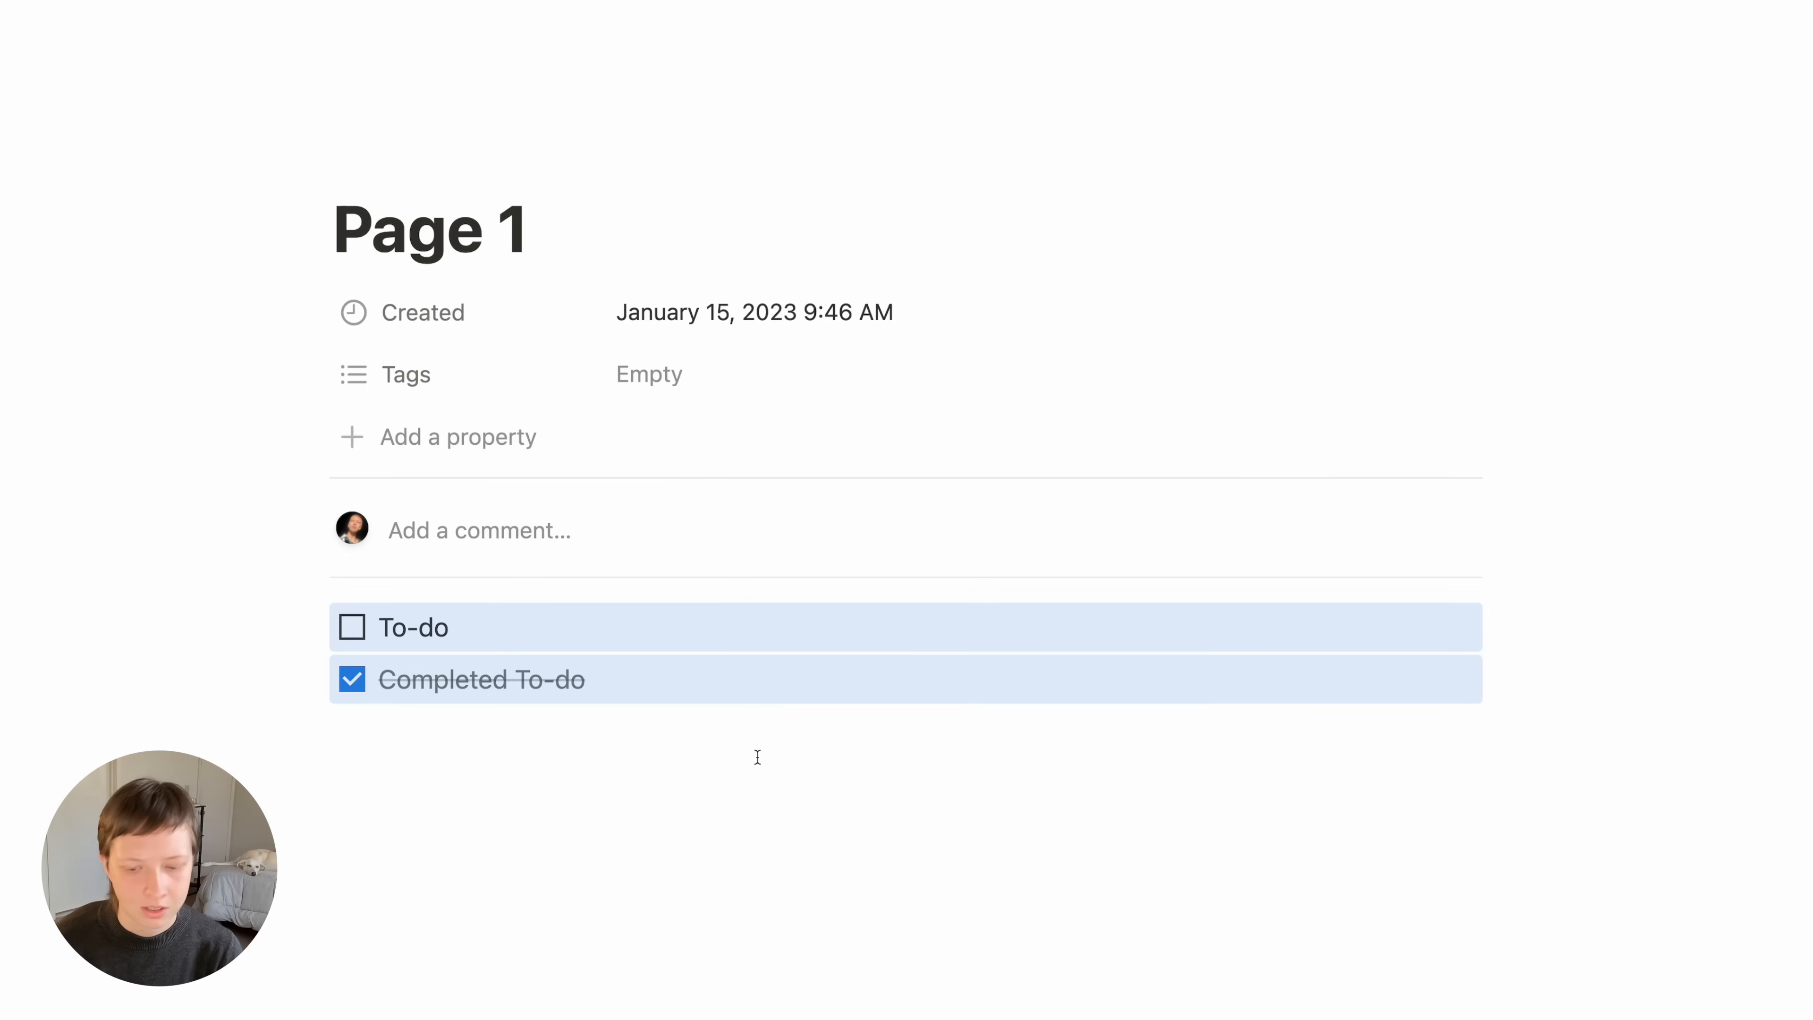
key(BackSpace)
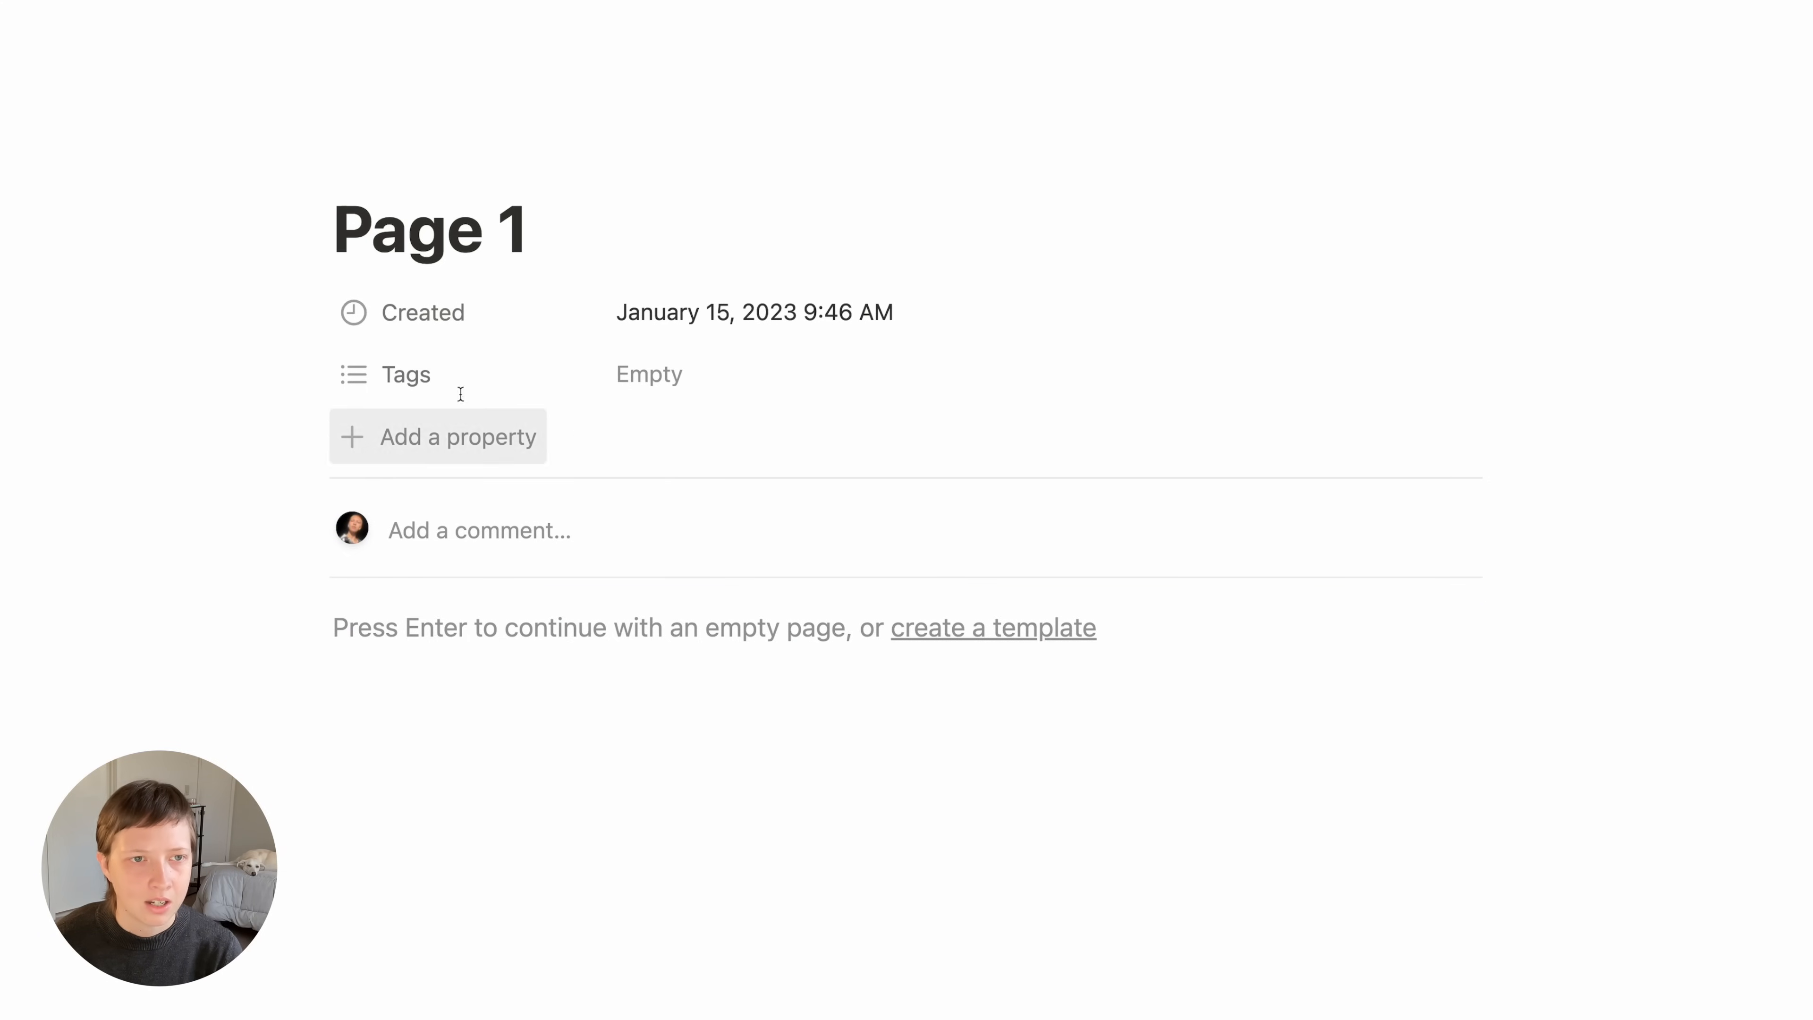
click(492, 337)
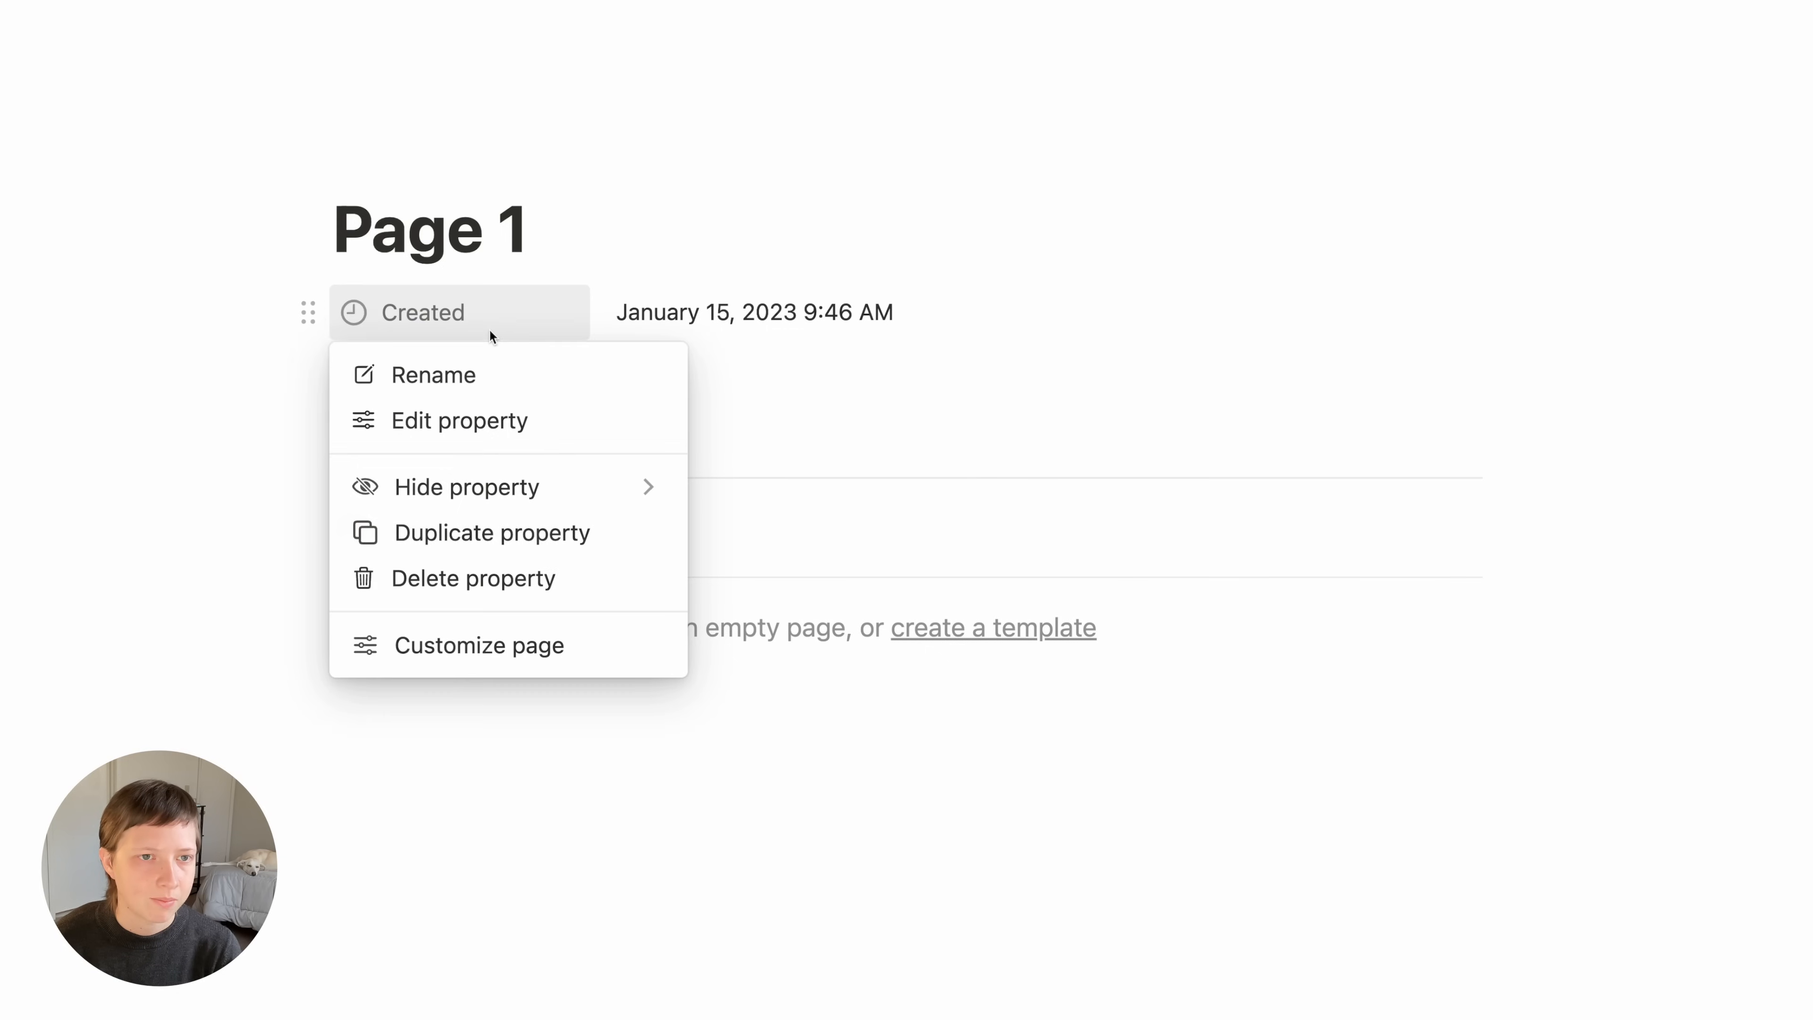
click(420, 580)
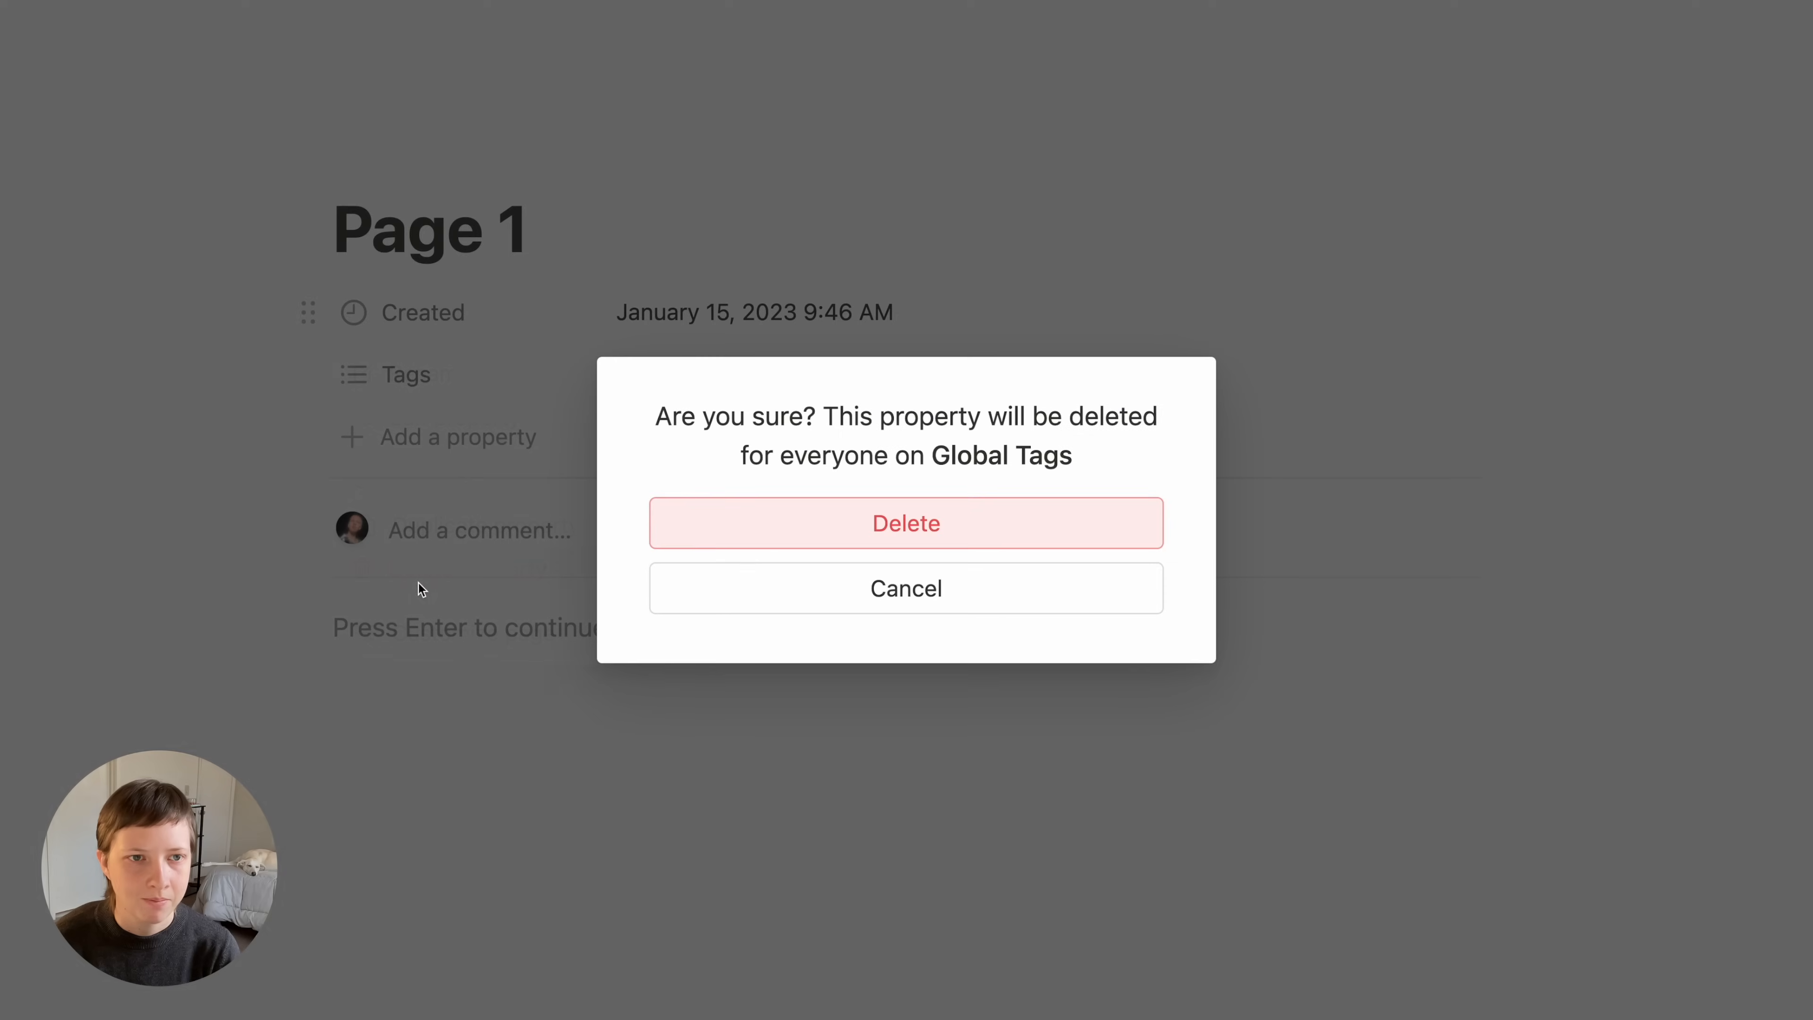
click(767, 525)
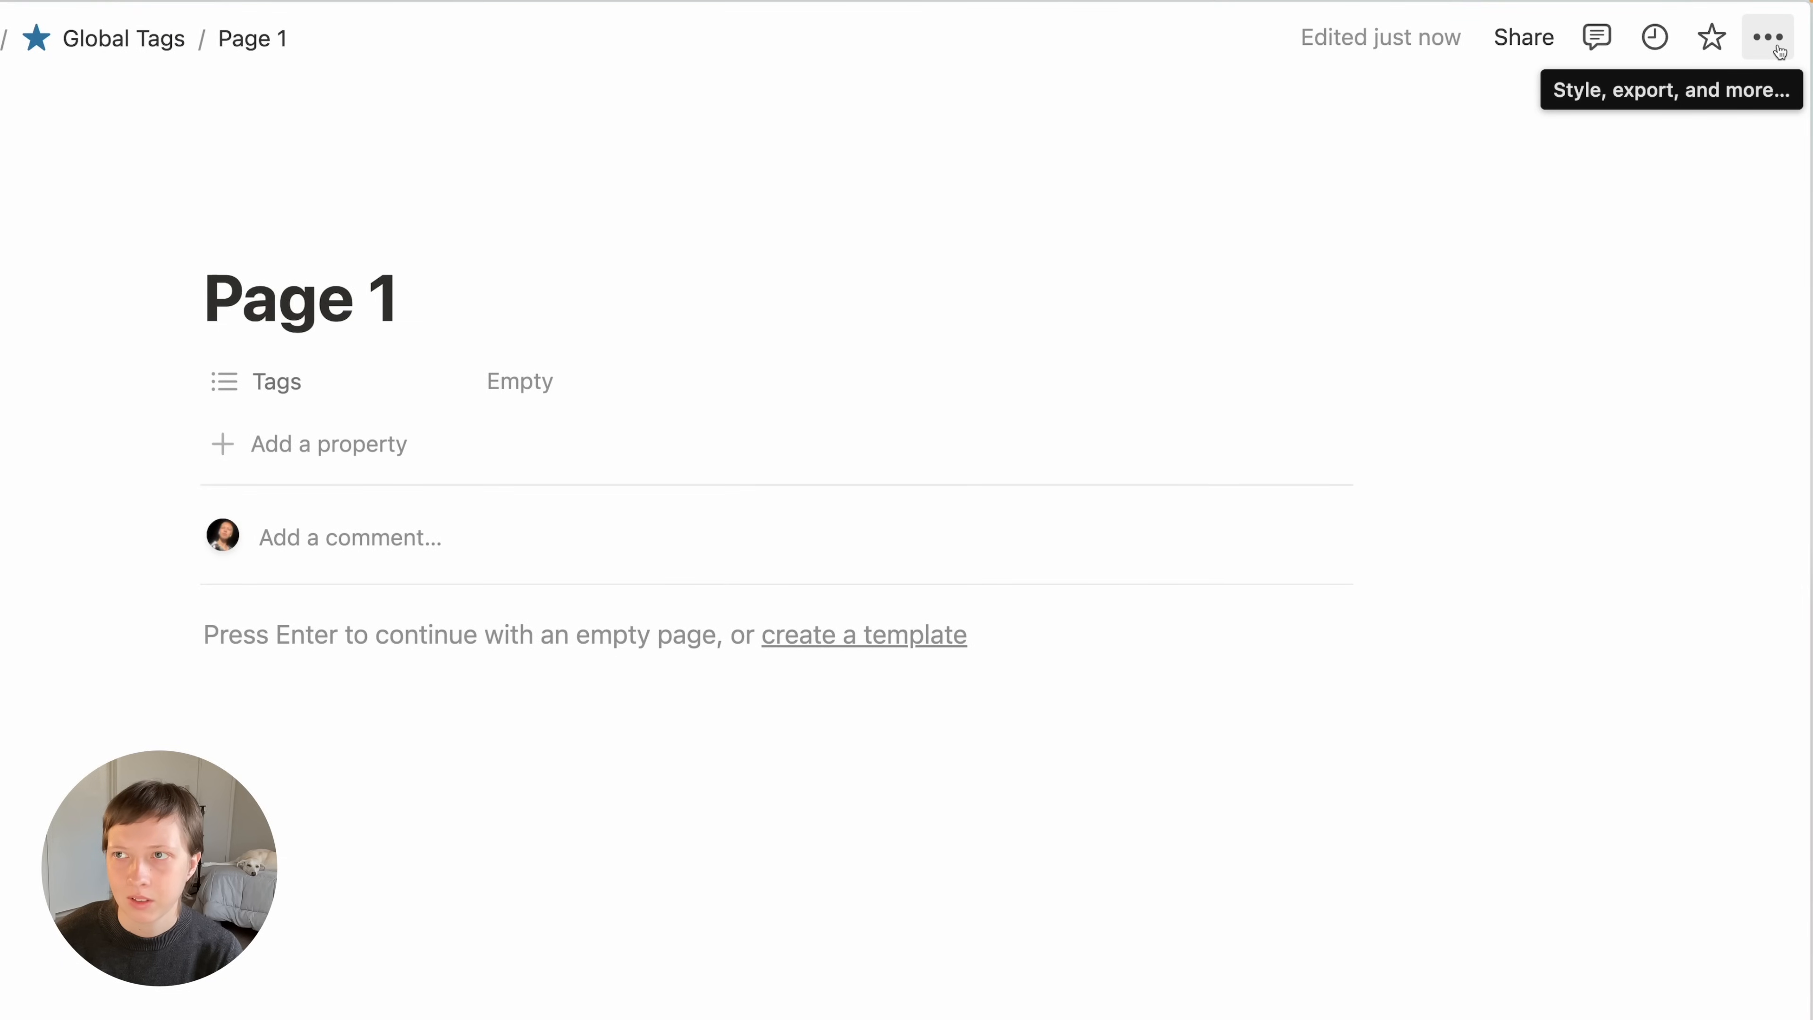
Customize all pages in Global Tags by turning off the top-level page discussions section
click(1769, 44)
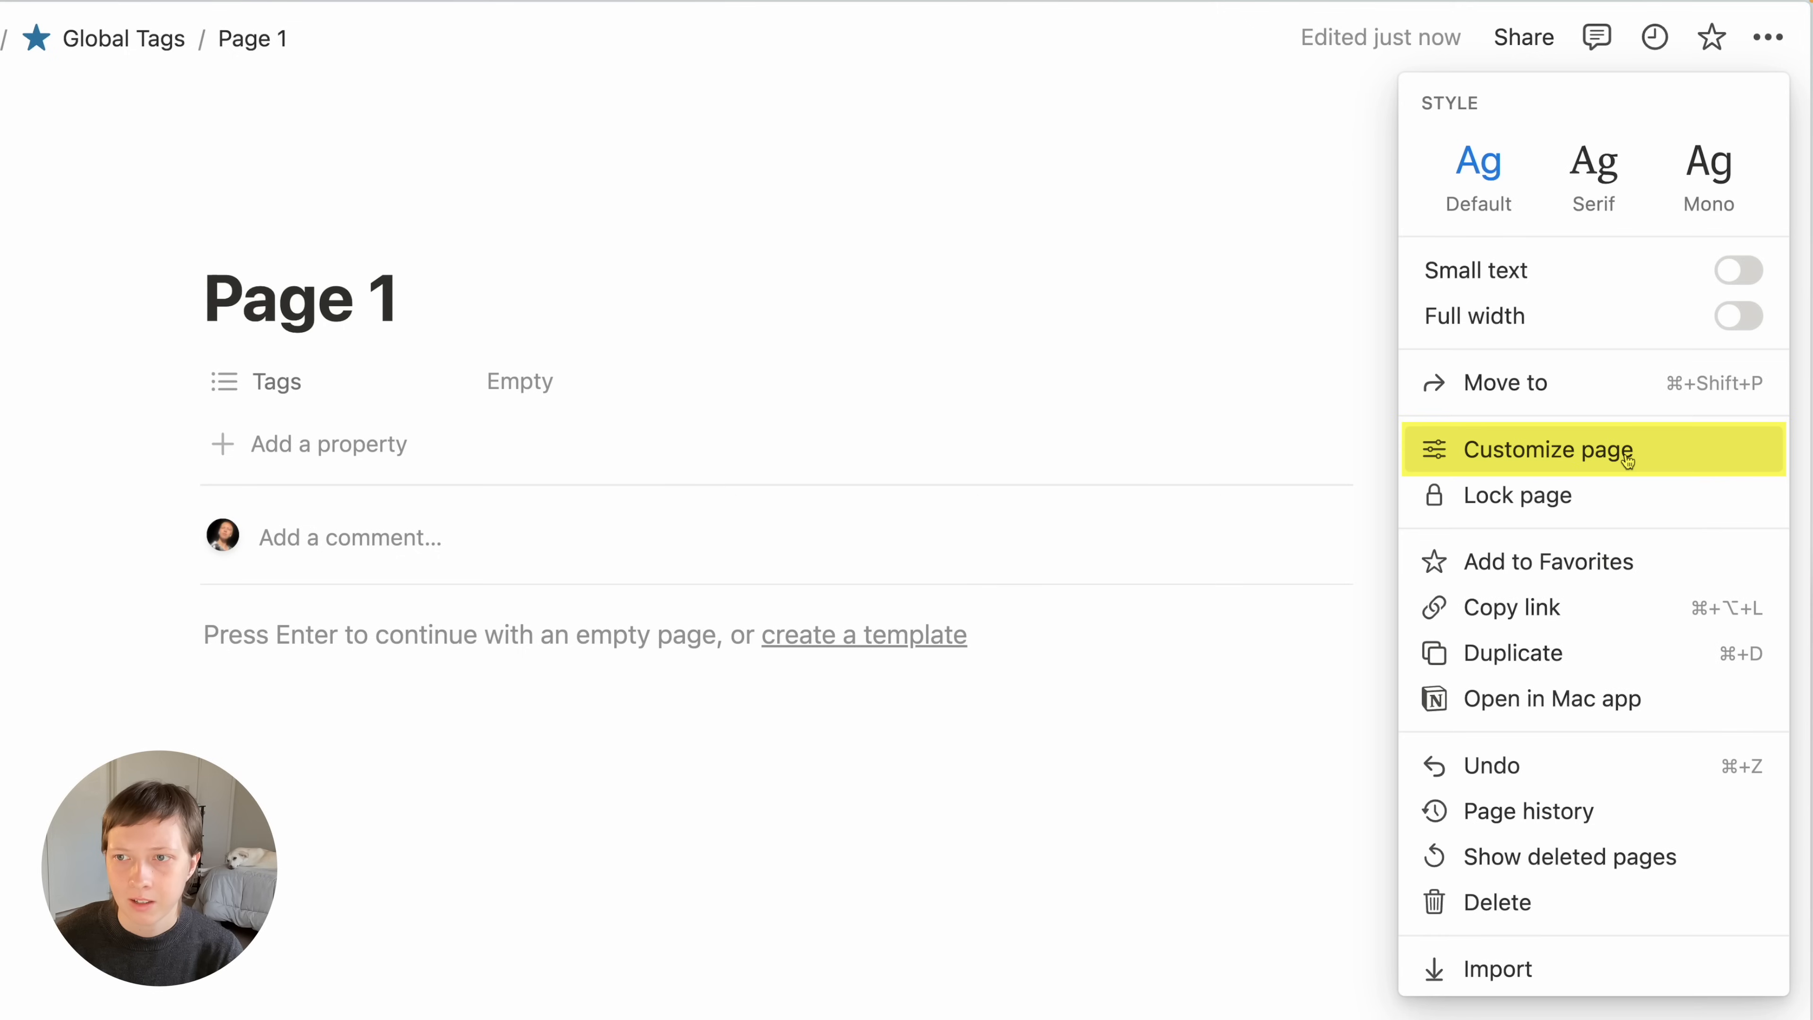
click(1627, 460)
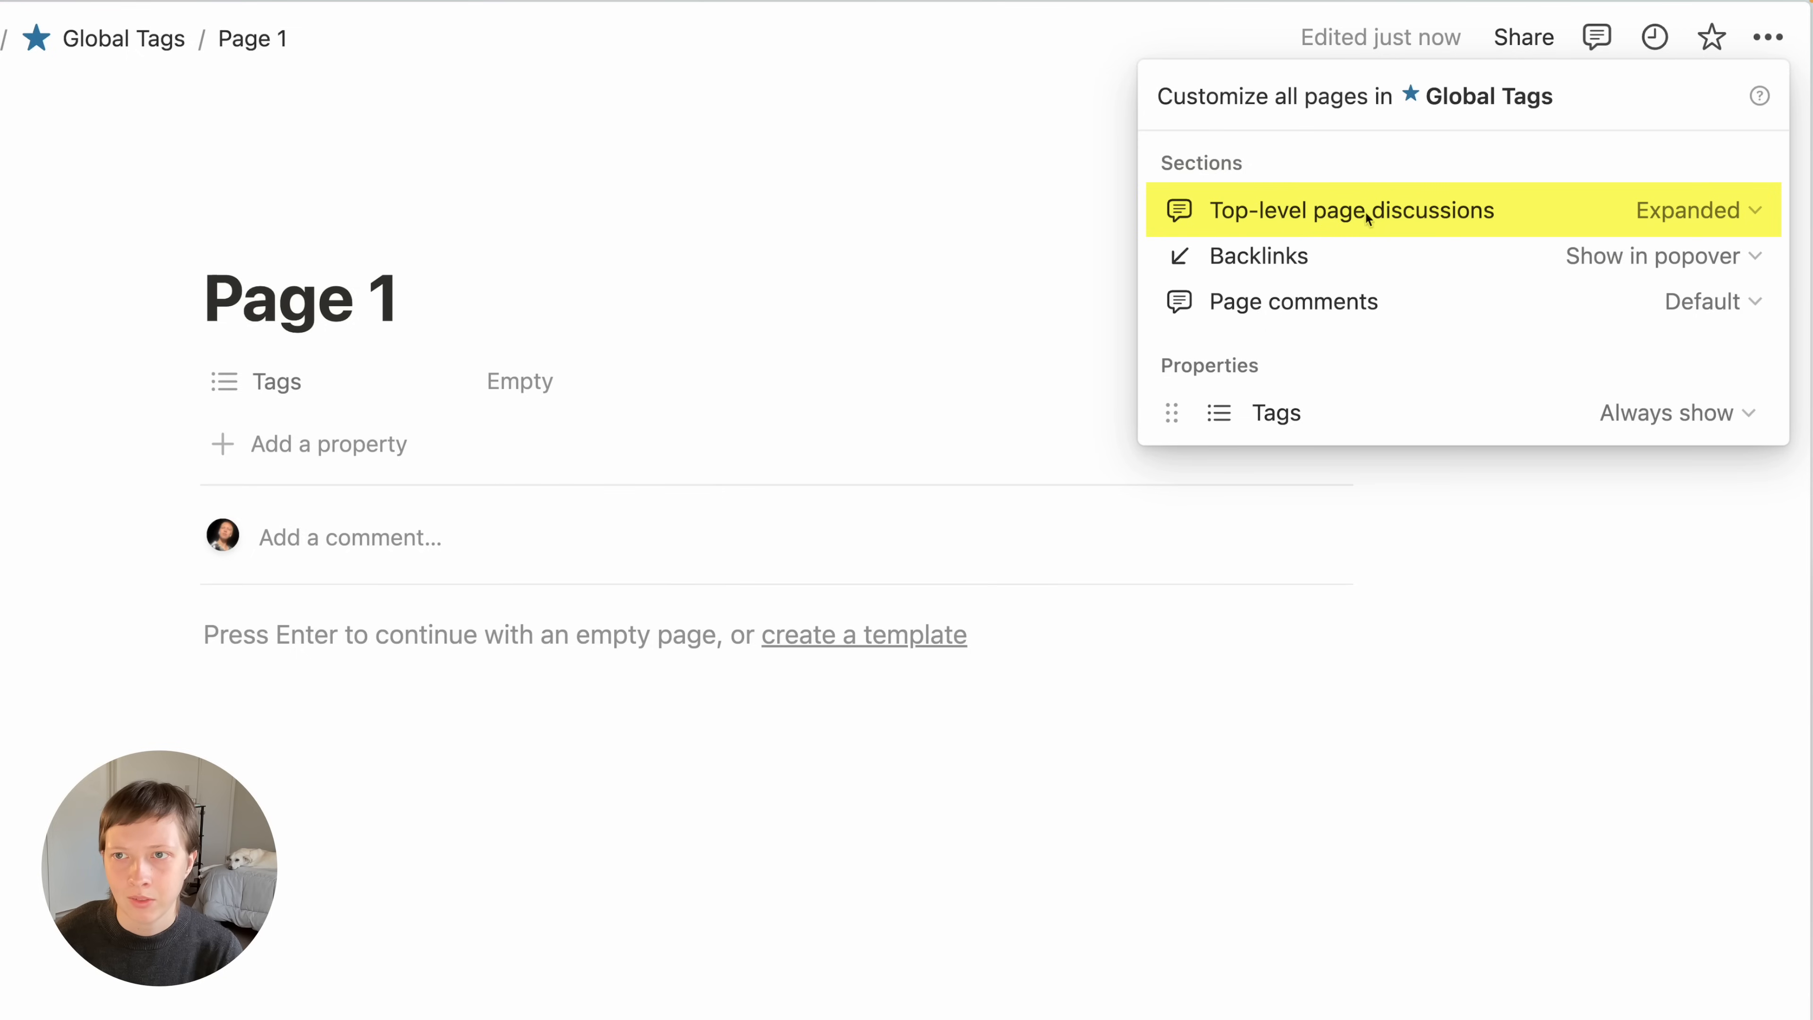
click(1689, 216)
click(1644, 302)
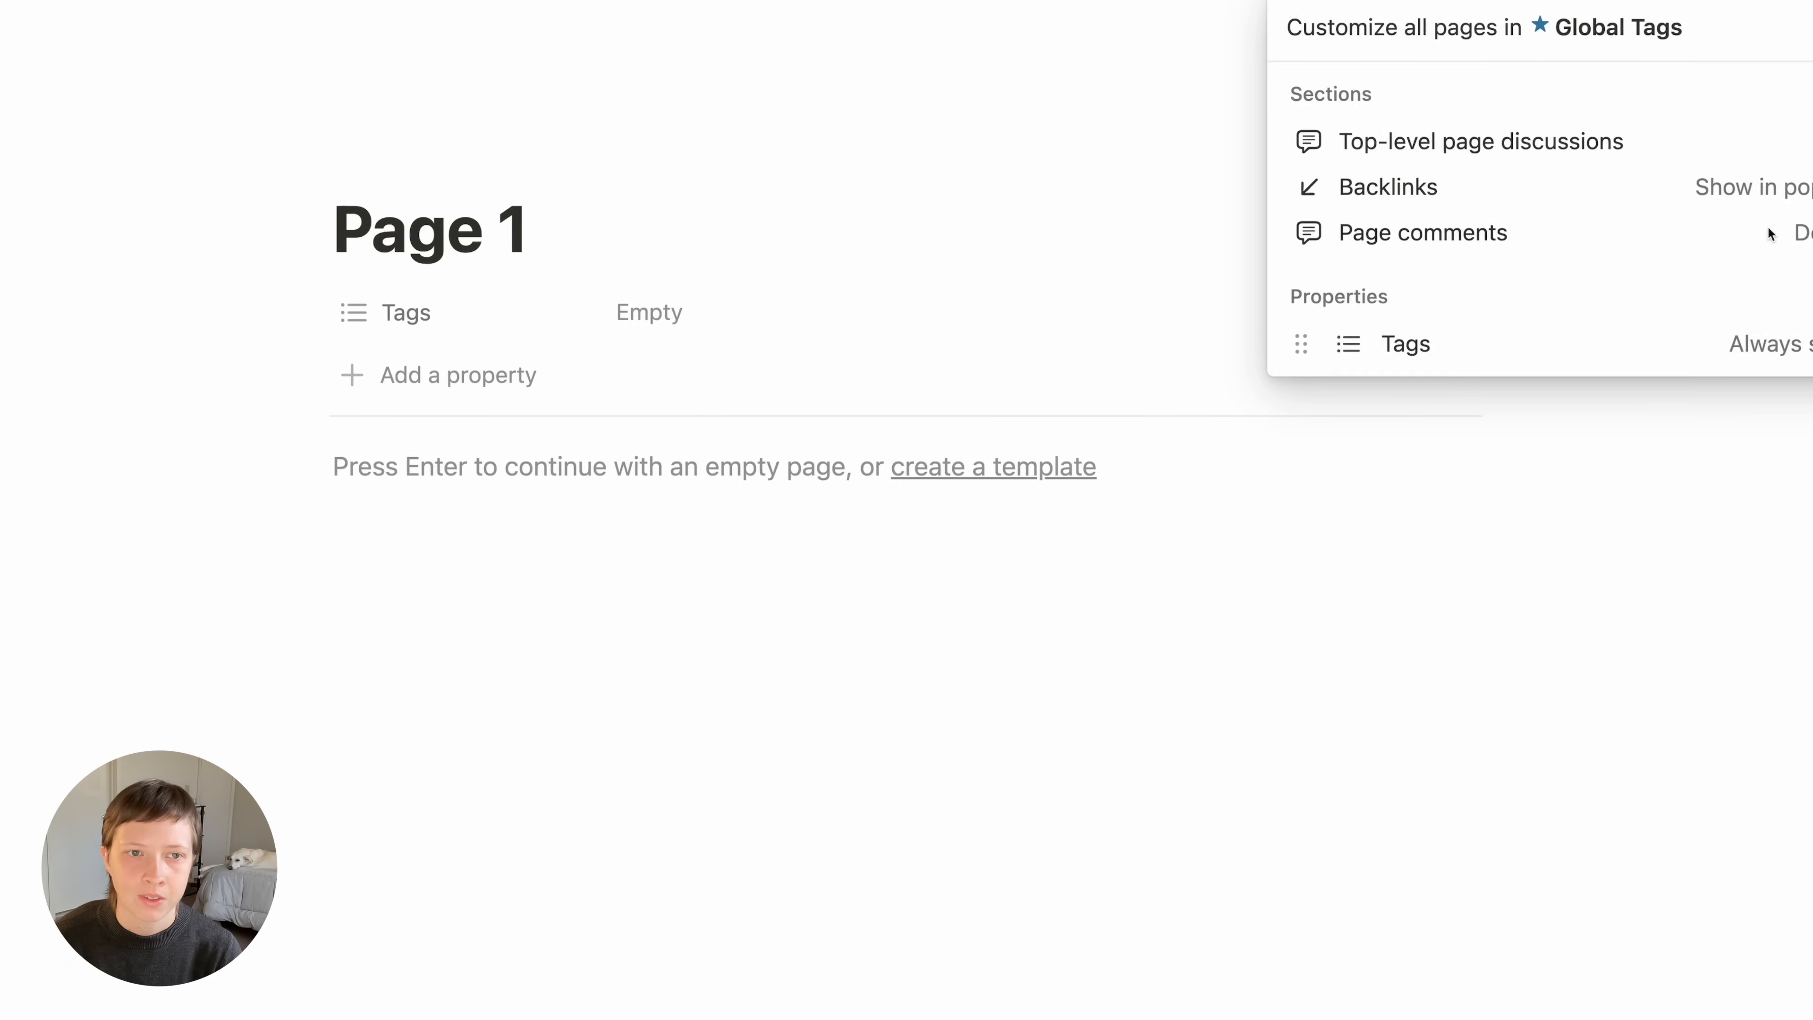
click(984, 264)
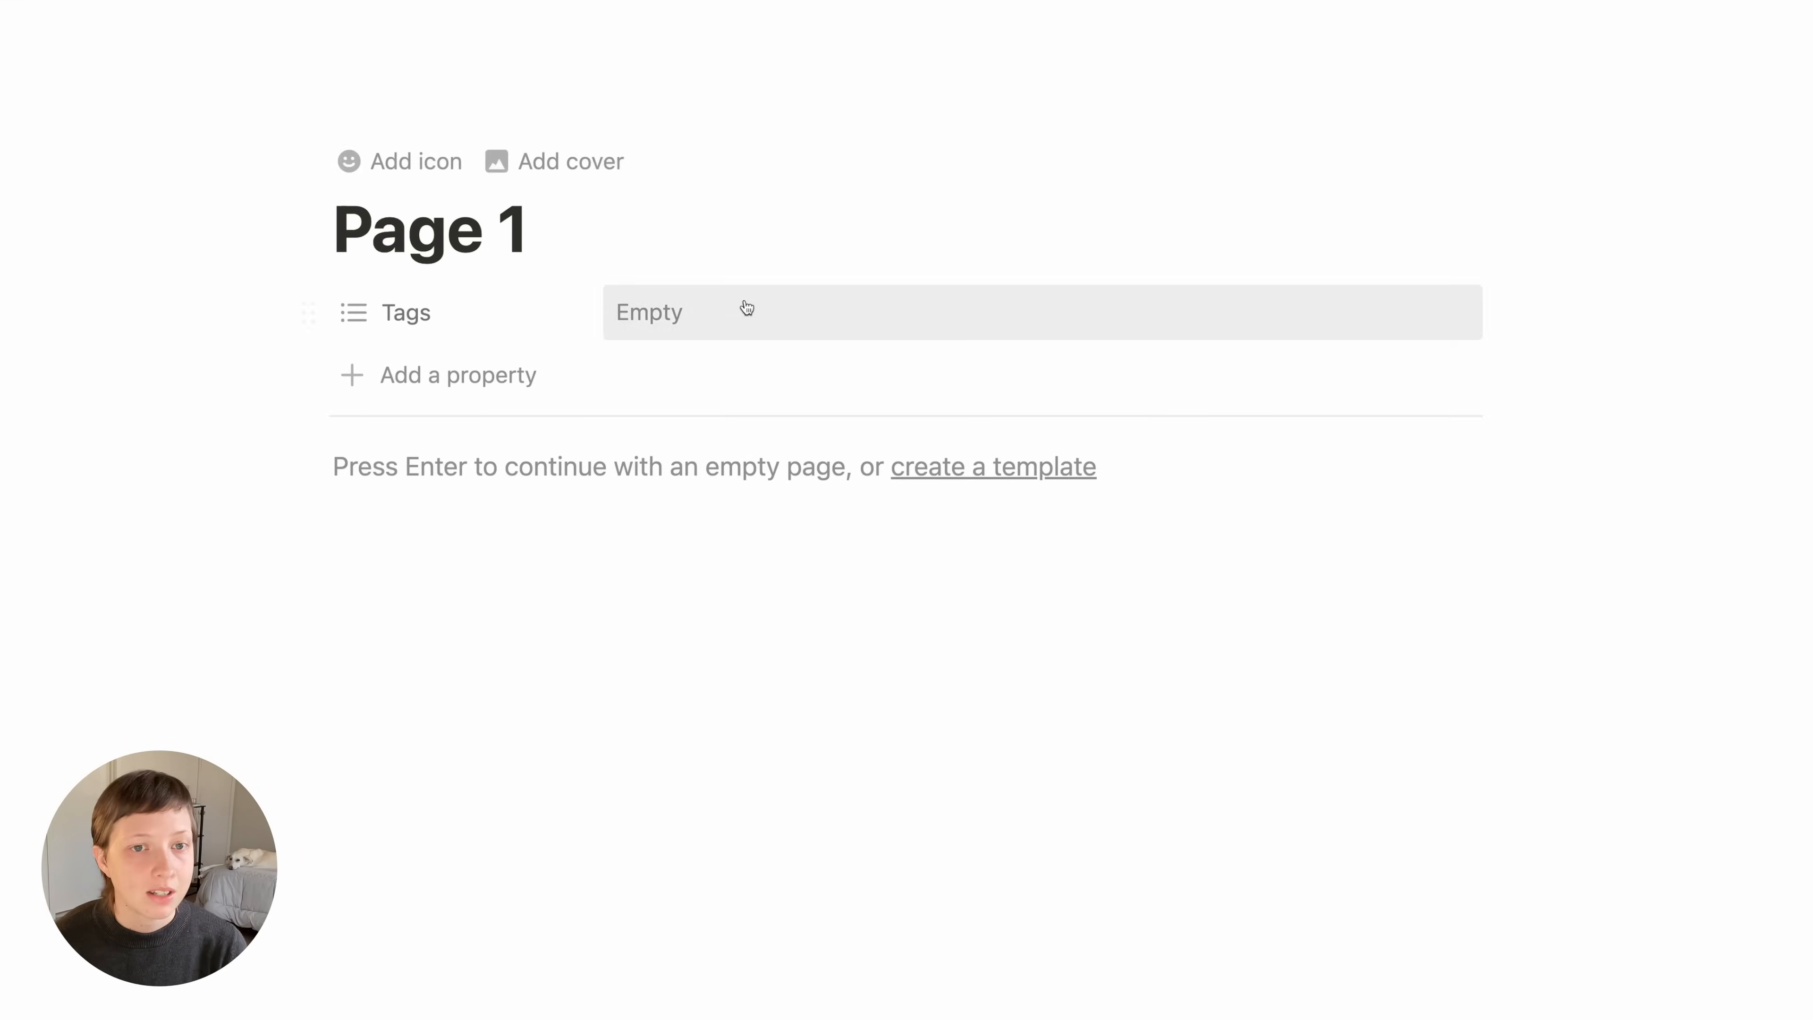
Create the options Area, Month, Rating, Glossary and Place in the Tags property of Page 1
click(753, 336)
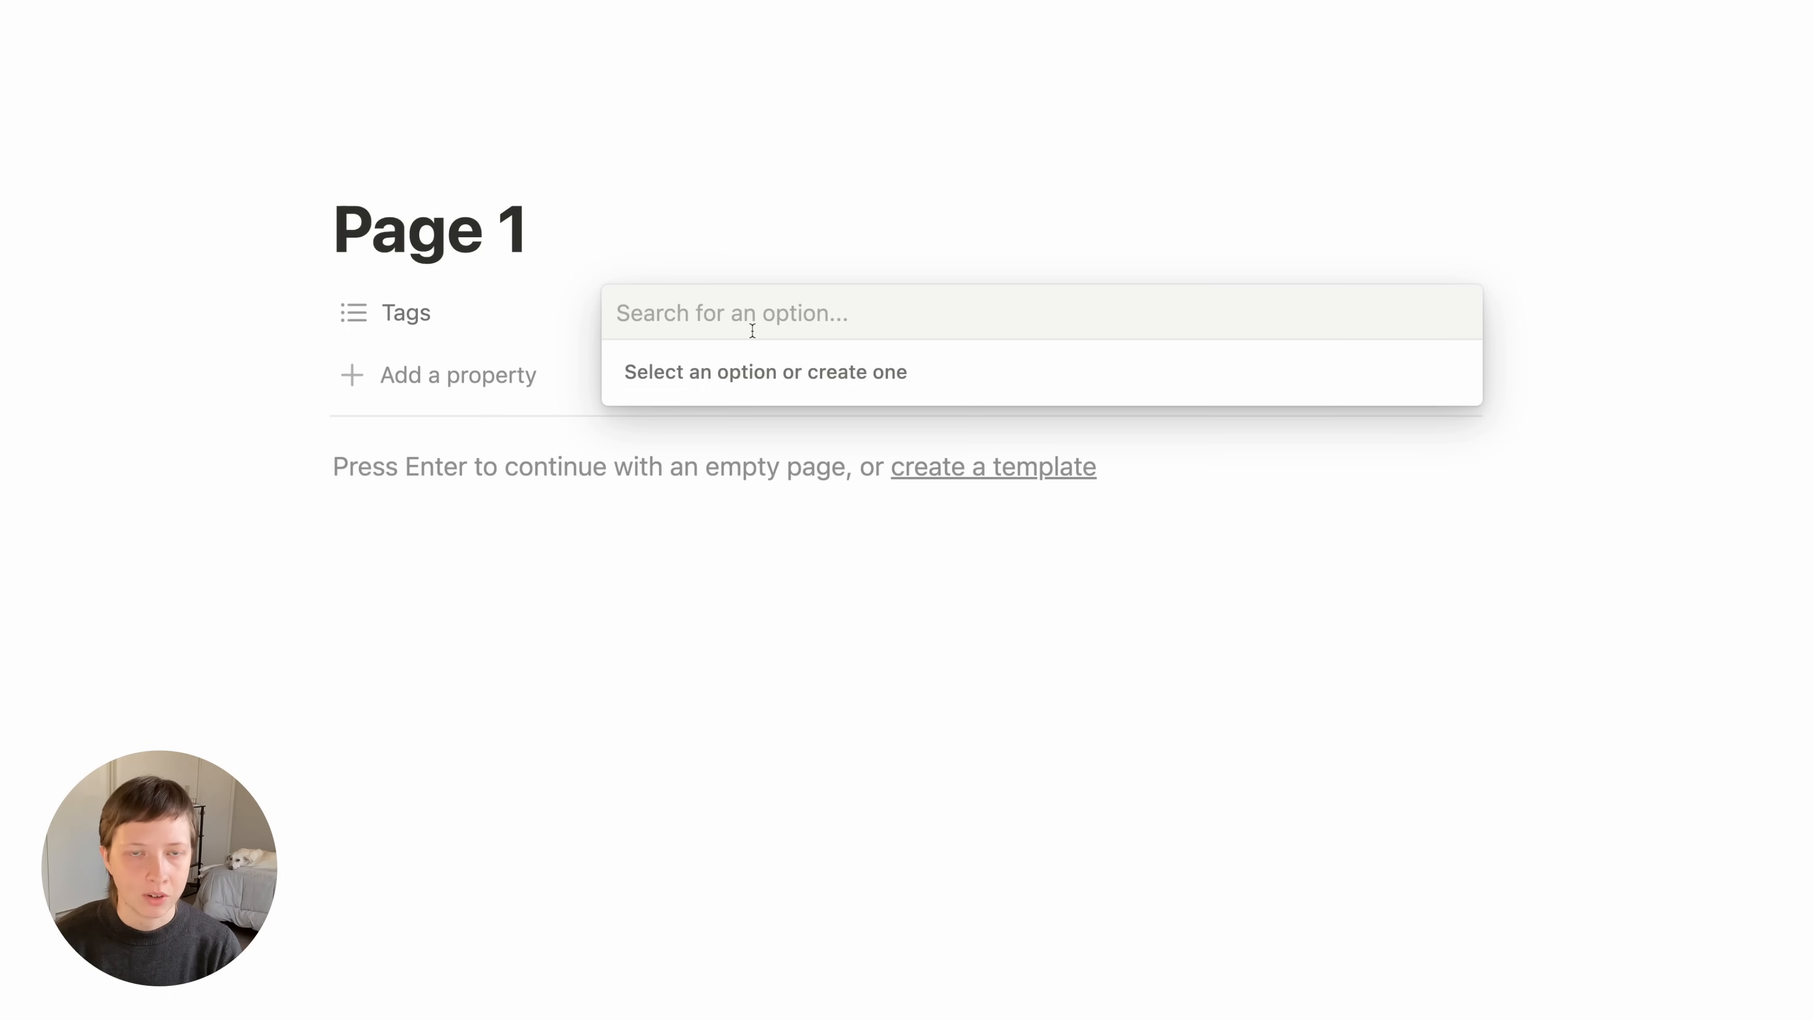
text(Area)
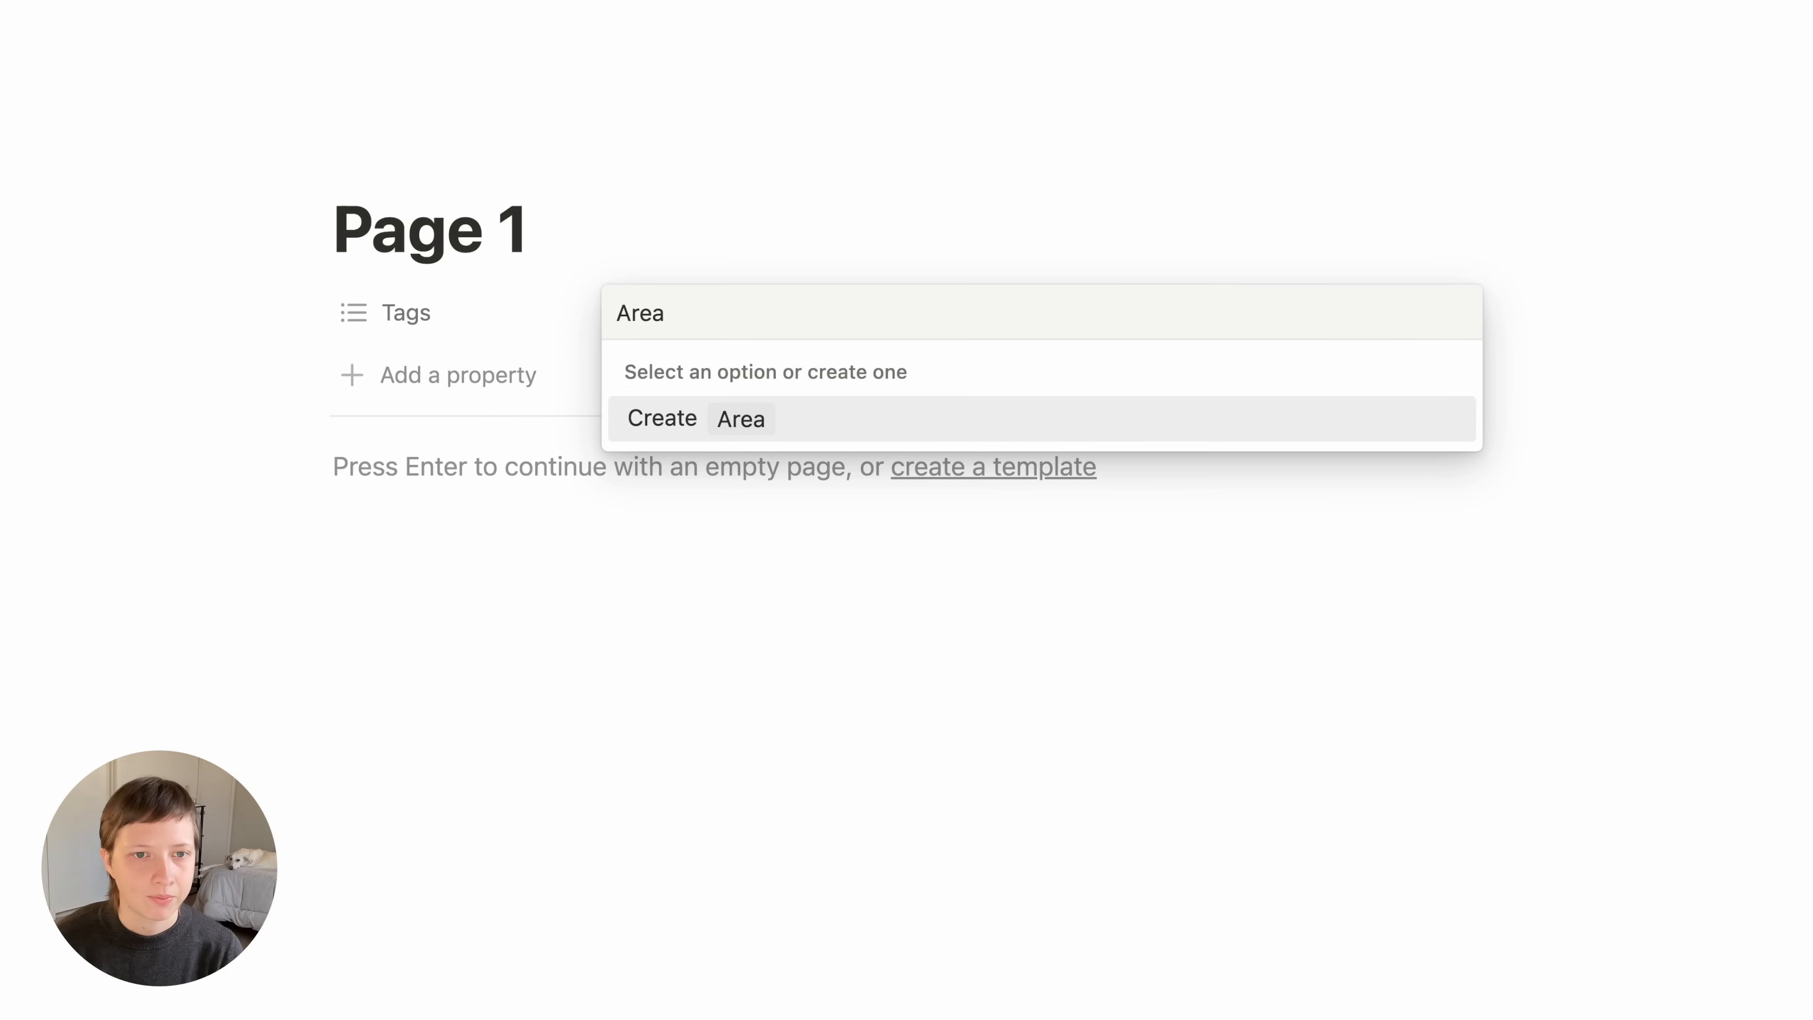
key(Return)
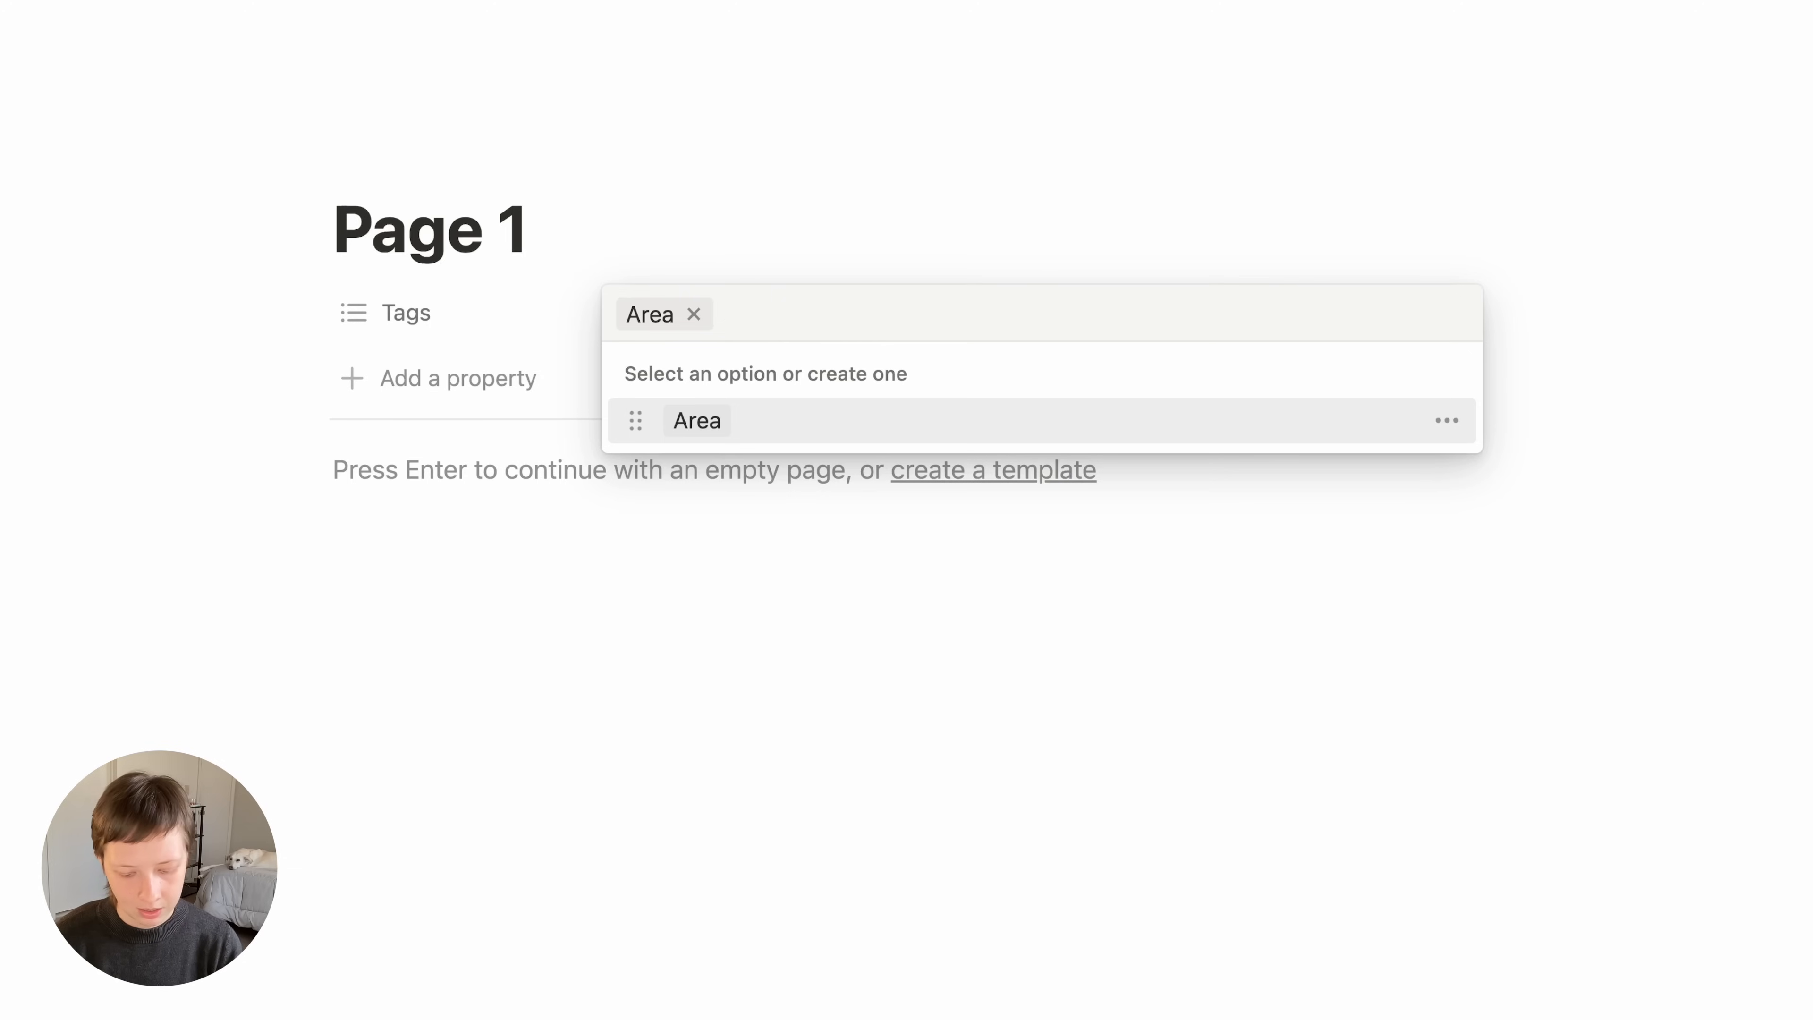
text(Month)
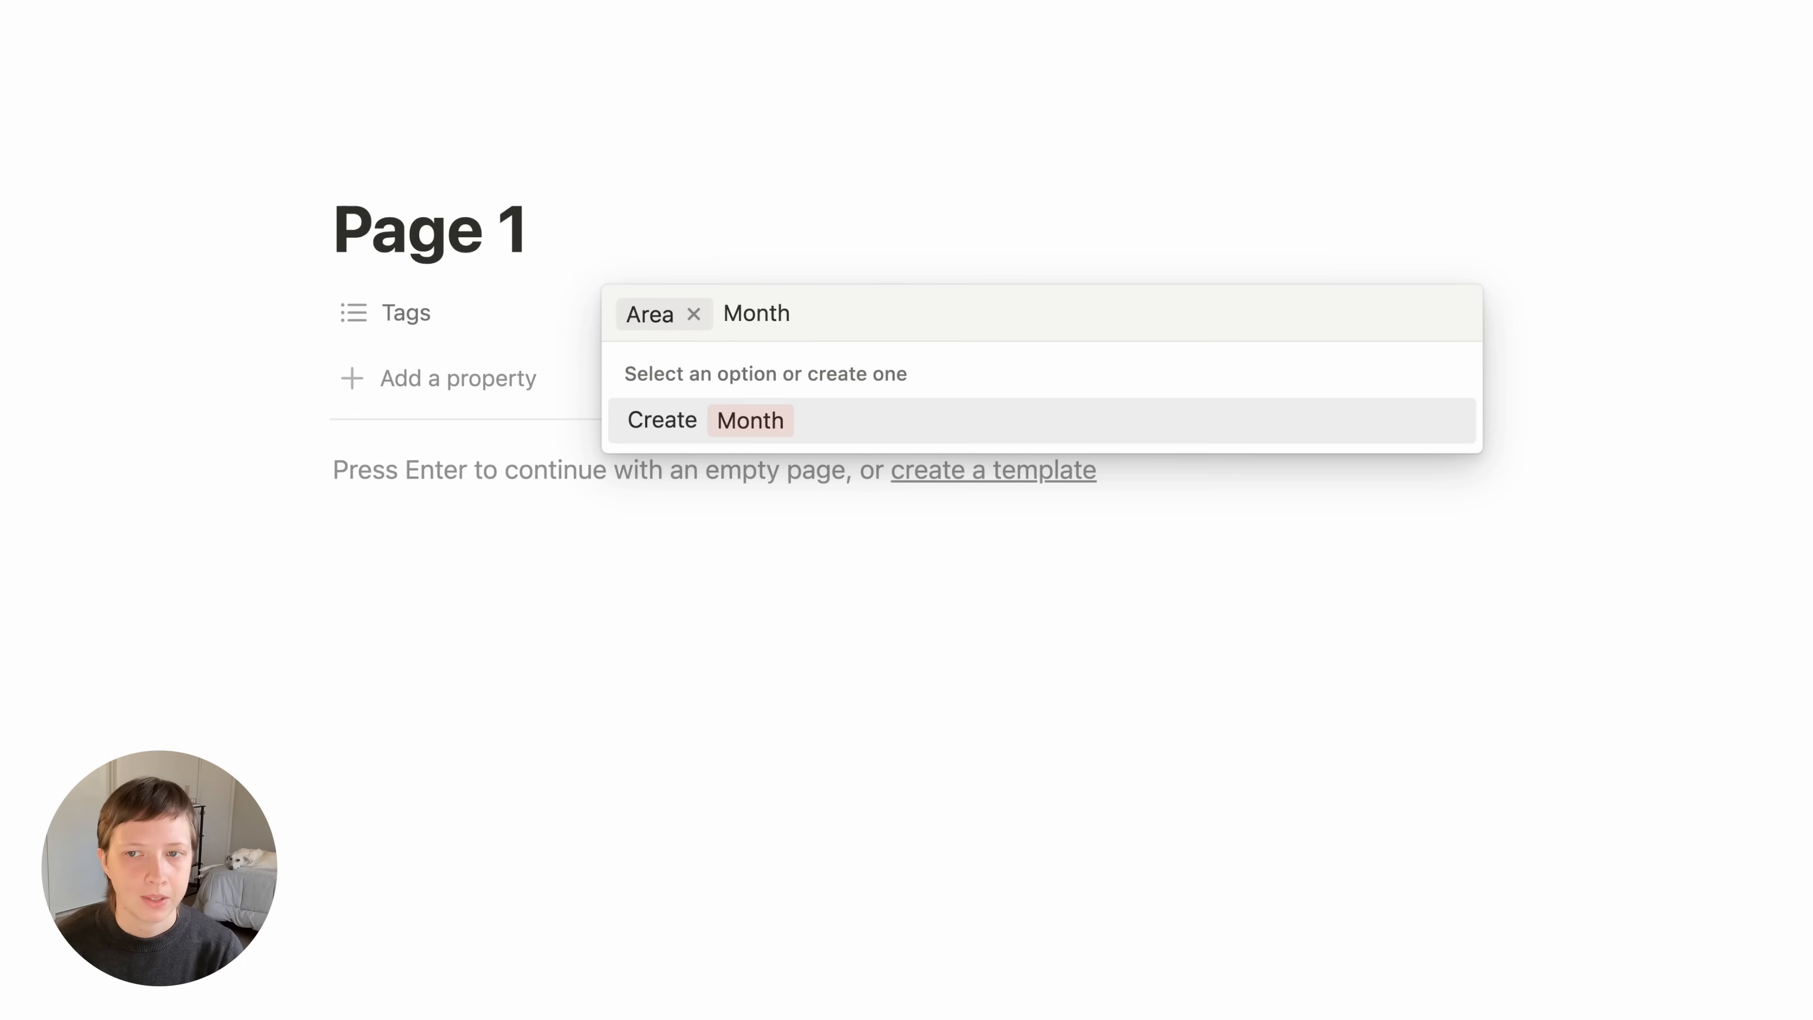
key(Return)
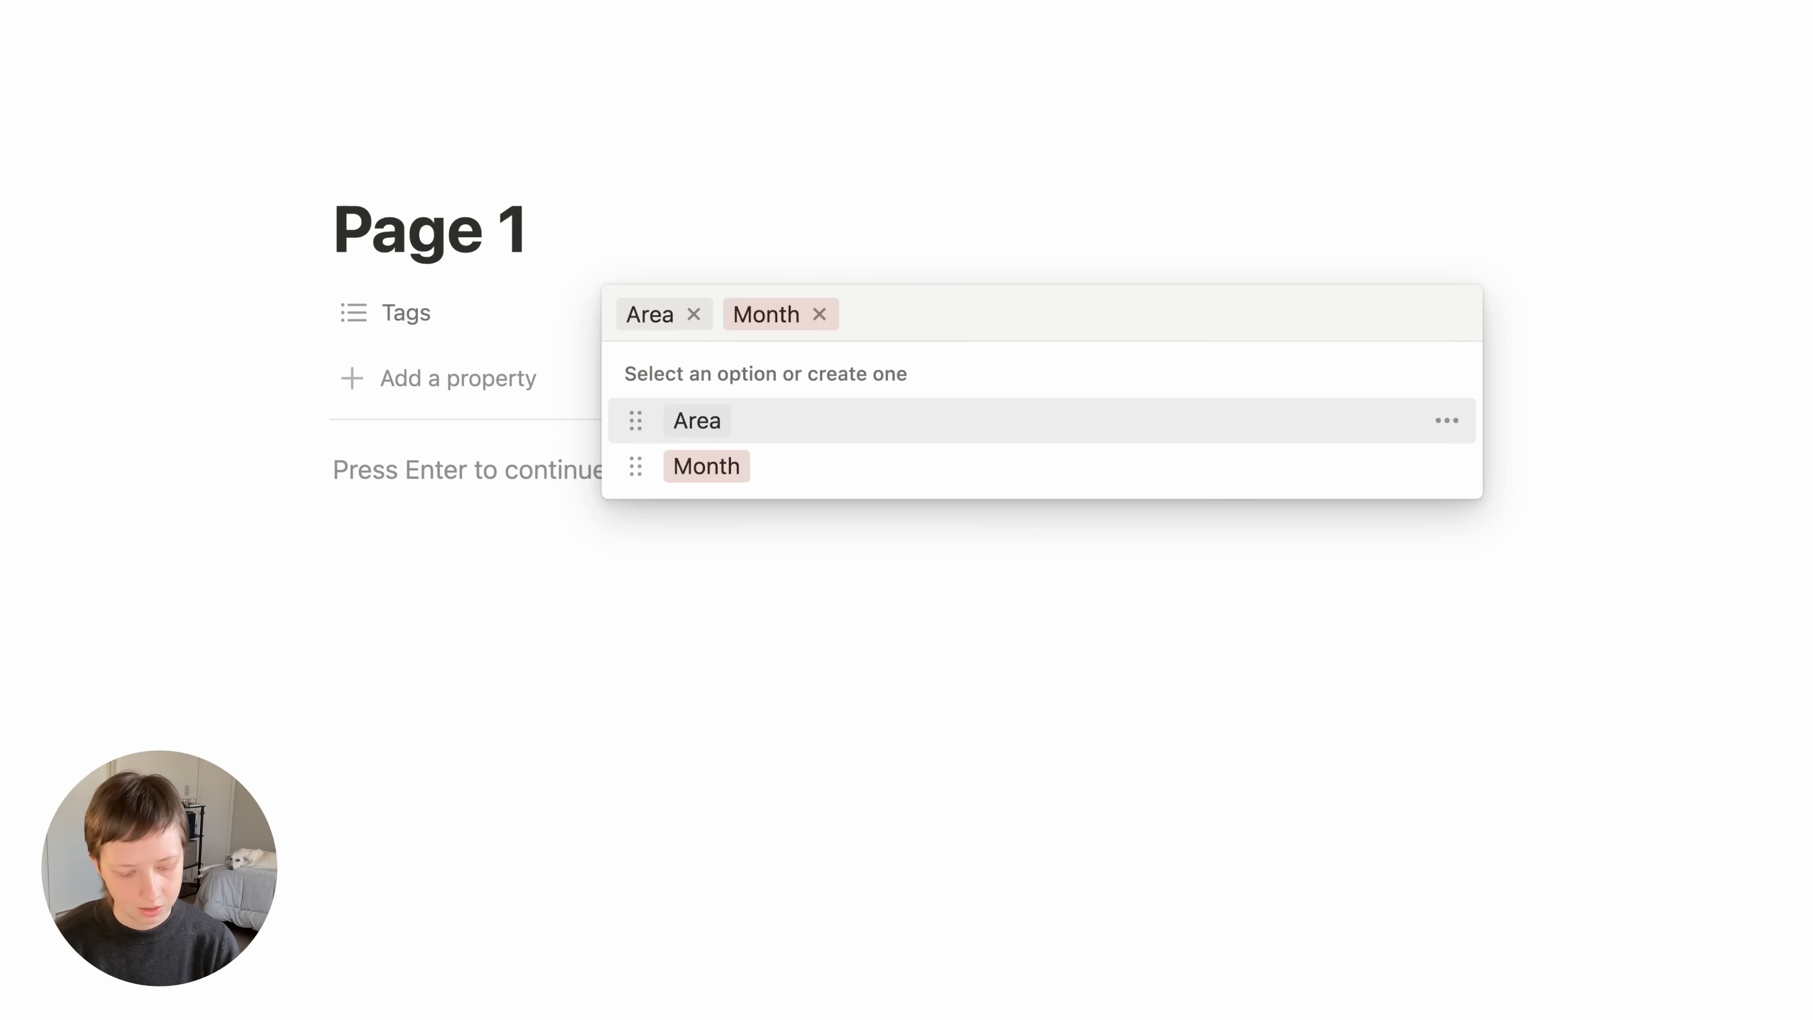
text(Rating)
key(Return)
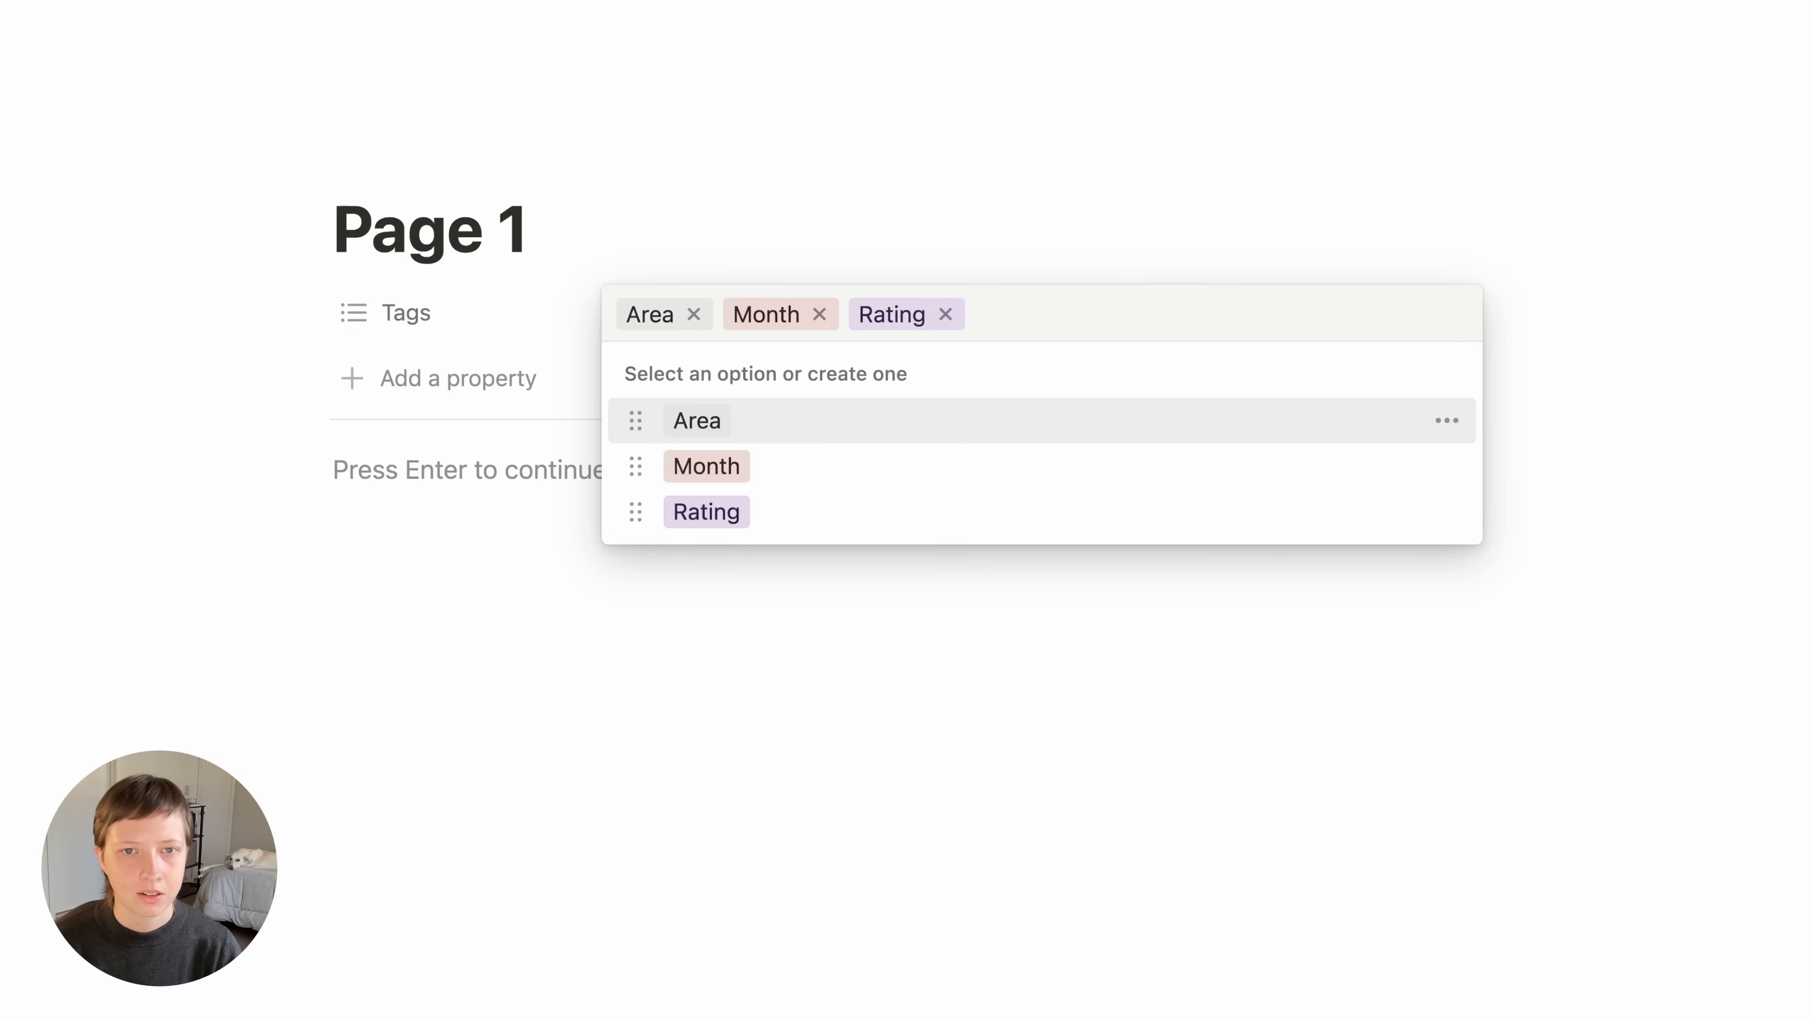
text(Glossary)
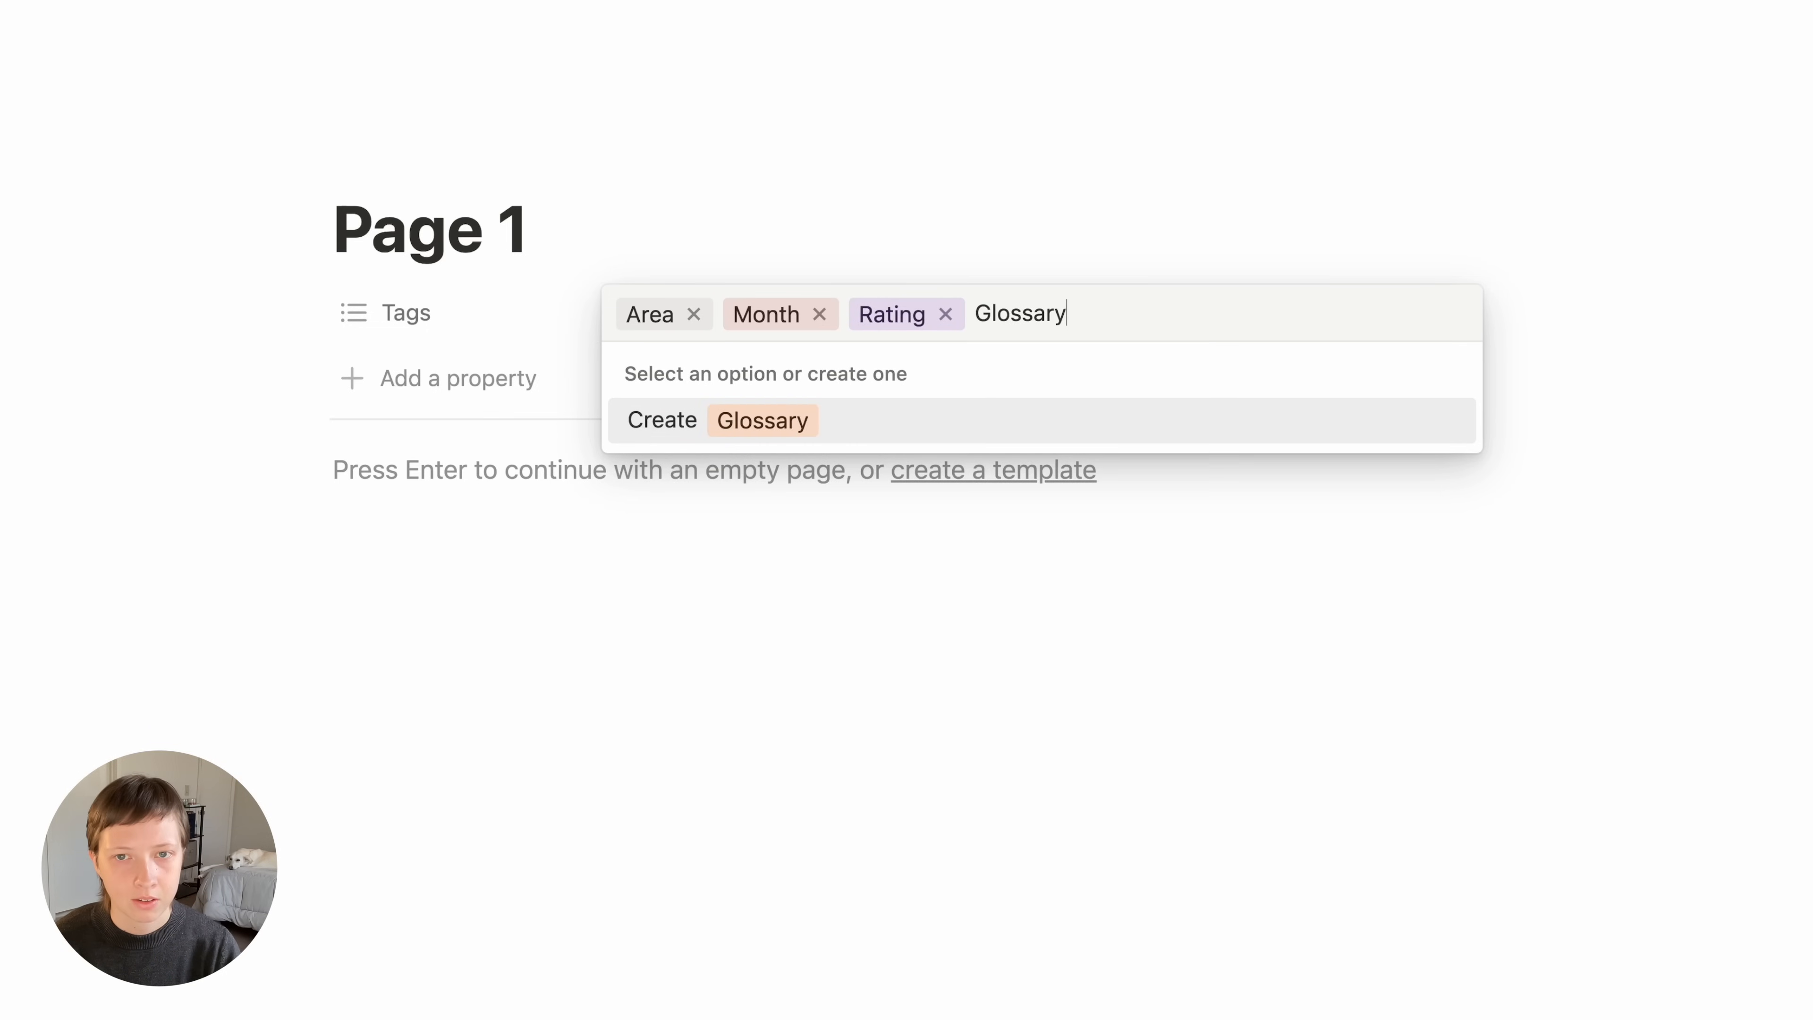
key(Return)
text(Plc)
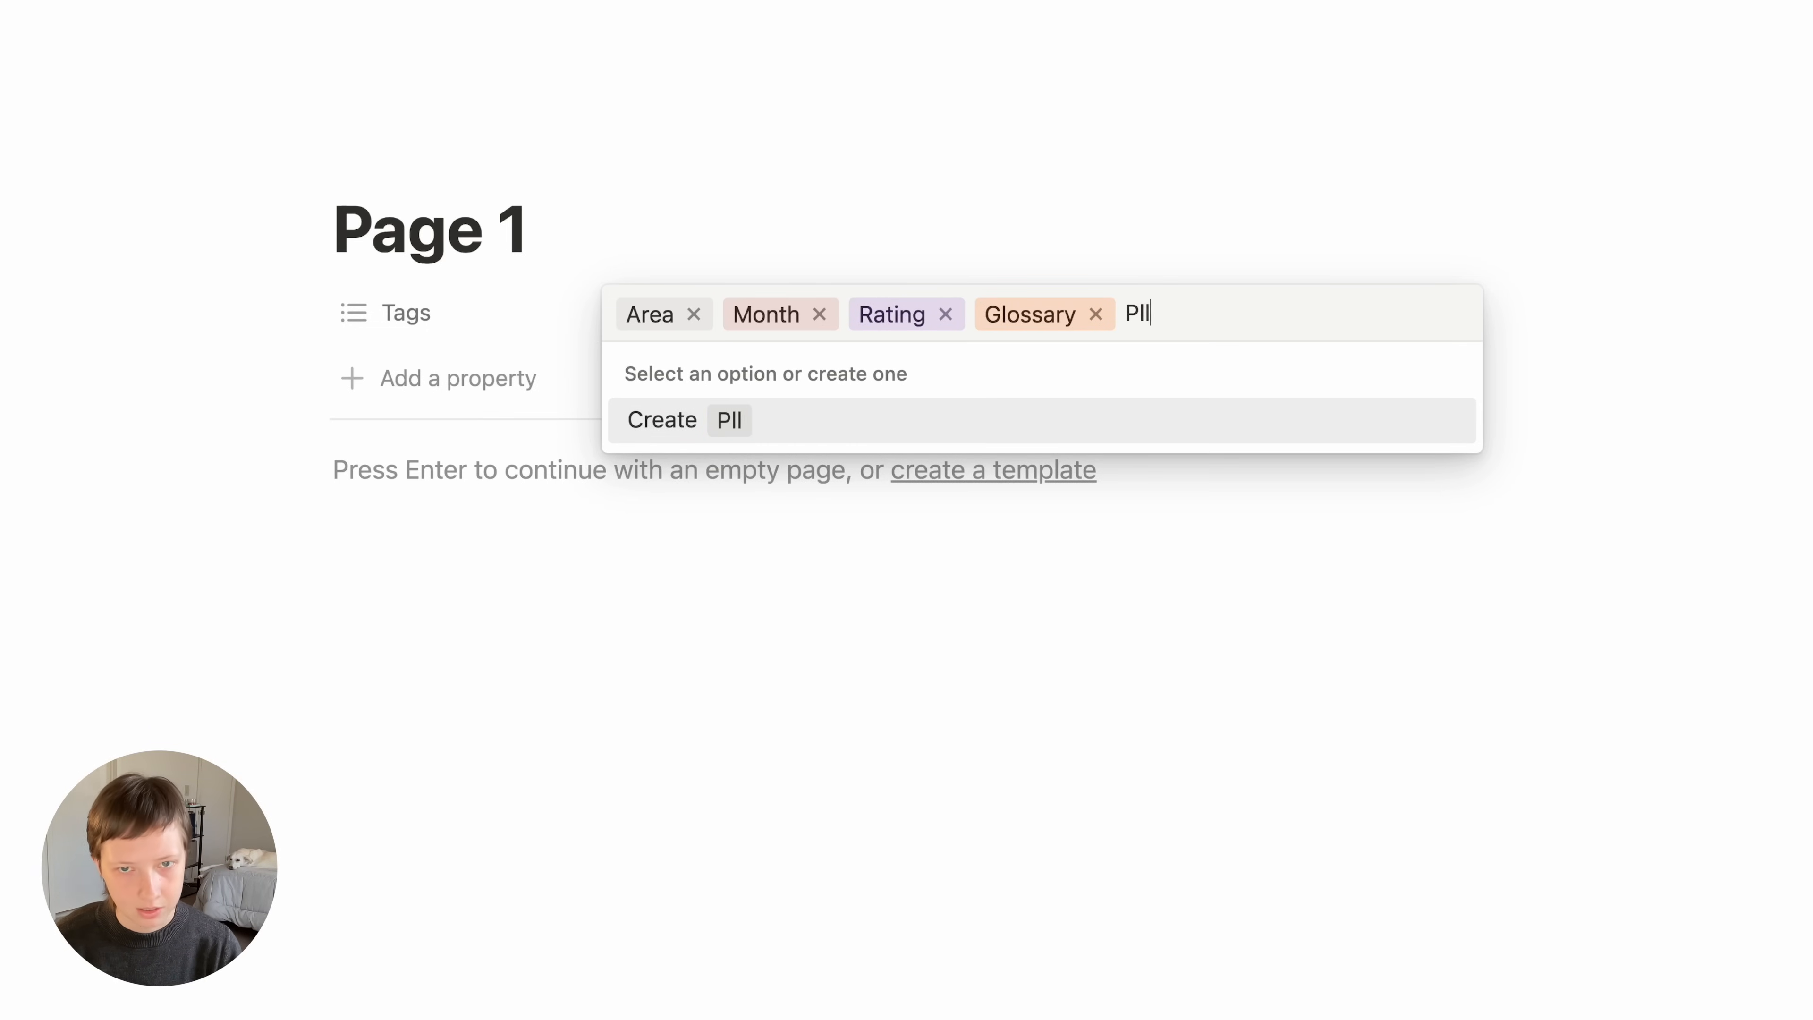
key(BackSpace)
text(ace)
key(Return)
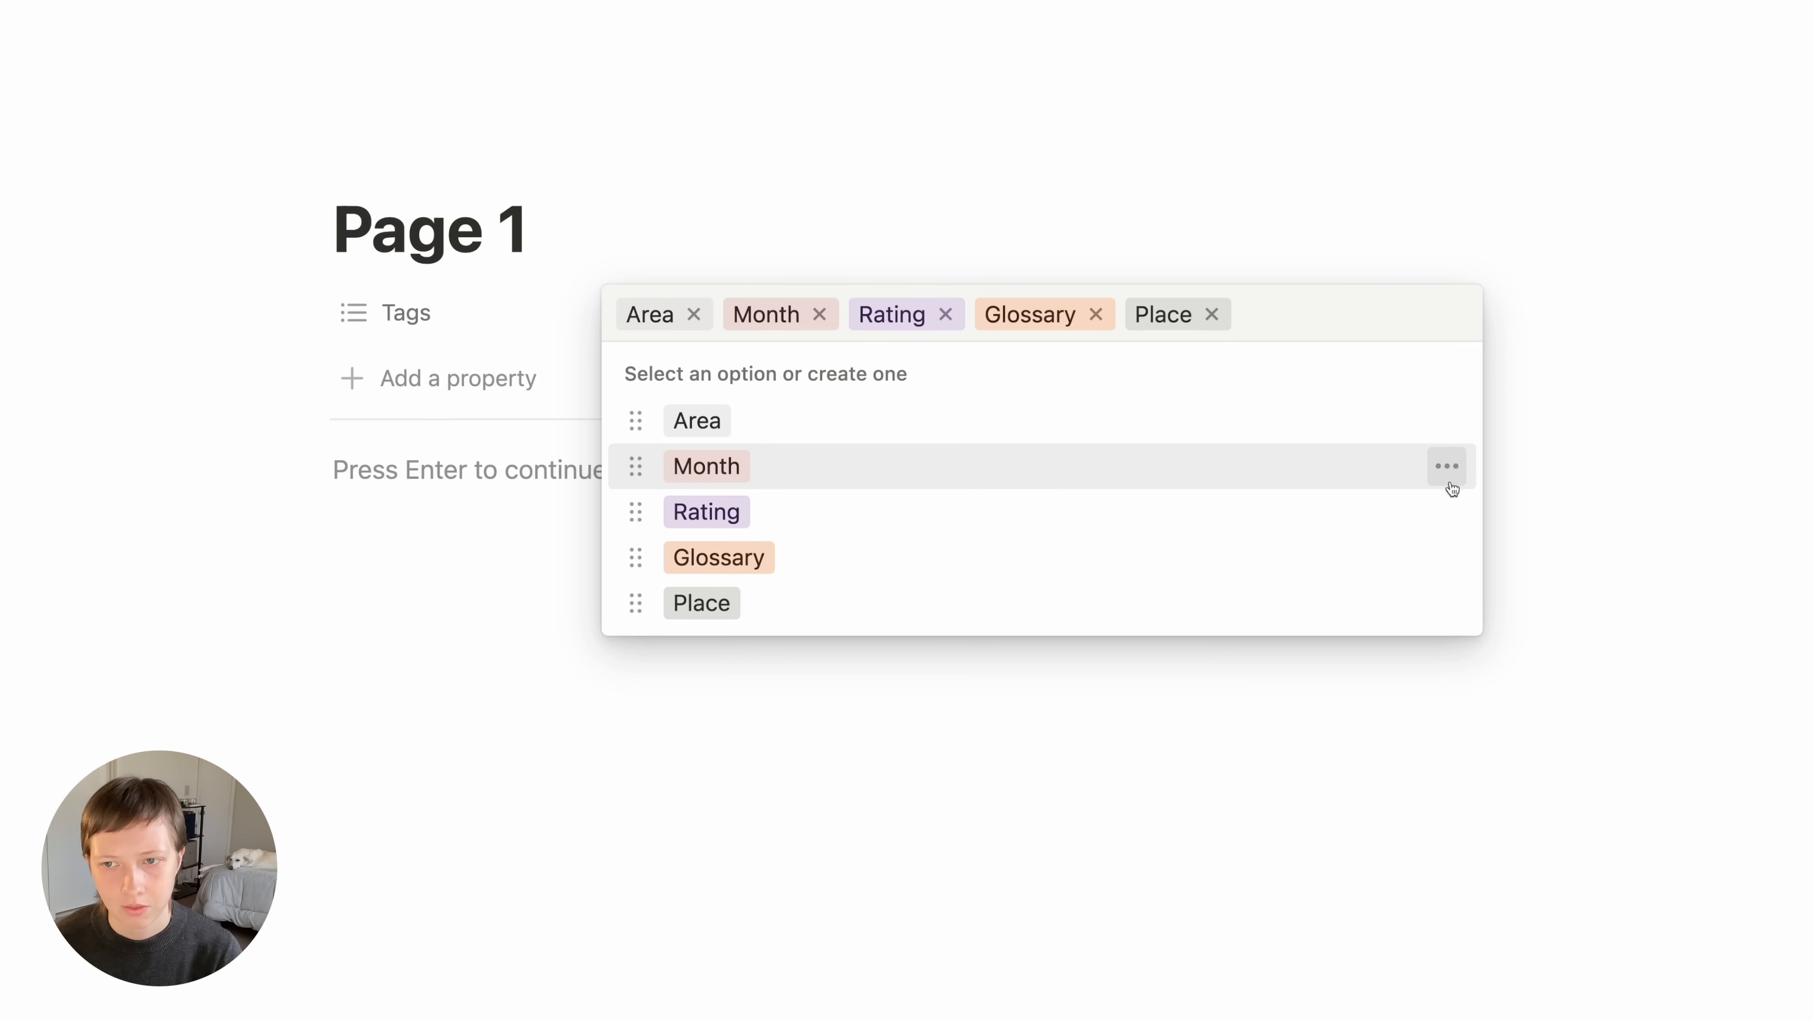
Recolour the Month option yellow and the Place option blue in the Tags property
click(1448, 480)
click(1425, 823)
click(949, 729)
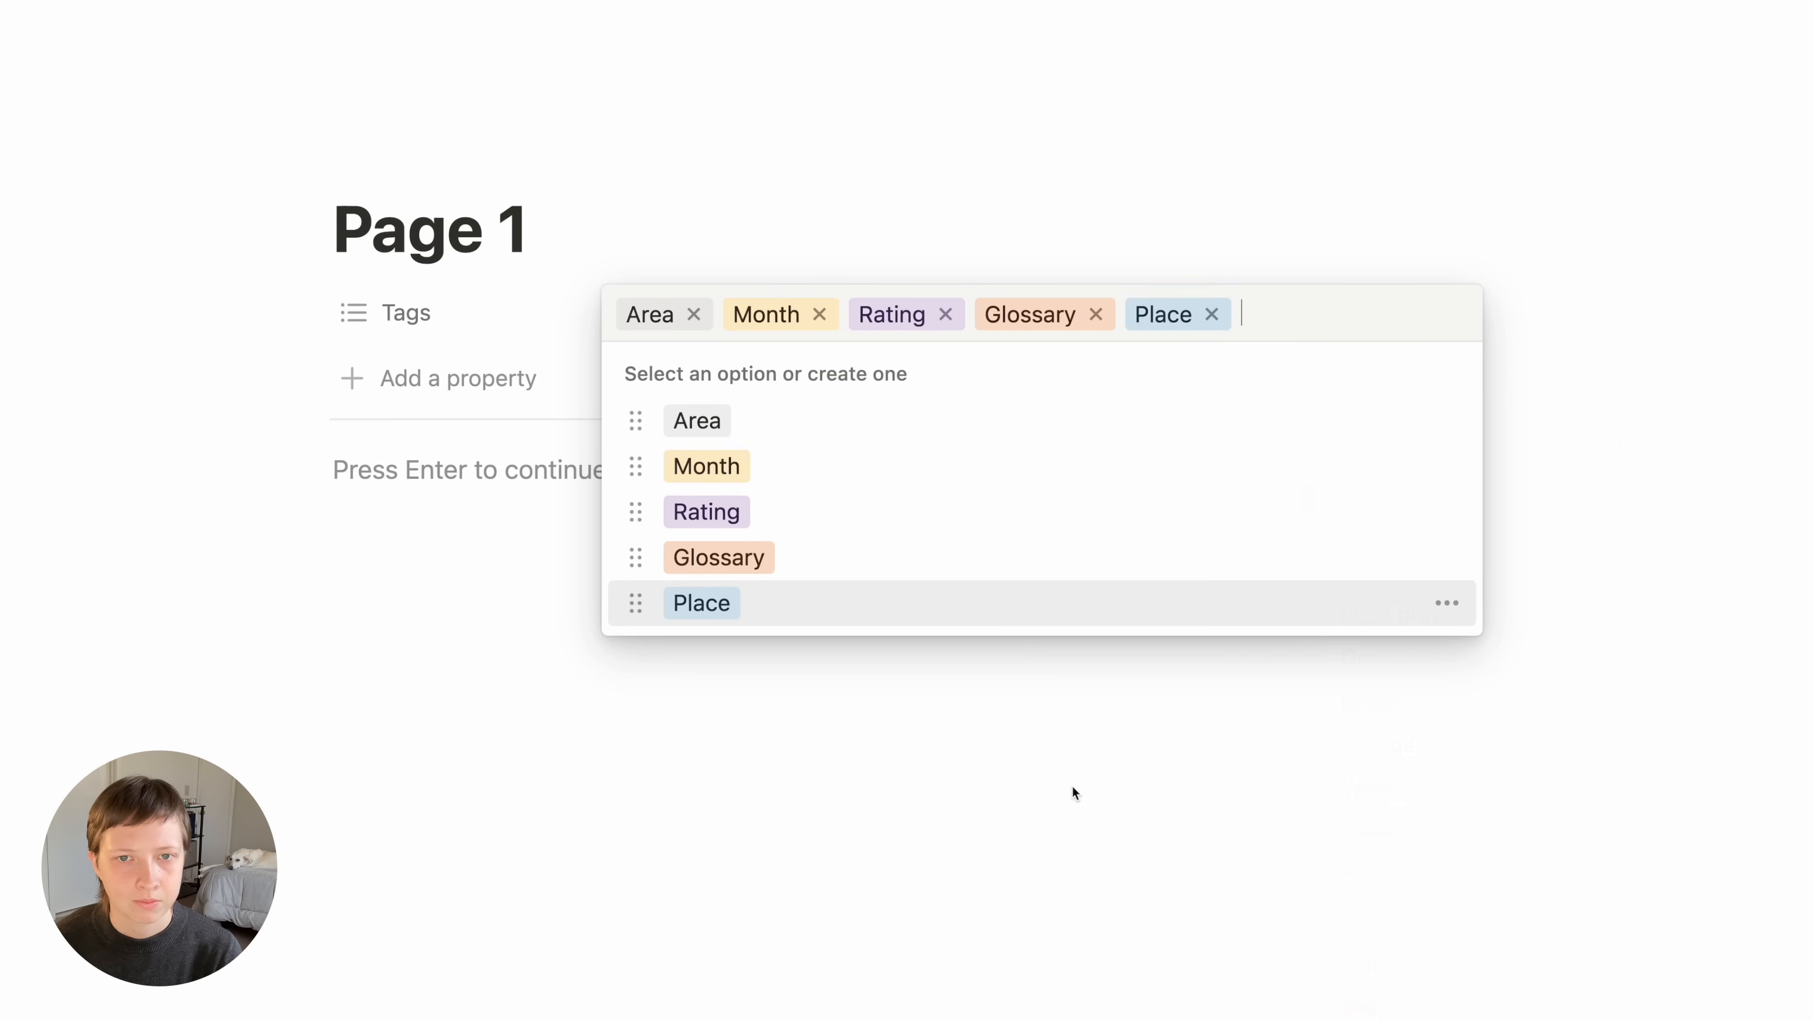
click(1072, 785)
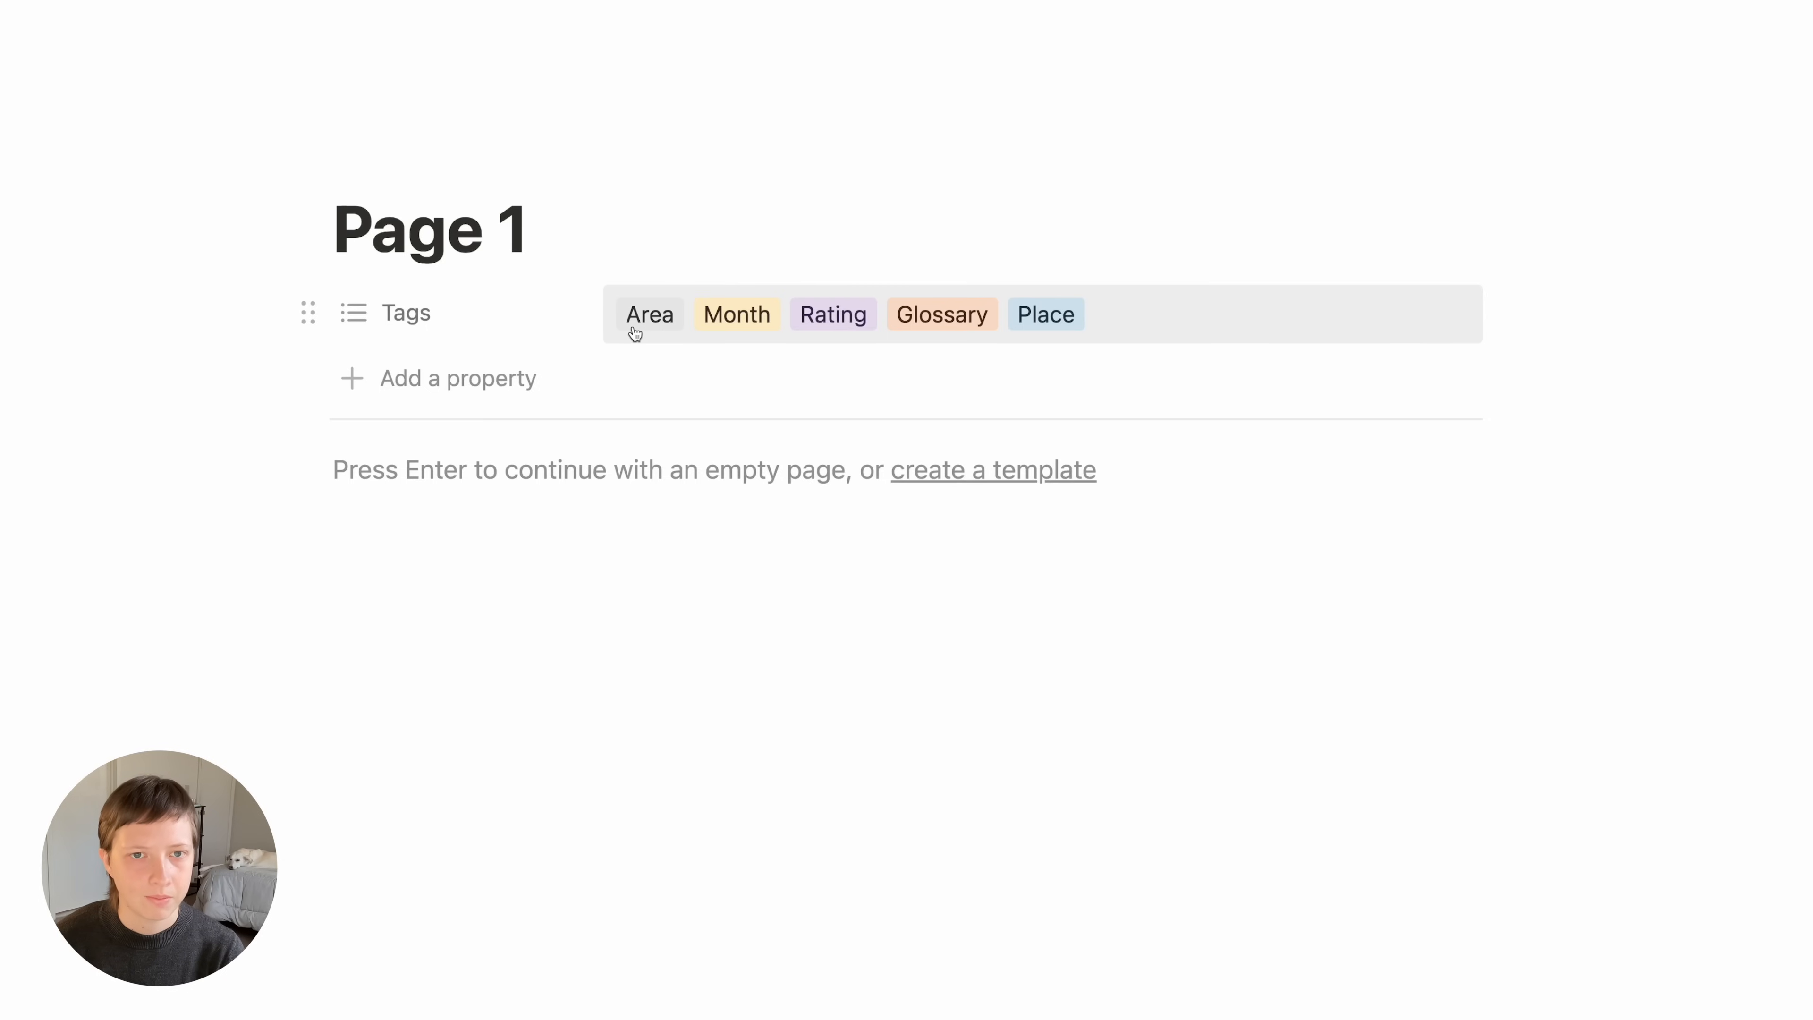
Change the Tags property from multi-select to Select and rename it Type
click(441, 328)
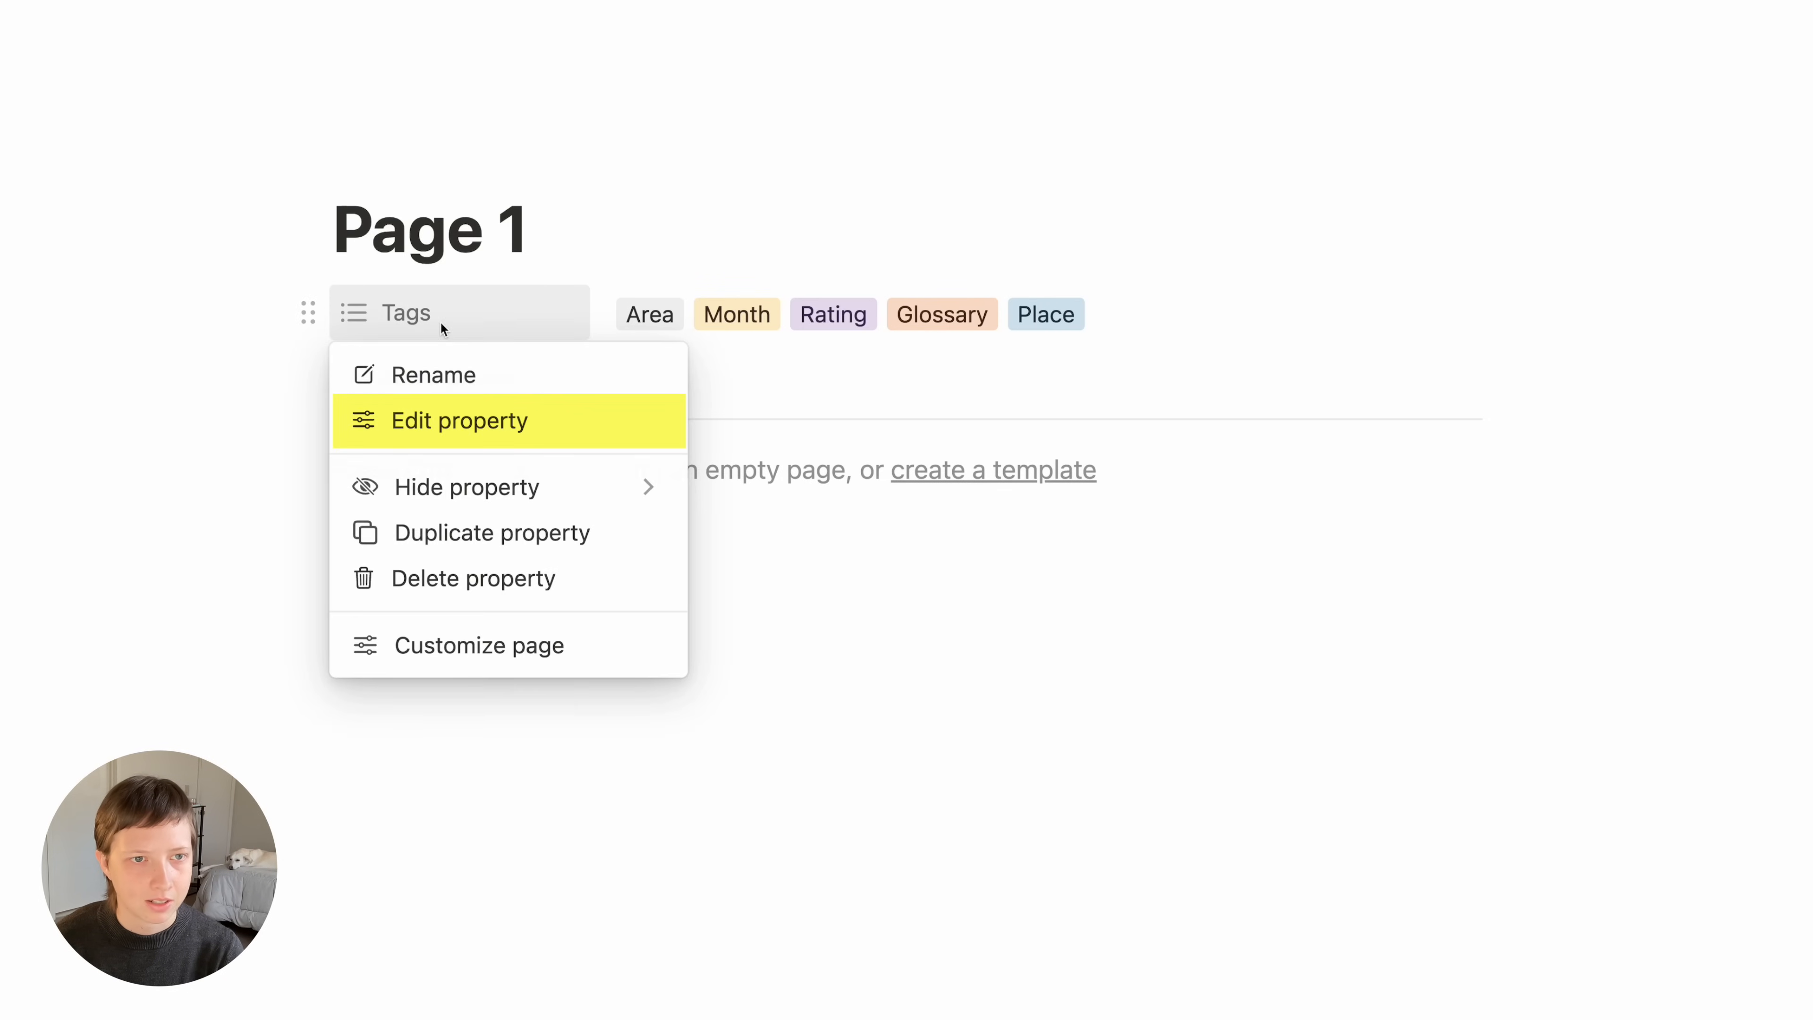
click(432, 429)
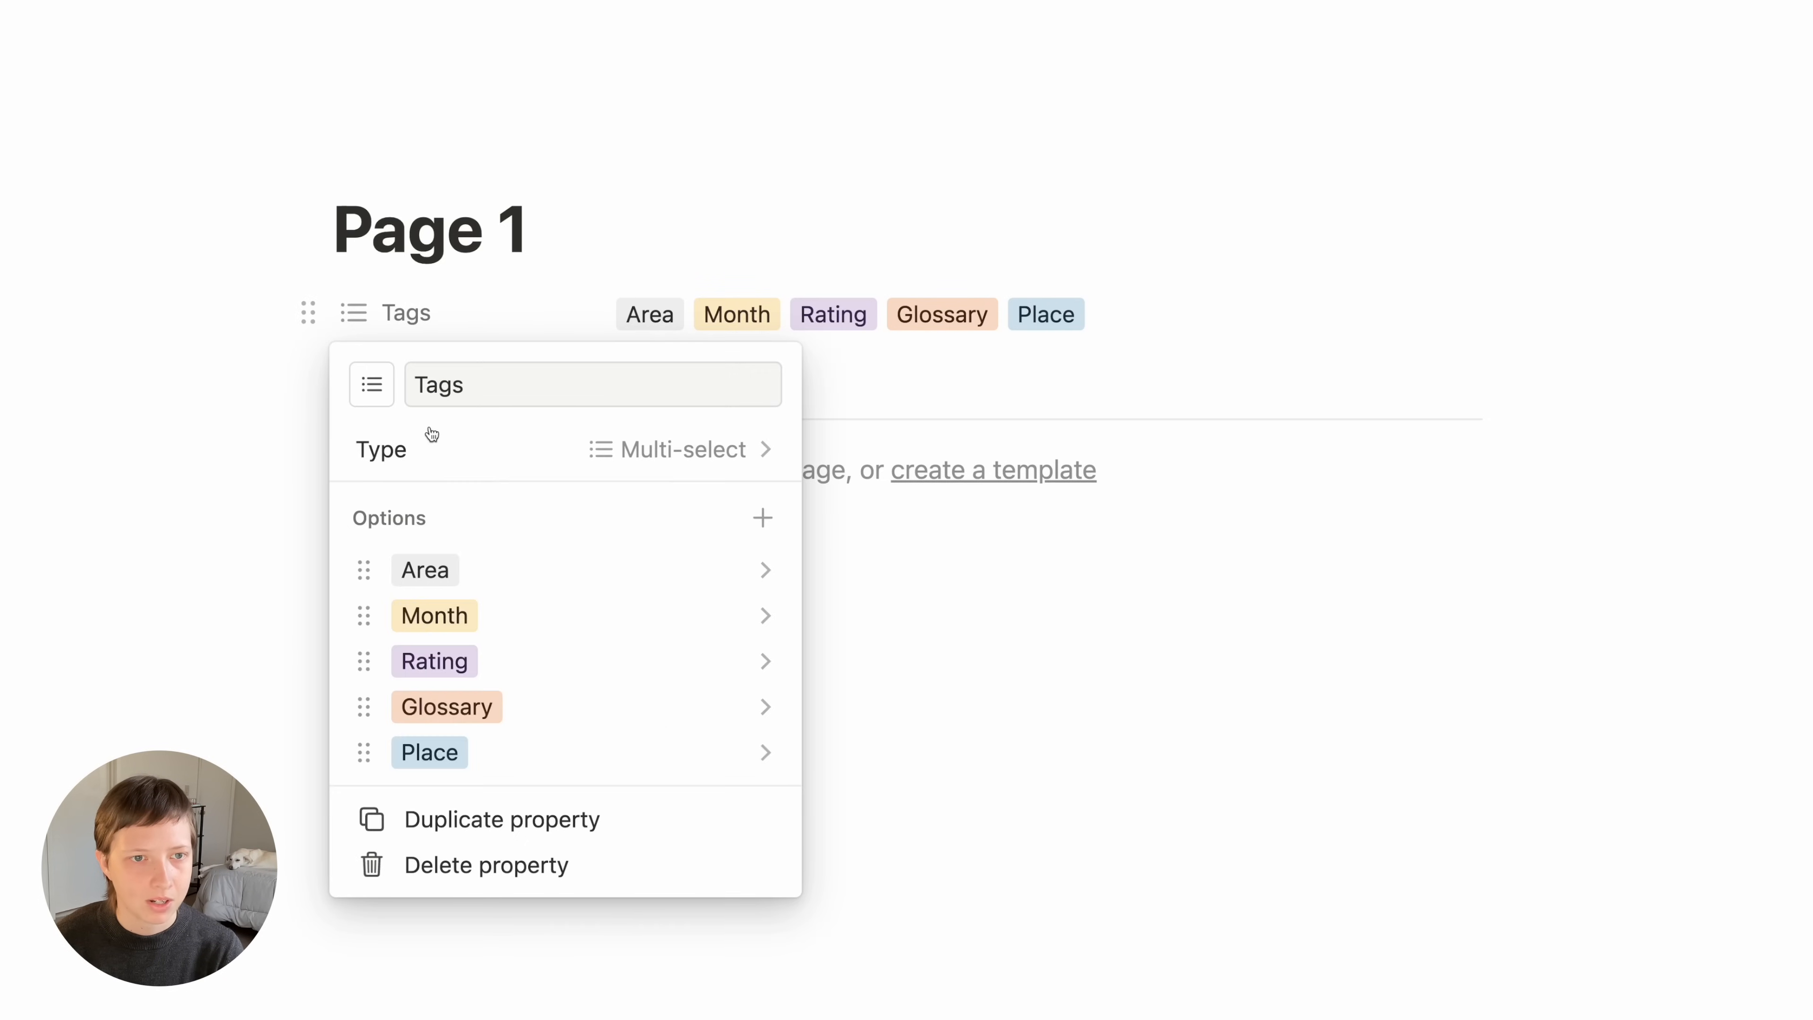
click(642, 452)
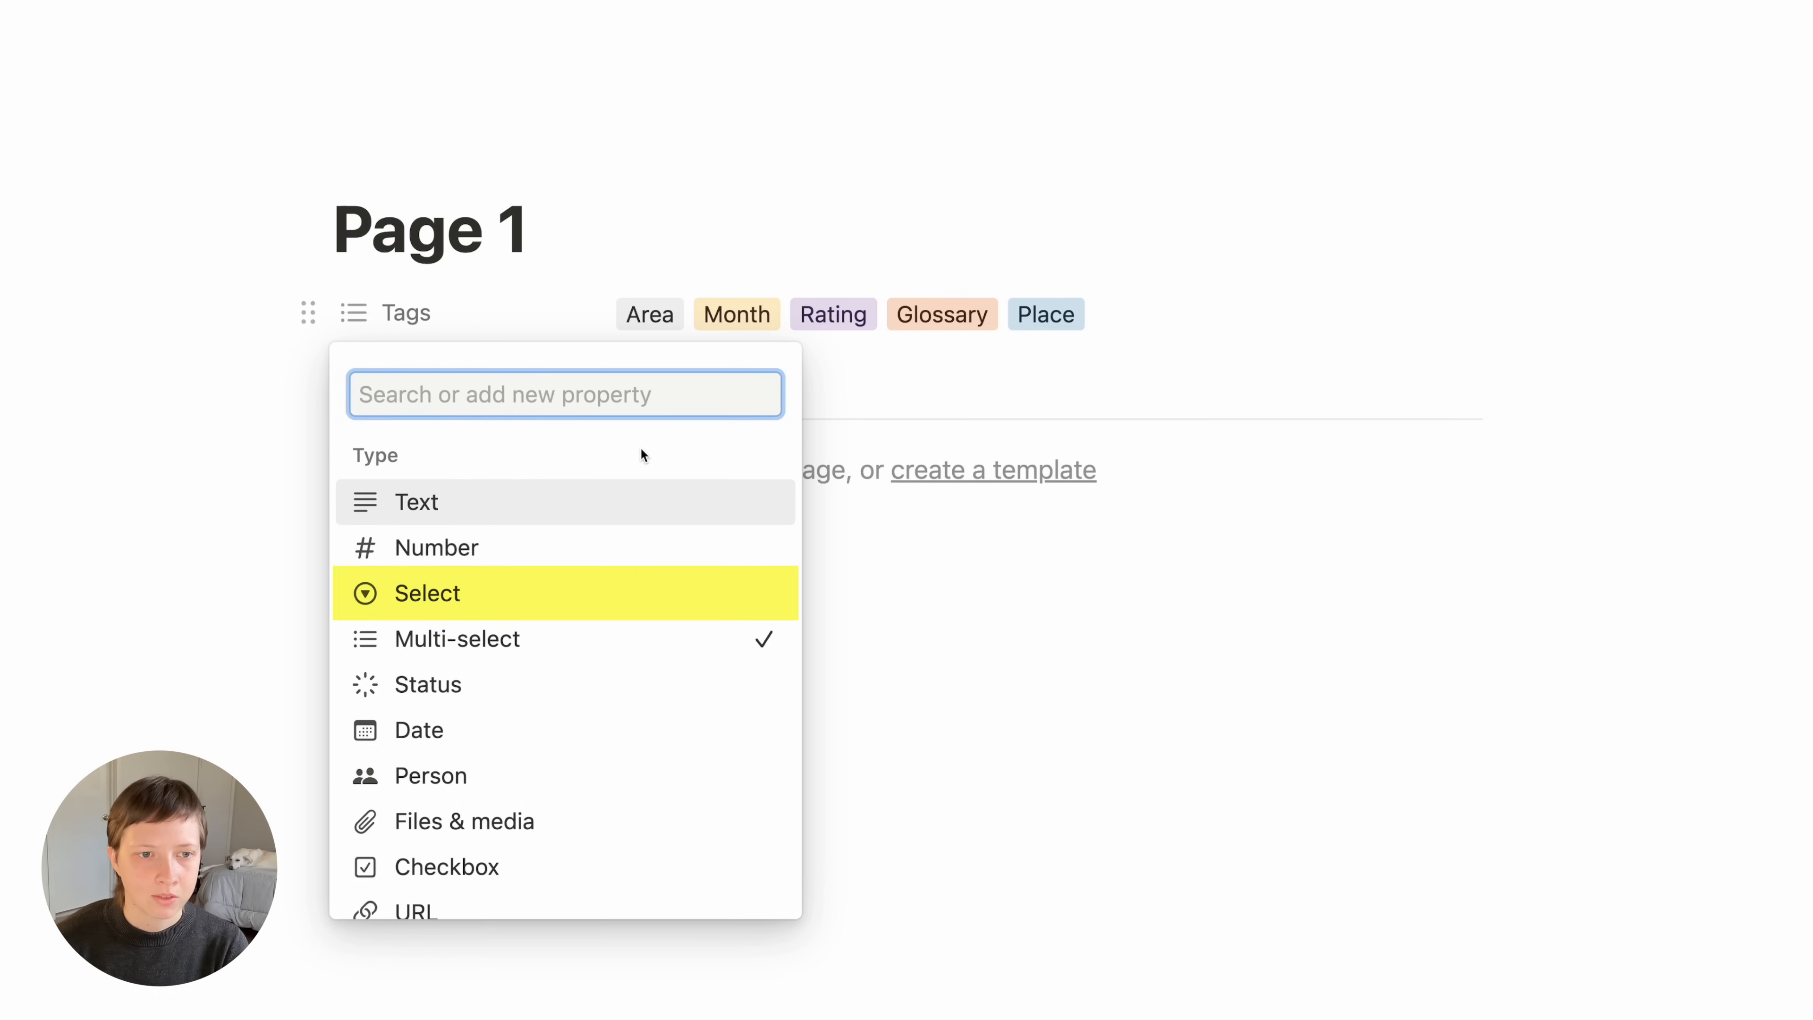
click(618, 603)
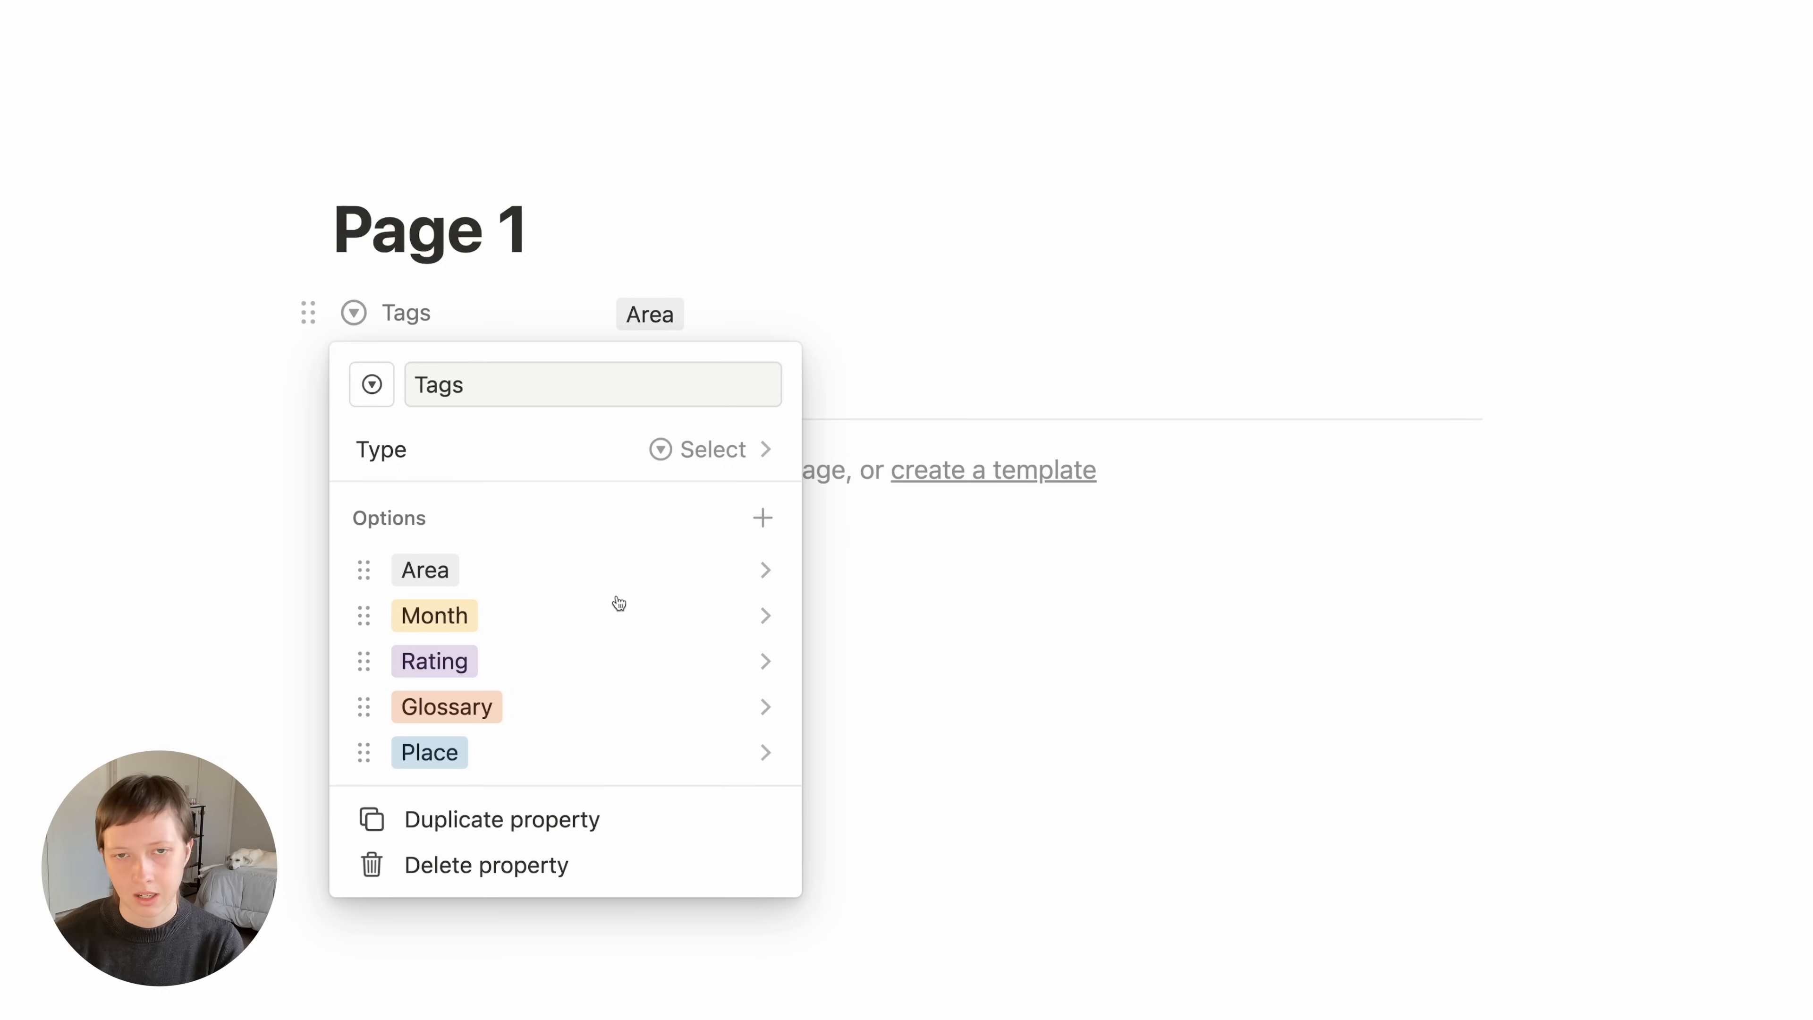
double_click(432, 384)
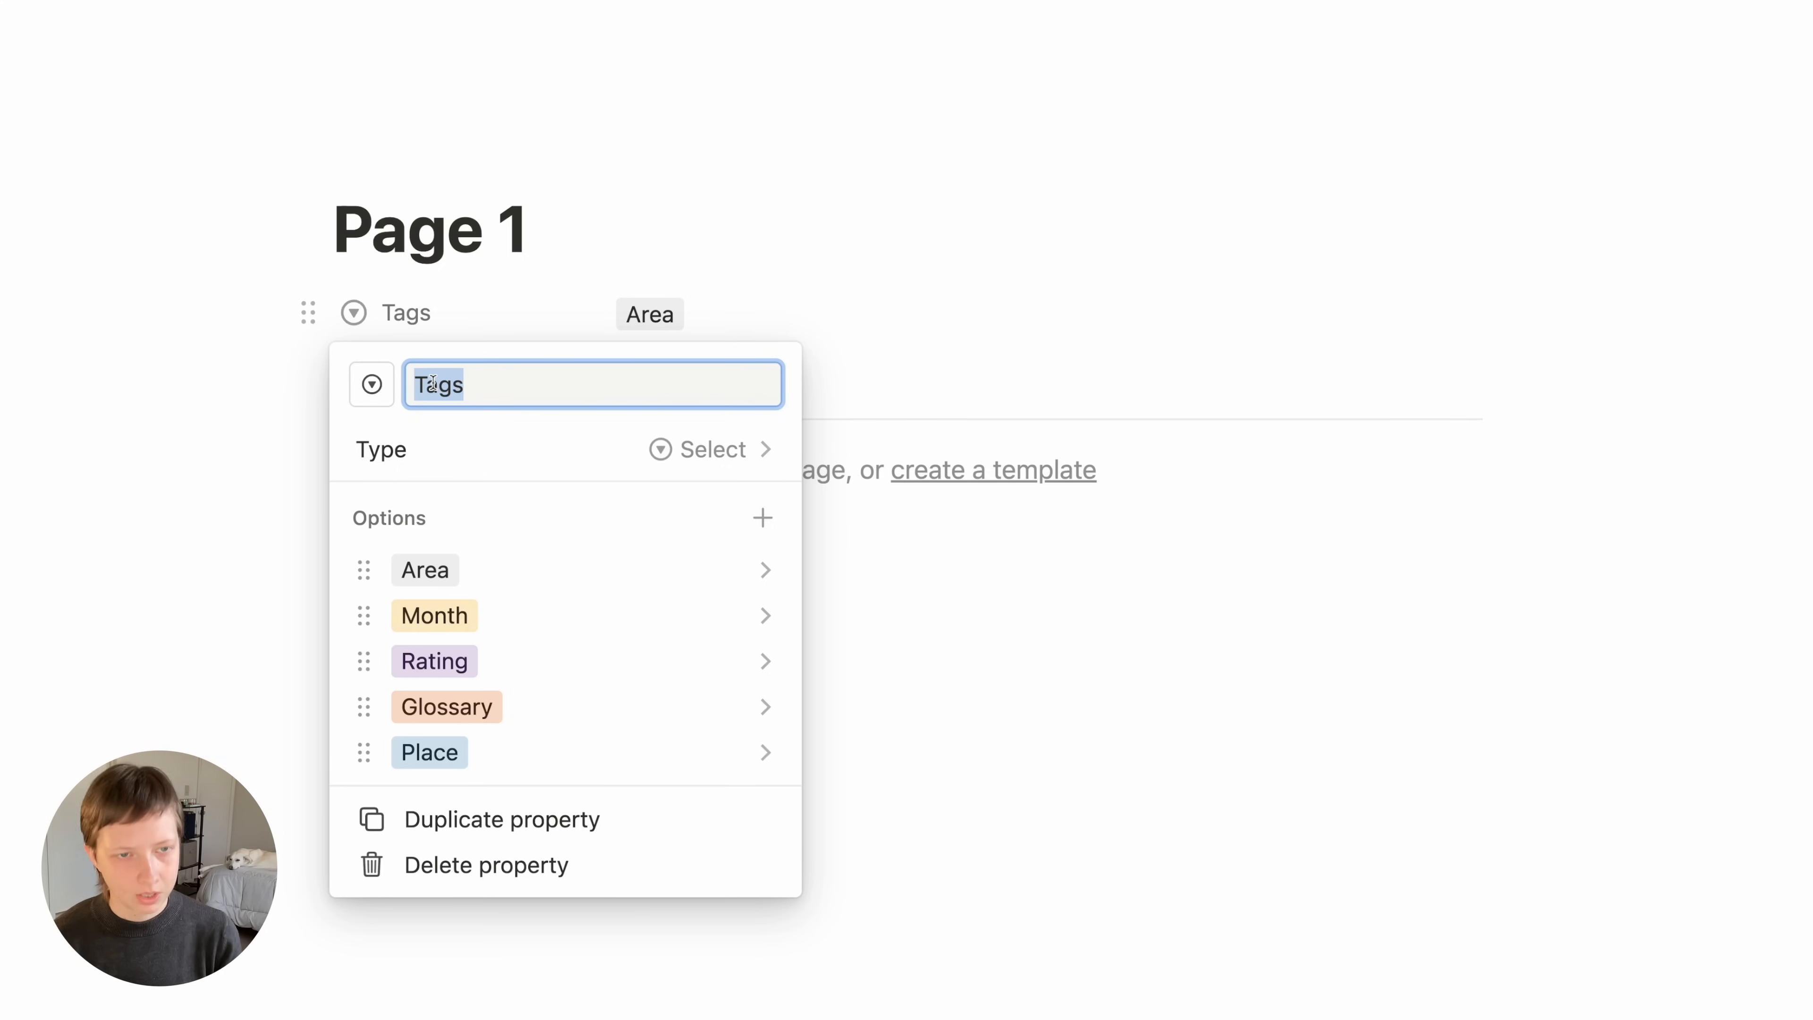
text(Type)
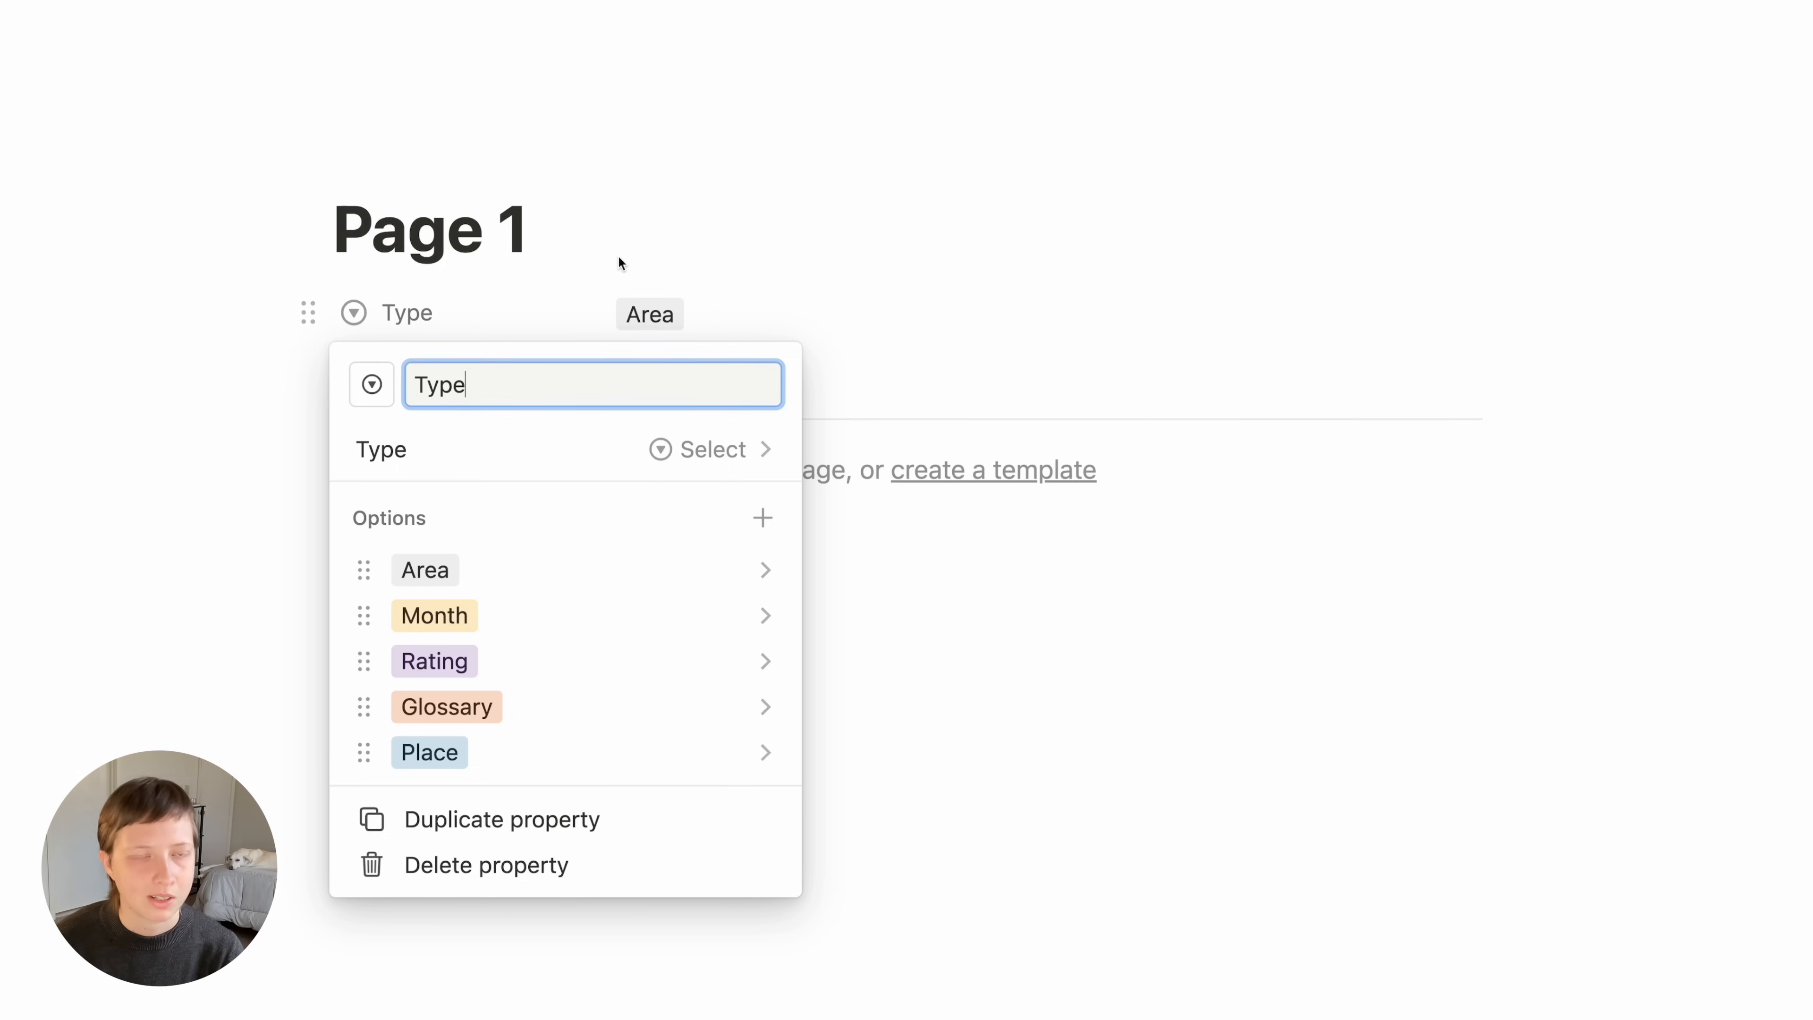
click(618, 256)
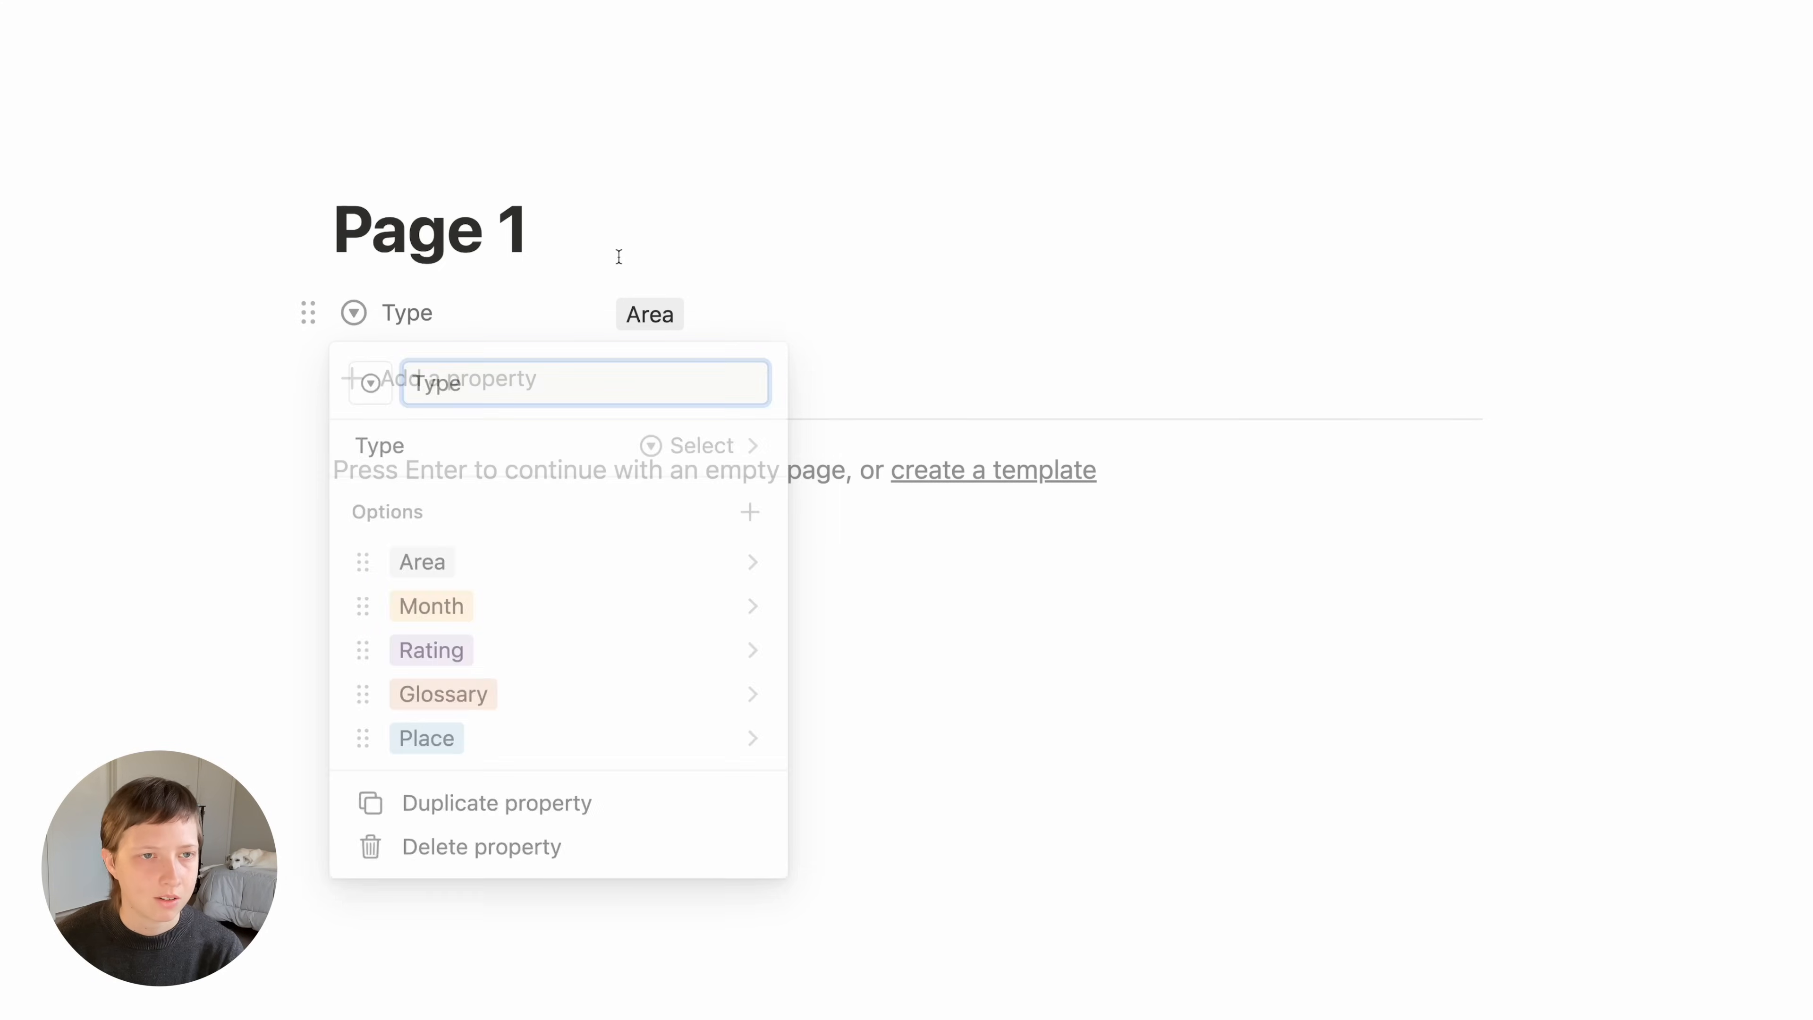
Rename Page 1 as Work and give it a dark grey briefcase icon
triple_click(390, 216)
text(Work)
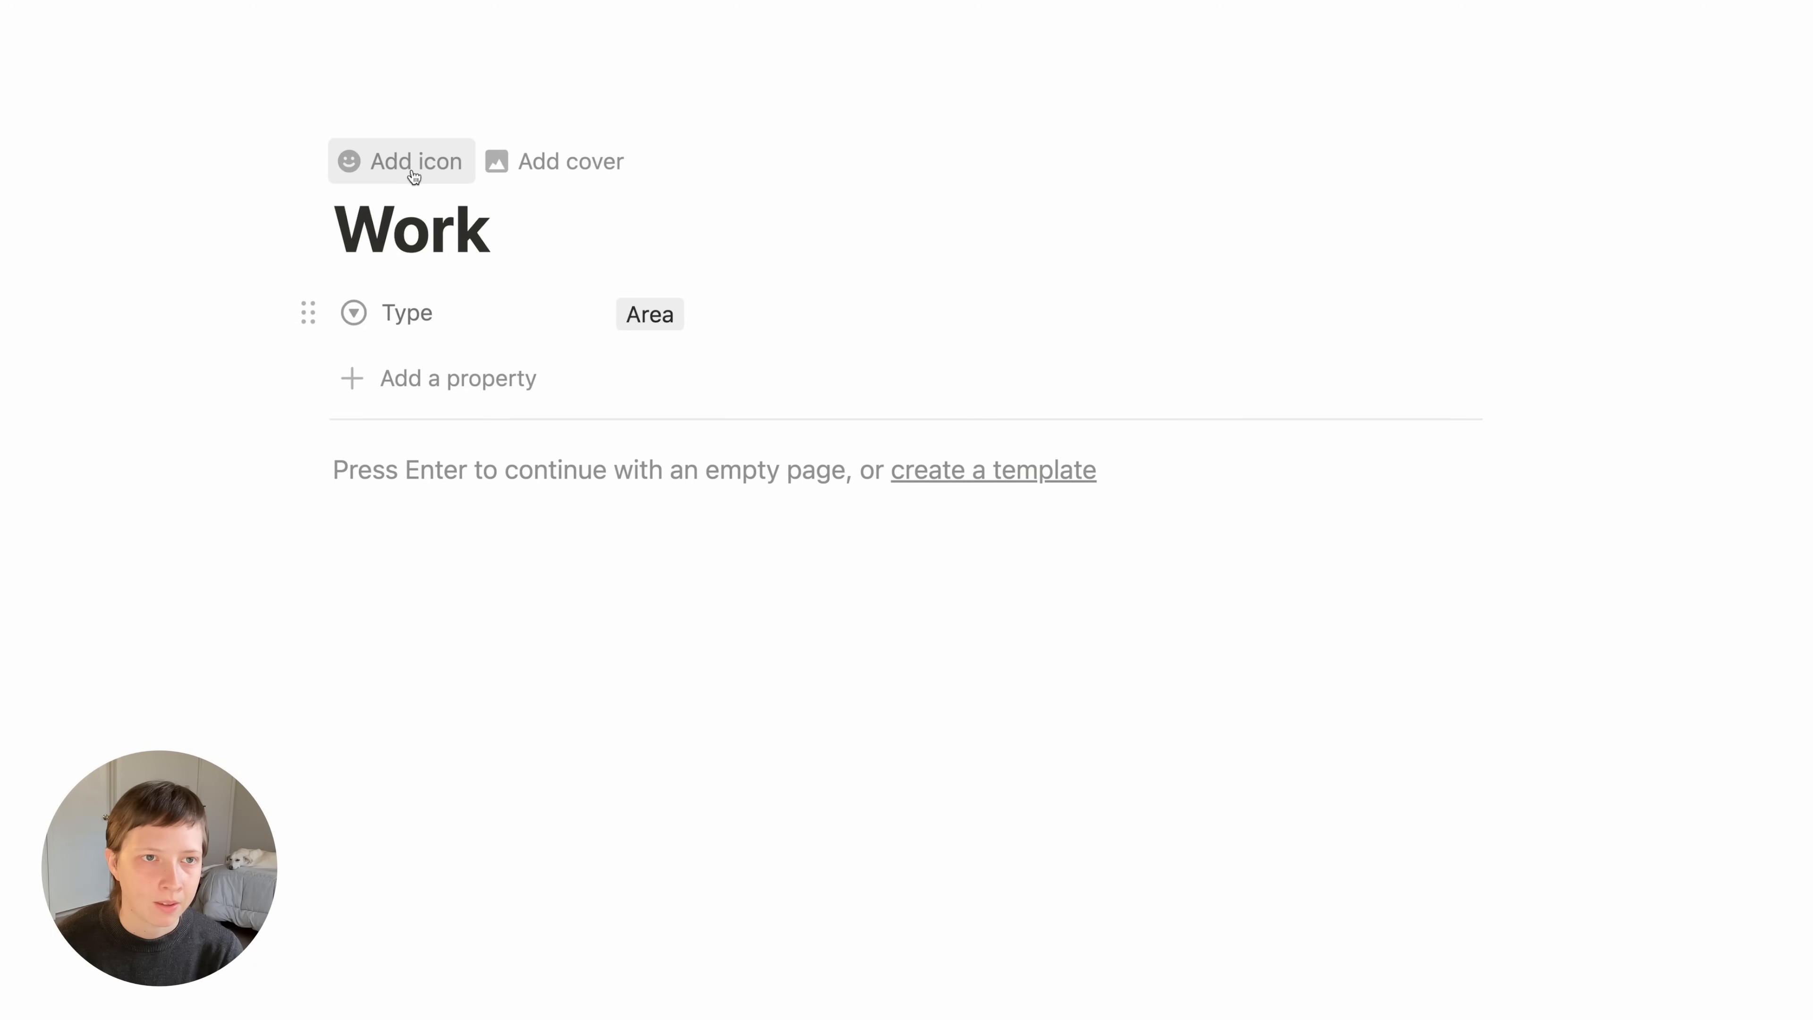
click(410, 170)
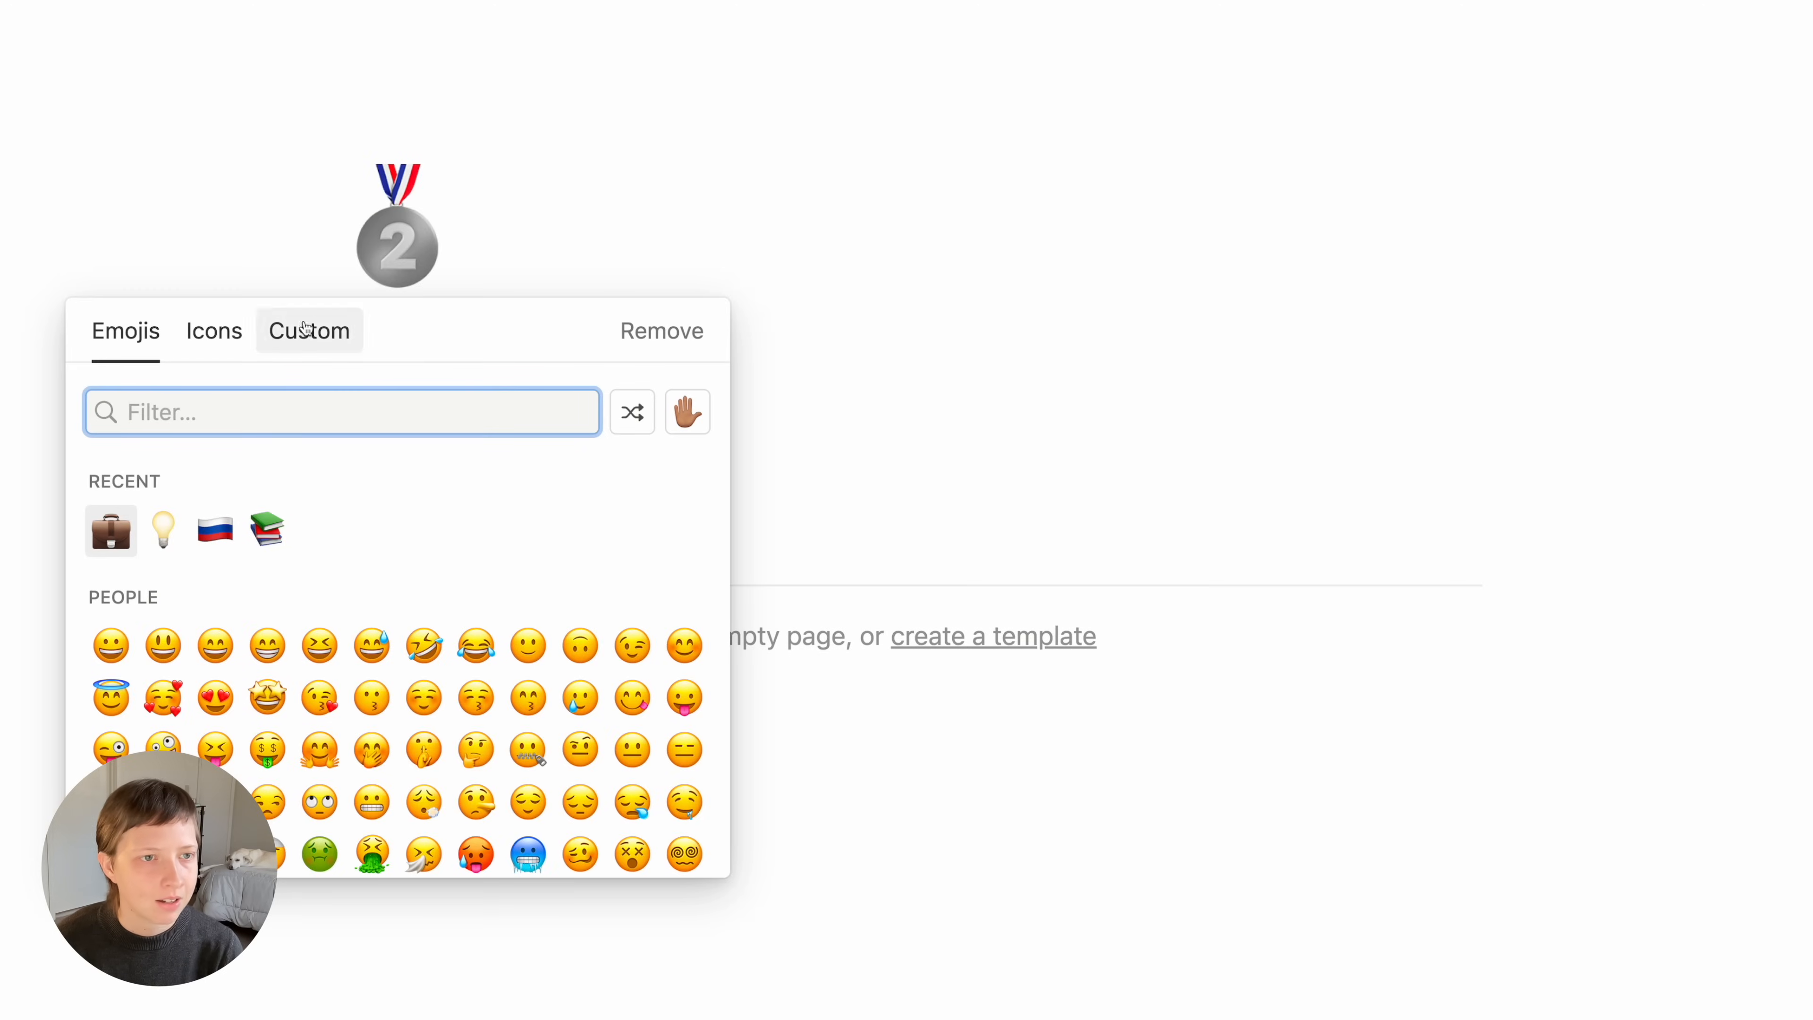
click(241, 350)
text(brief)
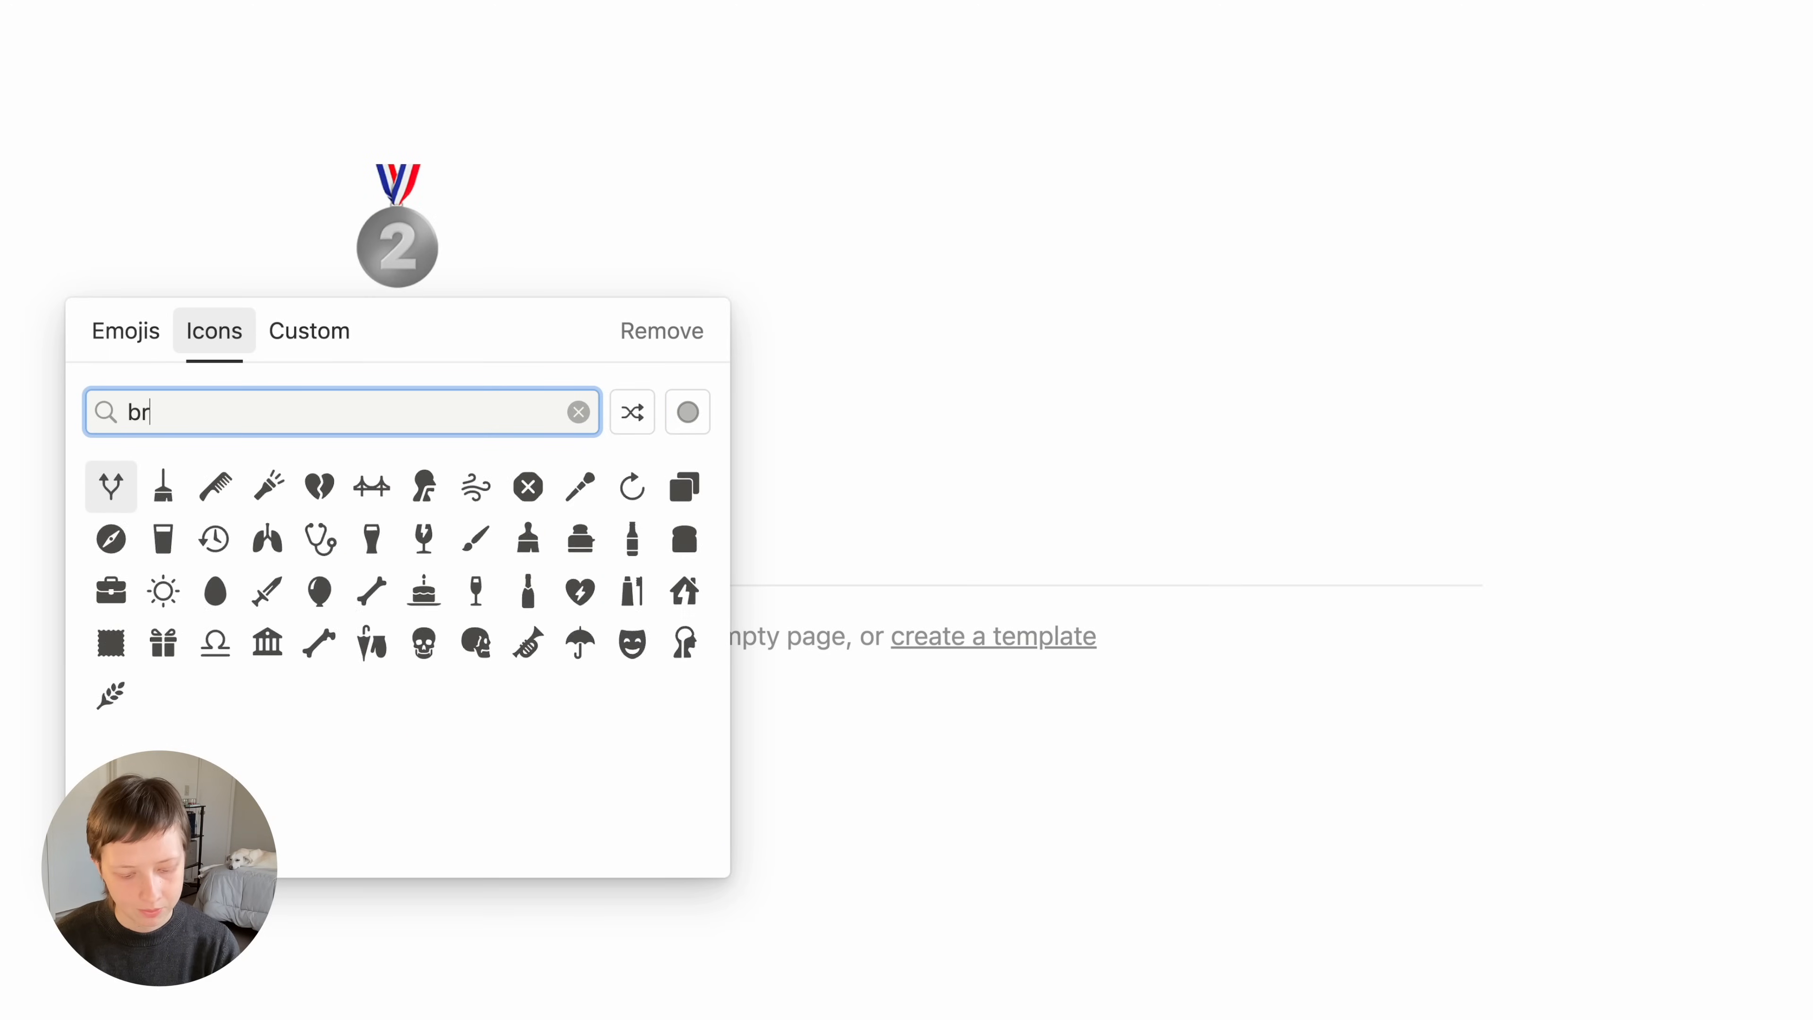
mouse_move(114, 493)
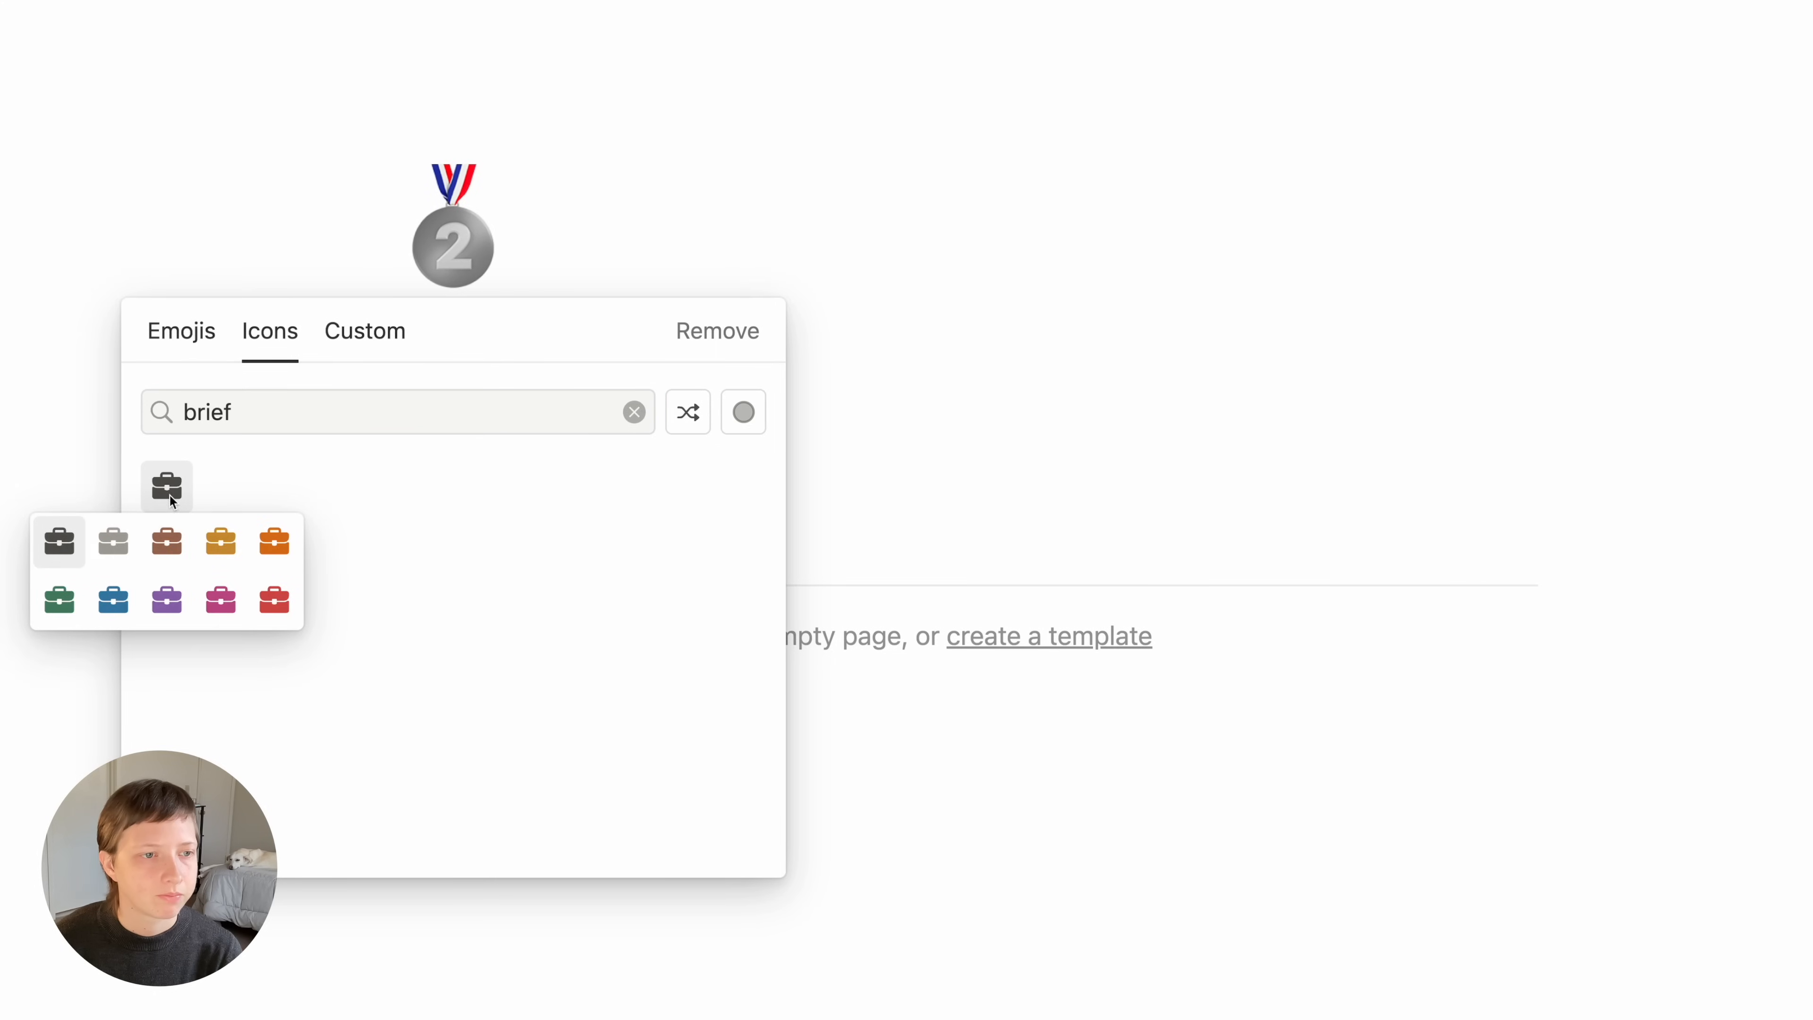
click(7, 547)
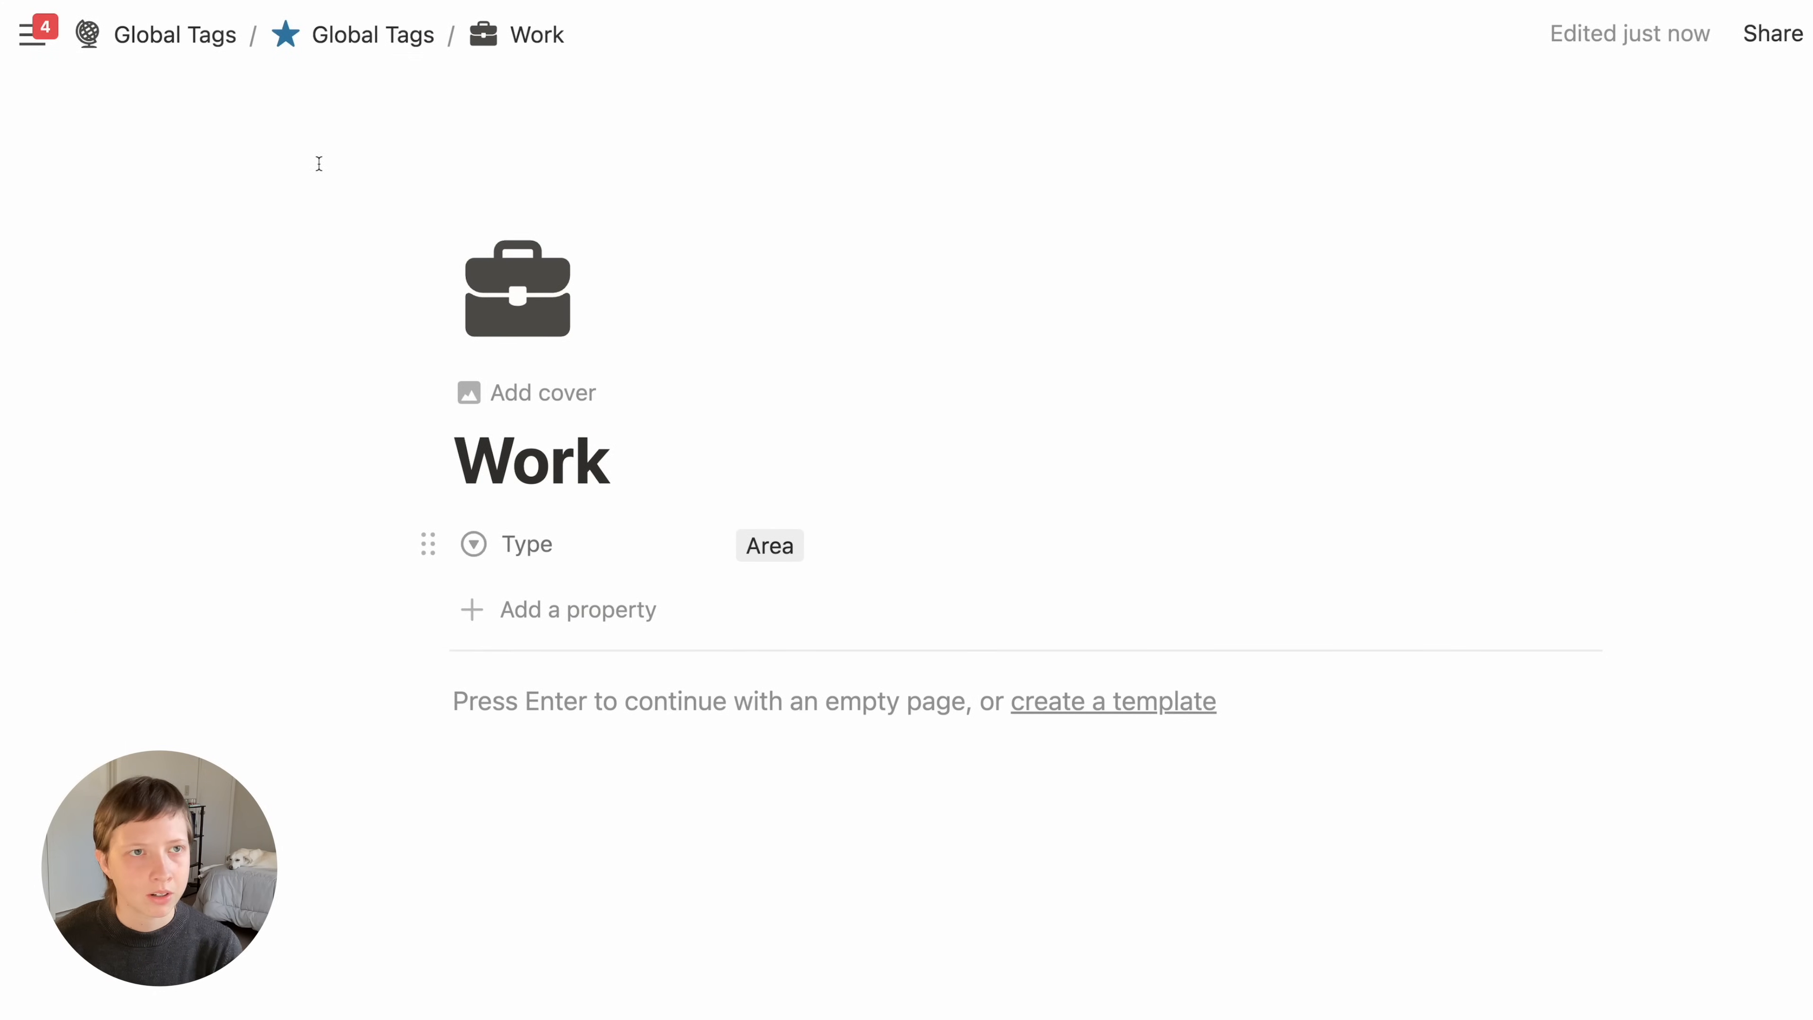
Return through the database to the parent Global Tags page and go to its gallery view
click(366, 34)
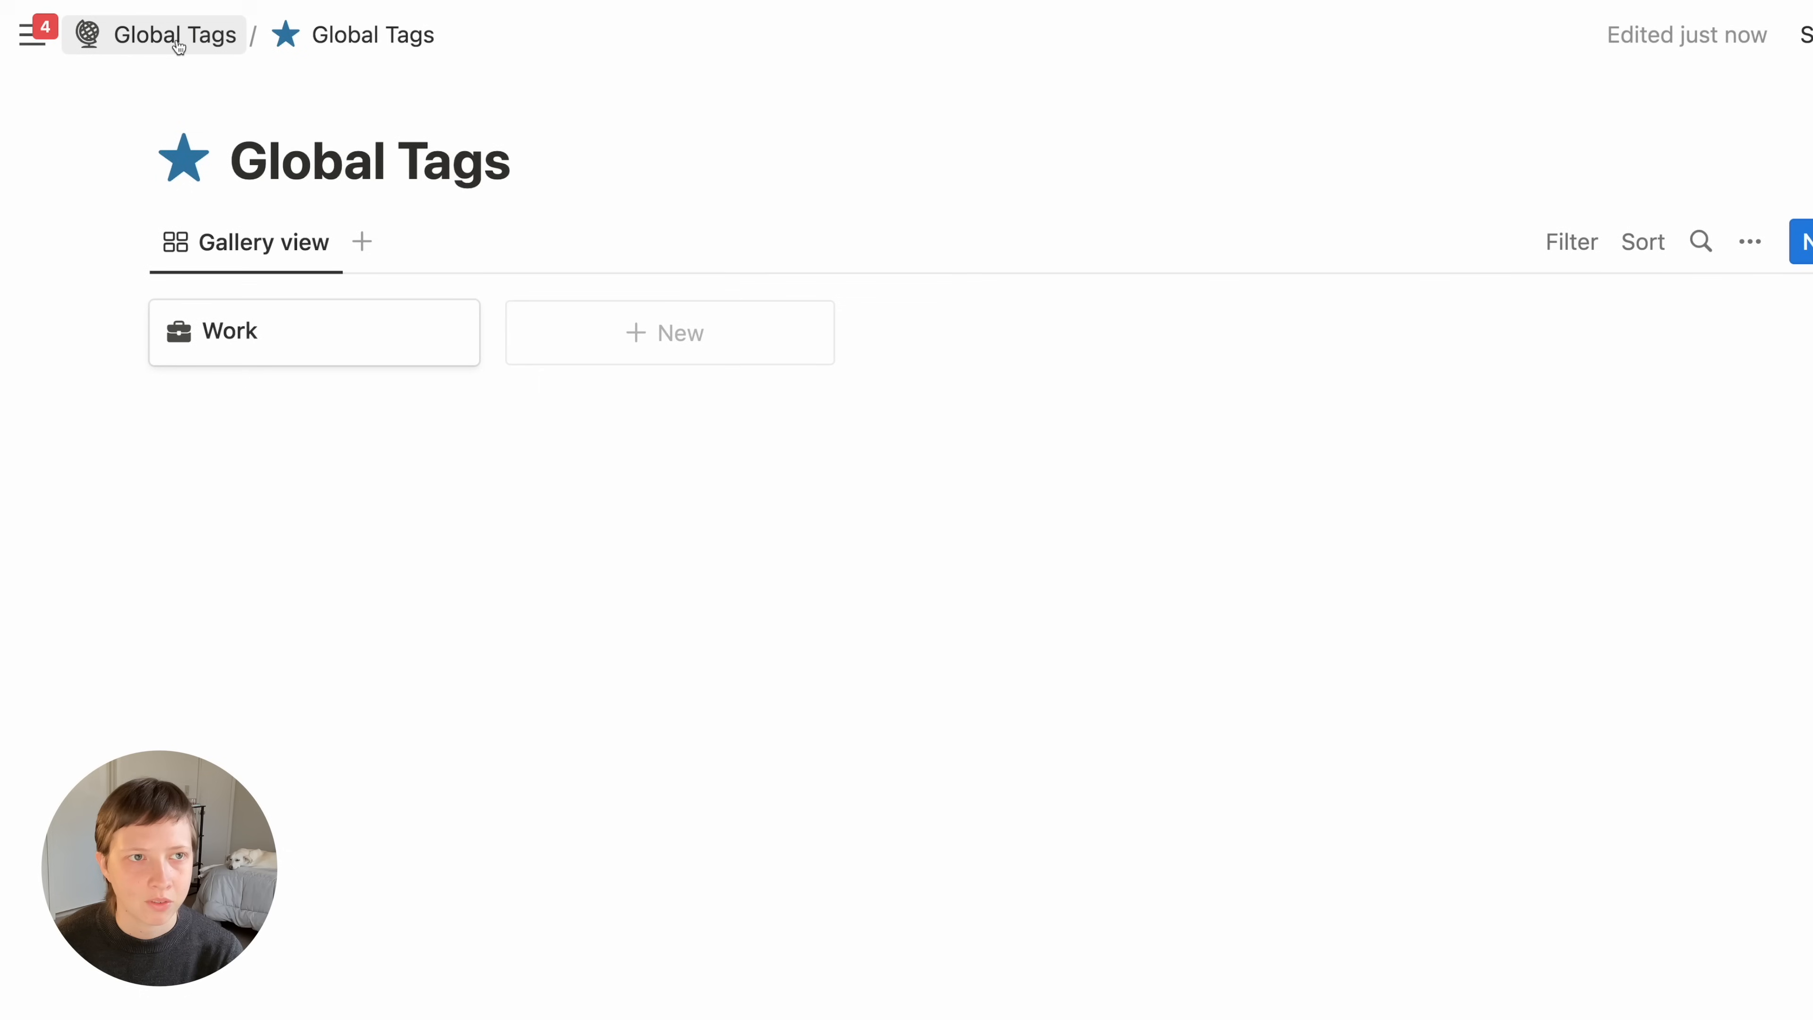
click(178, 43)
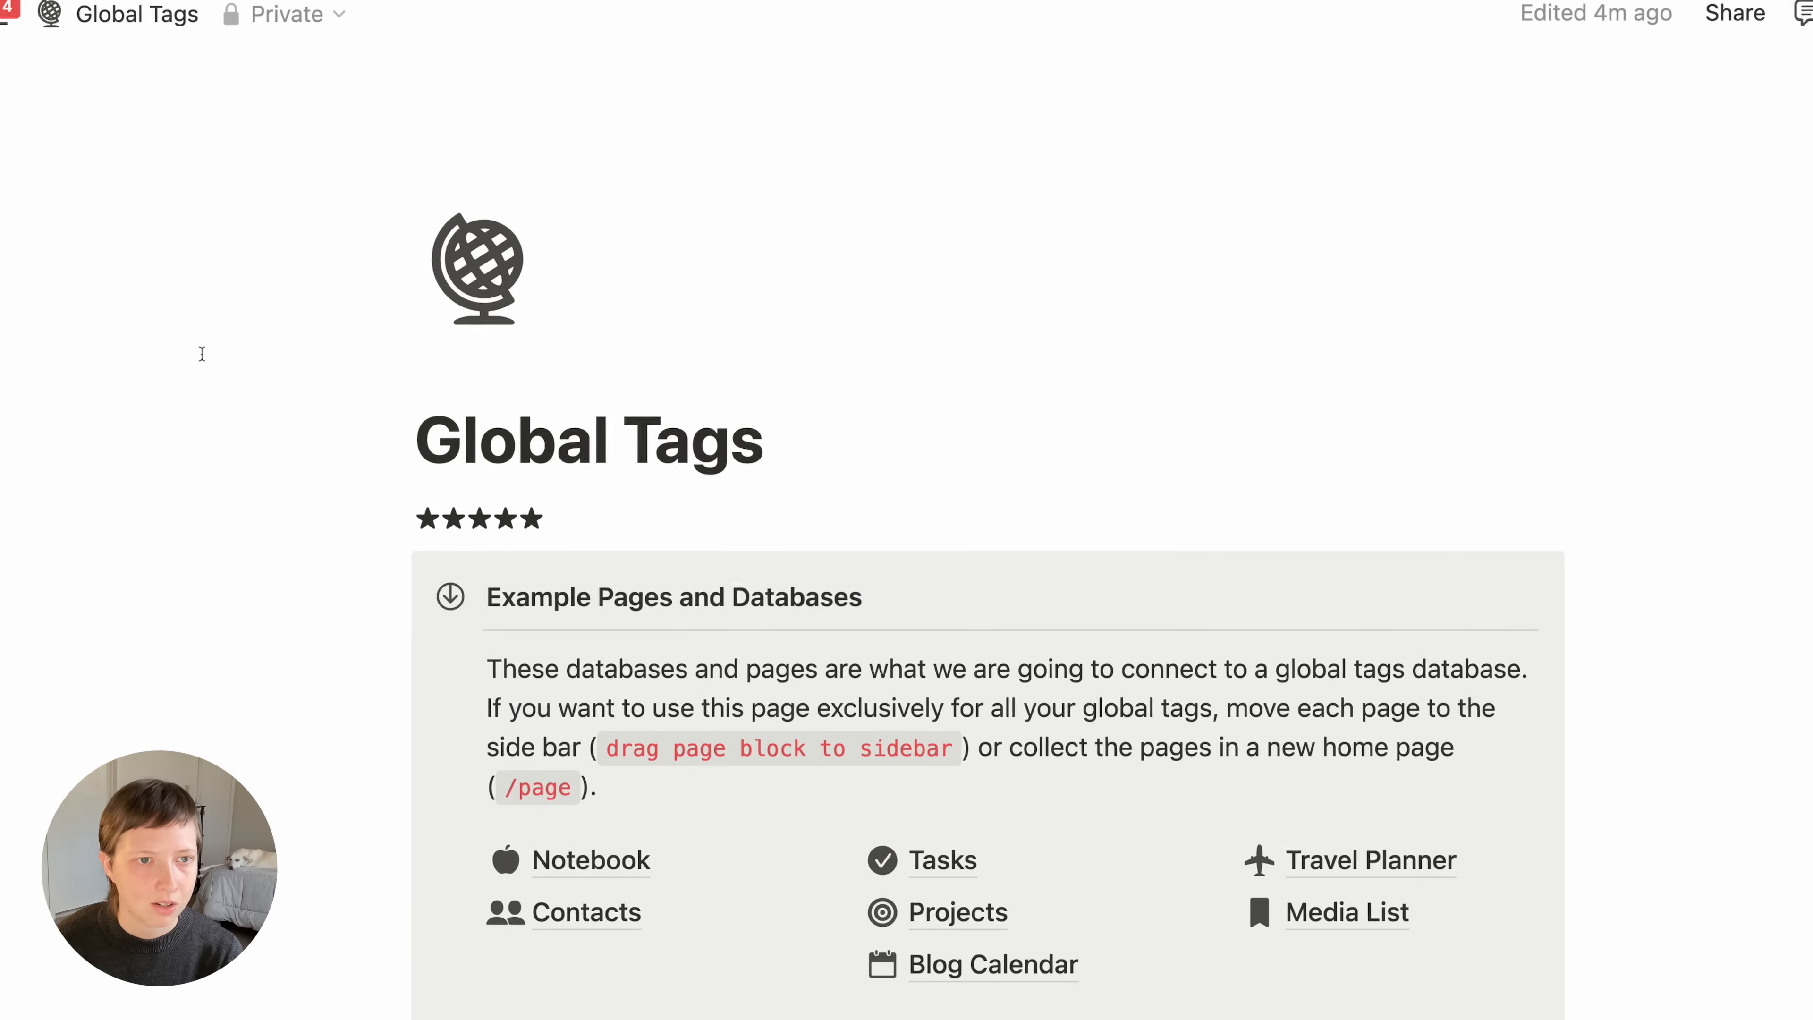
scroll(120, 309, down, 3)
scroll(119, 308, down, 1)
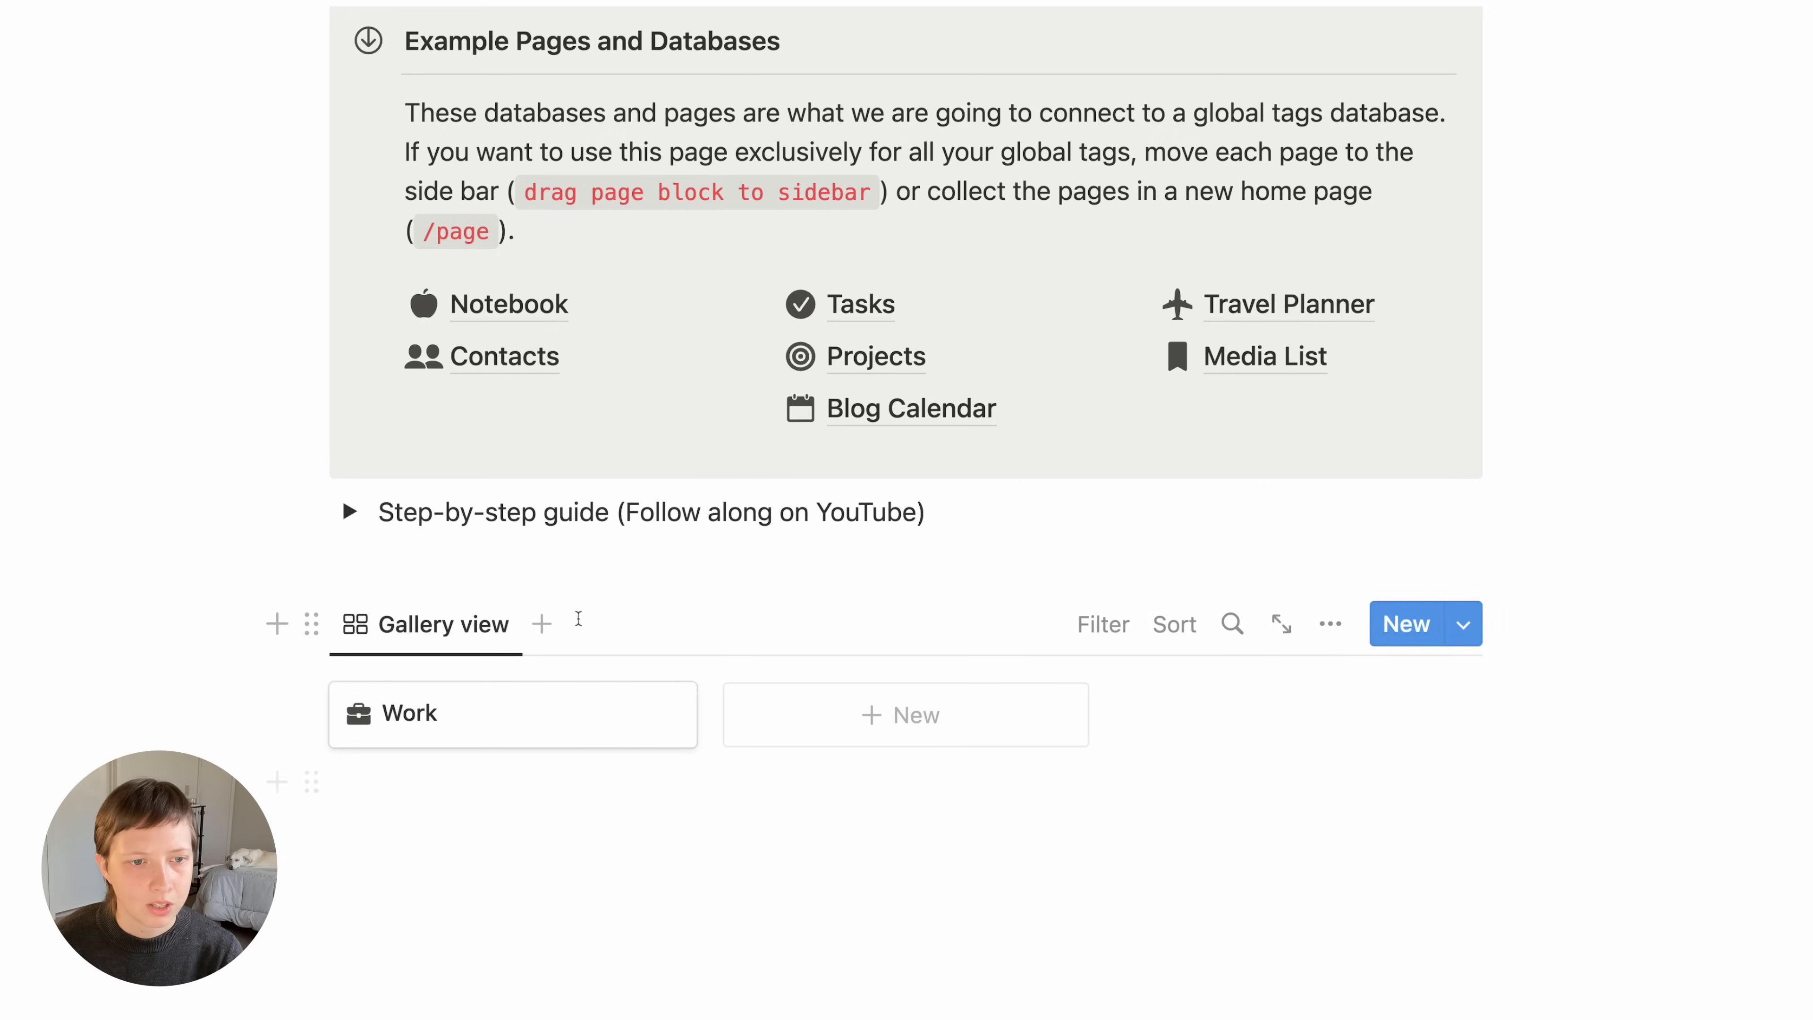
Rename the gallery view as Areas and give it the solid four-square grid icon
click(411, 645)
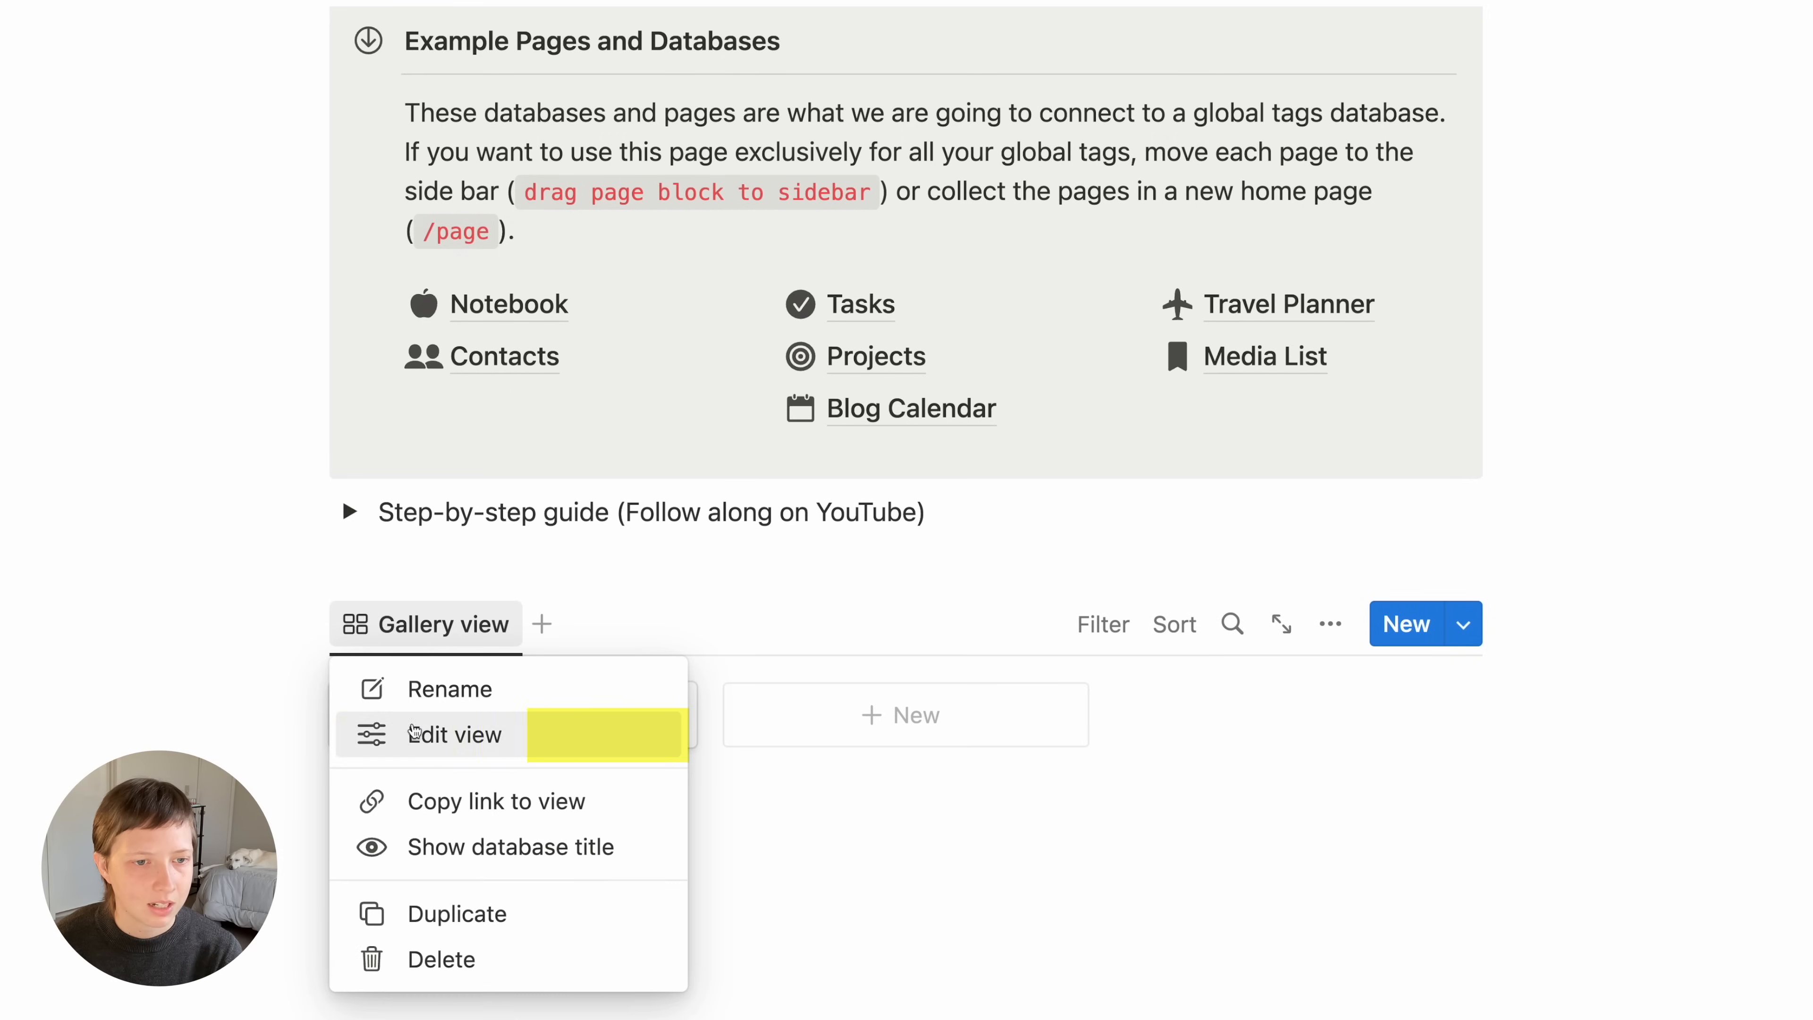
click(415, 744)
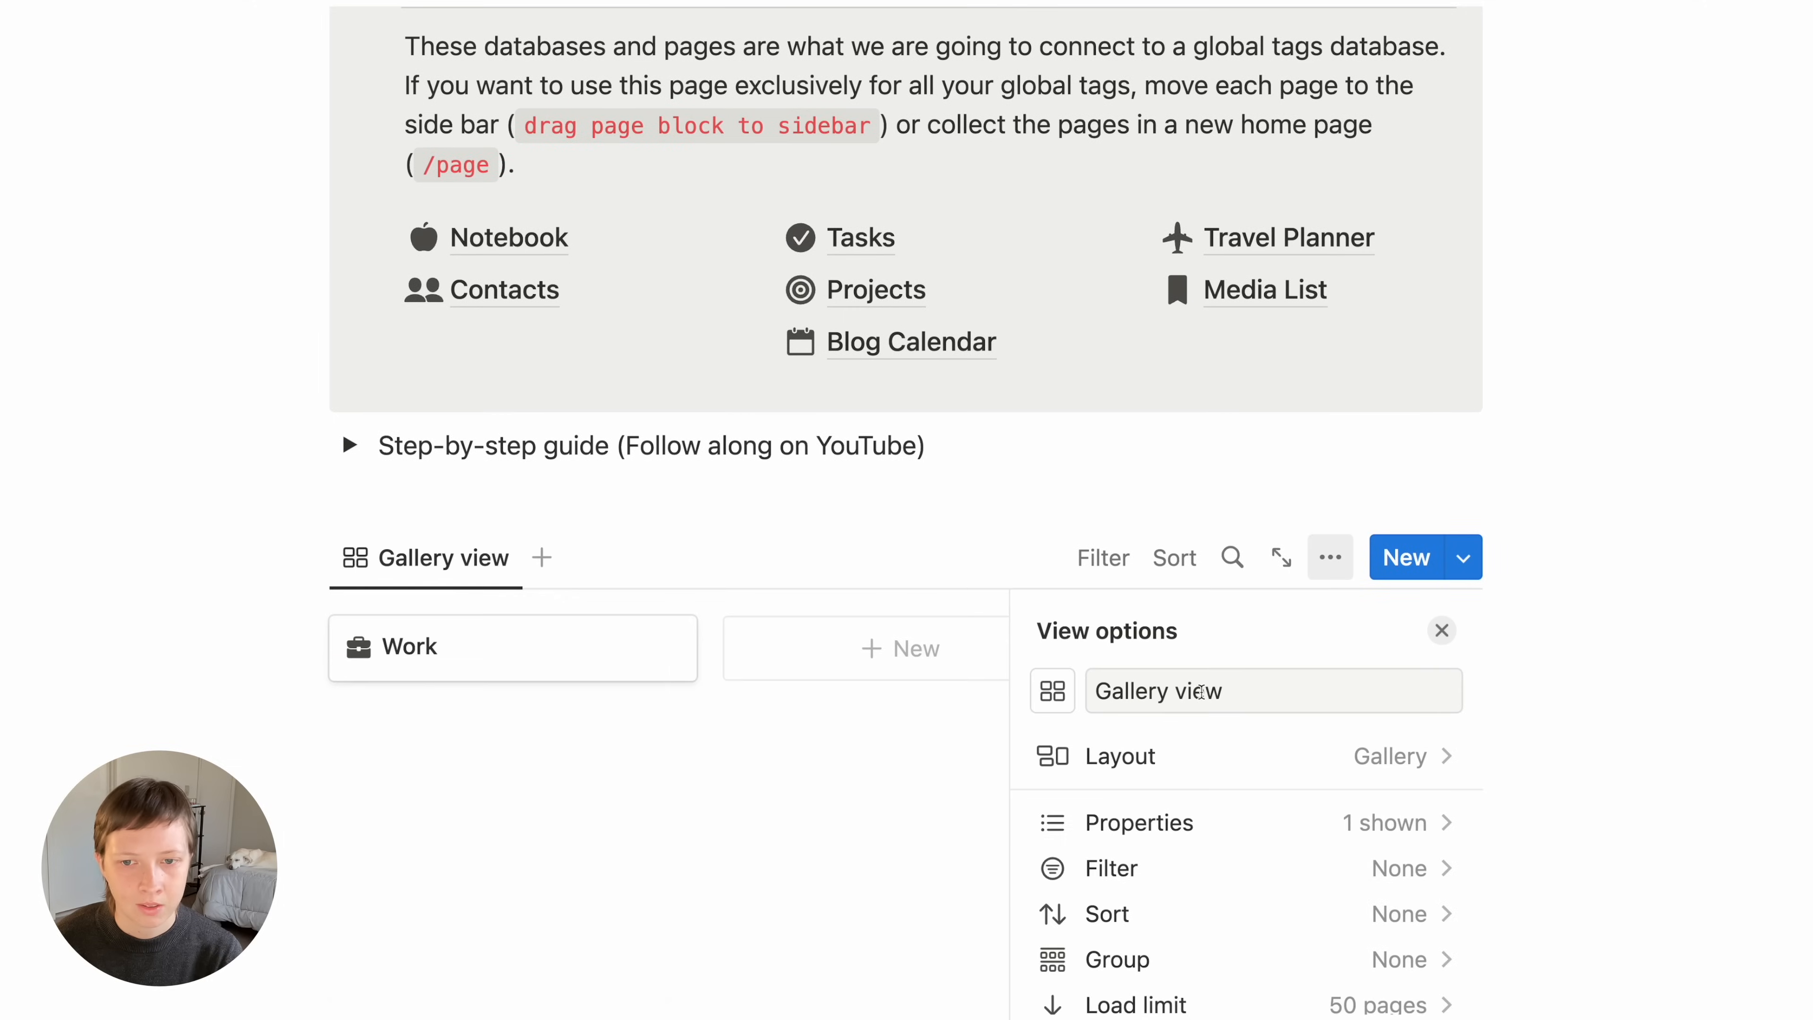
click(1148, 690)
text(Areas)
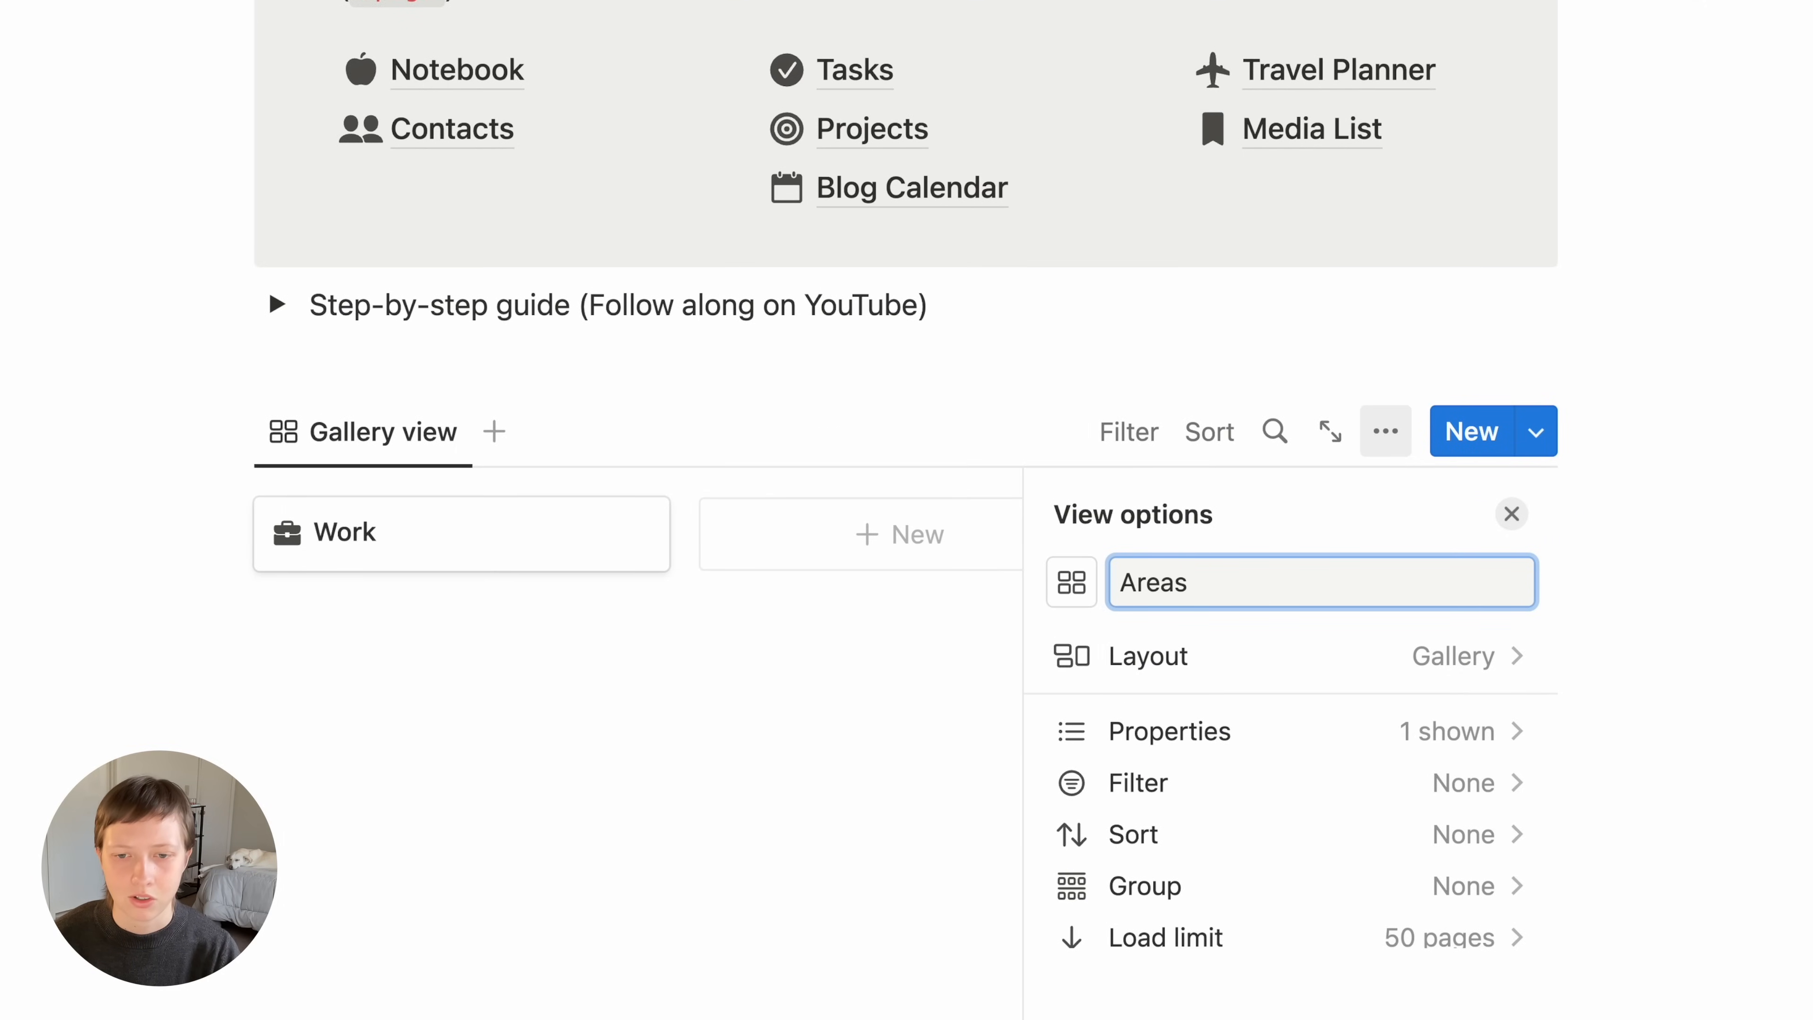
click(1071, 586)
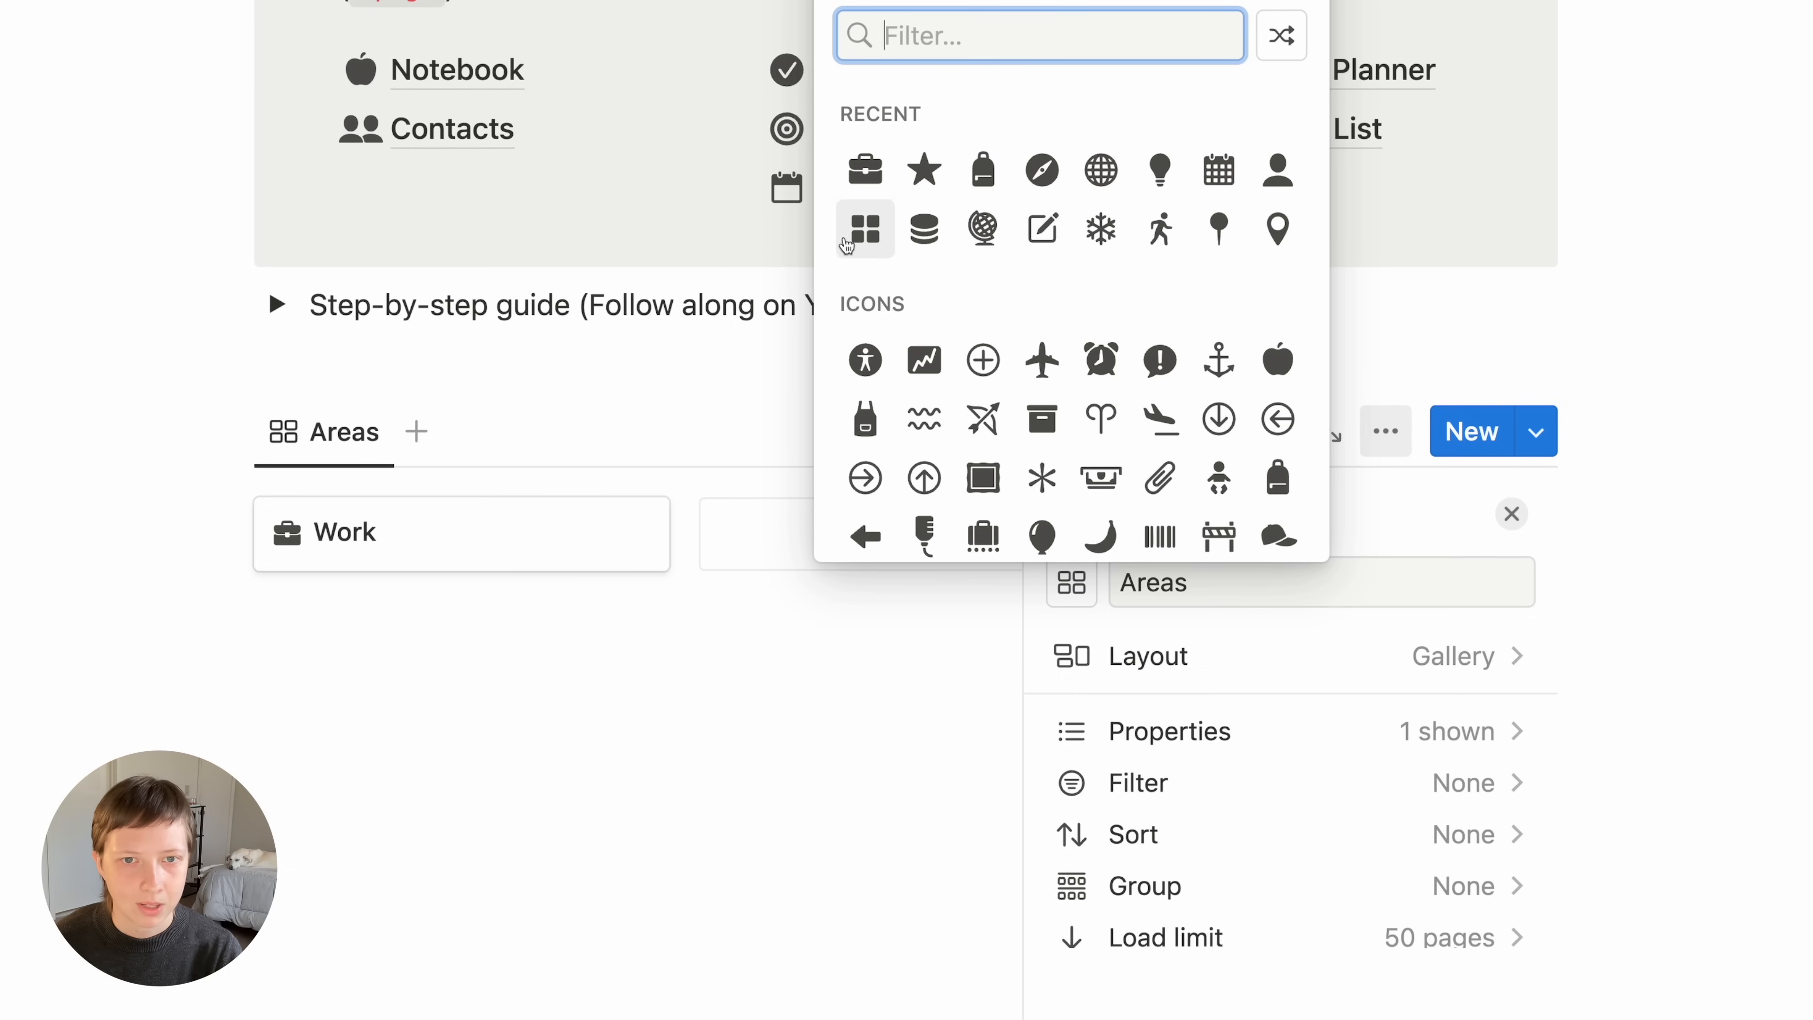
click(847, 243)
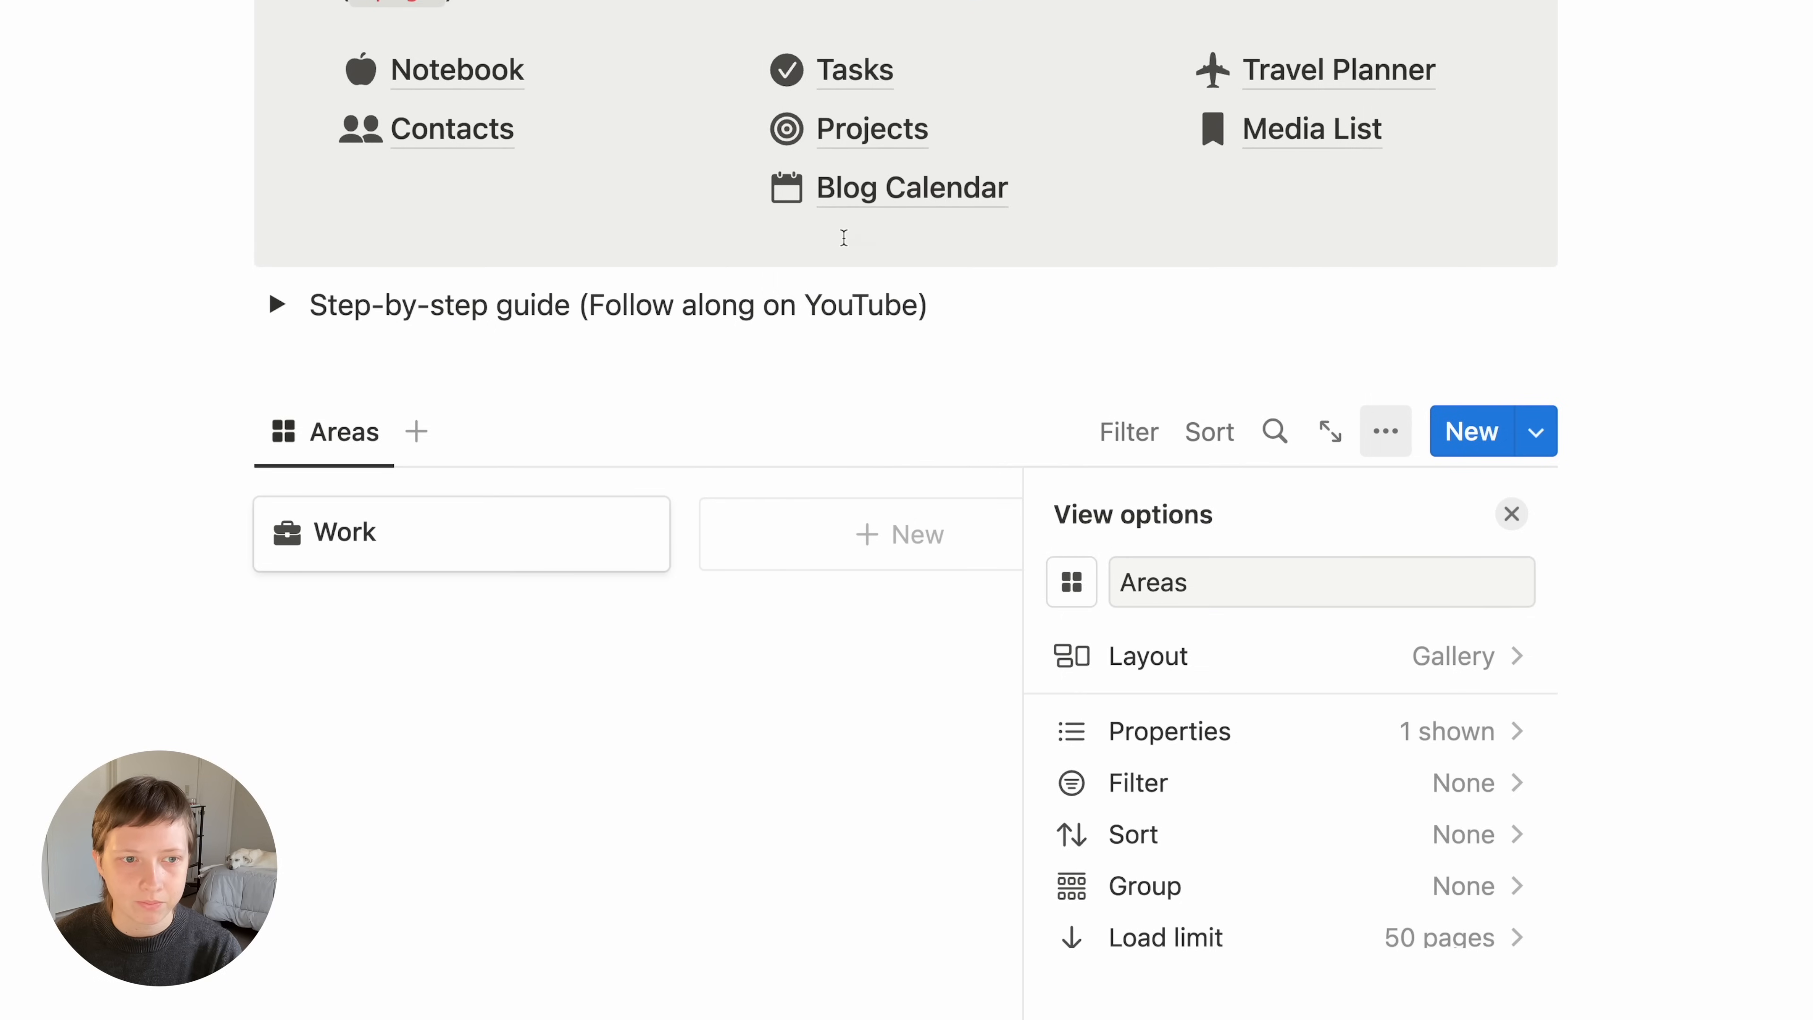
Filter the Areas view to pages whose Type is Area
click(1222, 789)
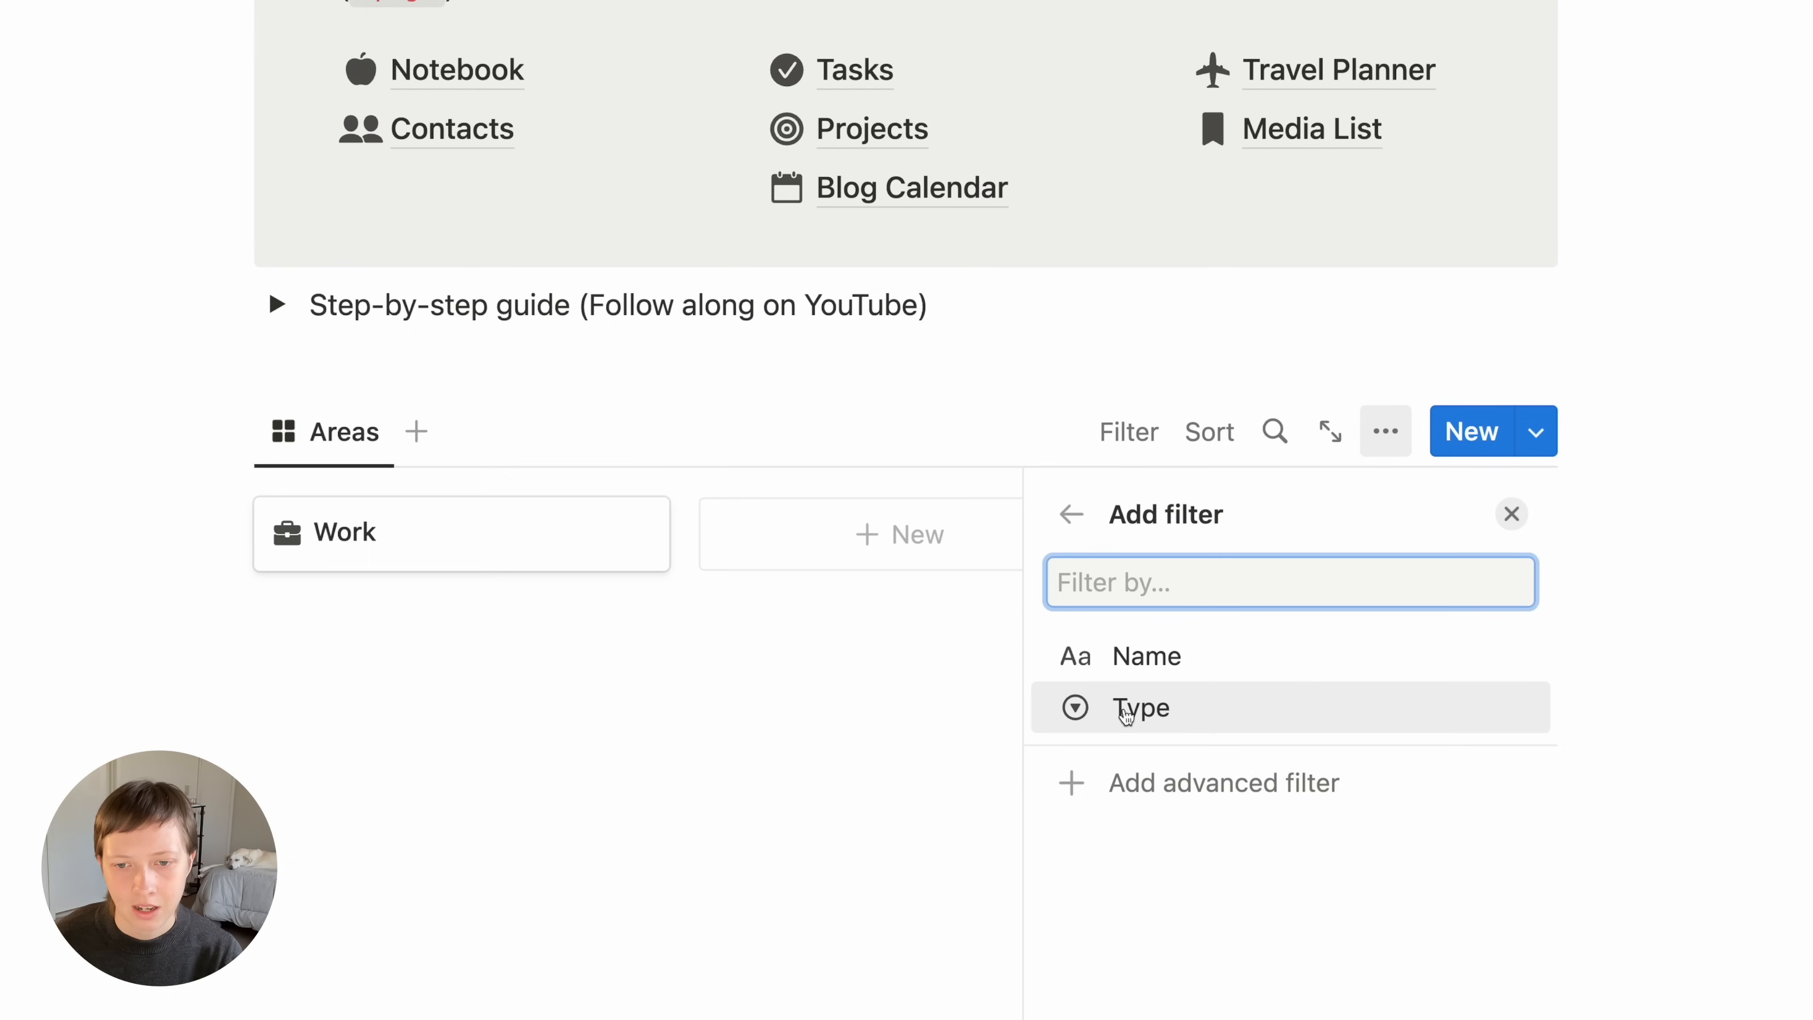
click(1226, 725)
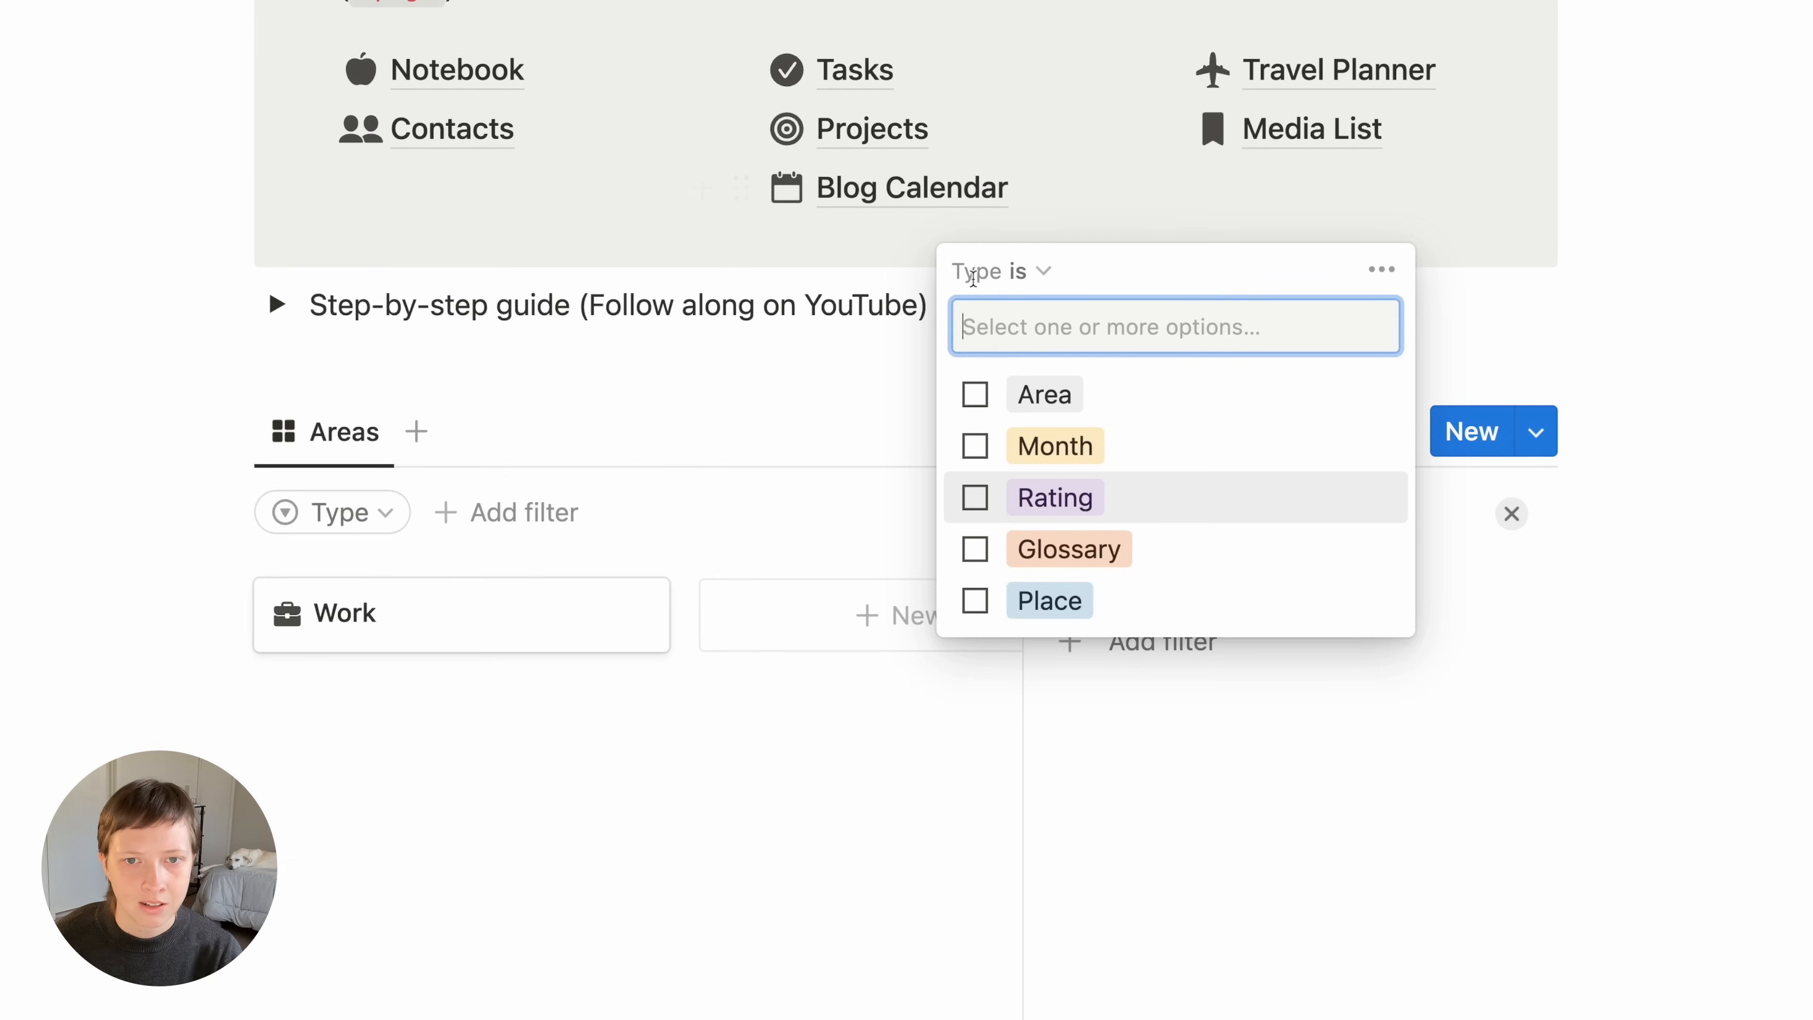
click(974, 407)
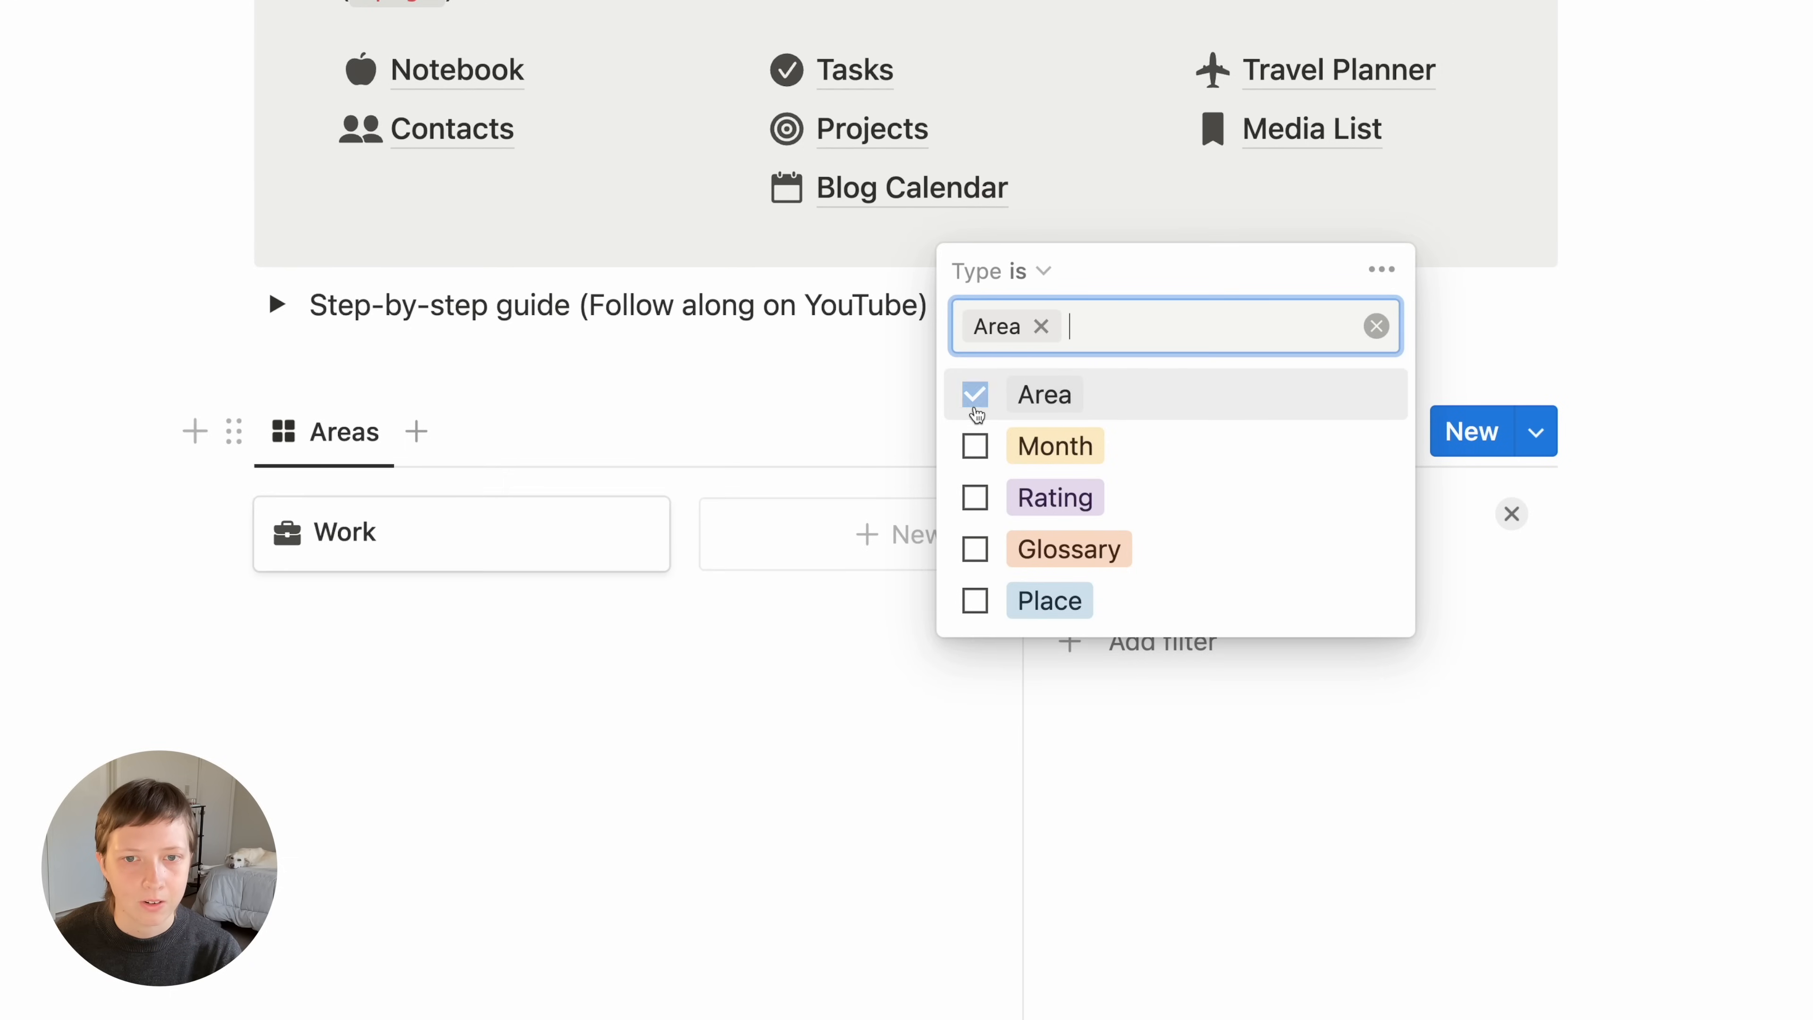
click(548, 804)
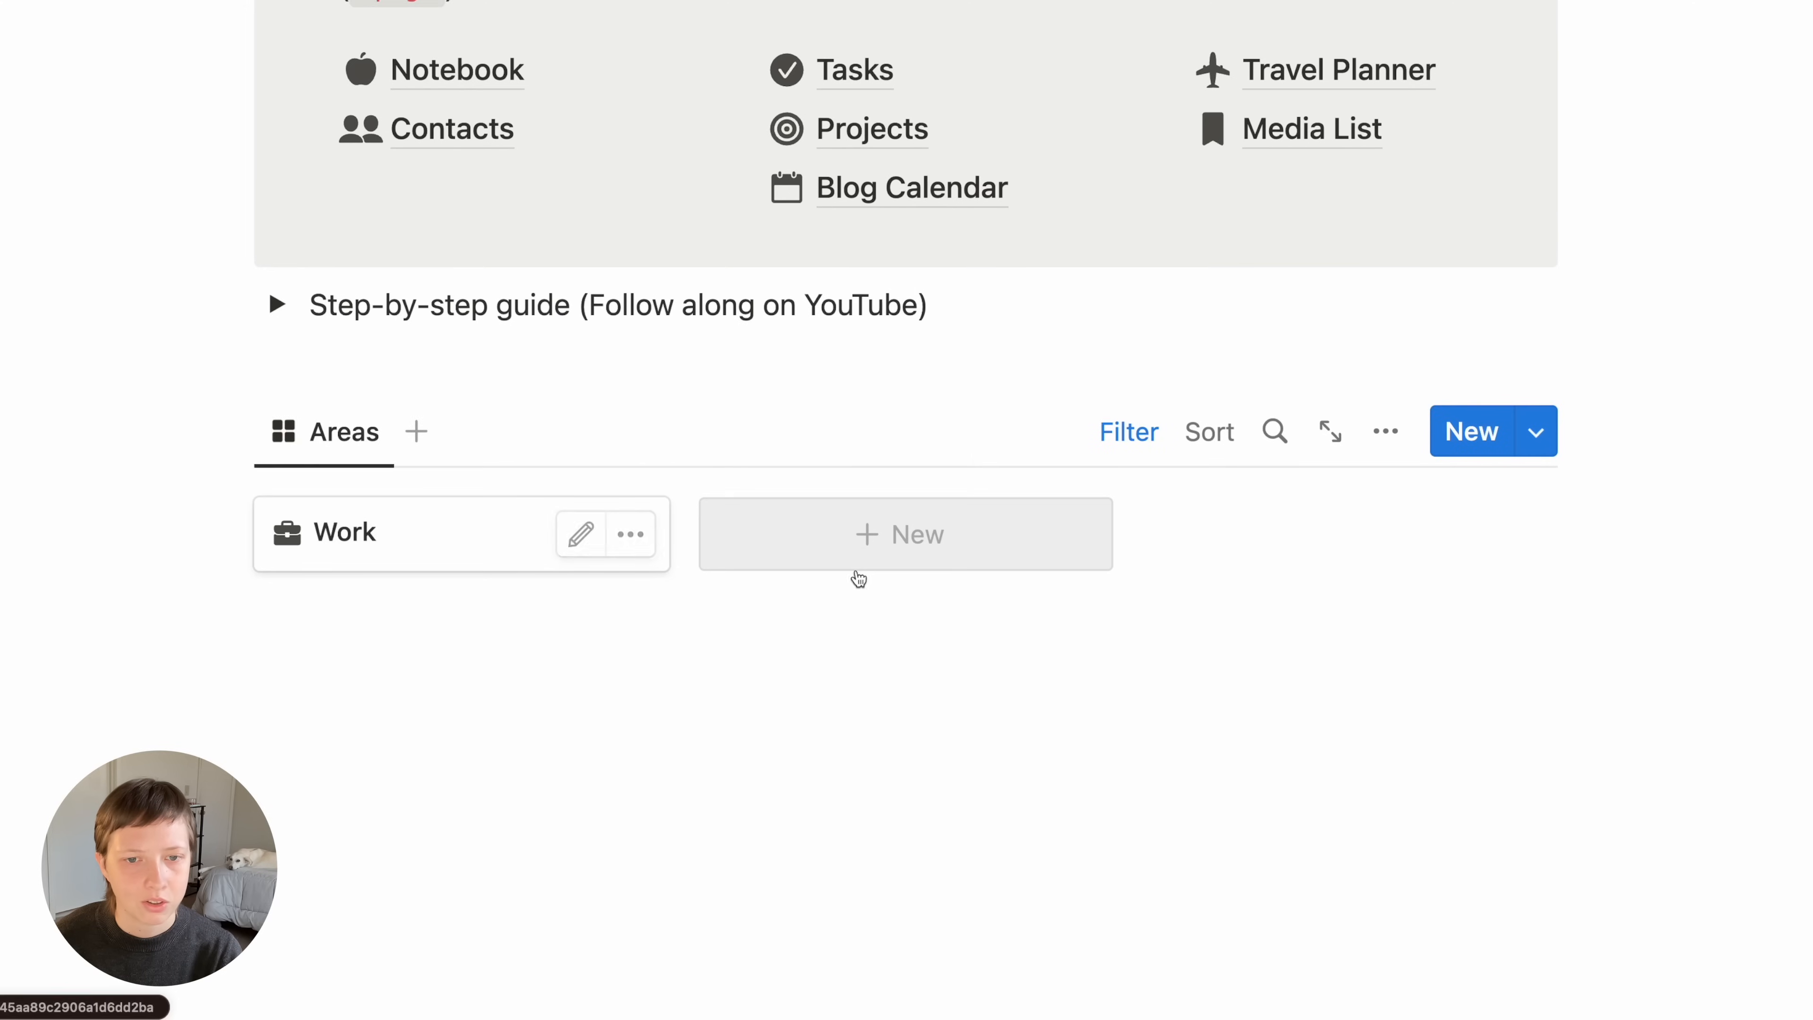
Add a page named Personal to the Areas view, give it a dark grey person icon, and return to the gallery
click(812, 556)
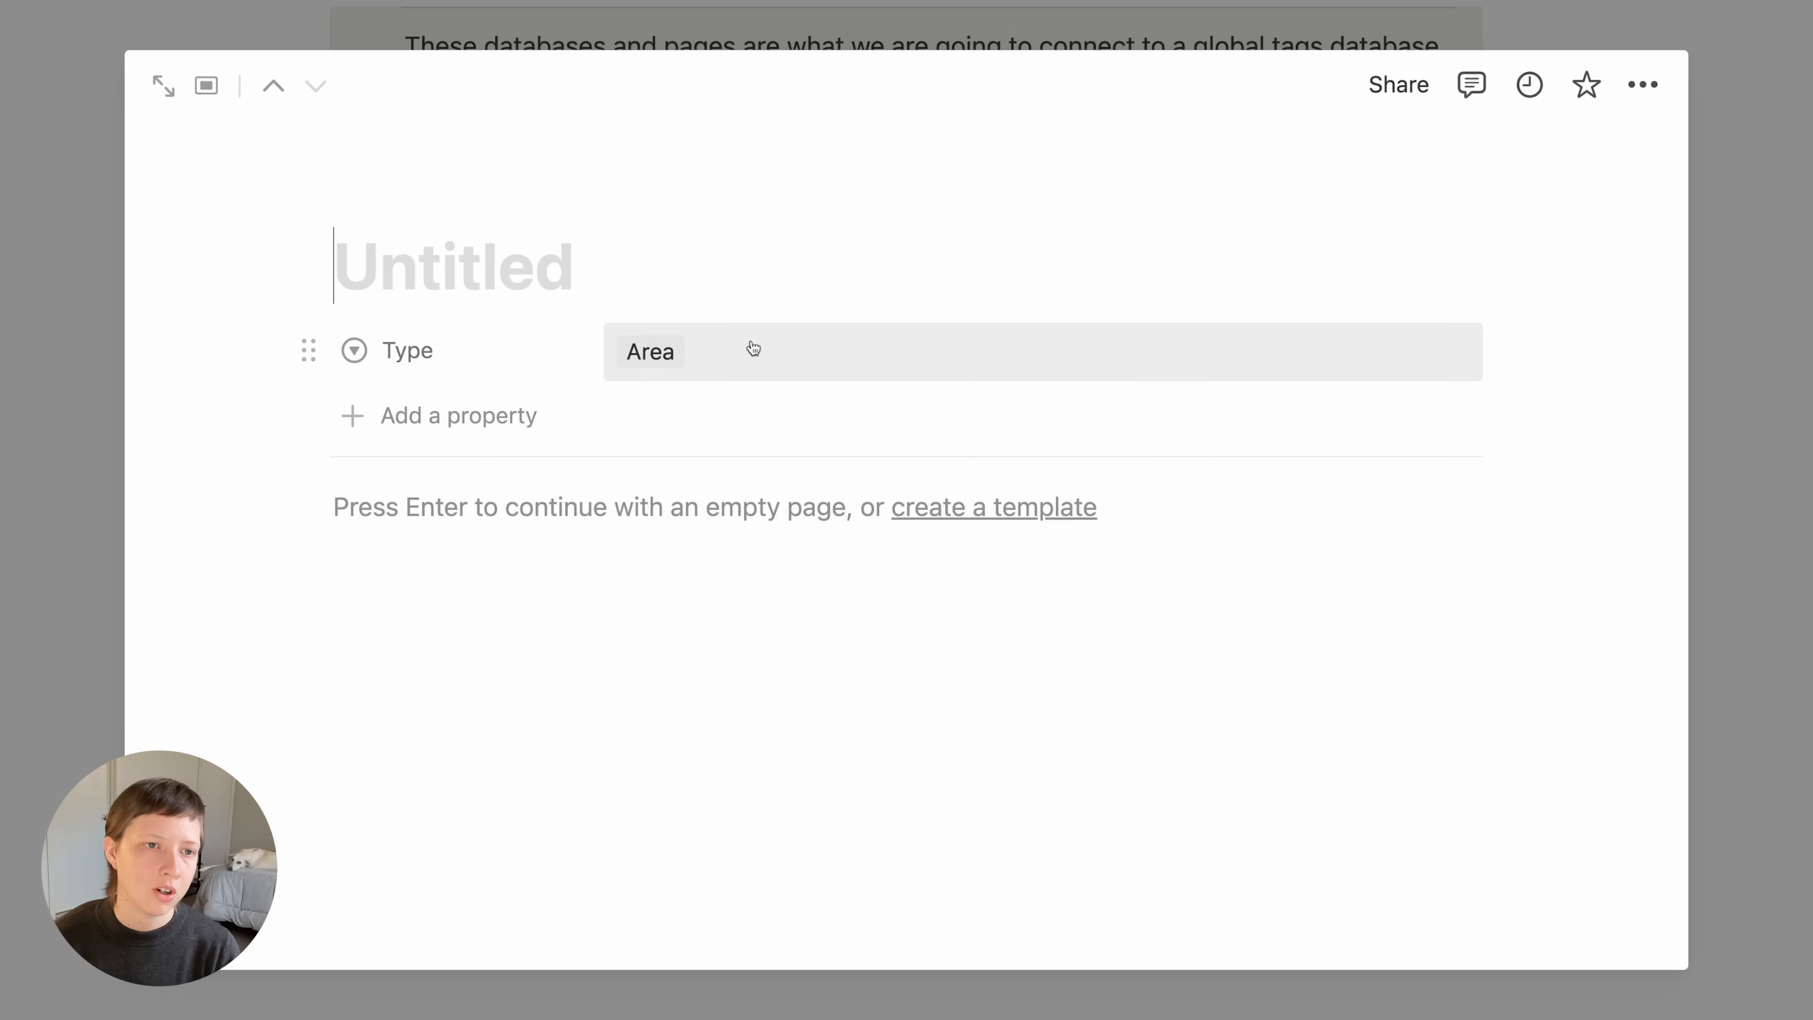
text(Personal)
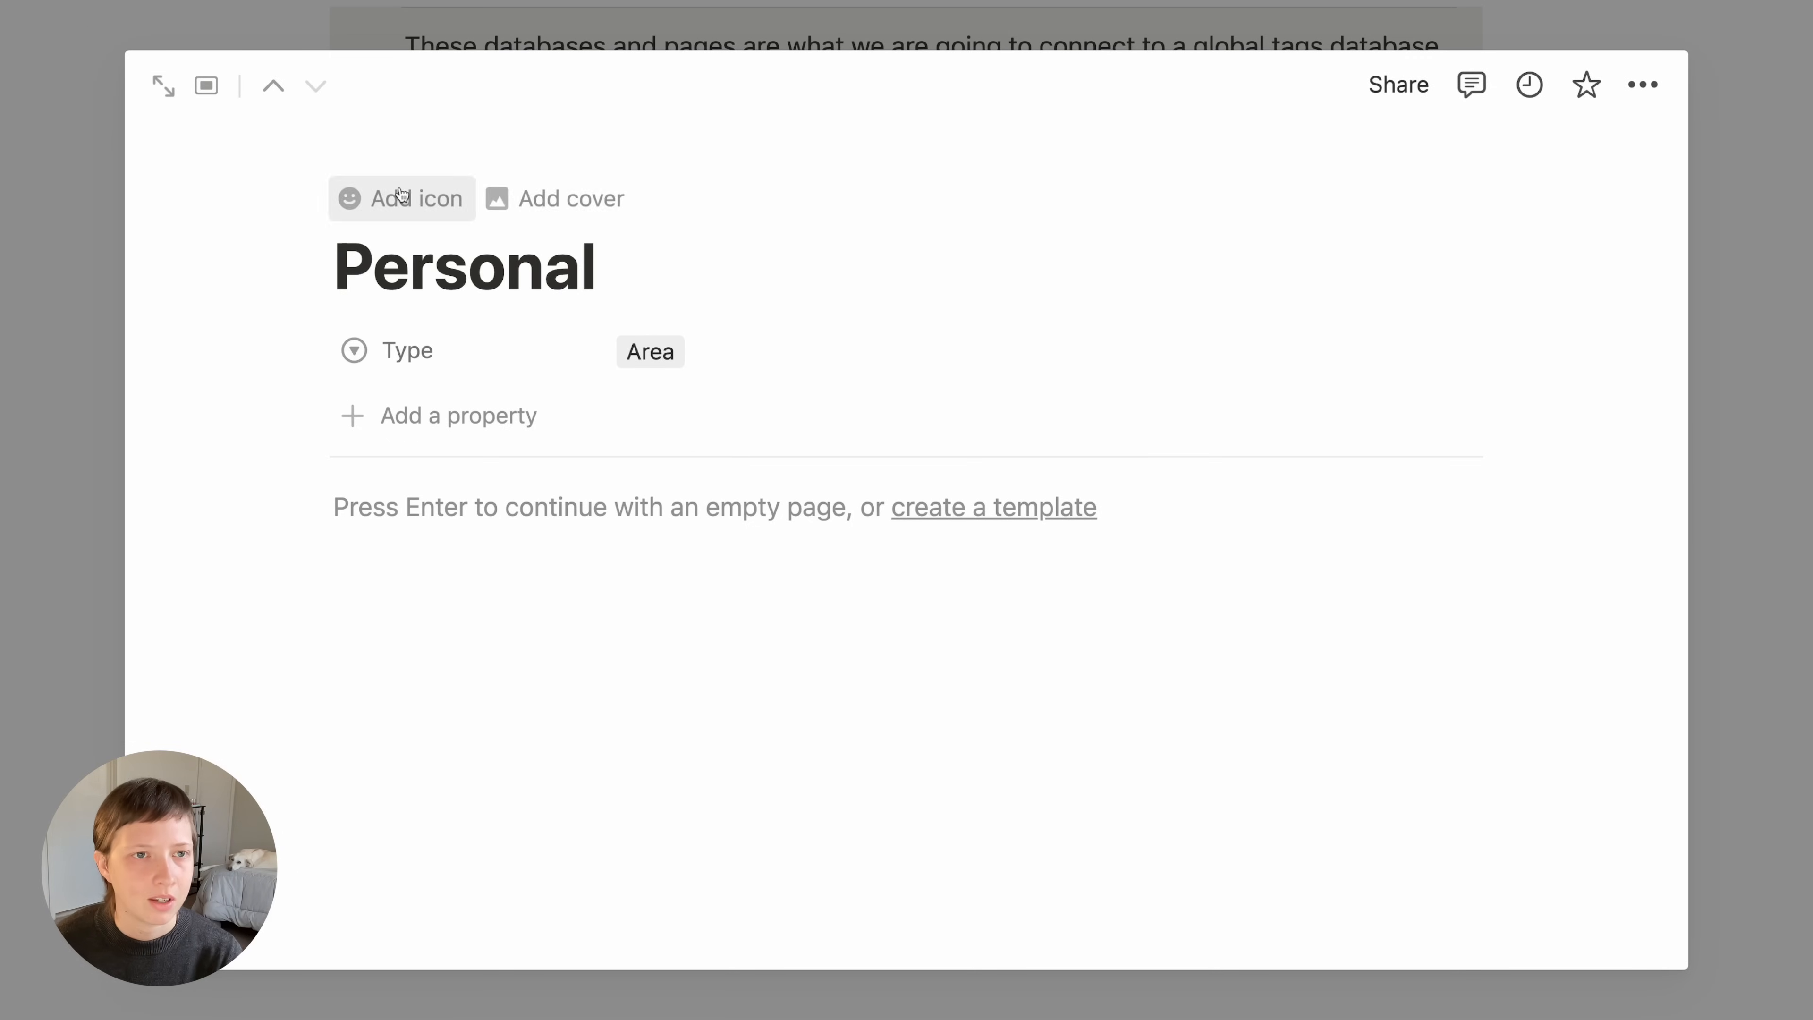
click(401, 195)
click(215, 445)
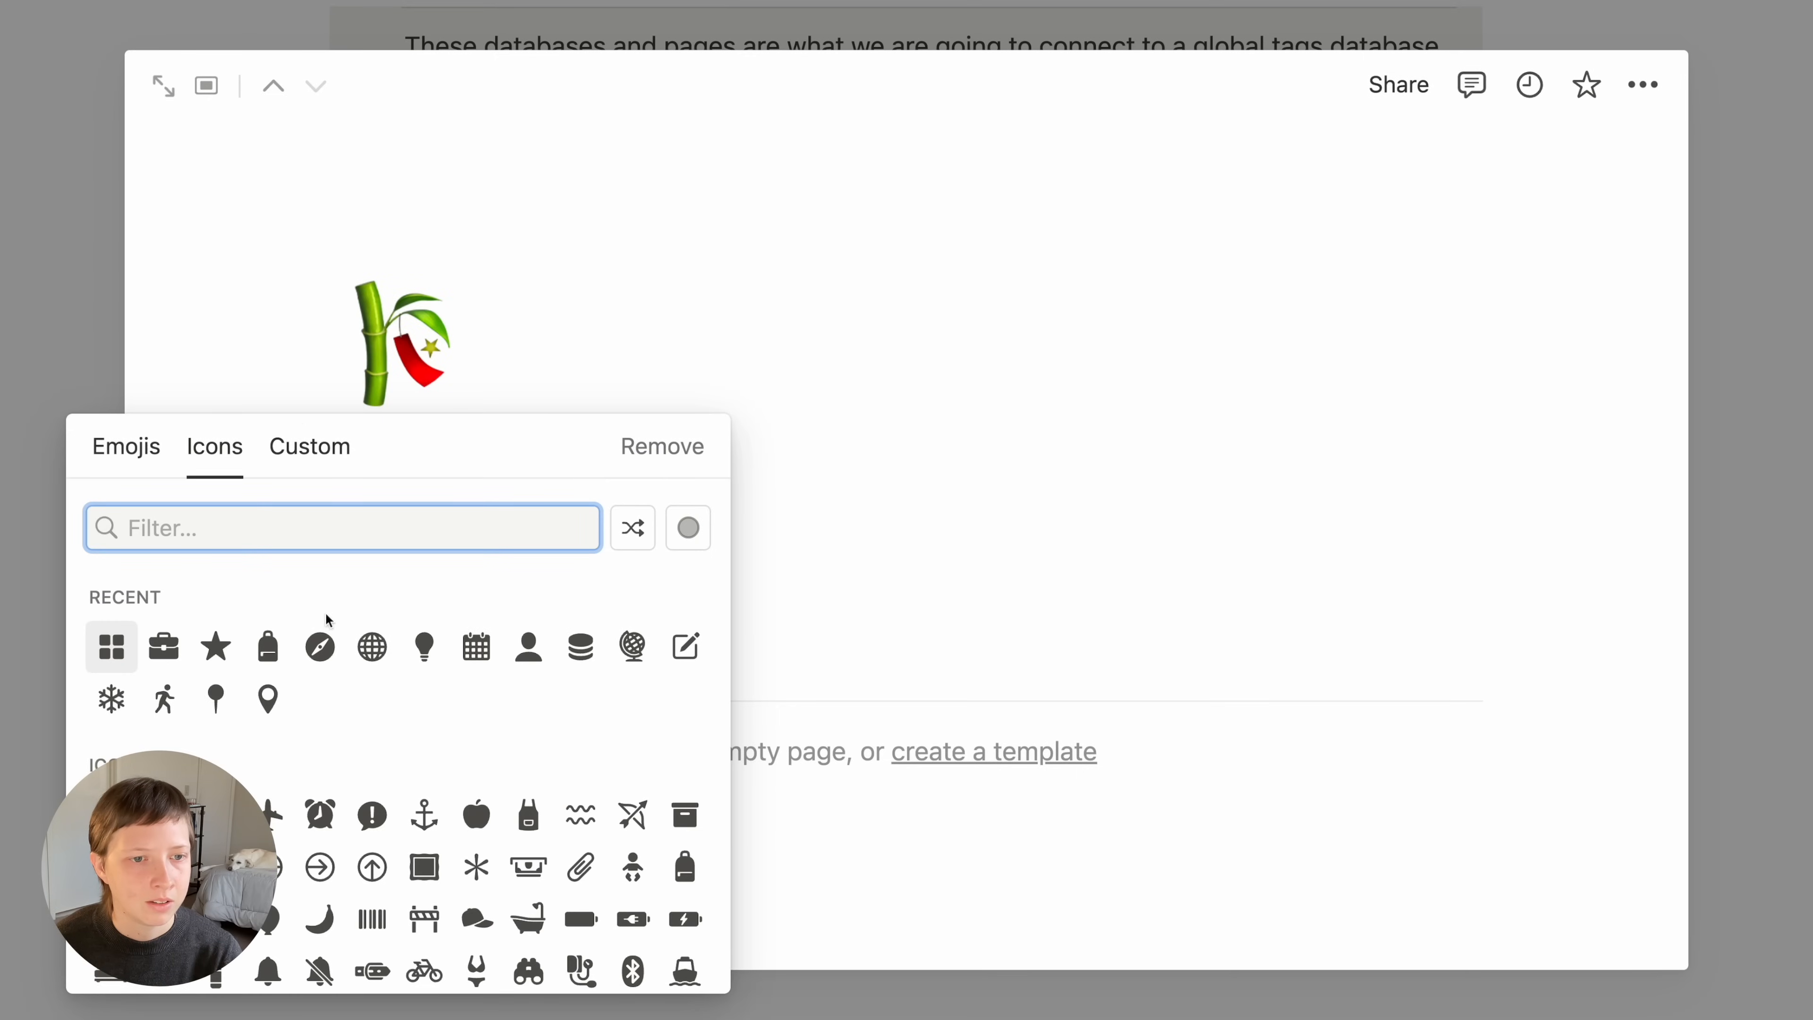
click(528, 646)
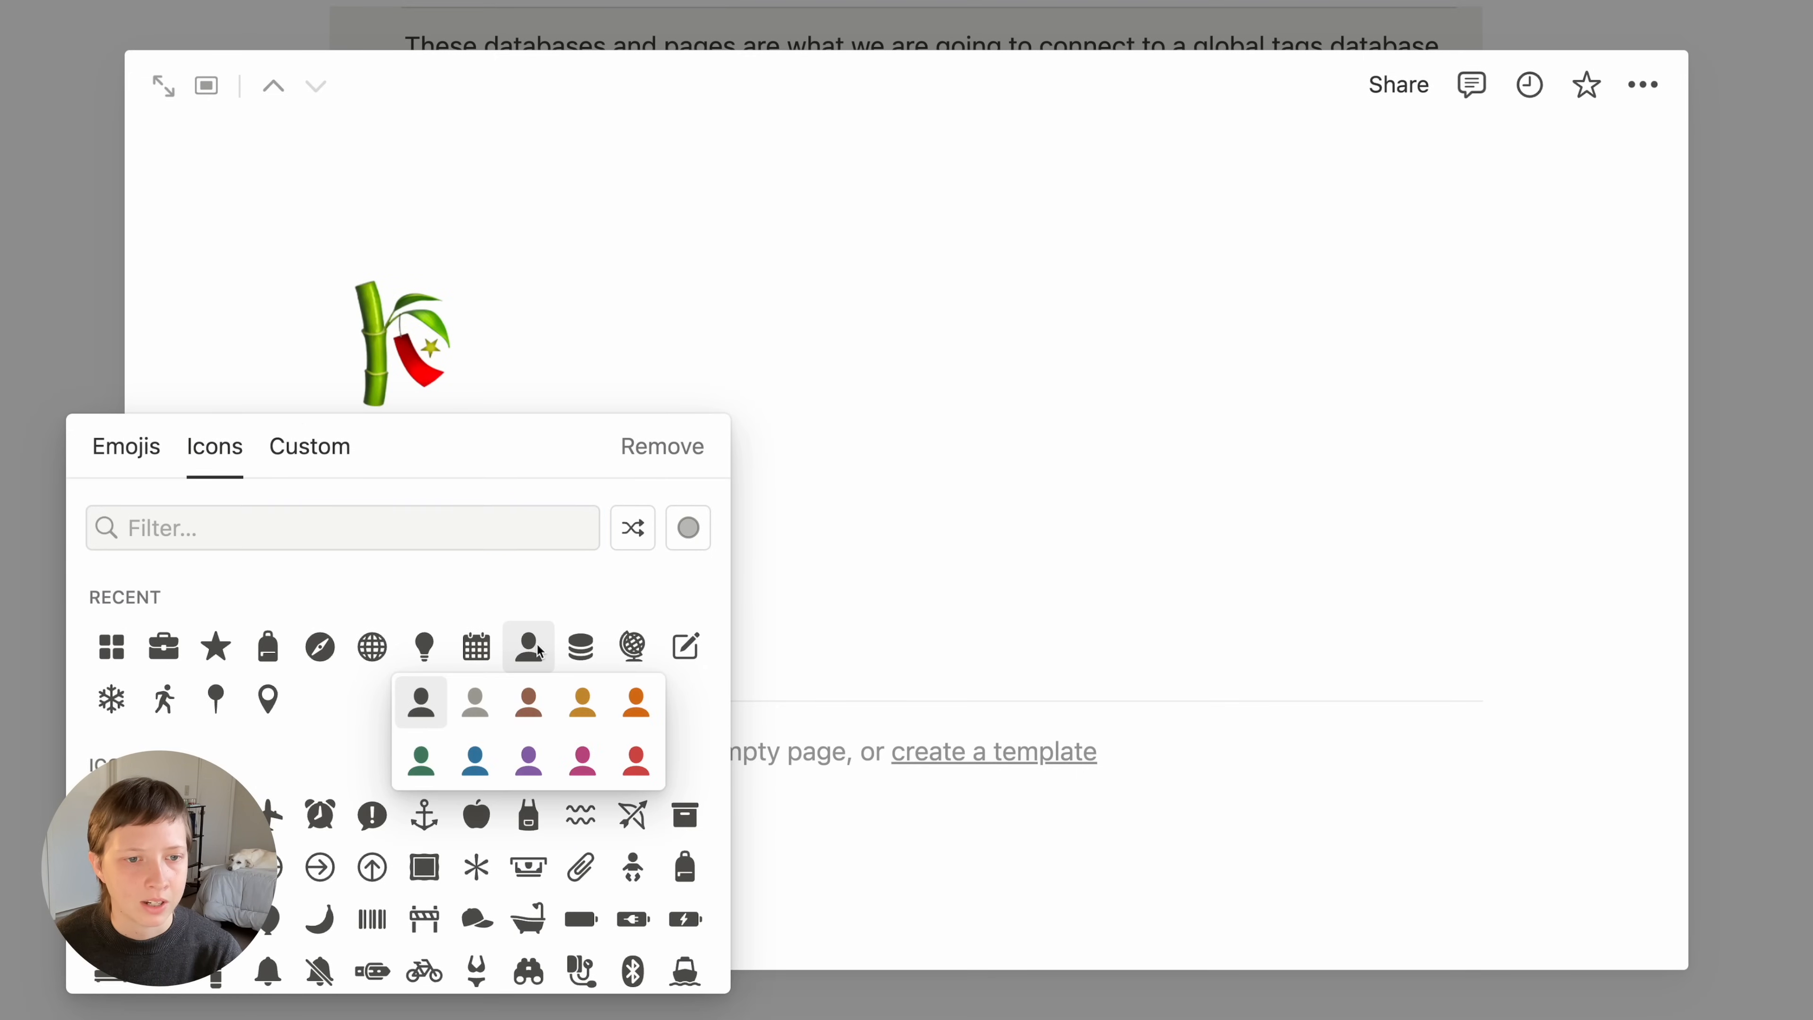
click(412, 695)
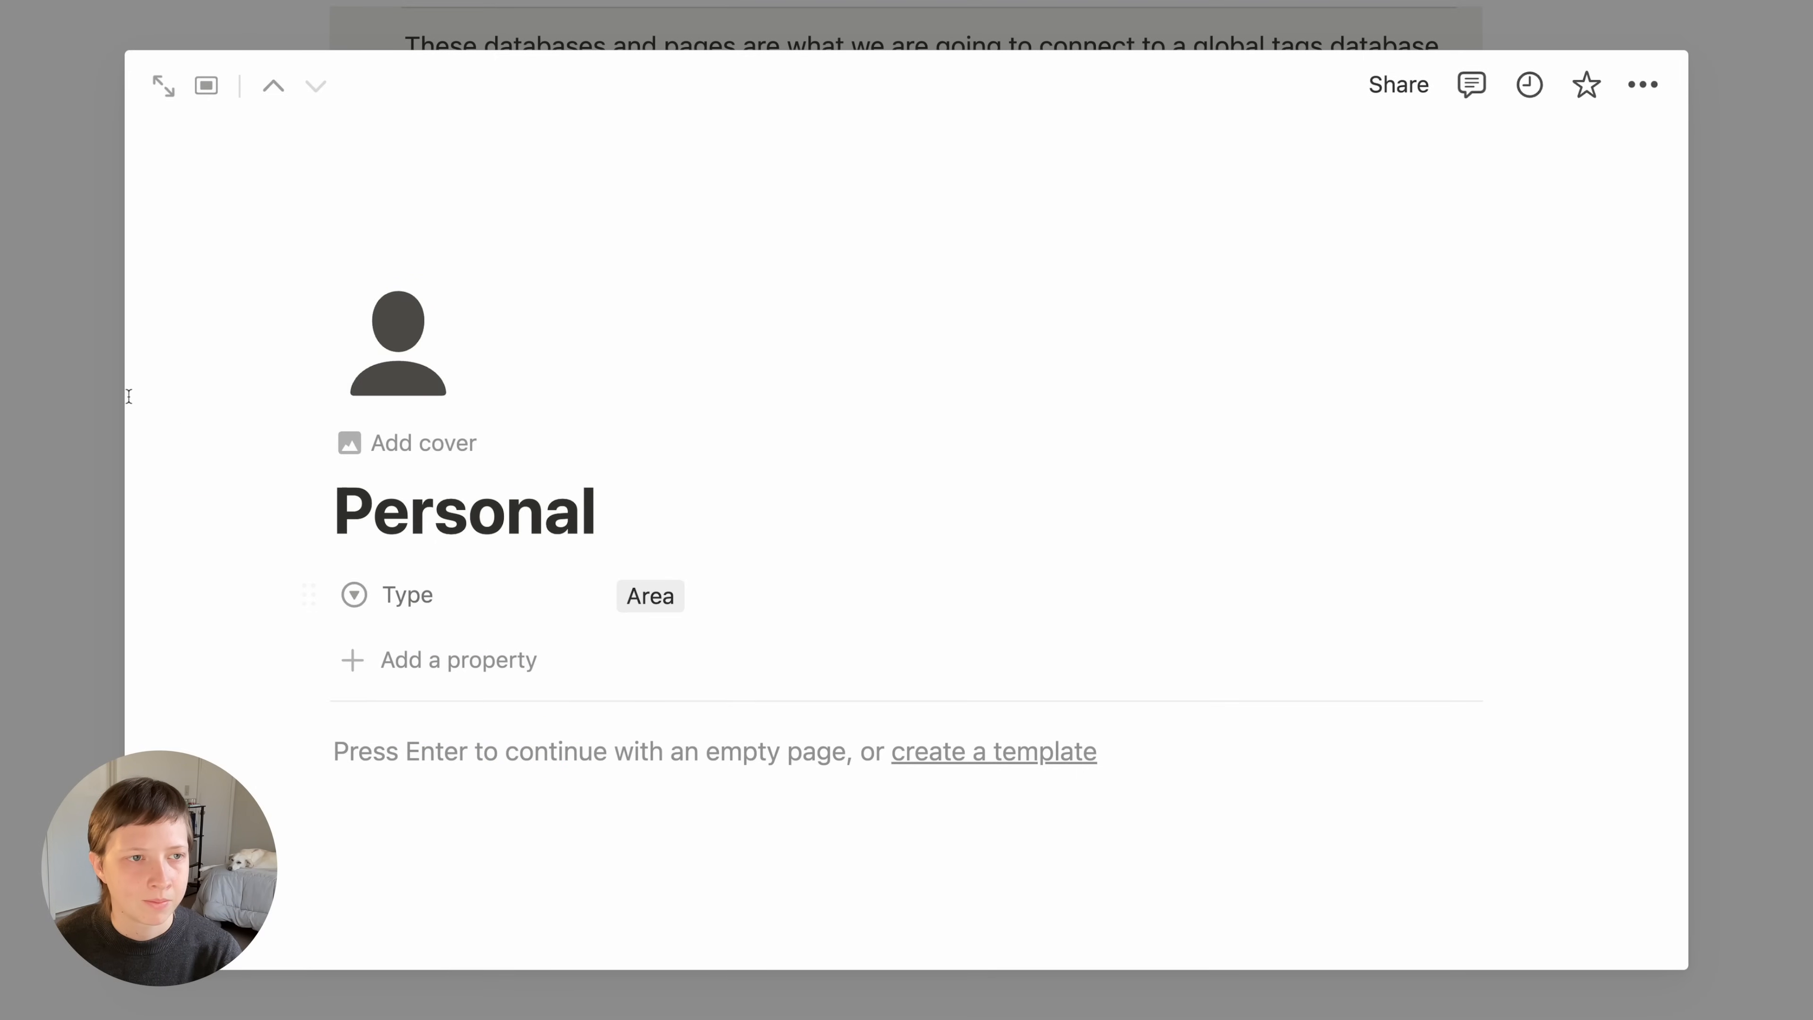
click(40, 350)
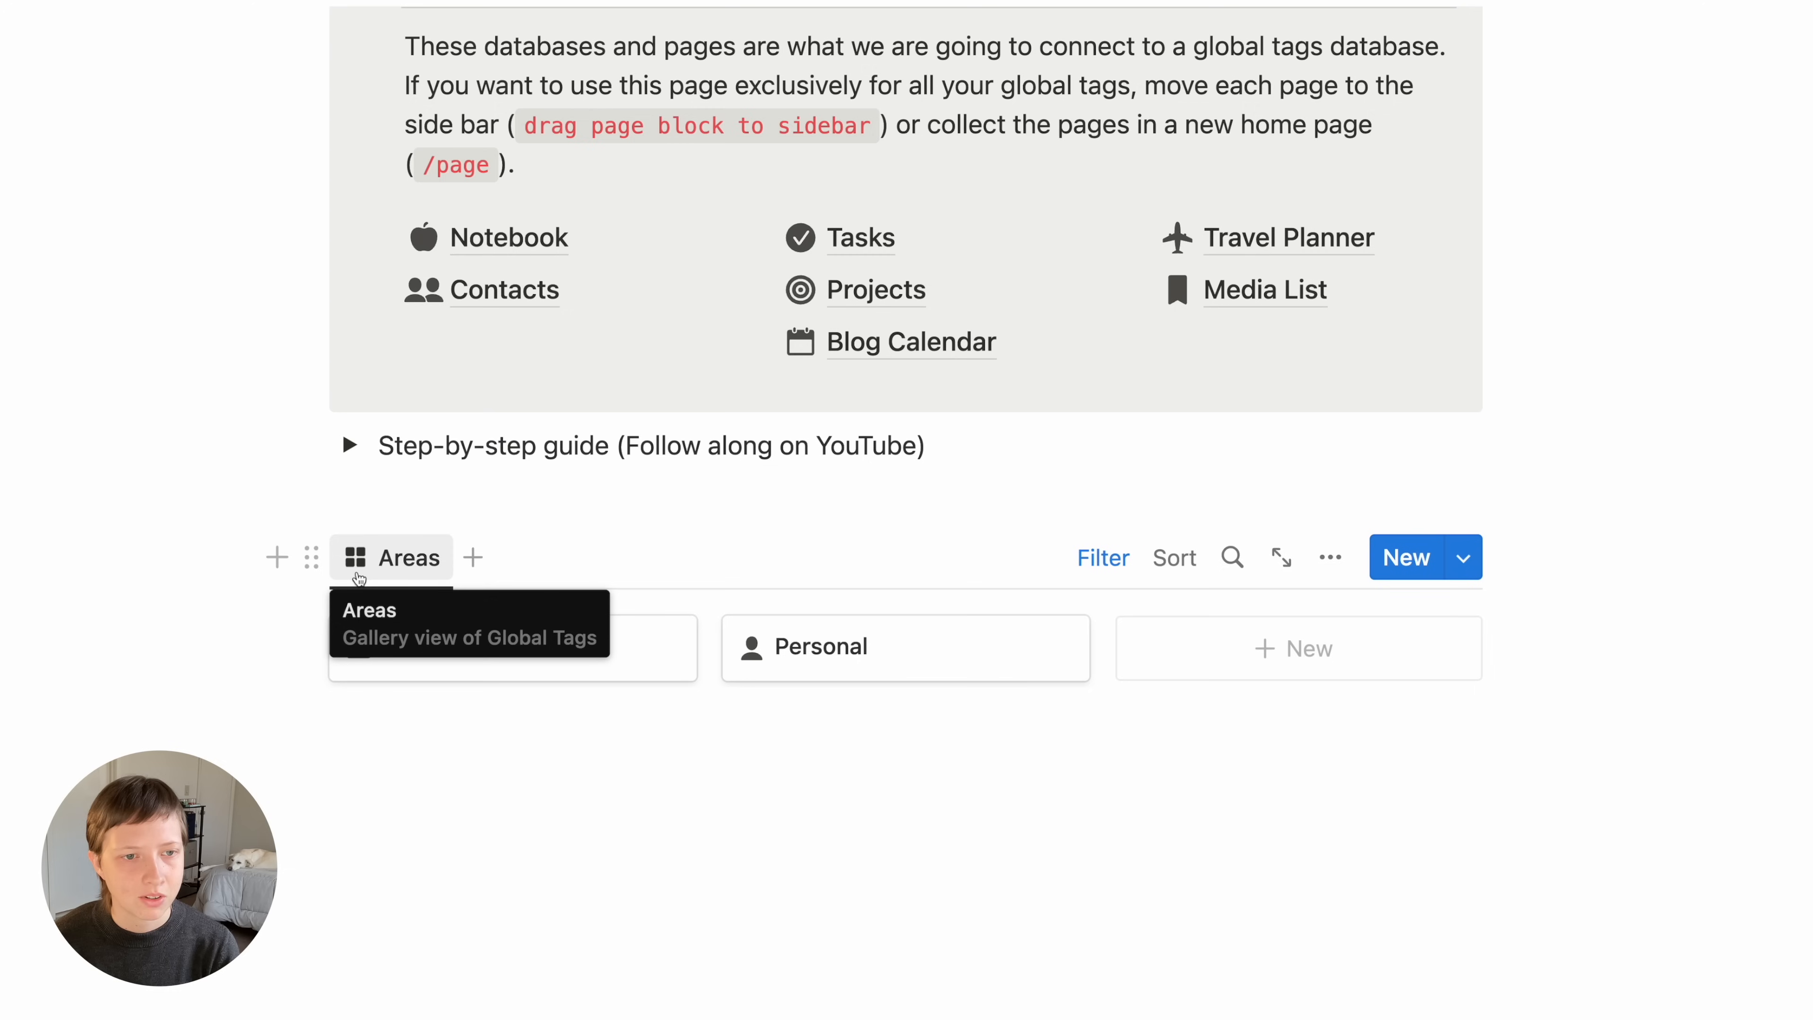
Duplicate the Areas view, name the copy Months, and give it the calendar icon with a day grid
click(359, 575)
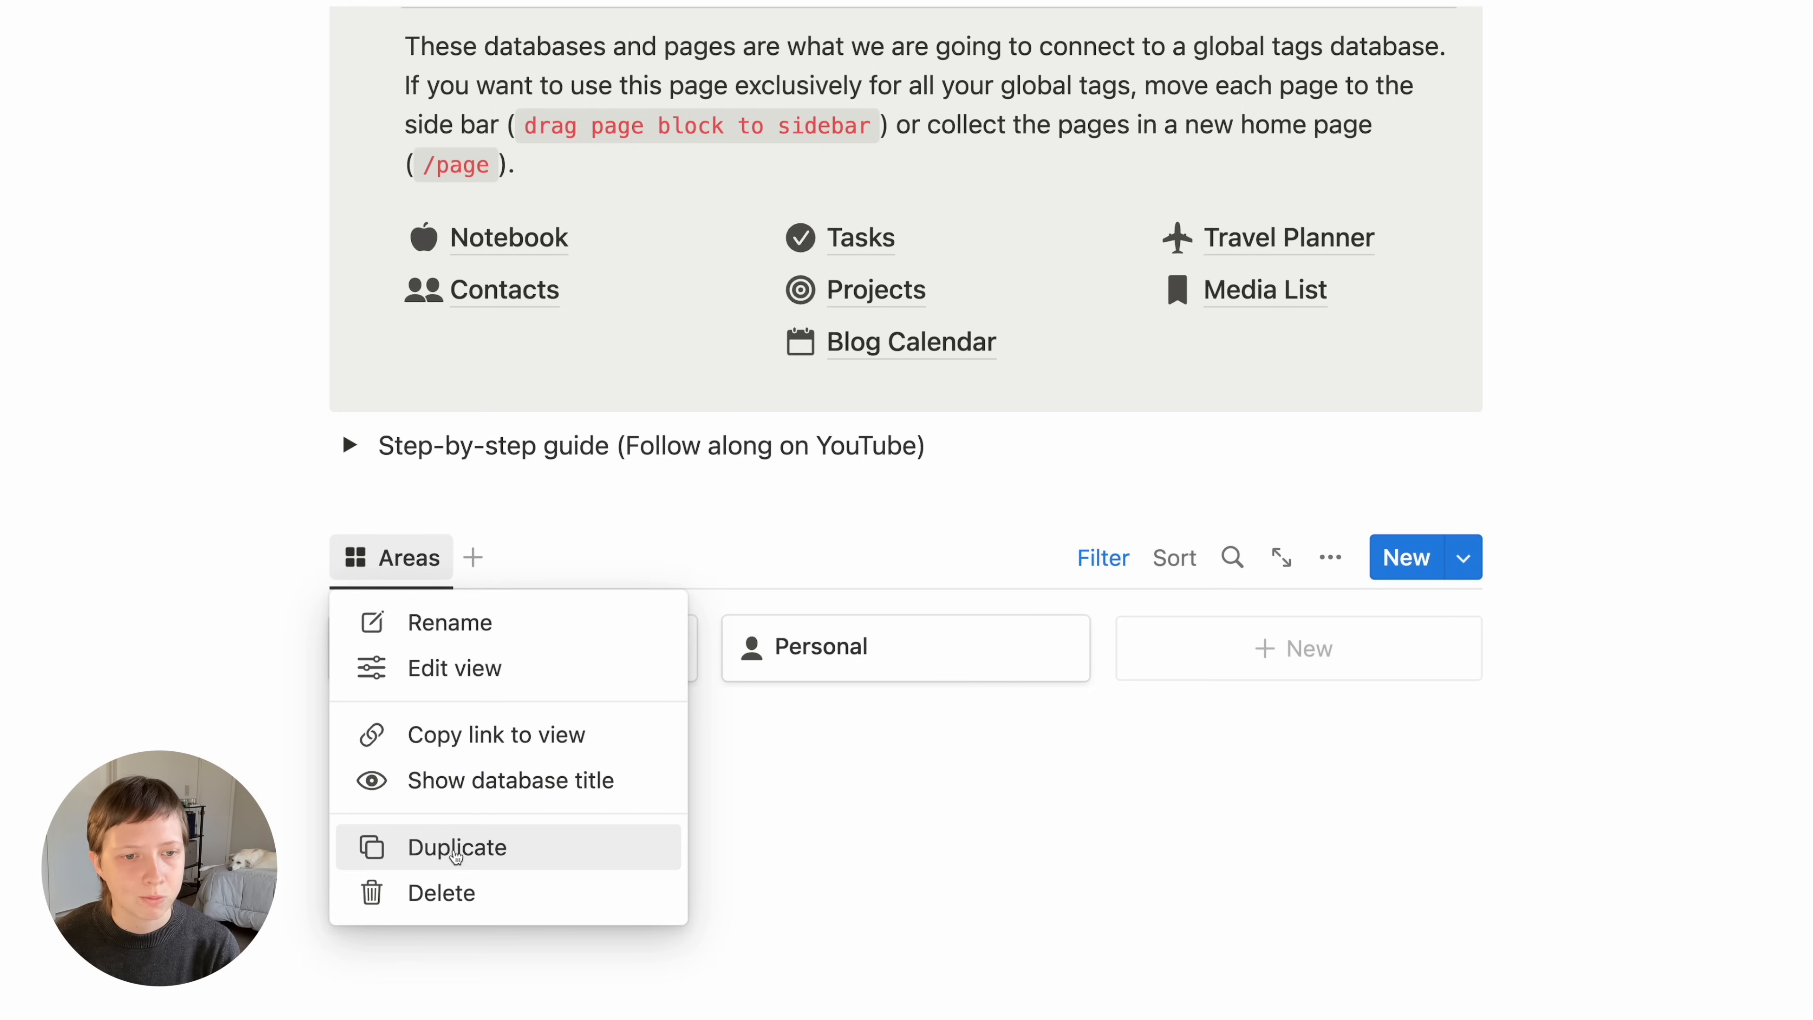
click(506, 864)
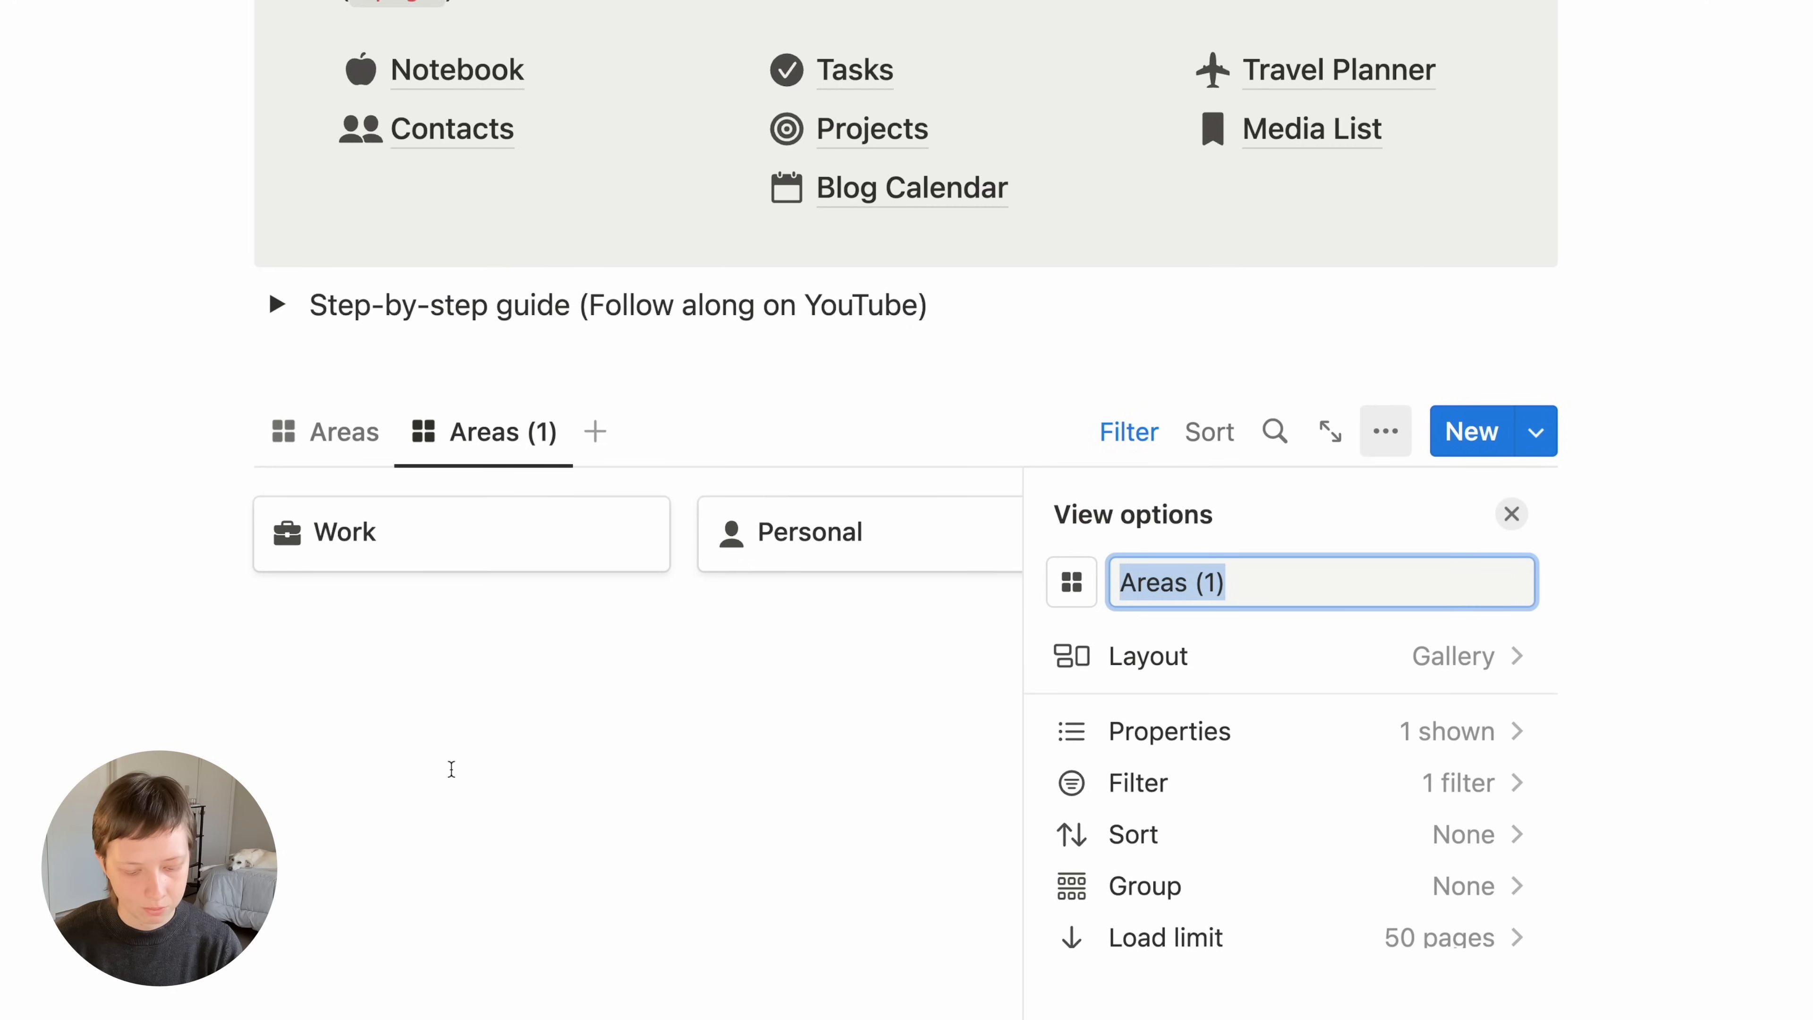
text(Months)
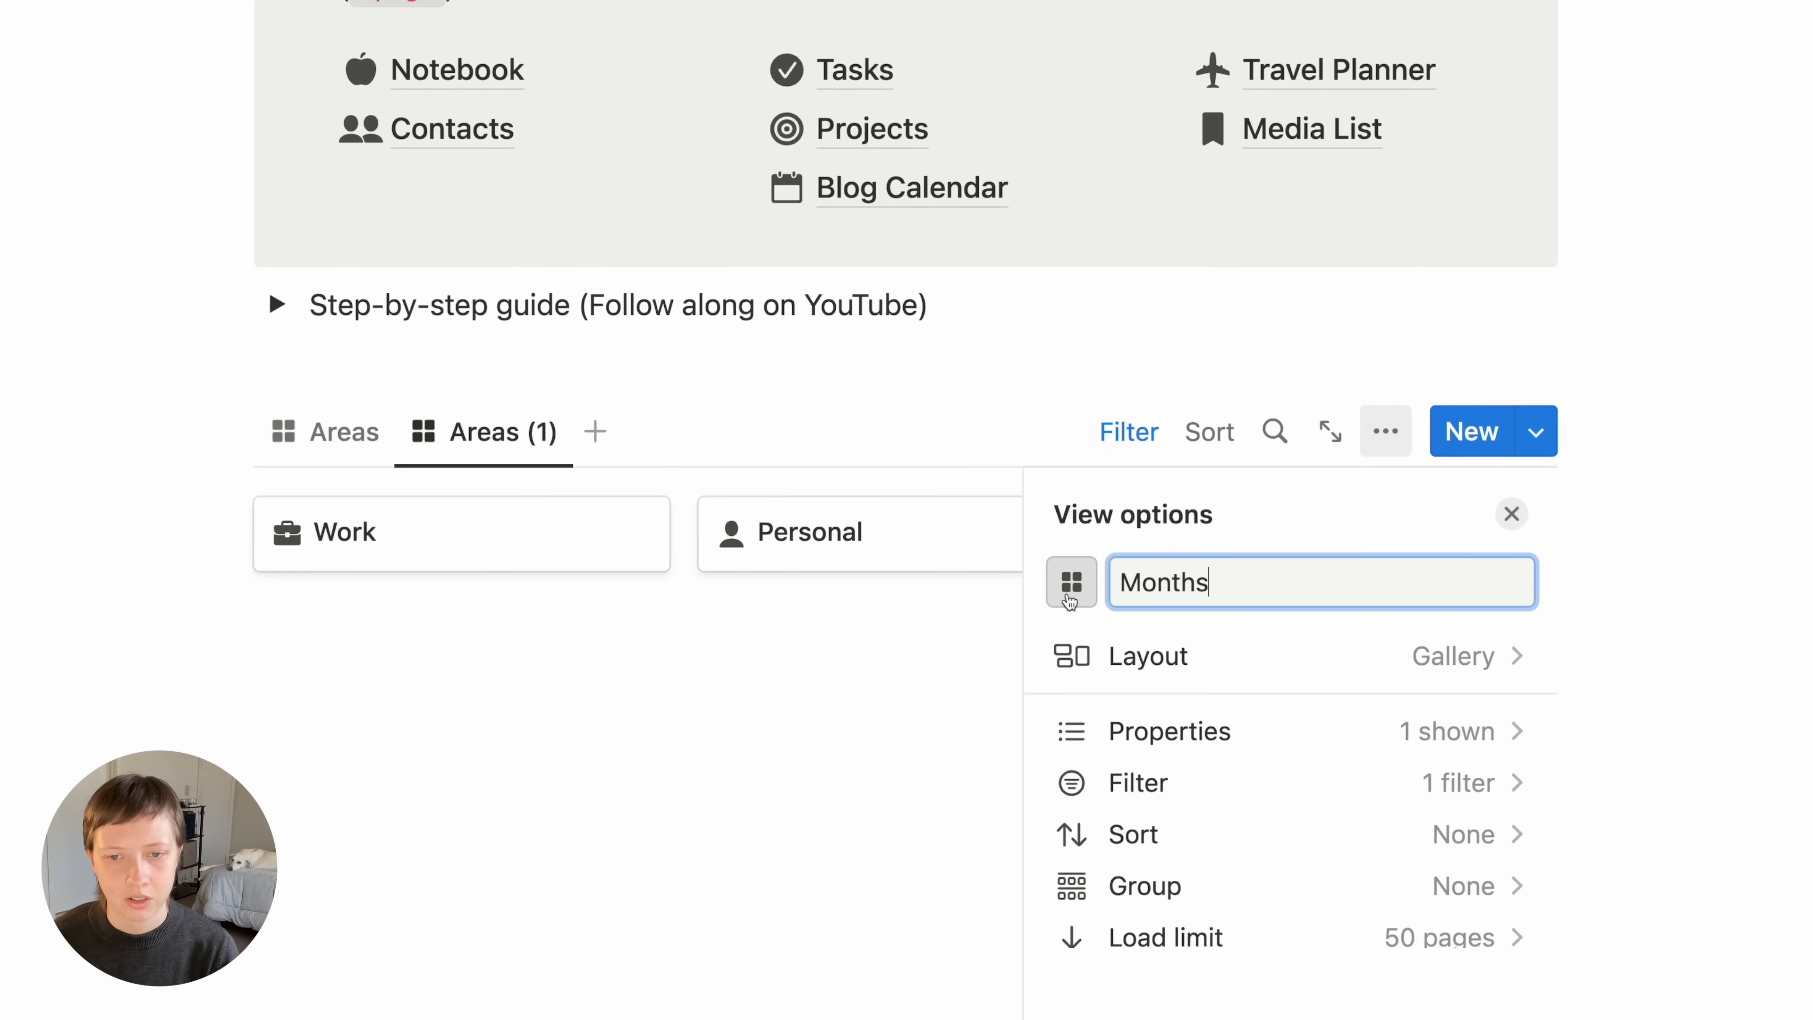
click(1070, 599)
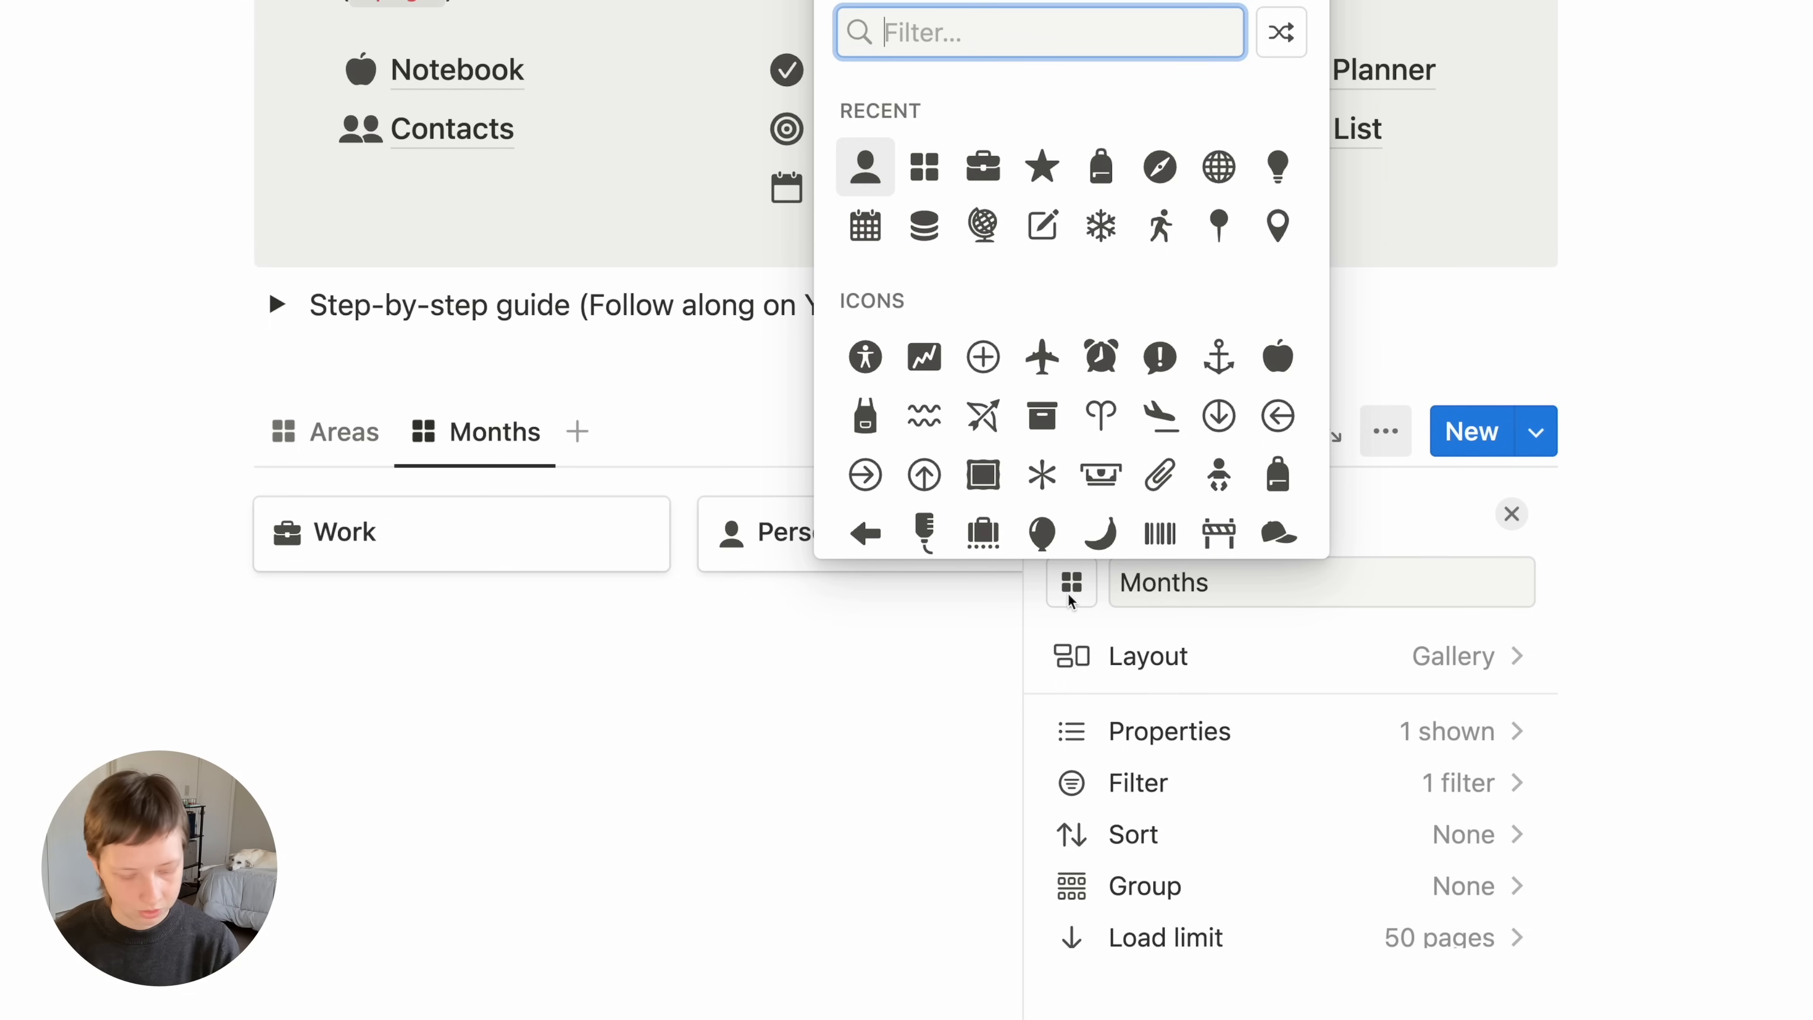
text(calen)
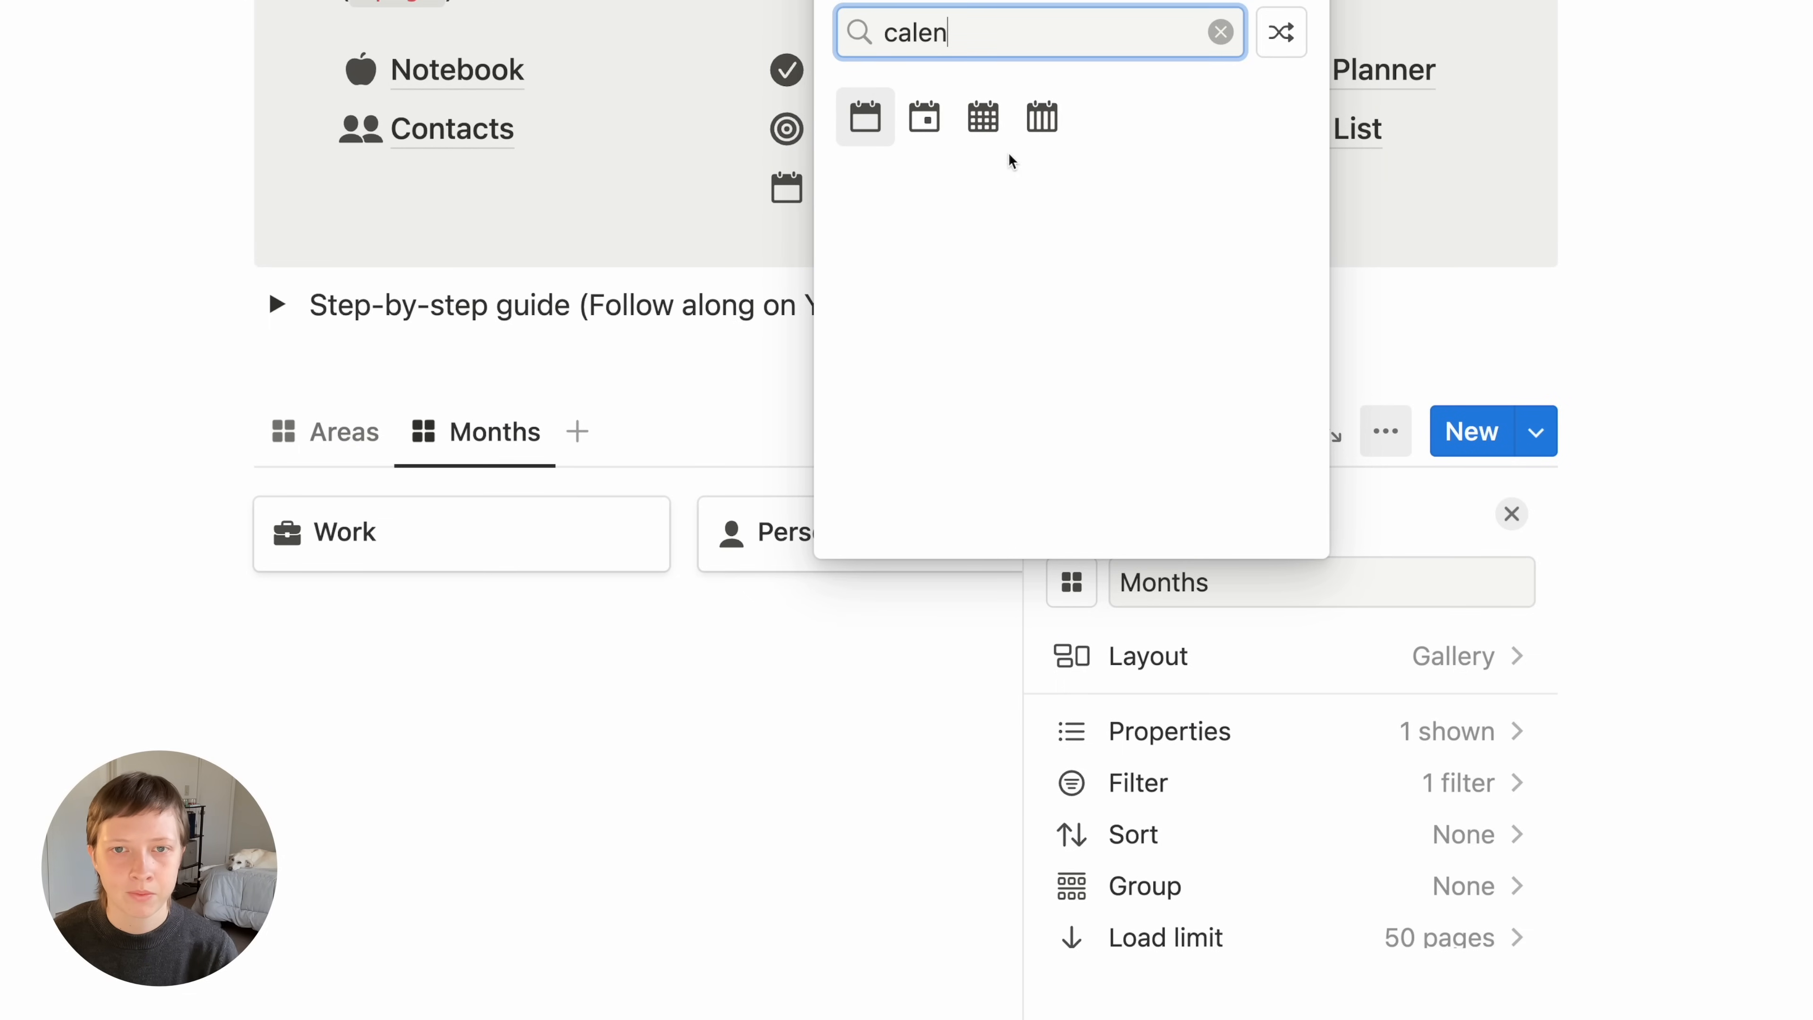
click(995, 143)
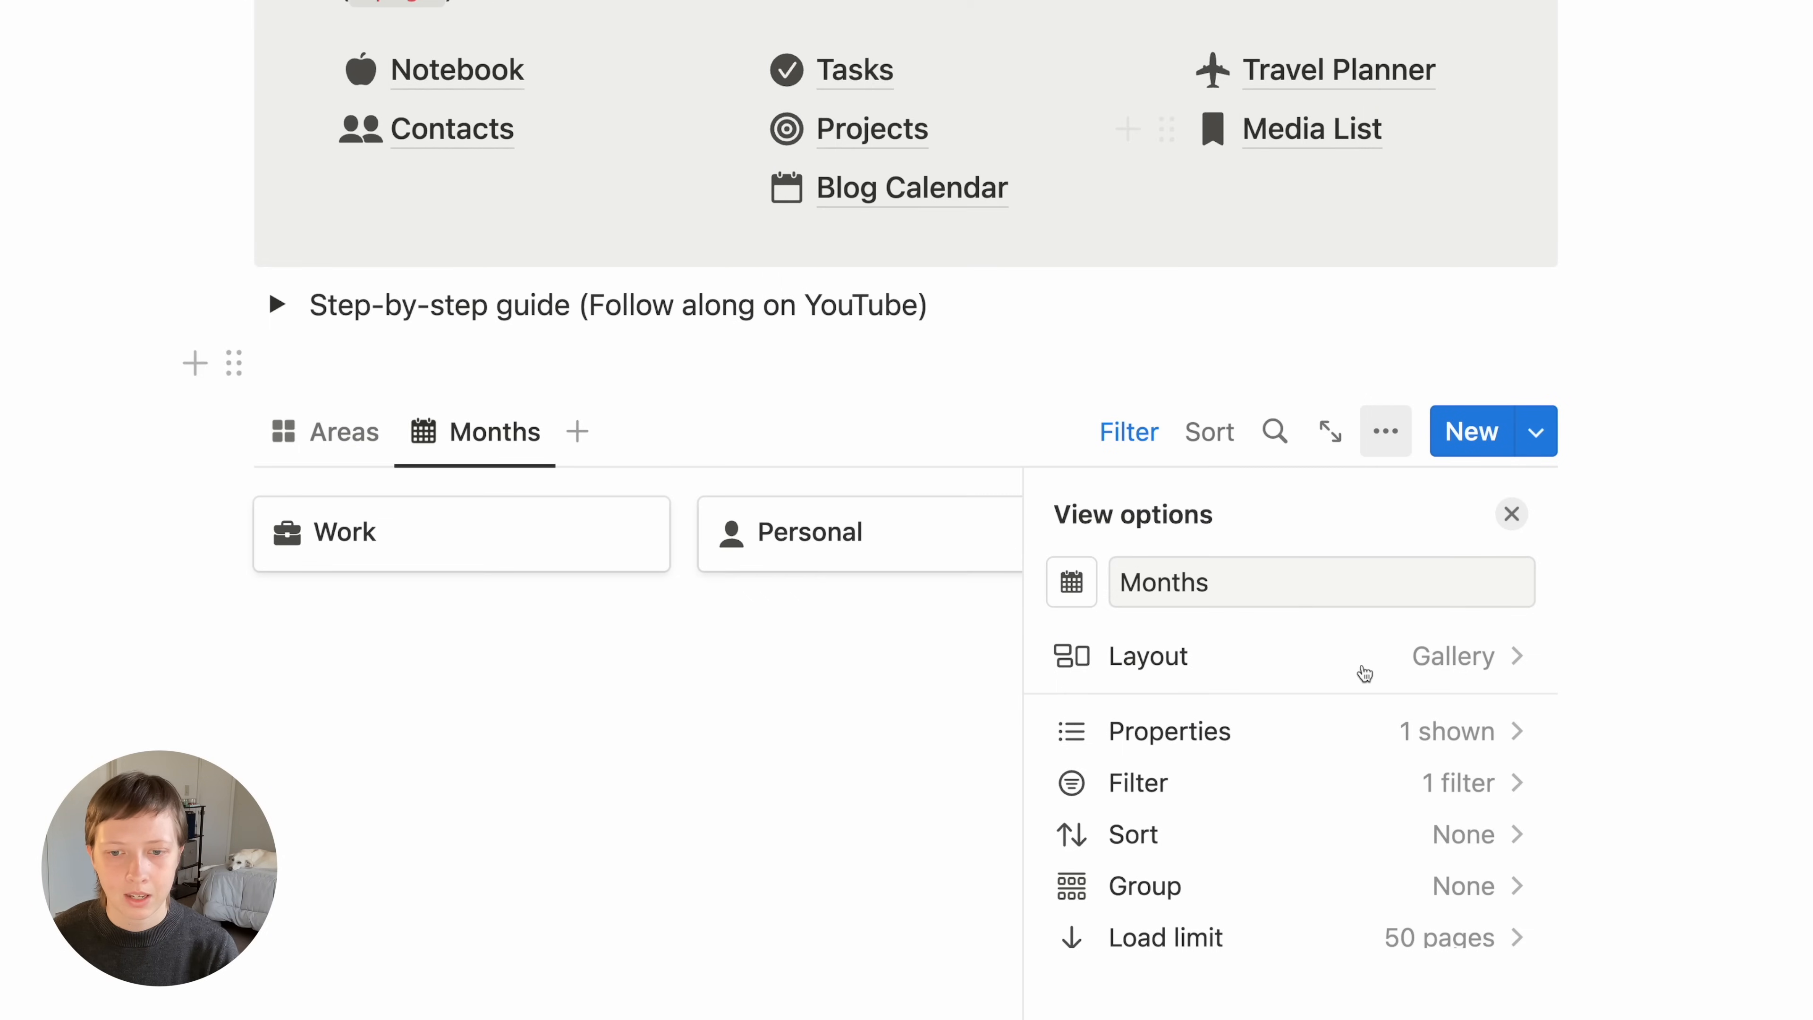
Change the Months view's Type filter to only Month
click(1182, 782)
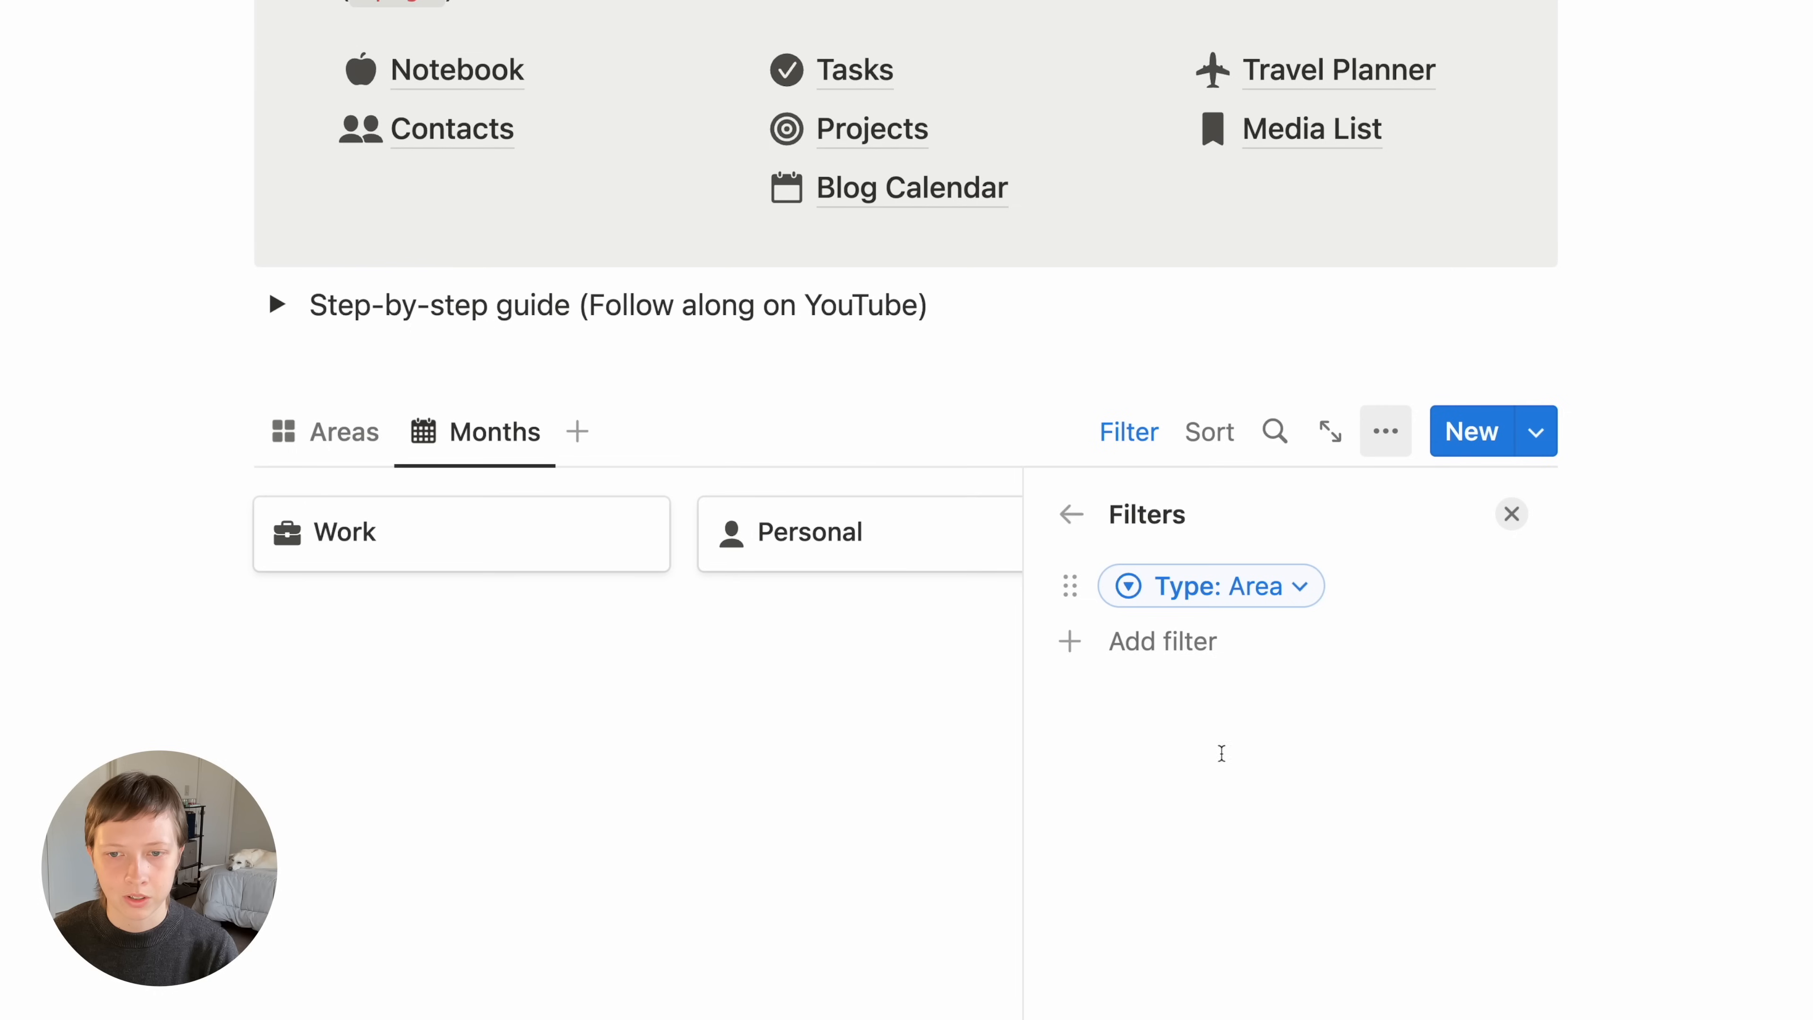
click(1280, 602)
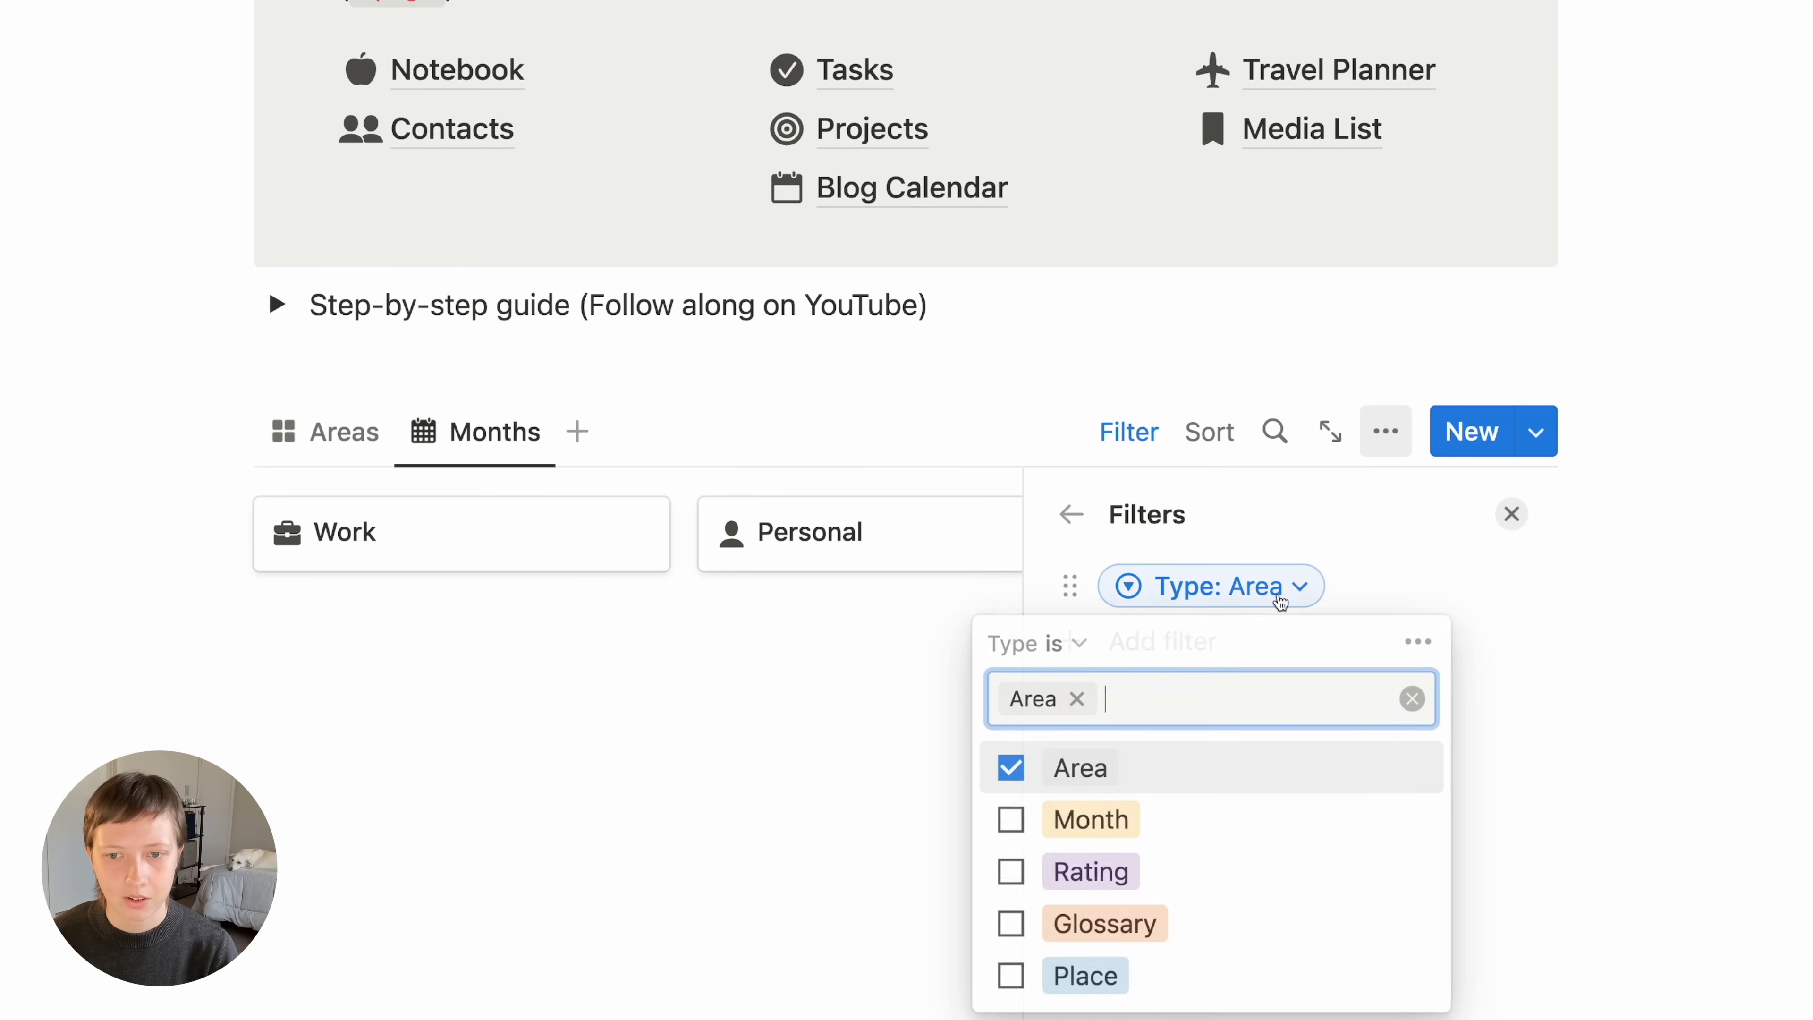
click(1007, 825)
click(1006, 773)
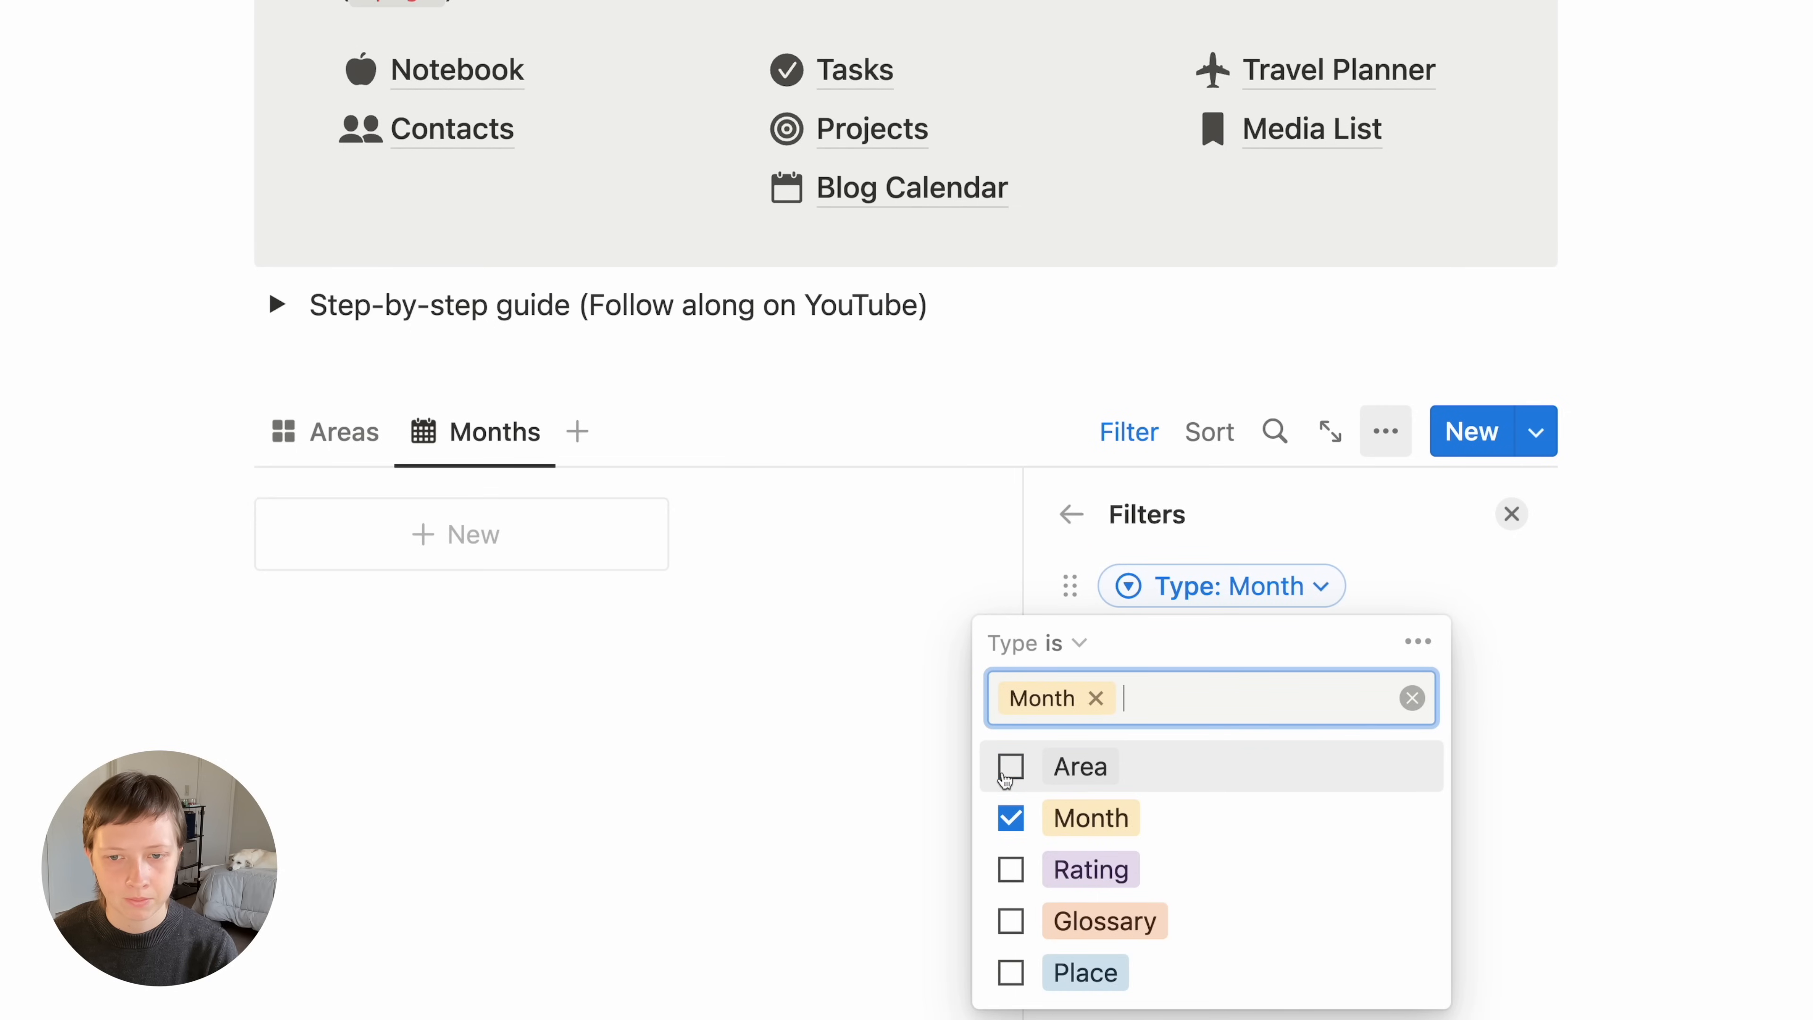
click(812, 719)
Duplicate the Months view, name the copy Ratings, and give it a star icon
click(515, 436)
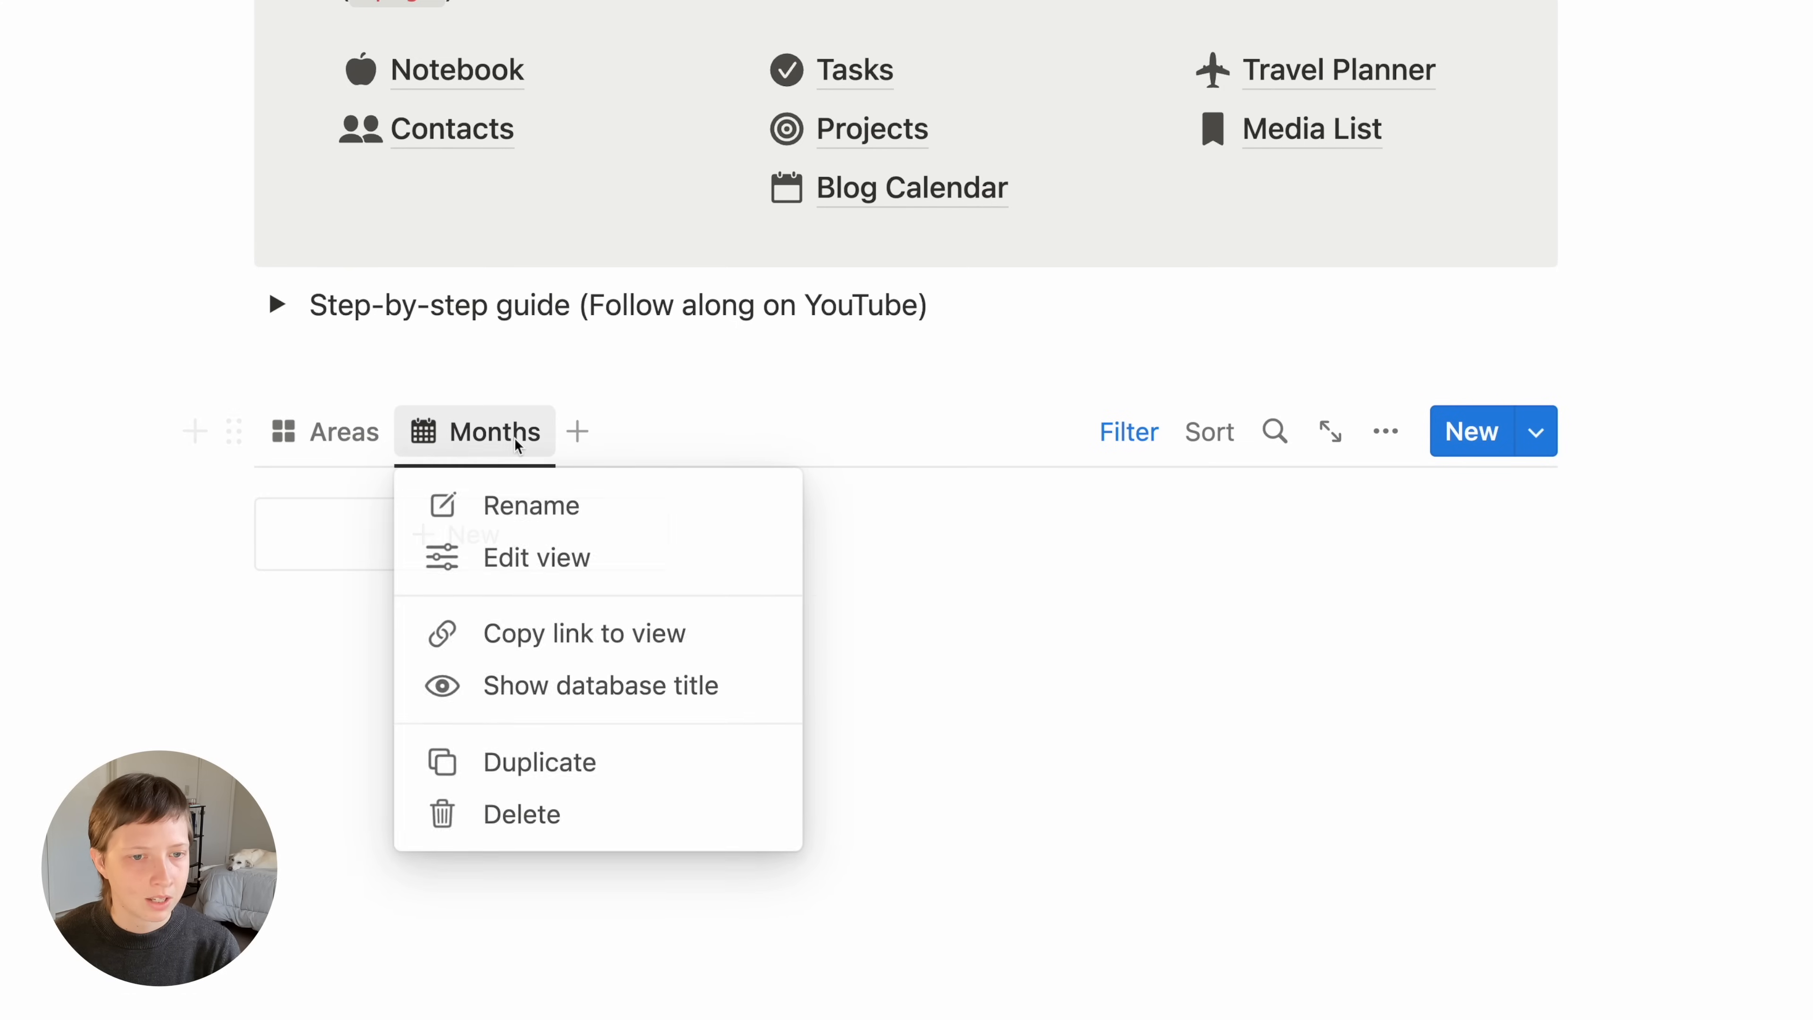
click(554, 775)
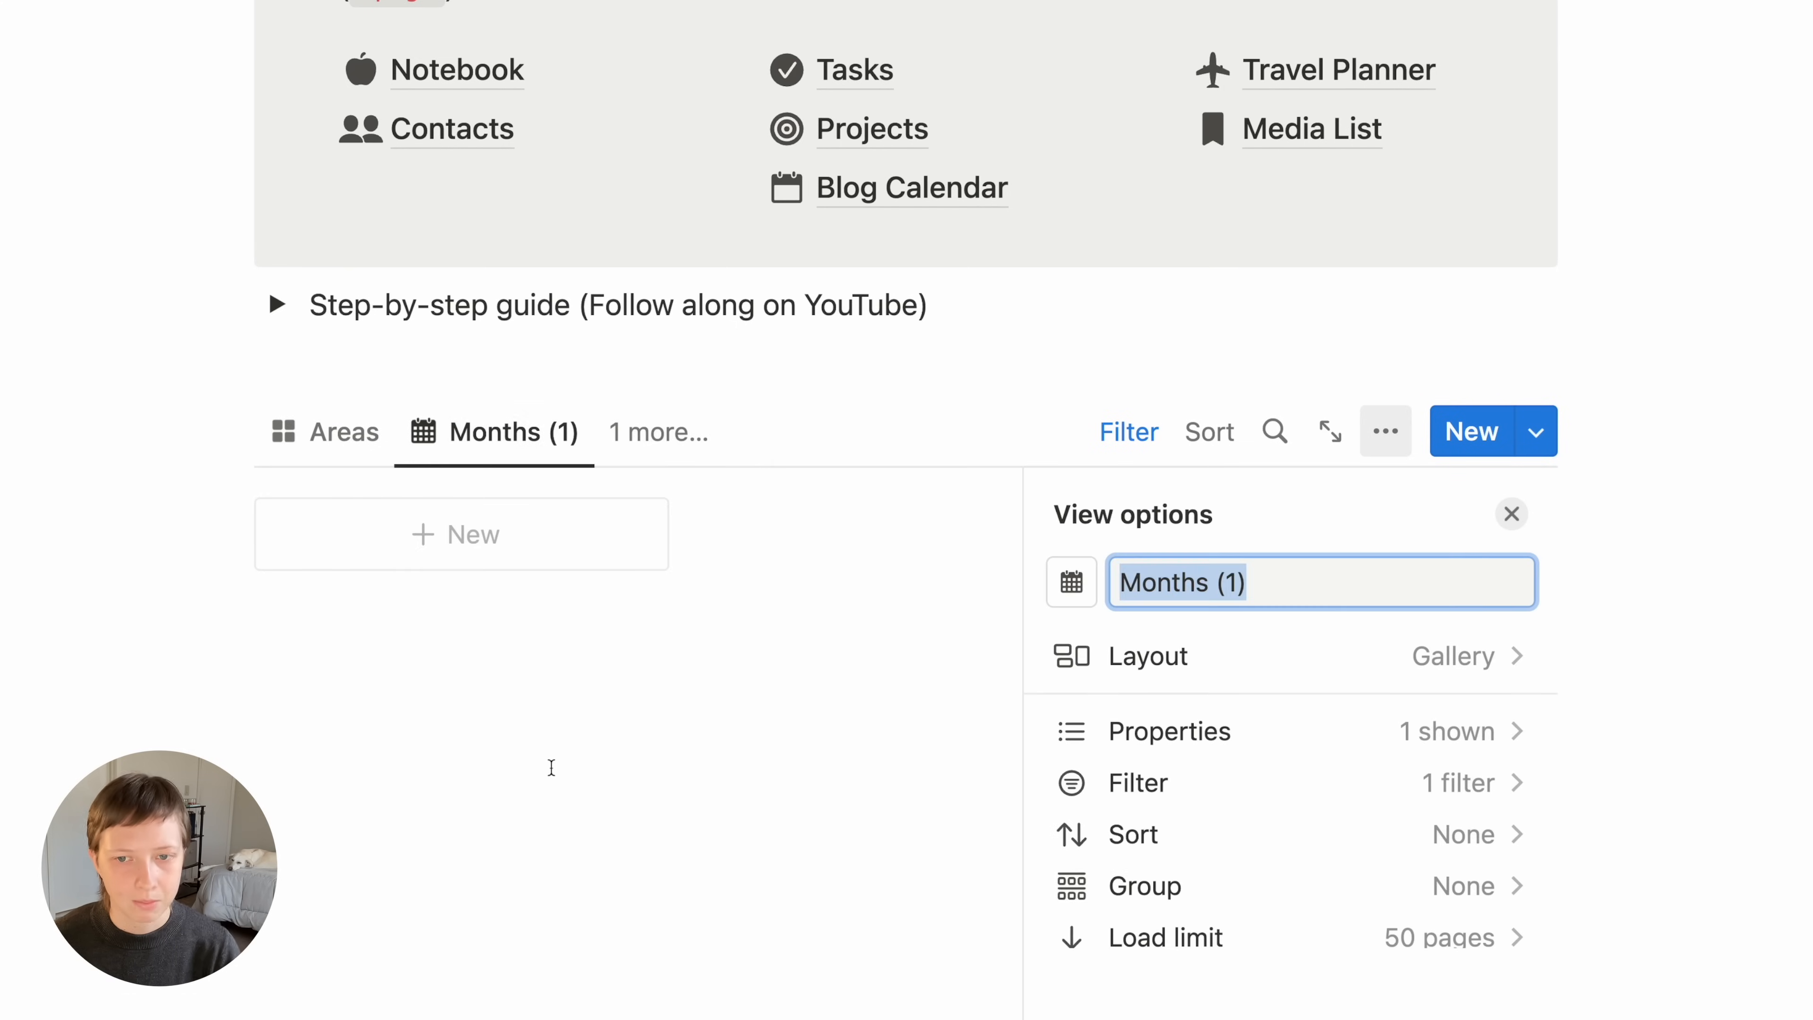
text(Ratings)
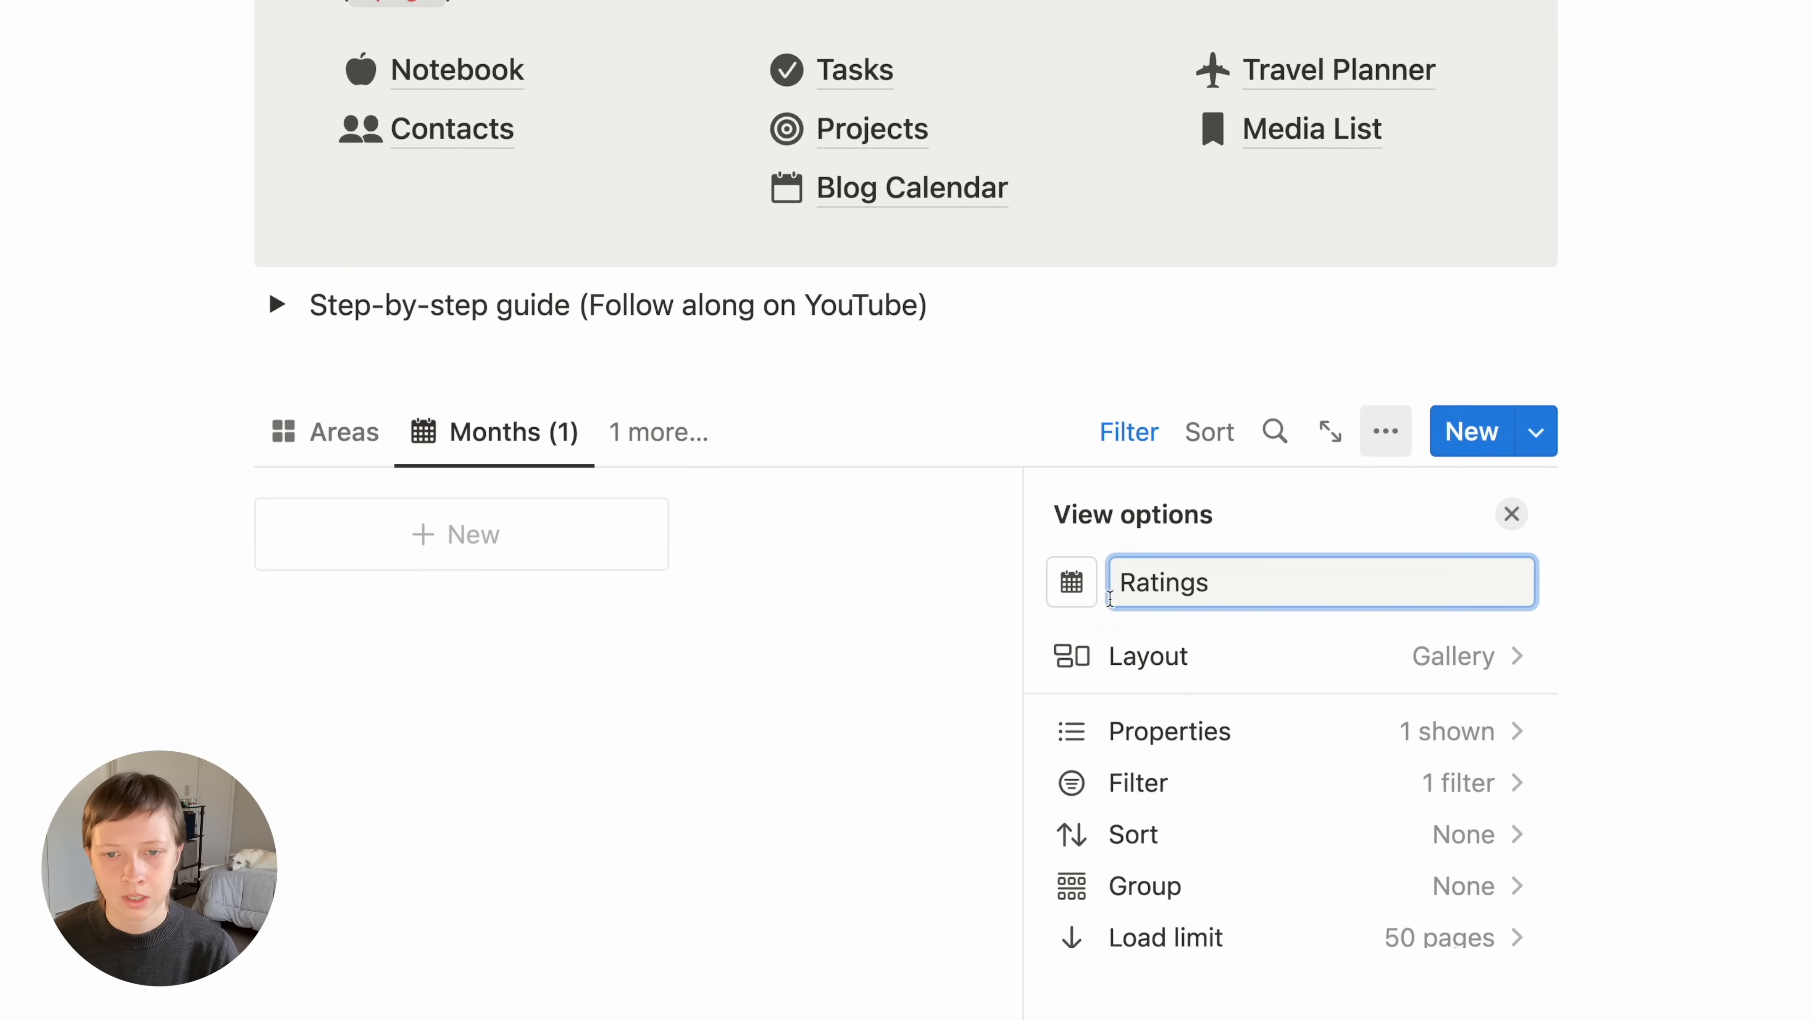
key(Return)
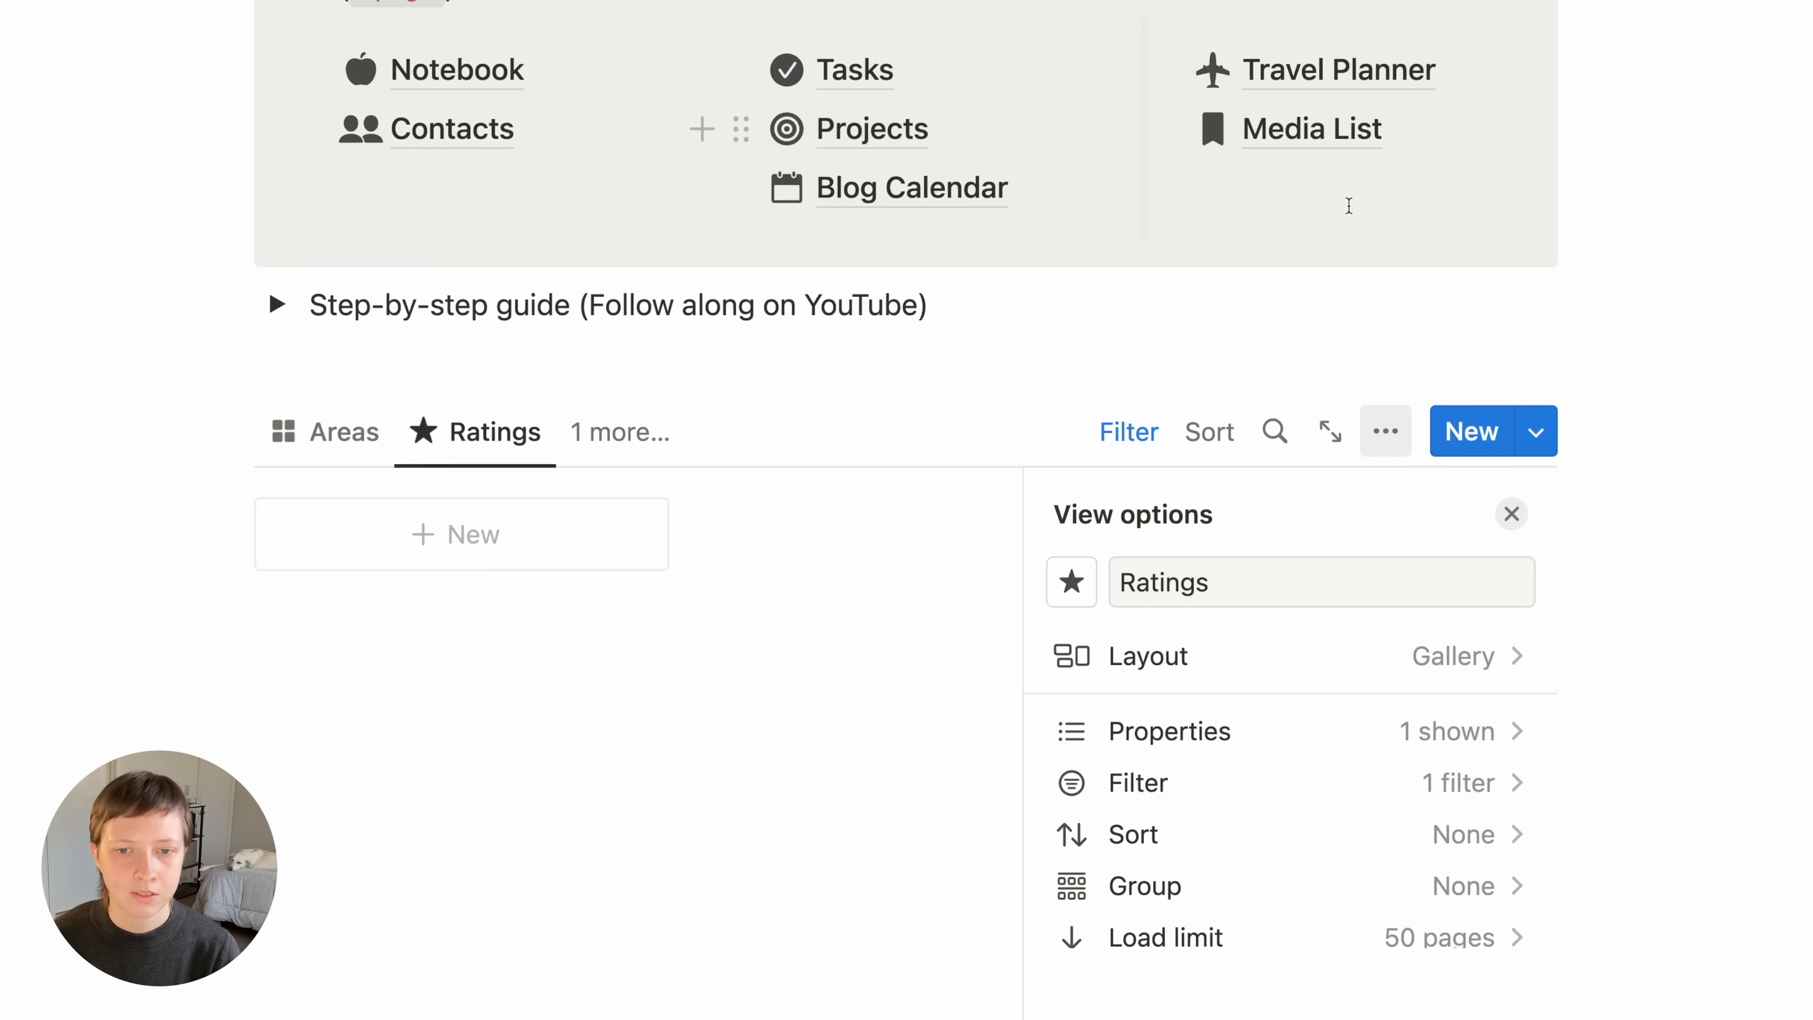
Change the Ratings view's Type filter to only Rating
click(1199, 798)
click(1245, 587)
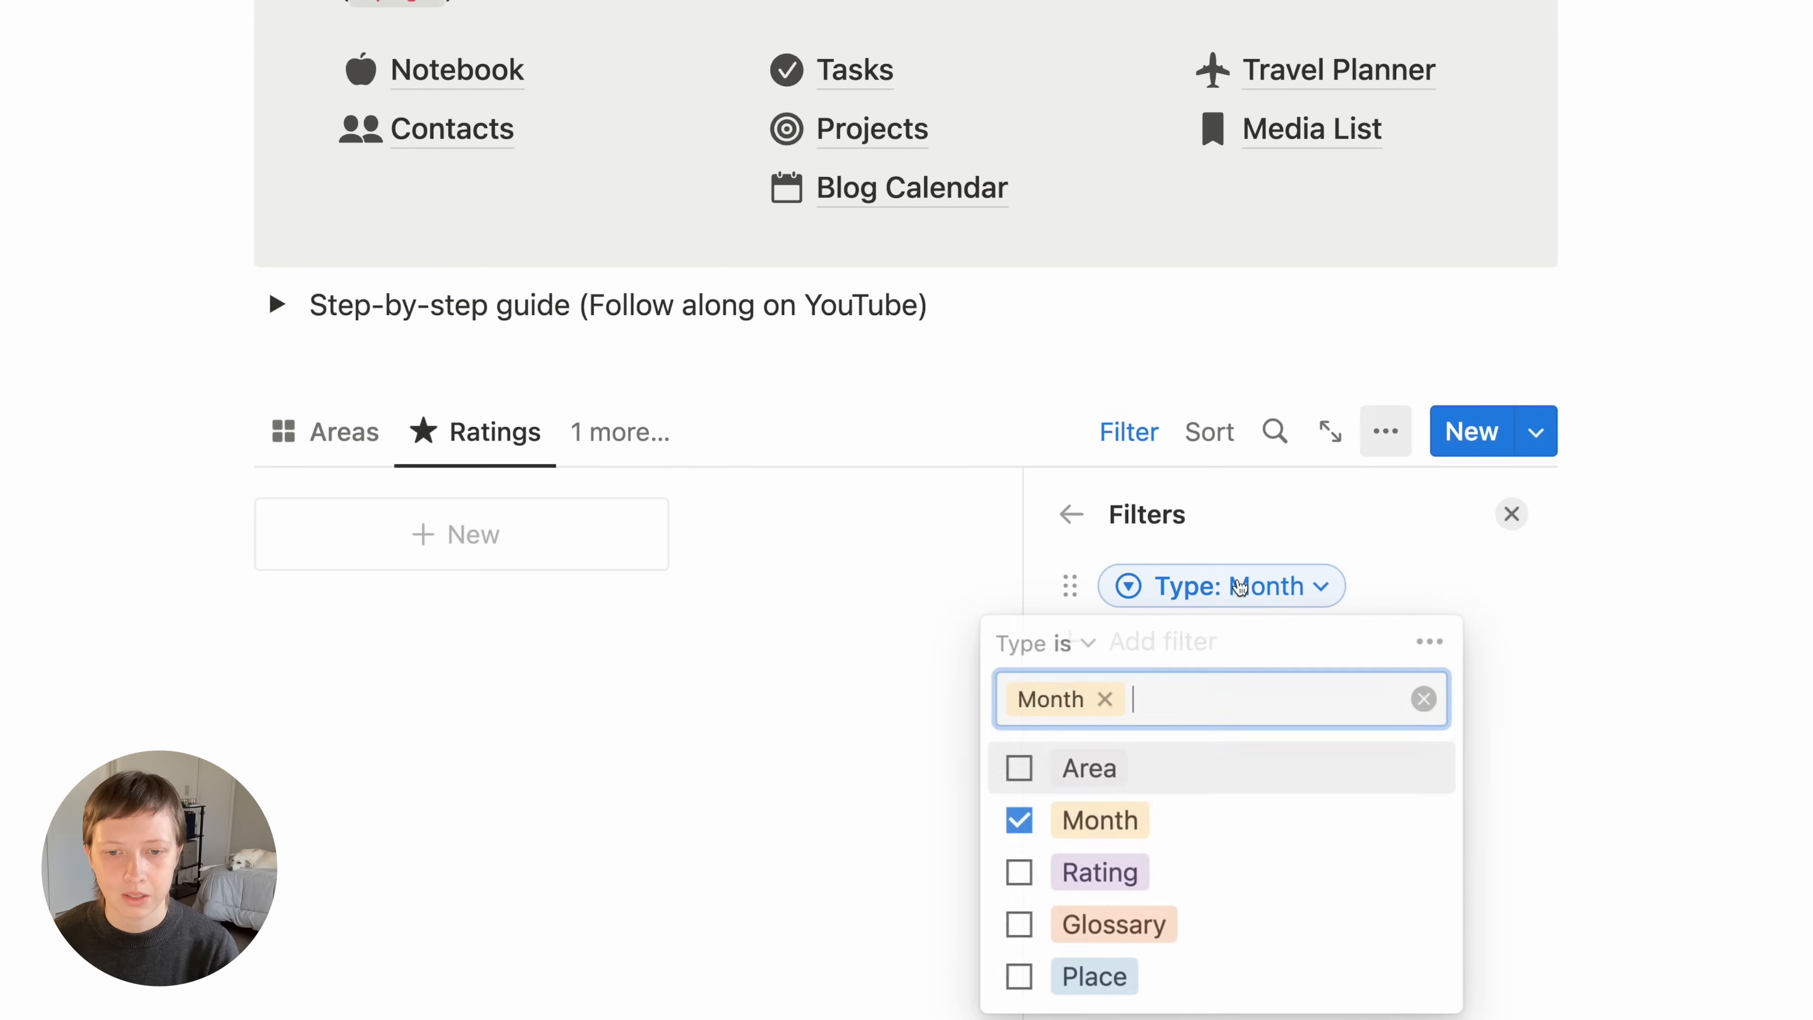
click(1113, 865)
click(1085, 818)
click(458, 429)
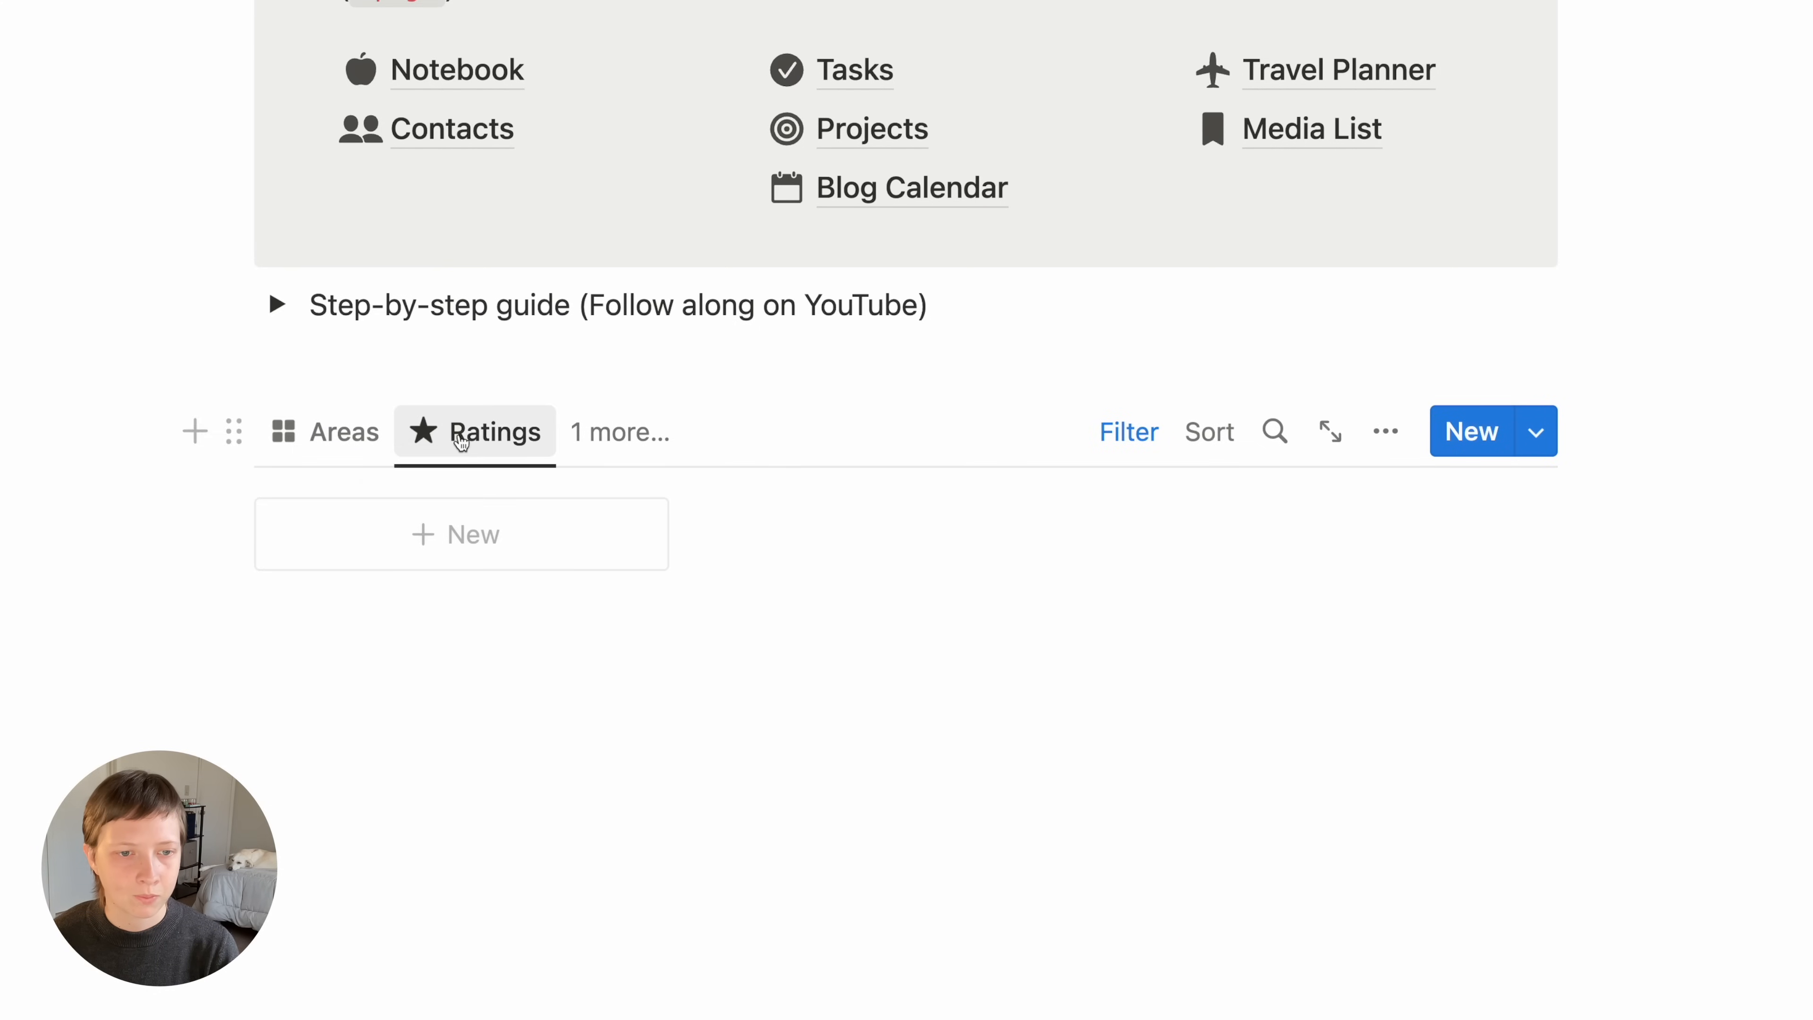
Duplicate the Ratings view, name the copy Glossary, and give it a light bulb icon
click(471, 431)
click(607, 758)
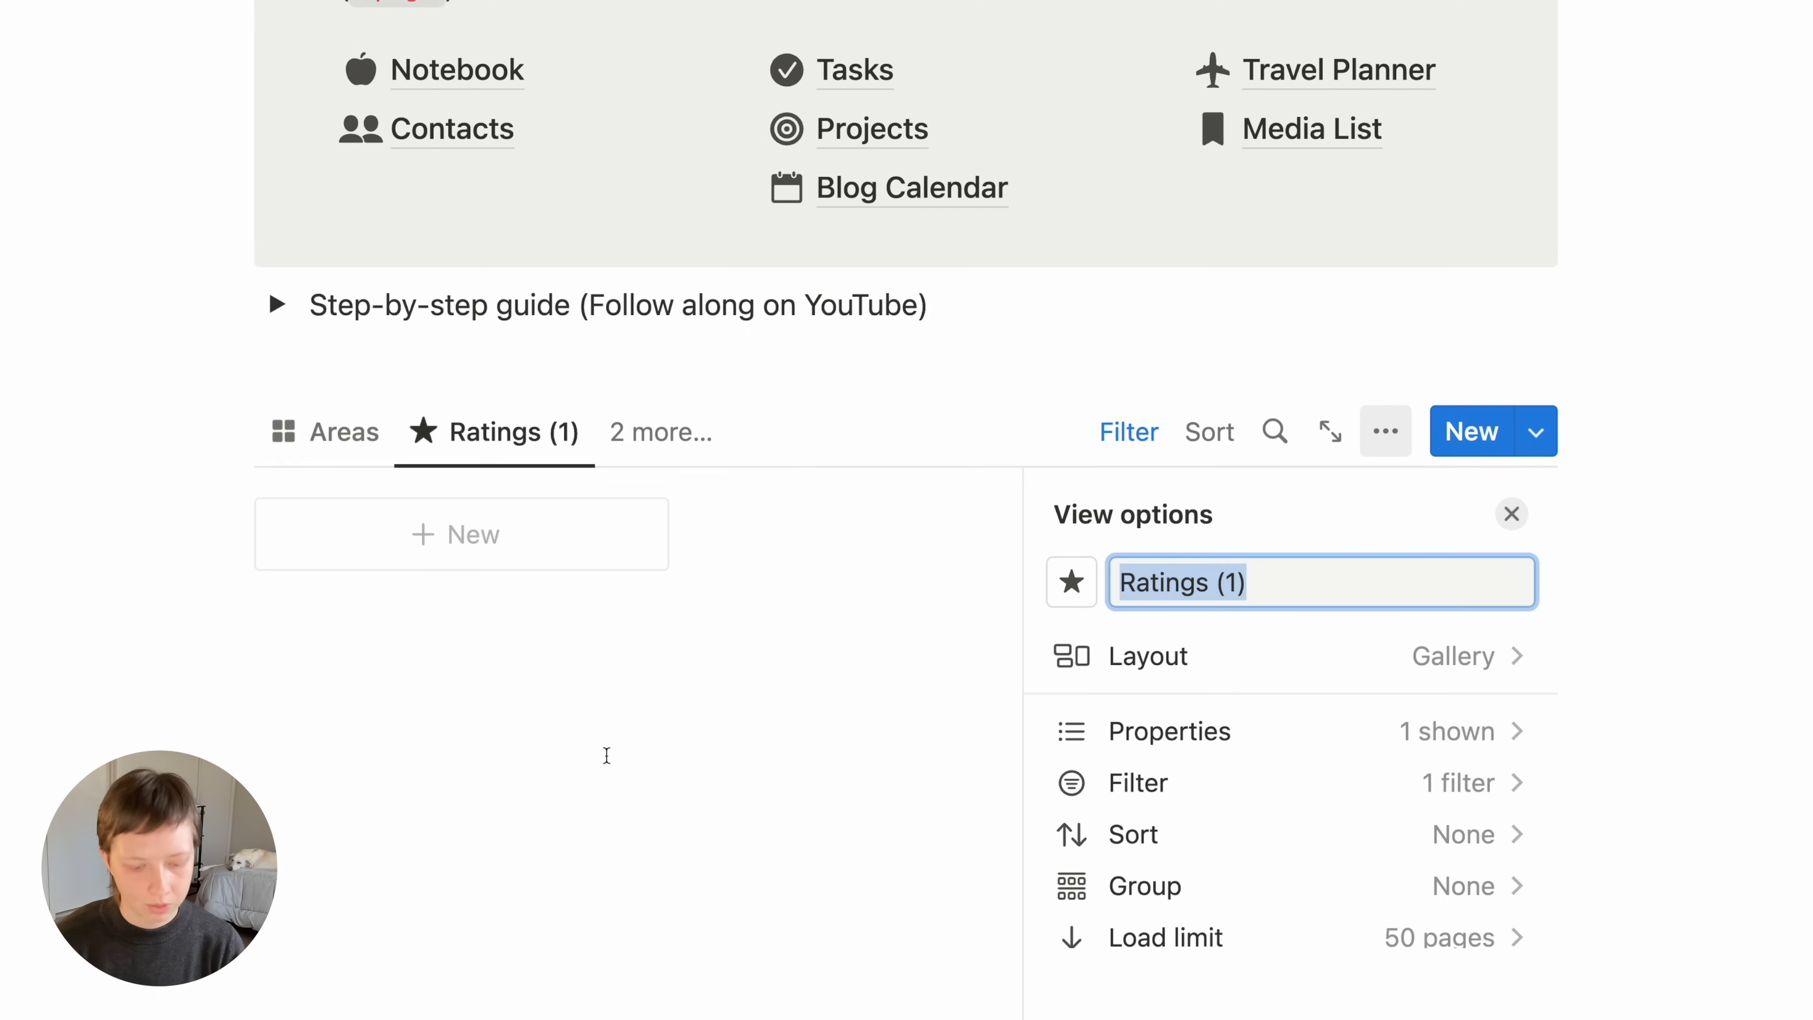
text(Glossary)
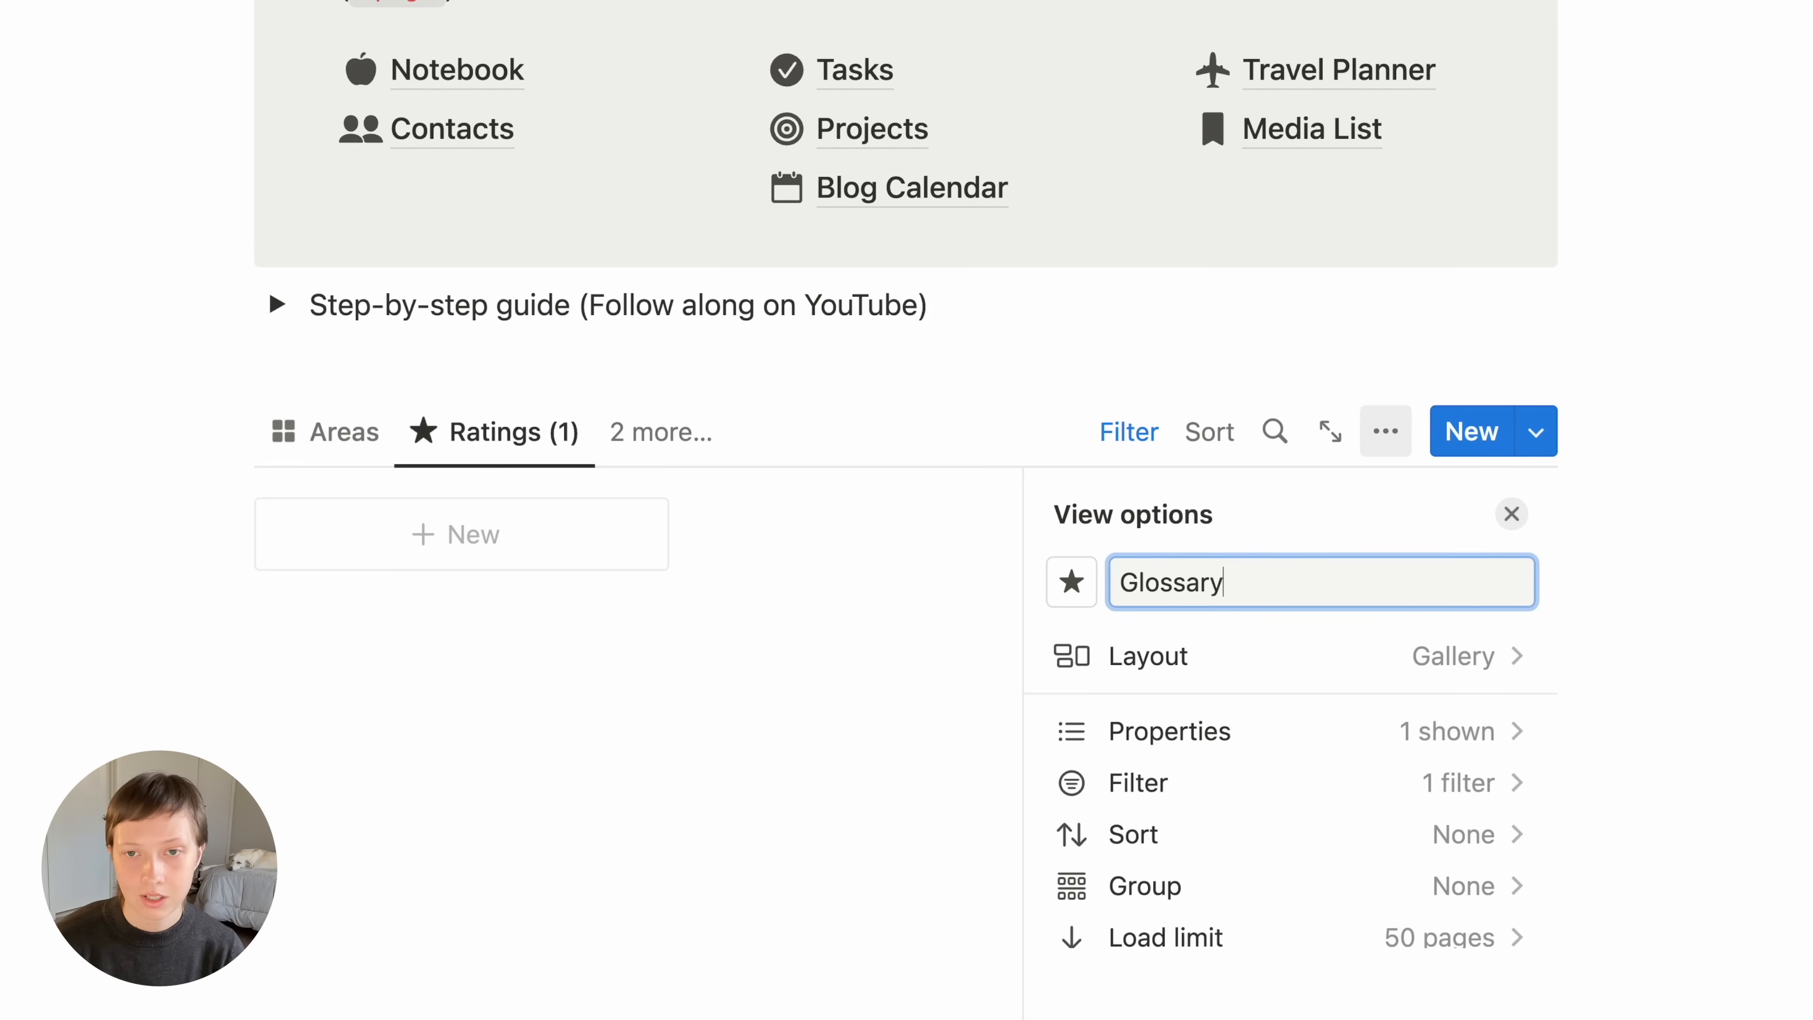
click(1071, 592)
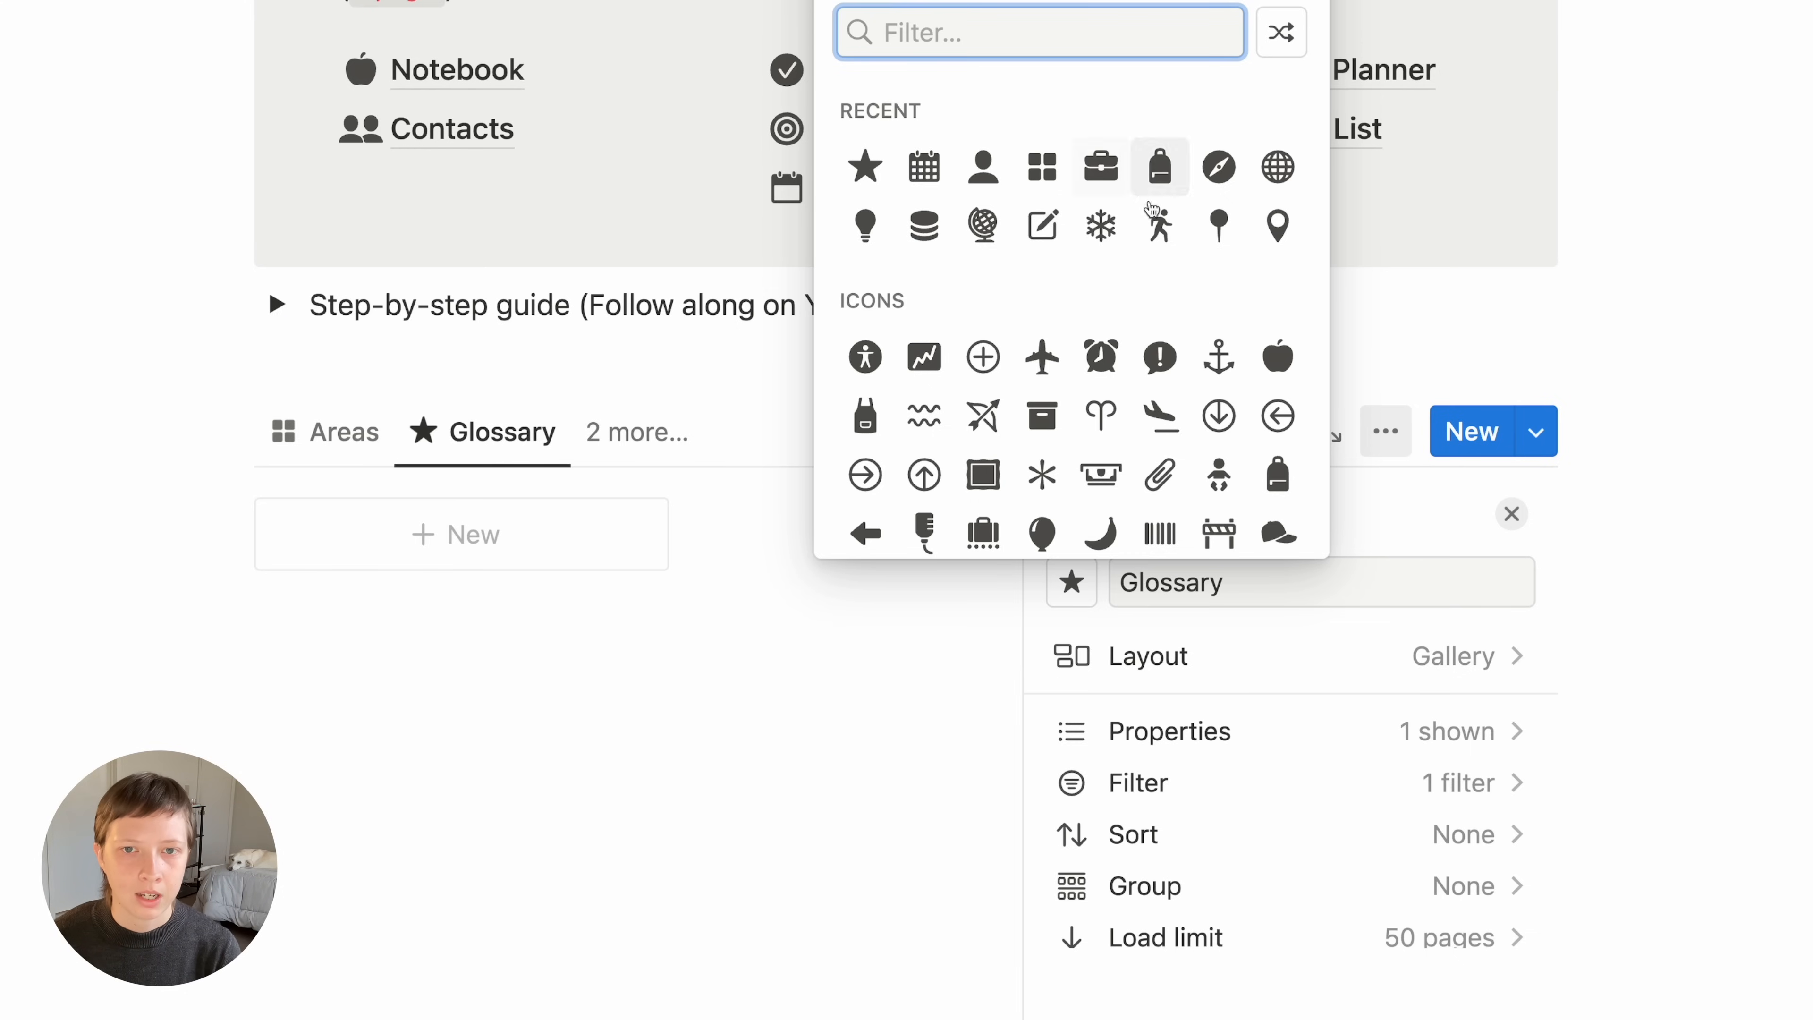
click(862, 227)
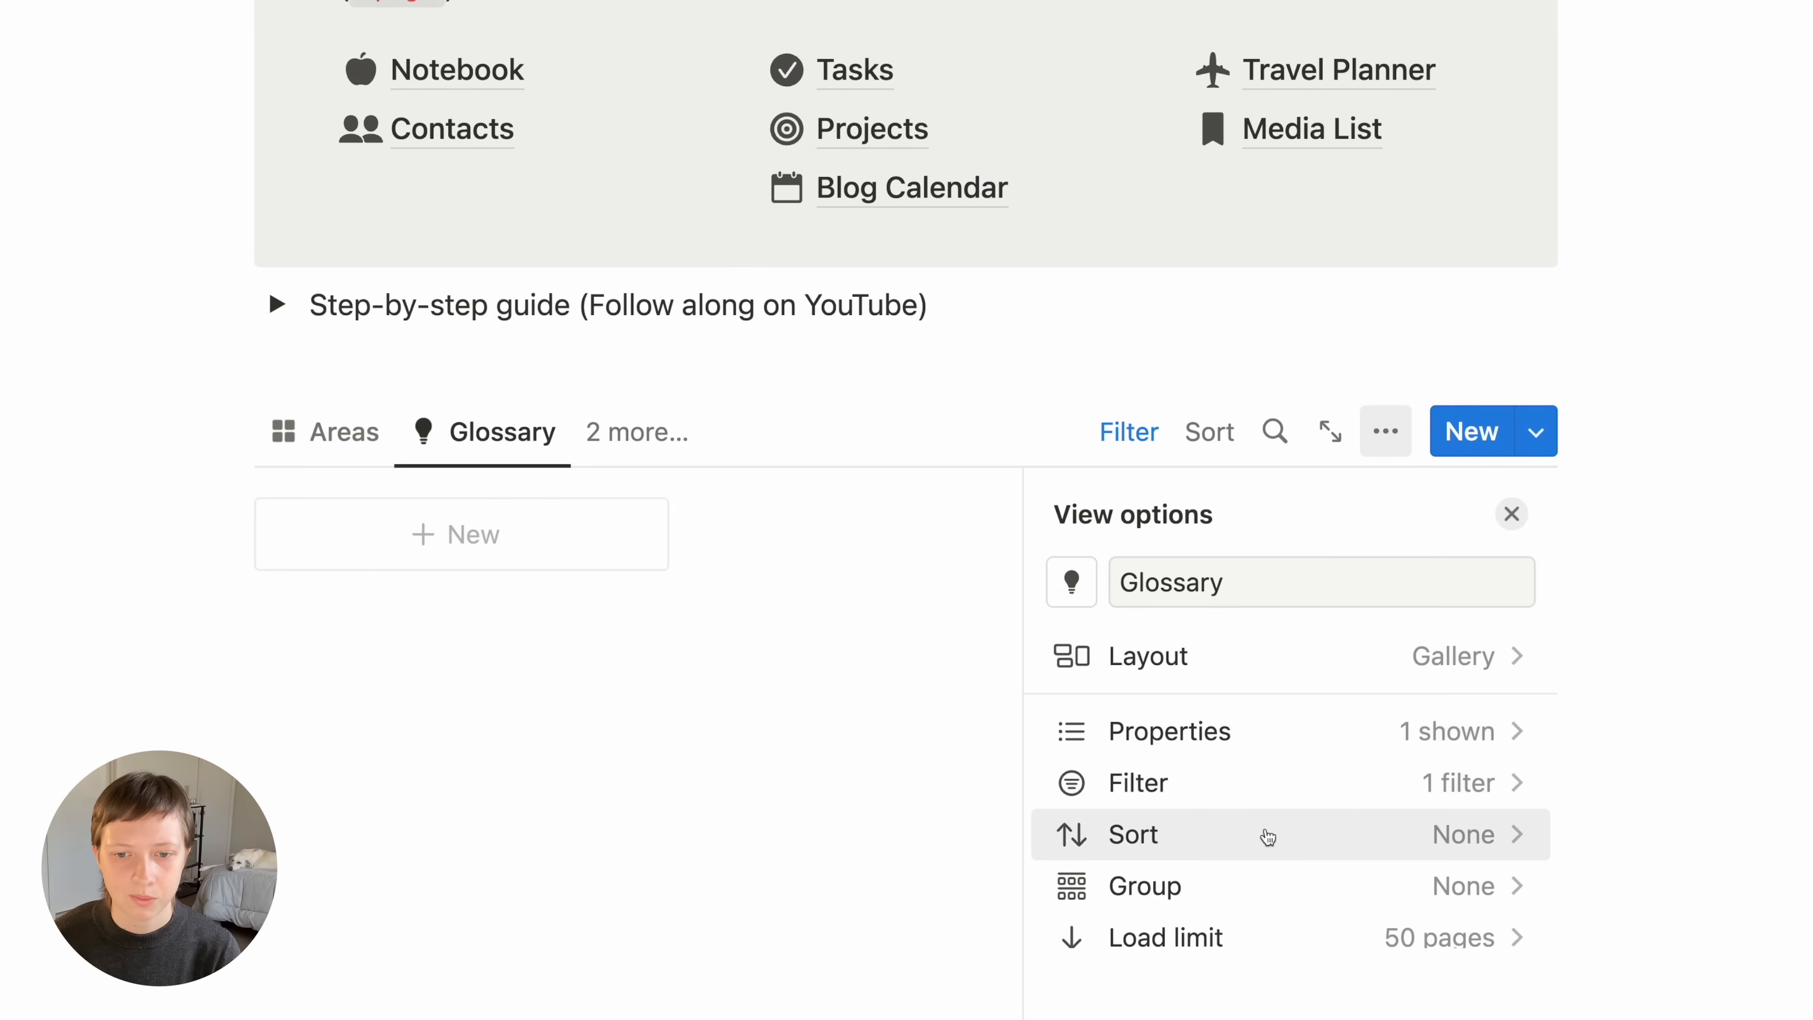
Change the Glossary view's Type filter to only Glossary
click(1226, 804)
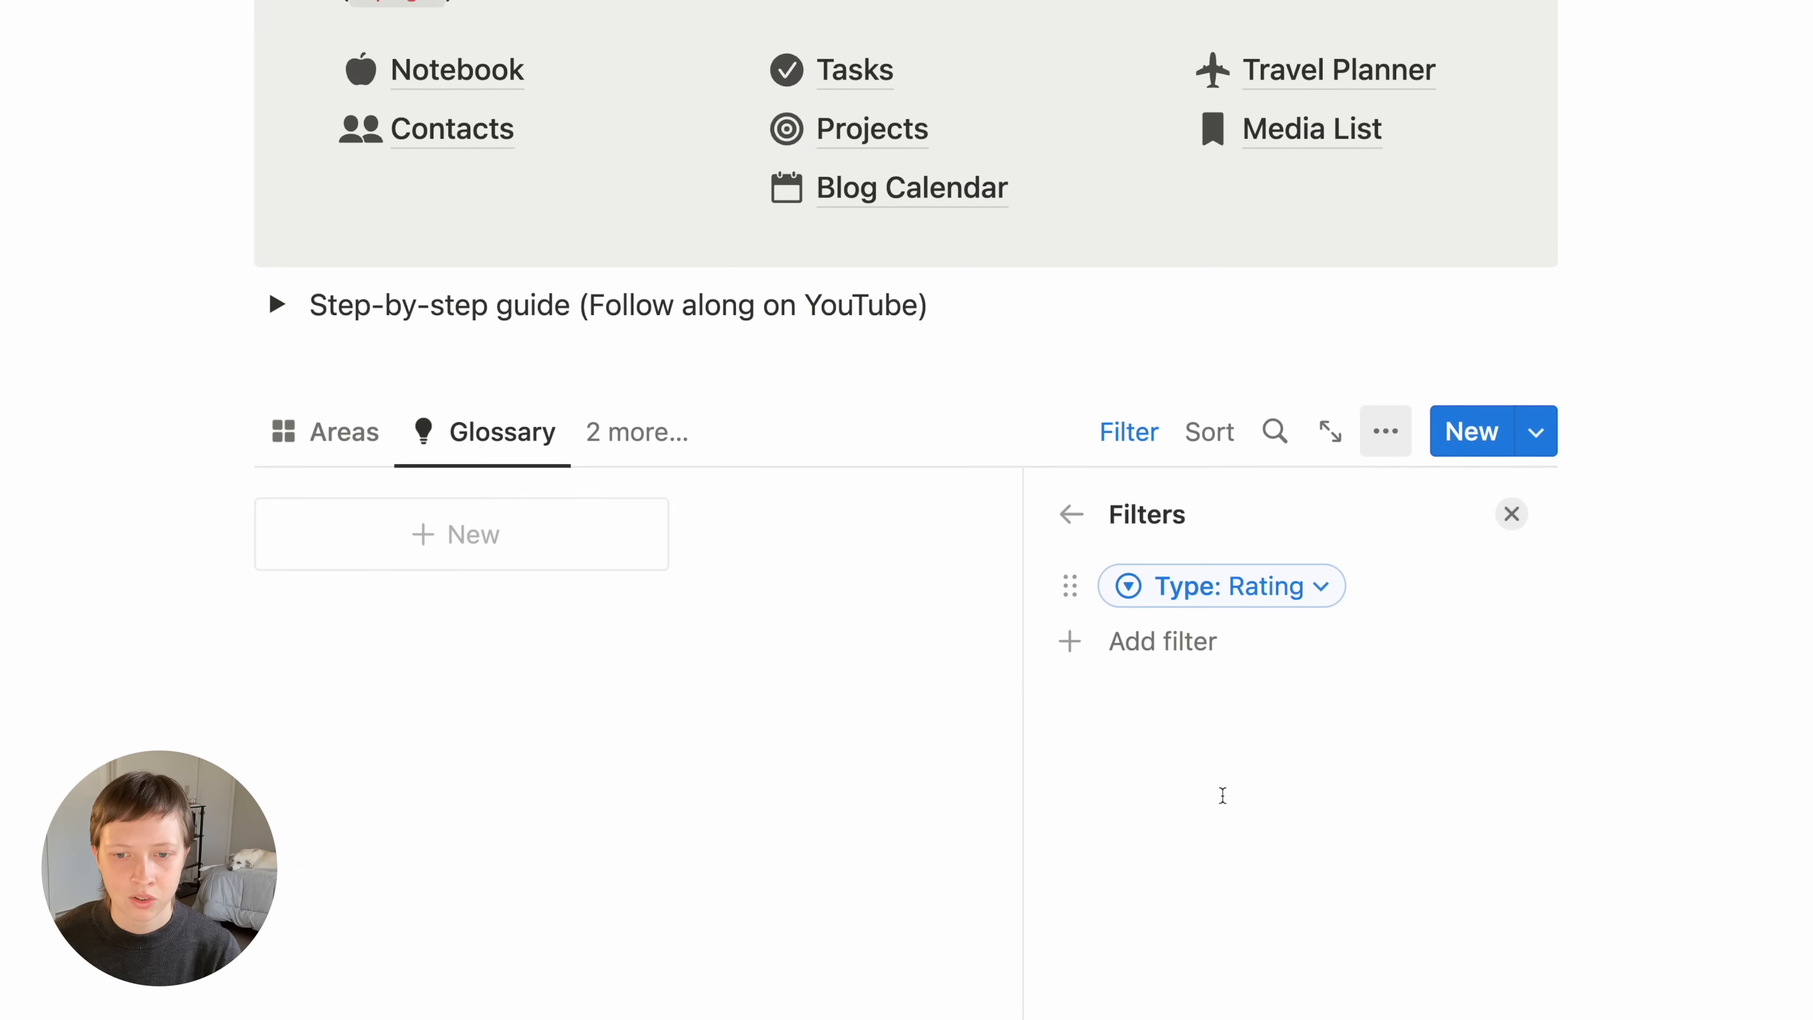
click(1187, 587)
click(1109, 919)
click(1079, 879)
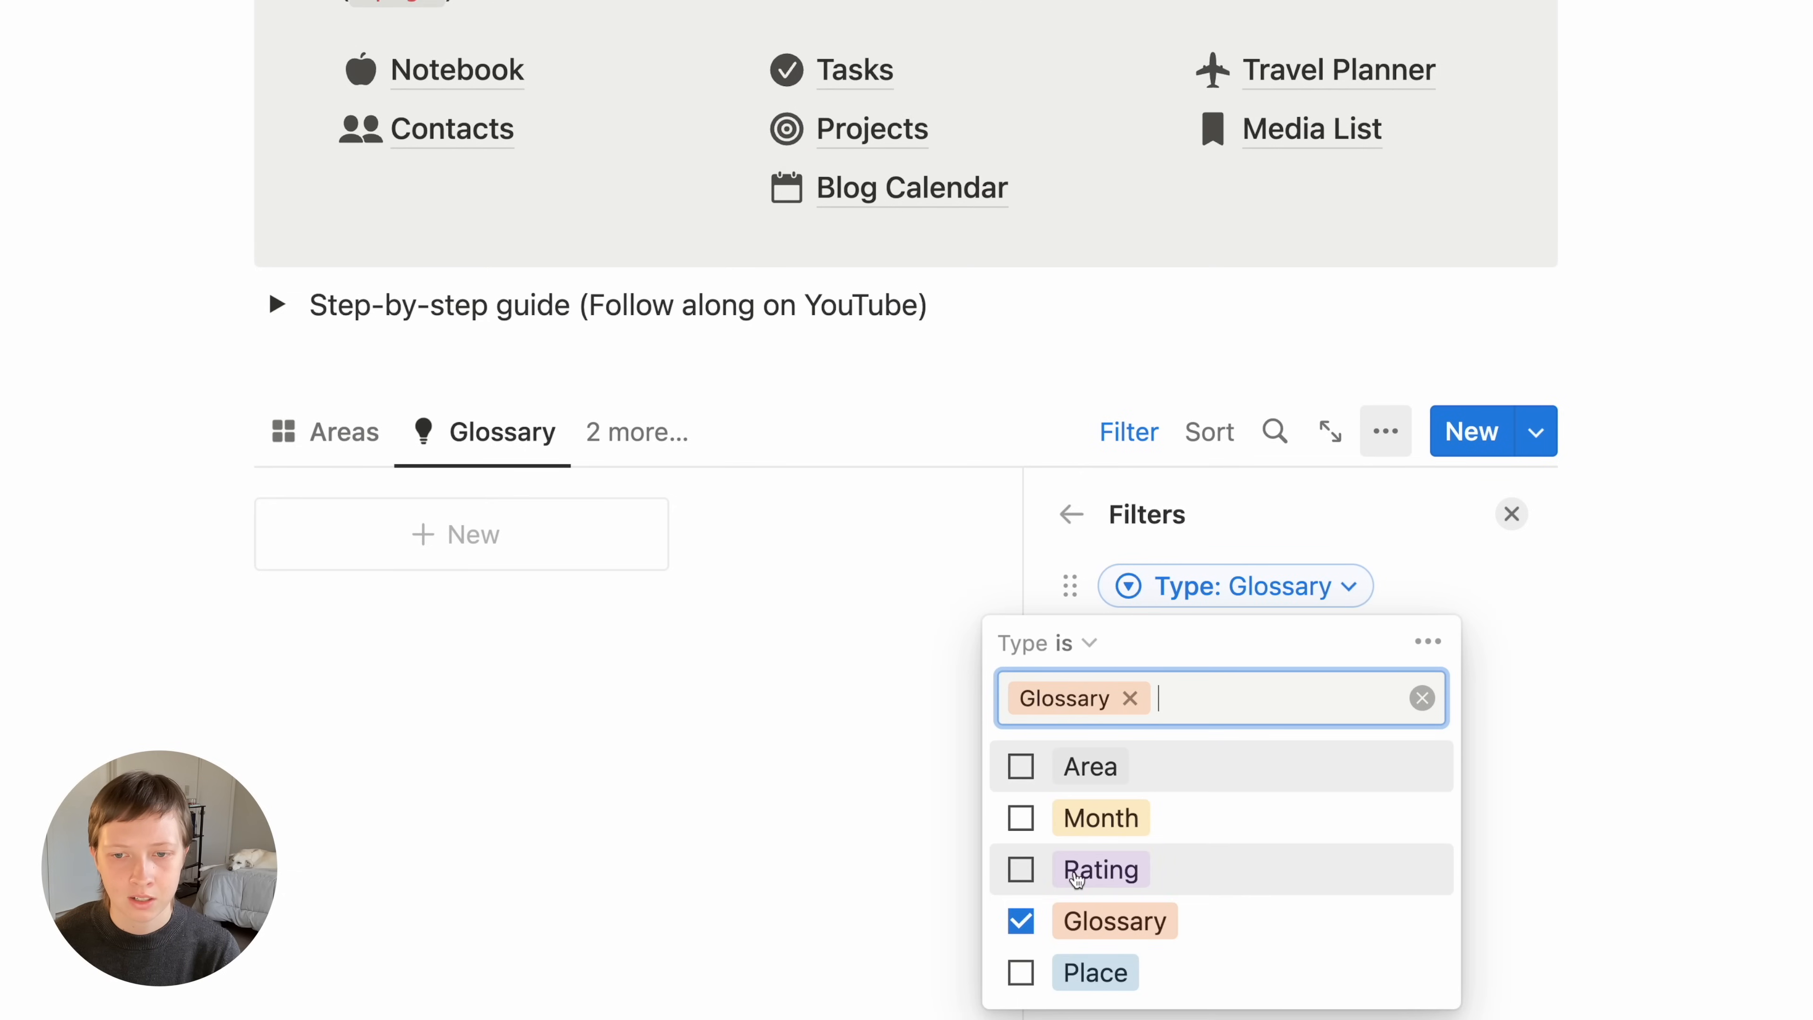
click(819, 742)
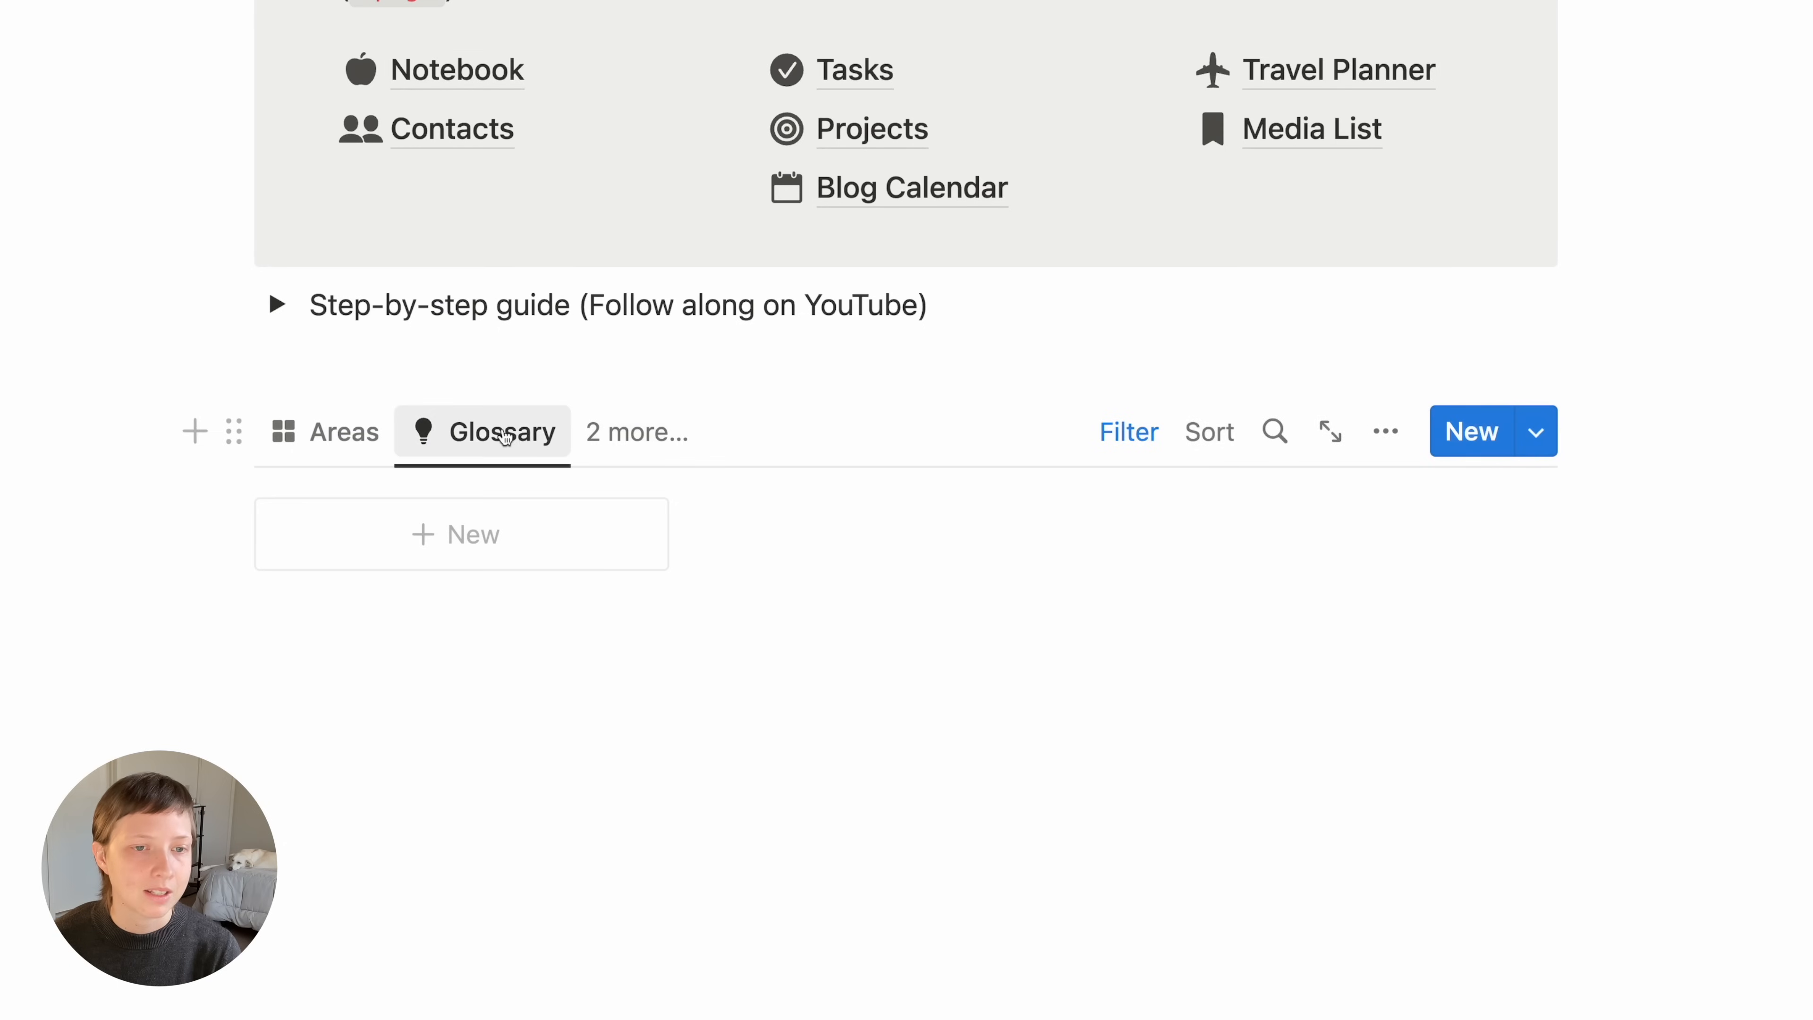
Duplicate the Glossary view, name the copy Places, and give it a globe icon
click(550, 430)
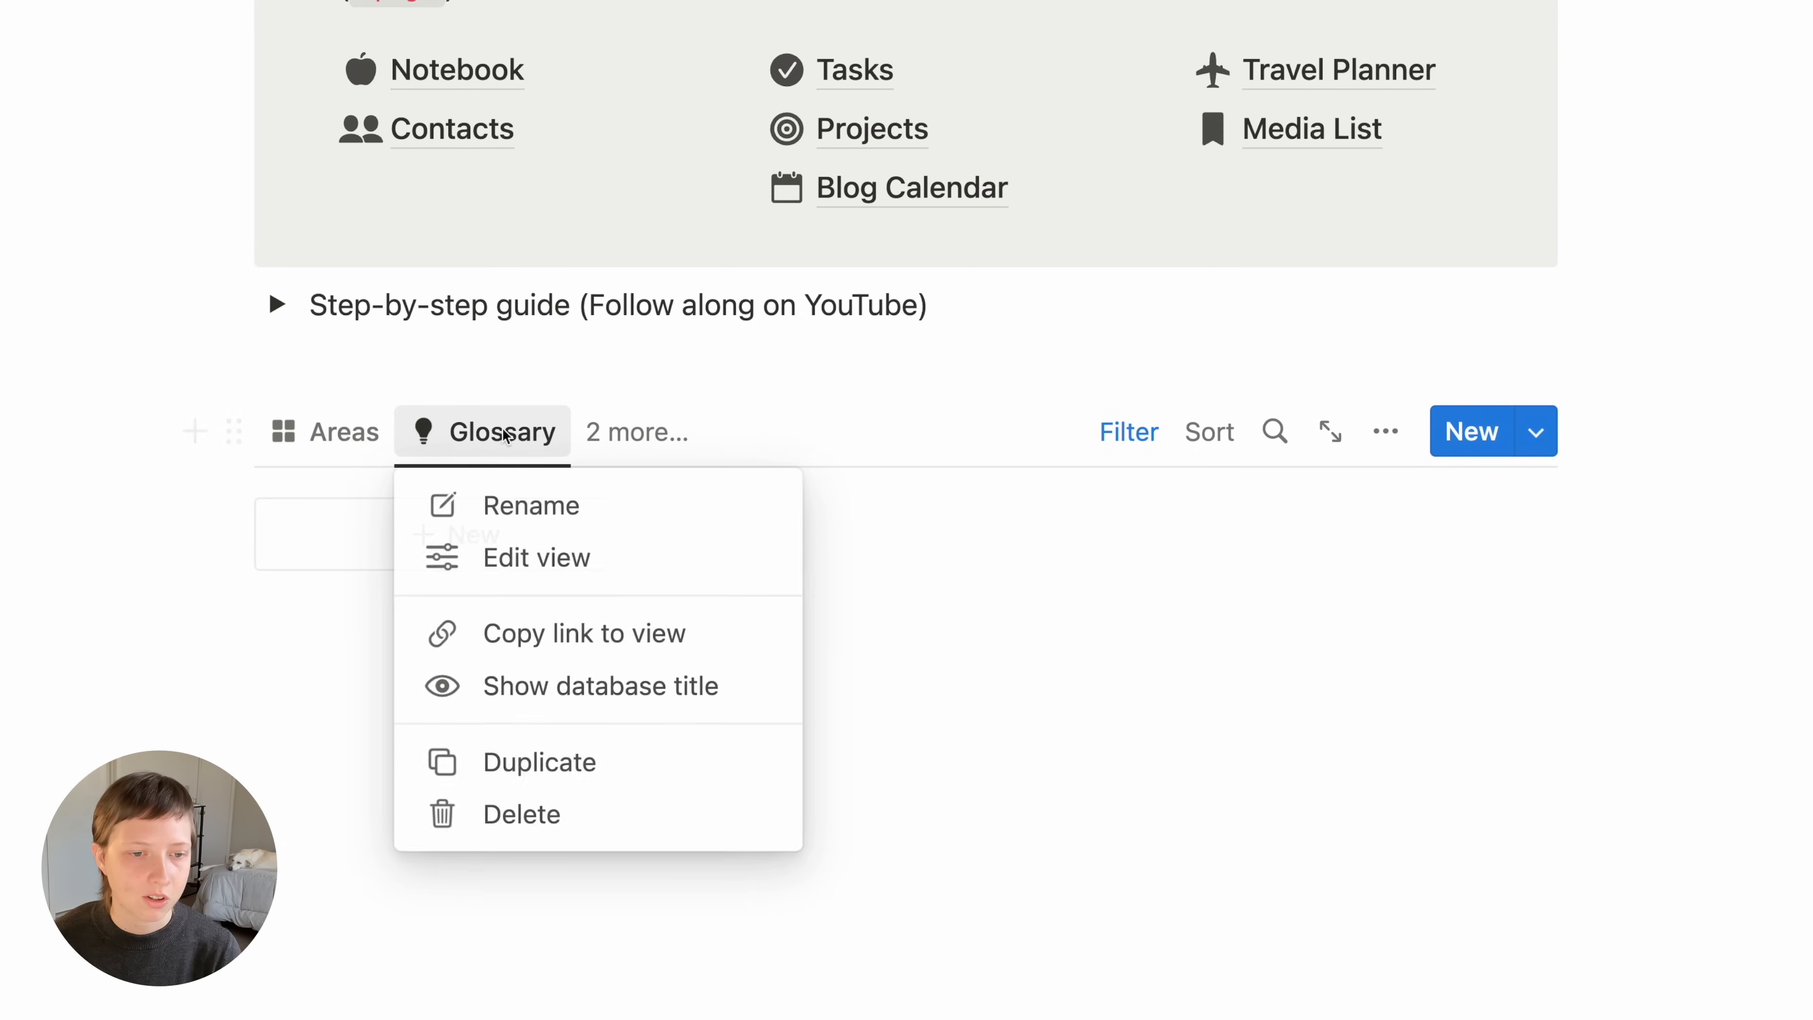
click(666, 769)
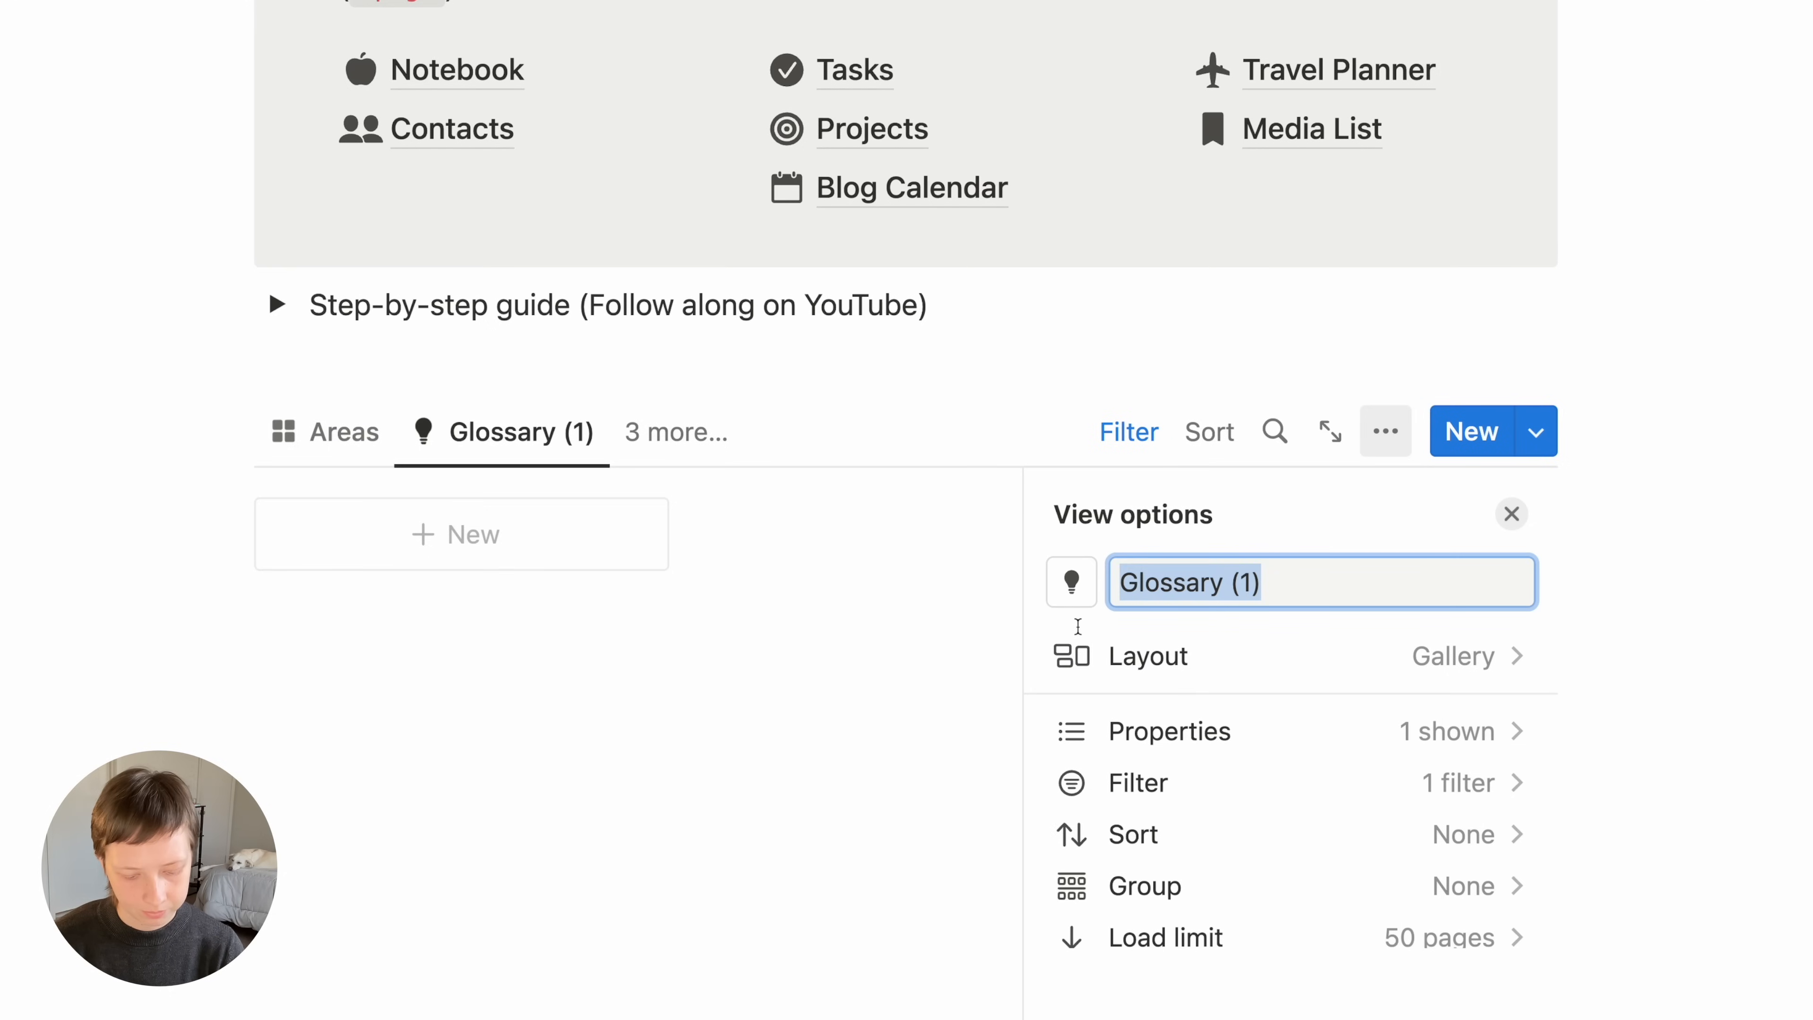
text(Places)
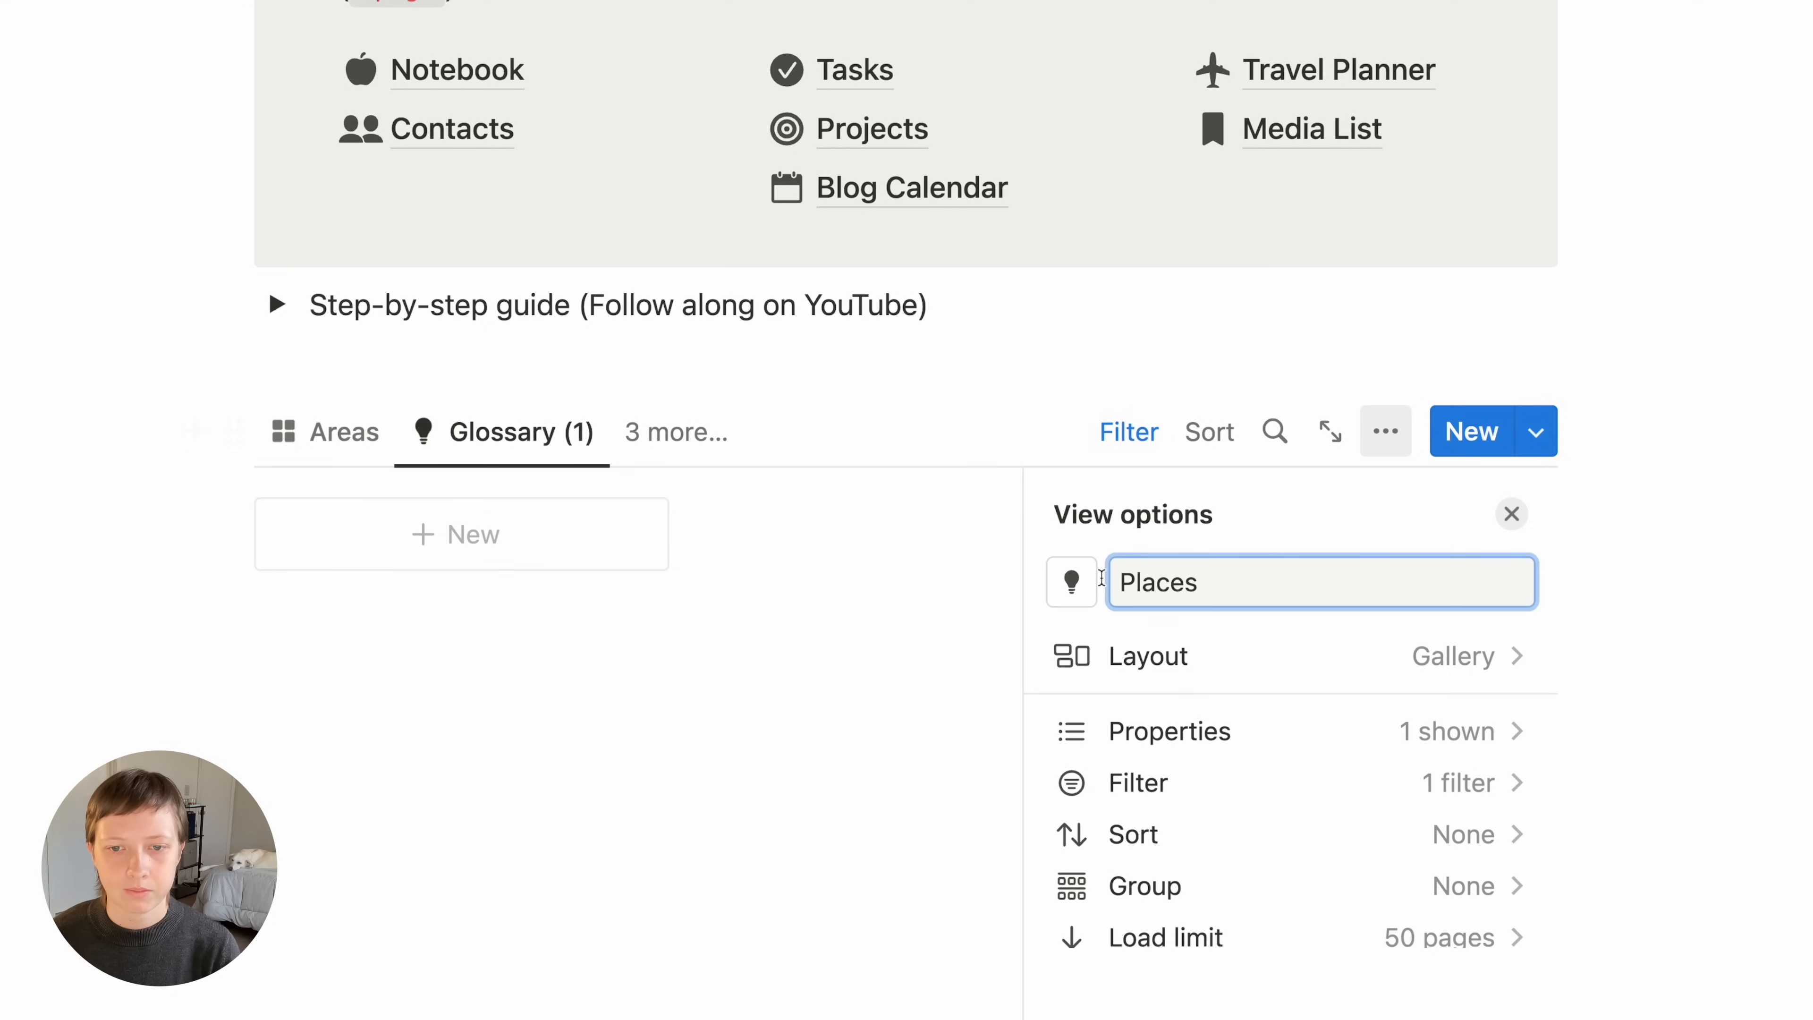
click(1071, 580)
text(globe)
click(866, 109)
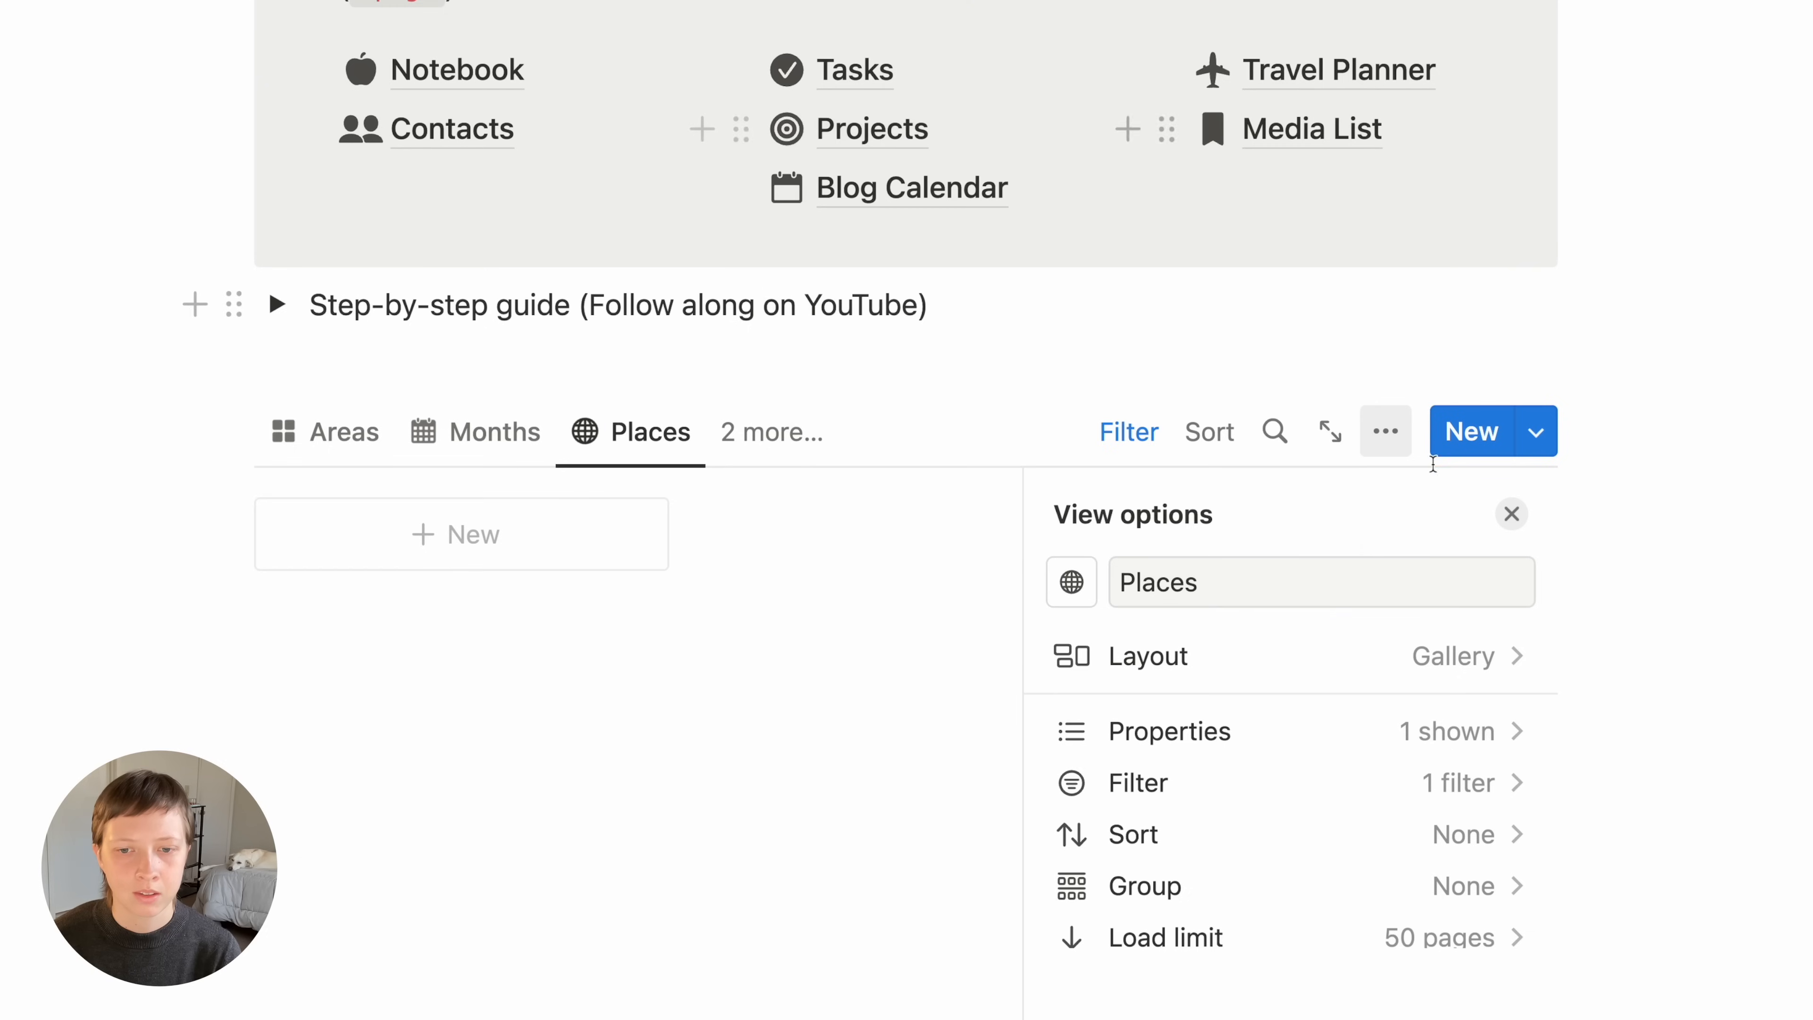
Change the Places view's Type filter to only Place
click(1266, 804)
click(1194, 582)
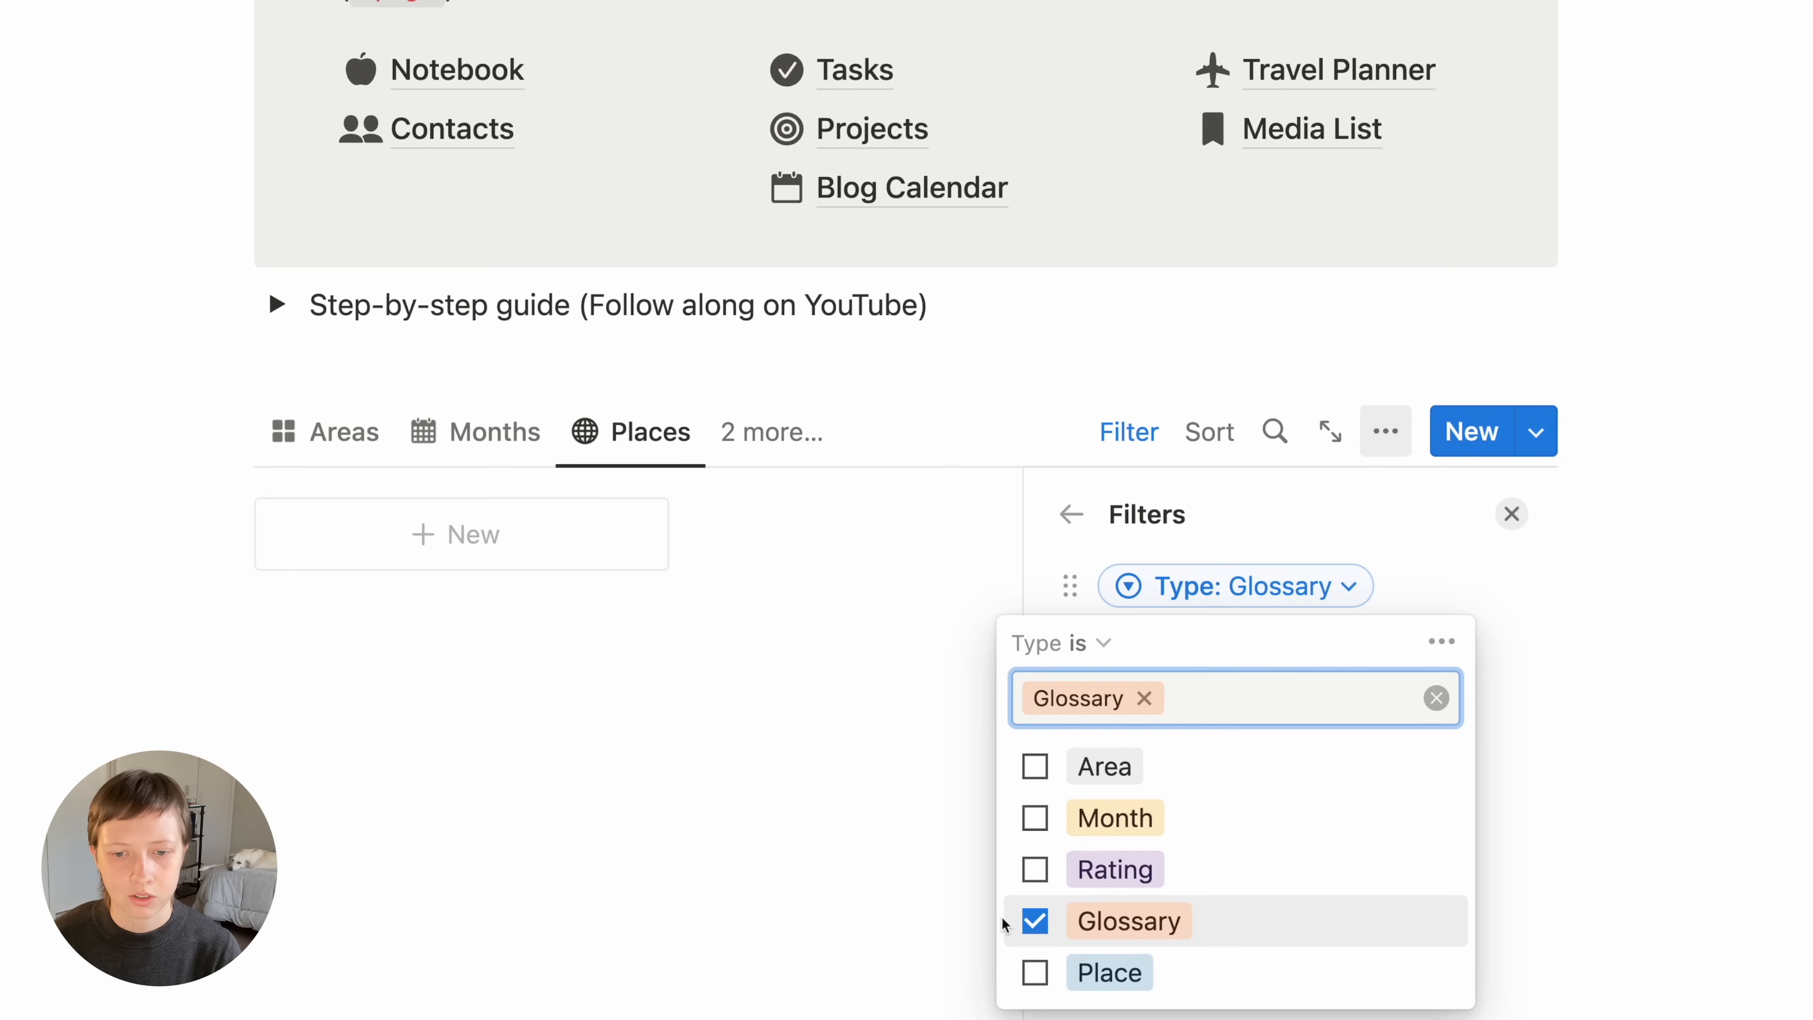
click(1034, 922)
click(1035, 973)
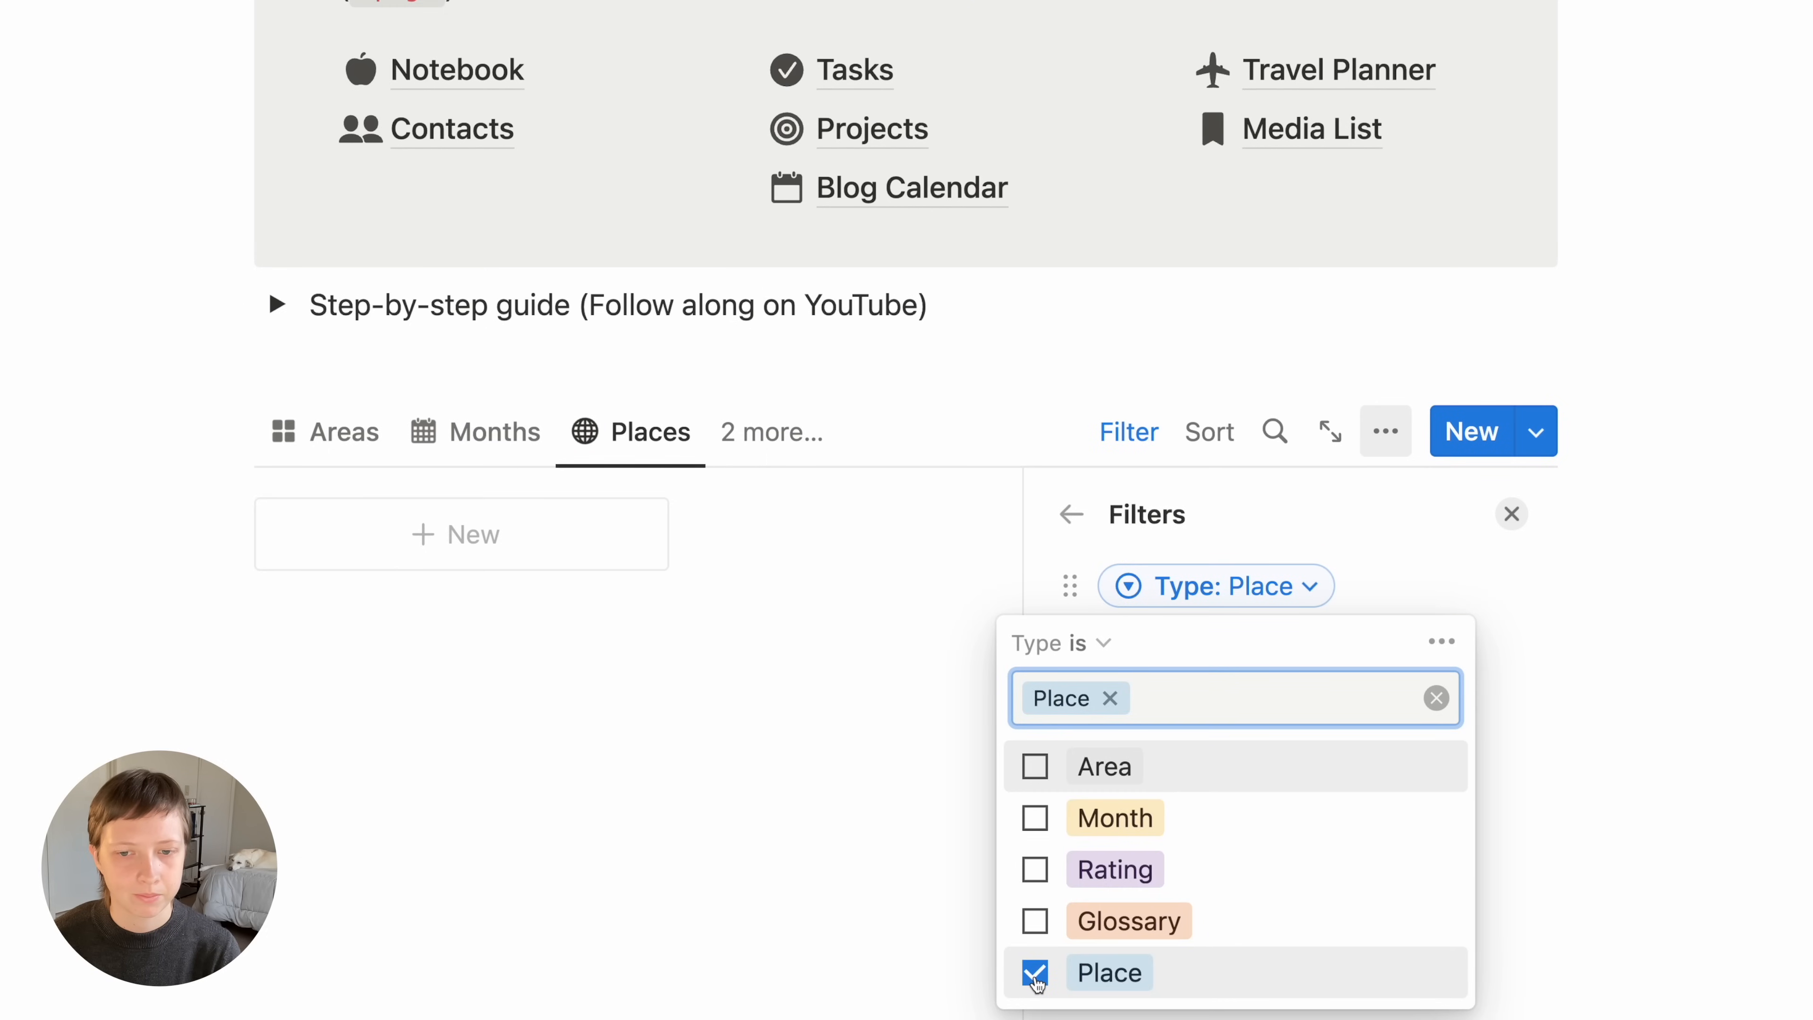
key(Escape)
key(Escape)
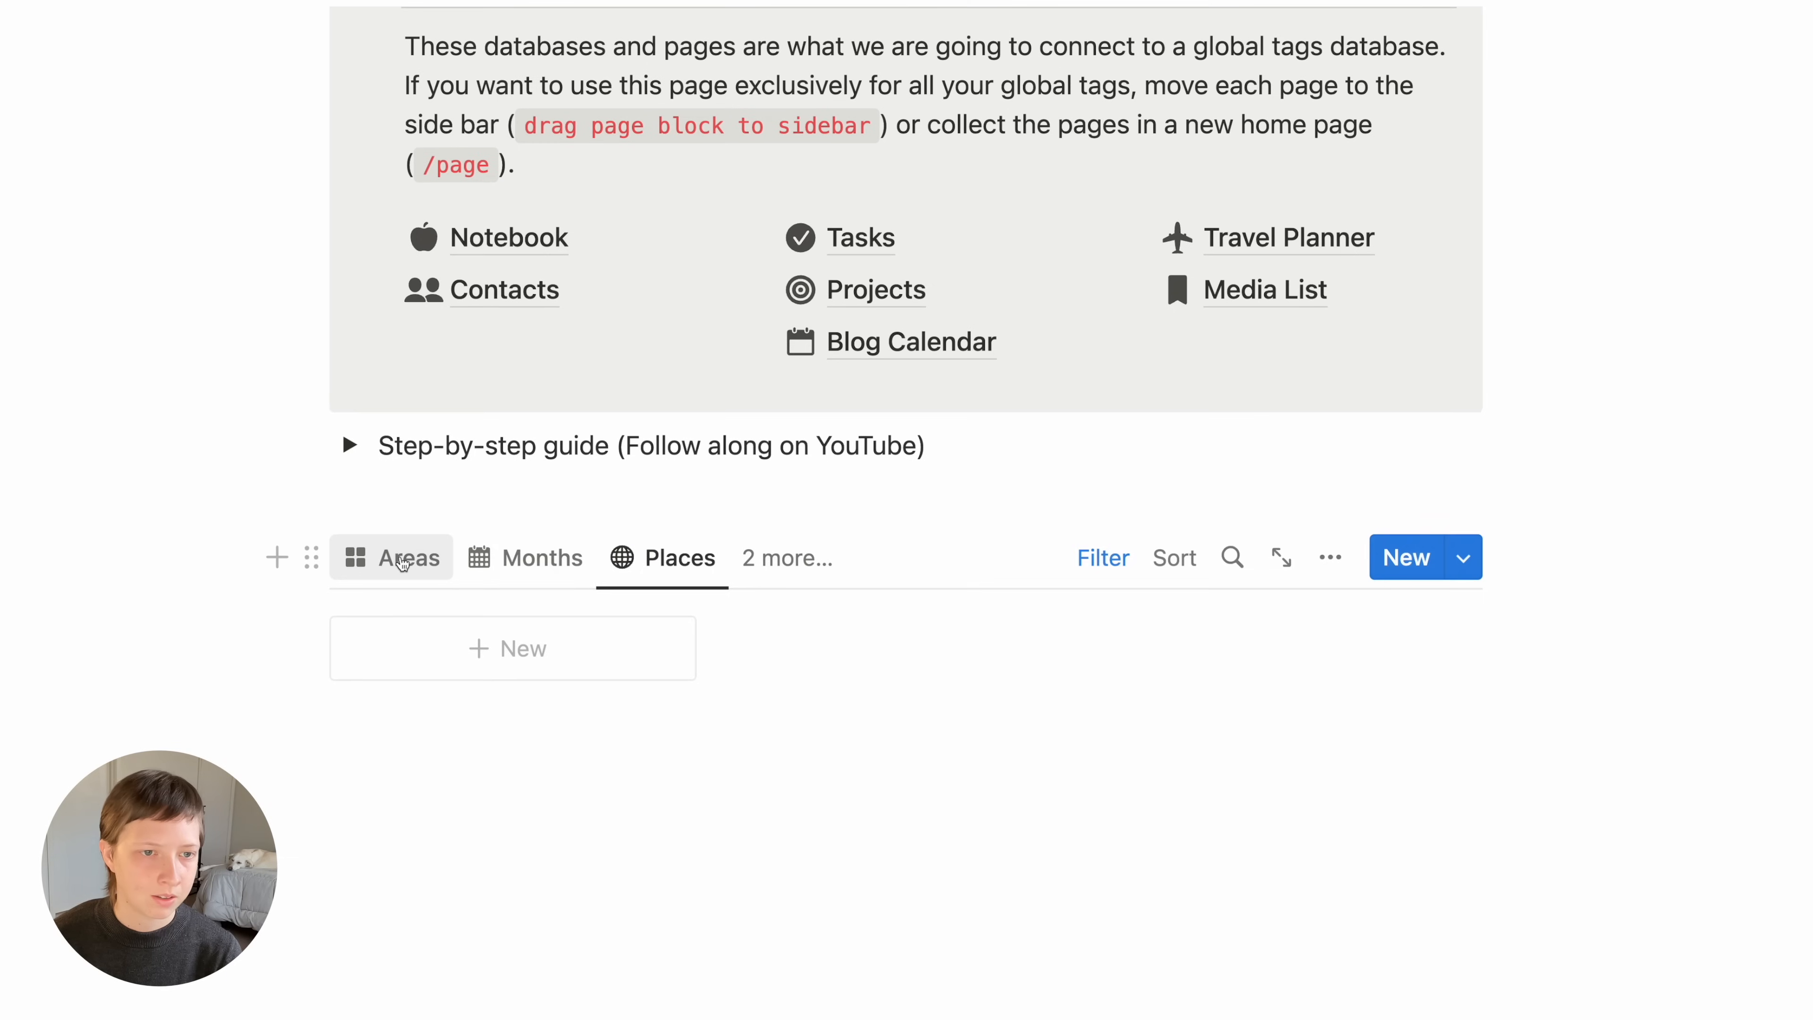
Switch to the Areas view and add a new page named Side Hustle
click(343, 432)
scroll(137, 473, up, 3)
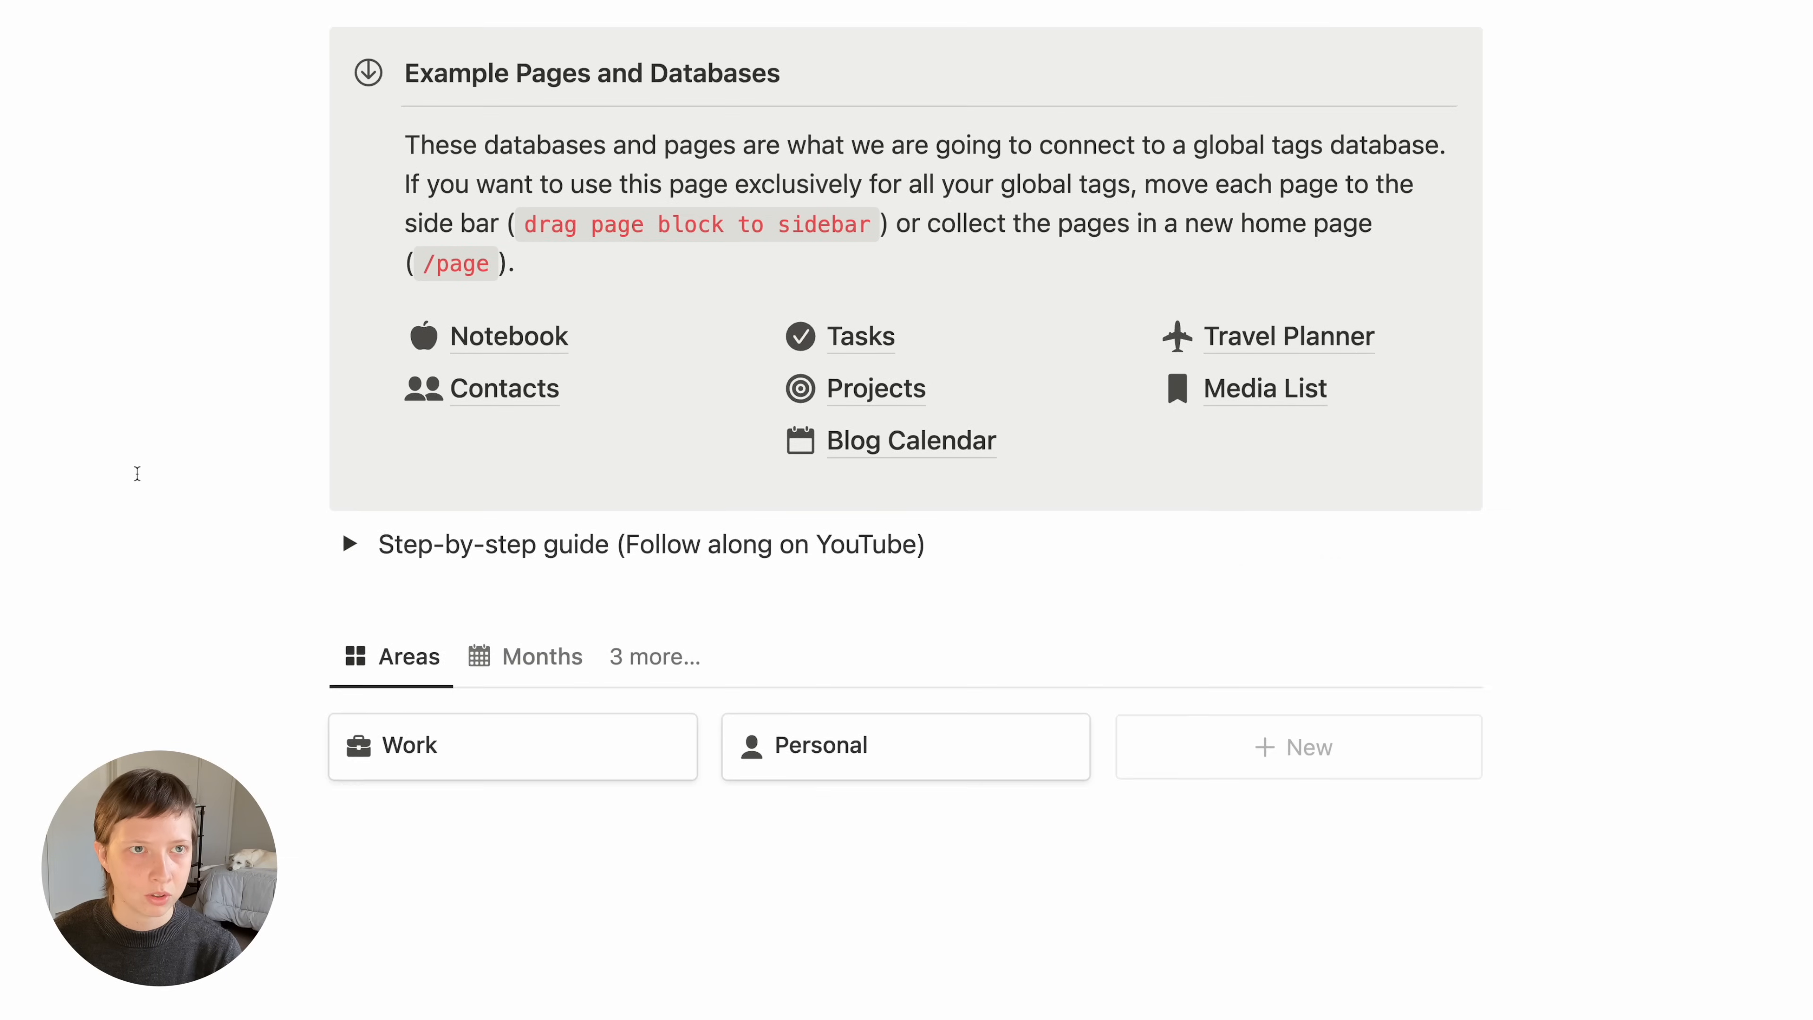
scroll(137, 473, up, 1)
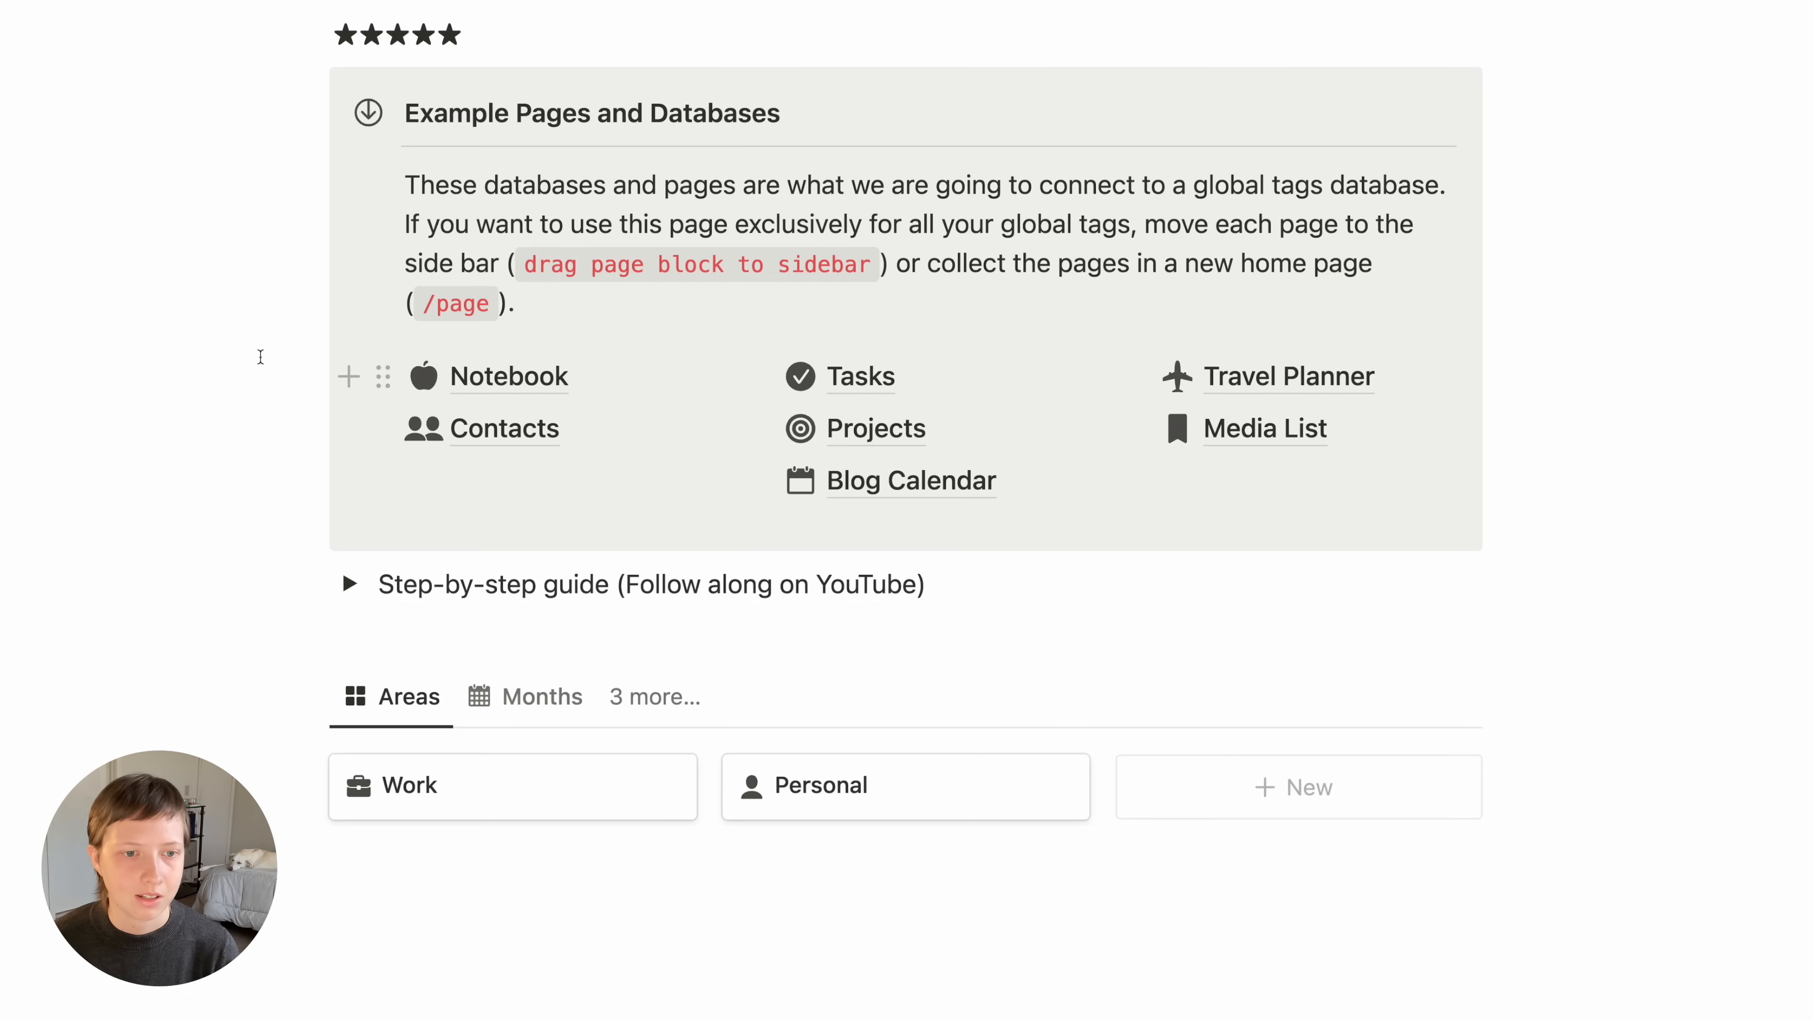
click(639, 699)
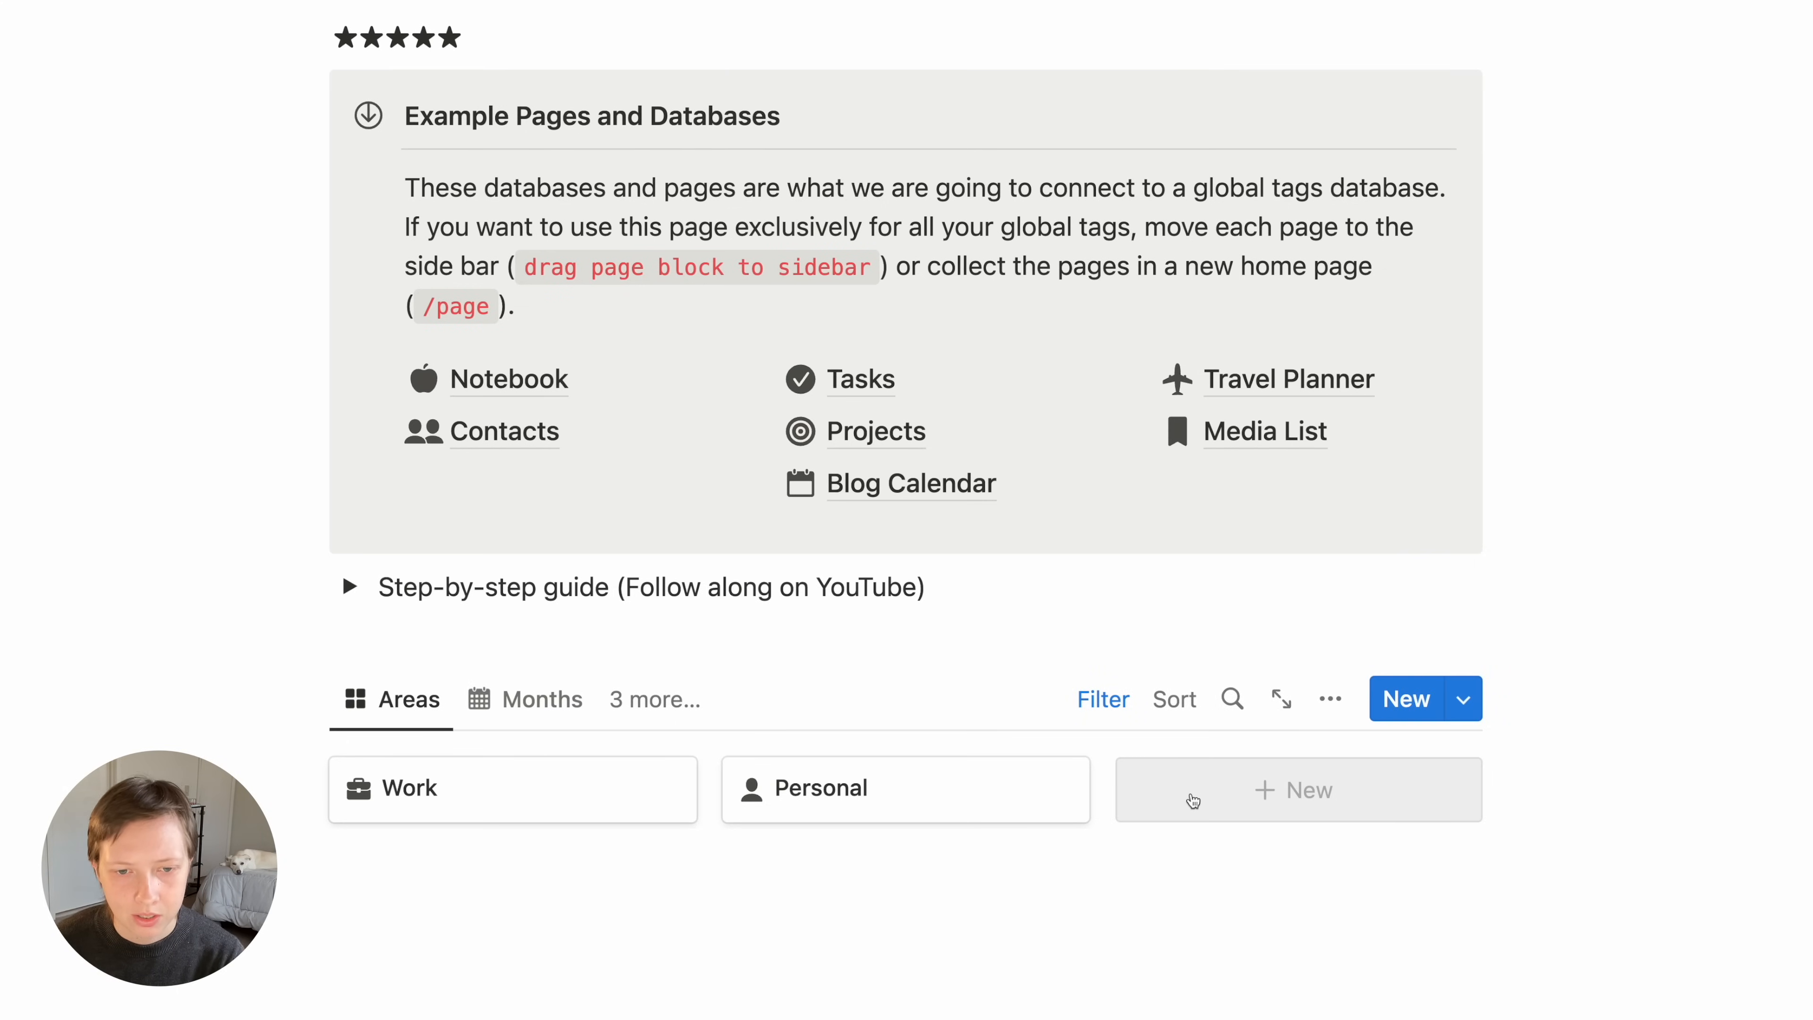
click(1194, 800)
text(Sid)
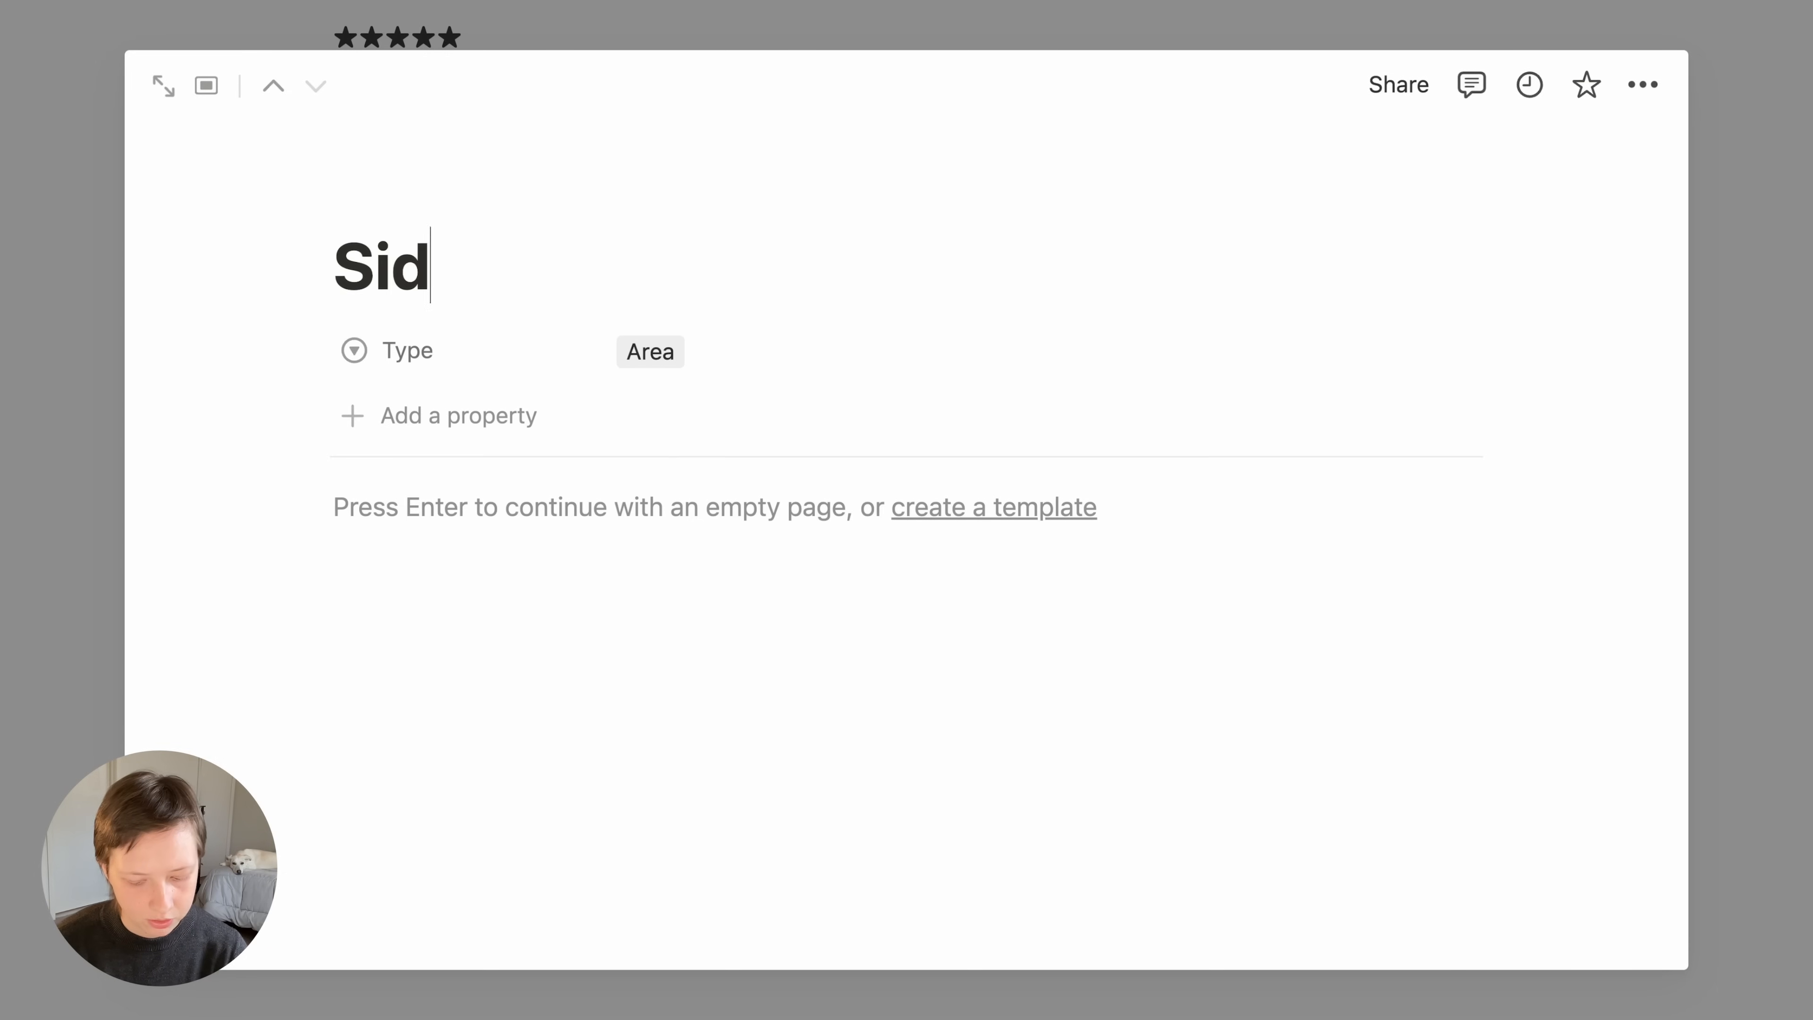
text(e Hustle)
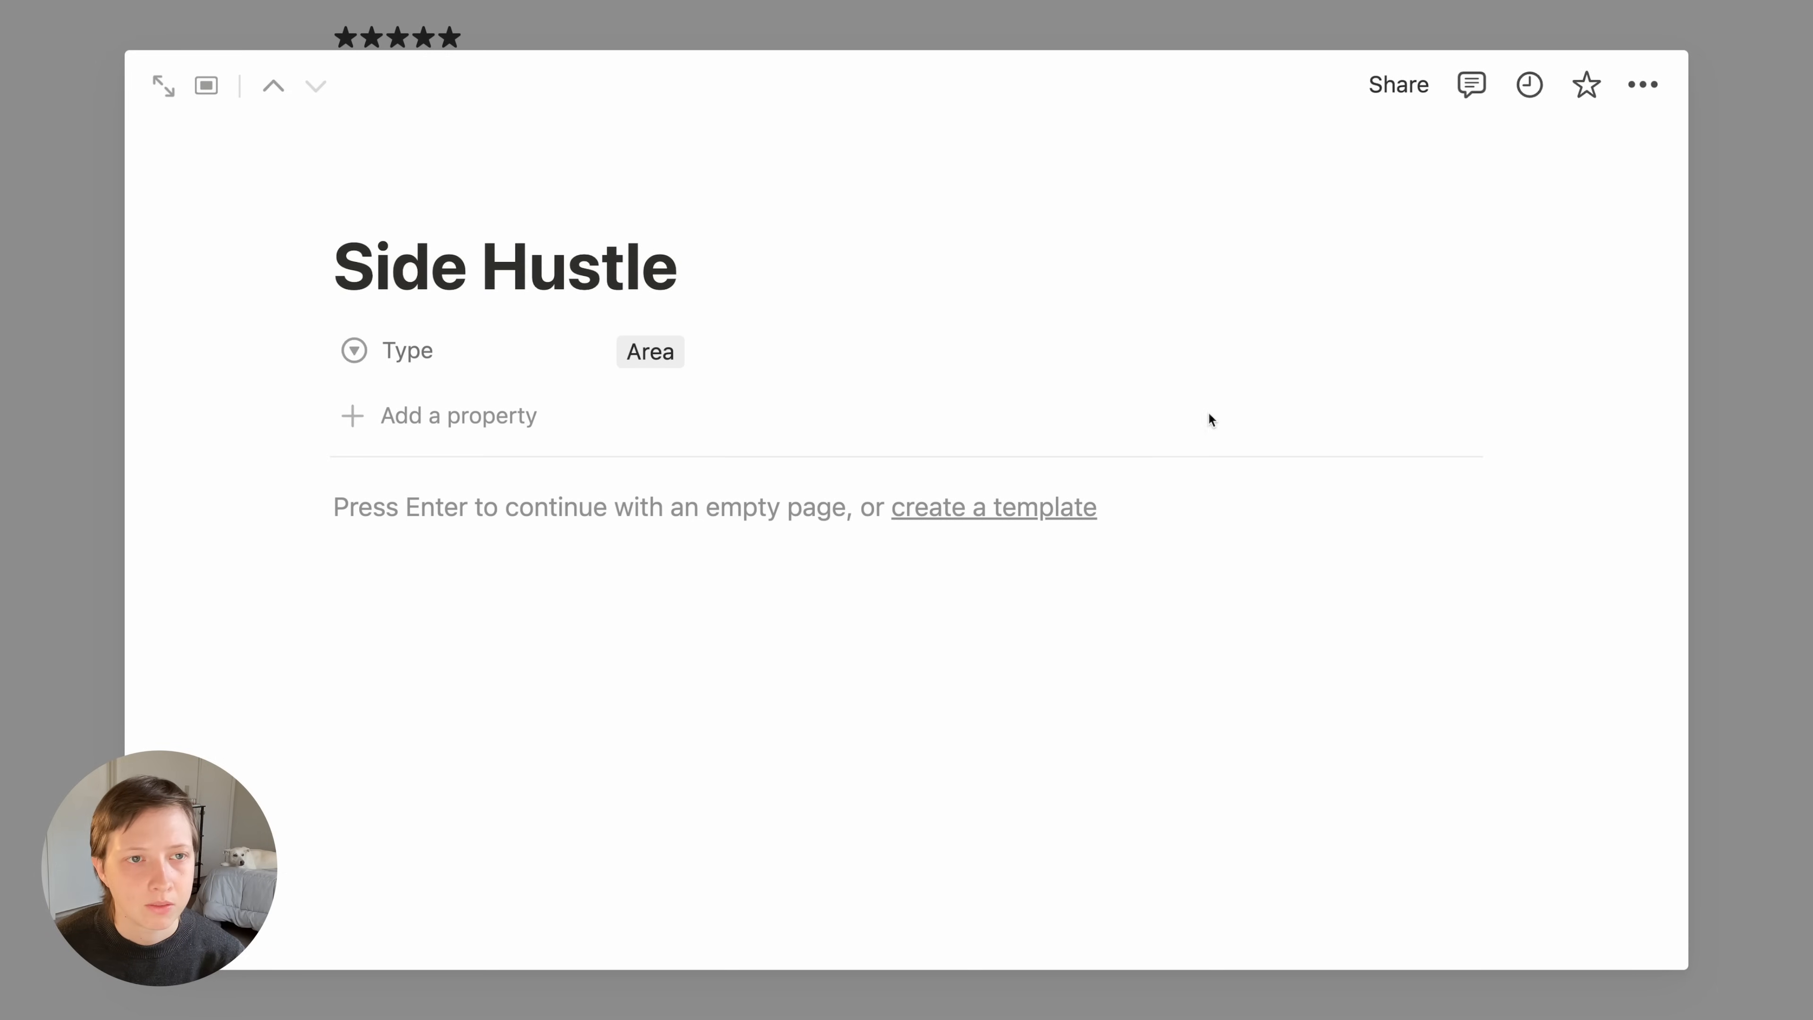
Give the Side Hustle page a dark compass icon and return to the gallery
click(413, 191)
click(397, 344)
click(191, 454)
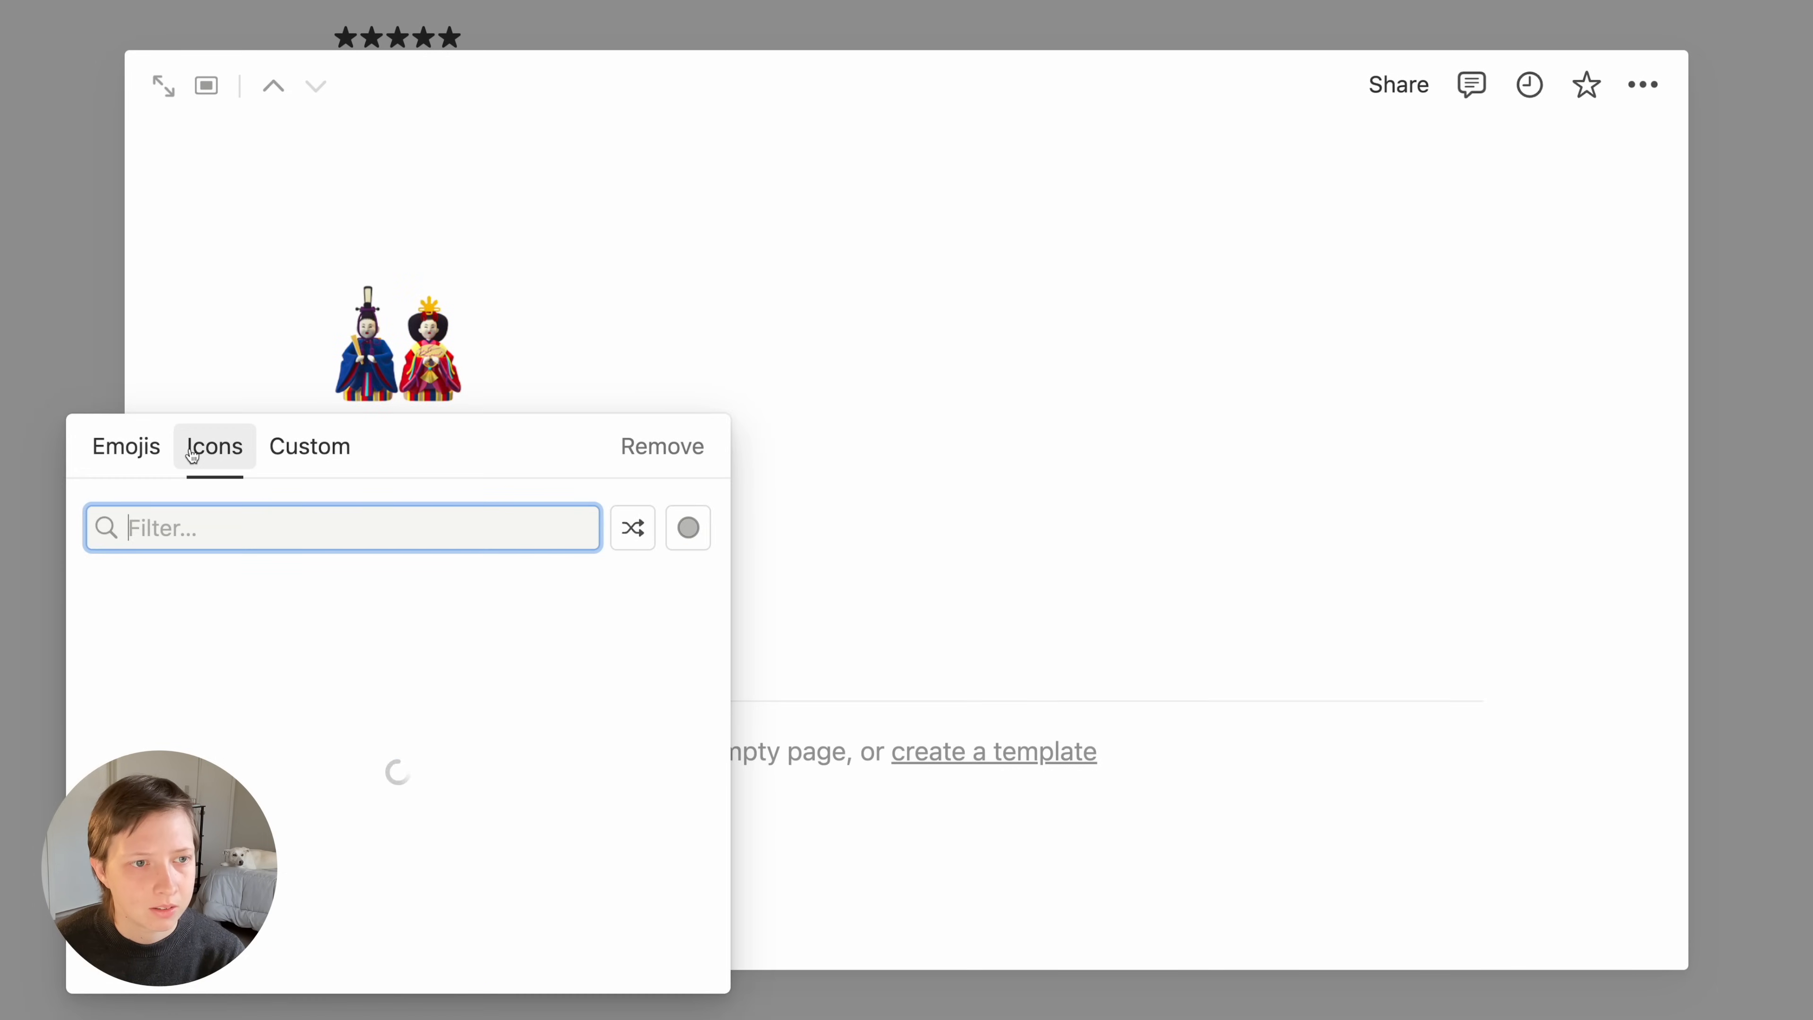
click(528, 647)
click(411, 720)
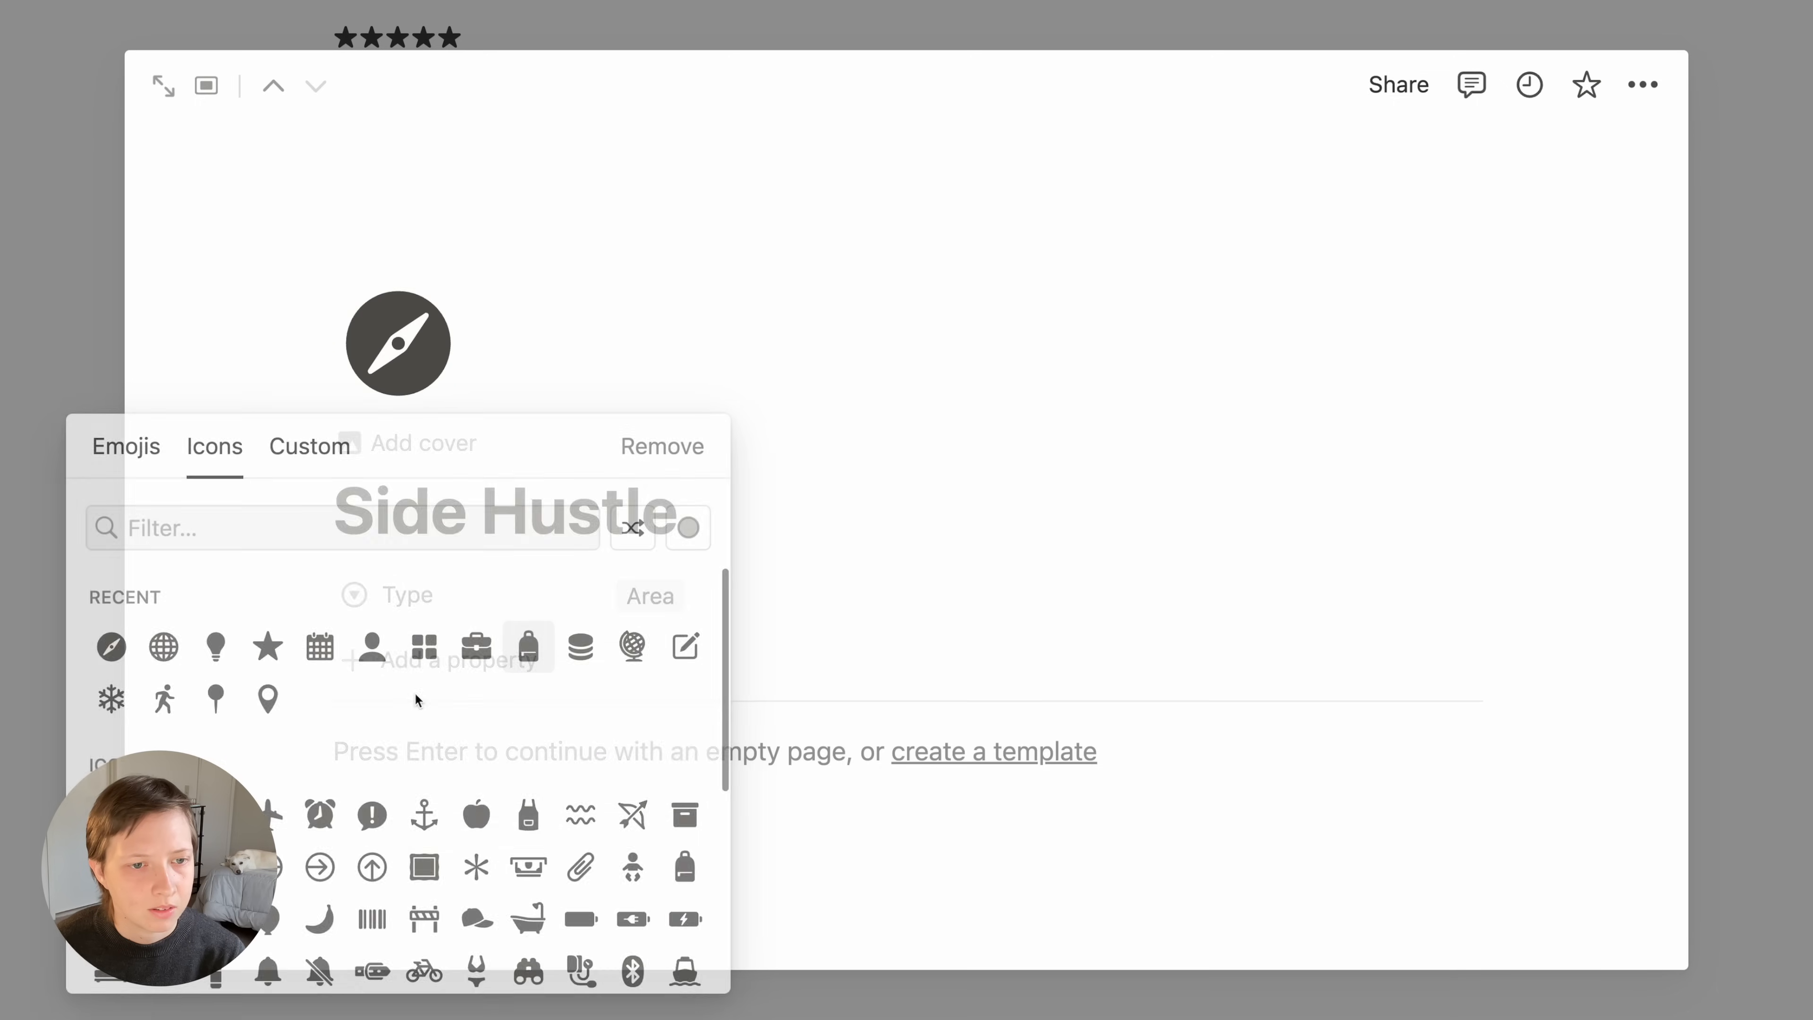
click(90, 571)
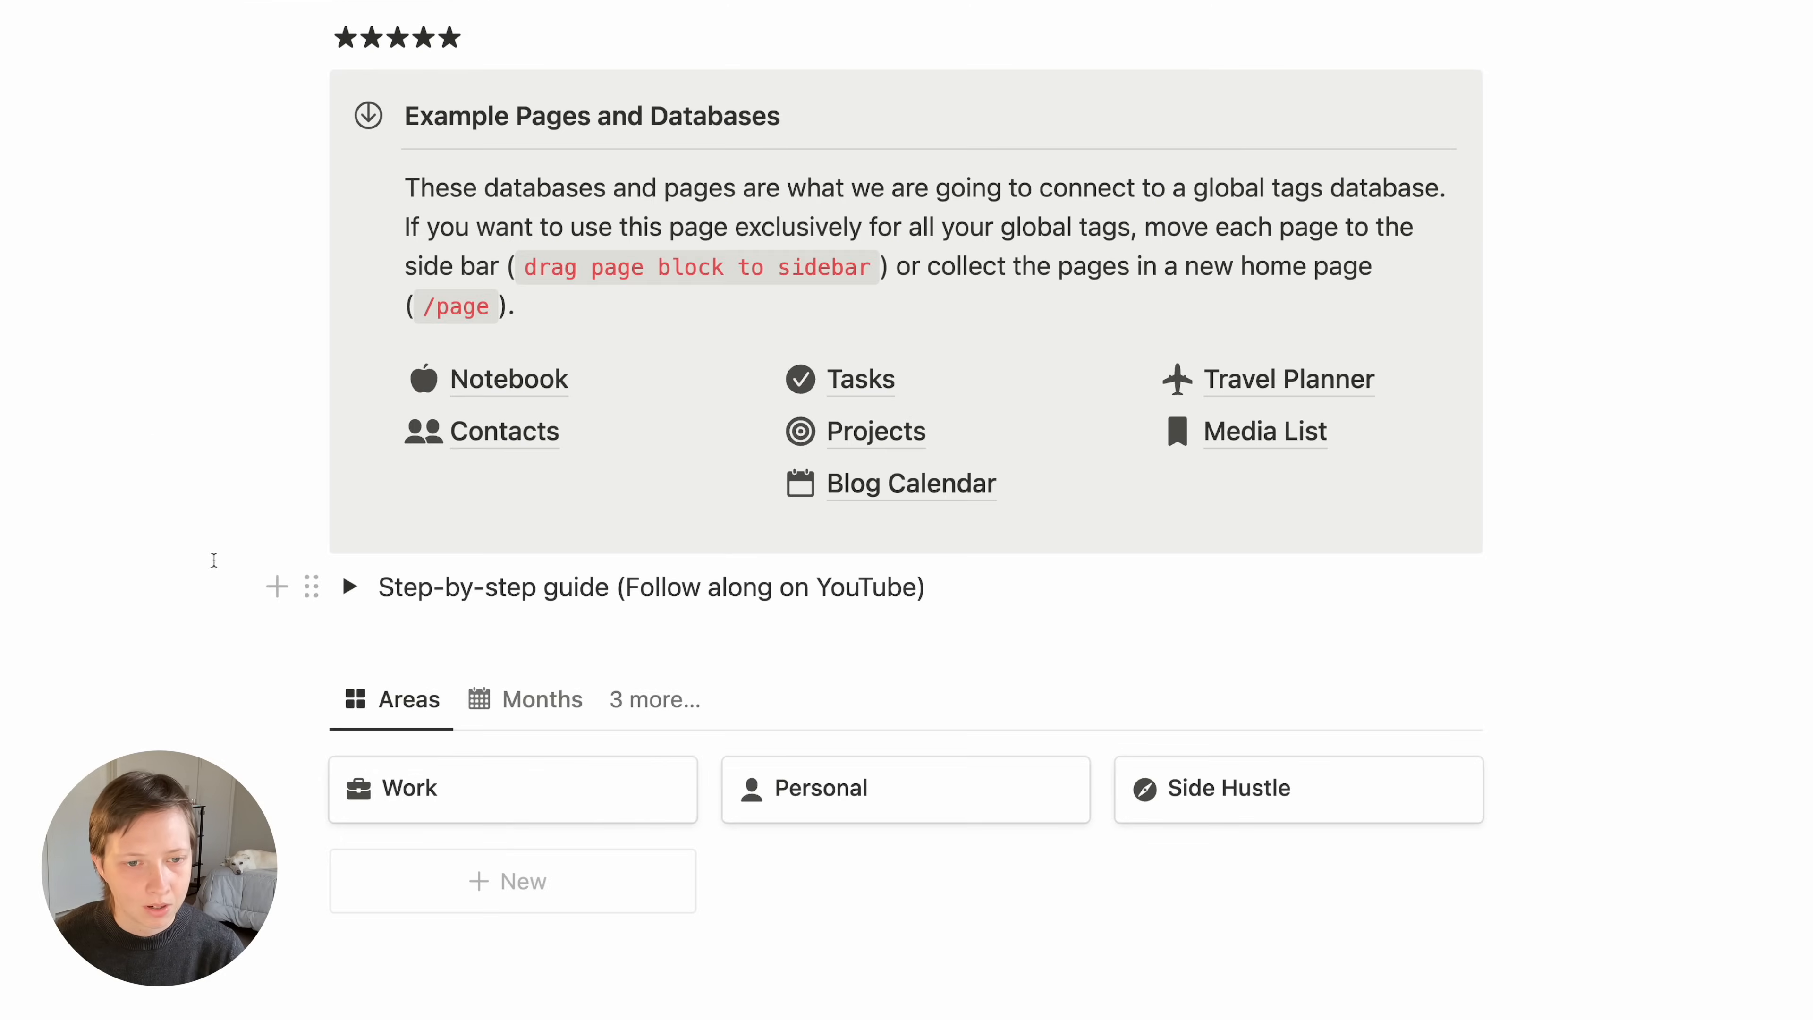
Add a page named School to the Areas view and give it a dark backpack icon
click(502, 869)
text(School)
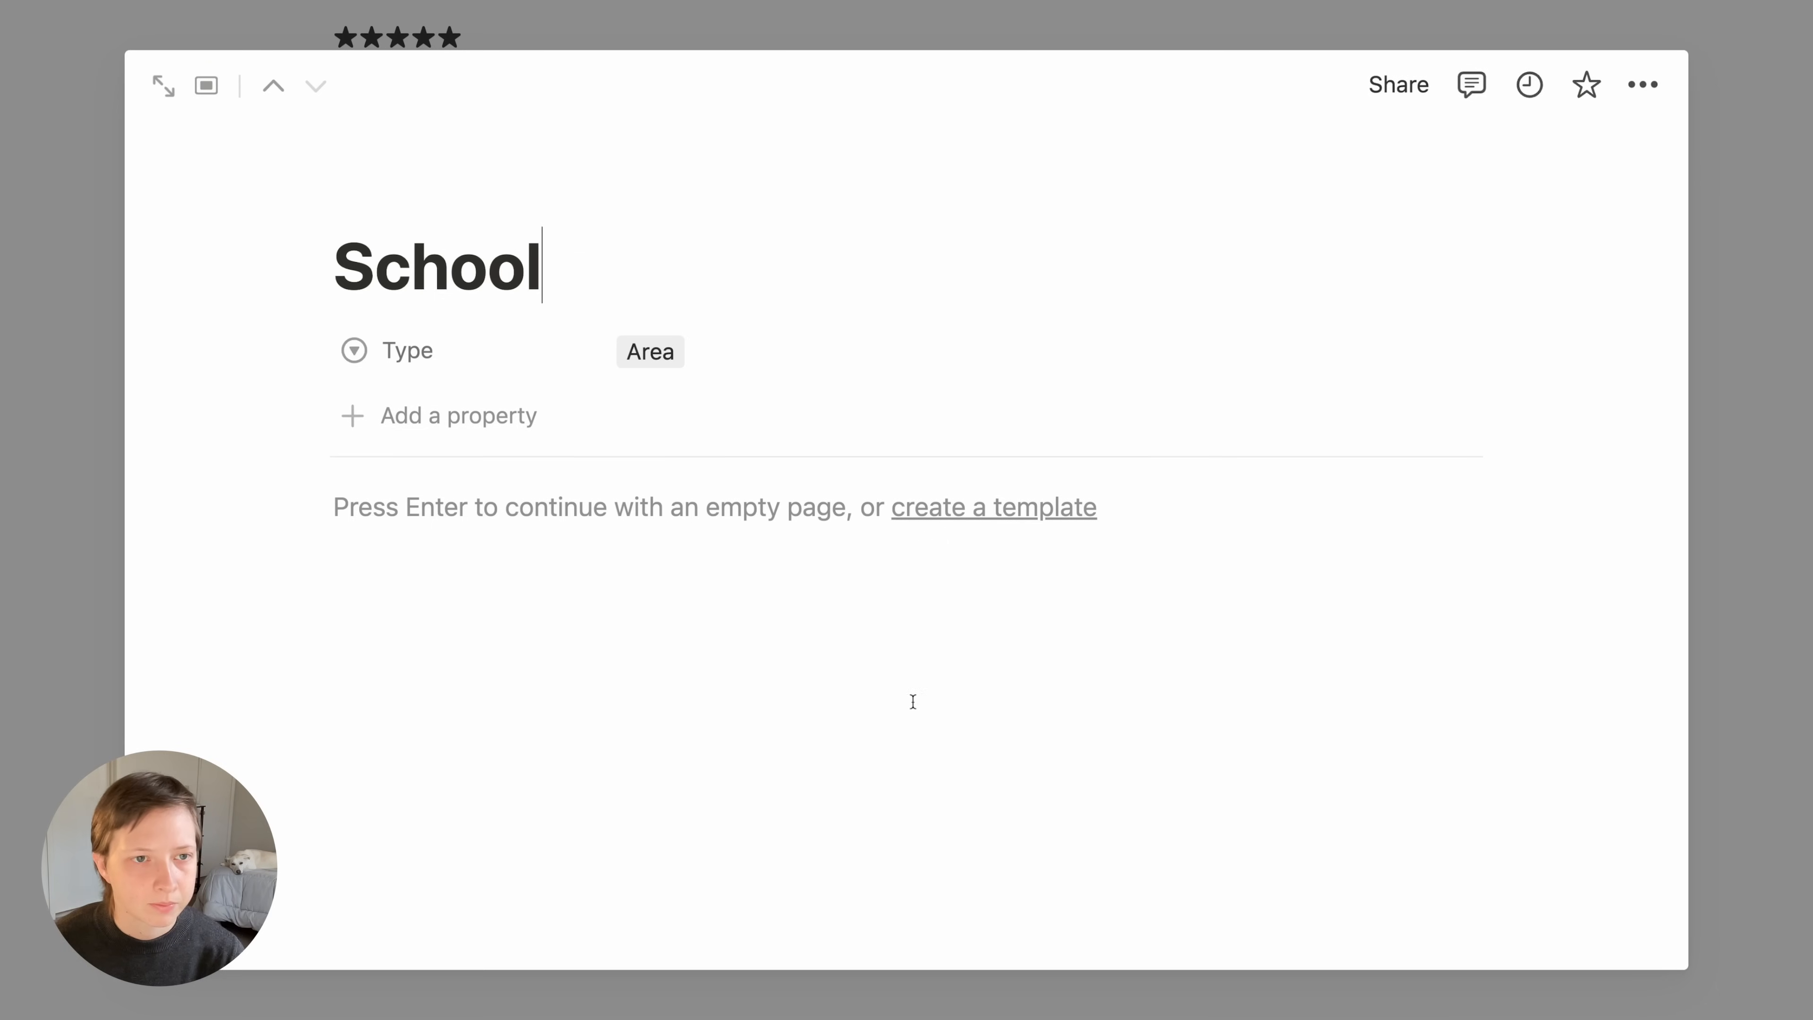
click(392, 197)
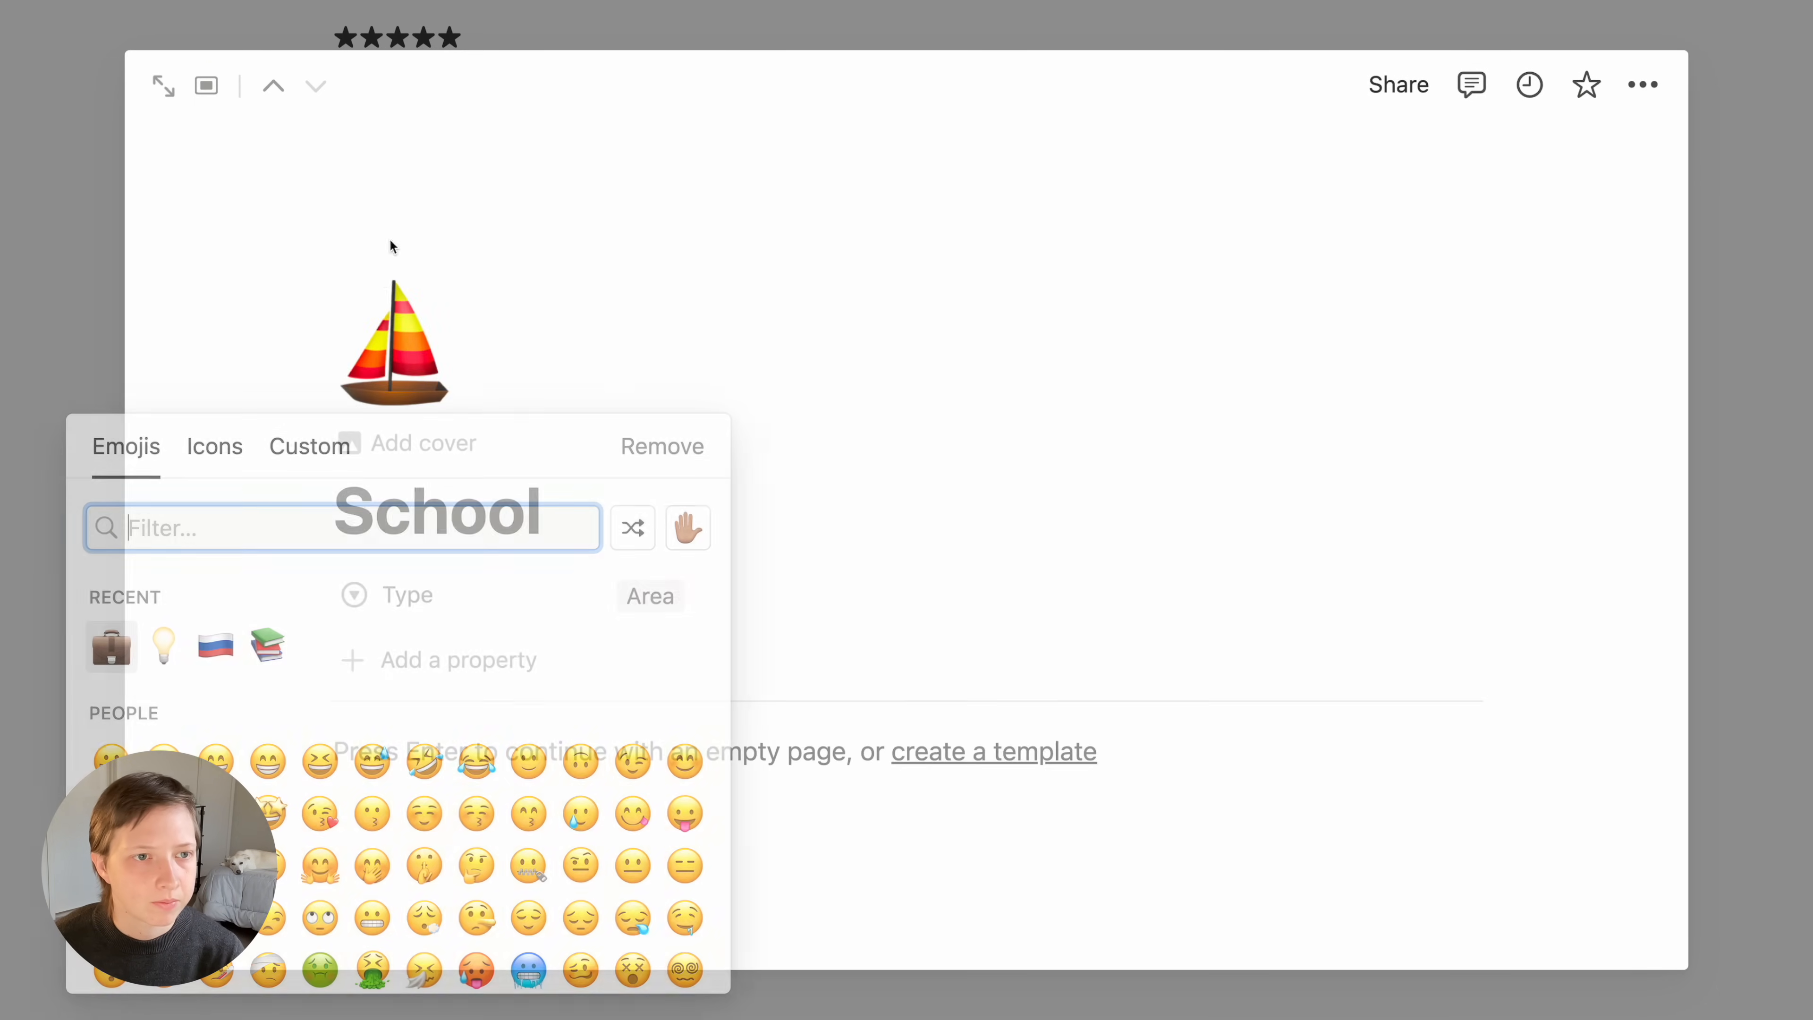
click(202, 456)
mouse_move(528, 646)
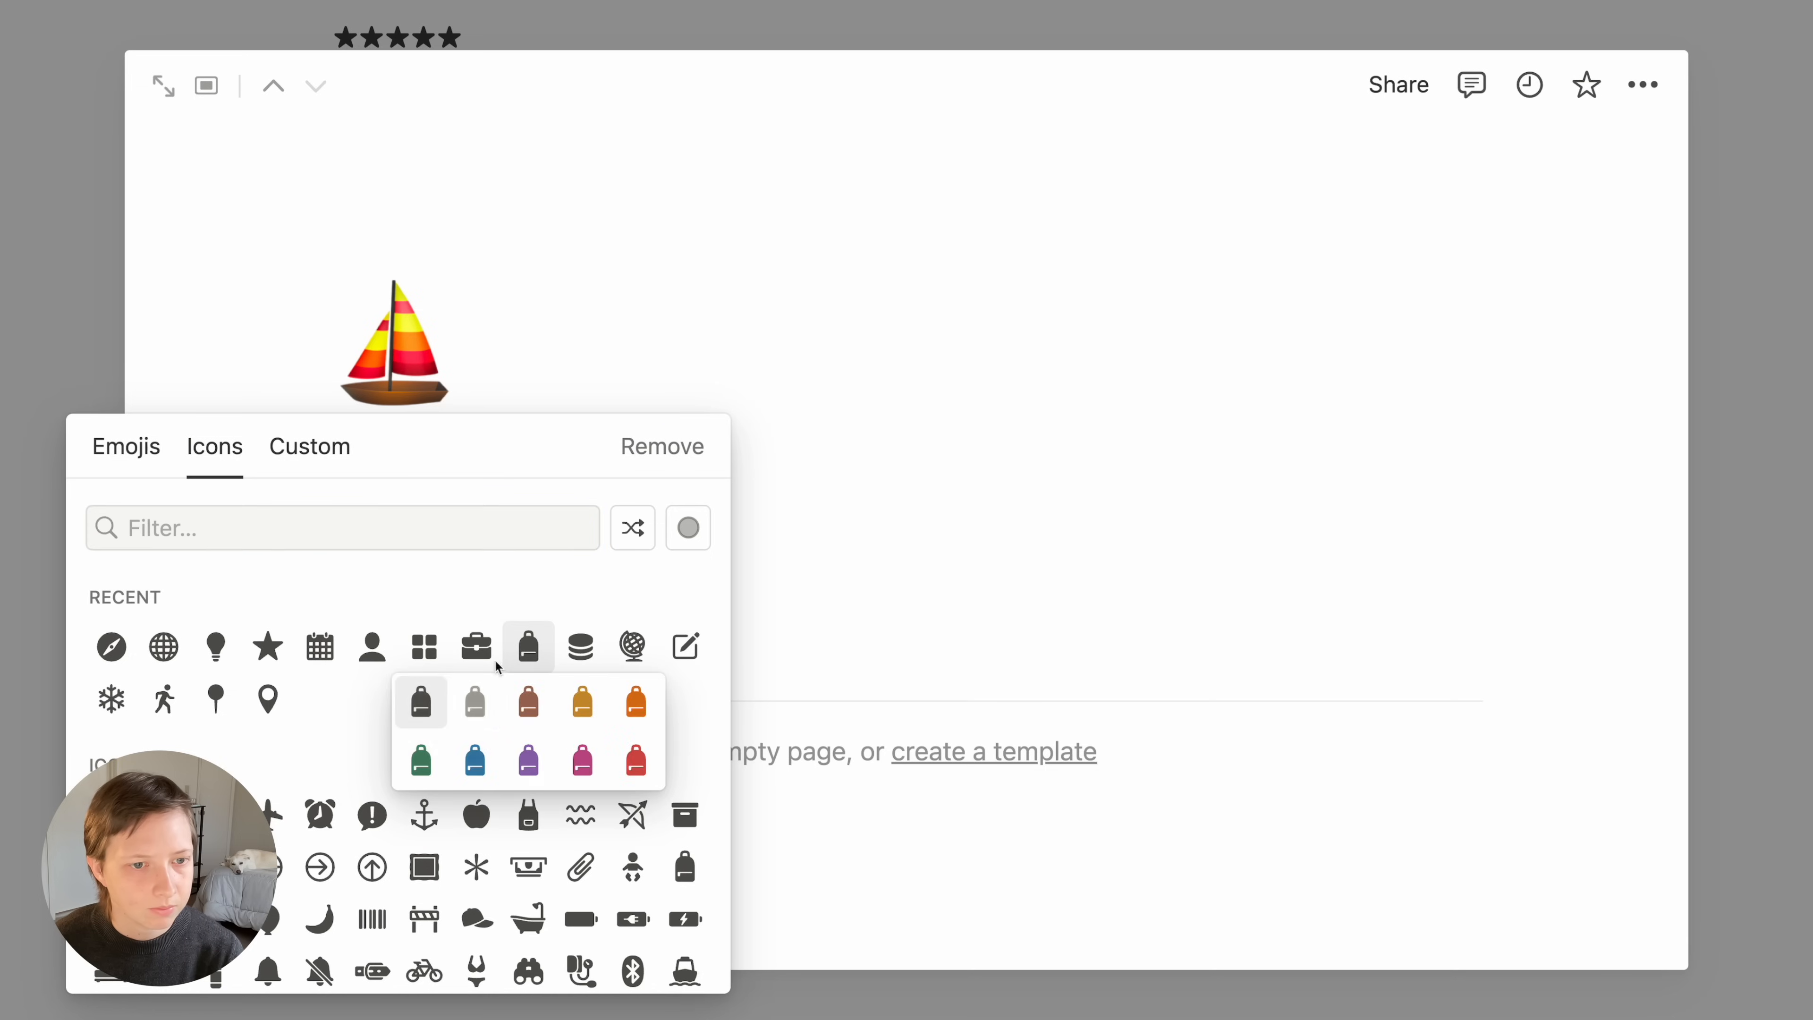
click(421, 702)
click(2, 544)
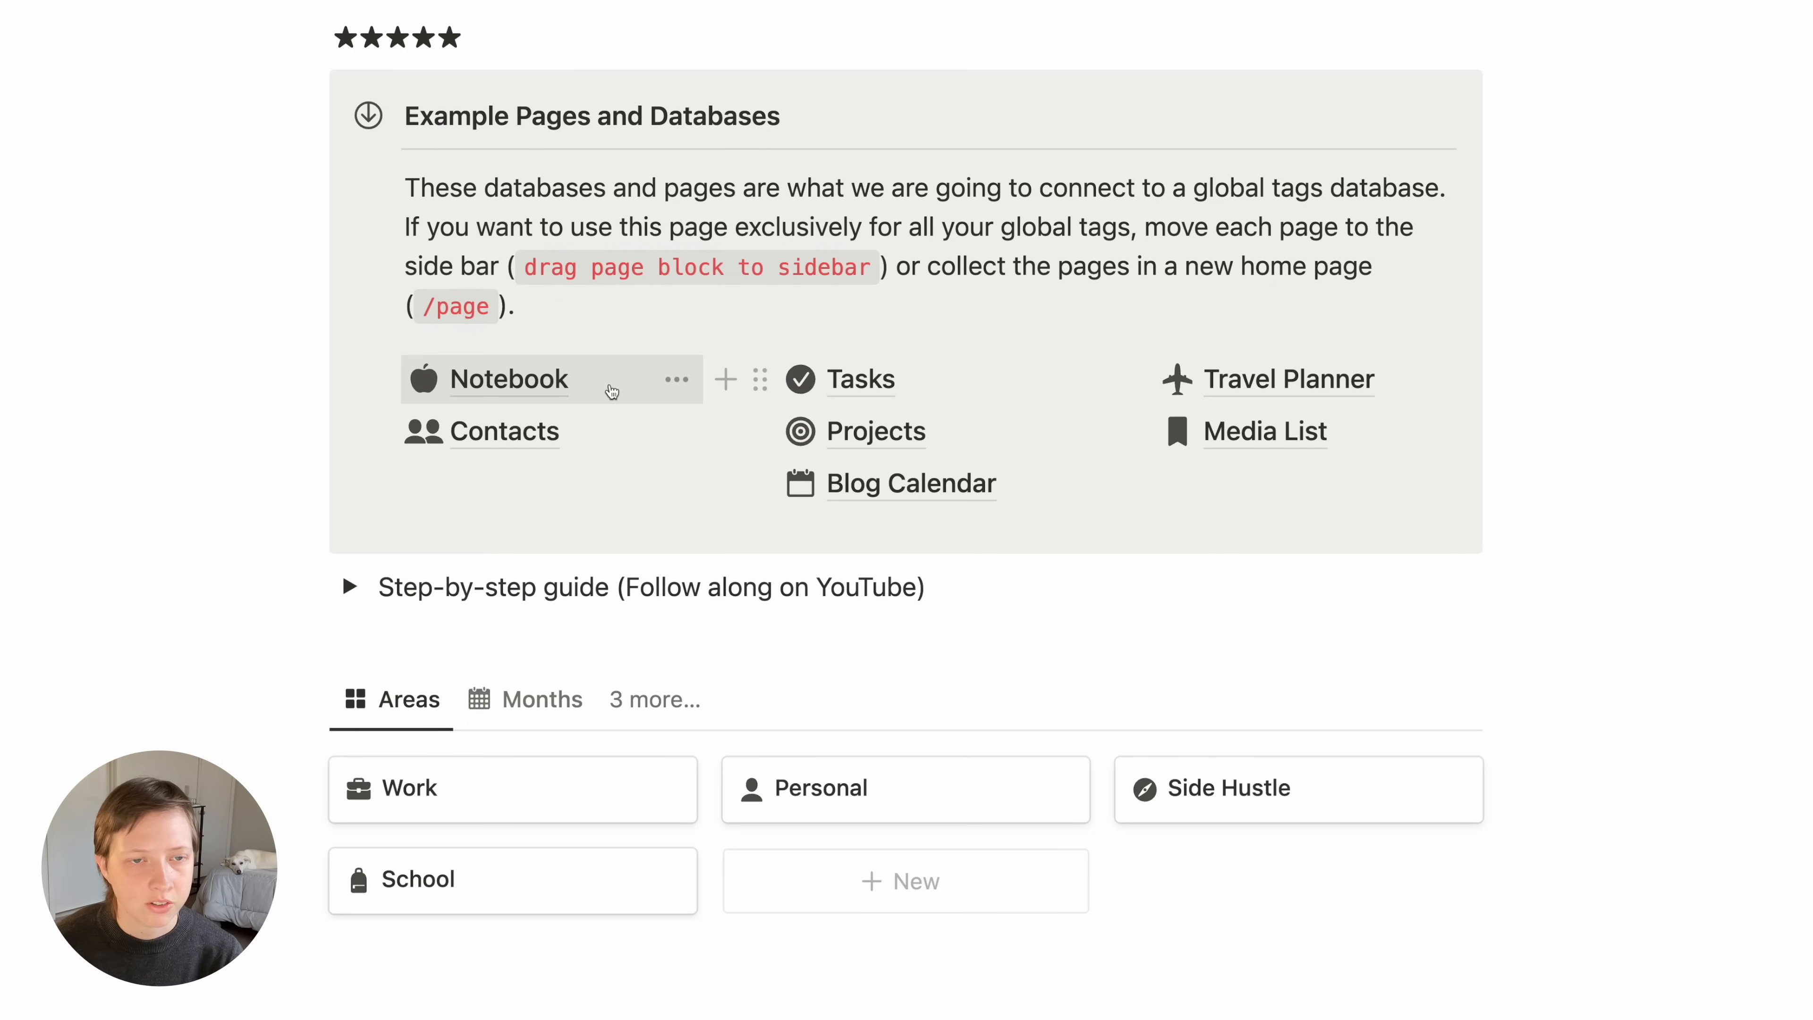
Open the Notebook database and review the Area options available for the Kazuo Ishiguro: Discussion note
click(612, 390)
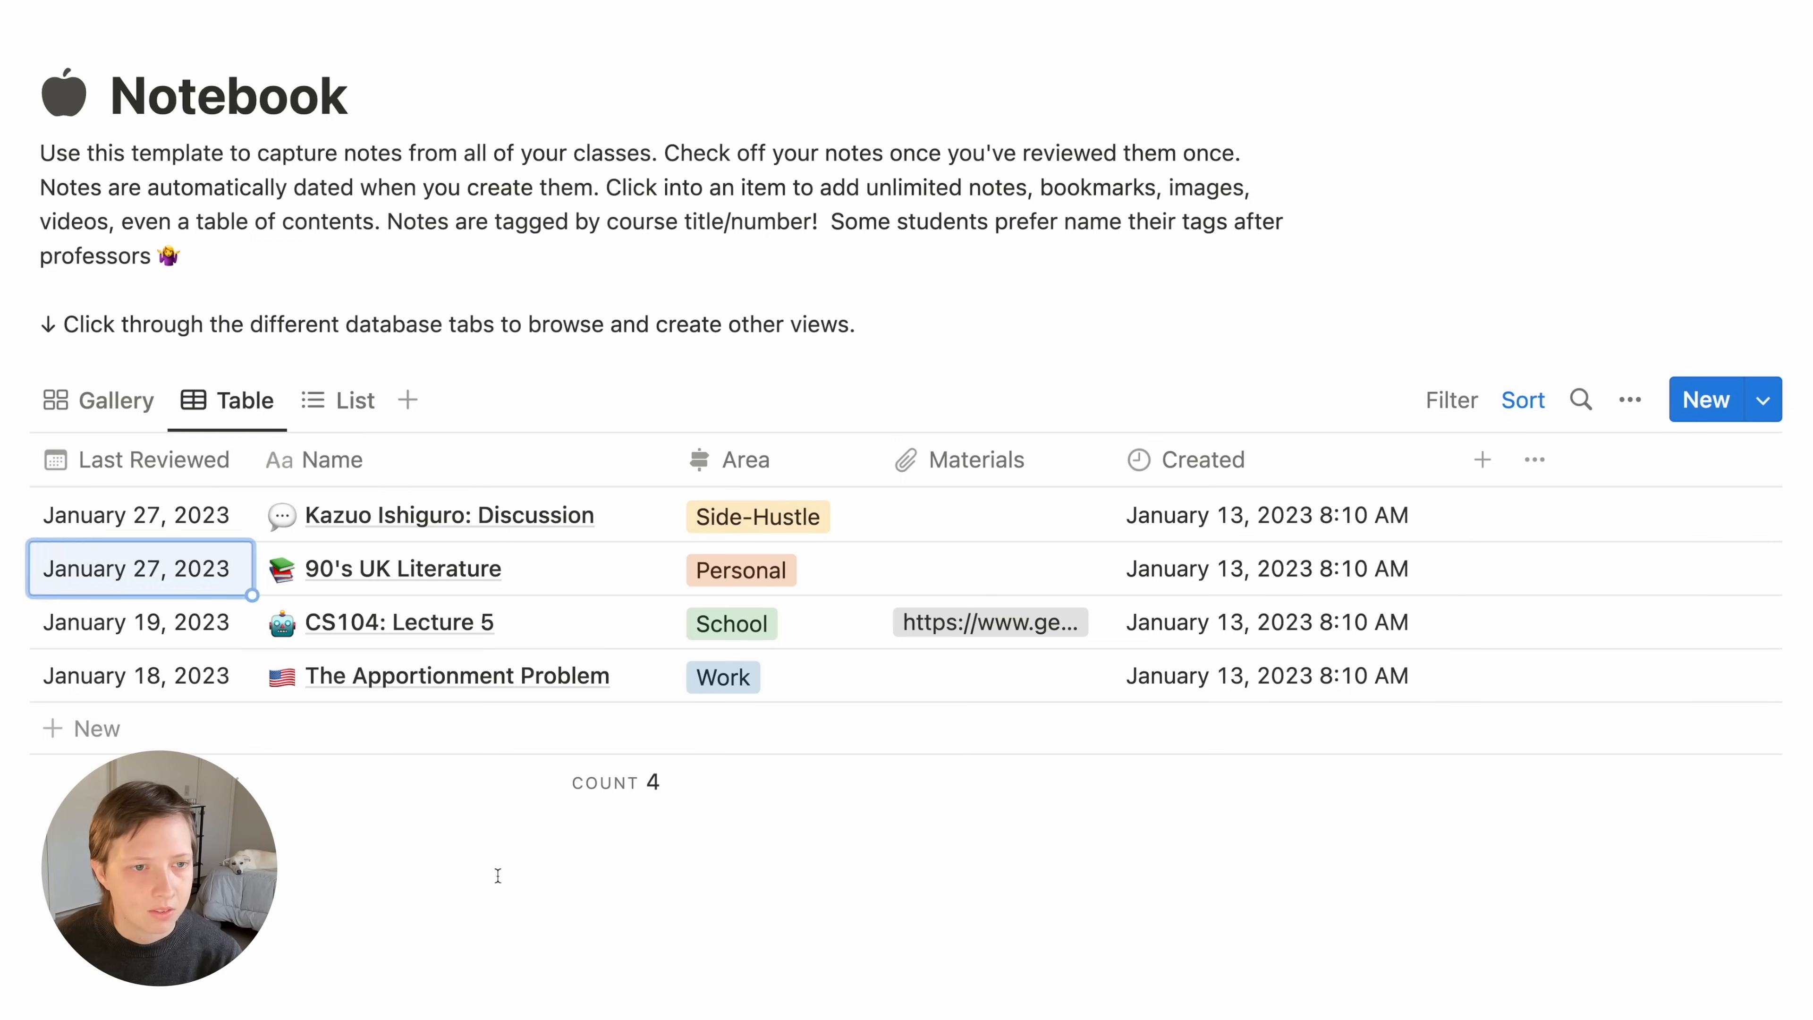
click(498, 872)
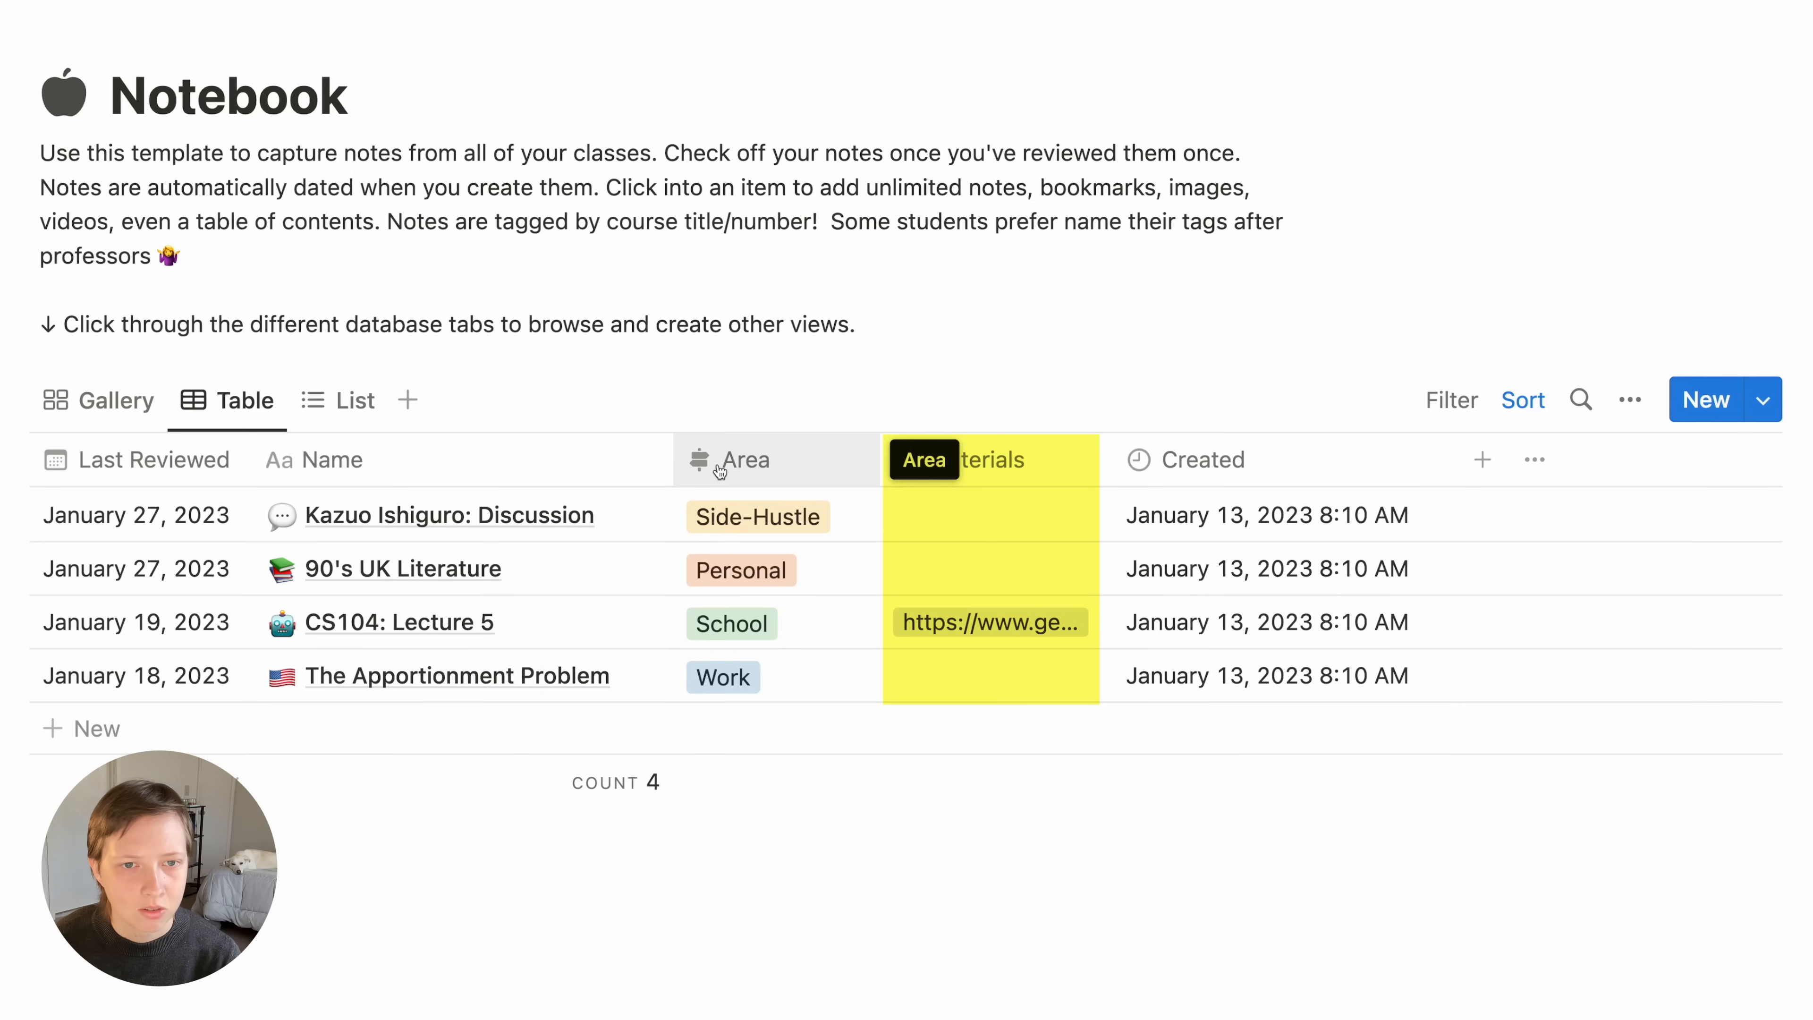
click(730, 532)
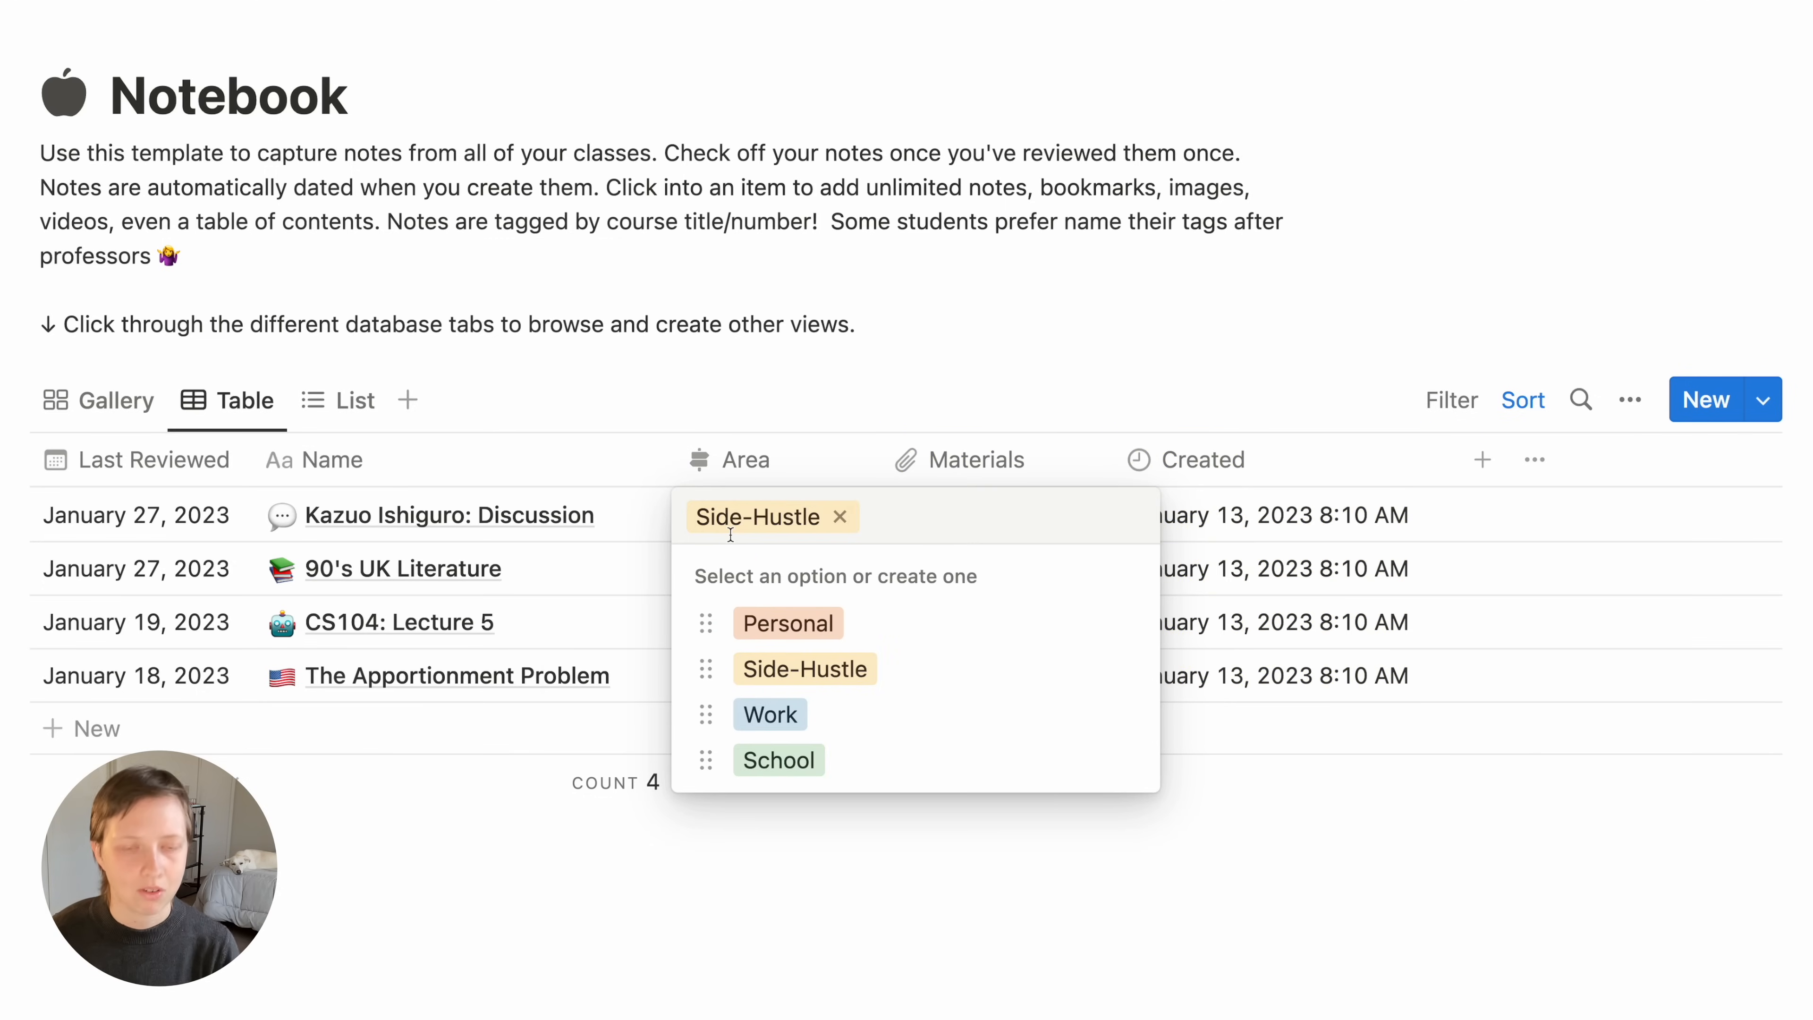
key(Escape)
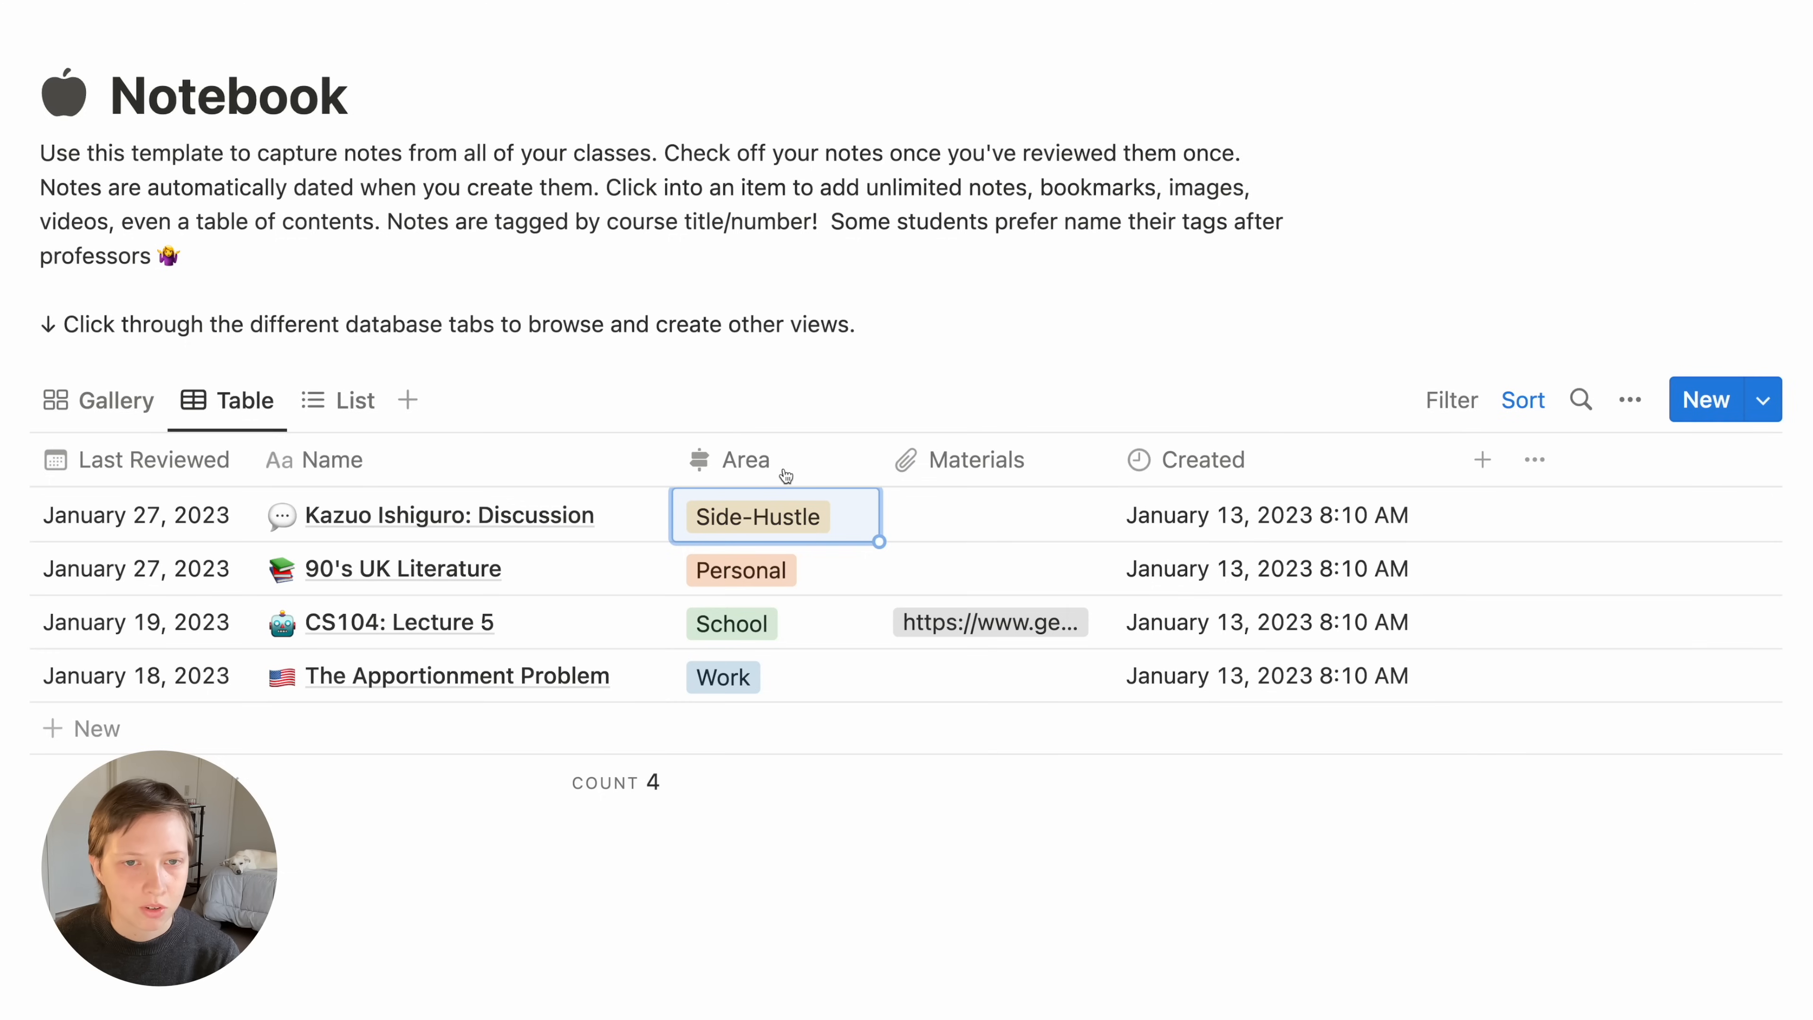
Change the Notebook's Area property type to Relation and link it to the Global Tags database
click(786, 475)
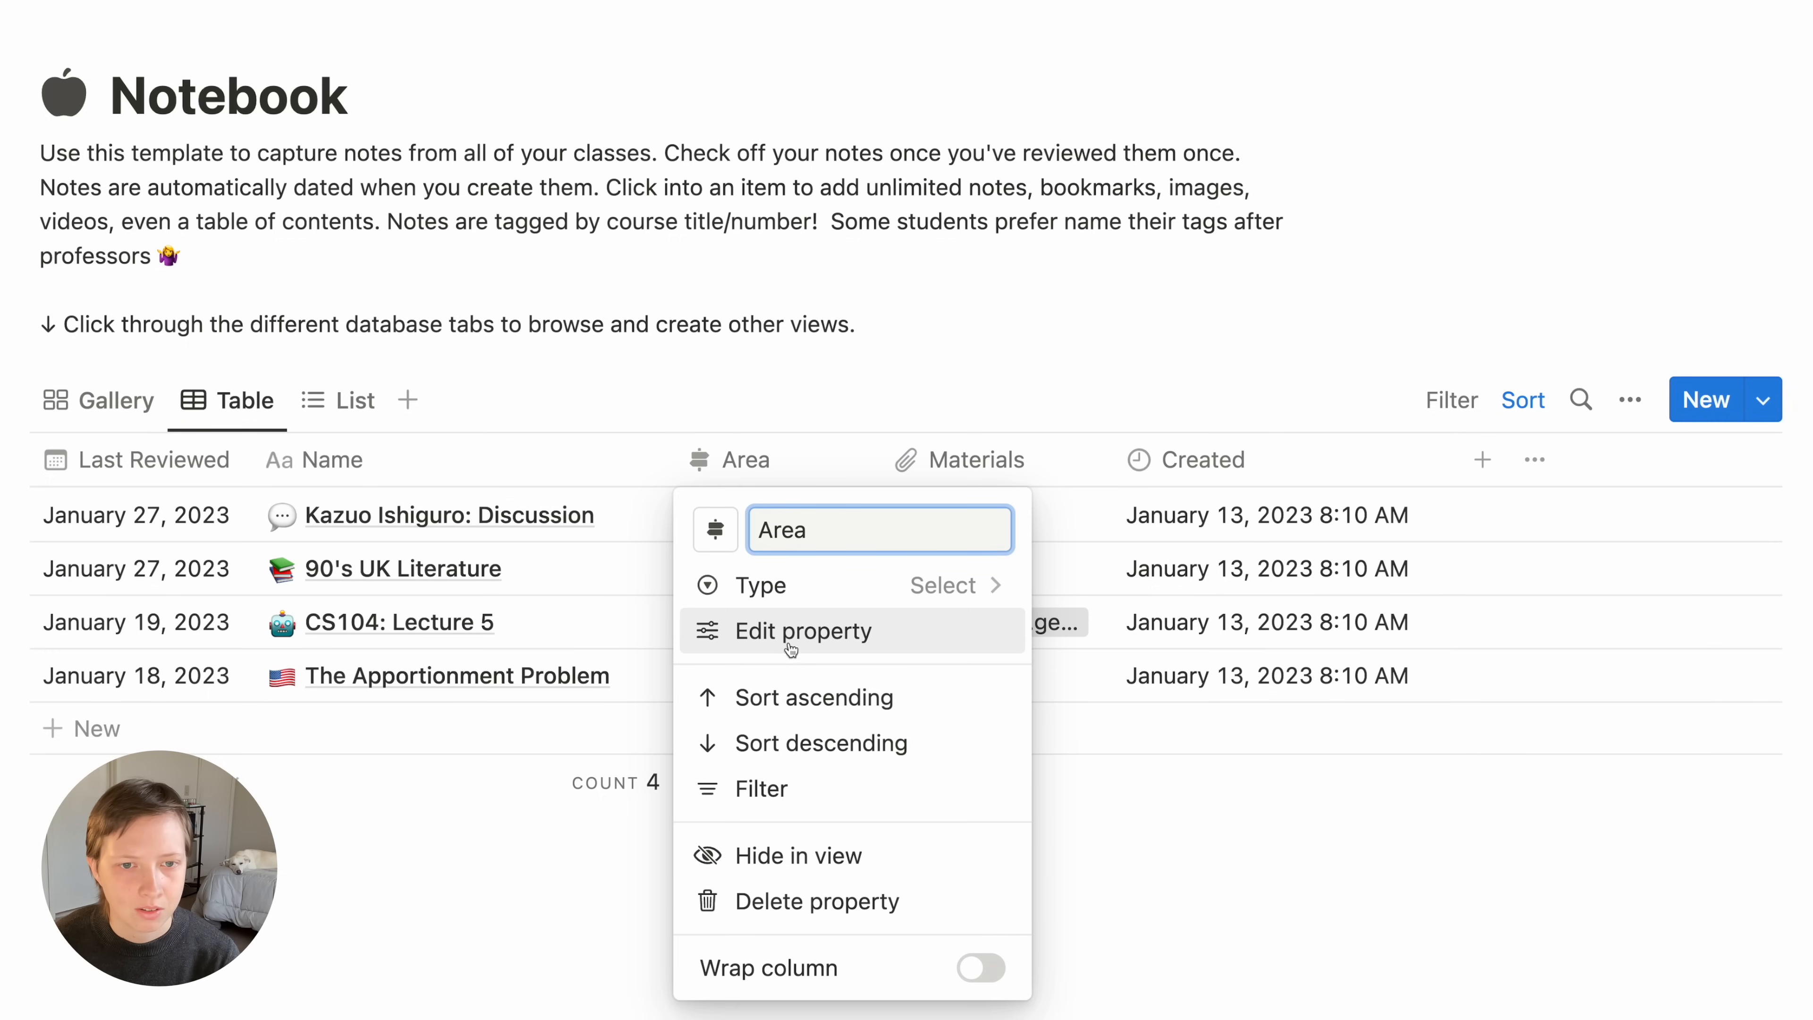
click(815, 605)
scroll(728, 485, down, 5)
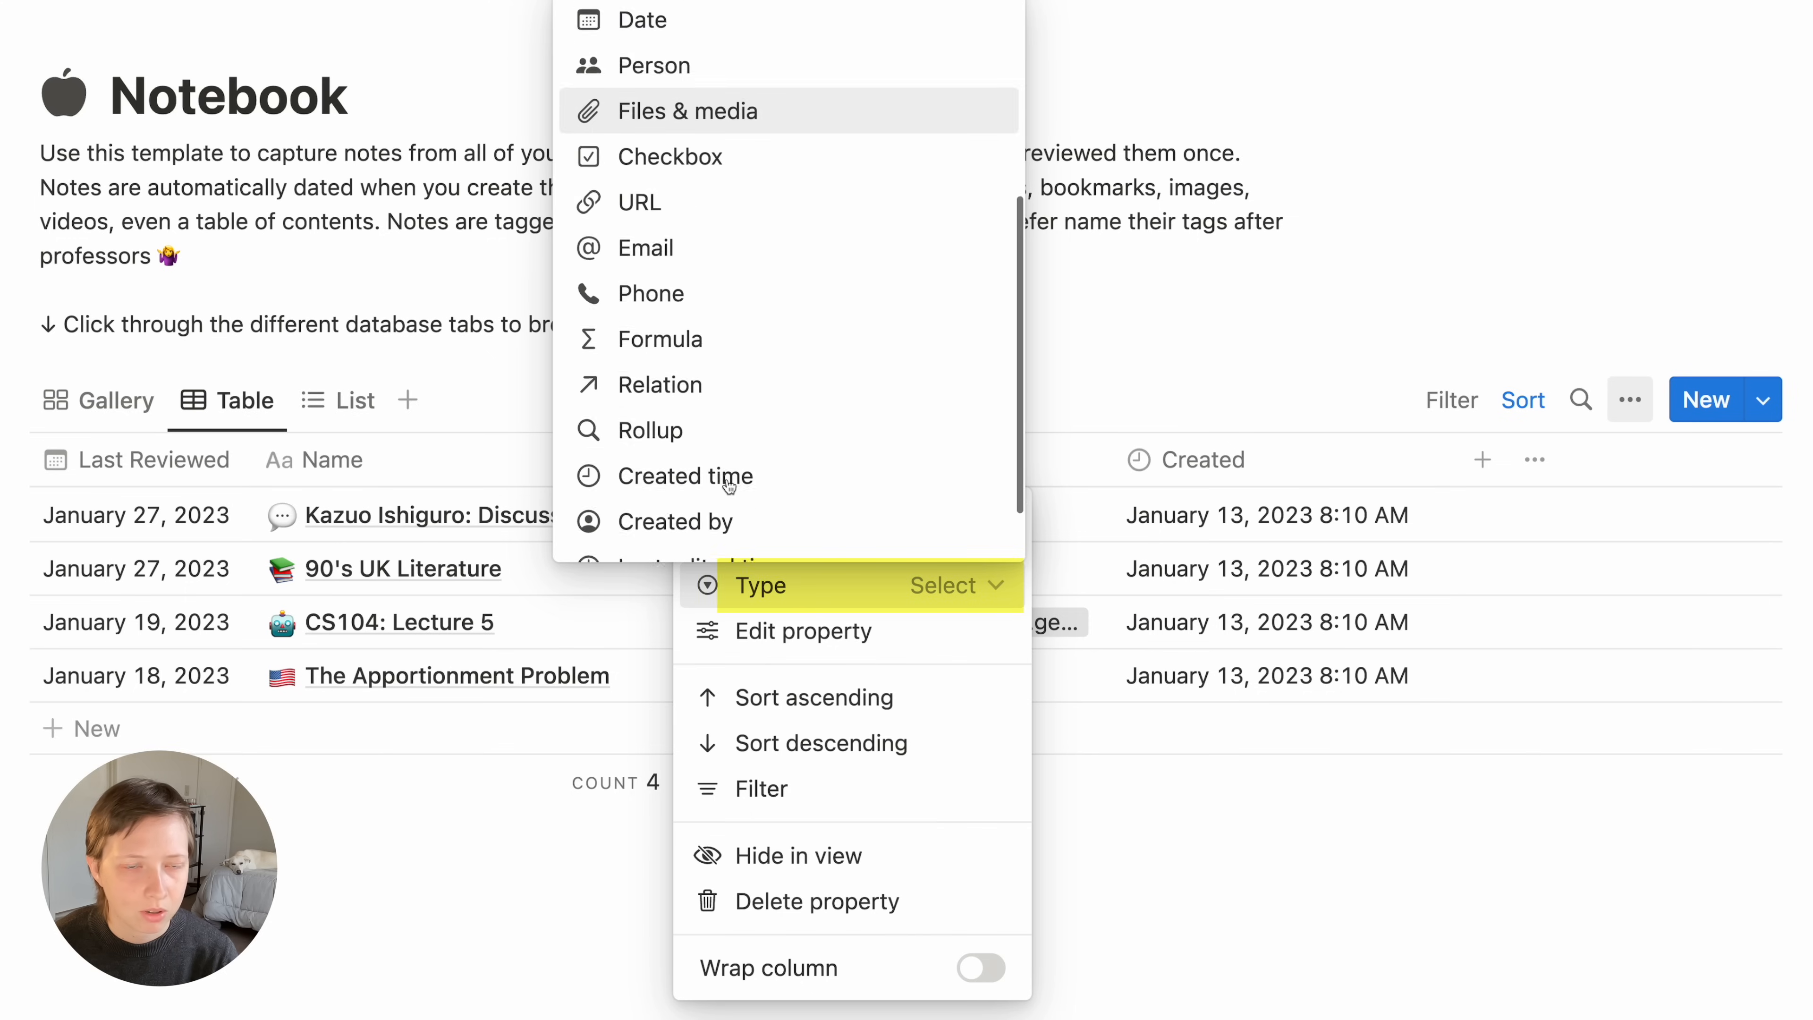
scroll(728, 486, down, 2)
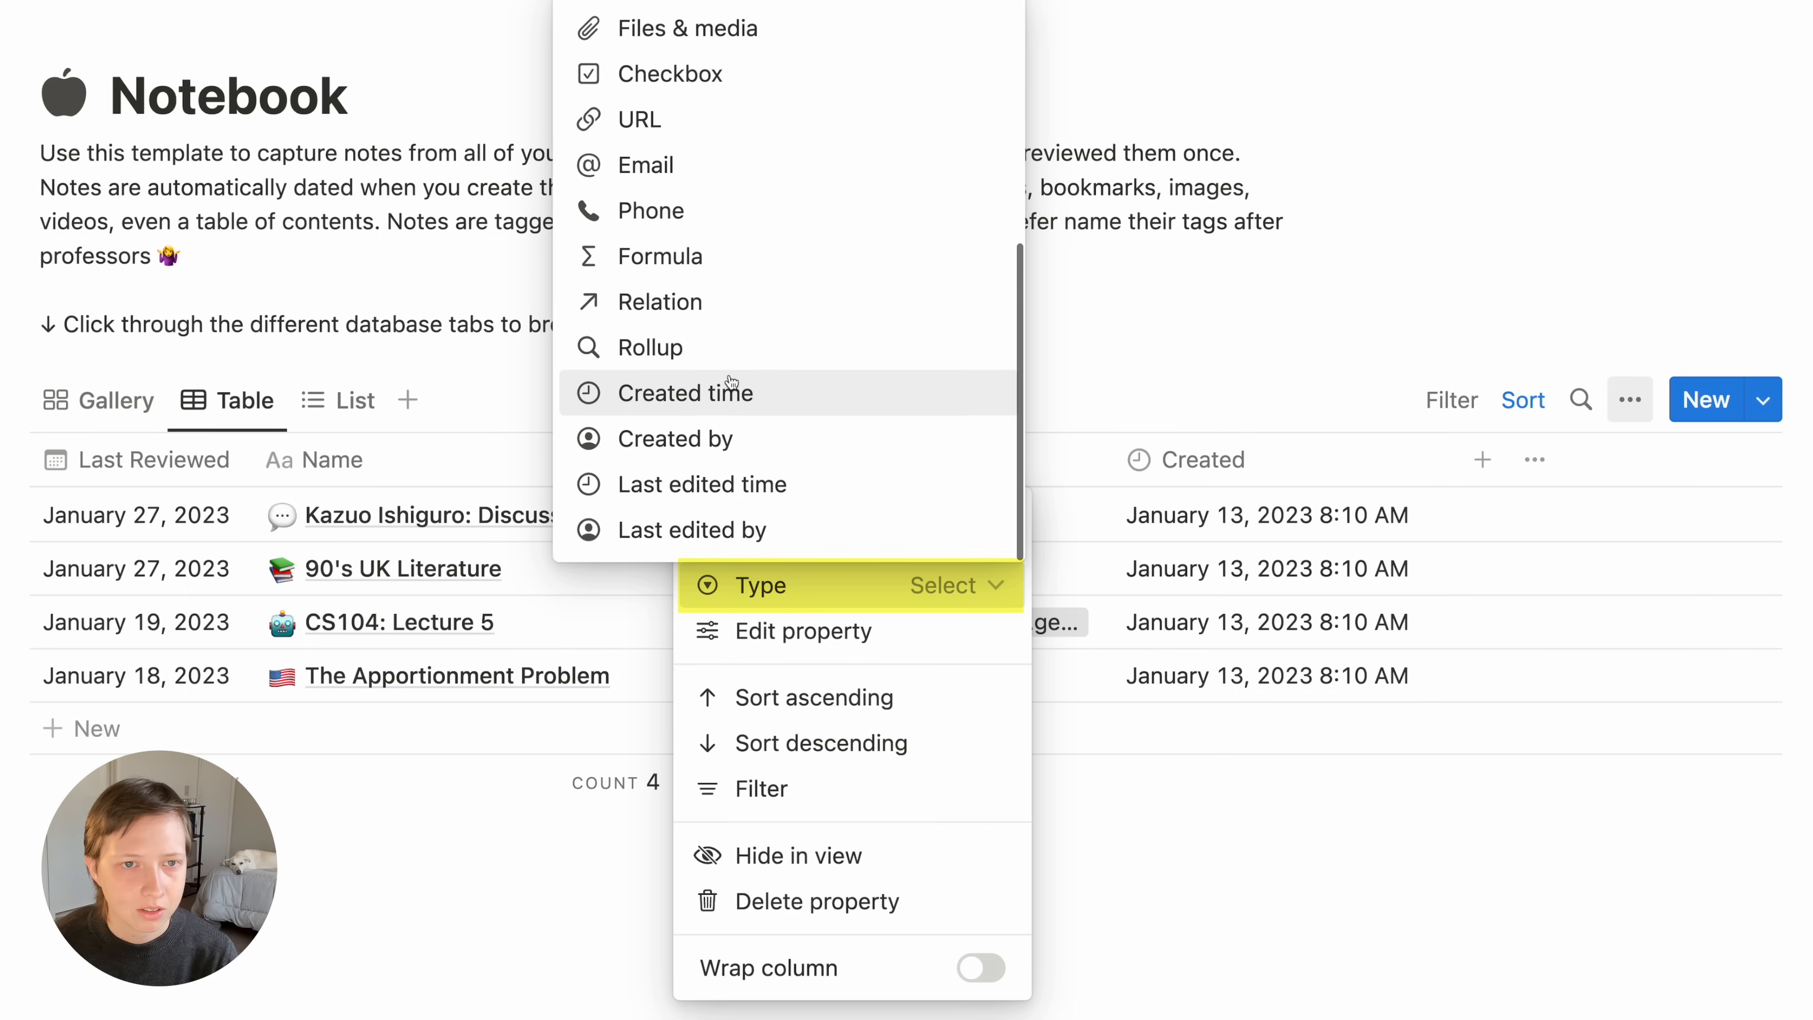
click(764, 316)
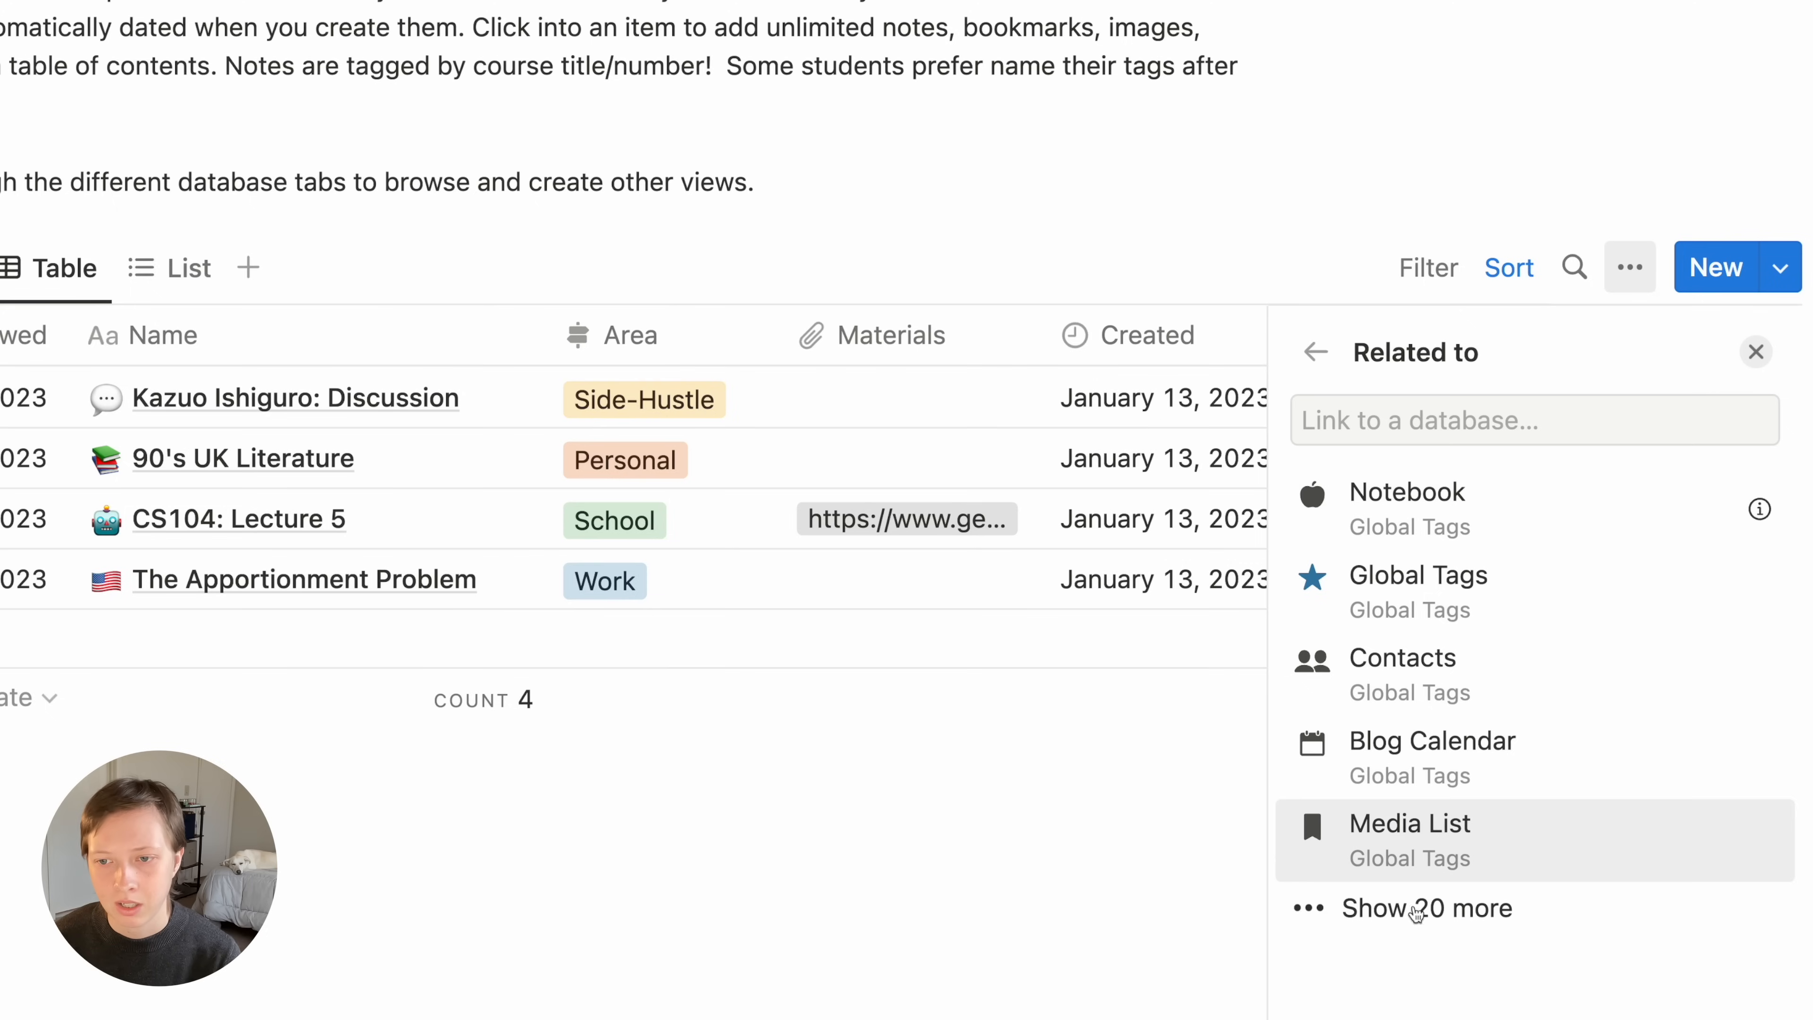
click(1522, 608)
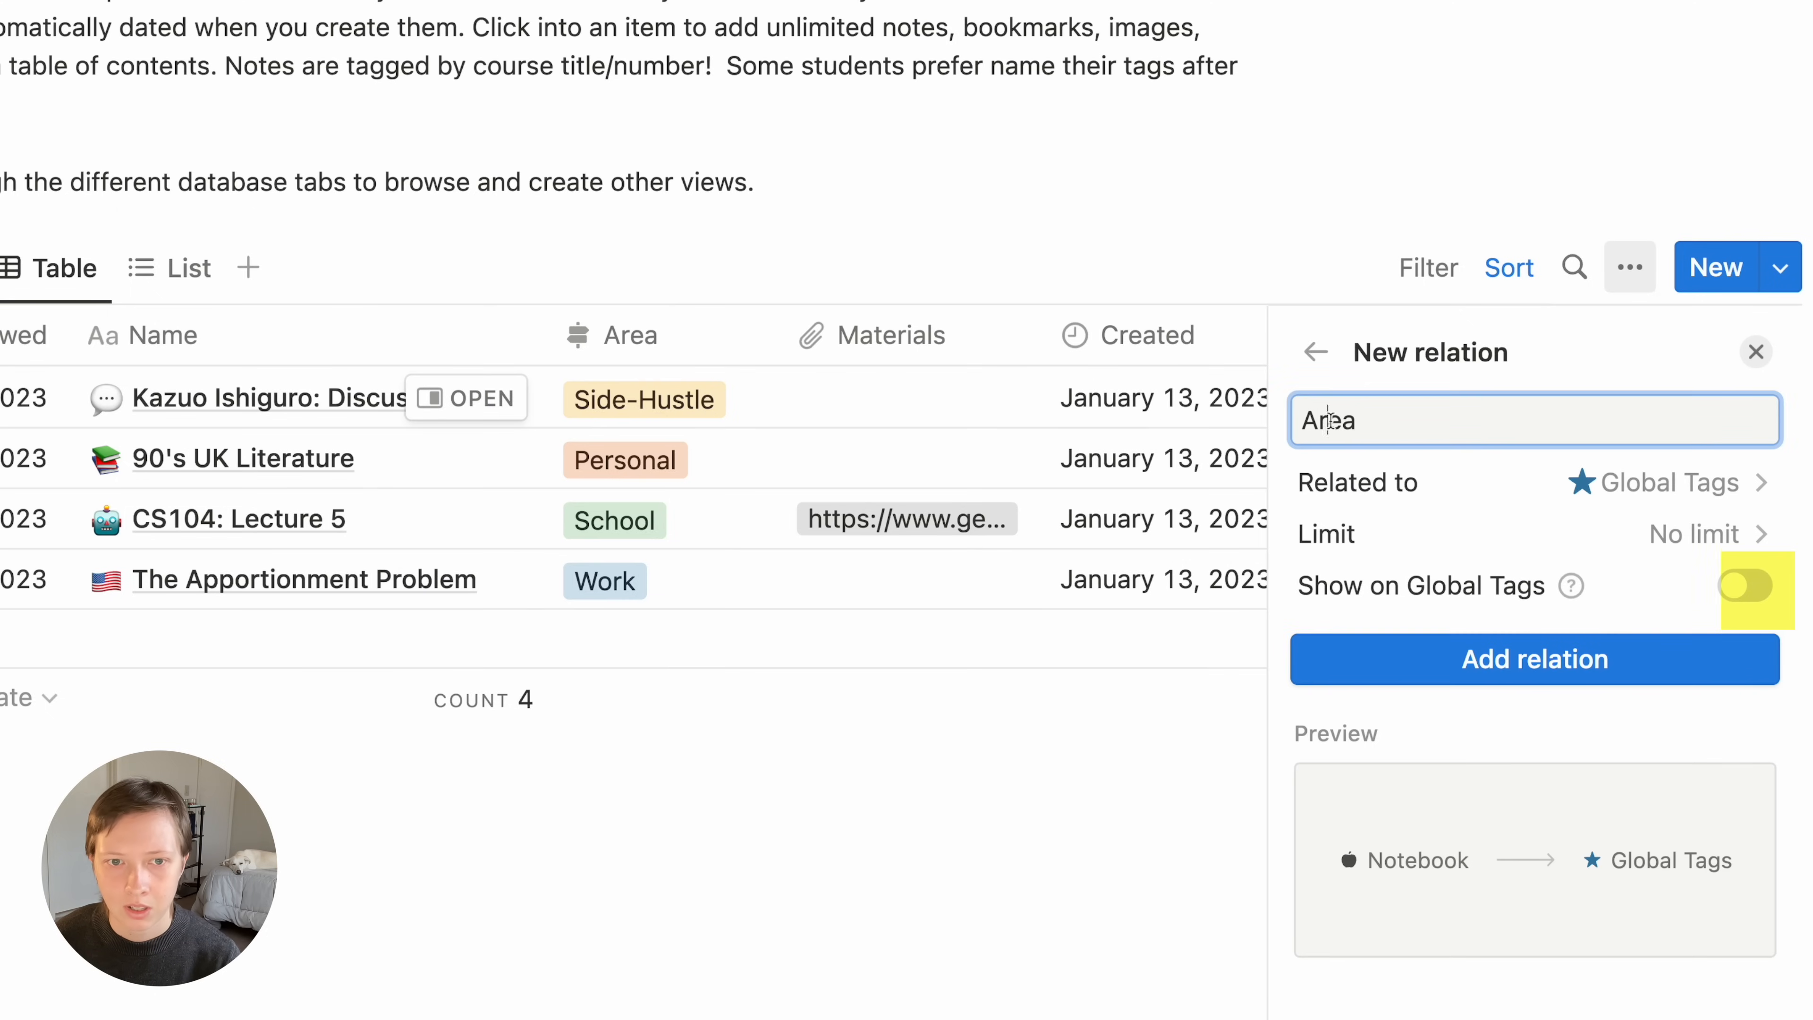
Show the Notebook's Area relation on Global Tags as a related property named Notes and add the relation
double_click(1373, 424)
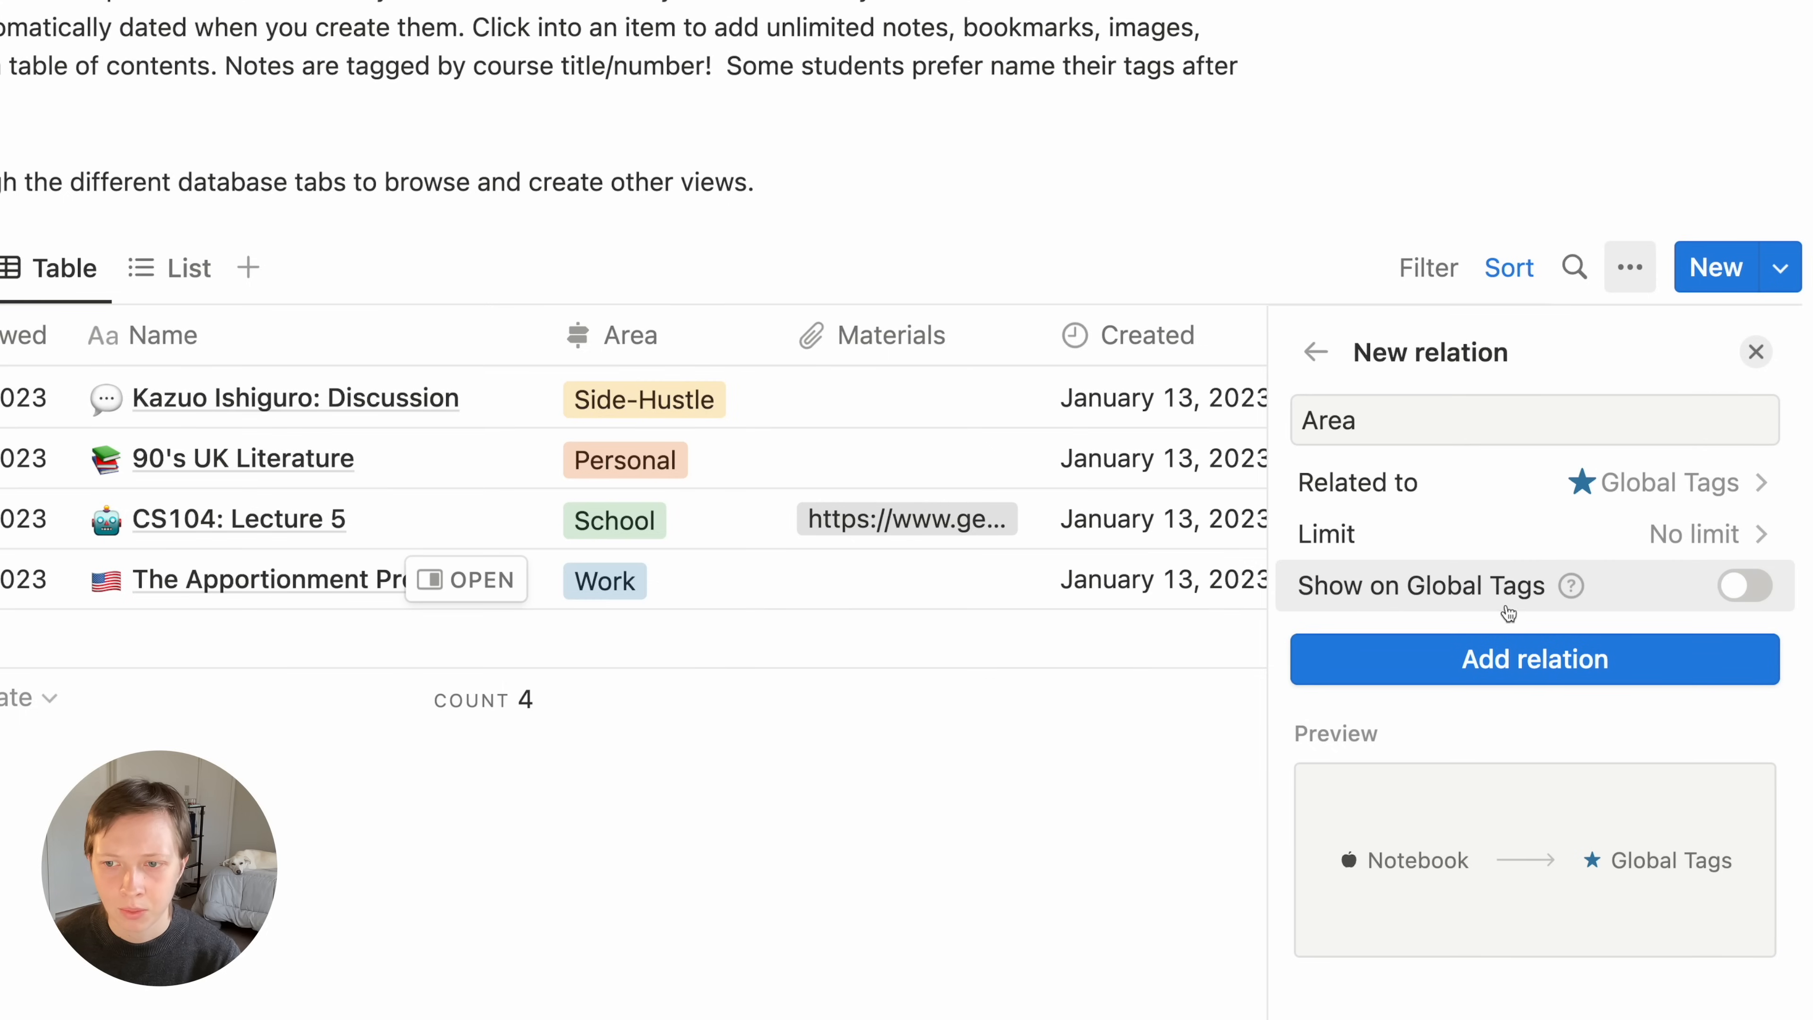
click(1738, 600)
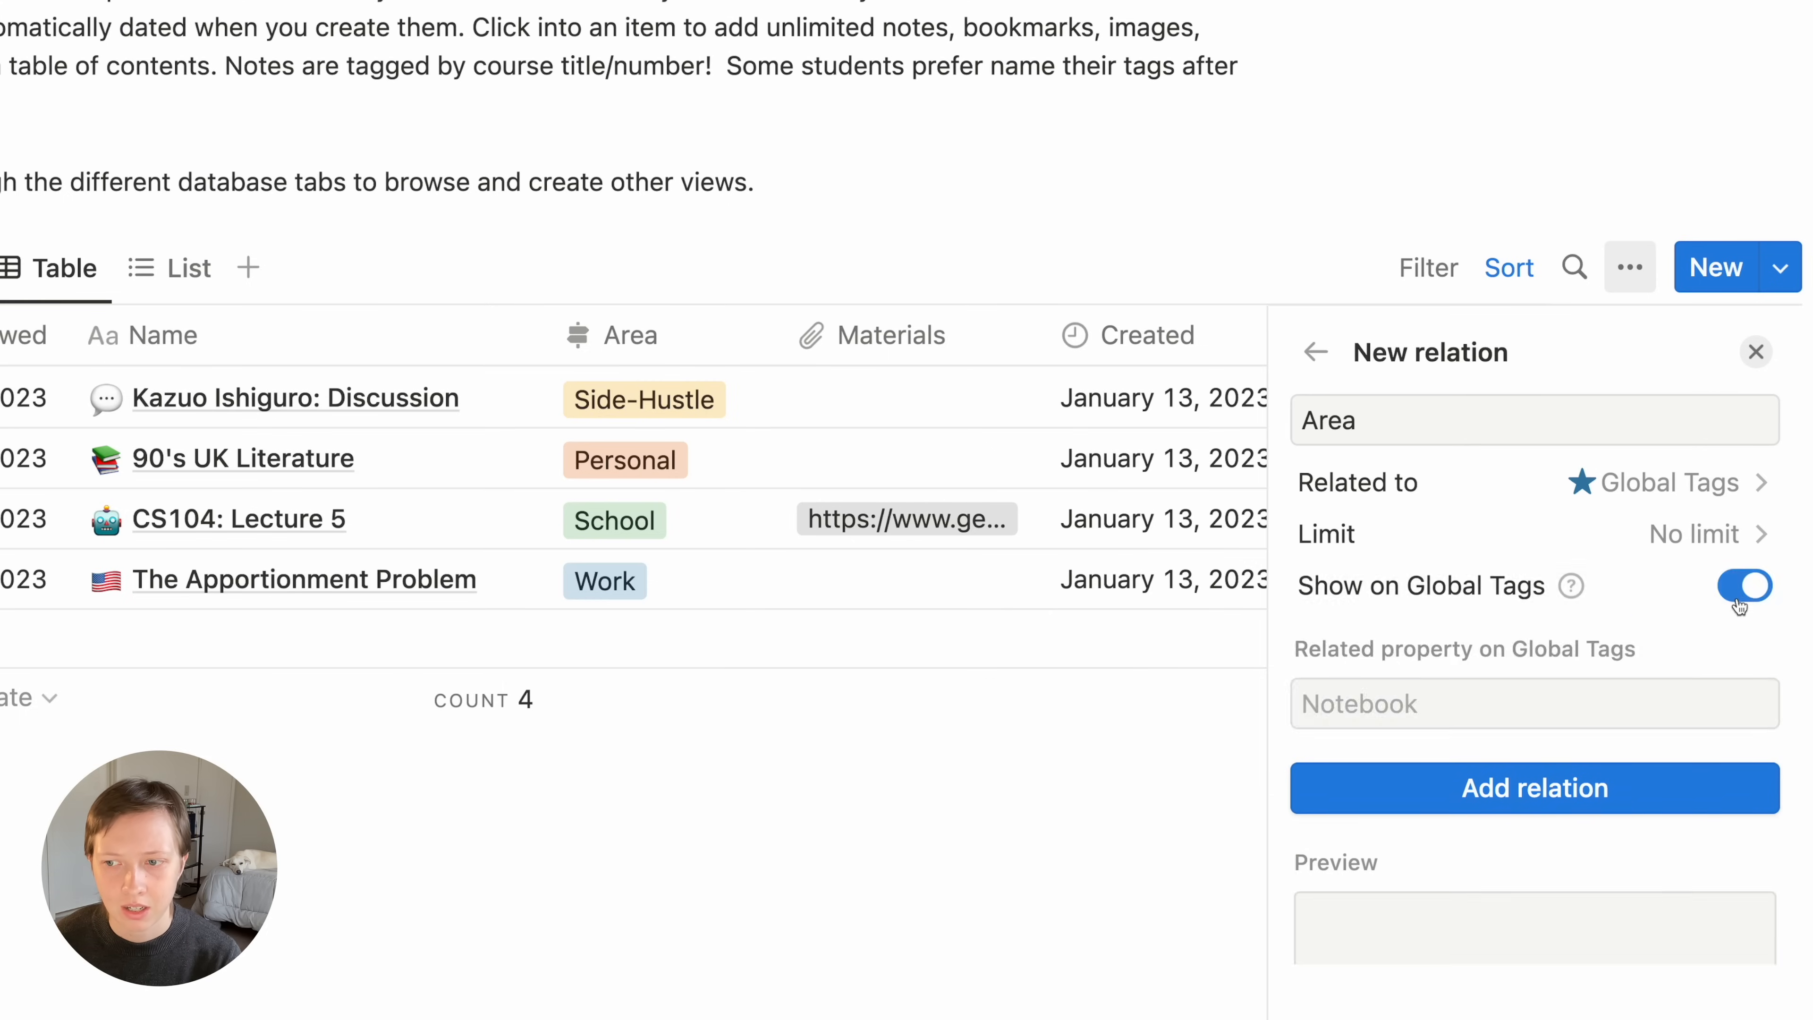
click(1393, 704)
text(Notes)
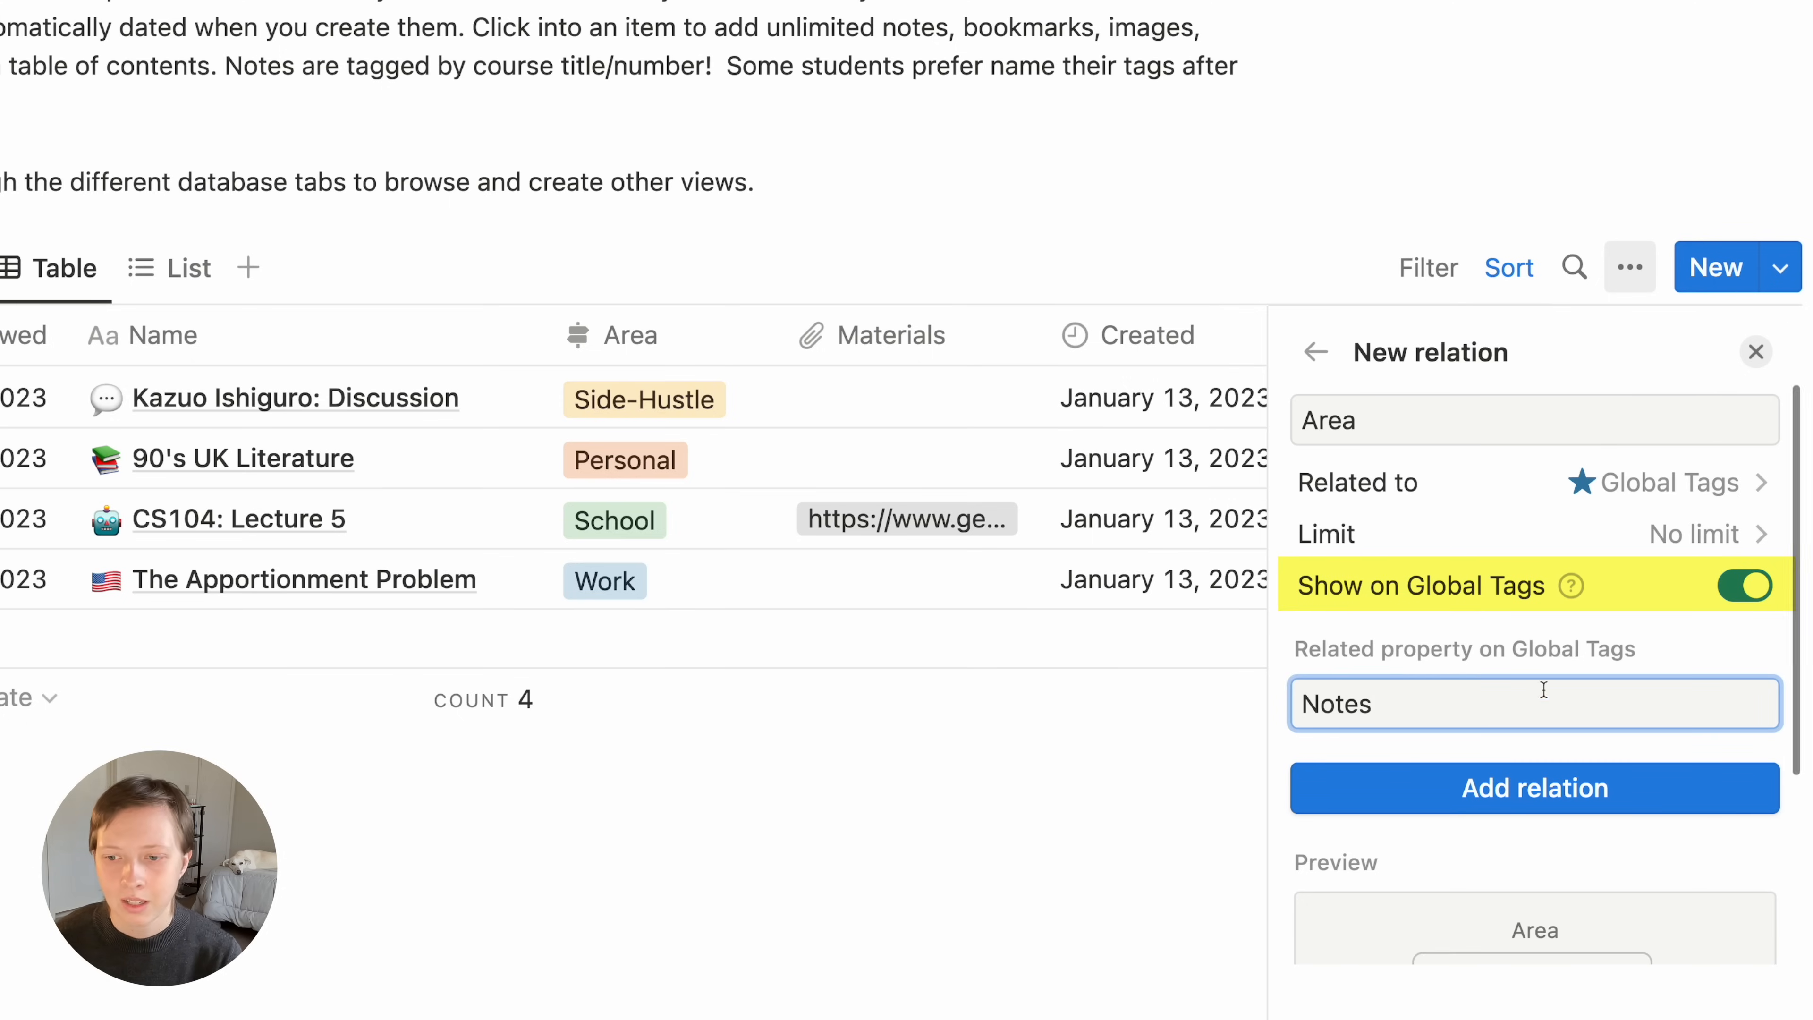
scroll(1537, 688, down, 4)
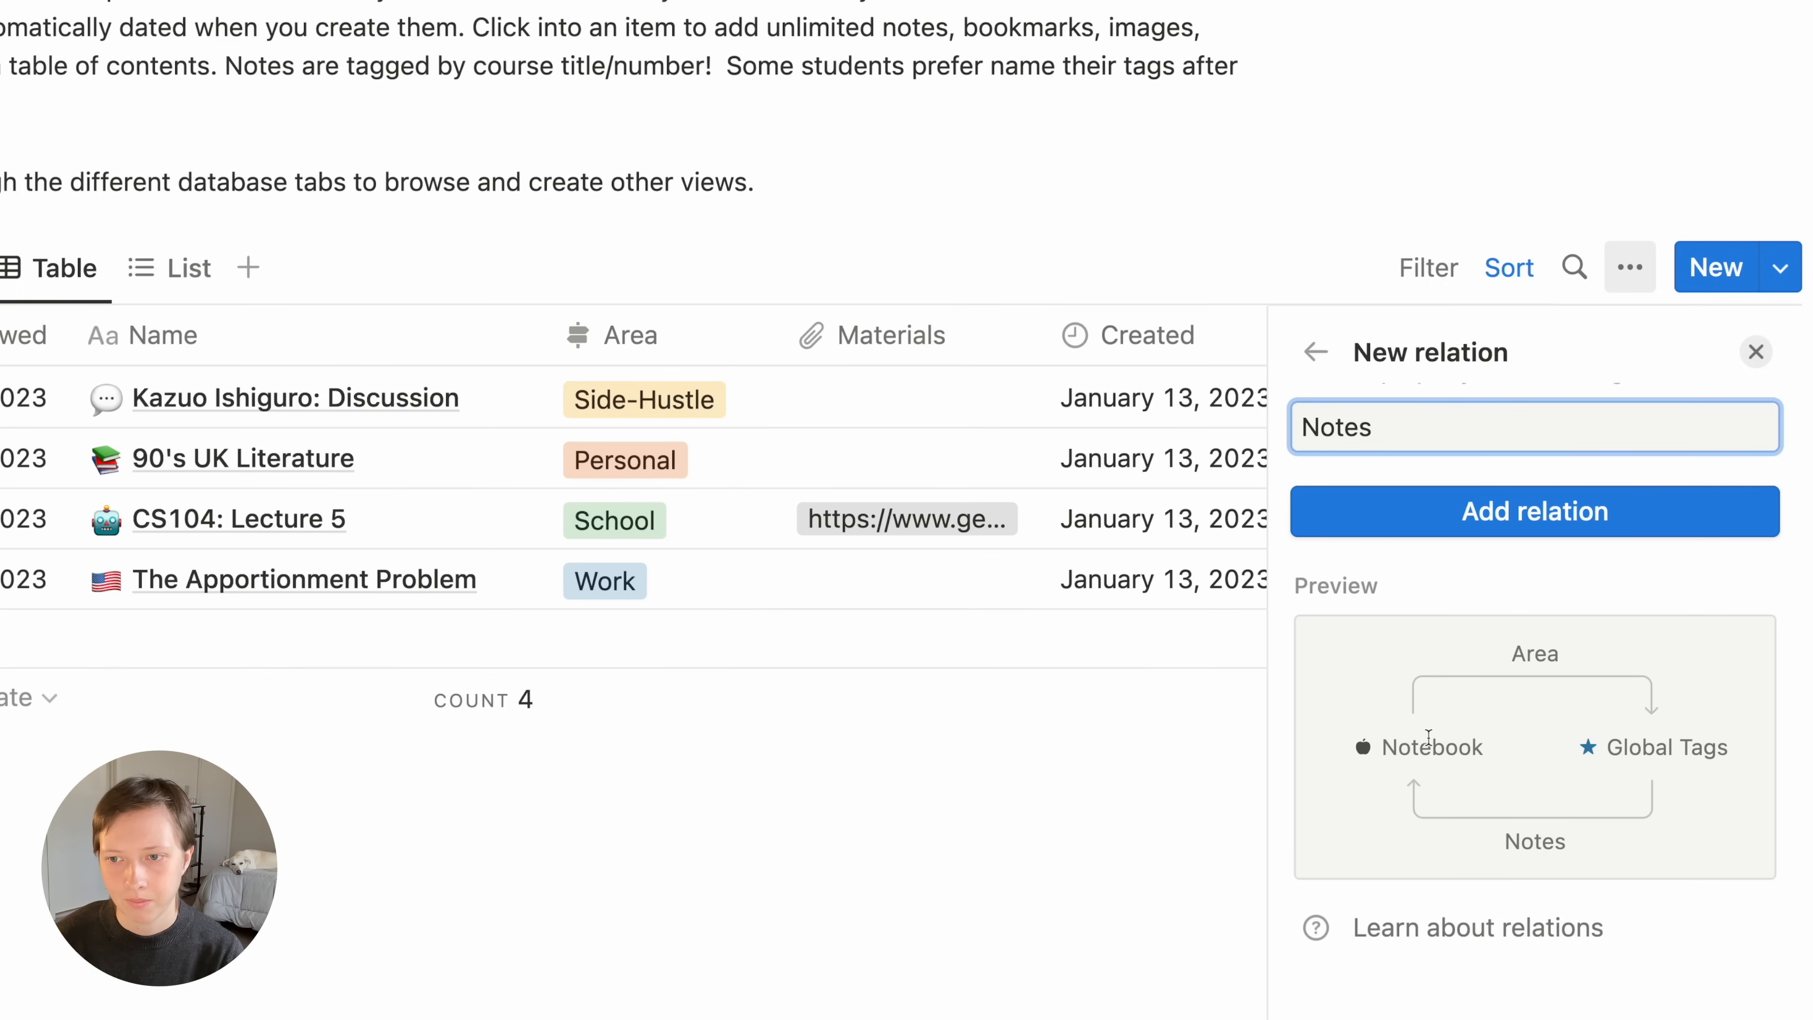
click(1380, 532)
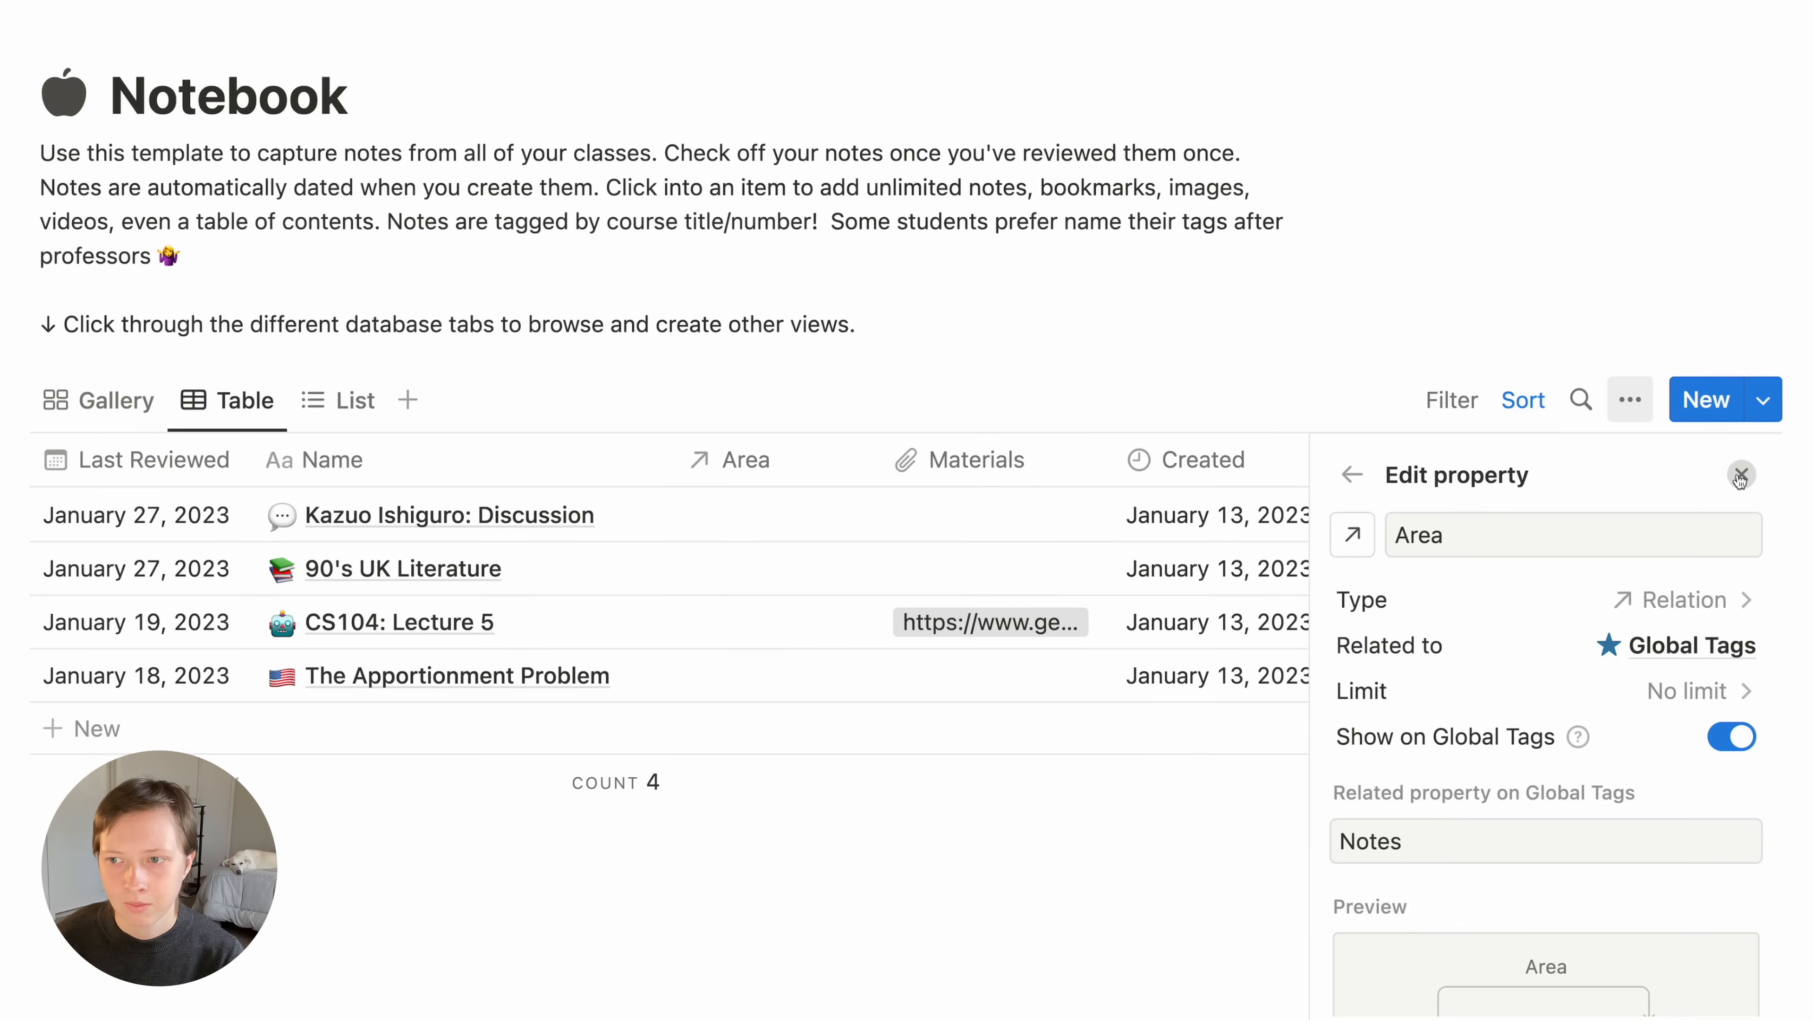
key(Escape)
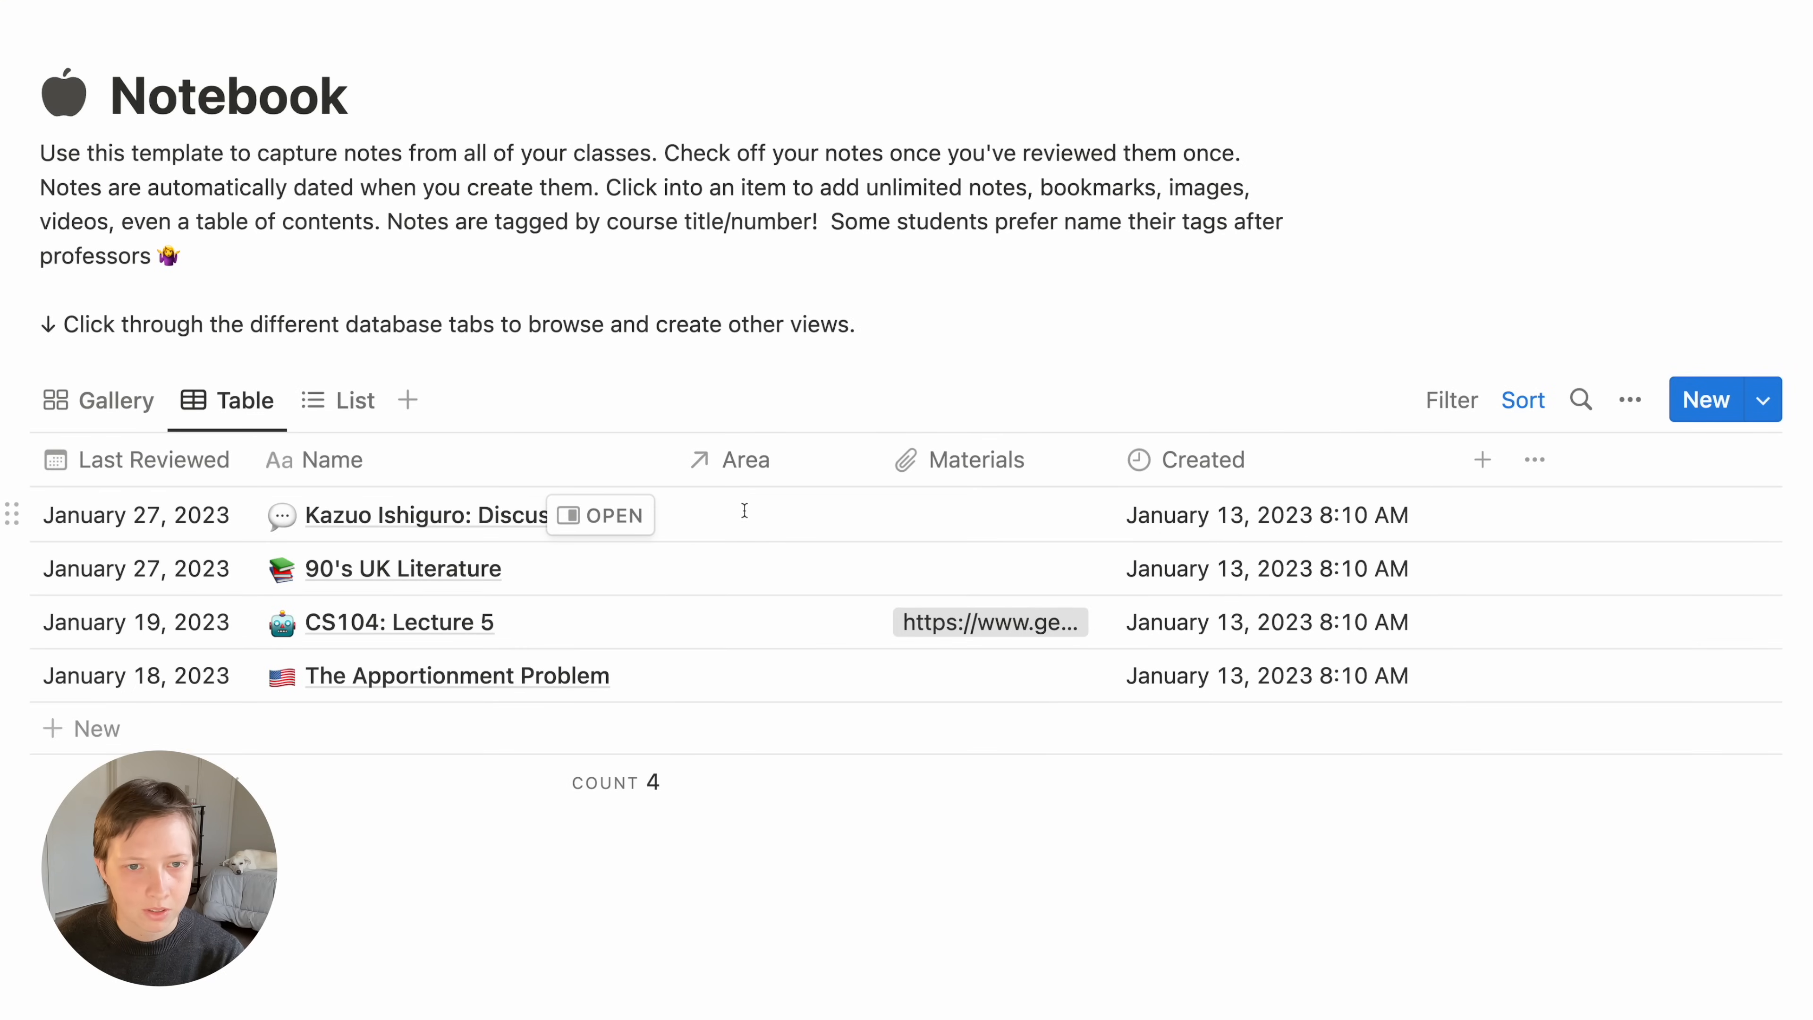
Link the Kazuo Ishiguro: Discussion note to the Personal area and the 90's UK Literature note to Work
click(745, 511)
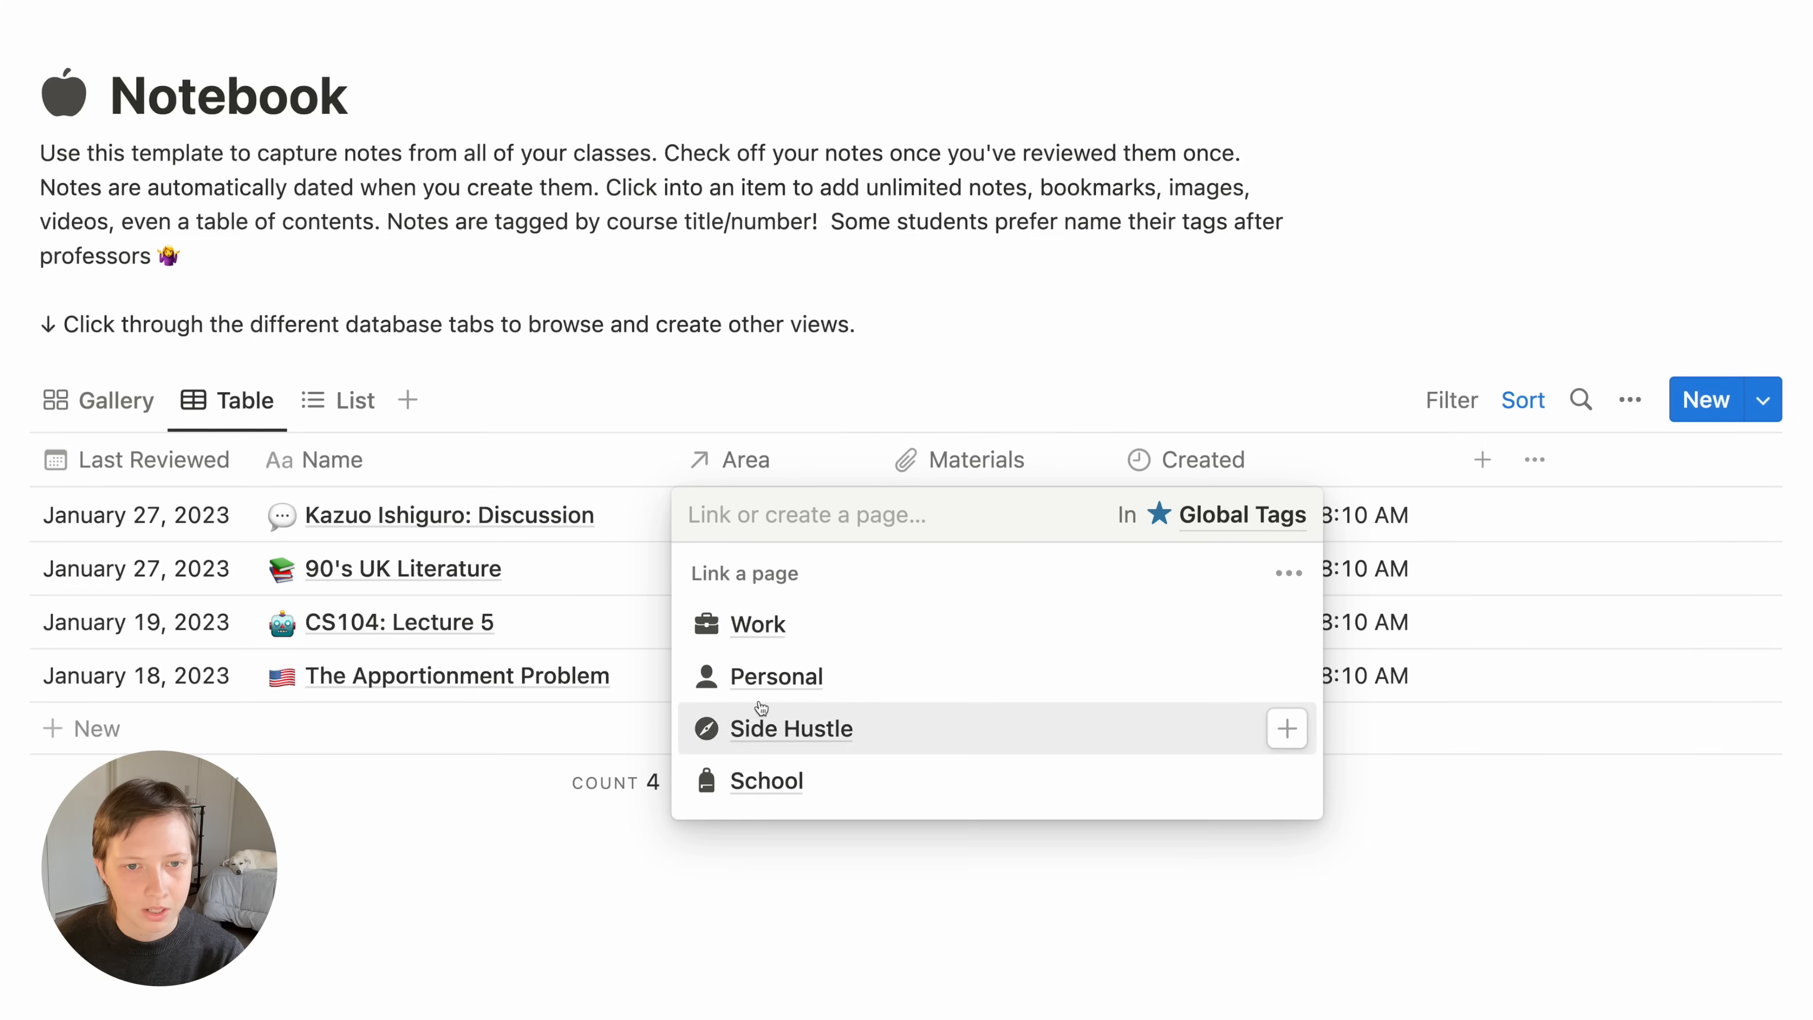
click(780, 673)
key(Escape)
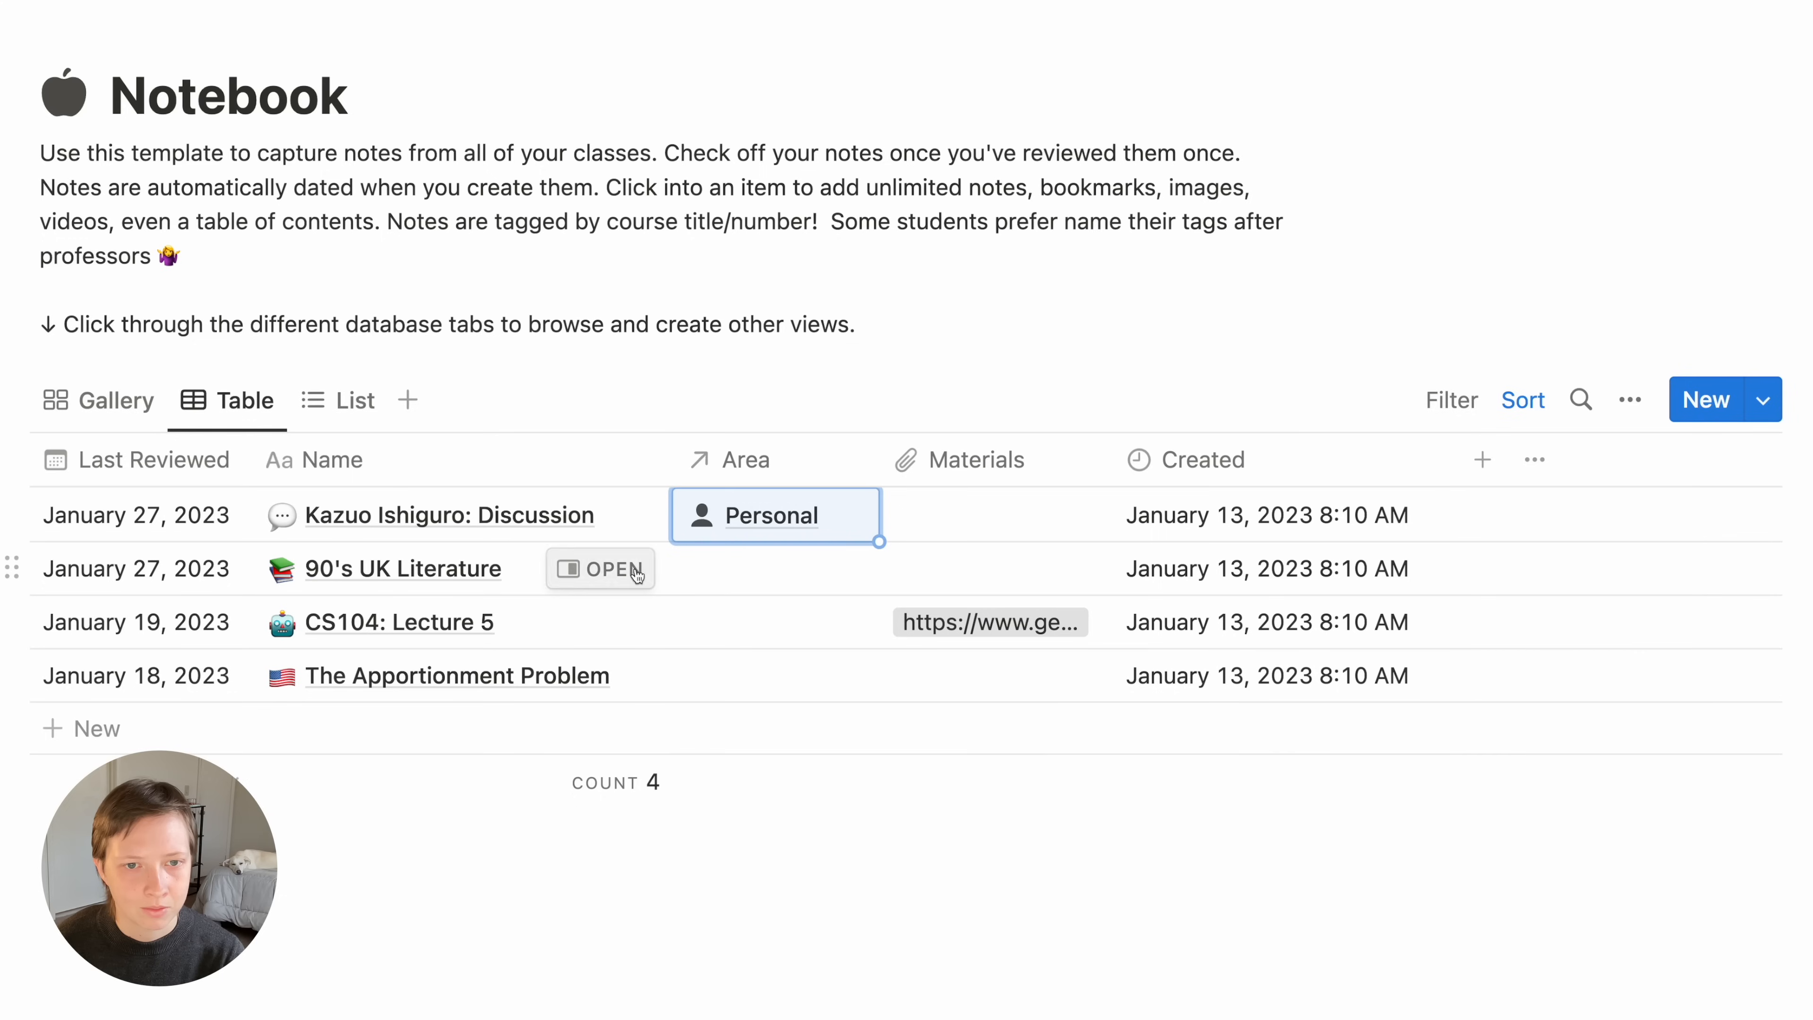
click(739, 573)
click(775, 673)
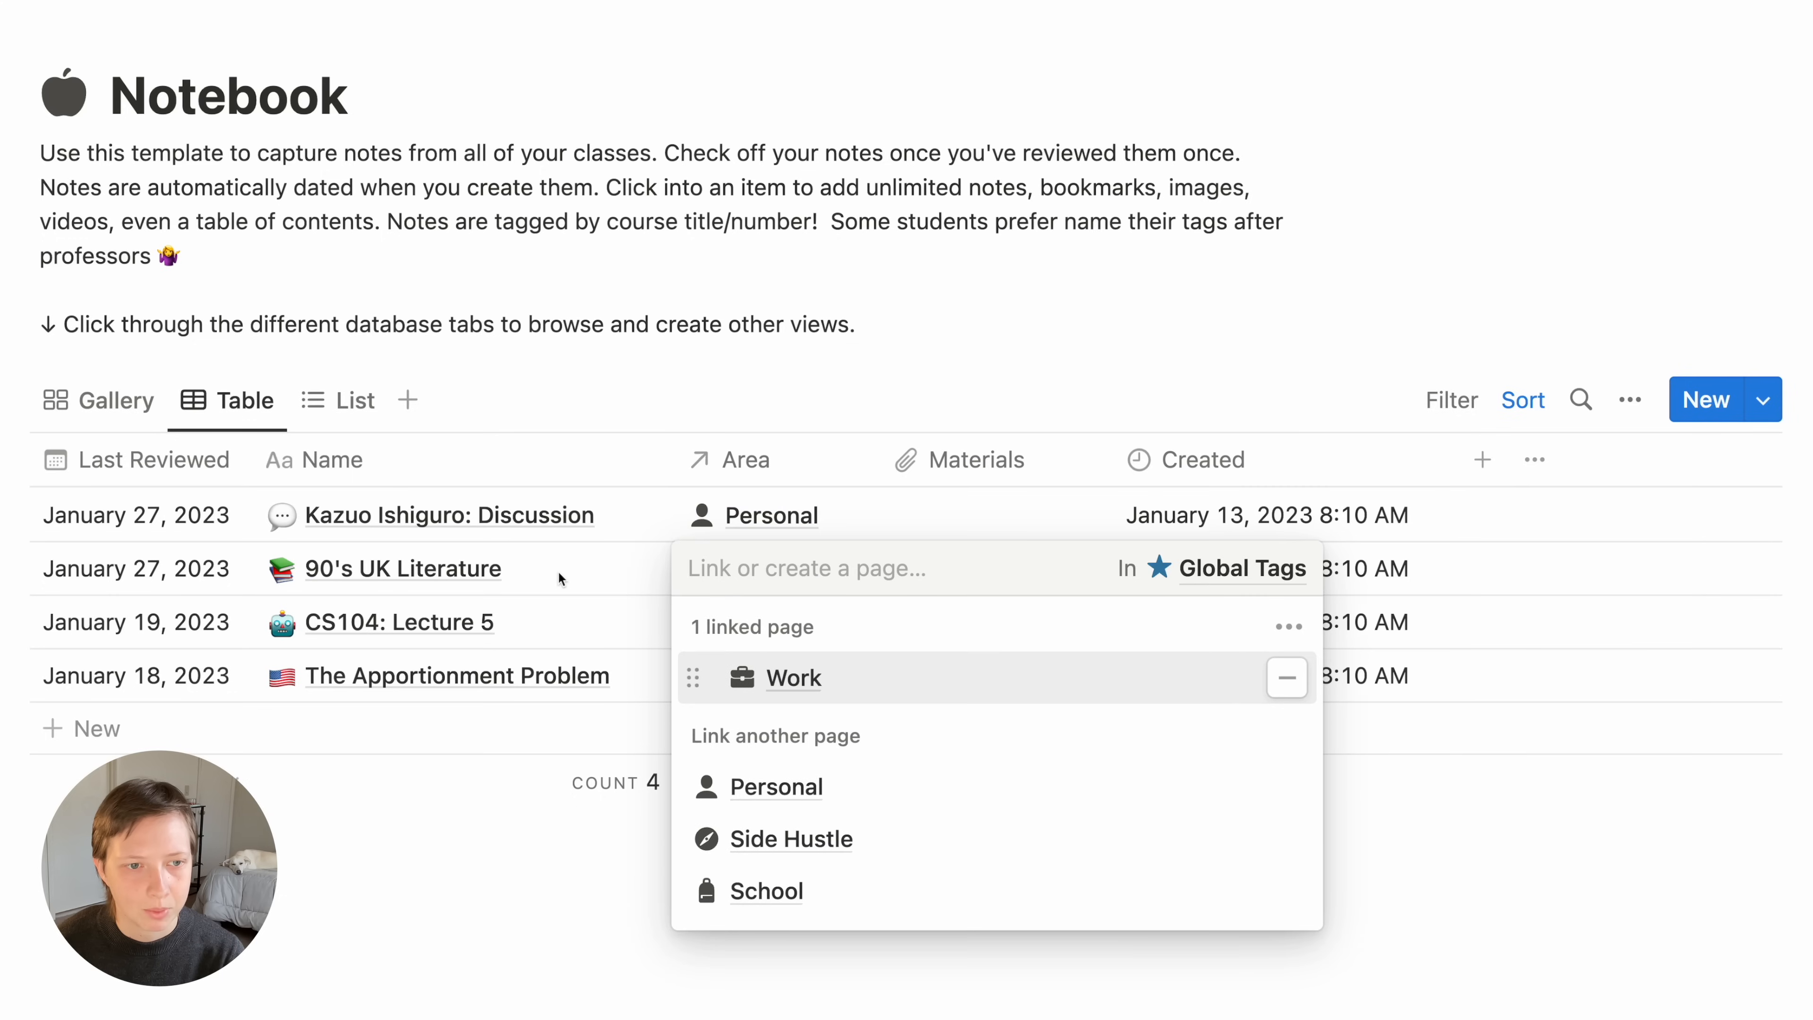
key(Escape)
Link the CS104: Lecture 5 note to the School area and The Apportionment Problem to Side Hustle
click(774, 639)
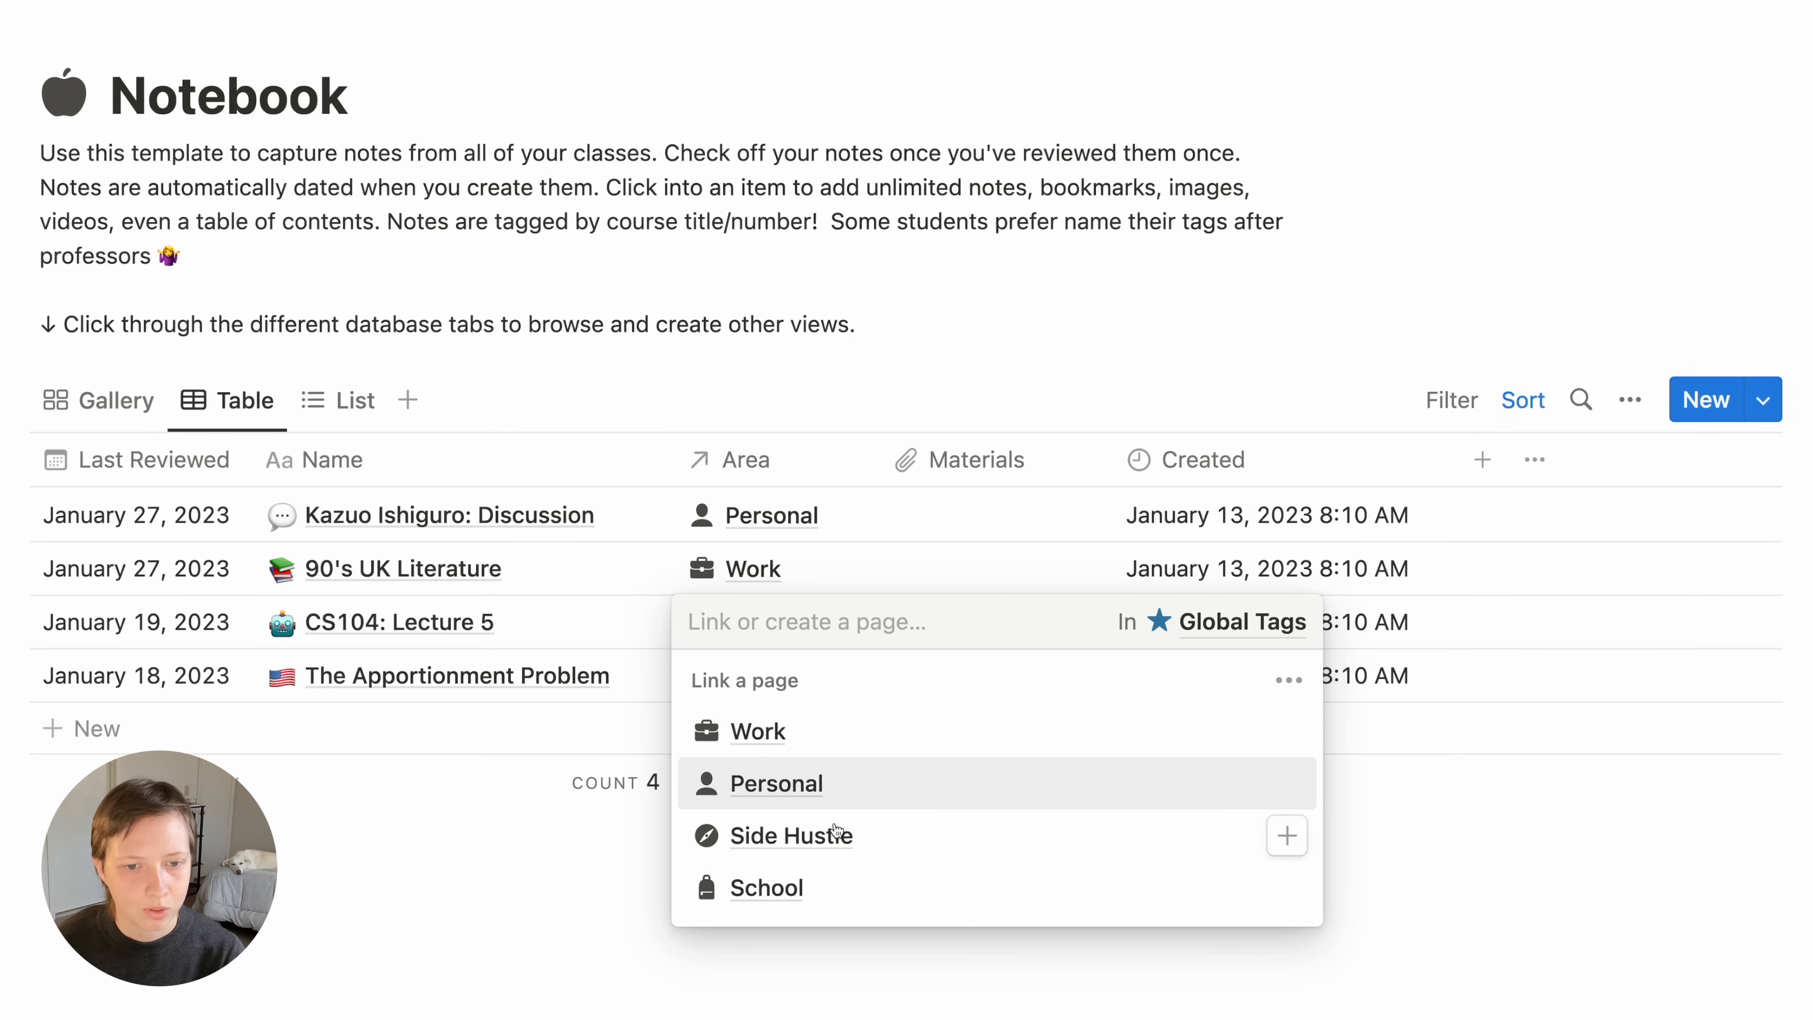
click(757, 887)
key(Escape)
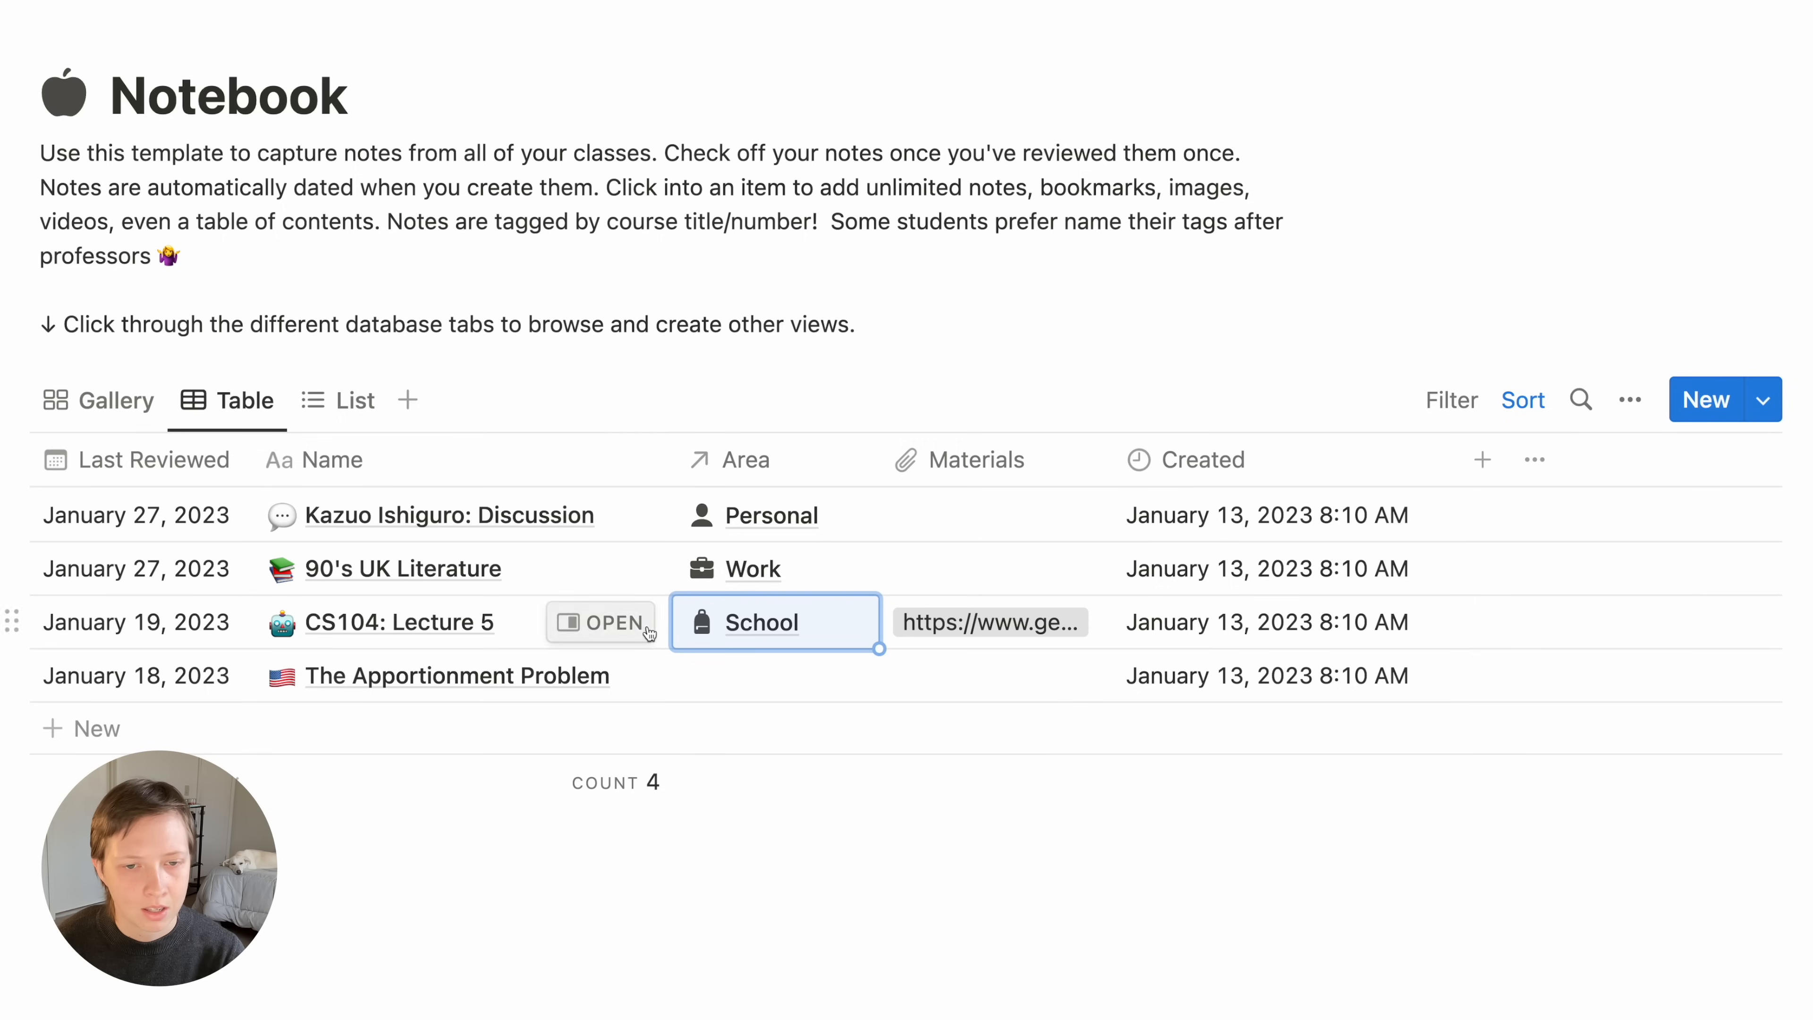
click(737, 692)
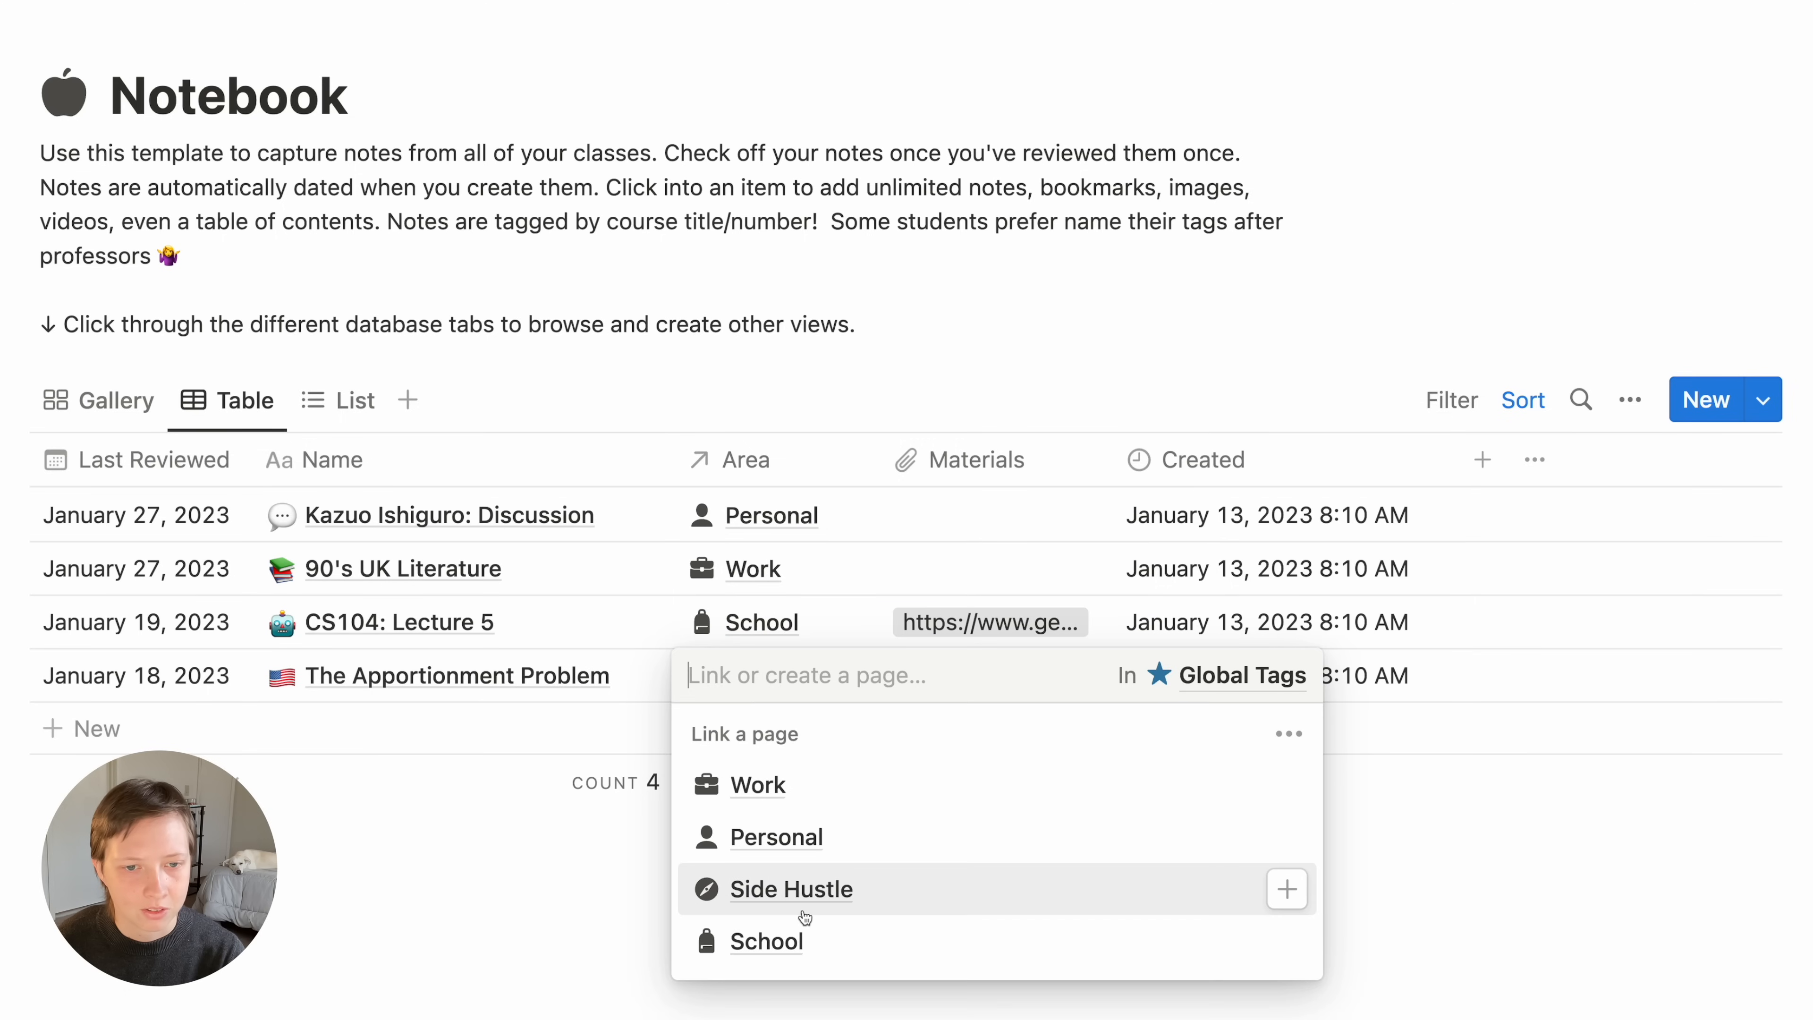
click(805, 899)
key(Escape)
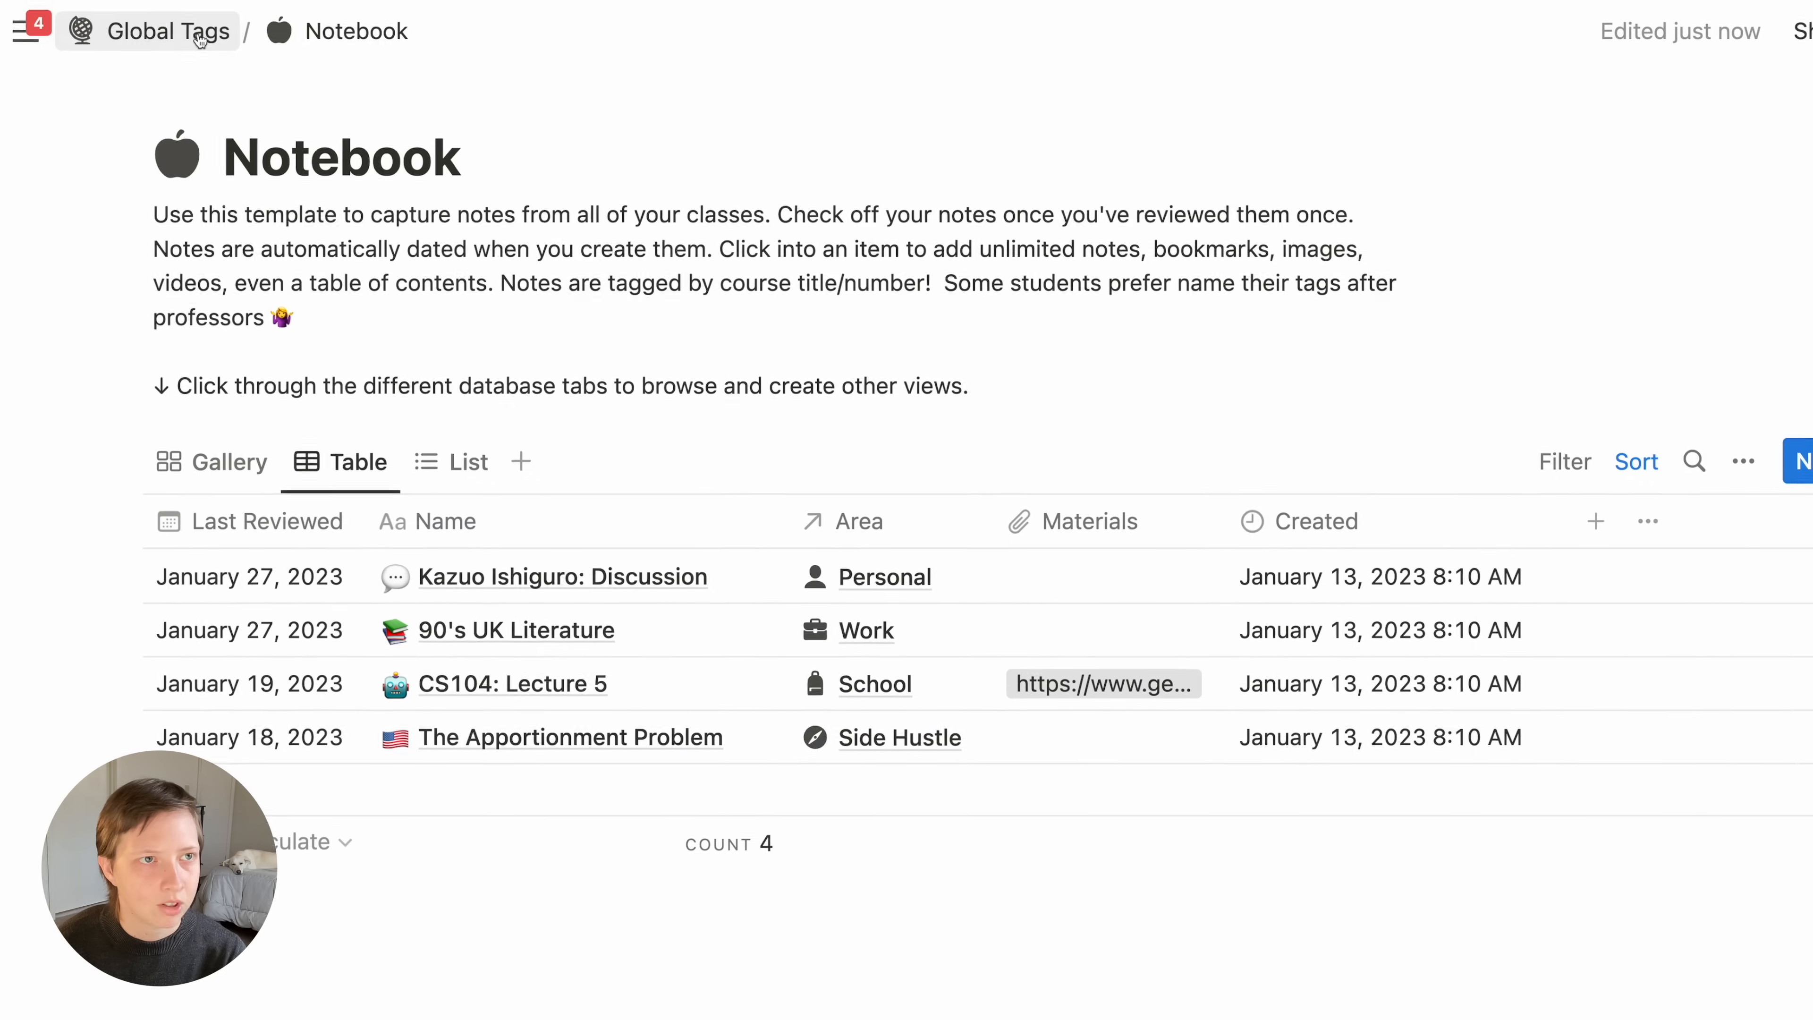
Return to the Global Tags page and check the Notes relation on the Work page in the Areas view
click(193, 43)
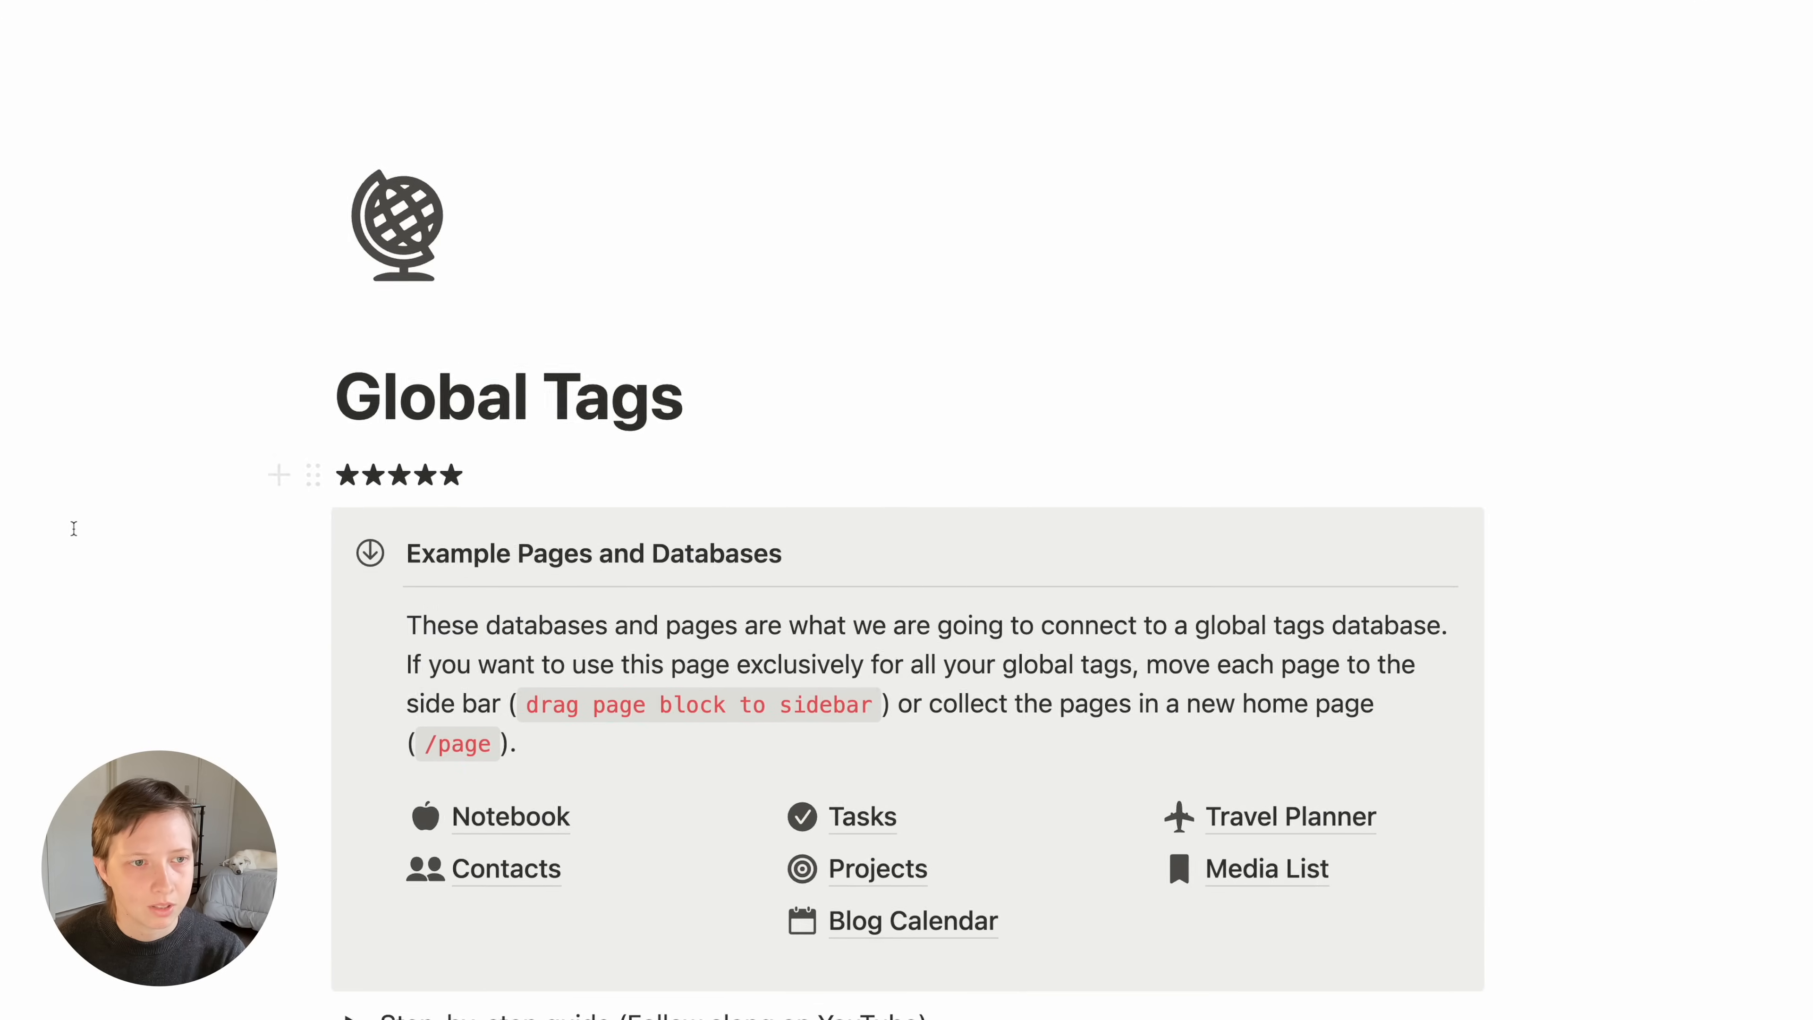
scroll(71, 527, down, 8)
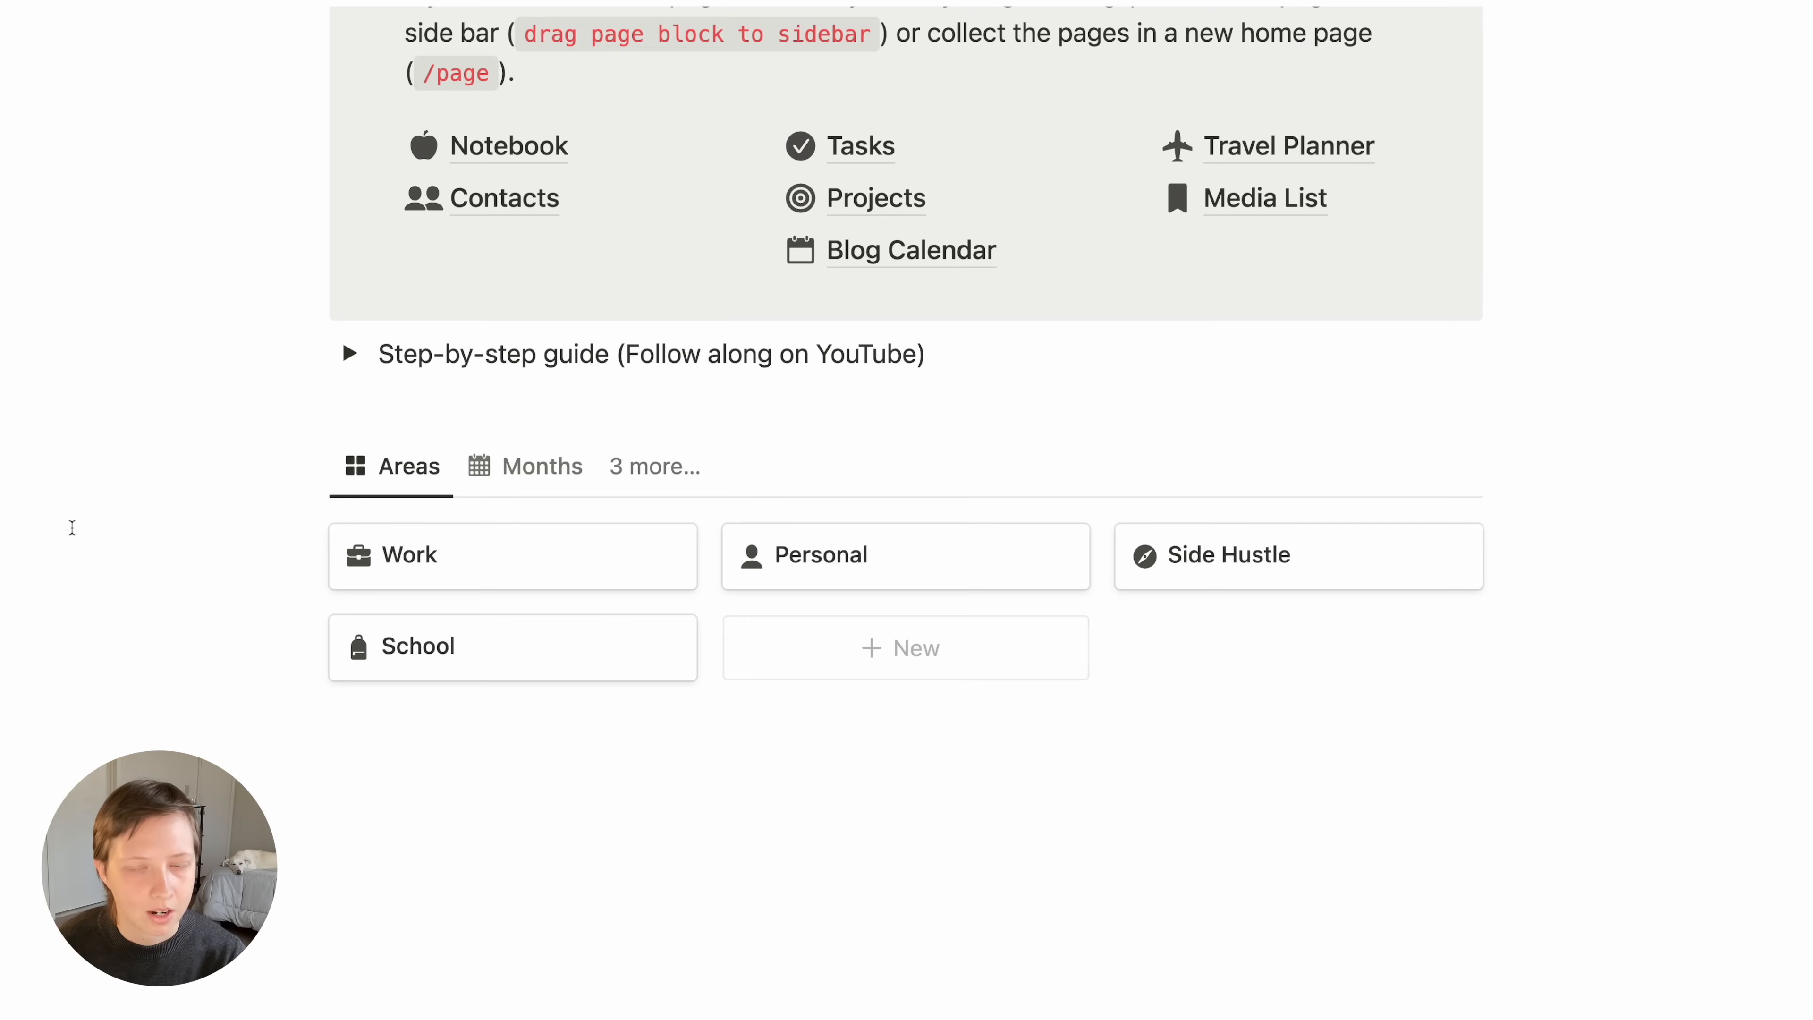
scroll(71, 527, up, 1)
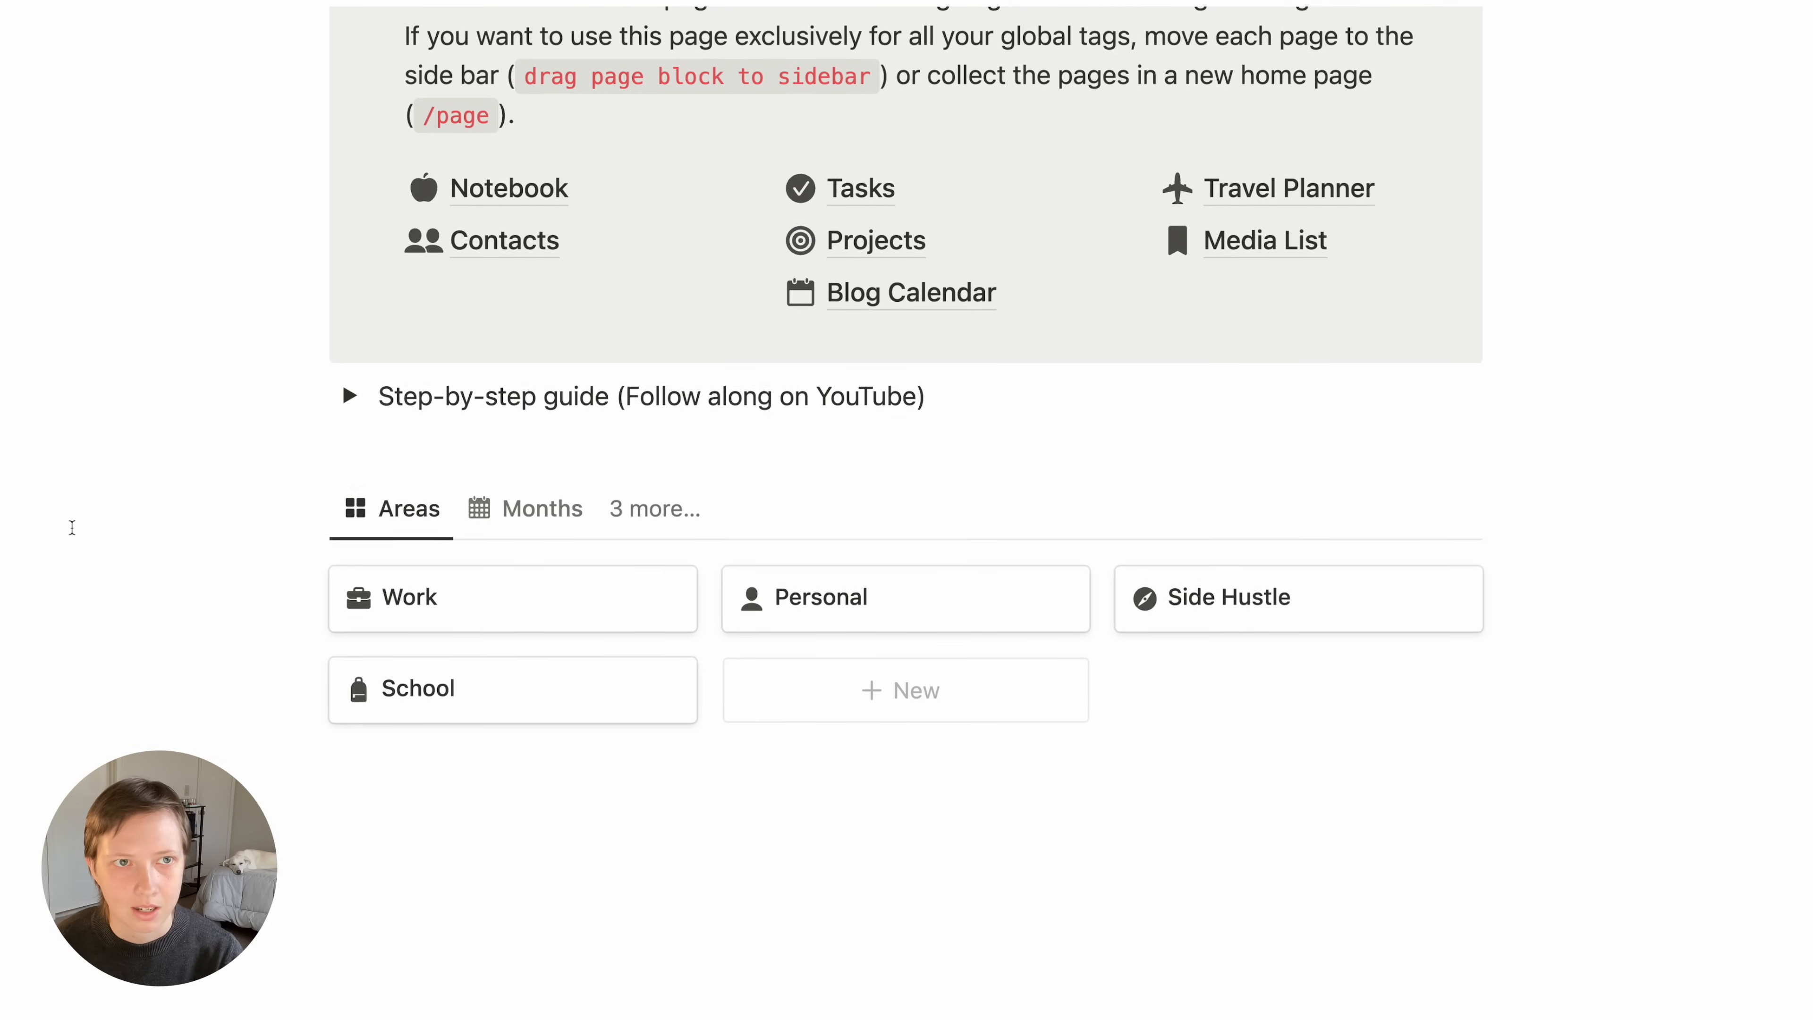
click(511, 616)
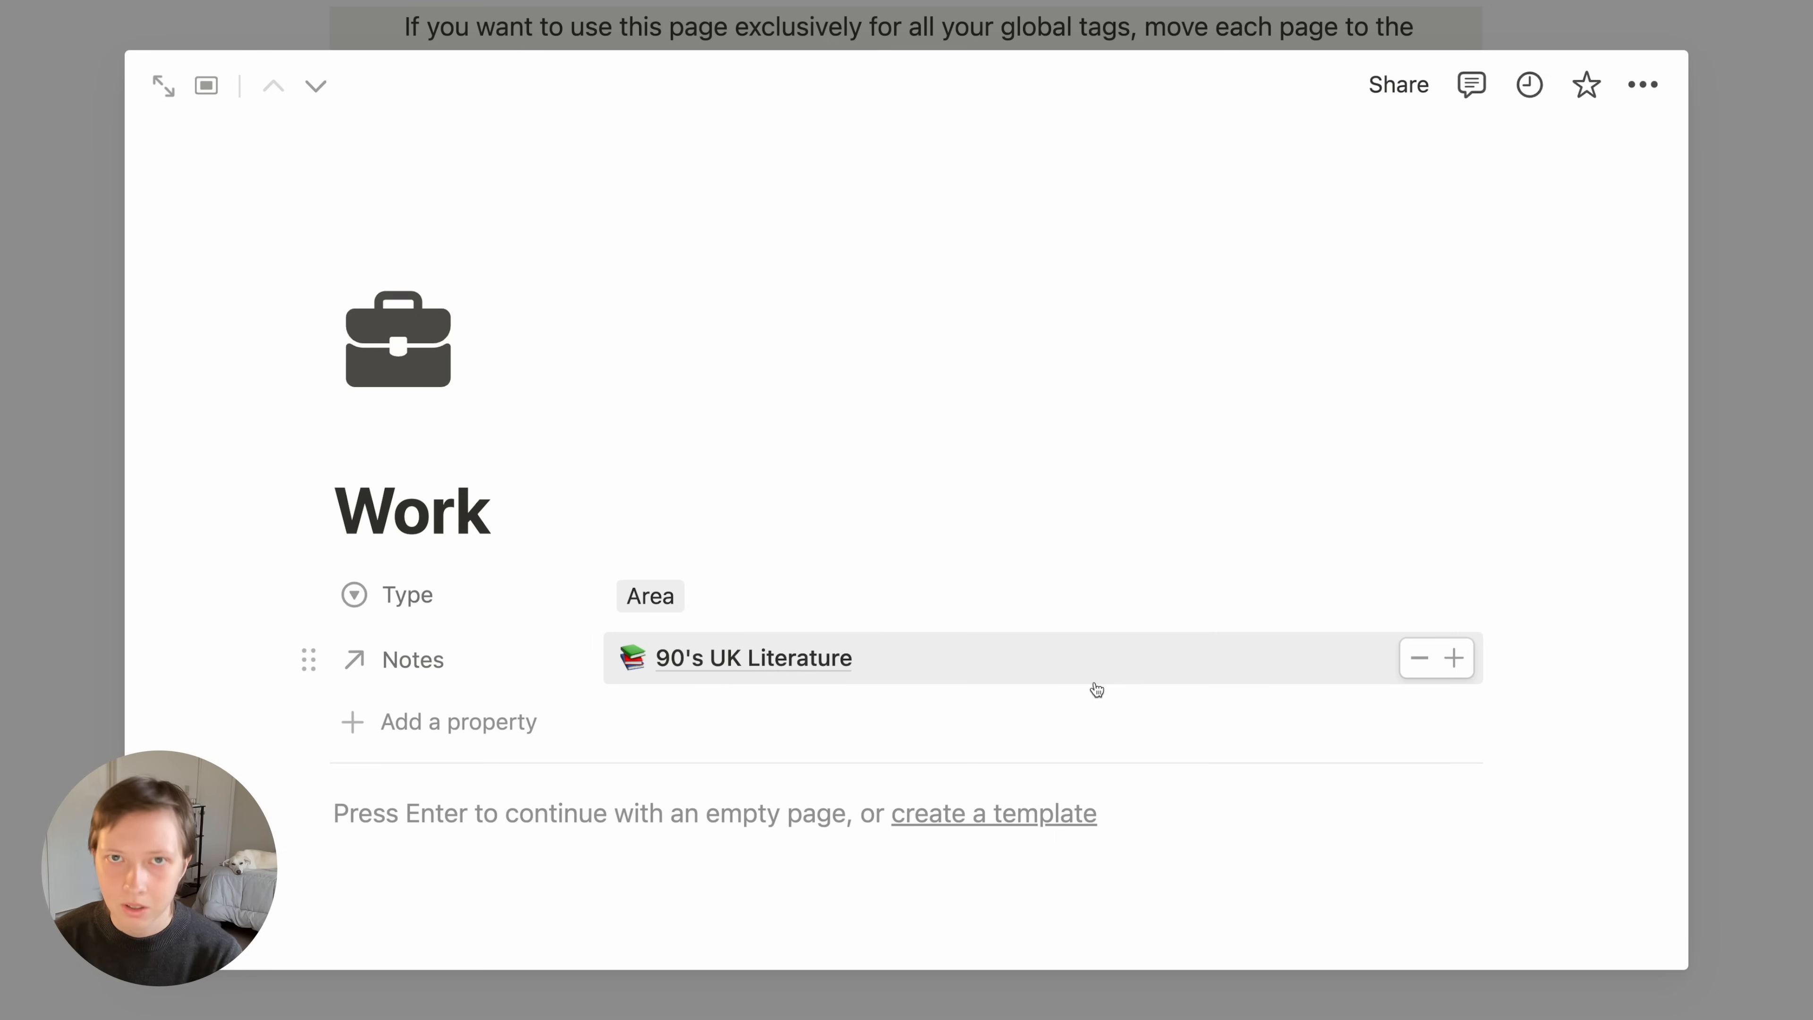
click(74, 376)
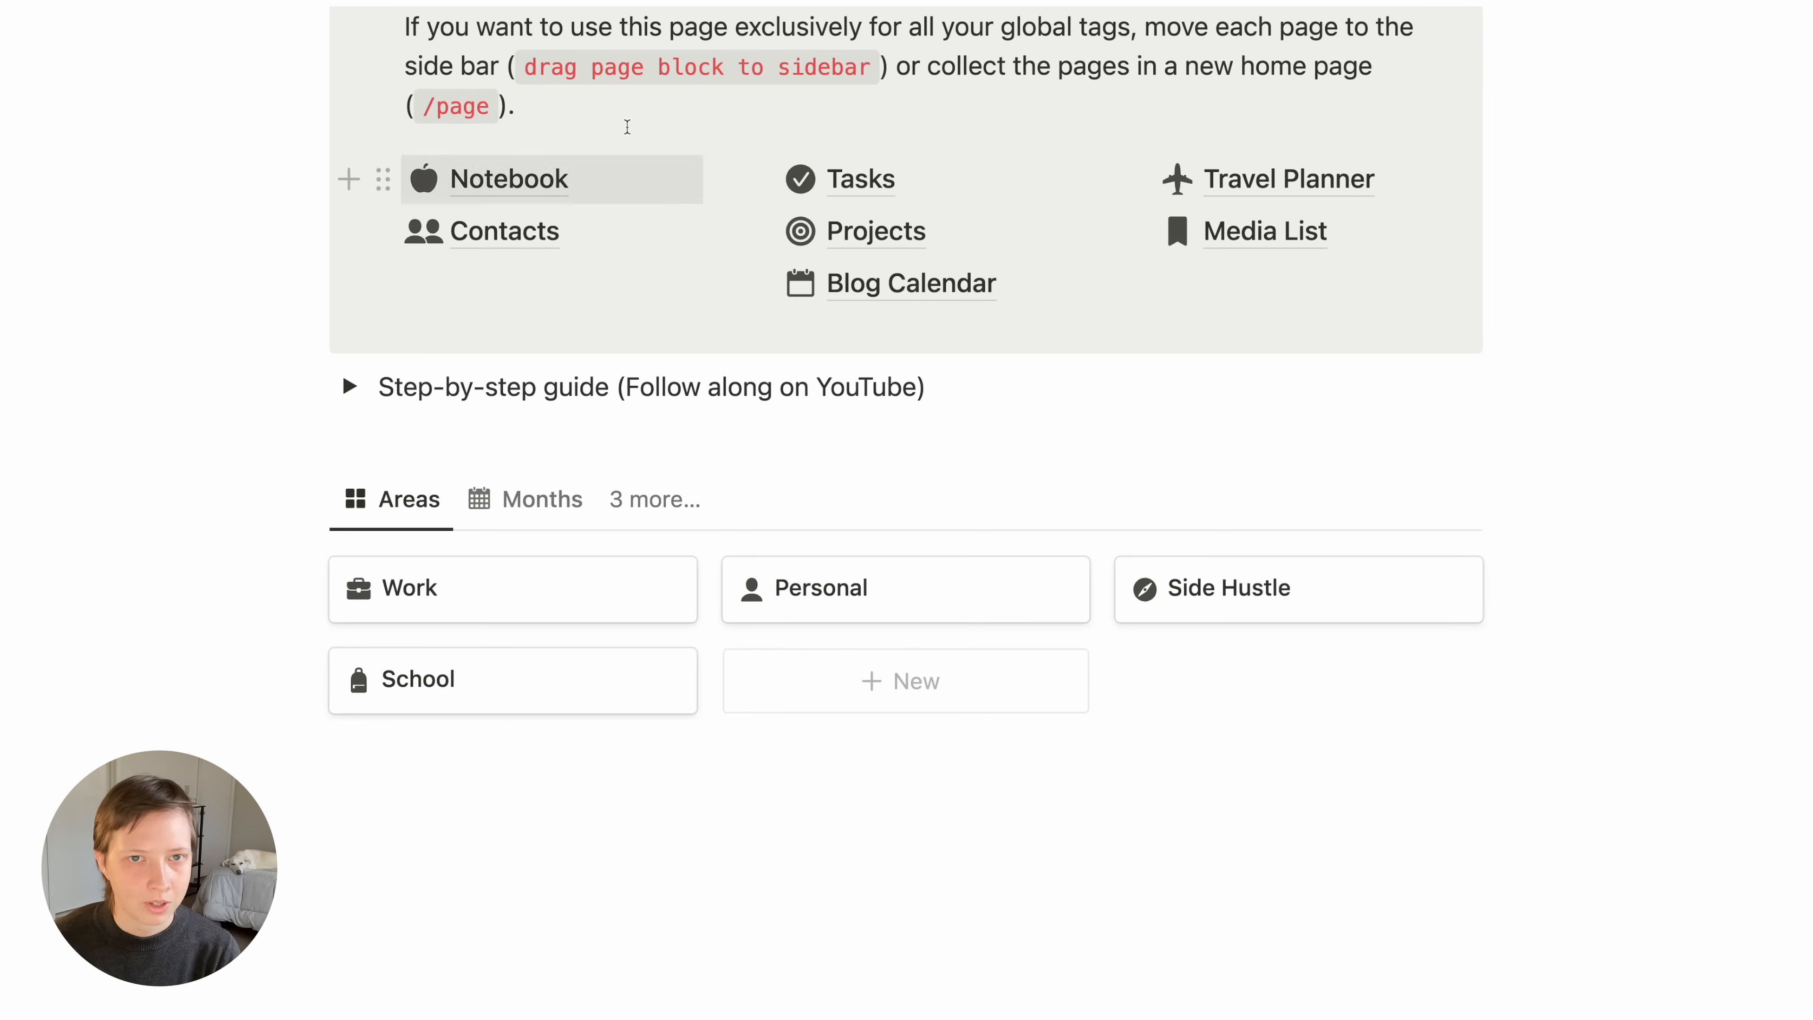
Open the Tasks database and review the Status options for the Invite team members task
click(903, 178)
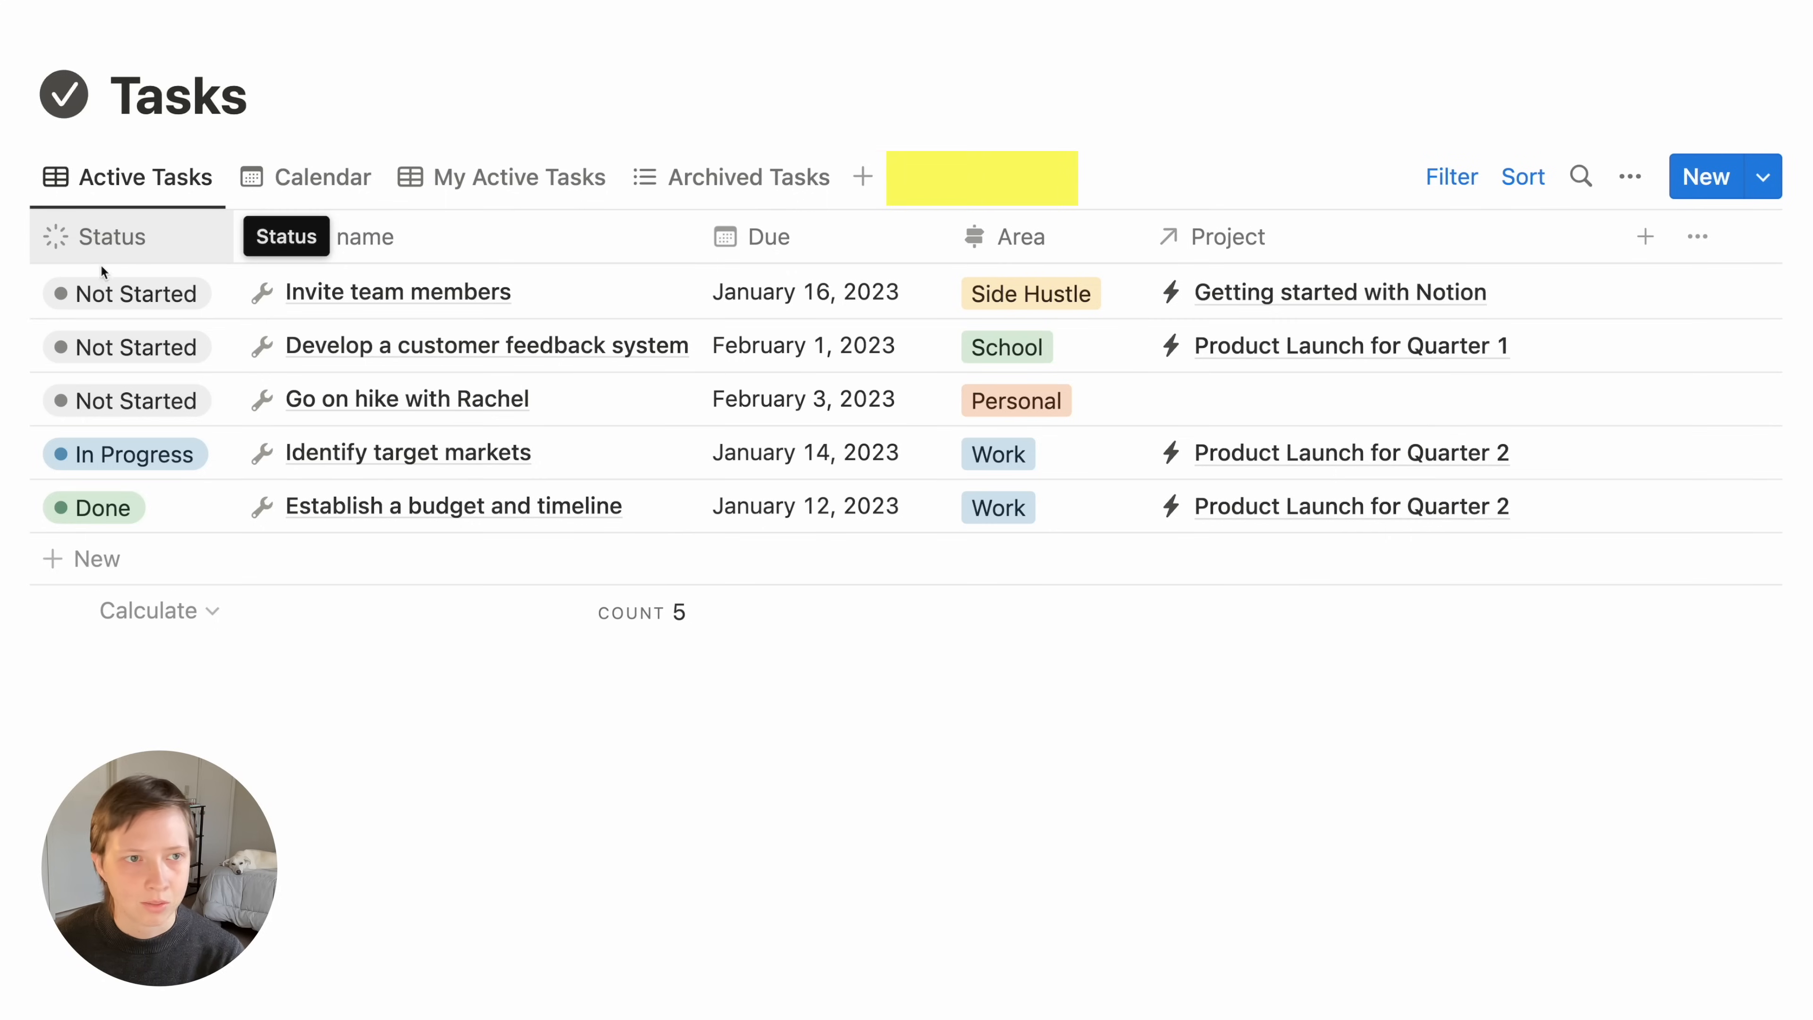
click(107, 291)
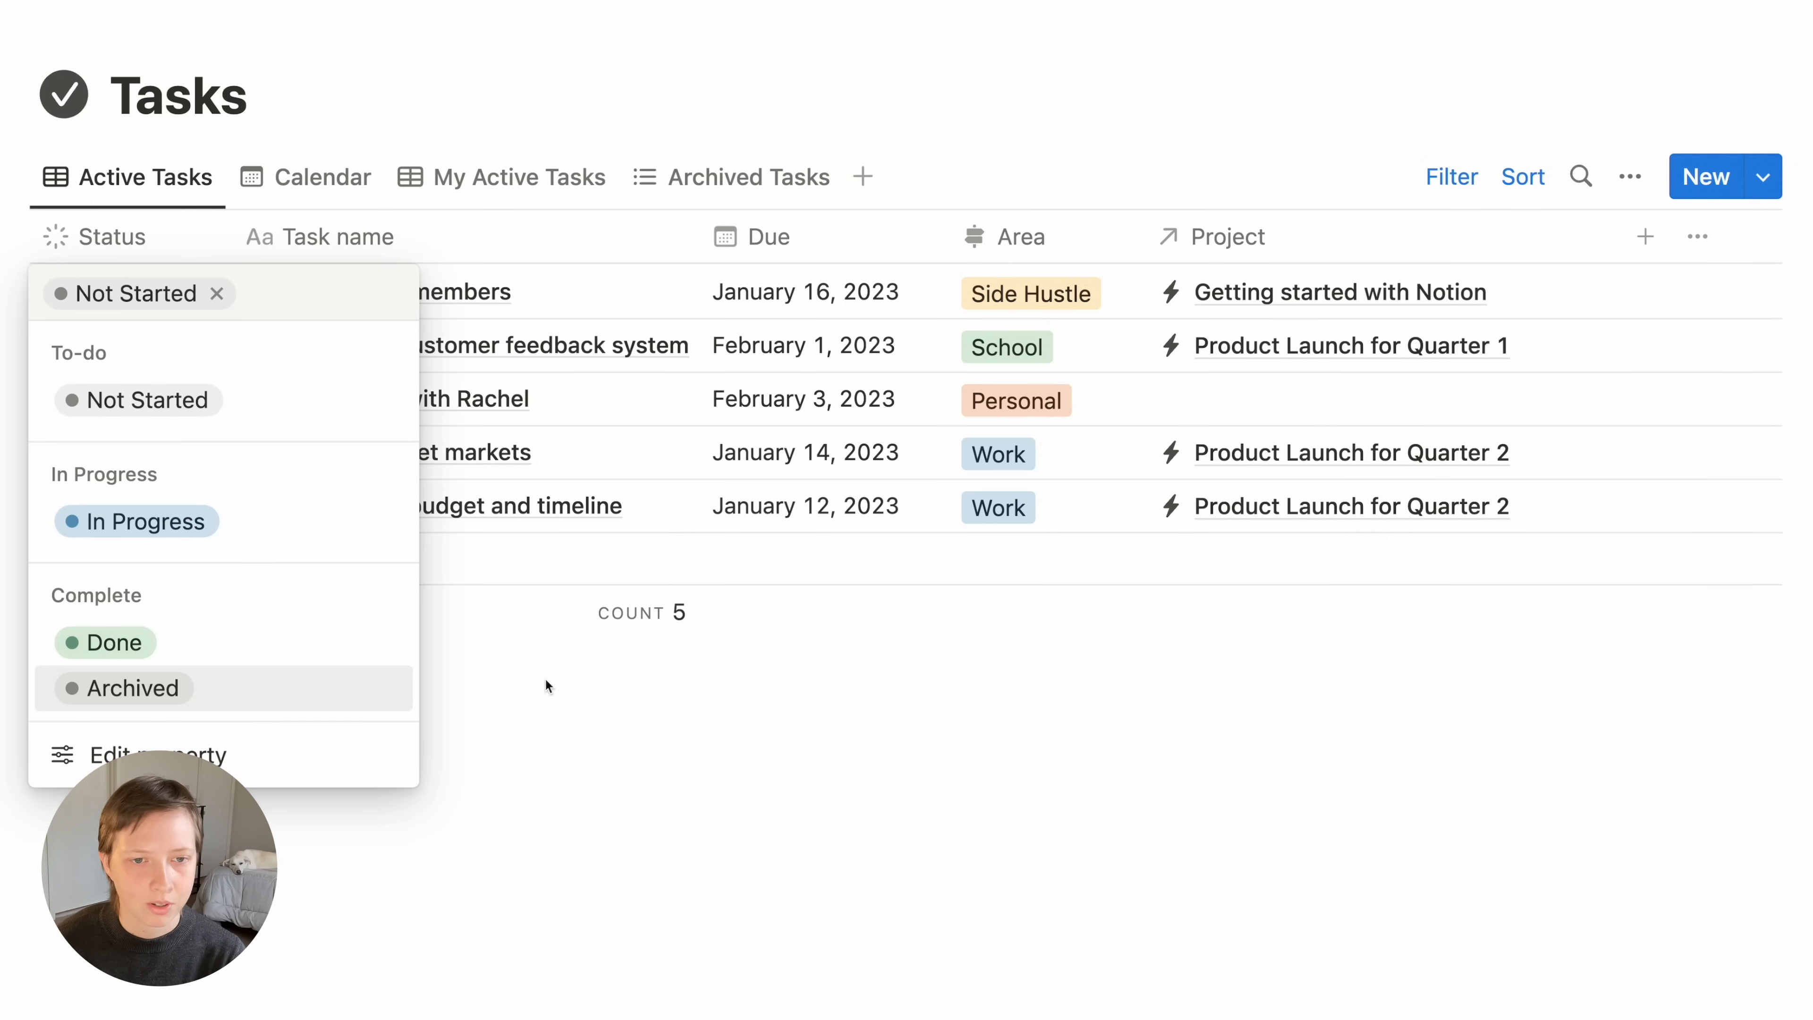
click(667, 735)
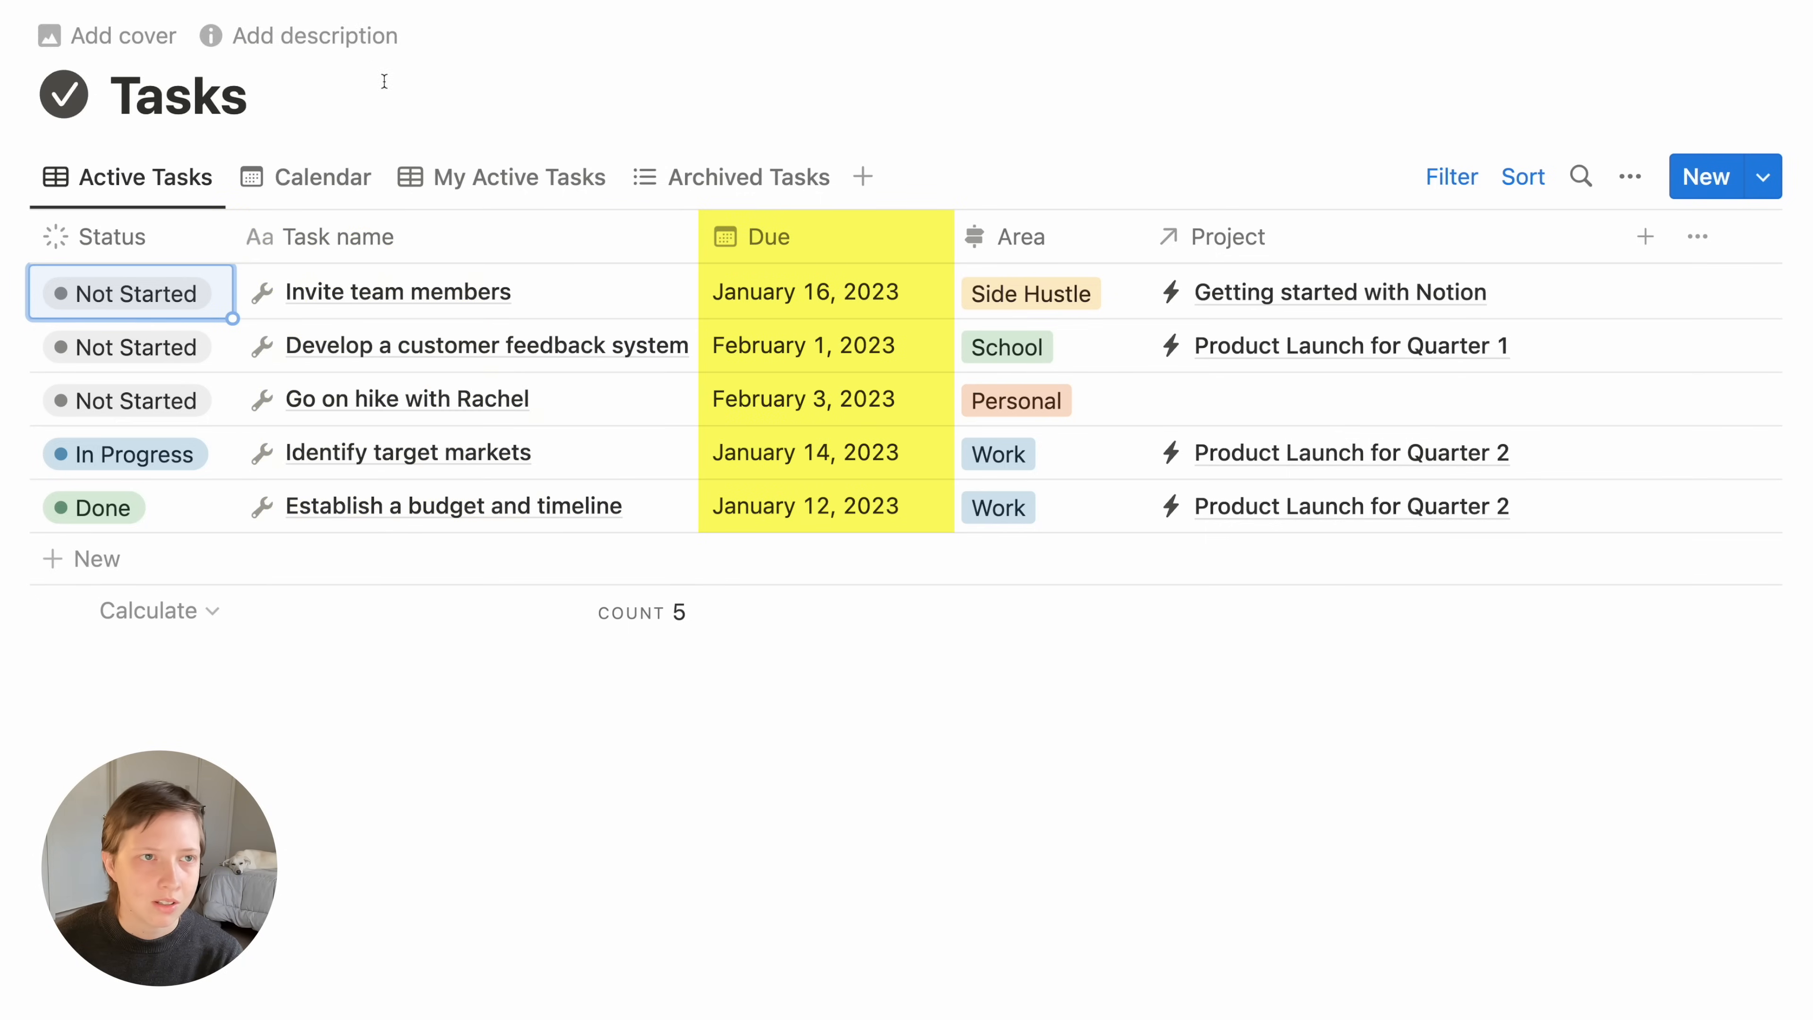
Go back to the Global Tags page, look into the Projects database and return to Global Tags
click(178, 0)
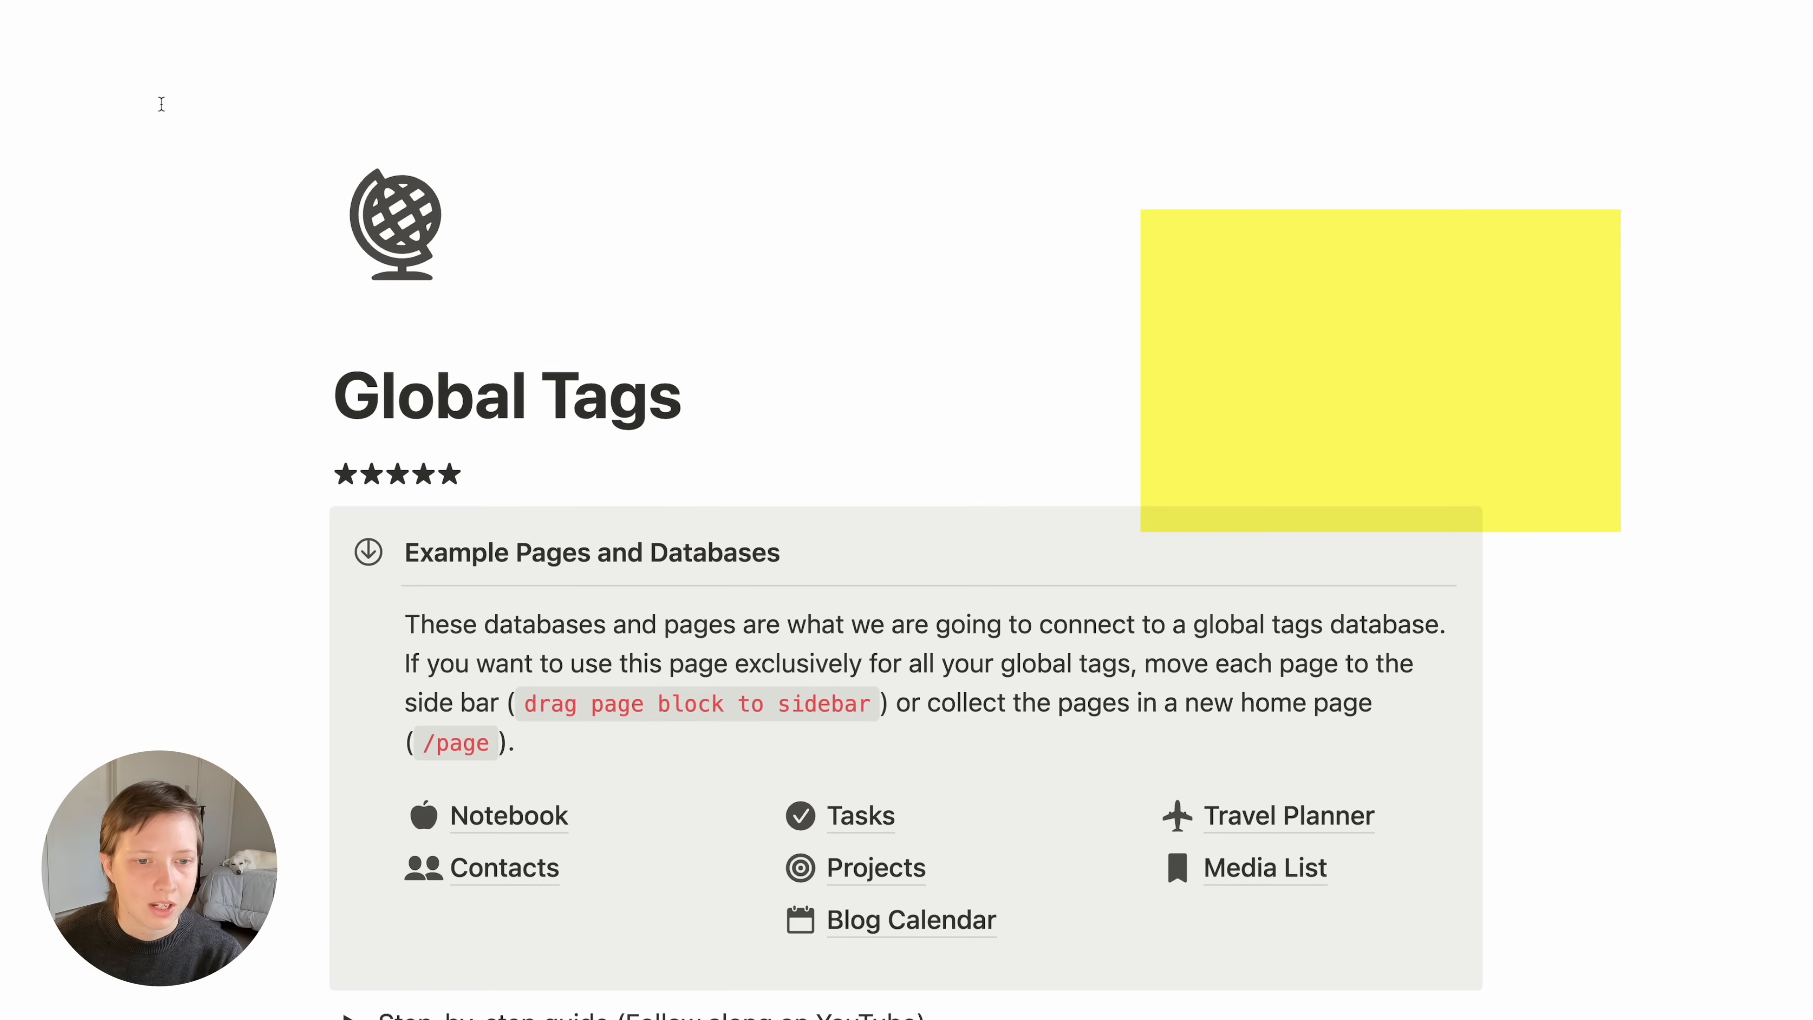
scroll(133, 405, down, 4)
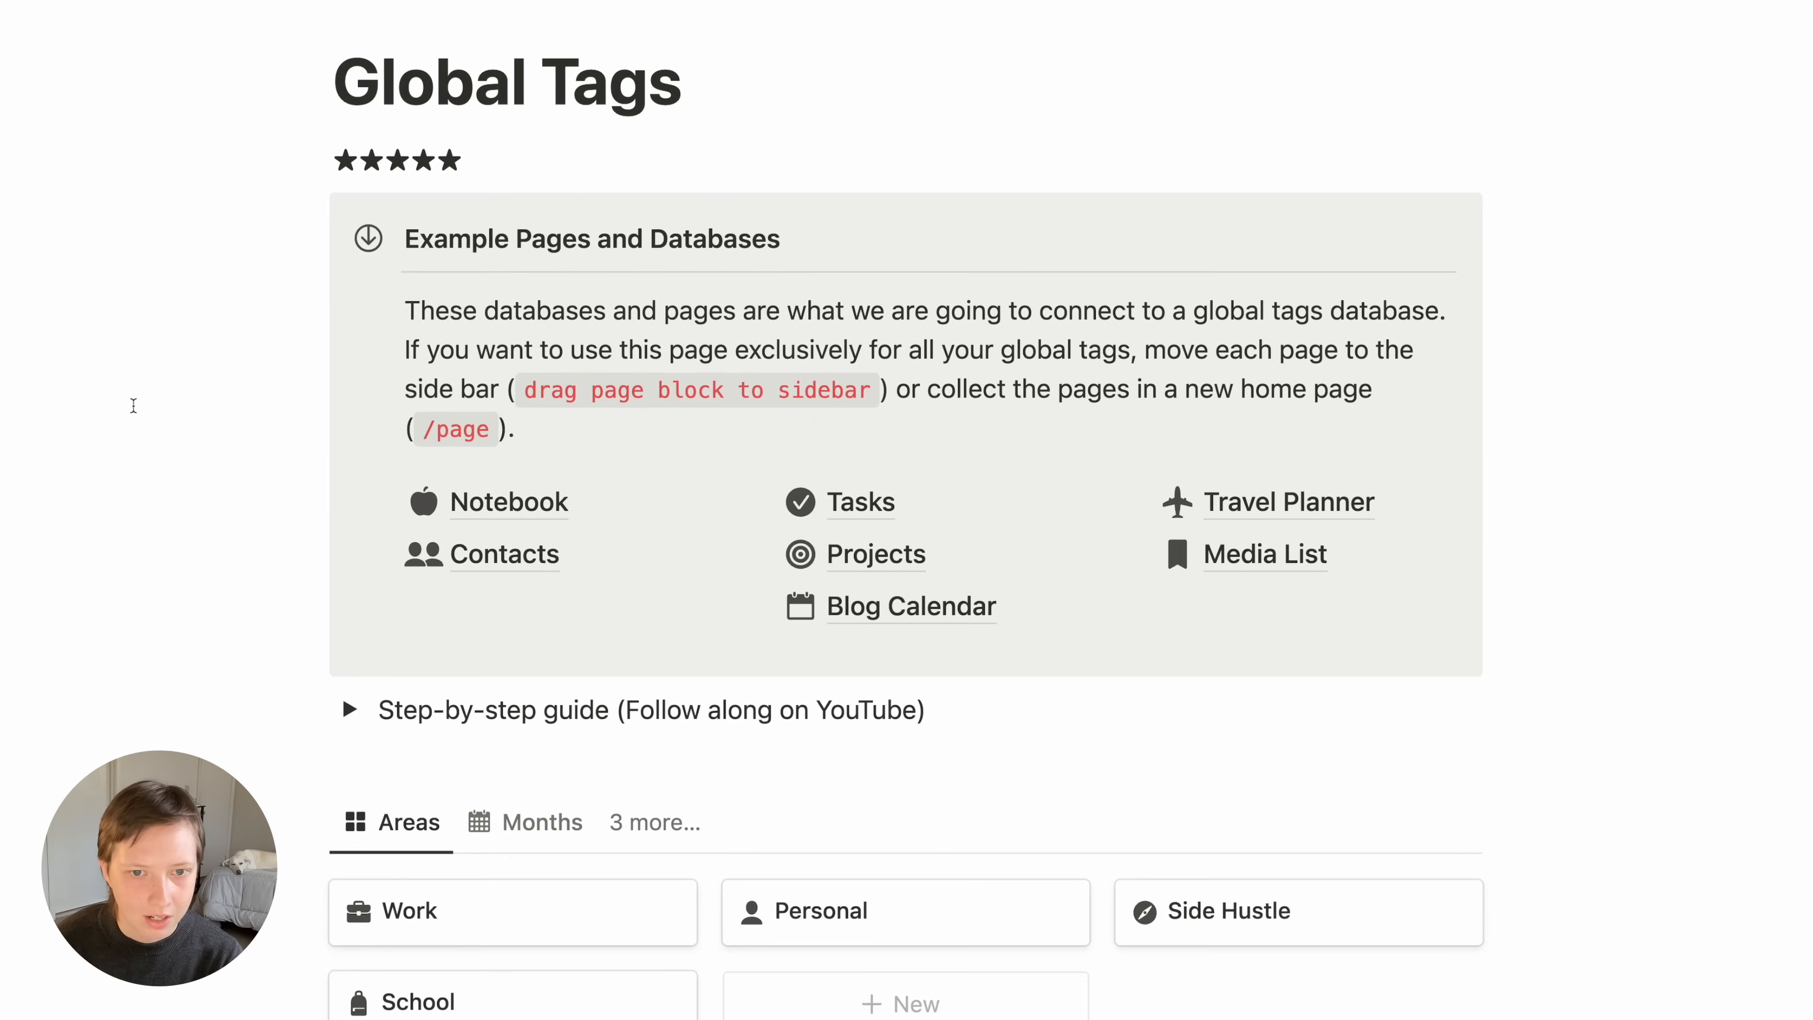
click(936, 551)
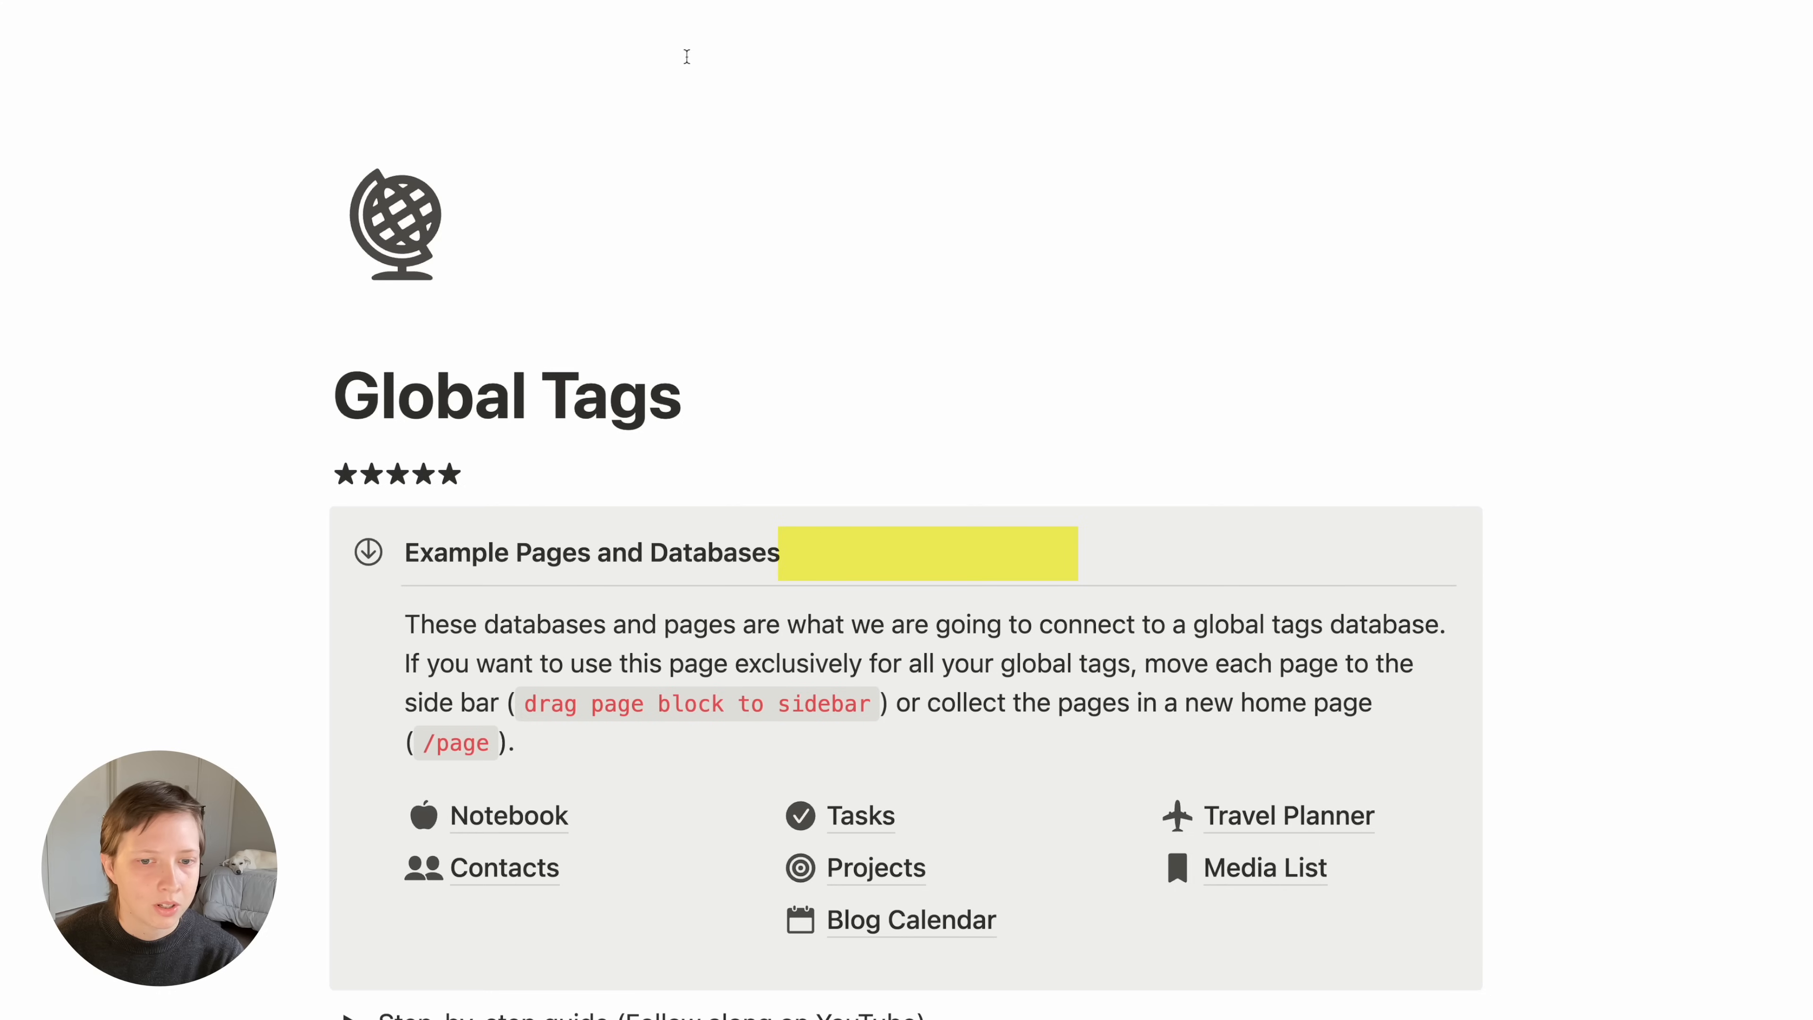
scroll(885, 379, down, 2)
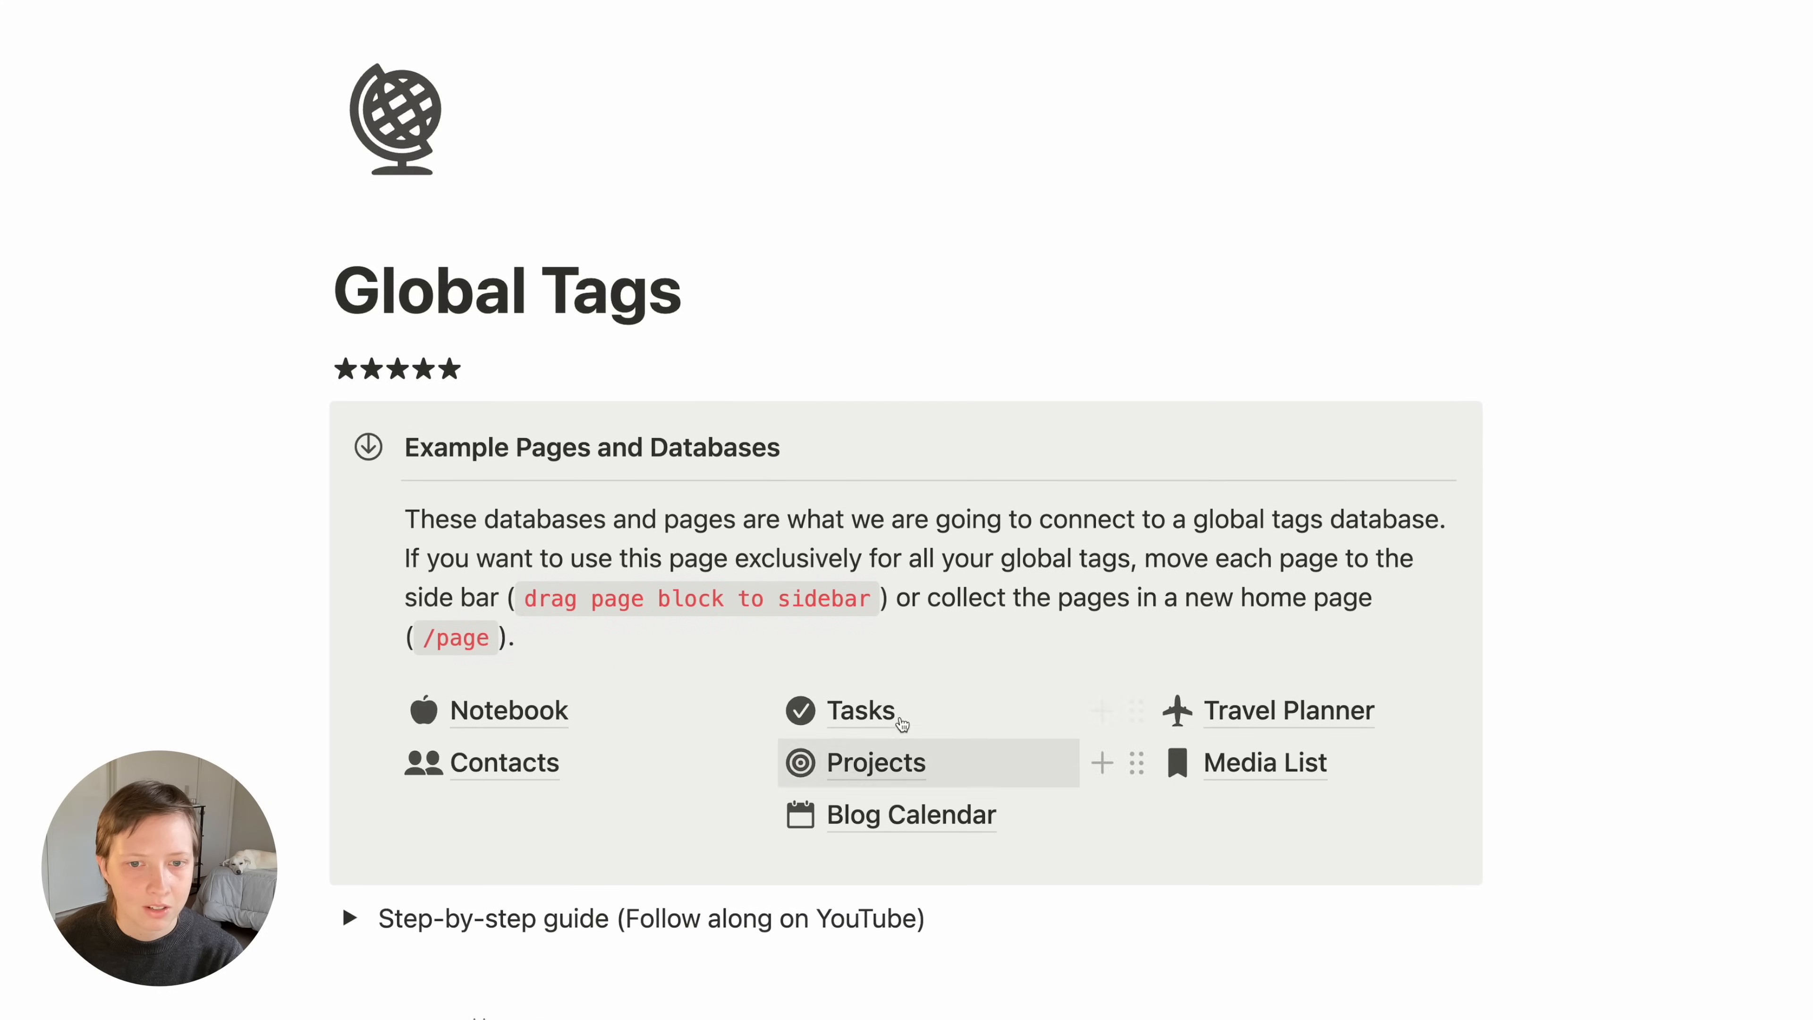
Open the Tasks database again and review the Area options for the Invite team members task
click(885, 712)
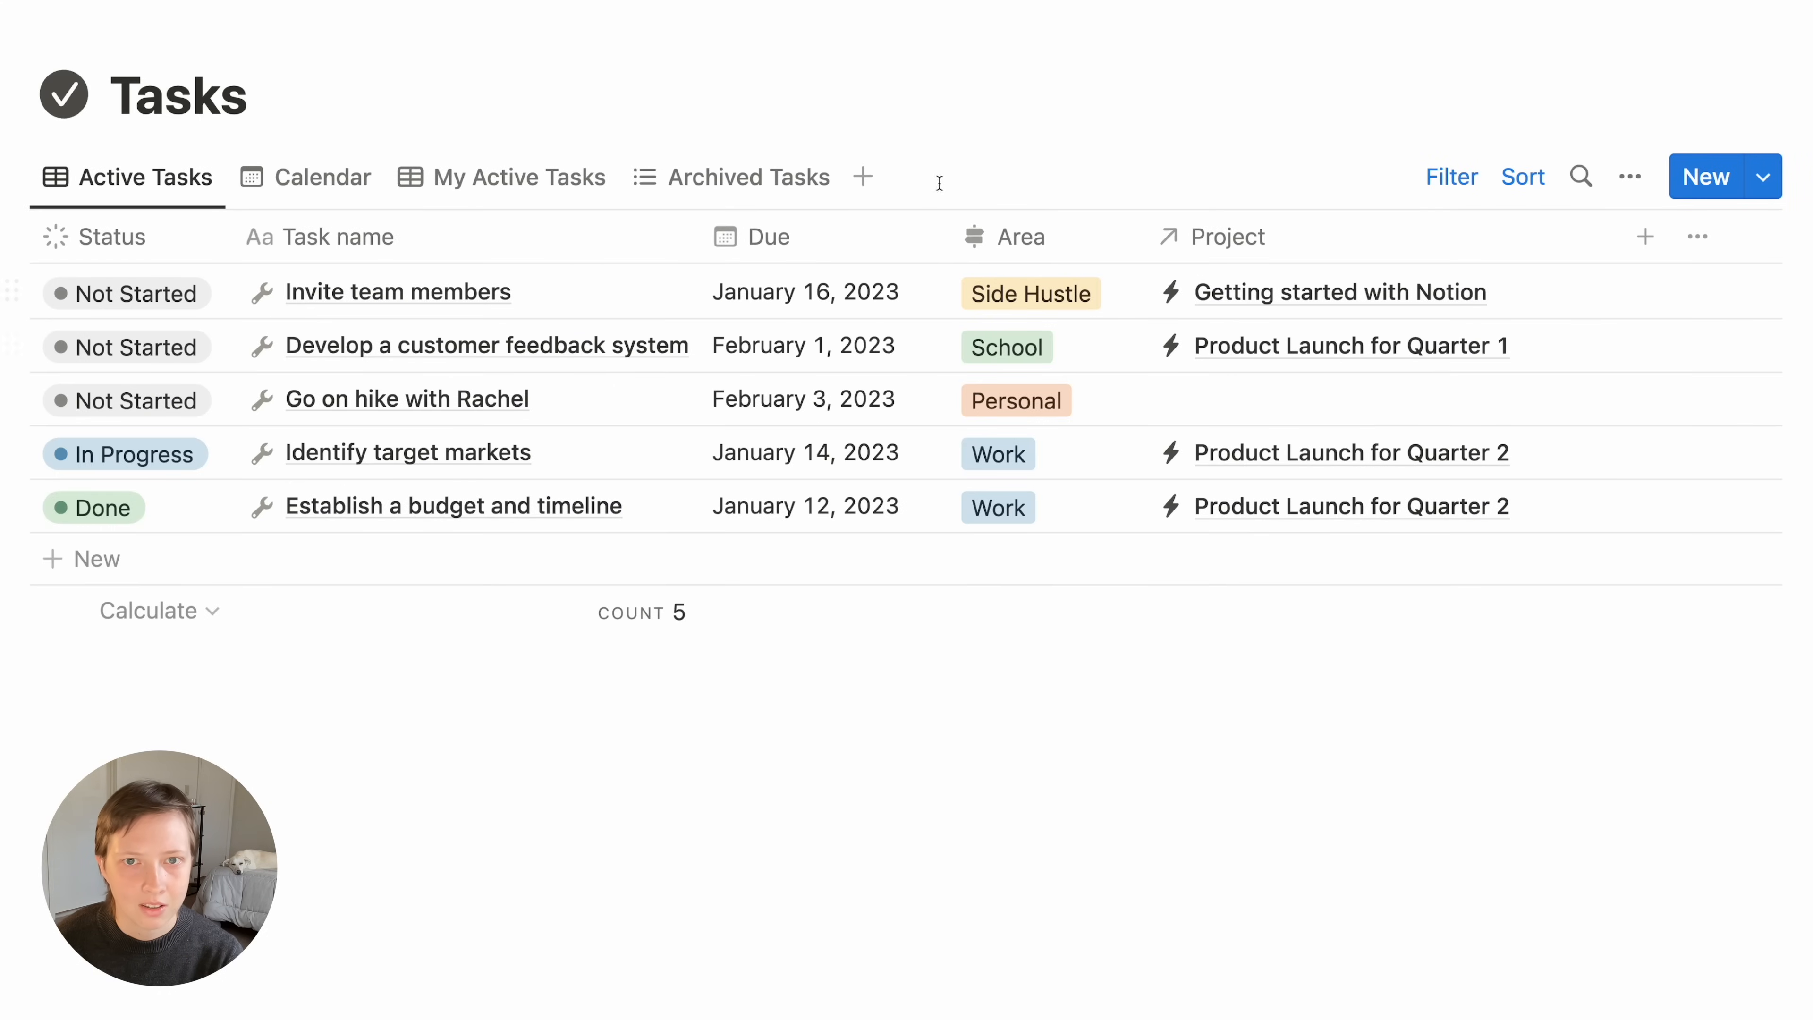
click(1034, 291)
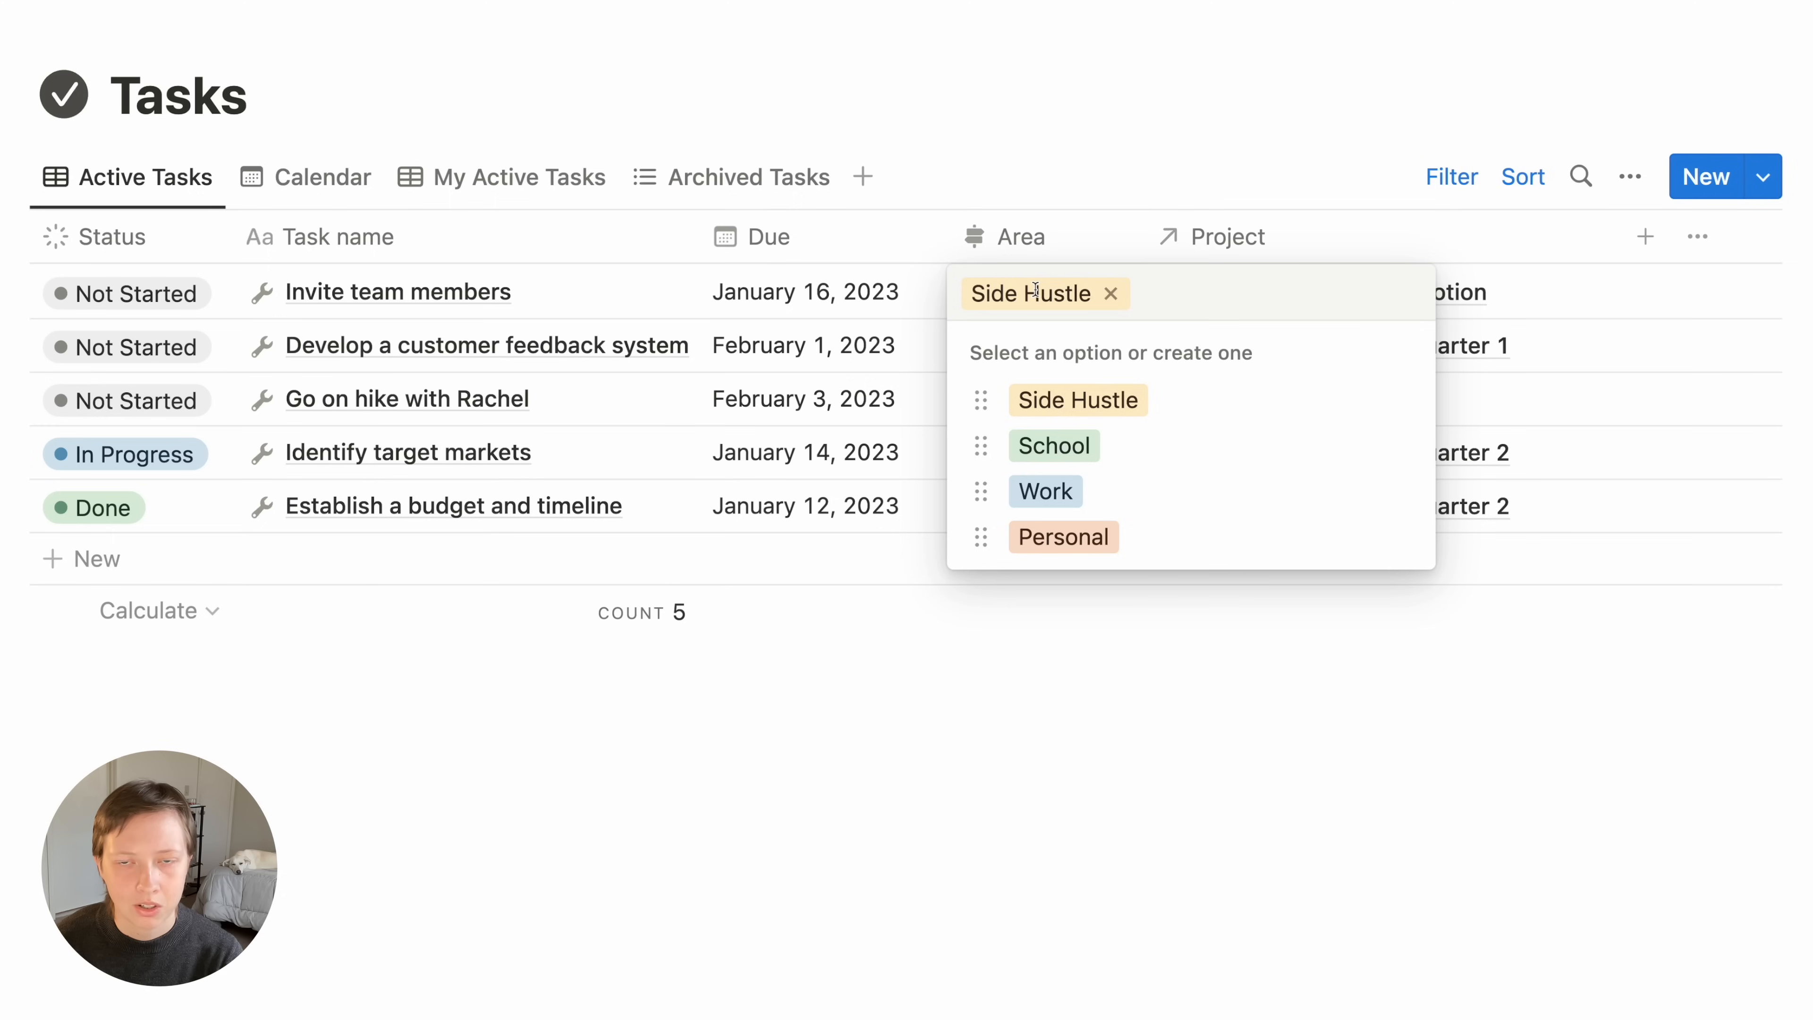
key(Escape)
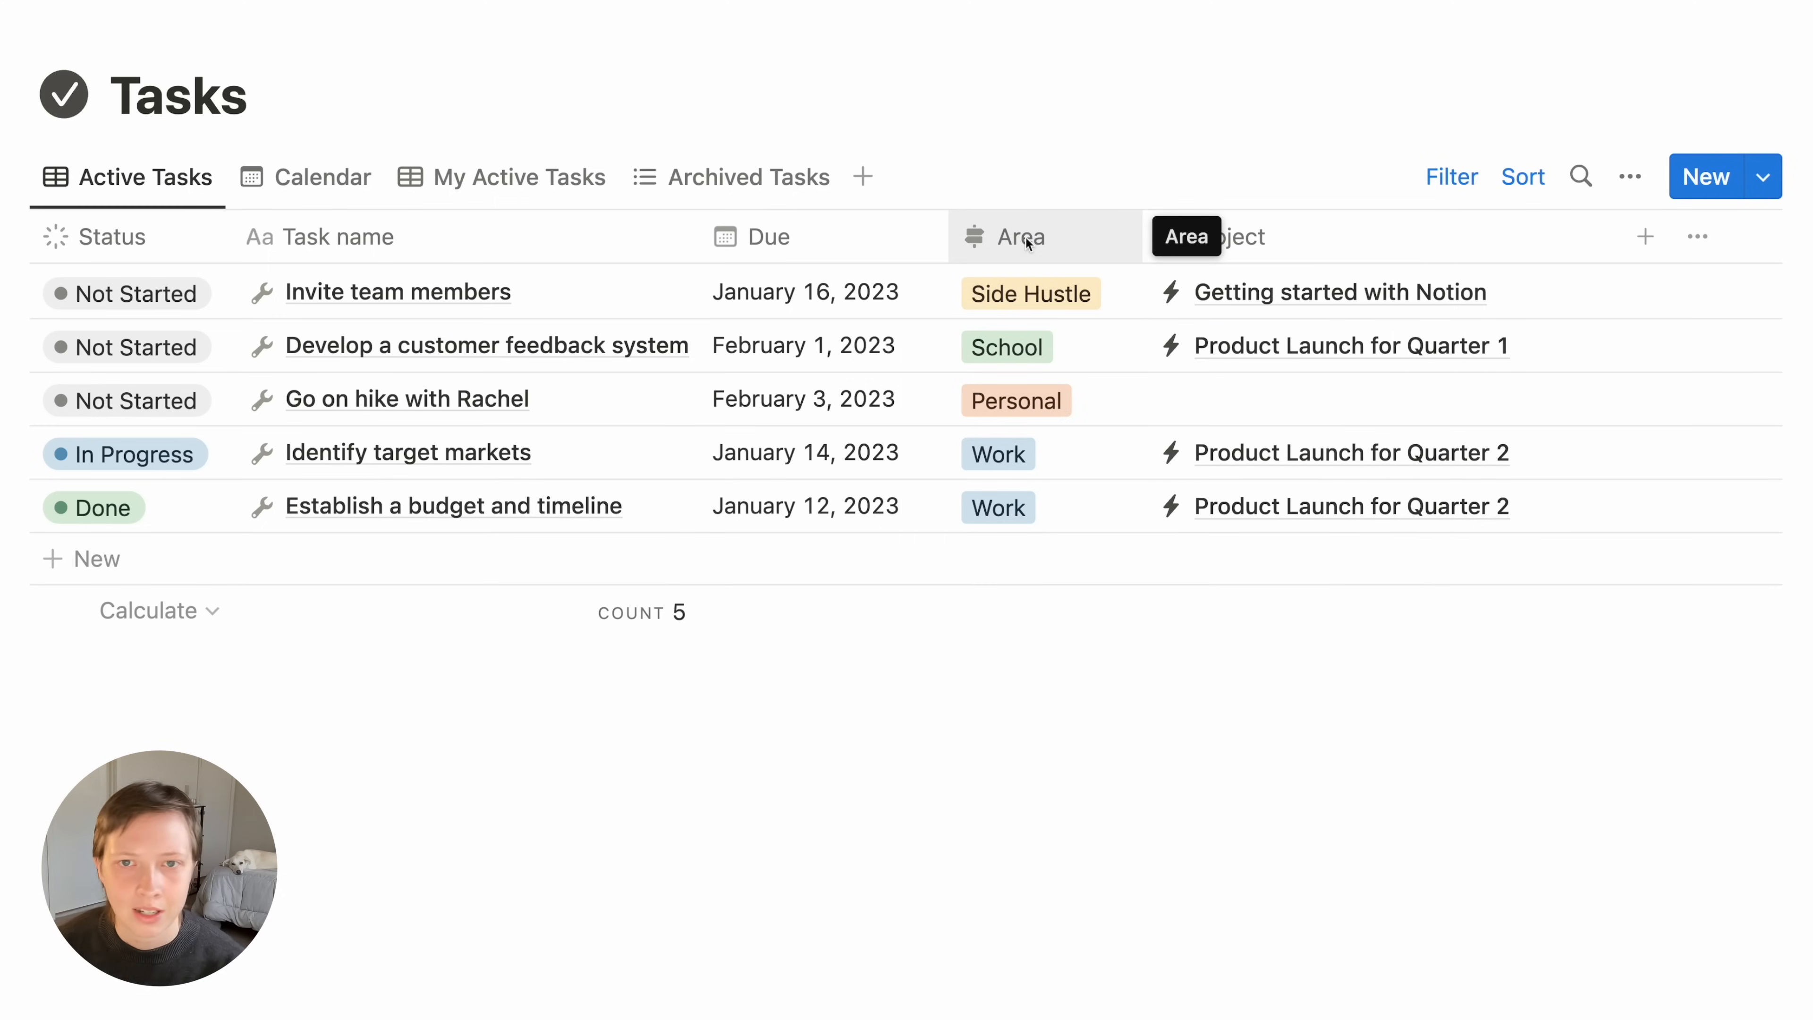
Change the Area property type in Tasks to Relation and relate it to the Global Tags database
click(1028, 243)
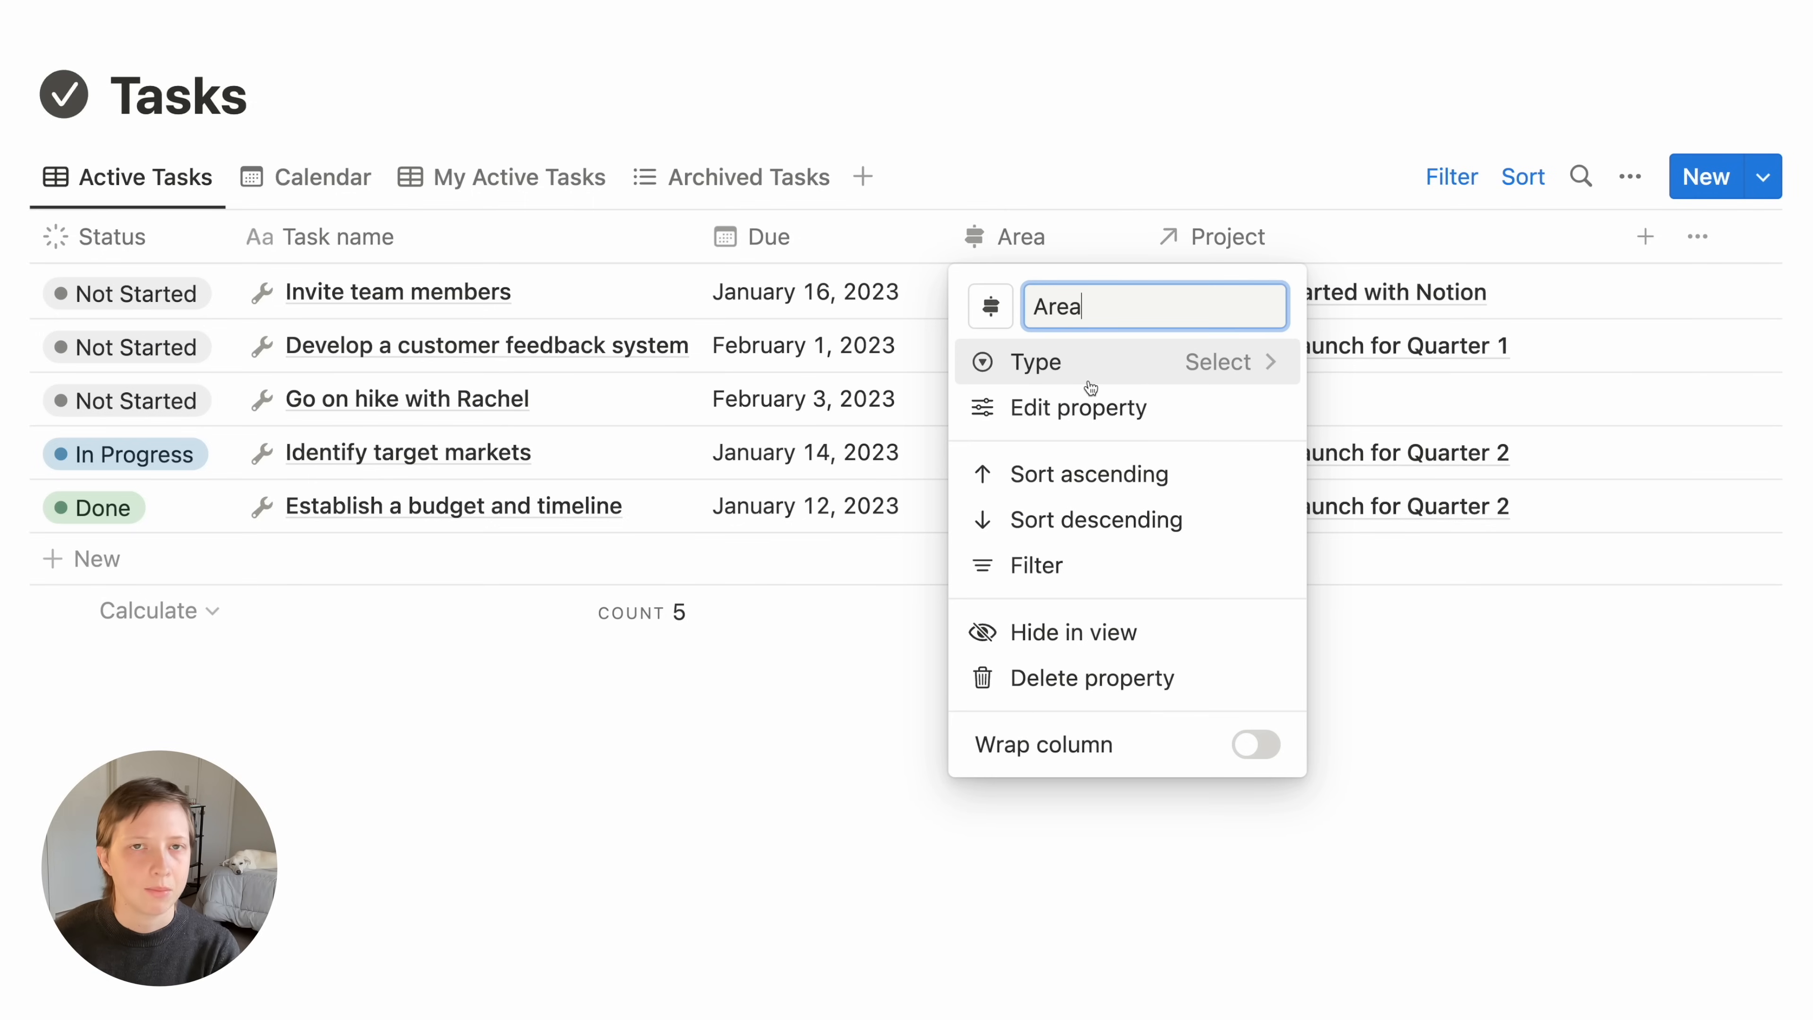
click(1112, 432)
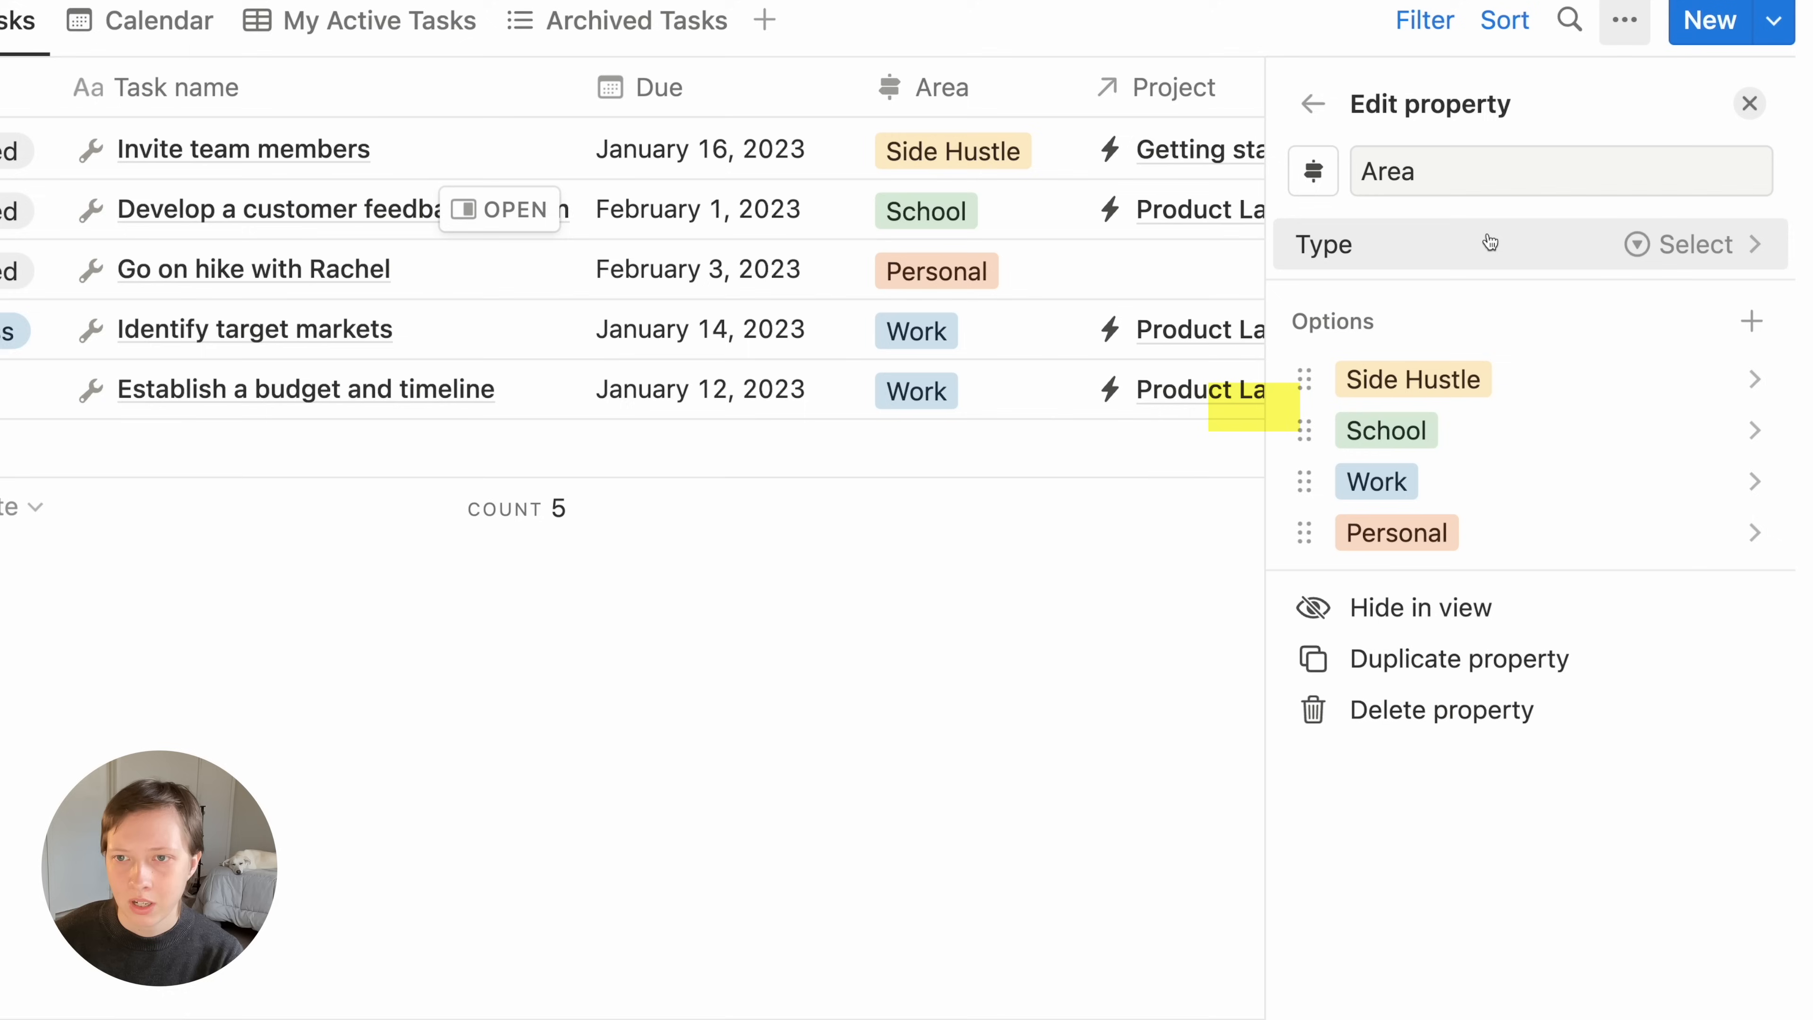
click(1451, 256)
scroll(1571, 372, down, 5)
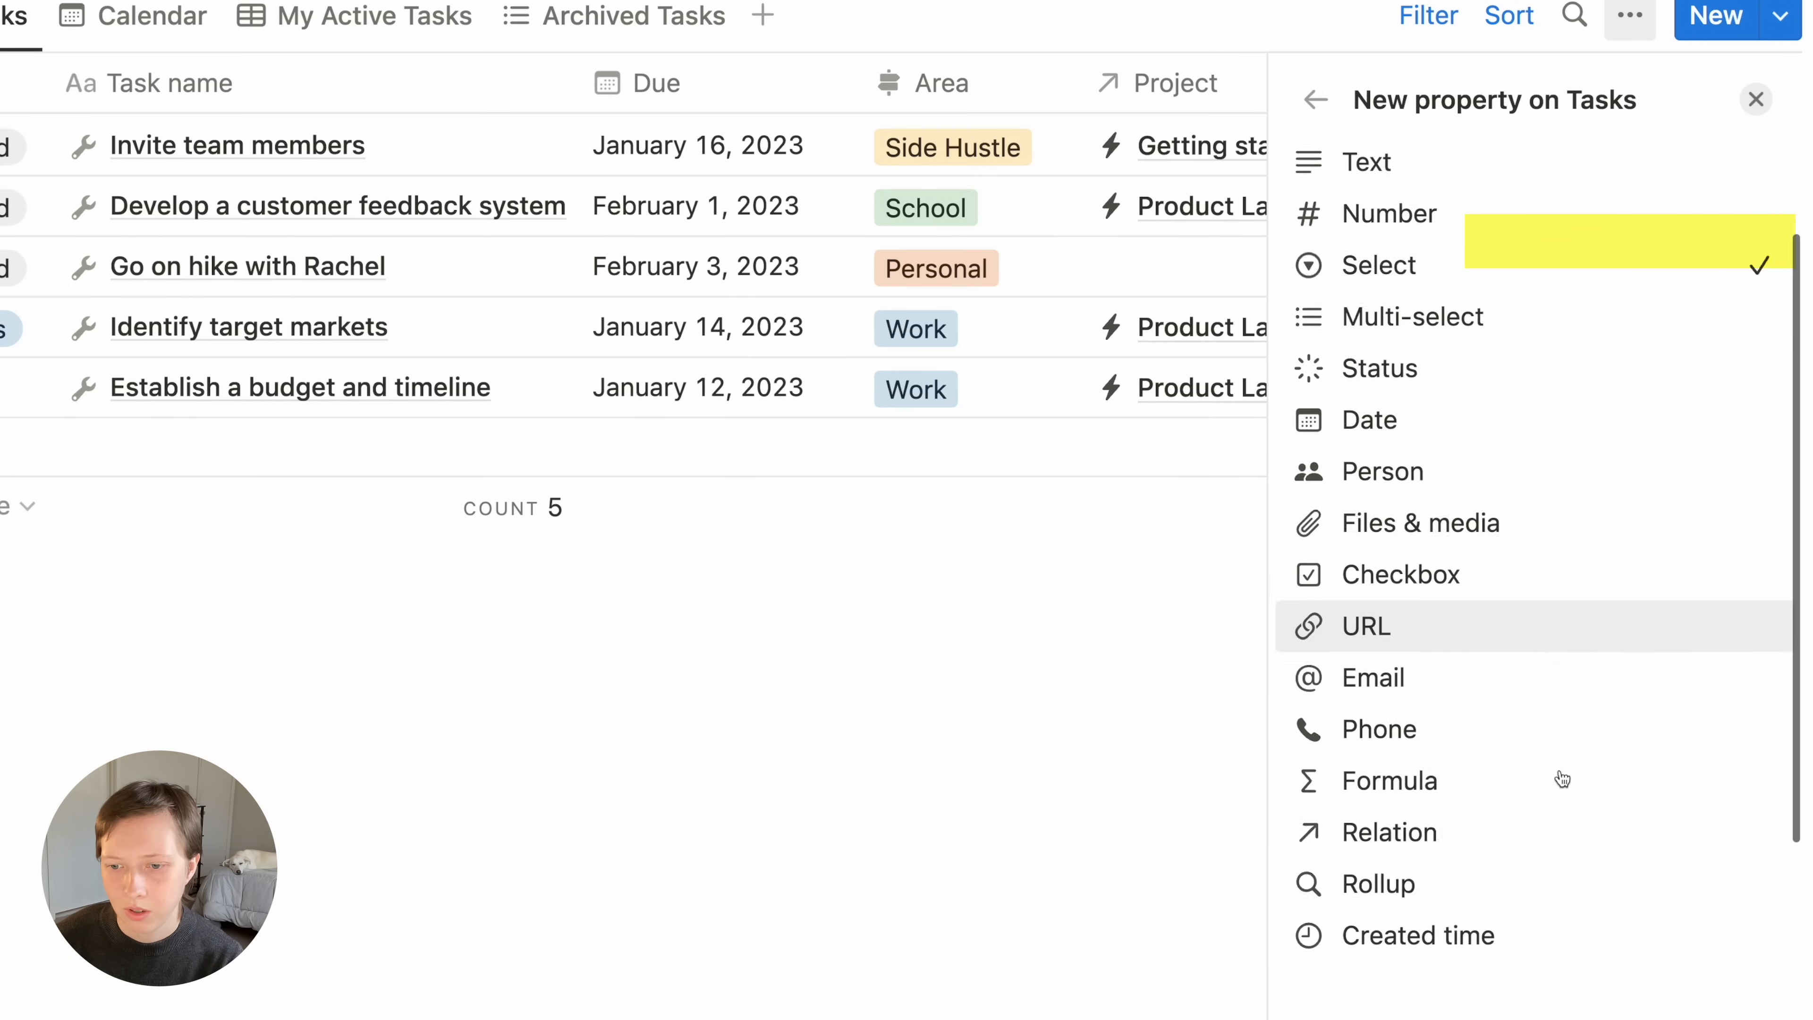
click(1349, 668)
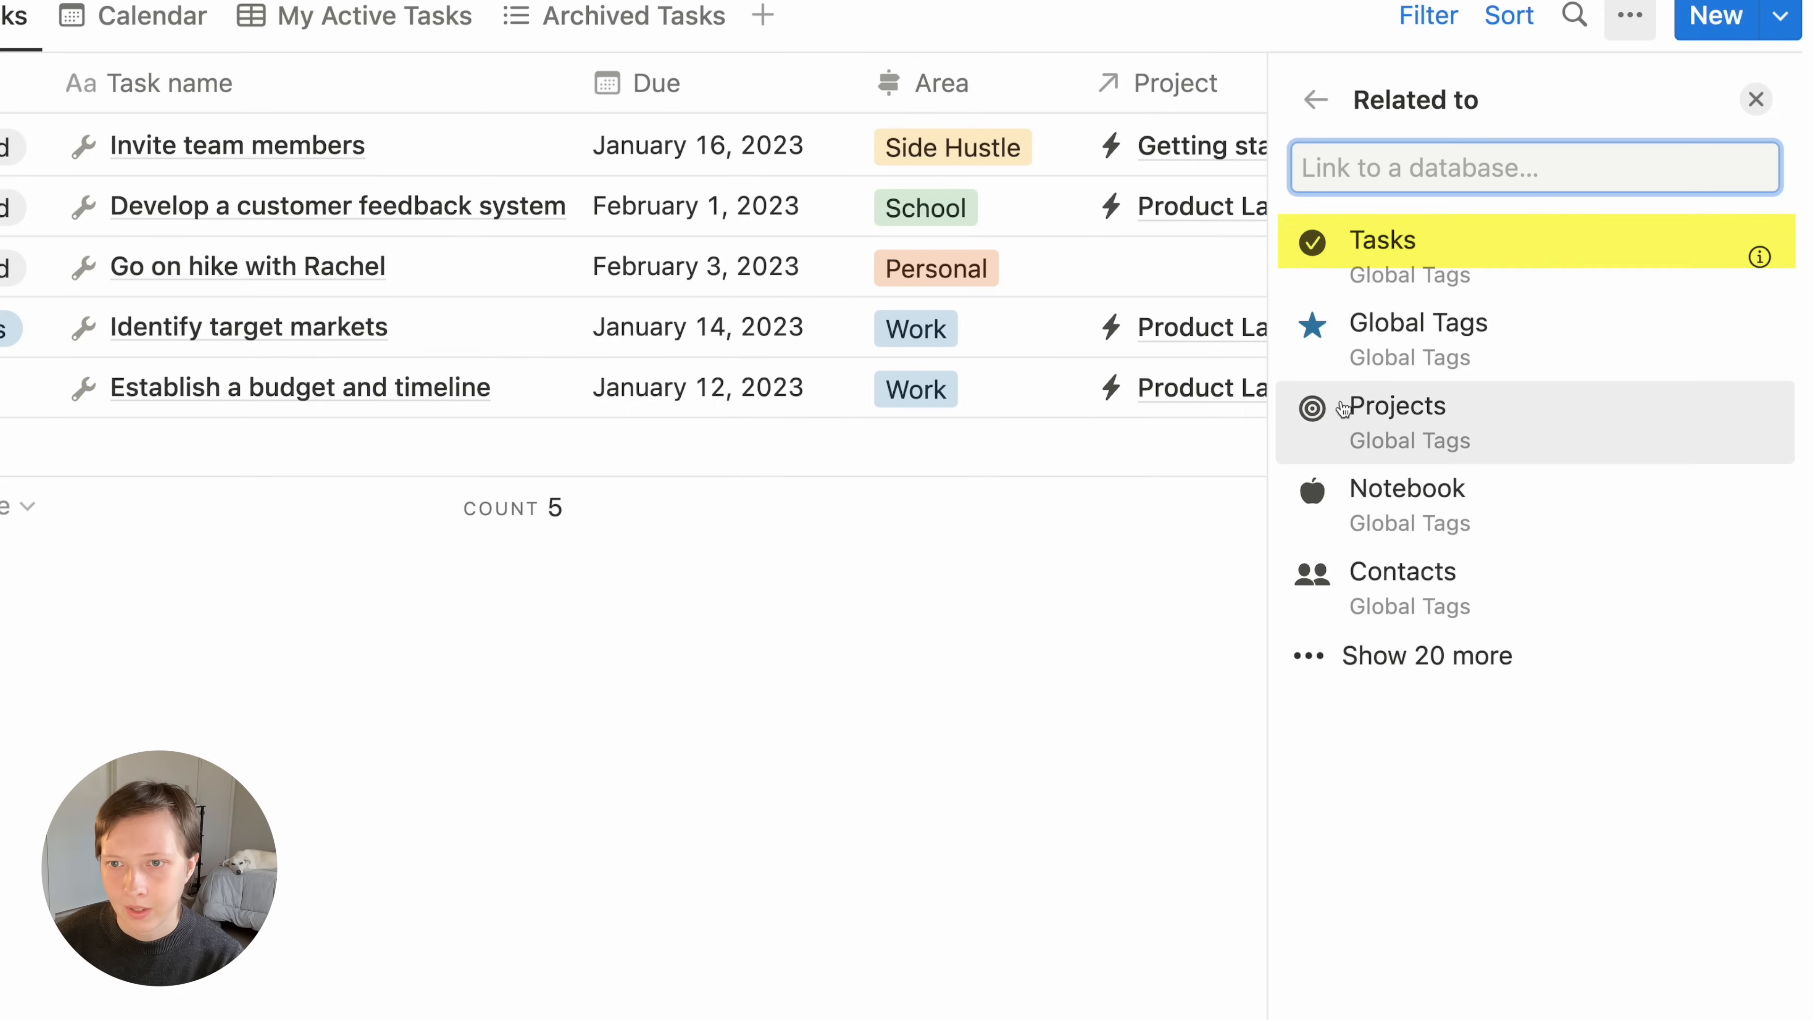
click(1547, 357)
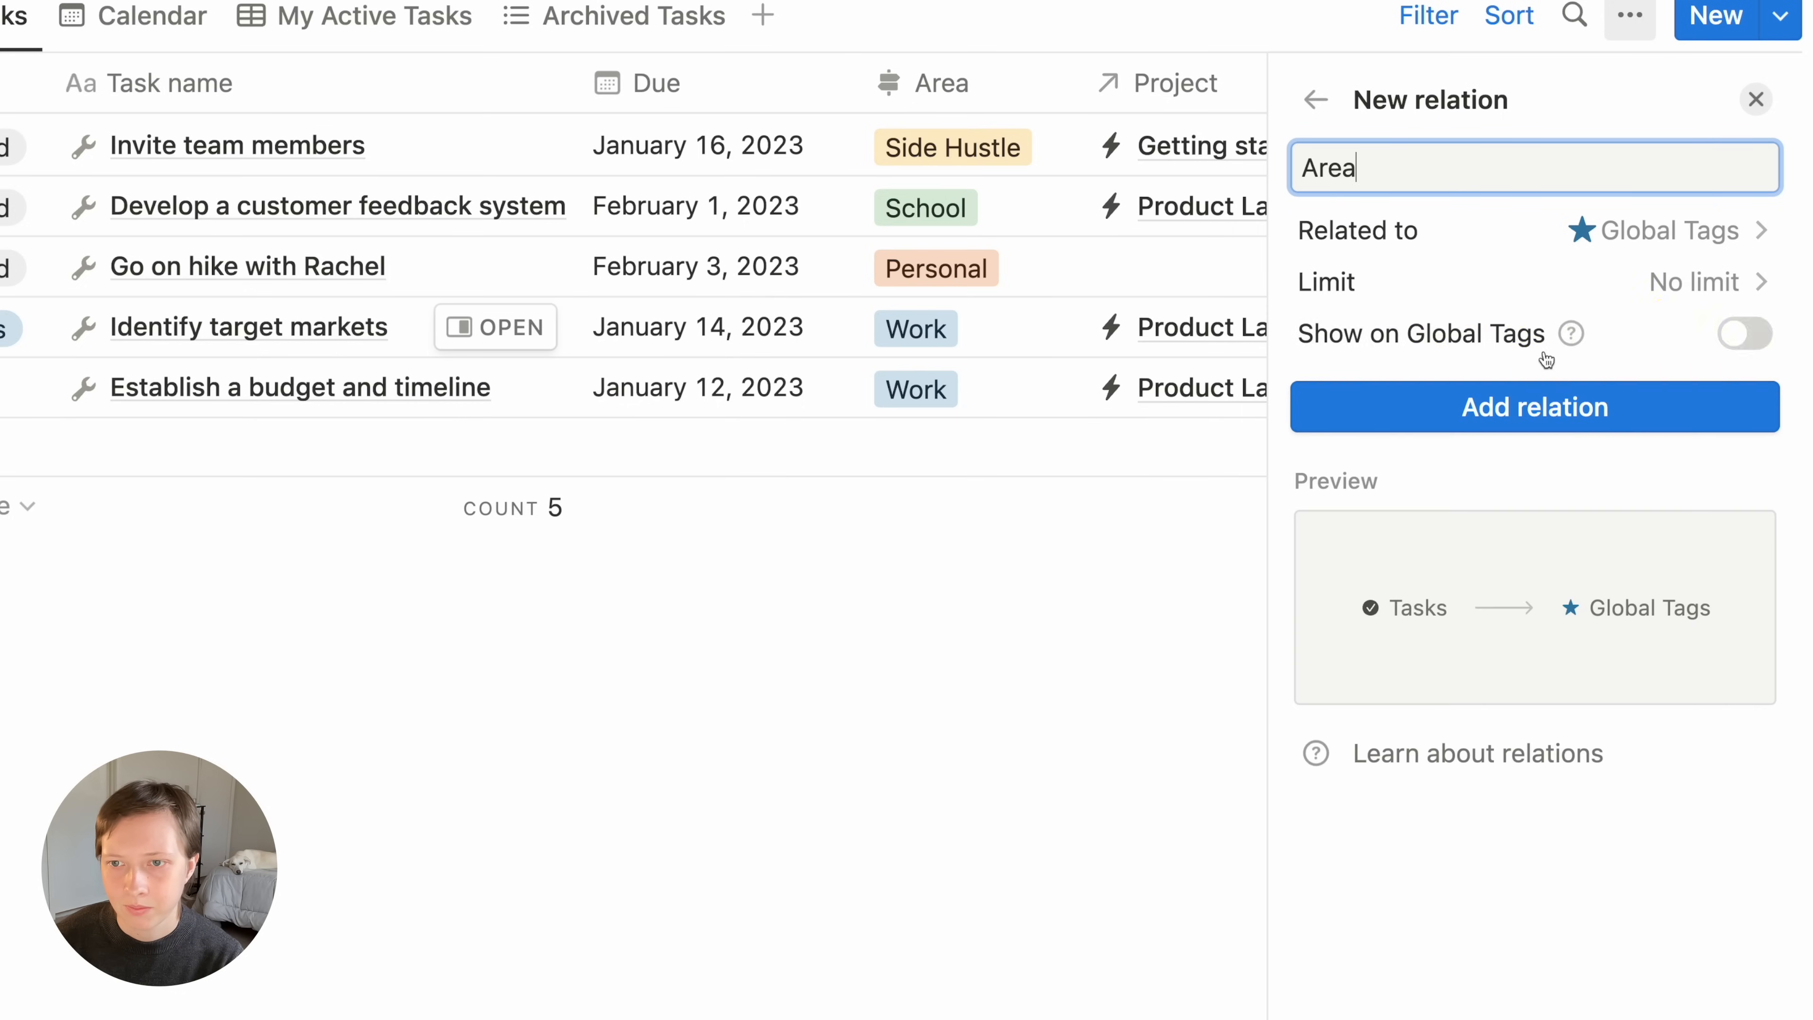
Show the Area relation on Global Tags under the default related property name Tasks and add the relation
click(1743, 341)
click(1449, 446)
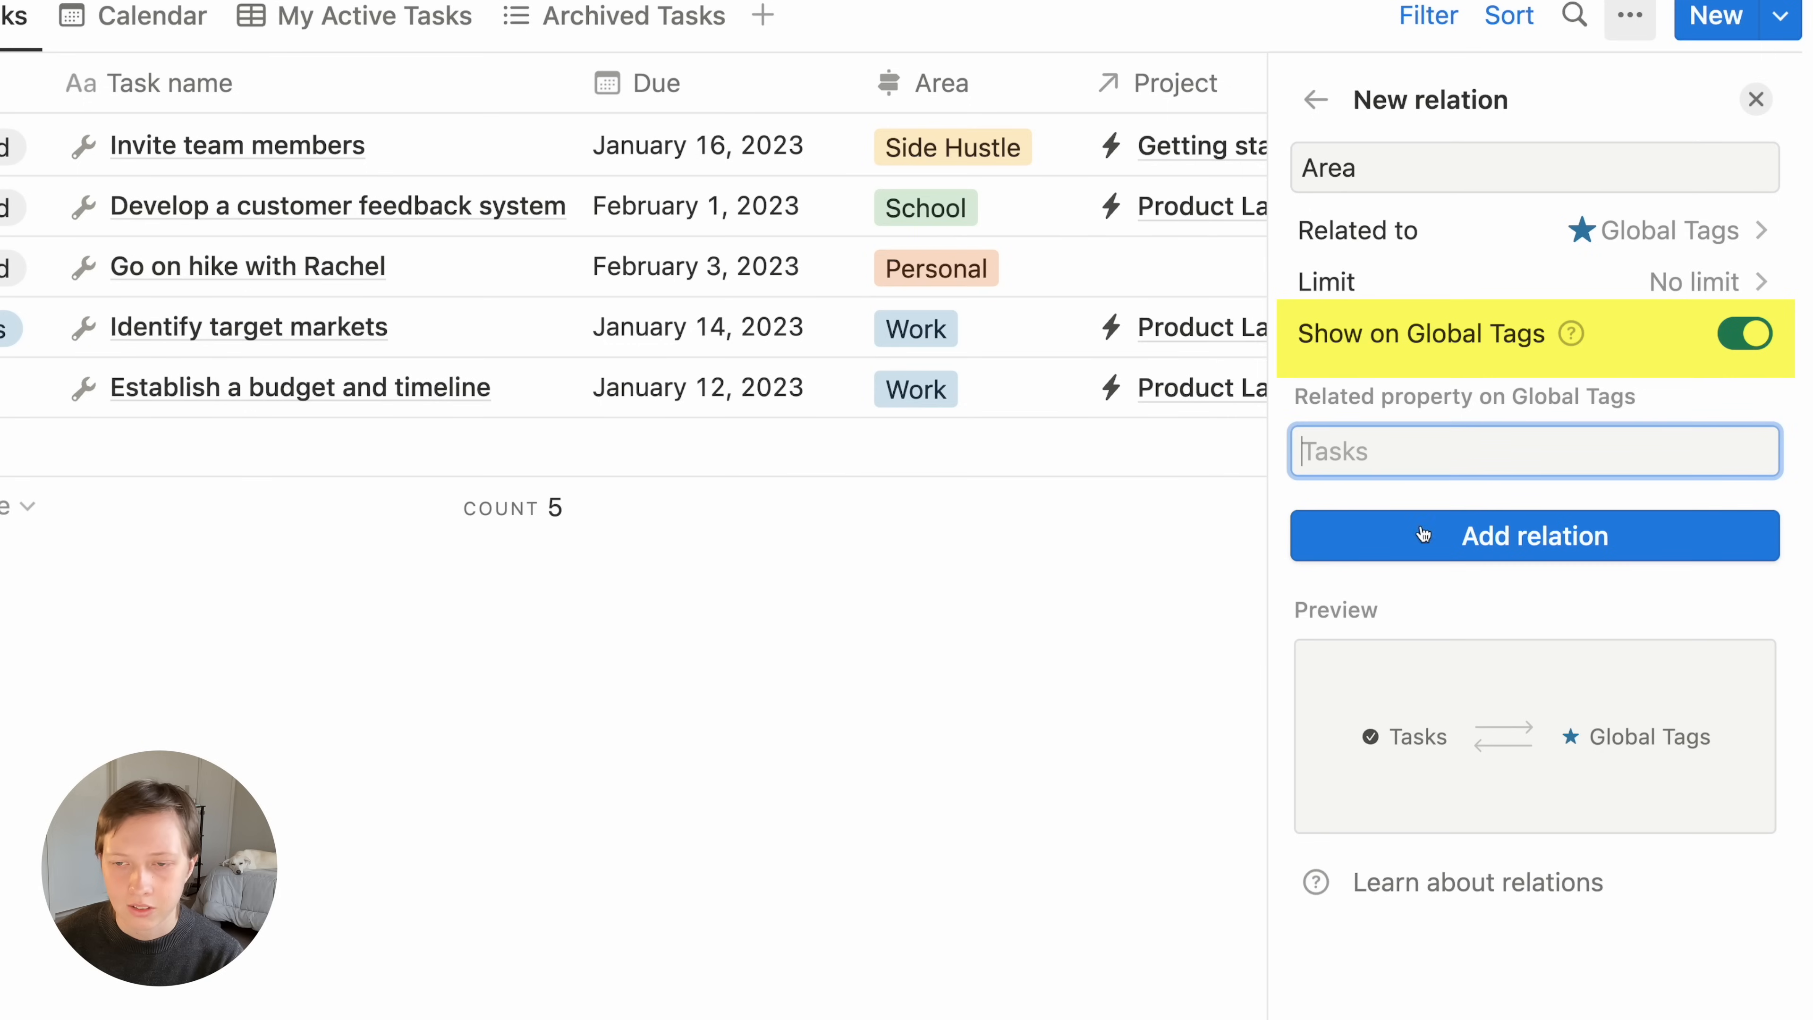
click(1508, 564)
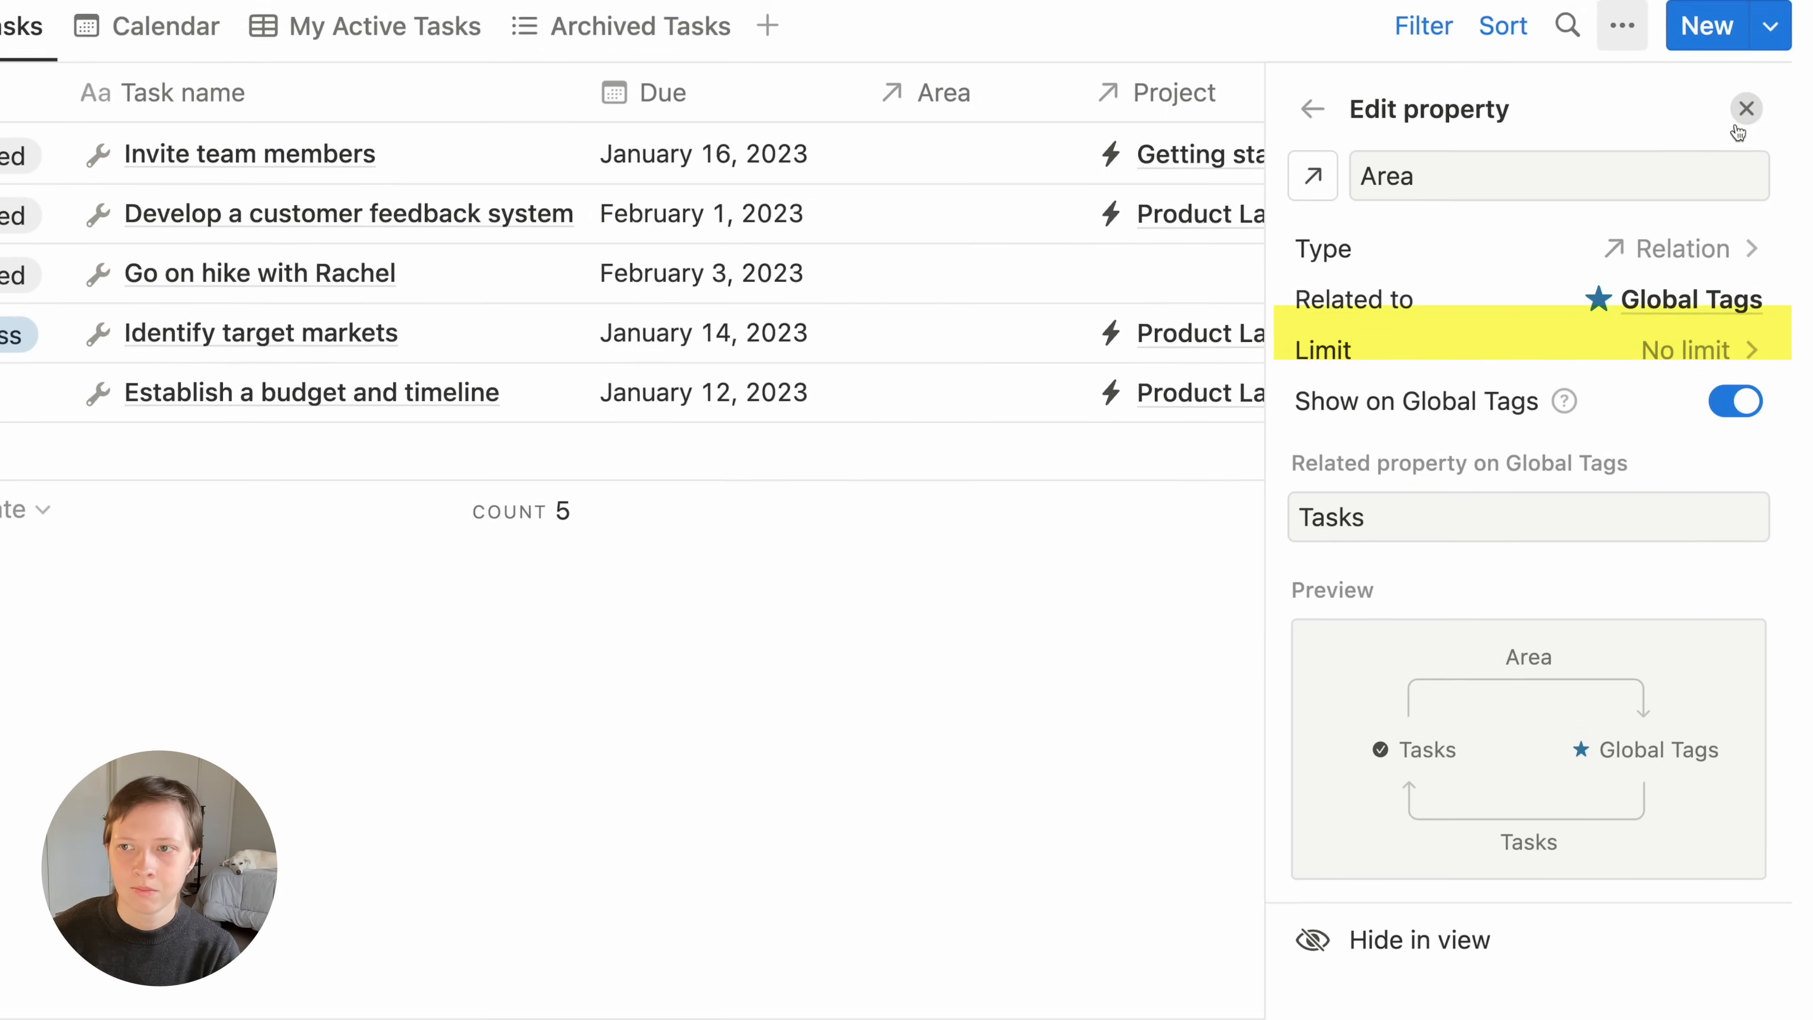
Close the Area property settings and link the Invite team members task to the Work area
click(1756, 99)
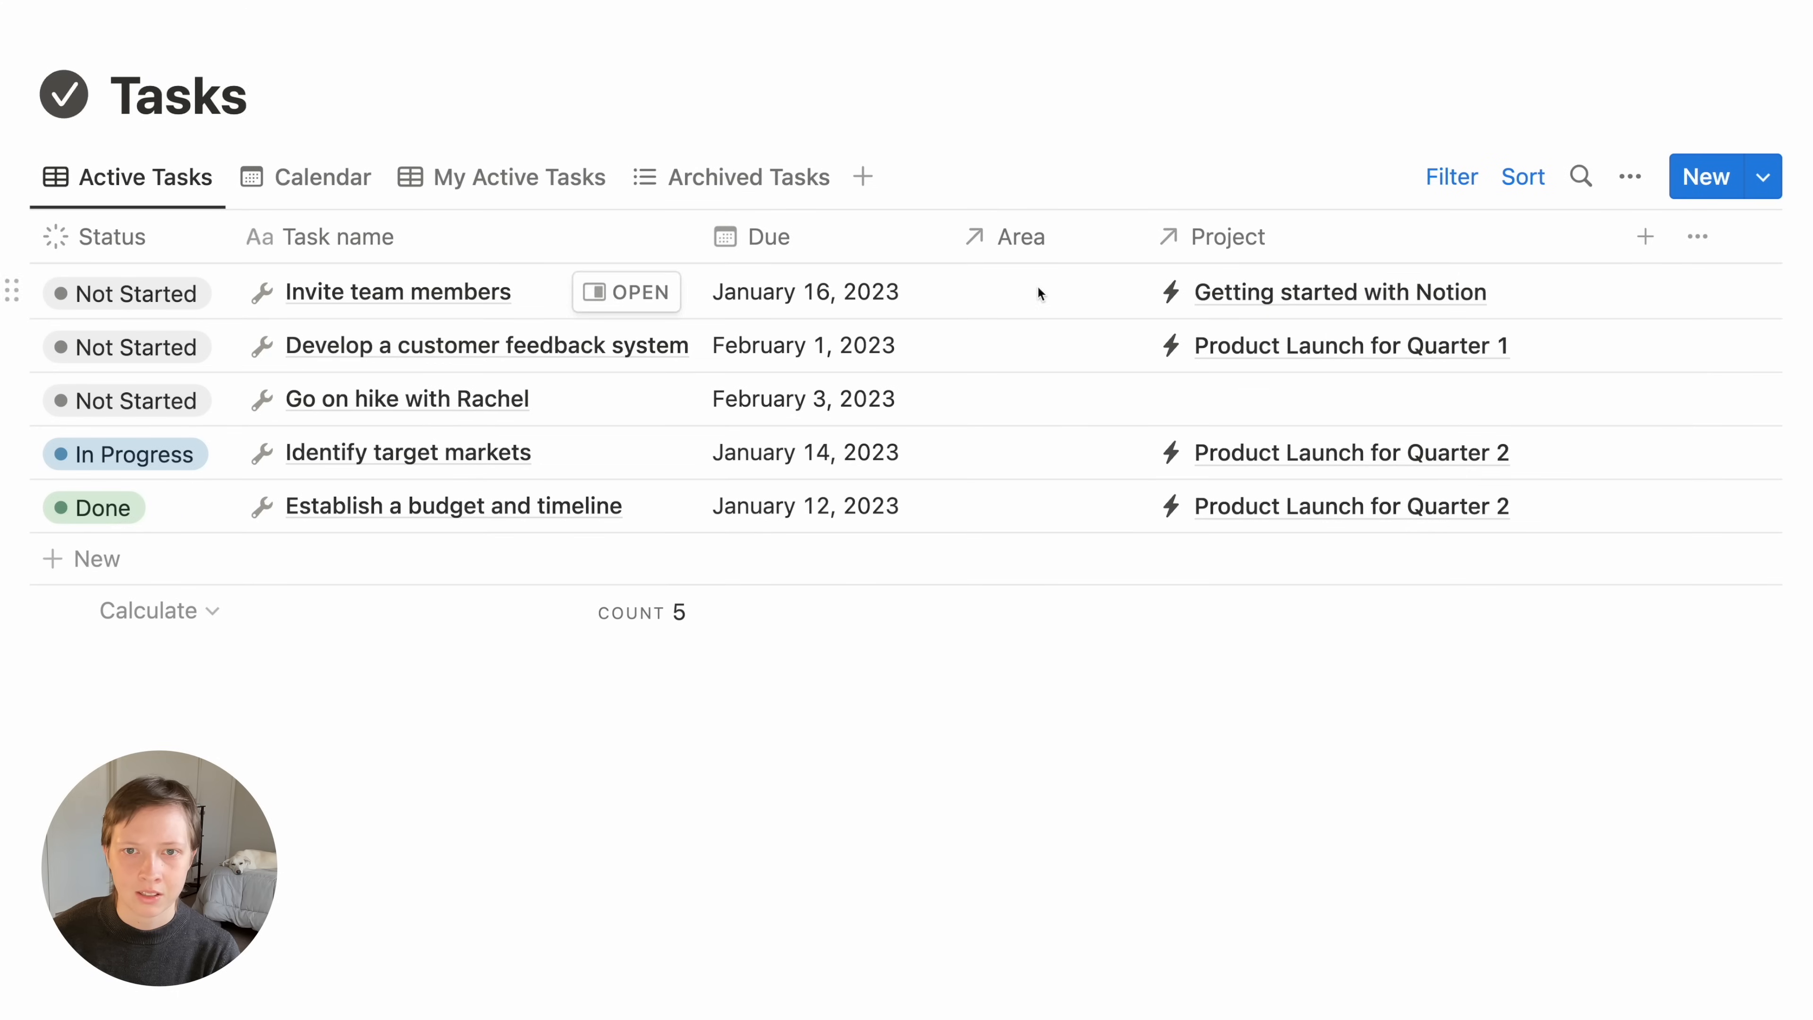
click(1037, 287)
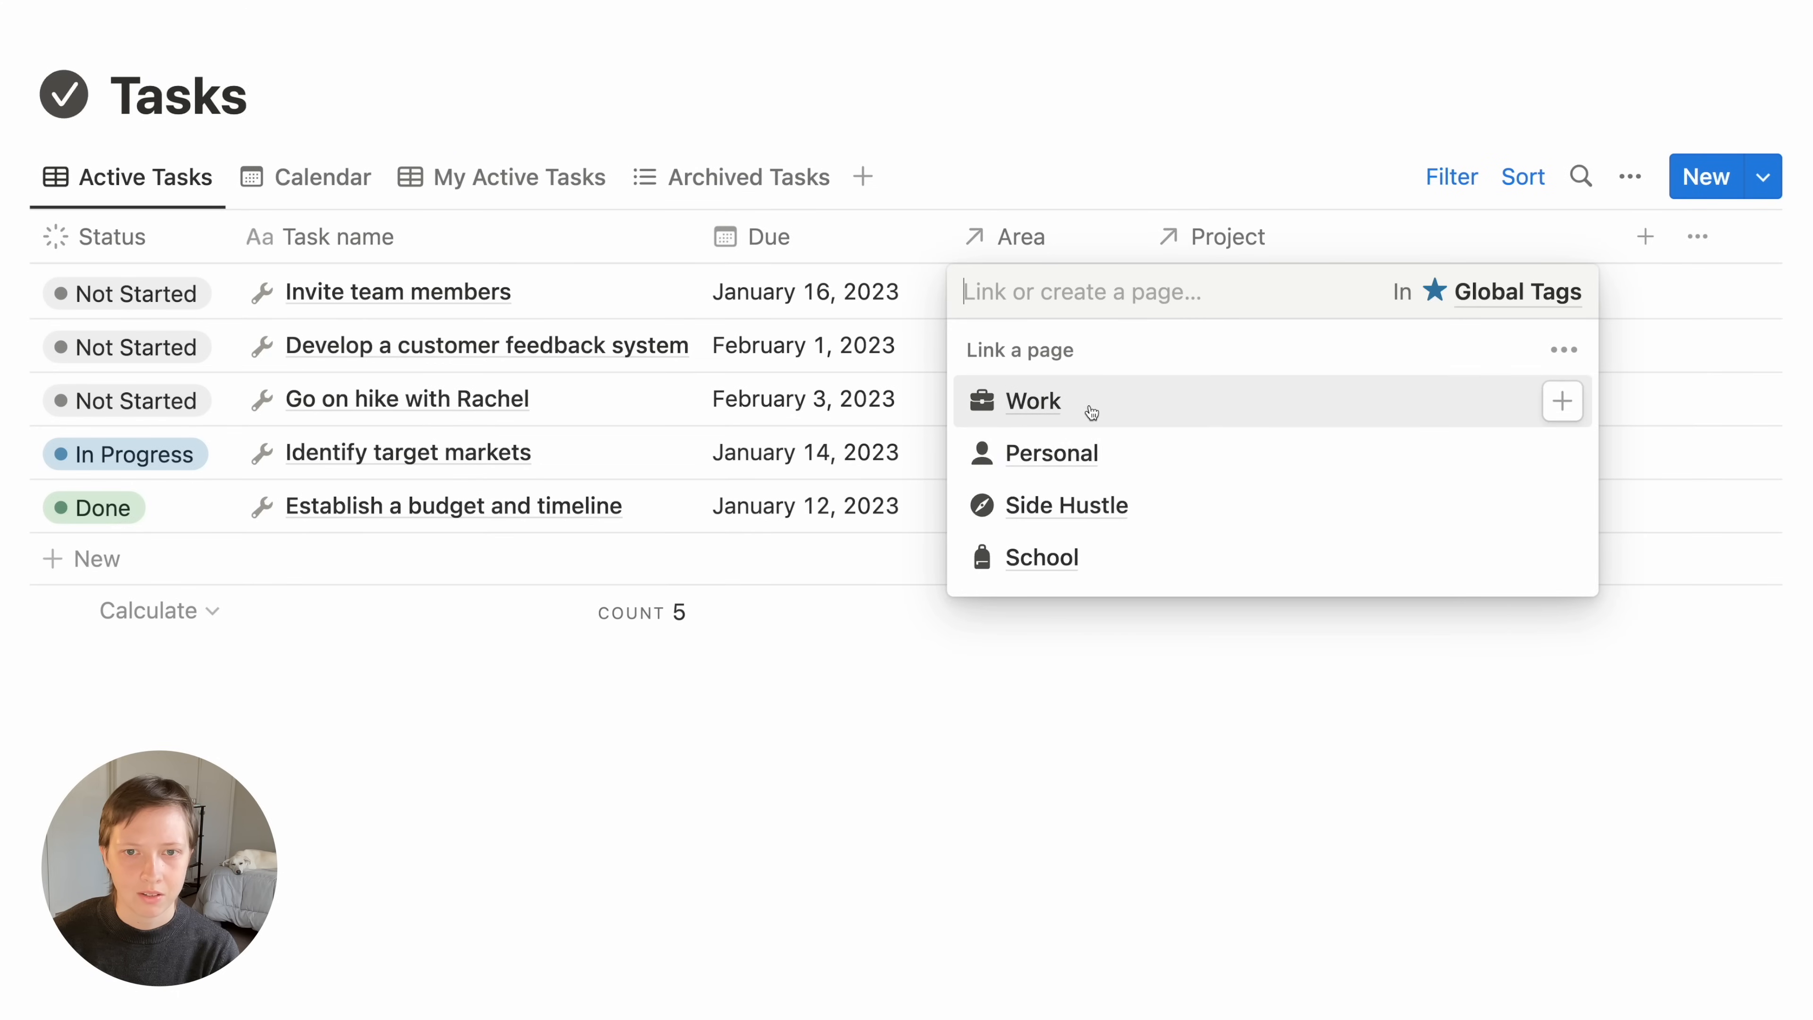
click(1099, 404)
key(Escape)
Set the Area of Develop a customer feedback system to Side Hustle and of the hike task to Personal
click(1042, 345)
click(1059, 560)
key(Escape)
click(1026, 398)
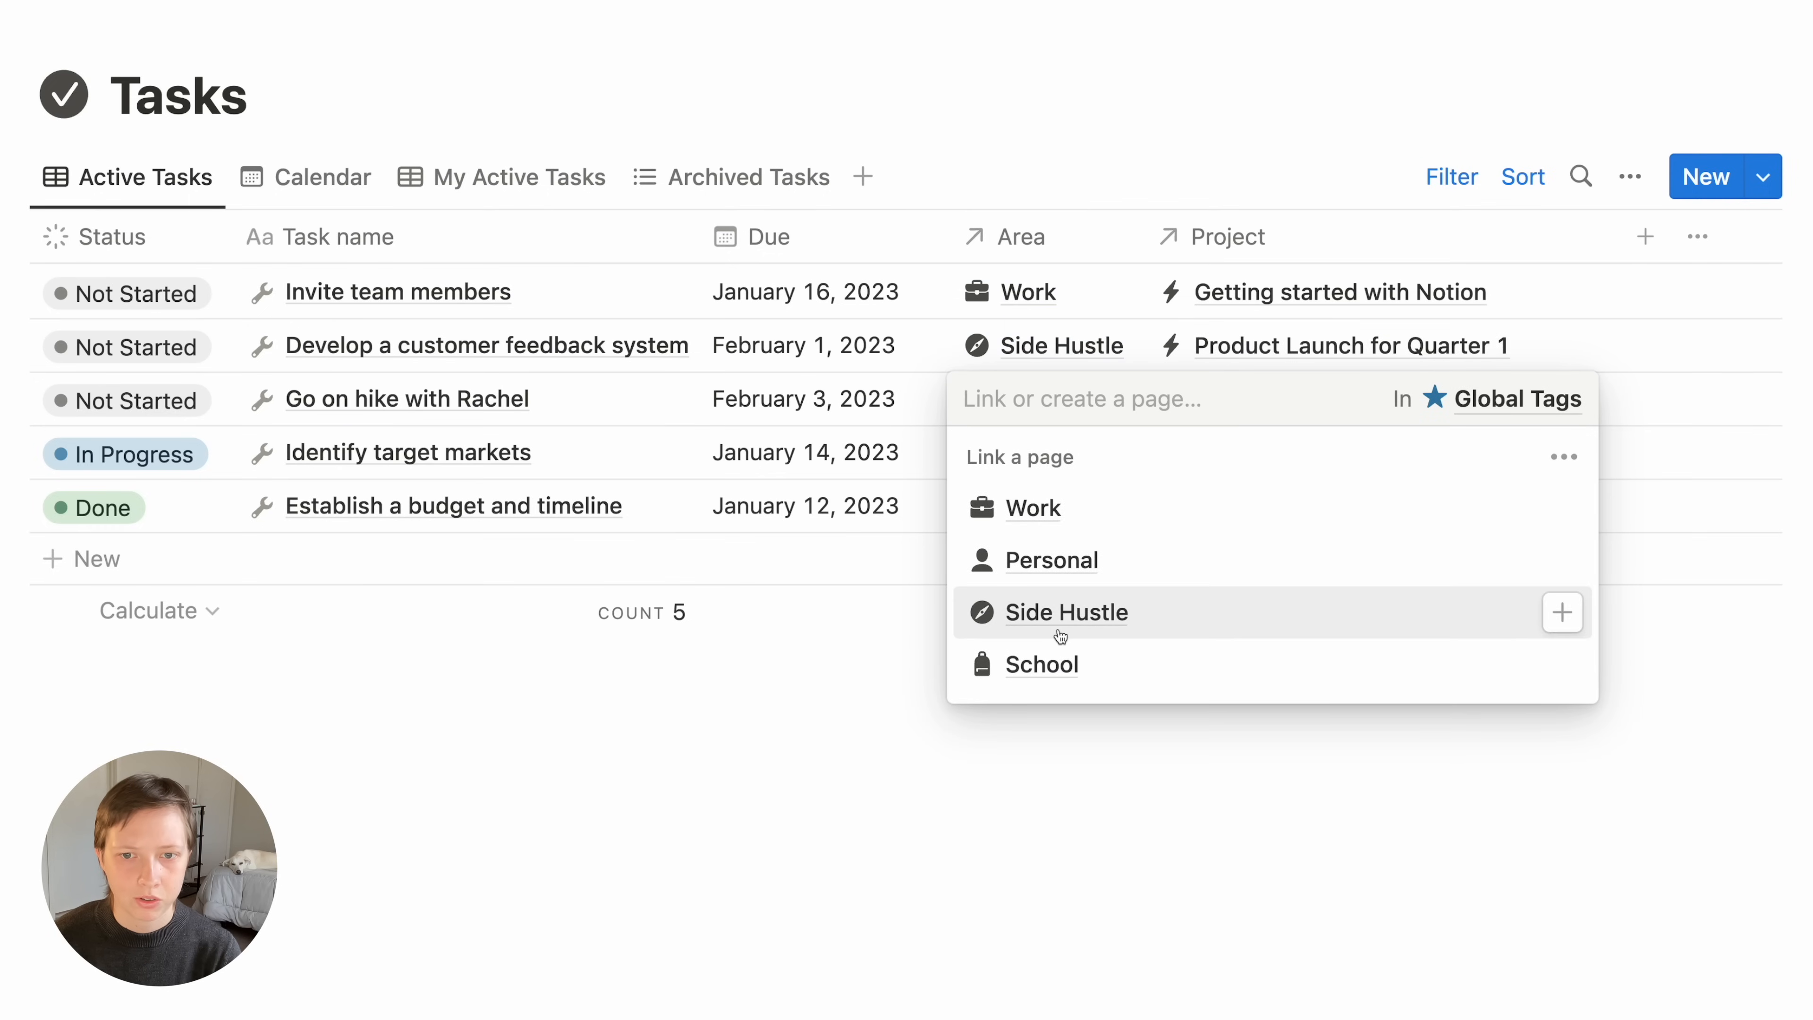
click(1042, 563)
key(Escape)
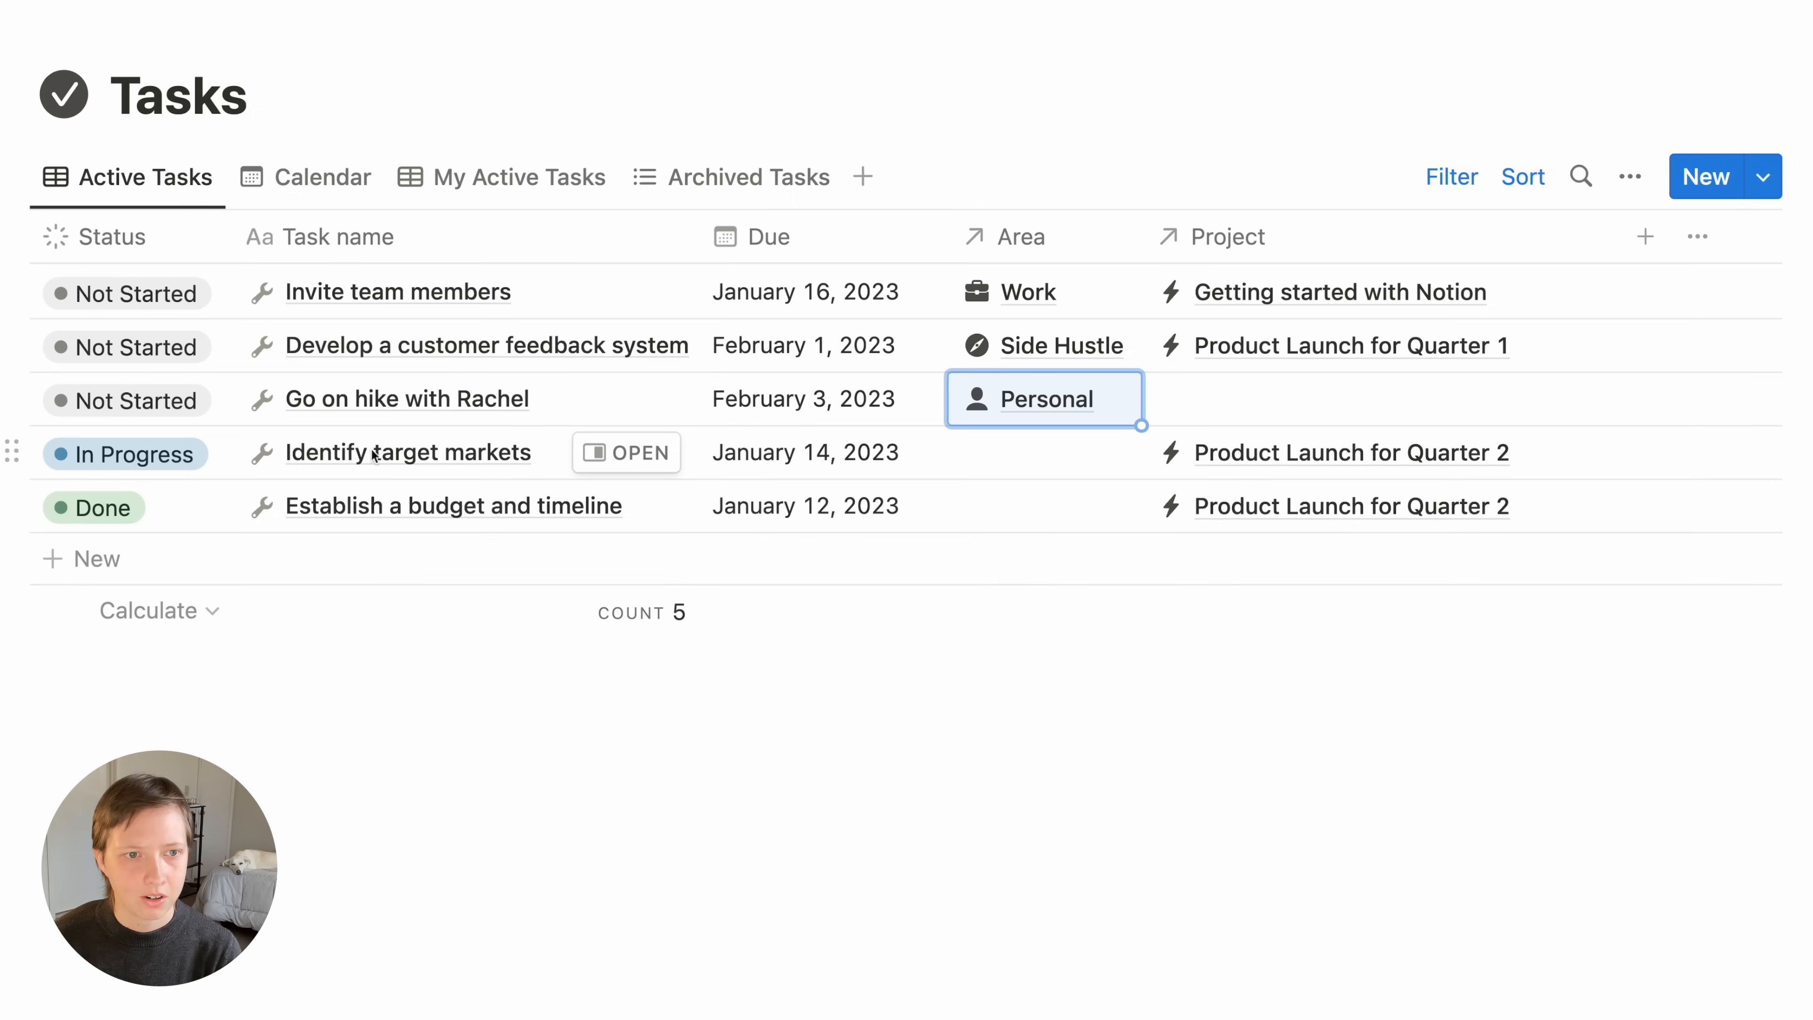
Link Identify target markets to the Work area and fill the same value down to Establish a budget and timeline
click(1029, 461)
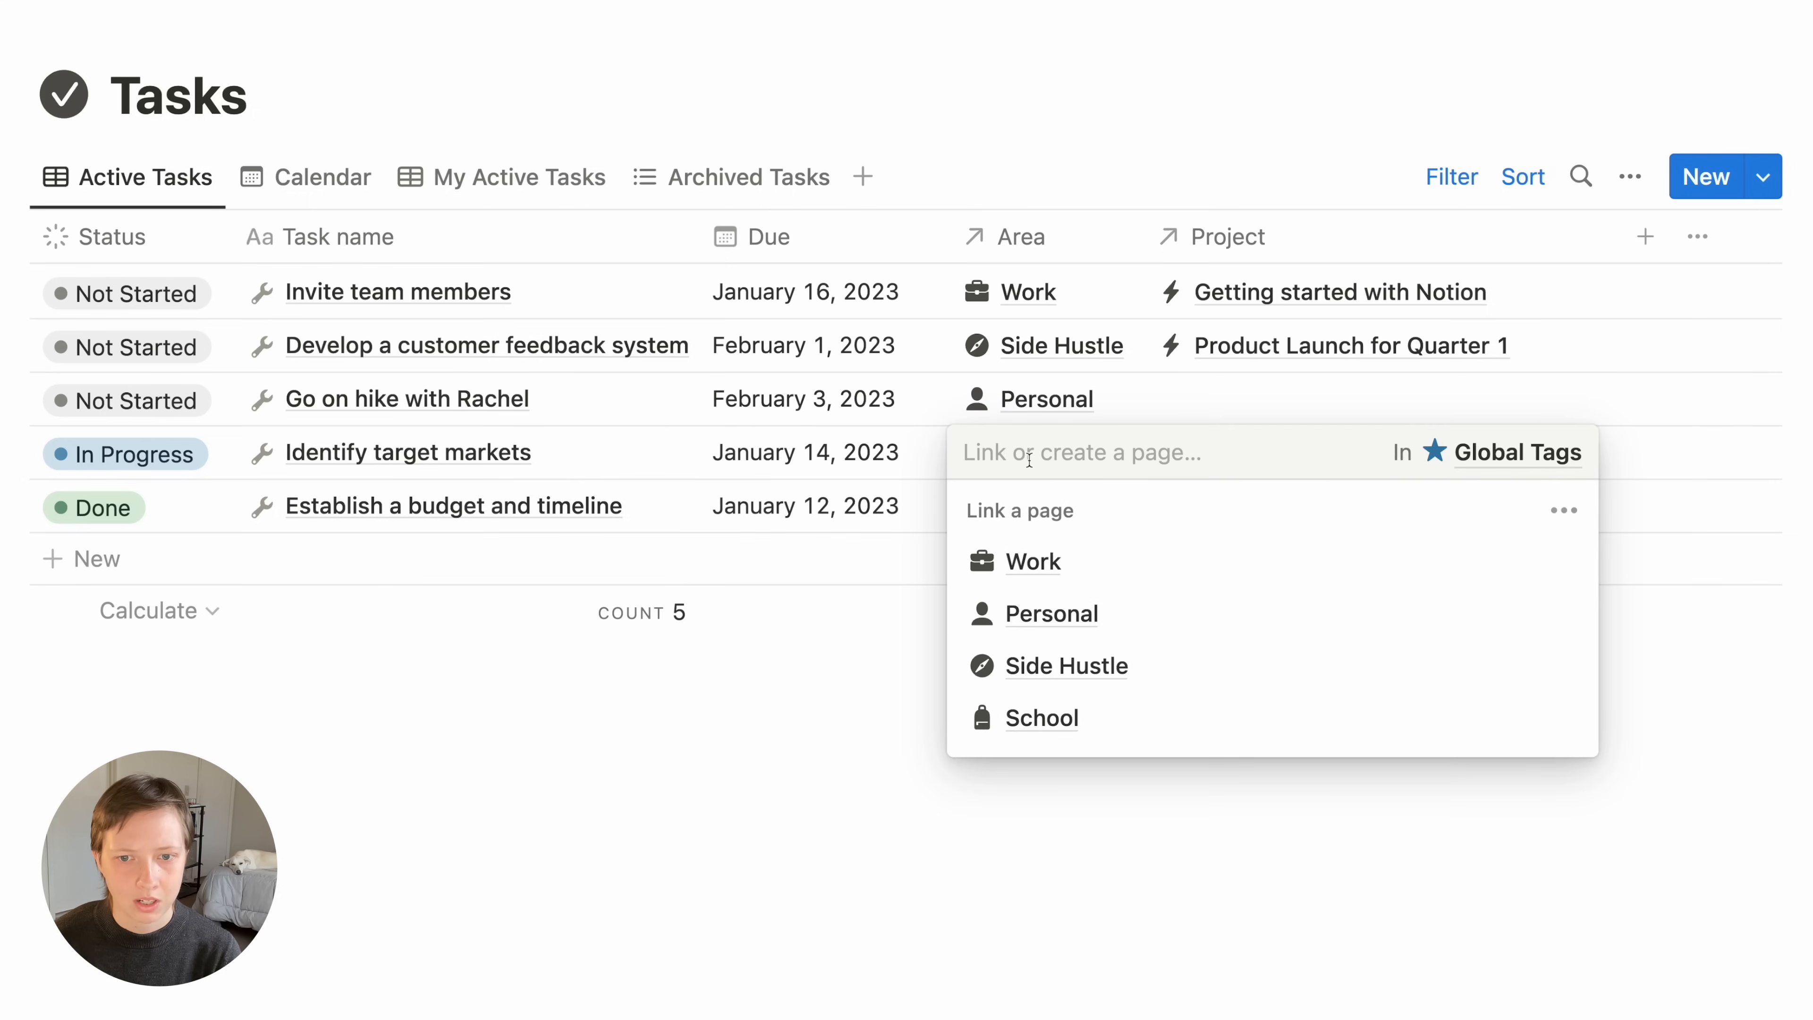
click(1038, 559)
click(731, 684)
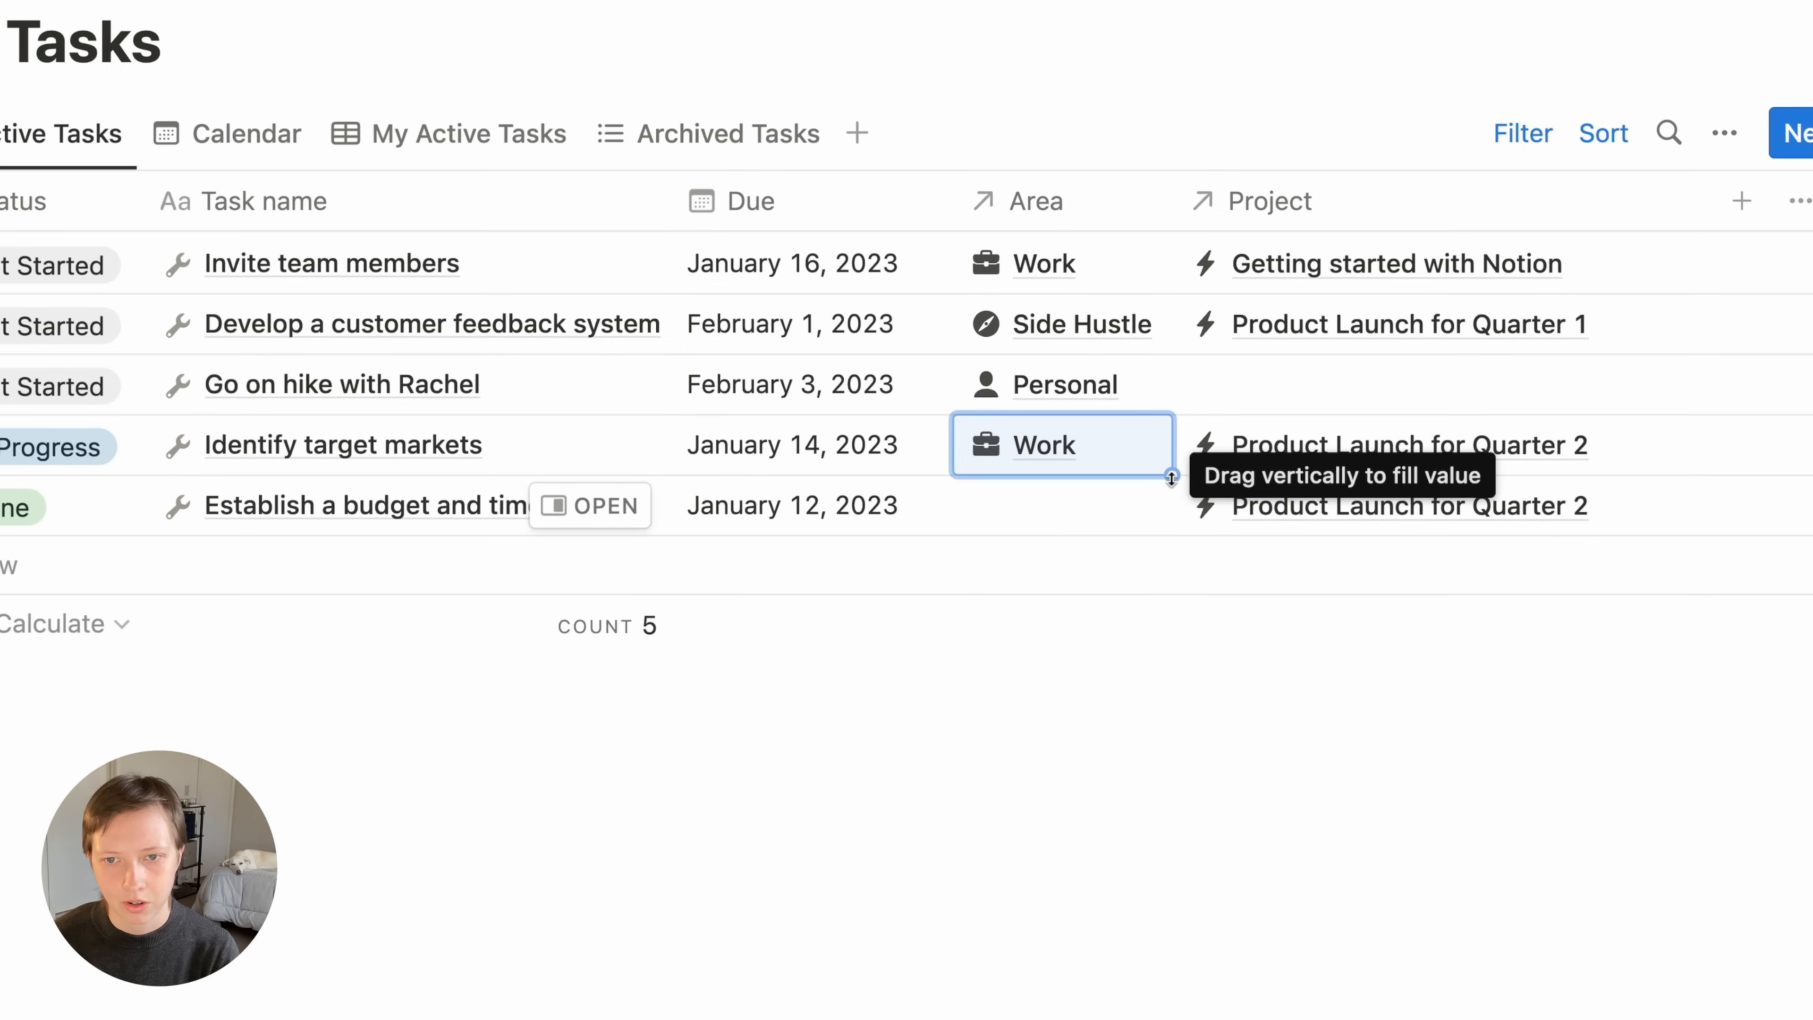
drag(1171, 478, 1171, 510)
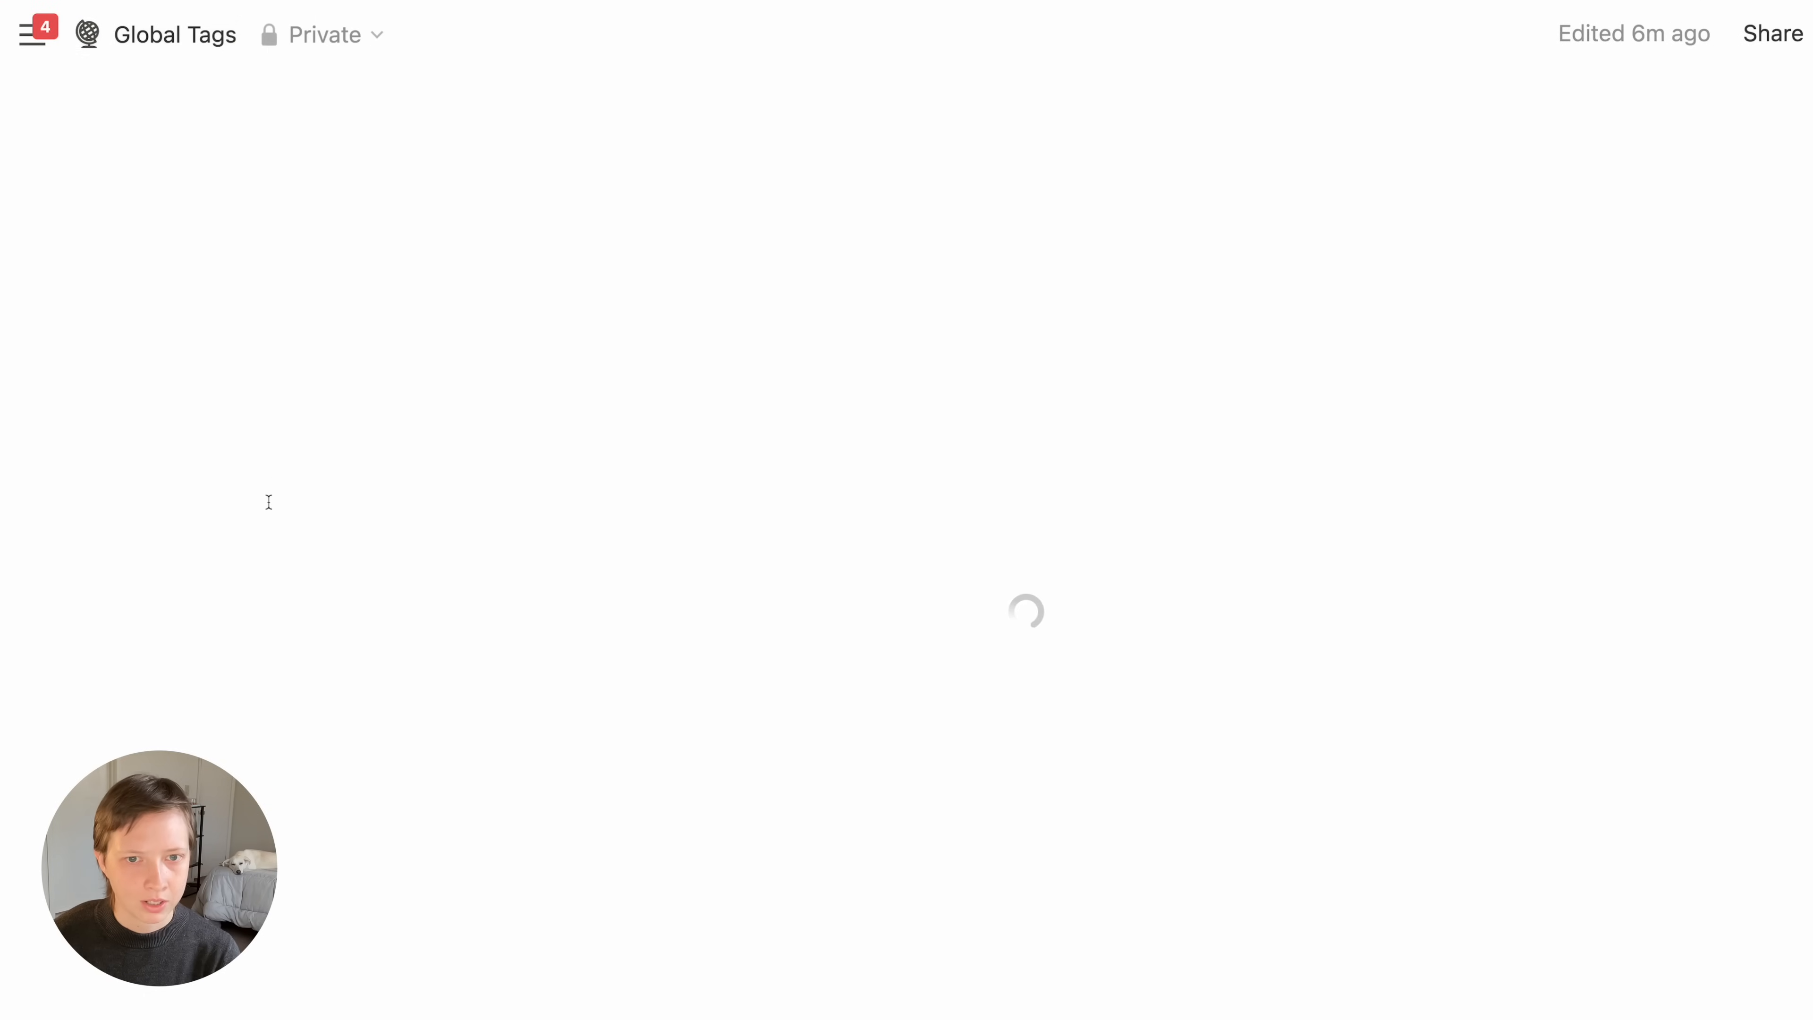
Open the Work tag on the Global Tags page, examine its linked notes and tasks, and close it
scroll(267, 471, down, 10)
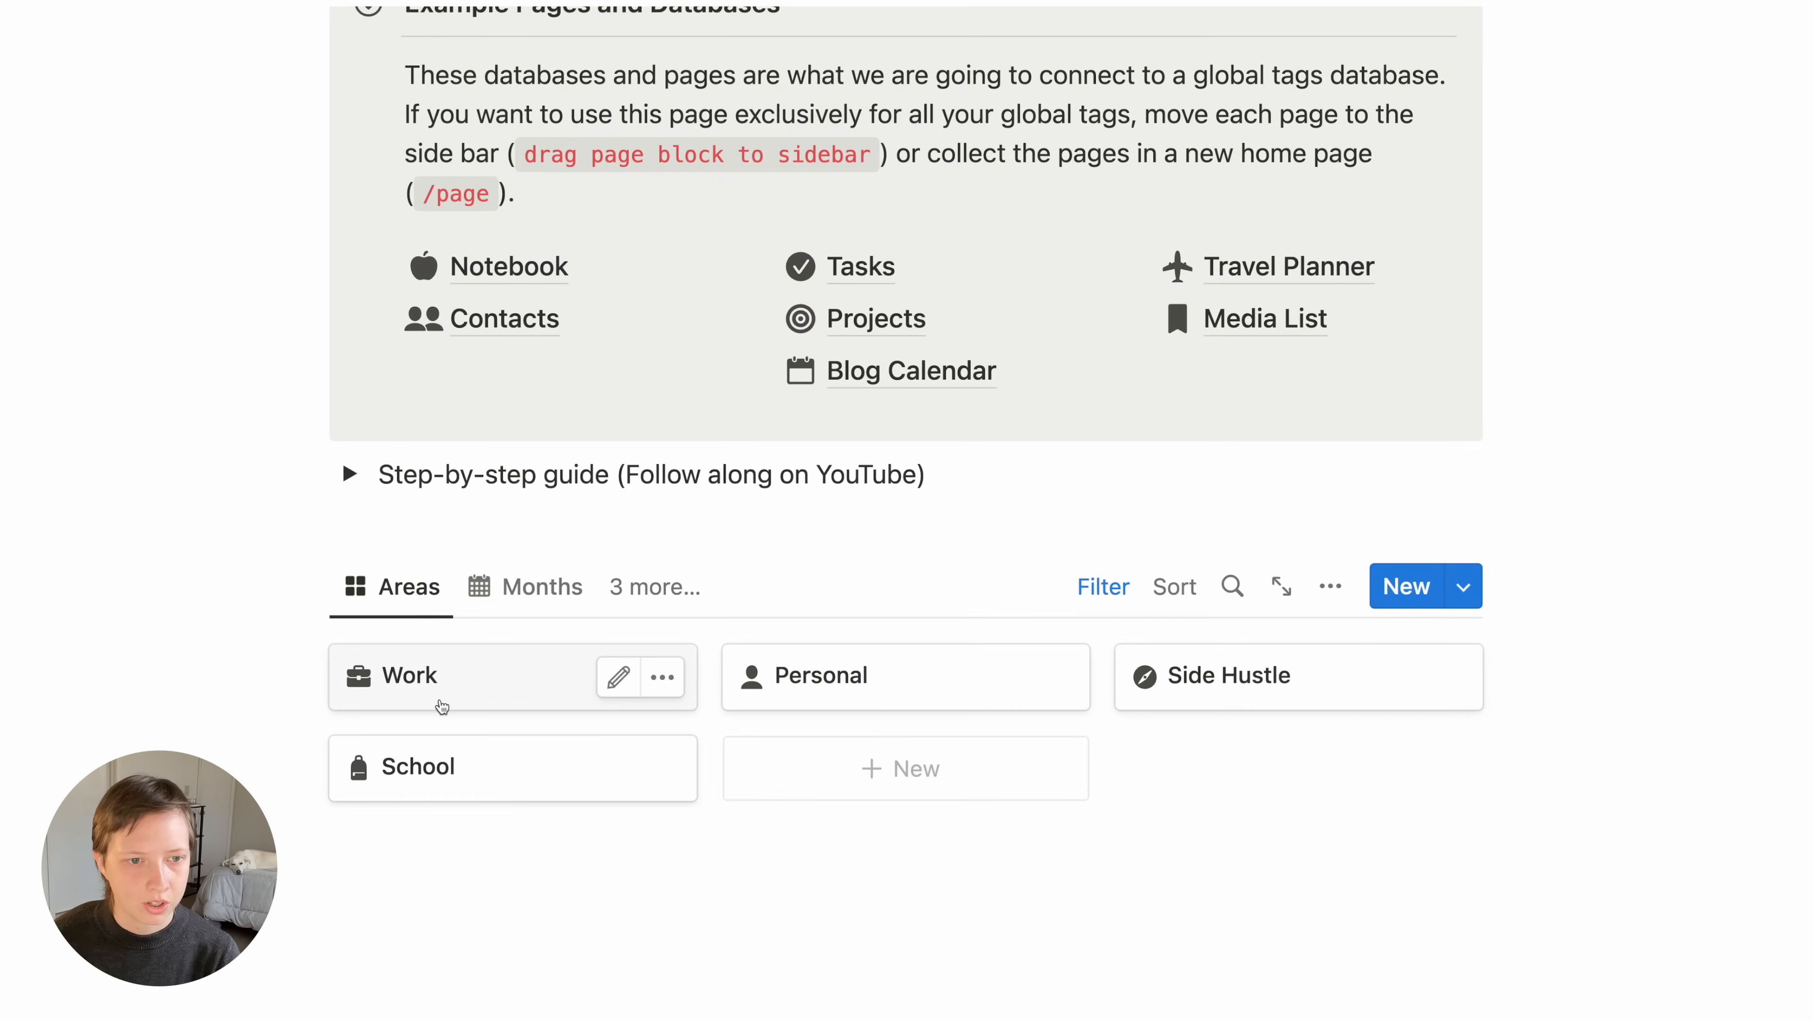
click(437, 701)
scroll(437, 704, down, 2)
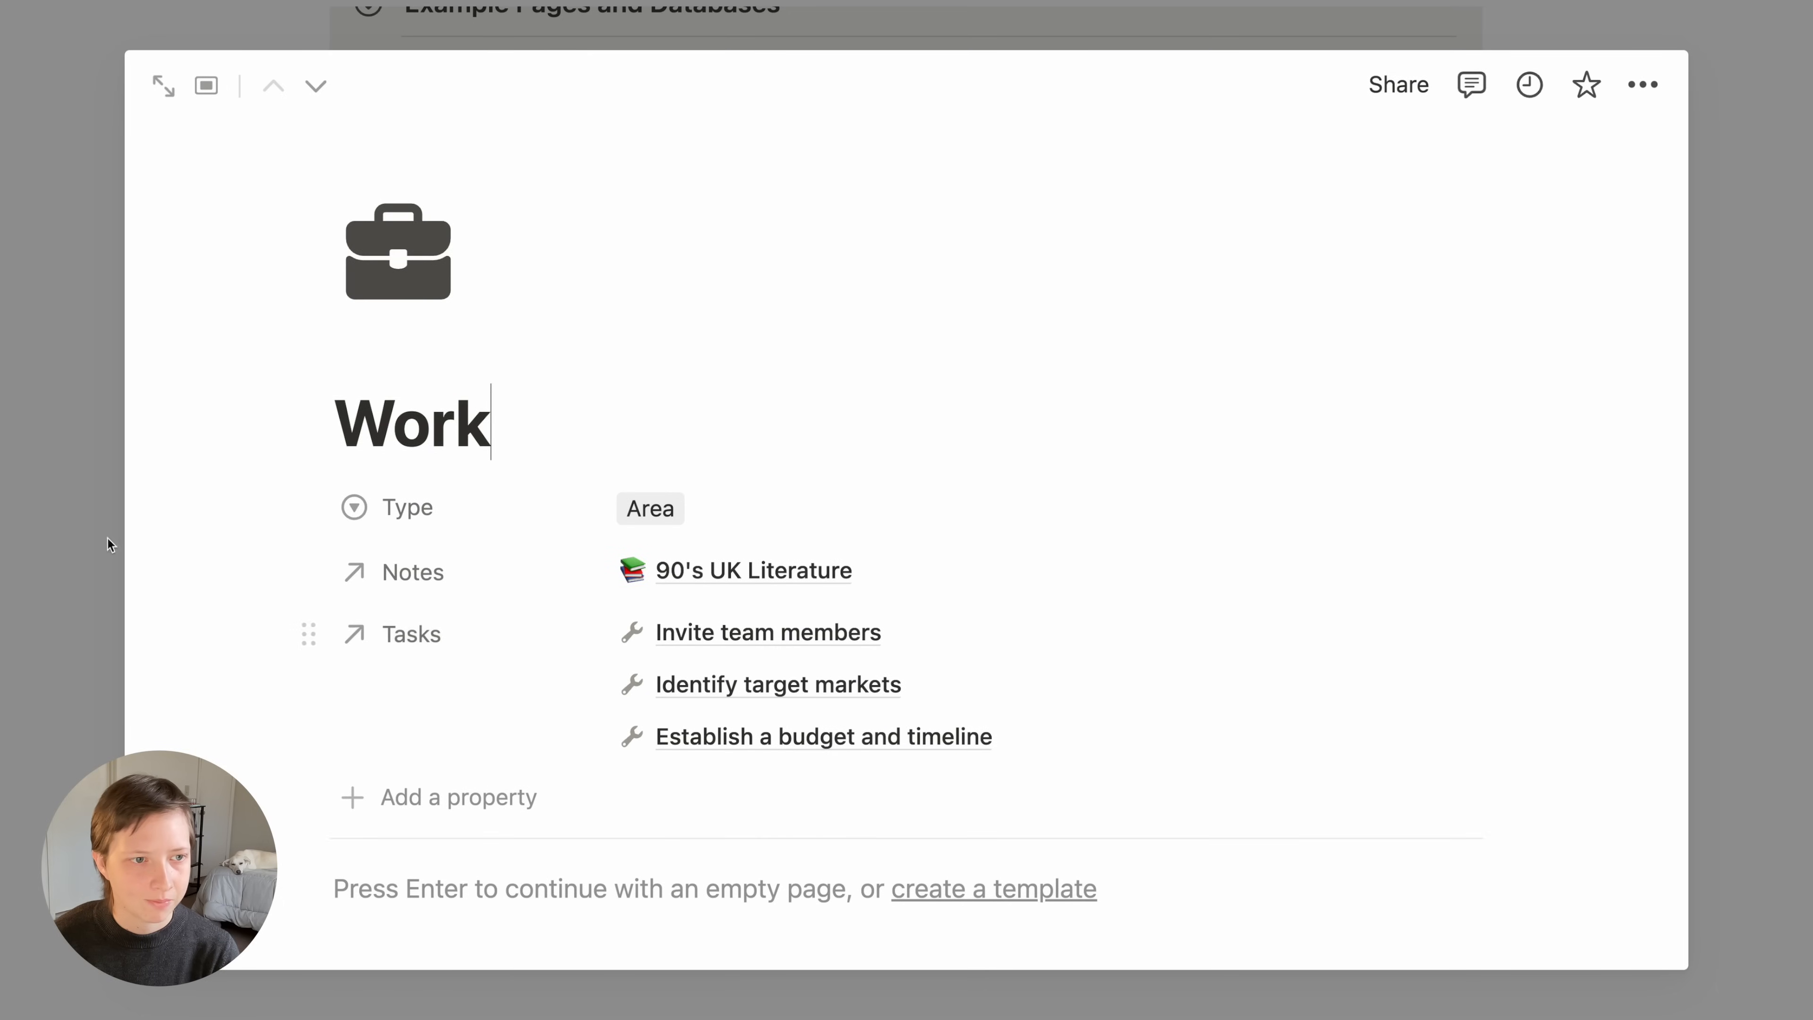
click(29, 511)
Open the Contacts database, open the Support Representative's contact as a full page and check its Area property
scroll(29, 506, up, 3)
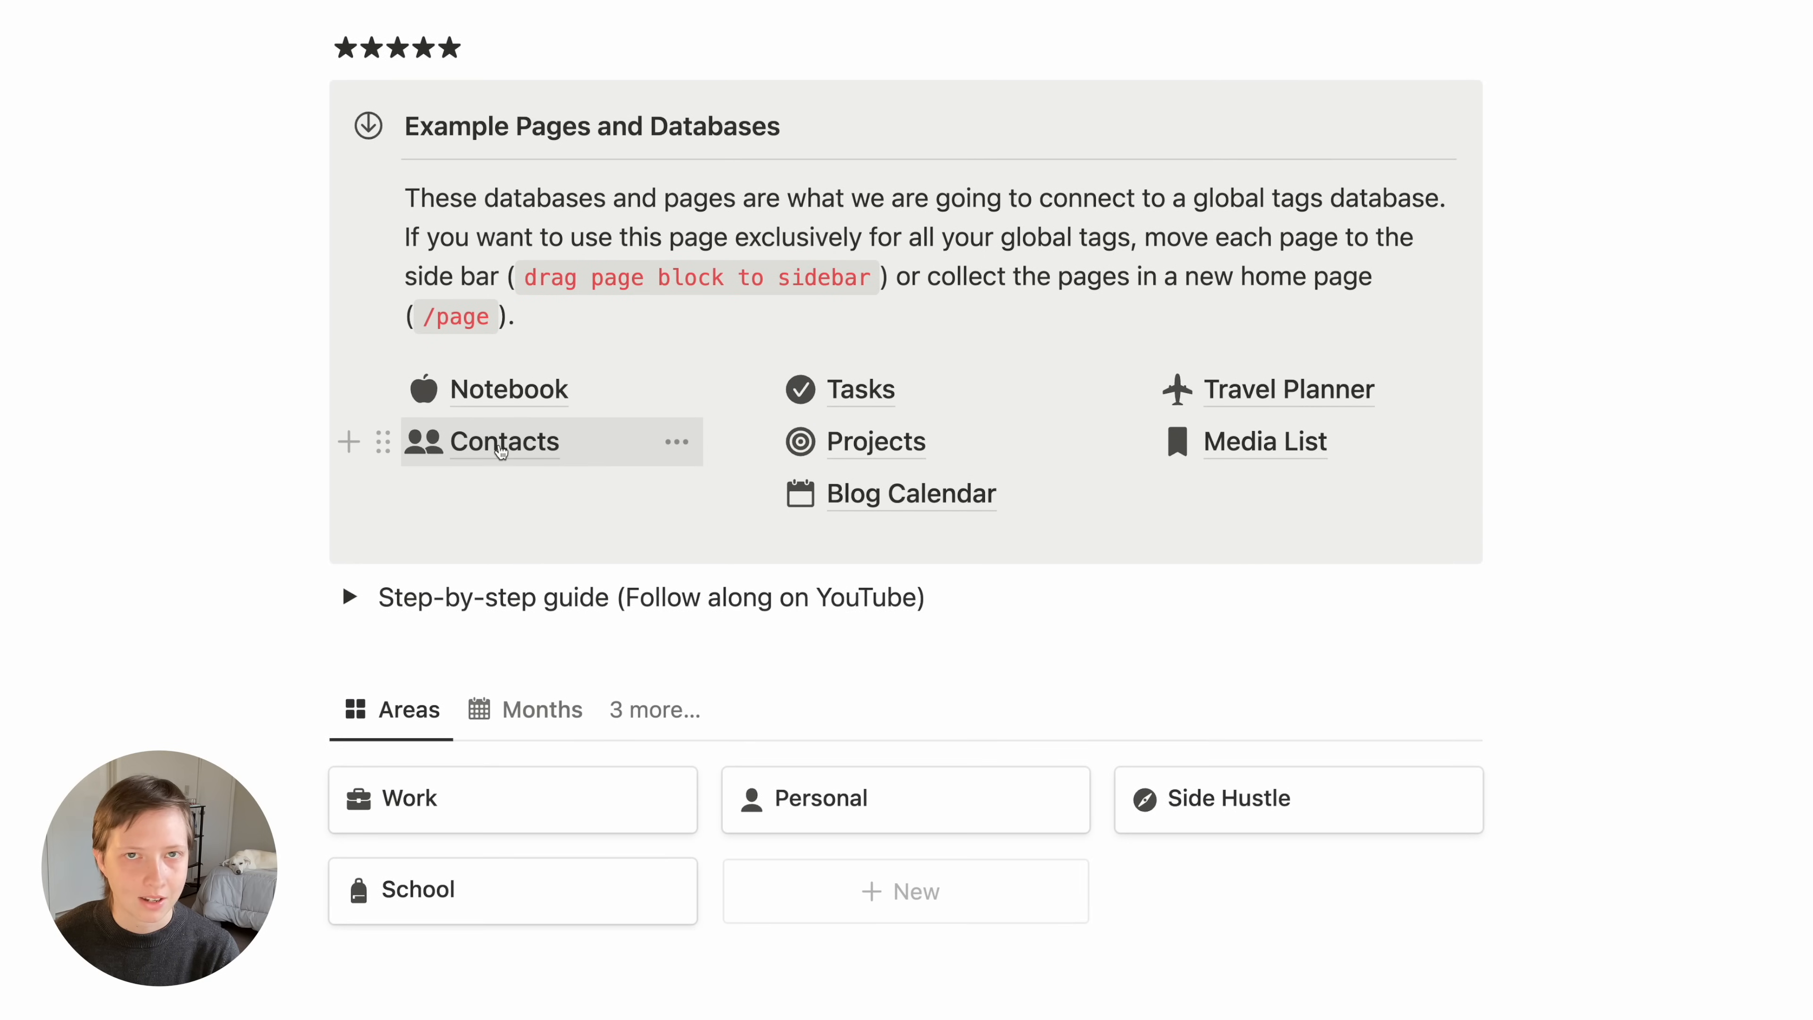
click(502, 450)
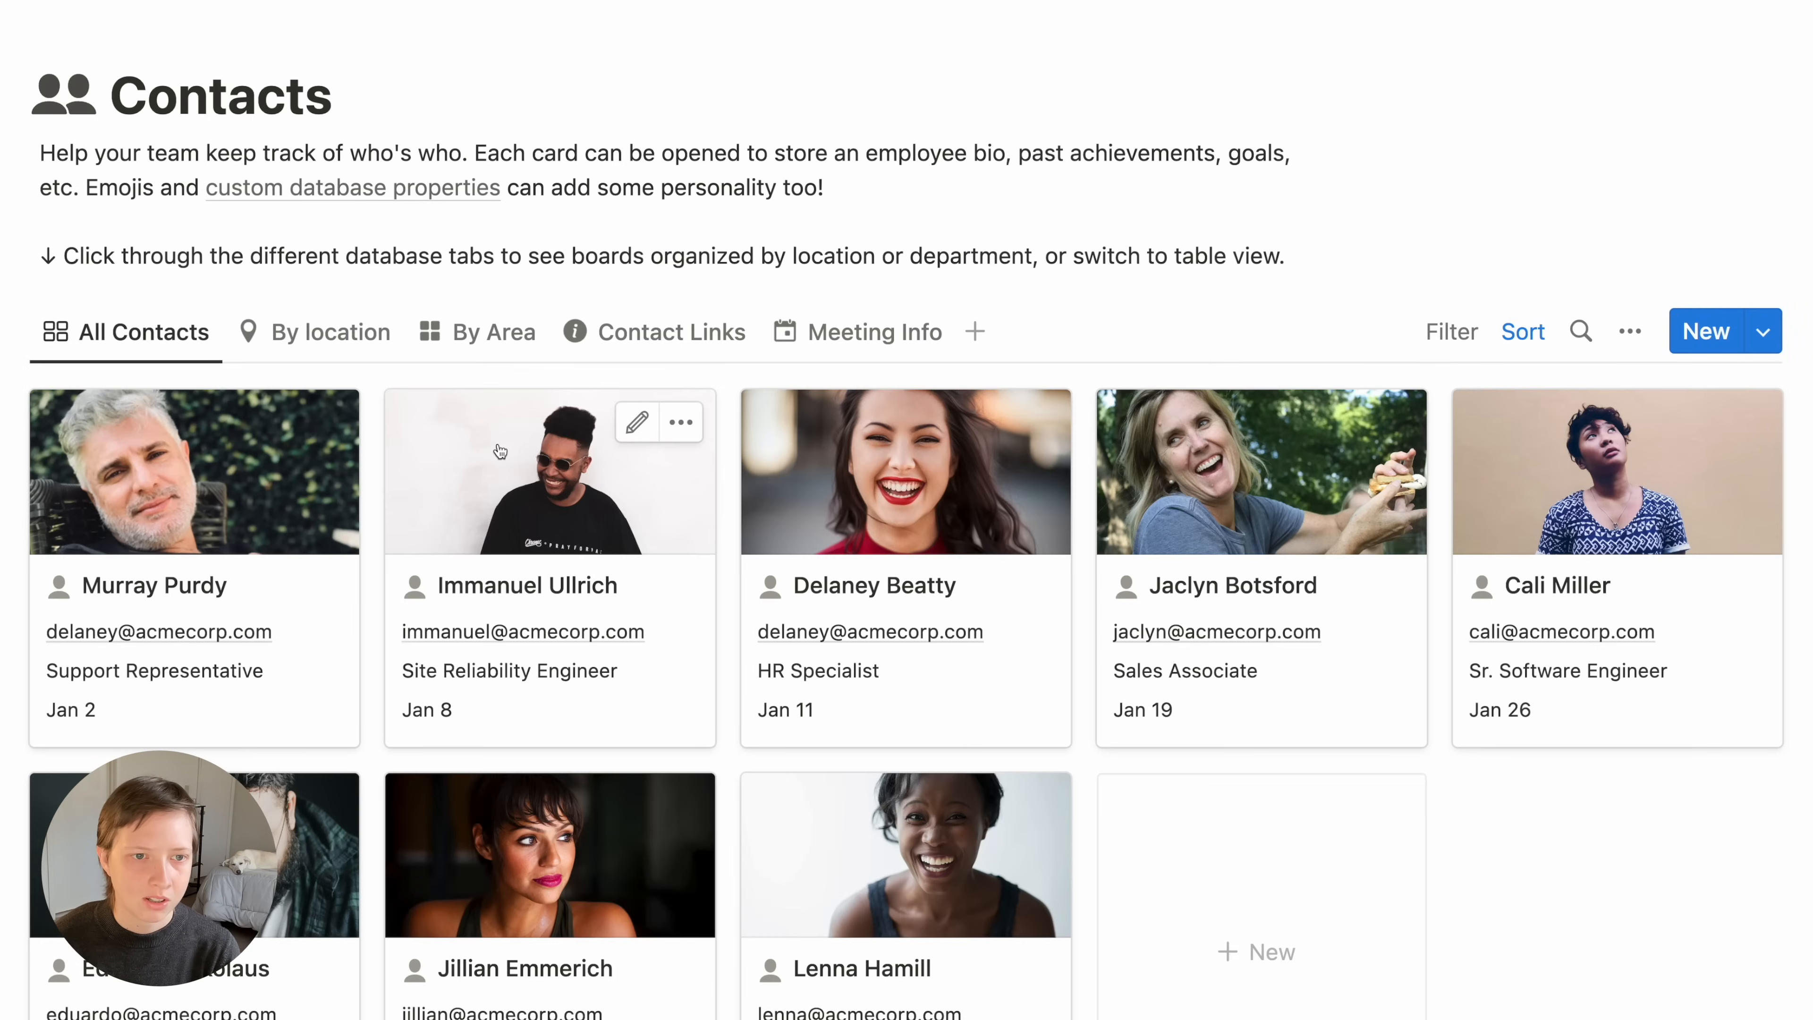
scroll(499, 449, down, 2)
scroll(500, 450, up, 1)
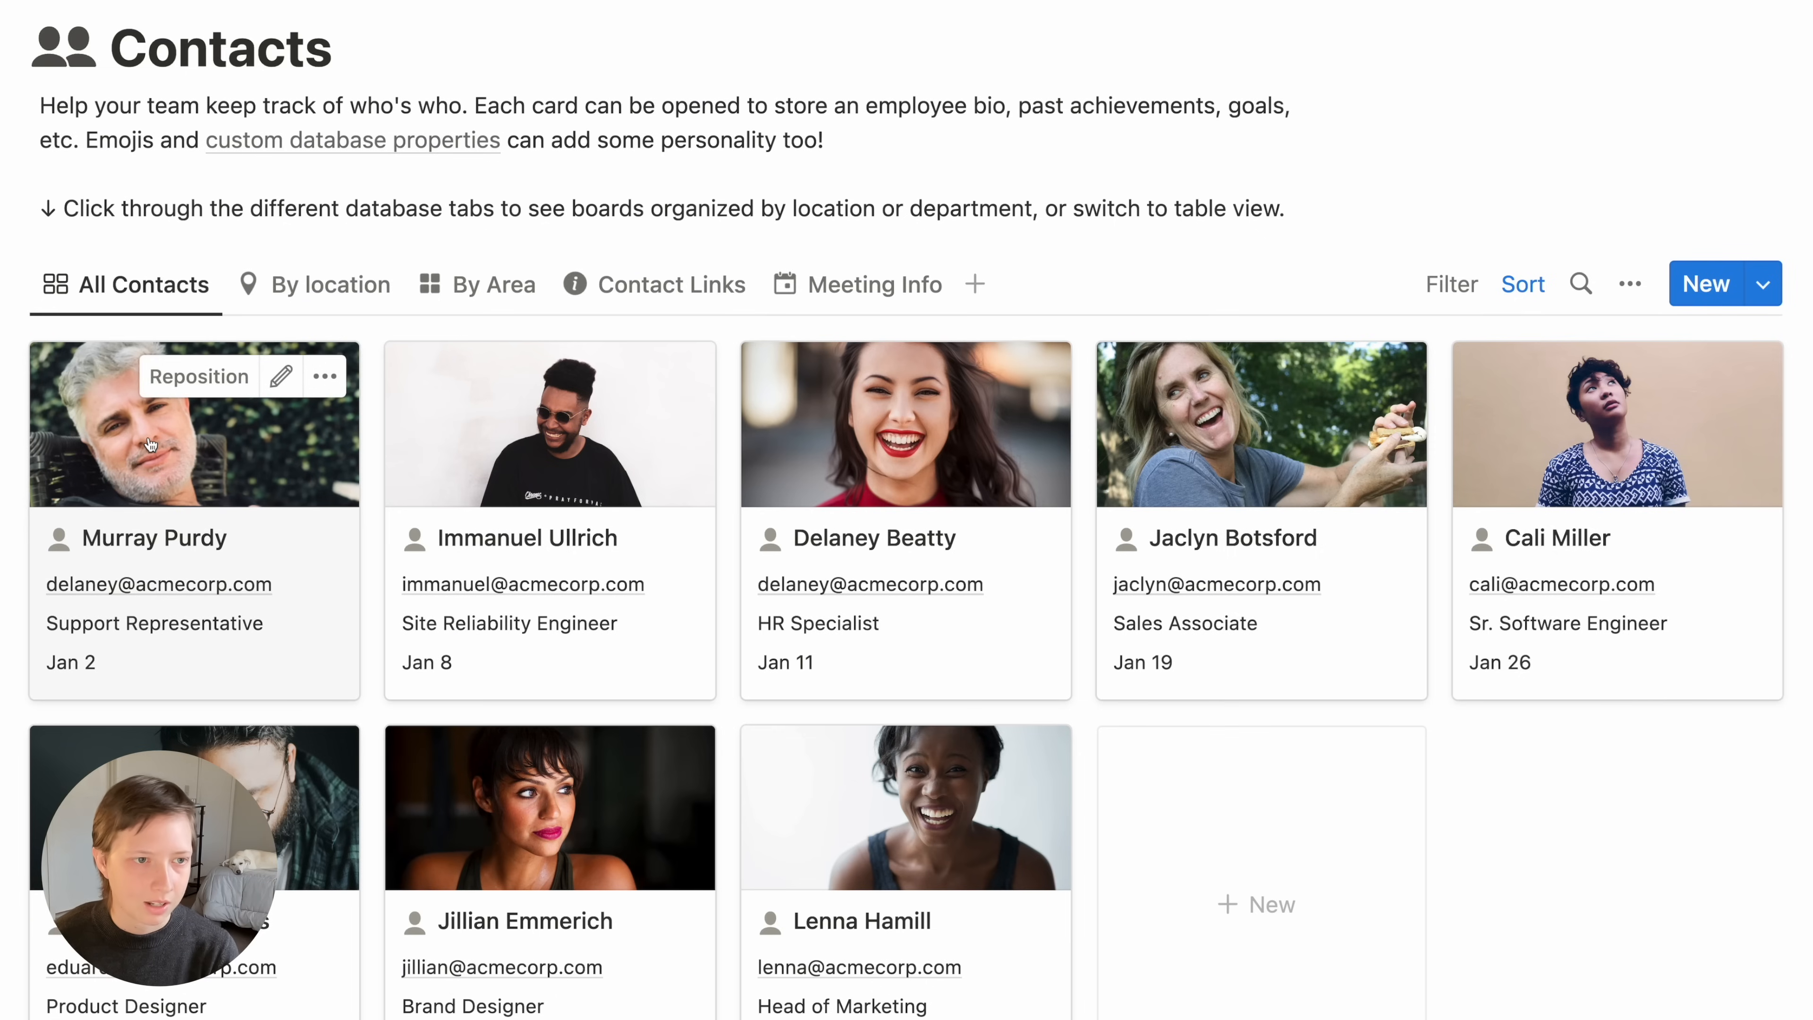
click(149, 444)
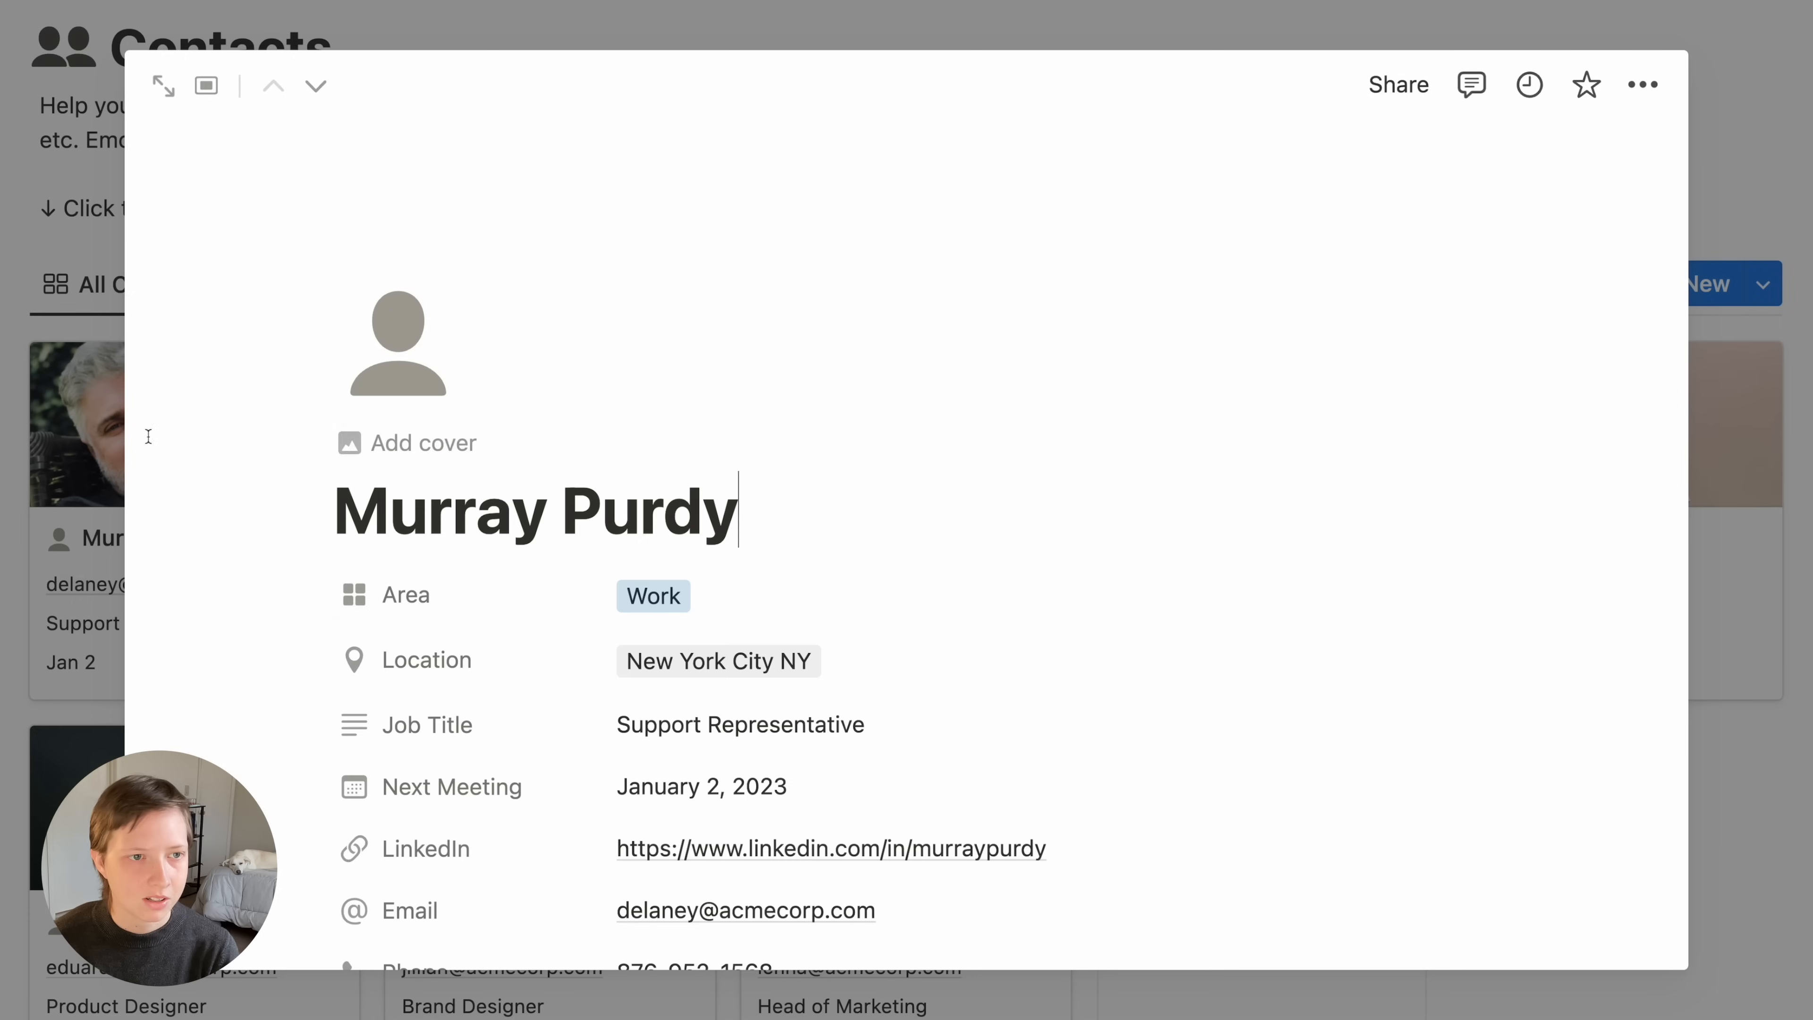
click(775, 594)
key(Escape)
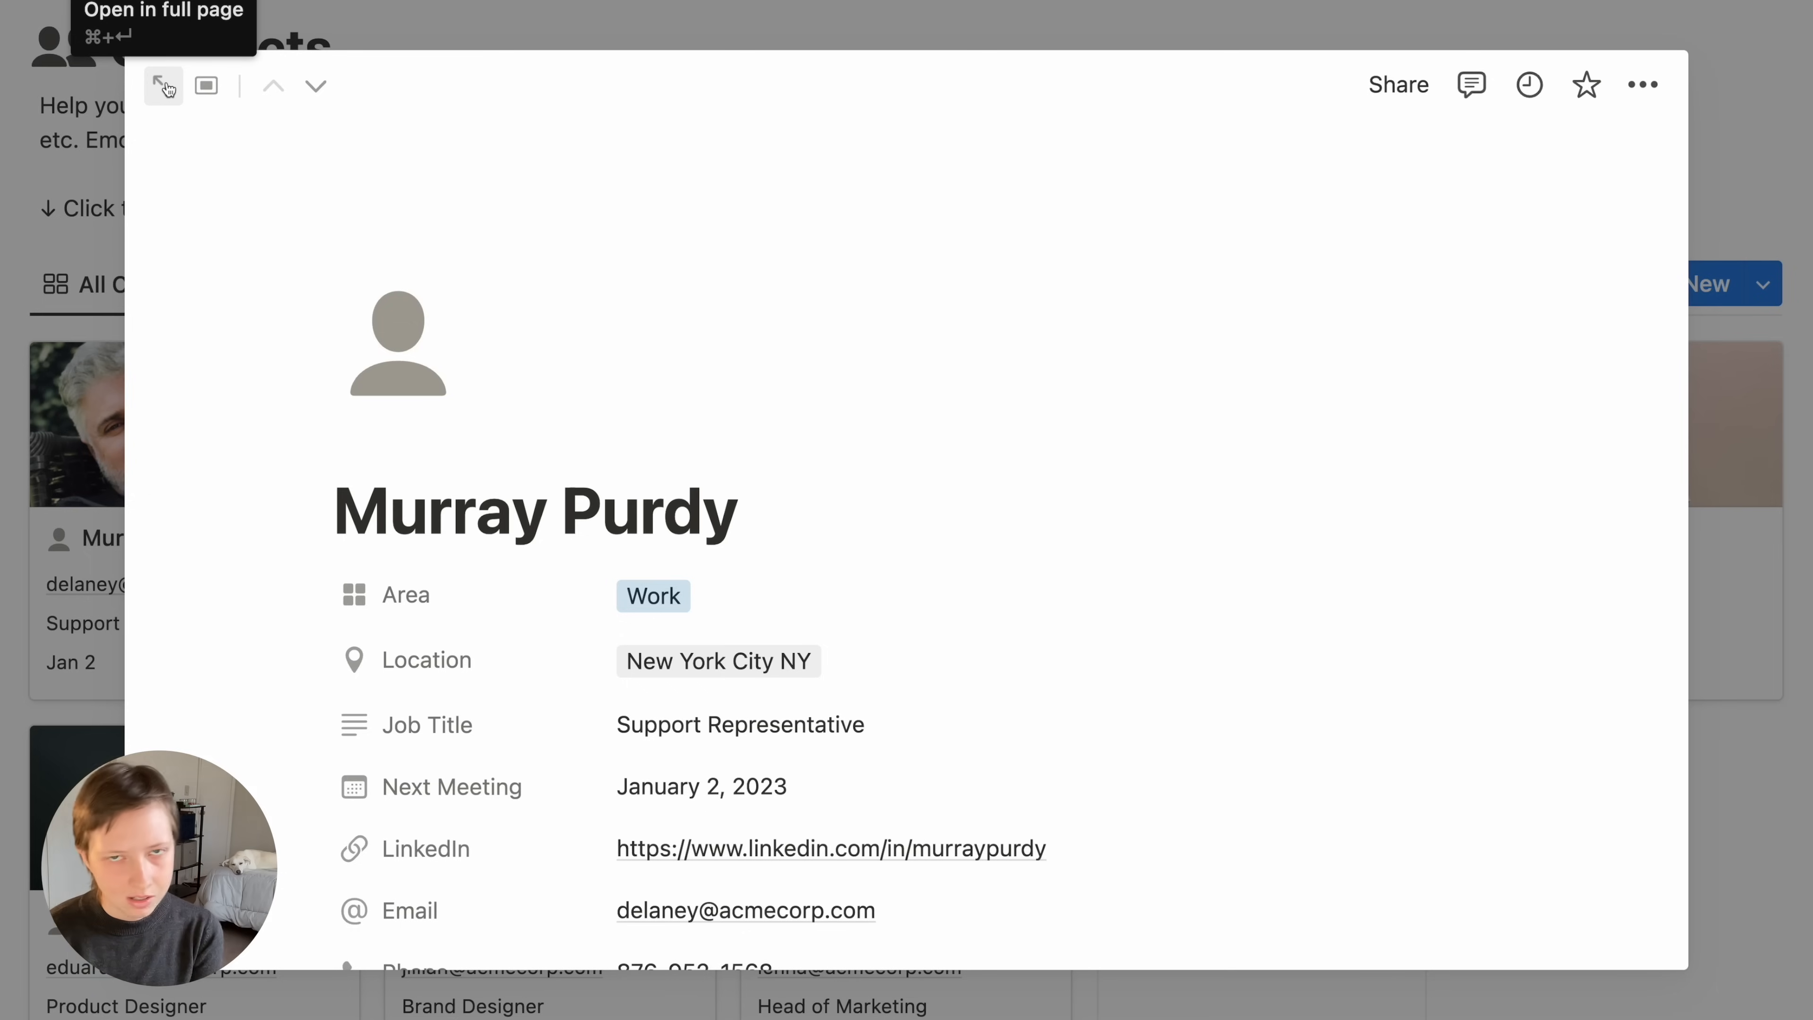
click(163, 86)
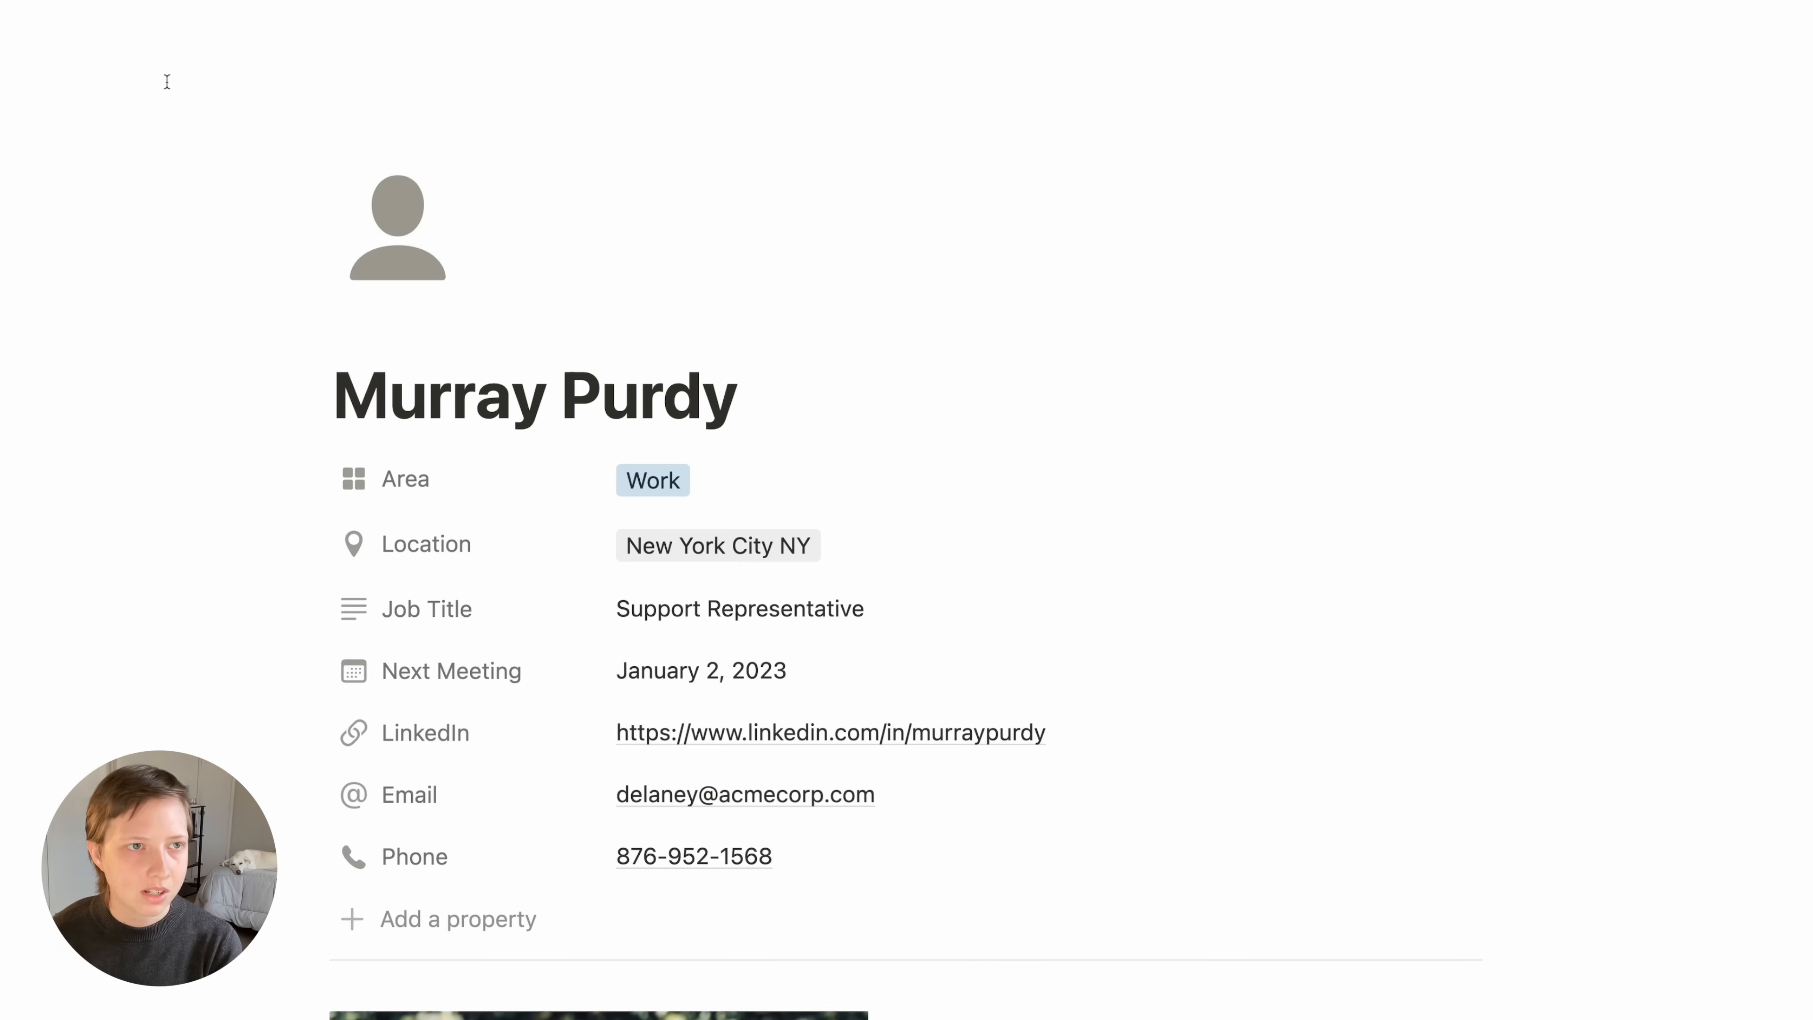
scroll(167, 82, down, 3)
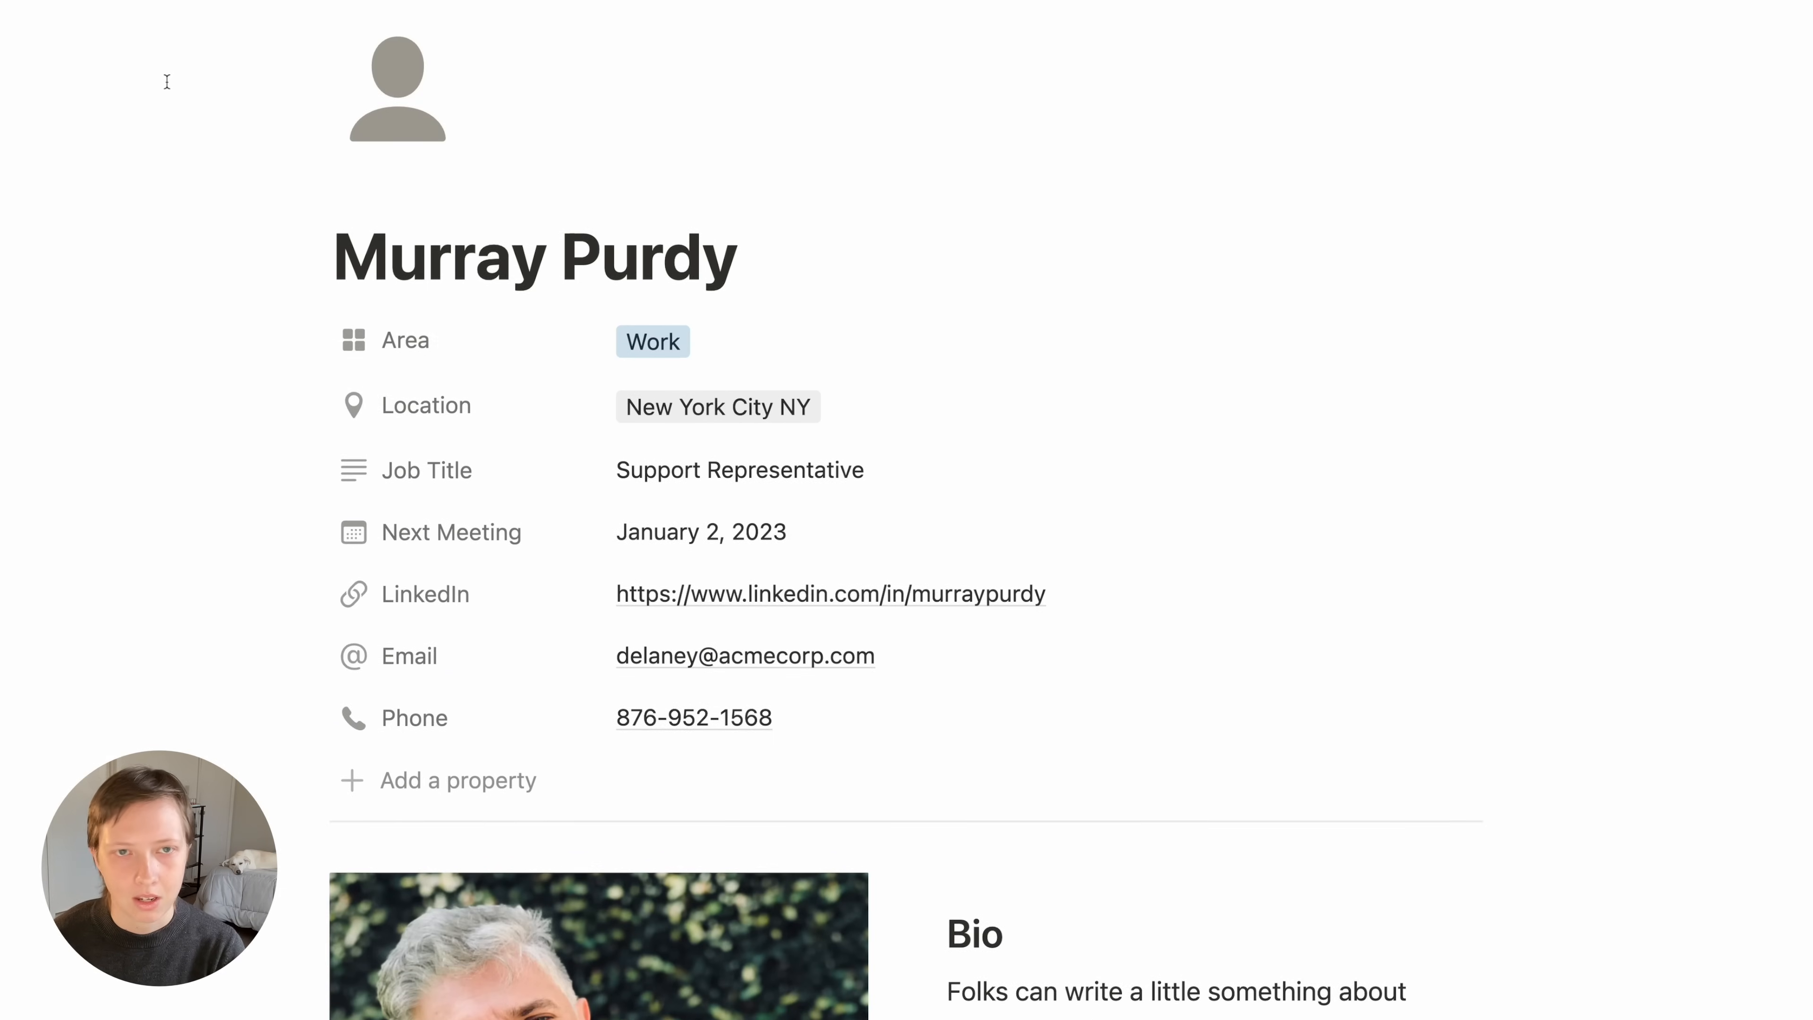
Change the contact's Area property type to Relation and relate it to the Global Tags database
click(538, 340)
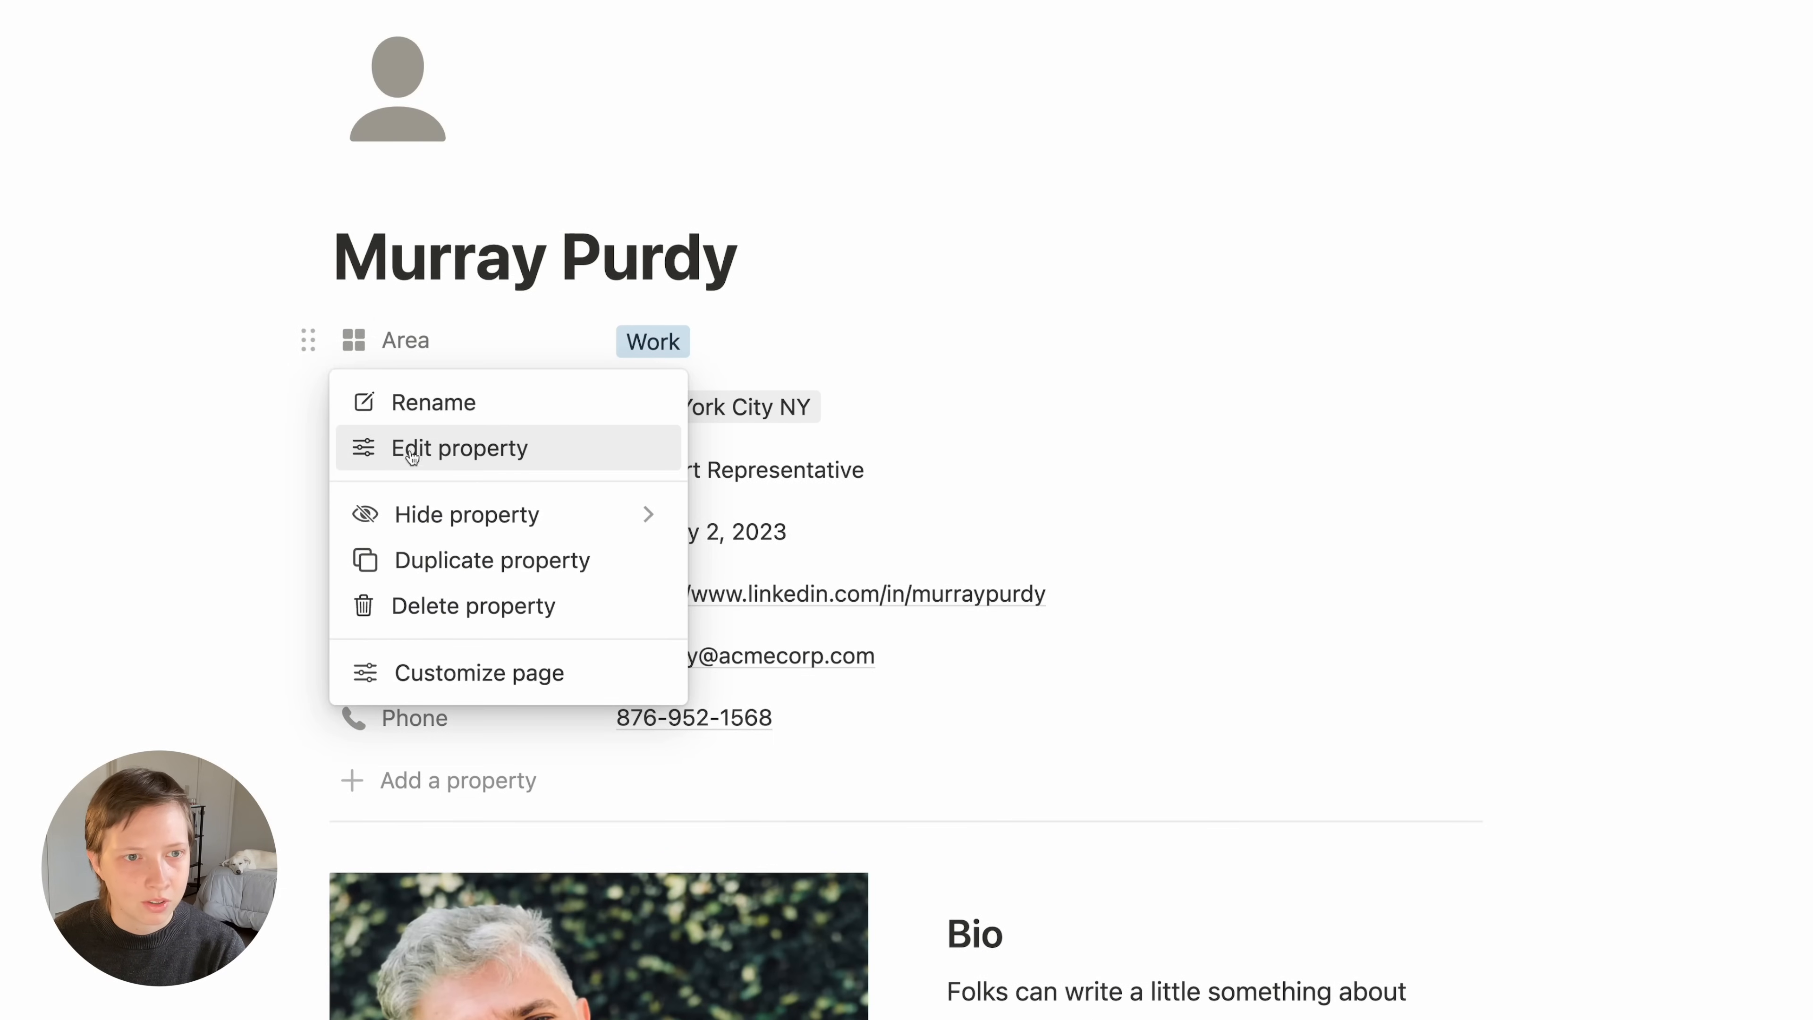
click(422, 465)
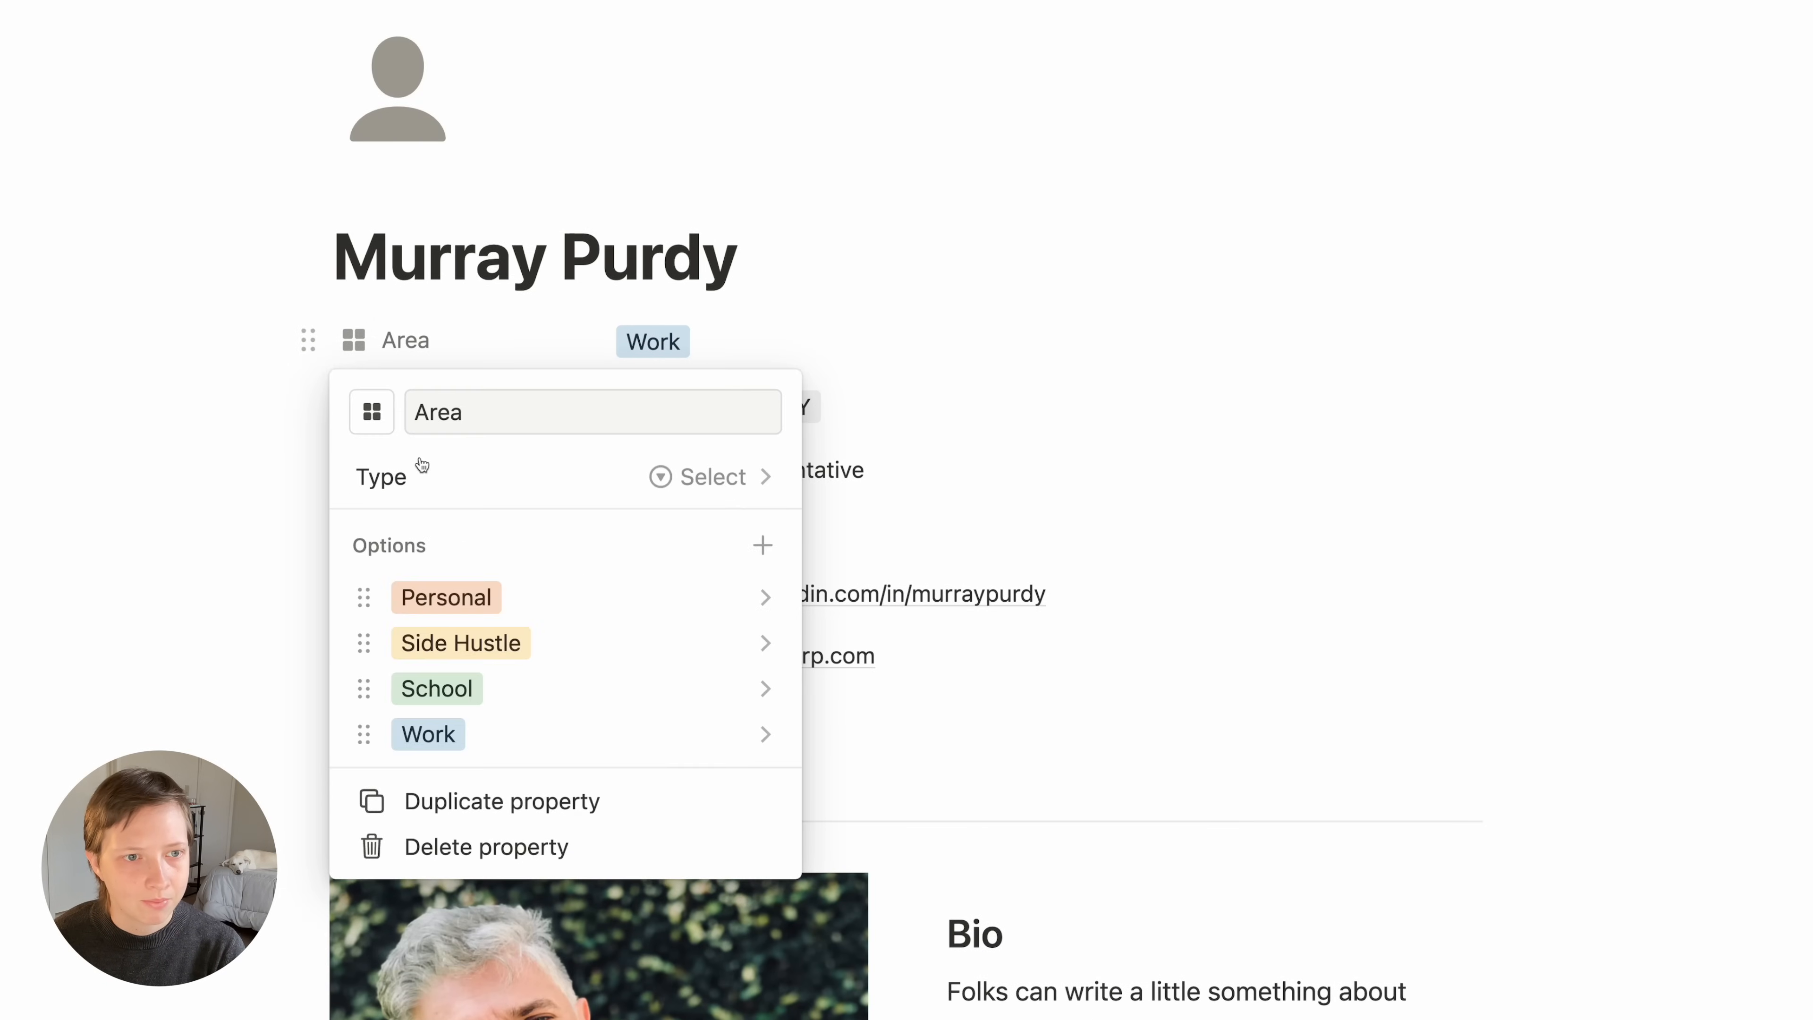
click(413, 488)
scroll(579, 769, down, 5)
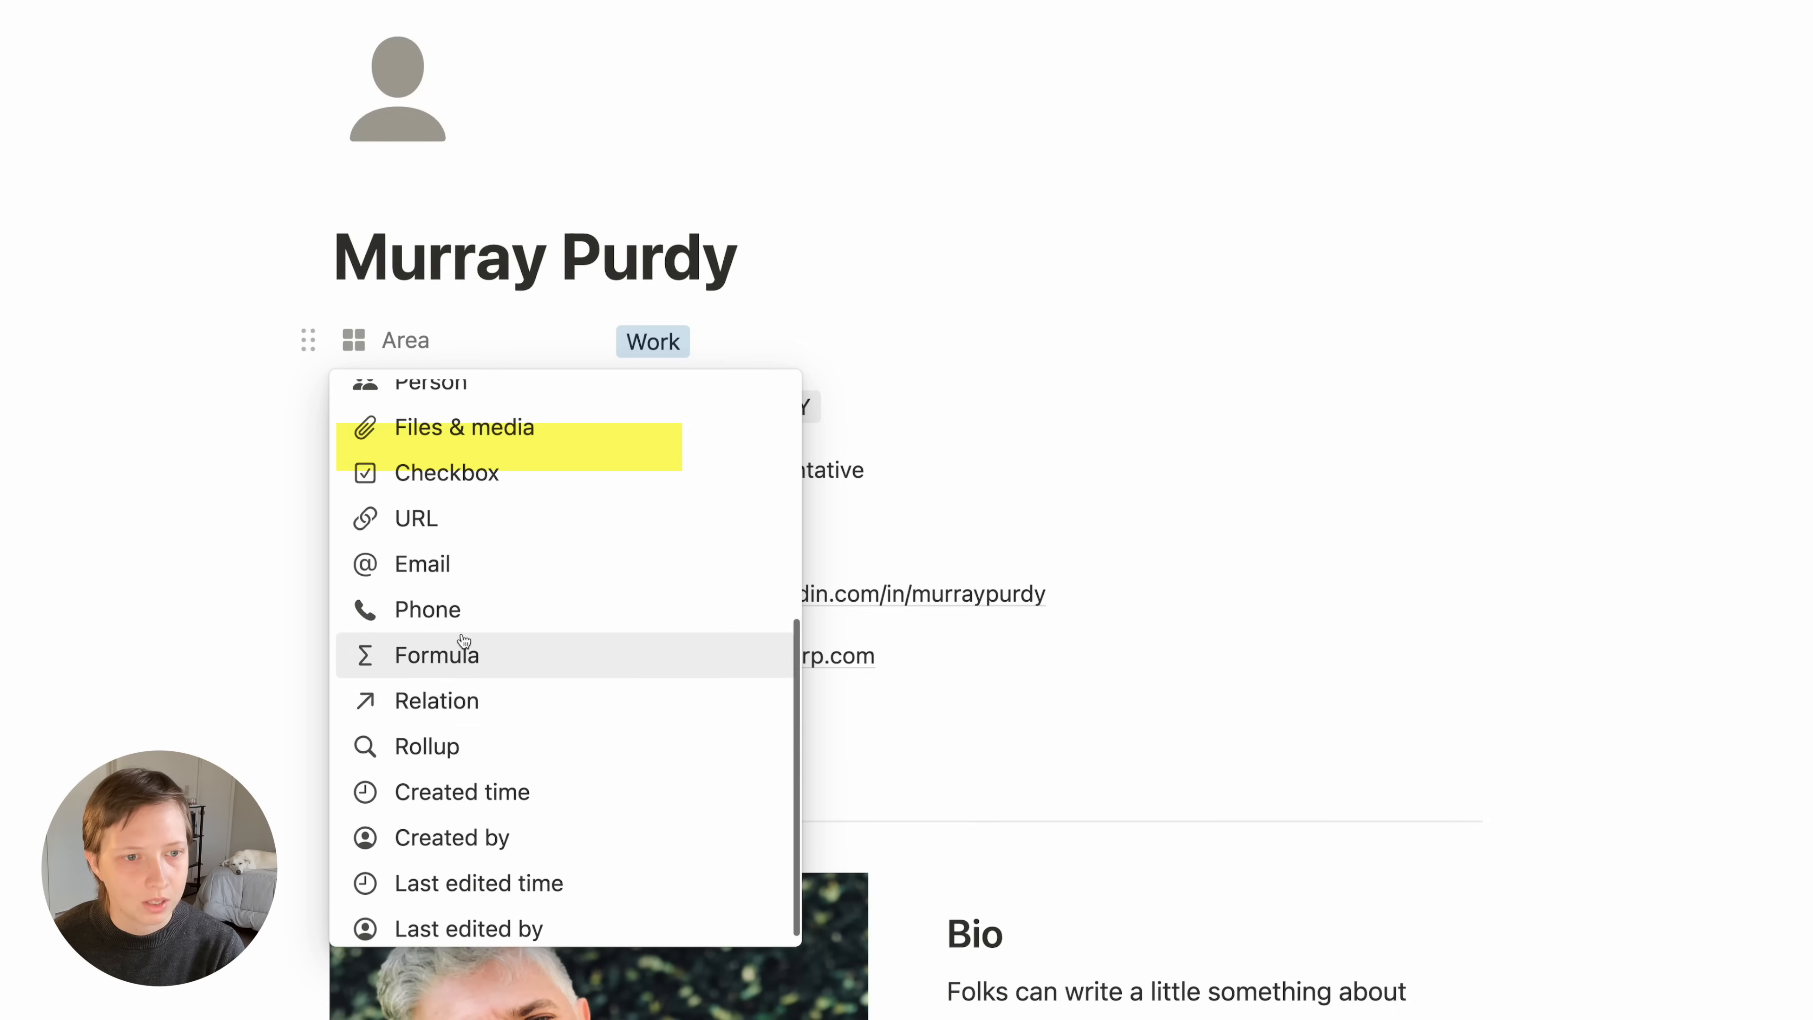
click(423, 722)
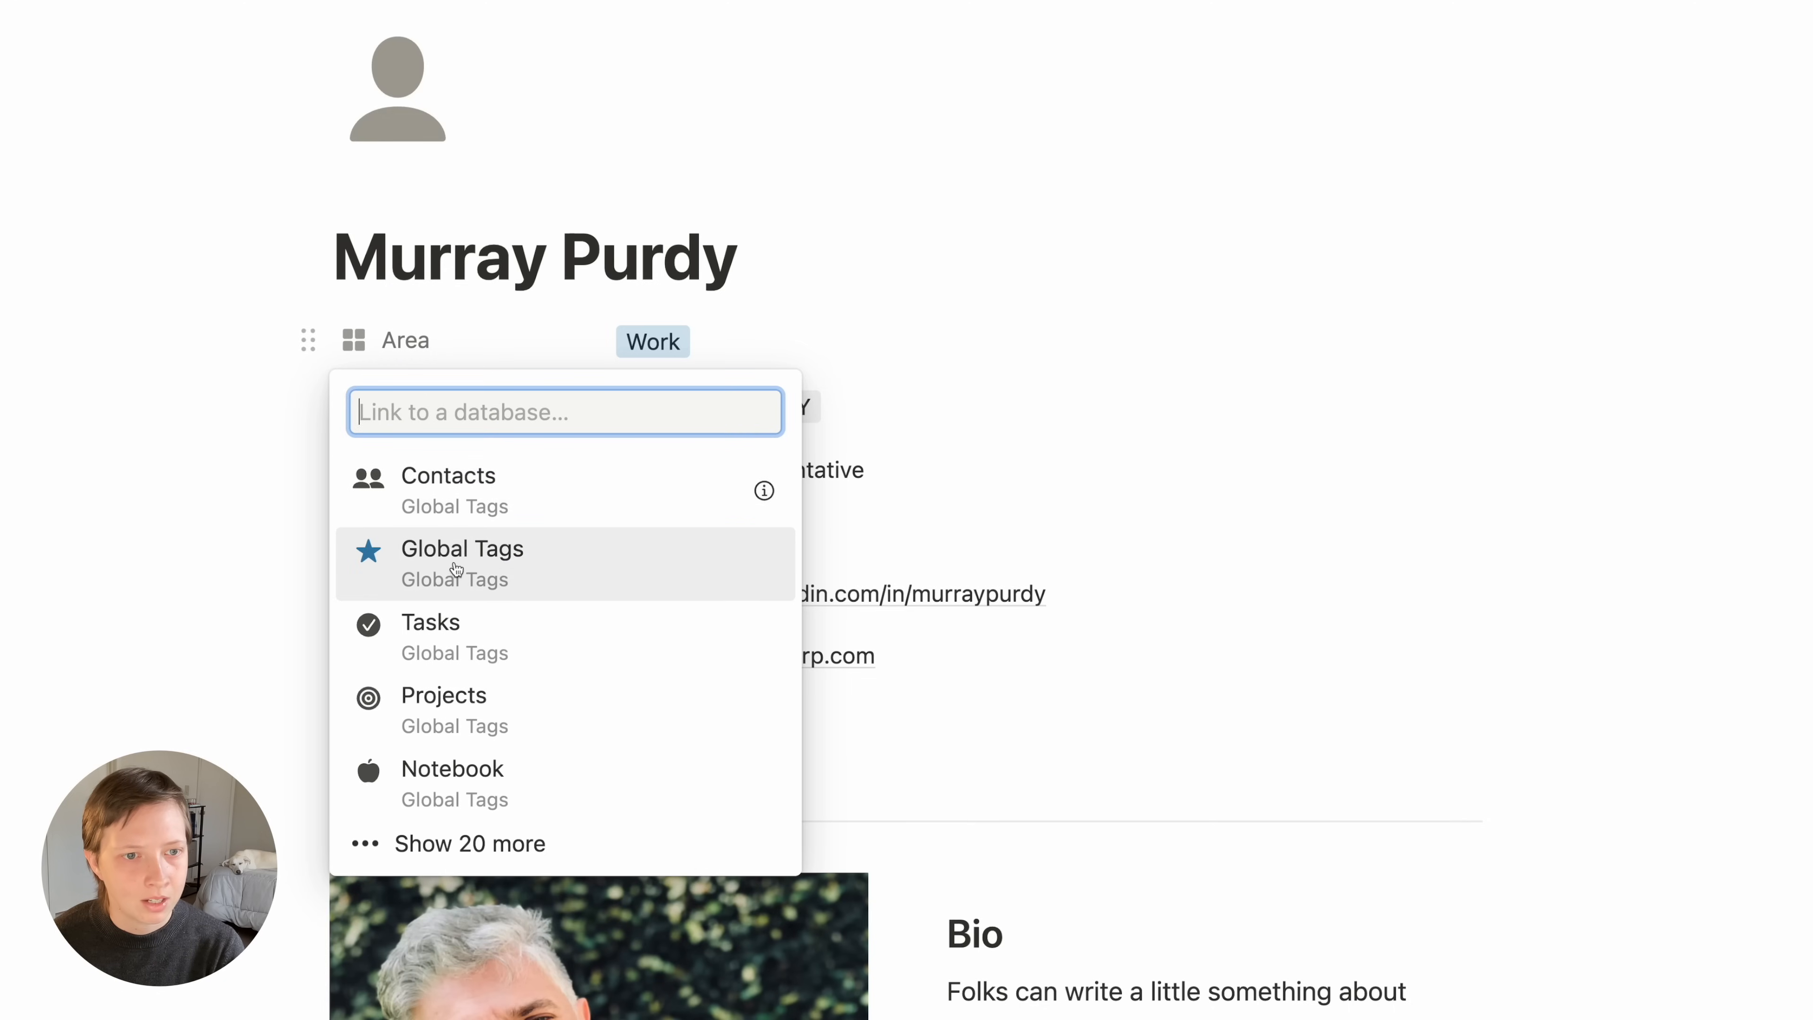
click(456, 569)
Show the Area relation on Global Tags under the default related property name Contacts and add the relation
click(753, 568)
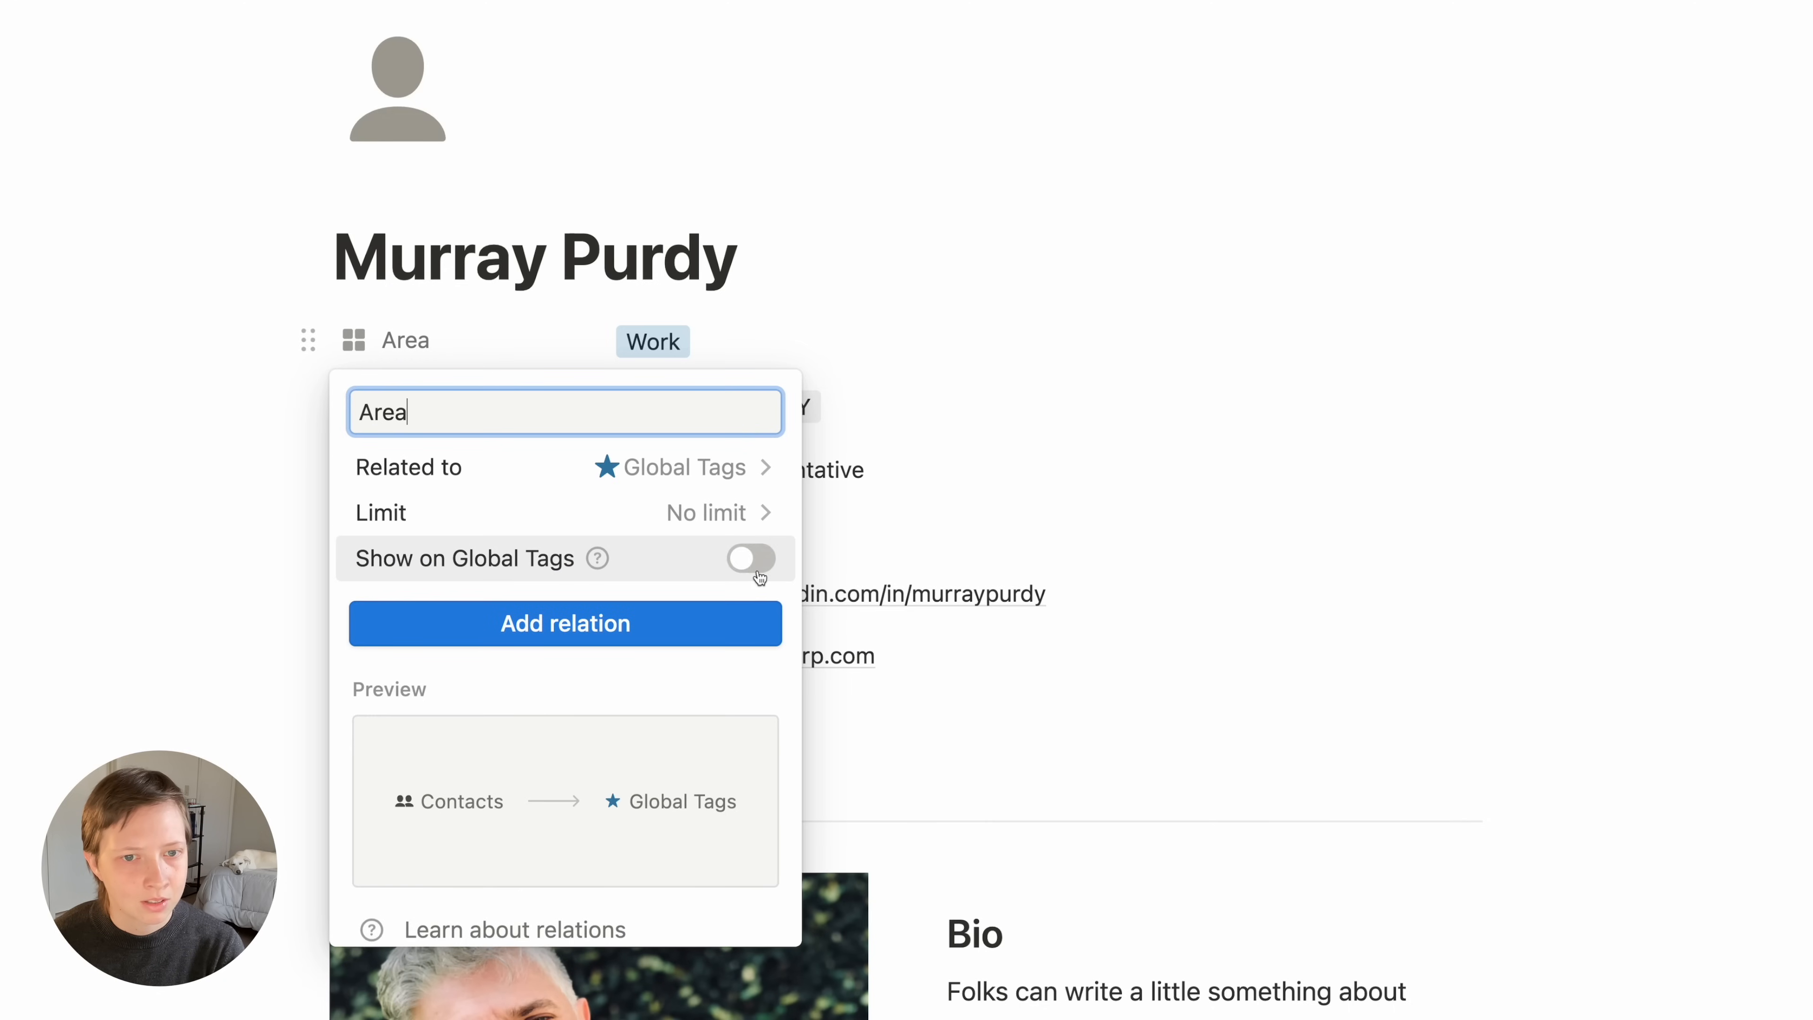
click(399, 668)
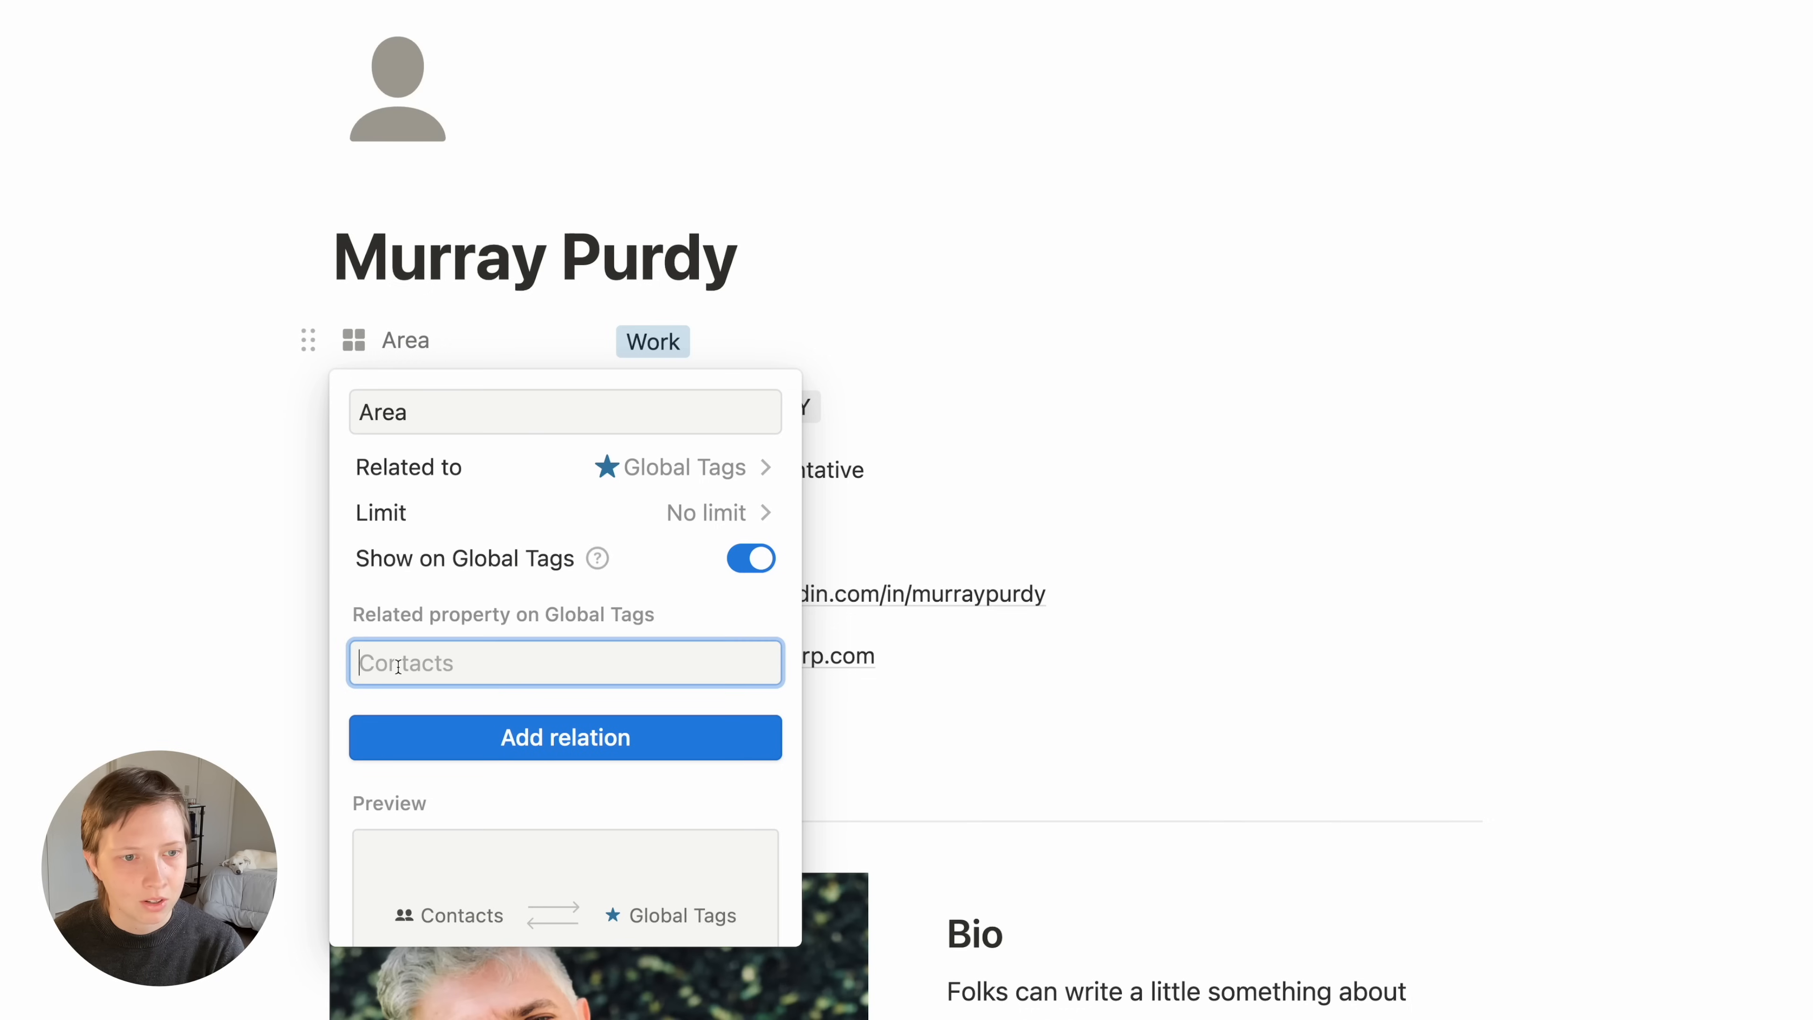
click(451, 750)
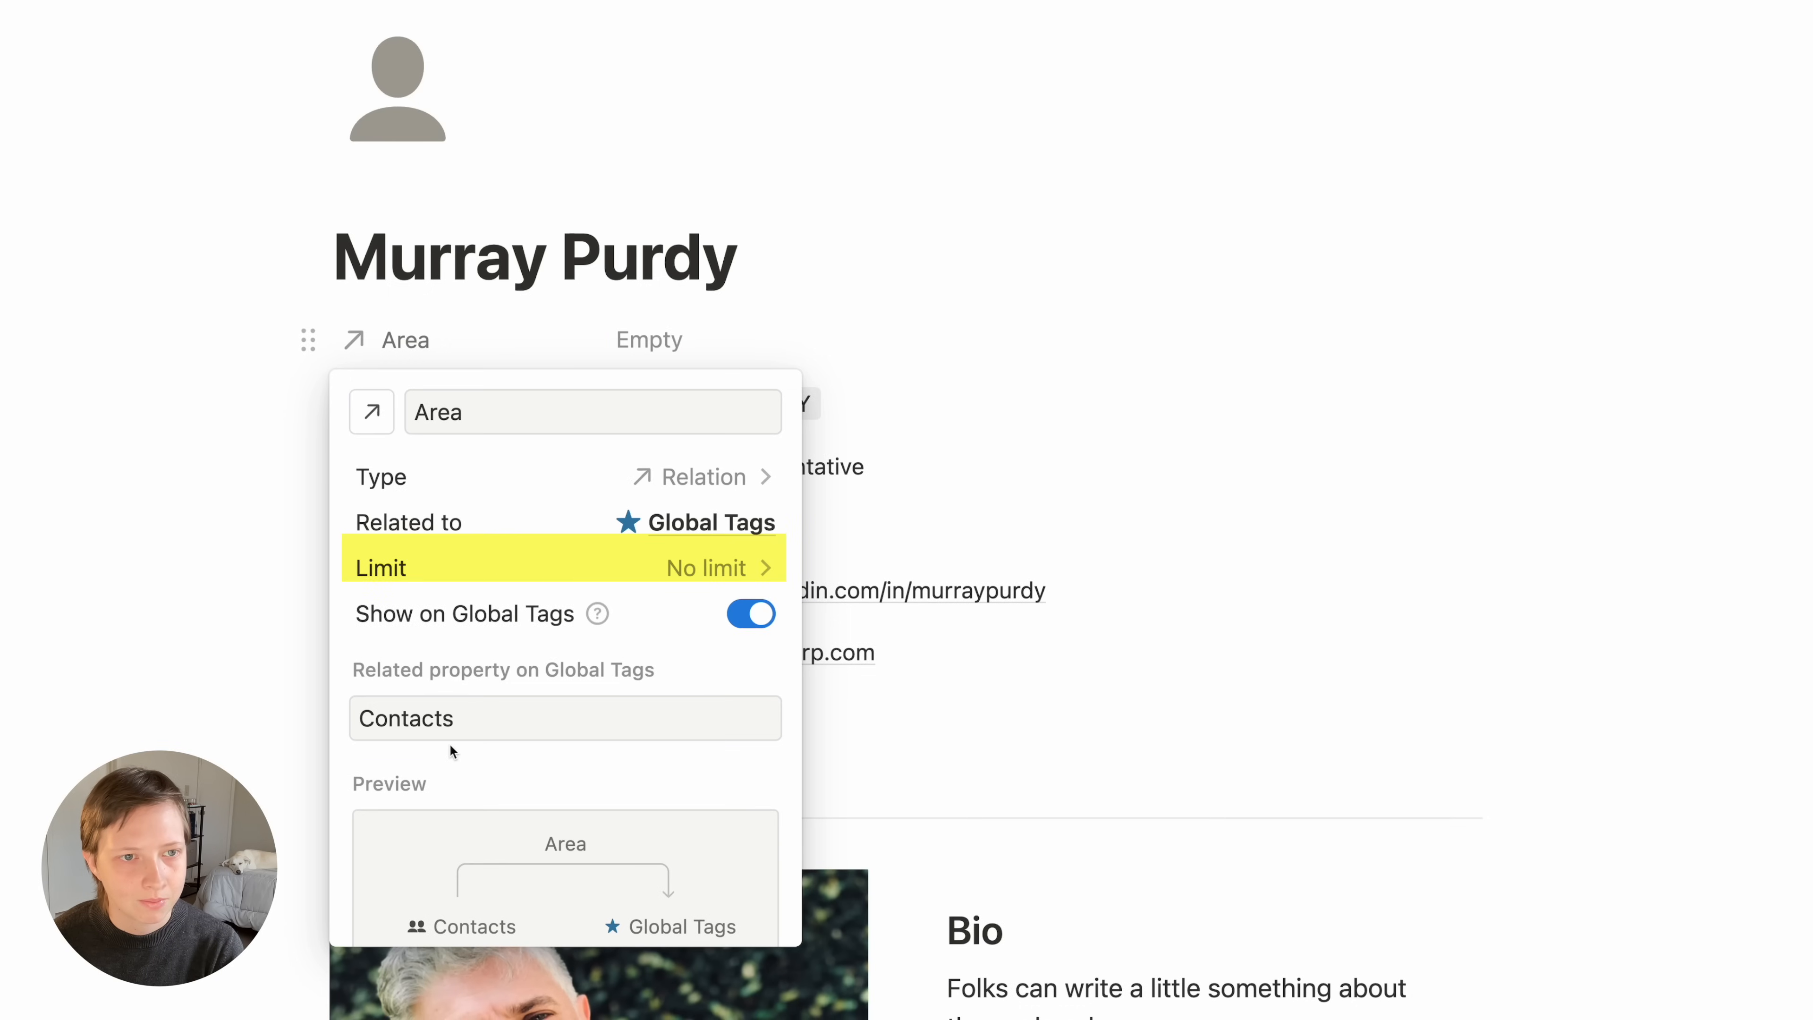
click(753, 272)
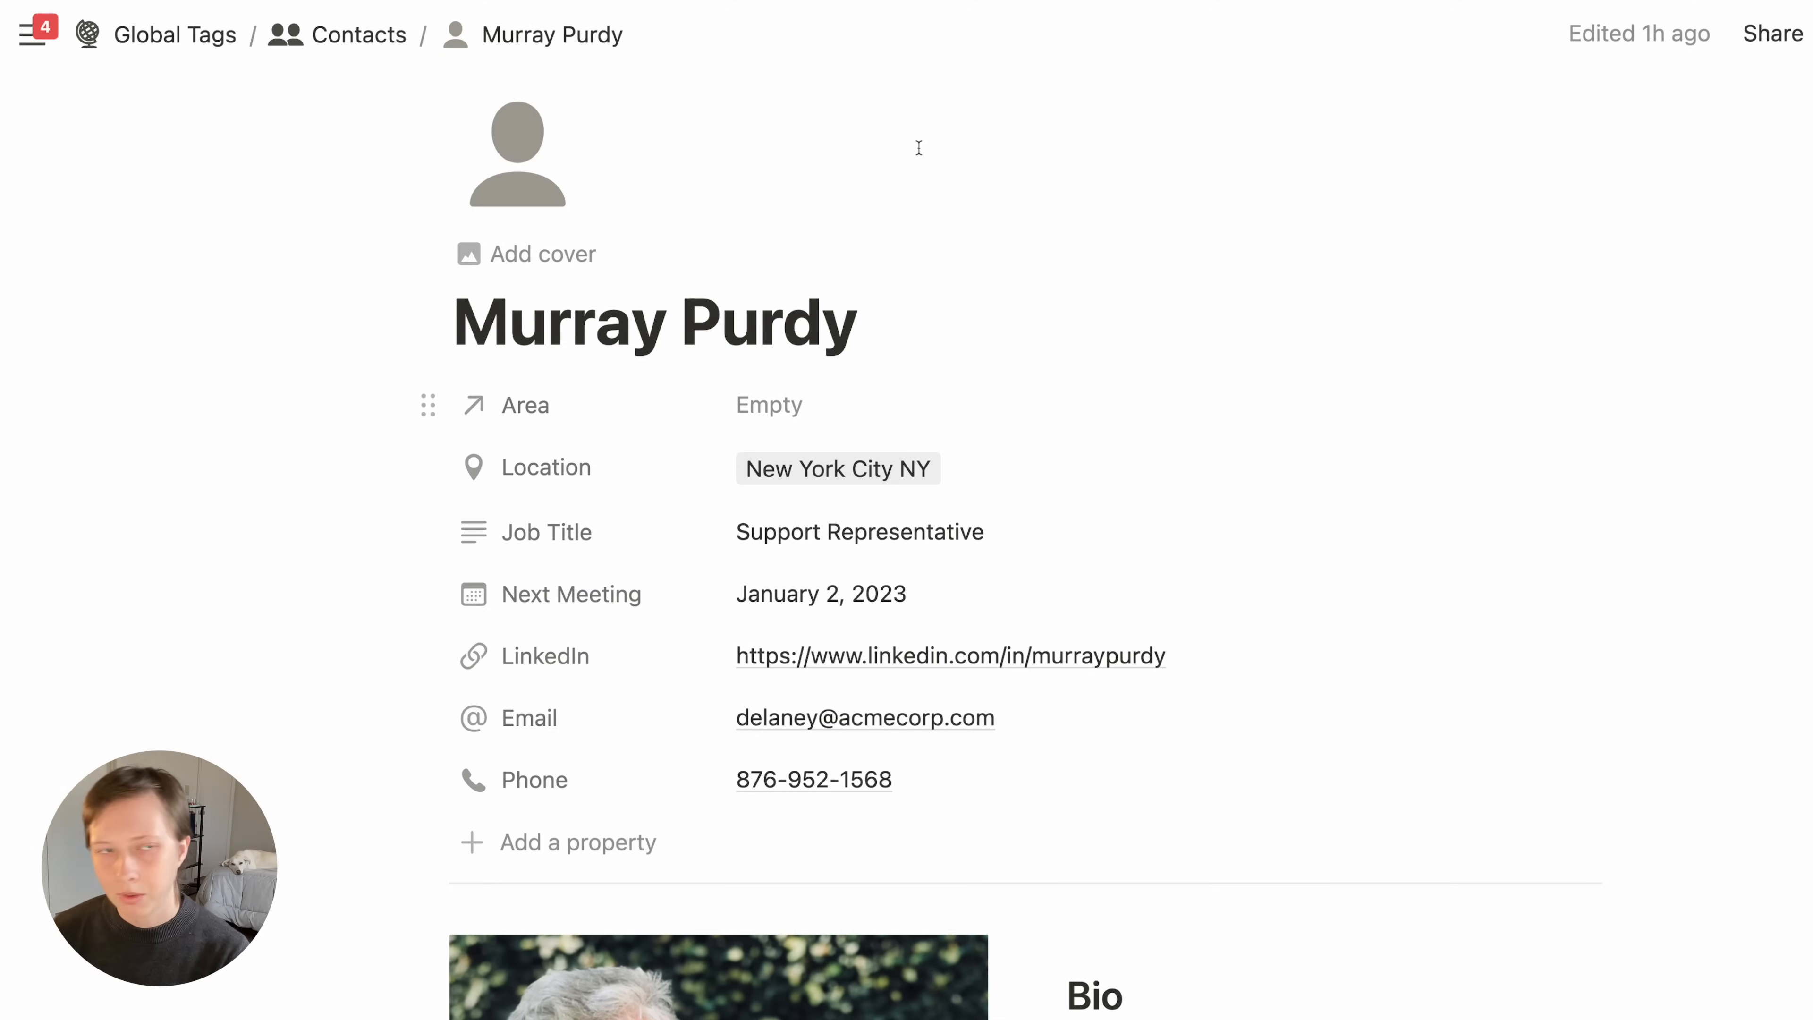
Switch to the Contact Links view of Contacts and set the Area of the first two contacts to Personal
click(325, 35)
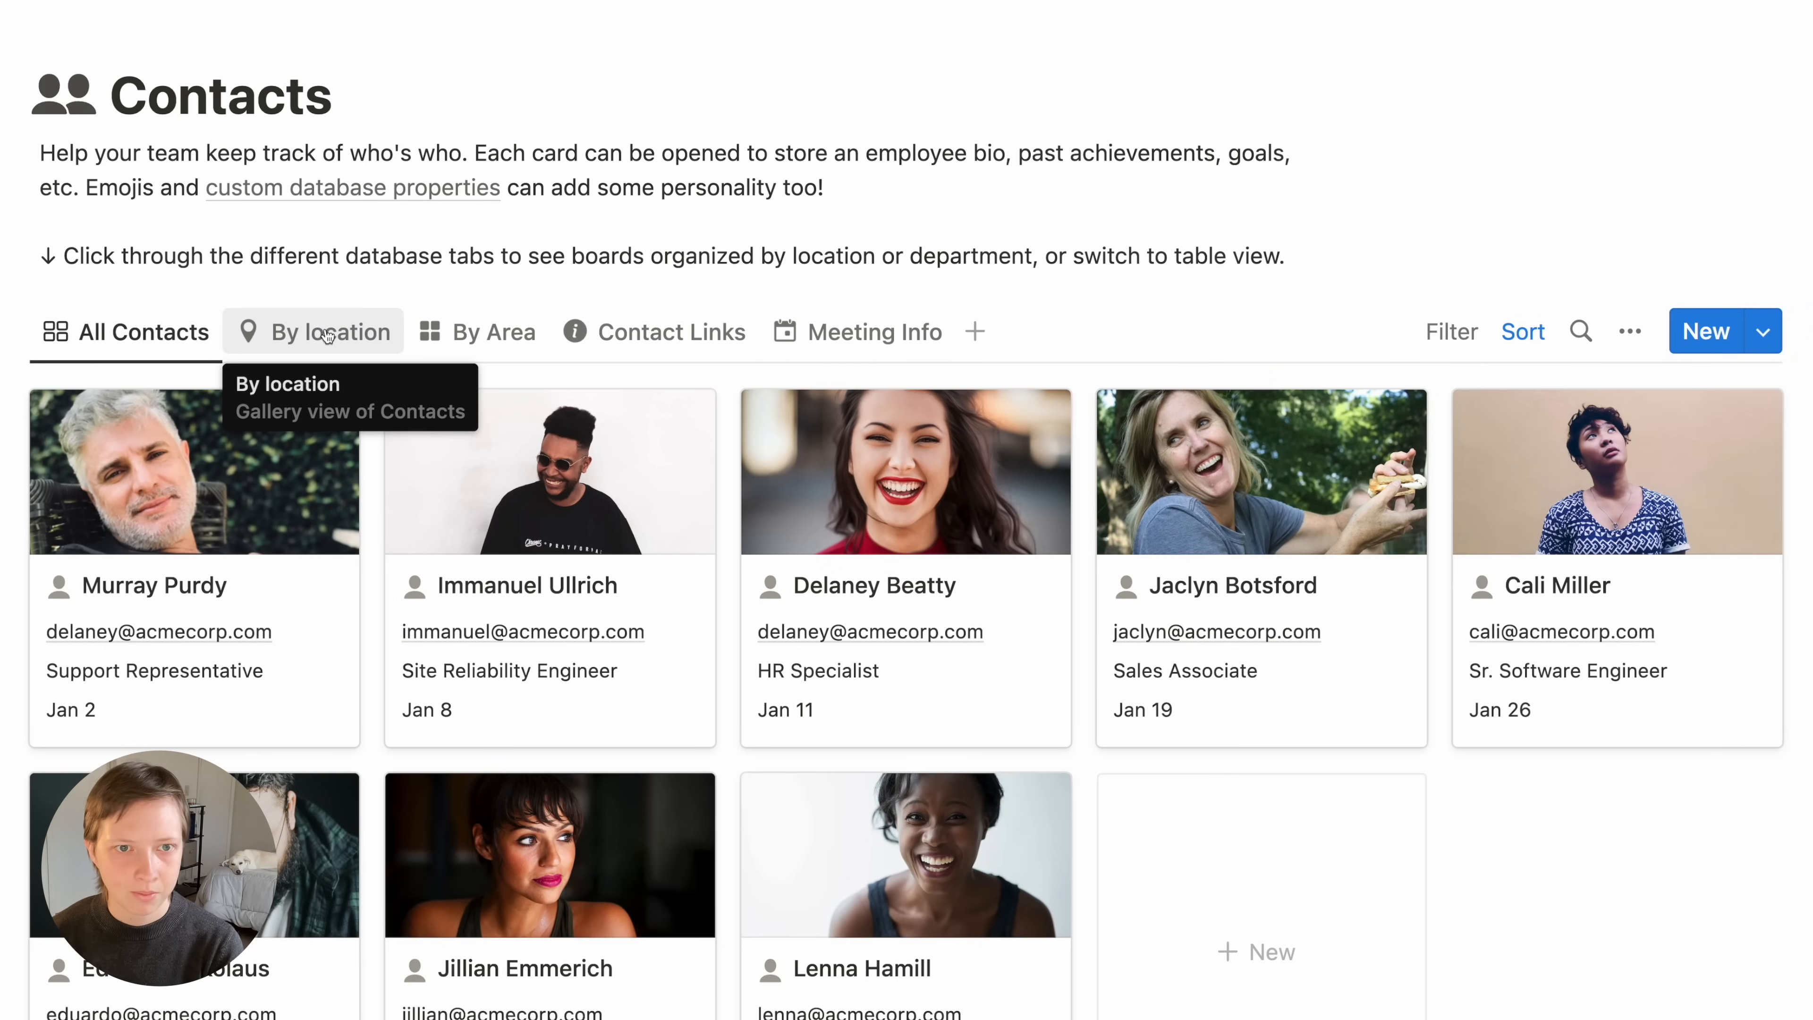
click(664, 332)
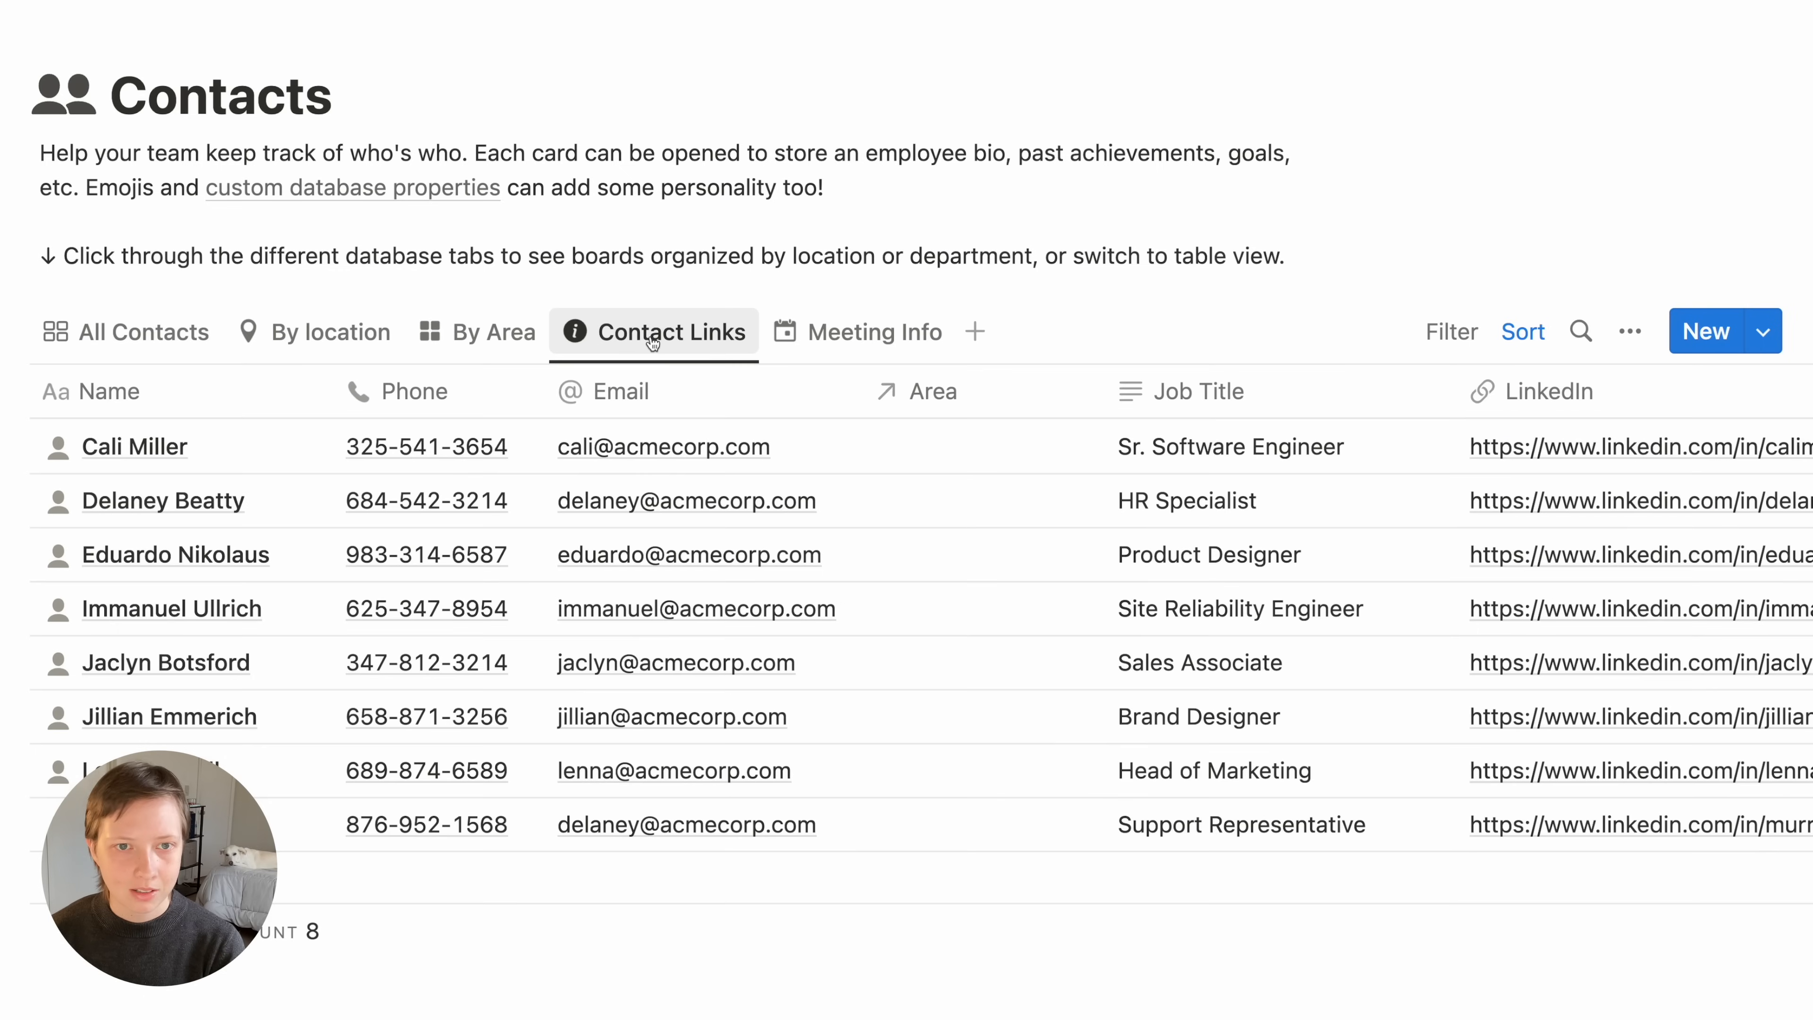
click(948, 446)
click(995, 618)
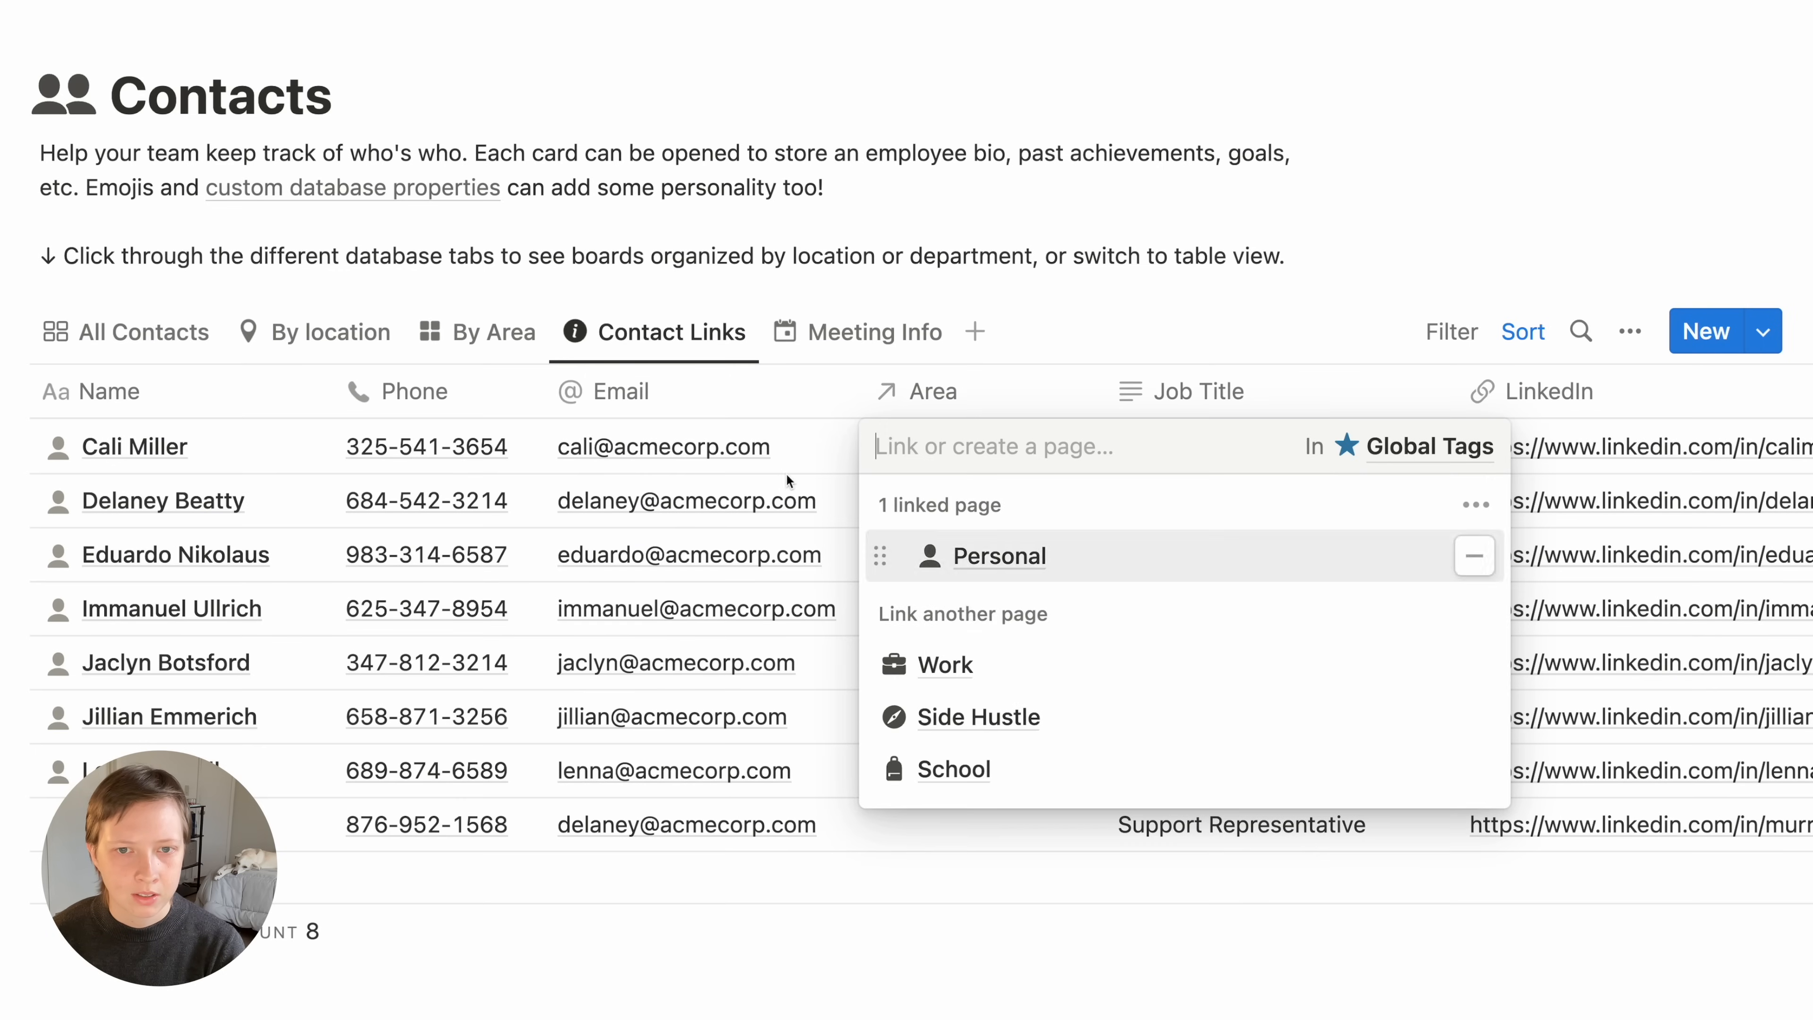
click(786, 472)
drag(1102, 477, 1056, 520)
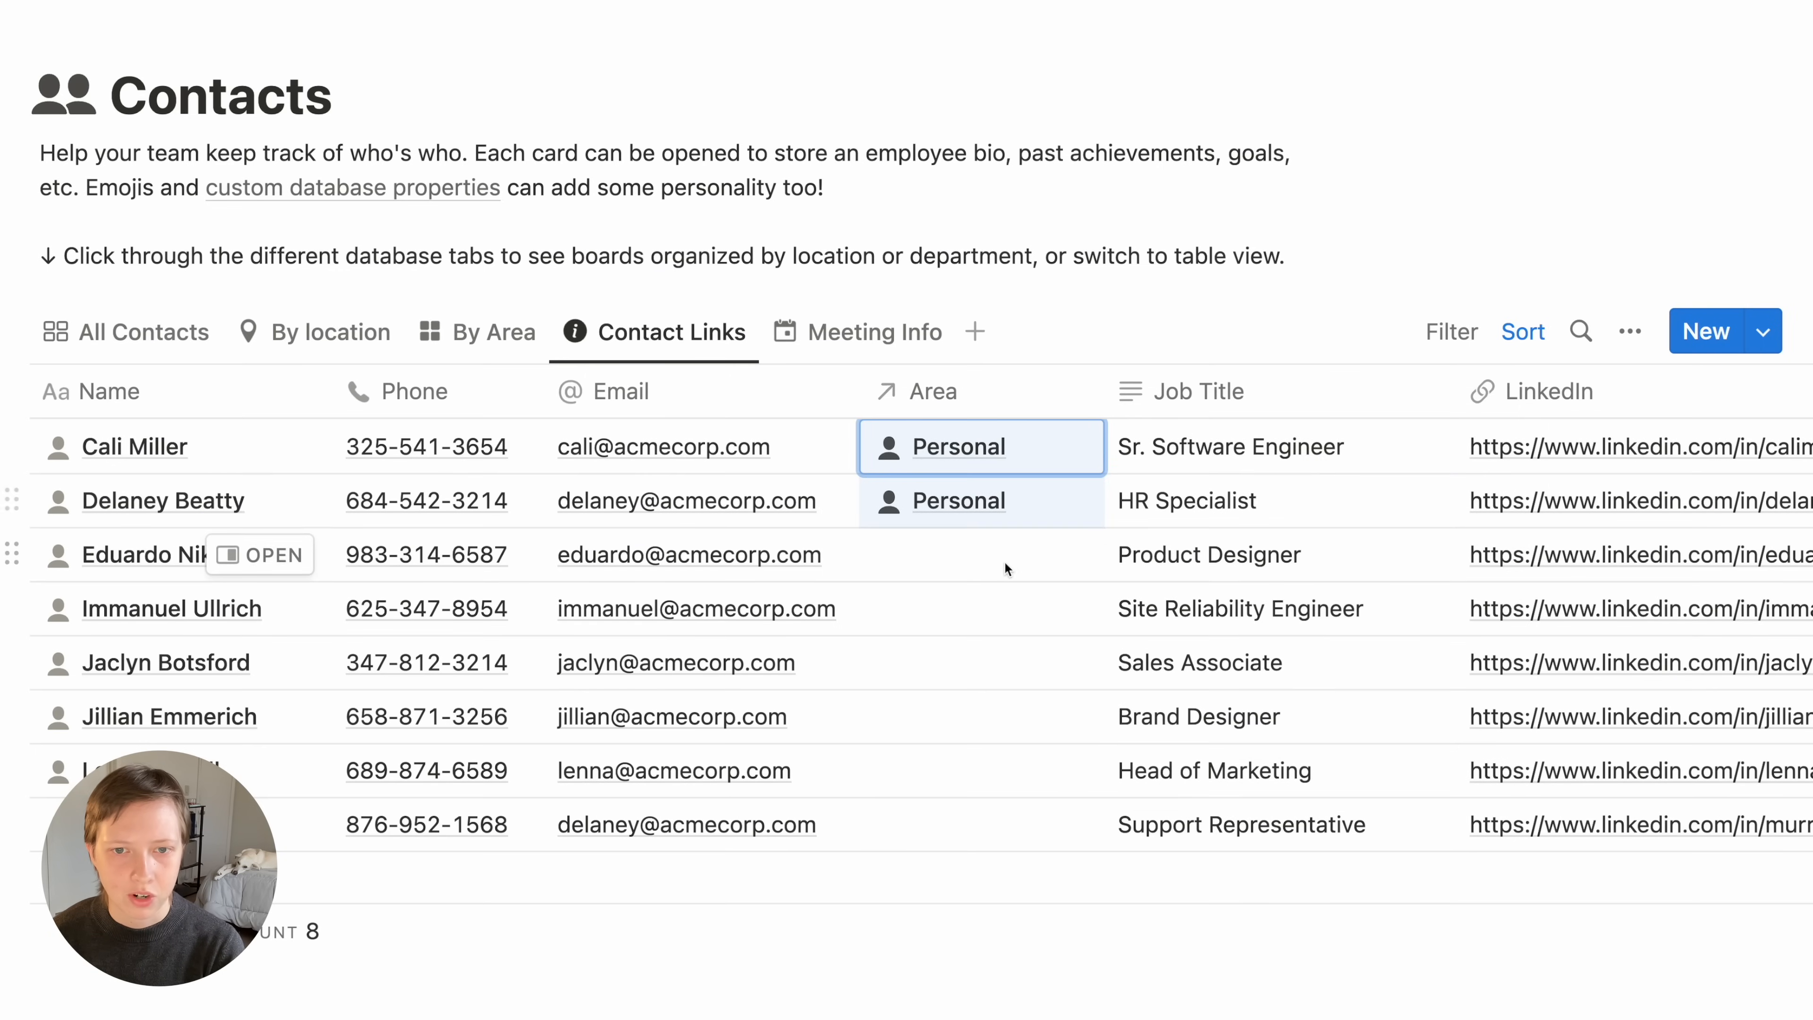
Set the remaining contacts' Area: Side Hustle for the Product Designer, Personal for the Site Reliability Engineer, Work for the next three, School for the last
click(1006, 559)
click(961, 764)
key(Escape)
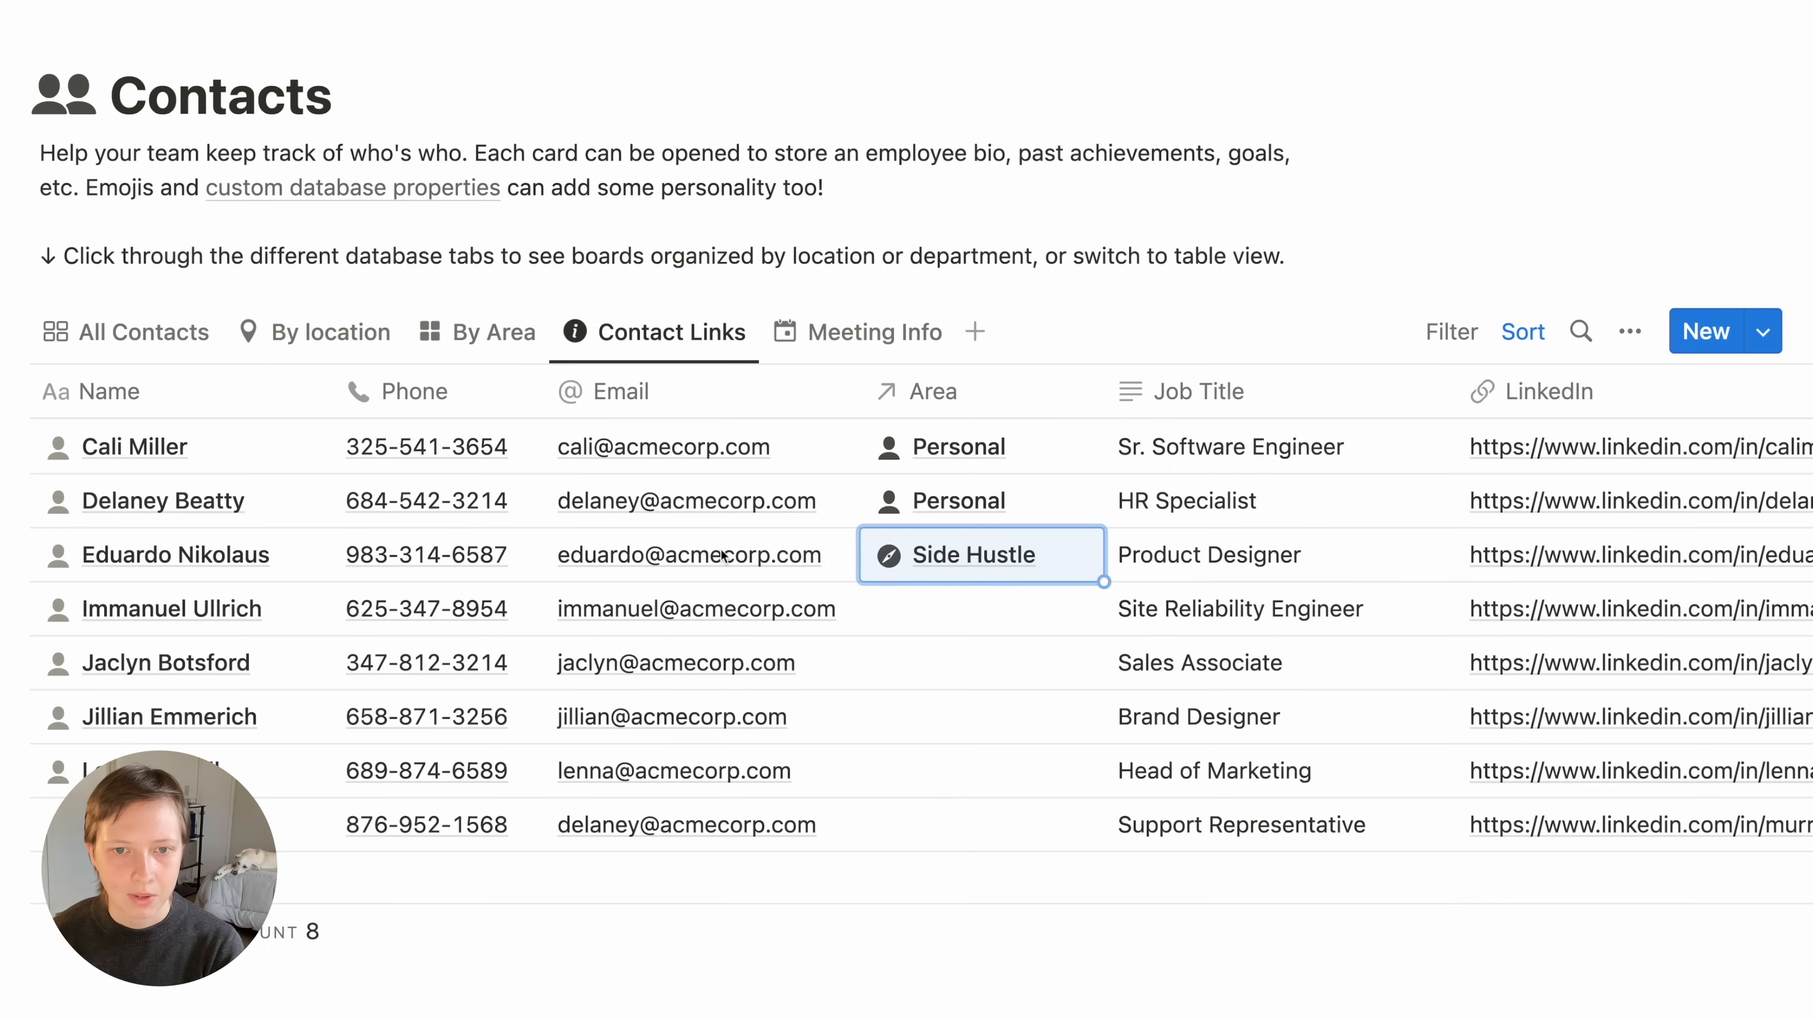
click(924, 608)
click(955, 773)
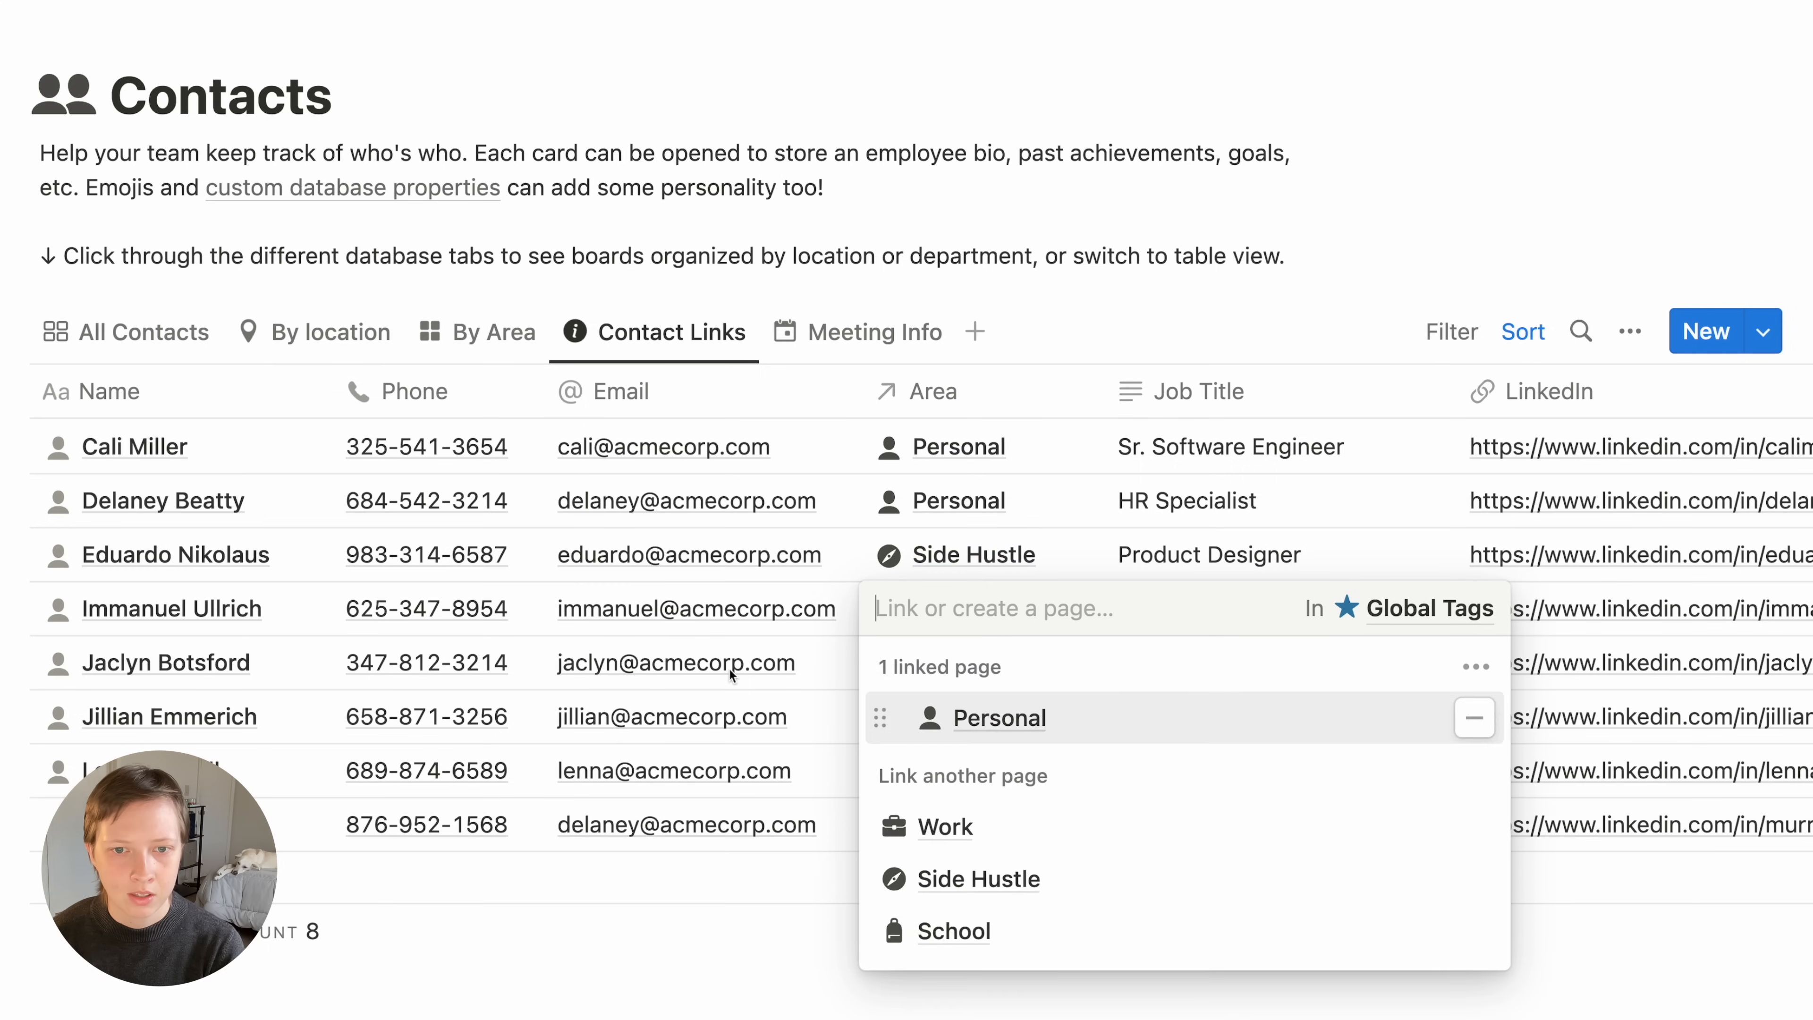
key(Escape)
click(932, 683)
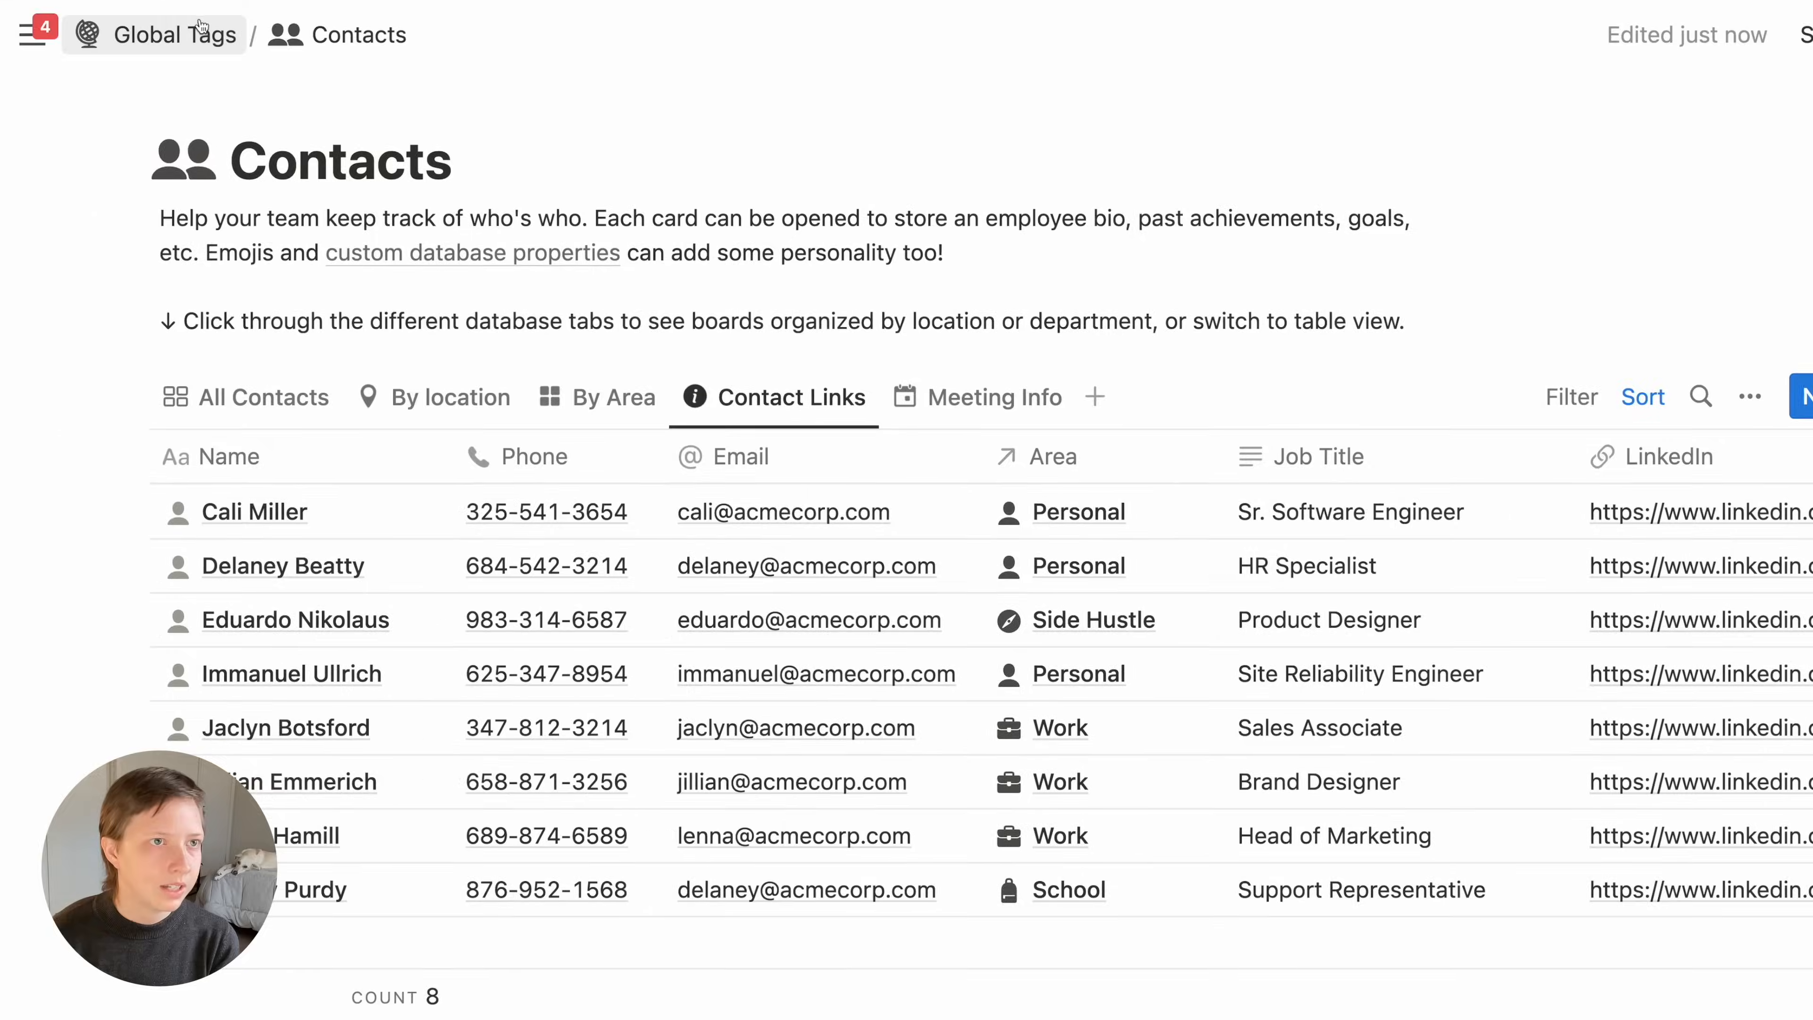
Return to the Global Tags page and open the Work tag to examine its linked contacts, notes and tasks
click(202, 27)
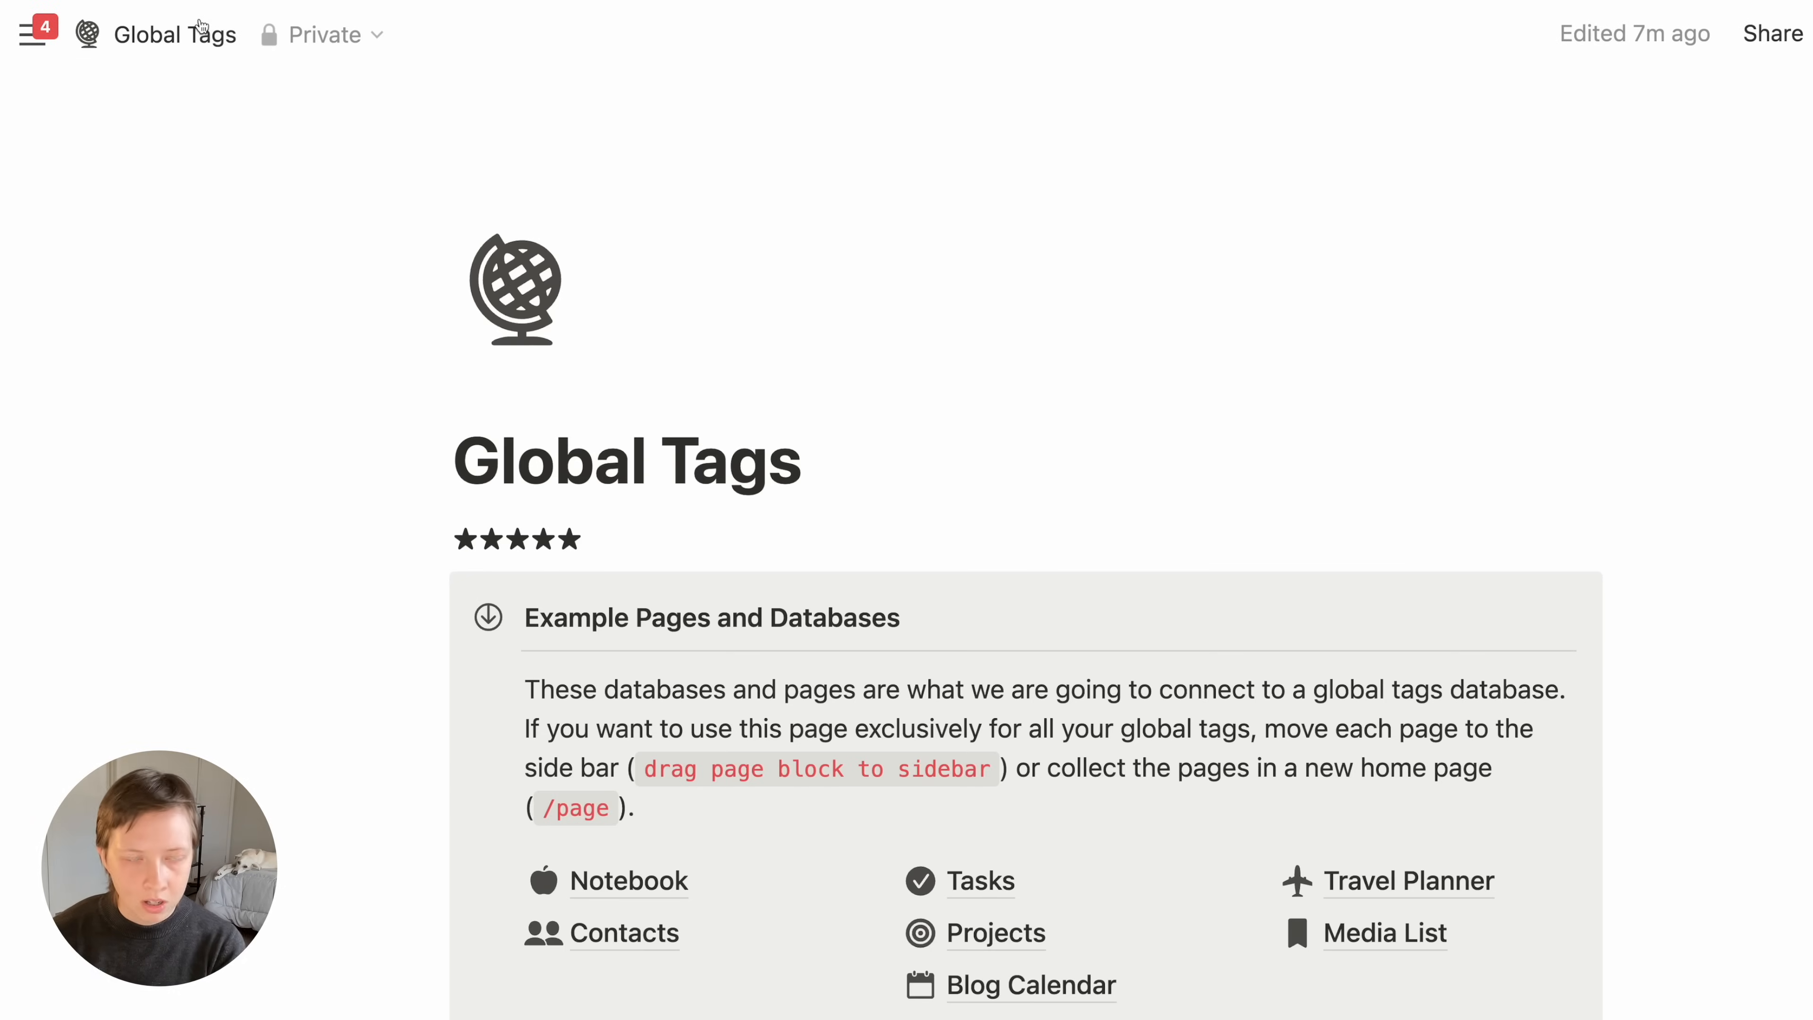
scroll(65, 387, down, 4)
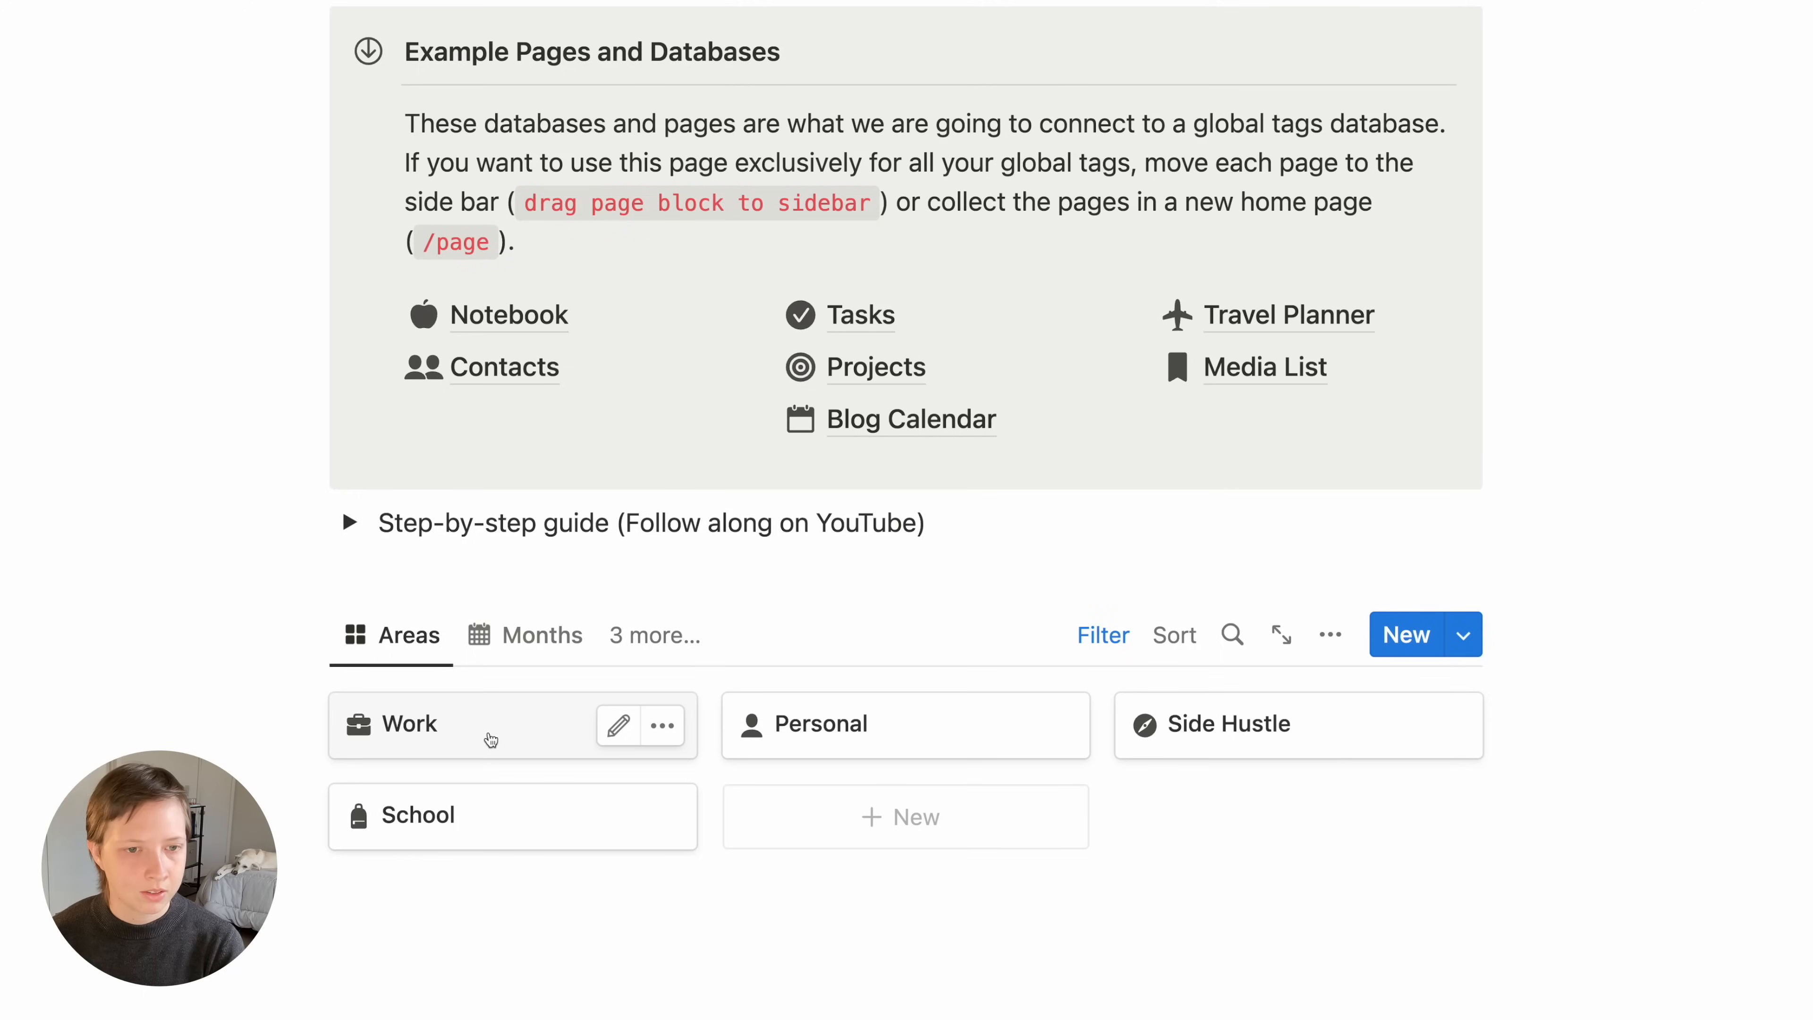
click(491, 740)
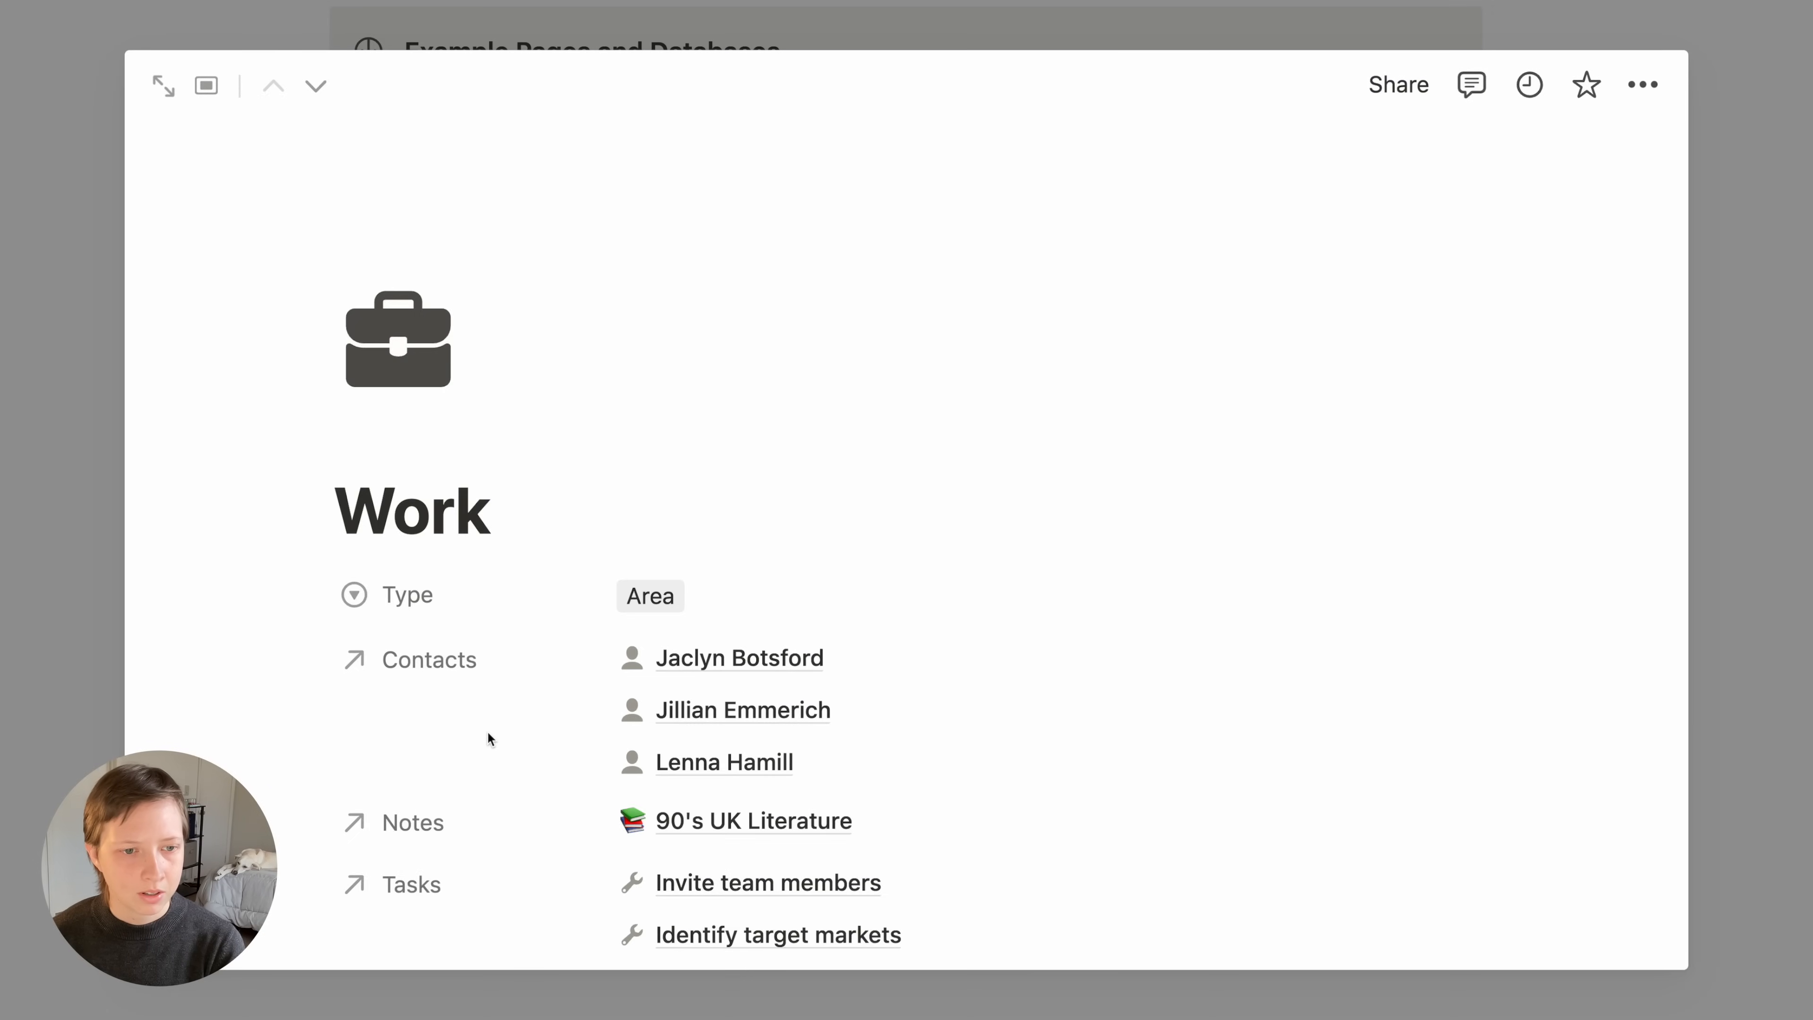
scroll(490, 739, down, 2)
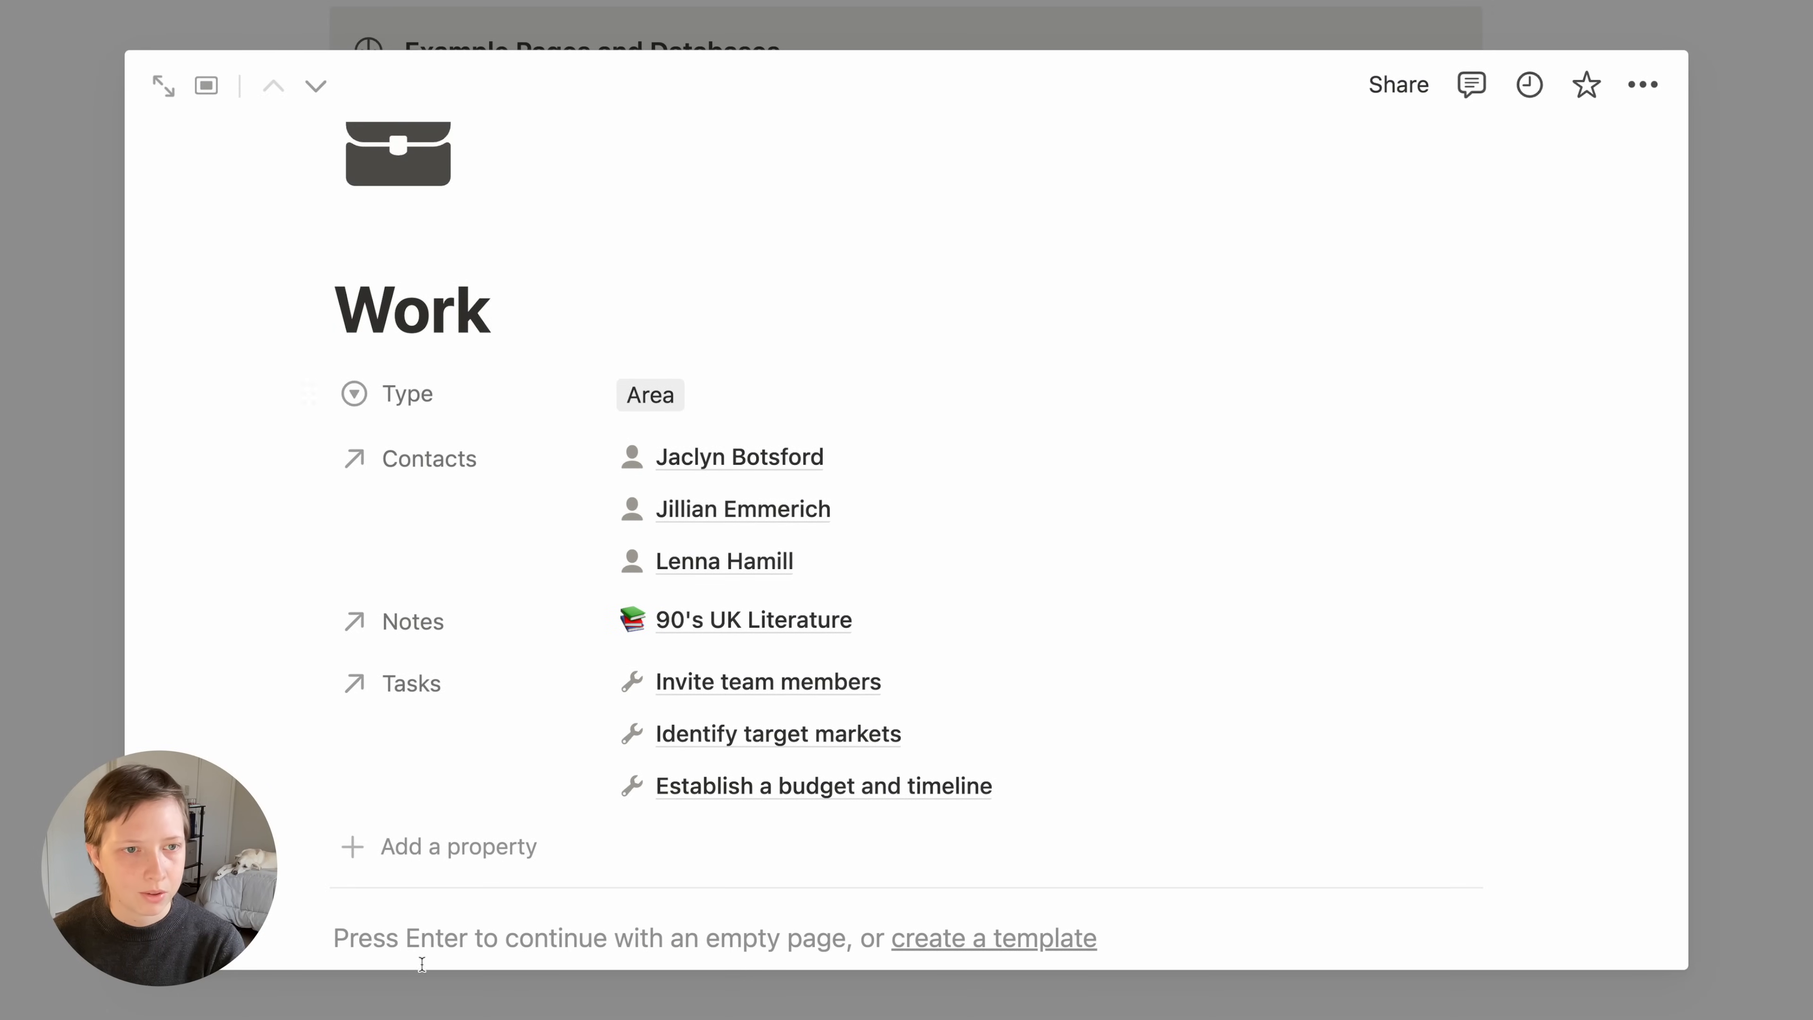
Open the Work tag as a full page and set its Contacts property to Always hide
click(171, 87)
scroll(174, 86, down, 3)
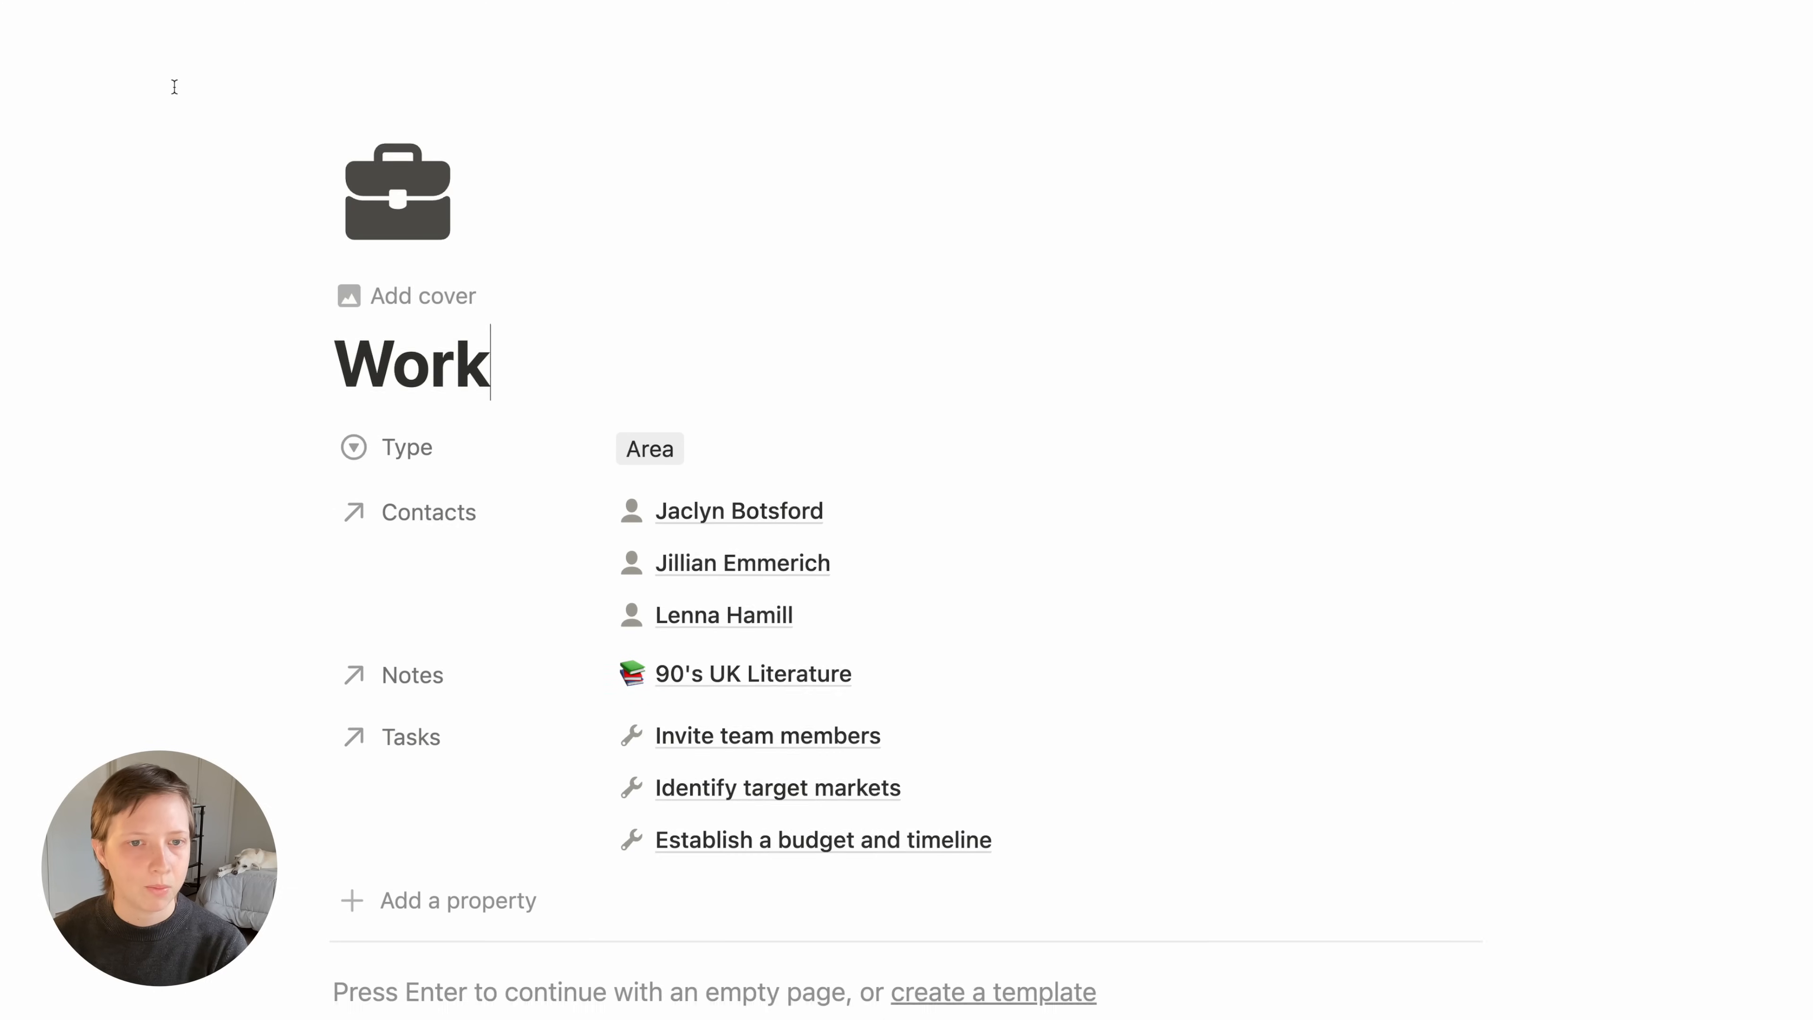
scroll(175, 86, down, 3)
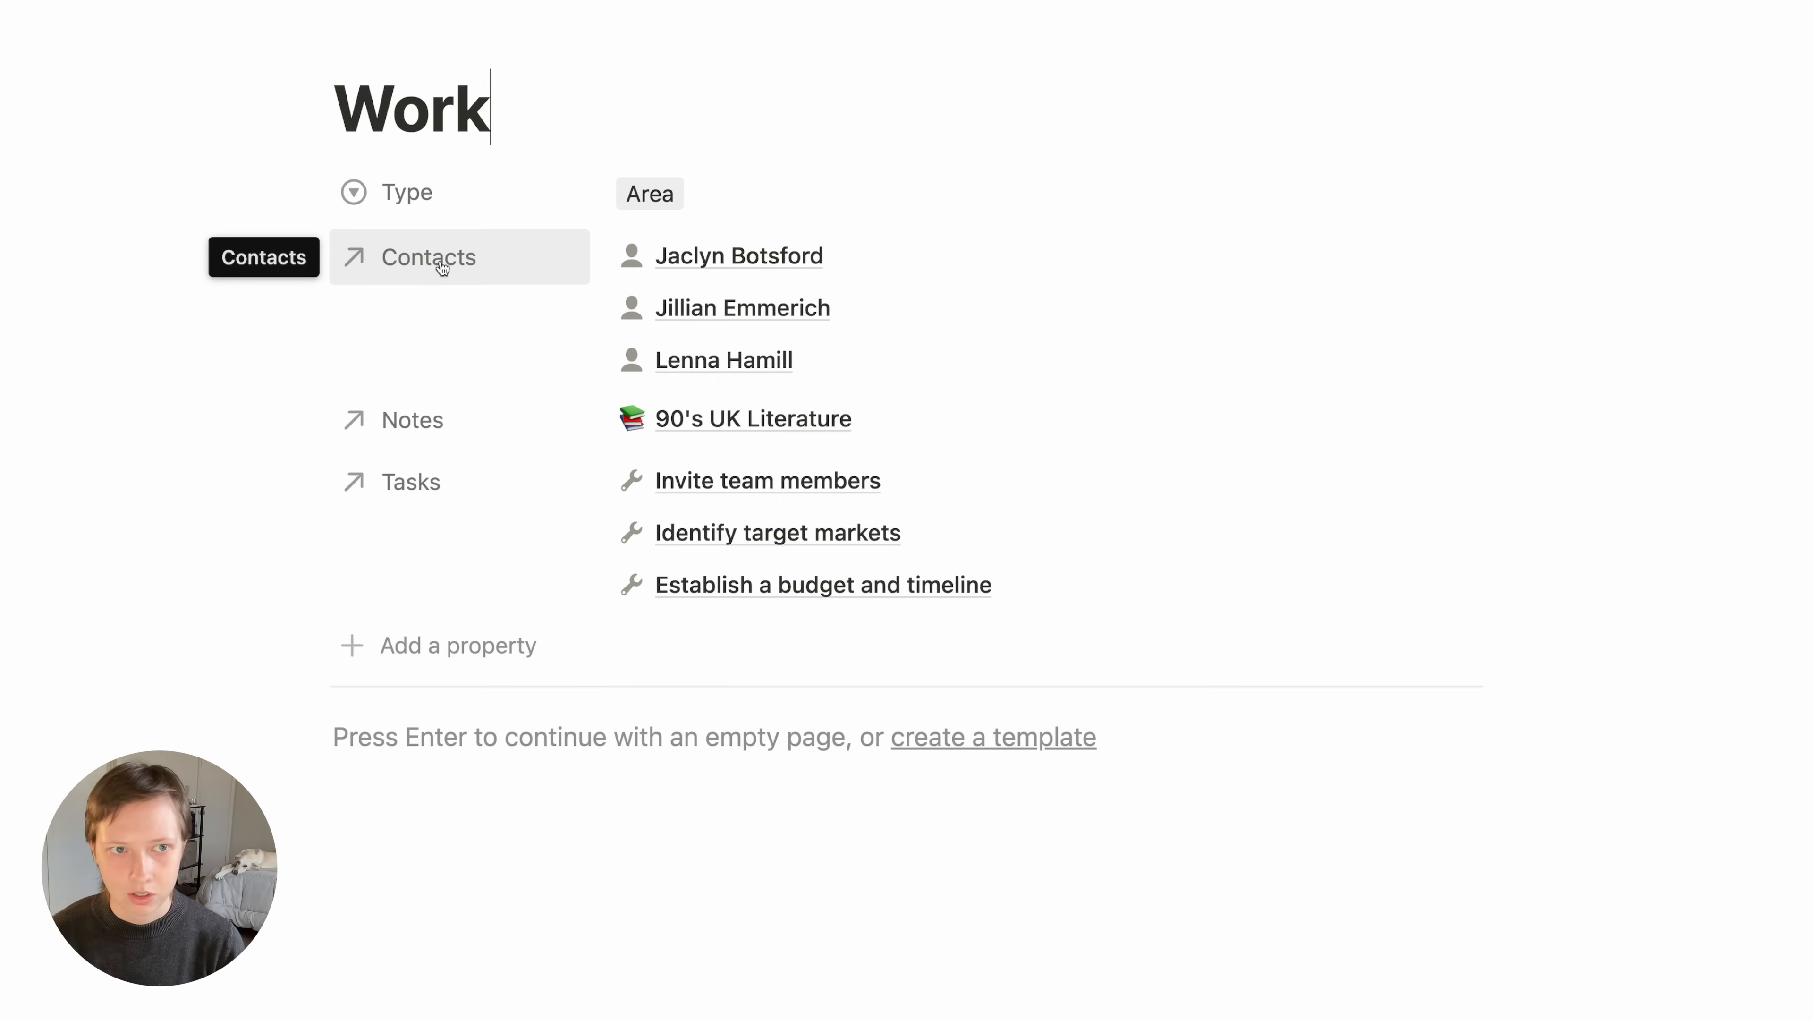
click(418, 269)
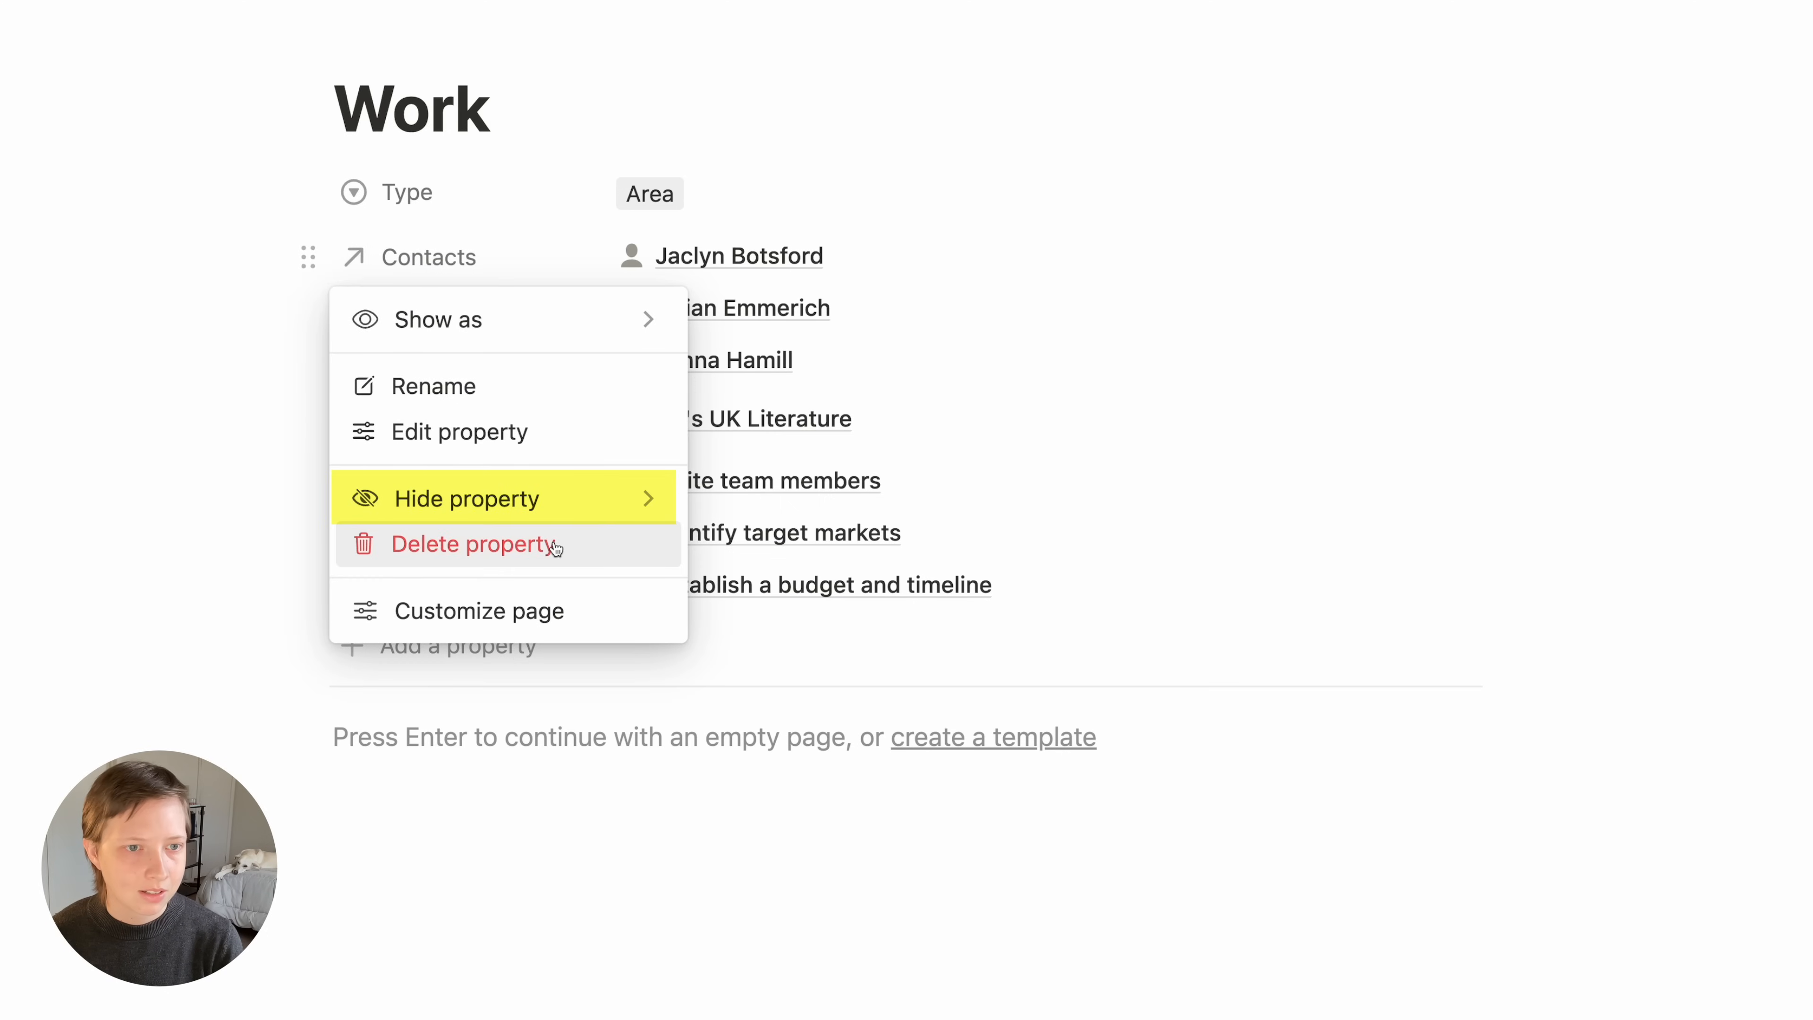
mouse_move(503, 510)
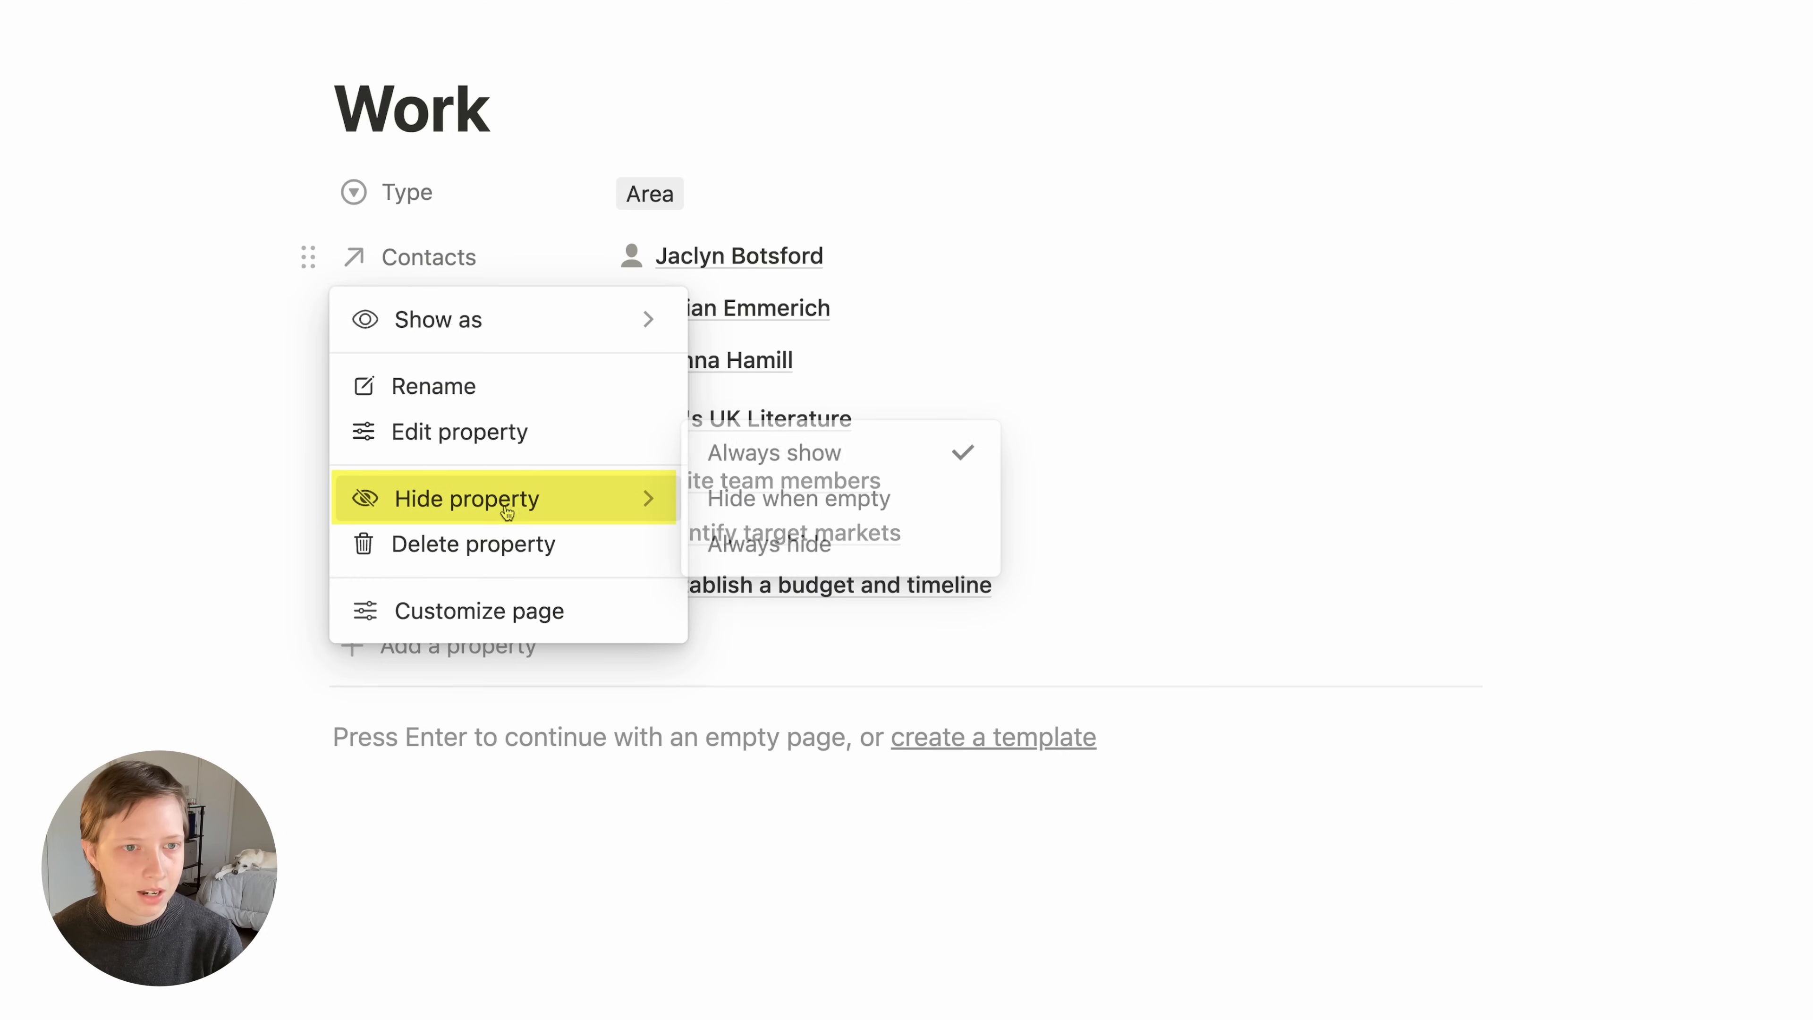
click(786, 561)
Set the Notes and Tasks properties of the Work tag to Always hide
click(417, 382)
mouse_move(544, 617)
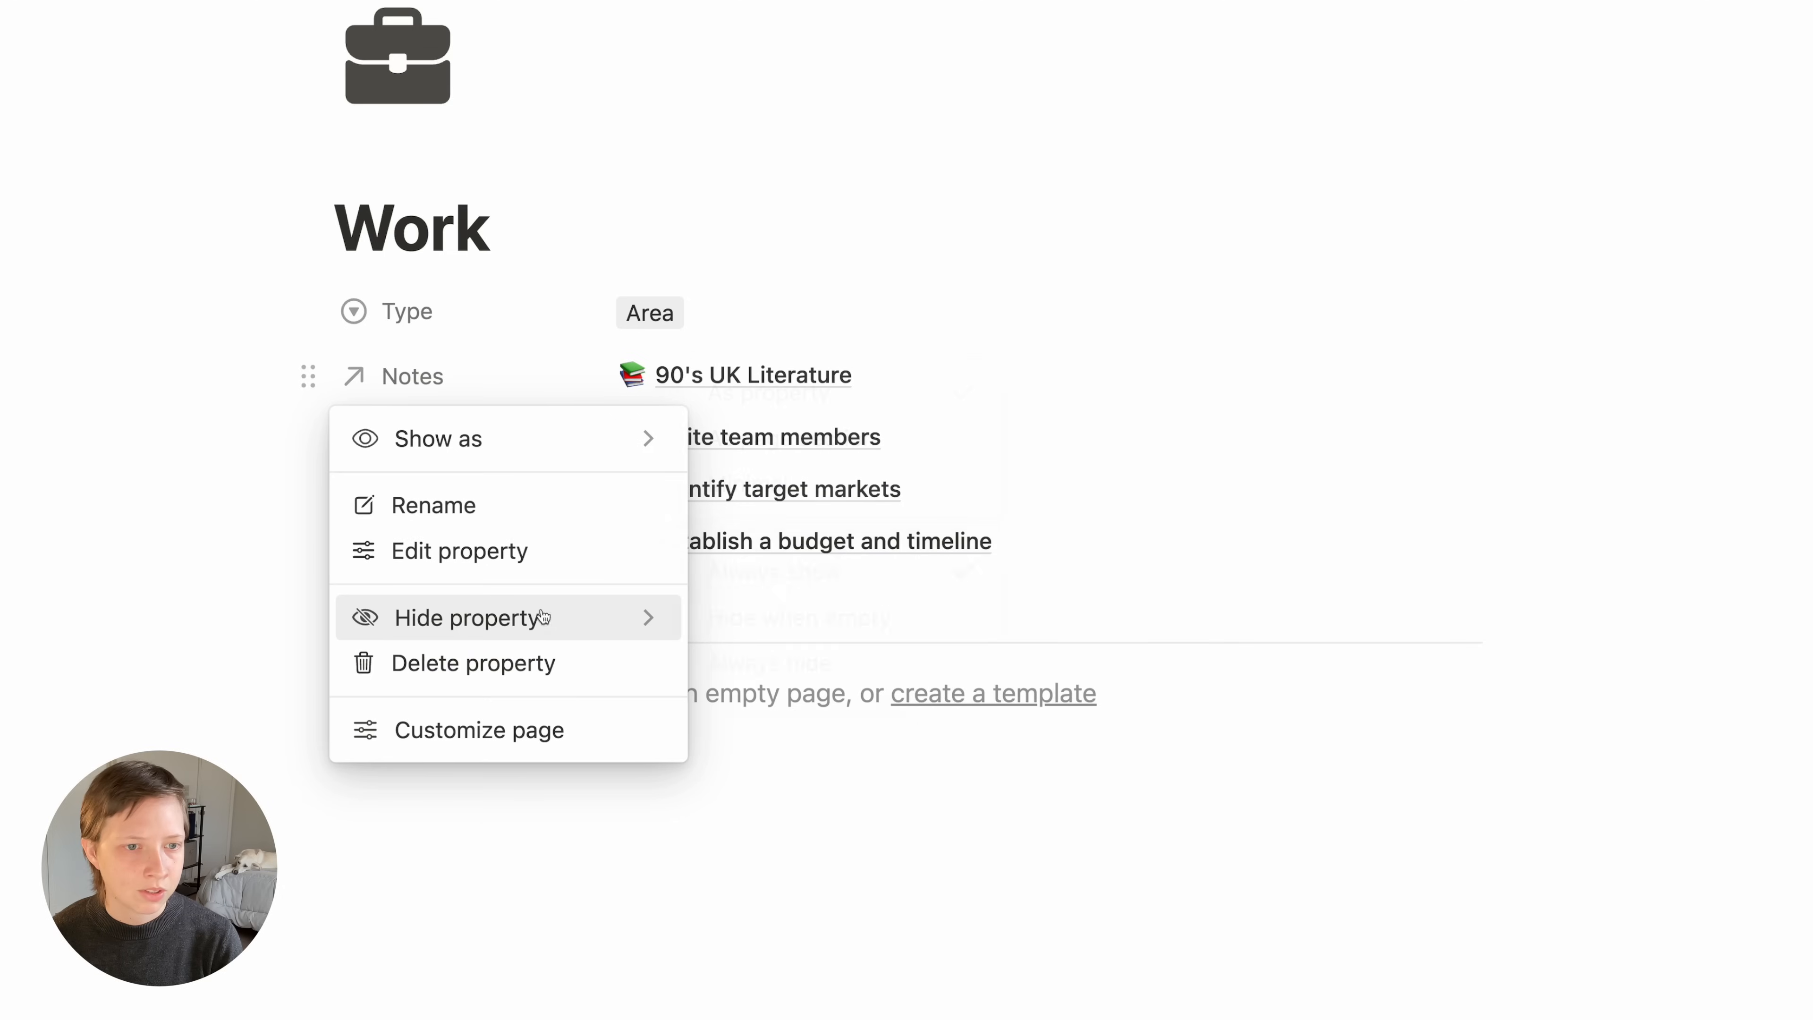
click(751, 663)
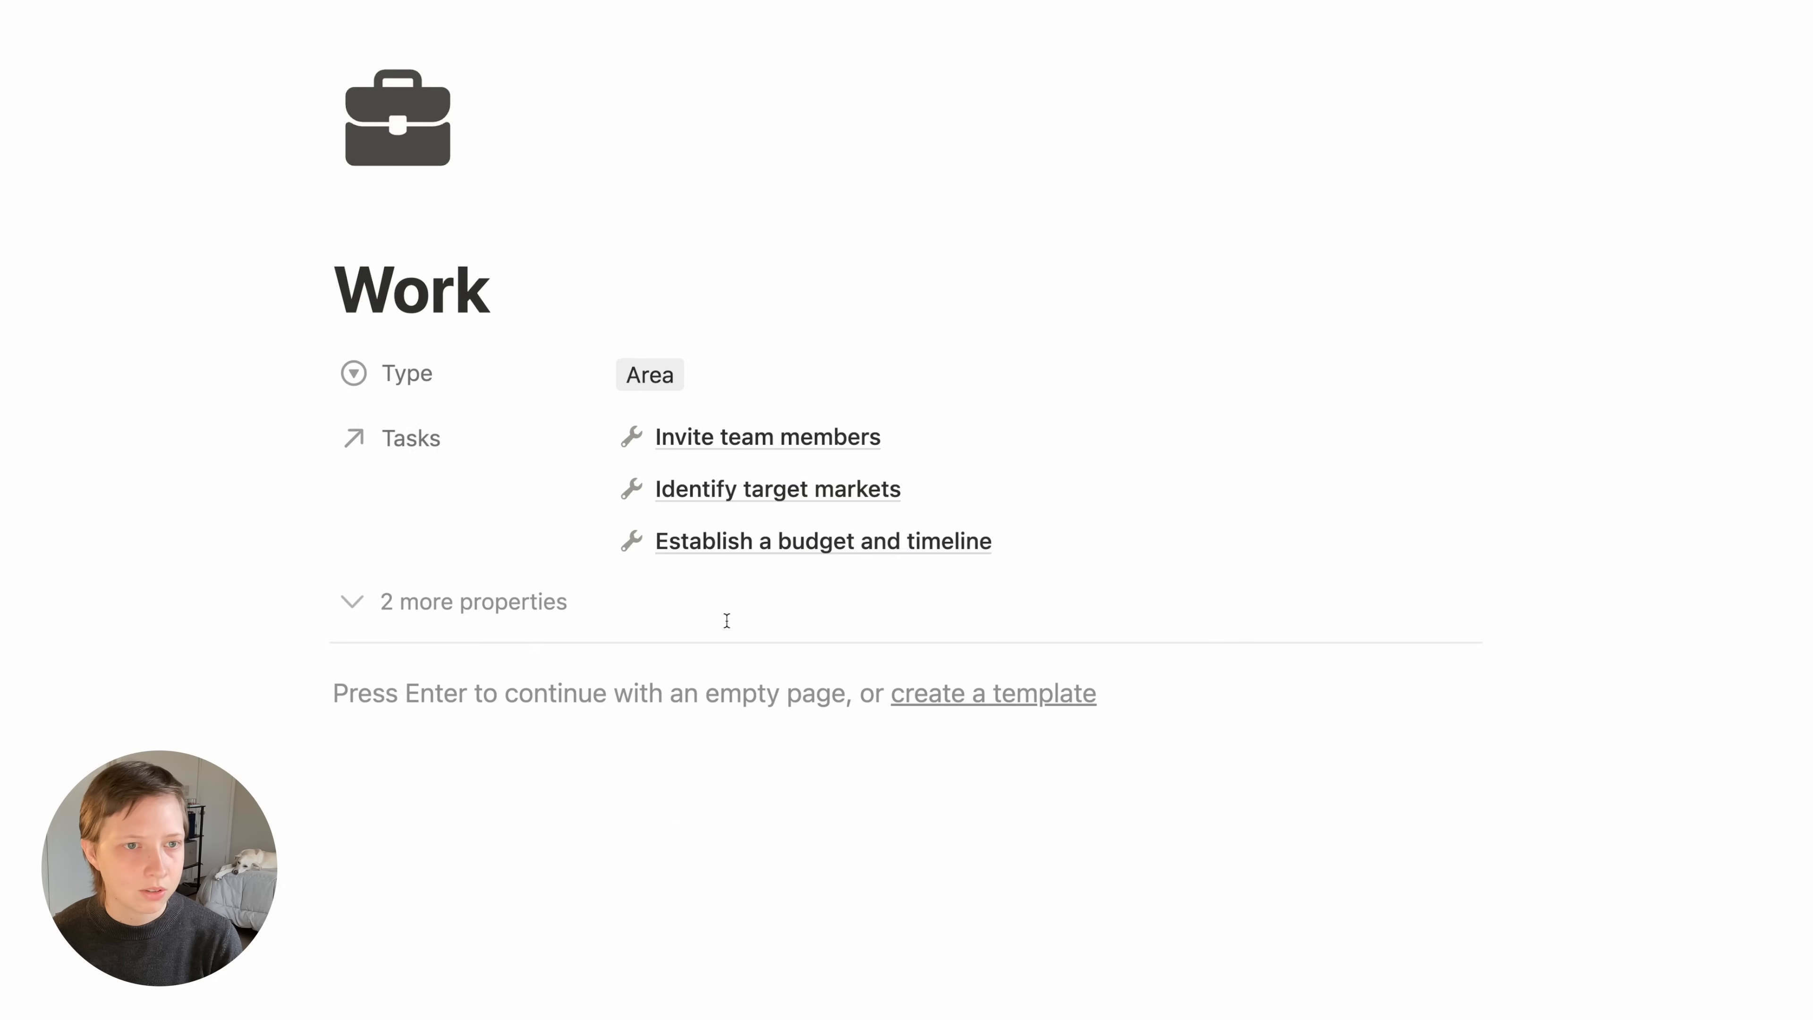
click(436, 452)
mouse_move(494, 690)
click(773, 724)
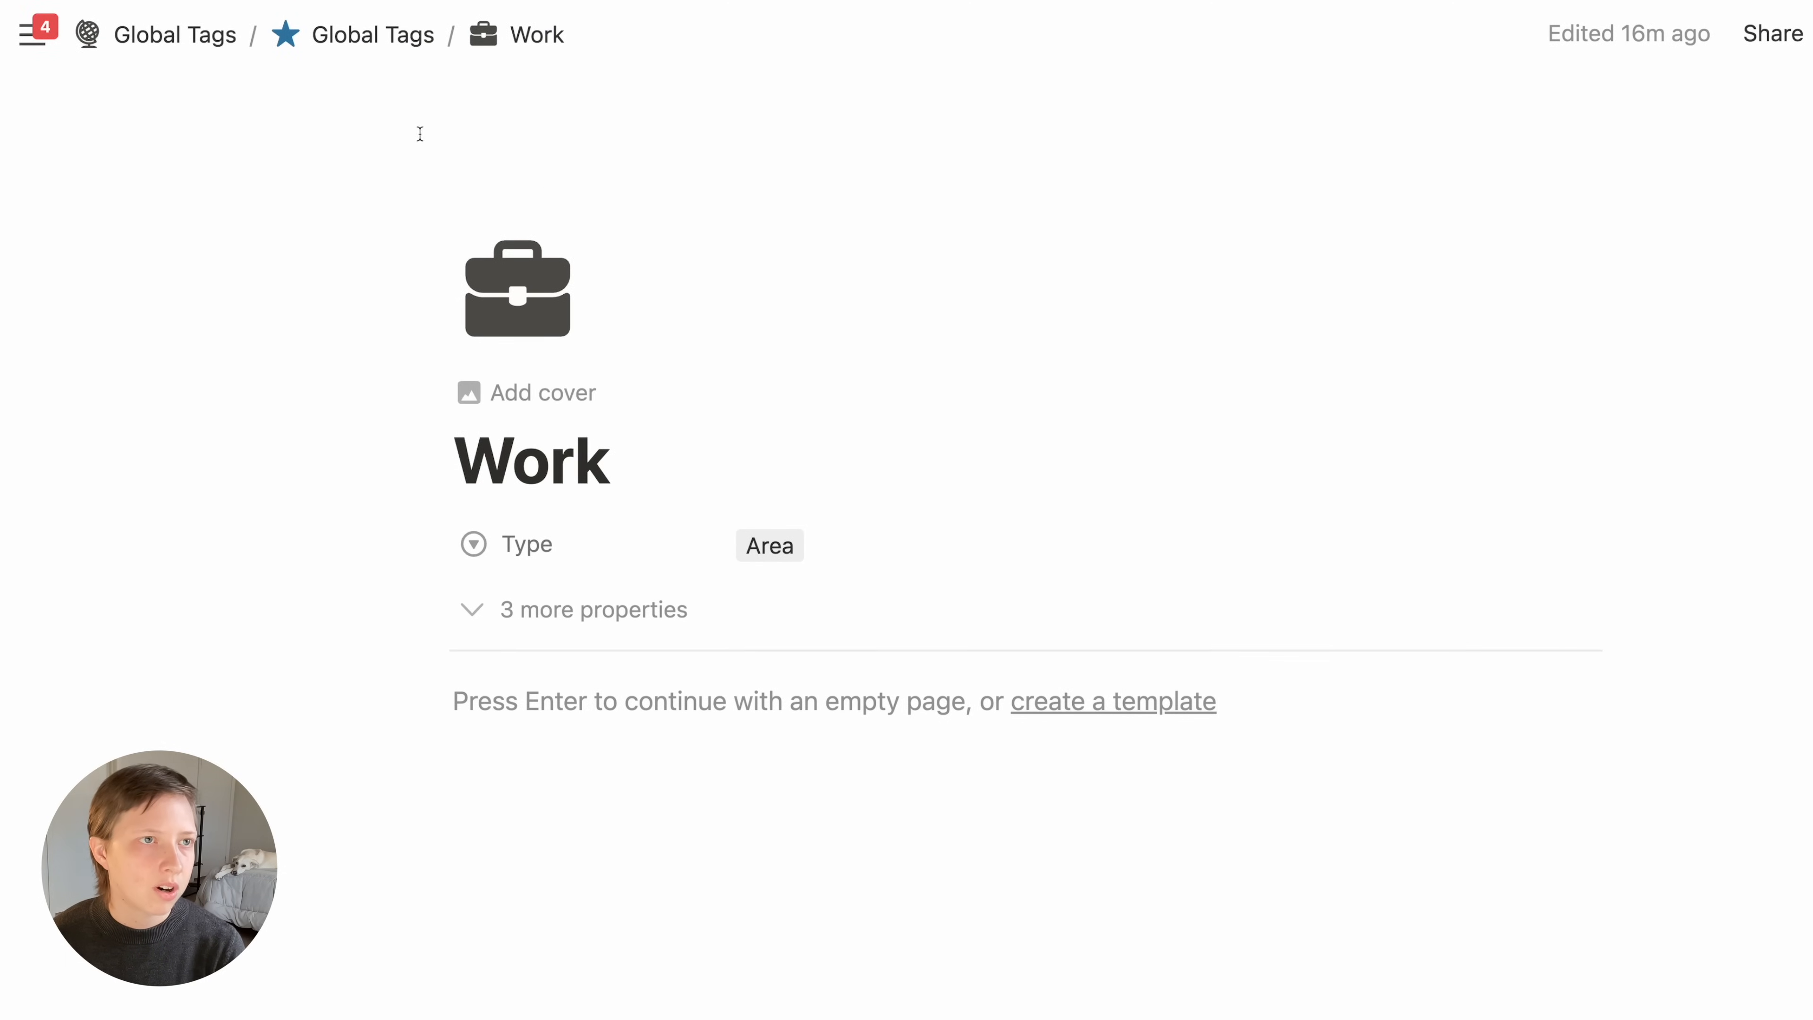
Return to the main Global Tags page, create a new template for the Global Tags database, and open it as a full page
click(148, 48)
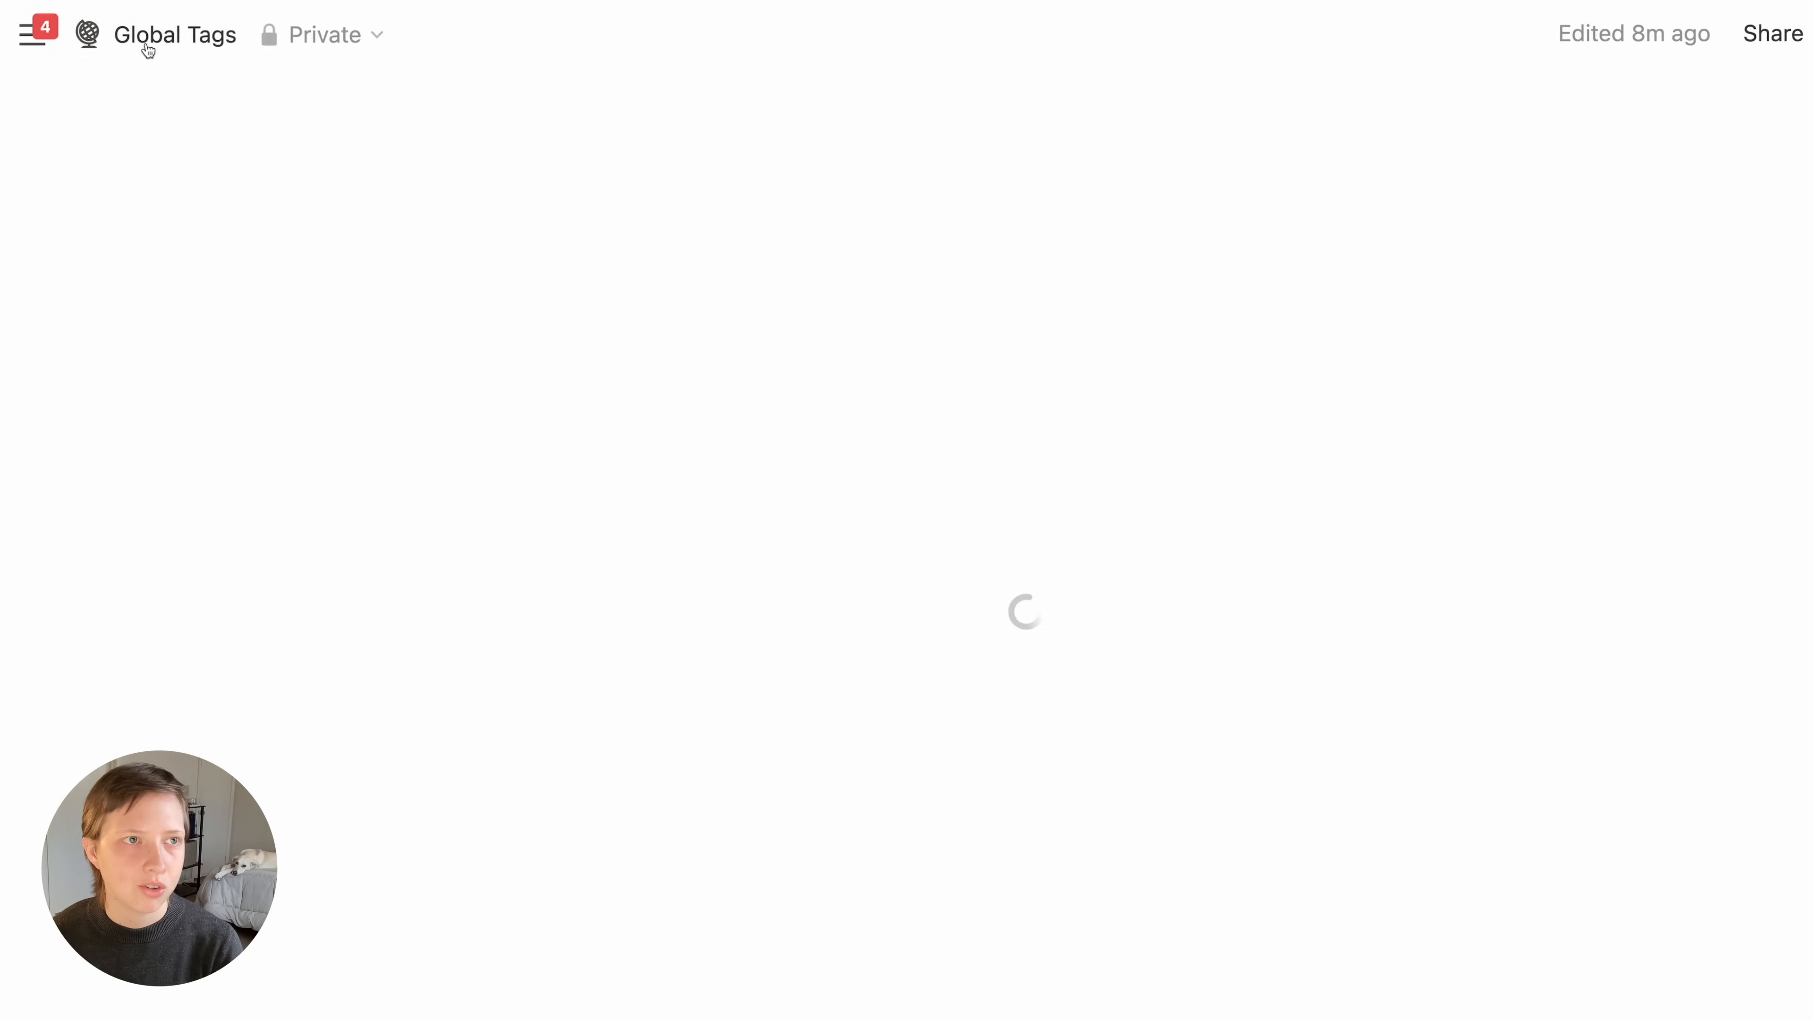
scroll(244, 388, down, 10)
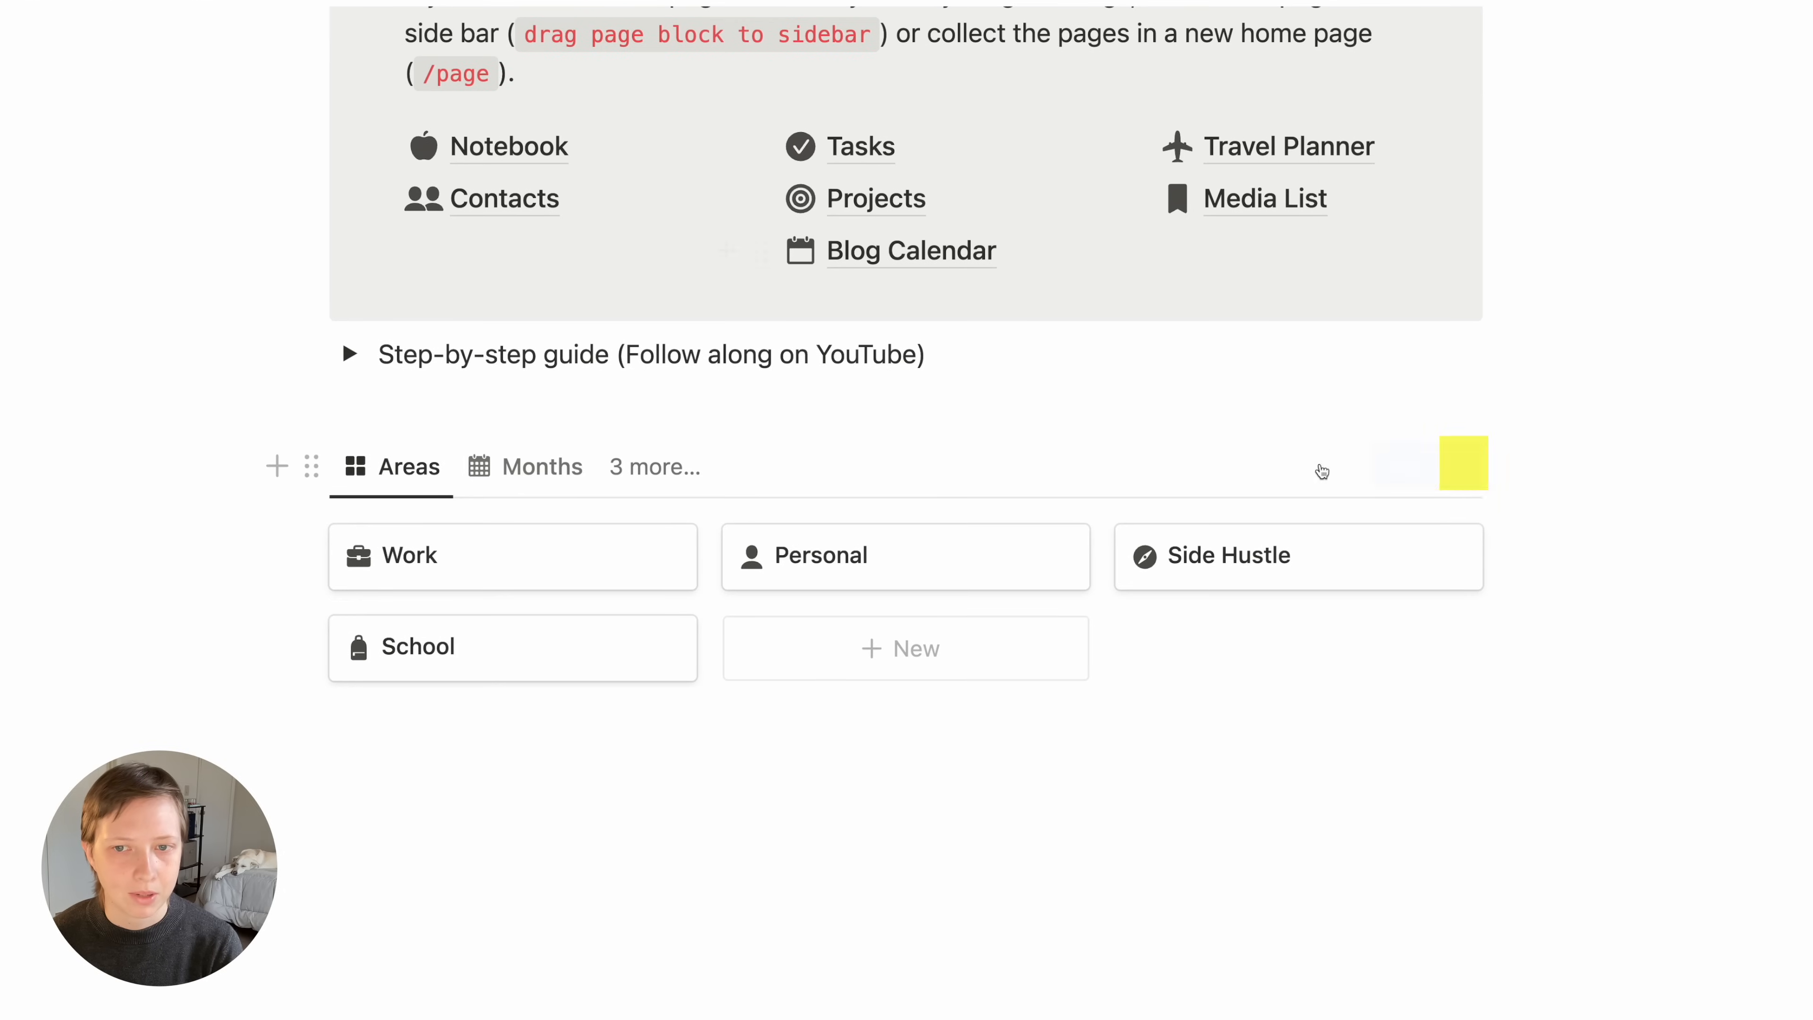
mouse_move(1331, 469)
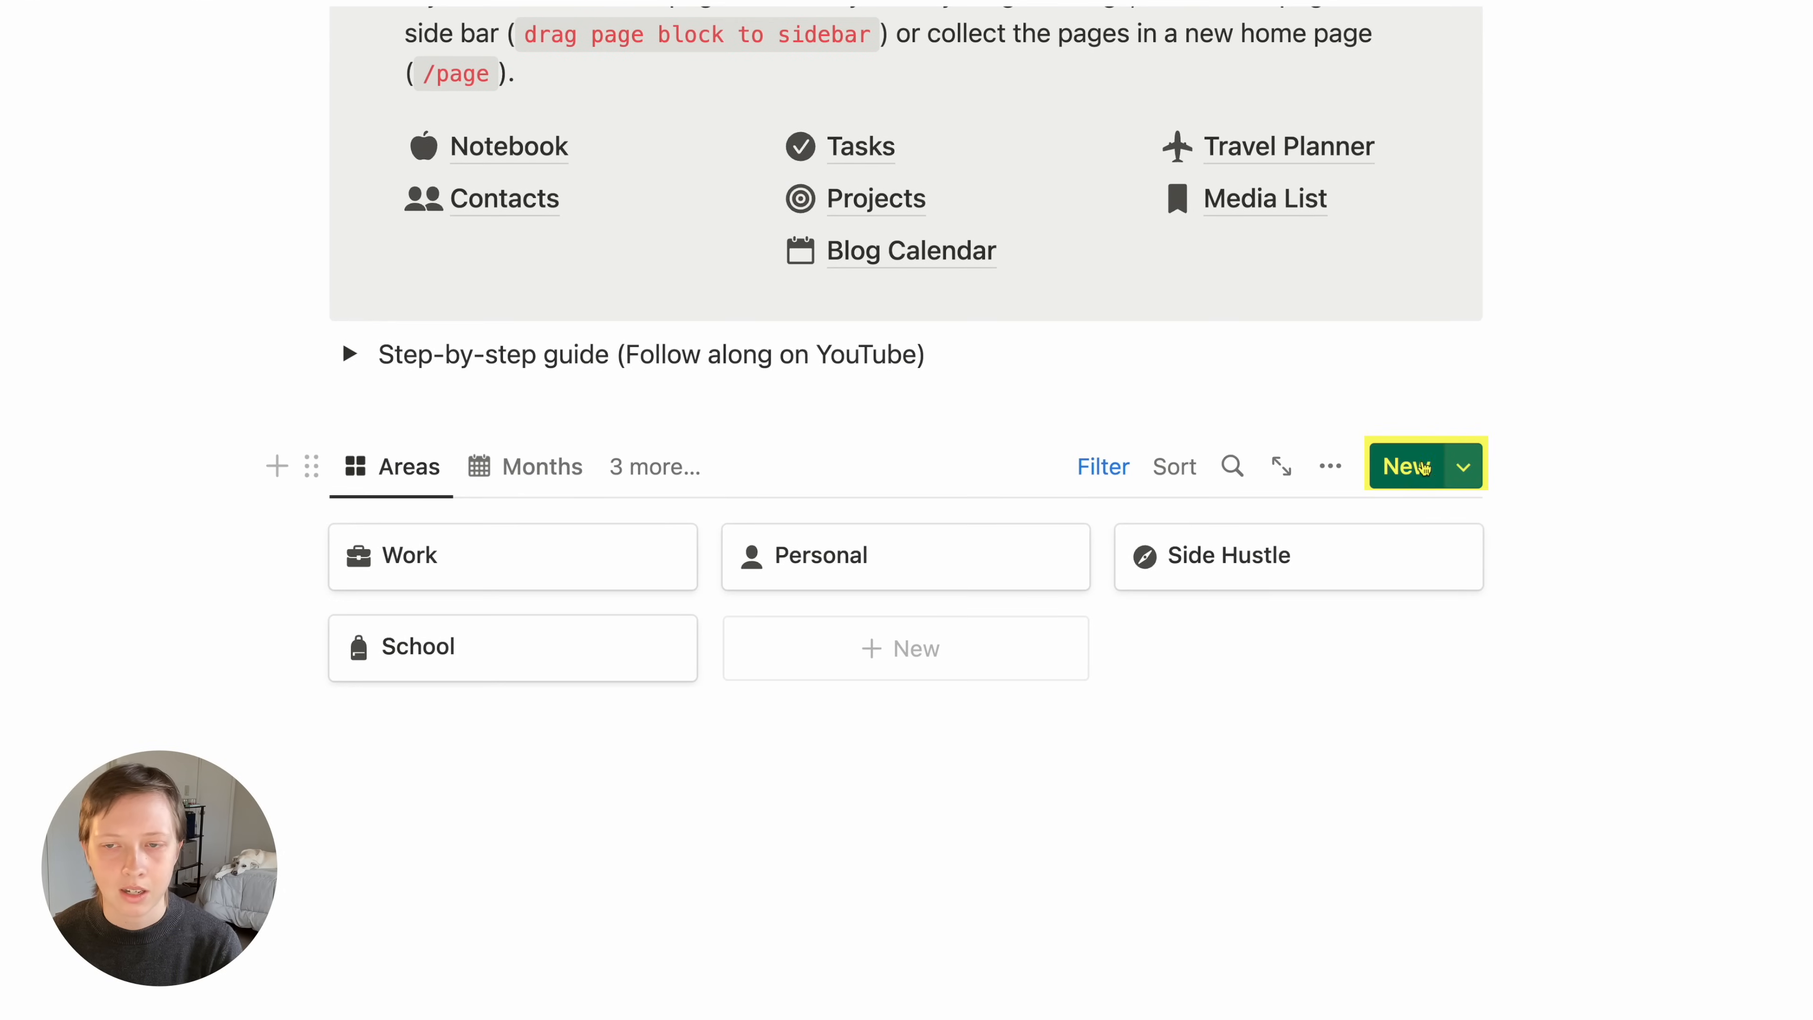
click(1465, 473)
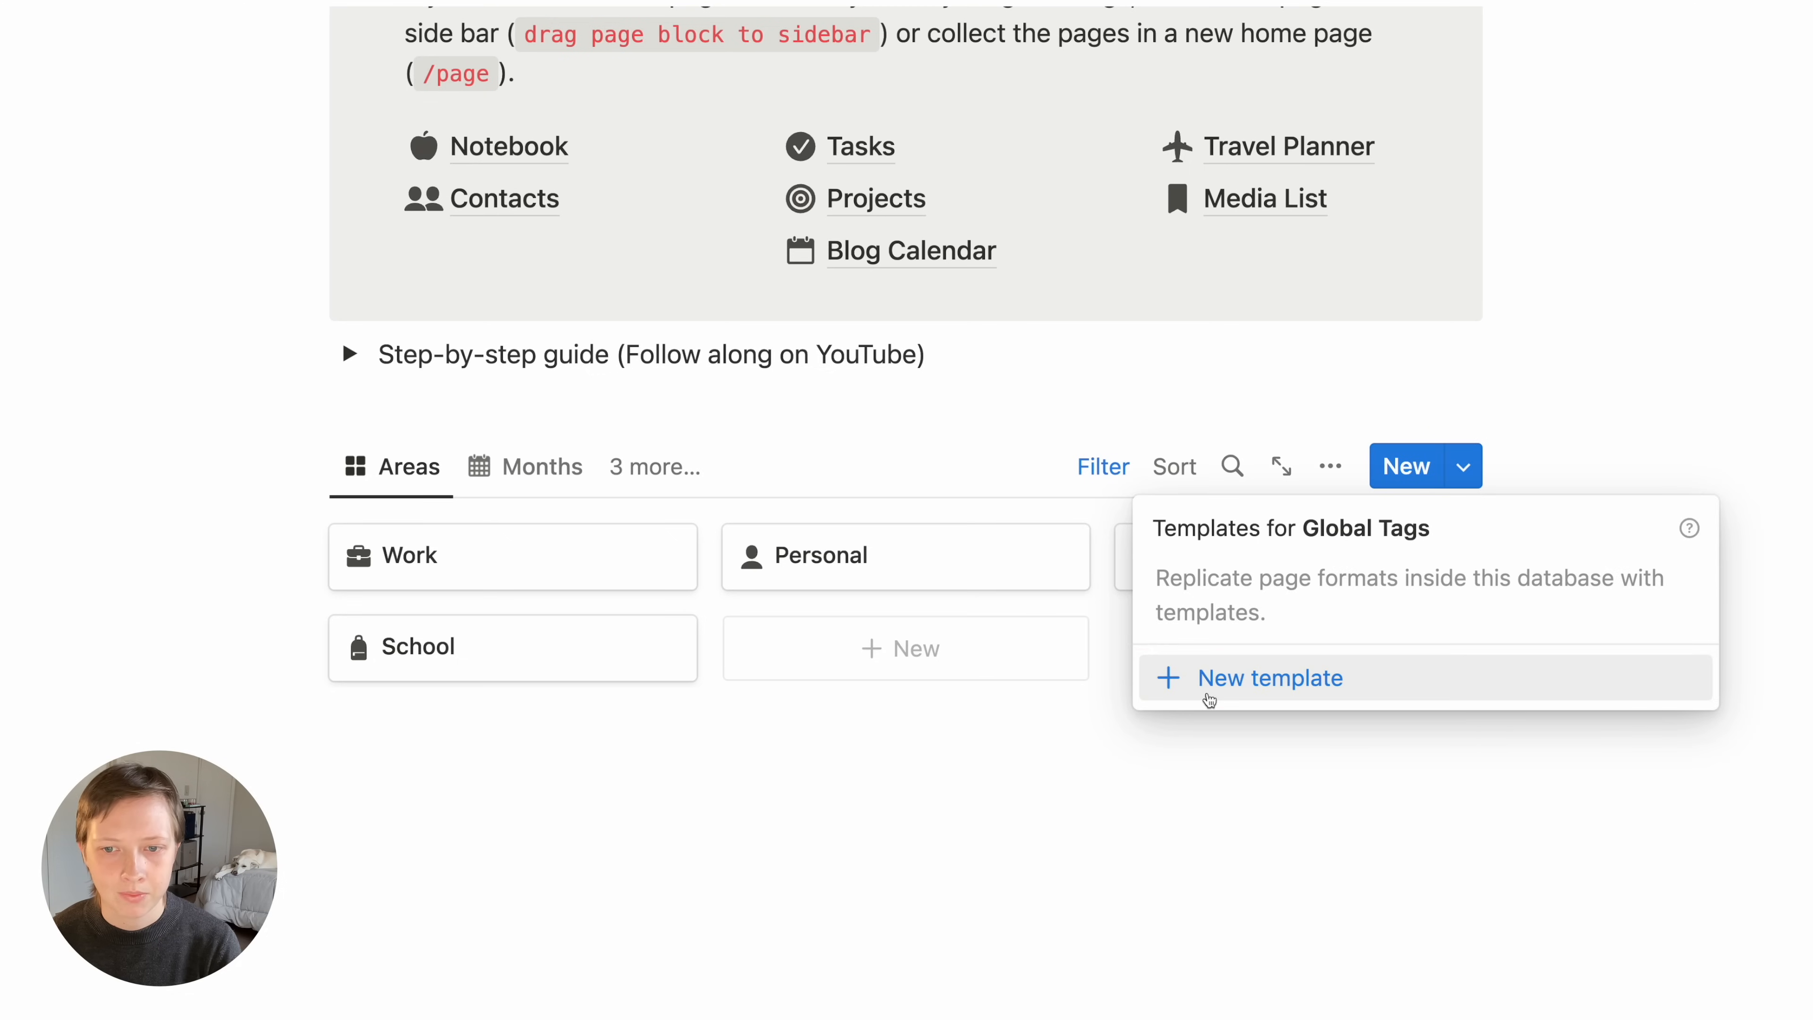
click(1208, 699)
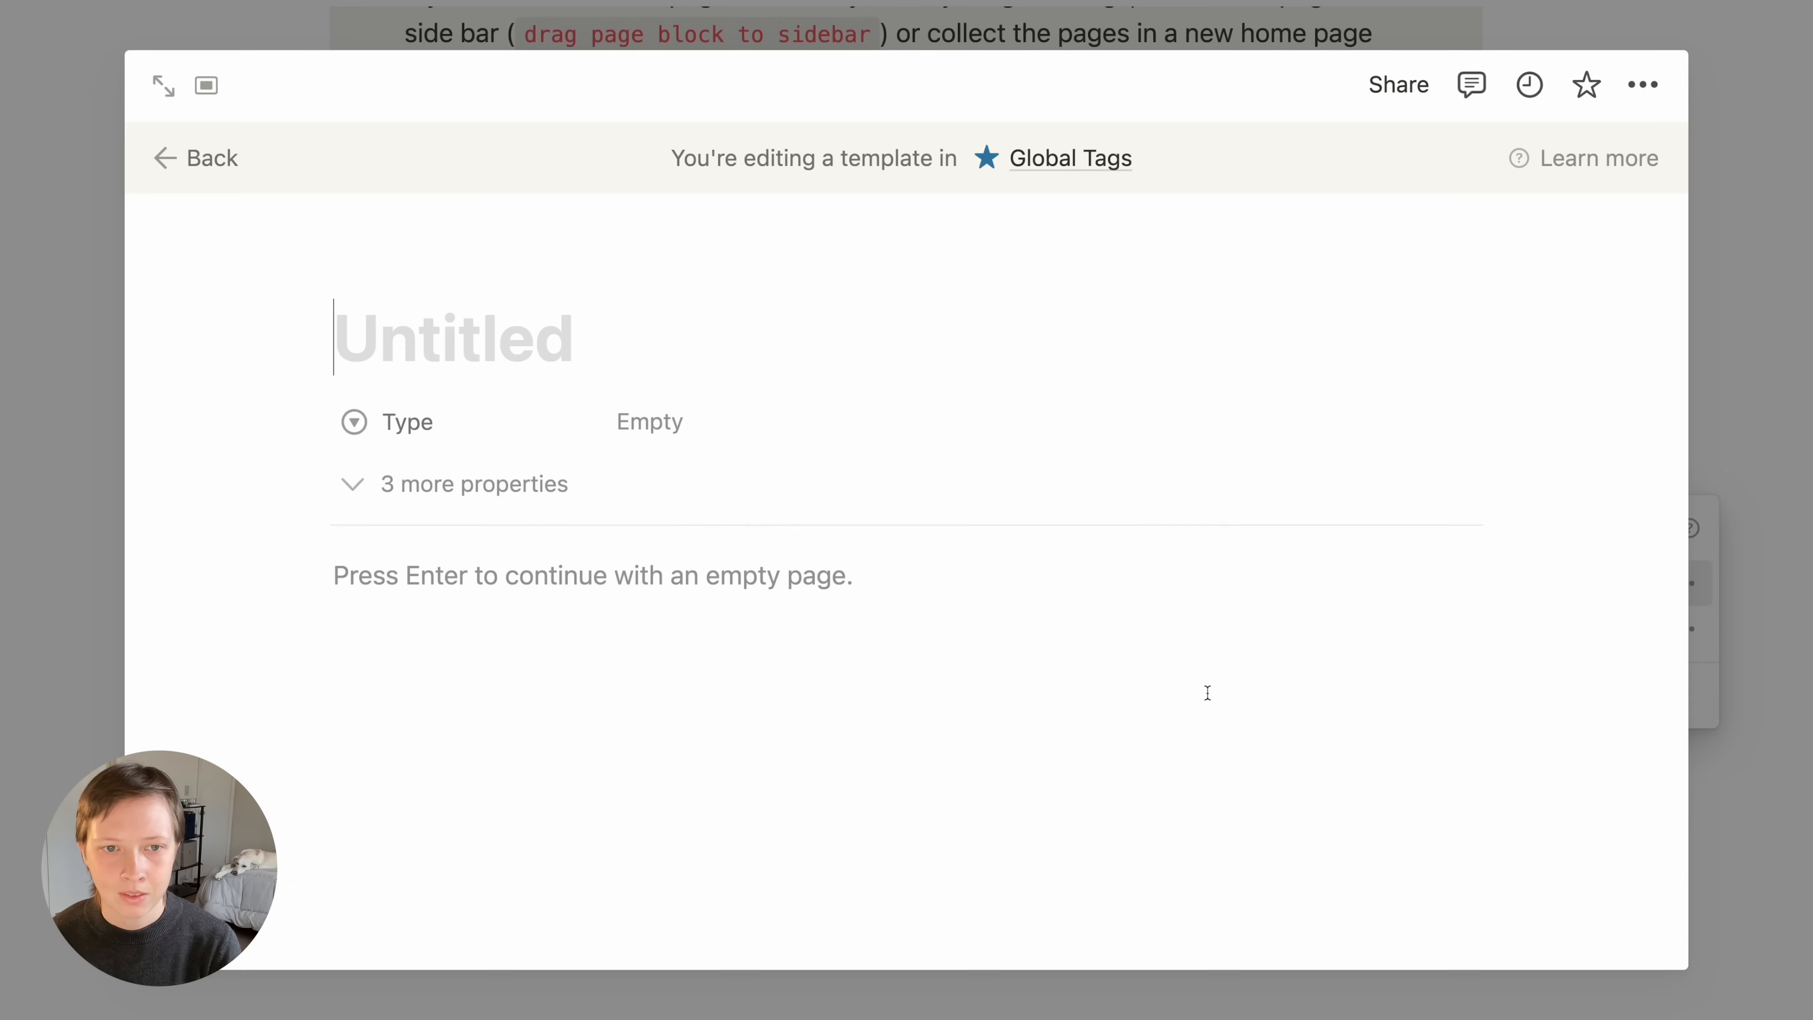
click(163, 85)
Name the template New Area and set its Type to Area
text(Ne)
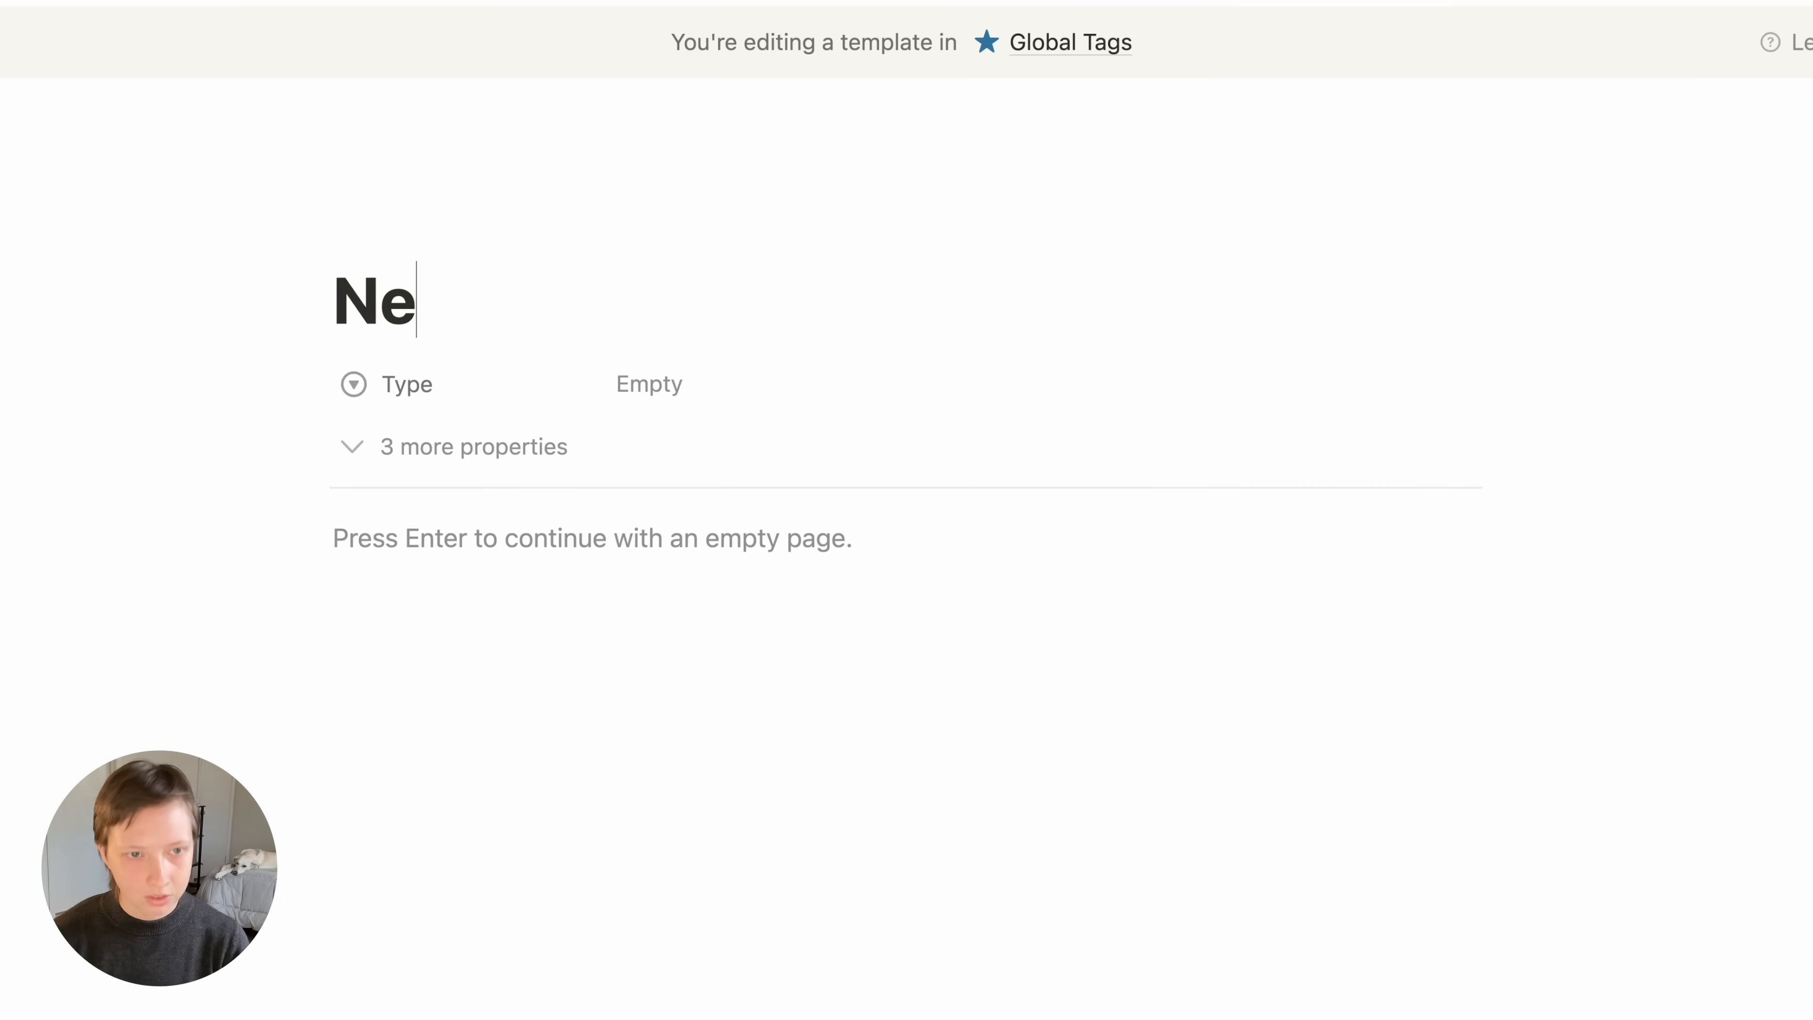
text(w Arw)
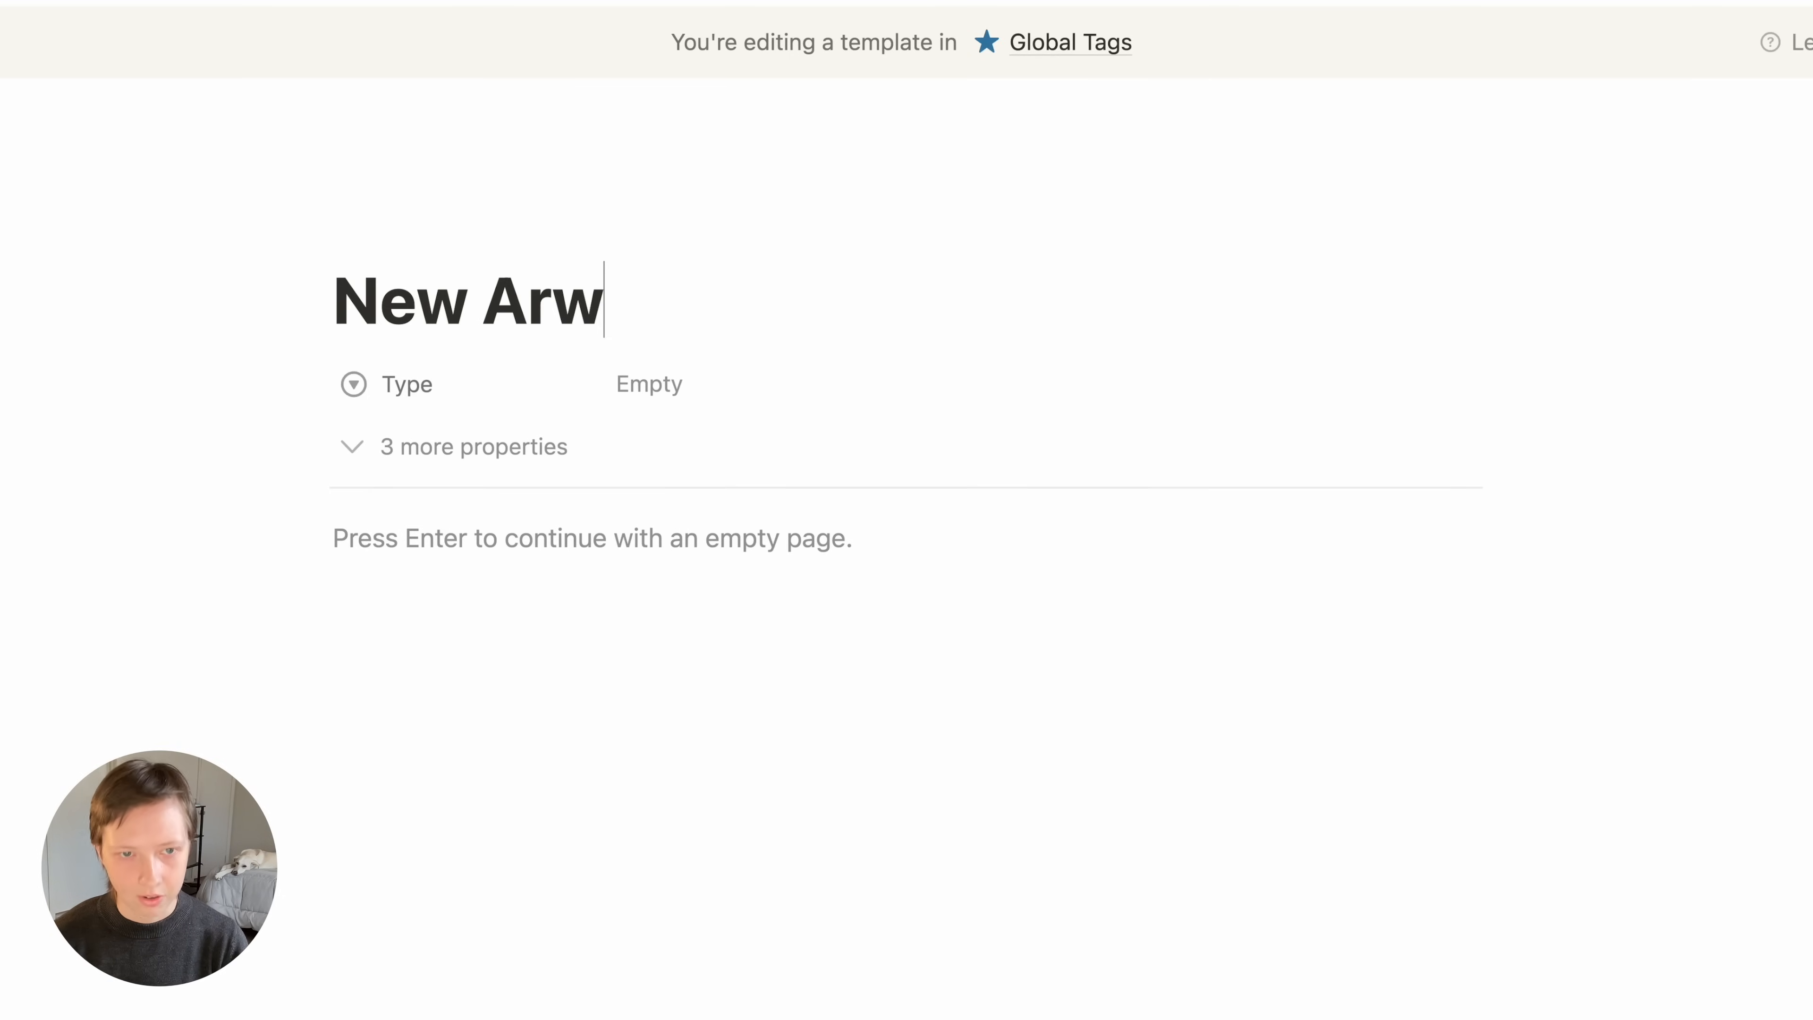
key(BackSpace)
text(ea)
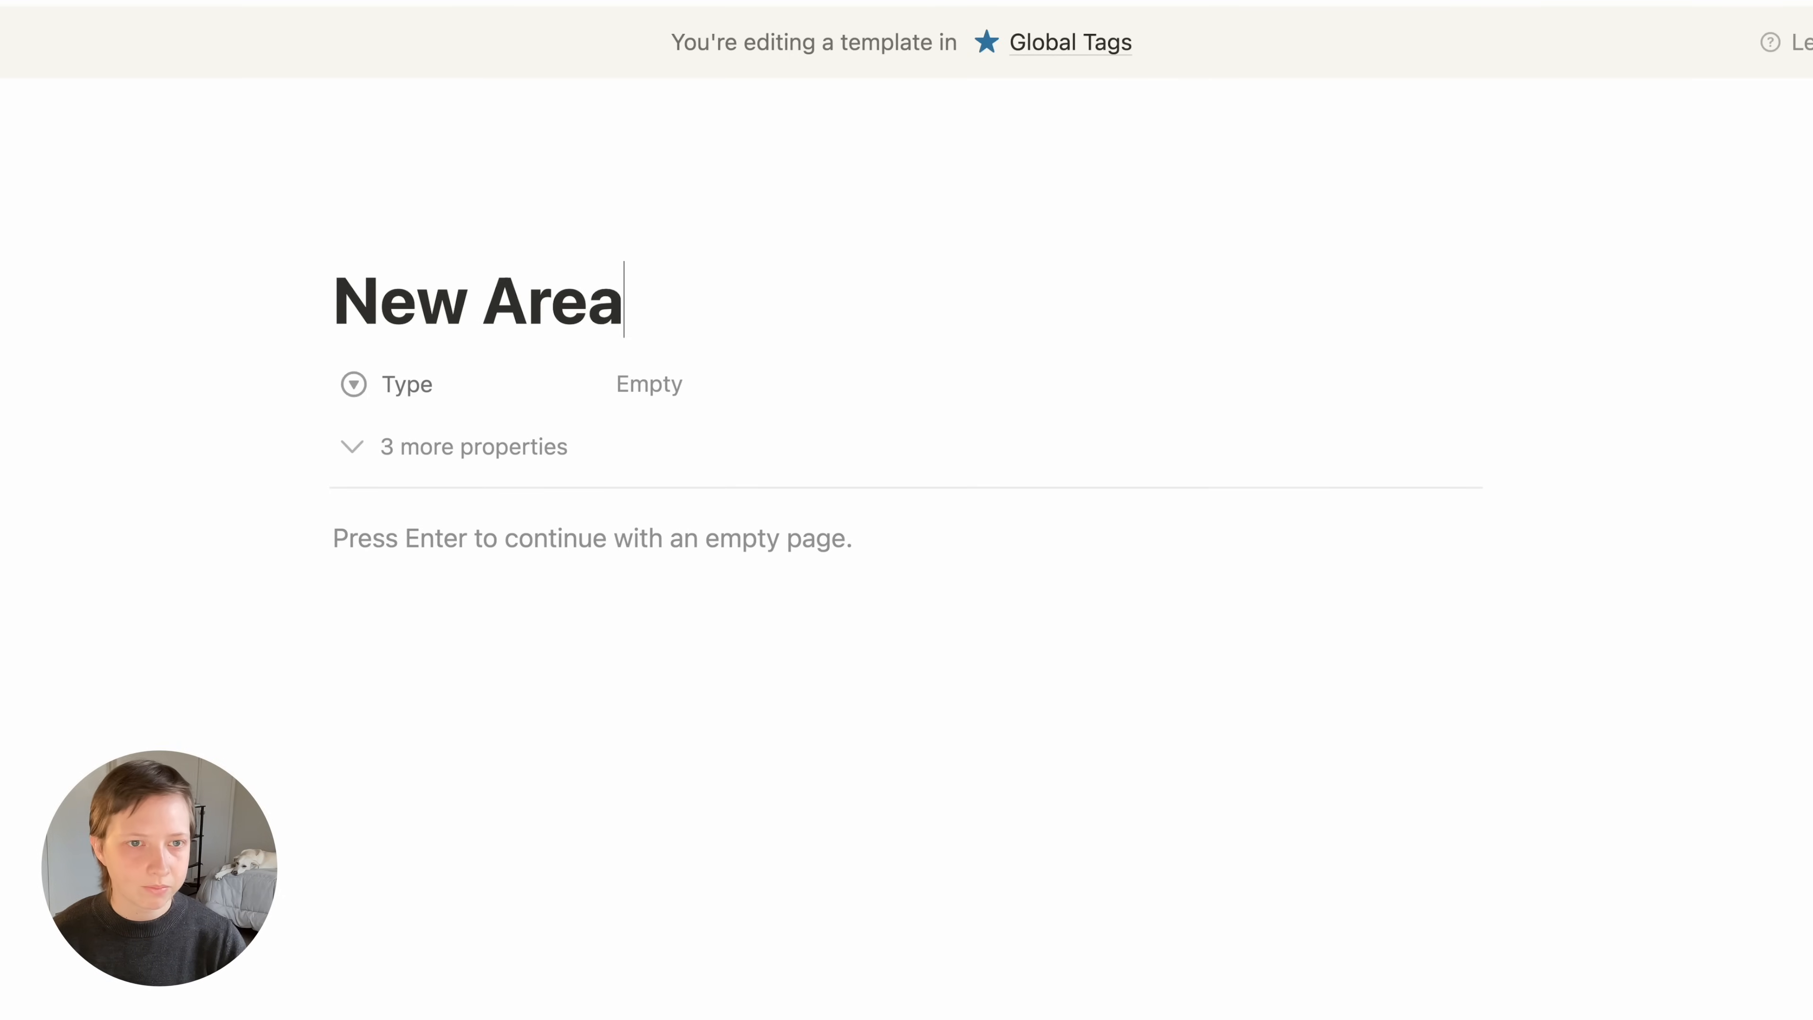
click(758, 392)
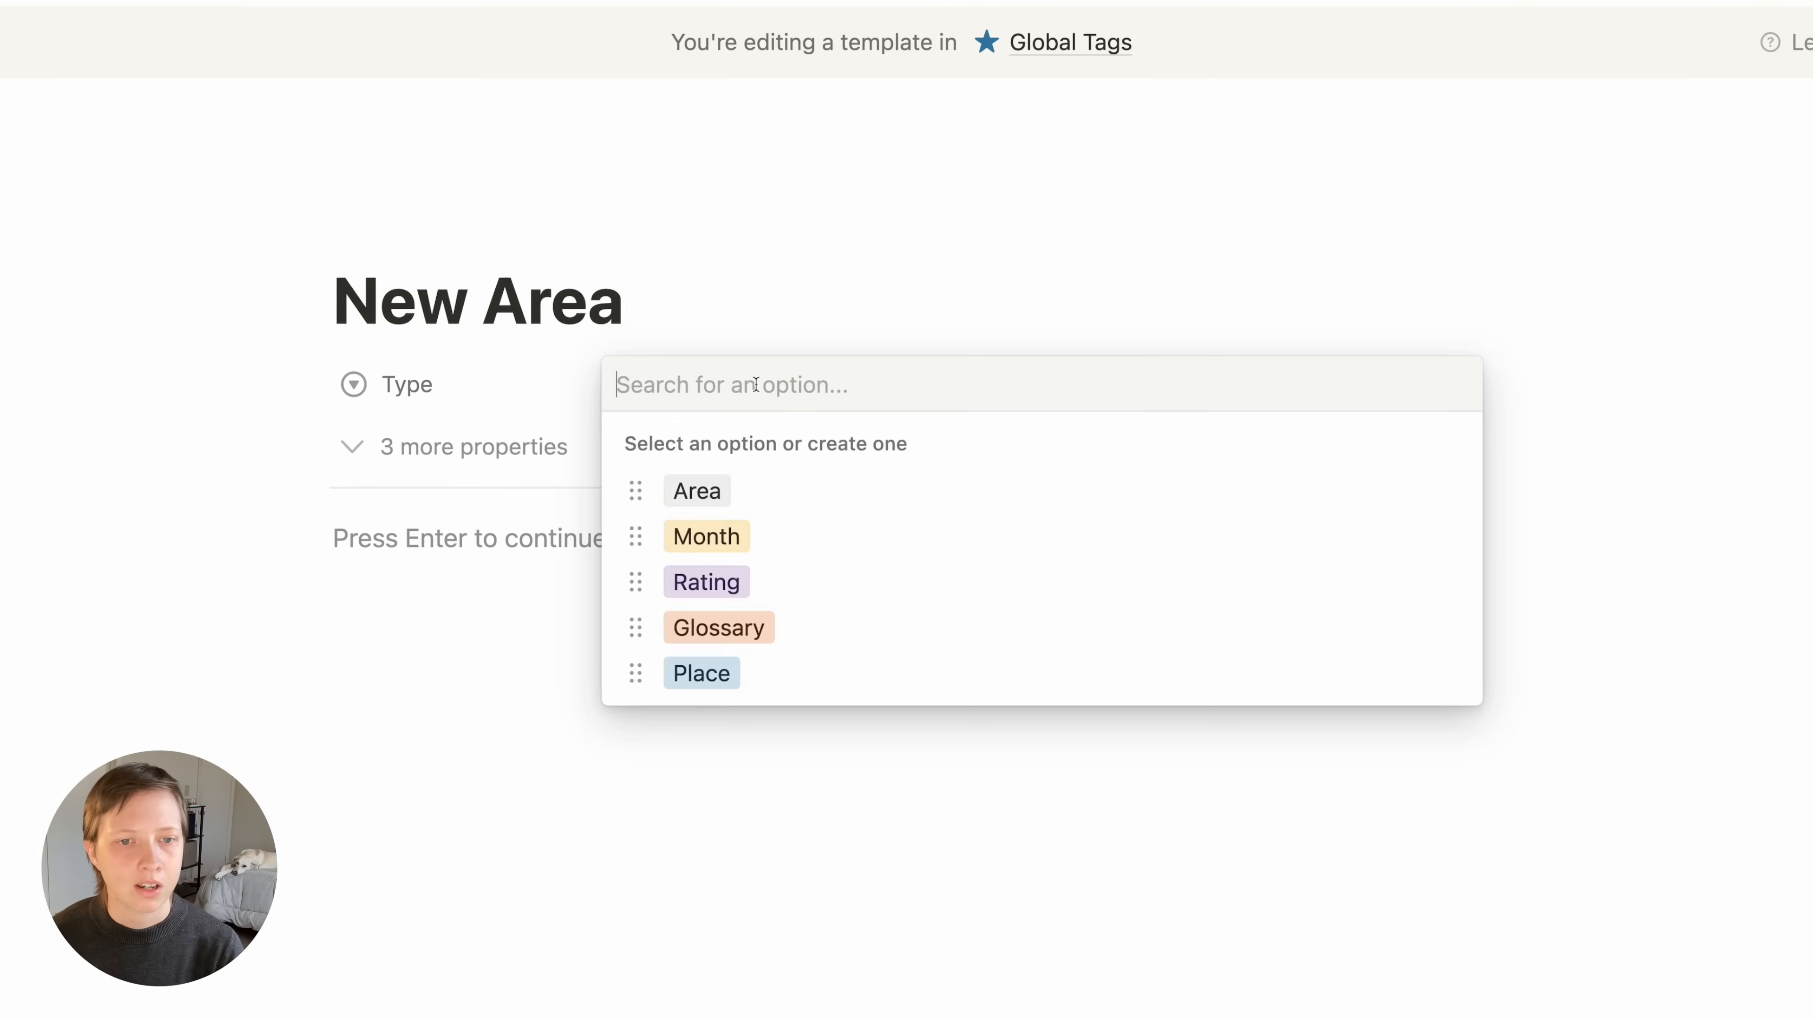
click(782, 496)
Insert a linked view of the Tasks database in the template body, copying the existing Active Tasks view
click(422, 563)
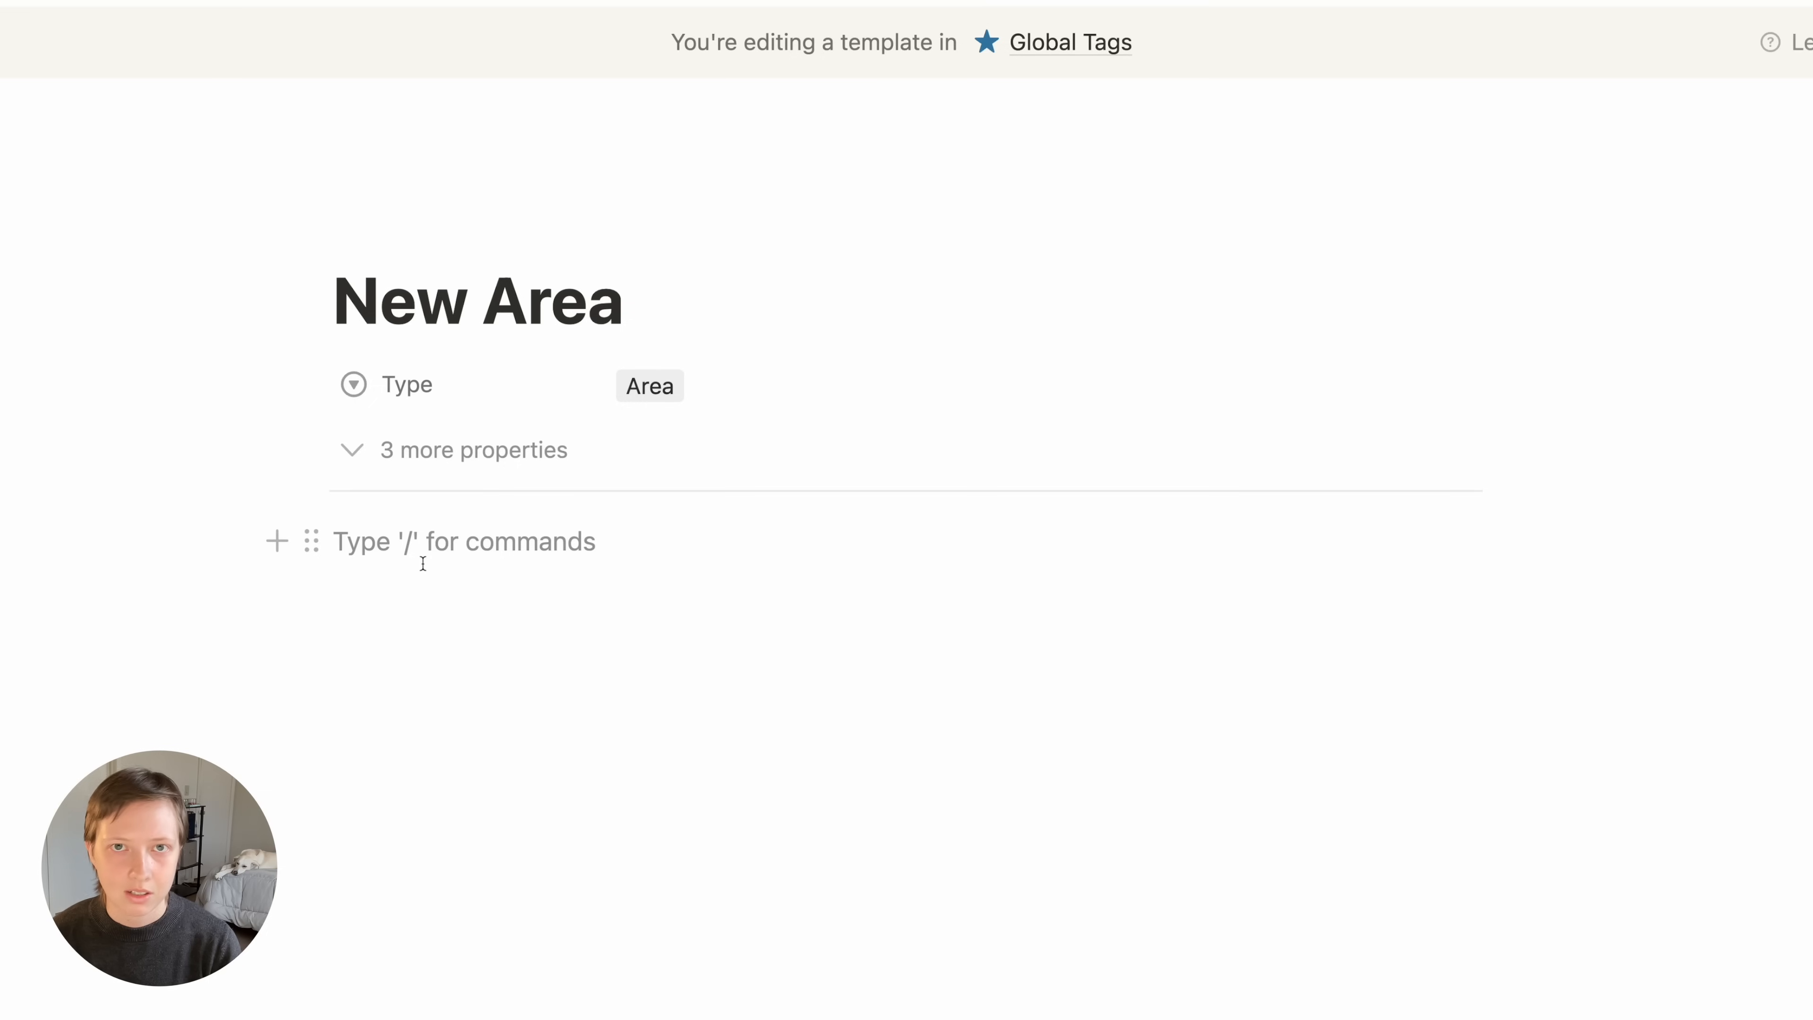
text(/)
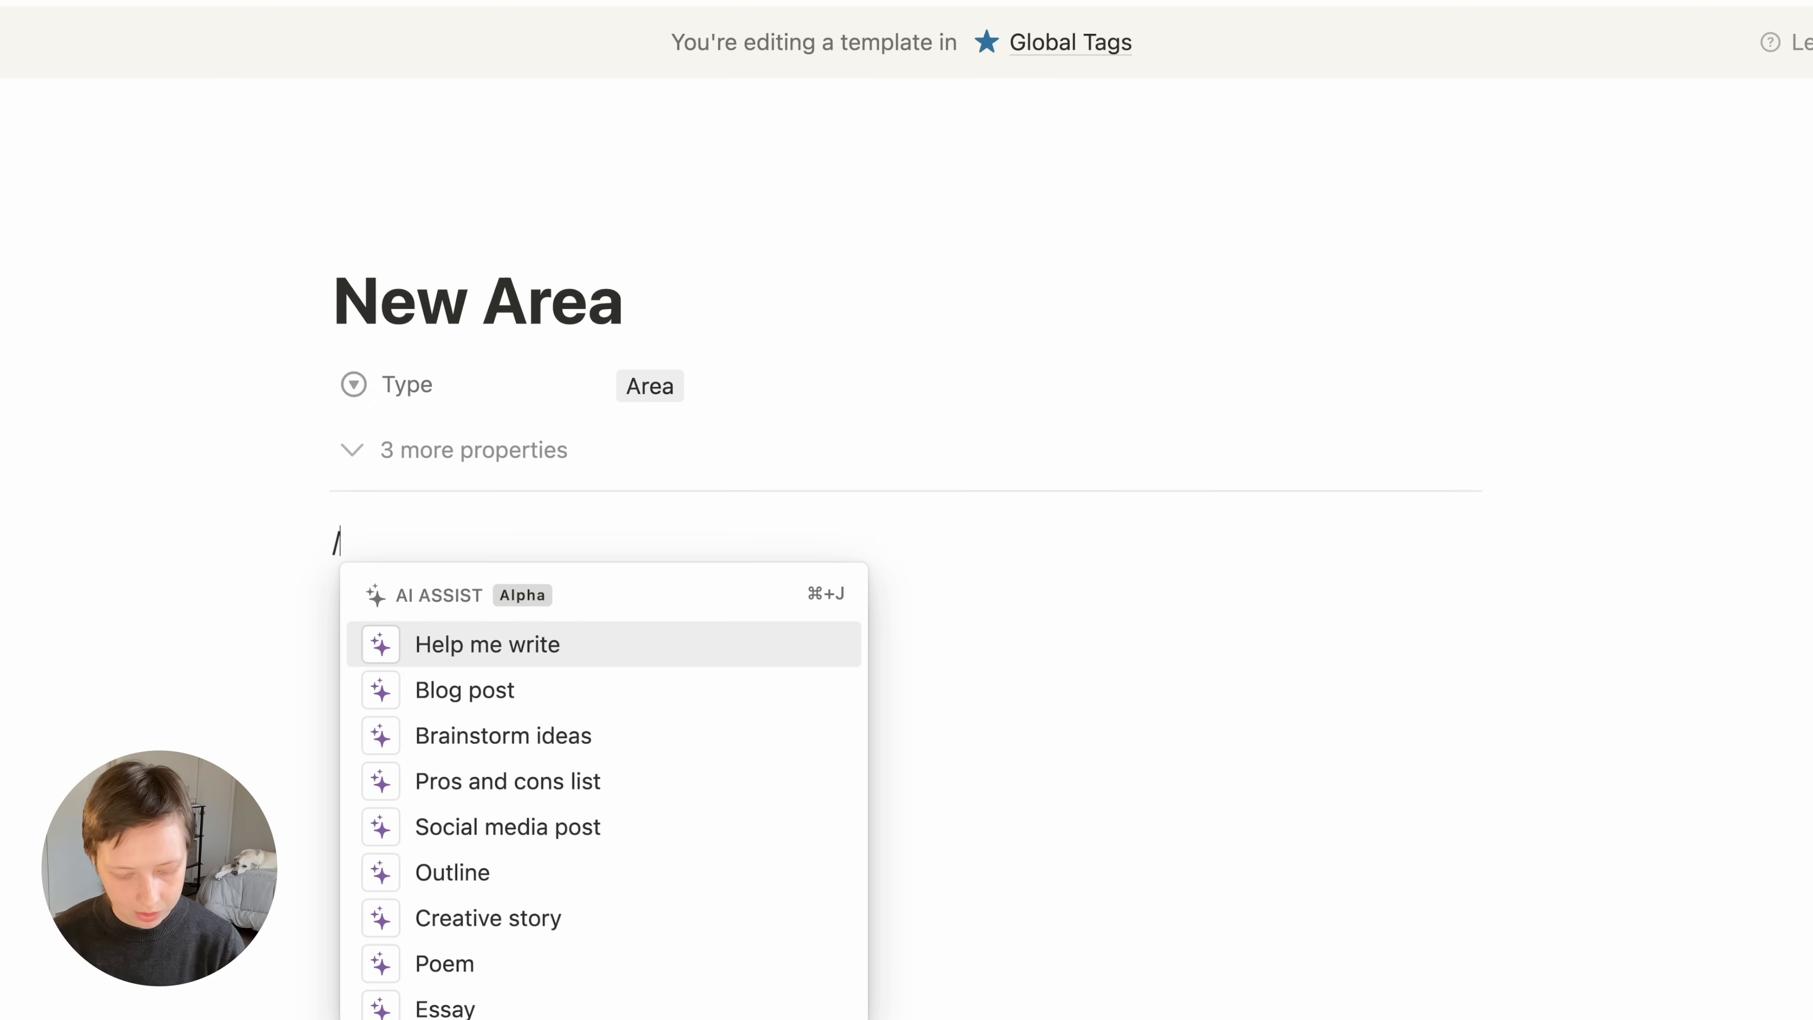
text(linked)
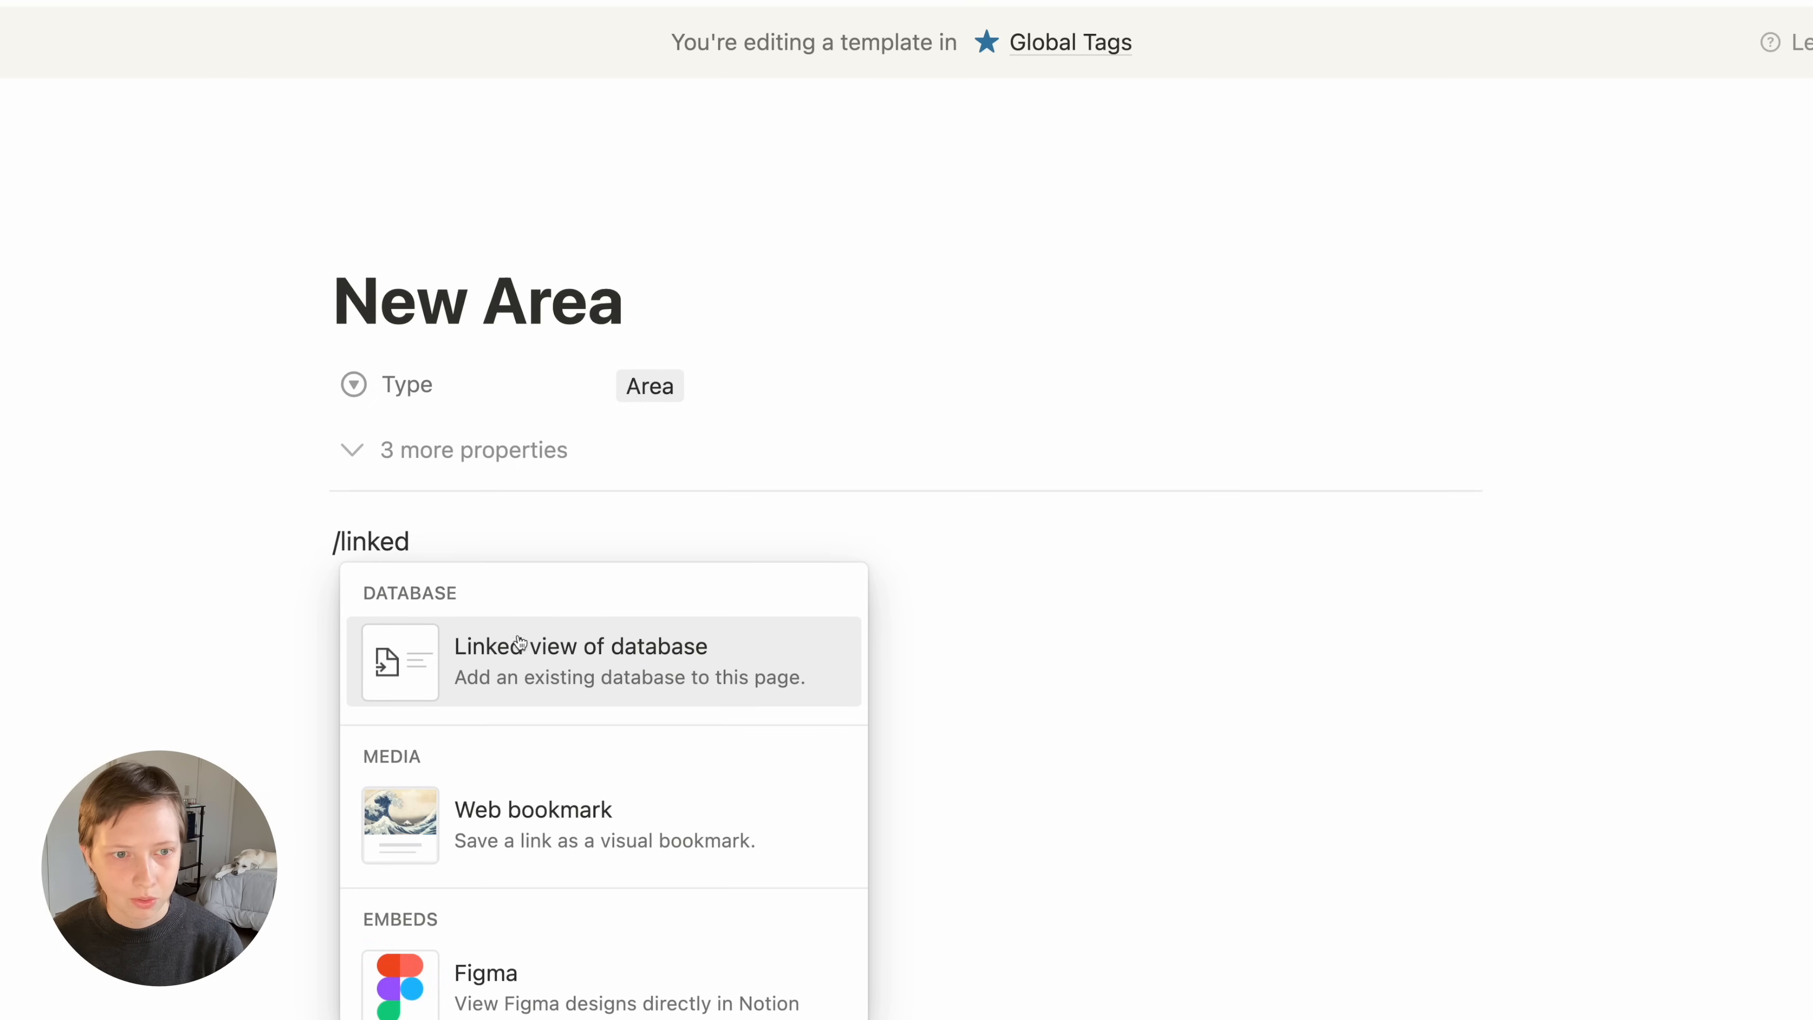
mouse_move(533, 663)
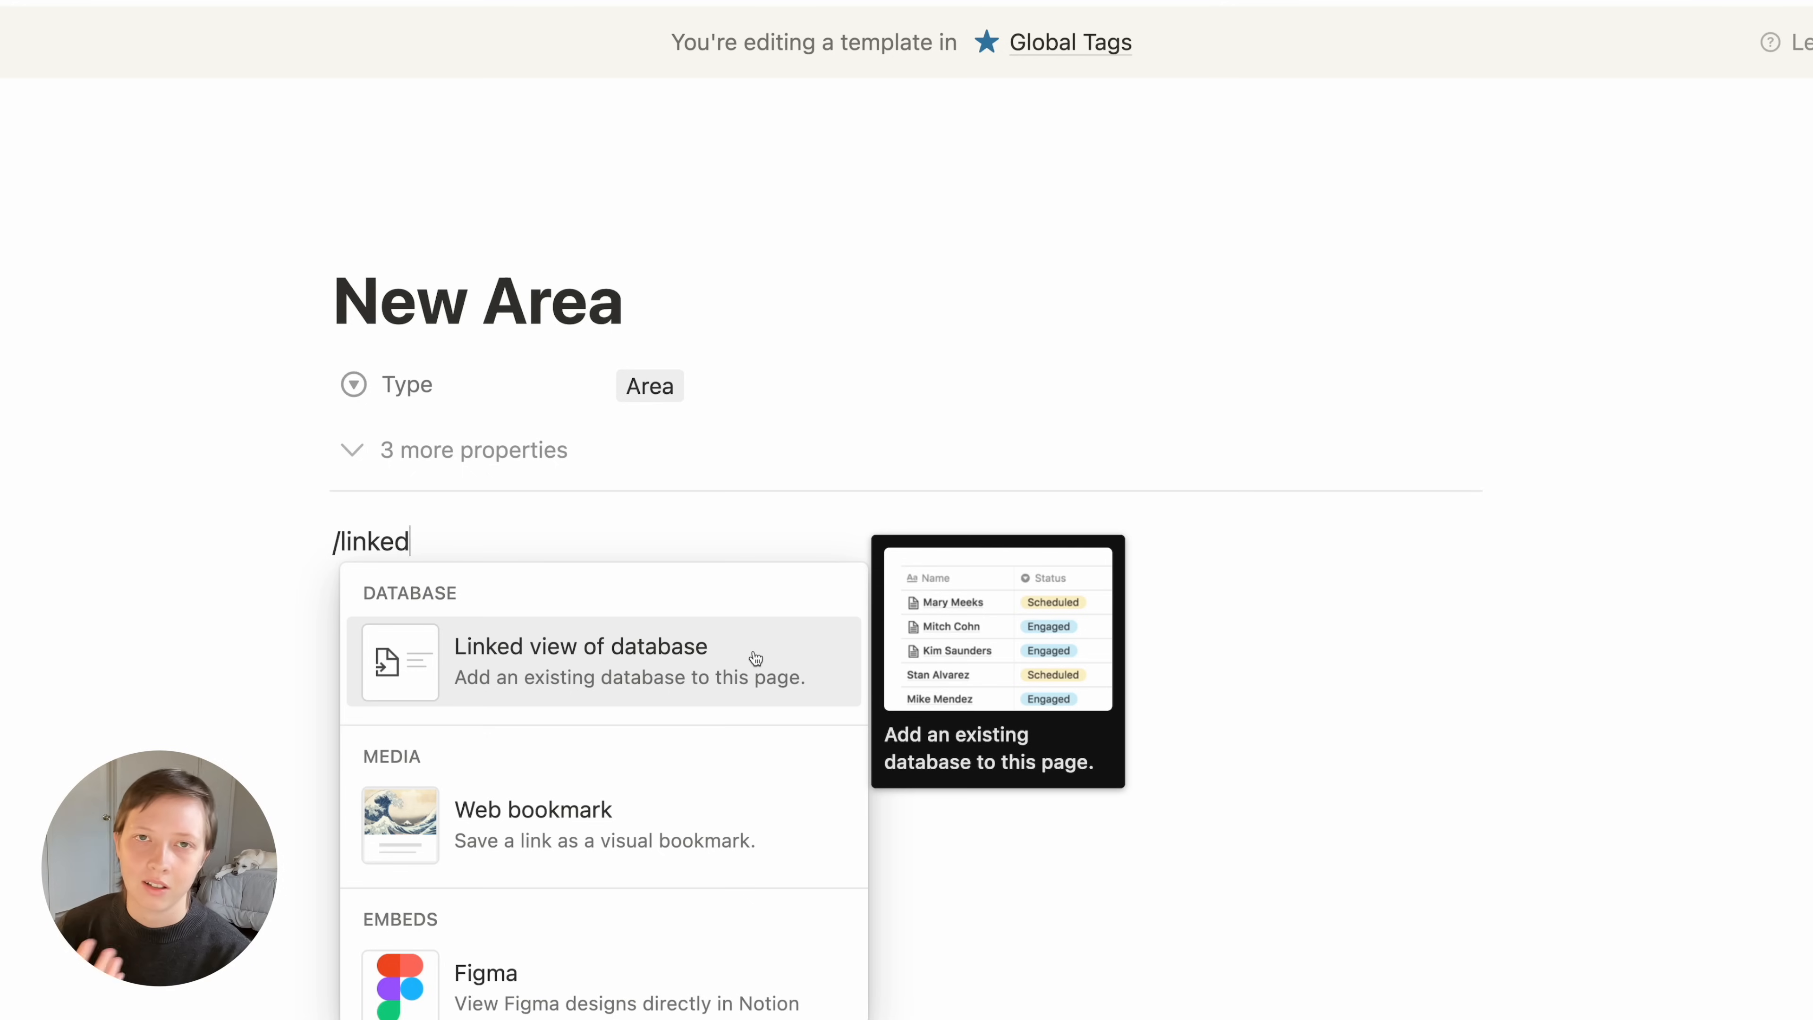
click(719, 662)
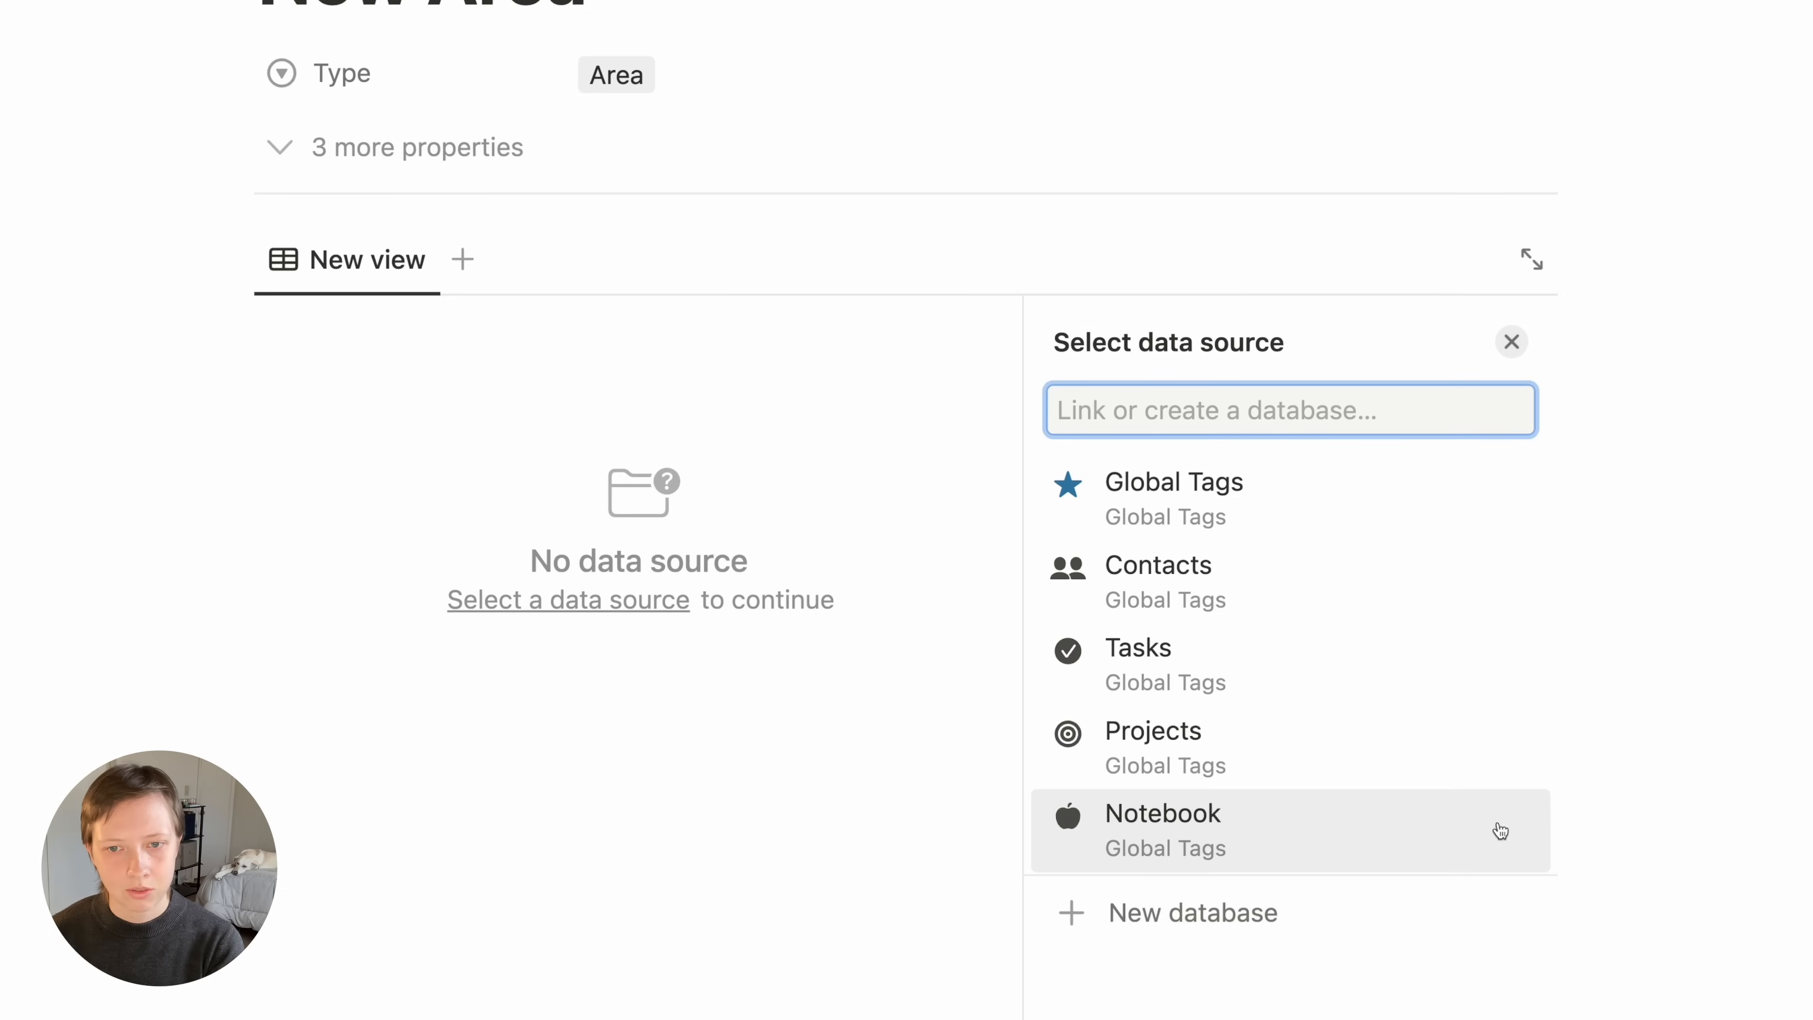
scroll(1325, 668, down, 2)
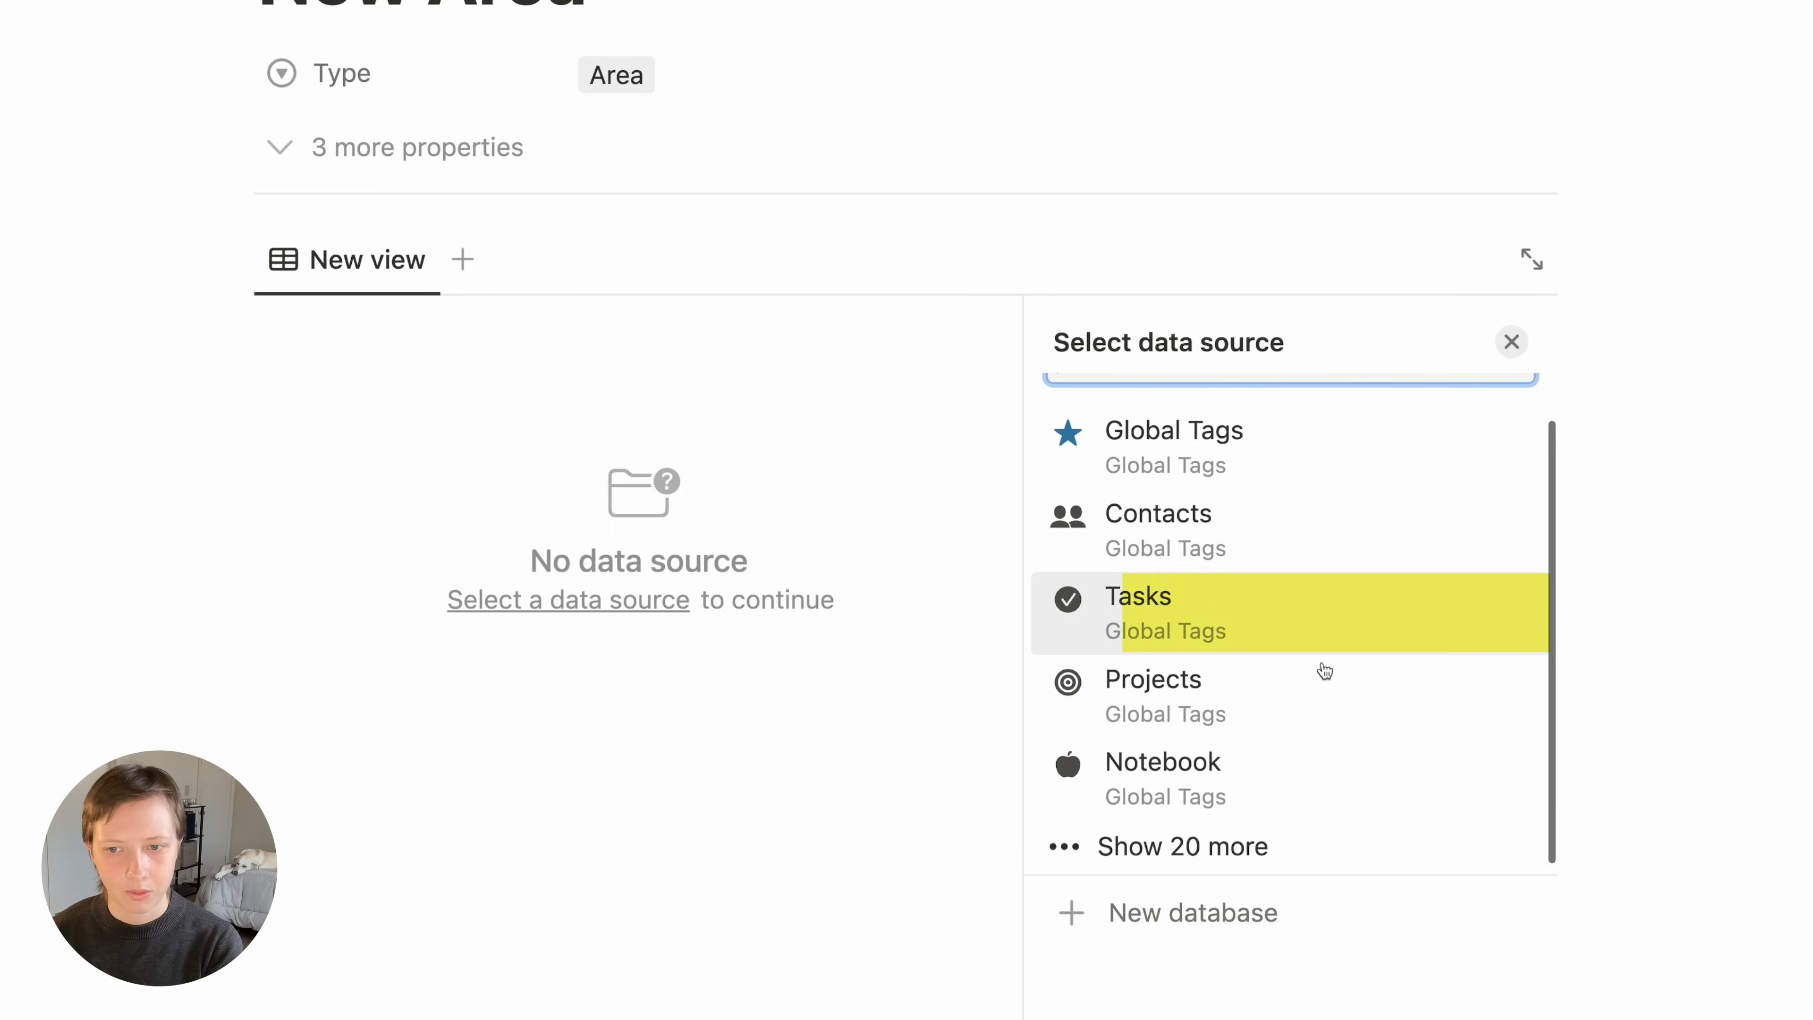
click(1289, 621)
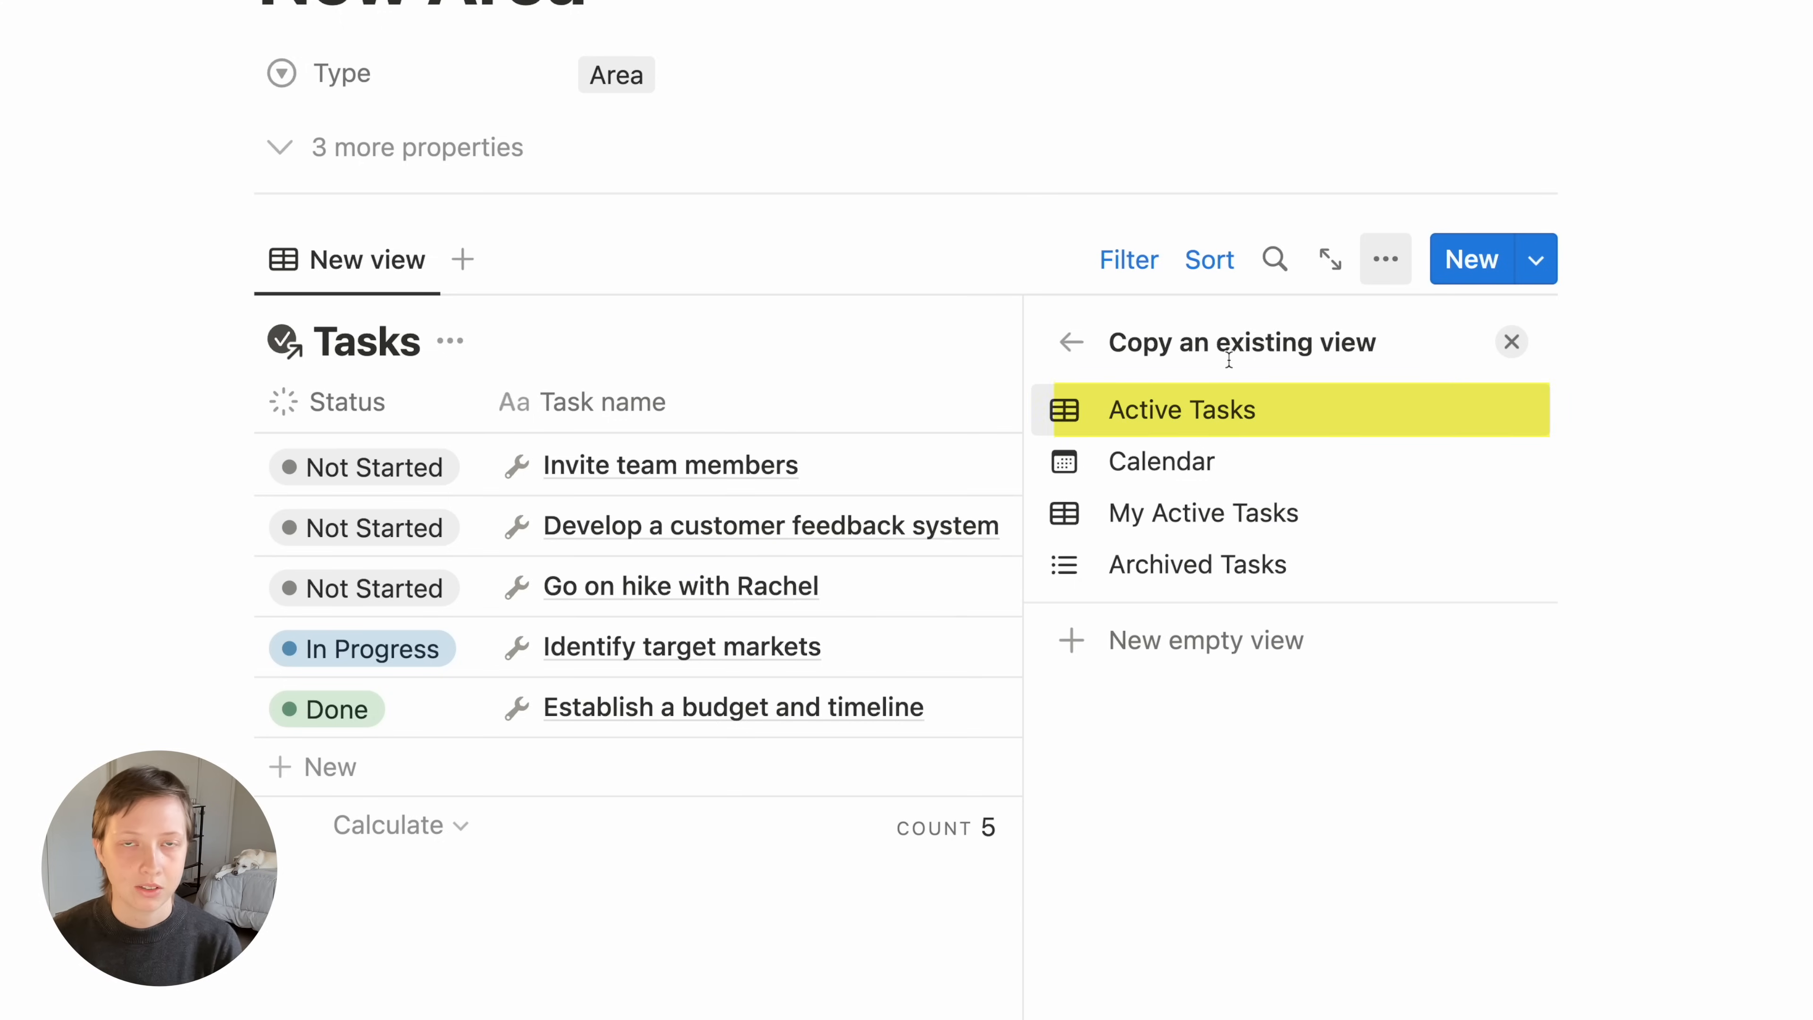
click(1330, 422)
Name the linked view Tasks, change its layout to List, and turn off the database title
text(Tasks)
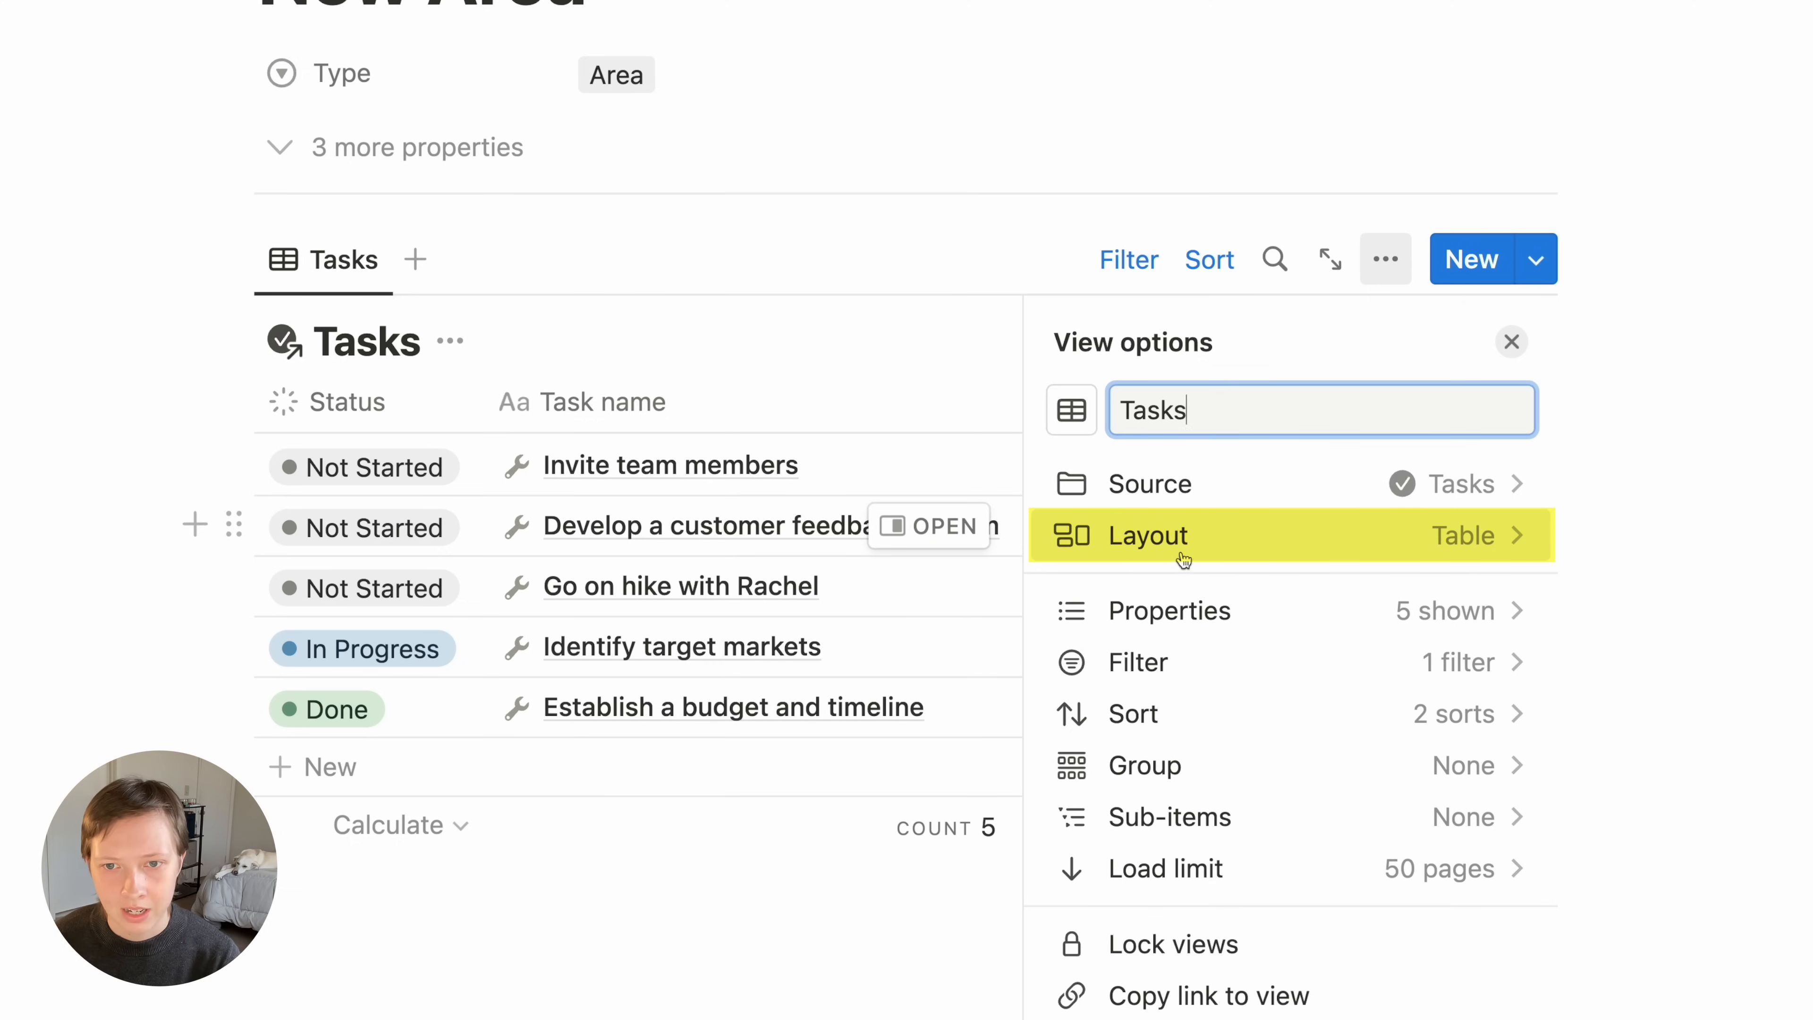
click(1297, 556)
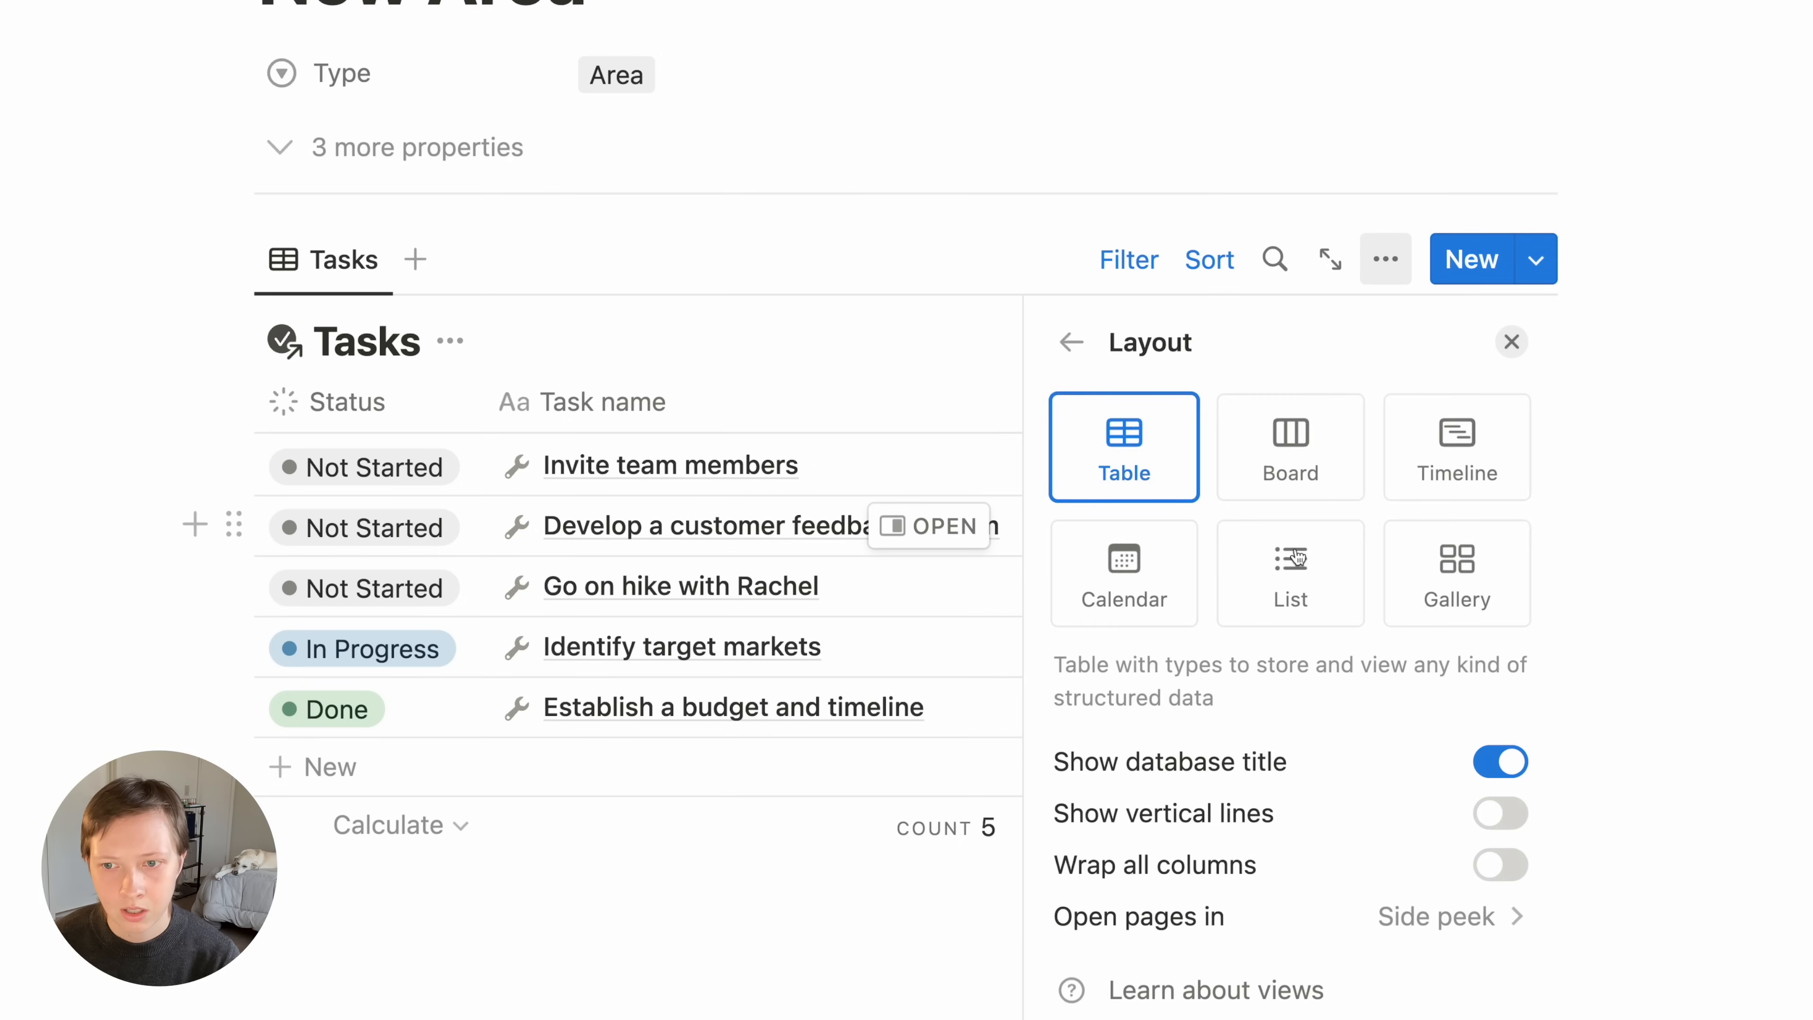
click(1306, 586)
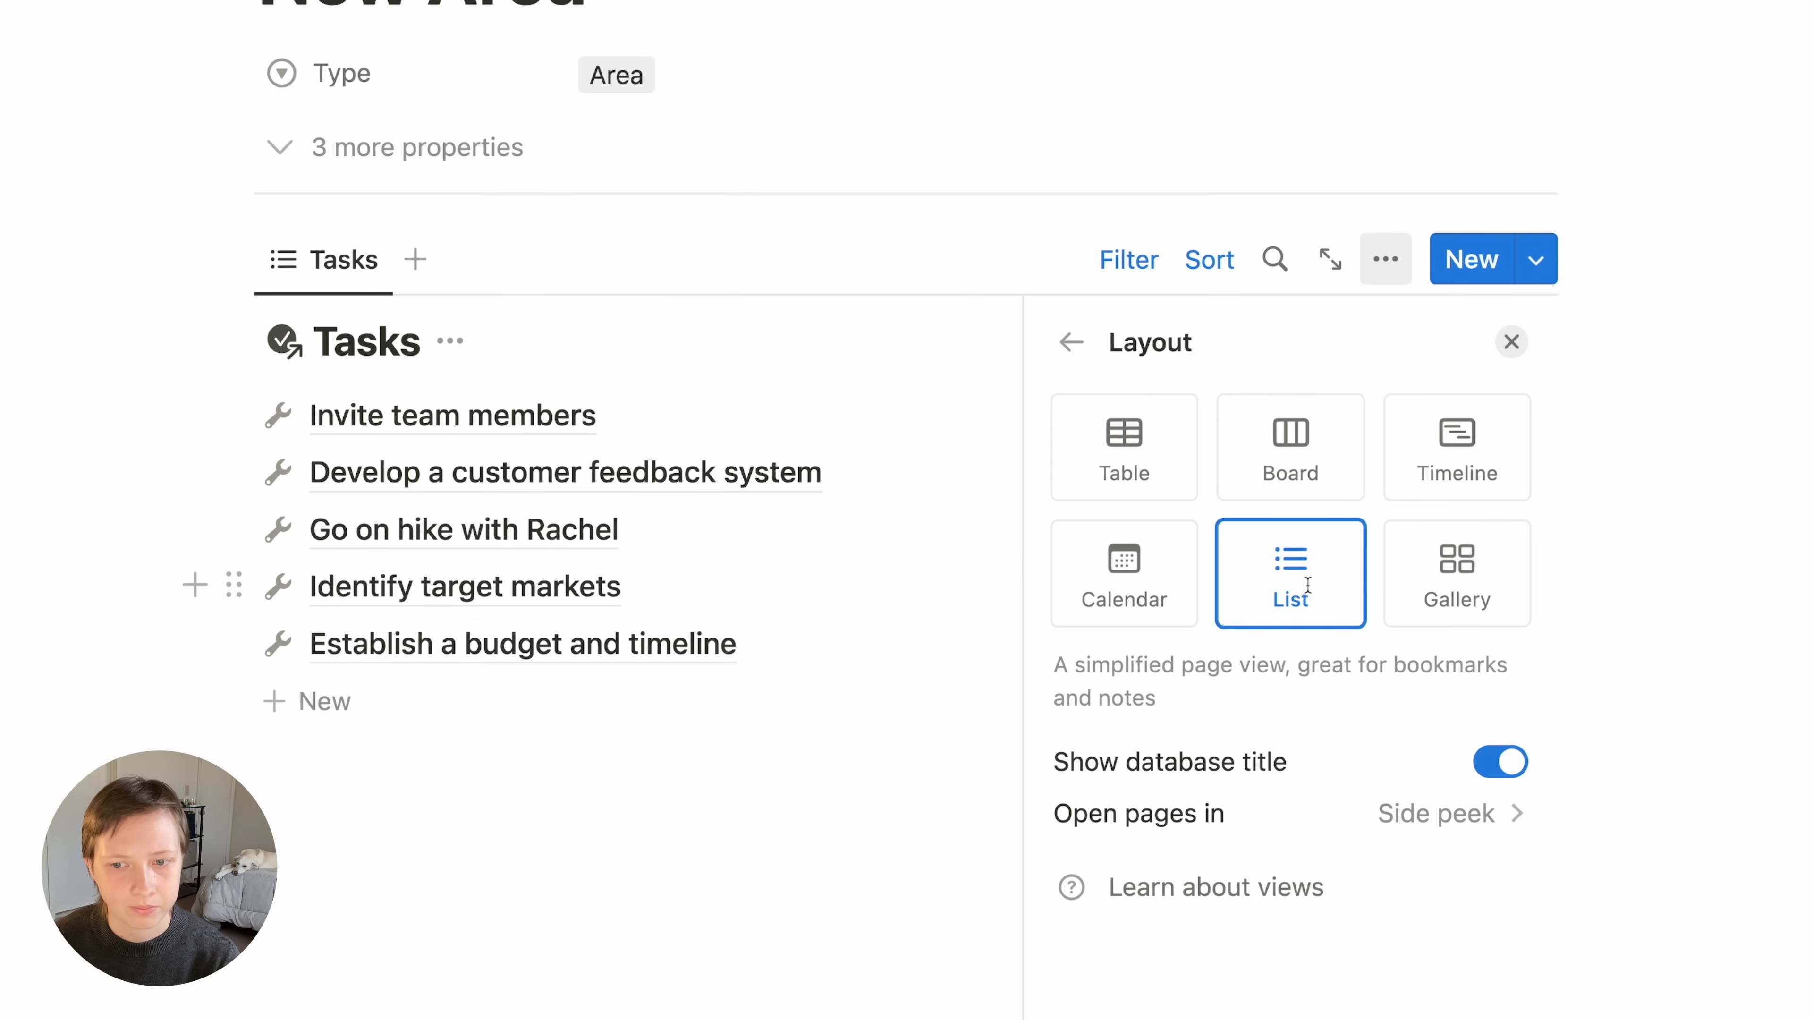
click(1506, 771)
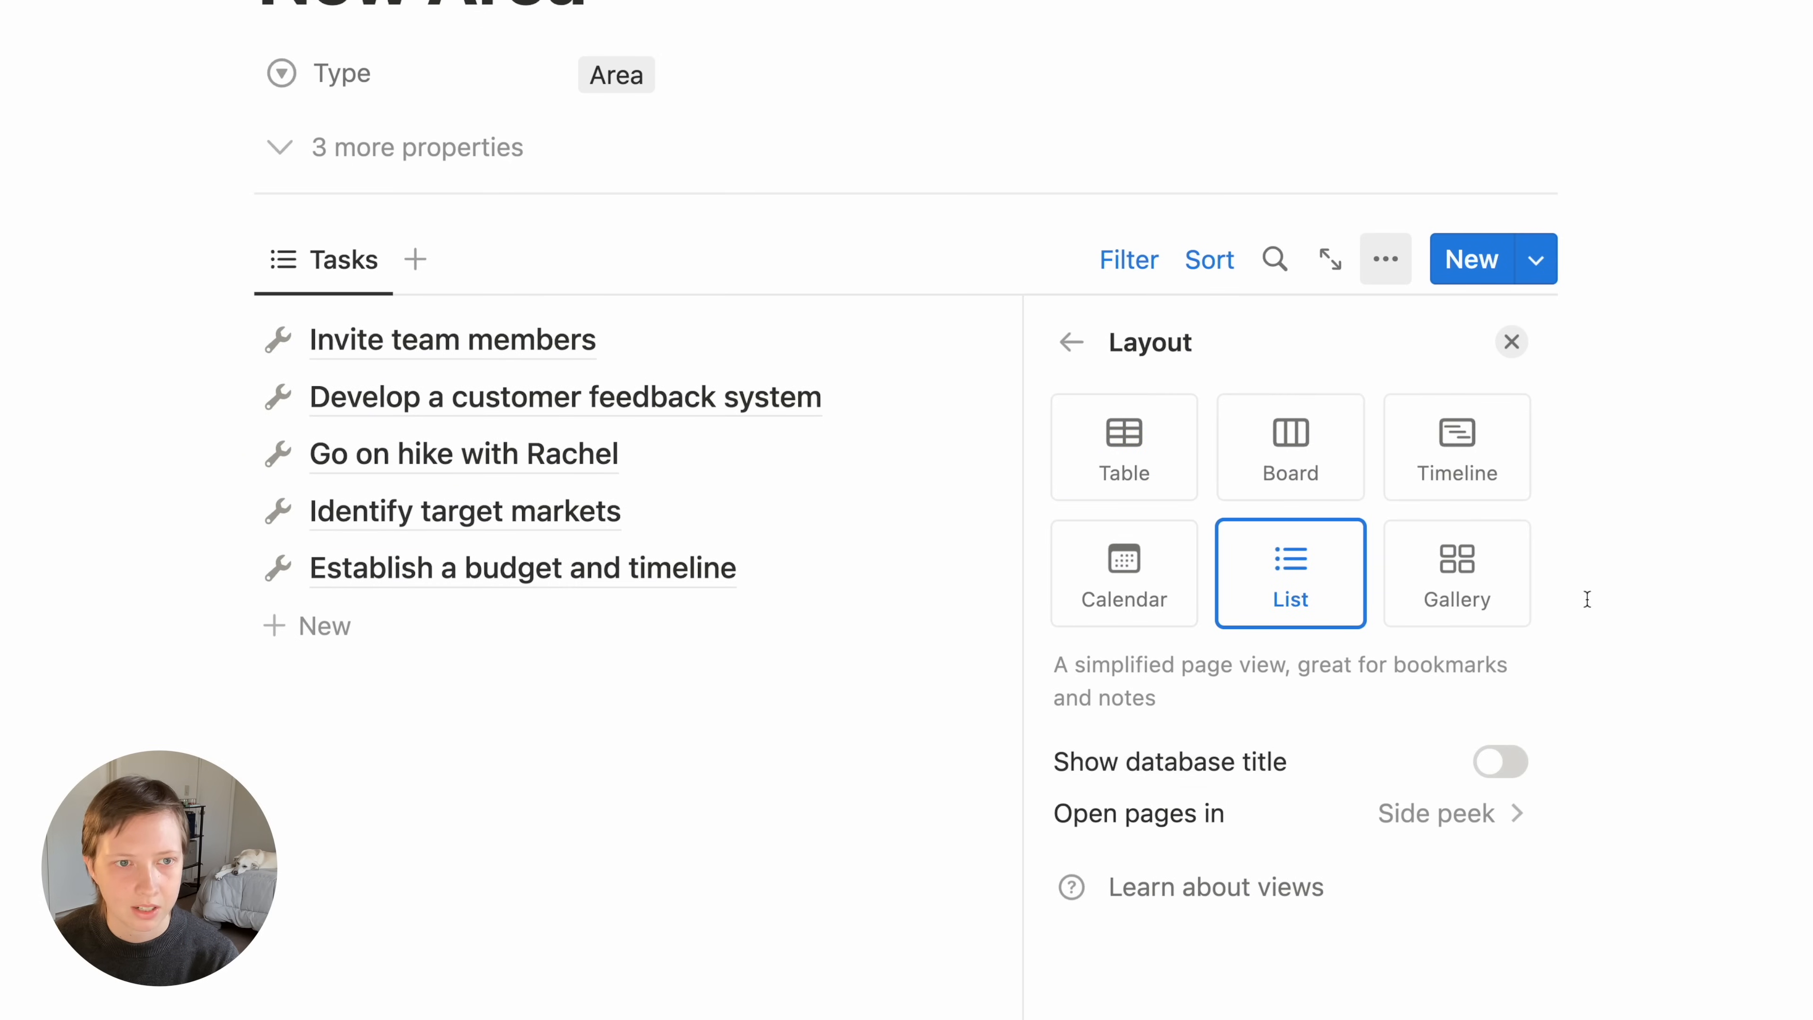
Hide the Assign property in the Tasks list view and show the Due and Status properties
click(1072, 342)
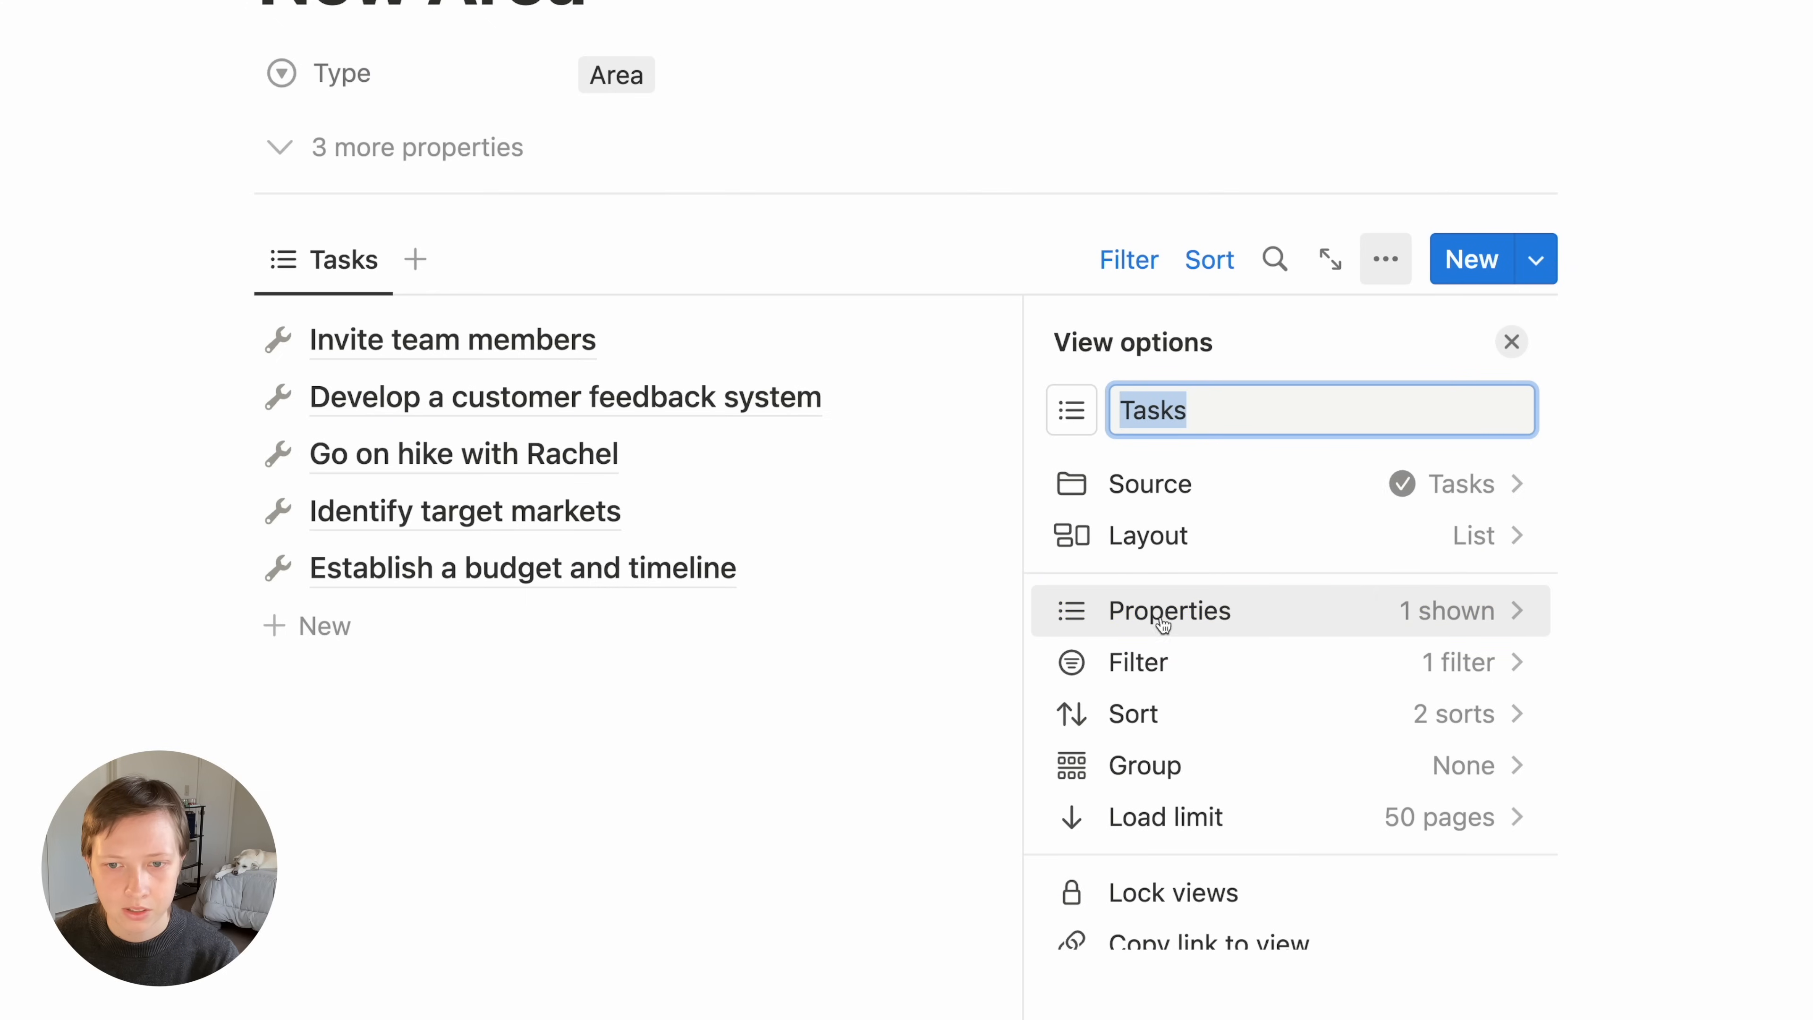
click(1302, 611)
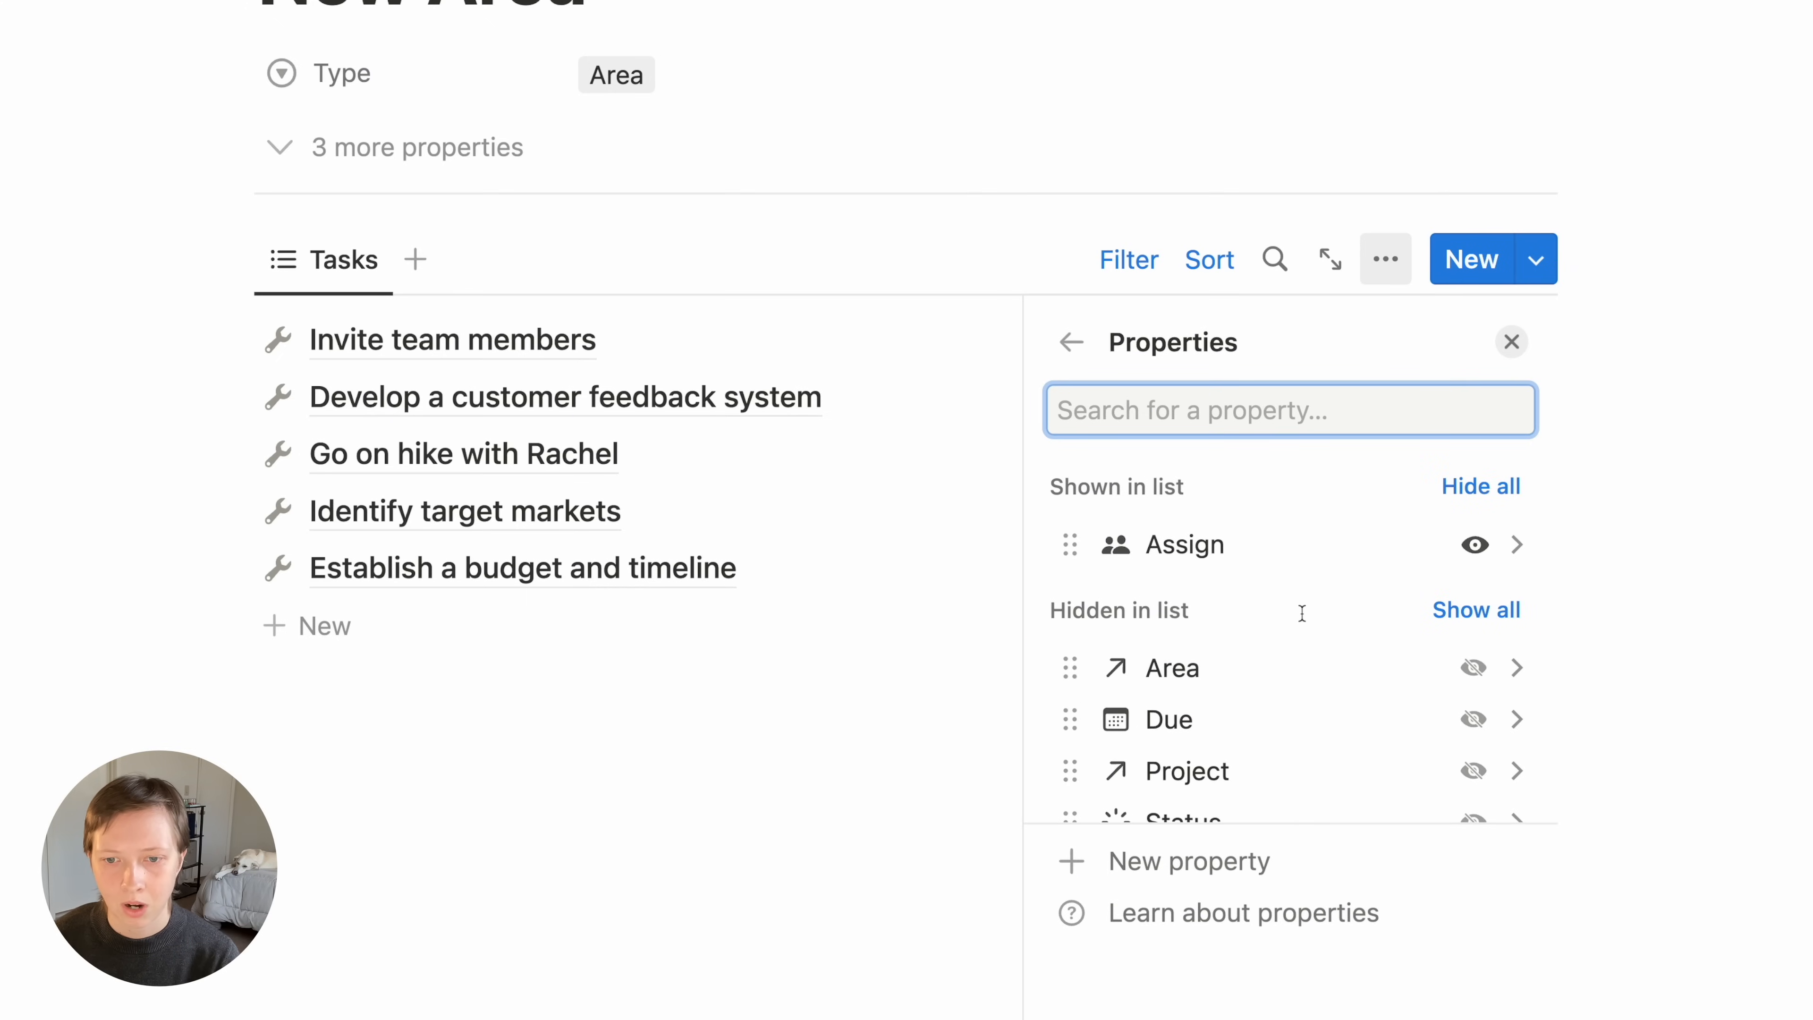
click(1475, 546)
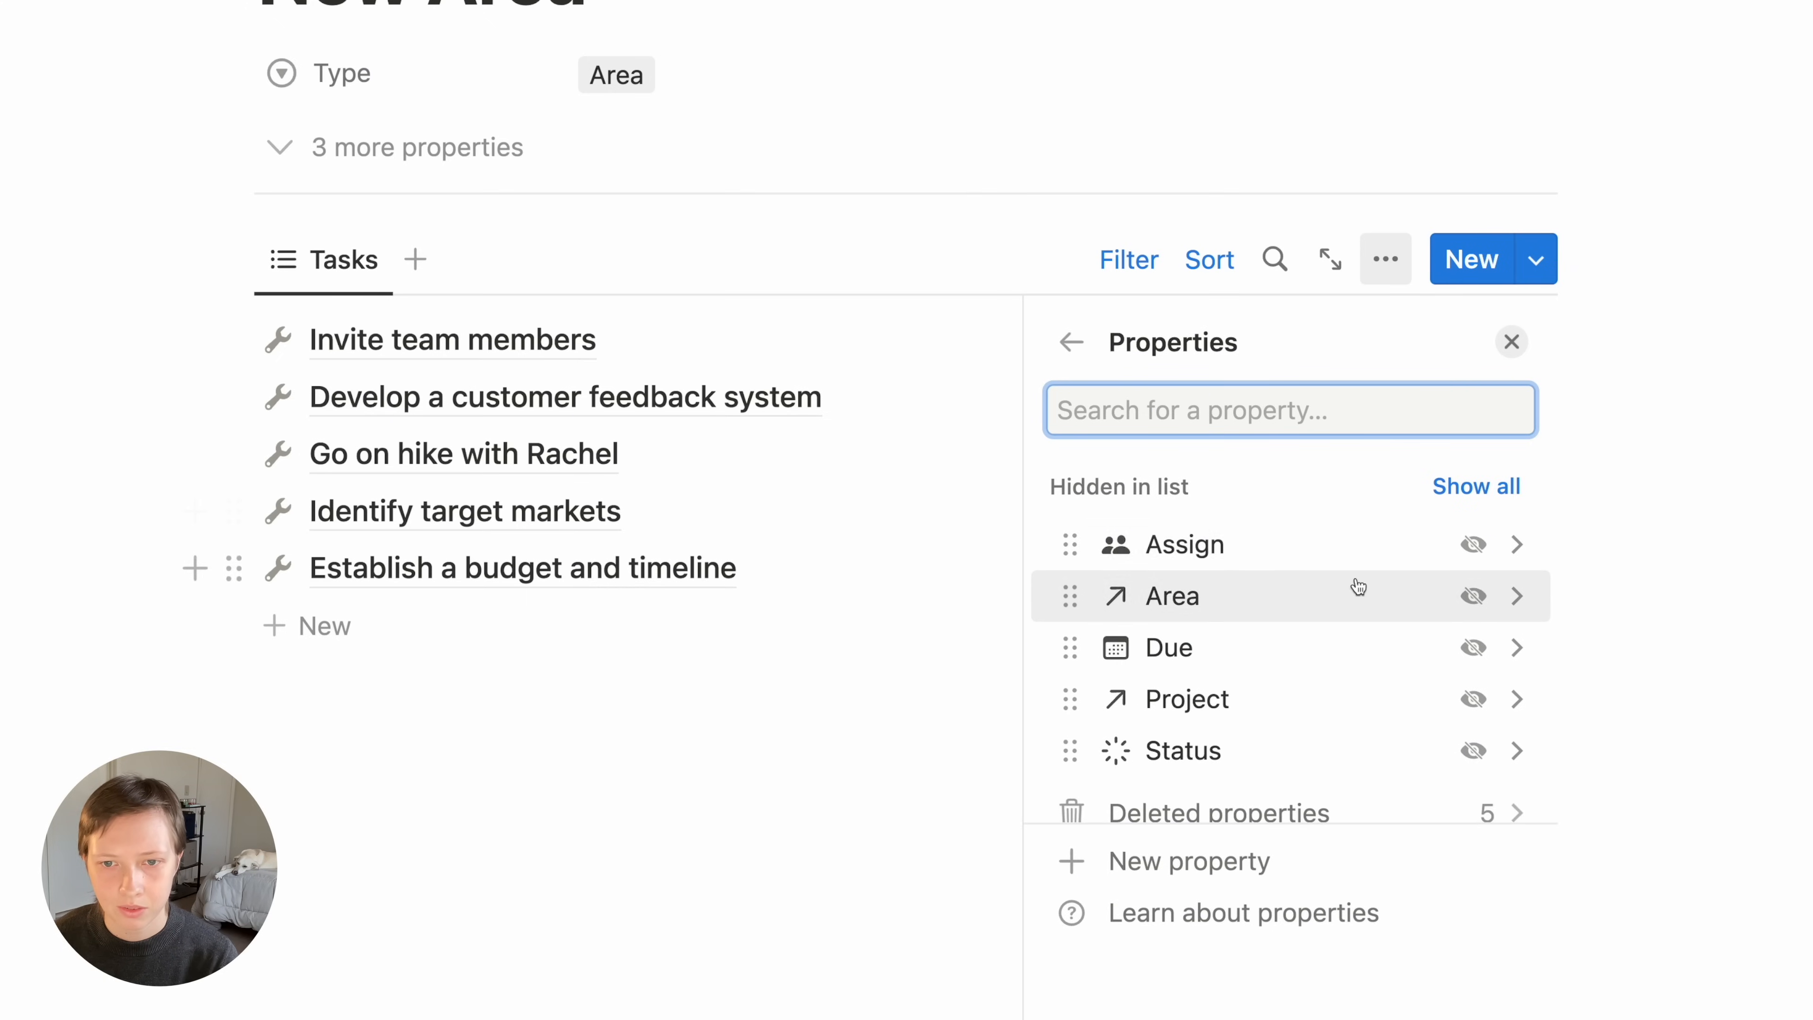
click(1467, 634)
click(1469, 798)
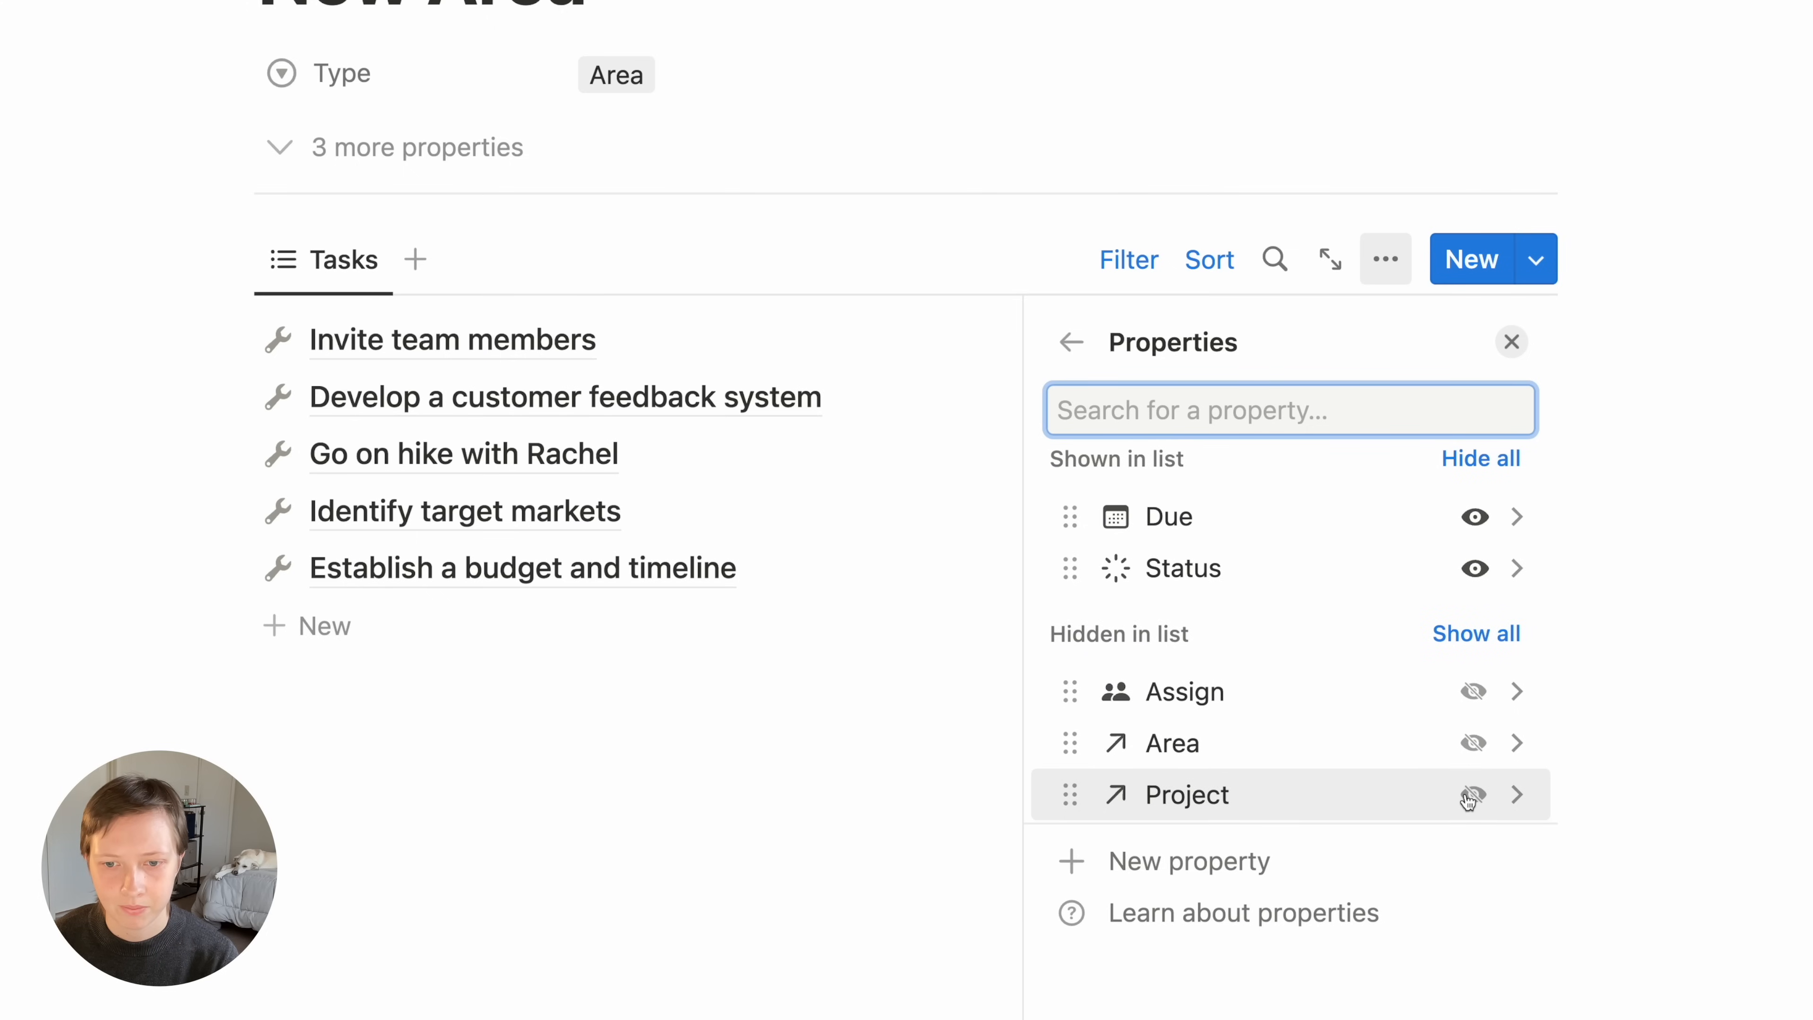
click(1511, 341)
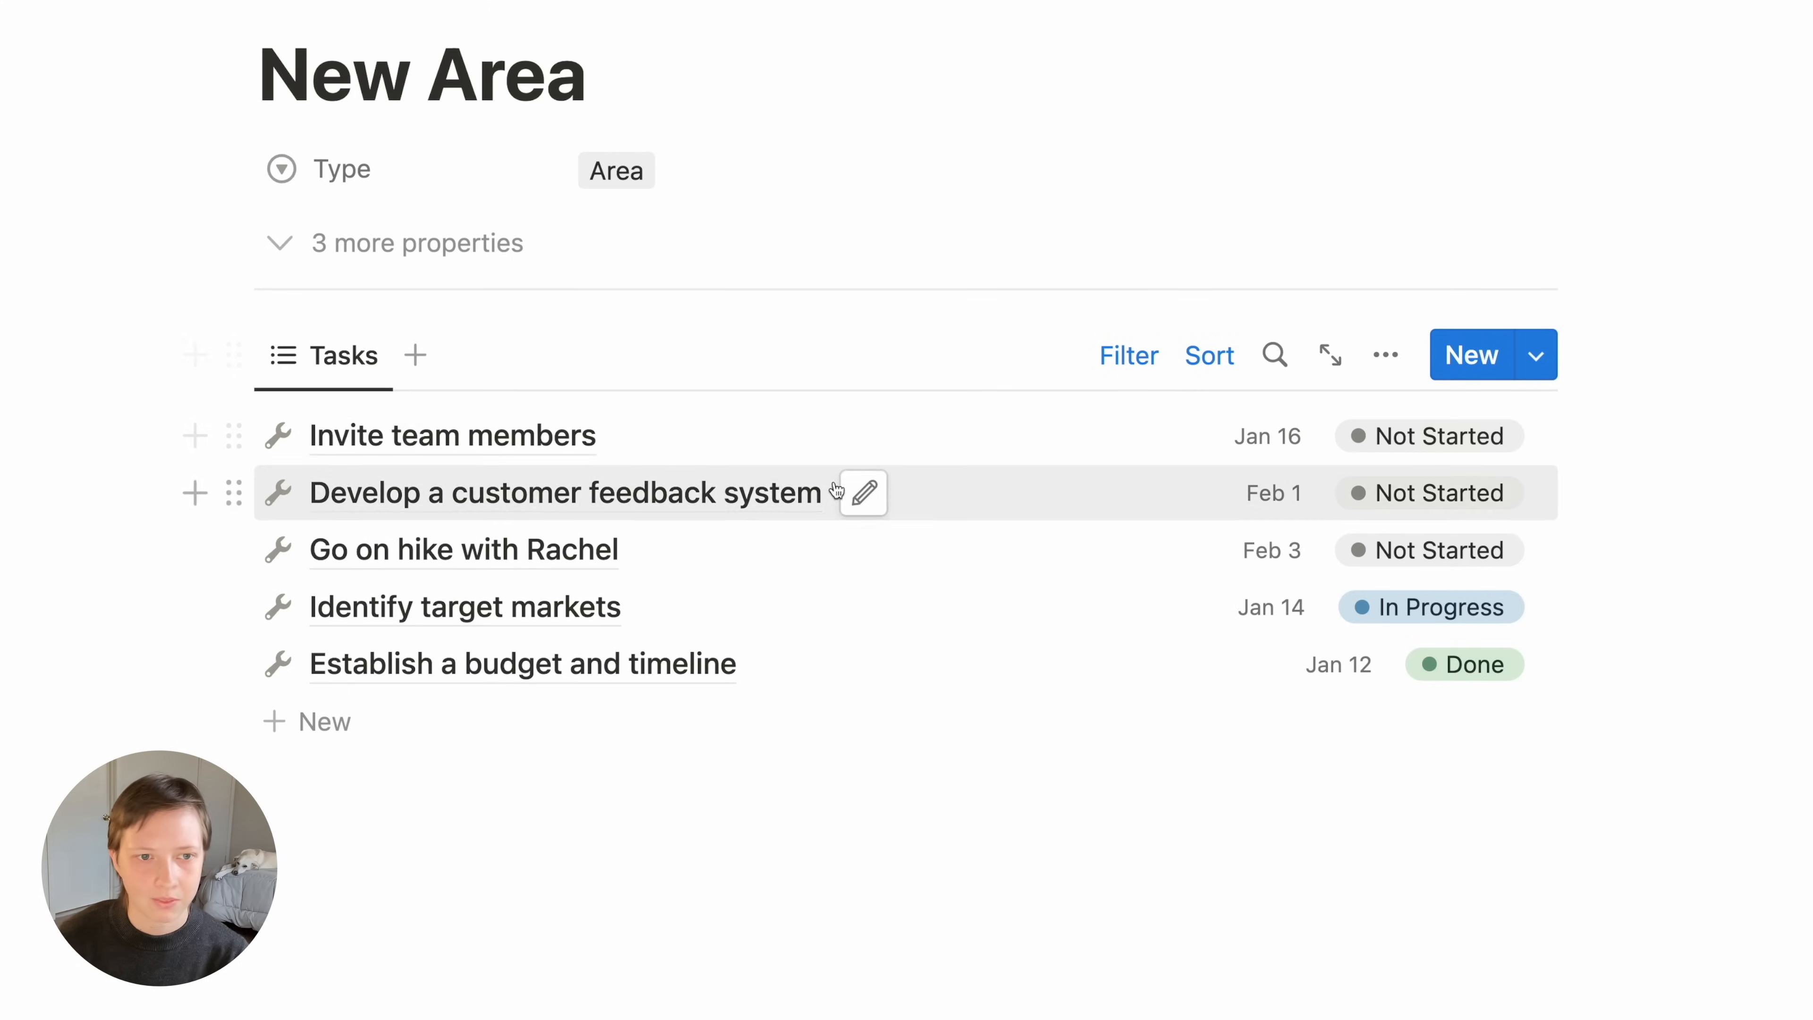
Filter the template's Tasks view to items whose Area contains New Area, and collapse the filter bar
click(1133, 366)
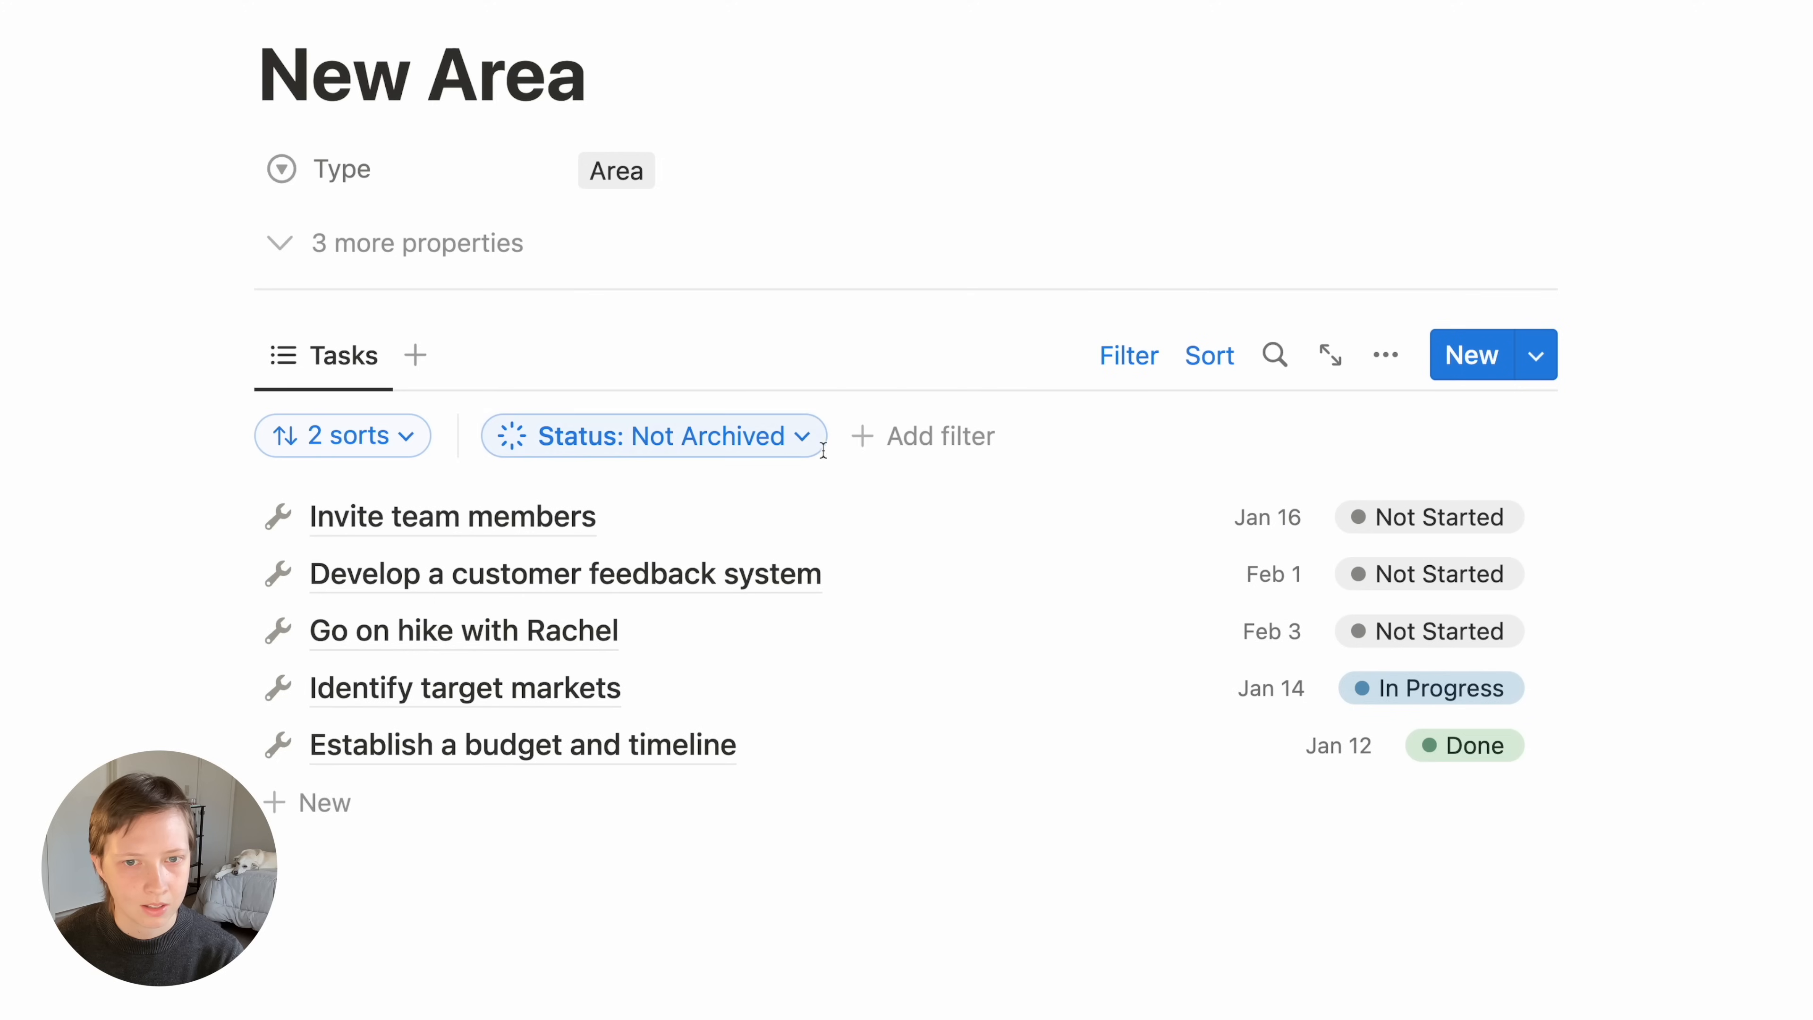
click(919, 453)
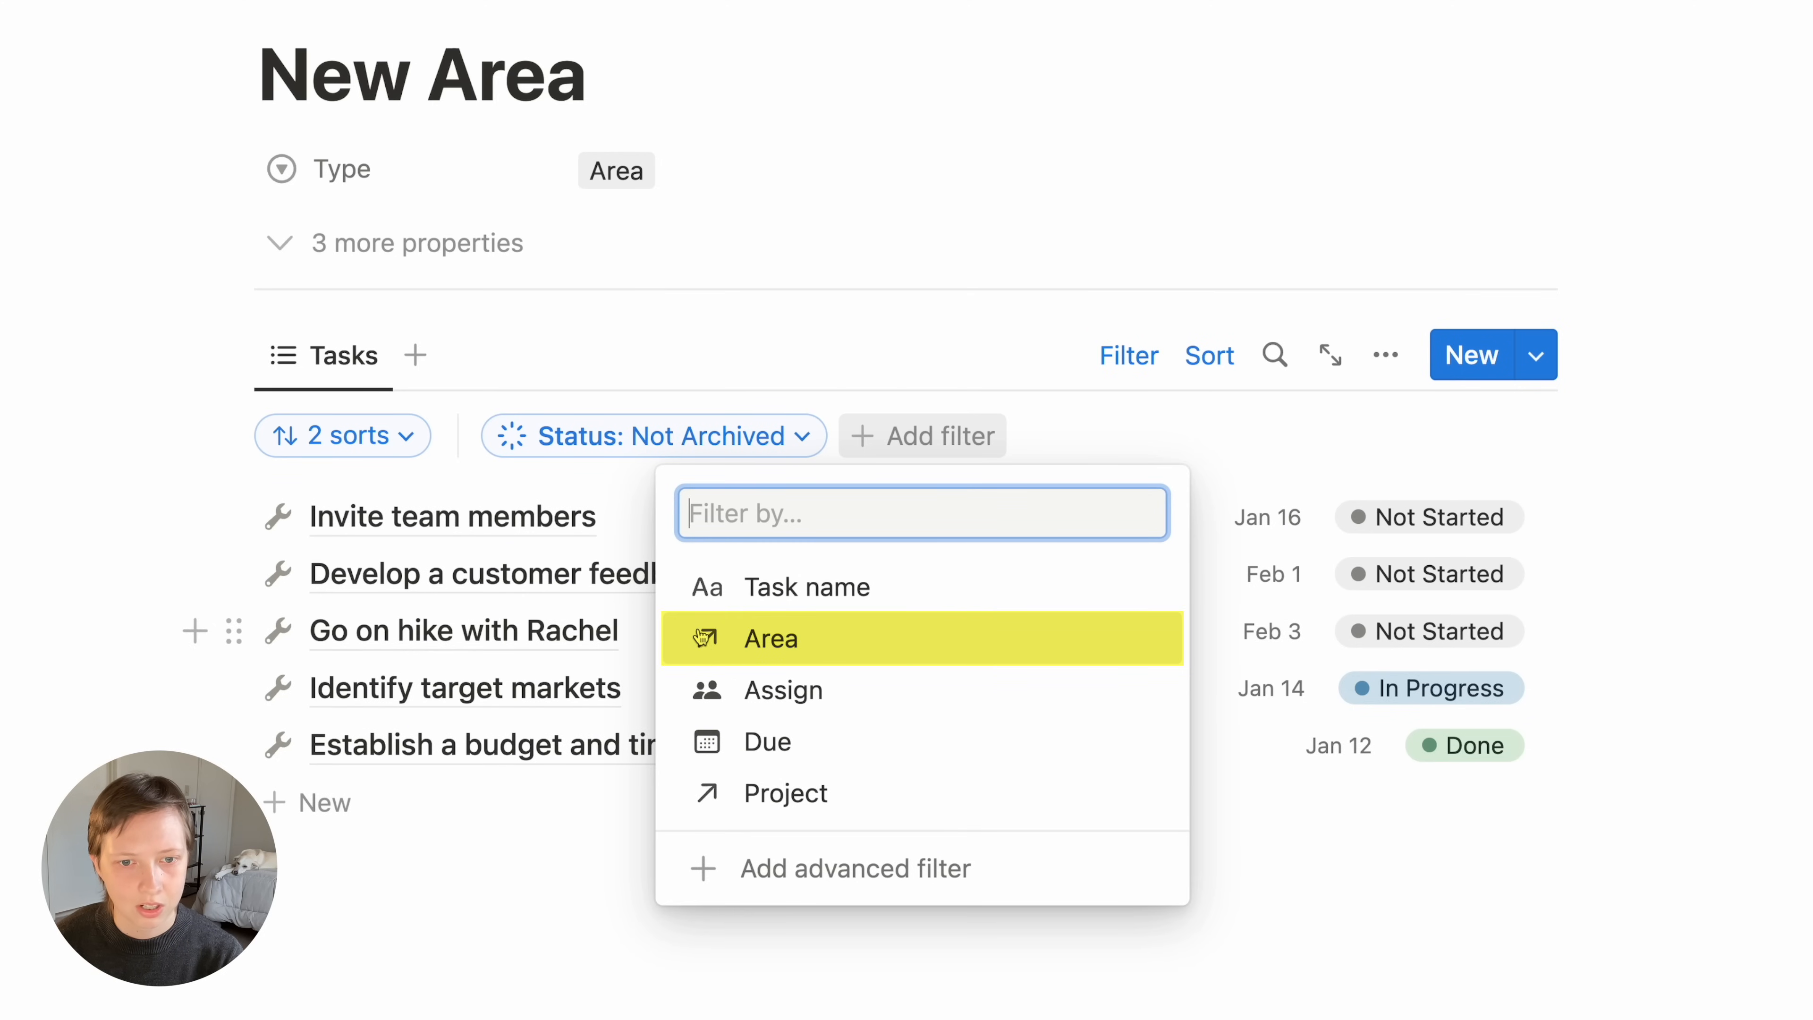
click(857, 642)
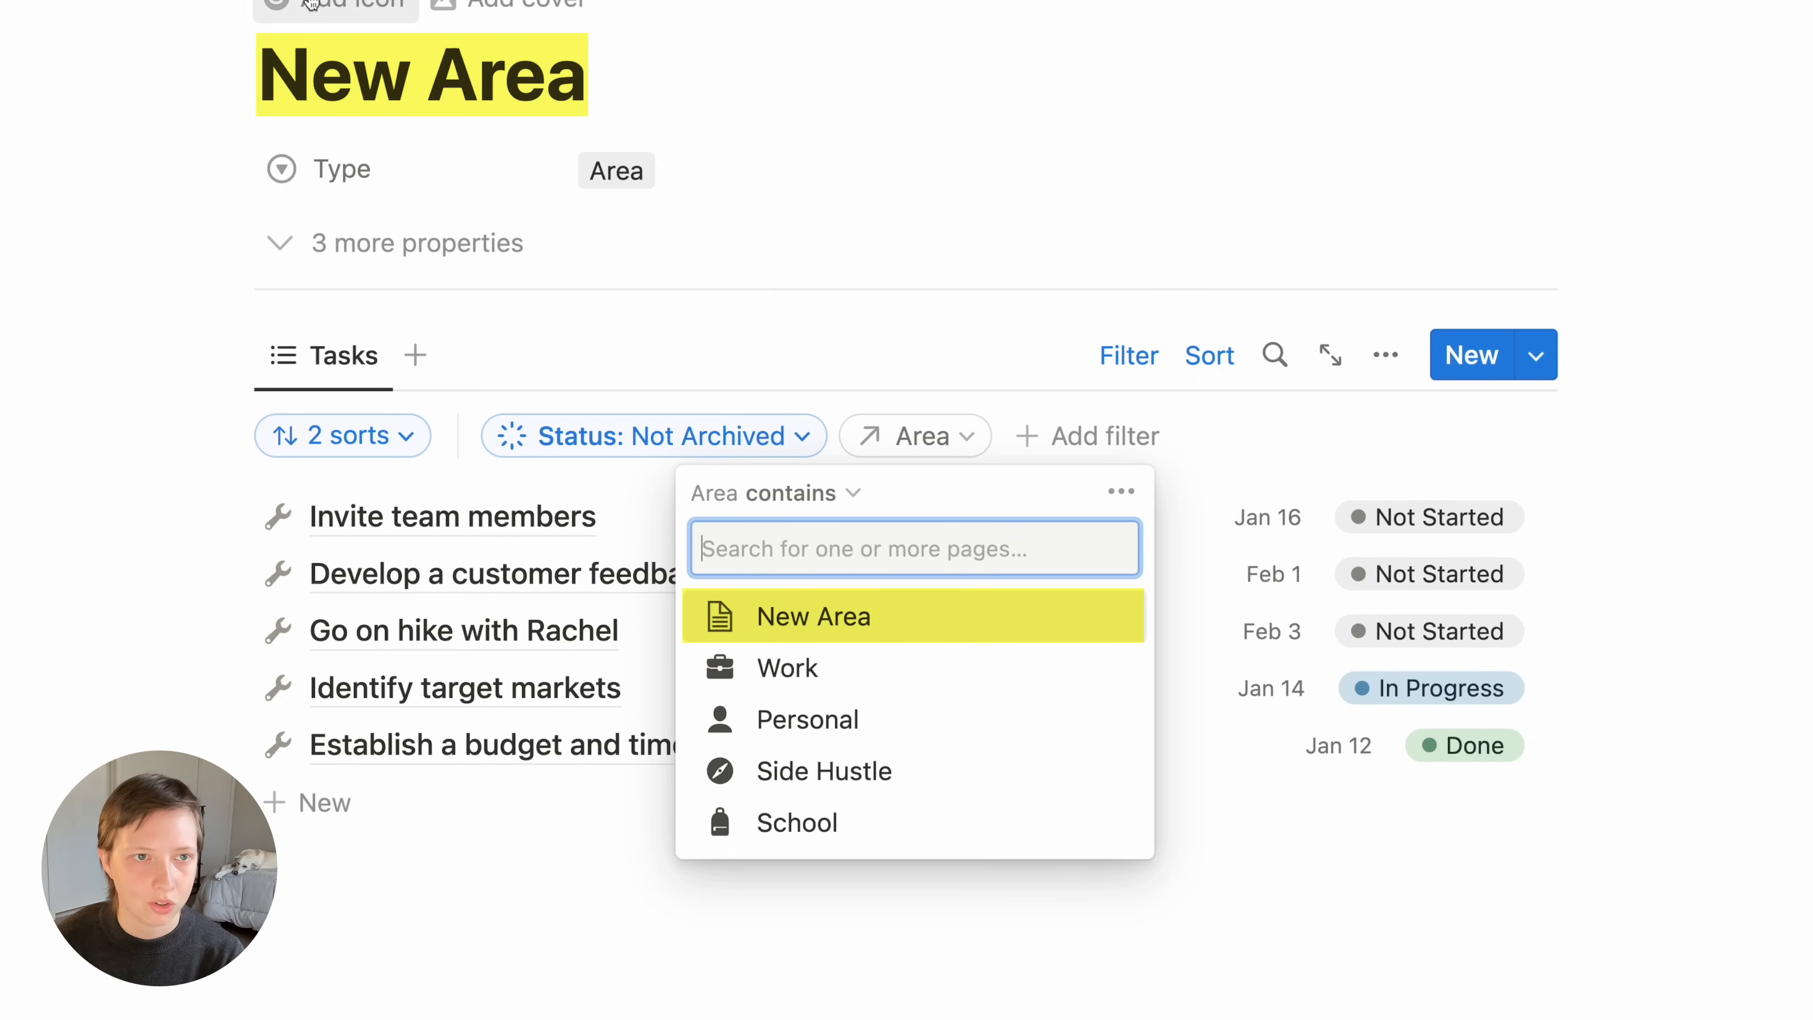
click(882, 629)
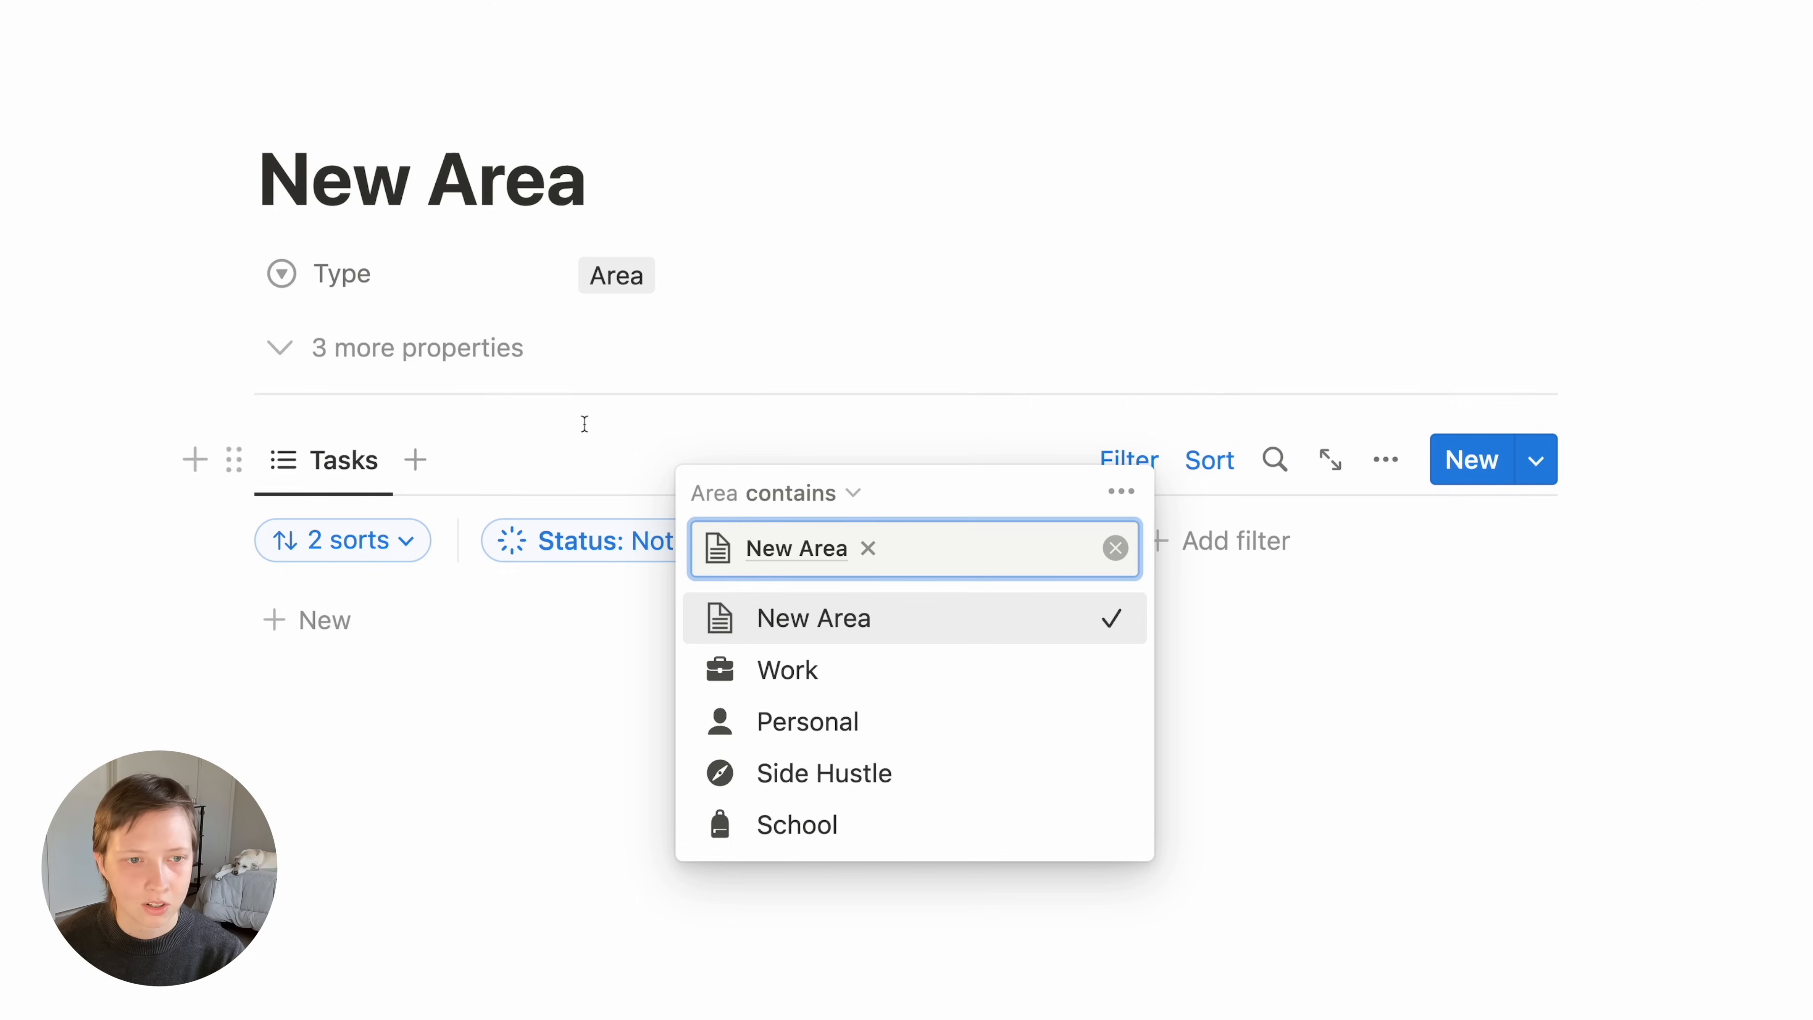
click(88, 436)
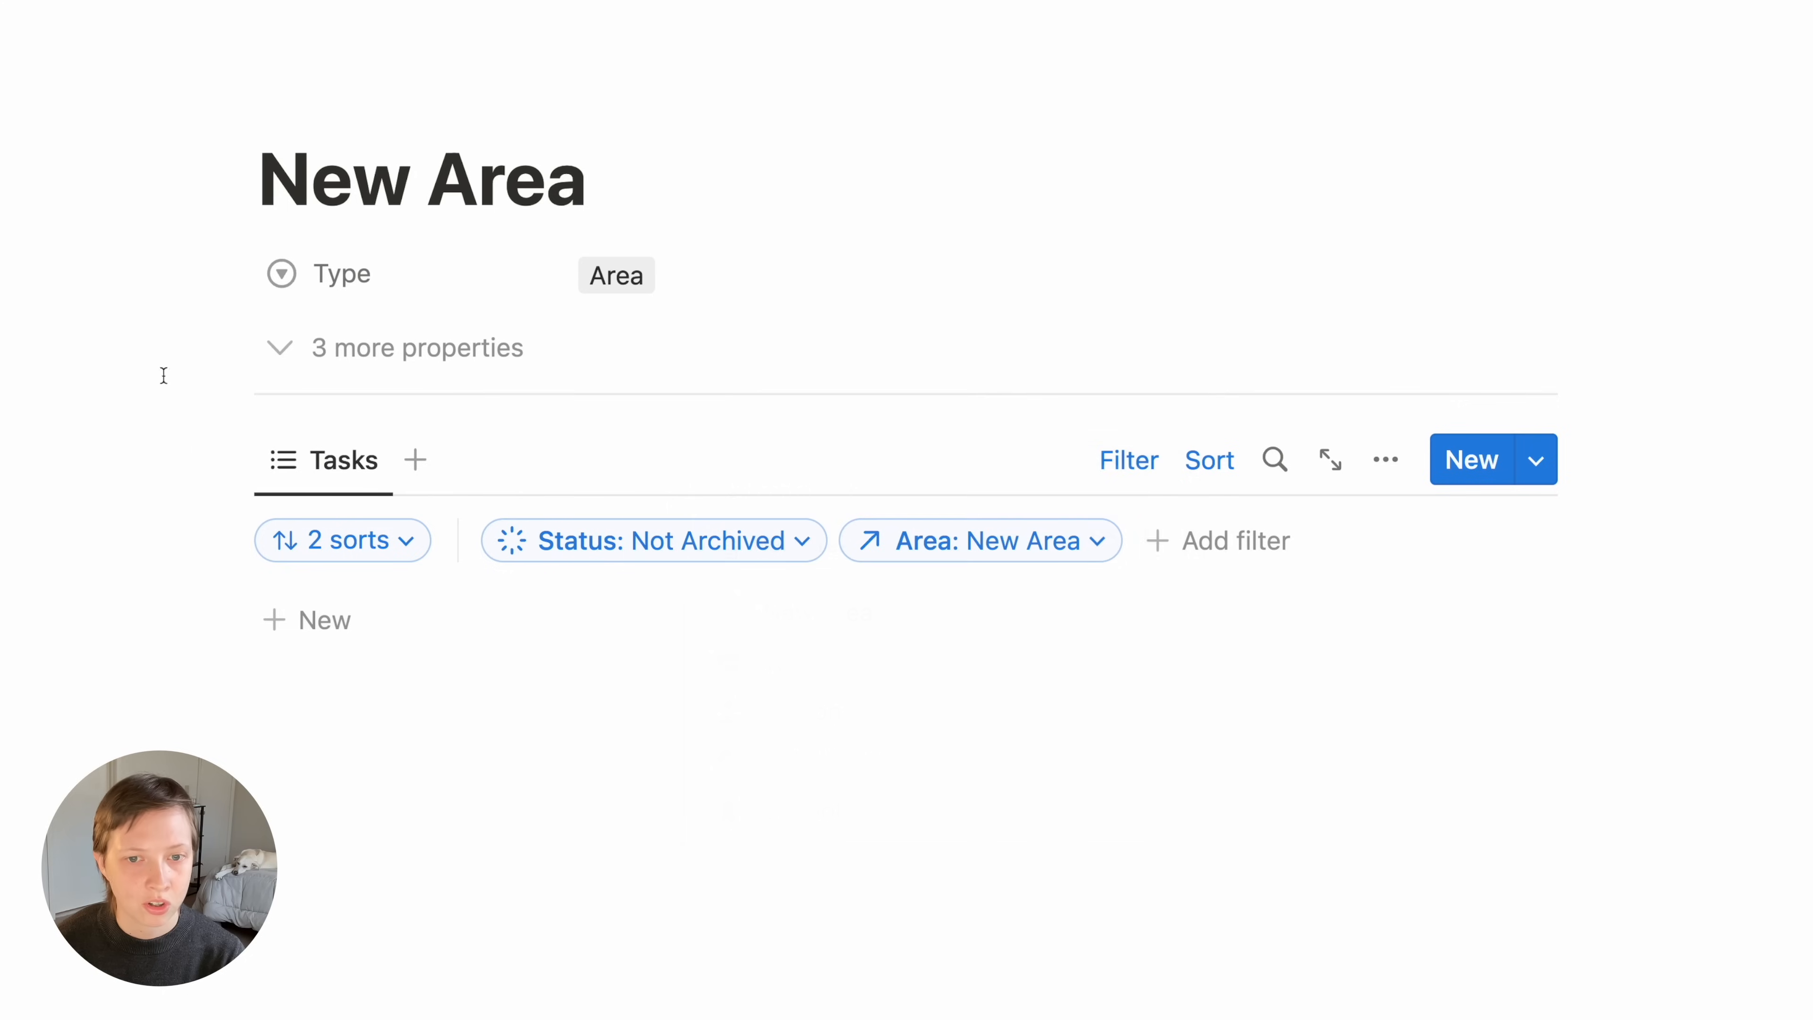
click(1130, 481)
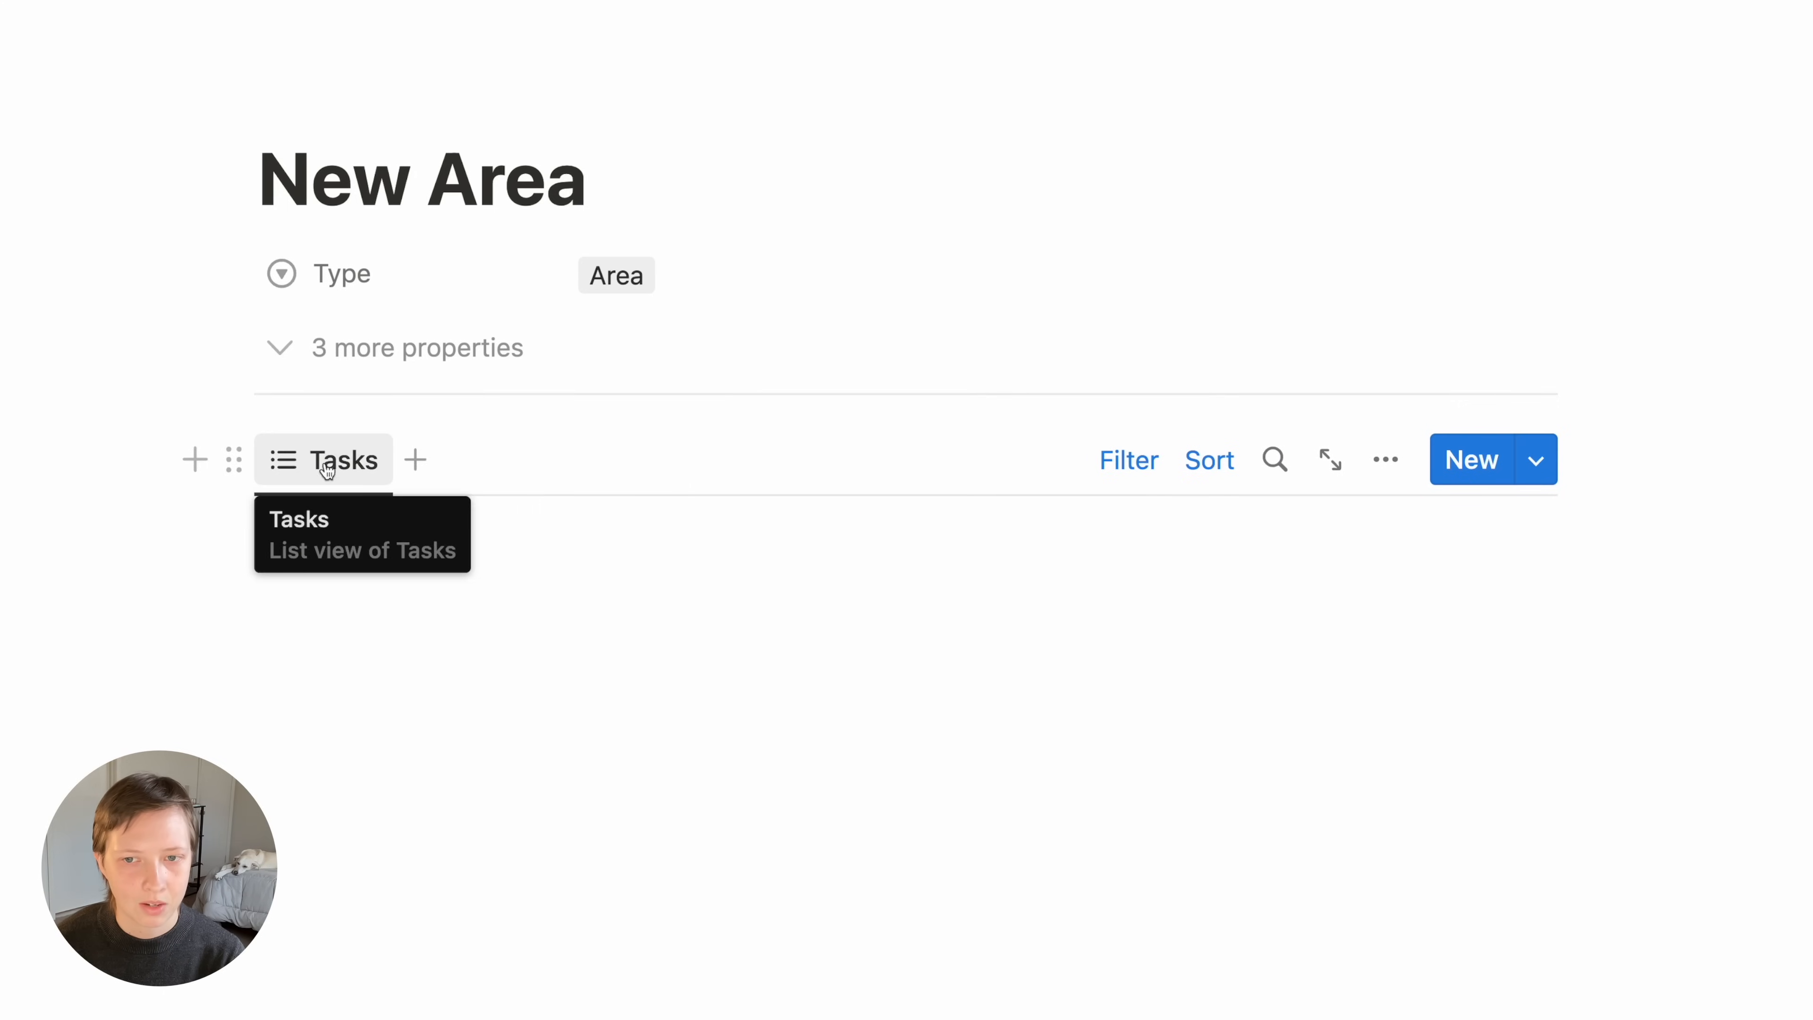
Add a second view sourced from the Notebook database, copying its existing Gallery view, and name it Notes
click(421, 481)
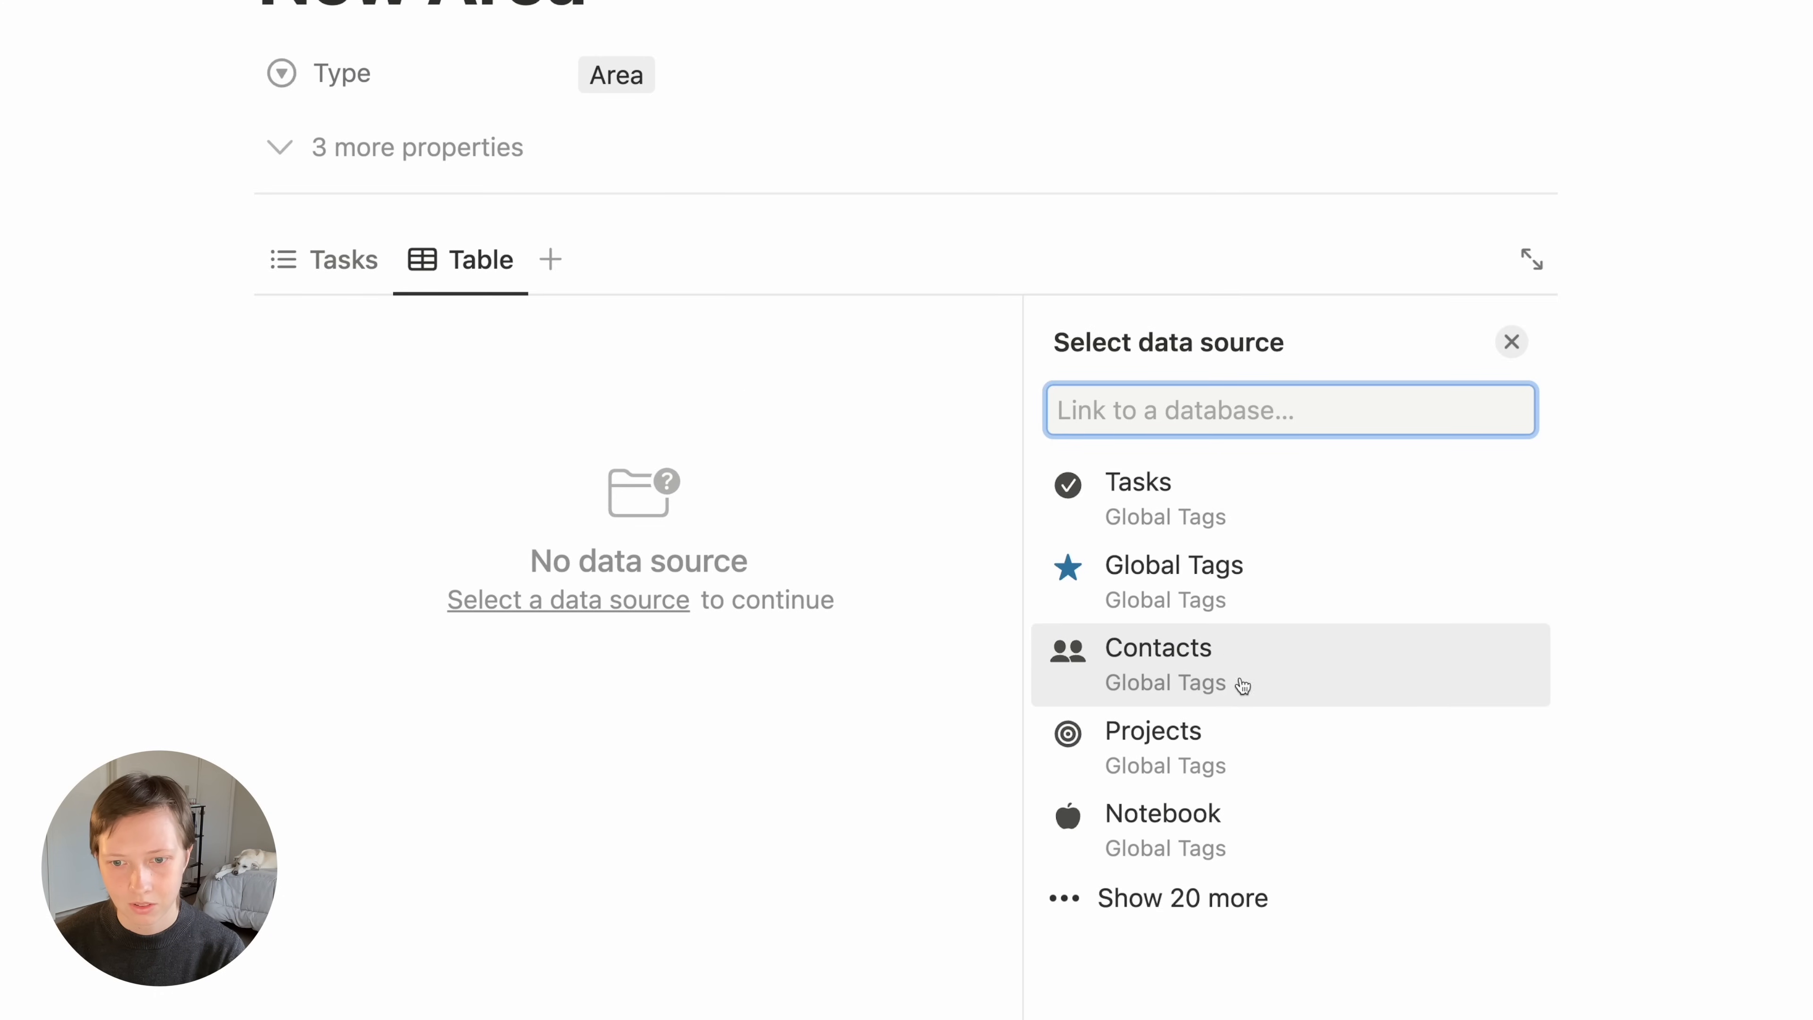
click(1187, 820)
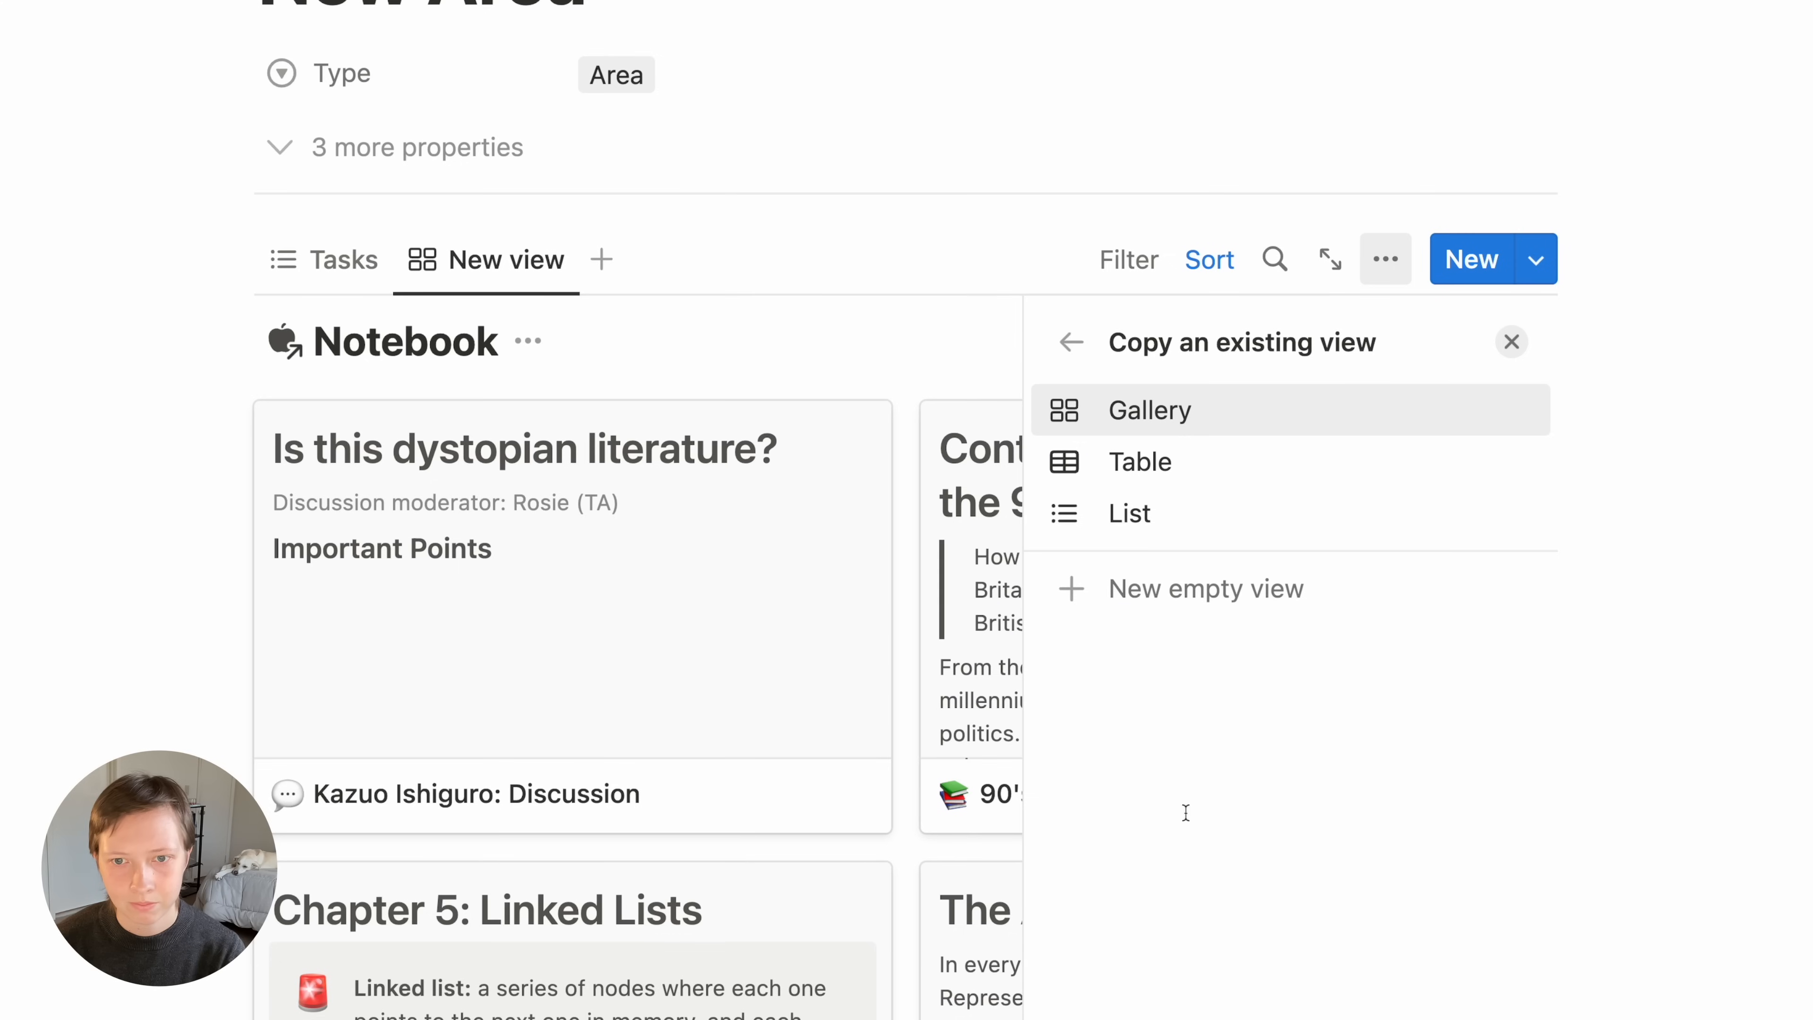
click(1246, 412)
text(Notes)
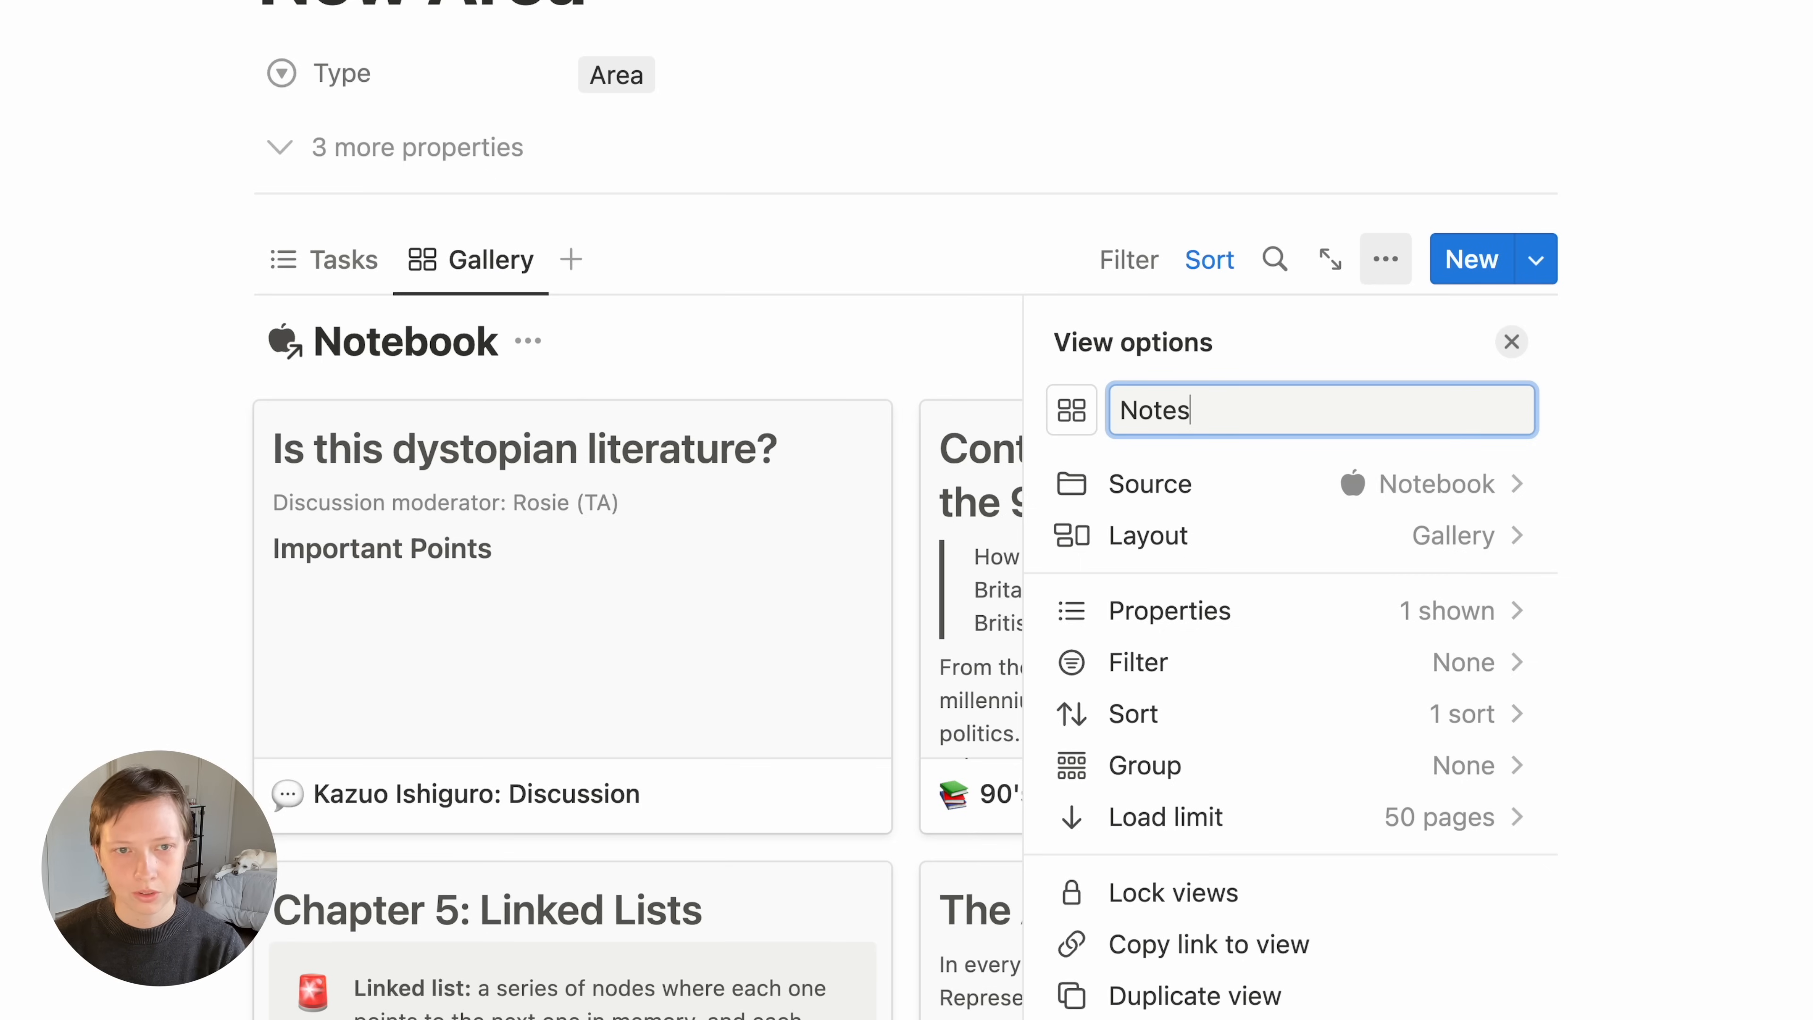
Turn off the database title in the Notes gallery and set its card size to Small
click(1289, 548)
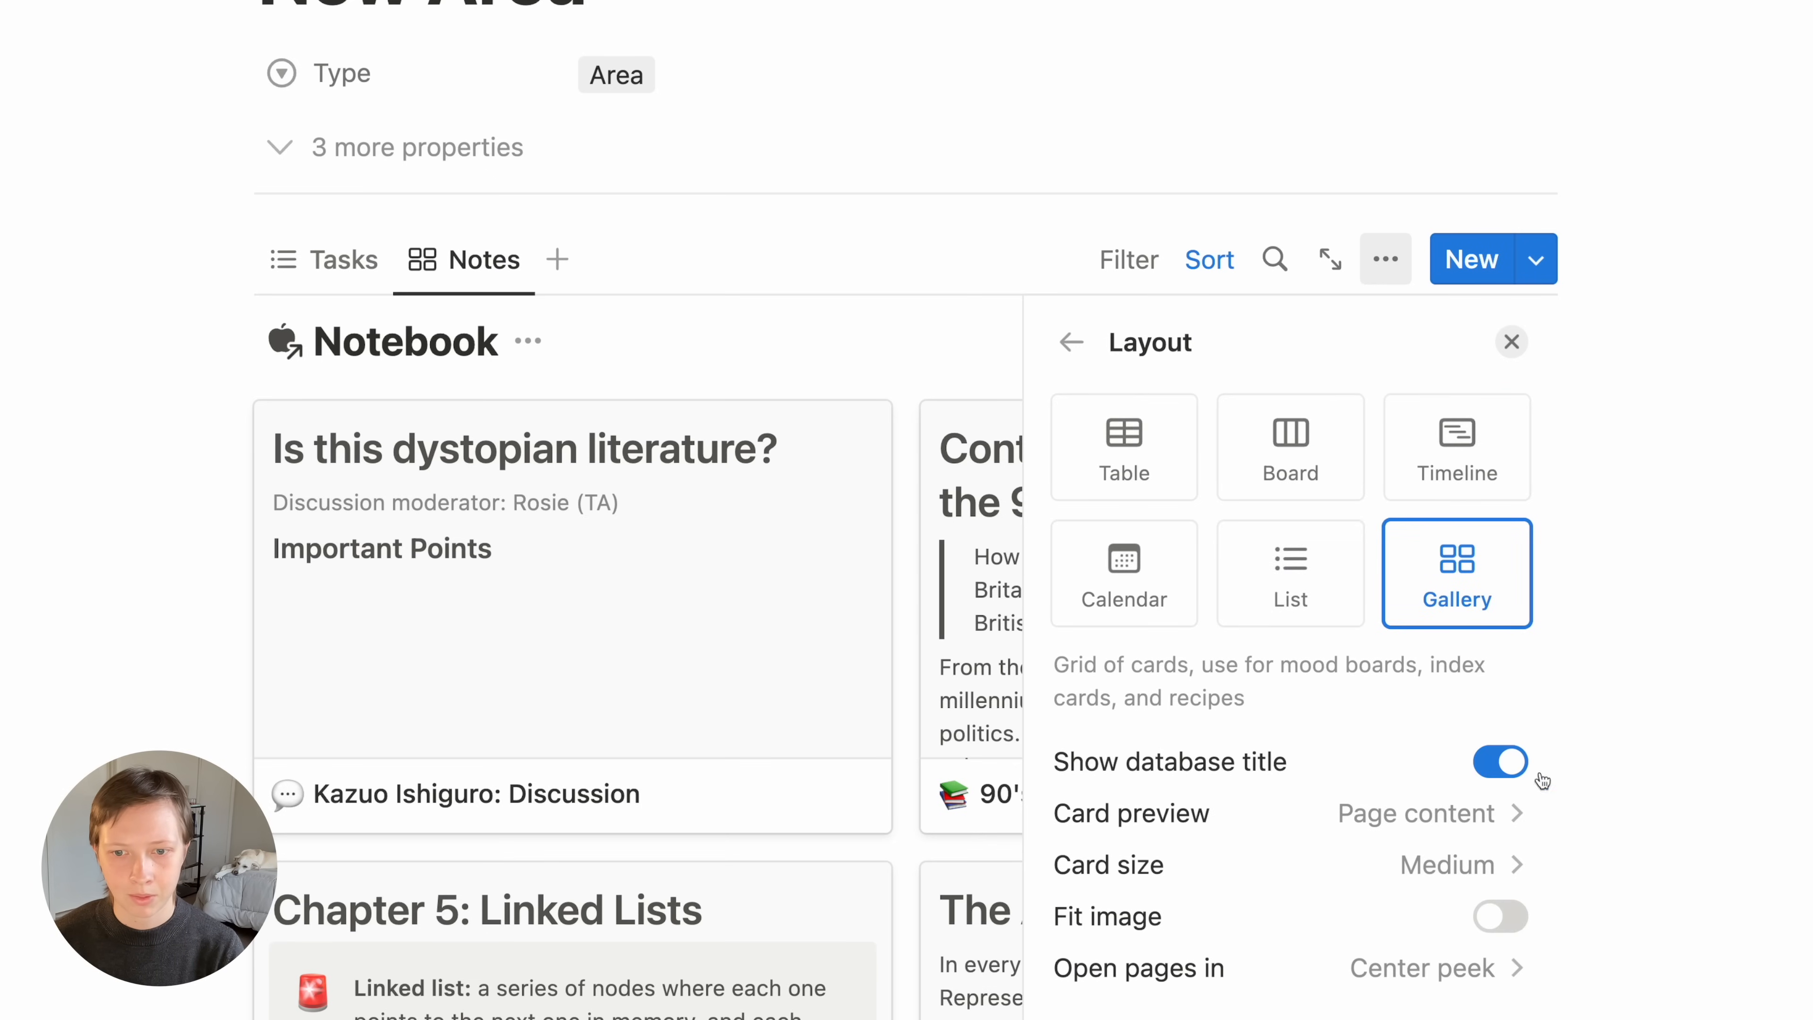
click(1500, 761)
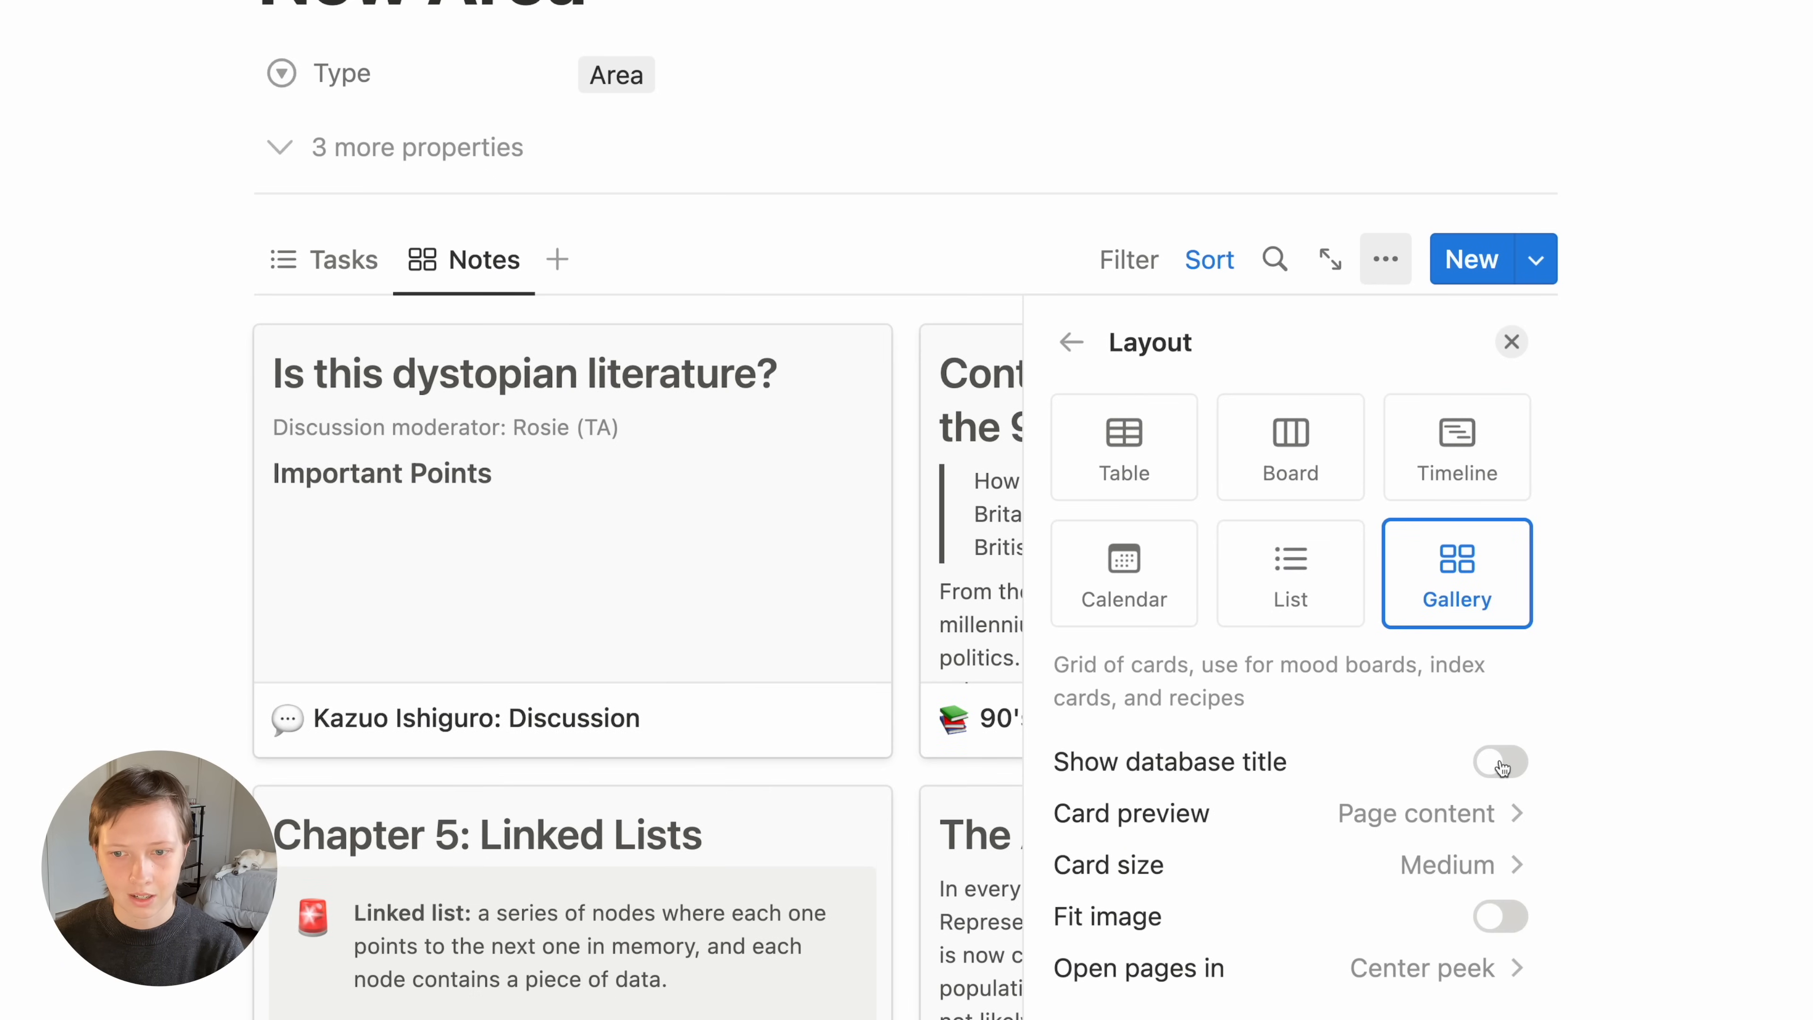
click(1426, 868)
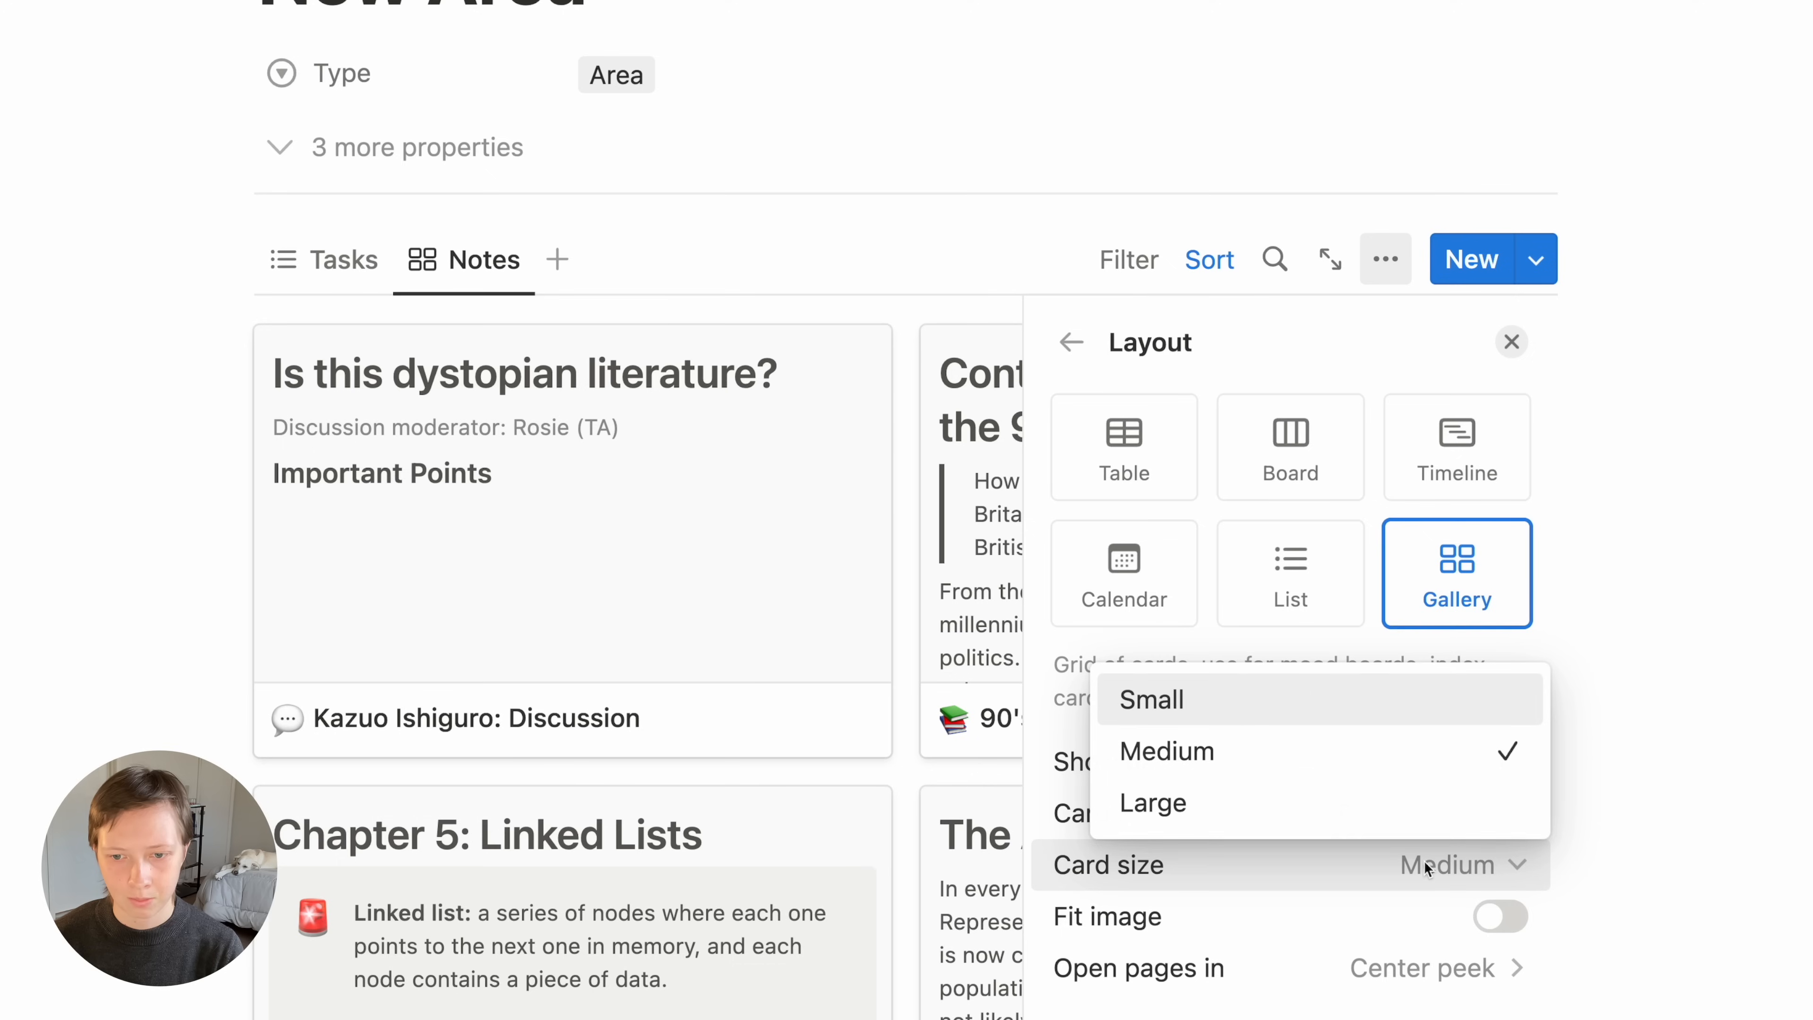
click(1332, 699)
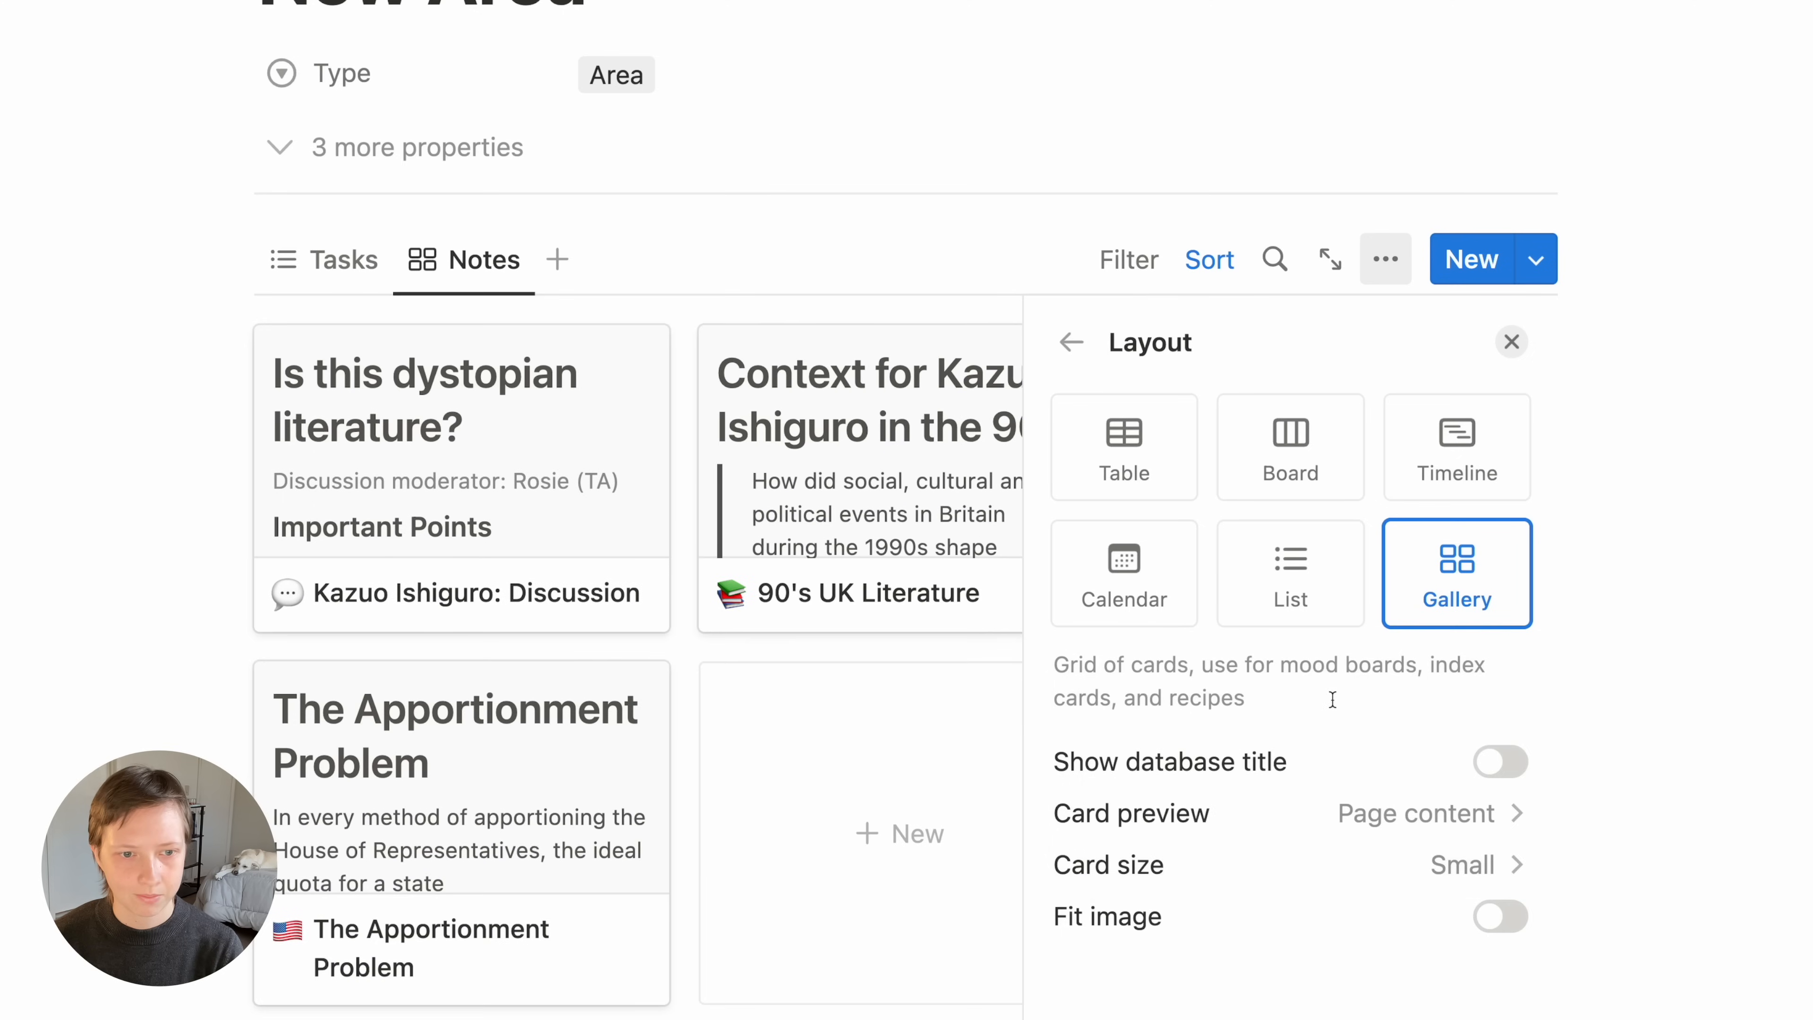
click(1070, 342)
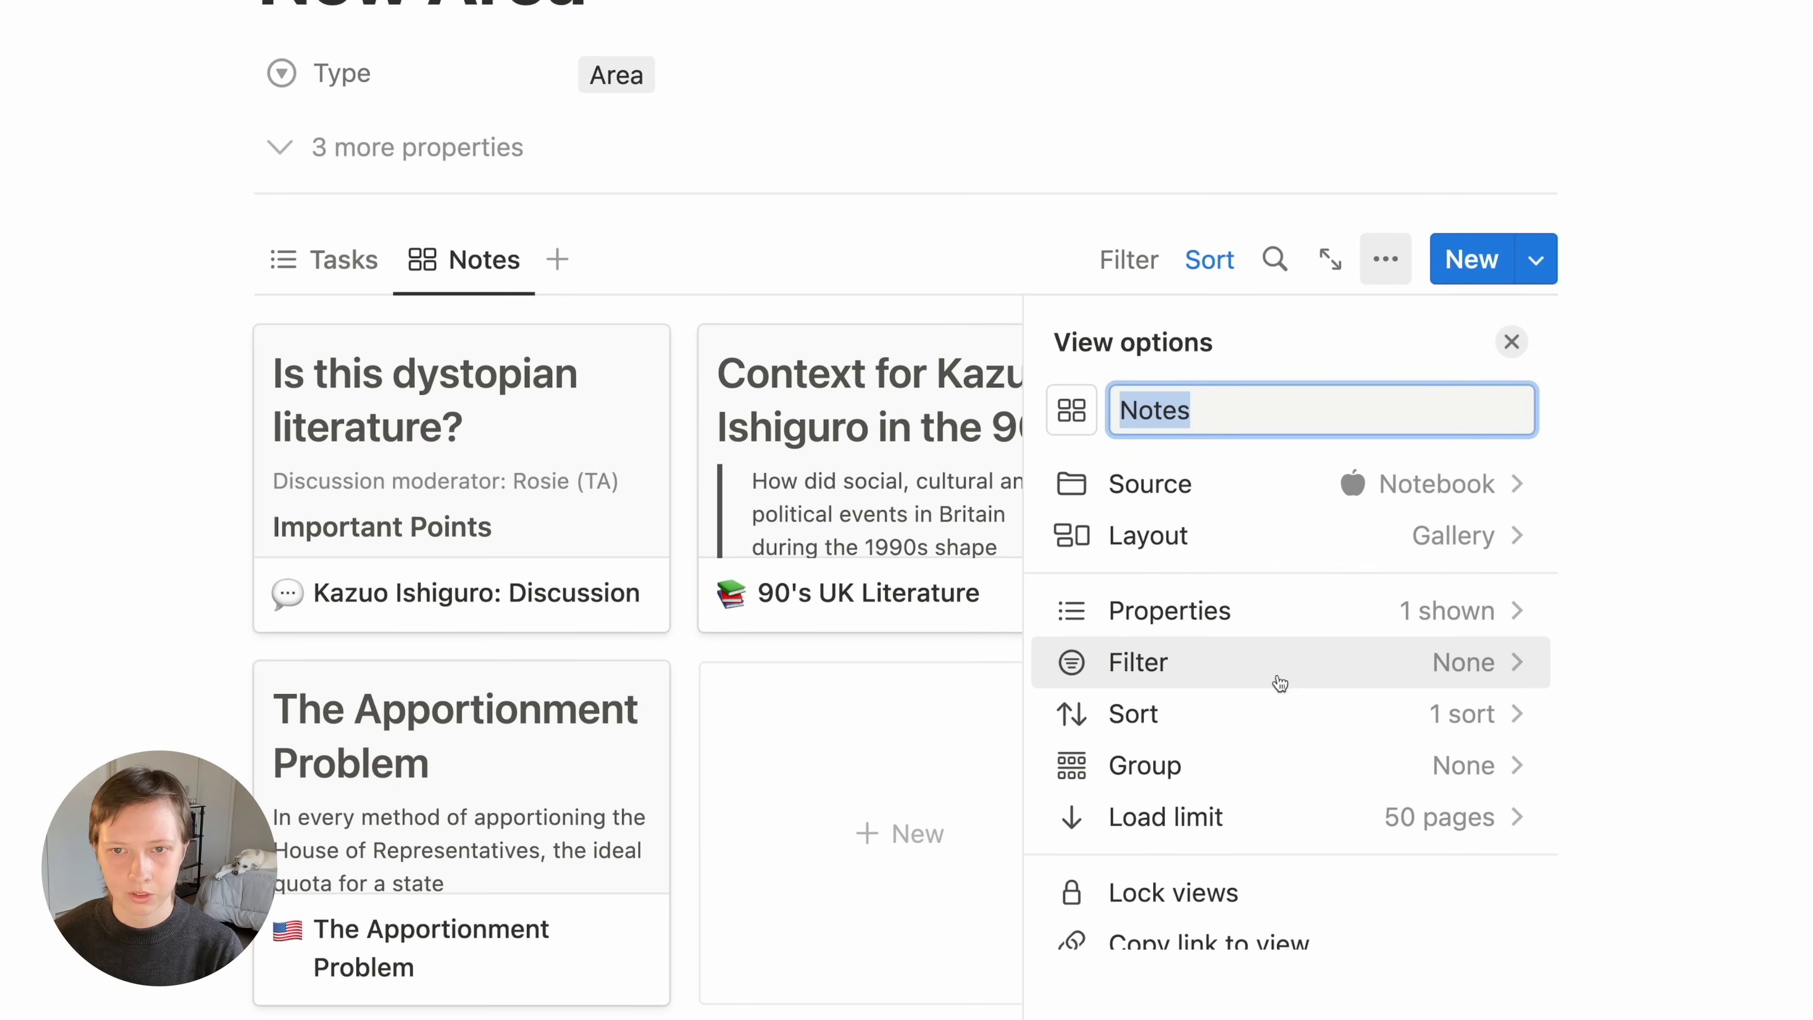
Filter the Notes view to pages whose Area contains New Area, and collapse the filter bar
click(1246, 676)
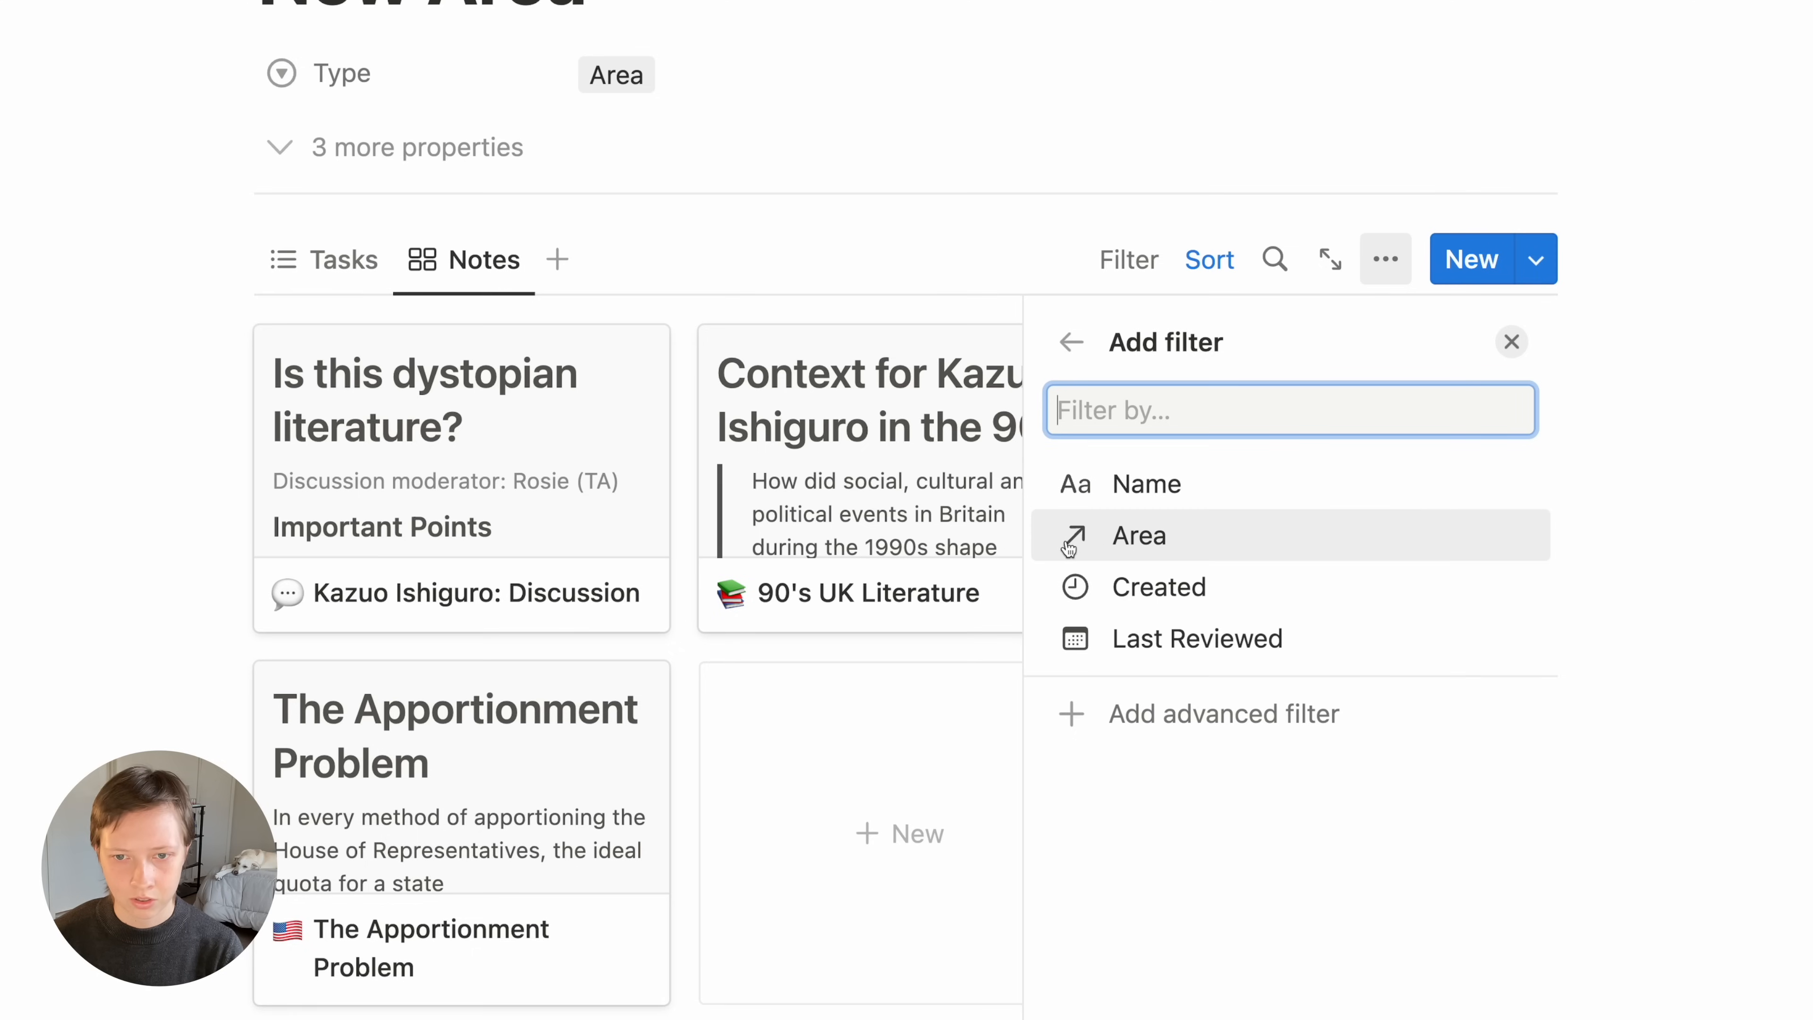
click(1191, 535)
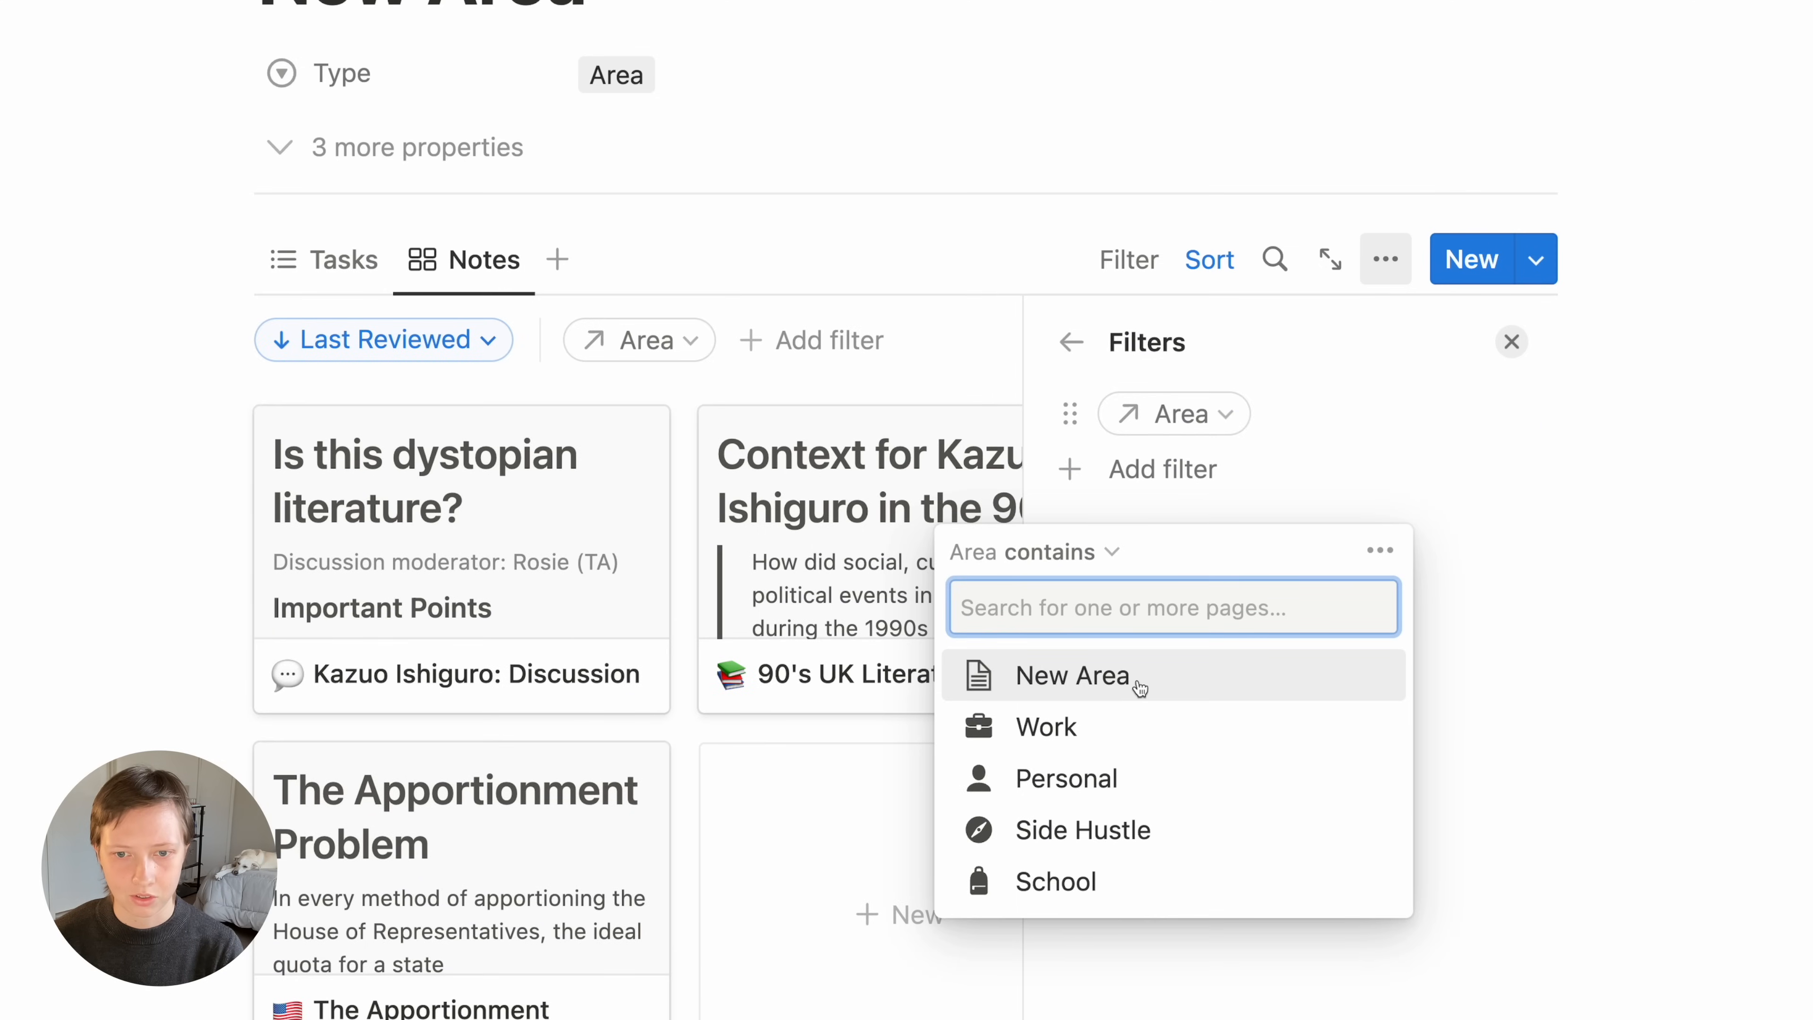
click(1139, 687)
click(1129, 261)
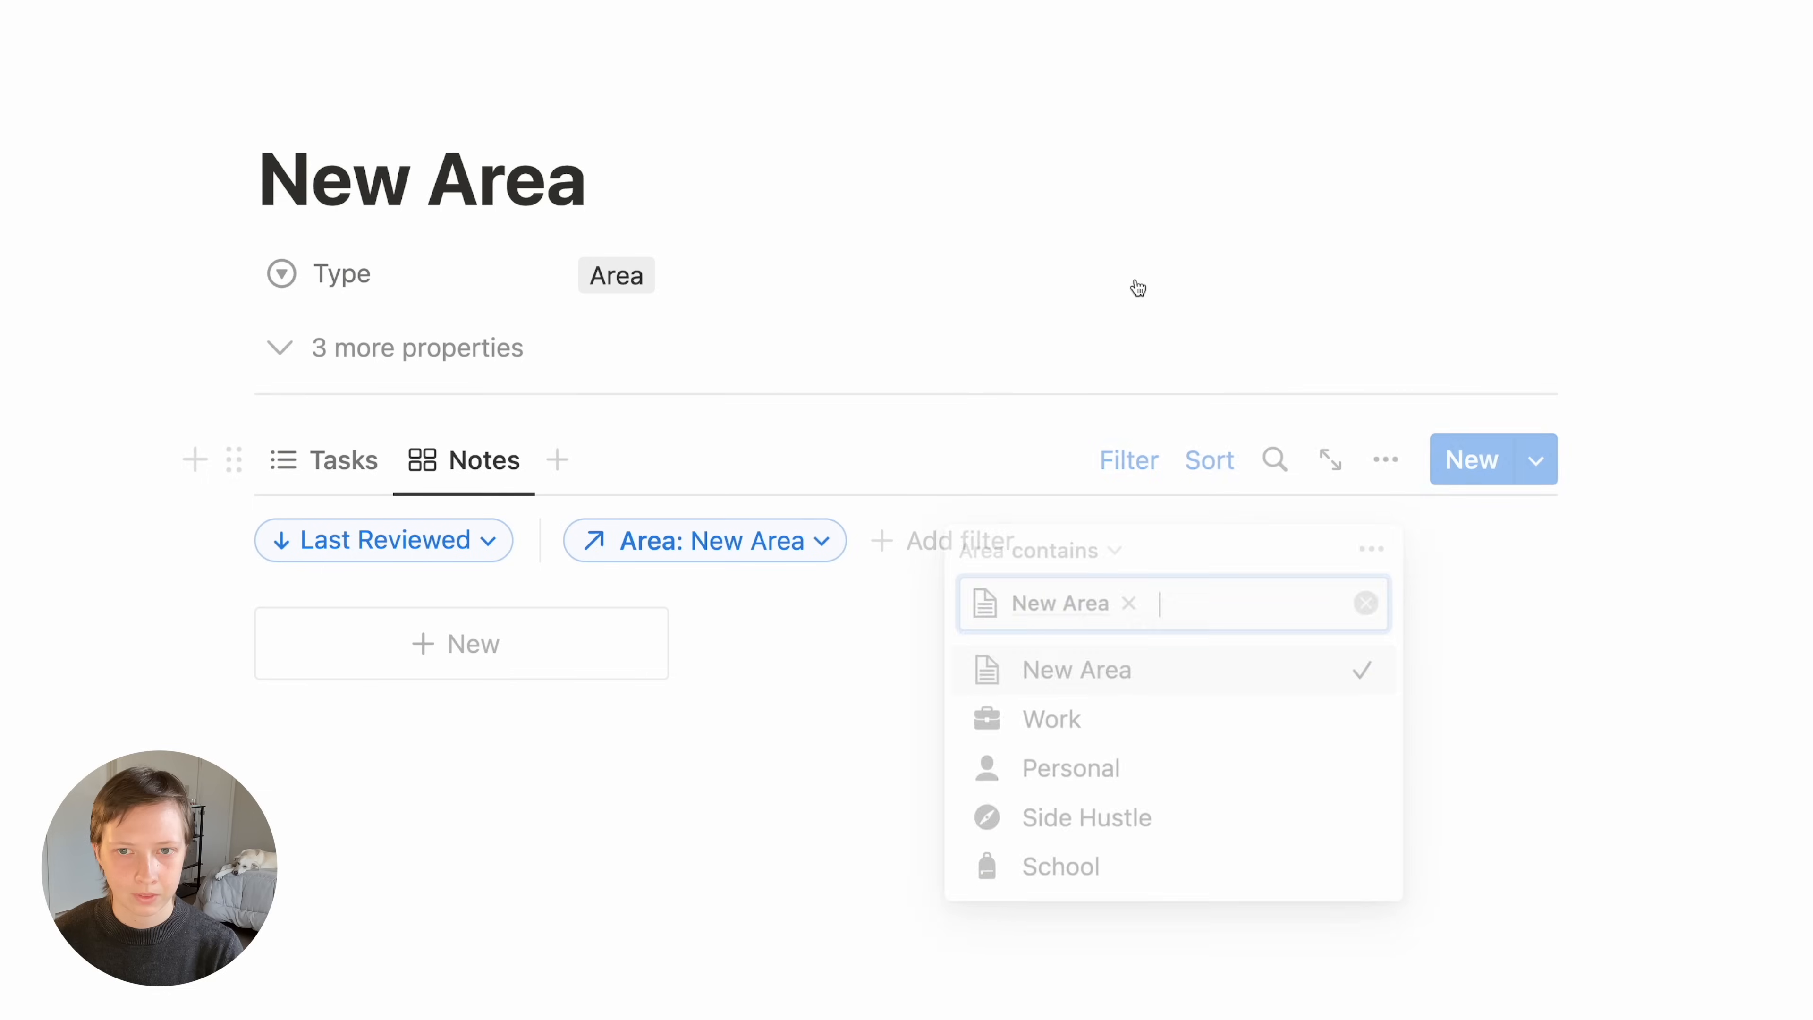
Add a Contacts database view copied from All Contacts, name it Contacts, and turn off its database title
click(550, 461)
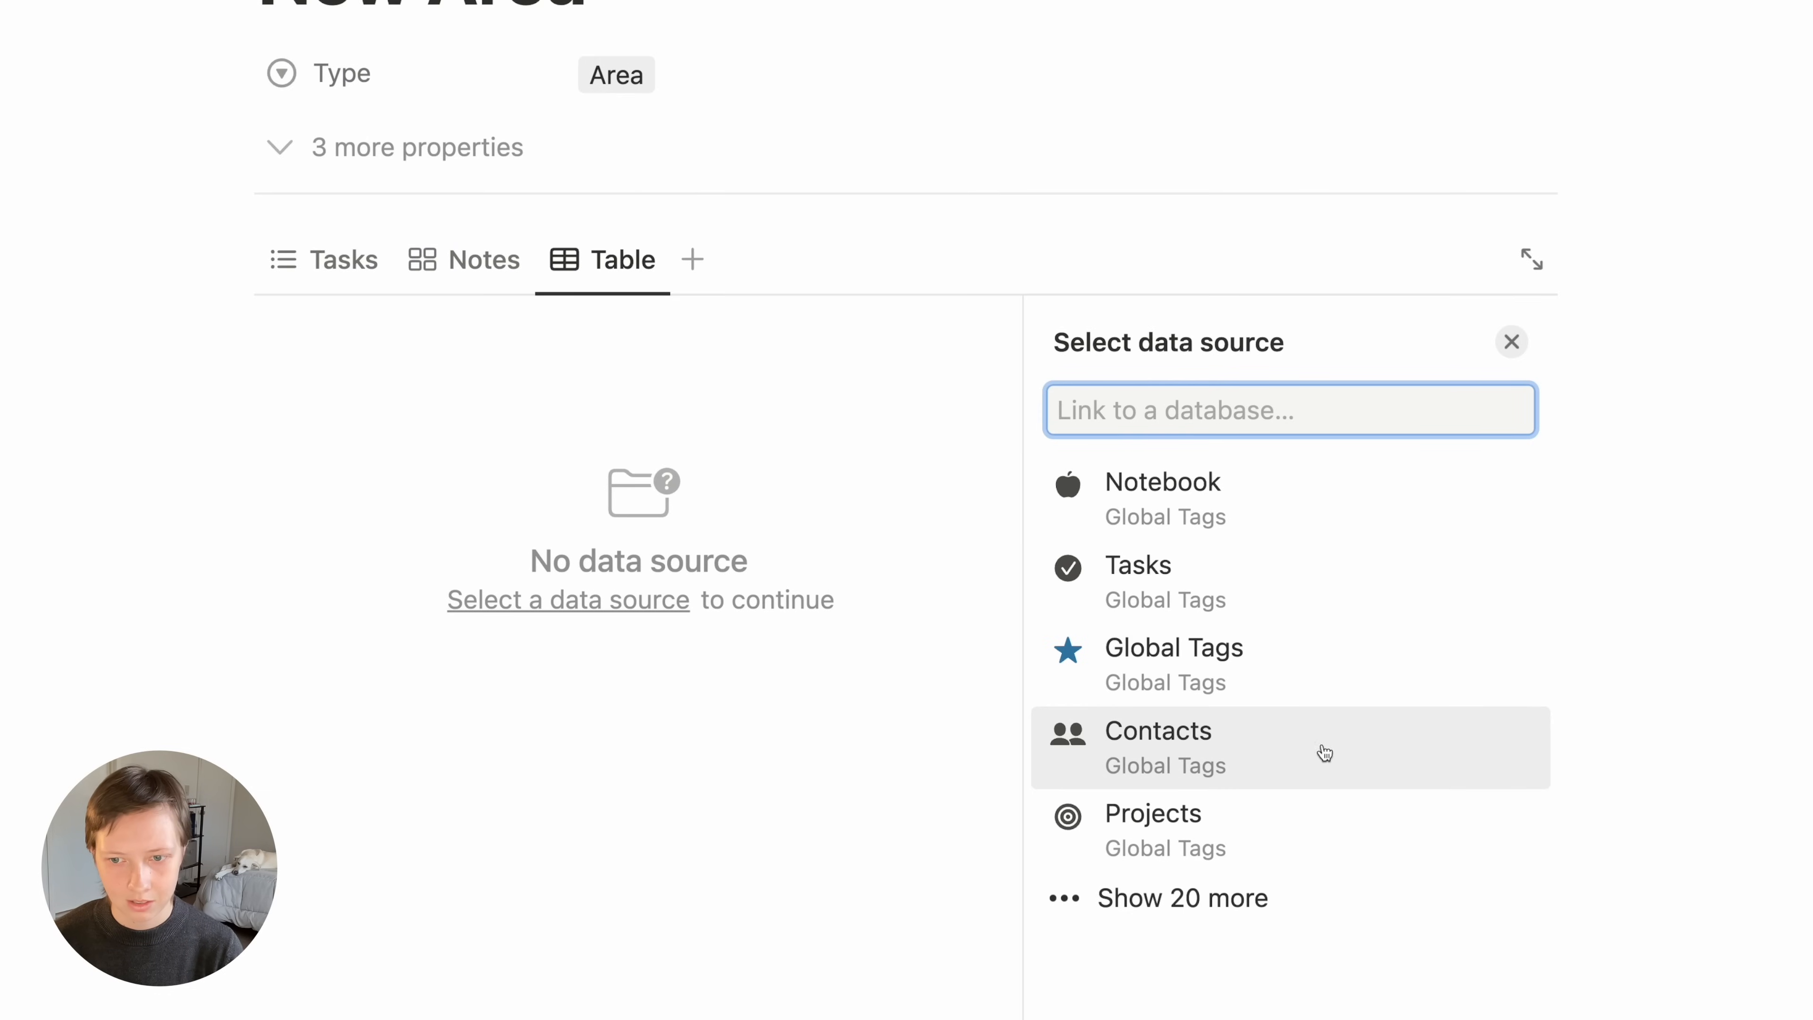
click(1346, 755)
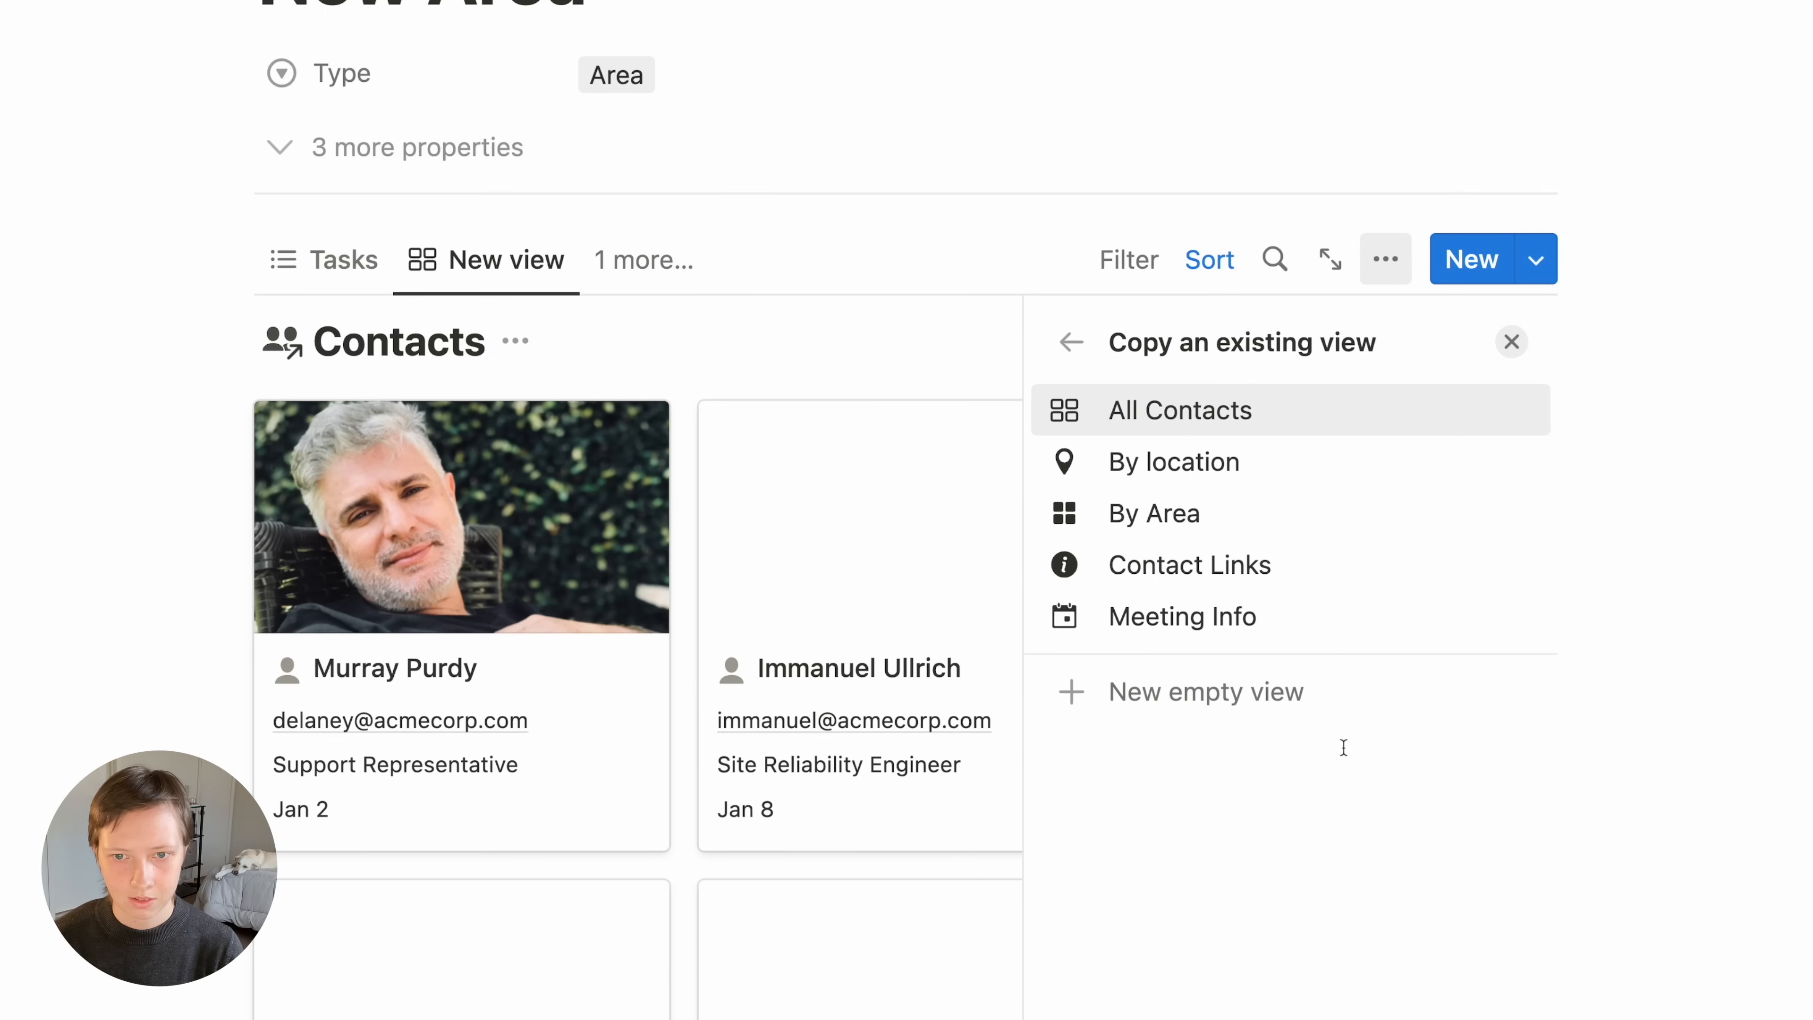
click(1150, 416)
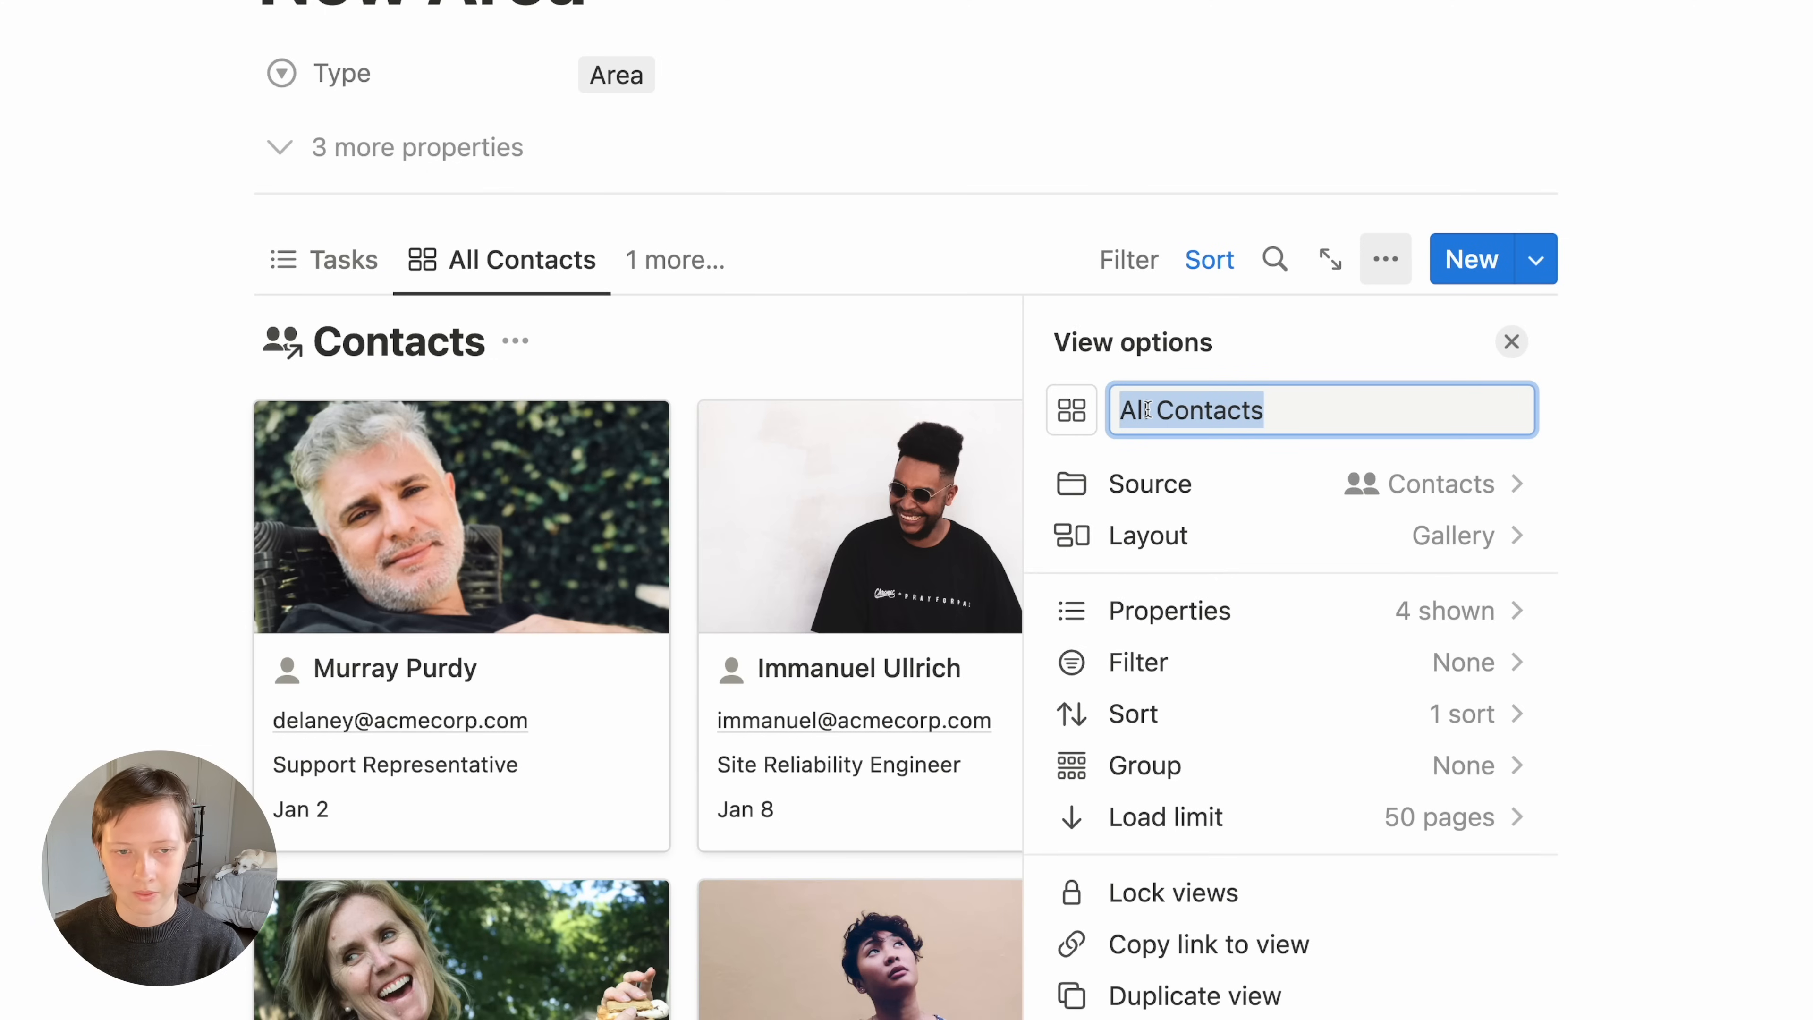
text(Contacts)
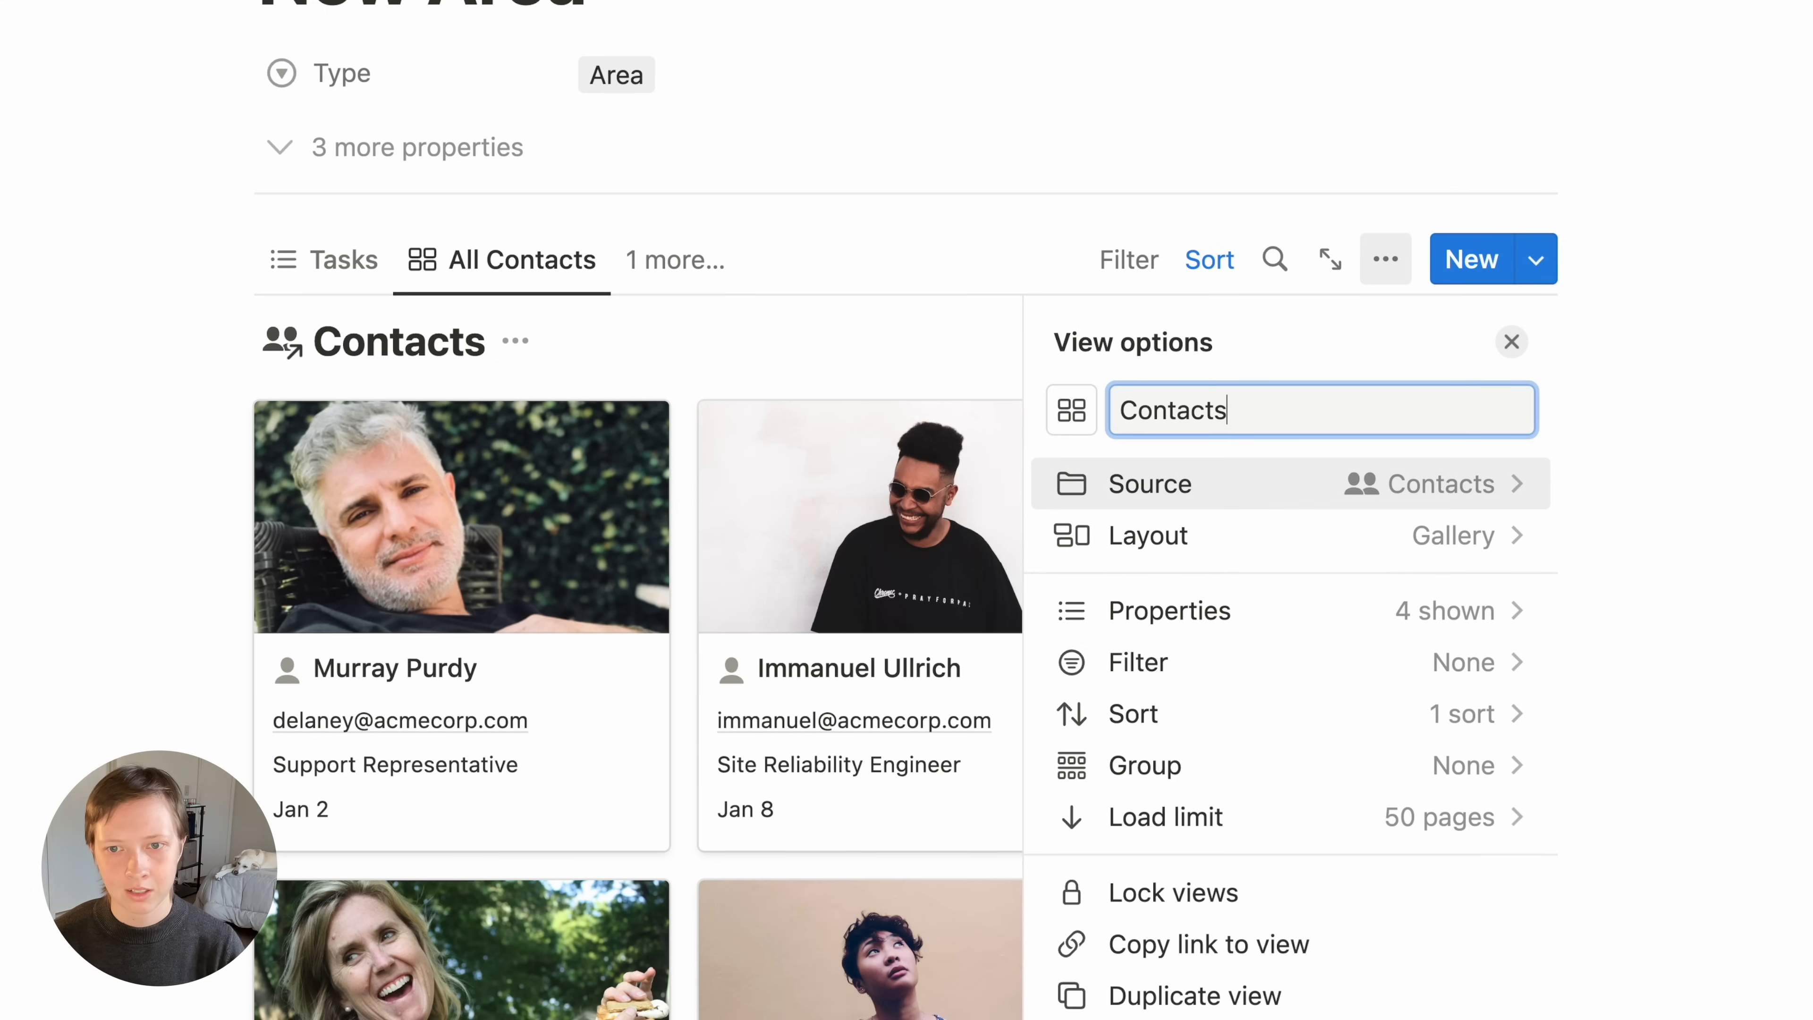
click(1270, 530)
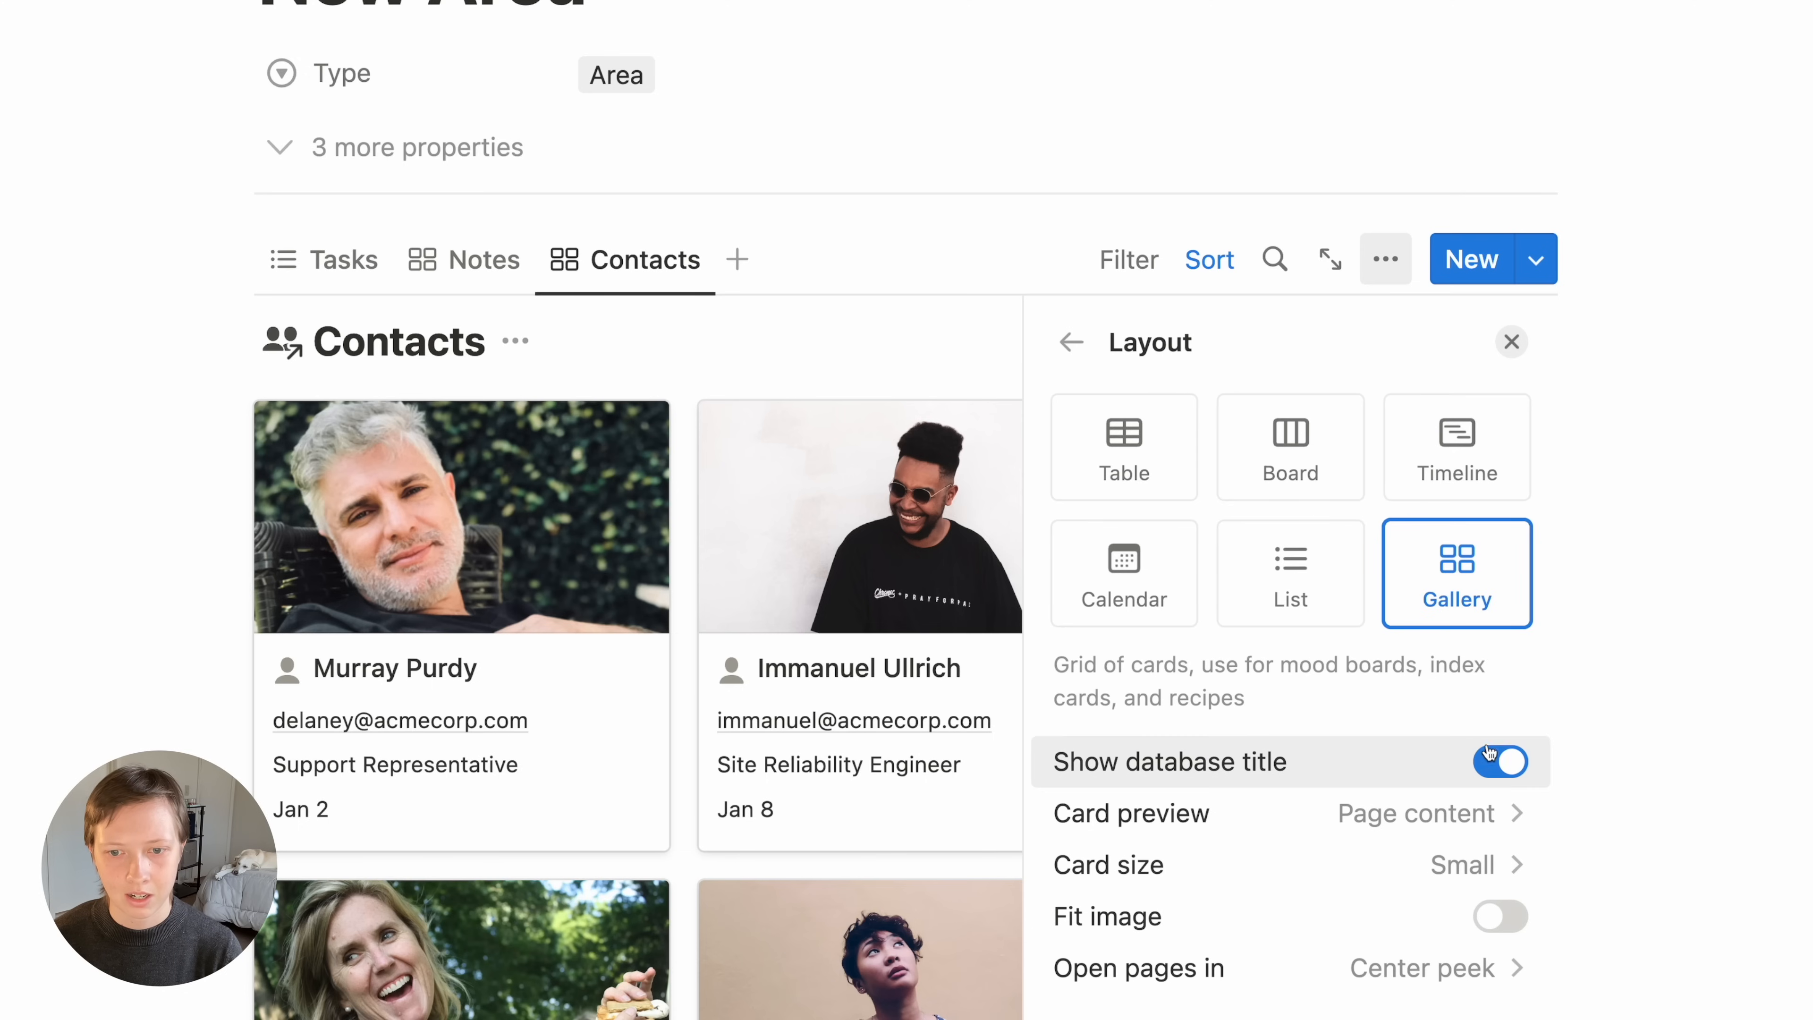
click(1497, 768)
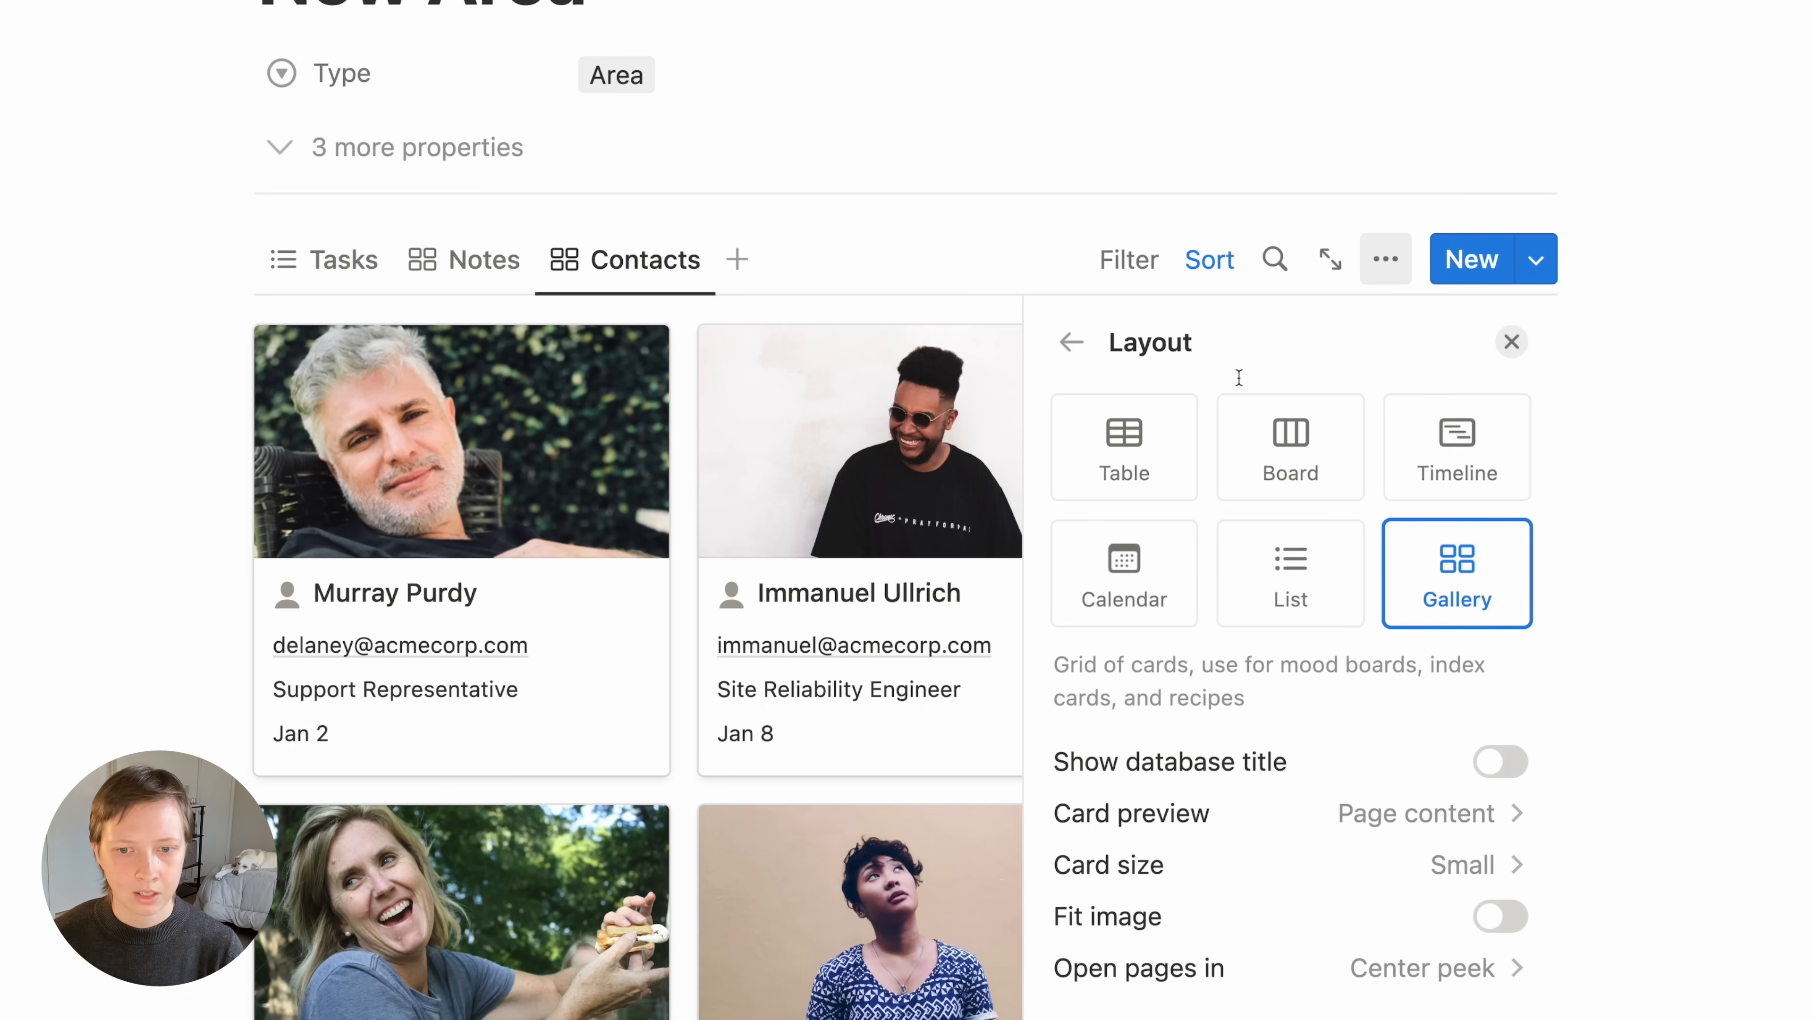
Filter the Contacts view to entries whose Area contains New Area, and collapse the filter bar
click(1120, 263)
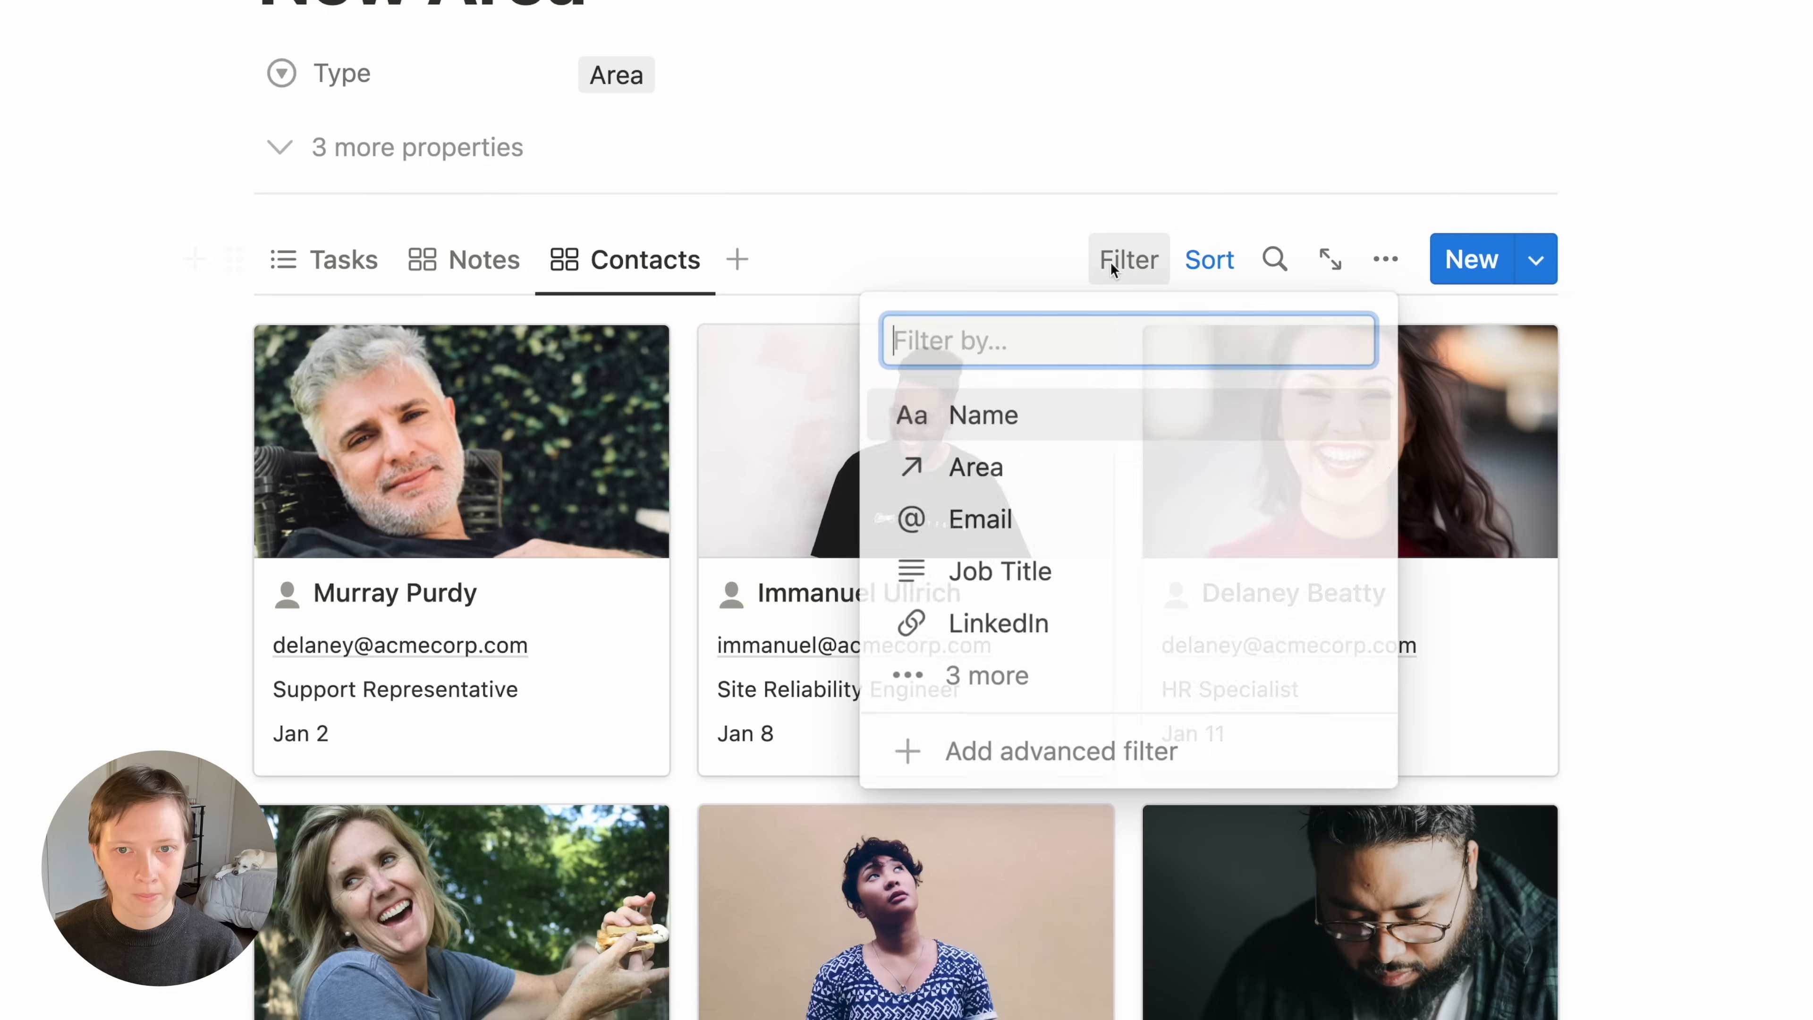
click(927, 466)
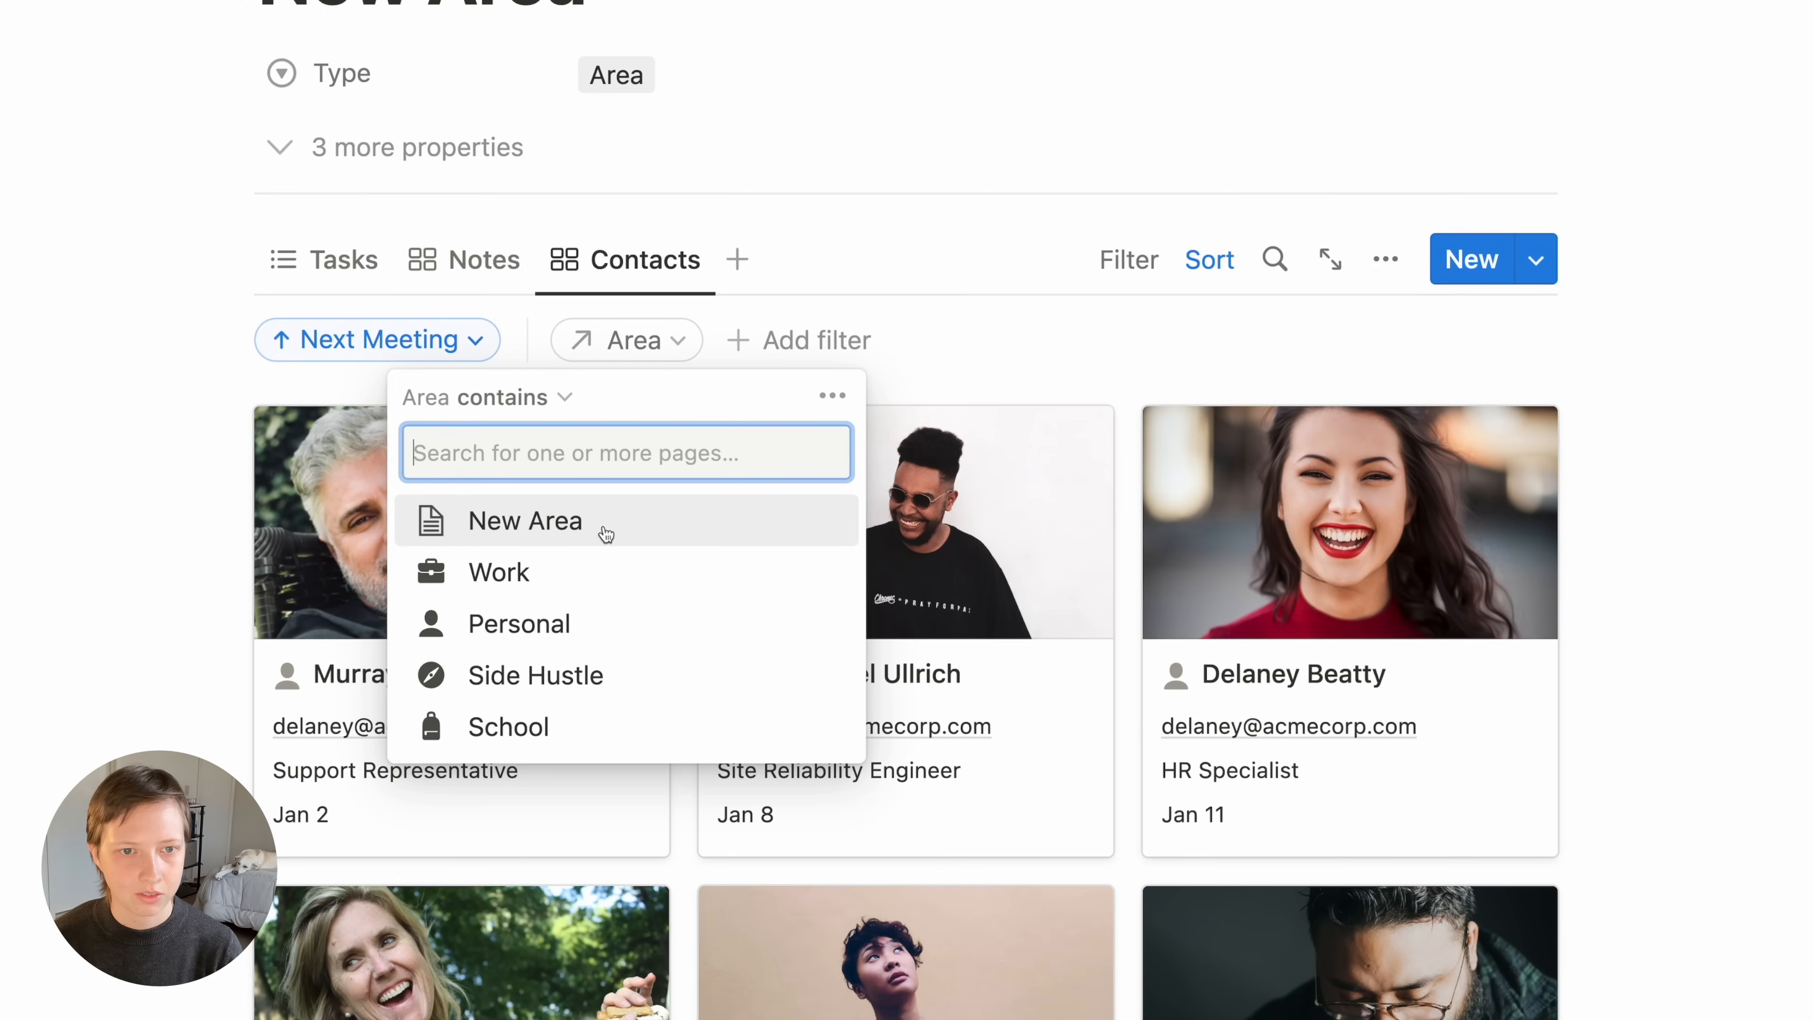
click(606, 533)
click(139, 342)
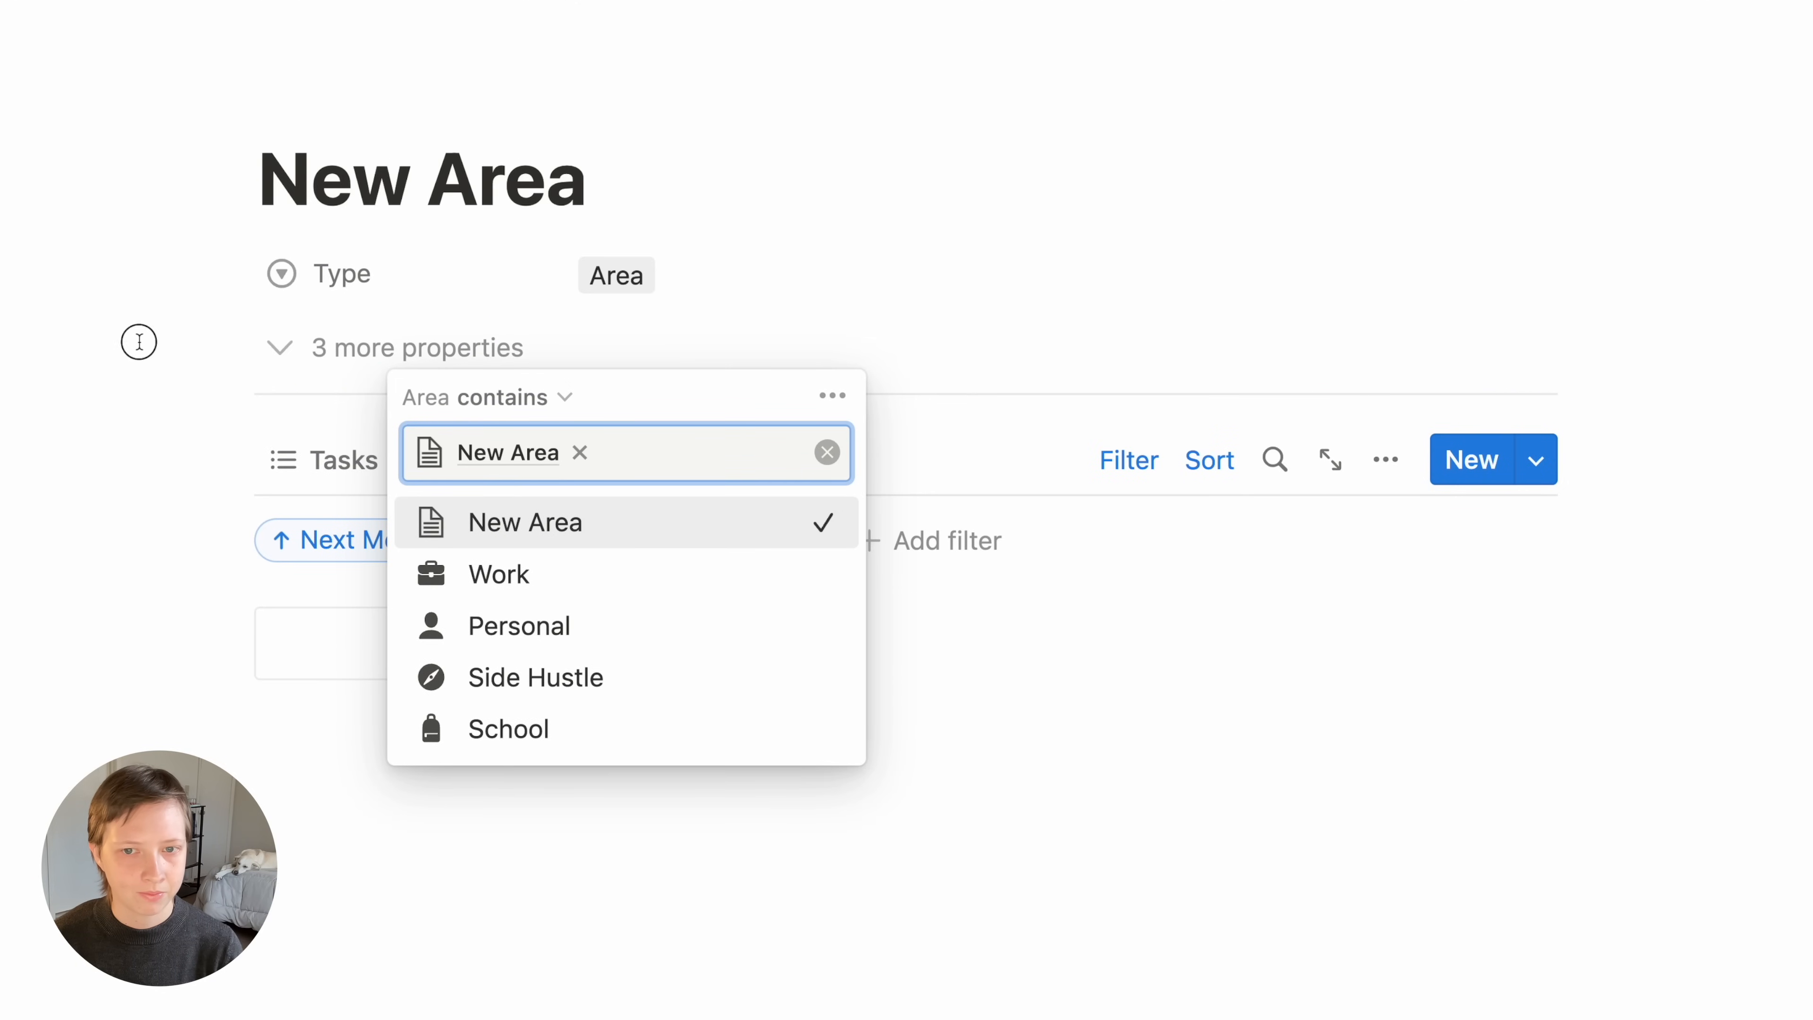
click(1132, 471)
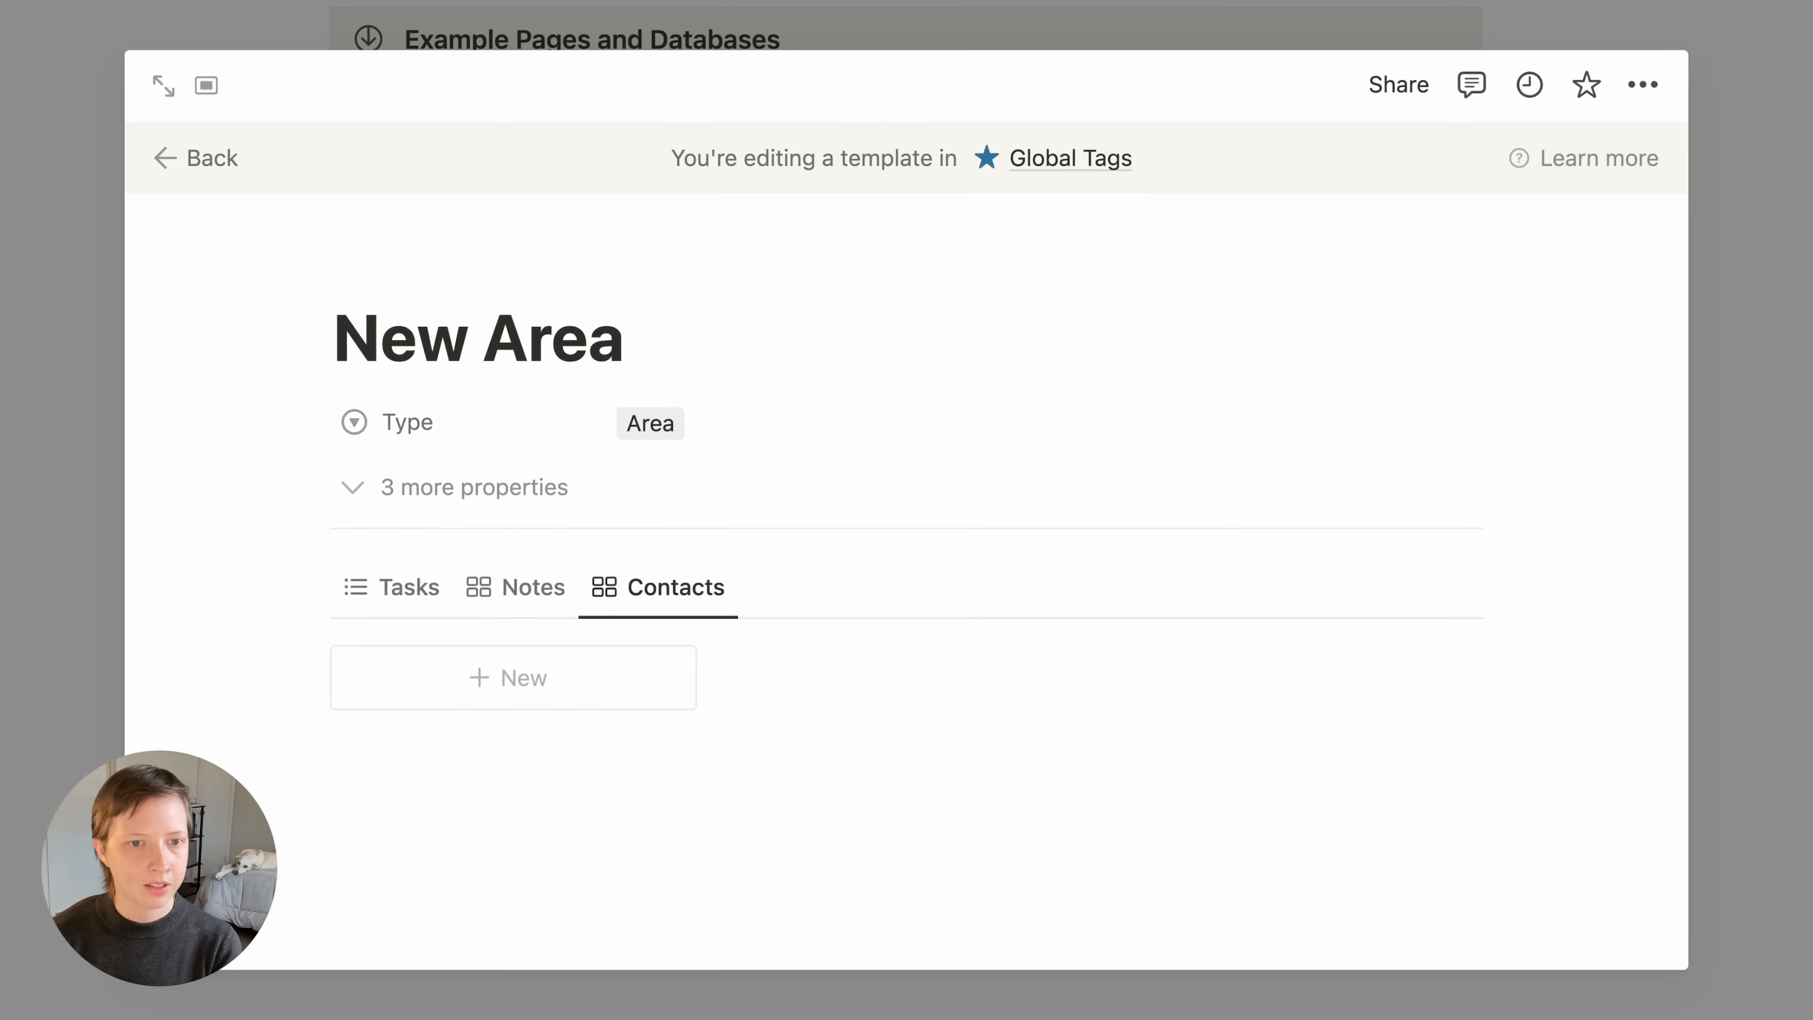
Close the template, open the Work area as a full page, and apply the New Area template to it
key(Escape)
scroll(671, 396, down, 2)
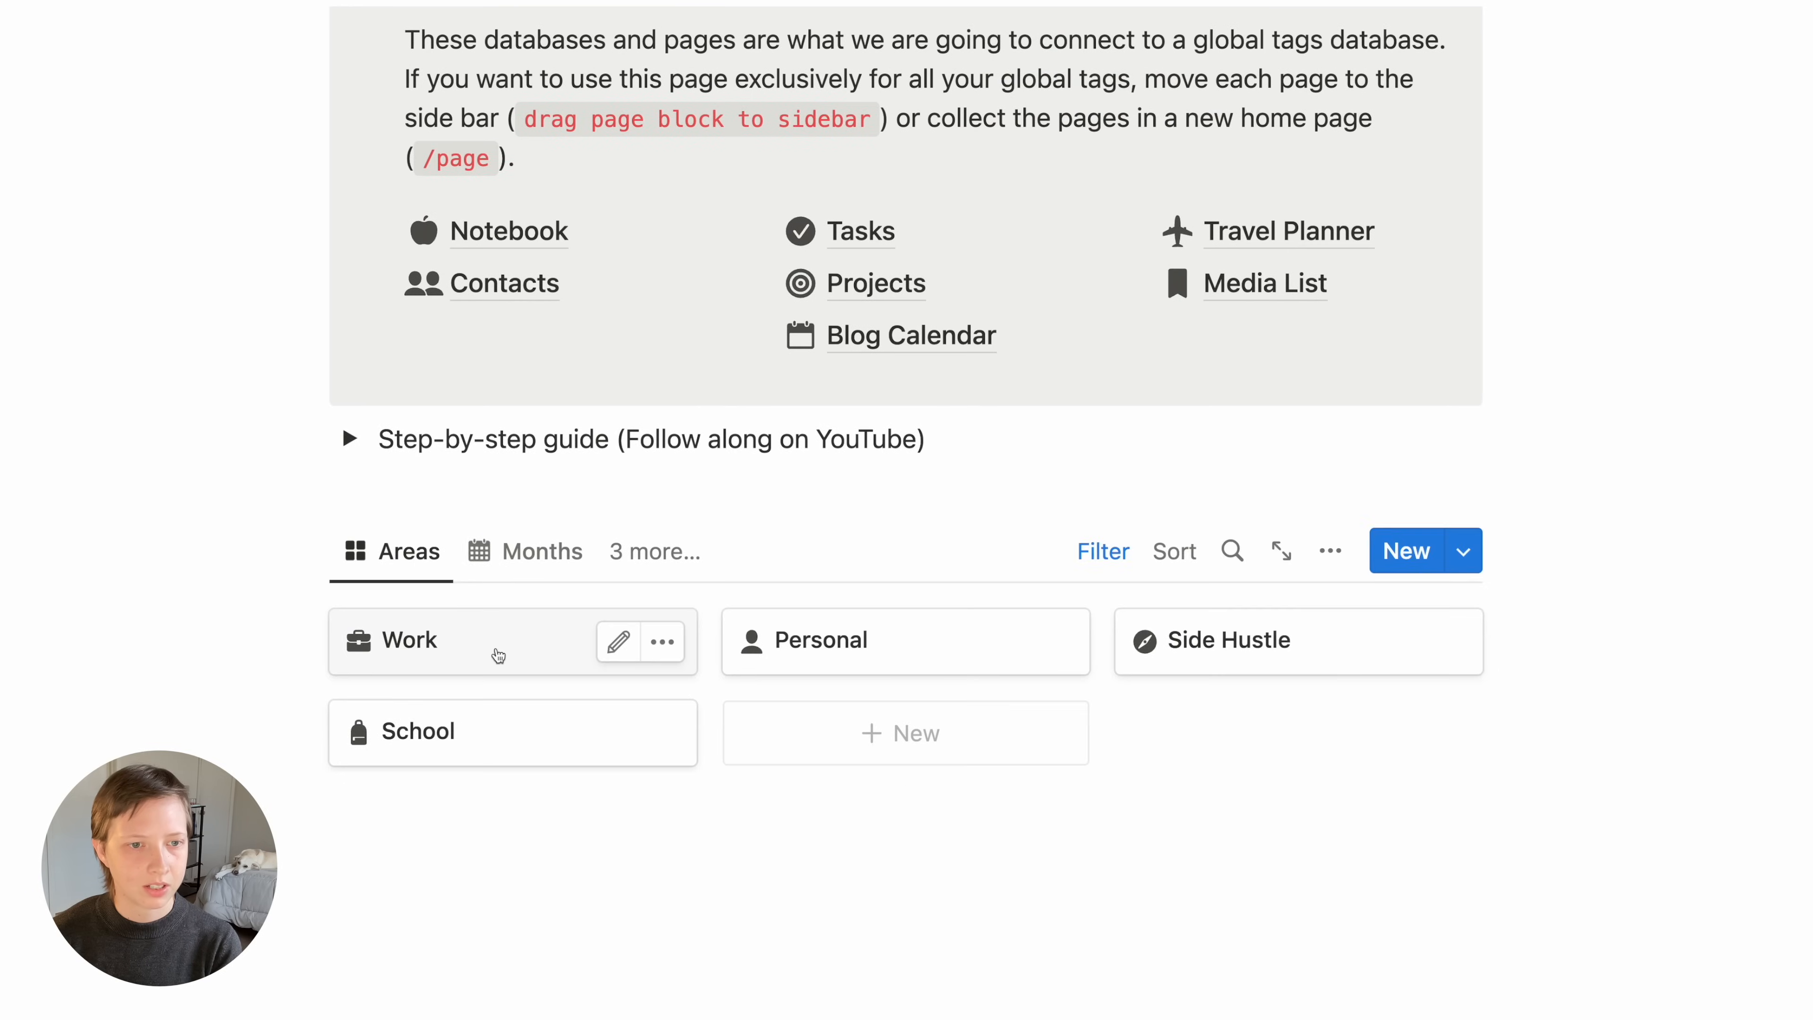
click(498, 650)
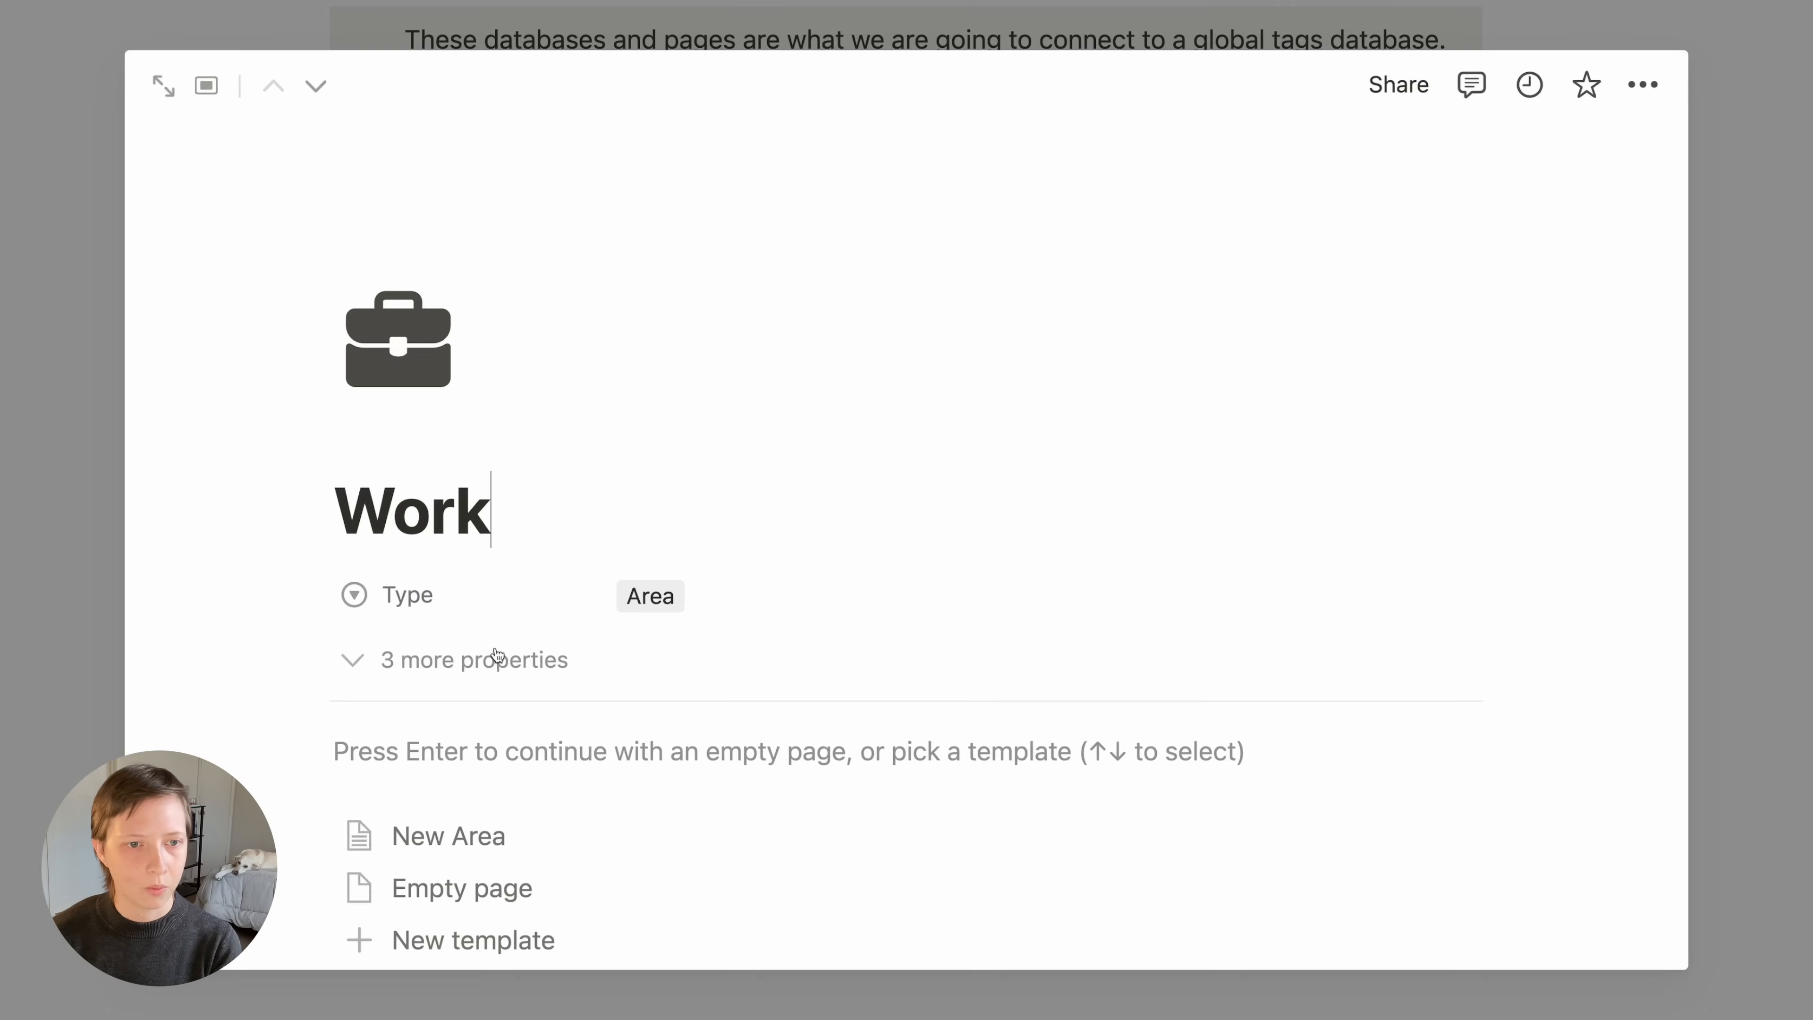
click(159, 86)
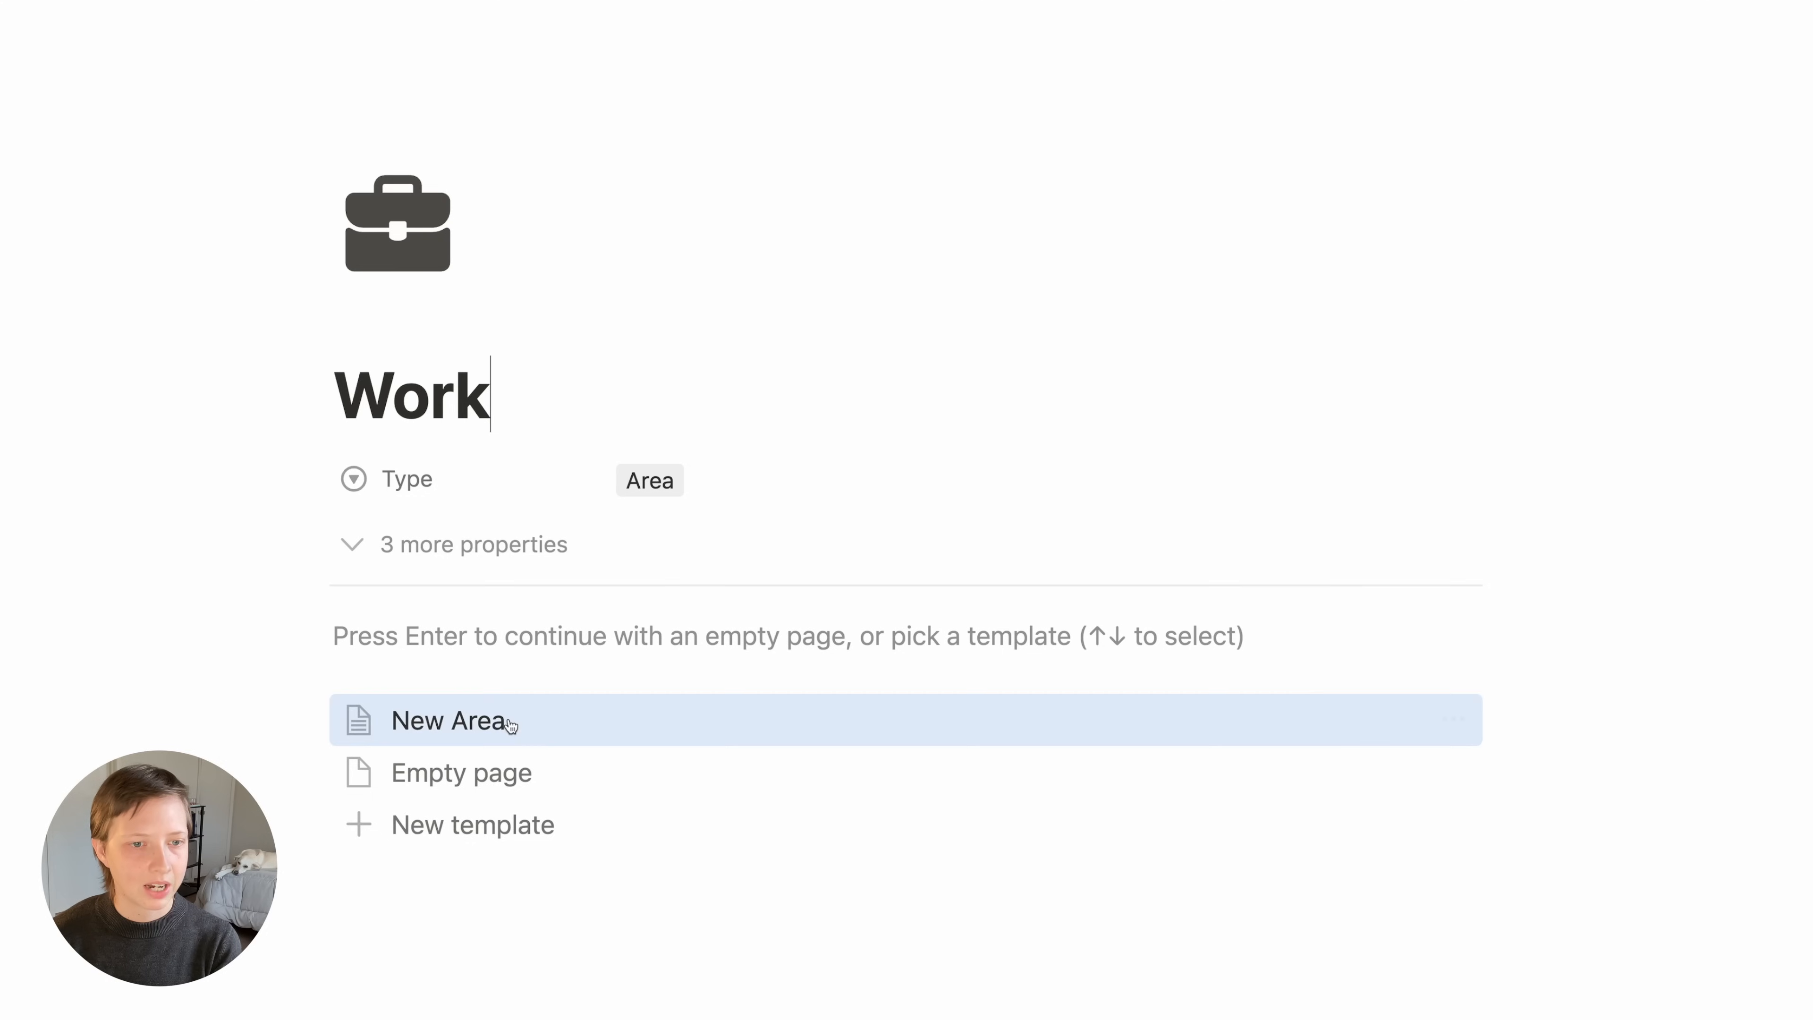
click(579, 728)
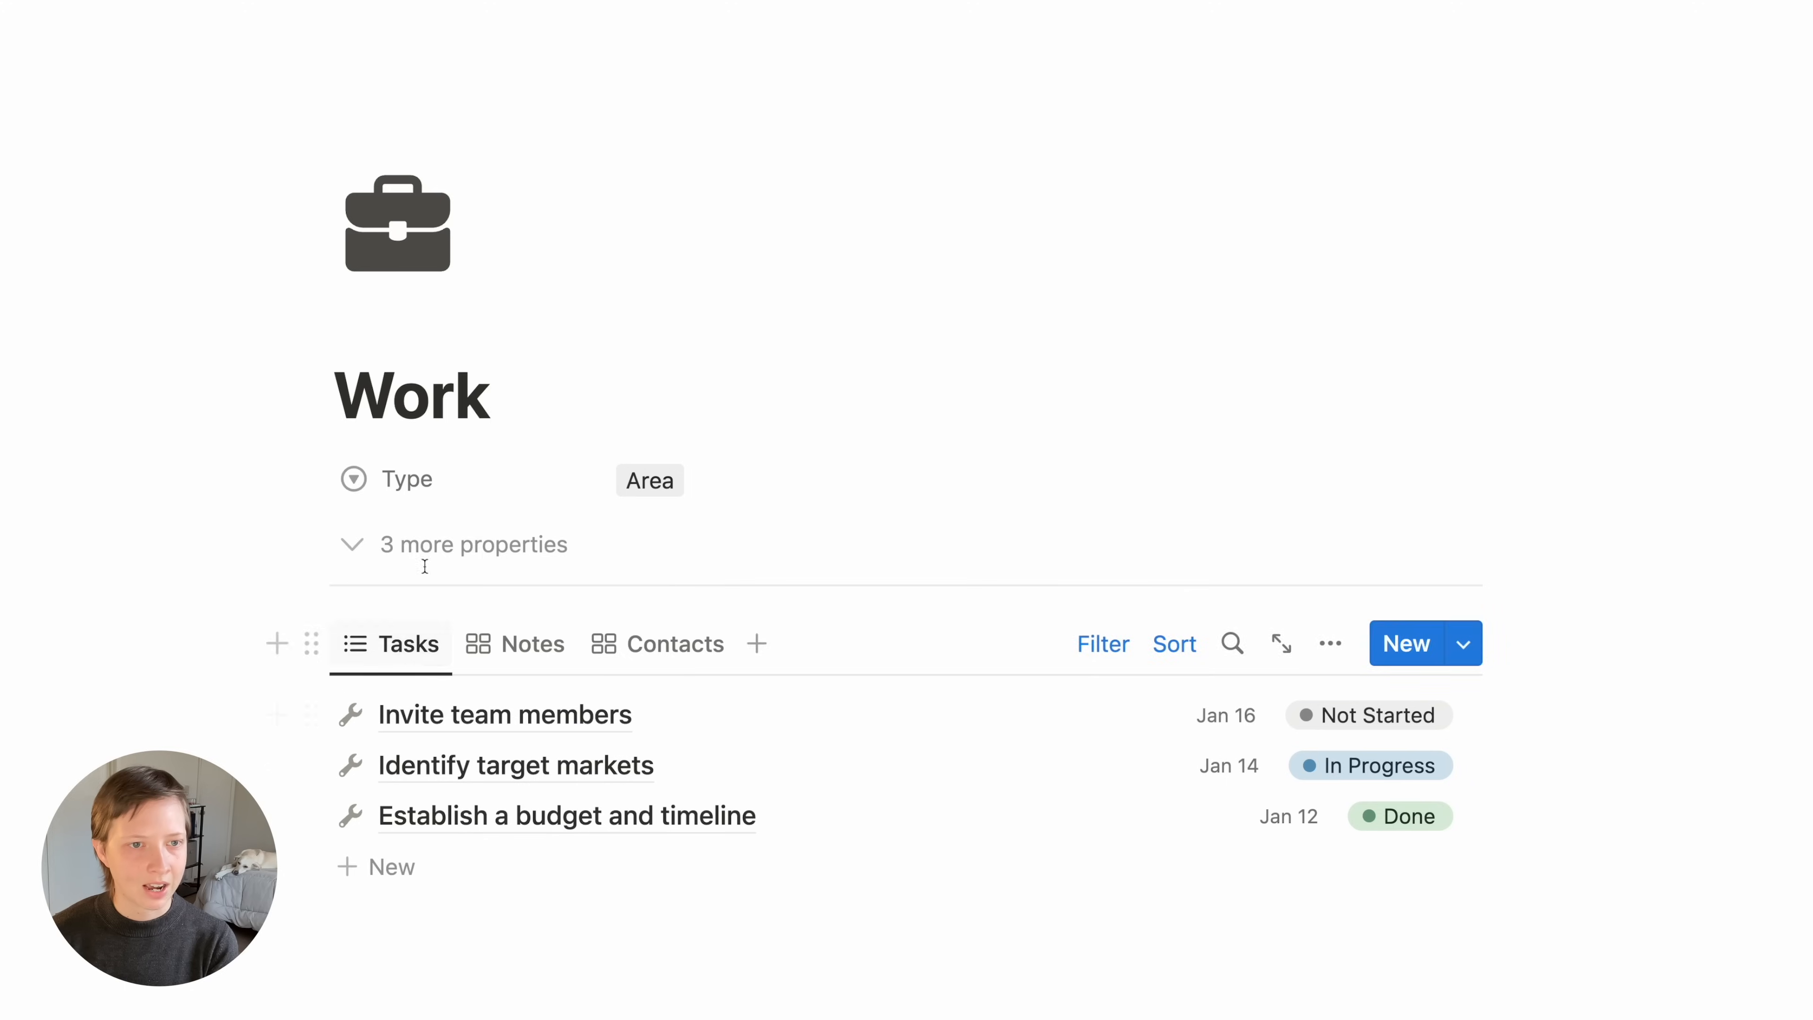
Check the filtered Notes, Contacts and Tasks views on the Work page
click(532, 655)
click(646, 649)
scroll(646, 649, down, 3)
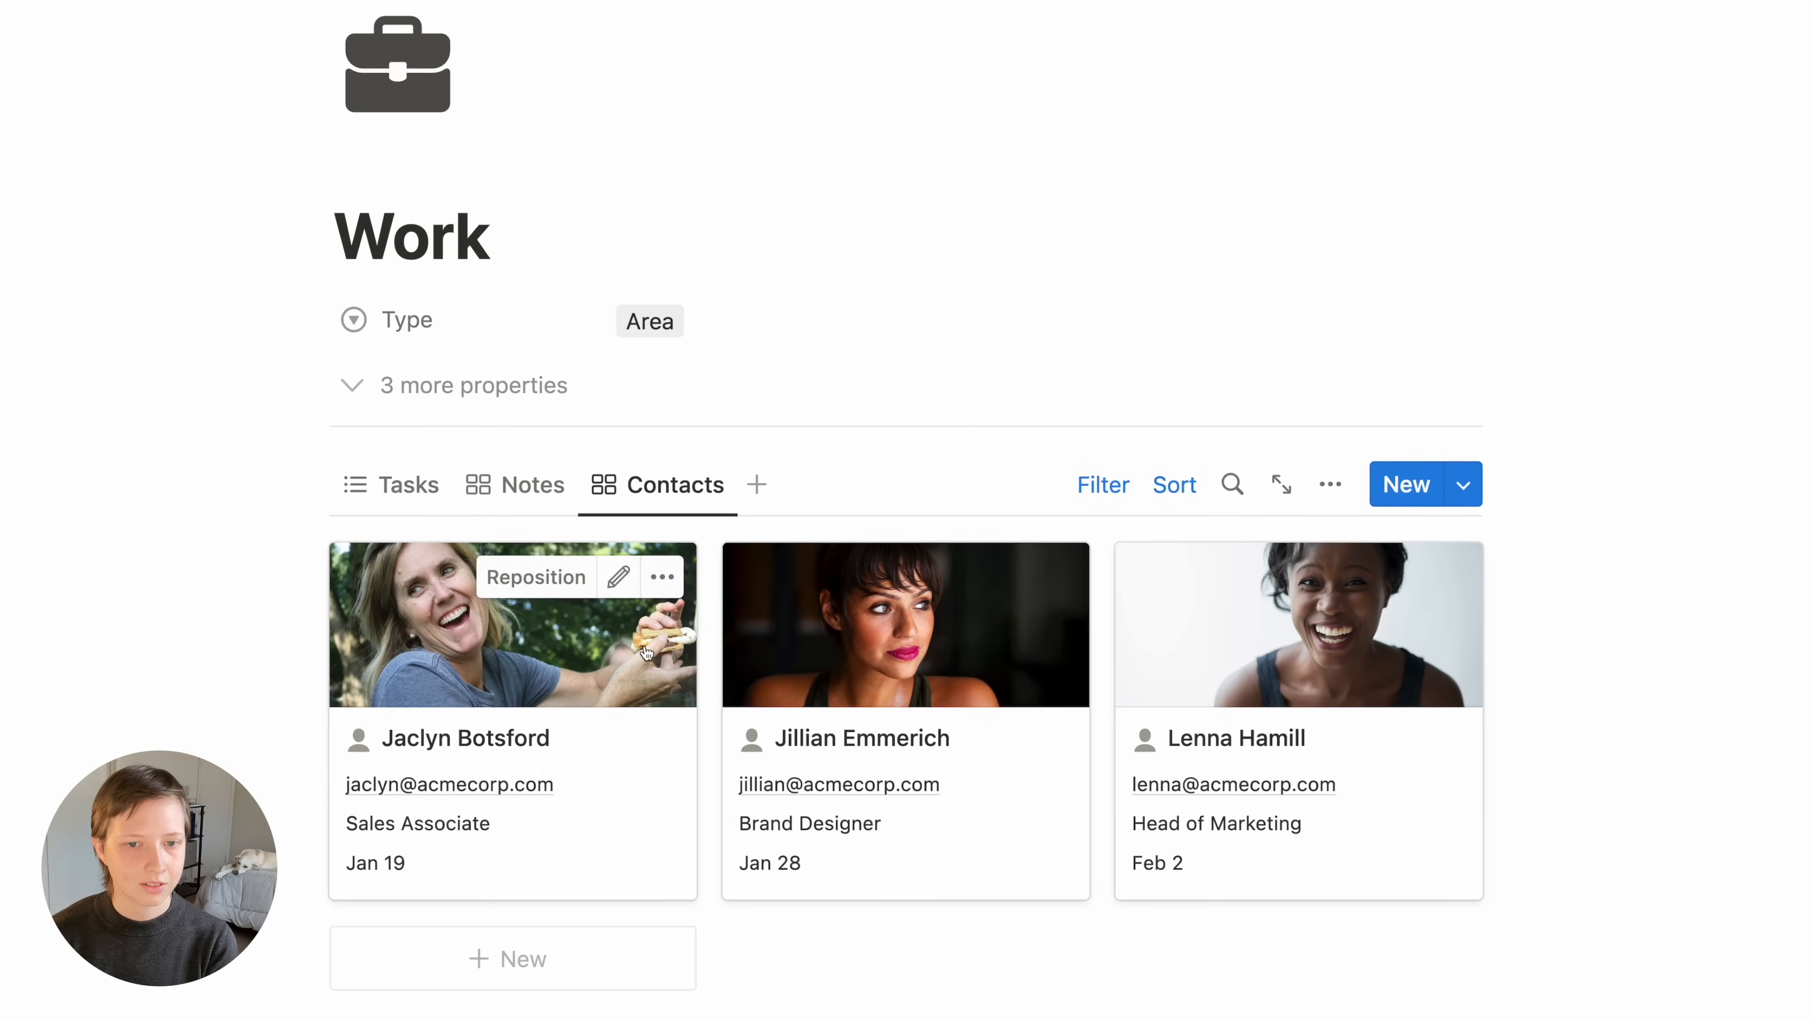
click(377, 483)
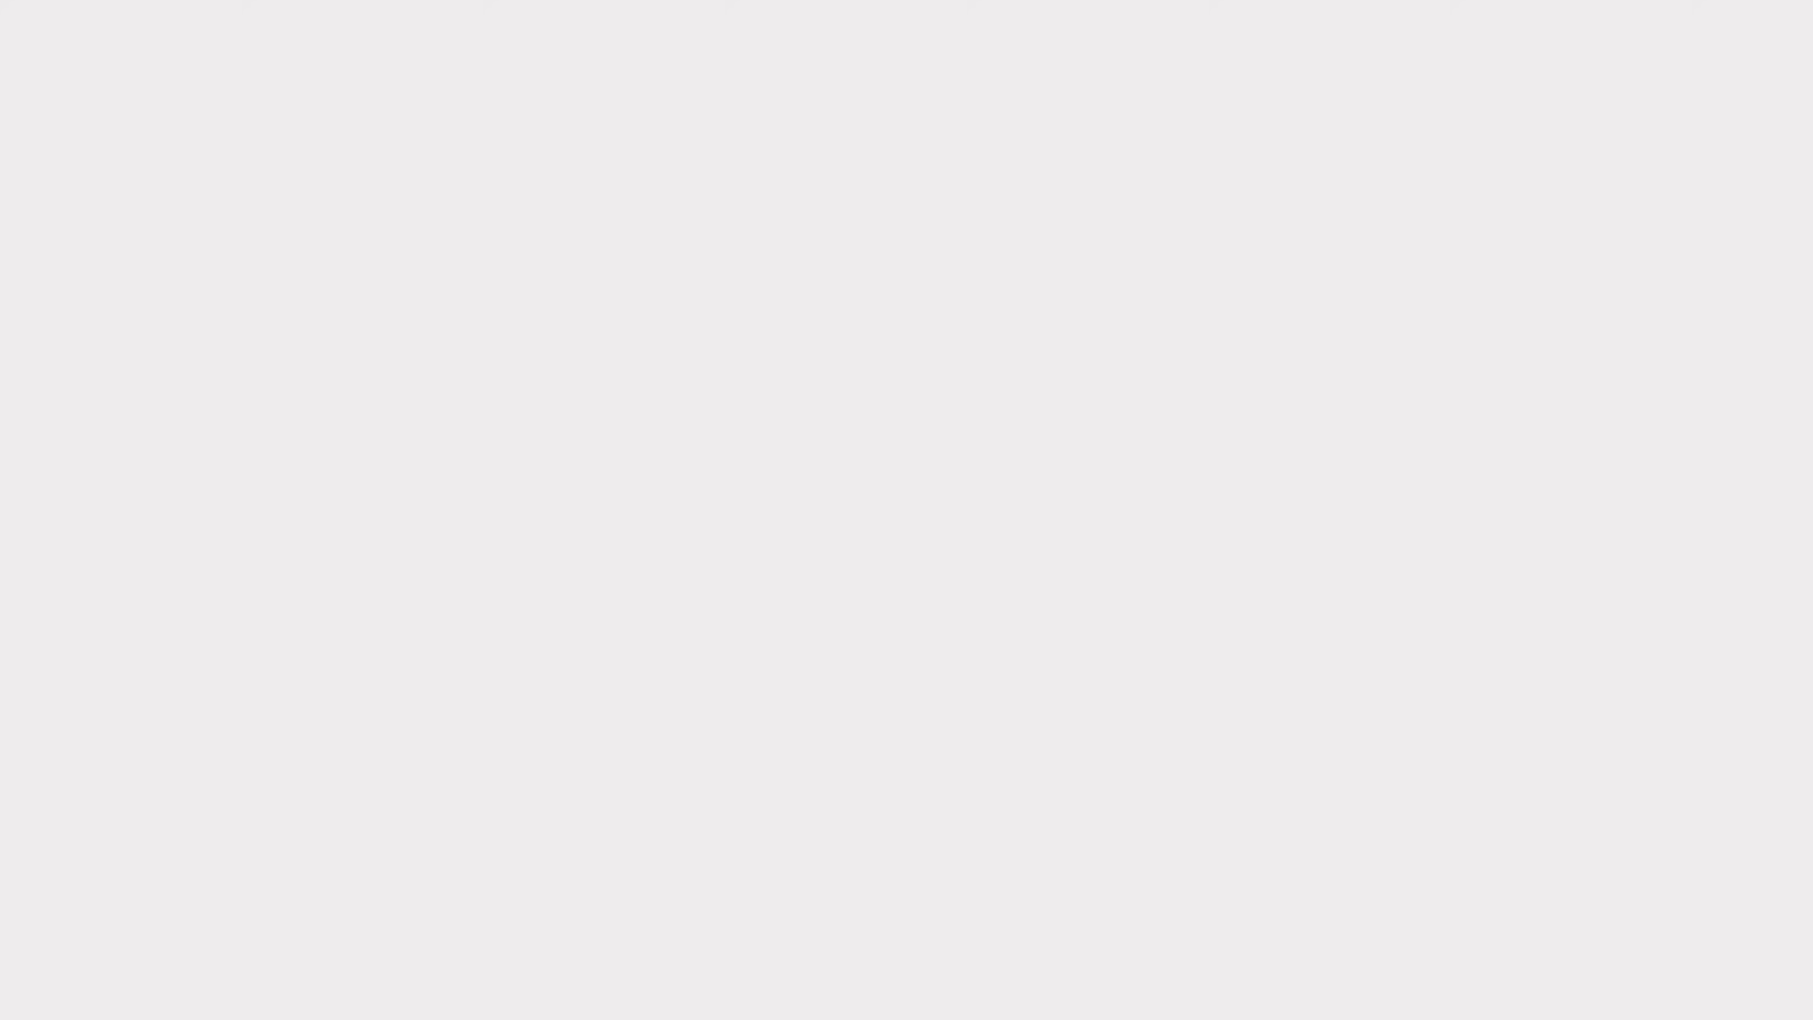
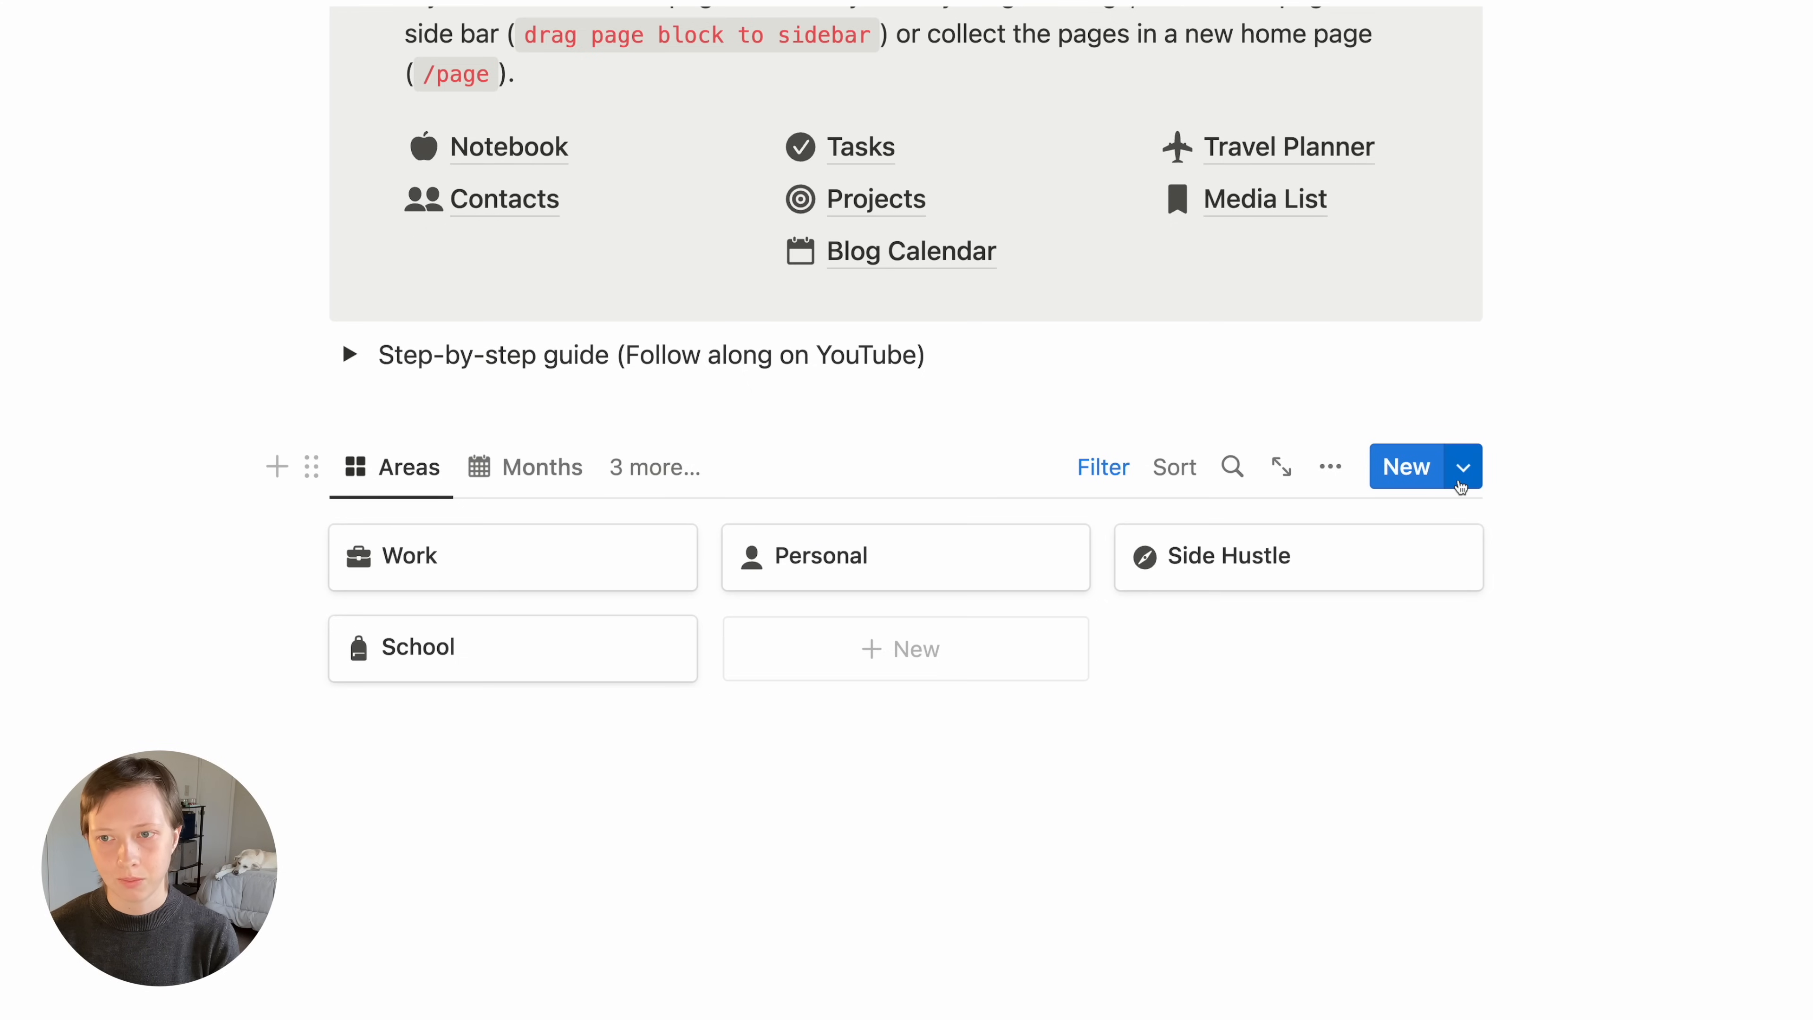
Set New Area as the default template for the Areas view only, and start a new page in that view
click(1461, 484)
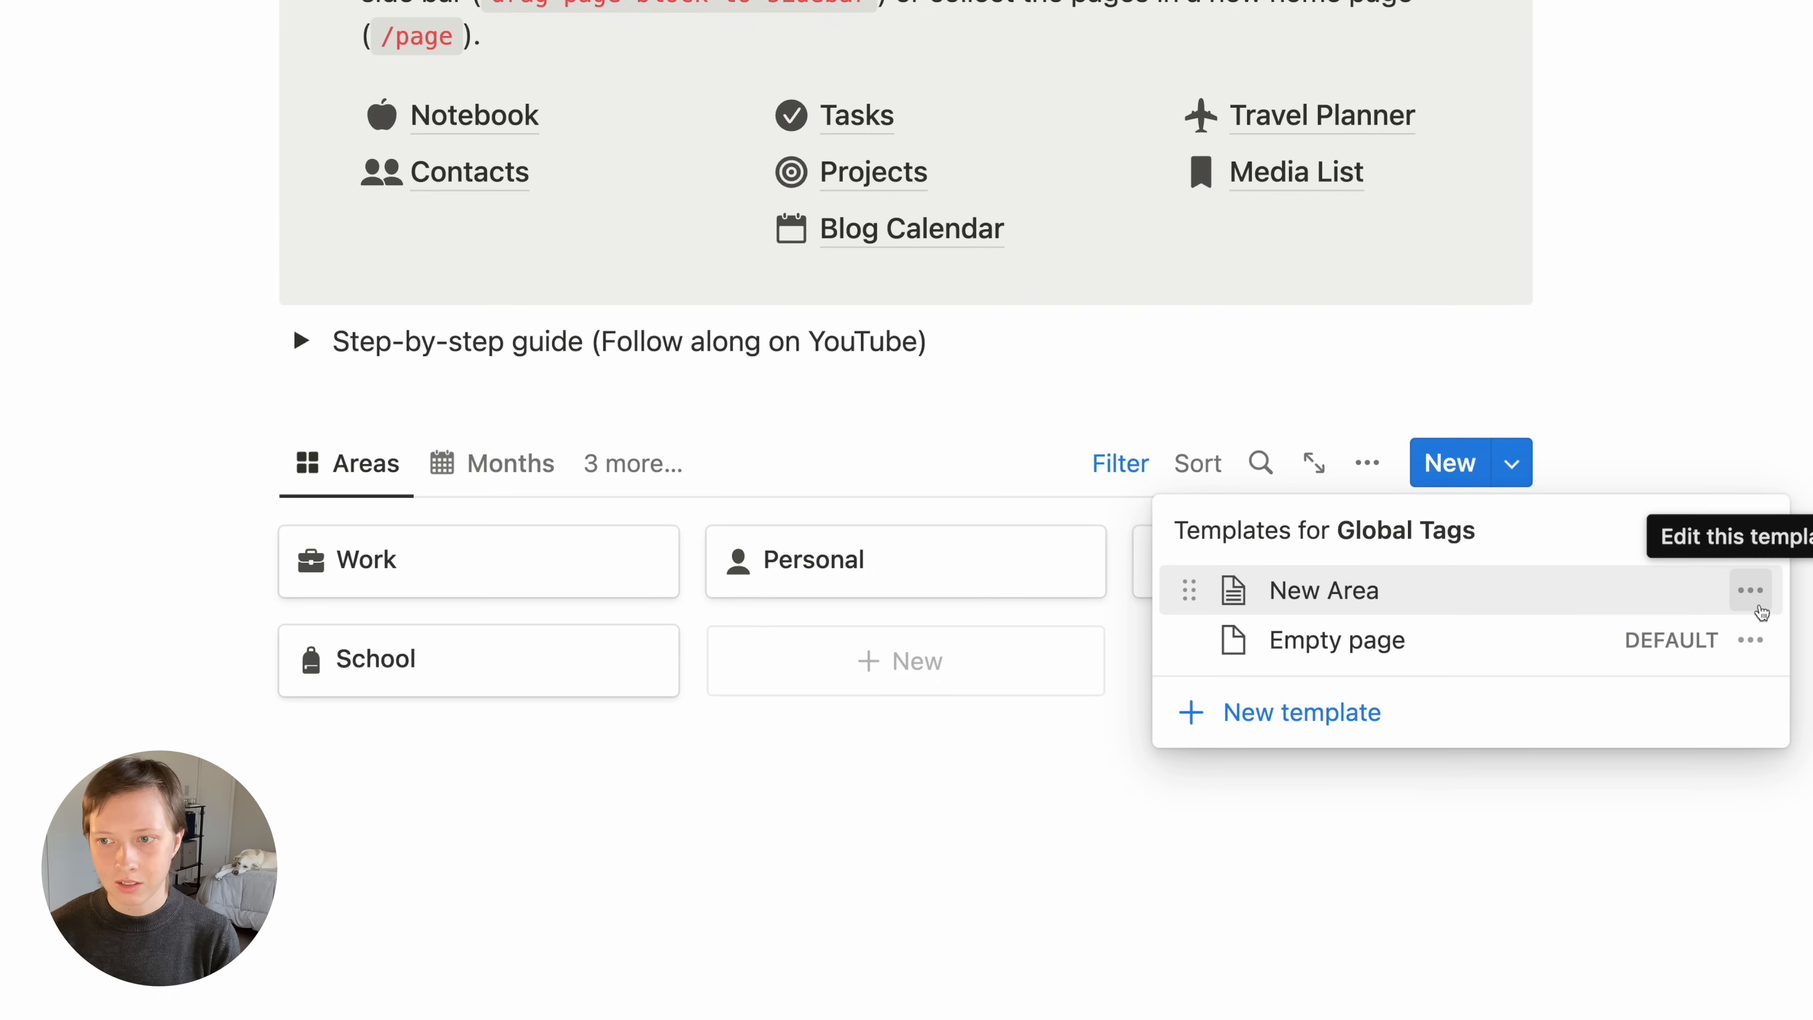
click(1757, 606)
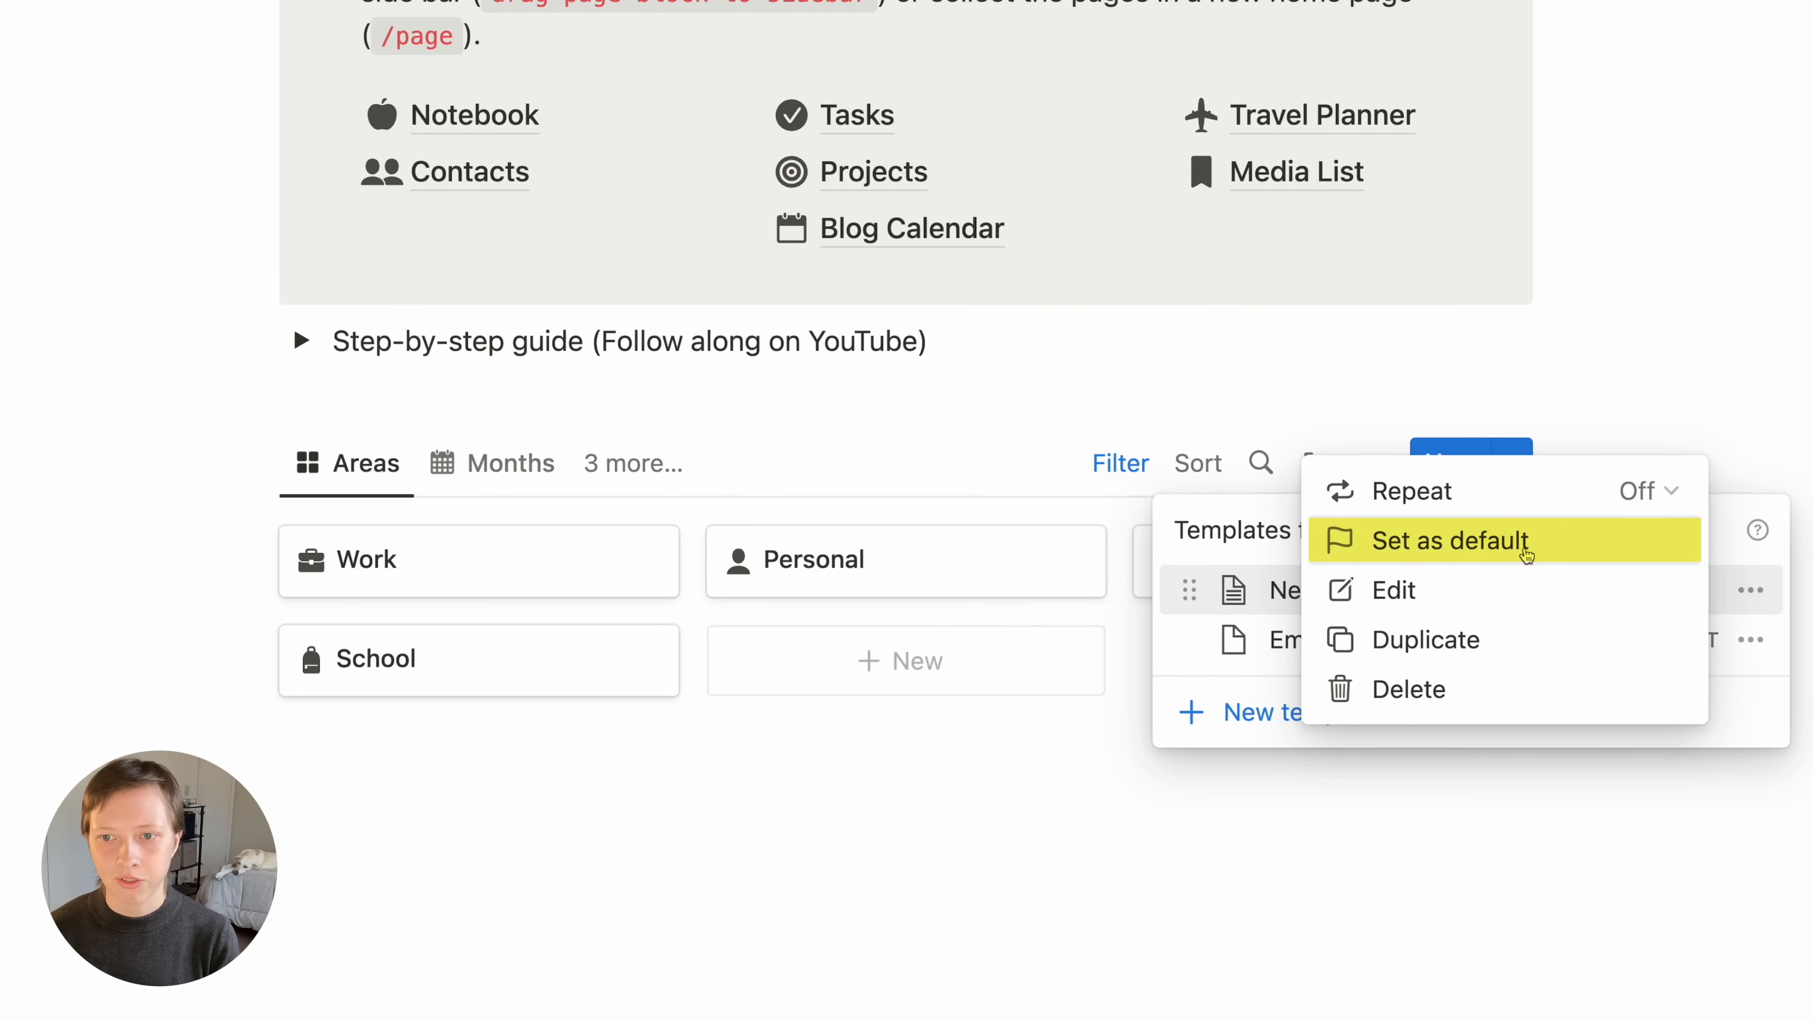
click(1579, 555)
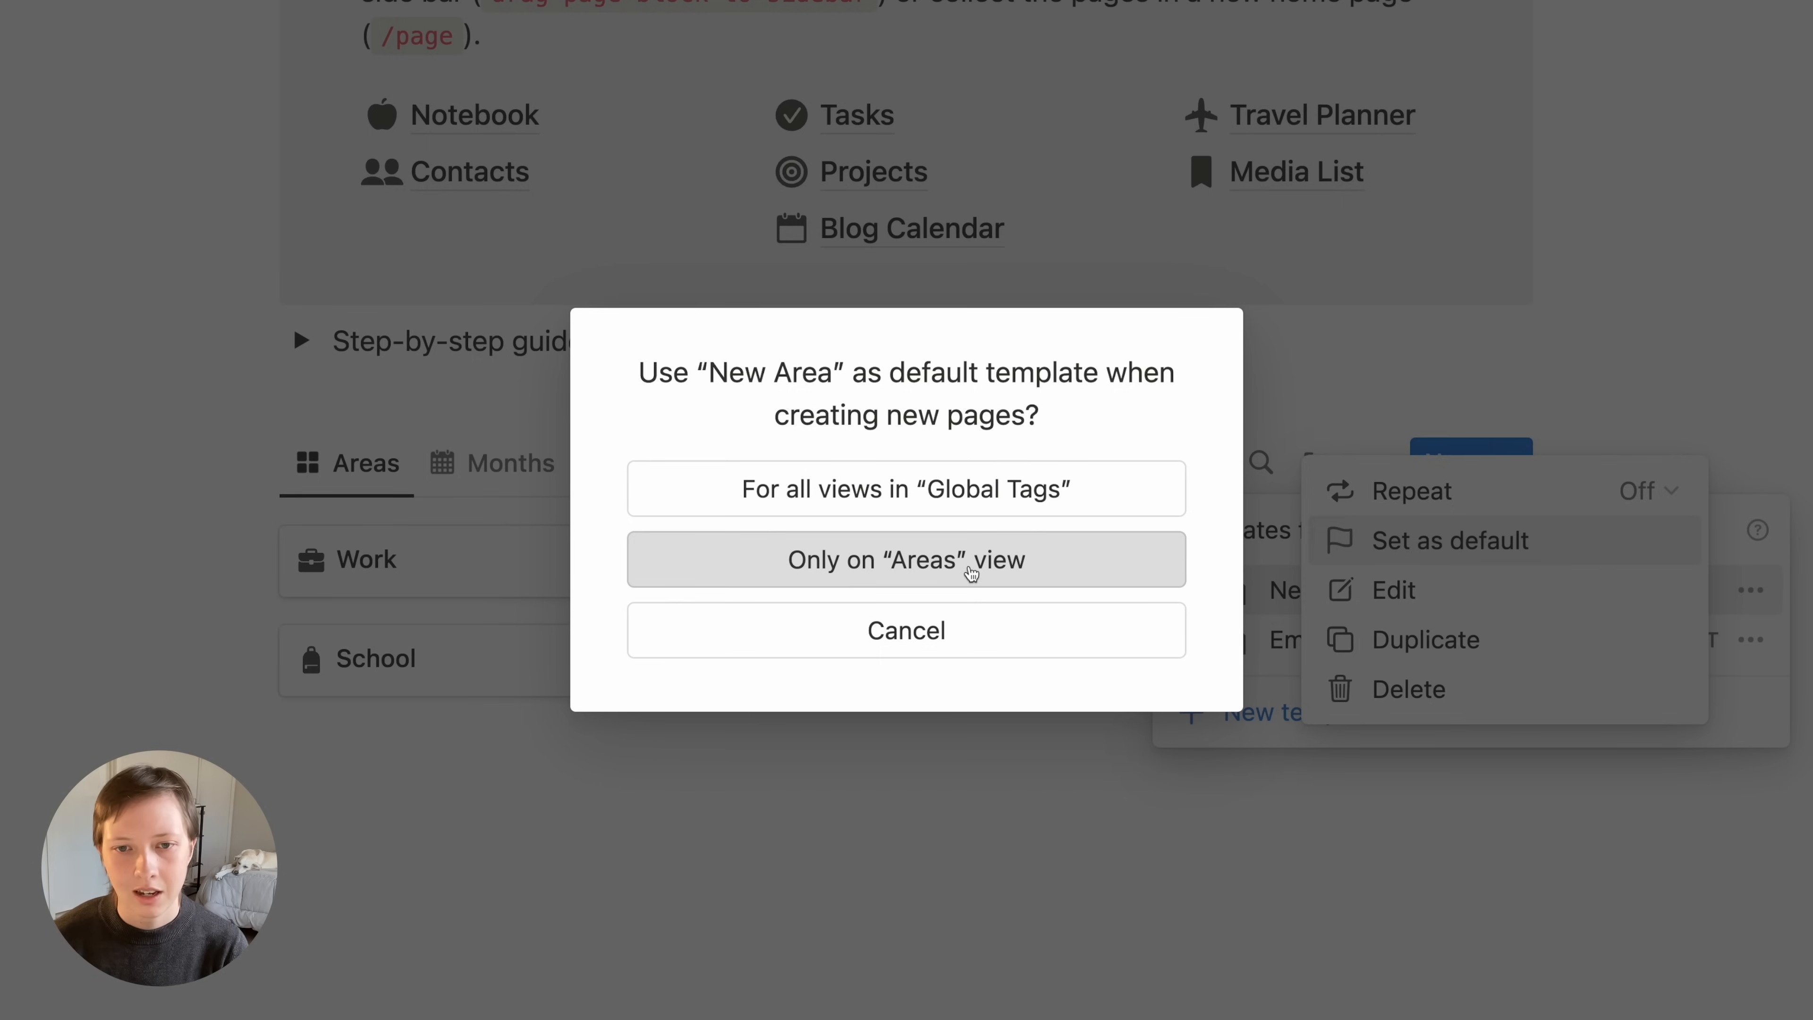
click(968, 568)
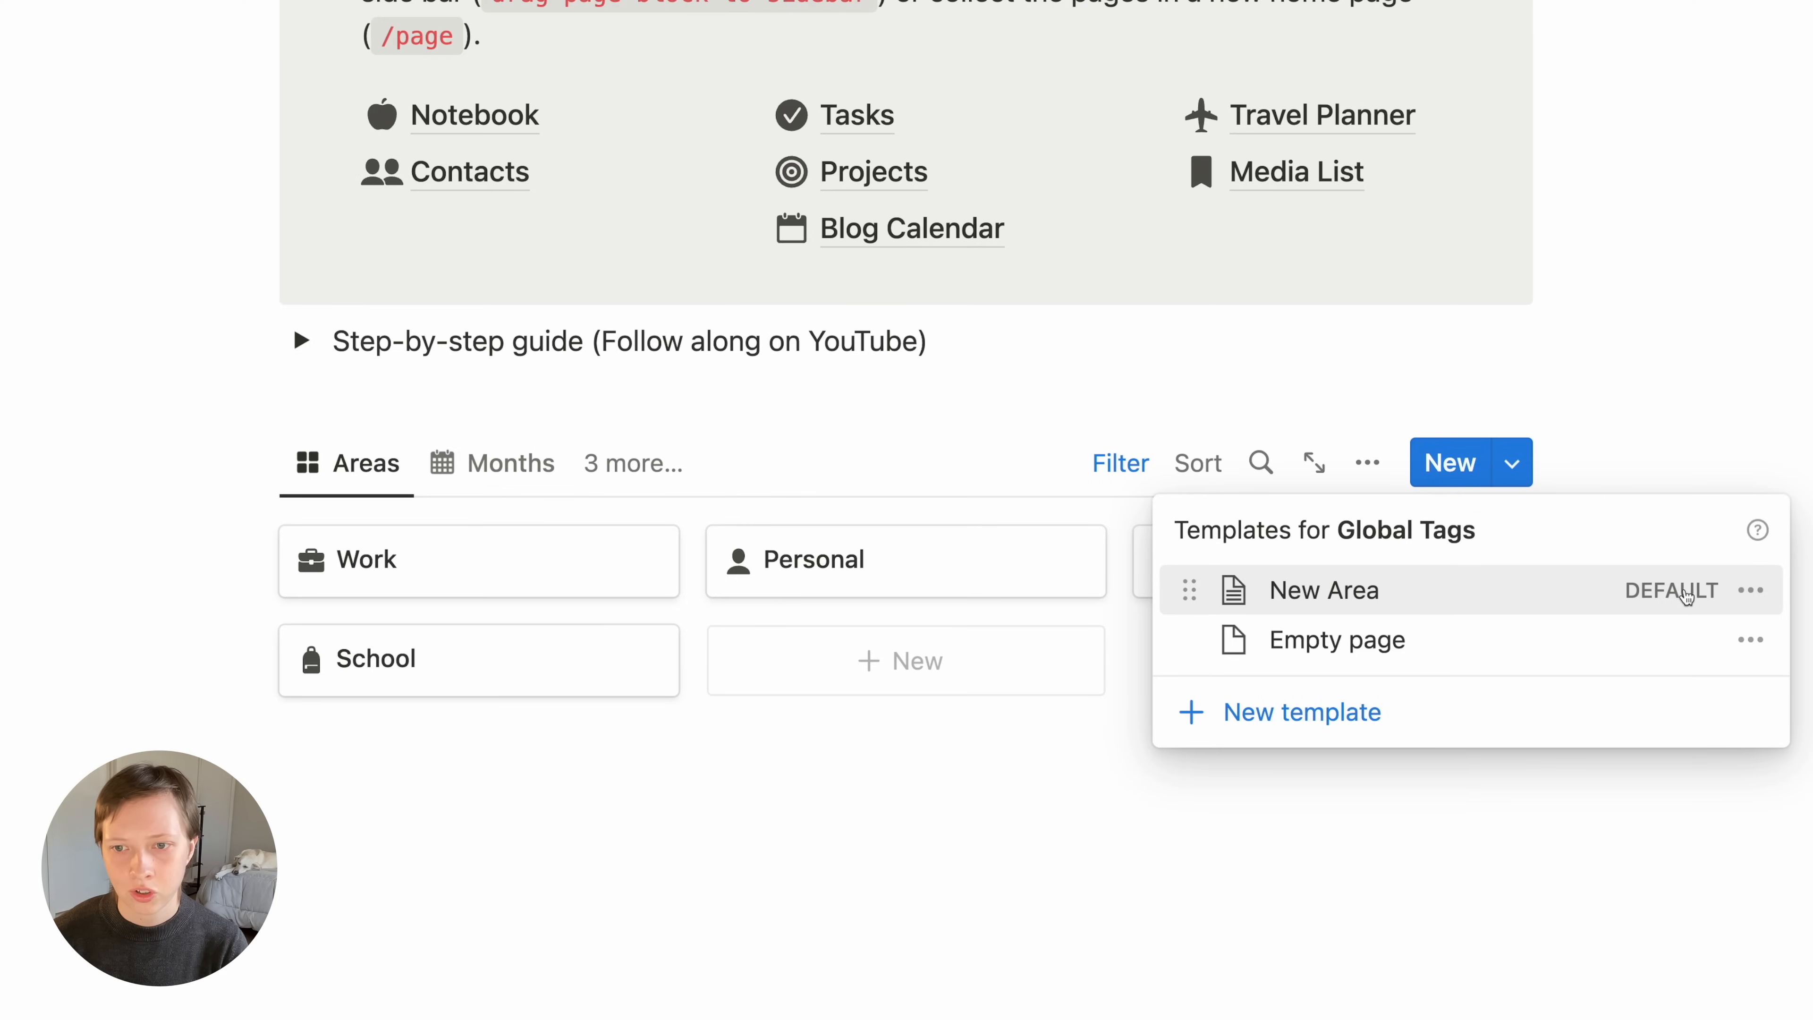
click(1250, 782)
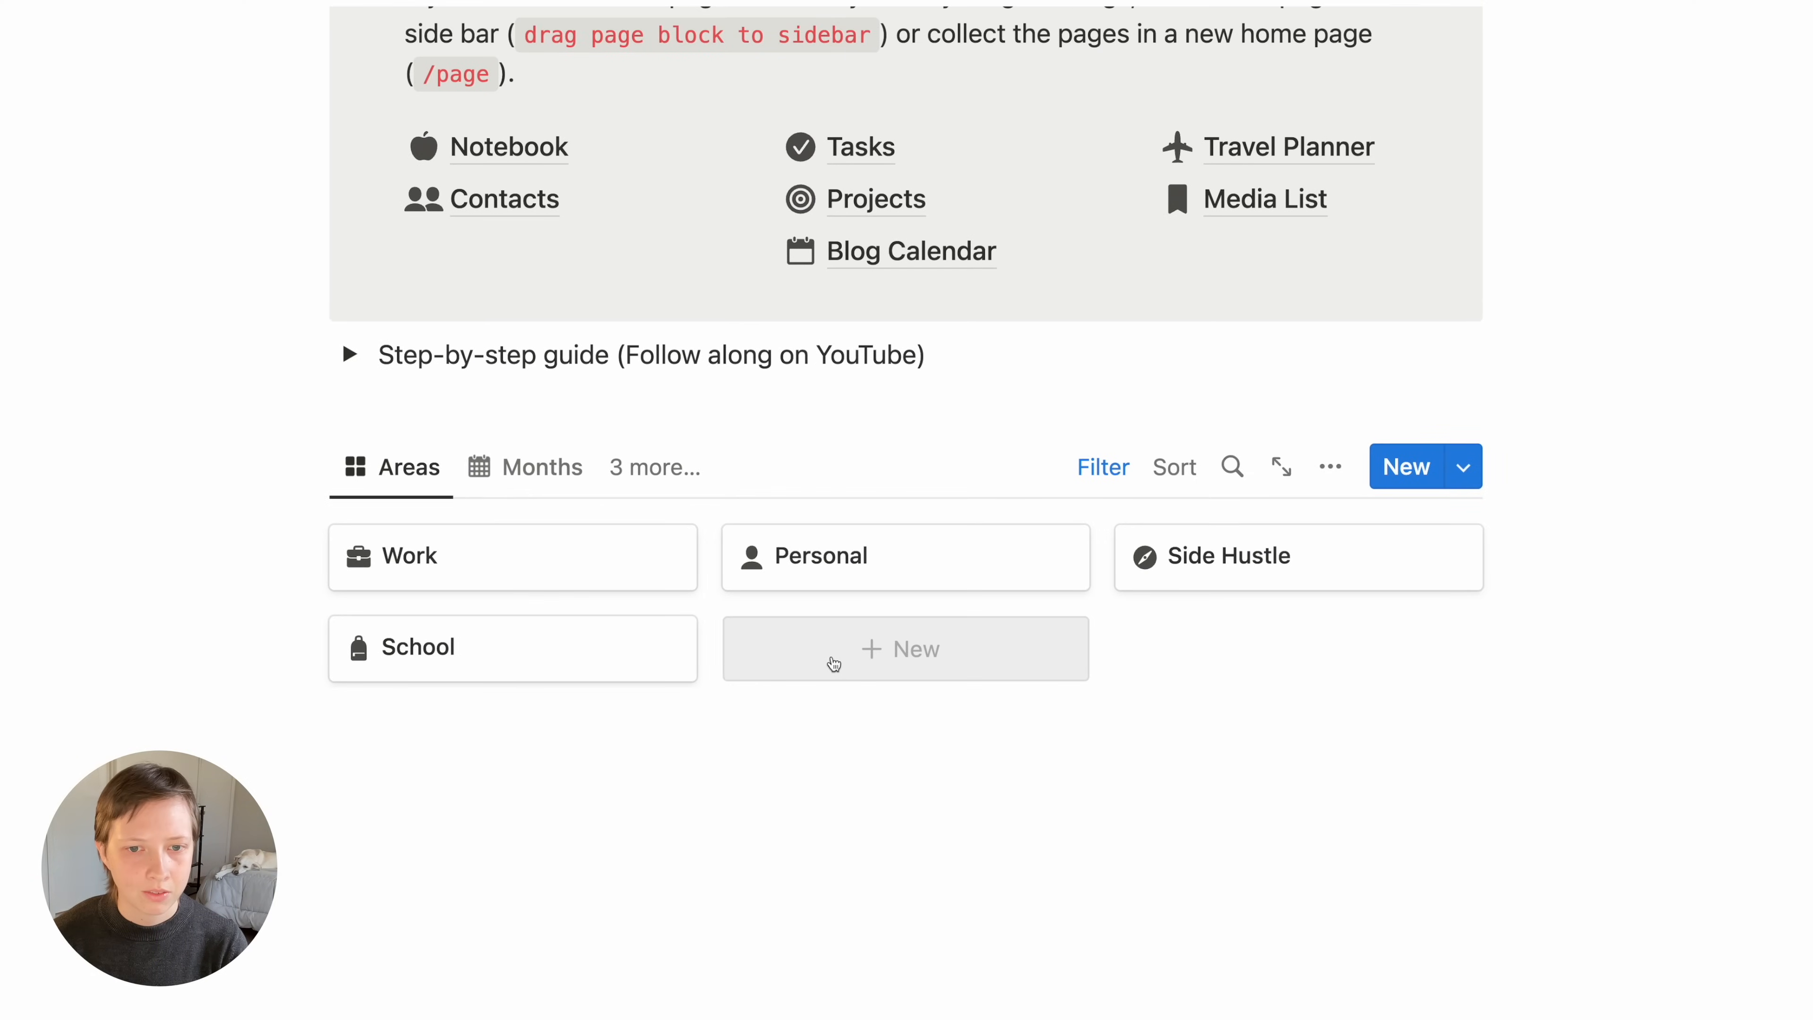
click(834, 665)
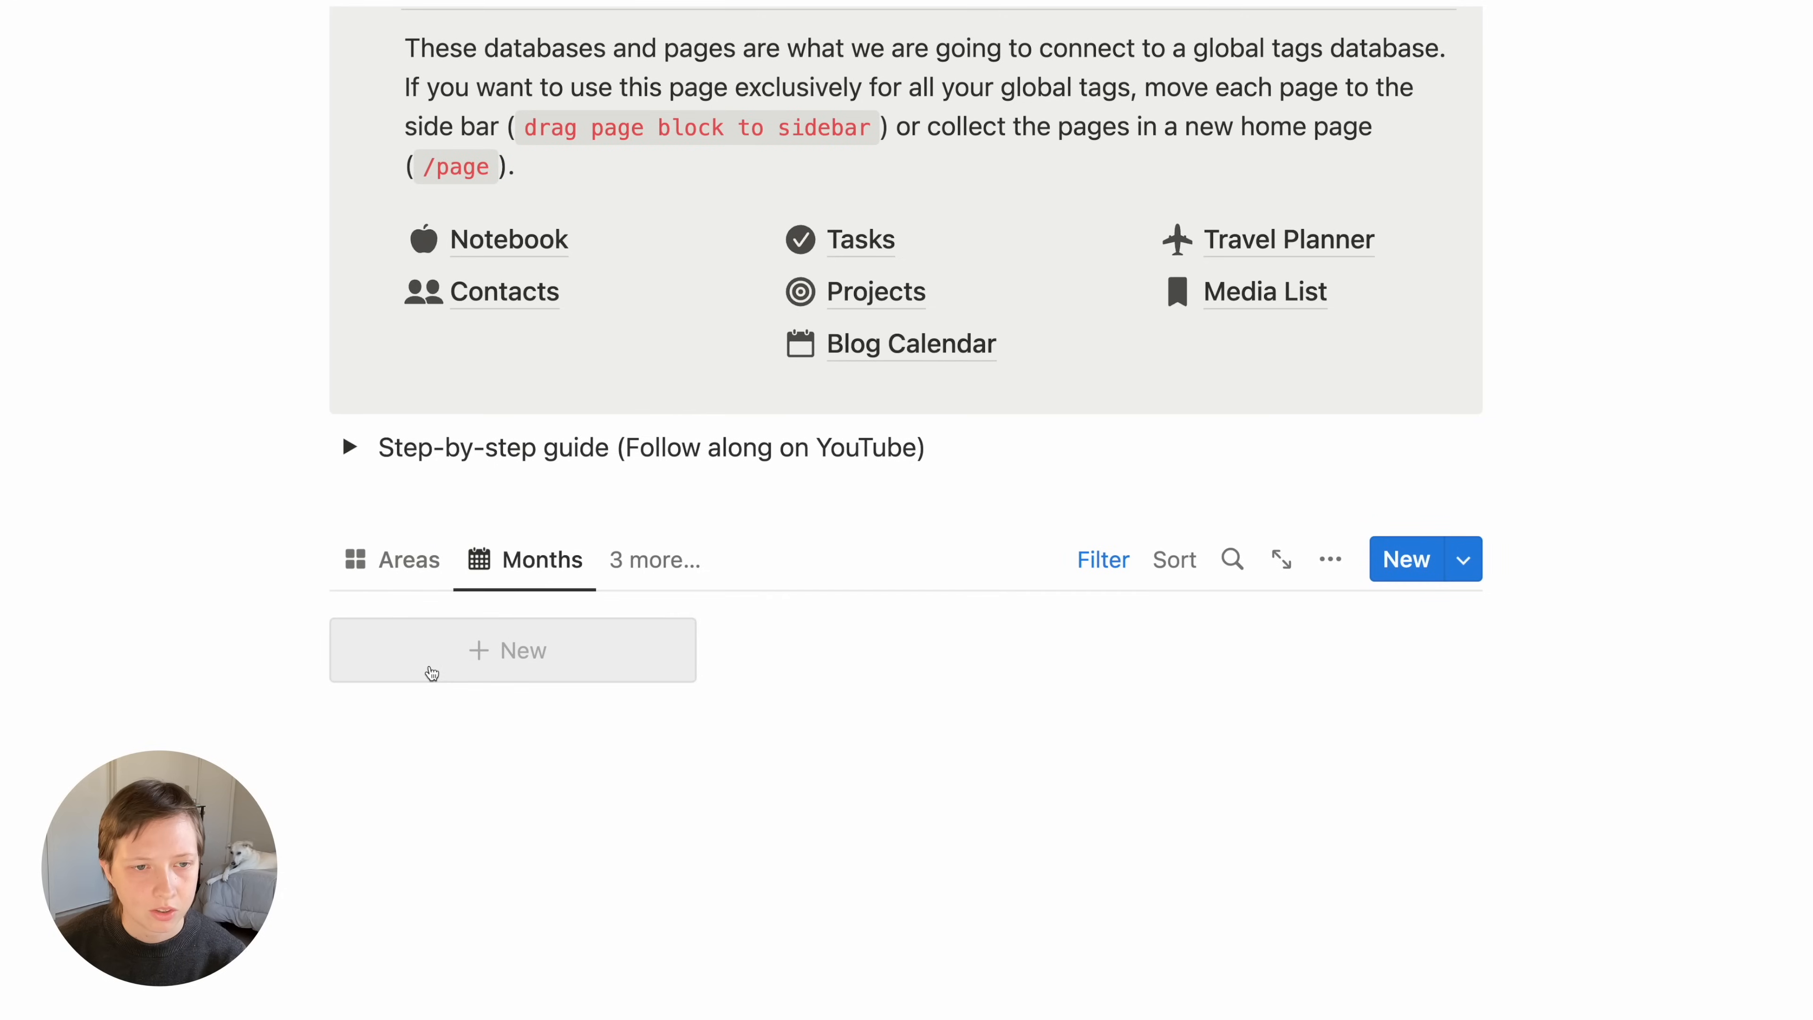
Add the pages January 2023 and February 2023 to the Months view of Global Tags
click(393, 665)
text(Januar)
key(BackSpace)
text(ary 2023)
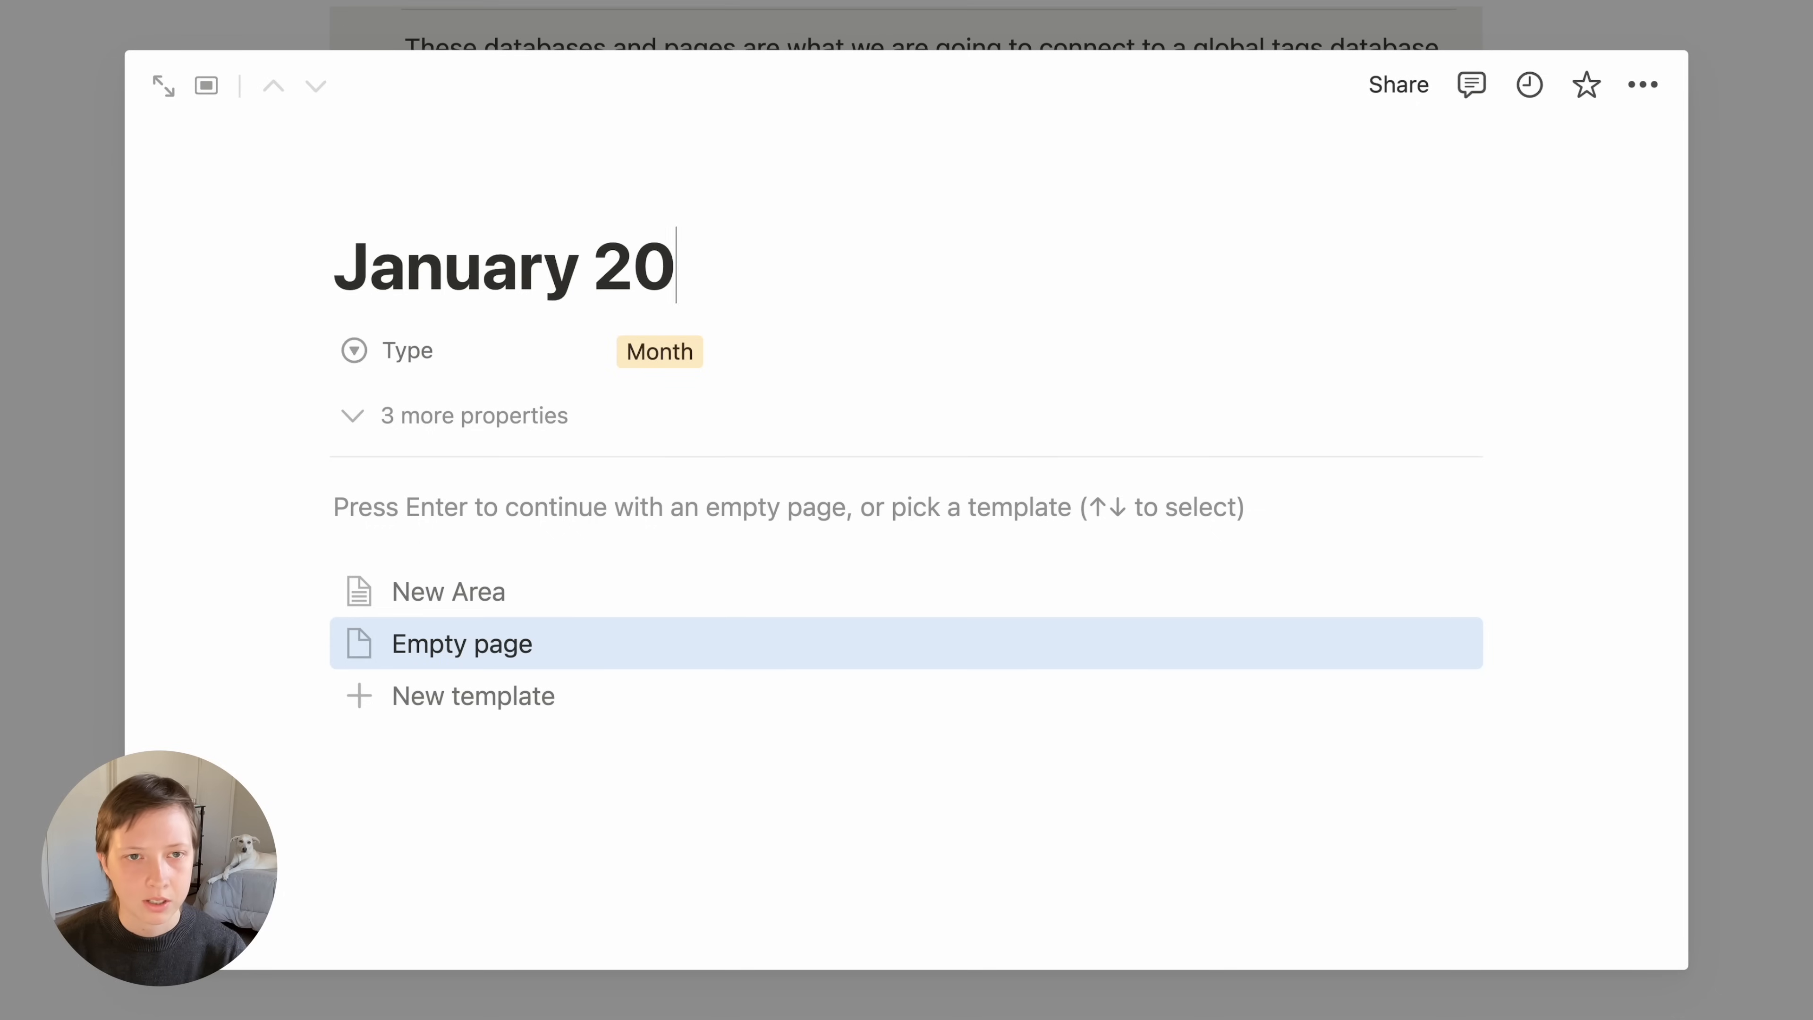
click(55, 180)
click(828, 649)
text(February 2023)
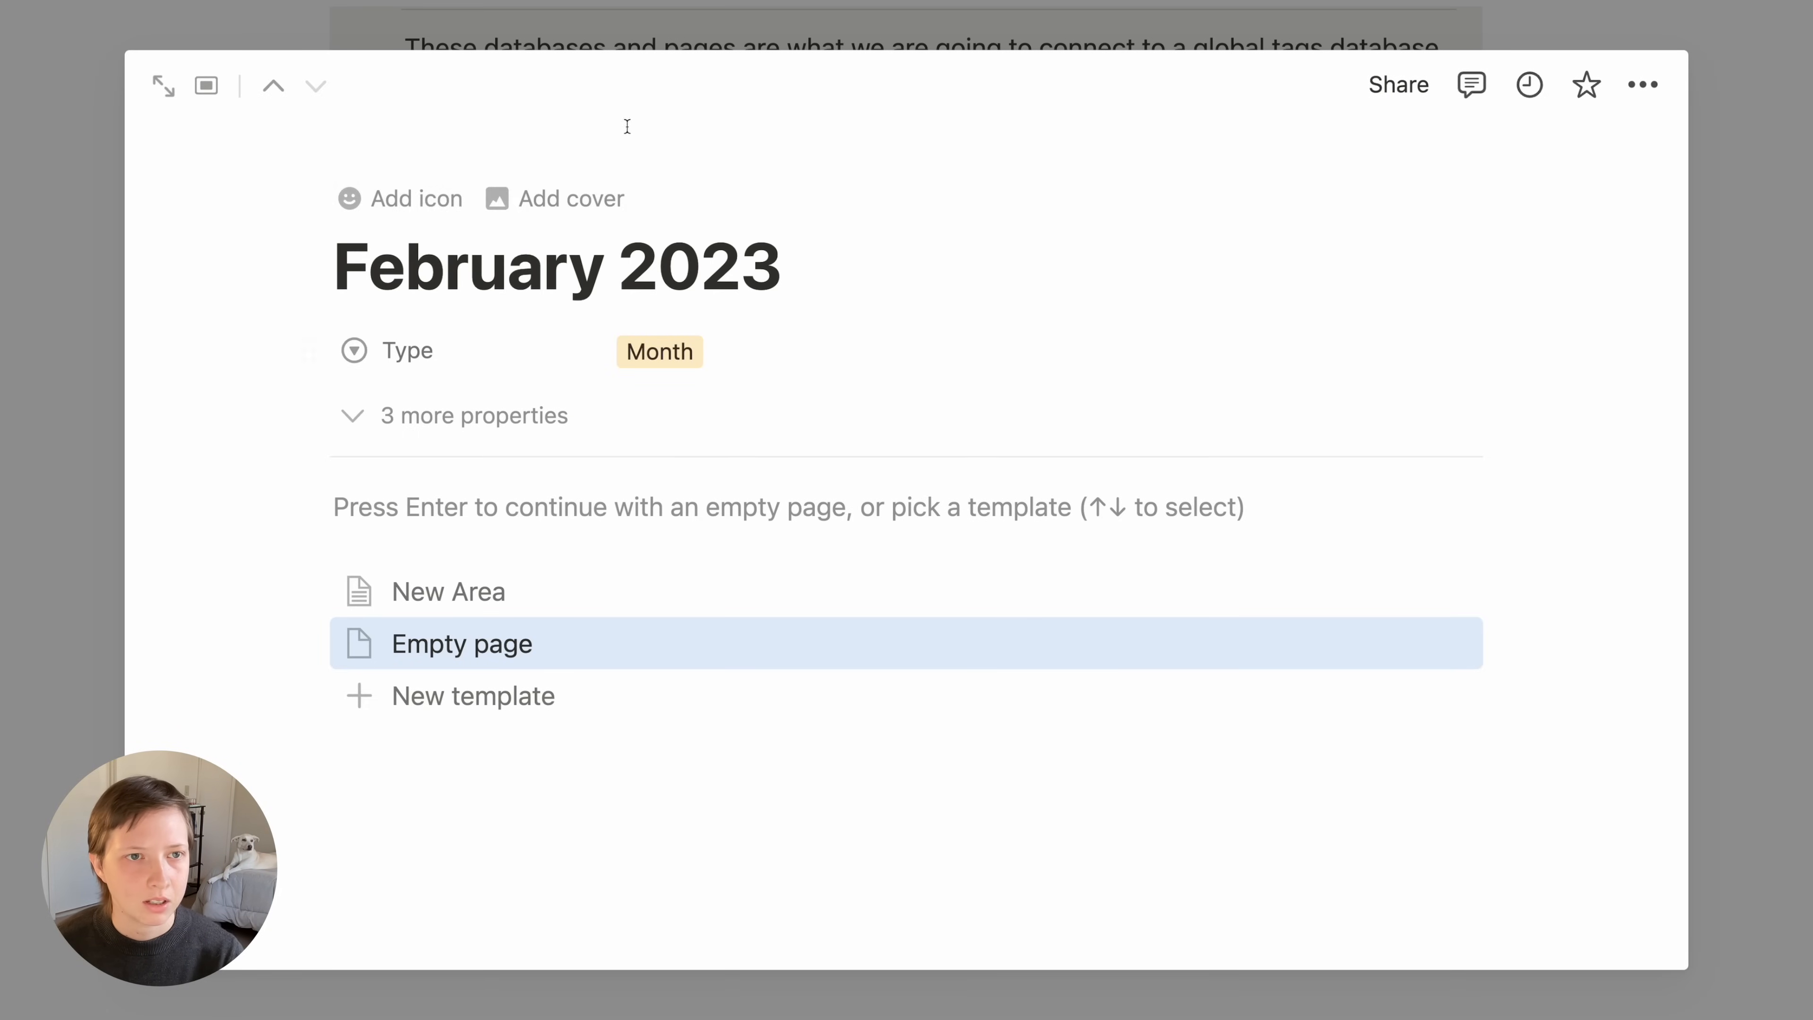
Give the February 2023 page the heart outline icon and close the page
click(383, 200)
click(214, 463)
text(hear)
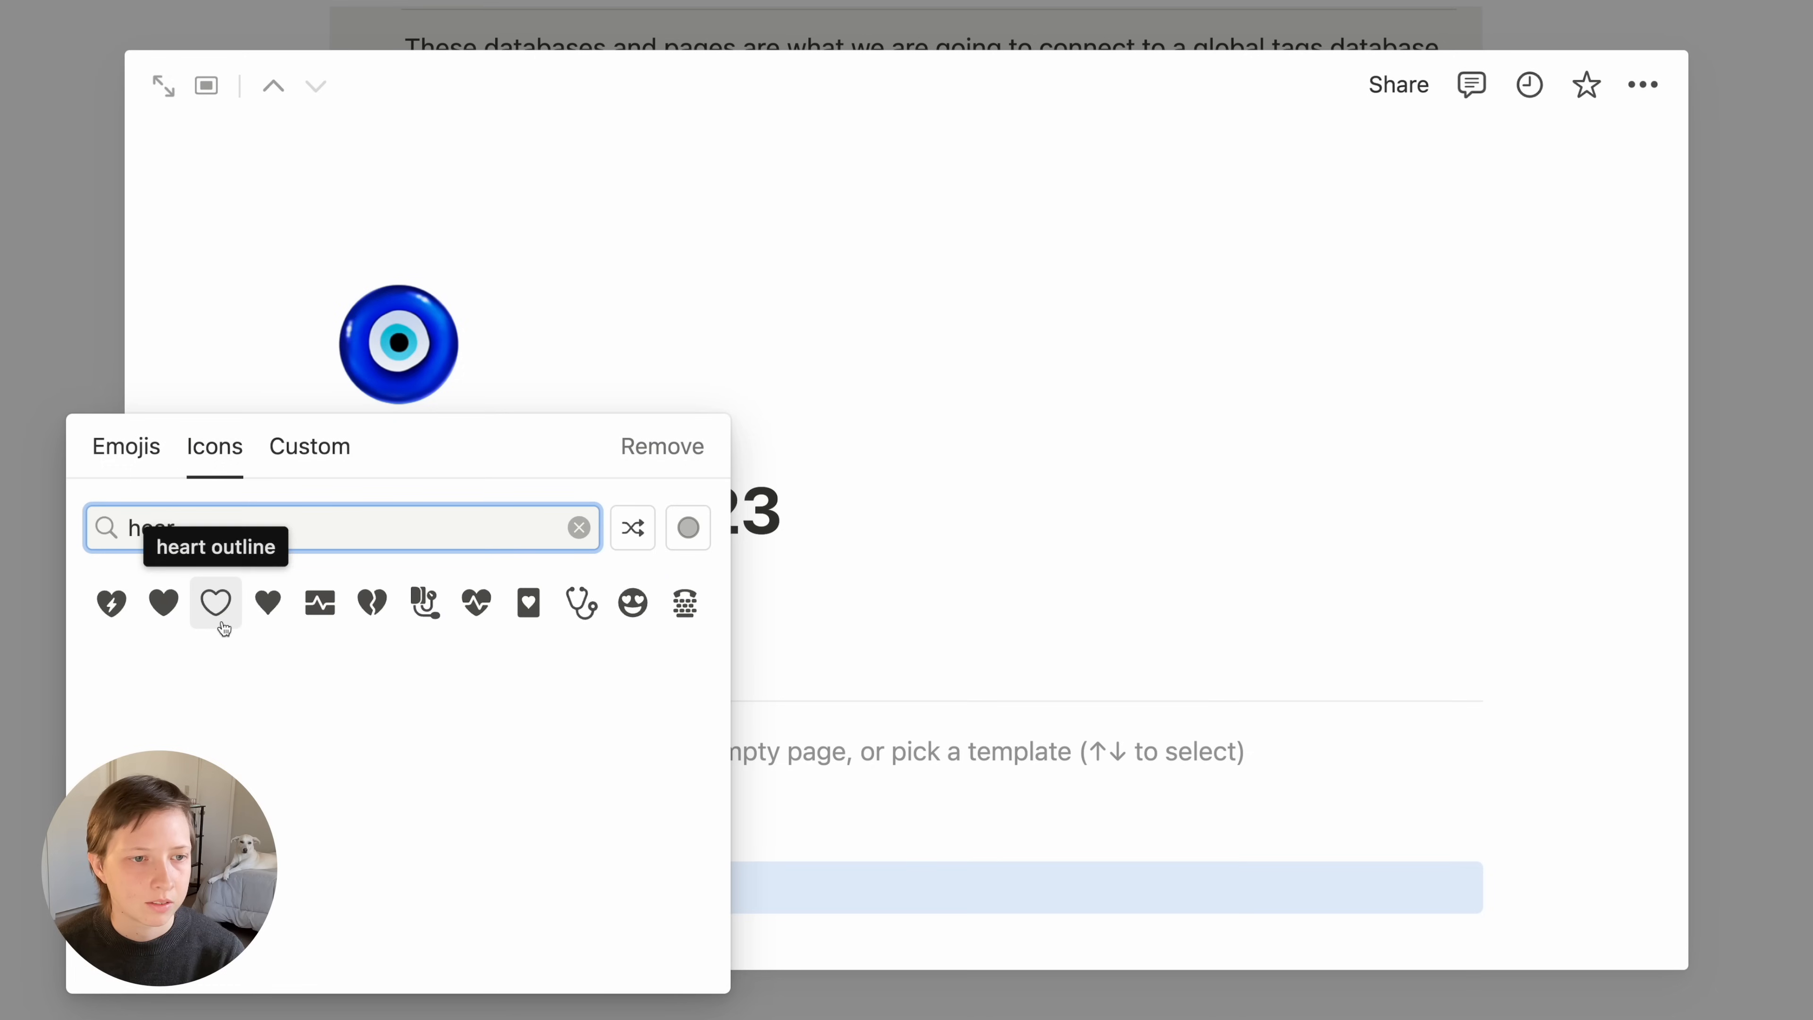
mouse_move(224, 626)
click(118, 676)
click(36, 558)
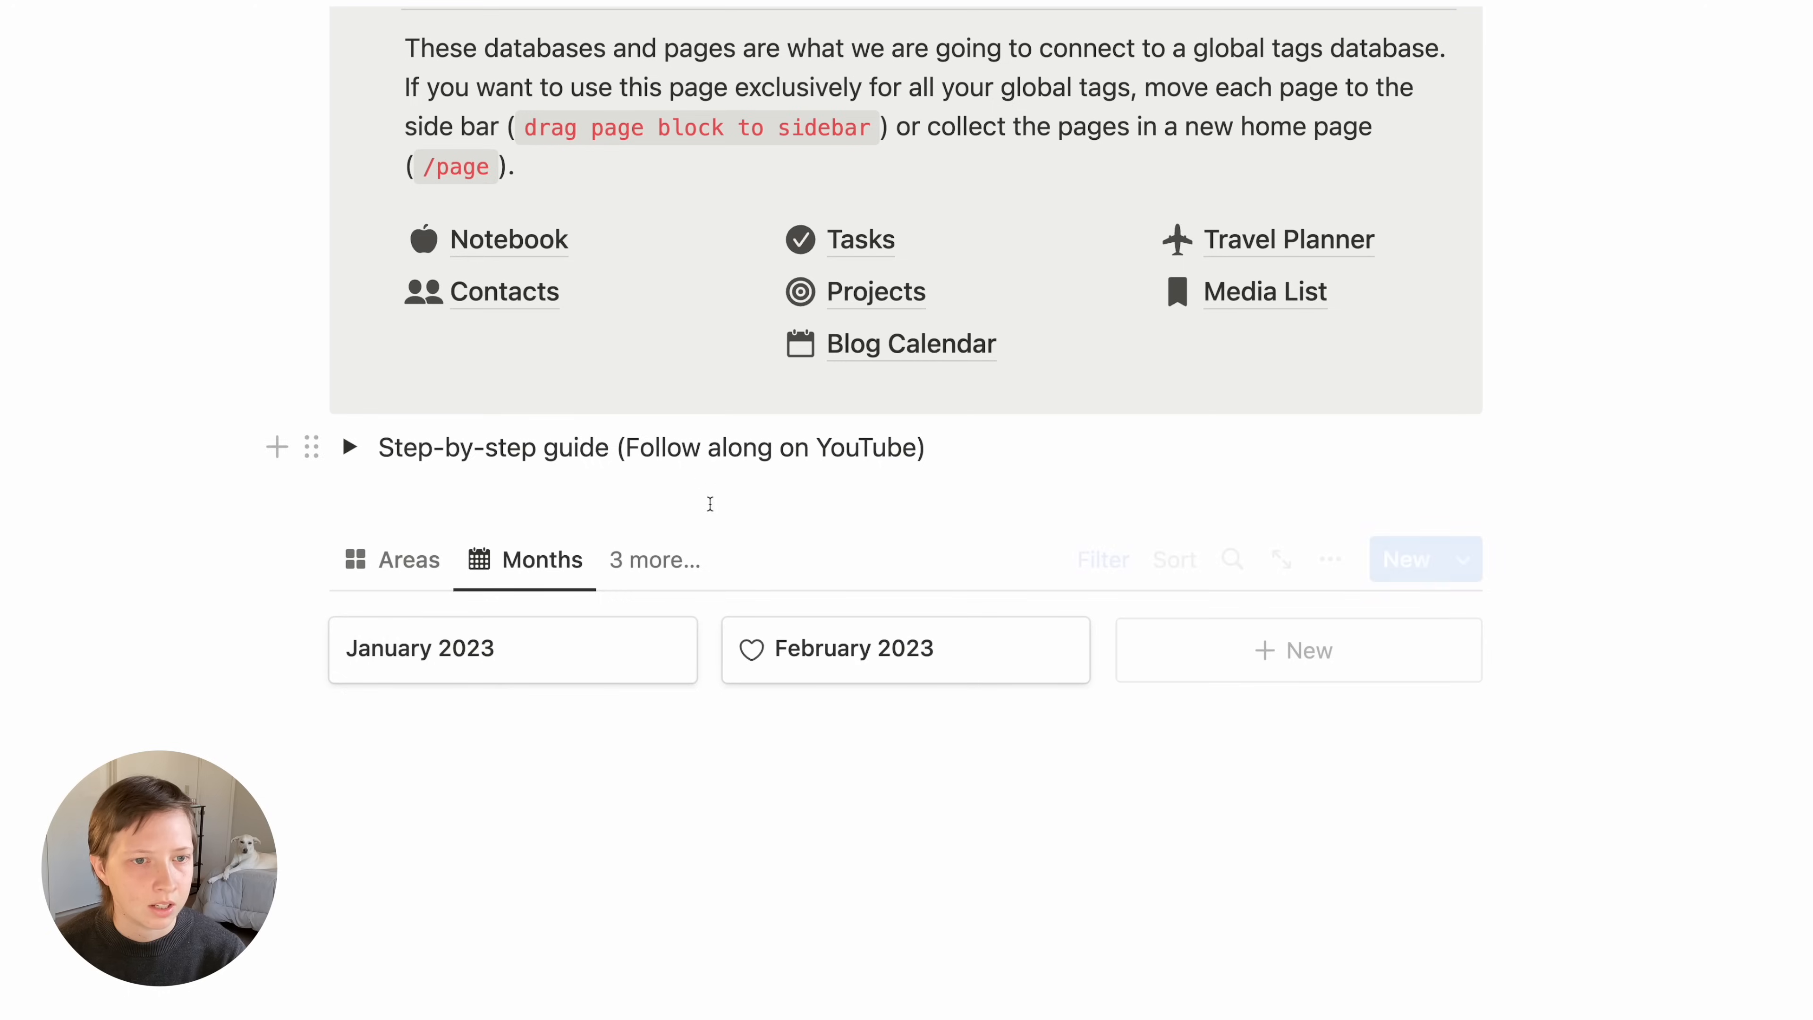
Give the January 2023 page the snowflake icon and close the page
click(482, 660)
click(421, 196)
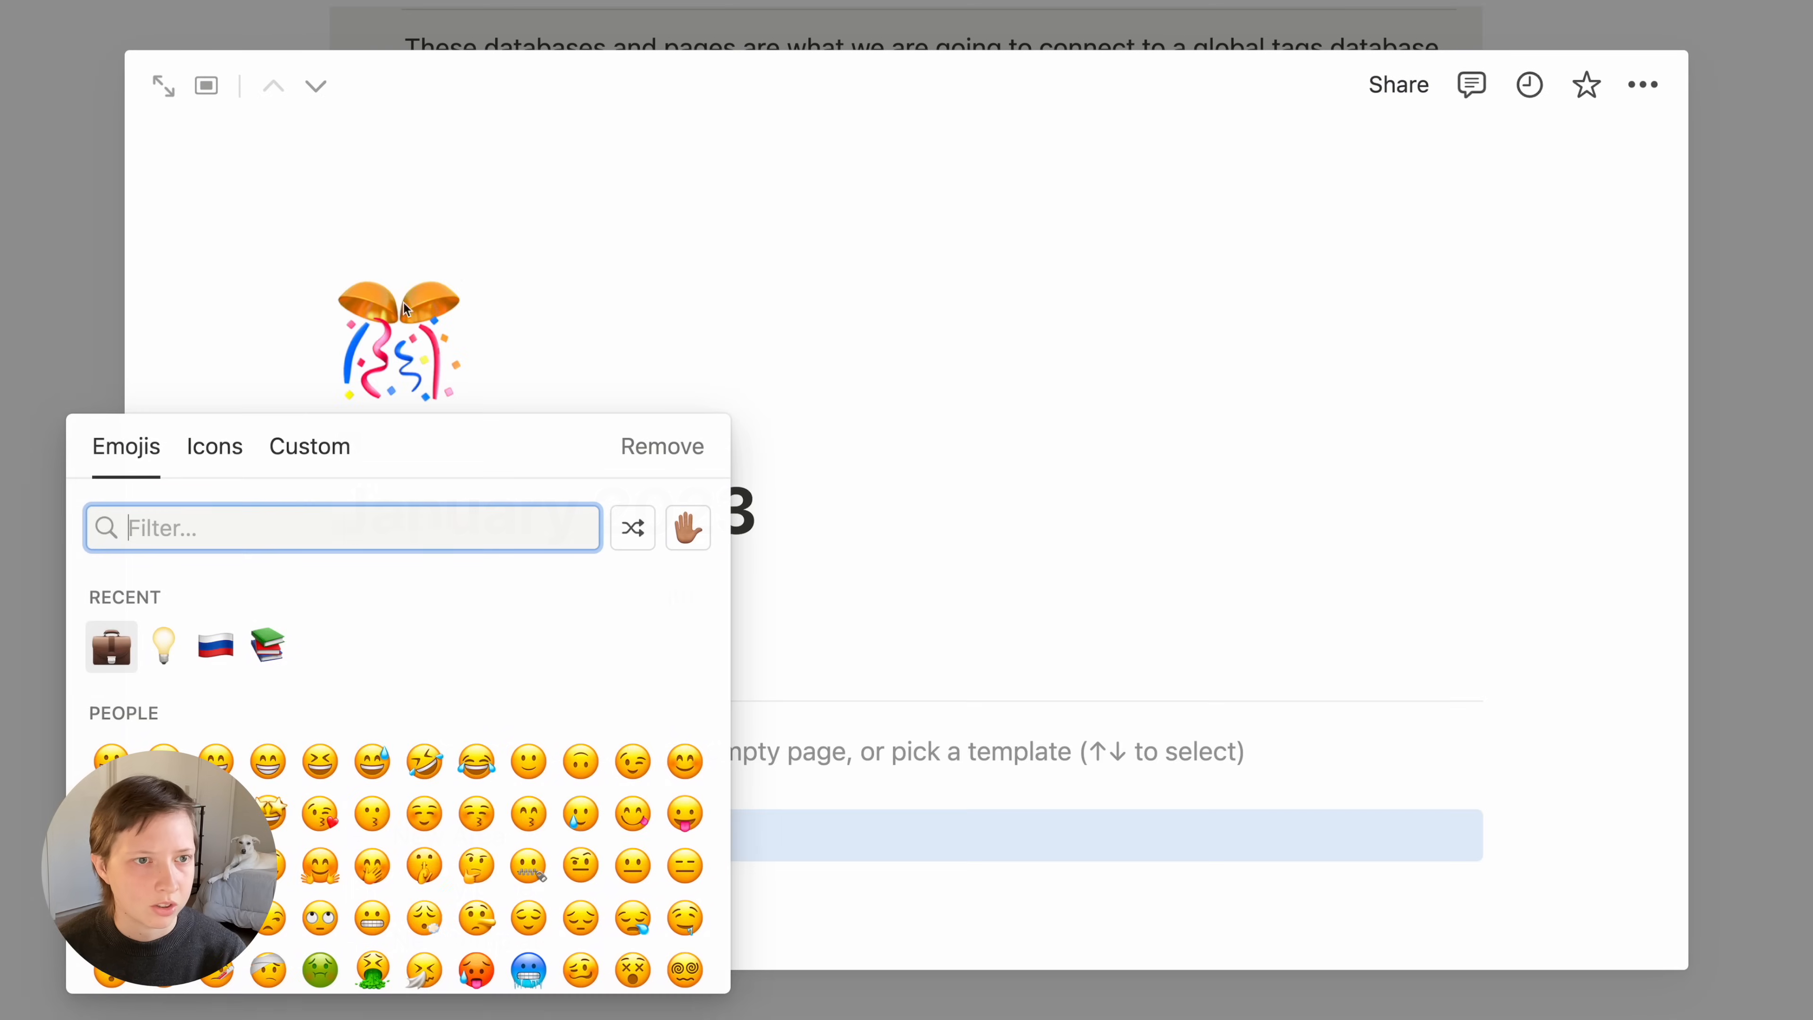
click(211, 449)
text(snow)
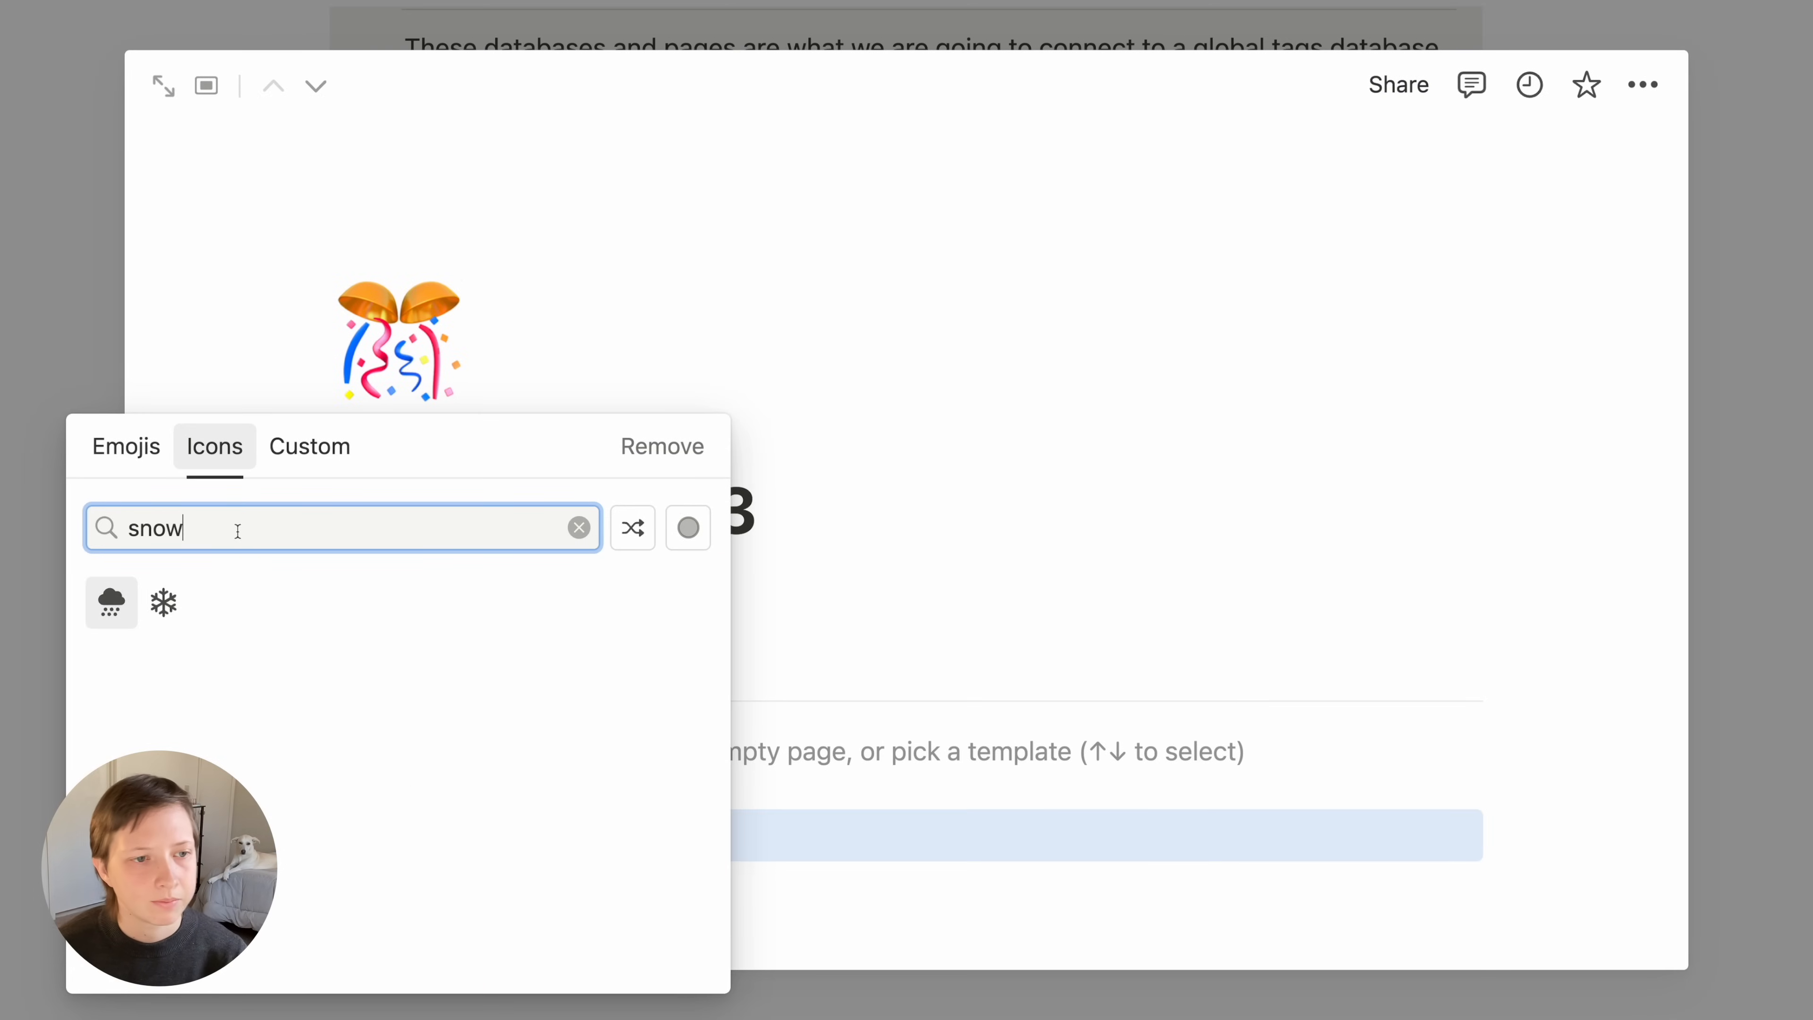
mouse_move(162, 599)
click(52, 656)
click(7, 582)
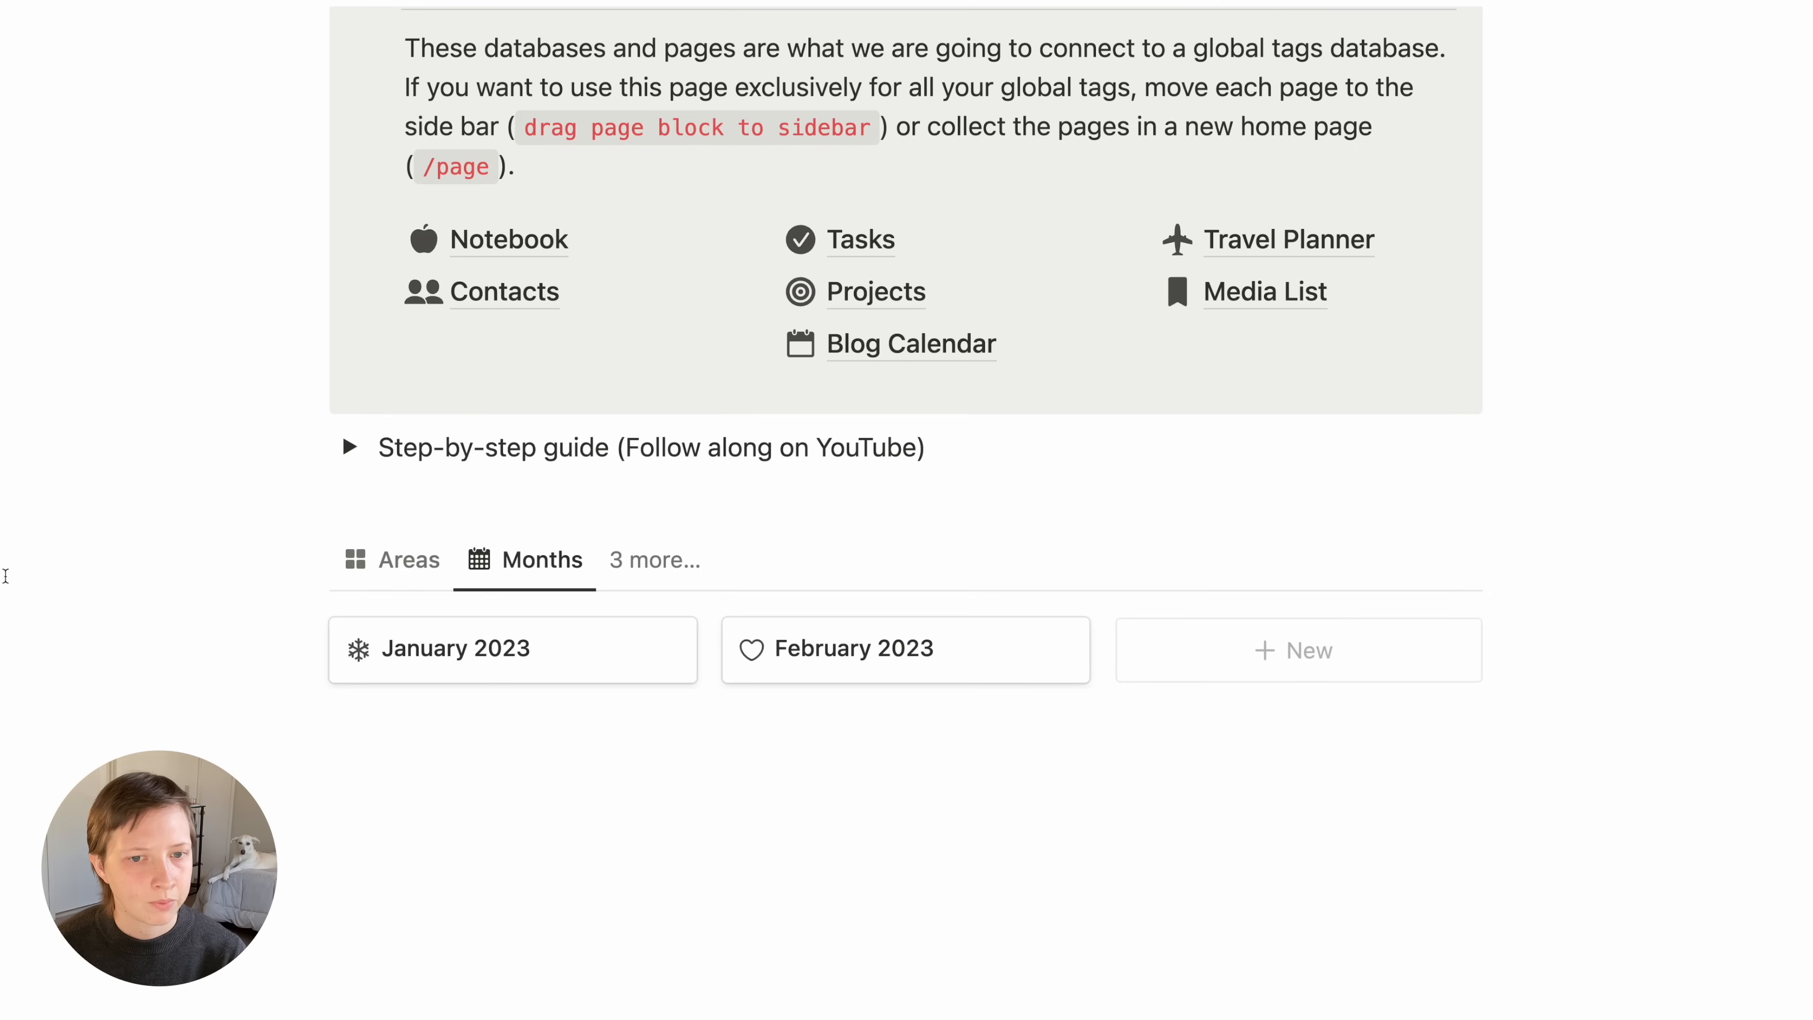
Open the Projects database and the Product Launch for Quarter 2 project in it
scroll(8, 571, up, 3)
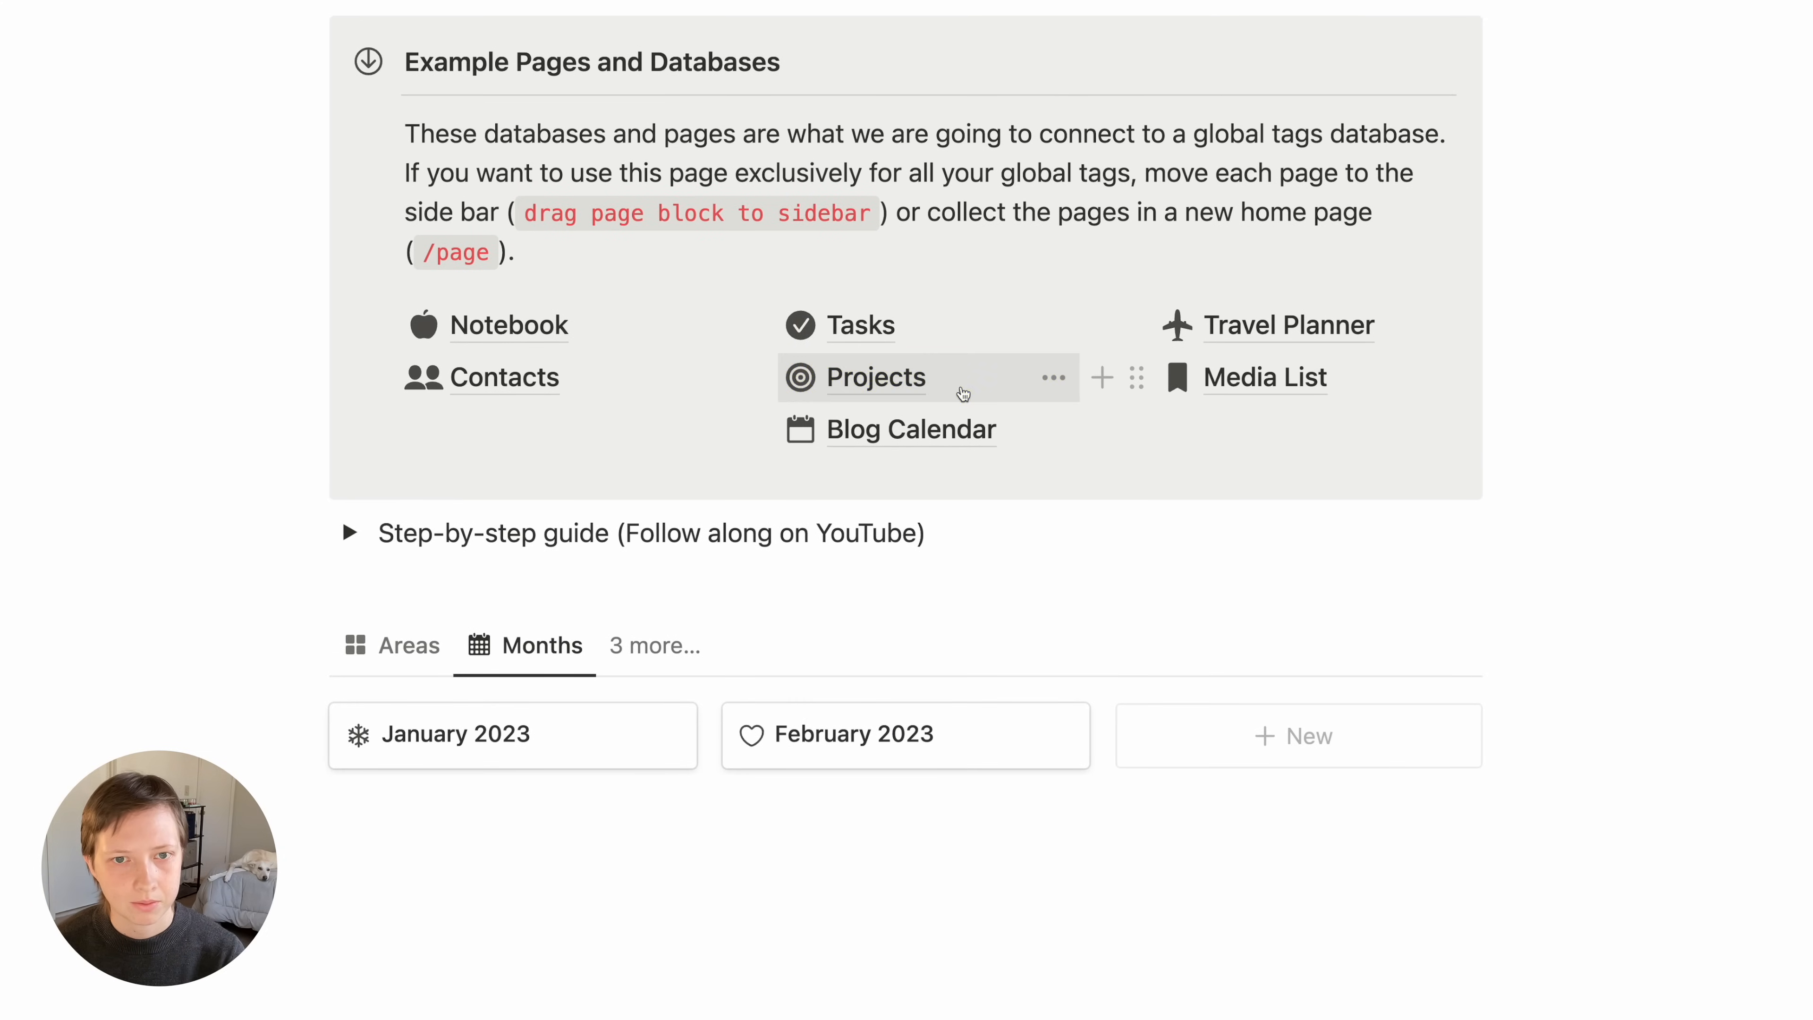
click(960, 393)
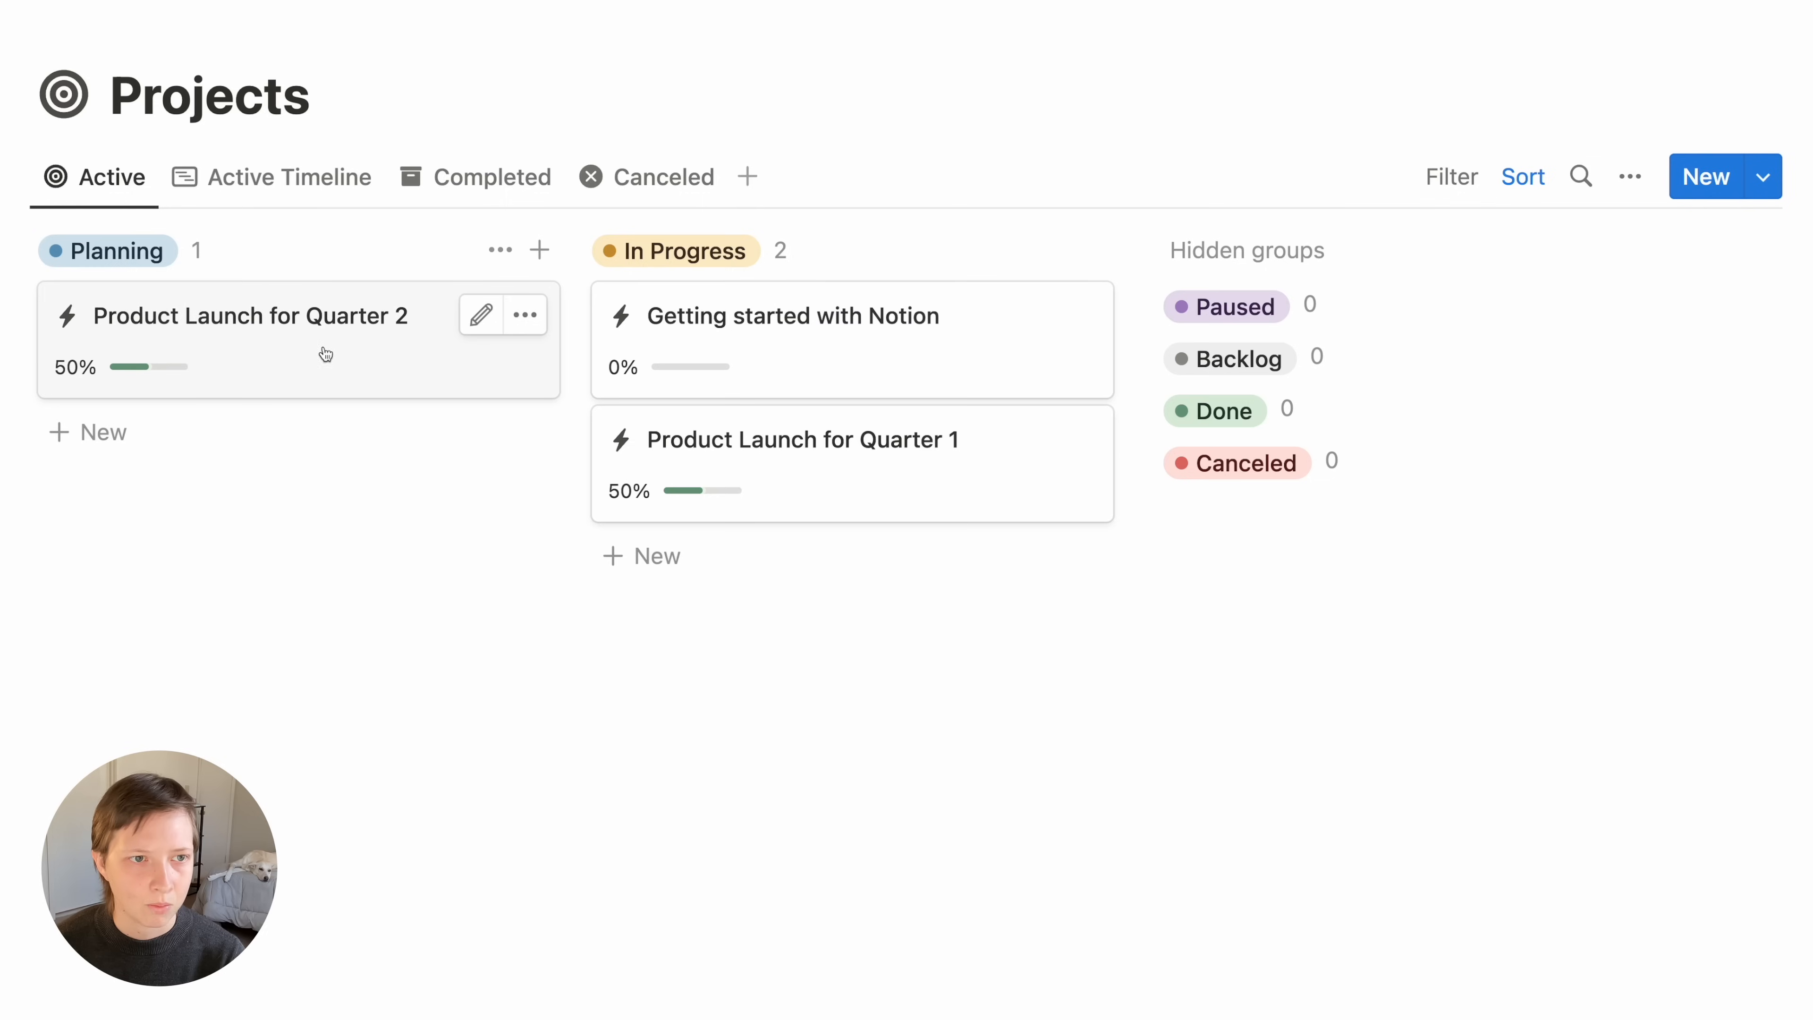
click(340, 373)
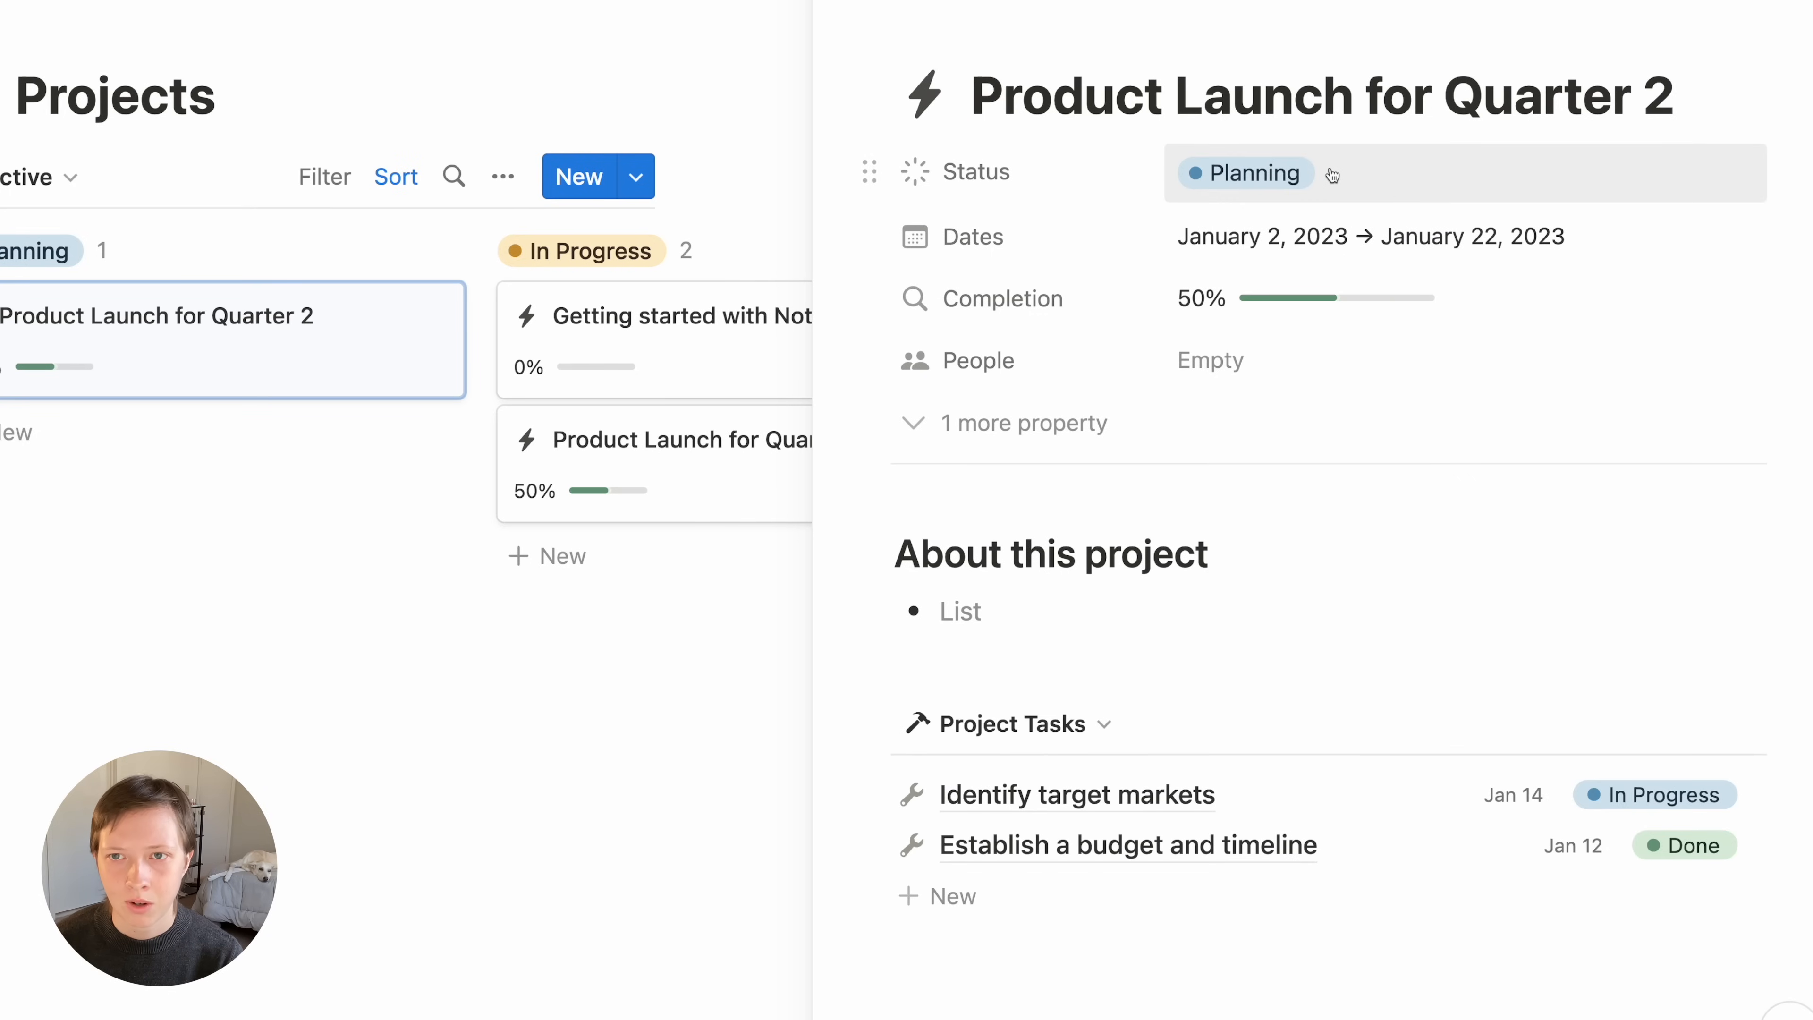
Examine the project's Status, Dates and hidden properties without changing them
click(1331, 174)
click(1003, 170)
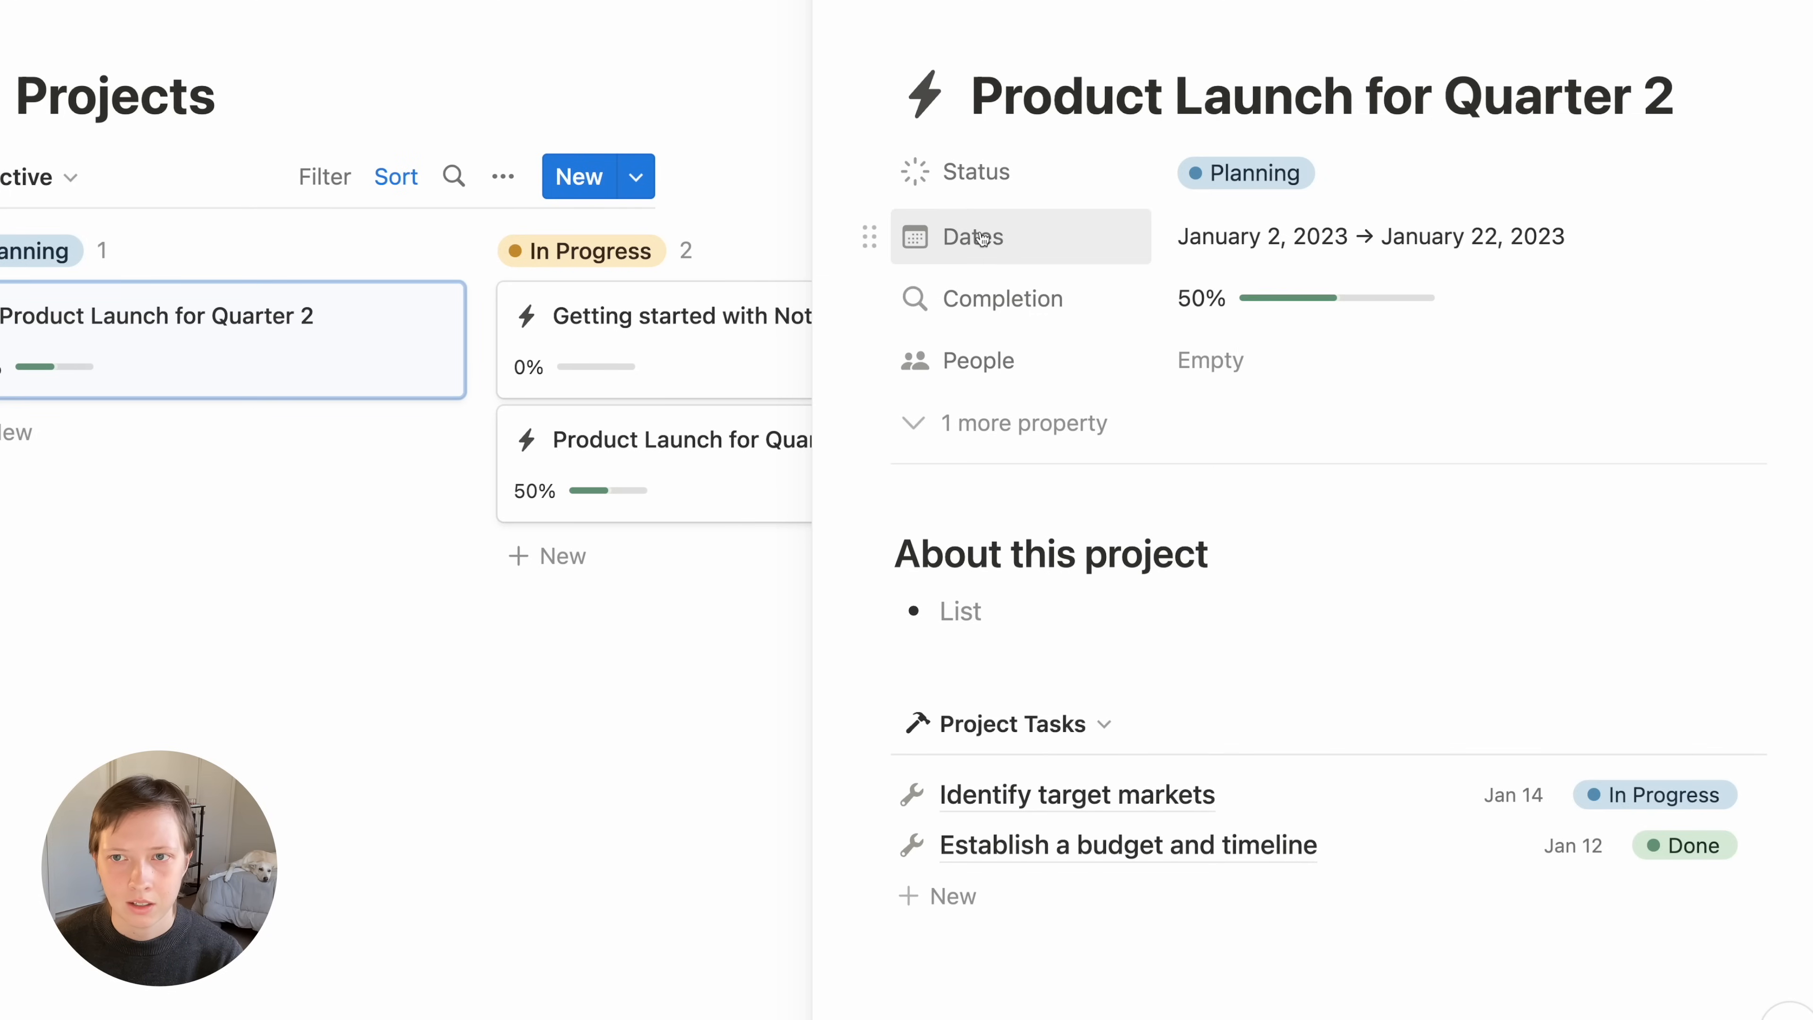
click(1322, 259)
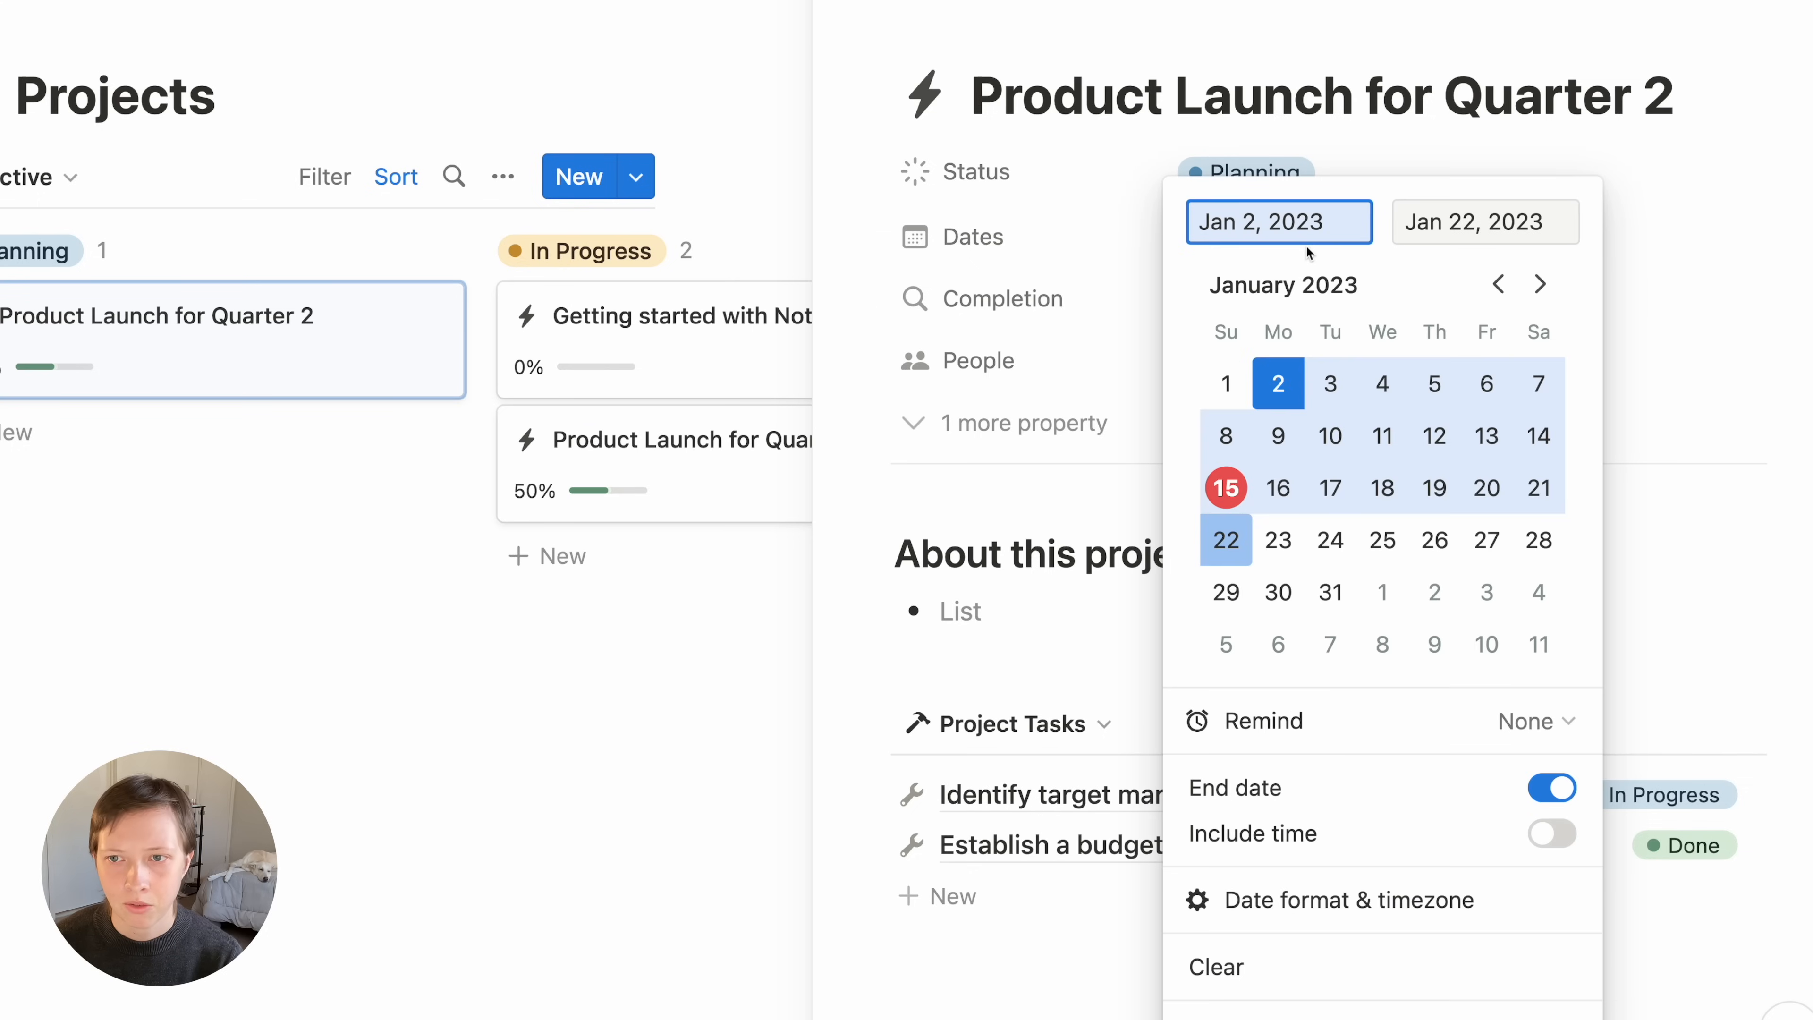
click(1015, 243)
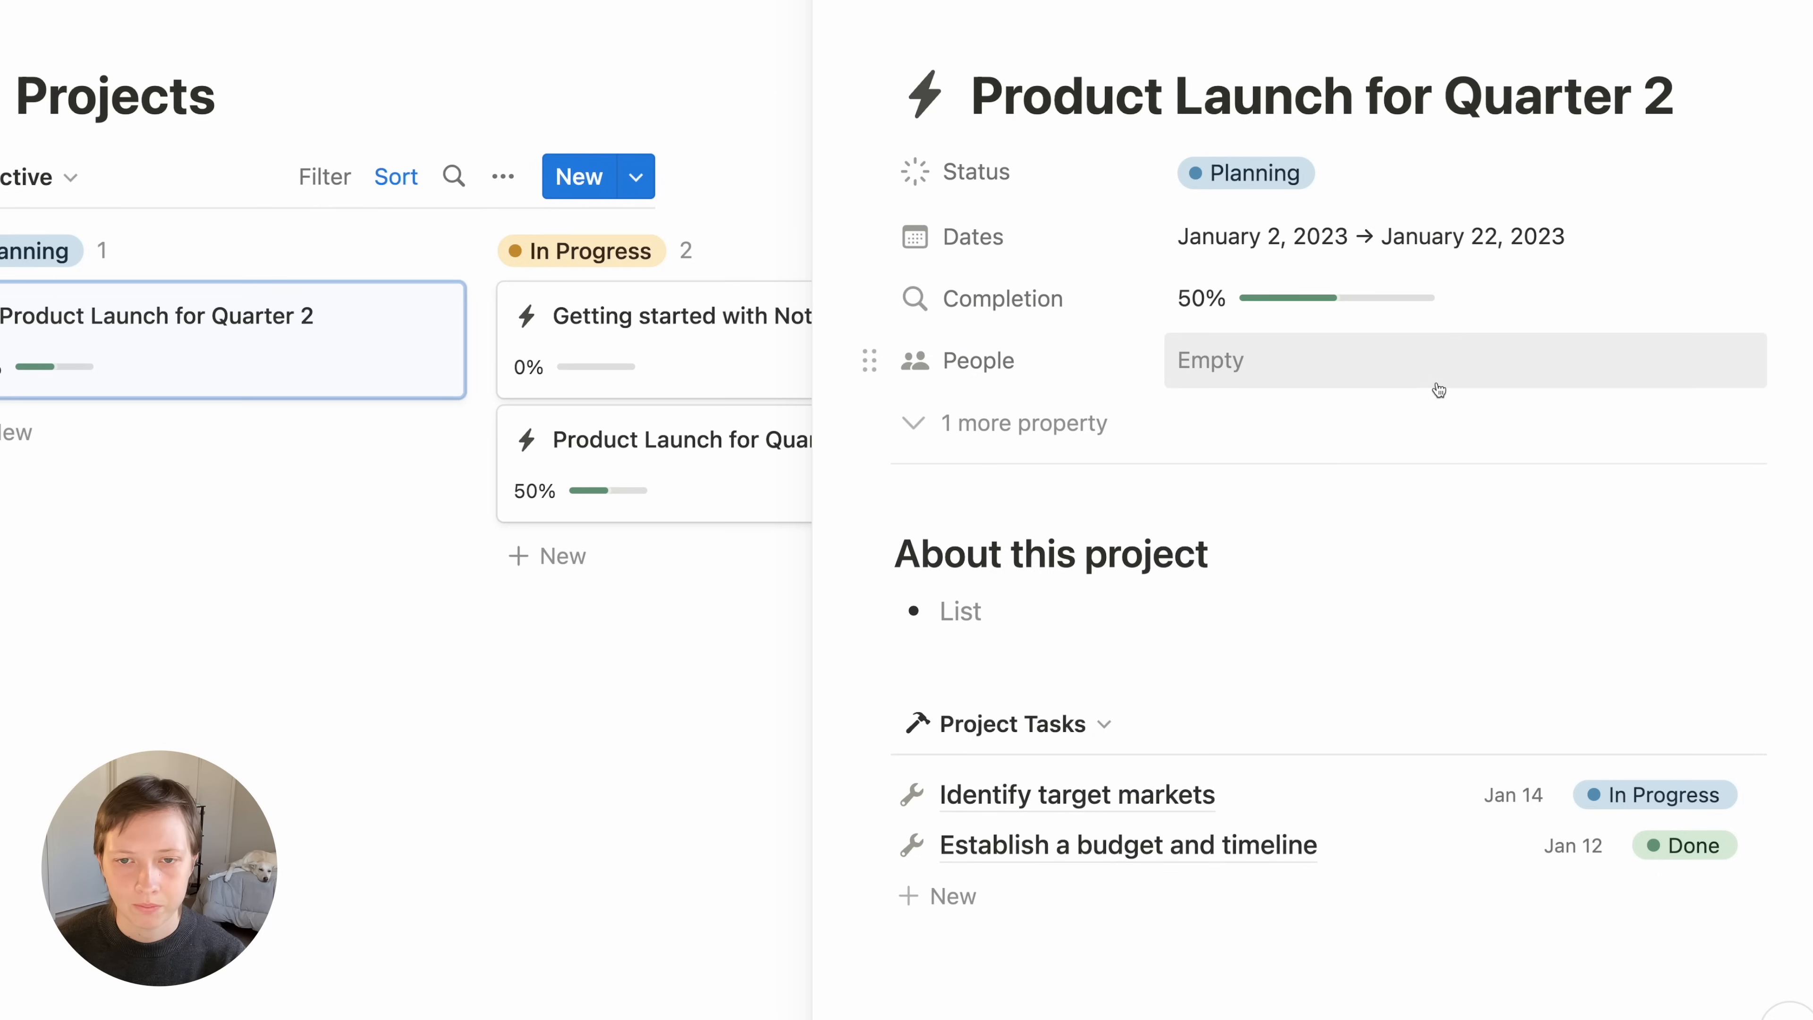
click(1024, 436)
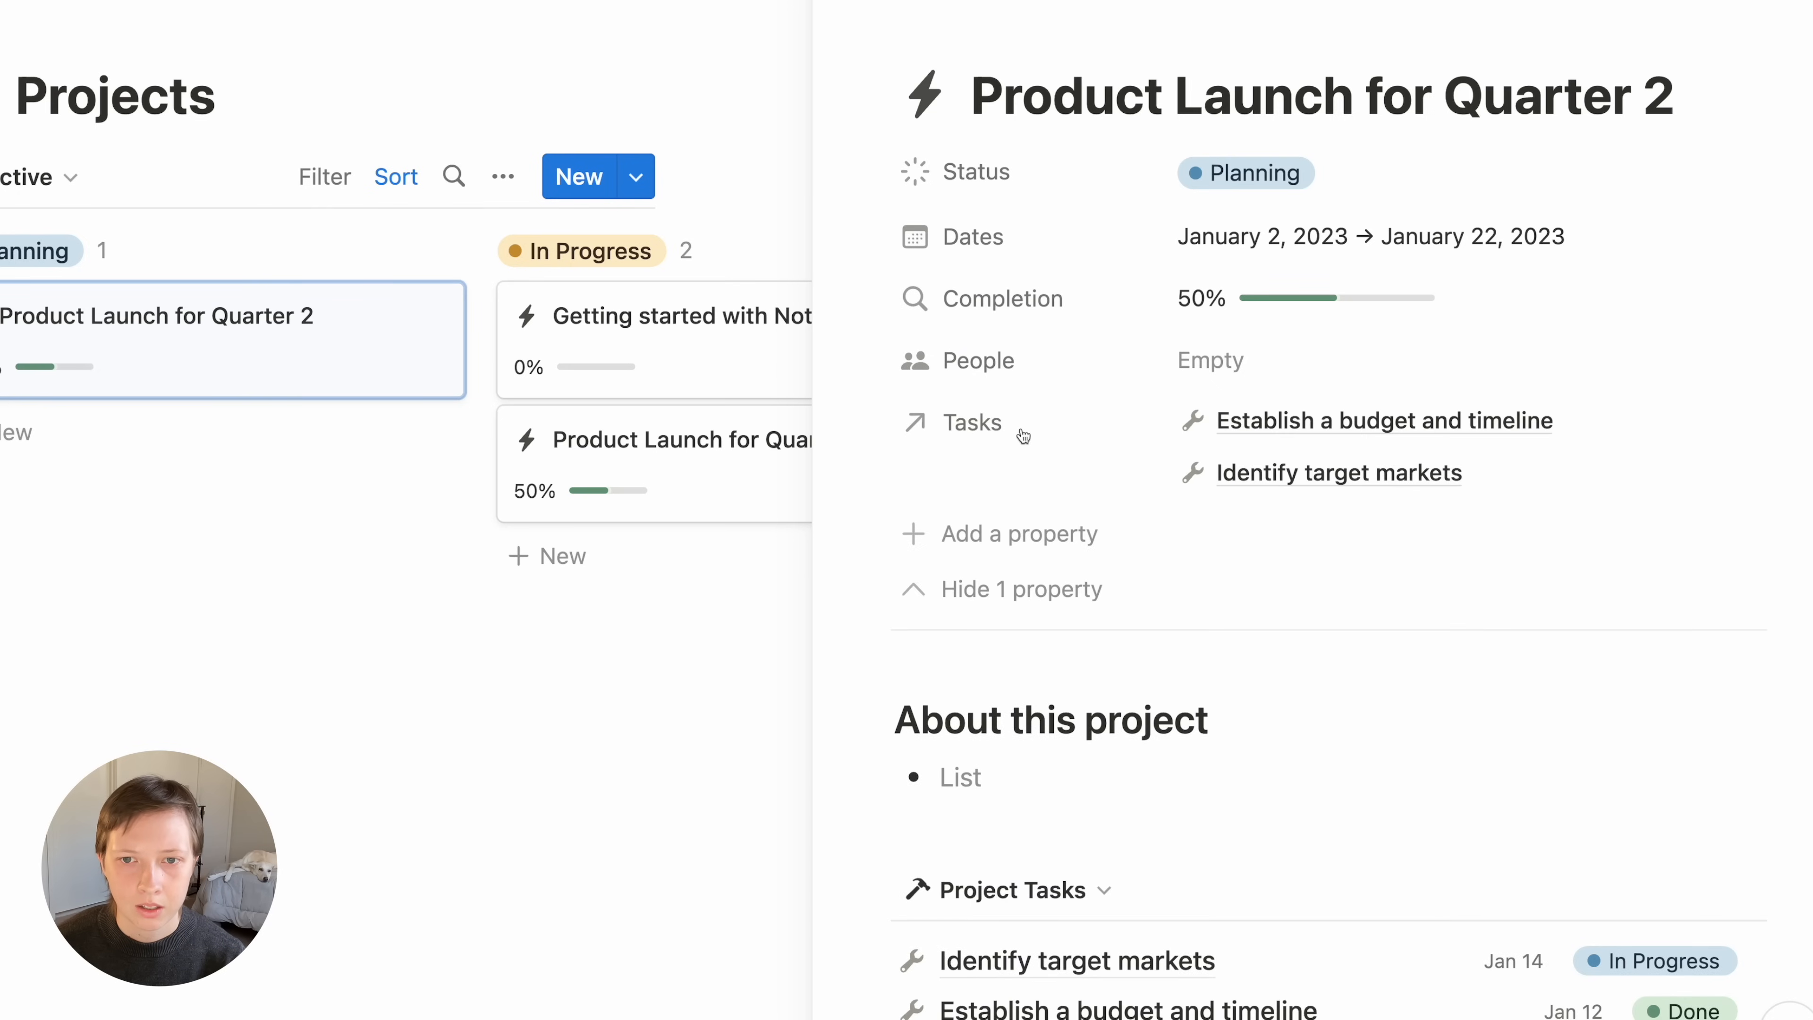
click(1003, 589)
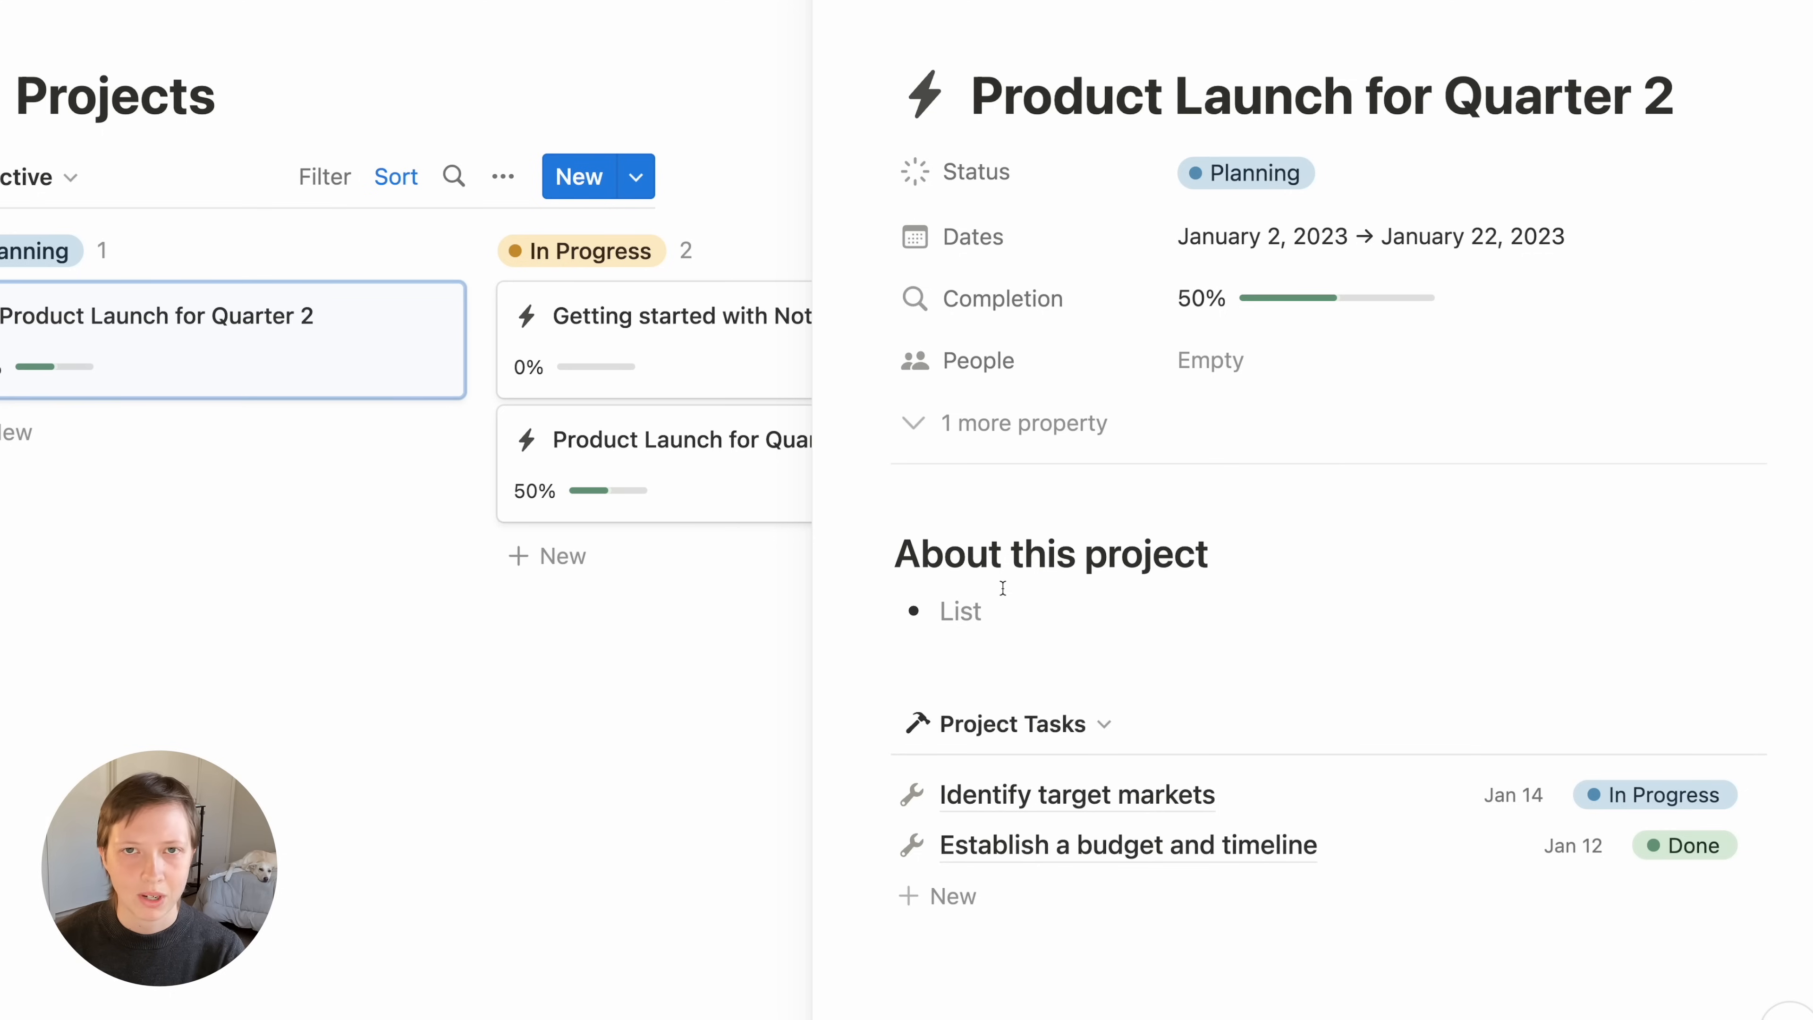
Start a new relation property on the project and link it to the Global Tags database
click(999, 423)
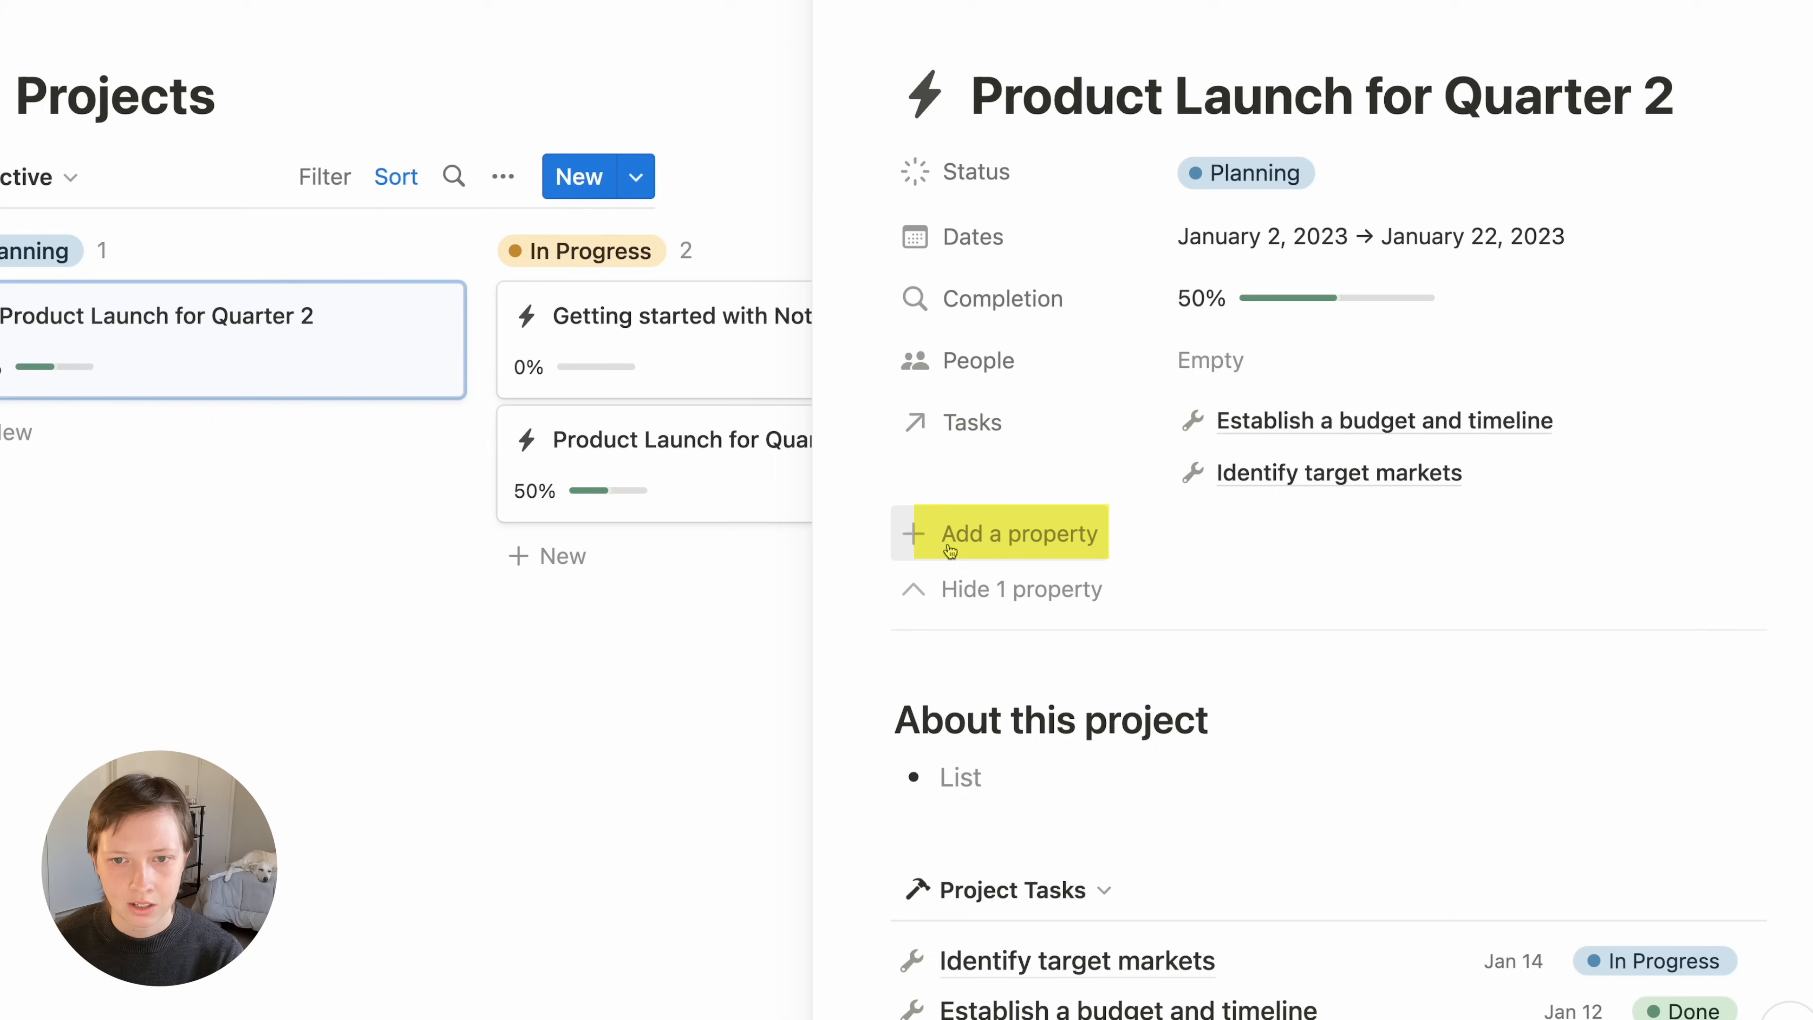
click(1074, 561)
text(relation)
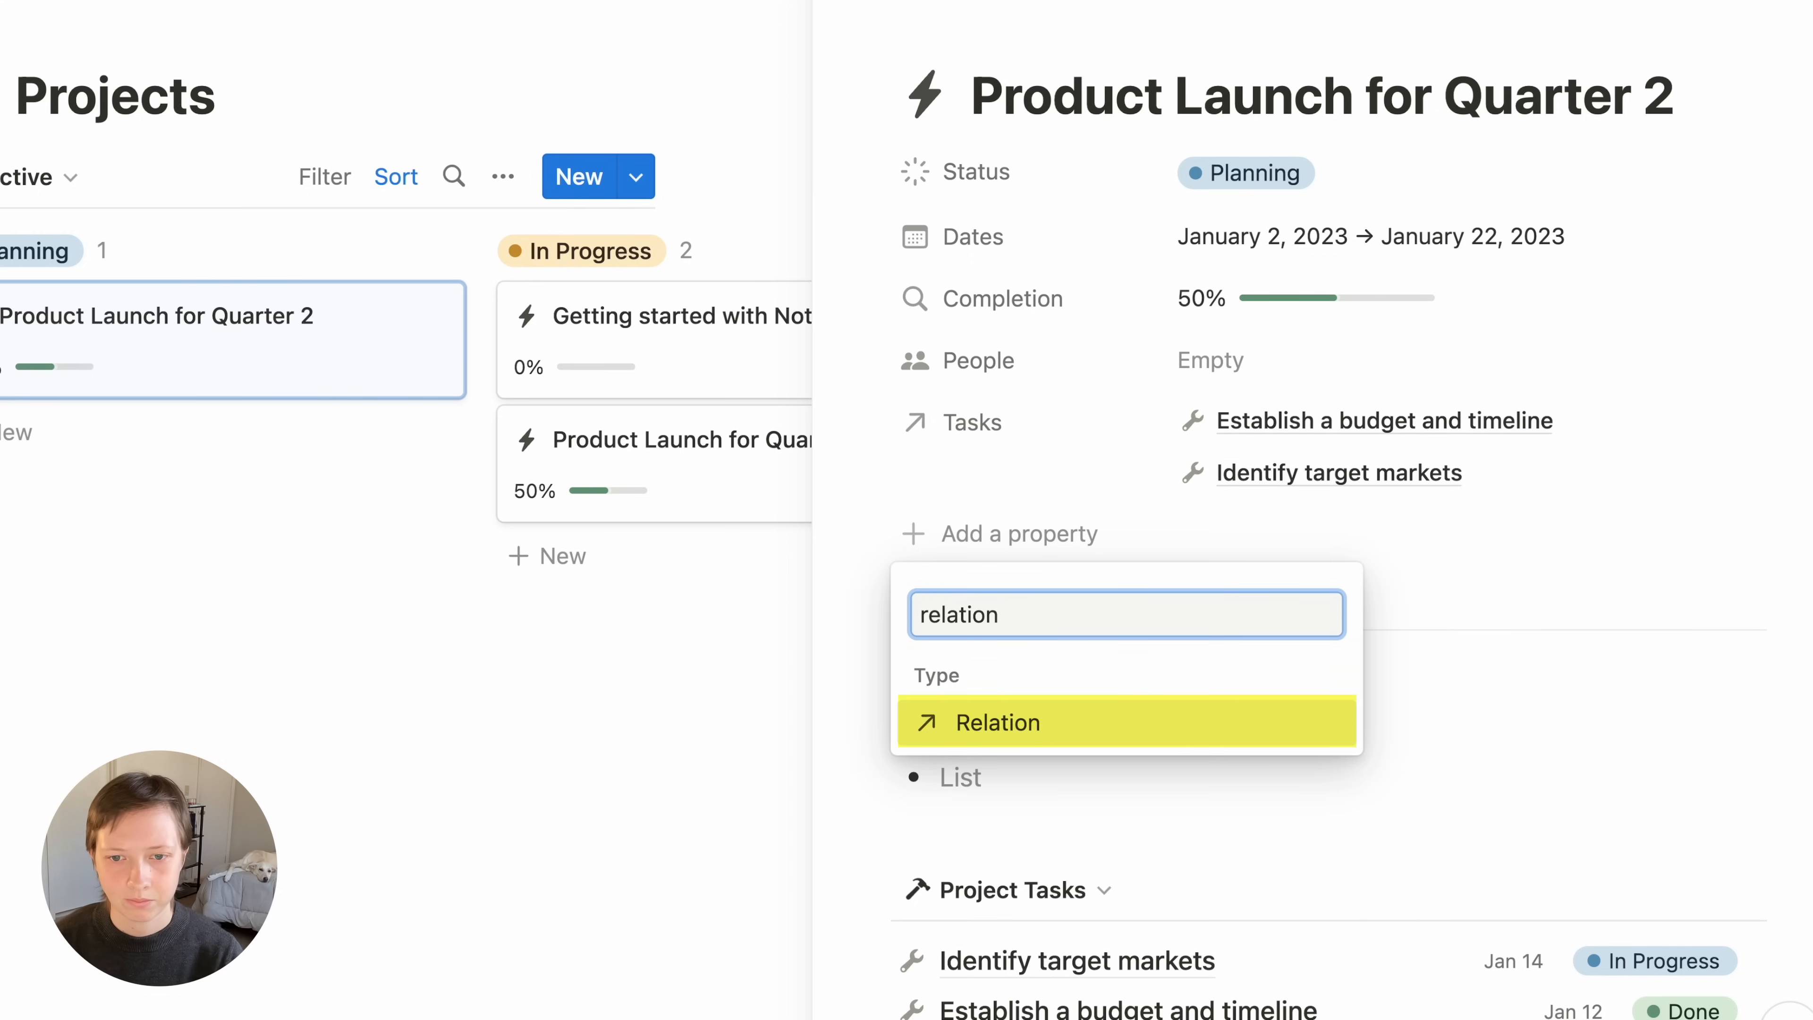
key(Return)
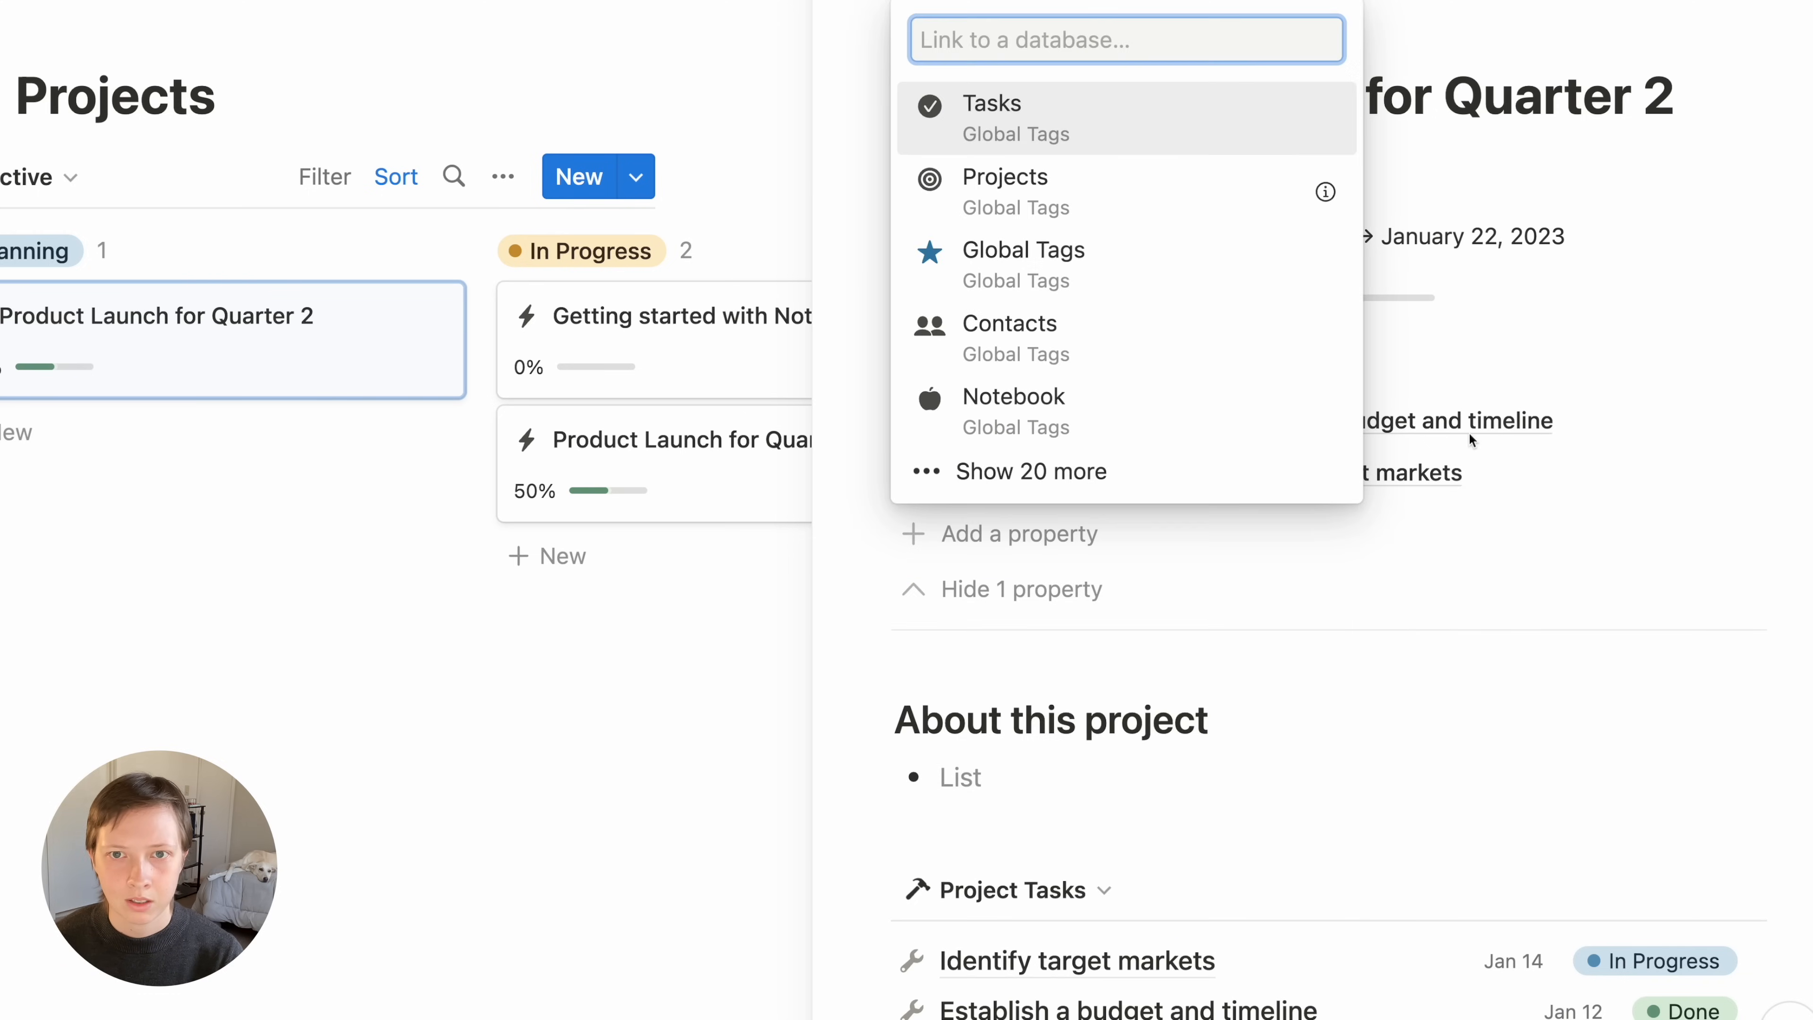
click(1142, 314)
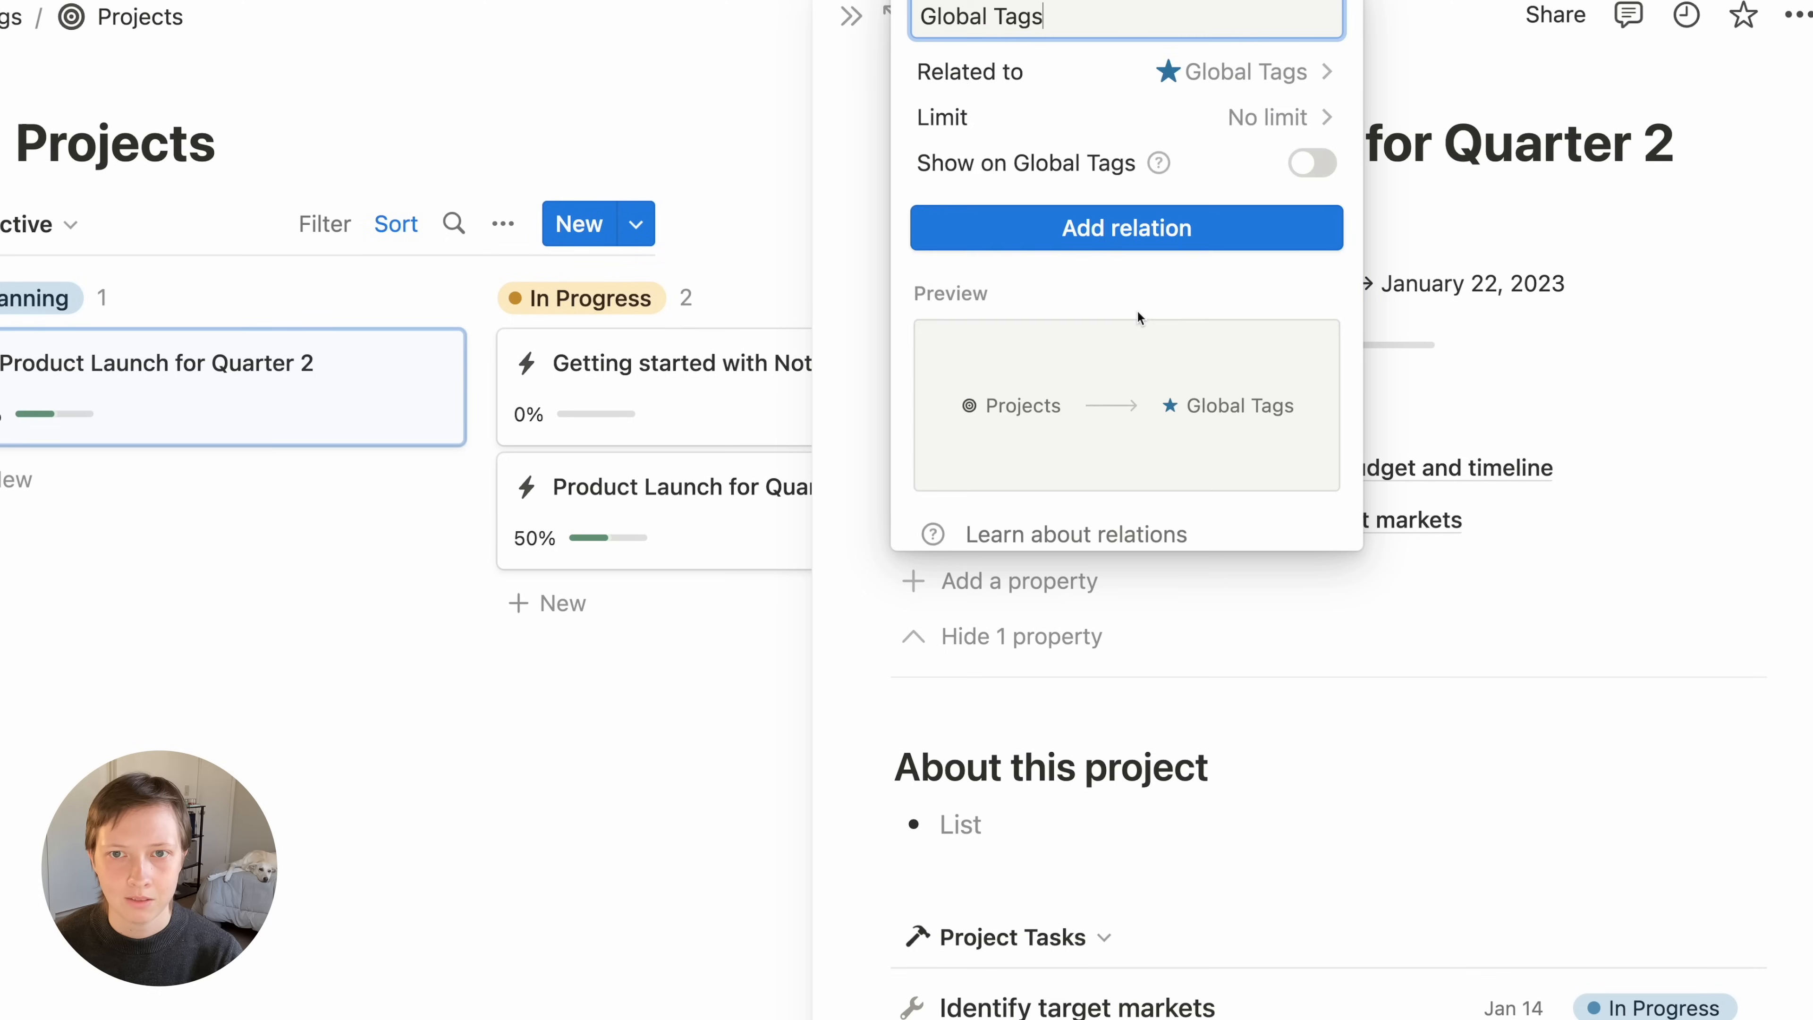
Name the relation Month, show it on Global Tags as a related property, and add the relation
drag(955, 44, 1151, 49)
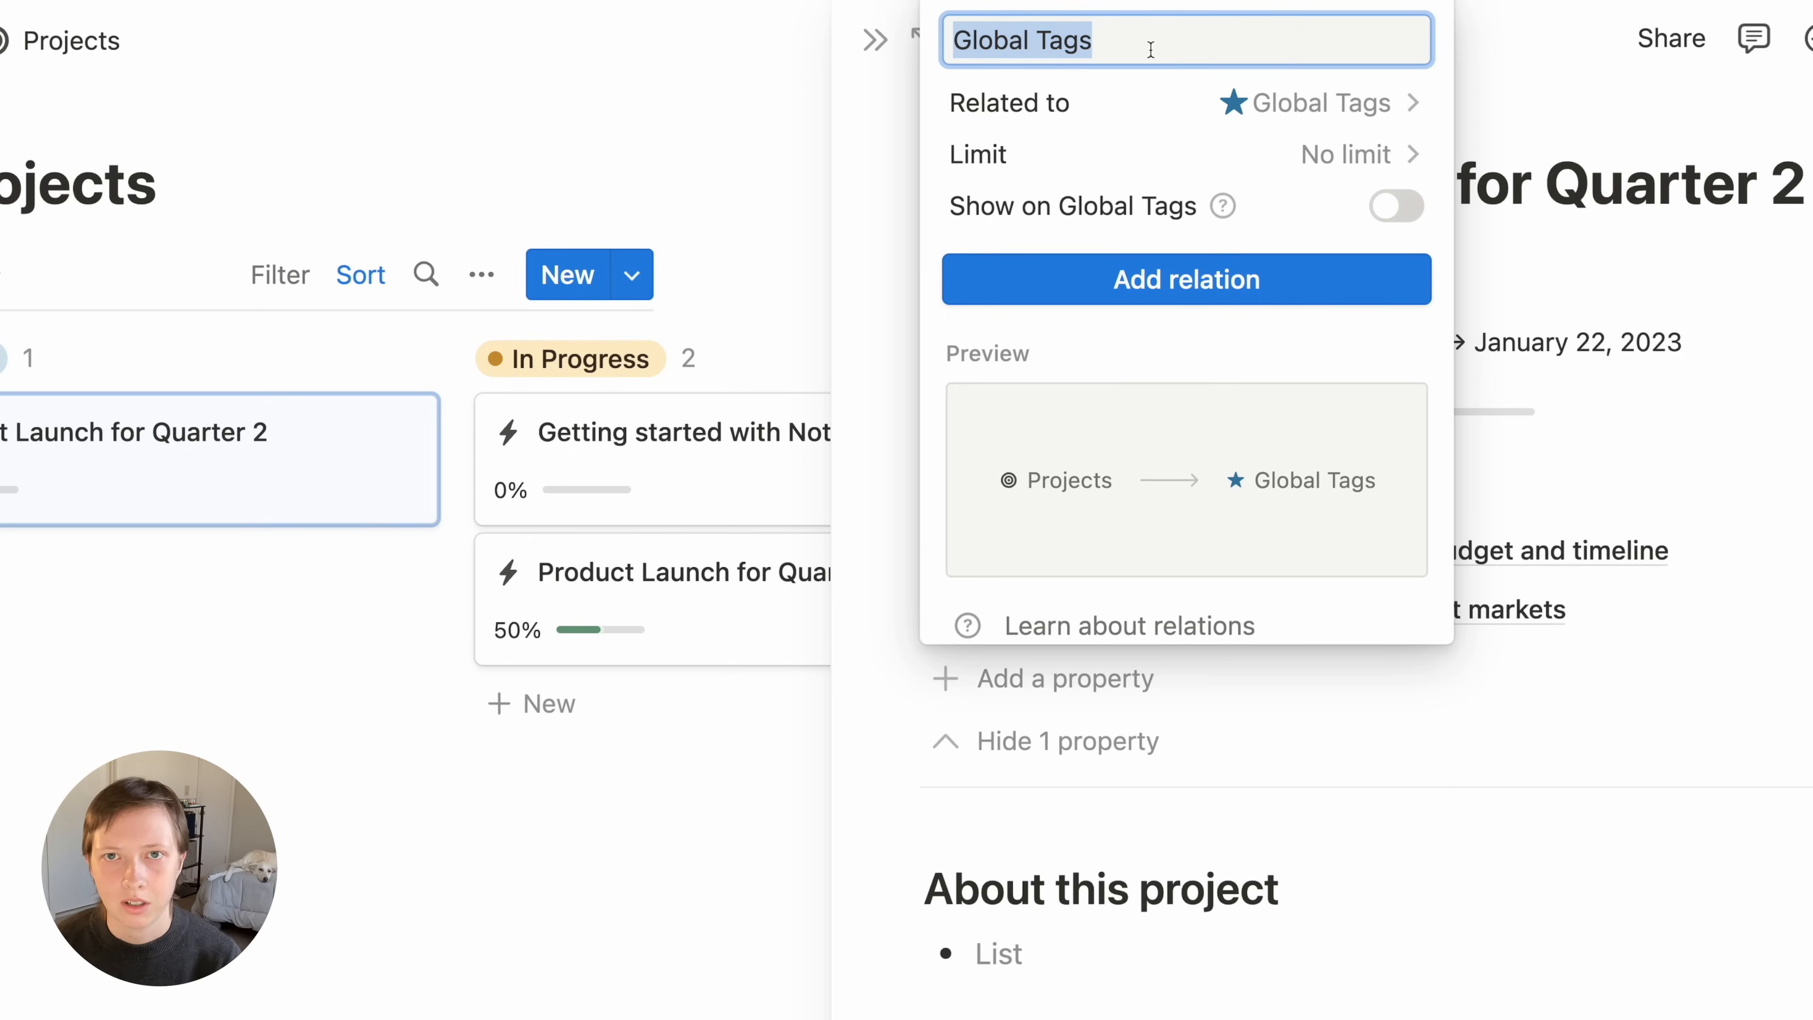
text(Month)
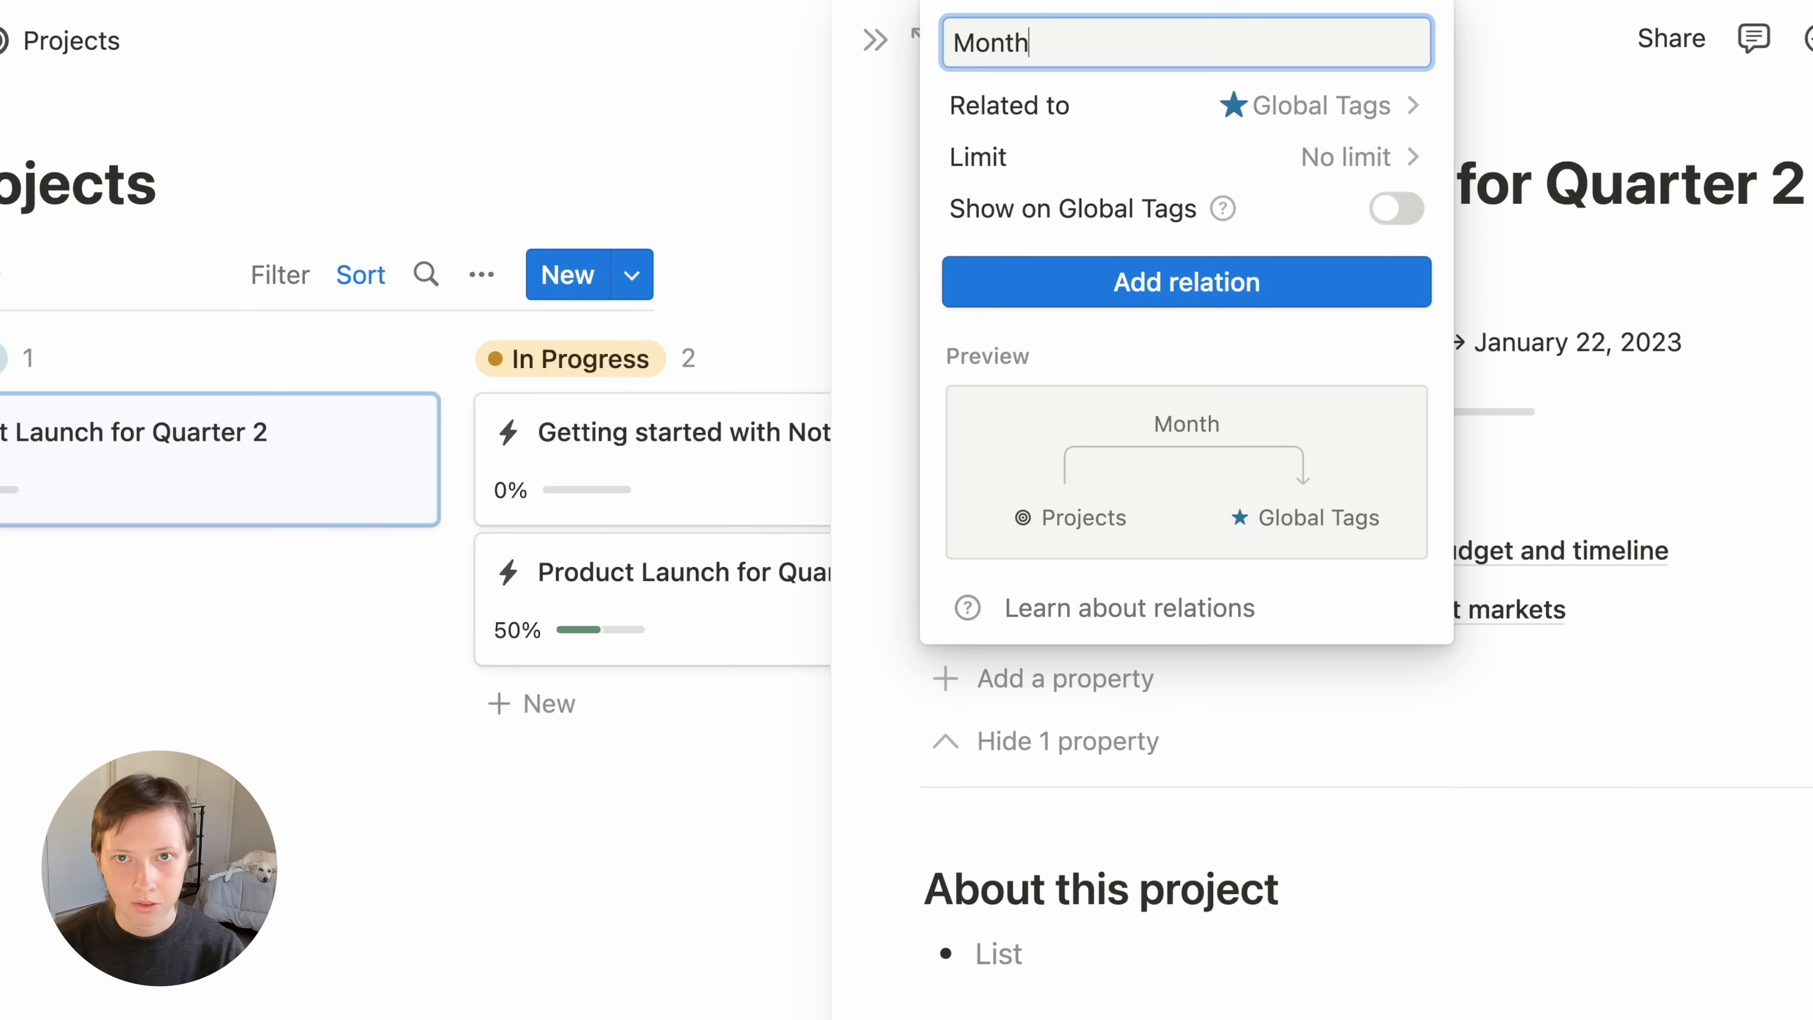
click(1397, 211)
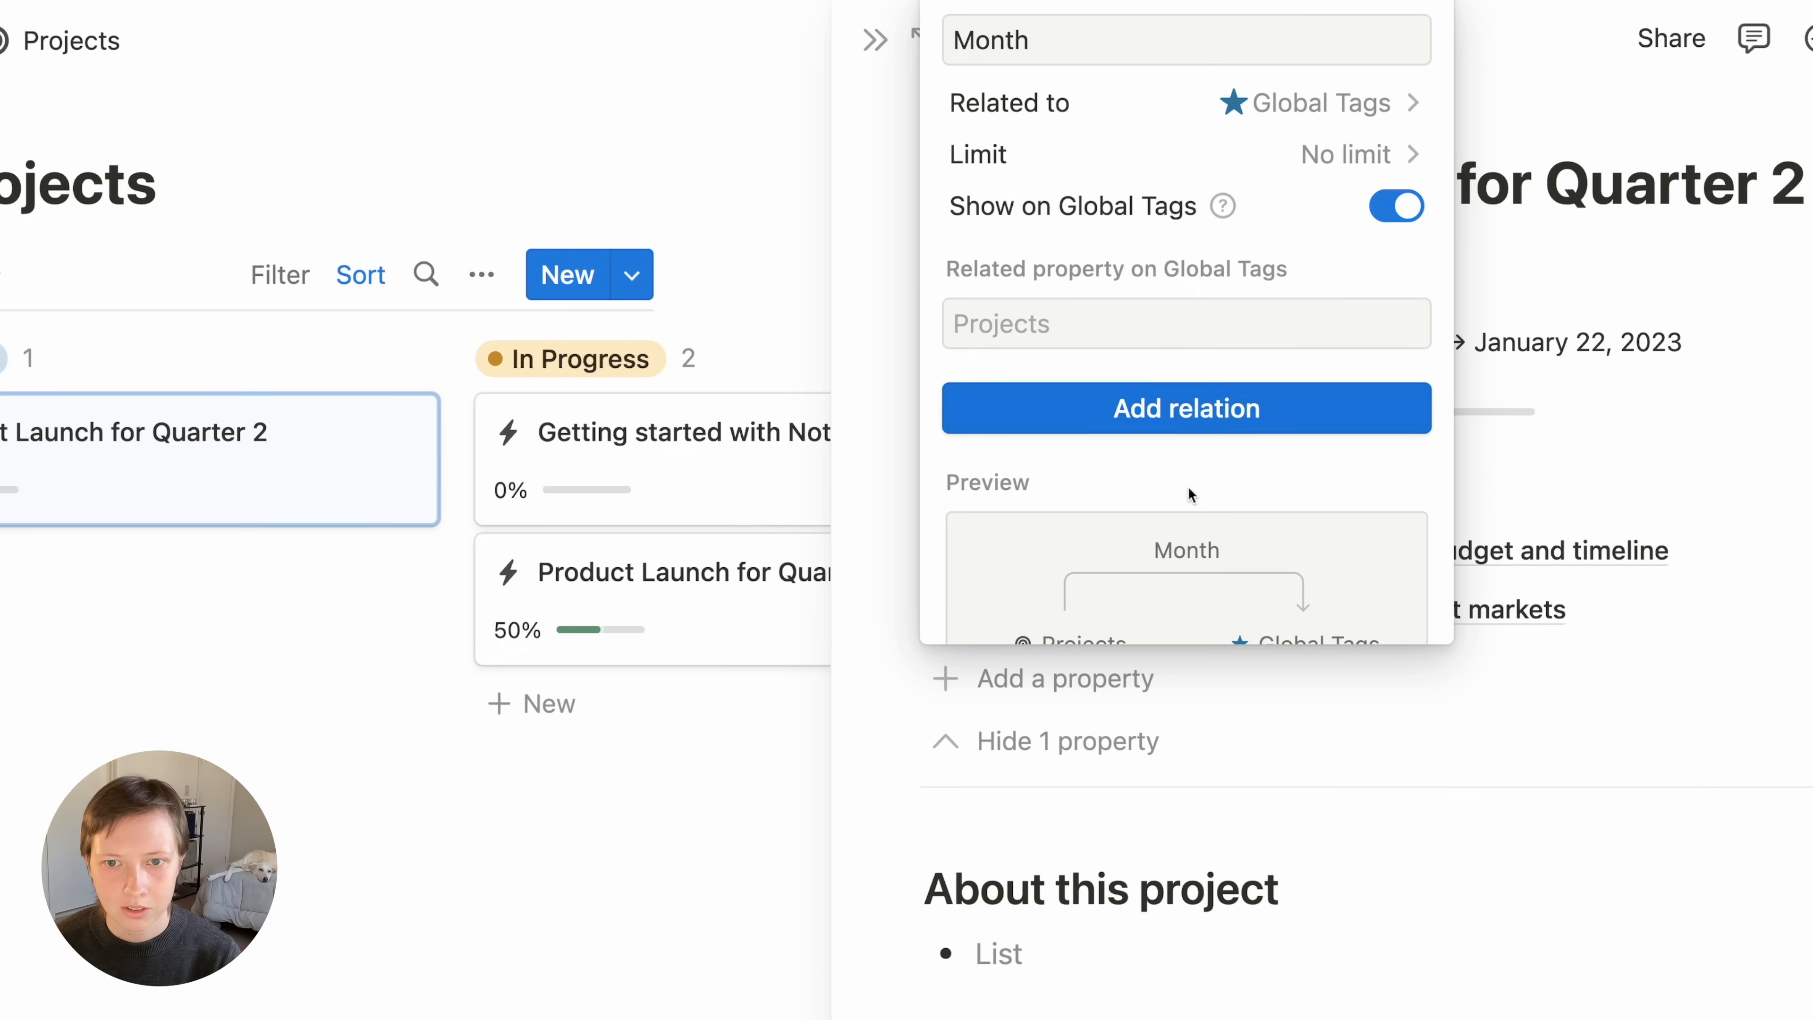
scroll(1188, 487, down, 5)
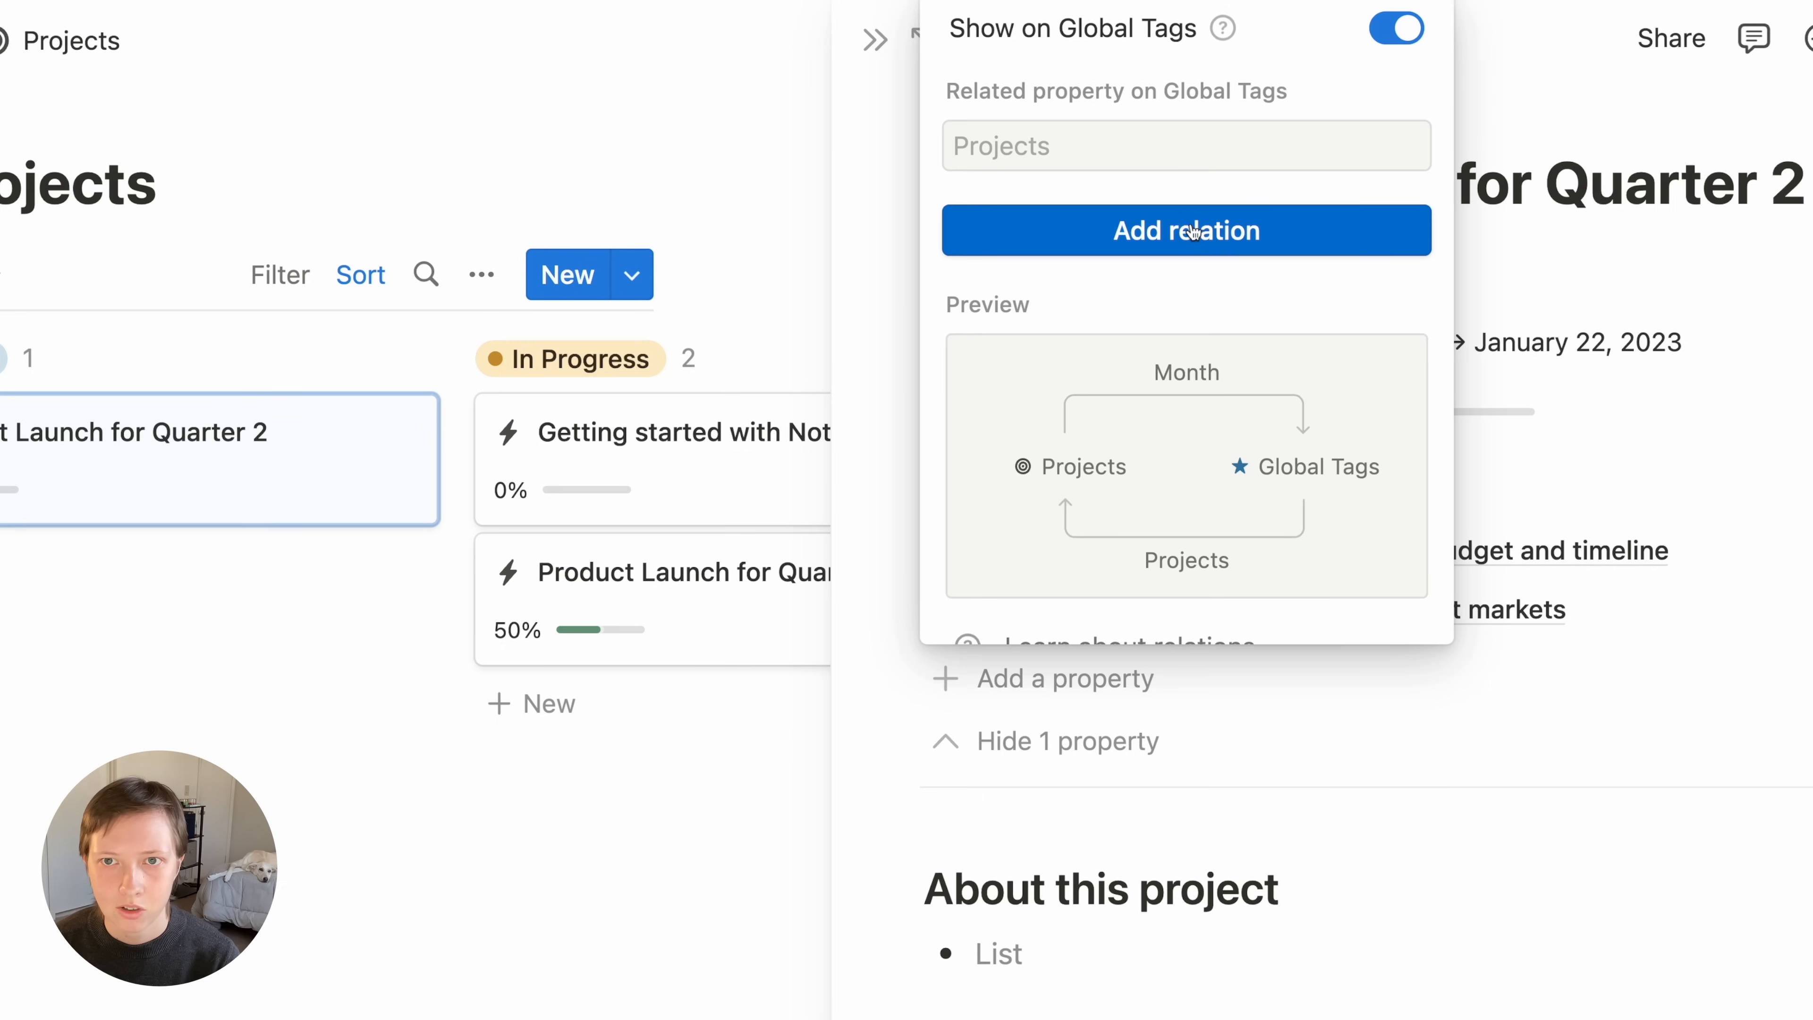
click(1193, 231)
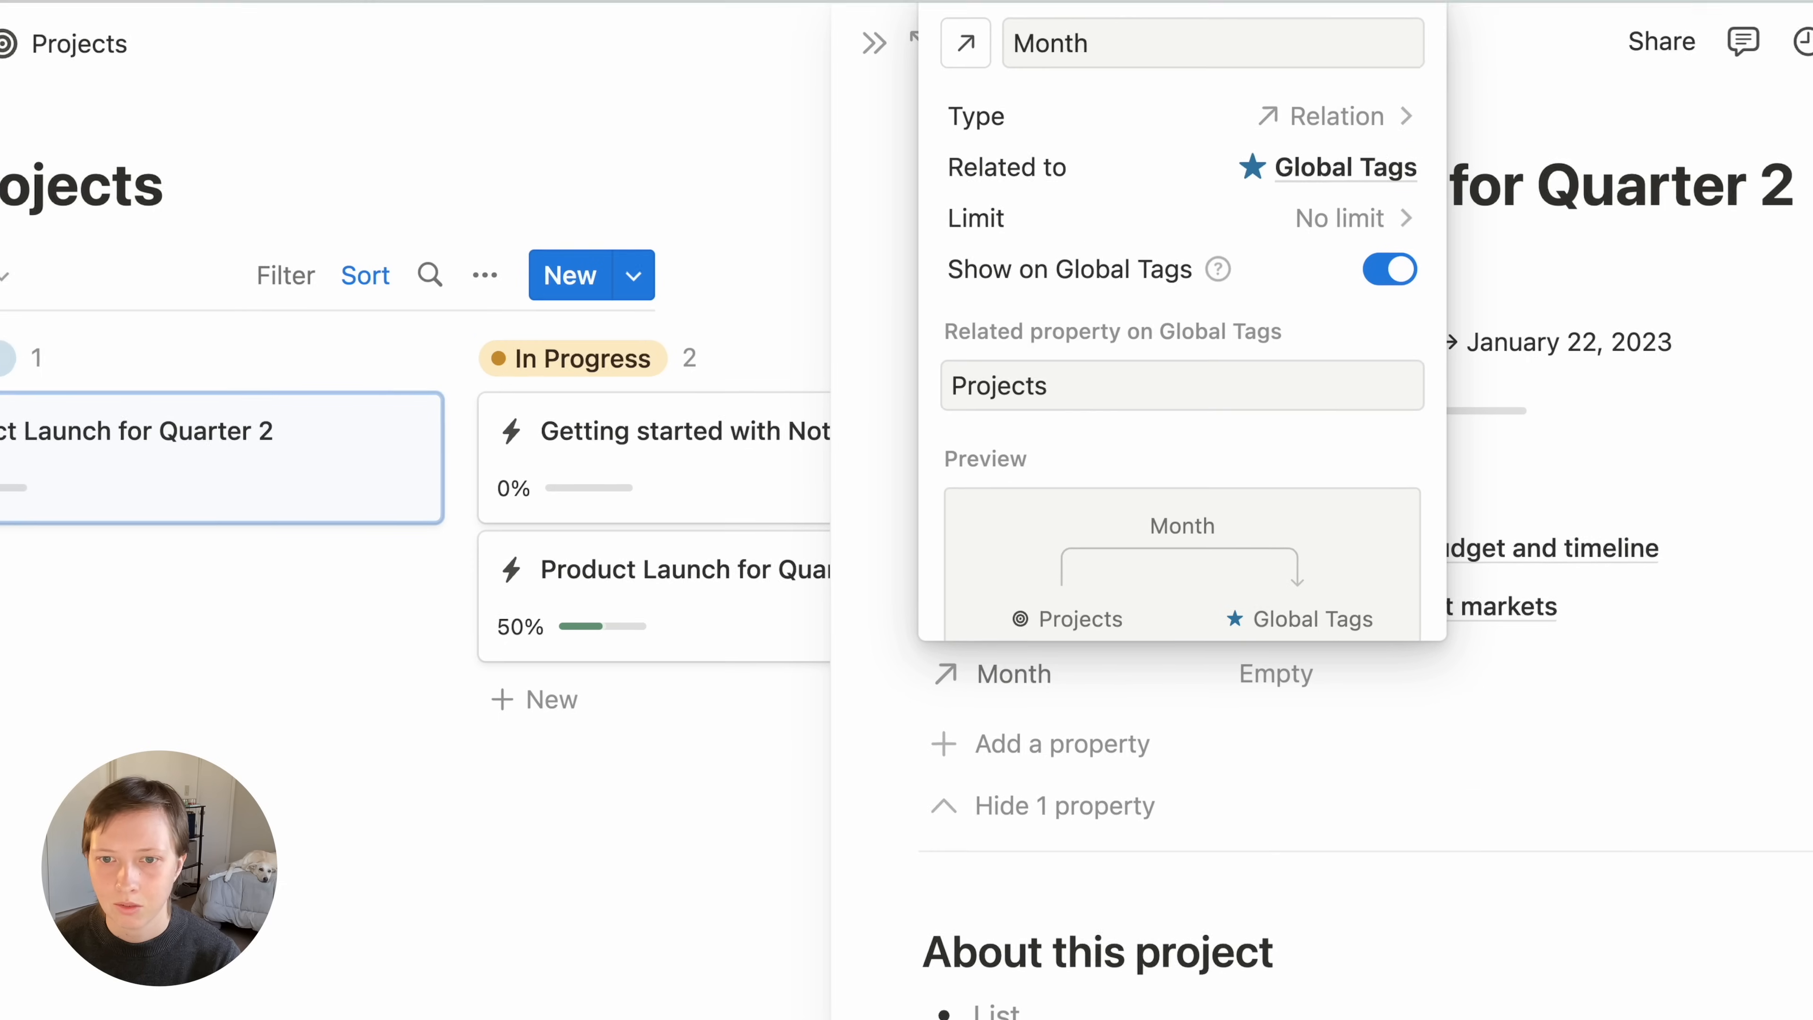
click(1685, 340)
Move the Month property directly below Status, link it to January 2023, and close the project
click(1070, 678)
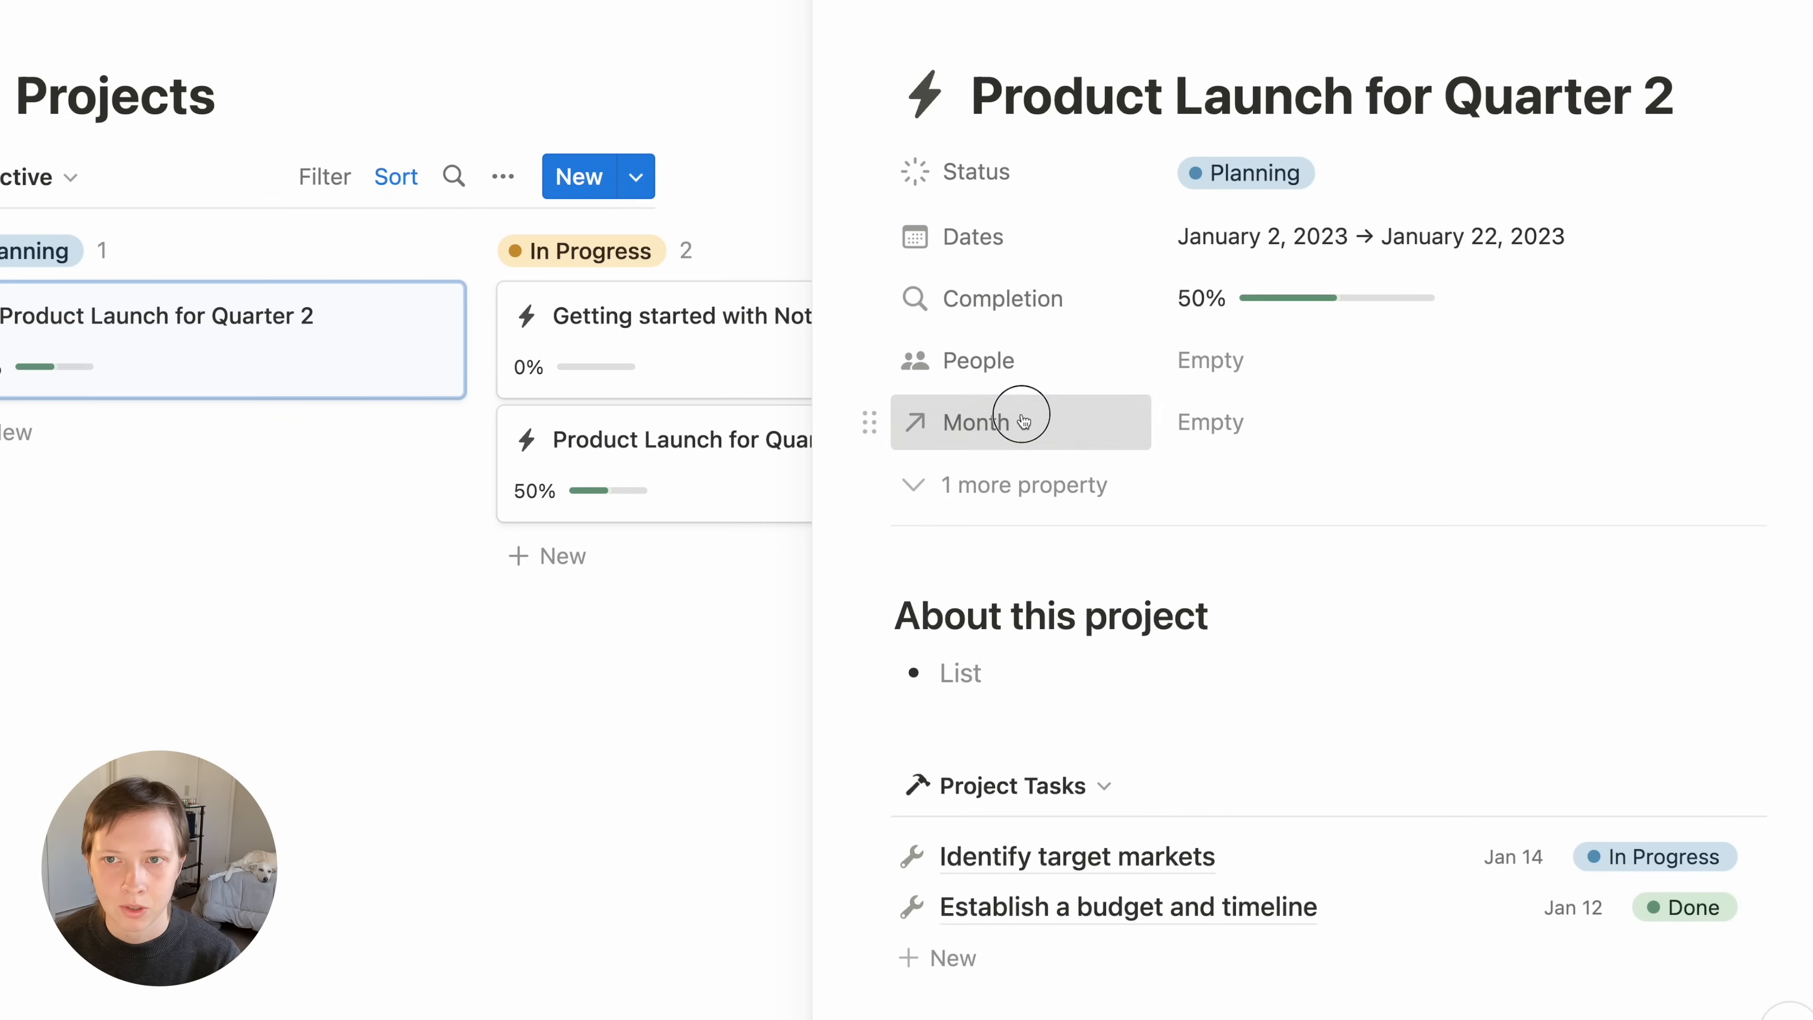
drag(1022, 420, 1012, 227)
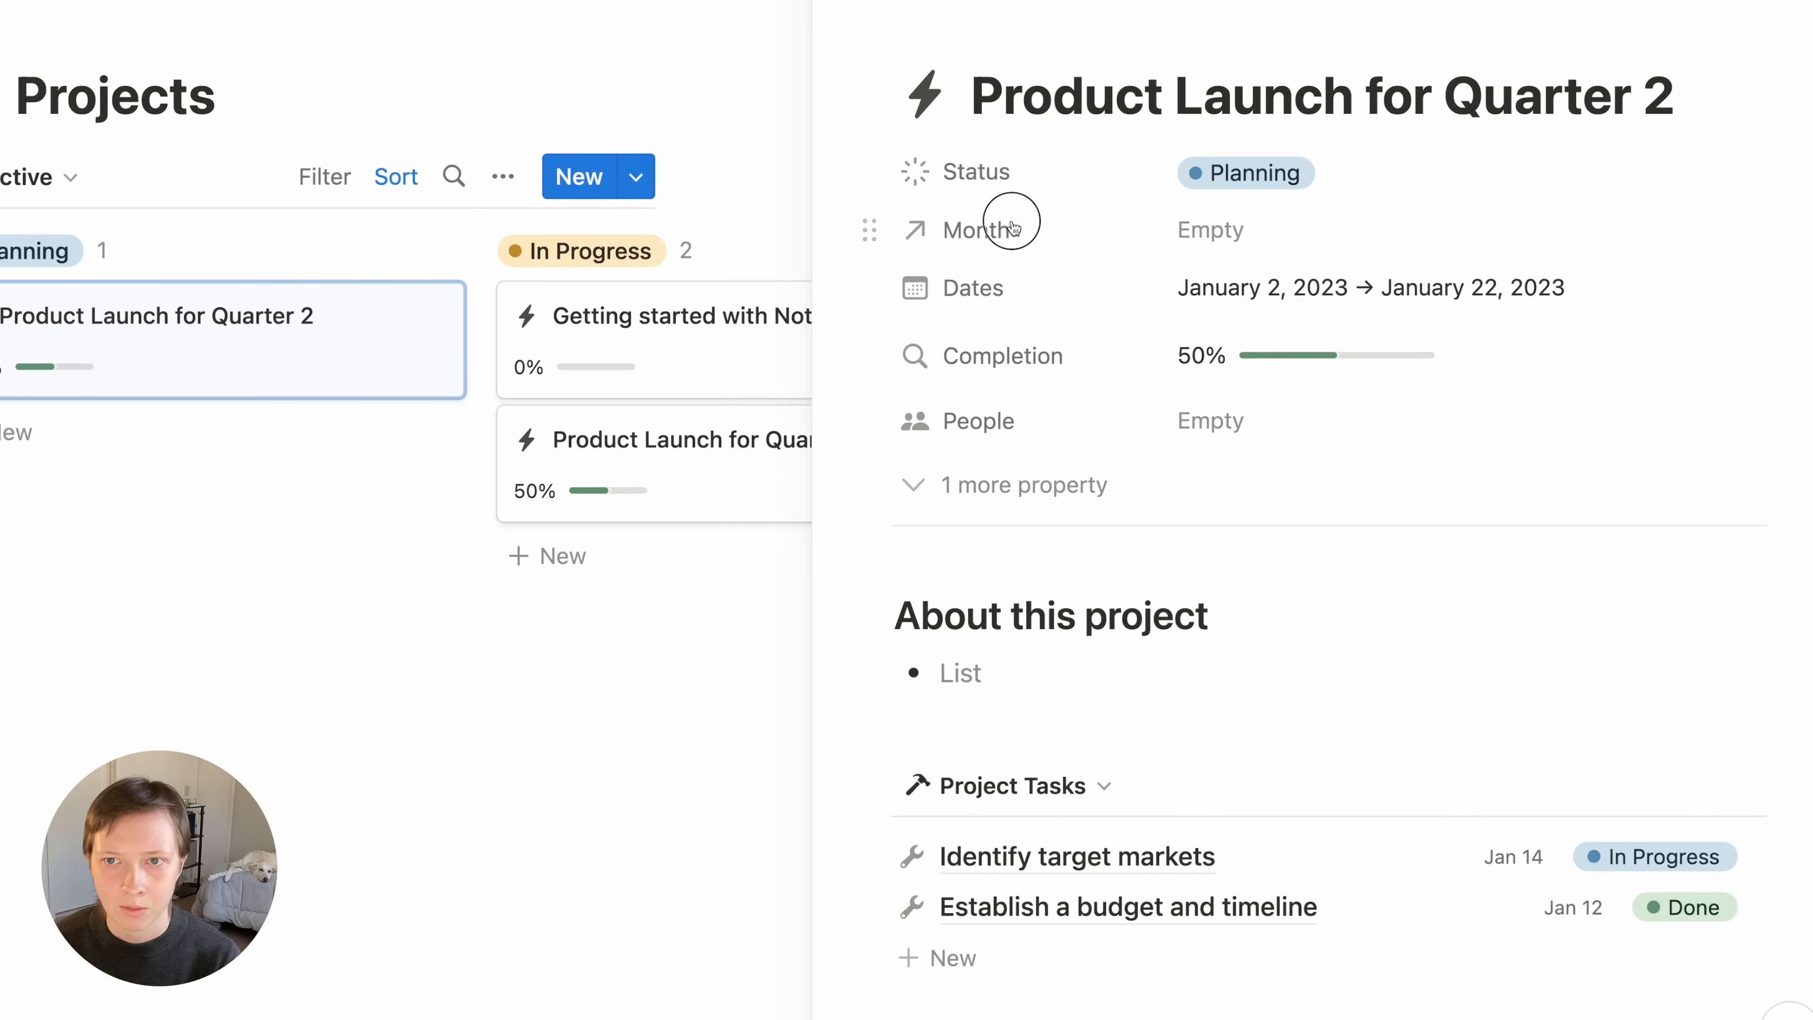
click(1336, 259)
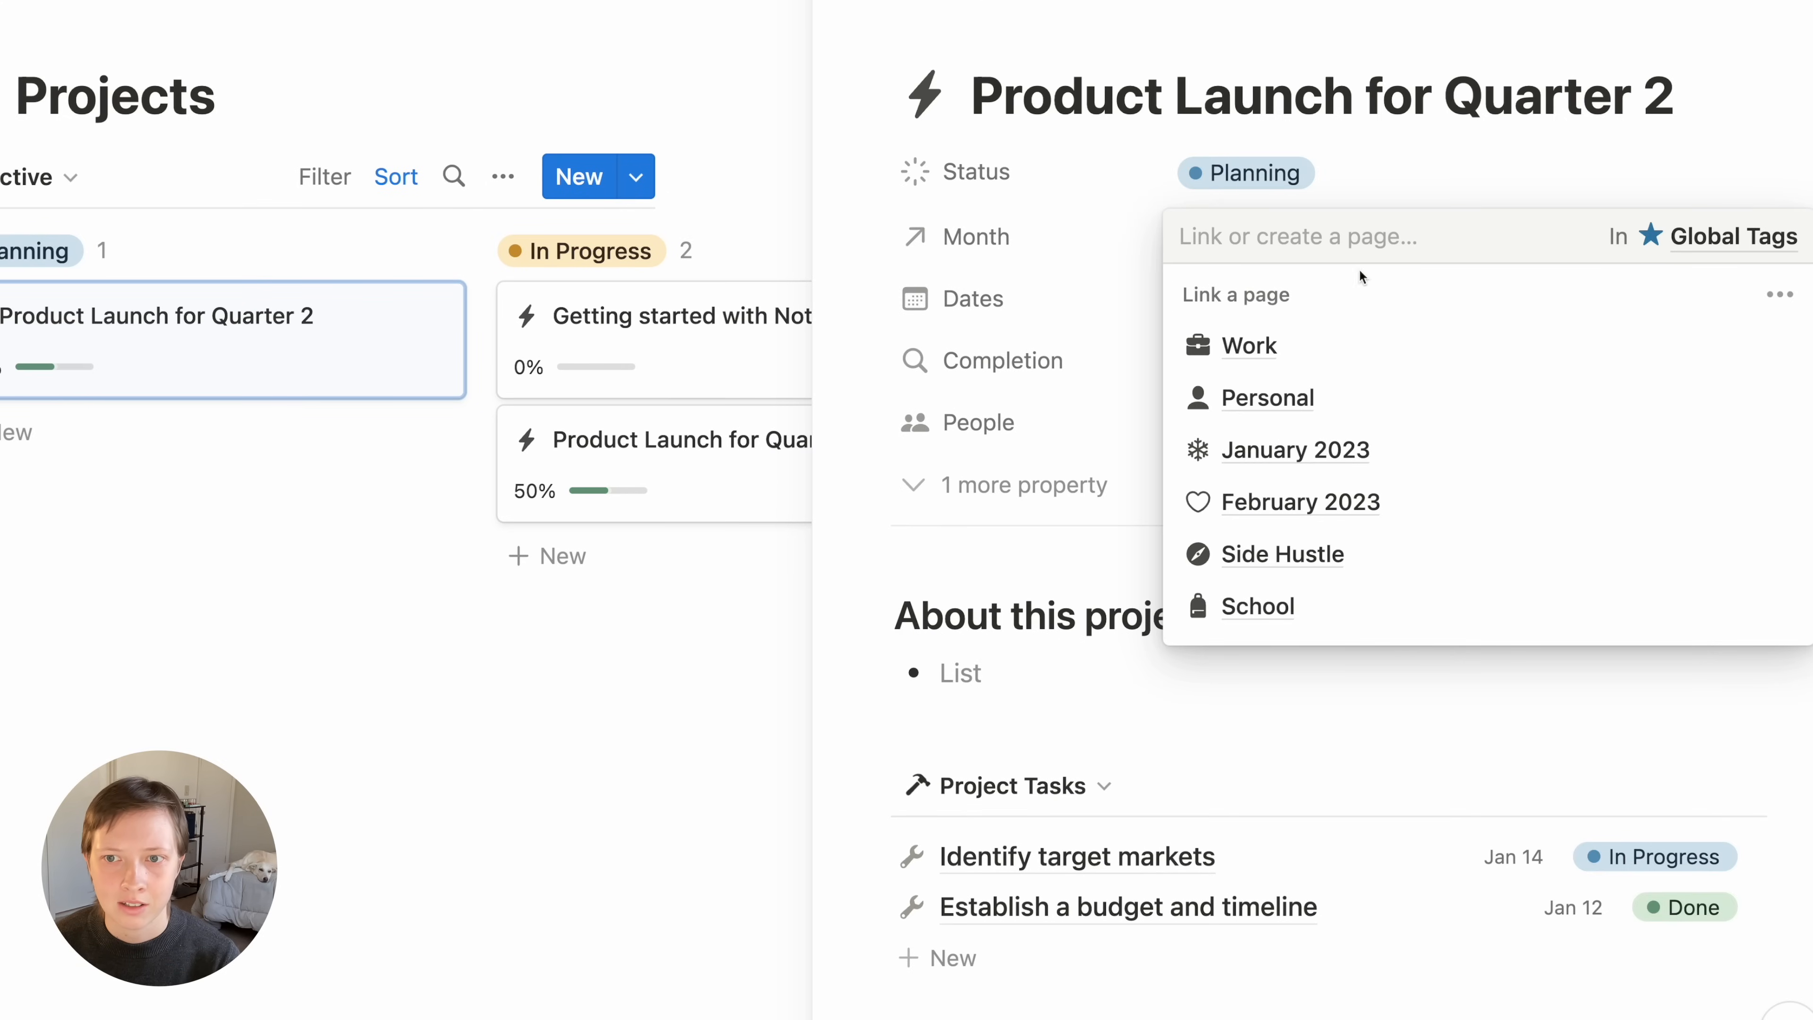
click(1368, 465)
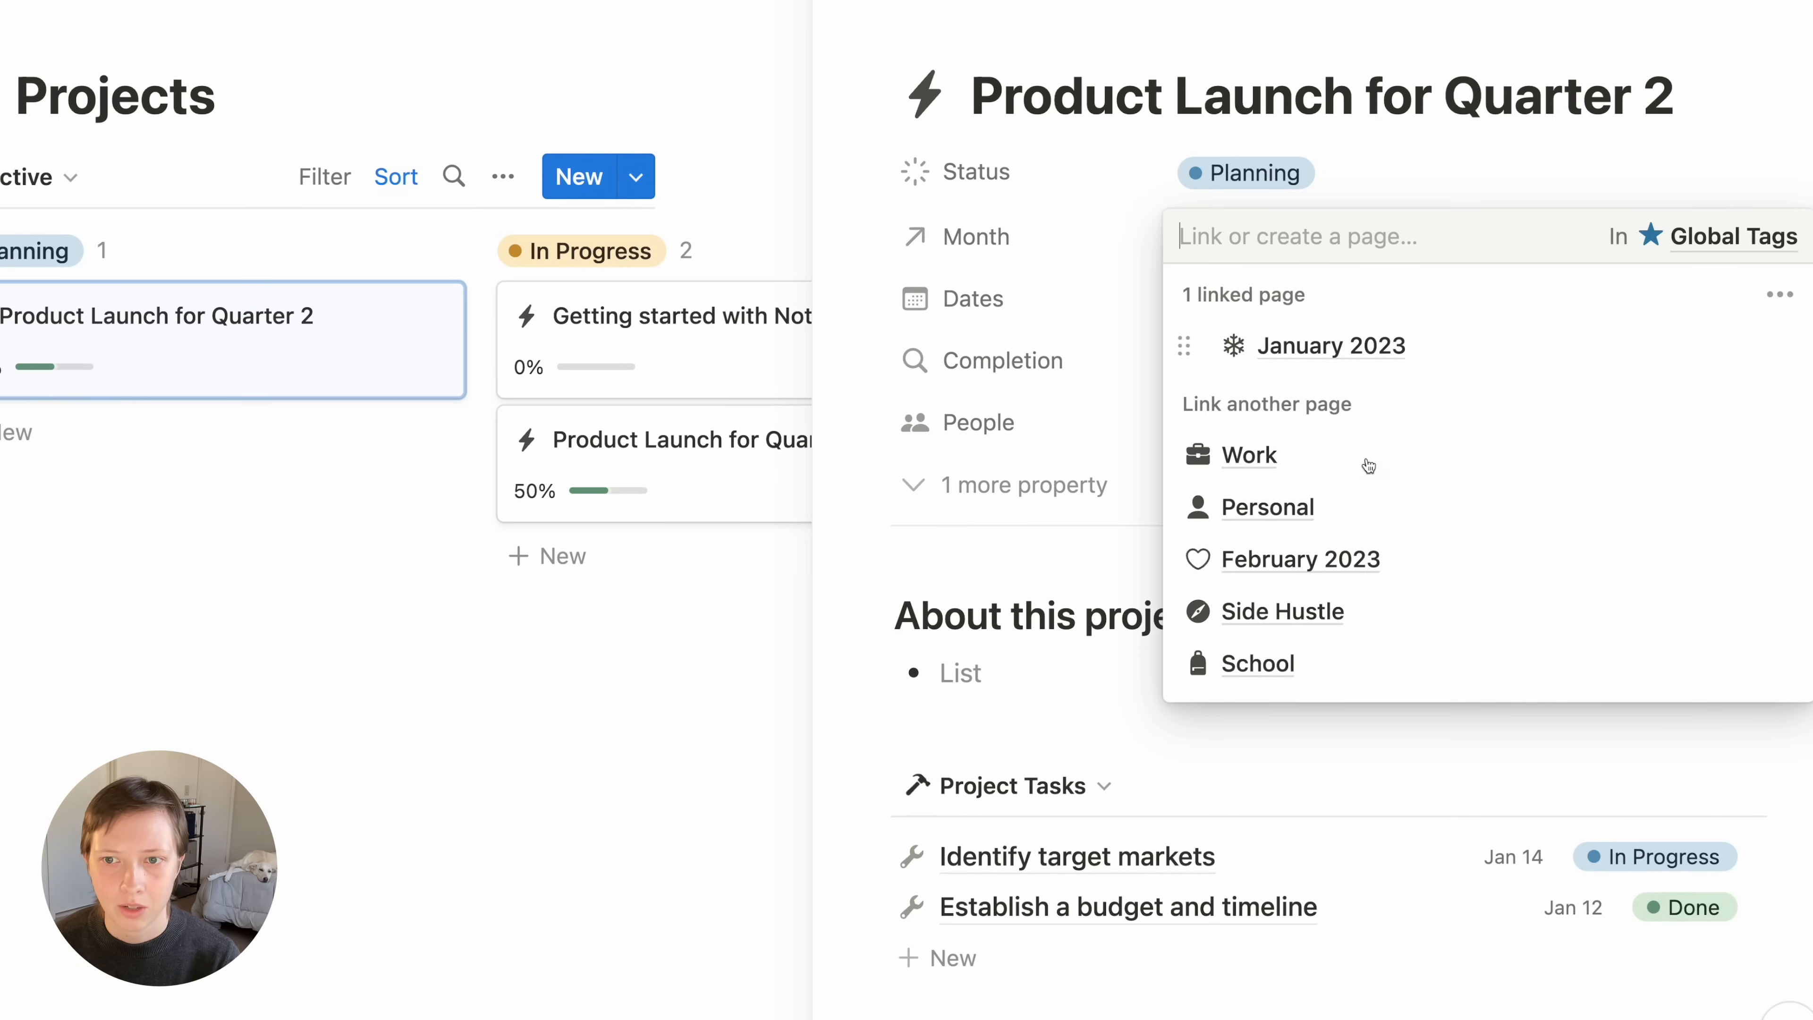
click(985, 234)
click(852, 2)
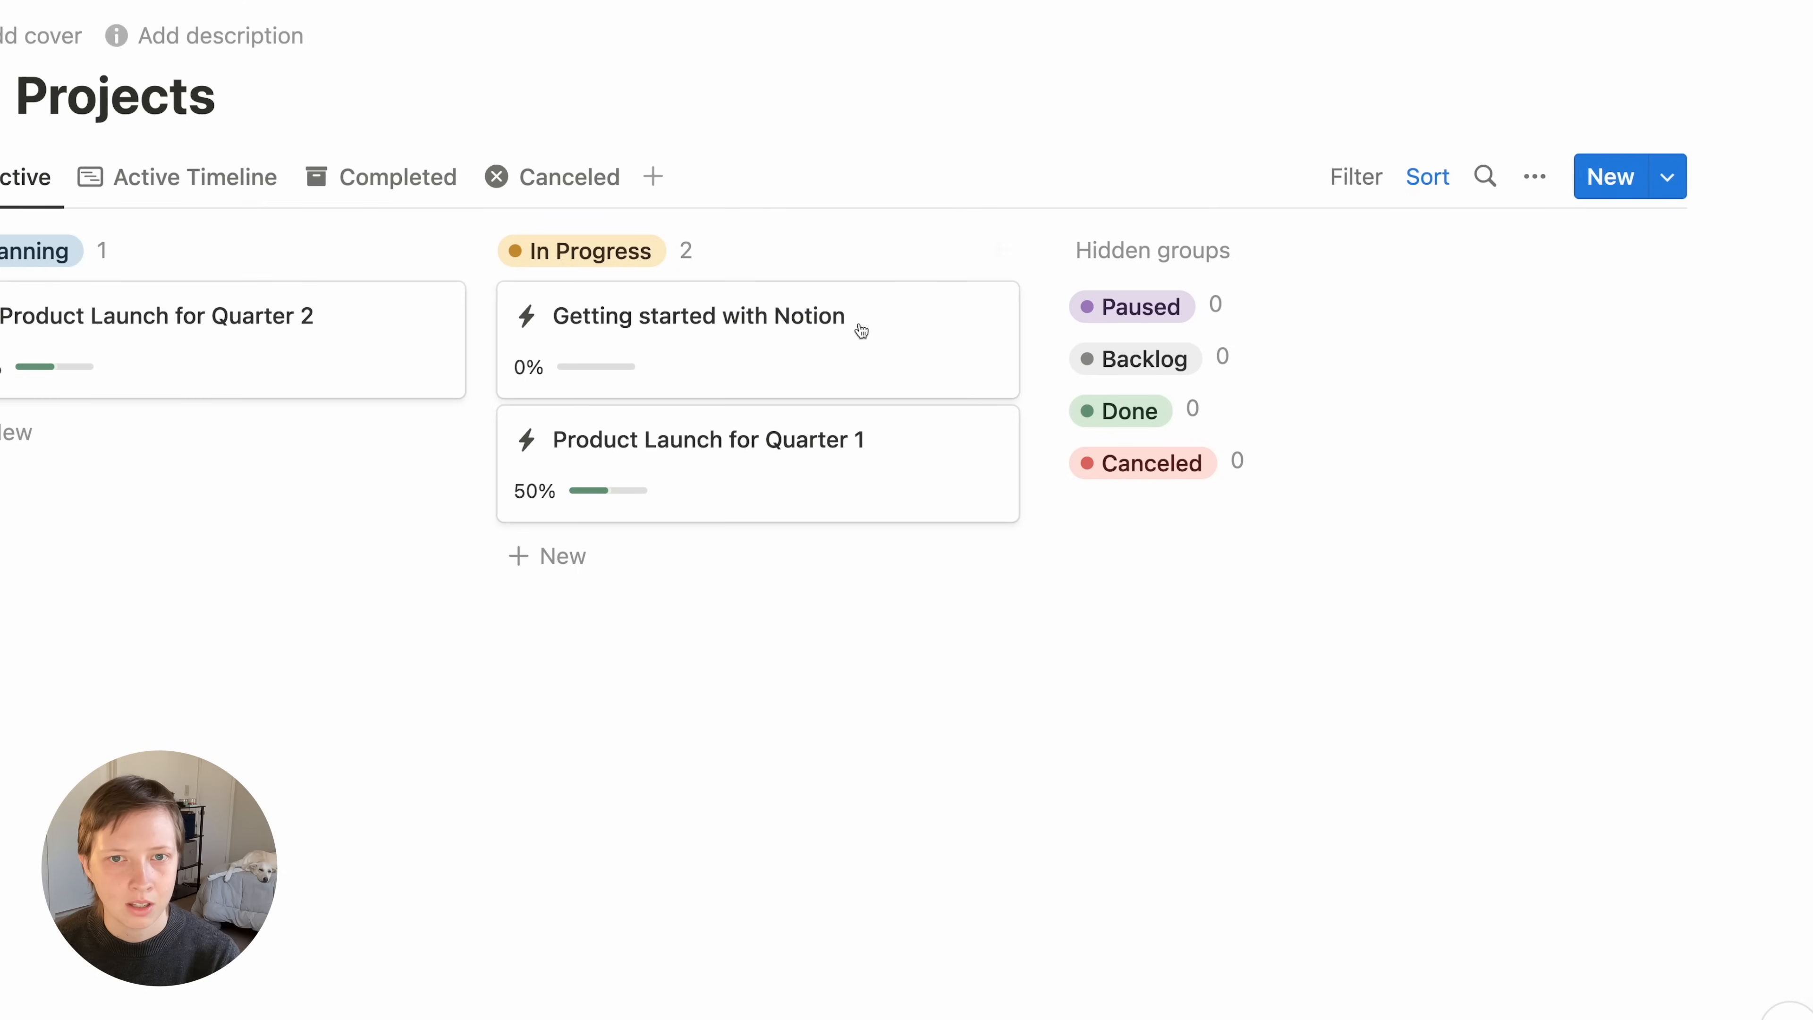
Open the Getting started with Notion project and link its Month property to January 2023
click(928, 343)
click(1393, 265)
click(1277, 450)
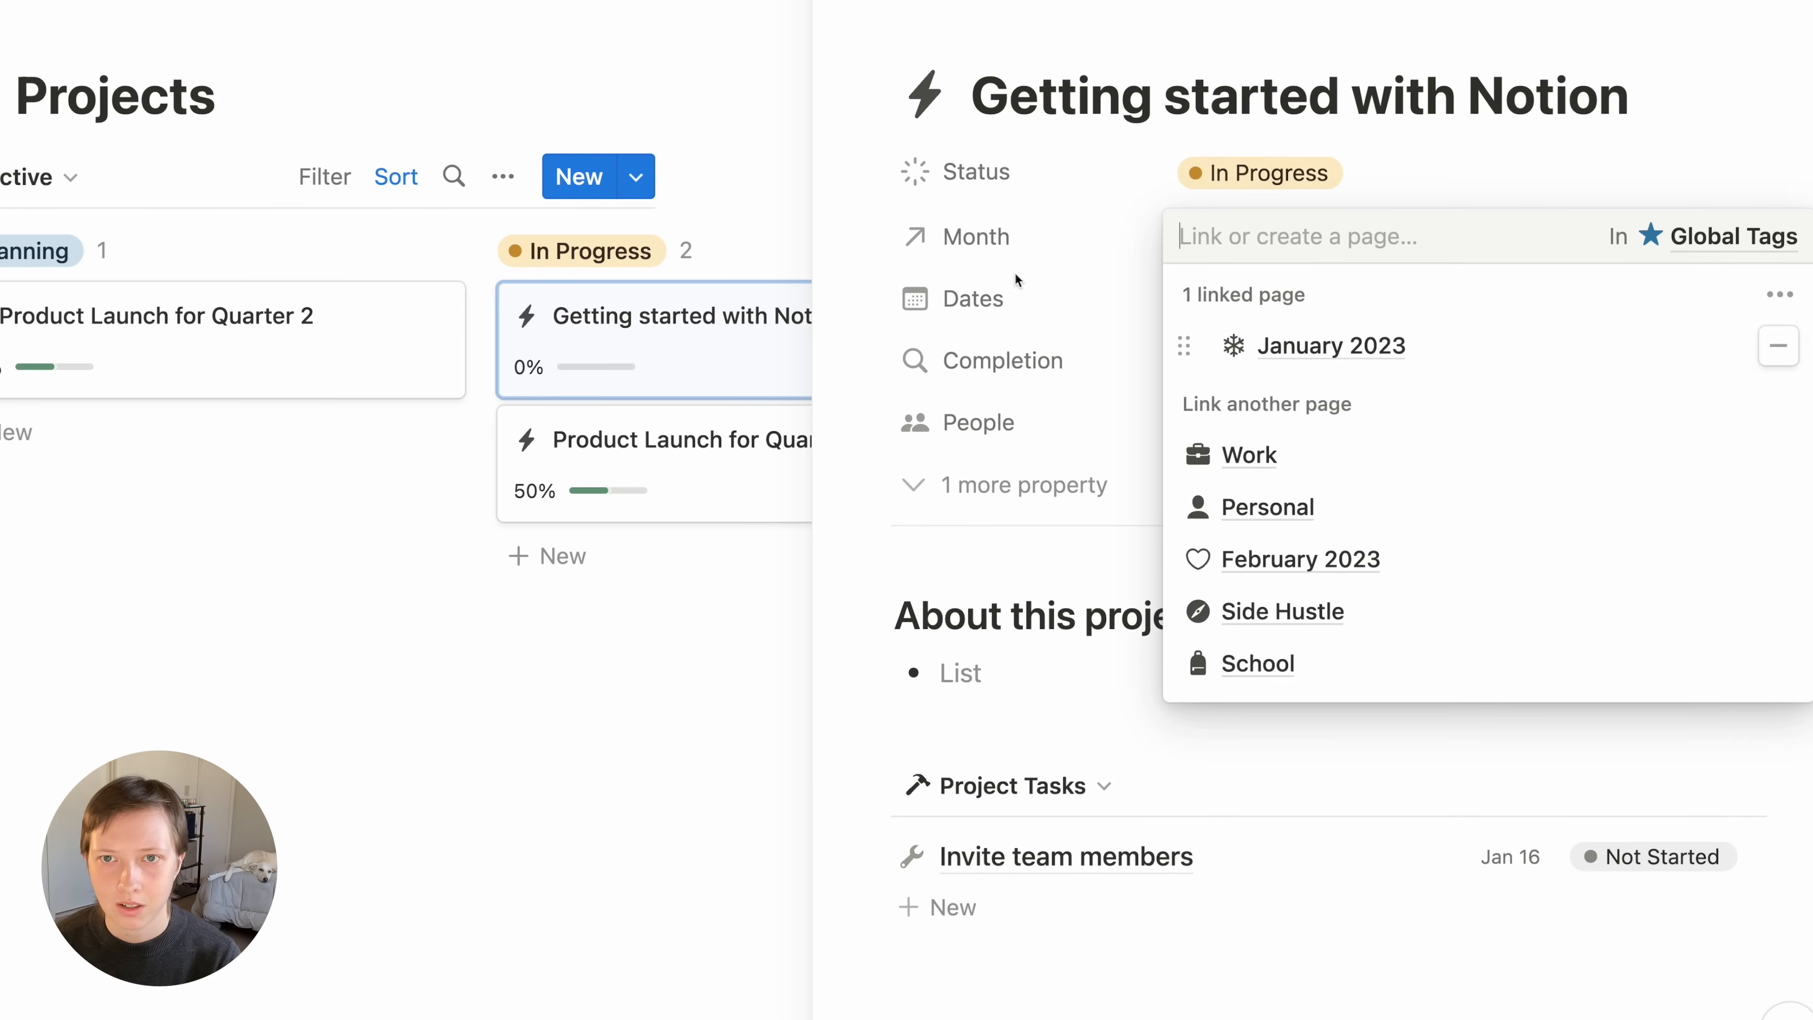
click(1145, 343)
Open the Product Launch for Quarter 1 project, link its Month to February 2023, and close the project
click(570, 439)
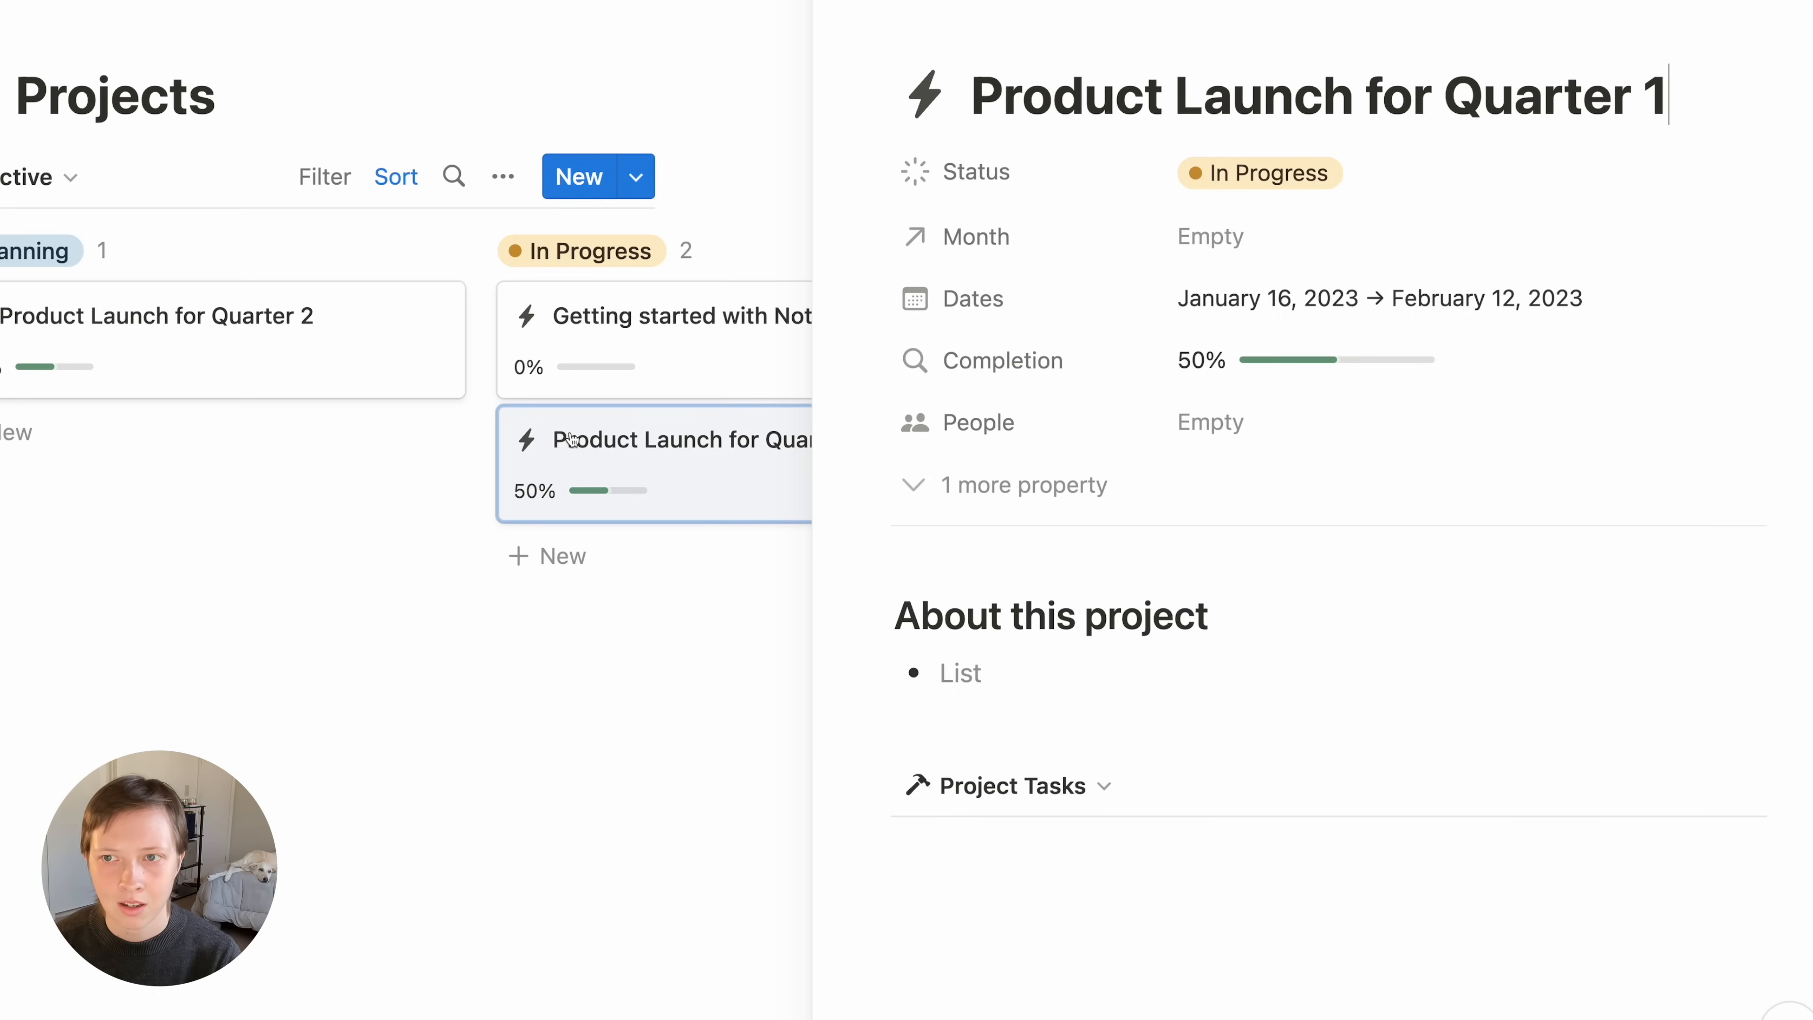
click(1206, 243)
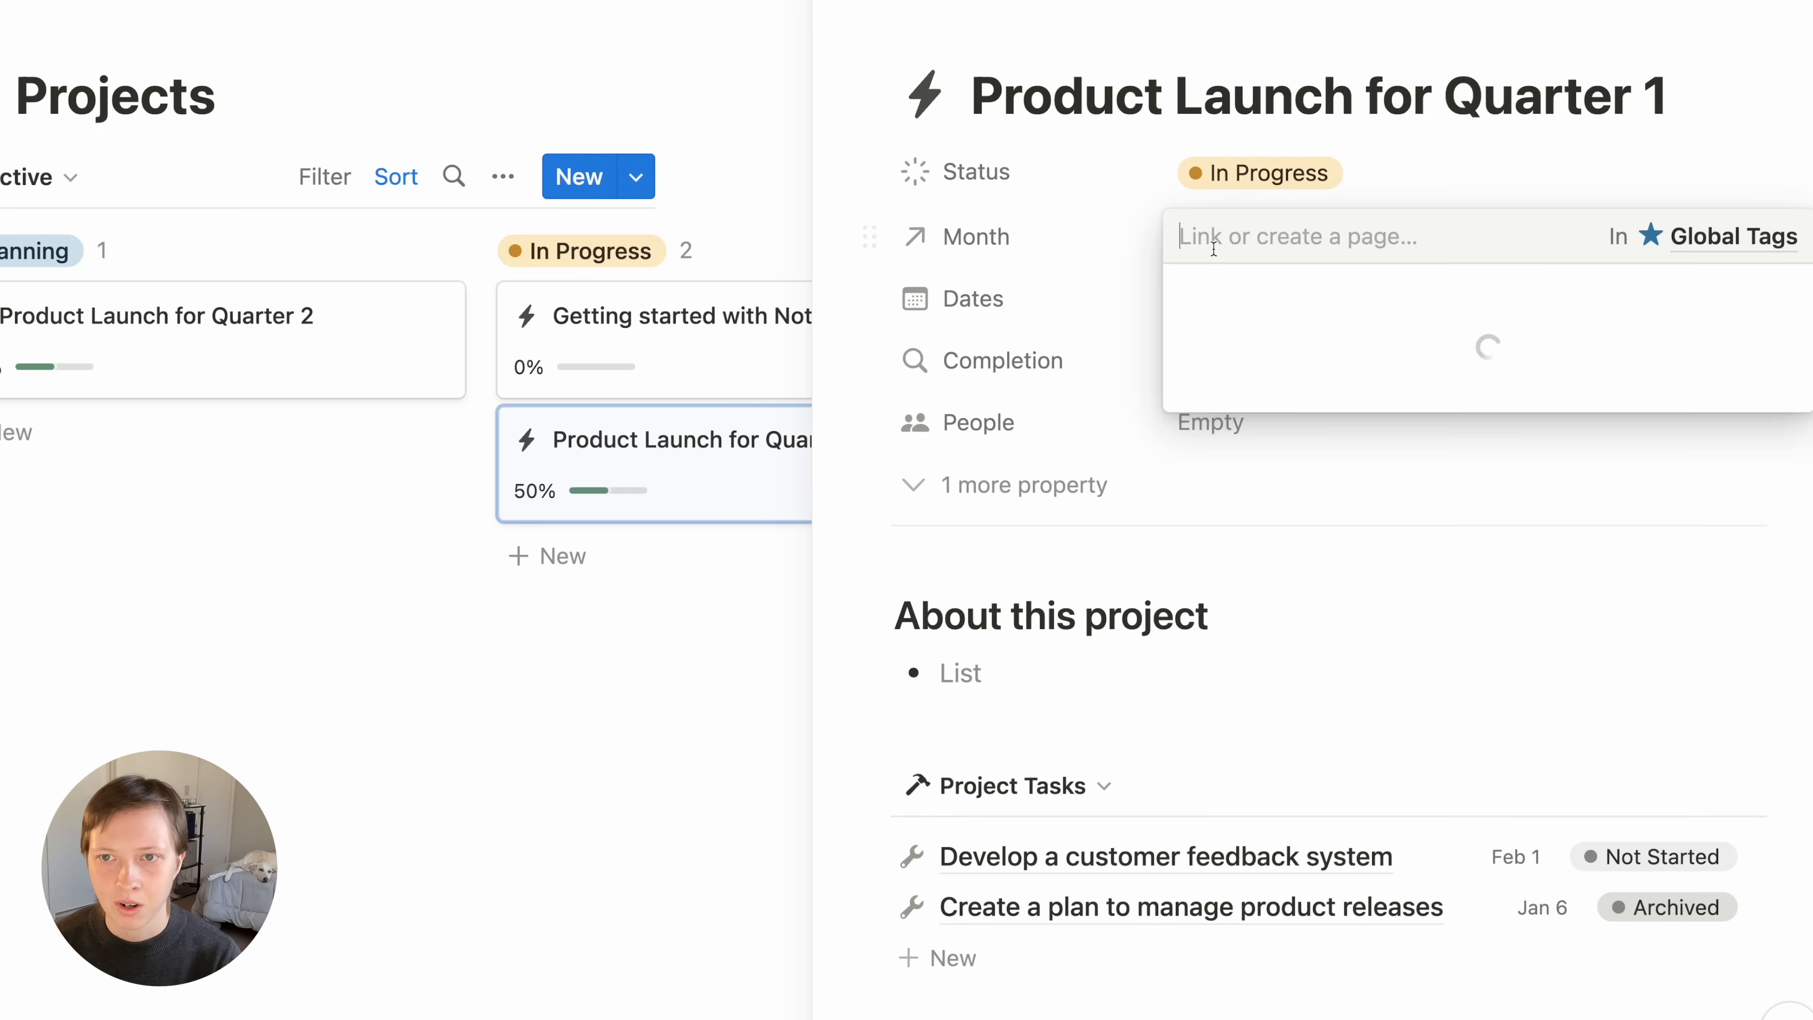
click(1299, 498)
click(941, 287)
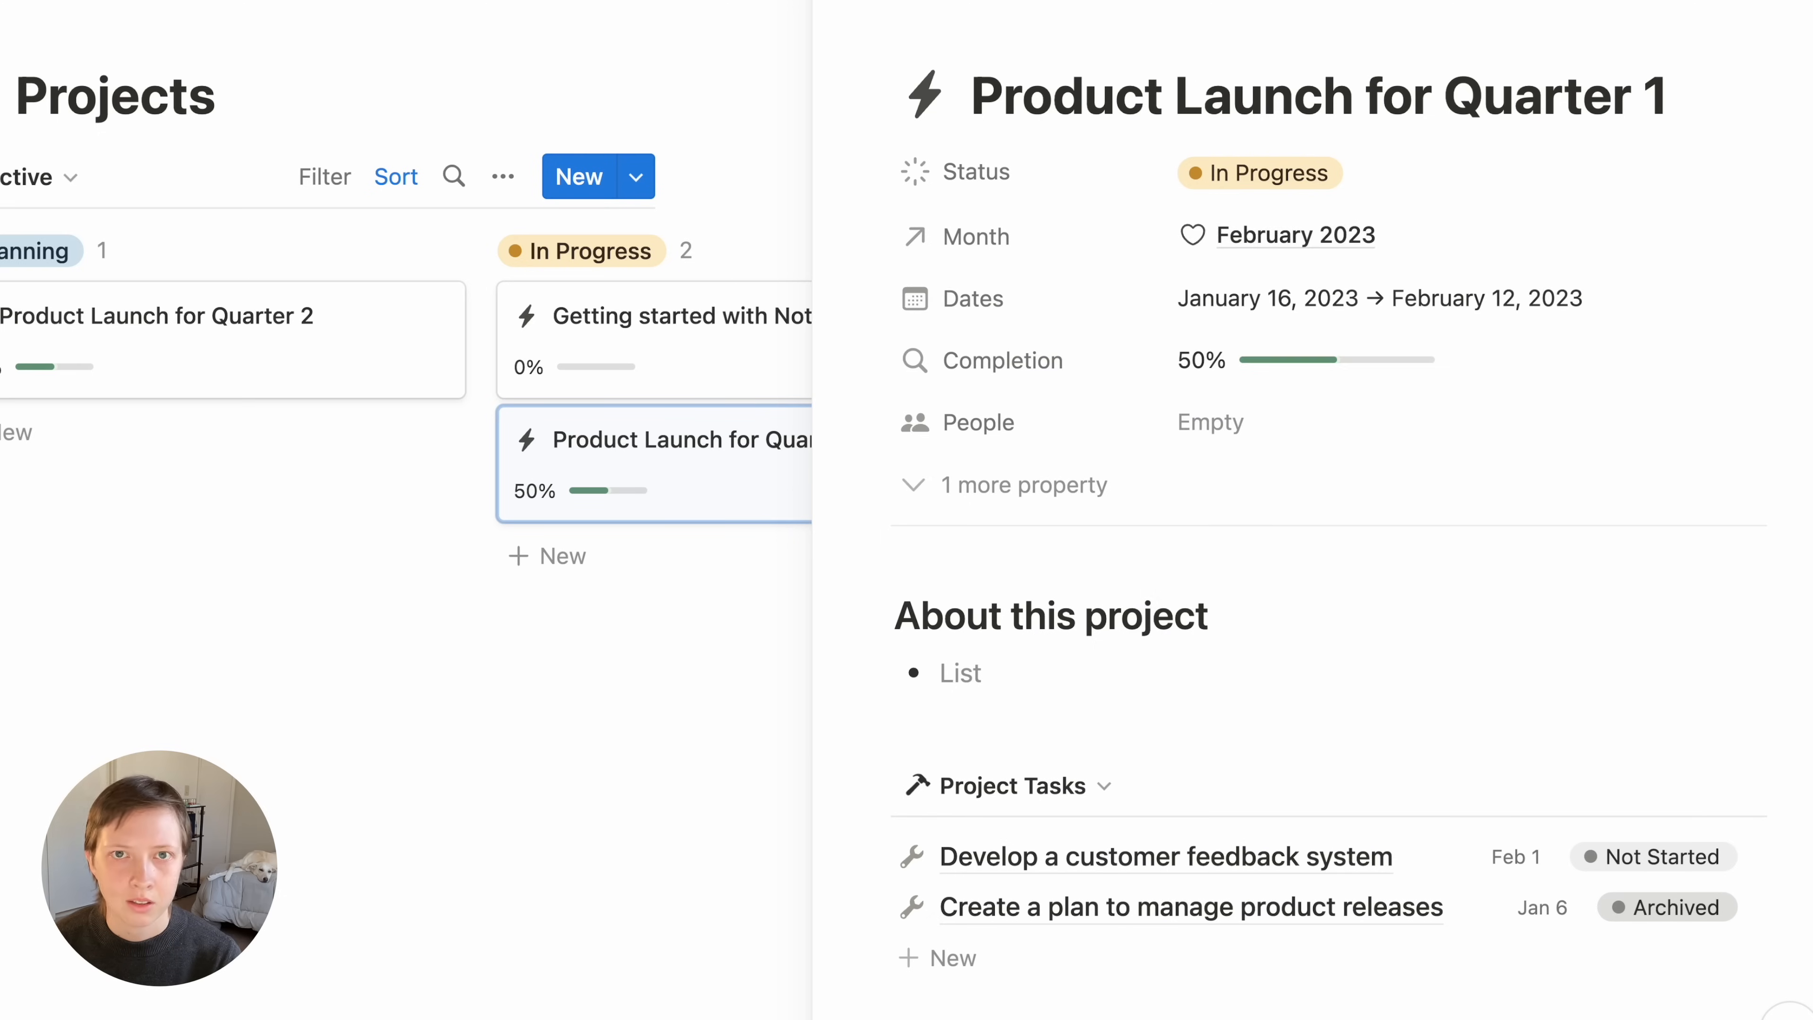
click(959, 13)
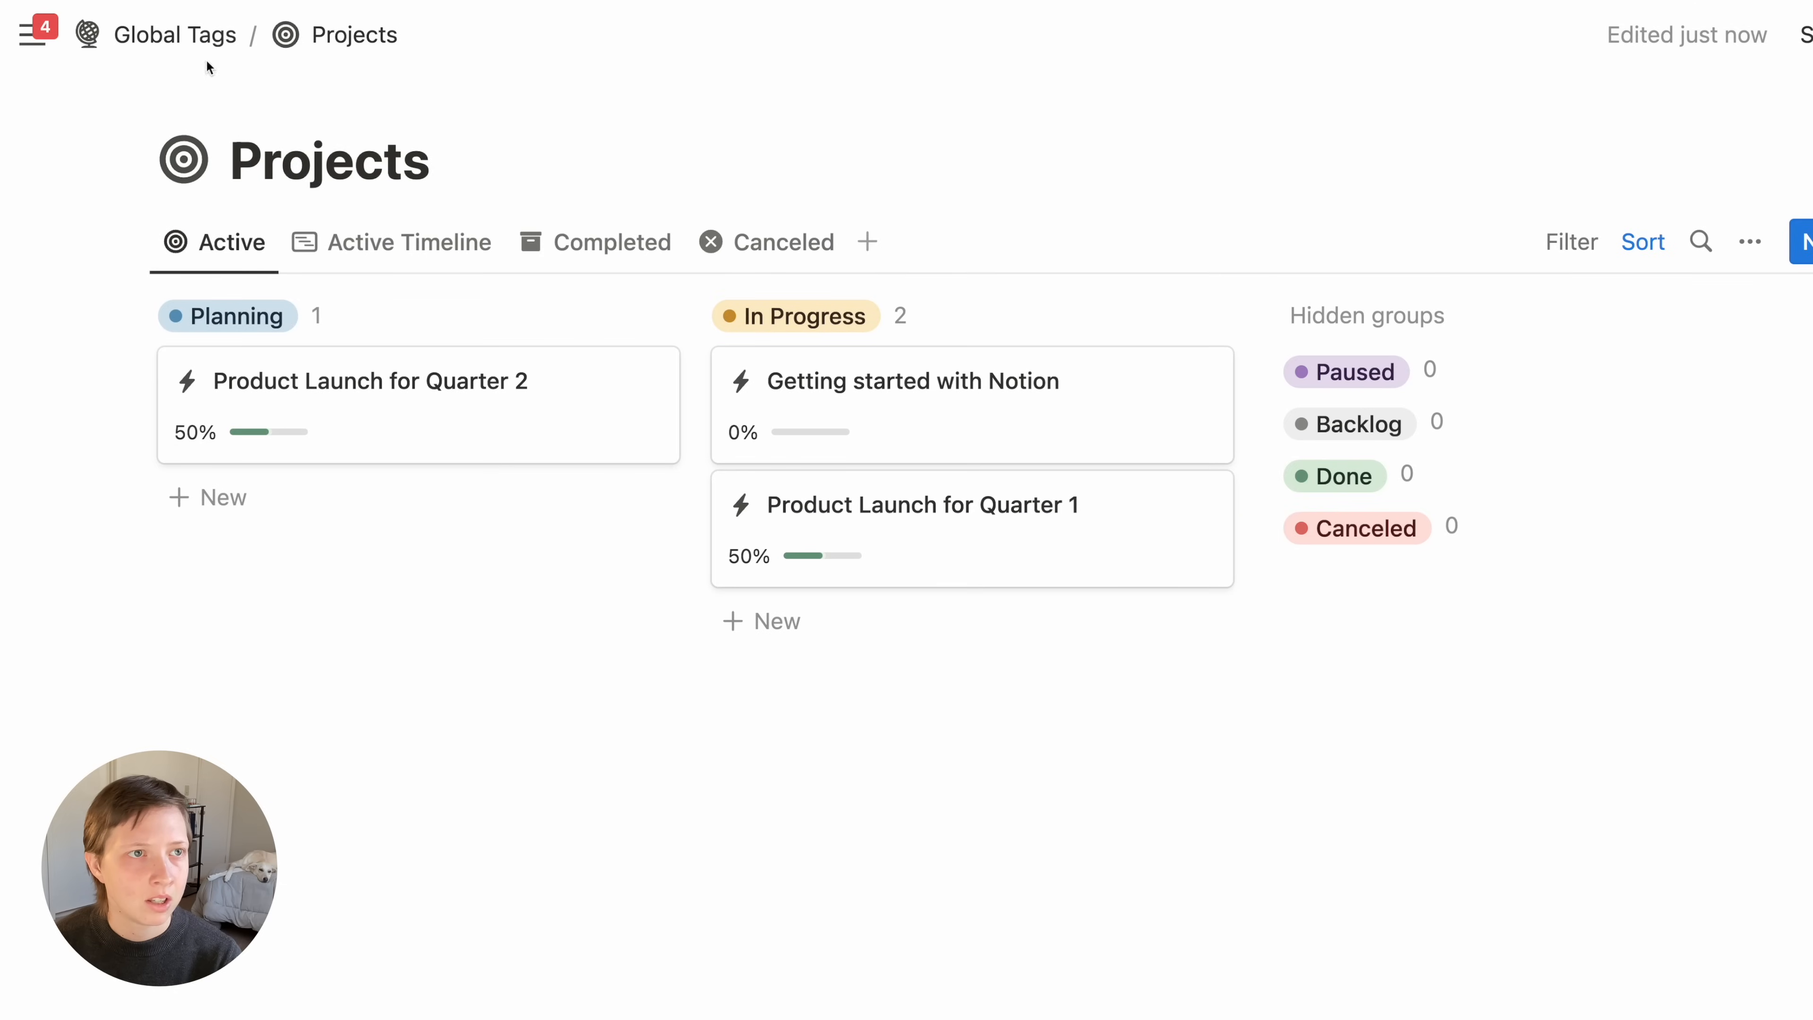
Return to the Global Tags page, go to Blog Calendar, and open the Newsletter (January ‘23) entry in side peek
click(165, 36)
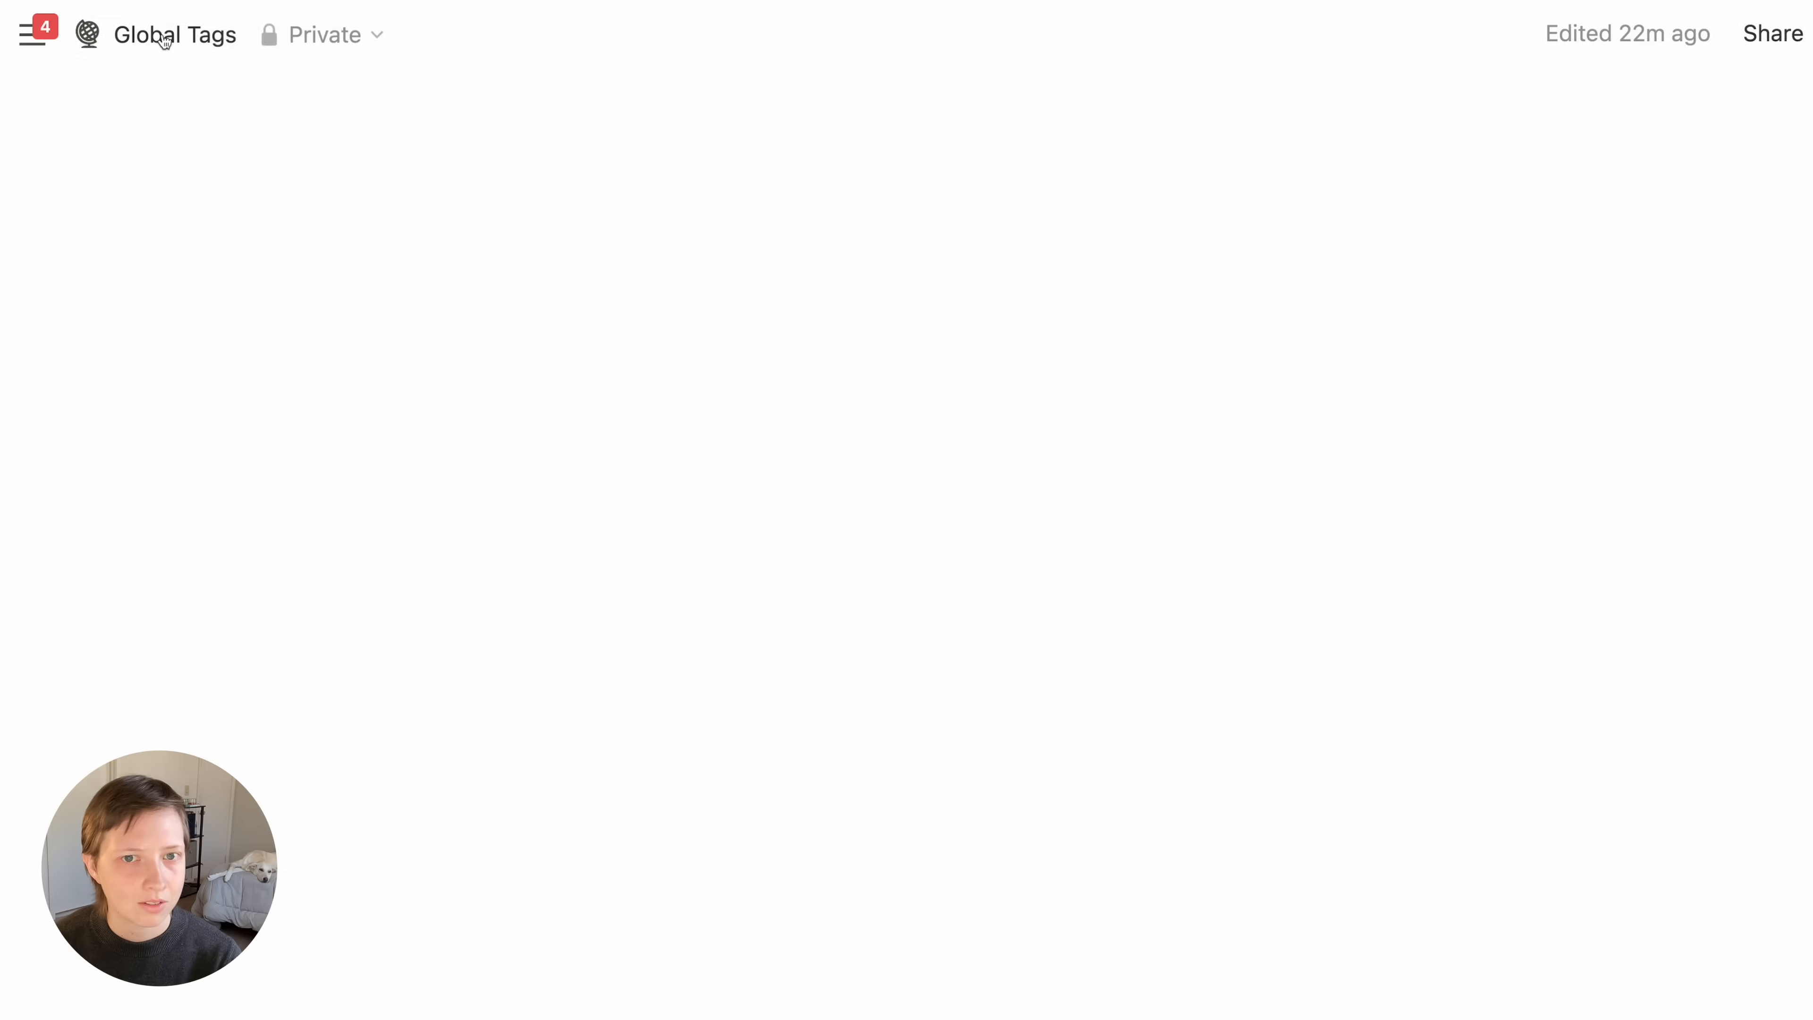
scroll(906, 500, down, 2)
scroll(247, 565, up, 2)
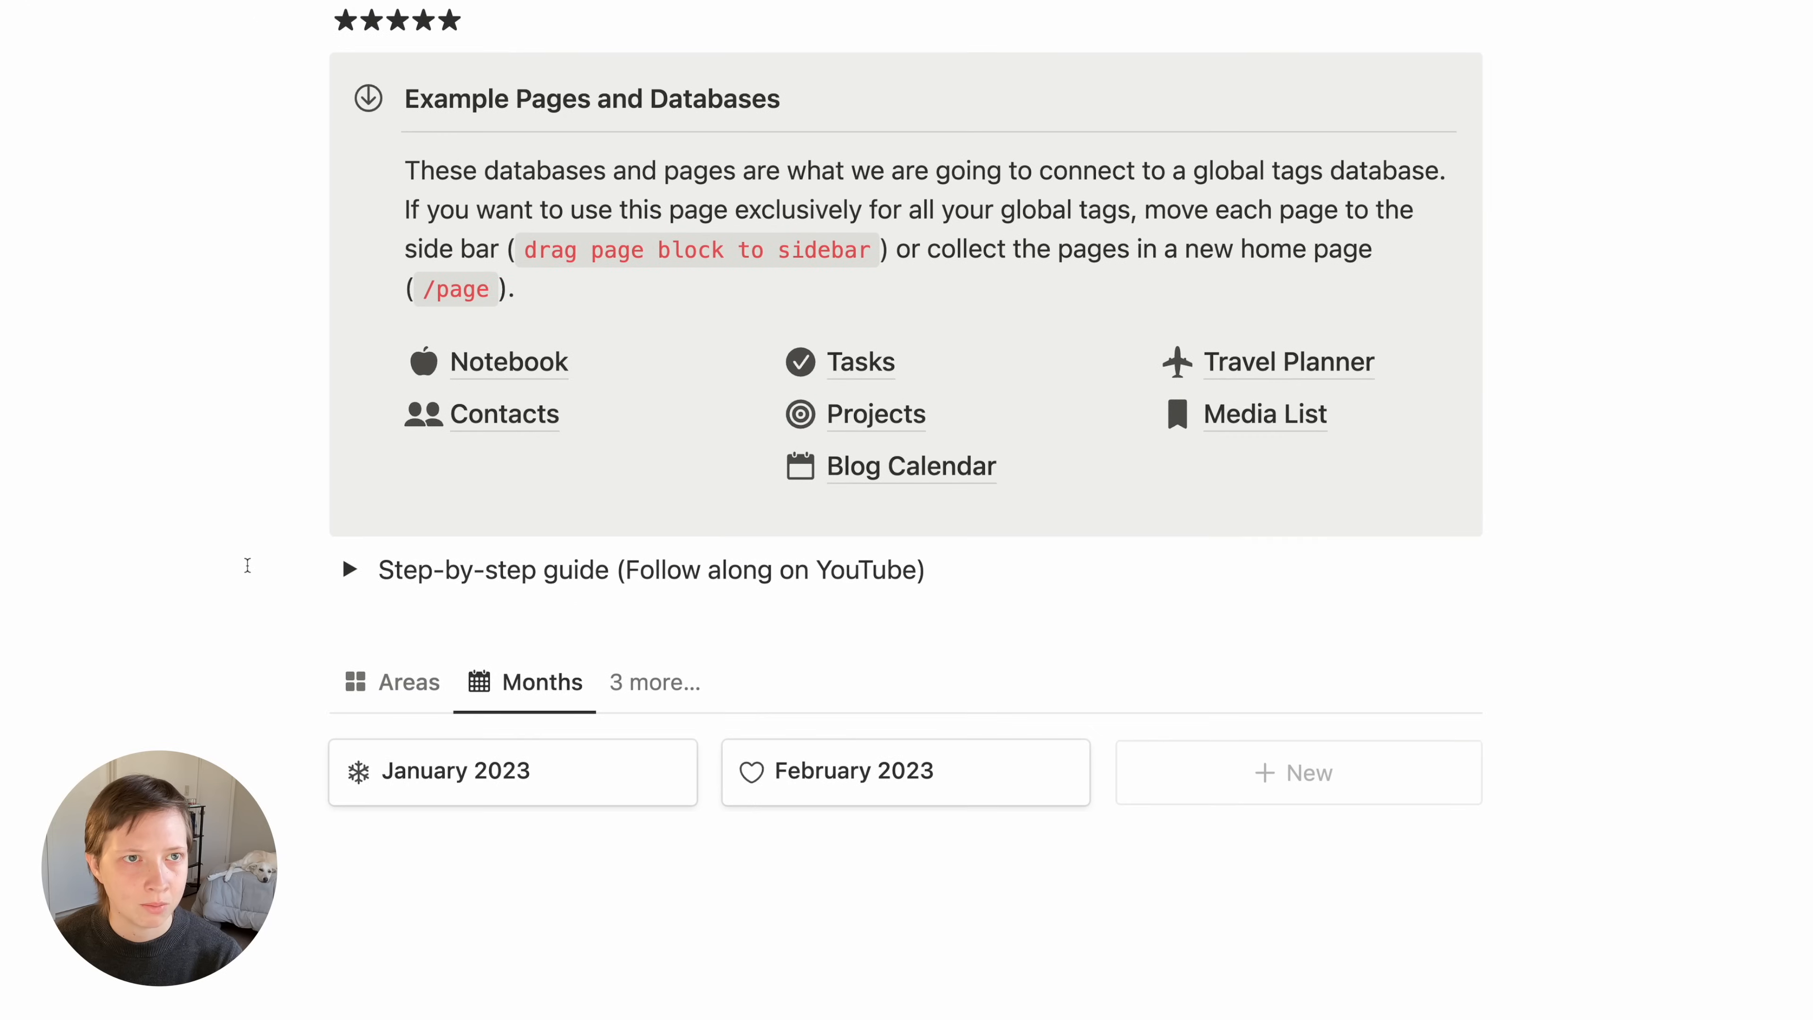
scroll(247, 564, down, 1)
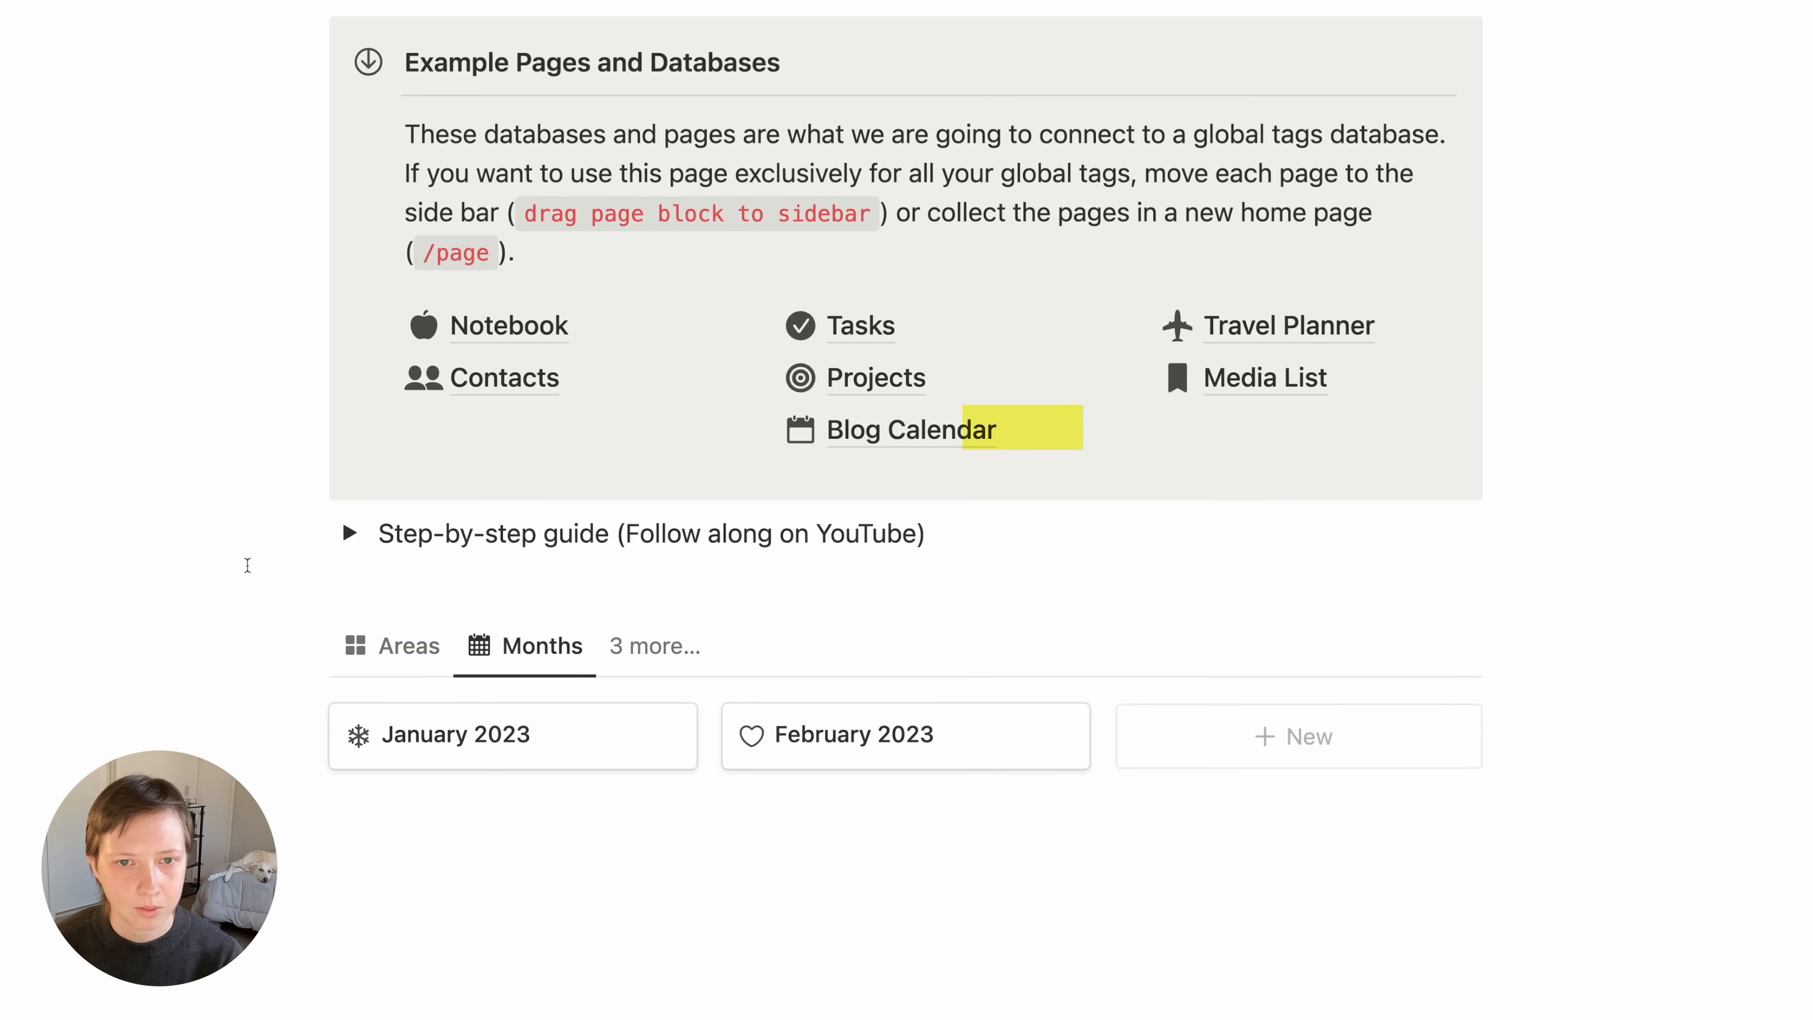
click(943, 445)
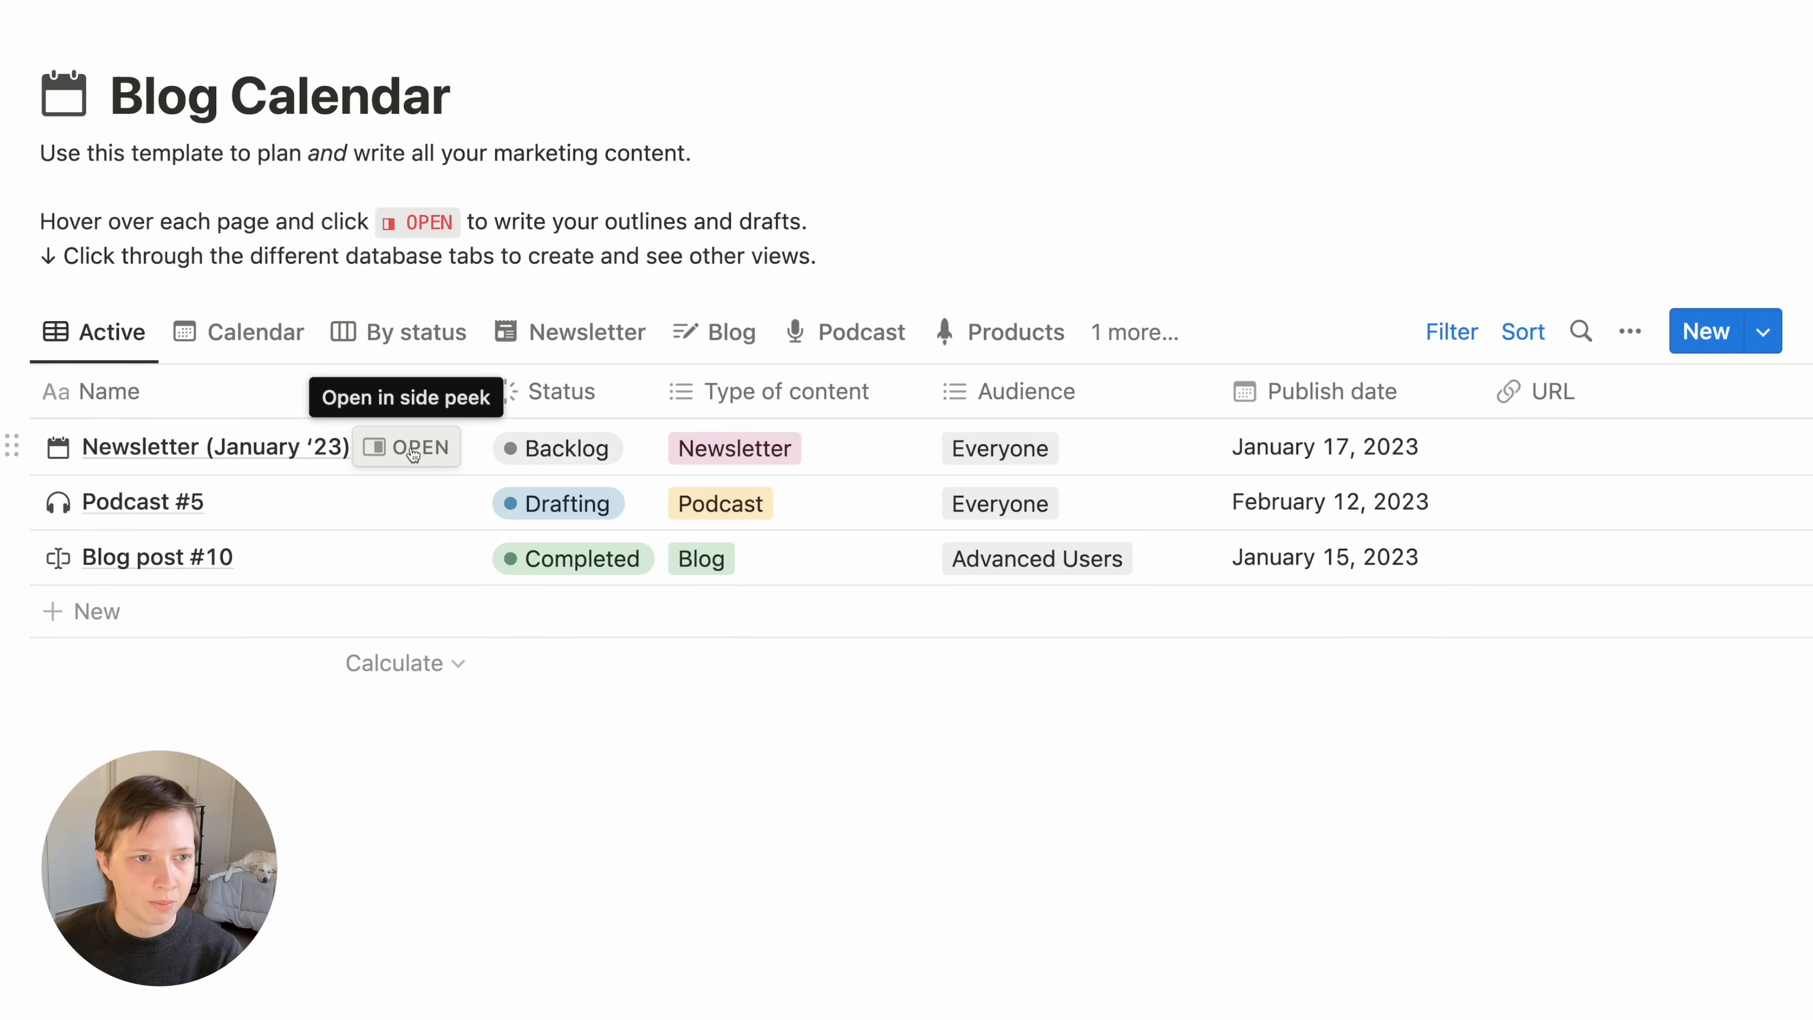
click(410, 449)
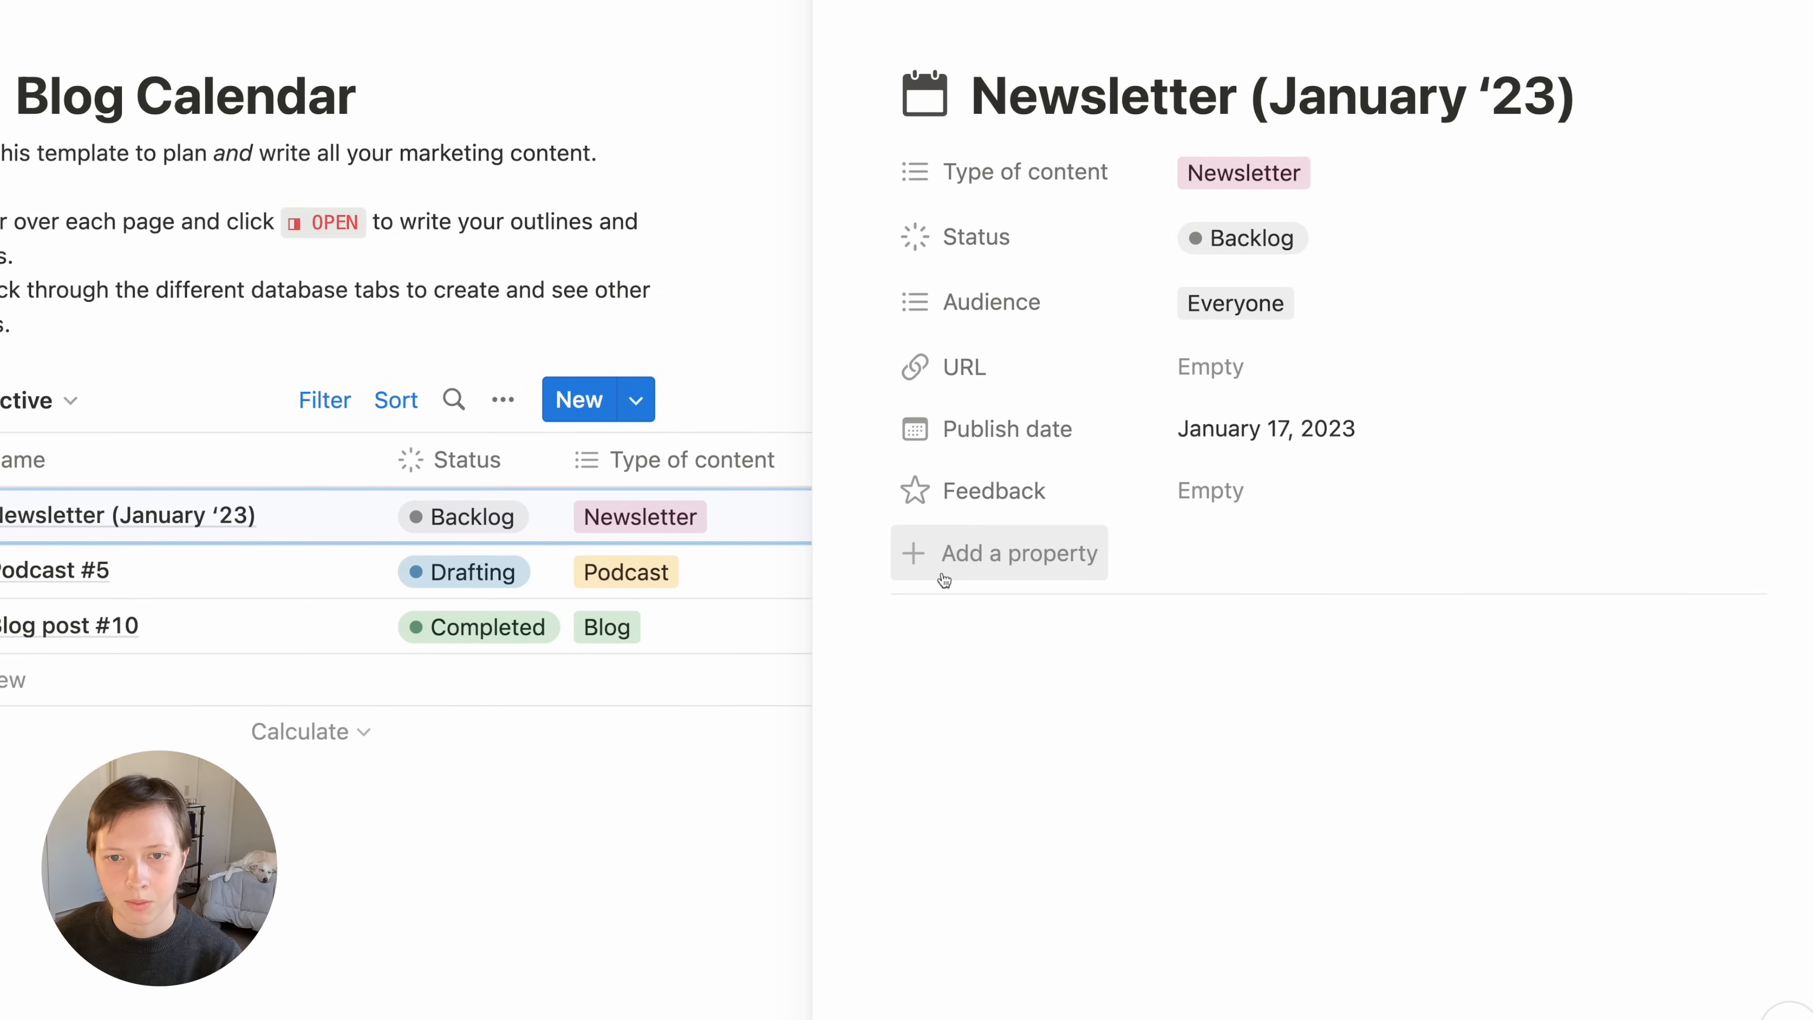
Start a new relation property on the newsletter entry, link it to the Global Tags database, and name it Month
click(944, 579)
scroll(949, 764, down, 5)
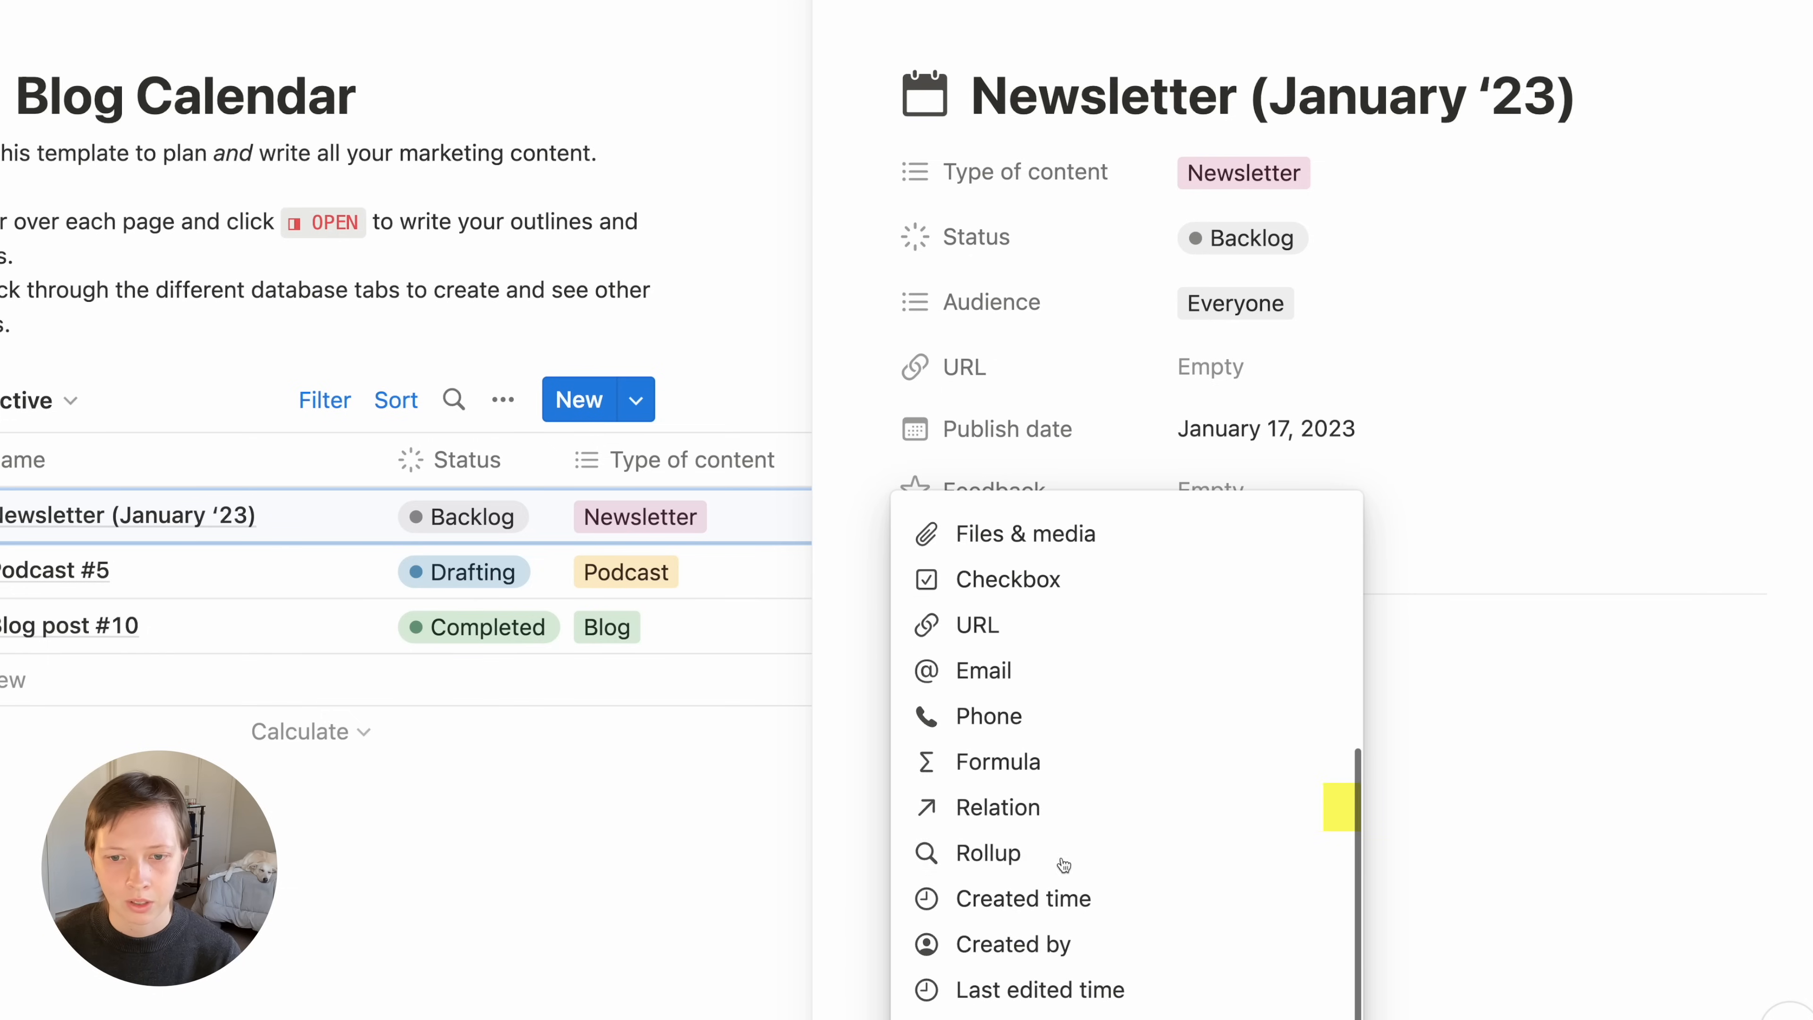
click(1008, 814)
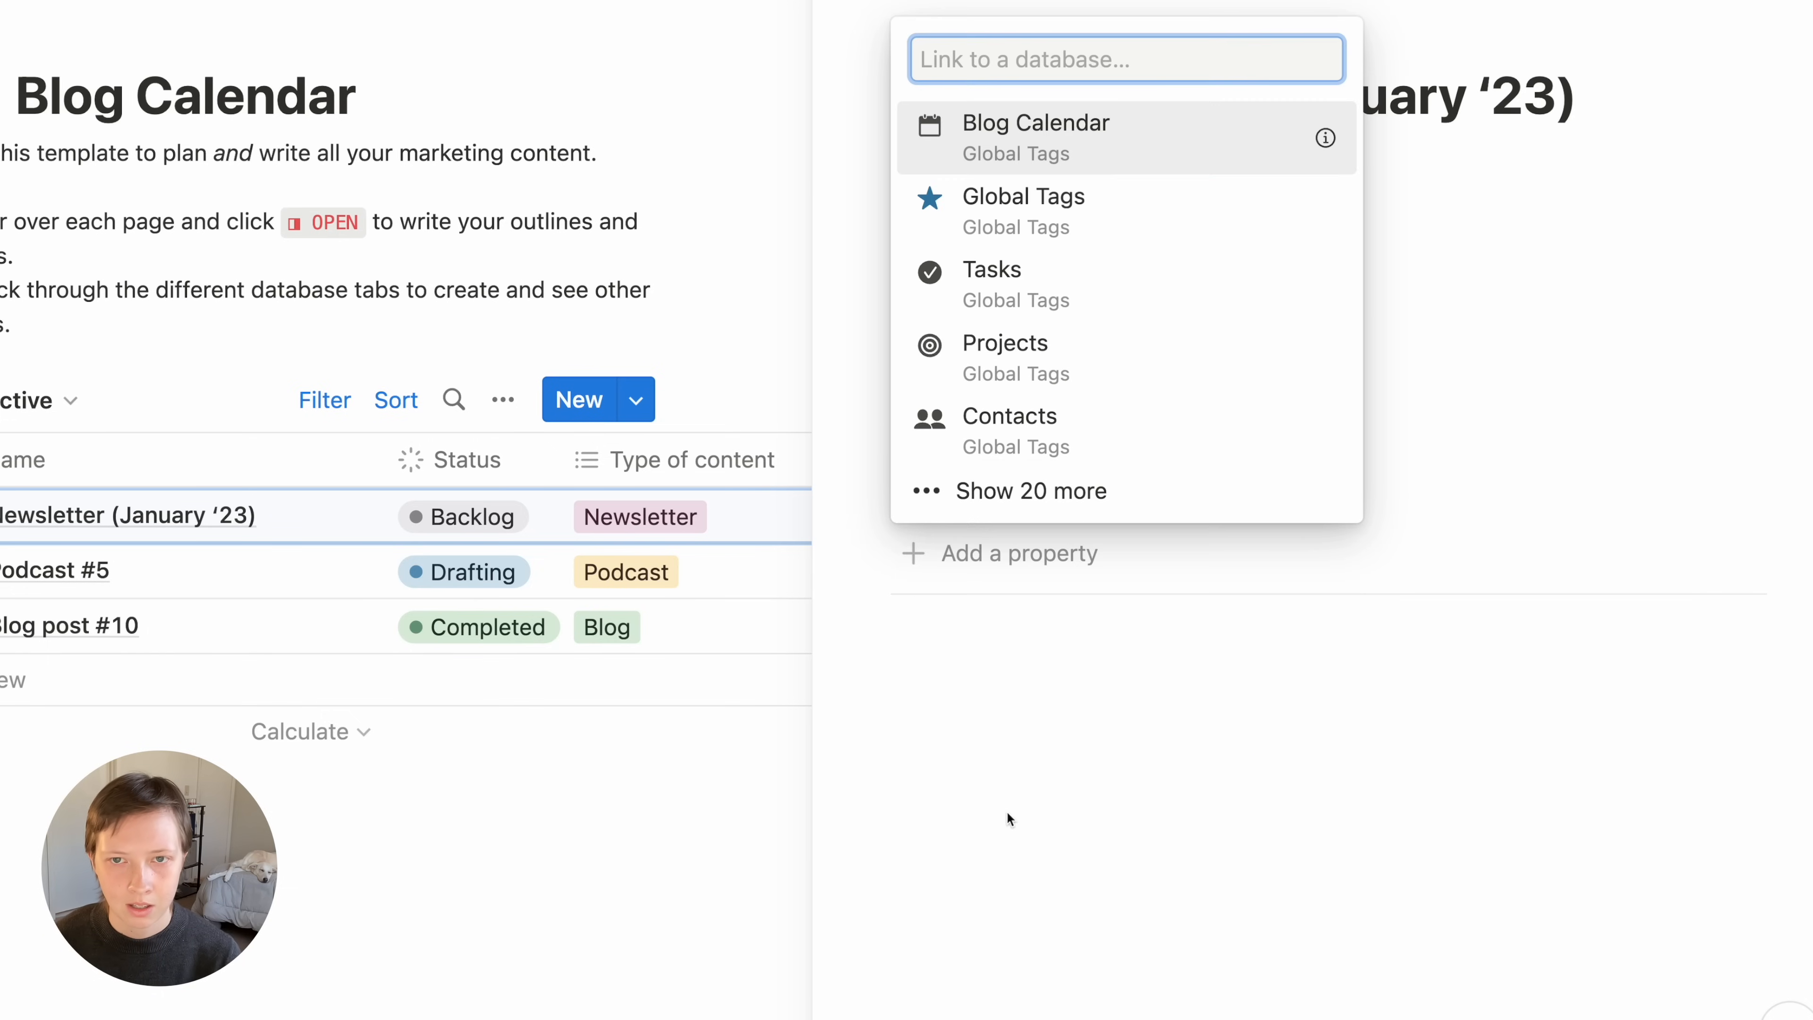
click(1150, 215)
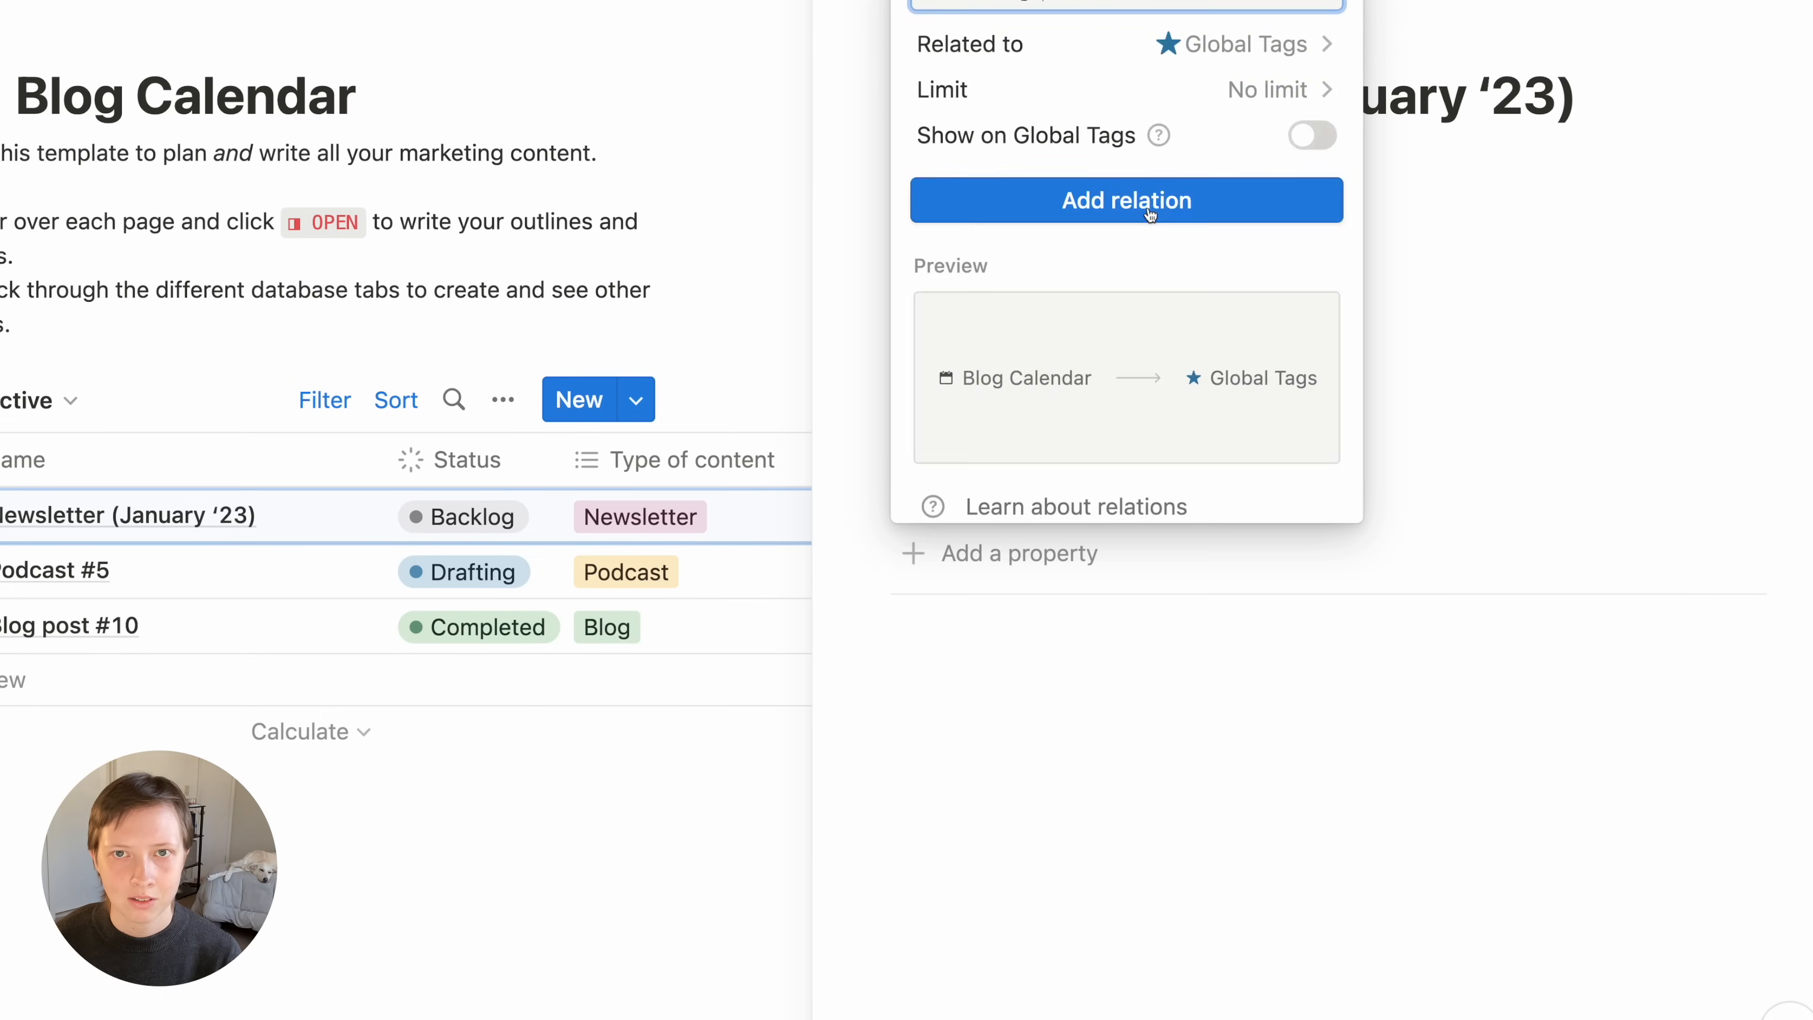
text(Month)
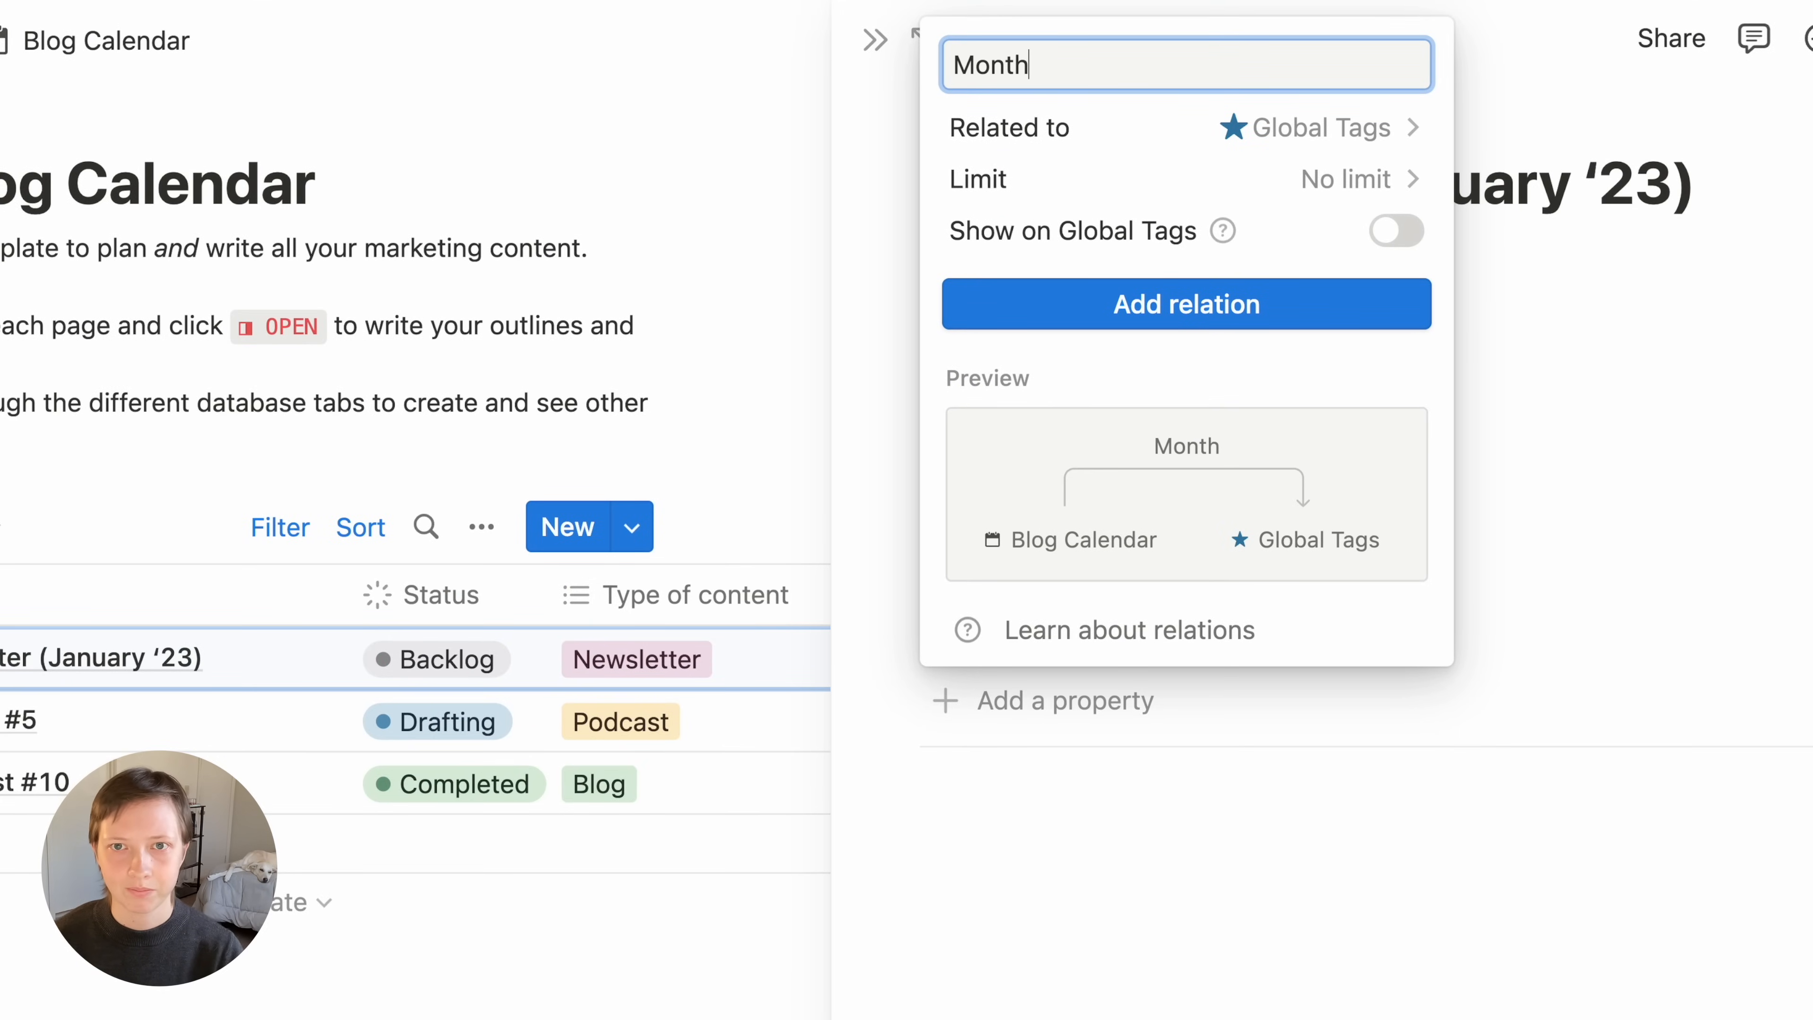
Show the relation on Global Tags as a related property named Online Posts, and add the relation
click(1386, 238)
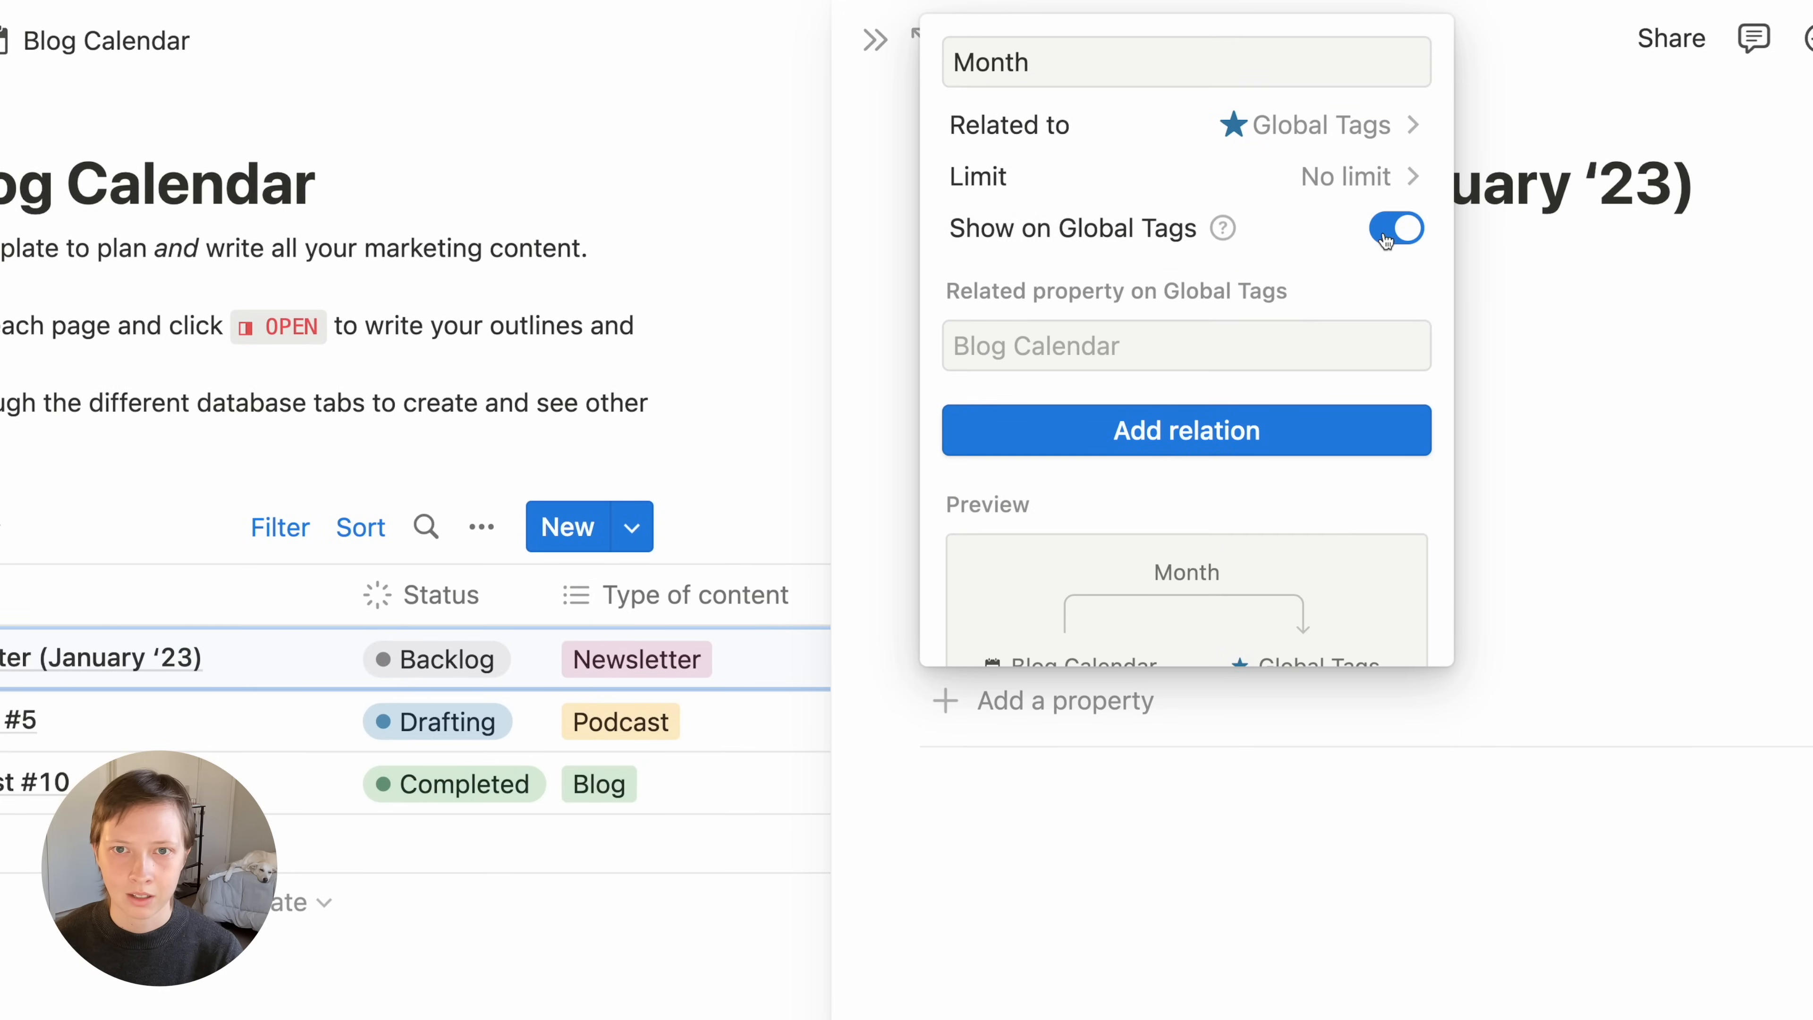
scroll(1123, 360, down, 3)
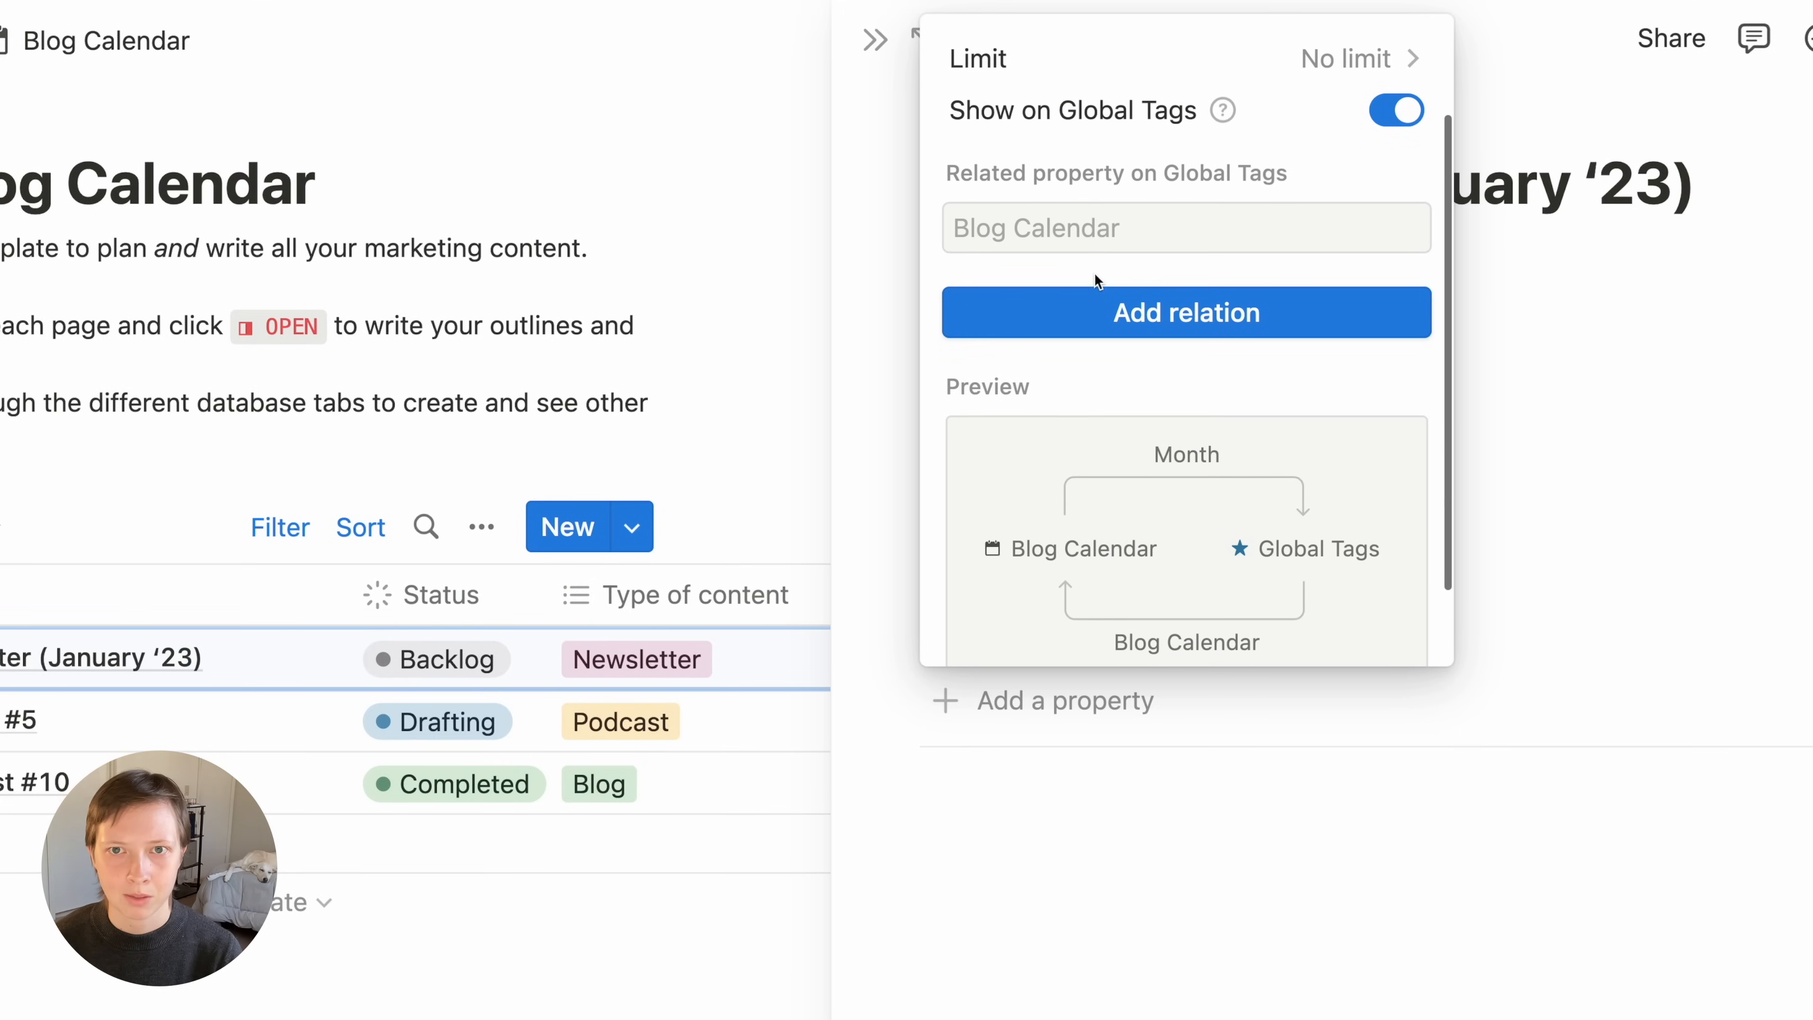
click(1047, 240)
text(Blog)
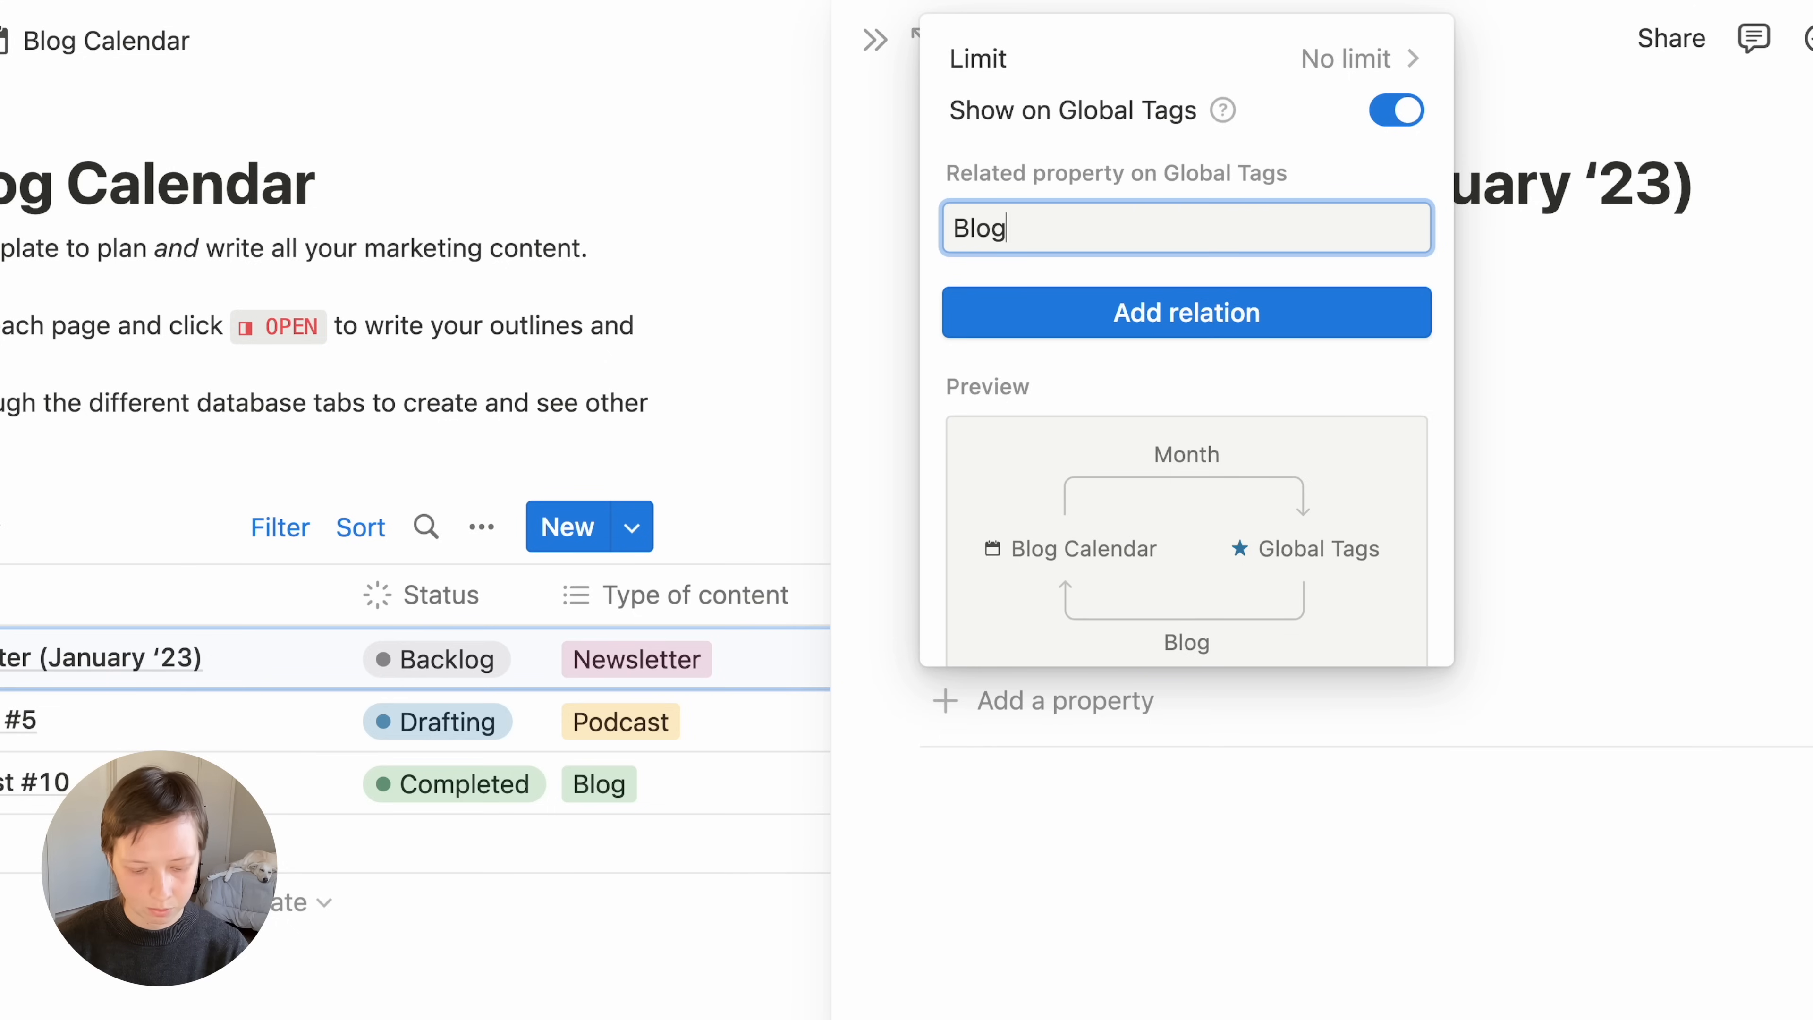
text( Posts)
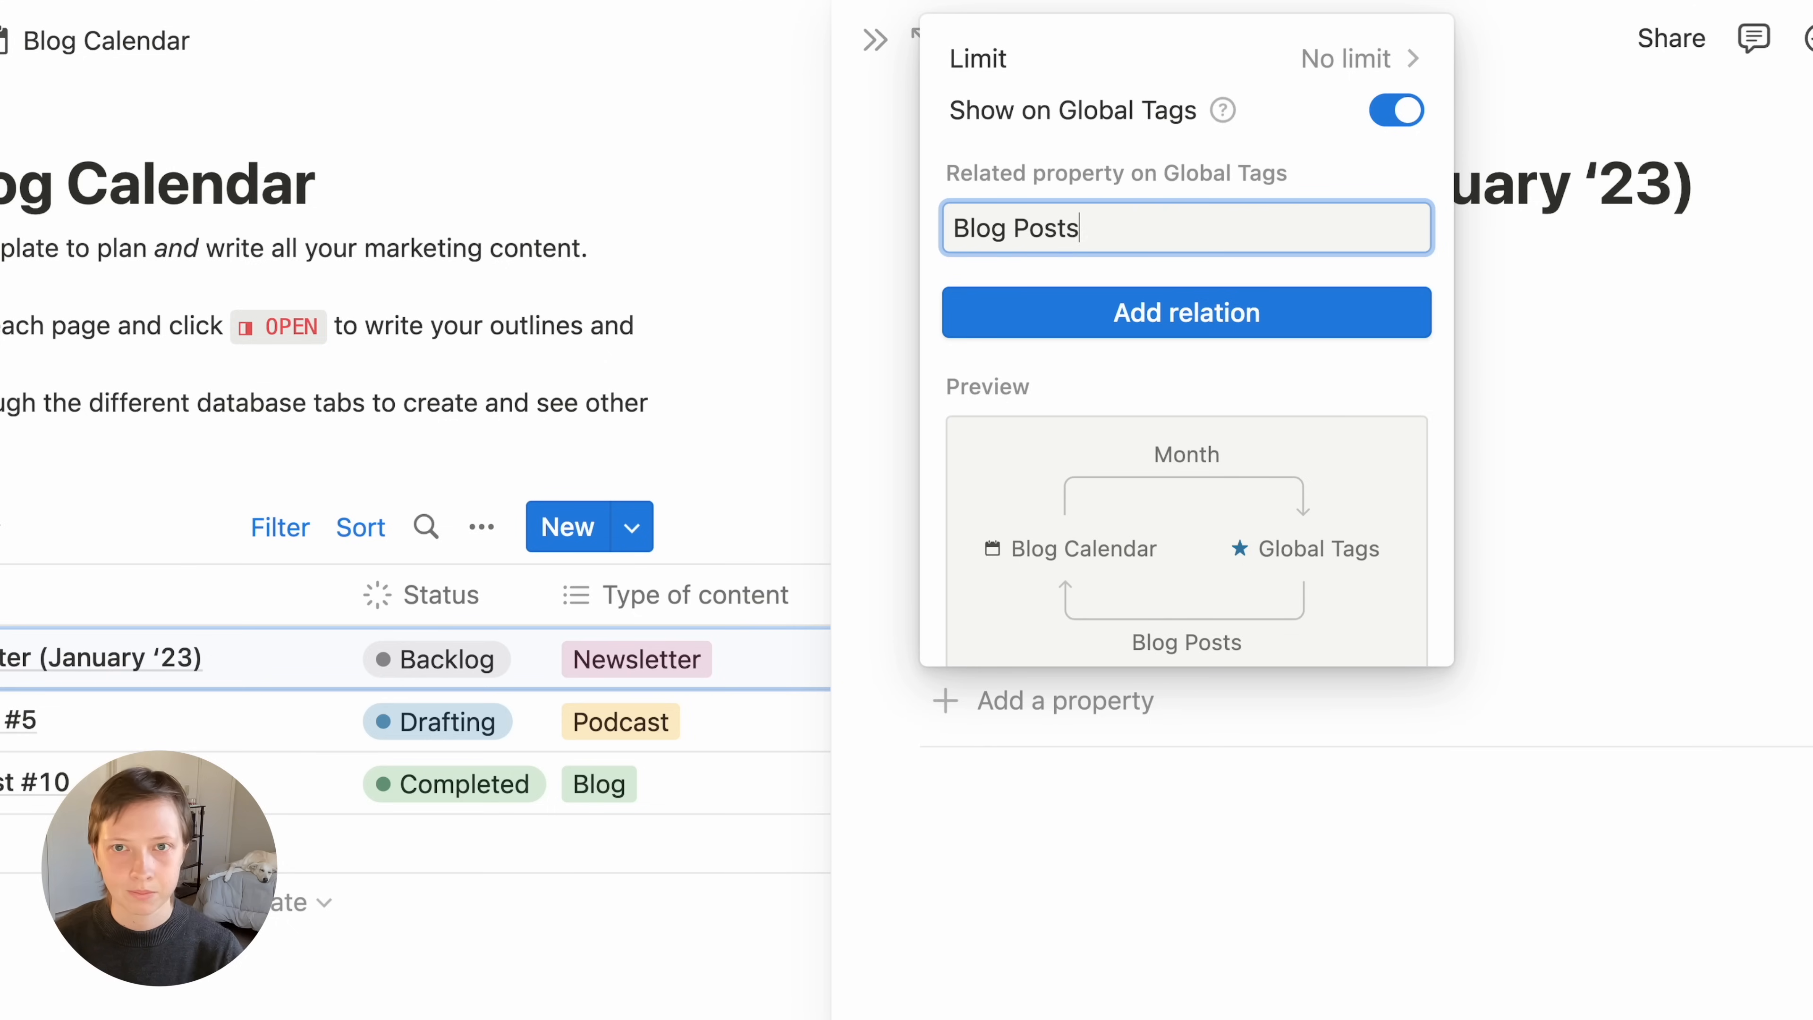
scroll(1016, 132, down, 1)
key(super+a)
text(Online Pos)
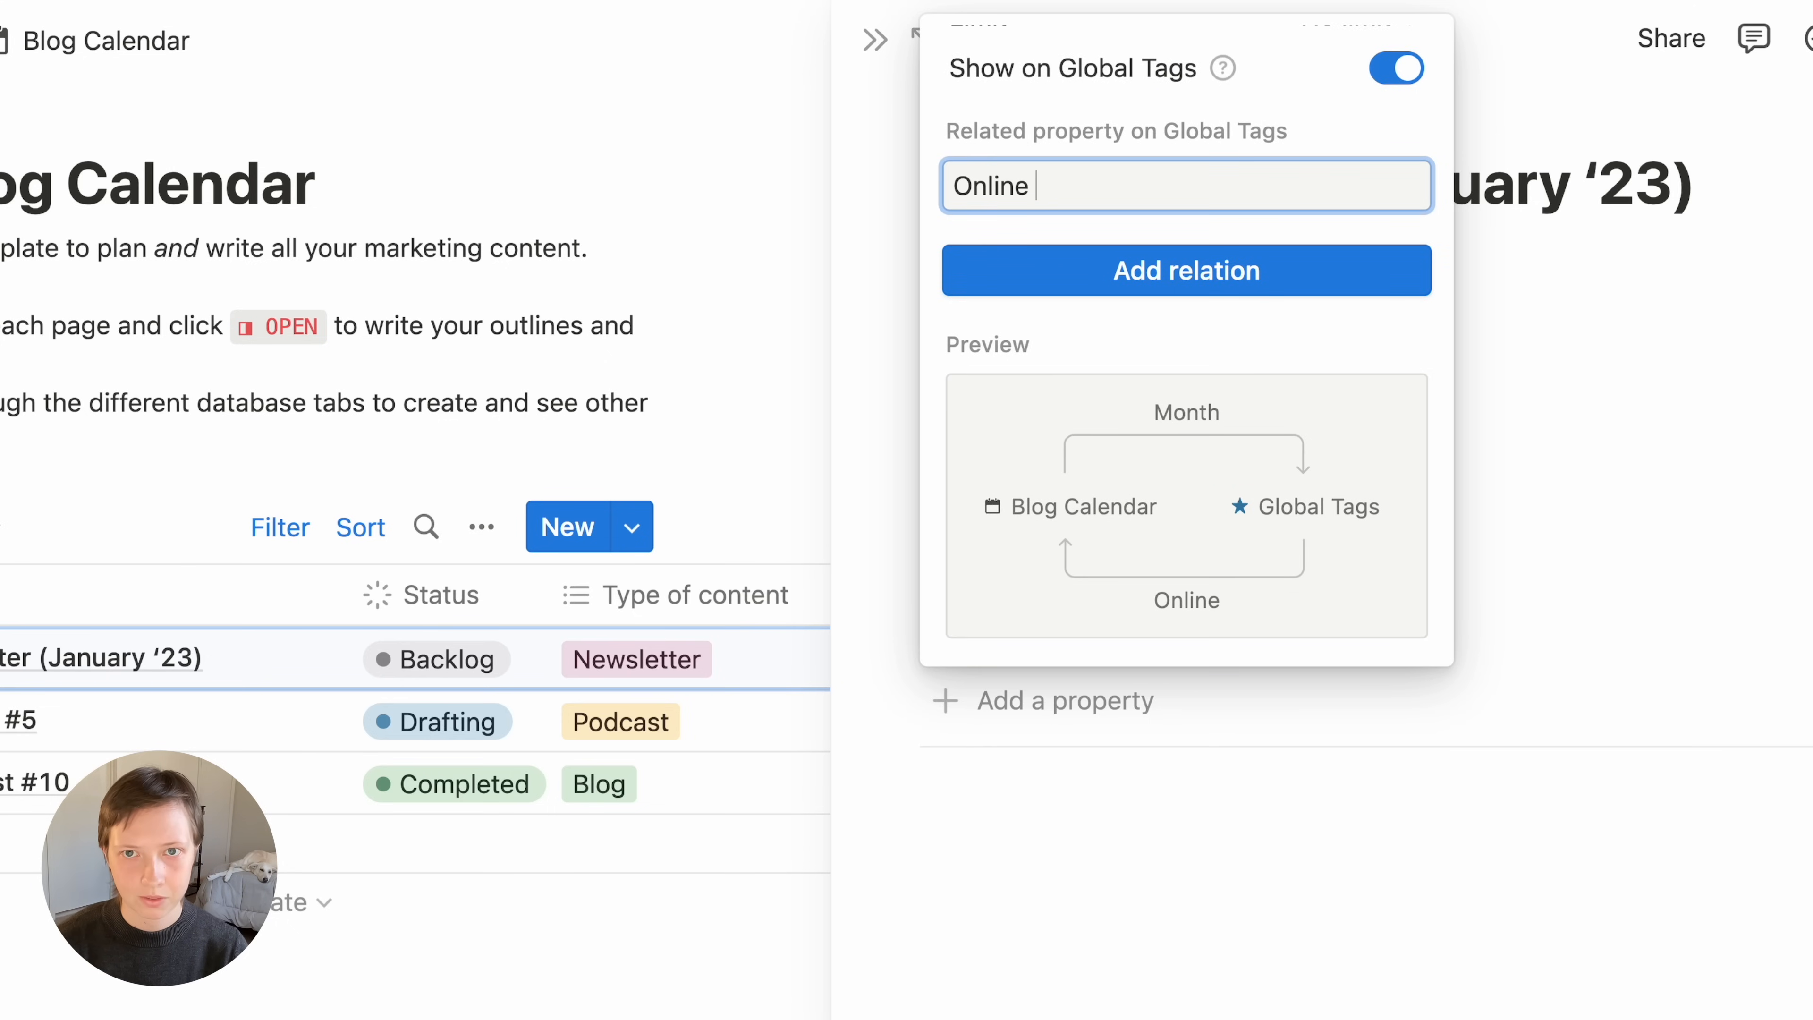
text(ts)
click(1093, 272)
click(1700, 356)
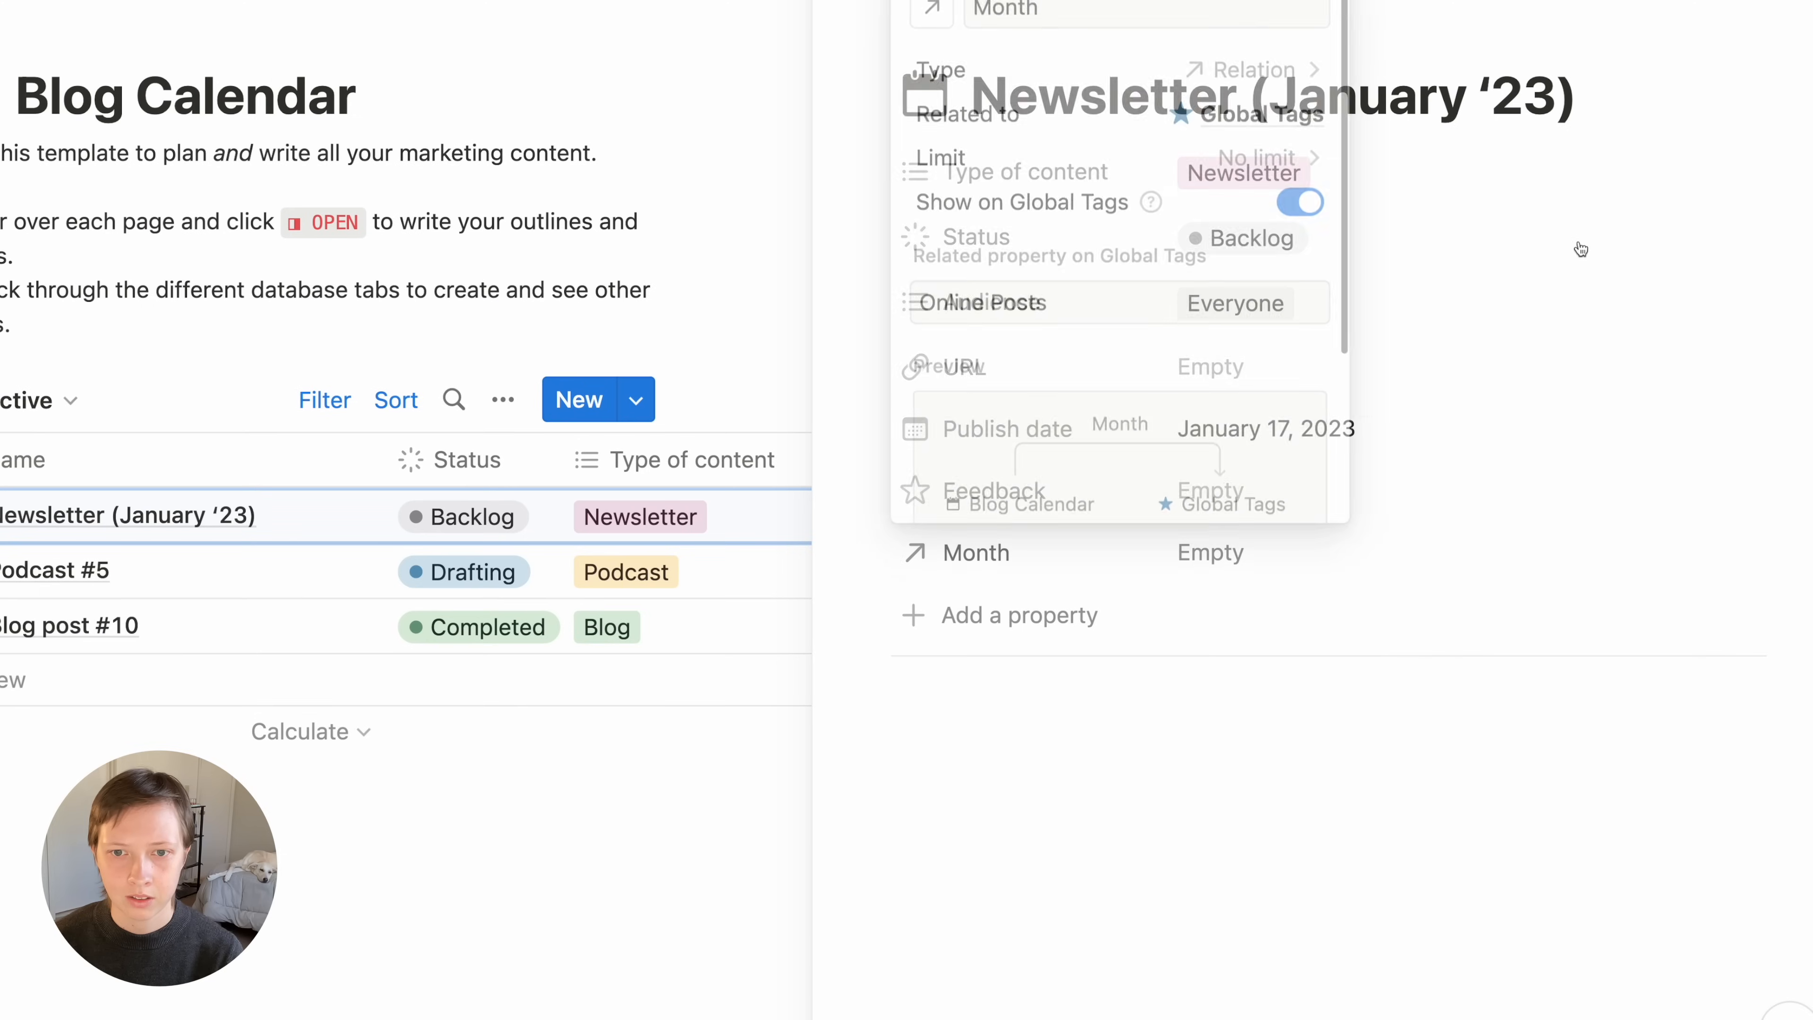
Link the newsletter entry's Month property to January 2023
click(1277, 552)
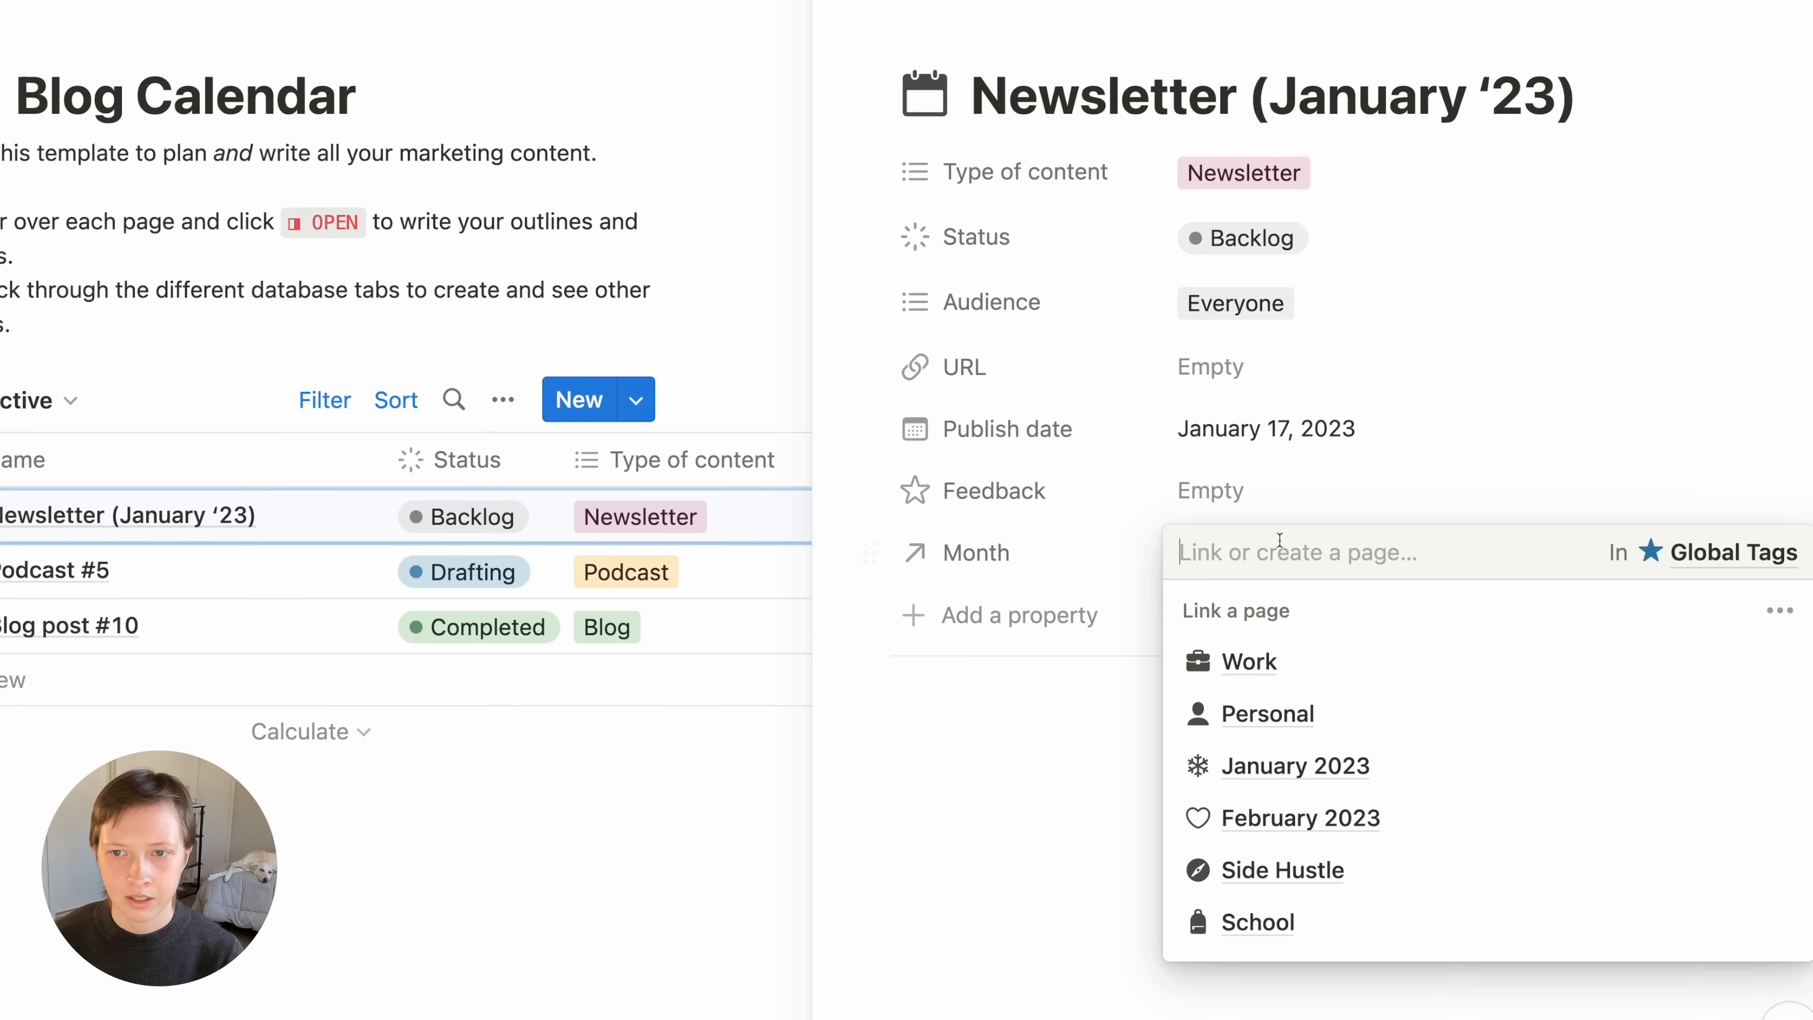
click(1278, 766)
key(Escape)
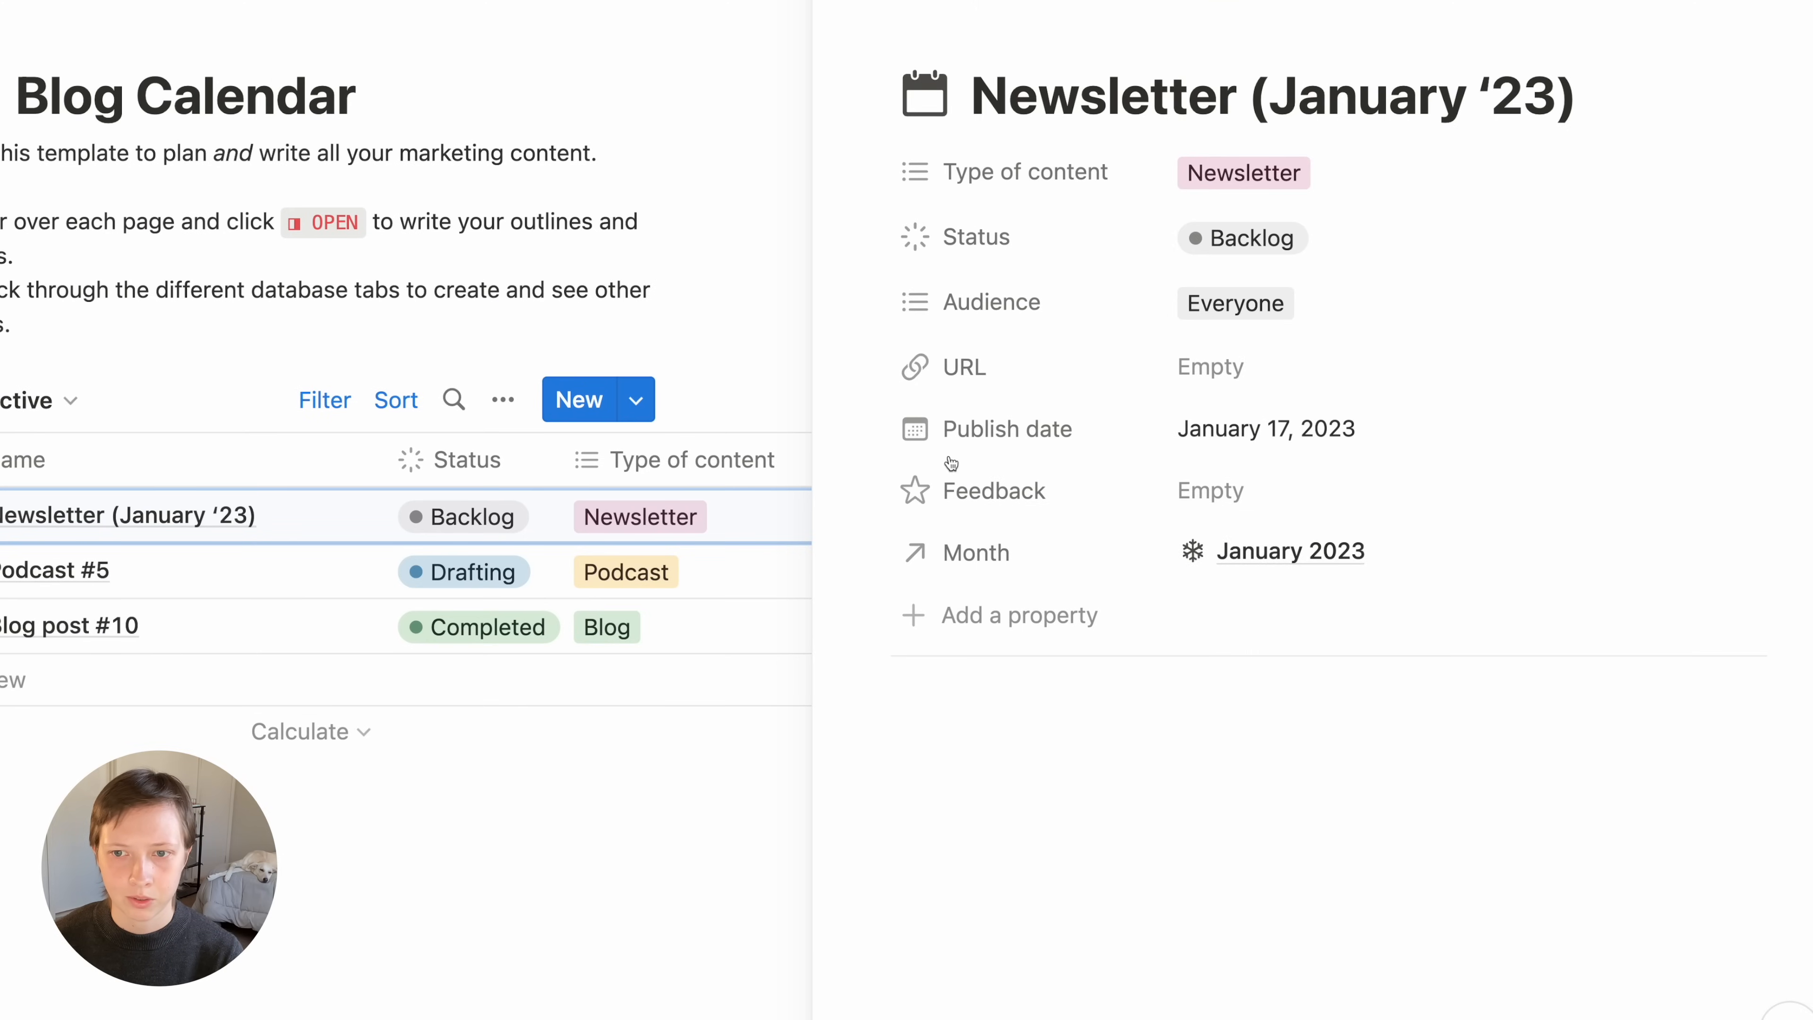
Link the Podcast #5 entry's Month to February 2023, and go on to the Blog post #10 entry
click(1047, 32)
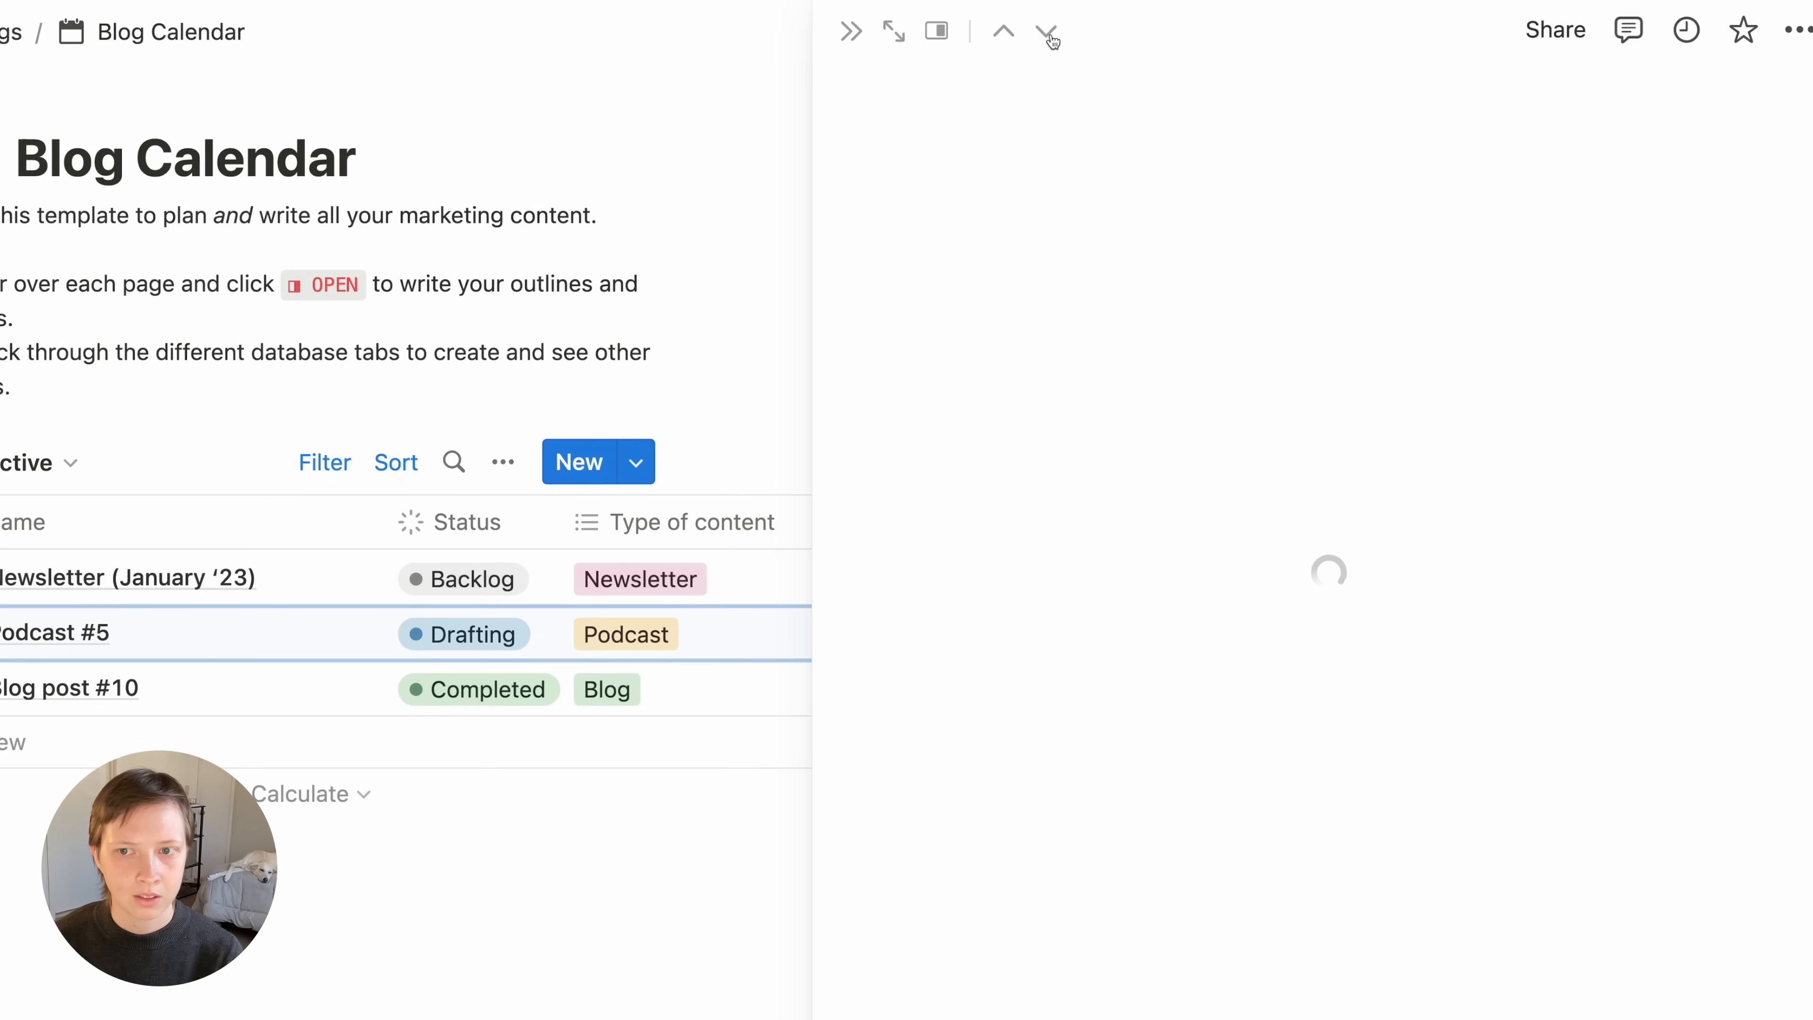
click(1211, 614)
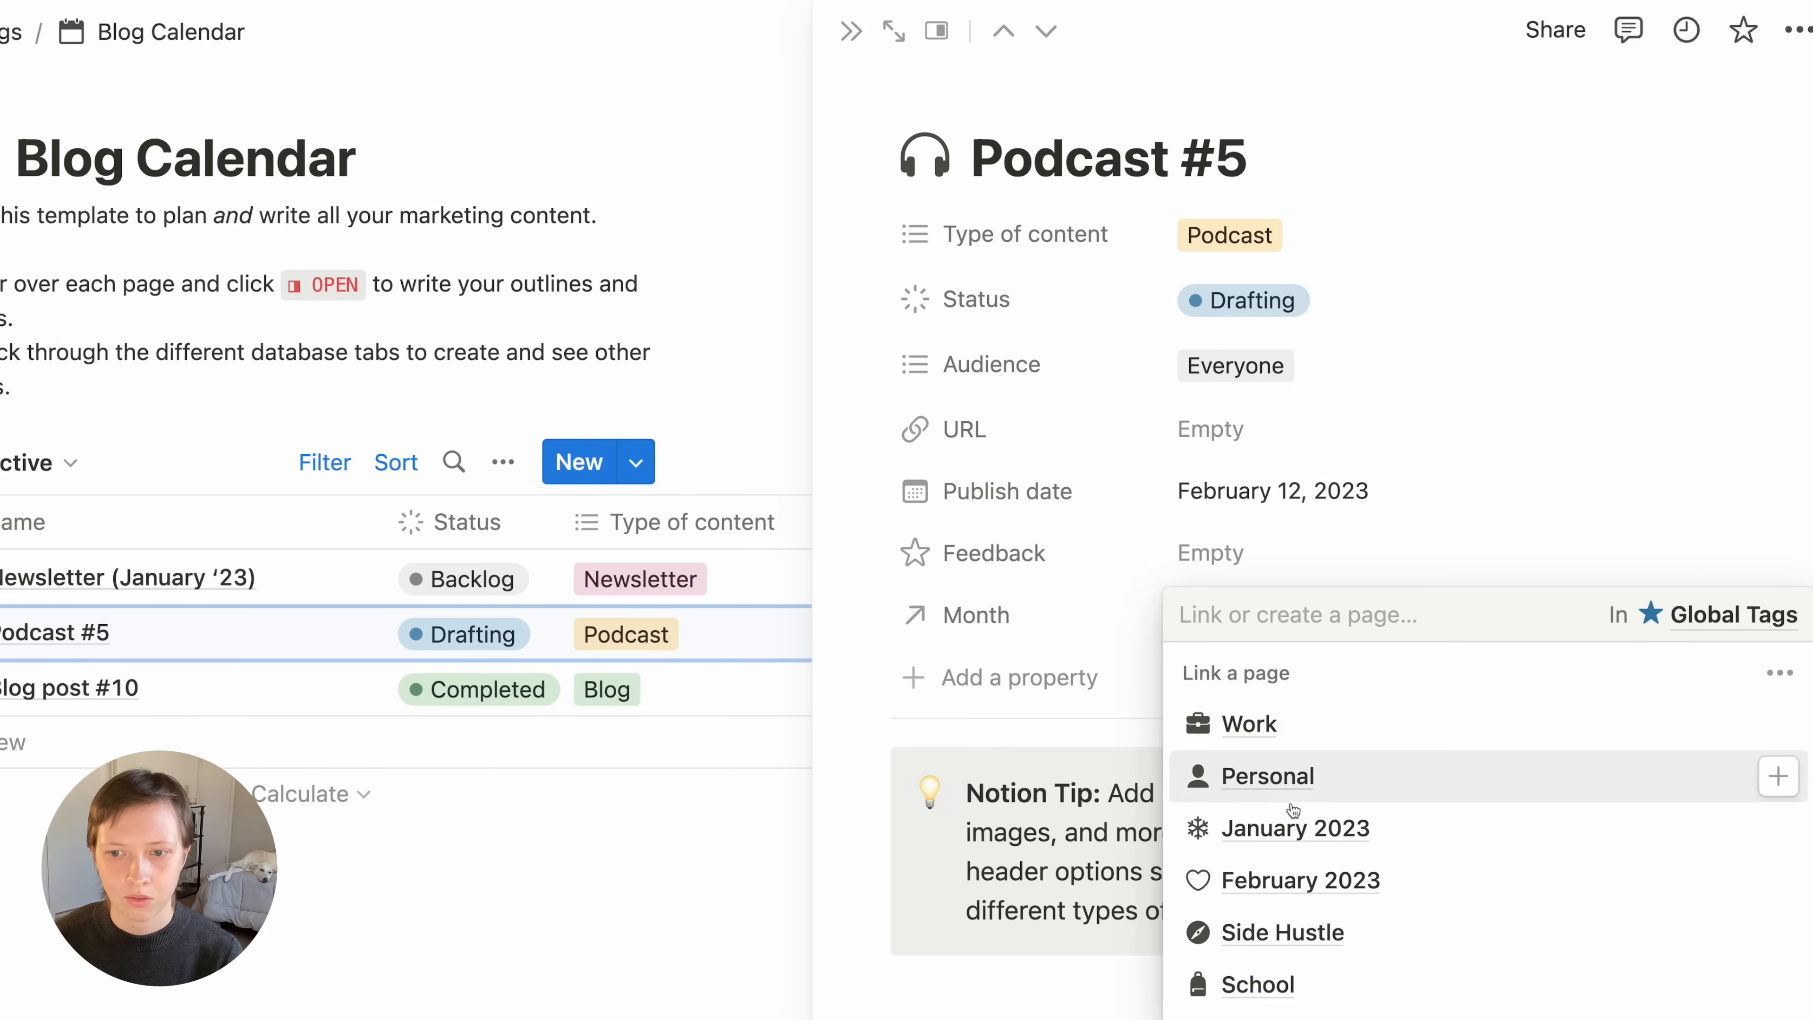
click(1260, 886)
click(1086, 40)
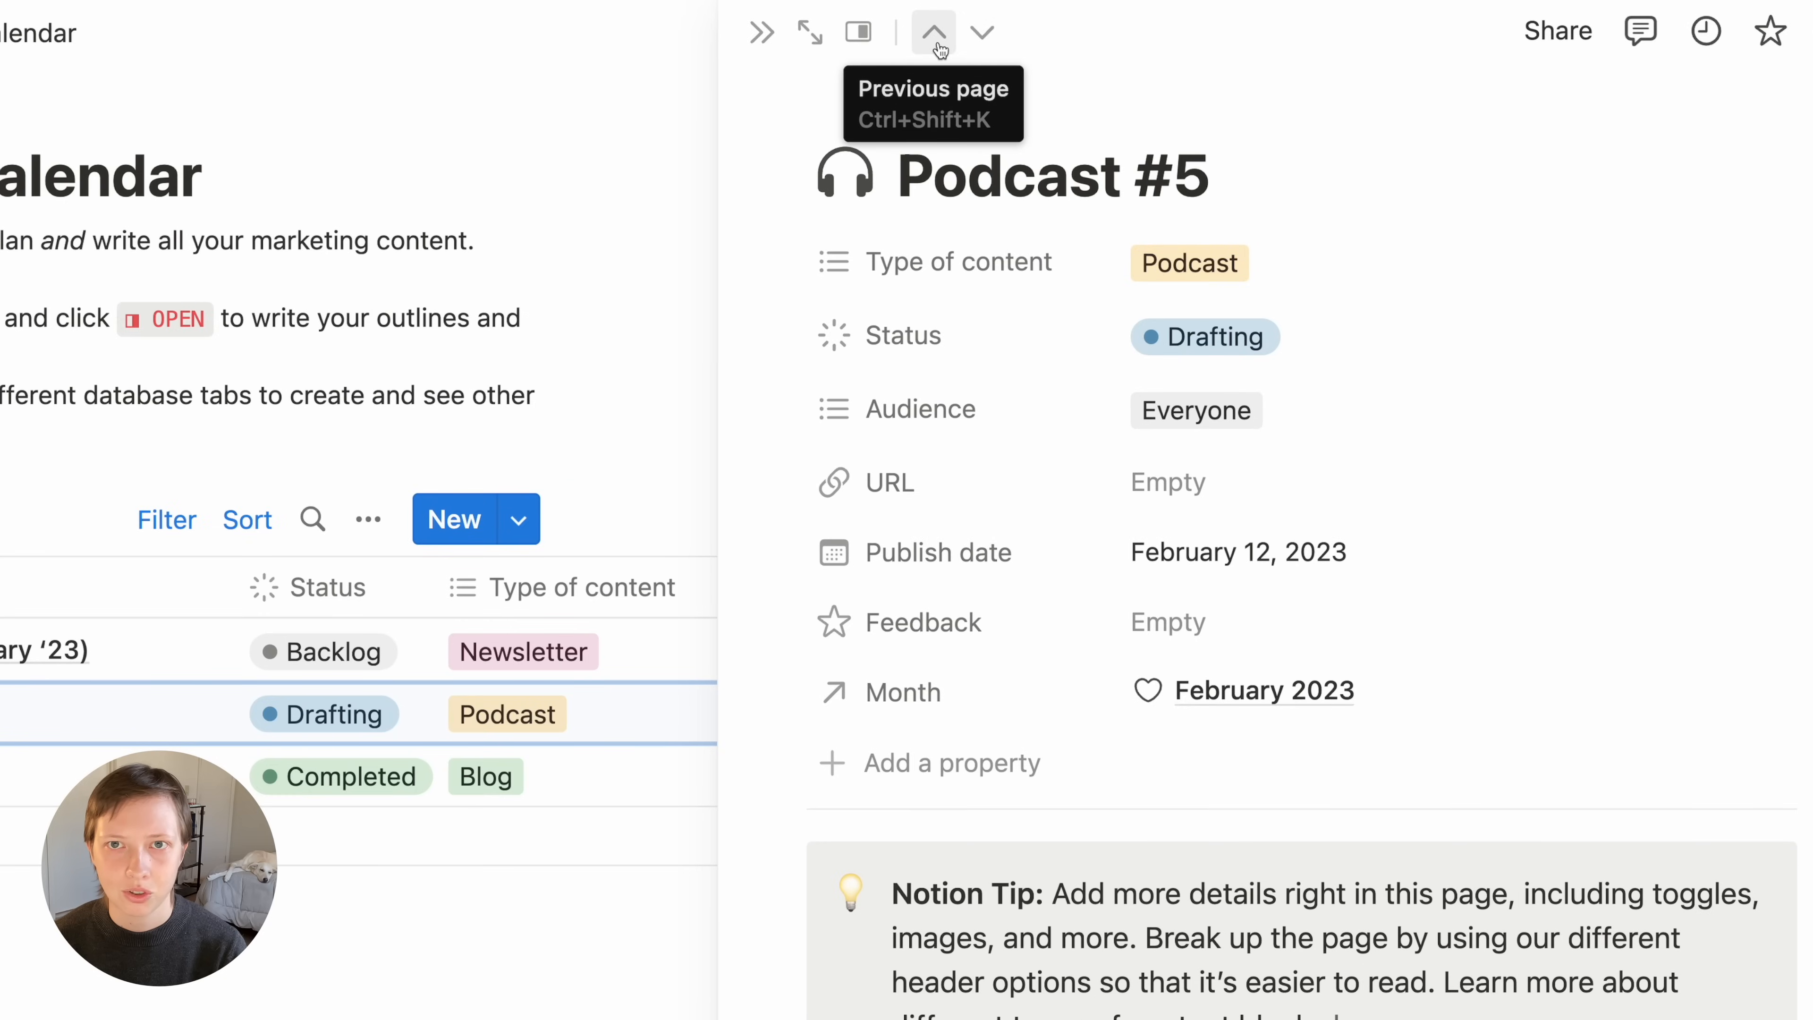
click(990, 44)
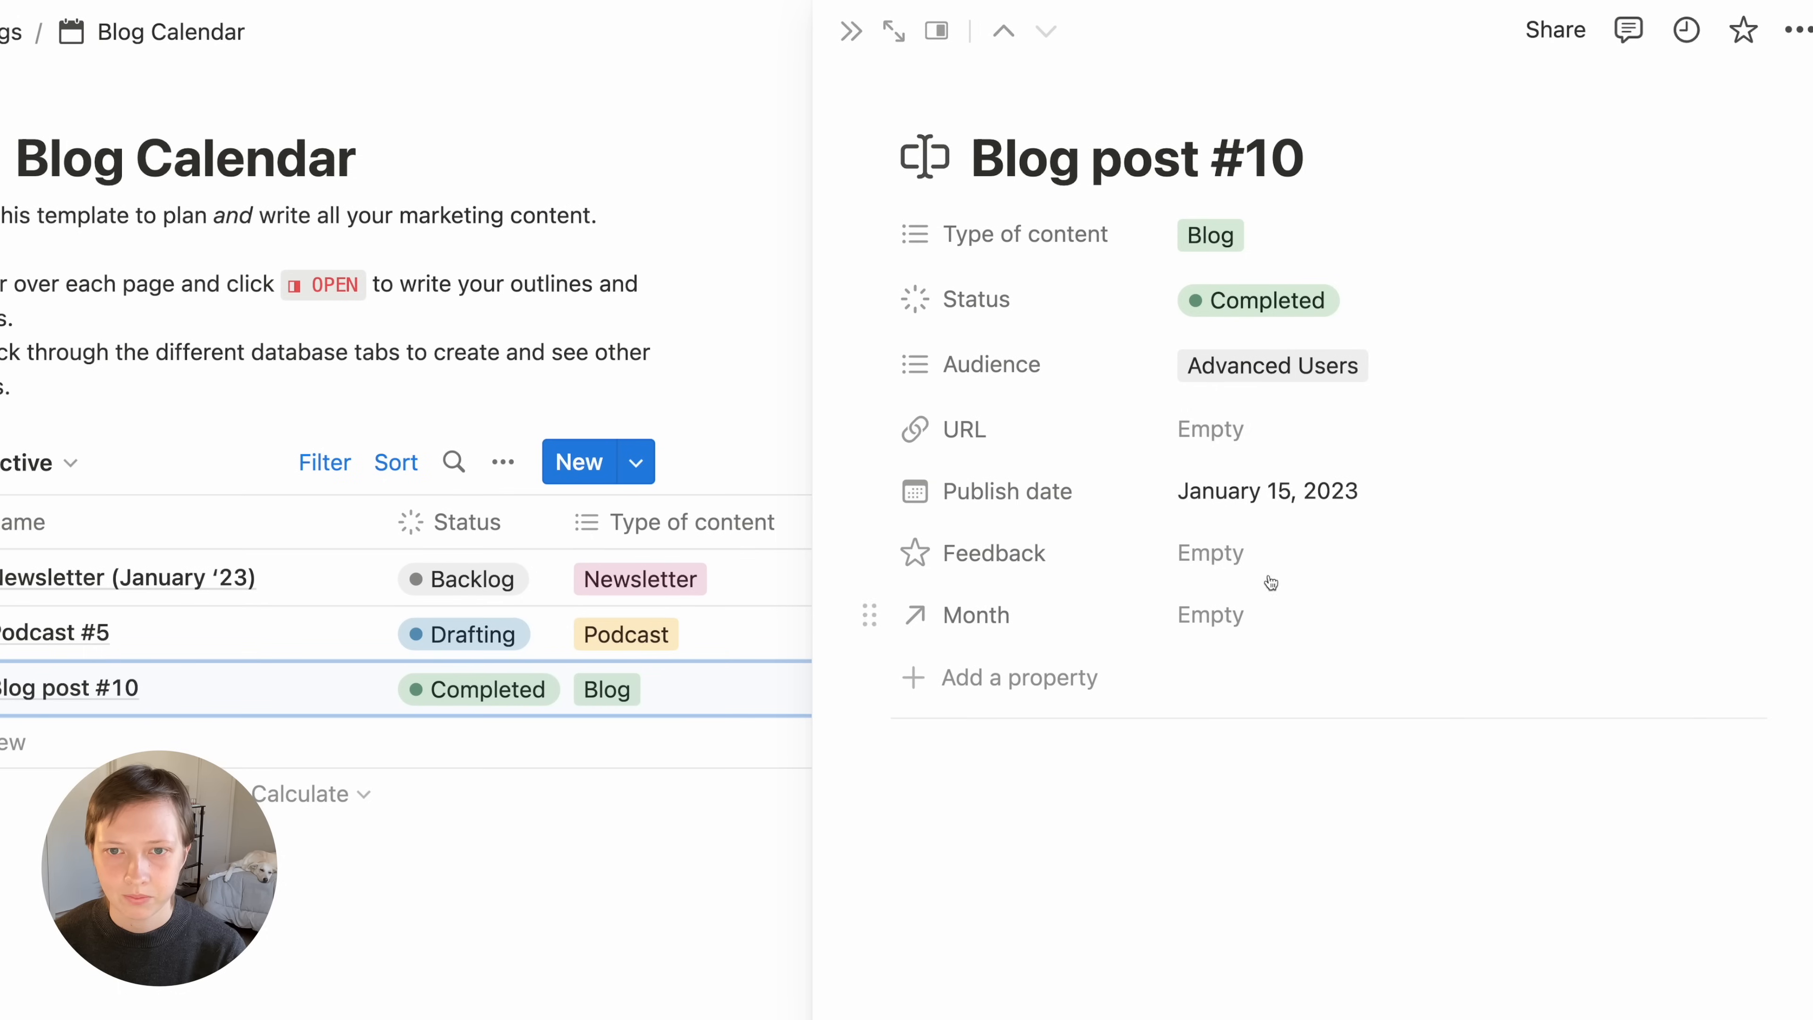
Link Blog post #10's Month property to January 2023, and remove that link again
click(1206, 616)
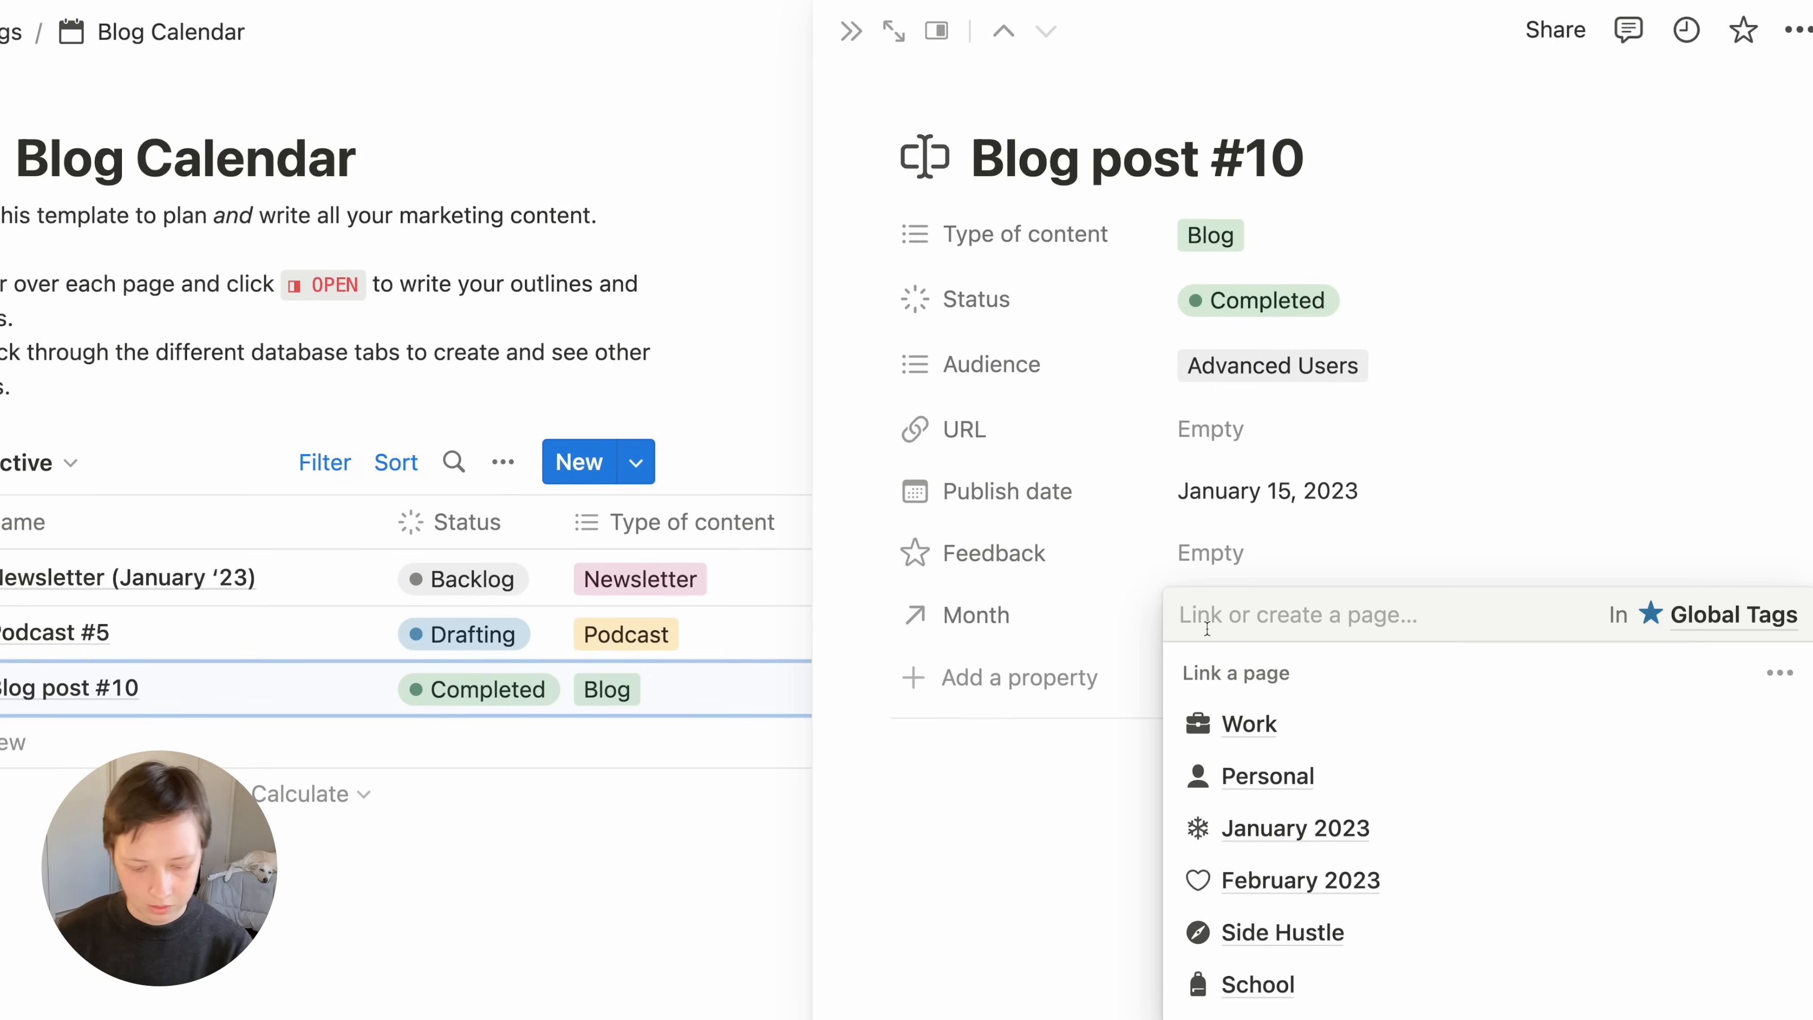
text(jan)
click(1295, 723)
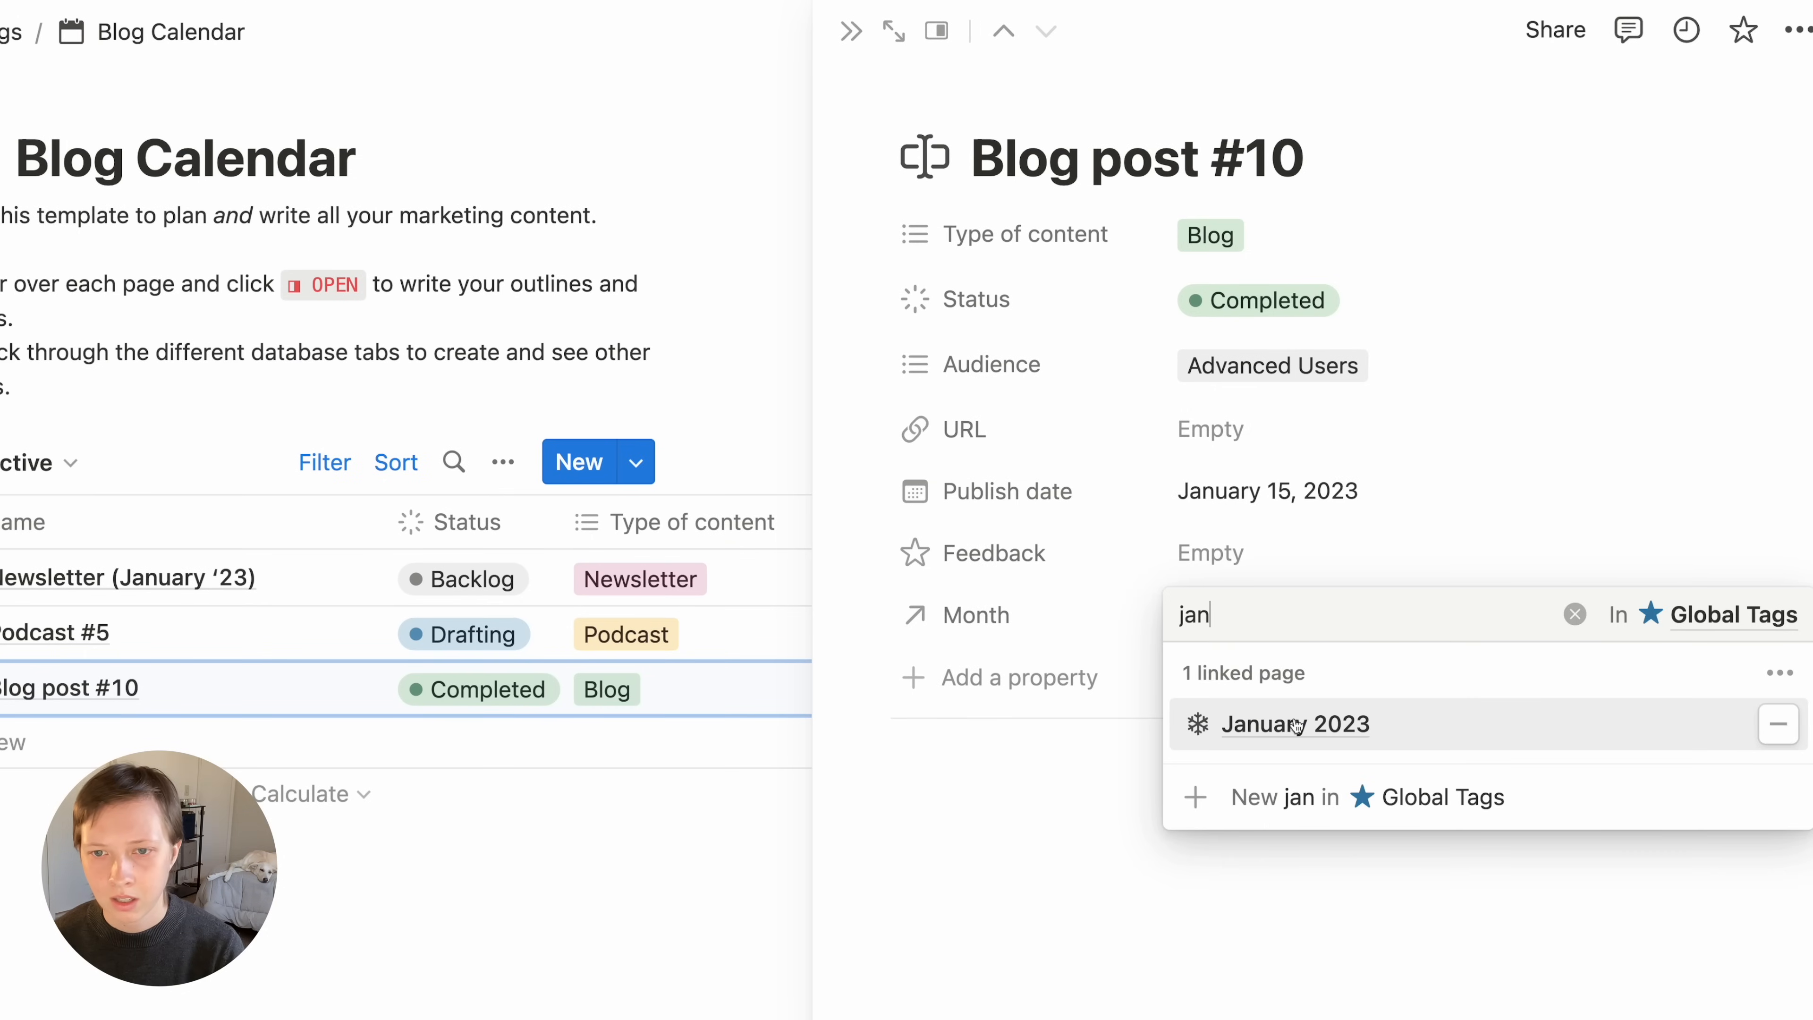
click(950, 627)
click(1373, 620)
click(1340, 564)
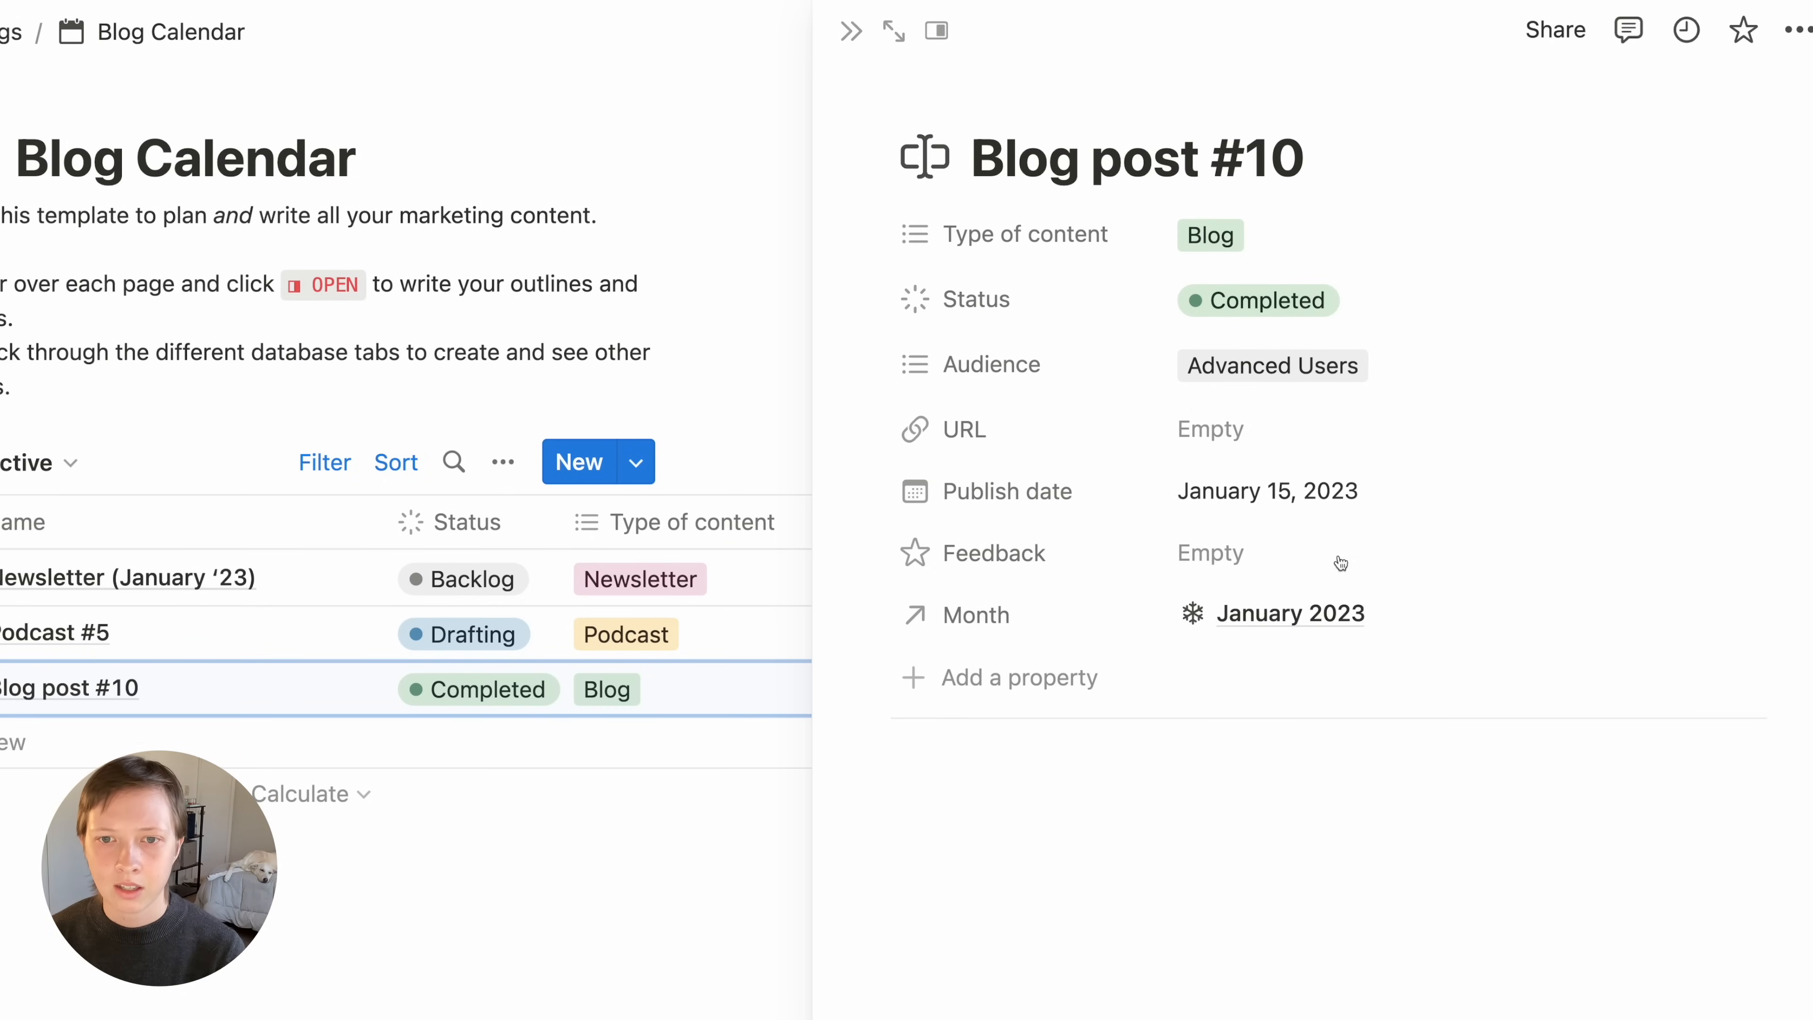
click(1704, 616)
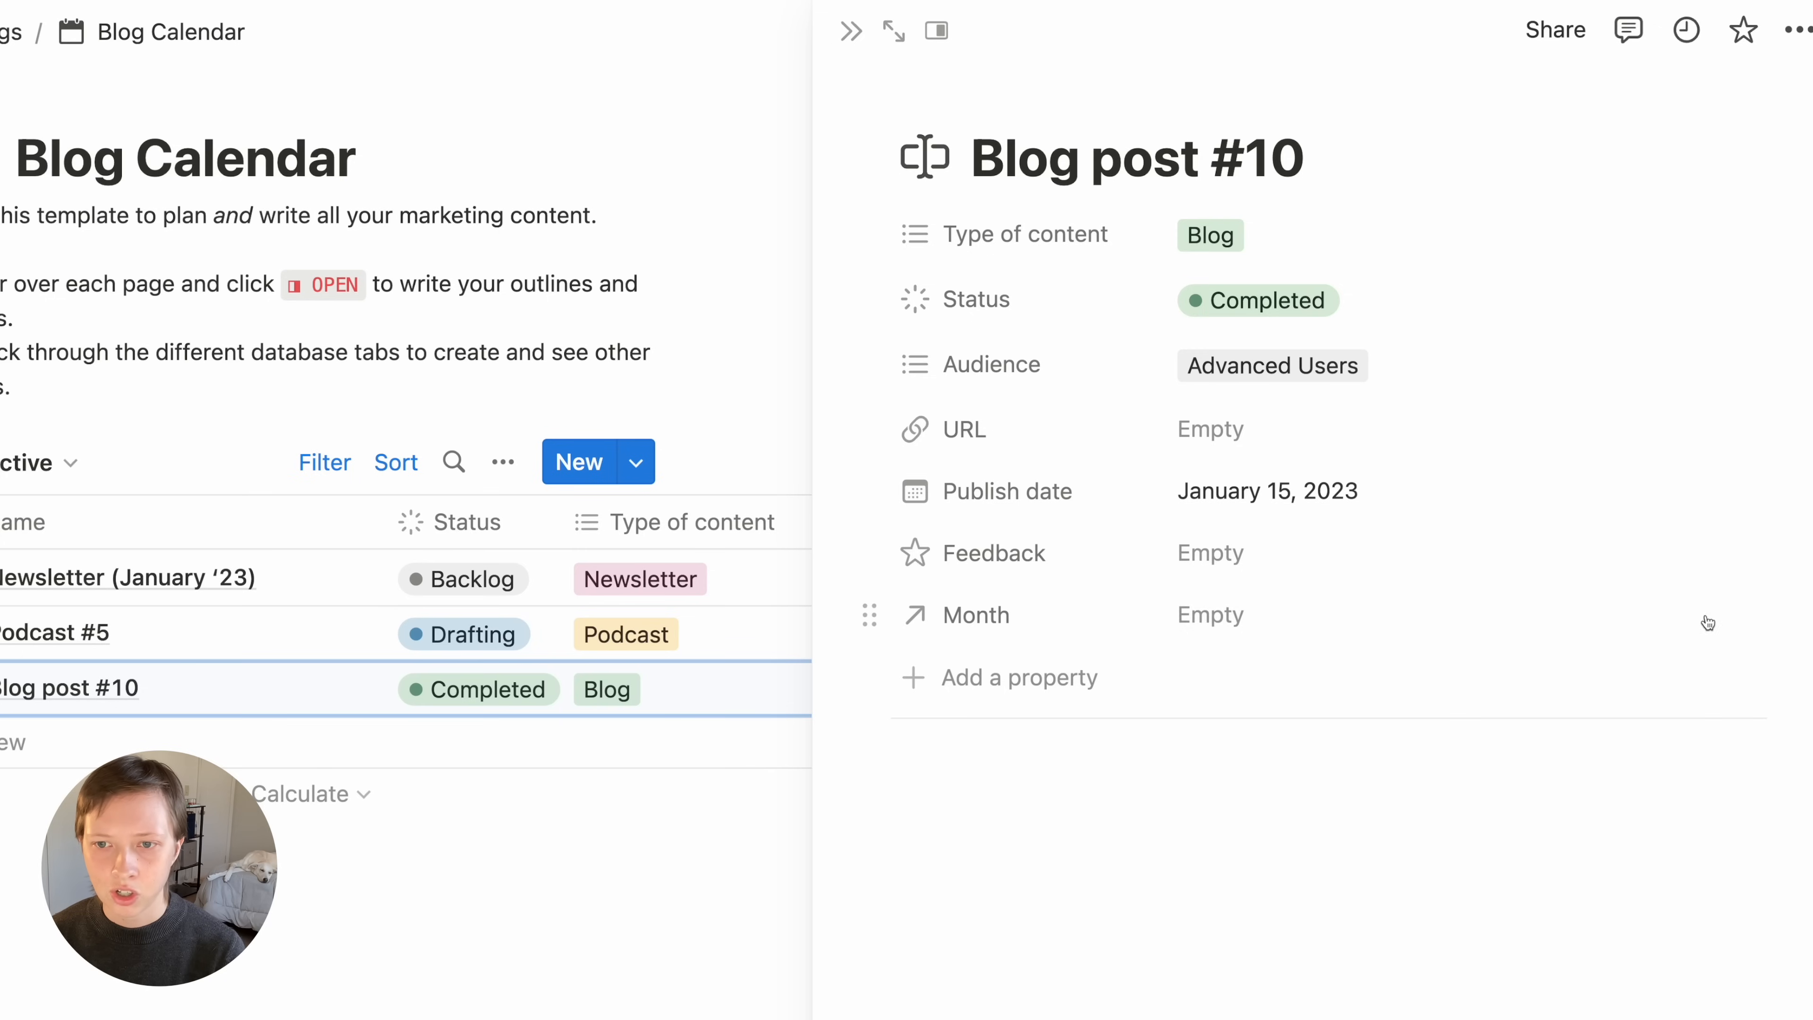
Set the publish date of Blog post #10 to March 23, 2023
click(1220, 491)
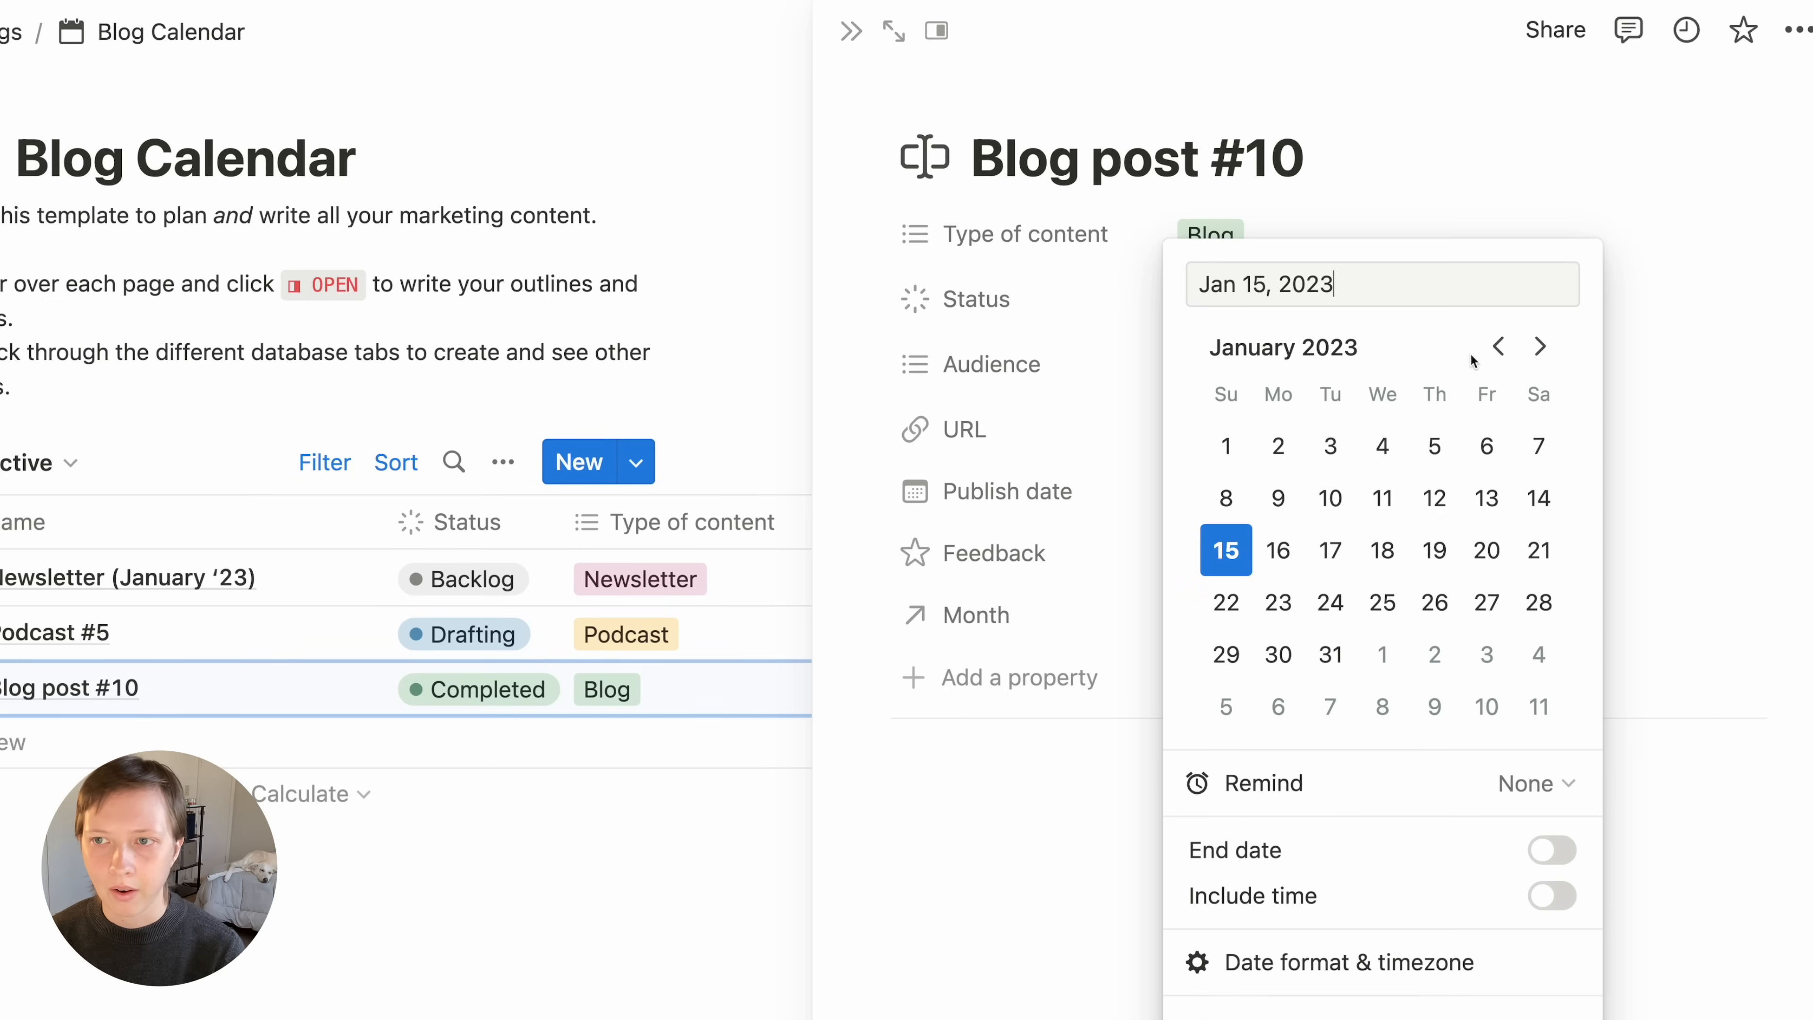
click(1540, 346)
click(1539, 347)
click(1441, 602)
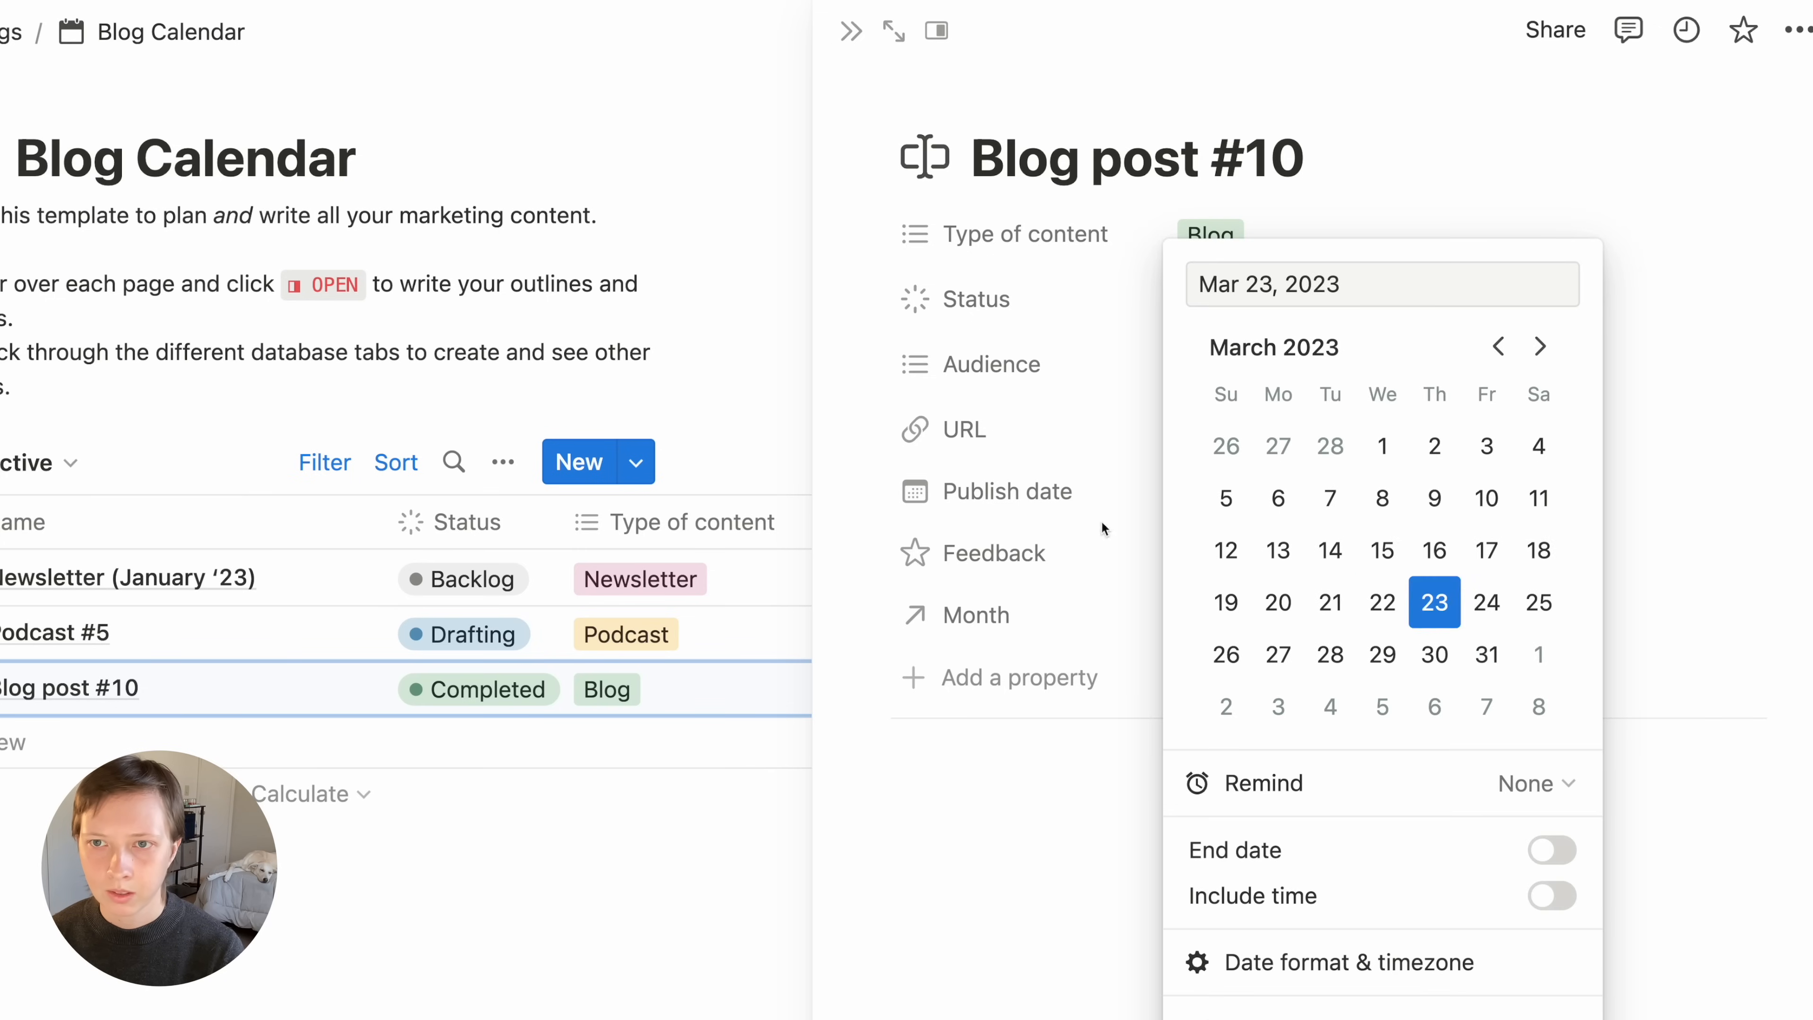
key(Escape)
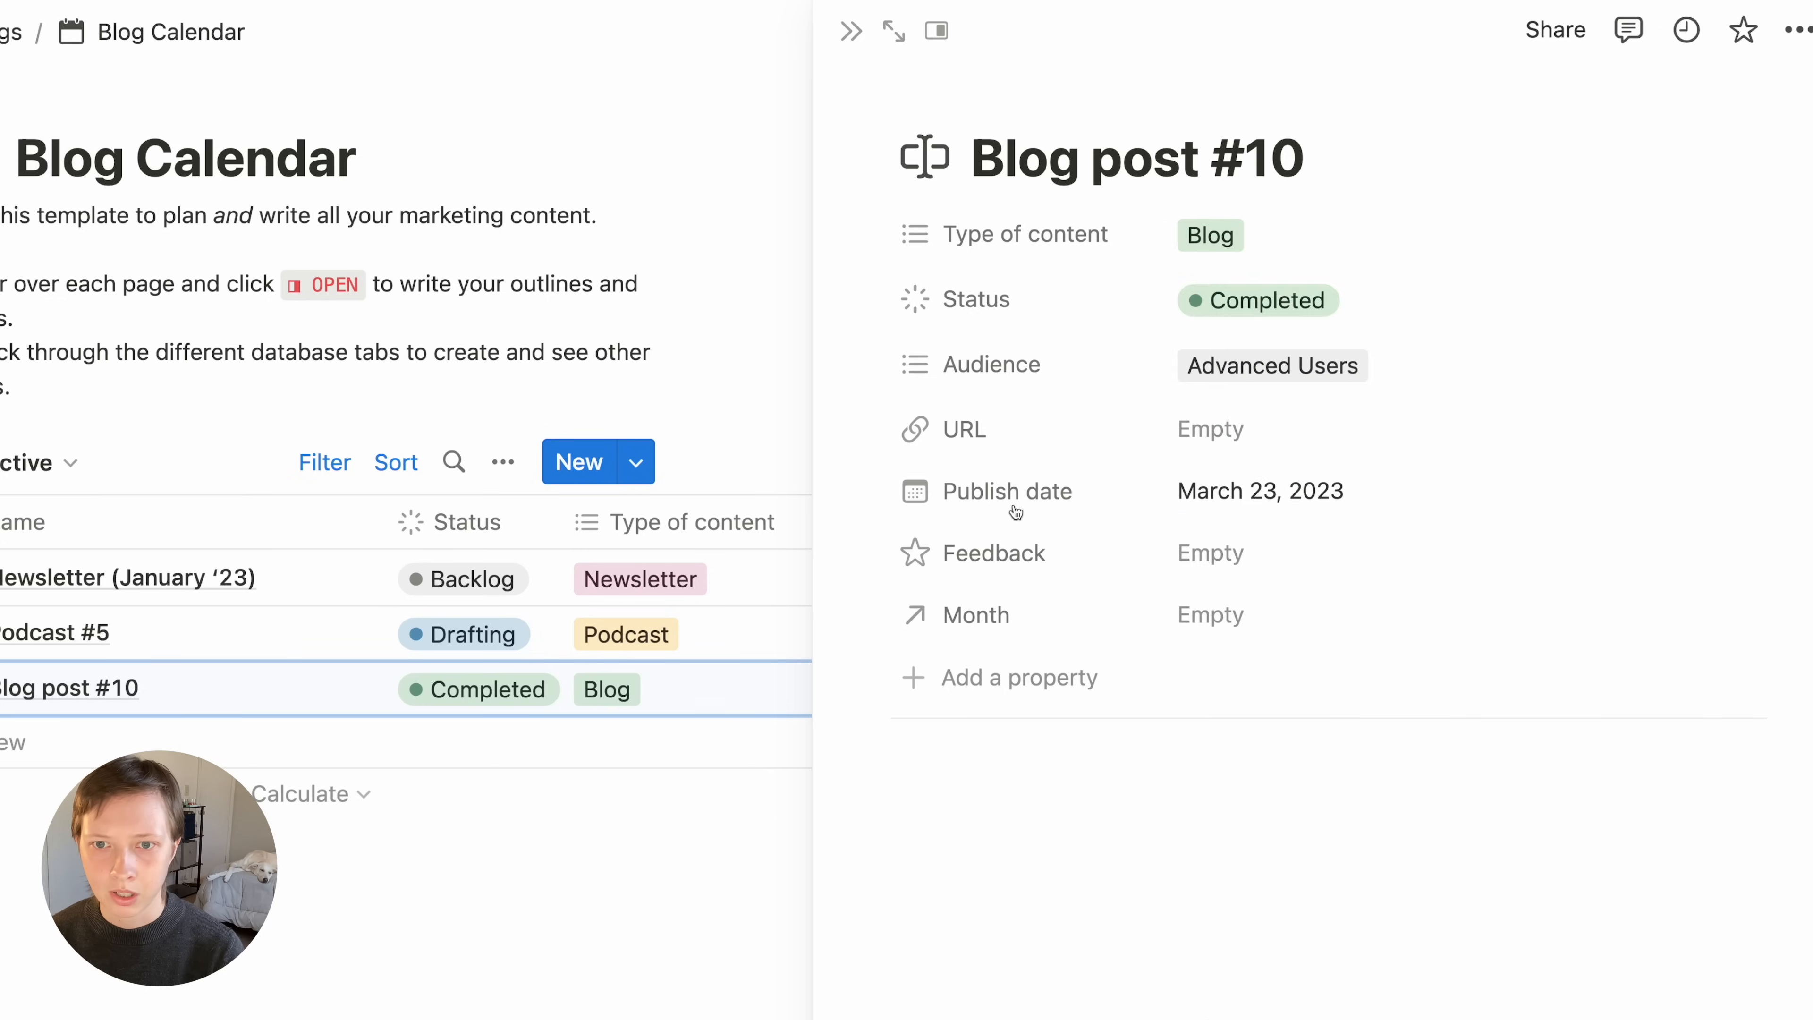
Create a new page "March 2023" in Global Tags and link it as the Month of Blog post #10
click(1275, 618)
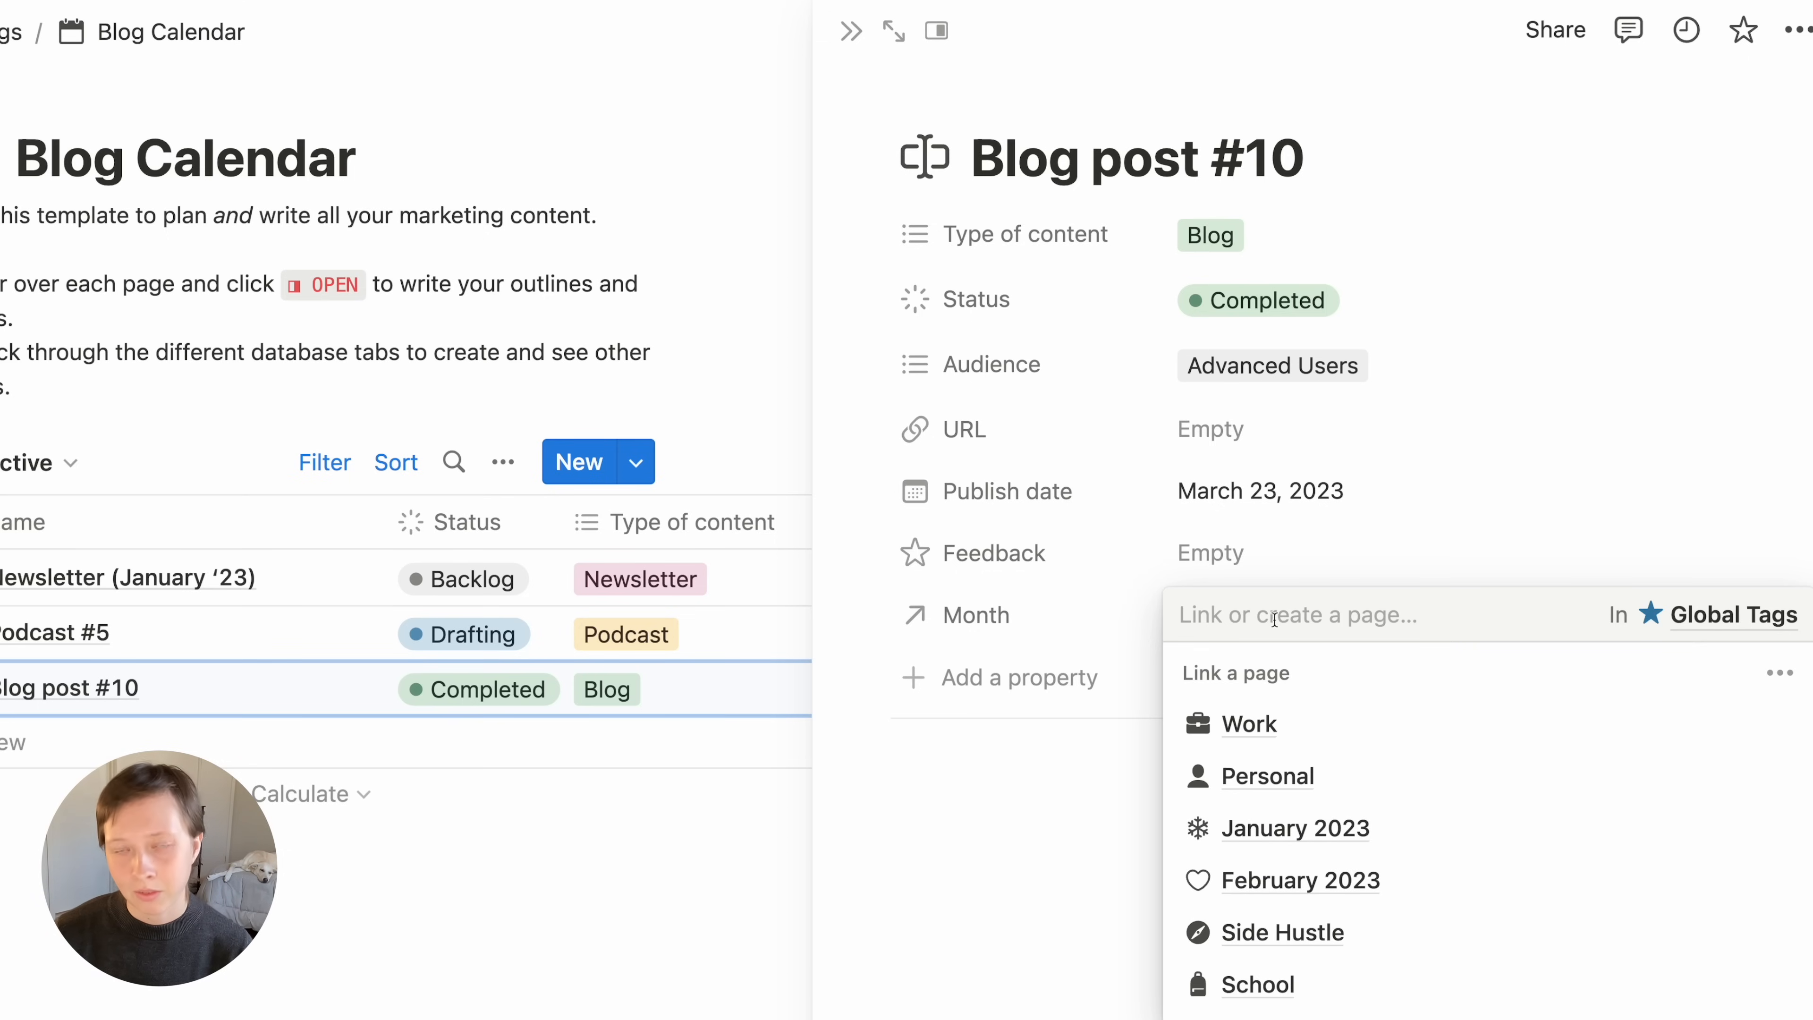
text(Mar)
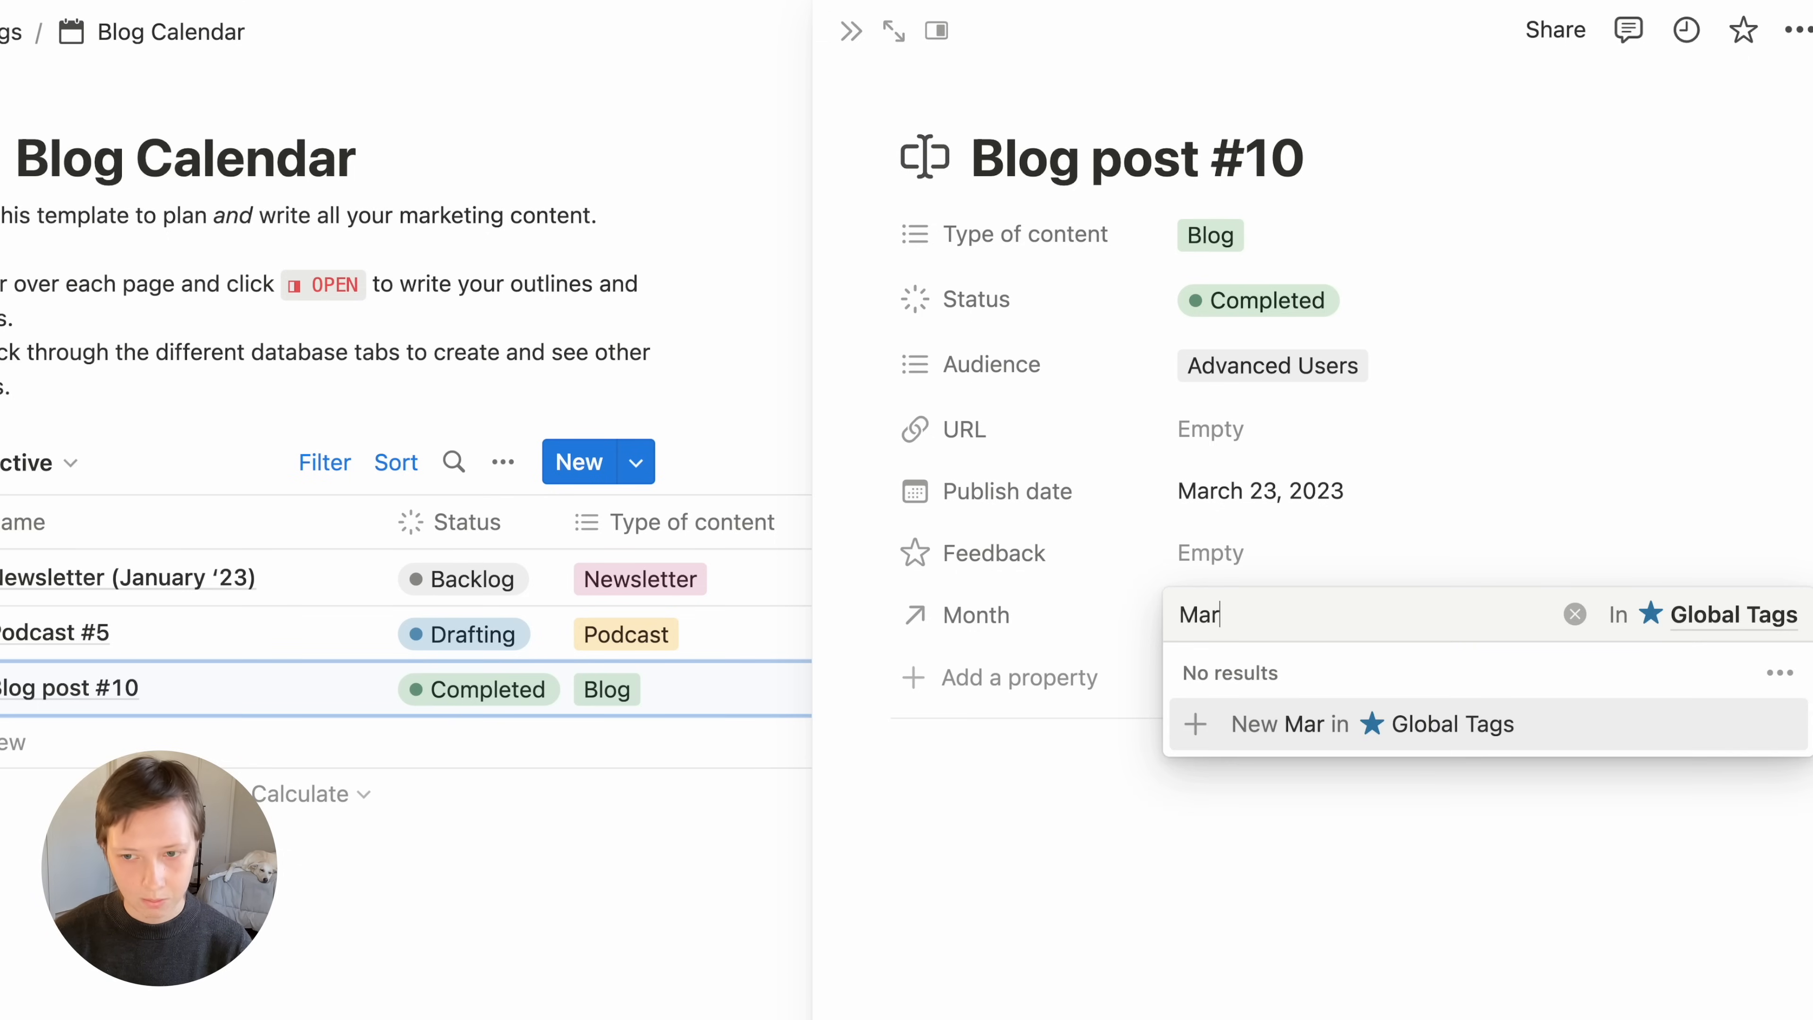
text(ch 2023)
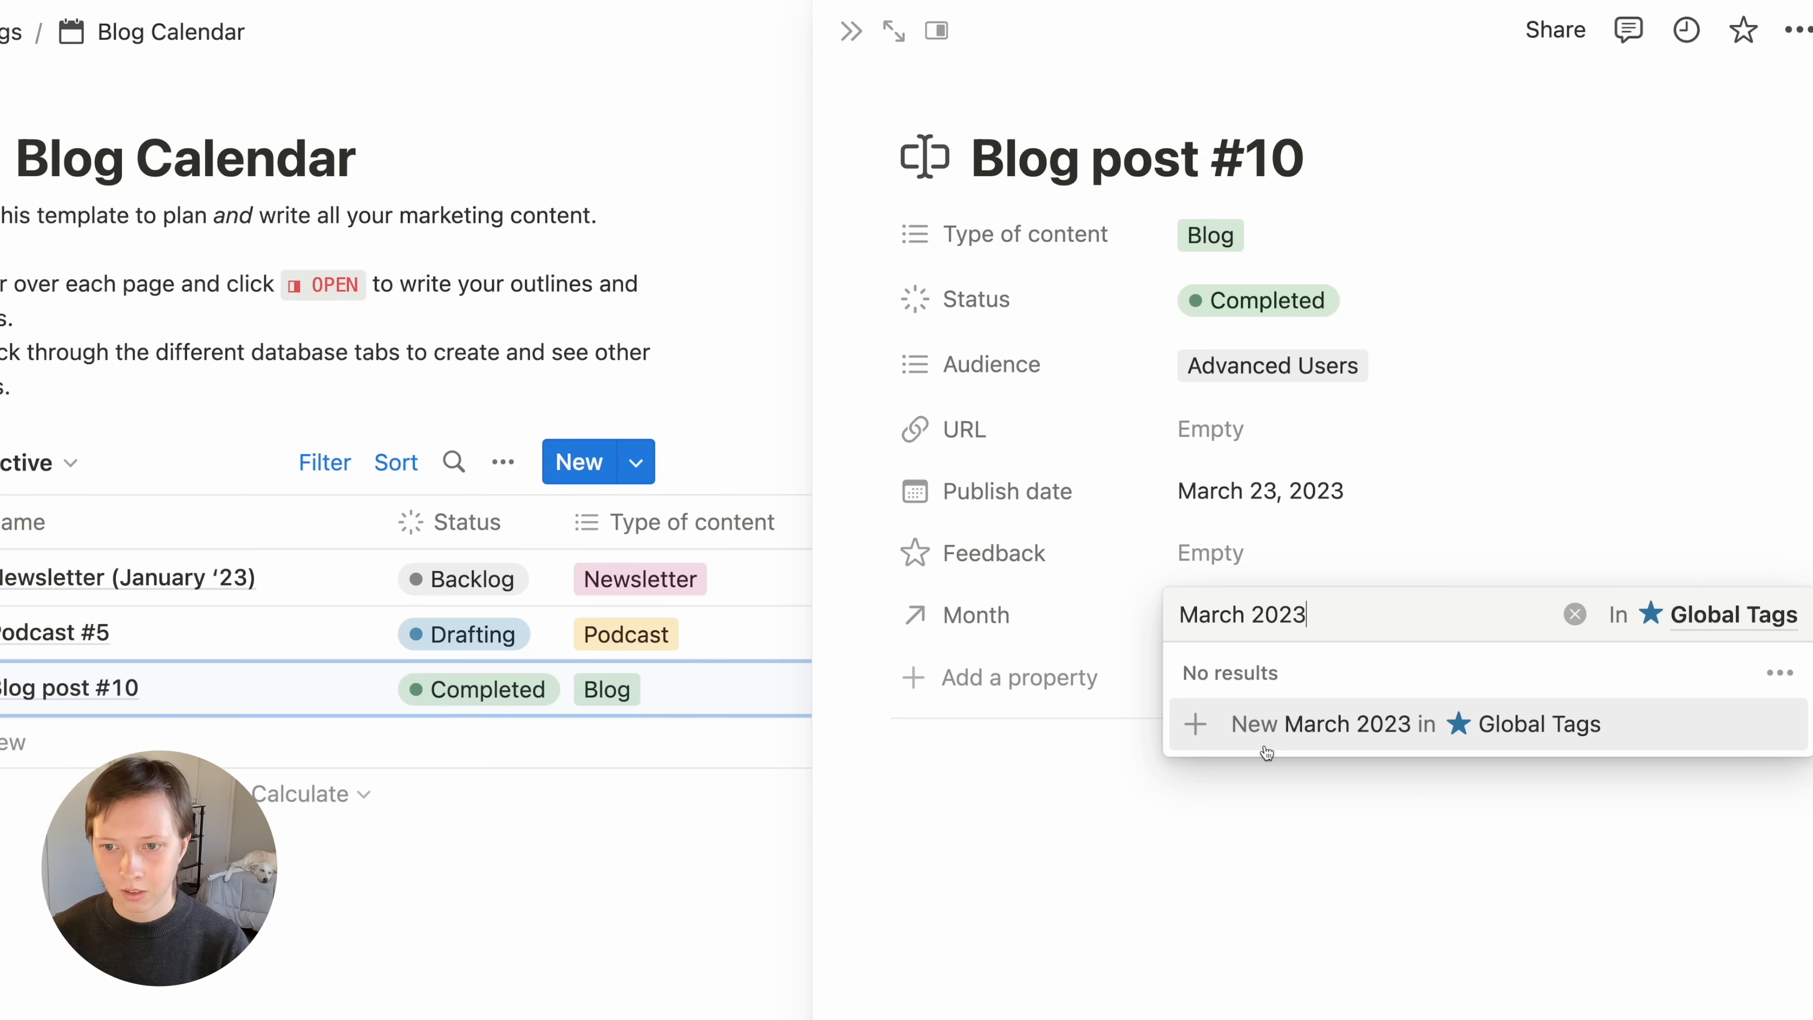
click(1649, 738)
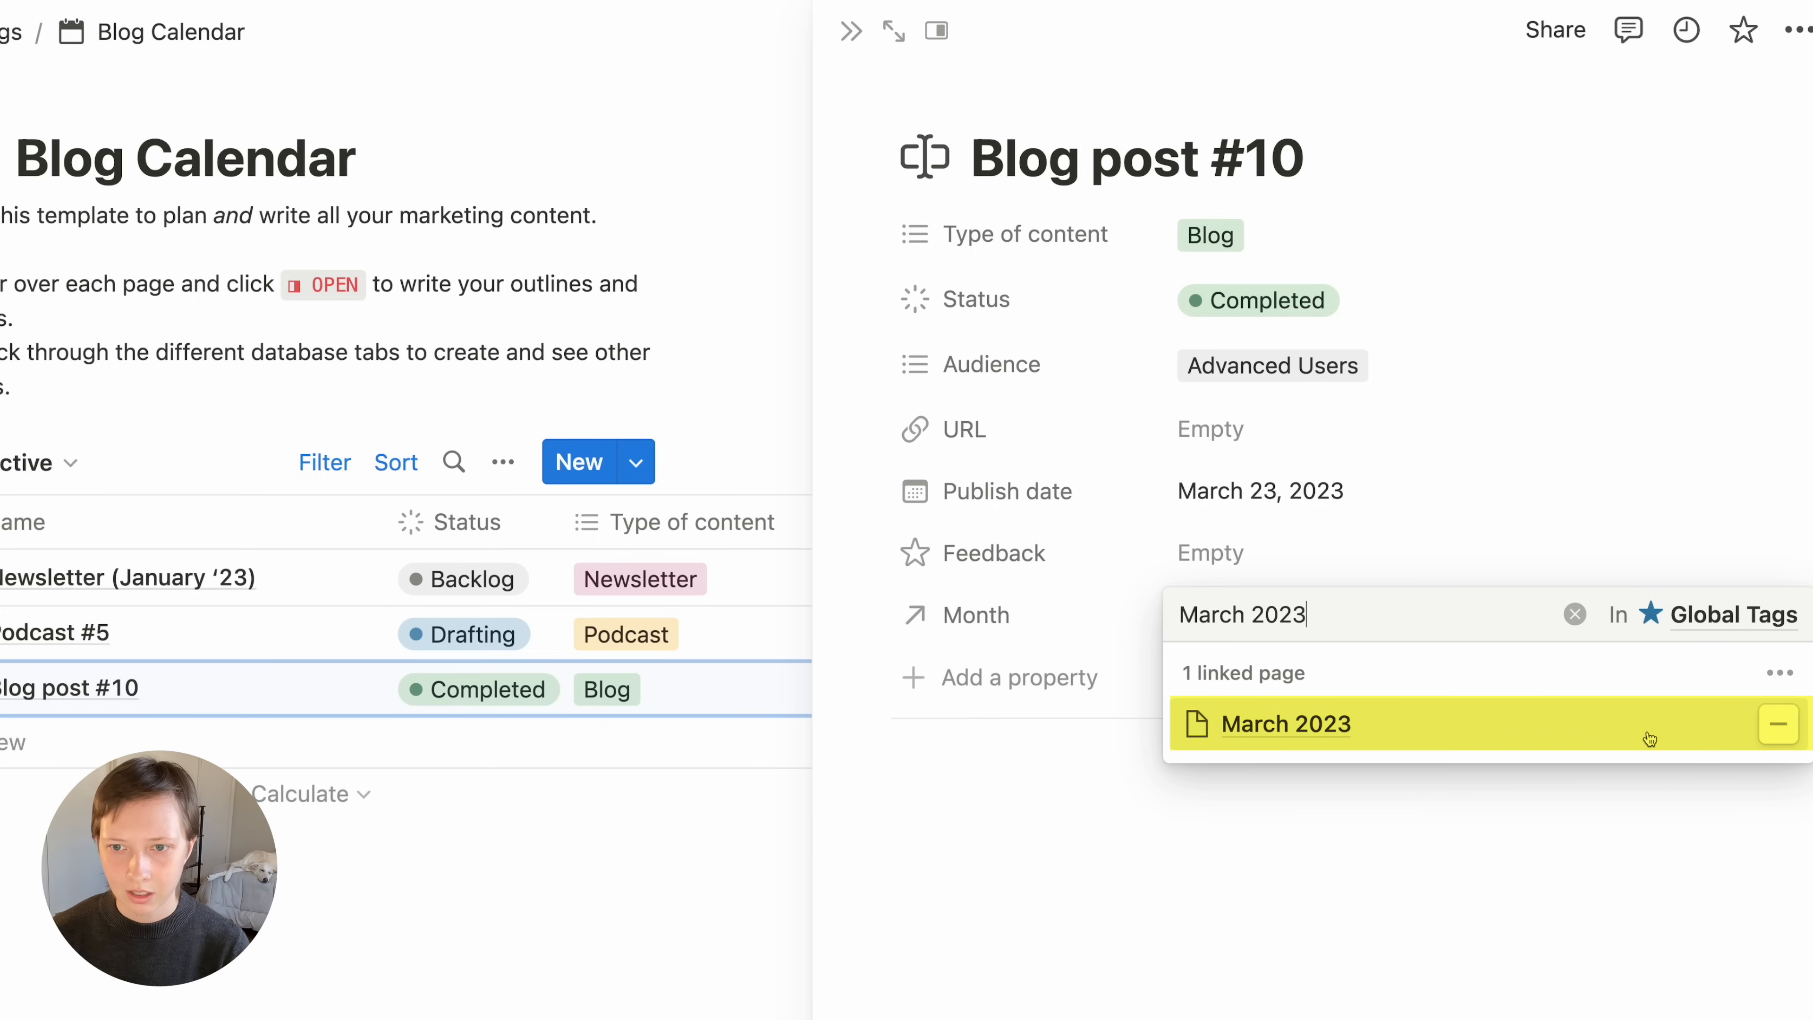
Open the March 2023 tag page, set its Type to Month and give it the balloon icon
click(1366, 742)
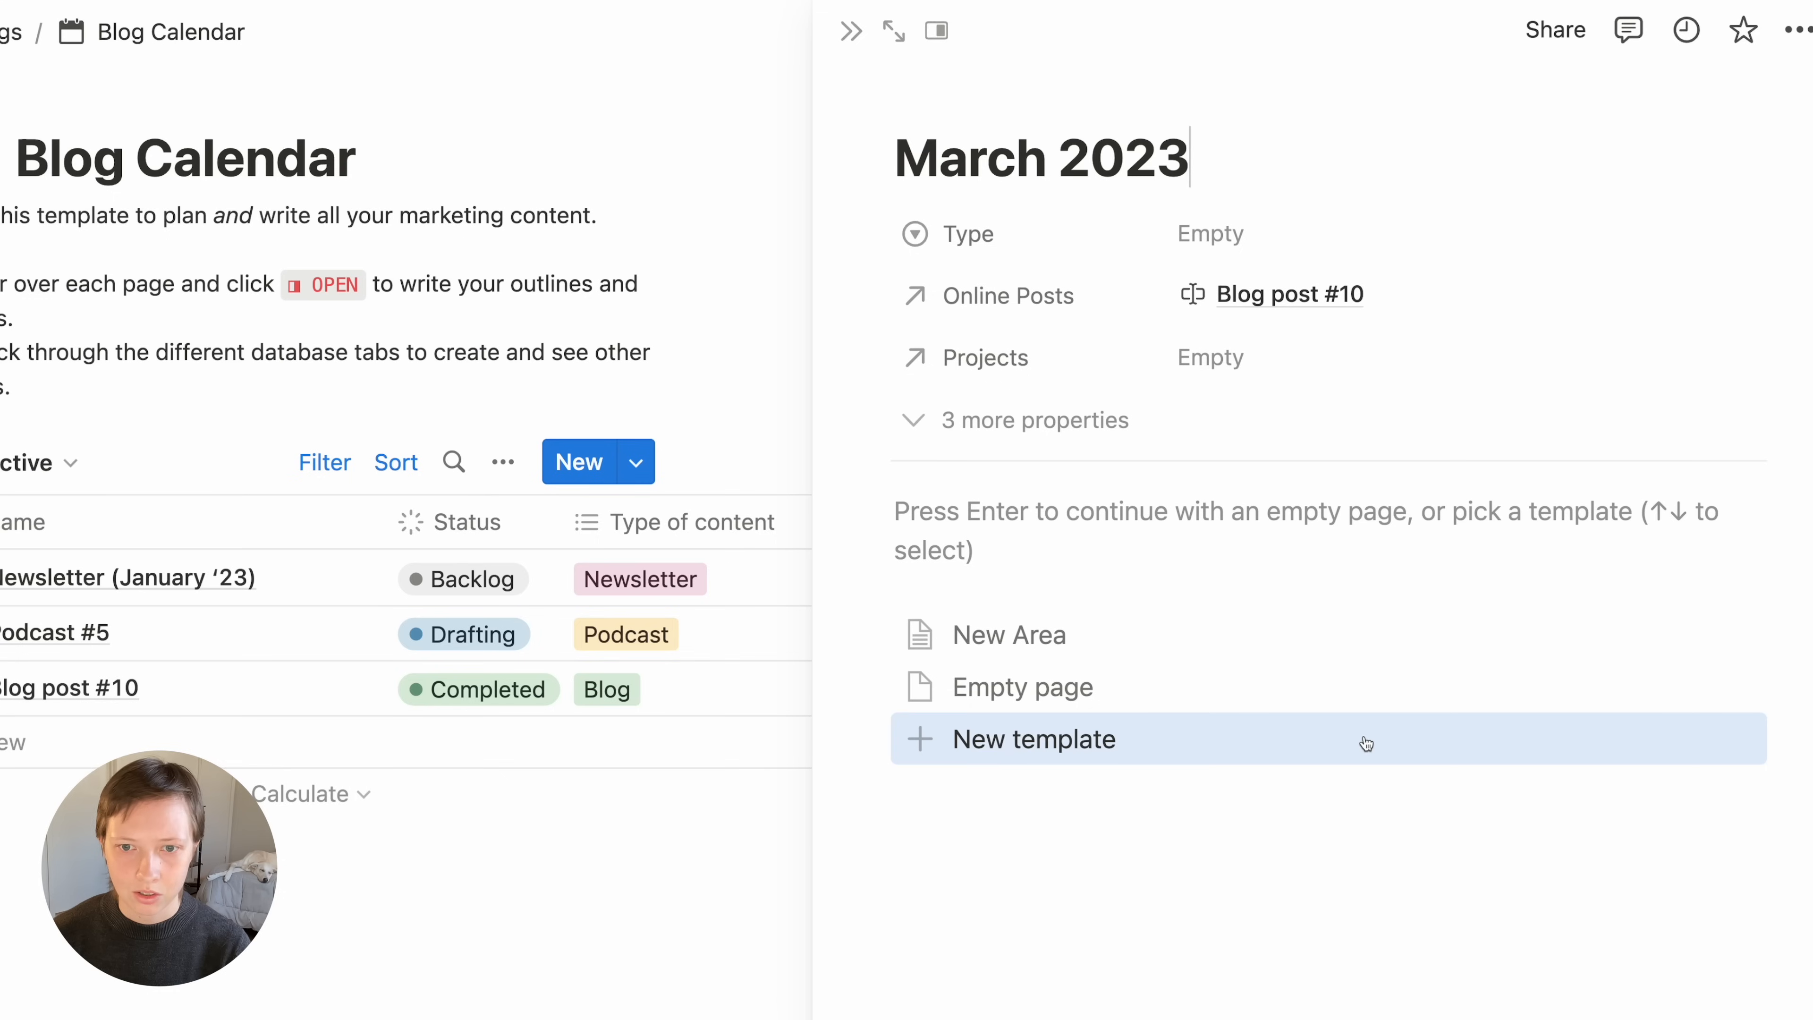
click(1311, 229)
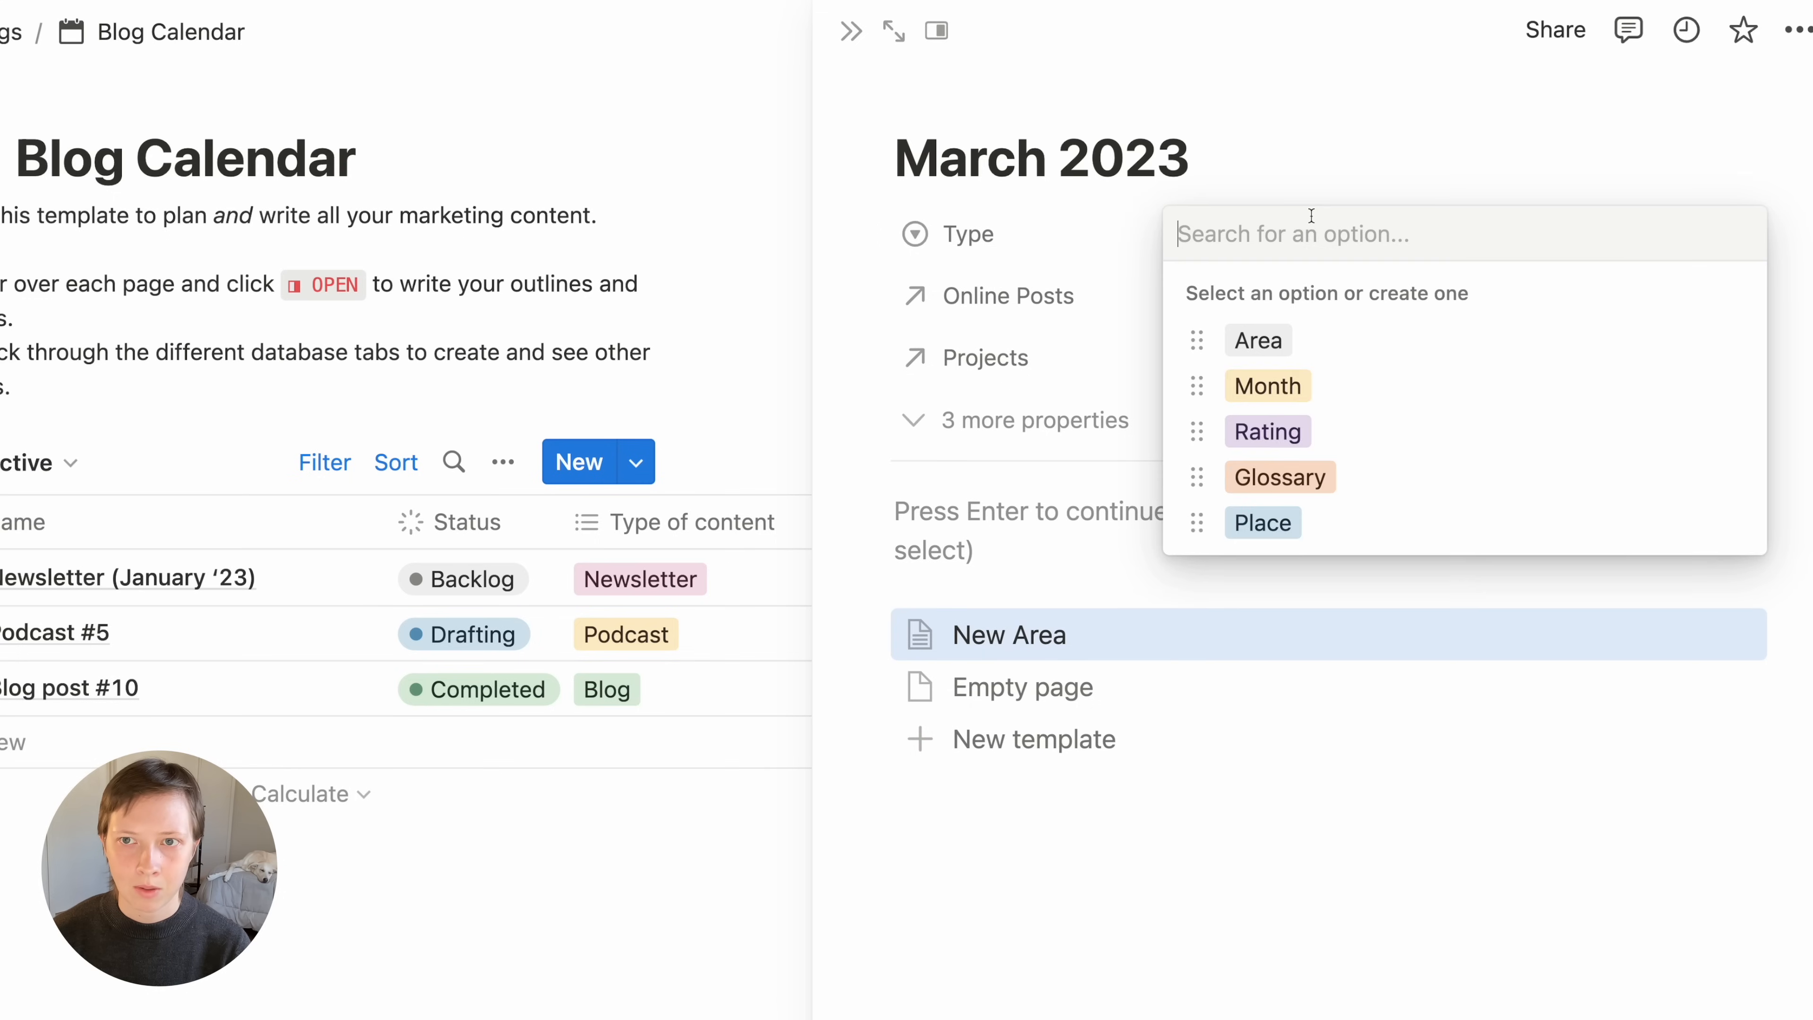
click(1338, 405)
click(949, 96)
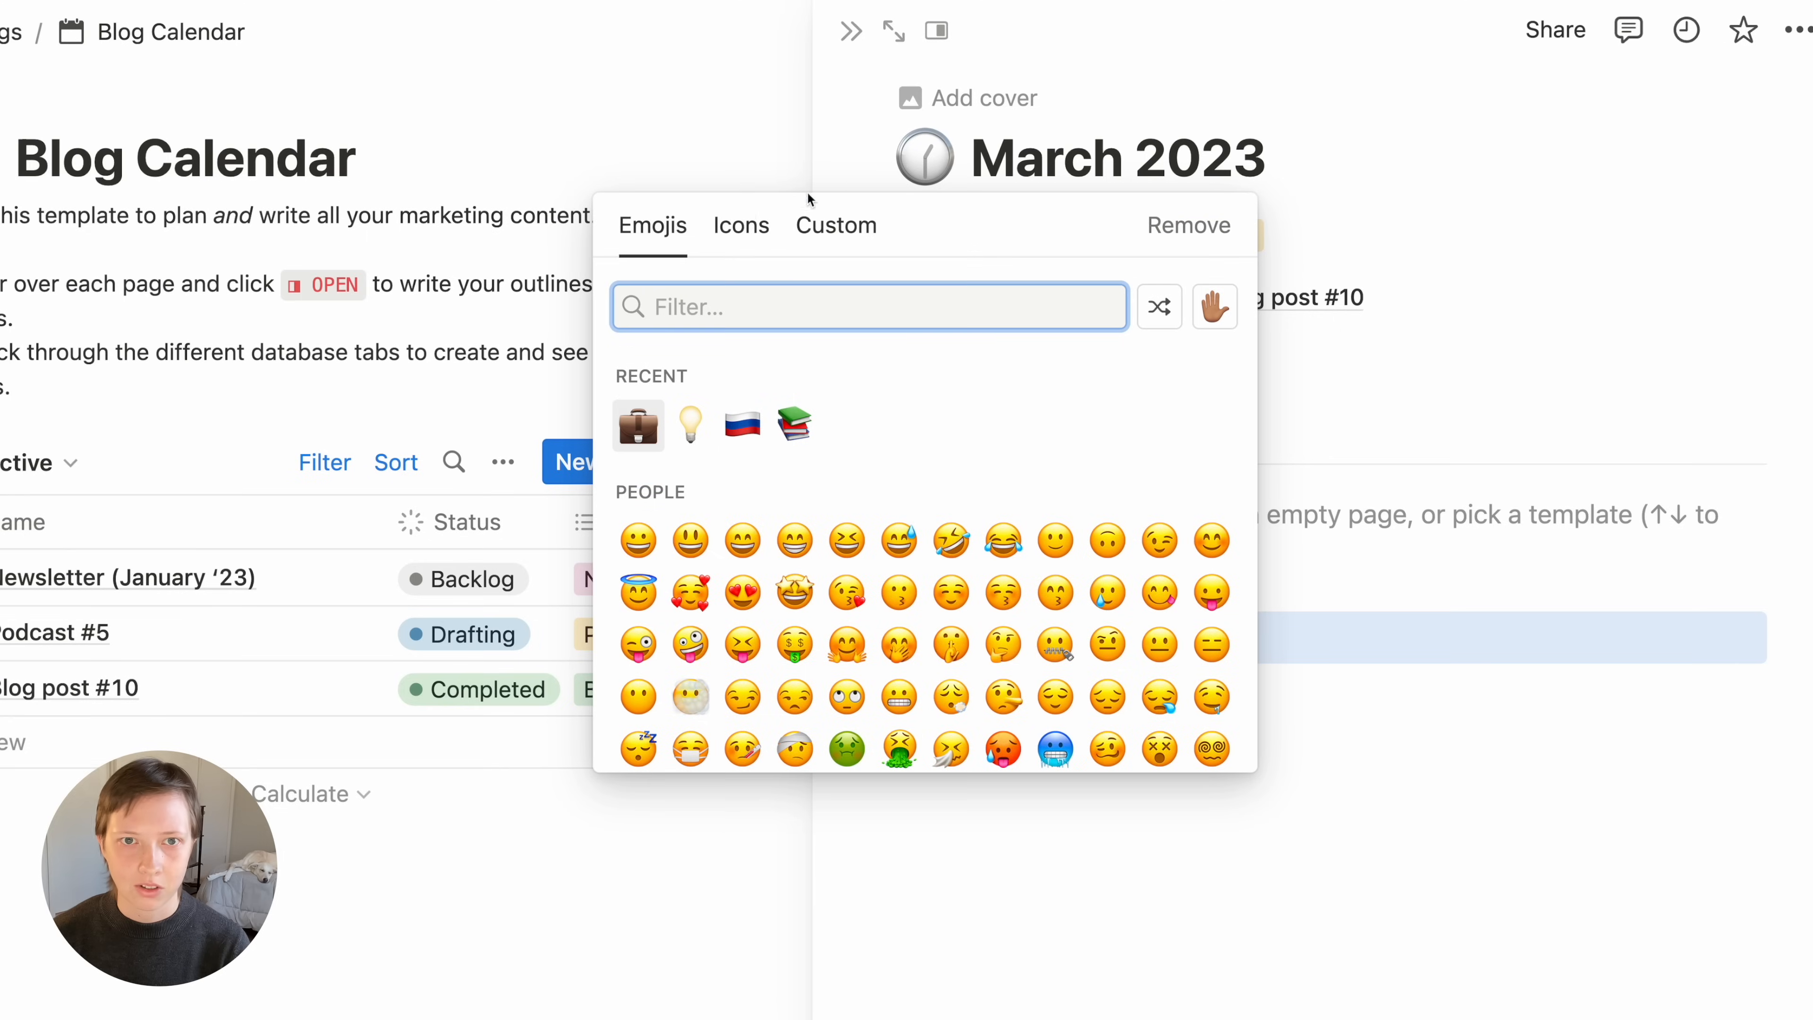
click(740, 225)
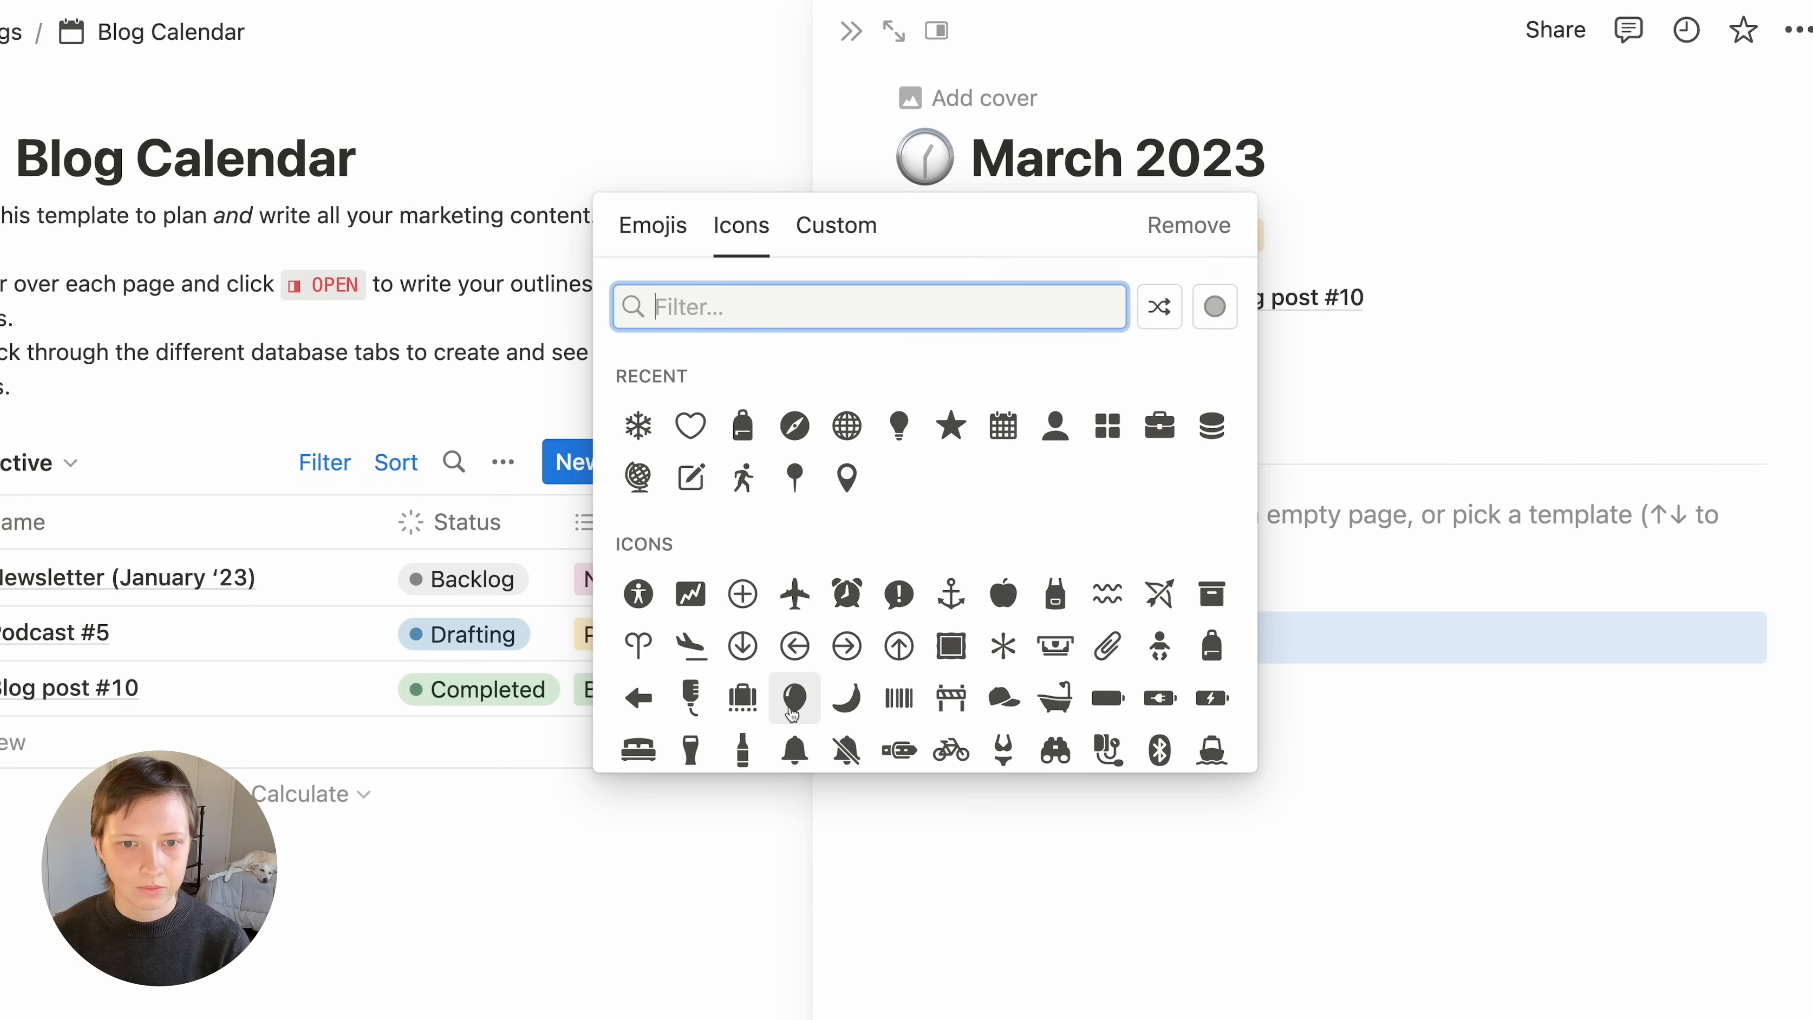
mouse_move(793, 709)
click(689, 752)
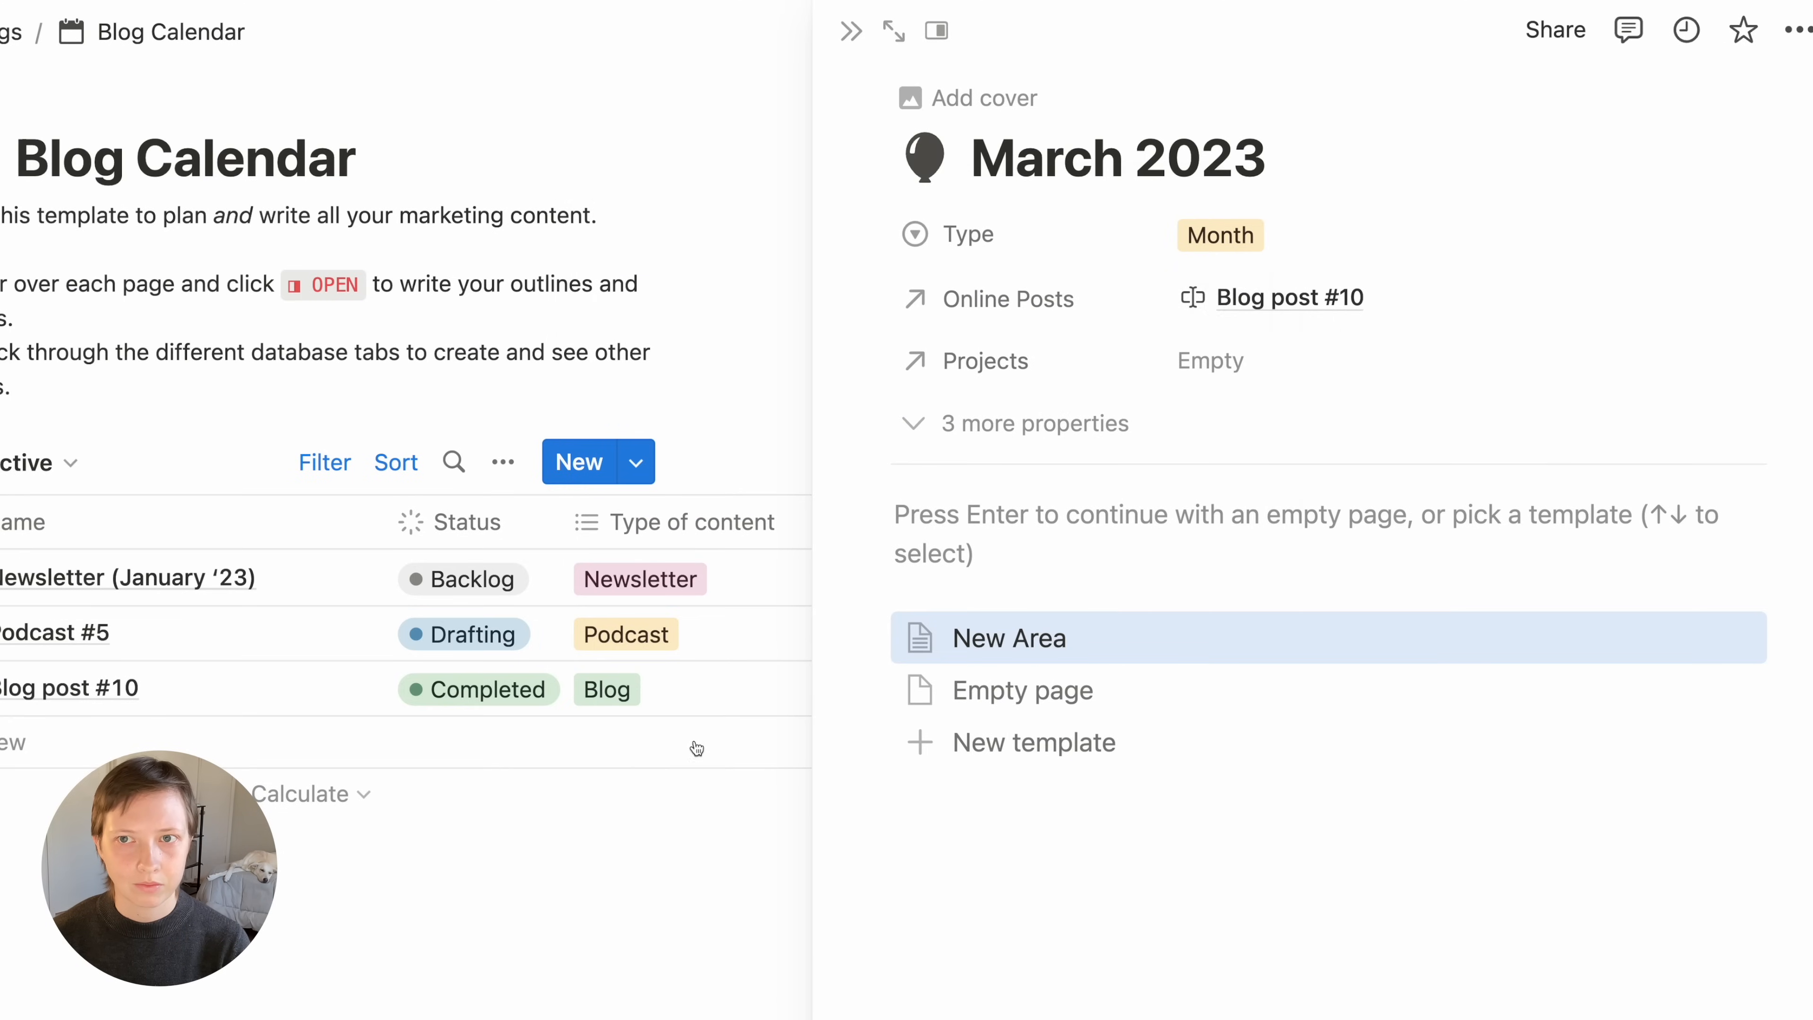
Return from Blog post #10 to the Global Tags page and open the January 2023 tag as a full page
click(1390, 310)
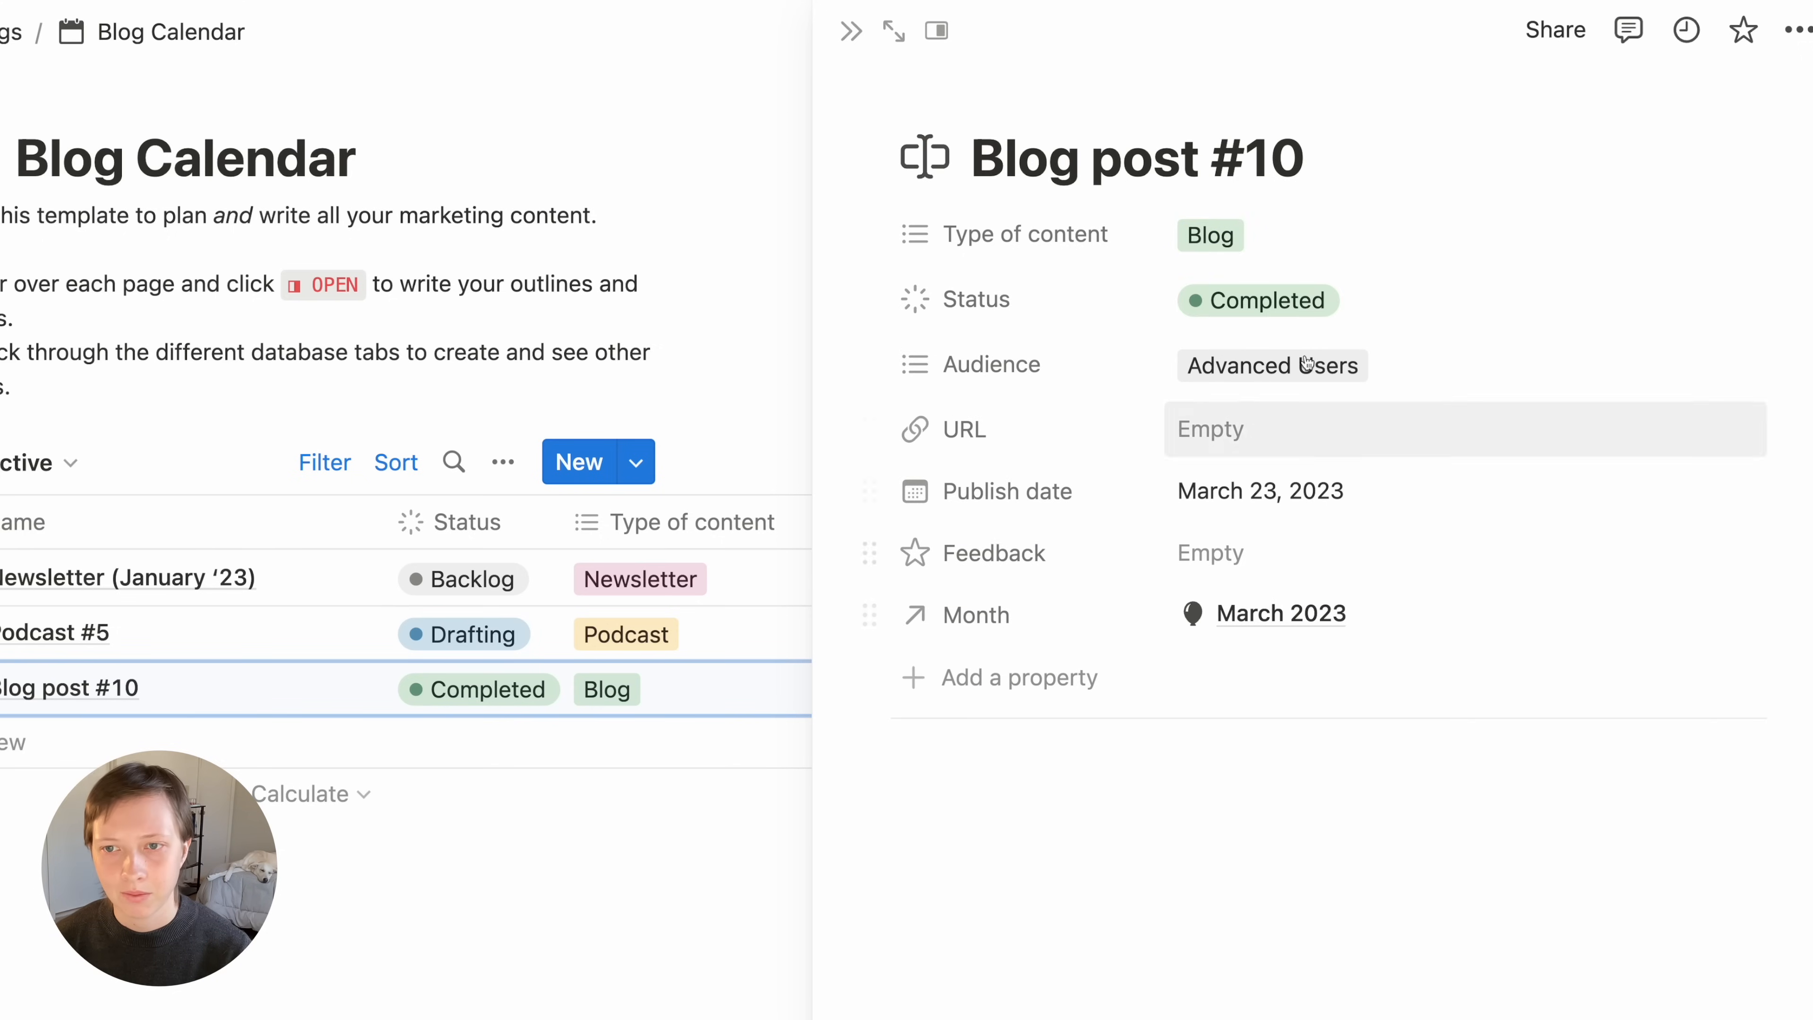
click(857, 36)
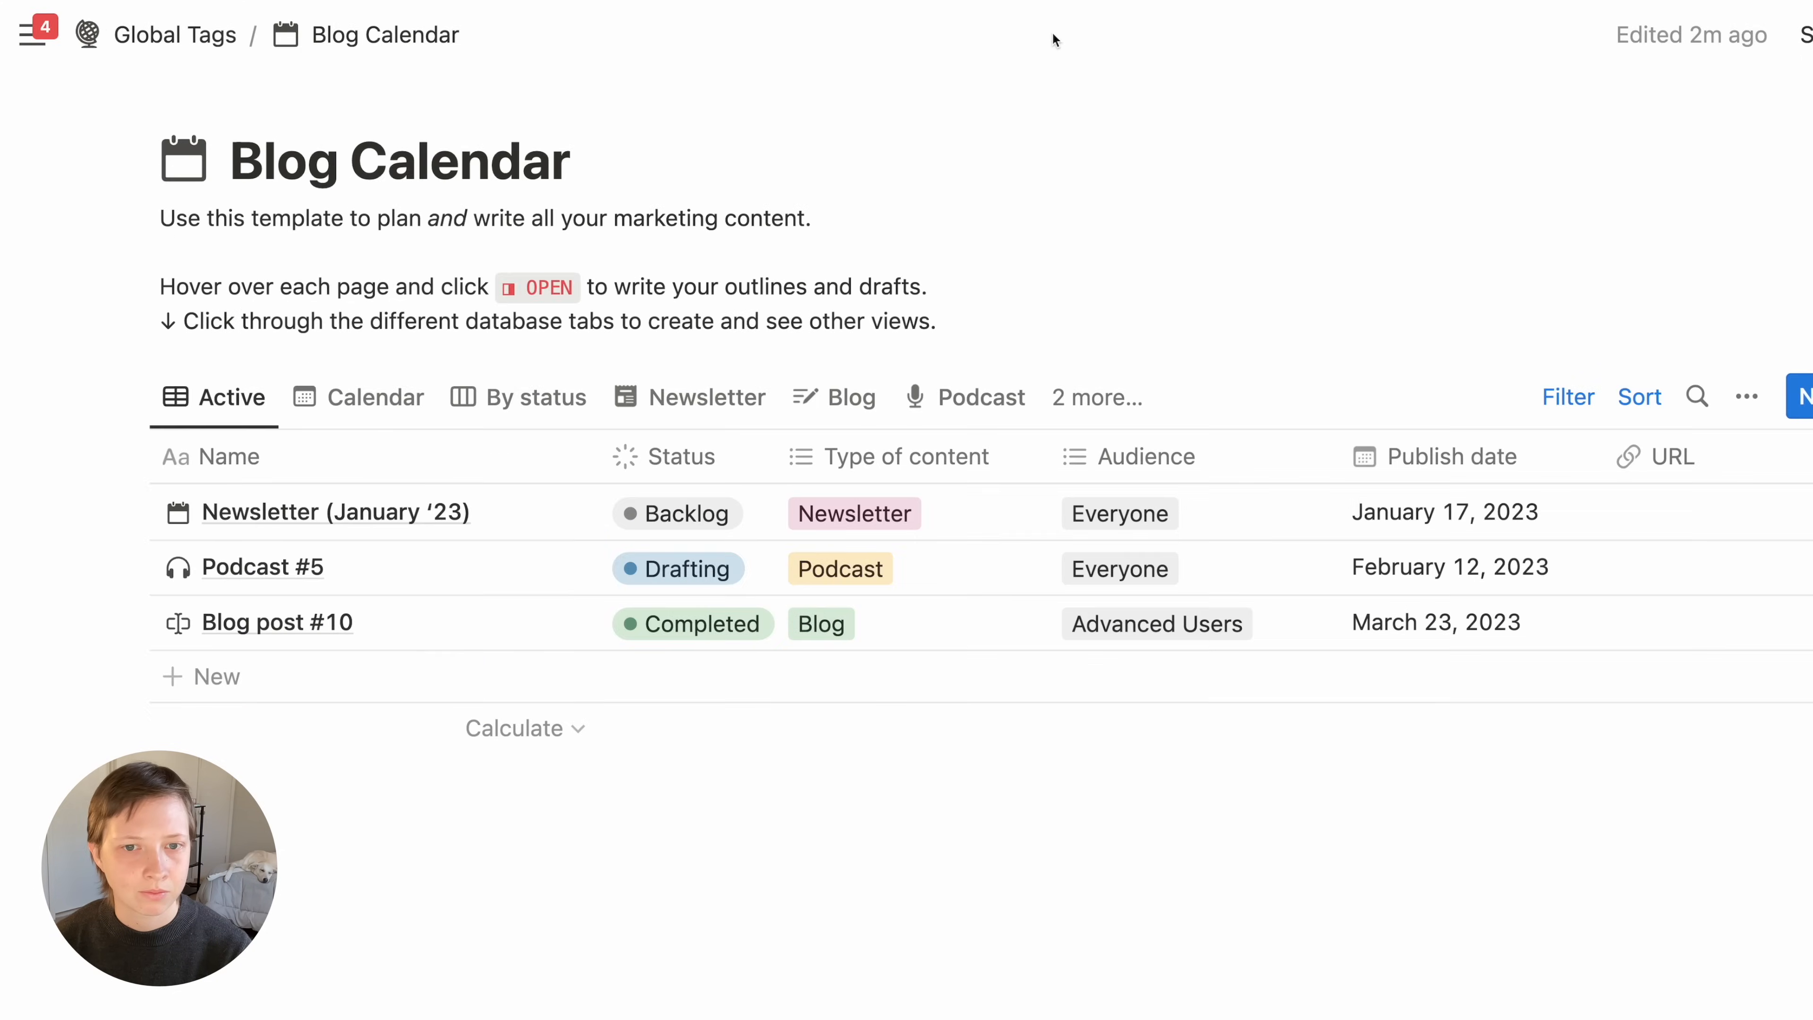
click(142, 37)
scroll(320, 596, down, 10)
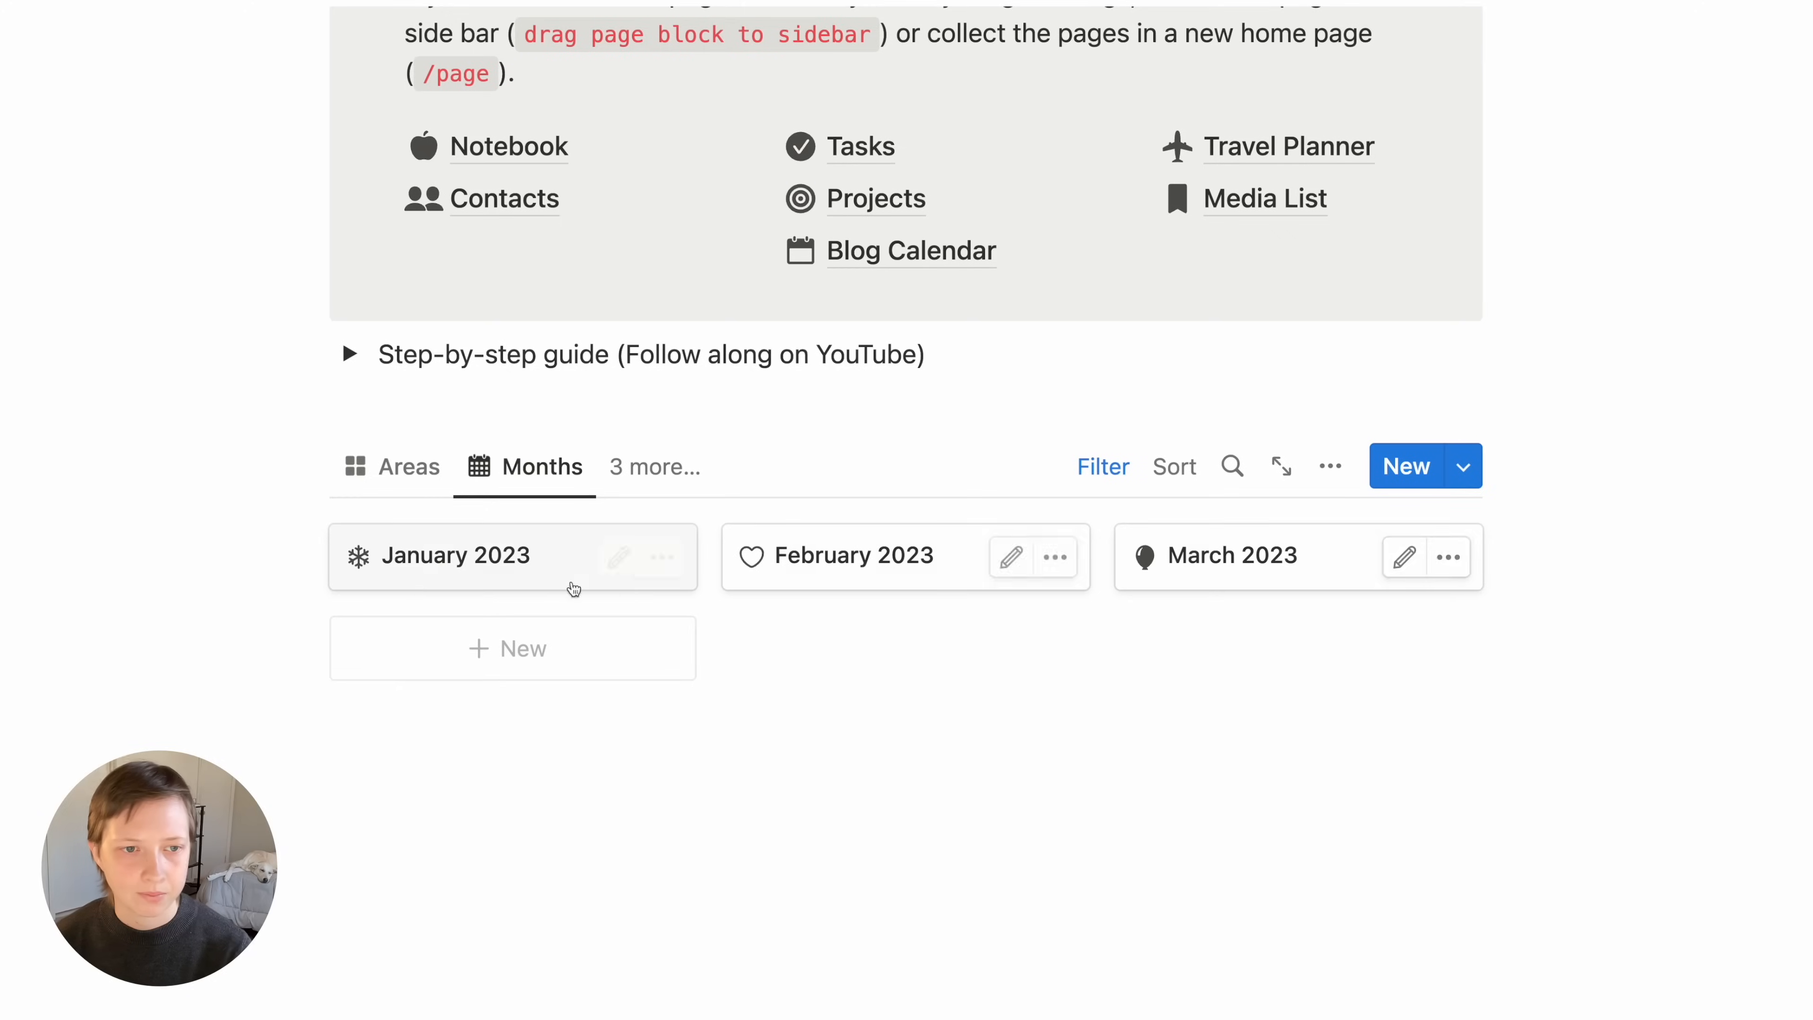
click(410, 589)
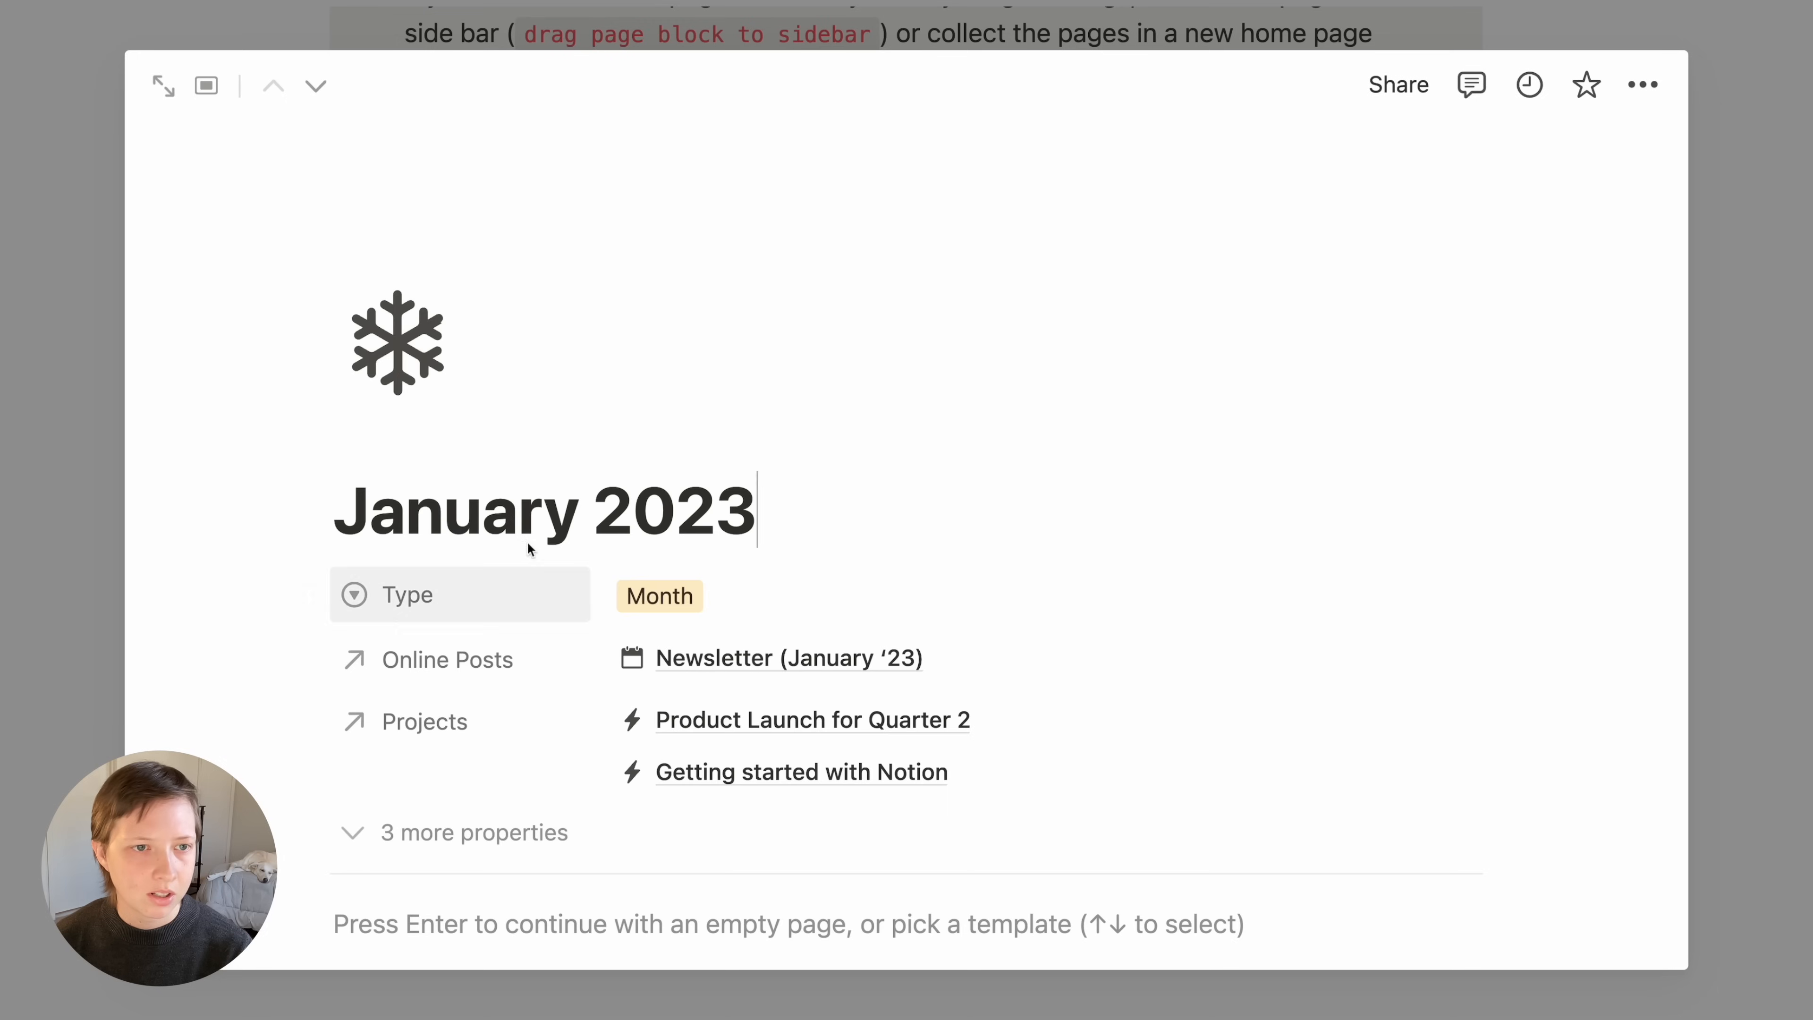
click(163, 86)
Set the Online Posts and Projects properties on the January 2023 page to Always hide
scroll(166, 89, down, 3)
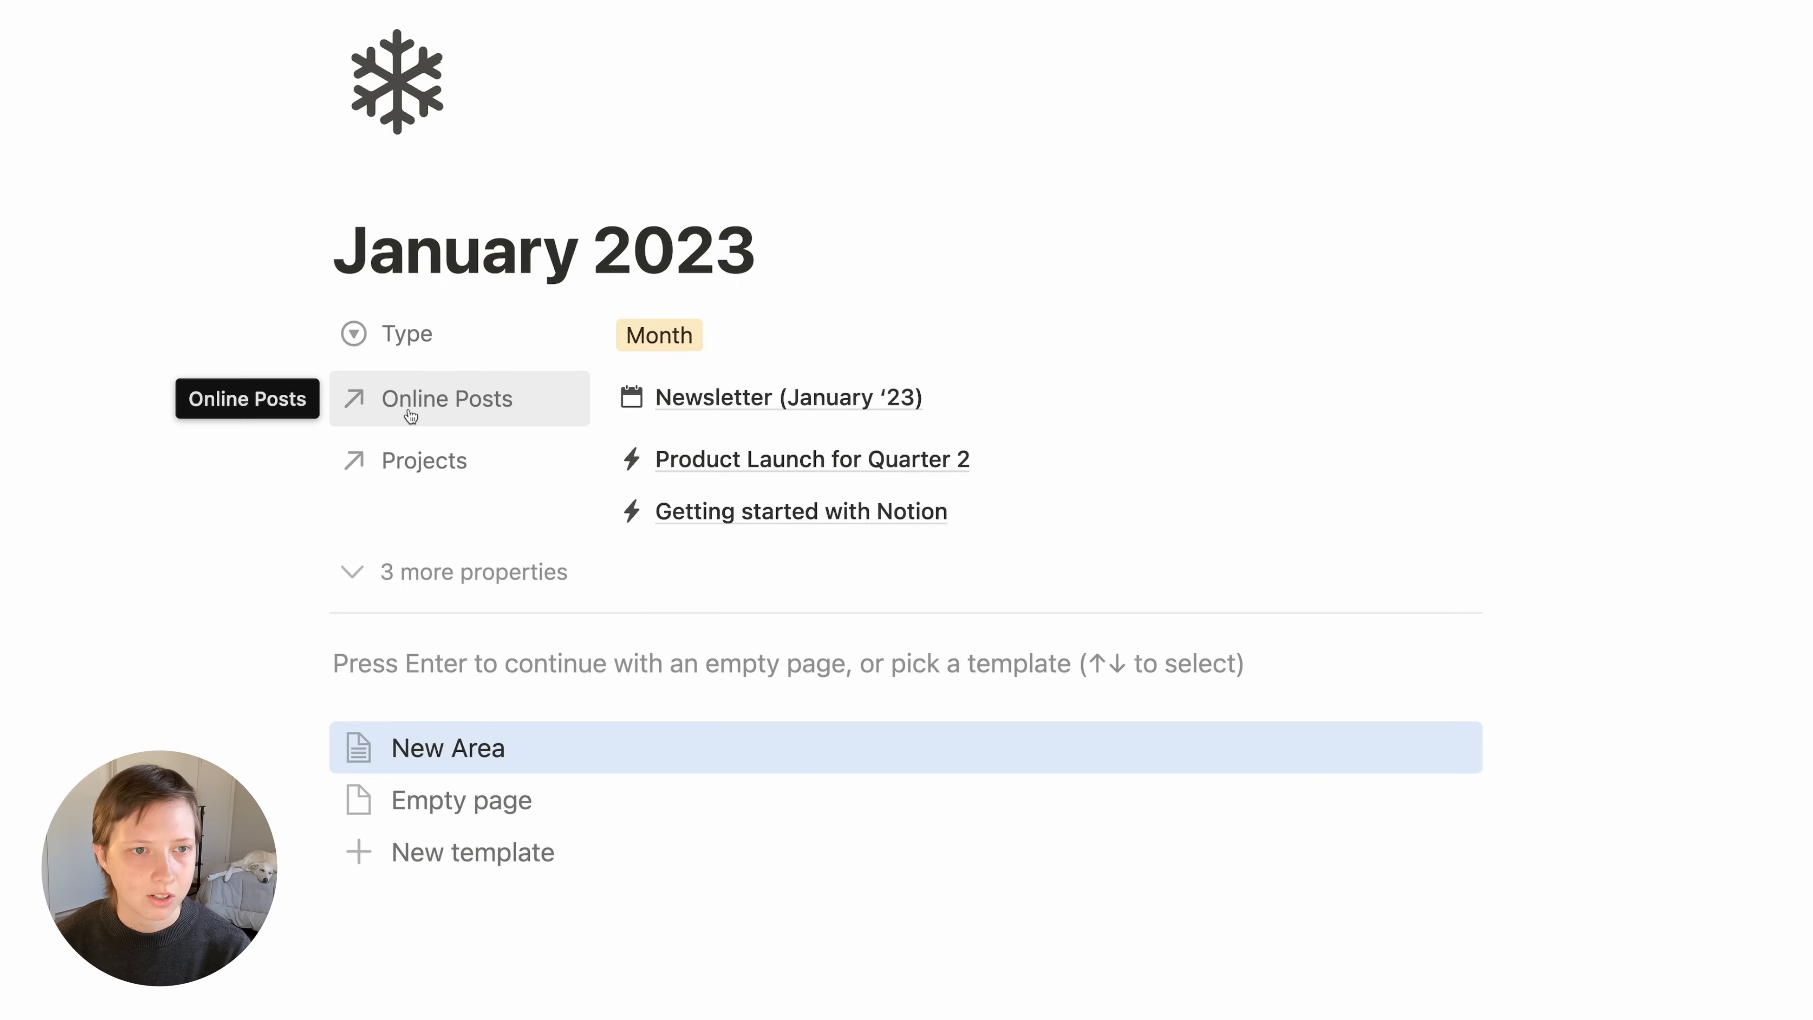
click(438, 407)
mouse_move(547, 642)
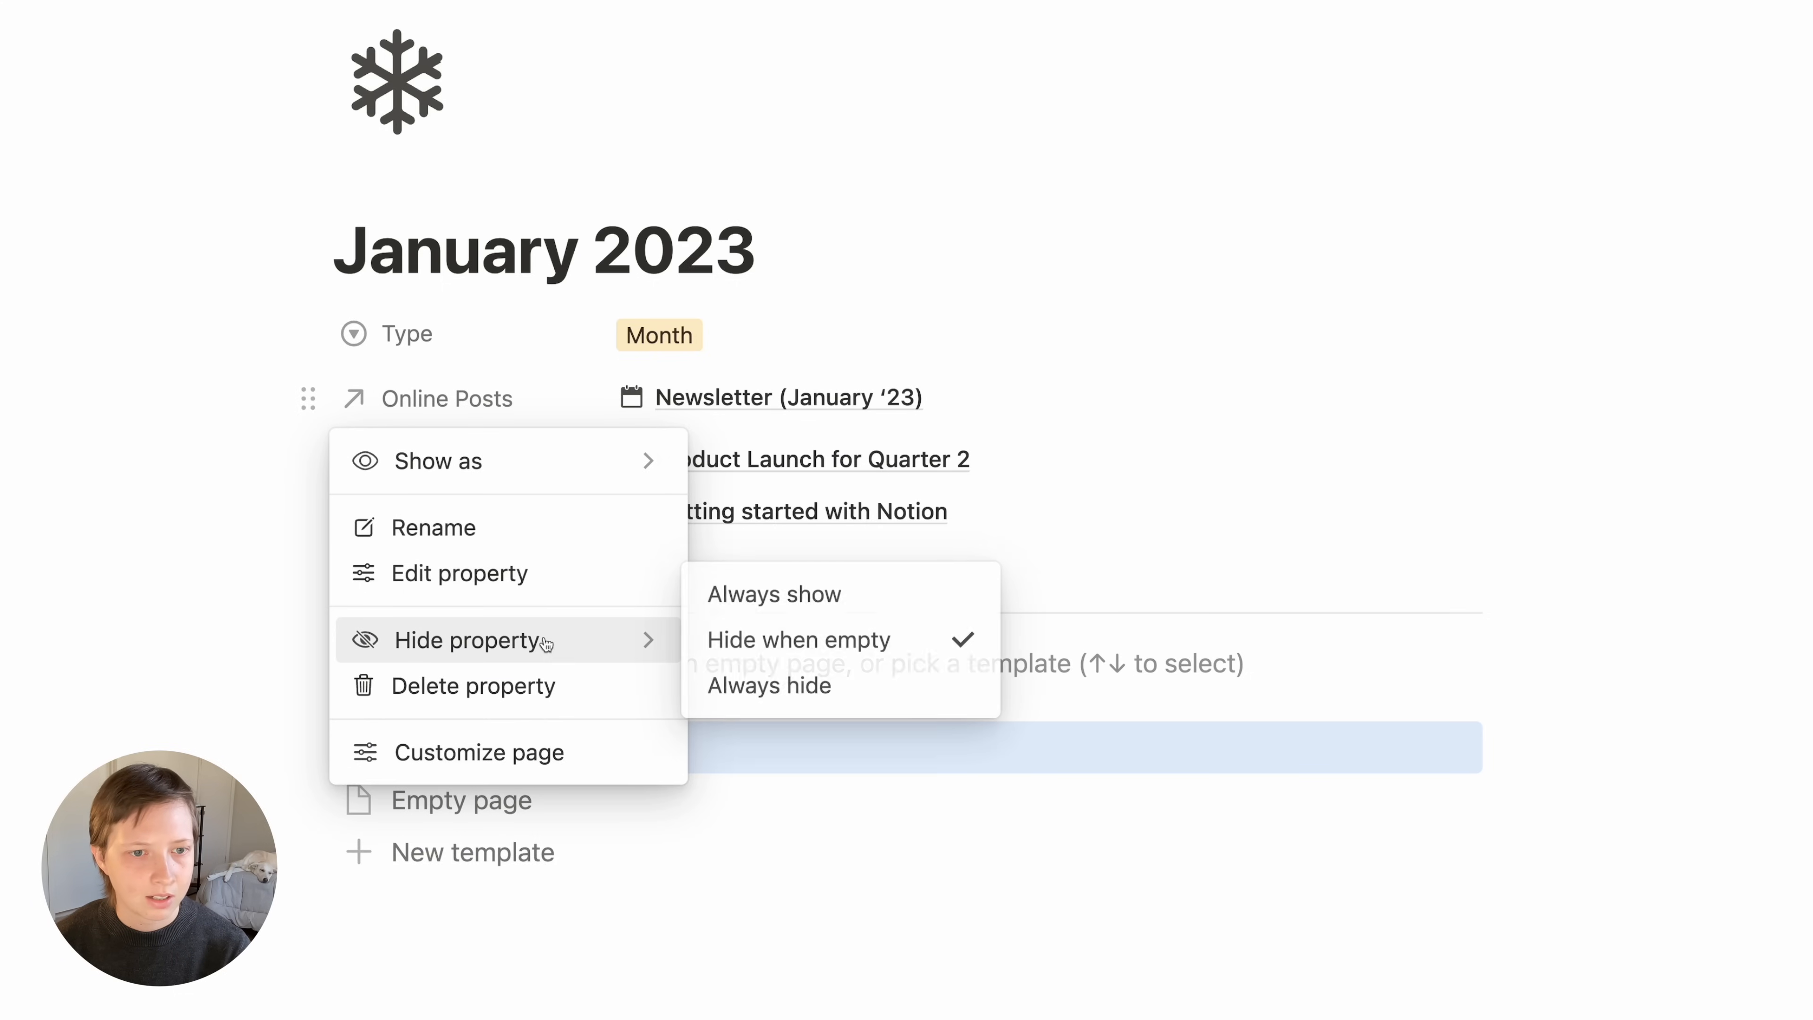
click(740, 685)
click(466, 409)
mouse_move(538, 640)
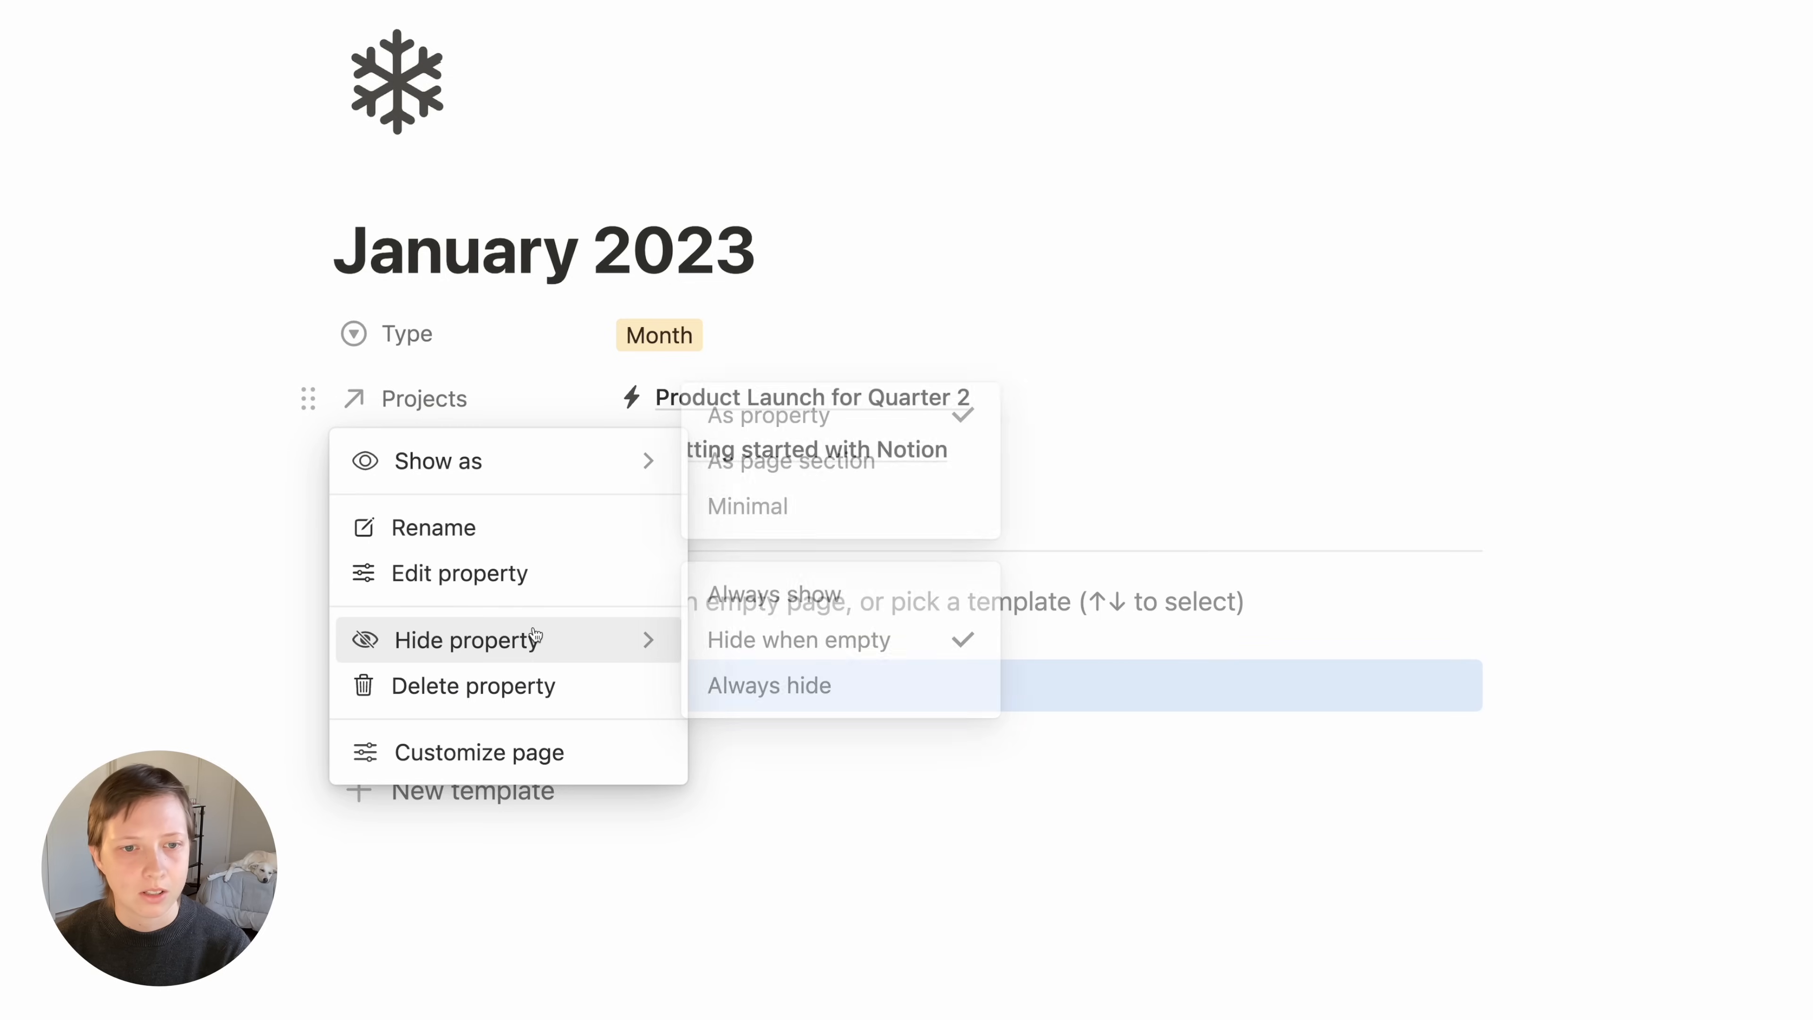
click(776, 686)
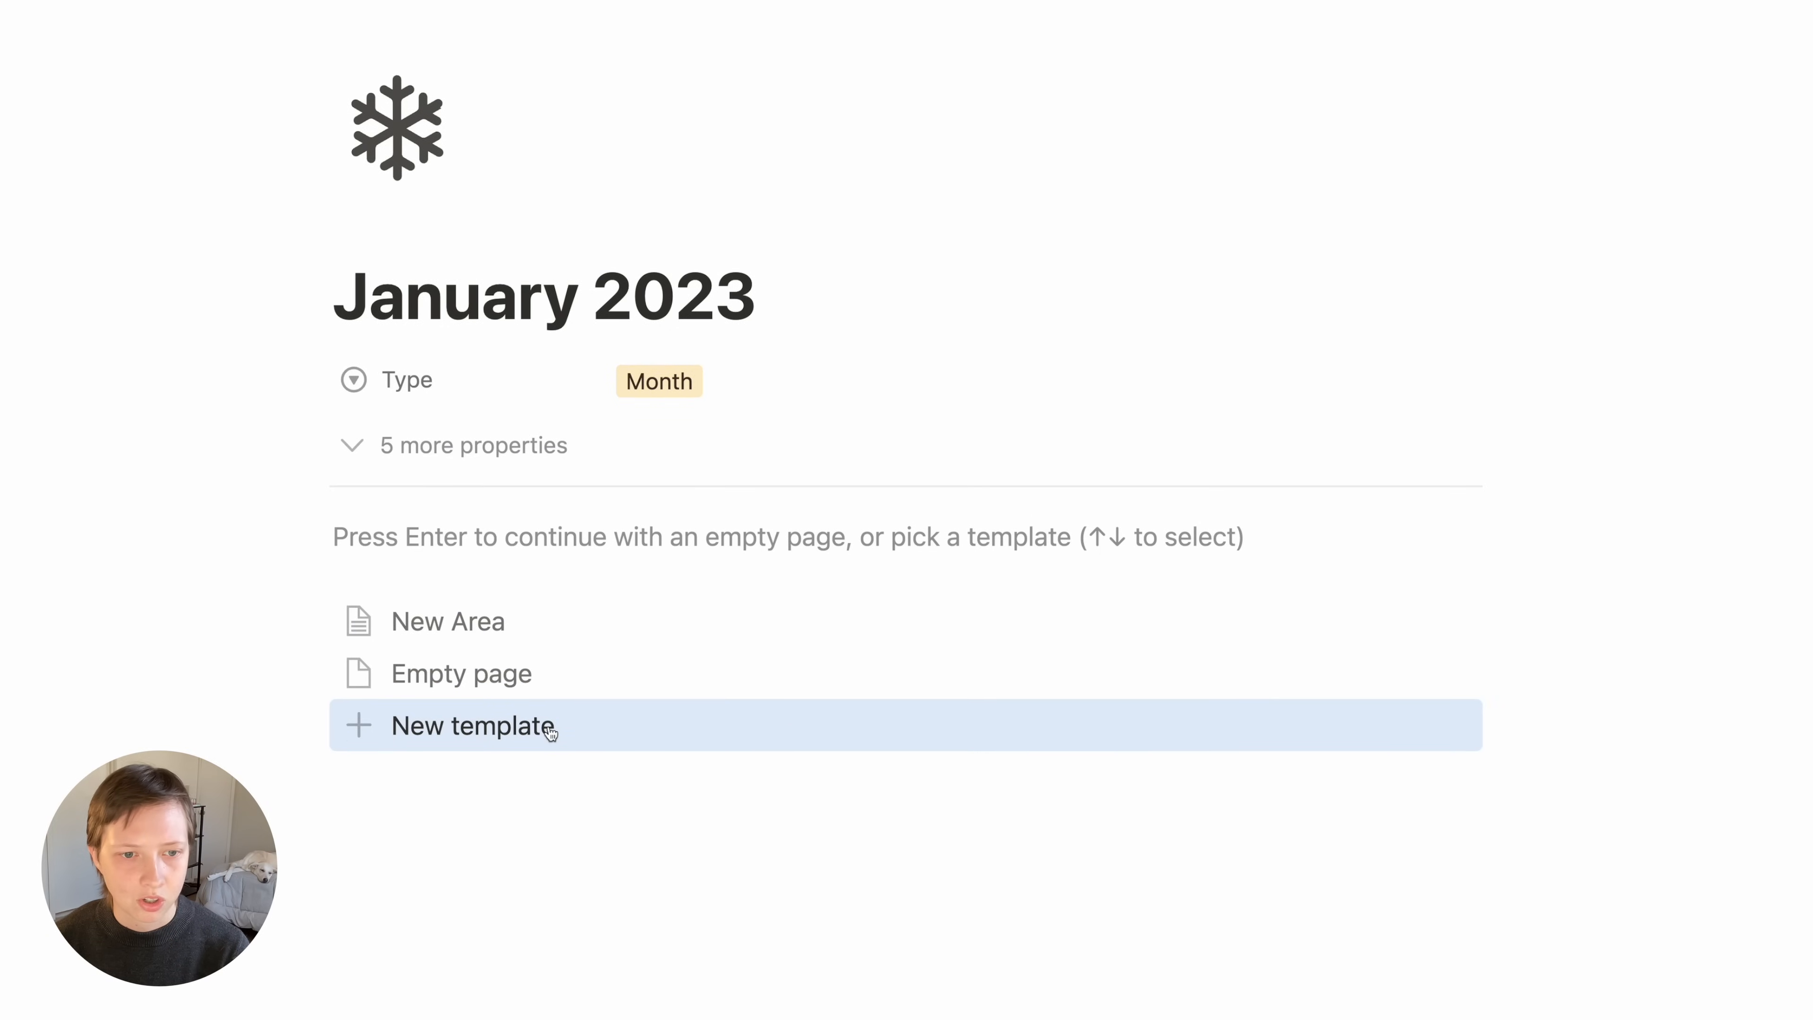
Create a new full-page Global Tags template titled "New Month" with its Type set to Month
click(632, 736)
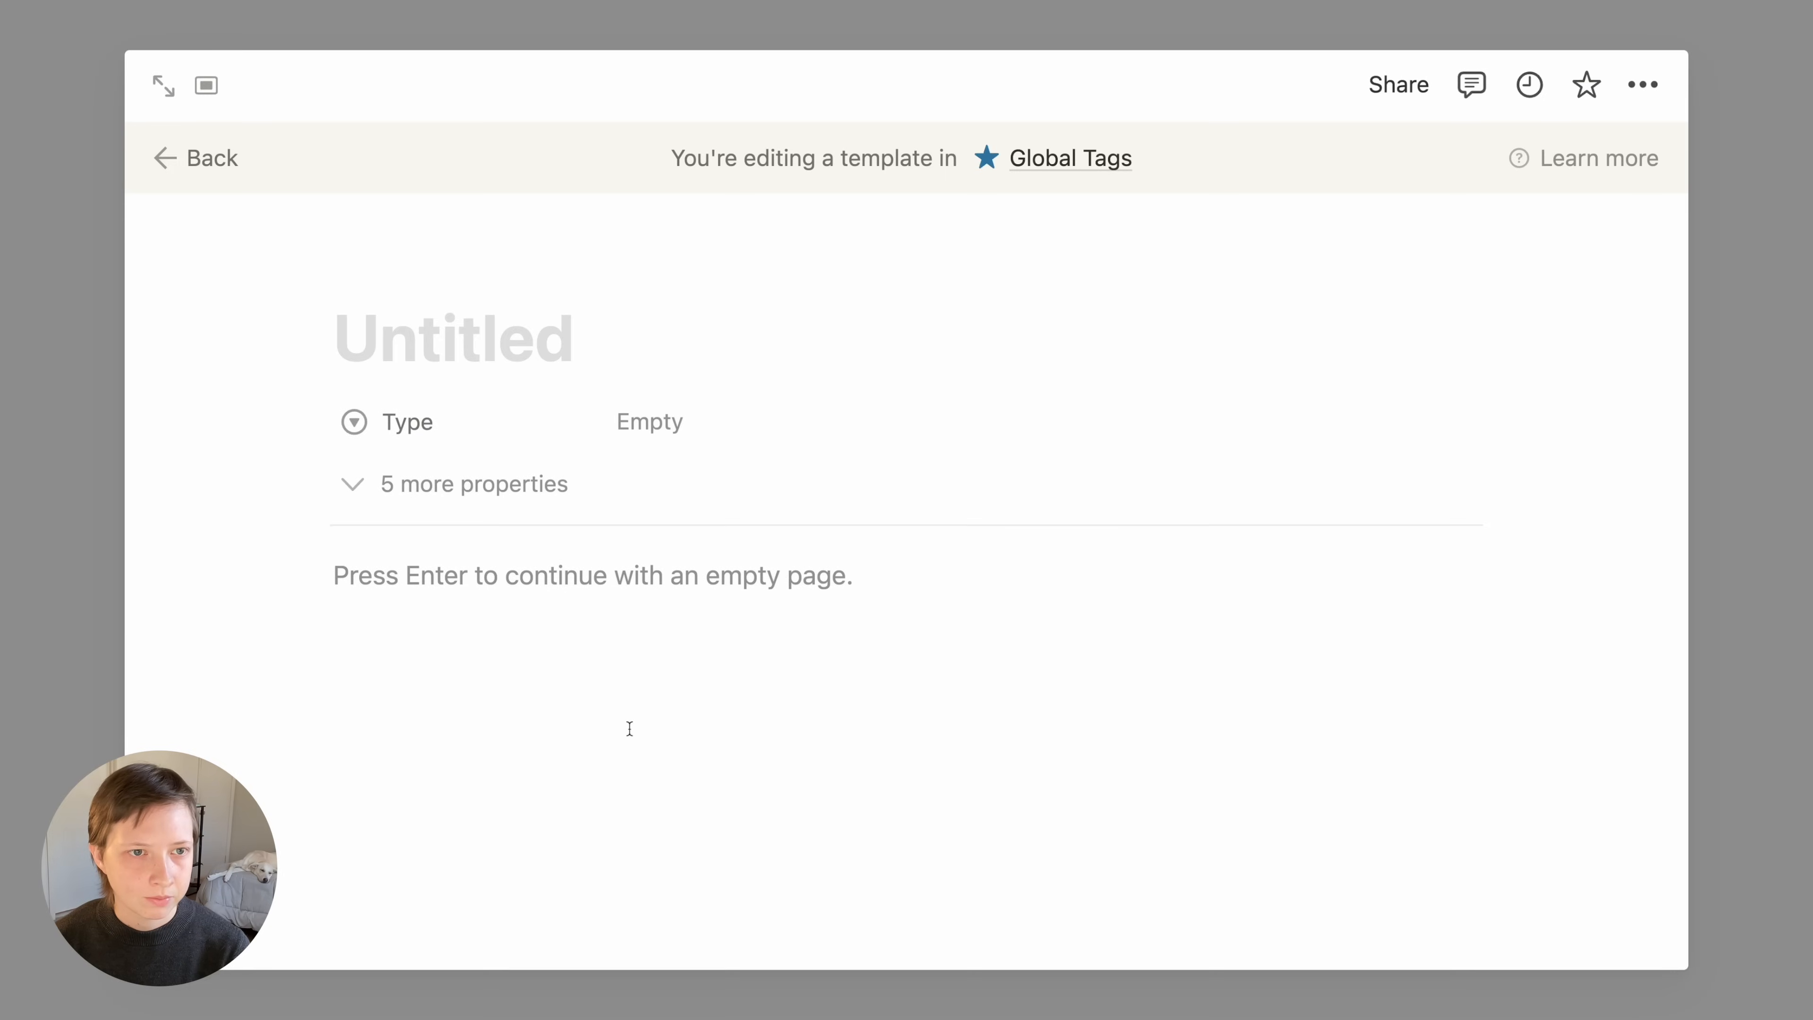
click(163, 88)
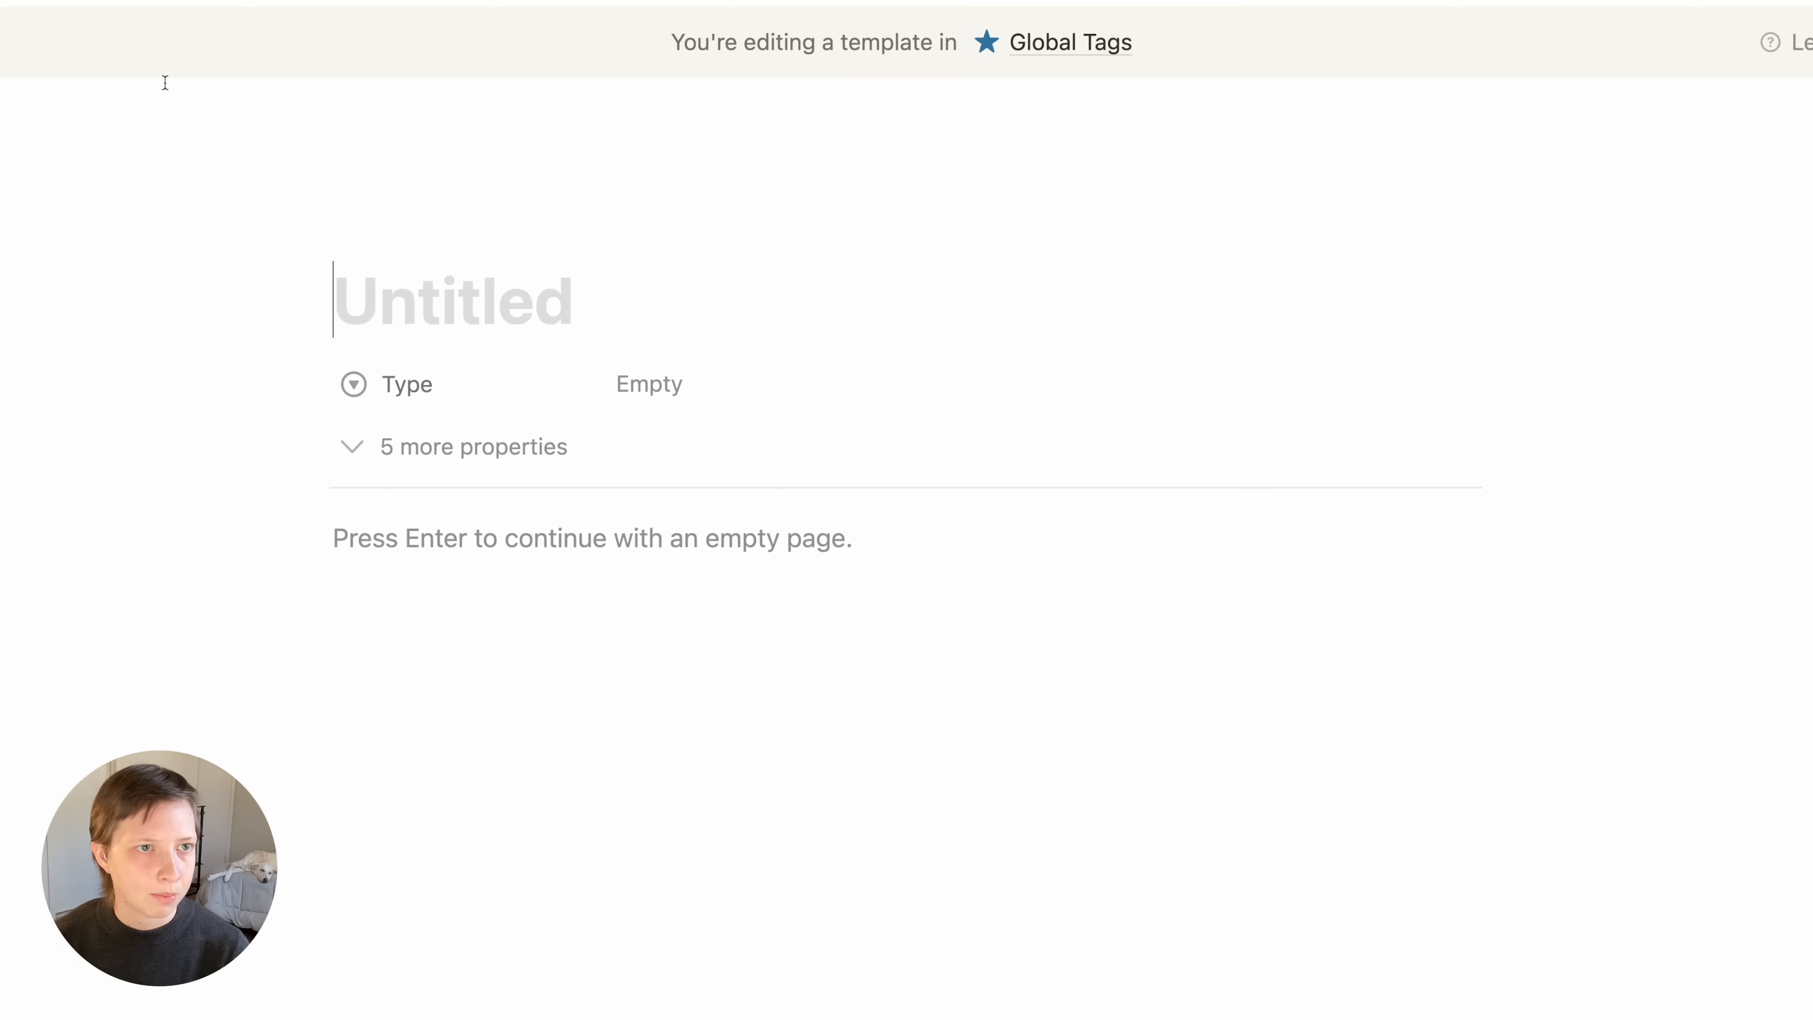
text(ew Month)
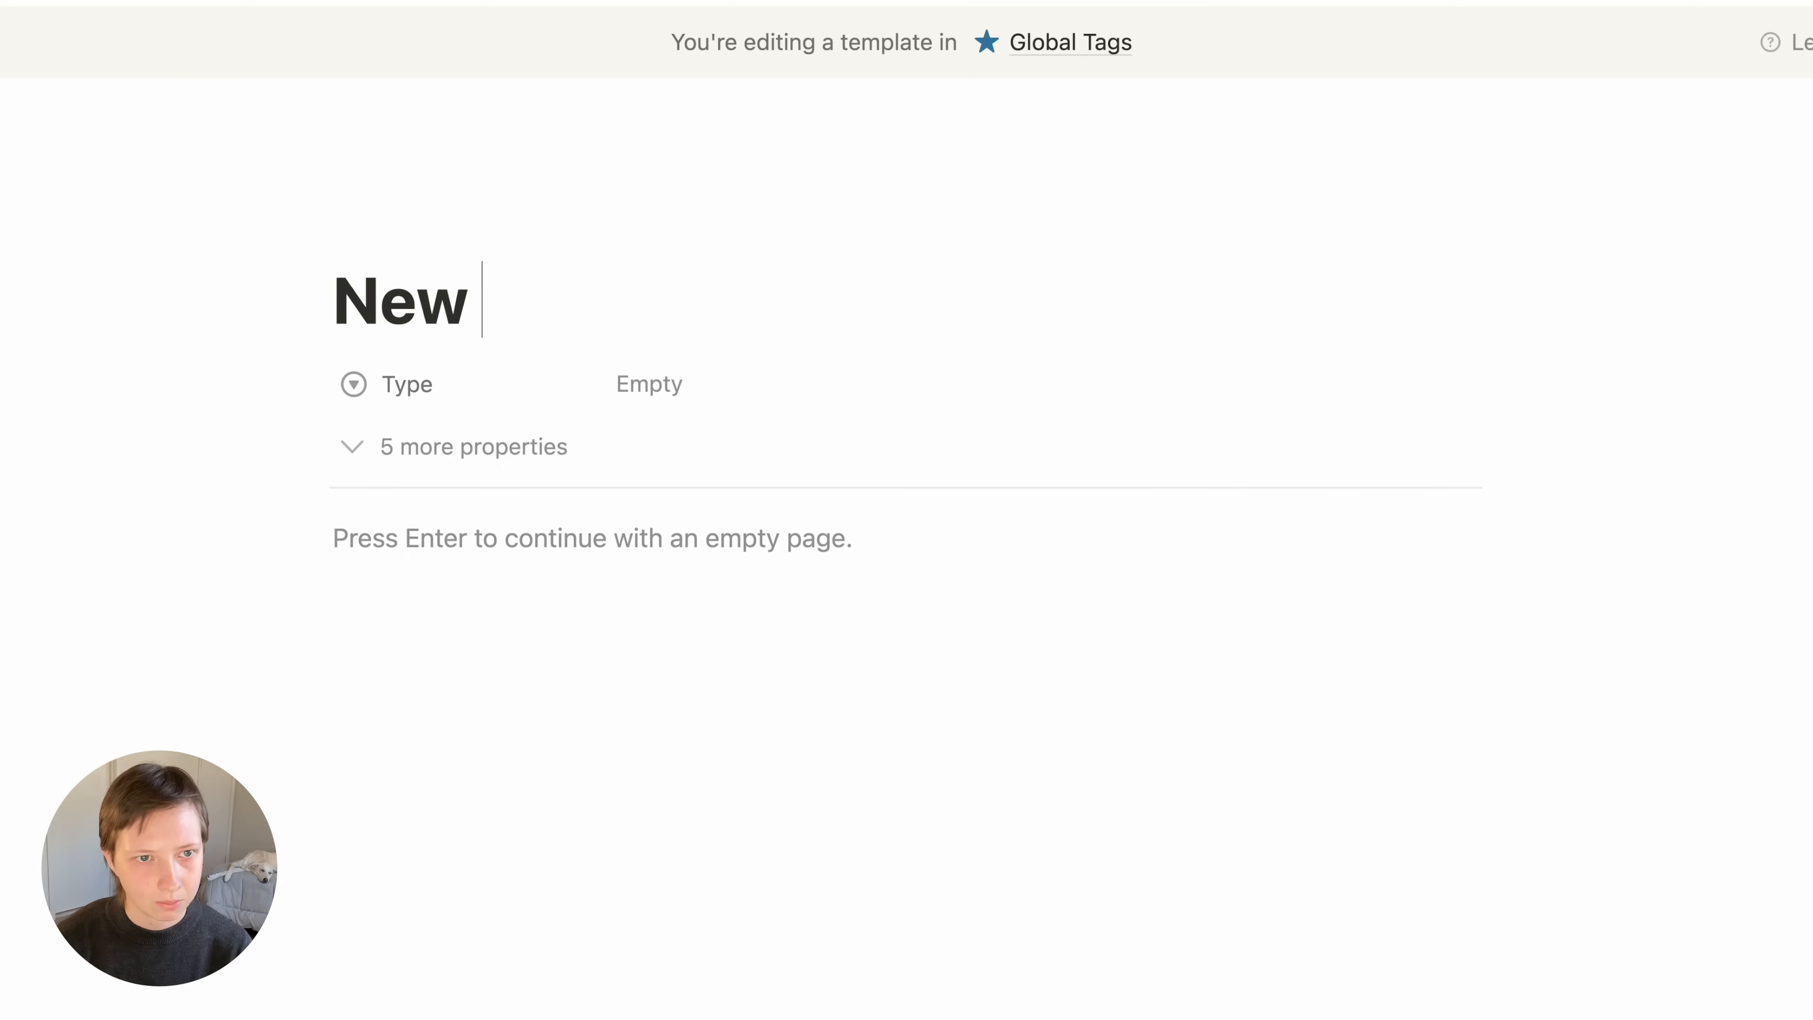
click(774, 387)
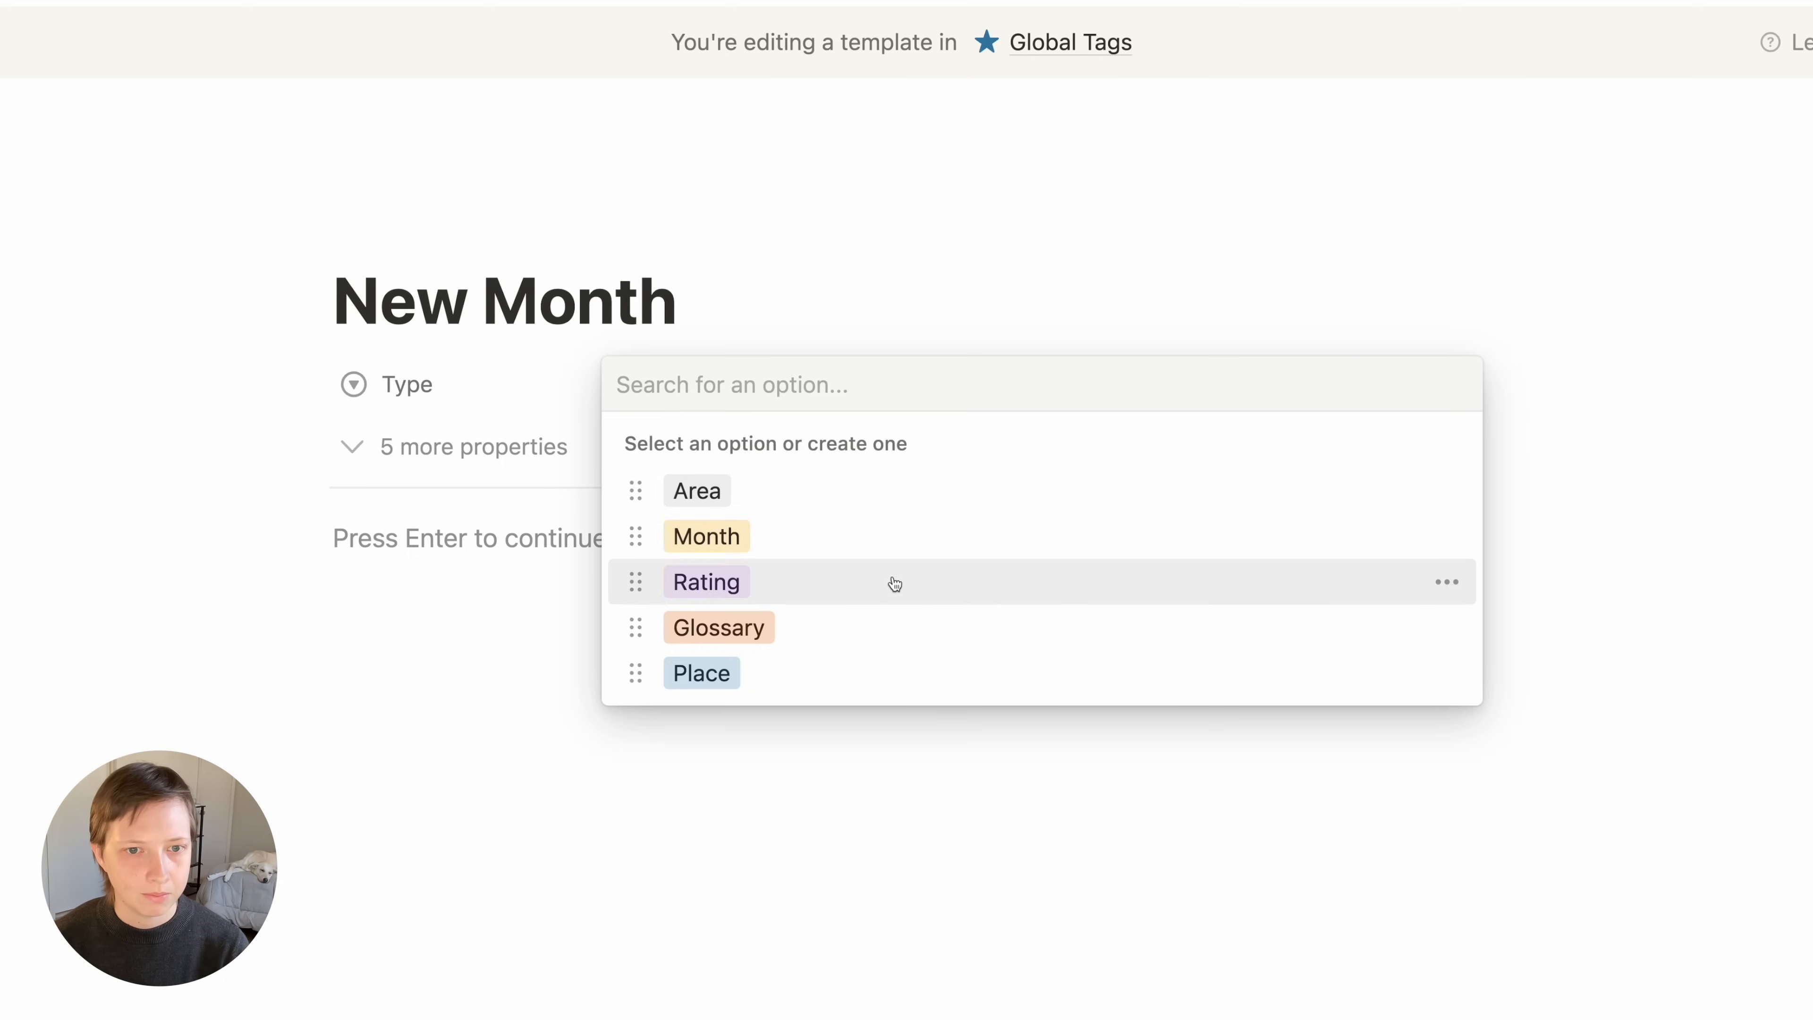
click(846, 543)
Insert a linked view of the Blog Calendar database in the template body, copied from the Active view and named "Blog"
click(404, 565)
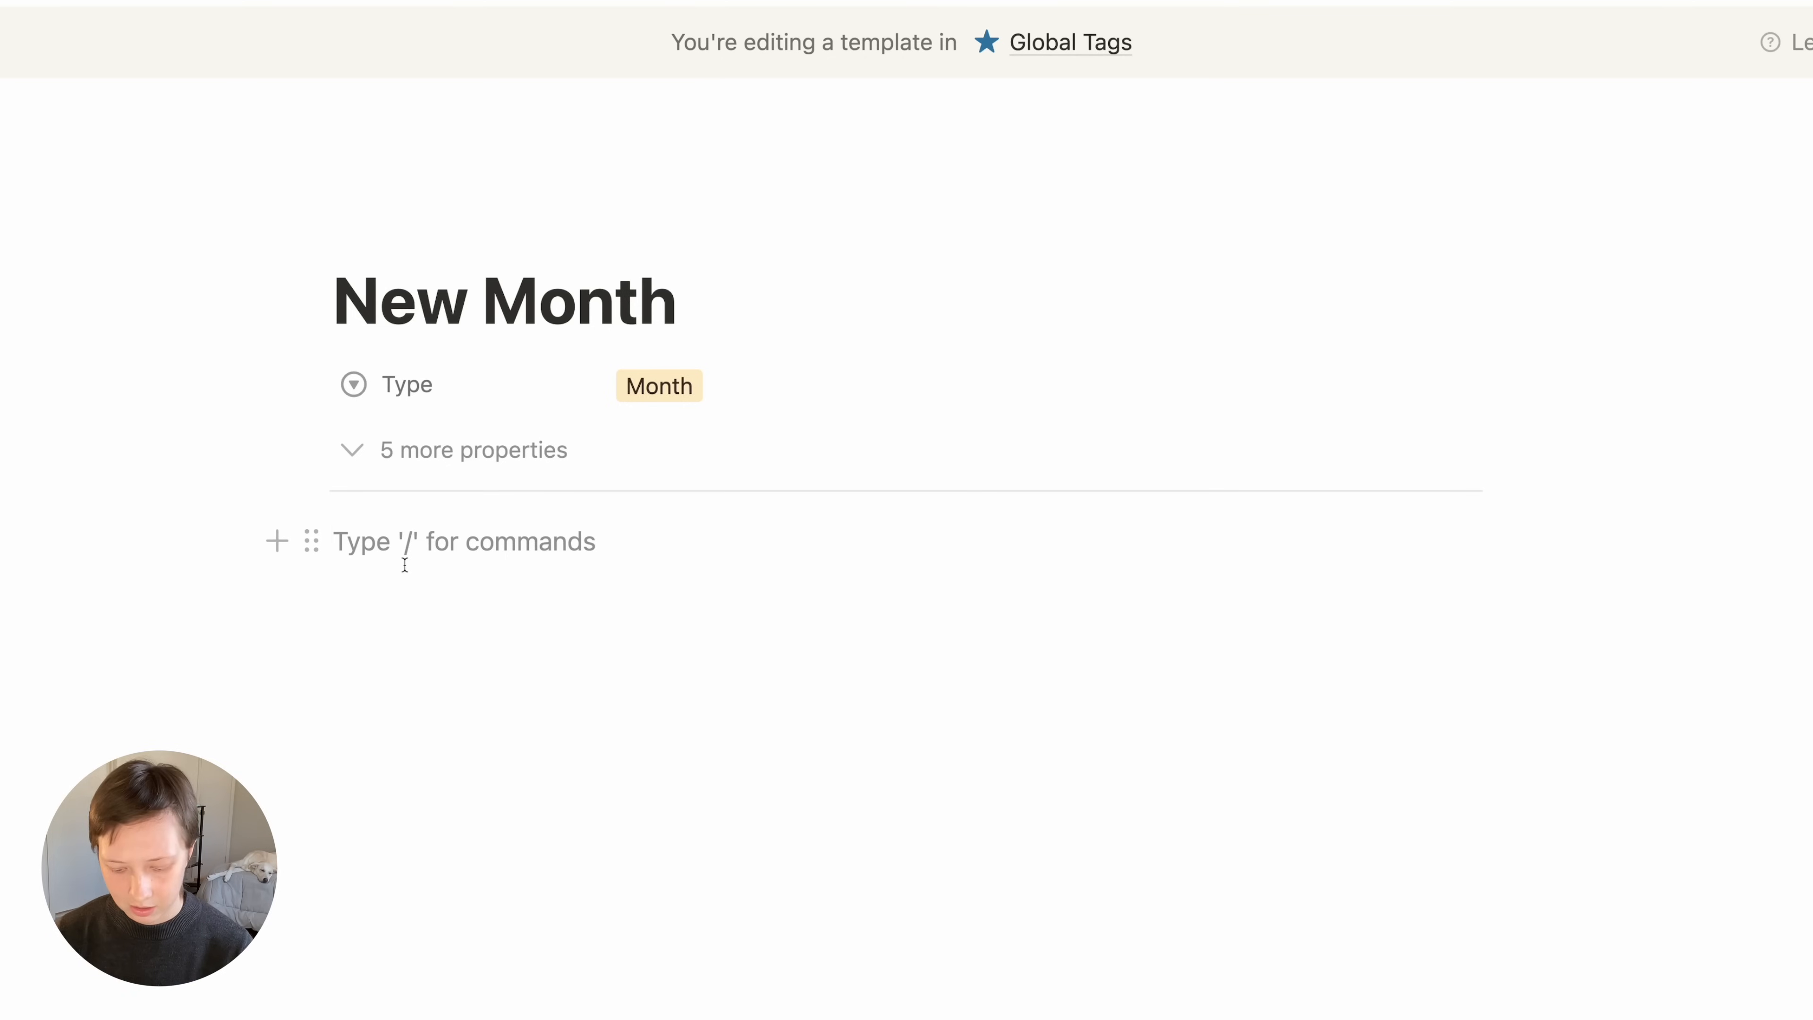
text(/linked)
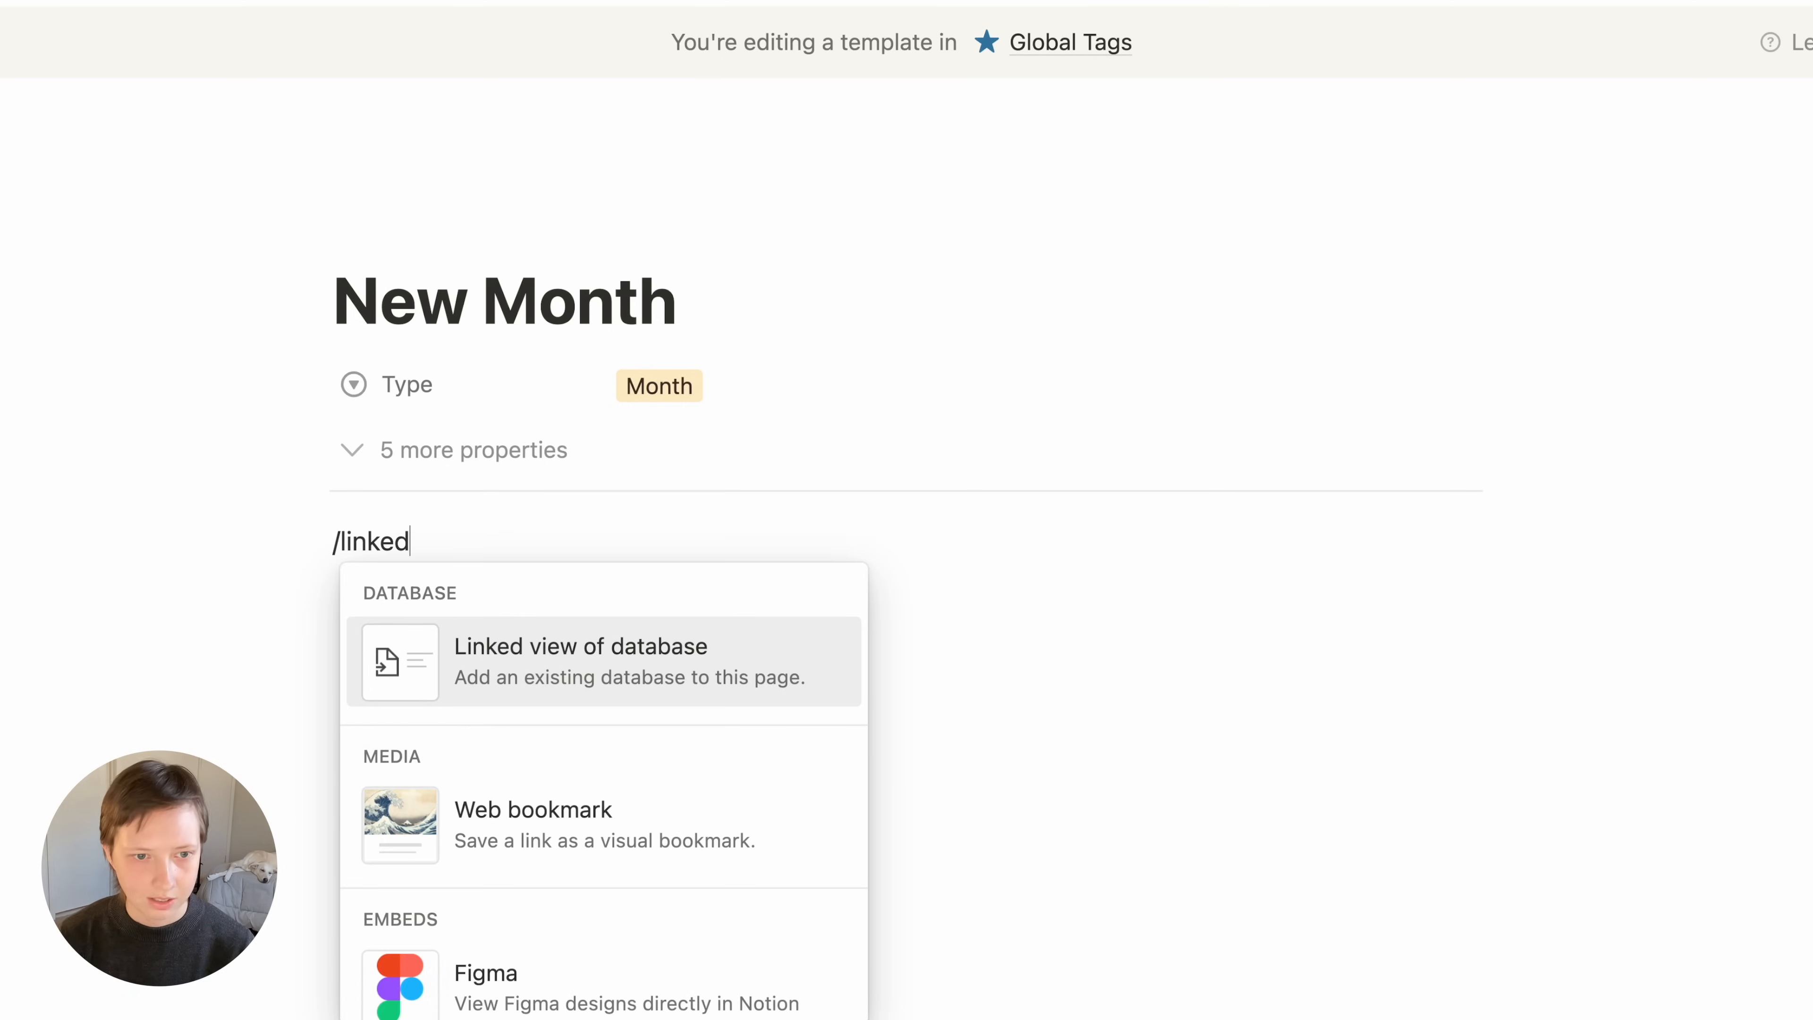
click(578, 656)
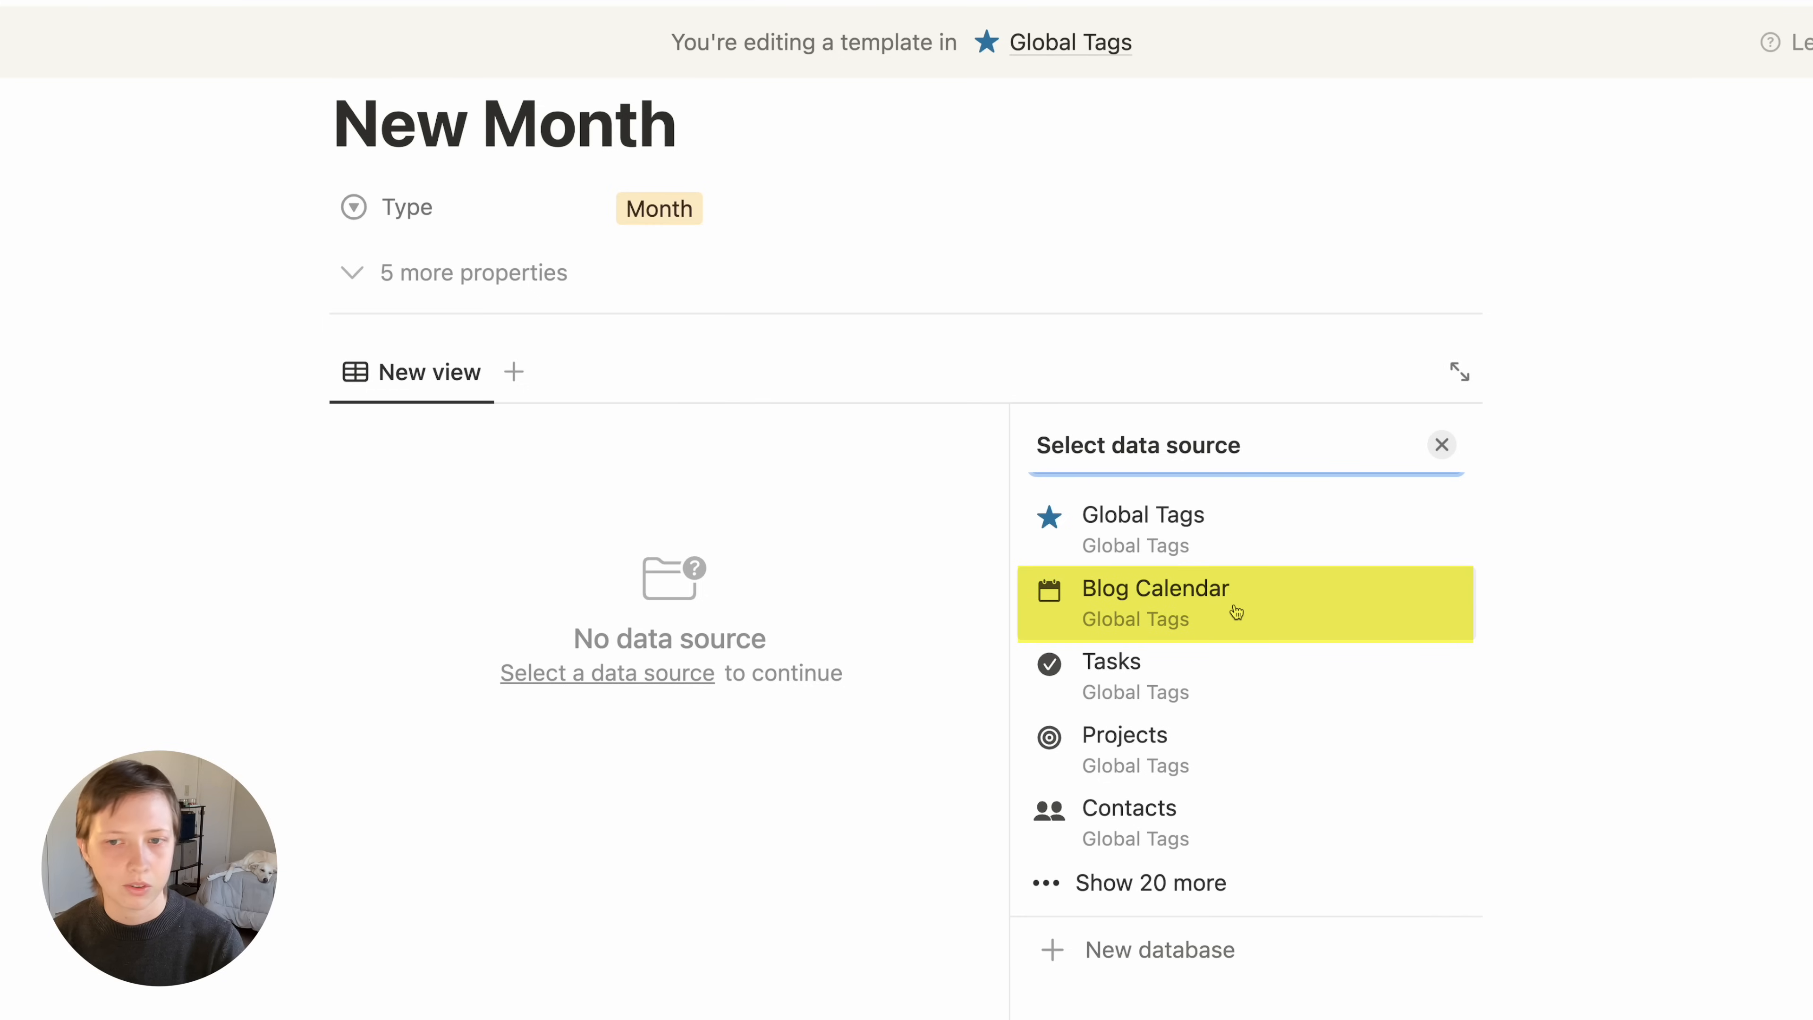
click(1285, 629)
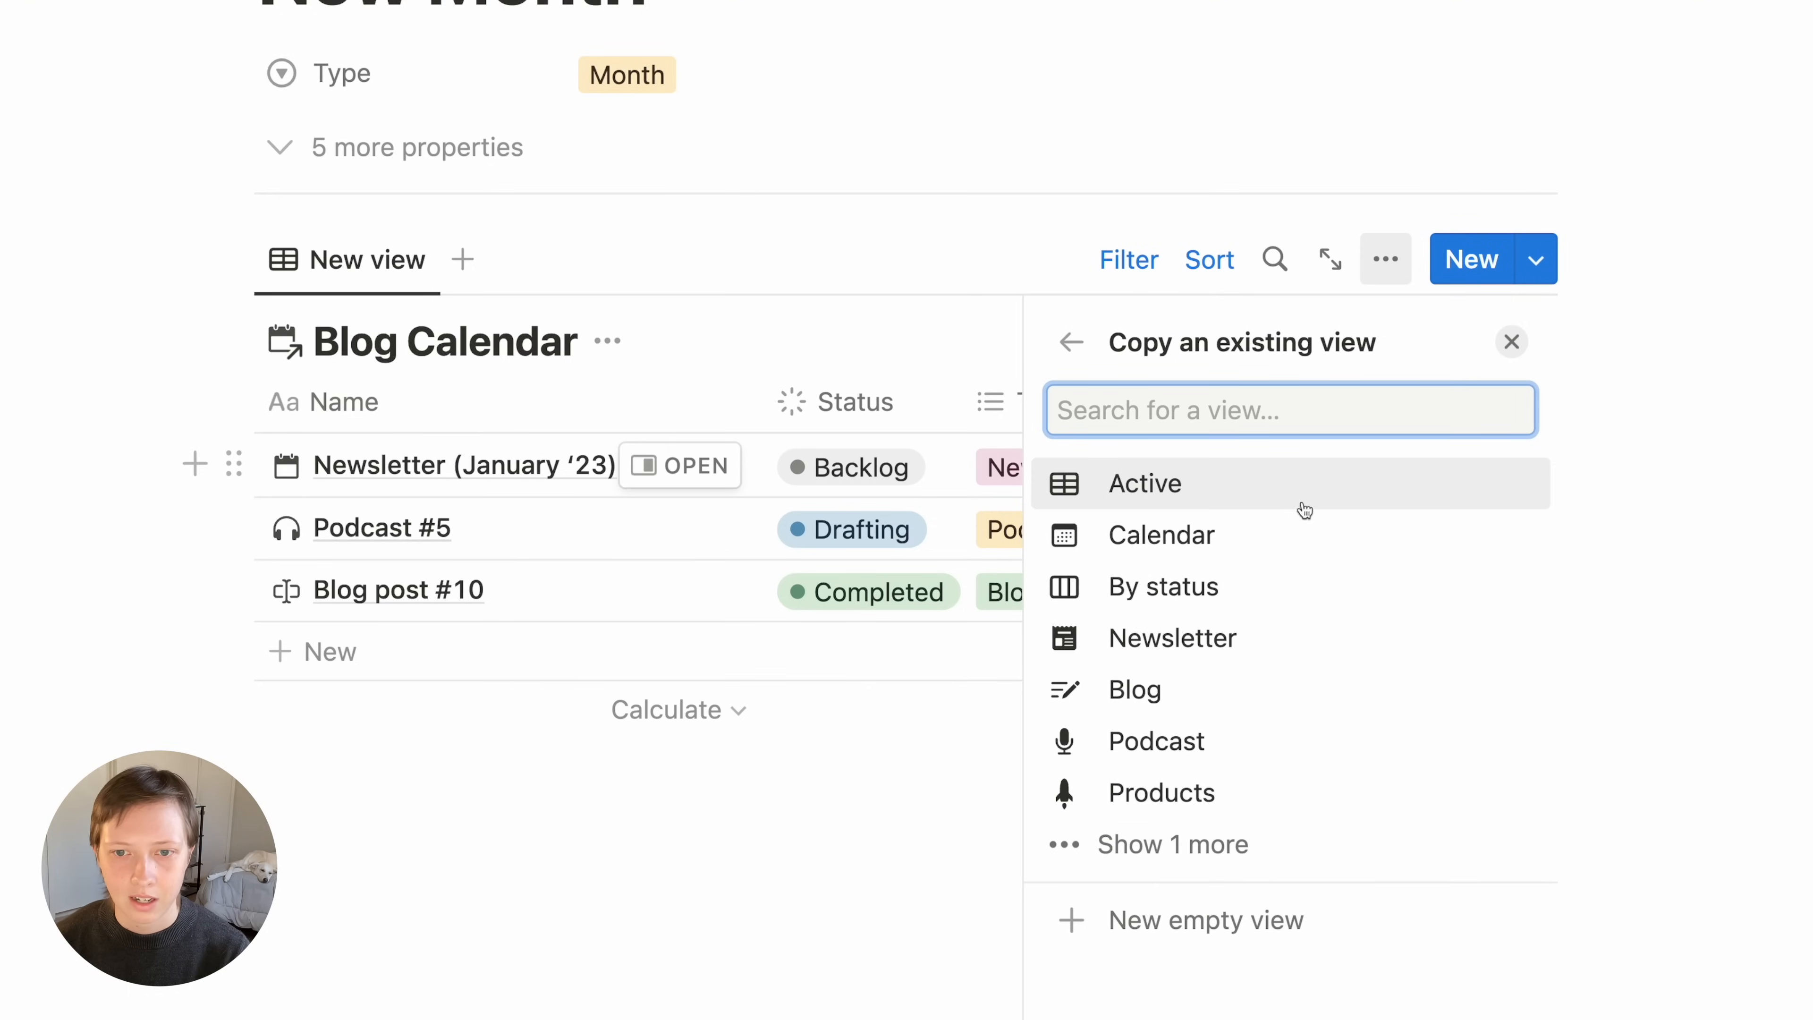
click(1254, 493)
text(Blog)
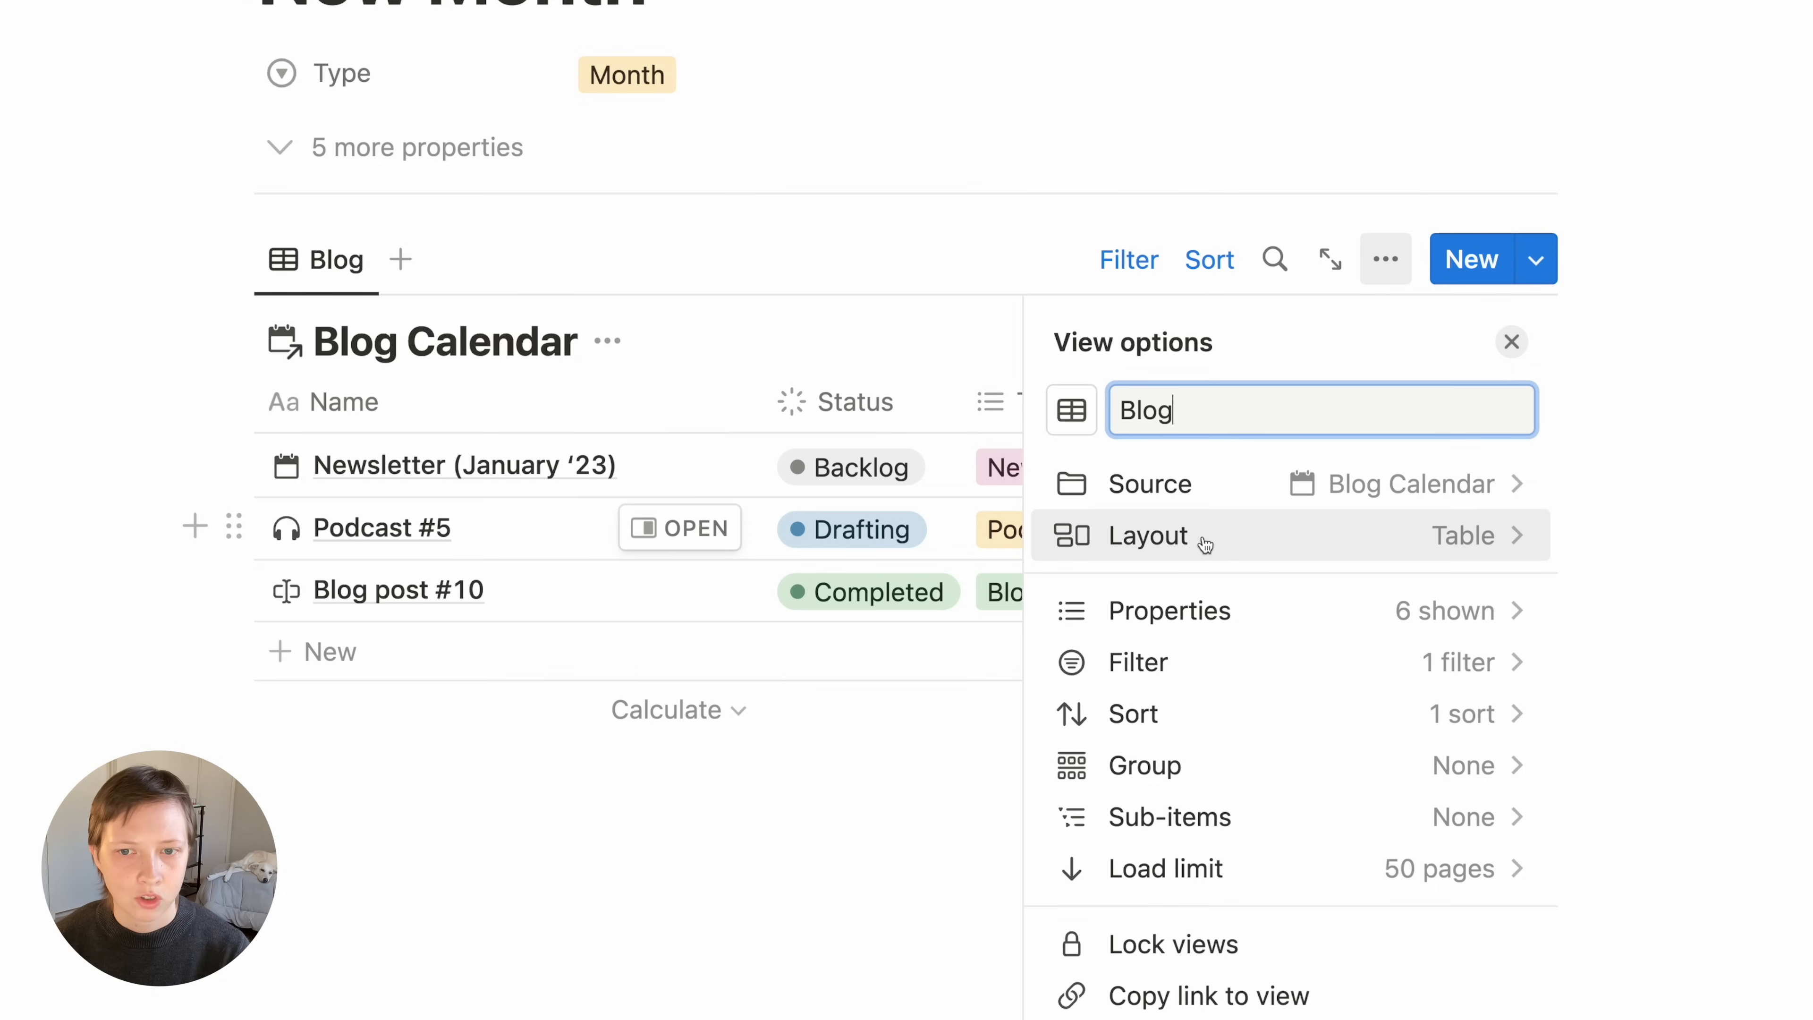
Switch the Blog view to the List layout and turn off its database title
click(1203, 544)
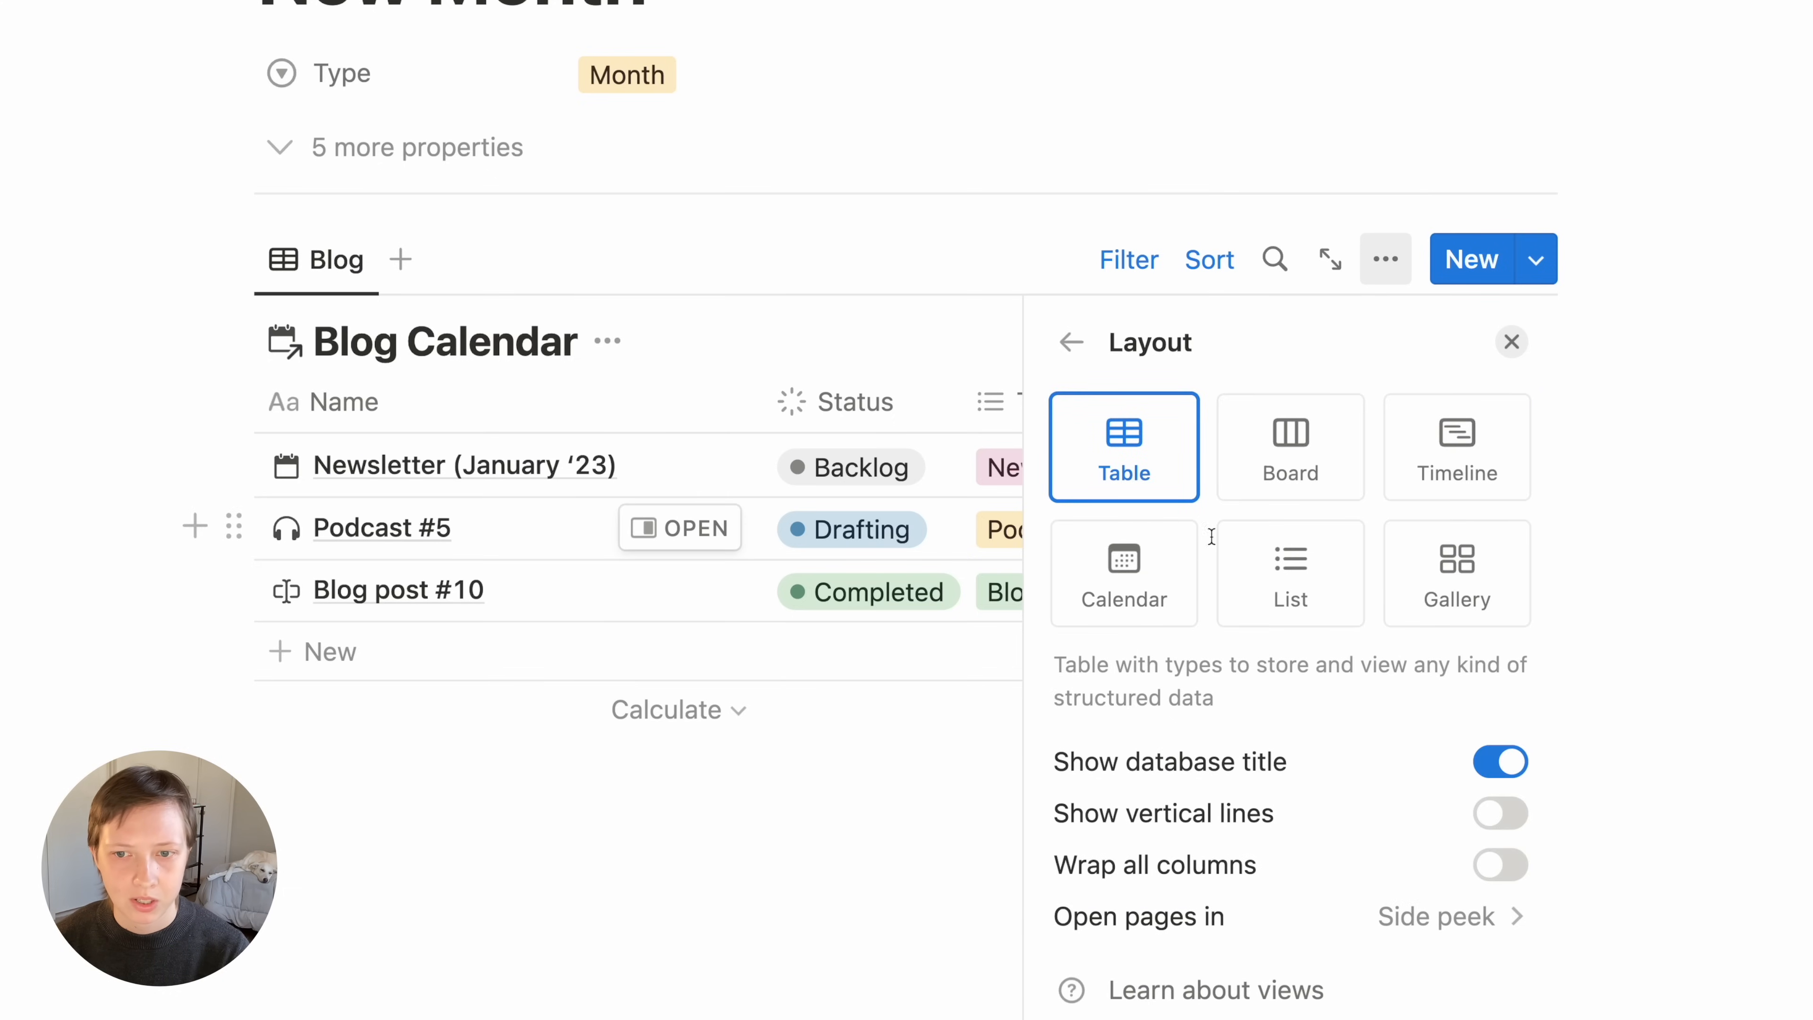
click(1301, 569)
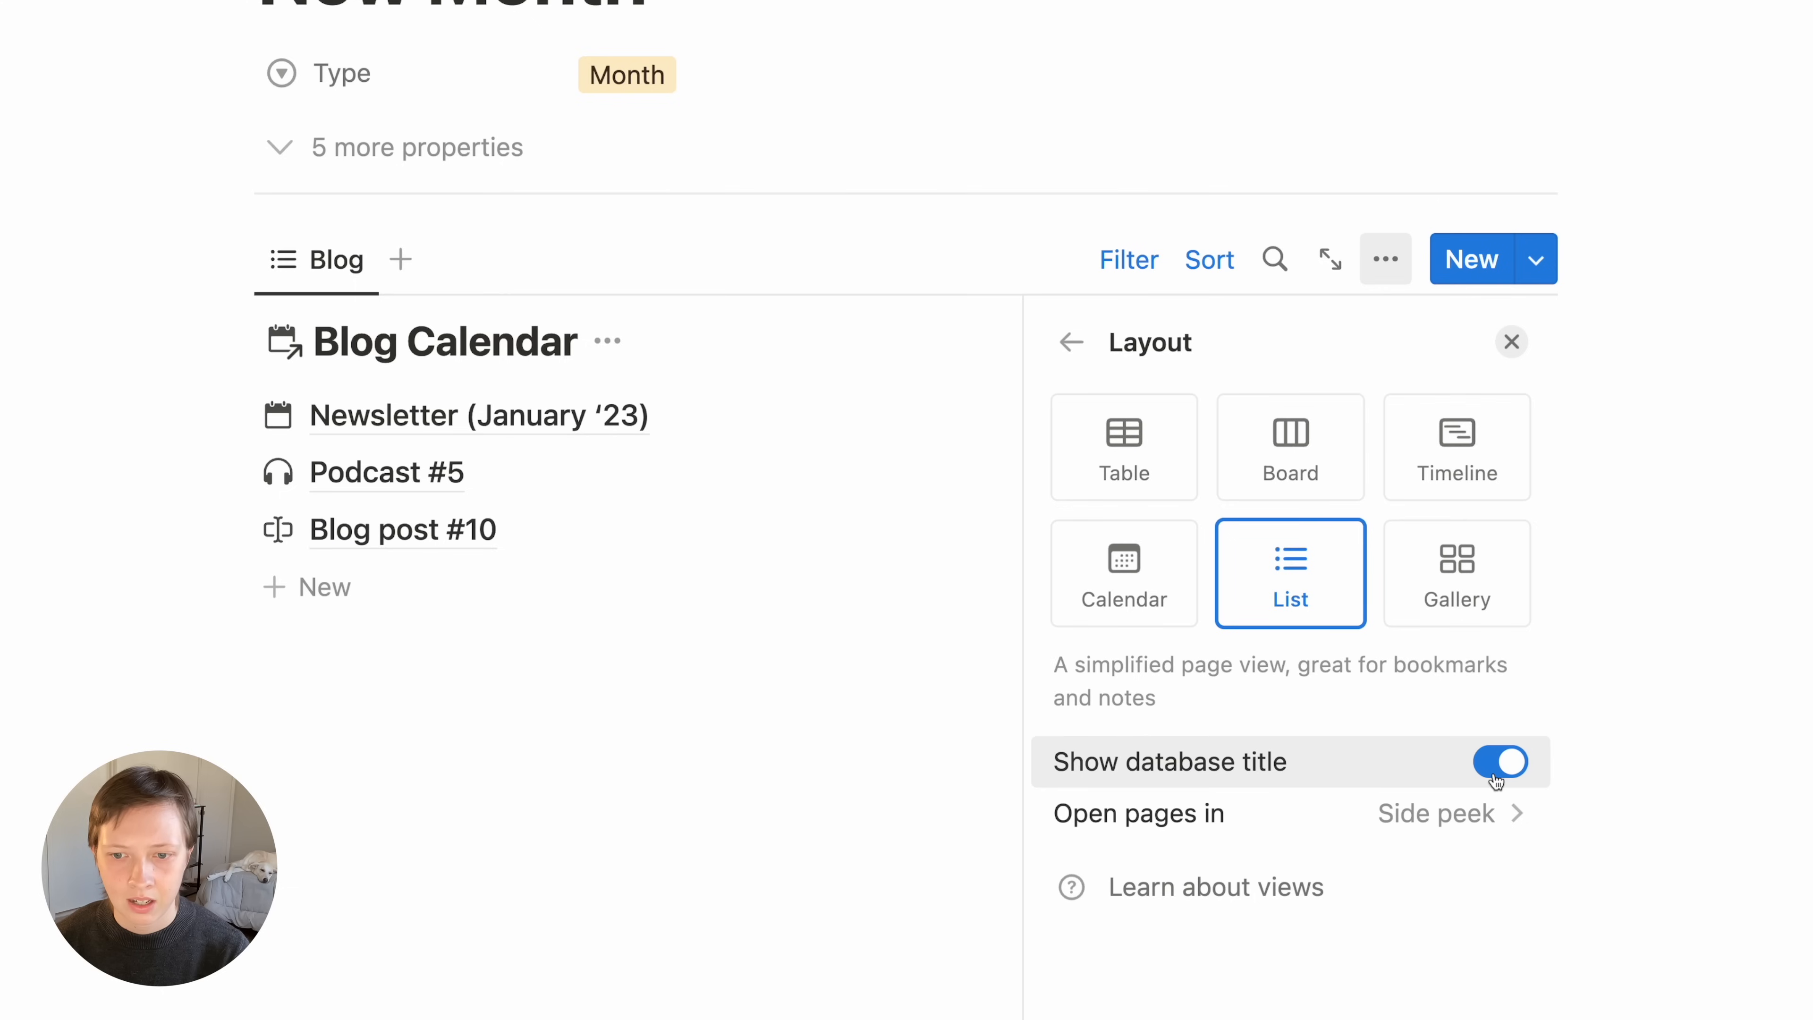
click(1497, 780)
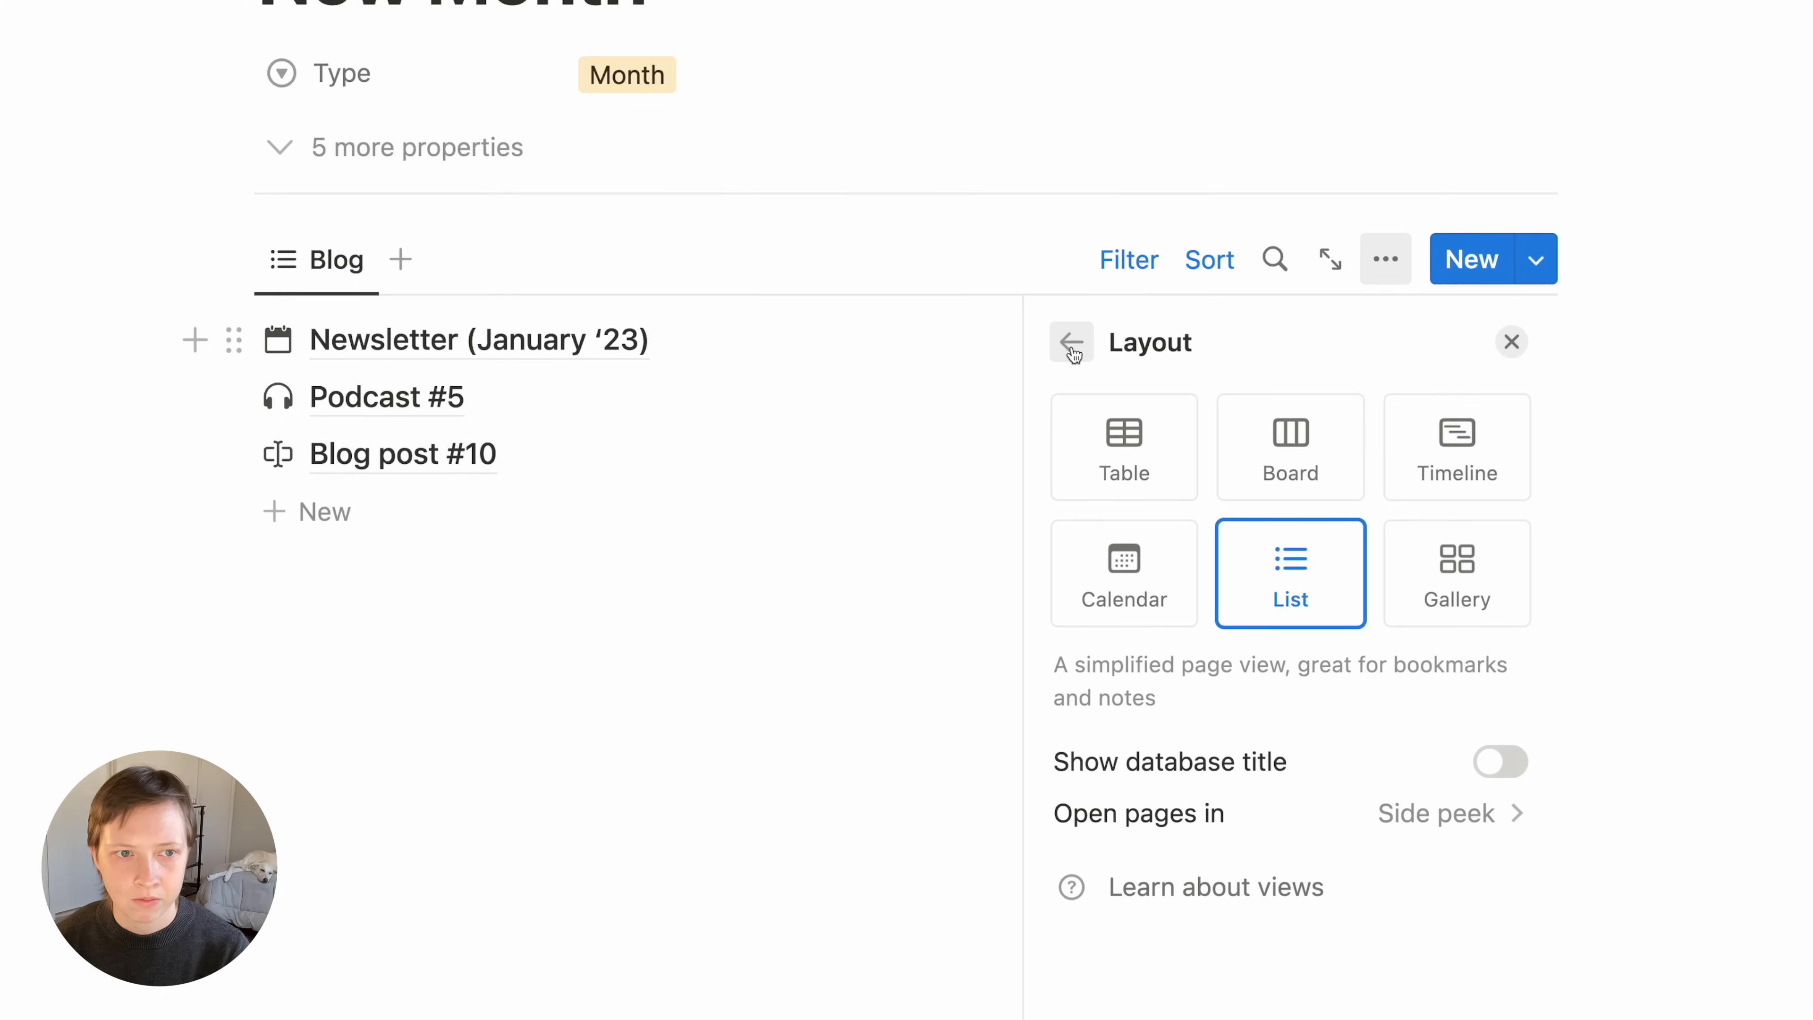
Show the Publish date and Status properties in the Blog list alongside Type of content
click(1071, 343)
click(1248, 609)
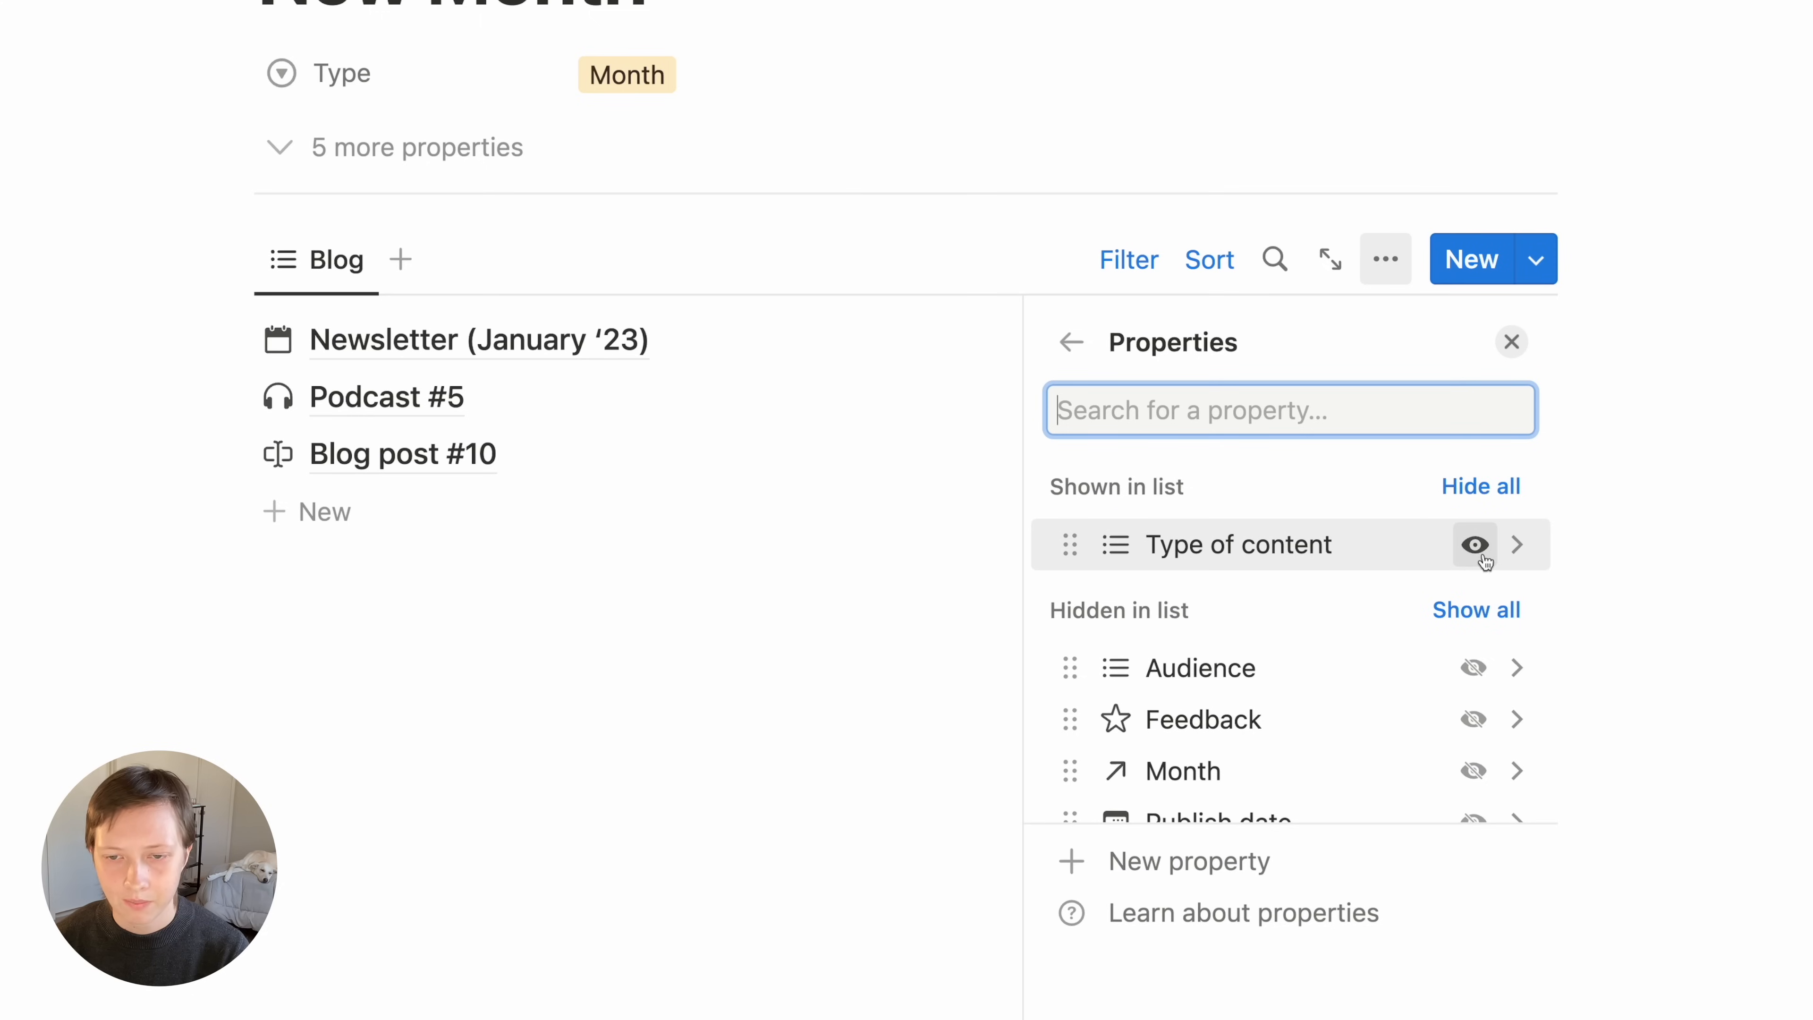
scroll(1473, 660, down, 3)
click(1475, 609)
scroll(1482, 642, down, 4)
click(1473, 656)
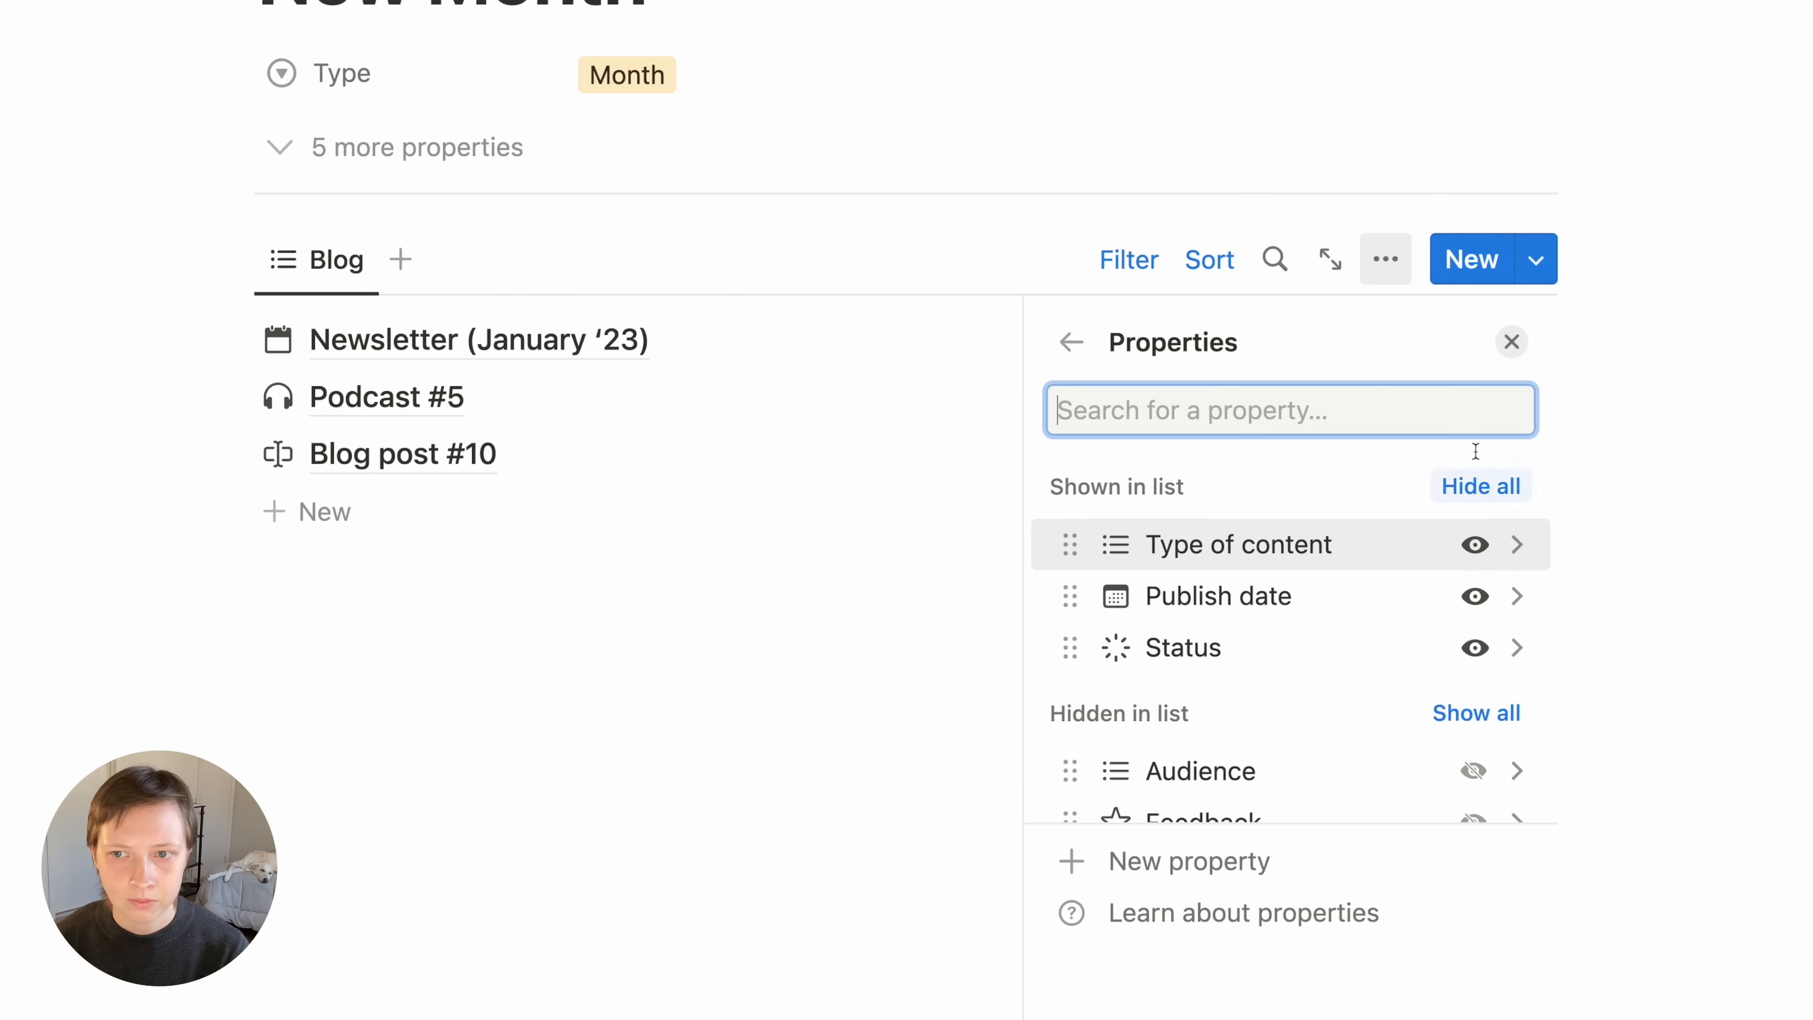
click(1511, 342)
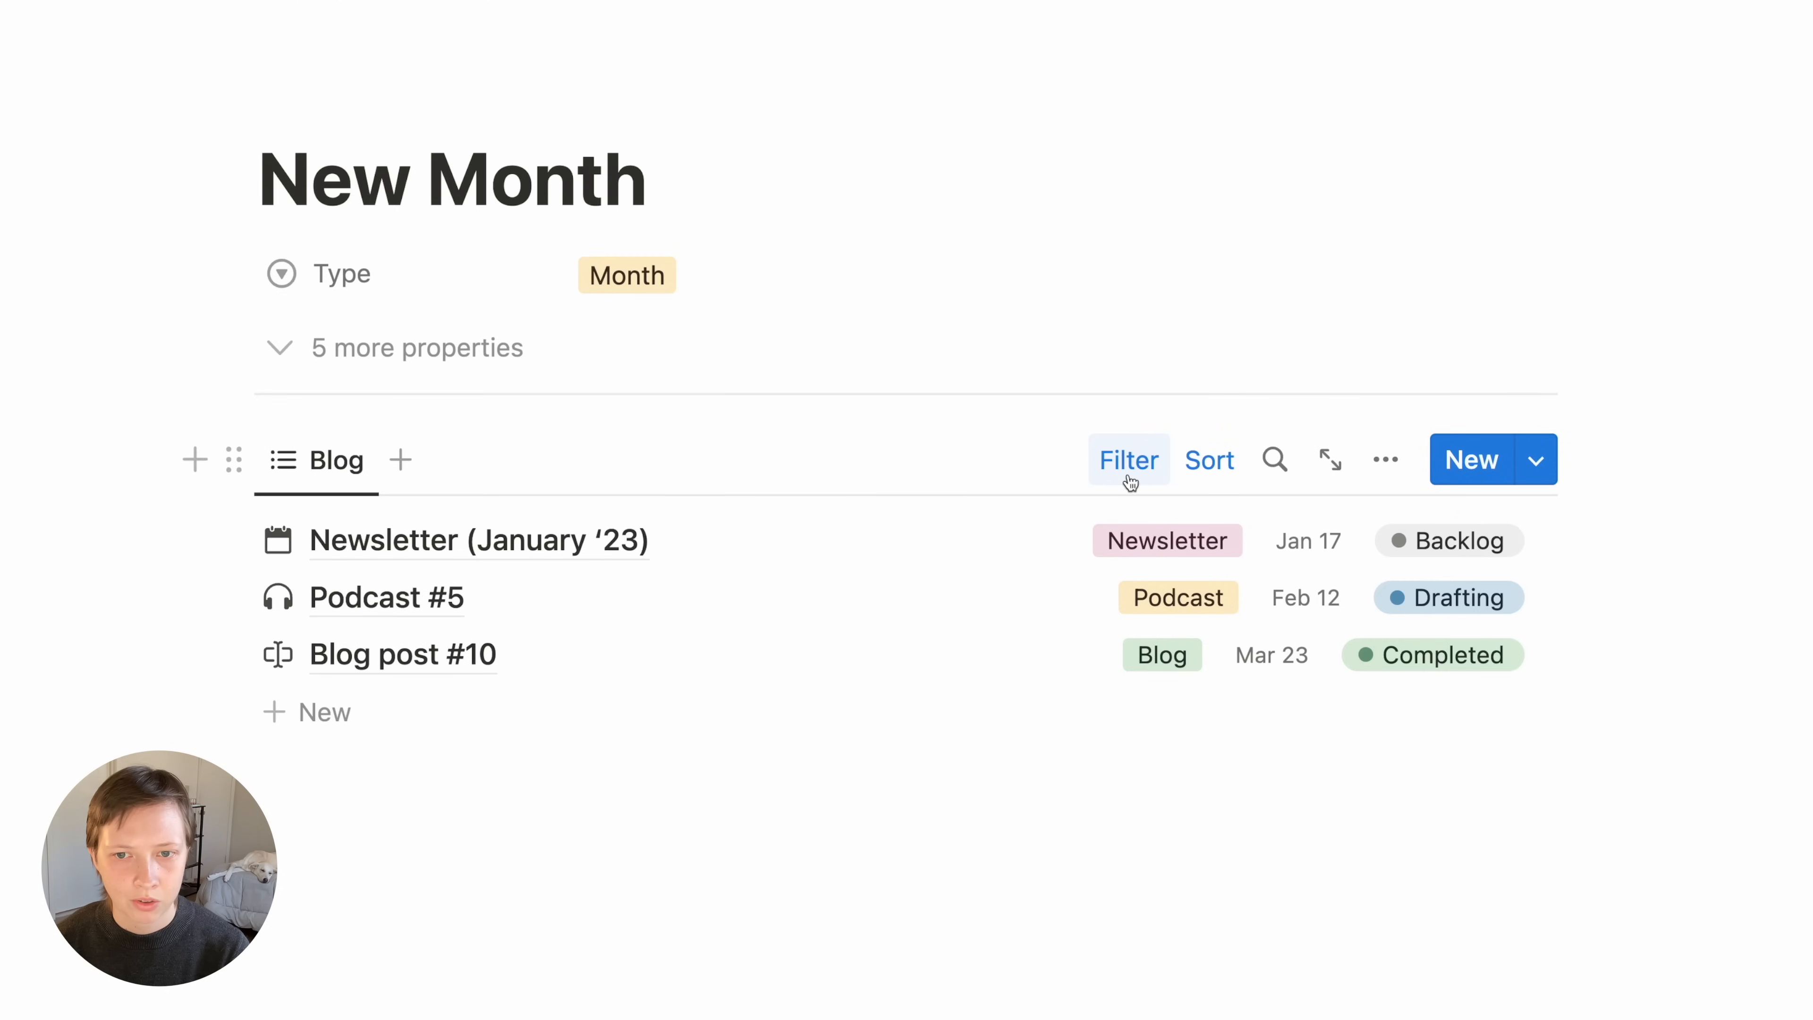
Filter the Blog view so that Month contains the New Month template page, and collapse the filter bar
click(1133, 477)
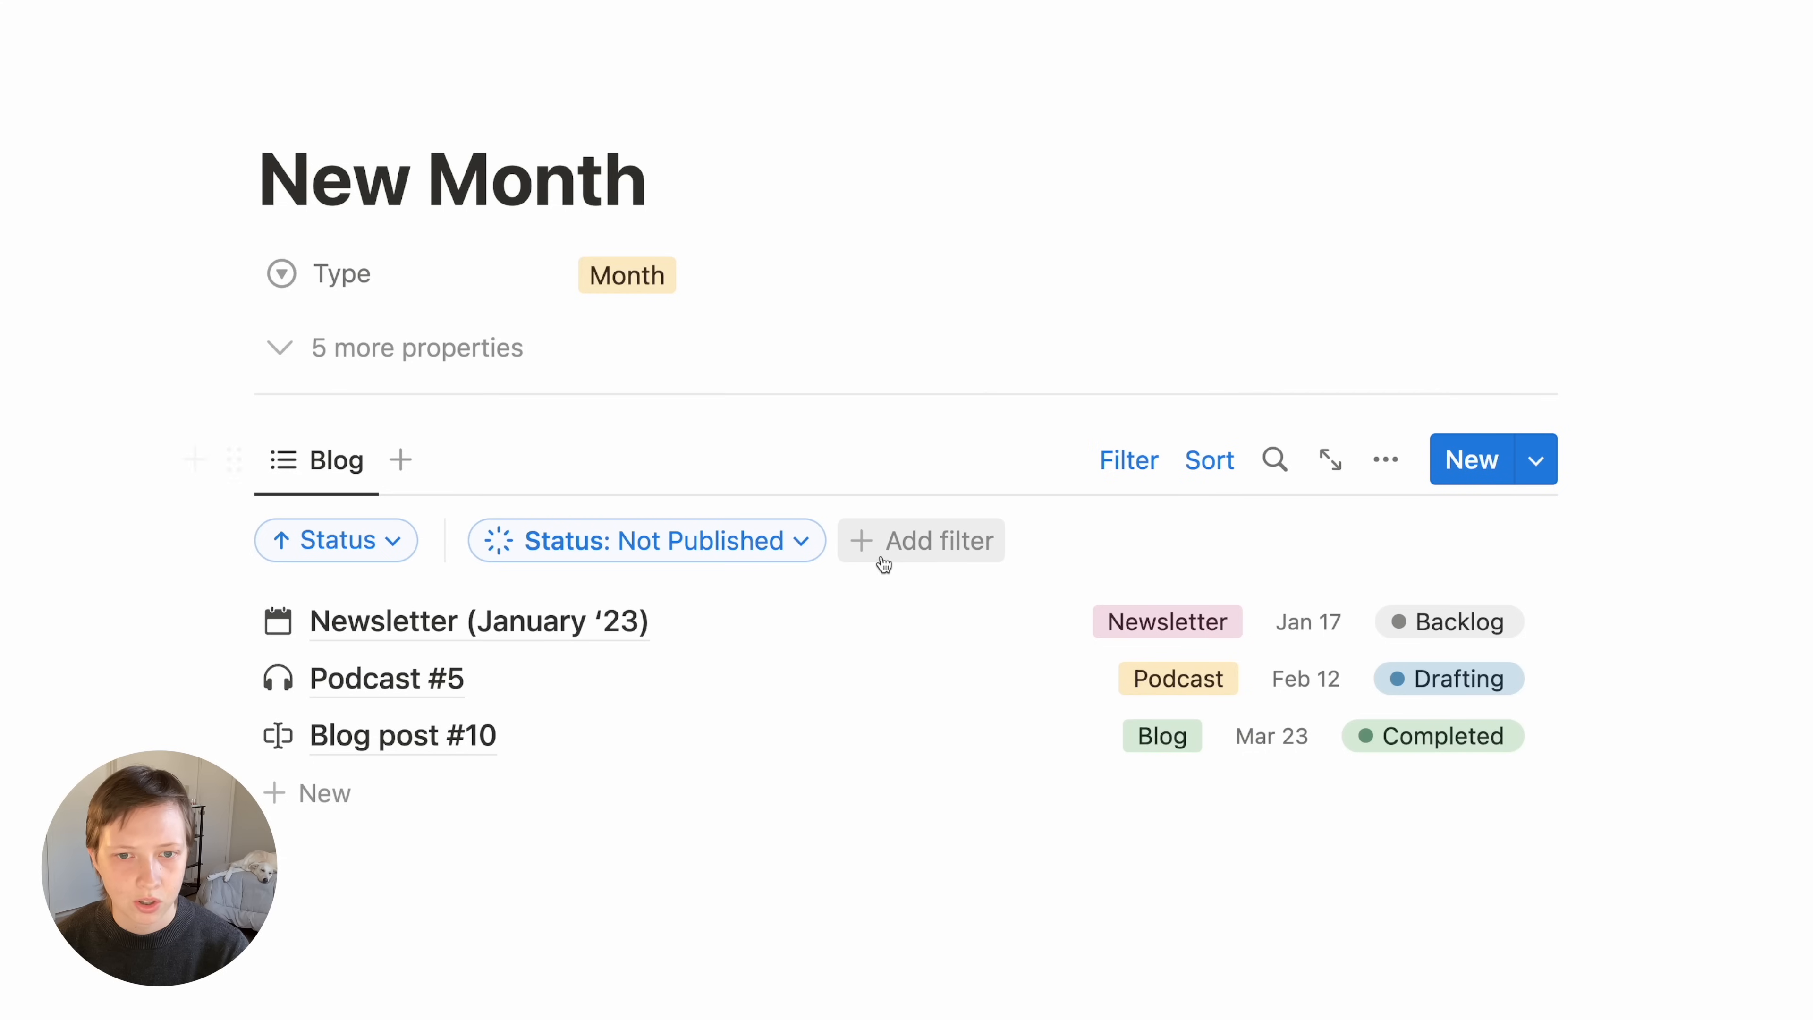
click(992, 564)
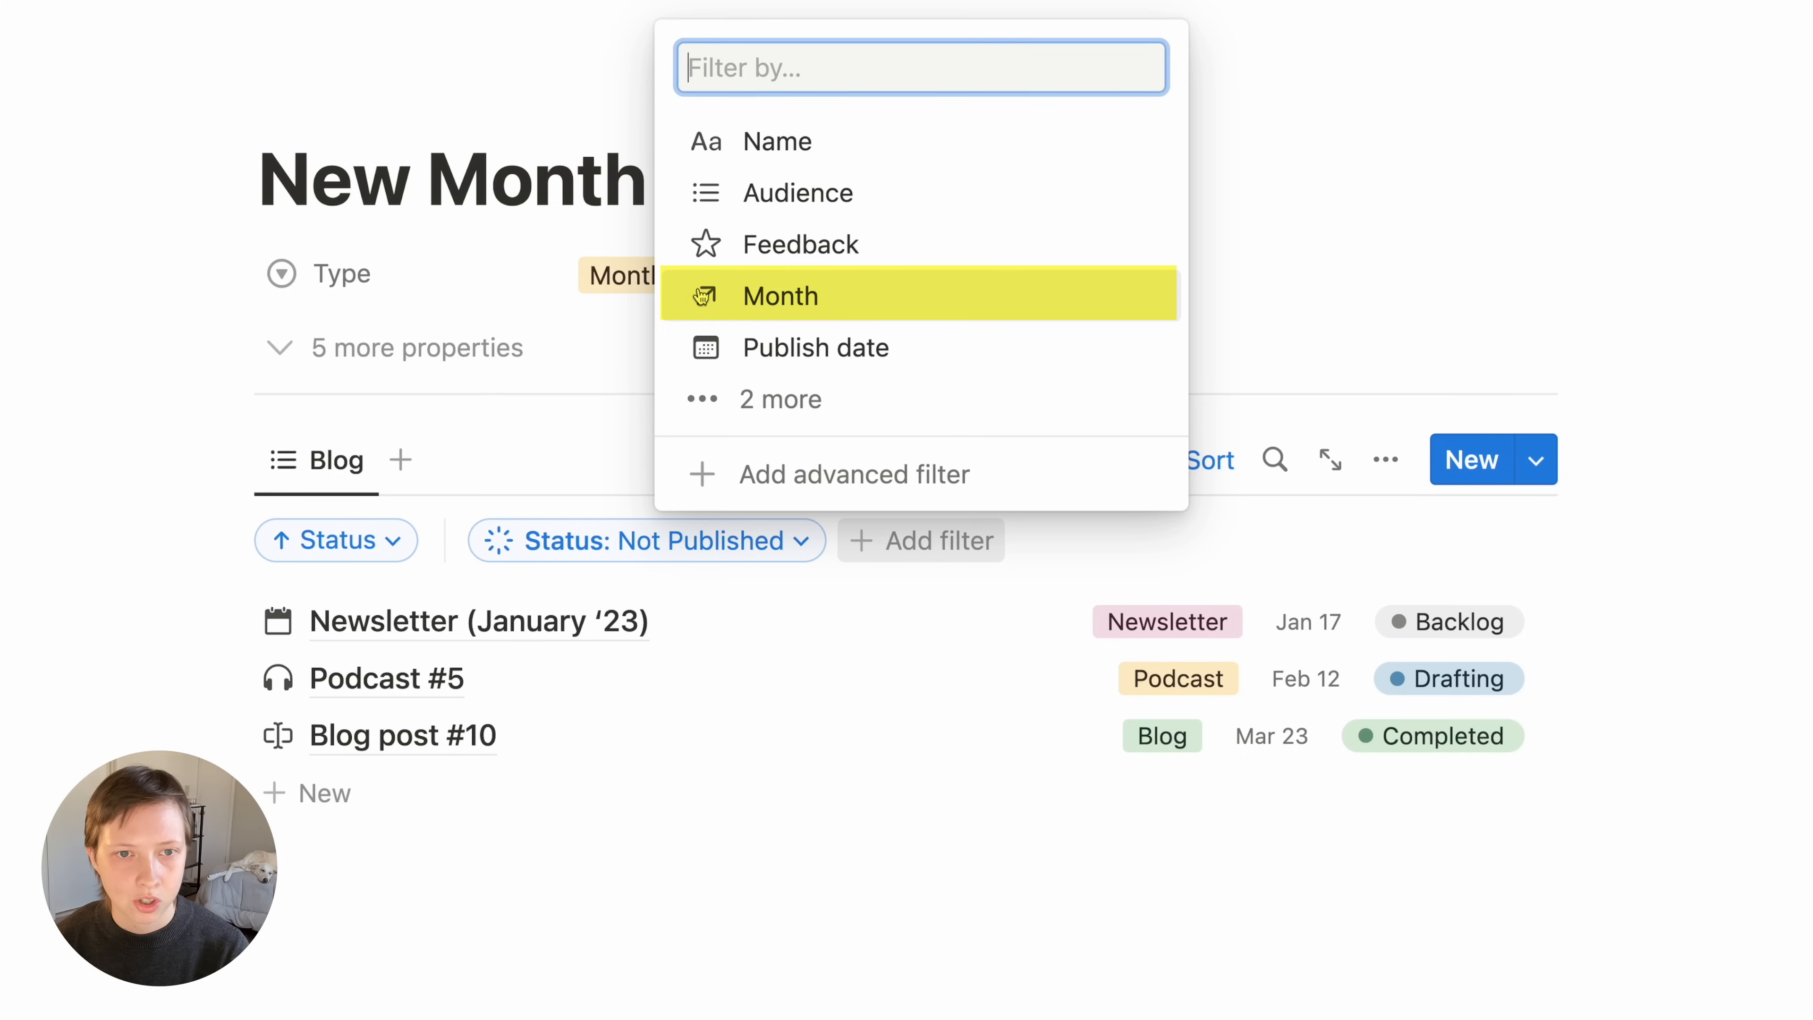
click(901, 295)
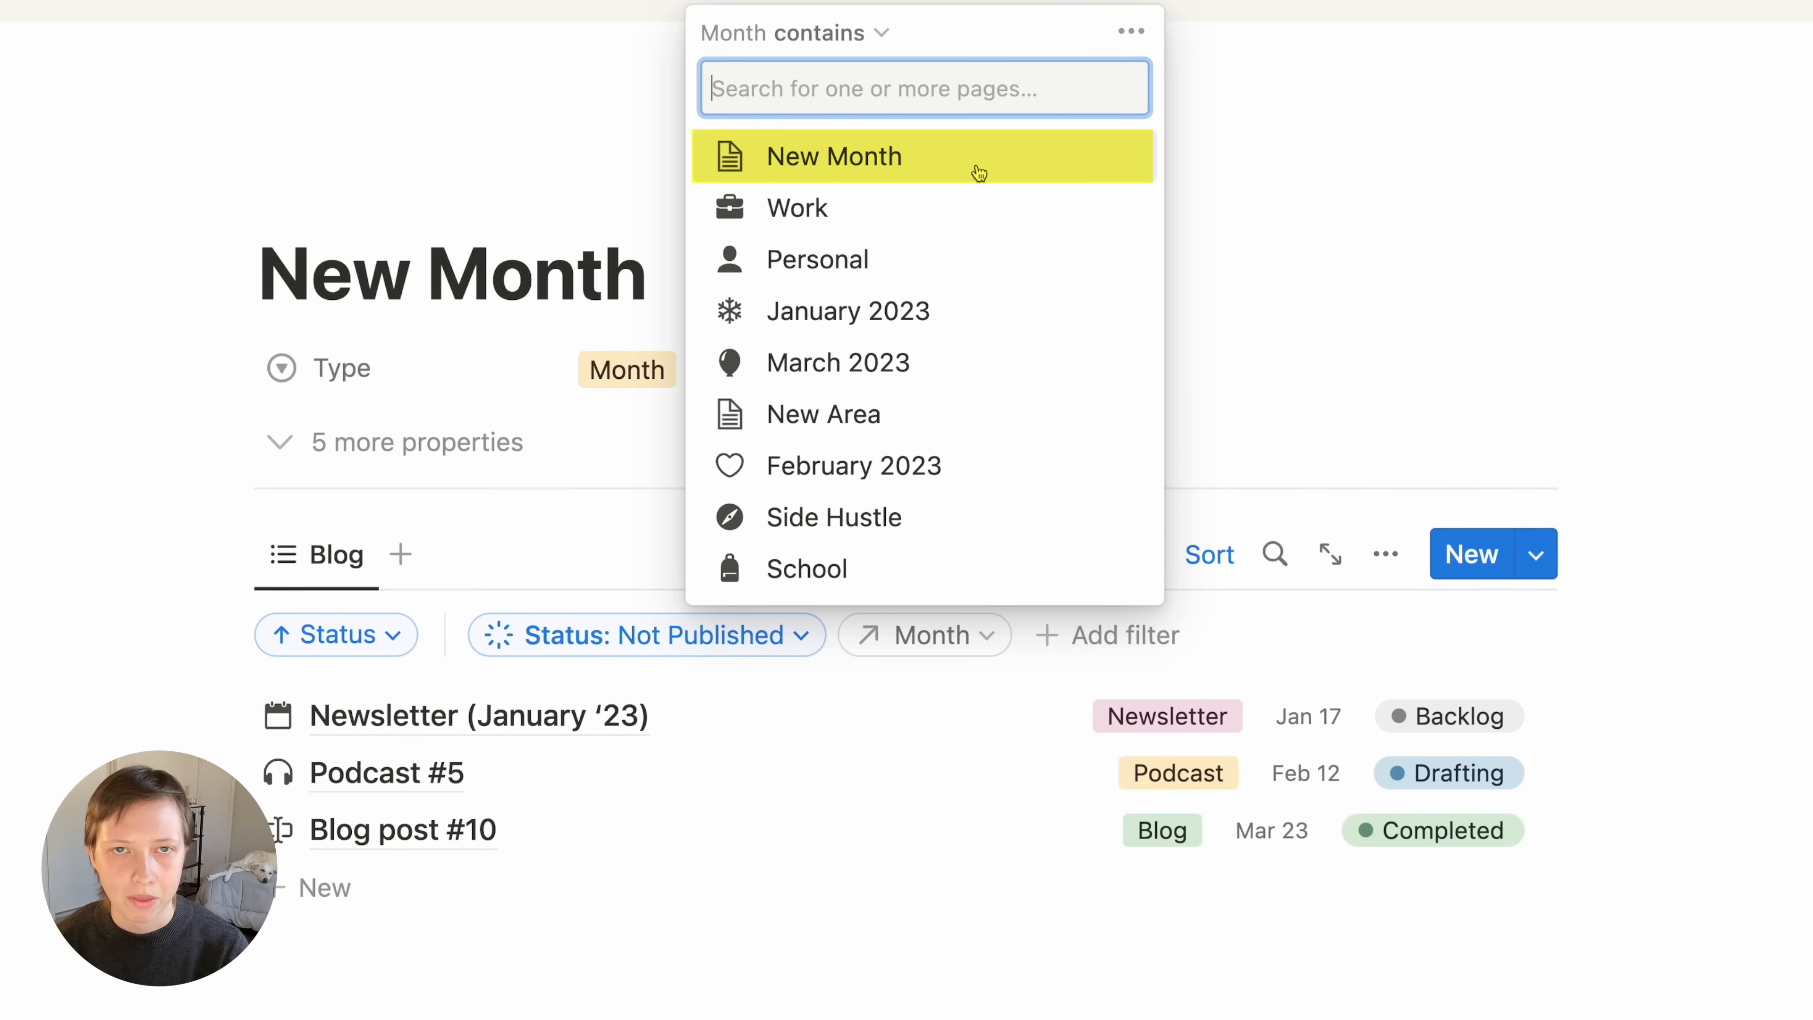
click(978, 172)
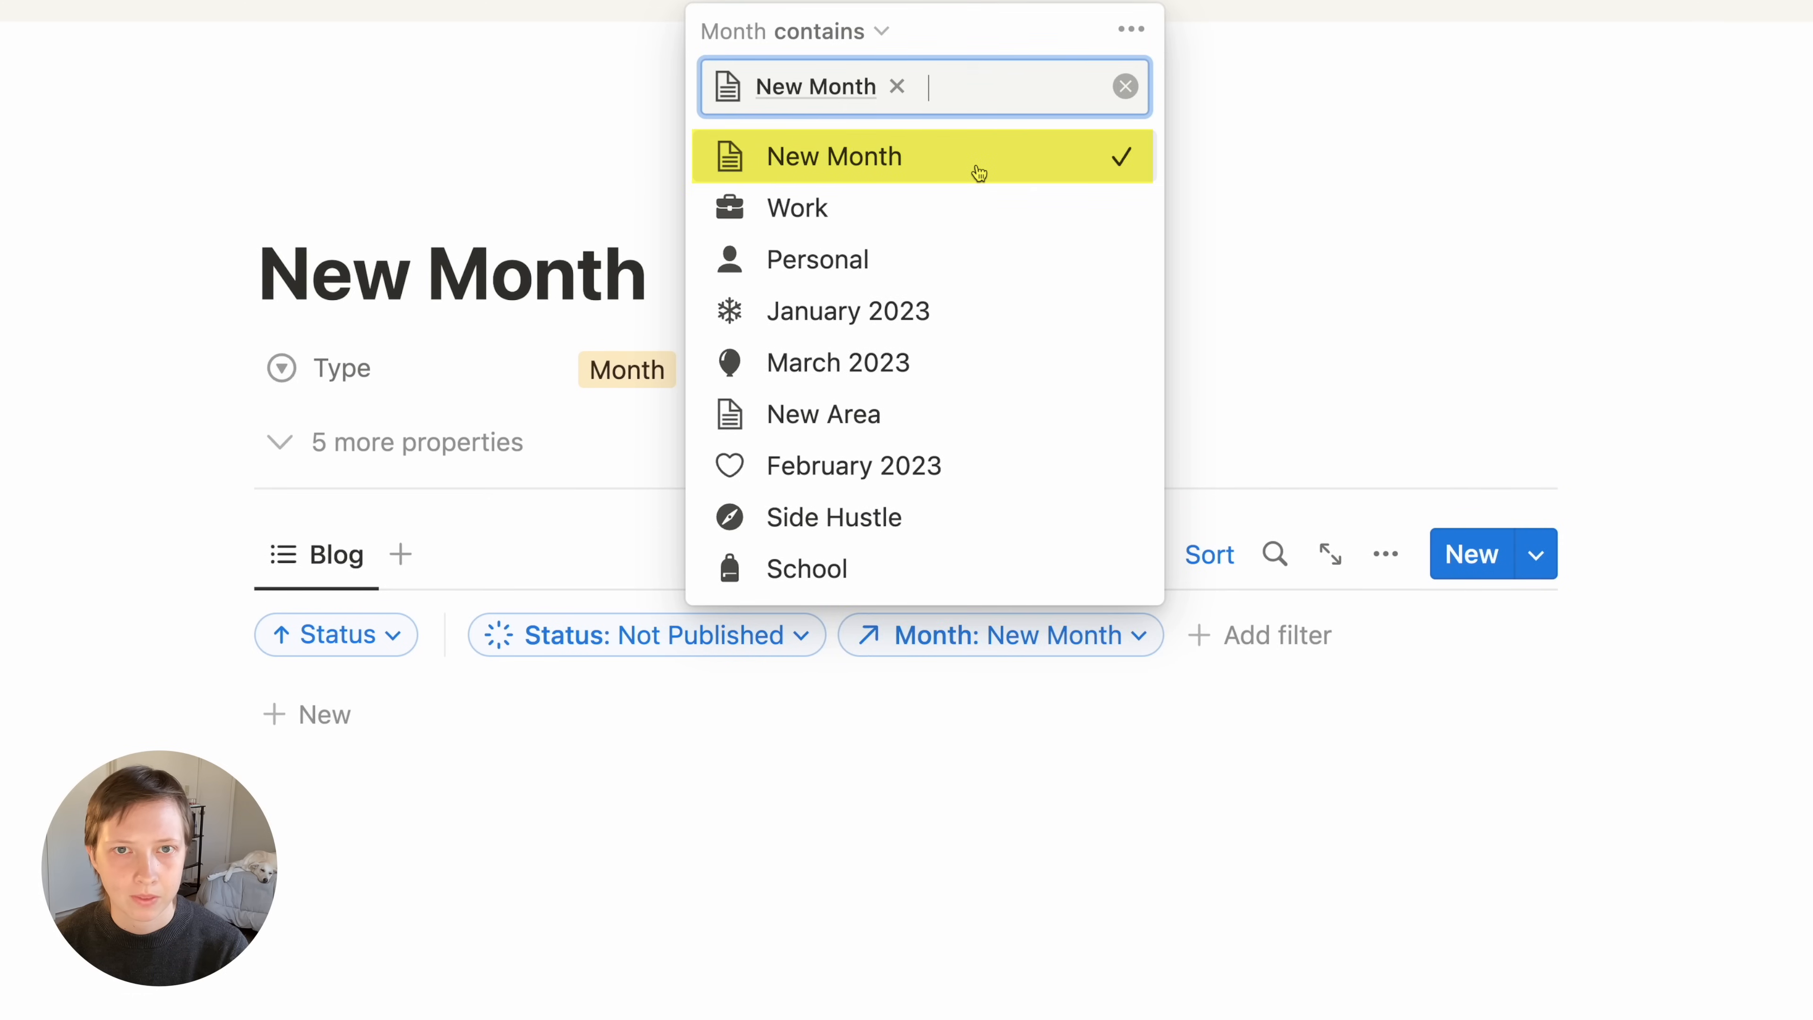
click(1701, 420)
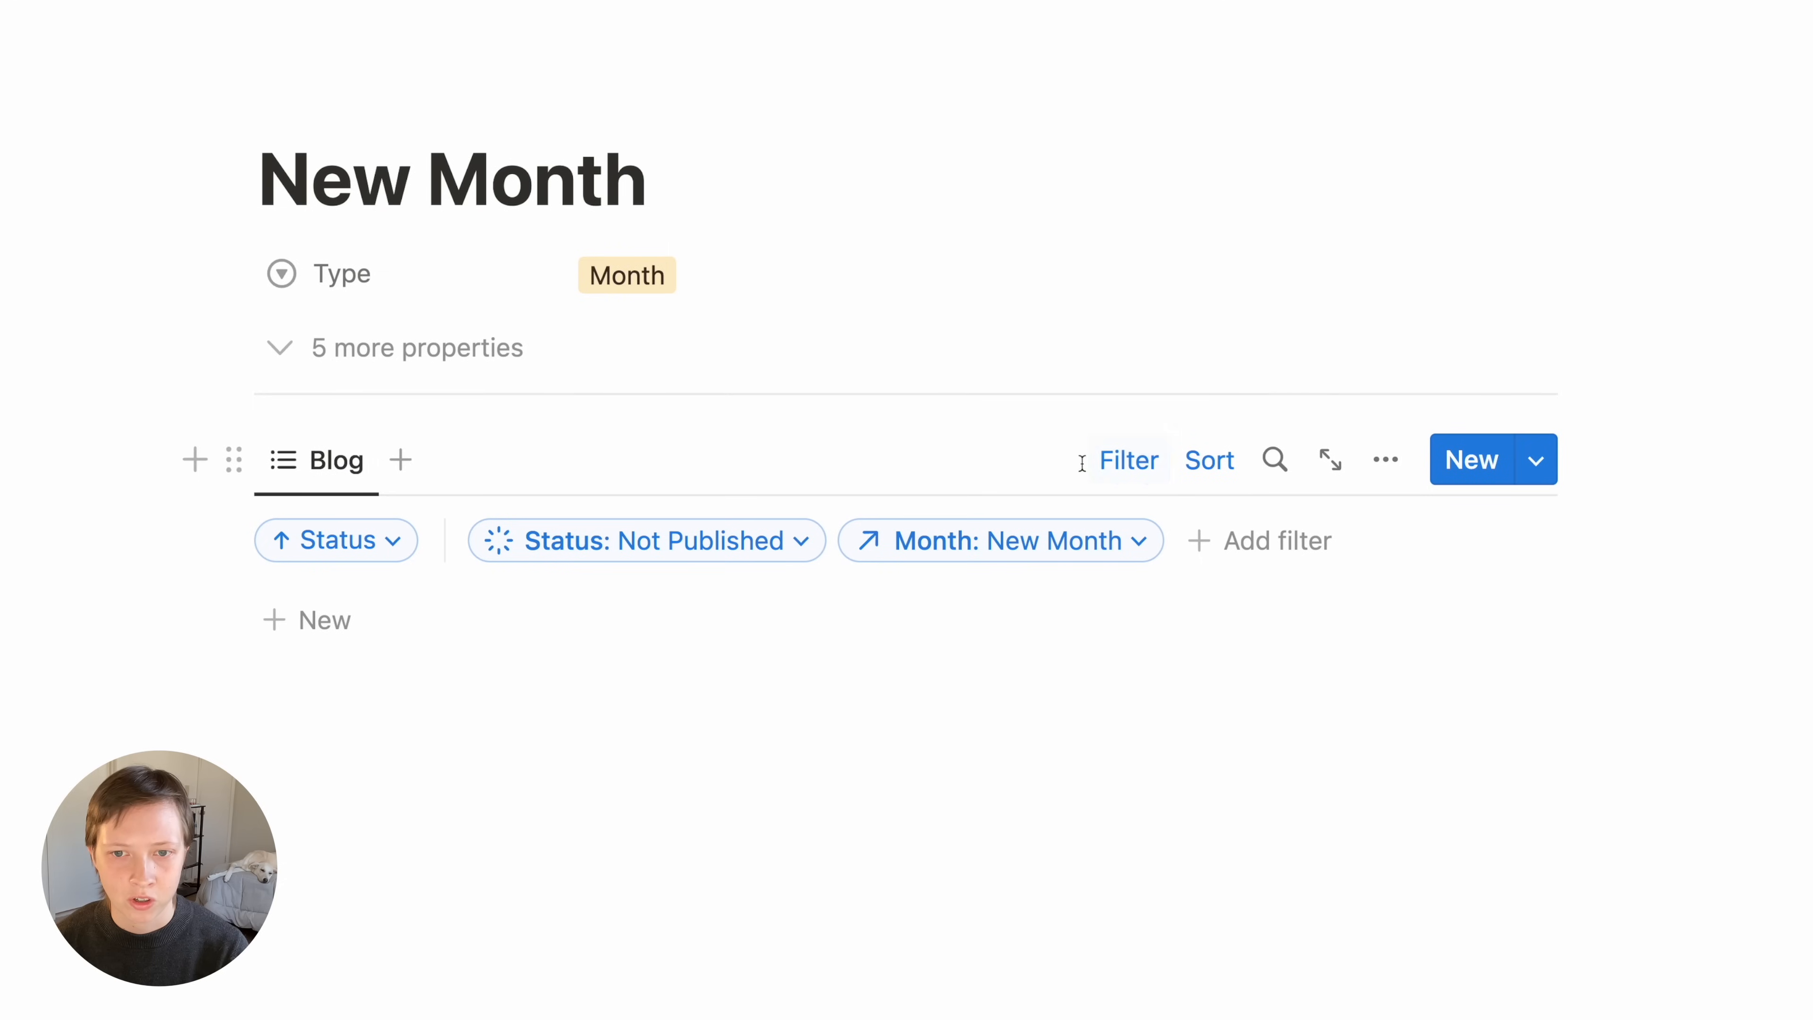
click(1128, 477)
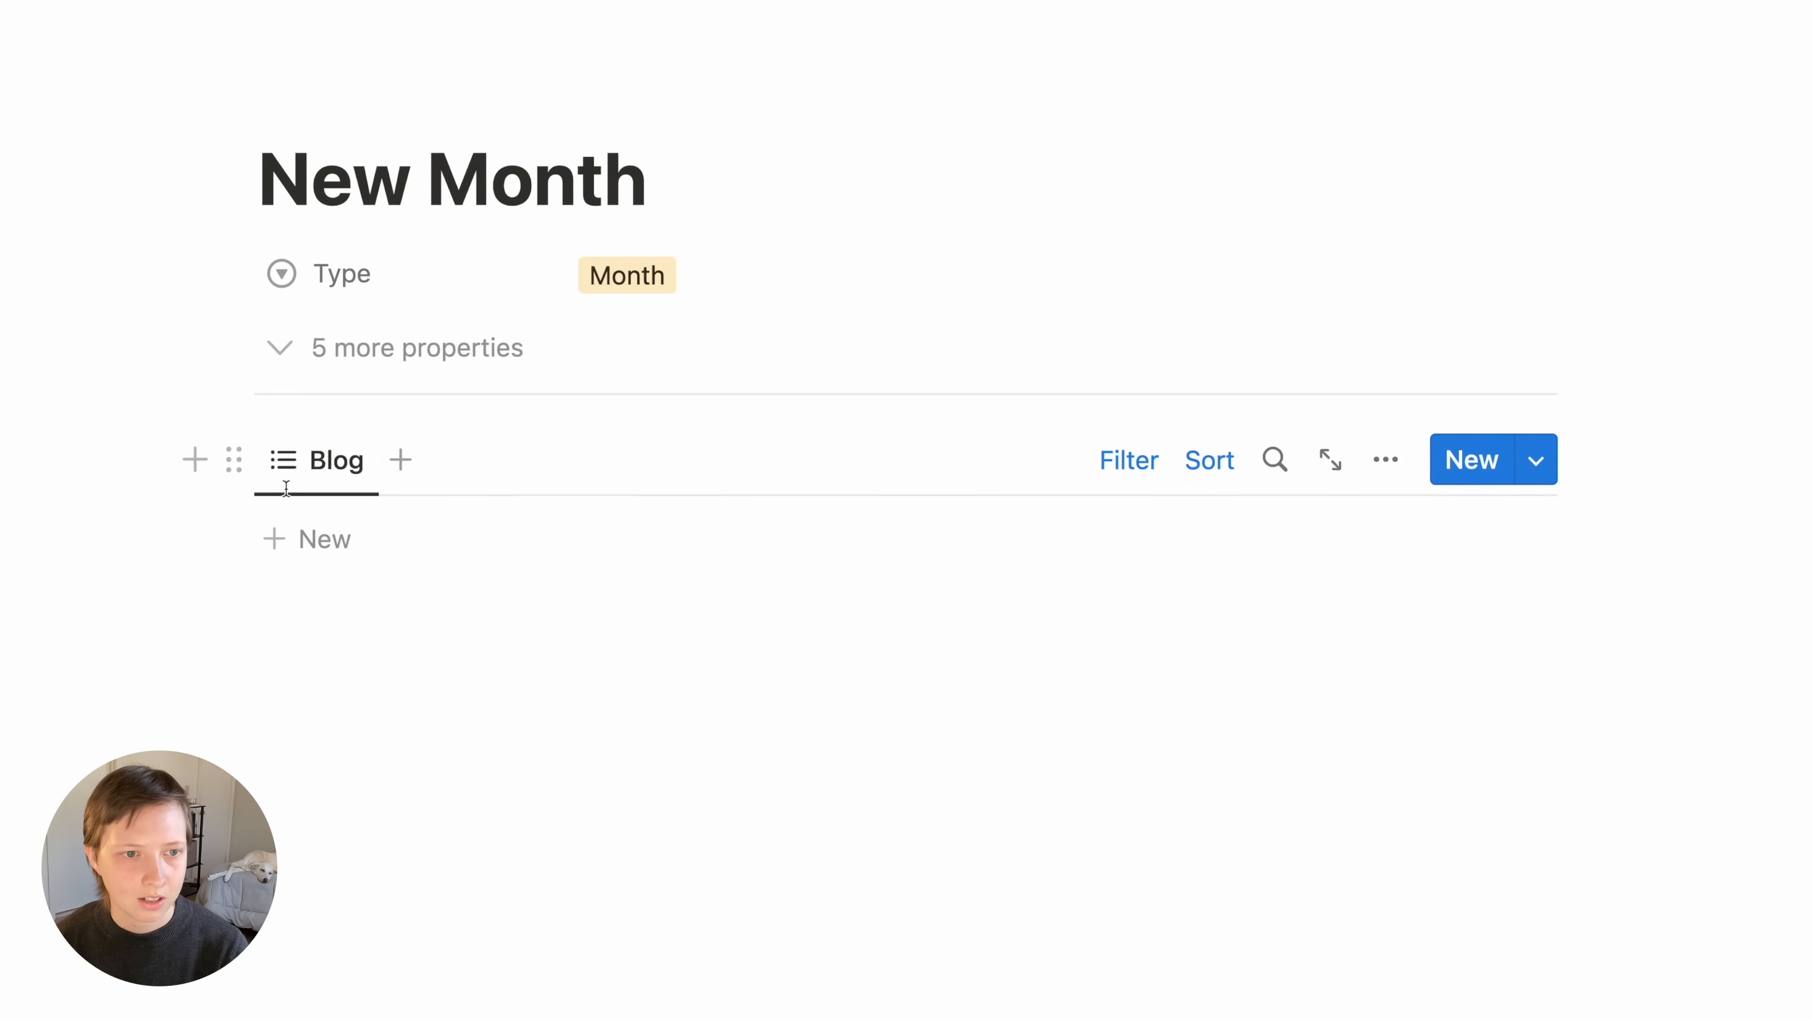
Add a second view sourced from the Projects database, copied from its Active view and named "Projects"
click(400, 459)
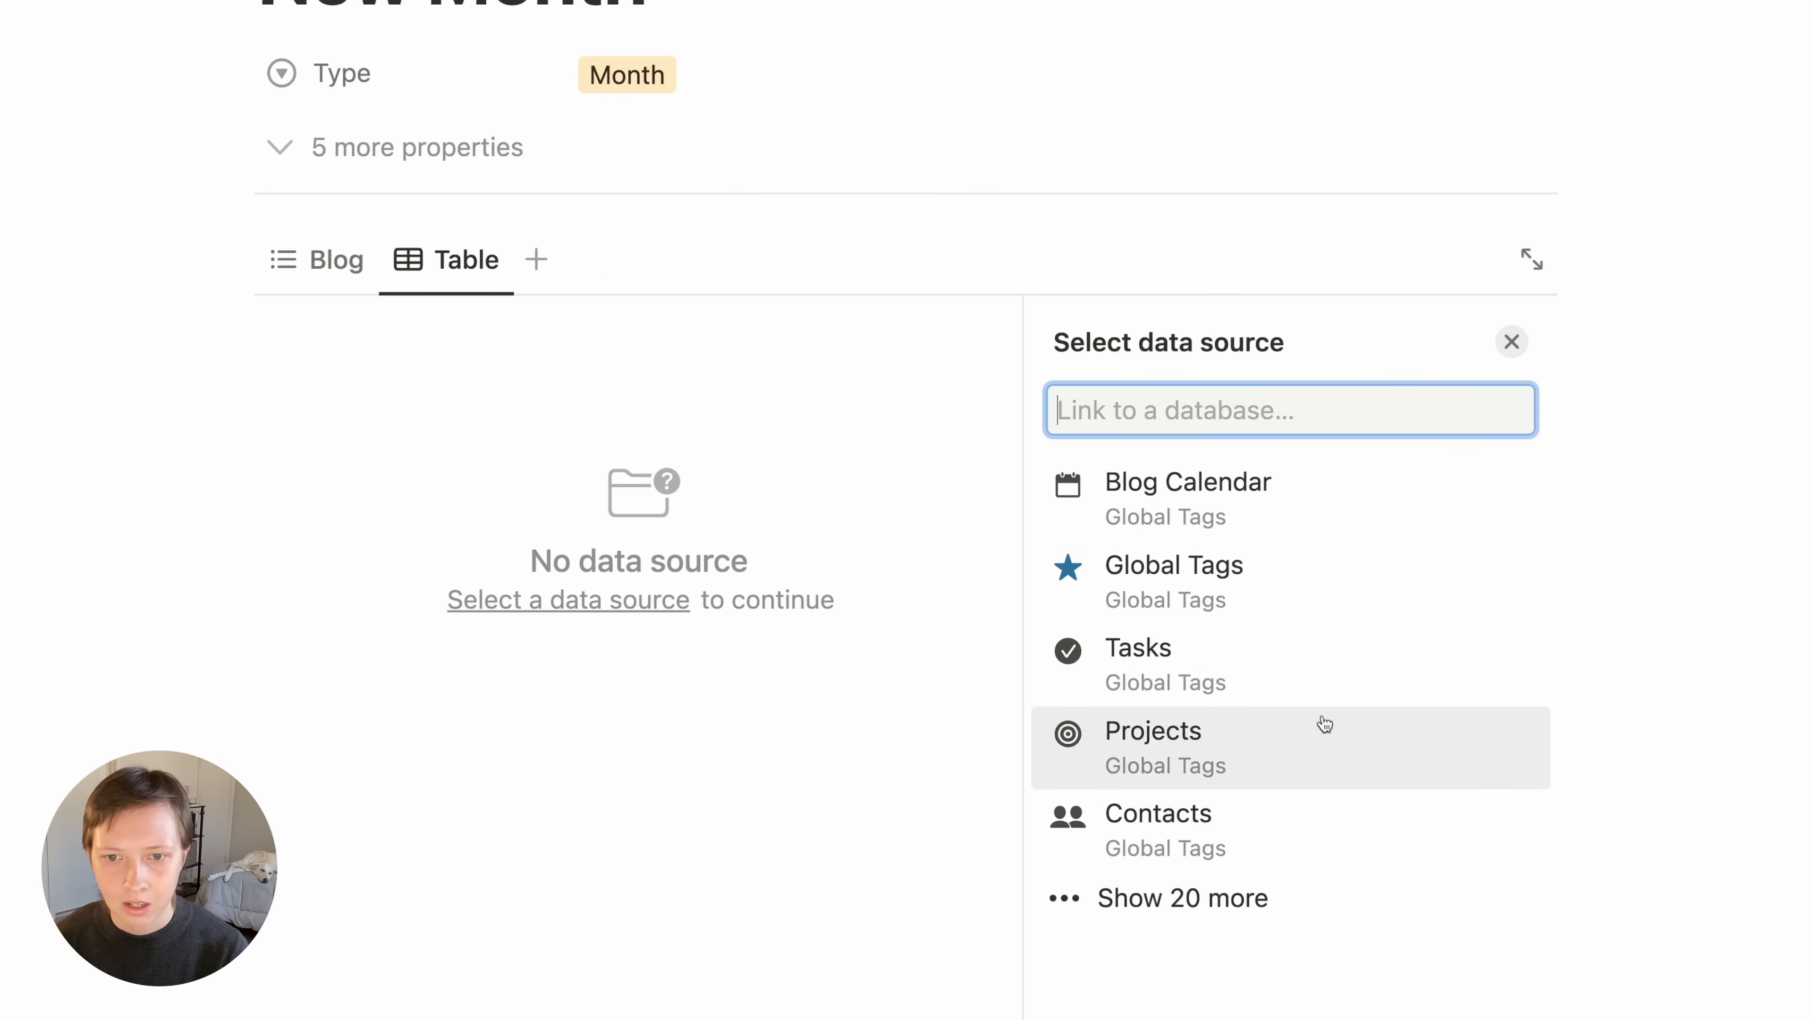
click(1303, 764)
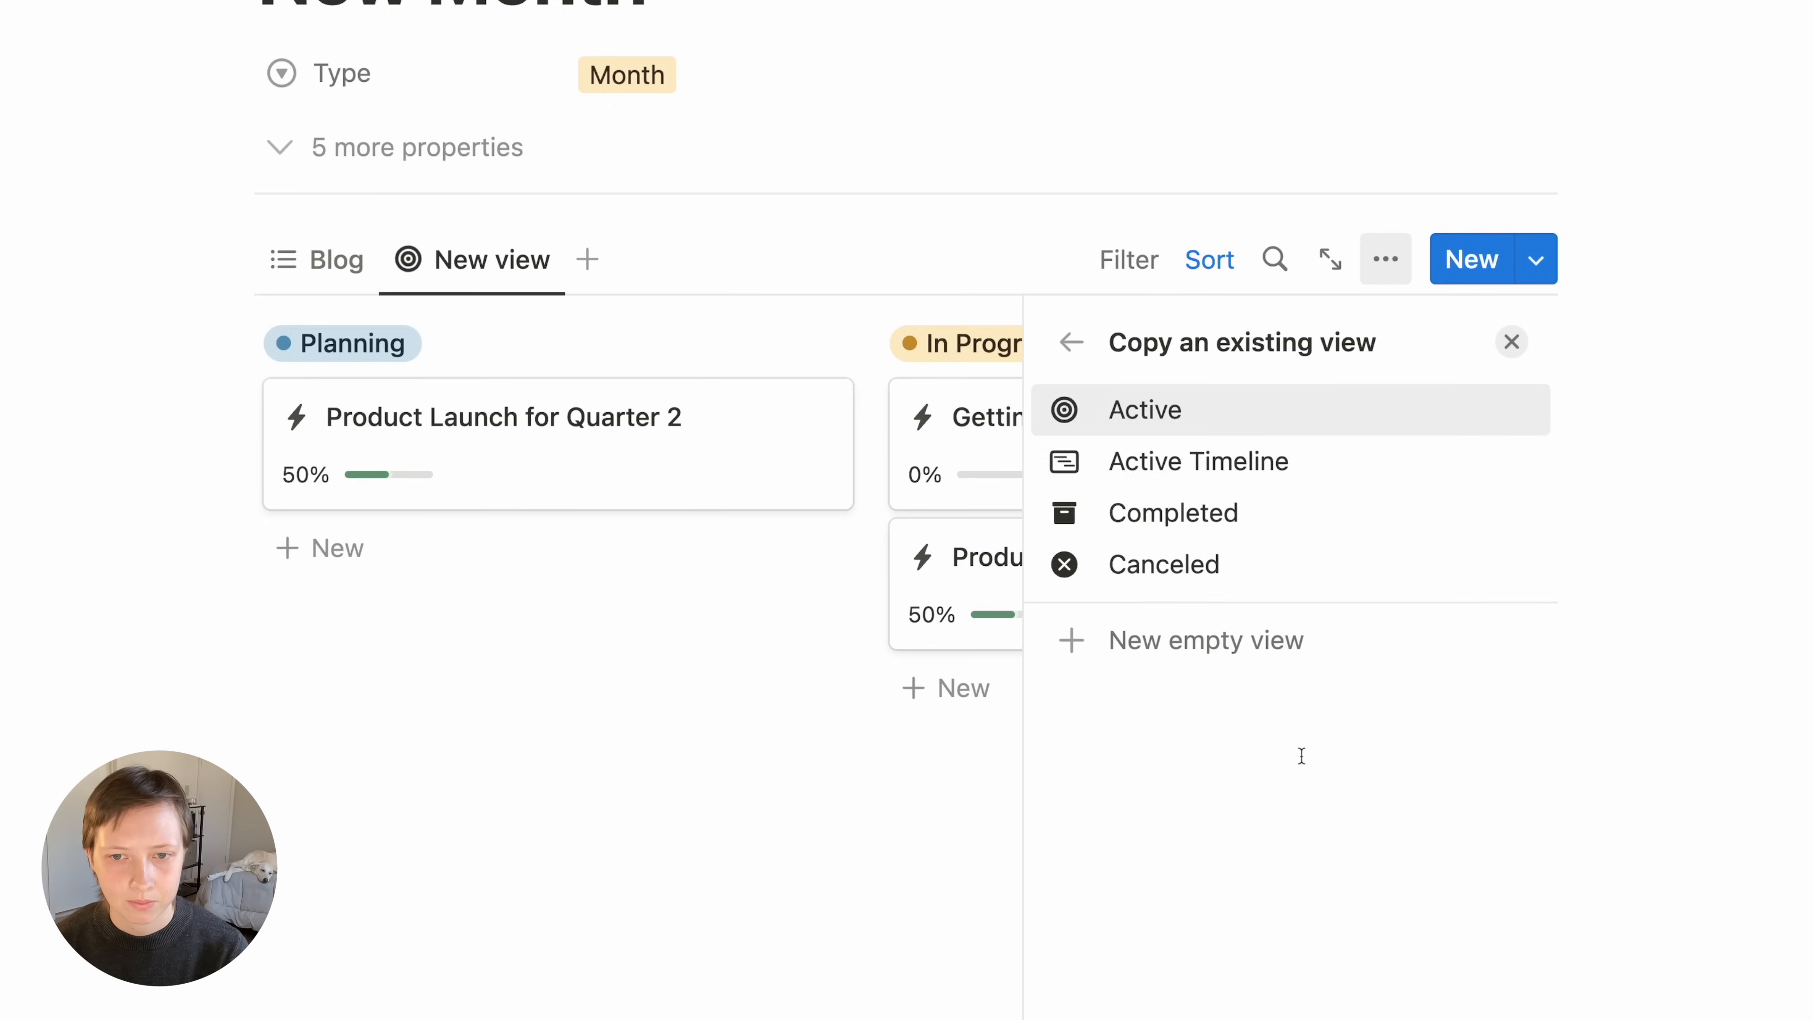
click(1245, 423)
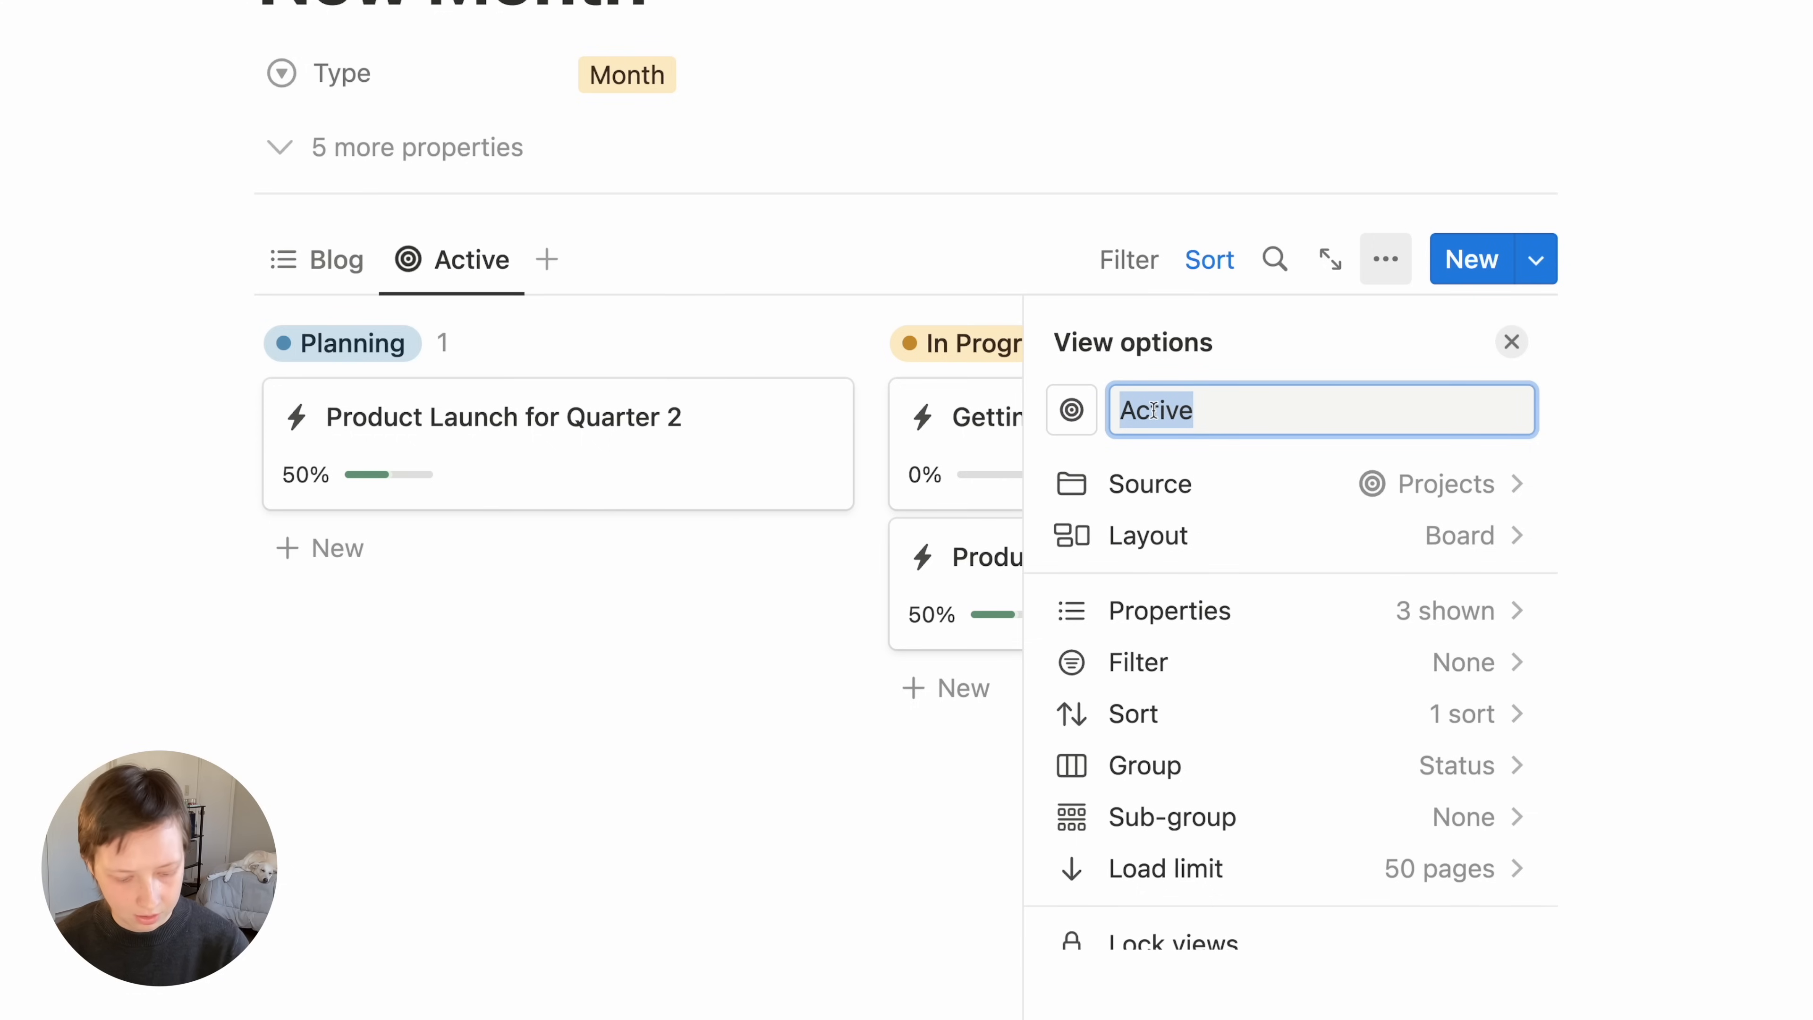
text(Projects)
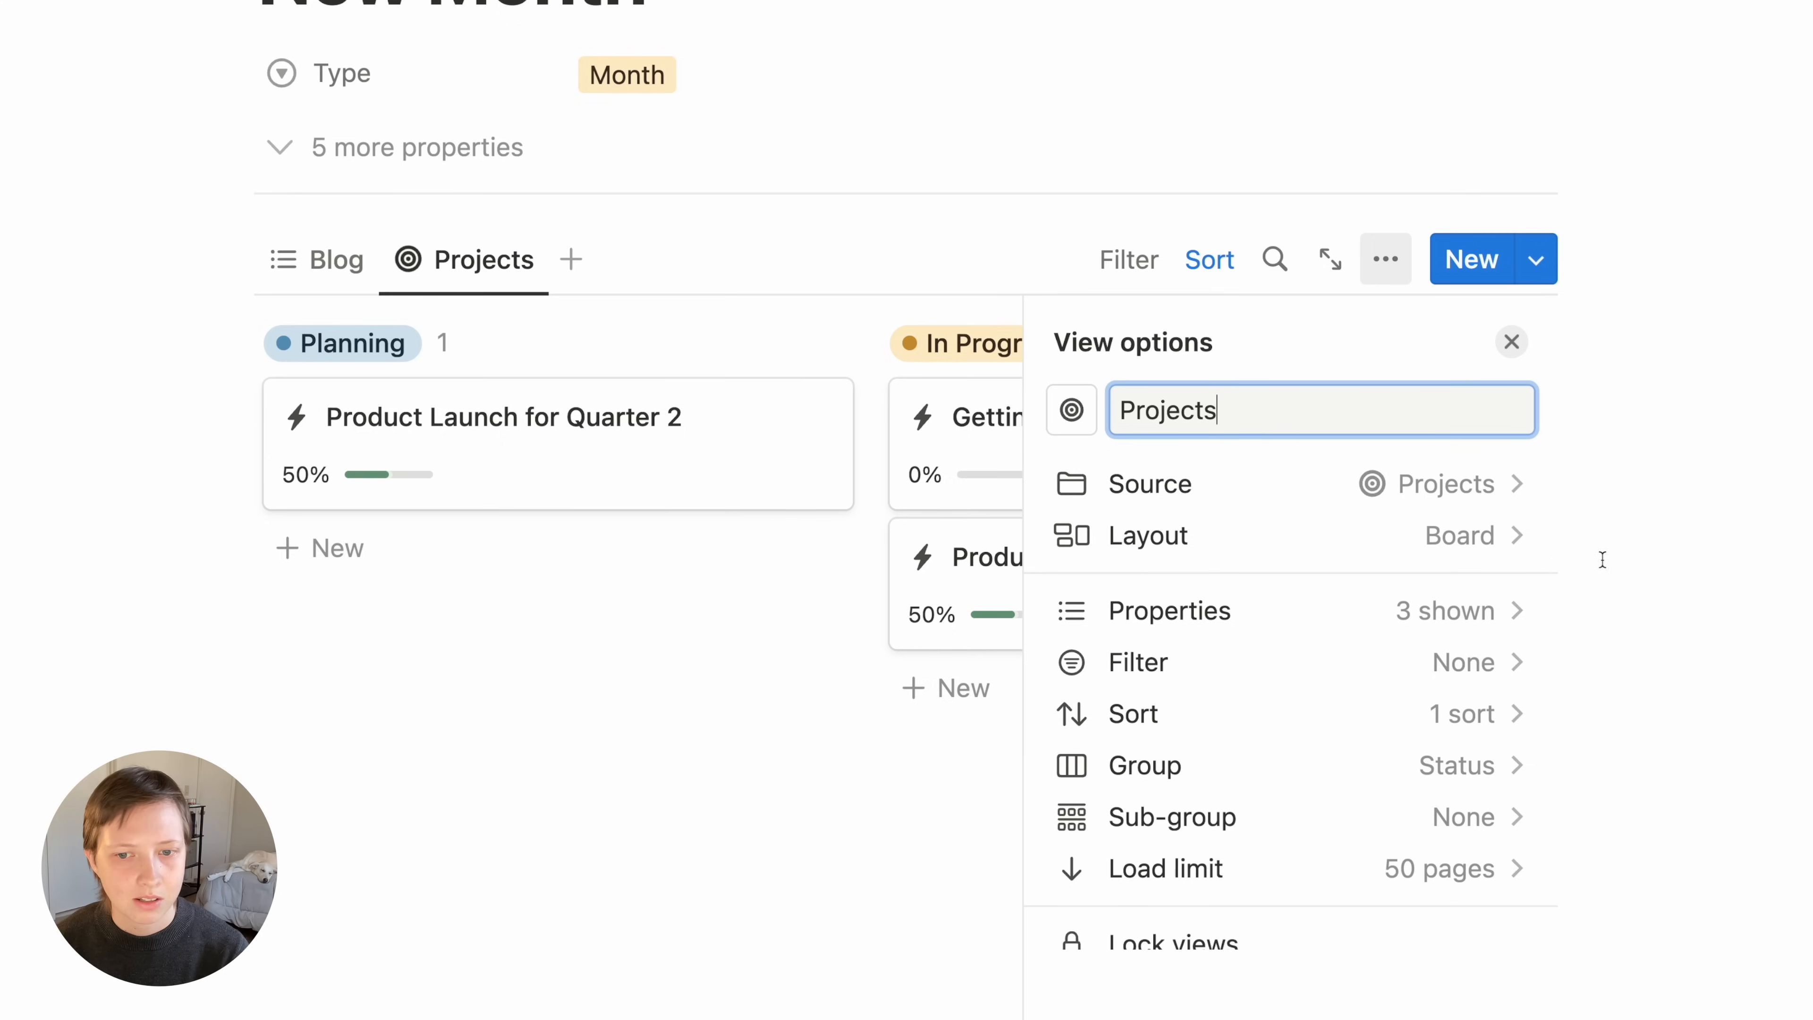
Set the card size of the Projects board to Medium
click(1246, 543)
scroll(1429, 807, down, 1)
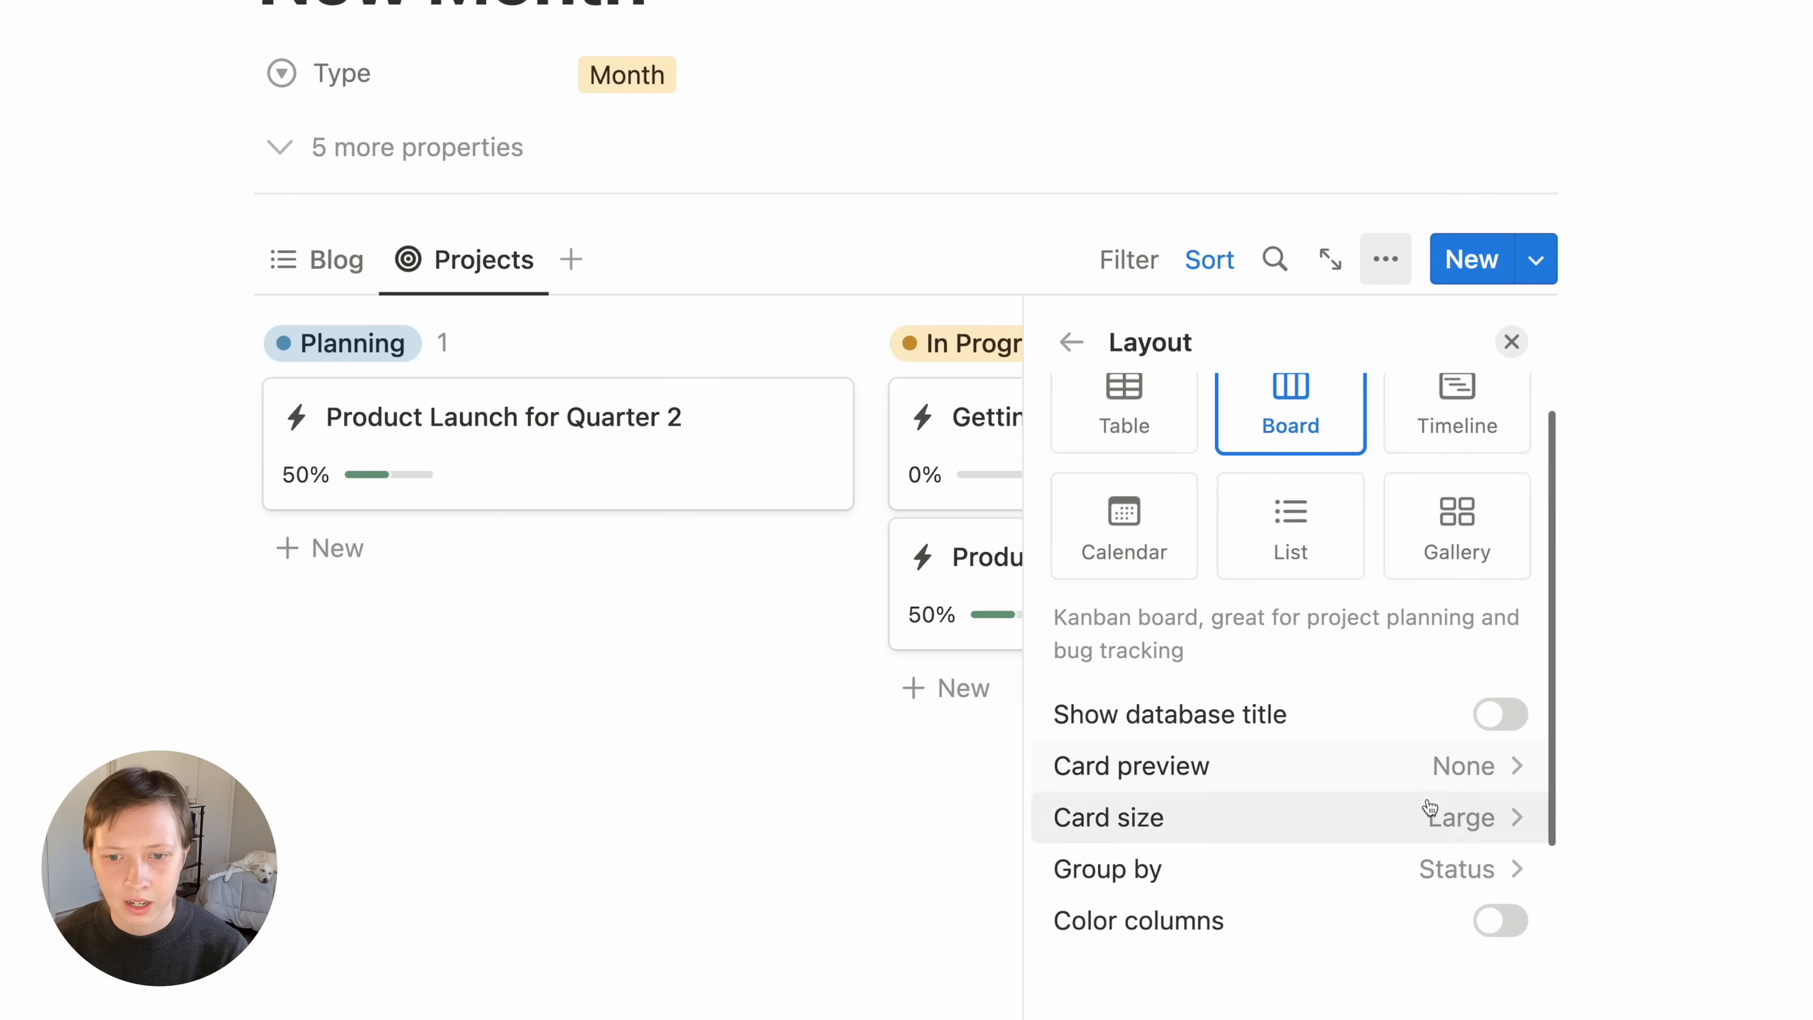
click(1451, 801)
click(1321, 938)
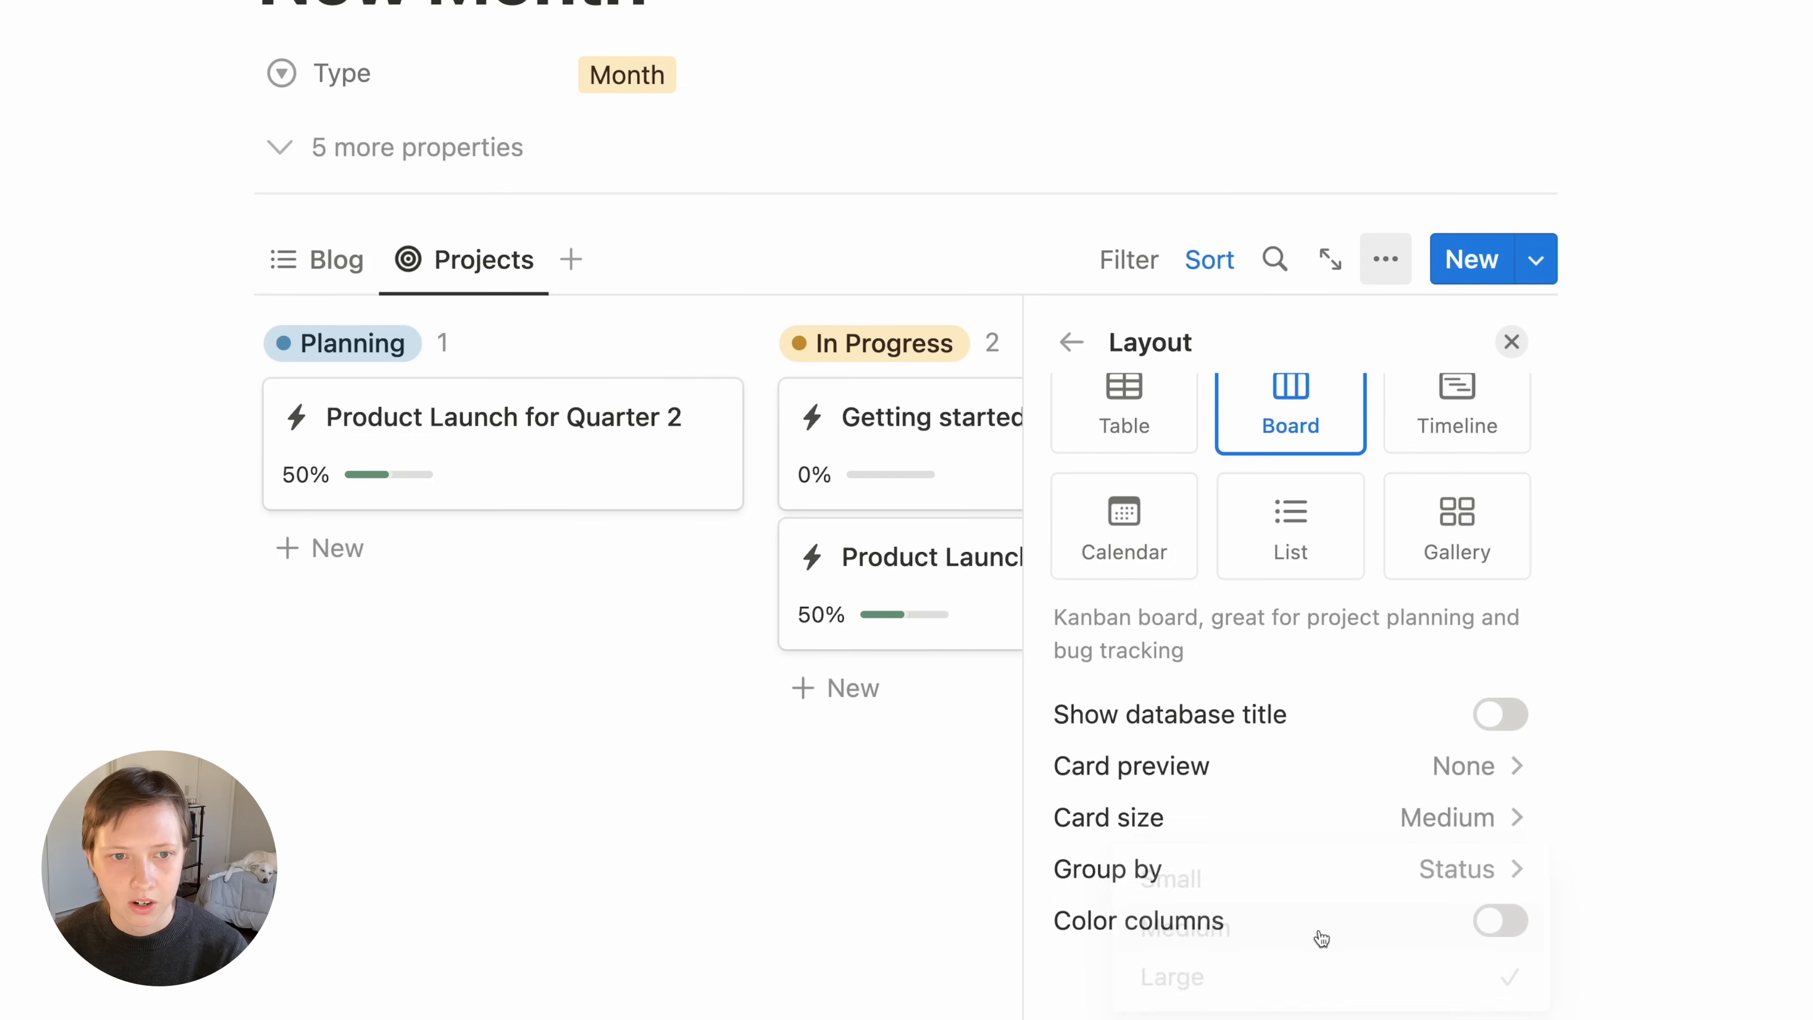
scroll(1071, 400, up, 1)
click(1071, 342)
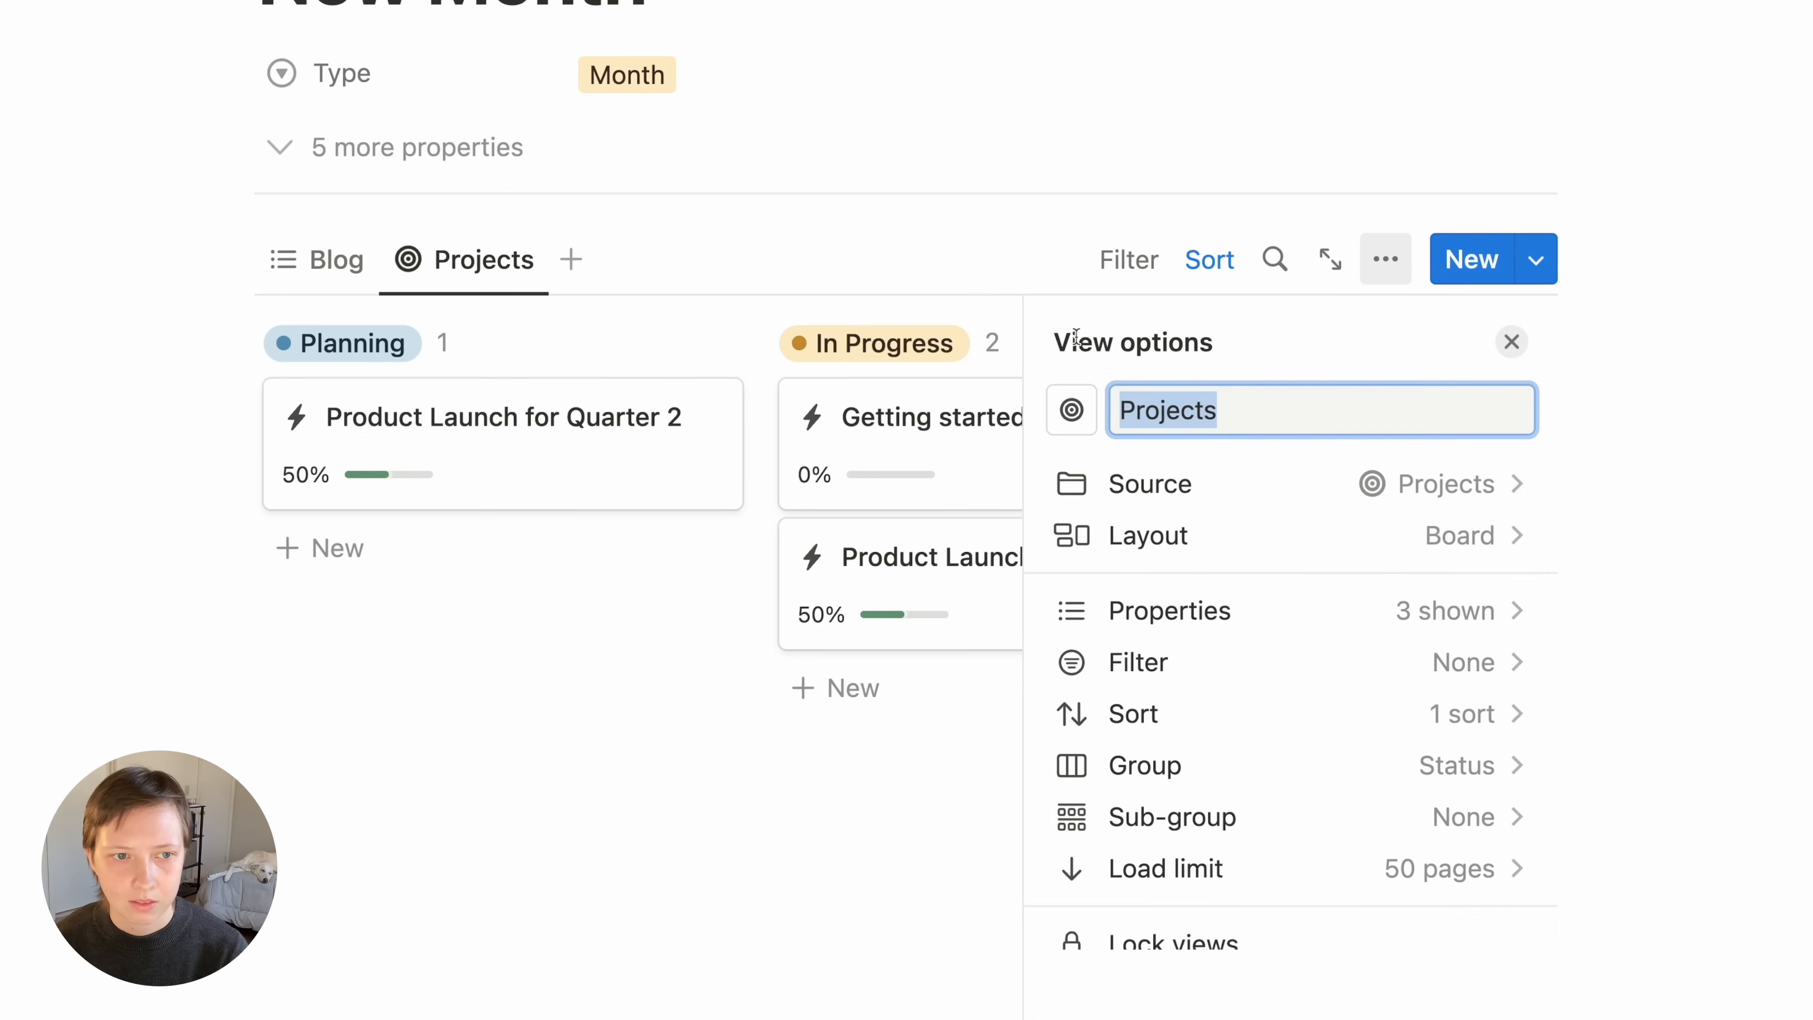
Show the Dates property on the cards of the Projects board
click(1202, 626)
scroll(1364, 720, down, 3)
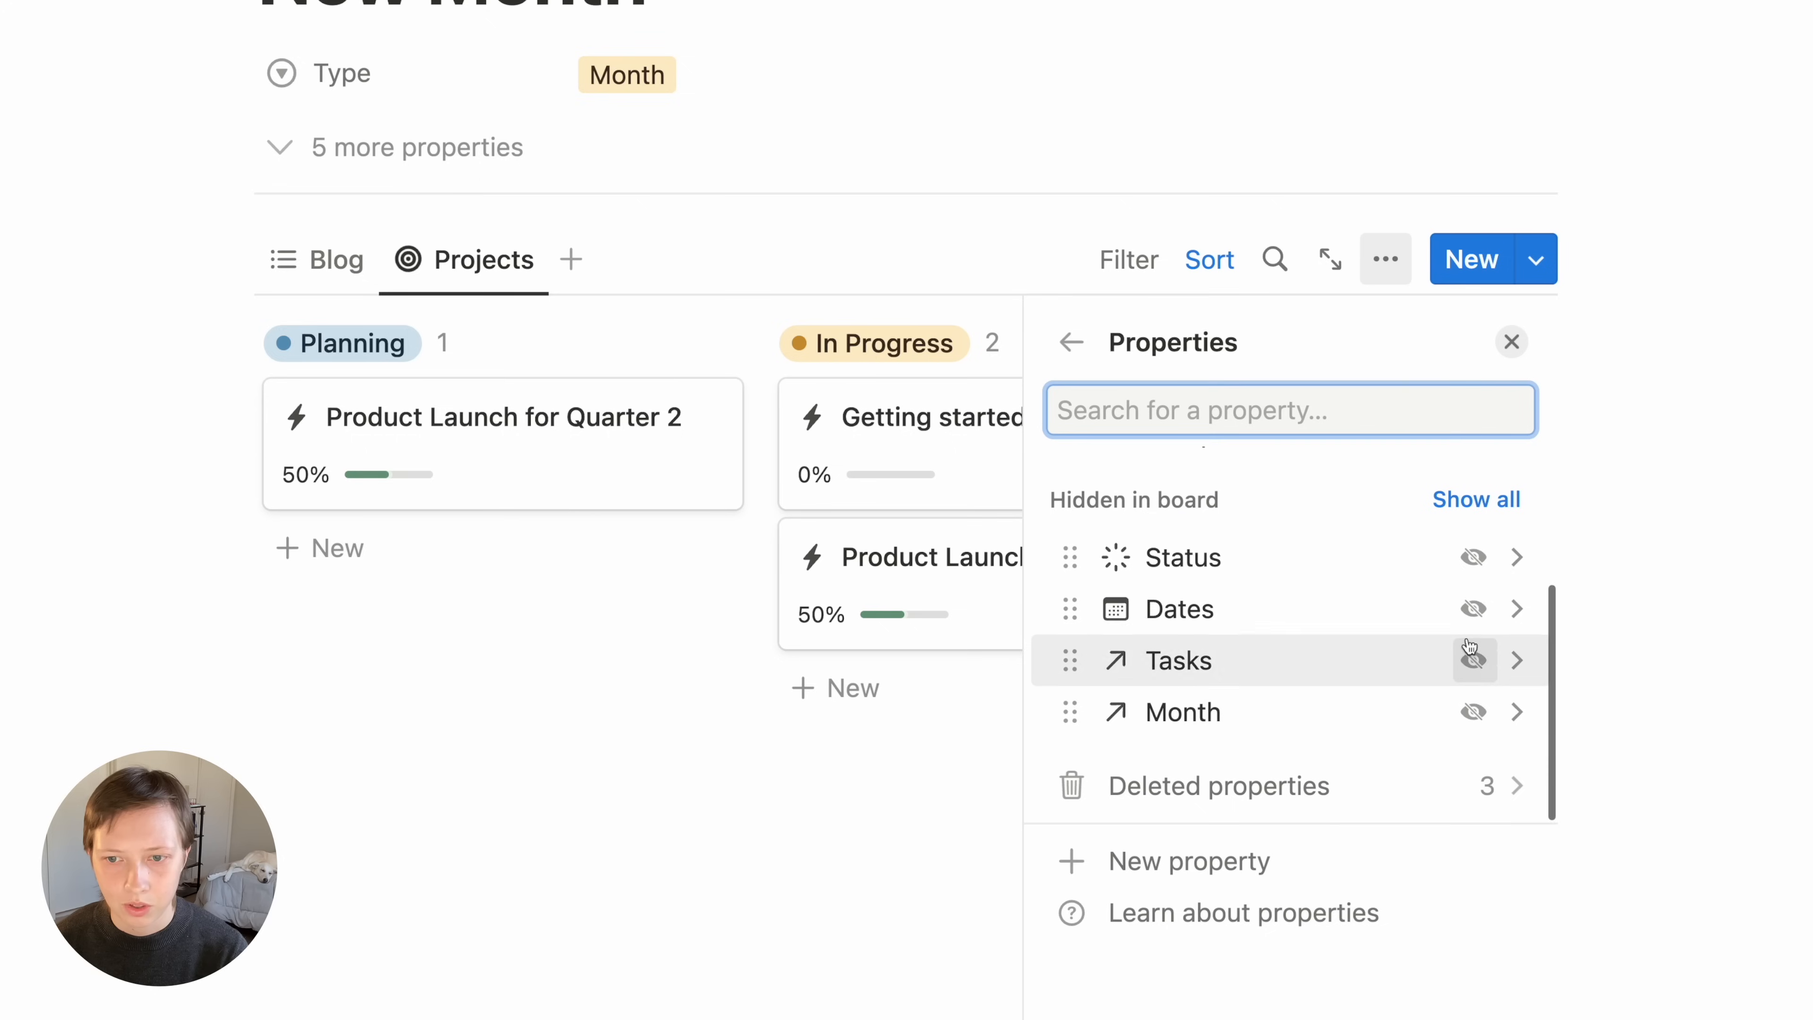
click(1475, 607)
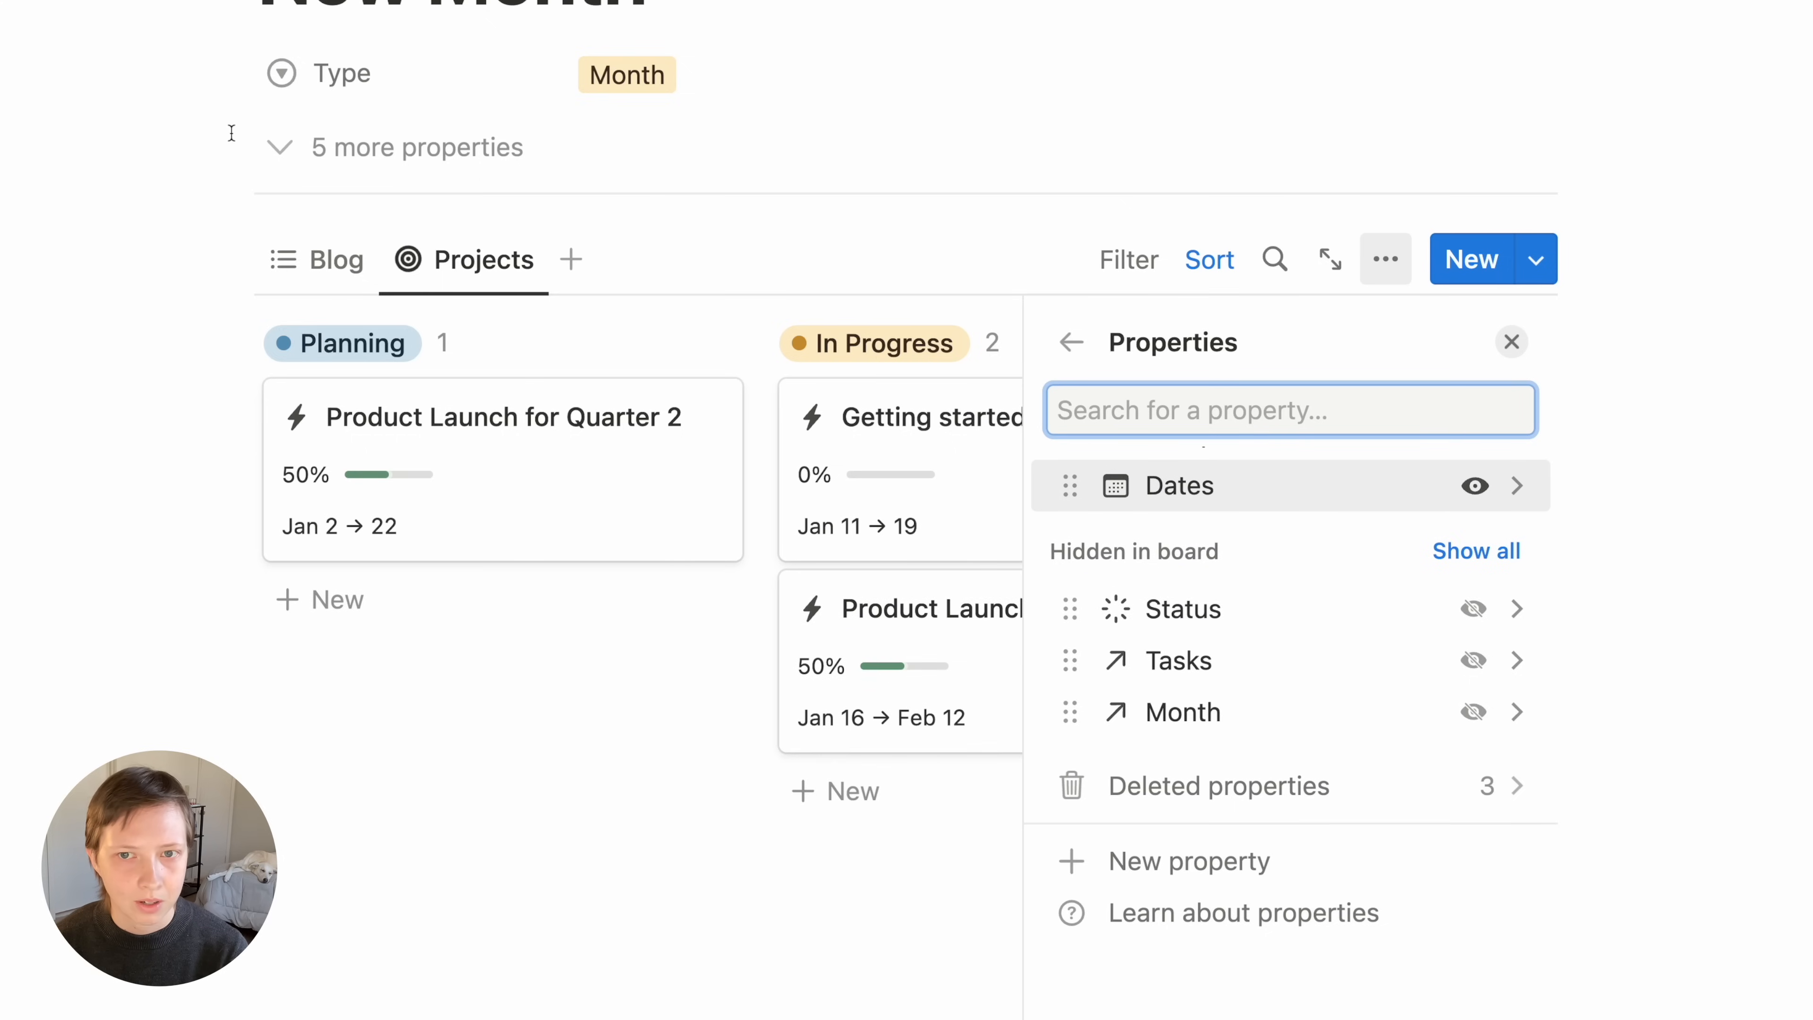
click(28, 253)
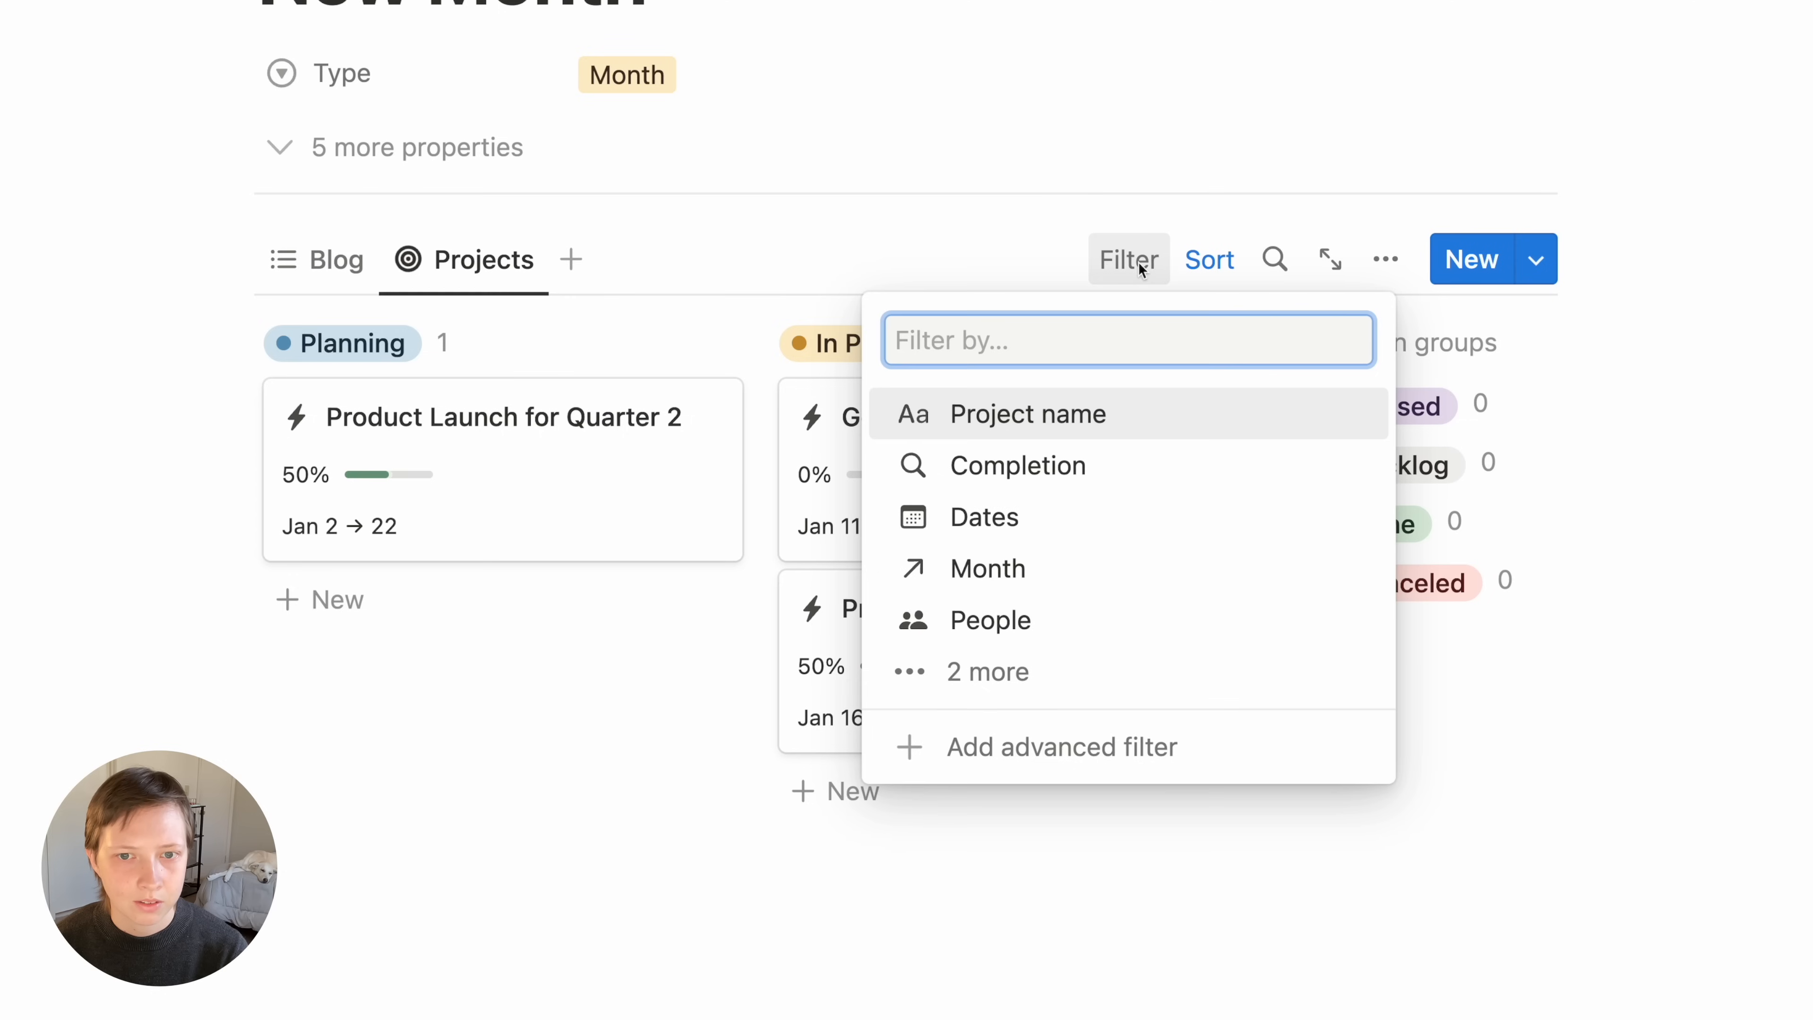
Filter the Projects view so that Month contains New Month, hide the filter bar and return to the Blog view
click(1034, 572)
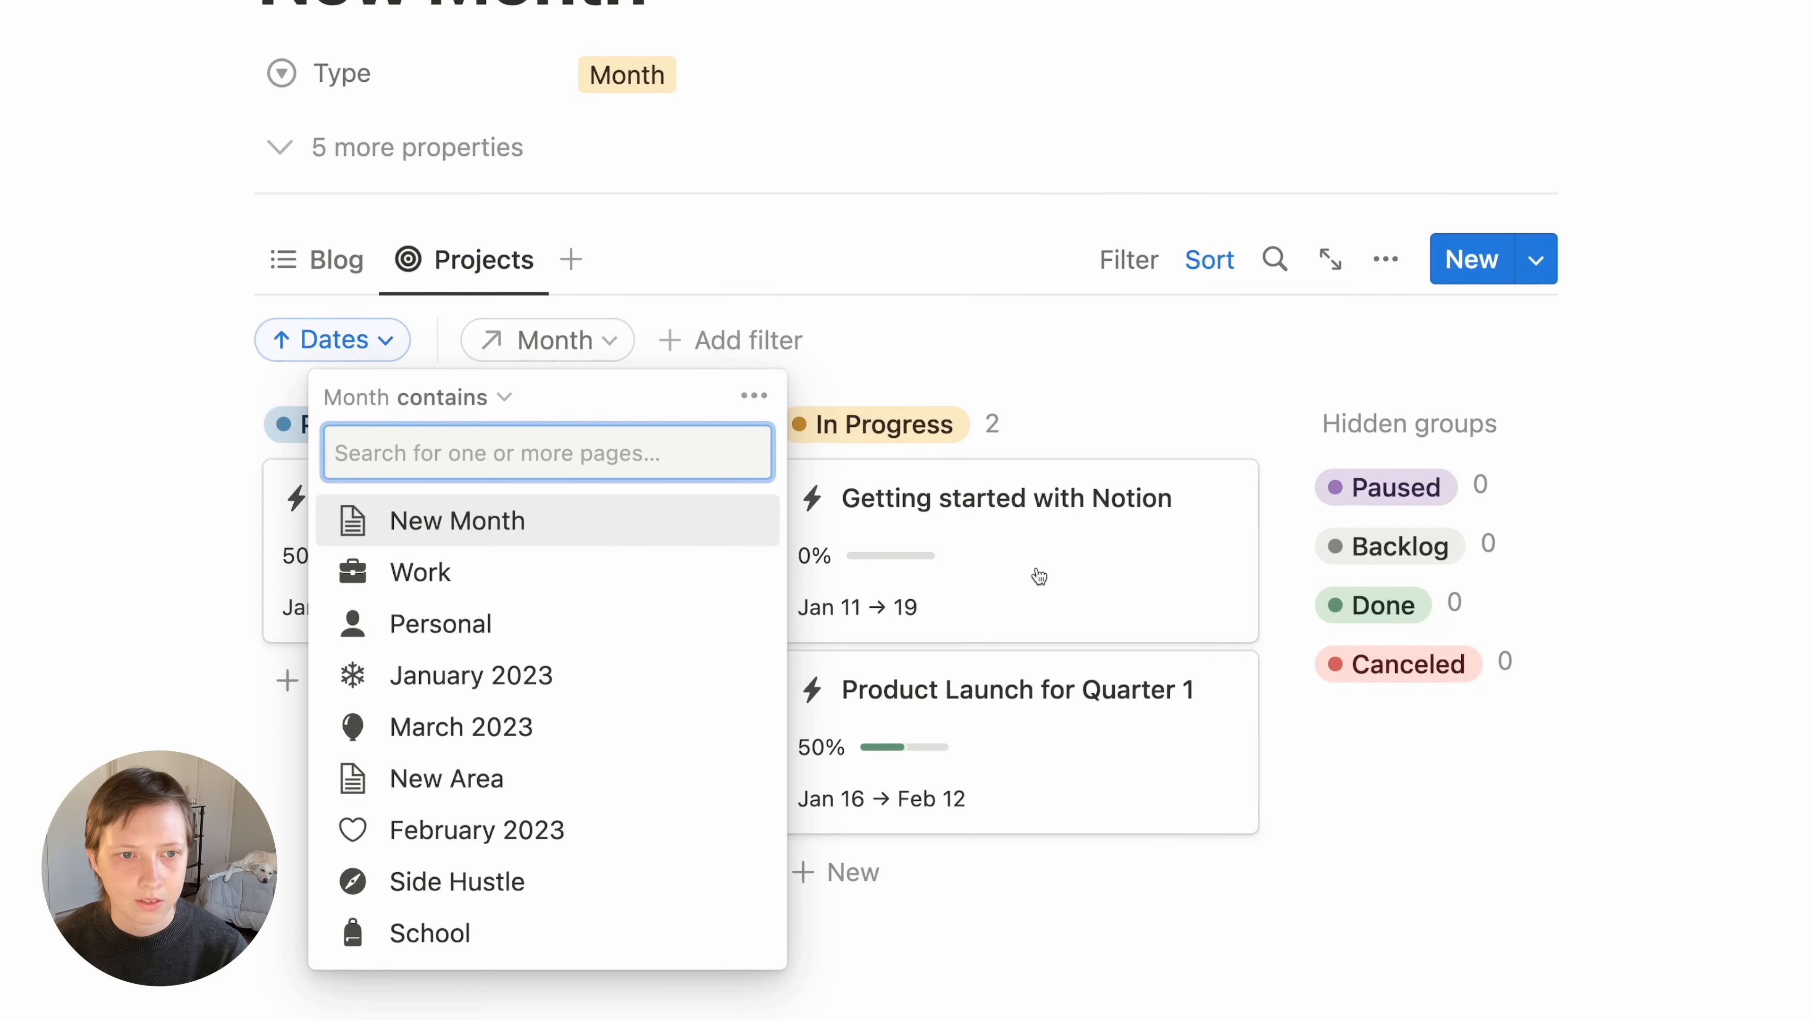
click(410, 523)
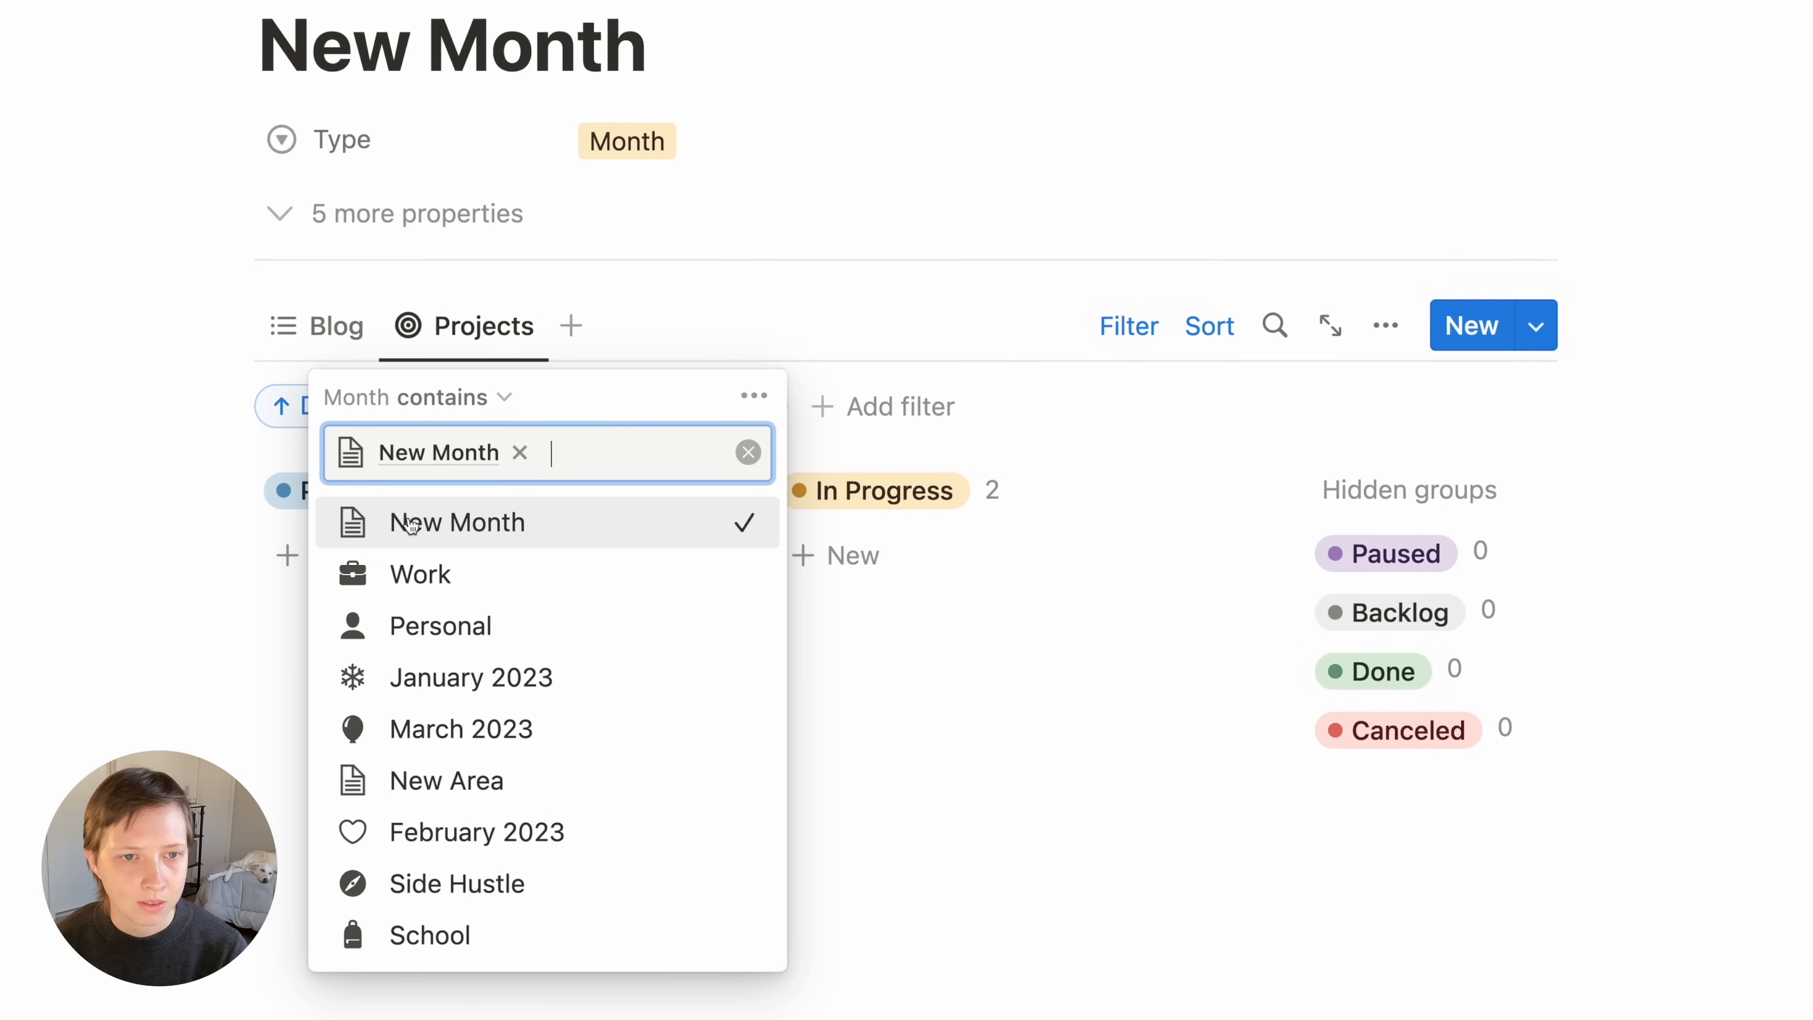
click(1278, 299)
click(1146, 326)
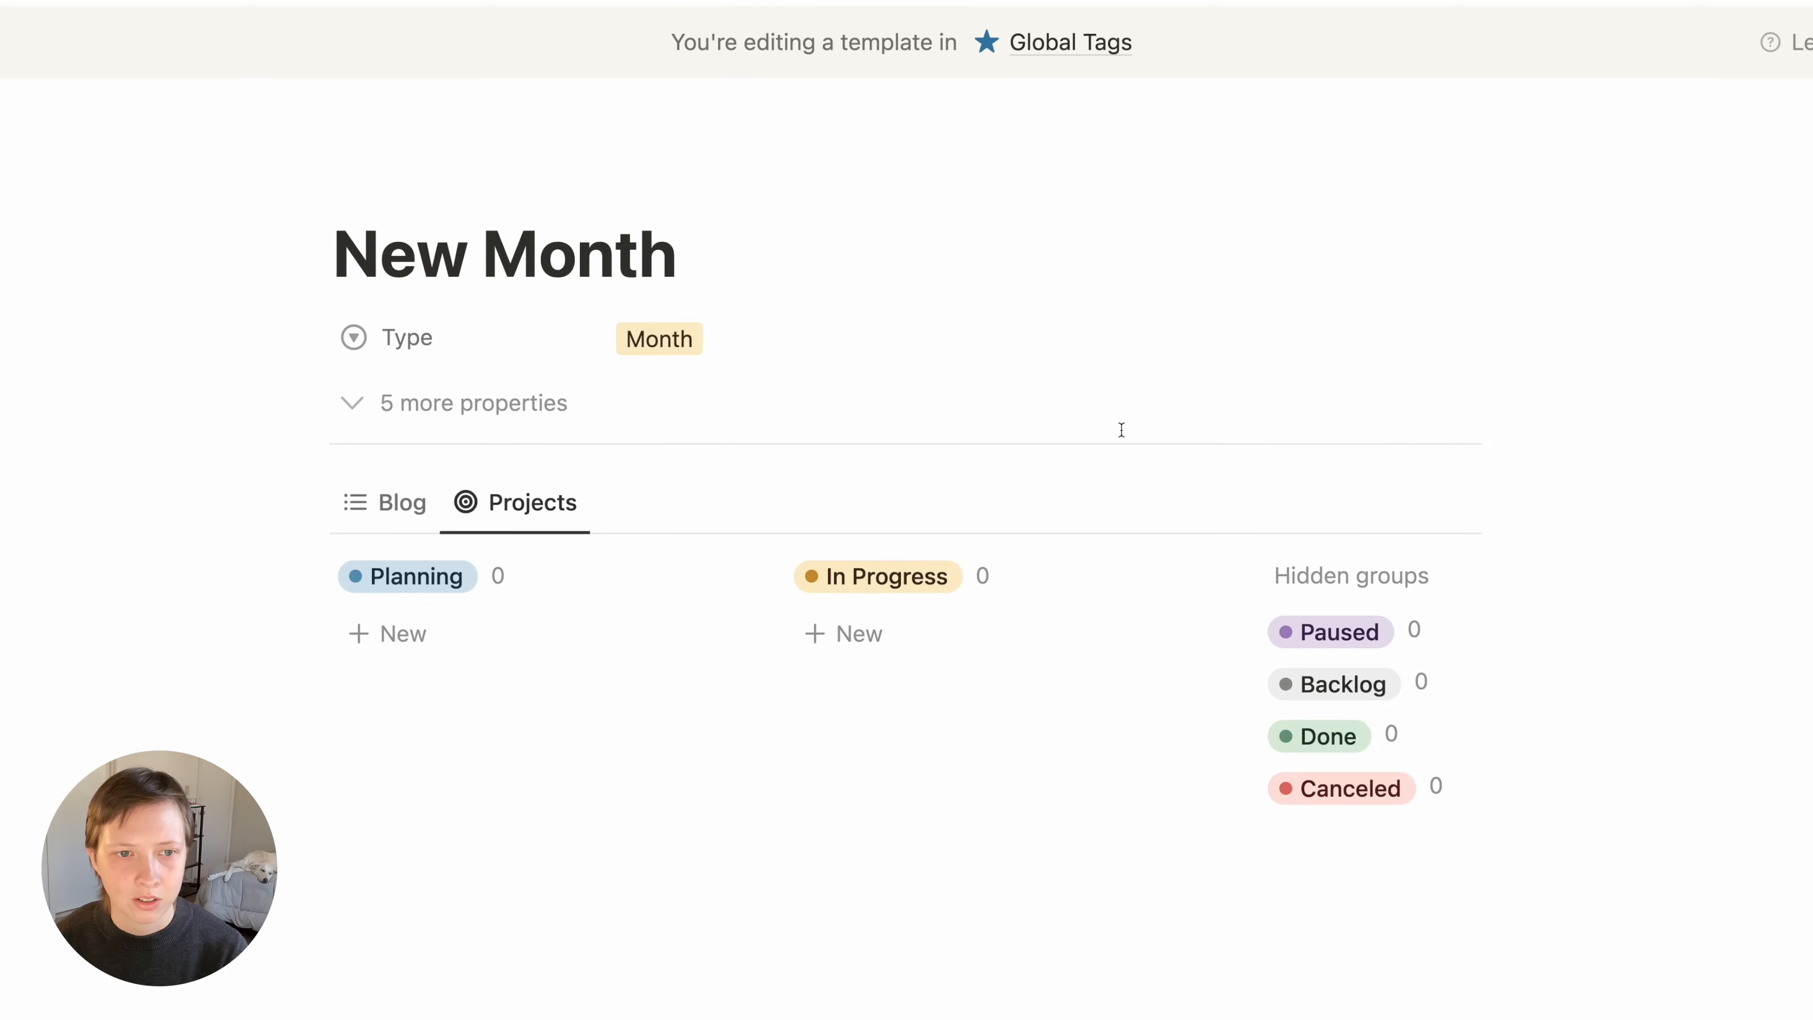
click(396, 501)
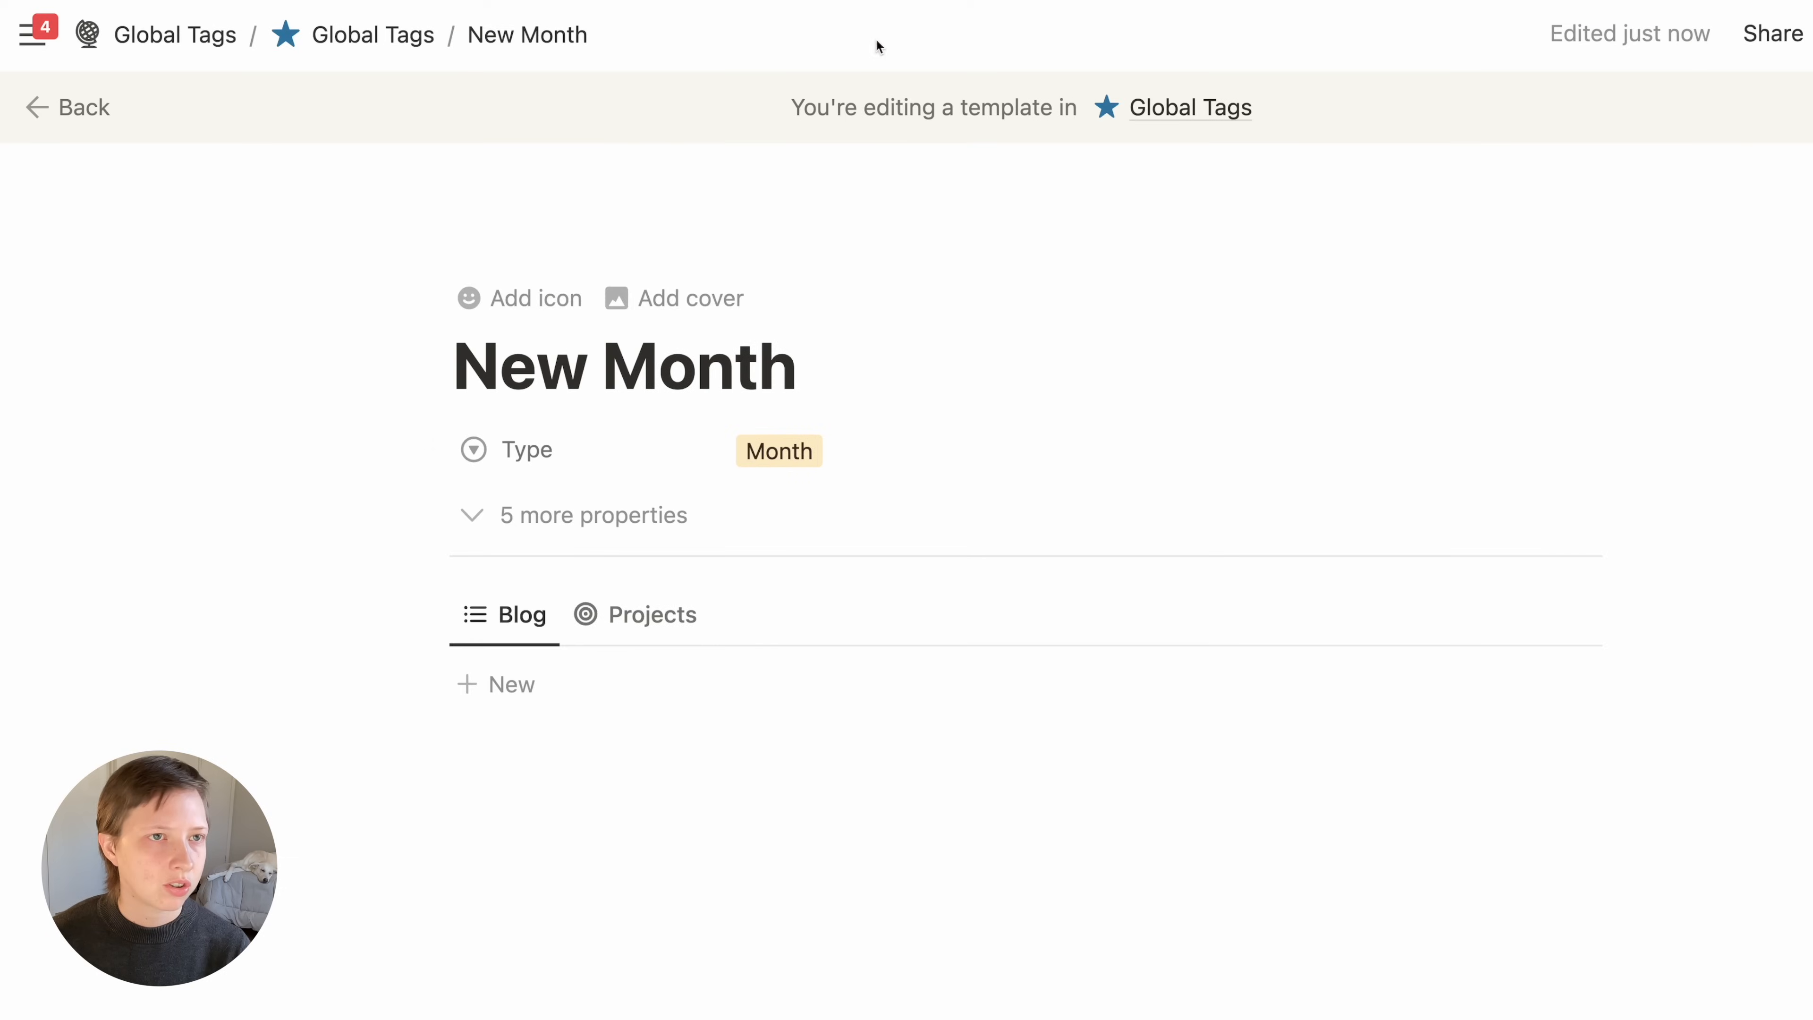
Leave the New Month template and expand the step-by-step guide on the main Global Tags page
click(68, 130)
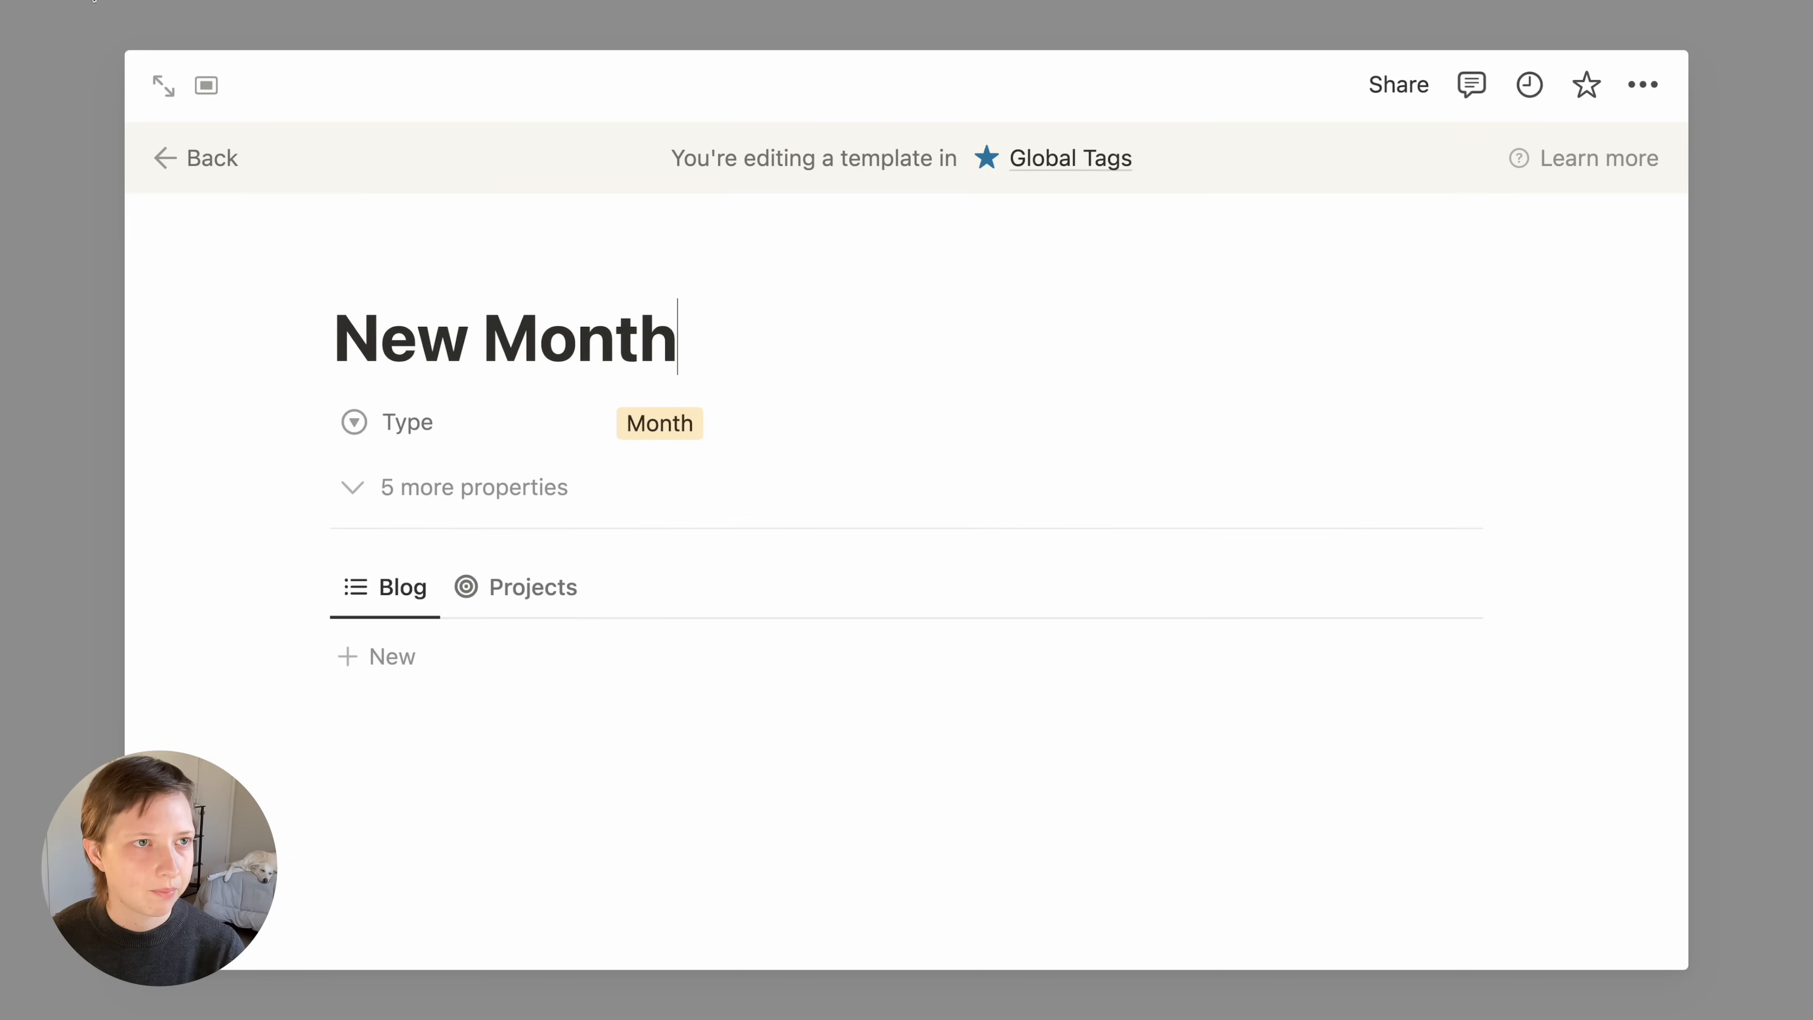
click(110, 70)
scroll(164, 626, down, 10)
scroll(164, 626, down, 1)
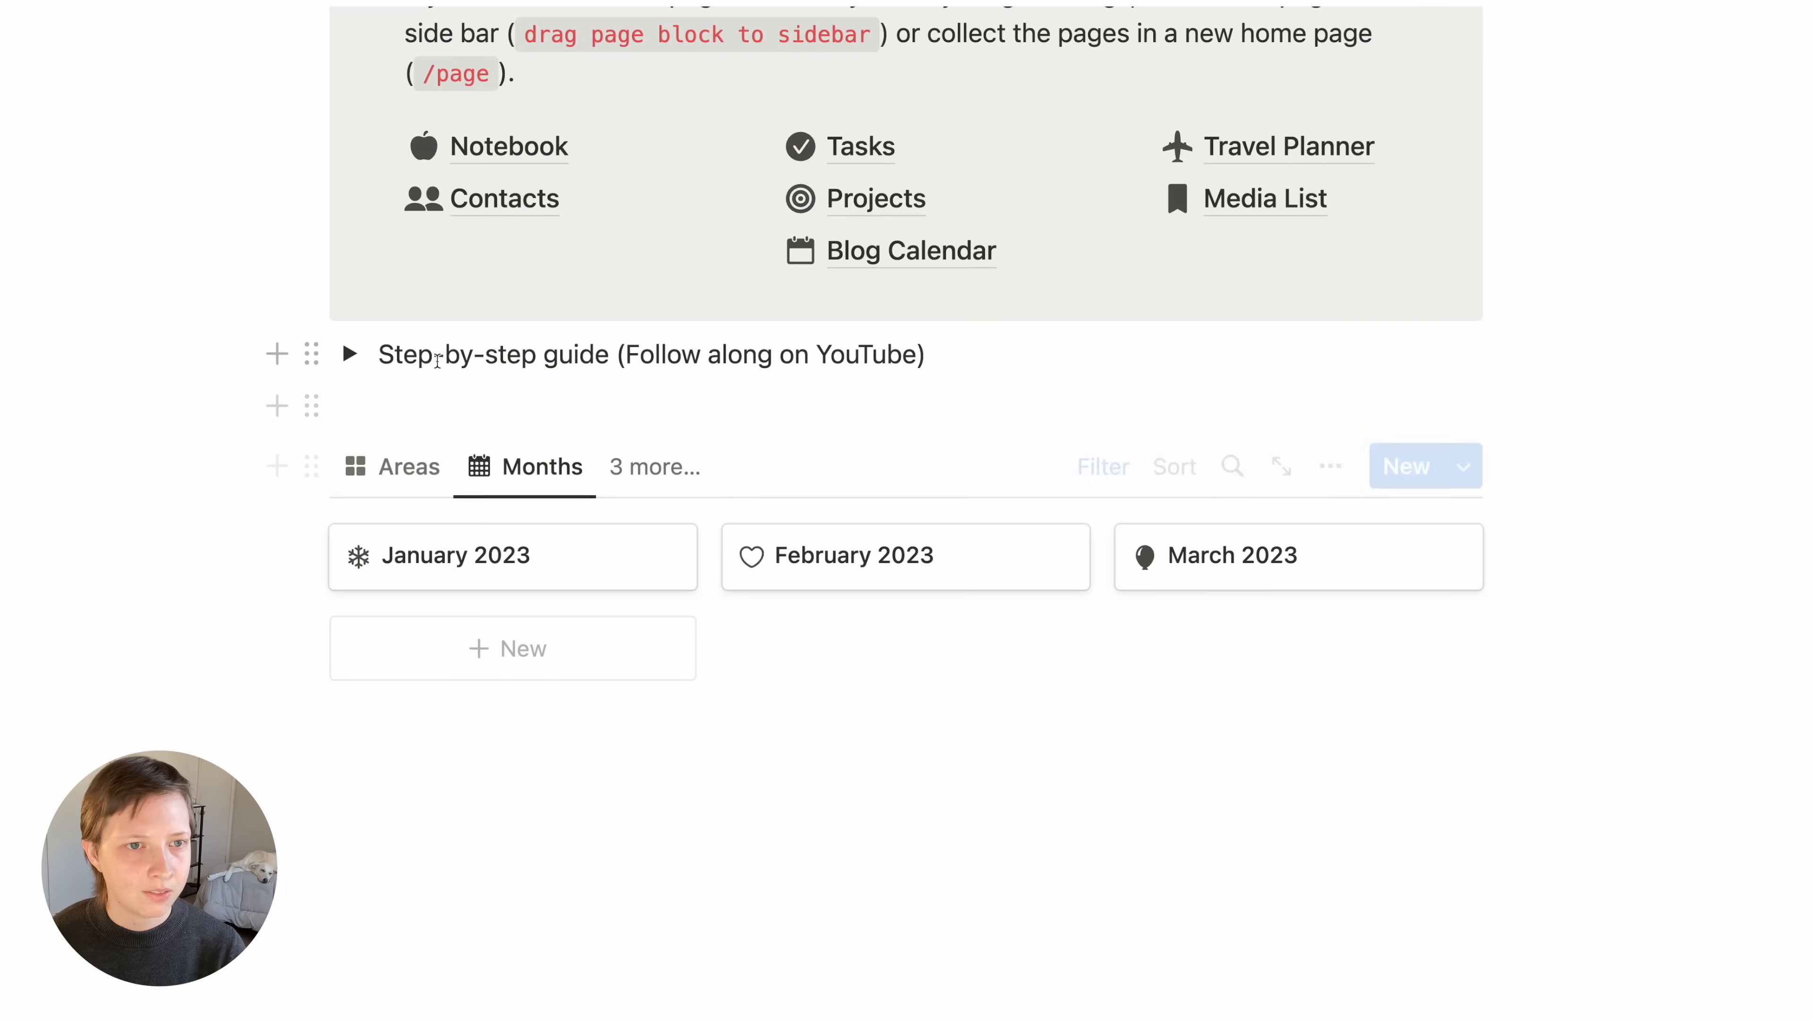
click(348, 354)
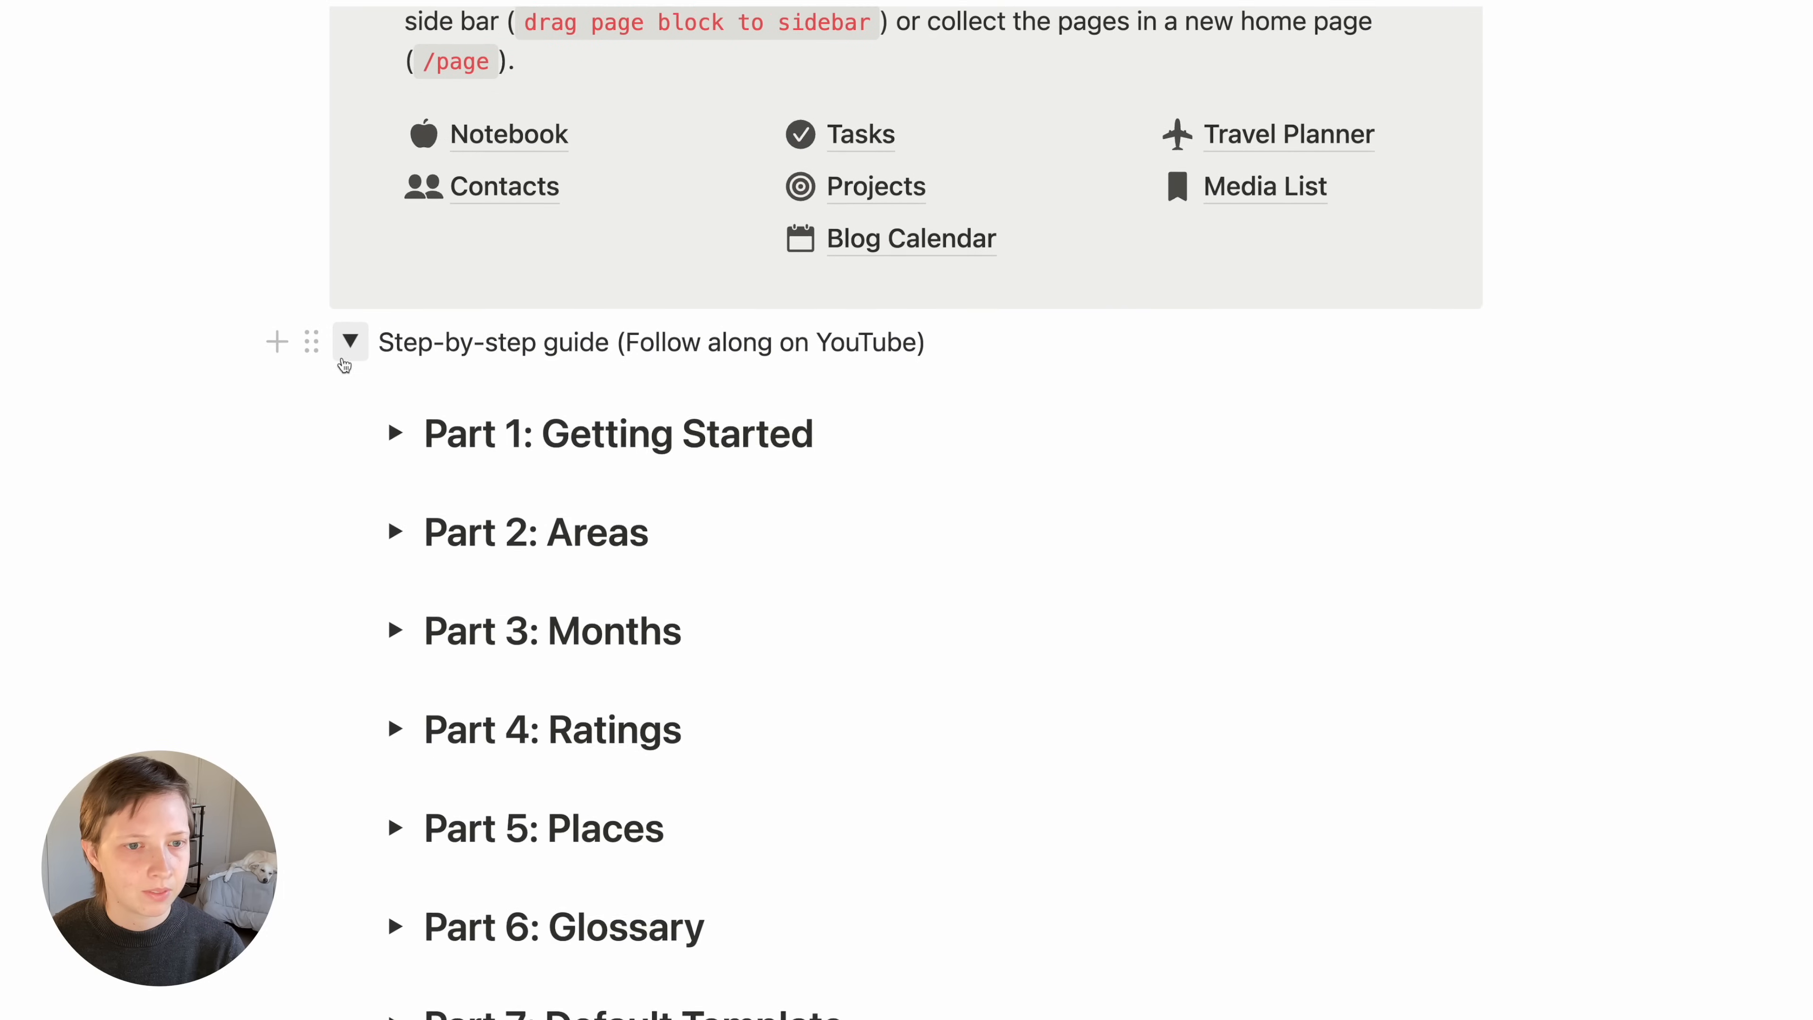
Expand the Part 3: Months section of the step-by-step guide and duplicate its "Monthly Habits for ..." page
scroll(345, 355, down, 4)
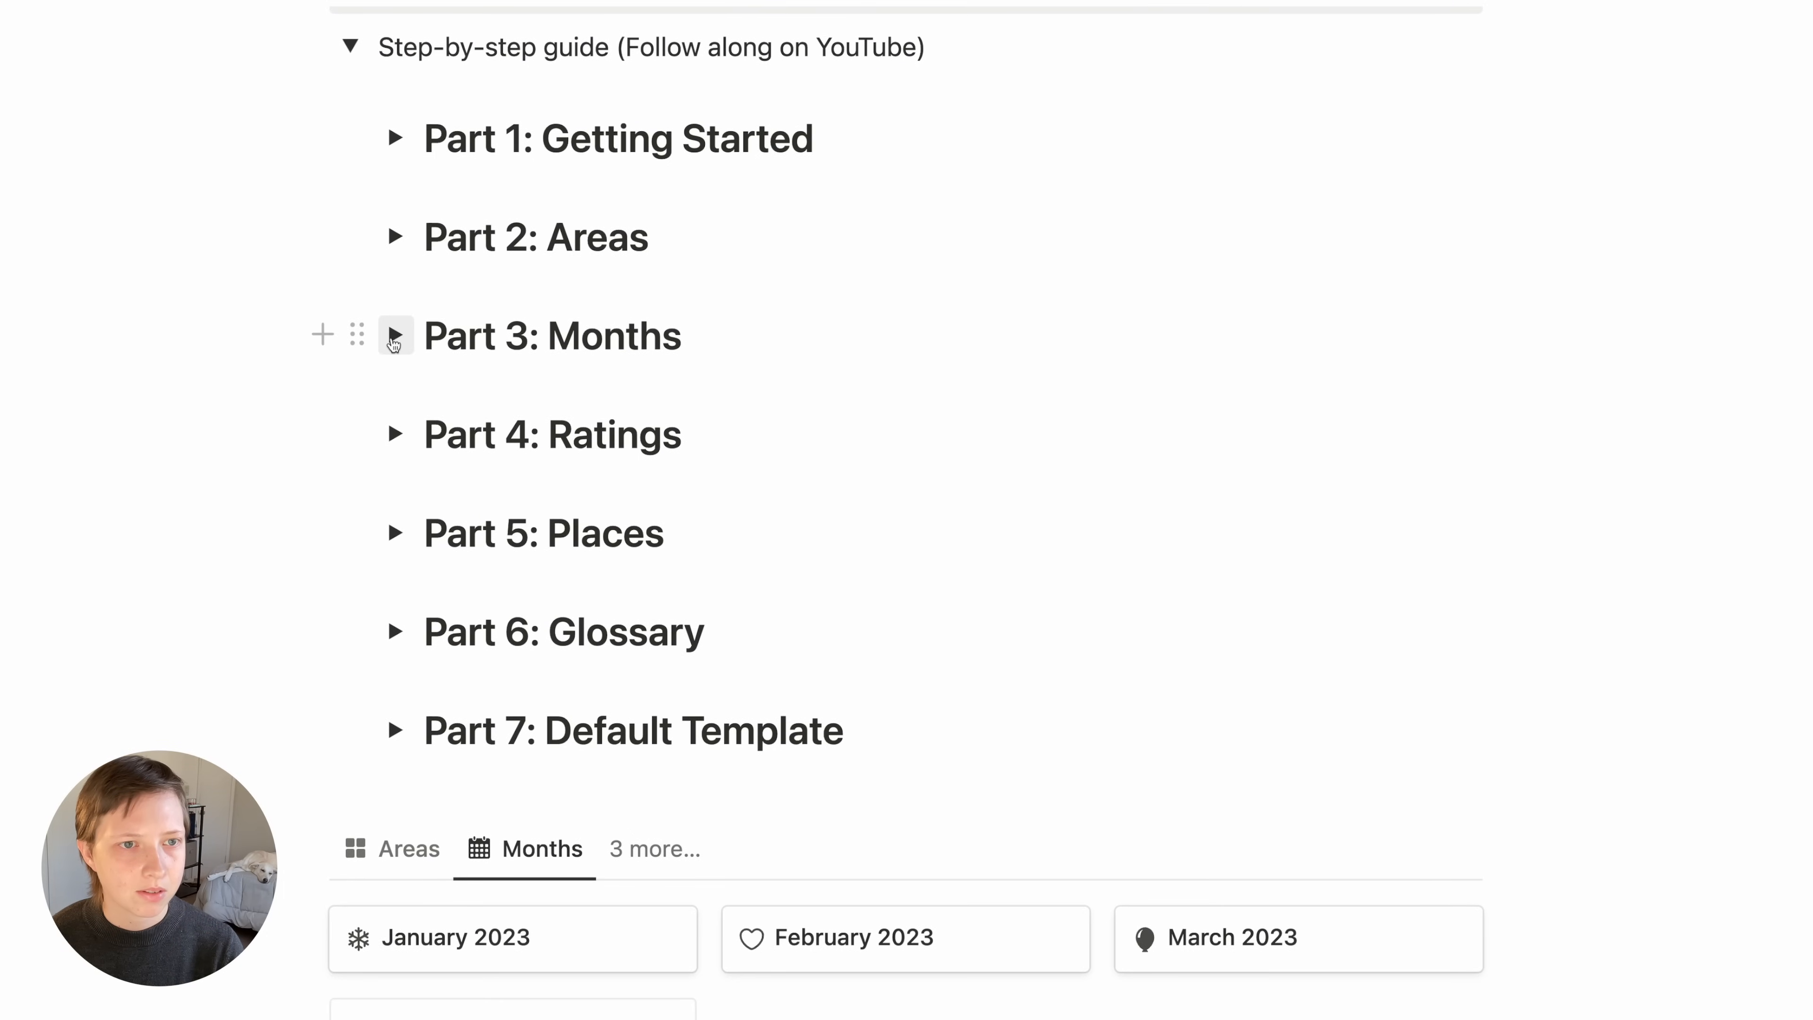
click(396, 336)
scroll(391, 337, down, 8)
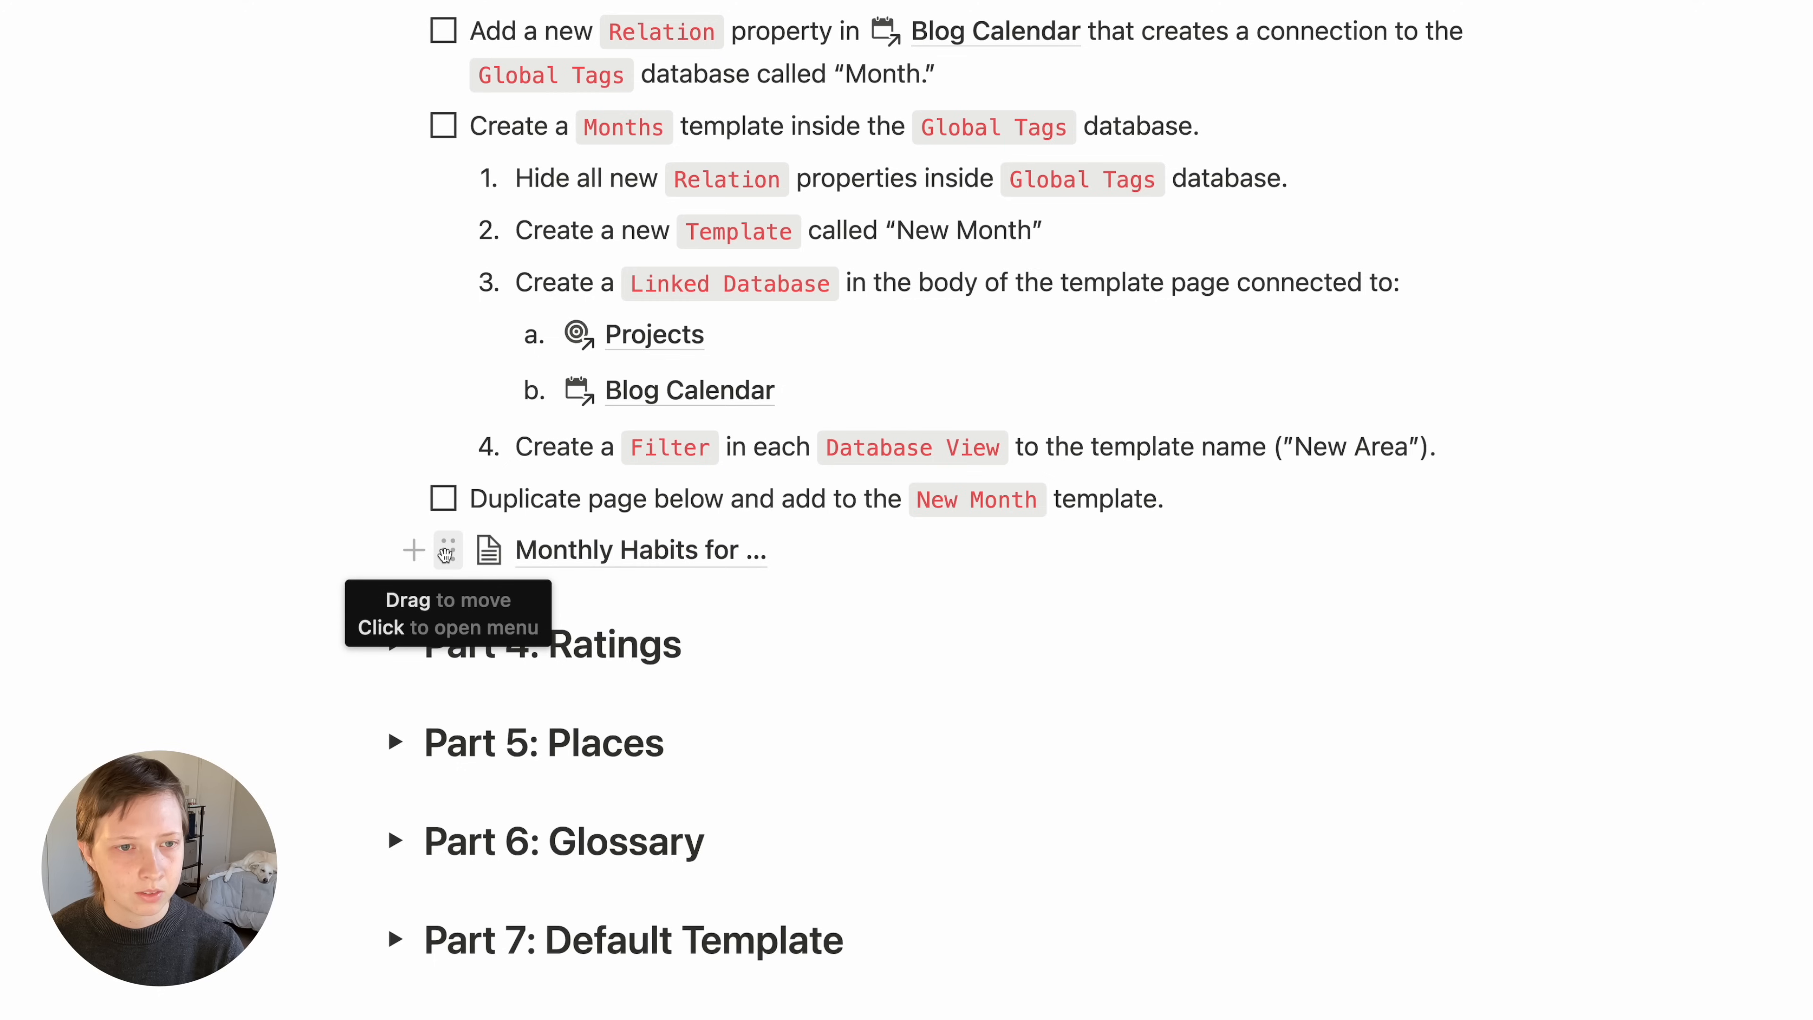
click(446, 554)
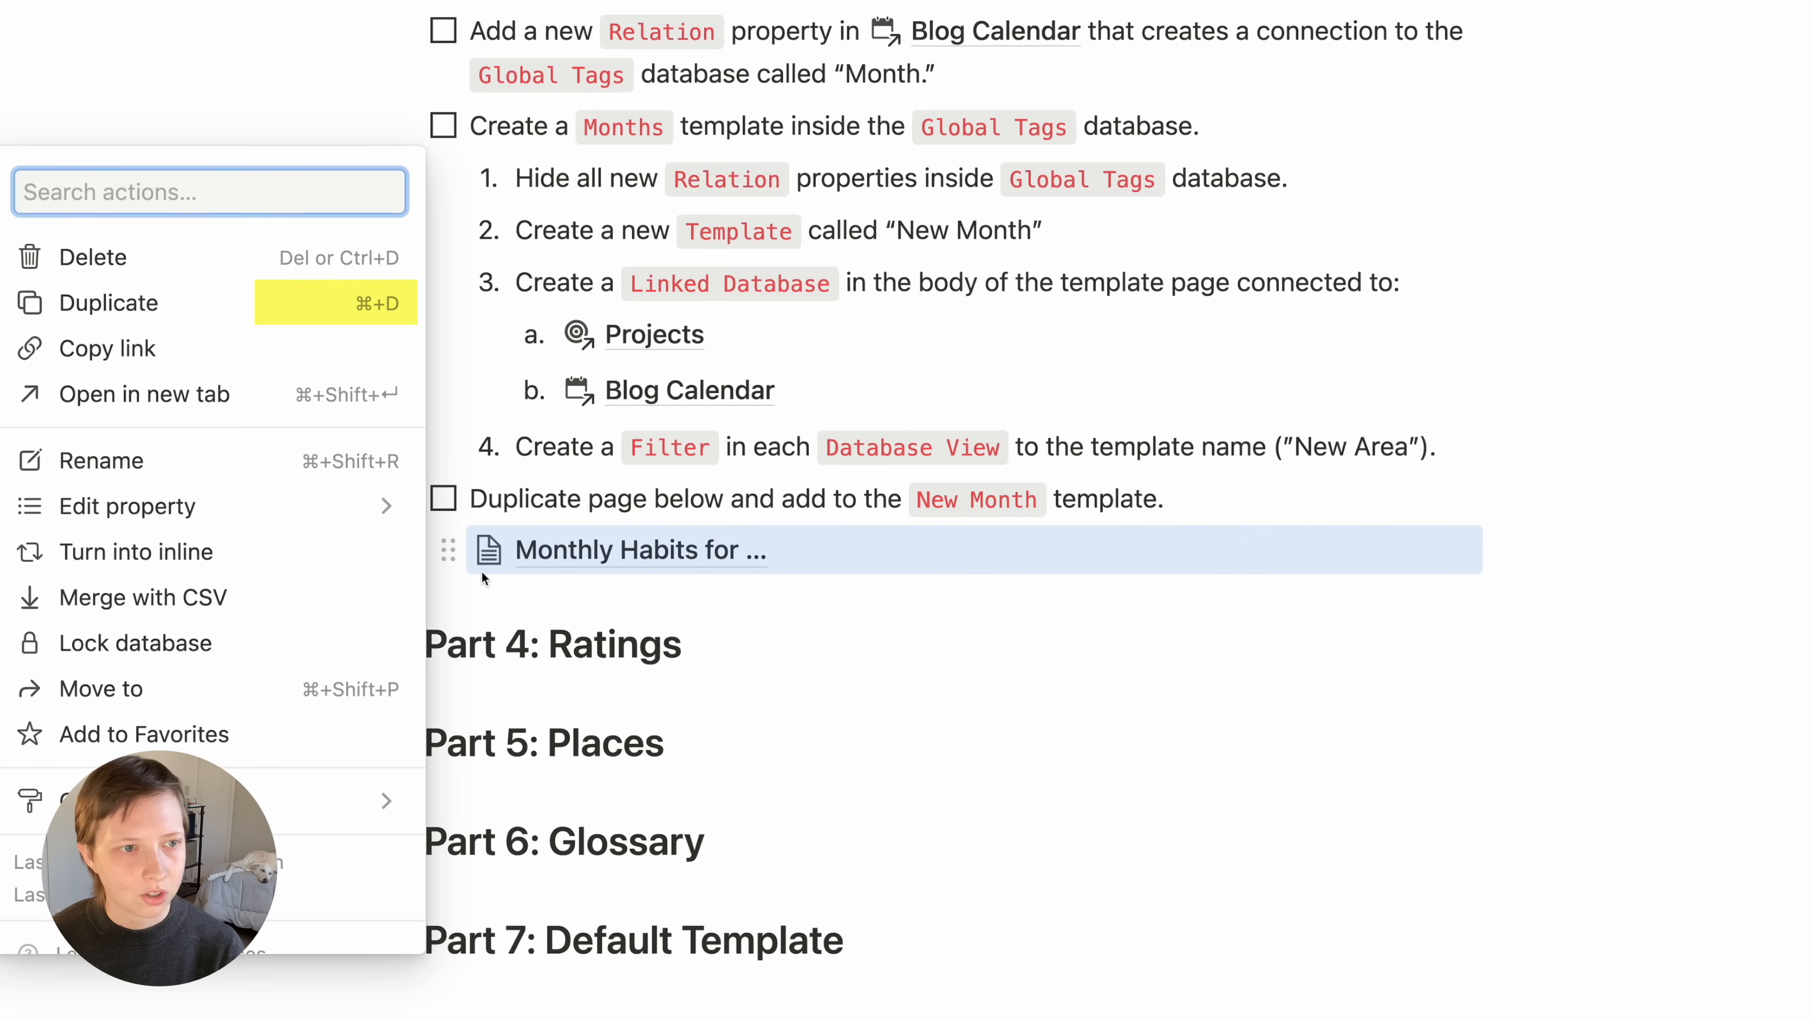
click(141, 303)
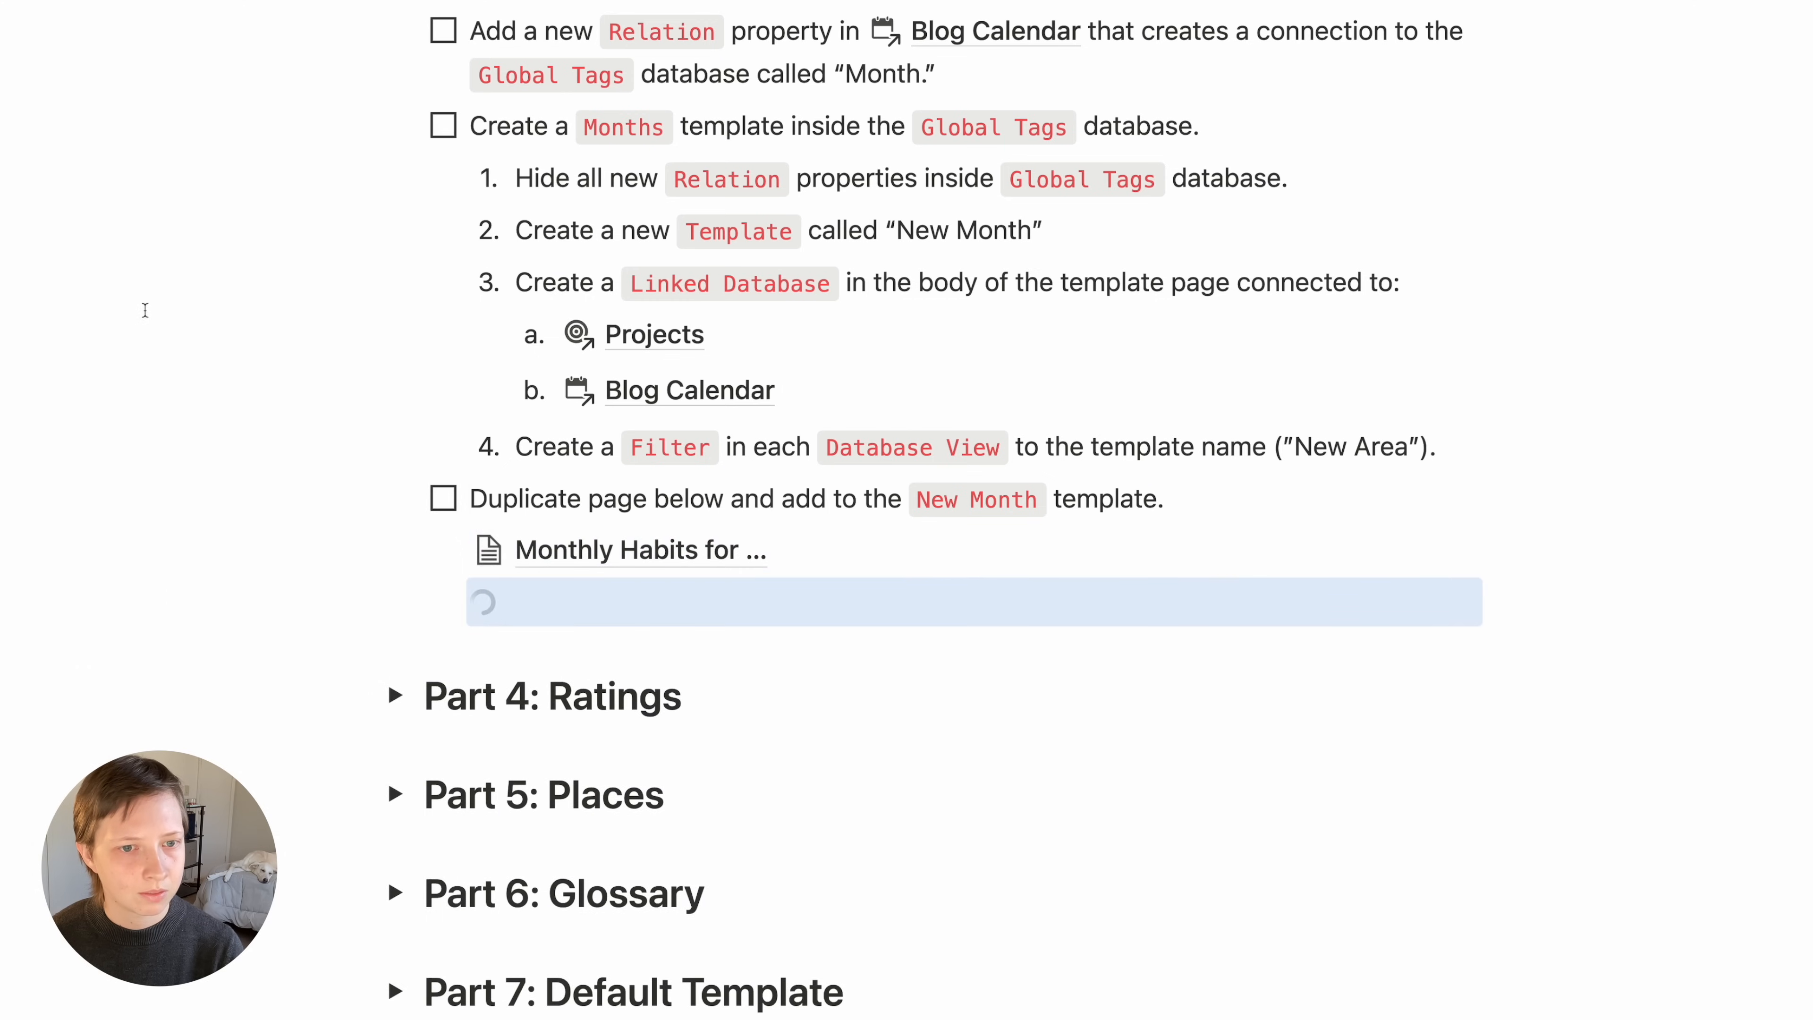
Select the new duplicate beneath the original "Monthly Habits for ..." page and copy it
scroll(220, 508, down, 6)
click(1652, 169)
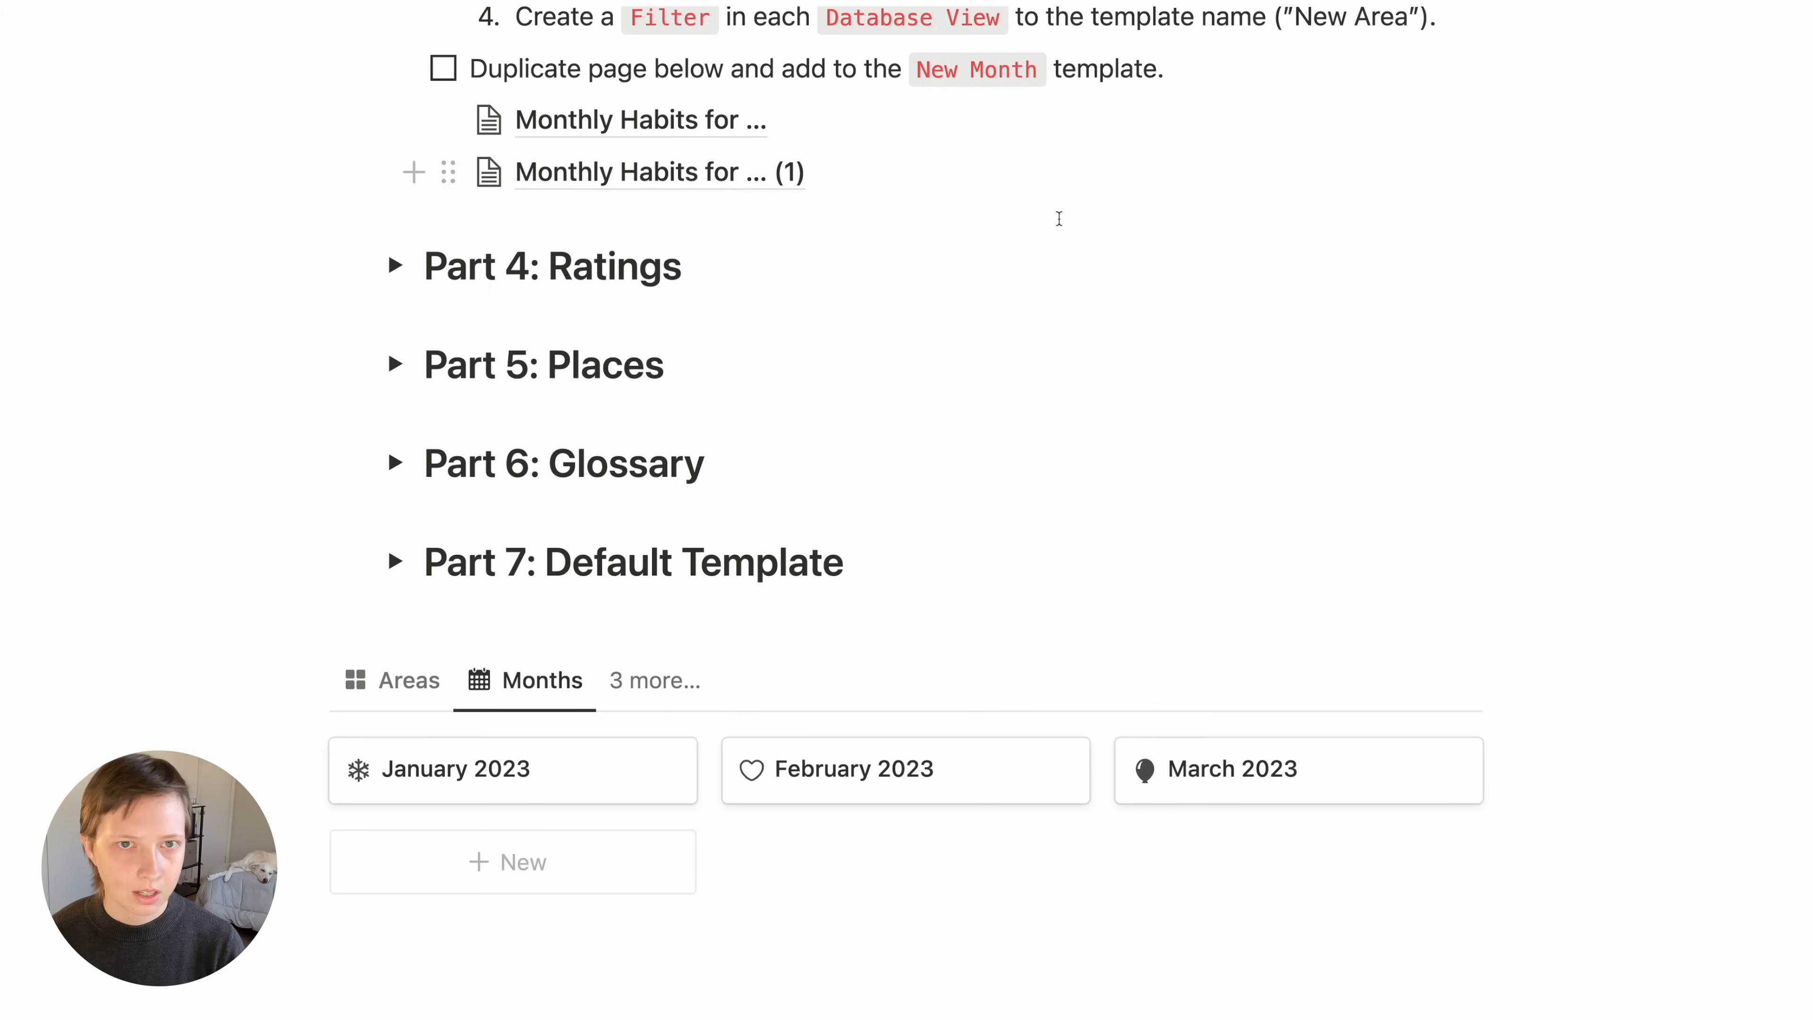
drag(1651, 169, 894, 211)
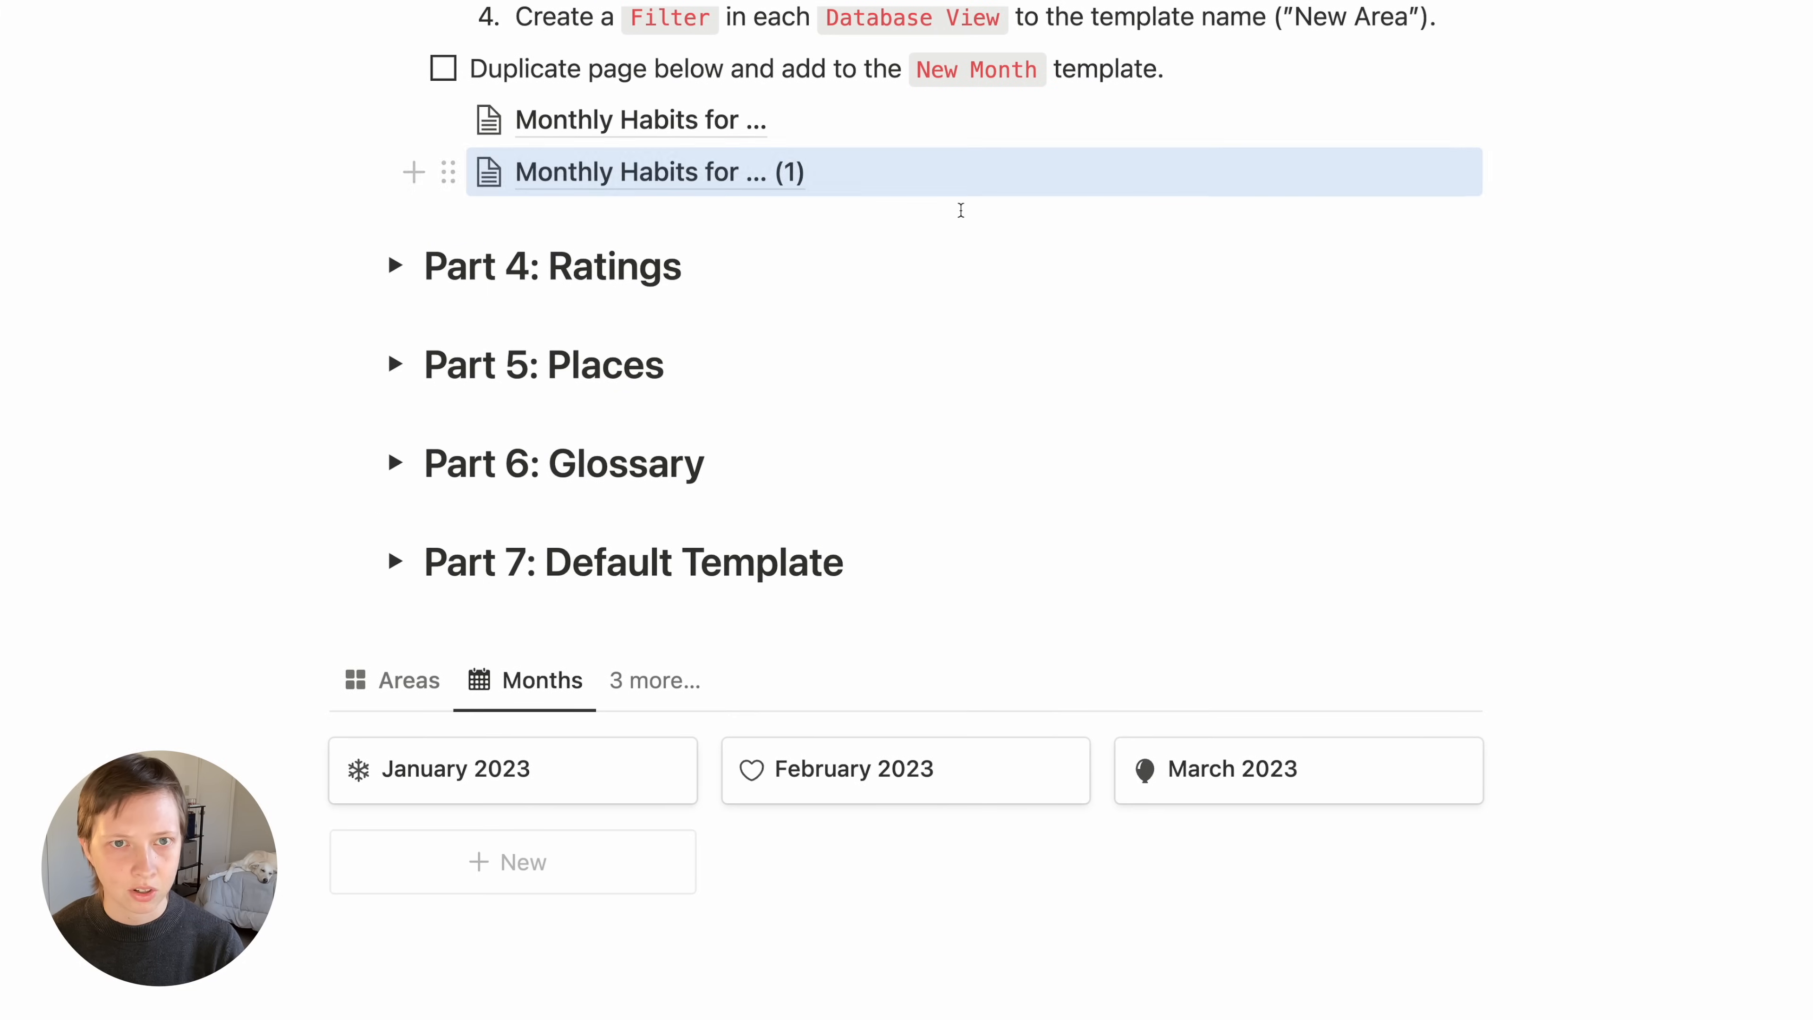
key(super+c)
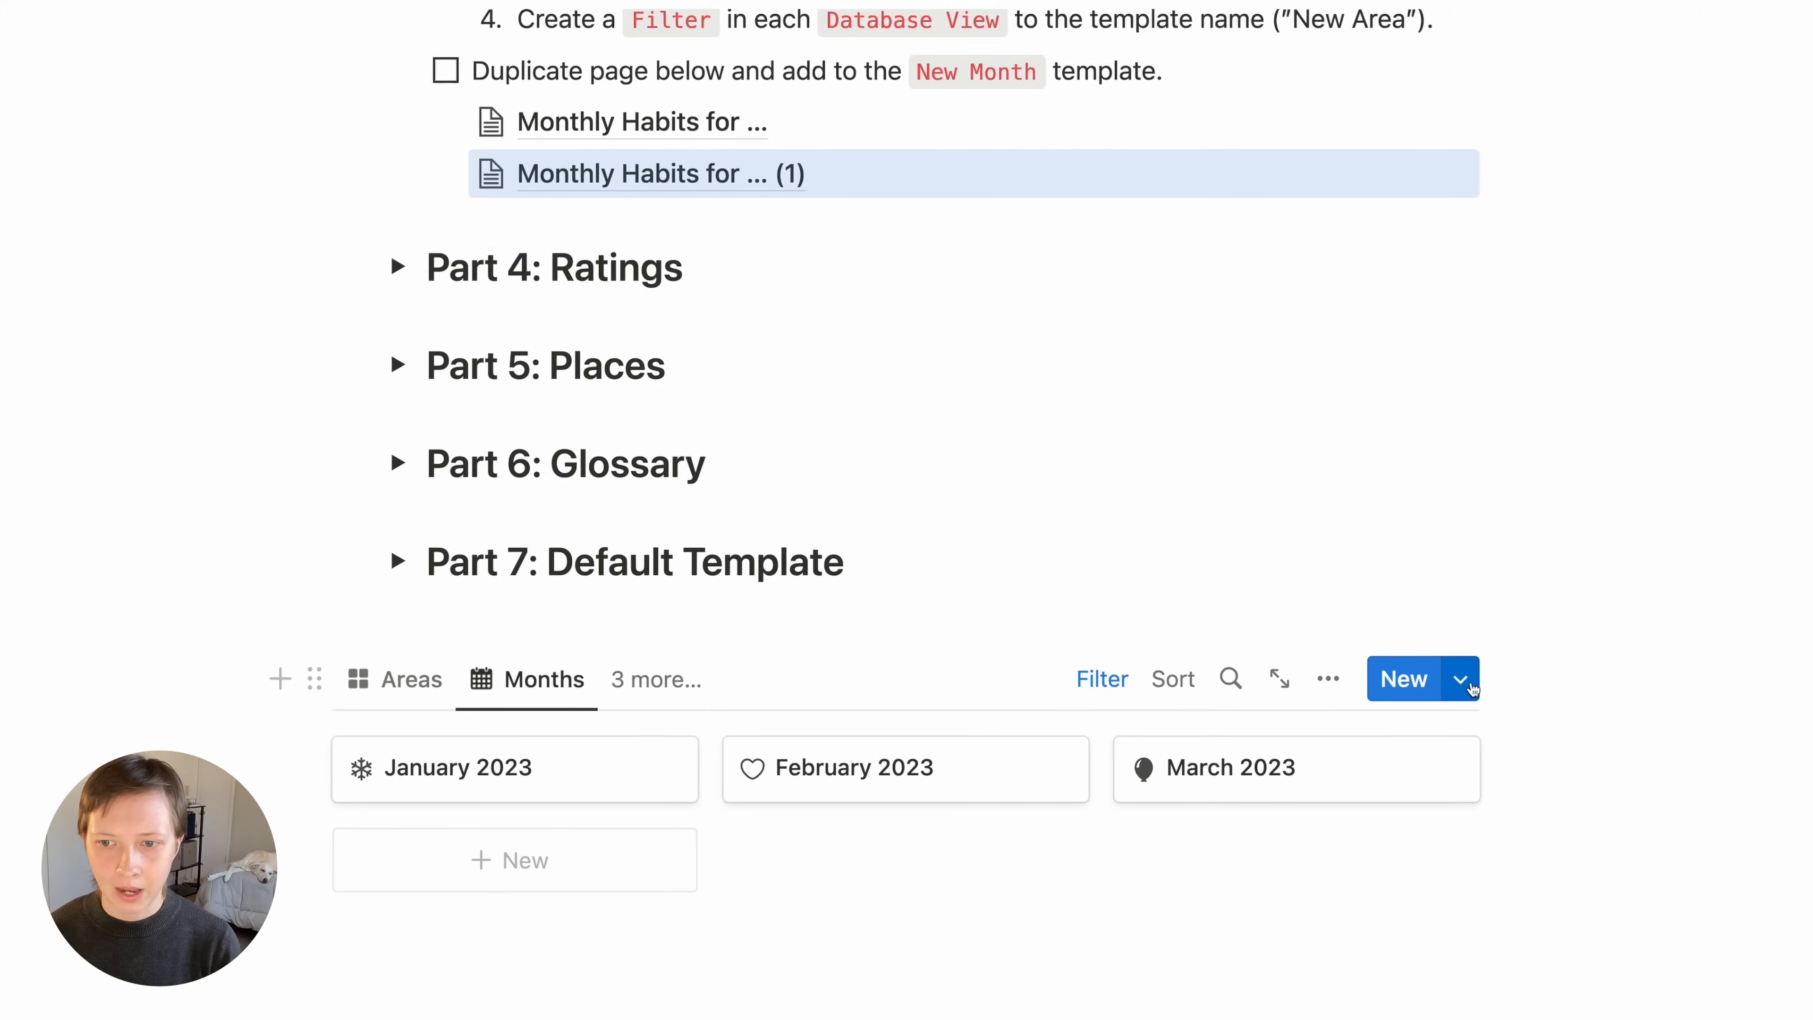
Open the New Month template of the Global Tags database for editing as a full page
click(1473, 687)
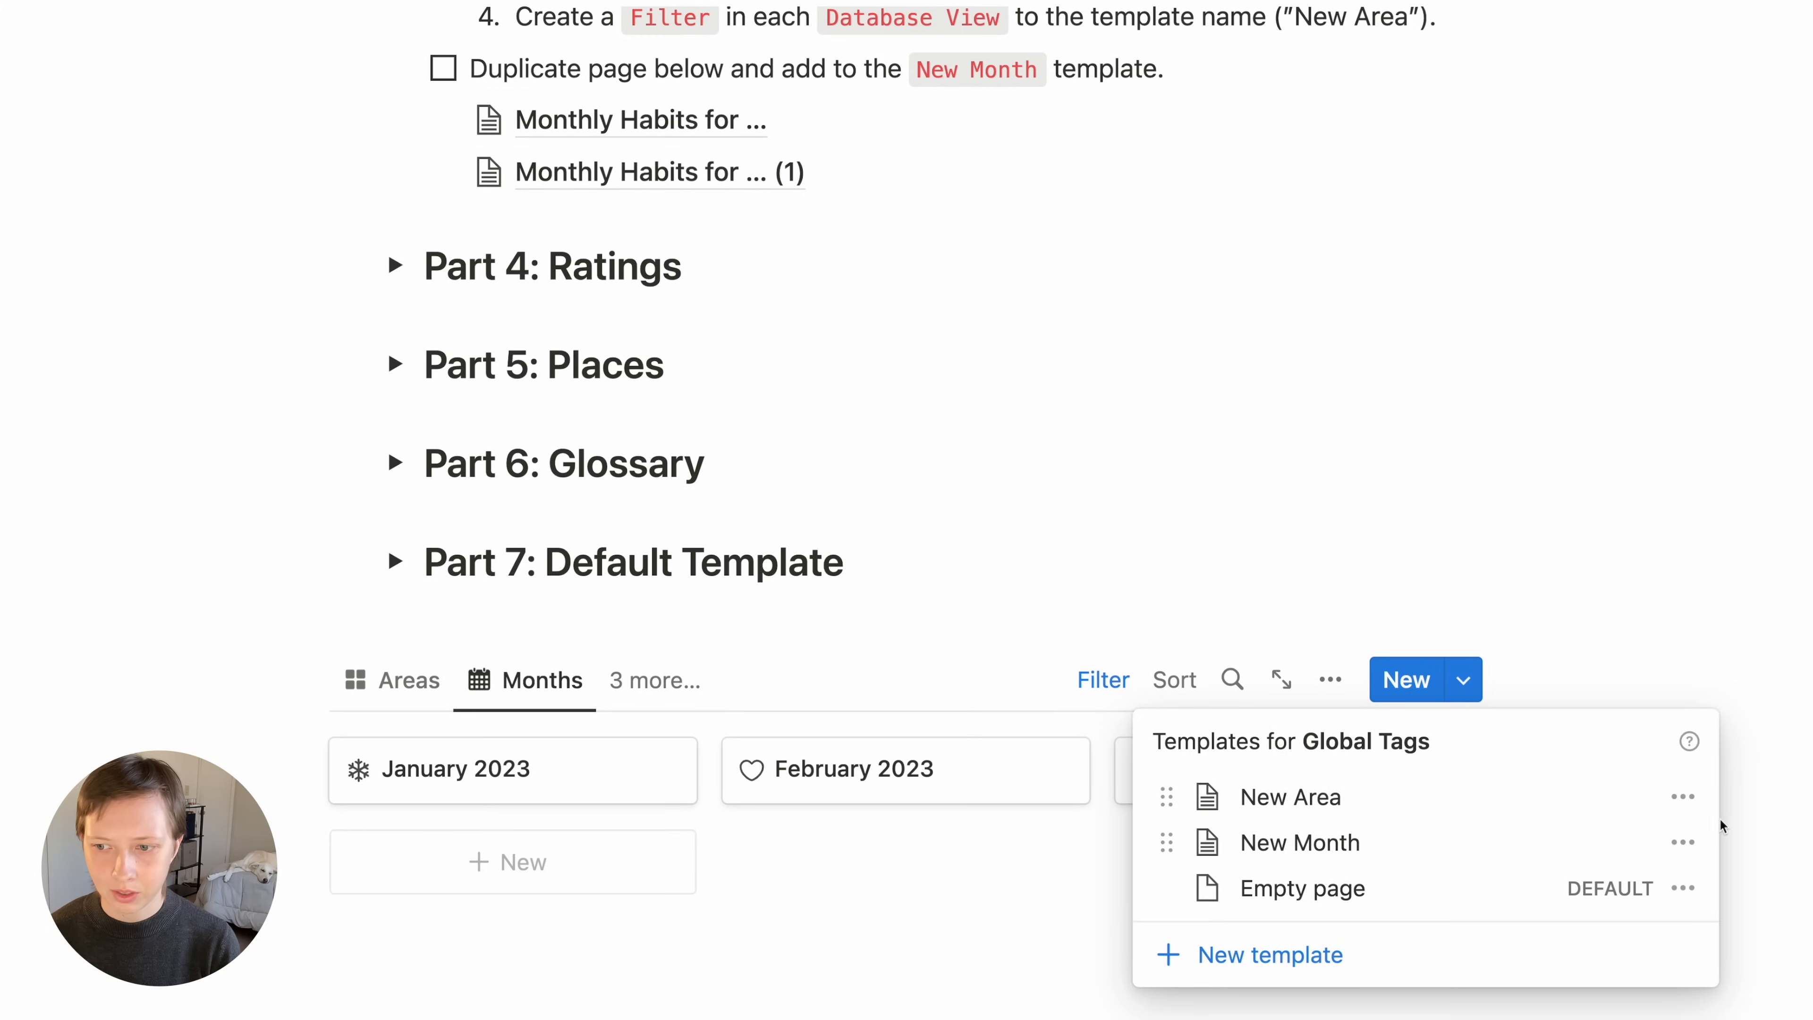
click(1683, 842)
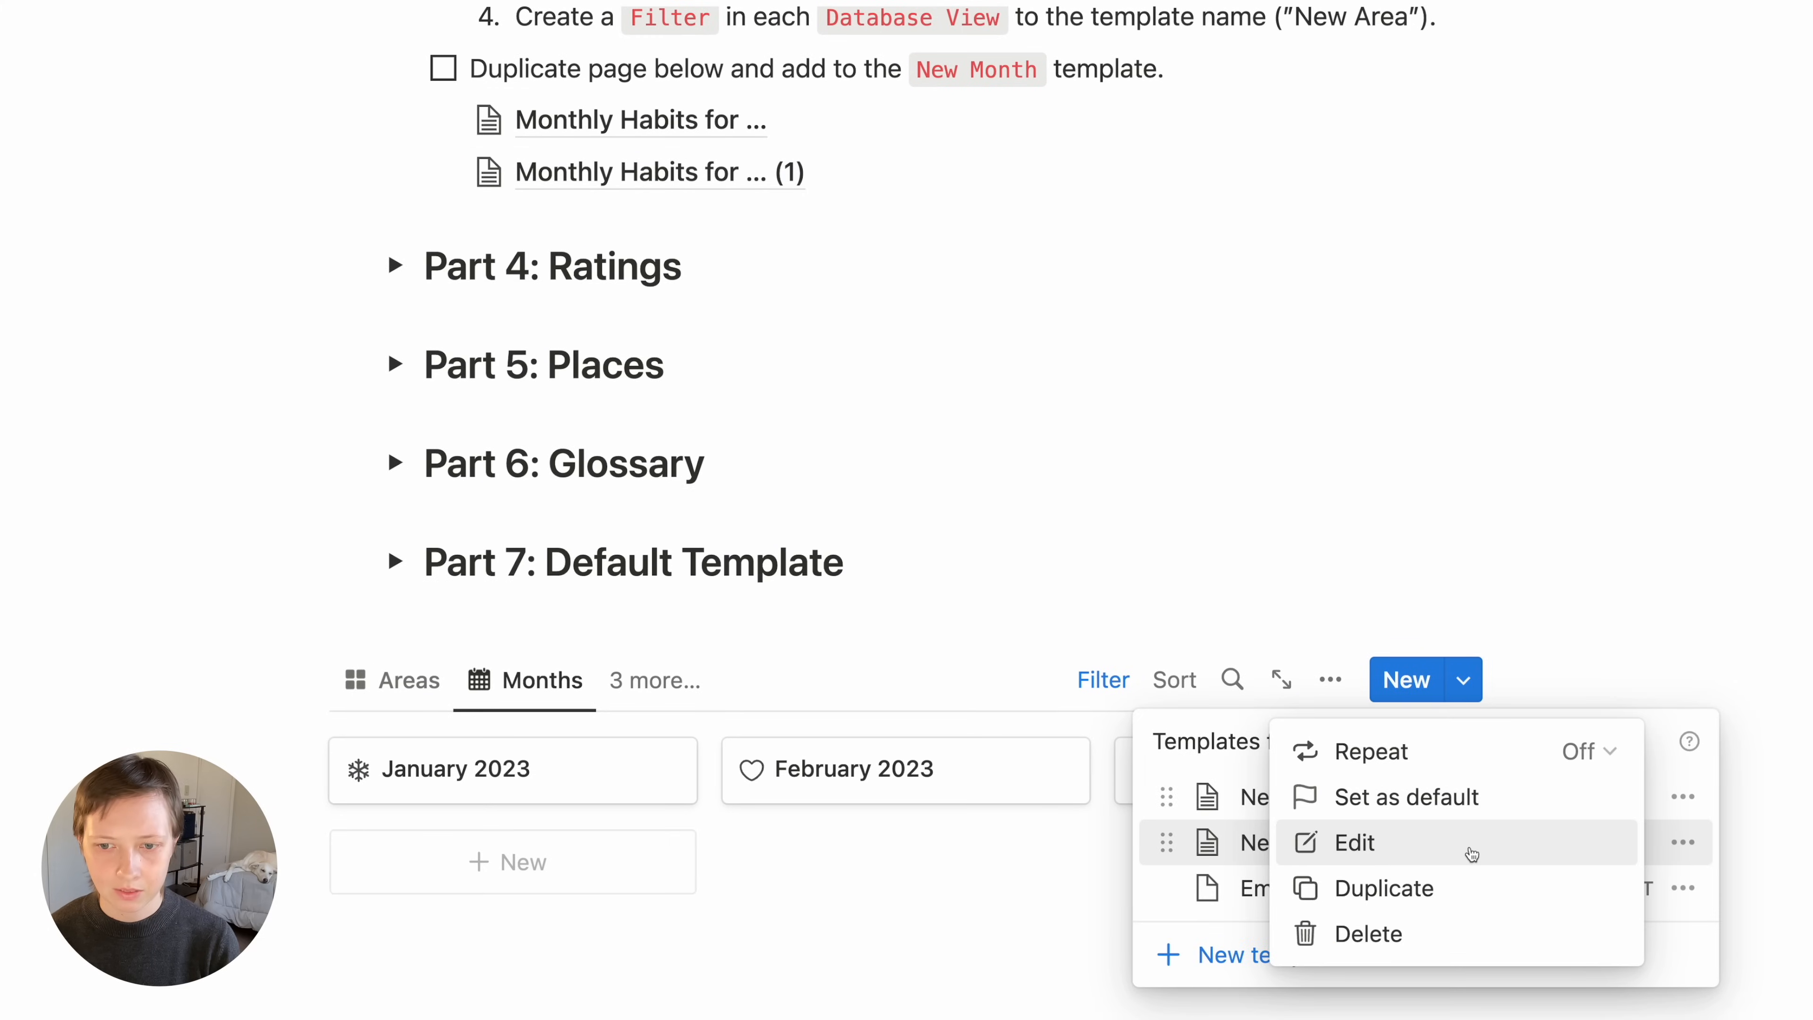
click(1472, 853)
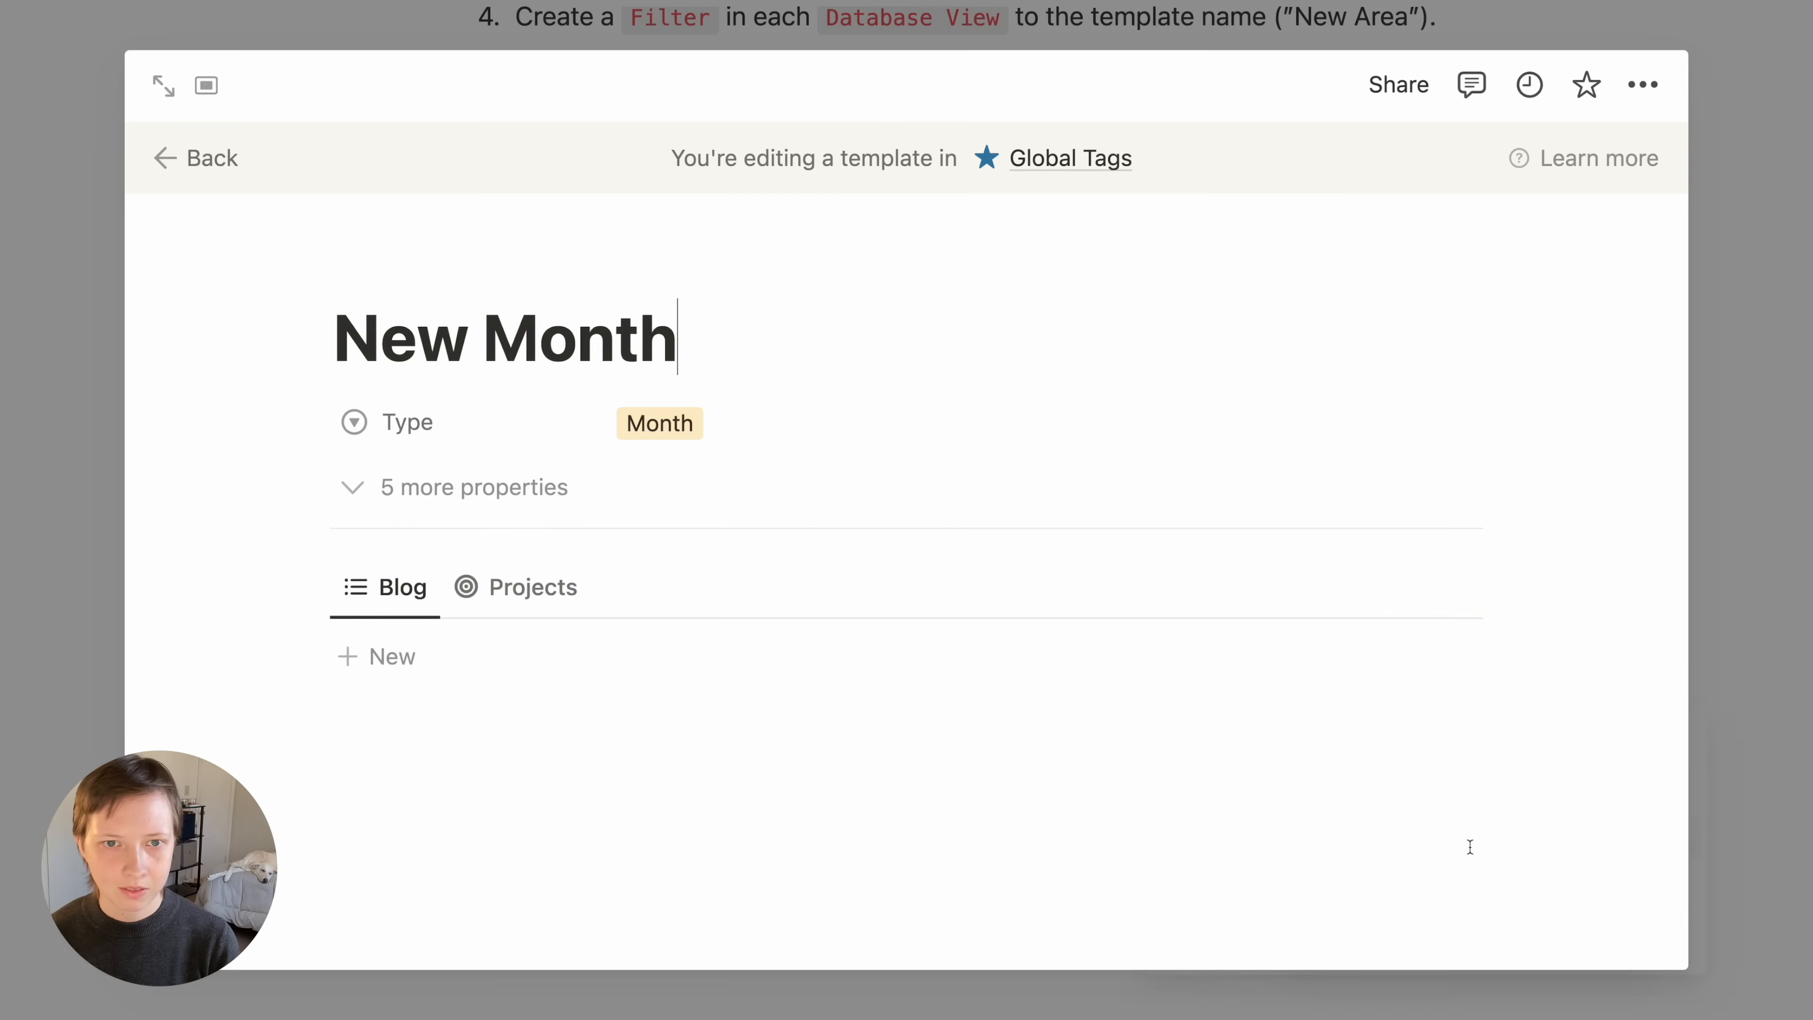
click(182, 92)
Paste the copied Monthly Habits page below the template's Blog database, leaving an empty line, and turn it into an inline database
click(461, 699)
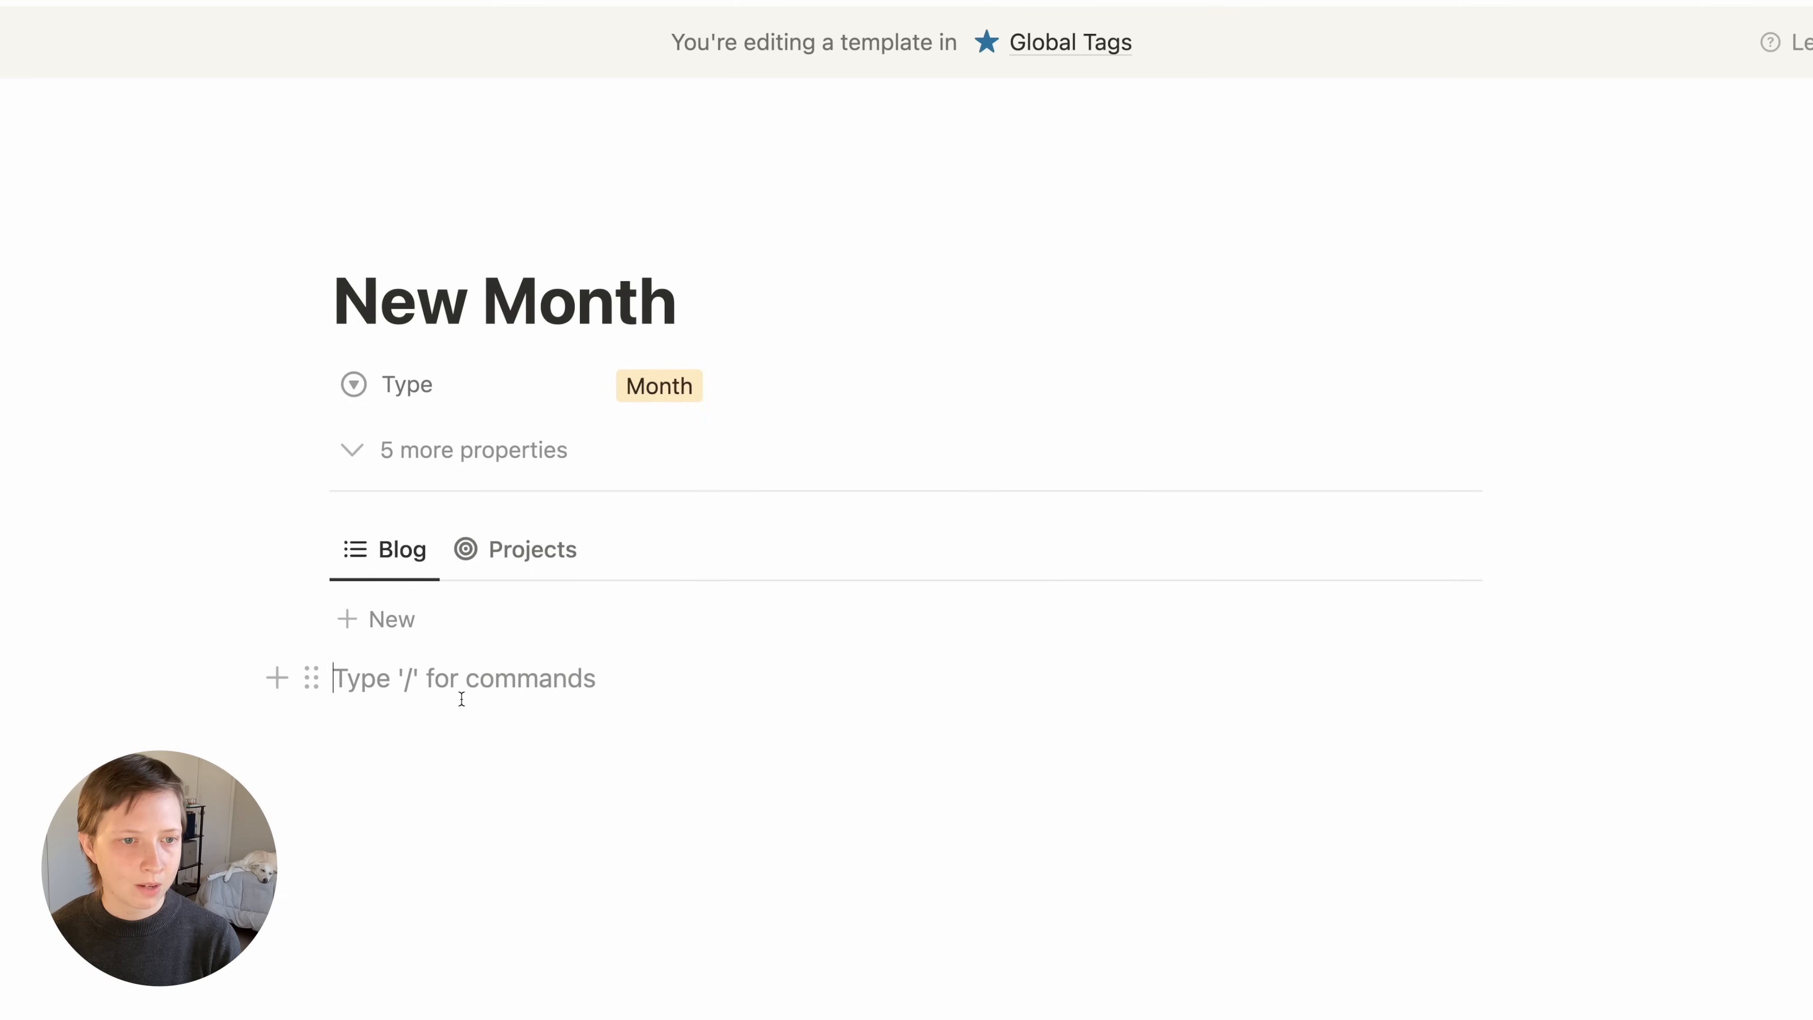
key(Return)
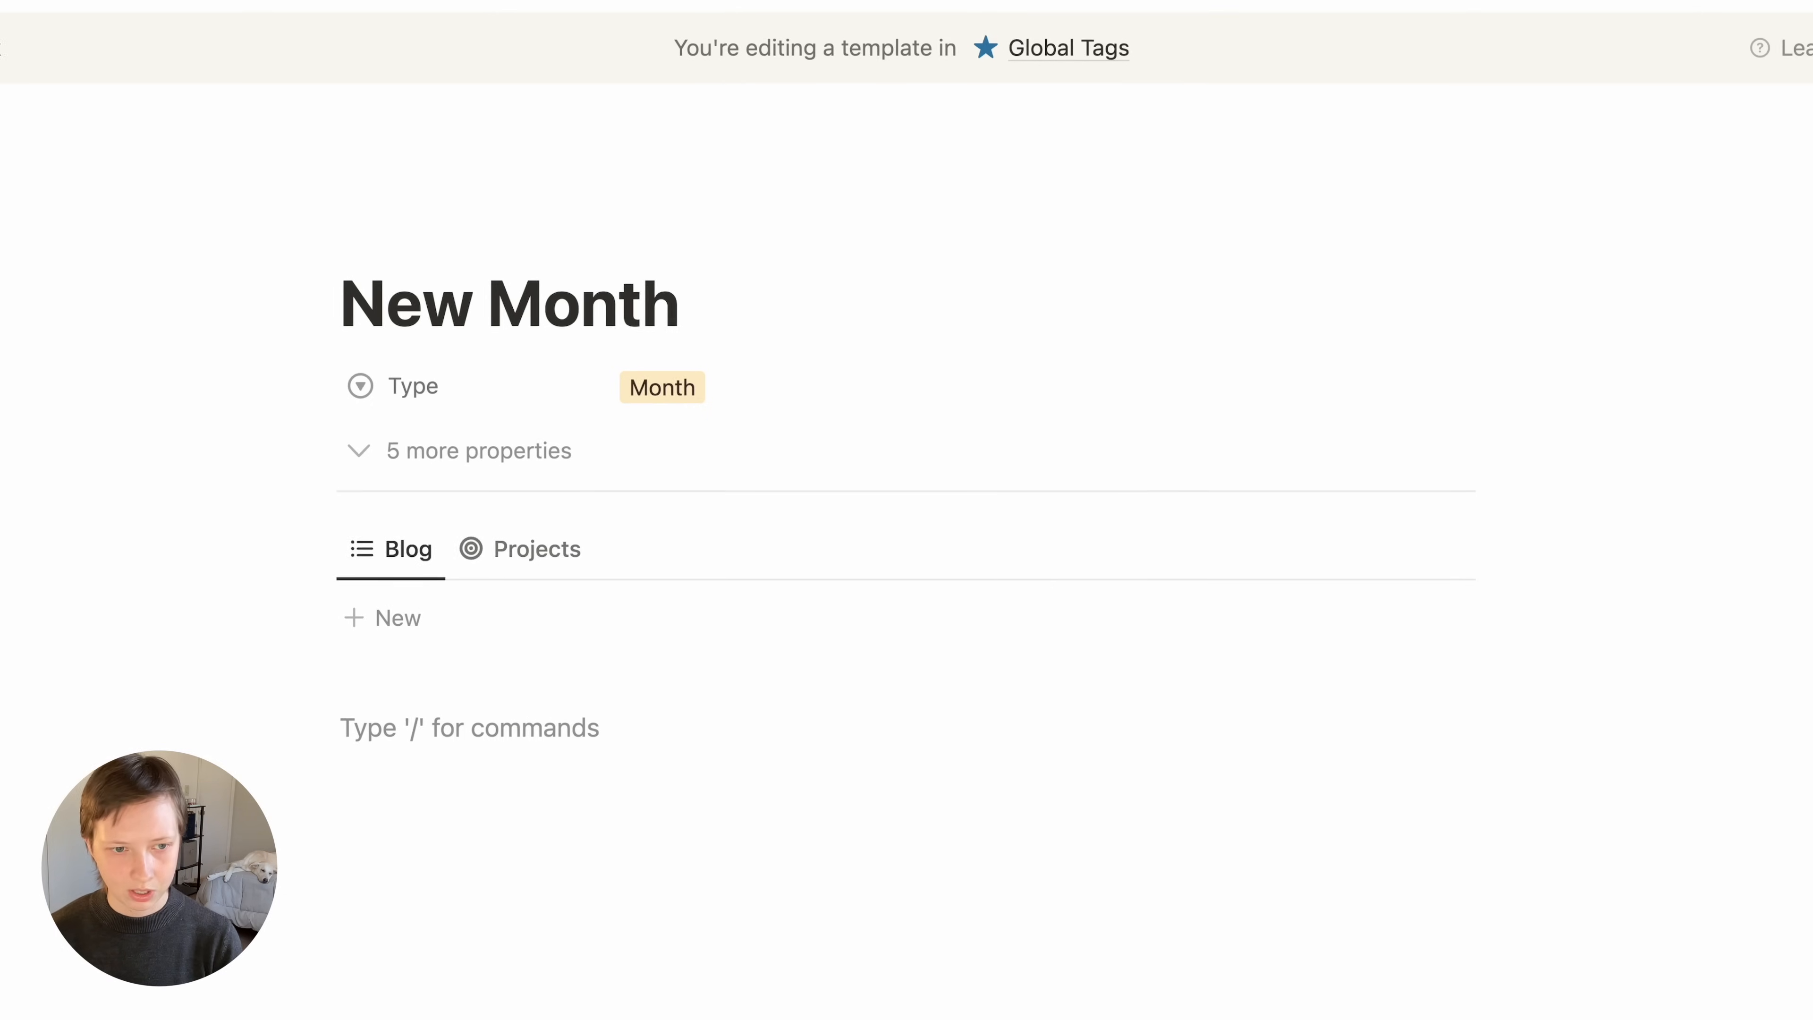
key(super+v)
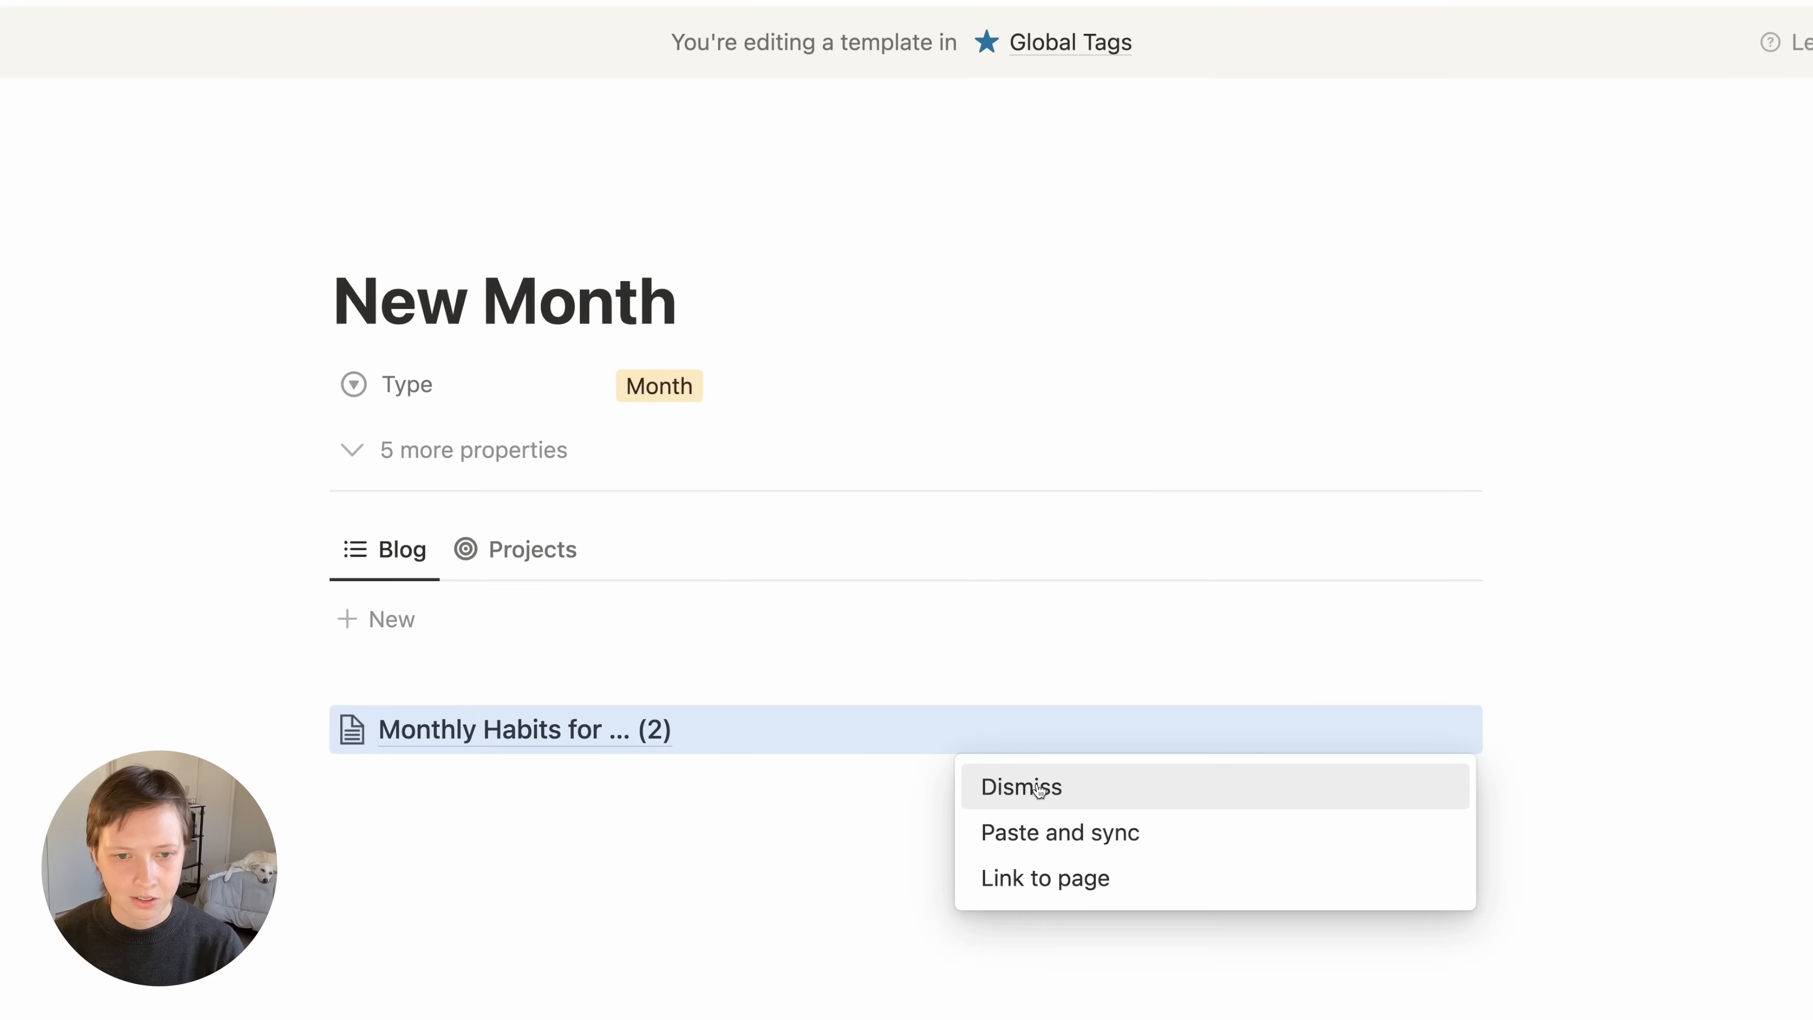
click(1016, 772)
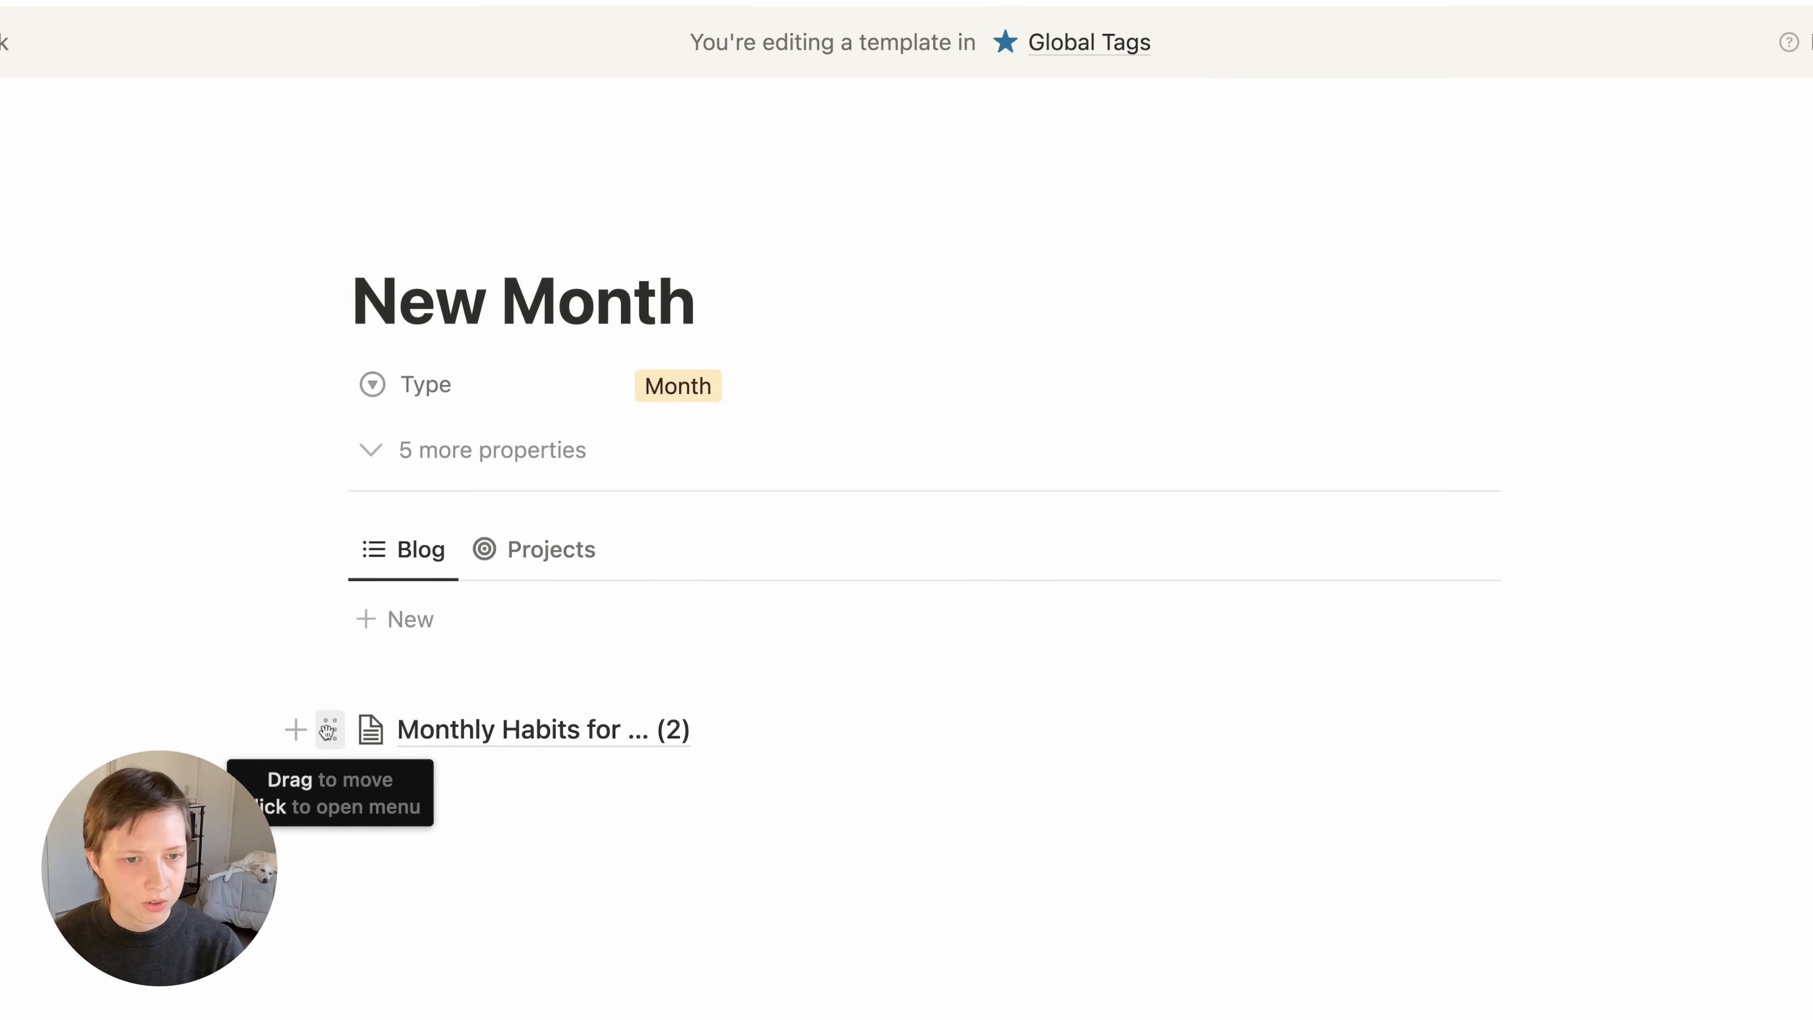
click(308, 729)
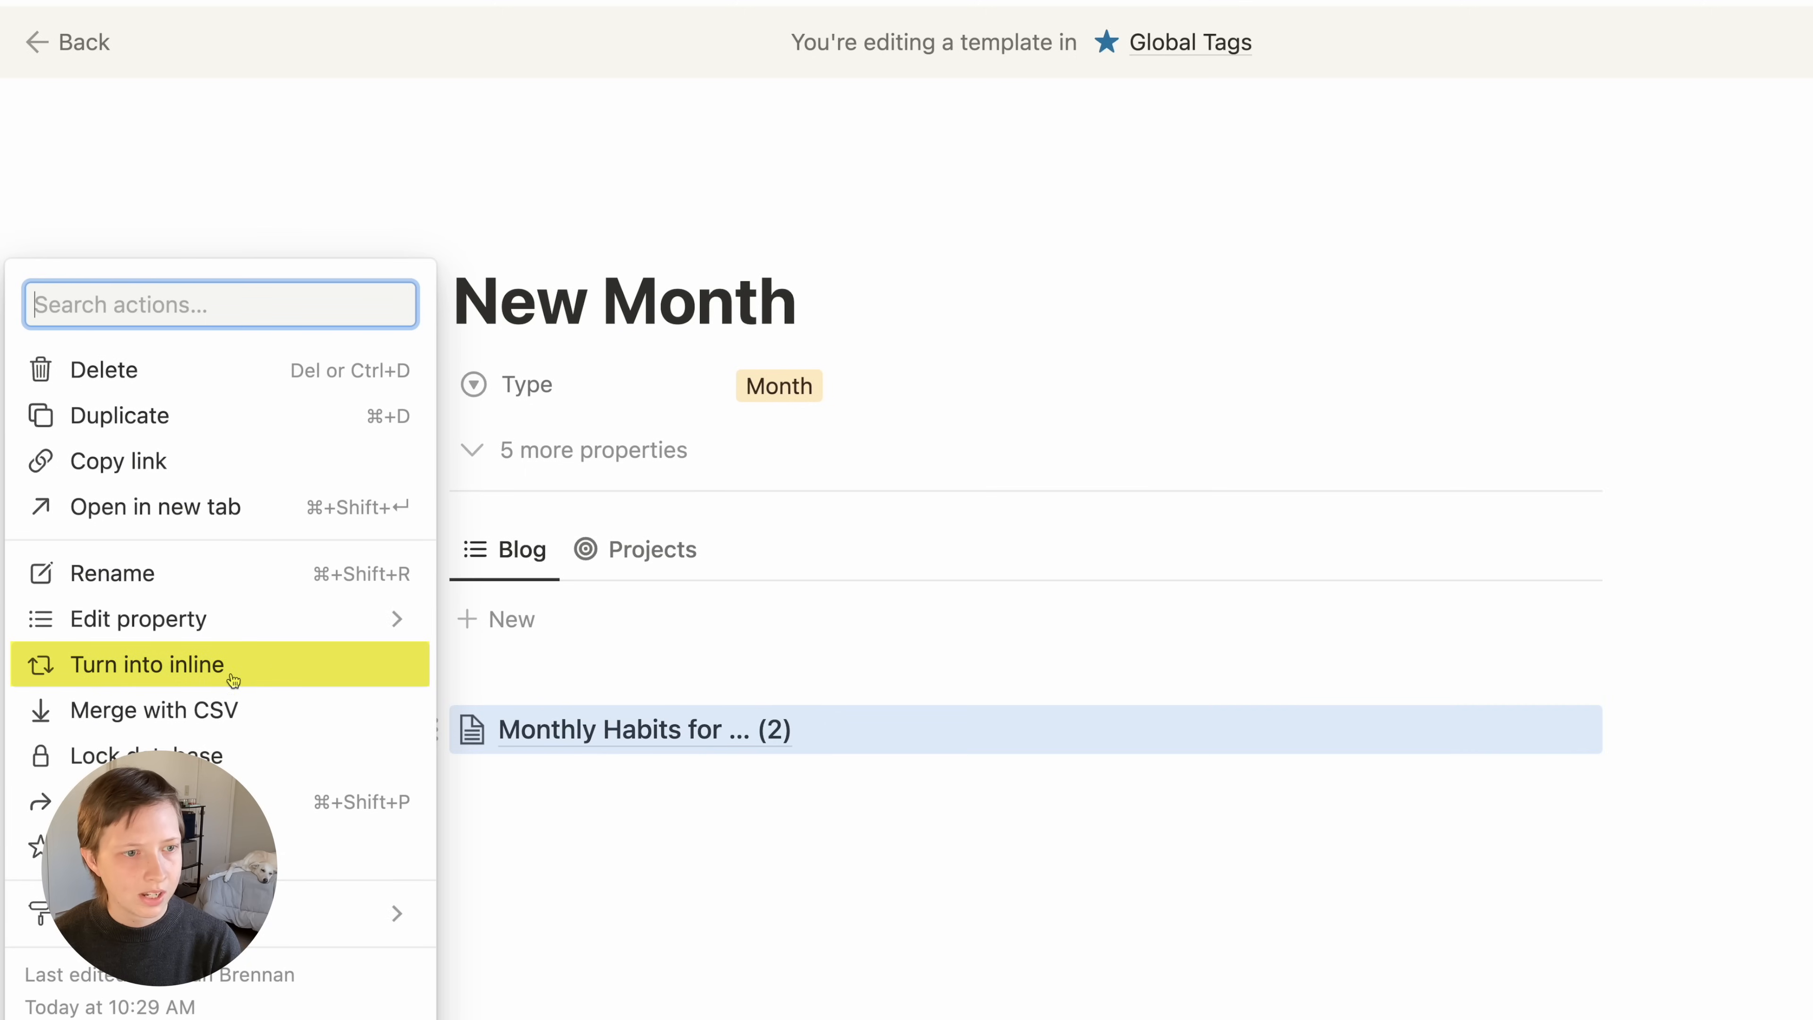
click(270, 679)
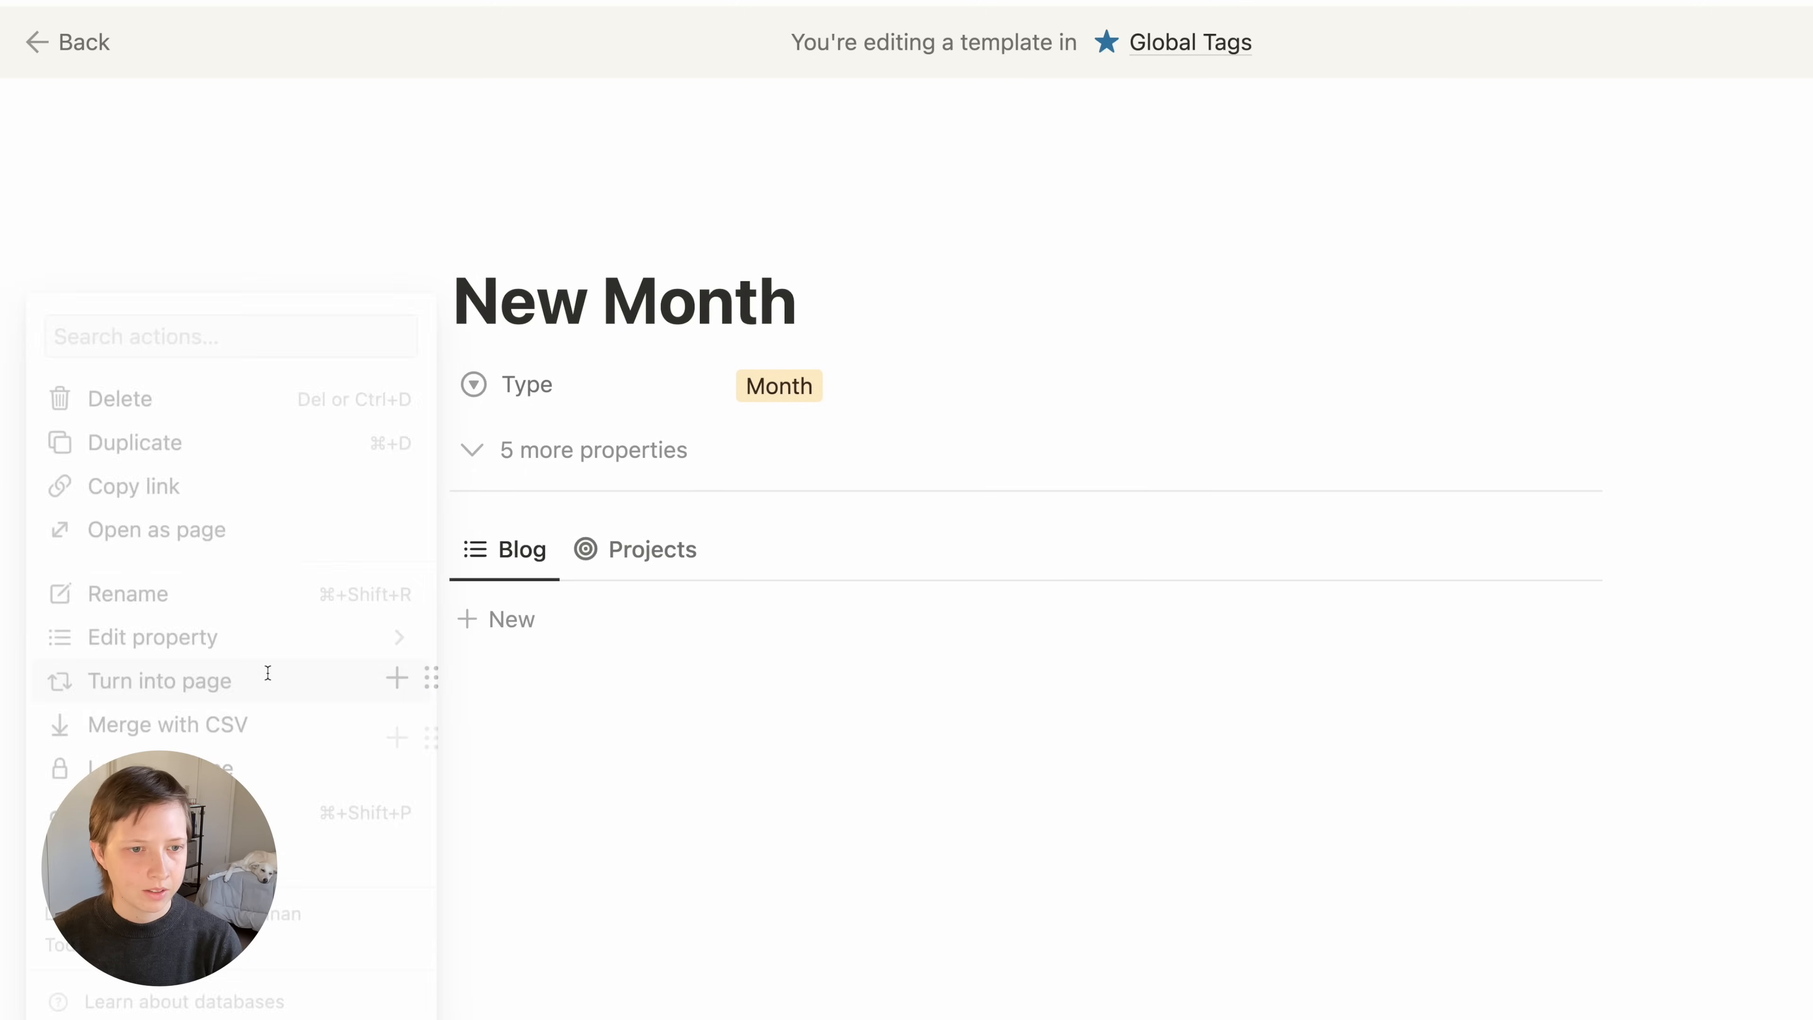
Look through the daily habit cards, then open the 1st card and view the Journal property's options
scroll(185, 673, down, 10)
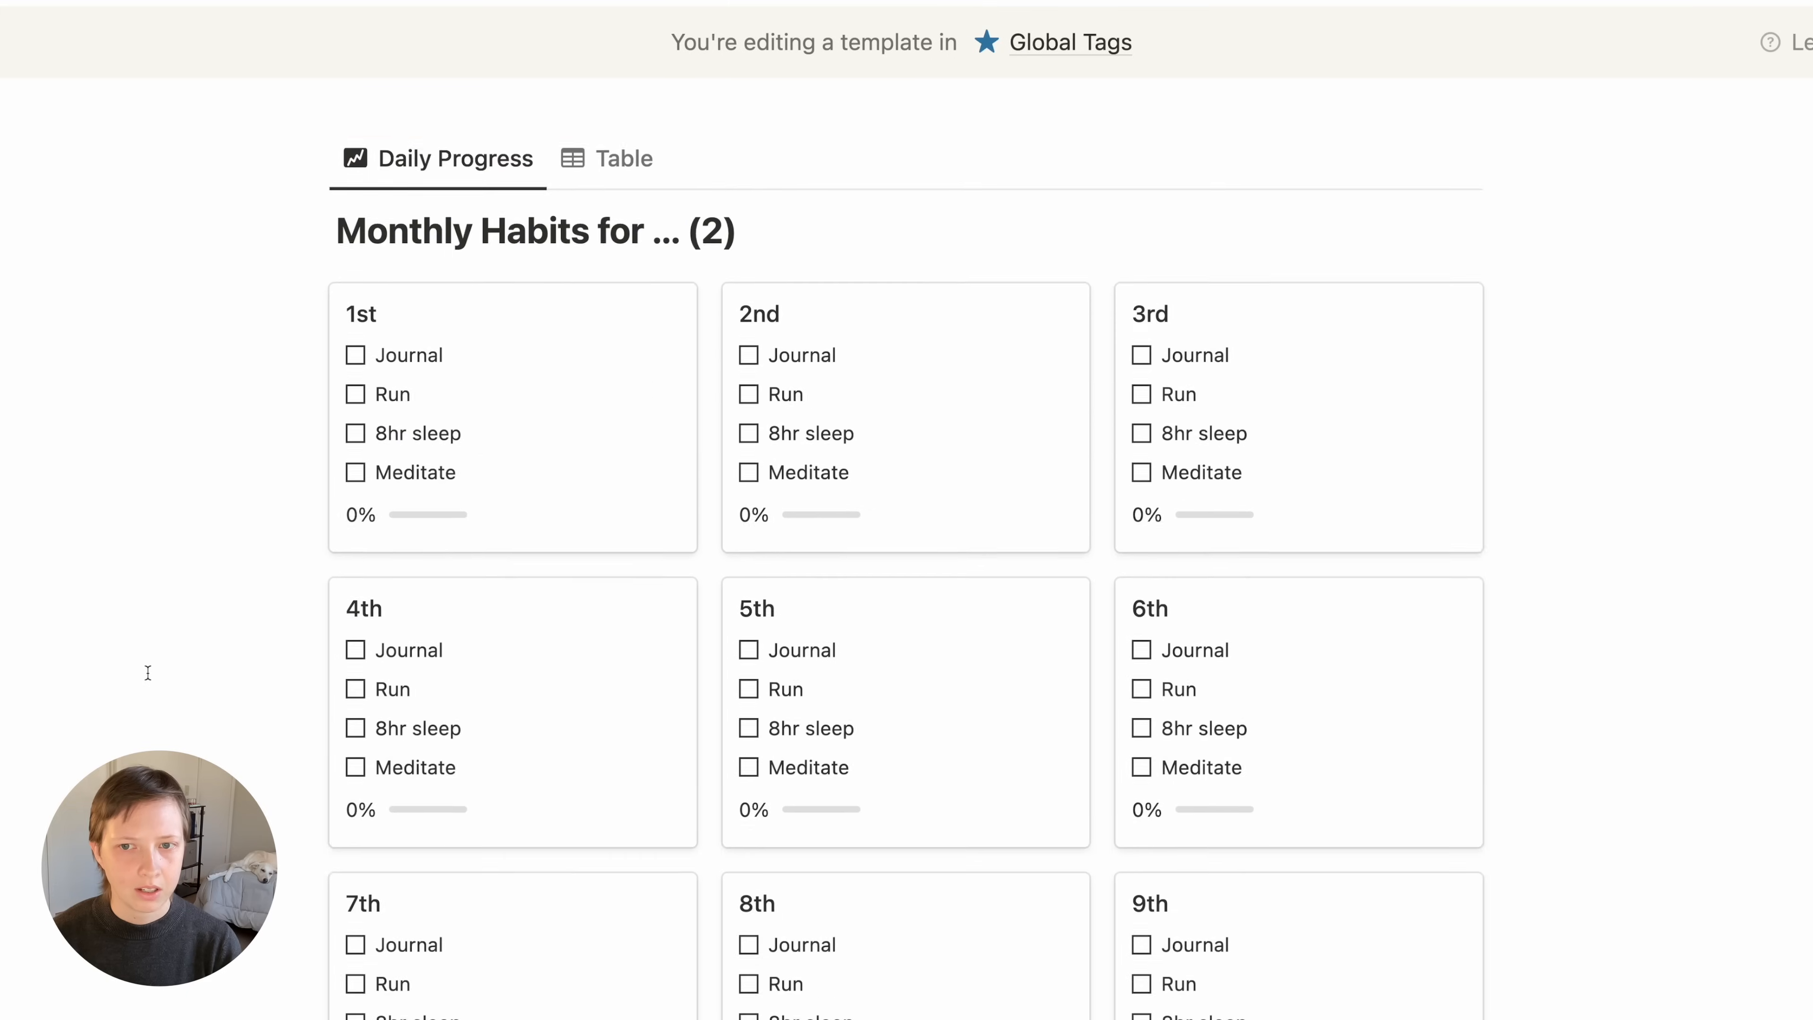
scroll(147, 673, down, 3)
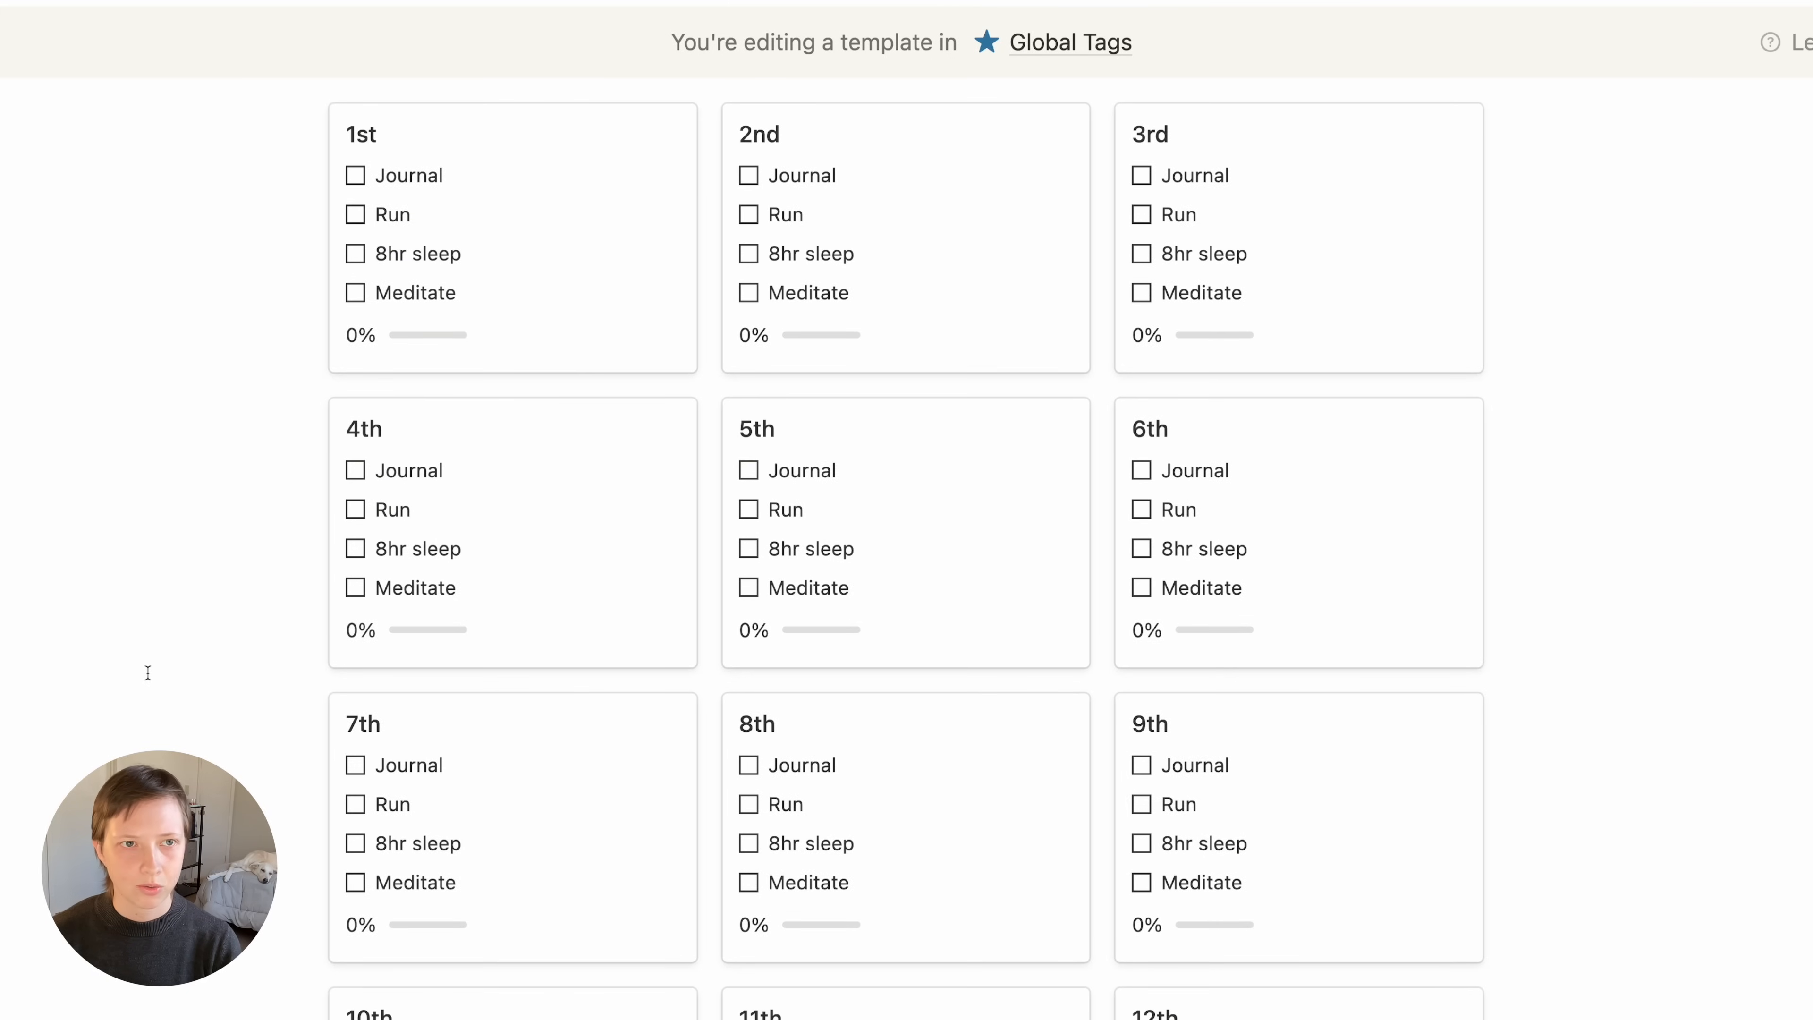
scroll(161, 659, down, 20)
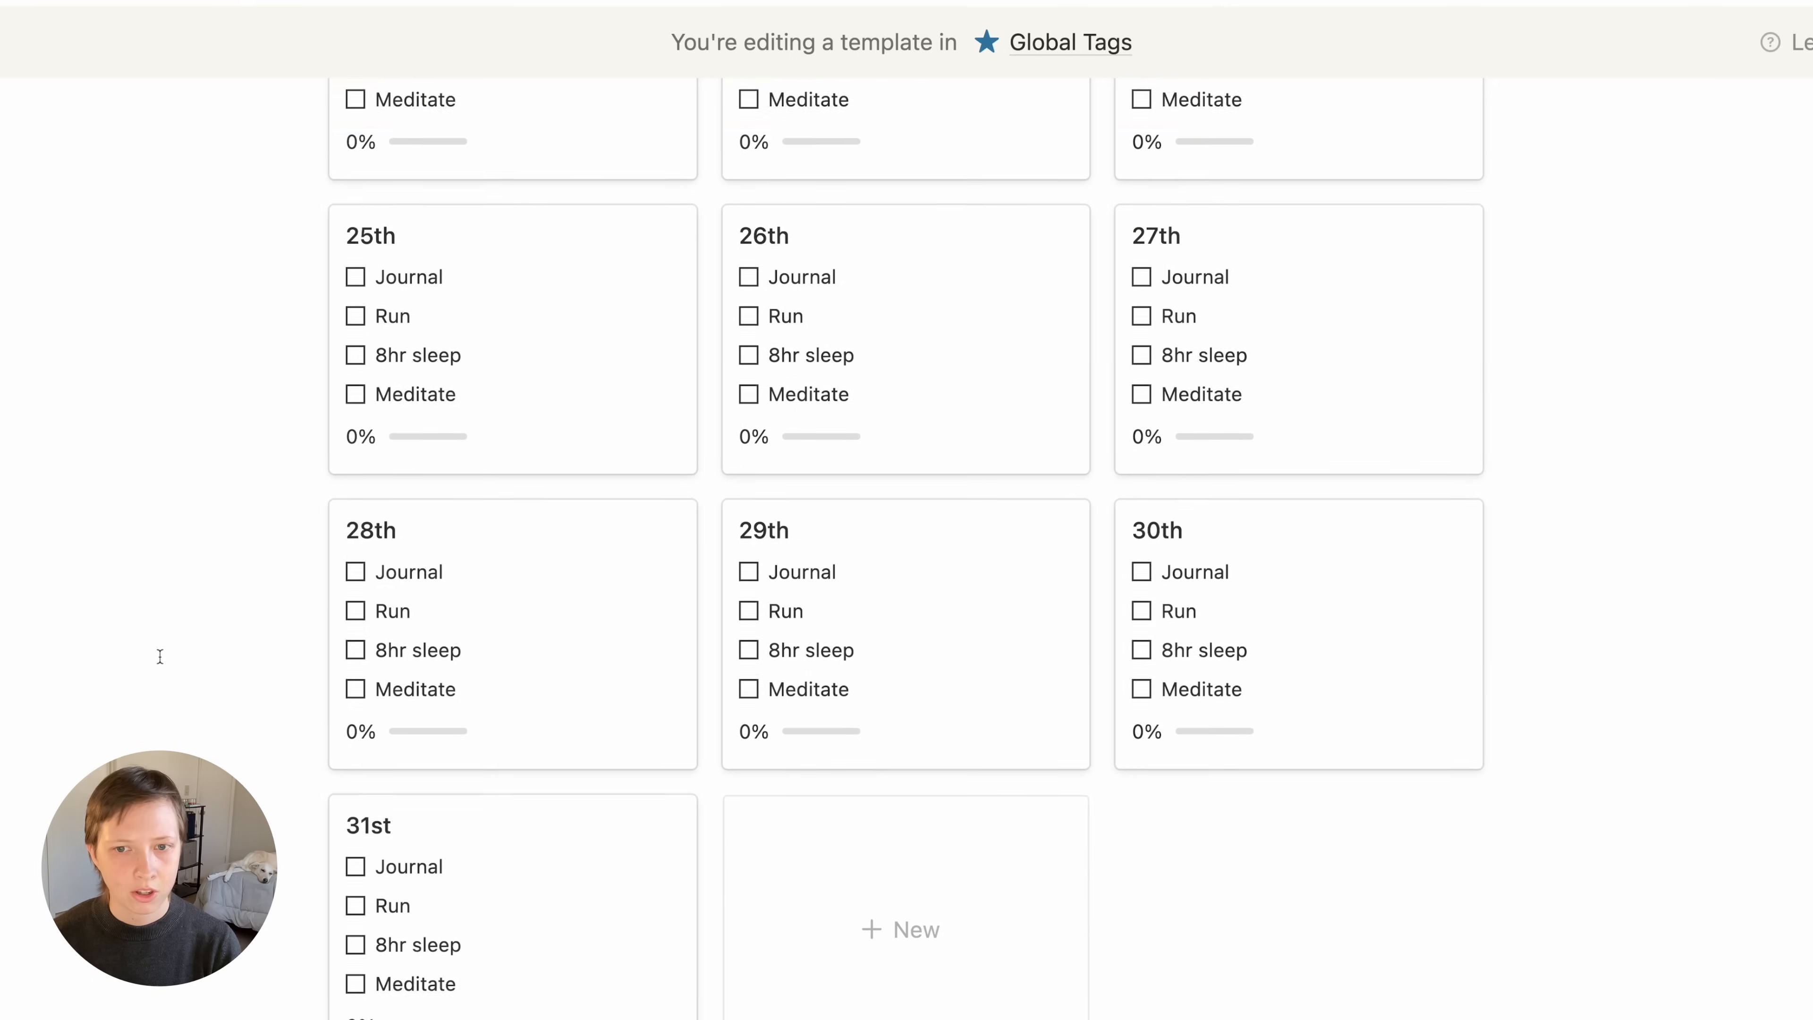
scroll(160, 656, up, 20)
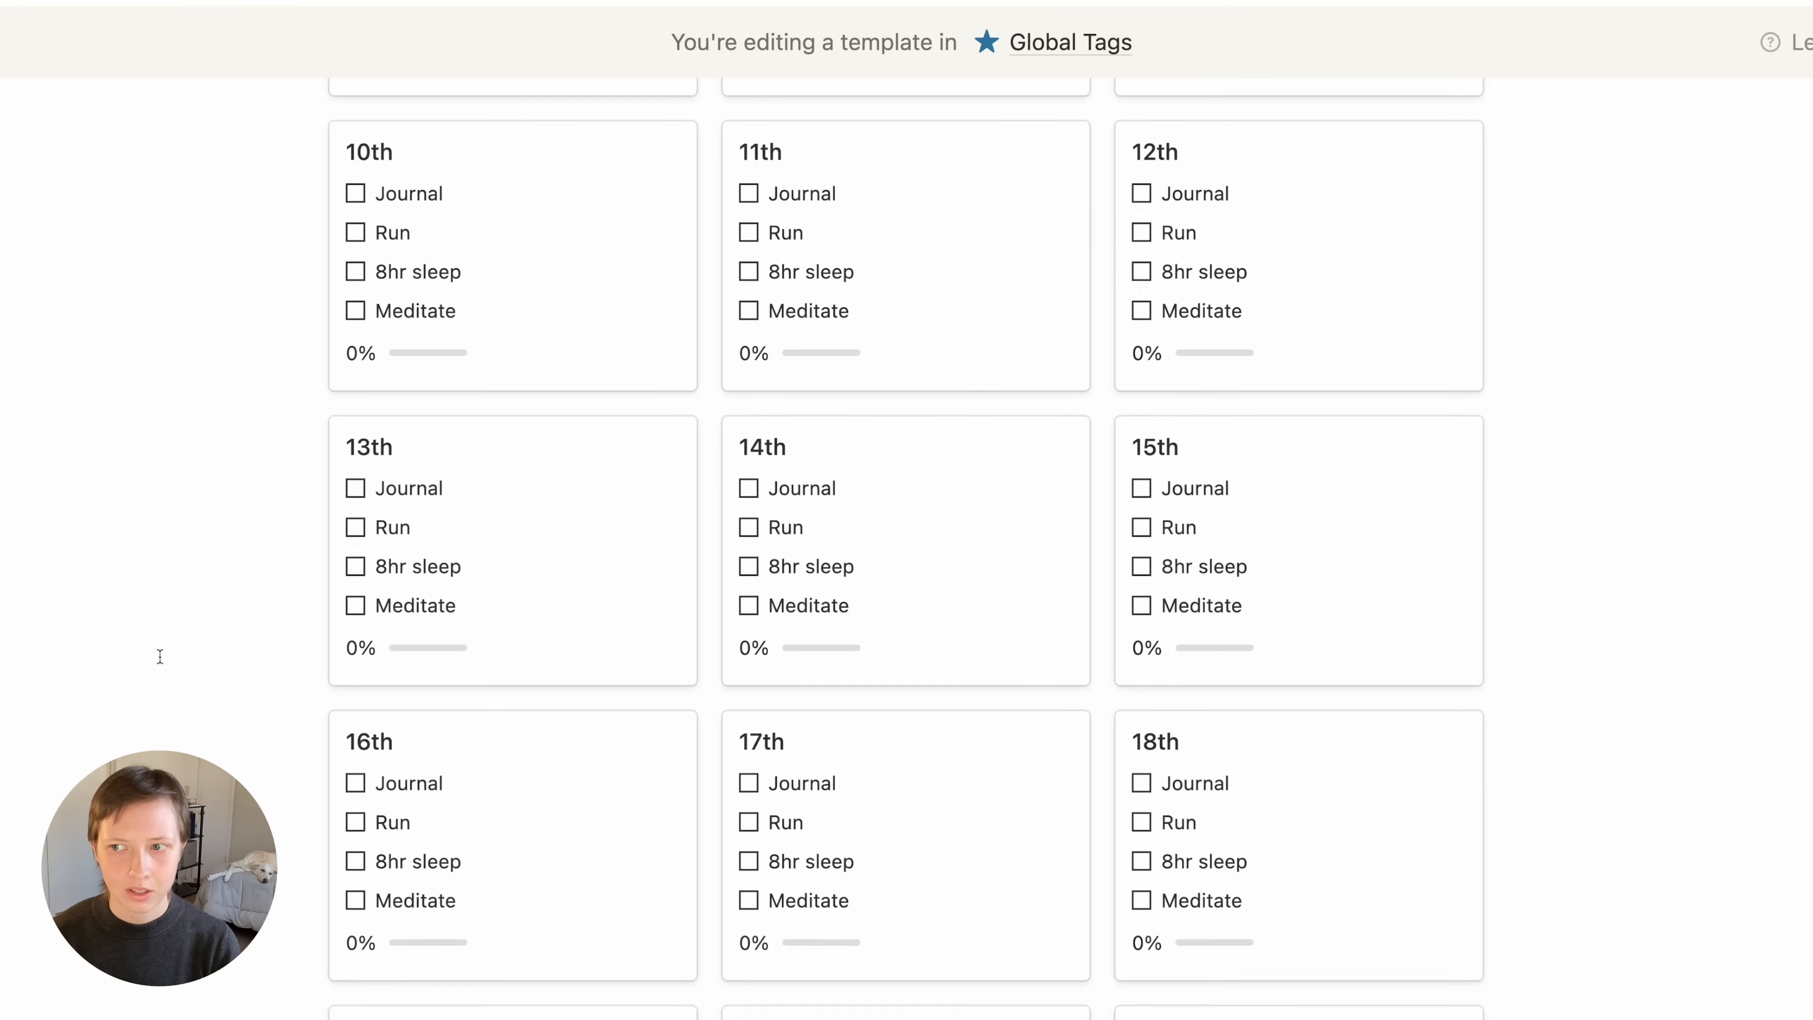
scroll(160, 656, up, 10)
scroll(508, 656, down, 4)
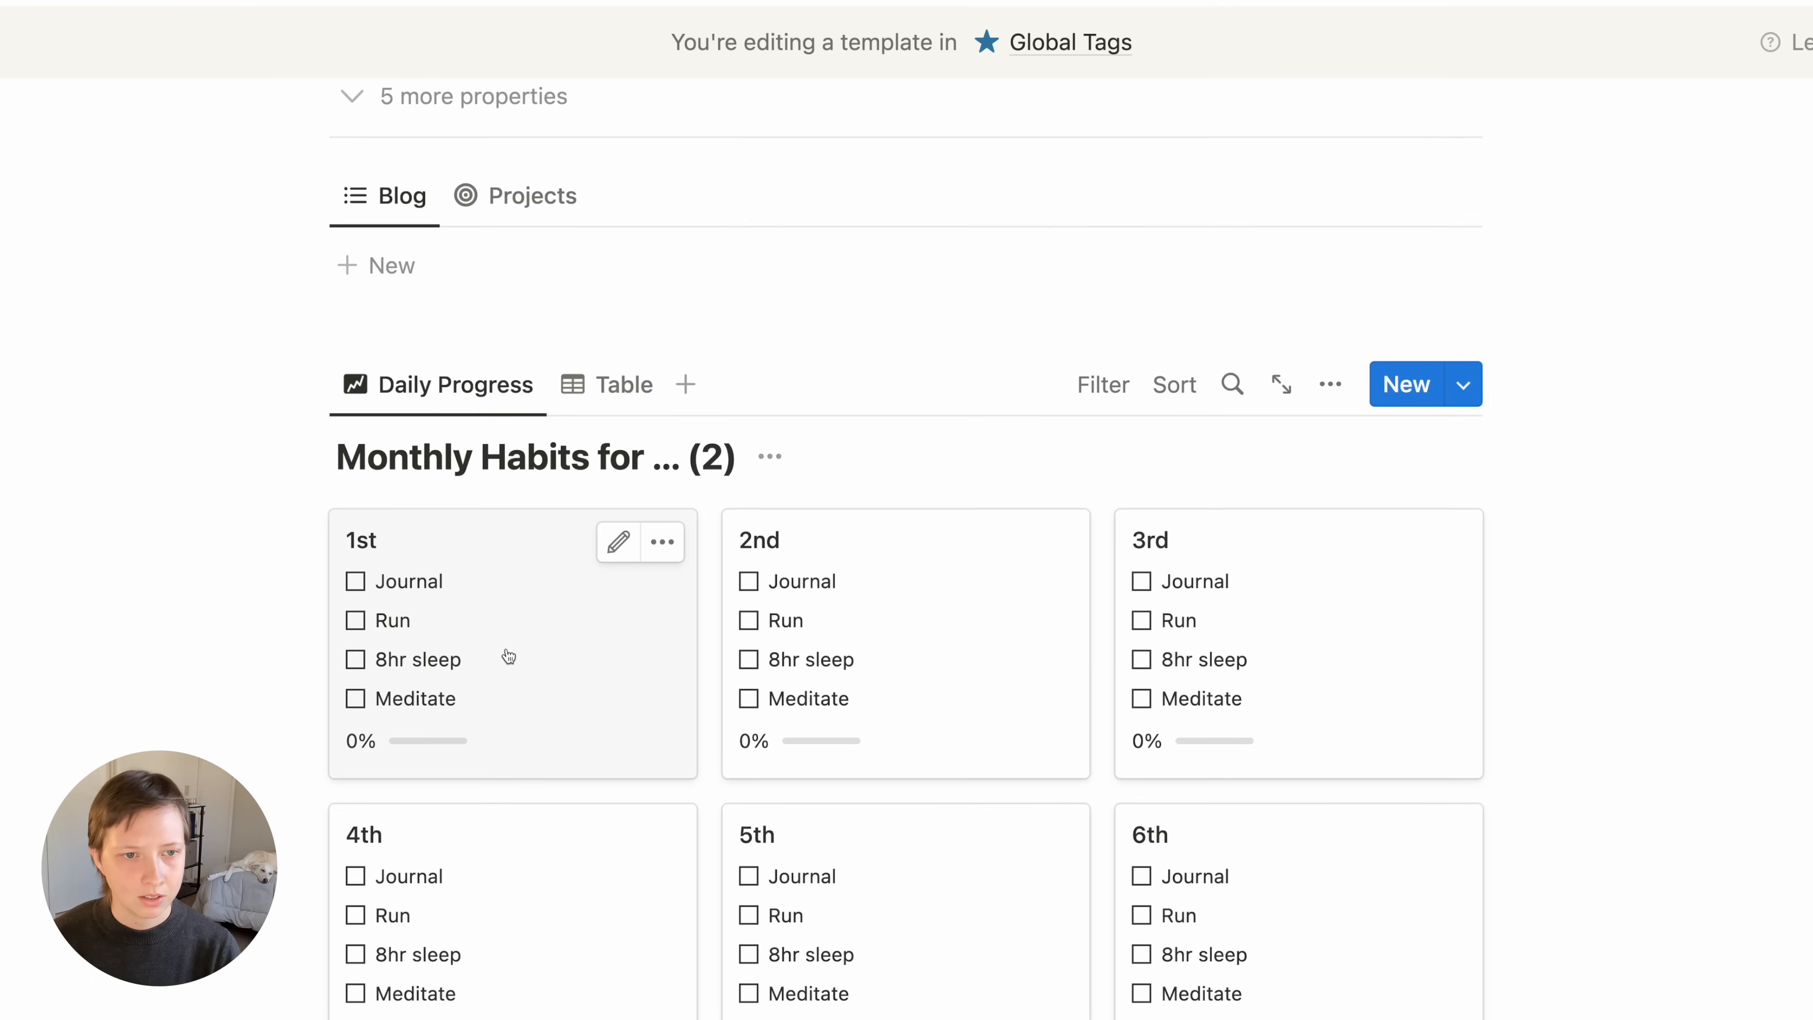
click(506, 655)
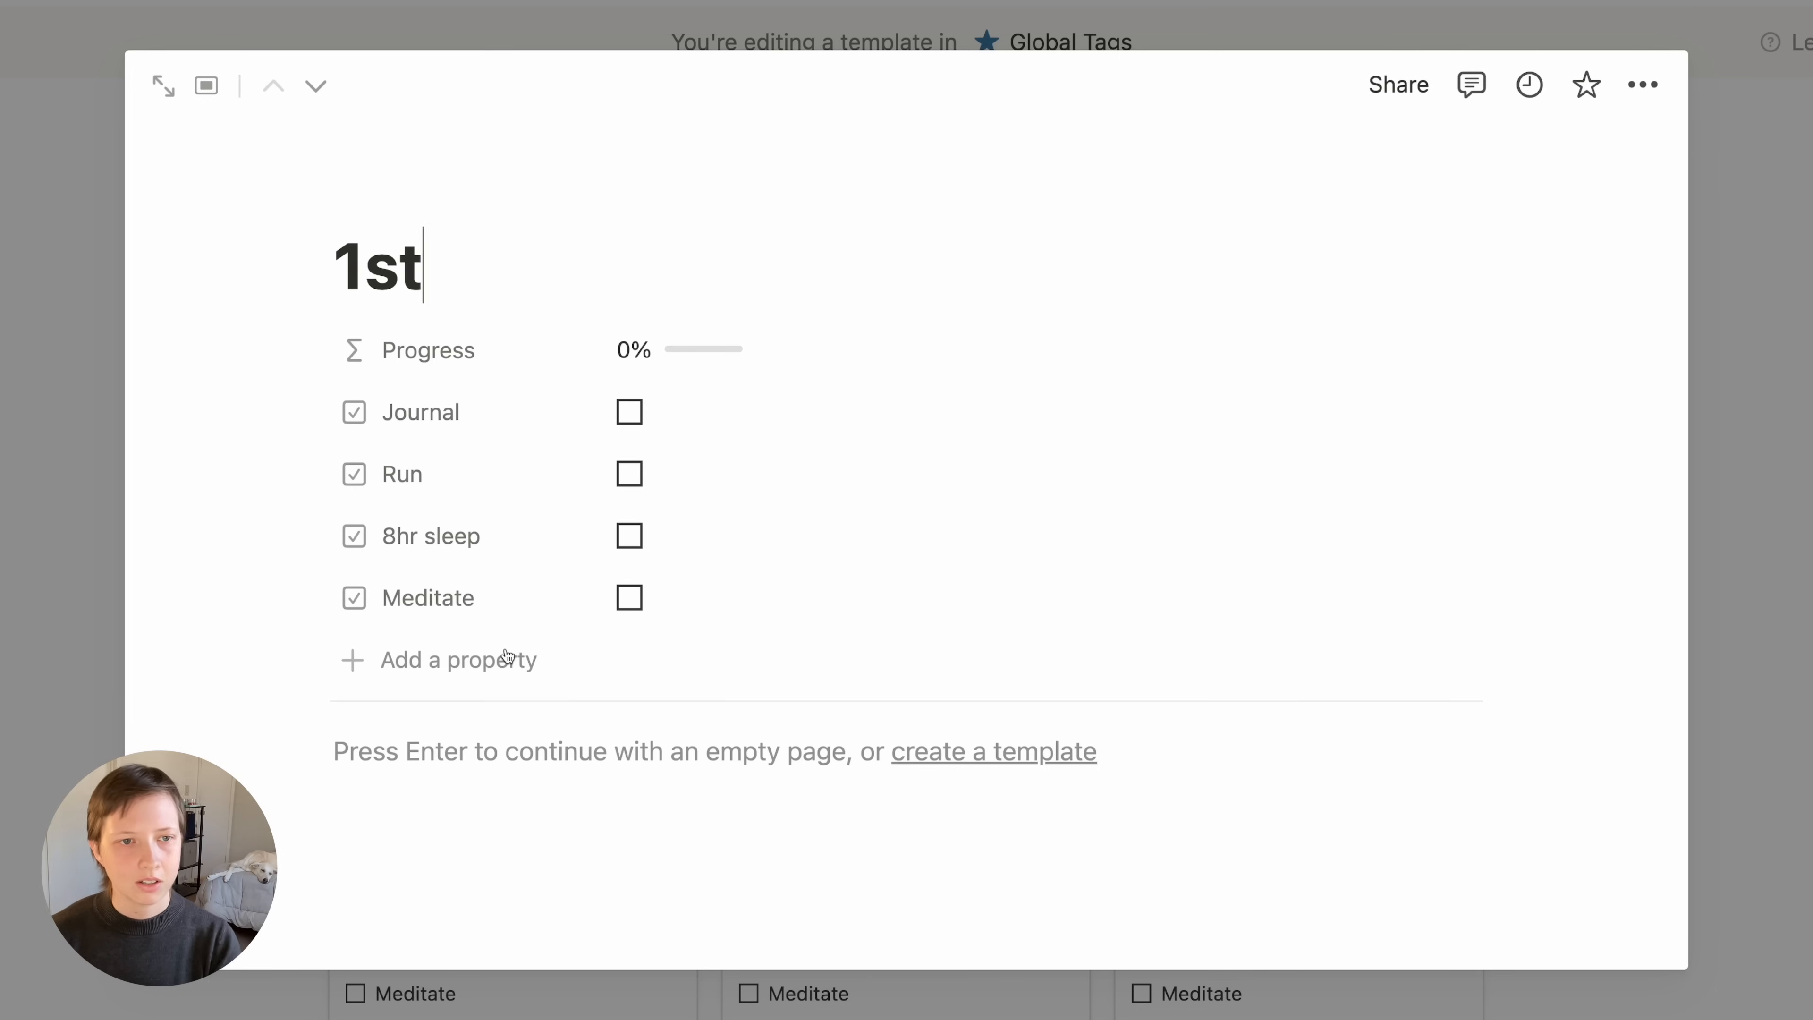
click(446, 412)
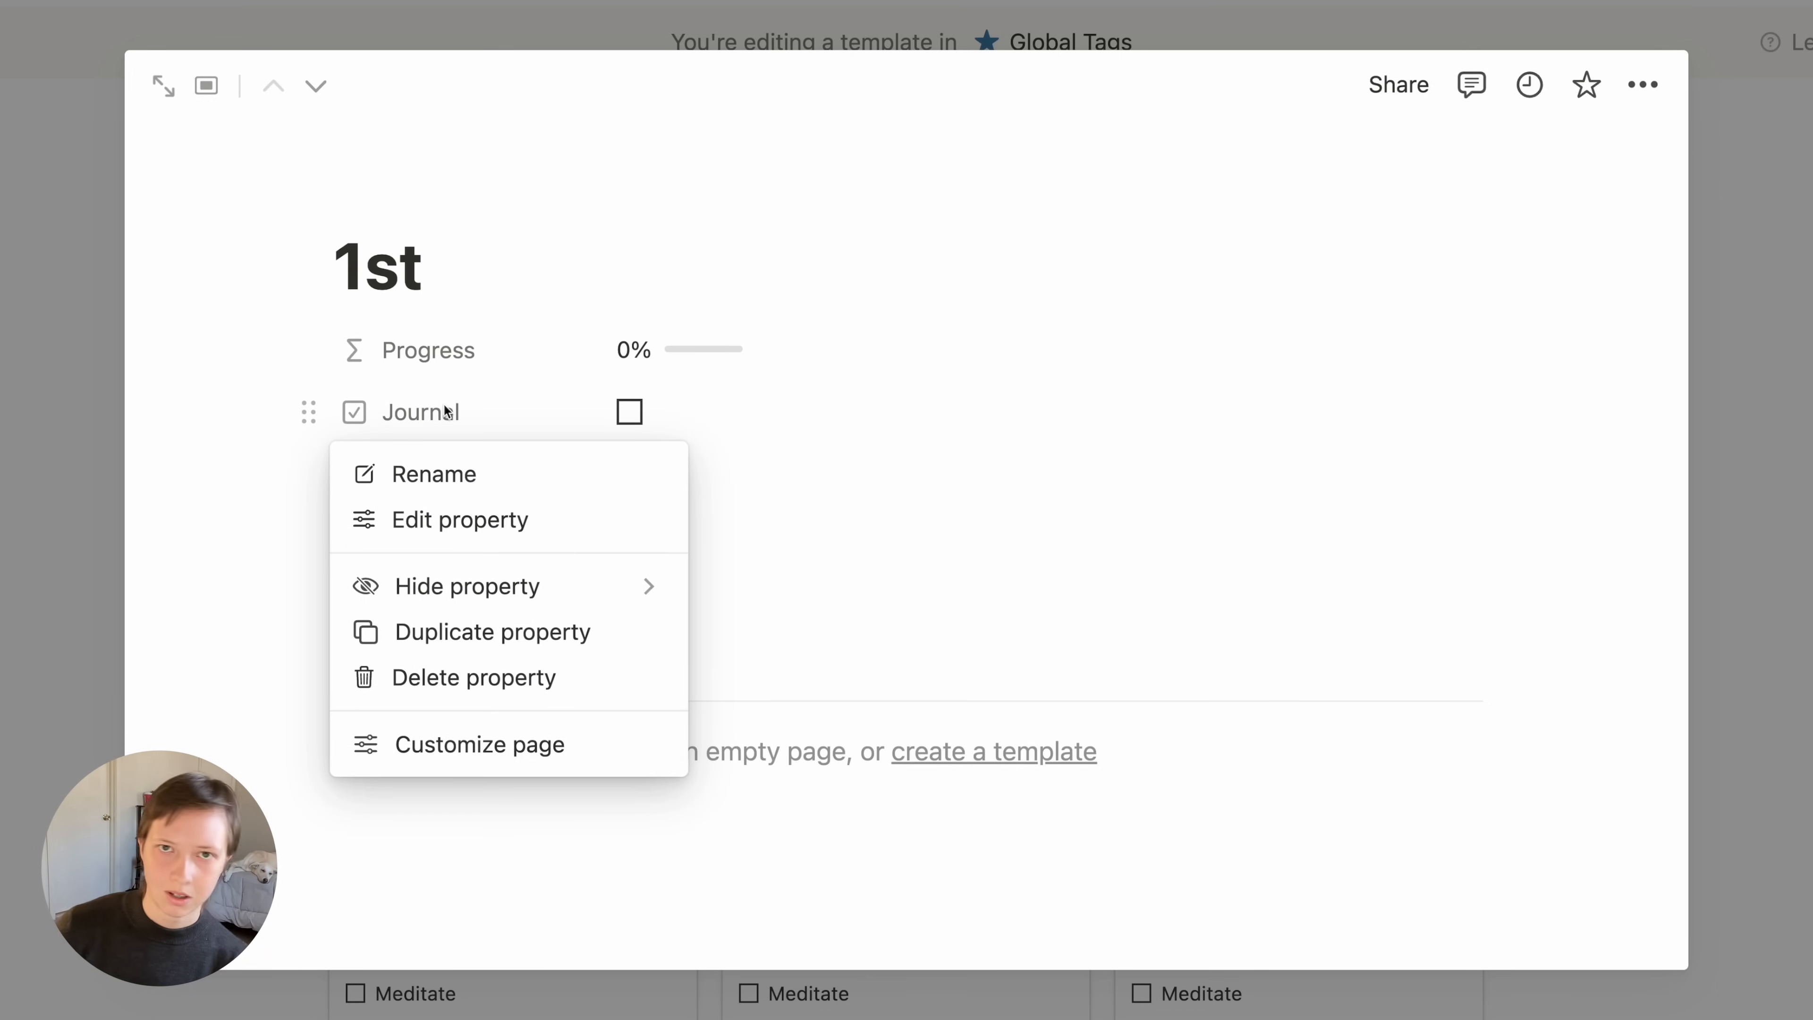
click(873, 367)
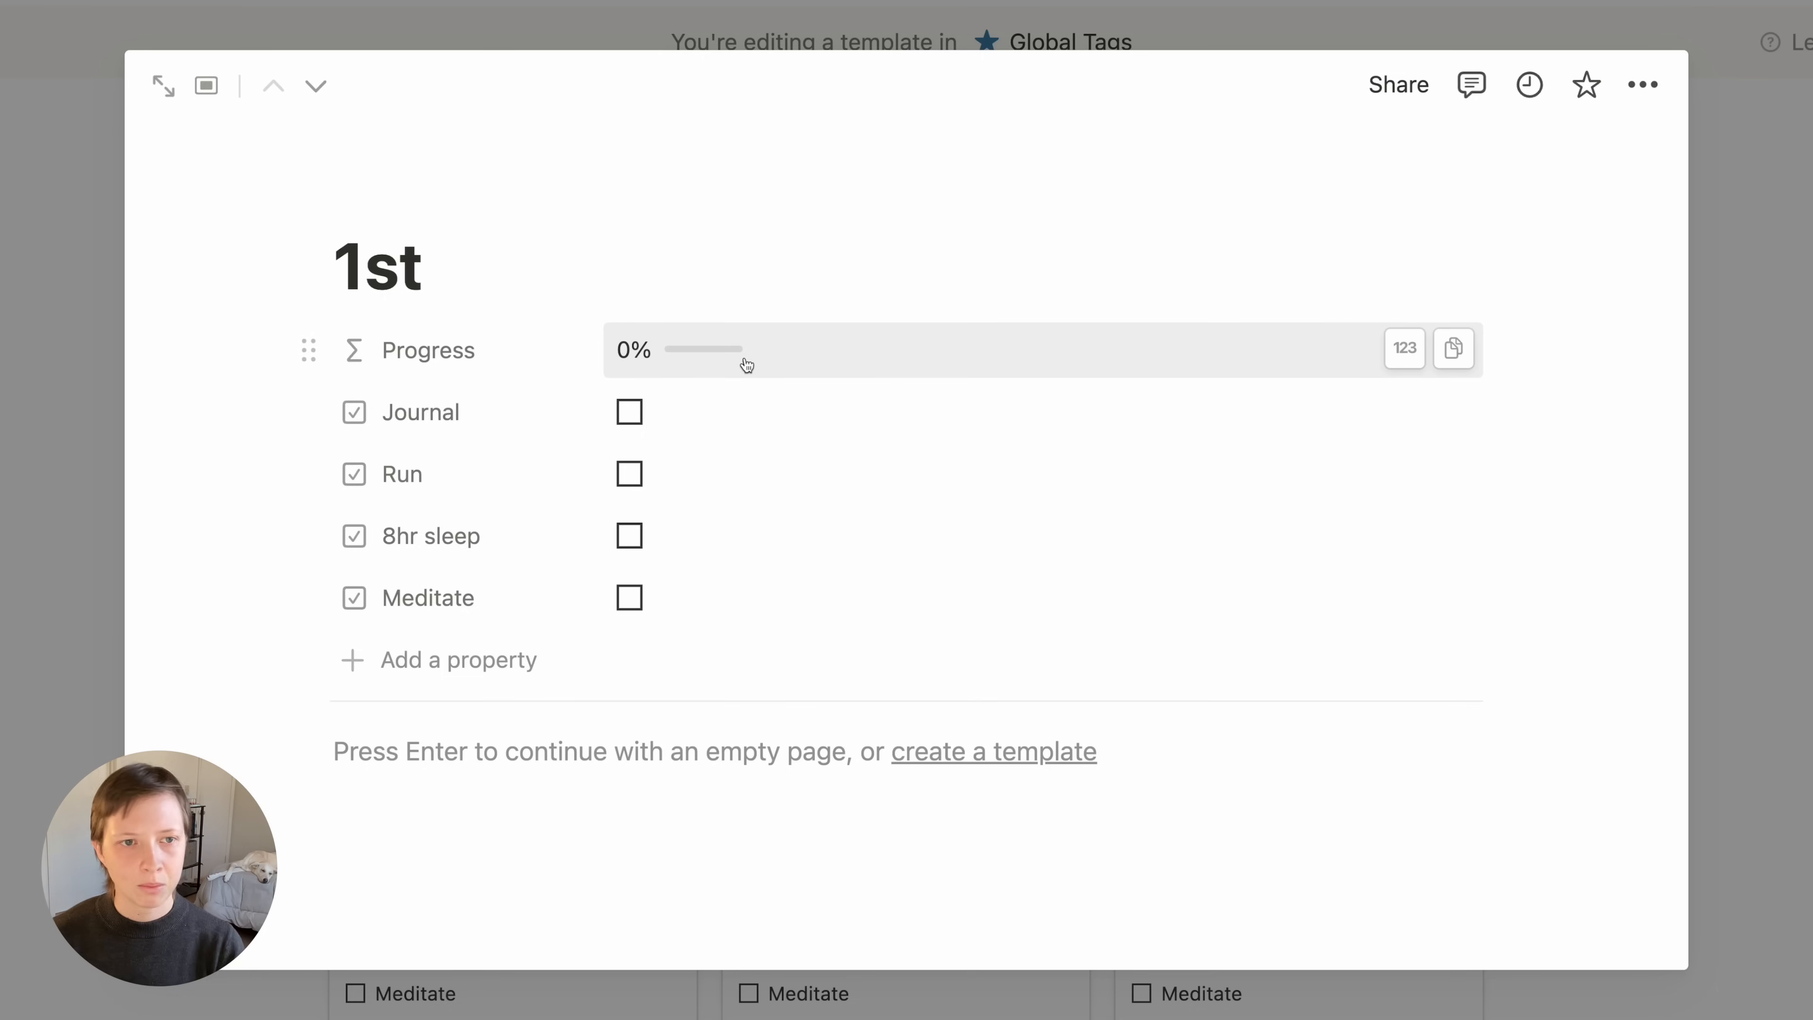
Mark Journal, Run and 8hr sleep as done for the 1st and view the Progress formula
click(629, 412)
click(629, 474)
click(628, 536)
click(787, 349)
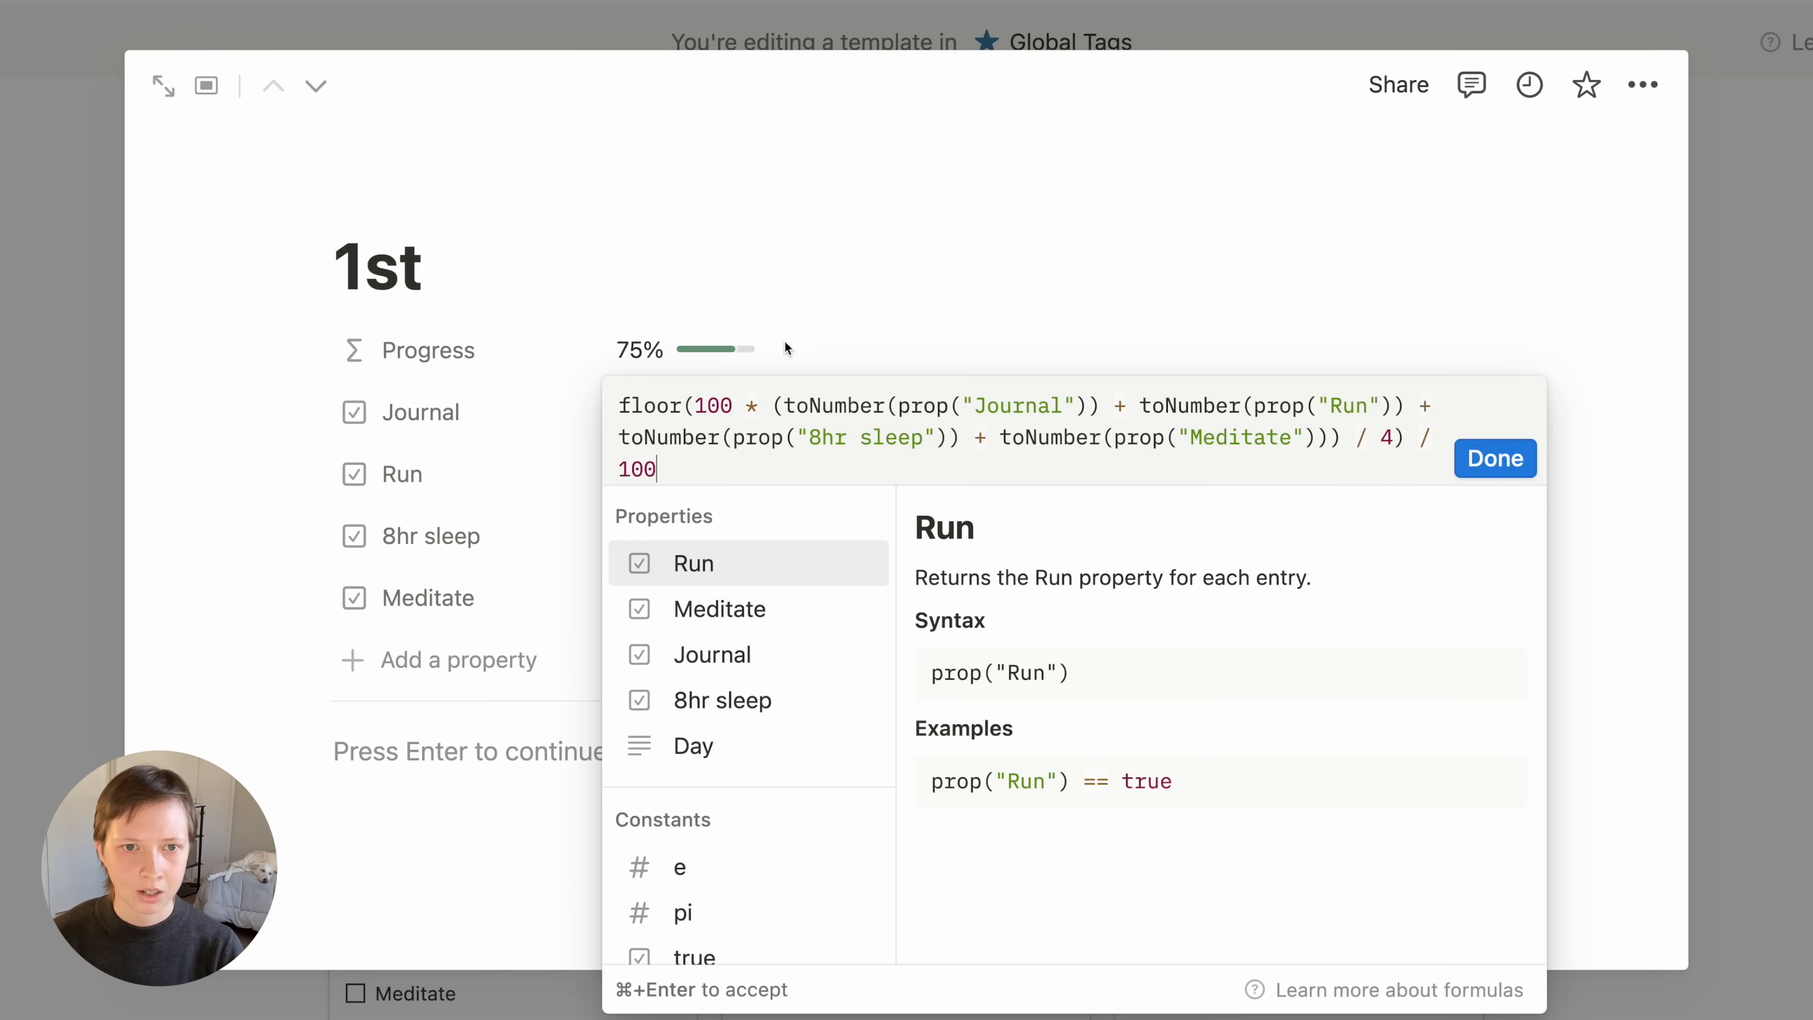
click(788, 348)
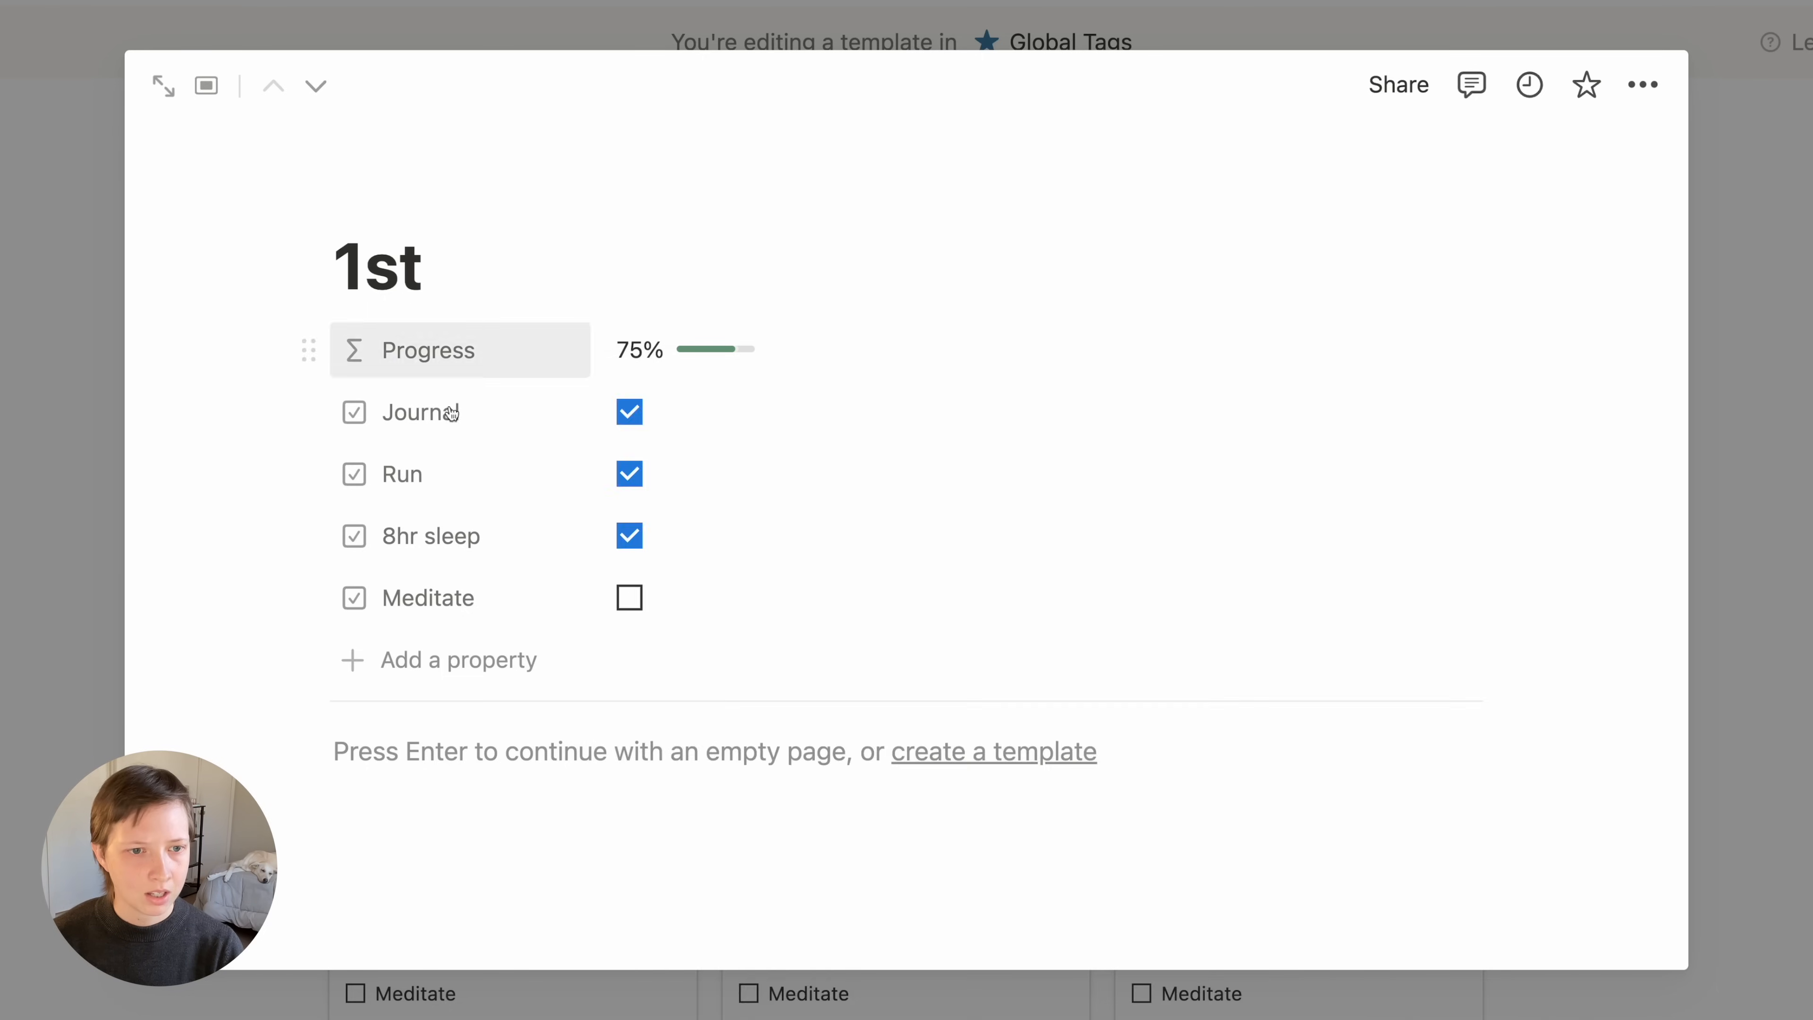
Add a Checkbox property named "2 Articles" to the 1st habit page
click(427, 663)
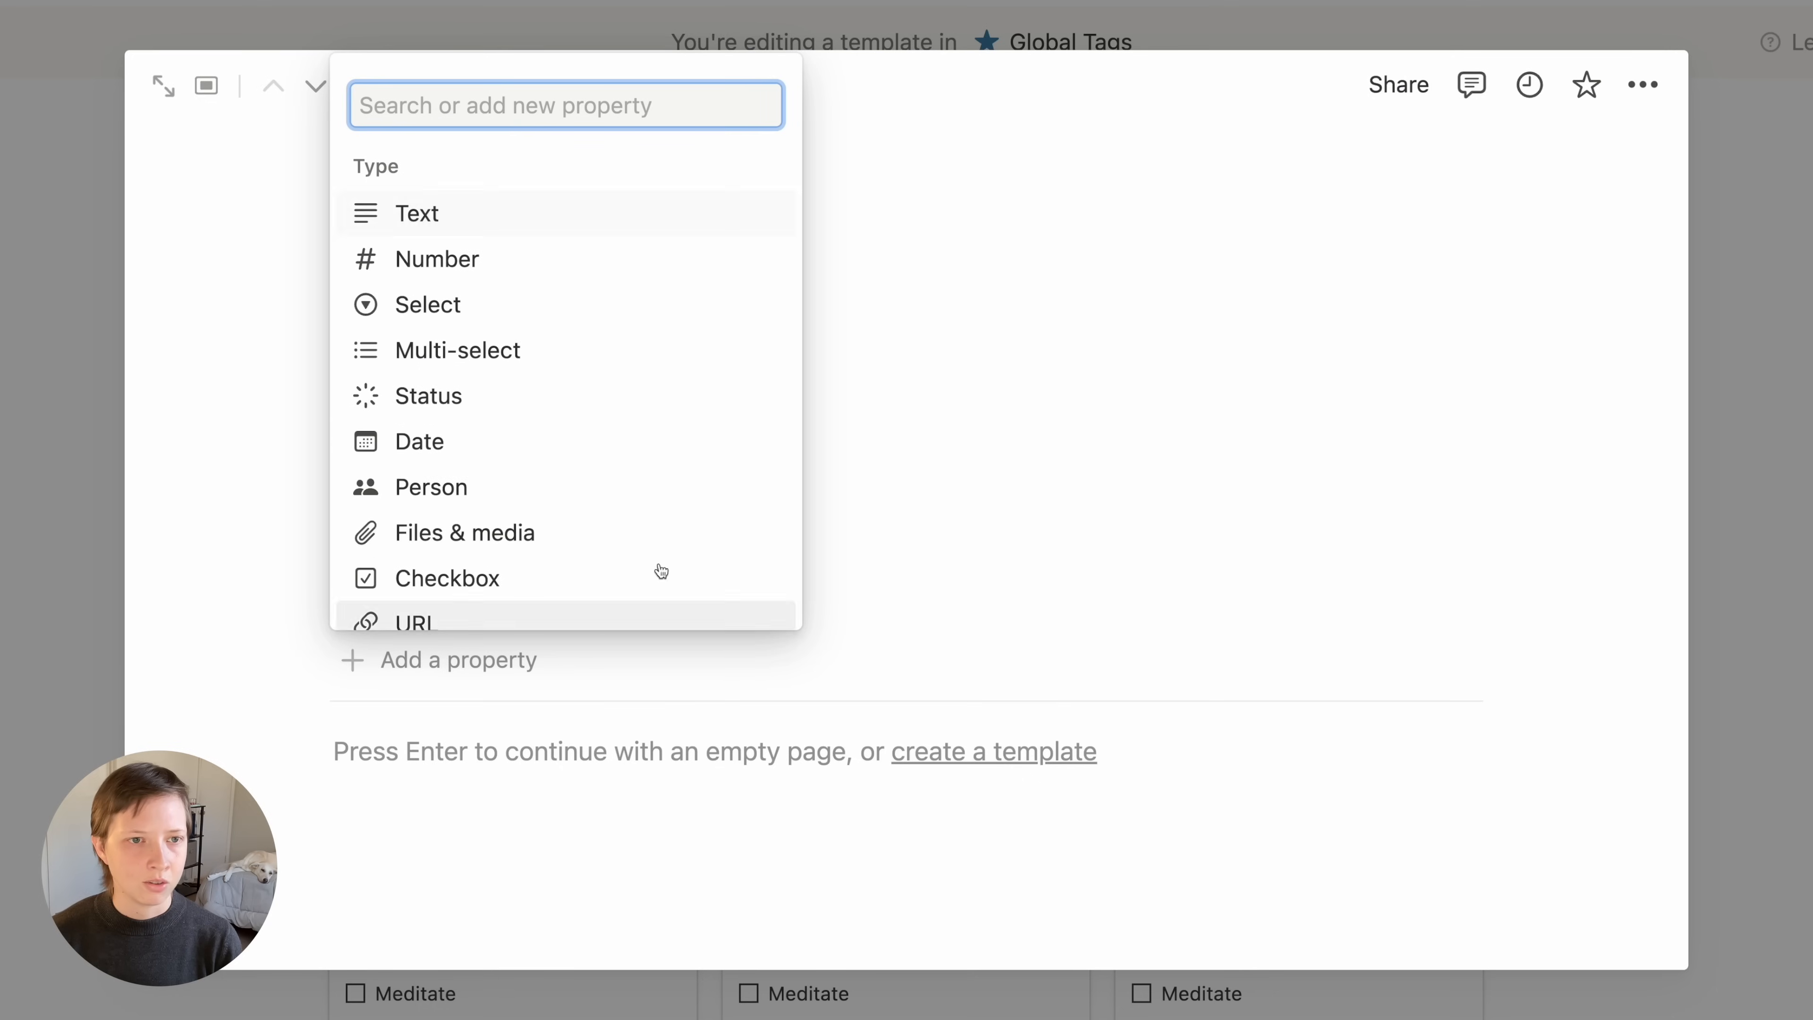
scroll(507, 493, down, 1)
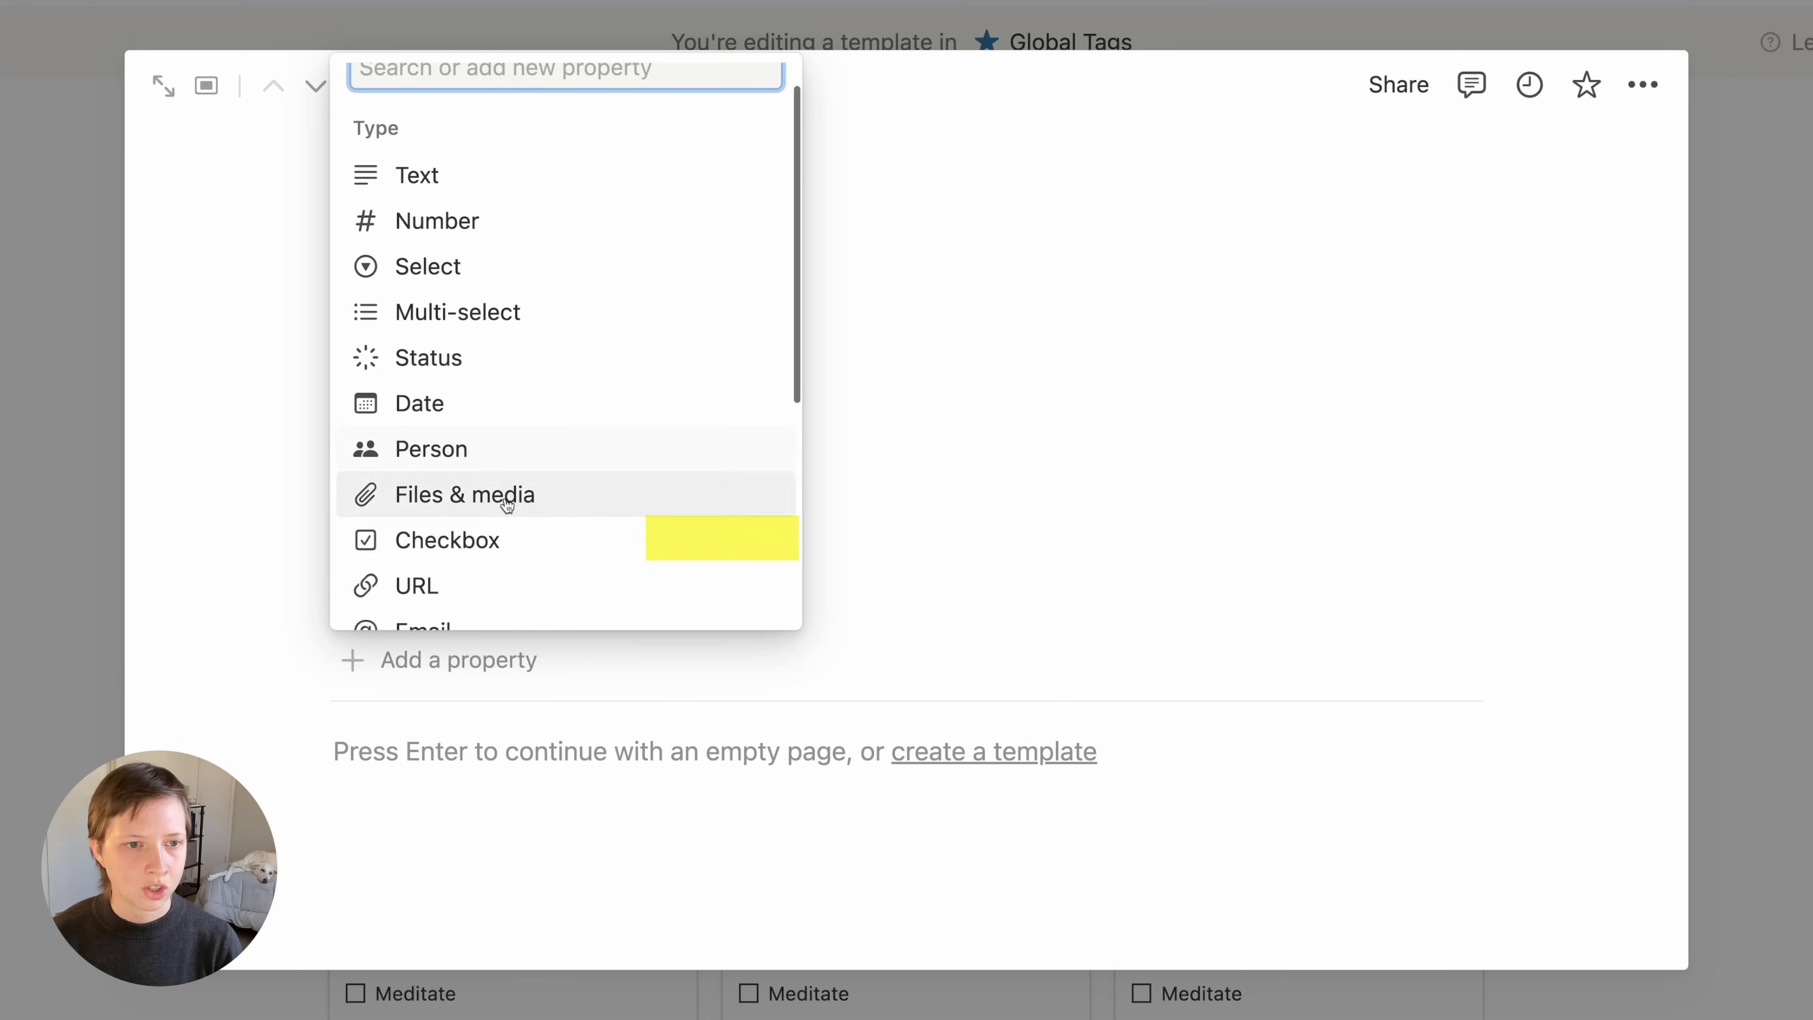
click(406, 541)
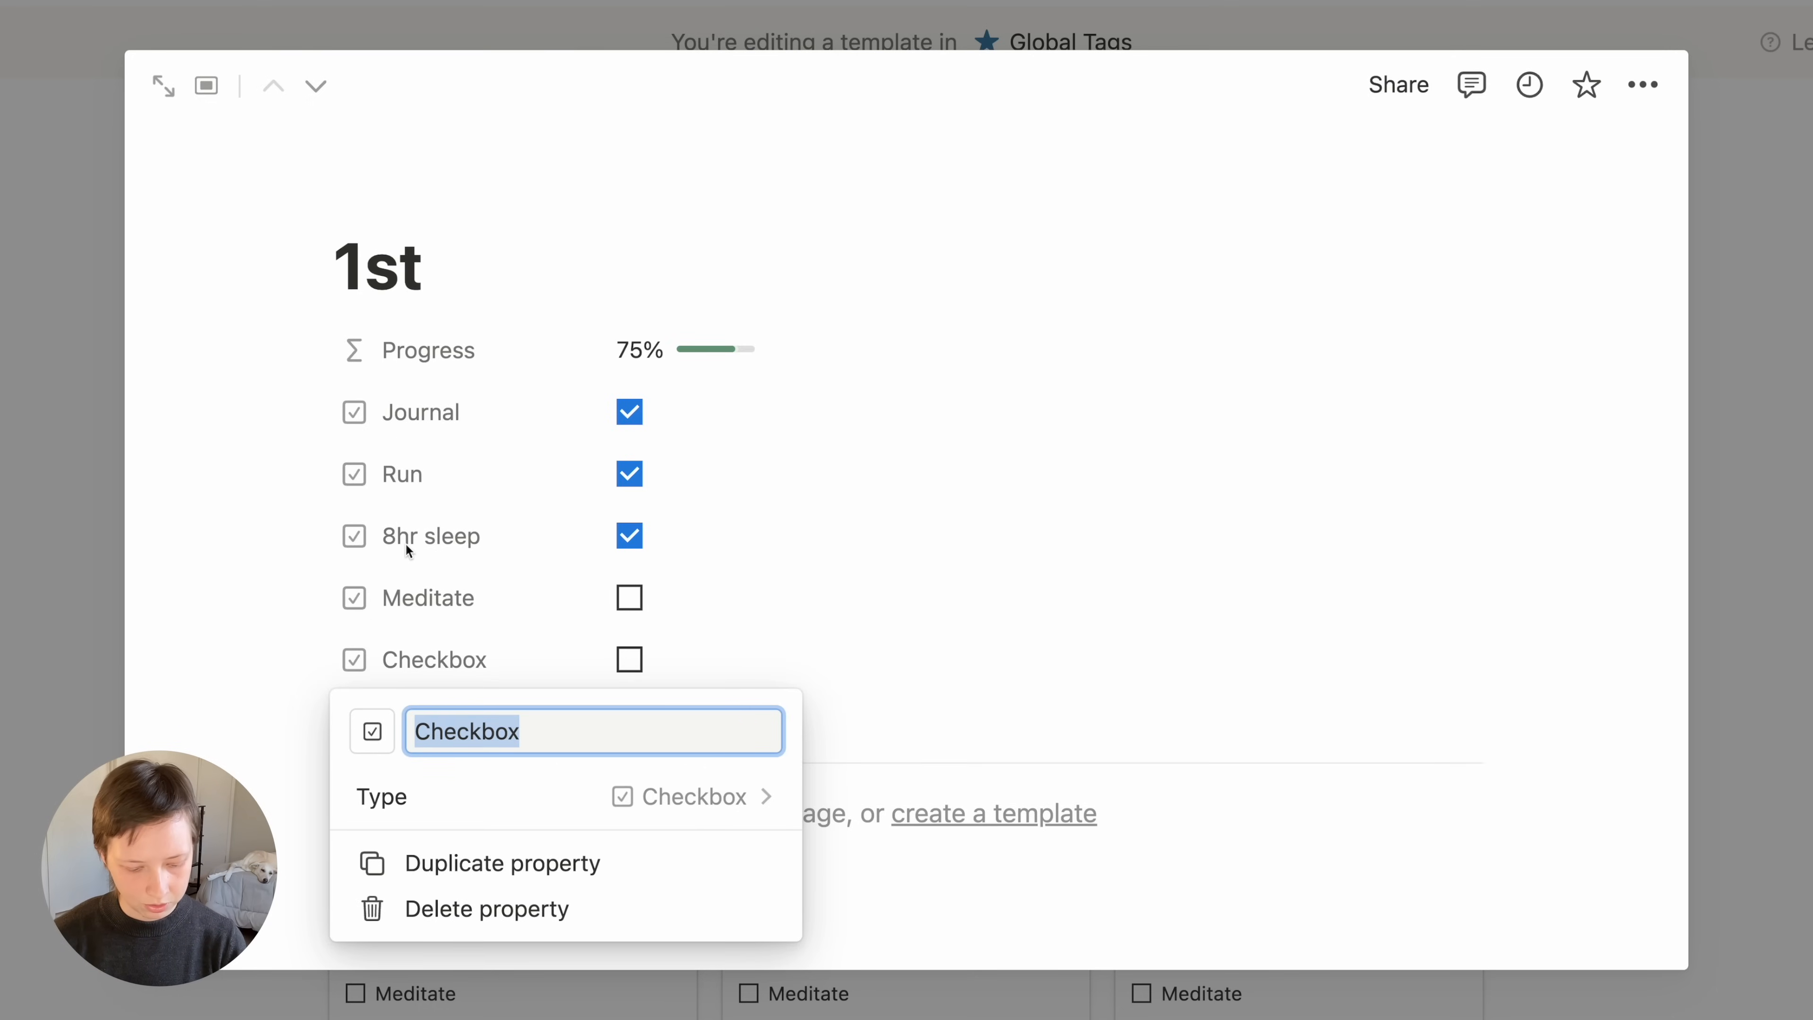
text(2 S)
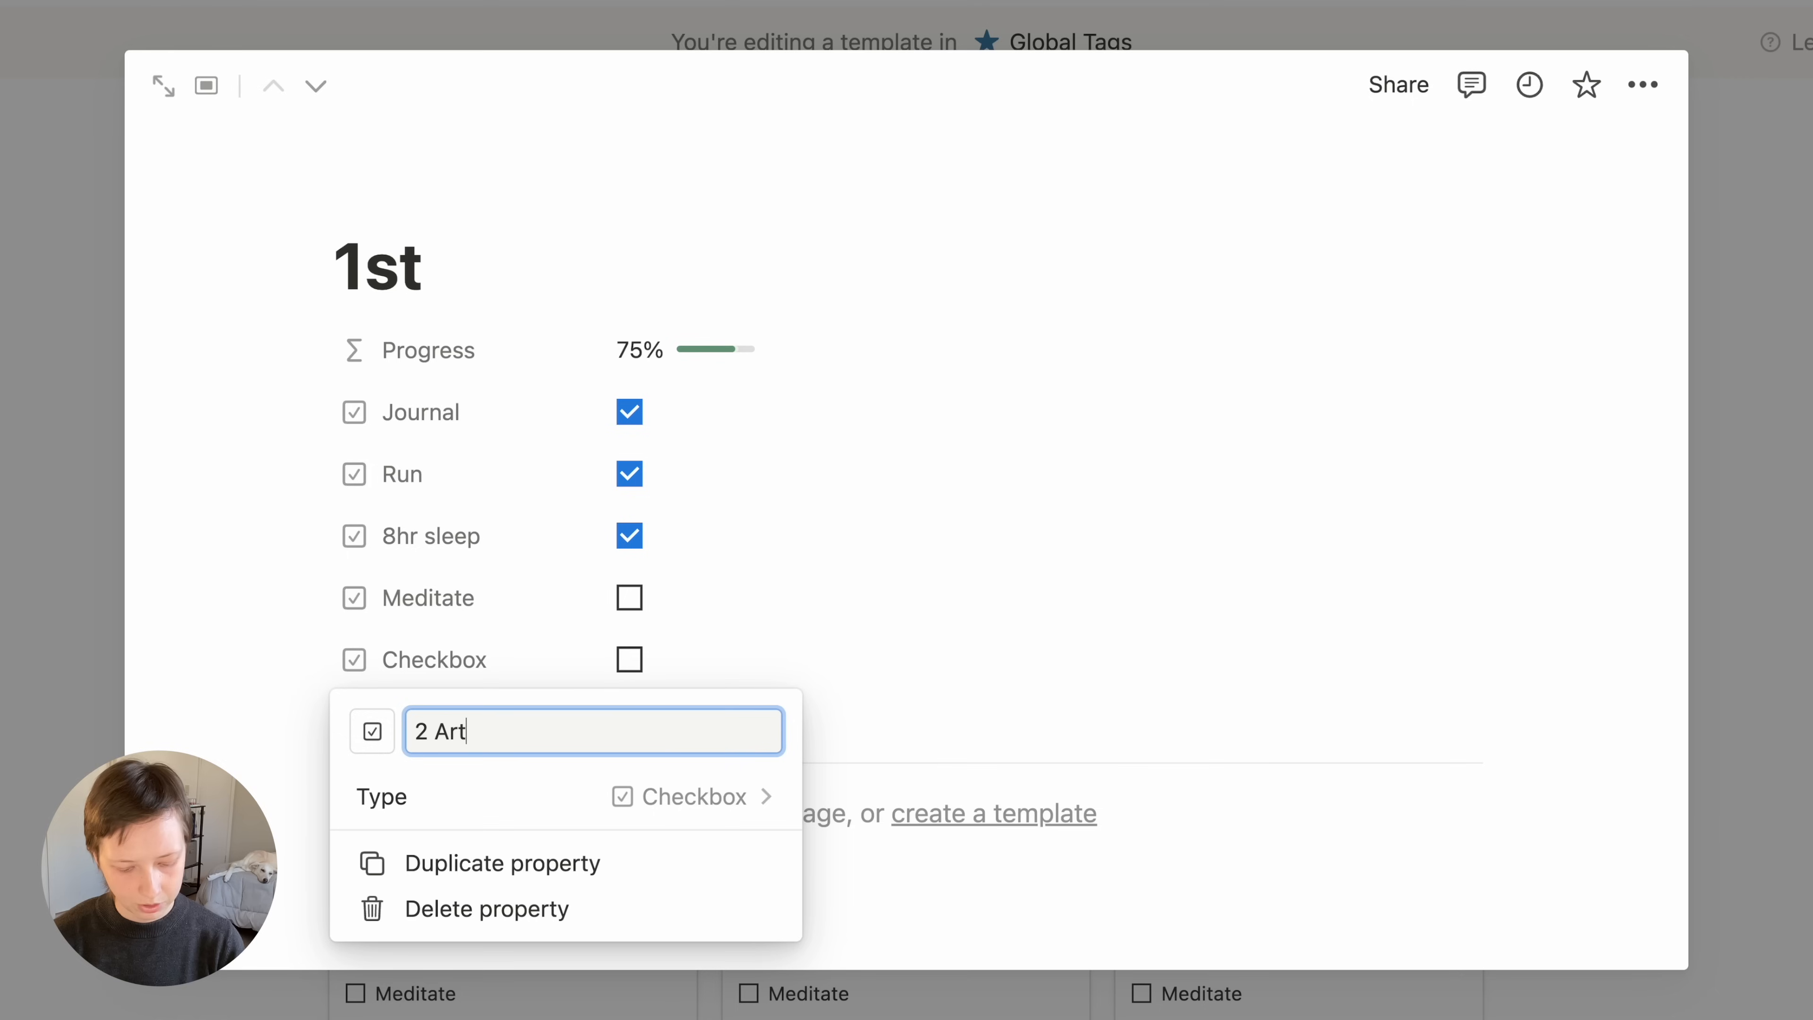
text(rticles)
key(Return)
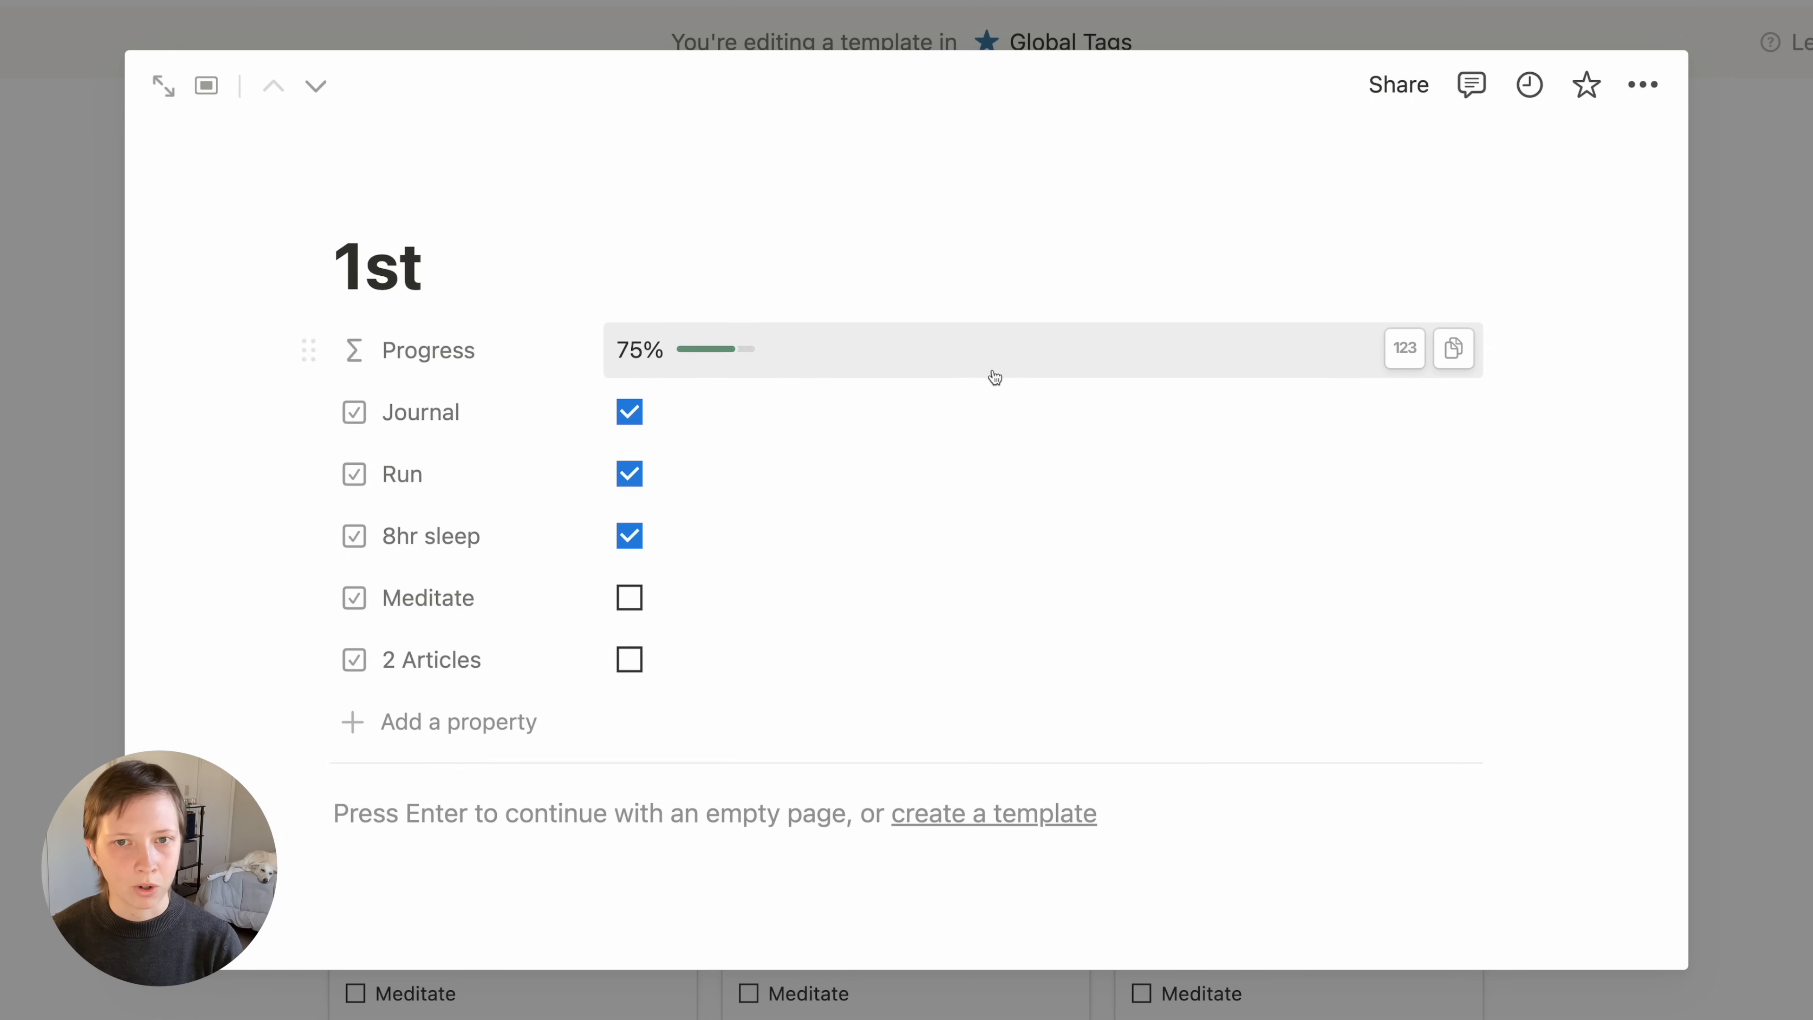
Set the habit-count divisor in the Progress formula to 5
click(883, 355)
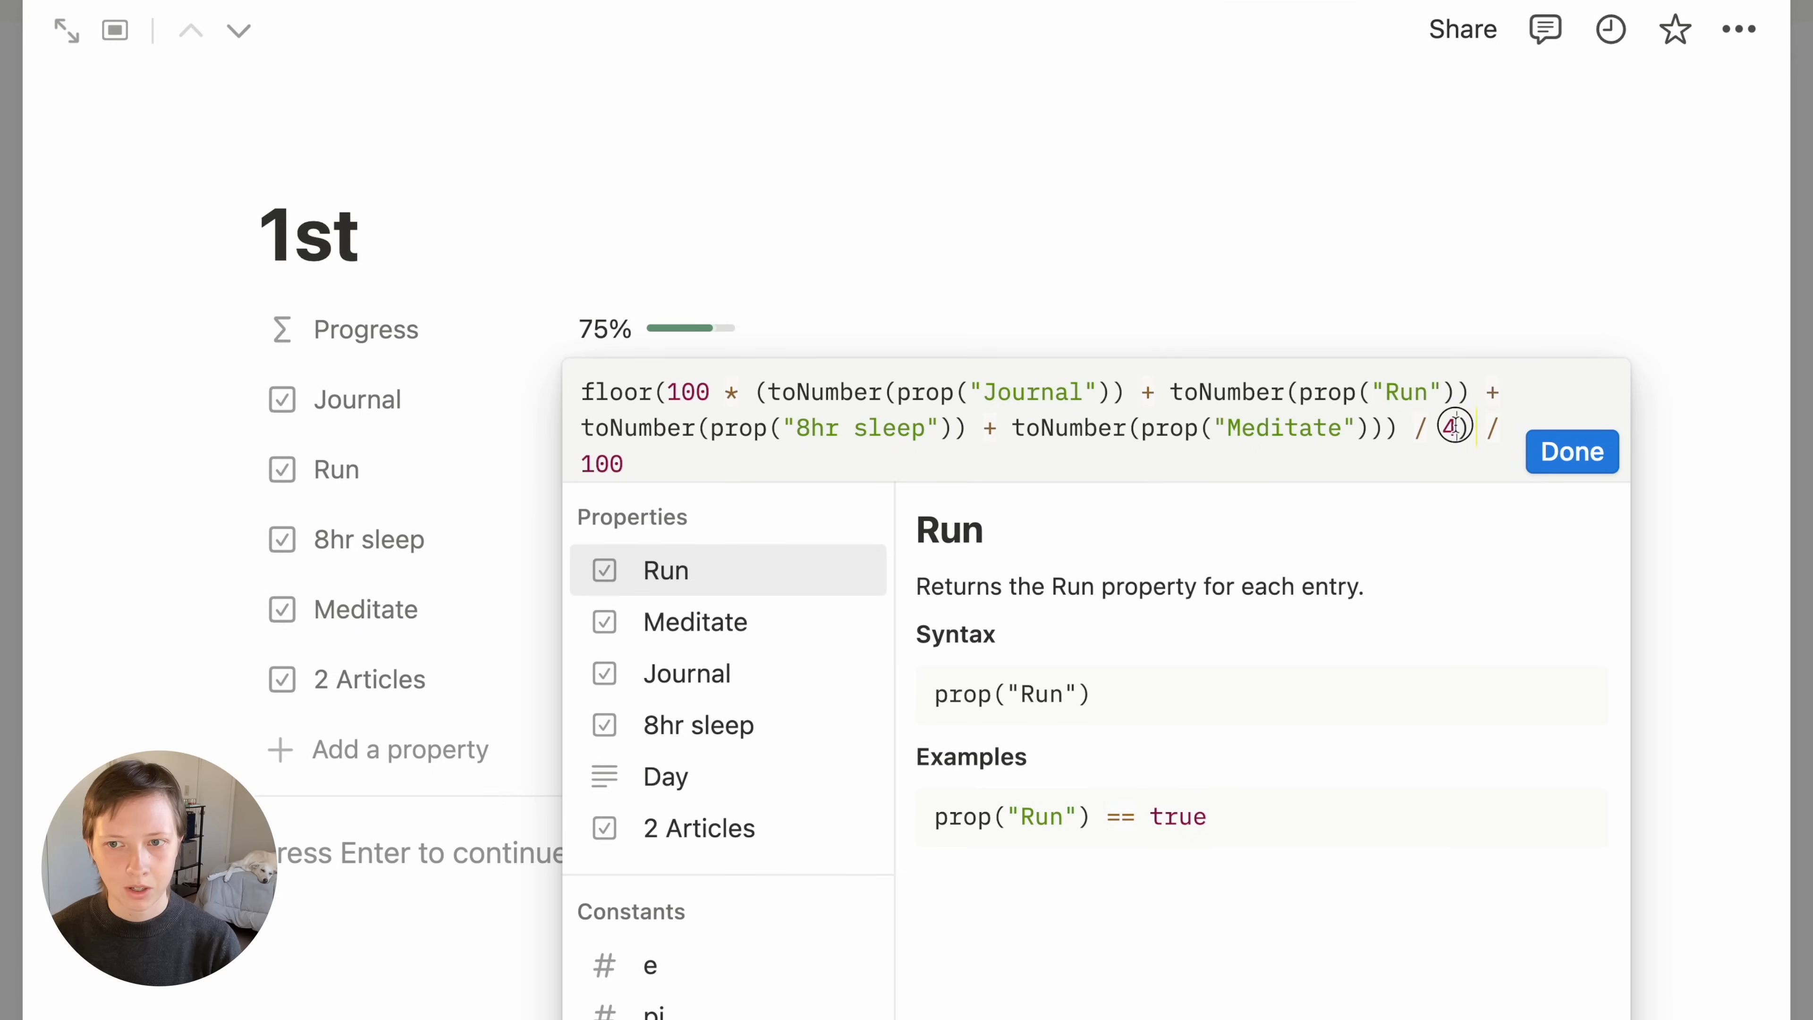
double_click(1452, 427)
text(5)
key(Down)
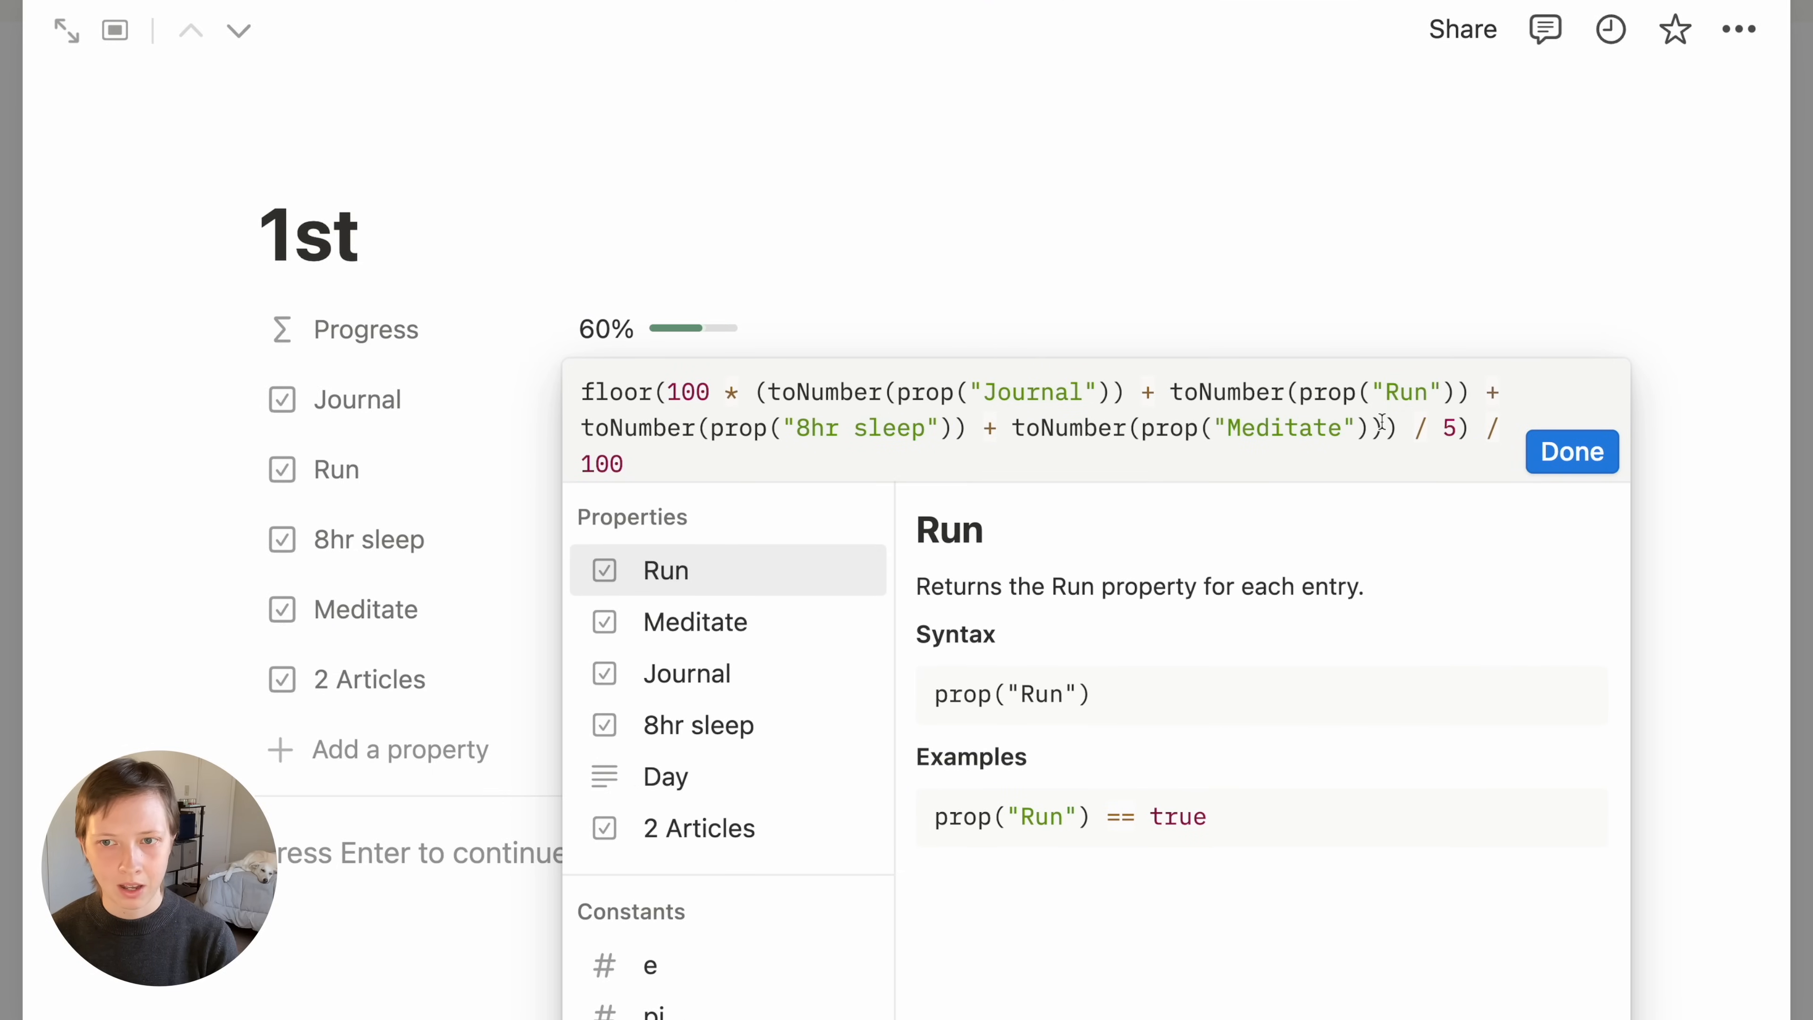
Add + toNumber(prop("2 Articles")) after the Meditate term in the Progress formula and save the formula
text(+)
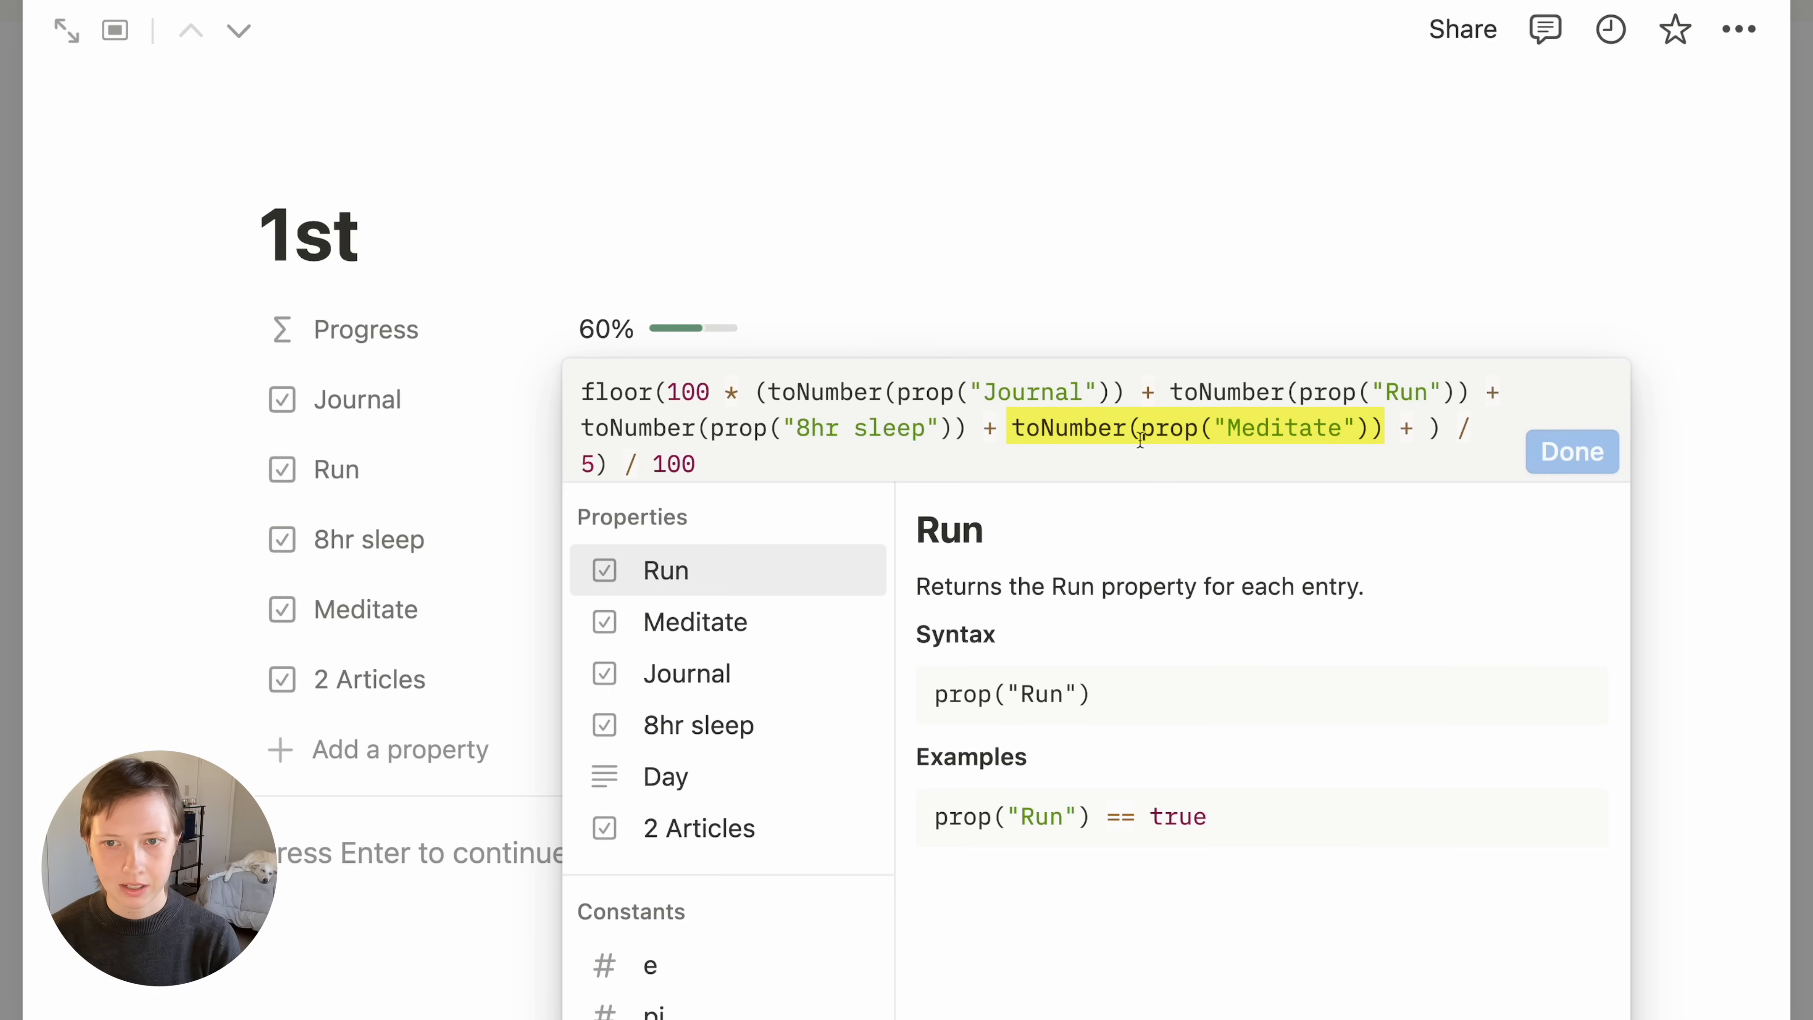
drag(1012, 432, 1384, 436)
key(super+c)
click(1513, 438)
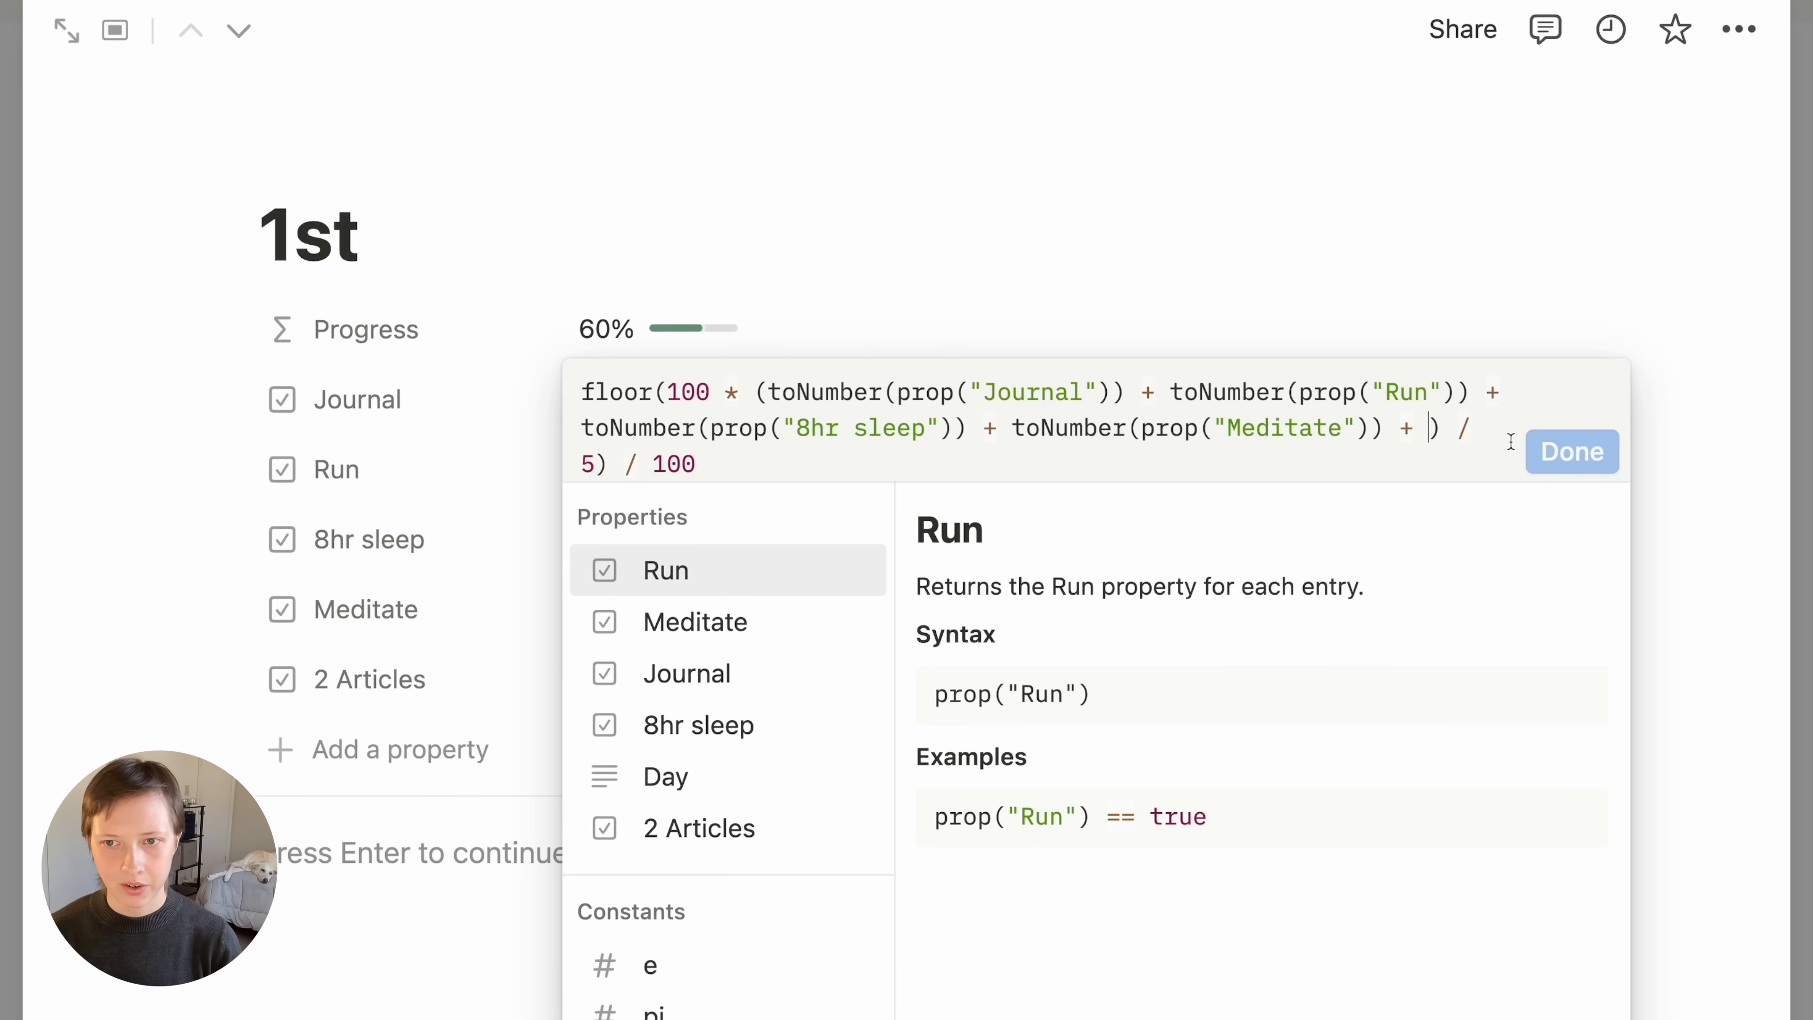
key(super+v)
double_click(831, 464)
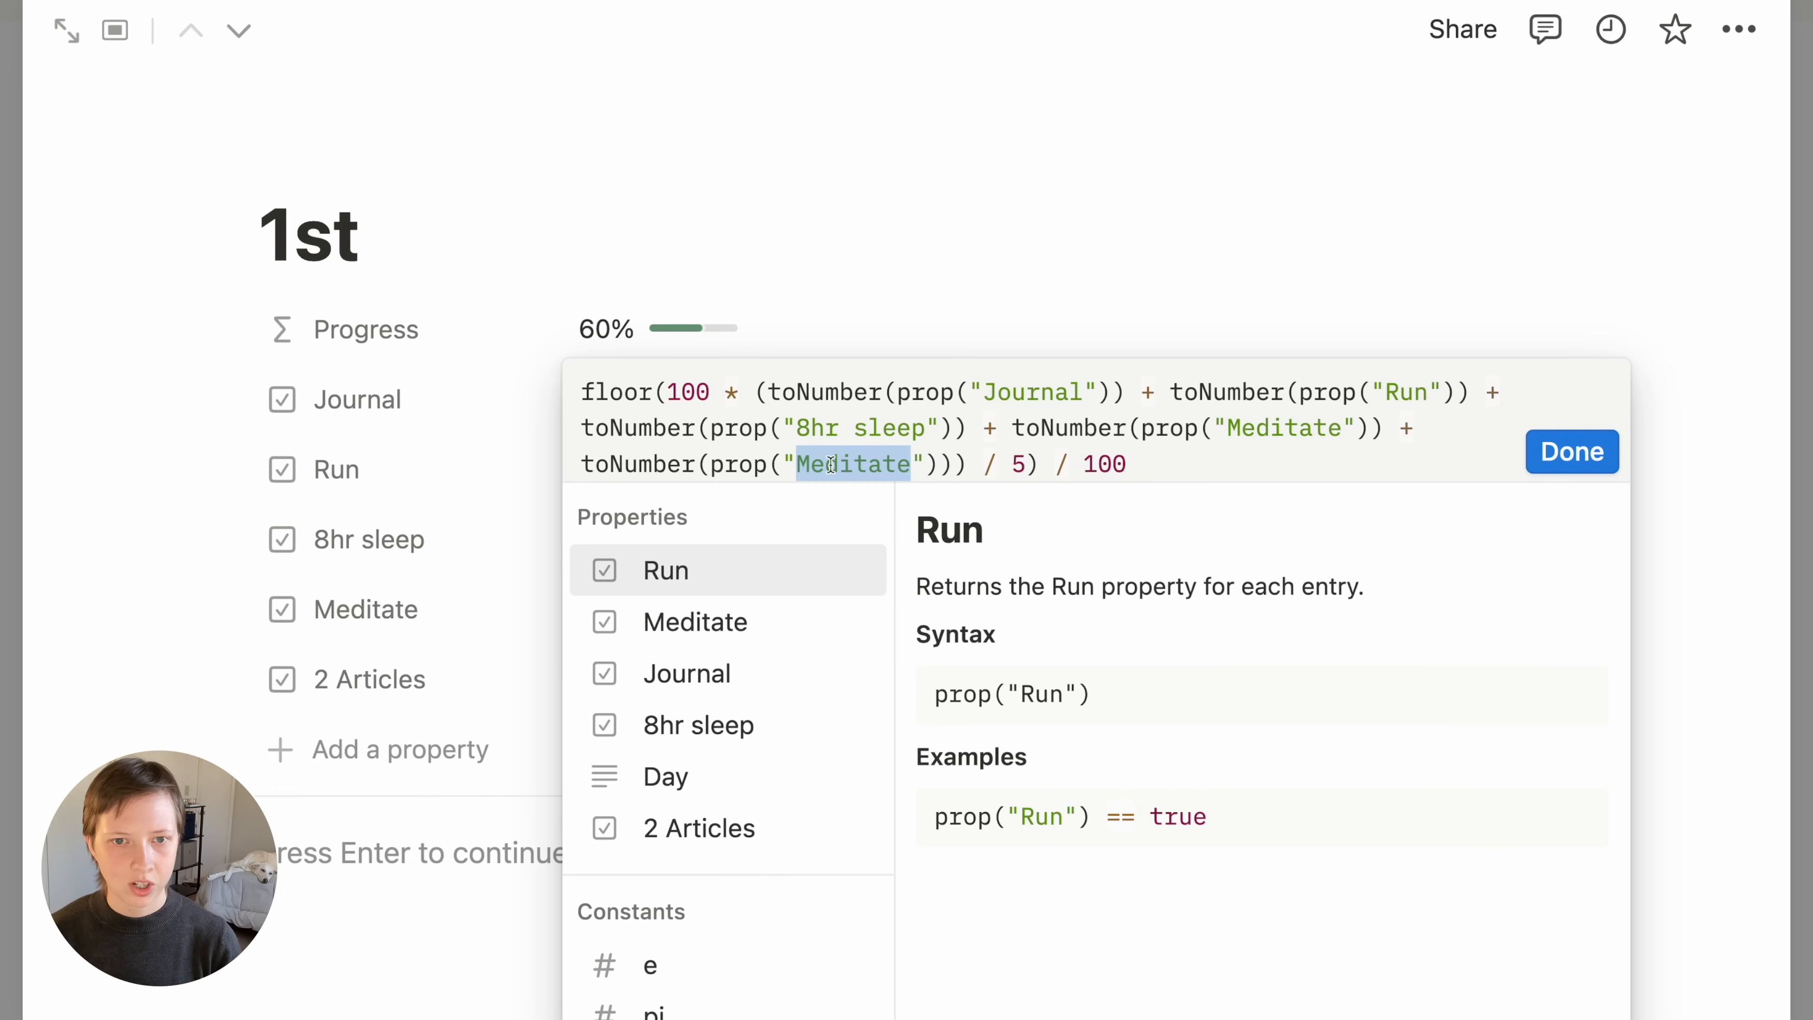
text(2 Articles)
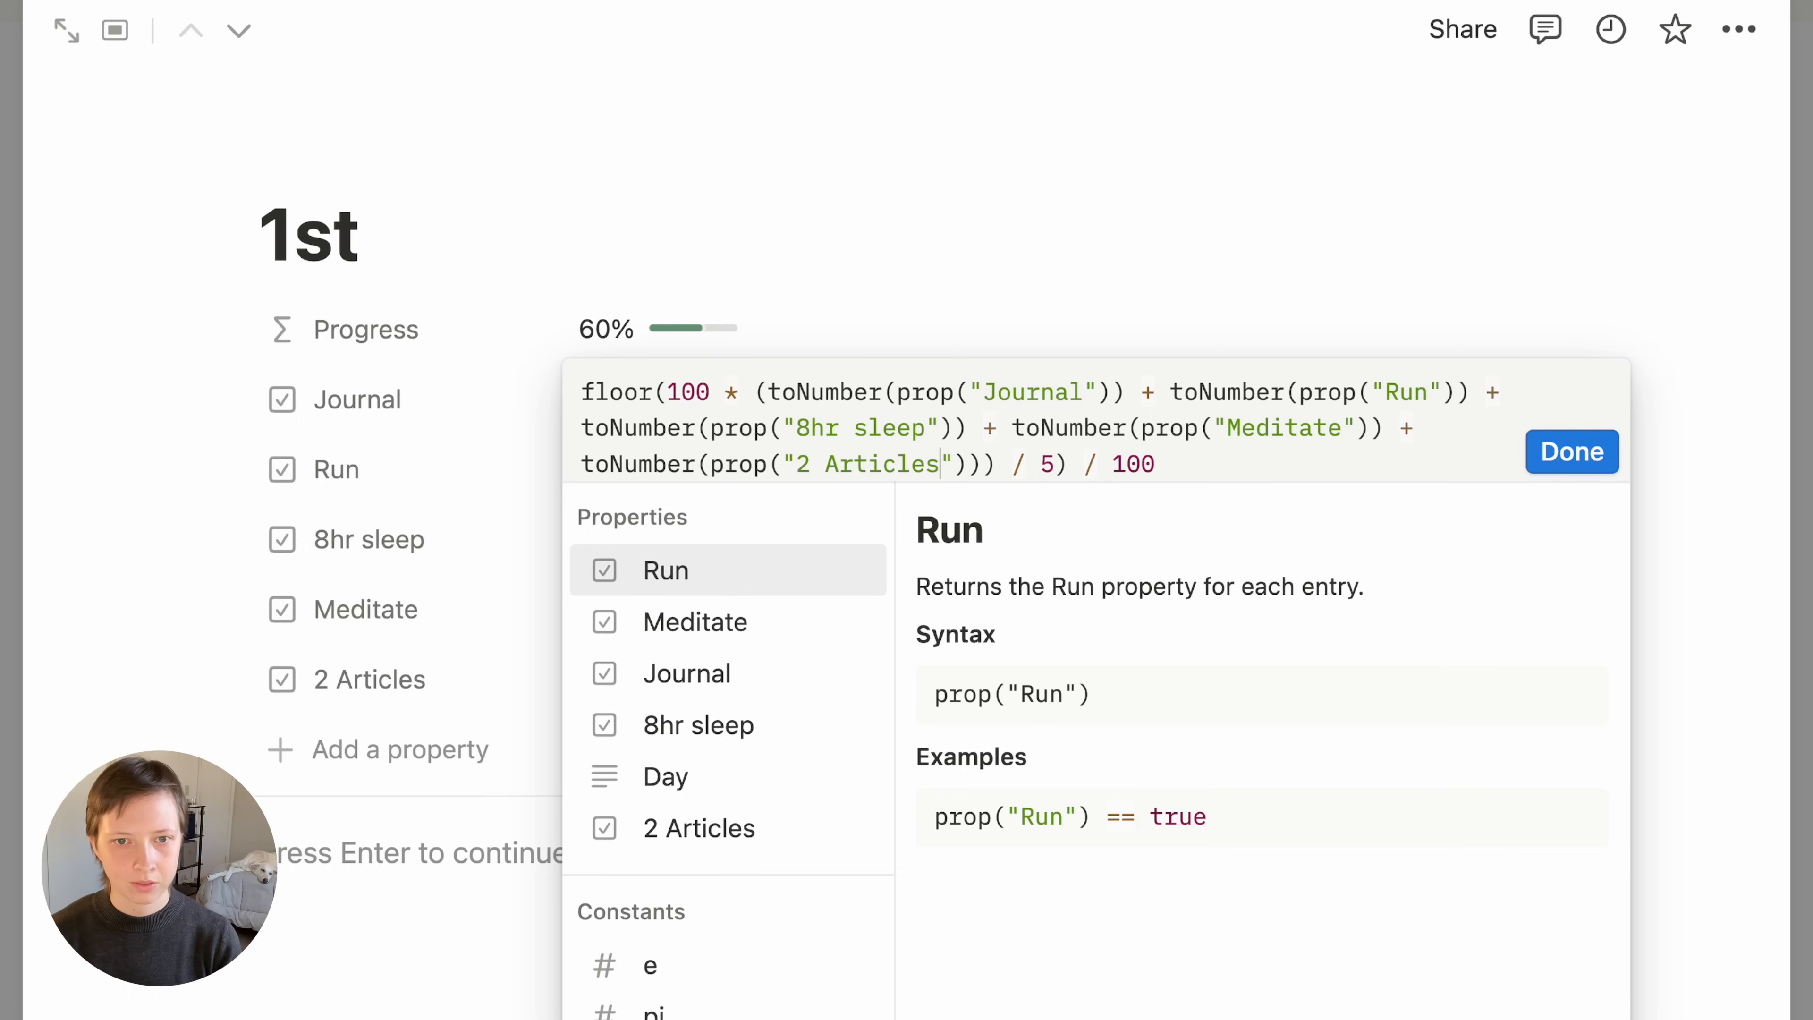
click(1562, 458)
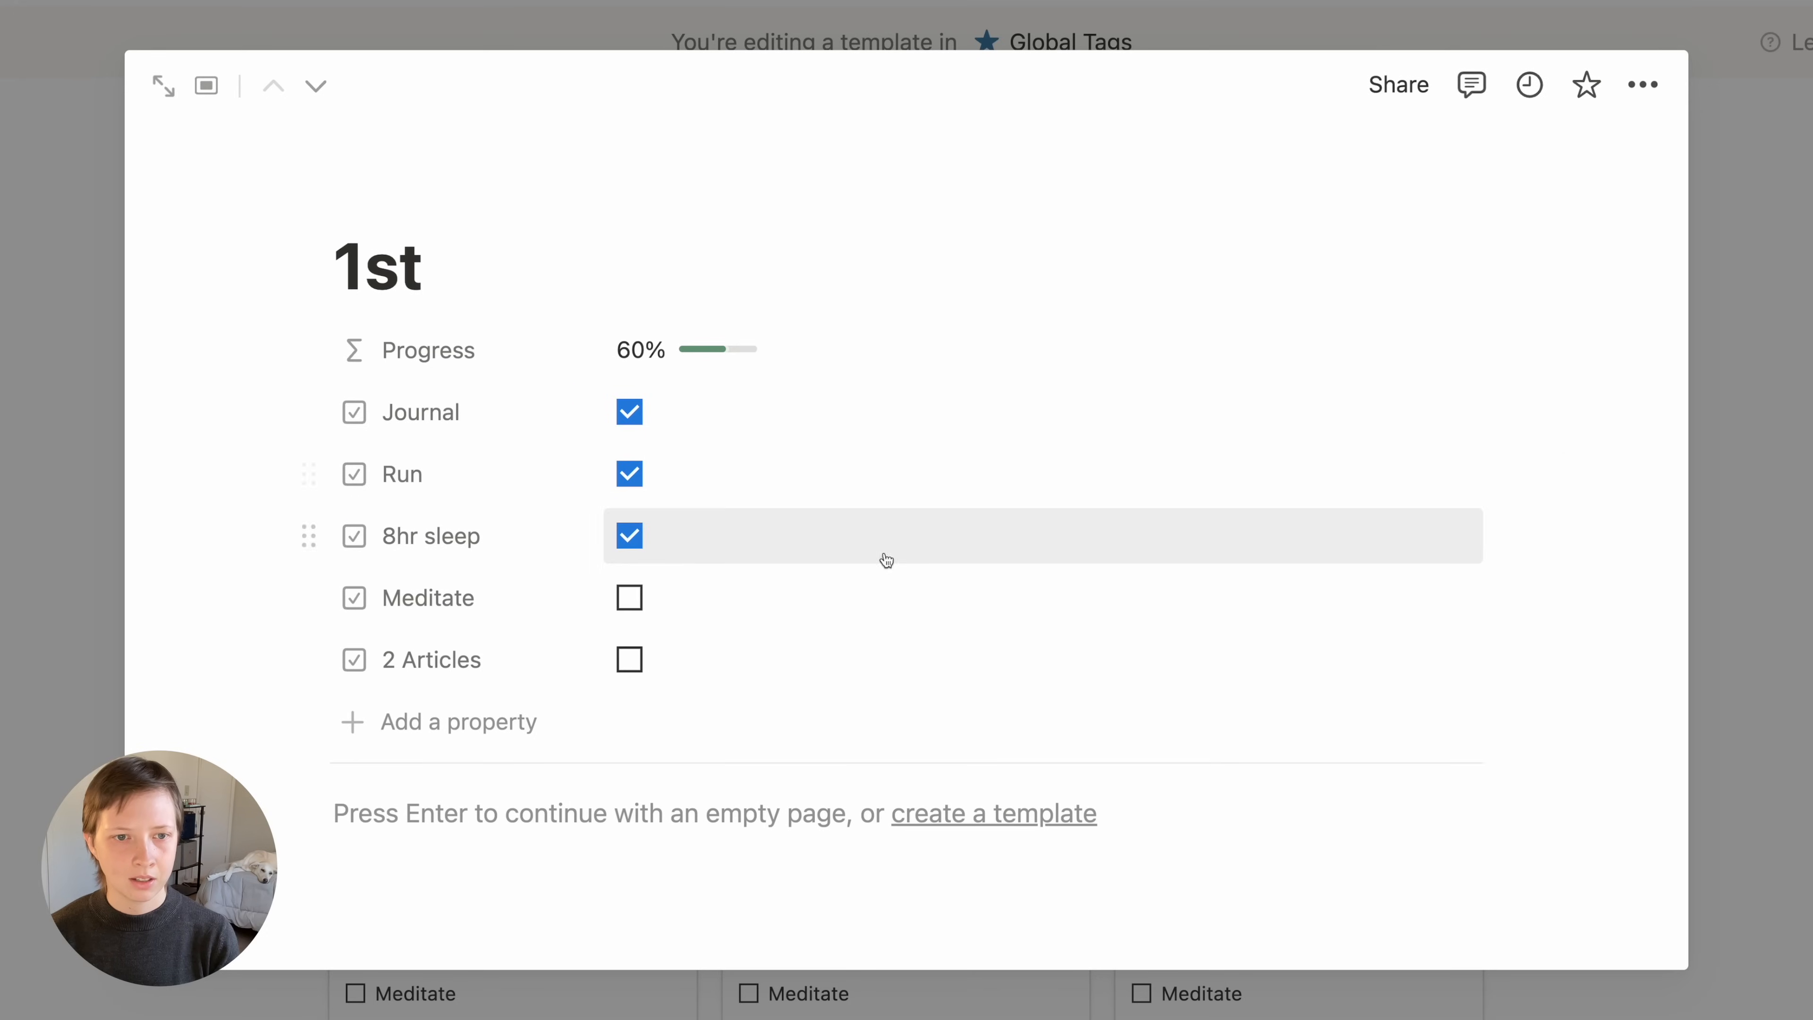
Mark Meditate as done for the 1st, toggle 2 Articles on and off, and close the page
click(629, 597)
click(630, 658)
click(631, 658)
click(15, 408)
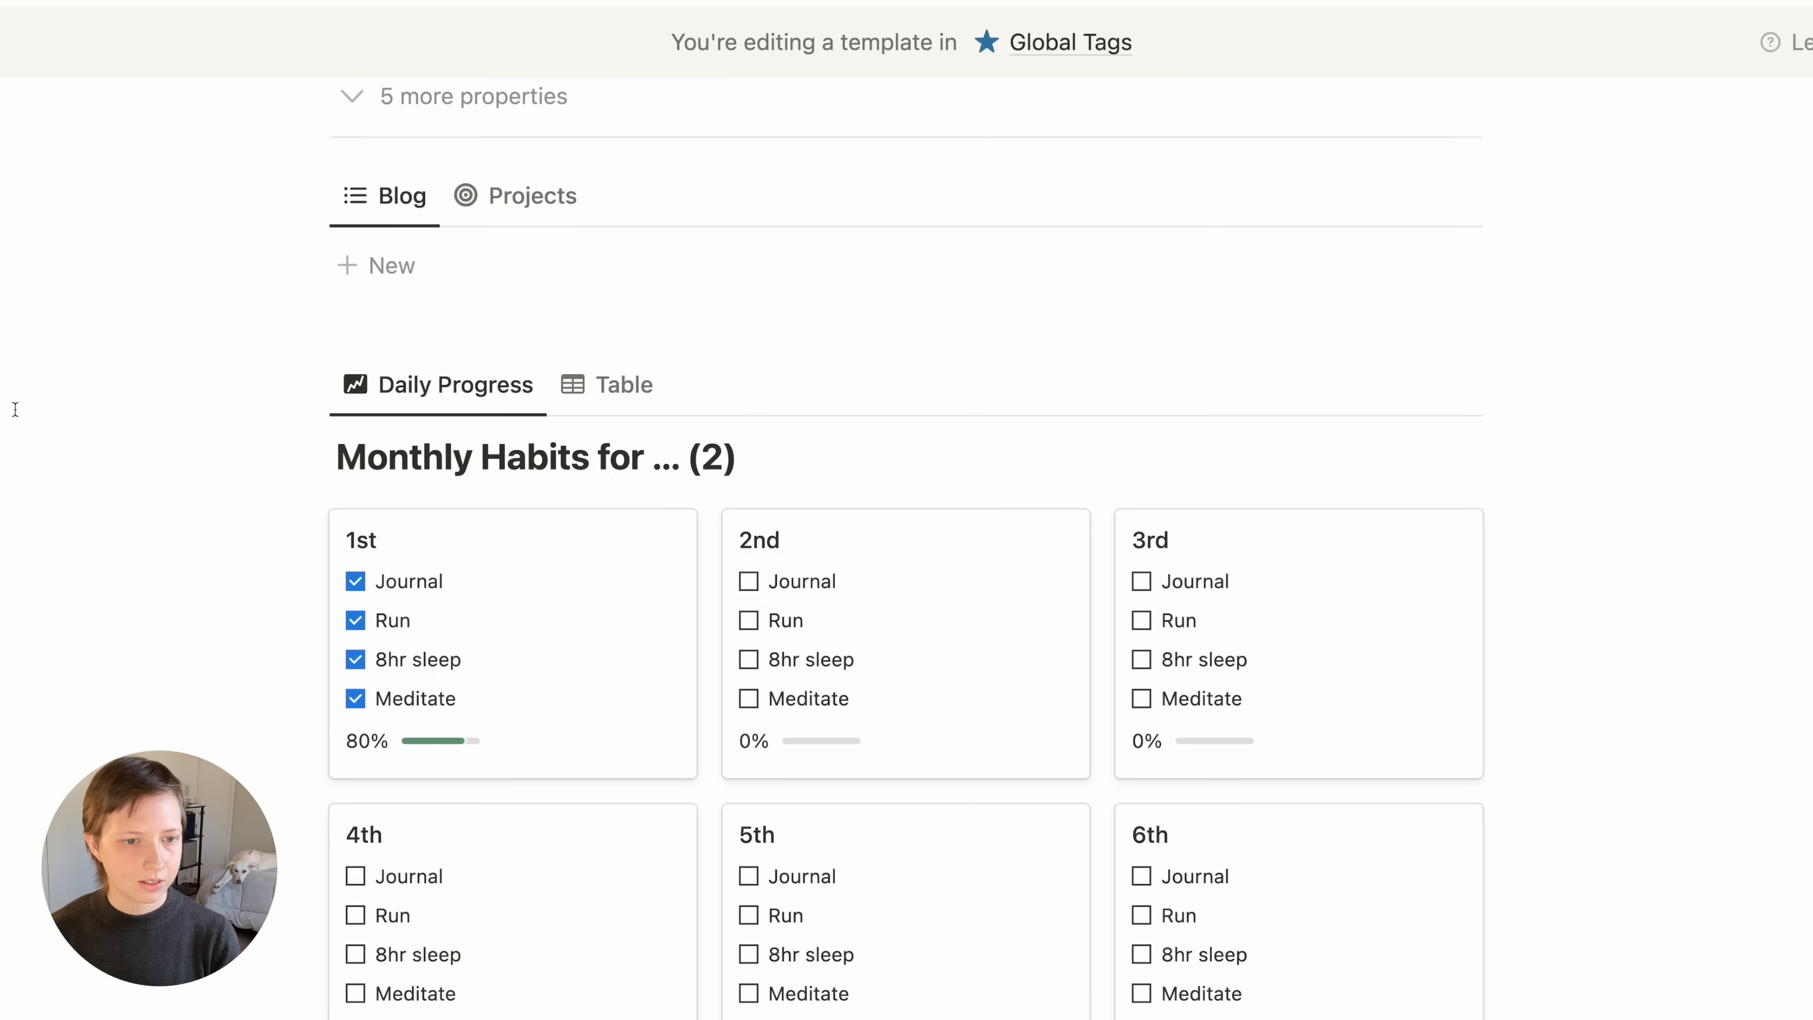
Mark Journal, Run and 8hr sleep as done on the 2nd's card
scroll(15, 408, down, 5)
click(748, 235)
click(748, 275)
click(748, 314)
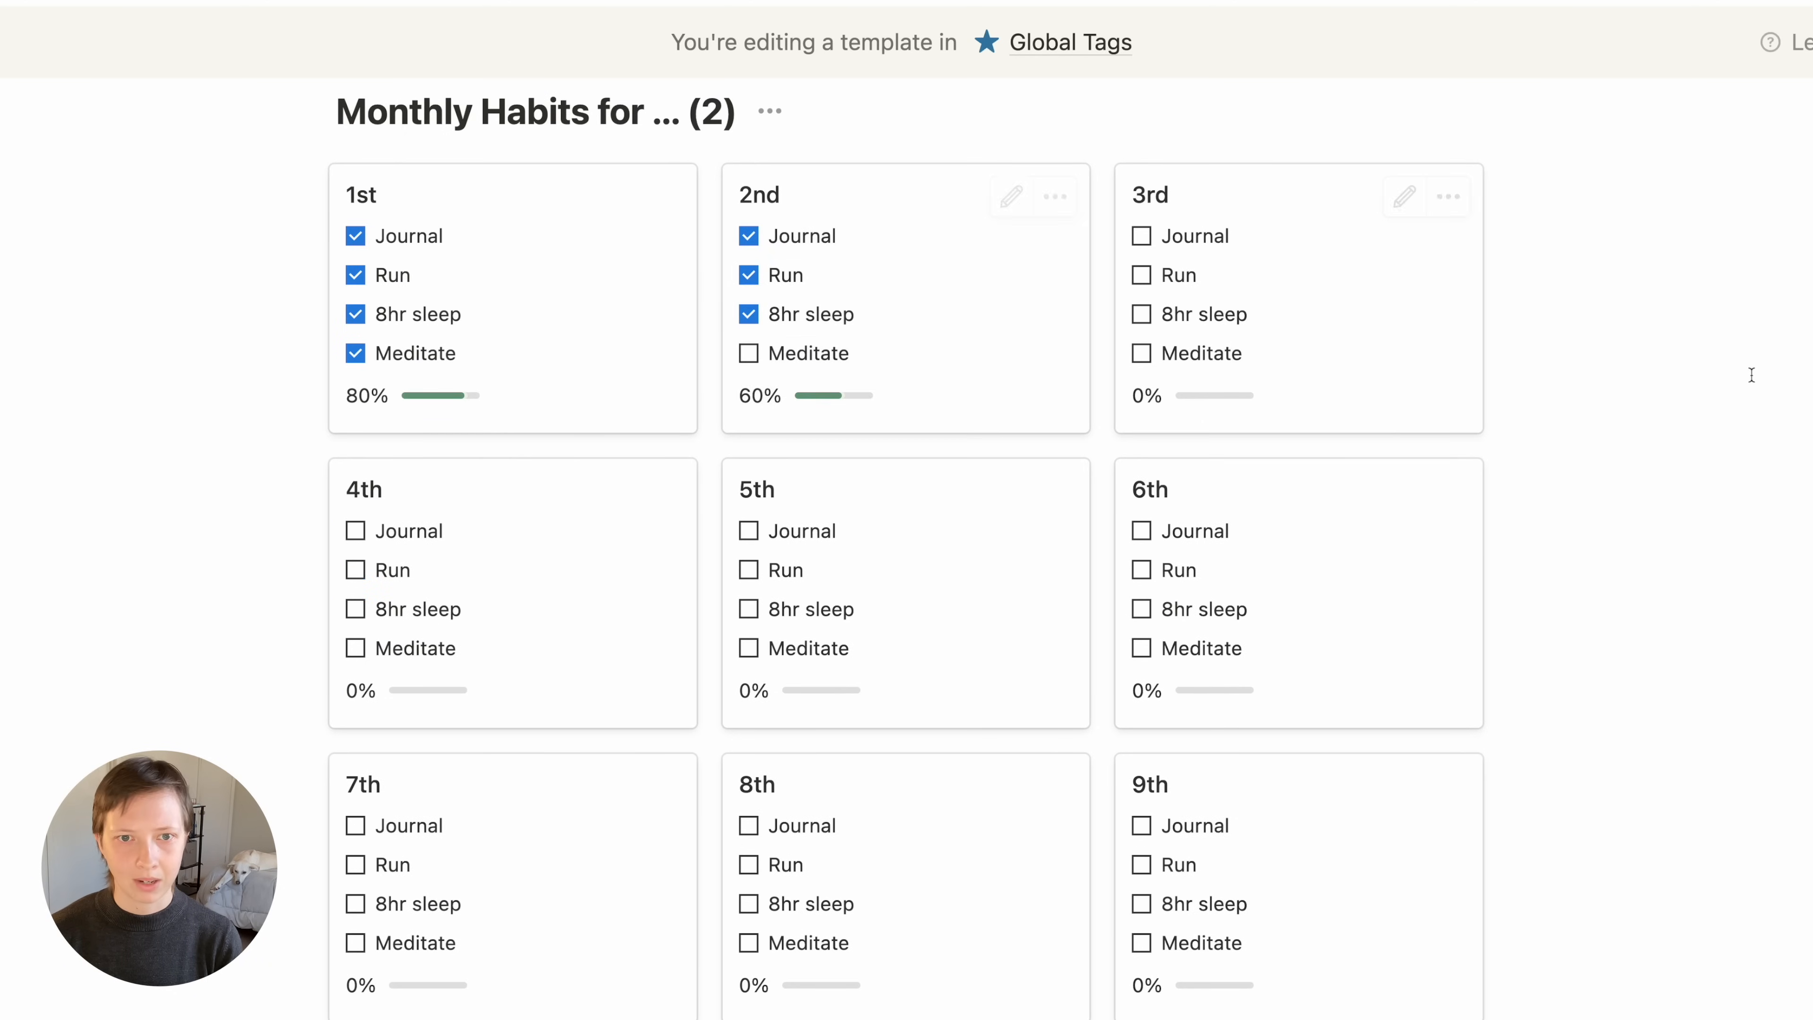
Show the 2 Articles property on the Daily Progress gallery cards and place it directly above Progress
scroll(1752, 374, up, 2)
scroll(1751, 374, up, 1)
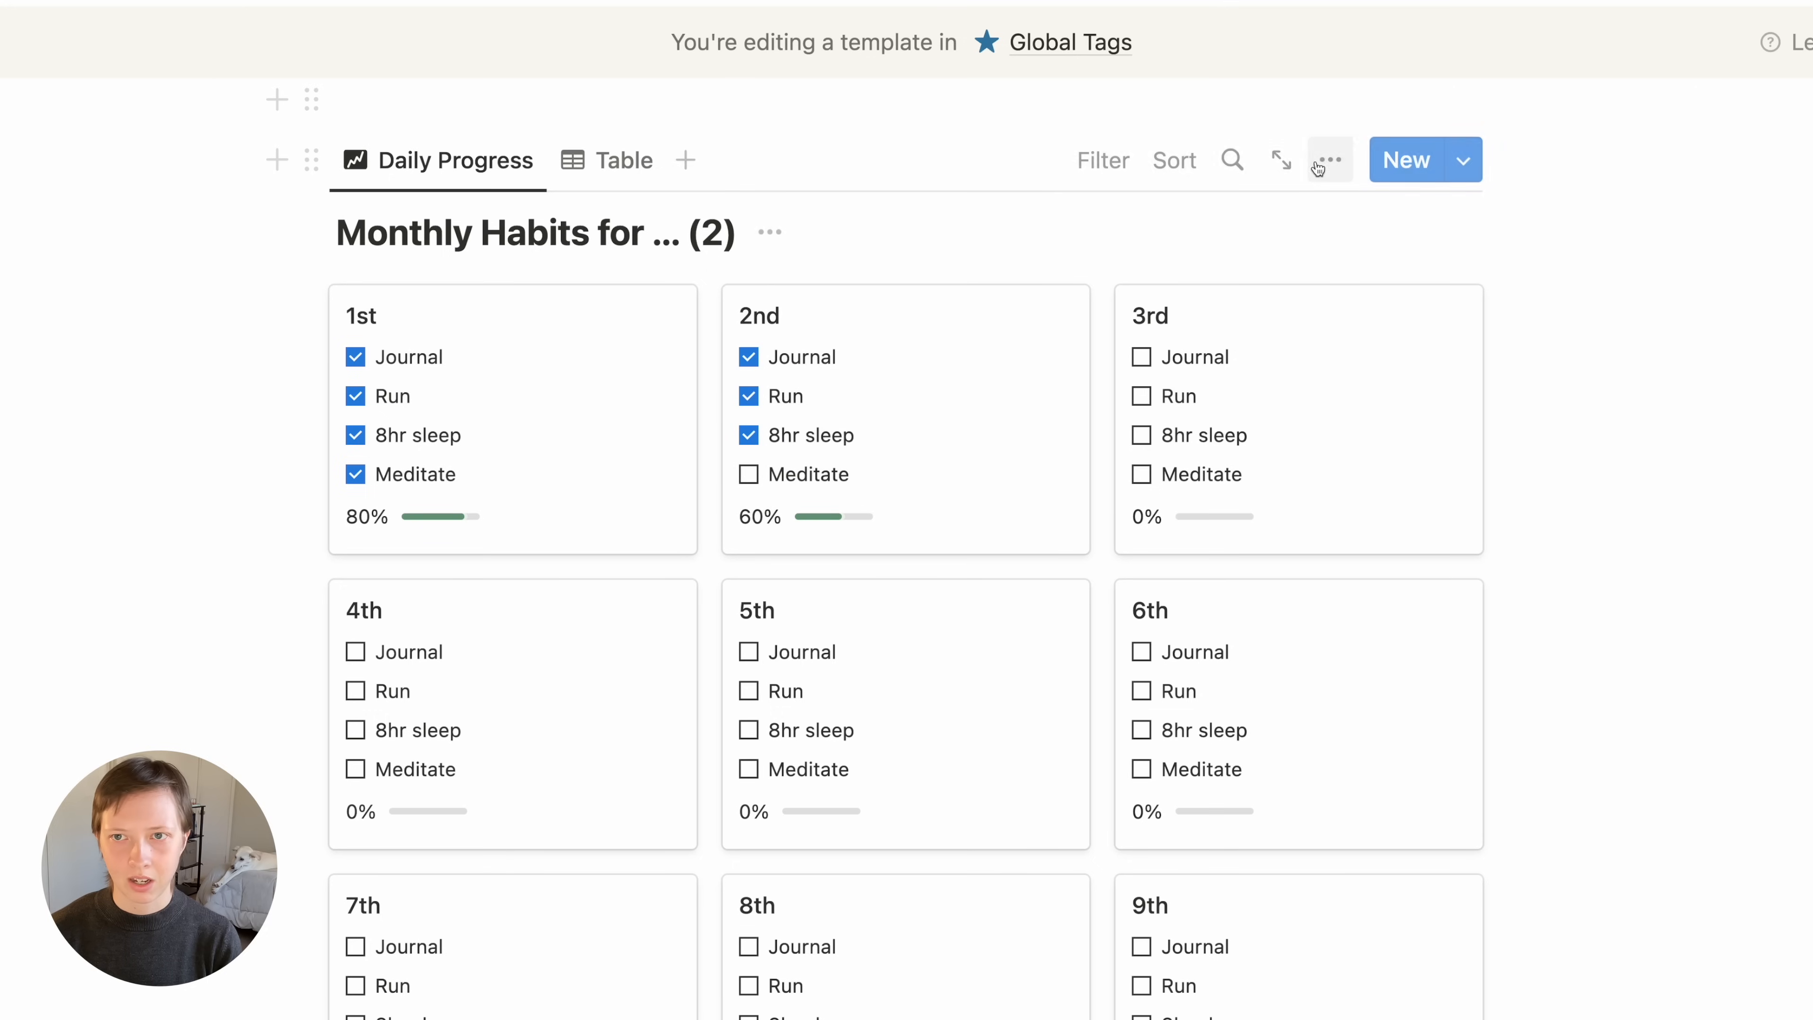
click(1329, 180)
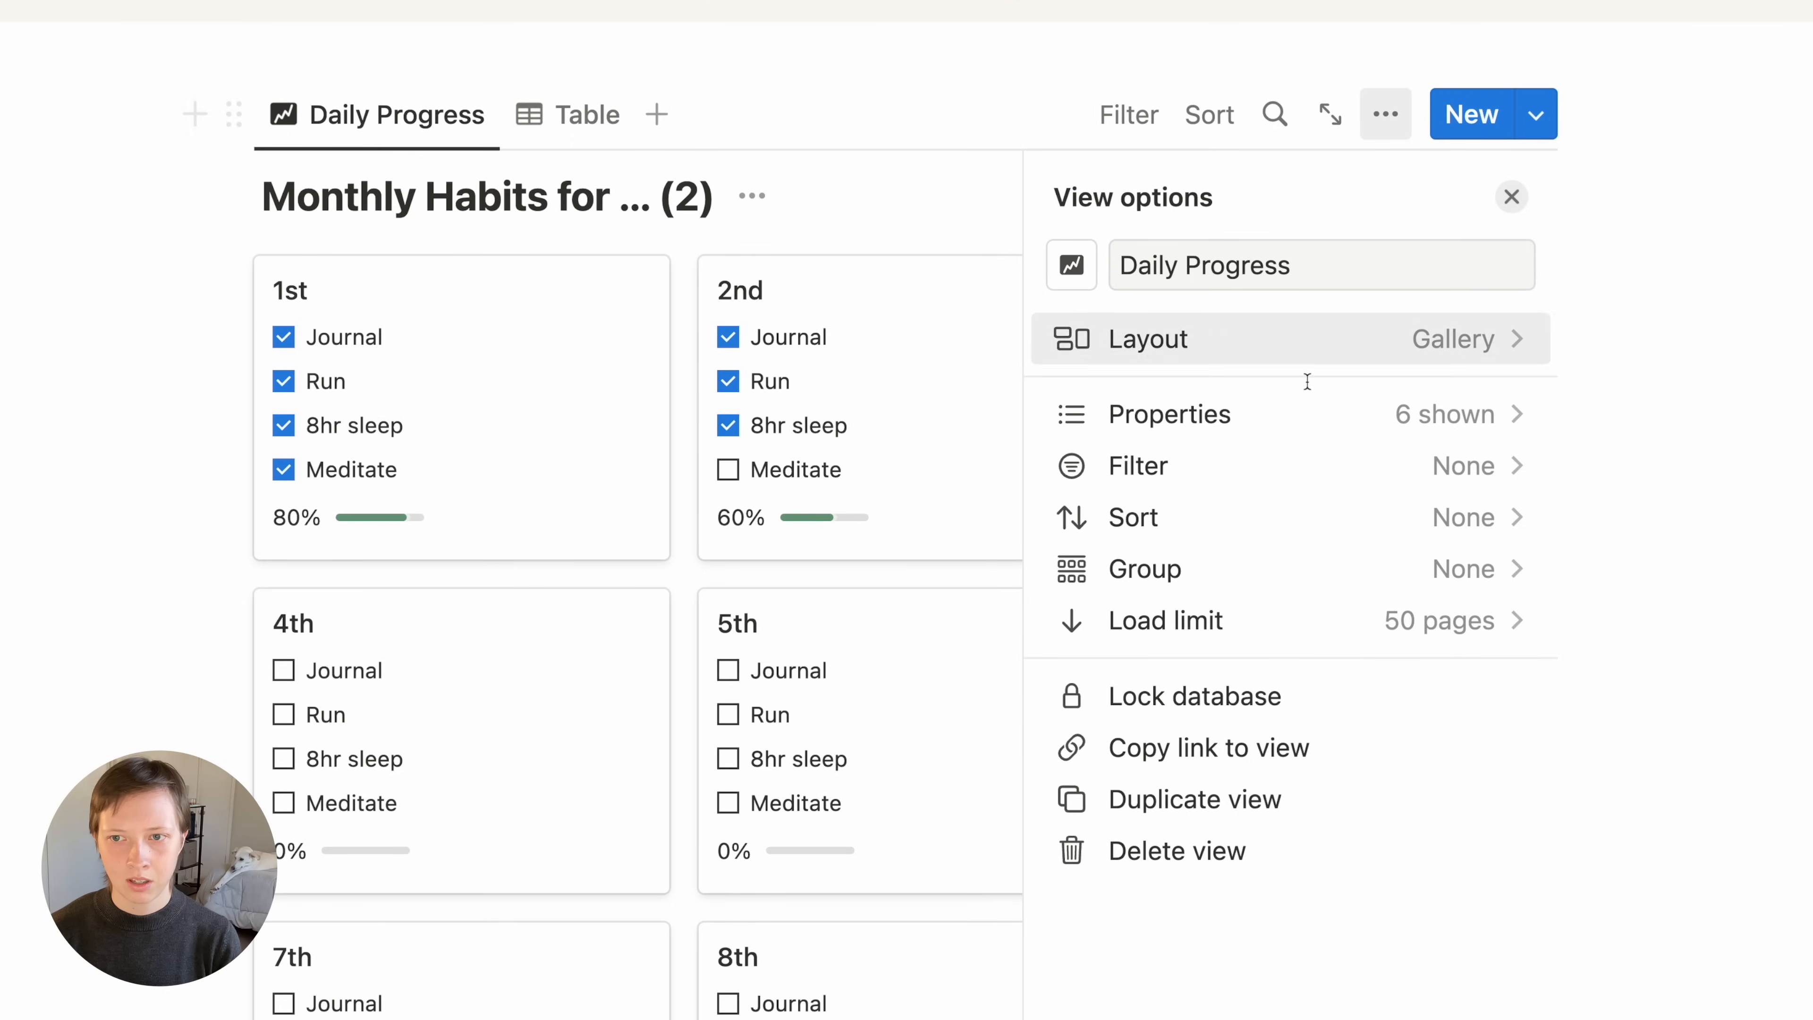
click(1255, 439)
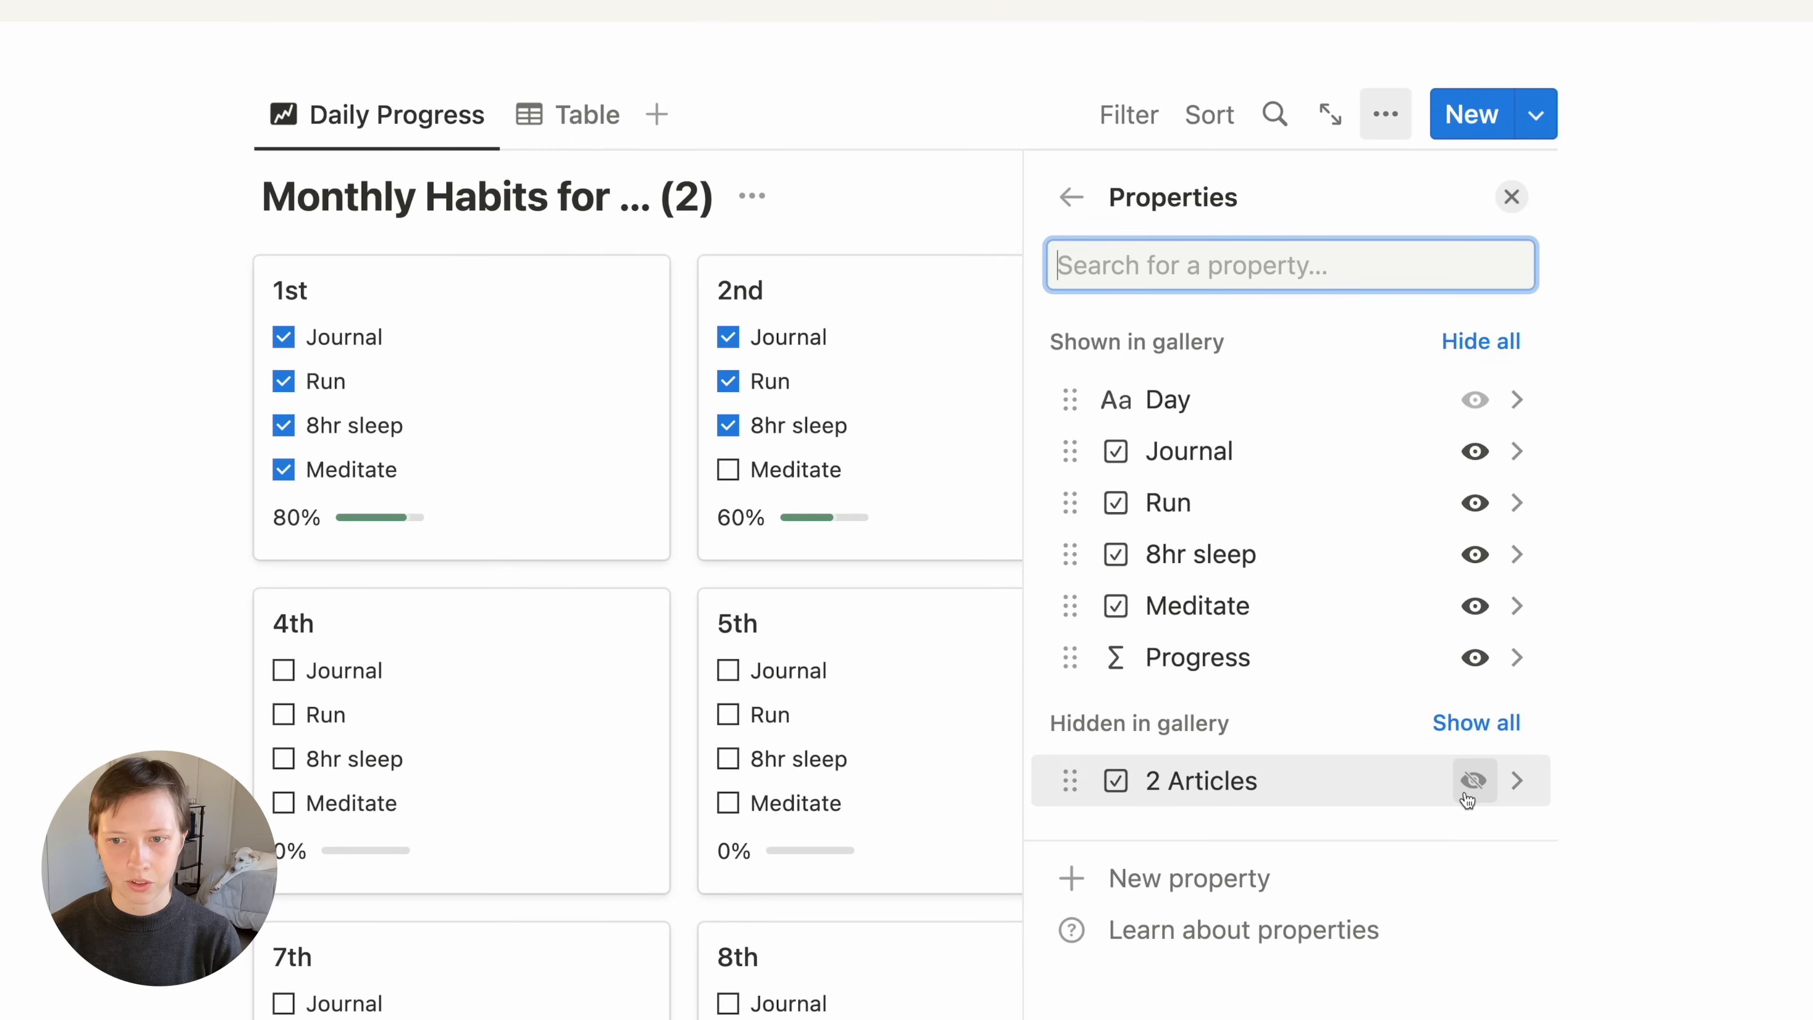
click(1473, 781)
drag(1193, 715, 1194, 660)
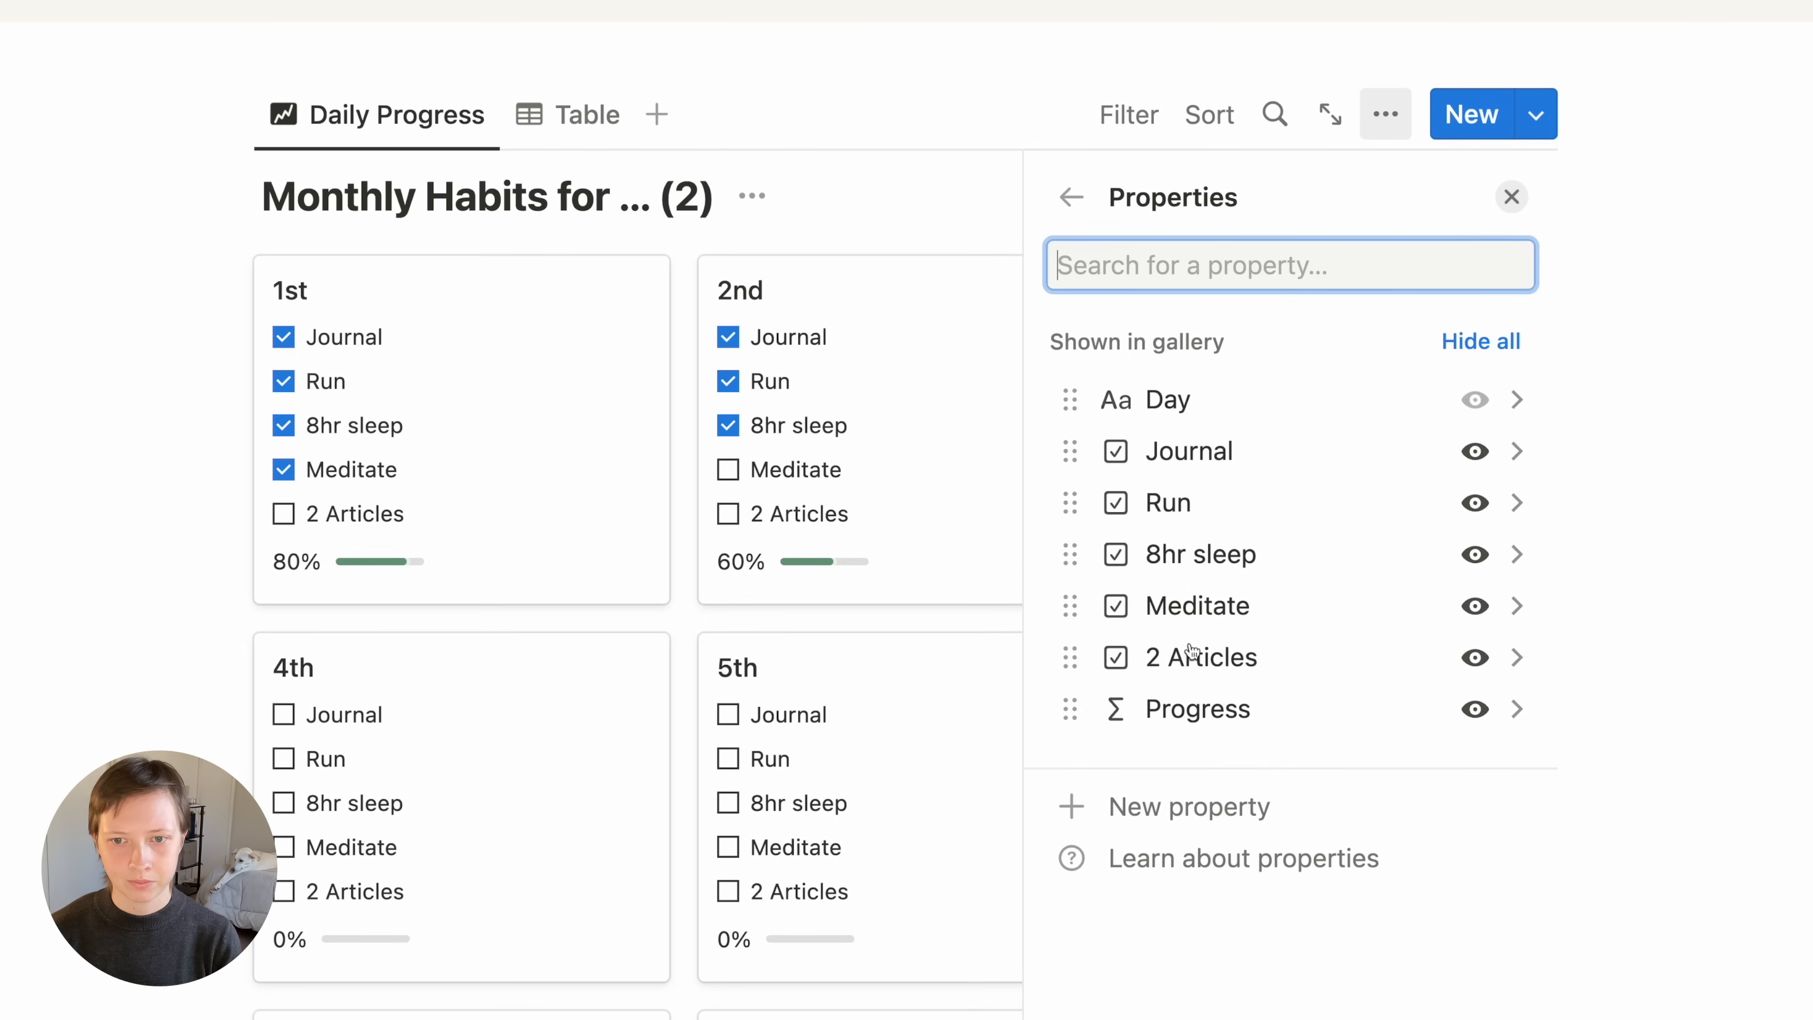
click(114, 413)
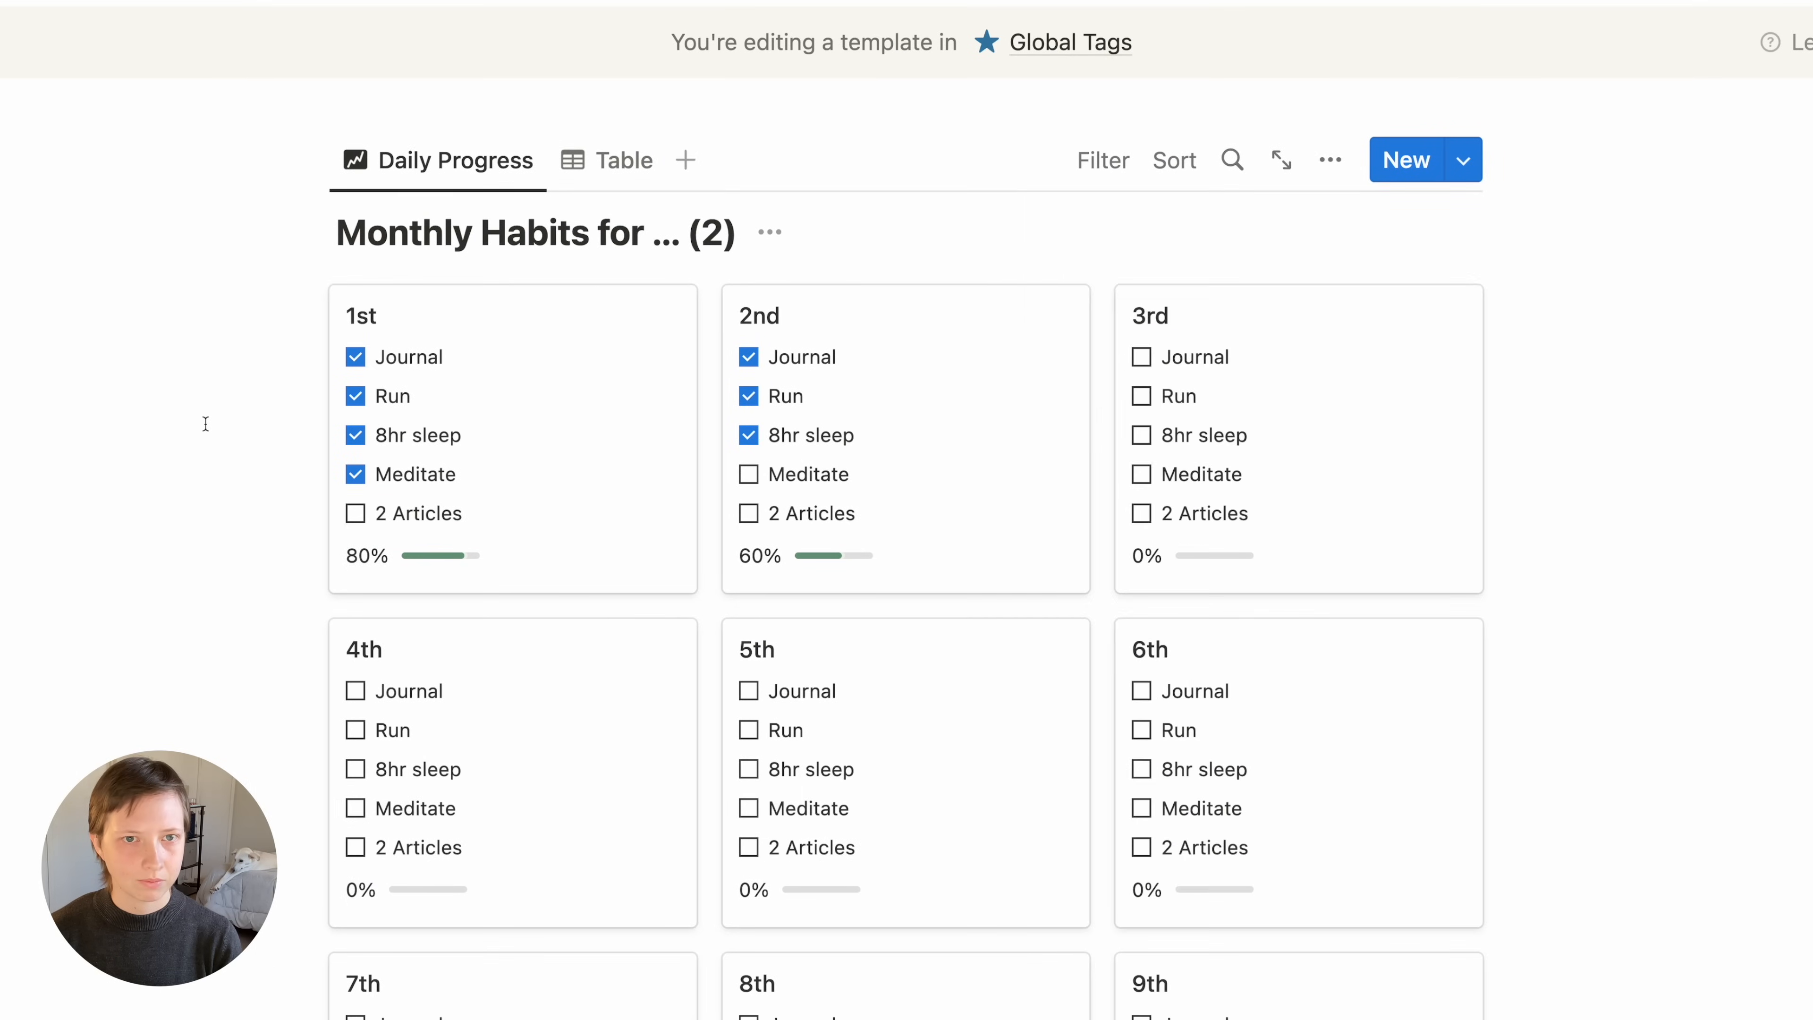
Rename the habit database to "Monthly Habits for January"
scroll(205, 423, up, 5)
scroll(205, 423, down, 3)
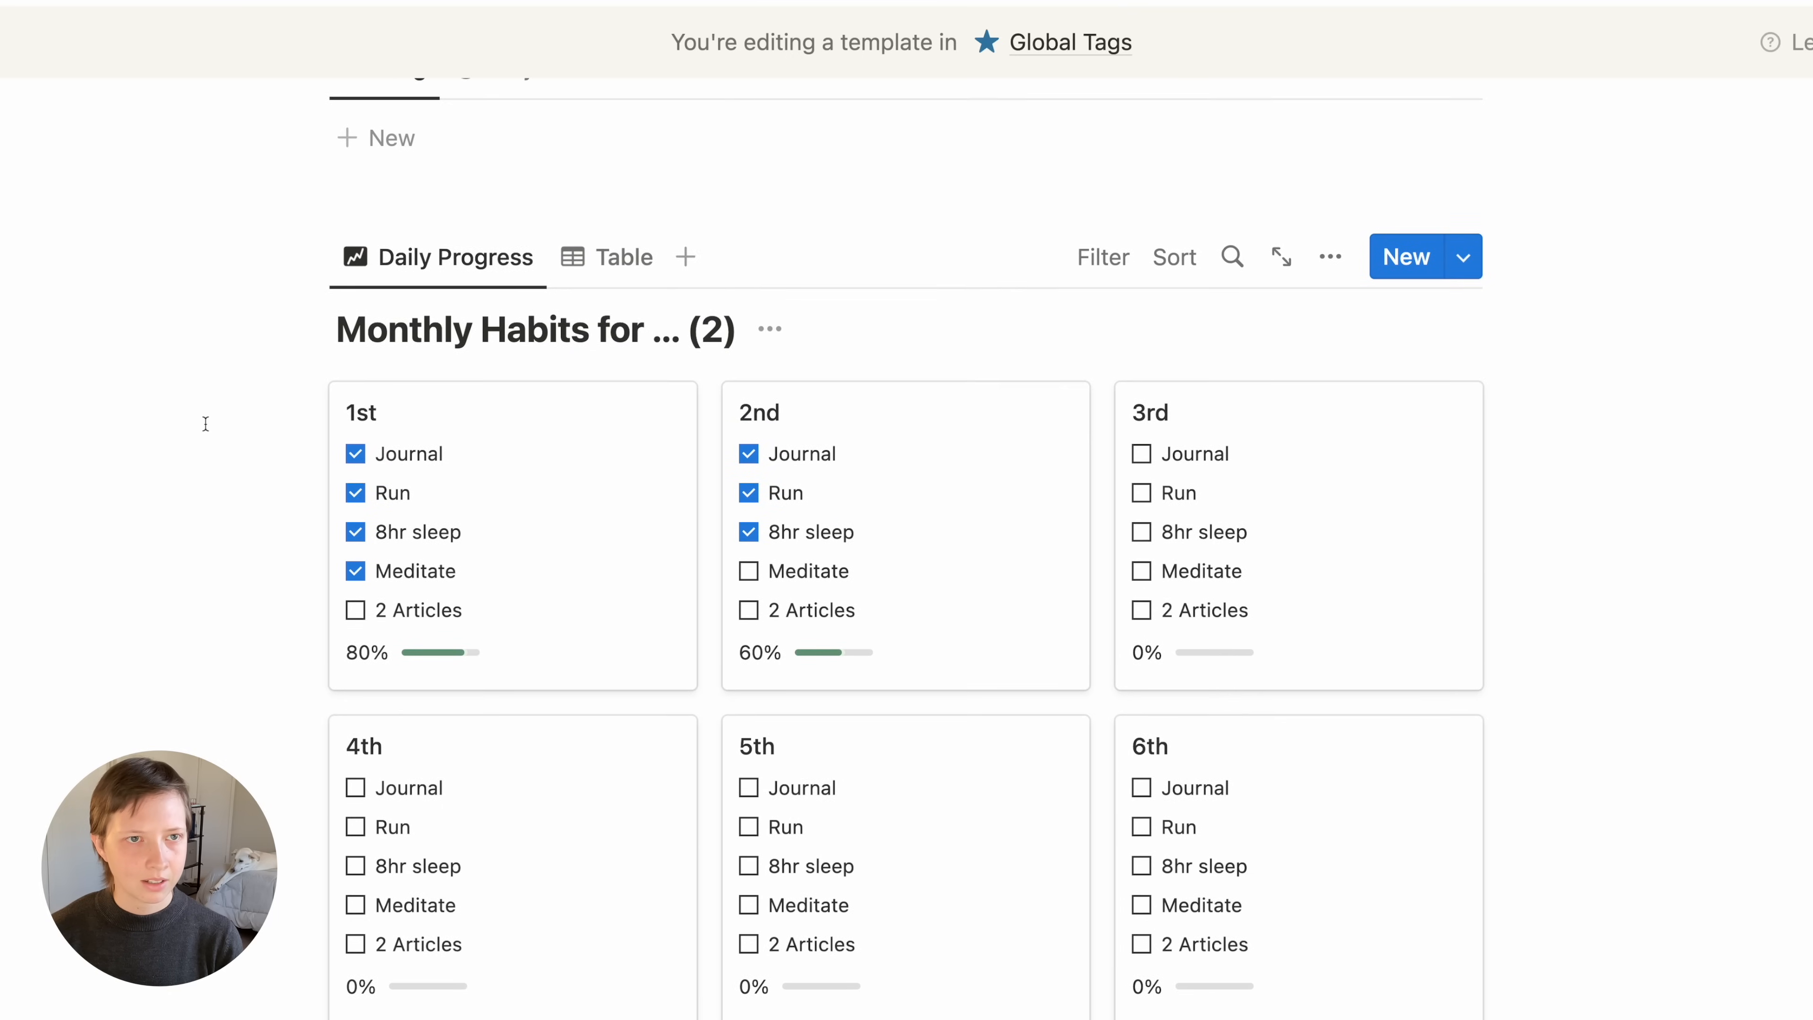
scroll(206, 424, up, 1)
drag(338, 364, 657, 369)
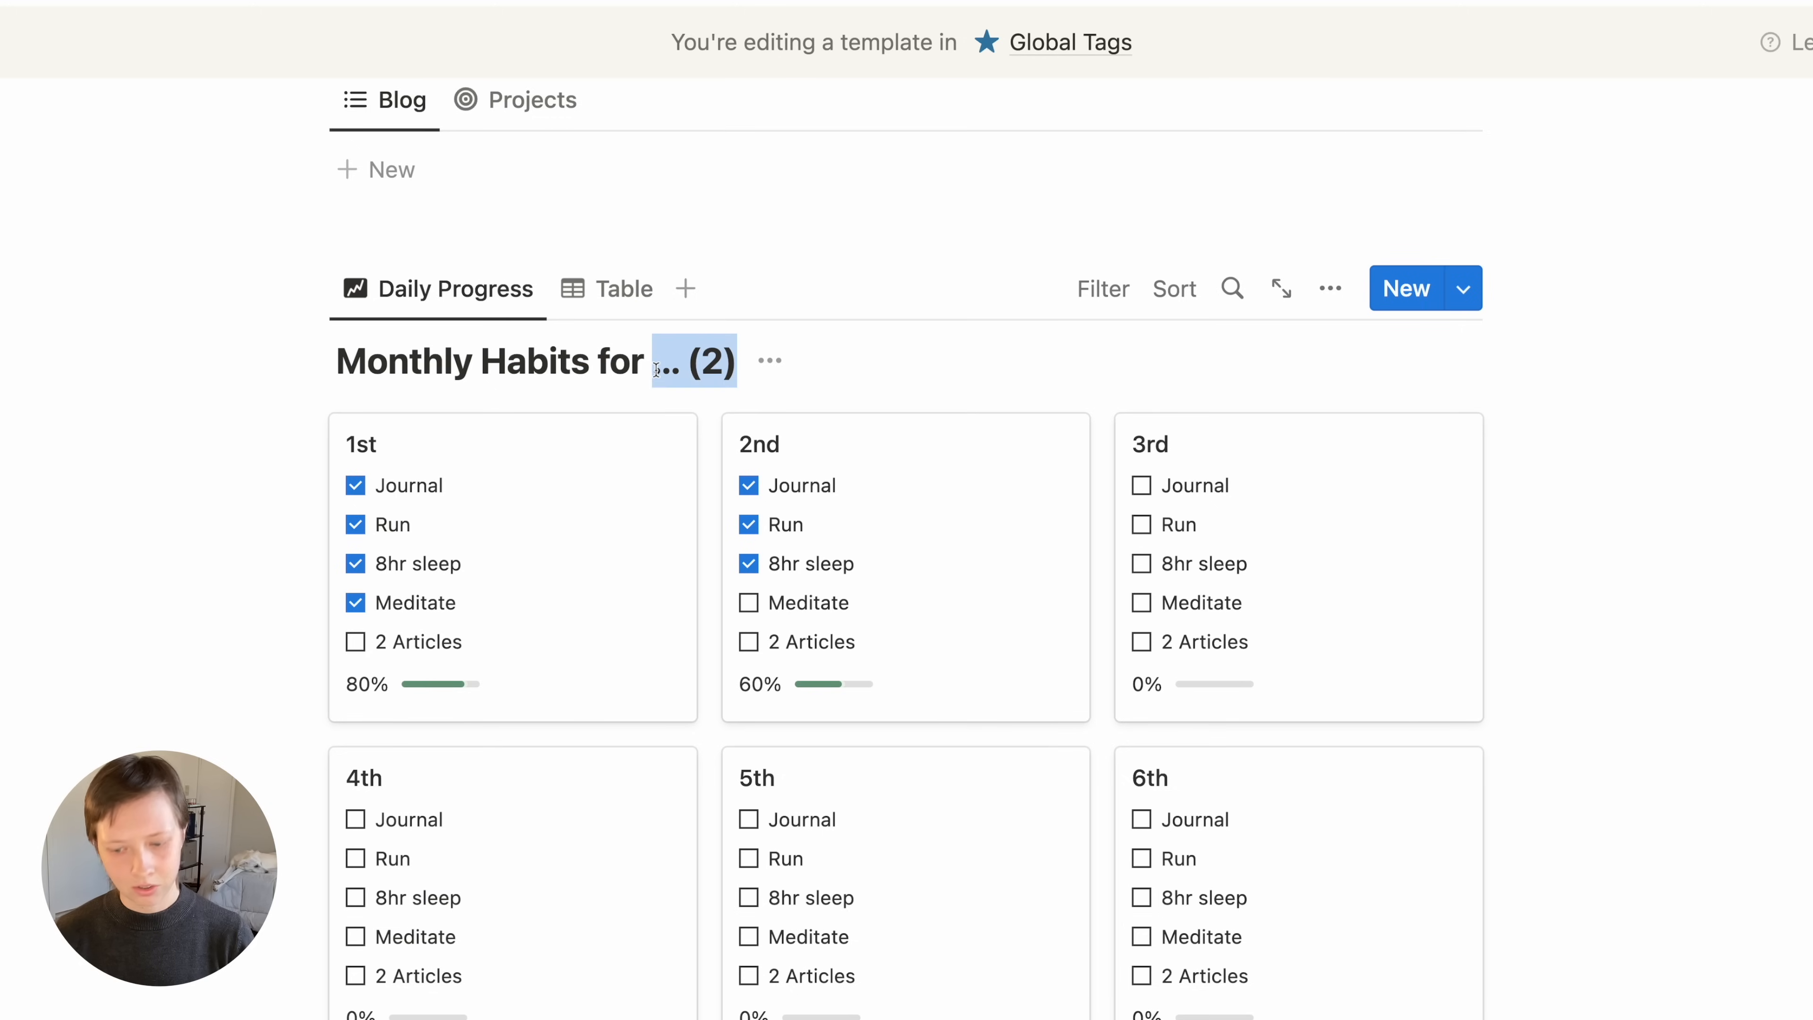
key(BackSpace)
text(January)
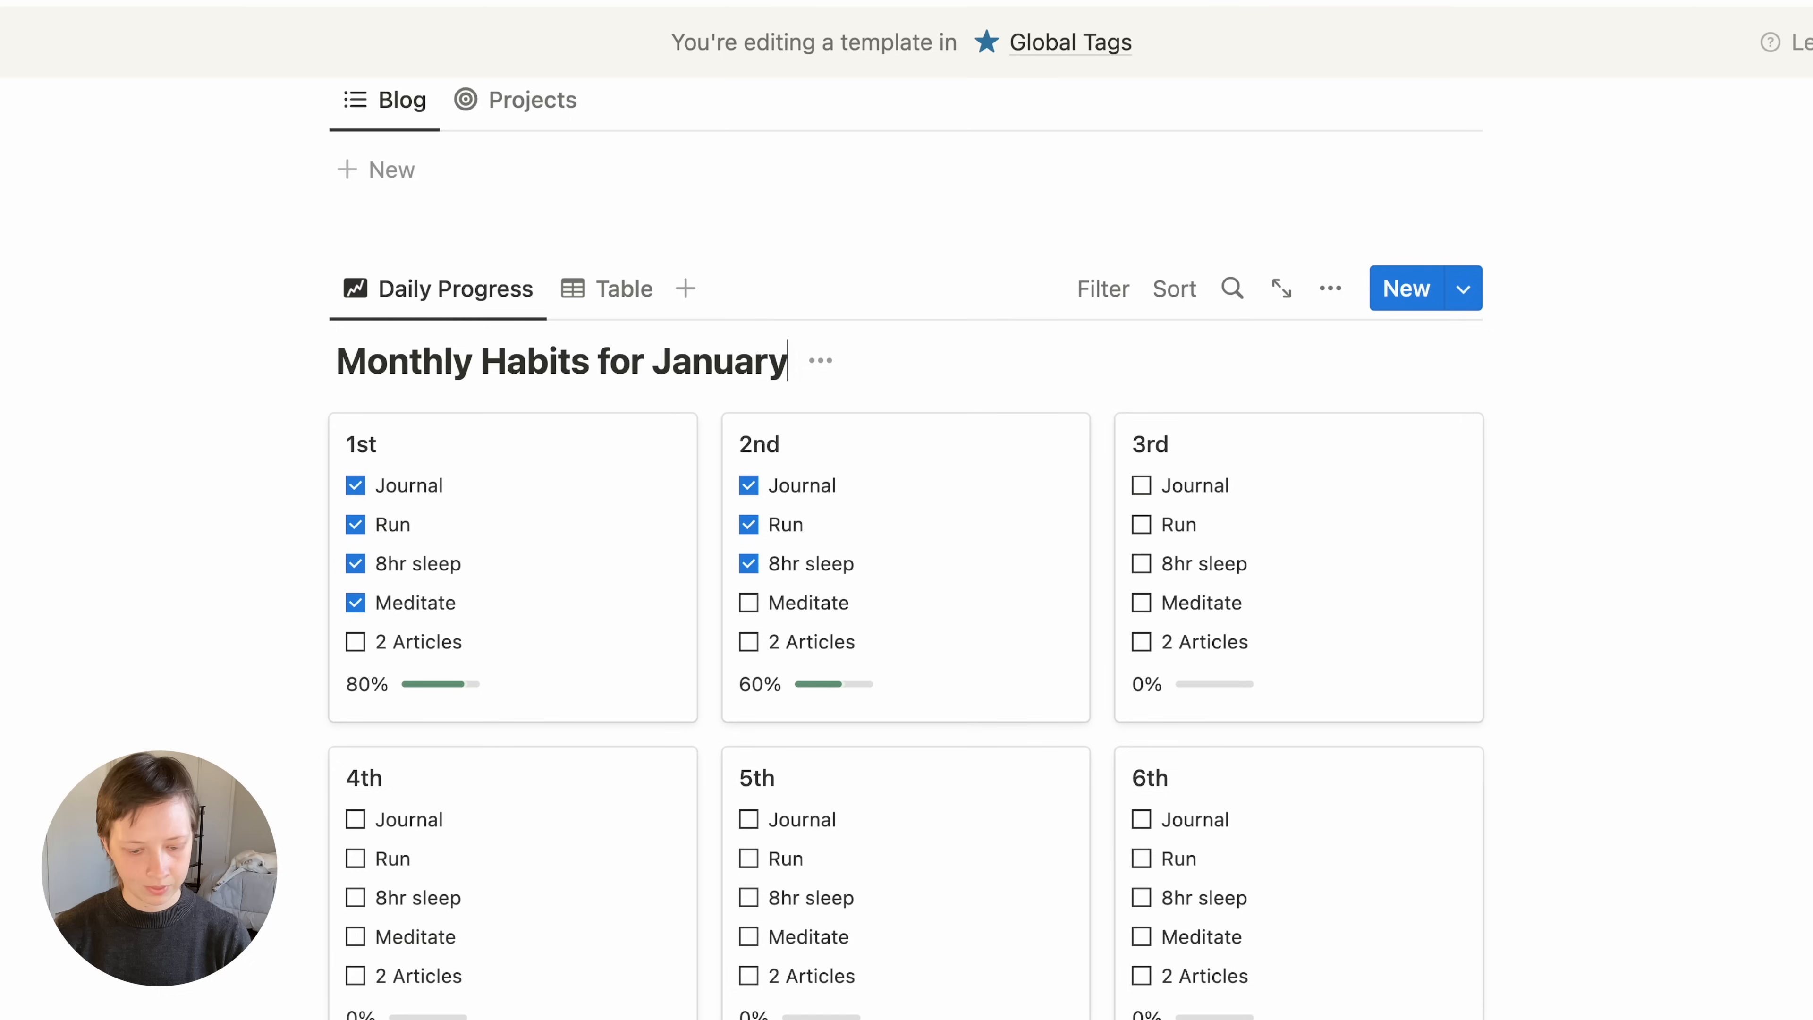
Change the habit database's title to "Monthly Habits for ..."
key(BackSpace)
key(BackSpace)
key(BackSpace)
key(BackSpace)
key(BackSpace)
key(BackSpace)
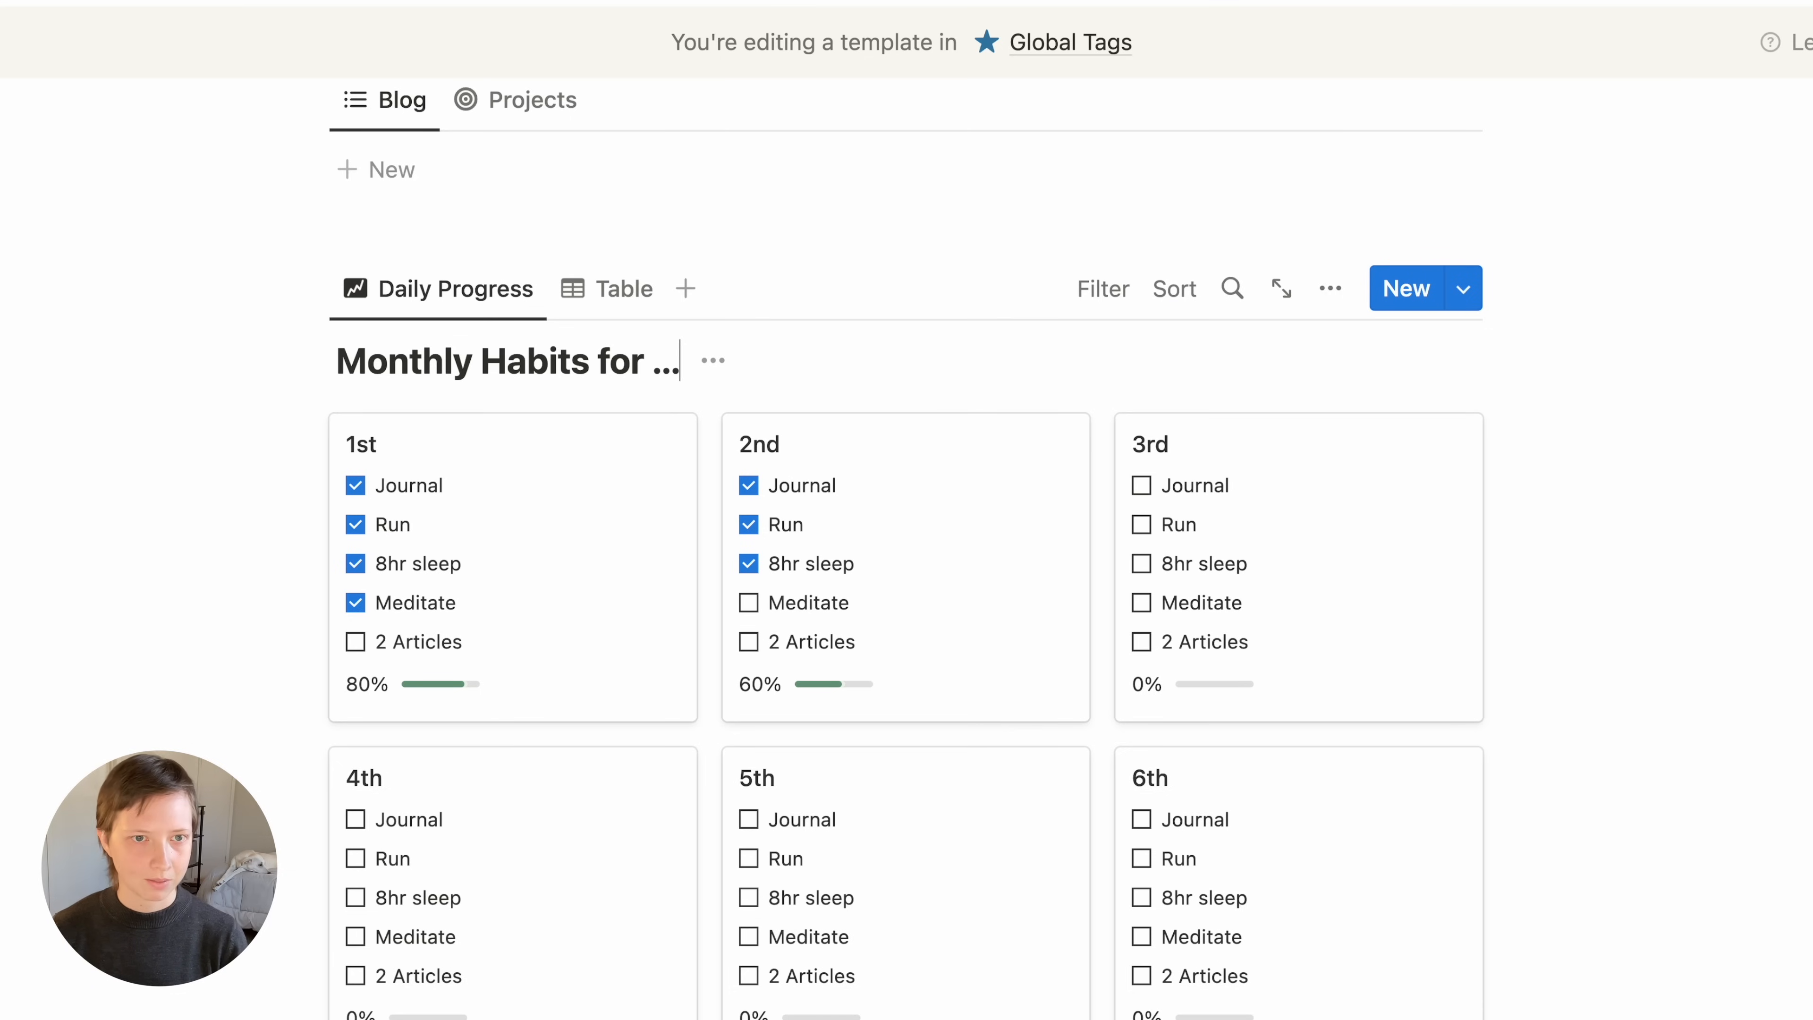
Move the 2 Articles column ahead of Progress in the Table view and delete that property
click(597, 297)
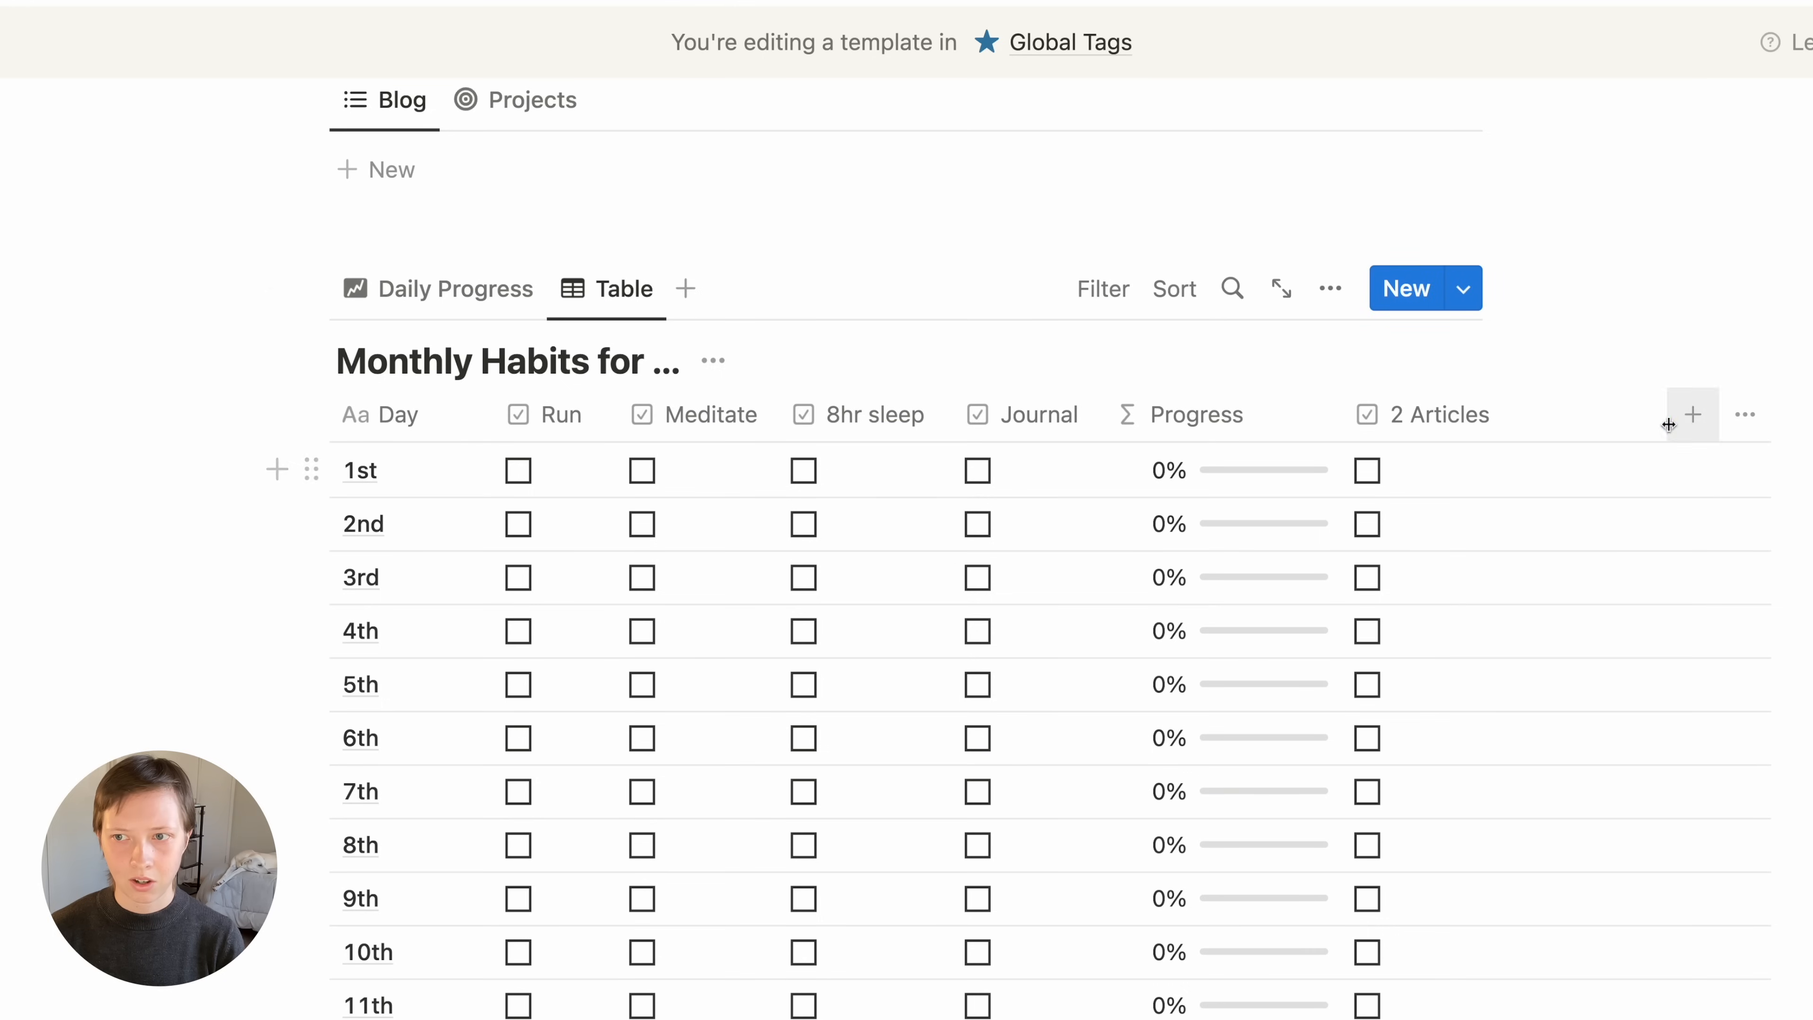
drag(1664, 417, 1217, 413)
click(1217, 413)
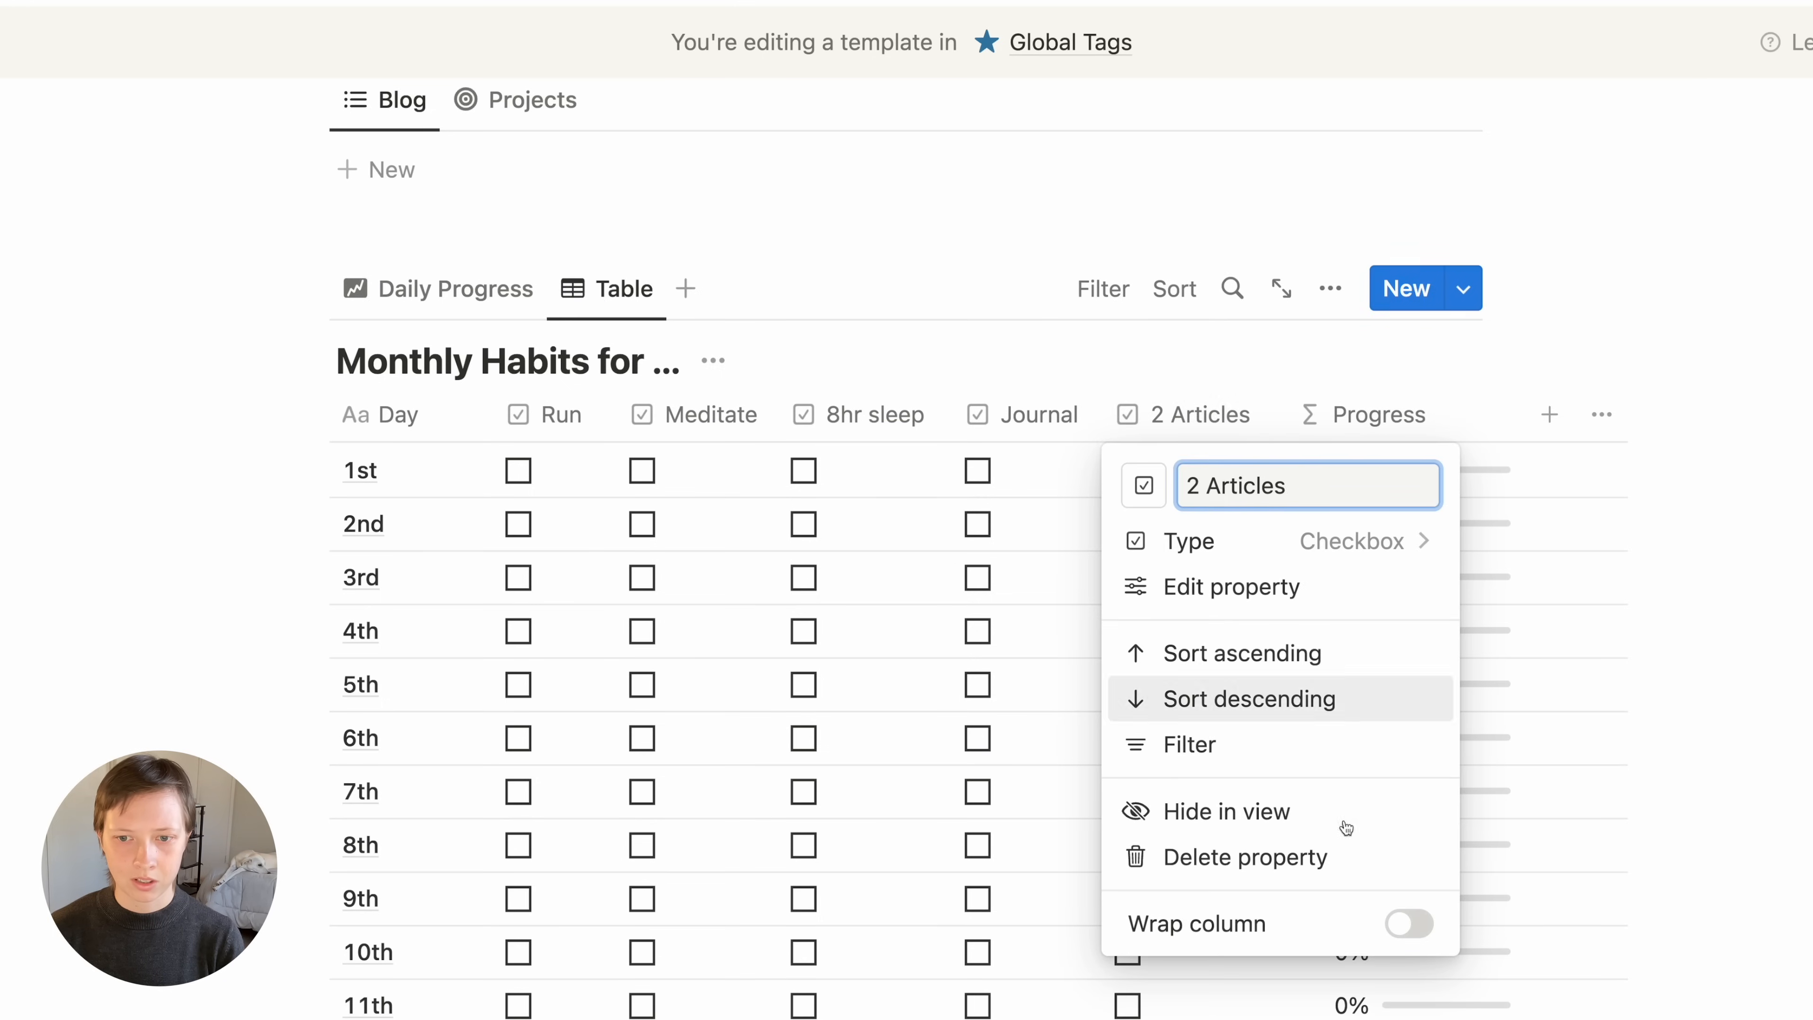
click(1278, 857)
click(957, 520)
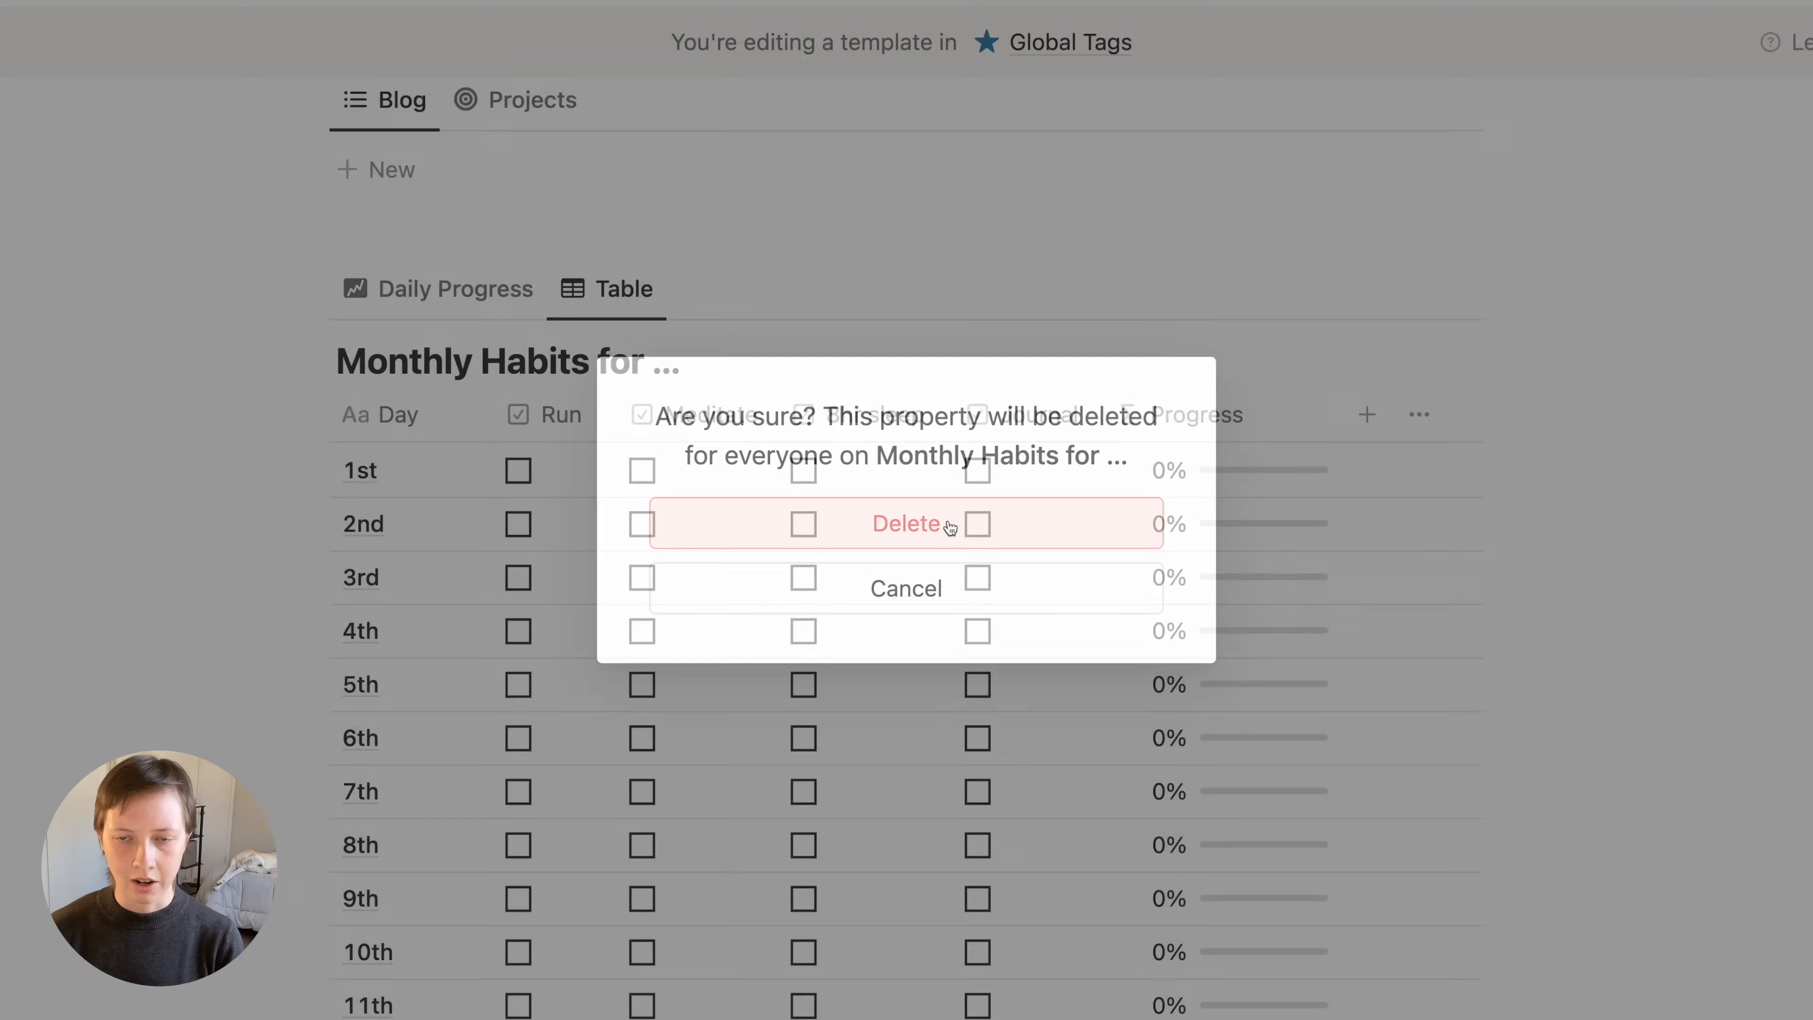
Set the habit-count divisor in the Progress formula to 4
click(1319, 466)
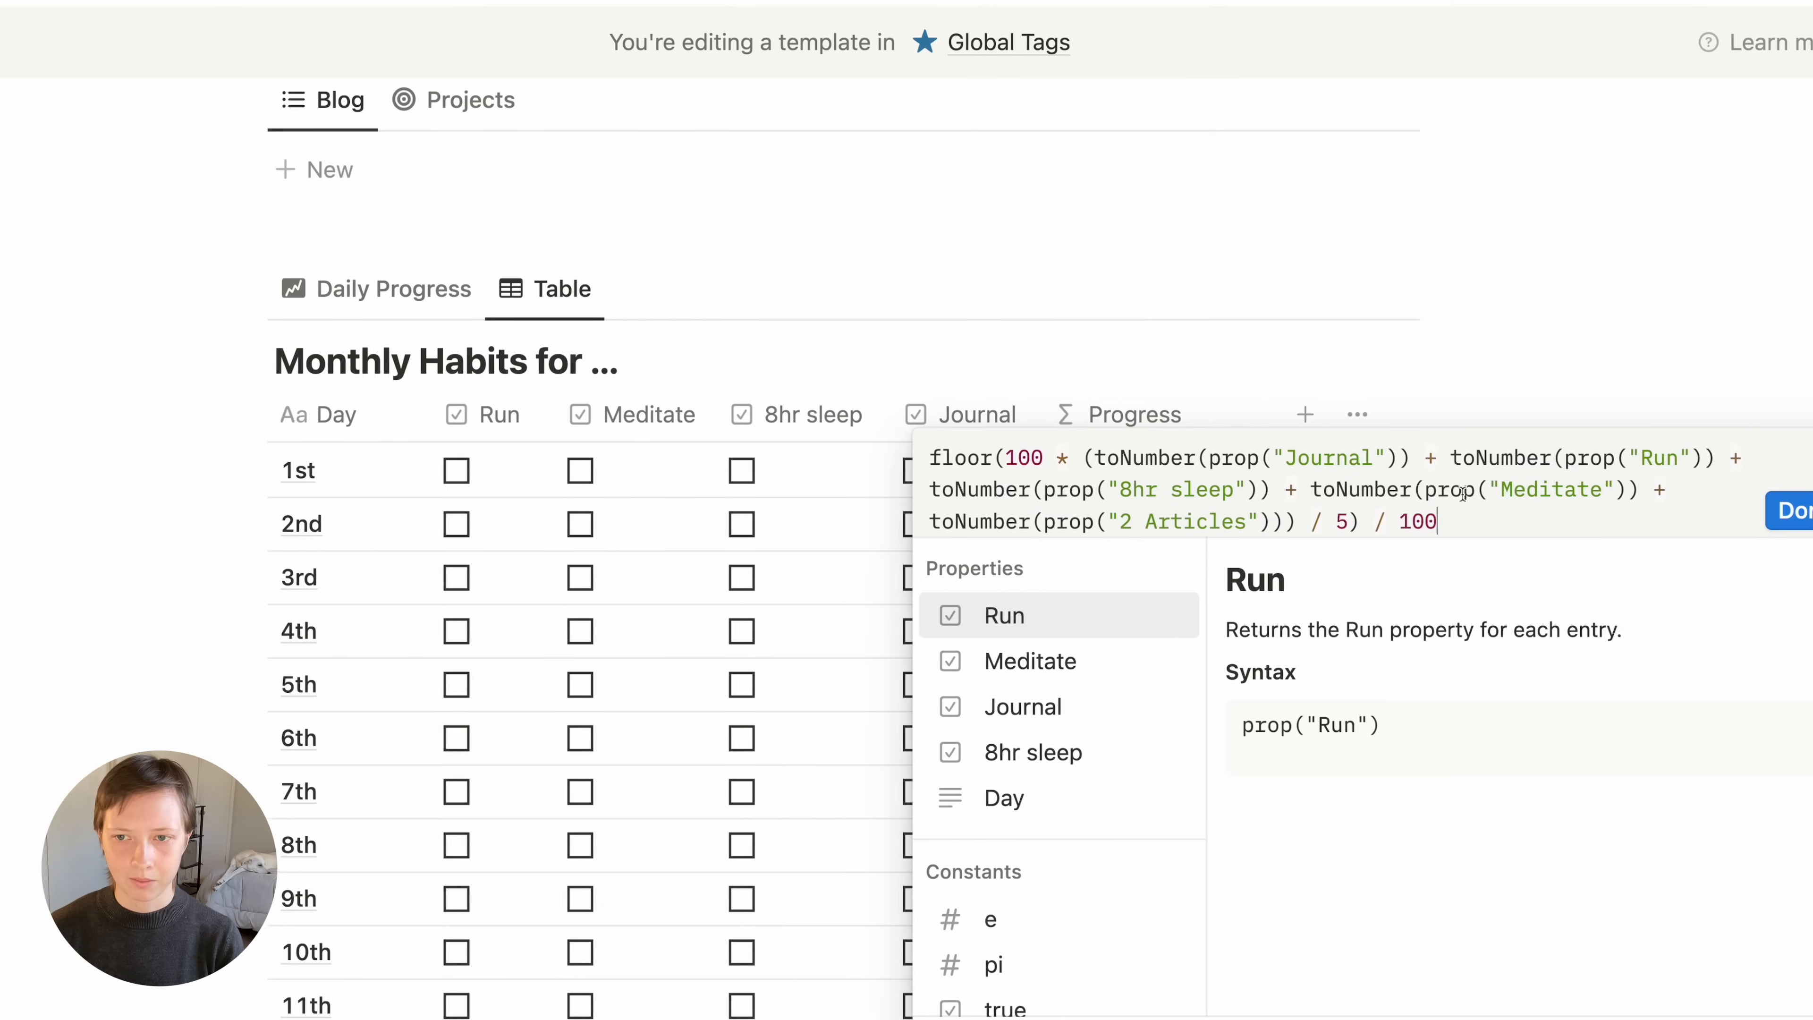
drag(1289, 524, 1267, 526)
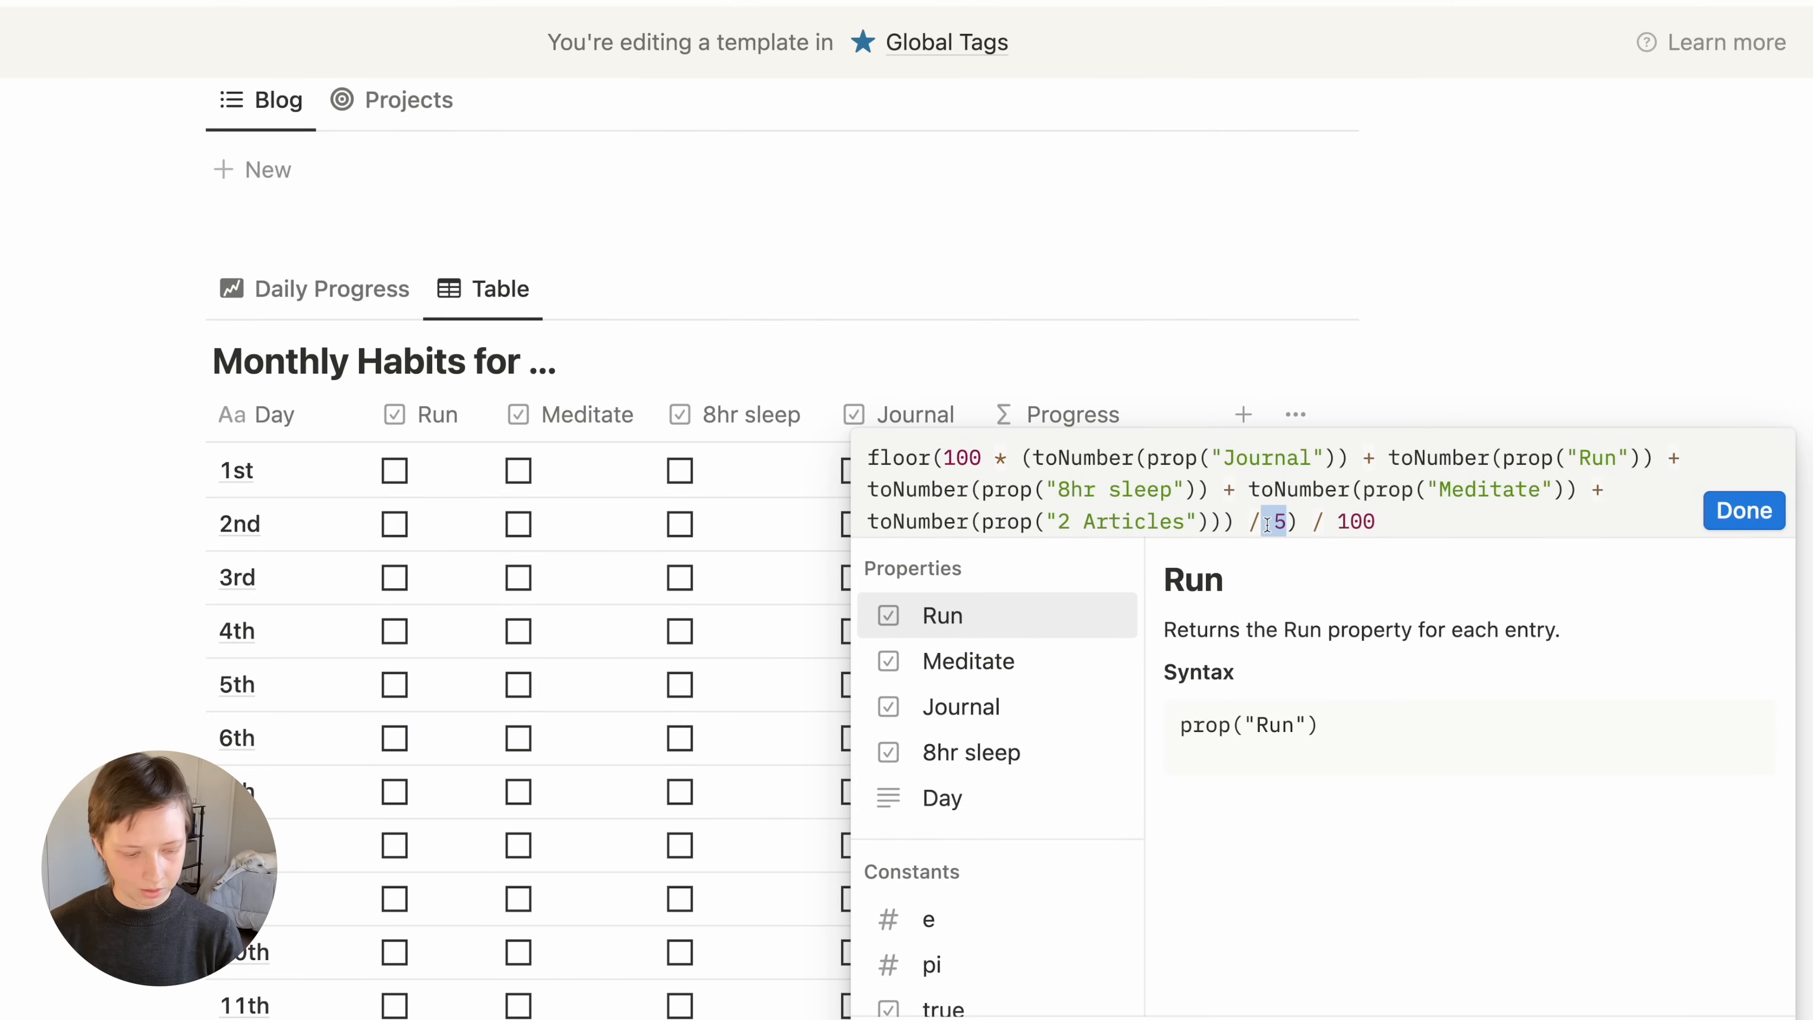
text(1)
key(BackSpace)
text(4)
Remove the 2 Articles term and its plus sign from the Progress formula and save the formula
drag(1218, 524, 868, 521)
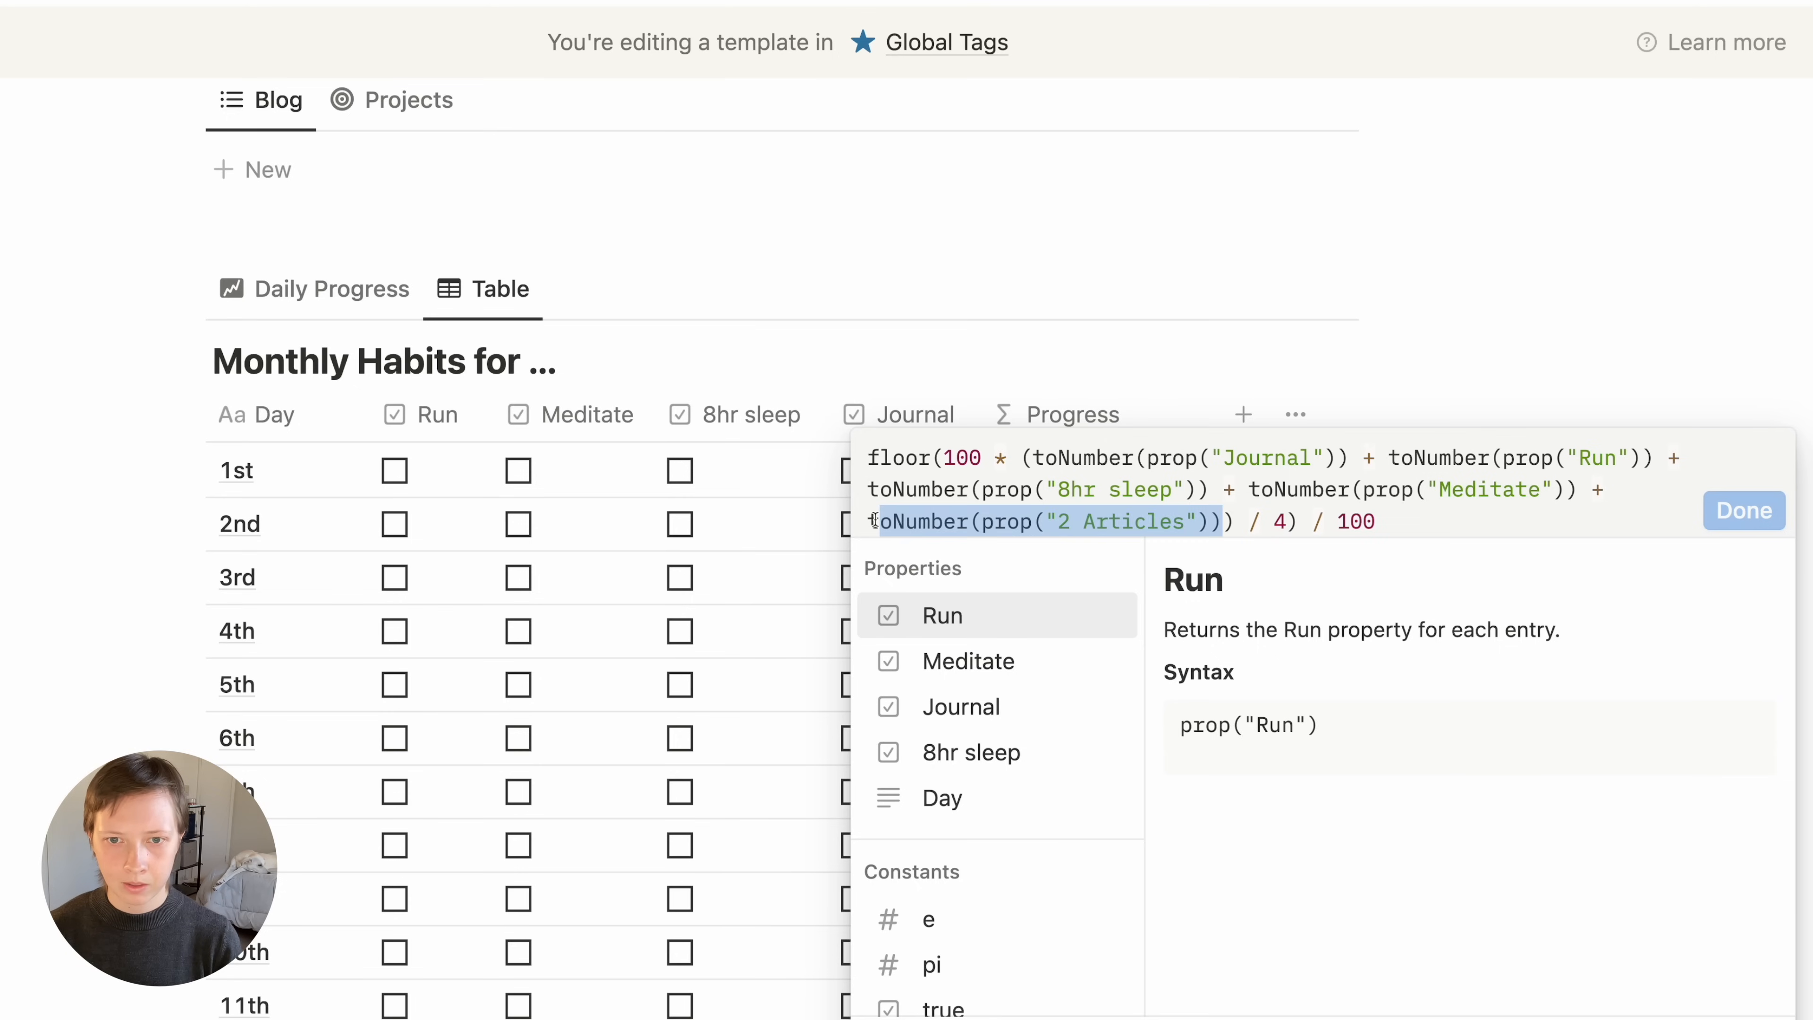
text(t)
key(BackSpace)
key(BackSpace)
key(BackSpace)
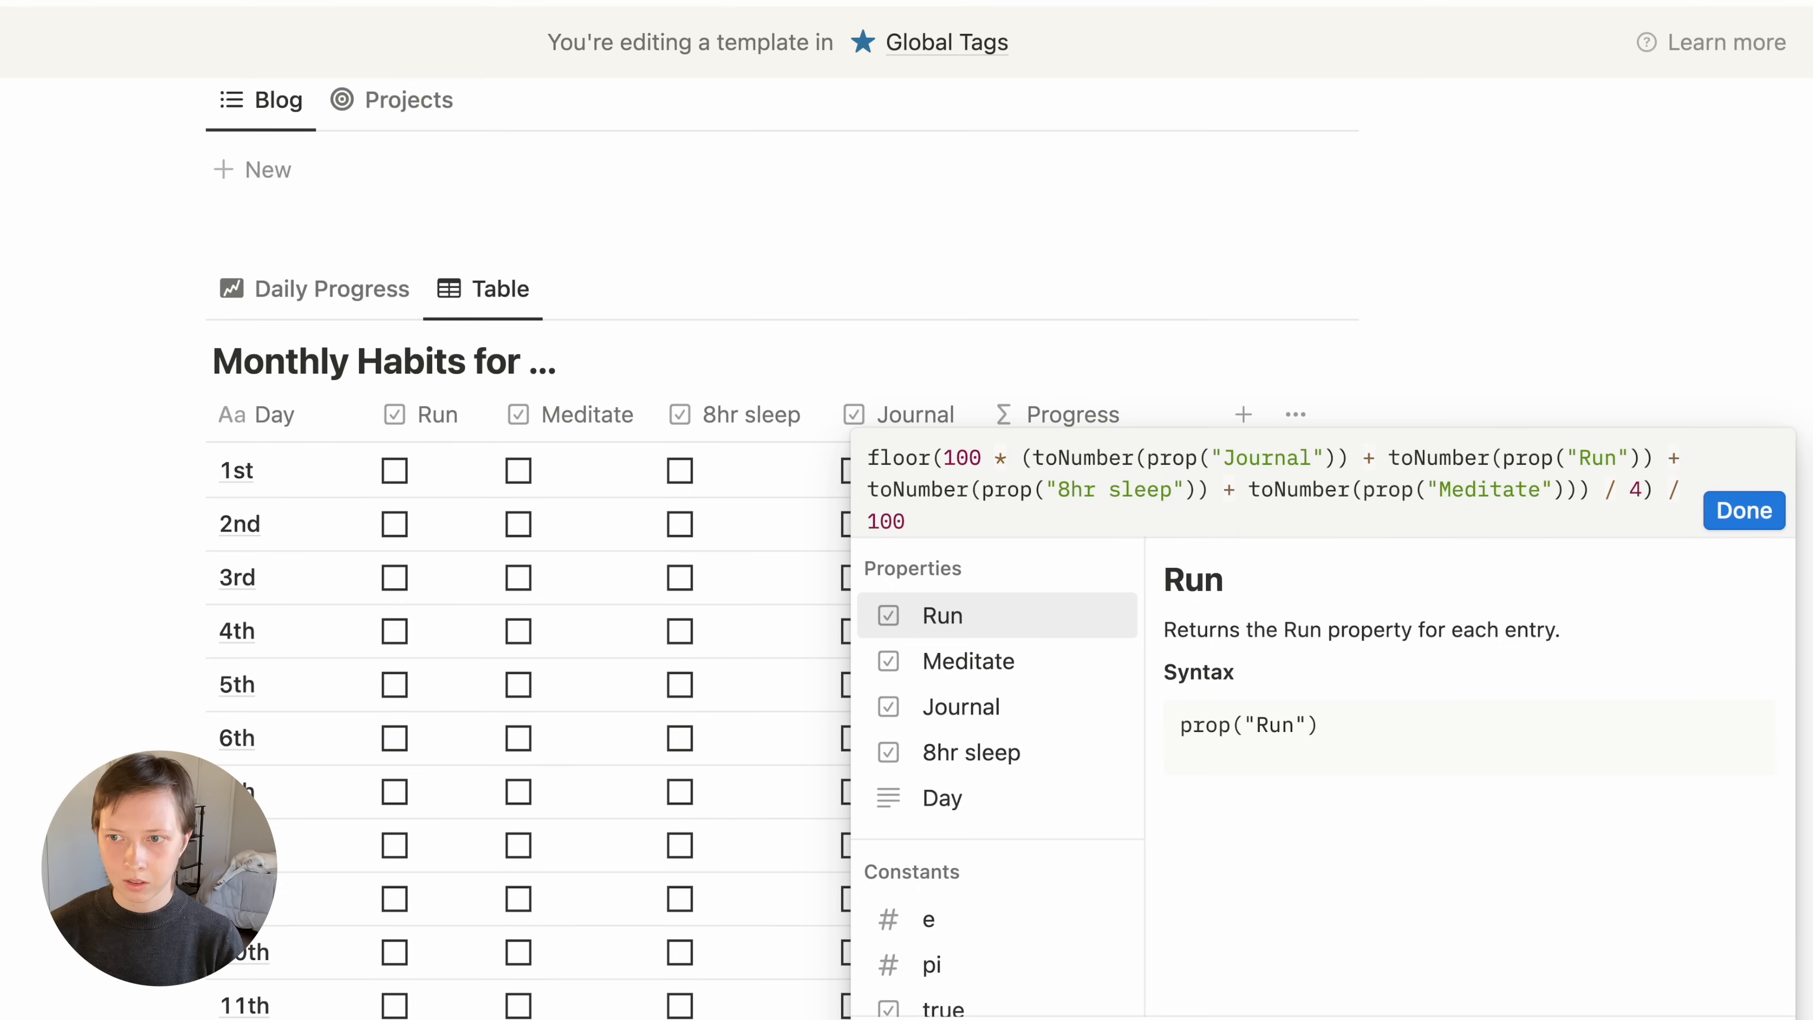
click(1743, 510)
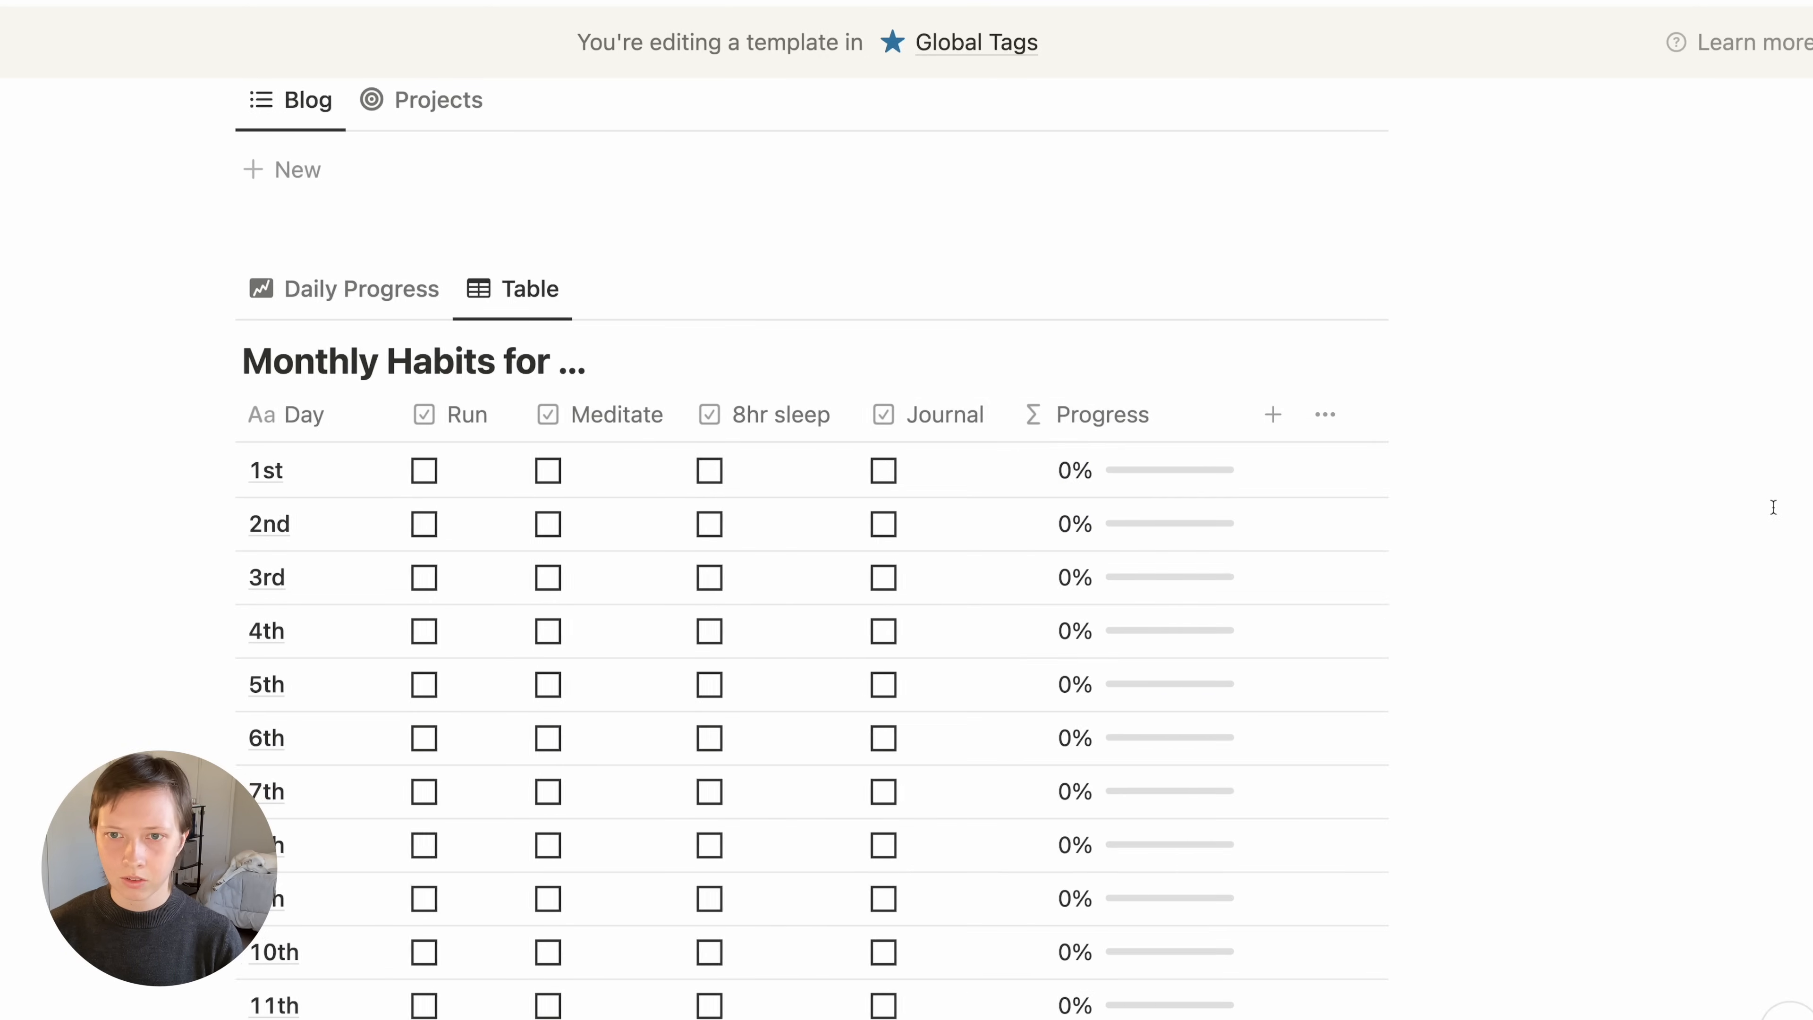
Switch the habit tracker to the Daily Progress view and look over the New Month template
click(426, 297)
scroll(252, 280, up, 8)
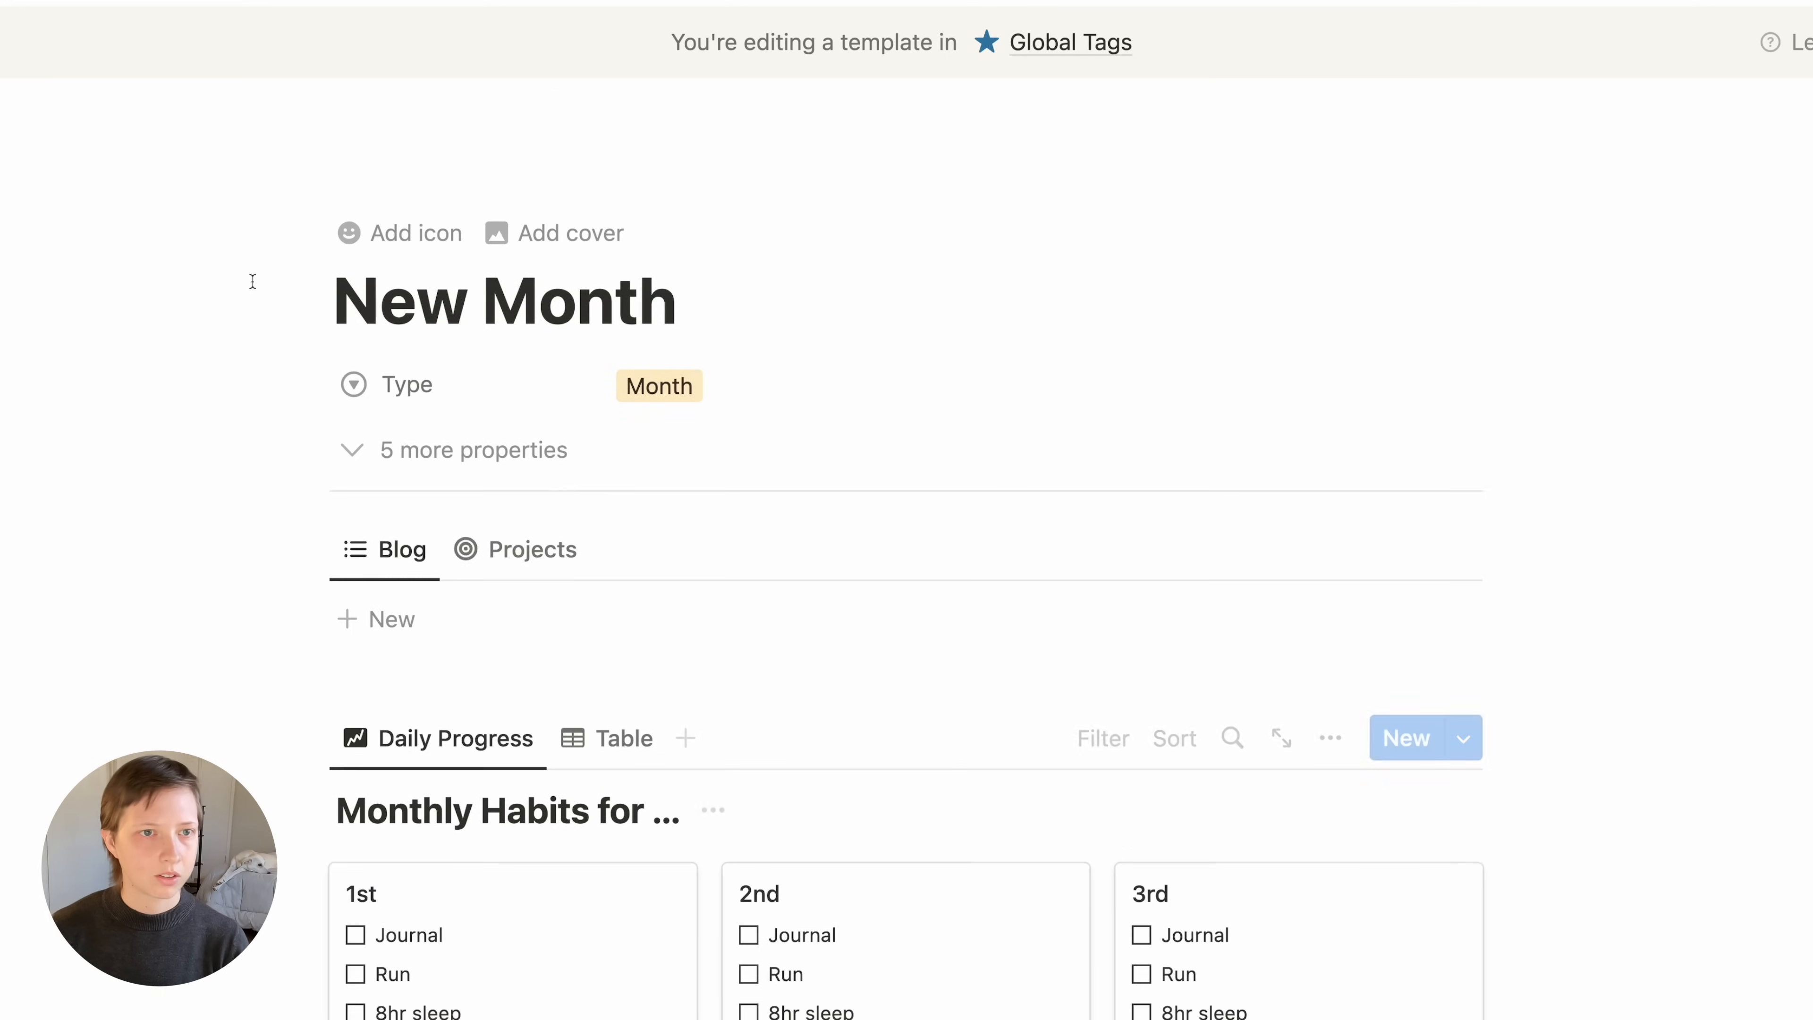
scroll(252, 280, down, 5)
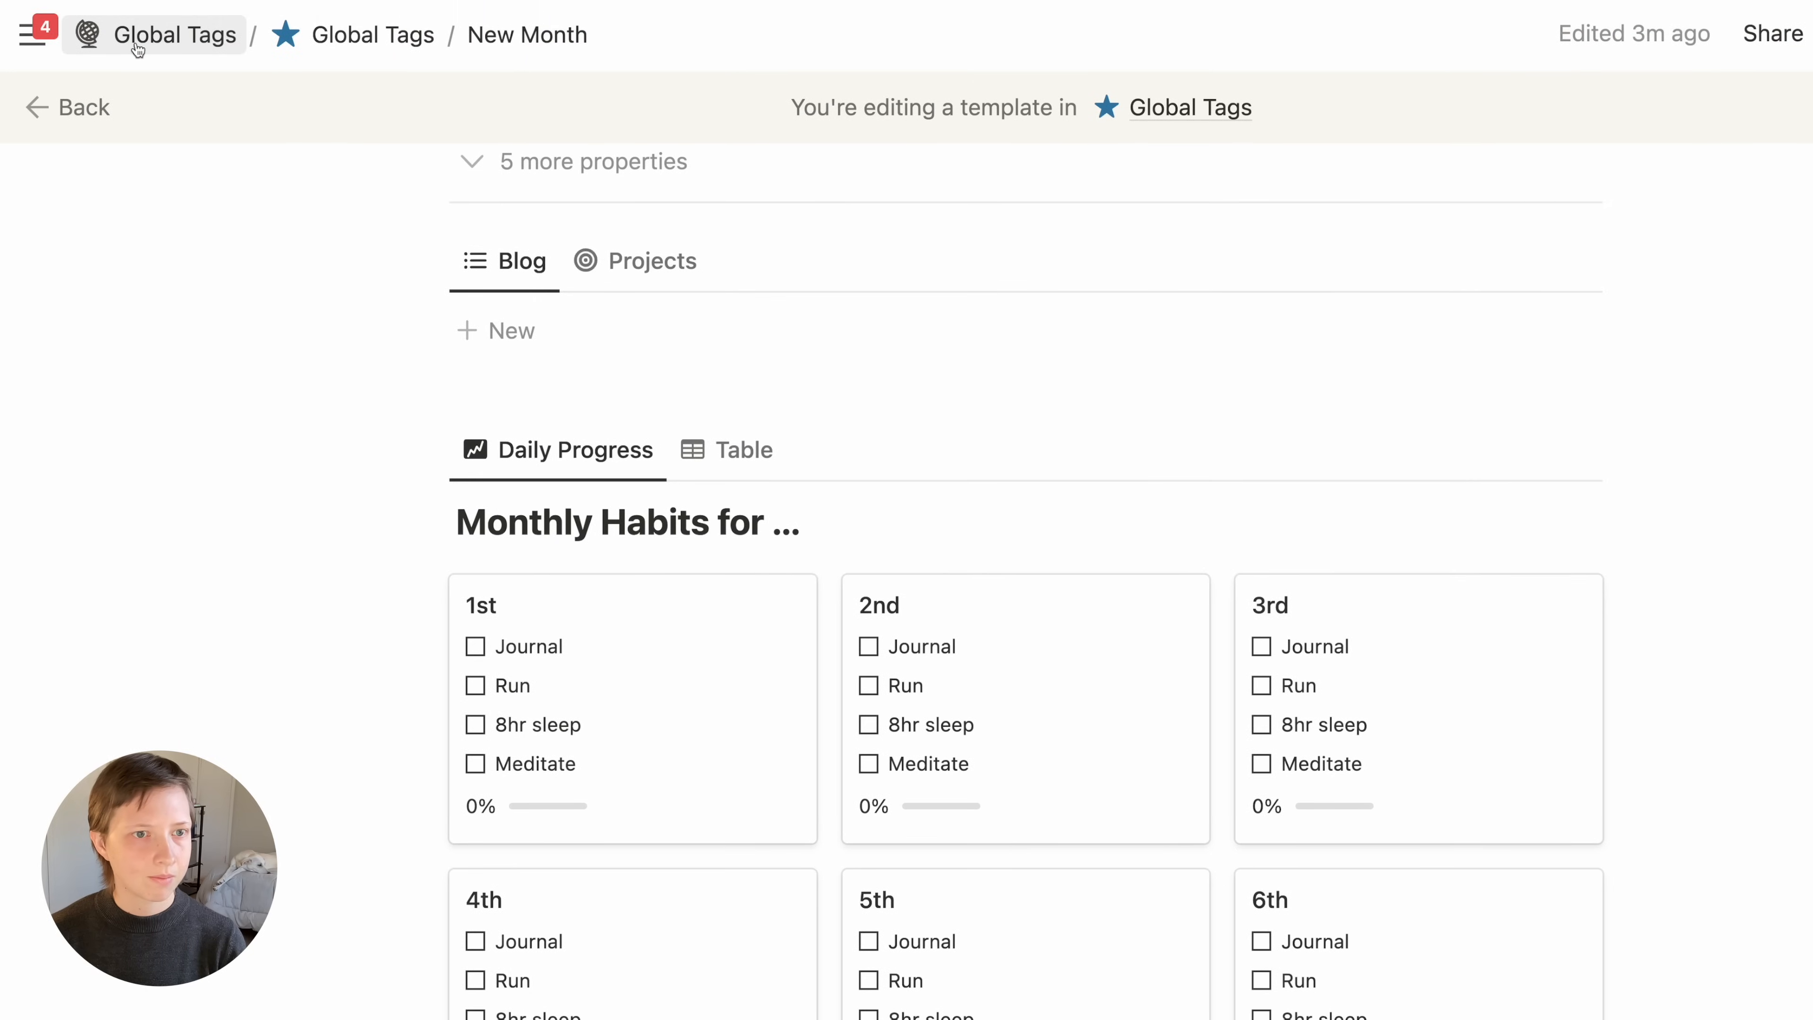
Return to the parent Global Tags page and collapse the Part 3: Months section of the guide
click(138, 48)
scroll(172, 577, down, 10)
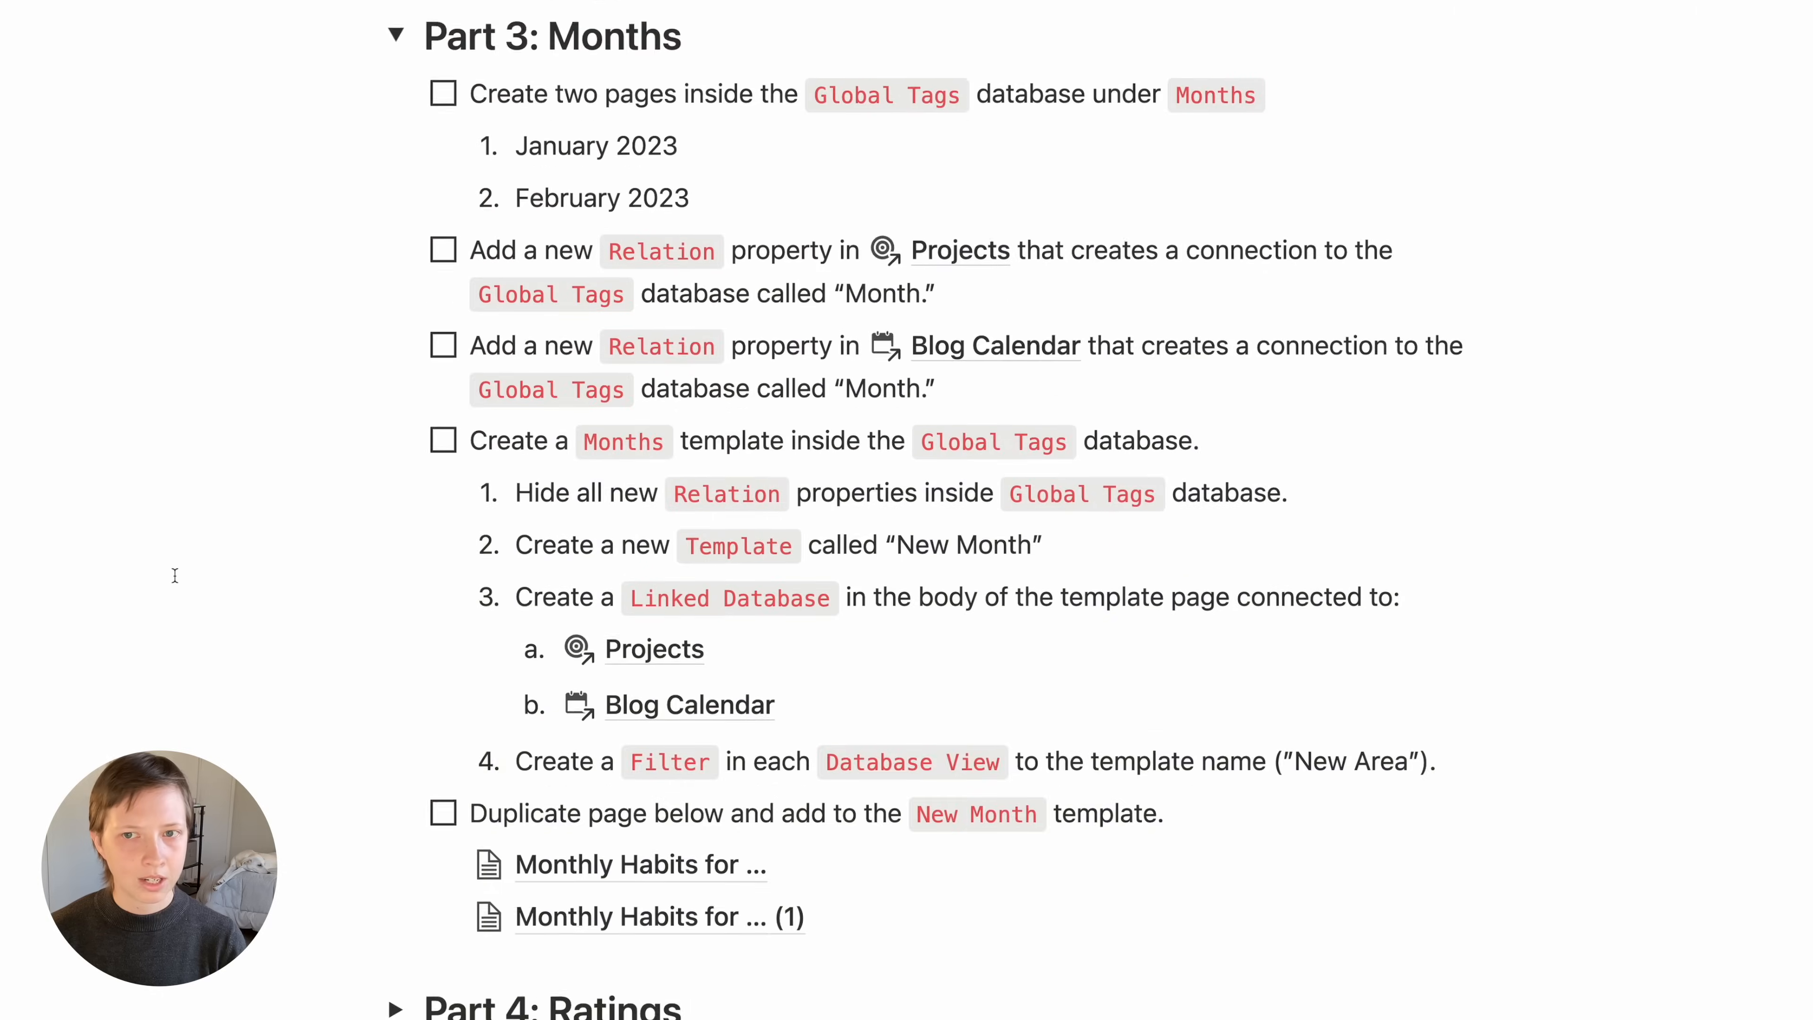
scroll(175, 575, up, 10)
click(394, 596)
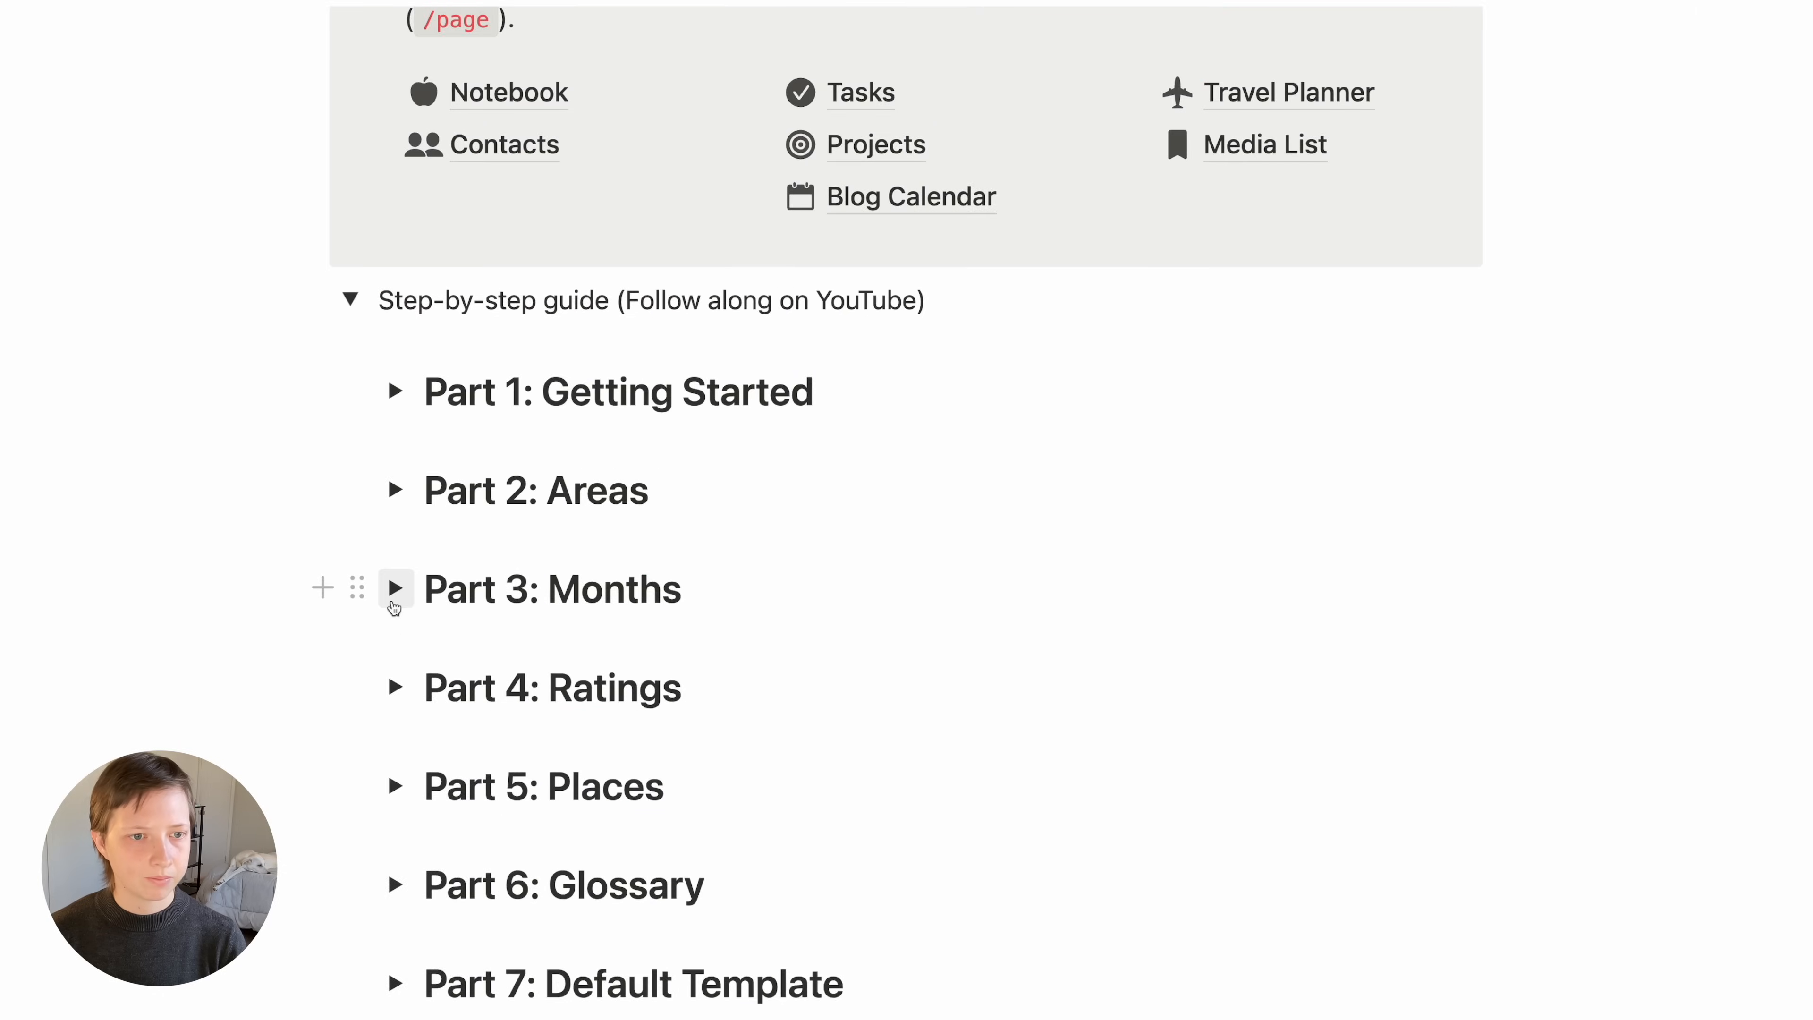
Open the January 2023 page in the Months view and apply the New Month template
scroll(392, 601, down, 10)
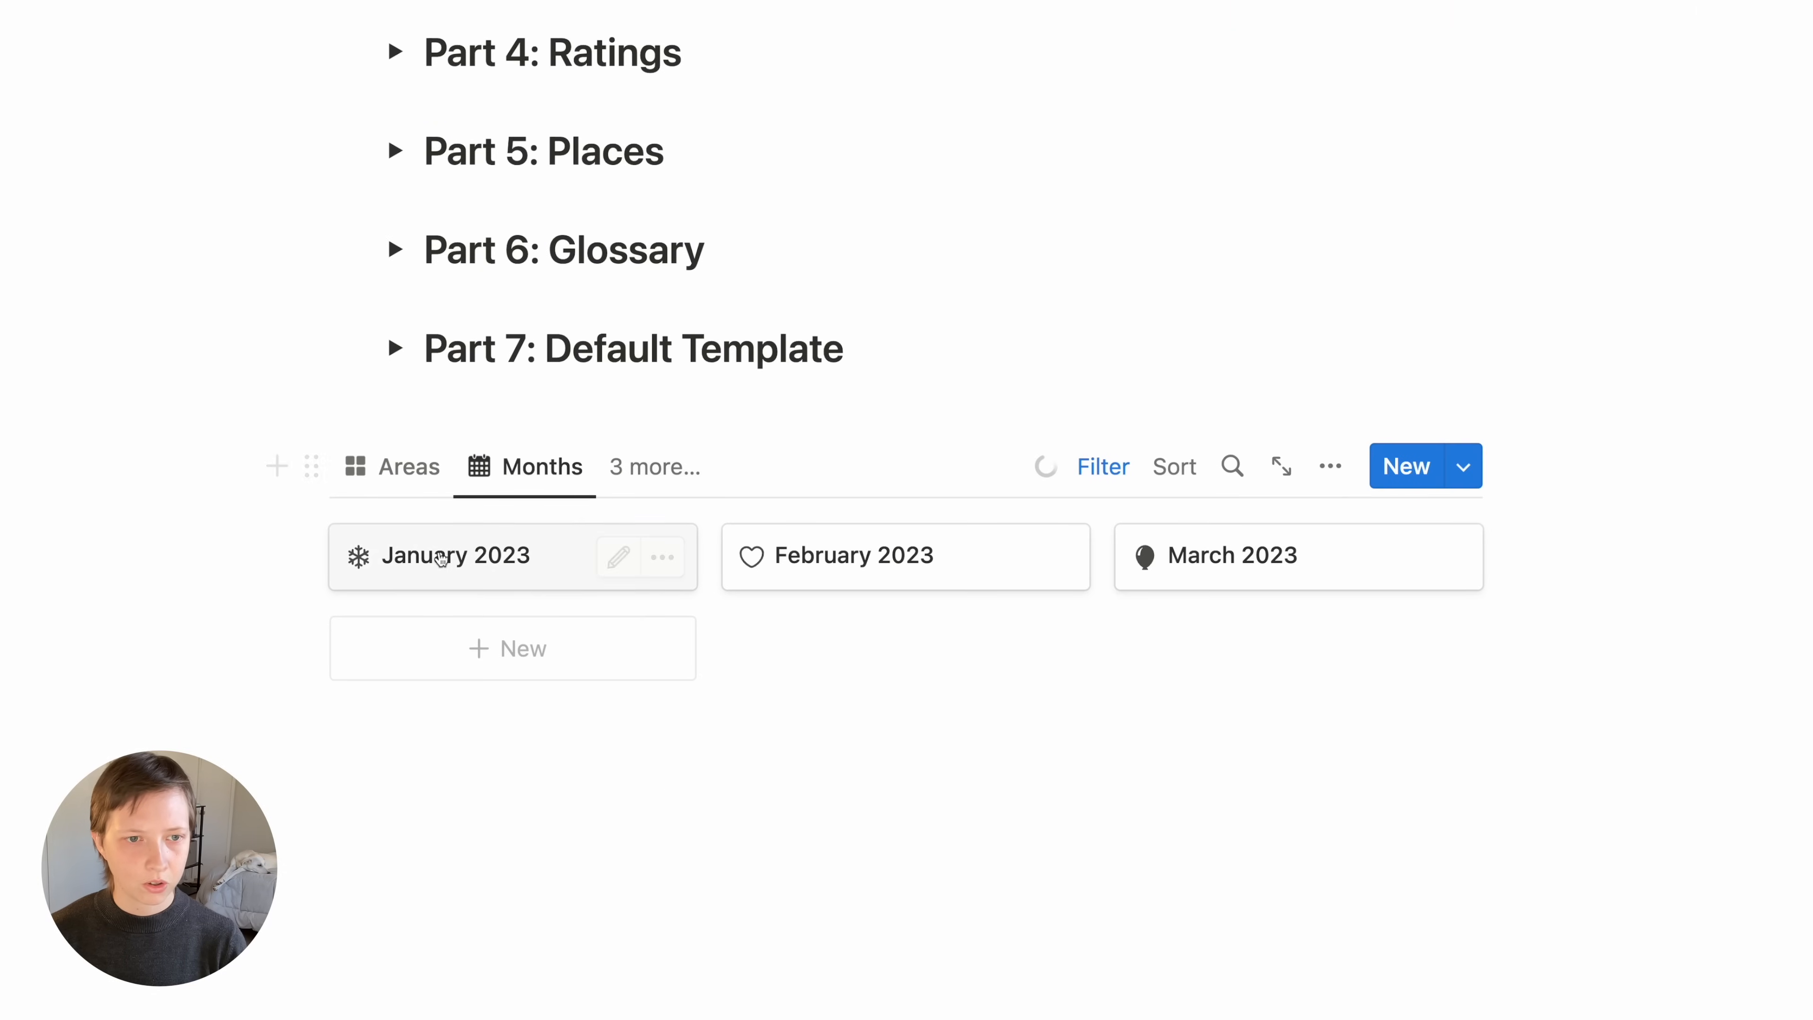
click(440, 559)
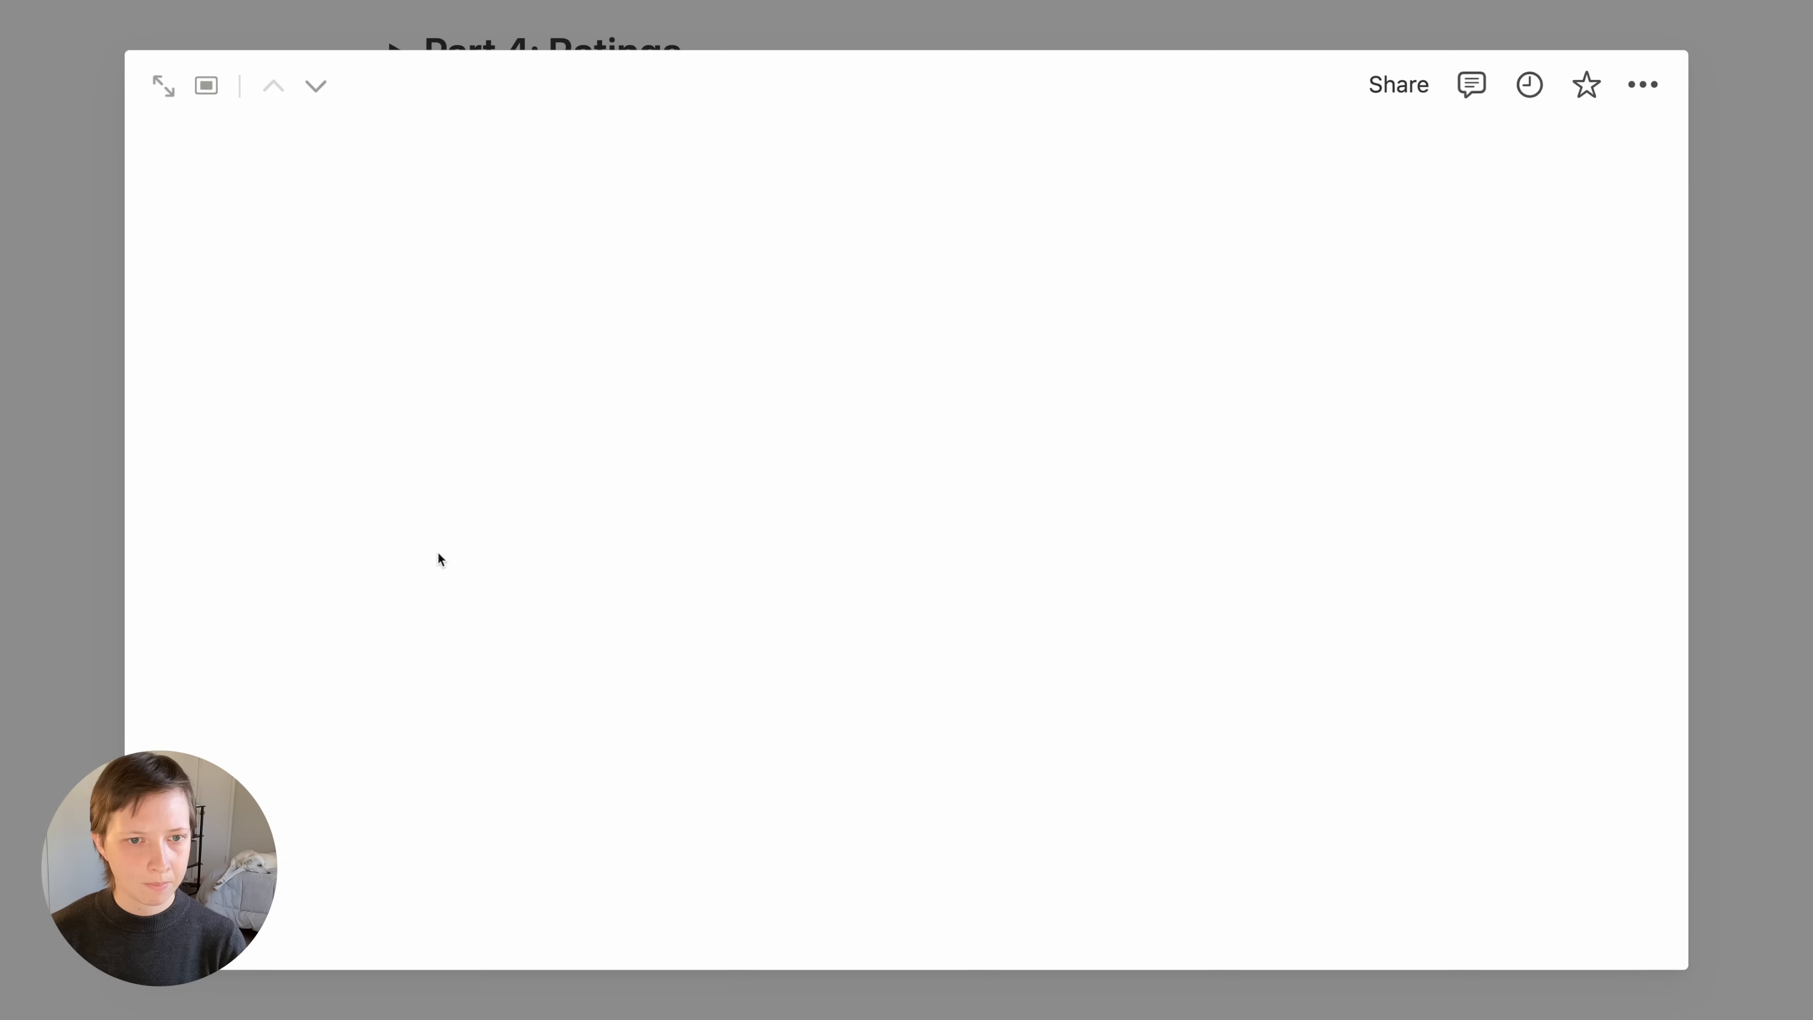
scroll(464, 535, down, 5)
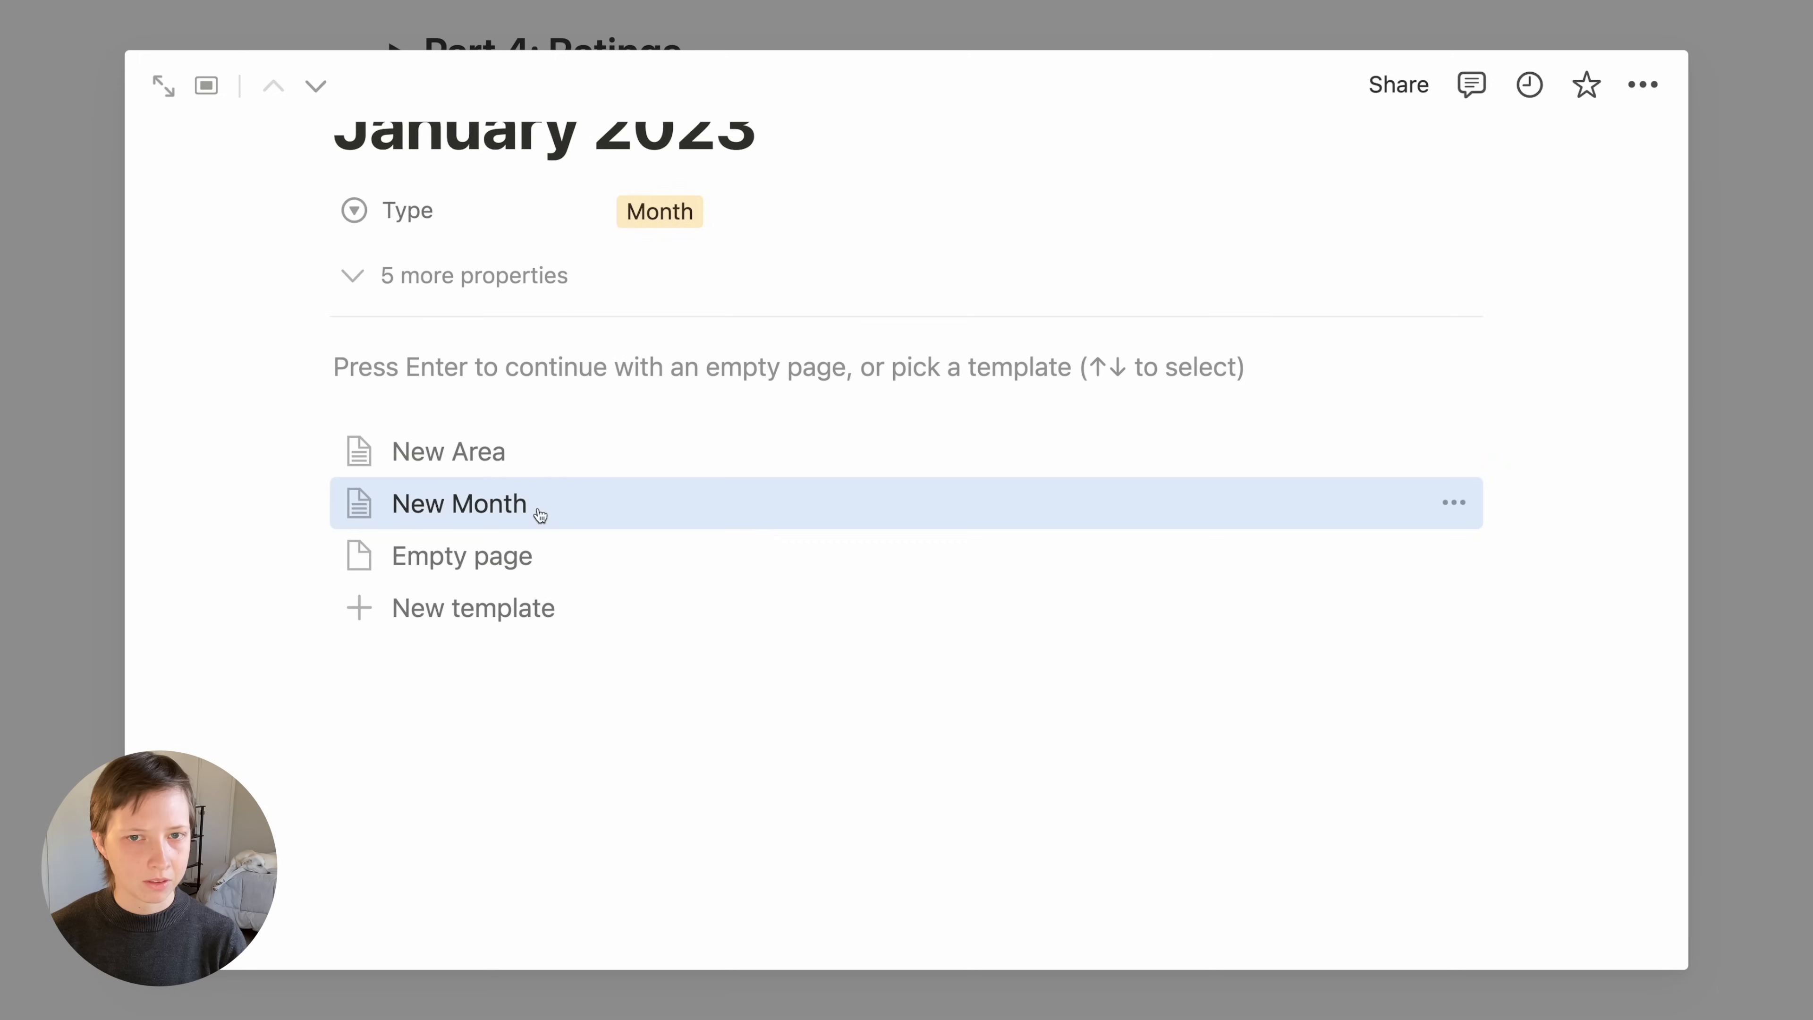
click(539, 514)
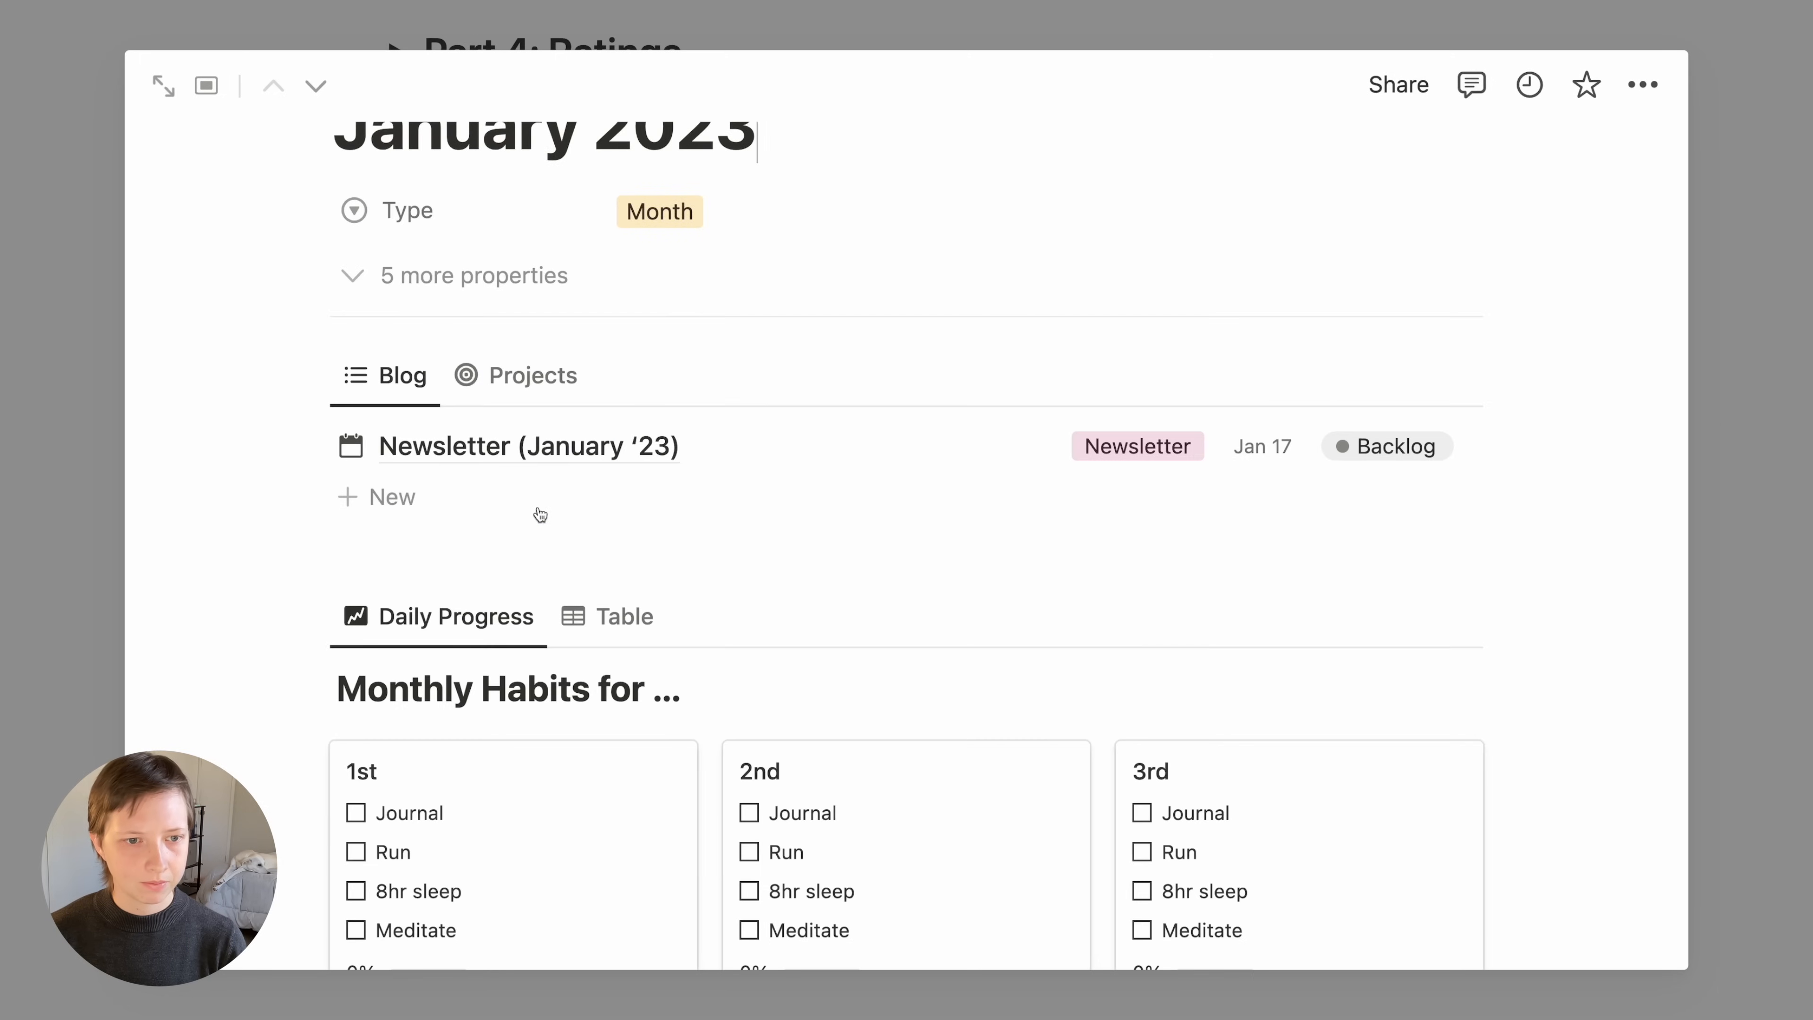
Check the Projects and Blog views on the January 2023 page
scroll(540, 518, up, 2)
scroll(539, 518, down, 1)
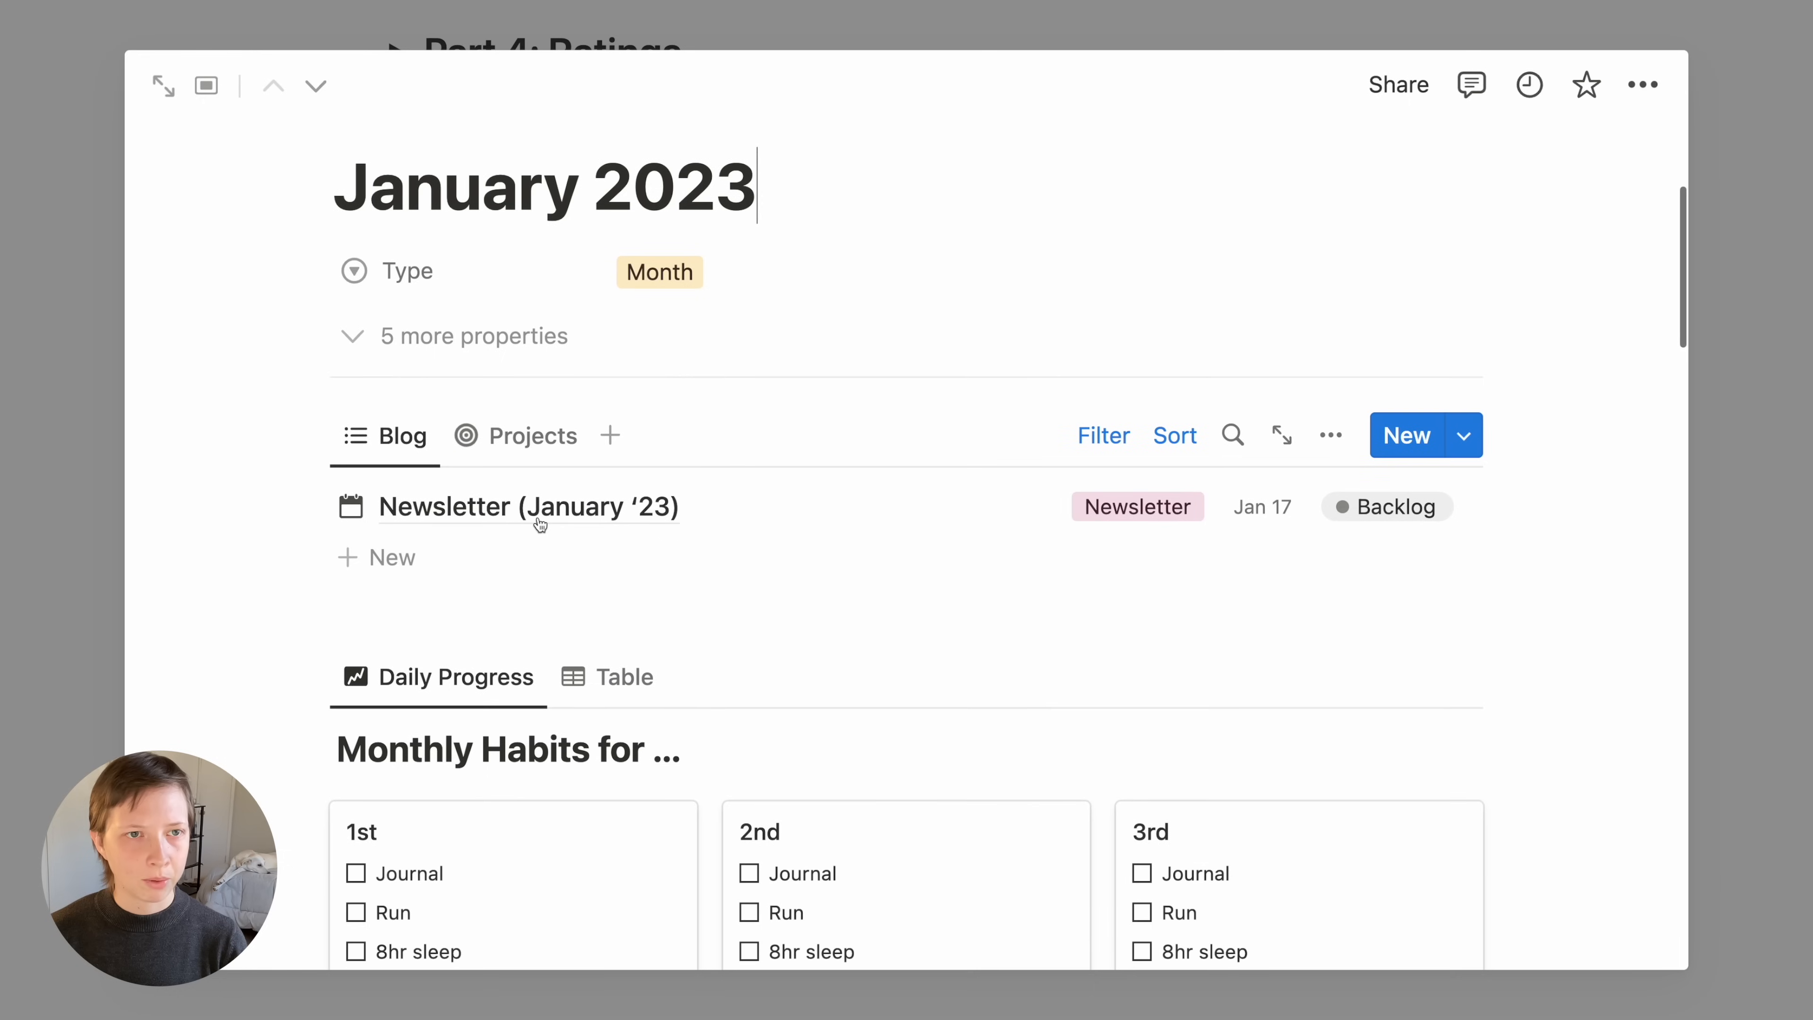
click(536, 436)
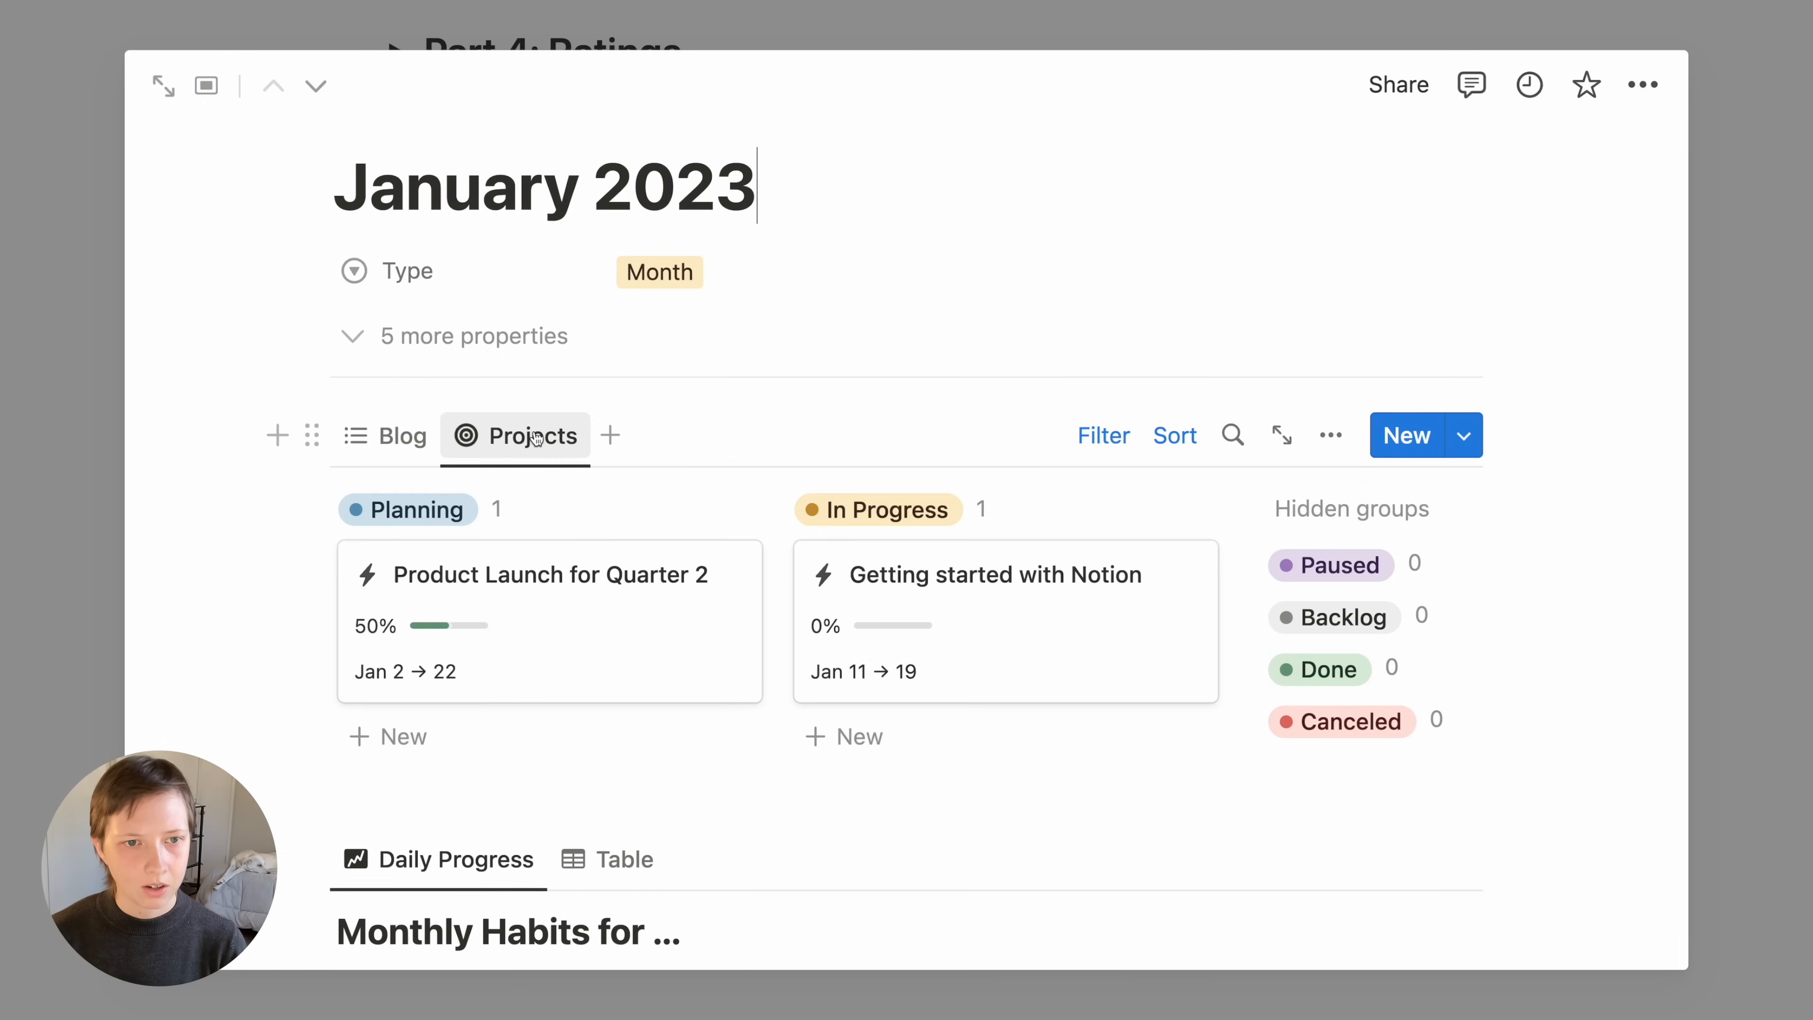
click(388, 438)
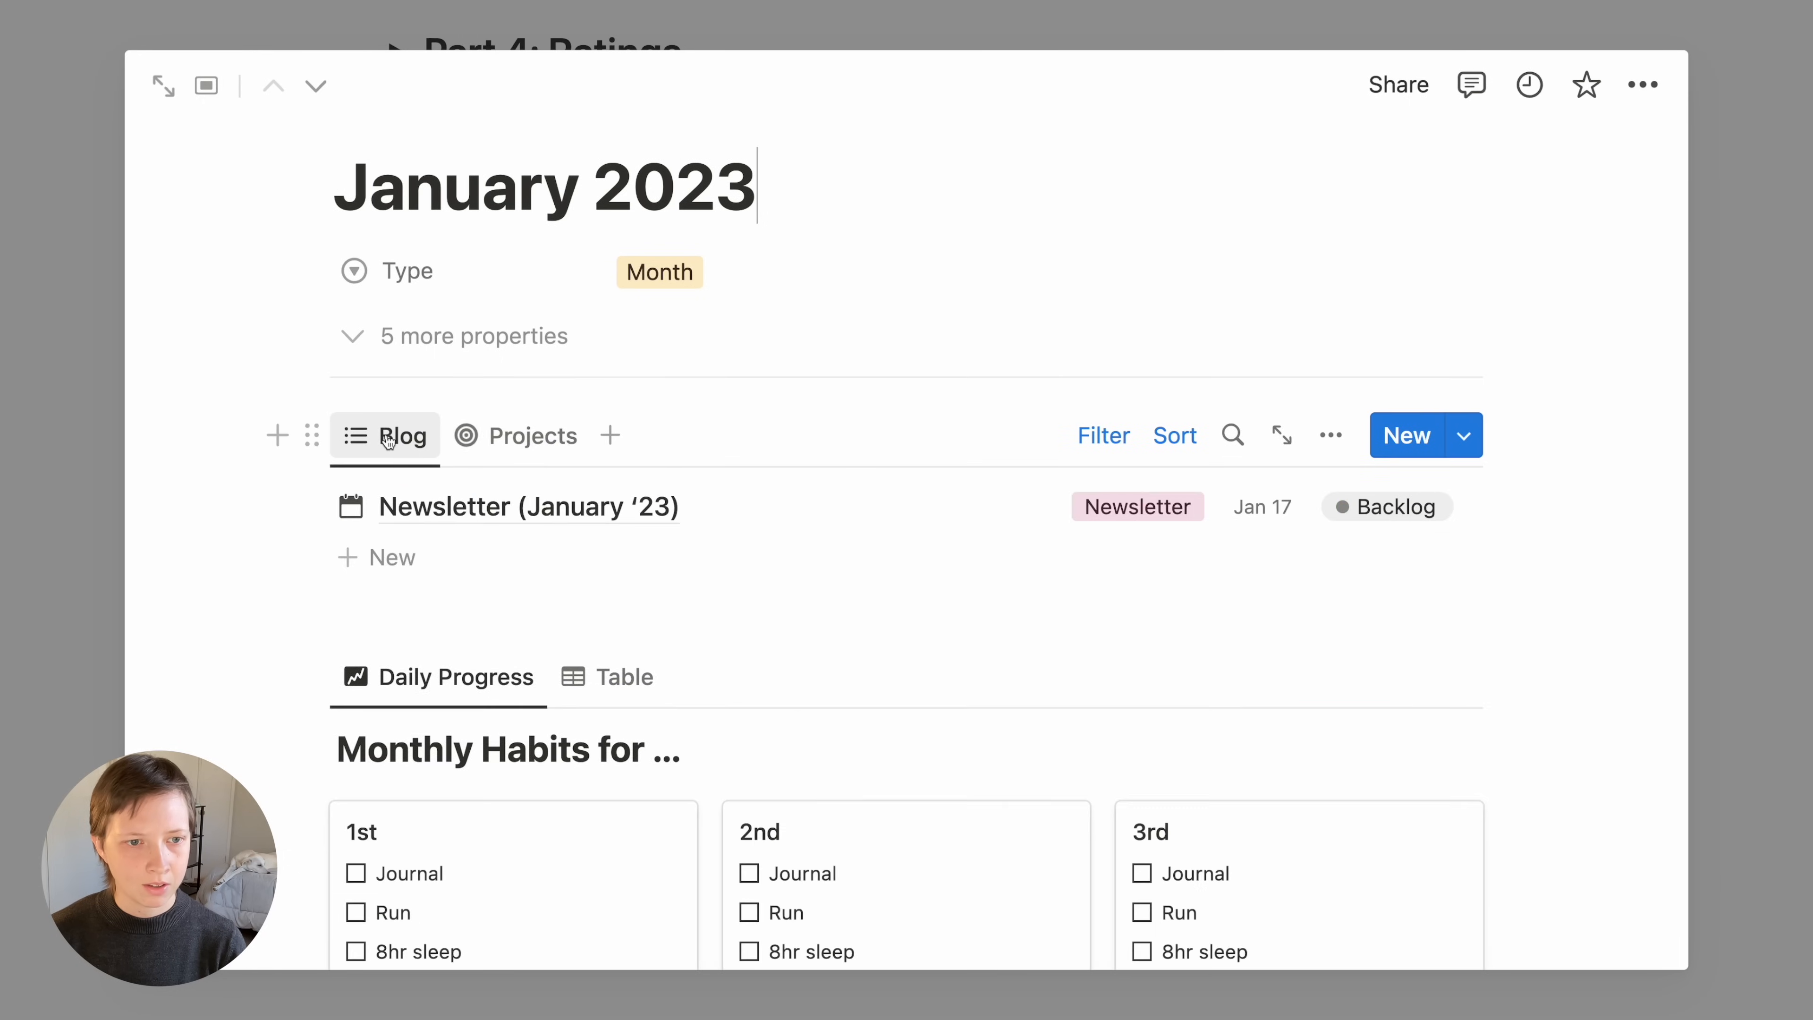
Complete the habit tracker heading on the January 2023 page as "Monthly Habits for January" and close the page
scroll(386, 441, down, 7)
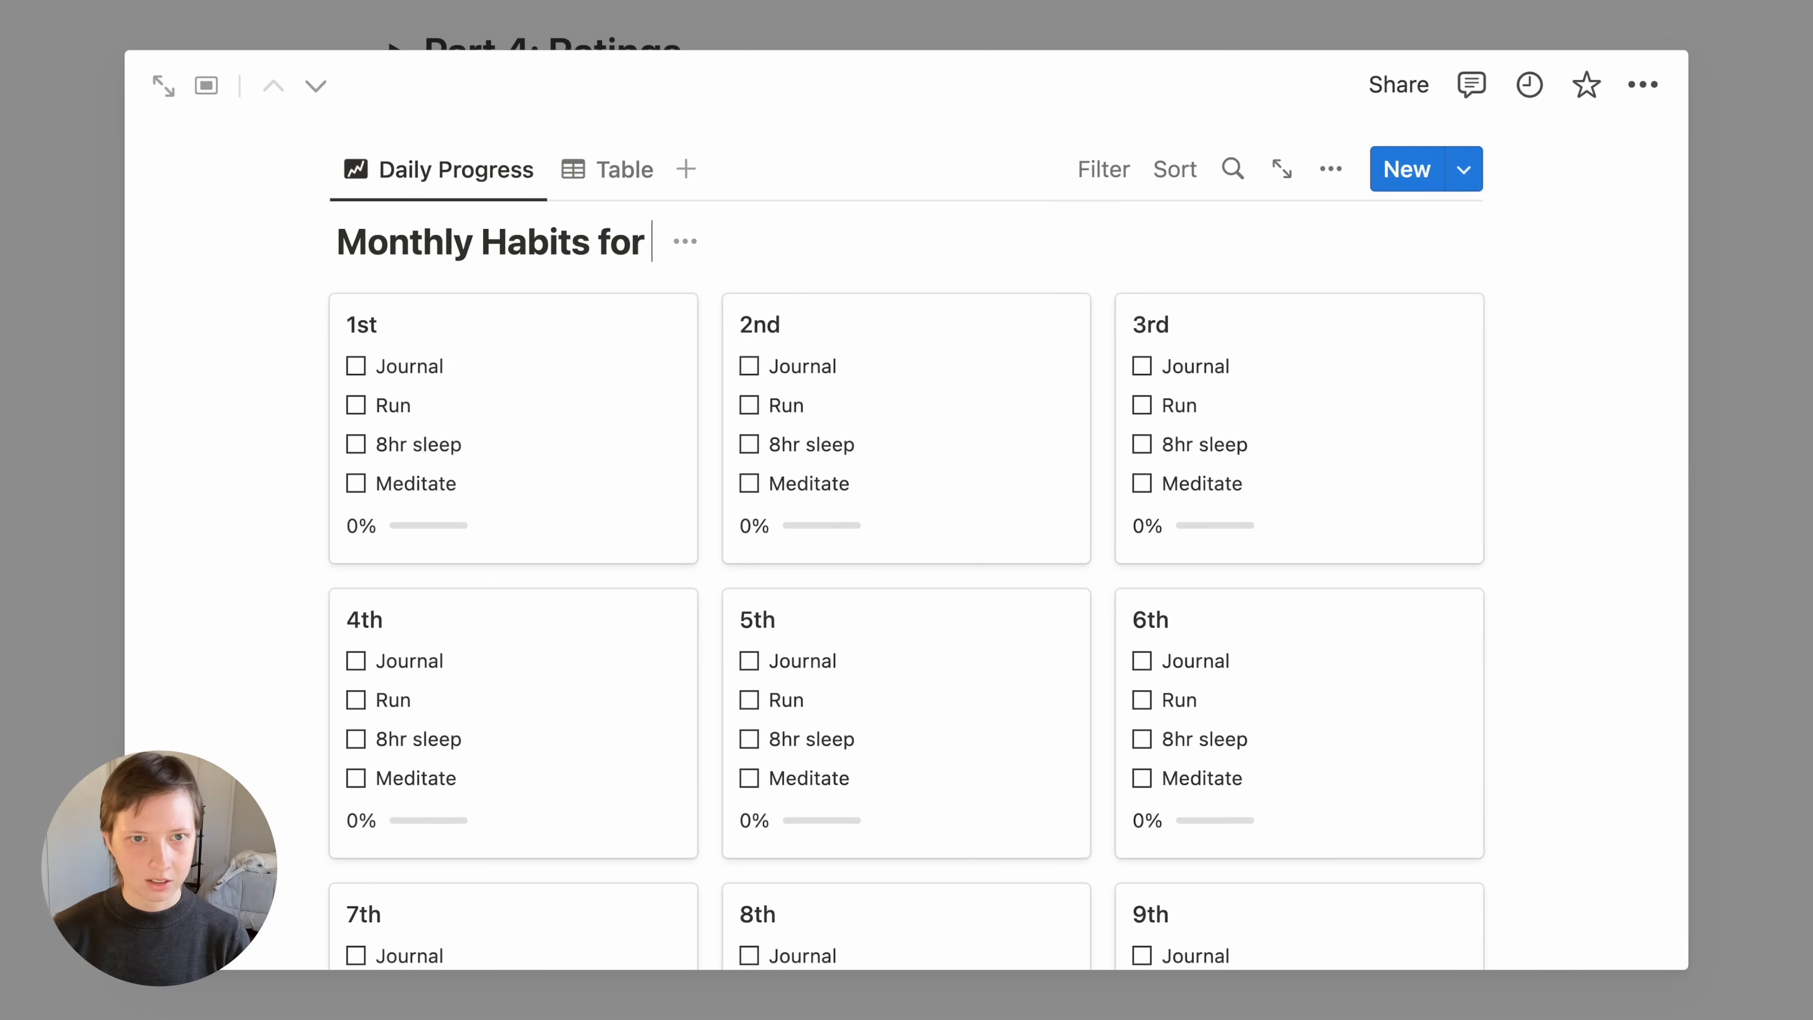
text(January)
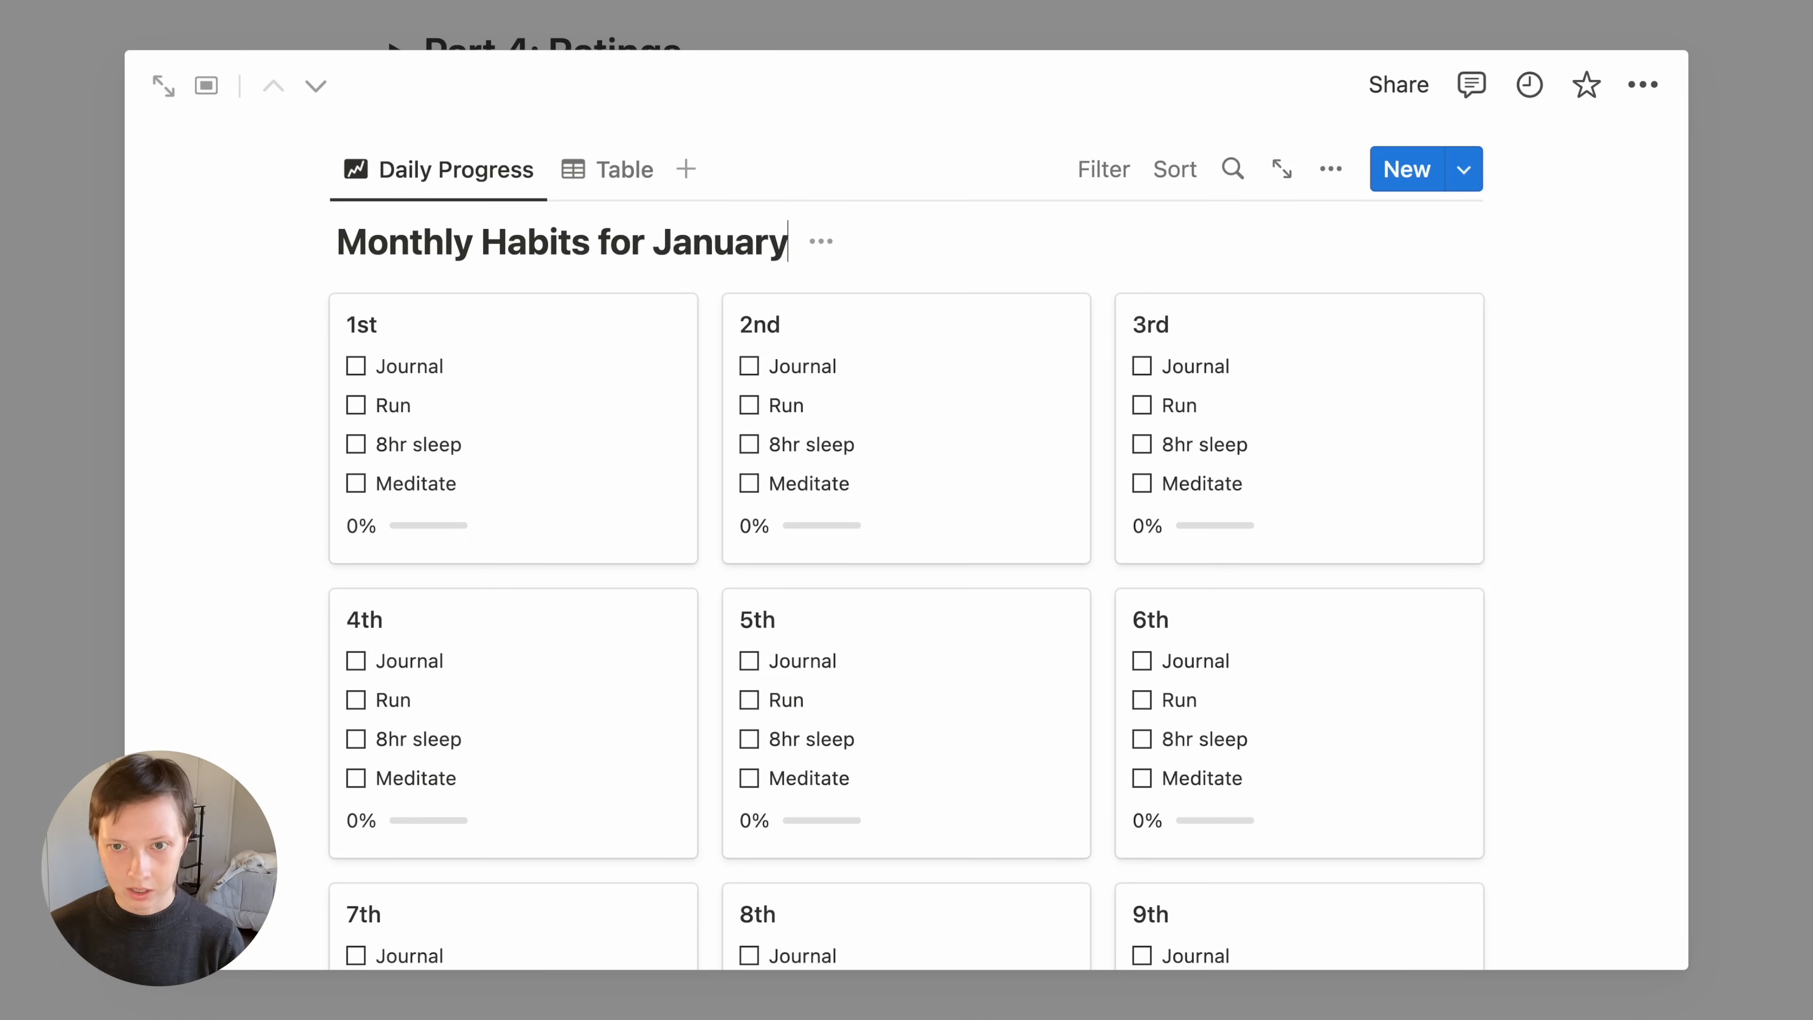
click(37, 228)
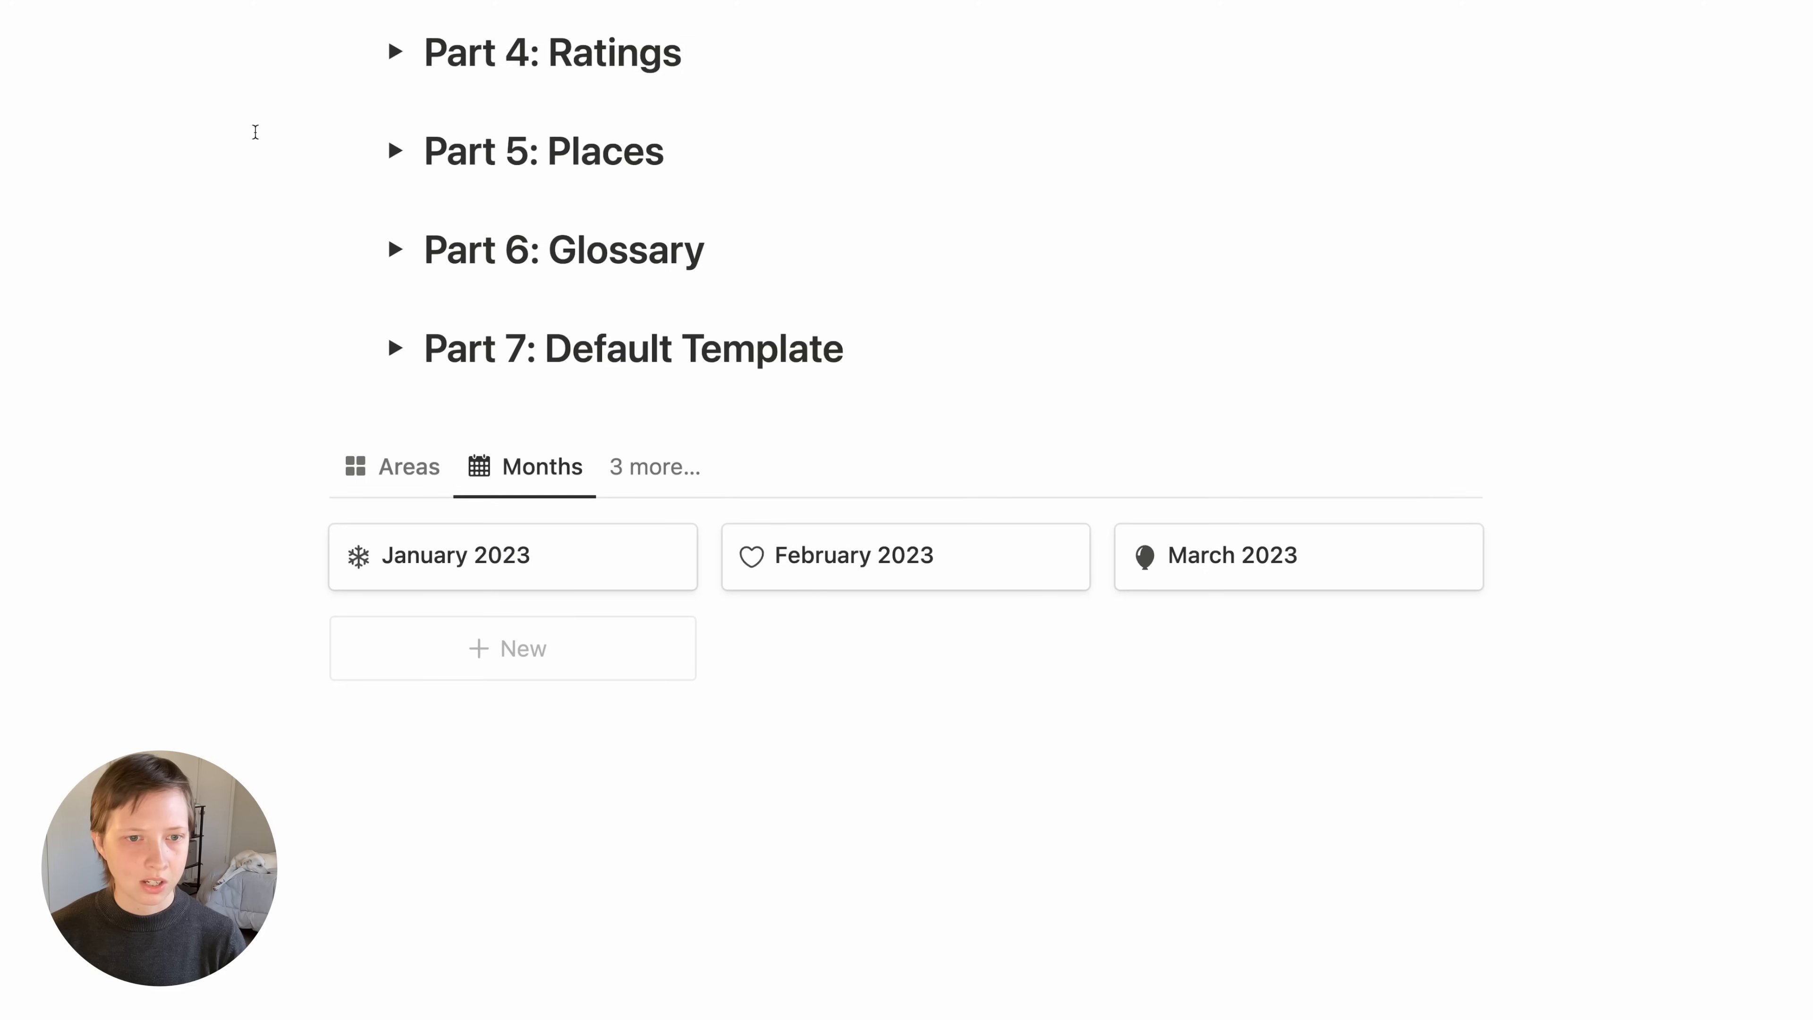
Apply the New Month template to the February 2023 page and complete its habit tracker heading as "Monthly Habits for February"
click(902, 552)
click(499, 908)
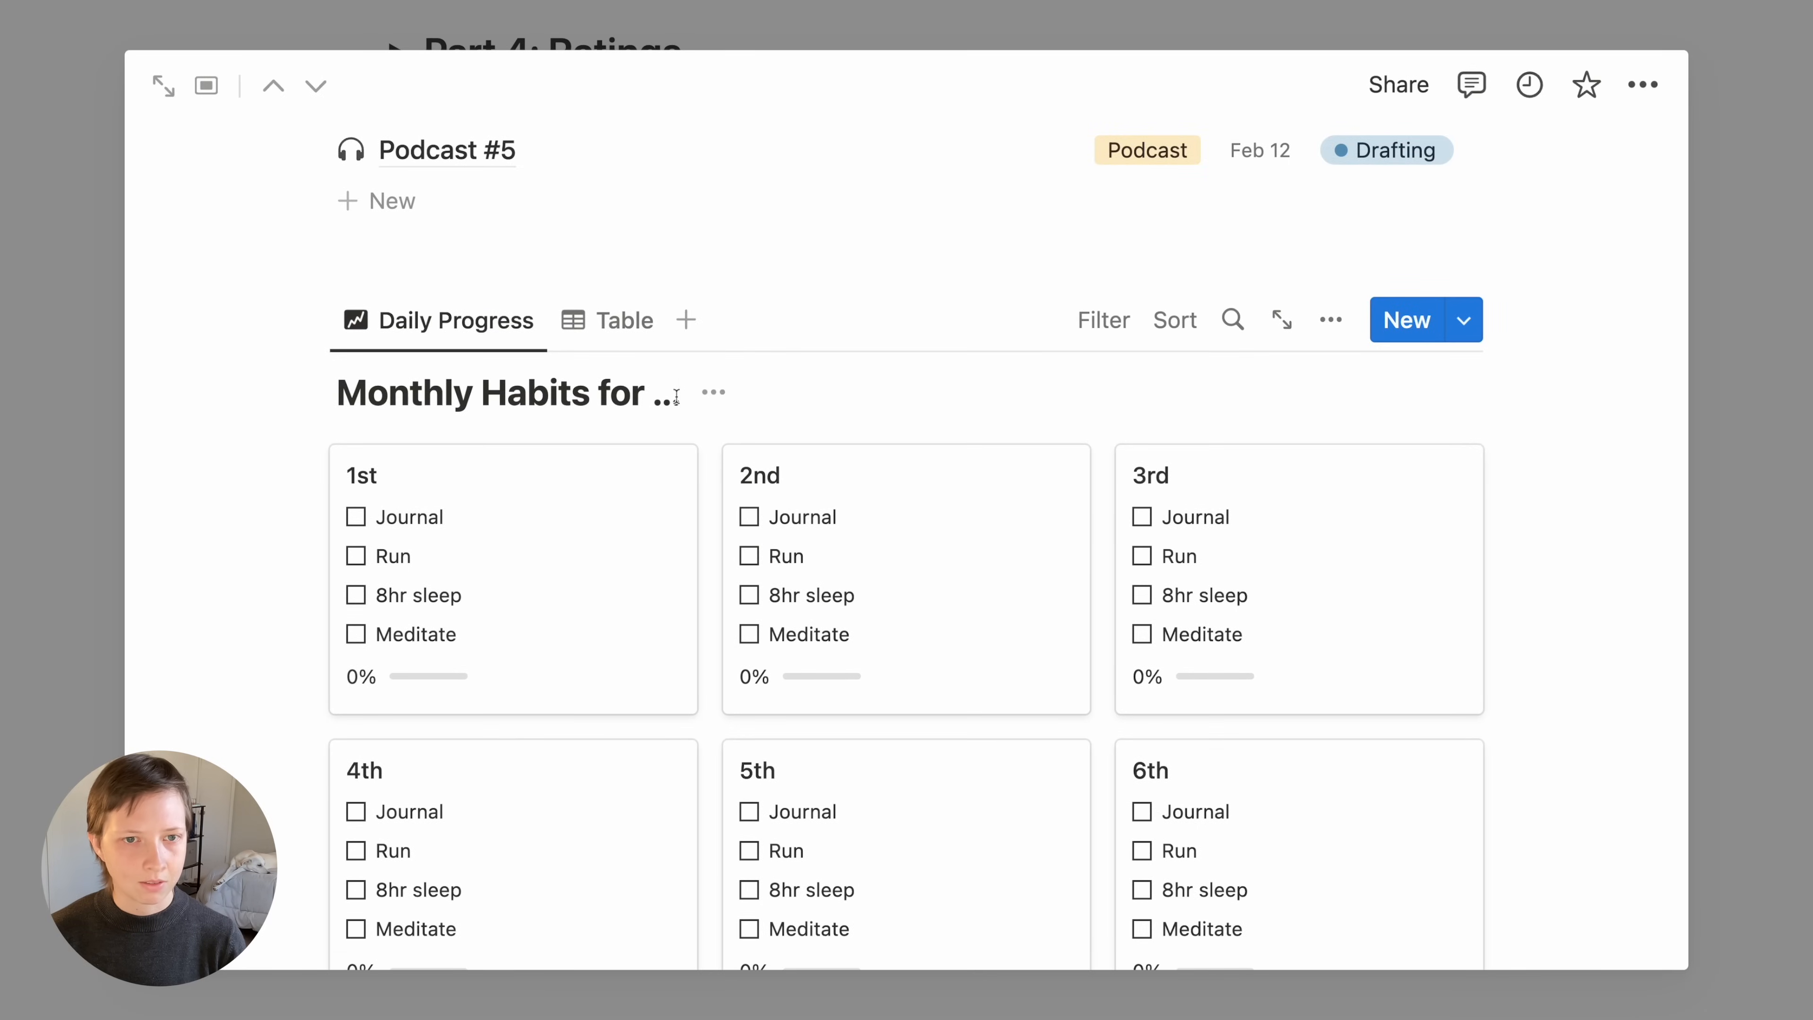
text(bbraury)
key(BackSpace)
key(BackSpace)
key(BackSpace)
key(BackSpace)
key(BackSpace)
key(BackSpace)
text(ruary)
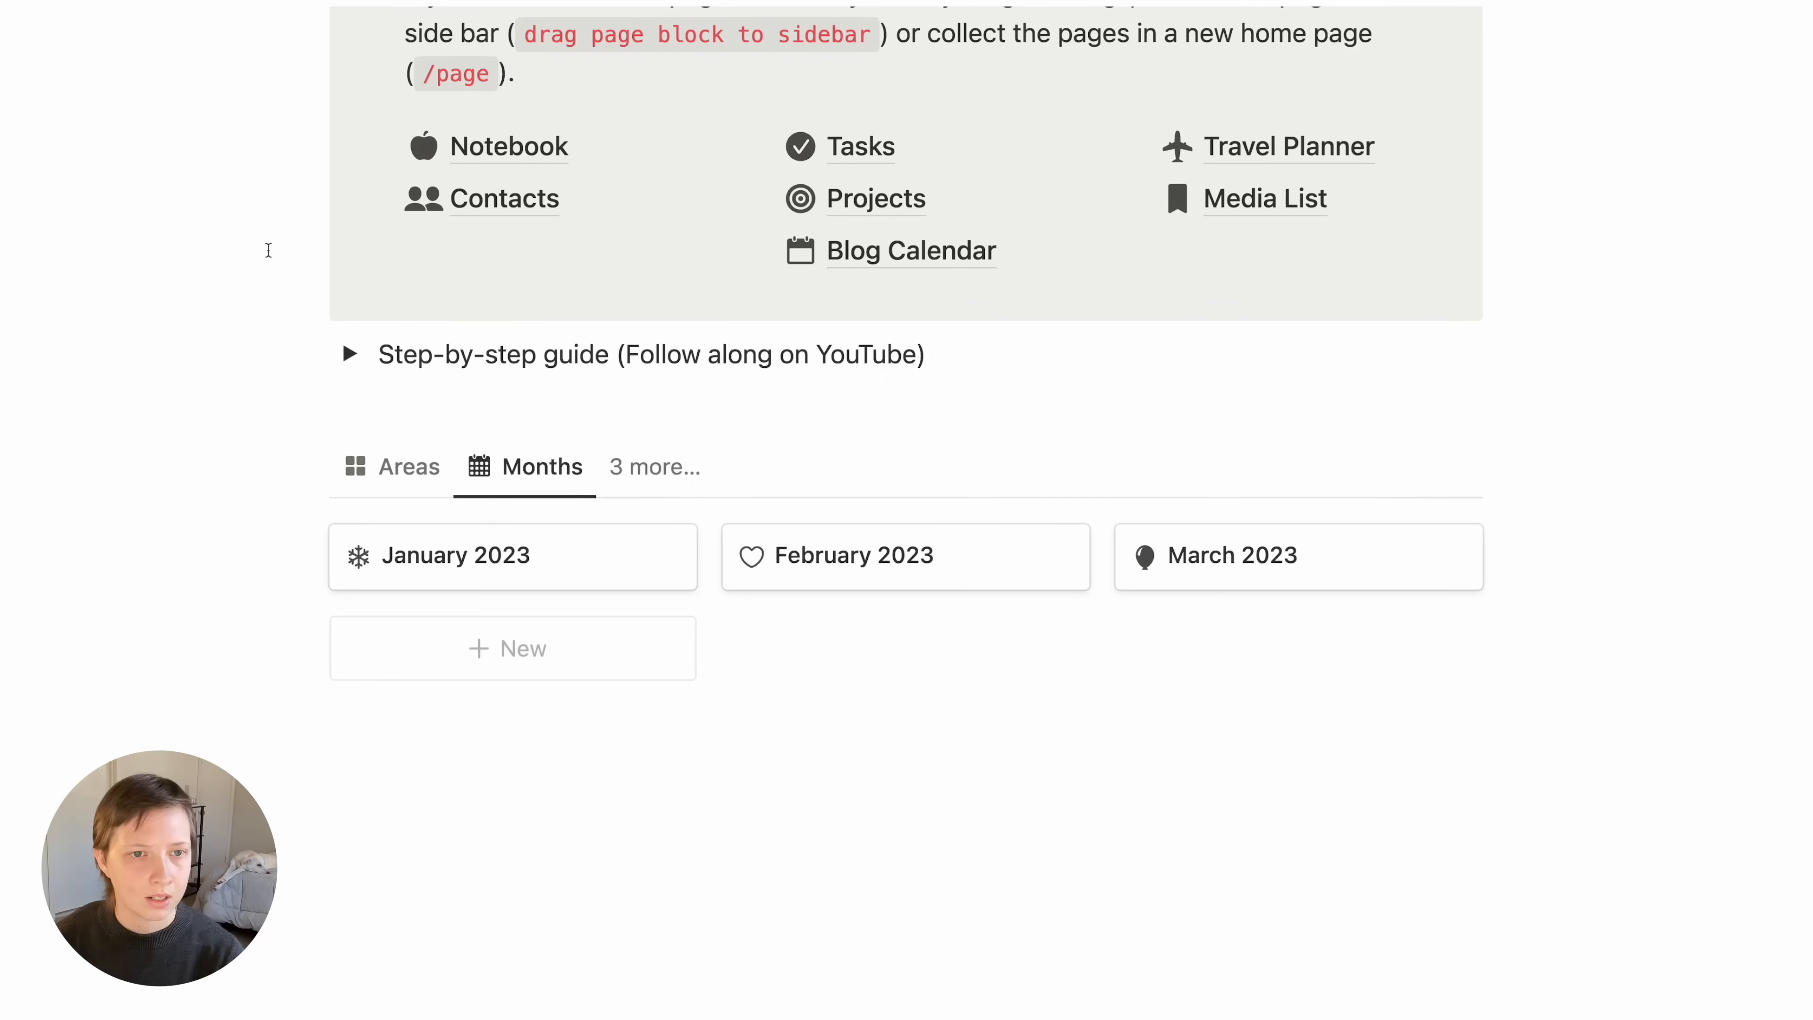
Show the Ratings view of the tags database and copy a single star from the line under the Global Tags title
click(648, 470)
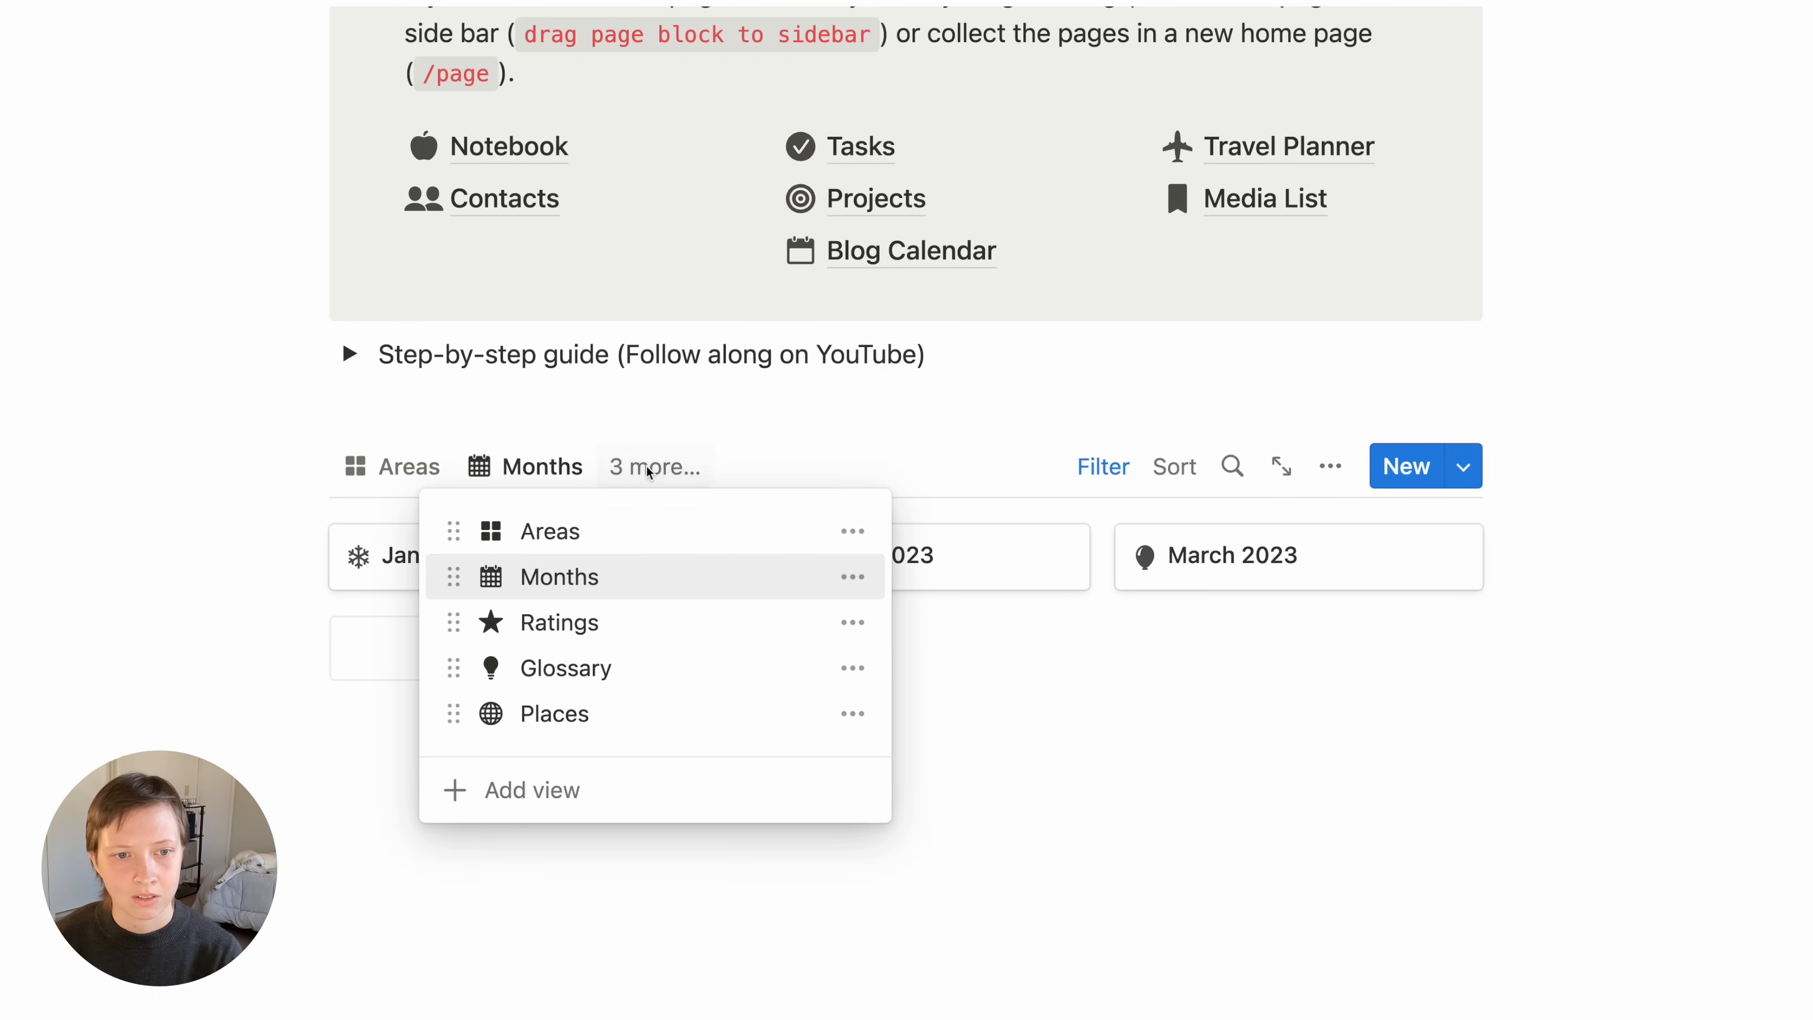
click(589, 624)
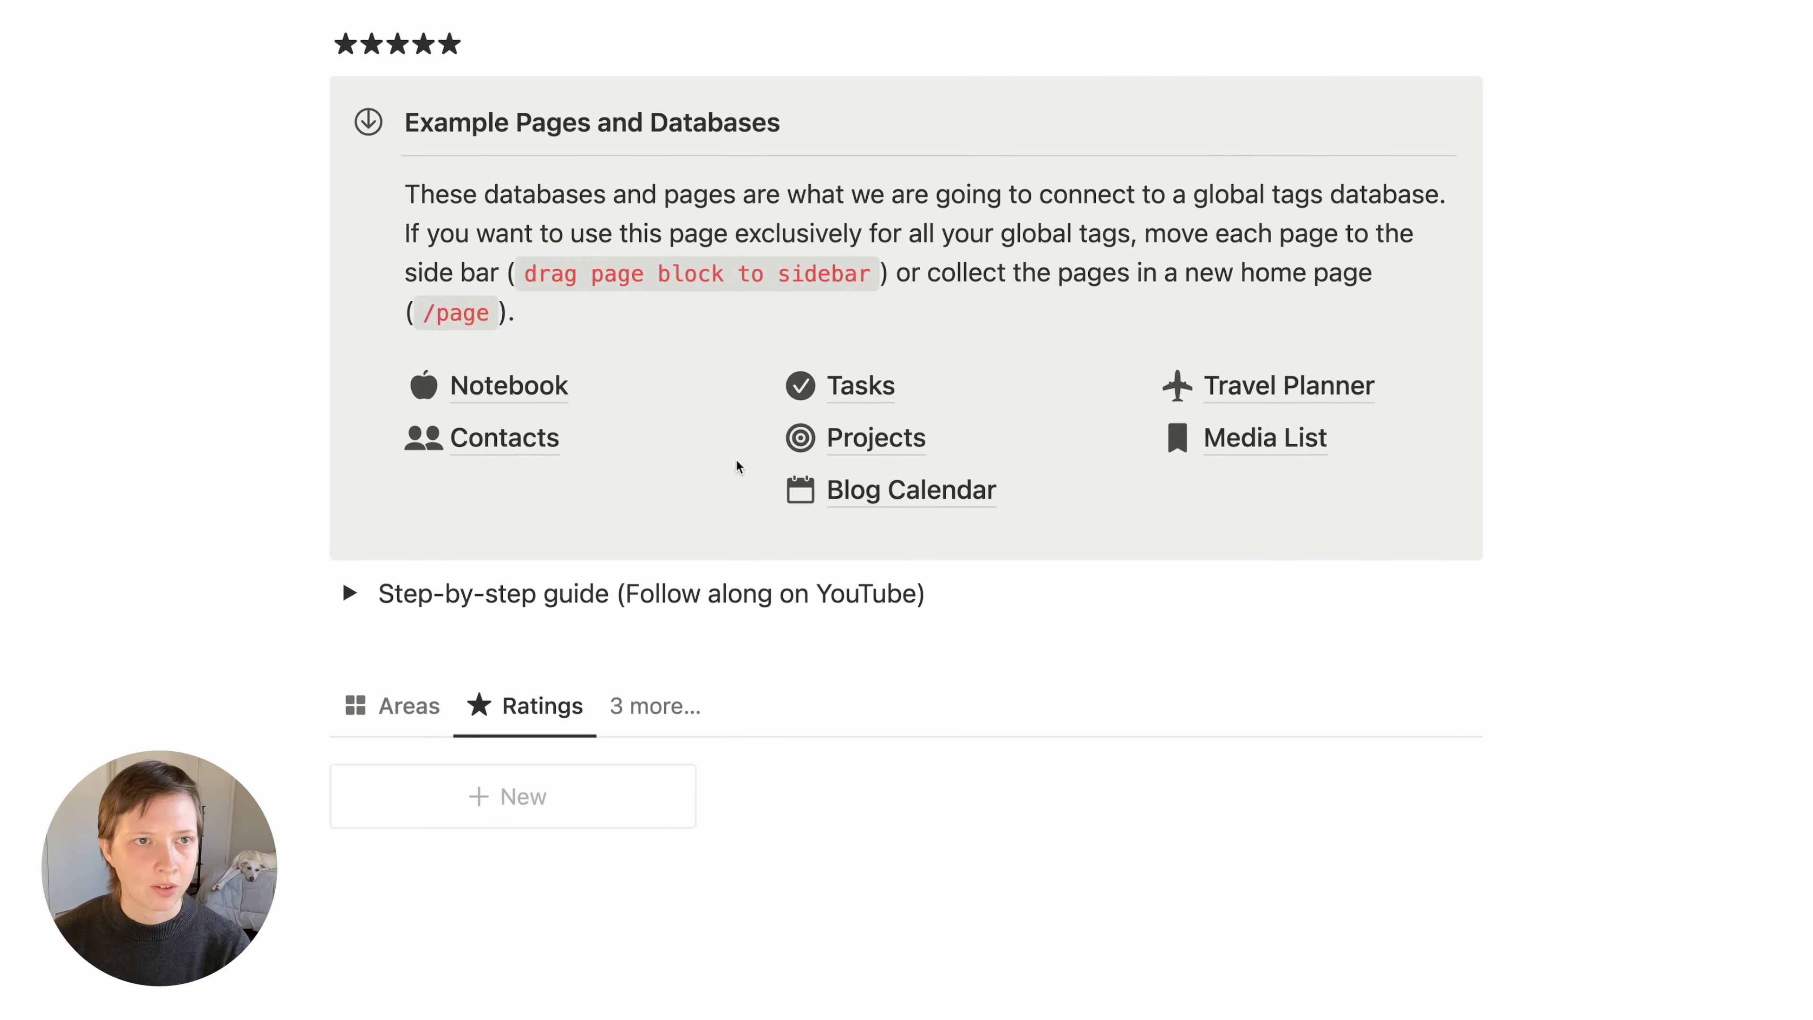
scroll(379, 603, up, 6)
drag(335, 474, 357, 474)
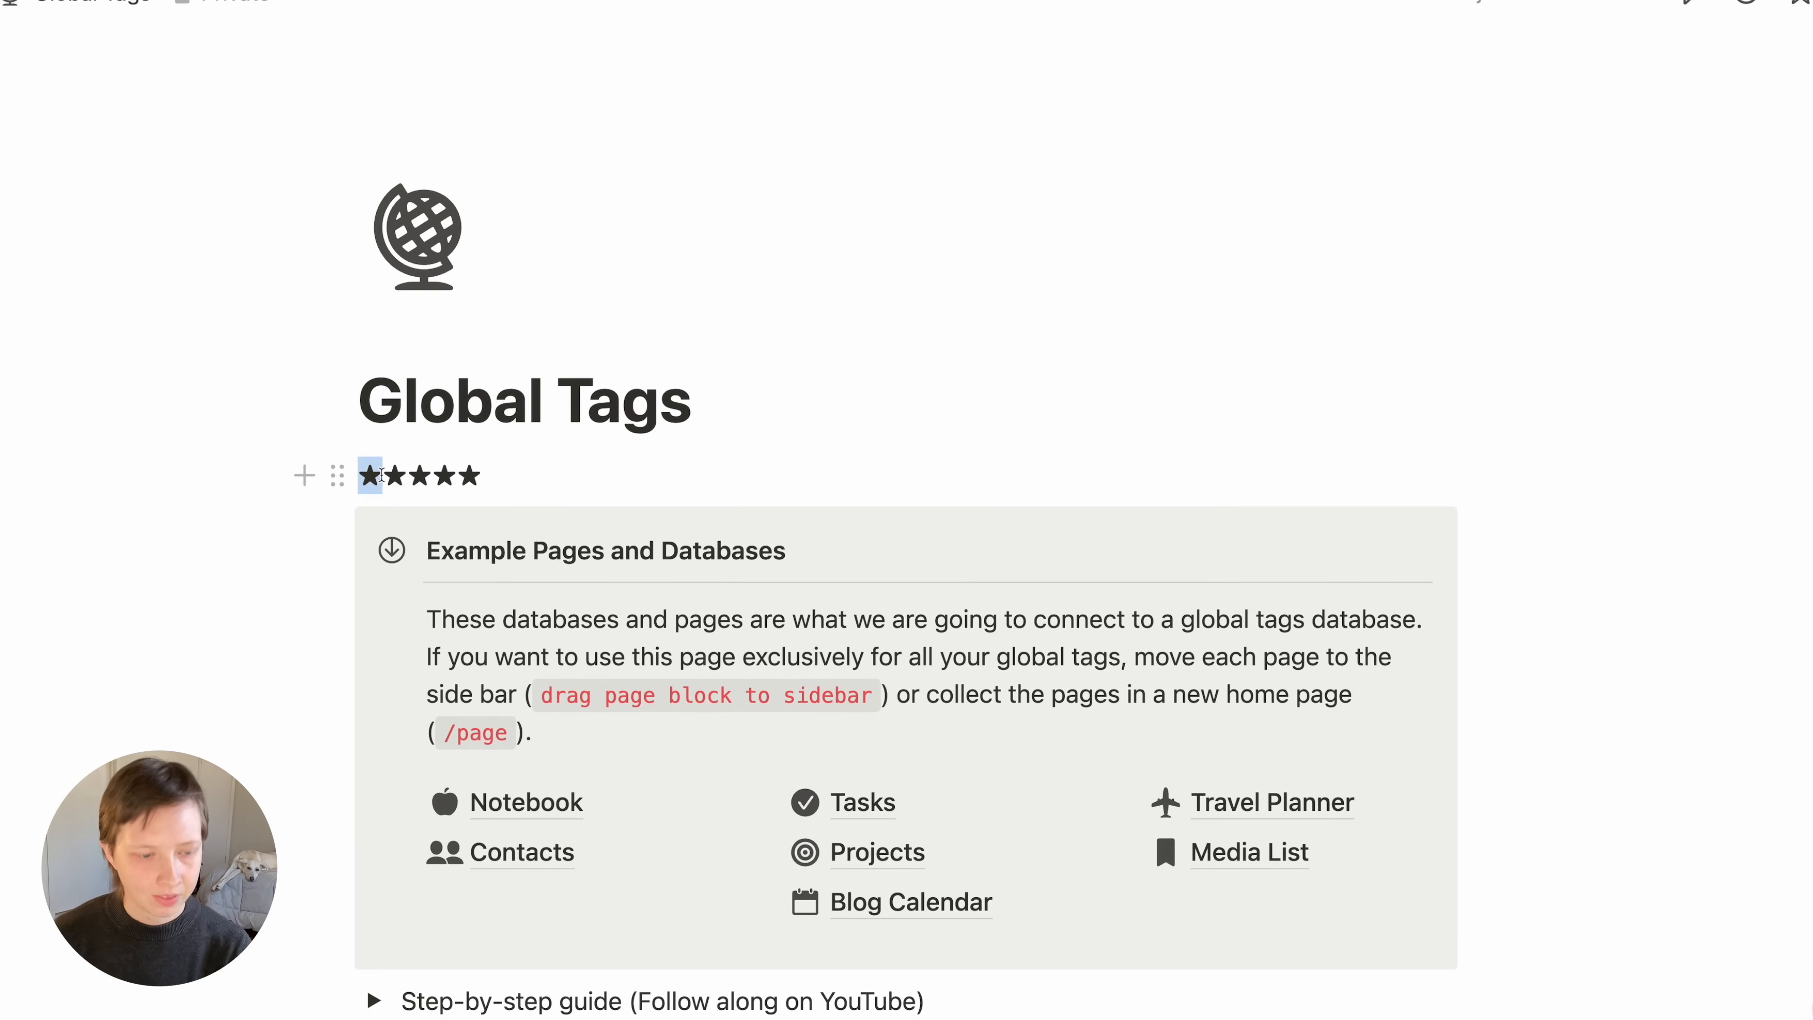
key(super+c)
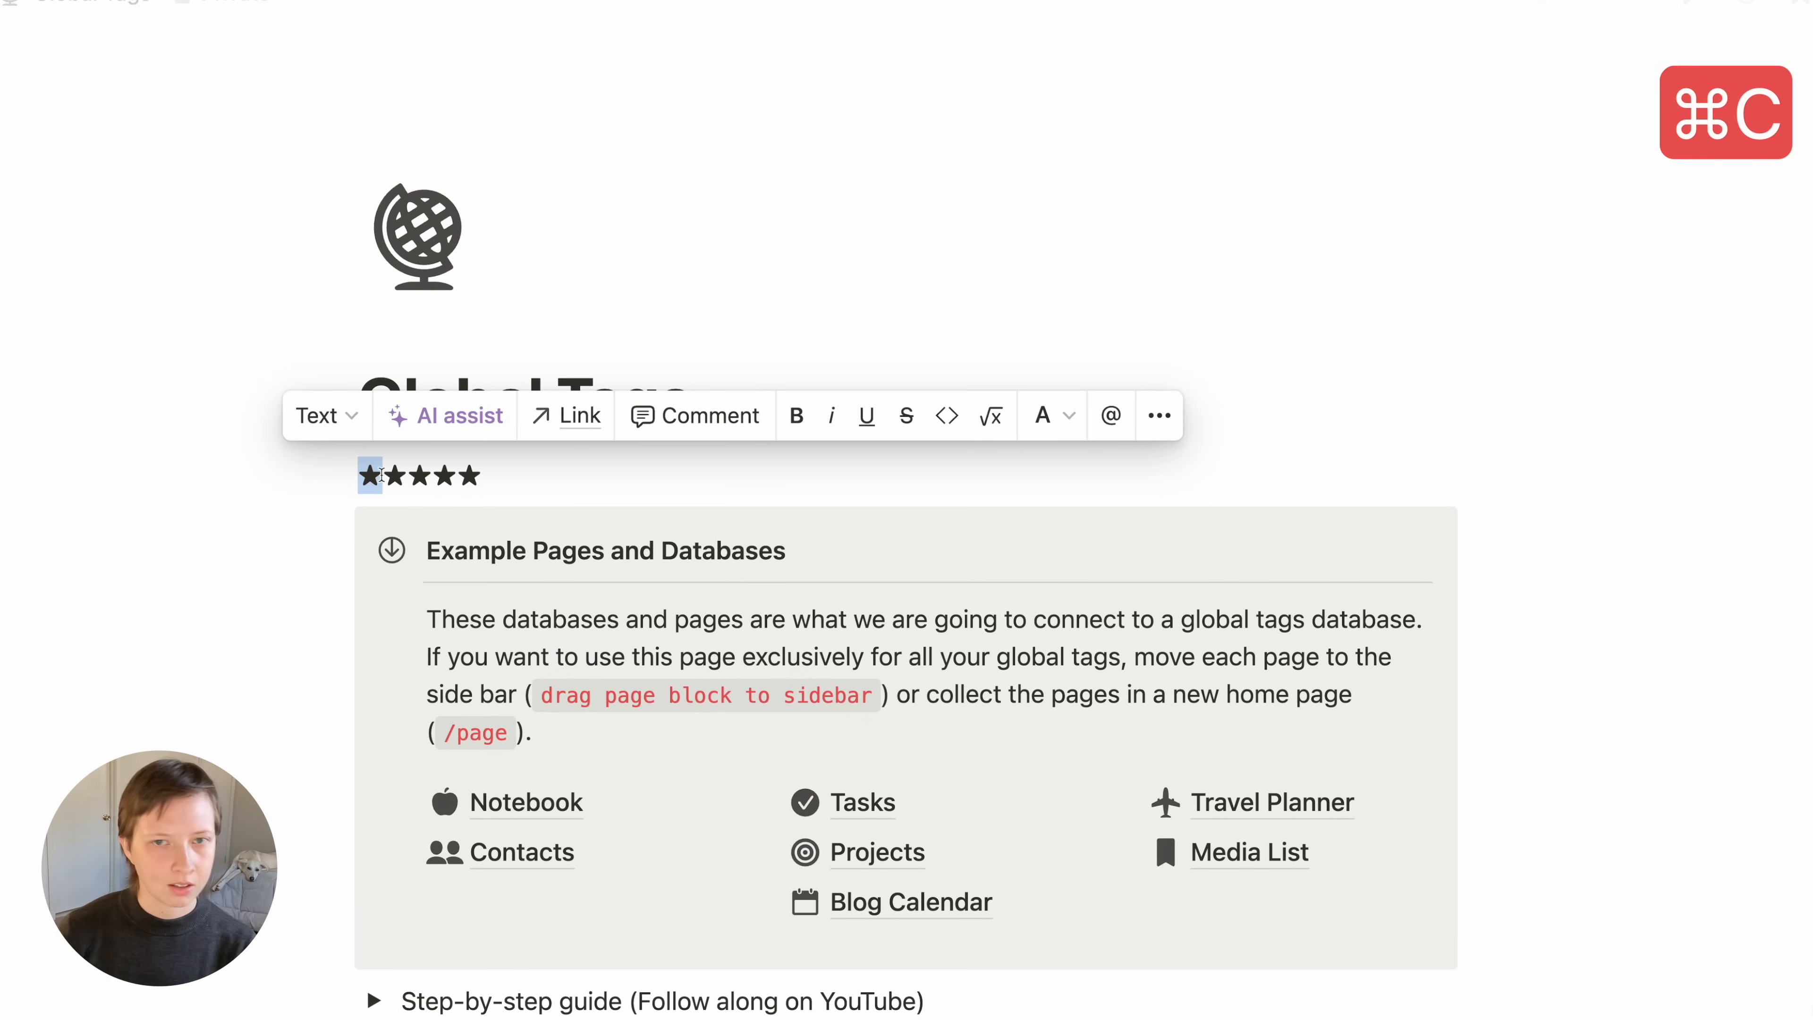
Create a rating page titled with one star and give it the dark three-dot icon found by searching for "more"
scroll(382, 474, down, 6)
scroll(381, 474, down, 1)
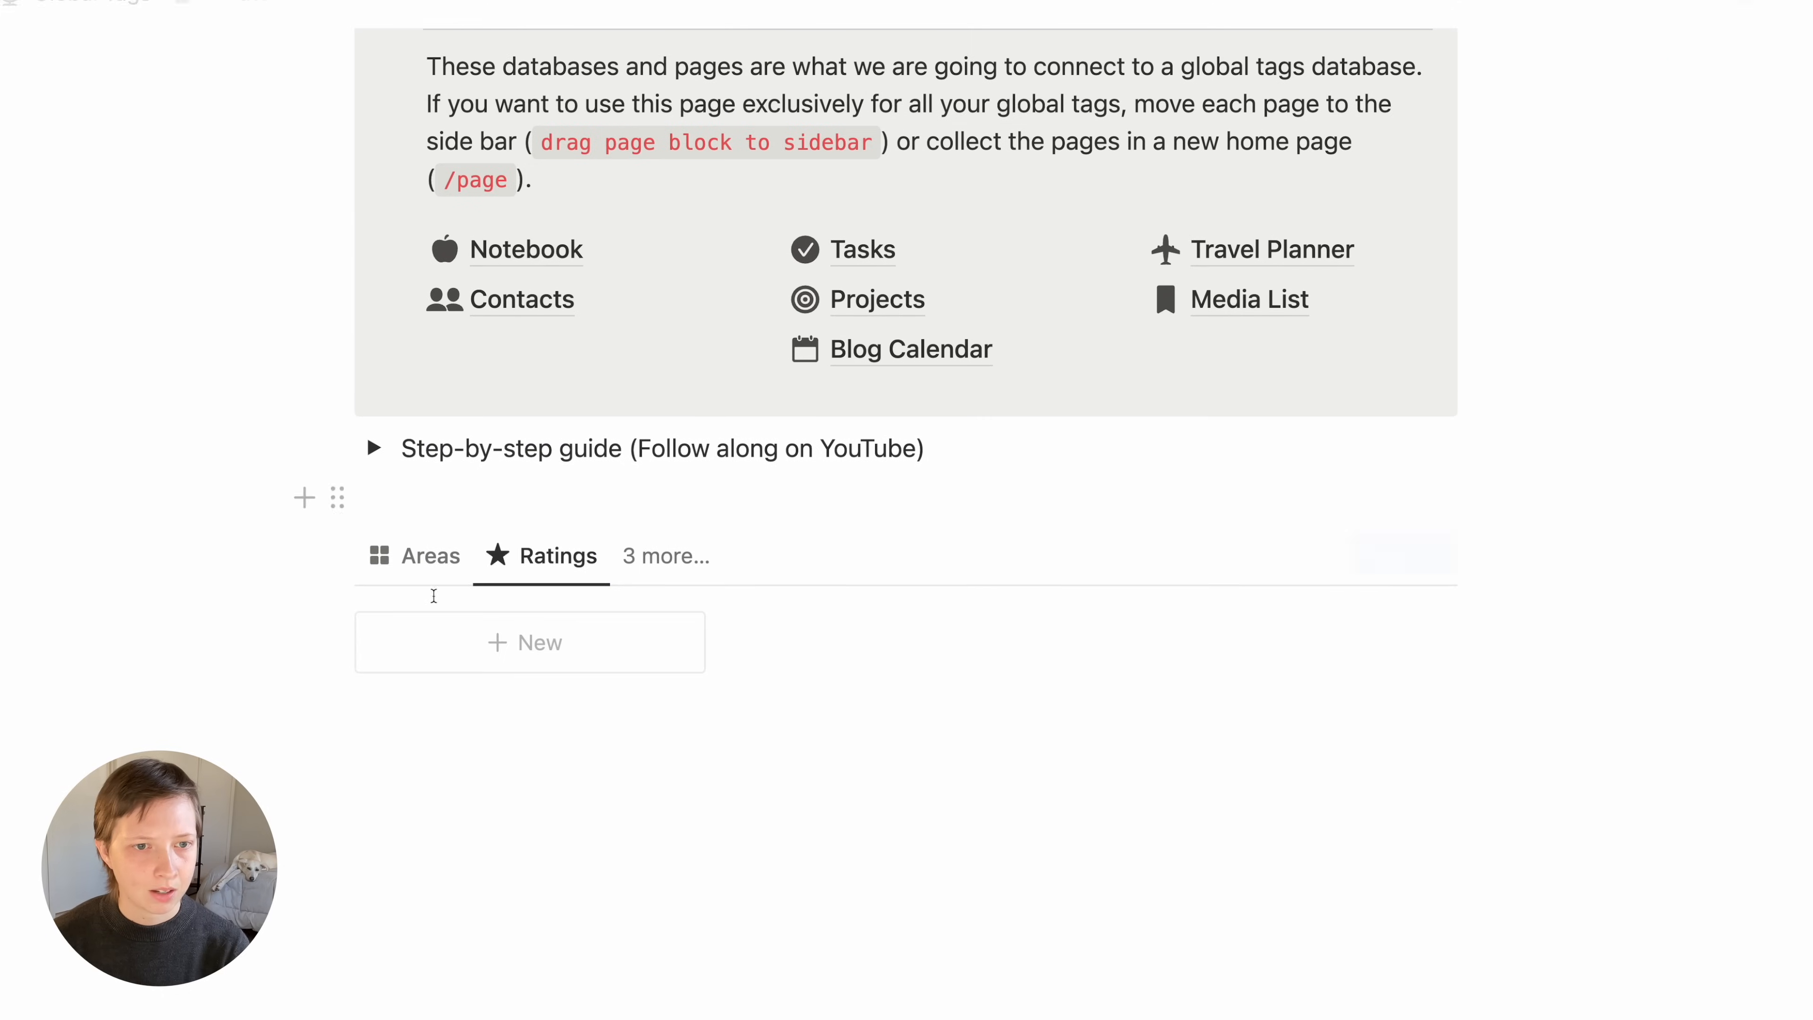
click(470, 657)
key(super+v)
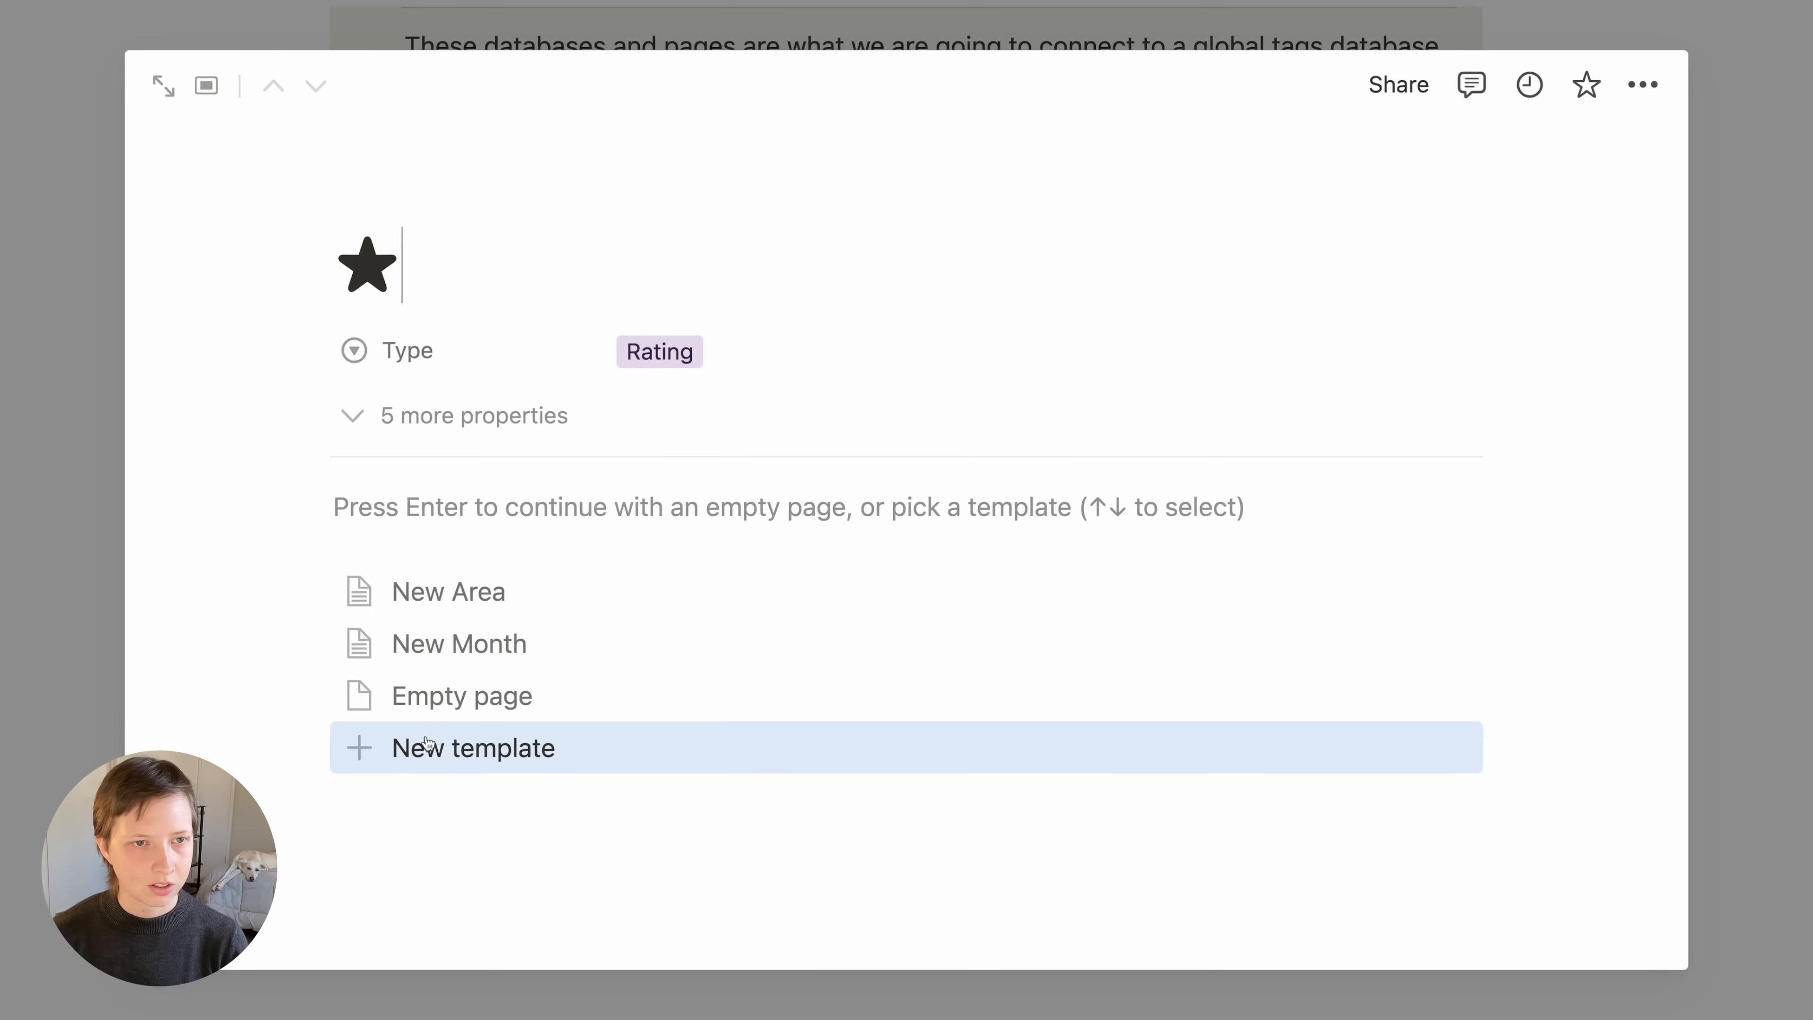
click(398, 205)
click(214, 447)
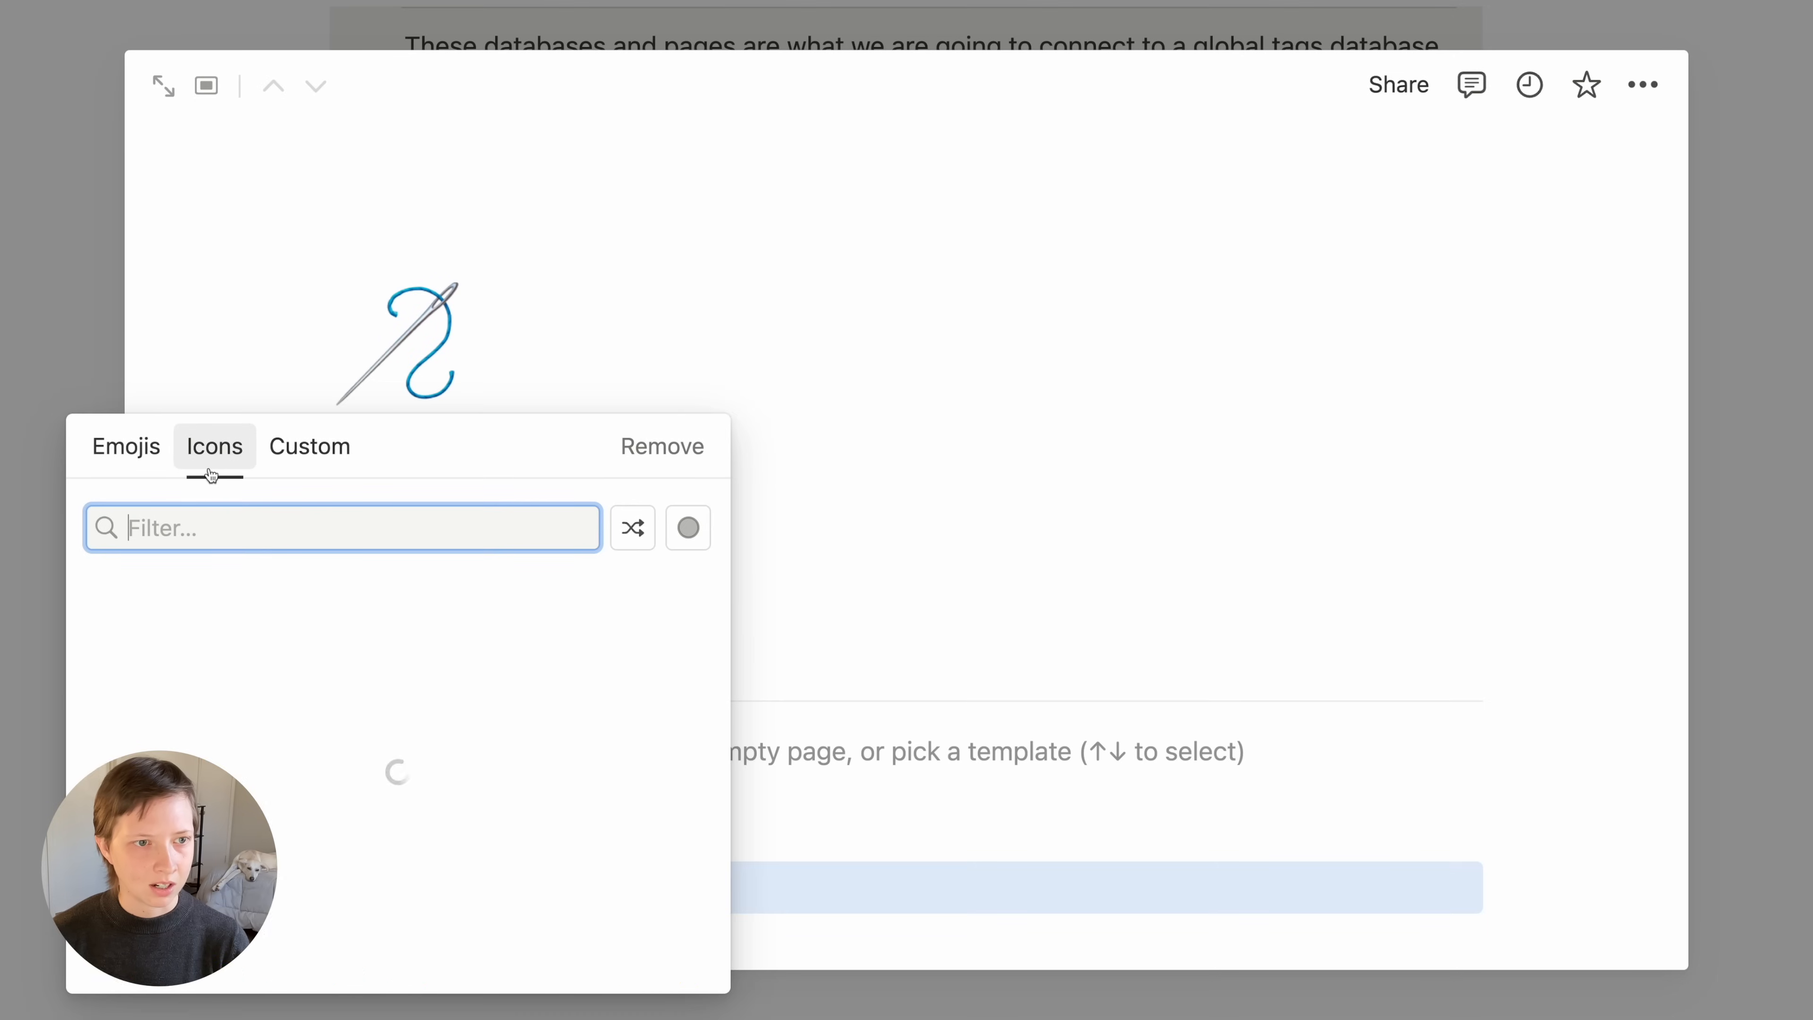
text(more)
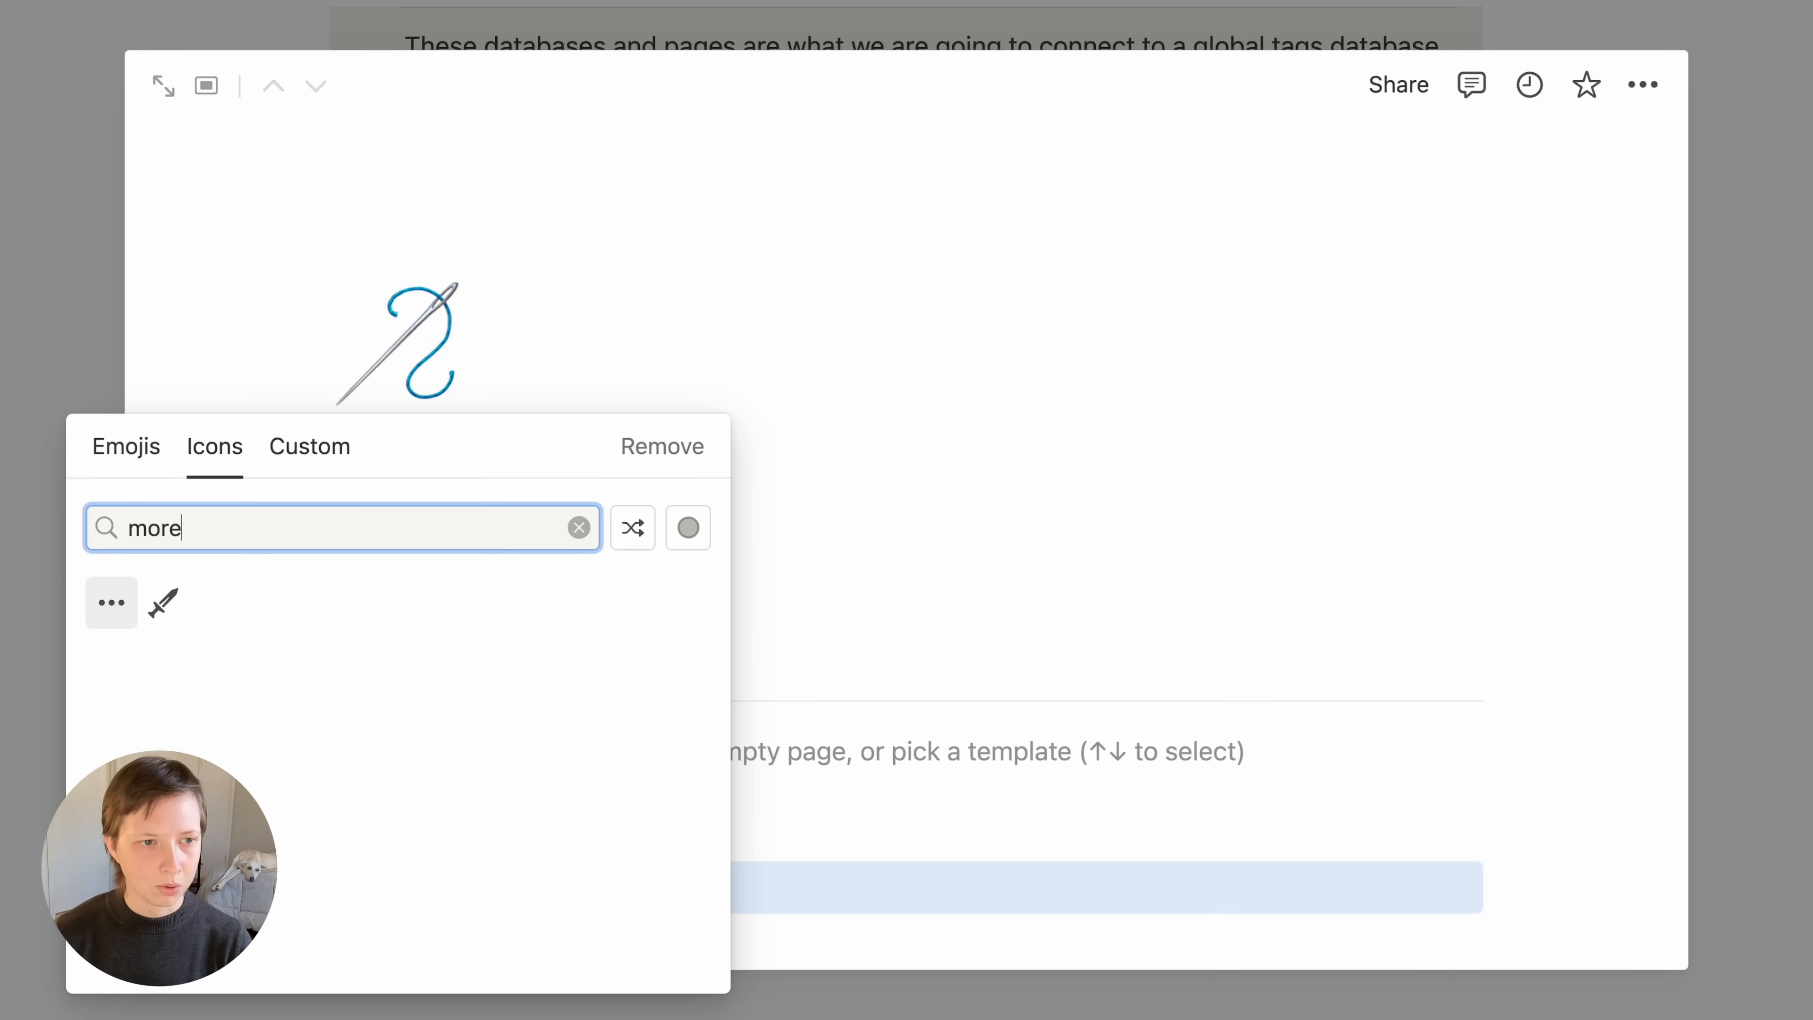
mouse_move(112, 607)
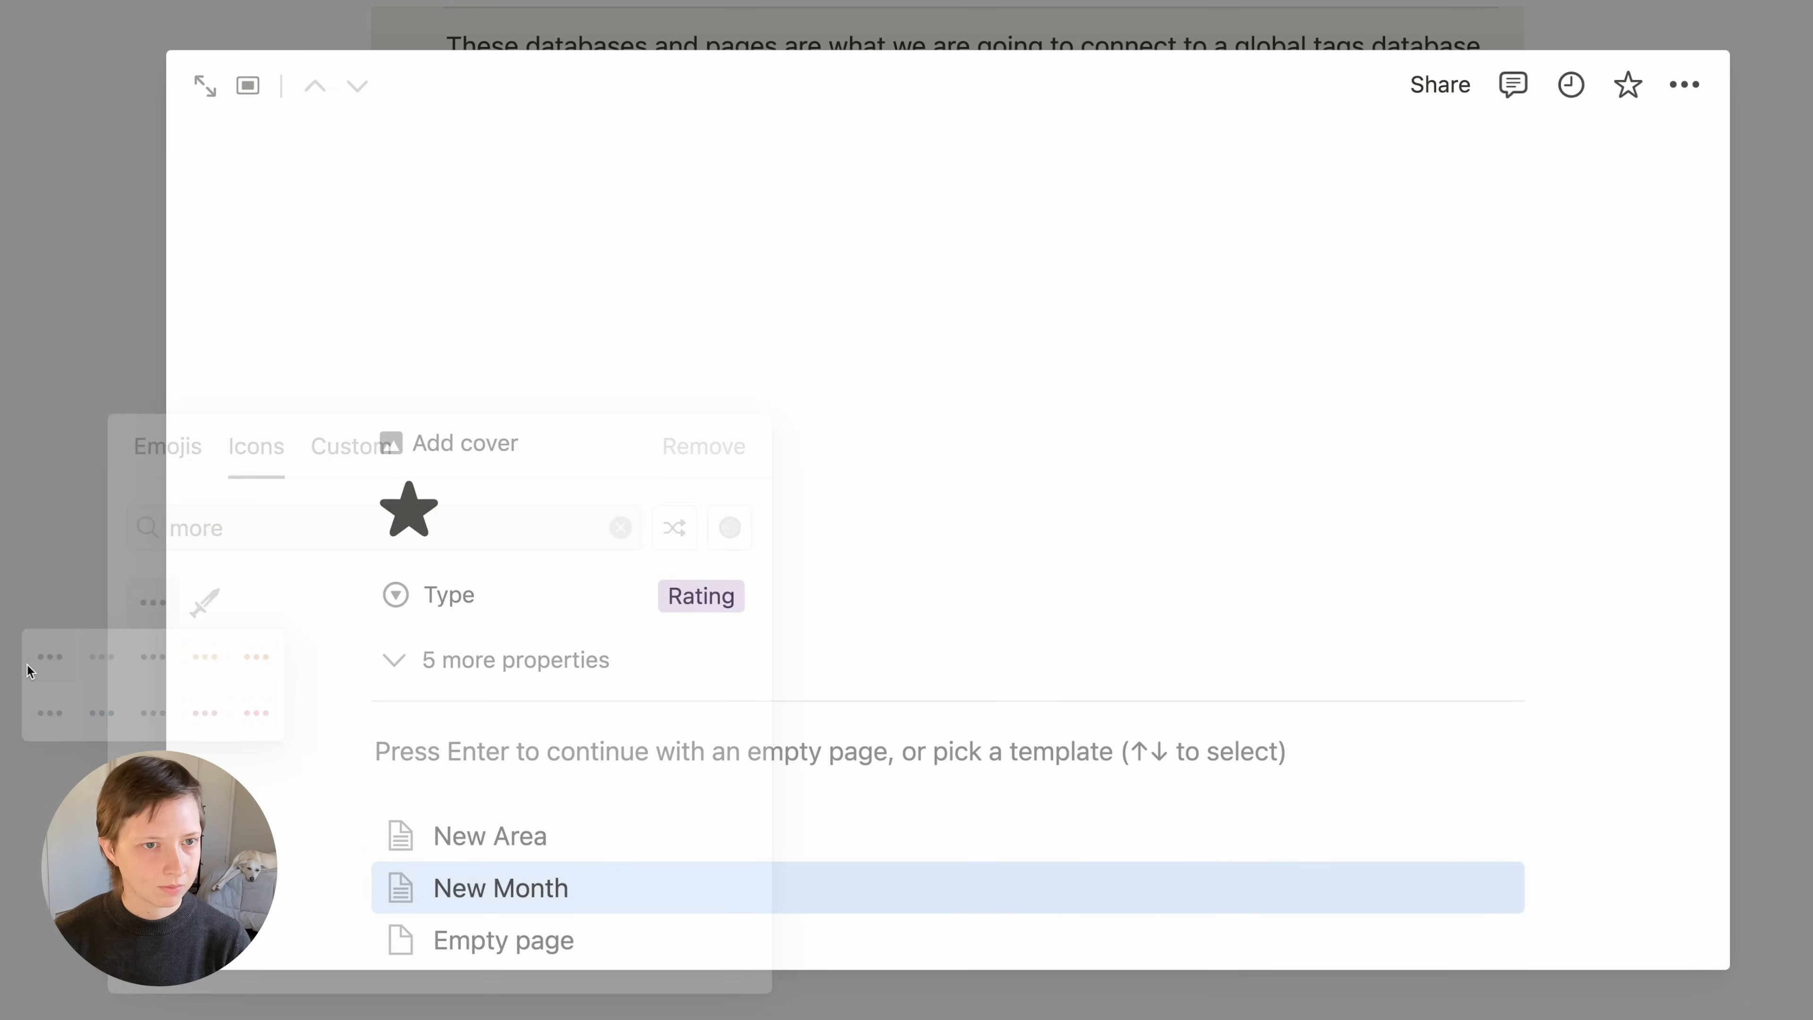
click(27, 672)
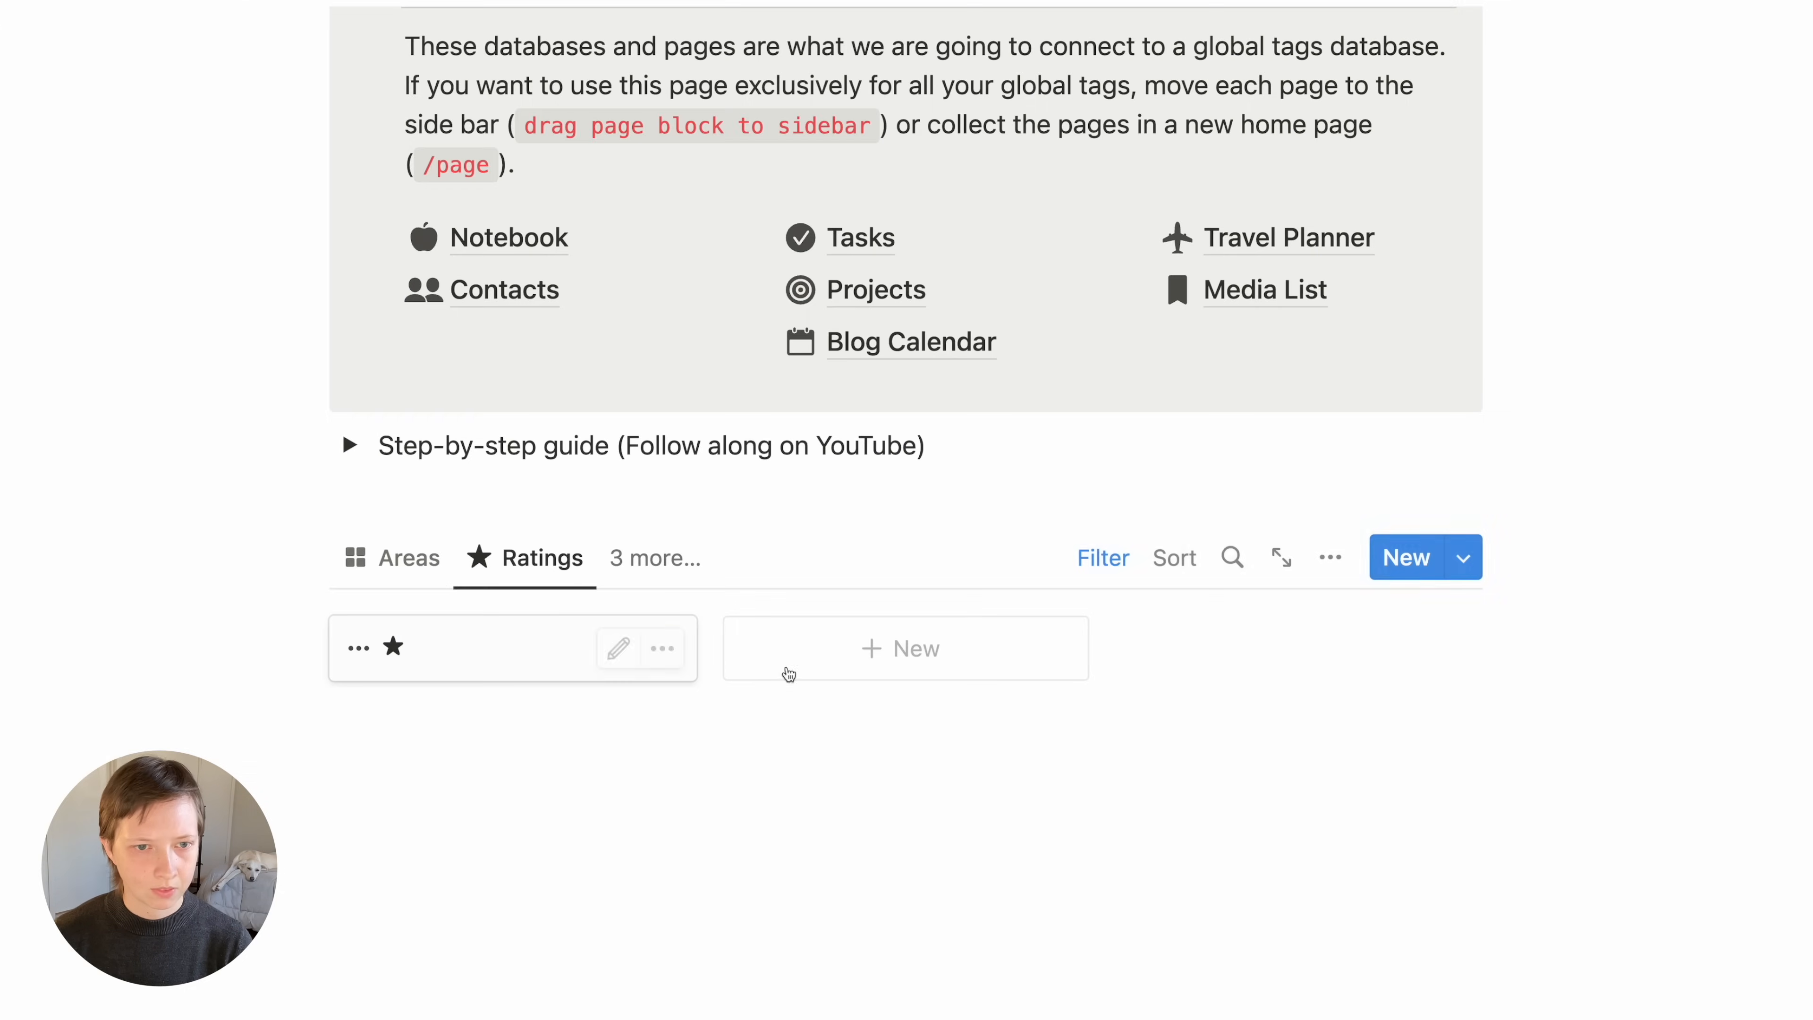
Create a rating page titled with two stars and give it the same dark three-dot icon
click(813, 666)
key(super+v)
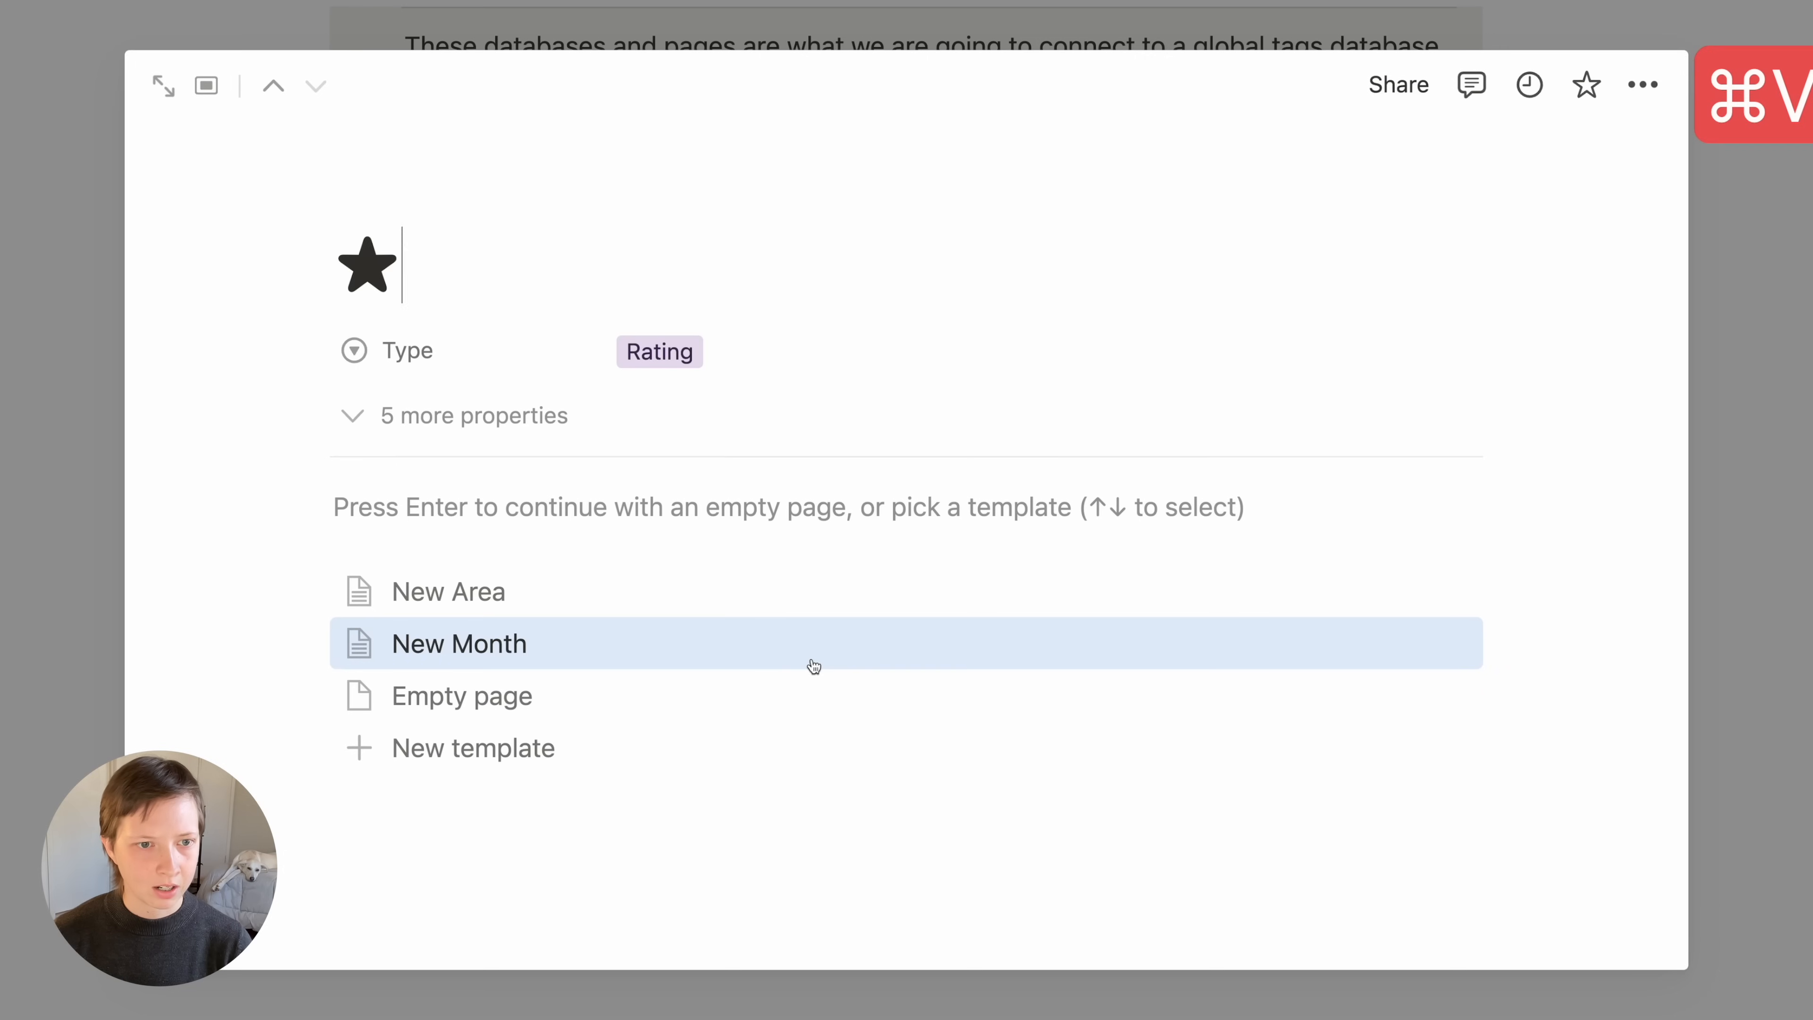
key(super+v)
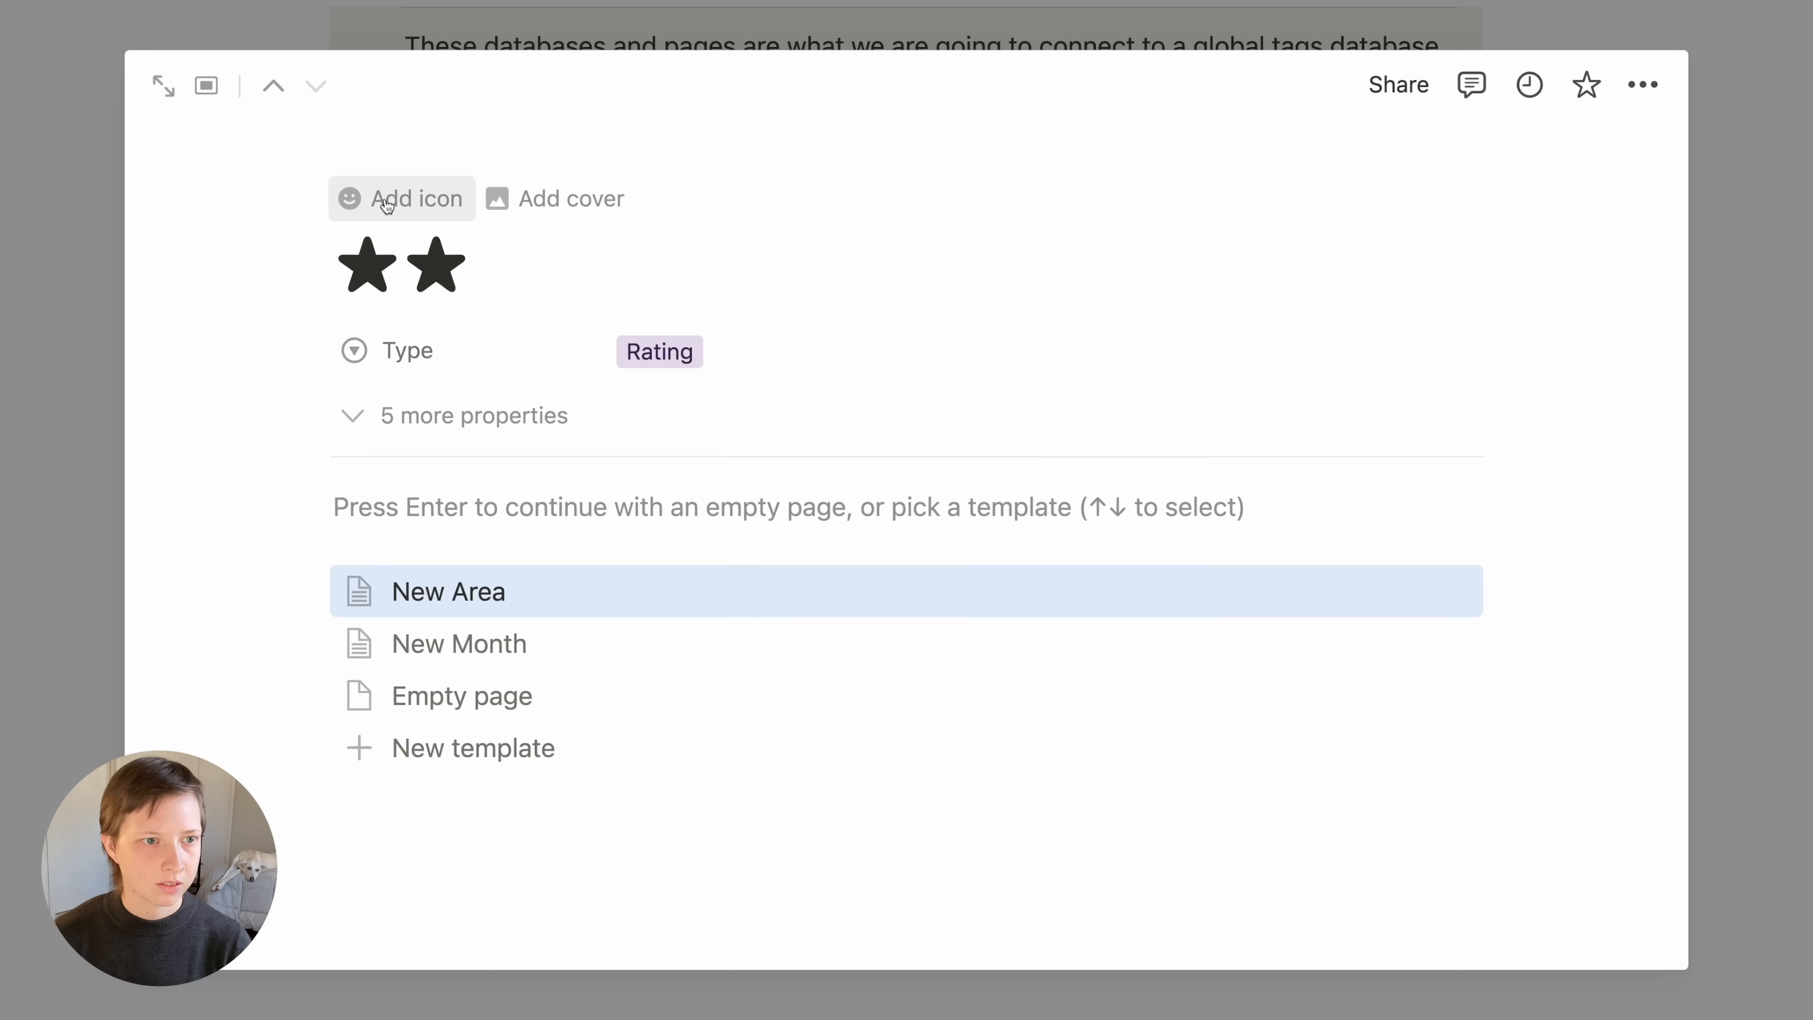
click(400, 194)
click(214, 446)
mouse_move(111, 647)
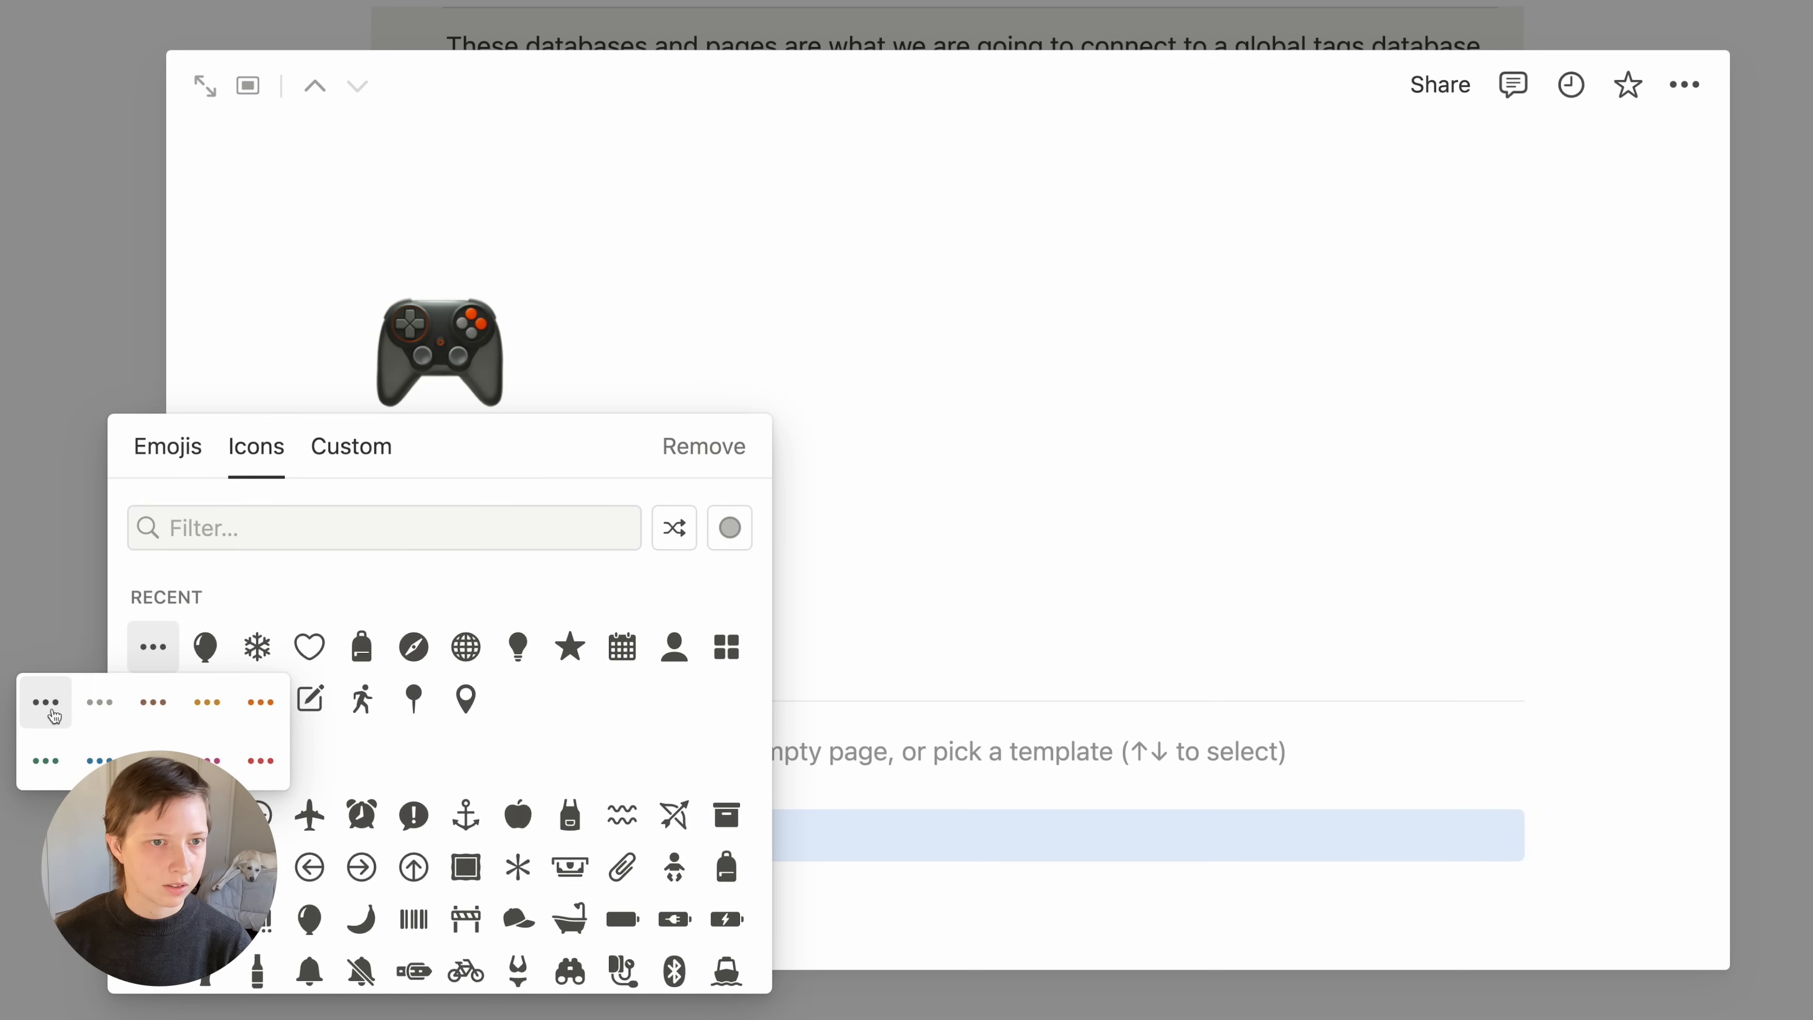
click(54, 716)
click(59, 648)
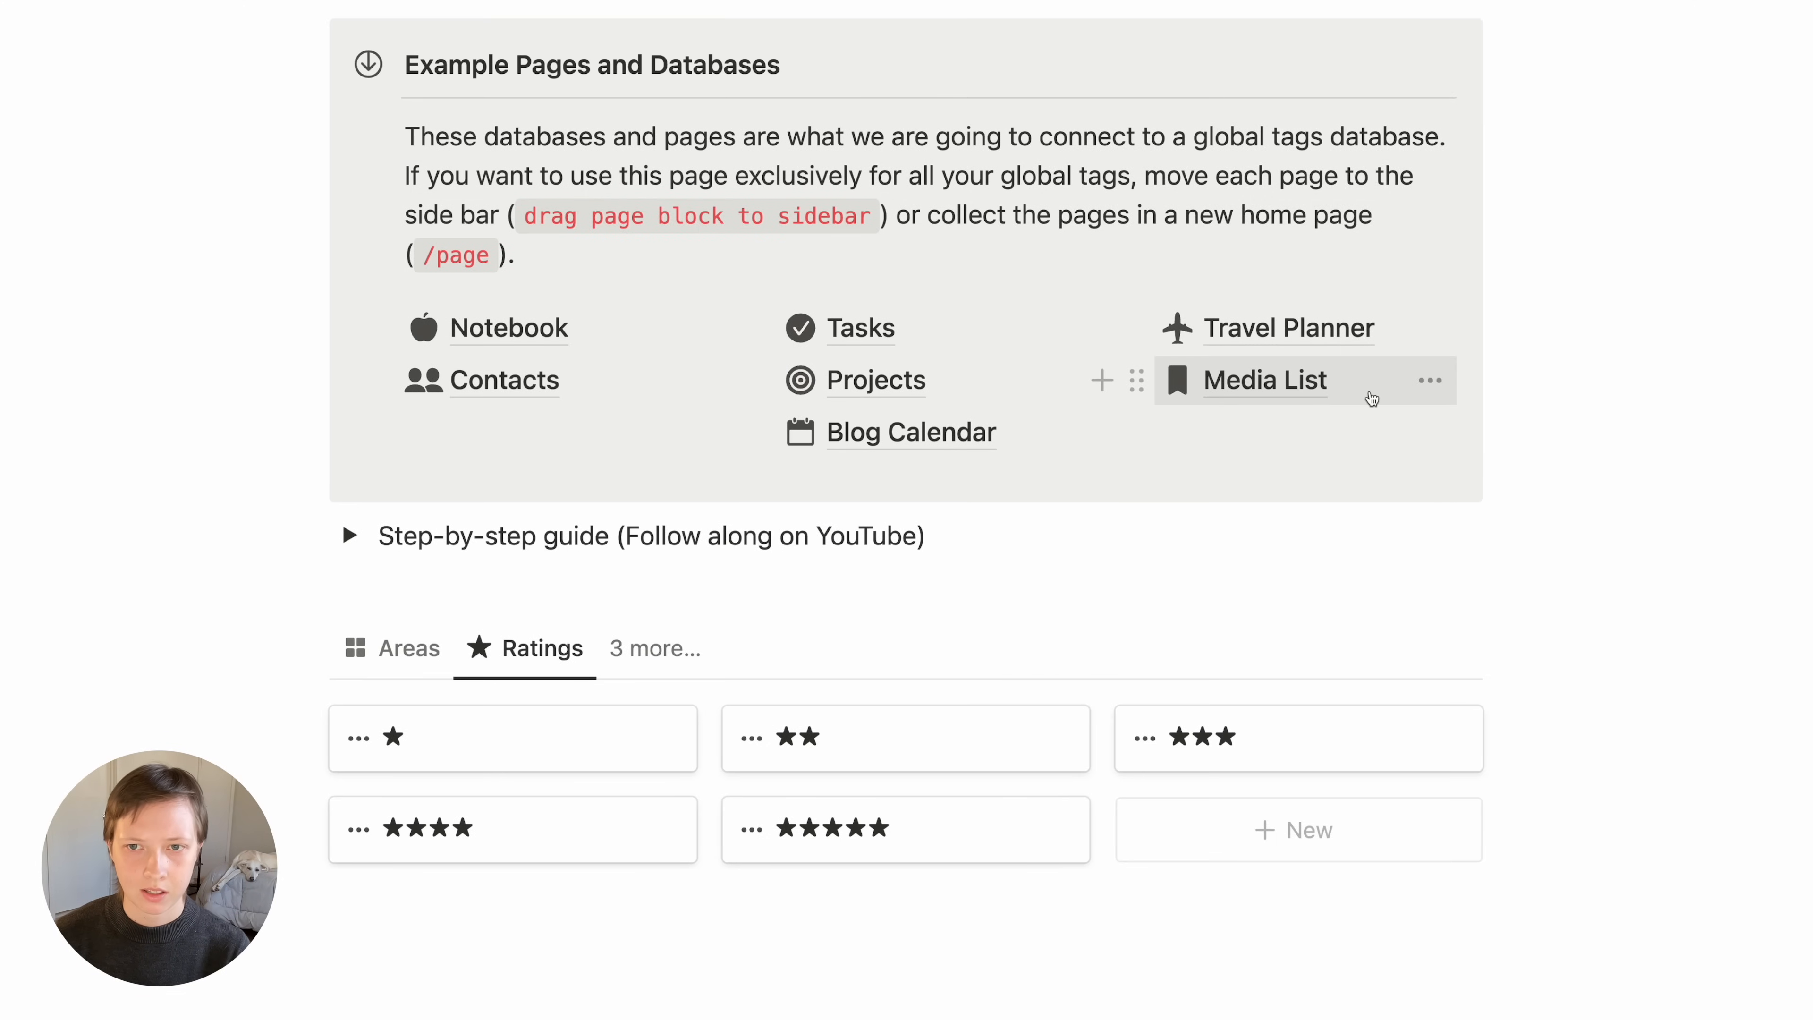
Open the Media List and show the article "Who Will Teach Silicon Valley to Be Ethical?" as a full page
click(1370, 393)
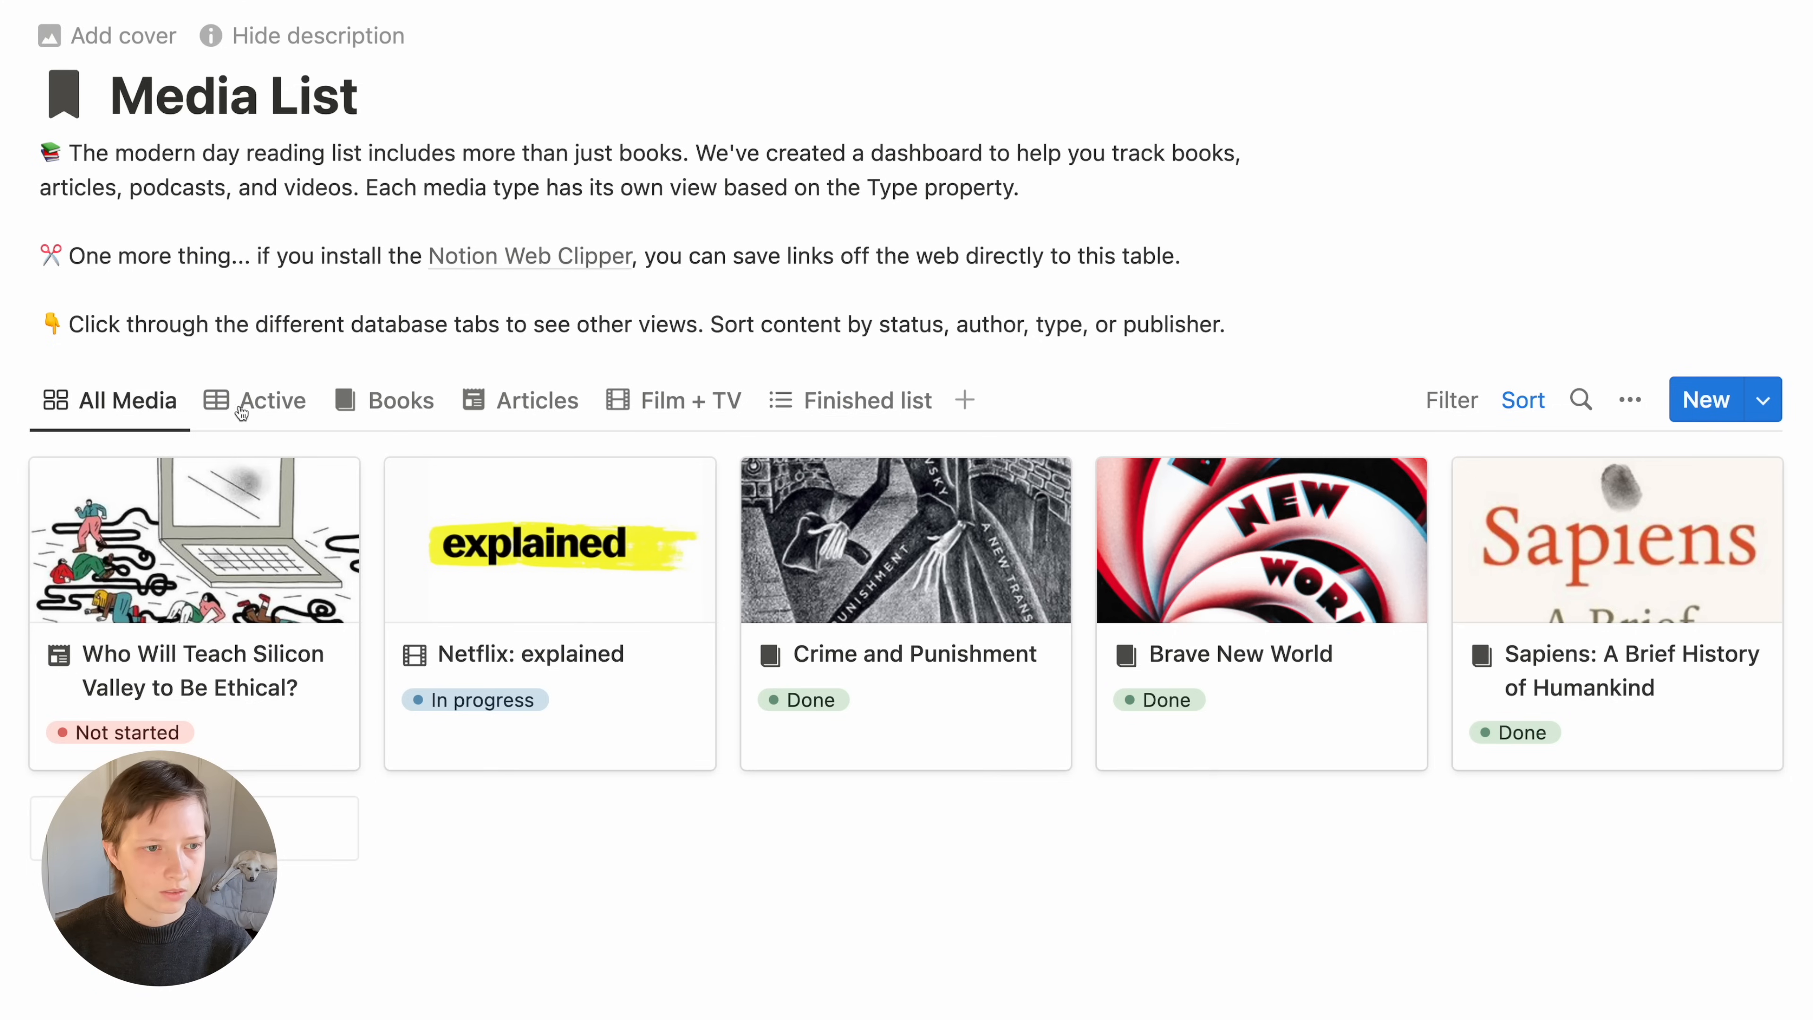
click(184, 584)
scroll(183, 580, down, 3)
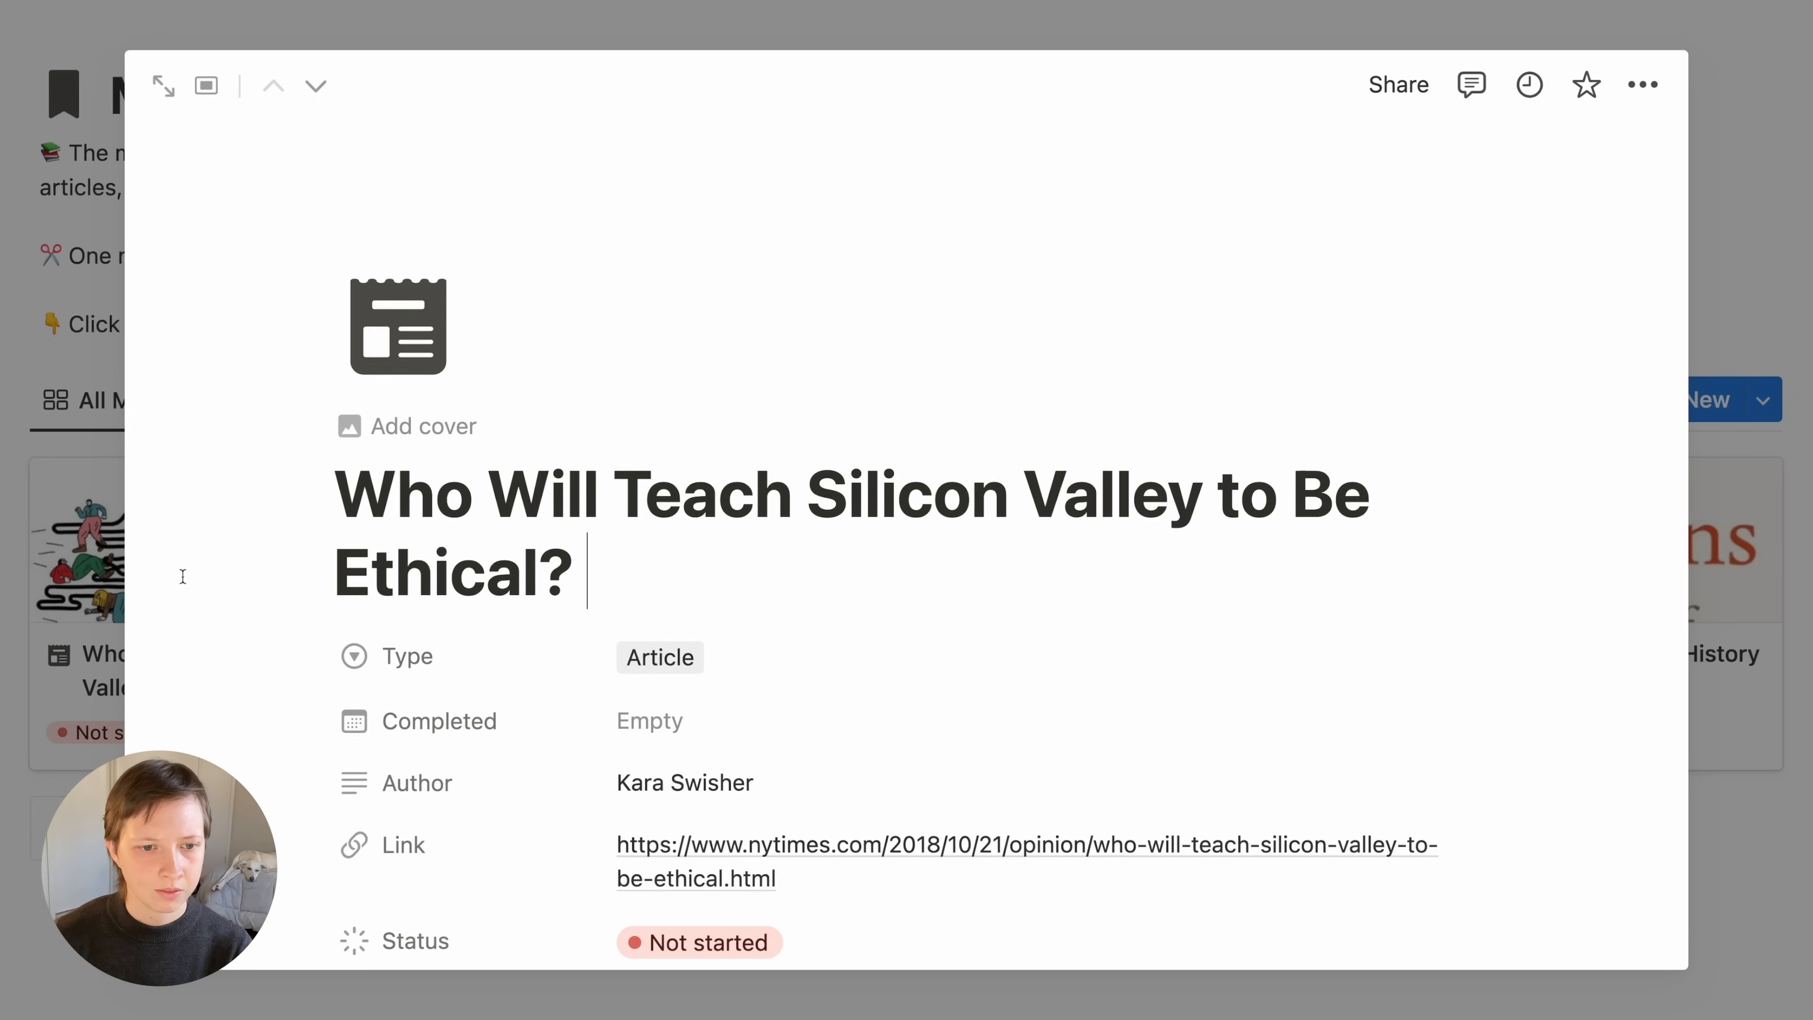
click(157, 86)
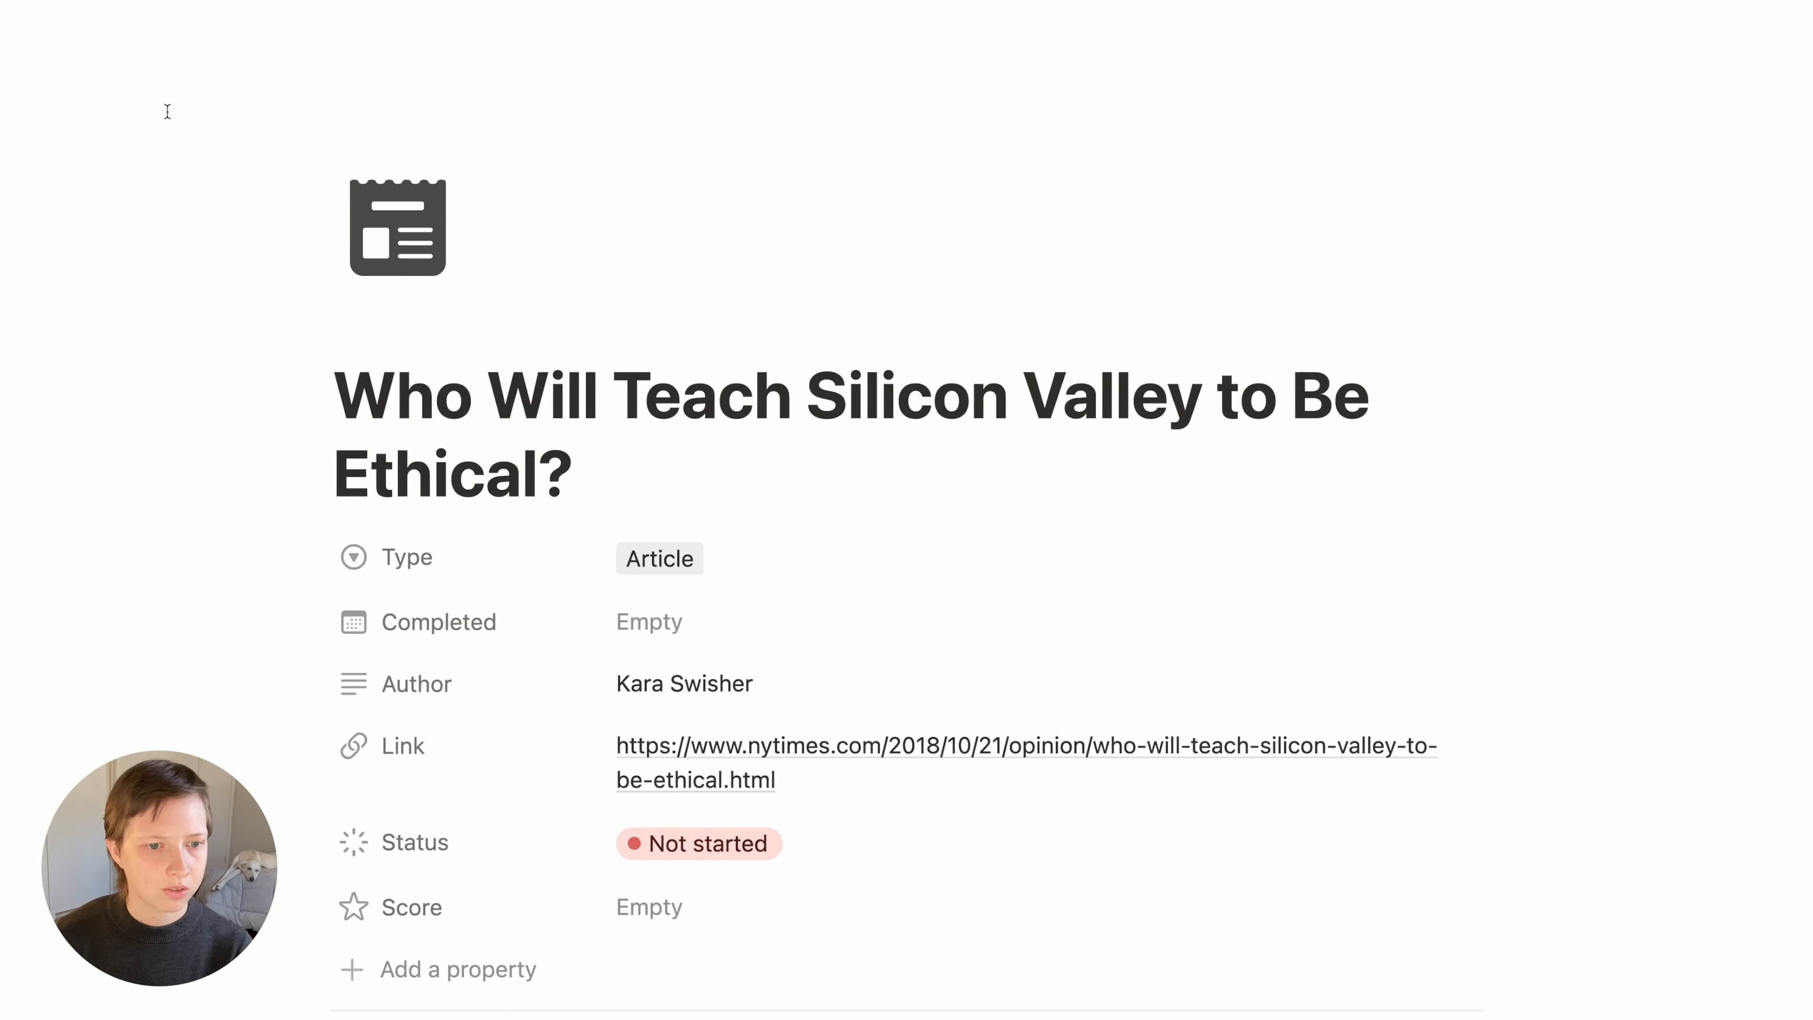
scroll(226, 562, down, 6)
scroll(226, 562, down, 2)
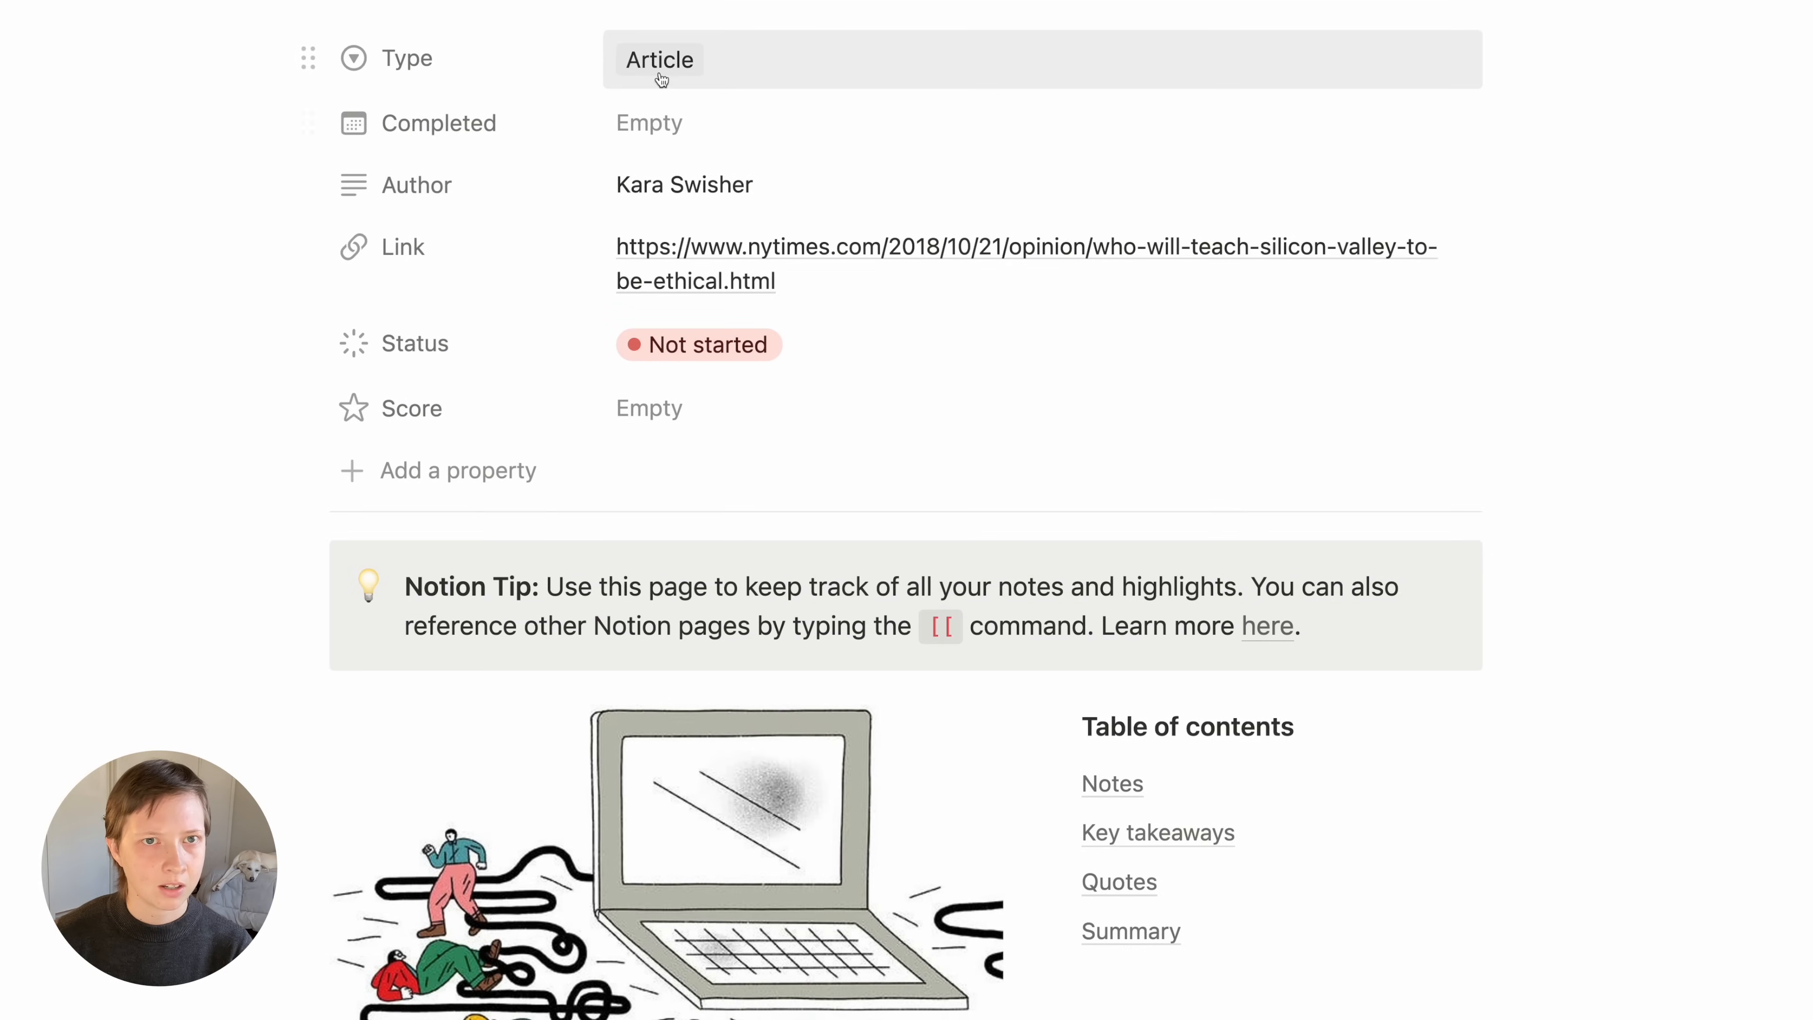
Examine the article's Type, Completed, Status and Score properties and the options available for them
click(710, 71)
key(Escape)
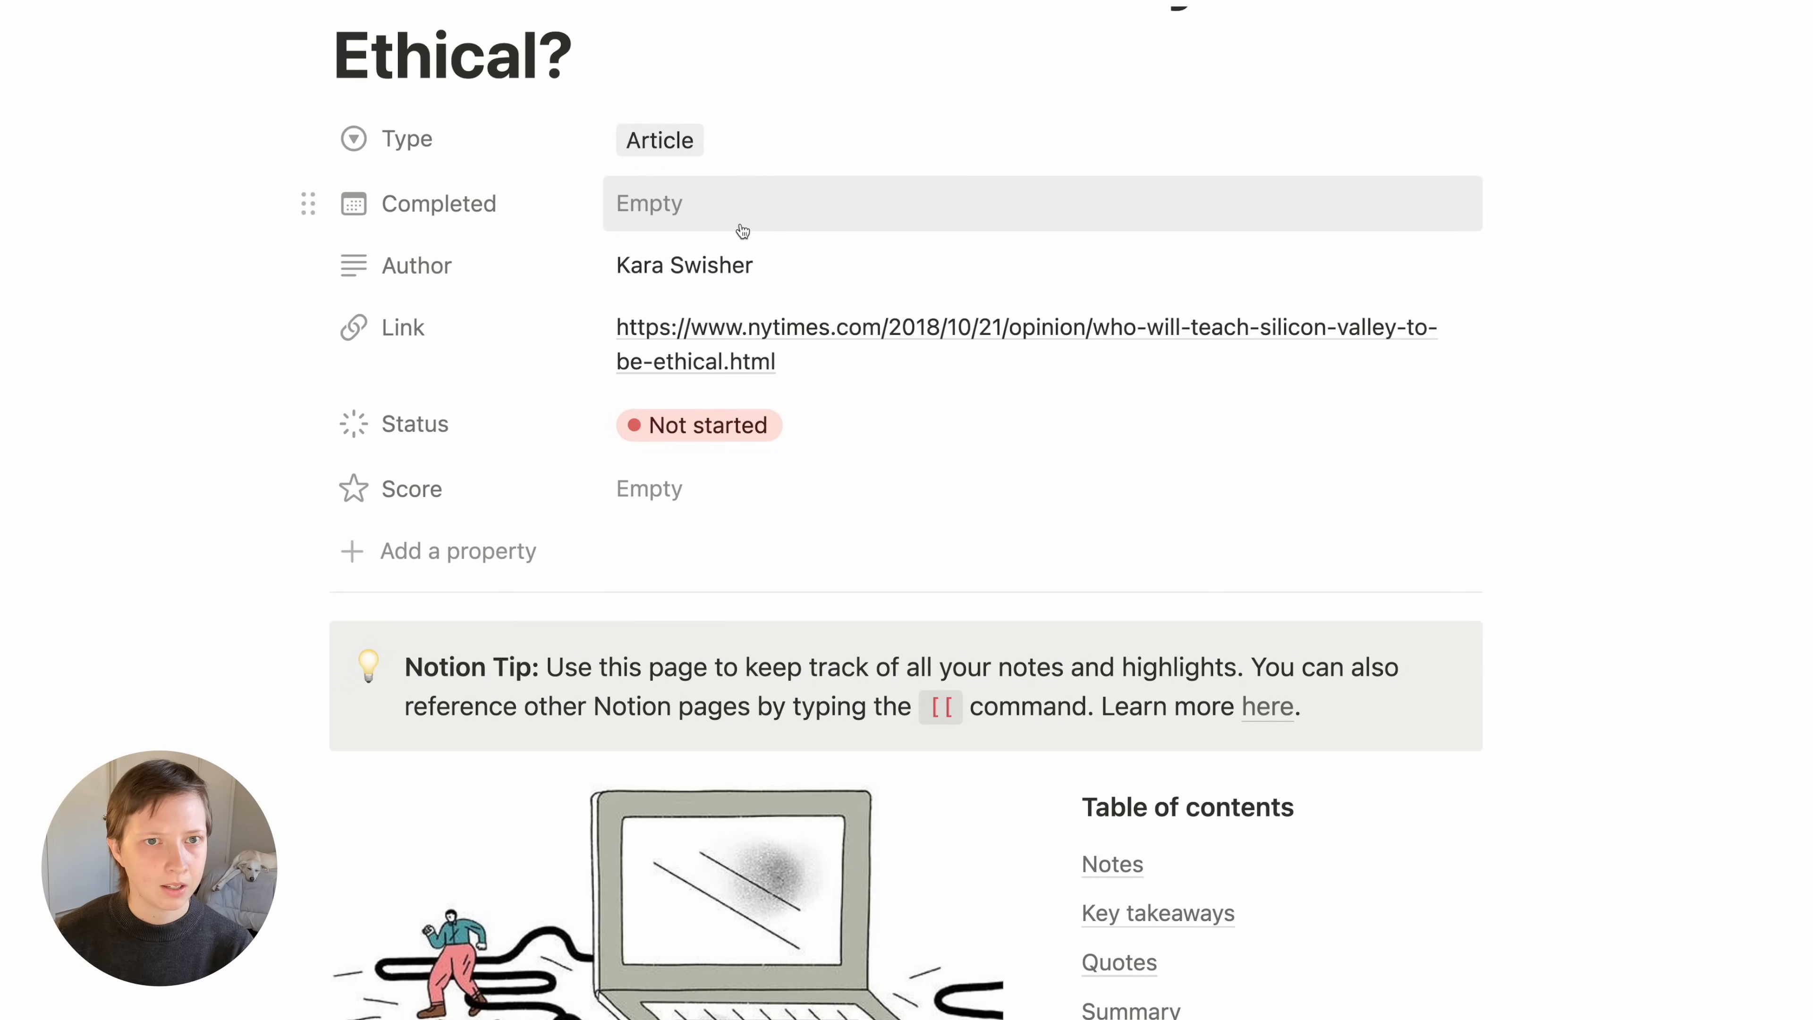
click(739, 217)
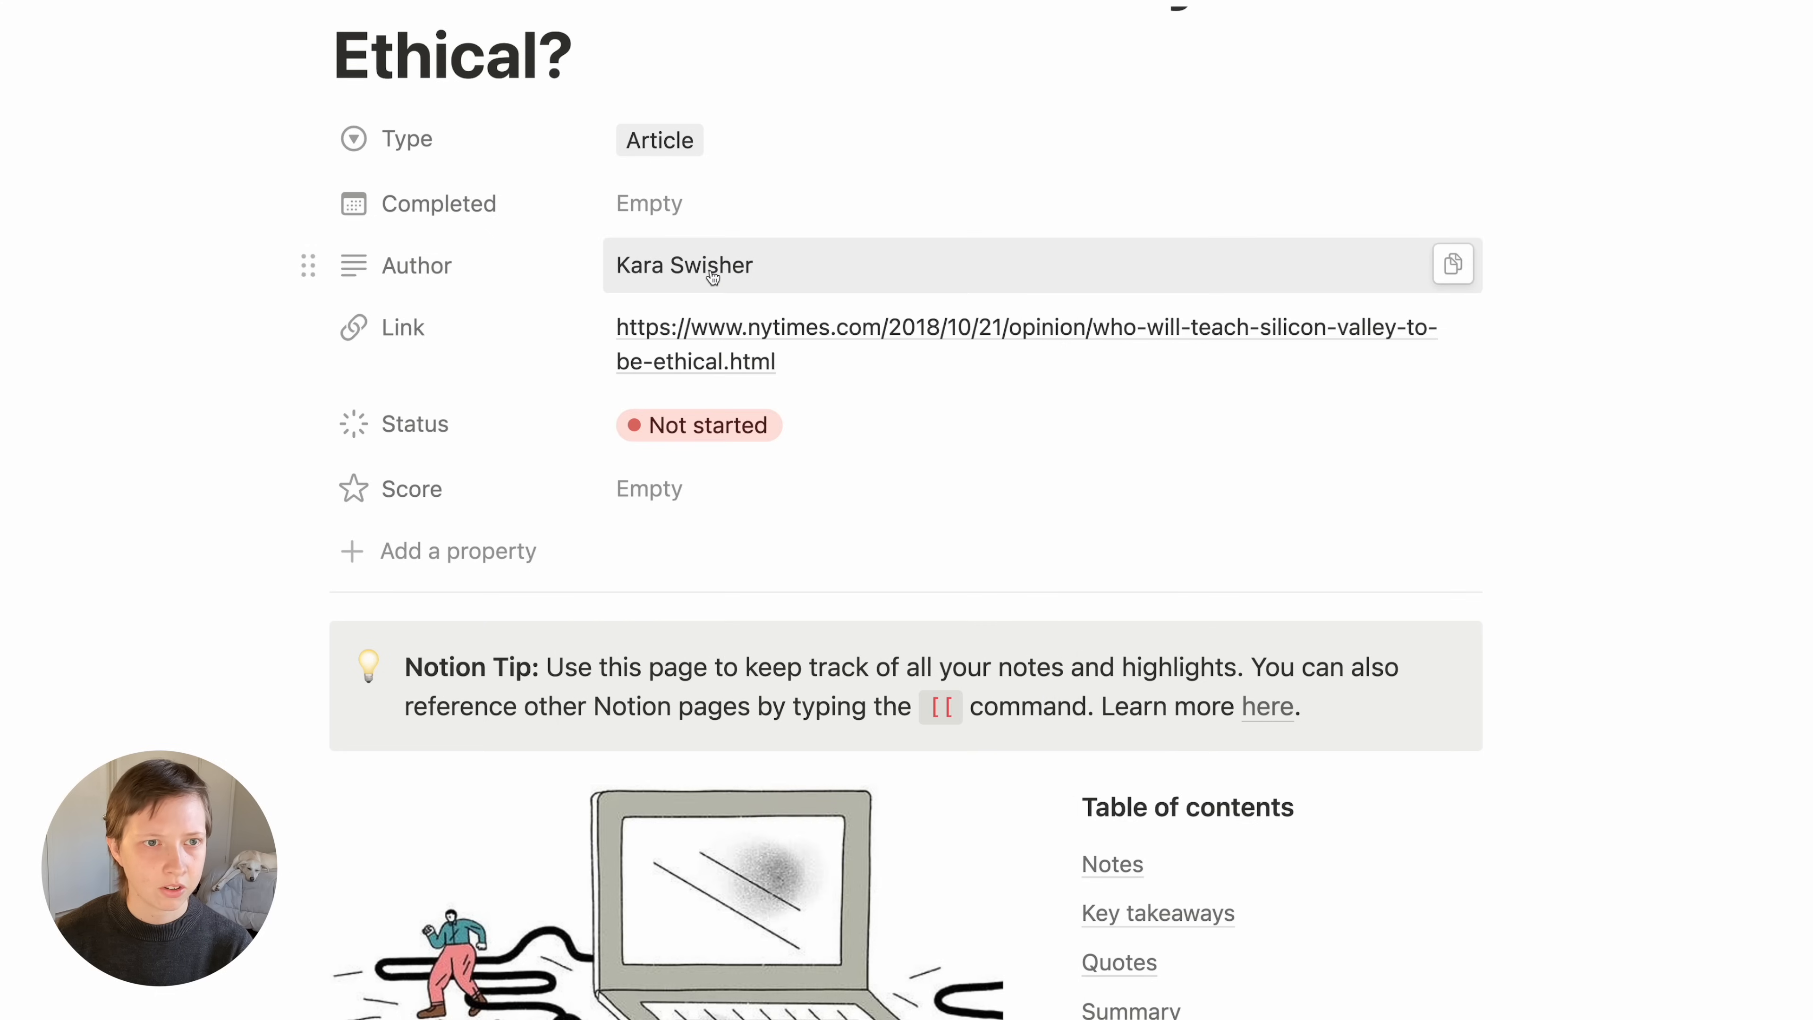
click(675, 427)
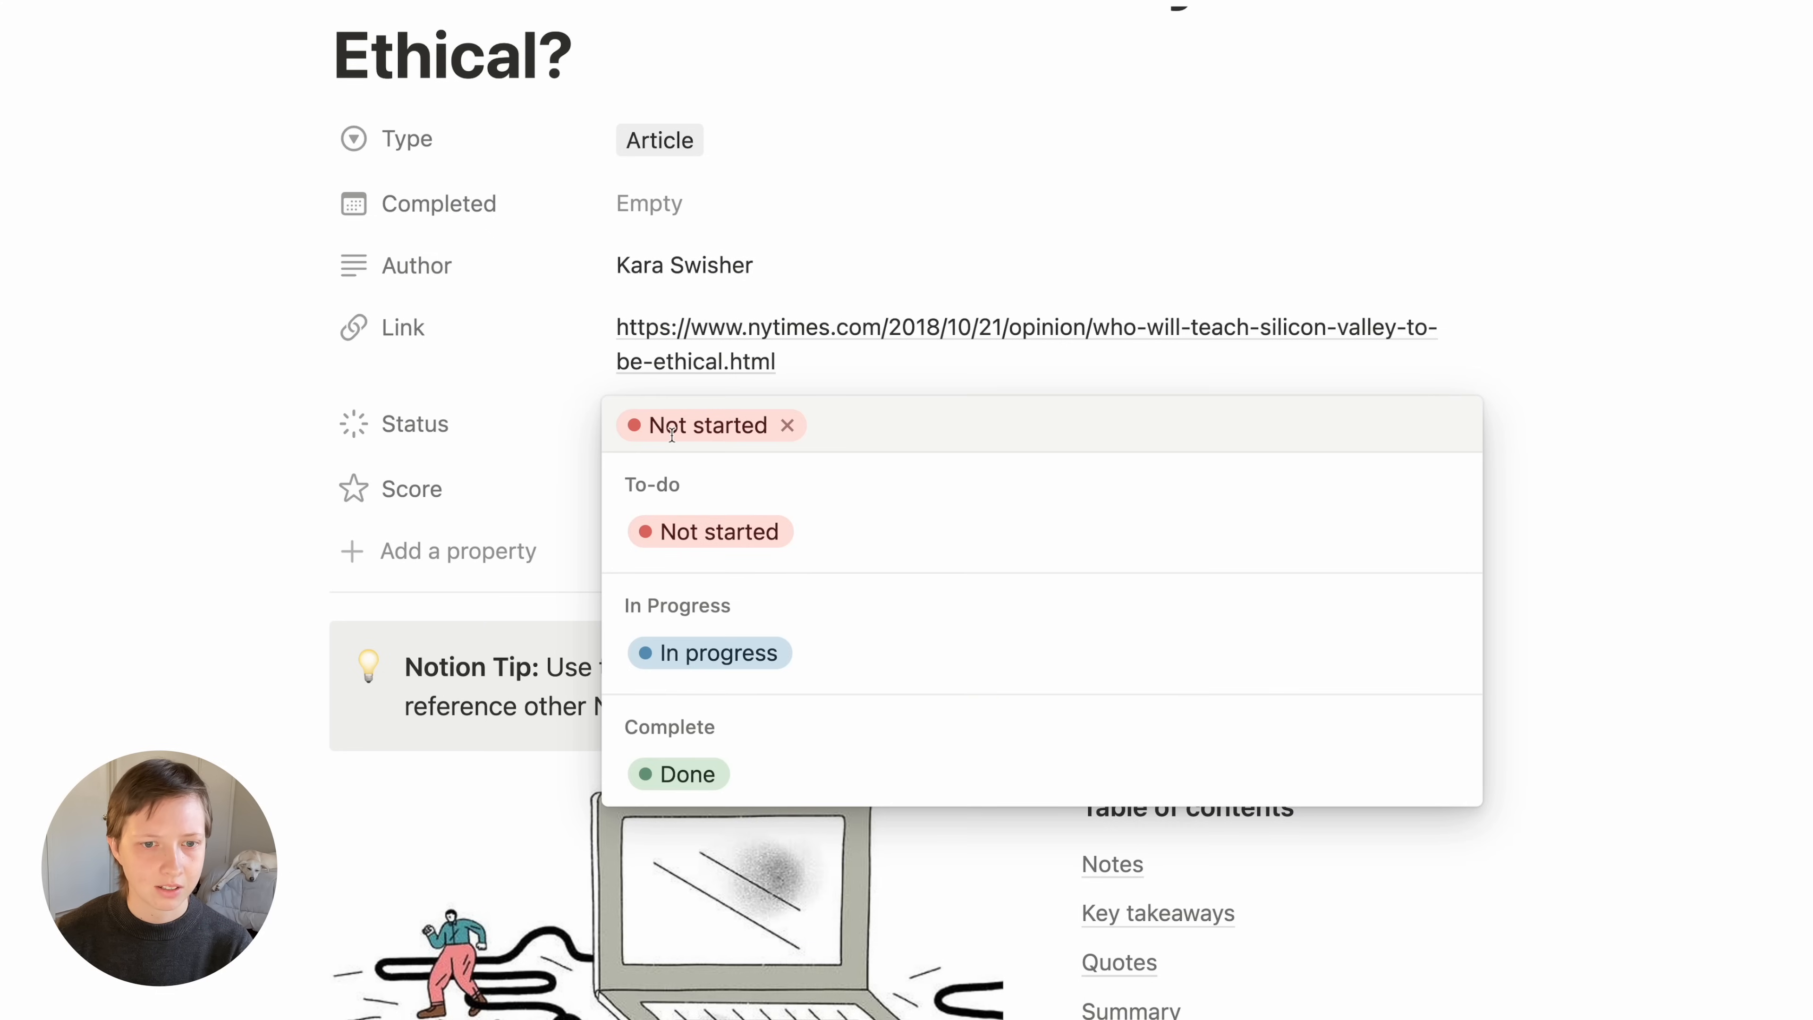
click(250, 405)
click(704, 492)
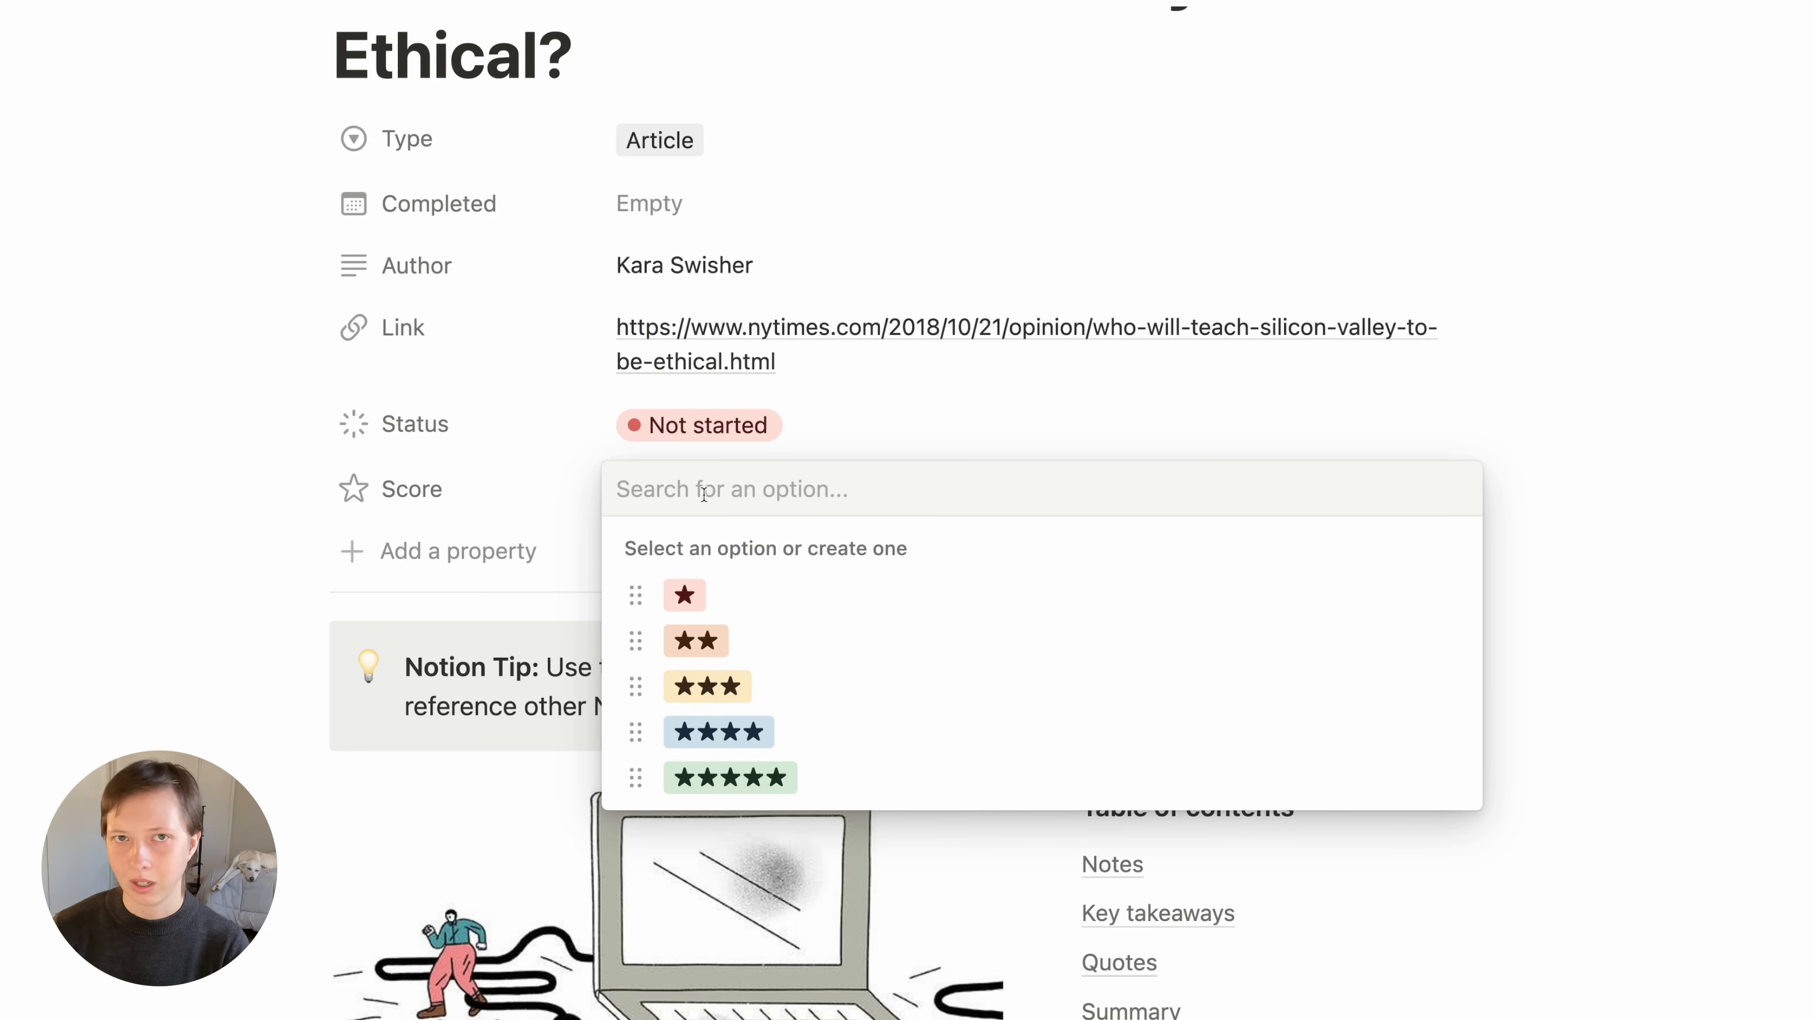
click(510, 487)
Convert the Score property to a relation to Global Tags, shown there as Media List, and return to the Media List
click(440, 493)
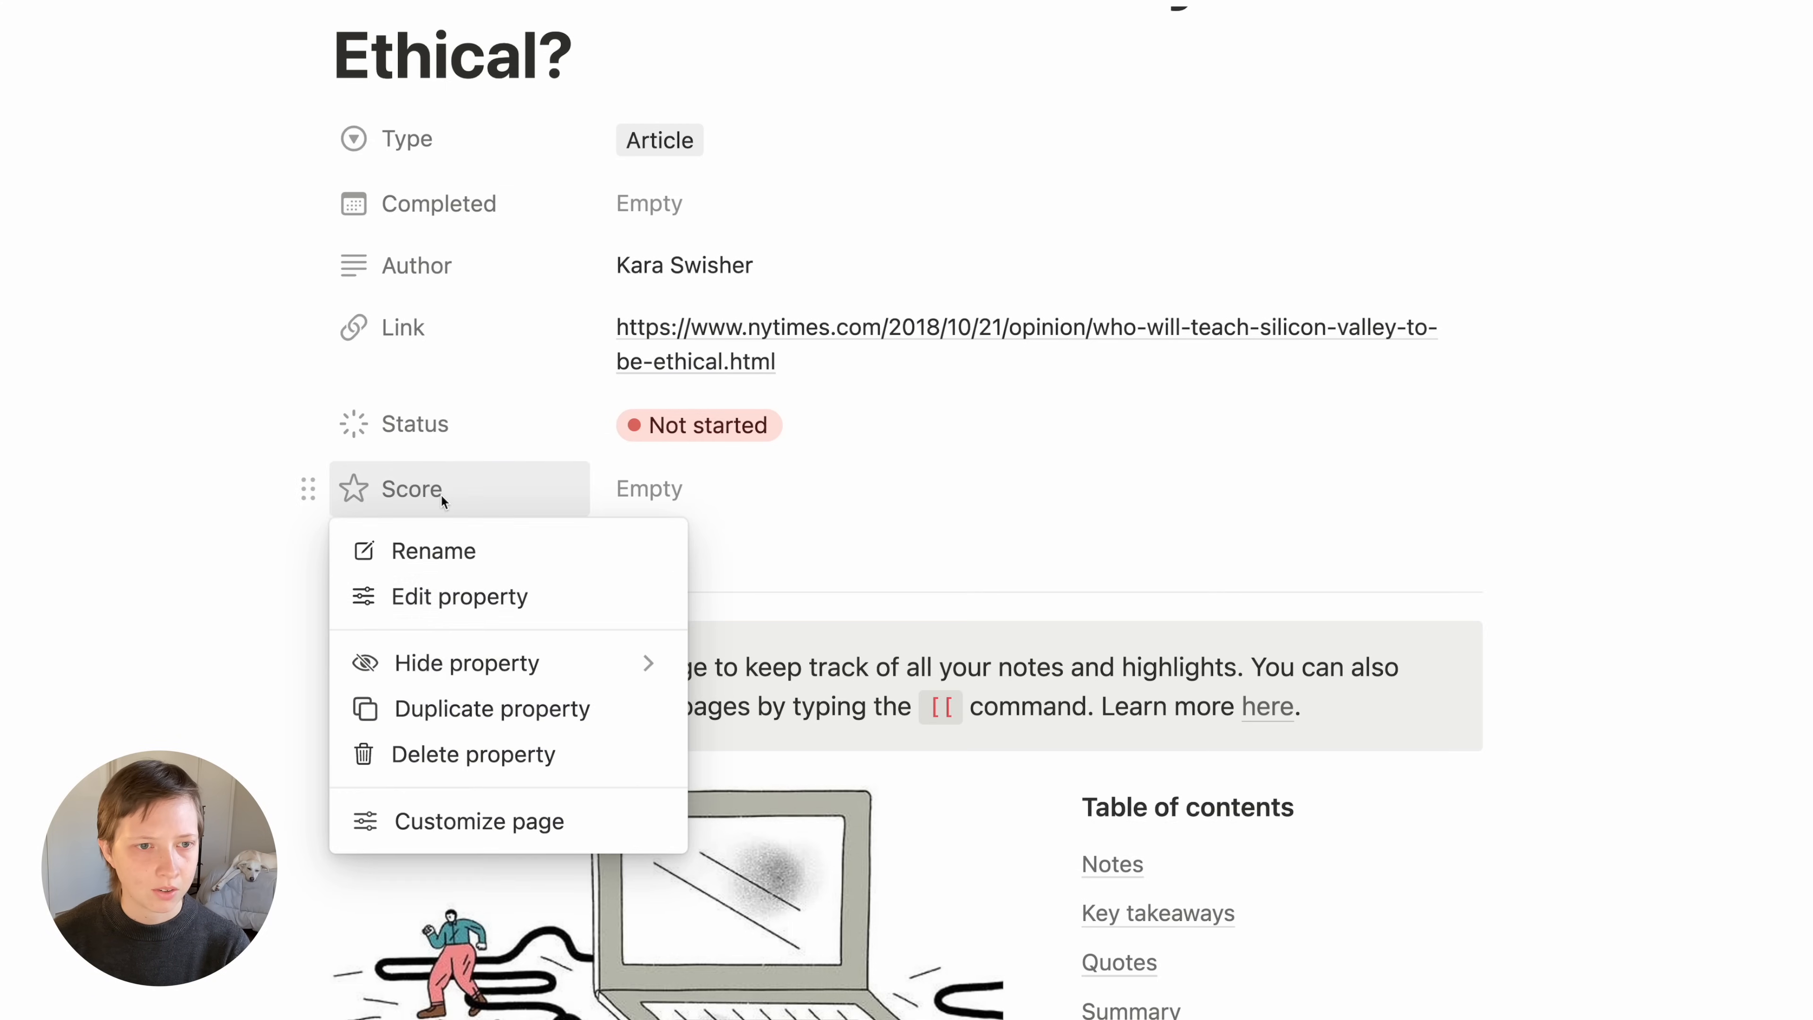
click(421, 607)
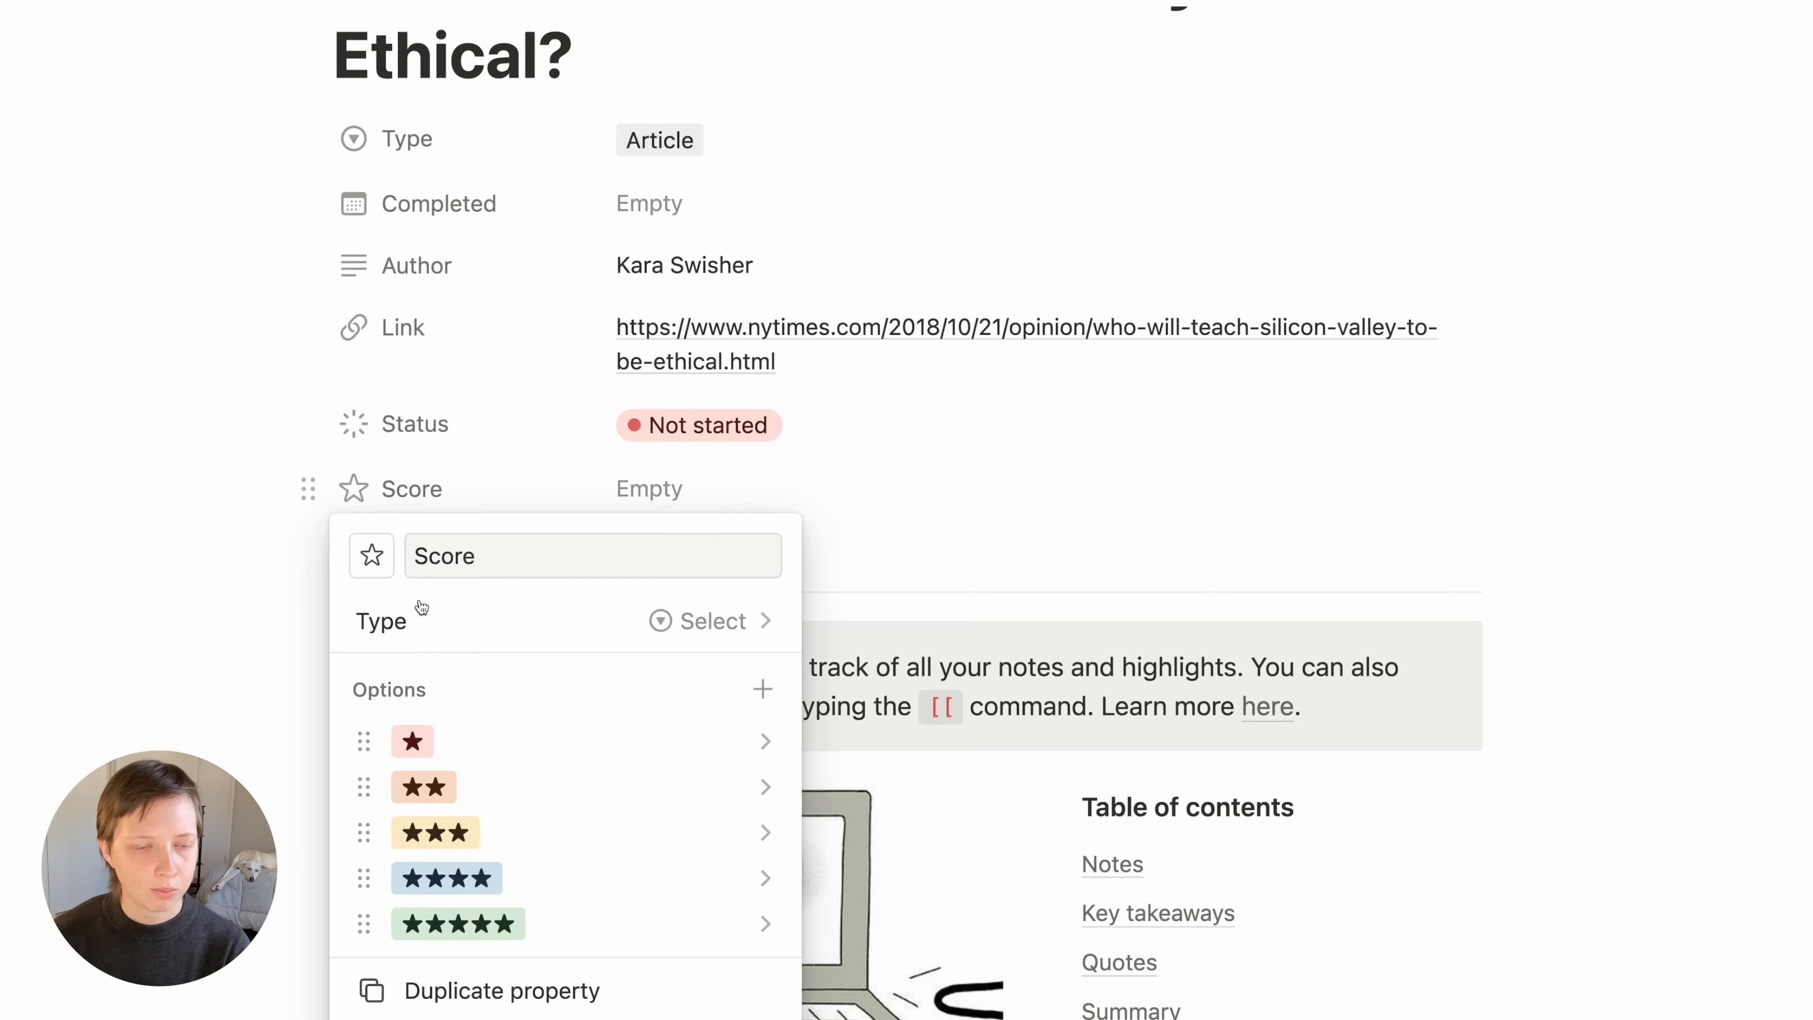
click(501, 630)
scroll(506, 877, down, 5)
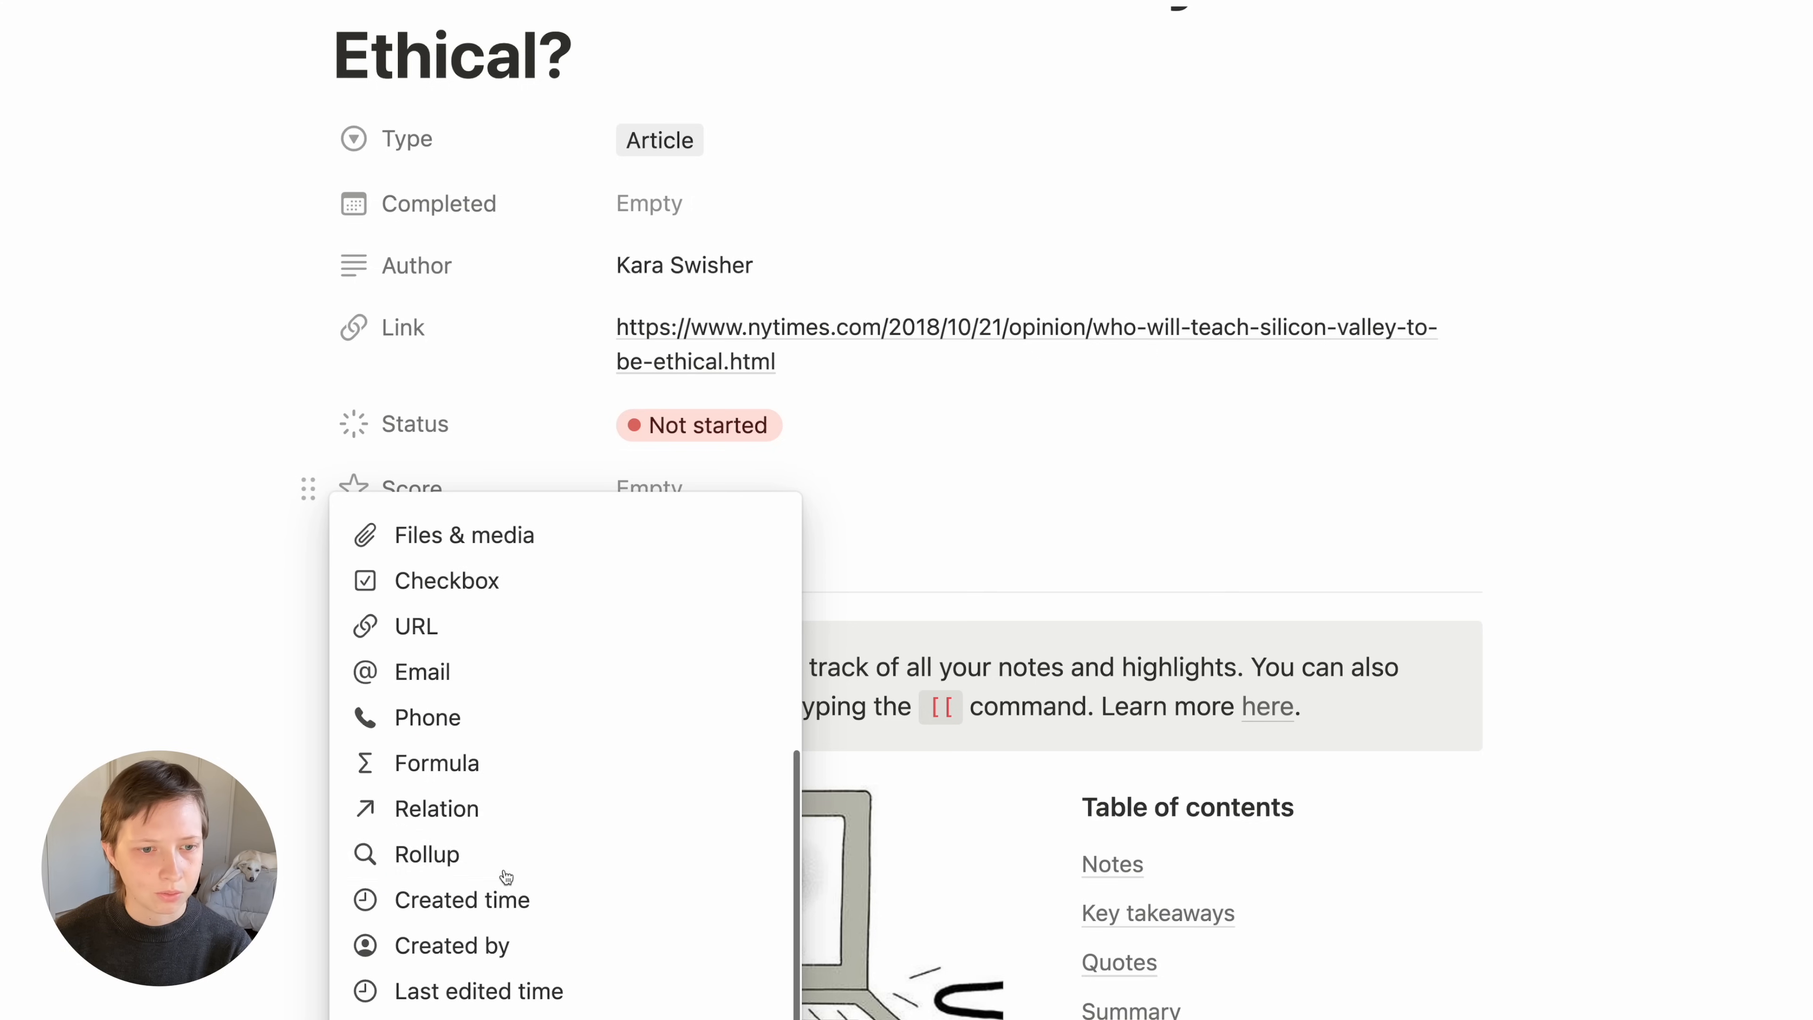
click(485, 807)
click(651, 722)
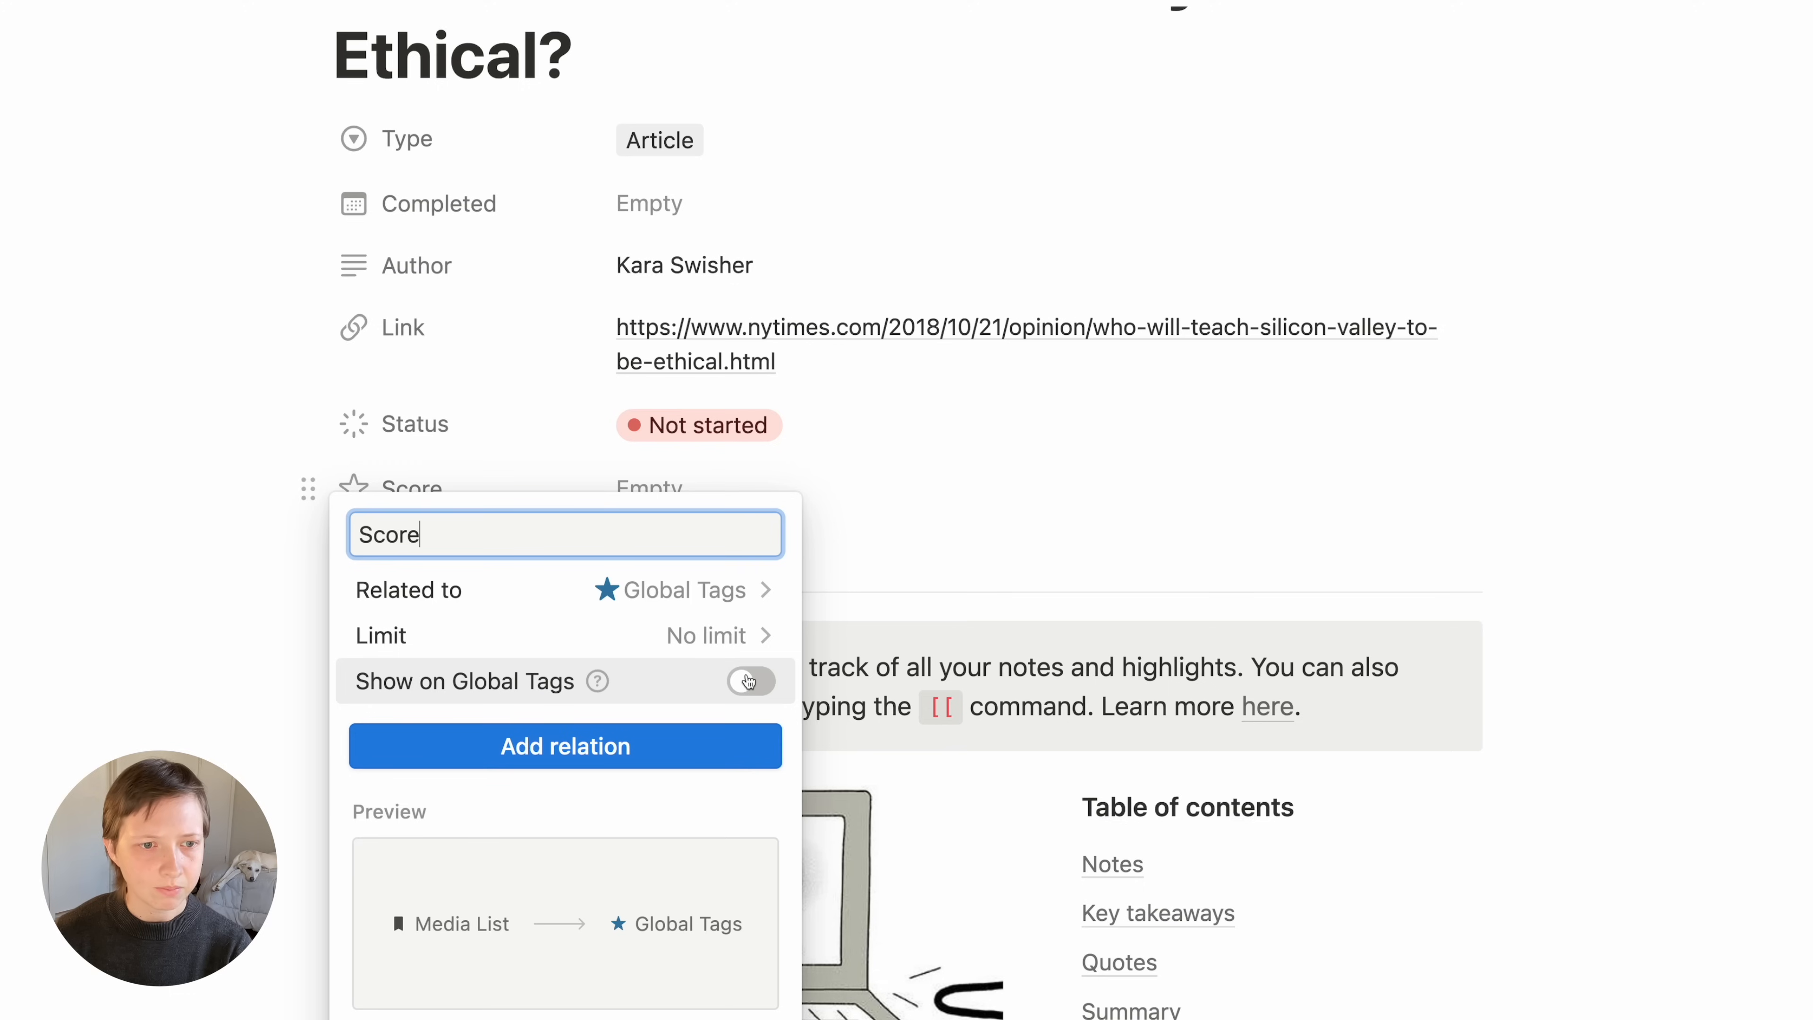
click(748, 681)
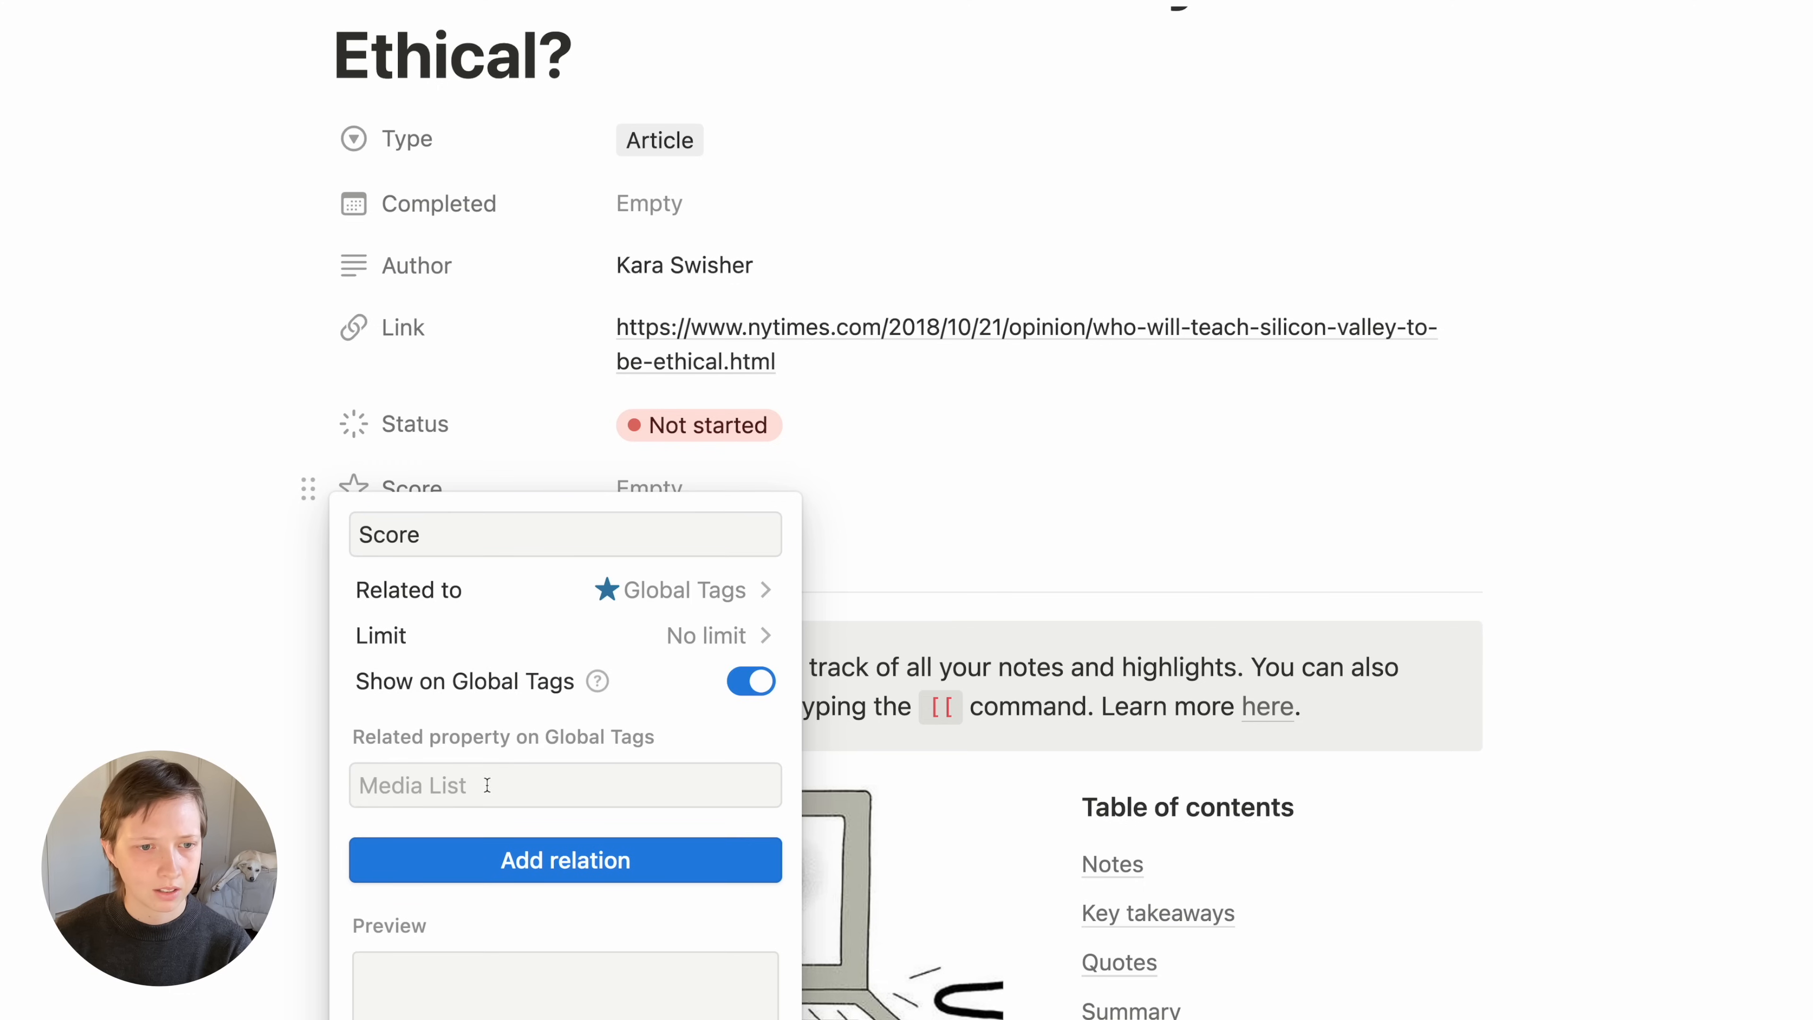
click(582, 883)
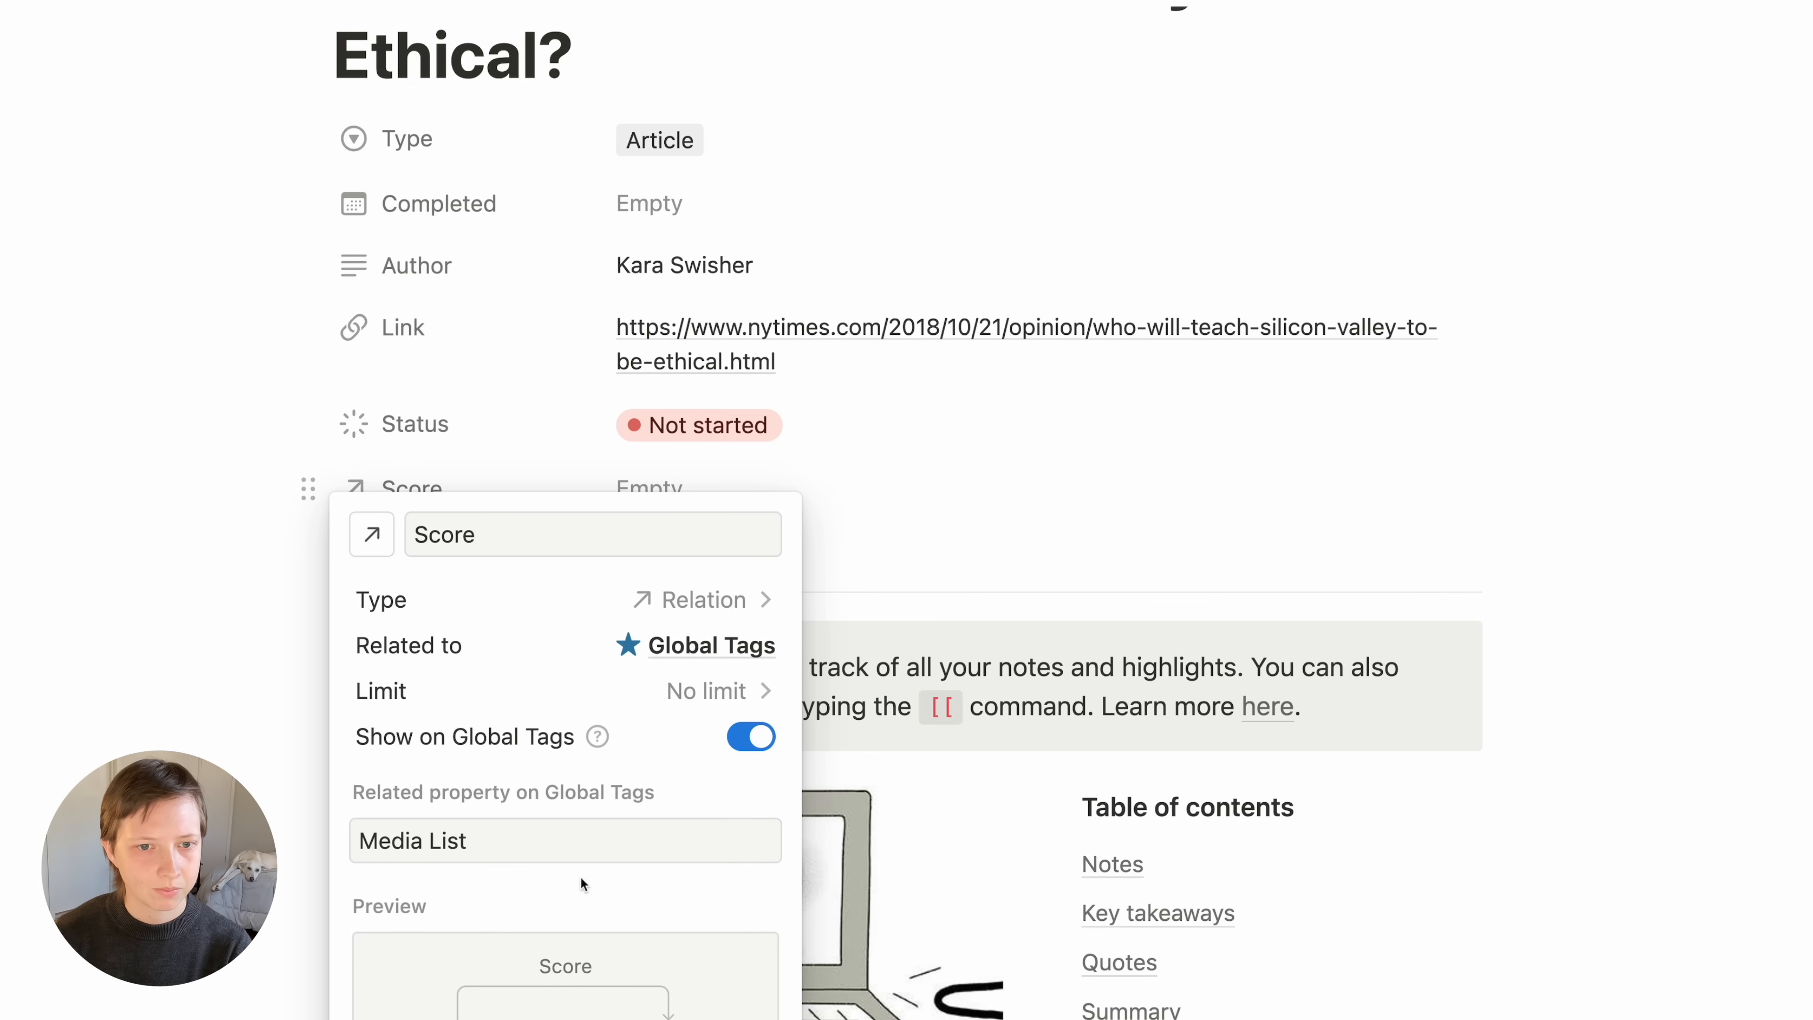
click(112, 498)
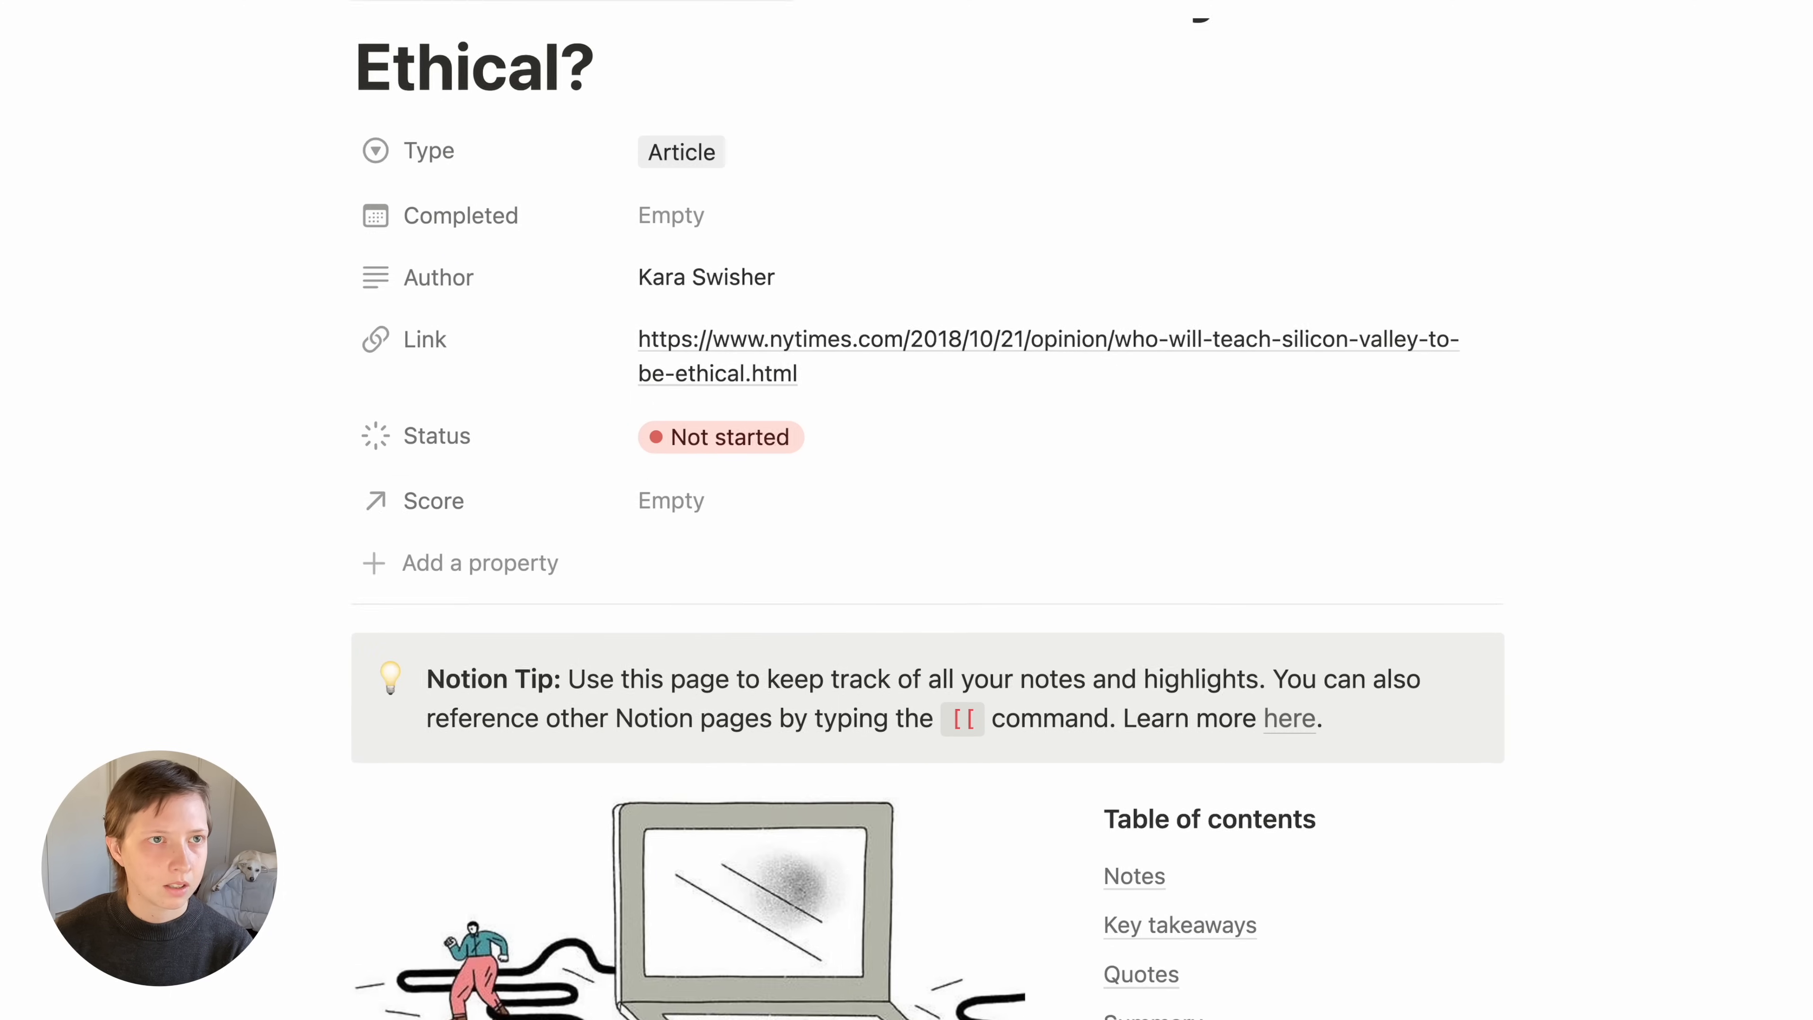
click(347, 45)
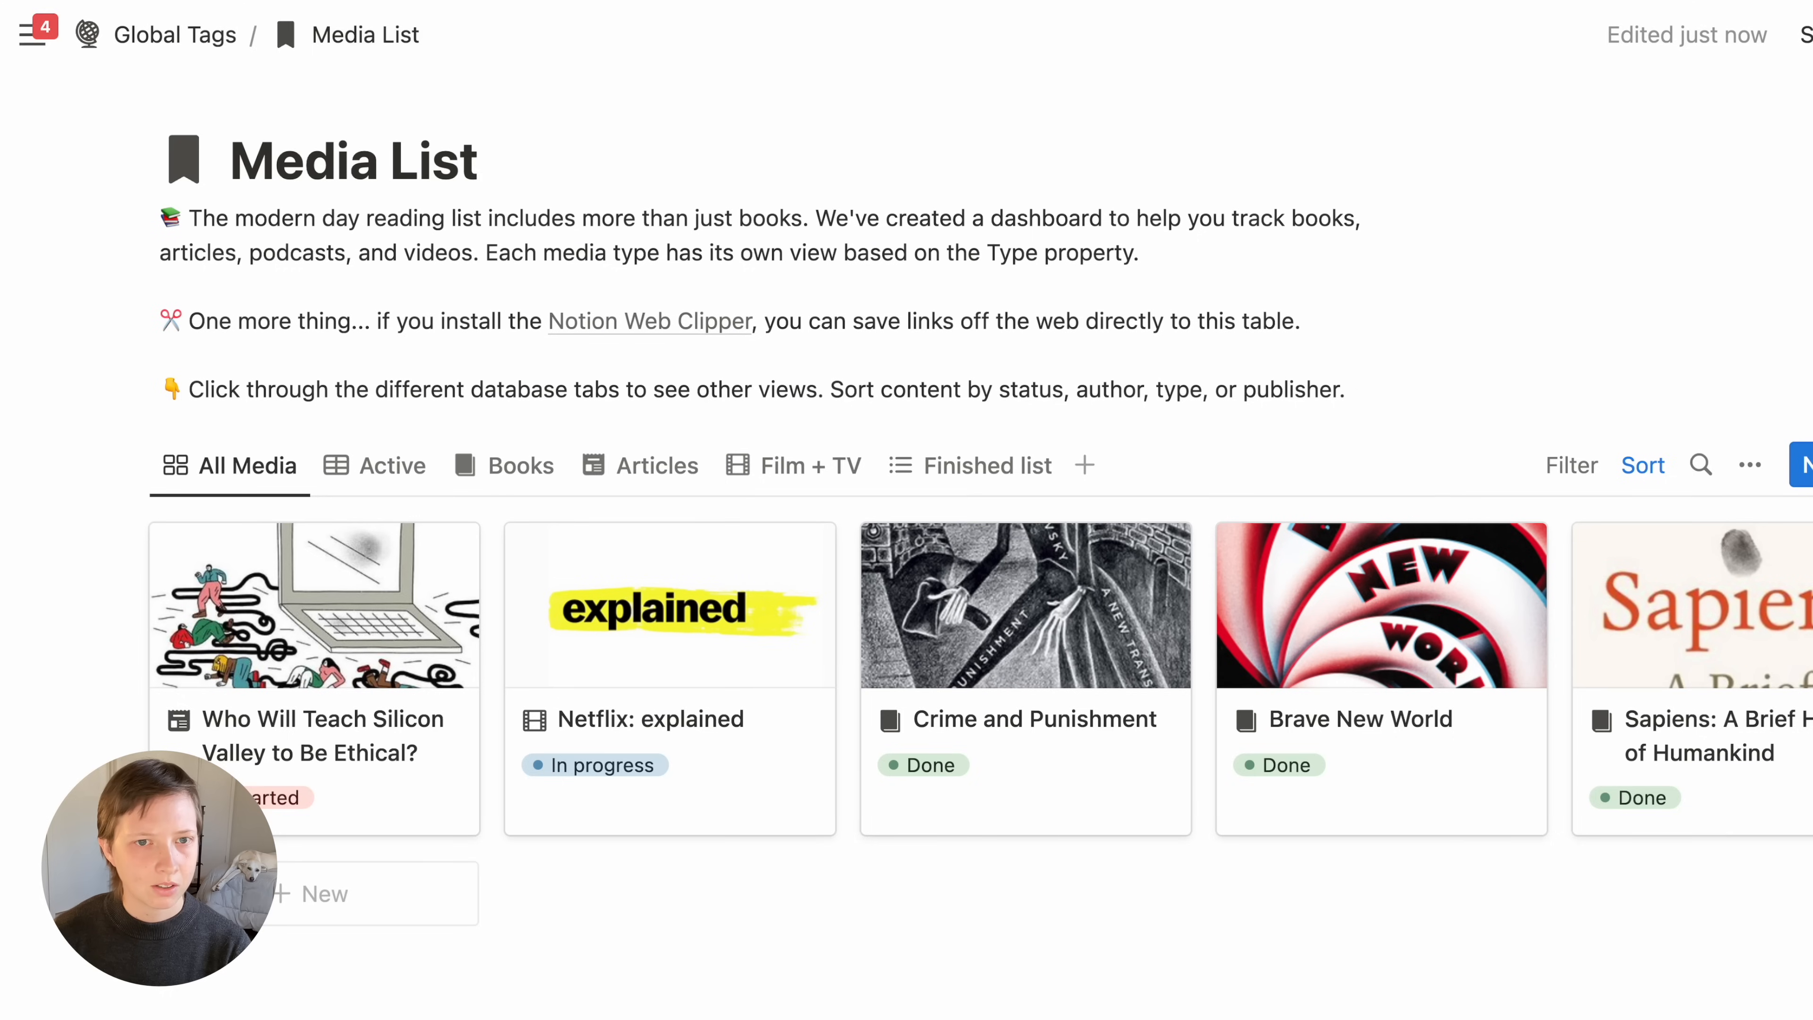
From the Media List's Finished list view, open Brave New World and link its Score to the four-star tag
click(935, 486)
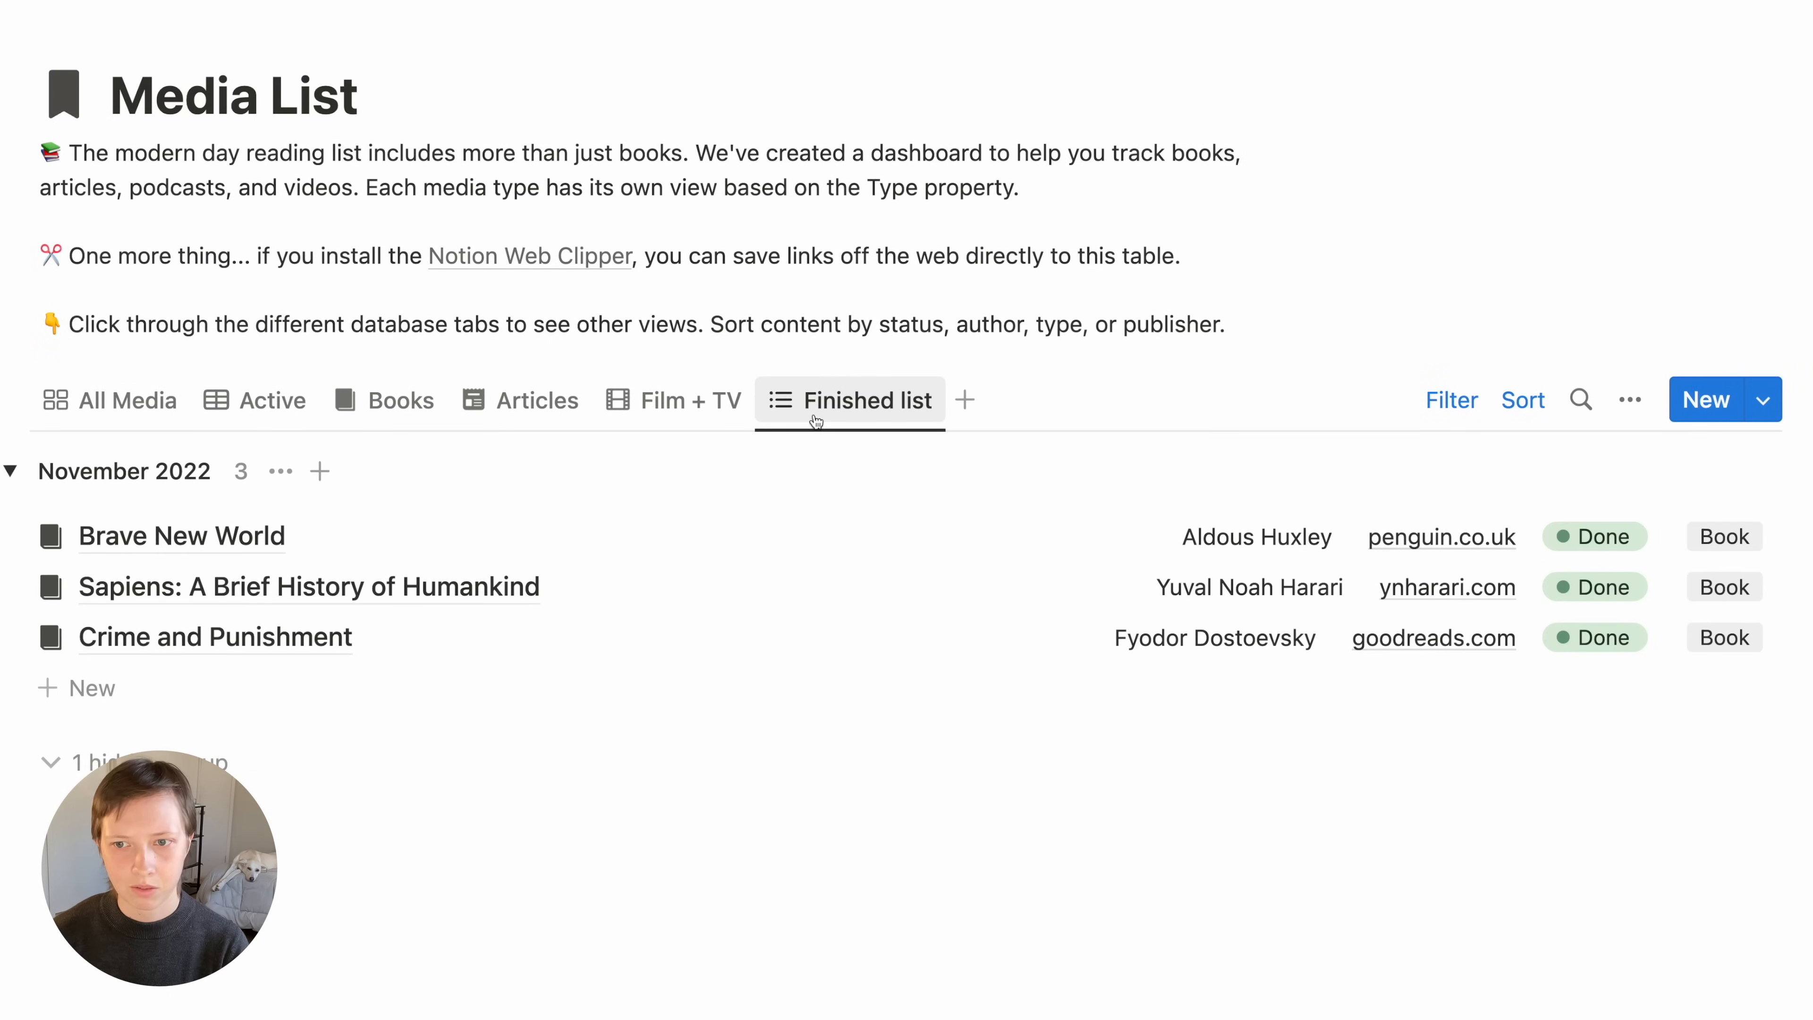
click(371, 547)
click(1249, 548)
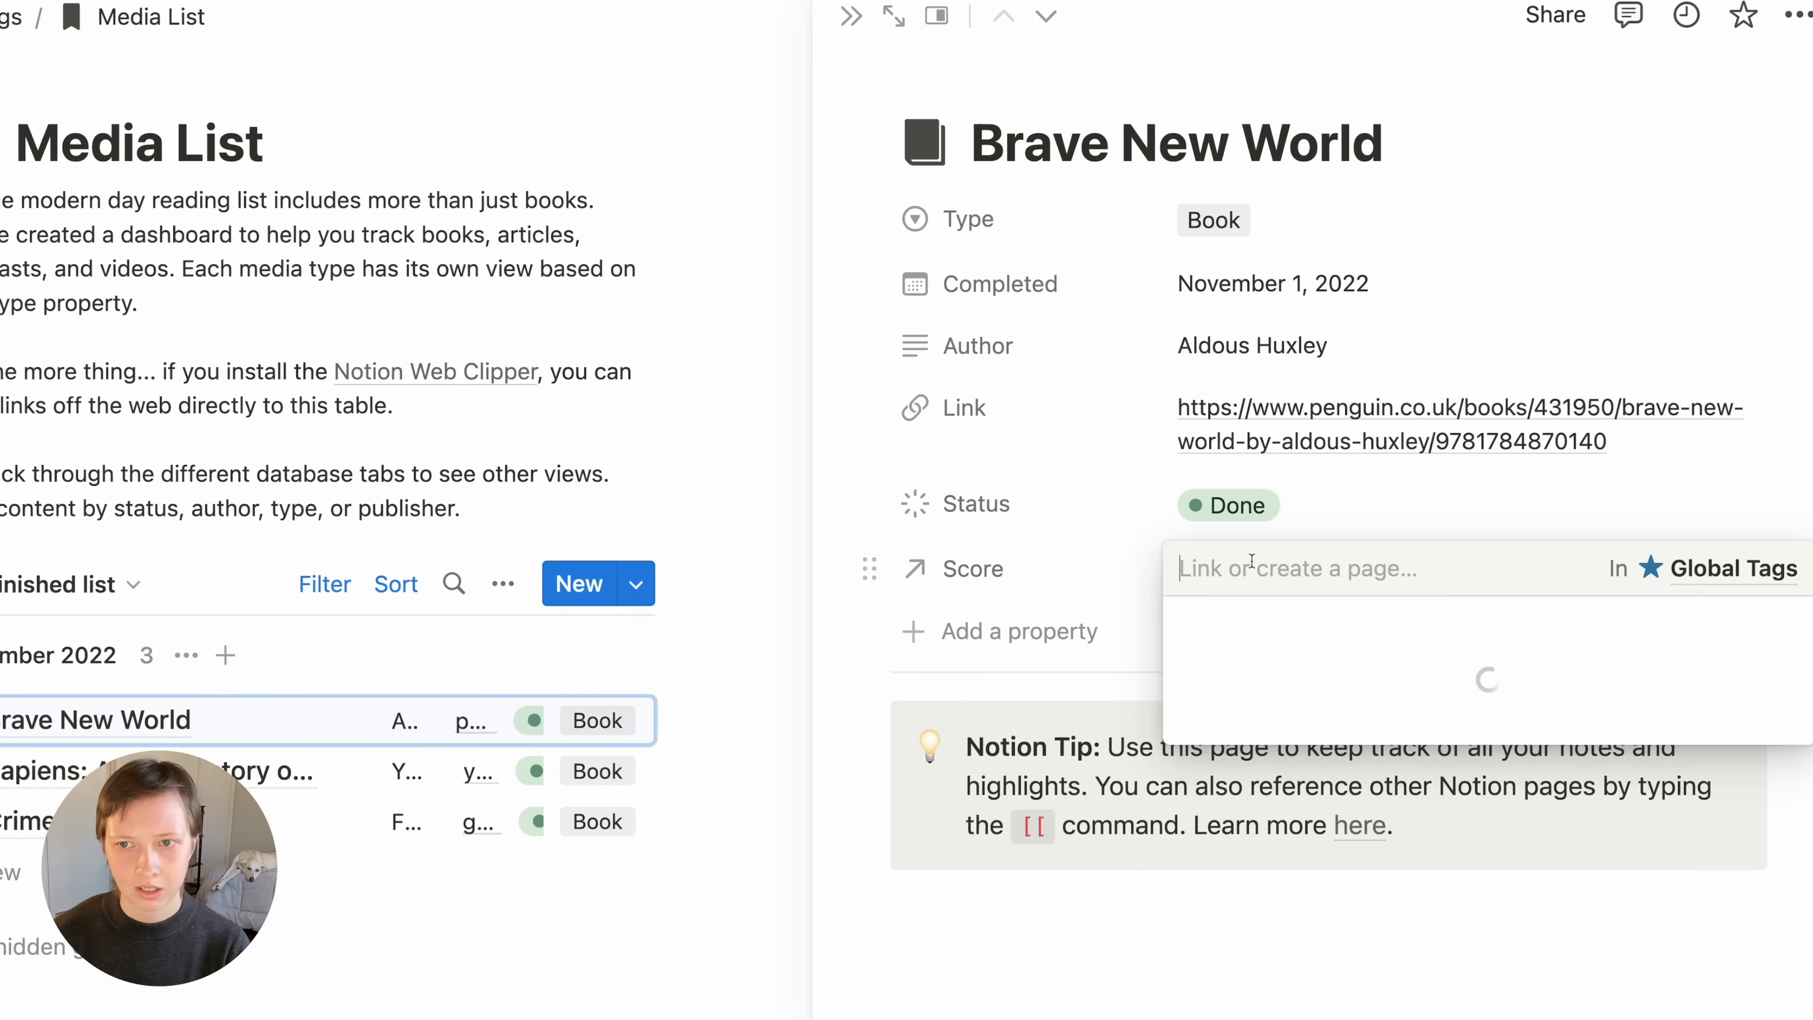
text(★)
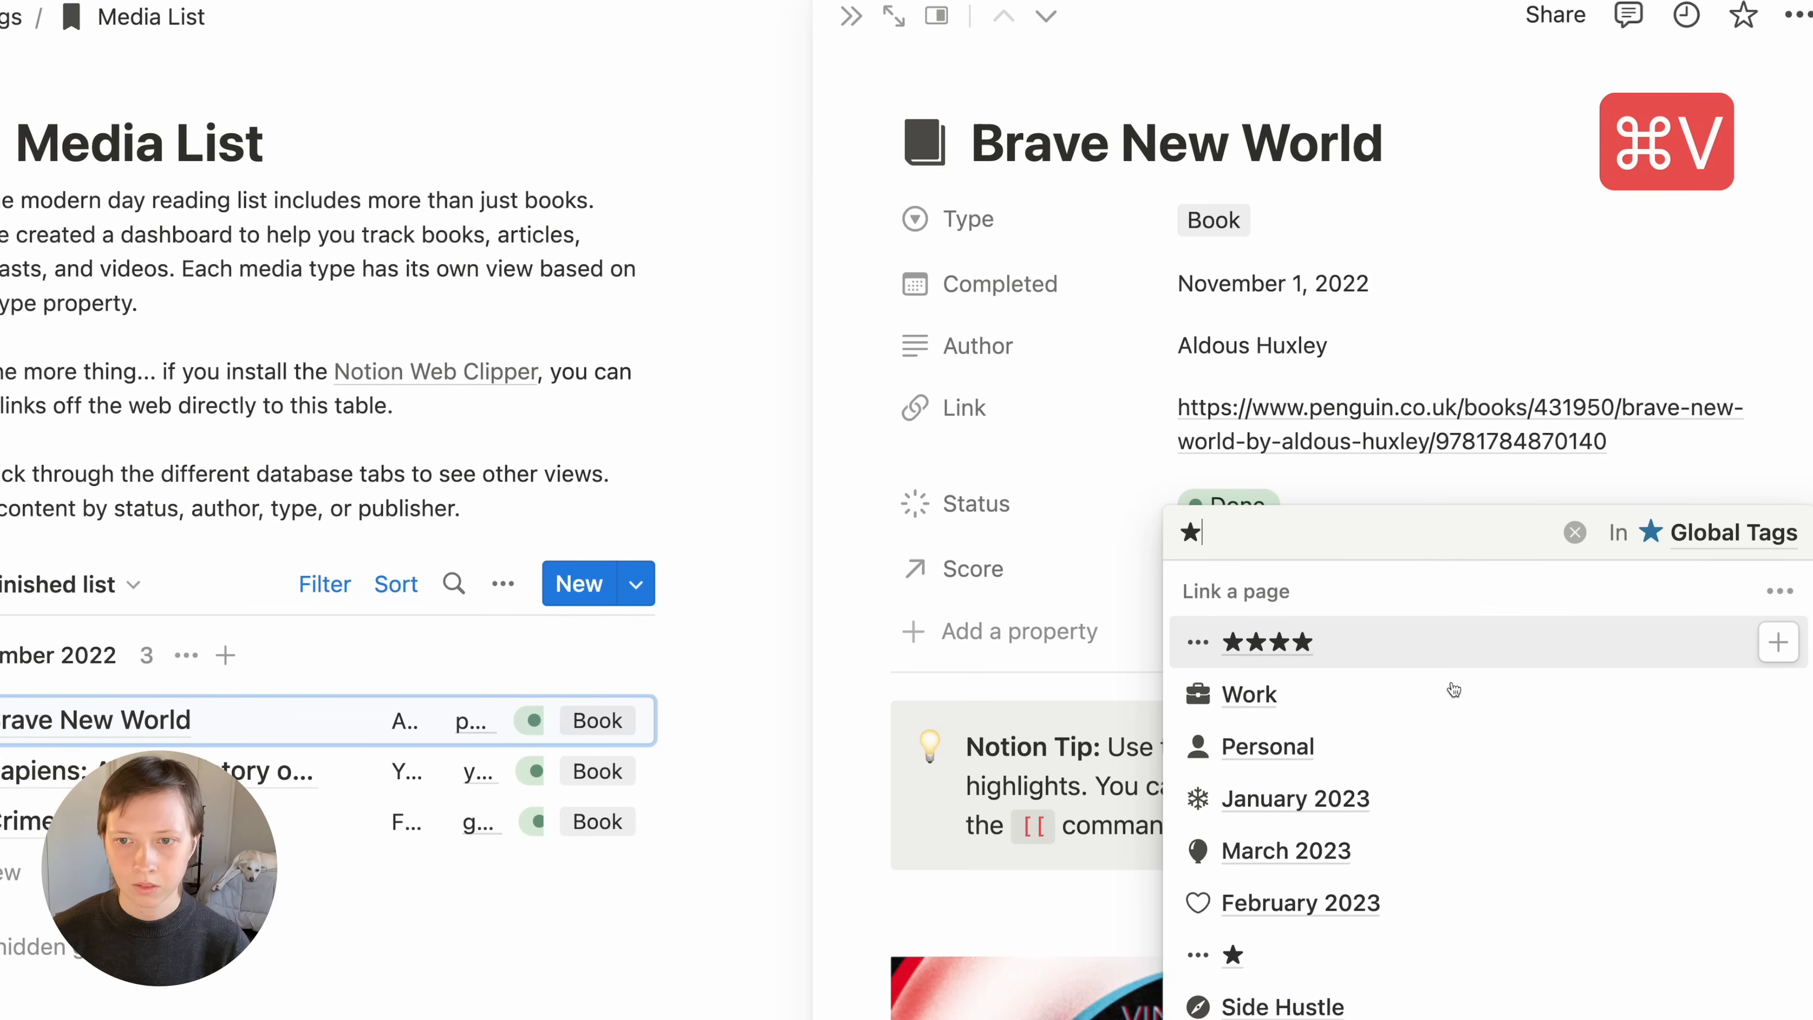
click(1326, 677)
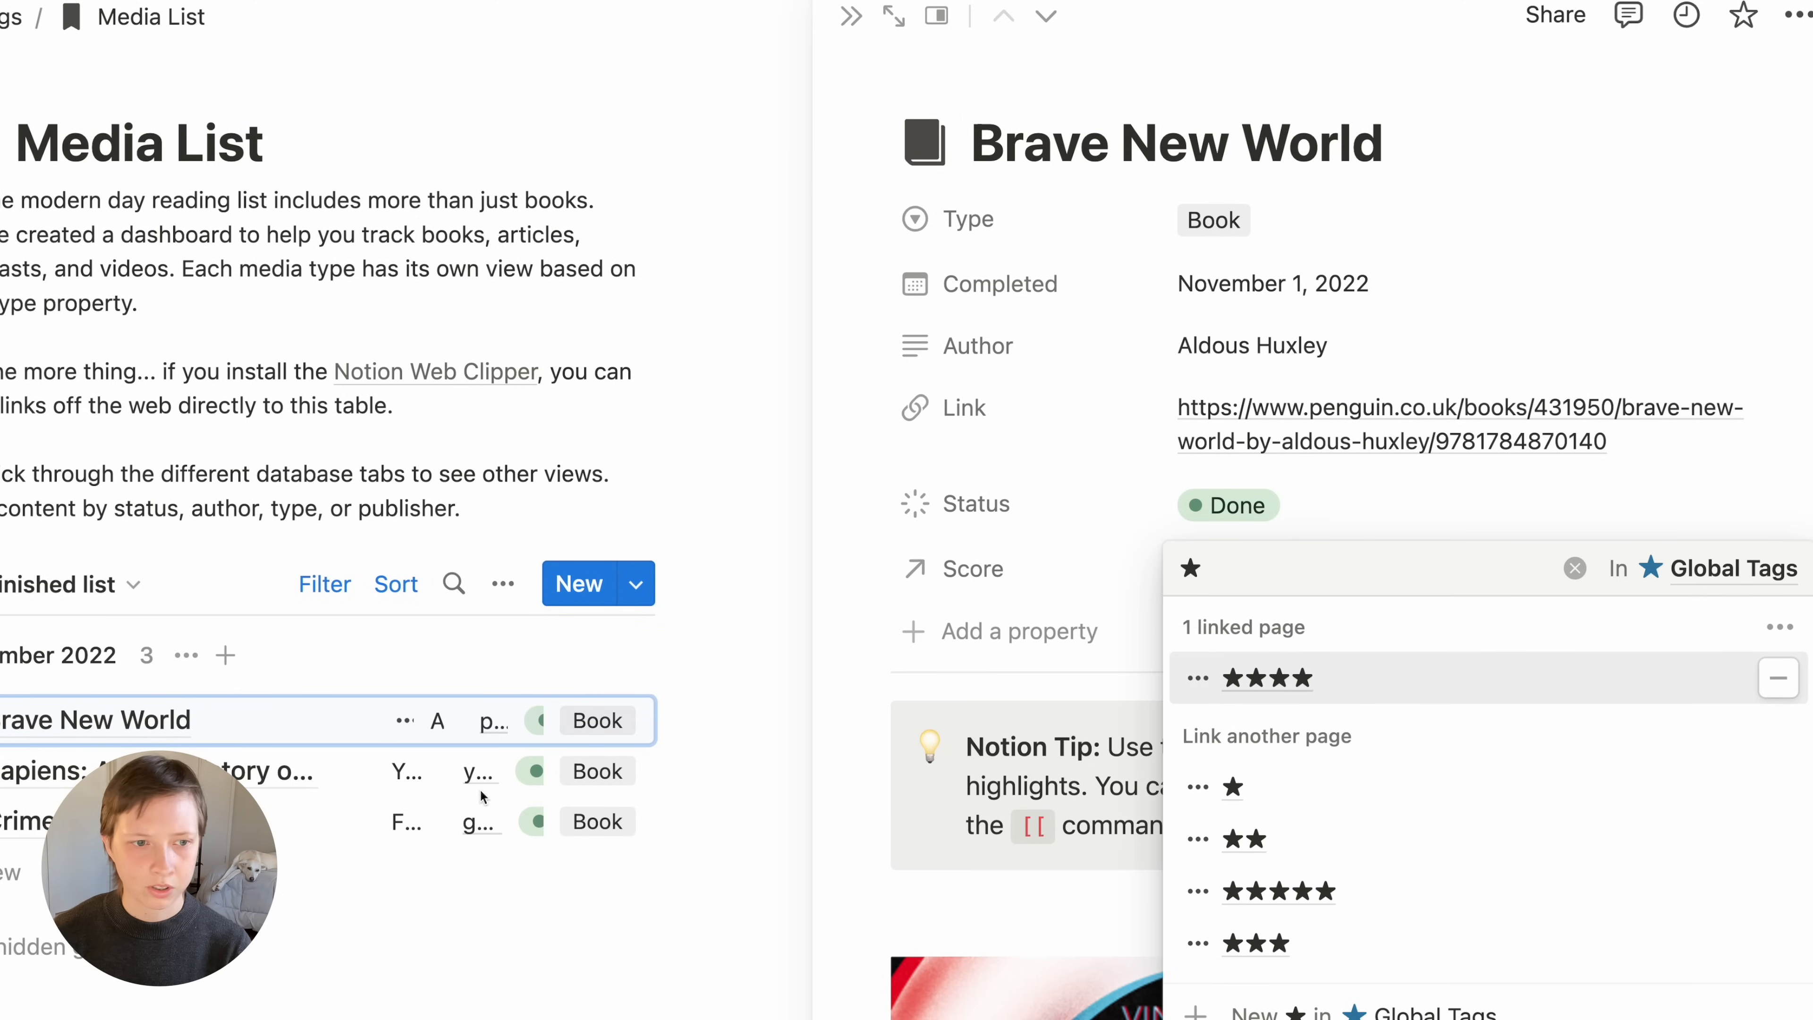
key(Escape)
Go to Sapiens: A Brief History of Humankind and link its Score to the three-star tag
click(1046, 16)
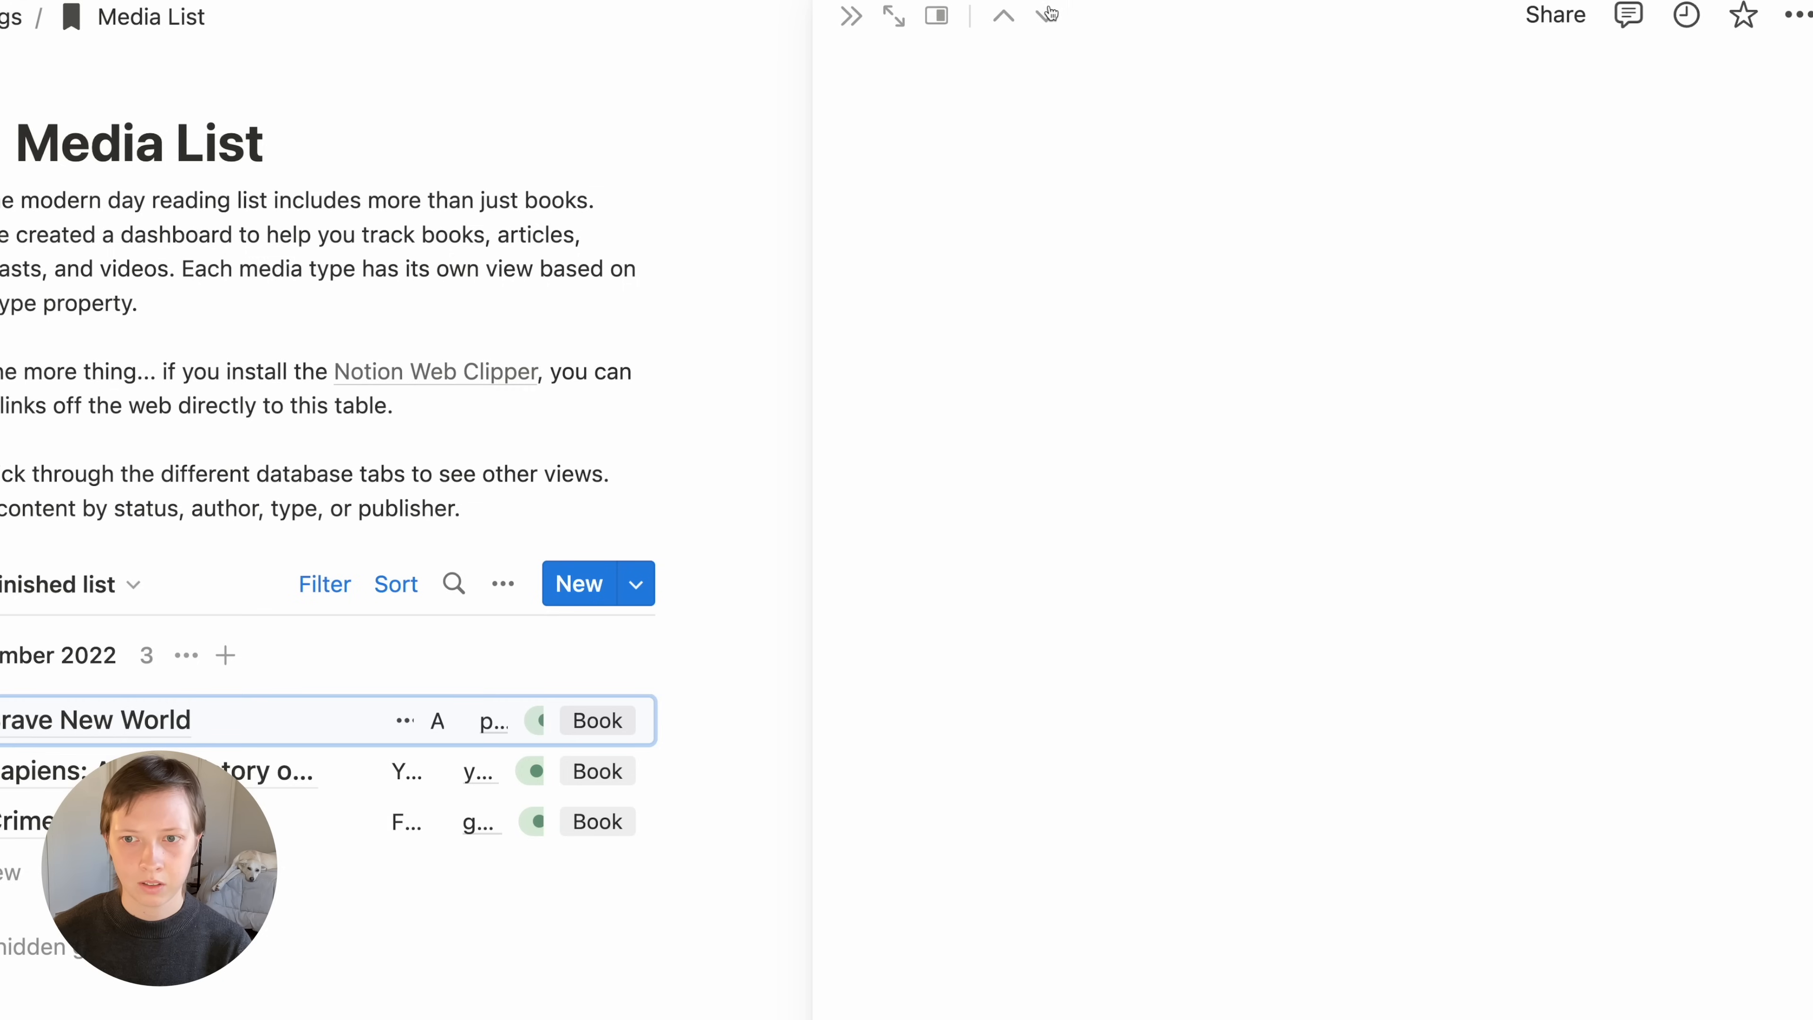
click(1278, 597)
text(★)
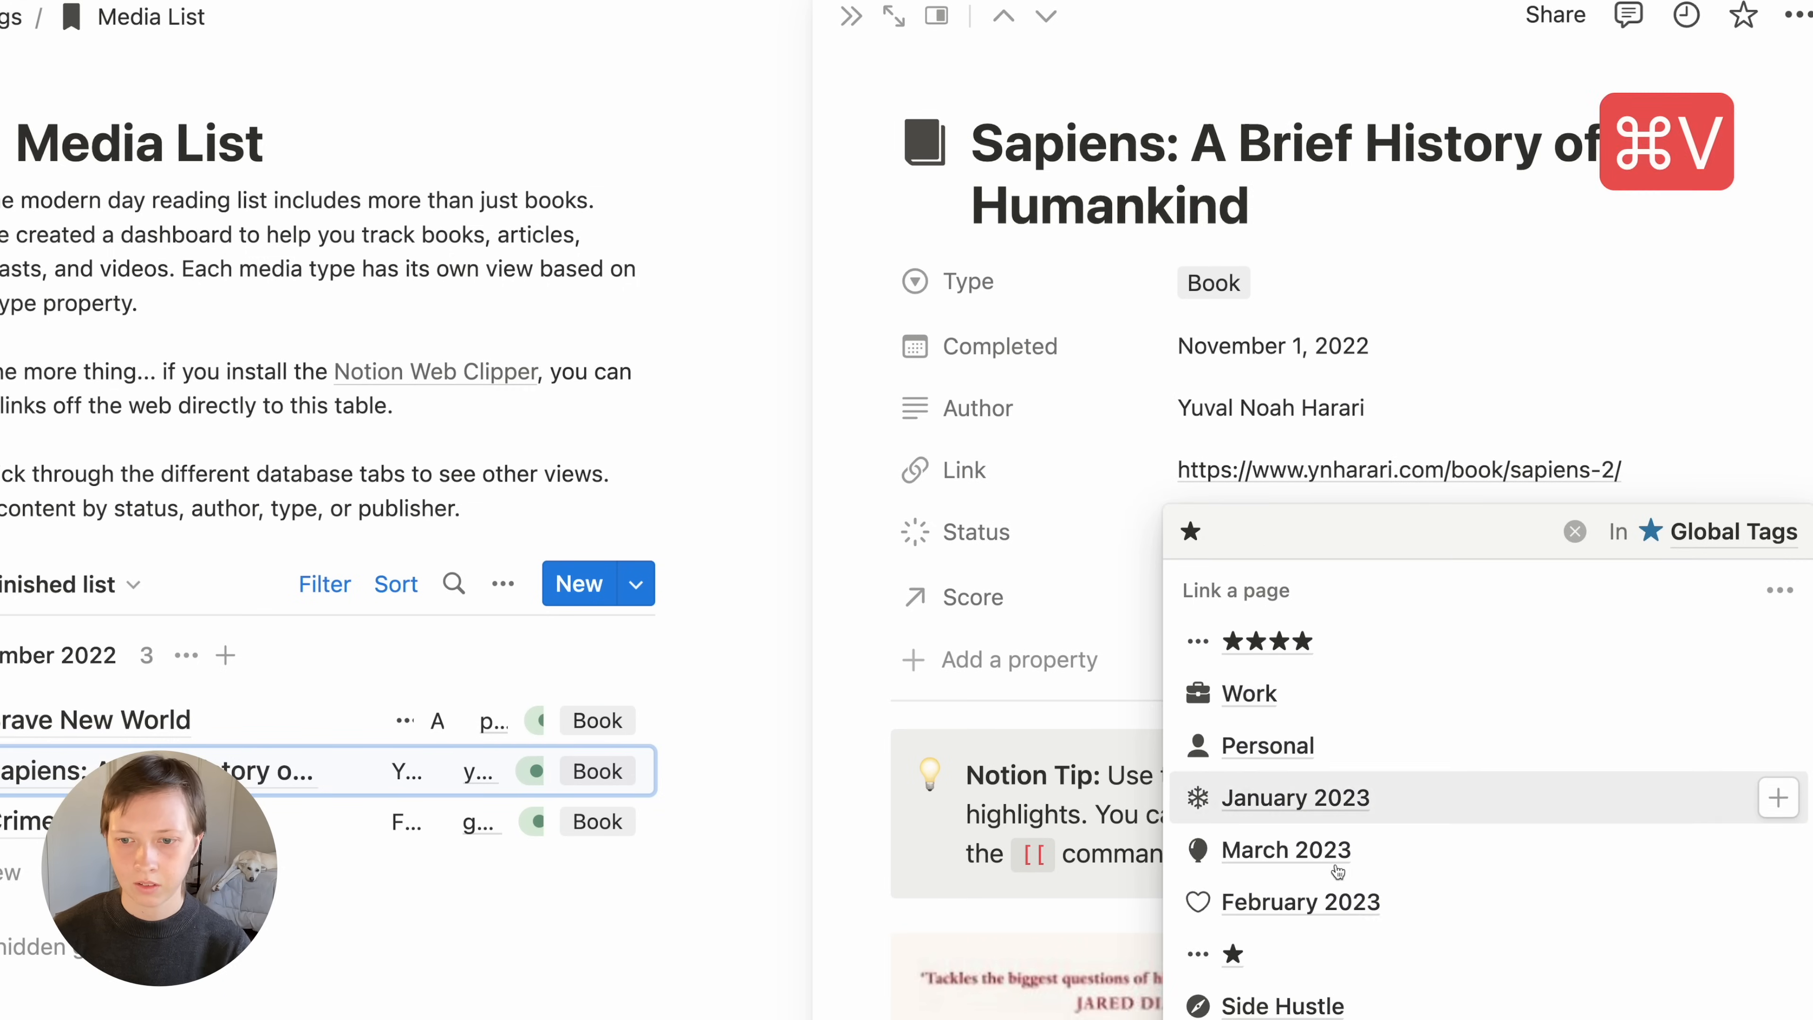
click(1282, 924)
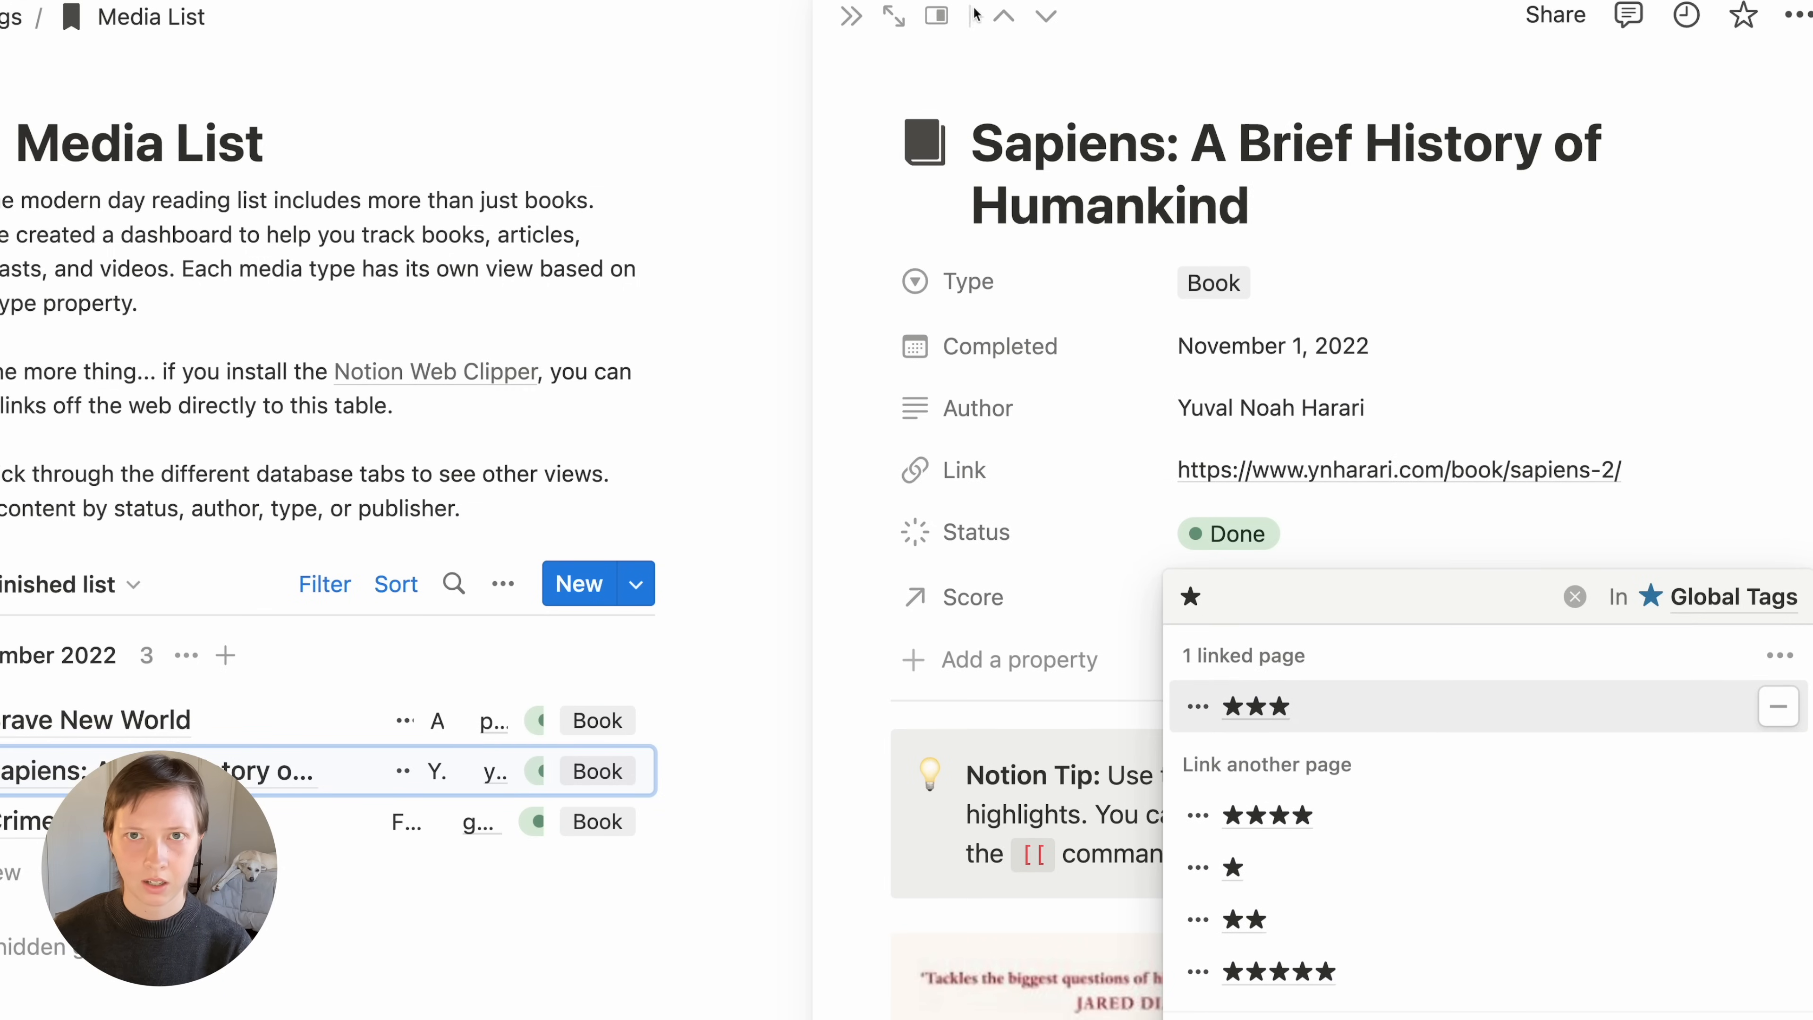
key(Escape)
Go to Crime and Punishment, link its Score to the two-star tag, and close the page preview
click(1046, 16)
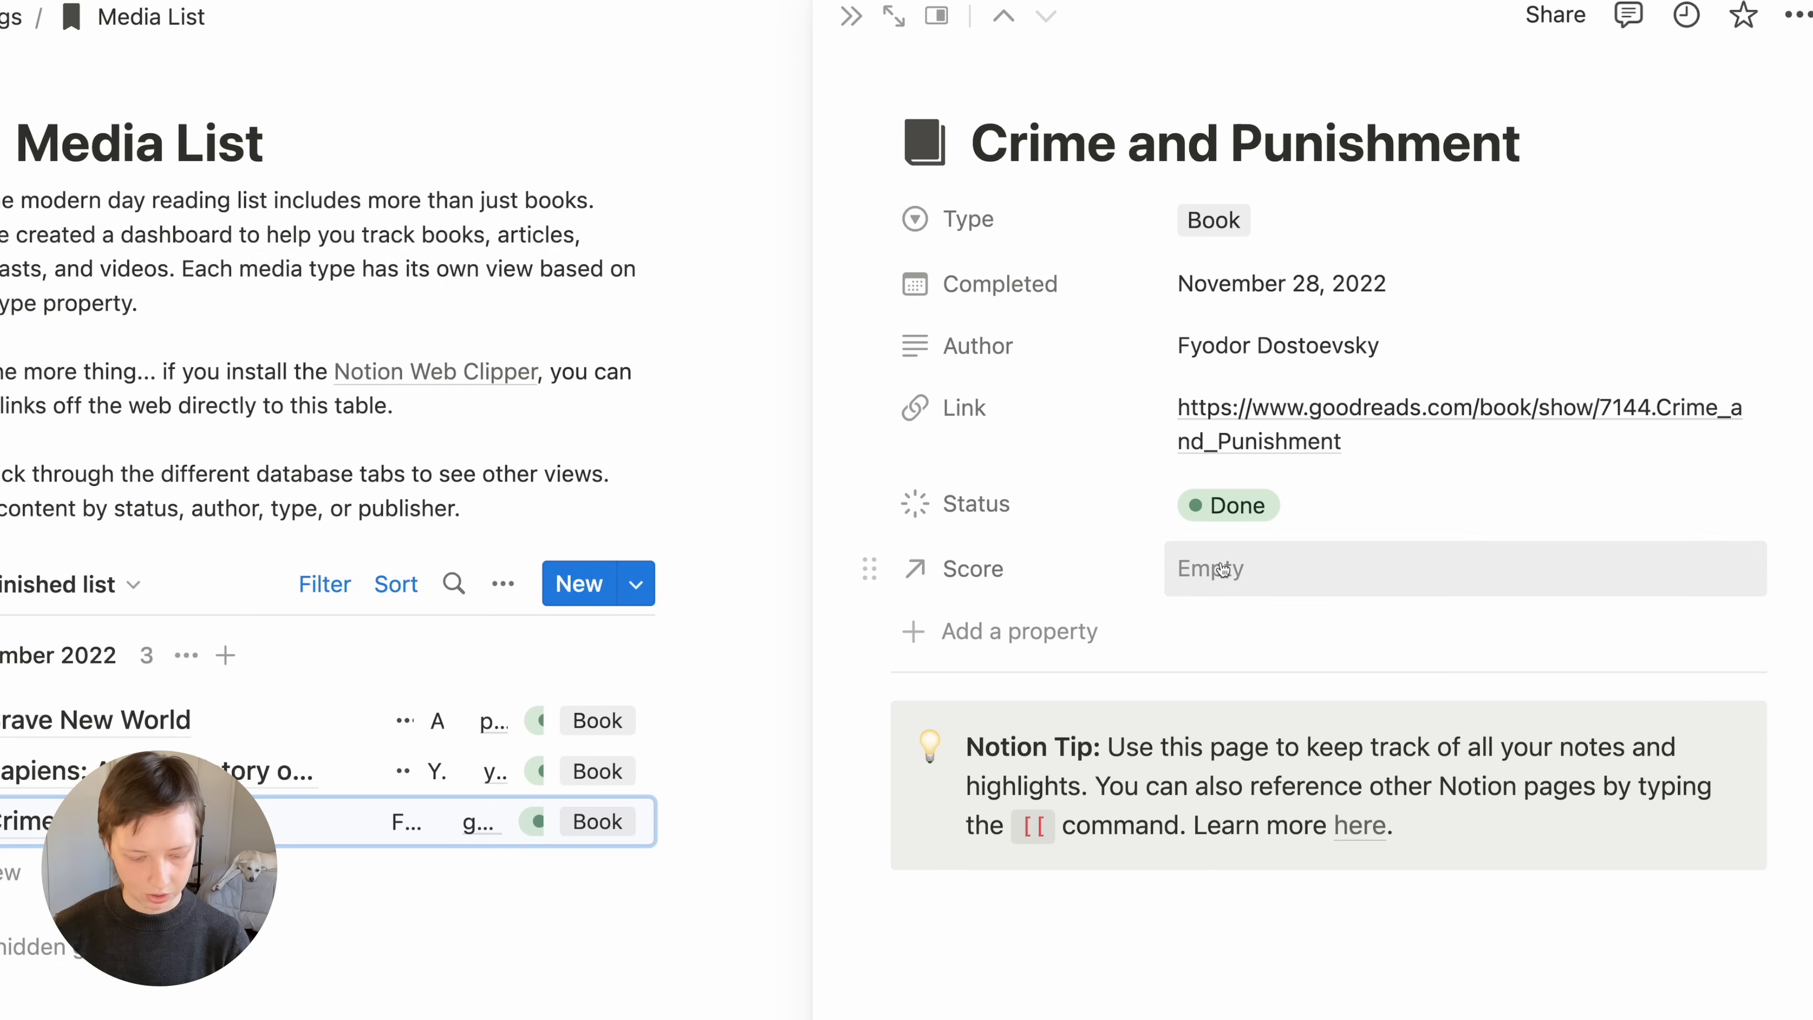
click(1246, 592)
text(★)
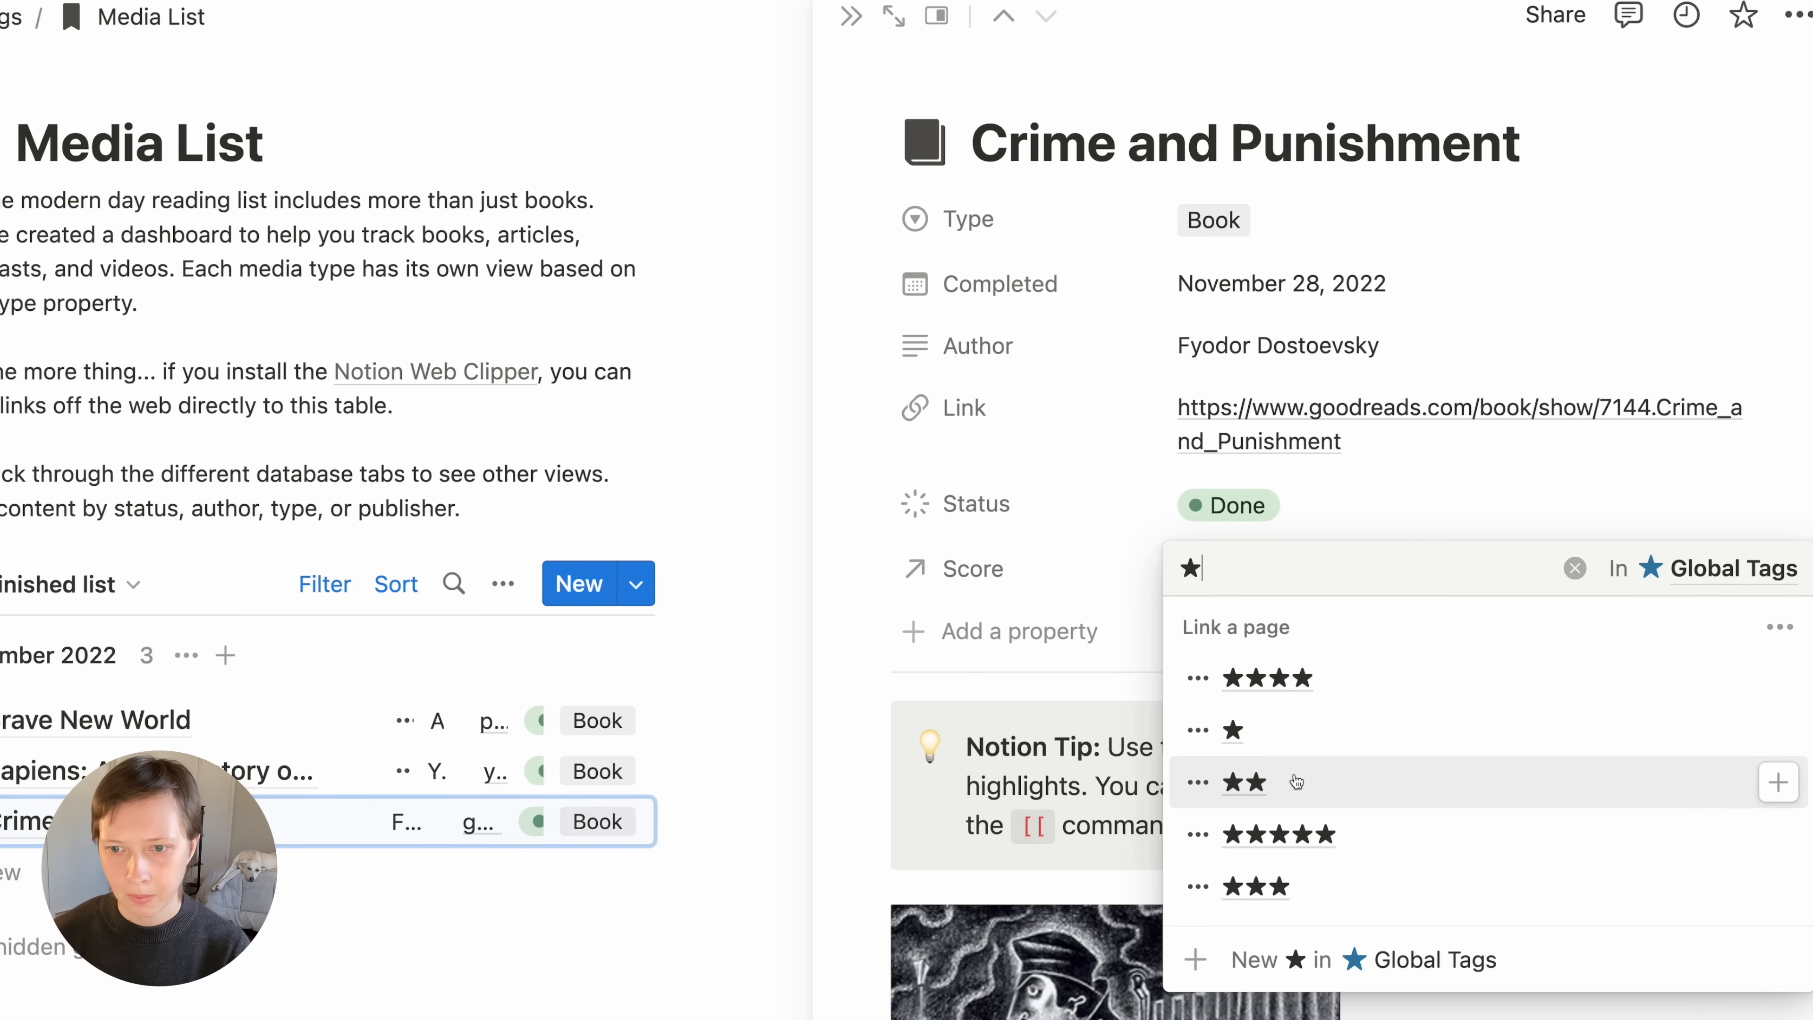
click(1245, 781)
key(Escape)
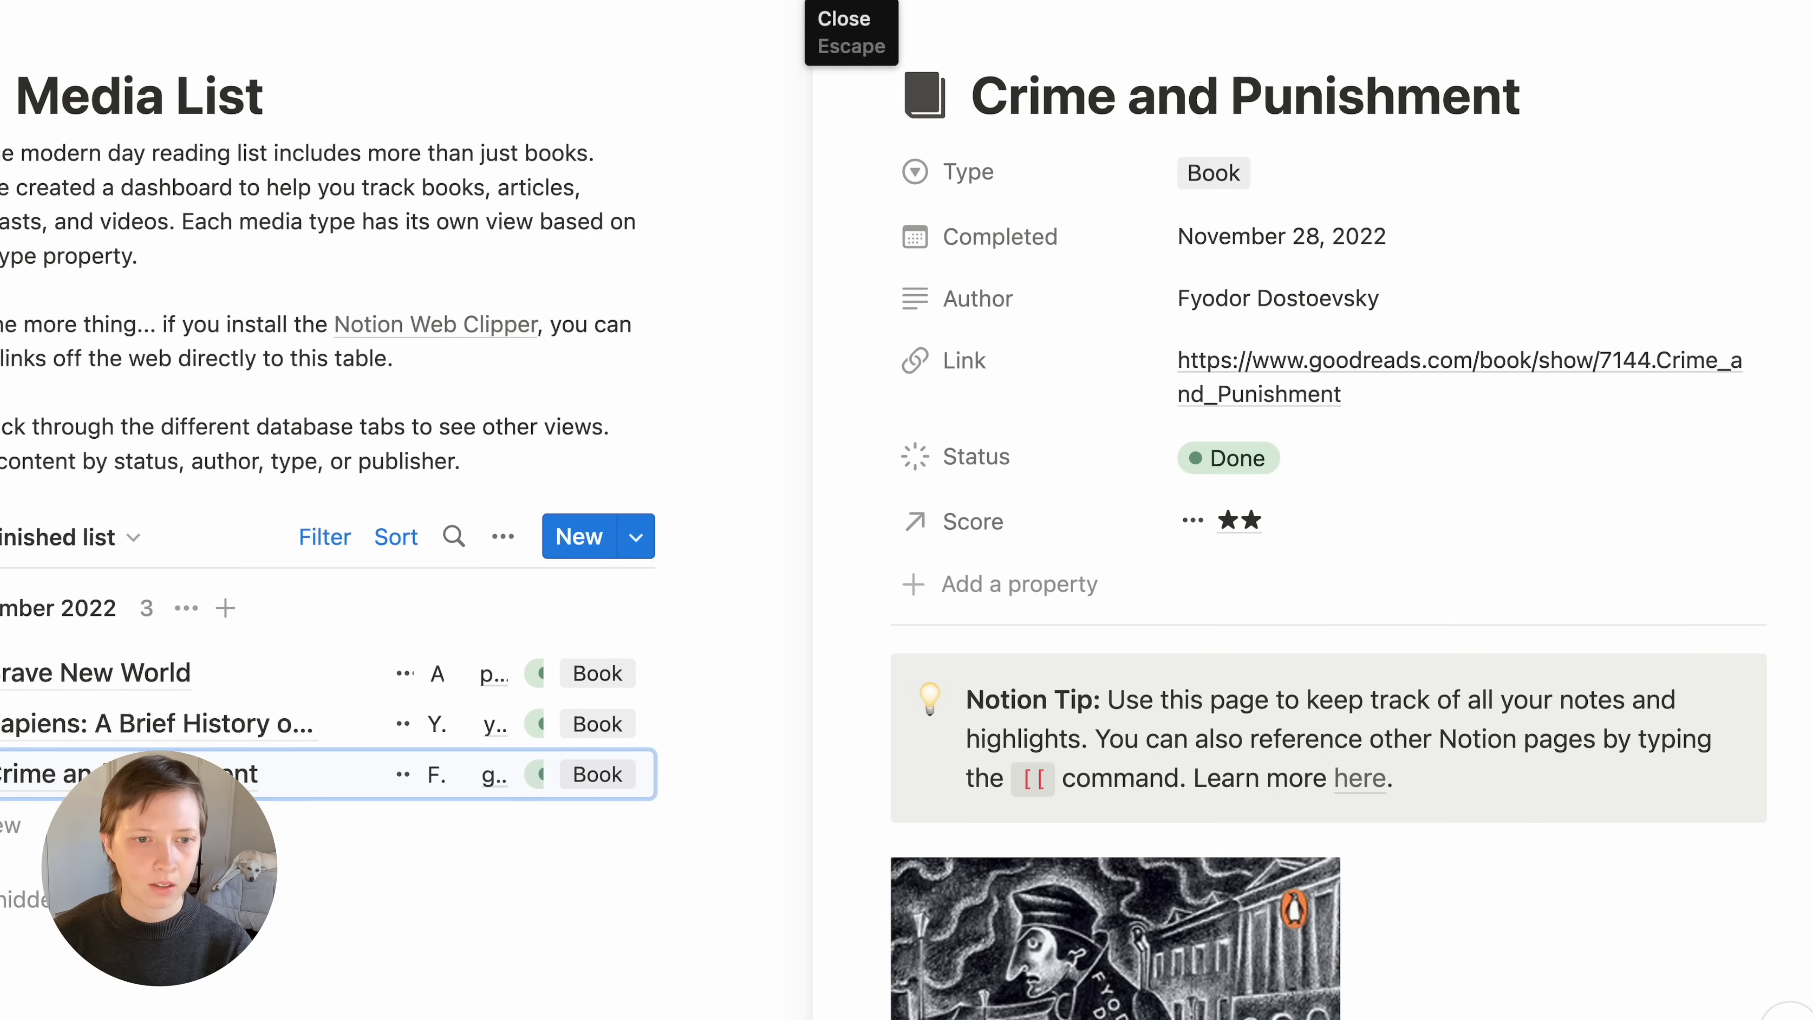
click(850, 3)
Return to the Global Tags page, open the Blog Calendar, and show its Published view
click(163, 37)
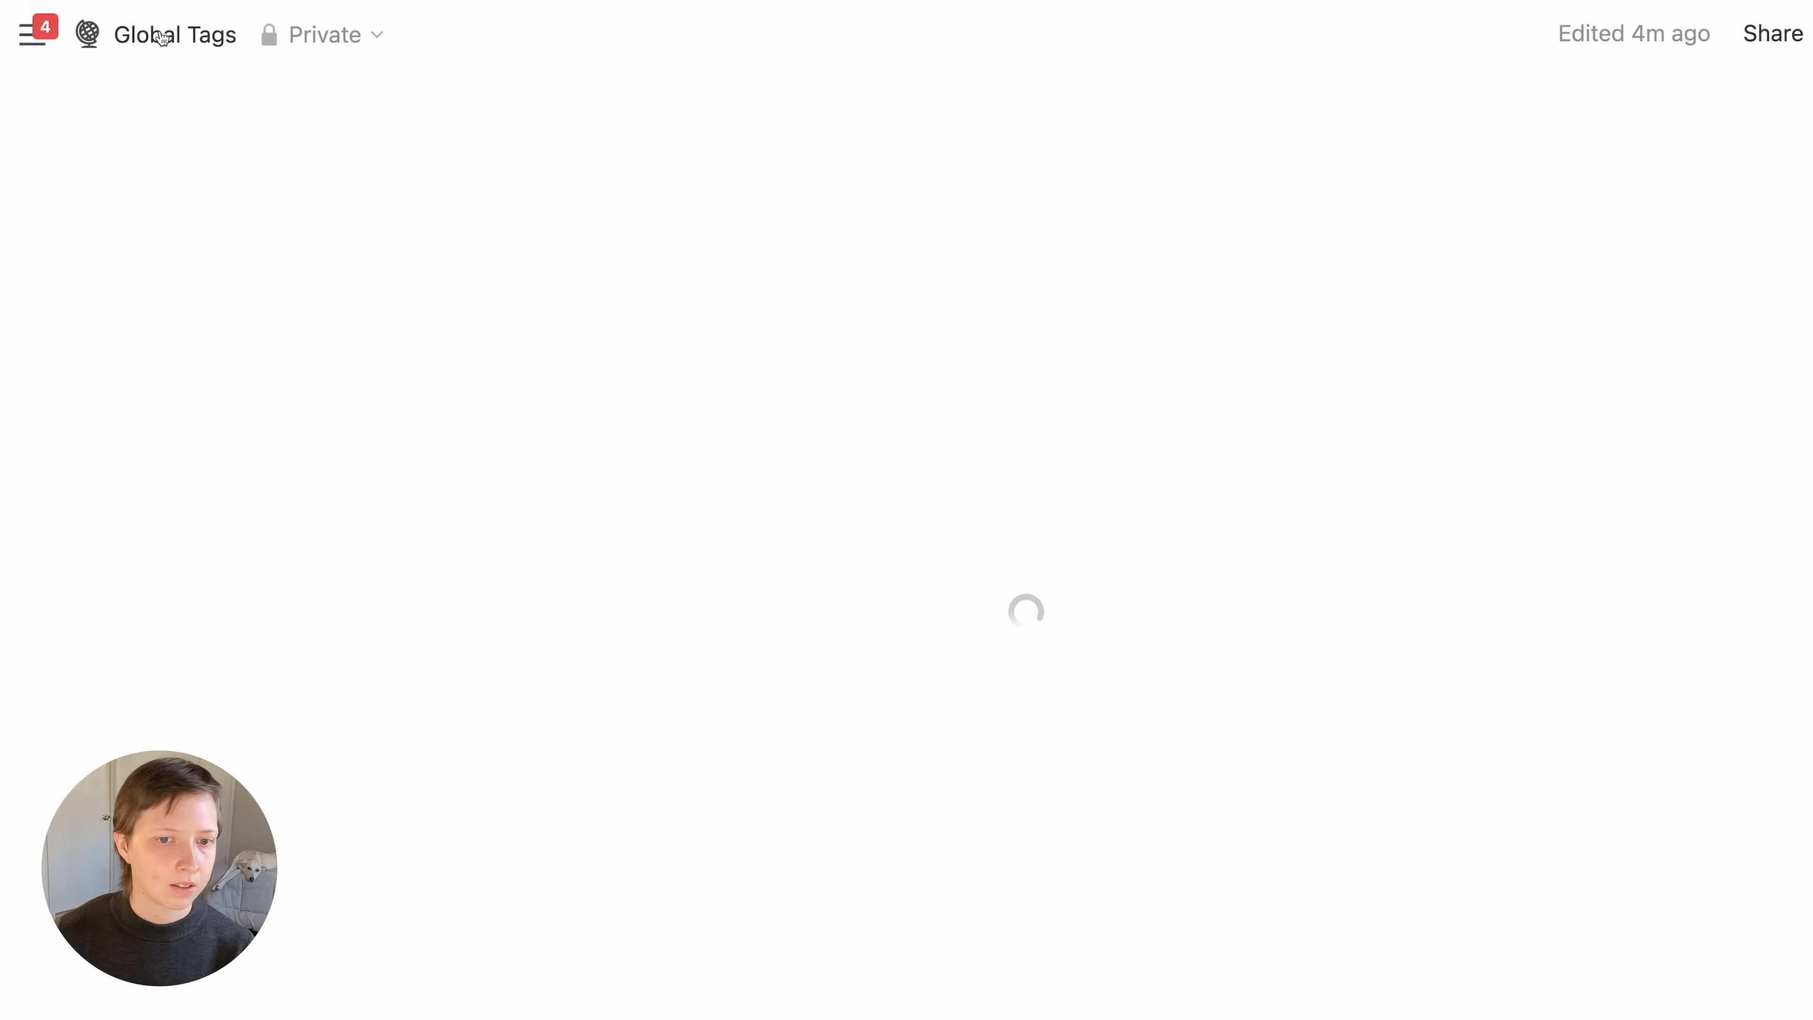
scroll(282, 796, down, 5)
scroll(343, 610, up, 3)
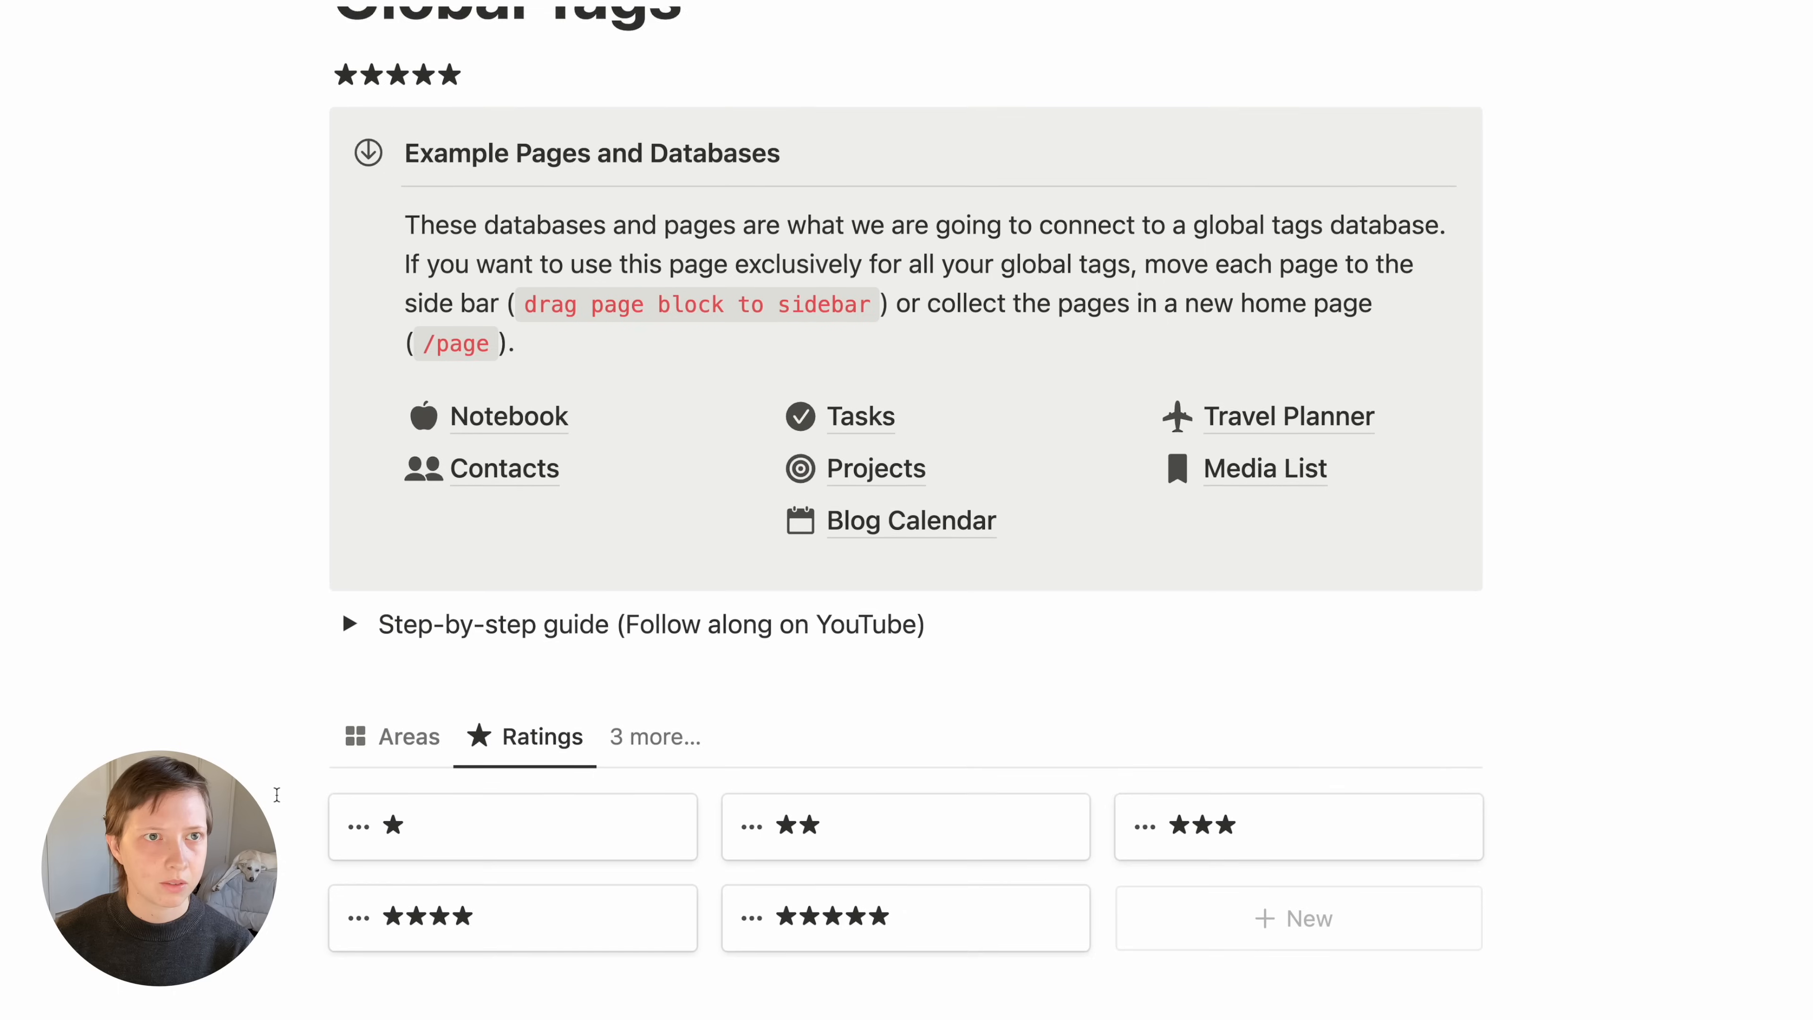
click(983, 484)
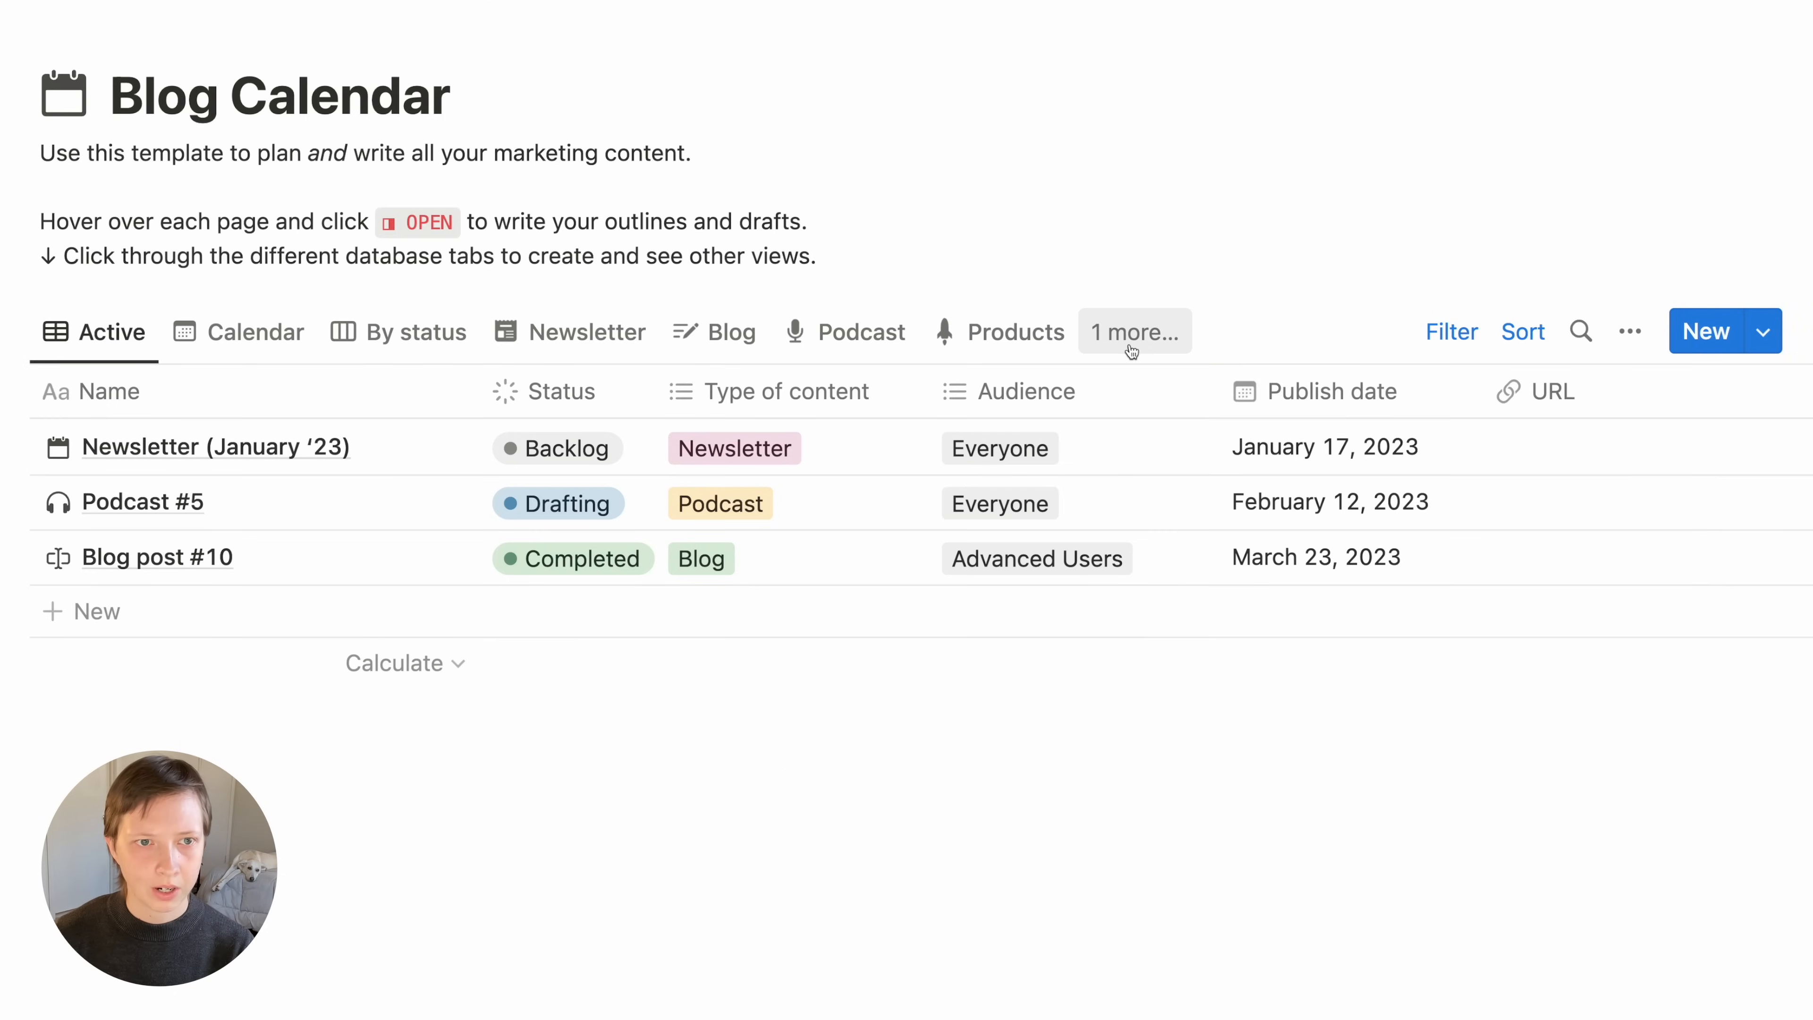
click(1129, 348)
click(1135, 689)
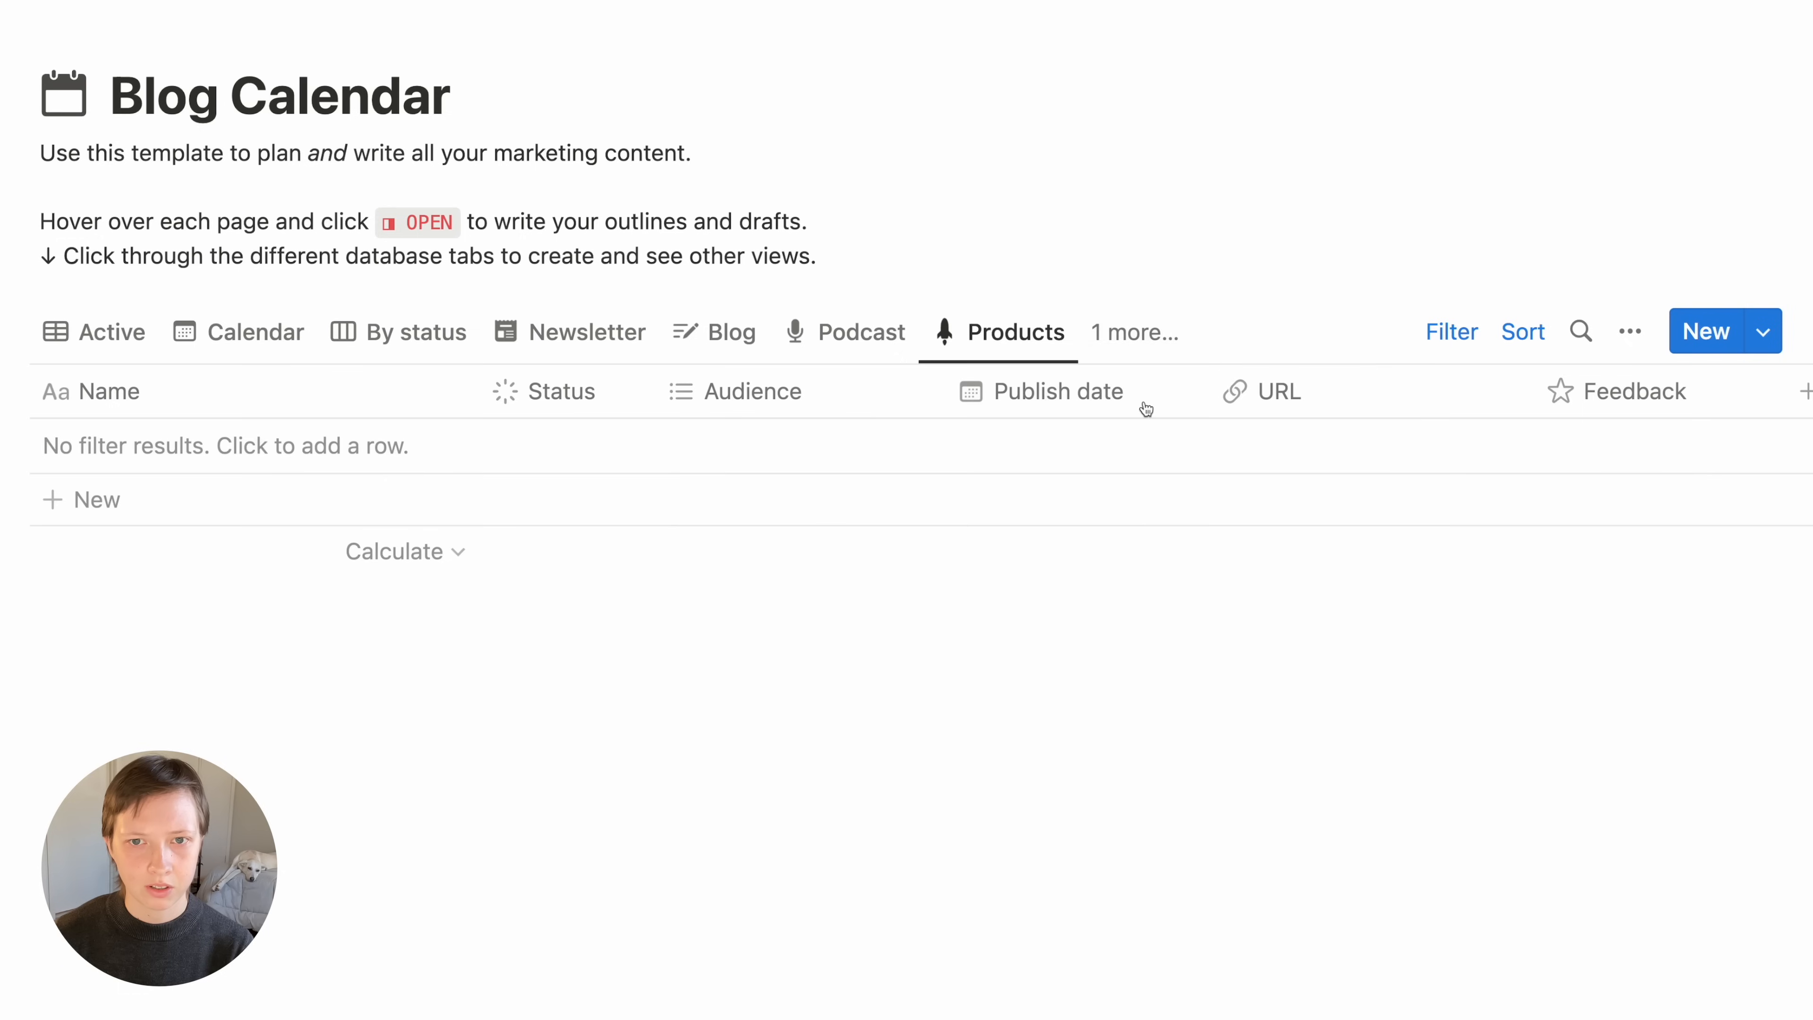
click(1132, 334)
click(1092, 717)
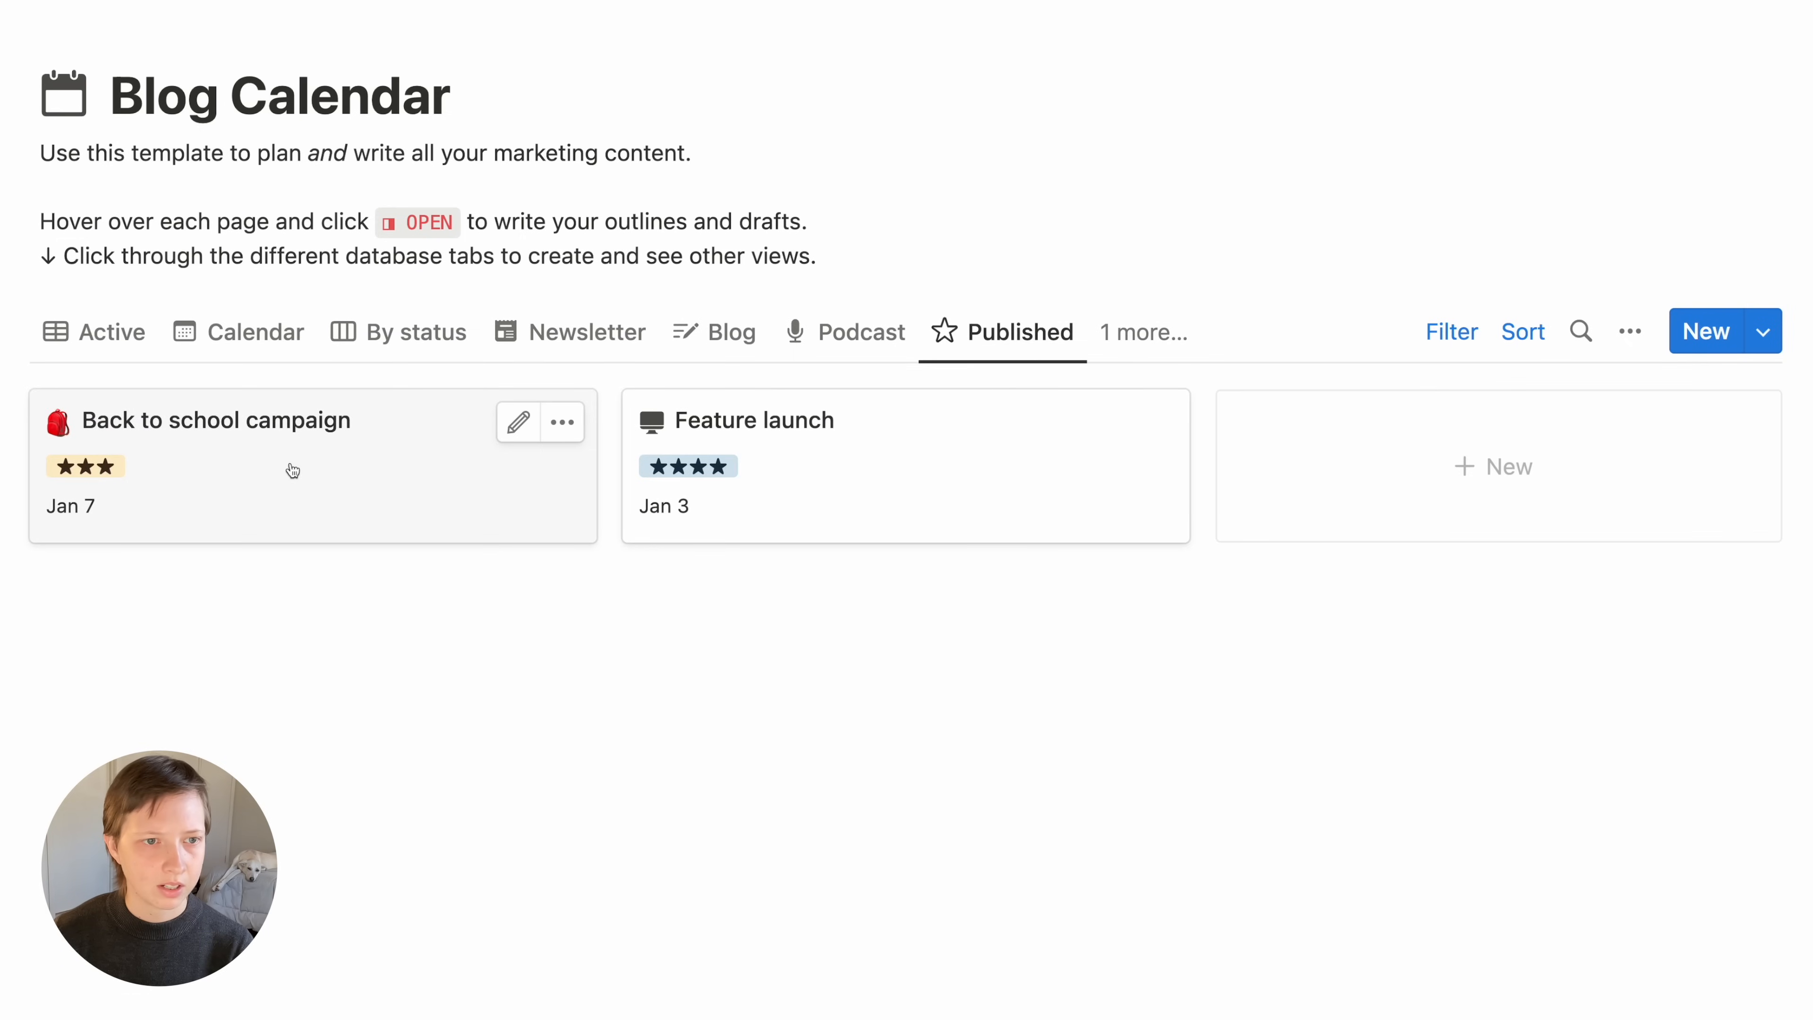
Open Back to school campaign and change its Feedback property to a relation targeting the Global Tags database
click(293, 470)
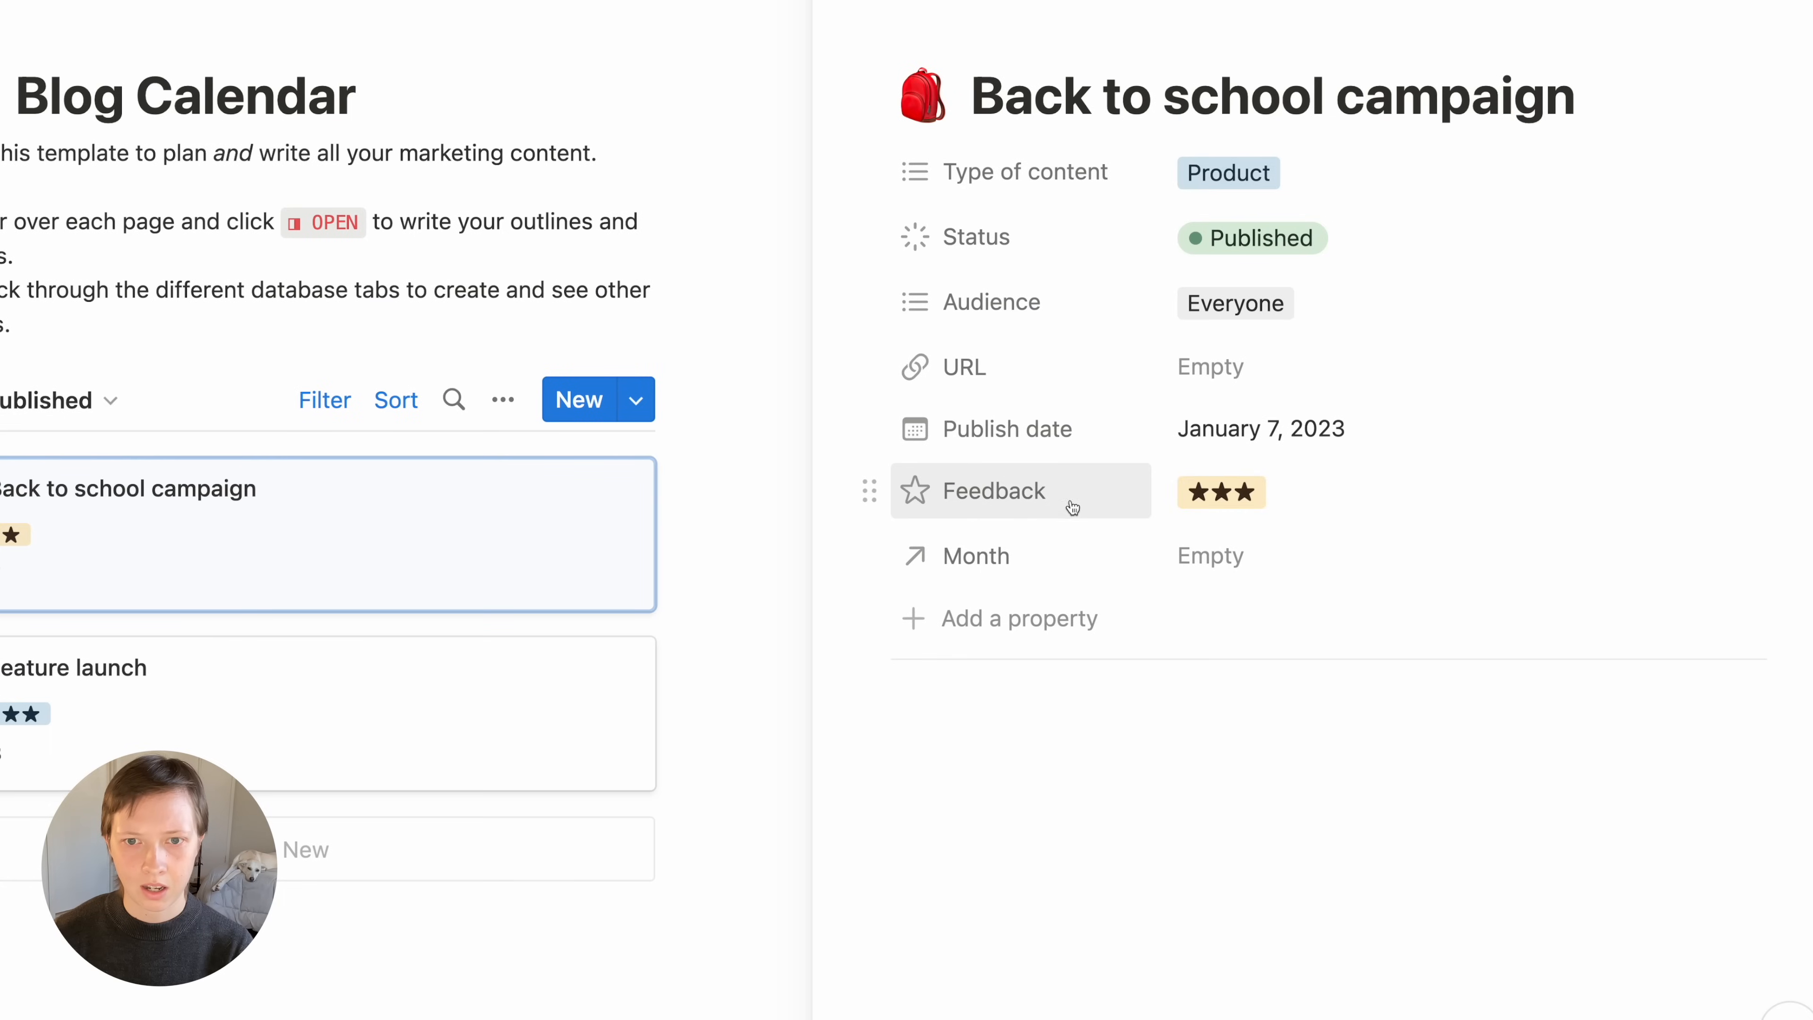
click(993, 482)
click(1038, 607)
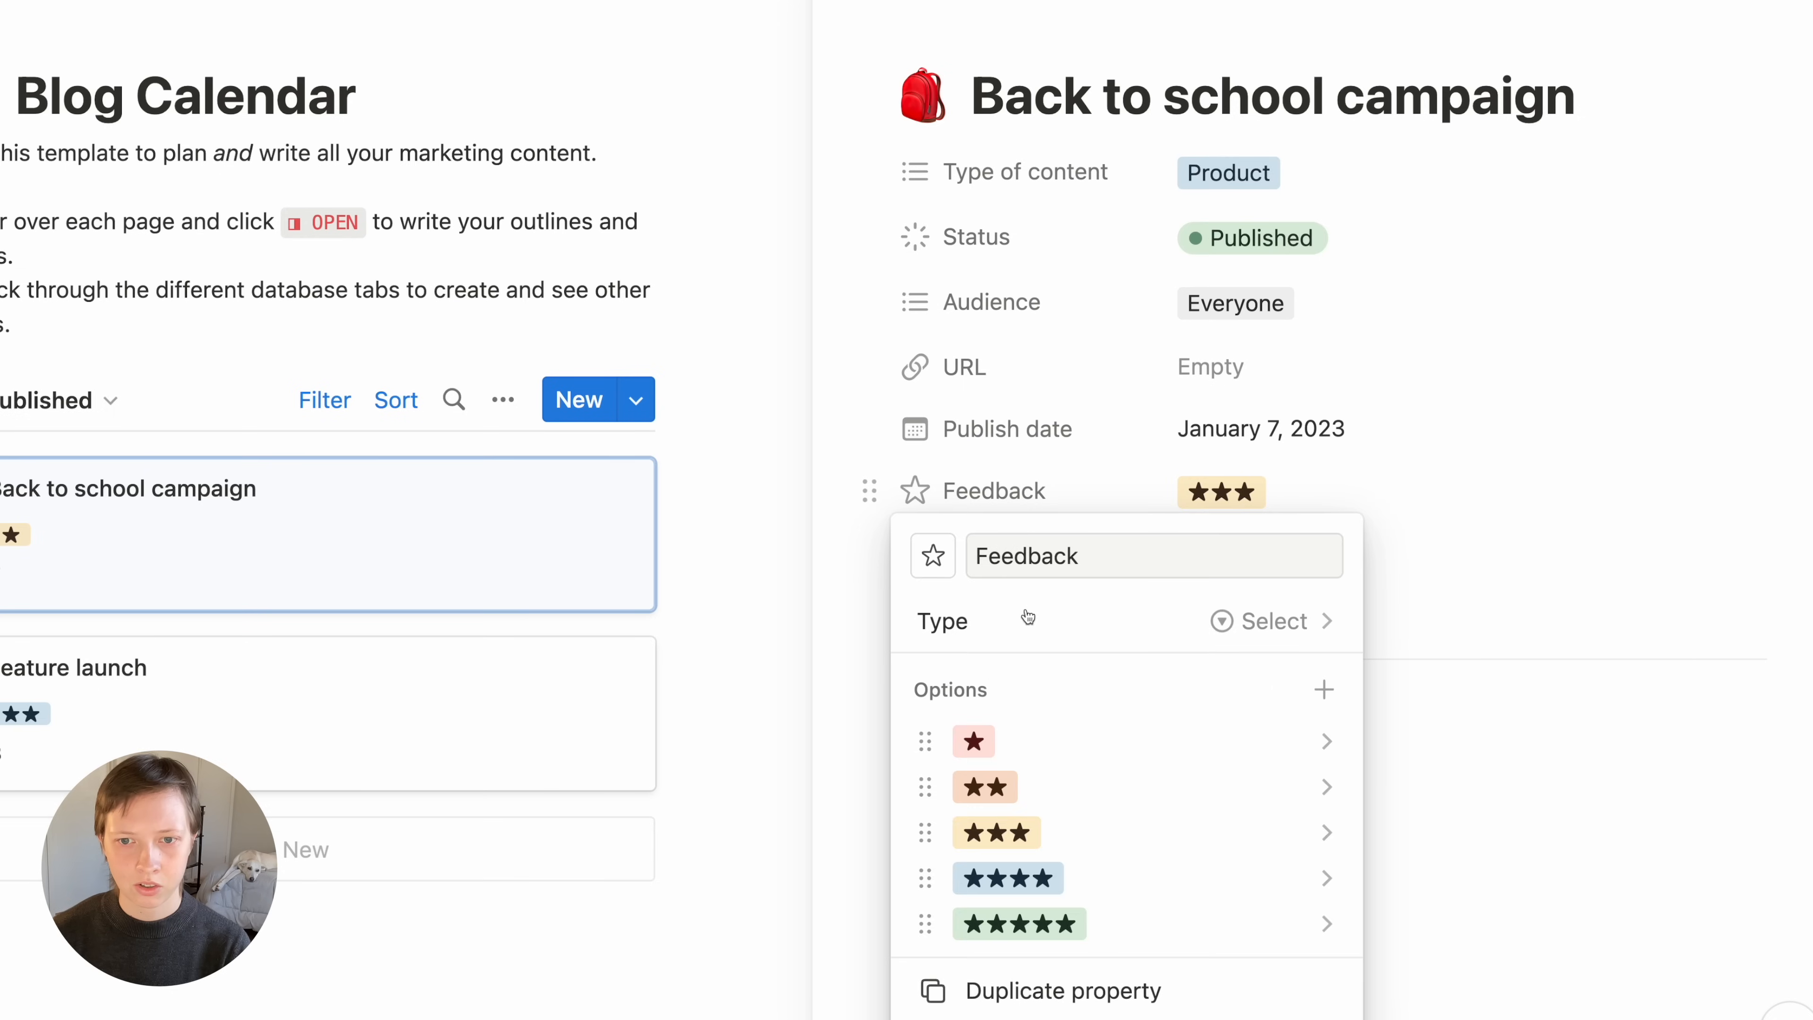
click(1081, 616)
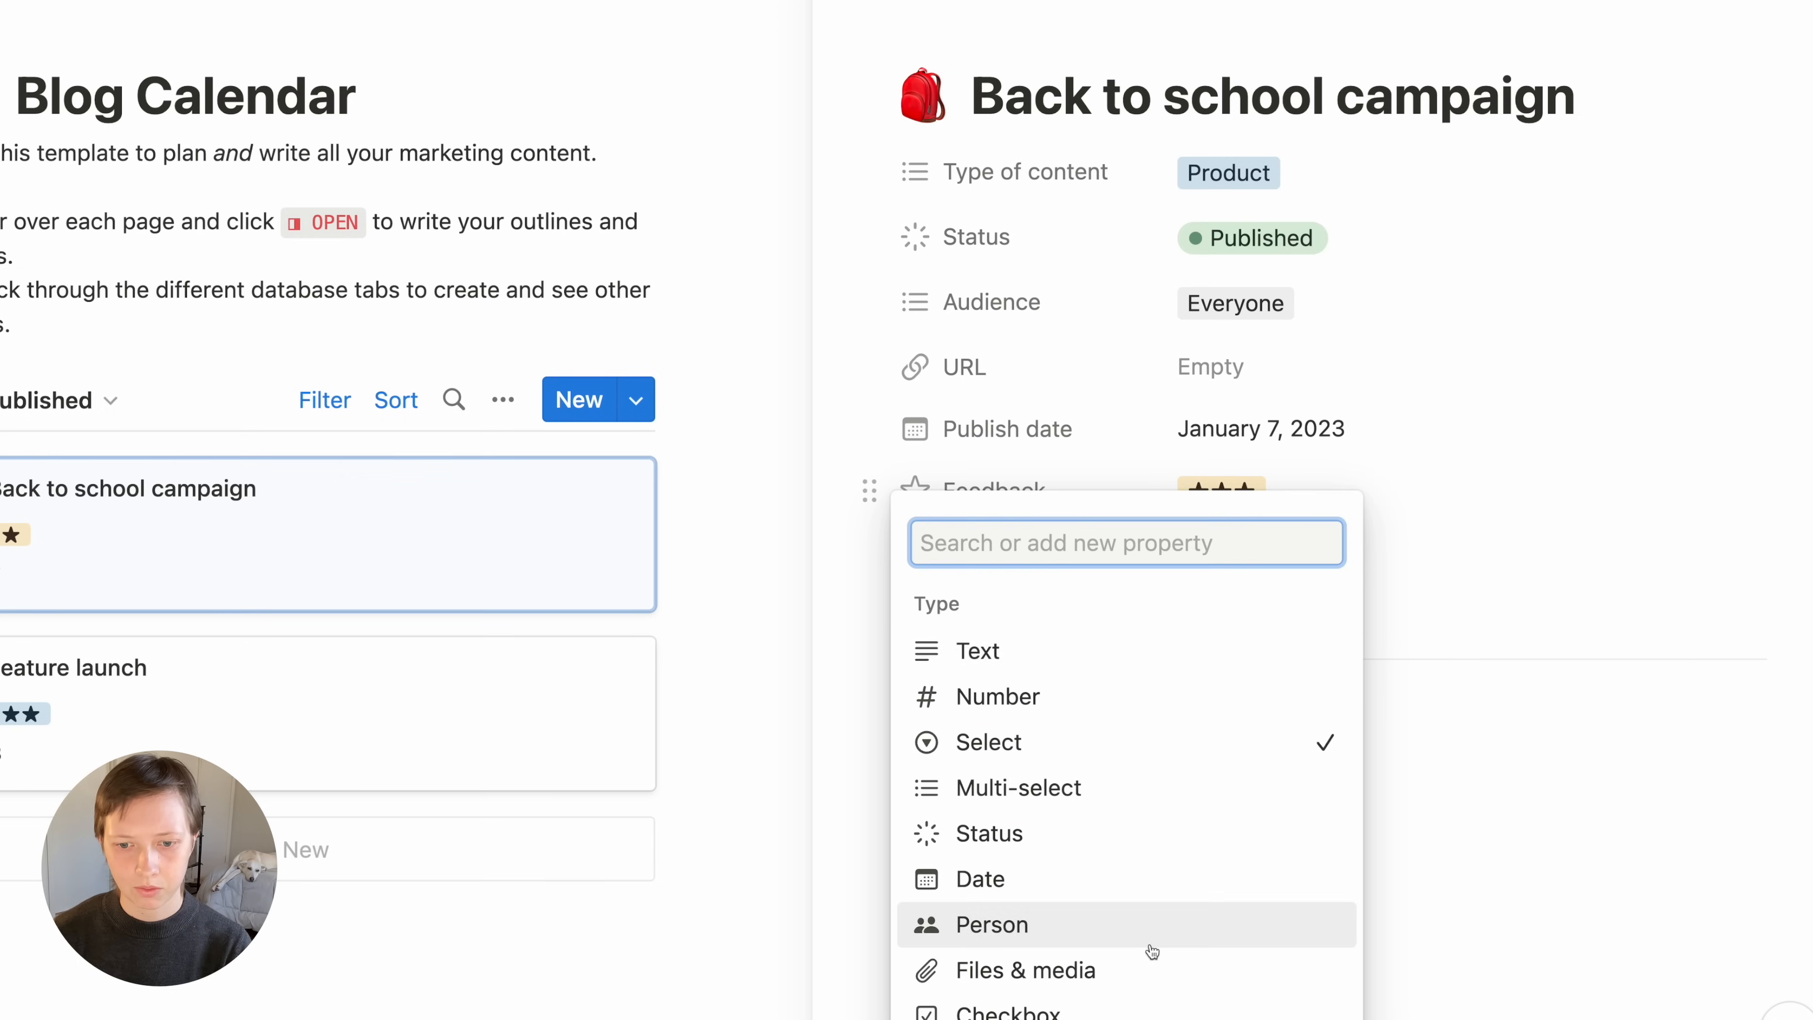
scroll(1152, 951, down, 3)
scroll(1128, 900, down, 2)
click(1097, 856)
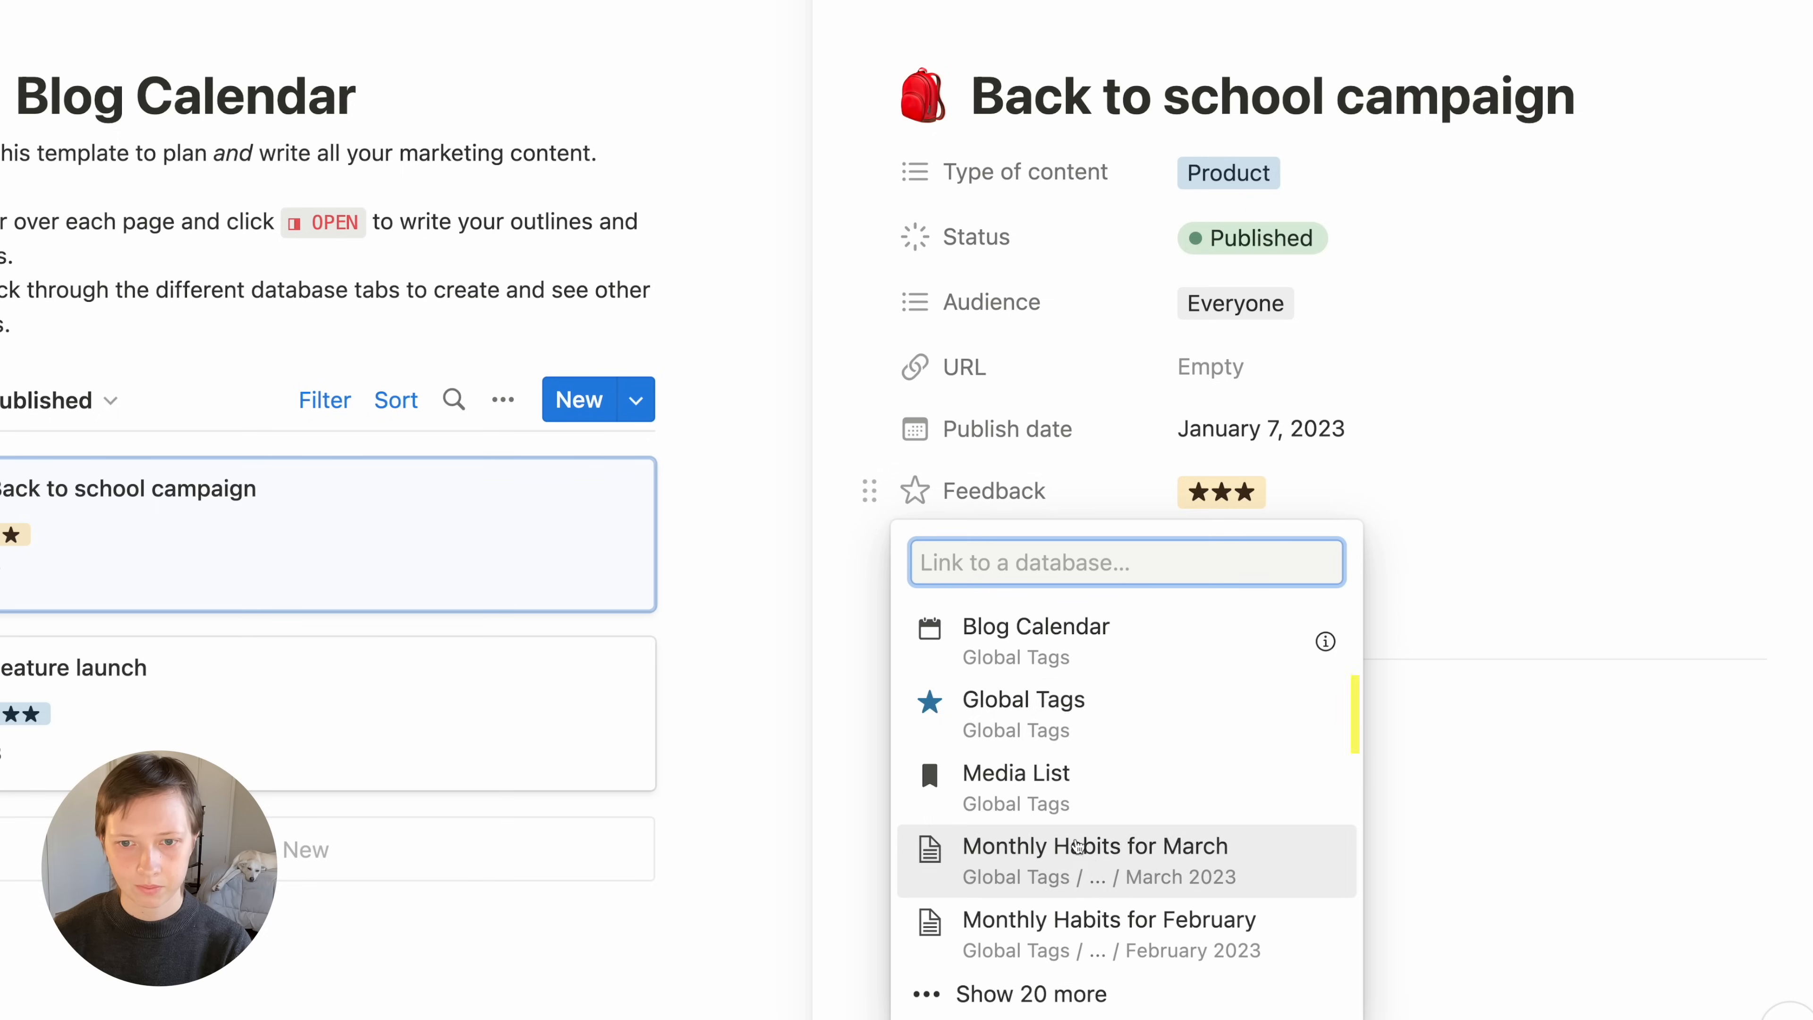
click(1114, 705)
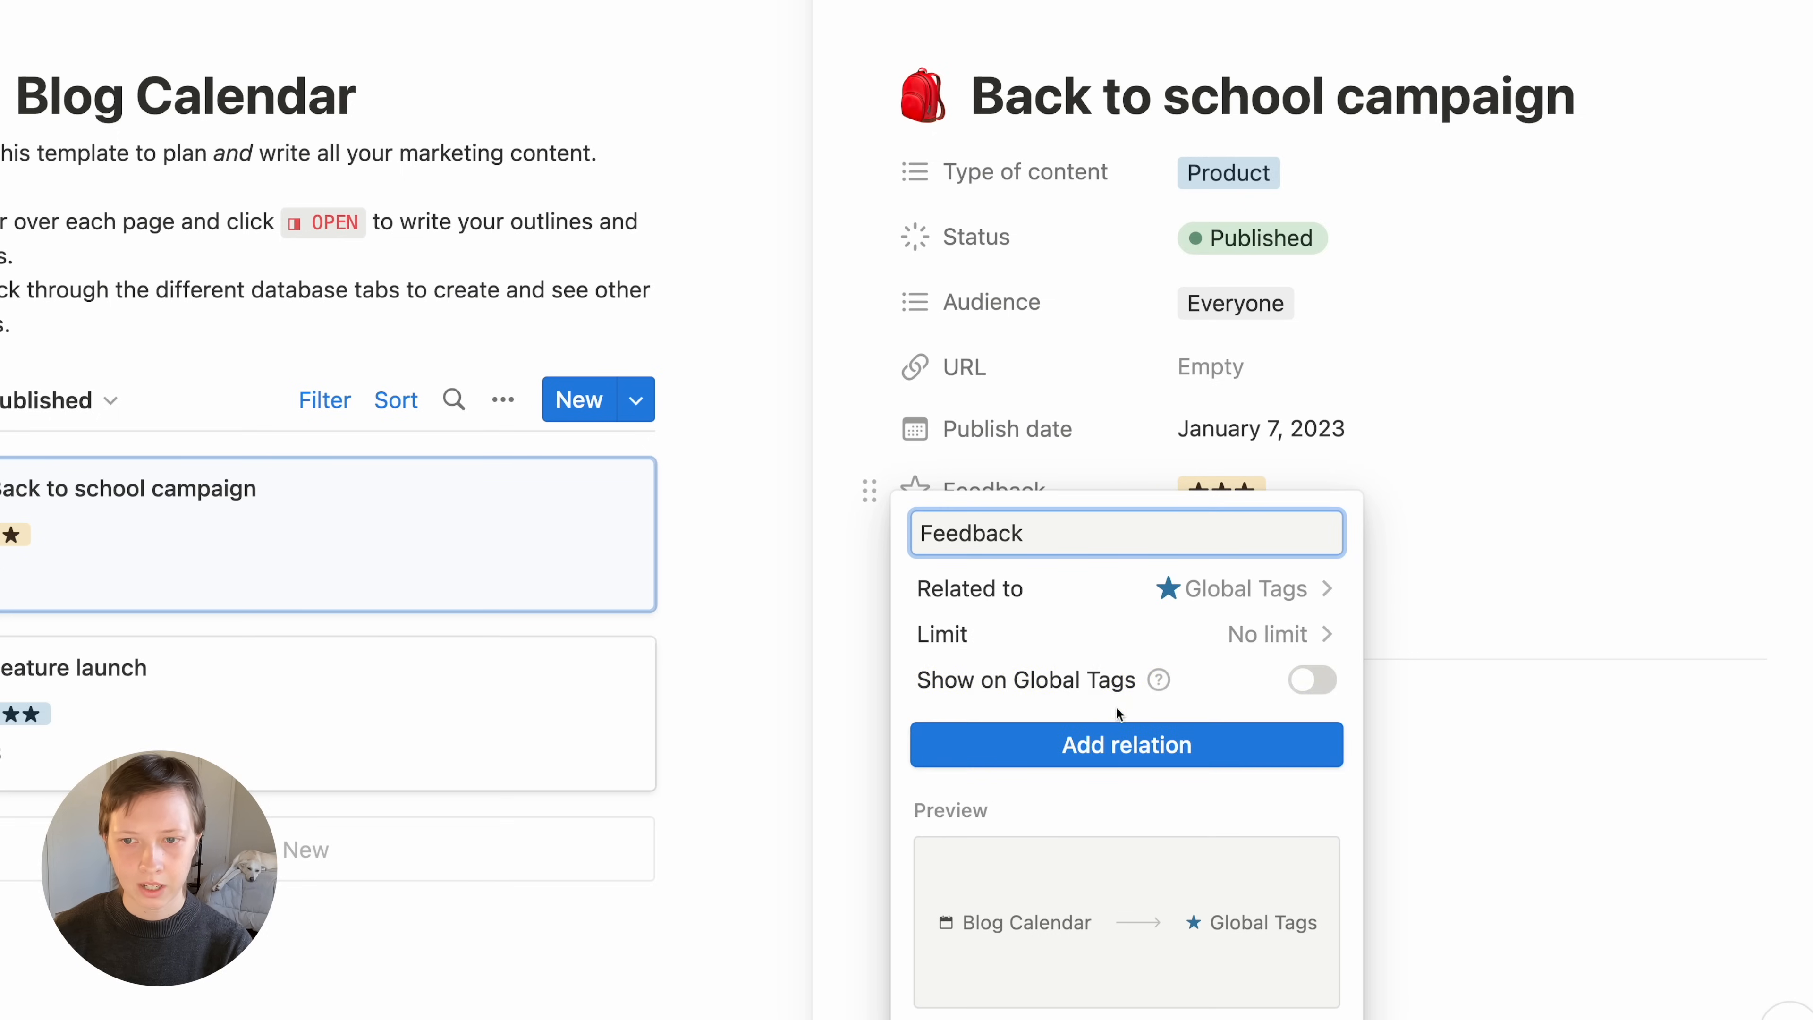
Show the Feedback relation on Global Tags under the name Published Posts and add the relation
click(1312, 679)
click(1033, 768)
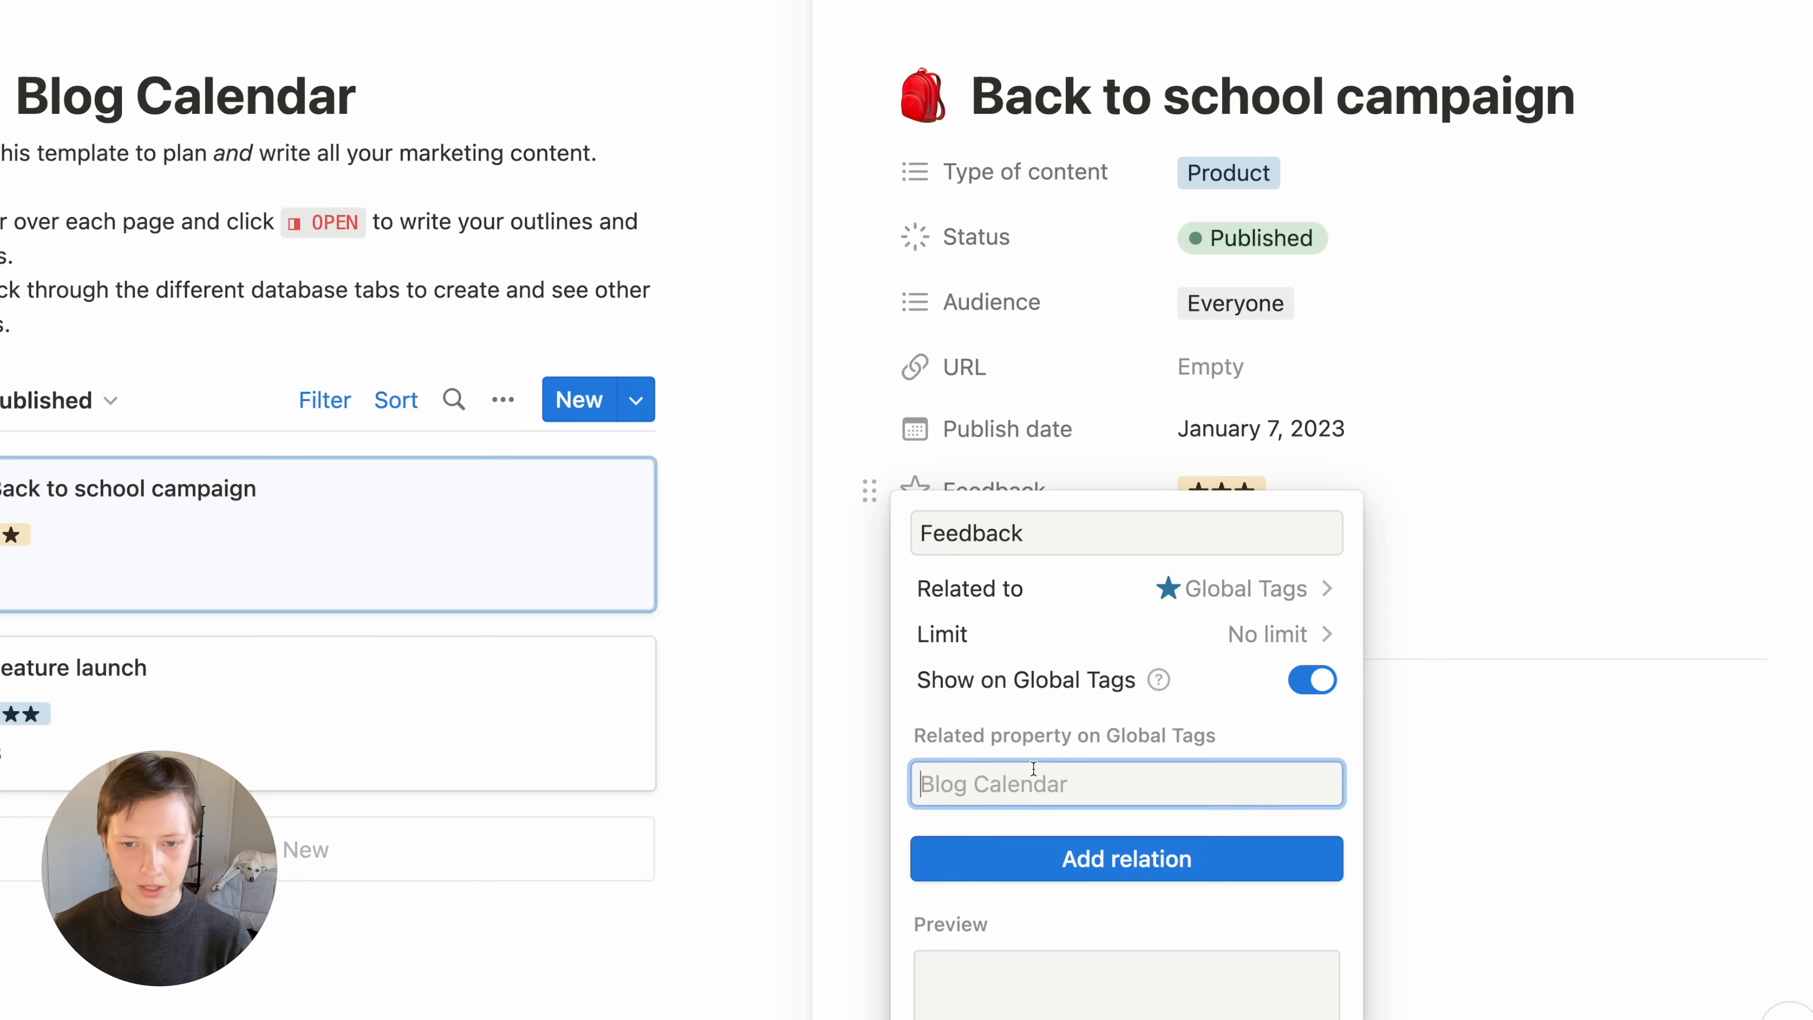
text(Published Posts)
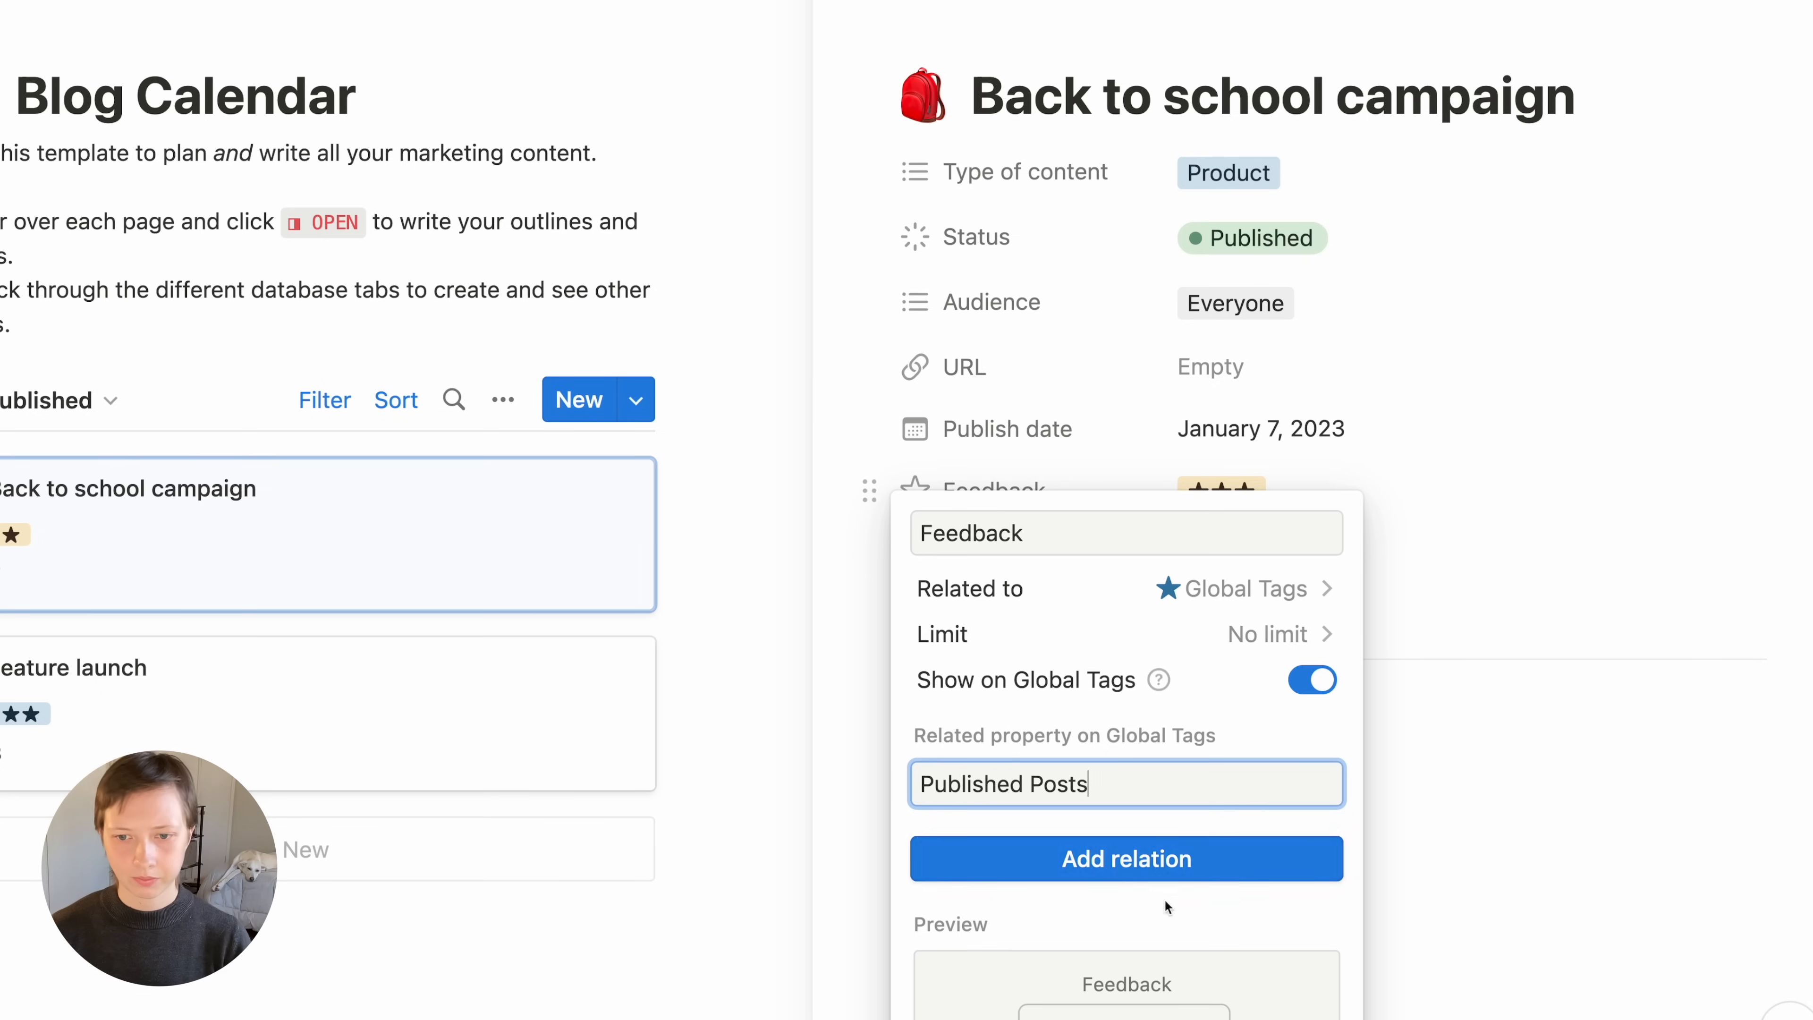
click(1106, 859)
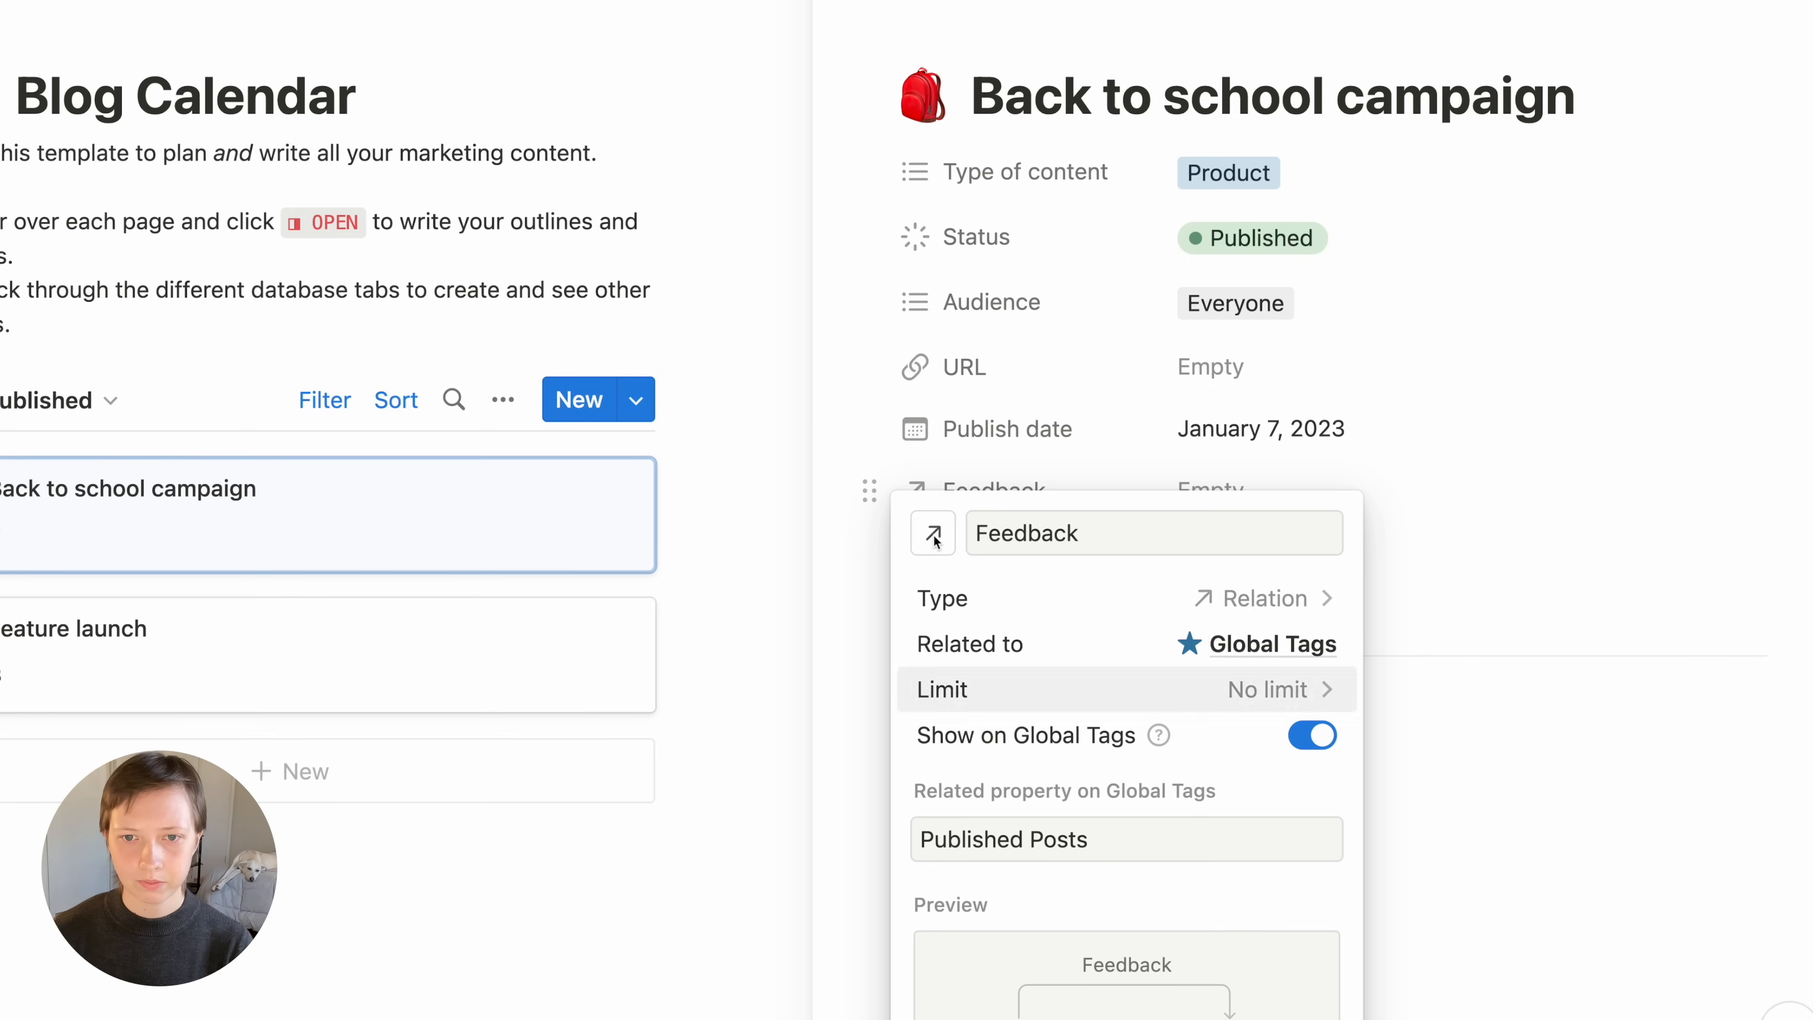
click(894, 480)
Link the Back to school campaign's Feedback to the four-star tag
click(1289, 487)
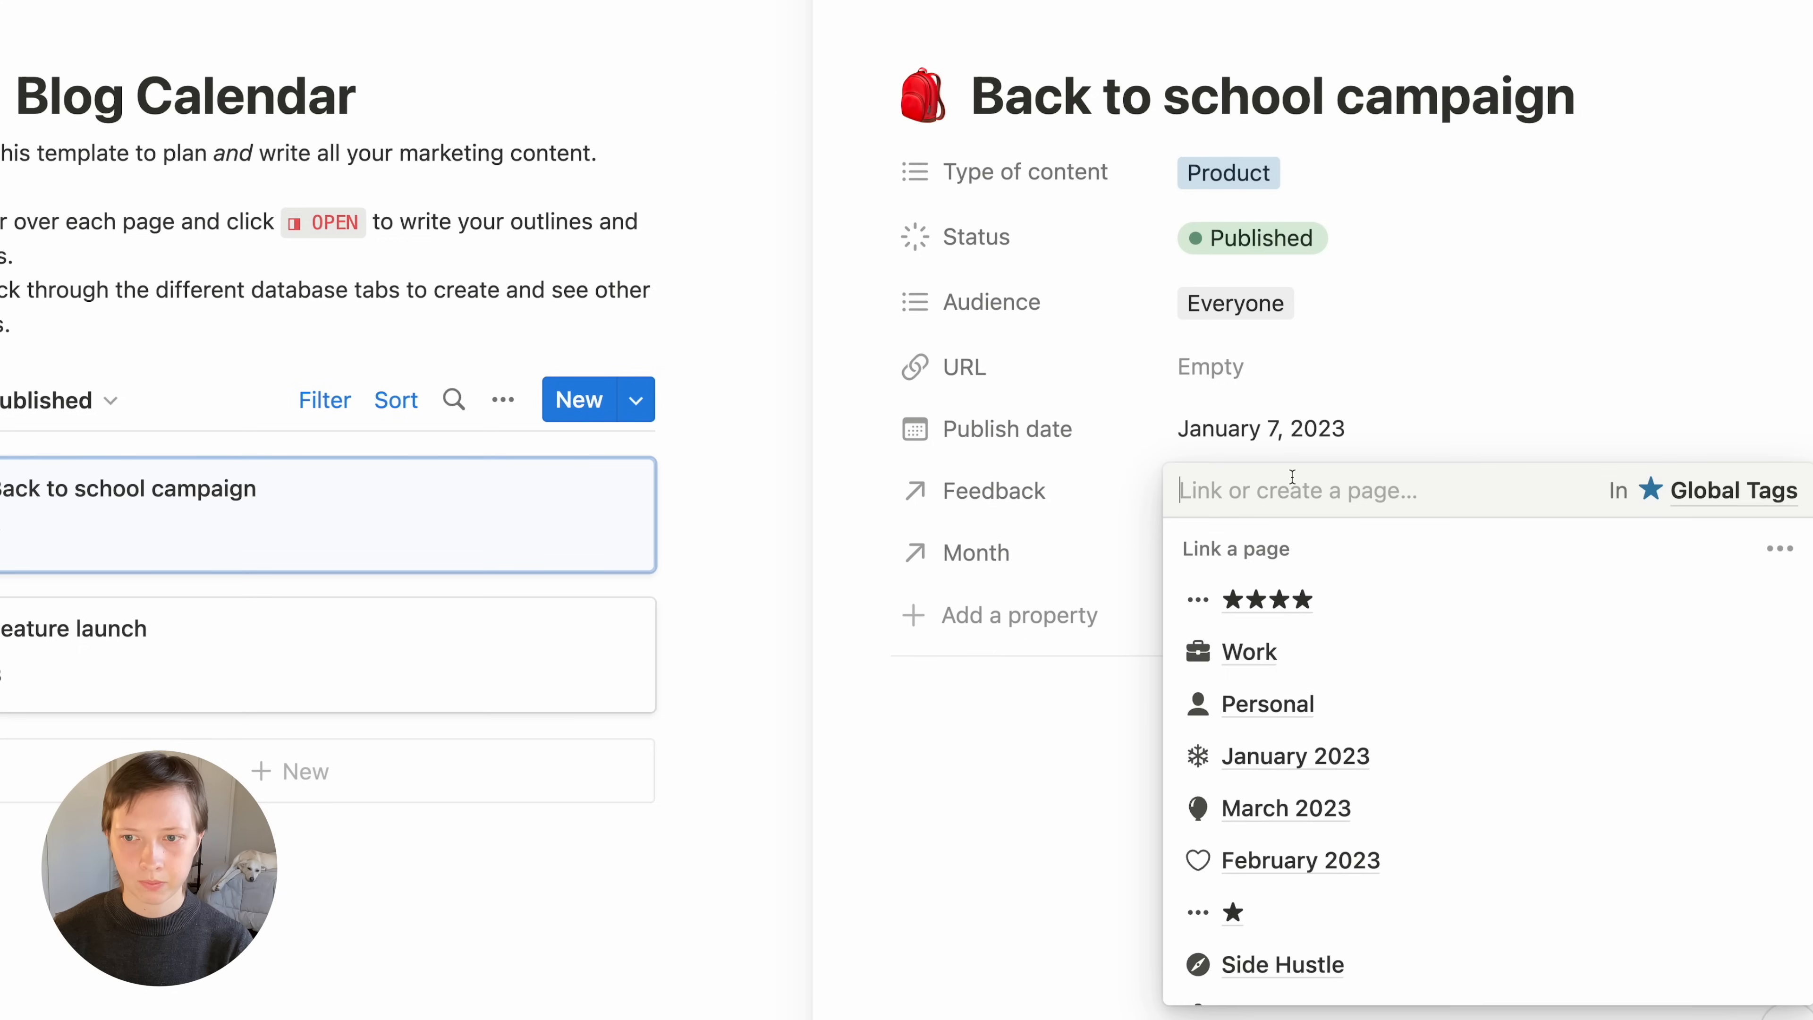
click(1315, 606)
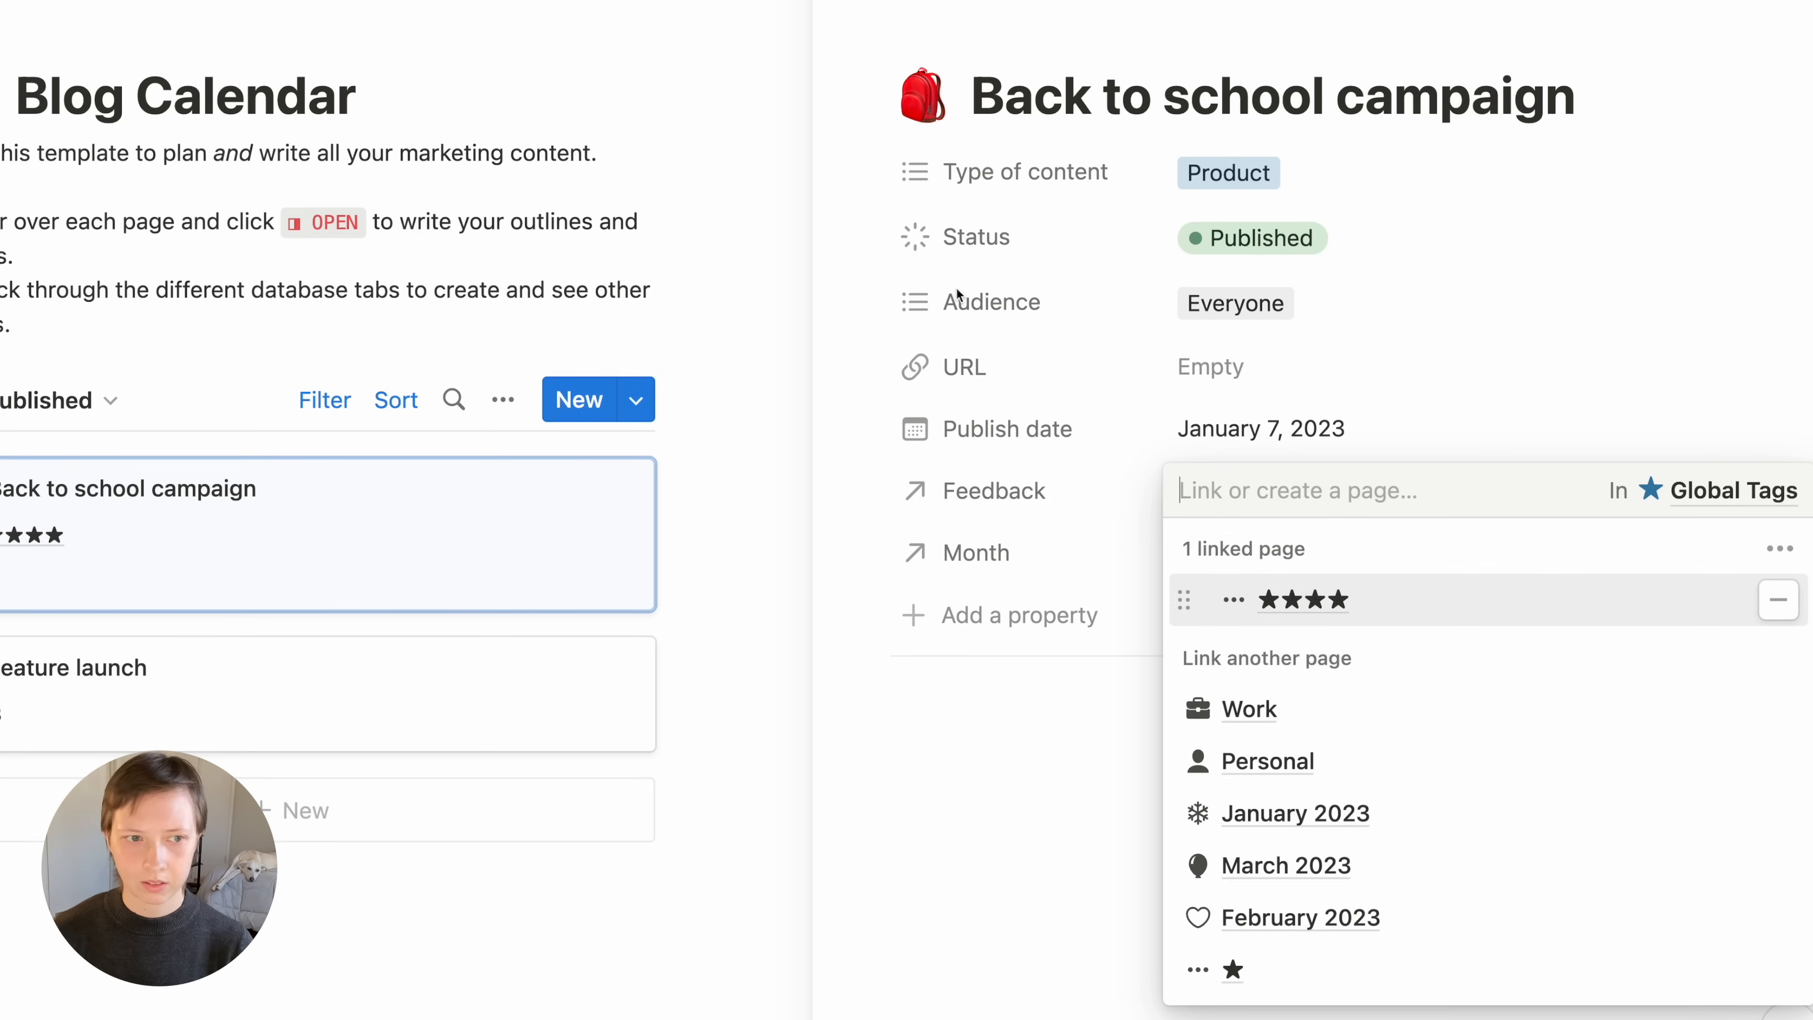
click(956, 290)
Go to Feature launch, link its Feedback to the three-star tag, and close the page preview
click(1053, 18)
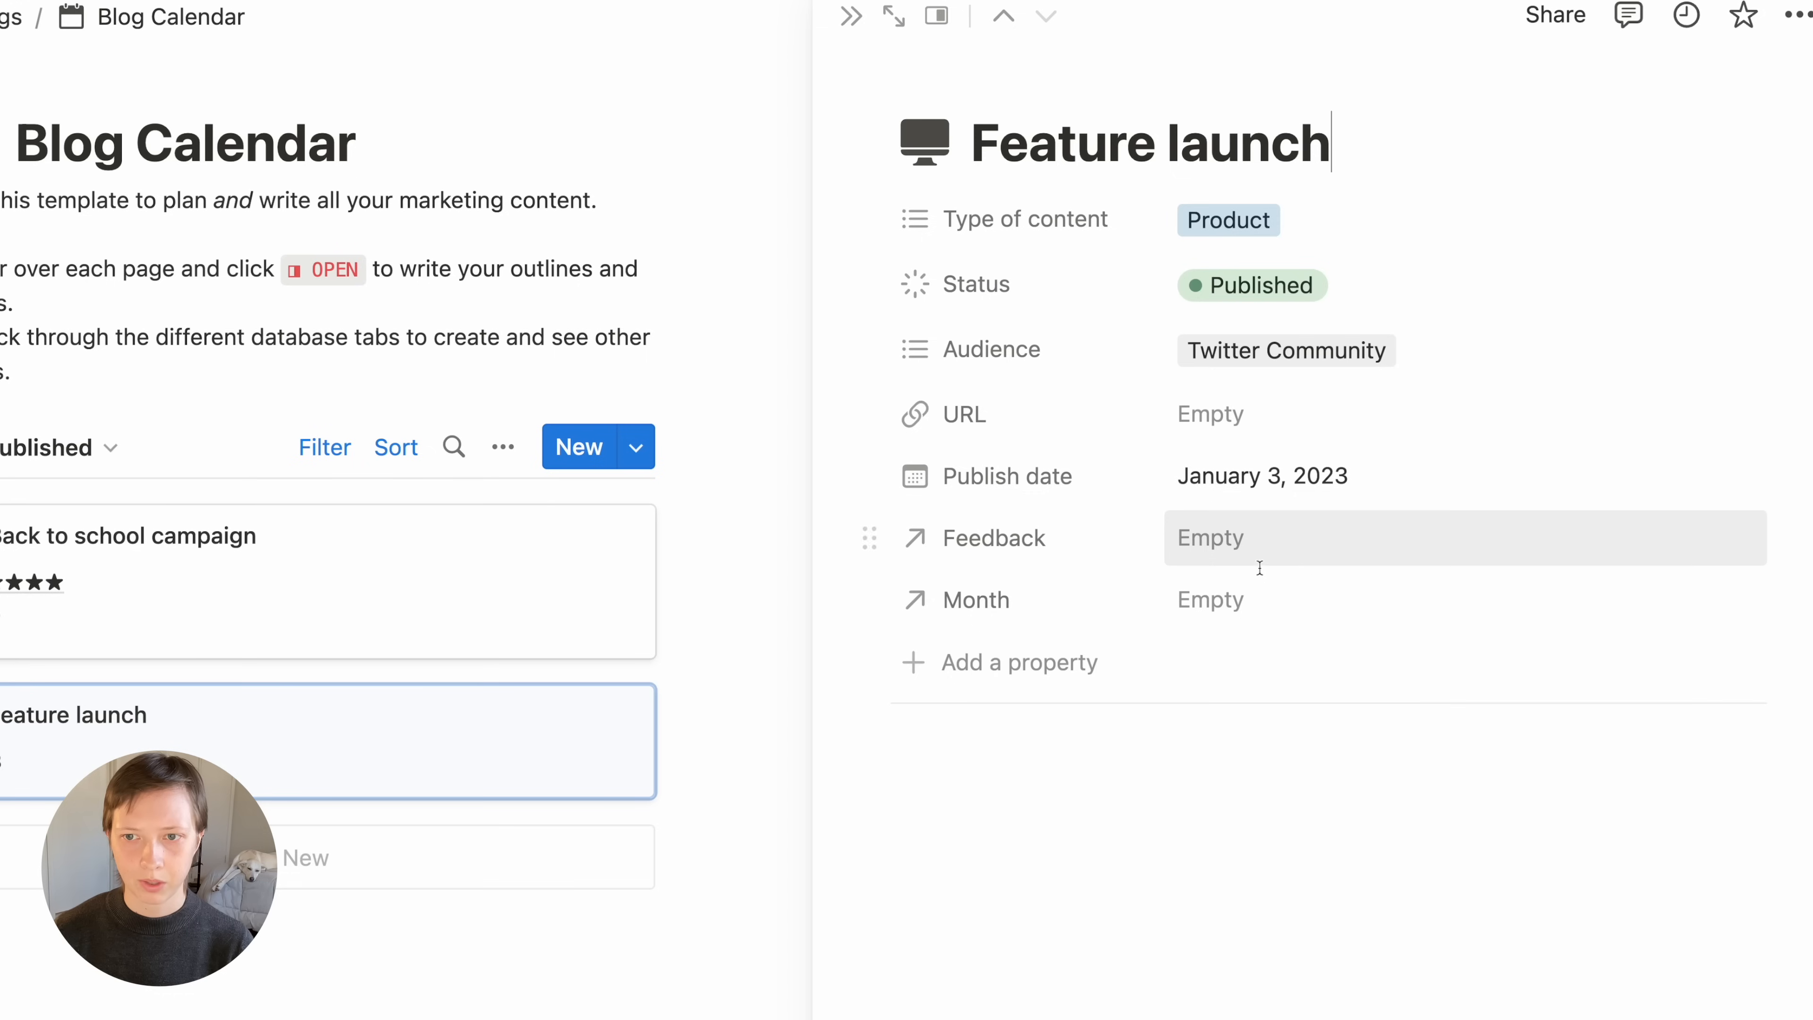
click(1282, 559)
text(★)
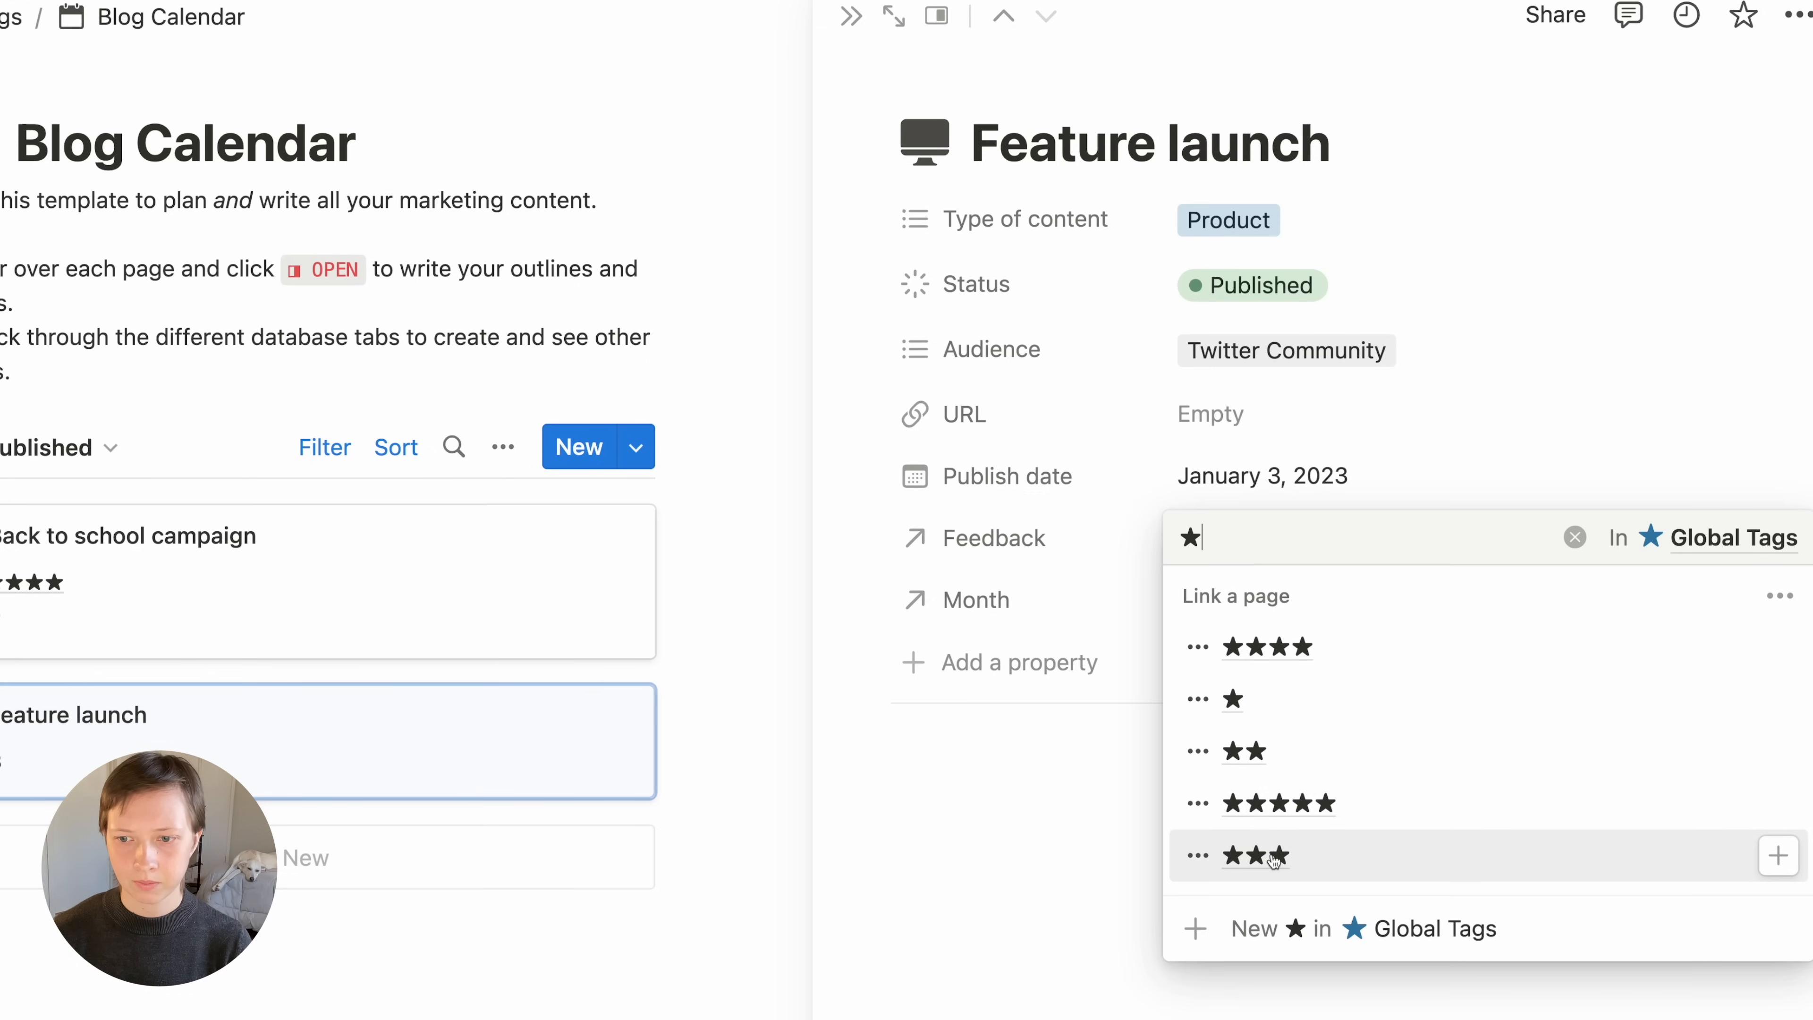
click(1288, 851)
click(1022, 517)
click(930, 15)
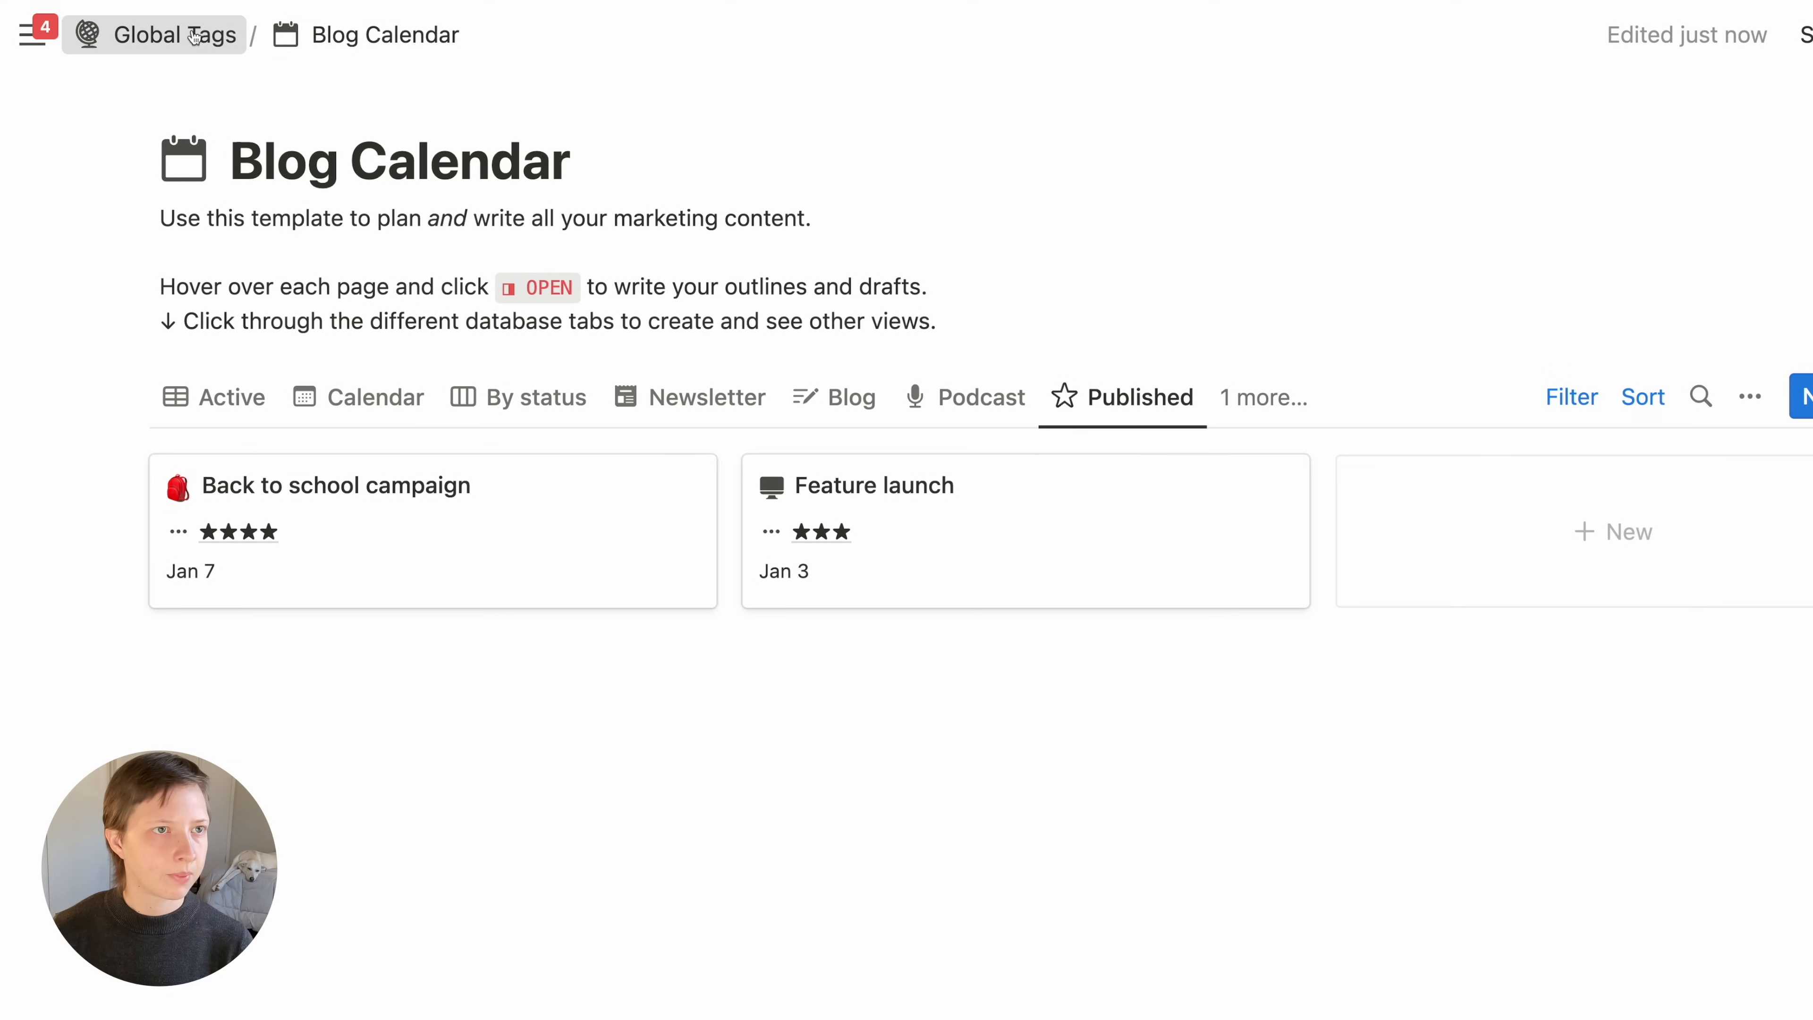
Return to Global Tags and open the three-star rating page to check its related media and published posts
click(175, 34)
scroll(179, 577, down, 9)
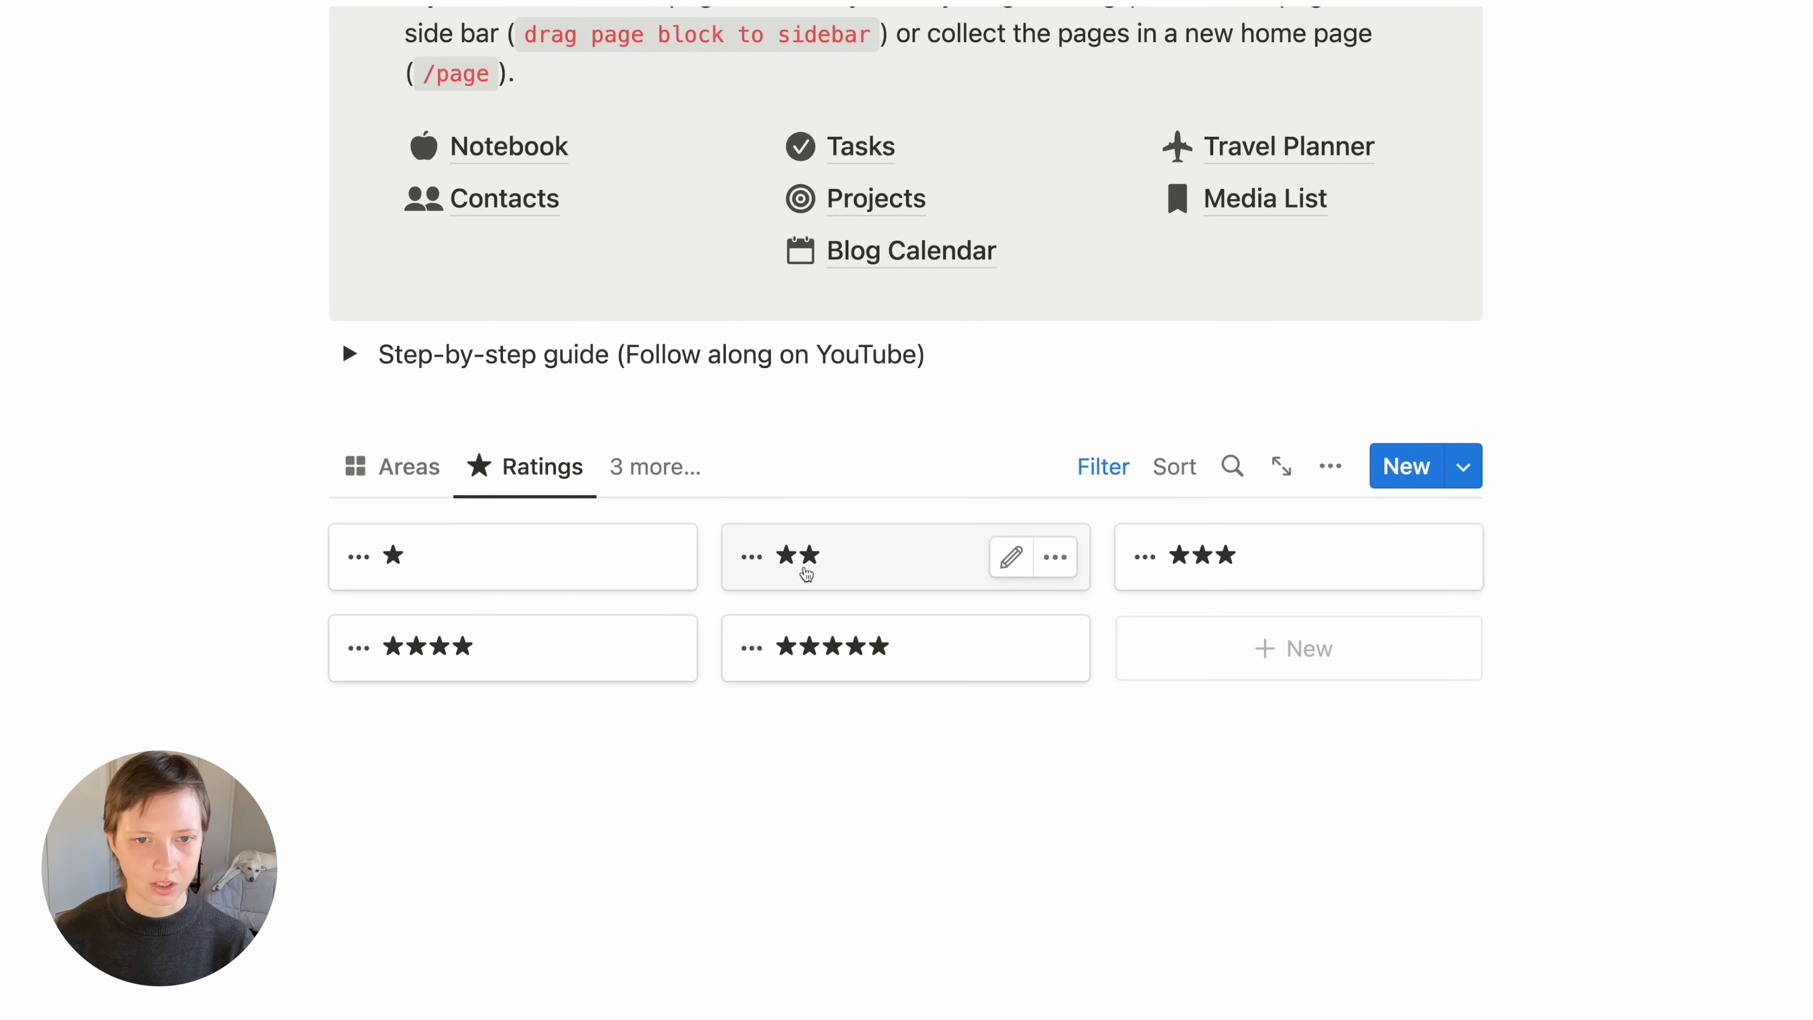
click(1328, 572)
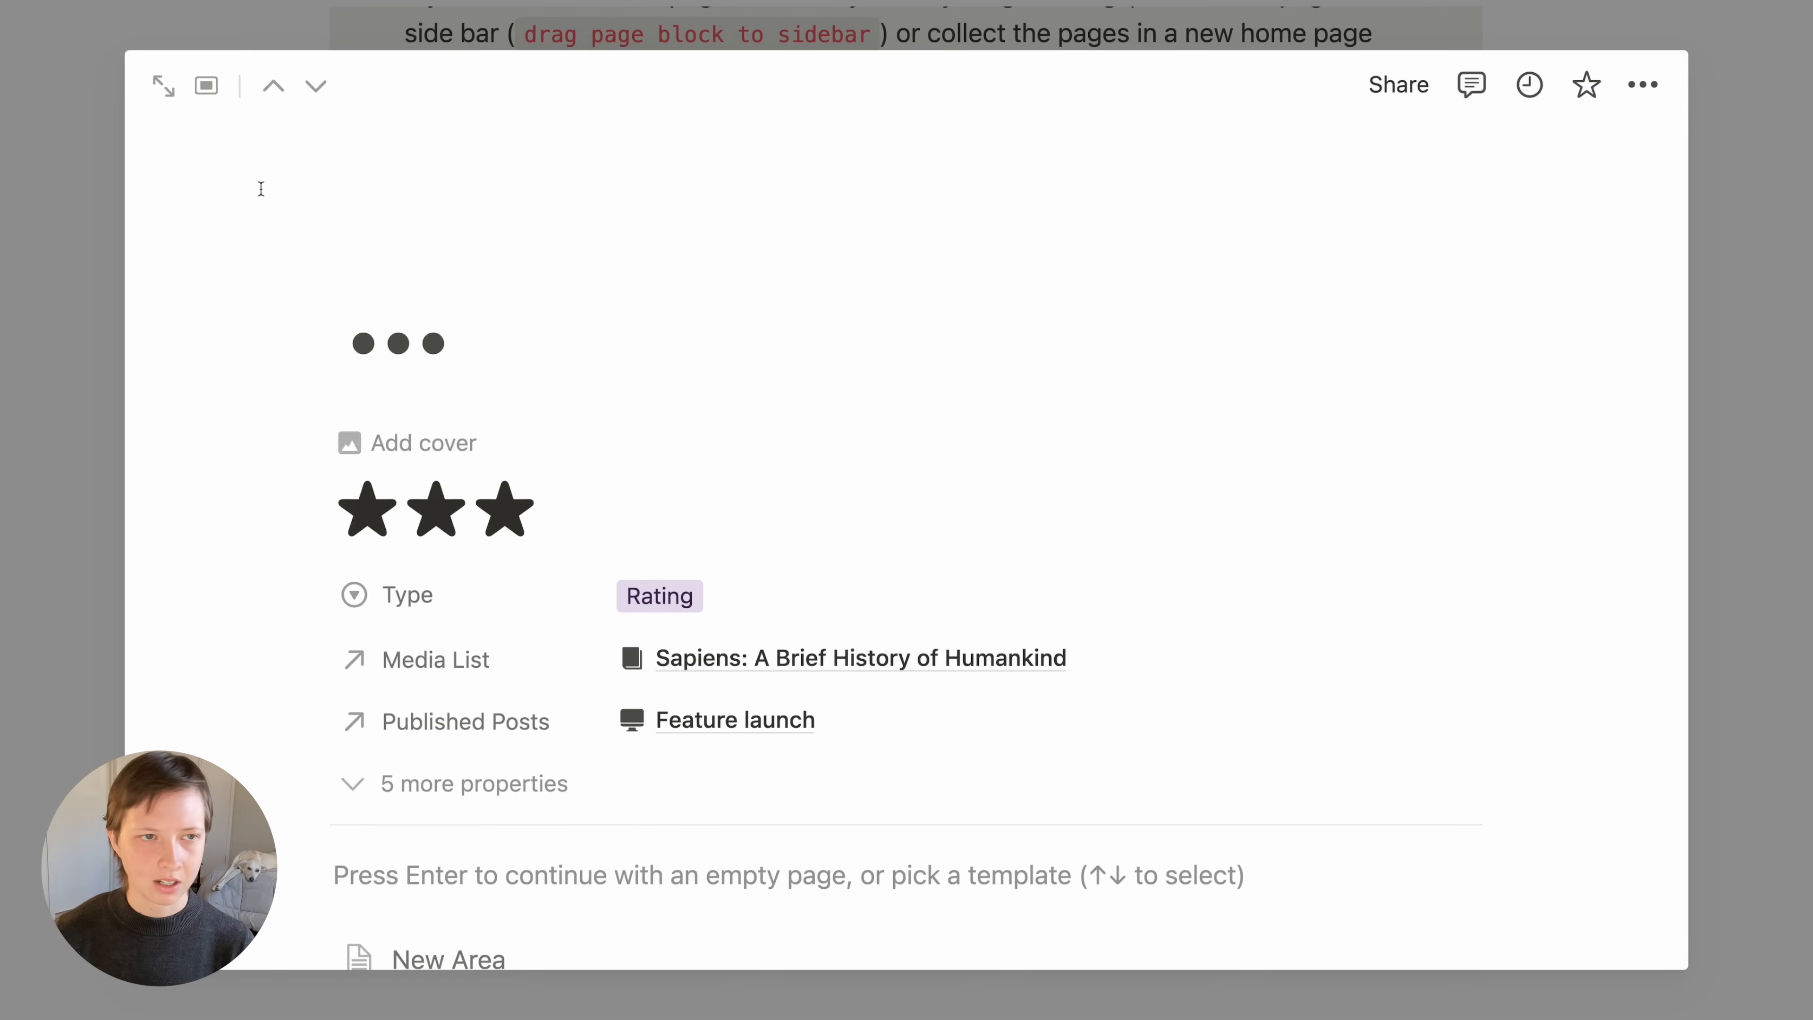
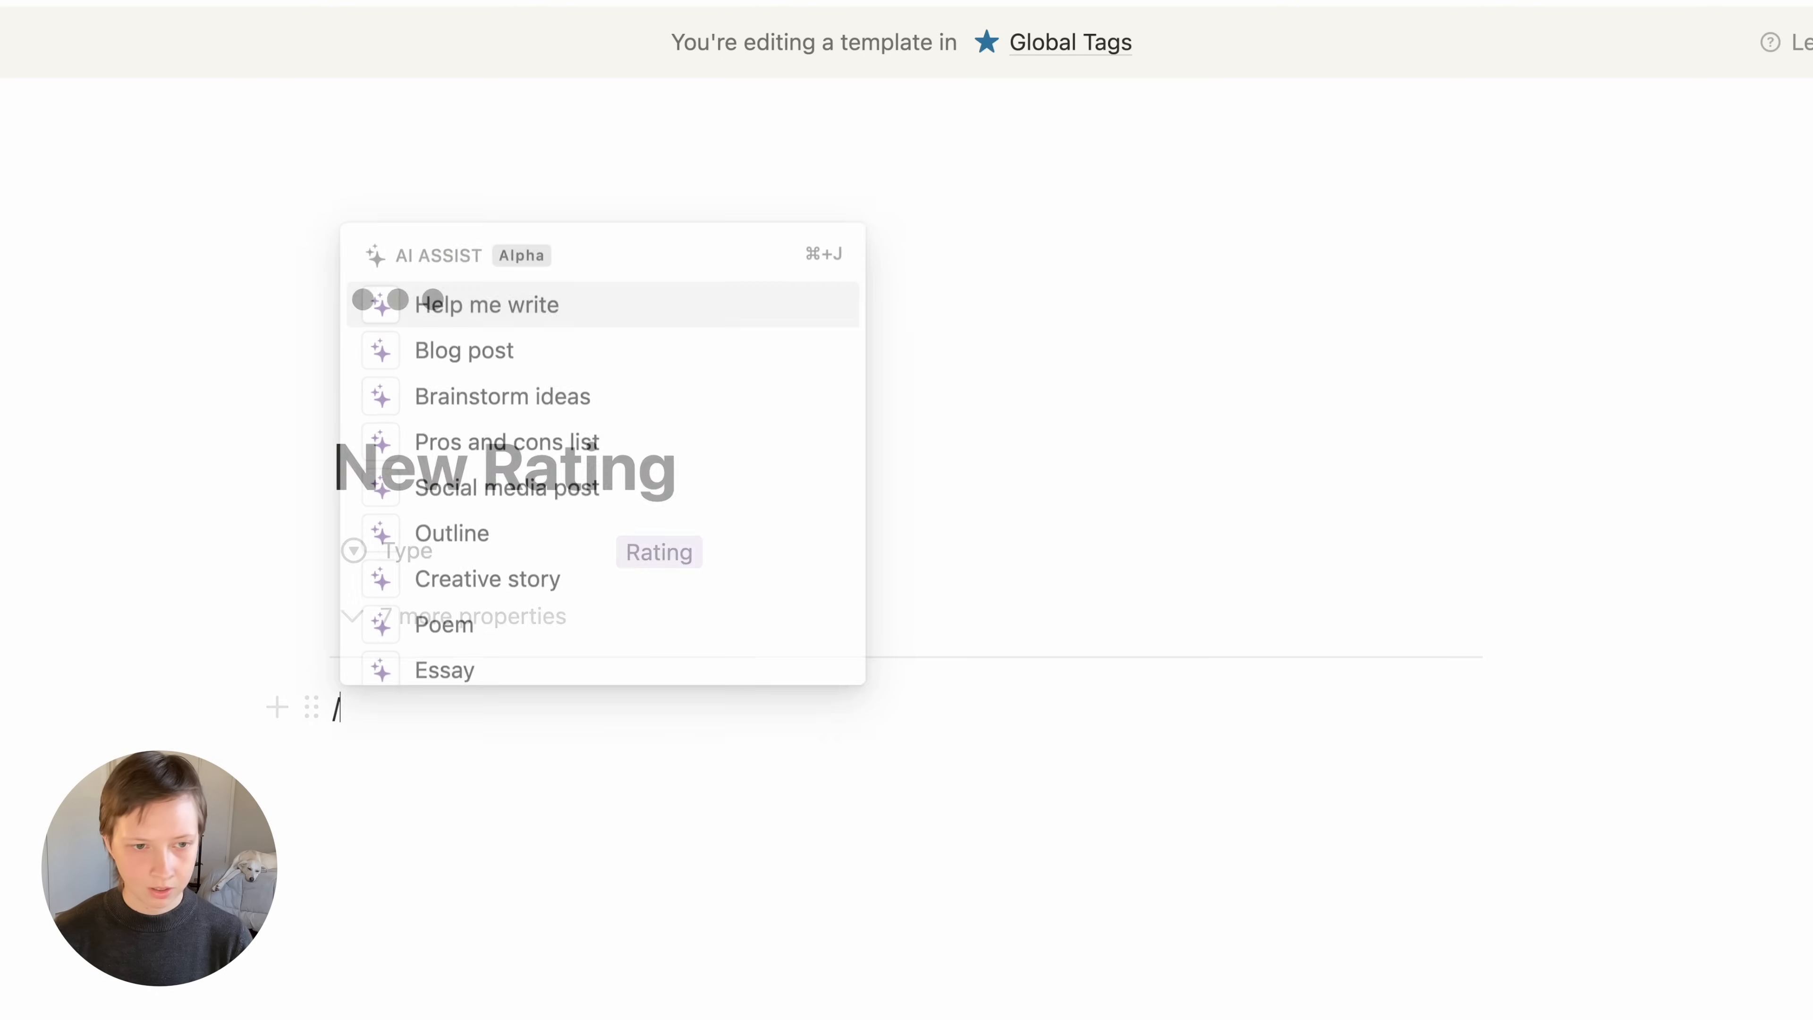
Insert a linked view of Media List in the New Rating template, copying the All Media view and naming it Media
text(linked da)
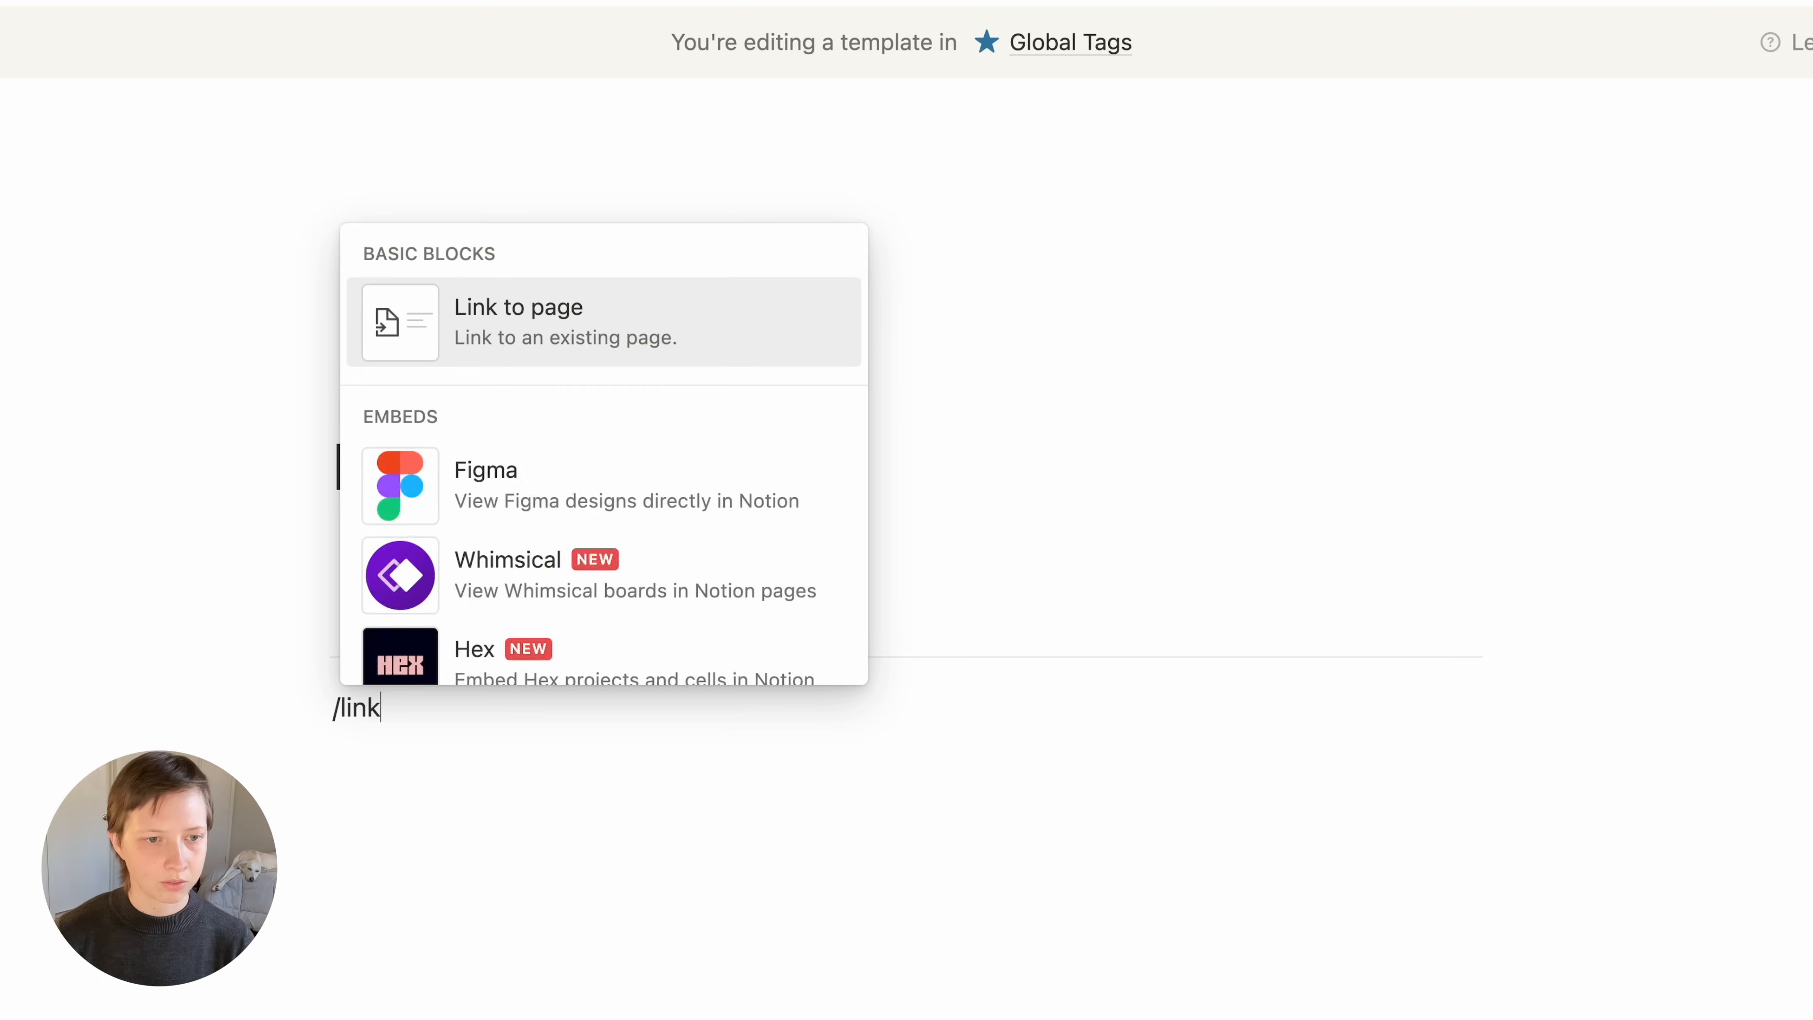
key(Return)
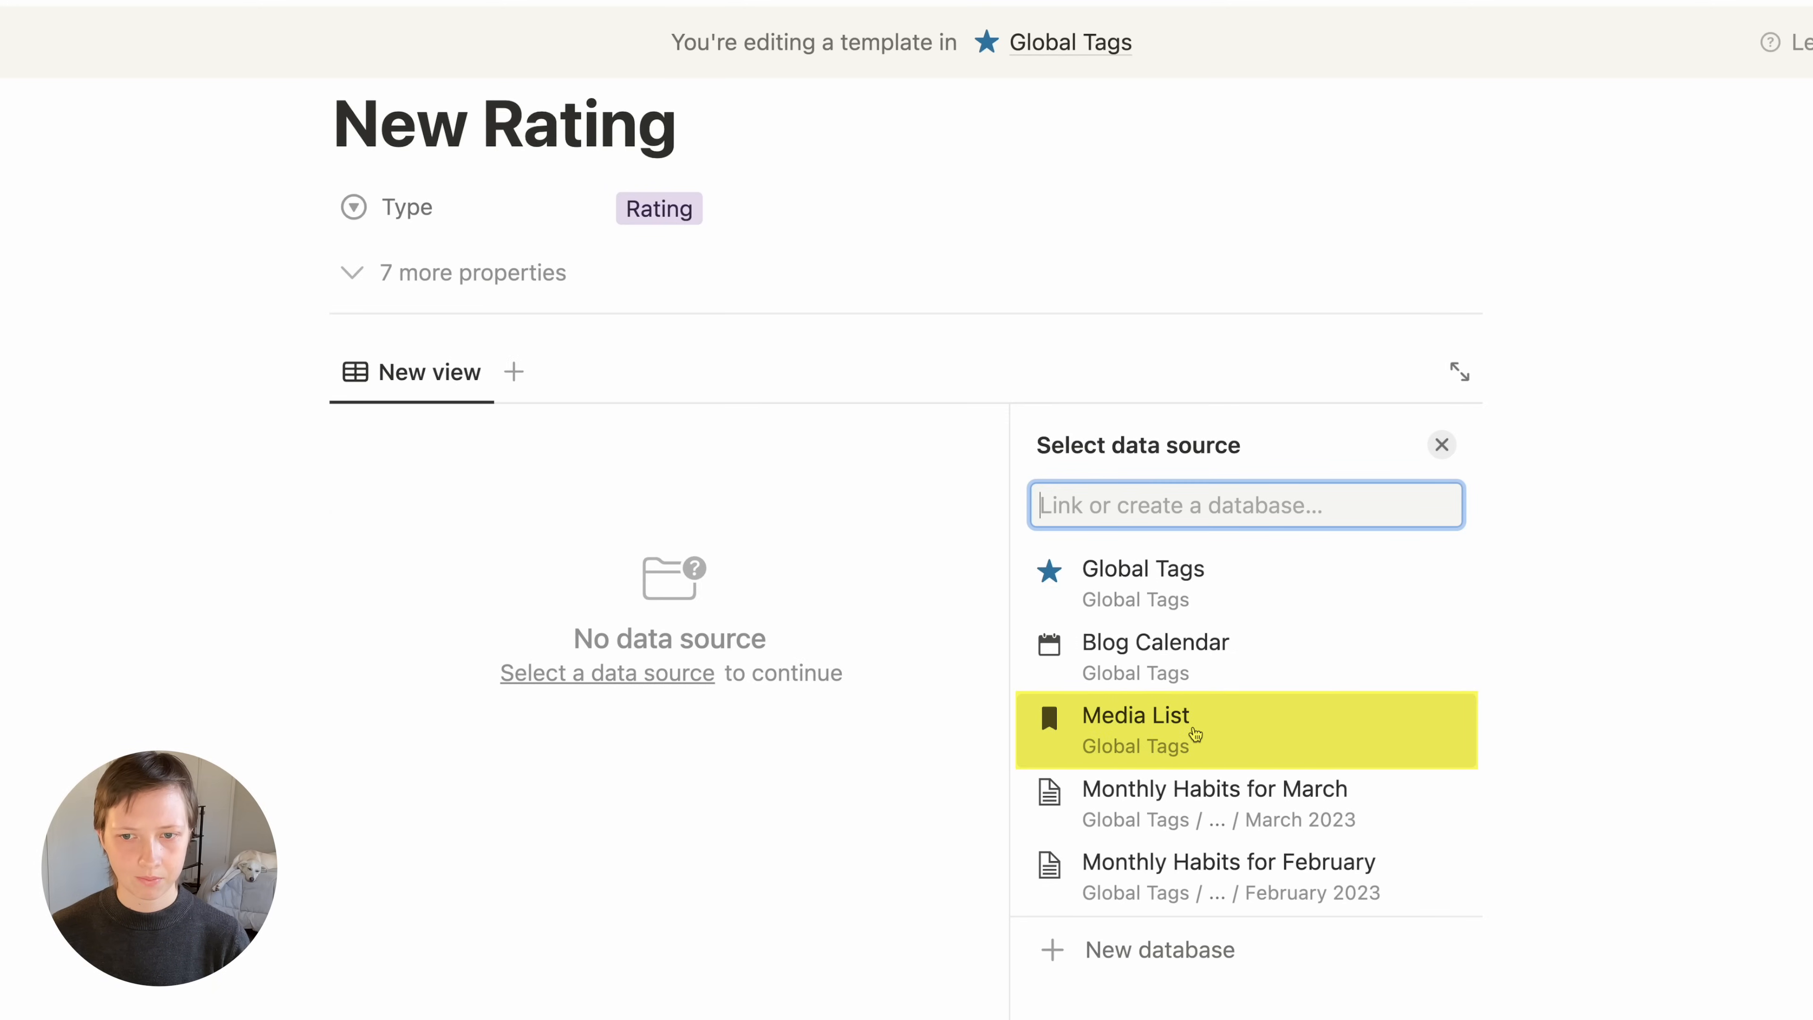
click(1195, 735)
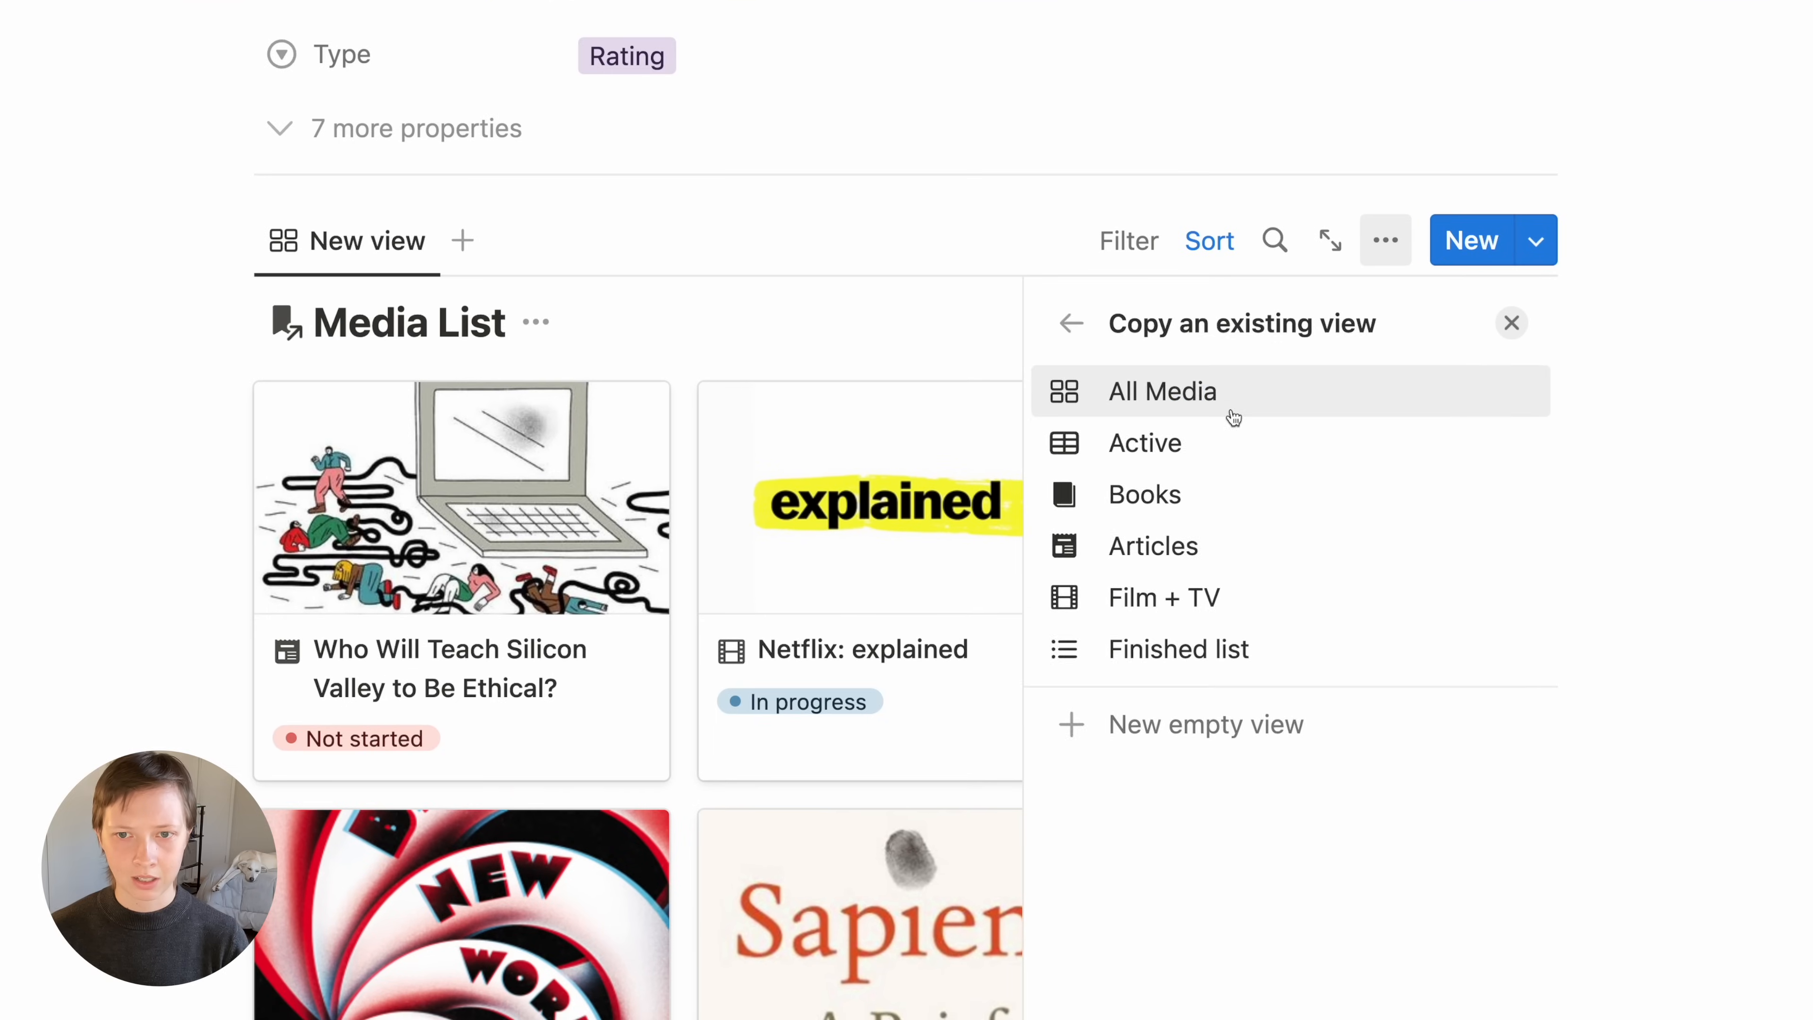
click(1233, 417)
text(Media)
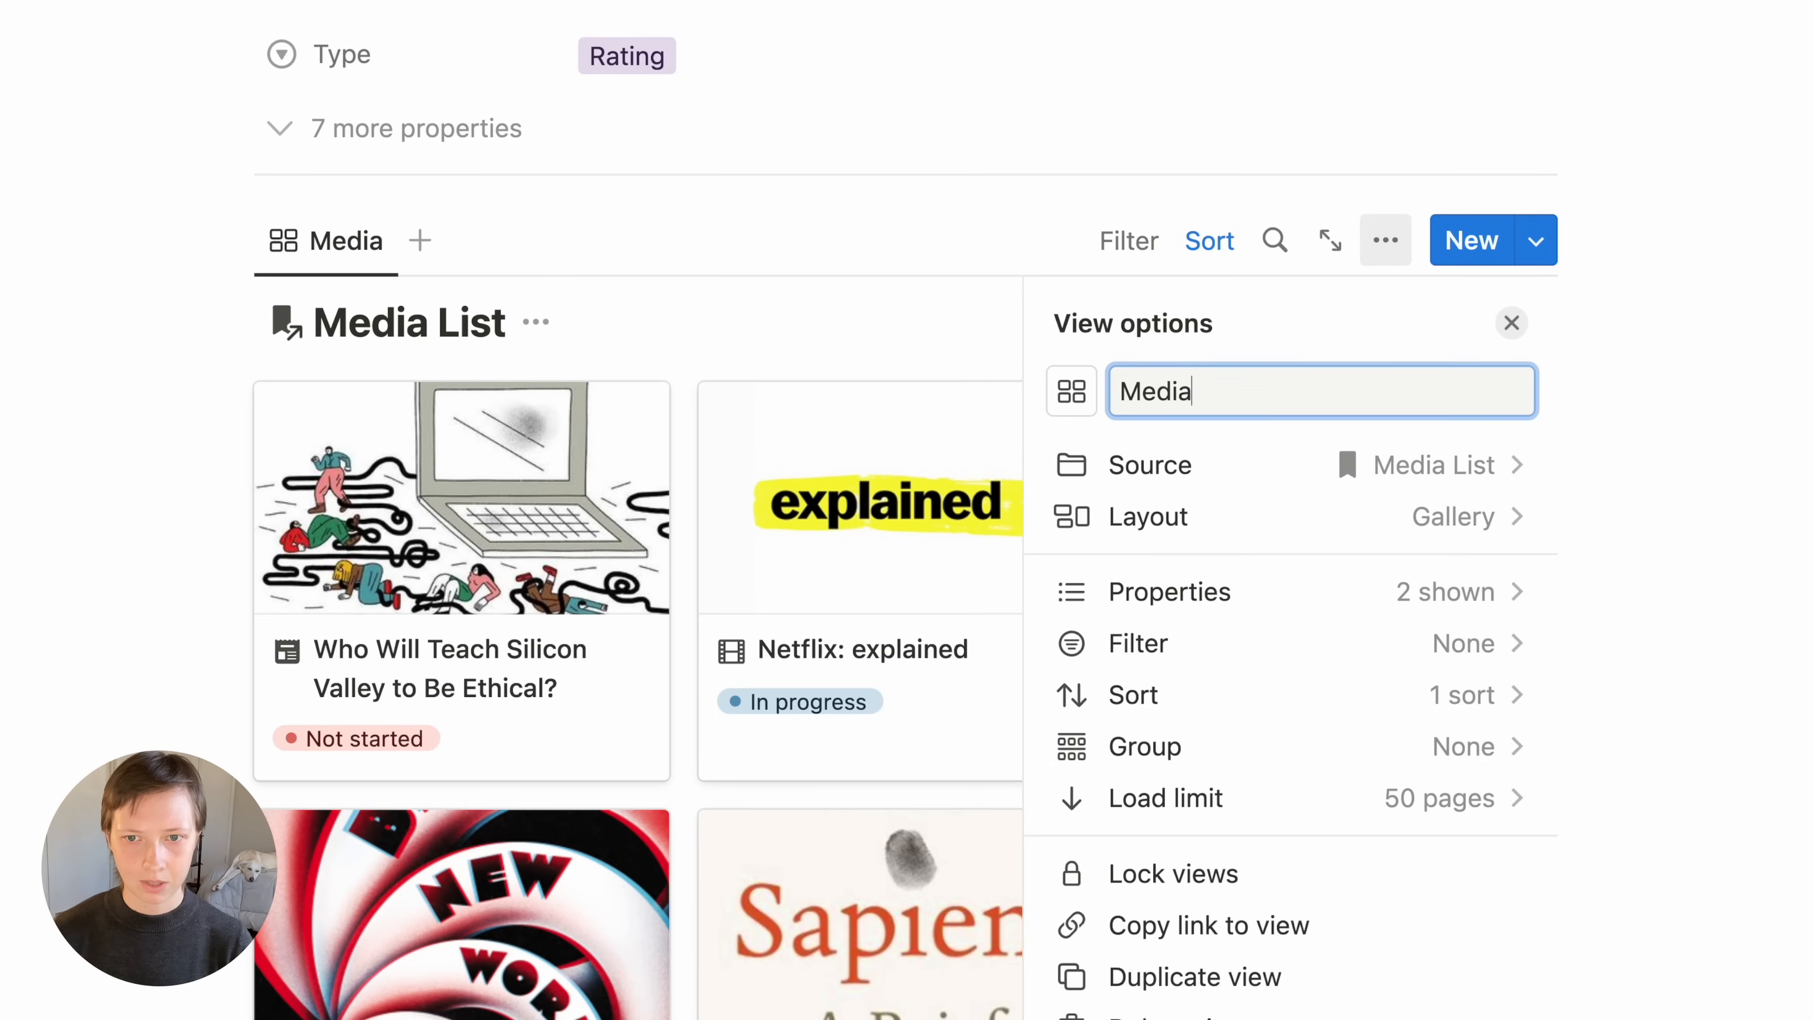
Hide the database title in the Media view and filter it to items whose Score contains New Rating
click(1217, 528)
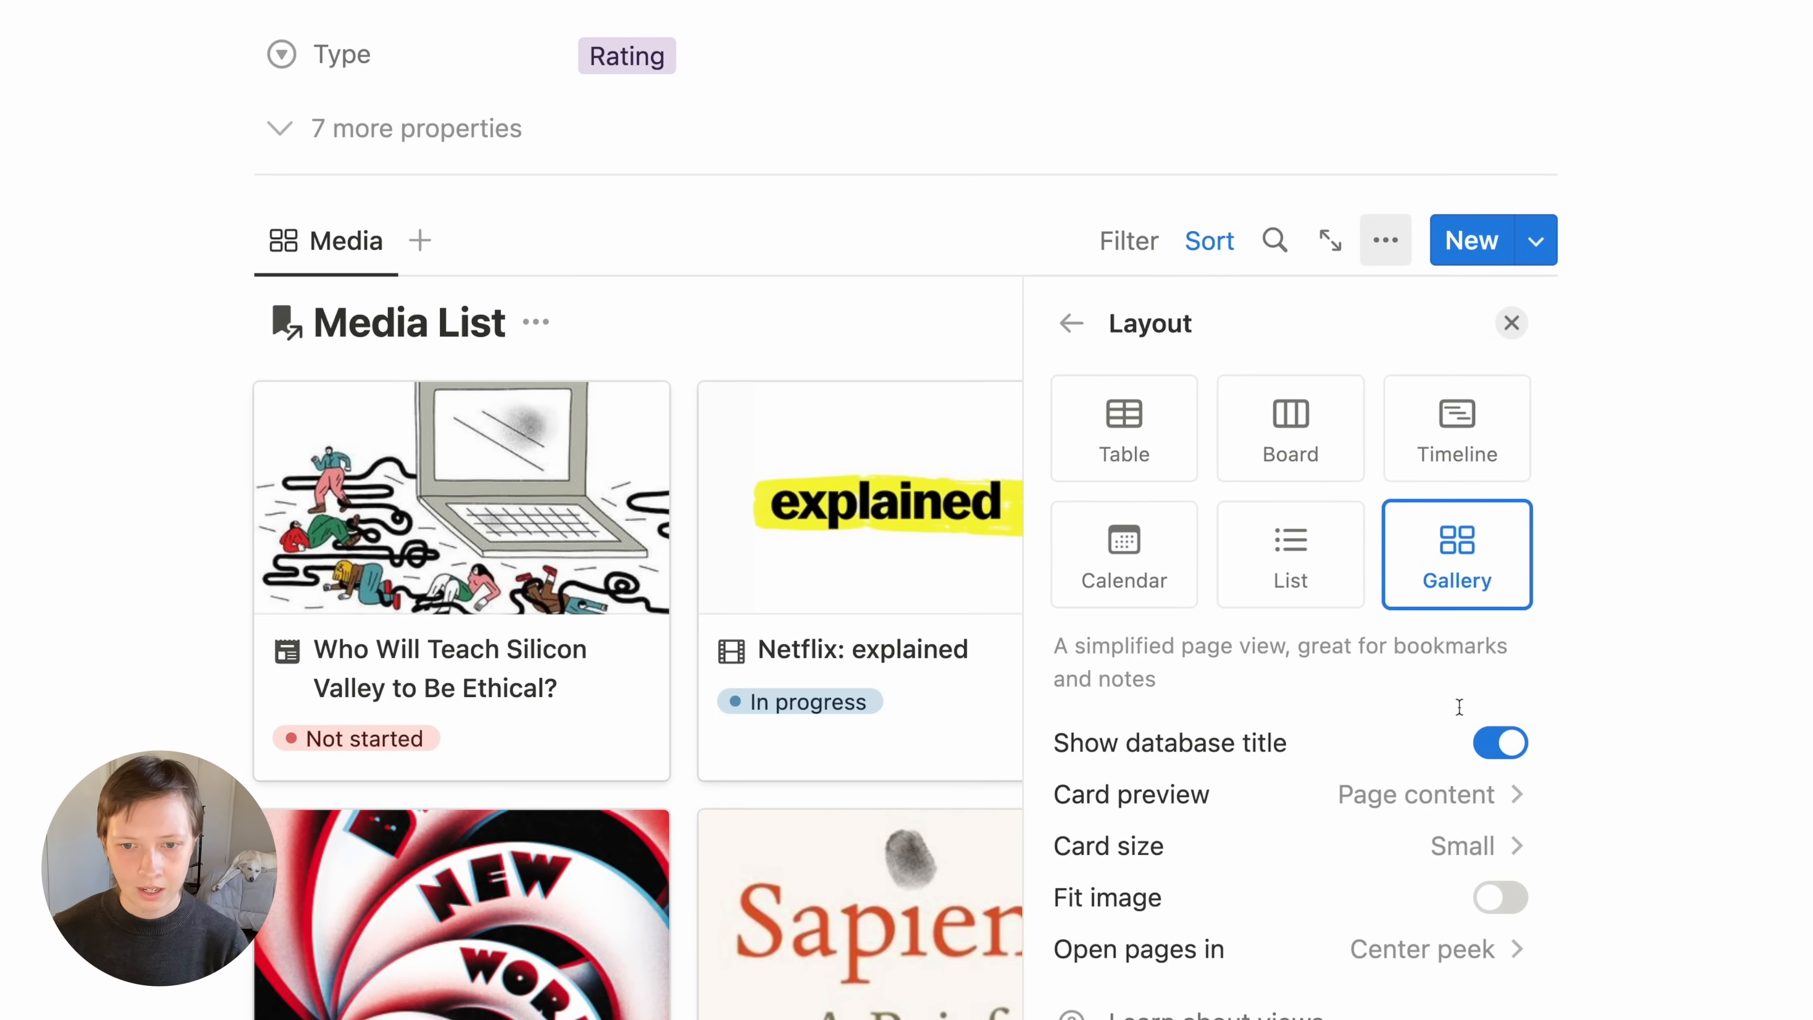
click(1504, 749)
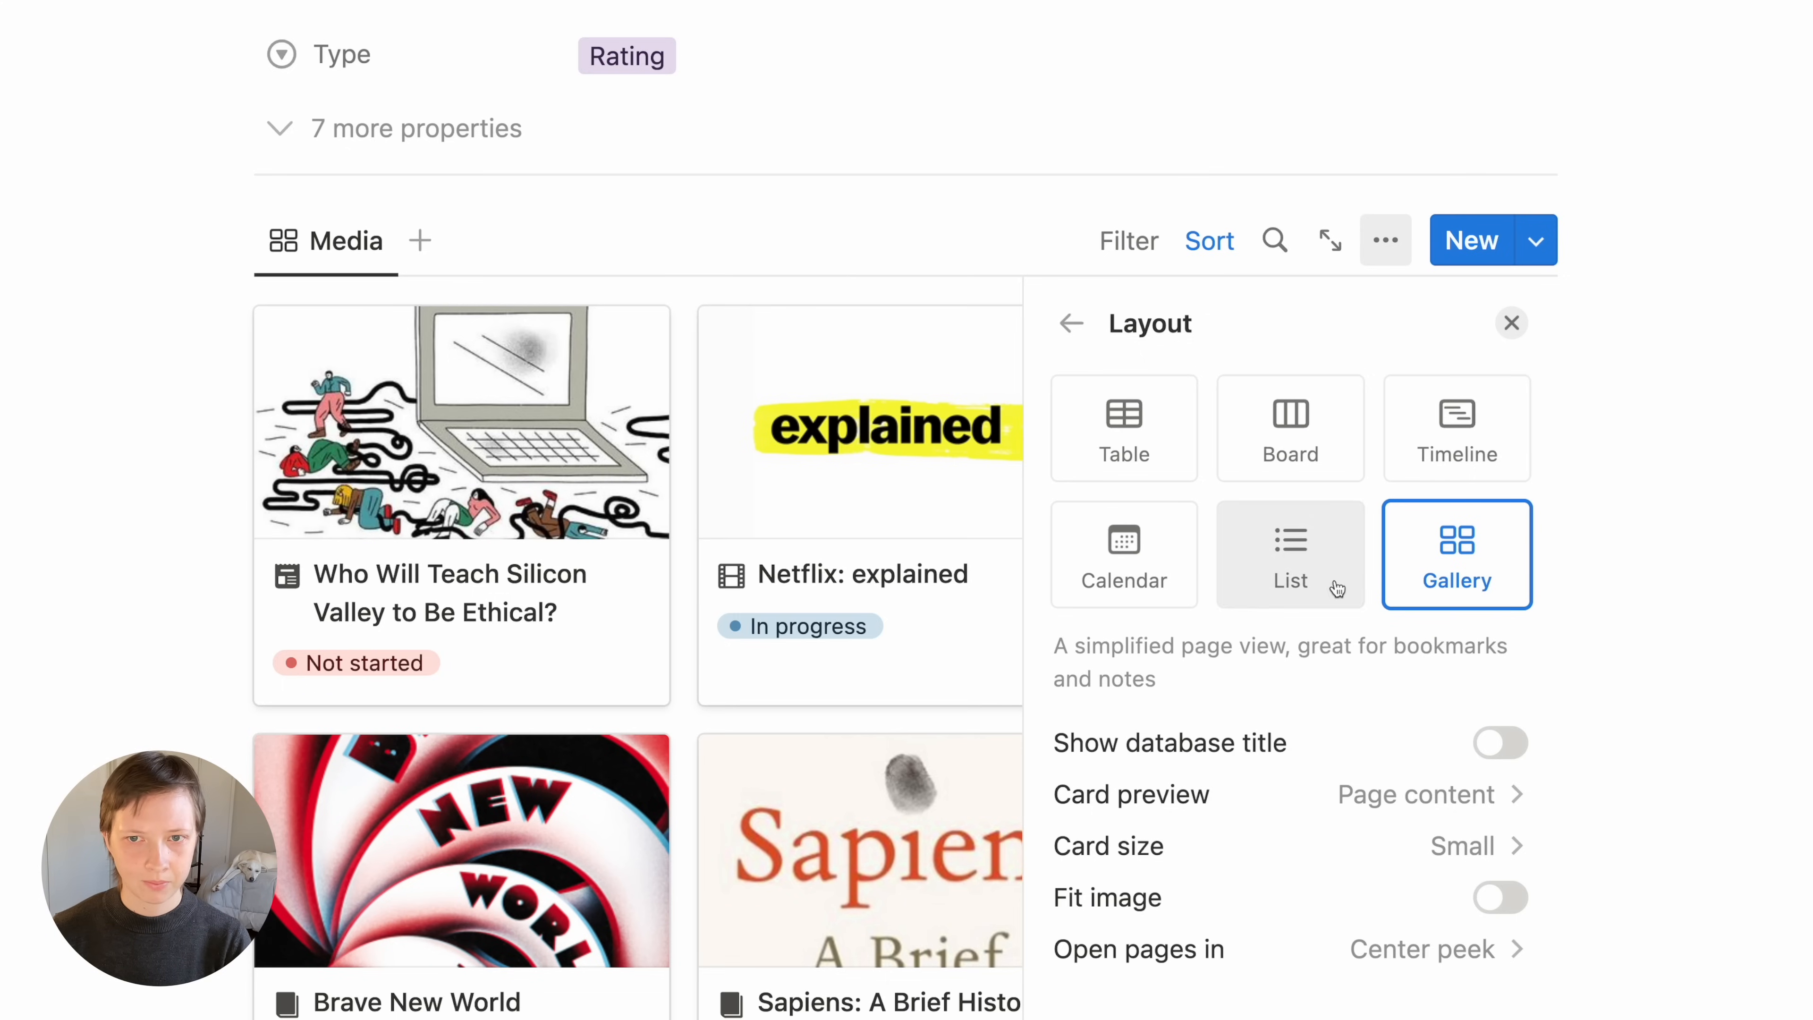
click(1125, 254)
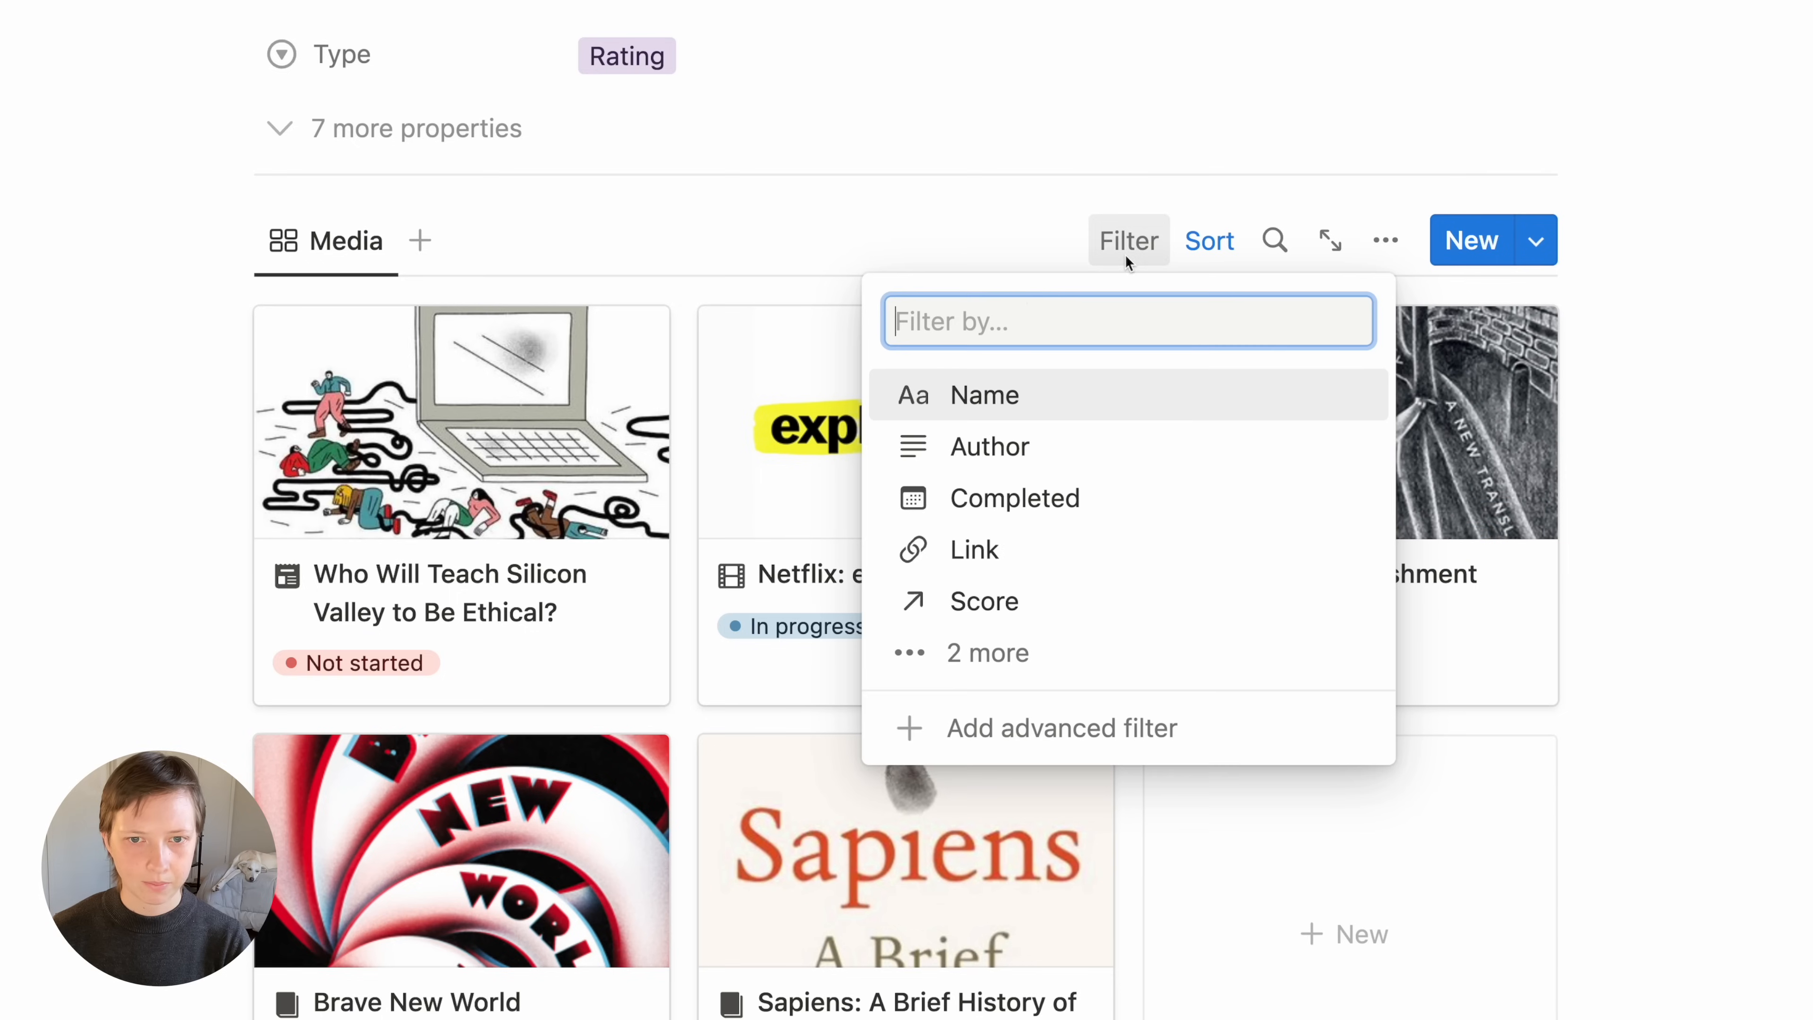
click(1007, 607)
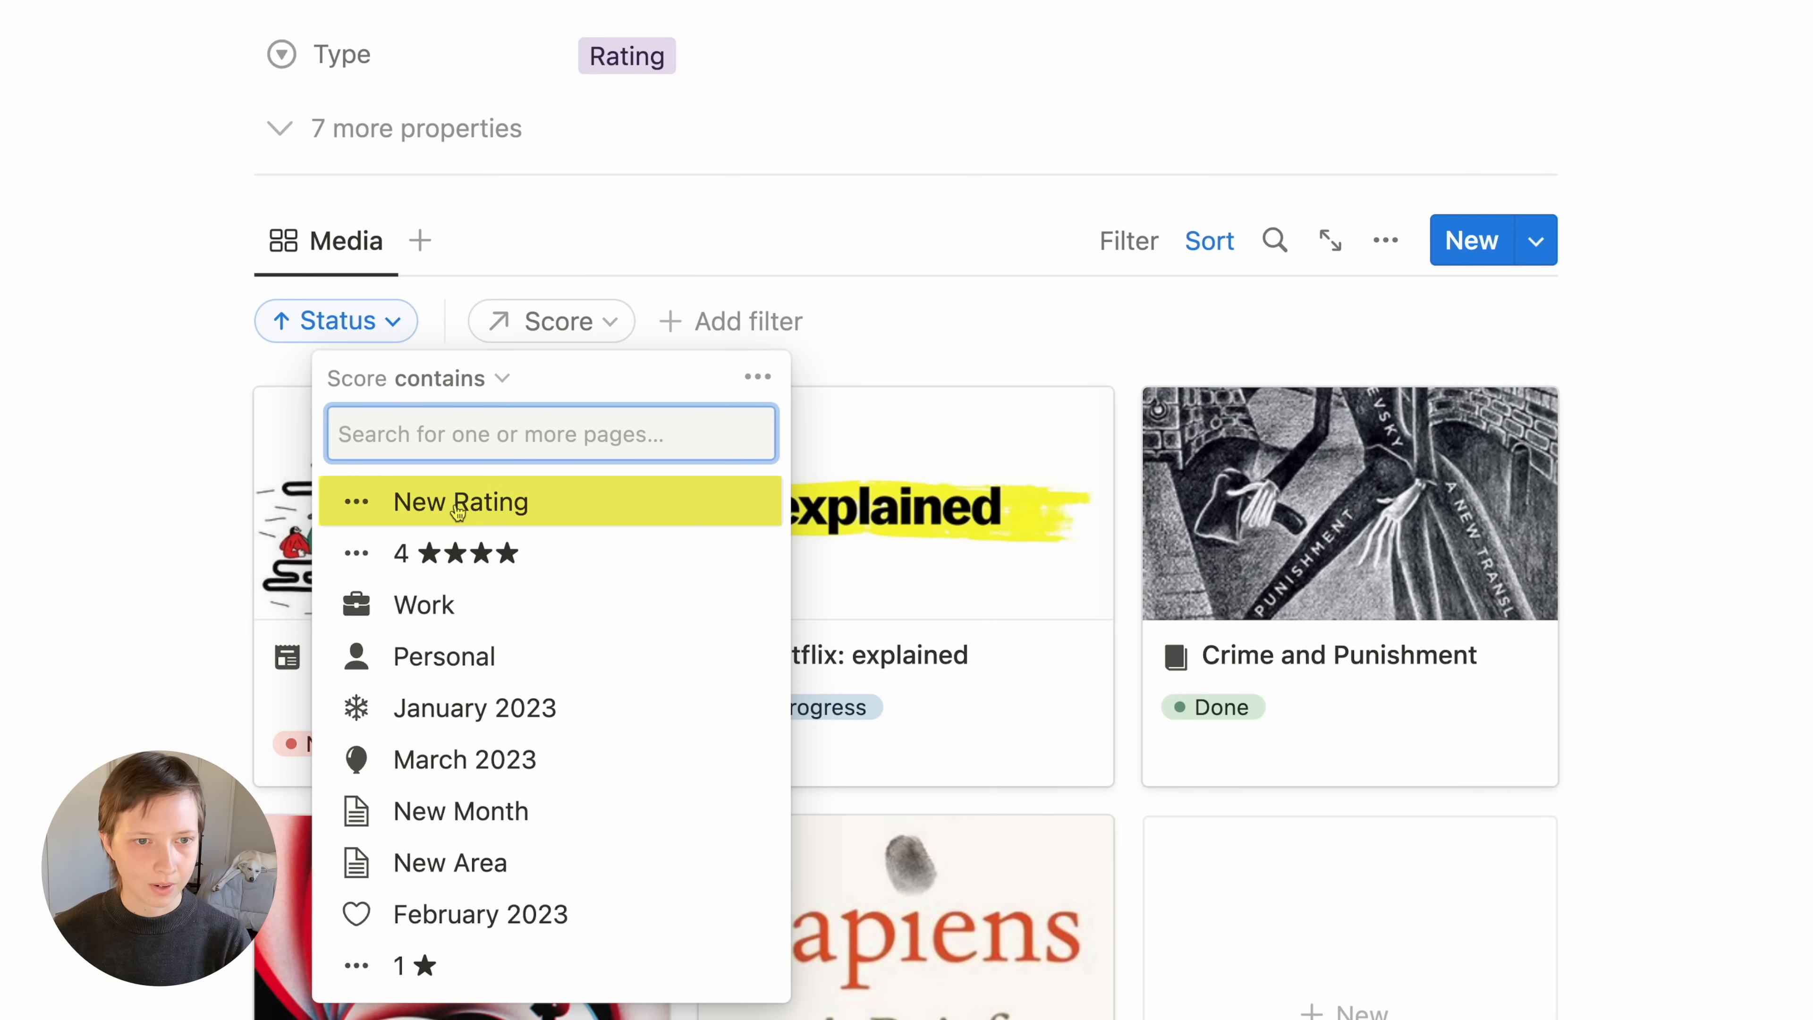
click(612, 513)
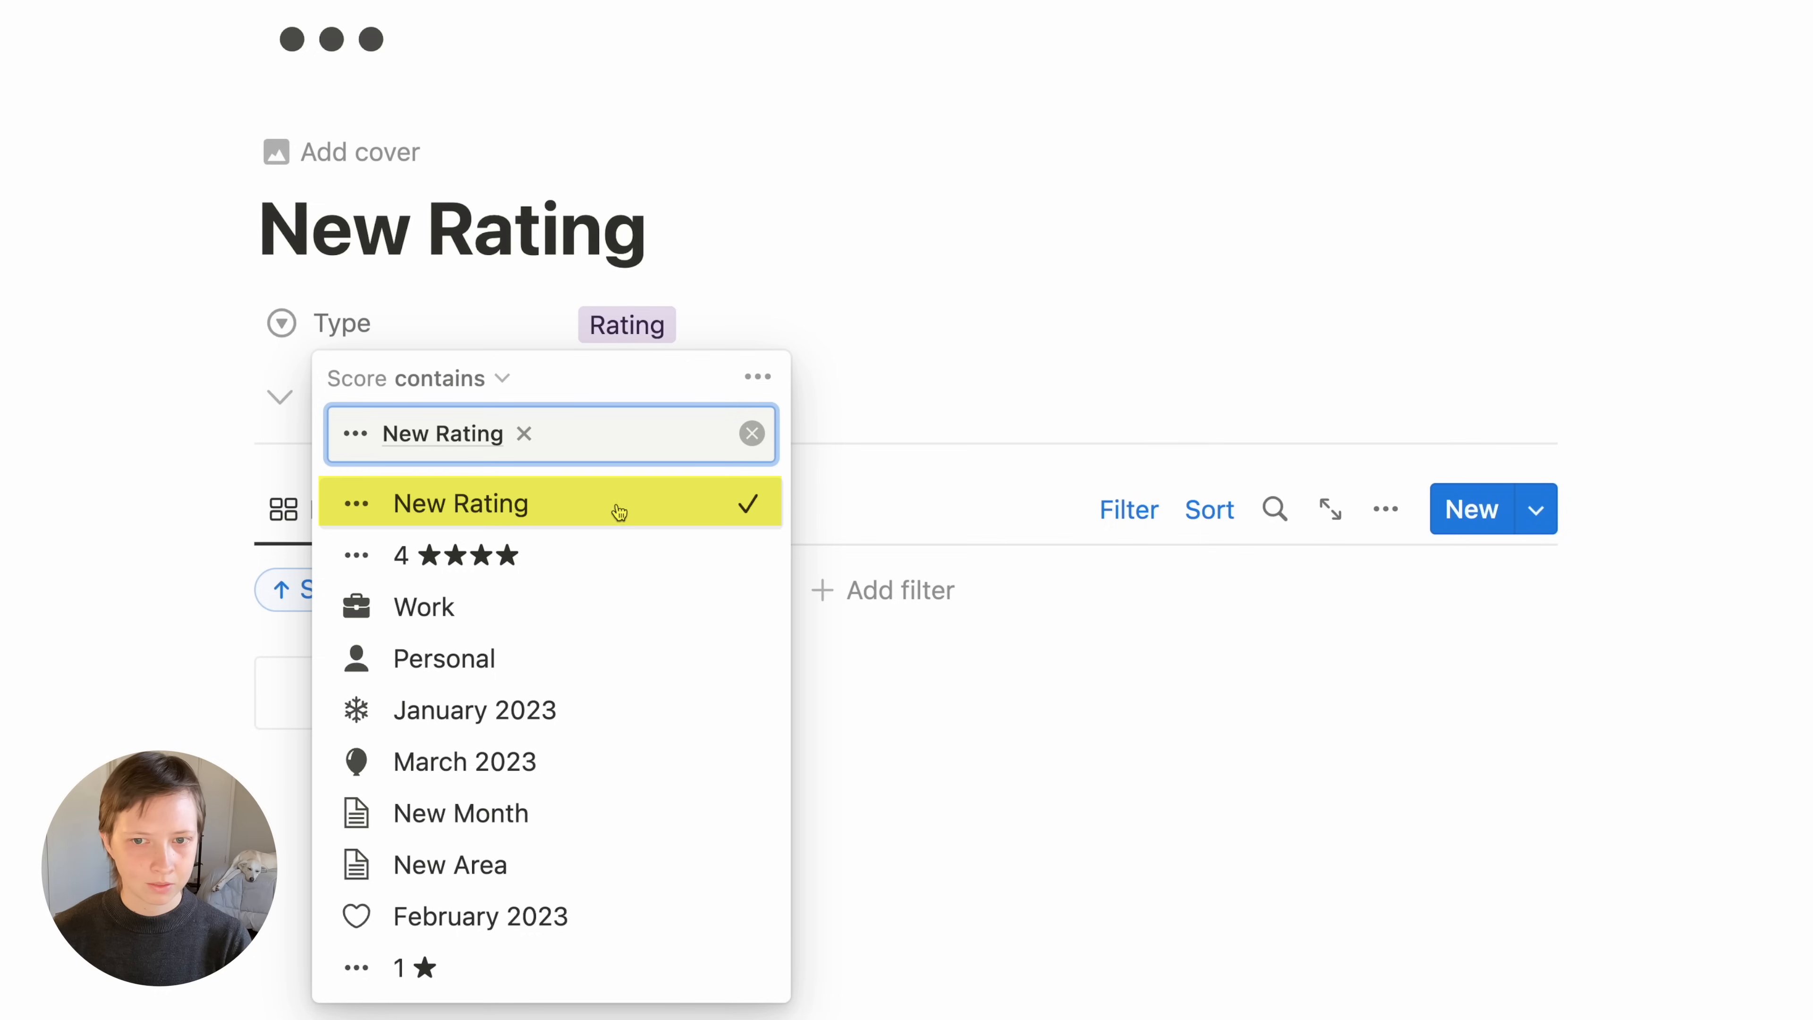
click(1105, 520)
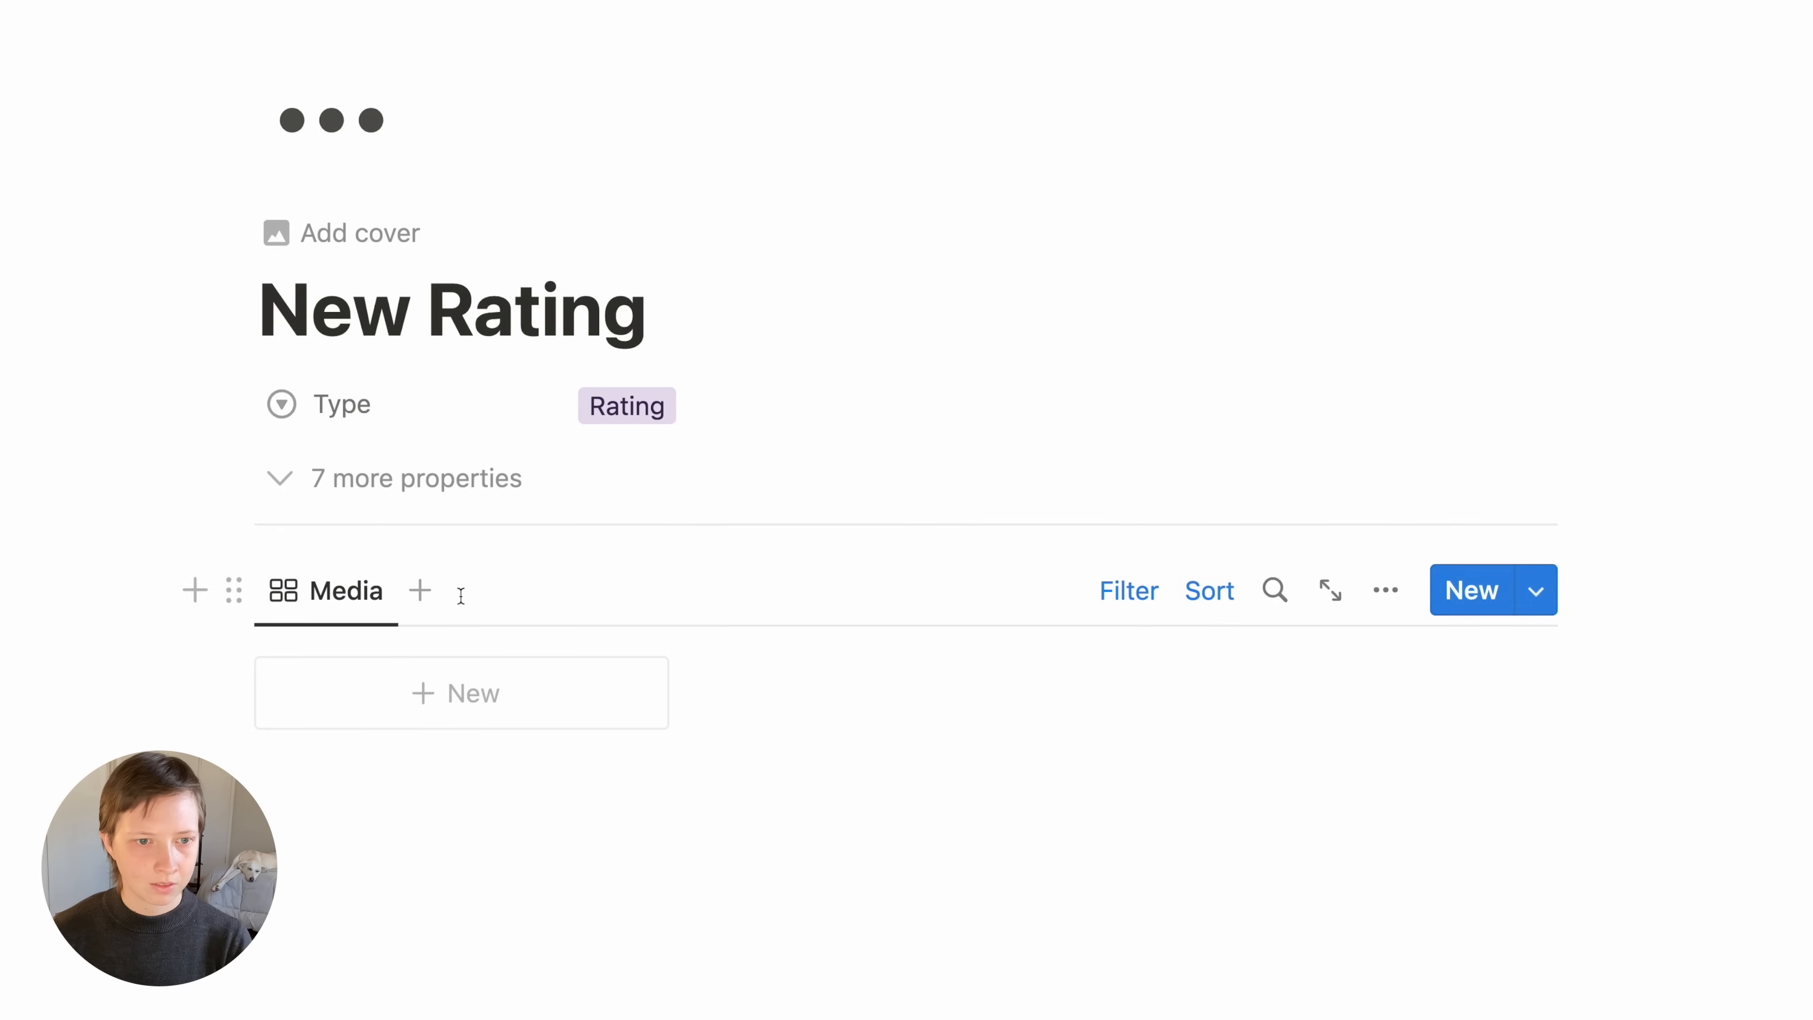
Add a second view to the template's linked database from Blog Calendar, copying the existing Published view
click(420, 590)
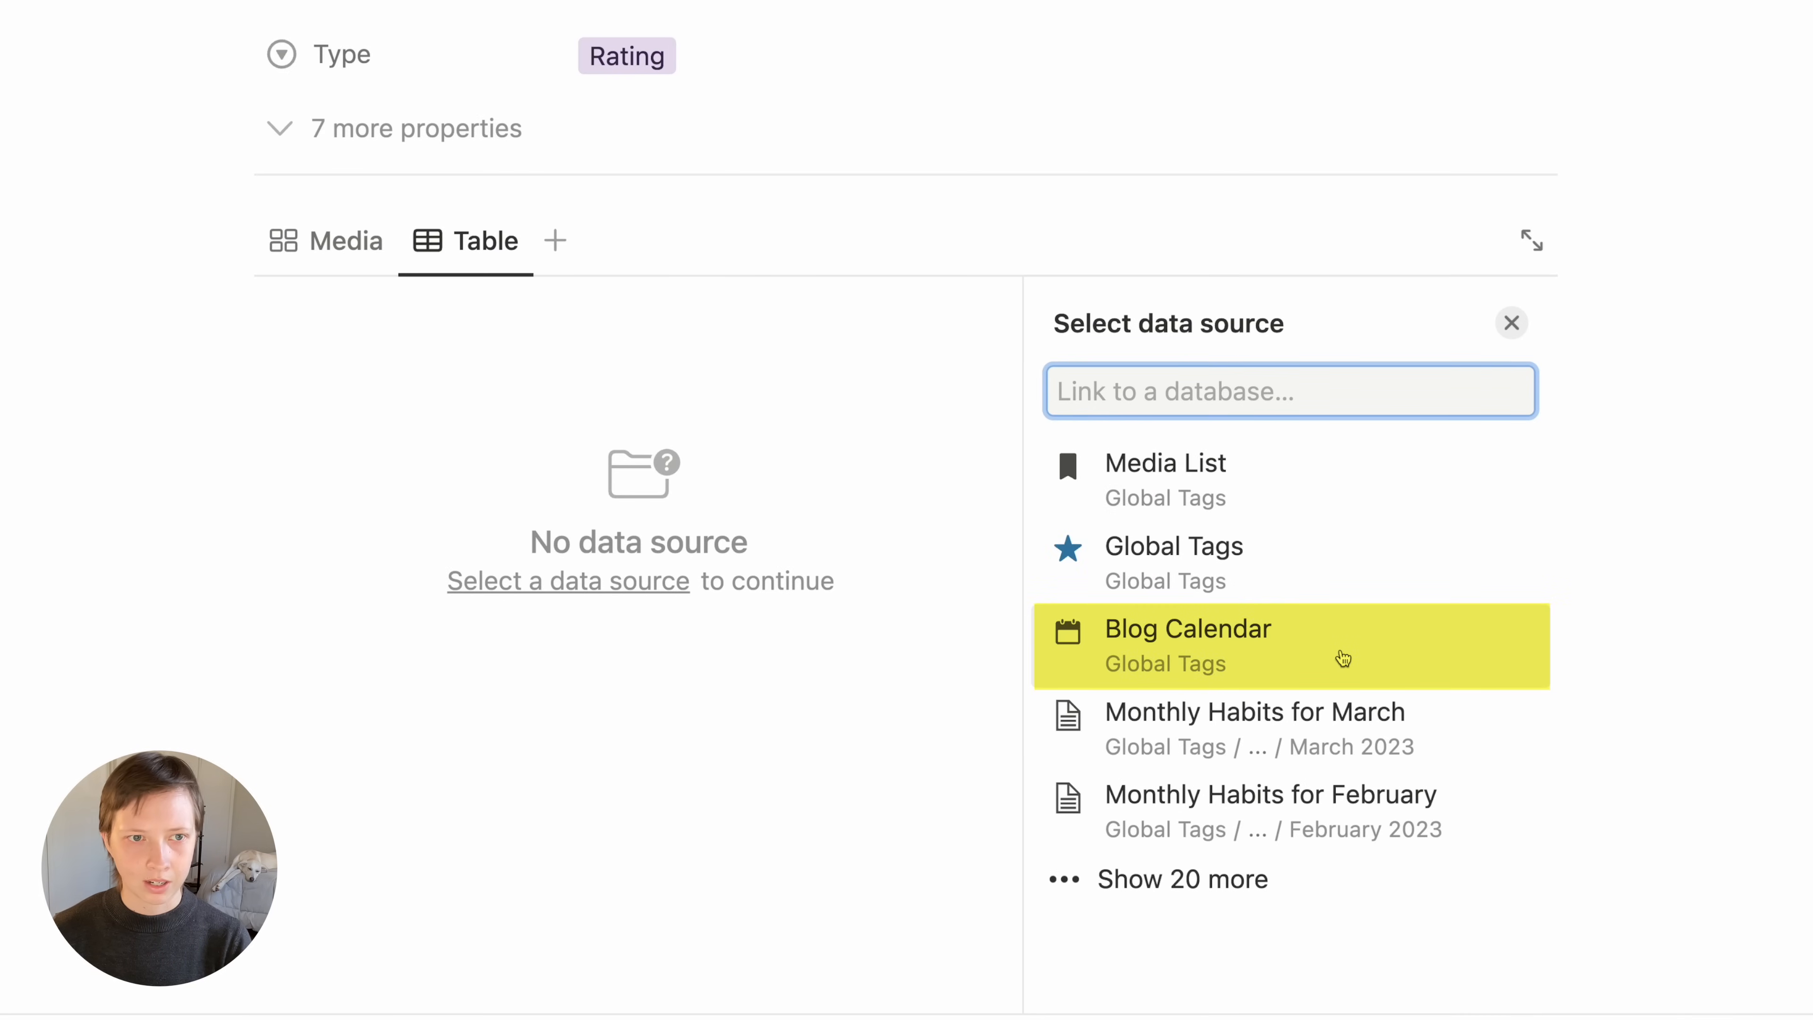
click(1343, 658)
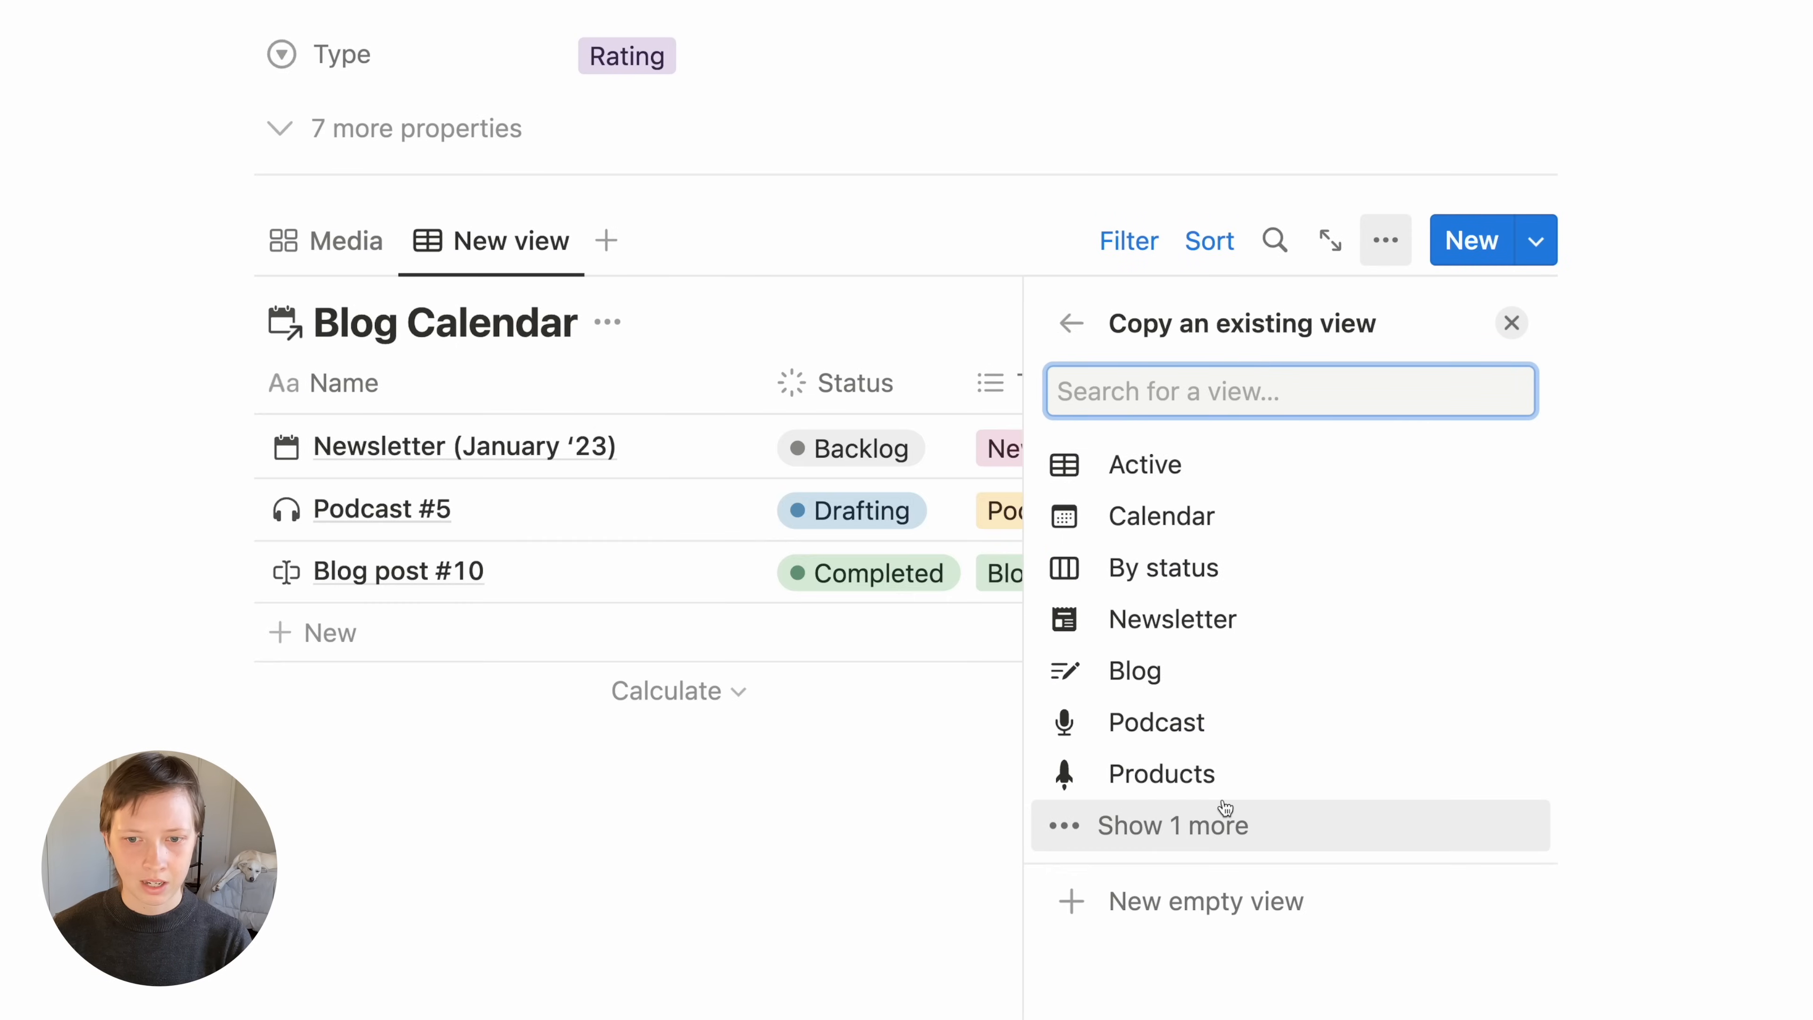
click(1222, 813)
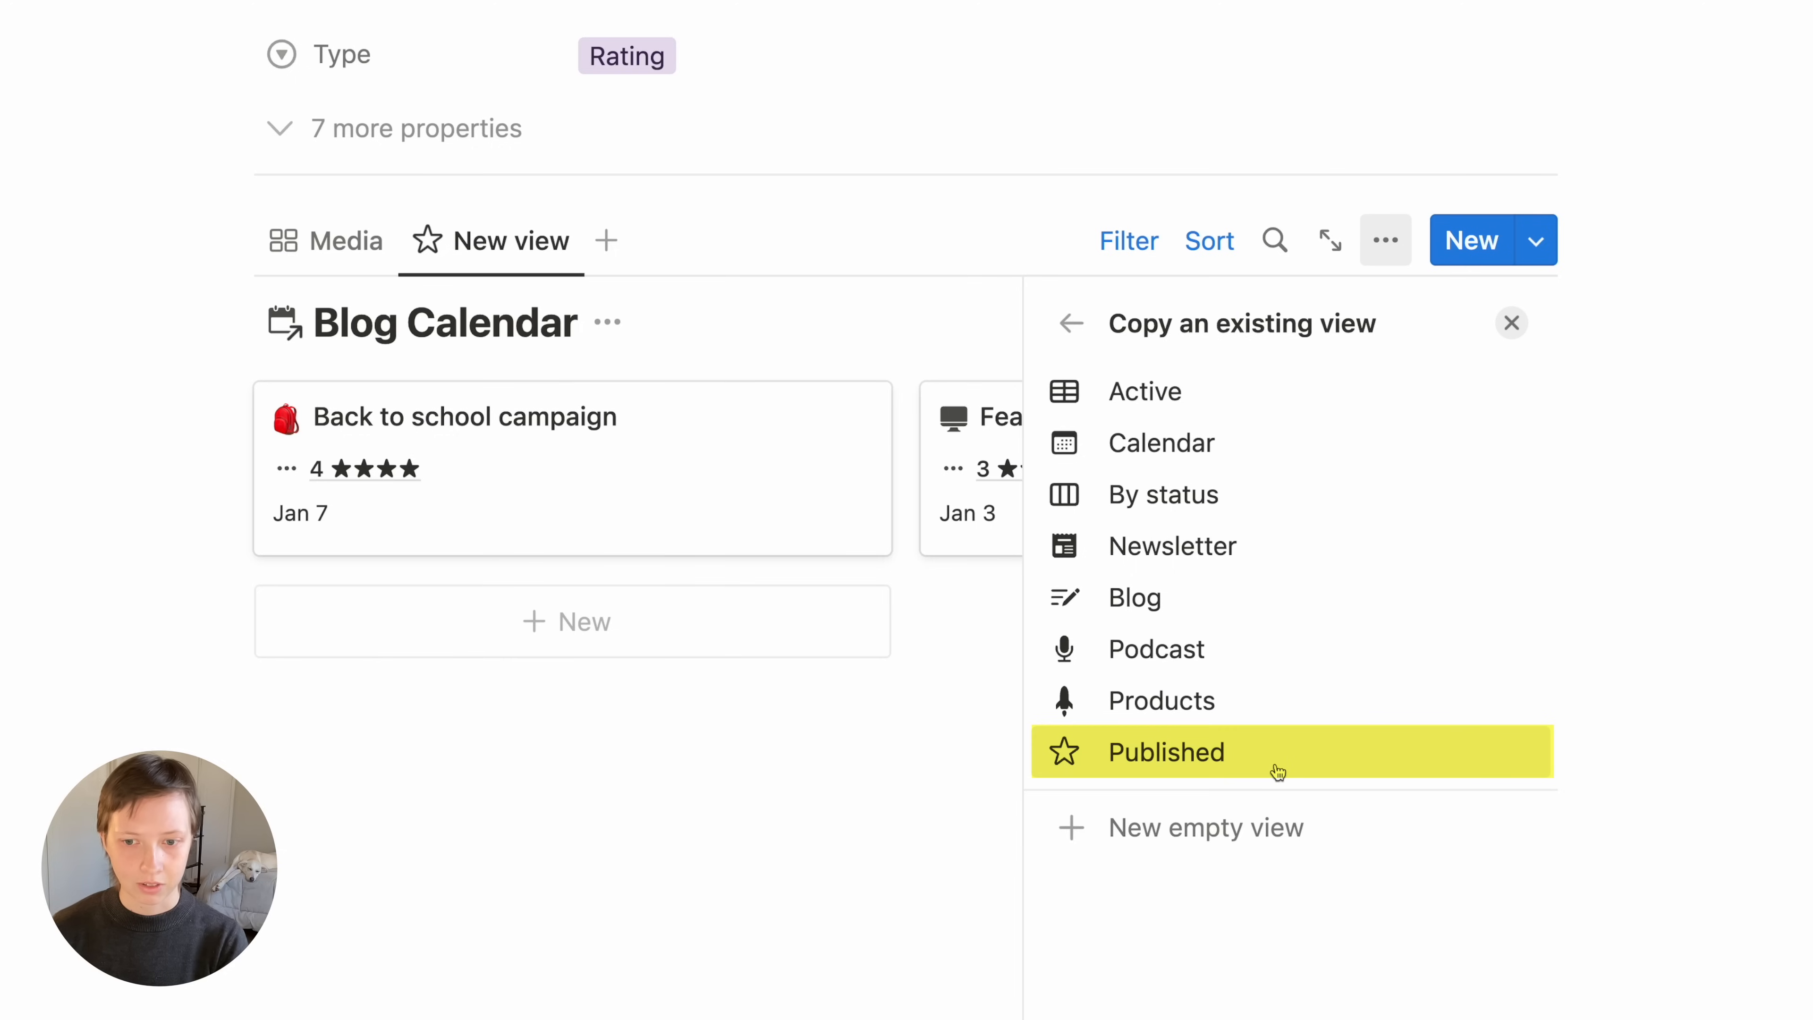
click(1278, 771)
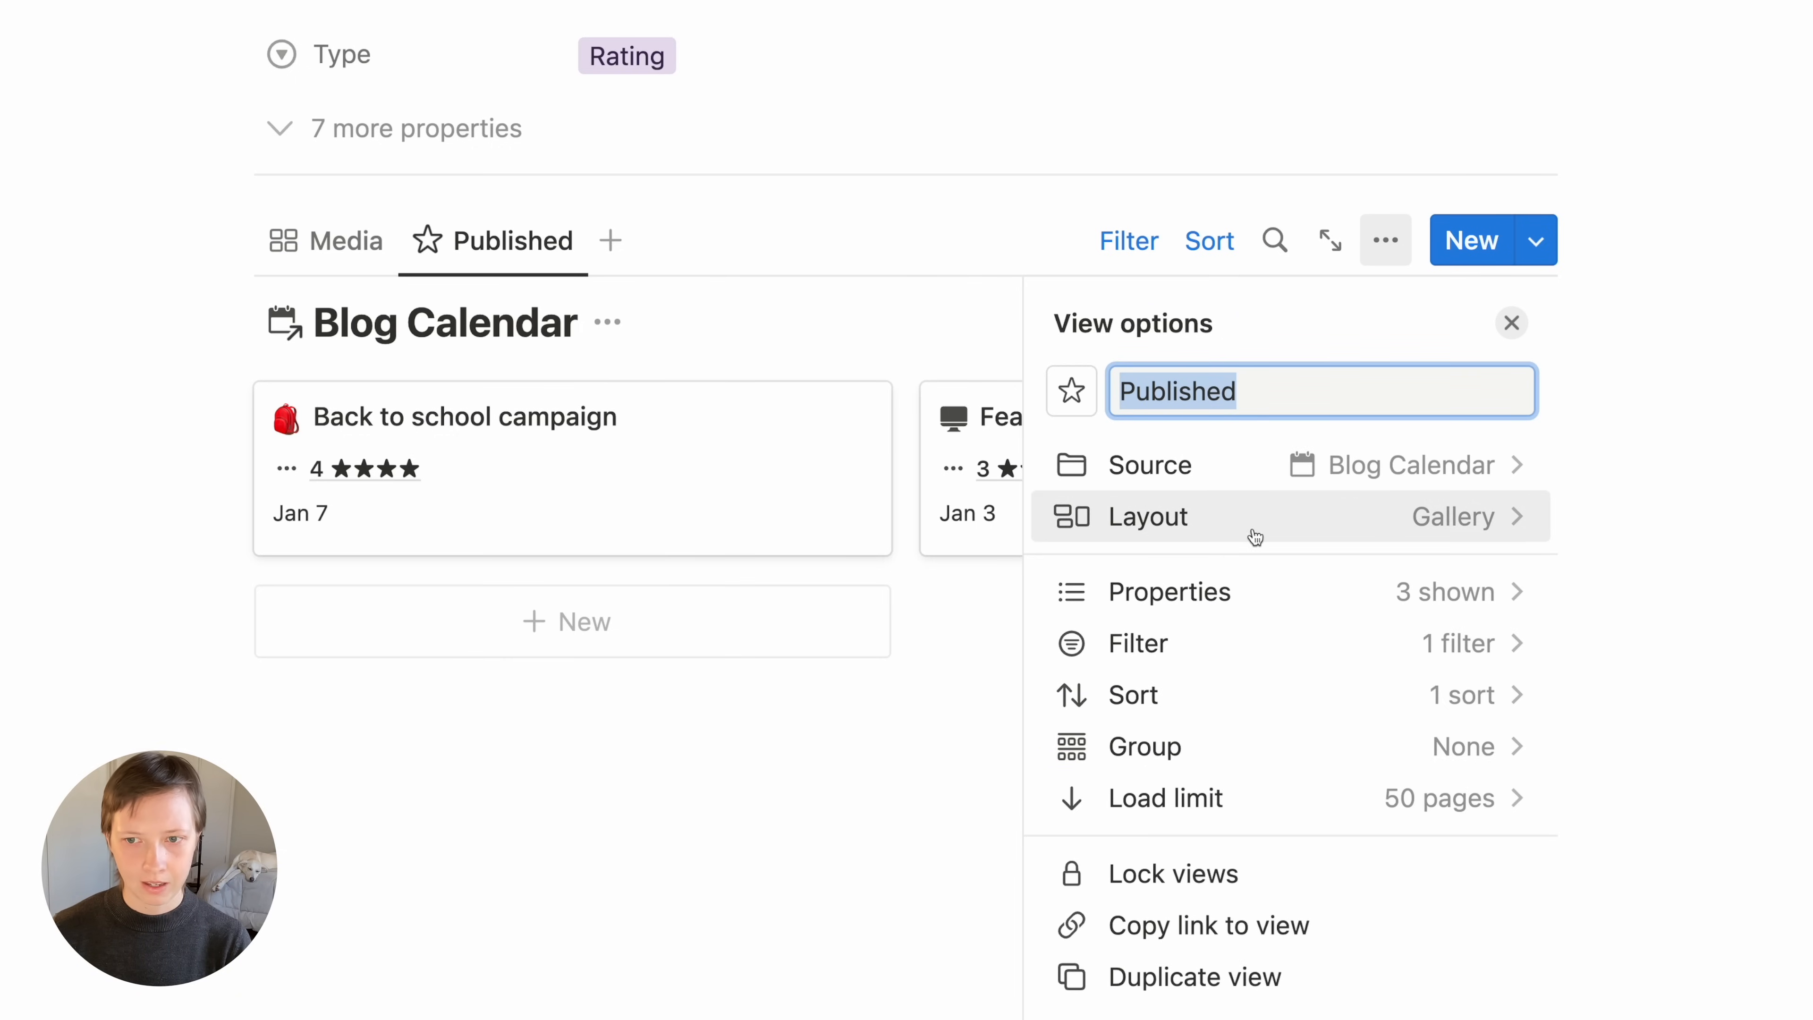
Set the Published gallery's card size to Small and hide the Feedback property on its cards
click(1253, 536)
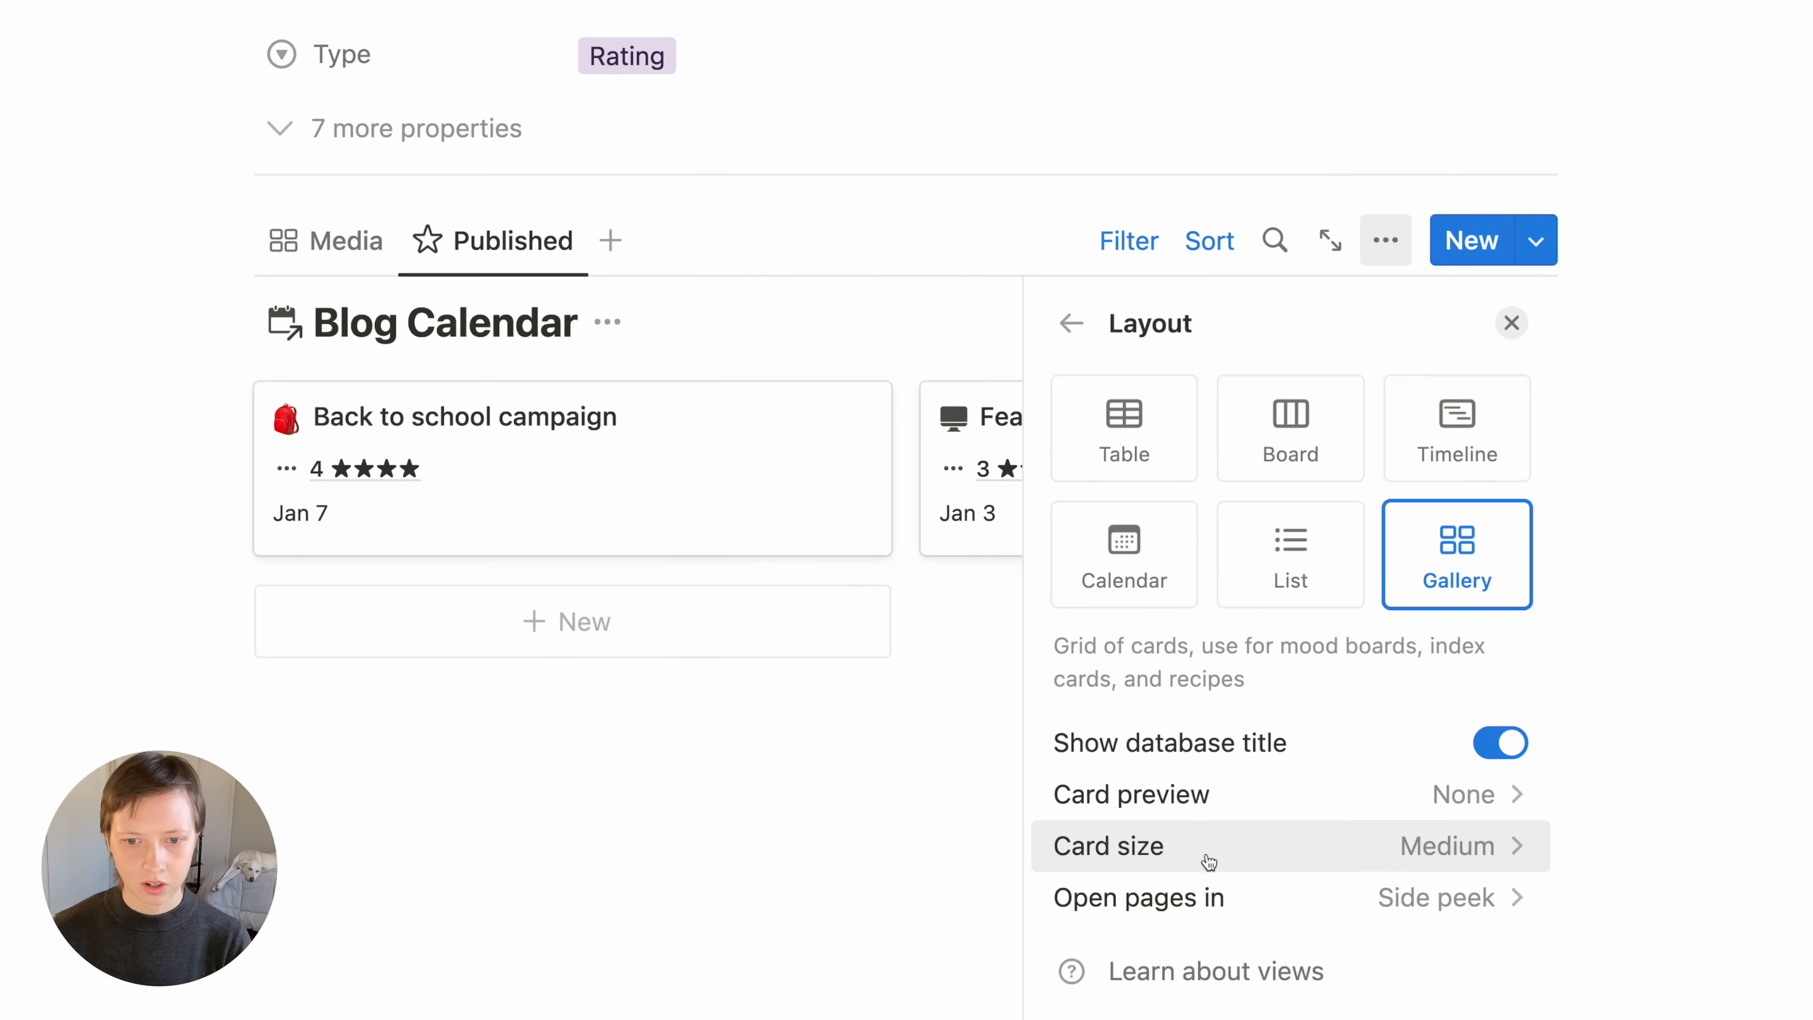
click(1208, 861)
click(1177, 677)
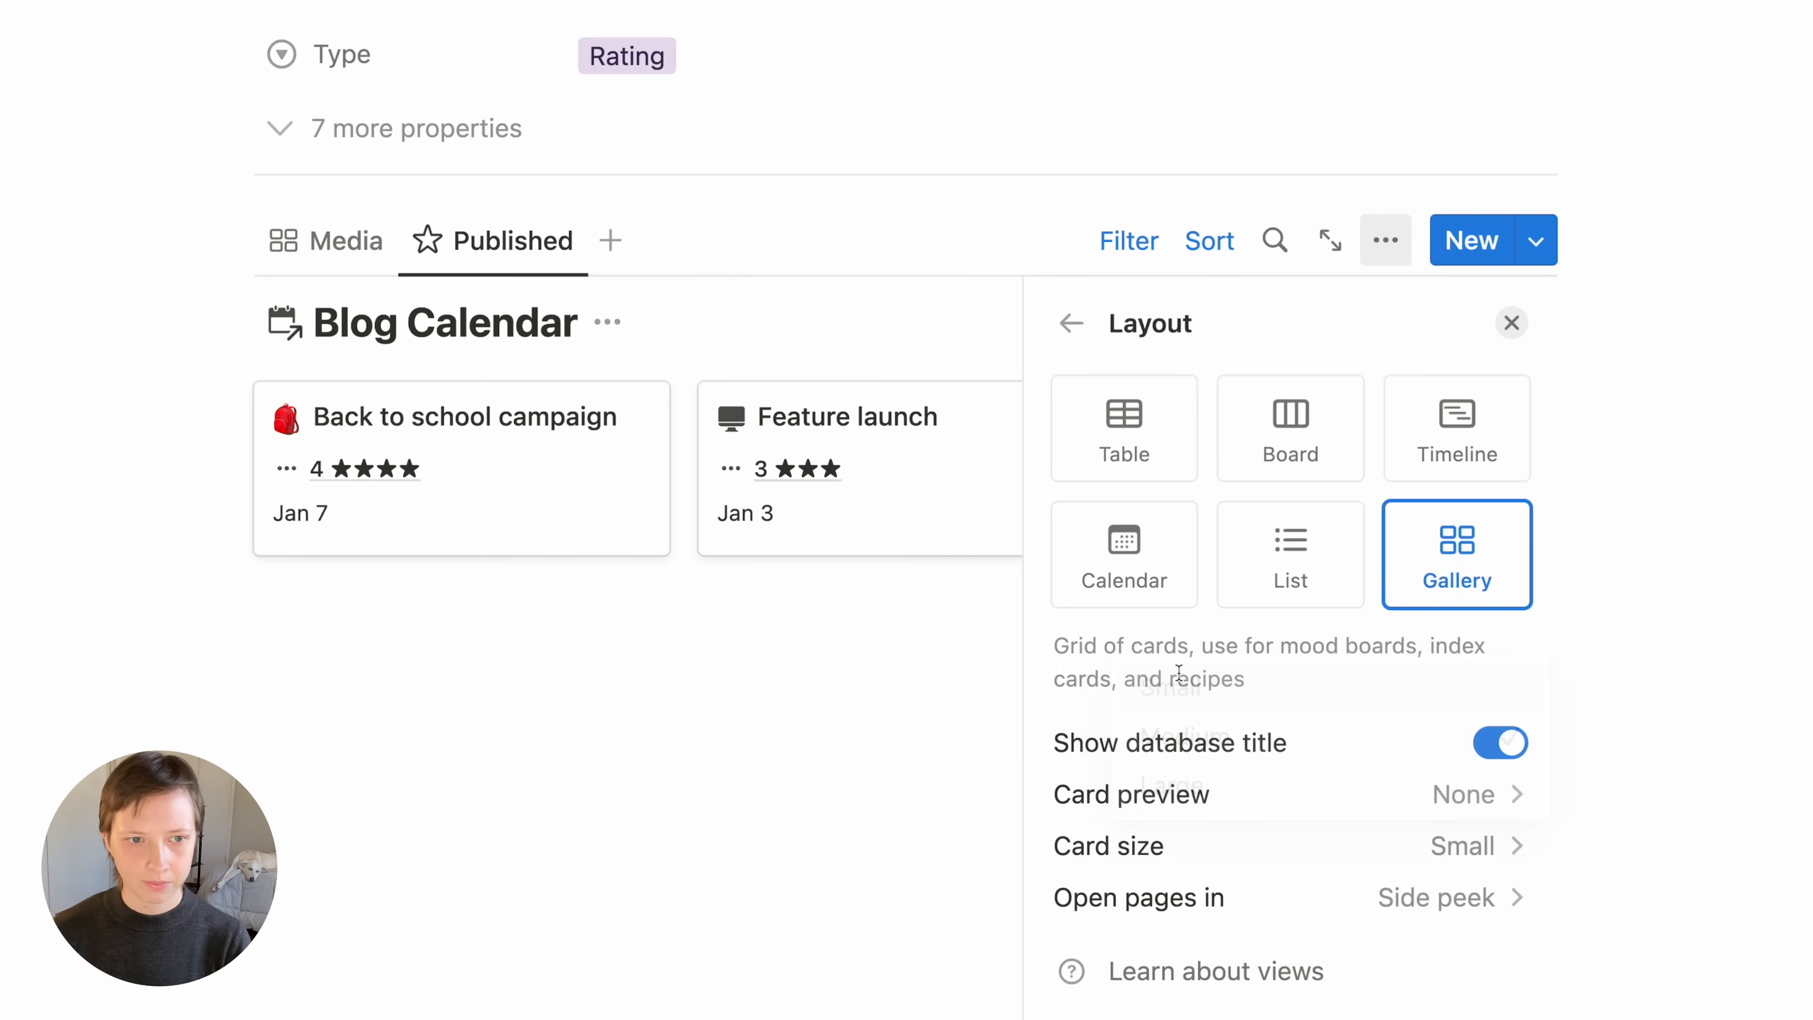
click(1063, 325)
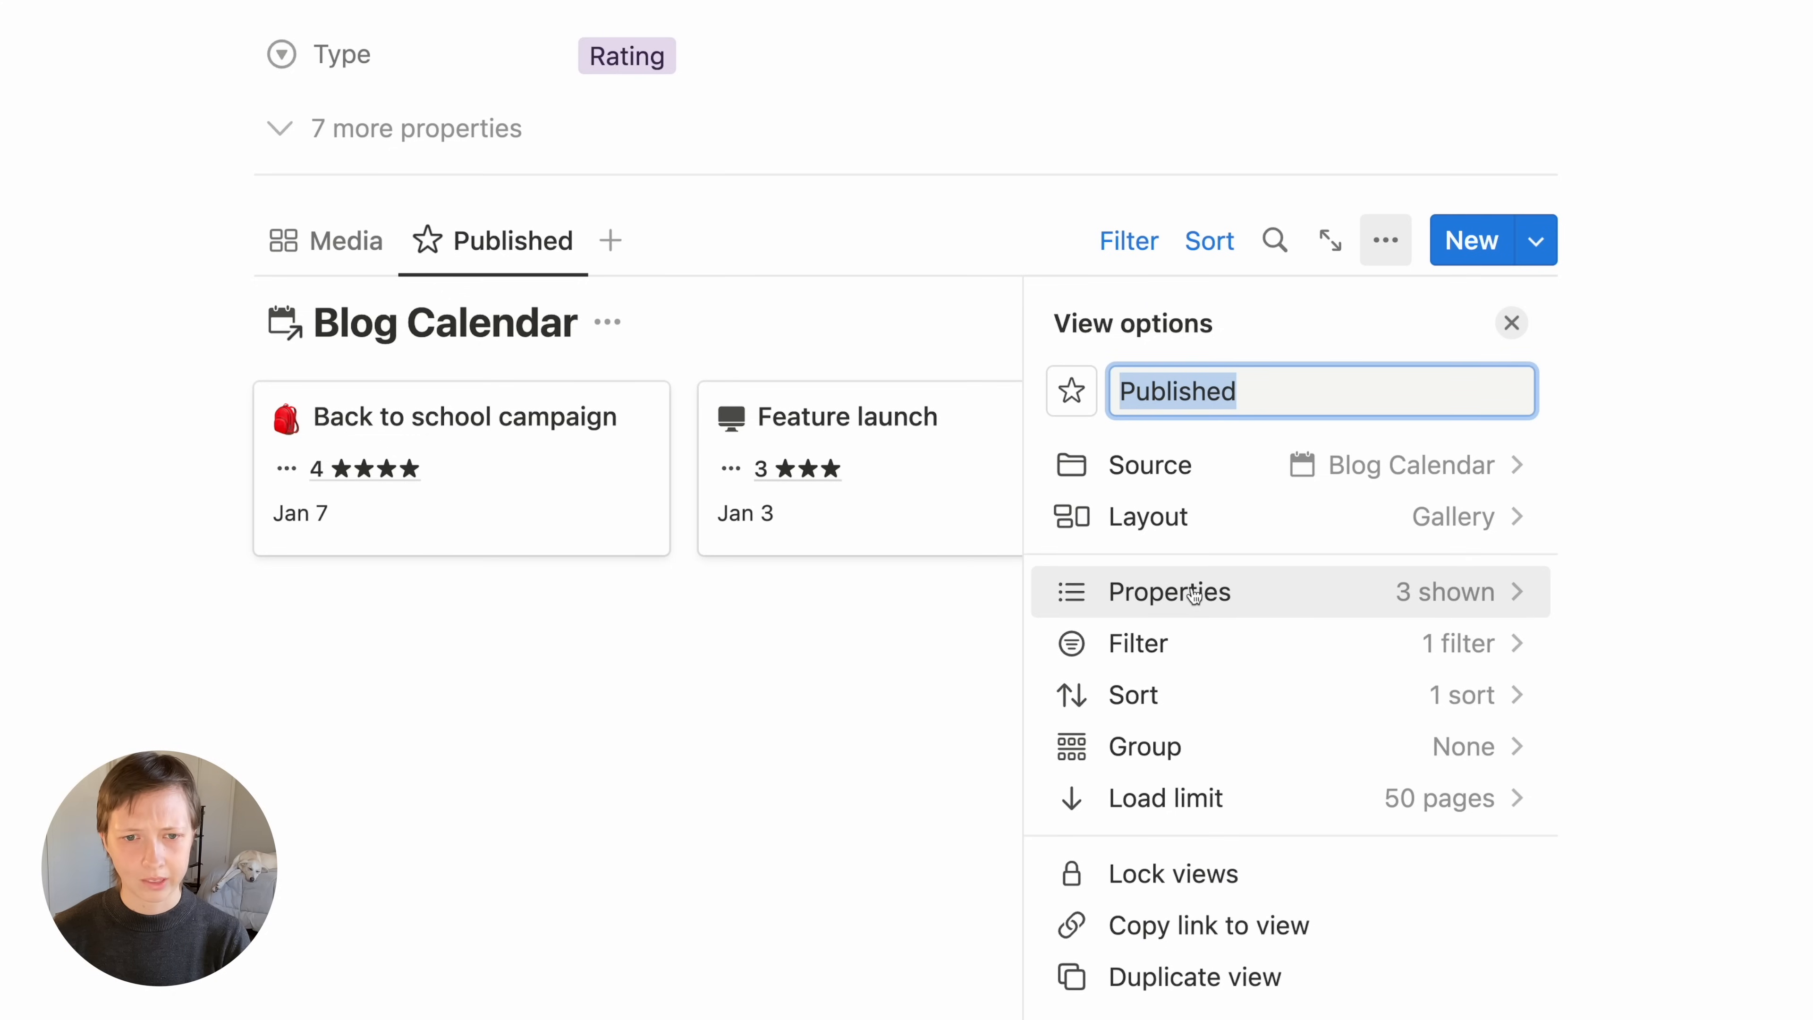
click(1193, 595)
click(1476, 582)
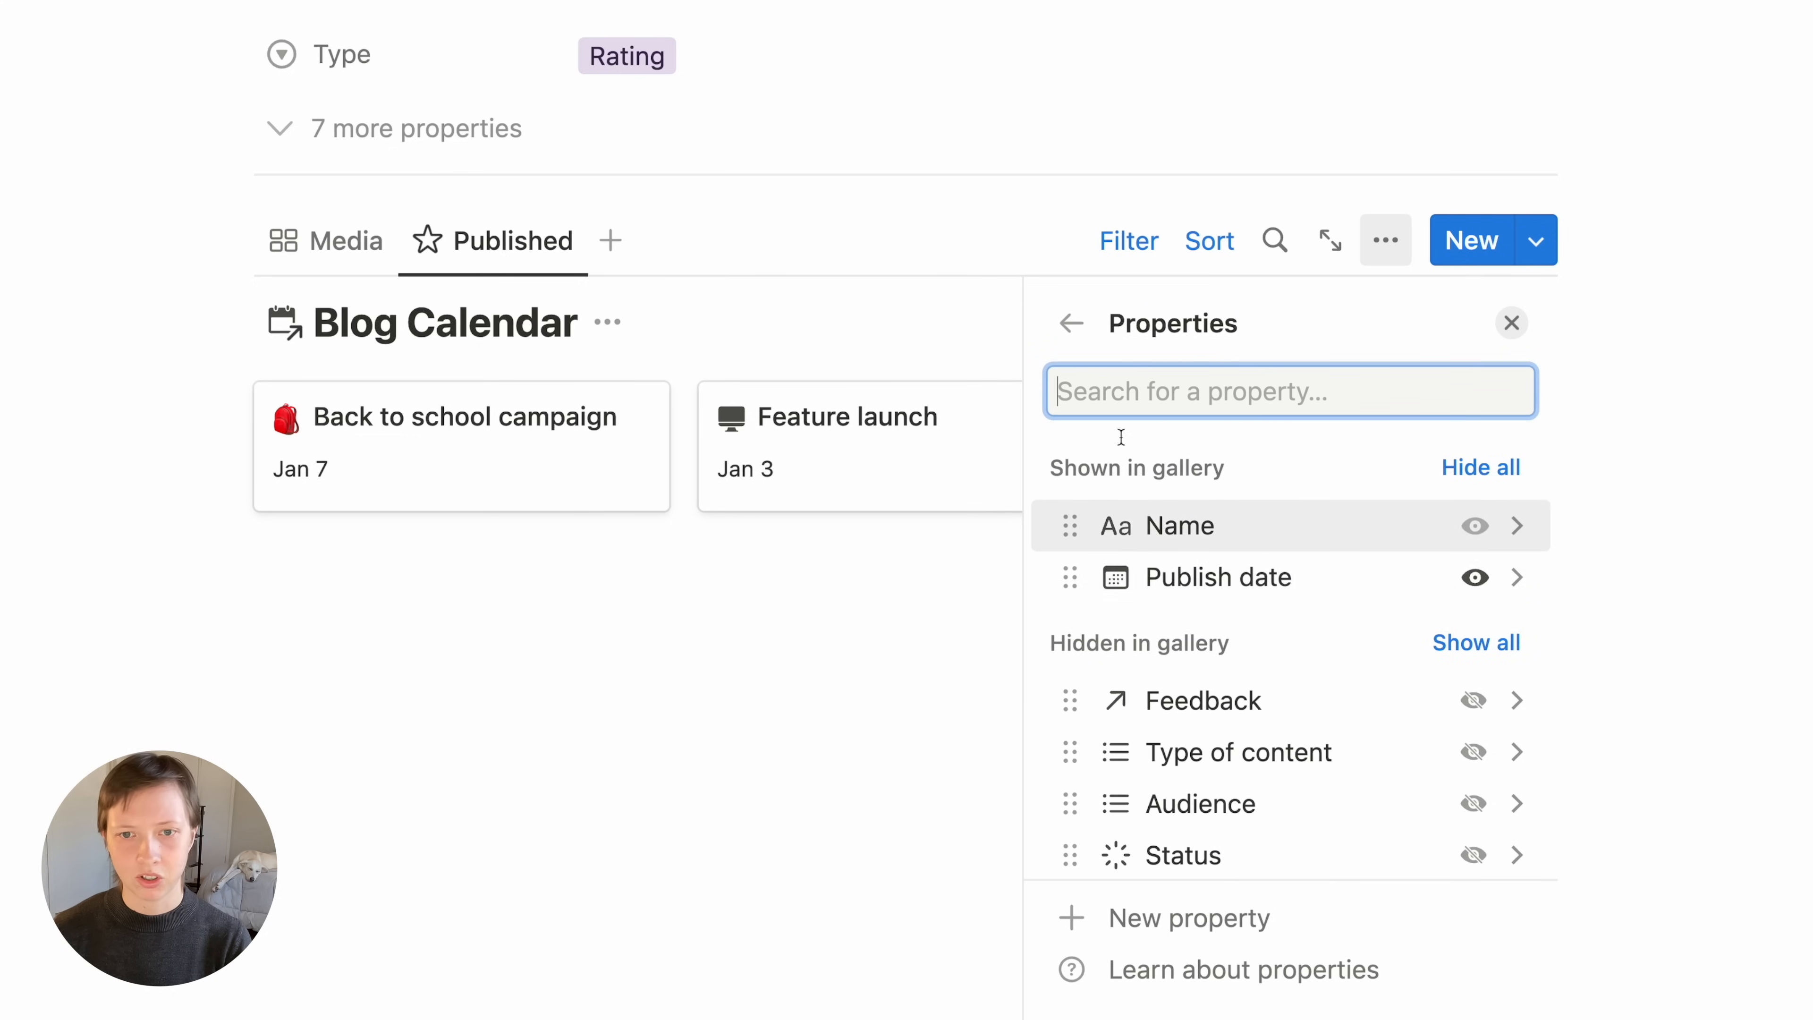
click(1071, 327)
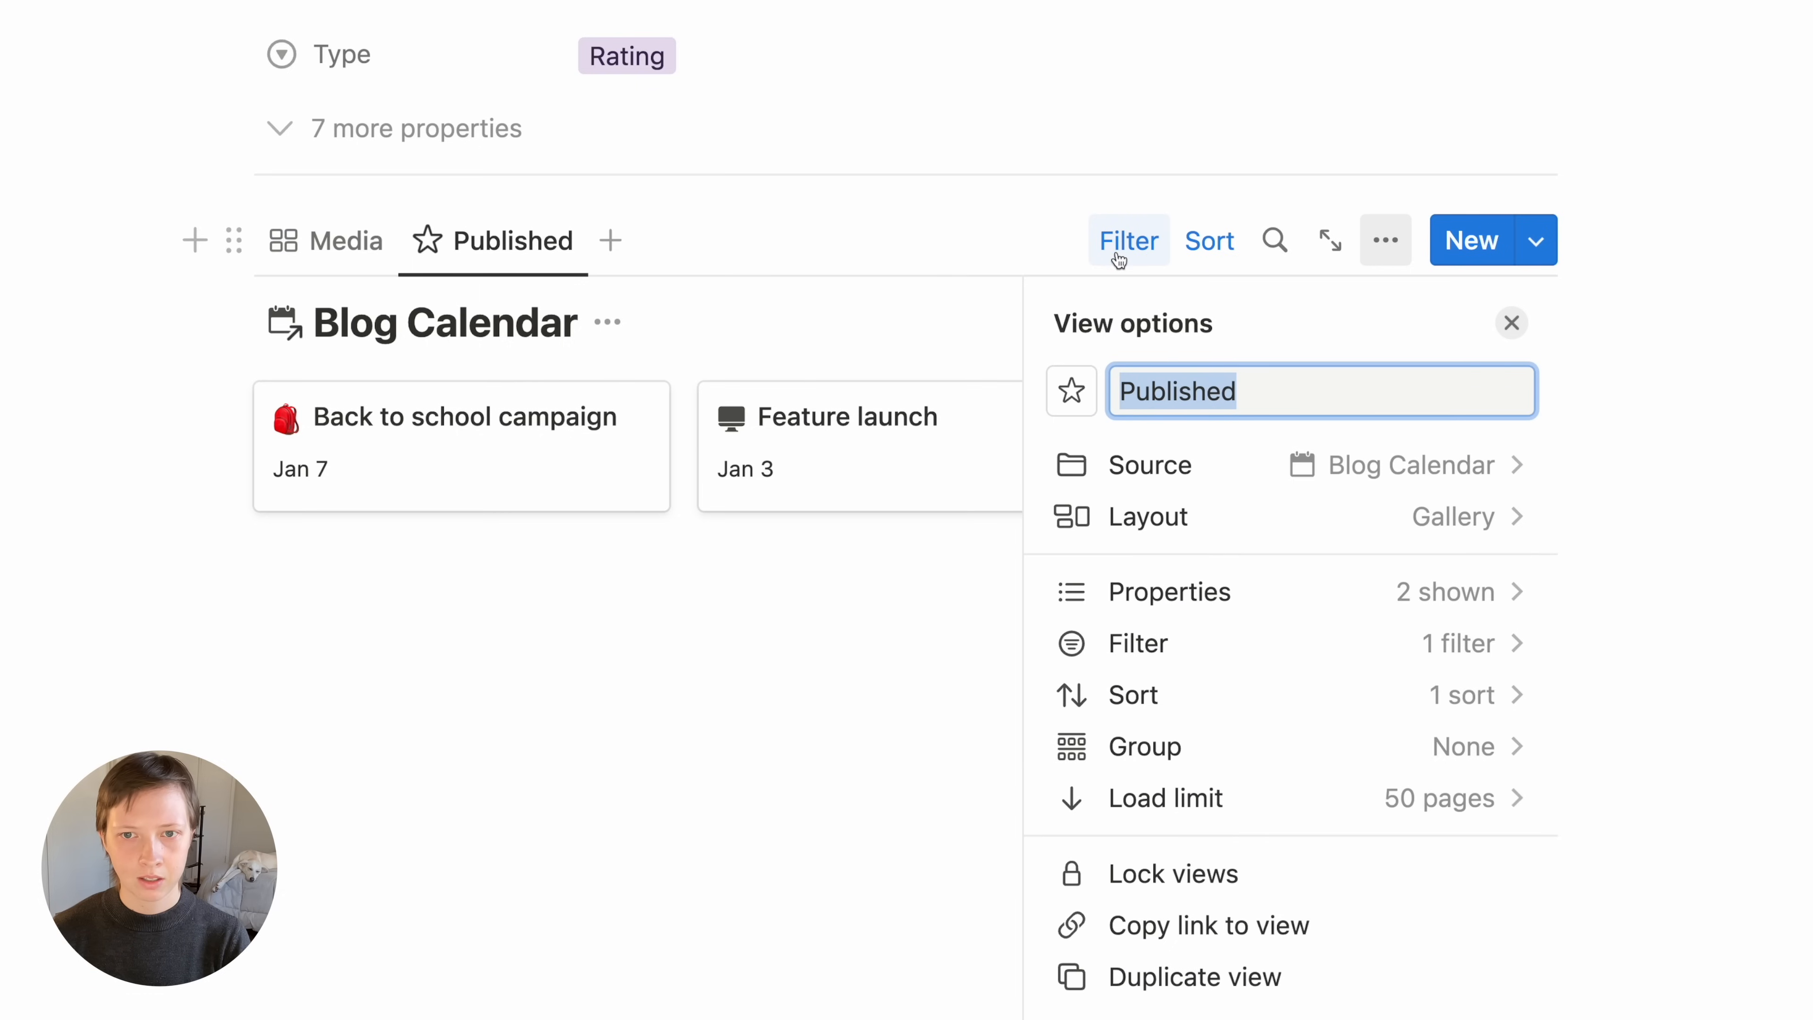
Filter the Published view to posts whose Feedback contains New Rating and hide its Blog Calendar database title
click(1117, 256)
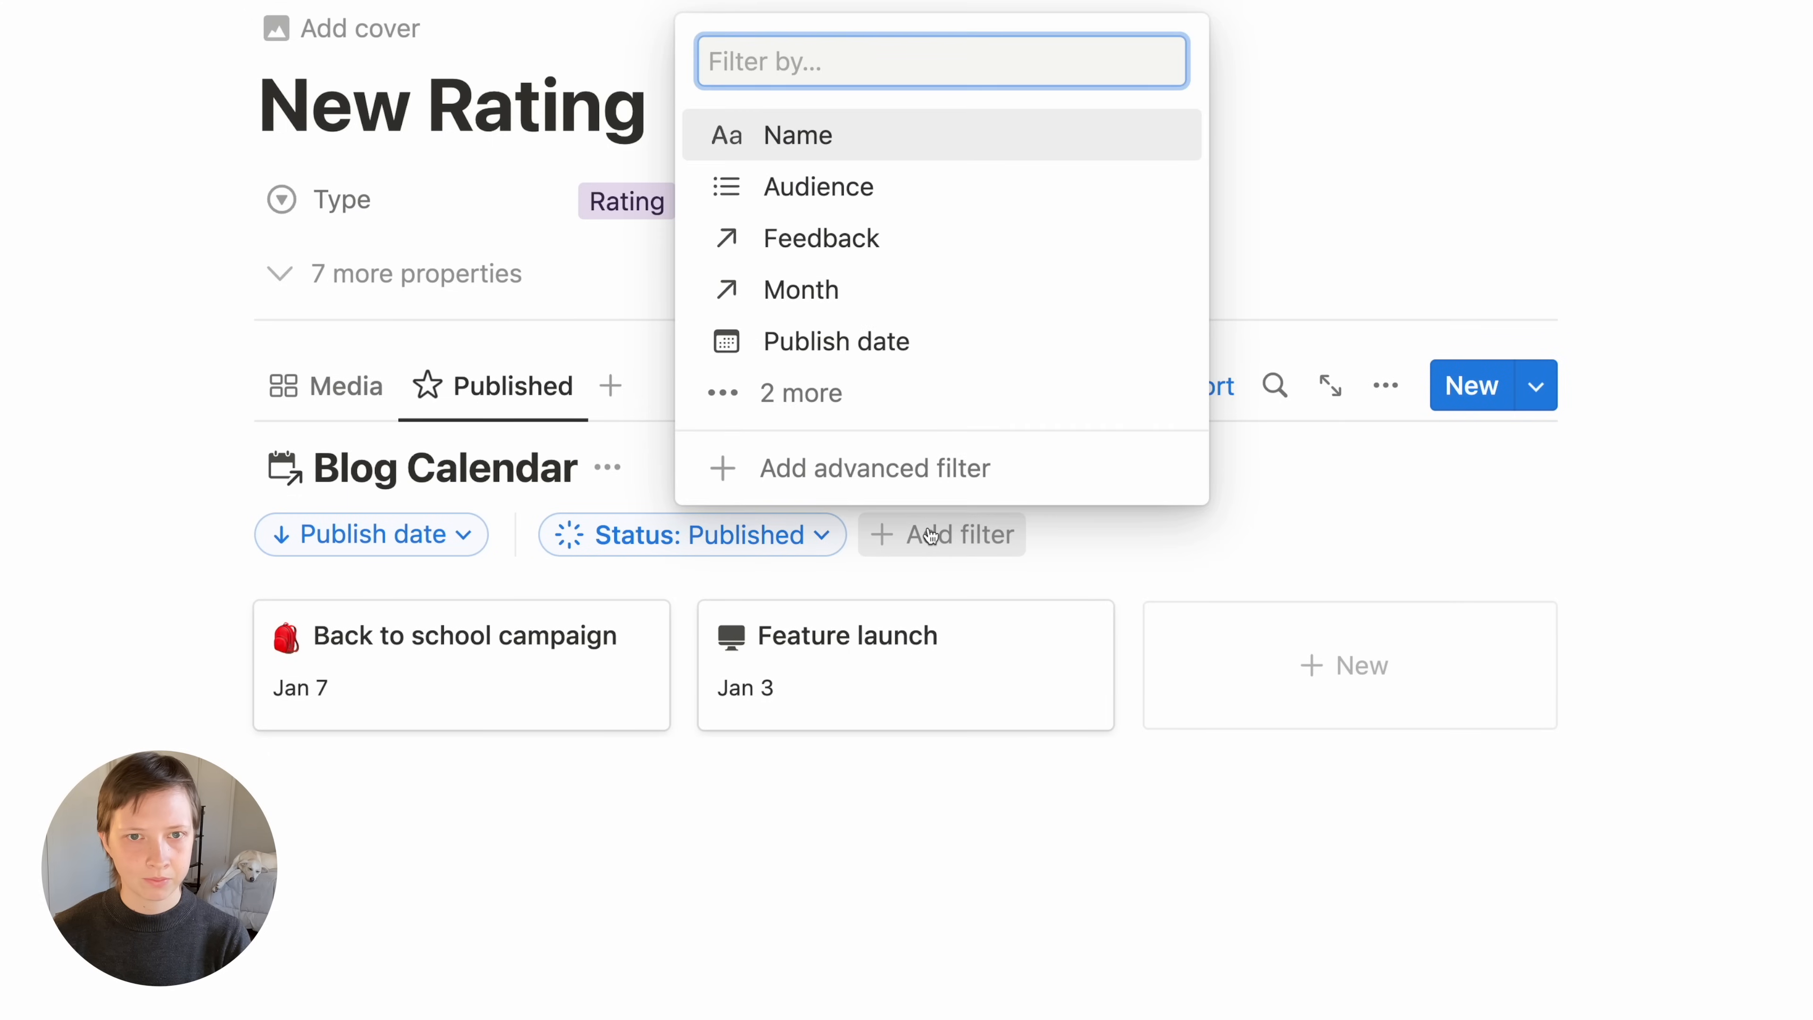
click(817, 239)
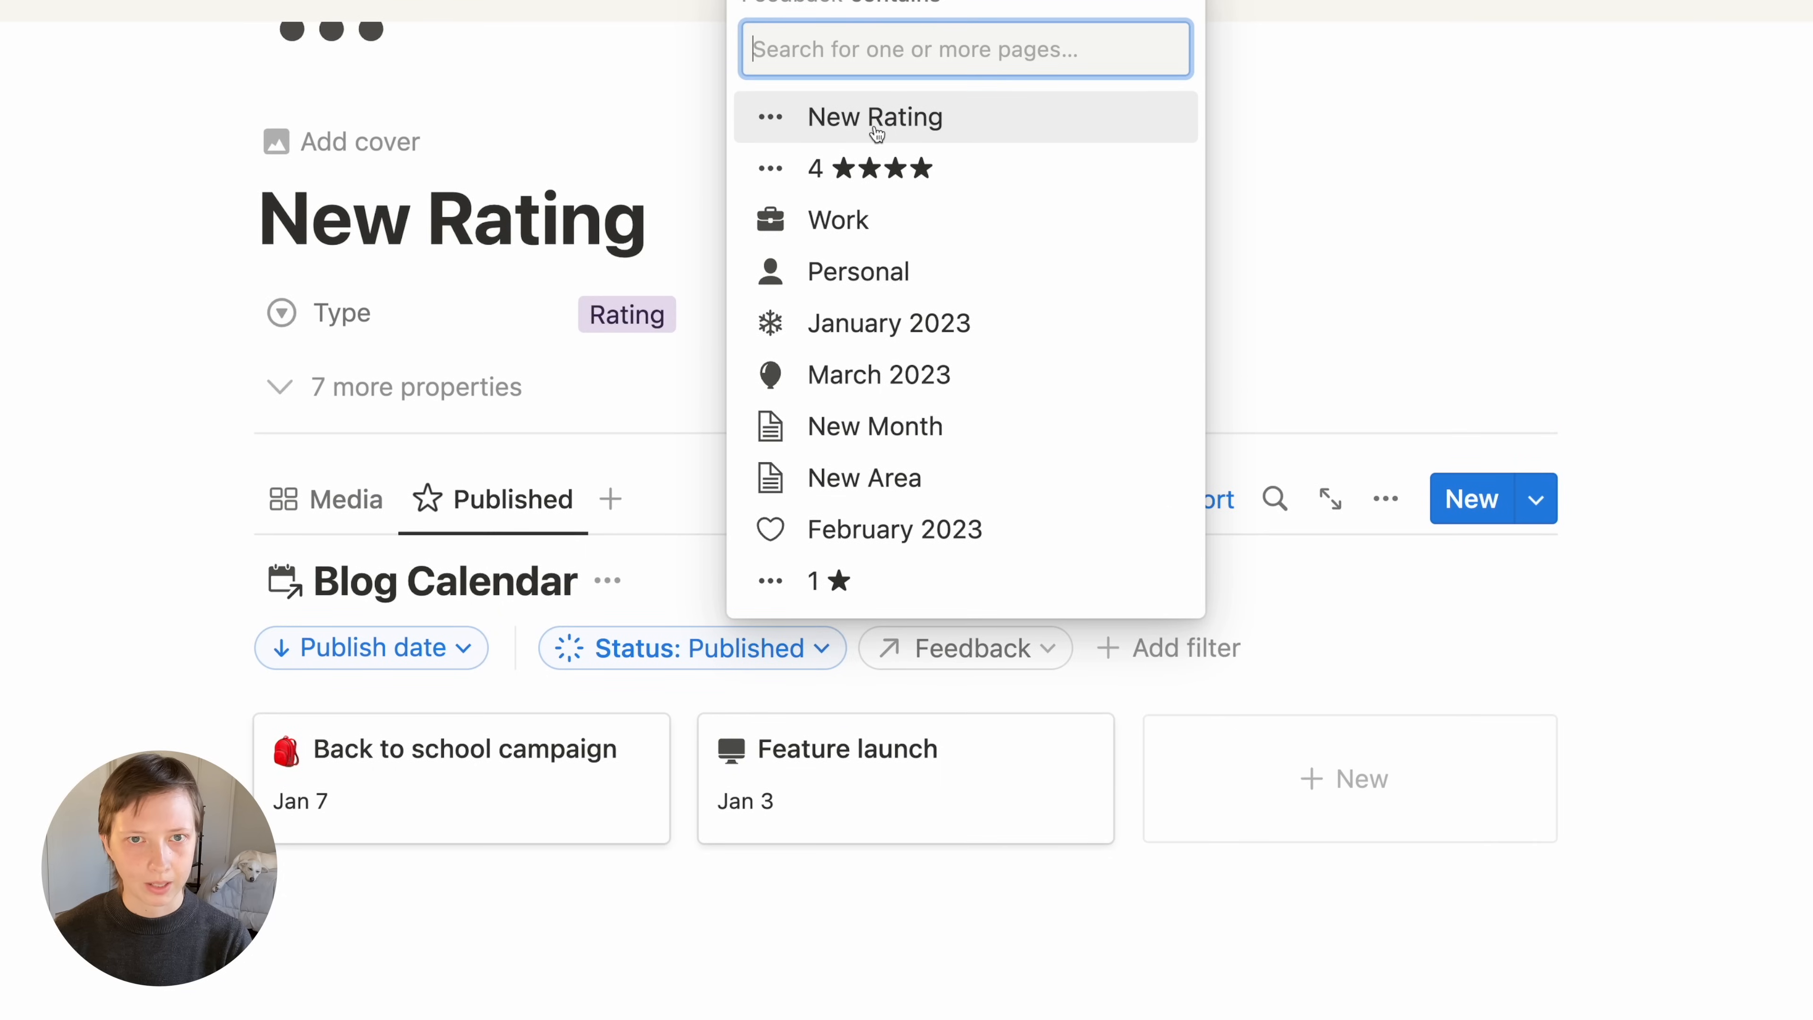
click(873, 128)
key(Escape)
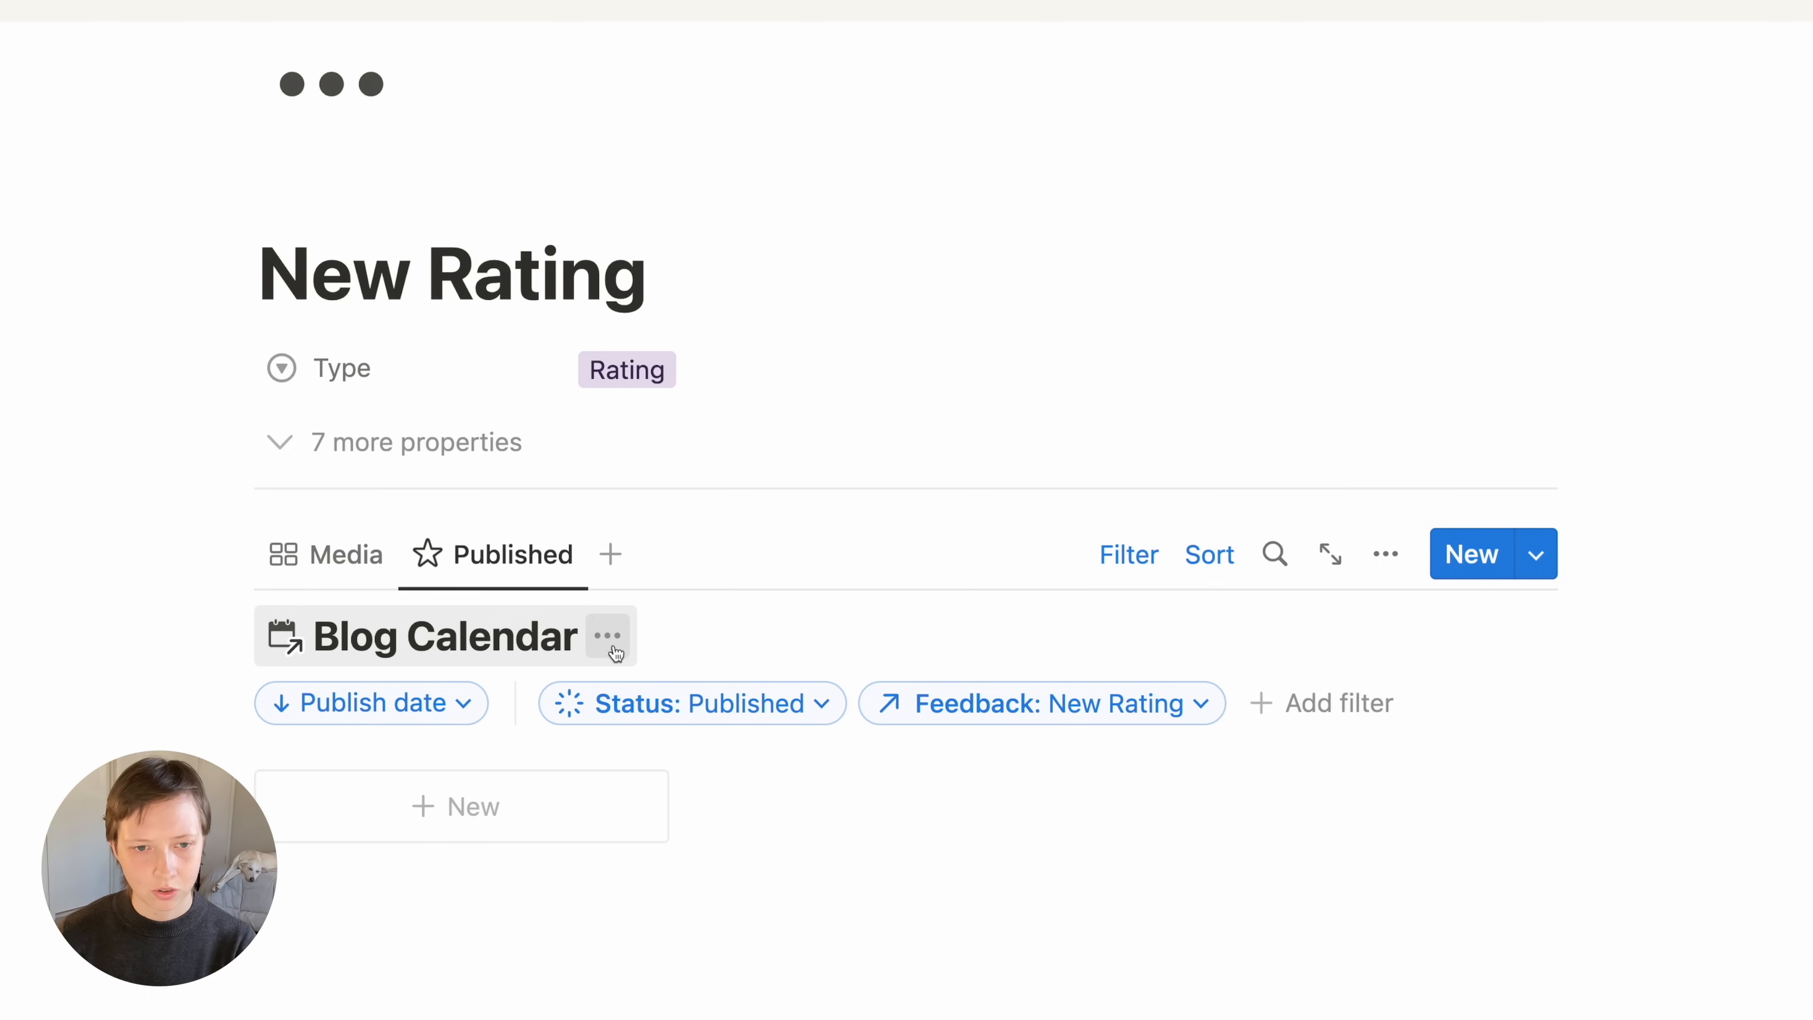
click(608, 636)
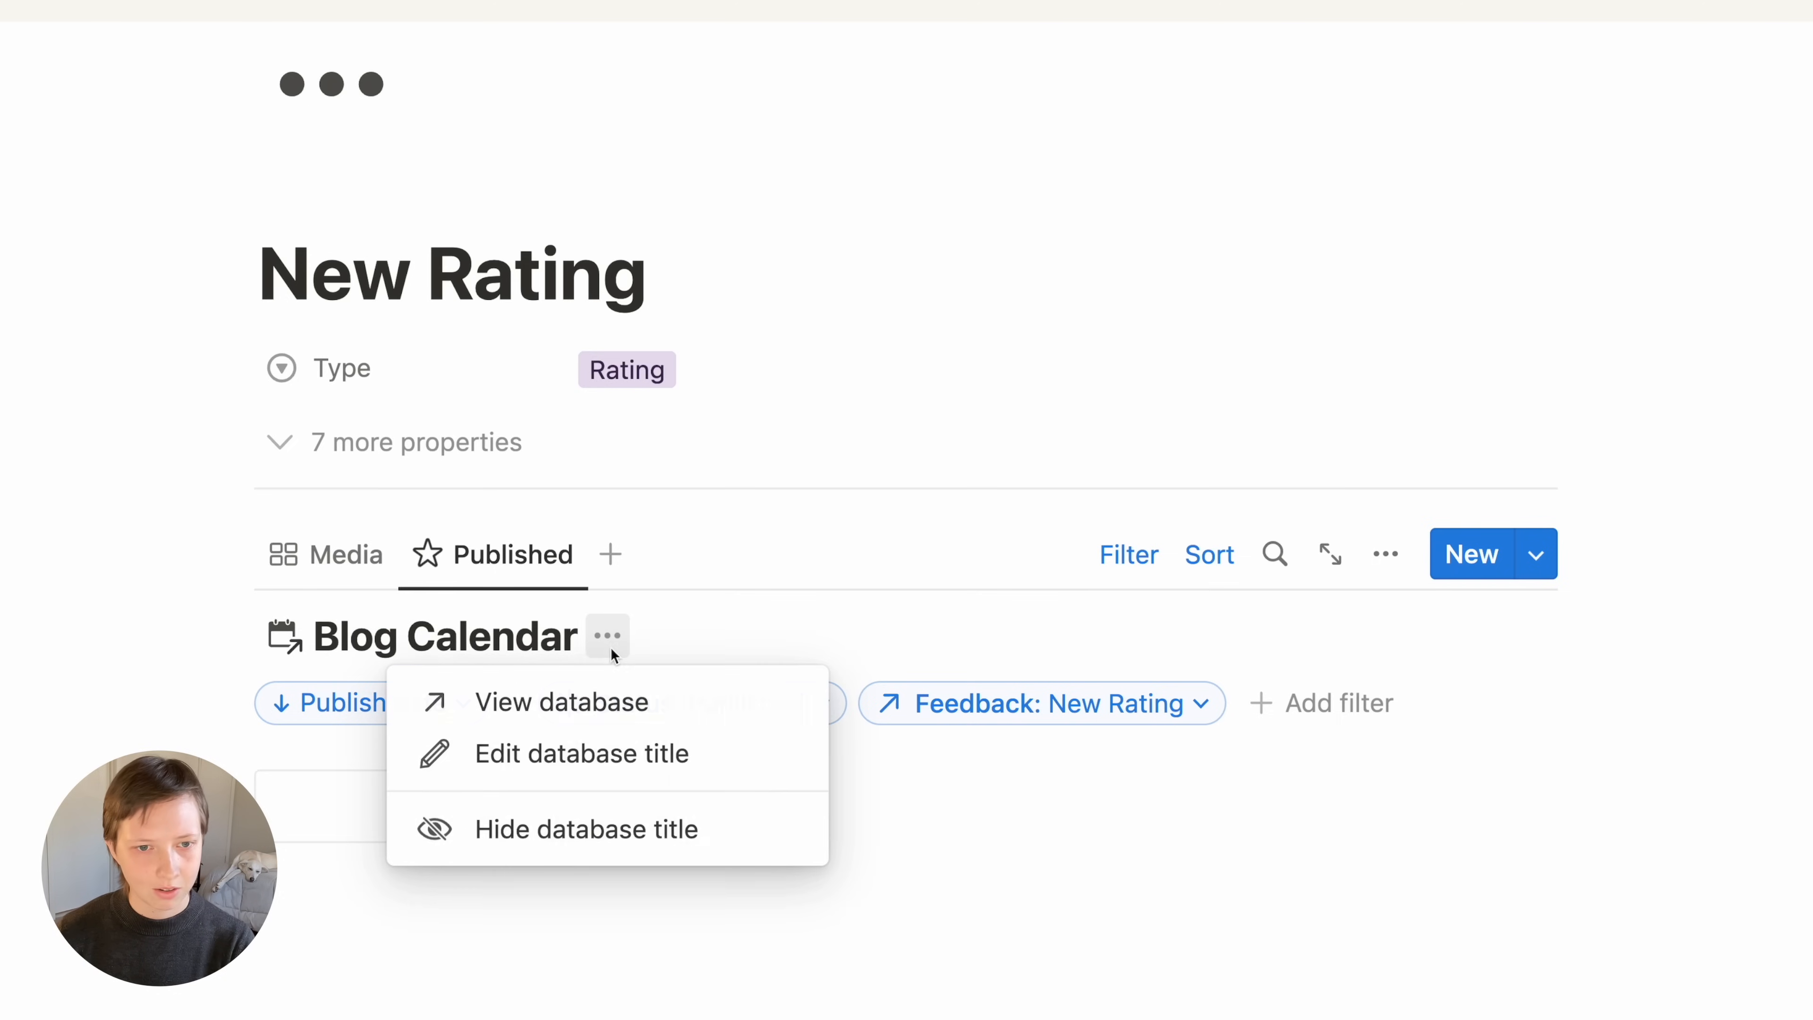
click(541, 837)
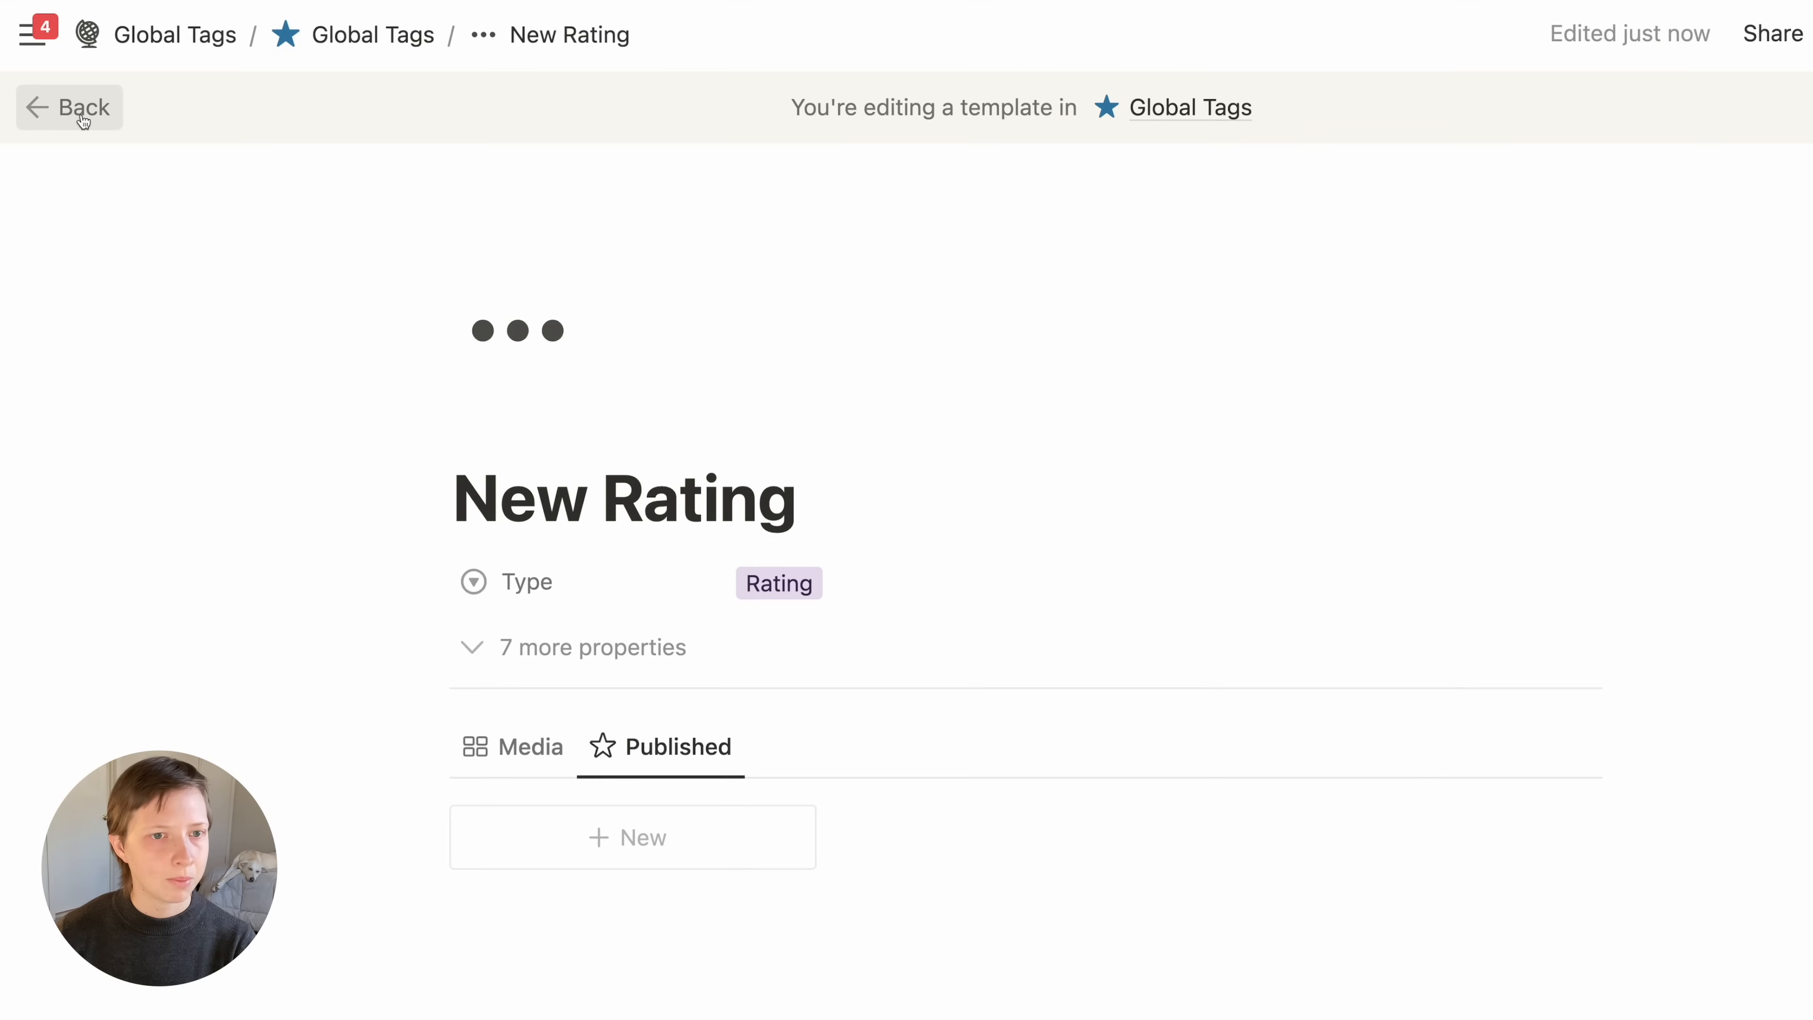
Leave the template, return to the main Global Tags page, and apply the New Rating template to the one-star page
click(82, 118)
click(80, 115)
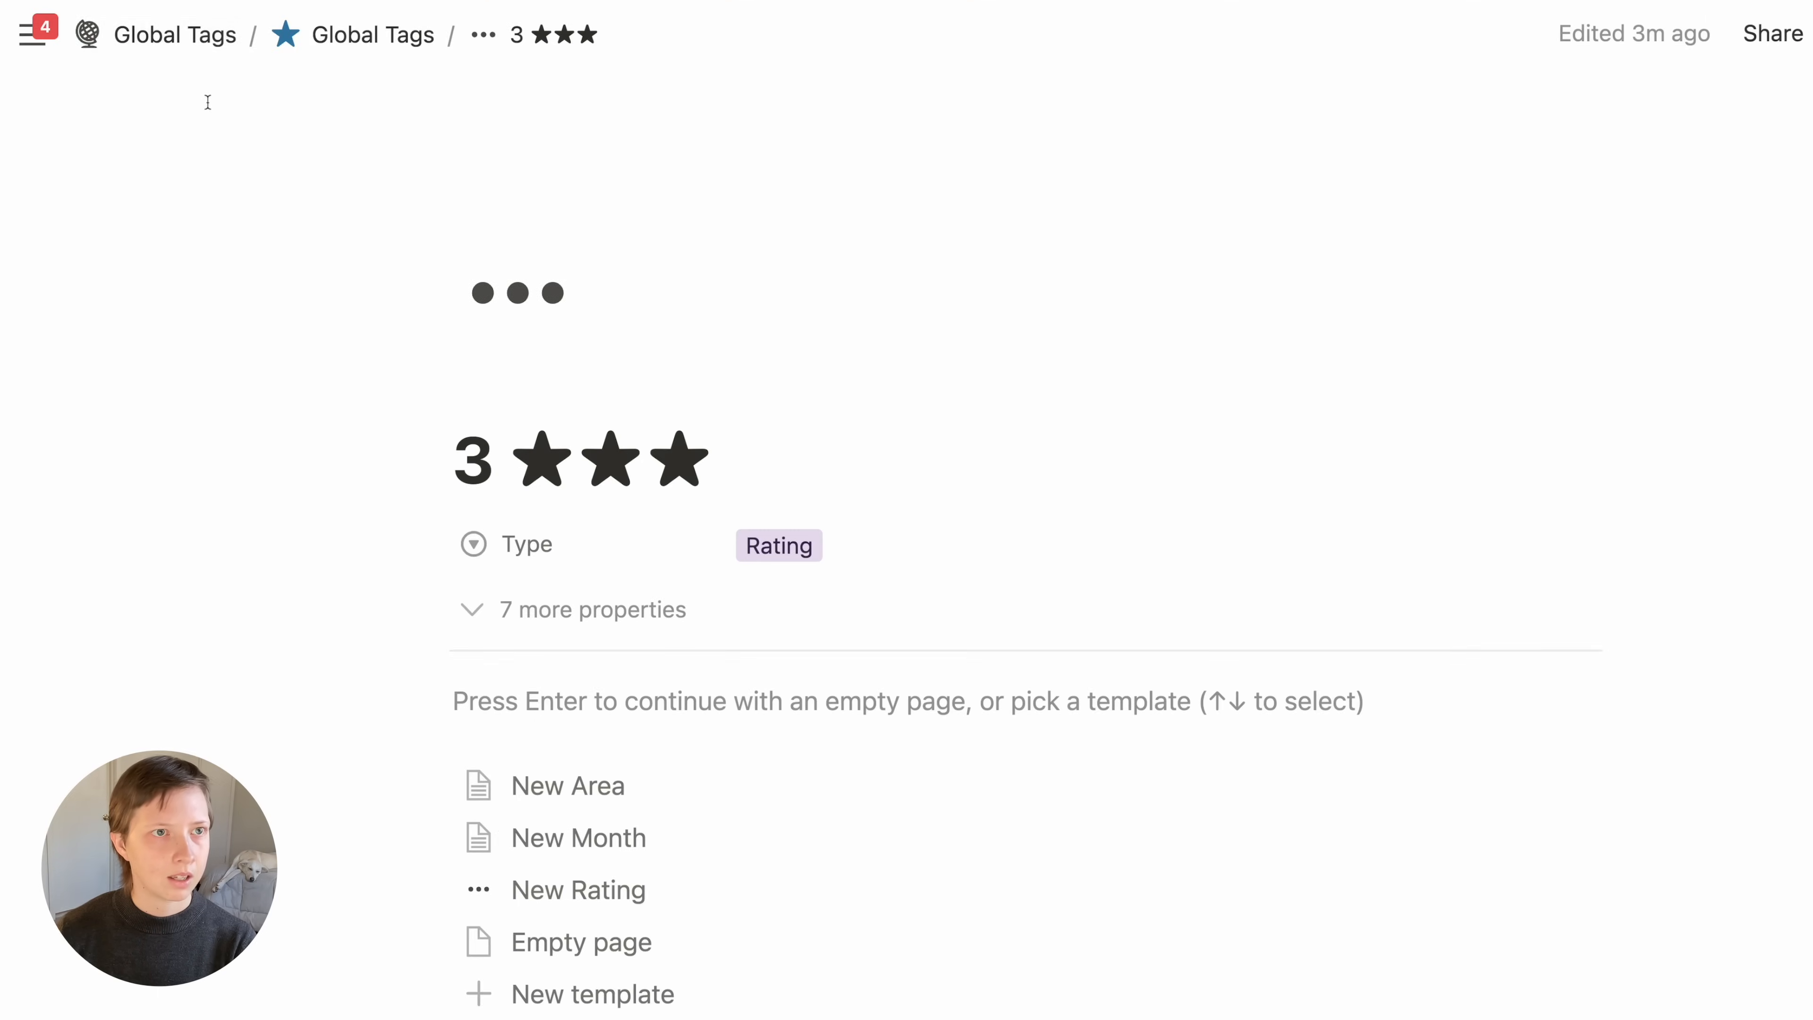
click(166, 39)
scroll(512, 557, down, 5)
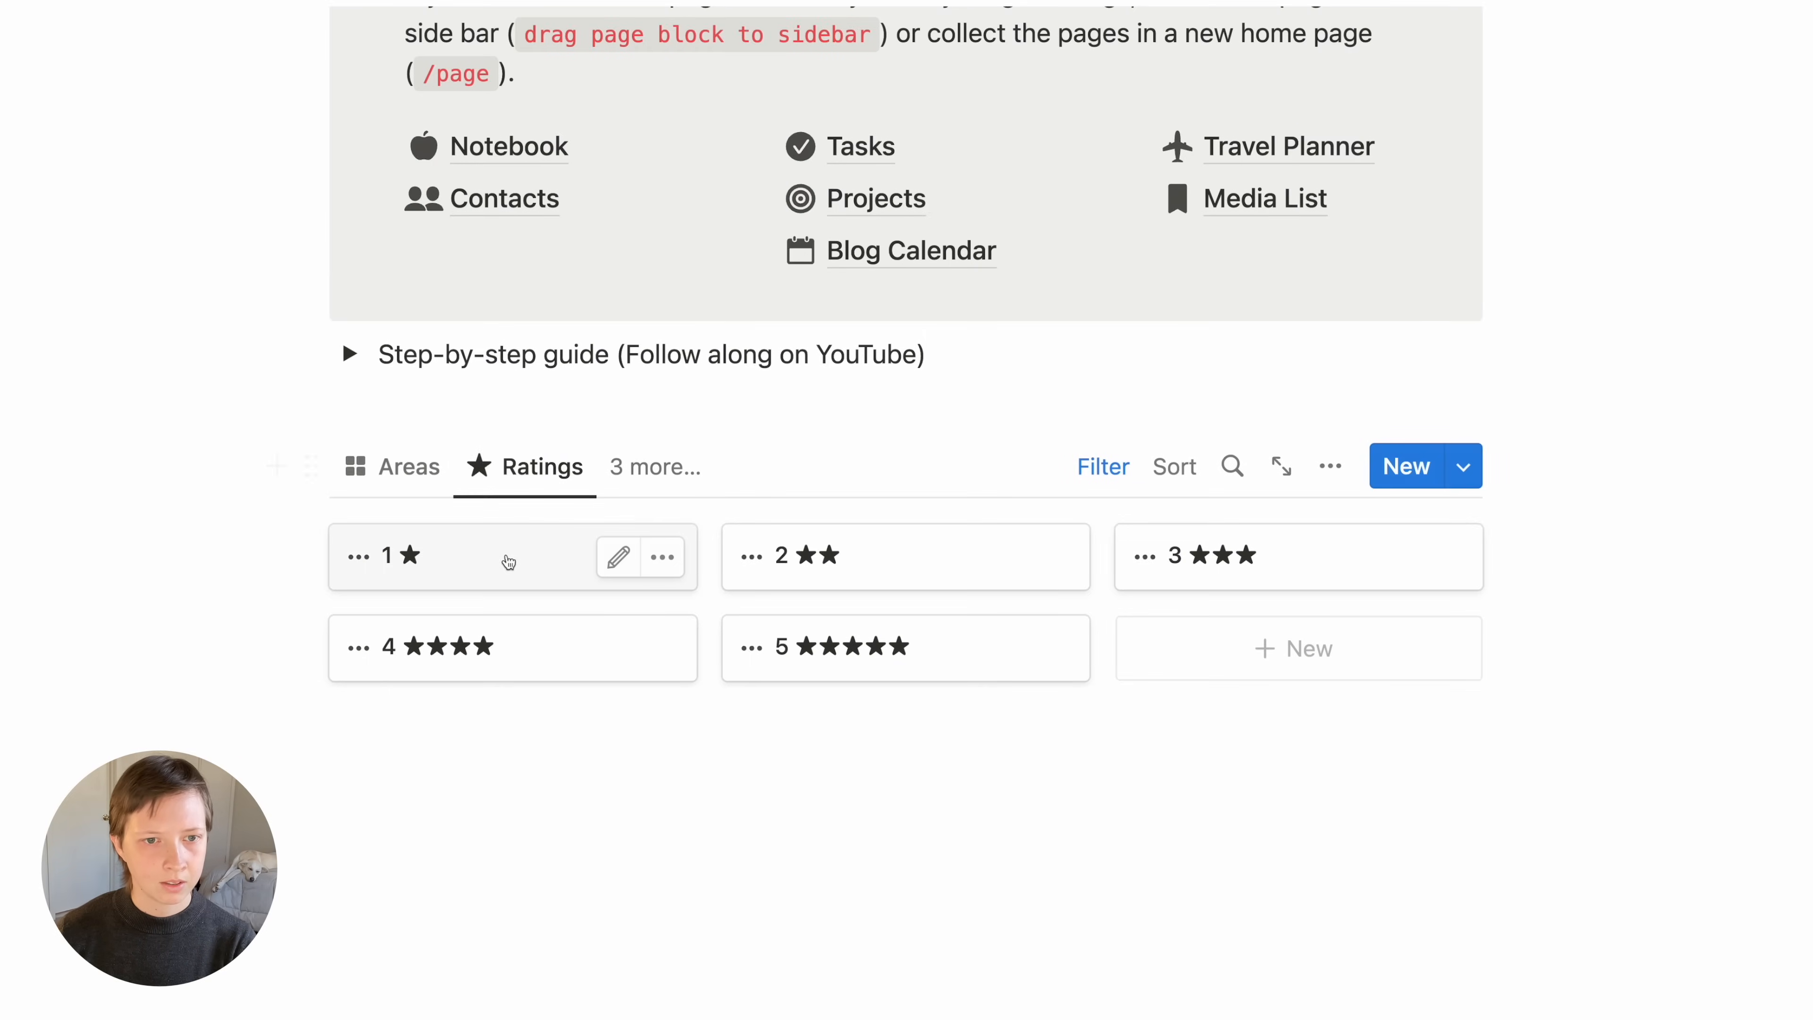
click(500, 565)
scroll(498, 561, down, 5)
click(478, 509)
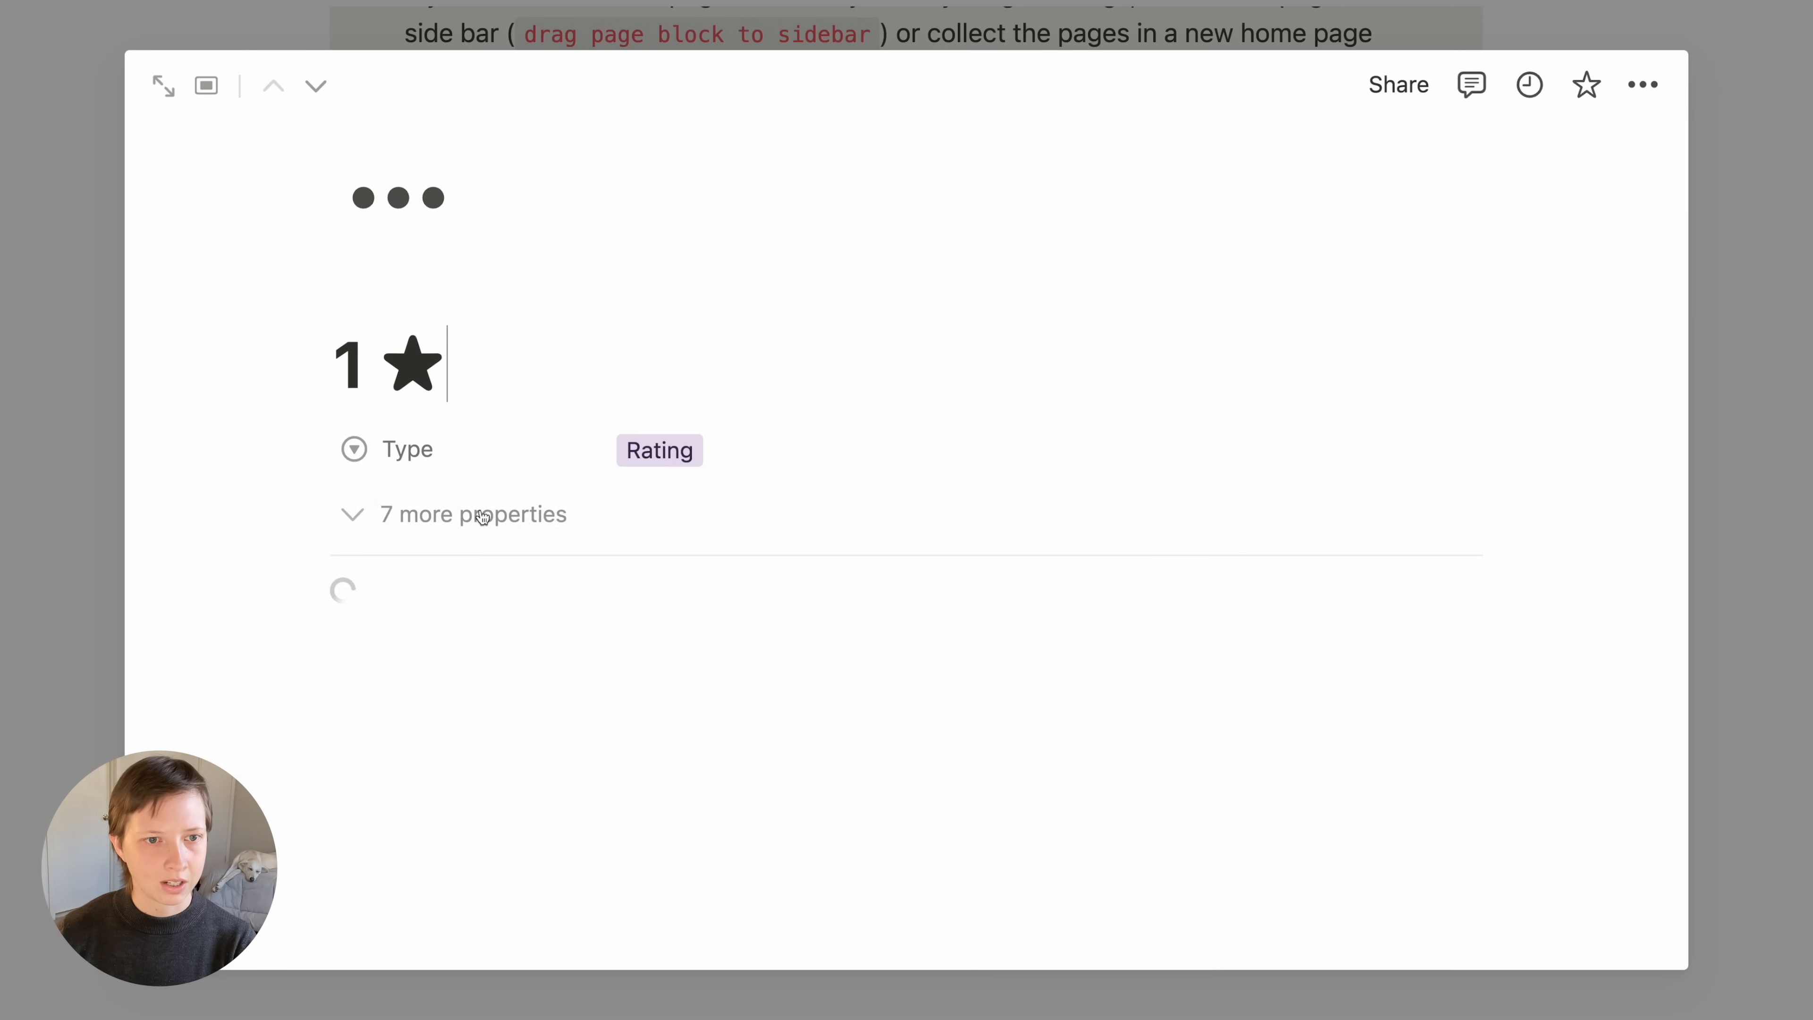
click(7, 390)
Apply the New Rating template to the five-star page and close its preview
click(957, 645)
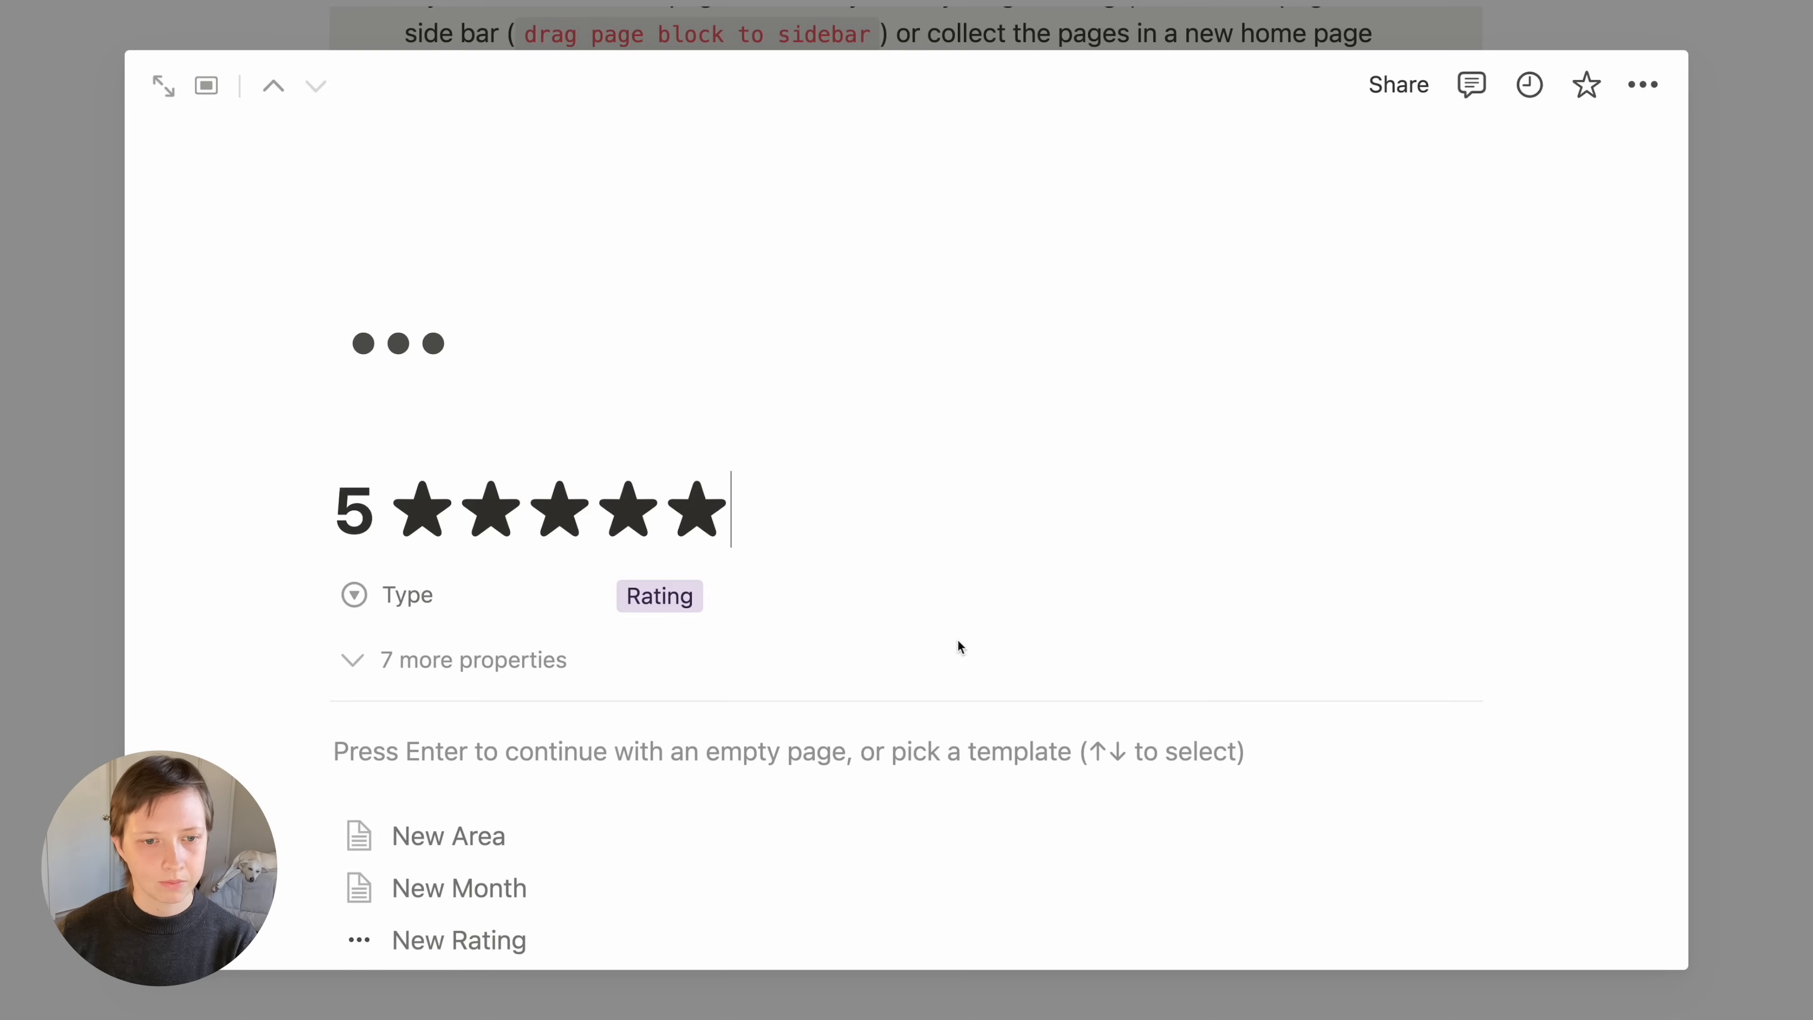
scroll(474, 834, down, 3)
click(474, 834)
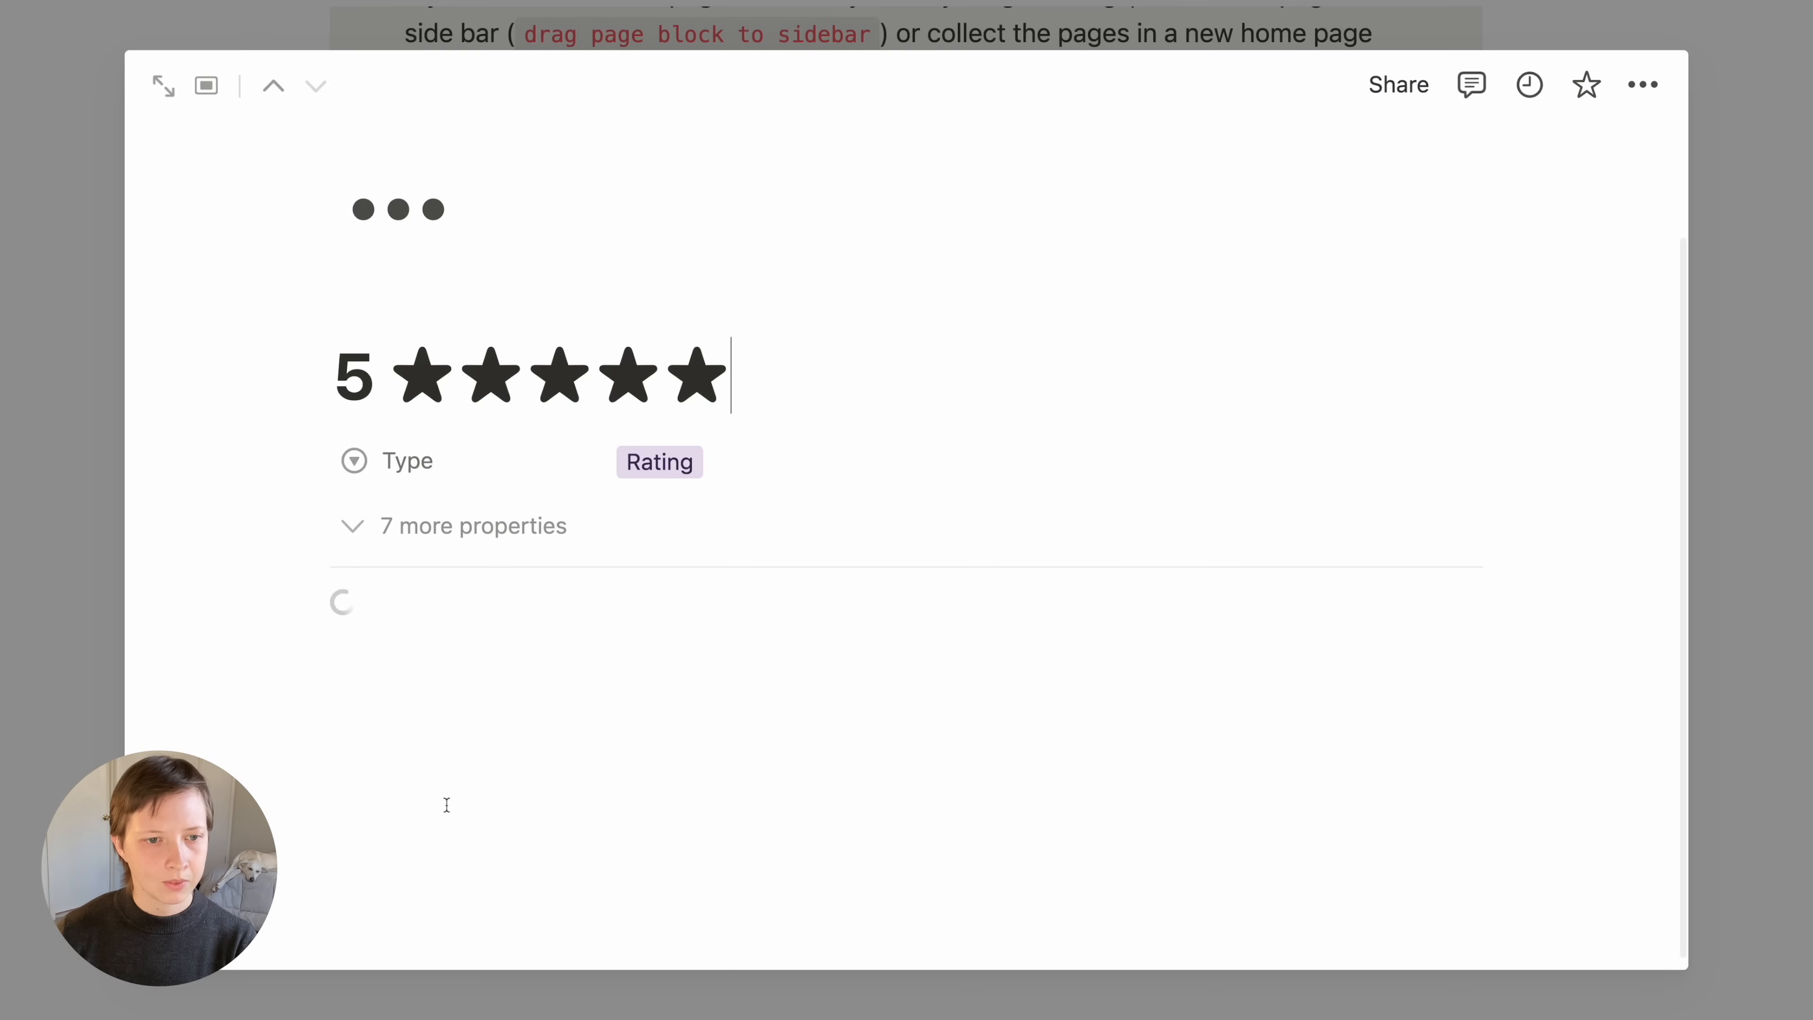
click(36, 647)
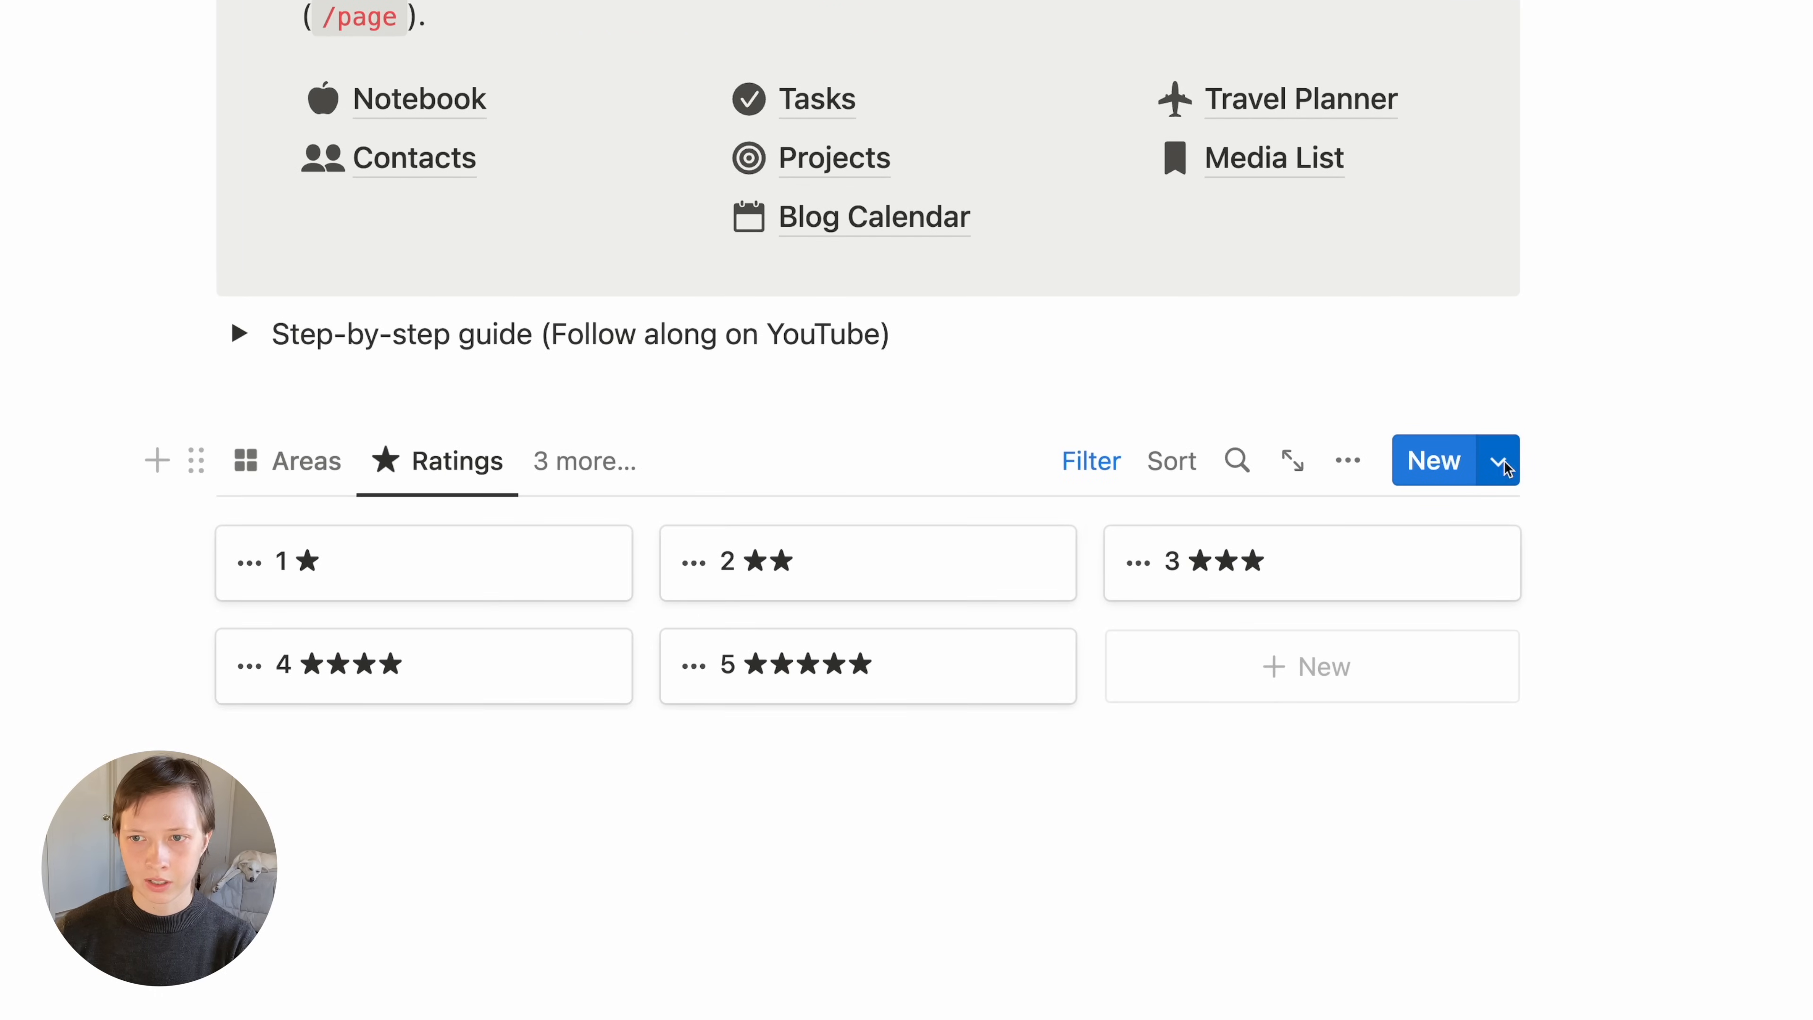
Set New Rating as the default template only on the Ratings view
click(1502, 464)
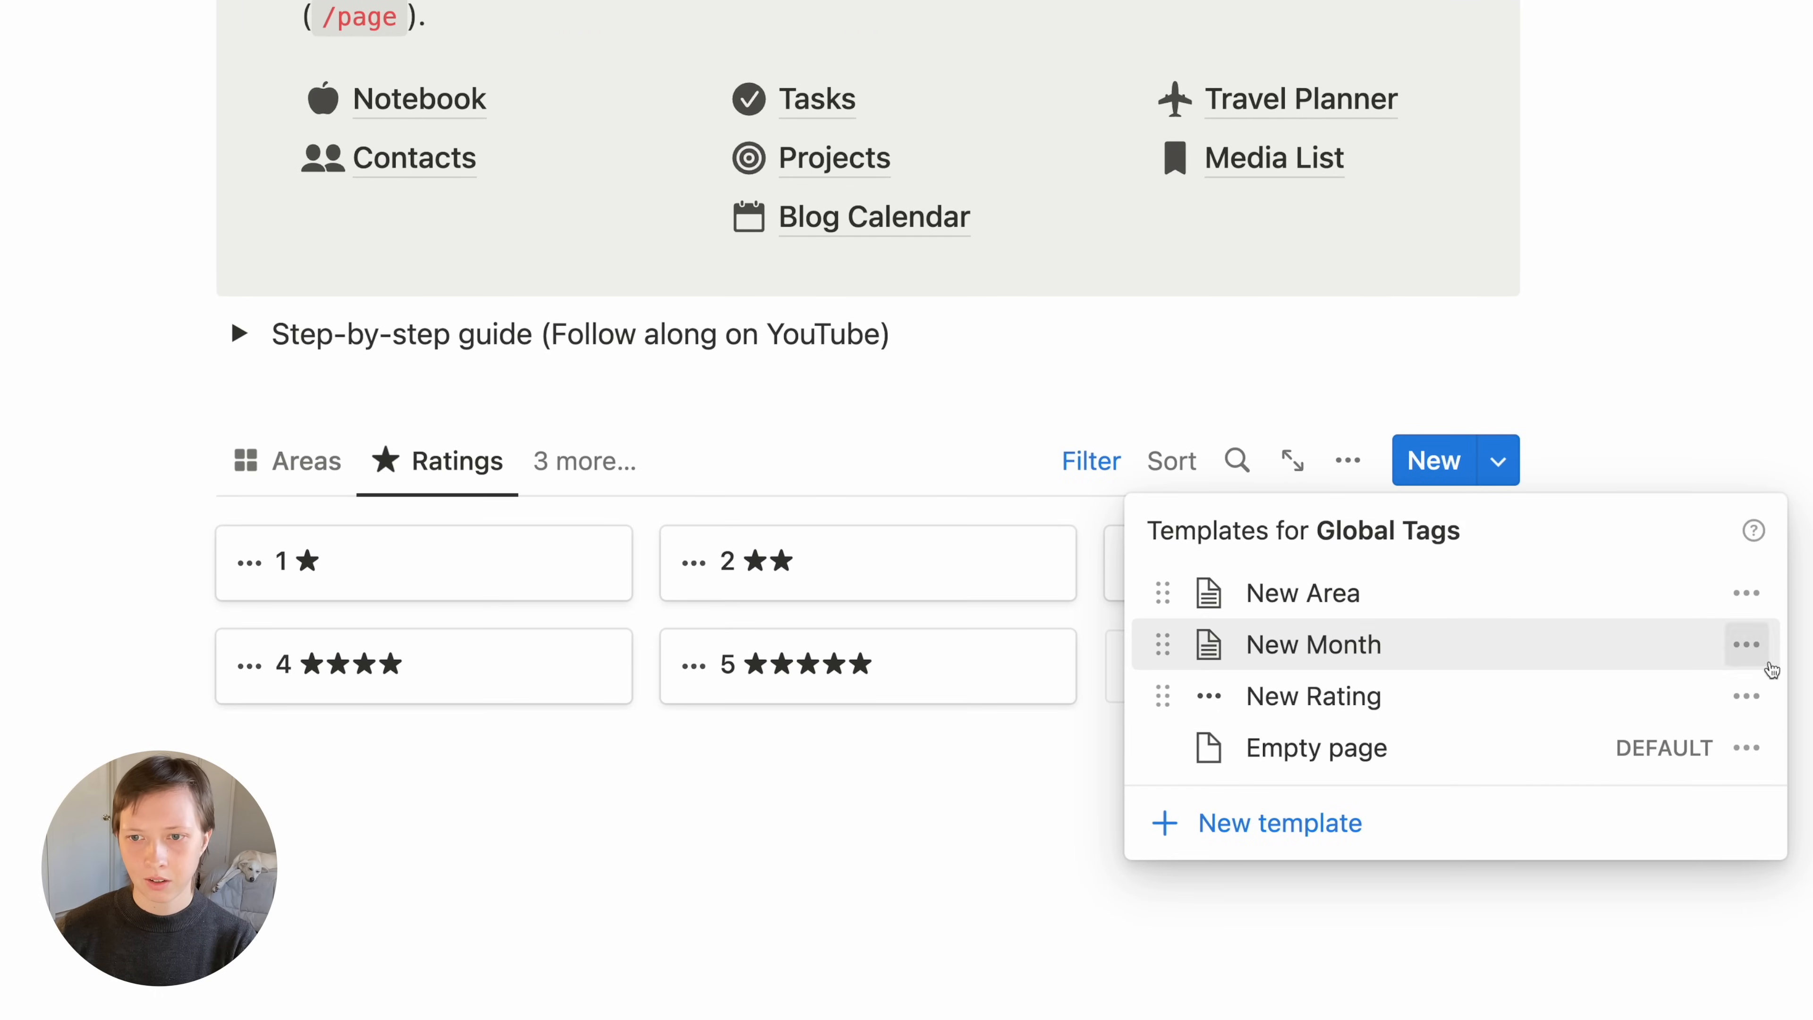
click(1748, 697)
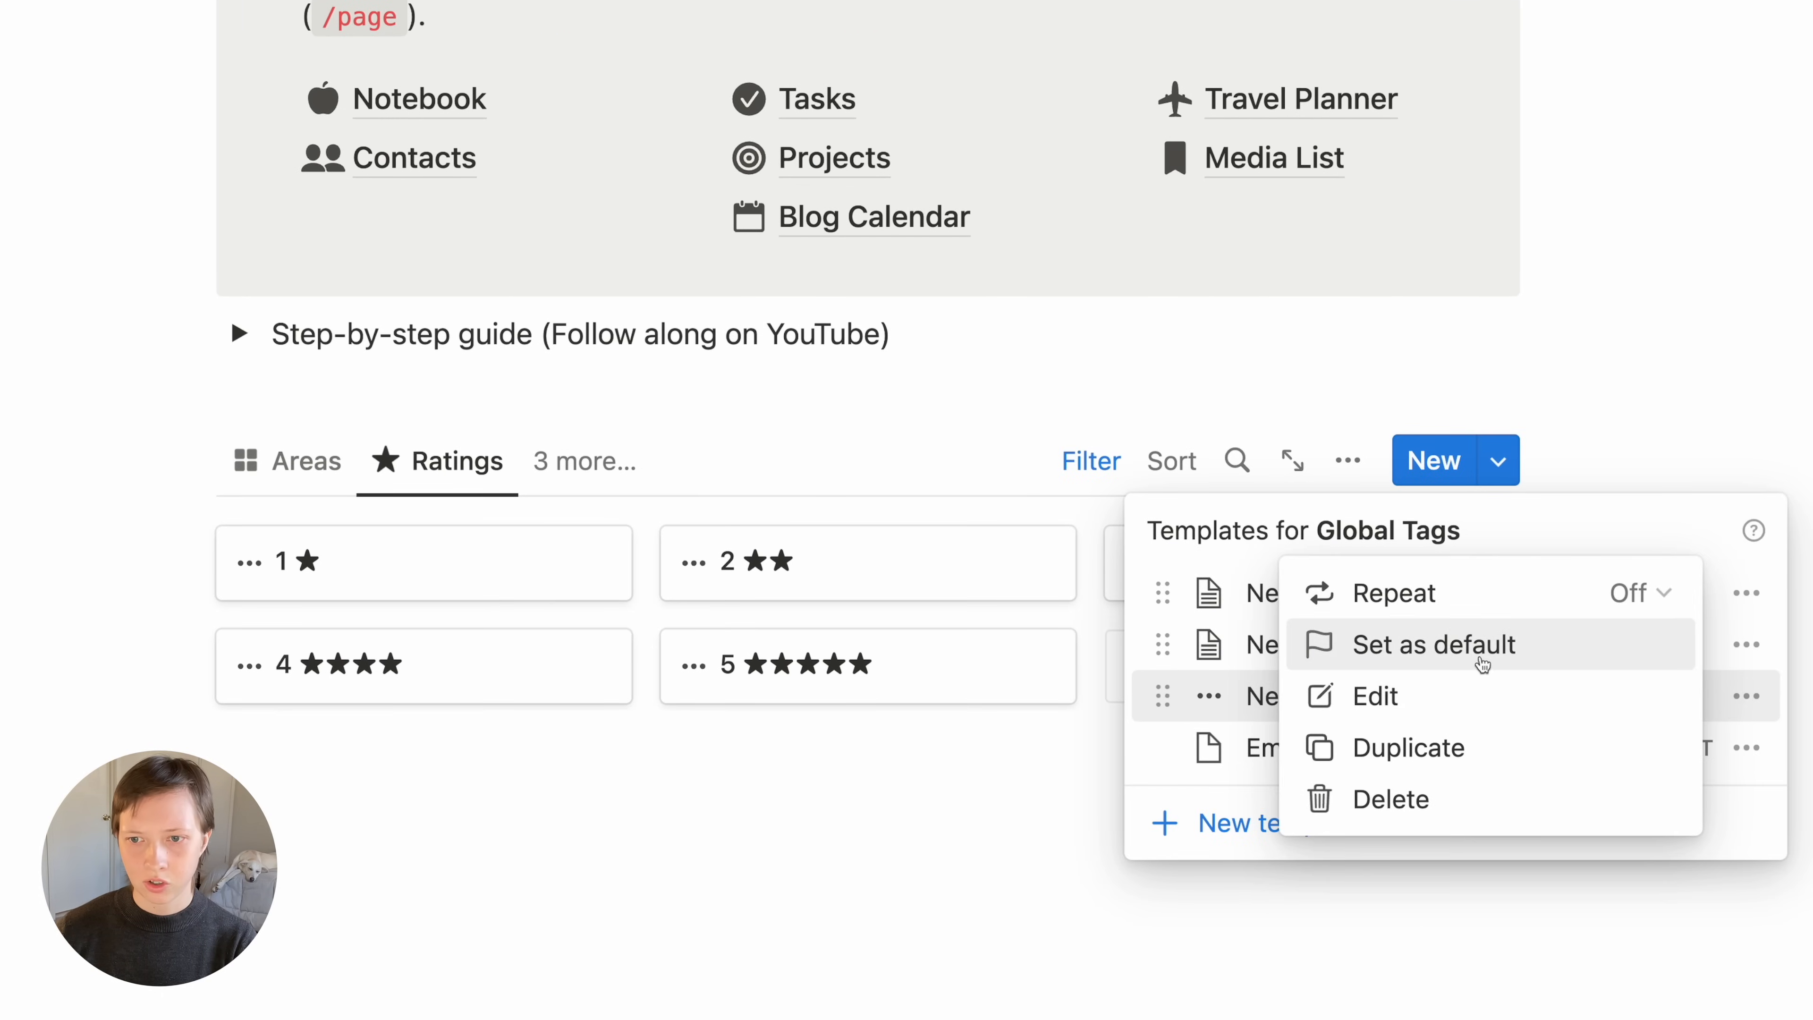
click(1473, 653)
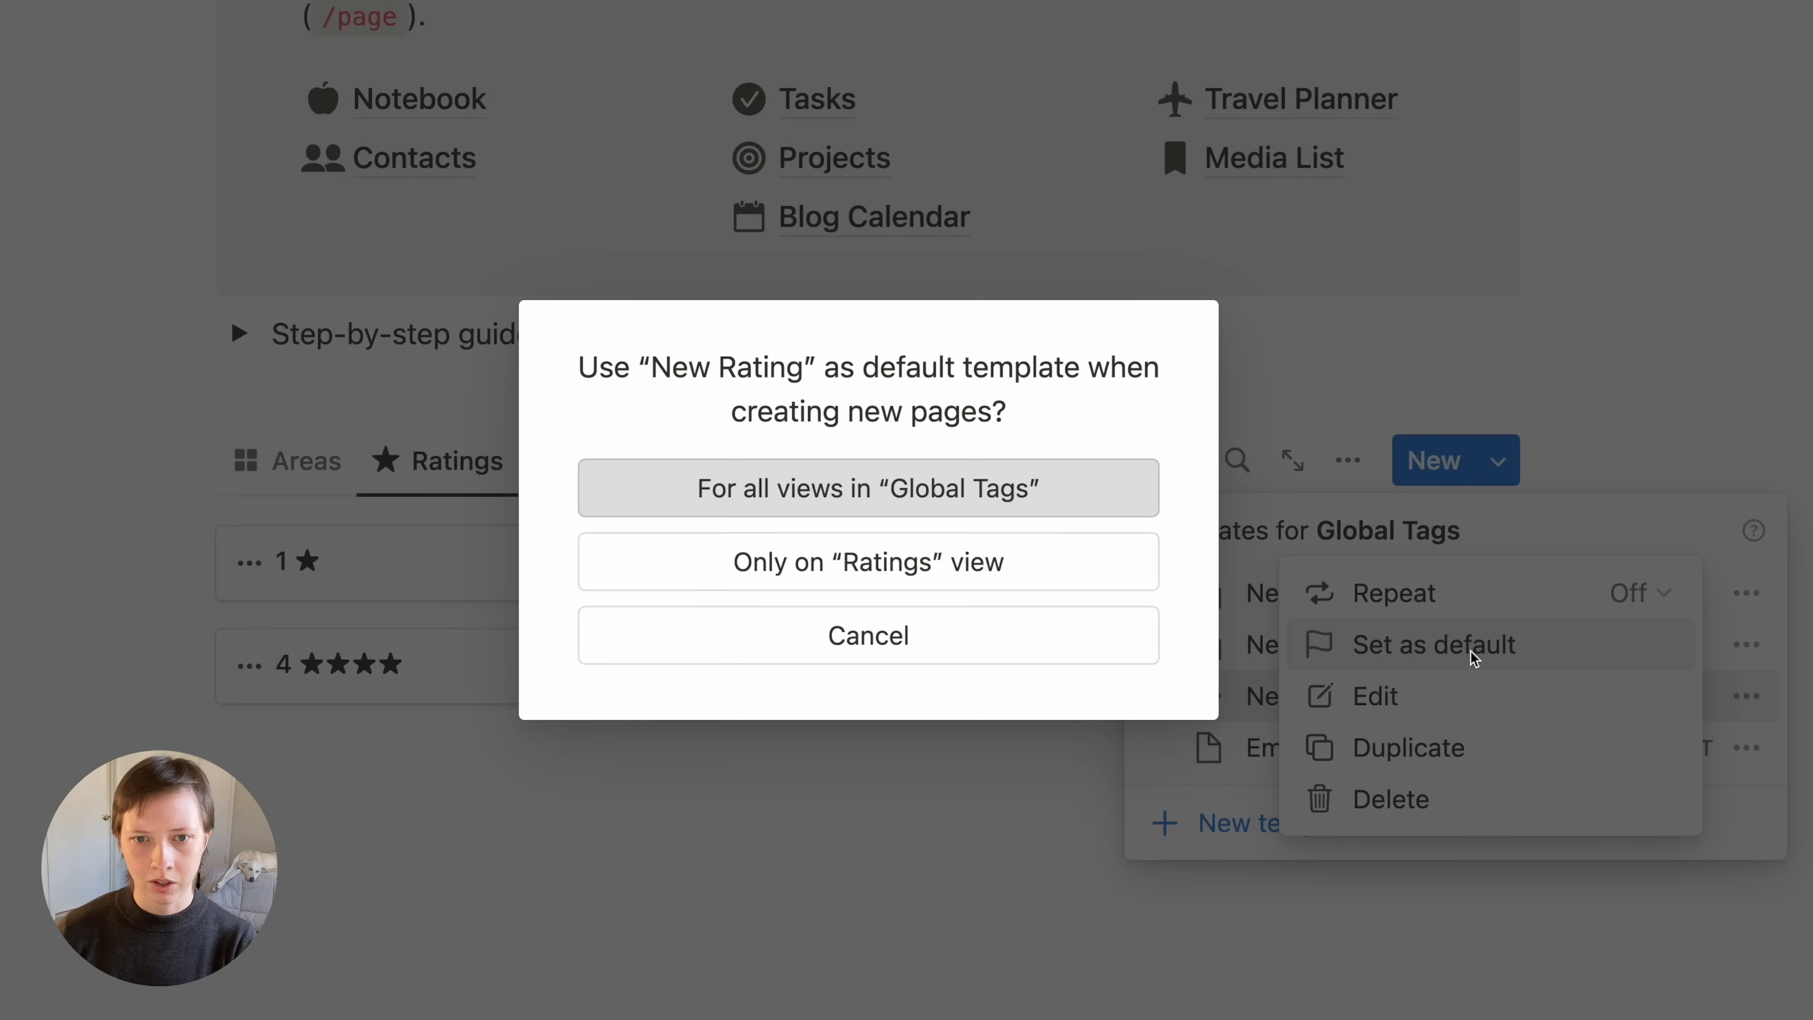
click(980, 563)
click(413, 476)
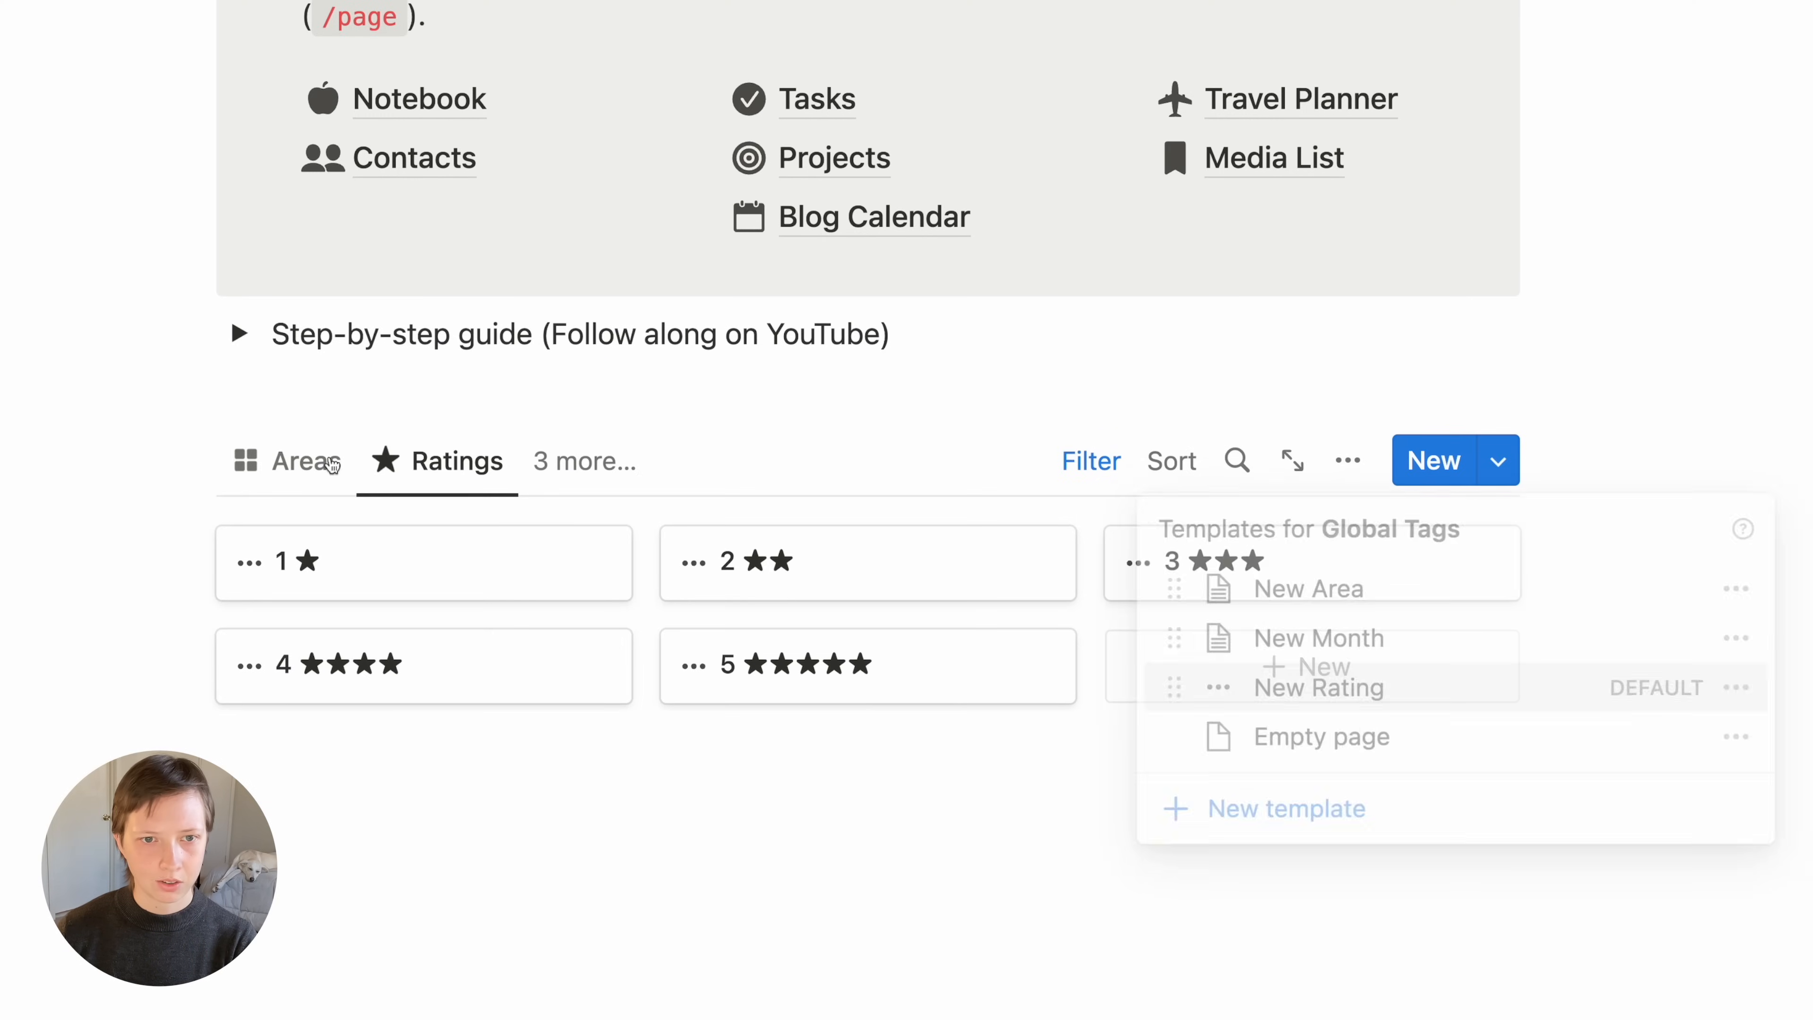
Switch Global Tags to the Months view and make New Month the default template only on that view
click(584, 461)
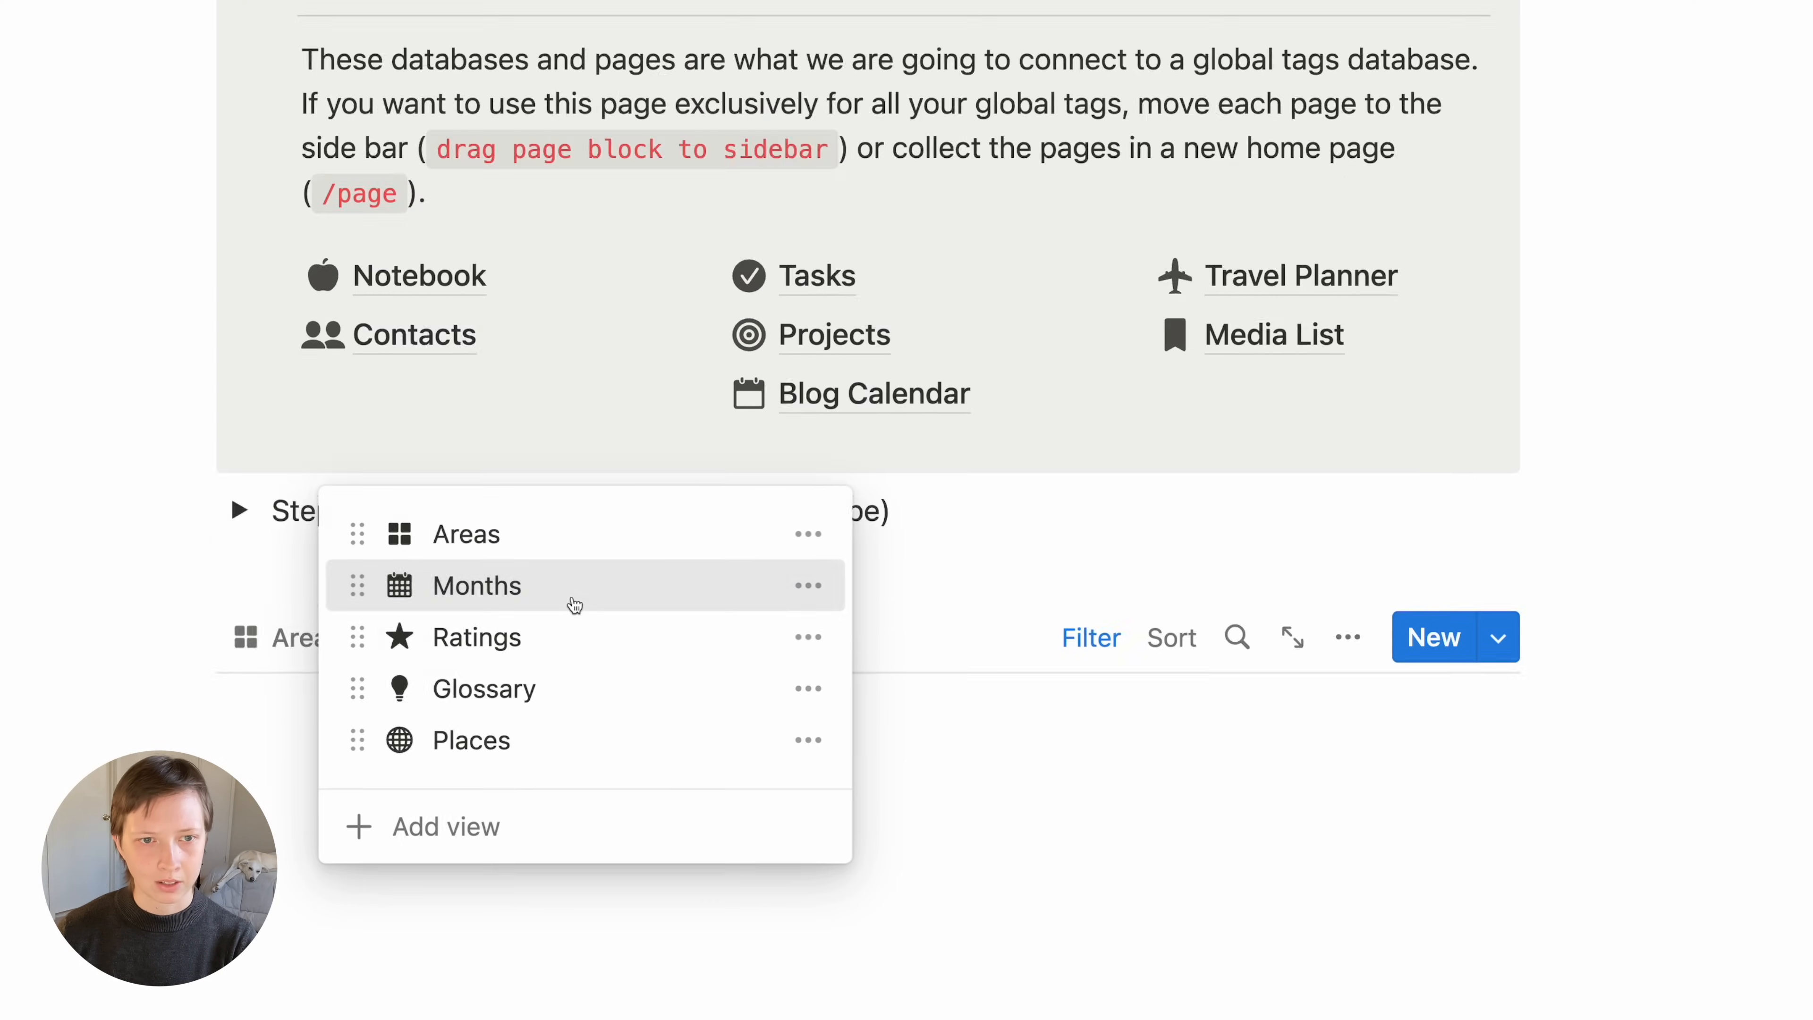
click(606, 607)
click(1506, 461)
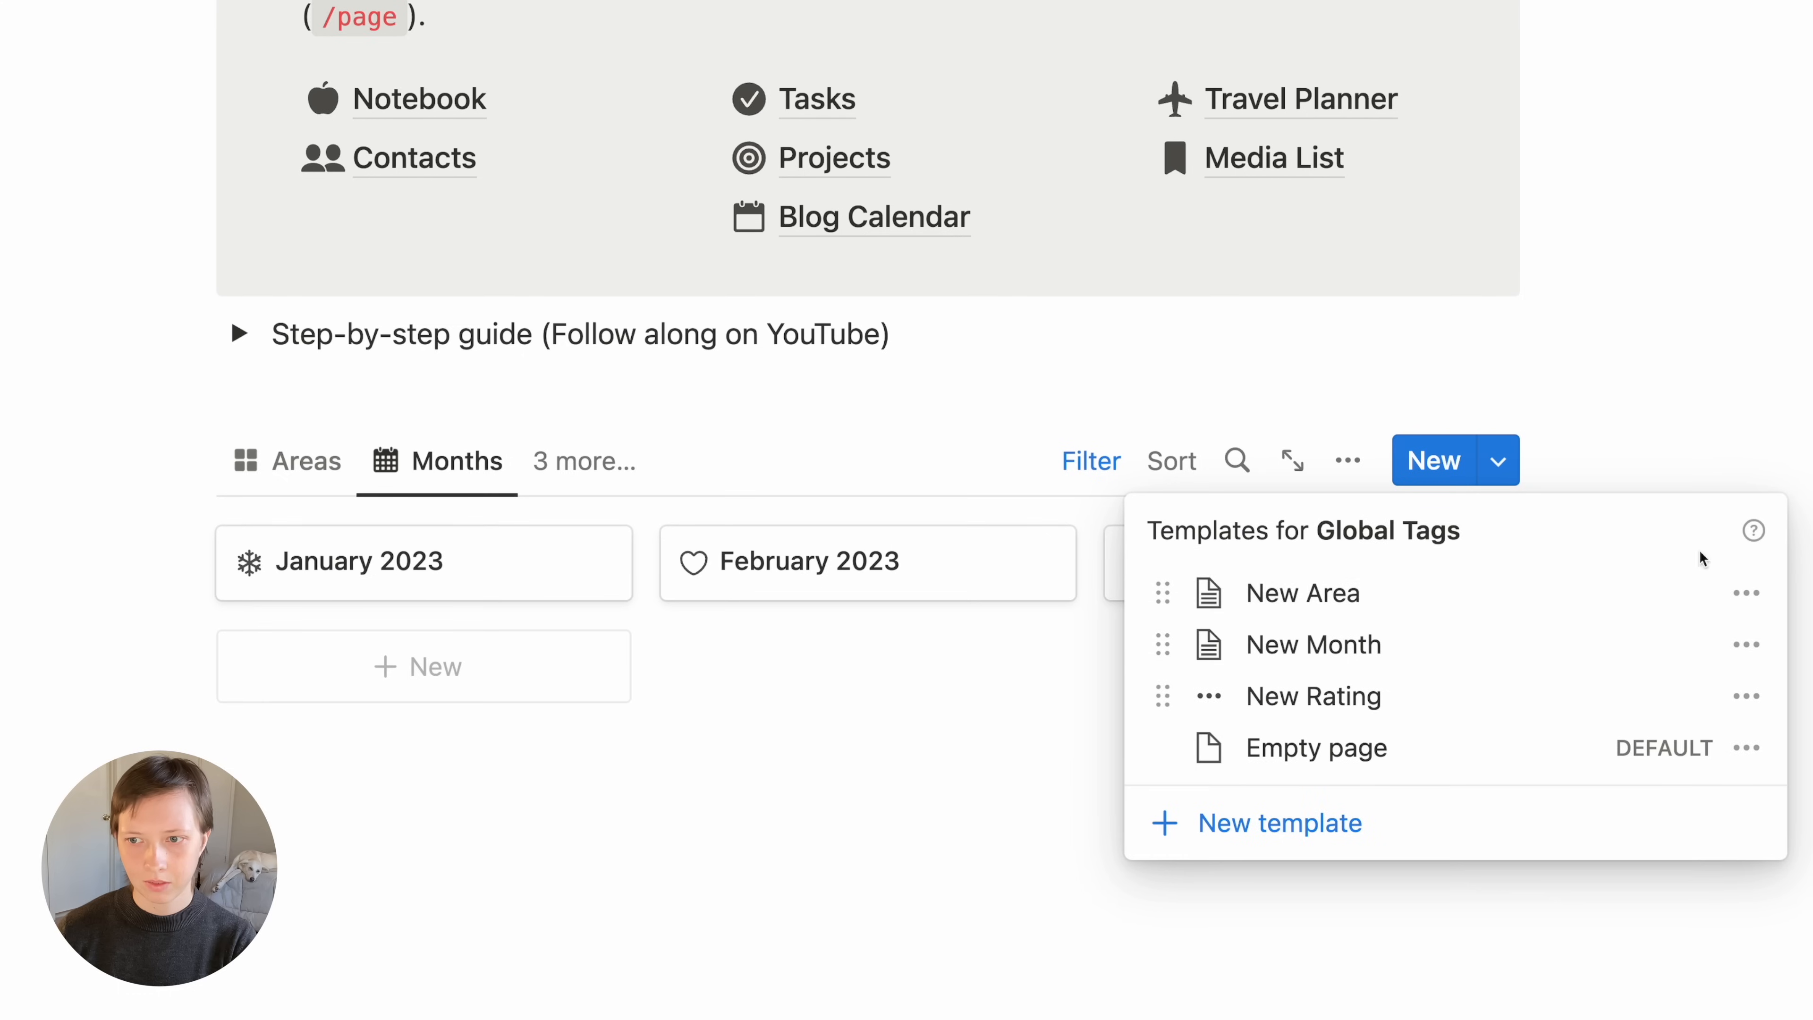
click(1756, 651)
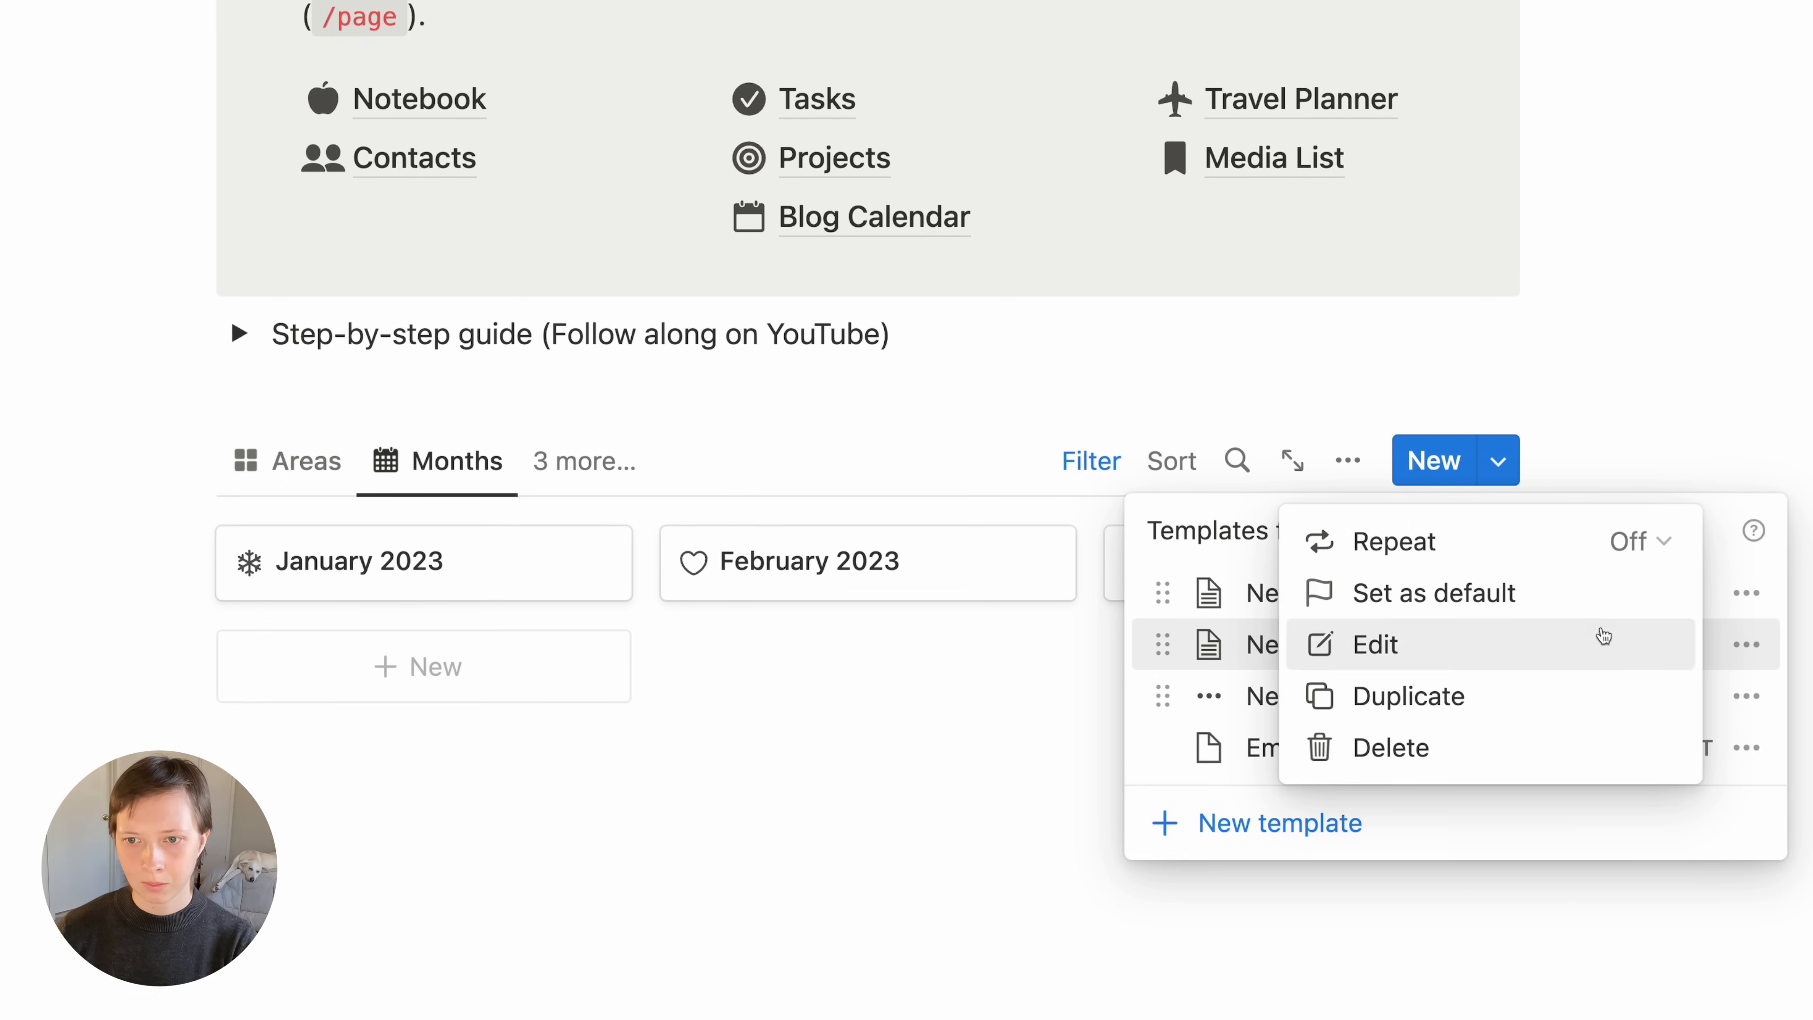
click(1460, 593)
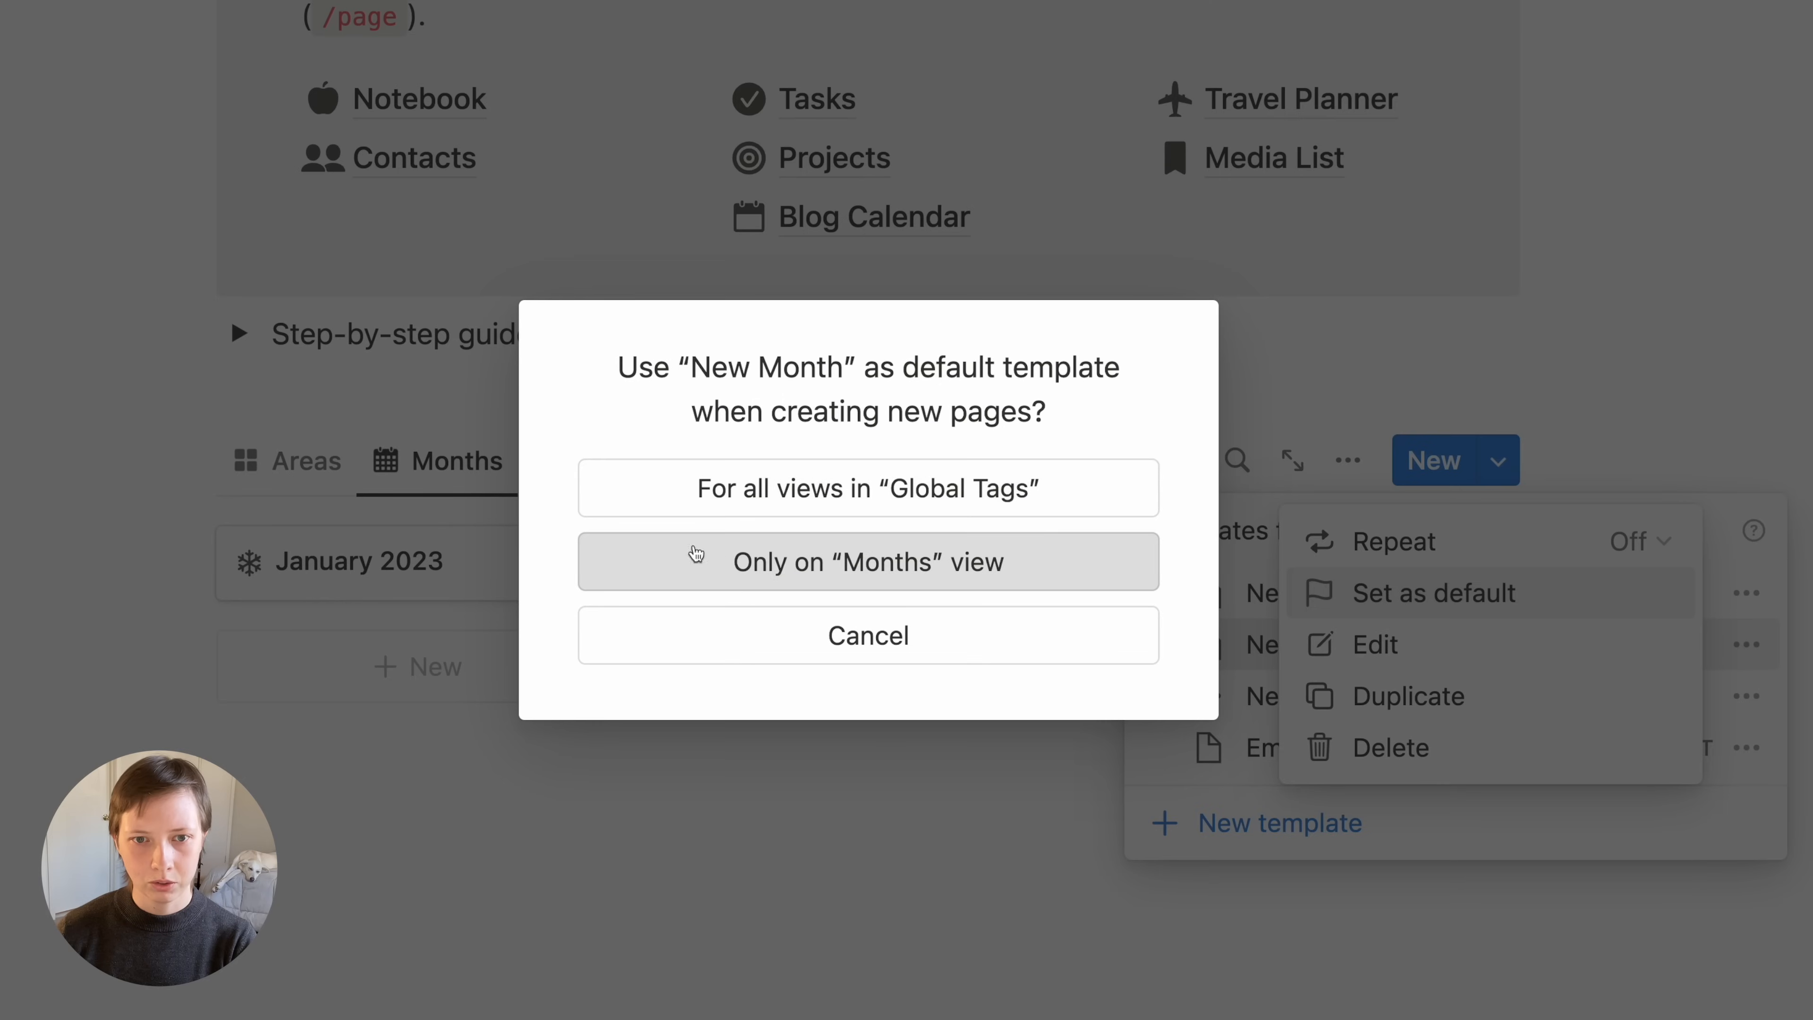
click(953, 568)
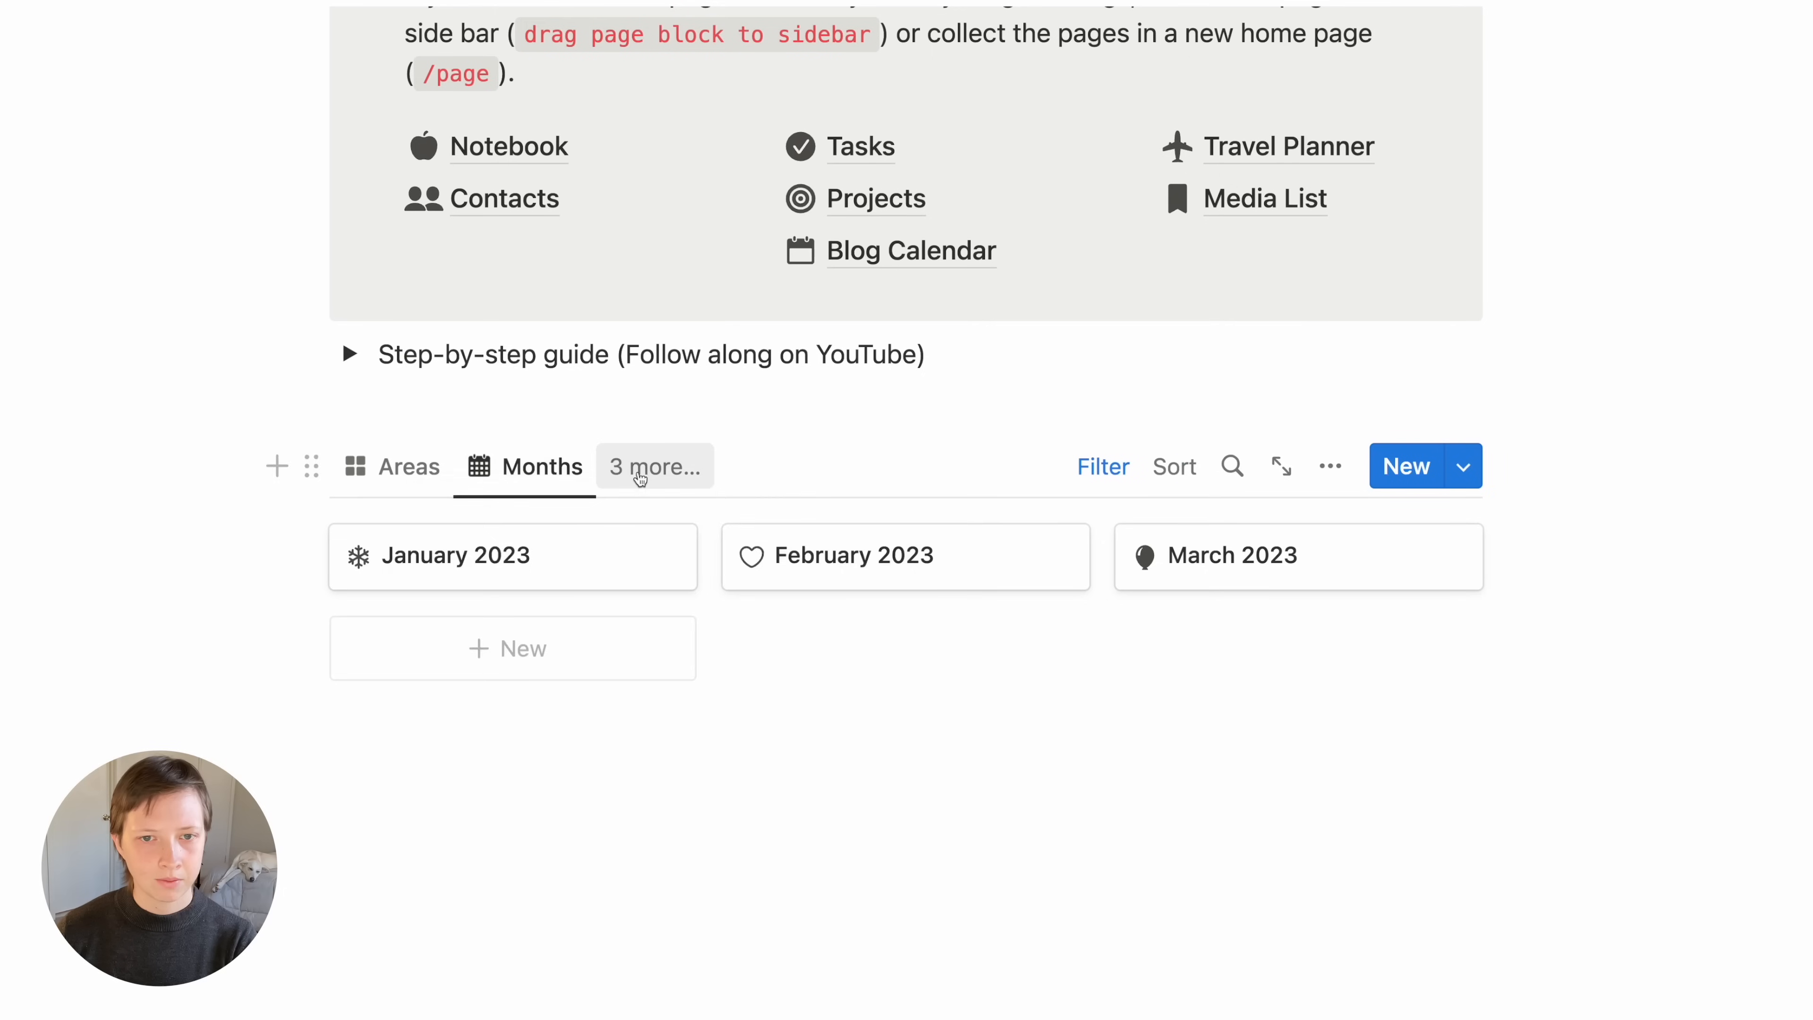
Switch Global Tags to the Glossary view and create a new template titled New Glossary Term
click(640, 471)
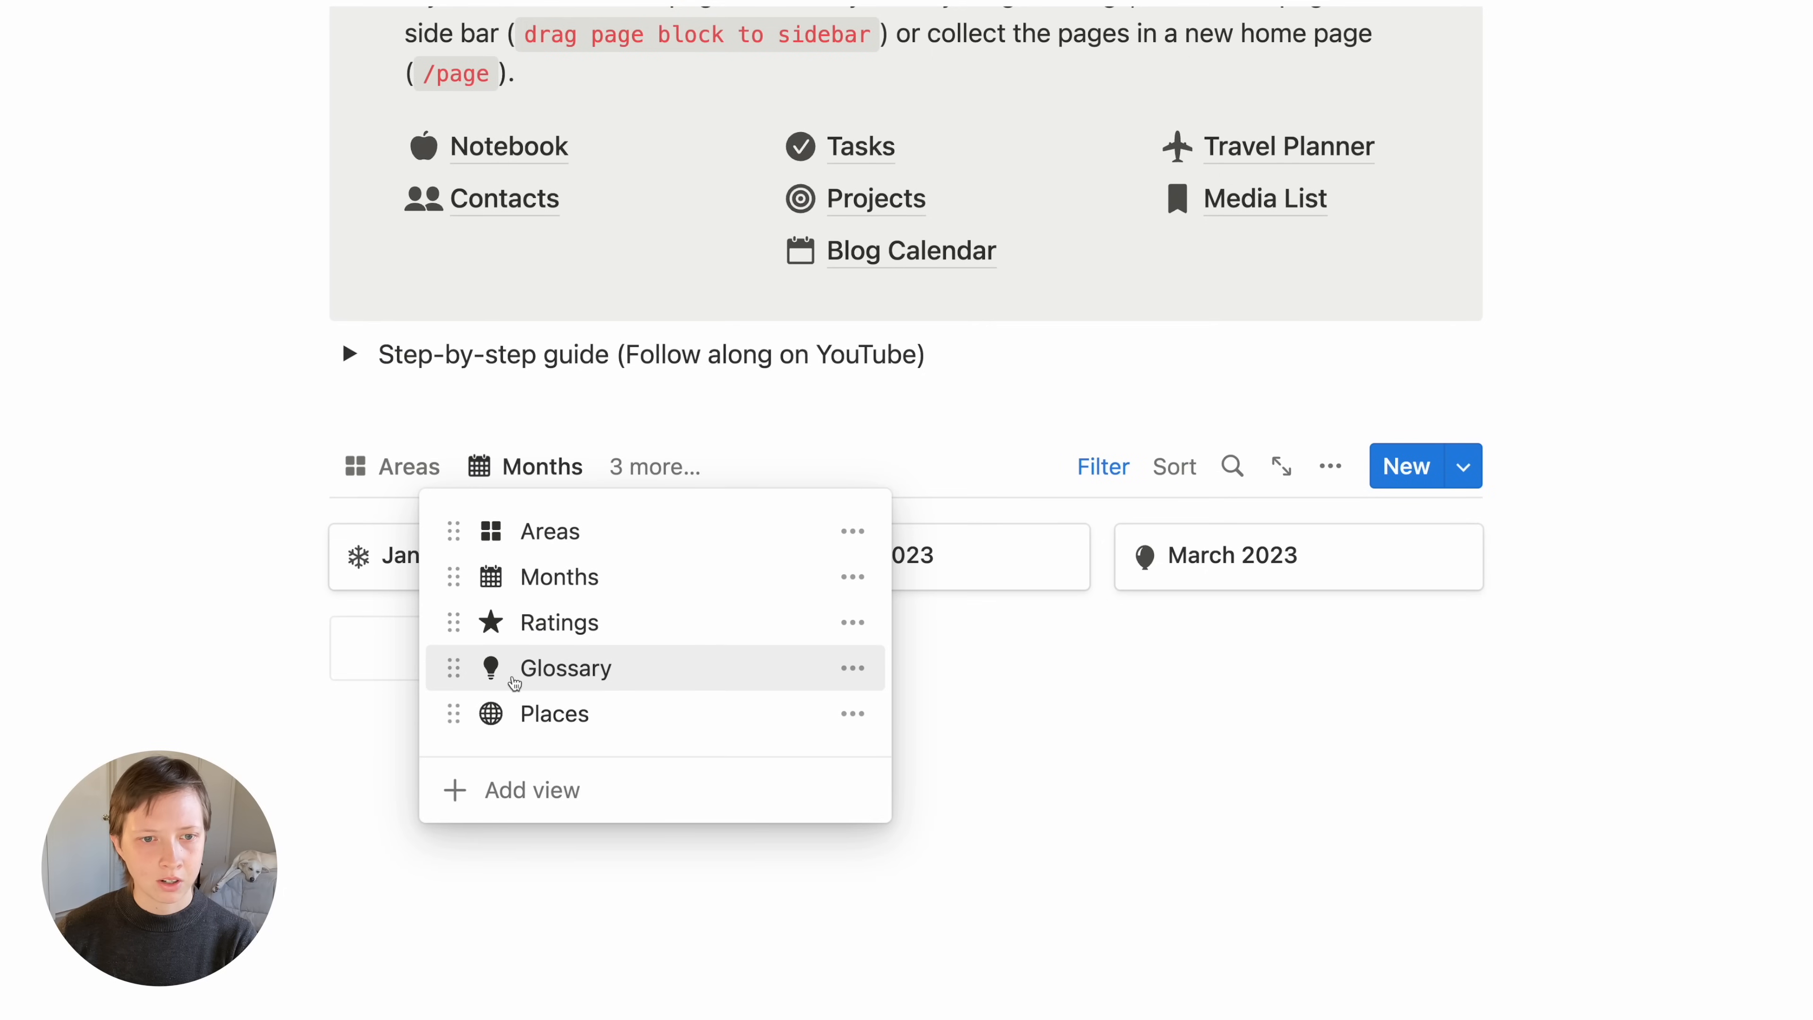
click(694, 674)
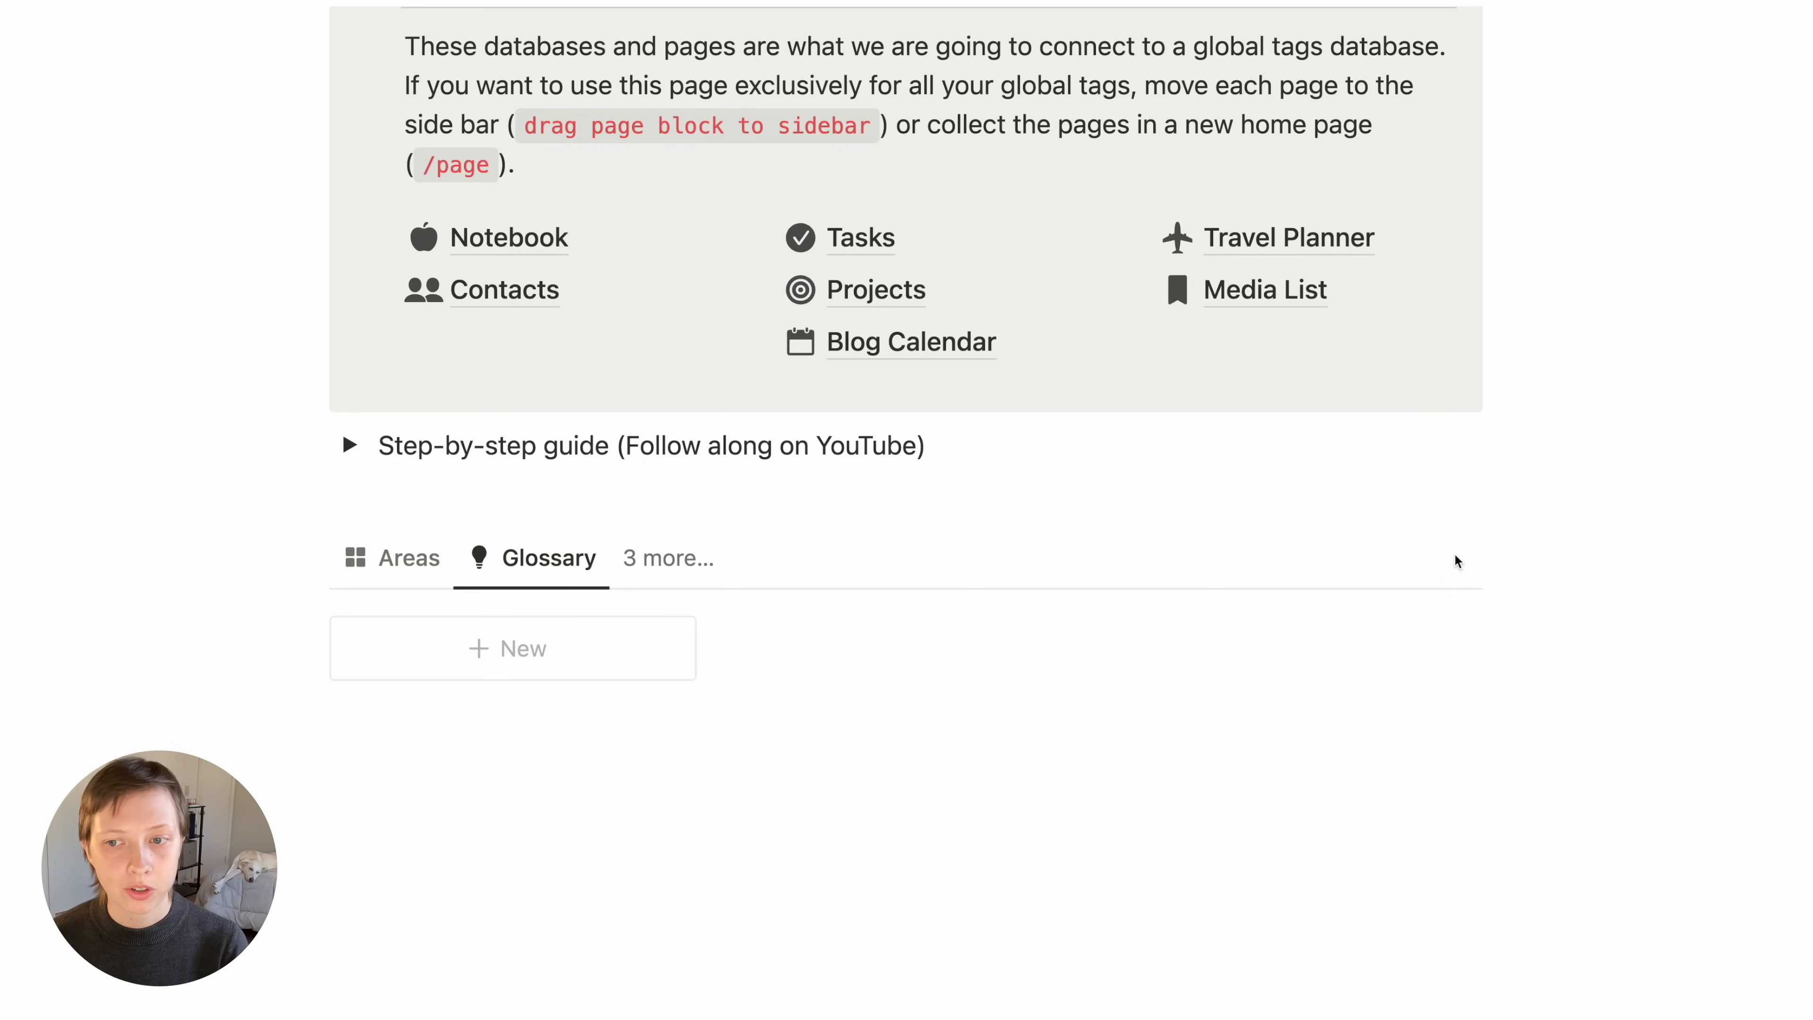
mouse_move(1446, 568)
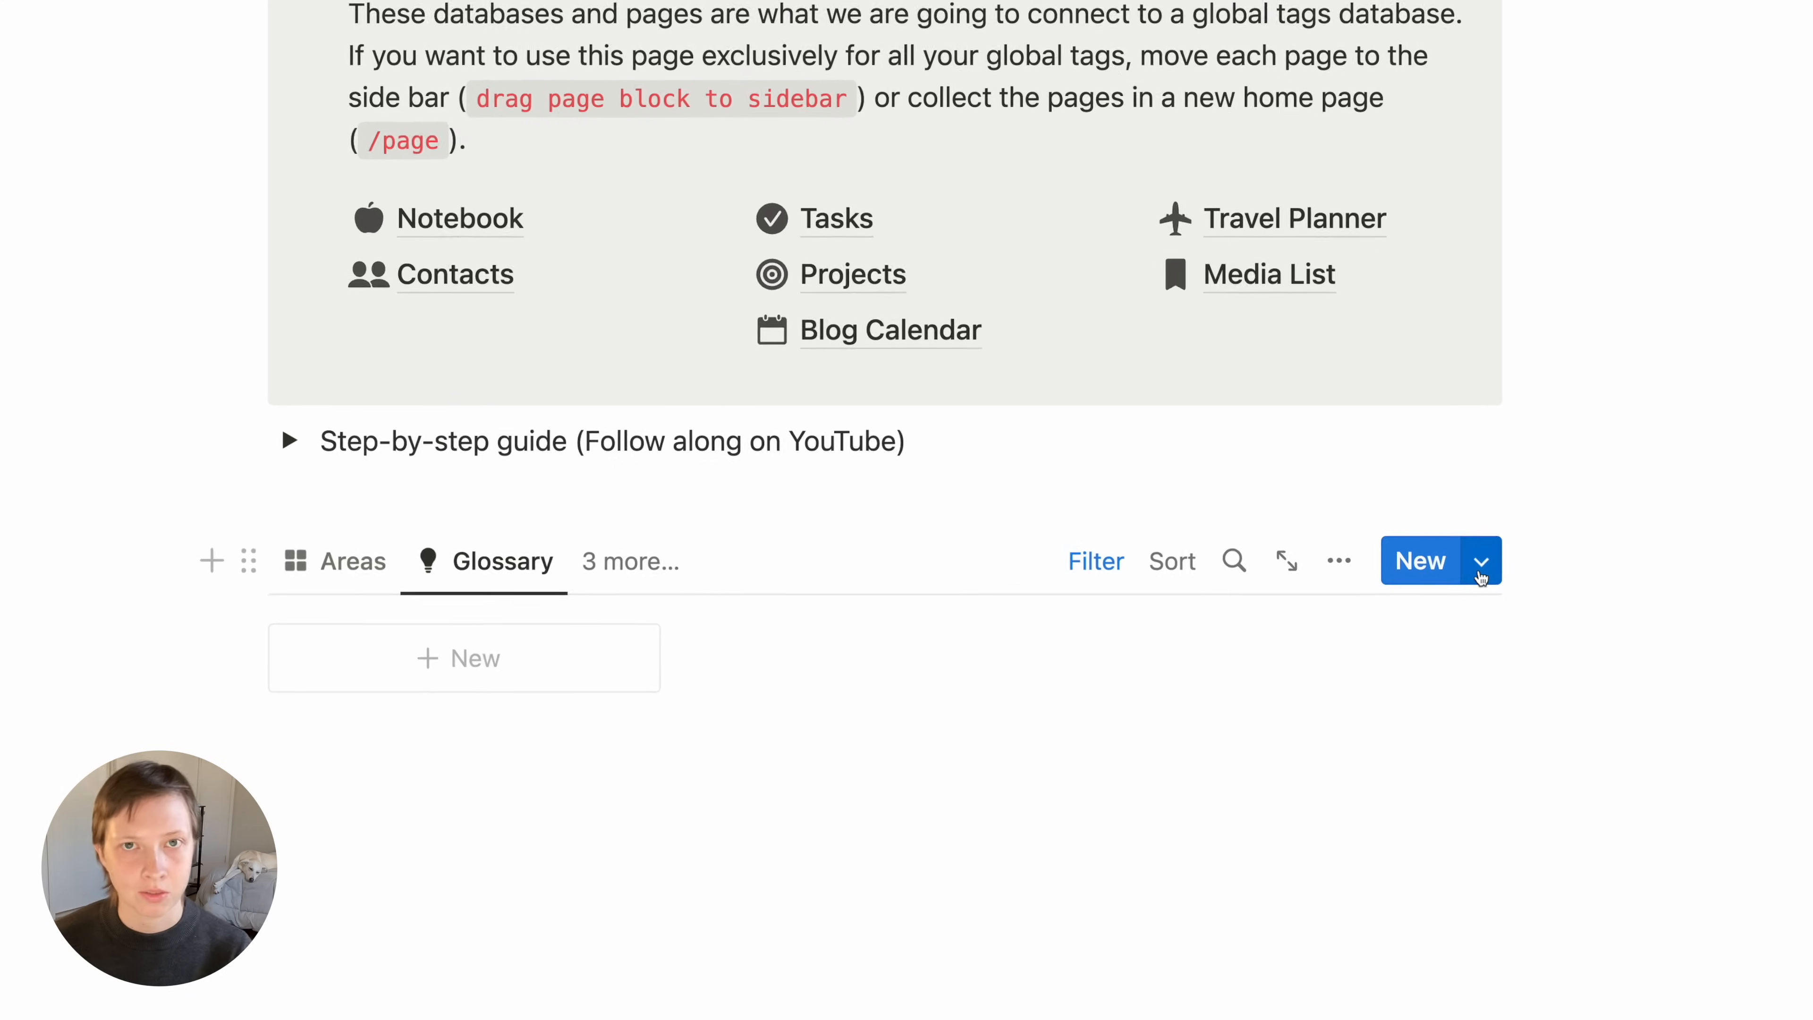
click(1500, 568)
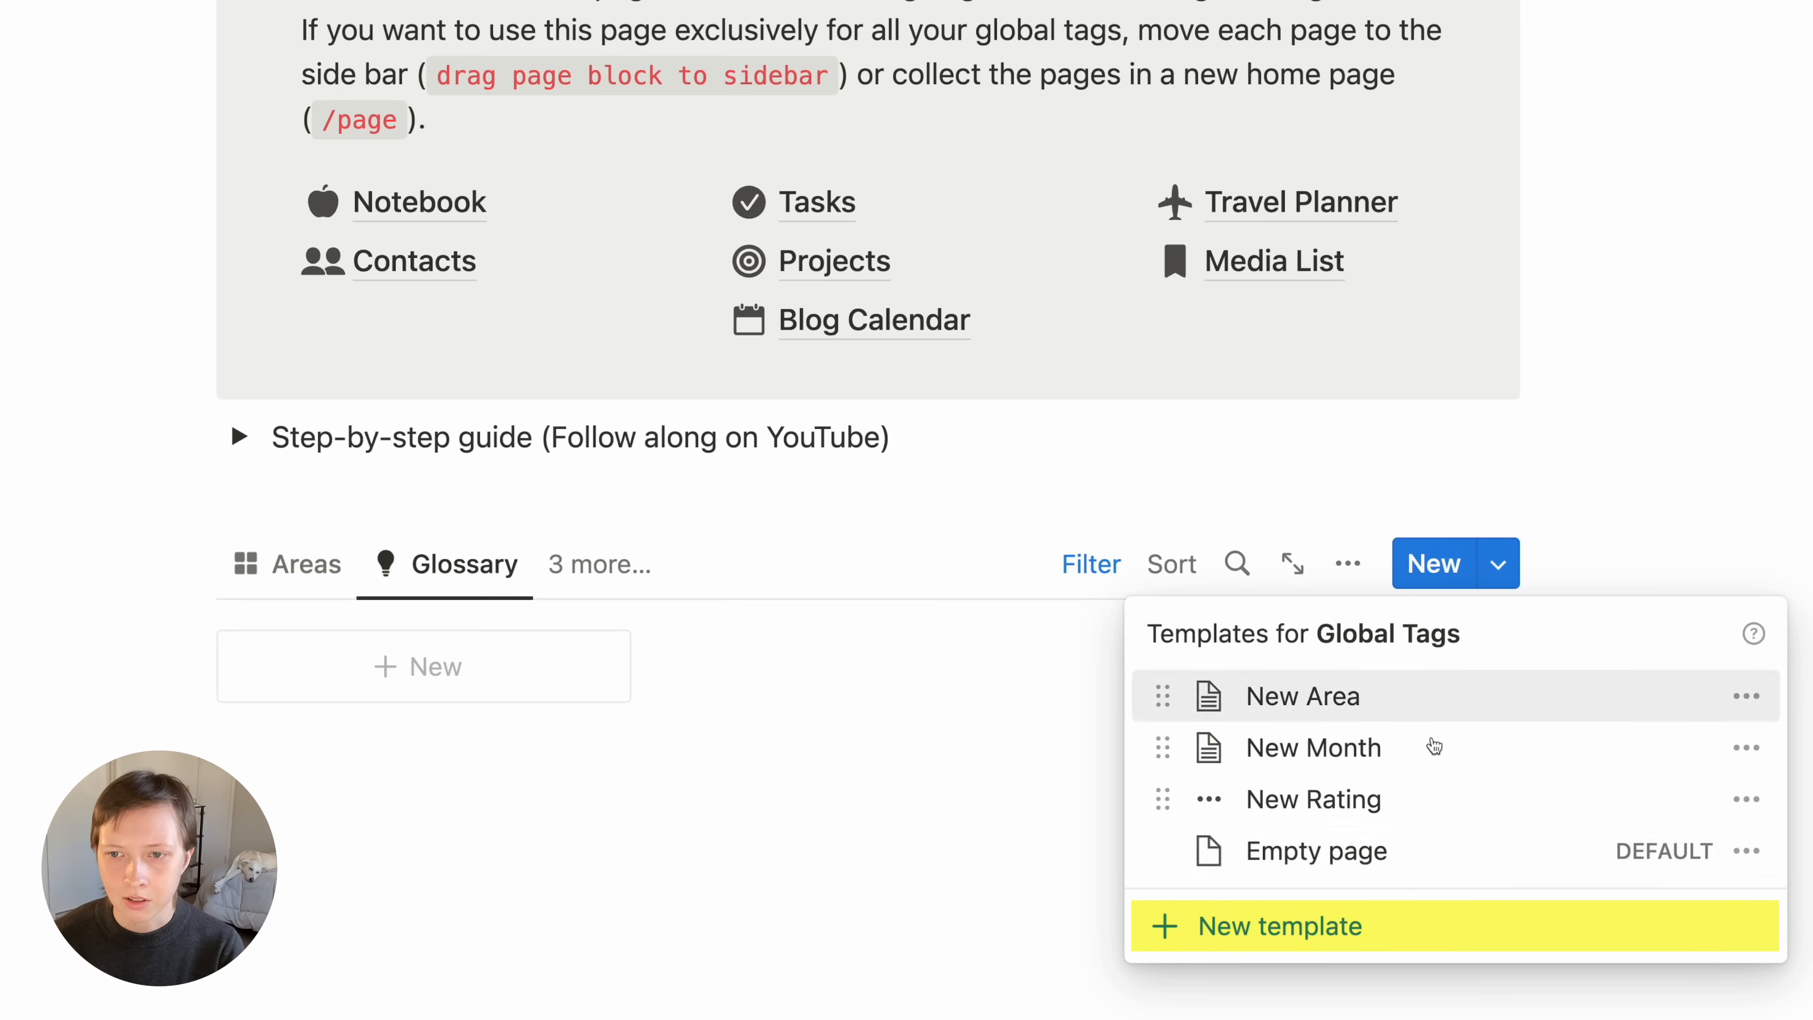
click(1374, 949)
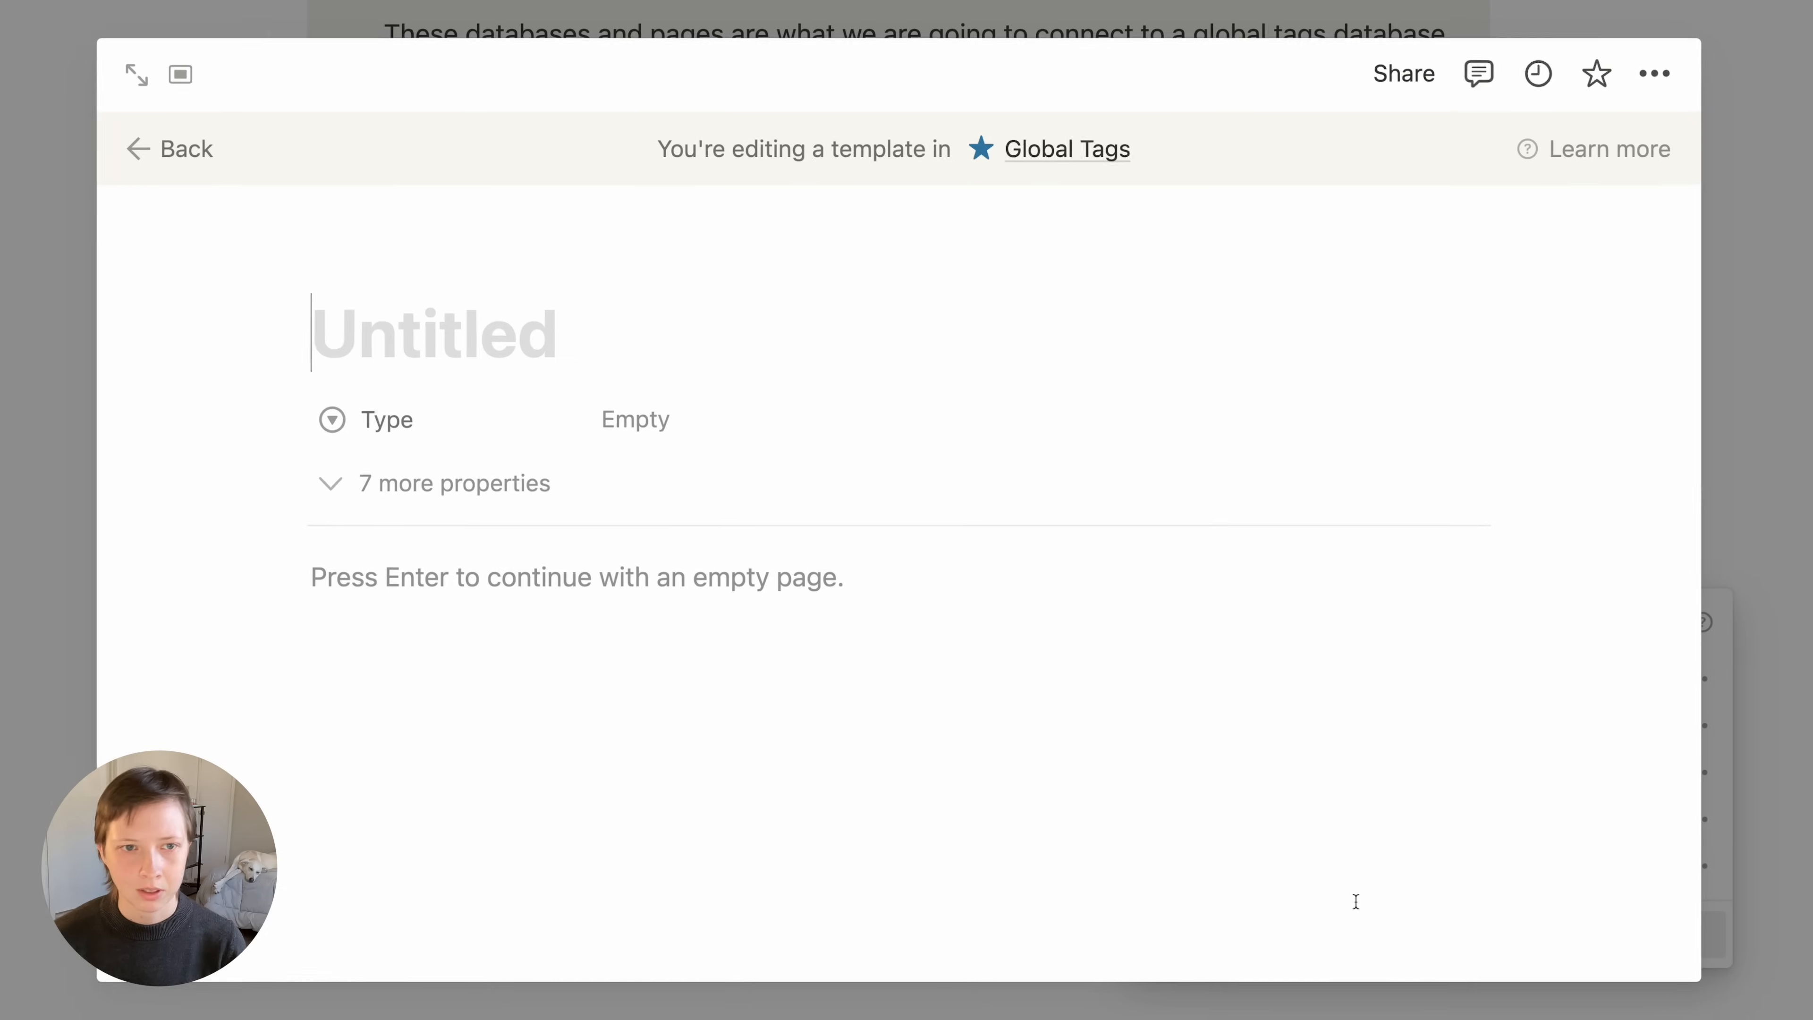
text(New Glos)
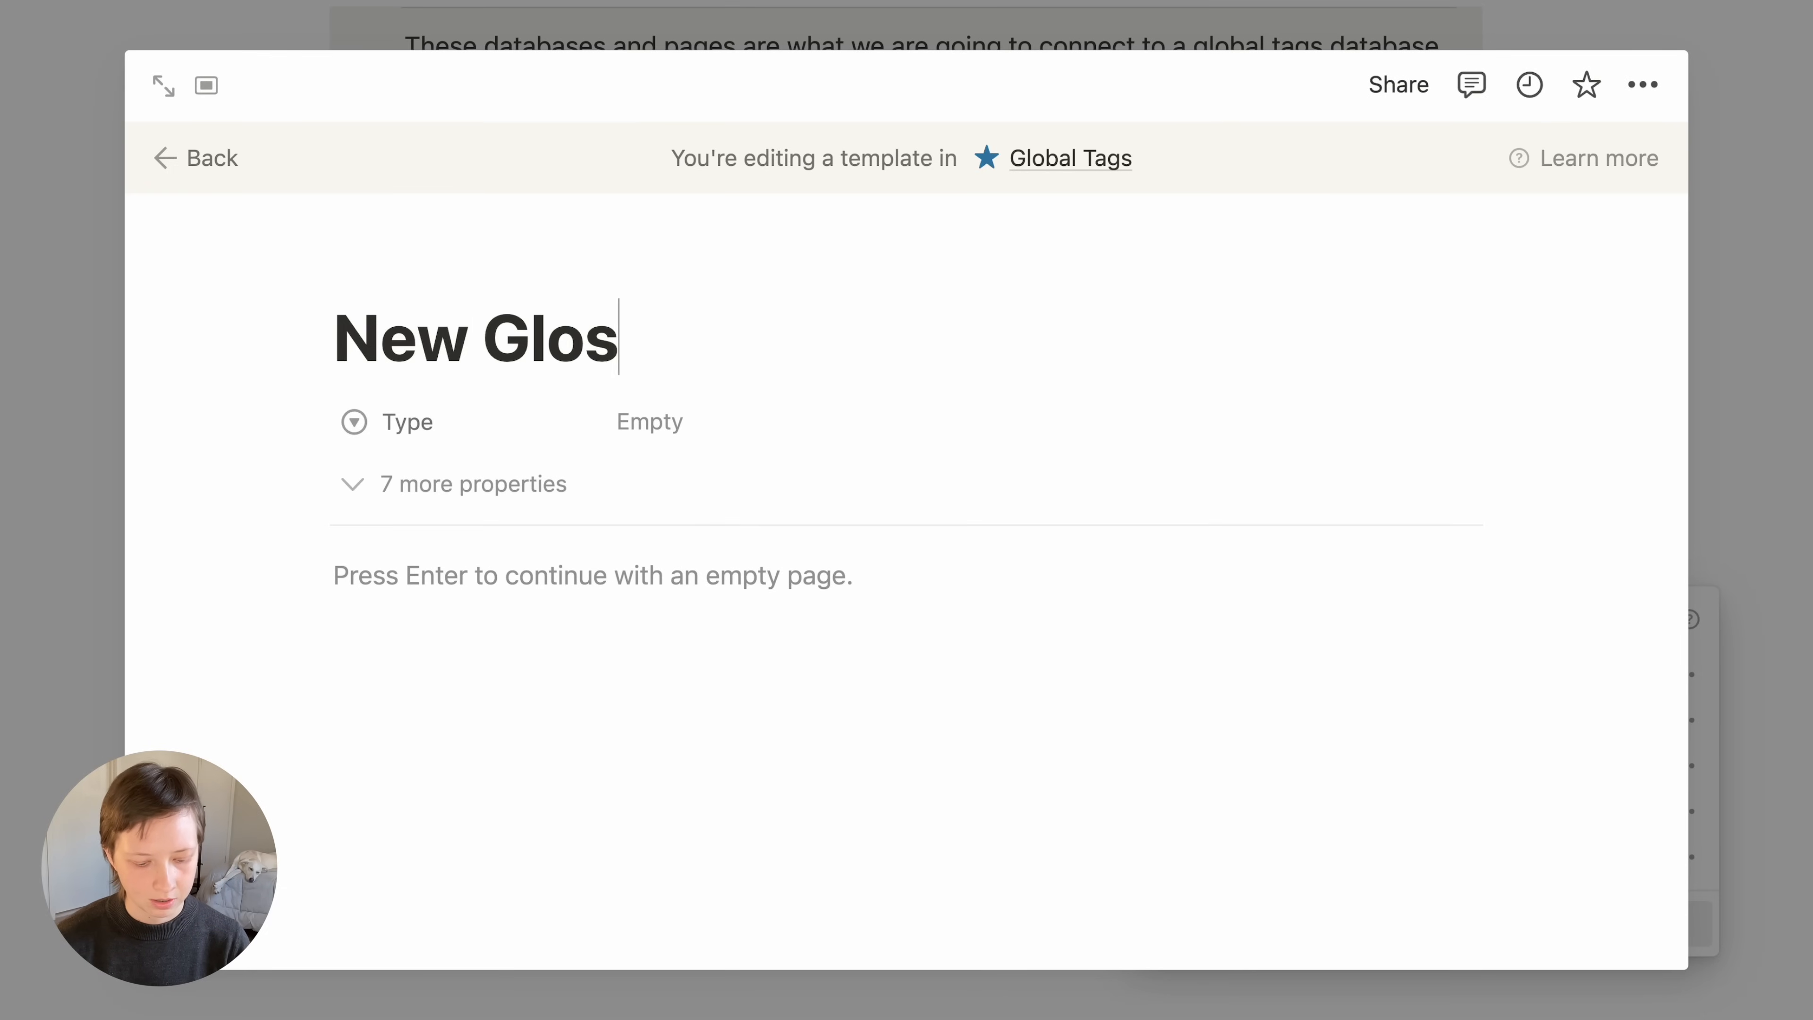
text(sary Term)
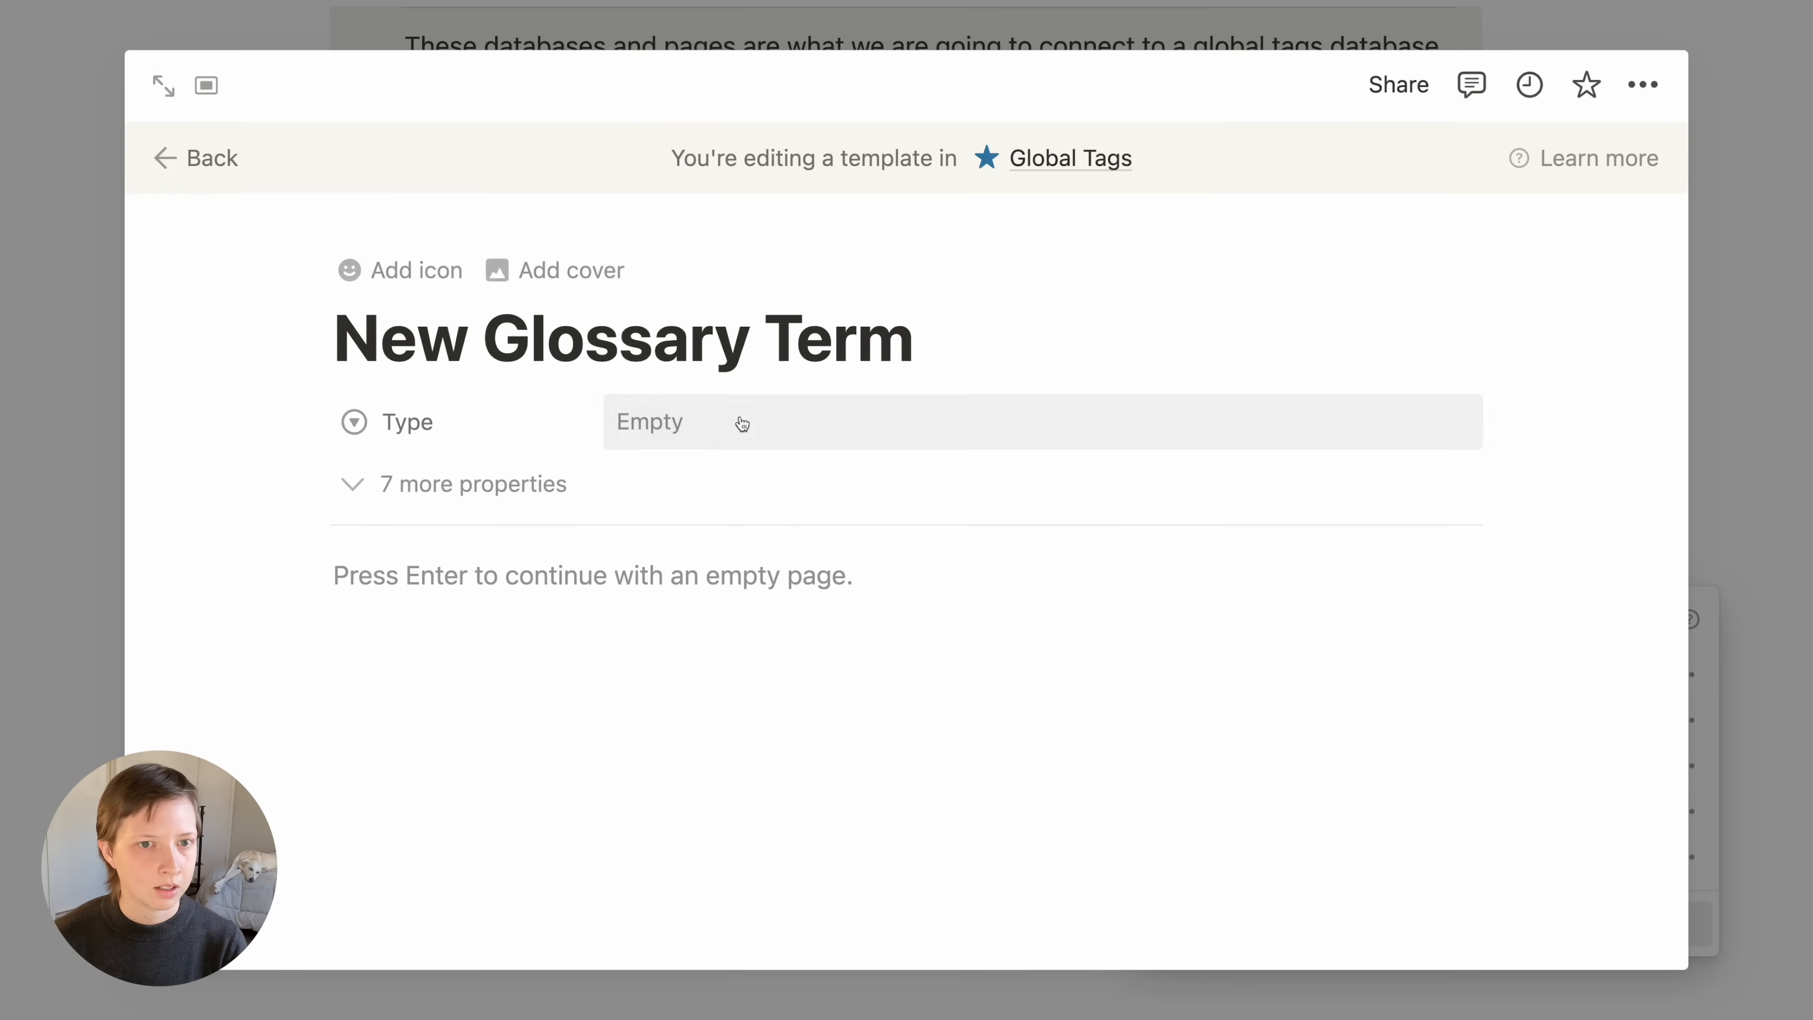
Give the New Glossary Term template a light gray tag icon
click(390, 291)
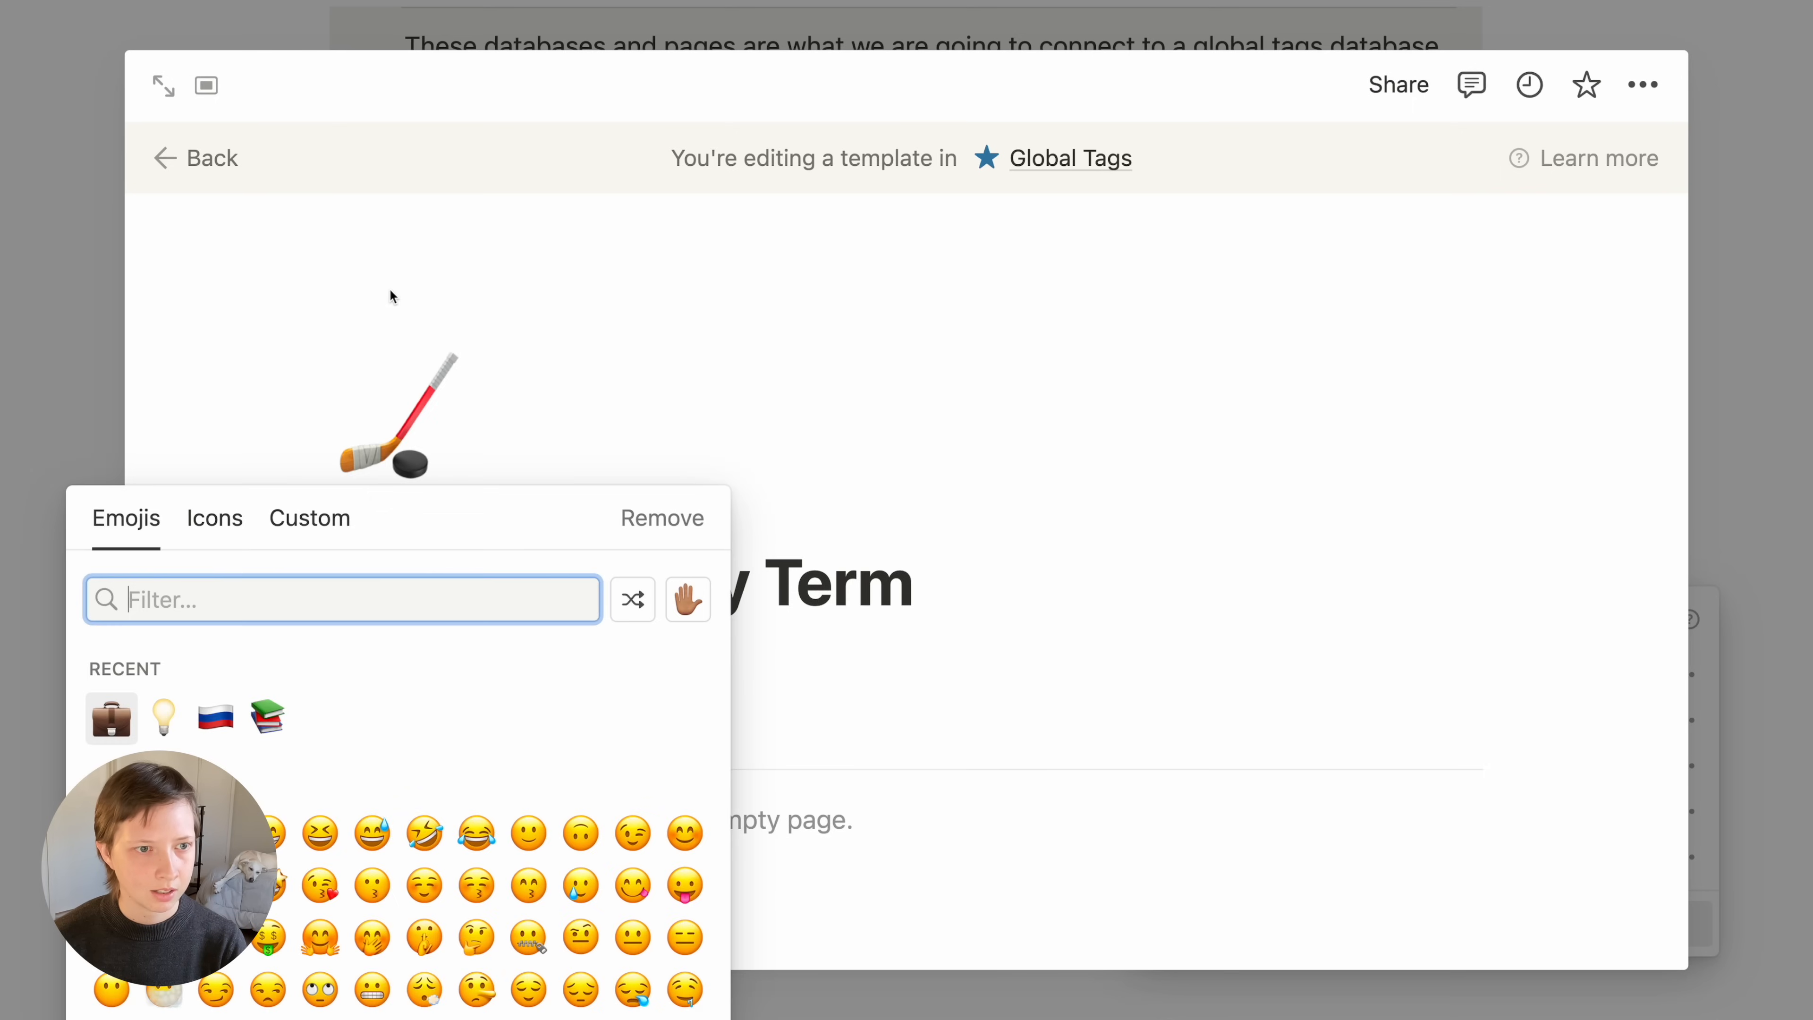
click(217, 522)
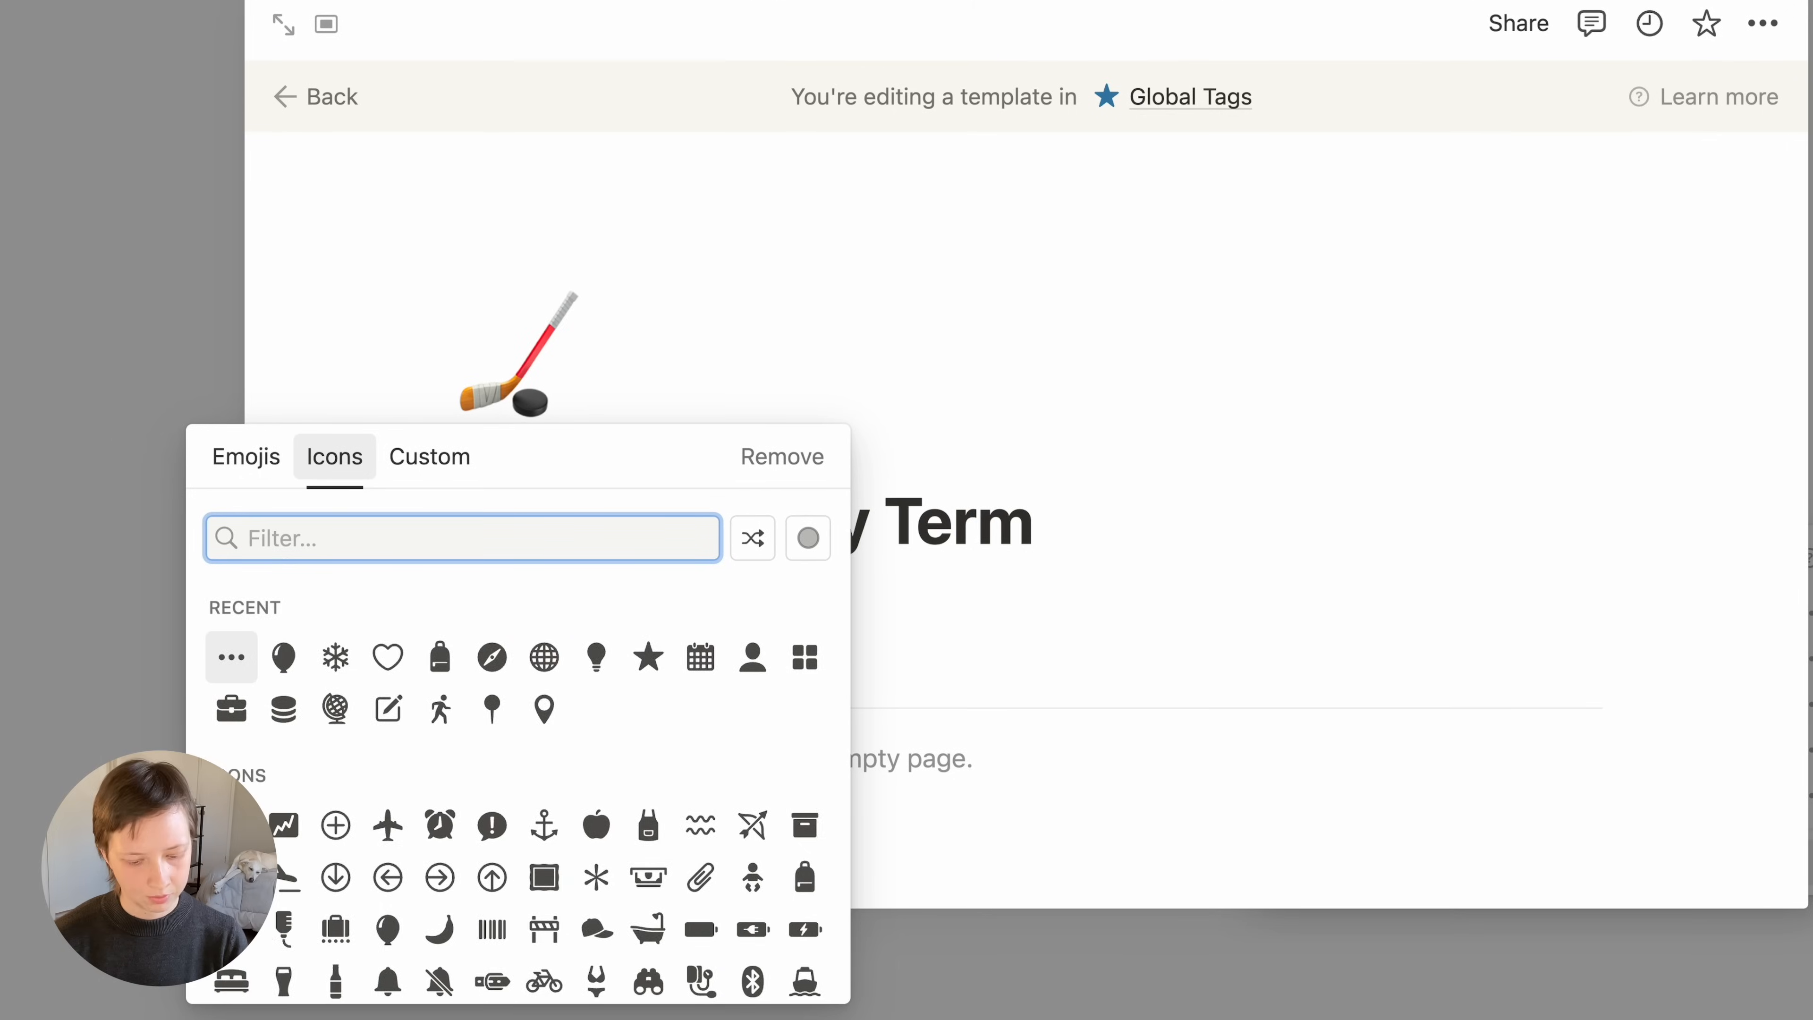
text(tag)
mouse_move(210, 641)
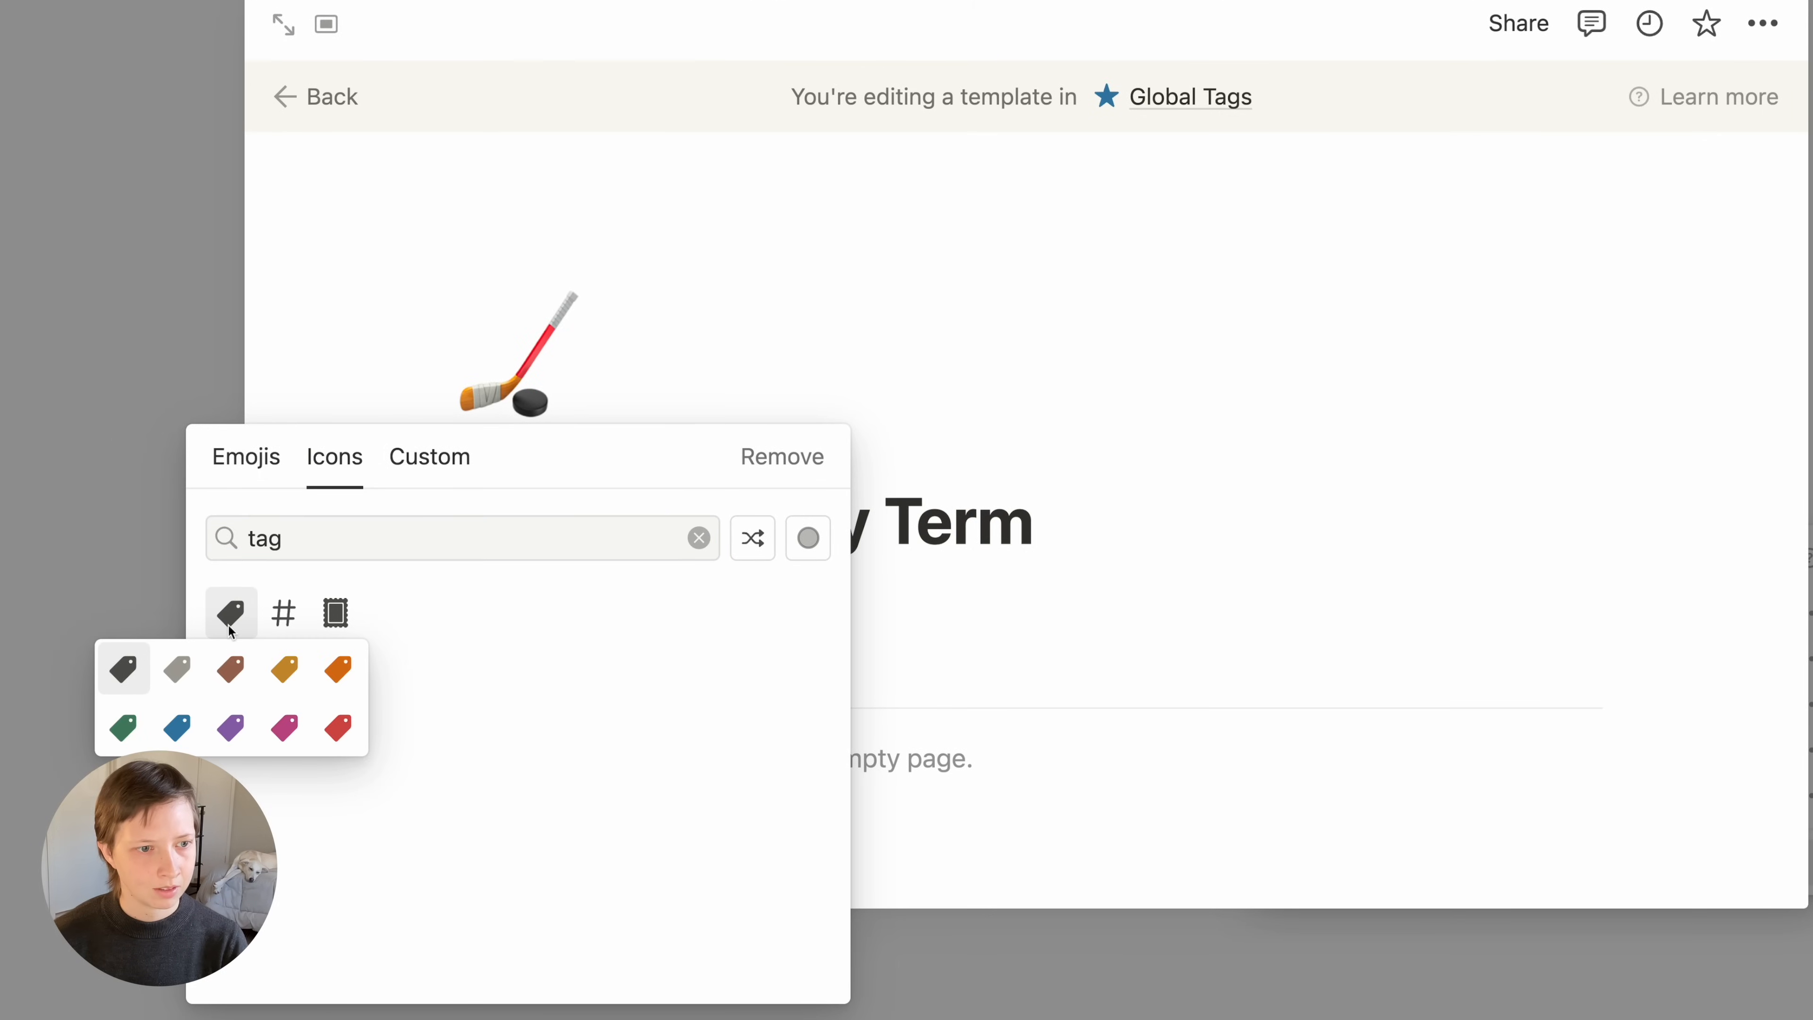
click(178, 673)
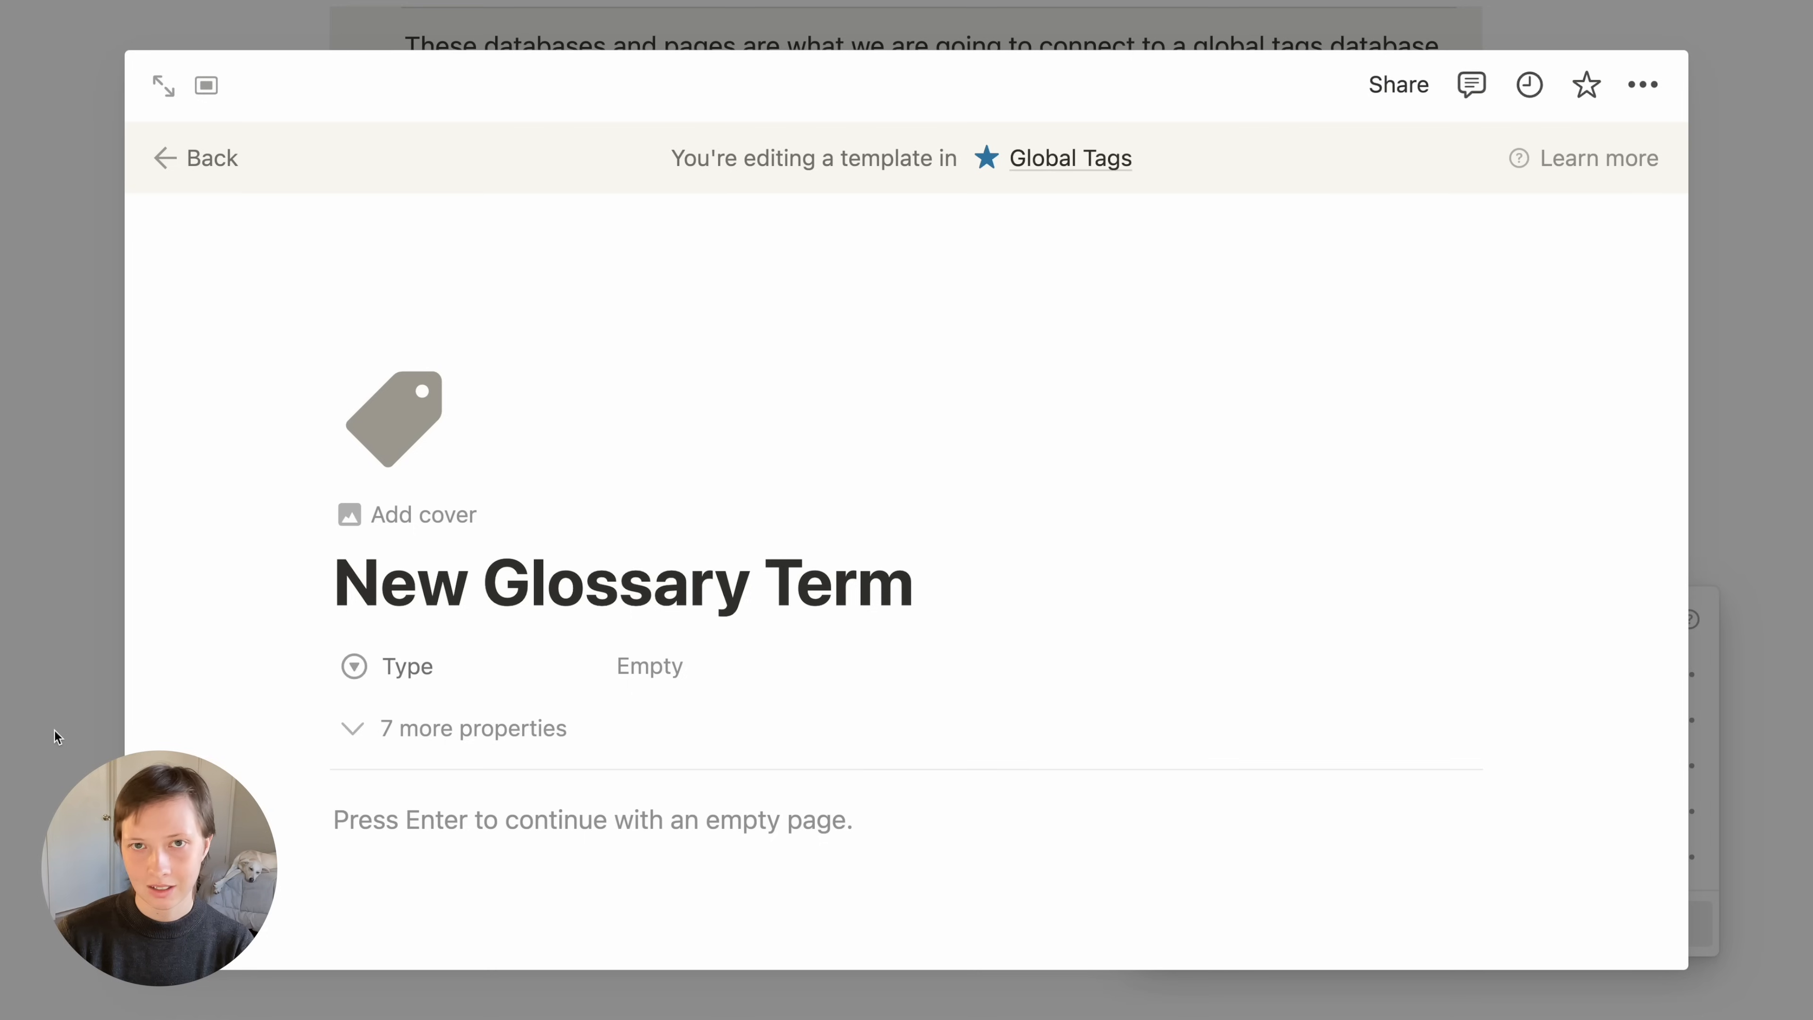
Set the template's Type to Glossary and open the template as a full page
click(721, 675)
click(763, 911)
scroll(763, 911, down, 2)
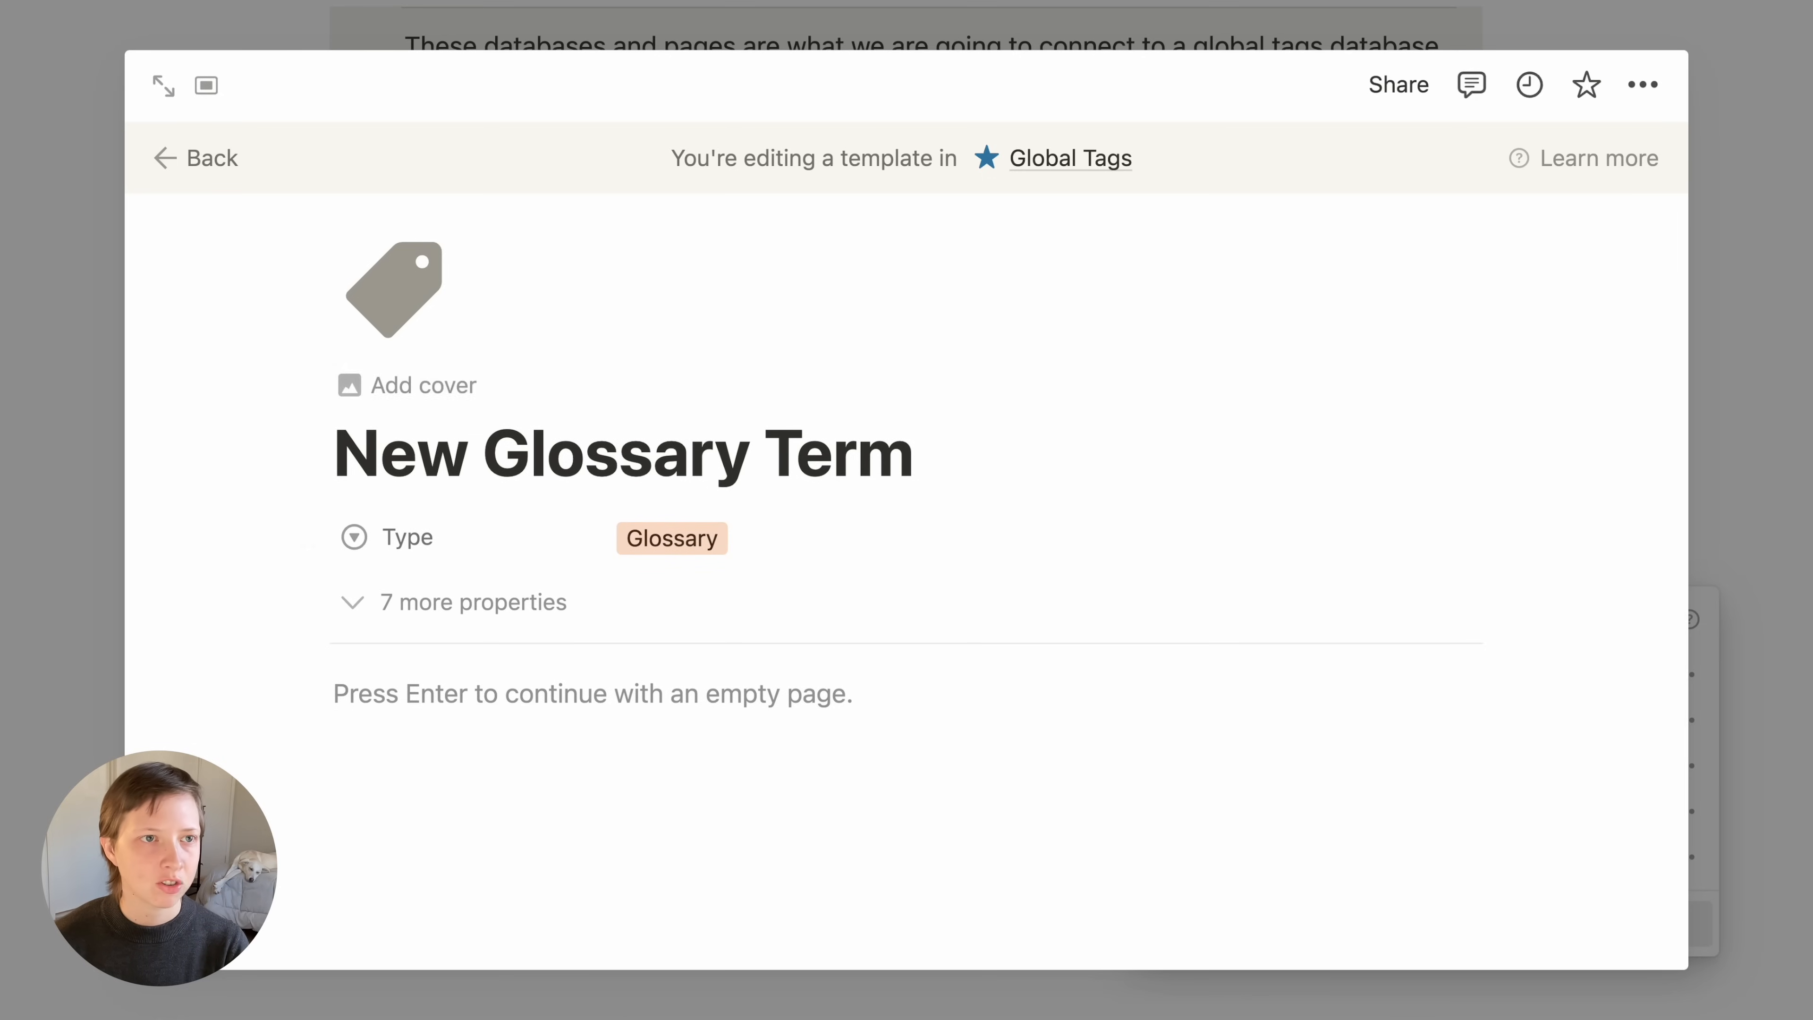
click(164, 86)
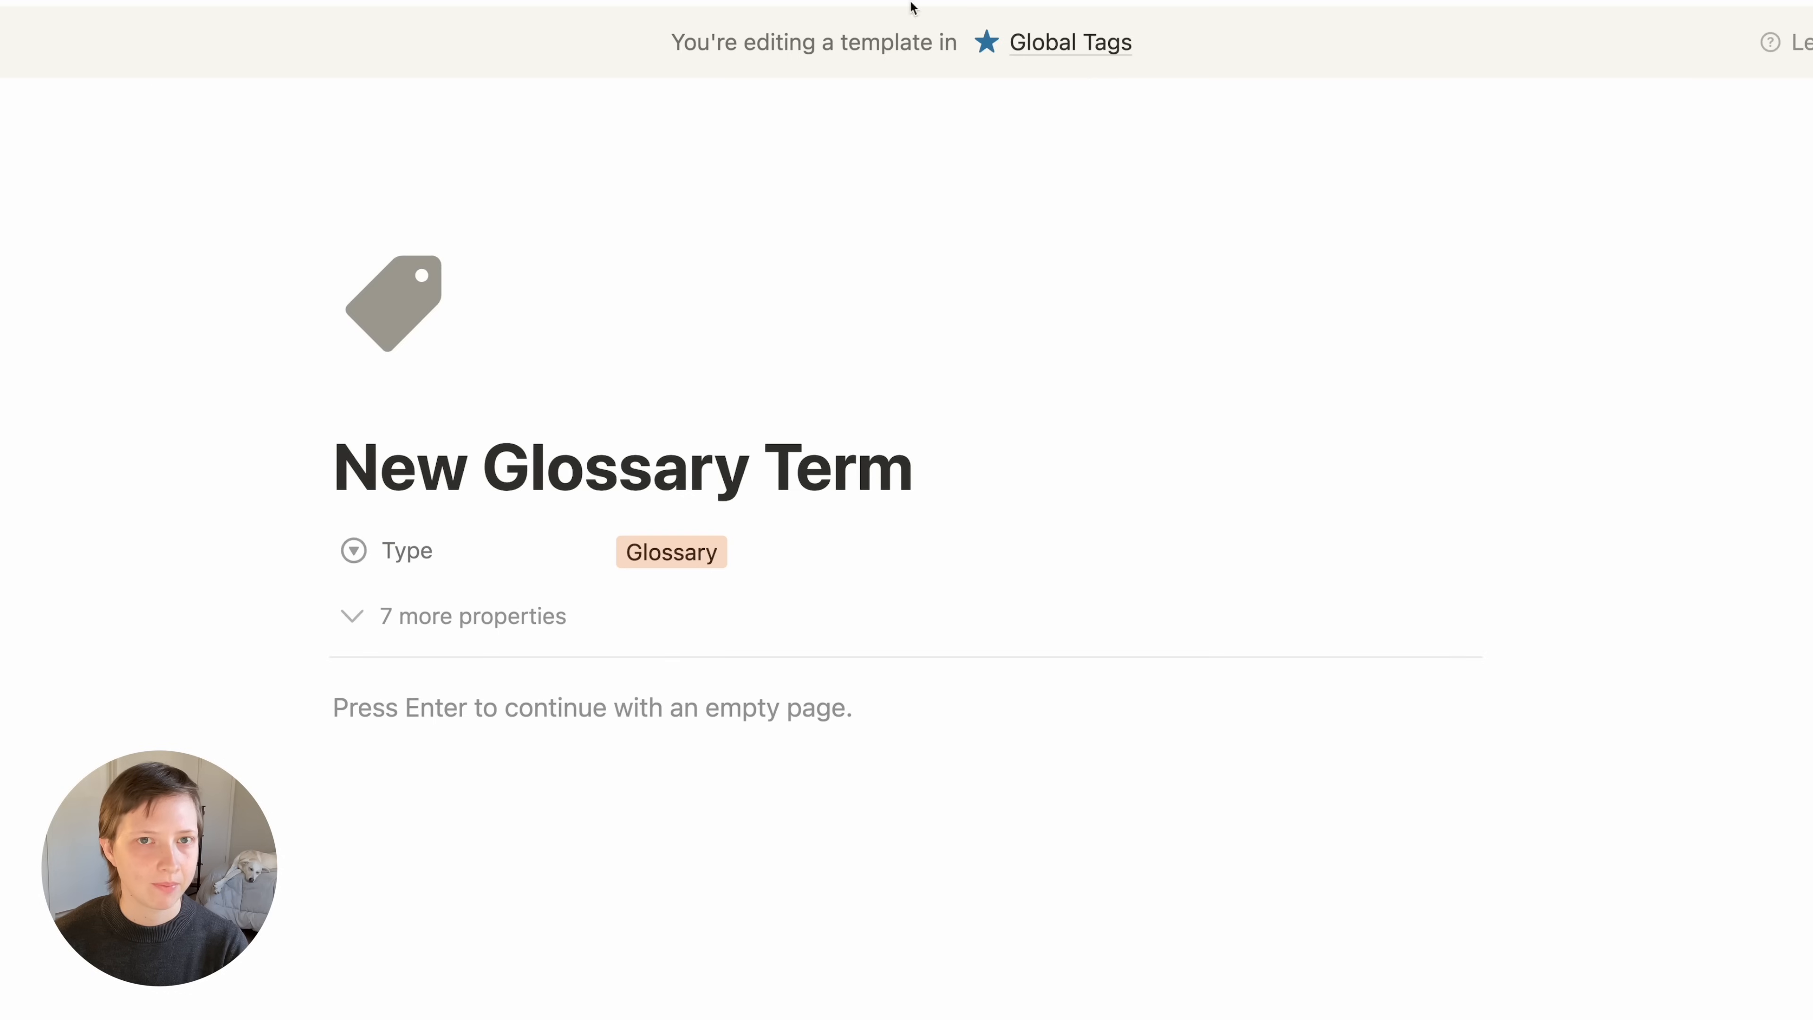
Add a callout to the template body with the bold heading Summary
click(563, 716)
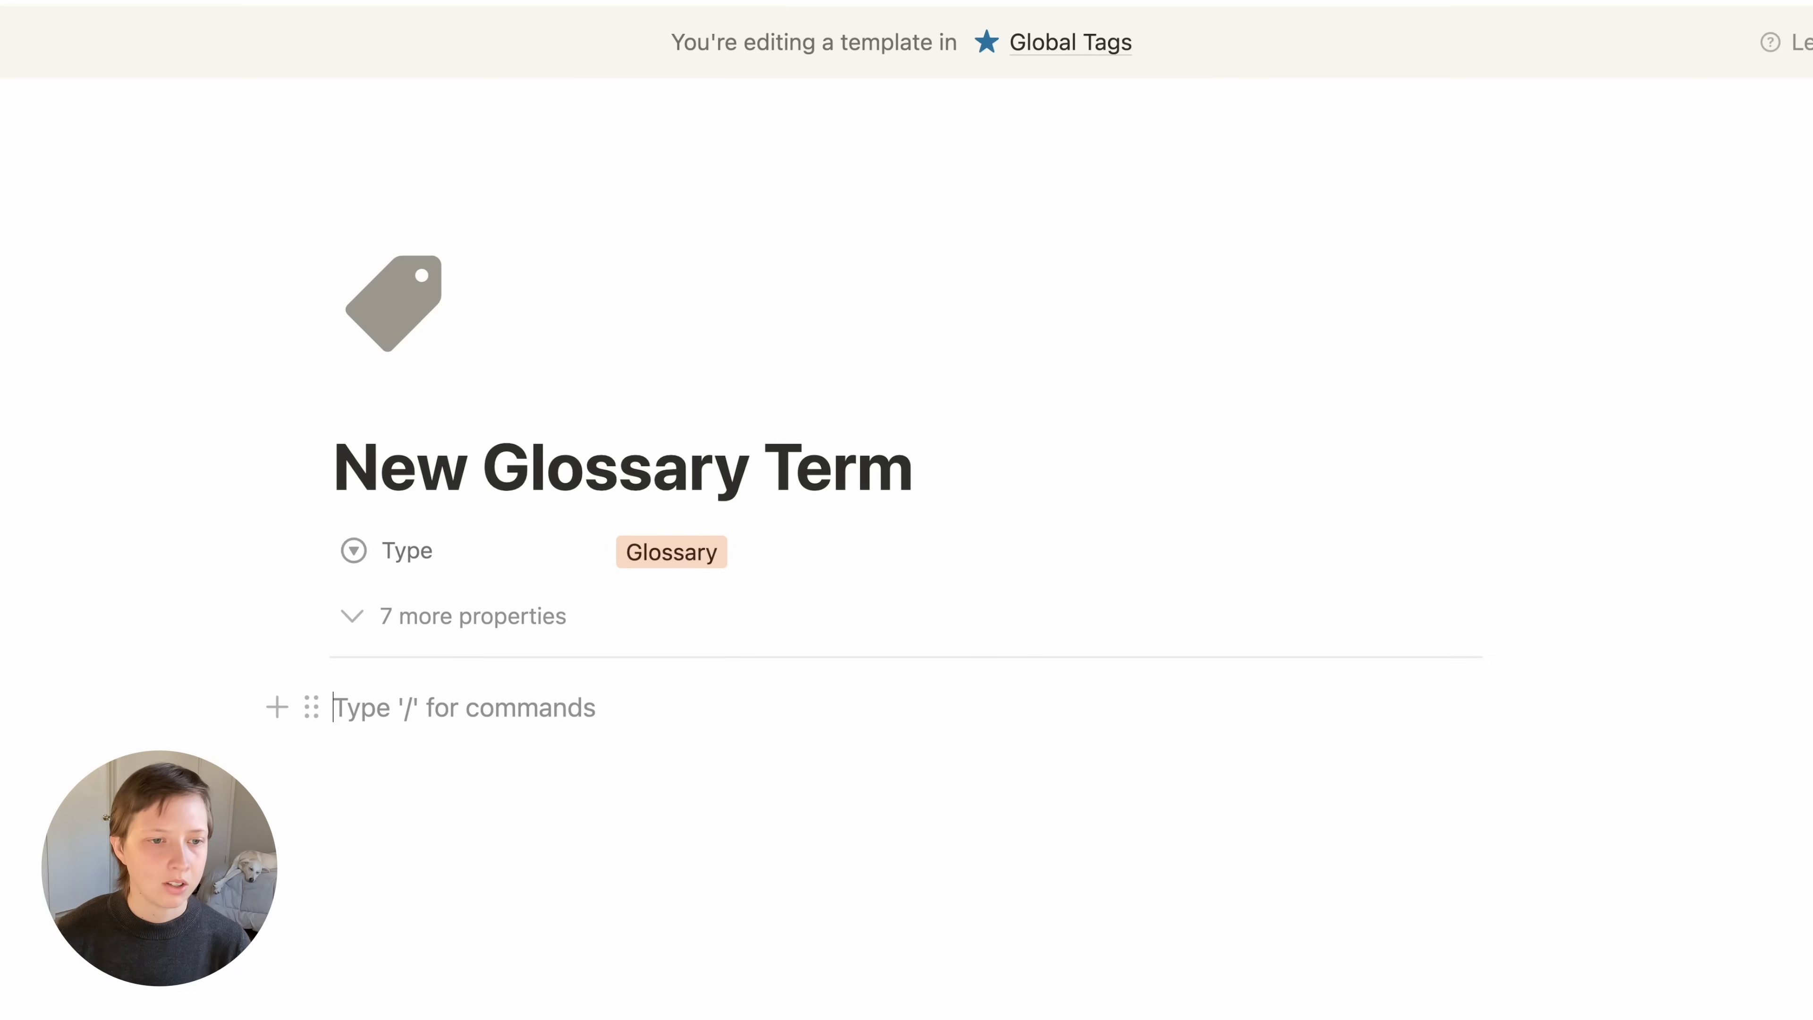
text(/)
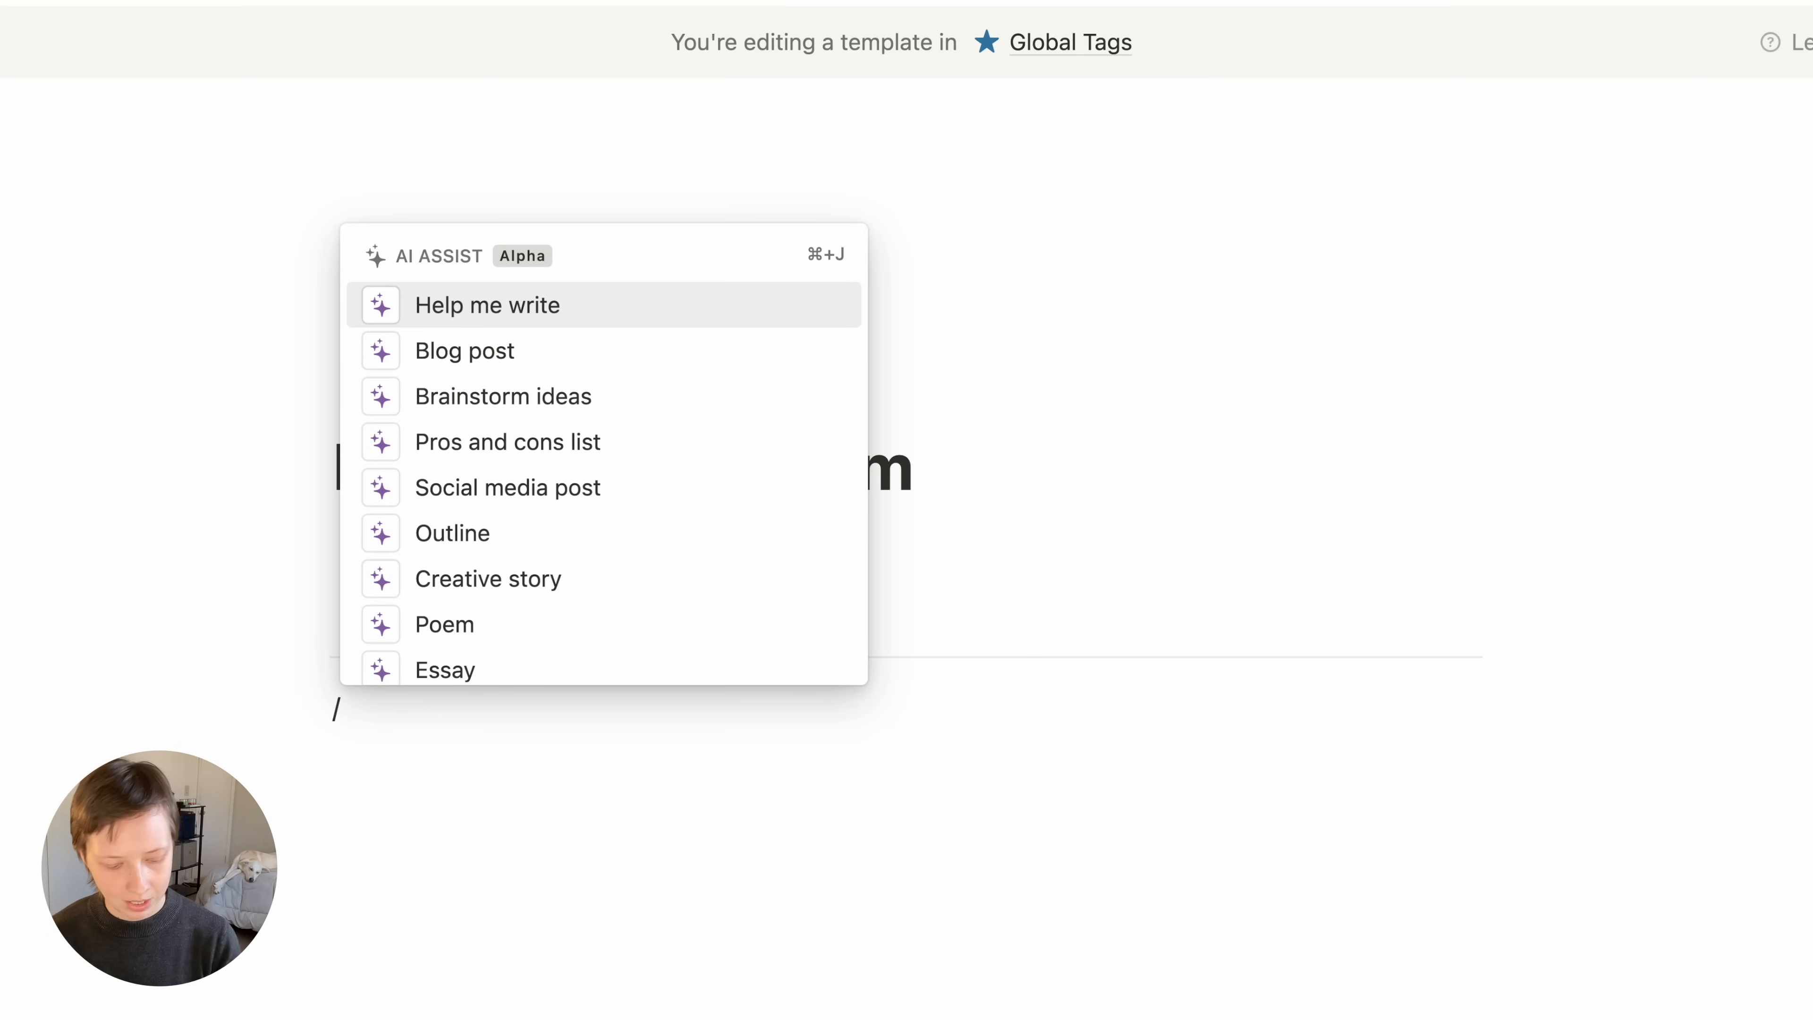
text(call)
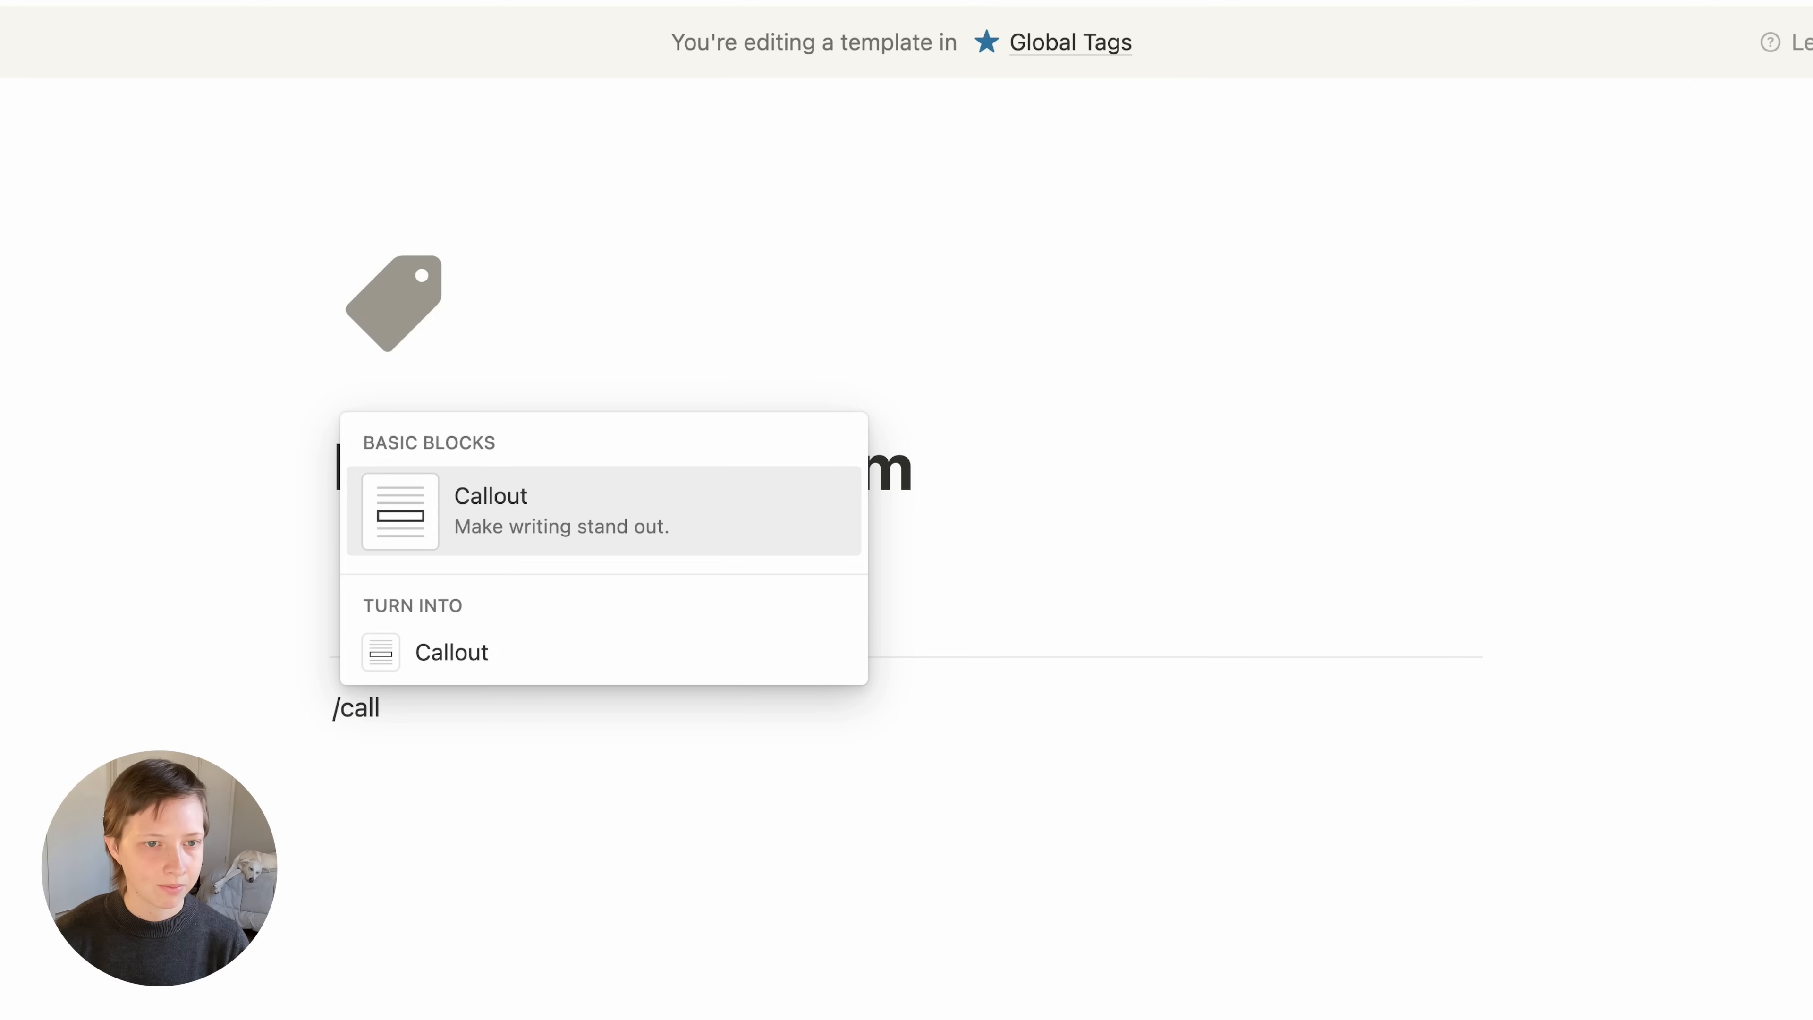
key(Return)
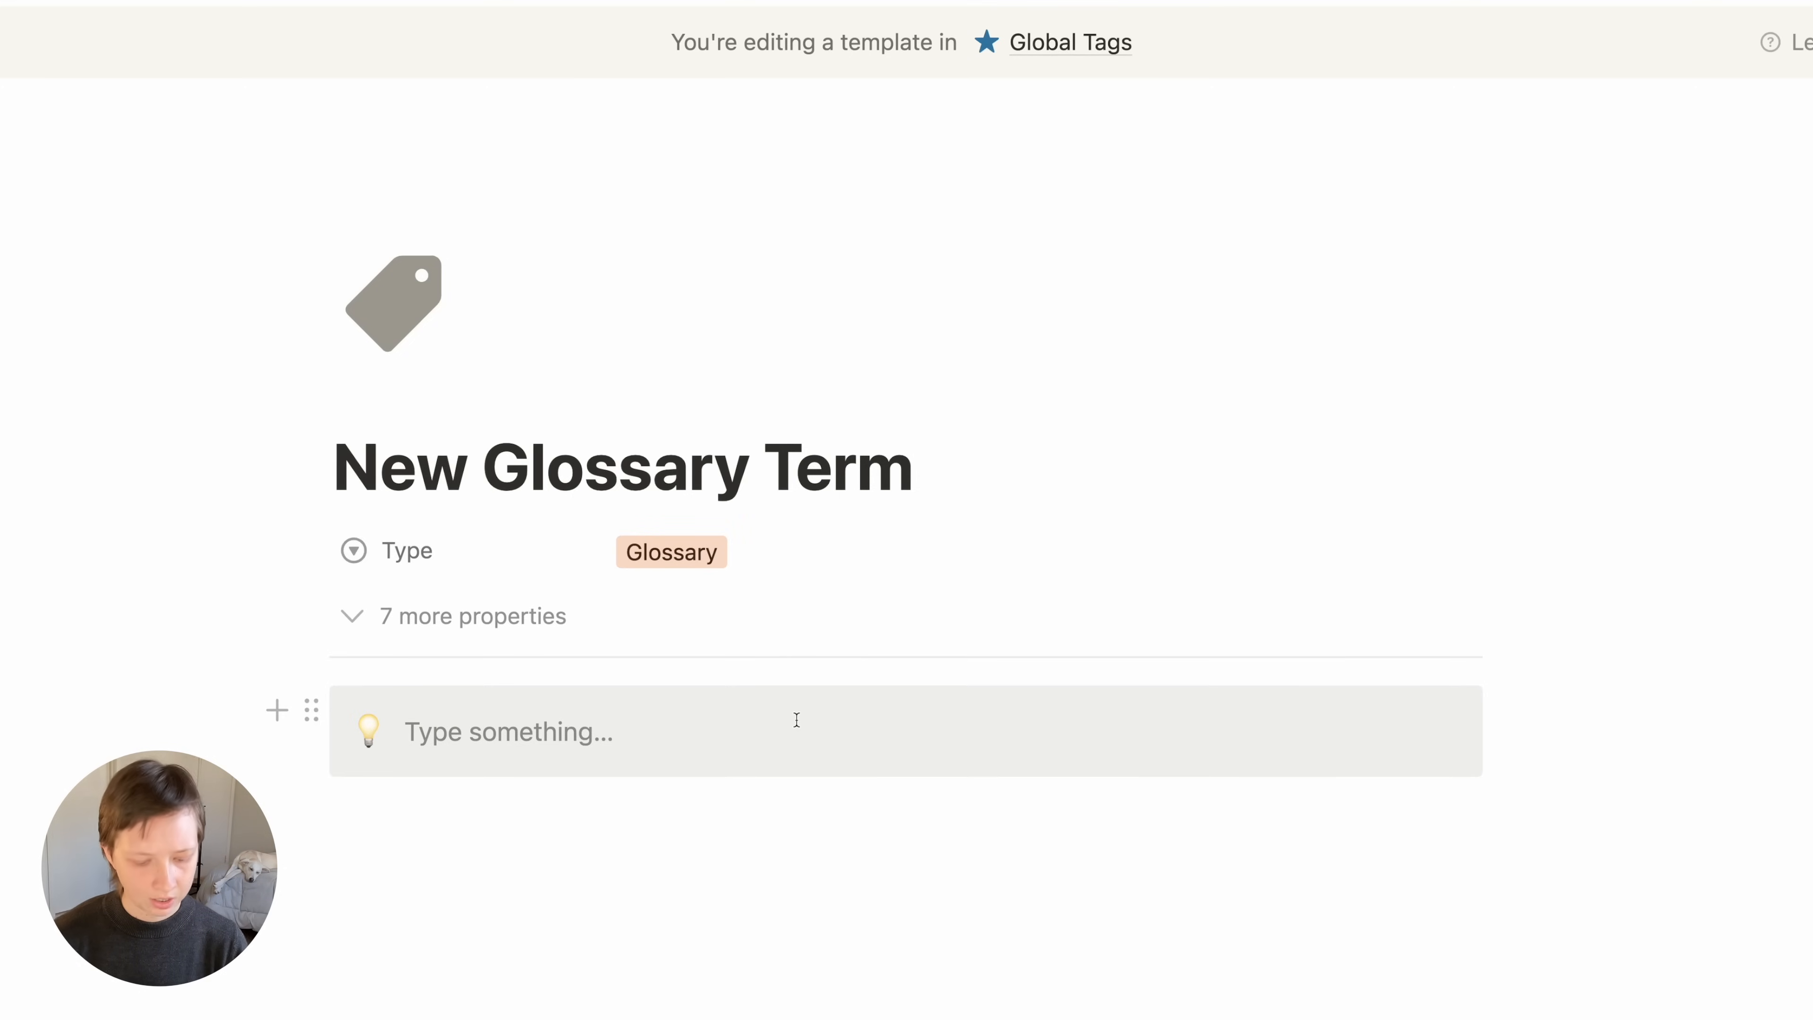
key(super+b)
text(Summary)
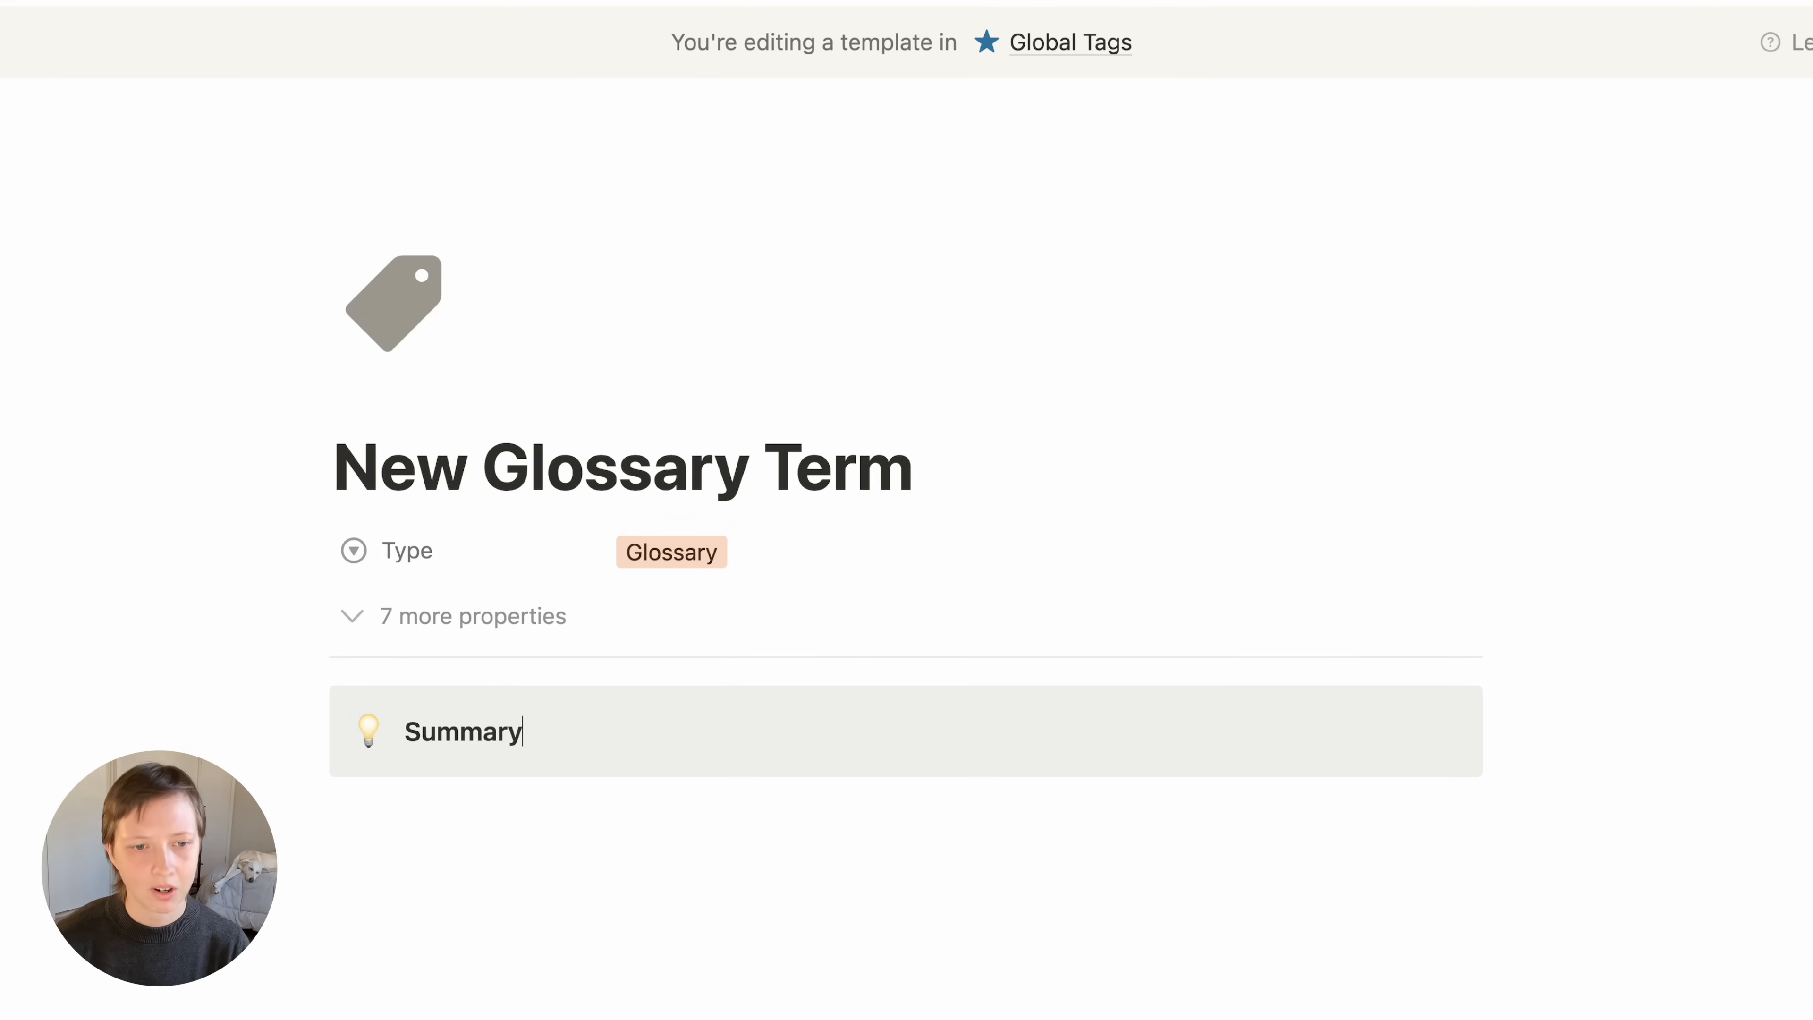
Change the Summary callout's icon to a gray info icon
click(367, 736)
click(207, 170)
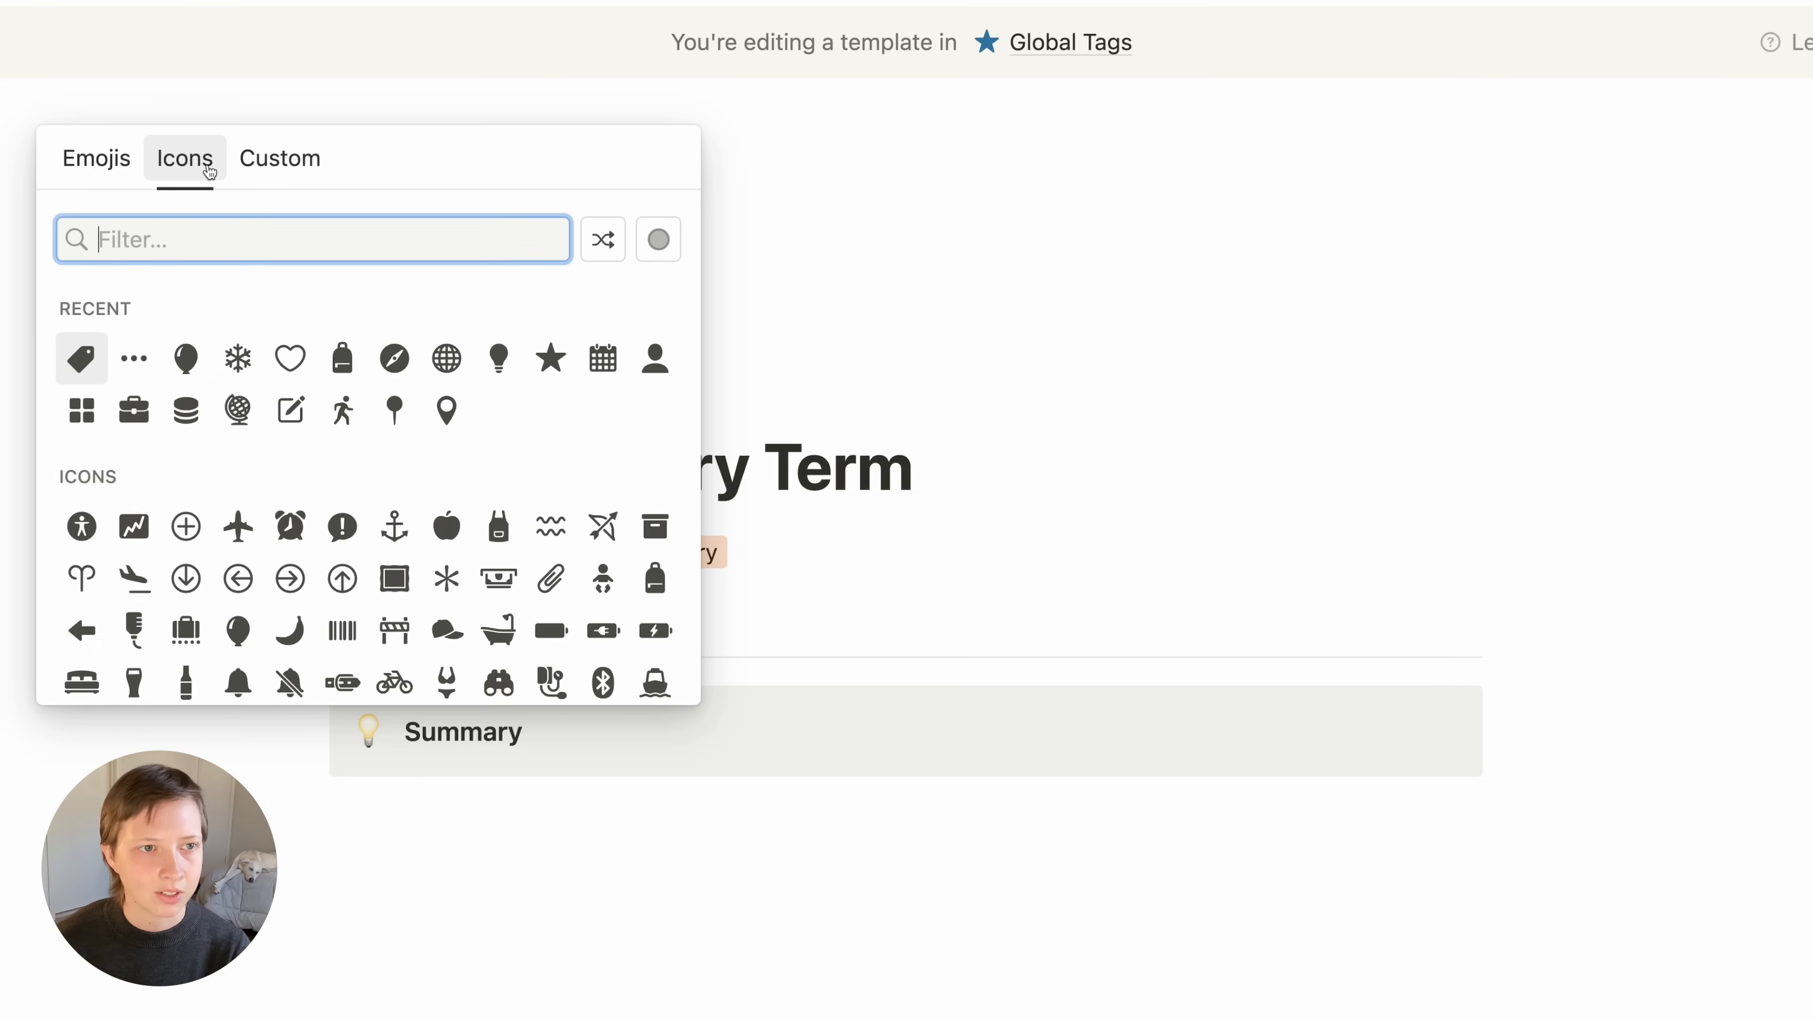
text(info)
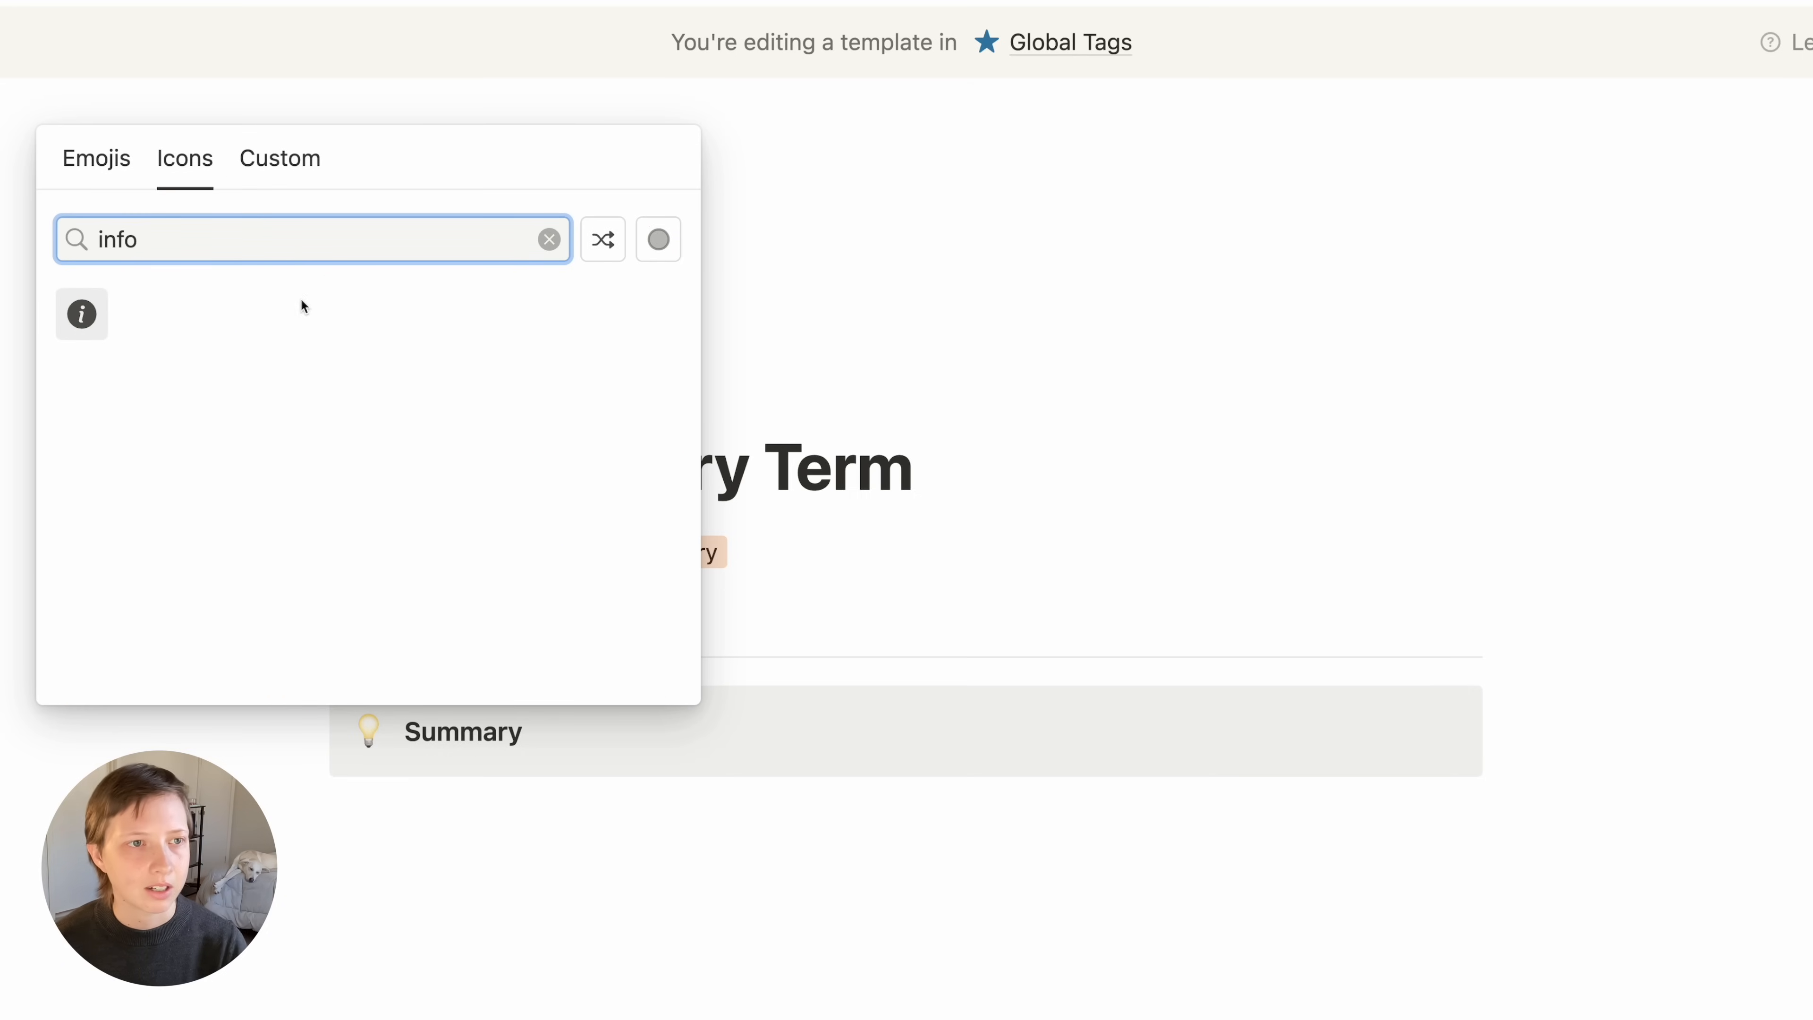
click(90, 328)
click(28, 370)
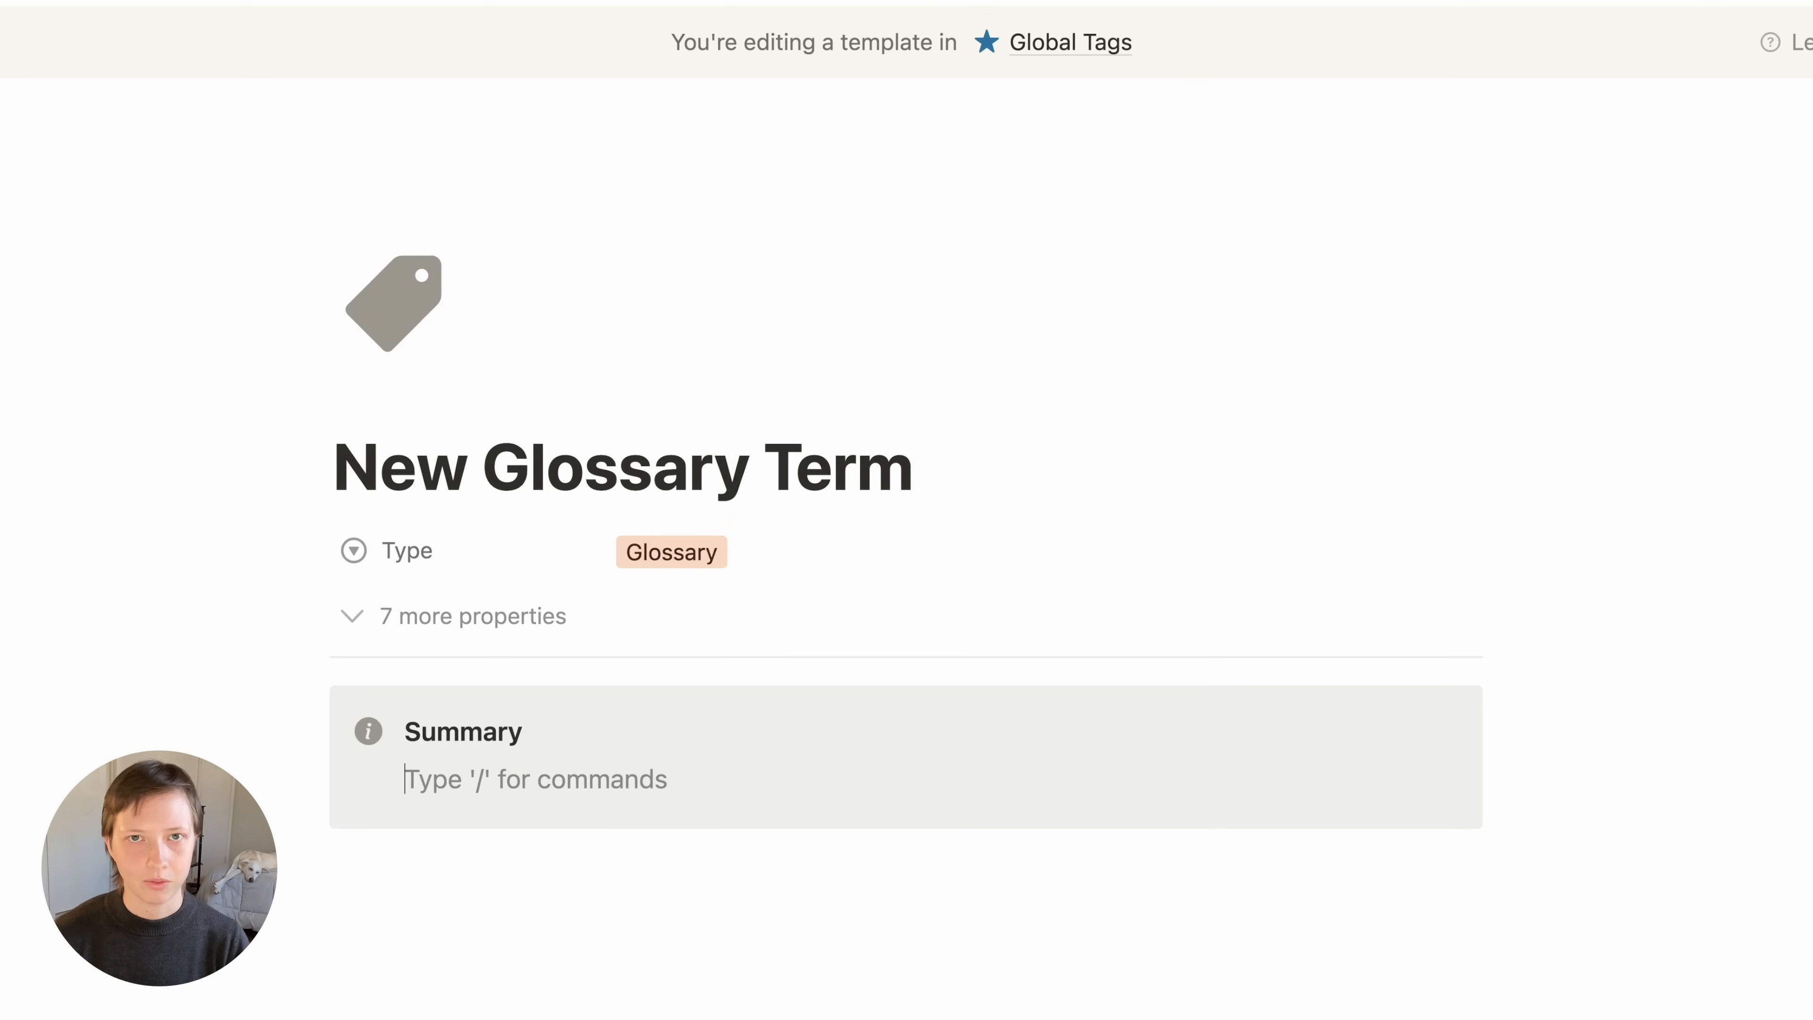
Insert an AI Summary block beneath the Summary heading inside the callout
text(/)
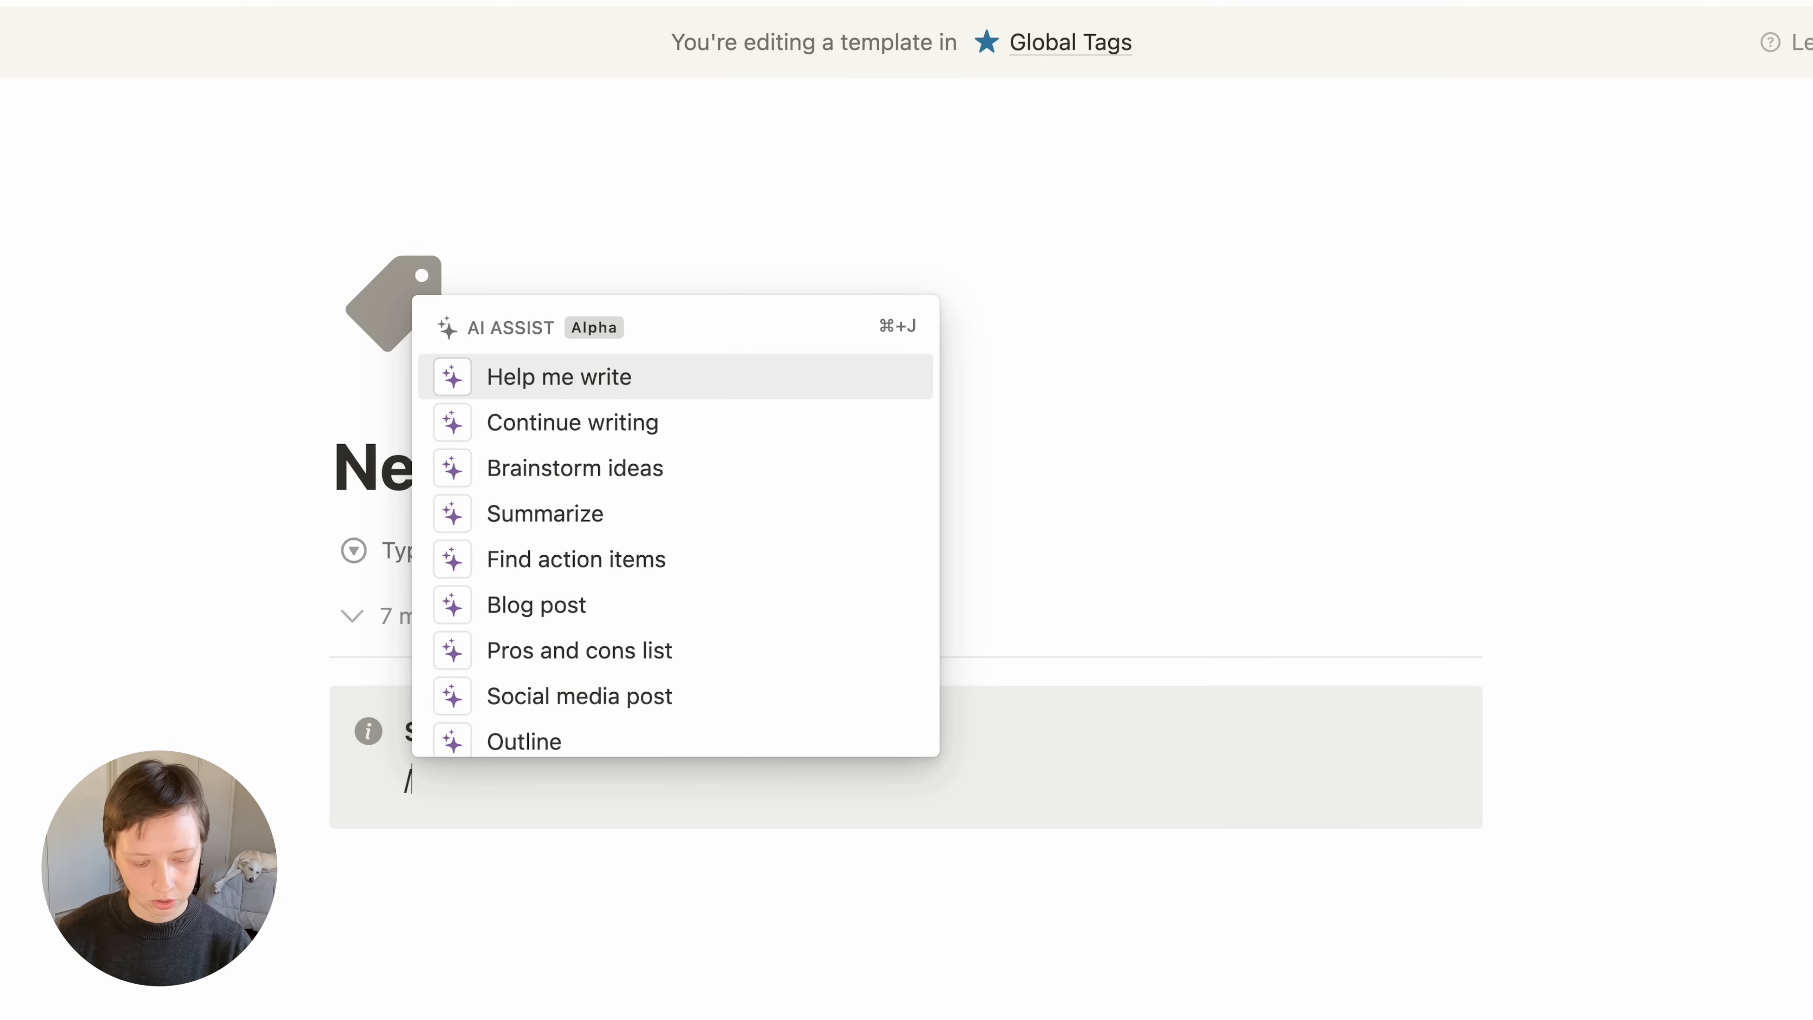
text(summar)
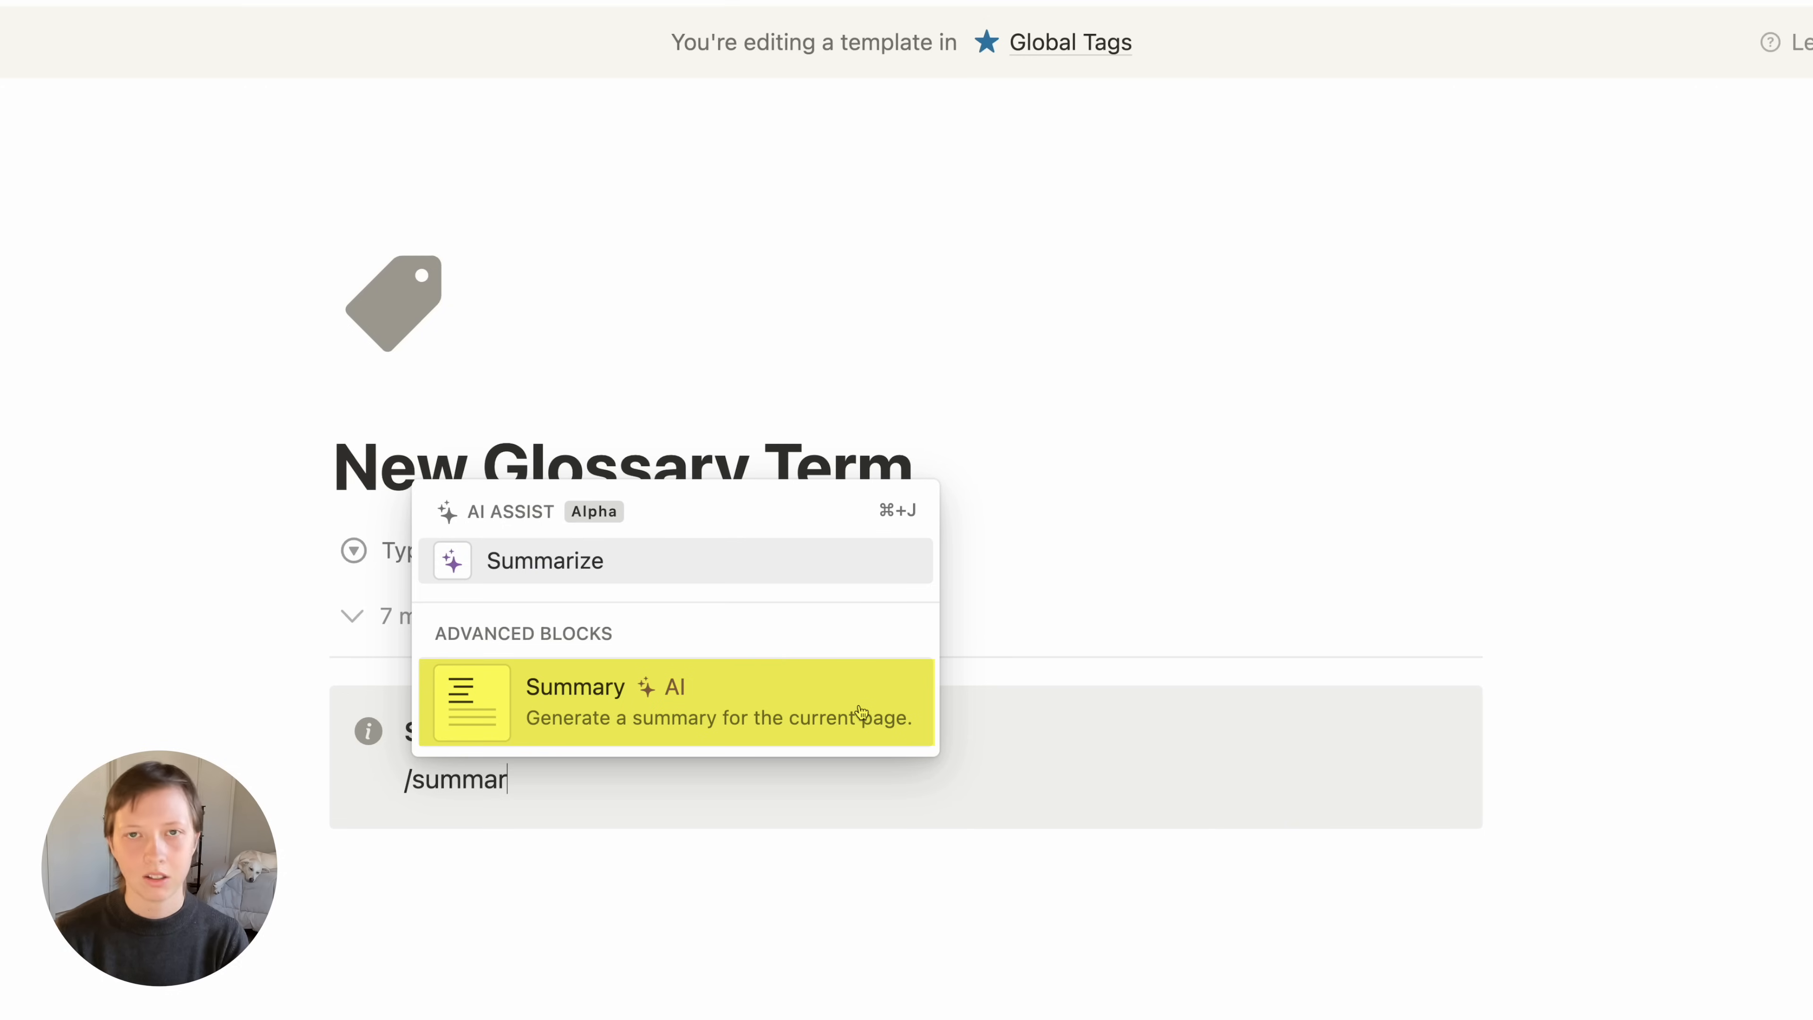
click(726, 694)
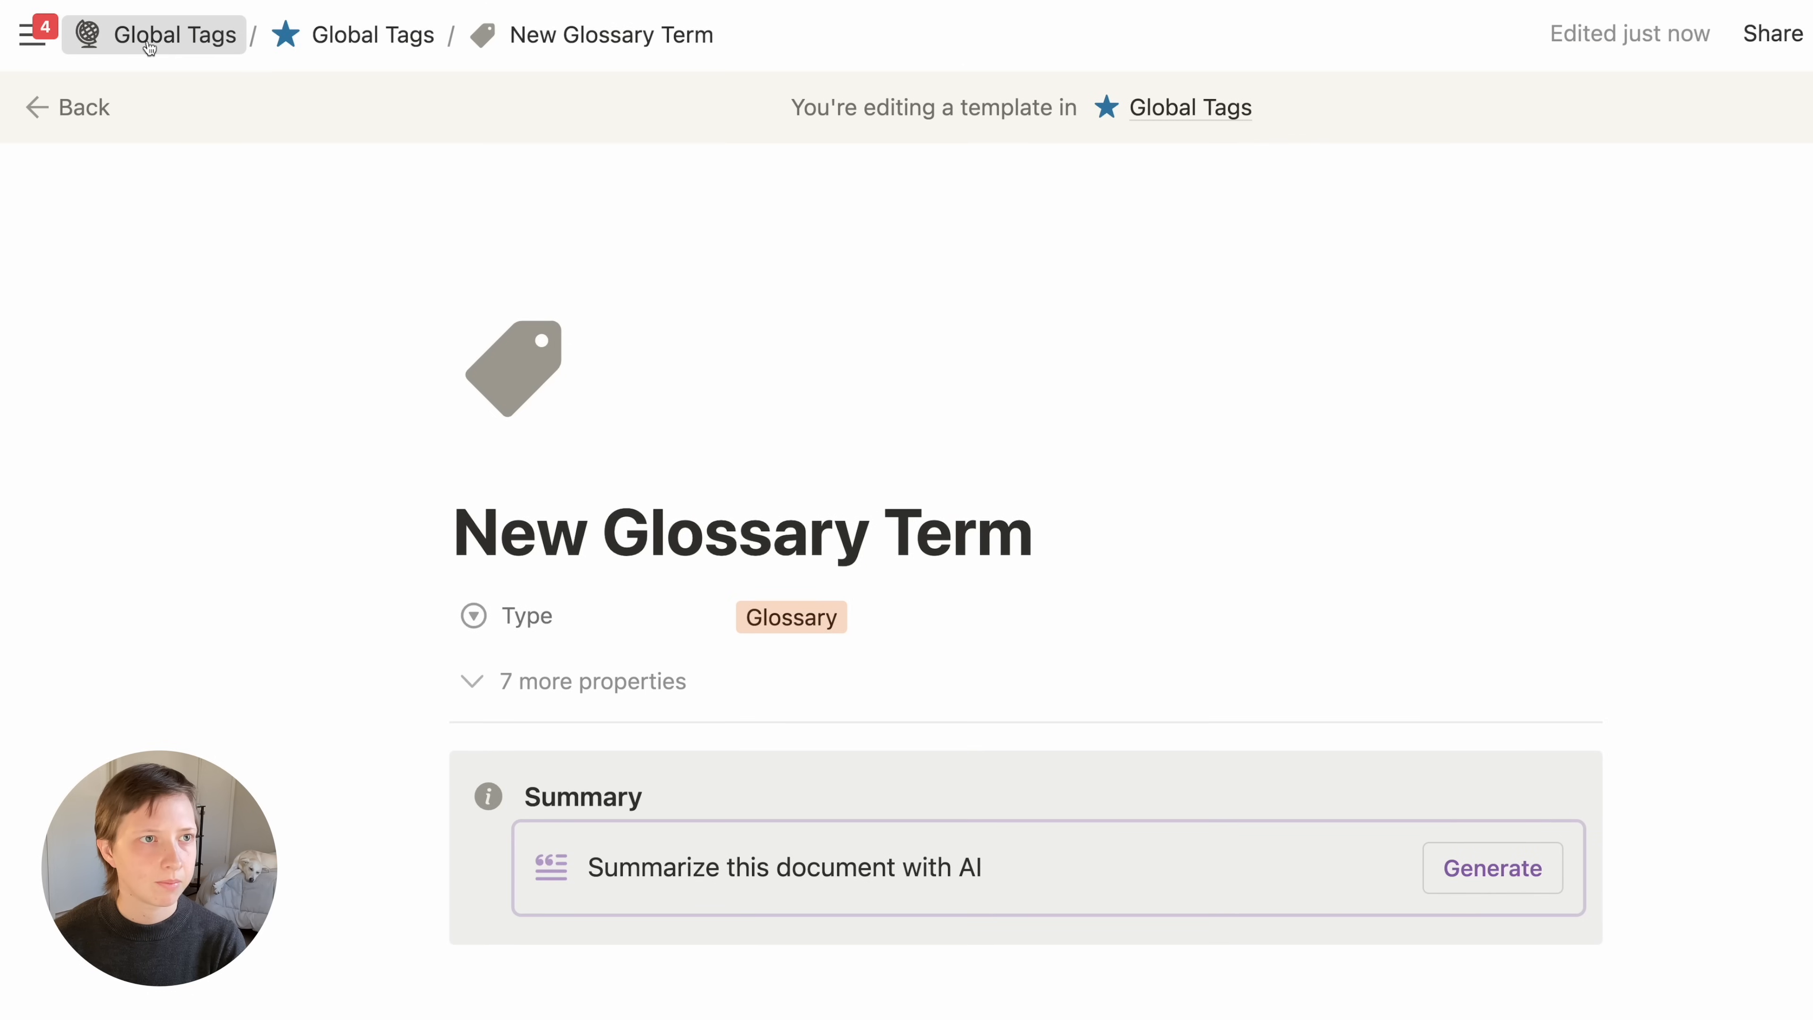
Return to the main Global Tags page and make New Glossary Term the default template only on the Glossary view
click(148, 44)
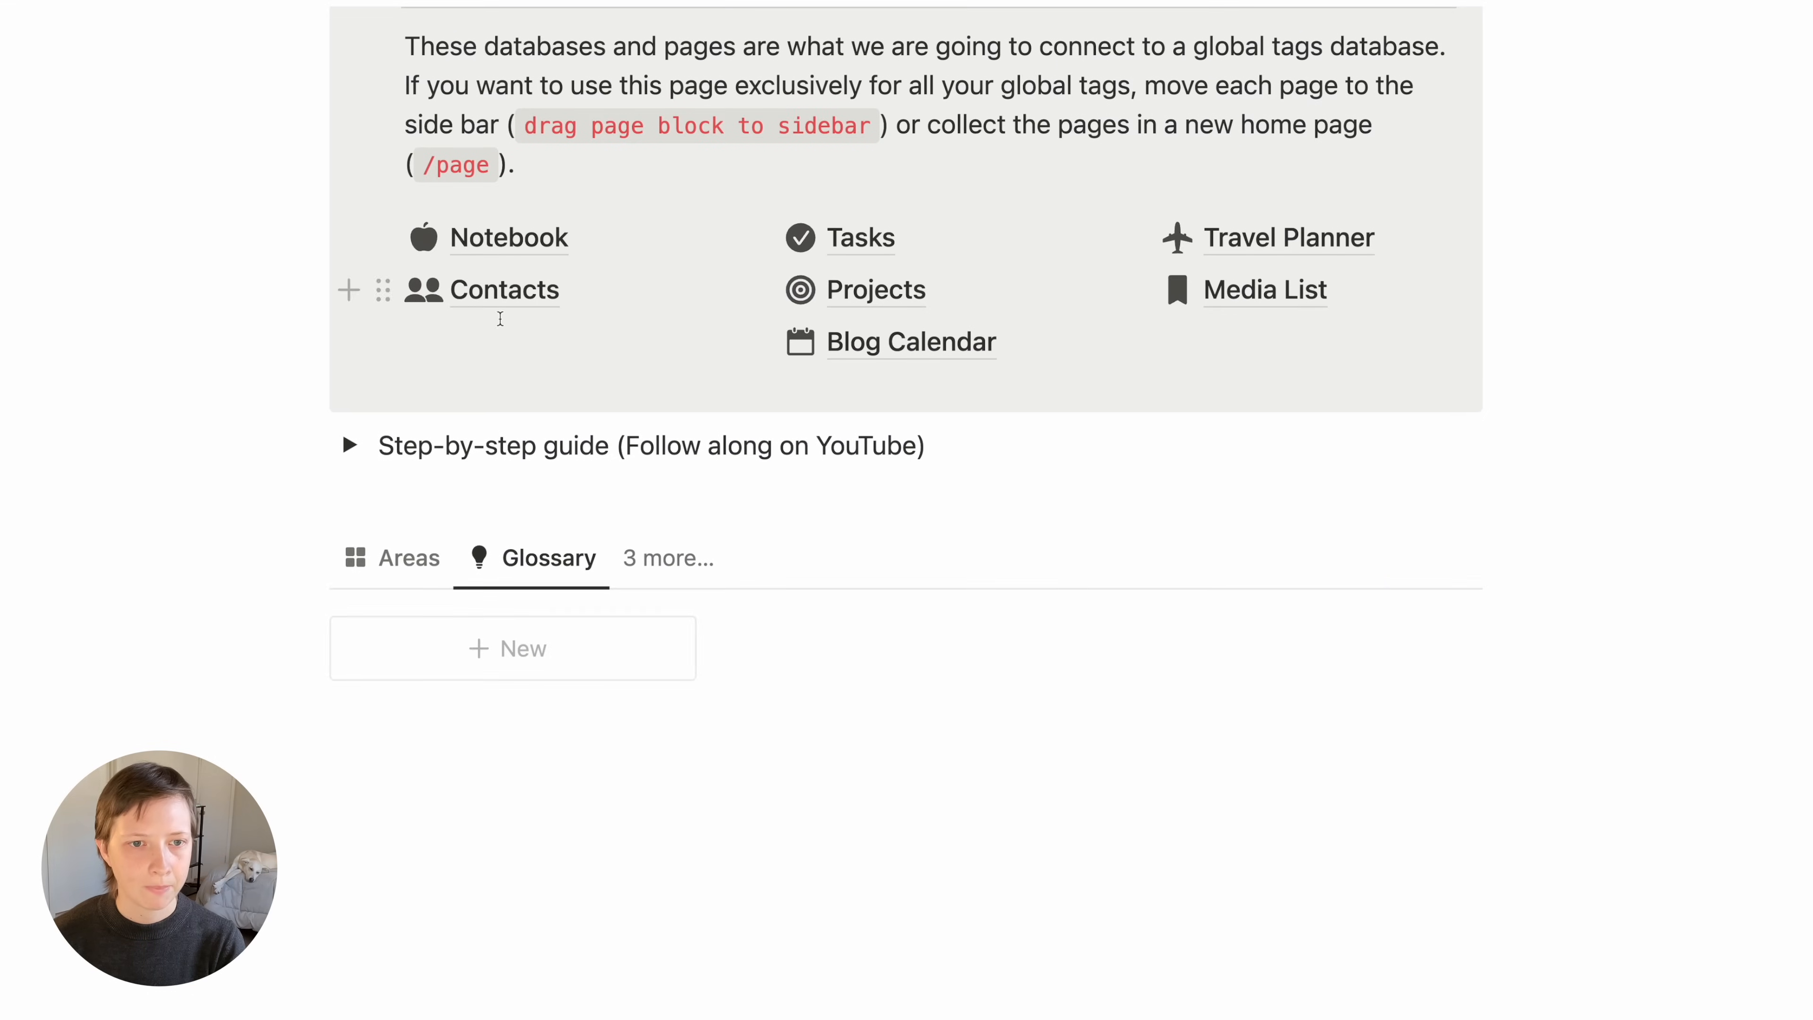
click(1456, 575)
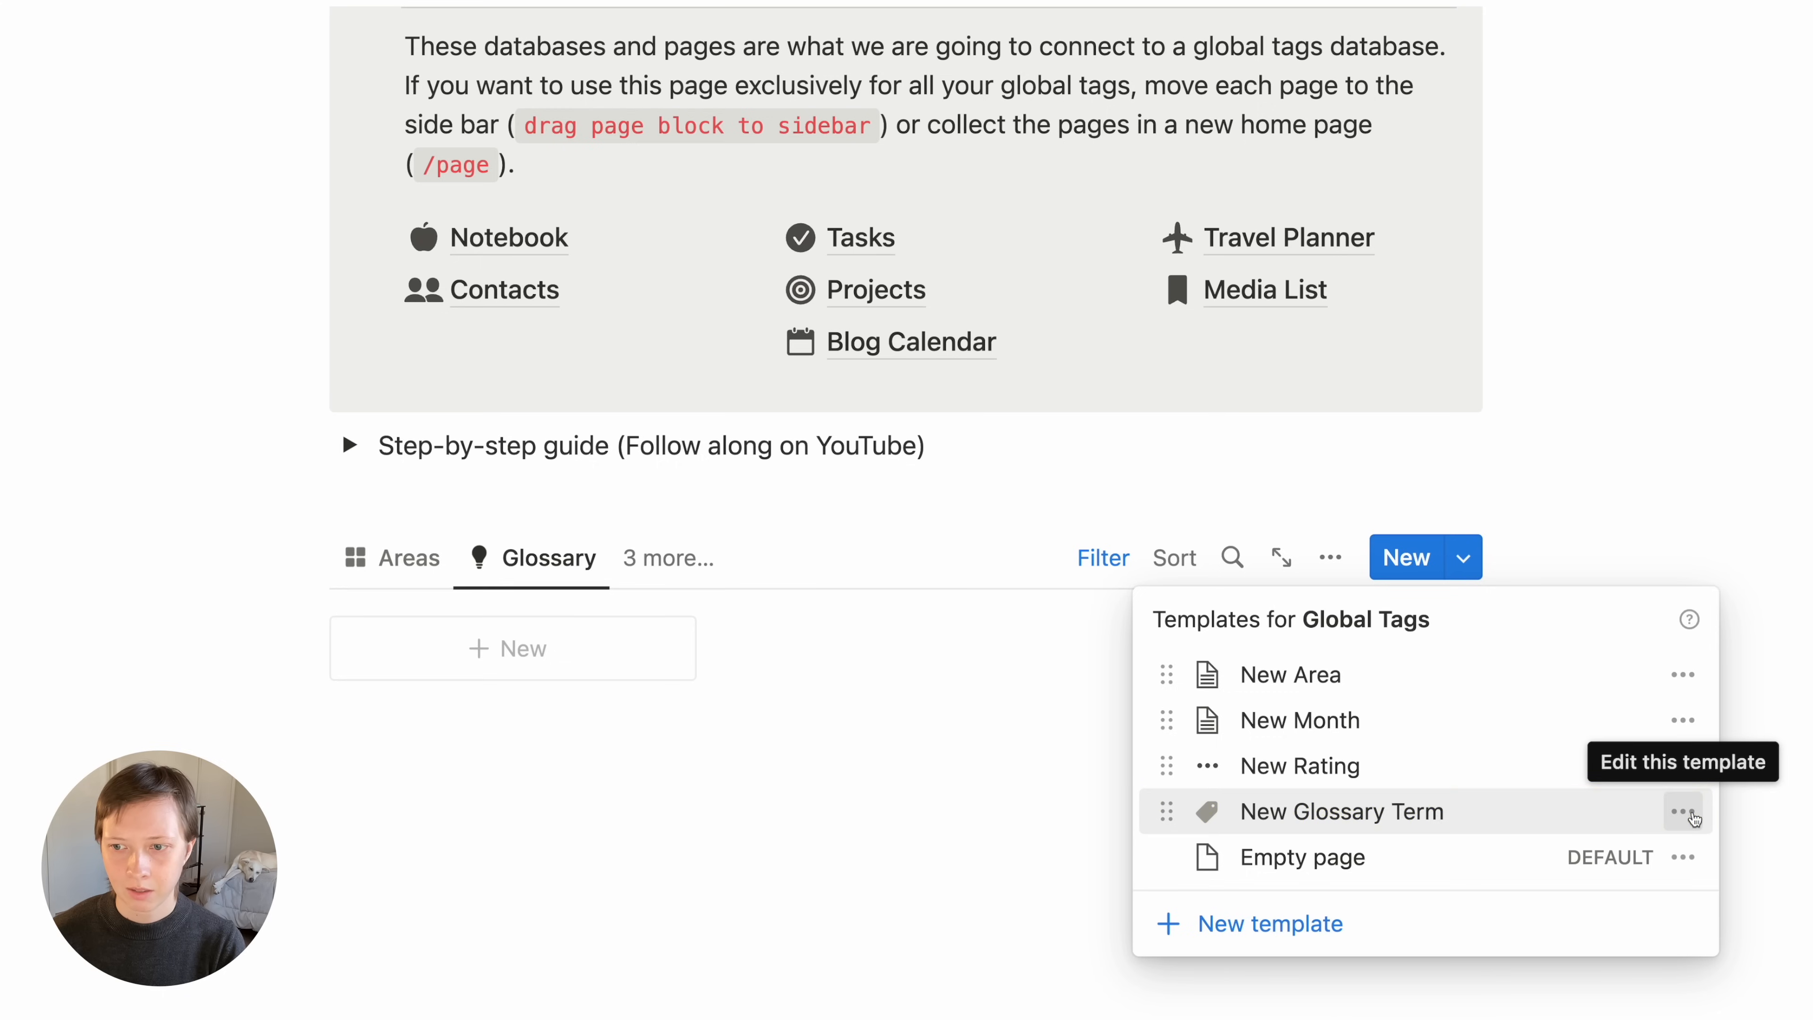
click(1684, 812)
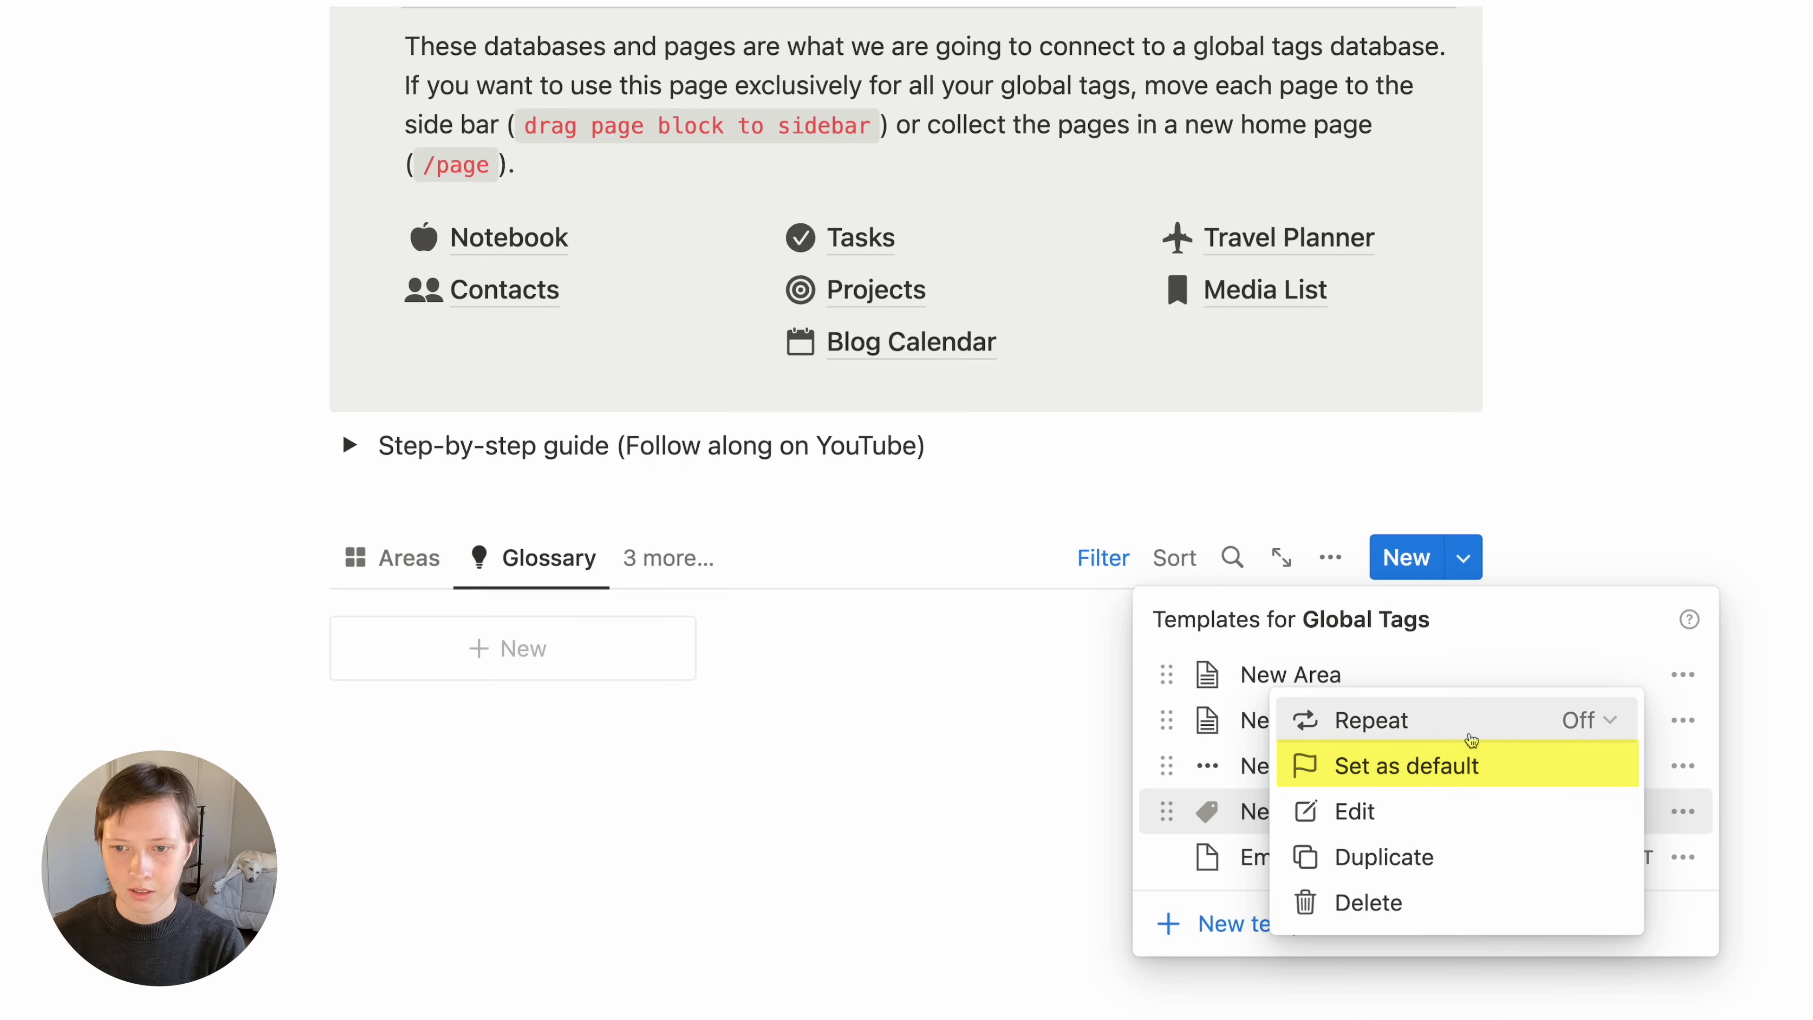
click(1429, 773)
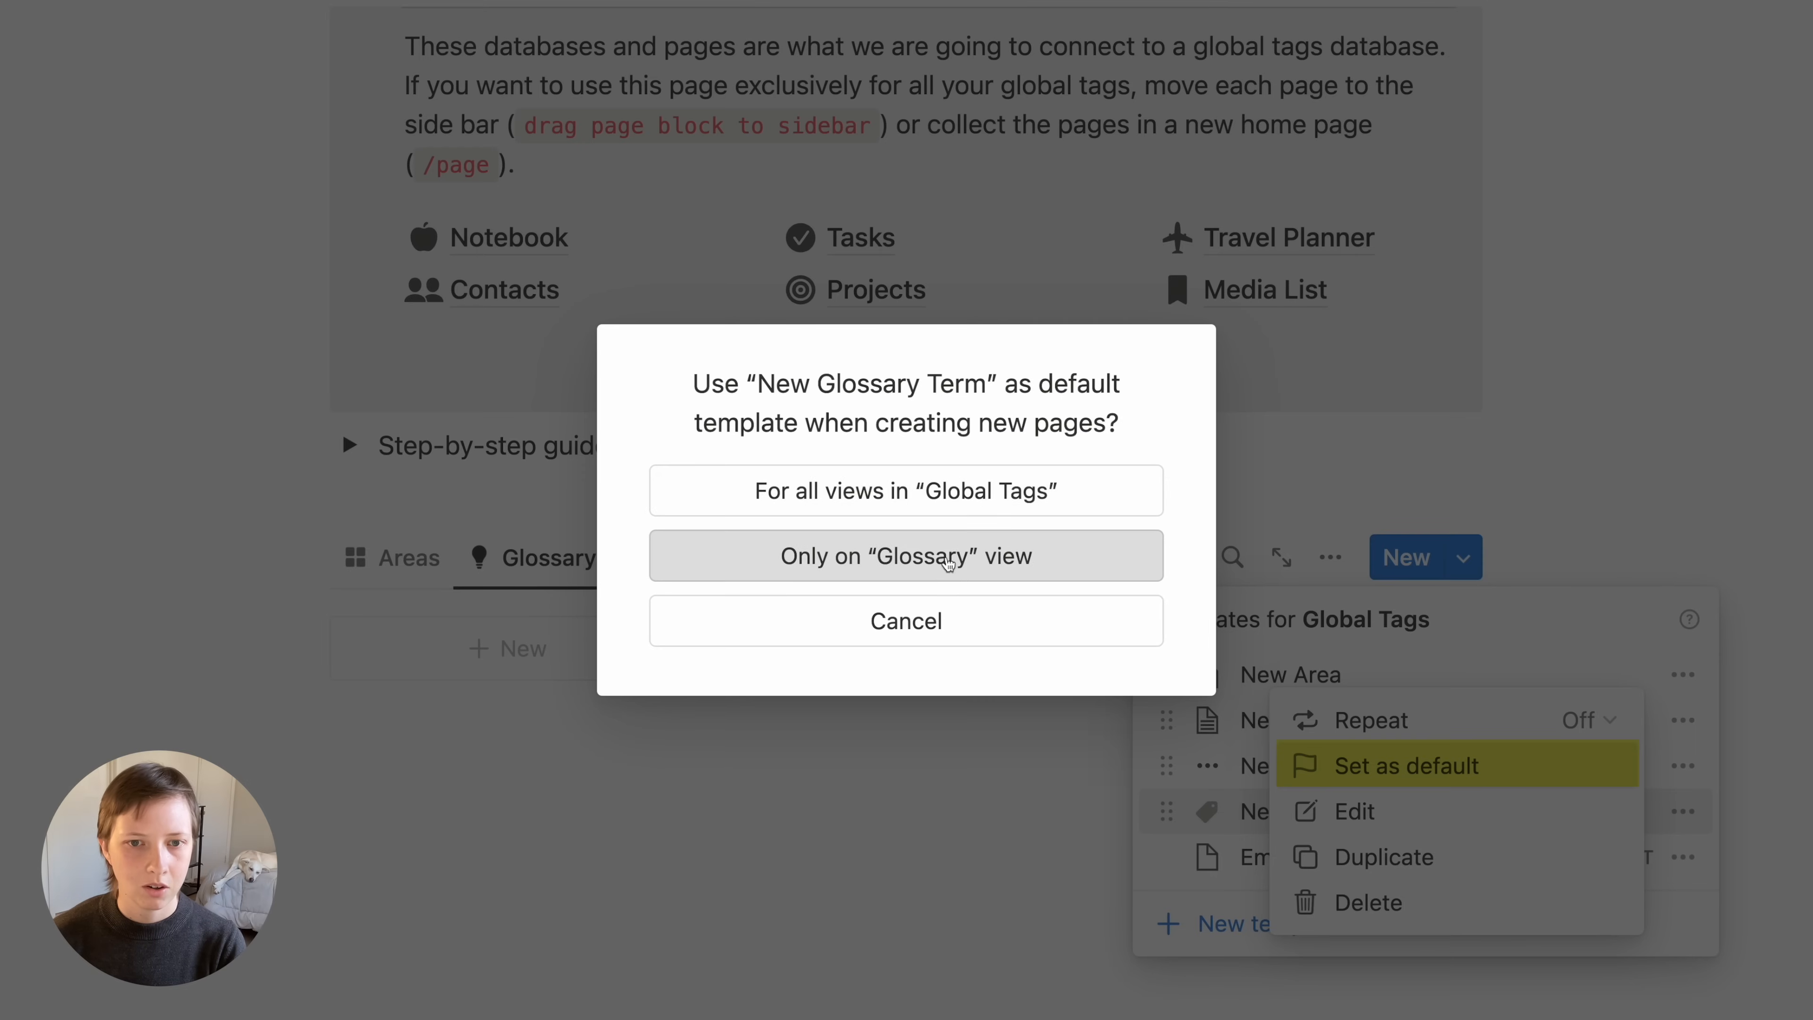
click(931, 575)
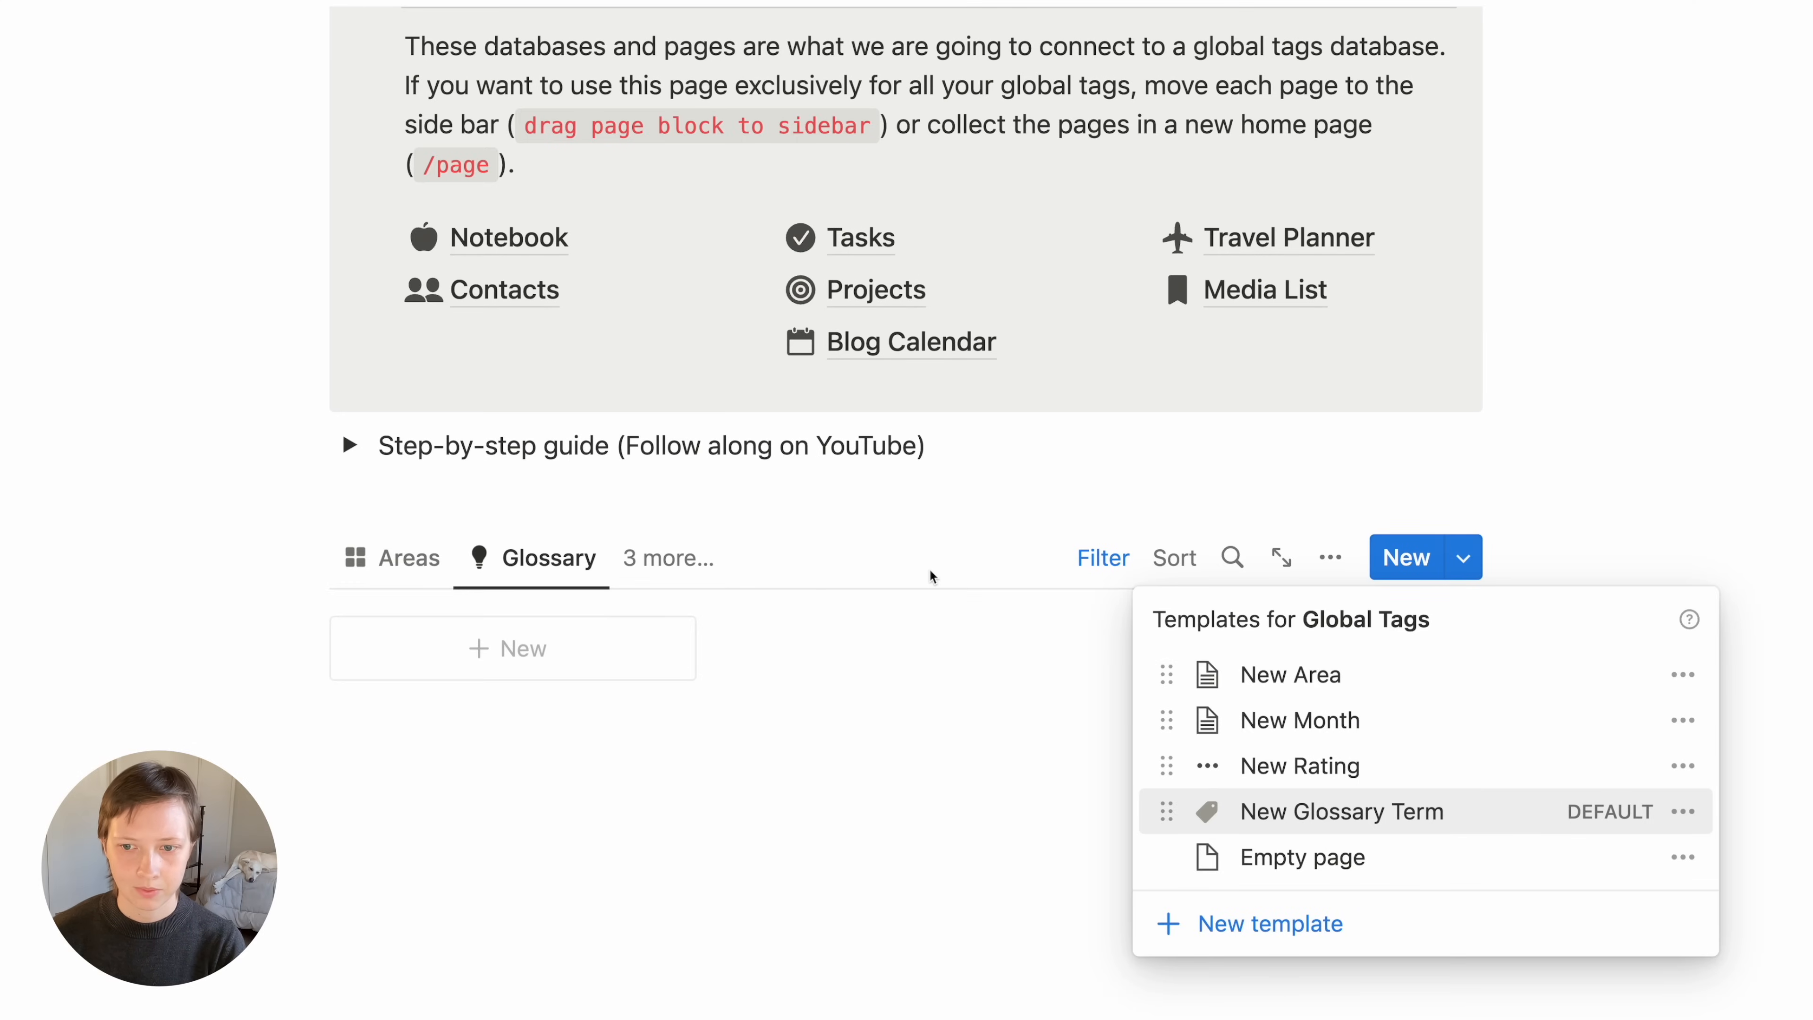
click(97, 543)
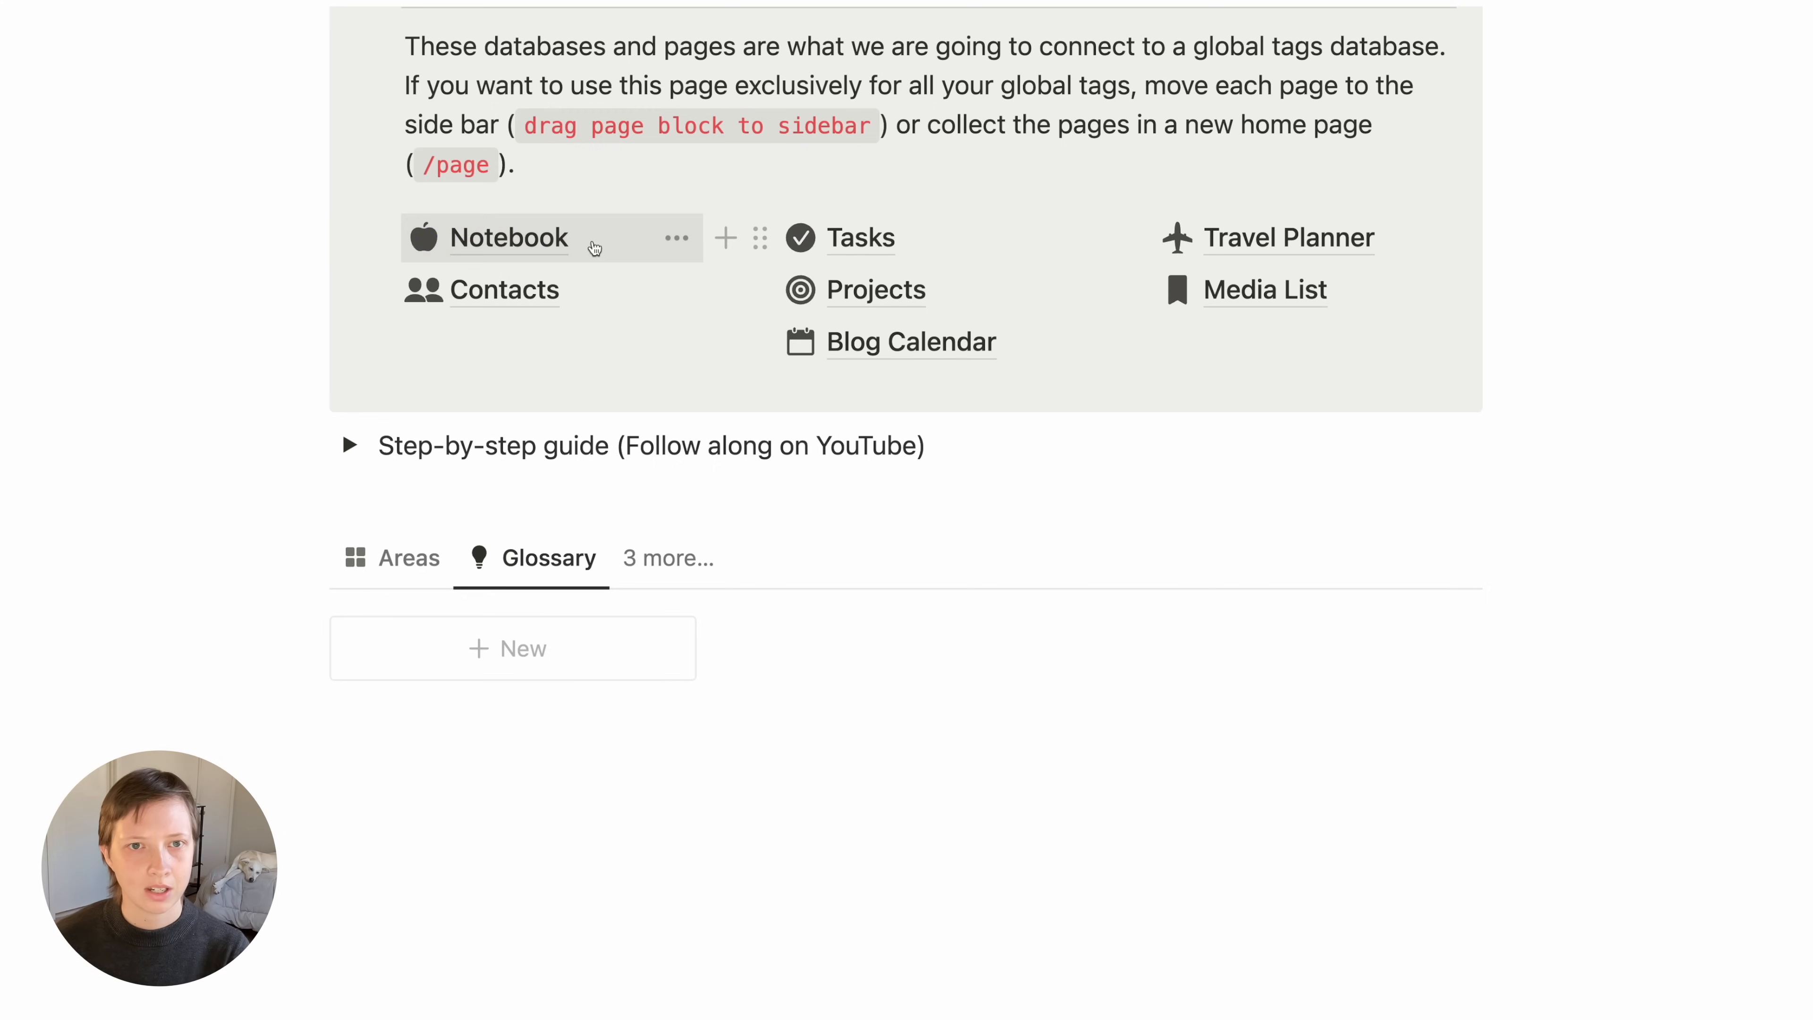
Open the 90's UK Literature note in the Notebook database and go to its body text
click(592, 240)
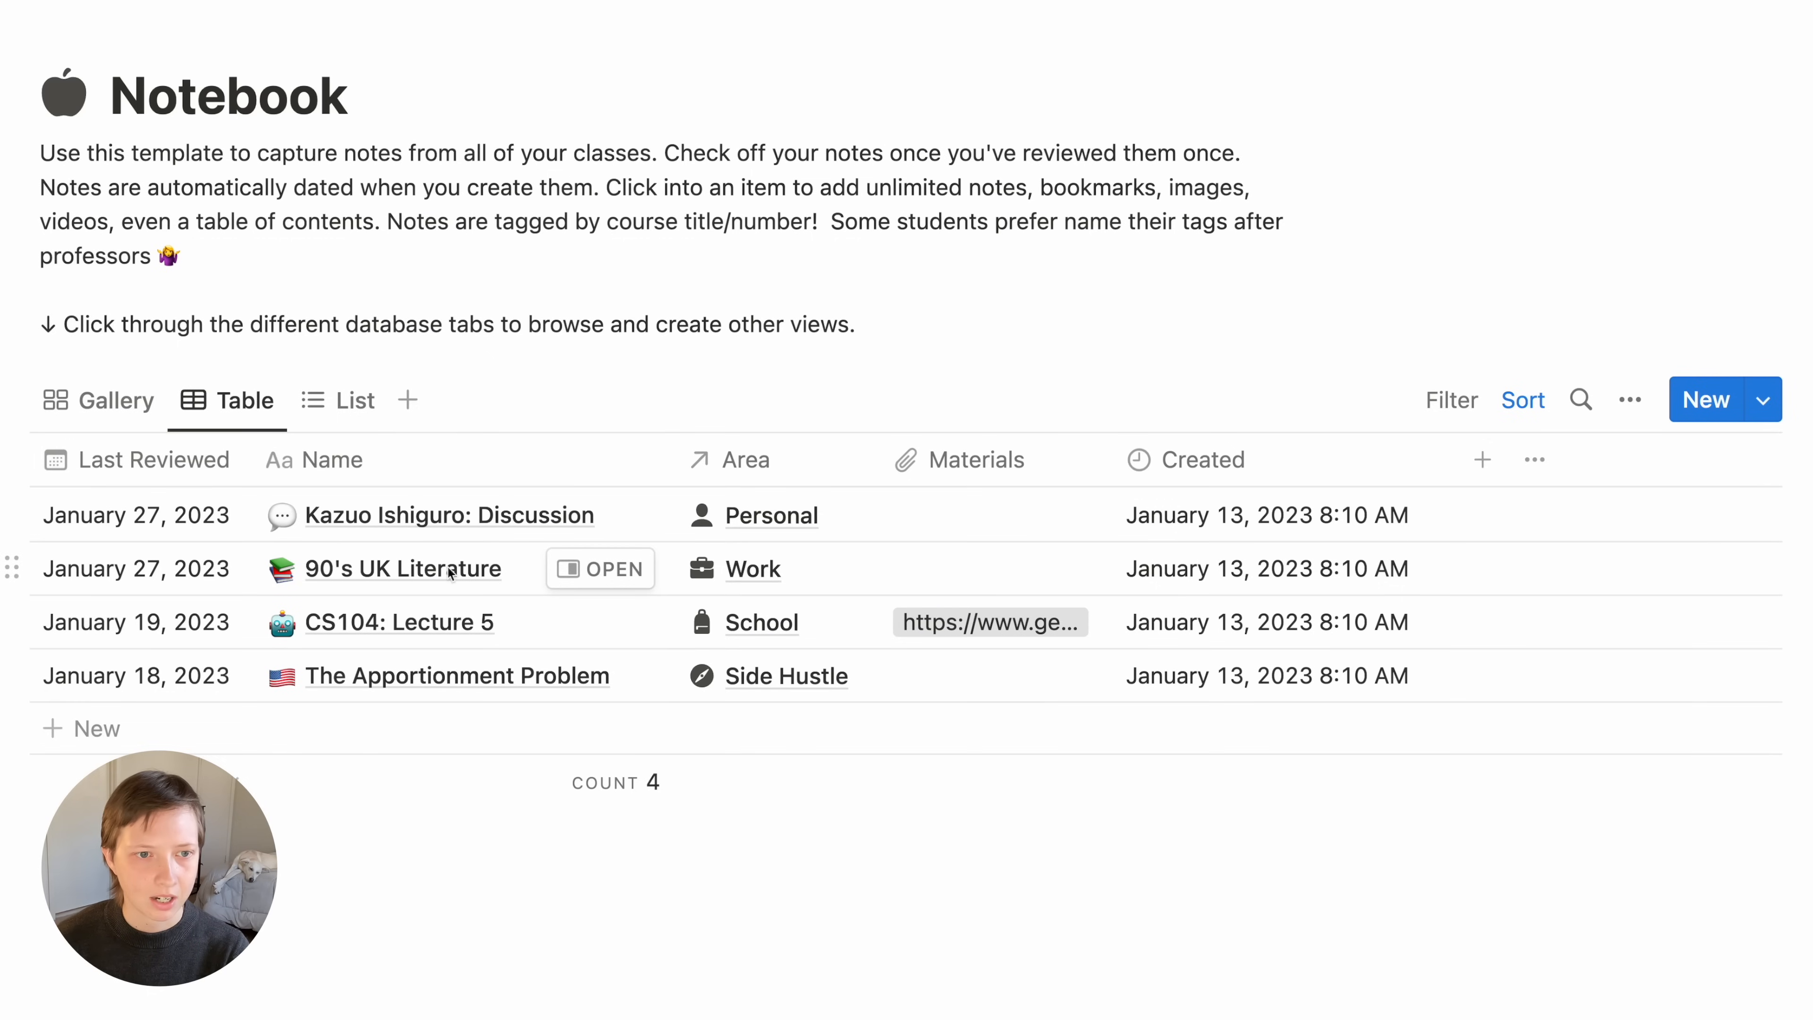
click(593, 574)
scroll(1161, 703, down, 5)
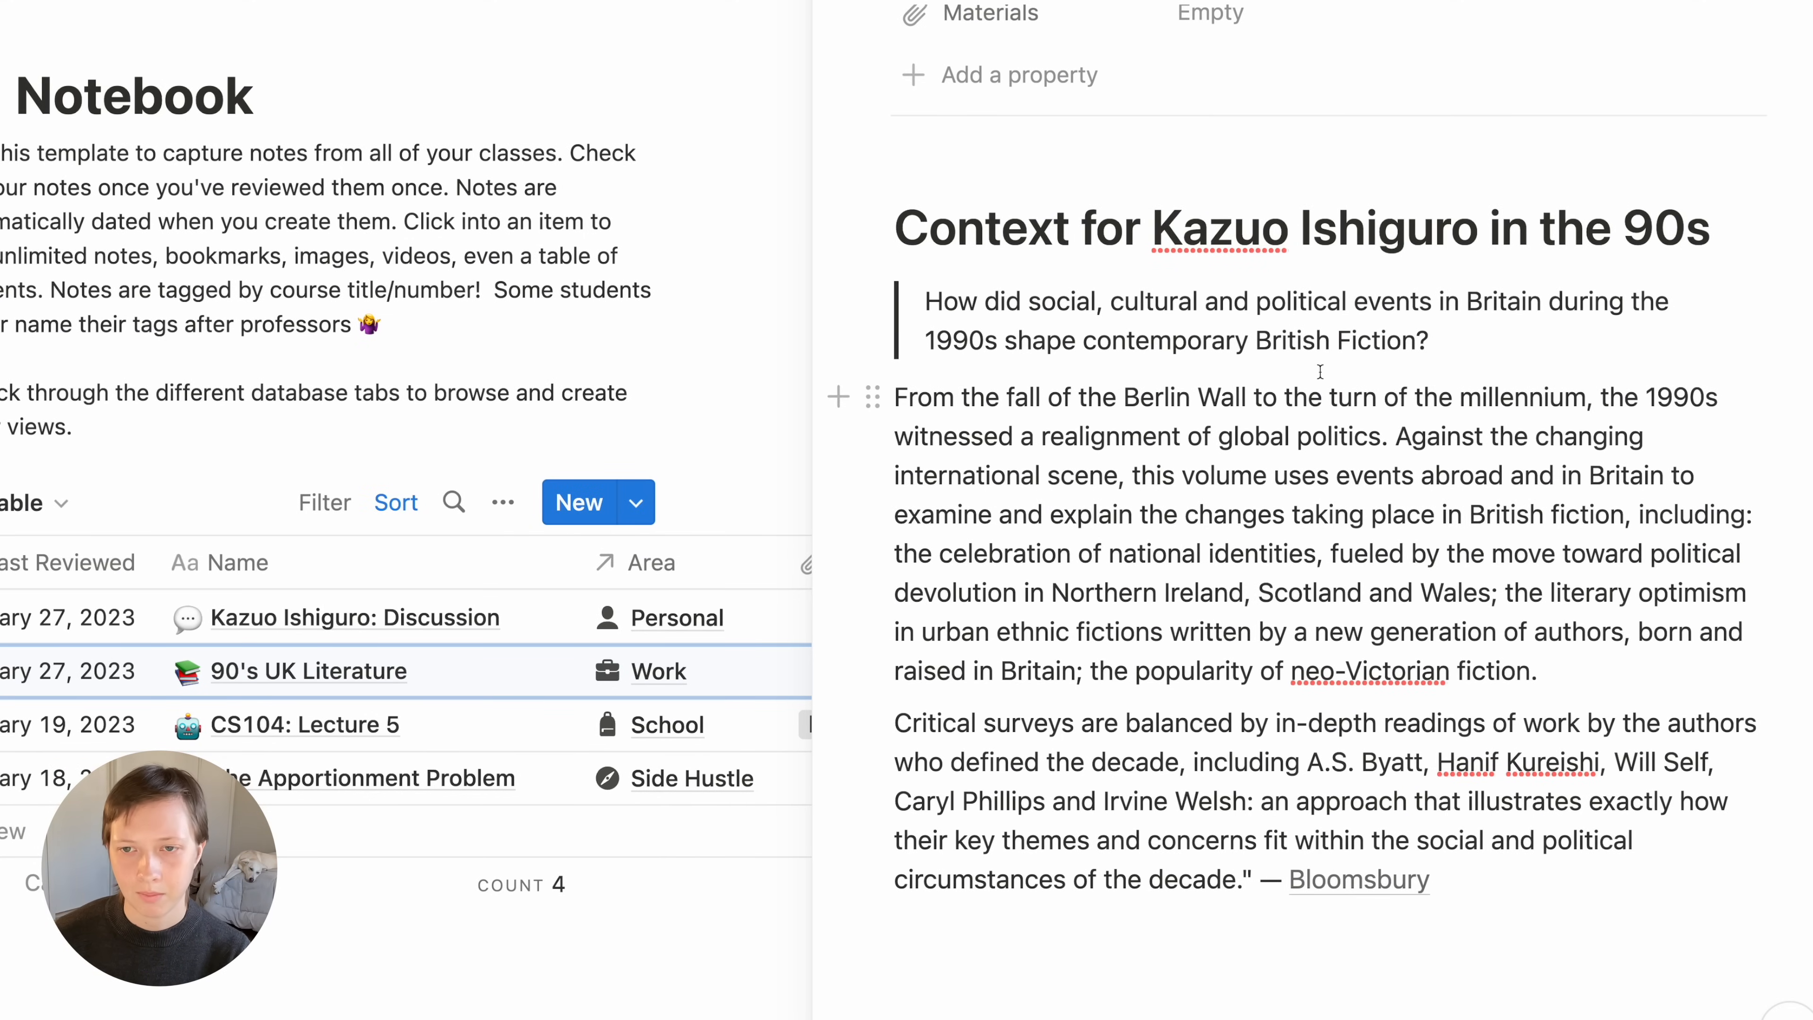
Replace the words Berlin Wall in the note's first body paragraph with an inline page mention search for Berlin Wall
drag(1125, 399, 1249, 413)
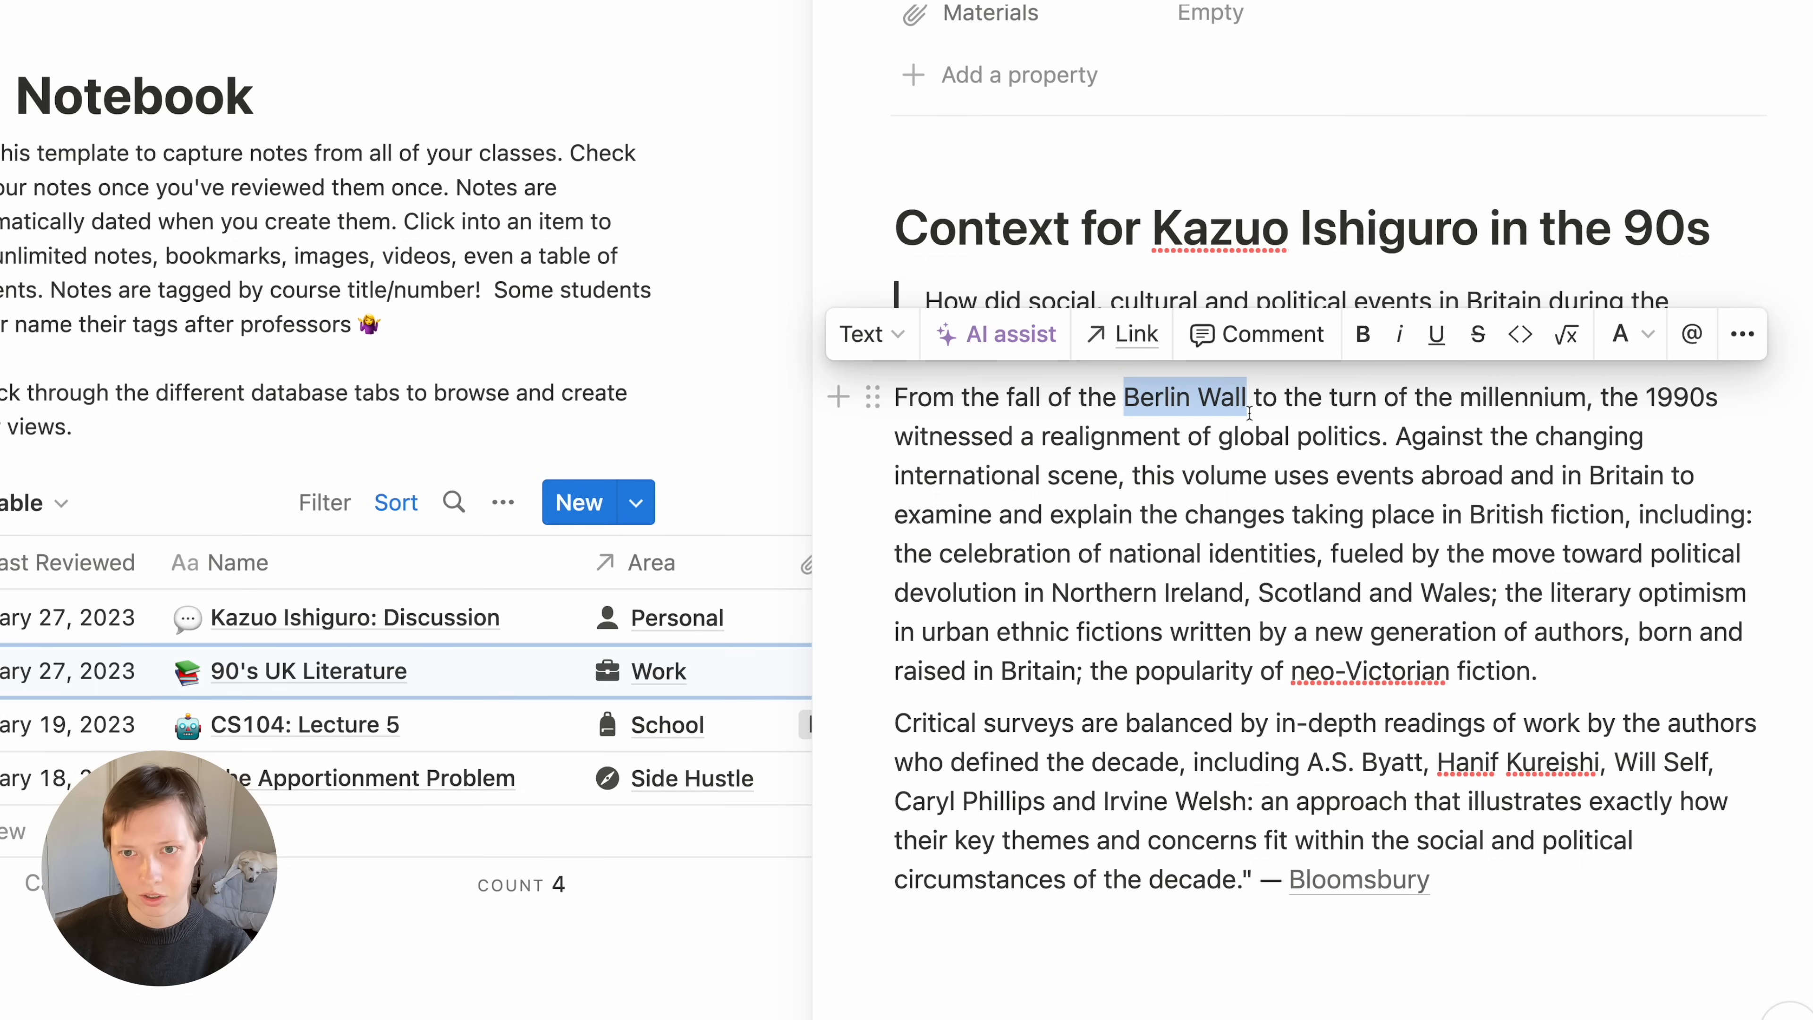
key(BackSpace)
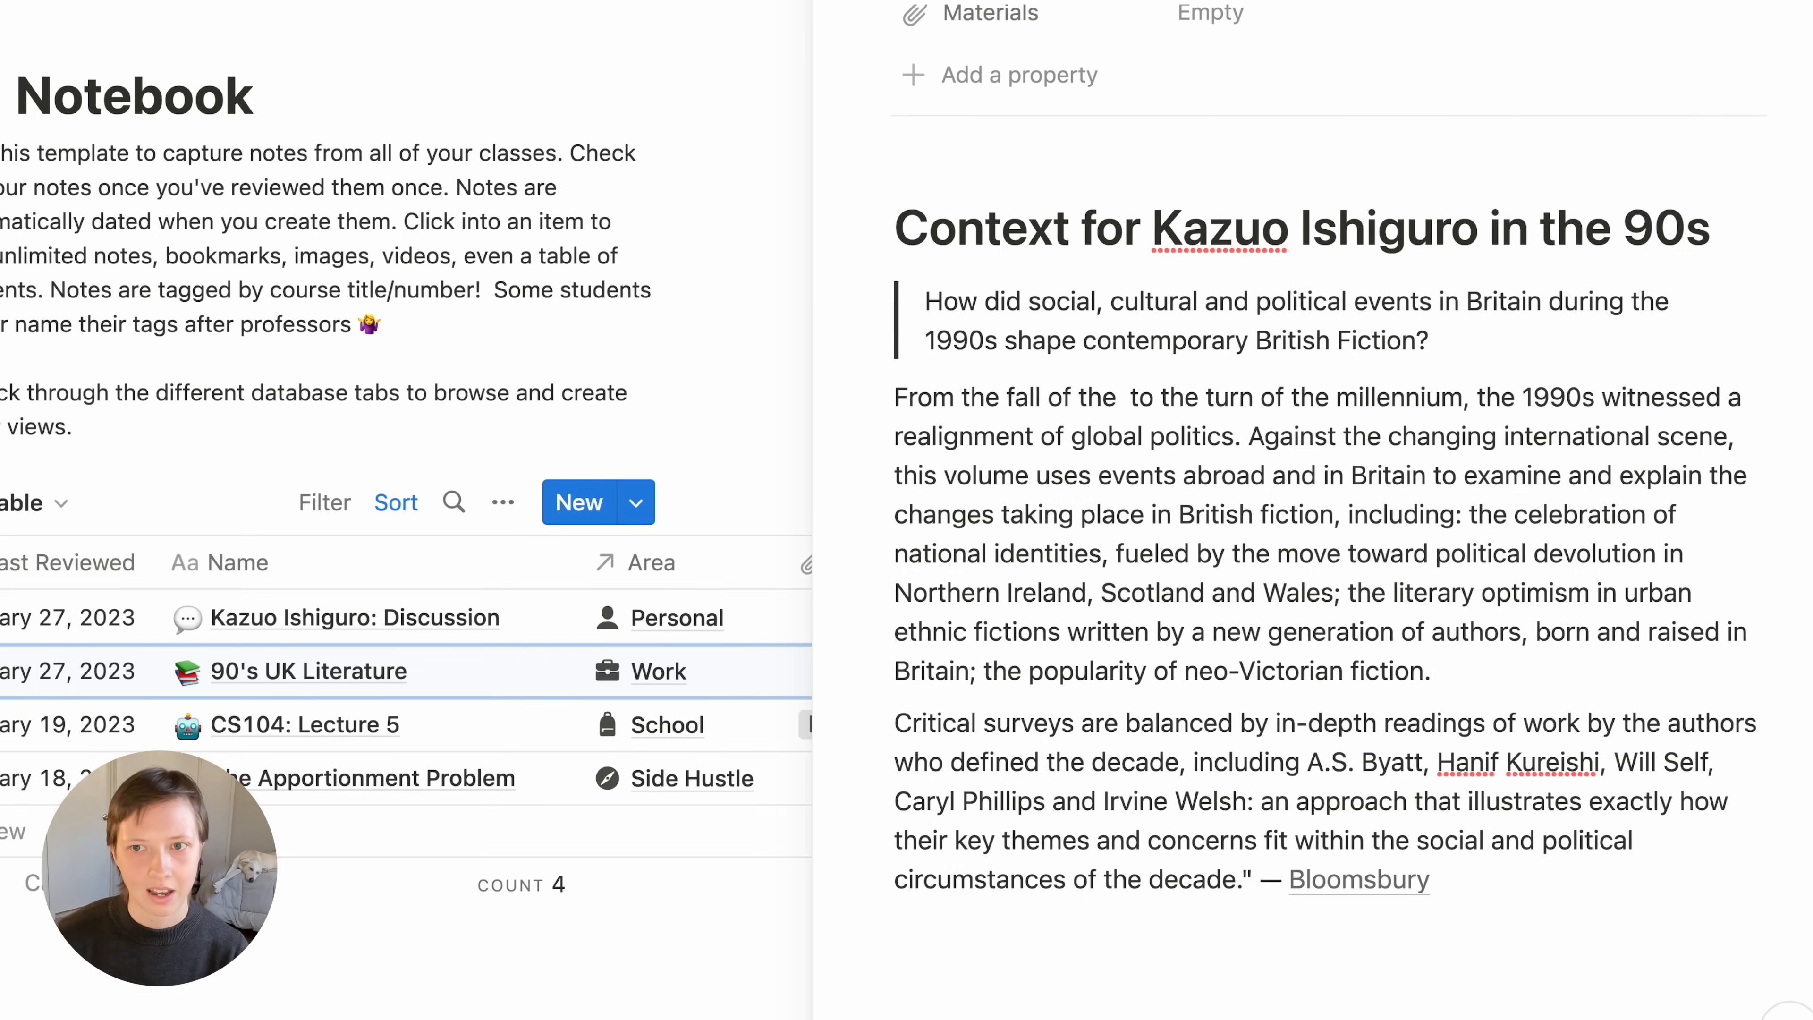
text(@)
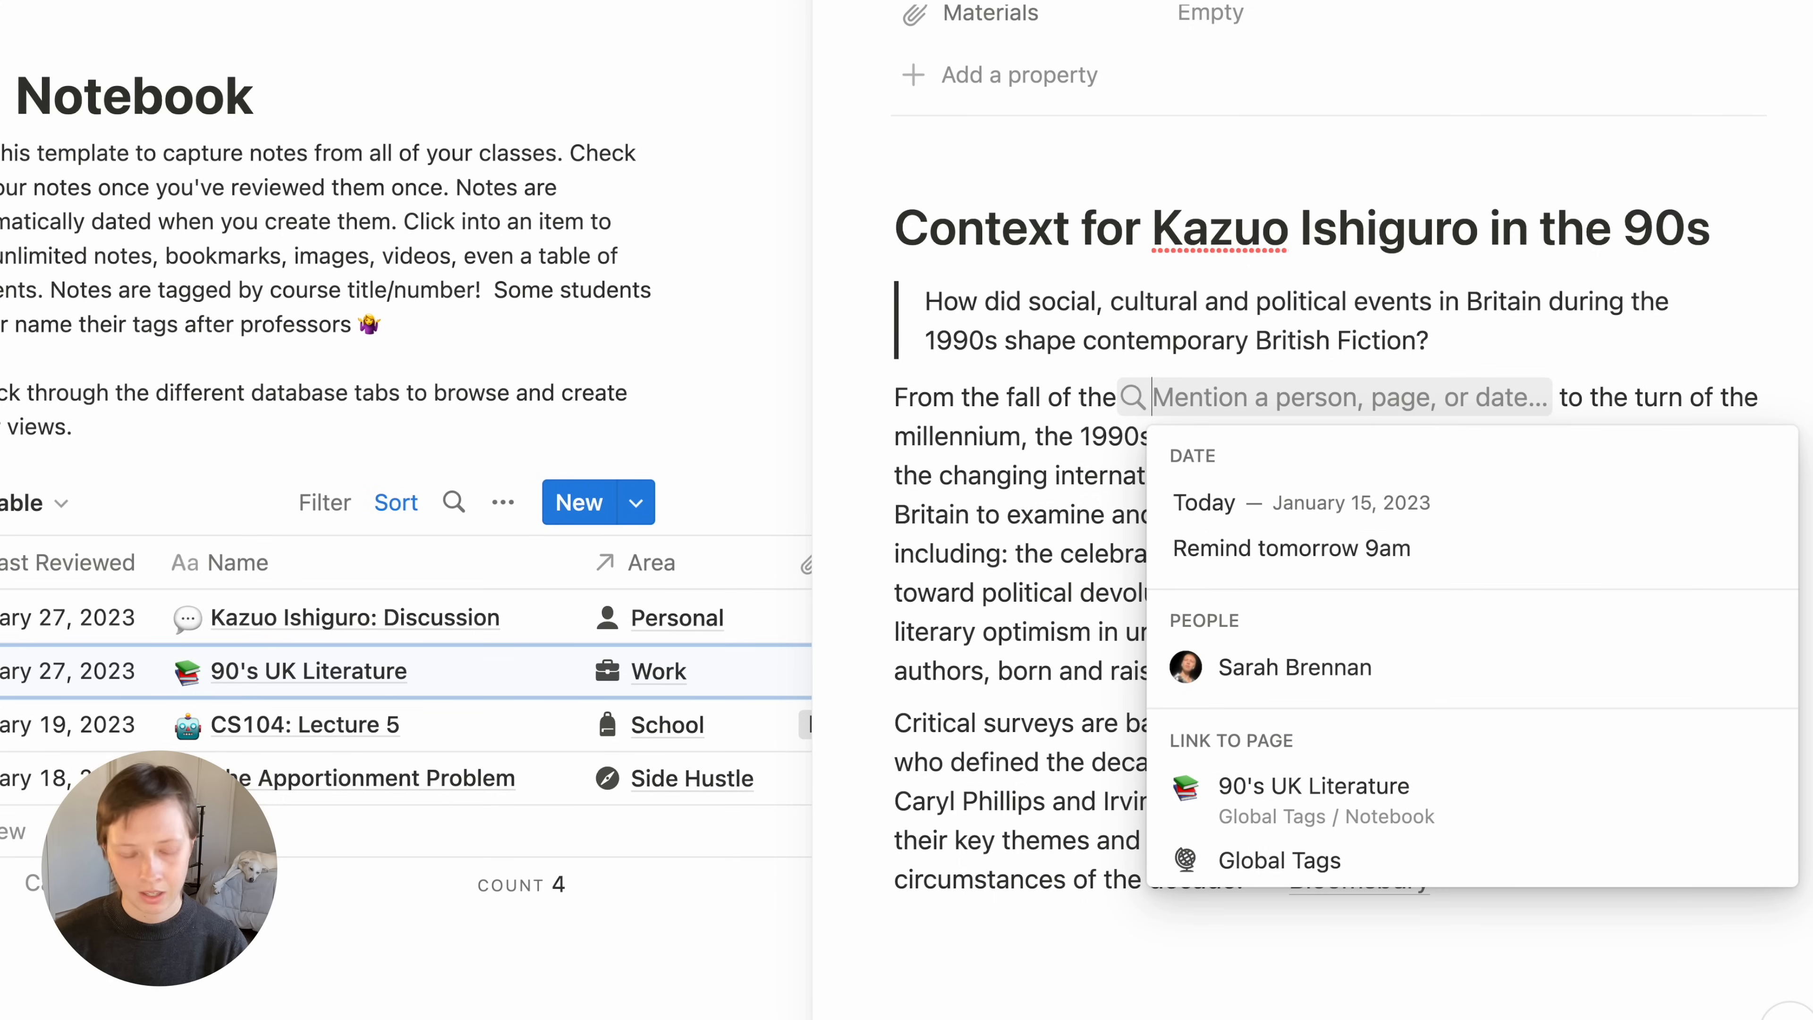
text(Belin Wal)
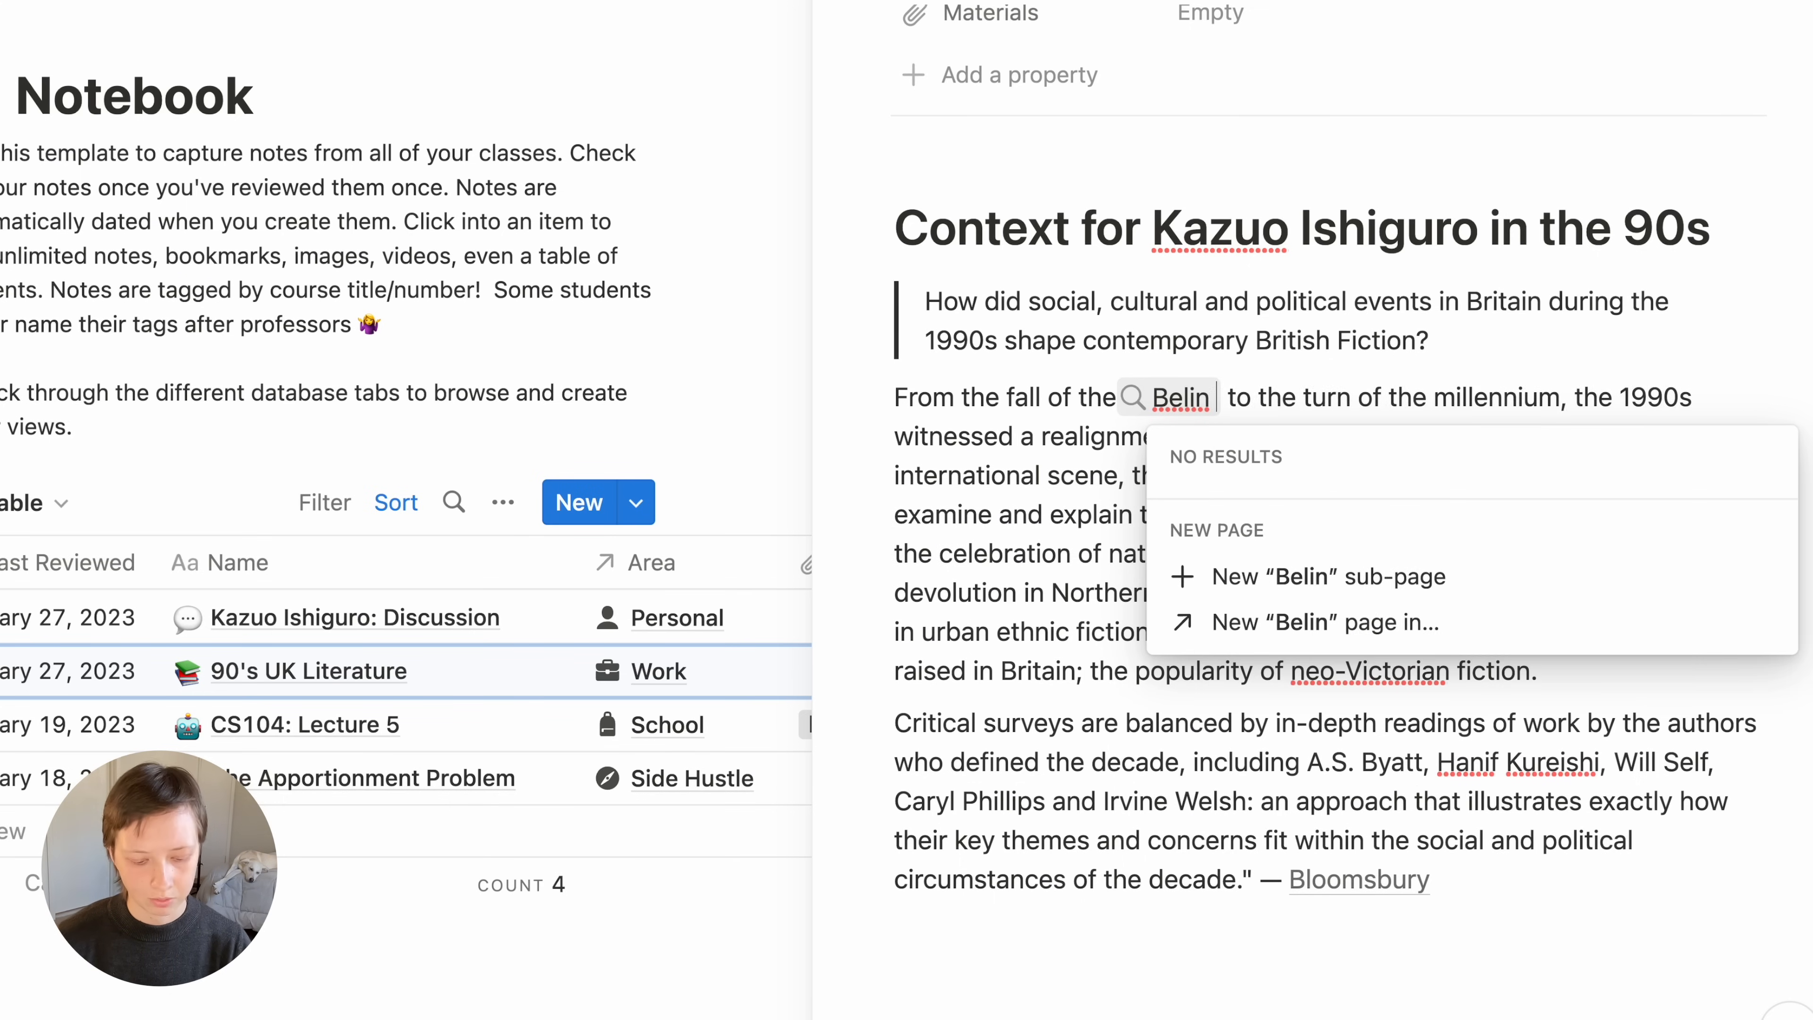
text(ll)
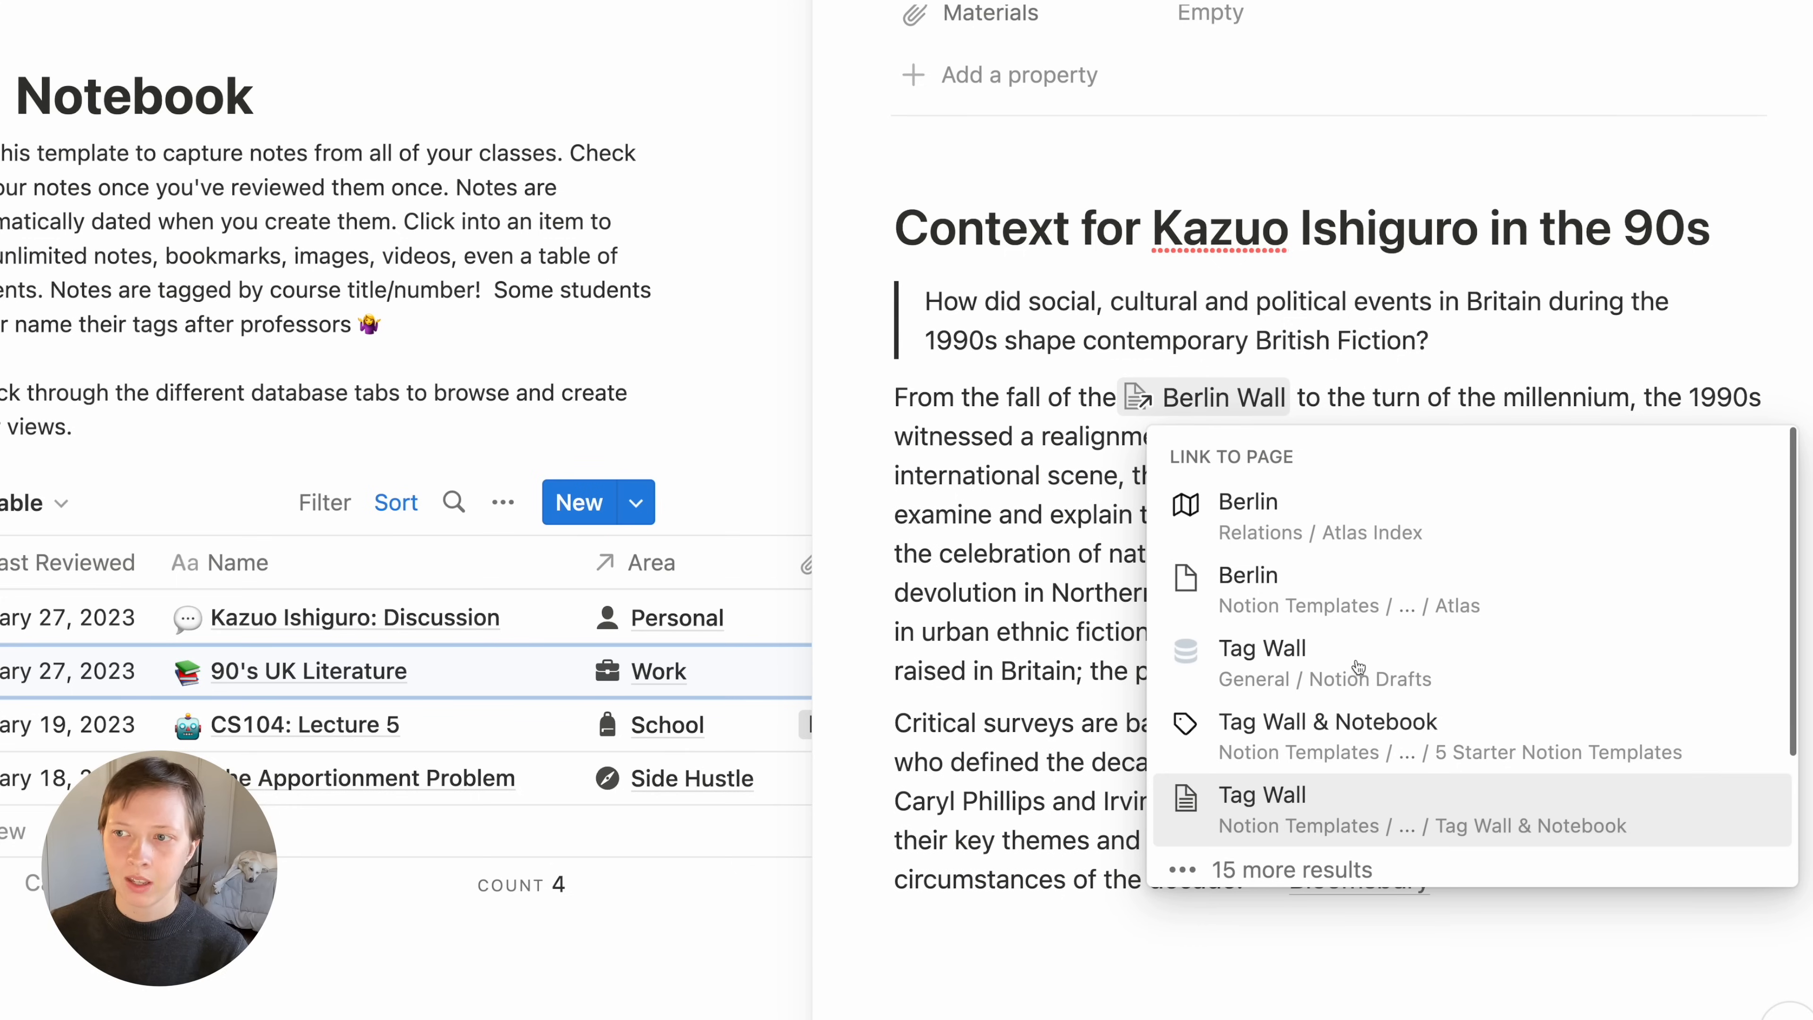
key(Down)
key(Down)
key(Down)
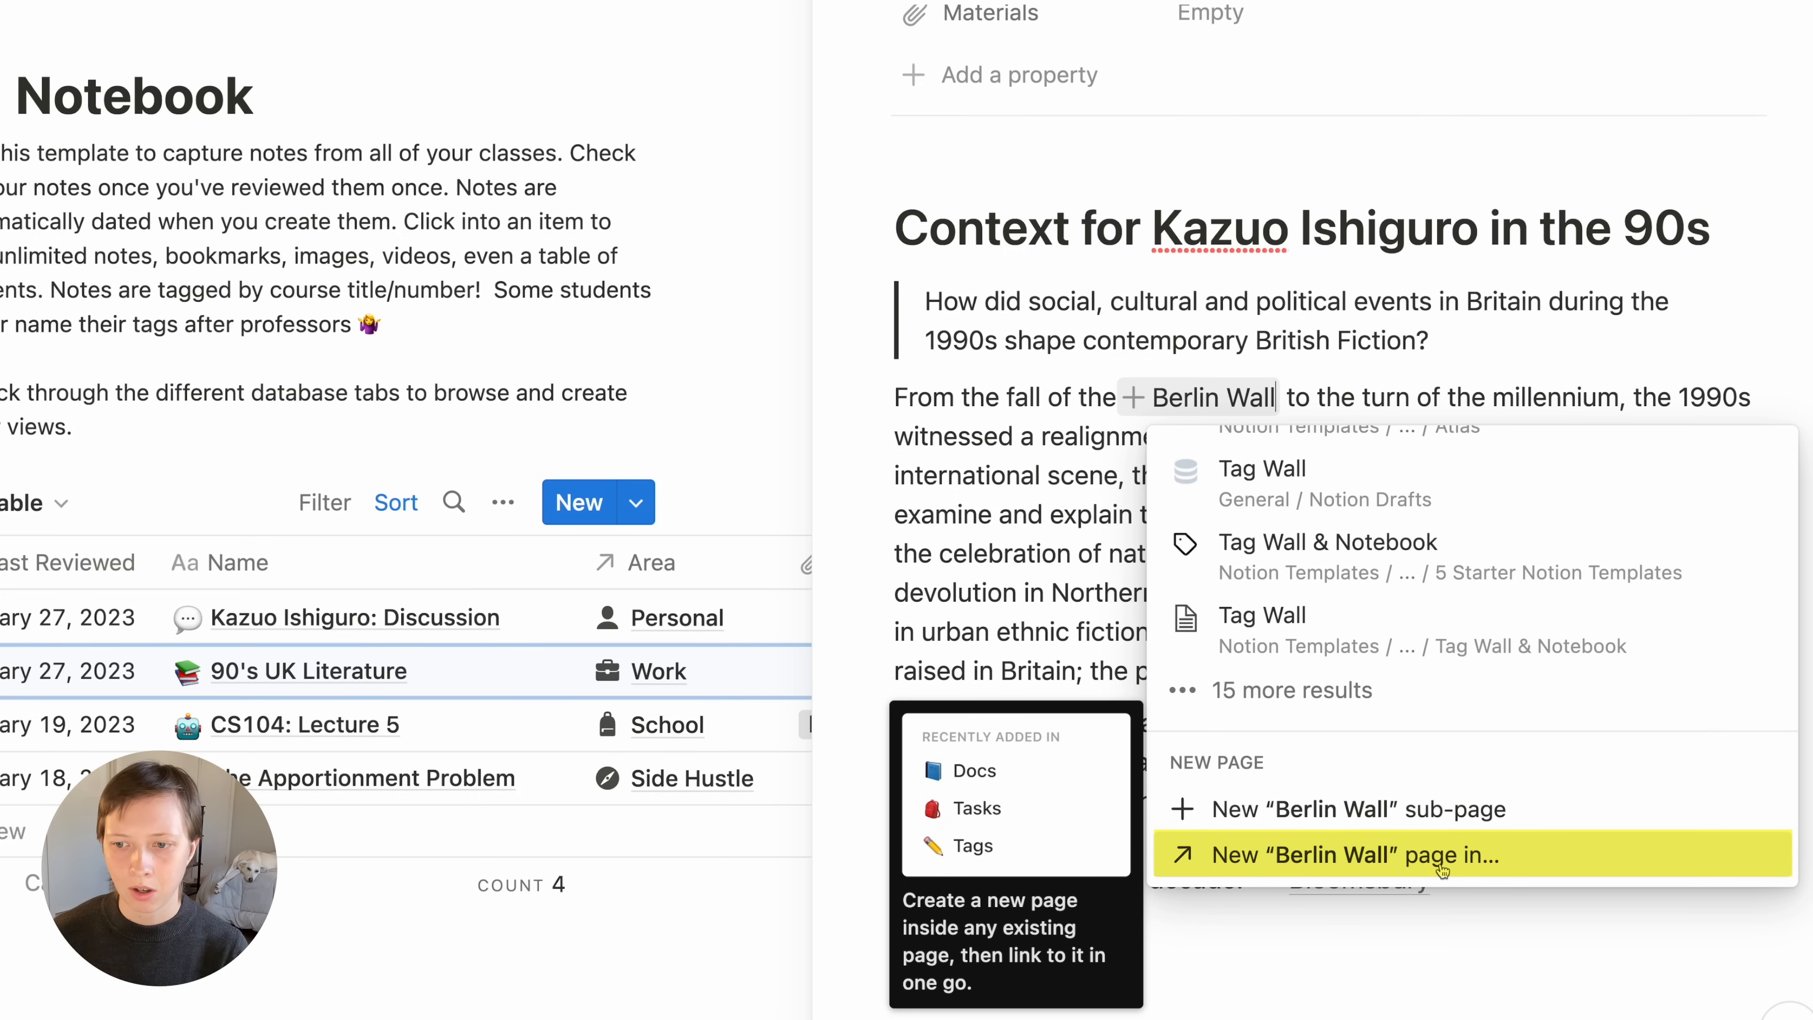
Create the mentioned Berlin Wall page from the New Glossary Term template in Global Tags and remove the extra space after the link
click(1540, 868)
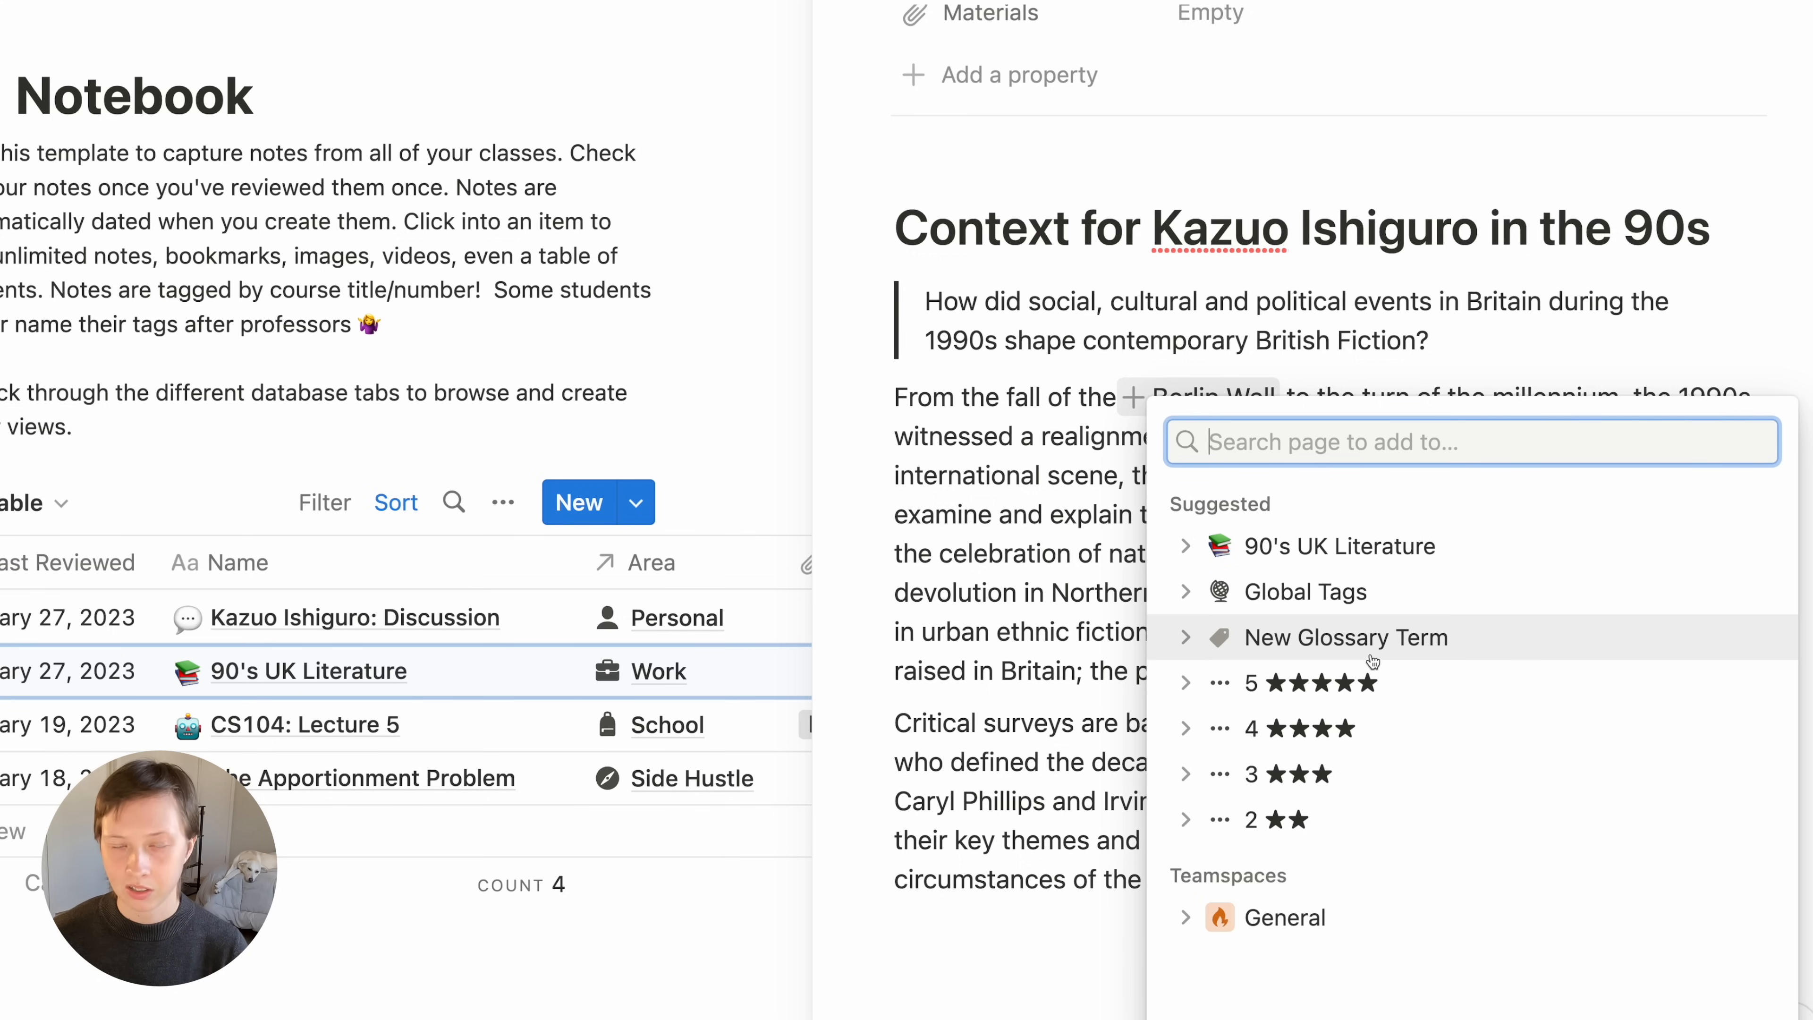
text(New)
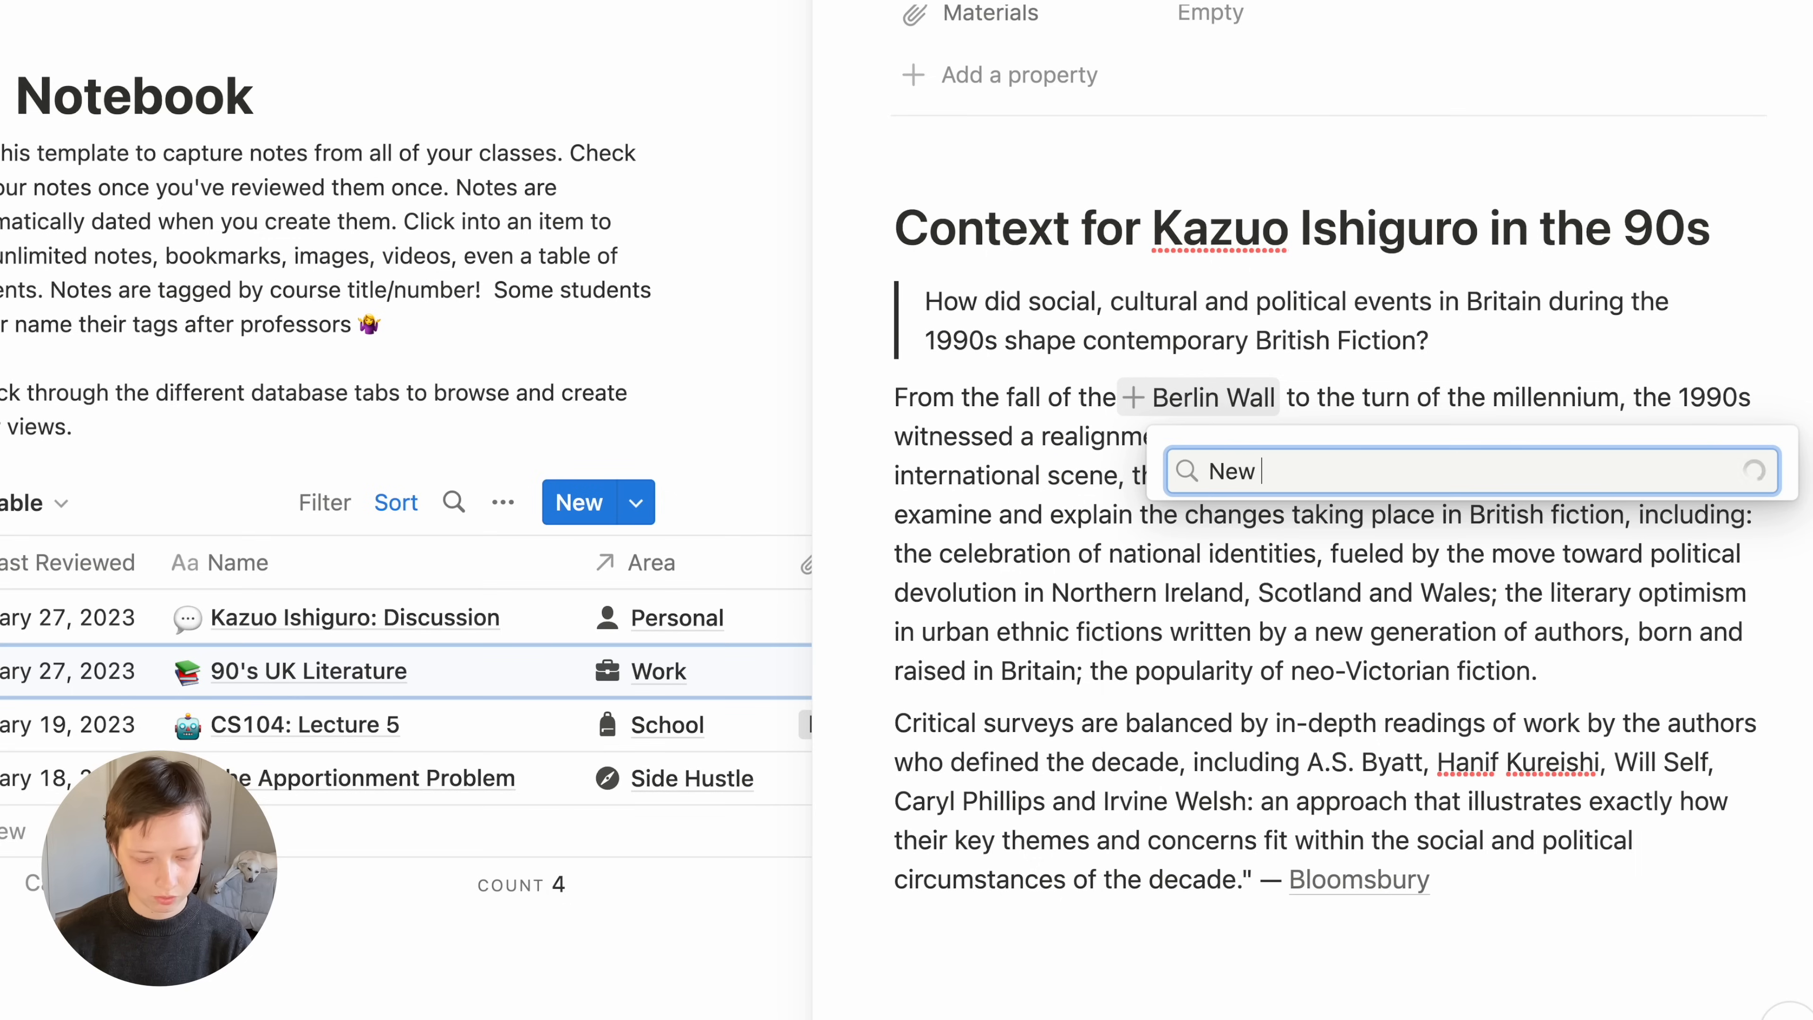
text( Glossar)
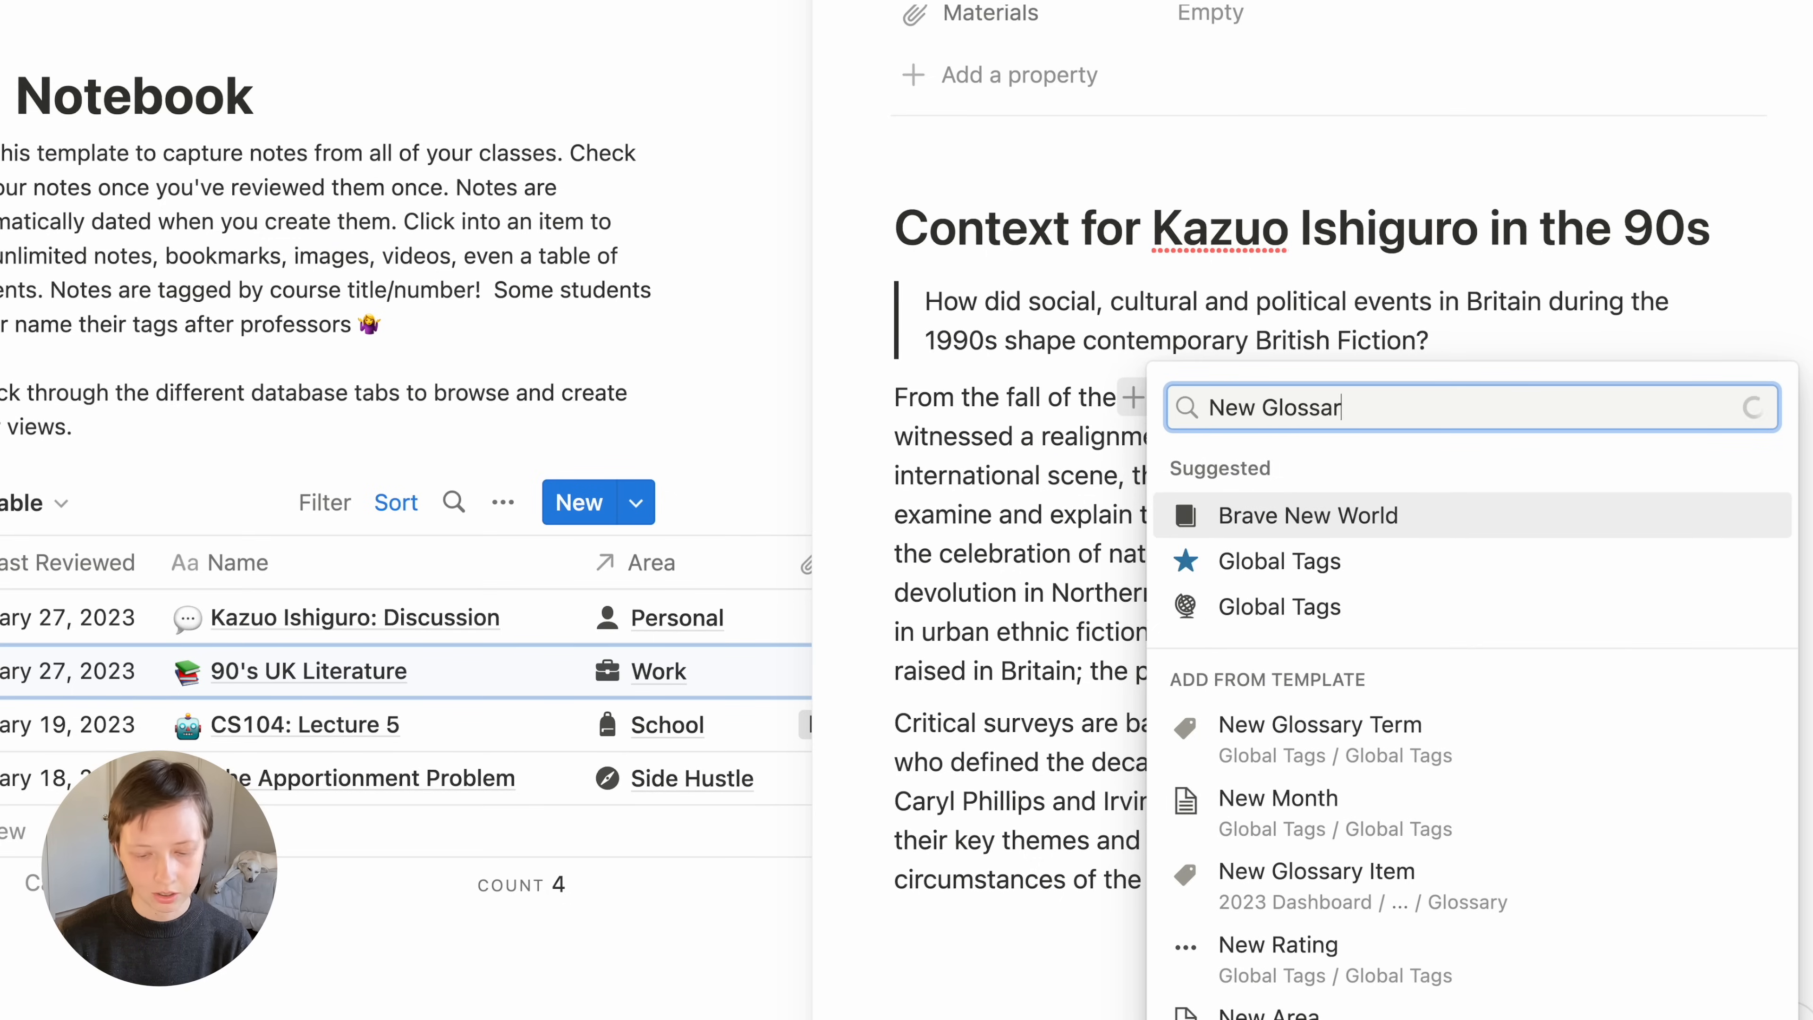
text(y Term)
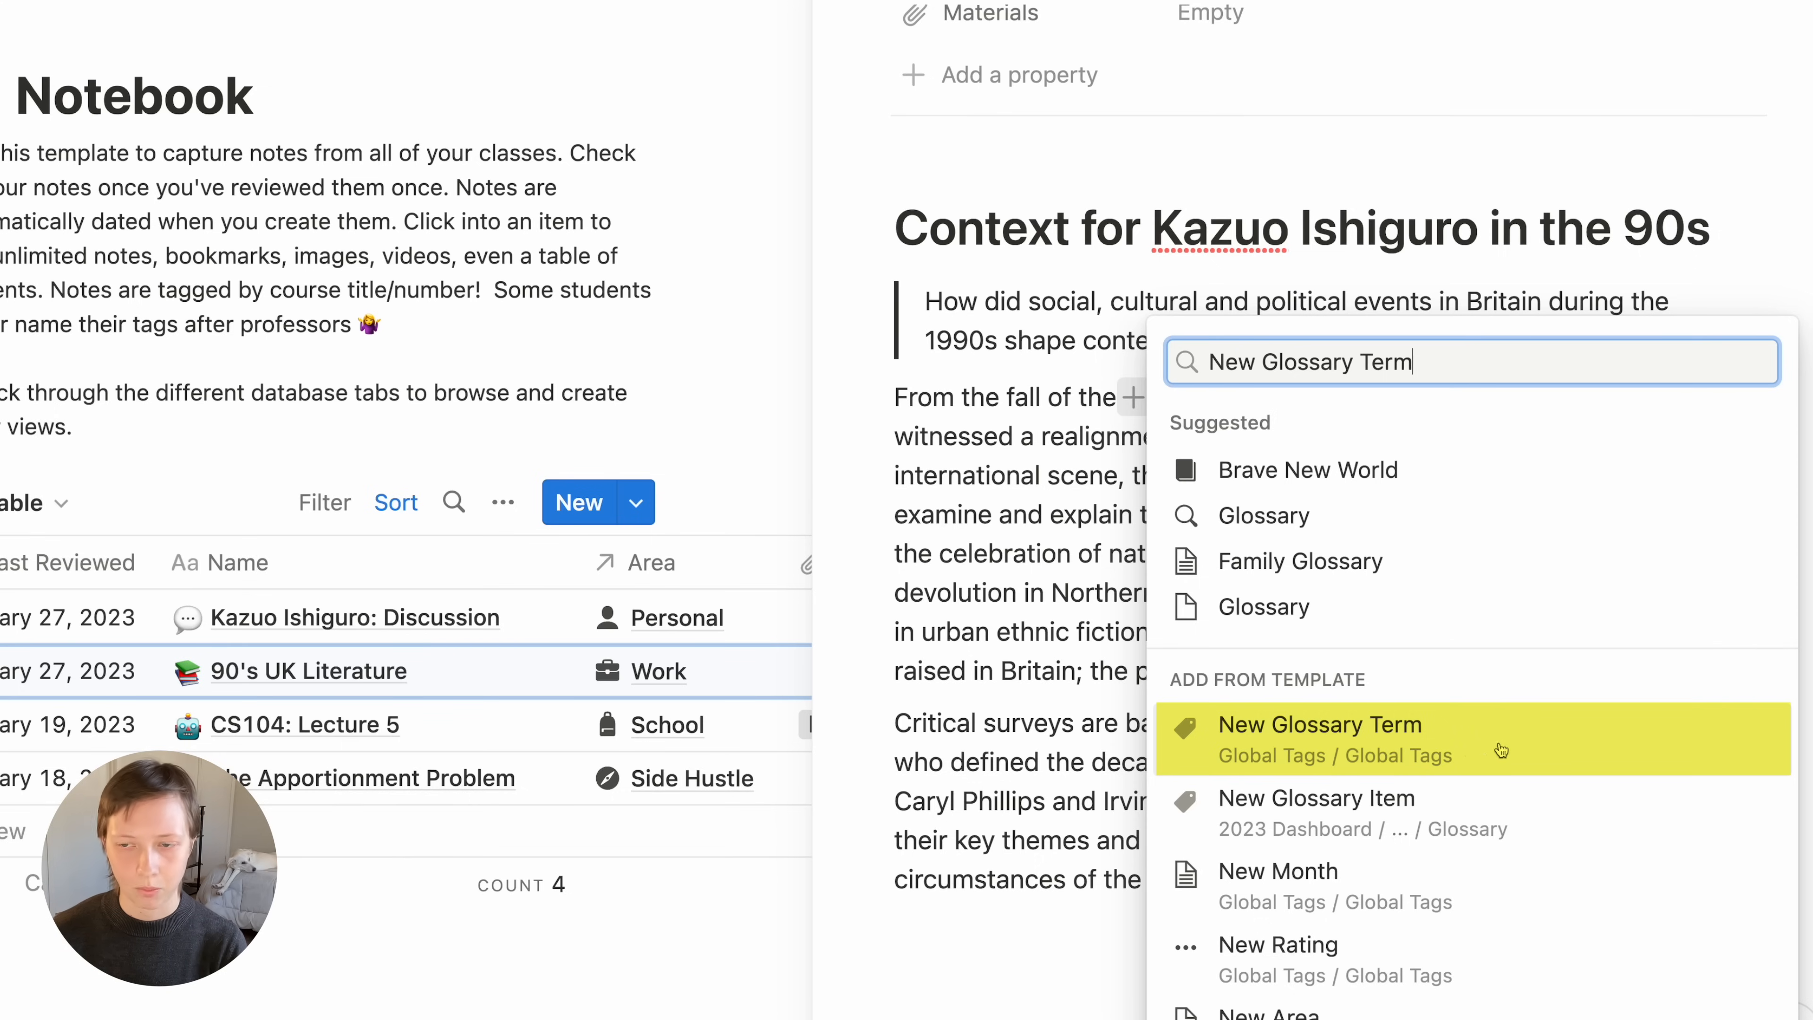
click(1494, 750)
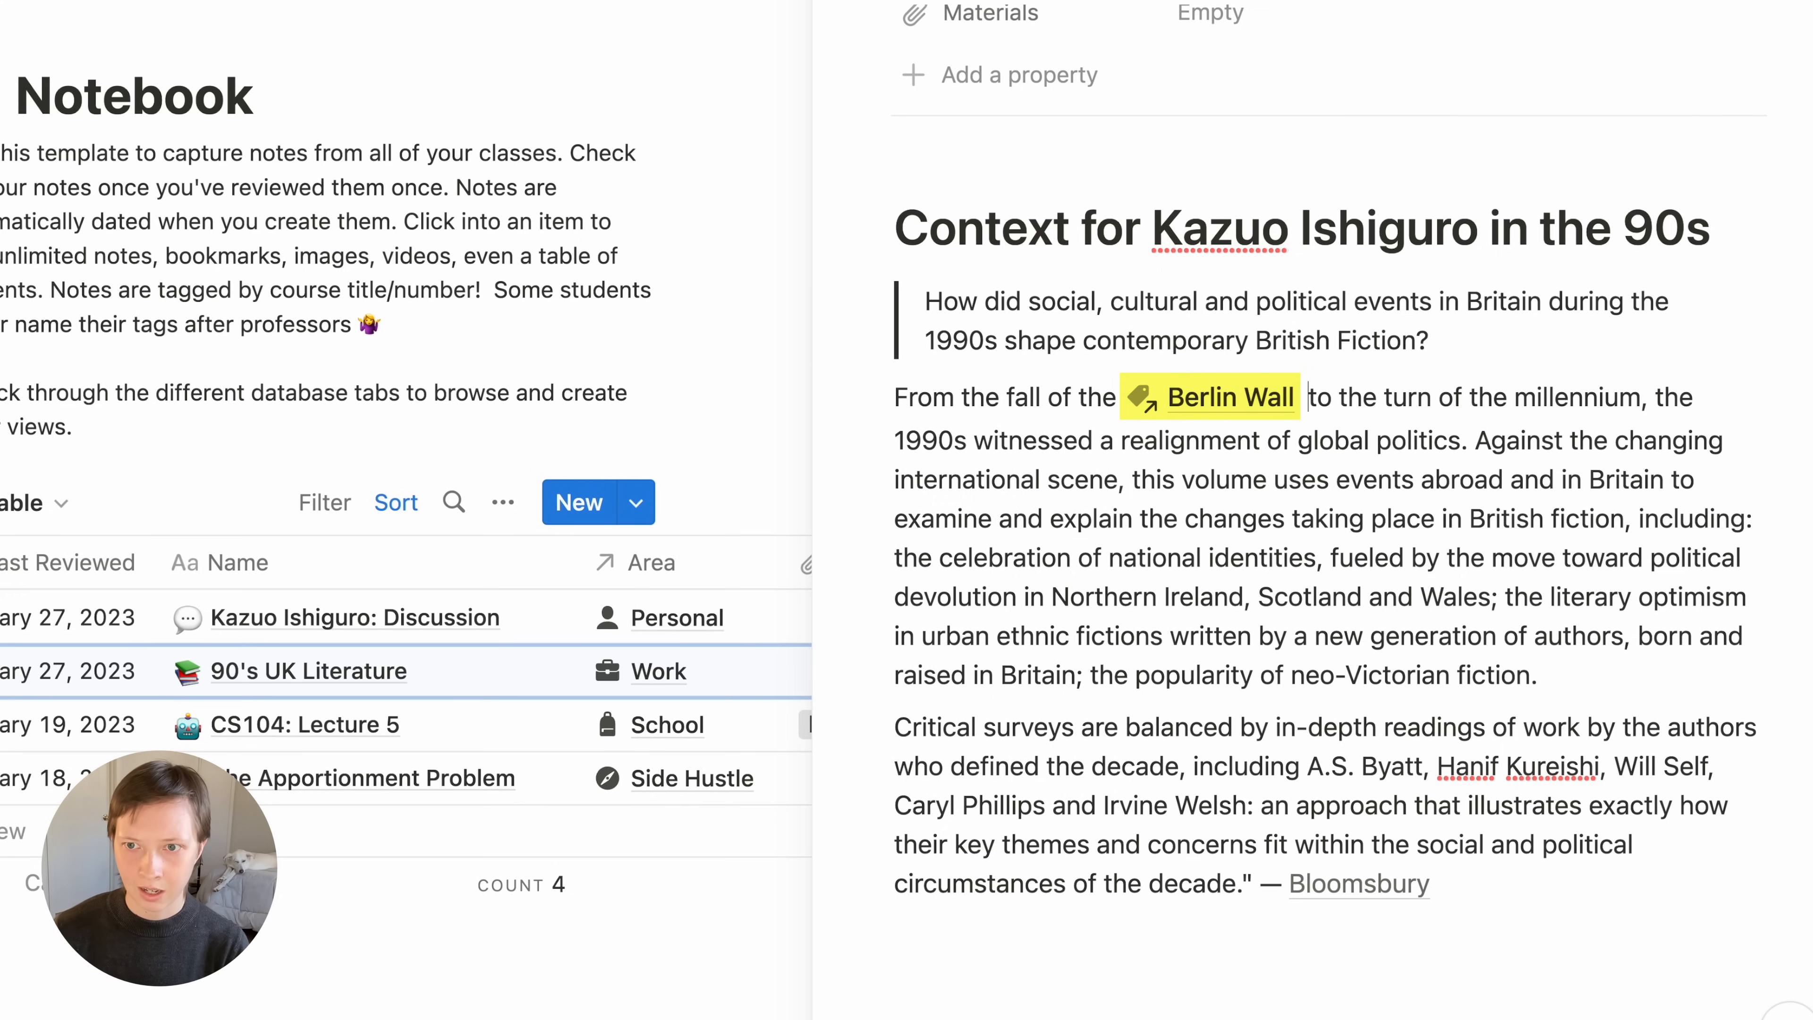
key(BackSpace)
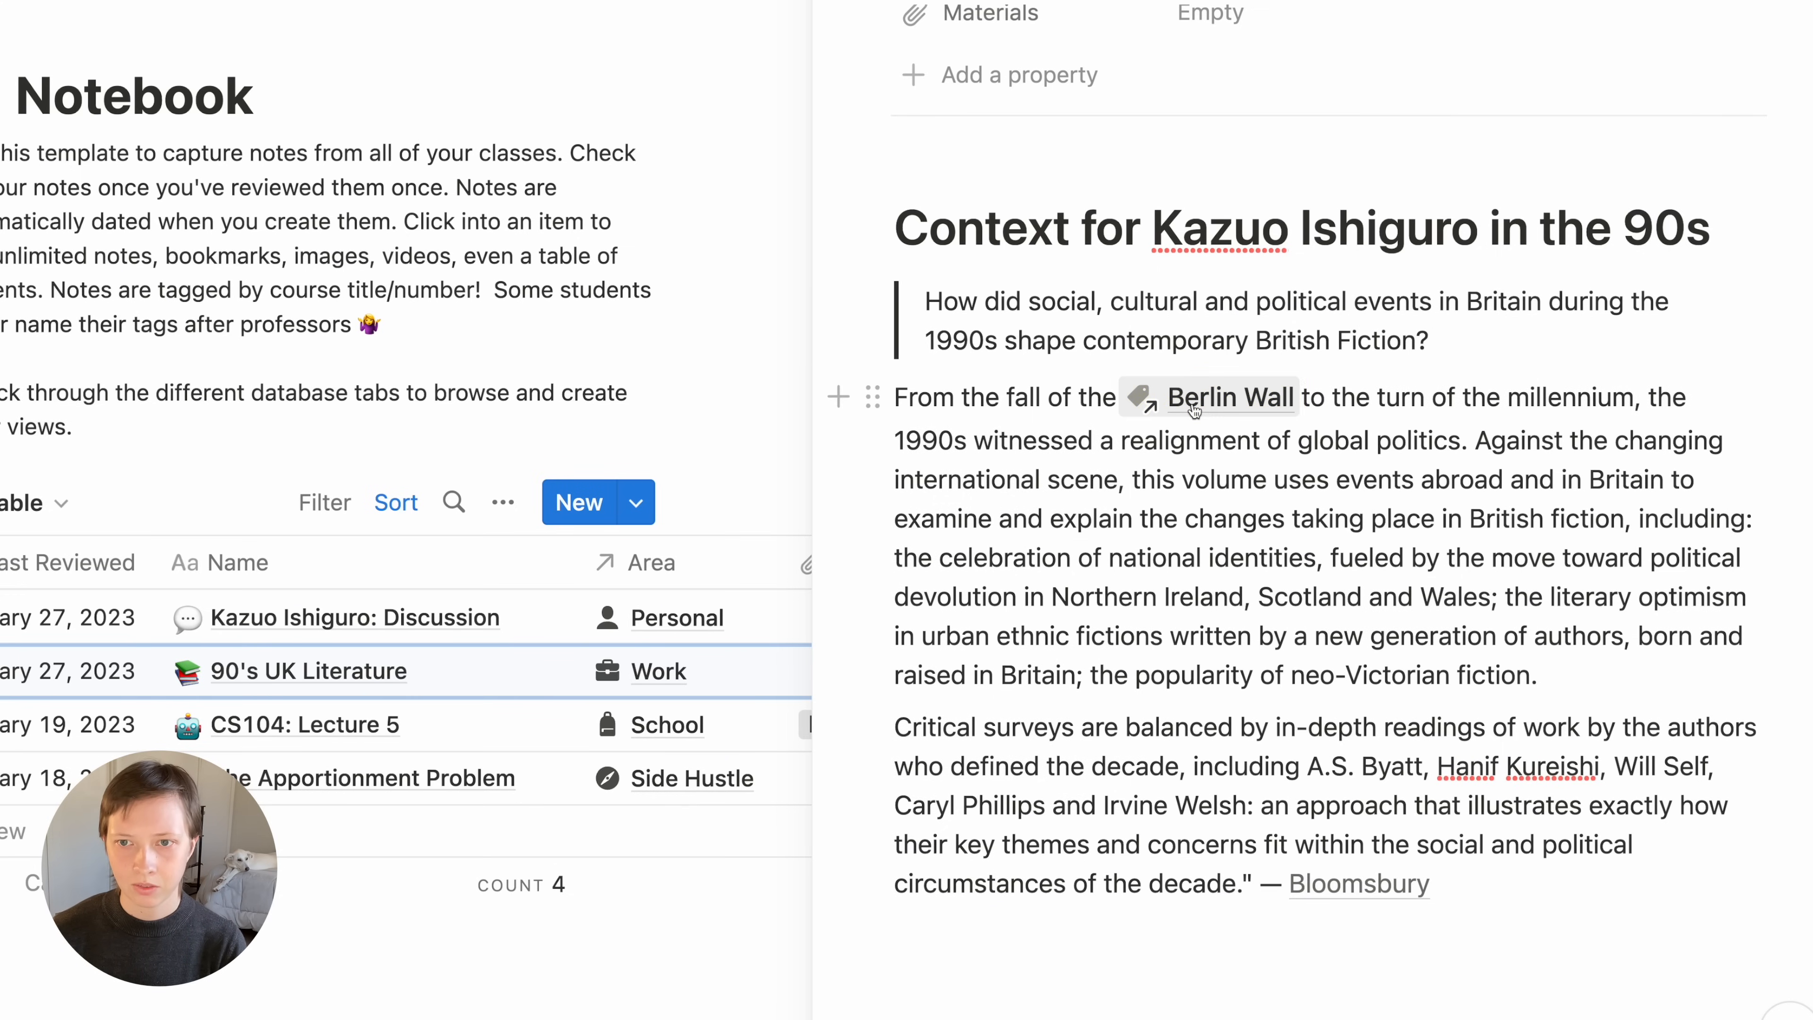
Generate the AI summary on the linked Berlin Wall page and check which note links to it
click(1194, 409)
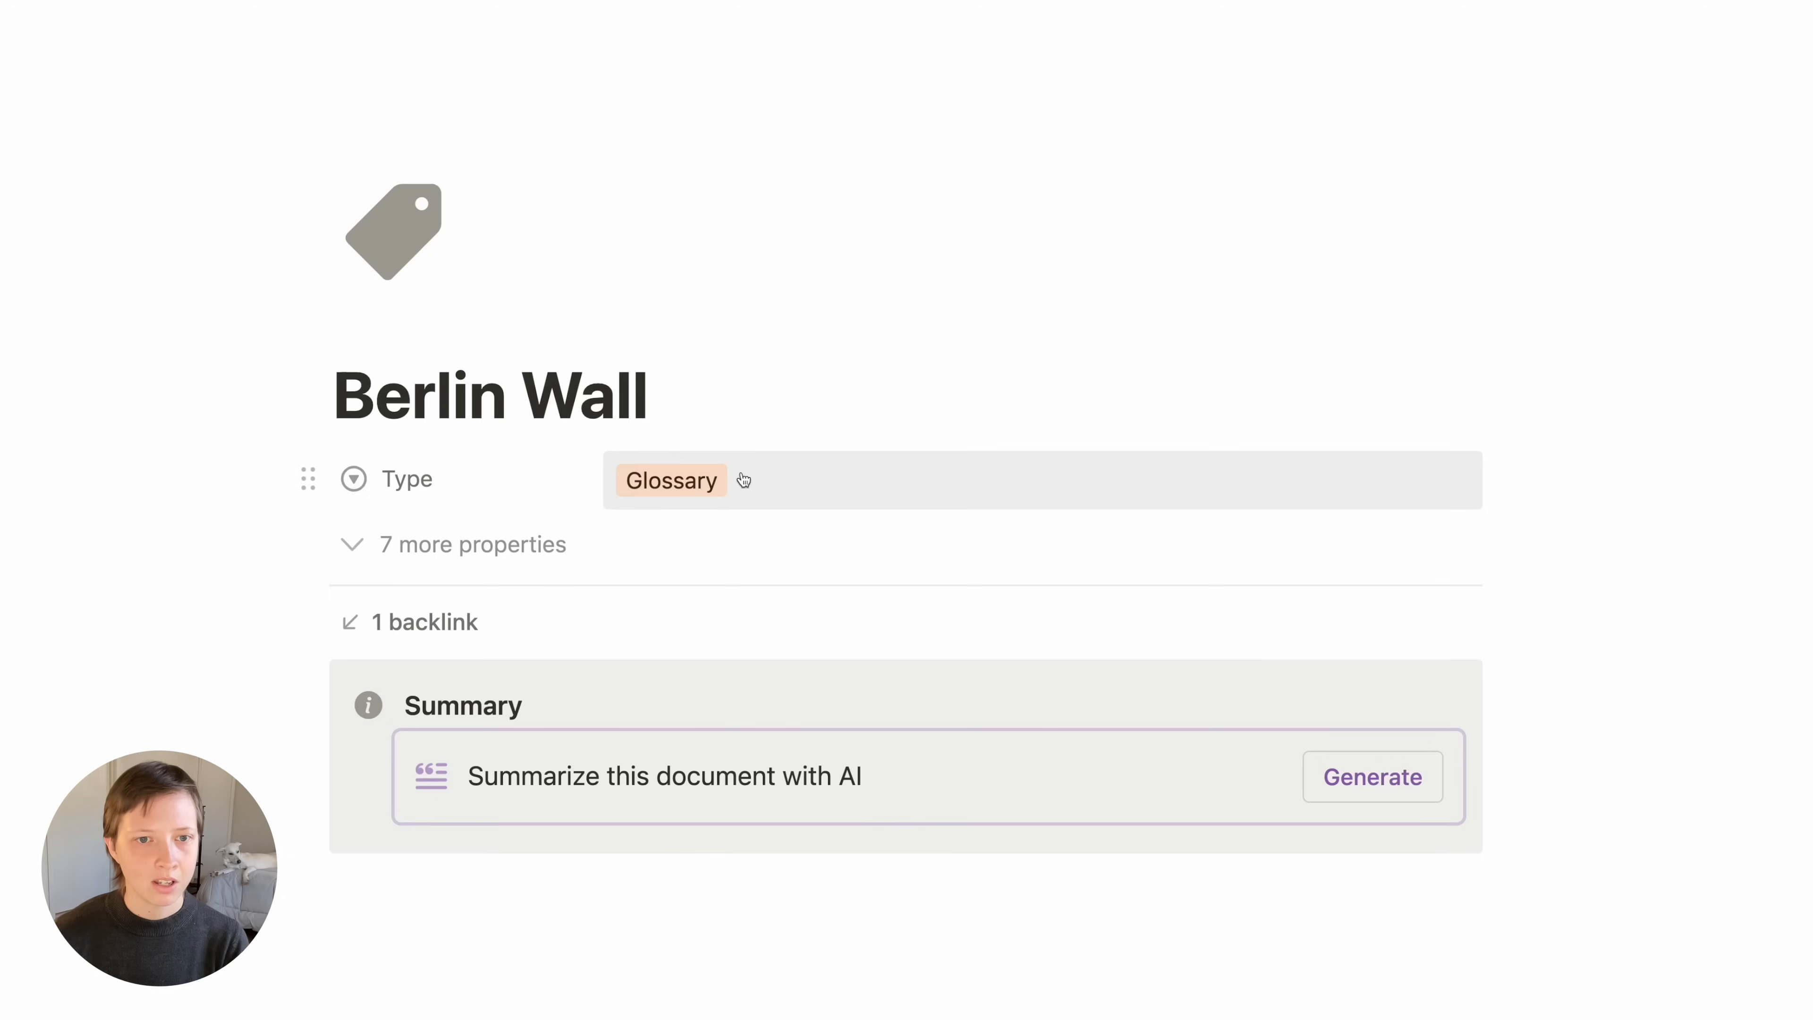
click(1369, 780)
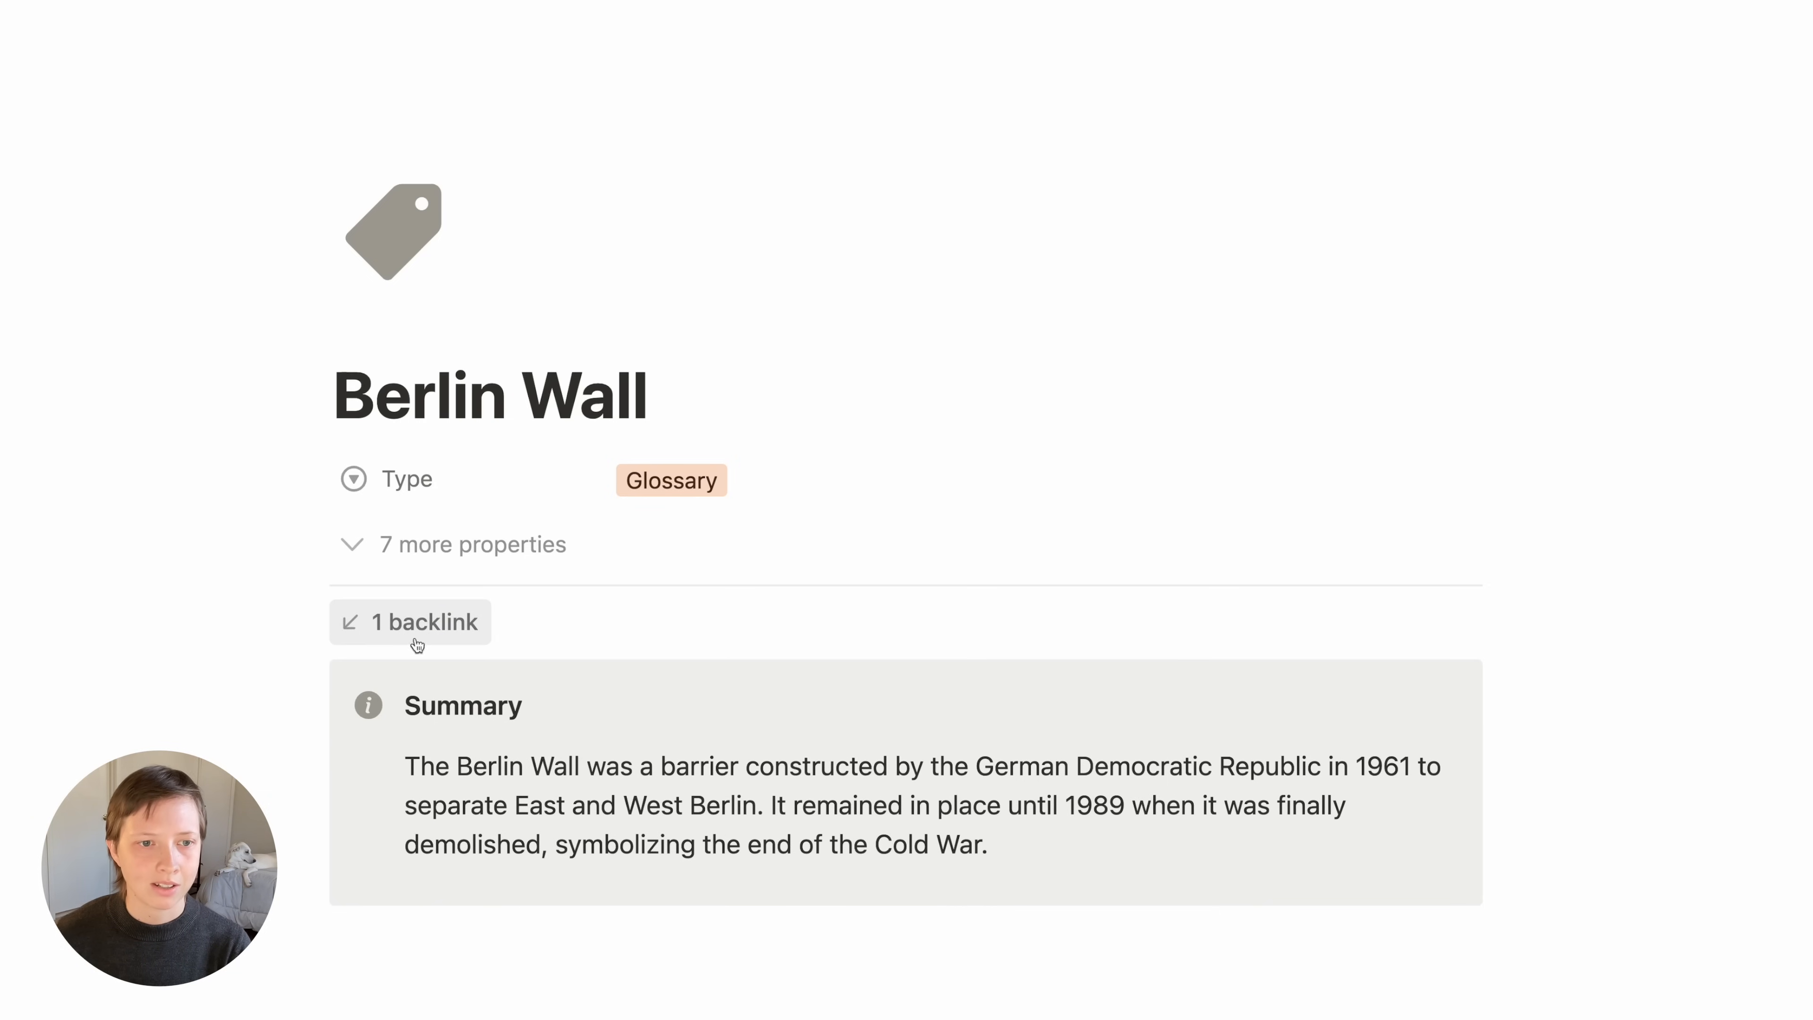
click(439, 644)
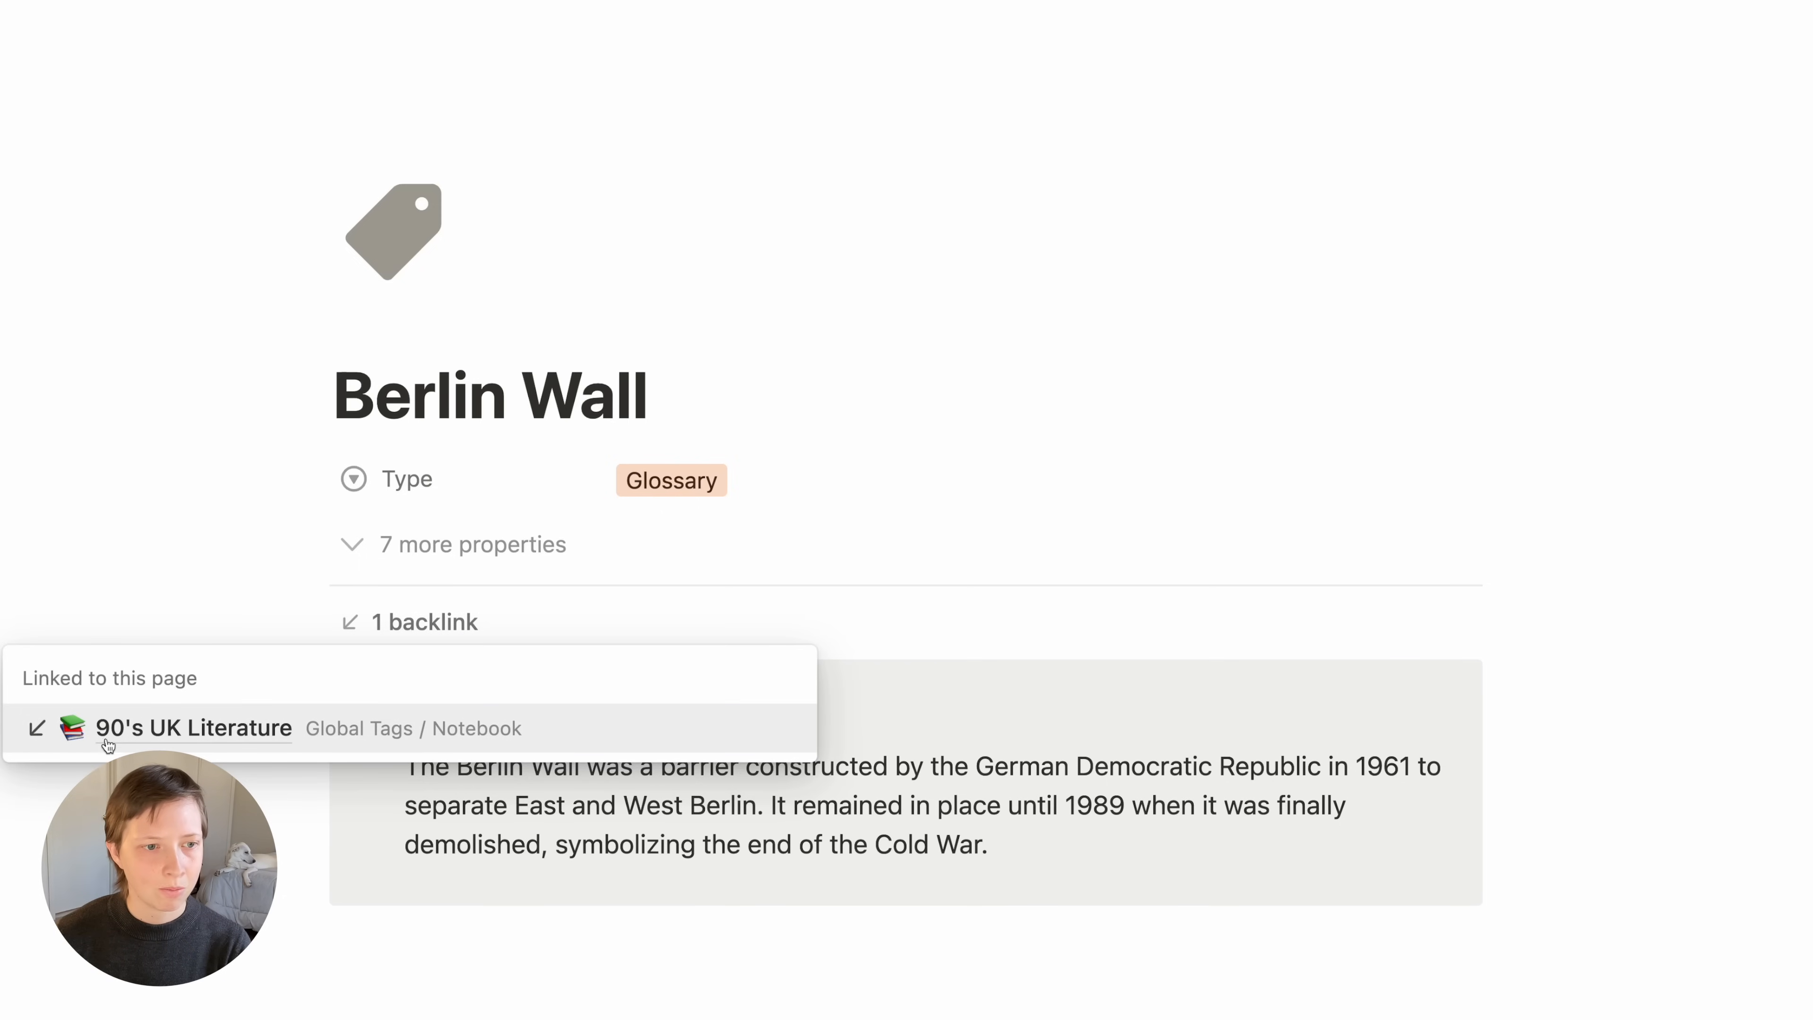
click(1705, 480)
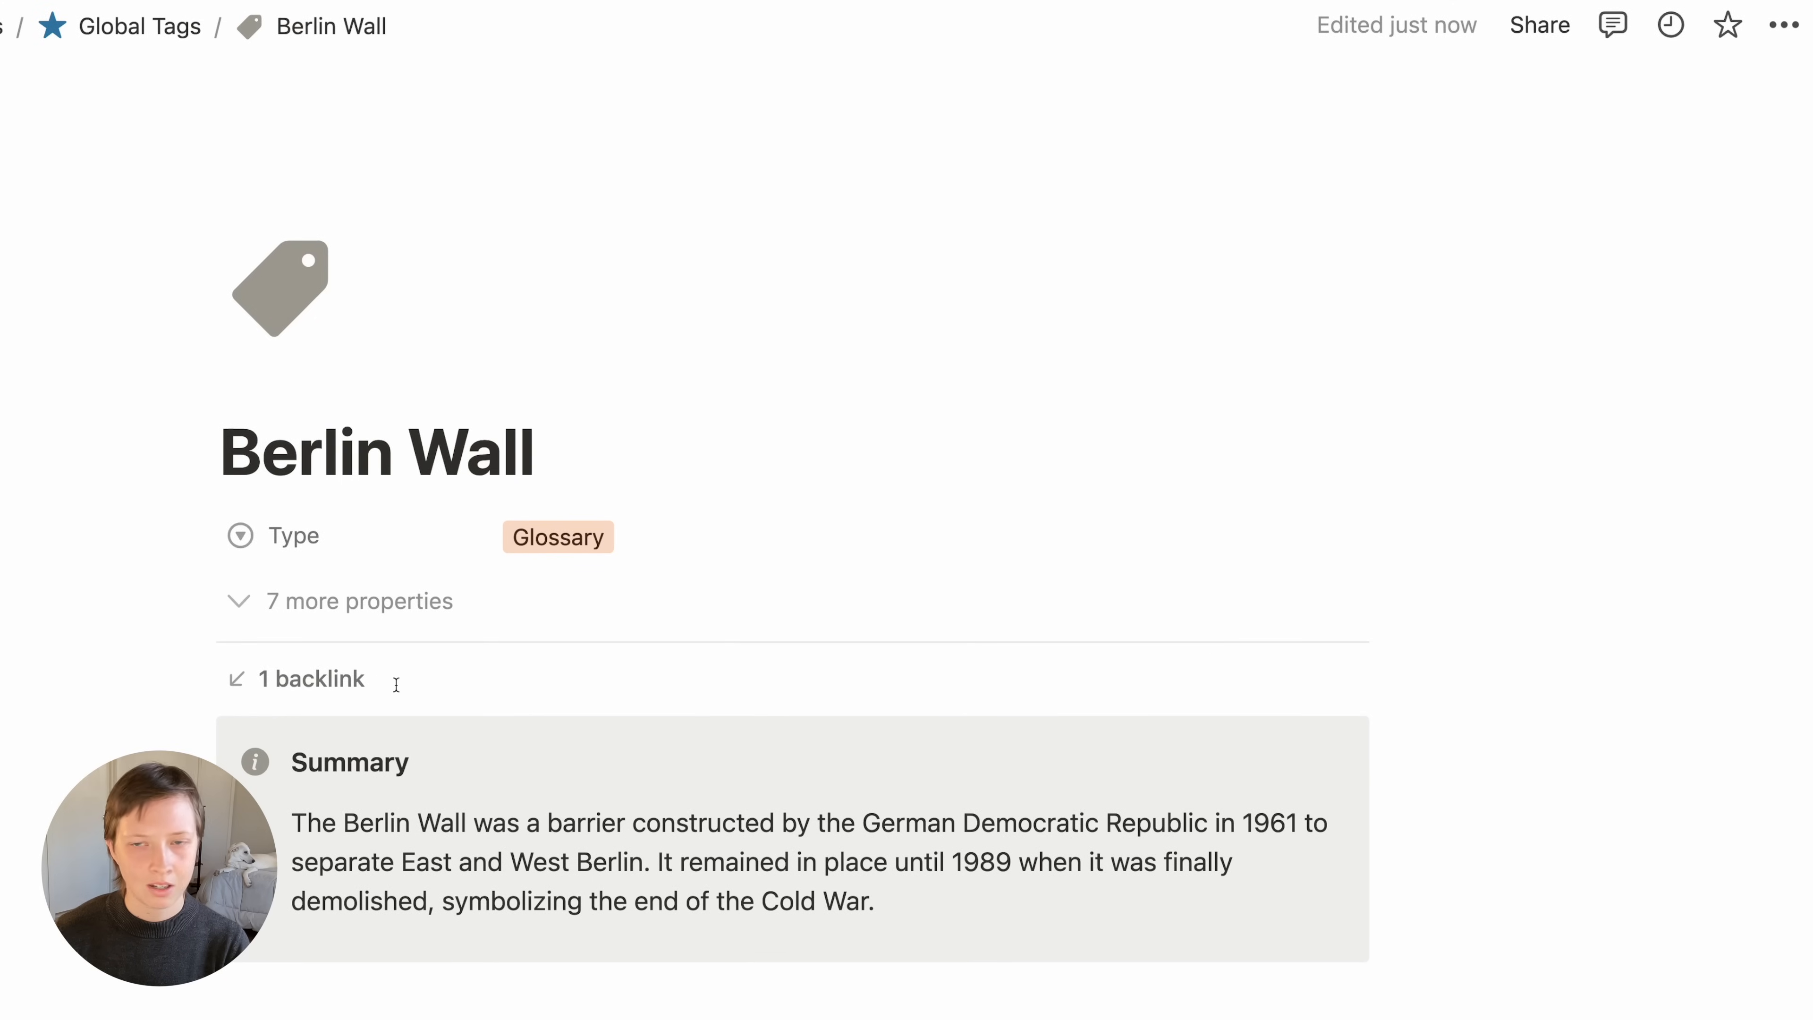
Customize all Global Tags pages so that backlinks are shown Expanded
click(1788, 49)
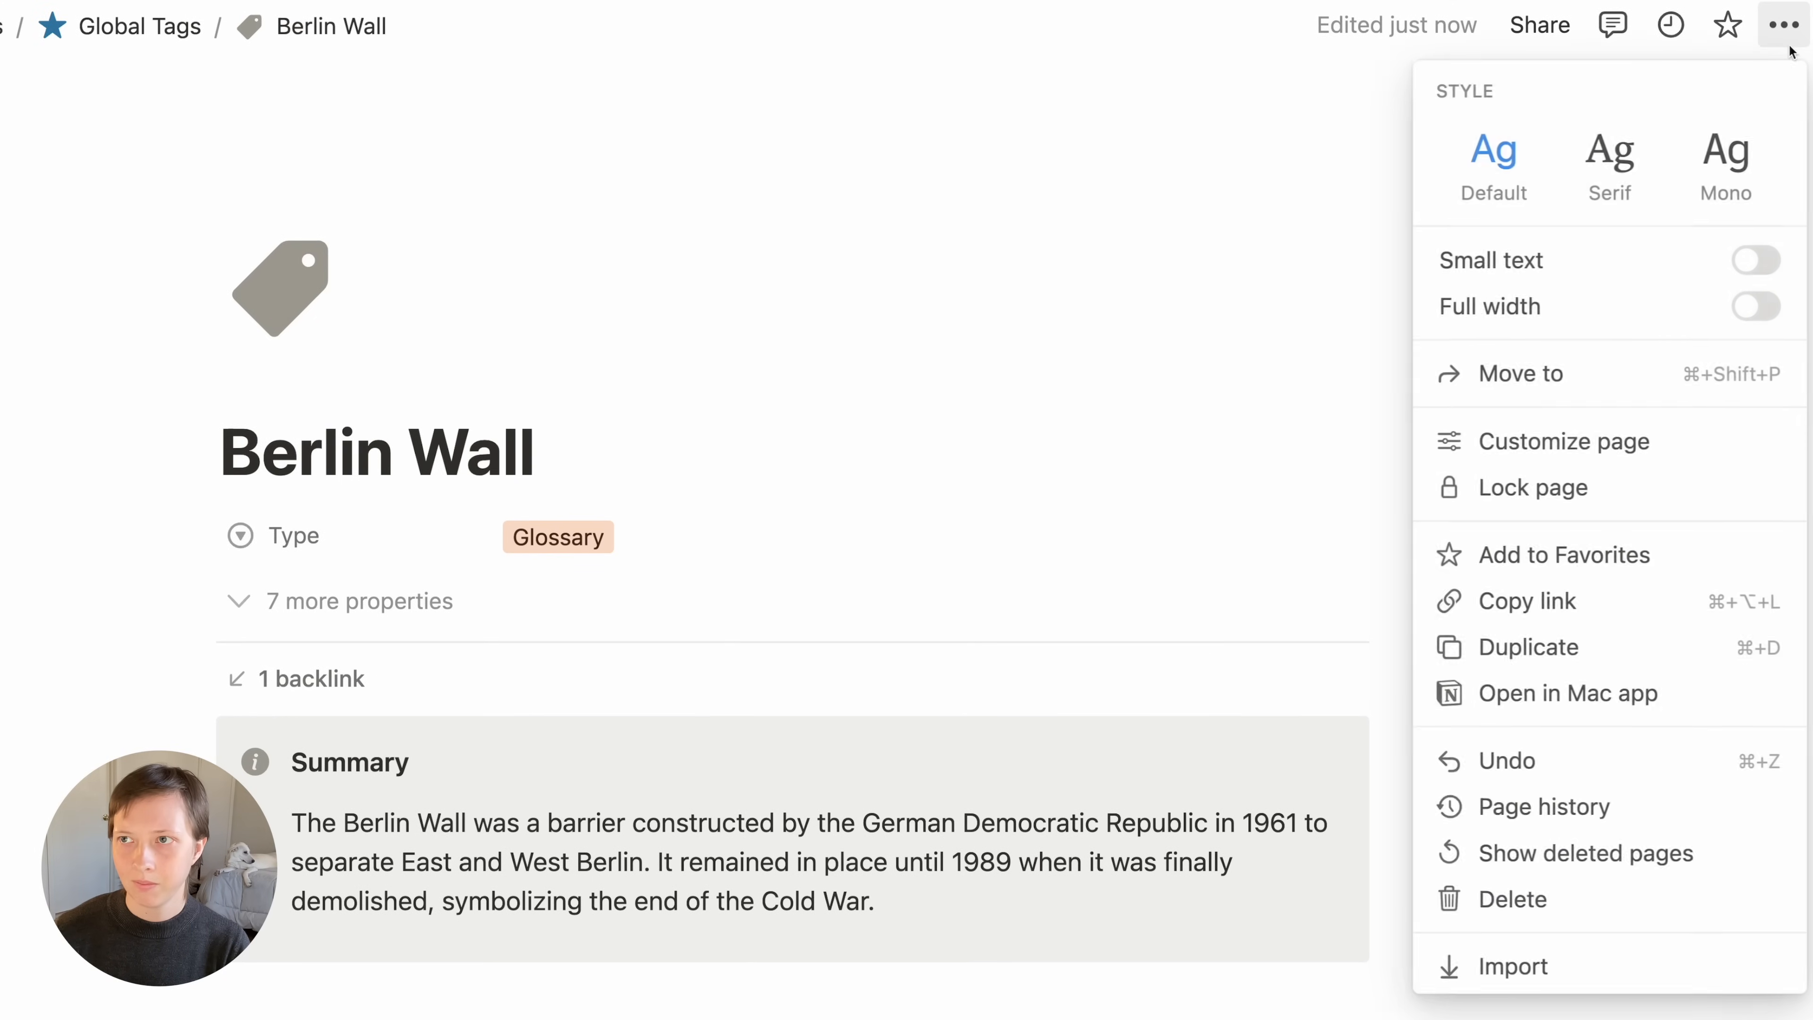
click(1619, 444)
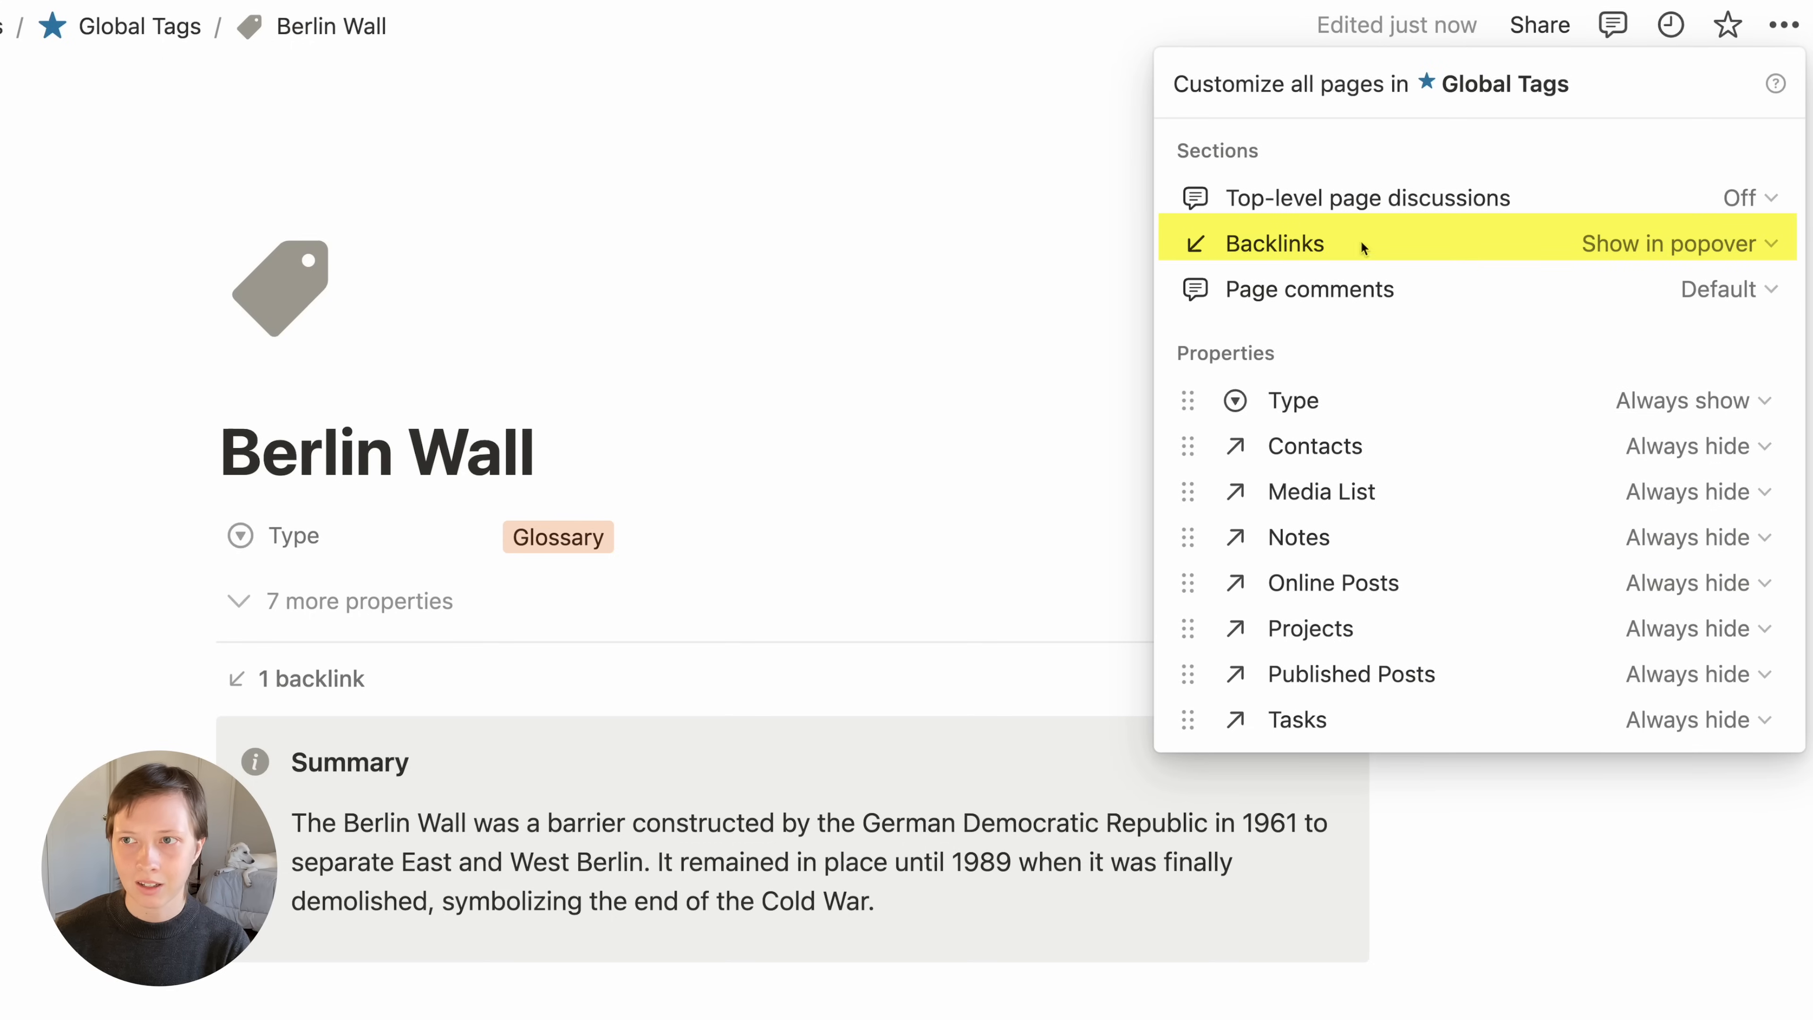
click(1642, 246)
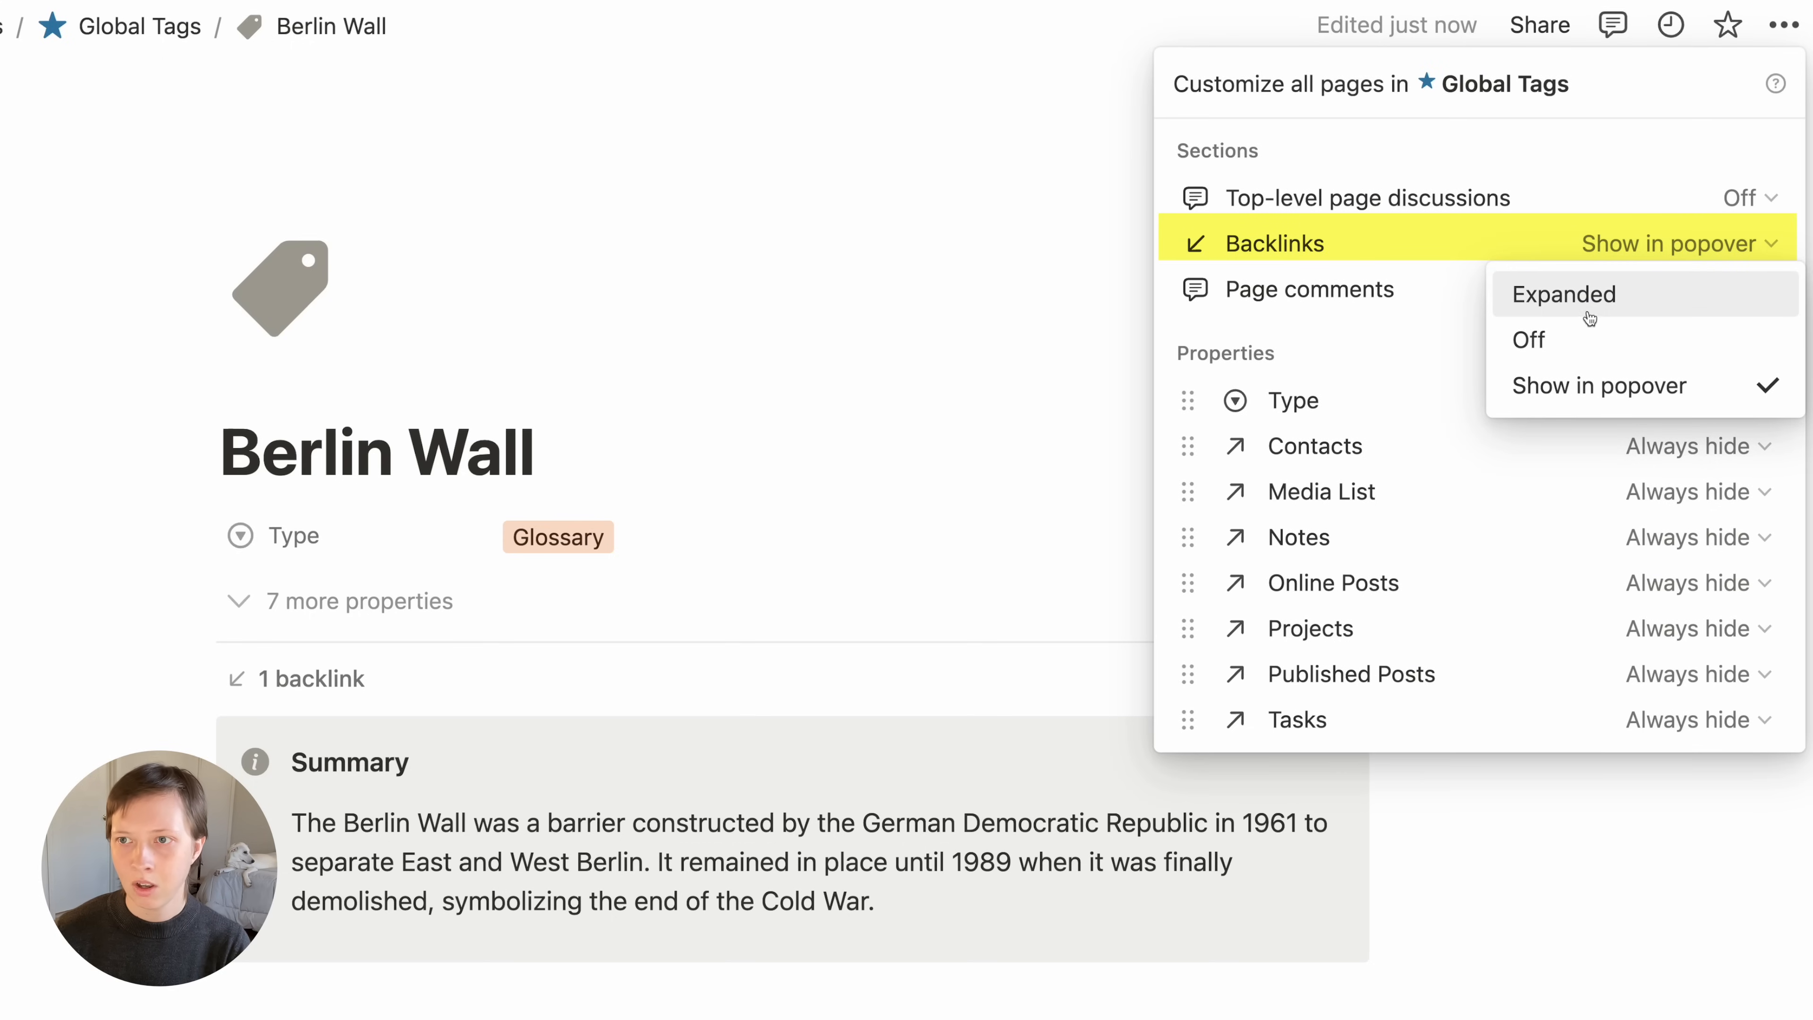
click(1713, 312)
click(1102, 106)
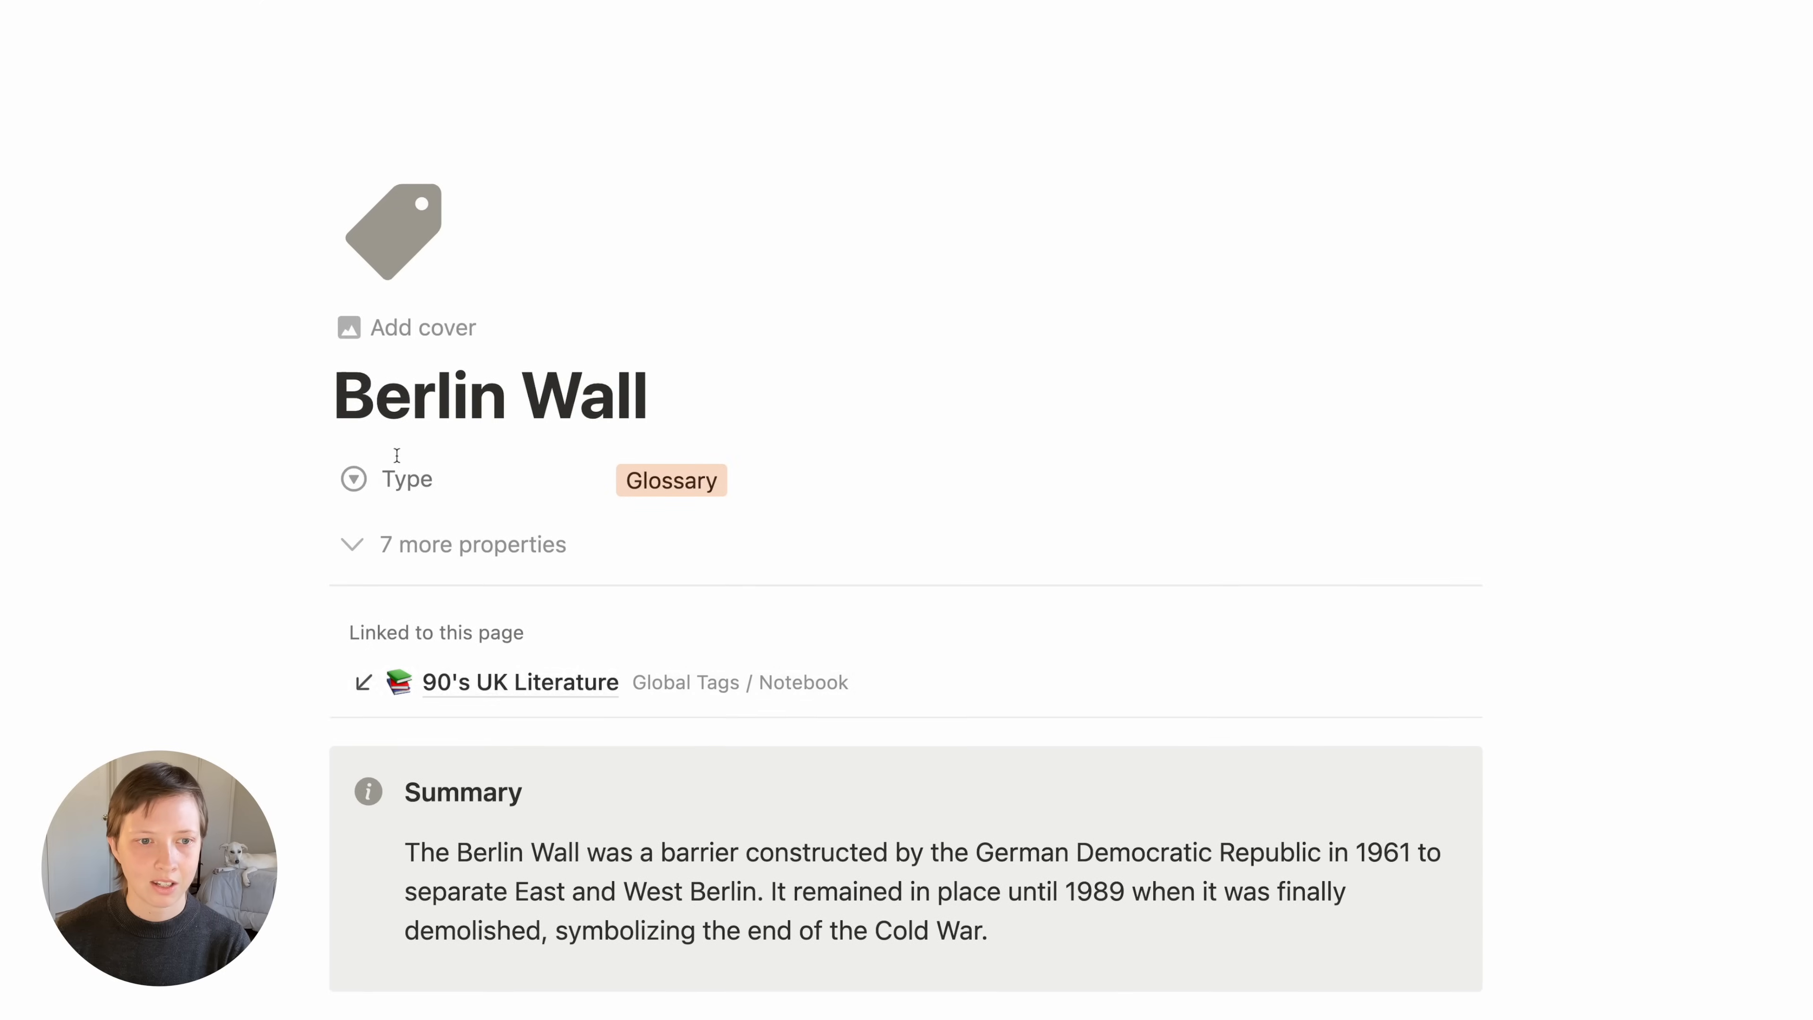
Return to the 90's UK Literature note through the backlink on the Berlin Wall page
scroll(1060, 671, down, 3)
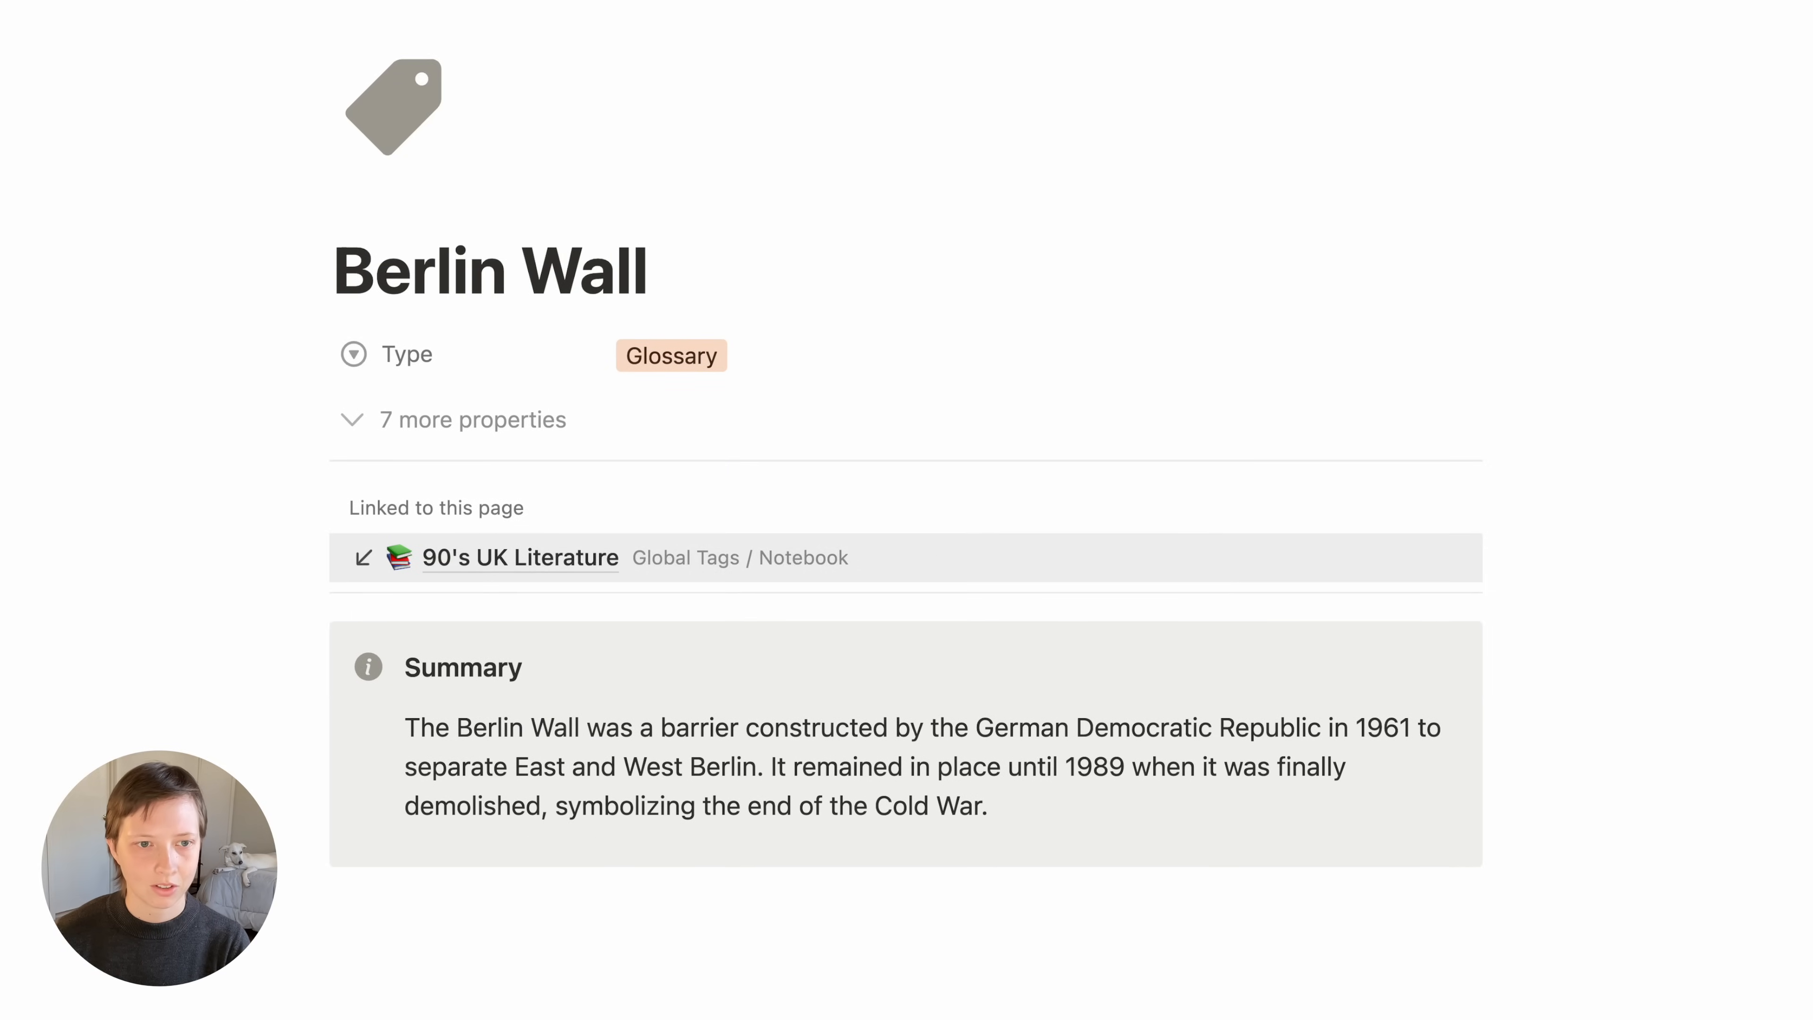
click(924, 557)
scroll(924, 546, up, 4)
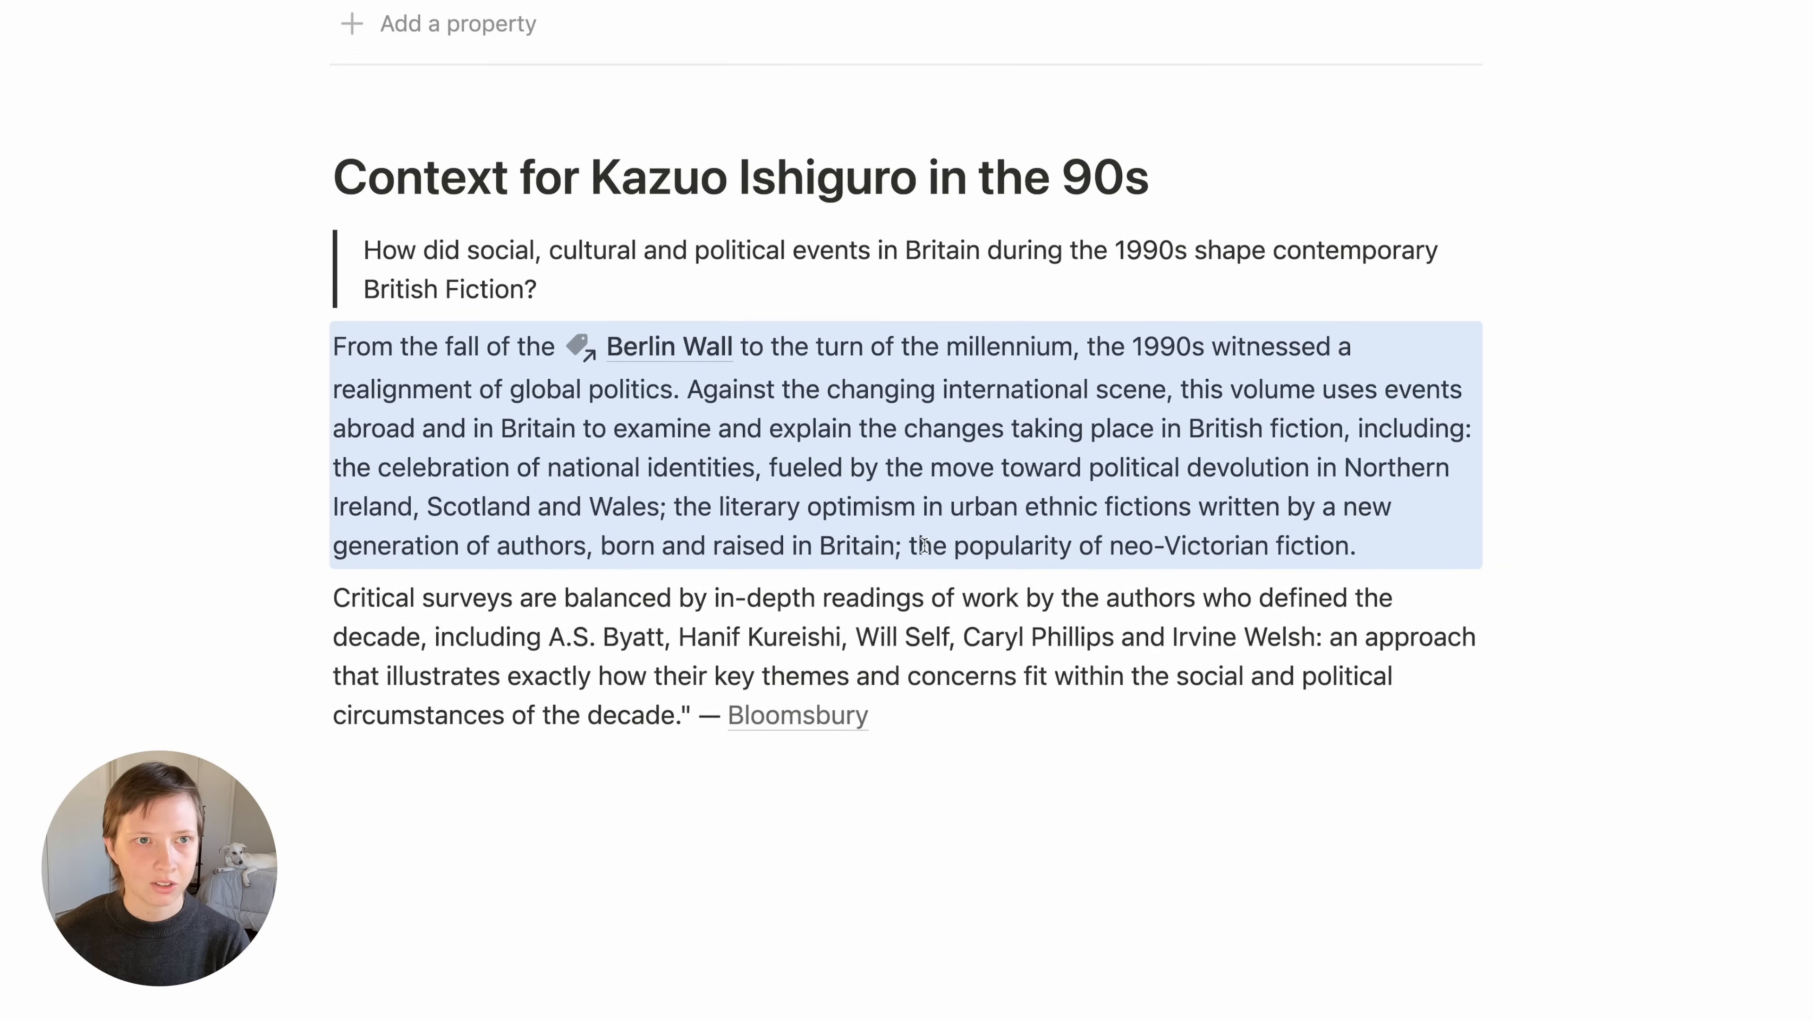
scroll(924, 545, up, 3)
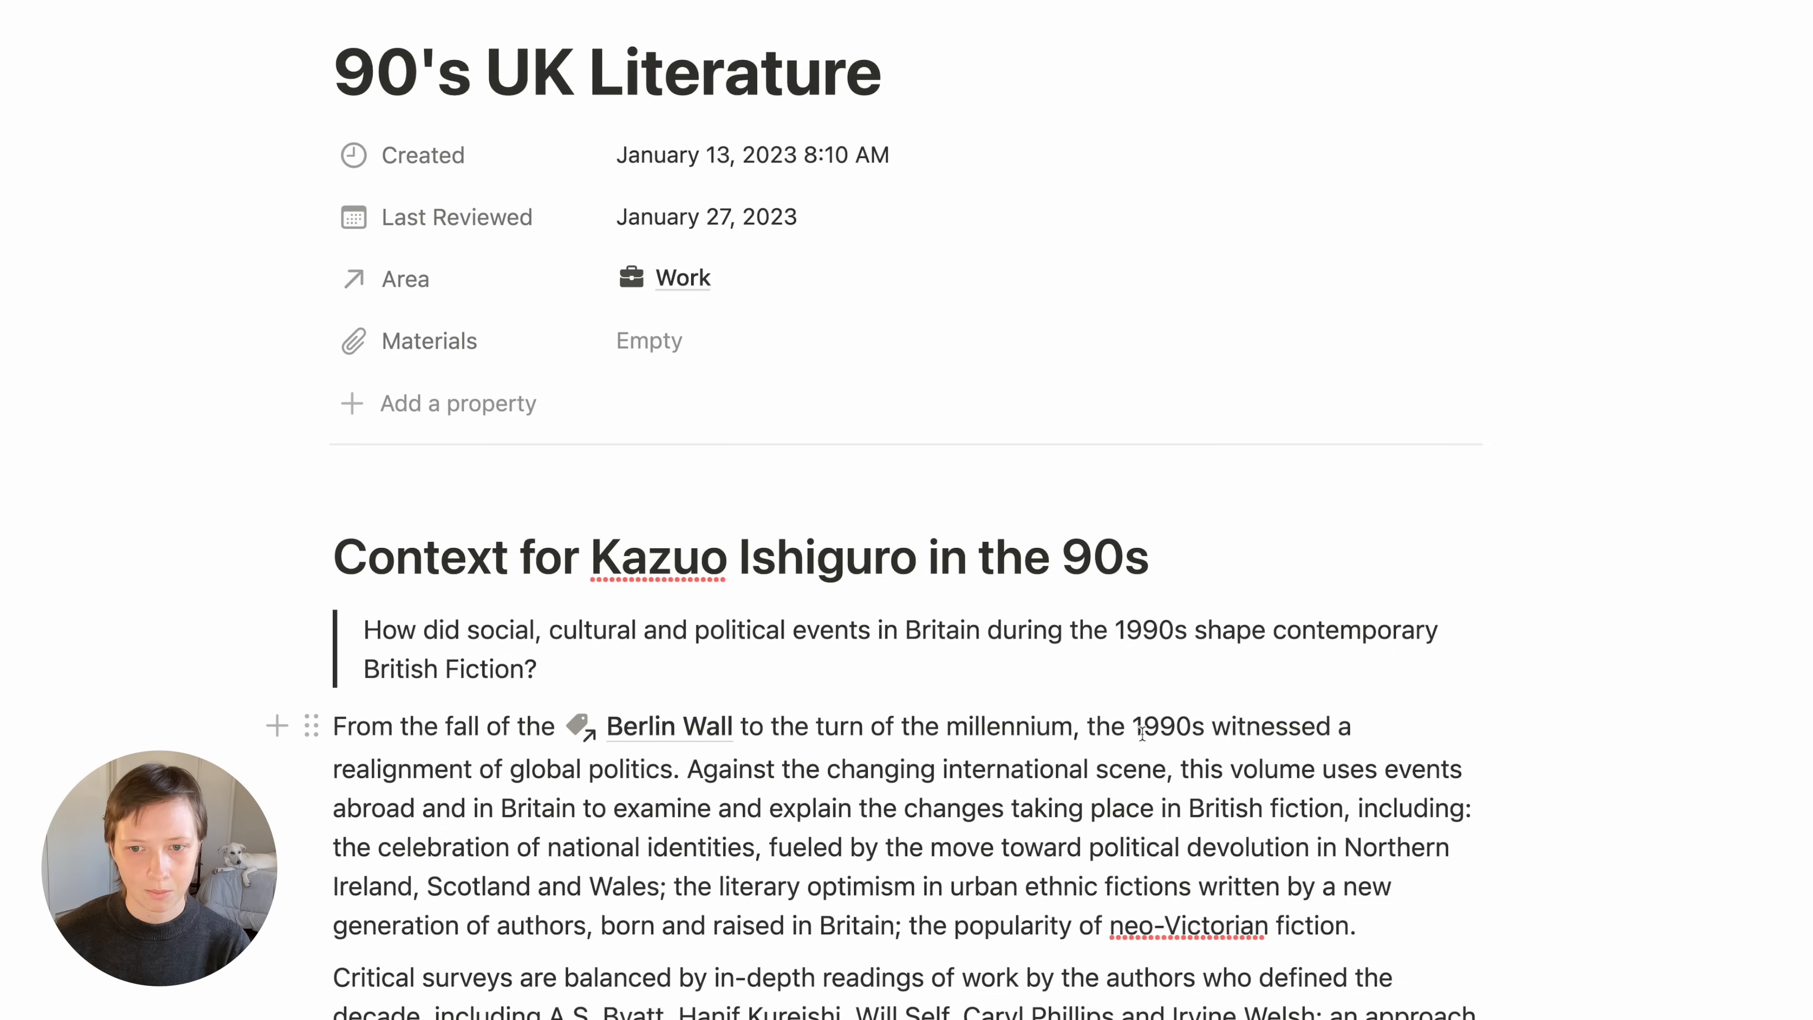
Replace 1990s in the first body paragraph with a mention of a new 1990s page created from the New Glossary Term template
drag(1134, 729, 1202, 730)
key(BackSpace)
text(@1990)
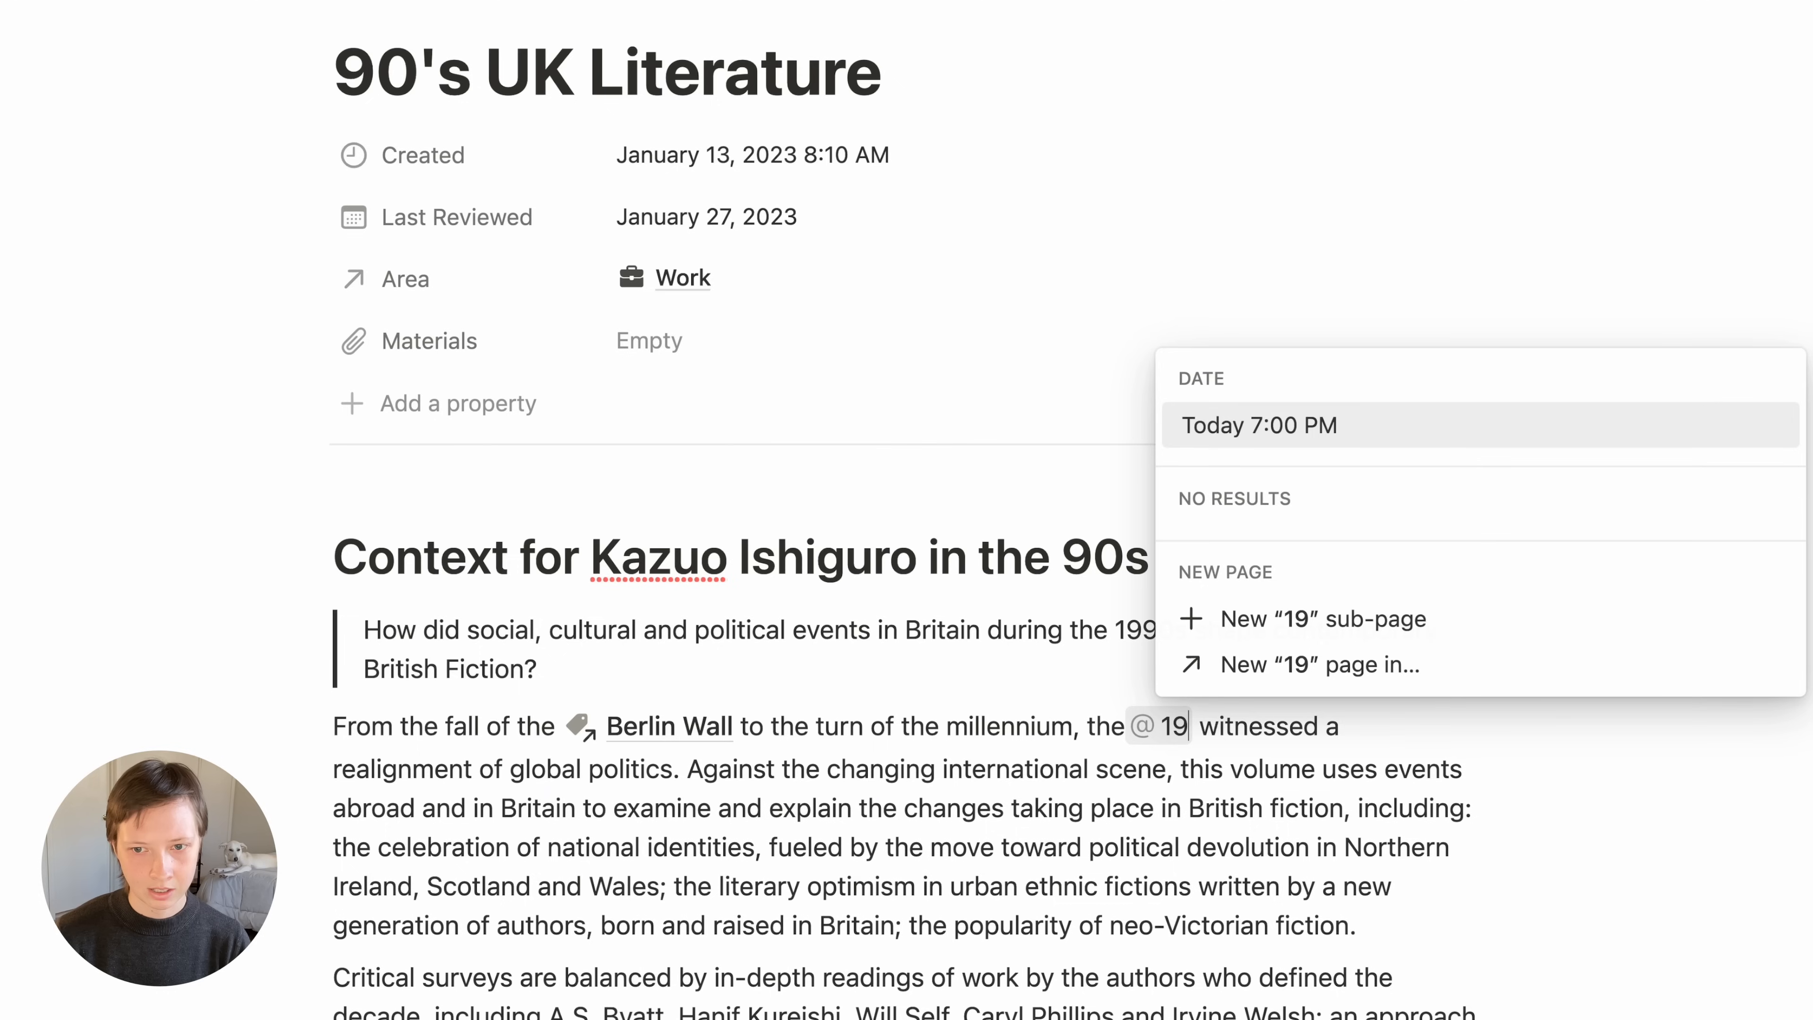
text(s)
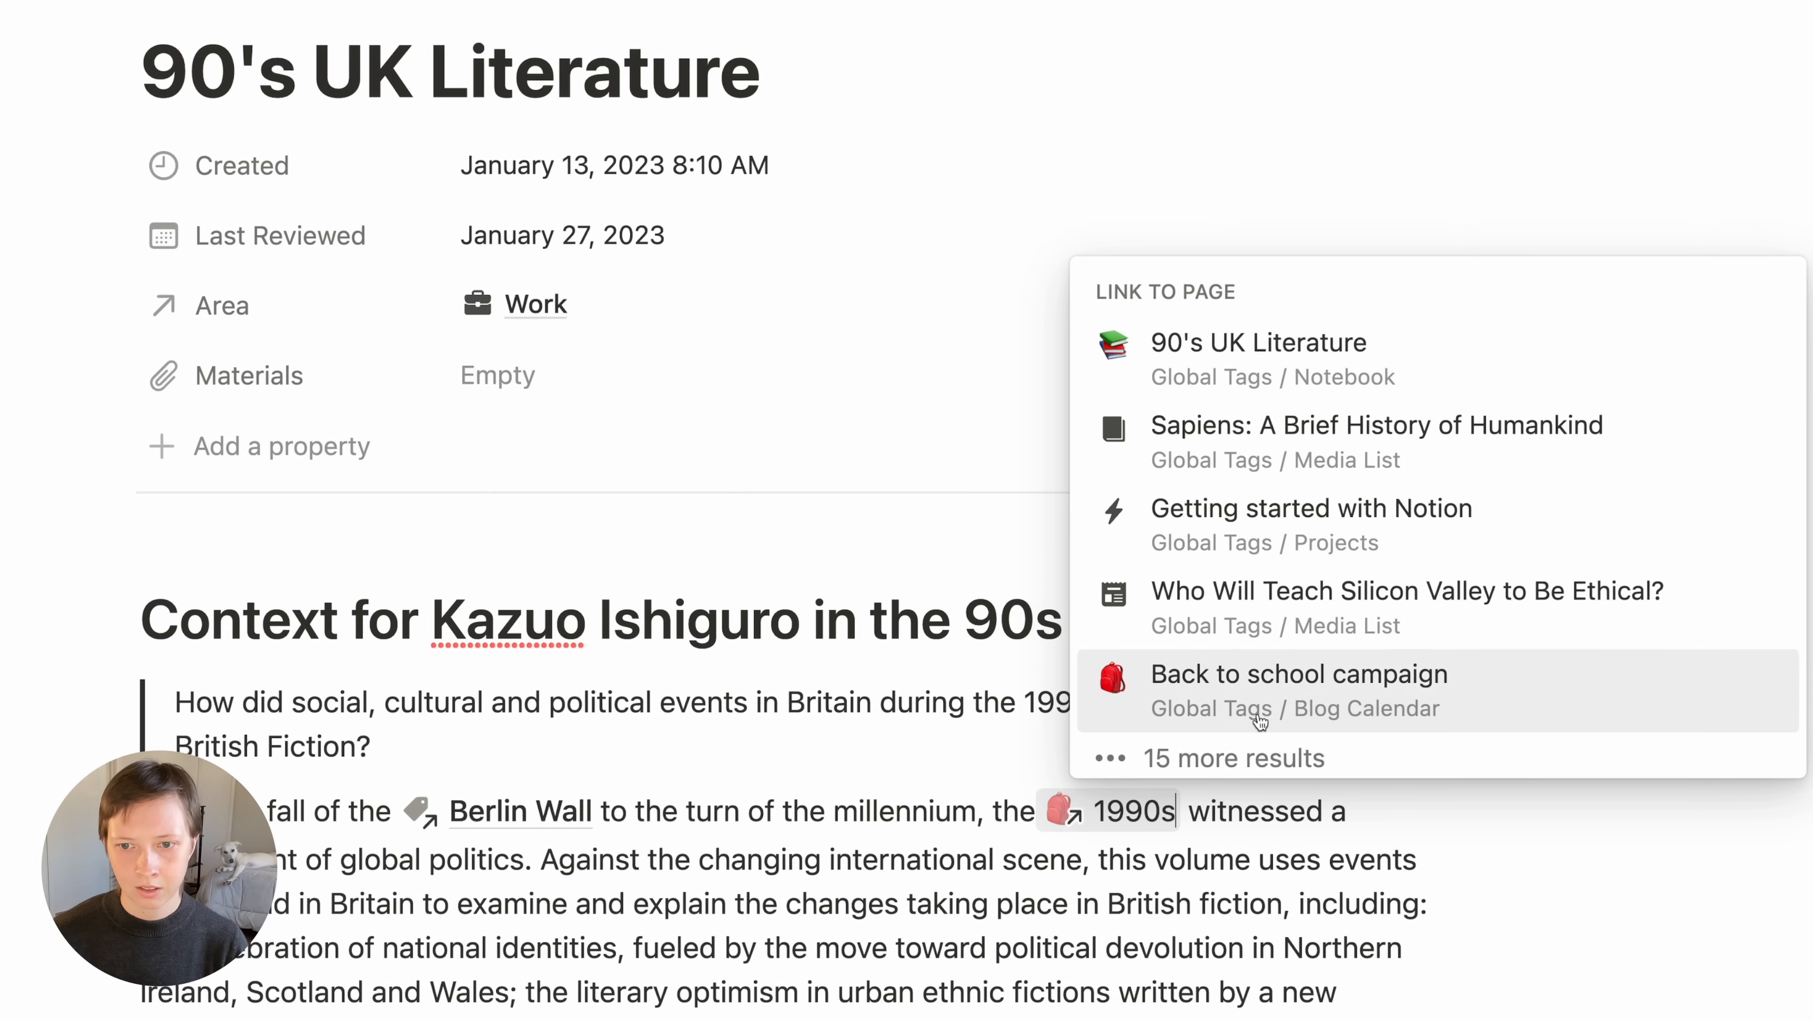
scroll(1325, 649, down, 3)
click(1285, 741)
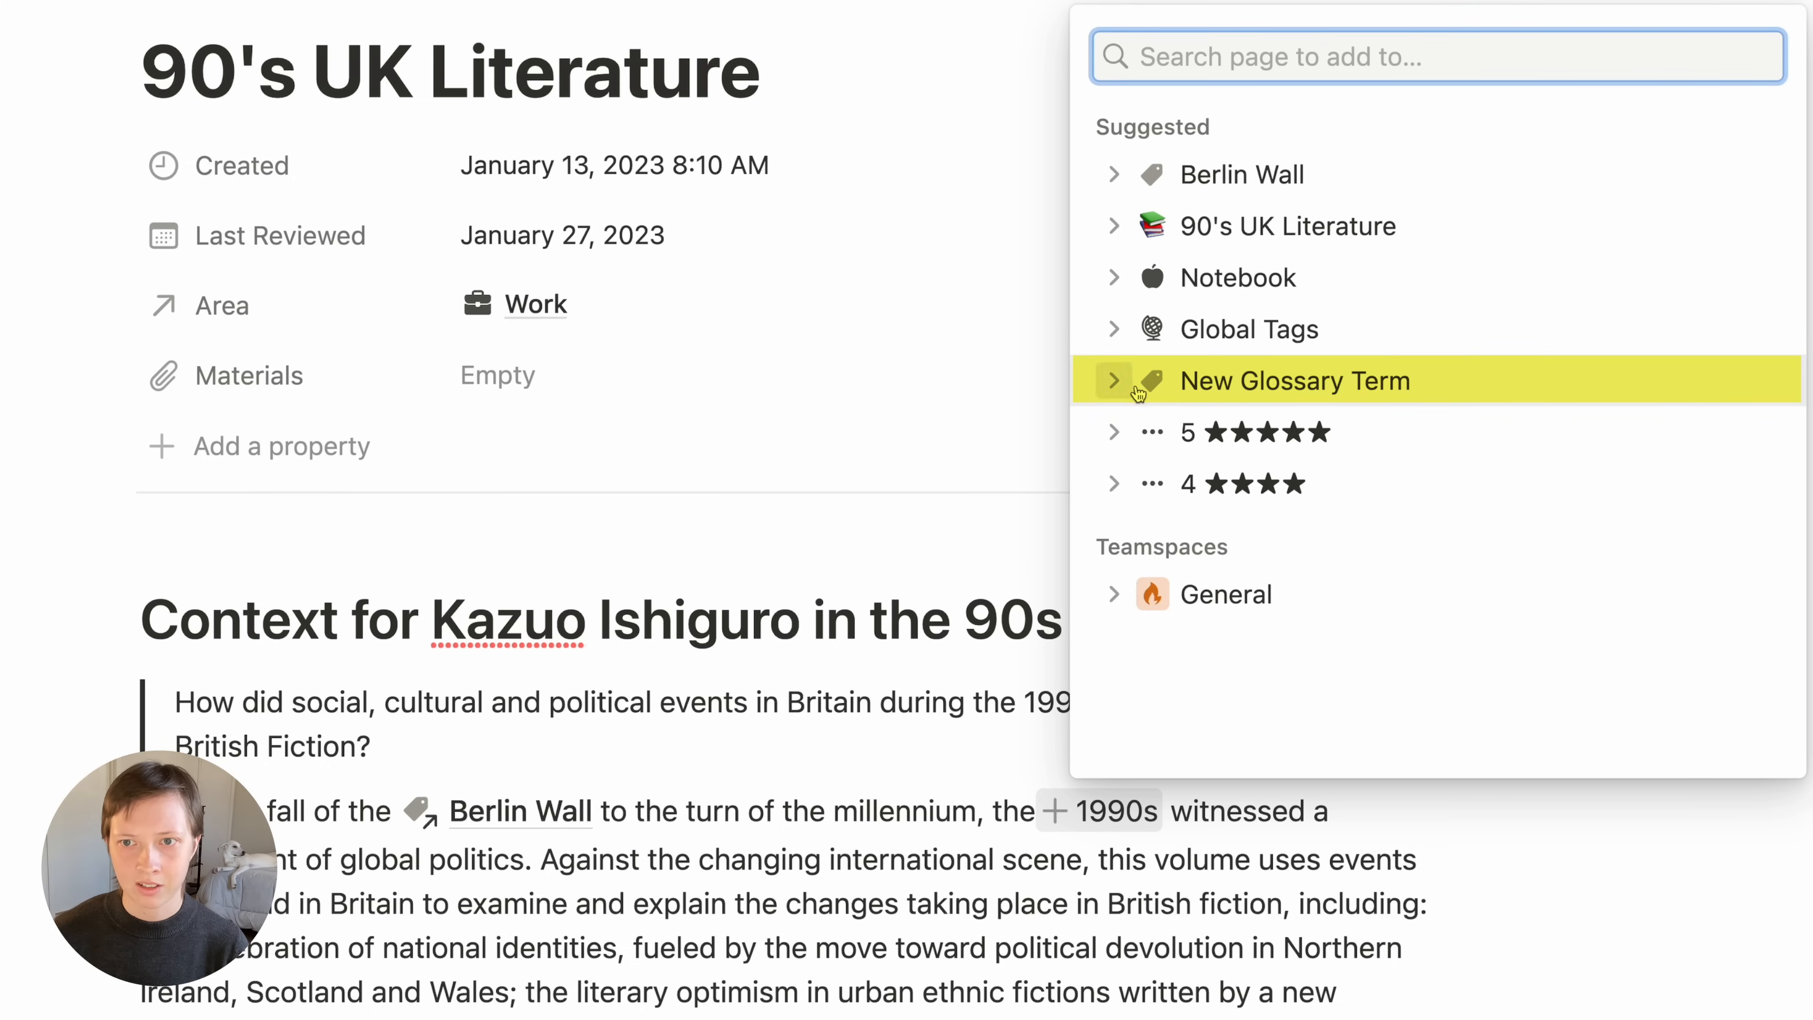
click(1510, 389)
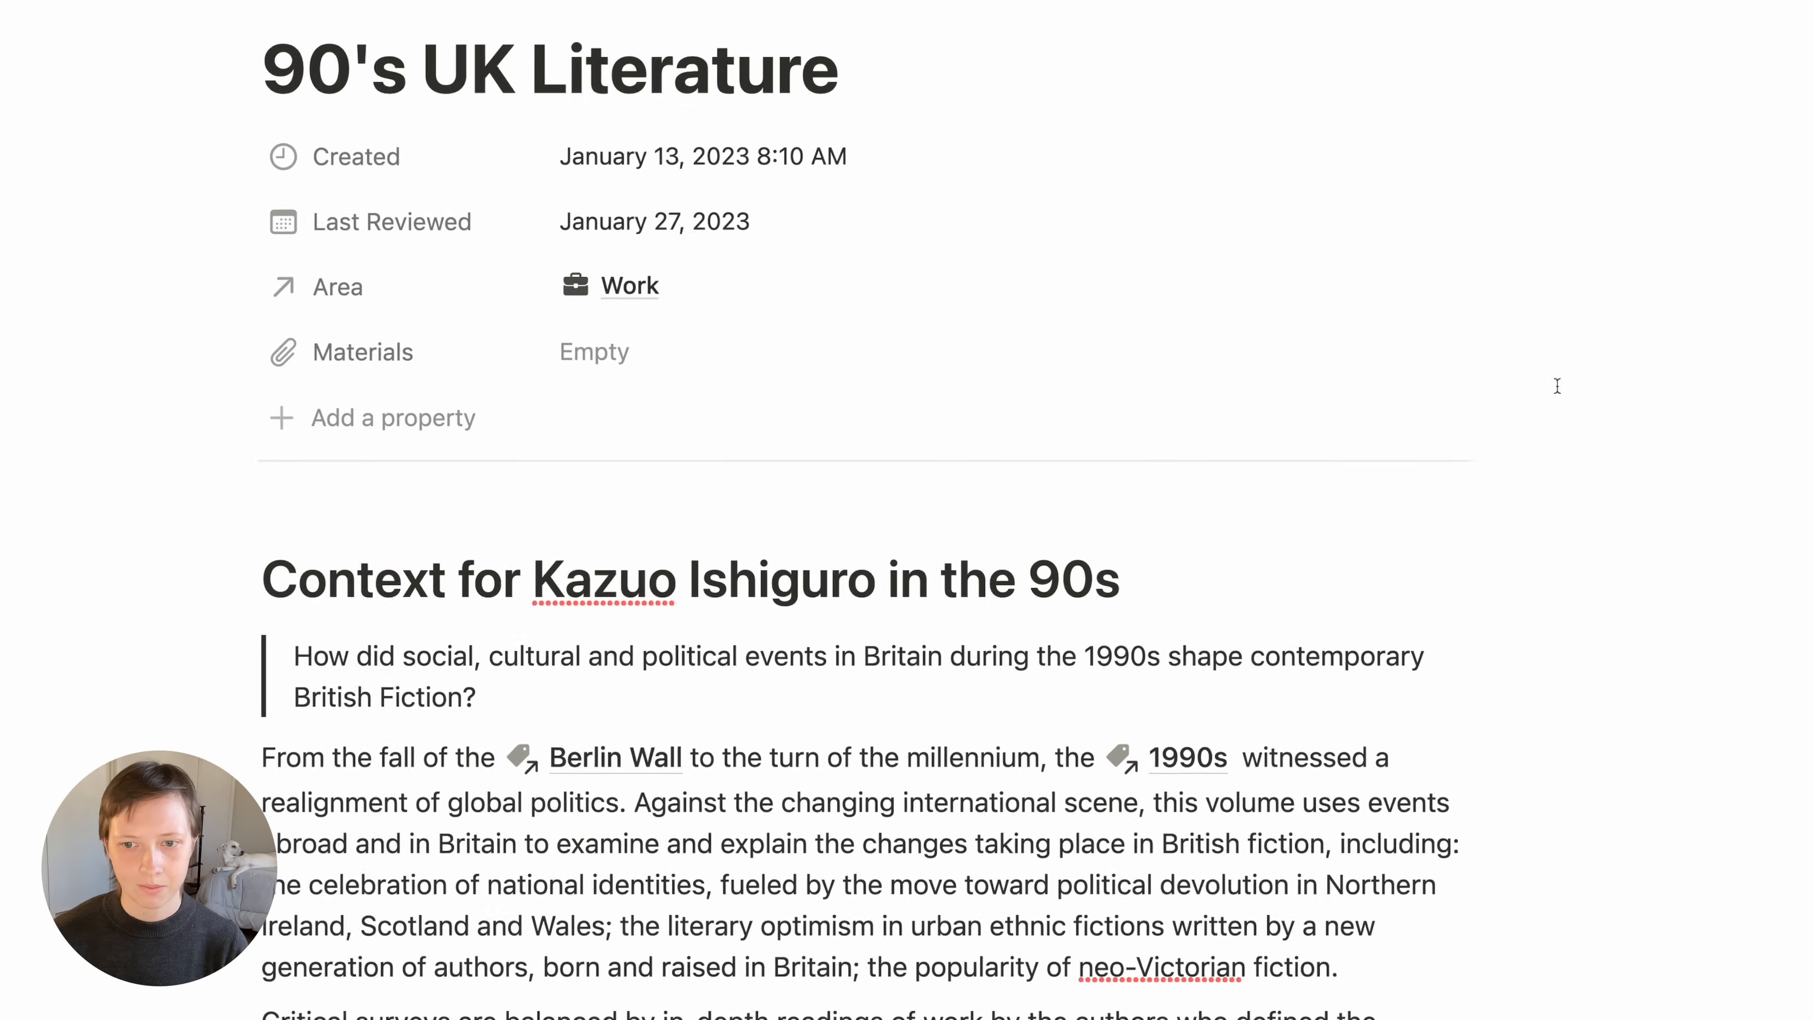
Open the linked 1990s glossary page and generate its AI summary
click(1206, 758)
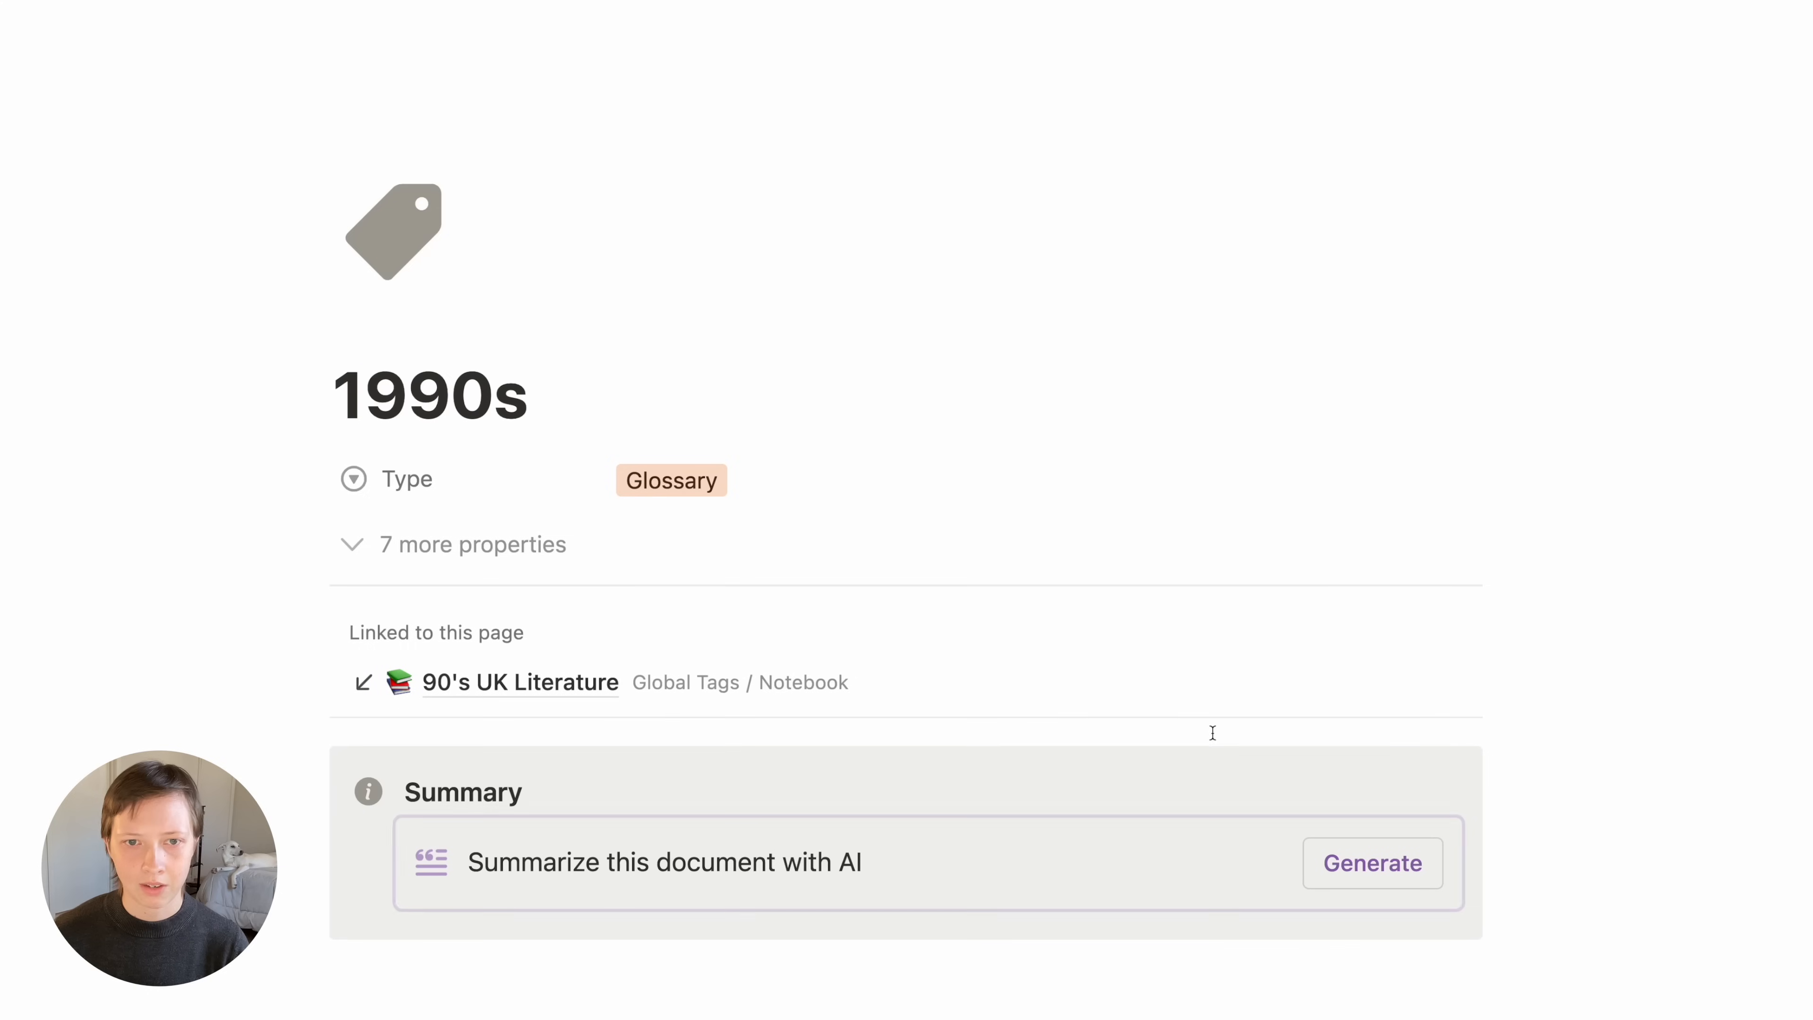
click(1374, 865)
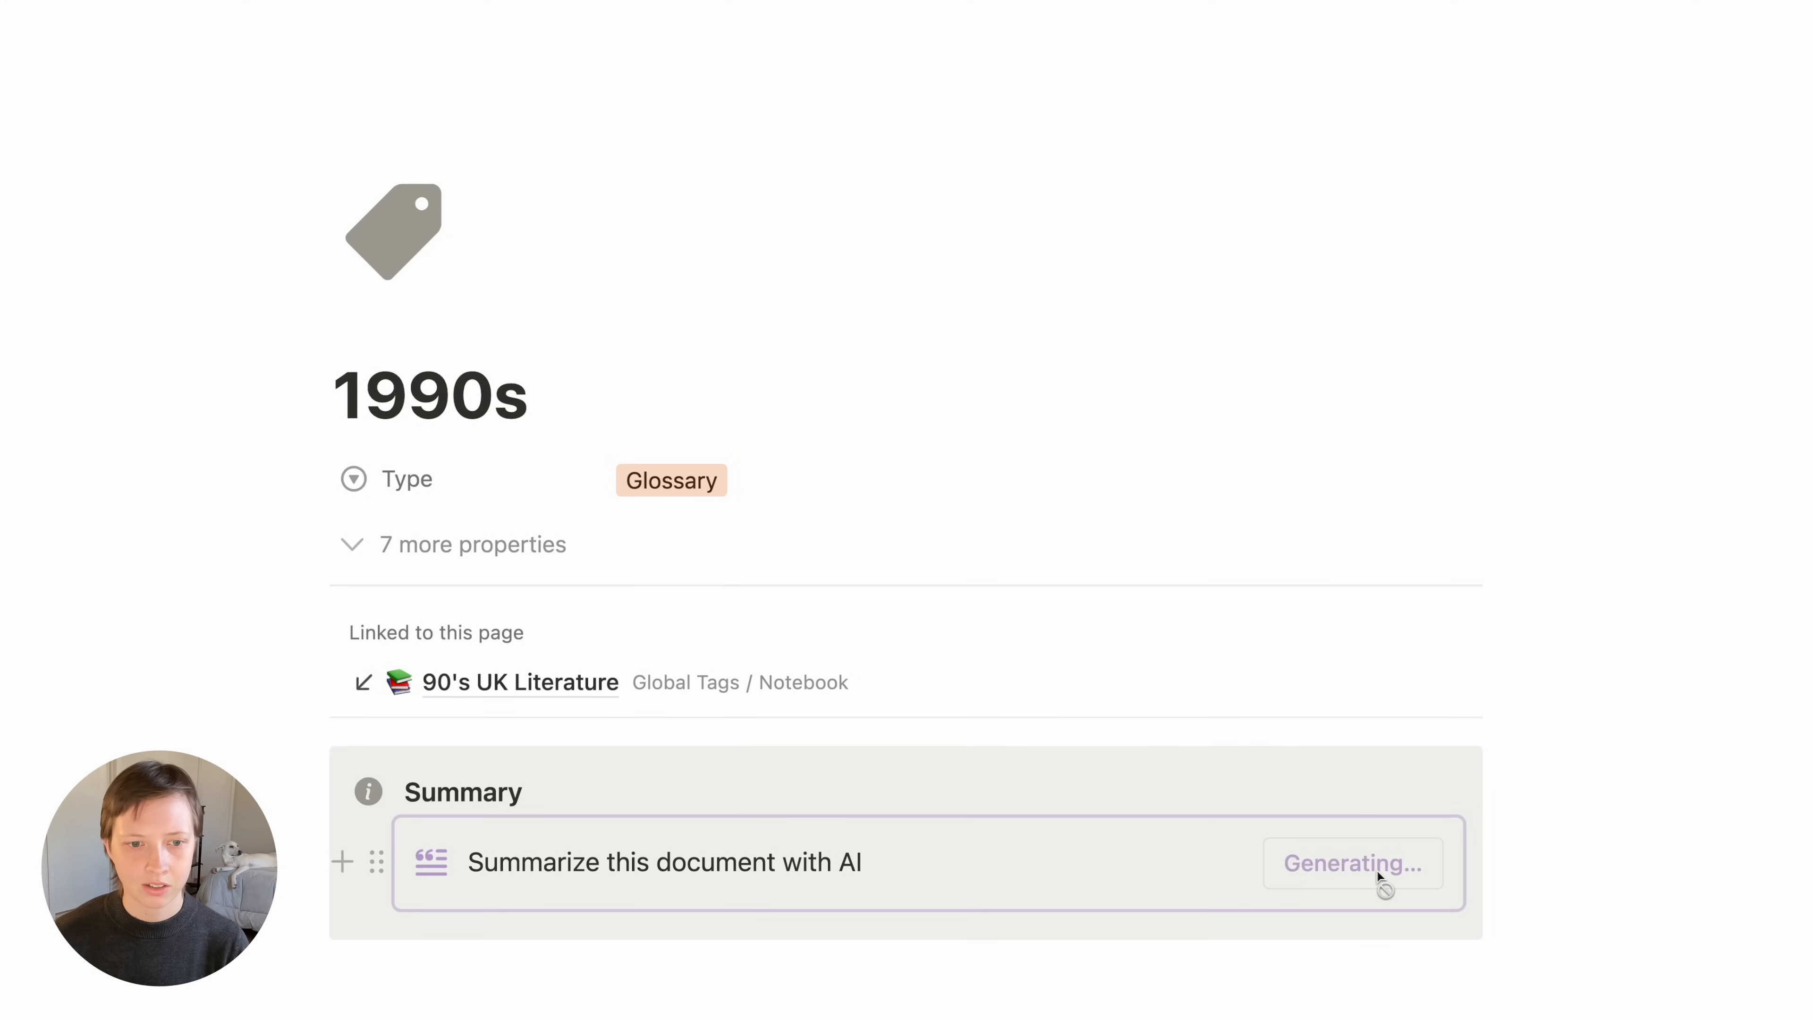
scroll(197, 536, down, 2)
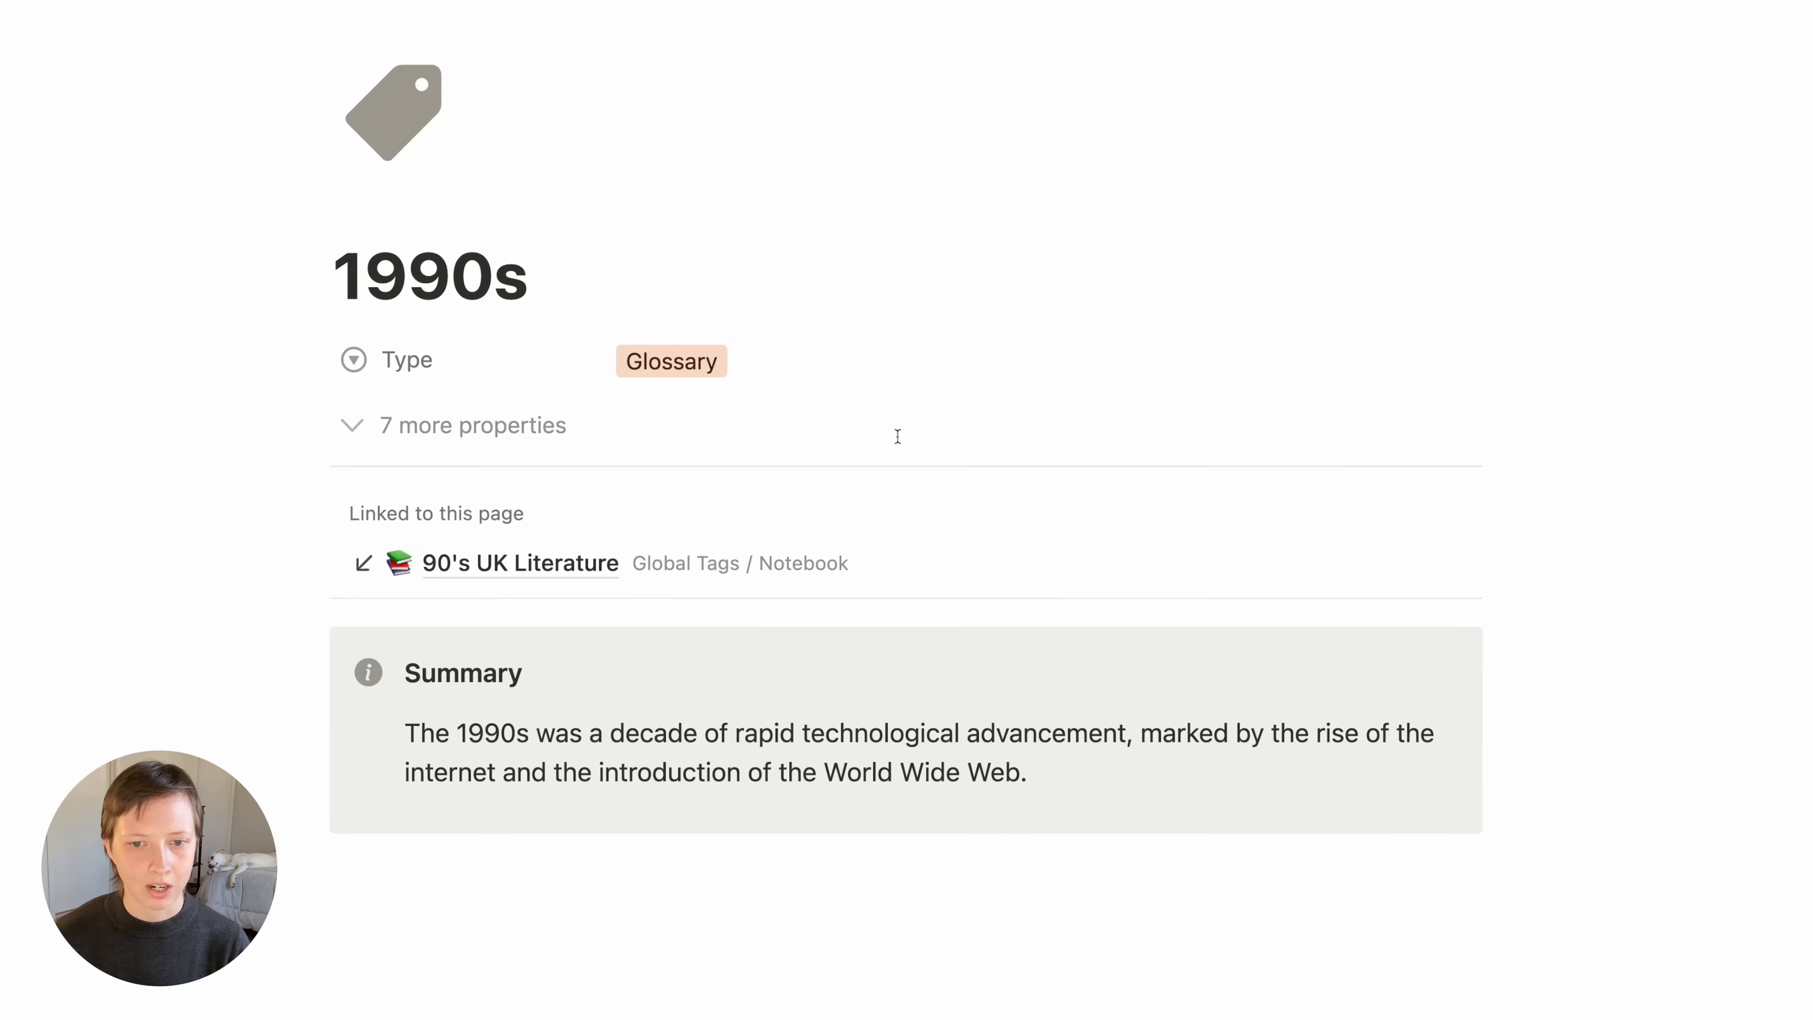
Follow the 1990s backlink to the 90's UK Literature note and return to the Glossary view on the main Global Tags page
click(1002, 559)
scroll(1001, 550, up, 10)
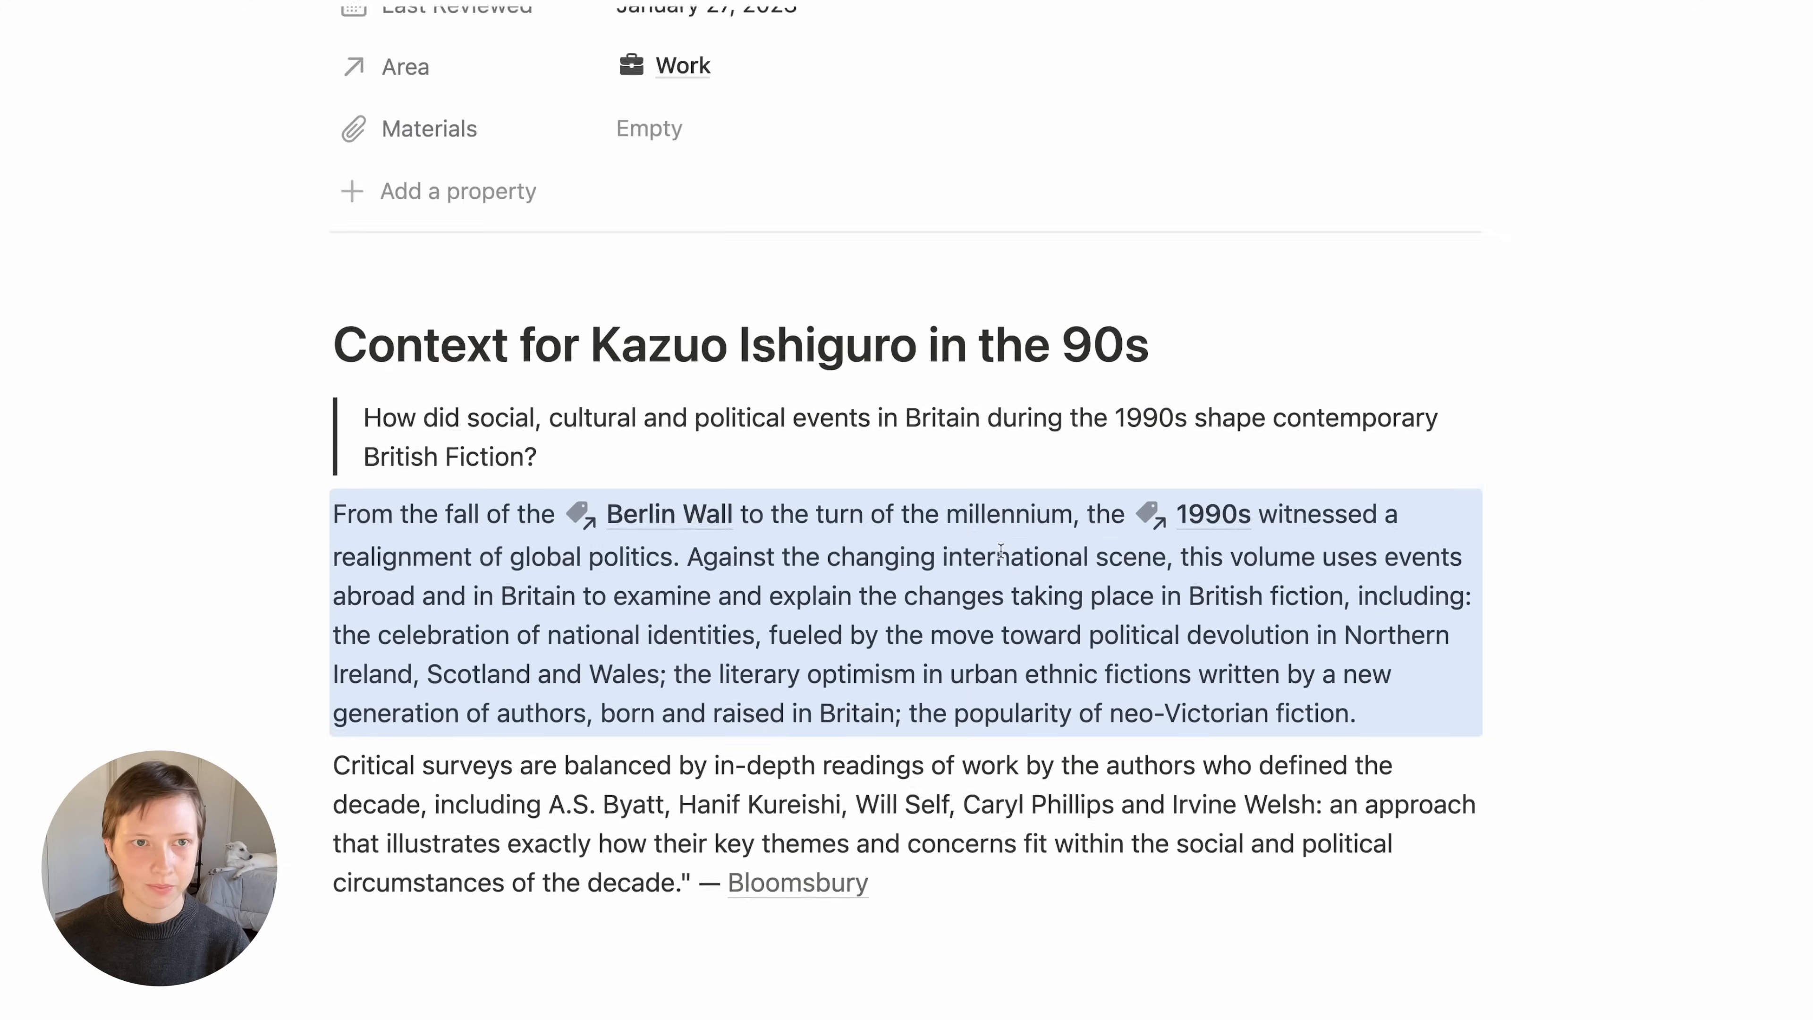
click(158, 43)
scroll(52, 541, down, 8)
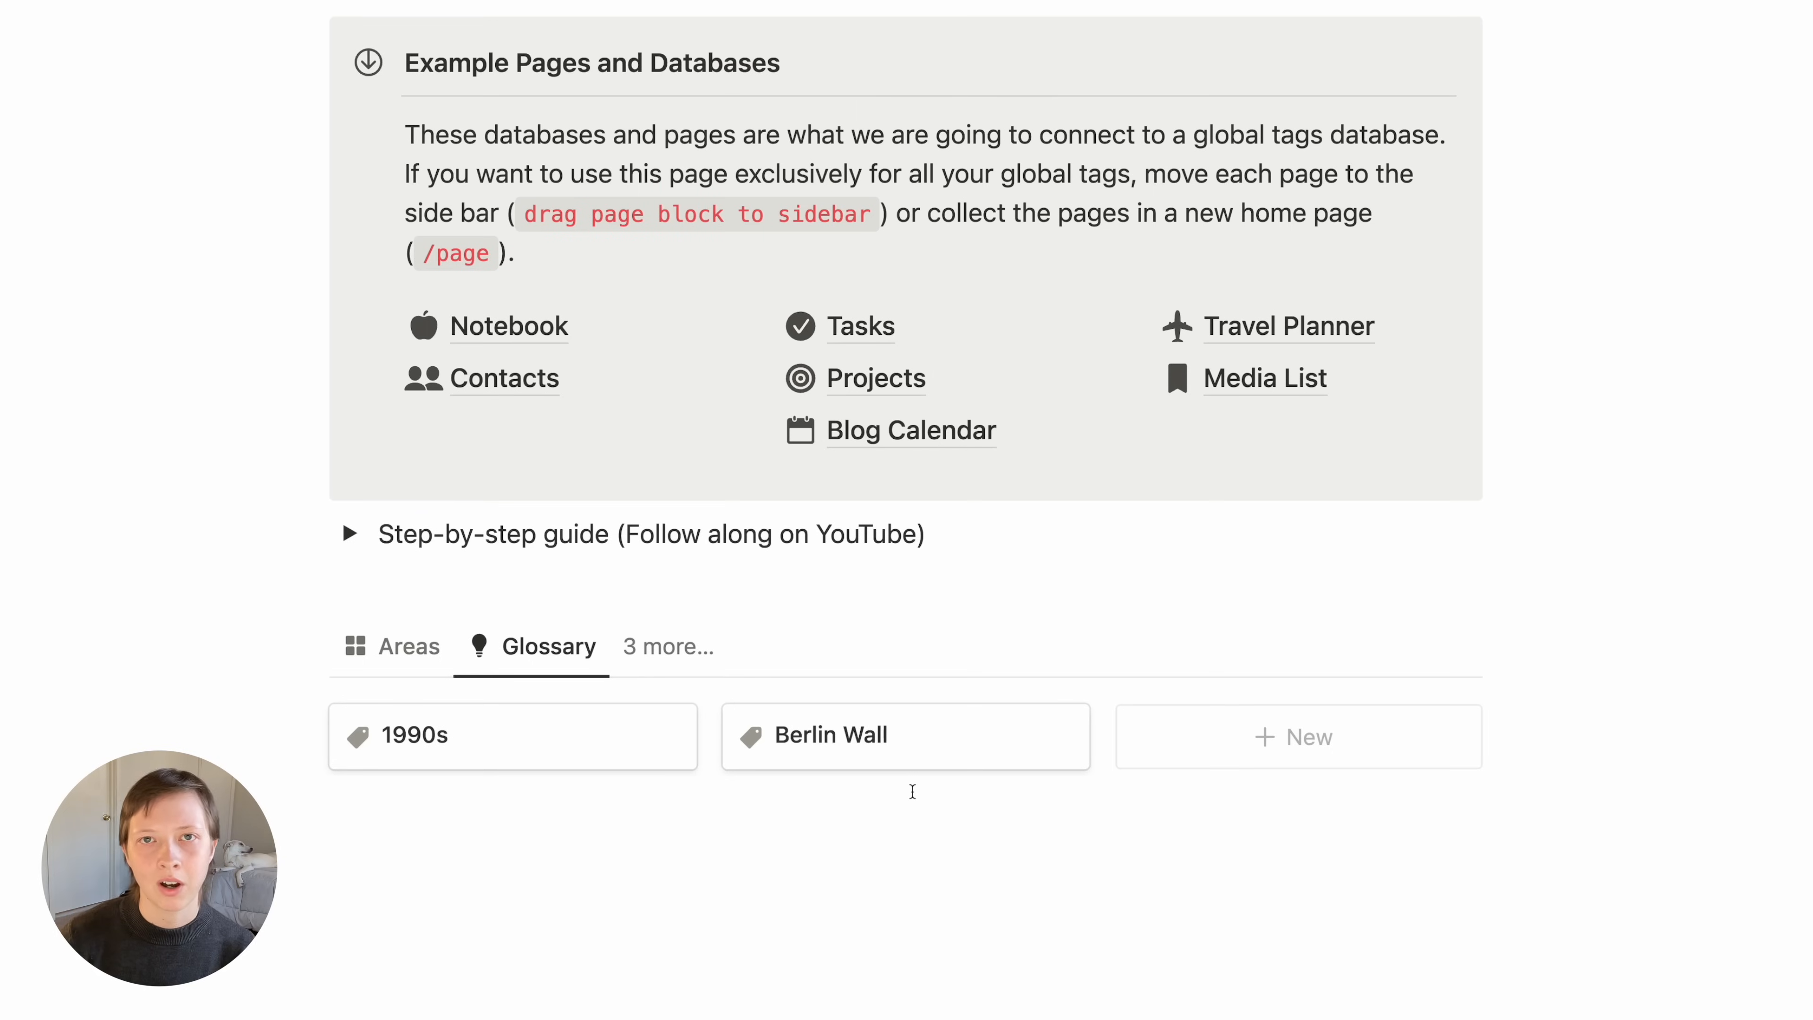
Switch the Global Tags database to the Places view and open the Travel Planner page
click(668, 647)
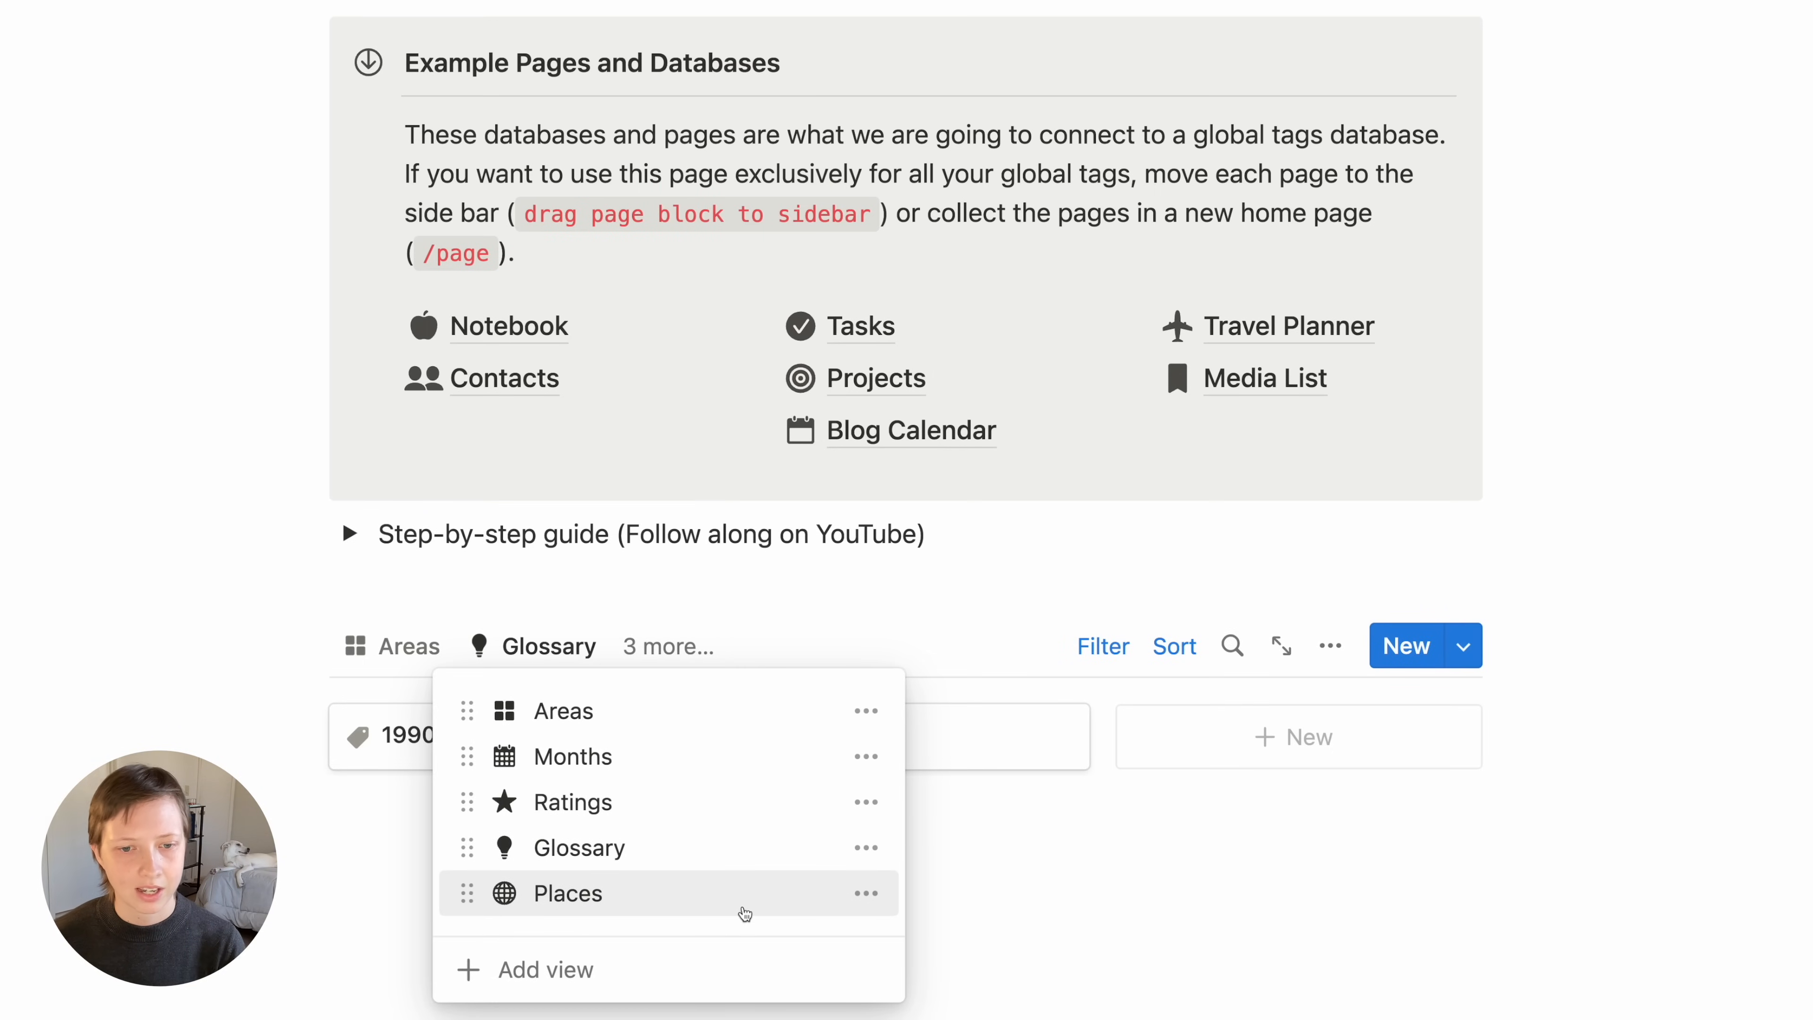
click(743, 911)
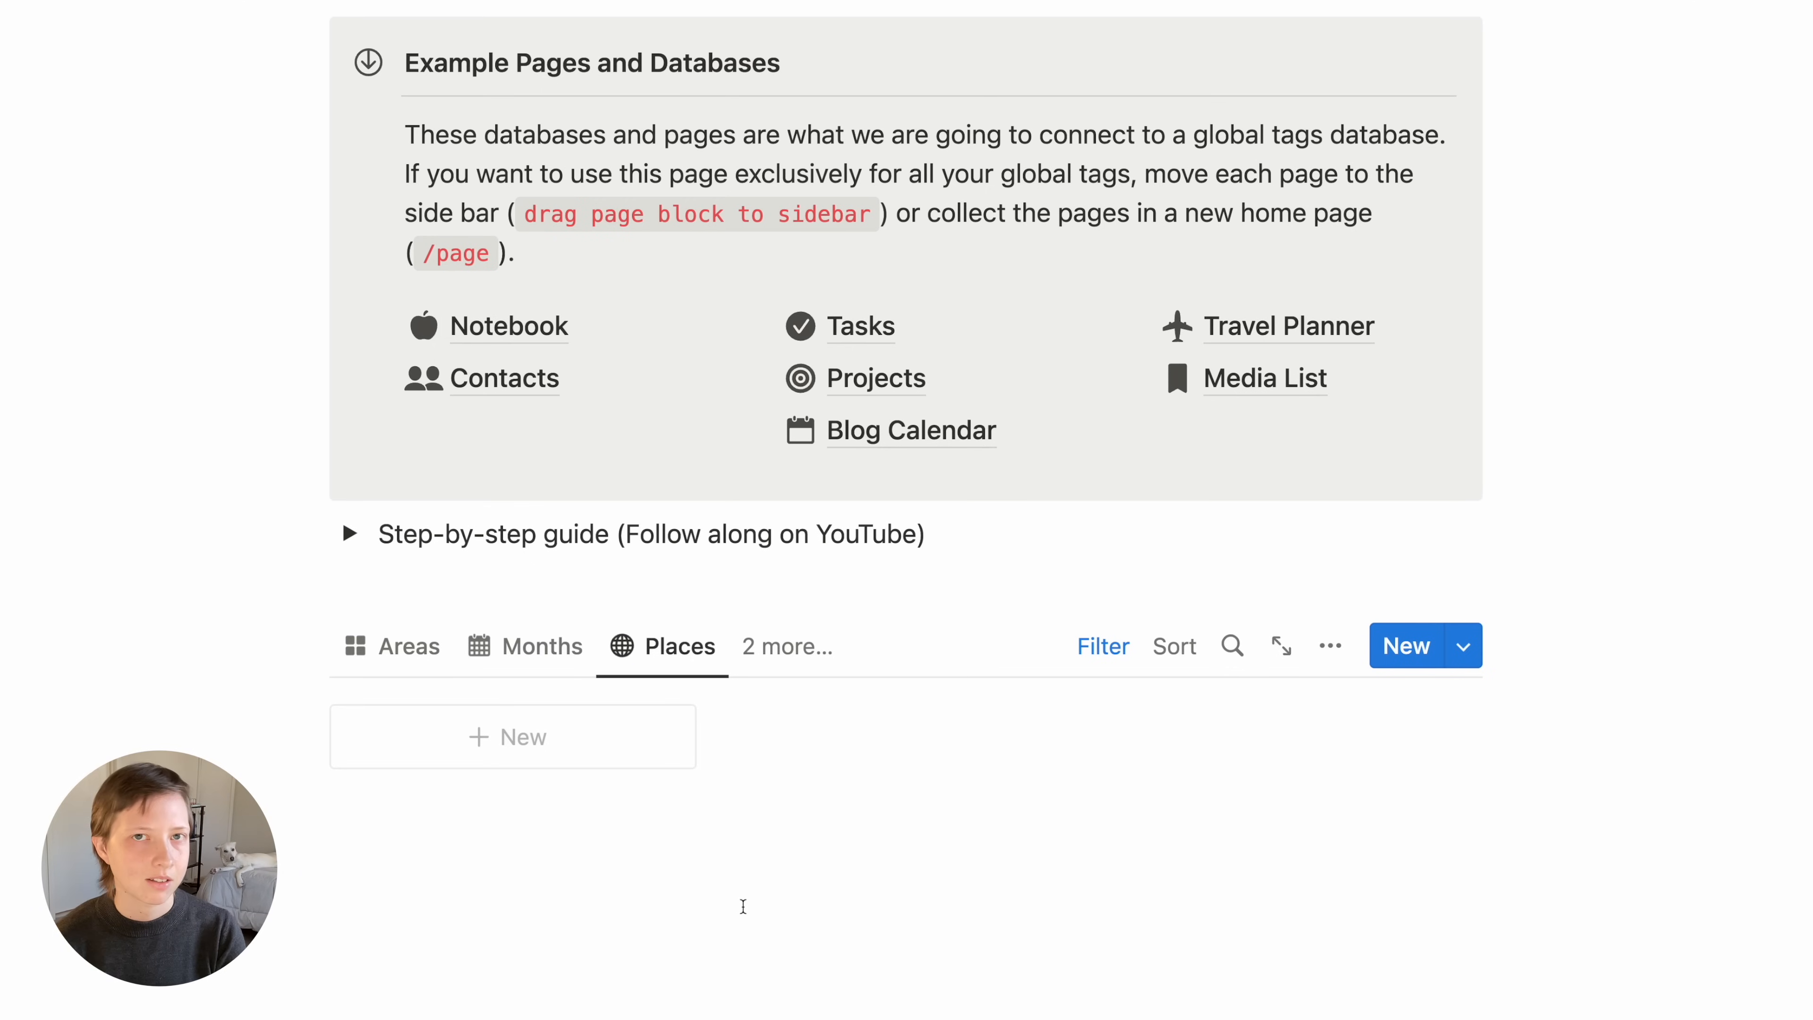
scroll(1107, 972, up, 1)
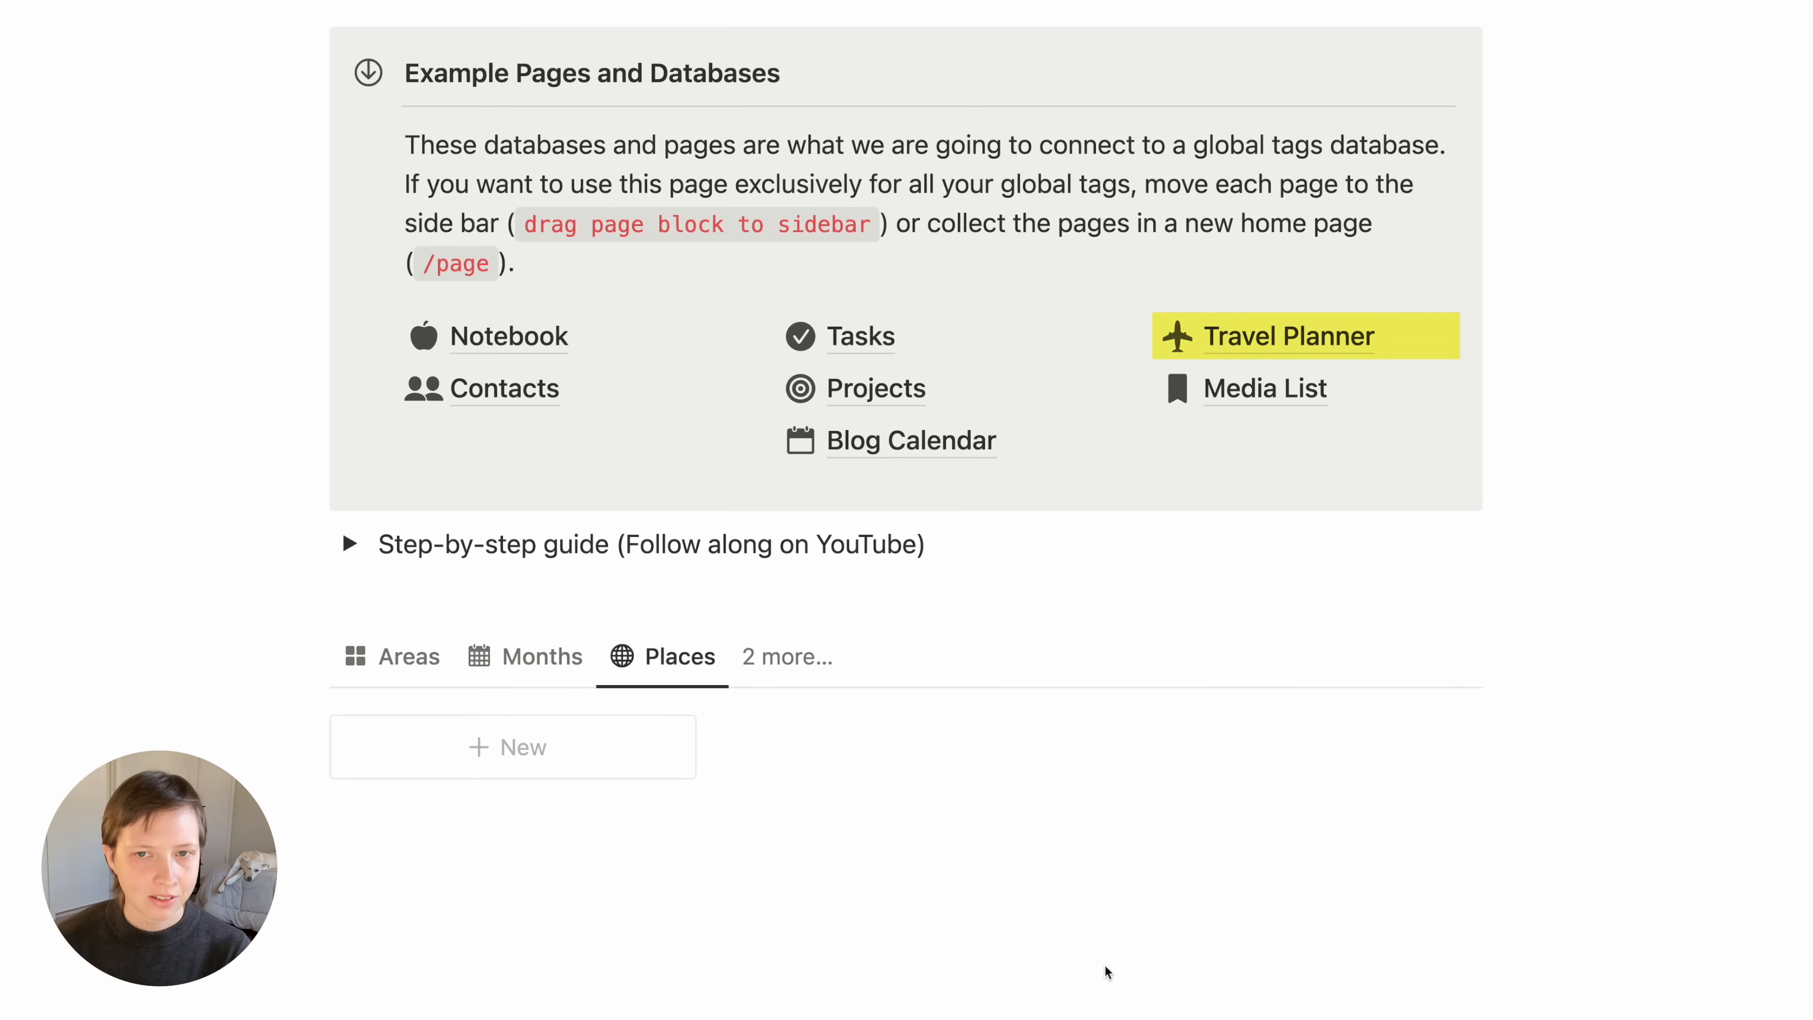
click(1280, 341)
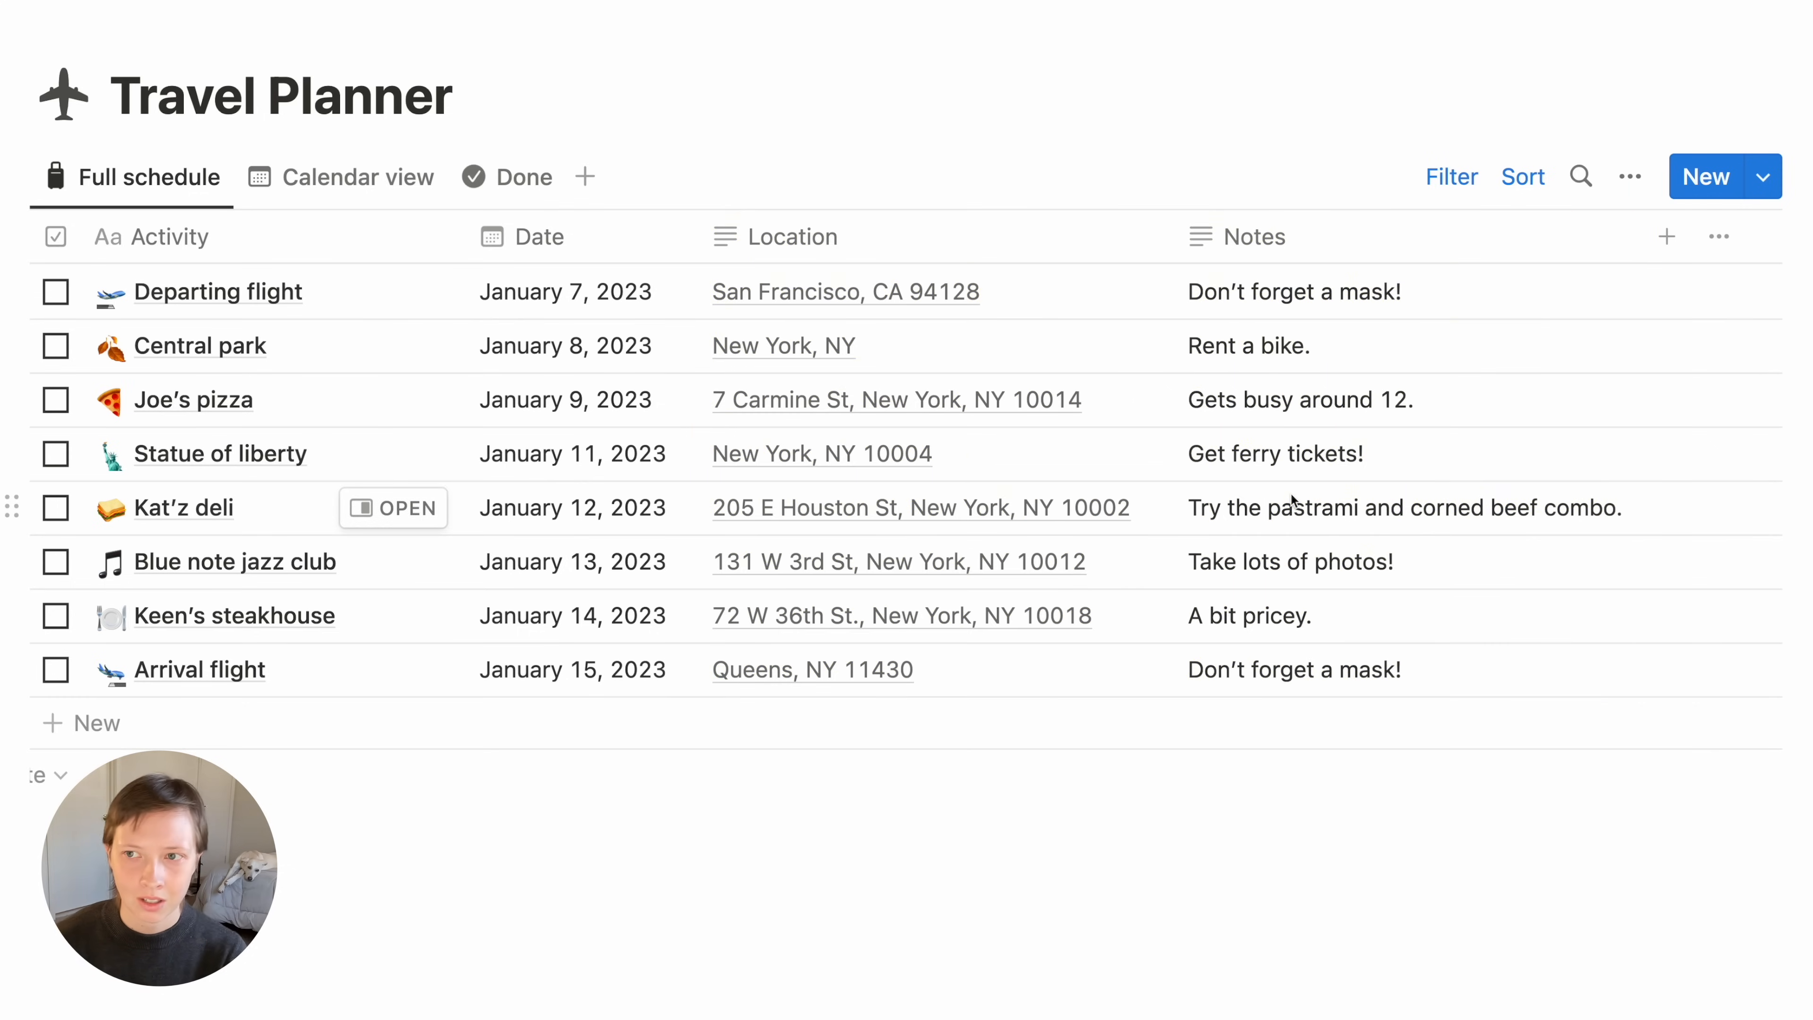
Add a City relation to Global Tags, shown on both databases, and place its column between Date and Location
click(1665, 237)
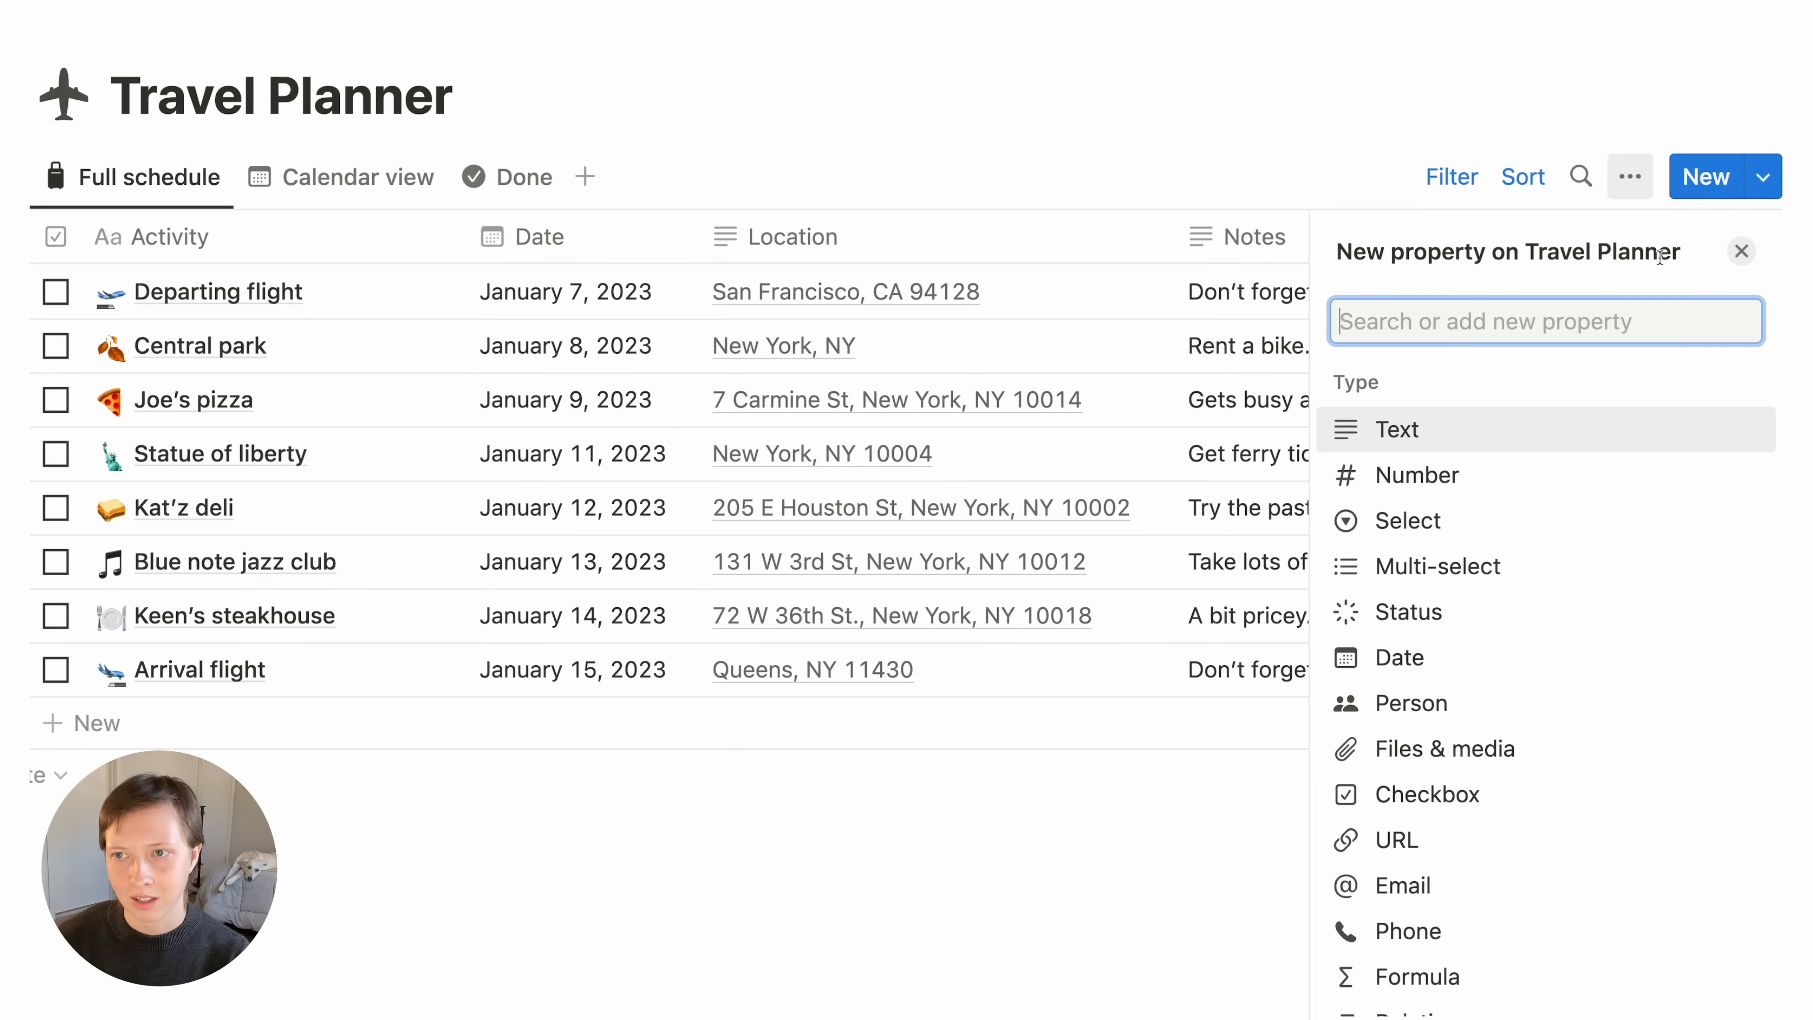
scroll(1566, 817, down, 5)
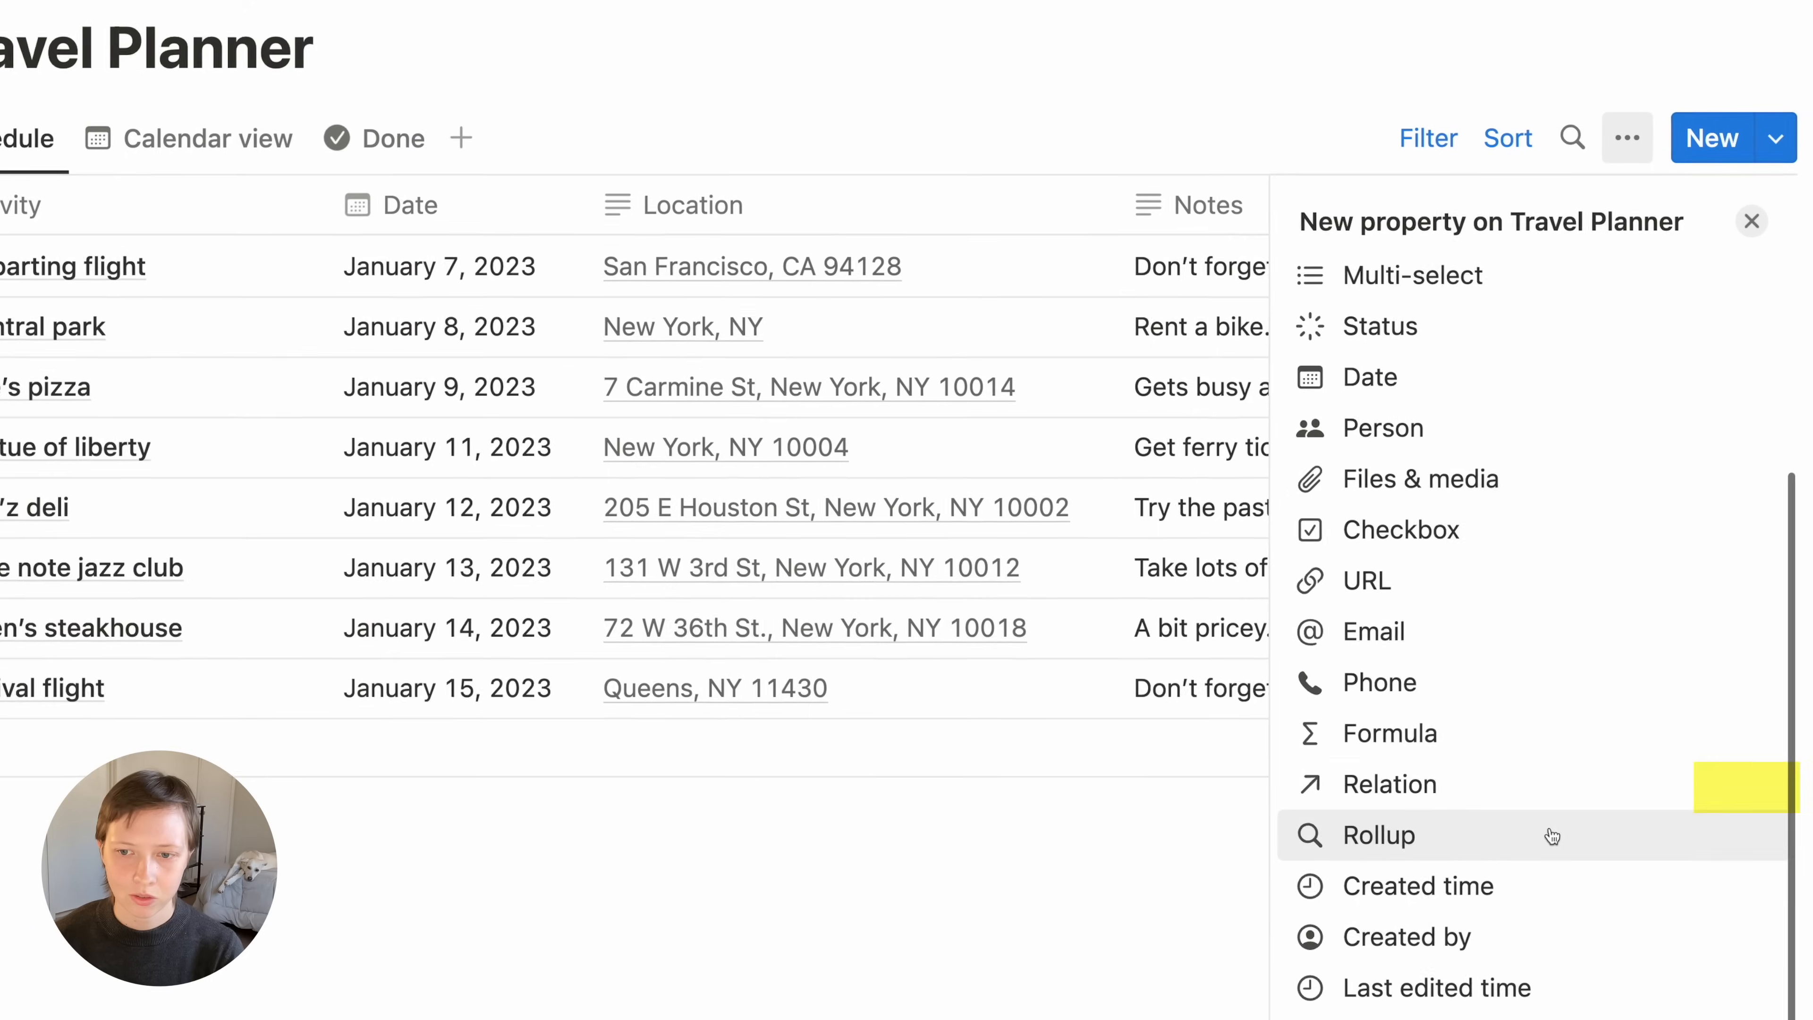
click(1491, 800)
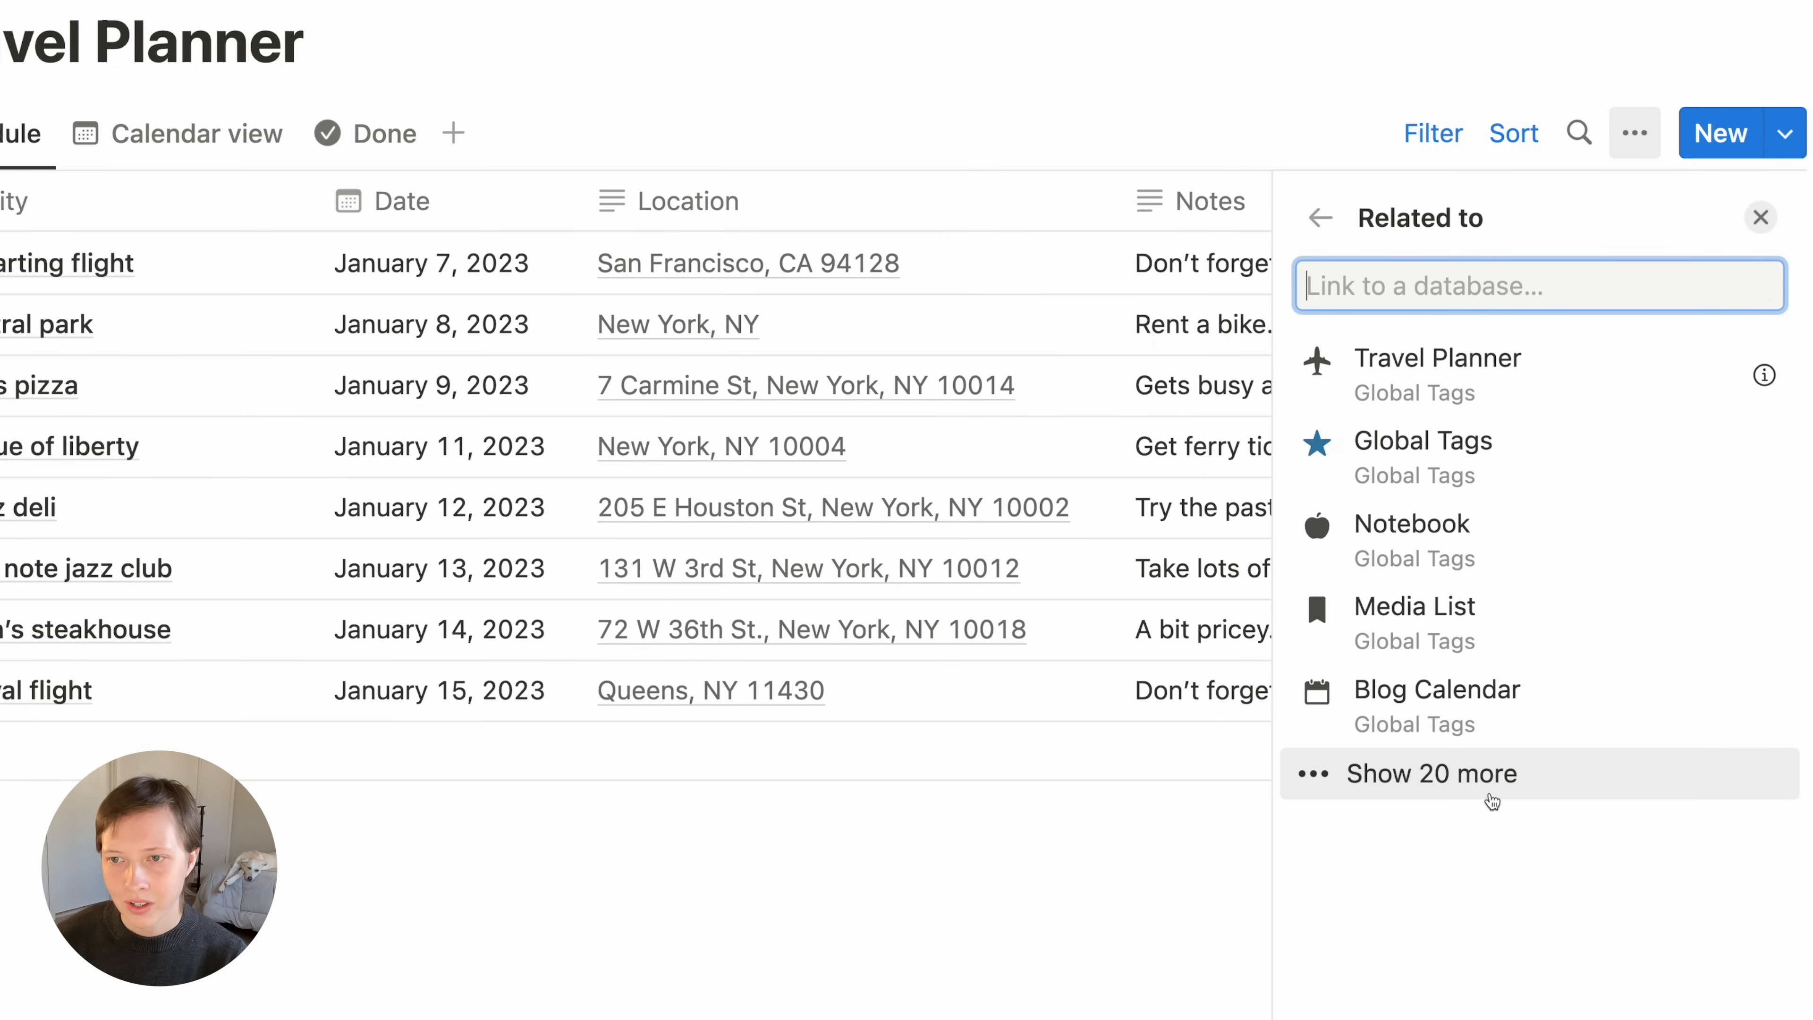
click(1540, 463)
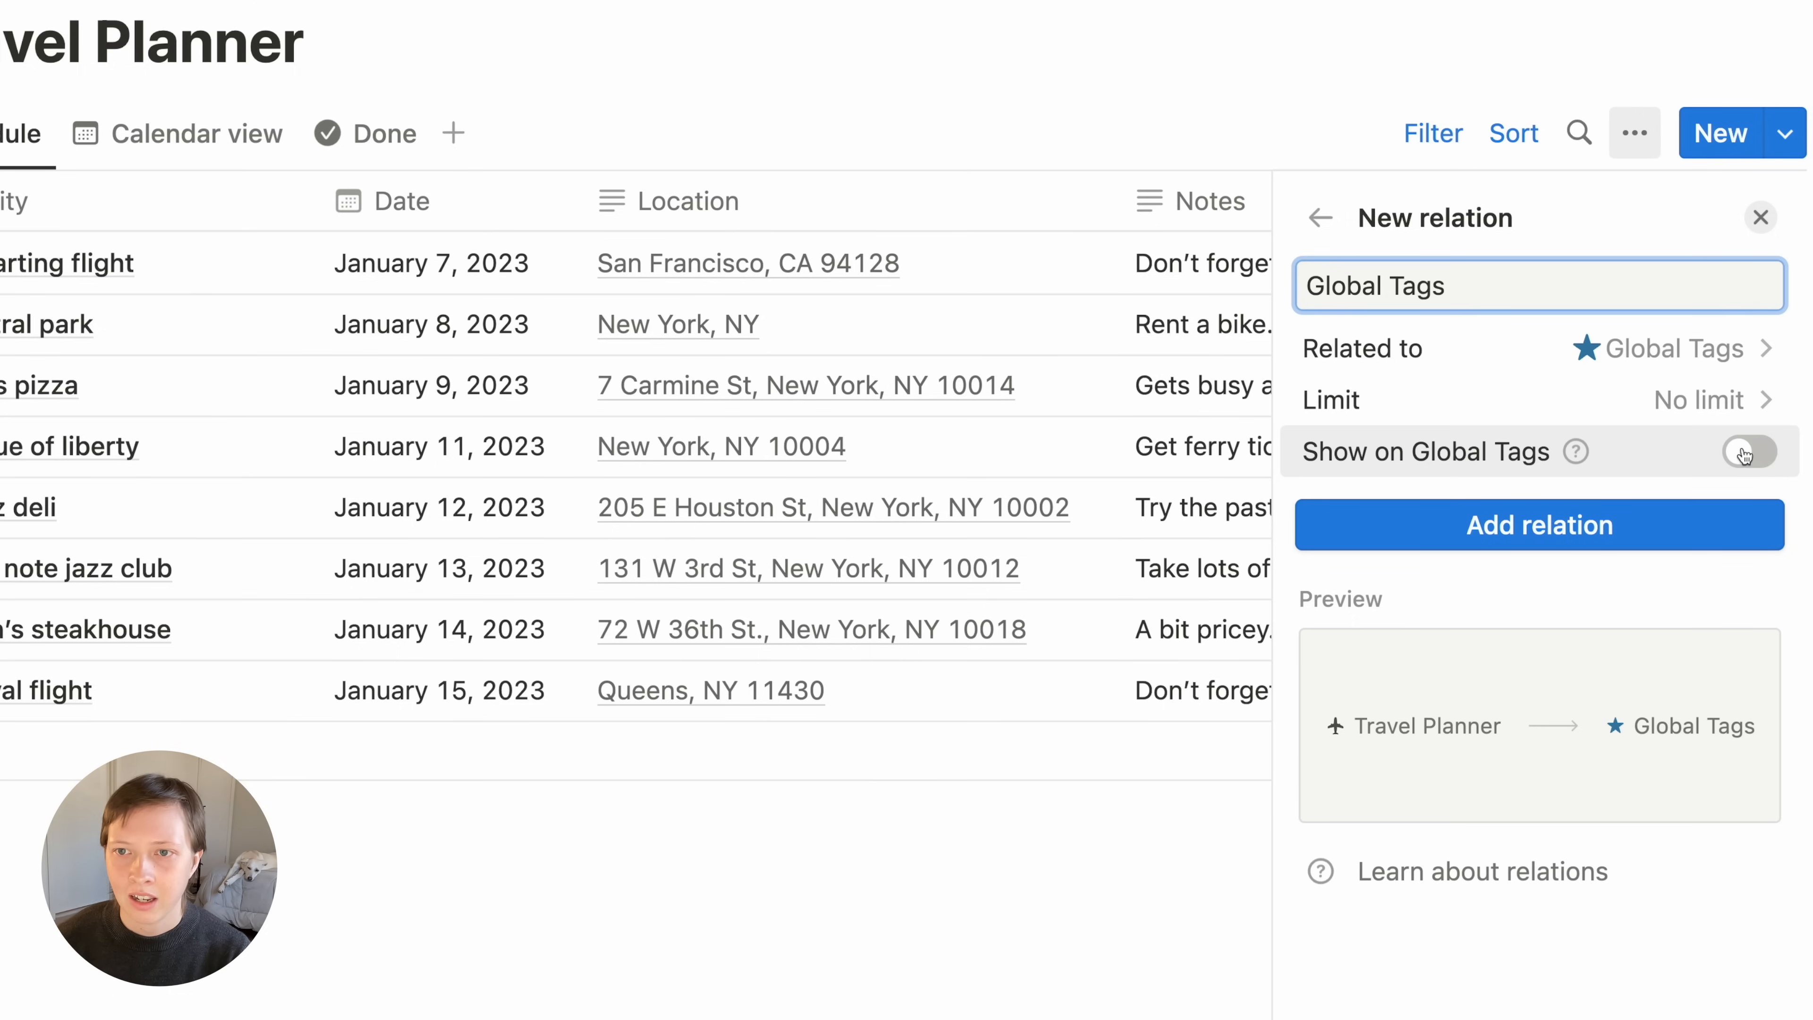
triple_click(1341, 267)
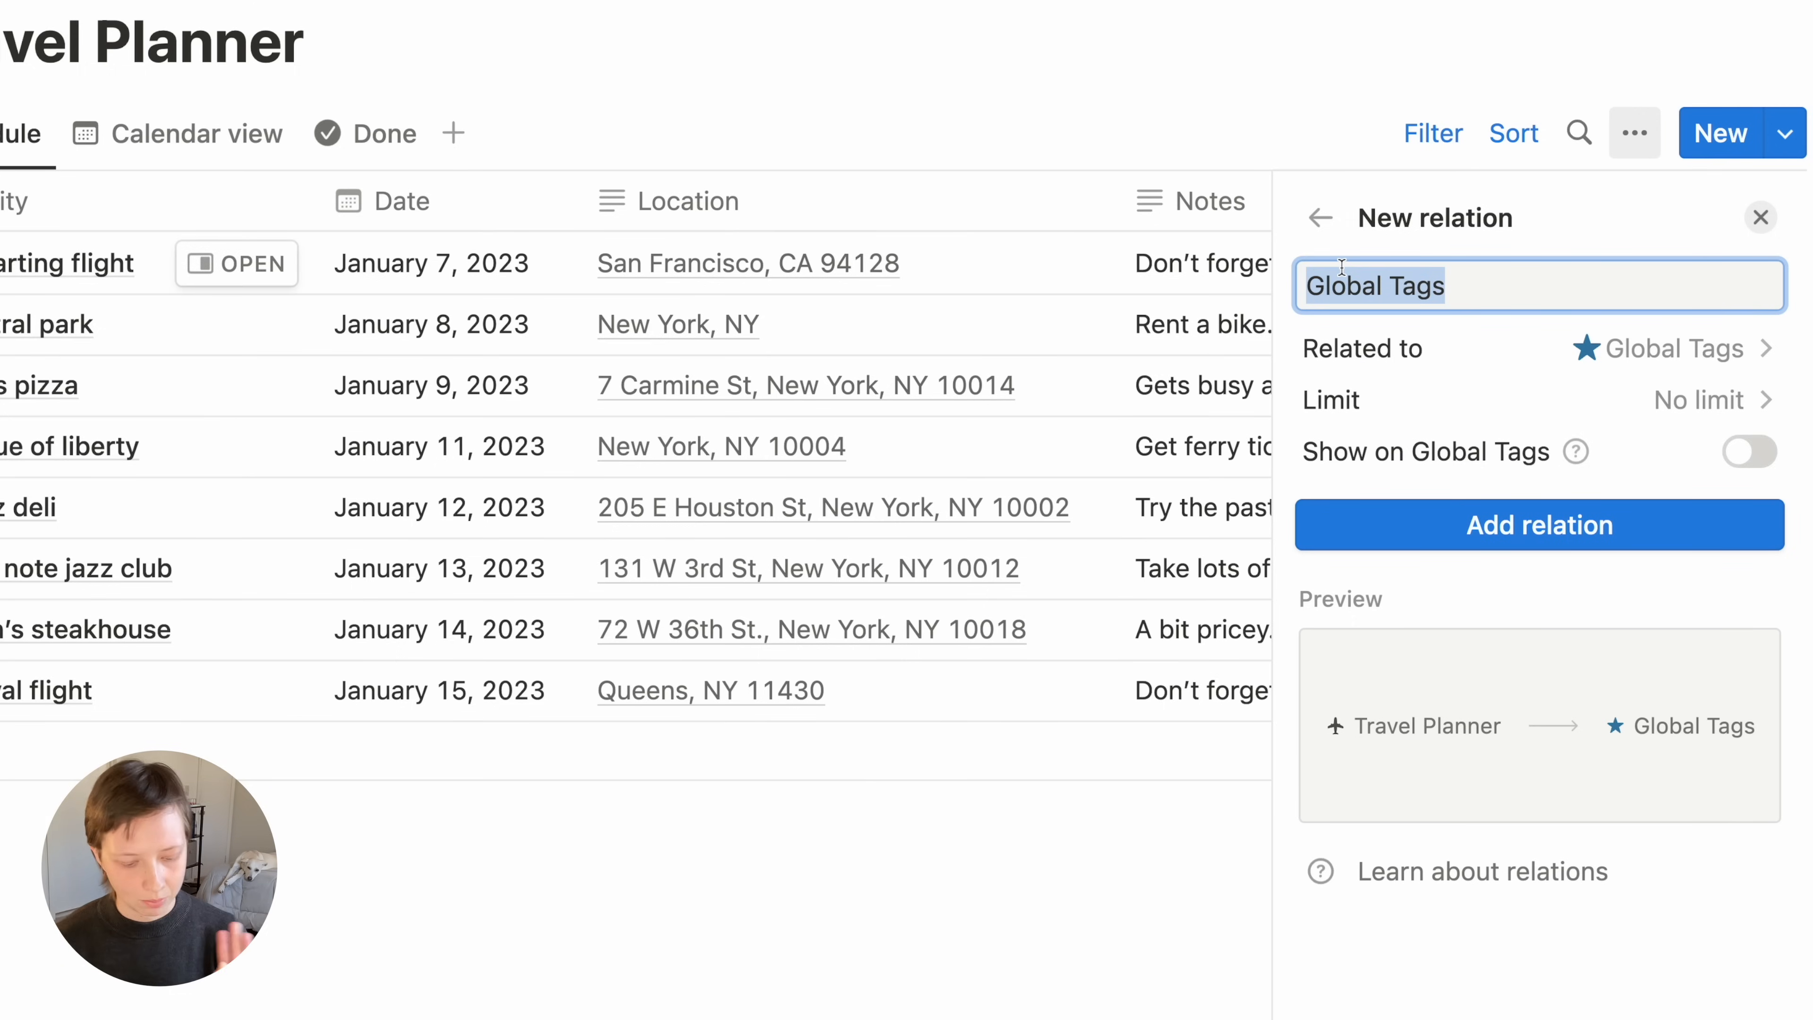
text(City)
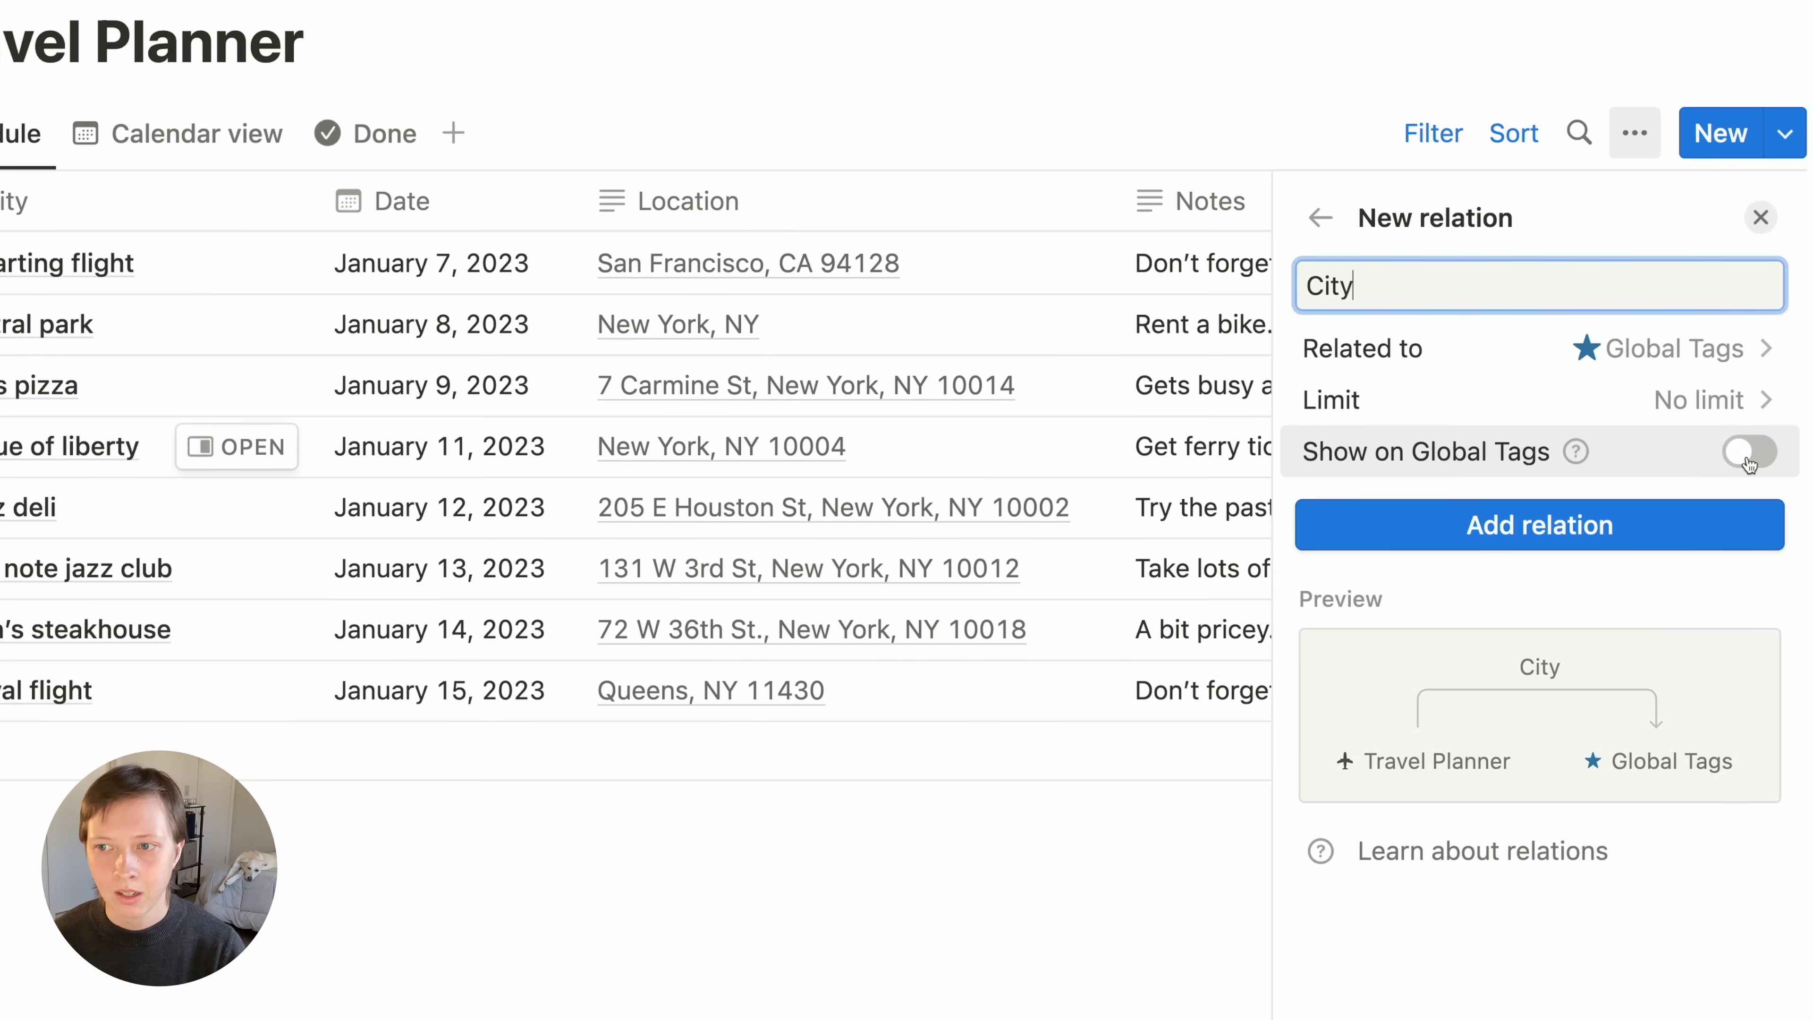
click(1747, 457)
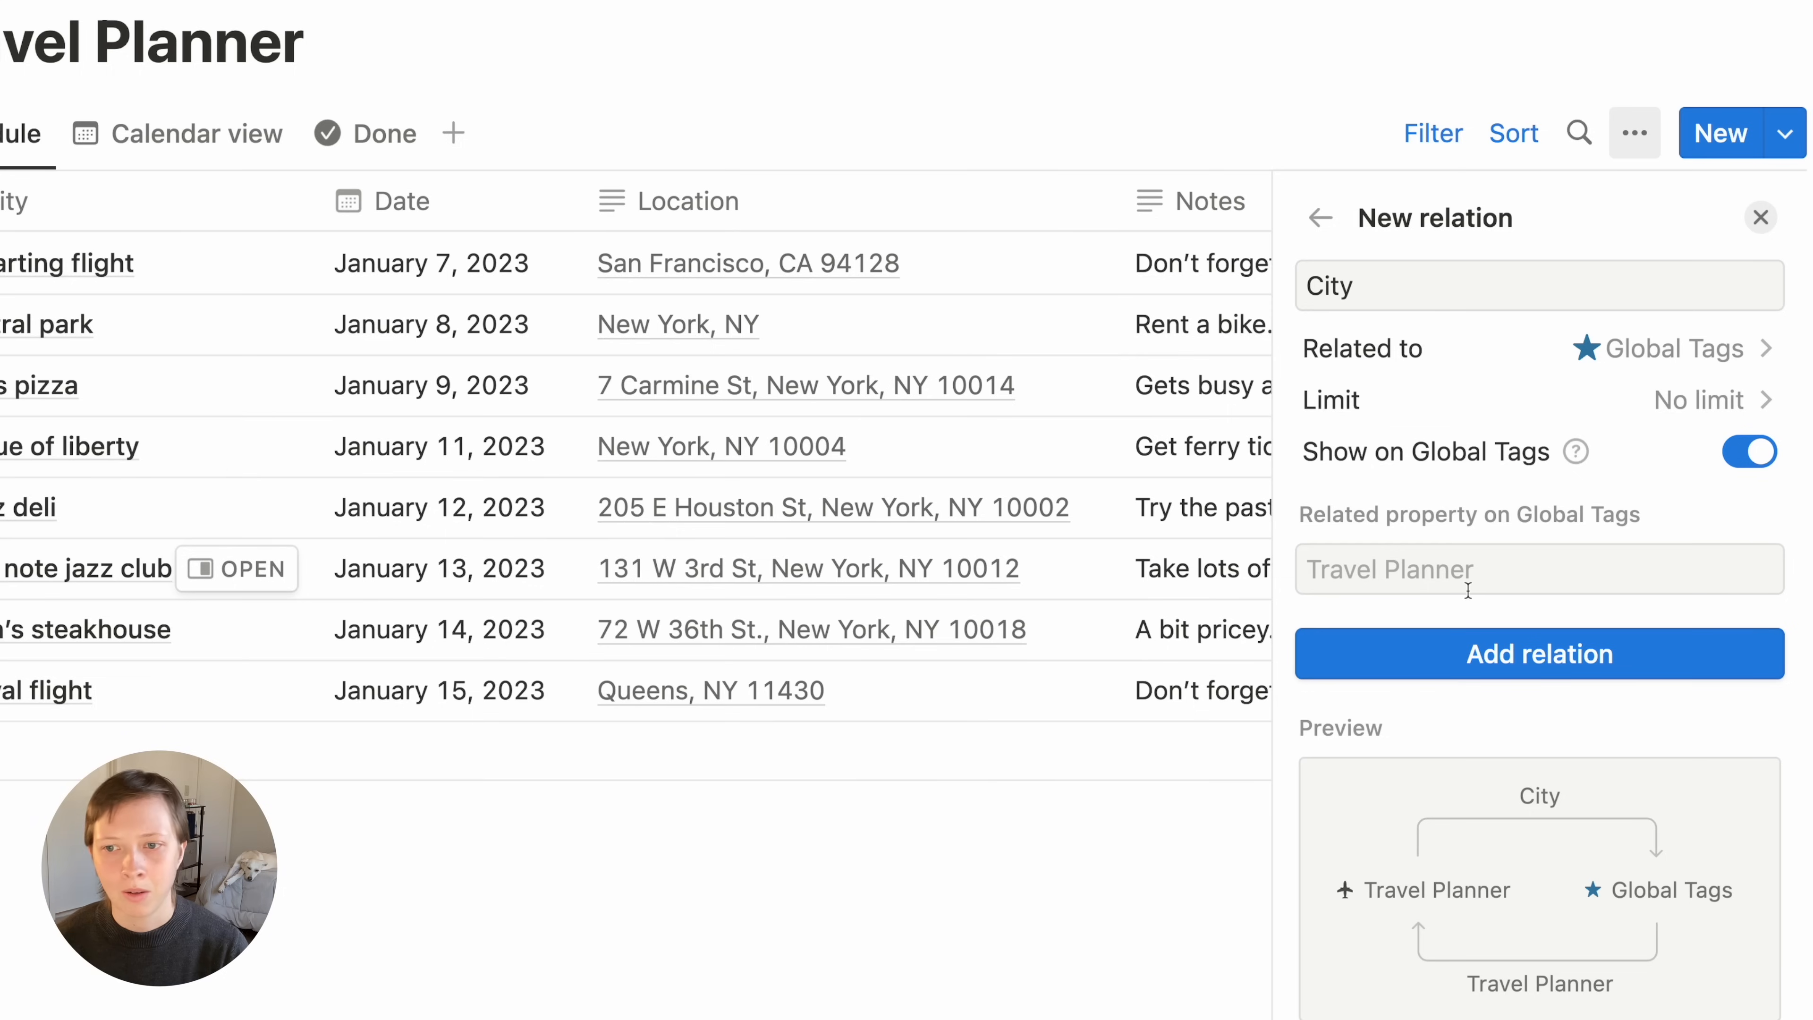
click(1385, 570)
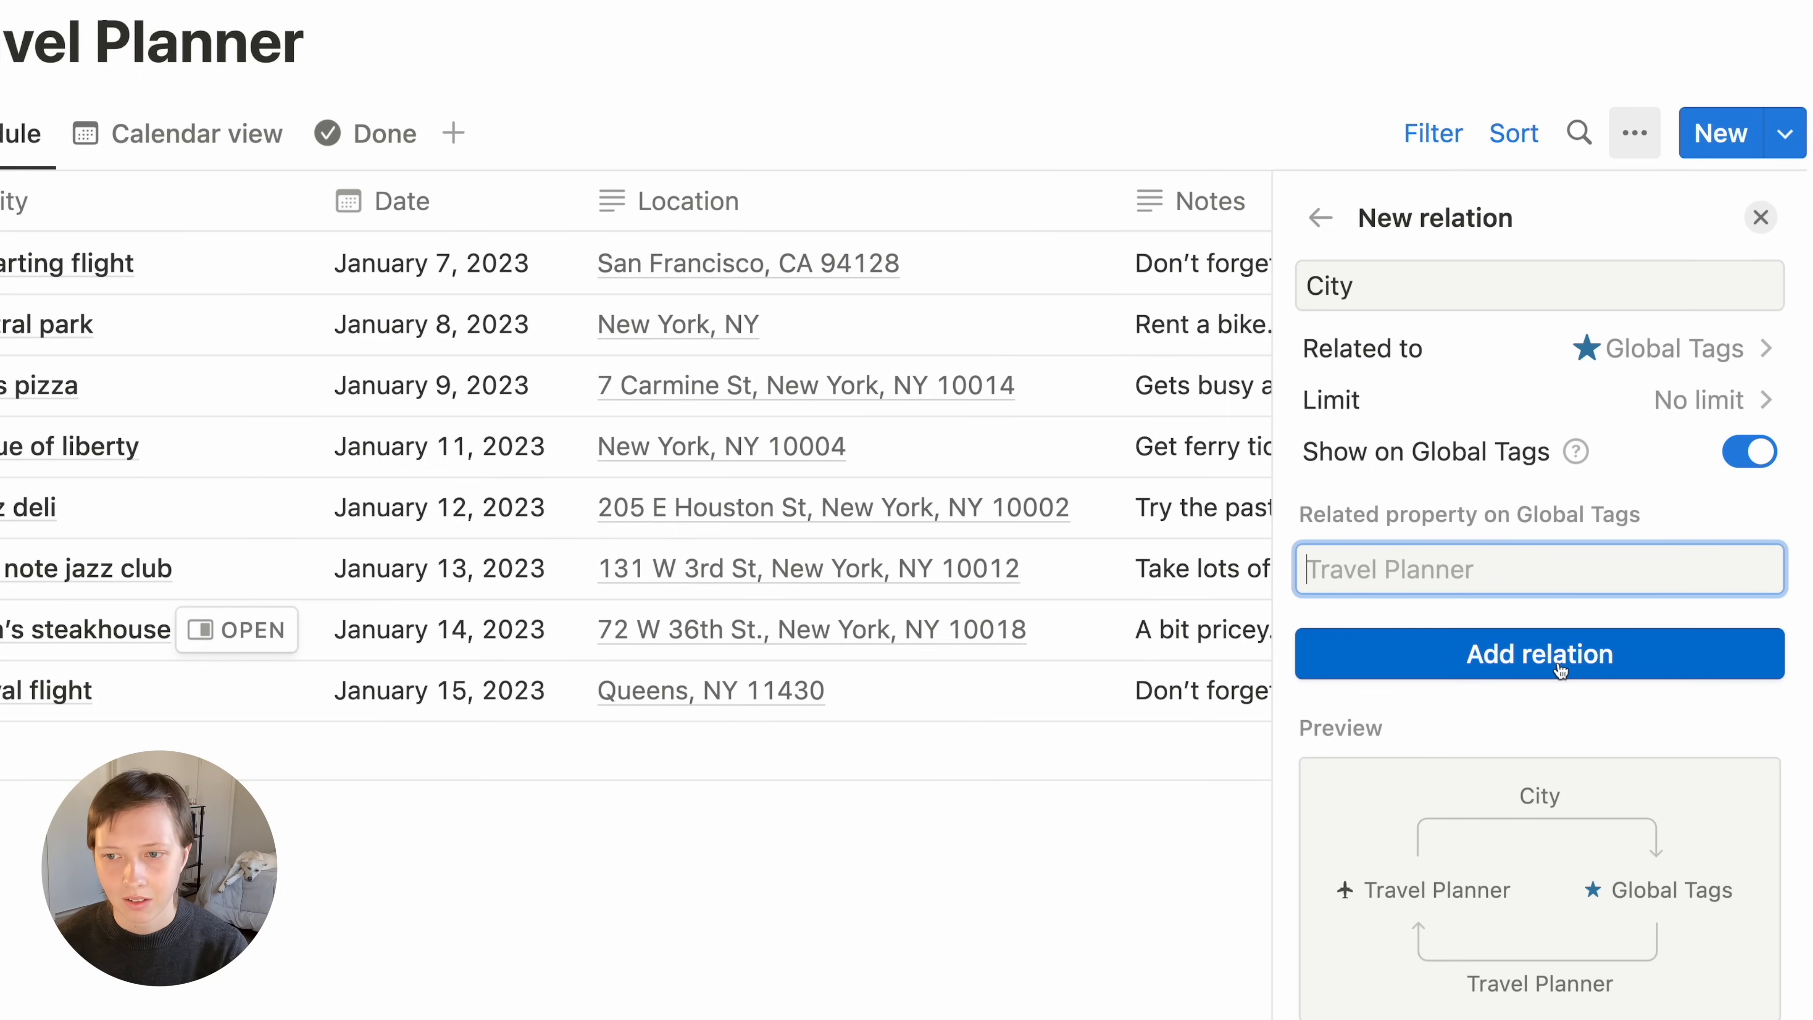
click(1560, 670)
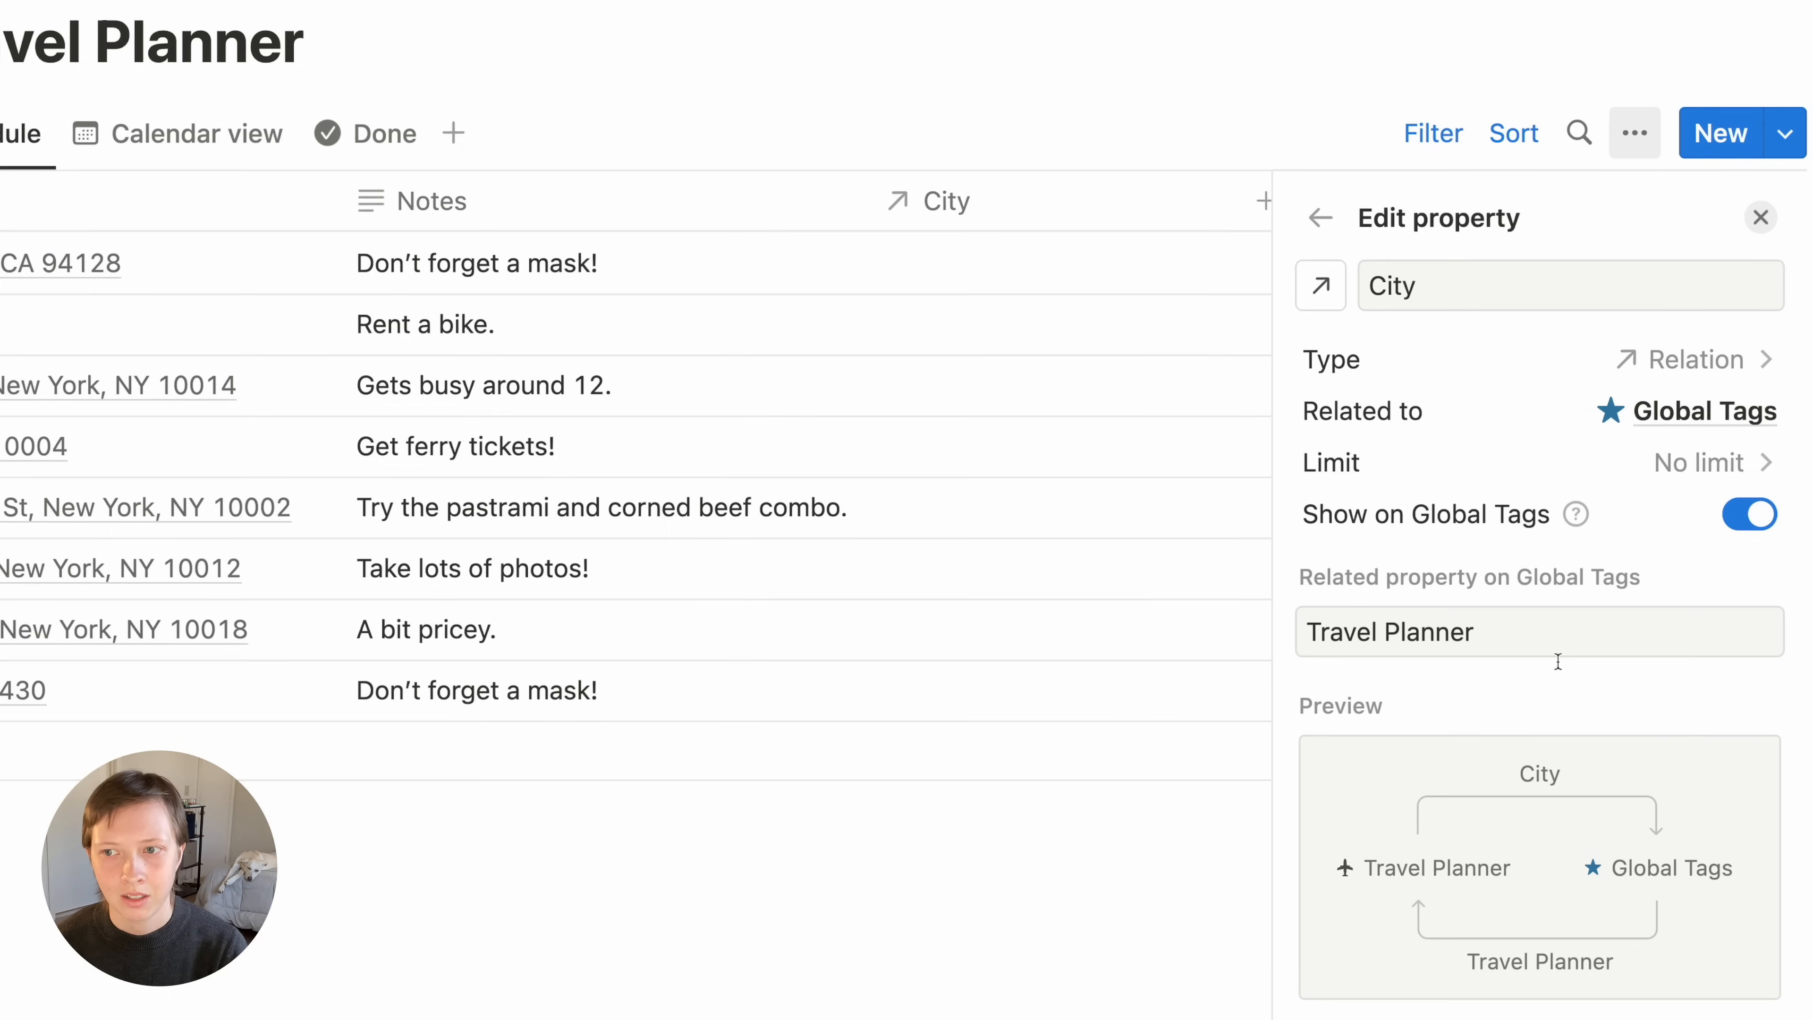
click(974, 70)
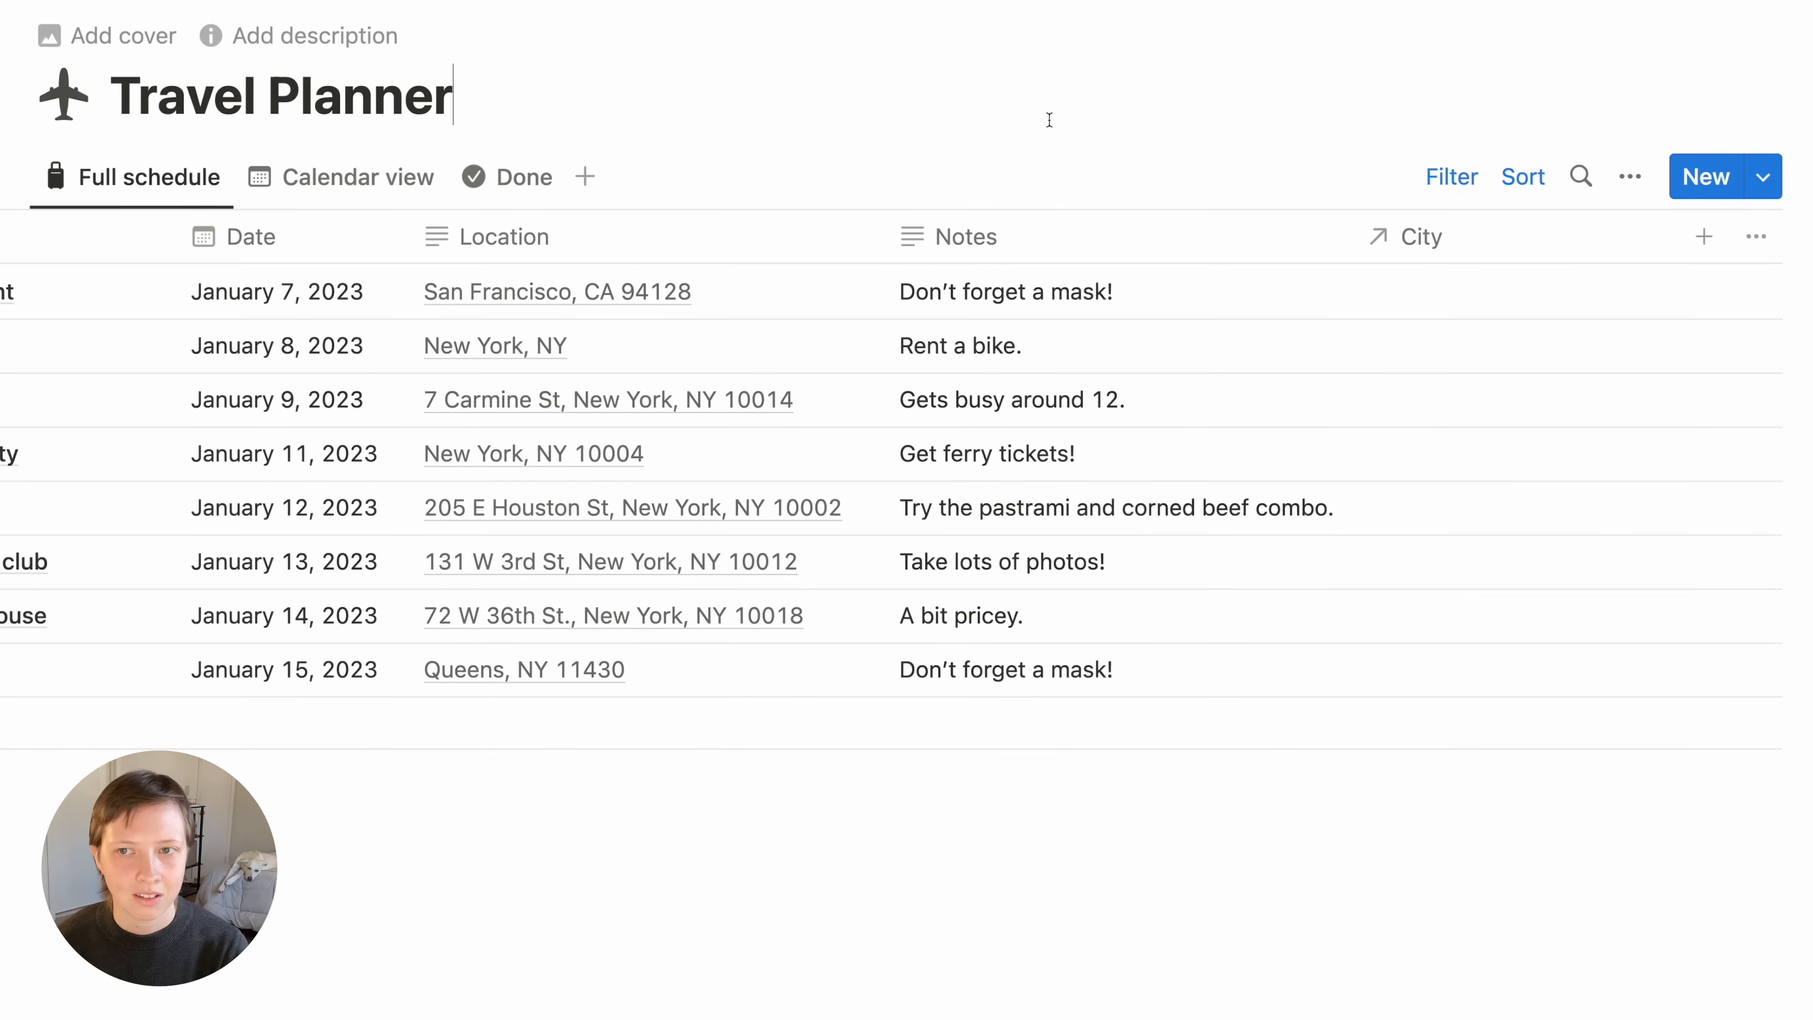
drag(1428, 237, 607, 258)
scroll(607, 260, left, 5)
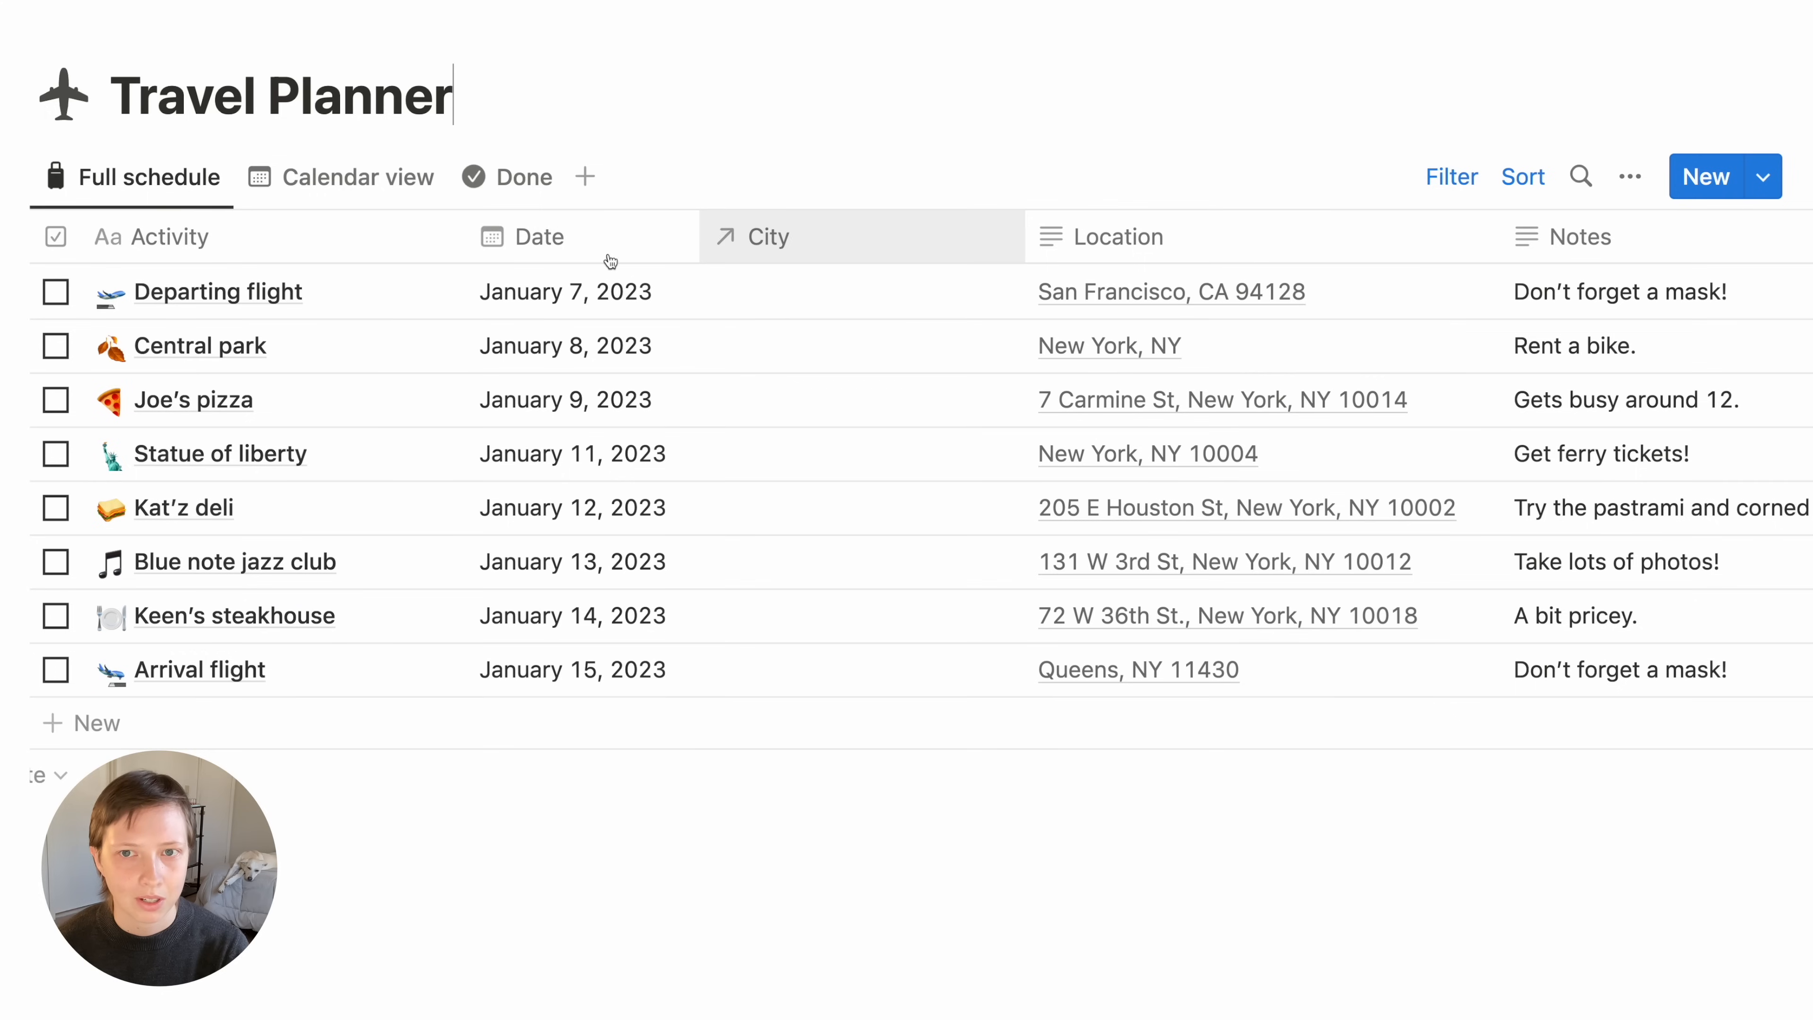
Link the Departing flight's City to a new San Fransisco, CA, USA page and widen the City column to fit it
click(765, 293)
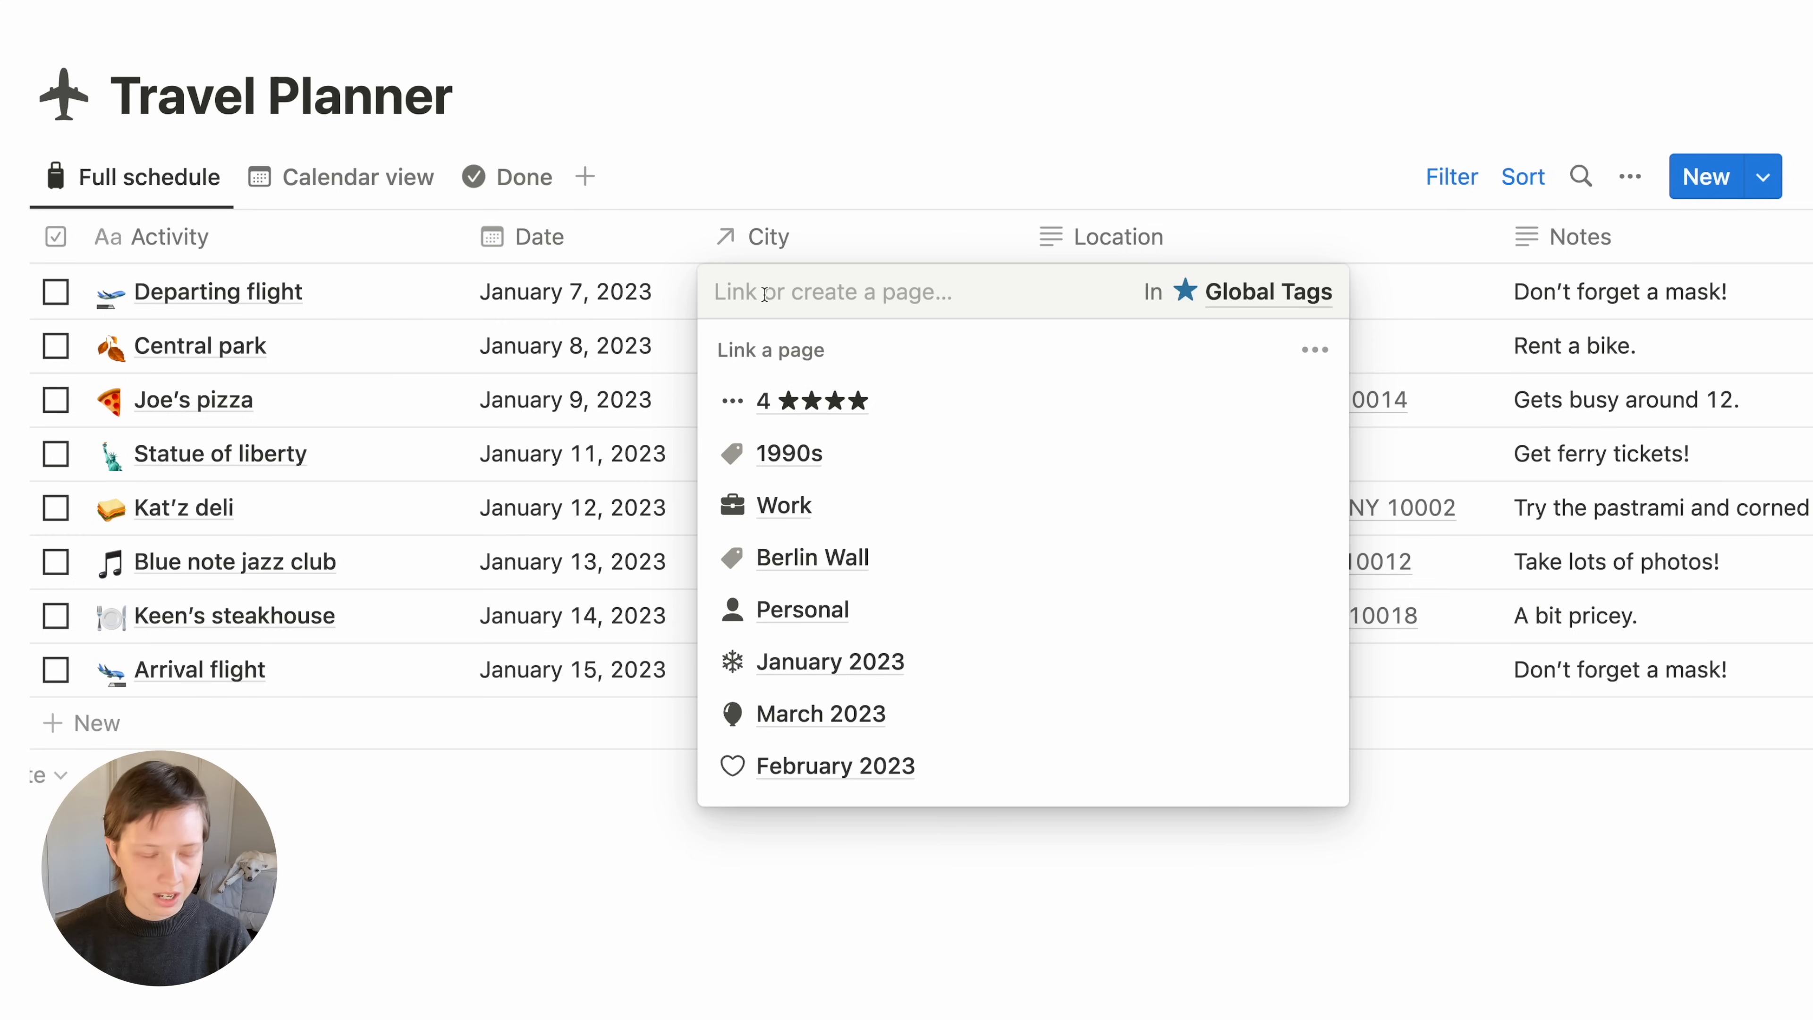
text(San )
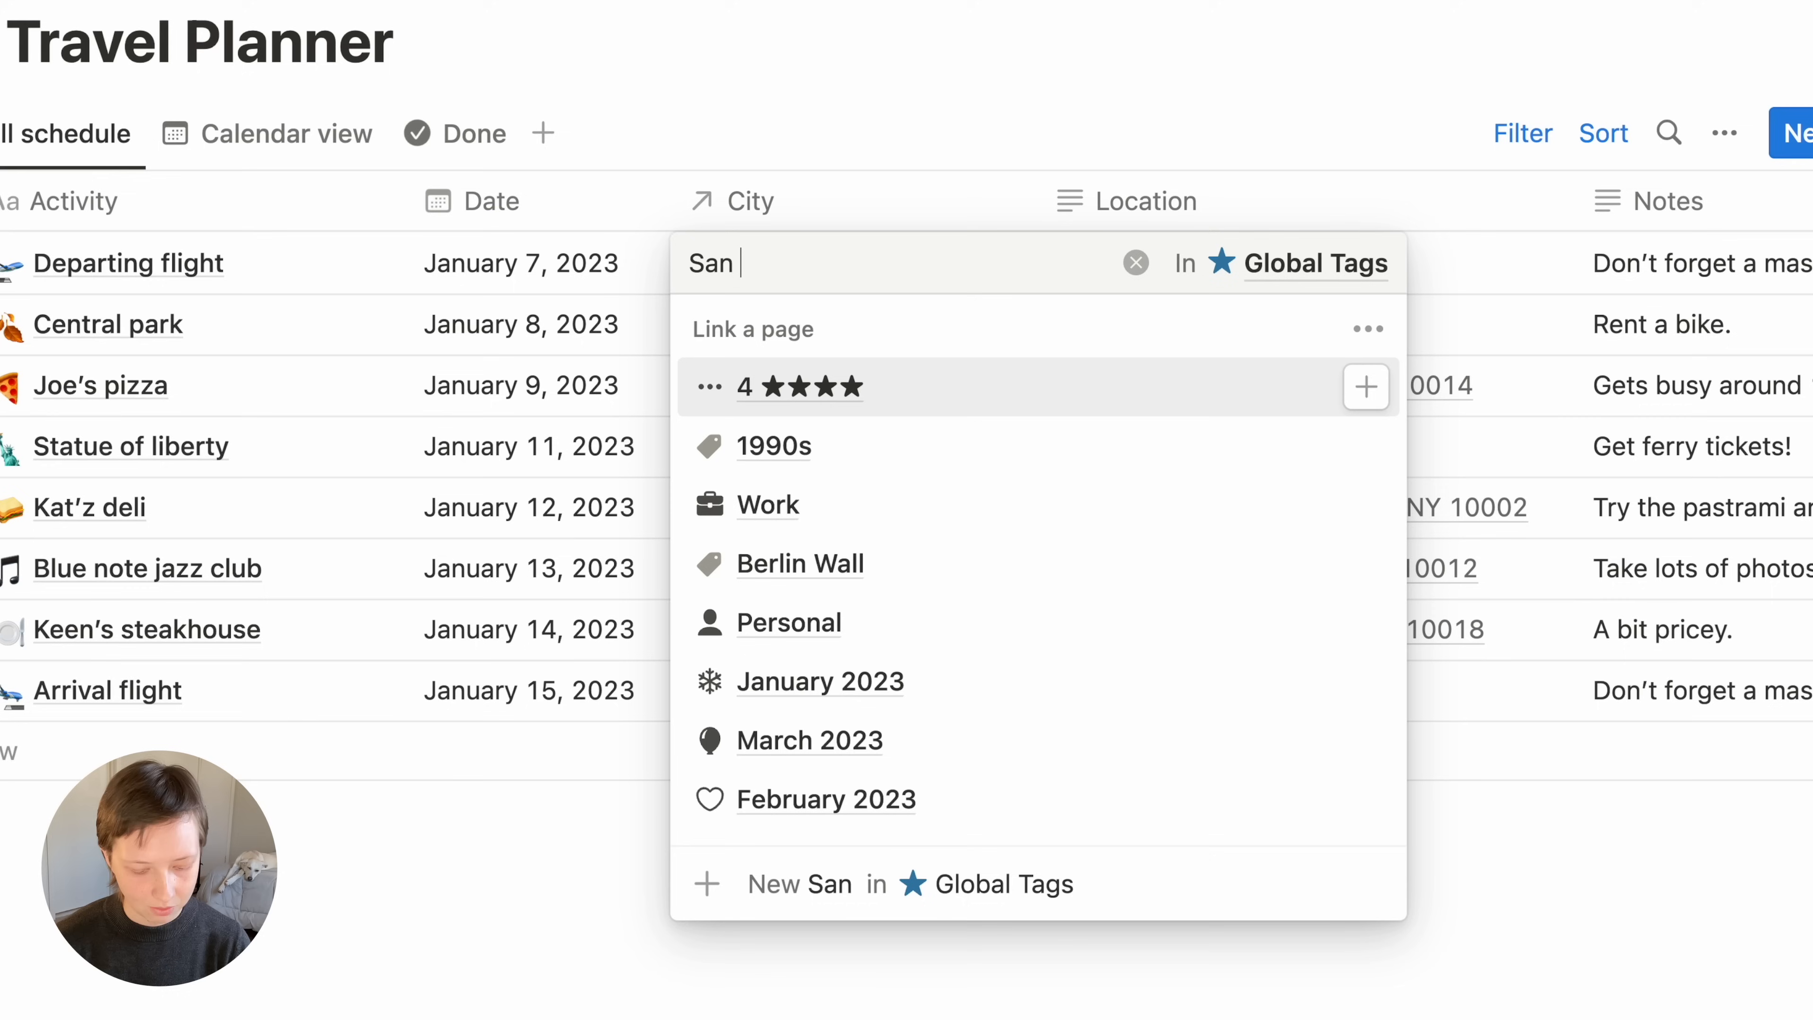
text(Fransisco, CA, USA)
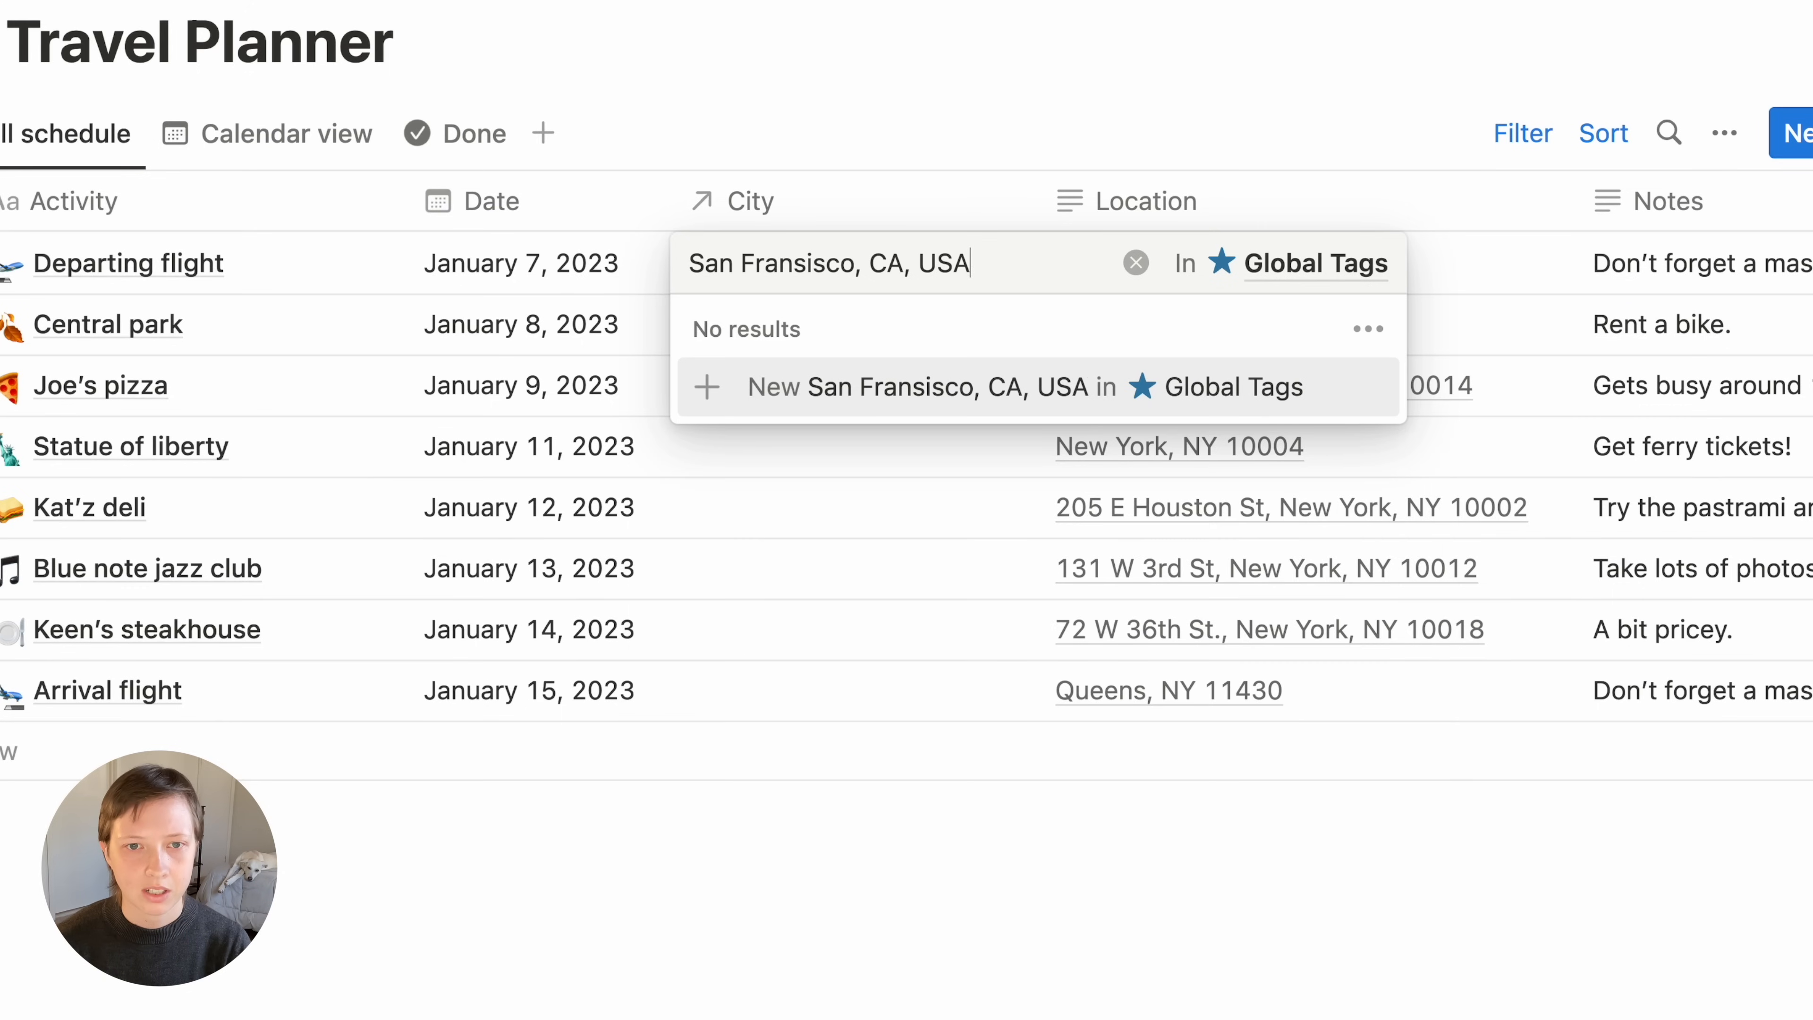
key(Return)
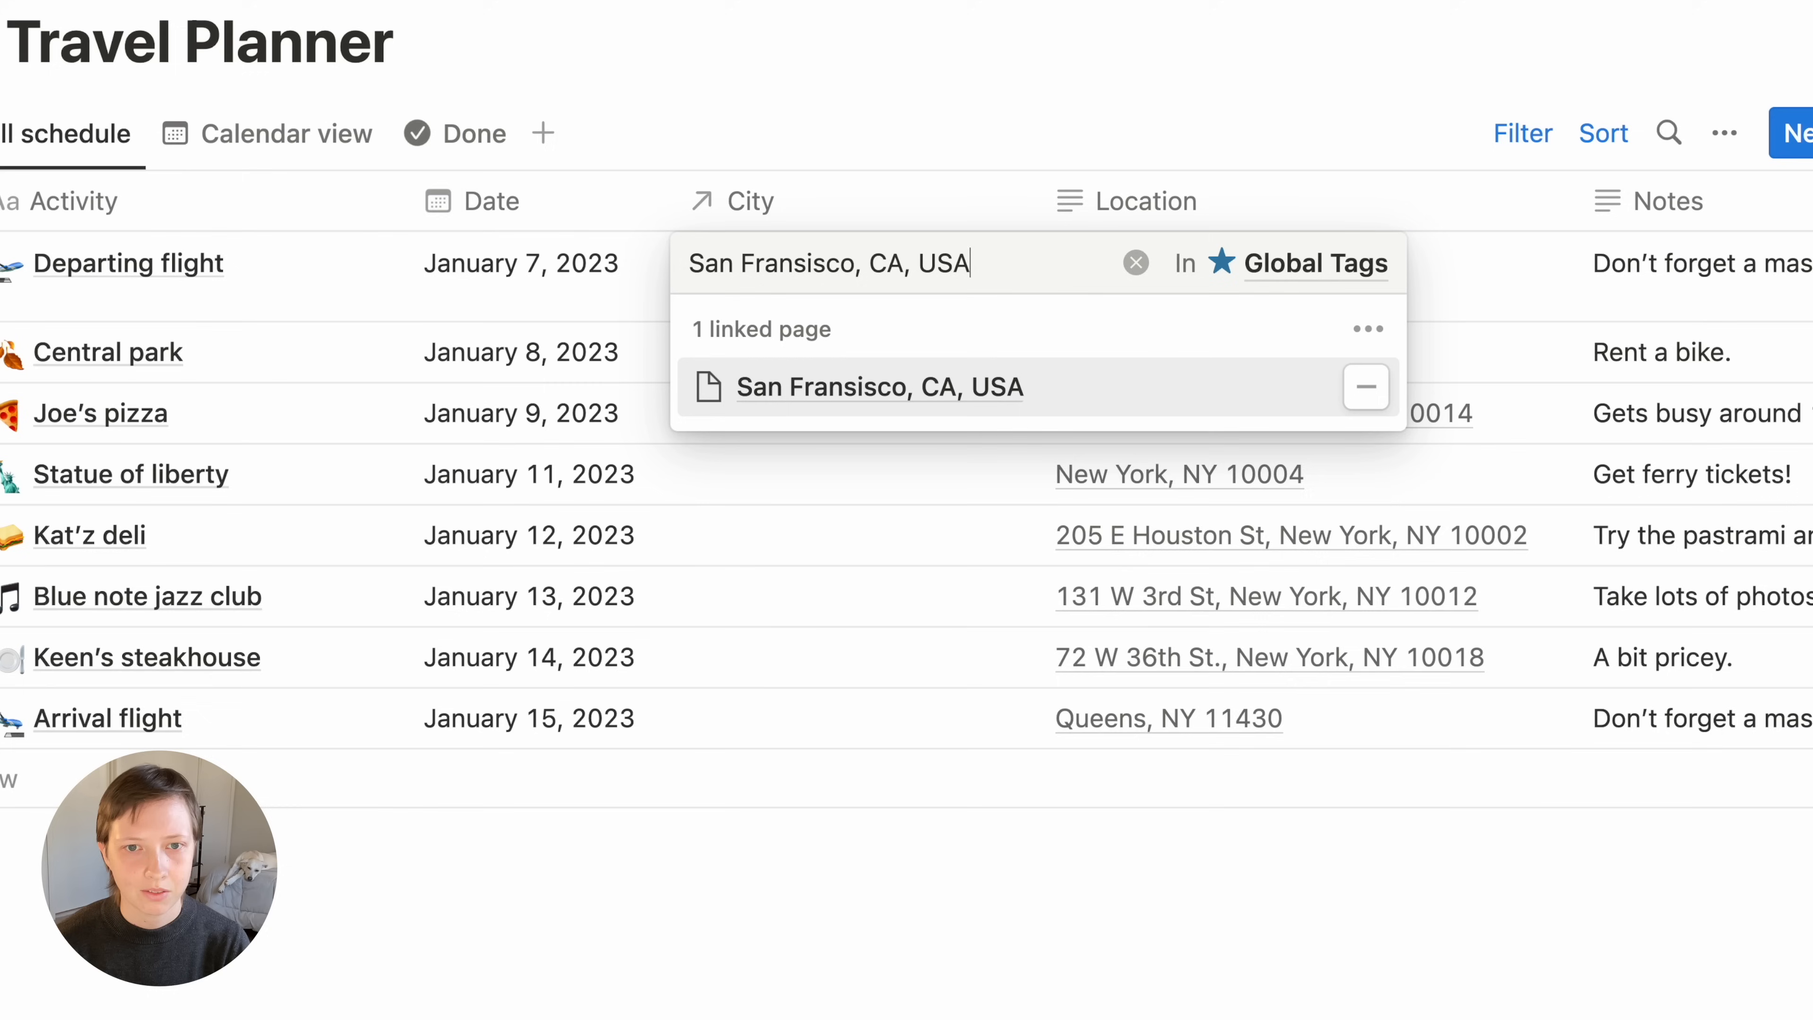
click(914, 71)
click(959, 10)
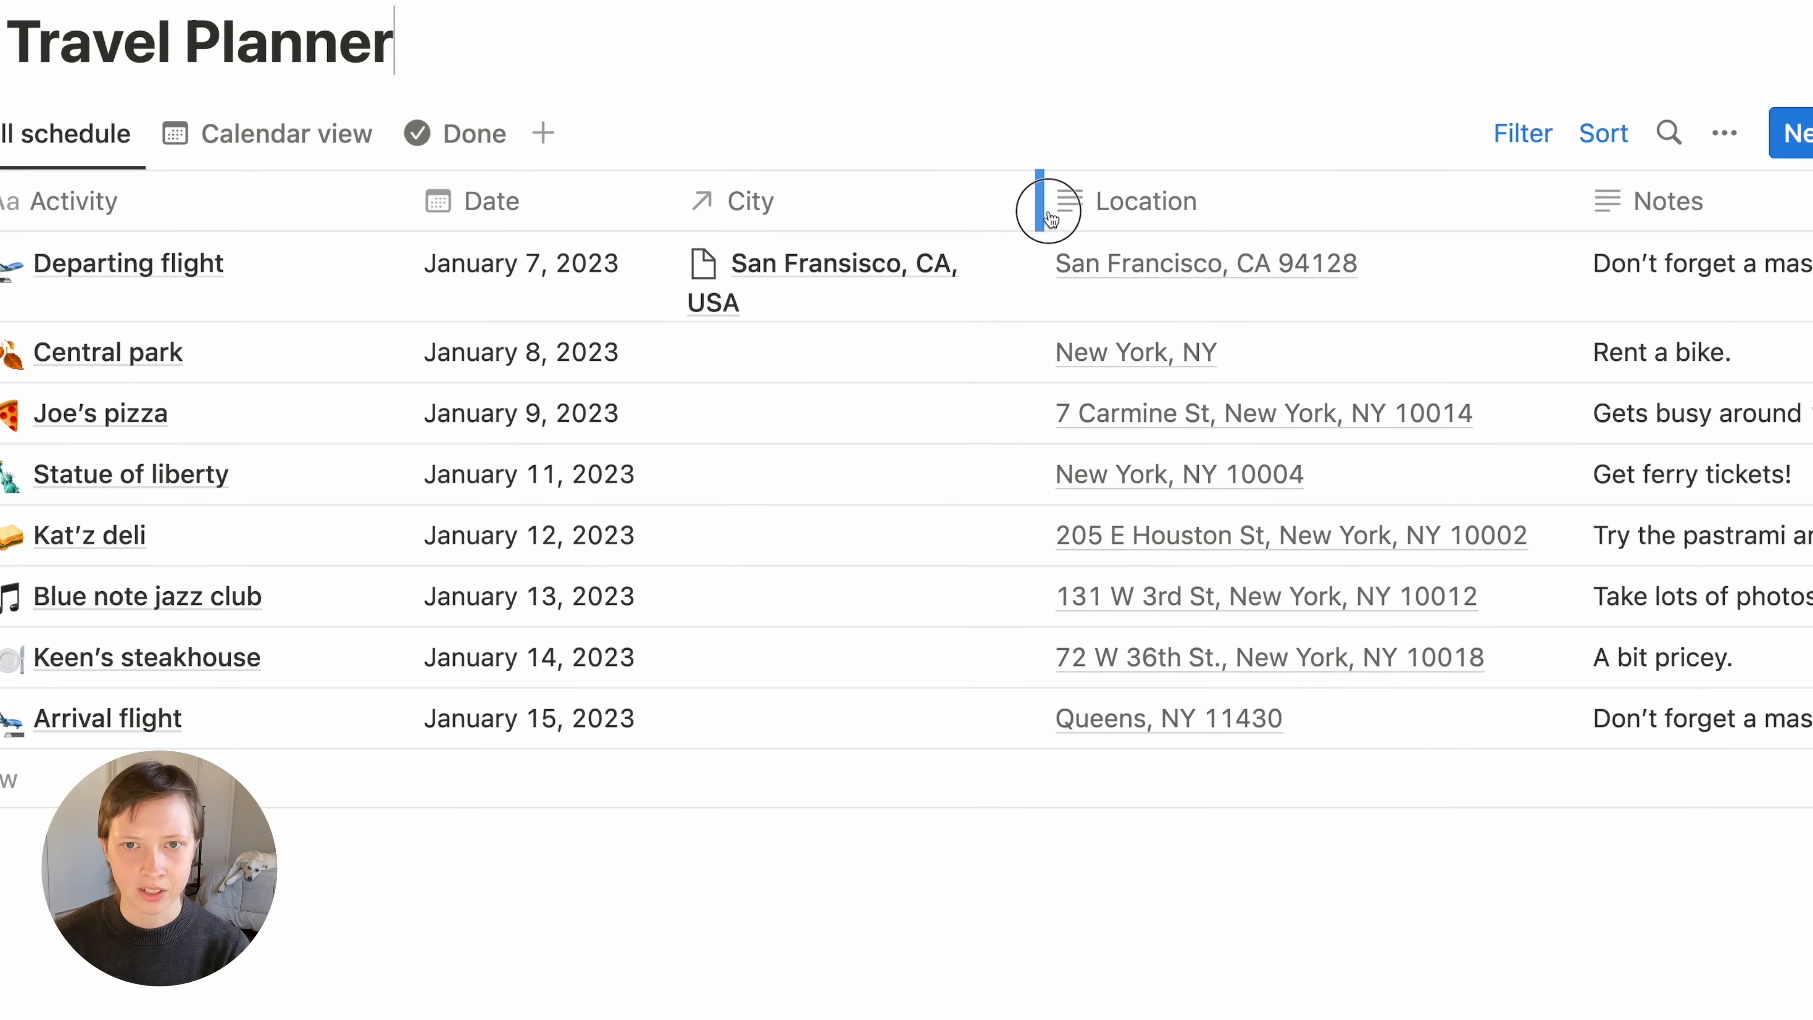
drag(1037, 210, 1076, 213)
Link Central park's City to a new New York City, NY, USA page and fill that value down through Arrival flight
click(844, 315)
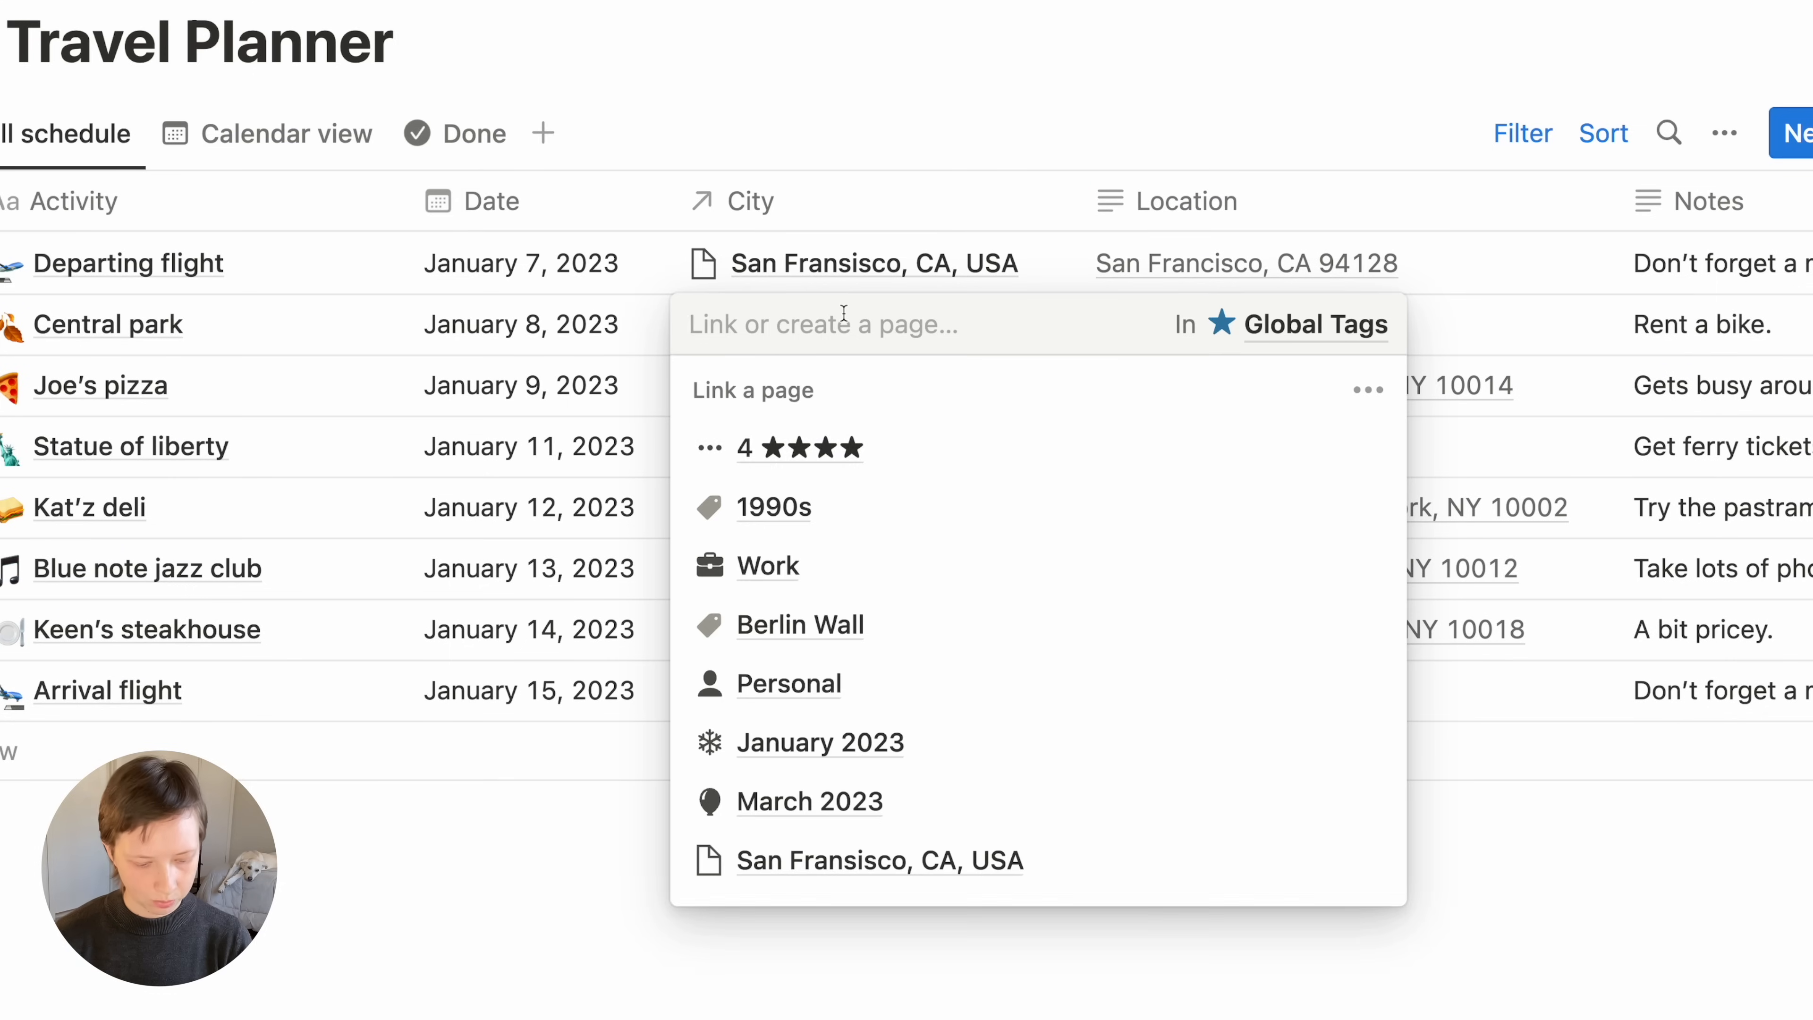
text(New York Ci)
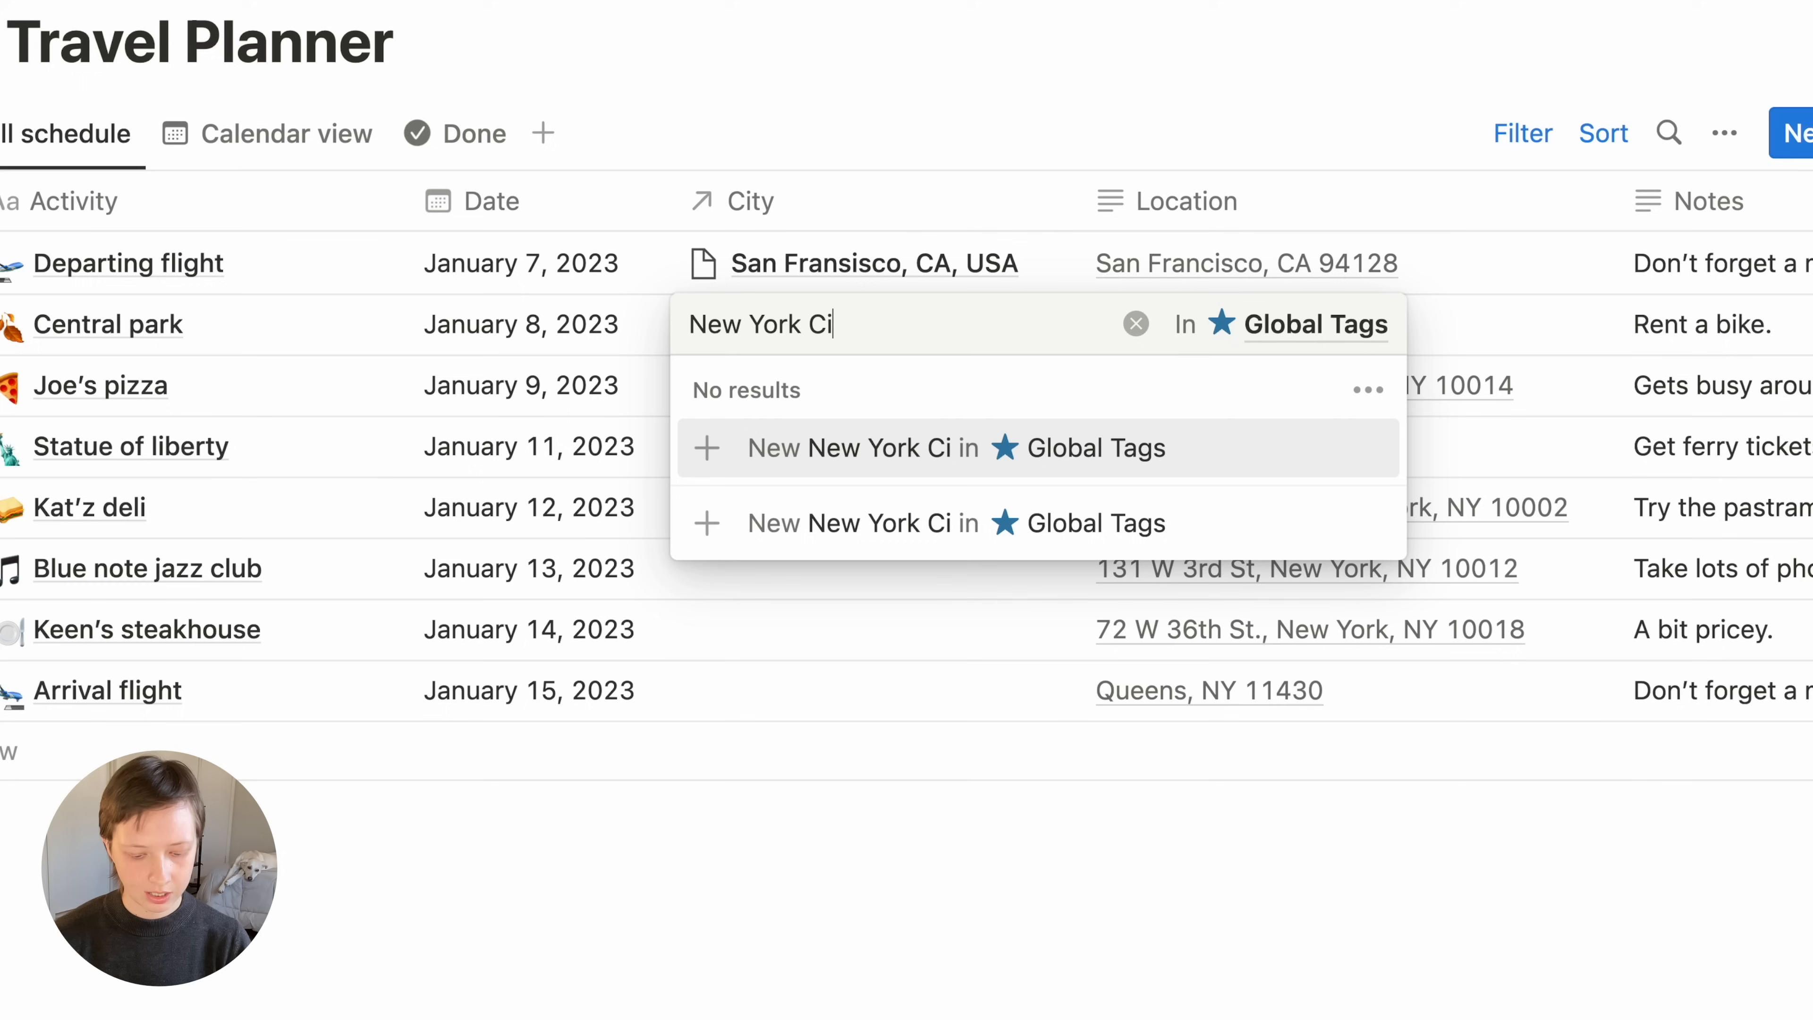
text(ty, NY, USA)
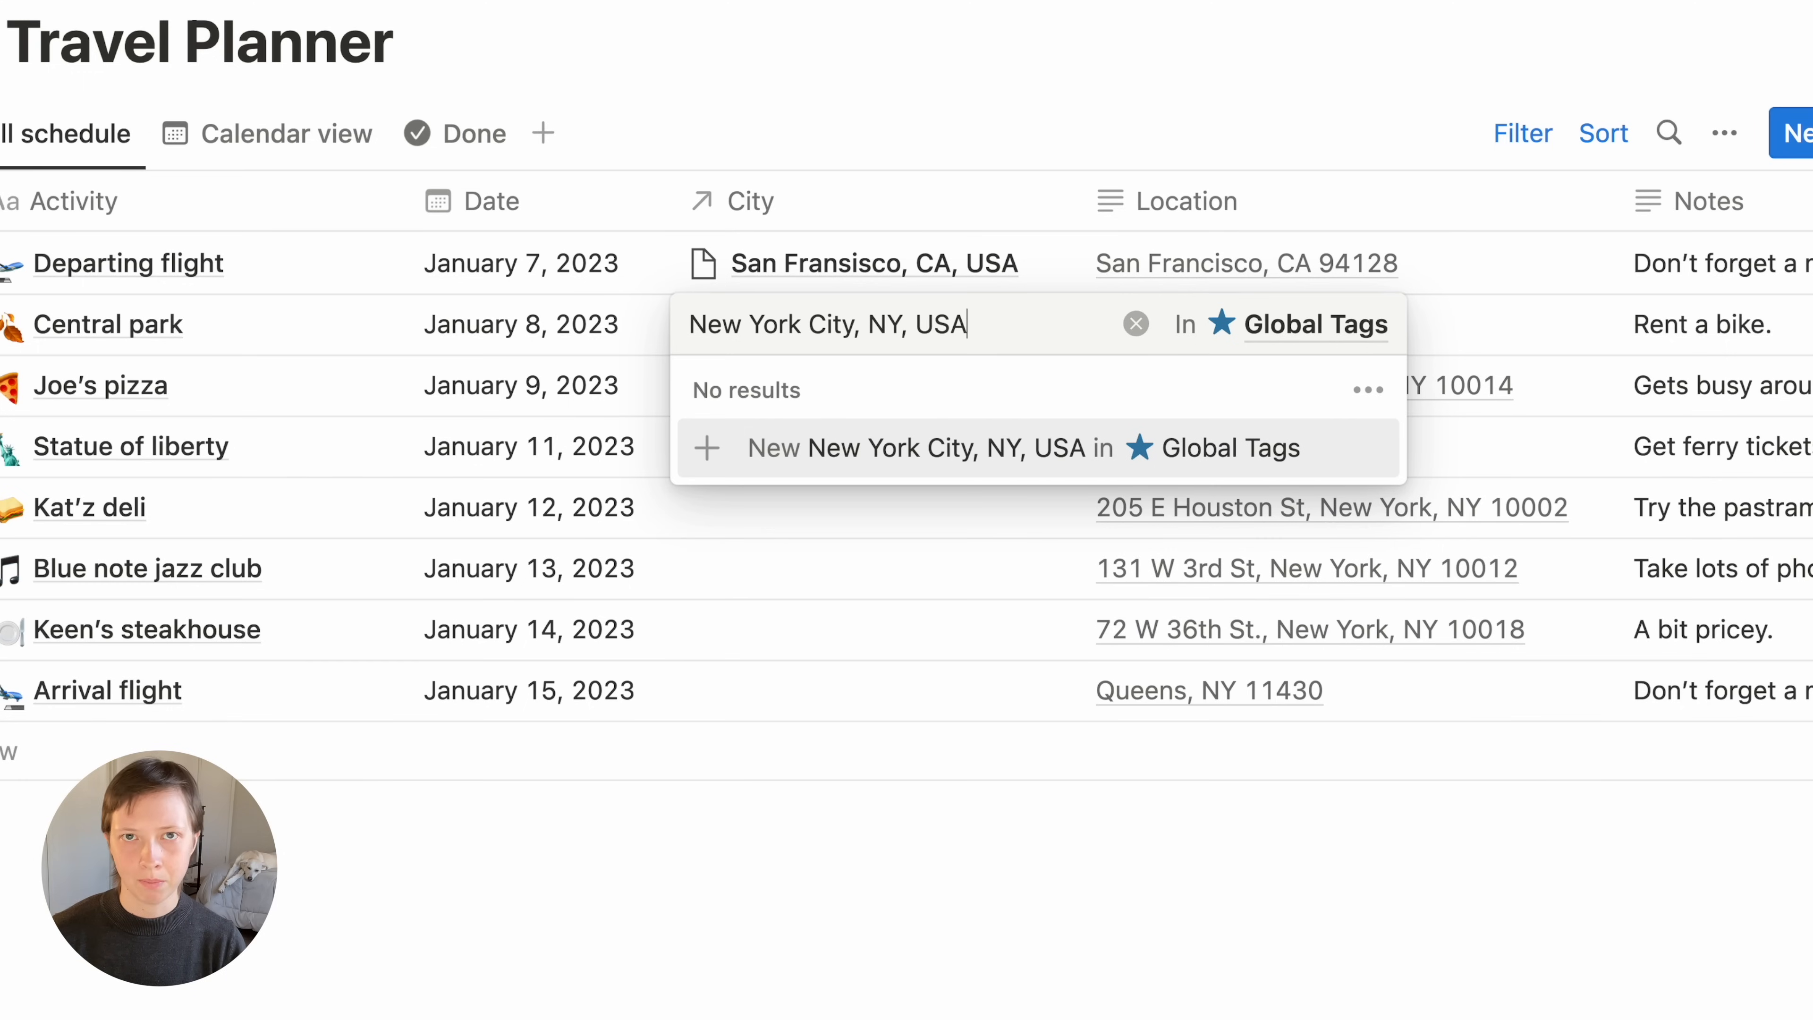
key(Return)
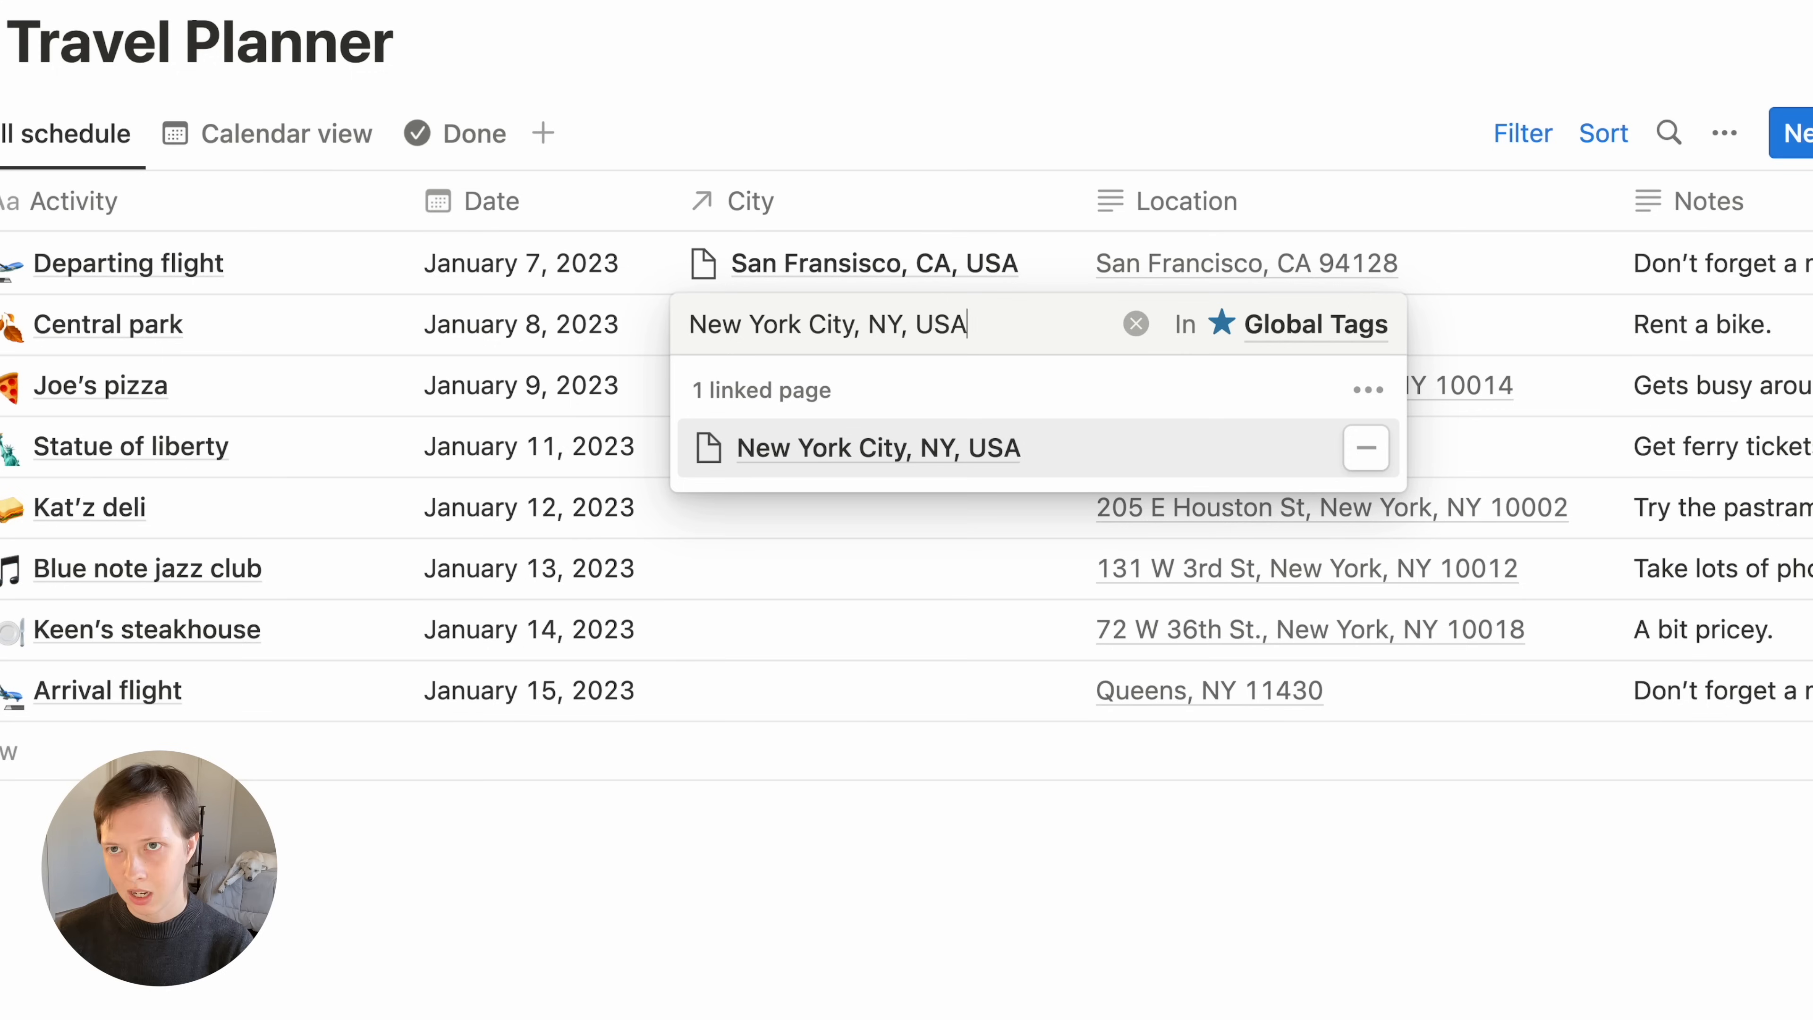
key(Escape)
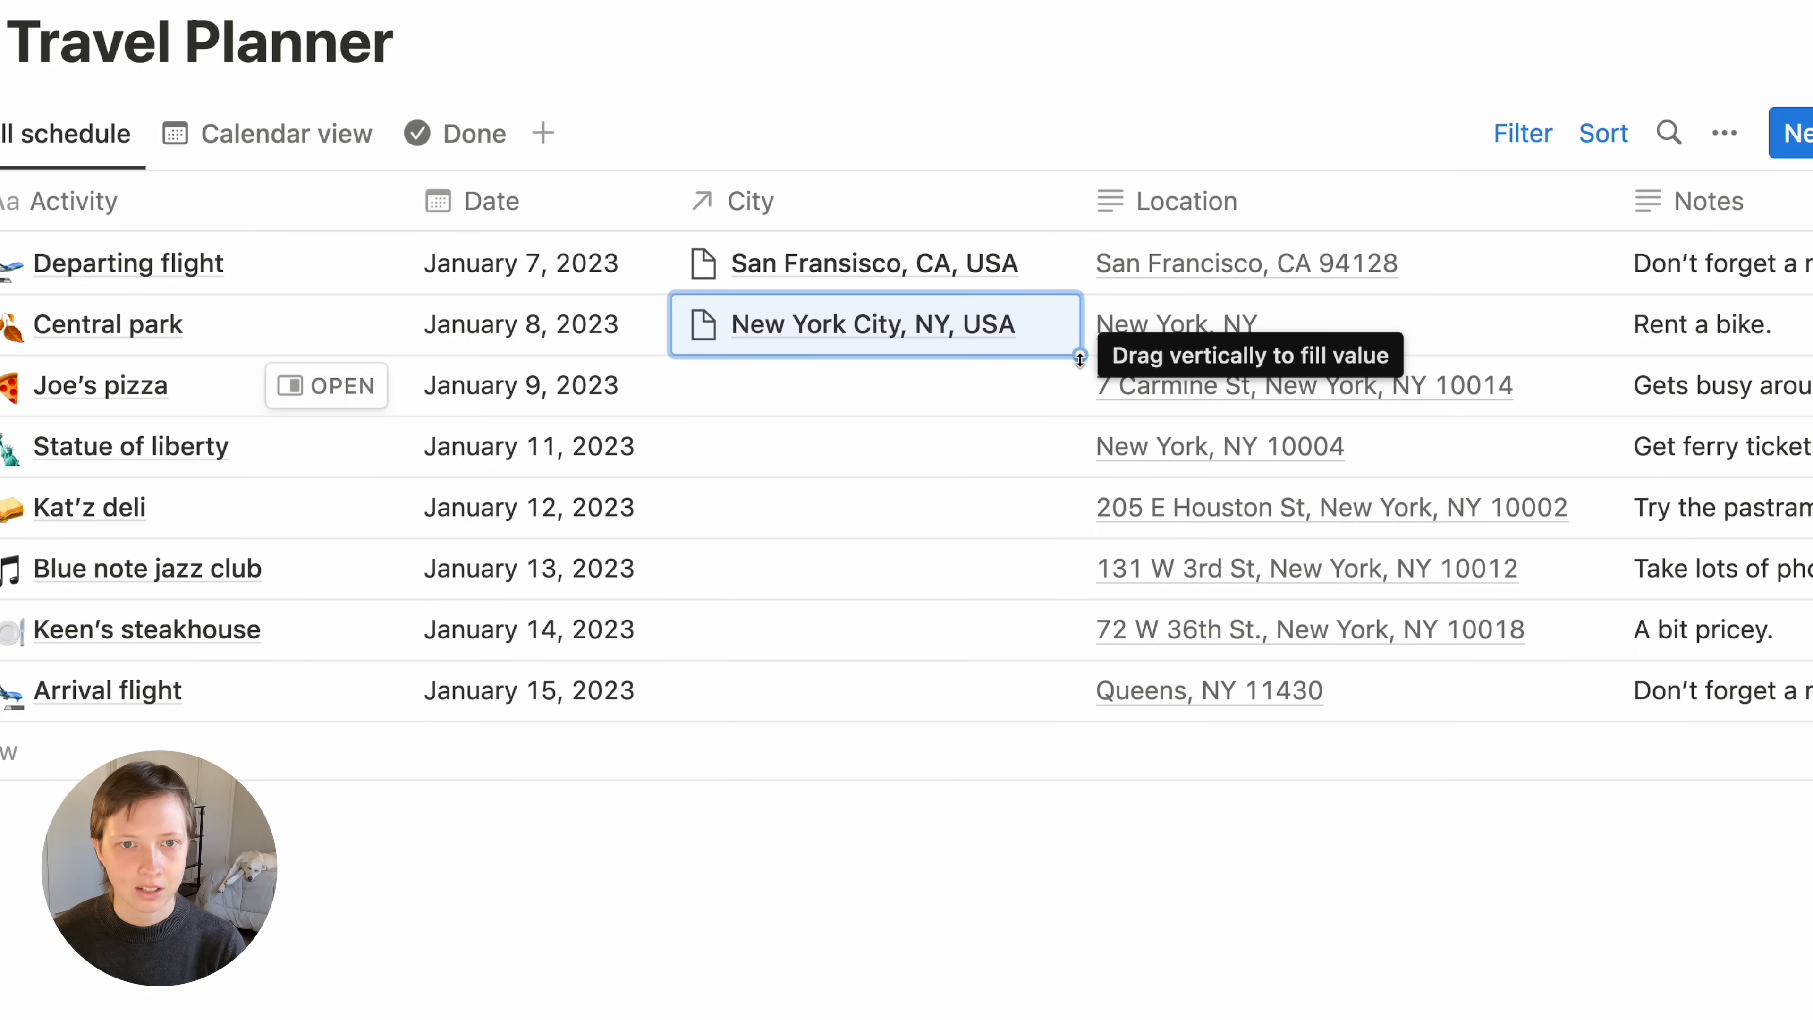
drag(1079, 358, 1069, 717)
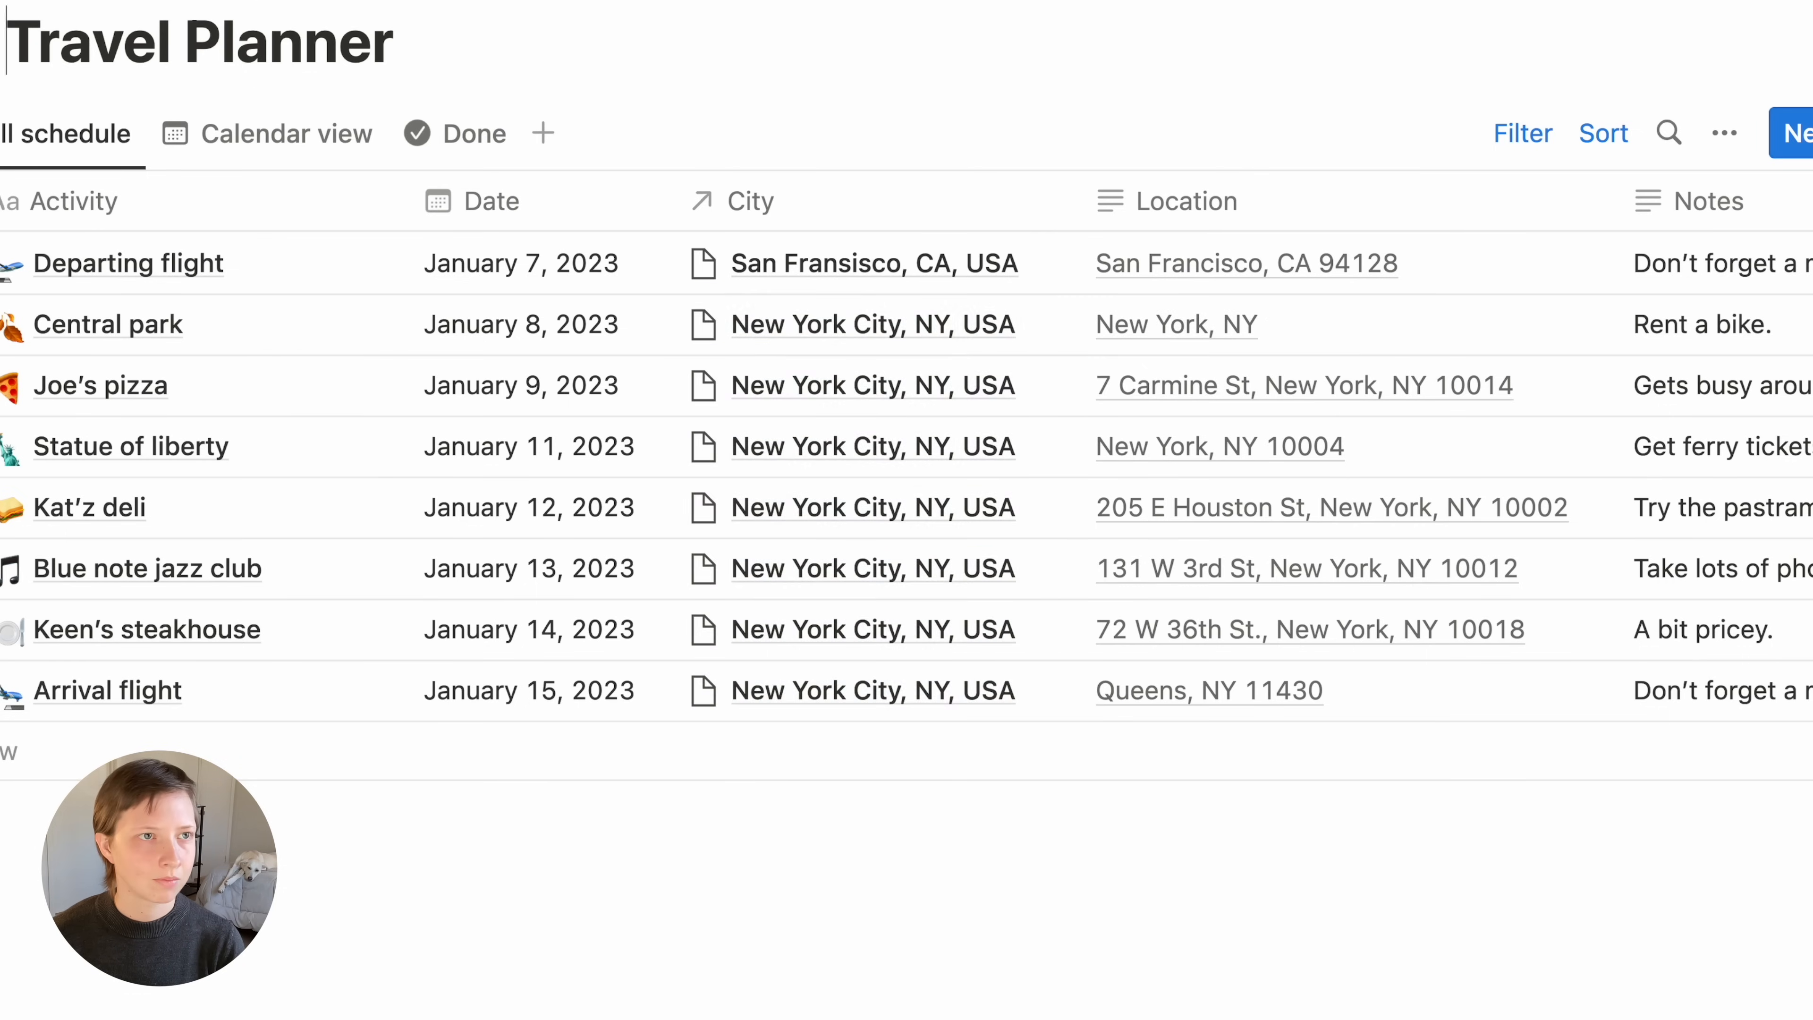
Return to the main Global Tags page and open the Contacts database in its All Contacts view
click(165, 36)
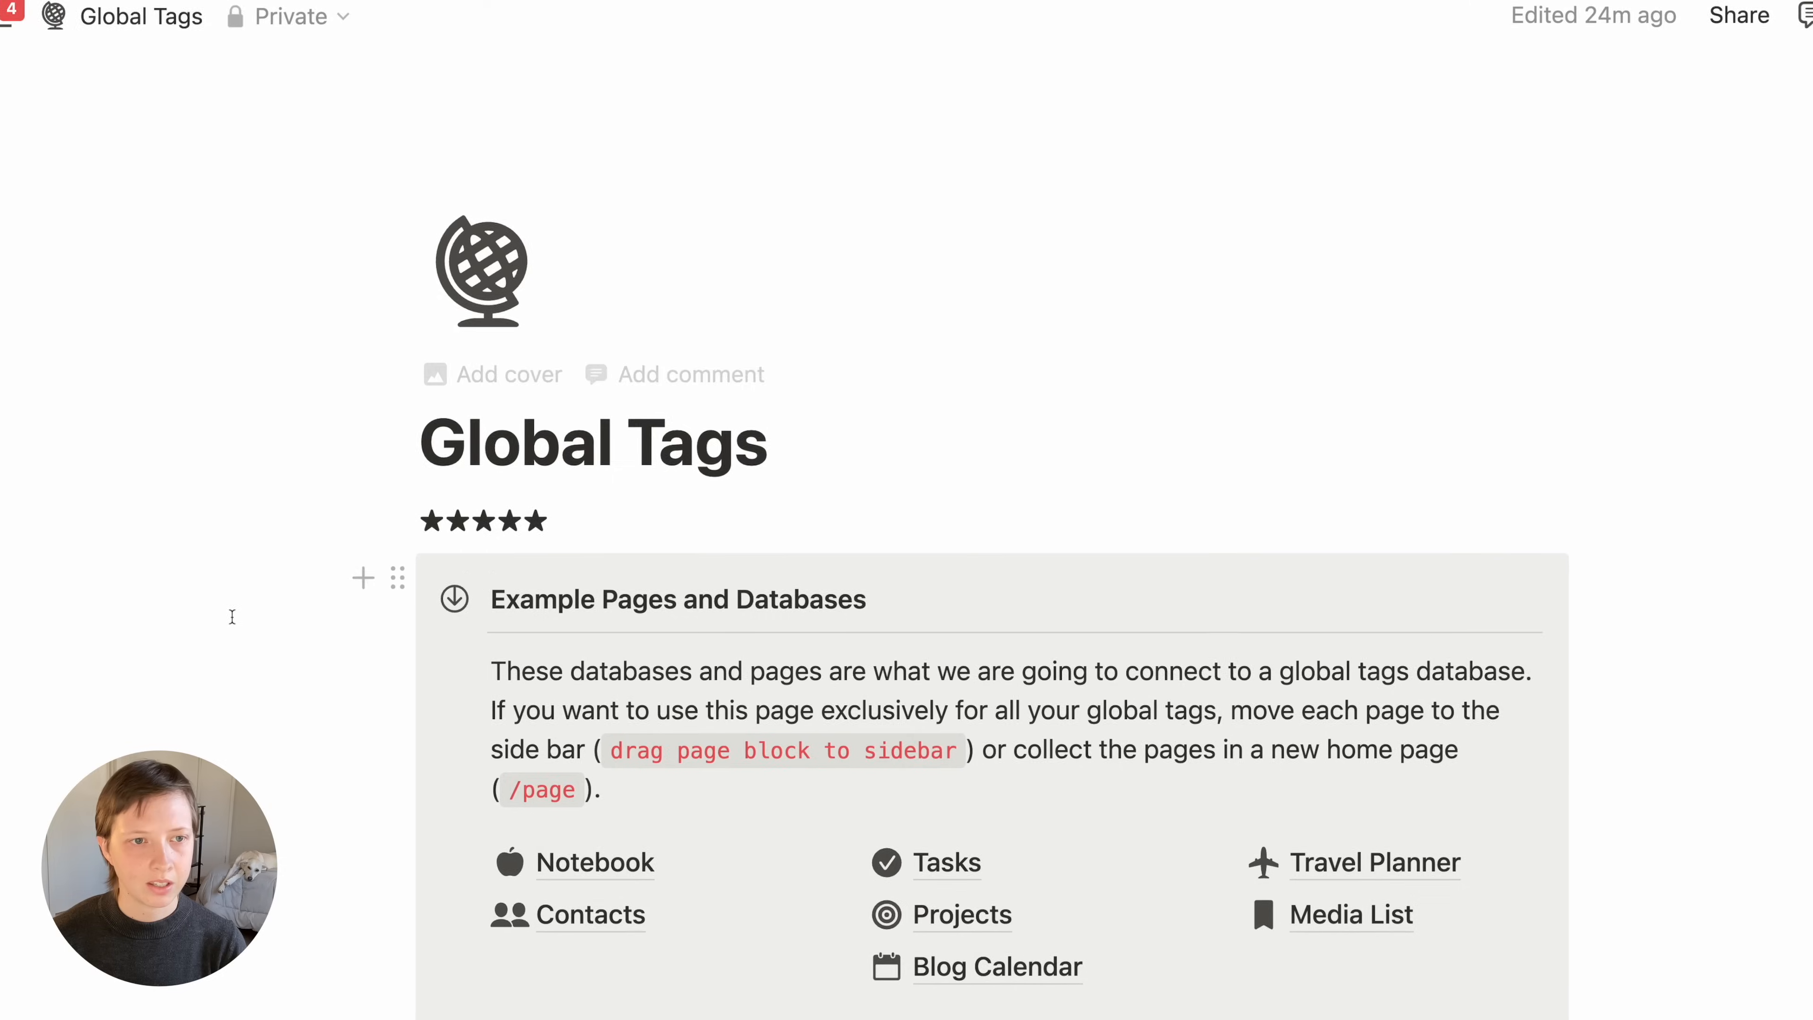
scroll(265, 633, down, 5)
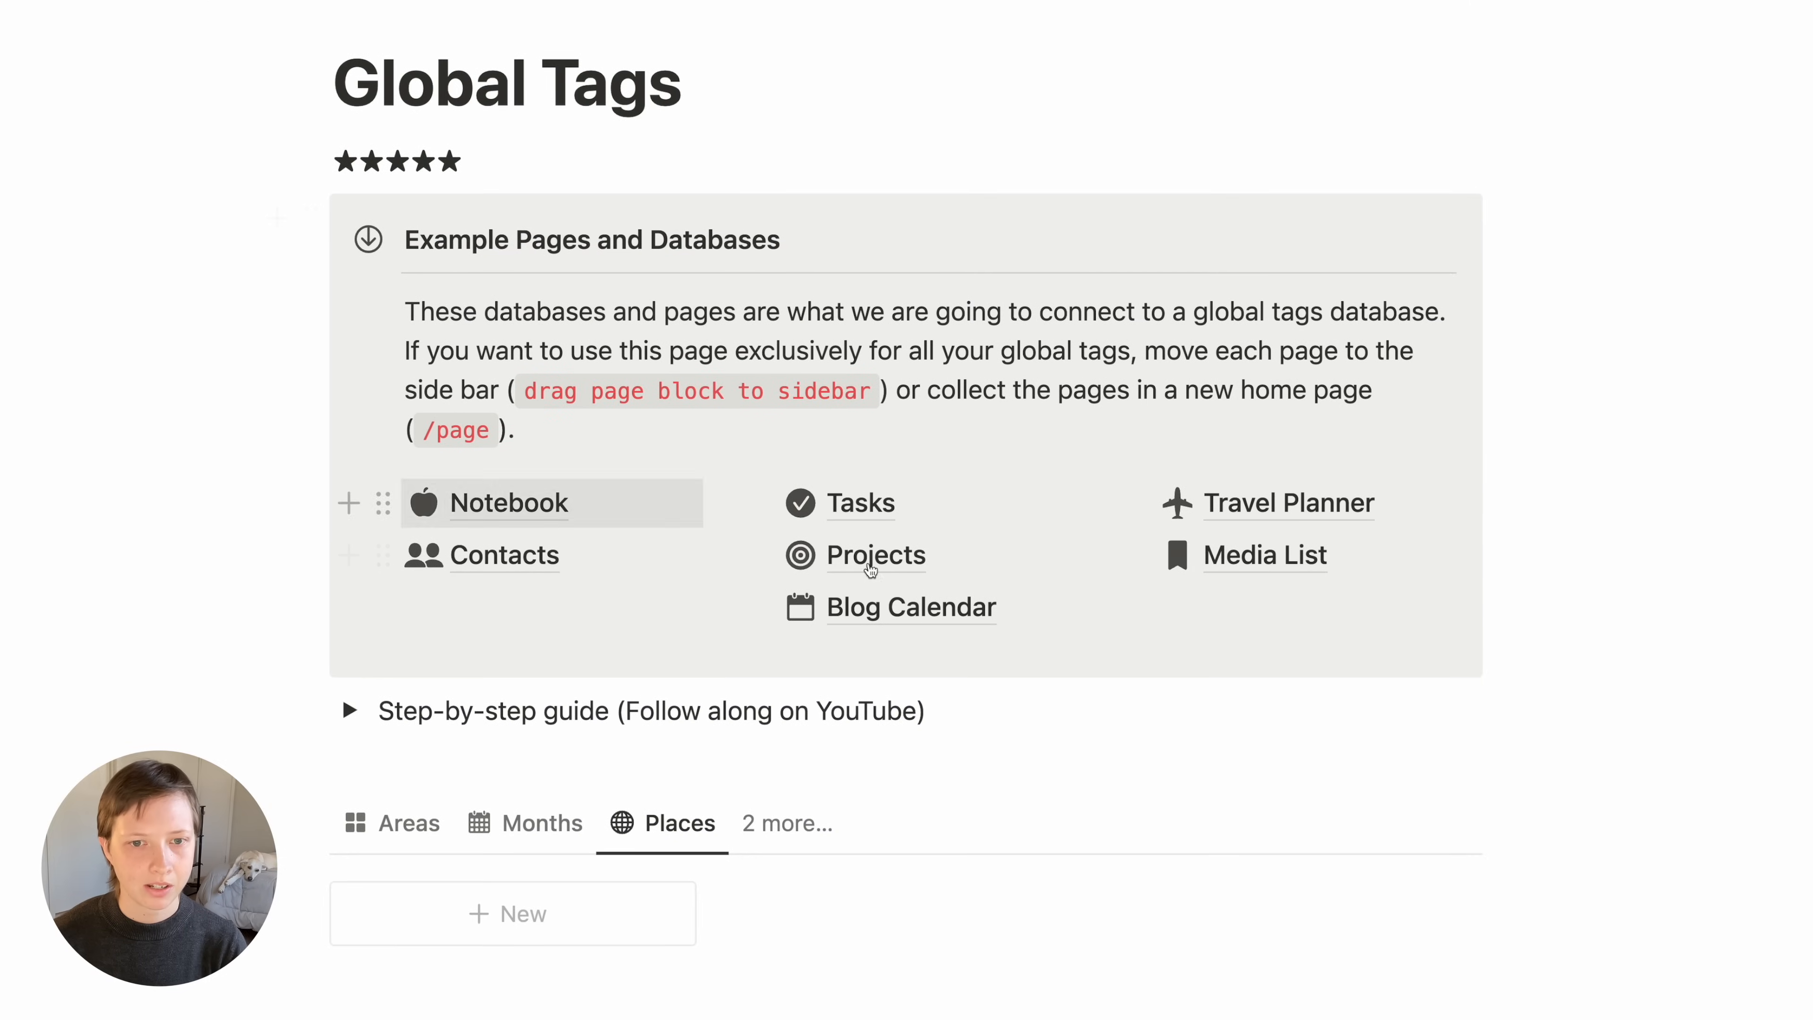
click(475, 556)
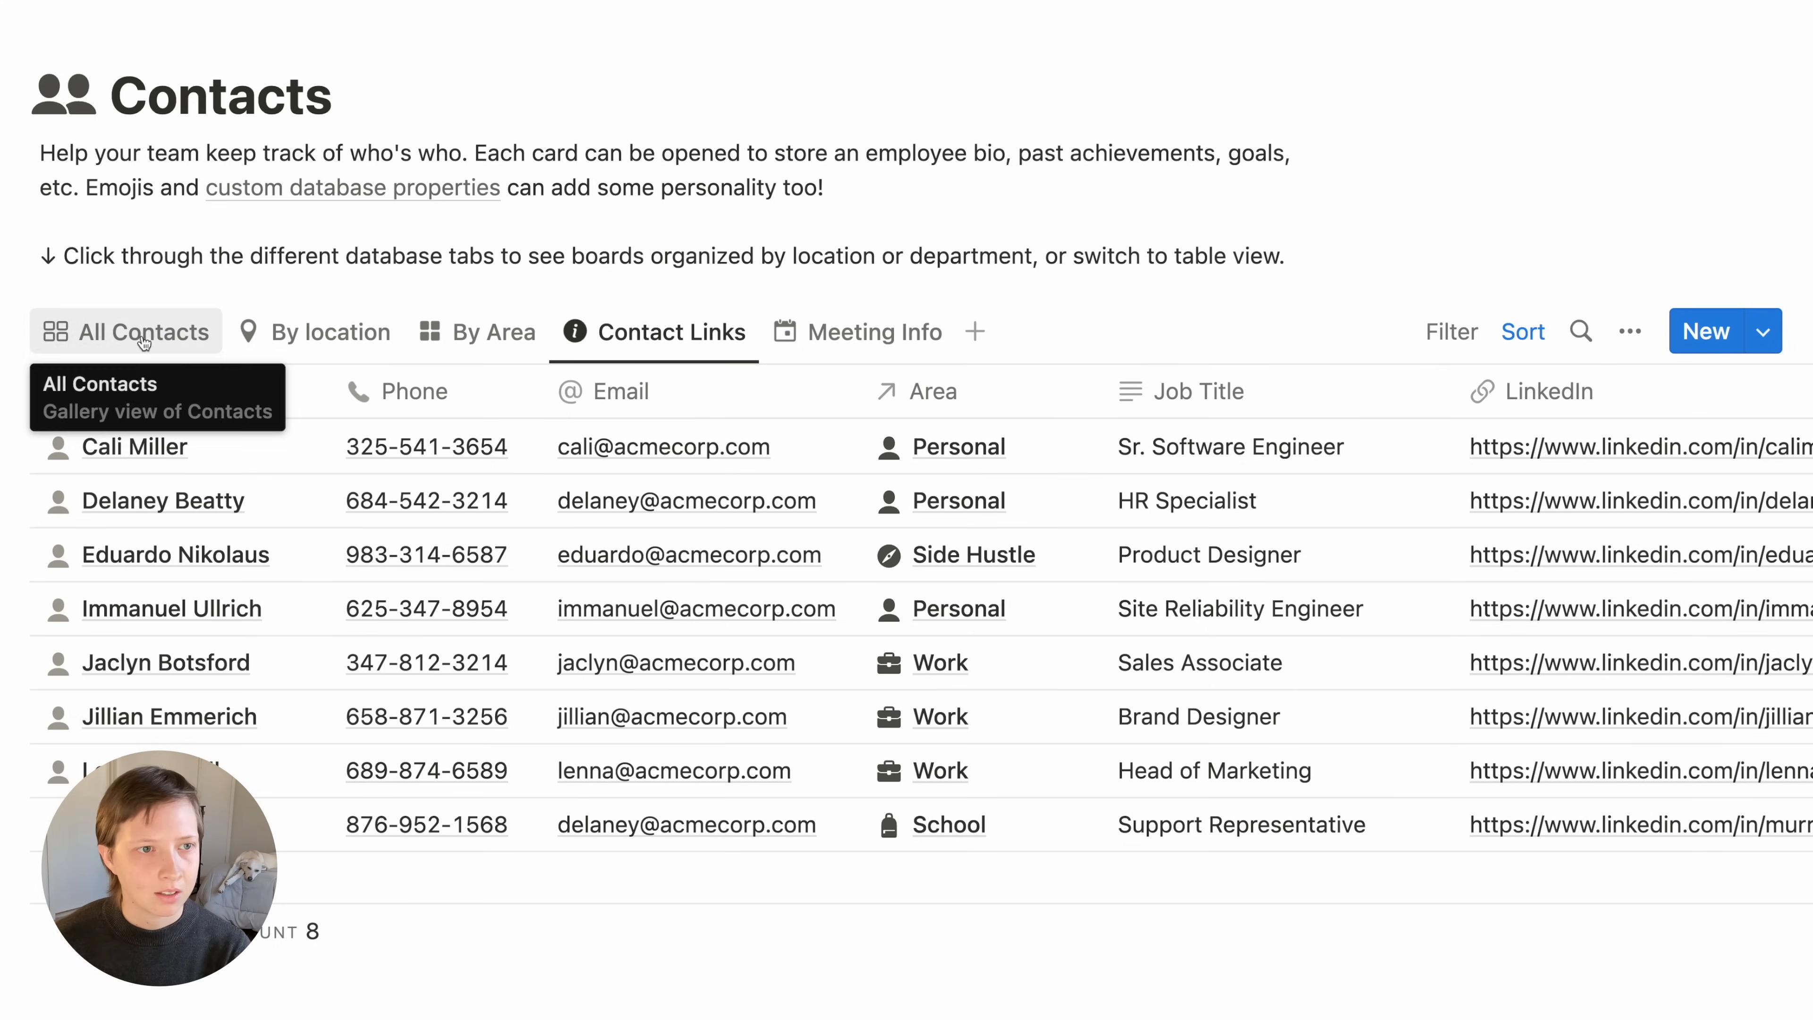
click(128, 332)
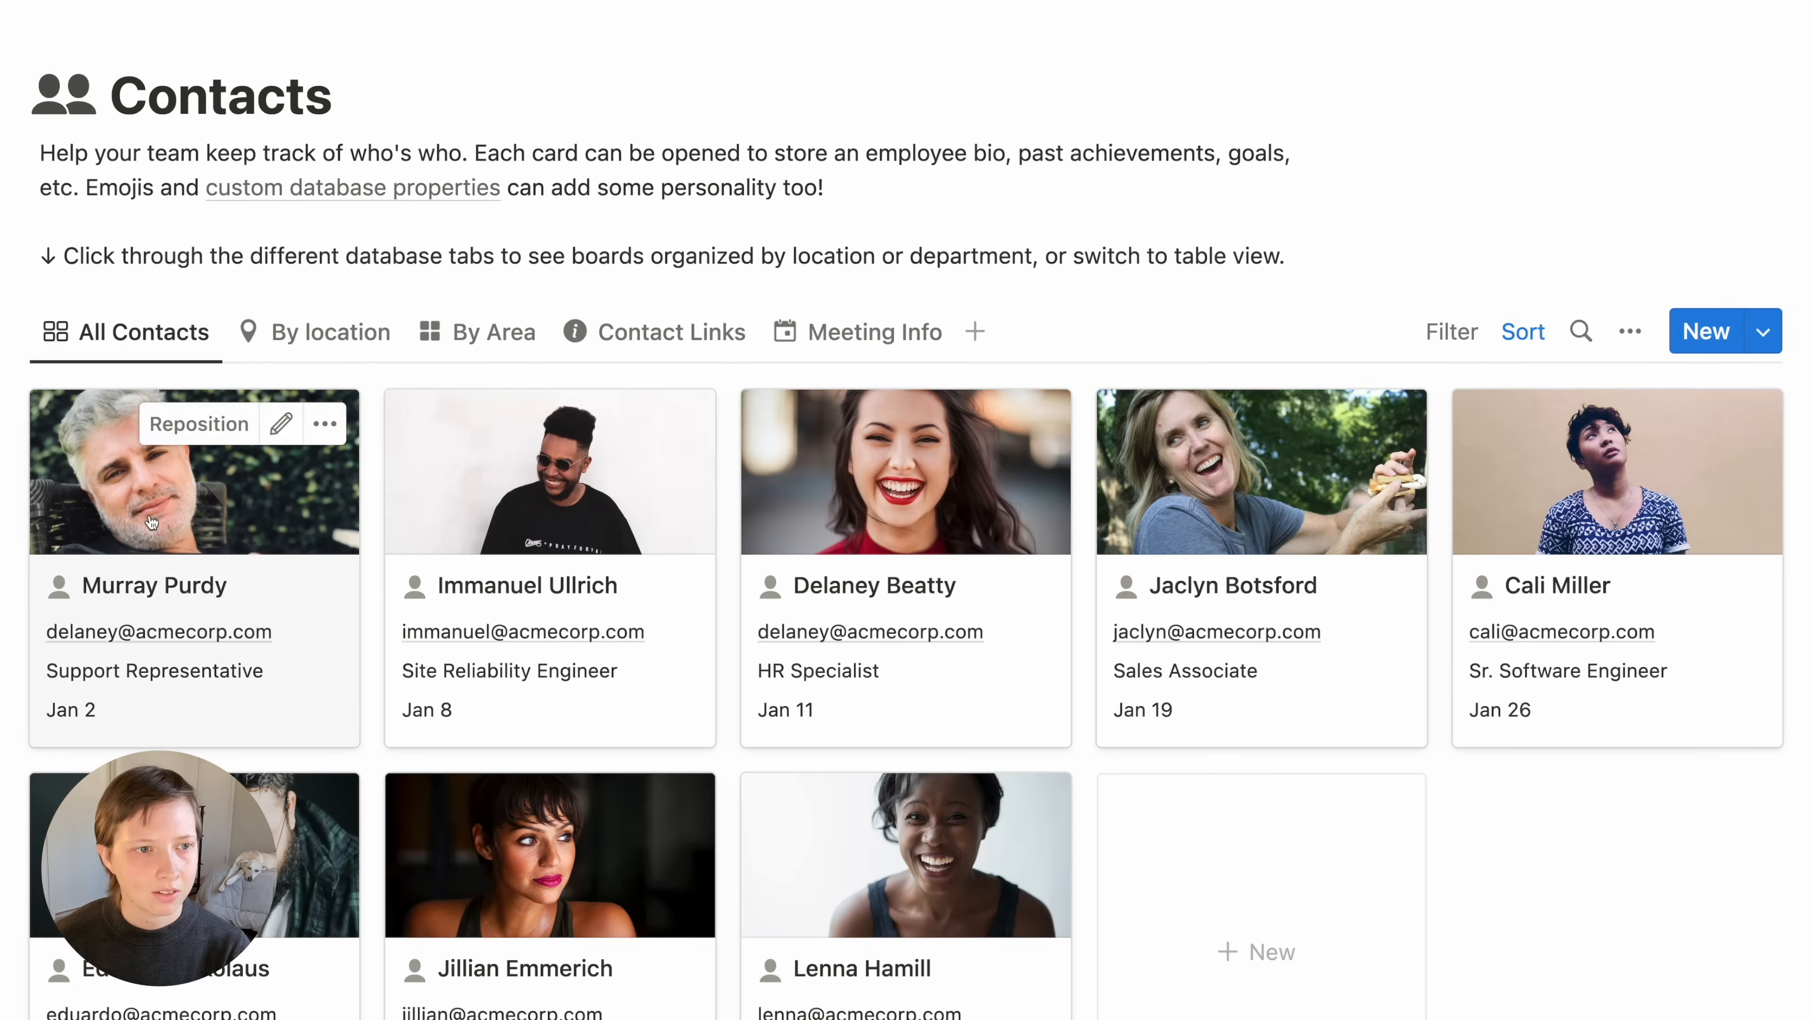
Open the Support Representative's contact as a full page and change its Location property to a relation with the Global Tags database
click(193, 485)
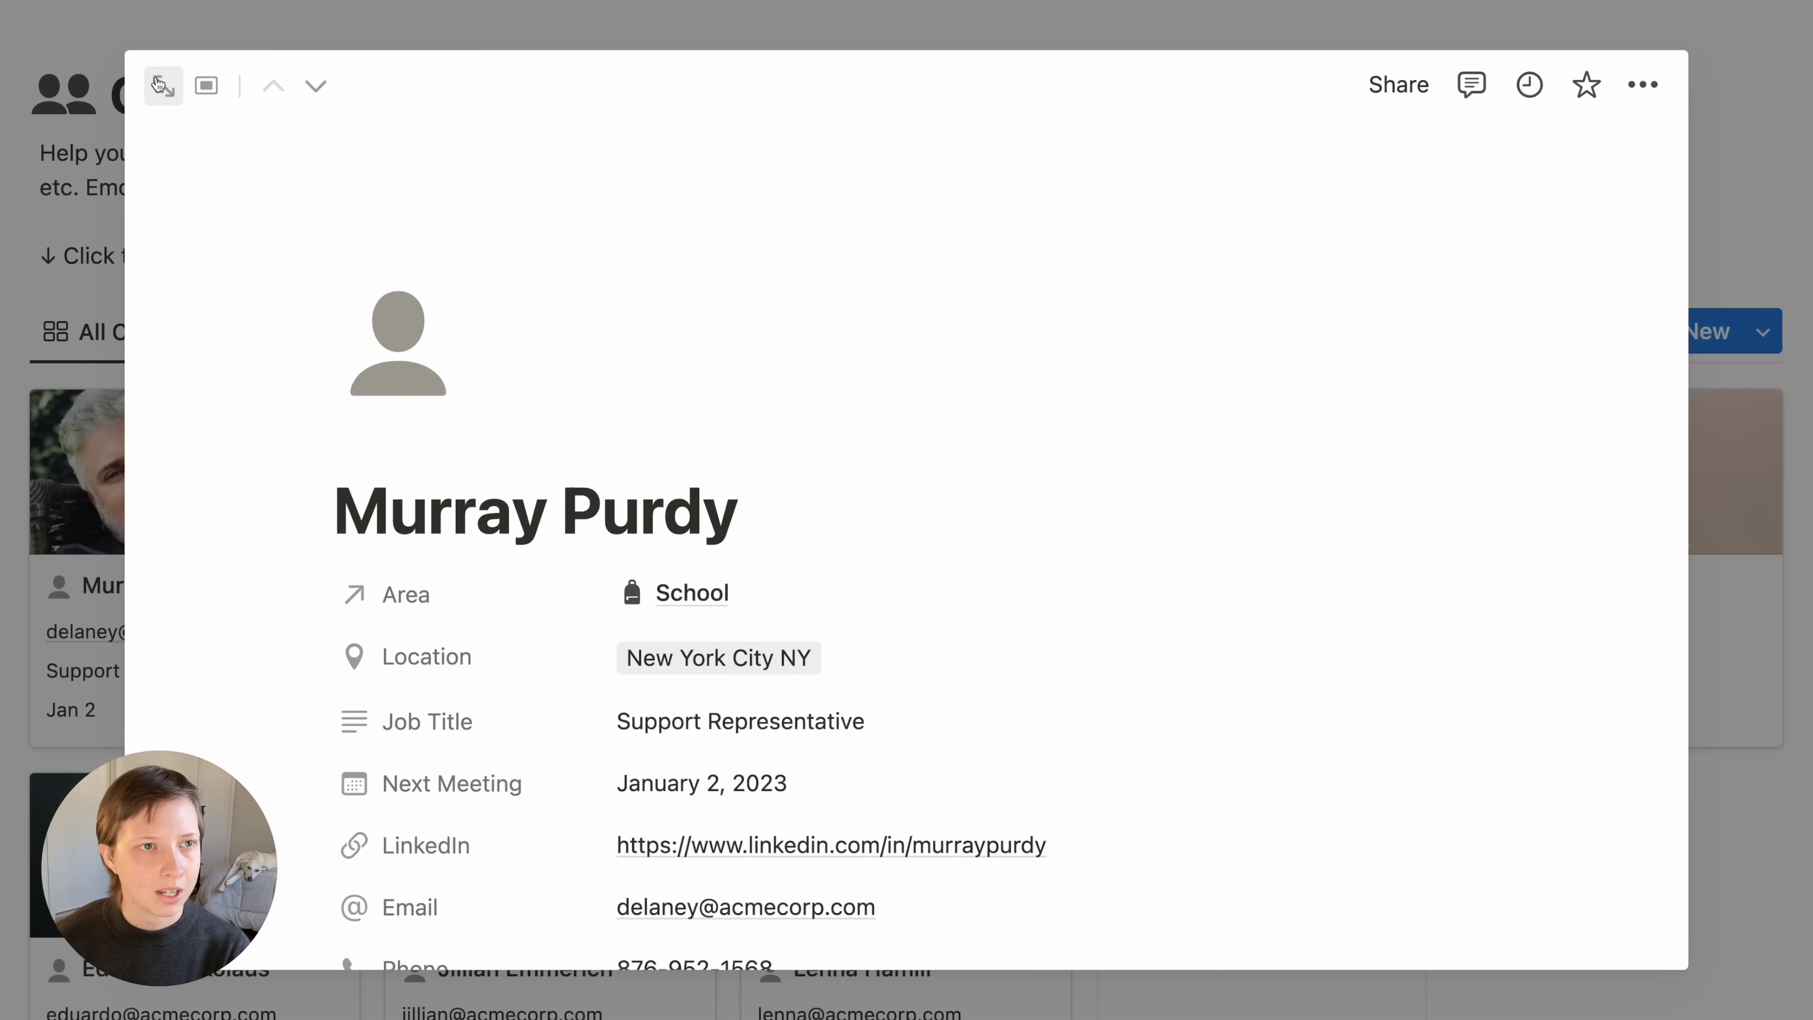
click(163, 86)
click(800, 545)
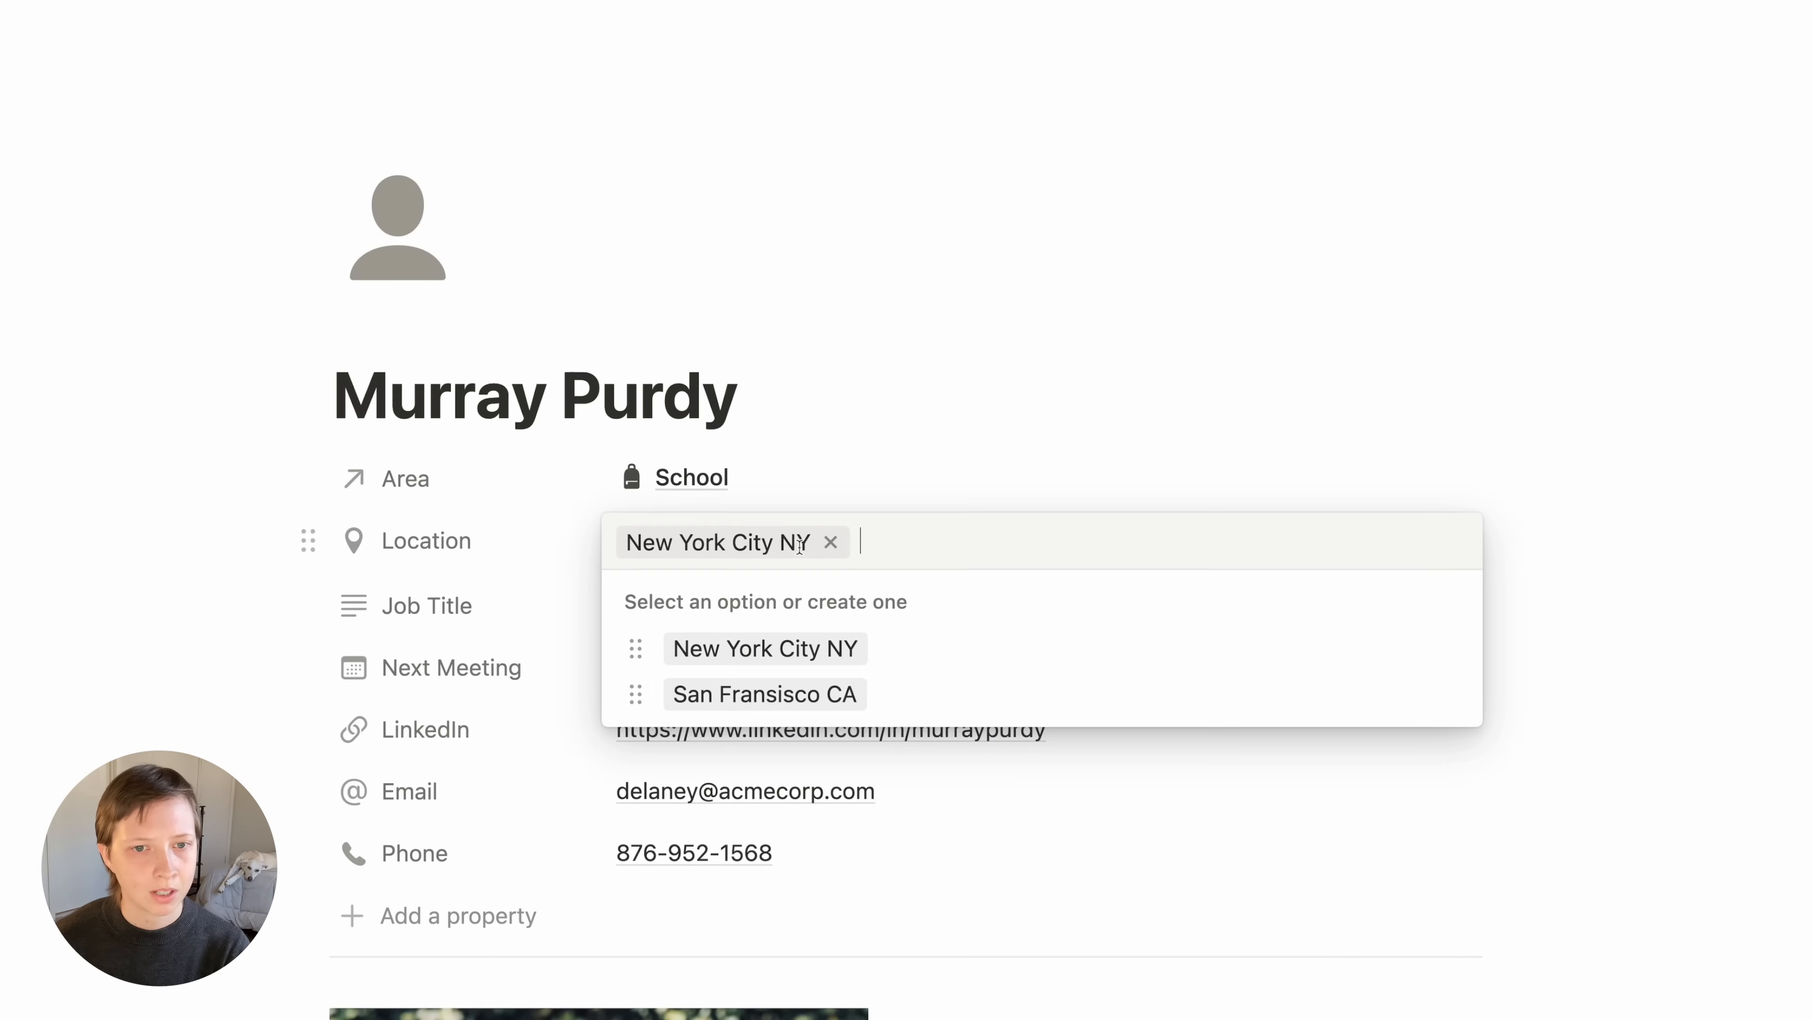
click(427, 542)
click(427, 541)
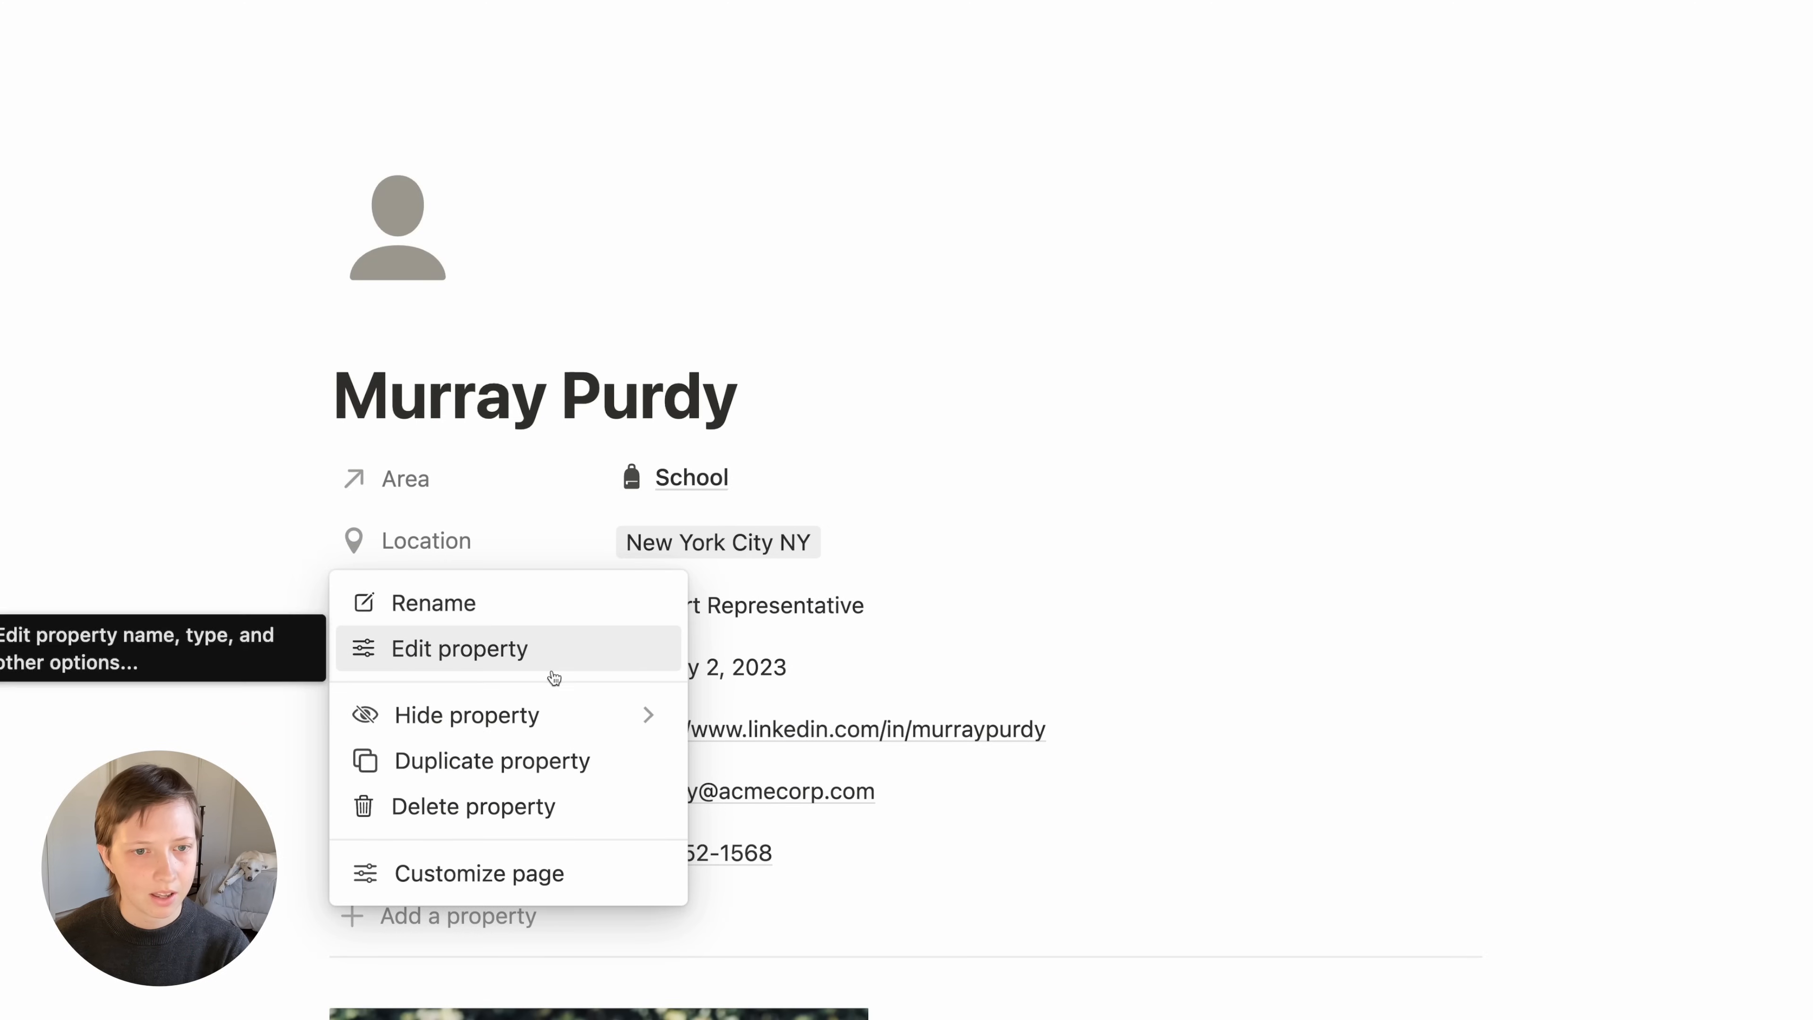
click(554, 676)
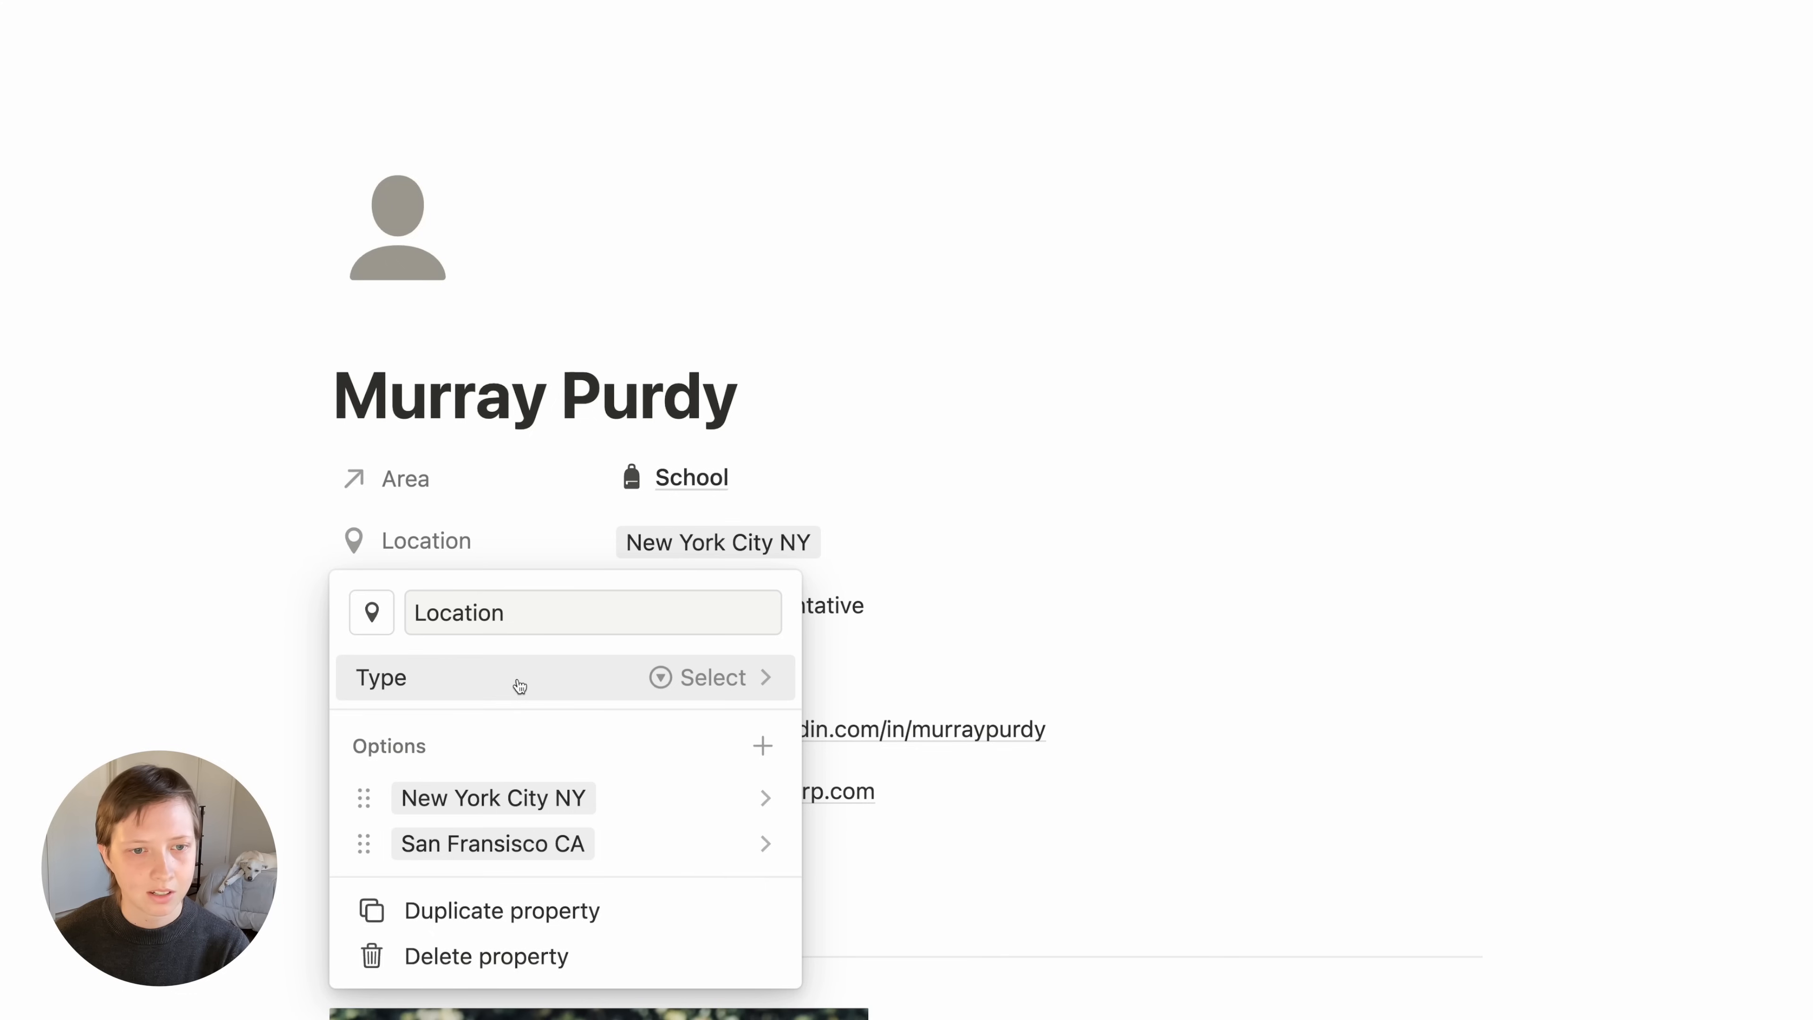
click(518, 686)
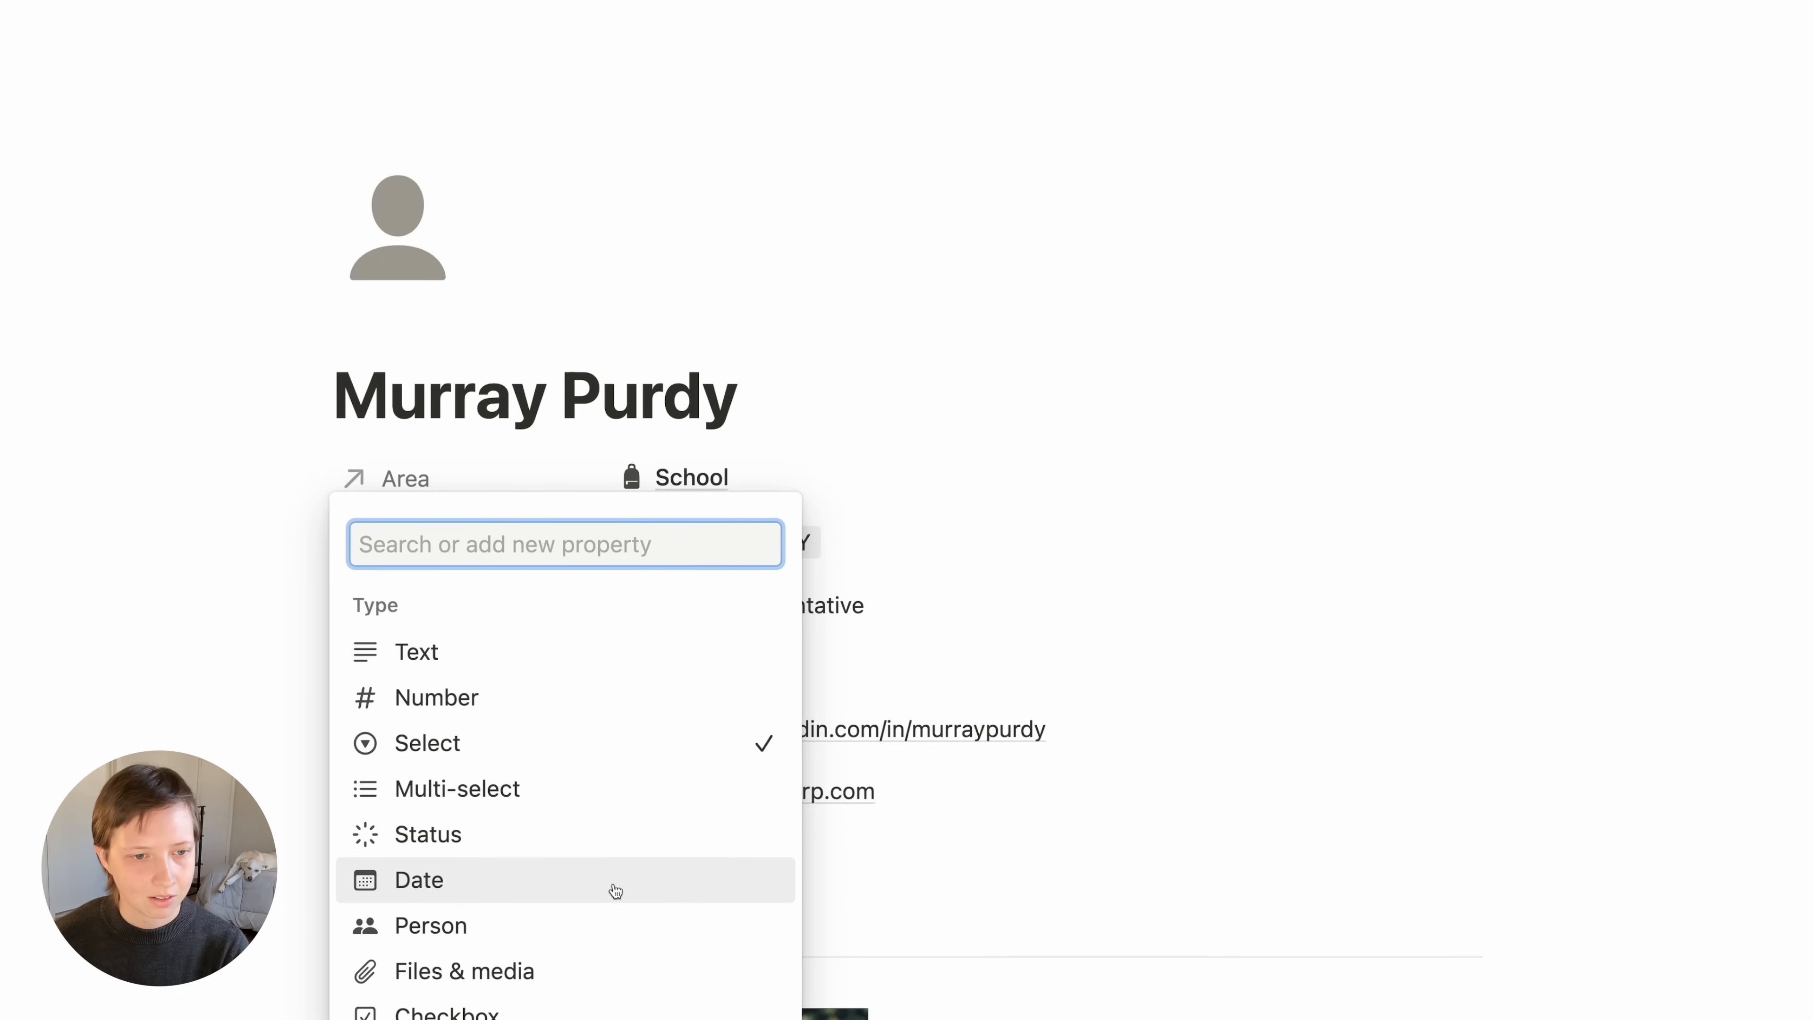
scroll(664, 854, down, 5)
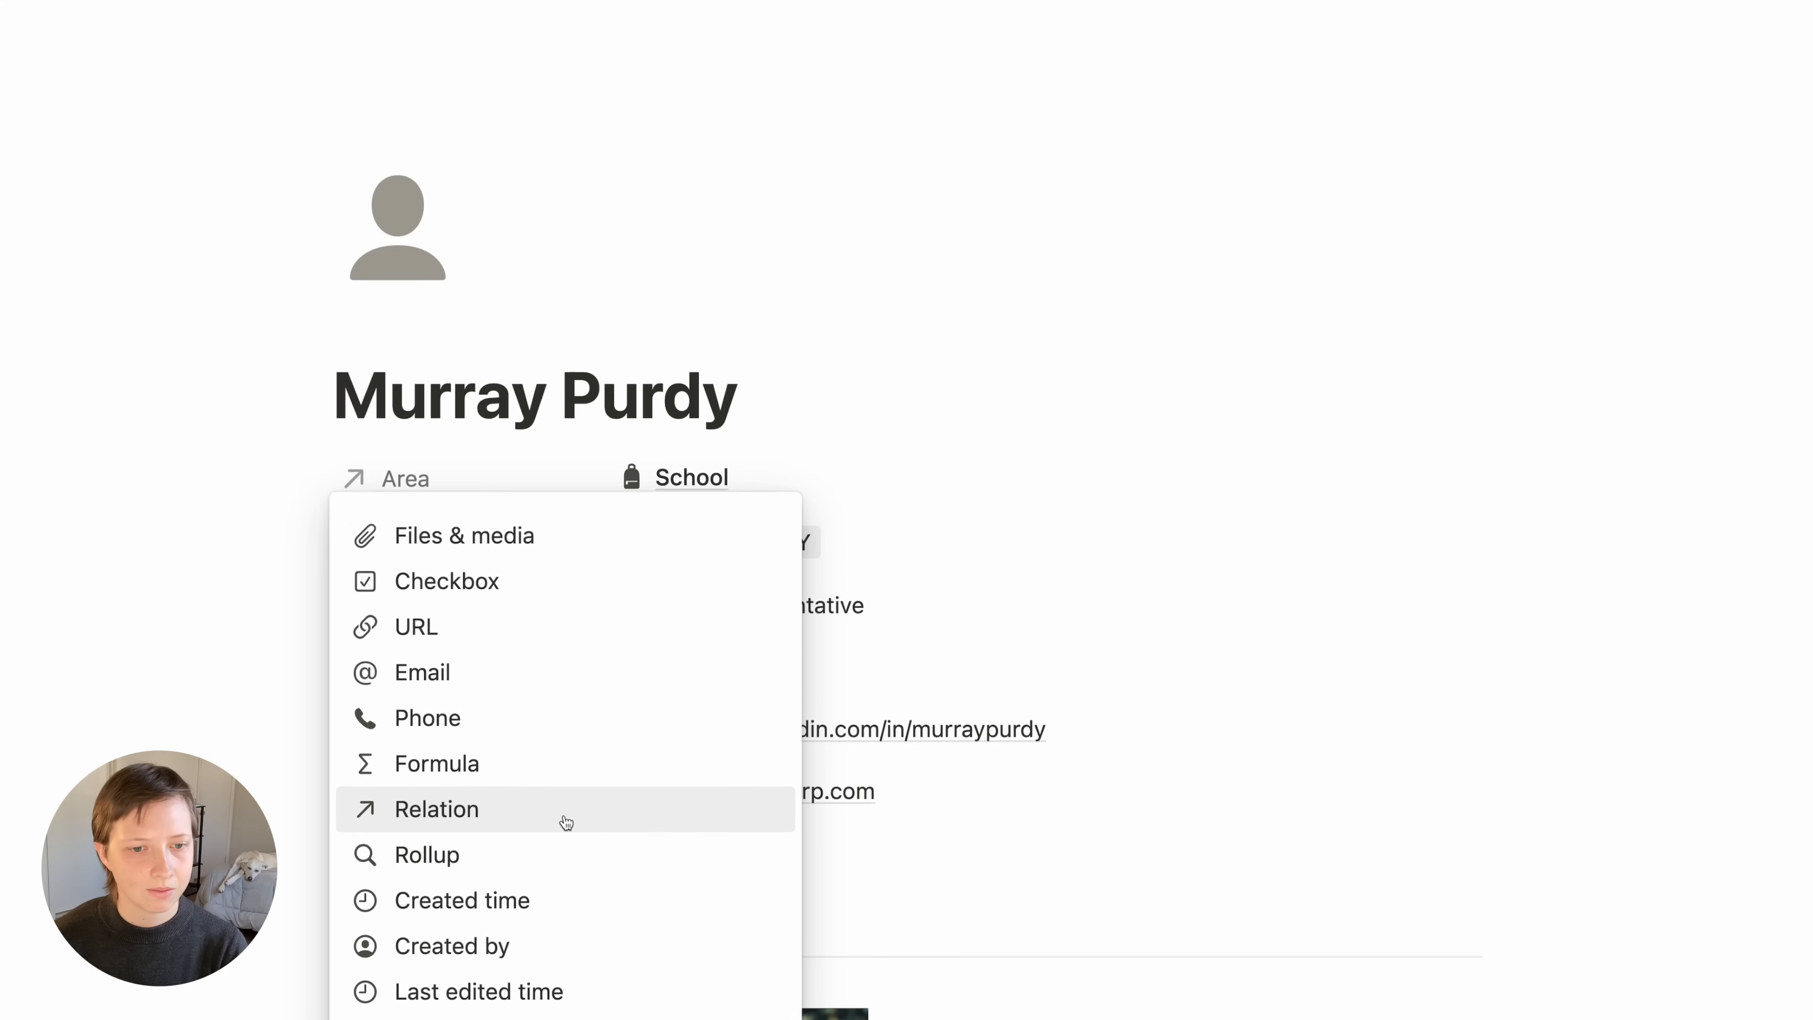
click(566, 823)
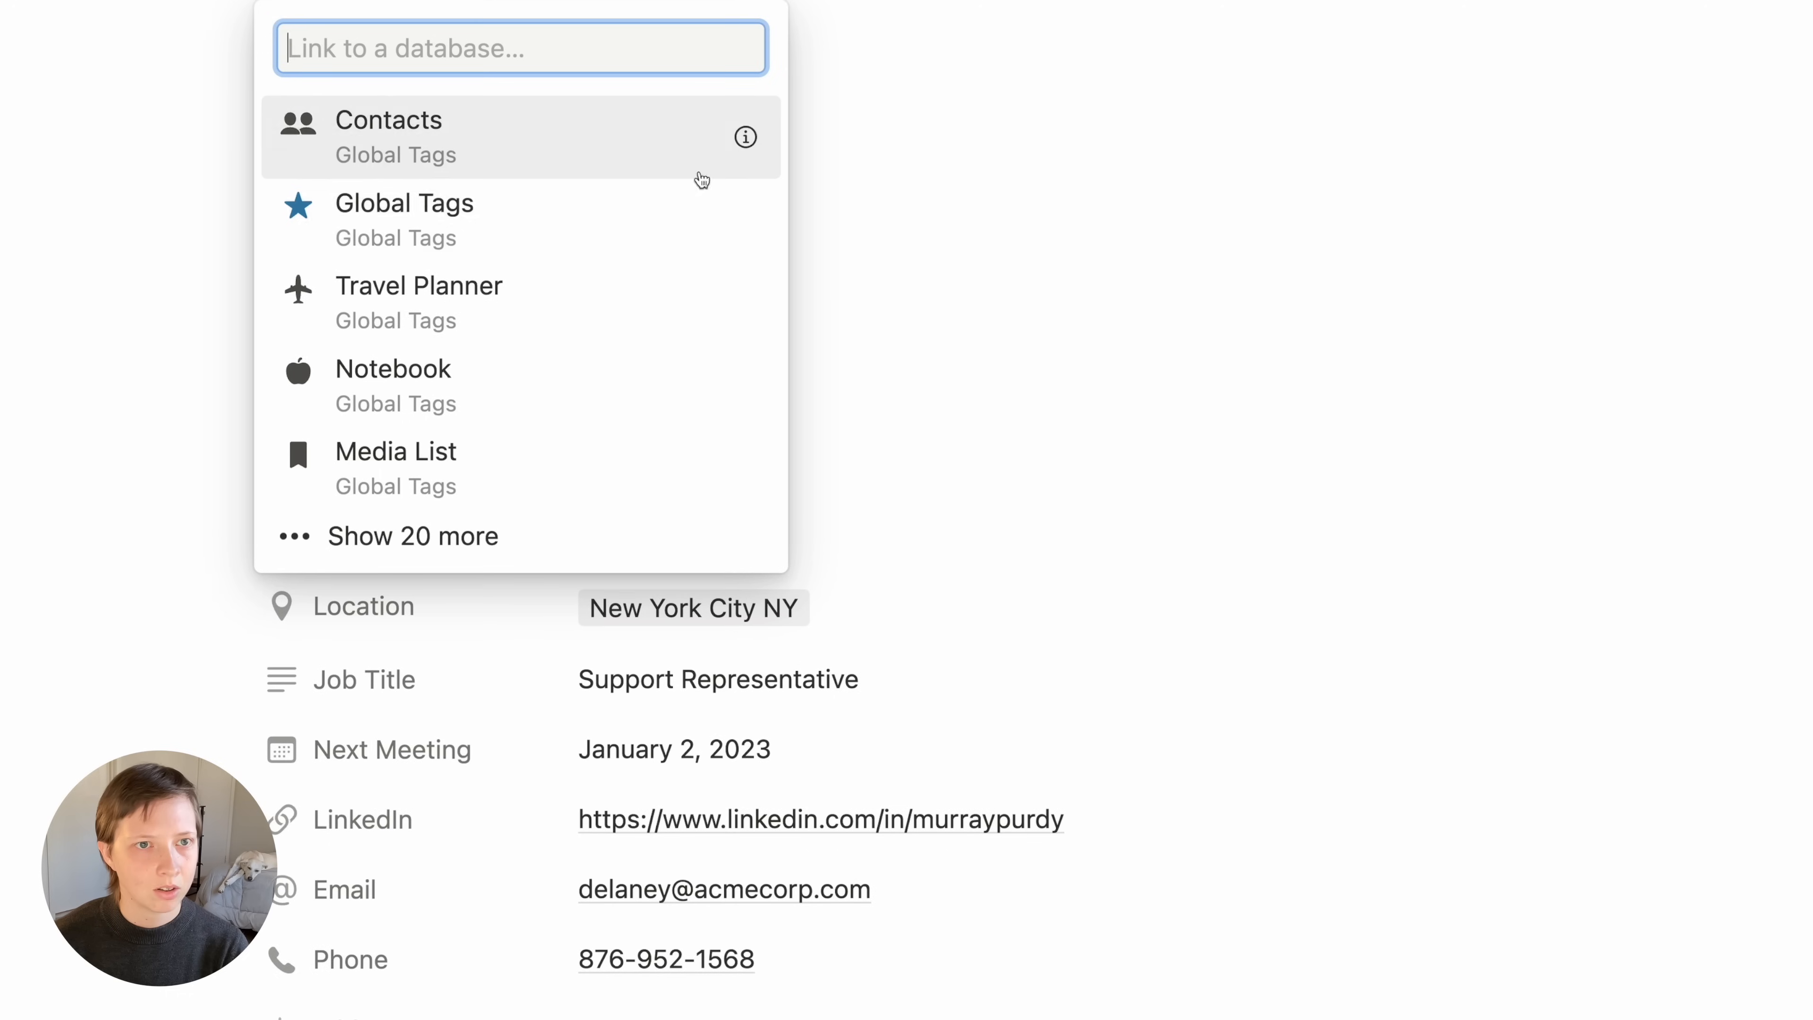
click(549, 243)
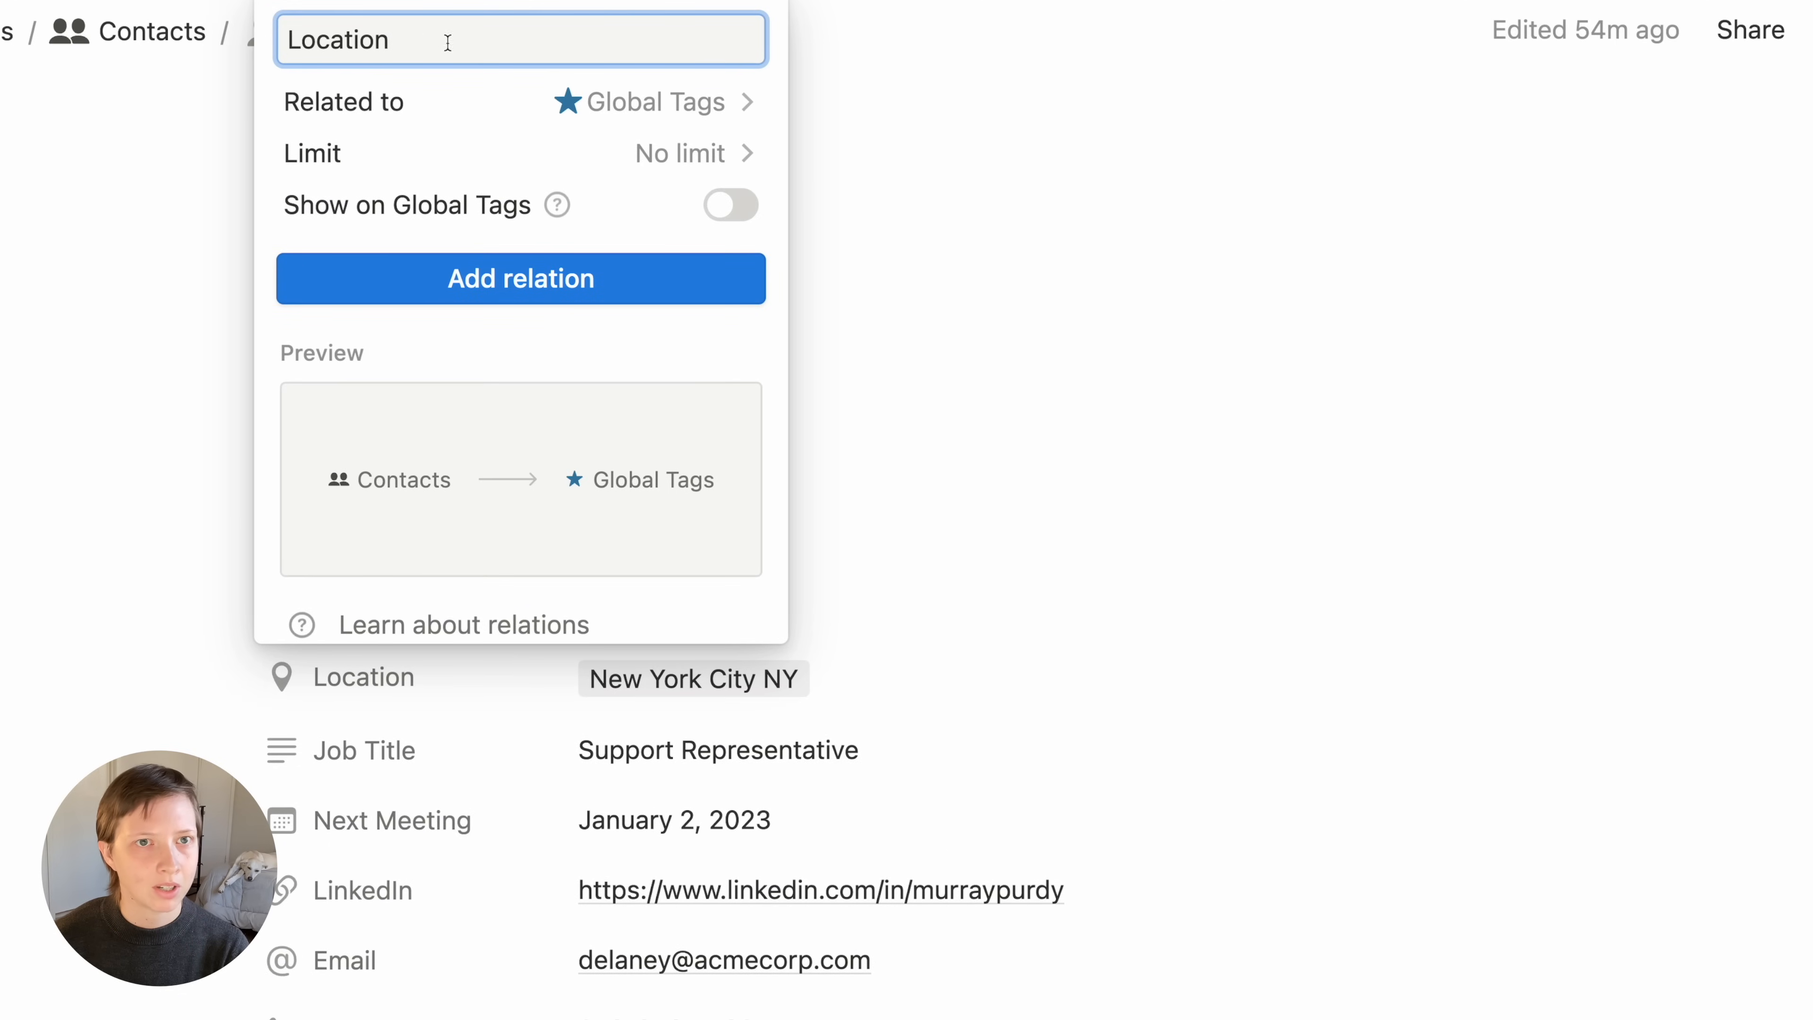
Show the Location relation on Global Tags under the related property name People in City and add the relation
click(729, 207)
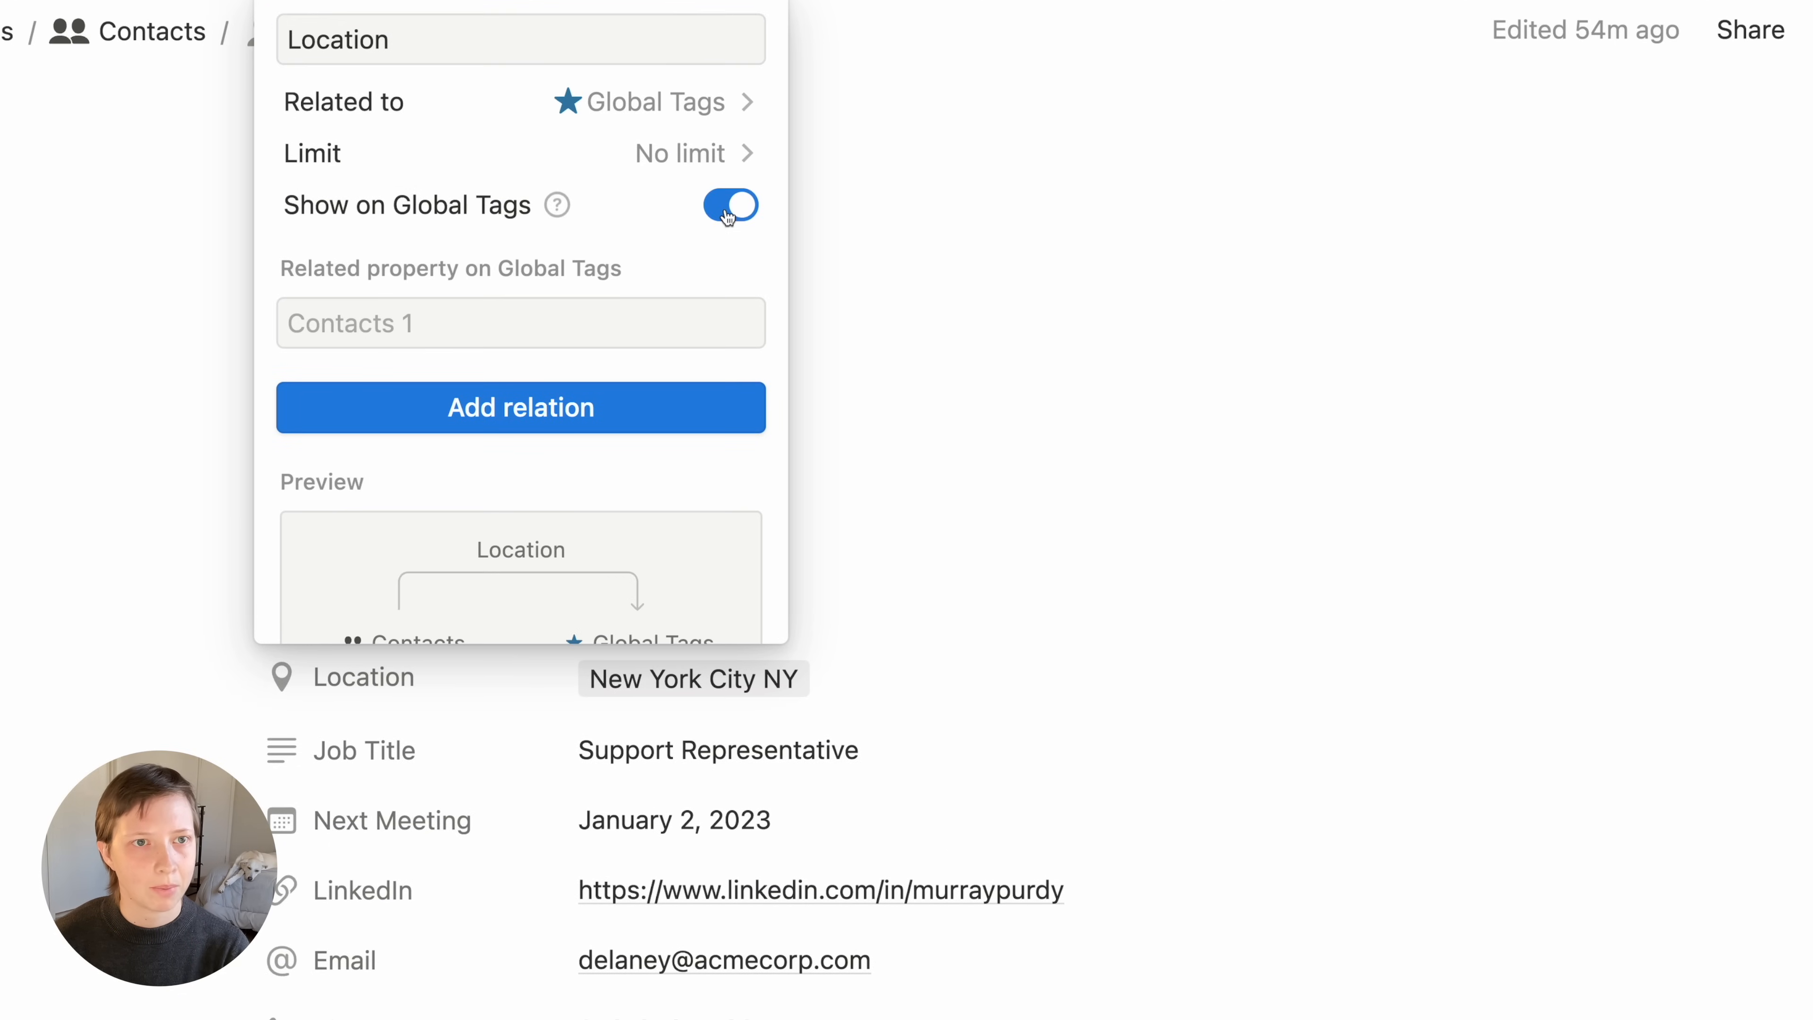
scroll(577, 399, down, 3)
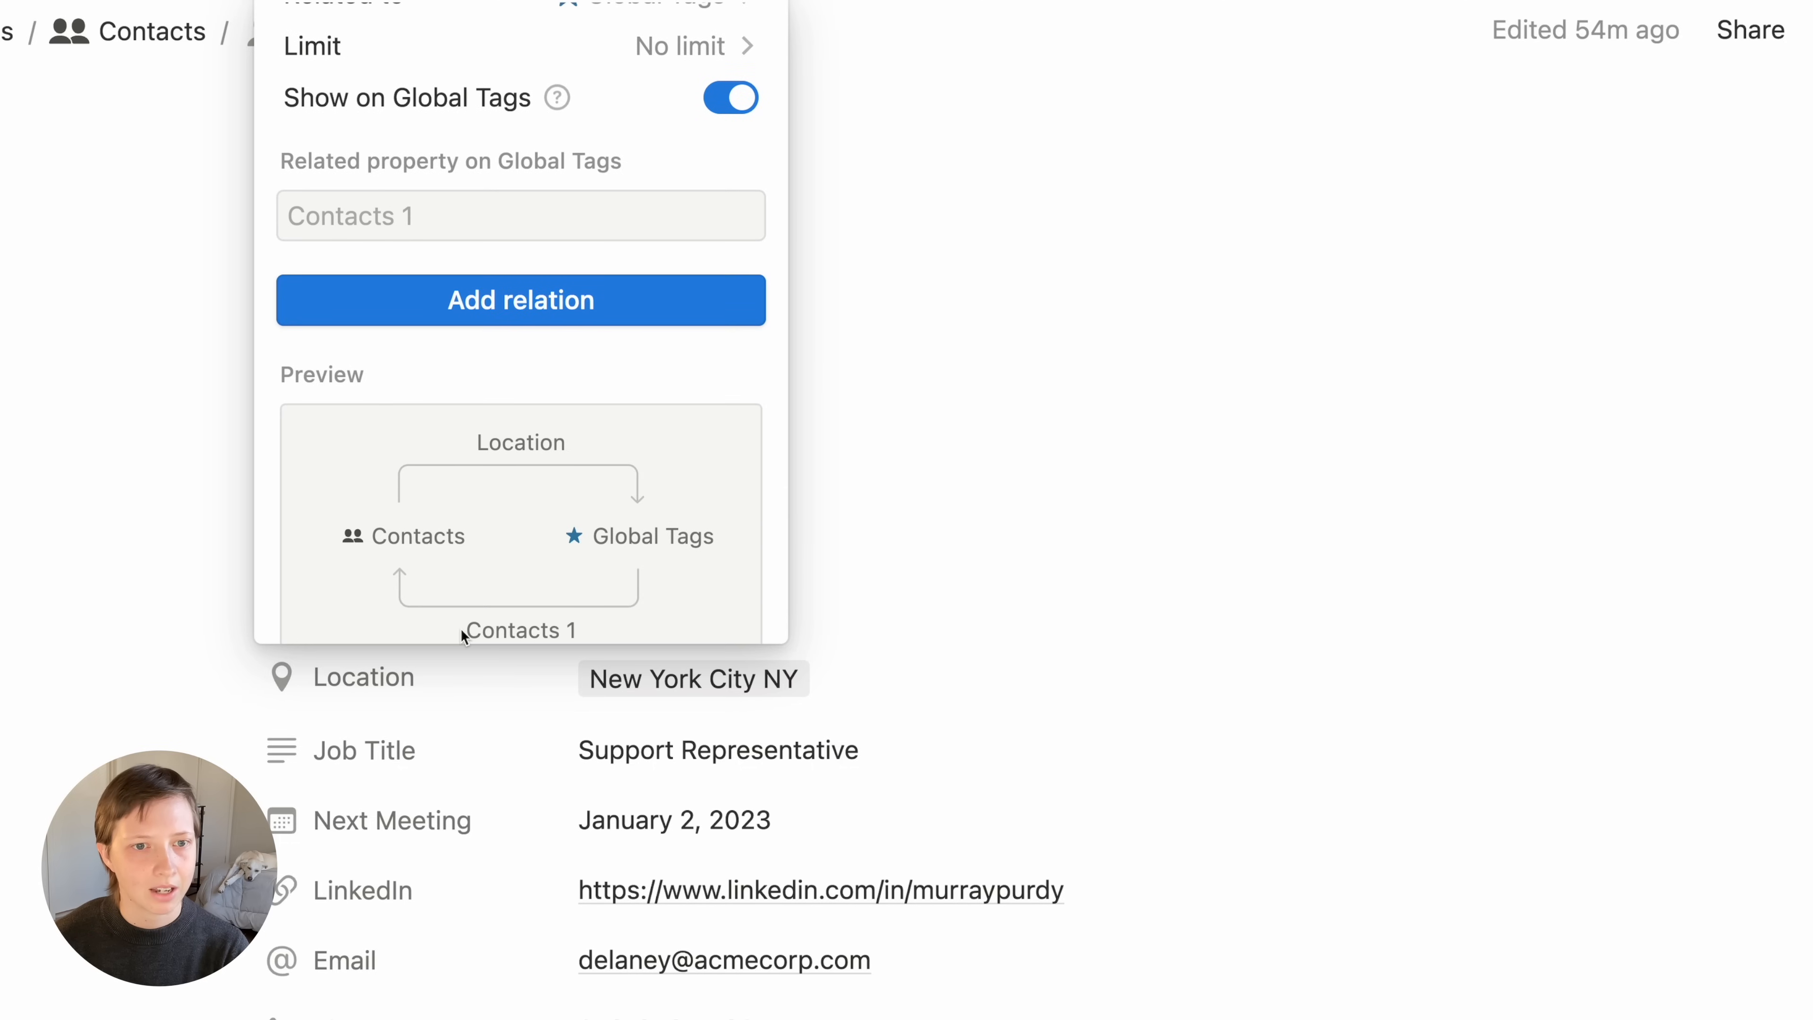
scroll(457, 469, up, 3)
scroll(458, 470, down, 6)
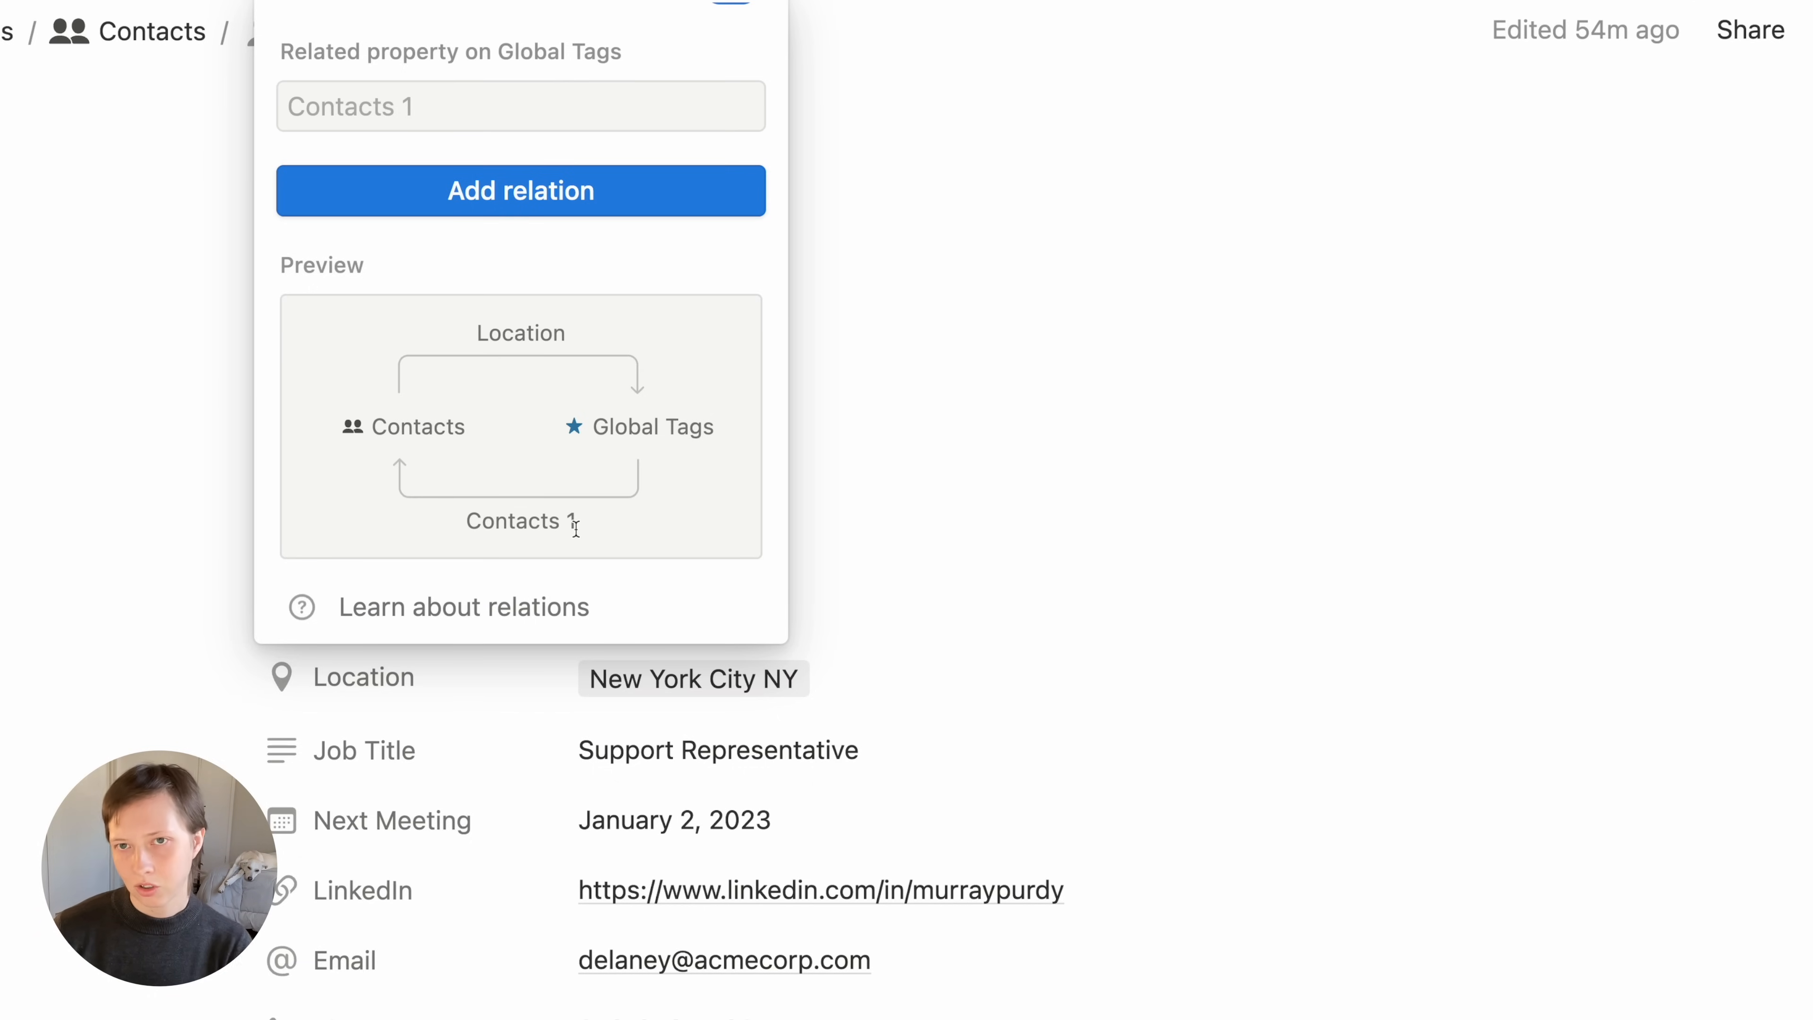
scroll(576, 528, up, 3)
click(375, 335)
text(Pe)
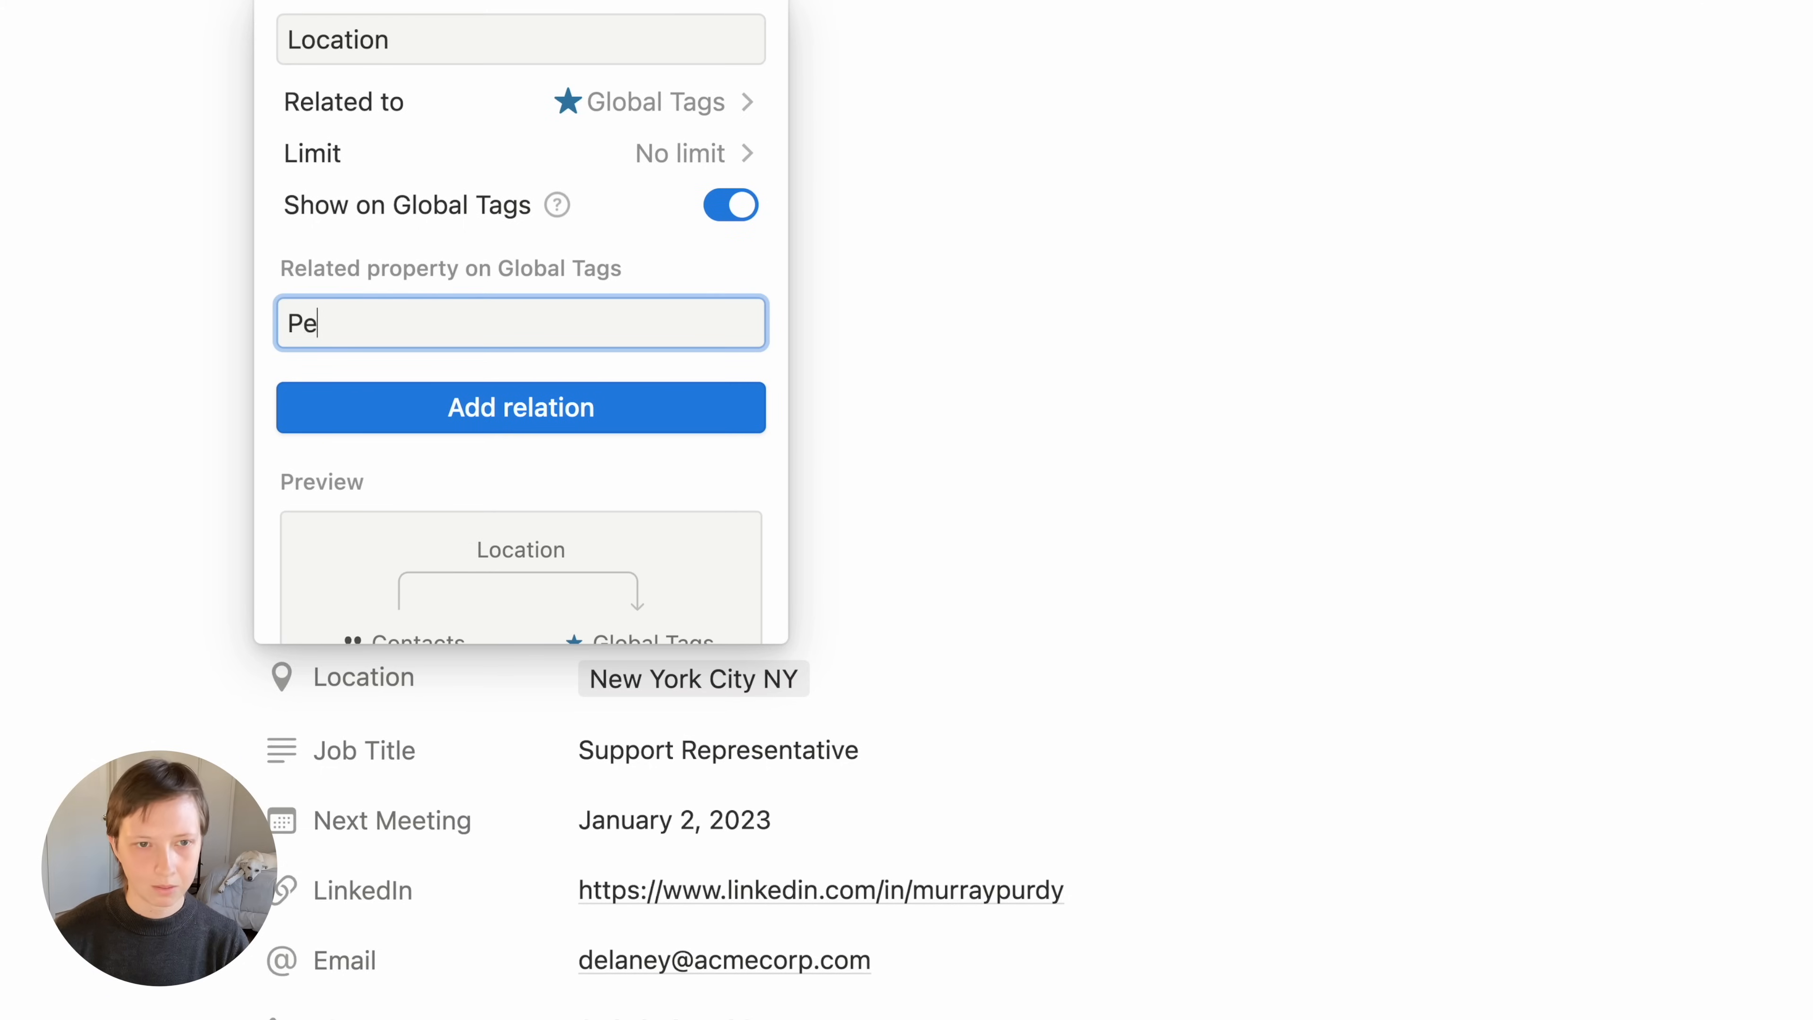
text(ople in City)
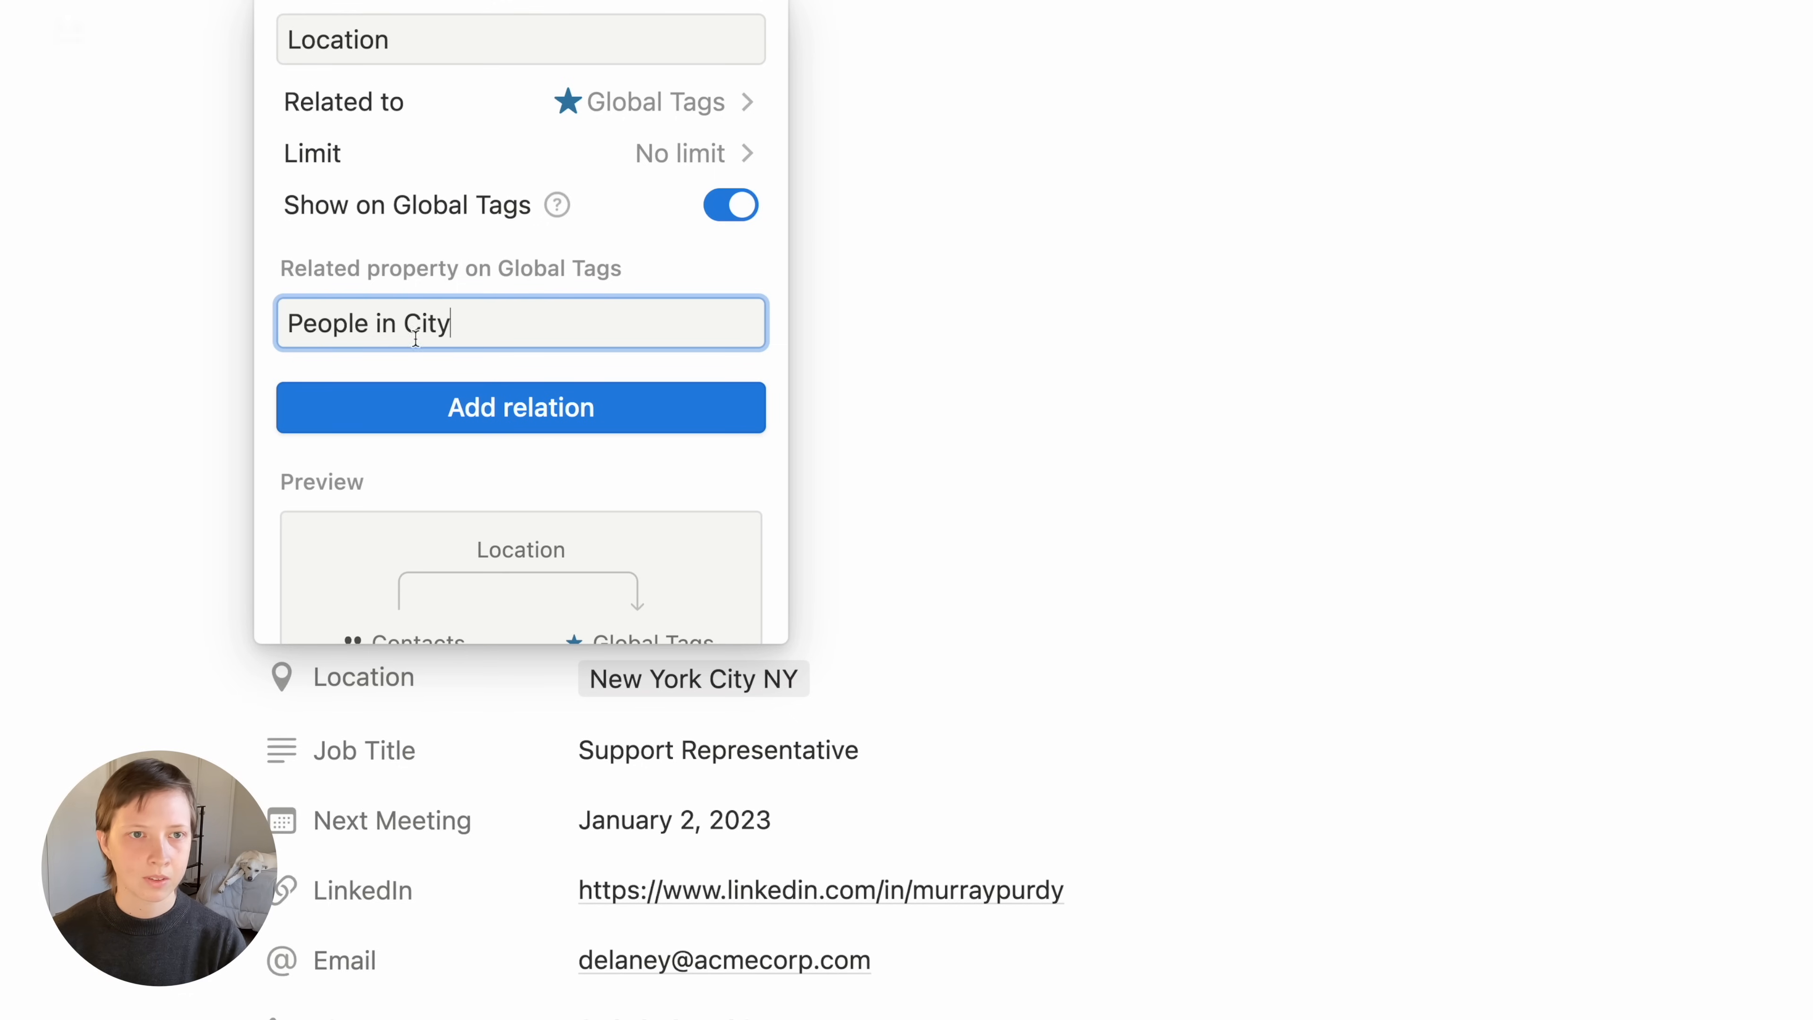
click(704, 429)
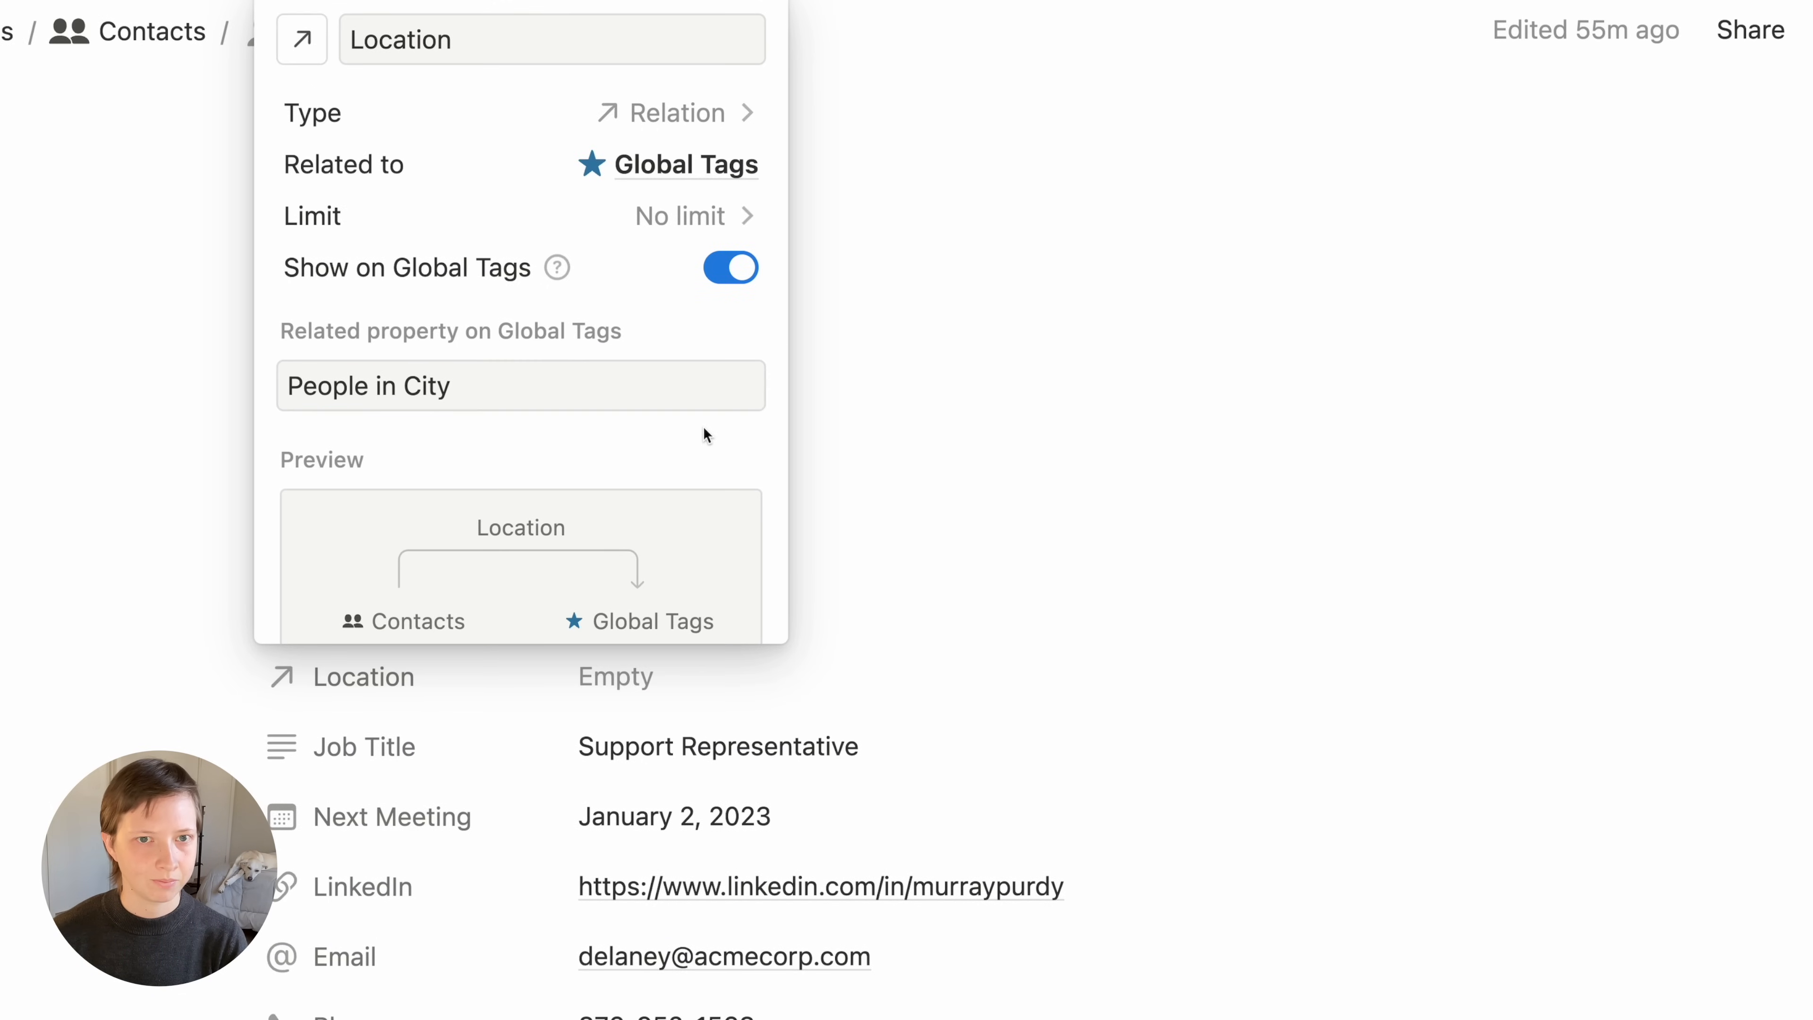
Return to the Contacts database and open its By location view
click(37, 433)
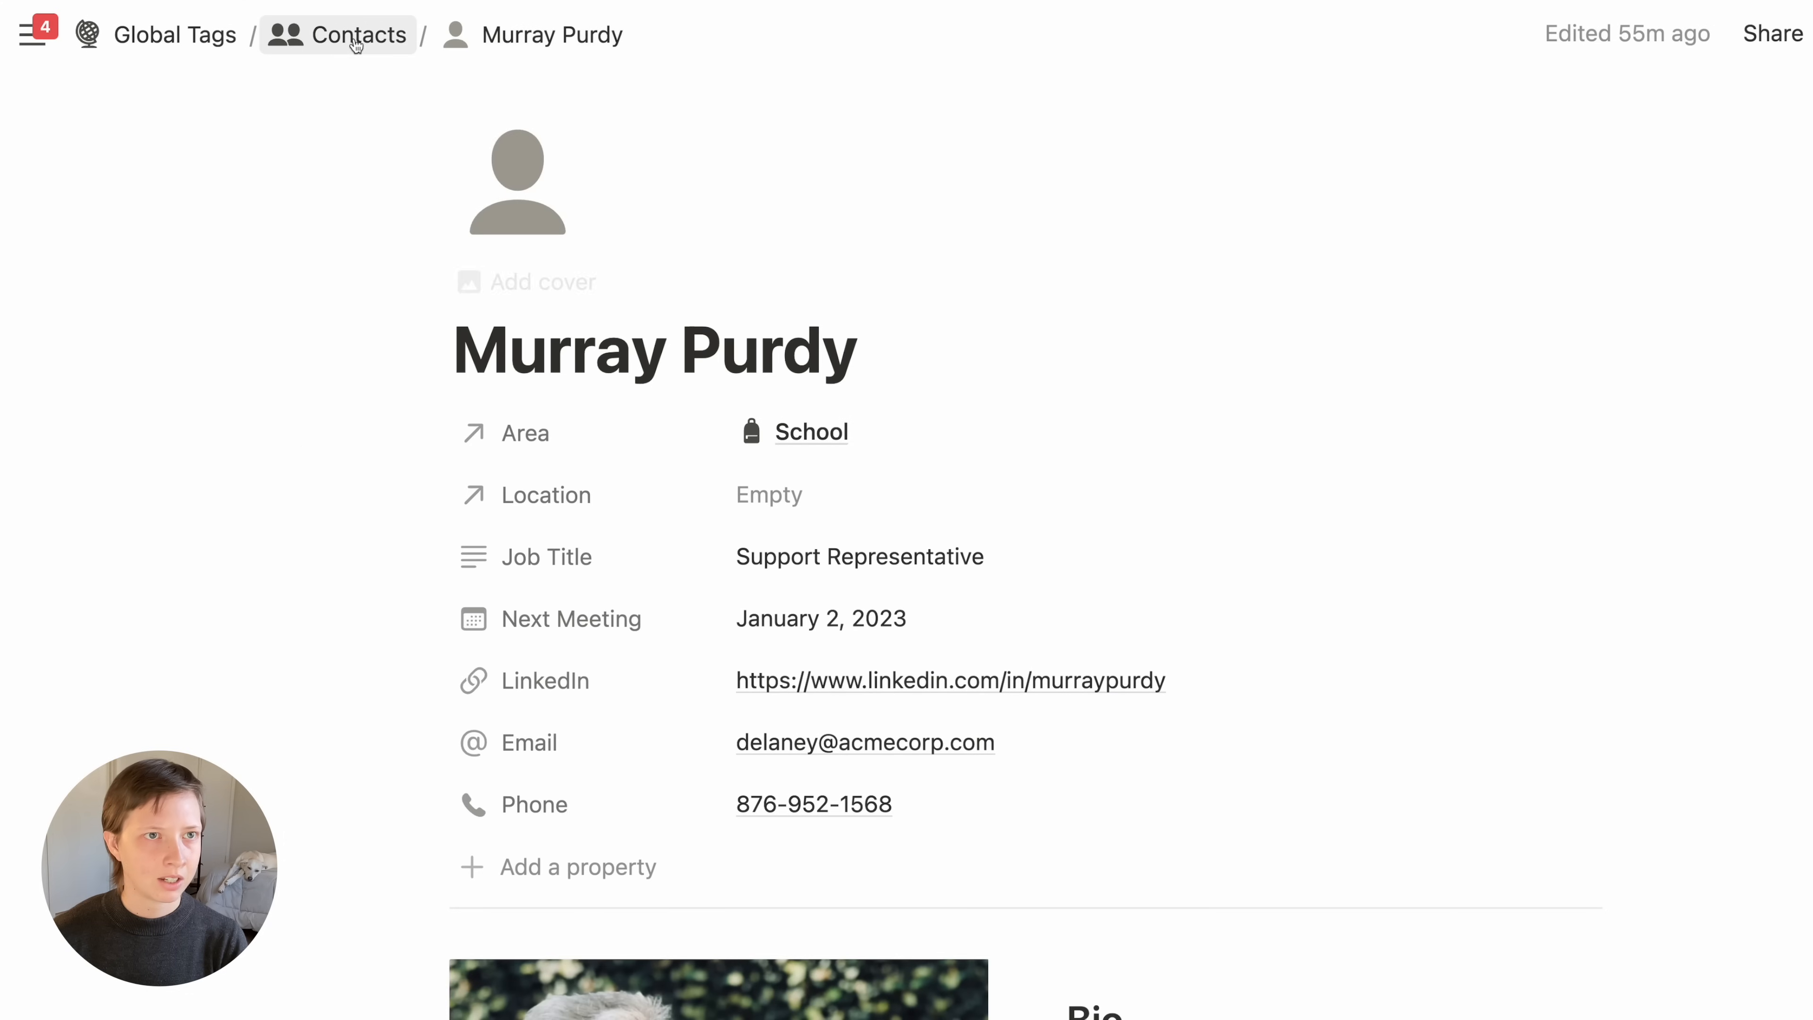
click(328, 55)
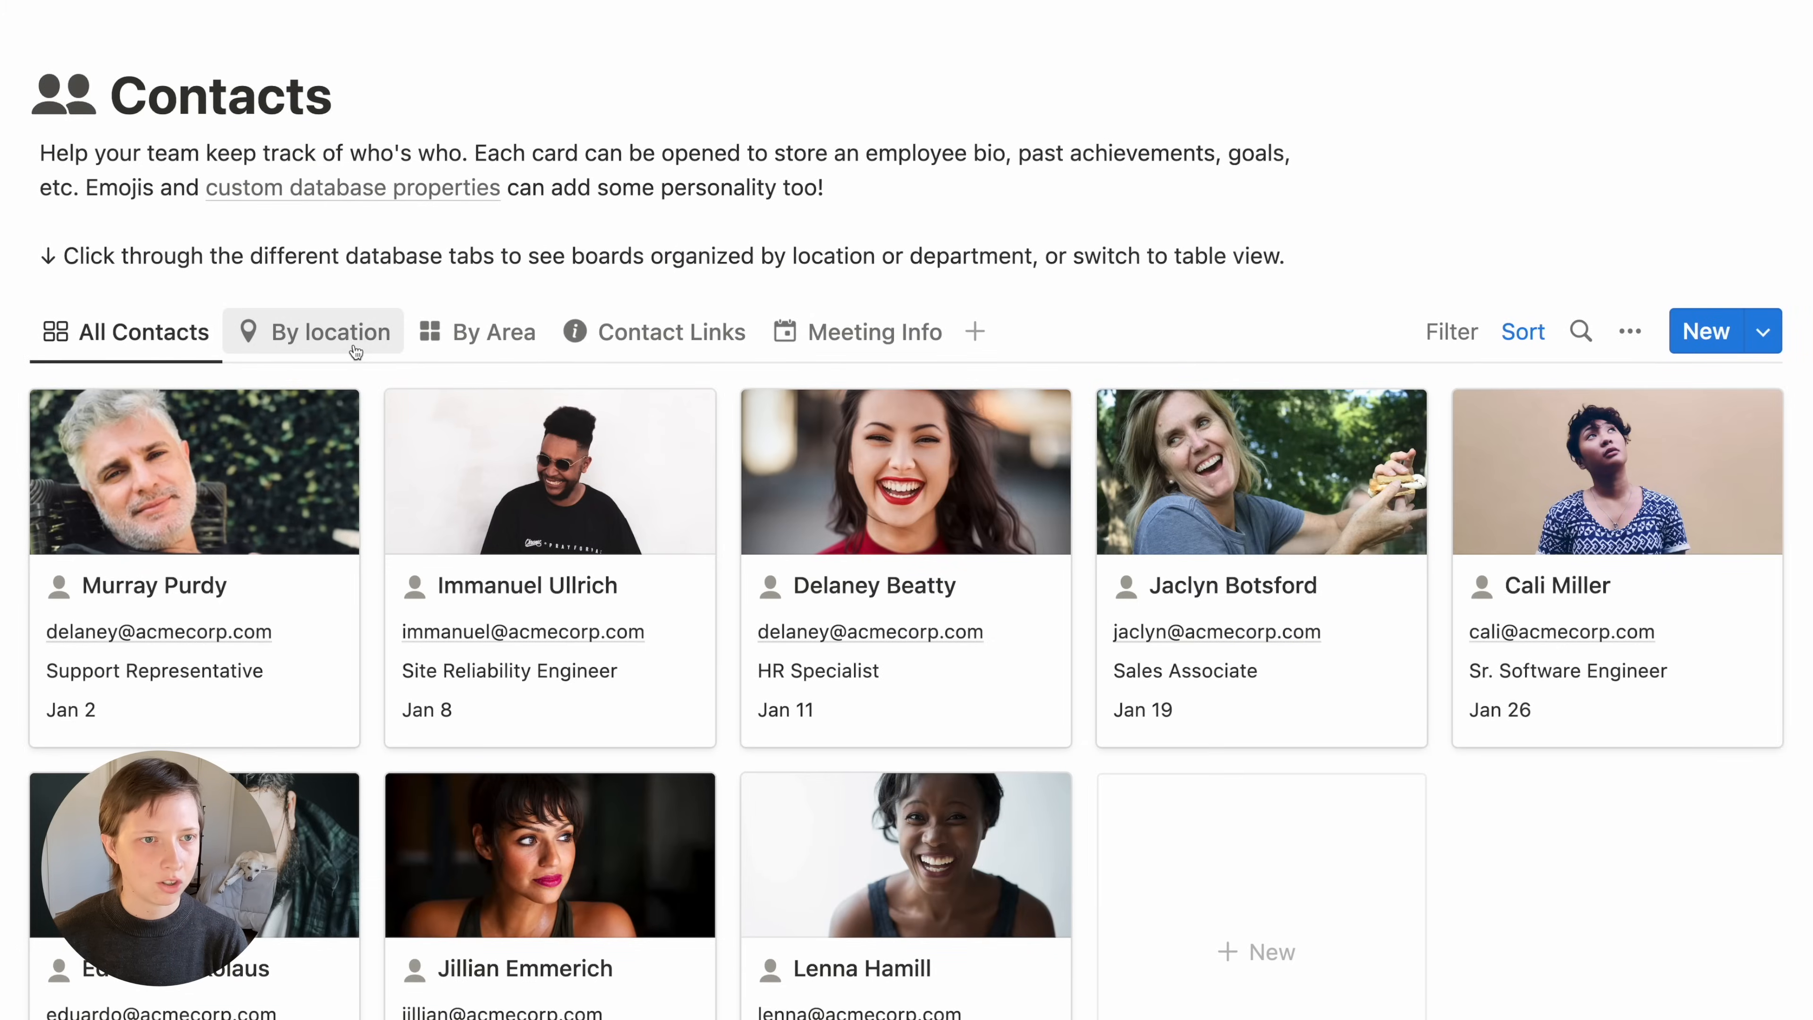
click(314, 344)
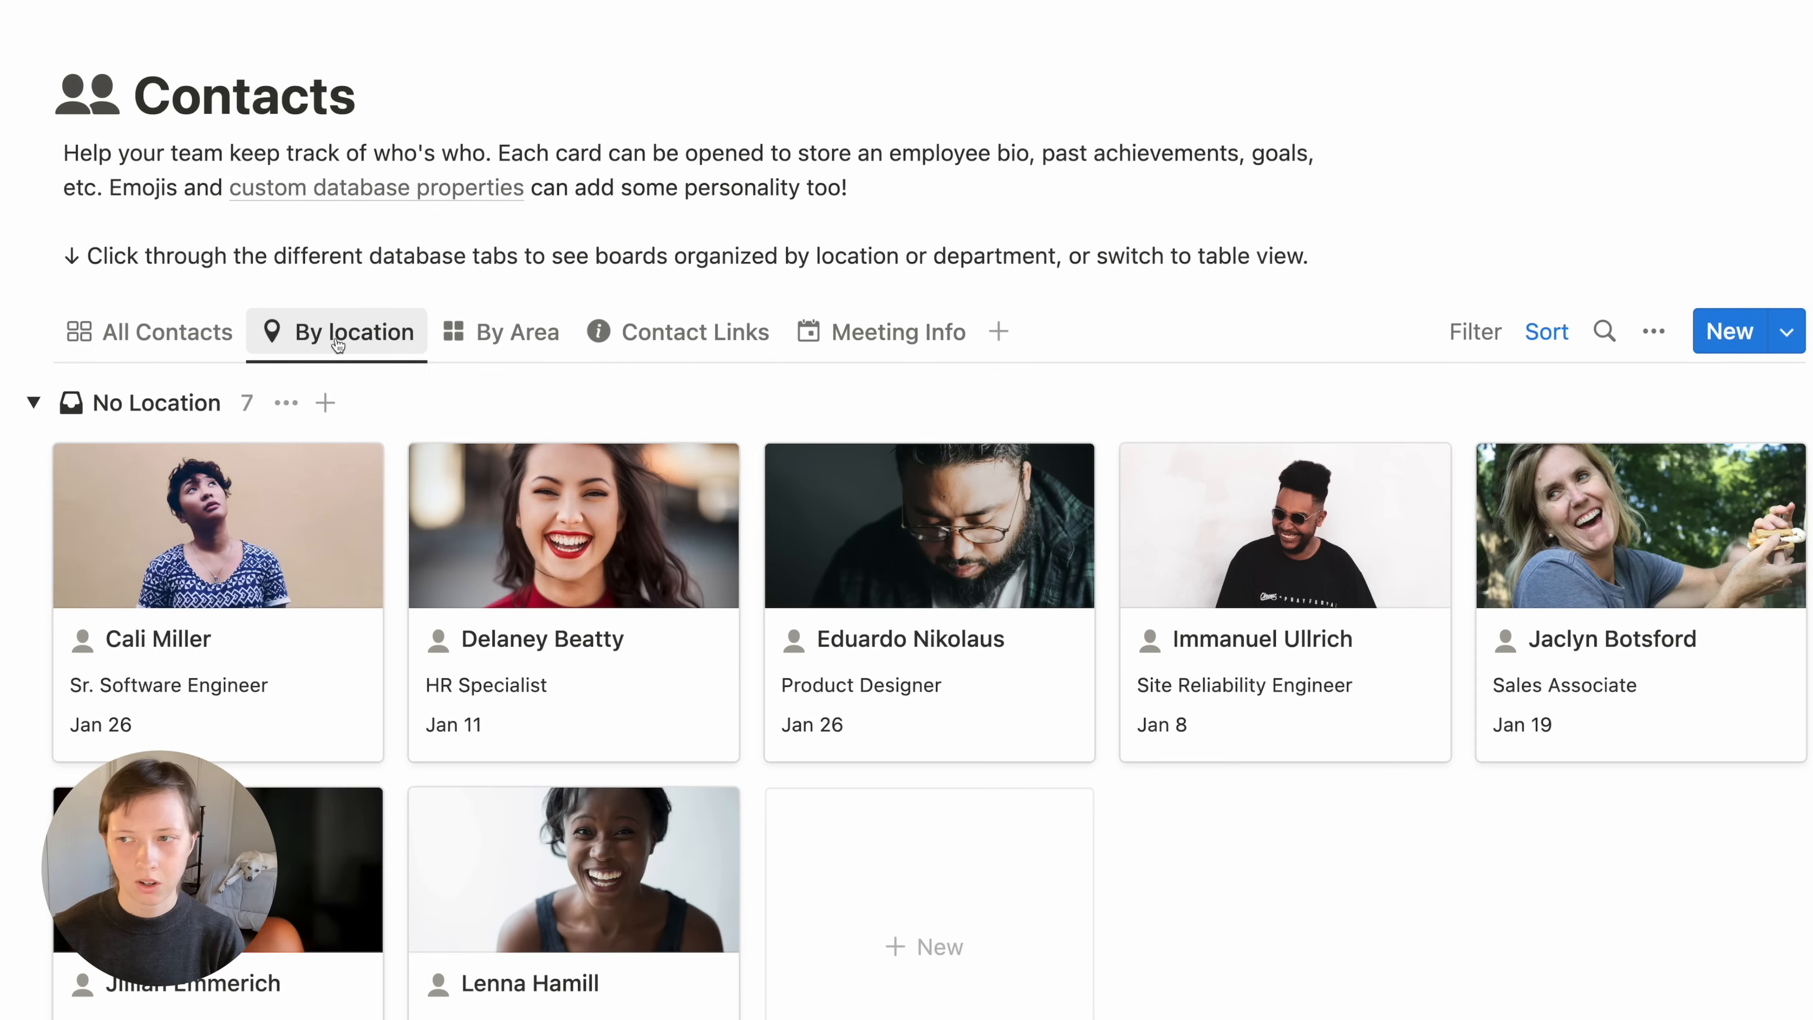
scroll(322, 346, down, 5)
scroll(338, 347, down, 5)
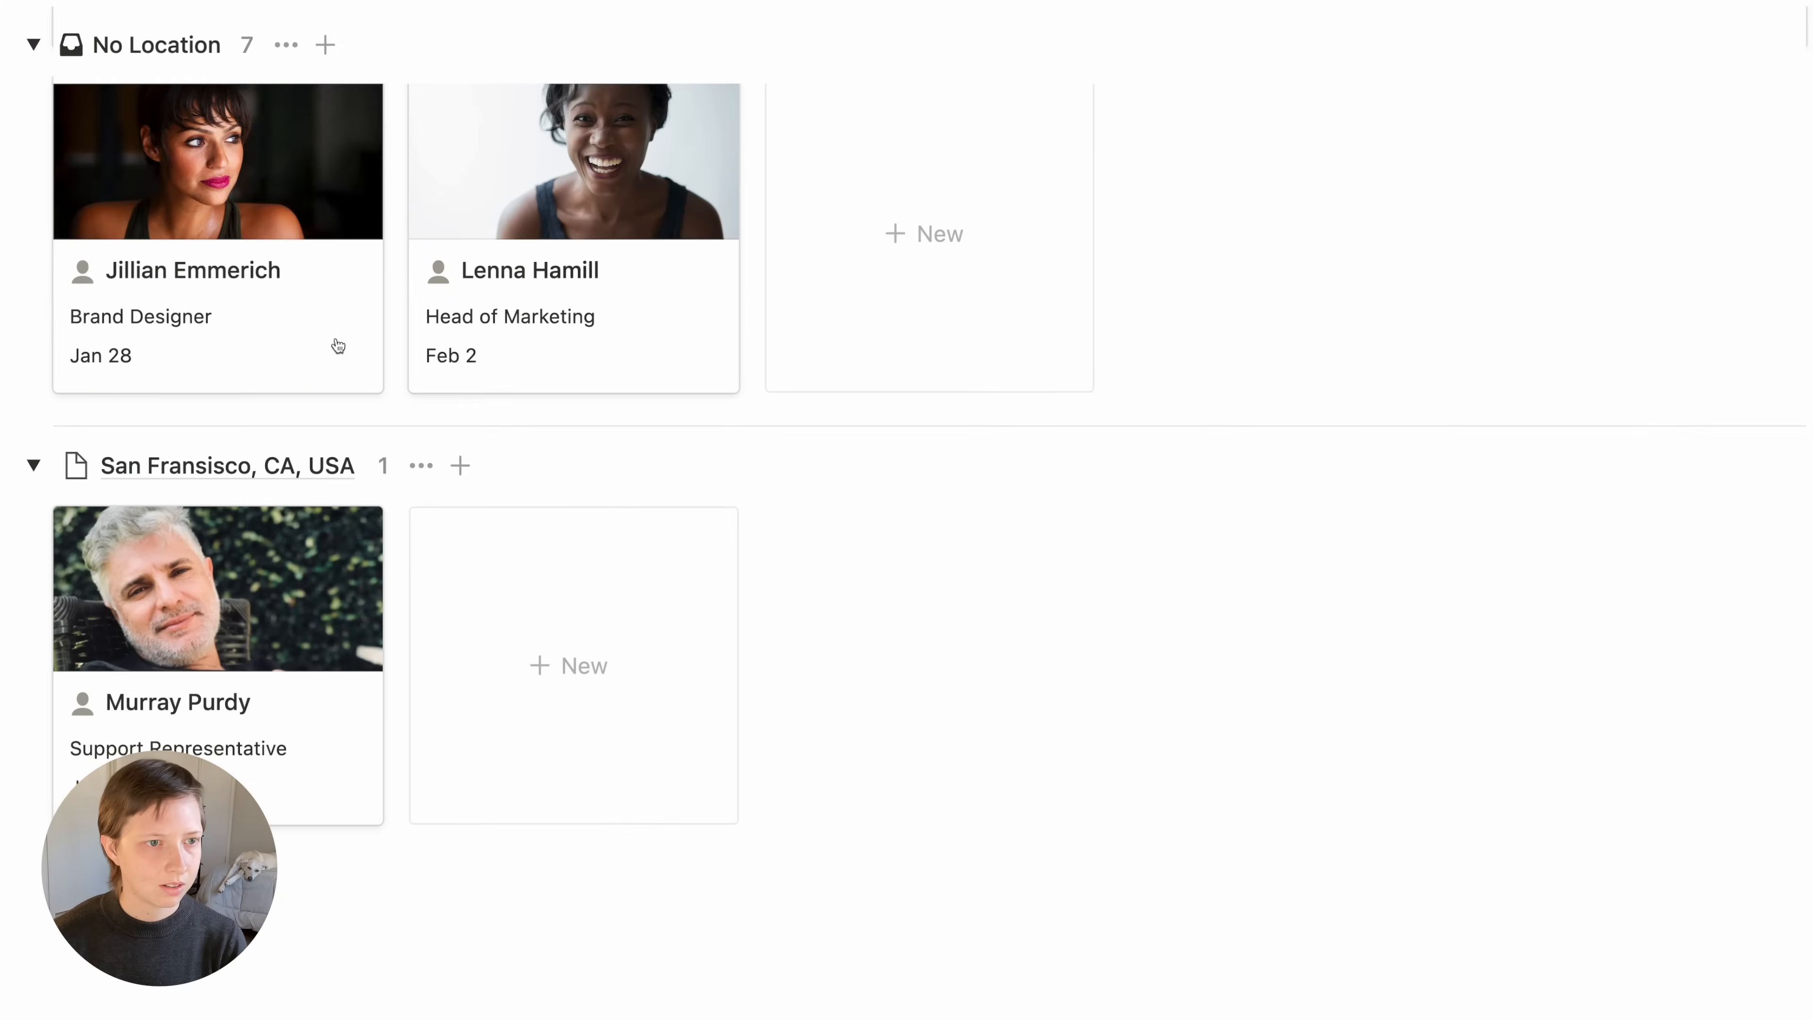
Add a group for New York City, NY, USA to the By location view
click(112, 720)
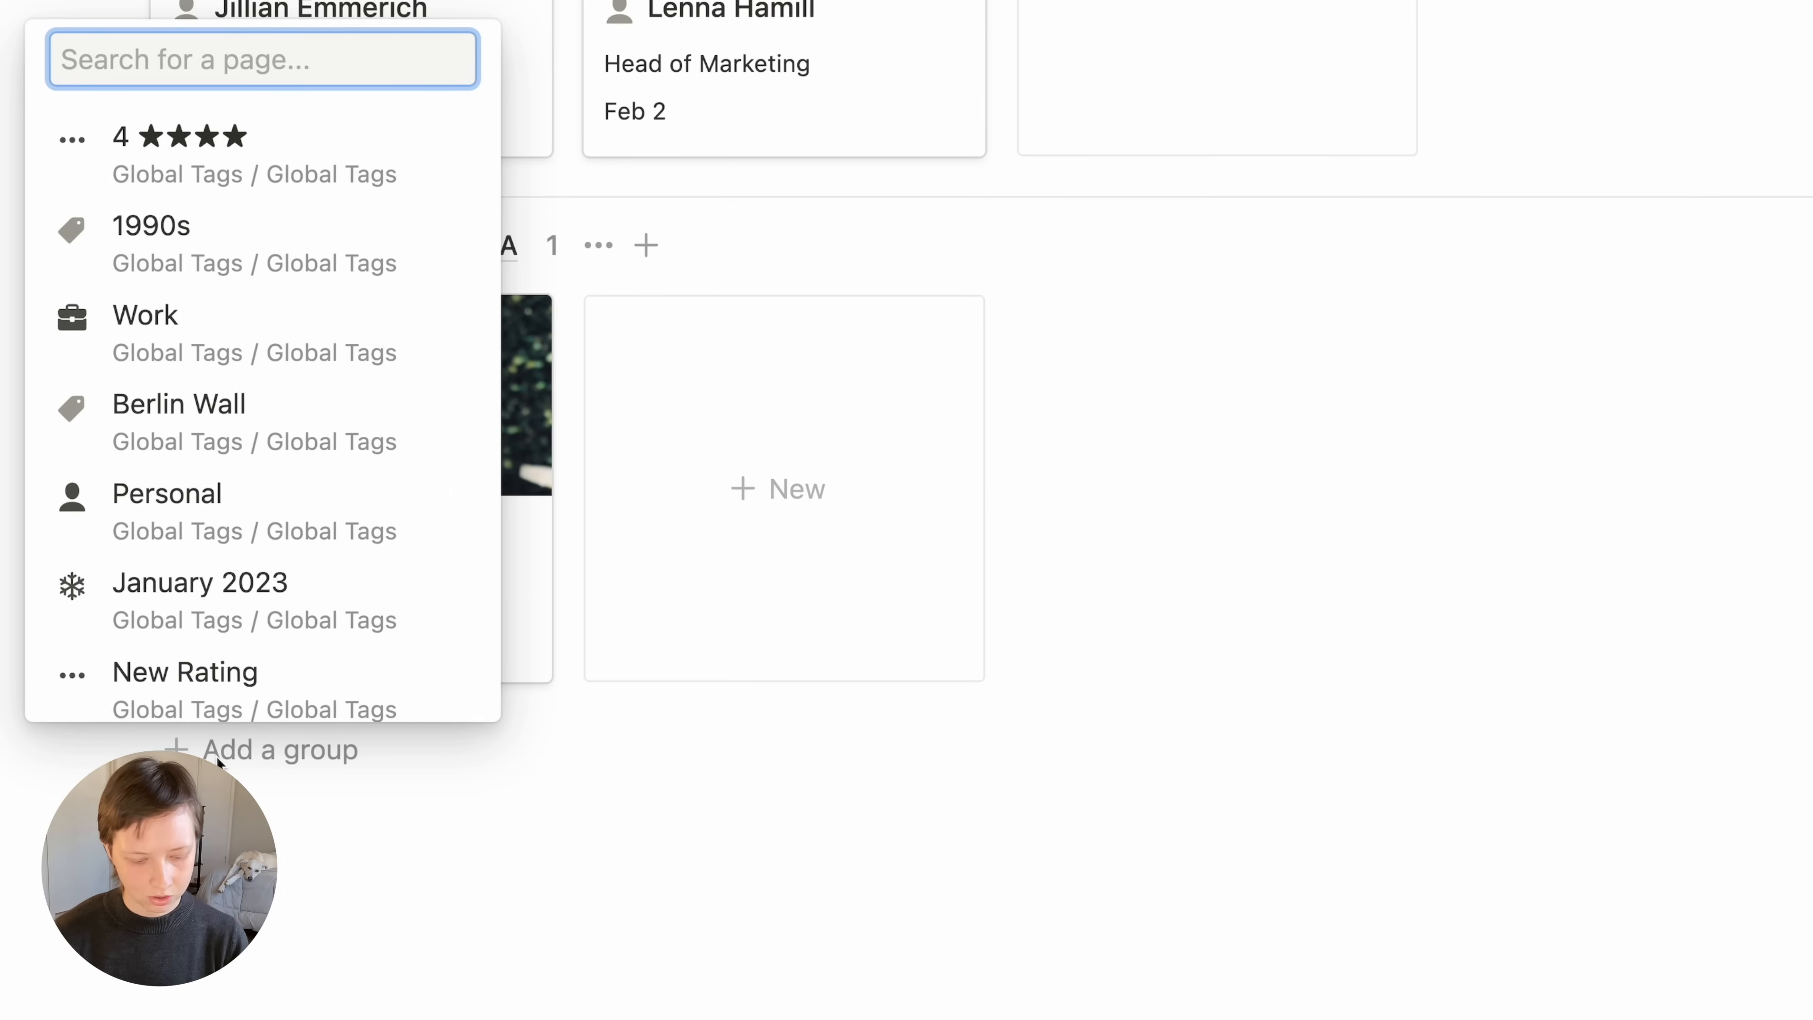
text(new york)
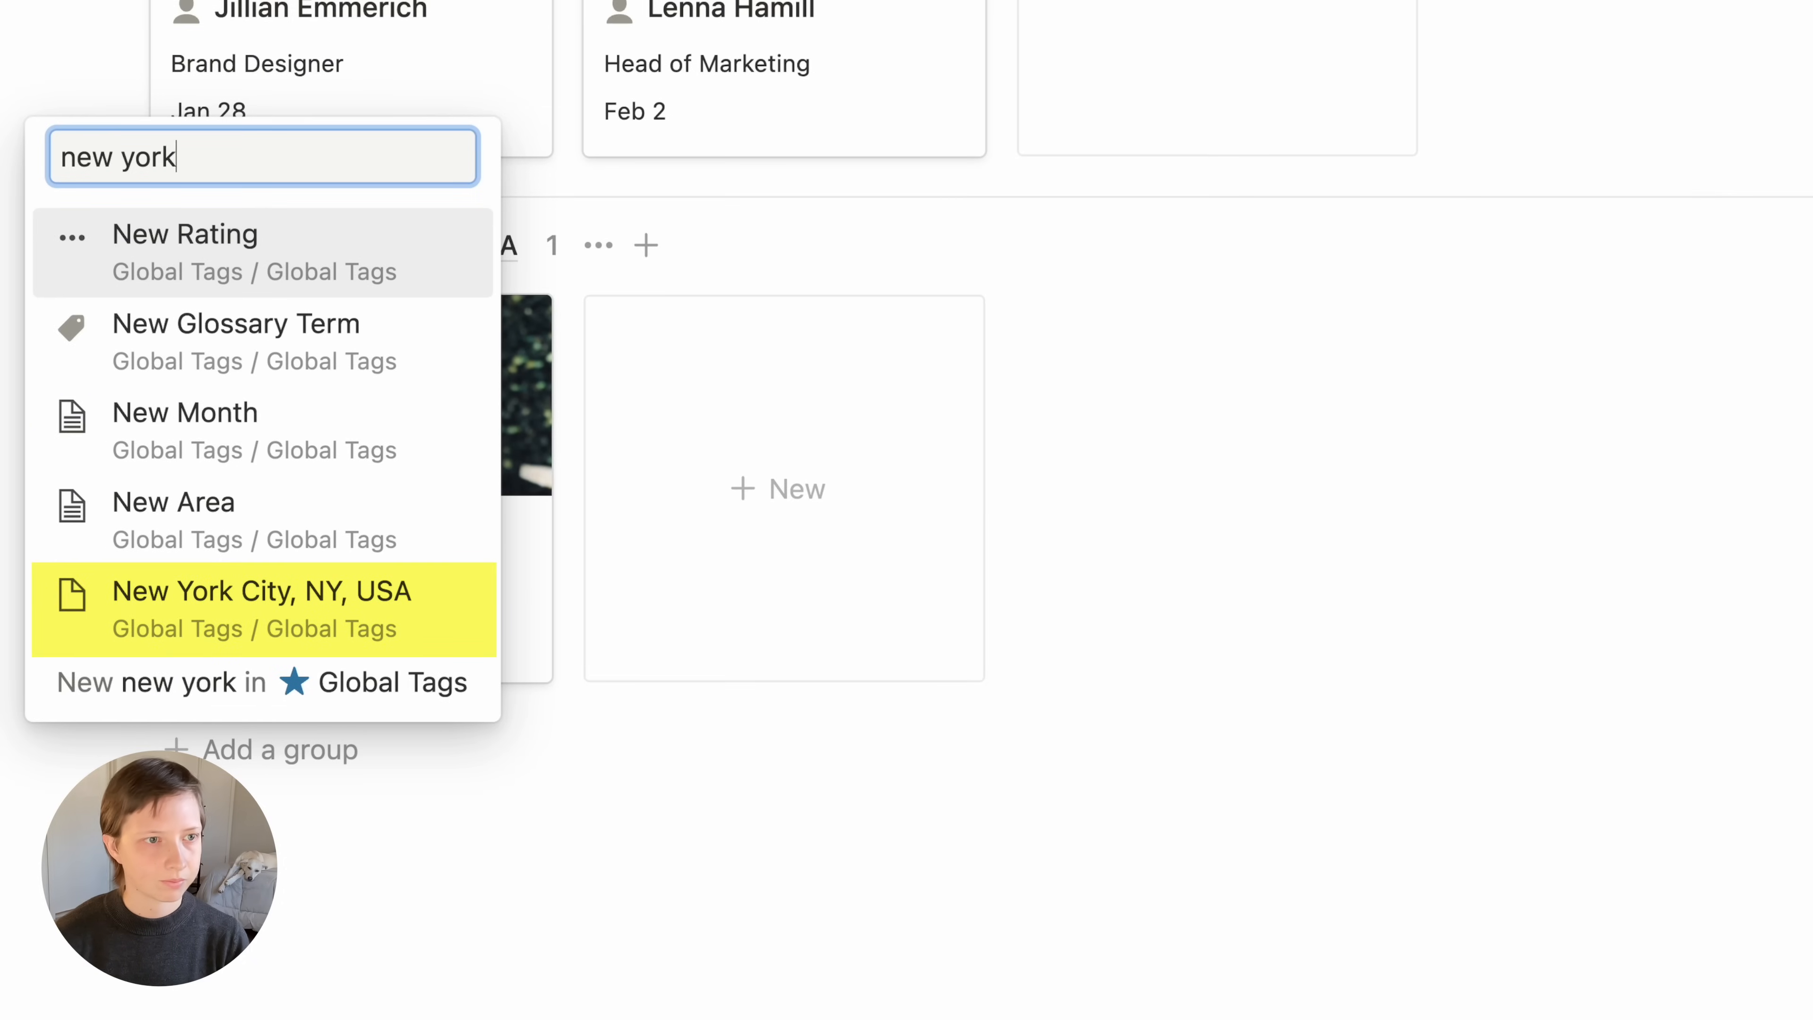
click(165, 612)
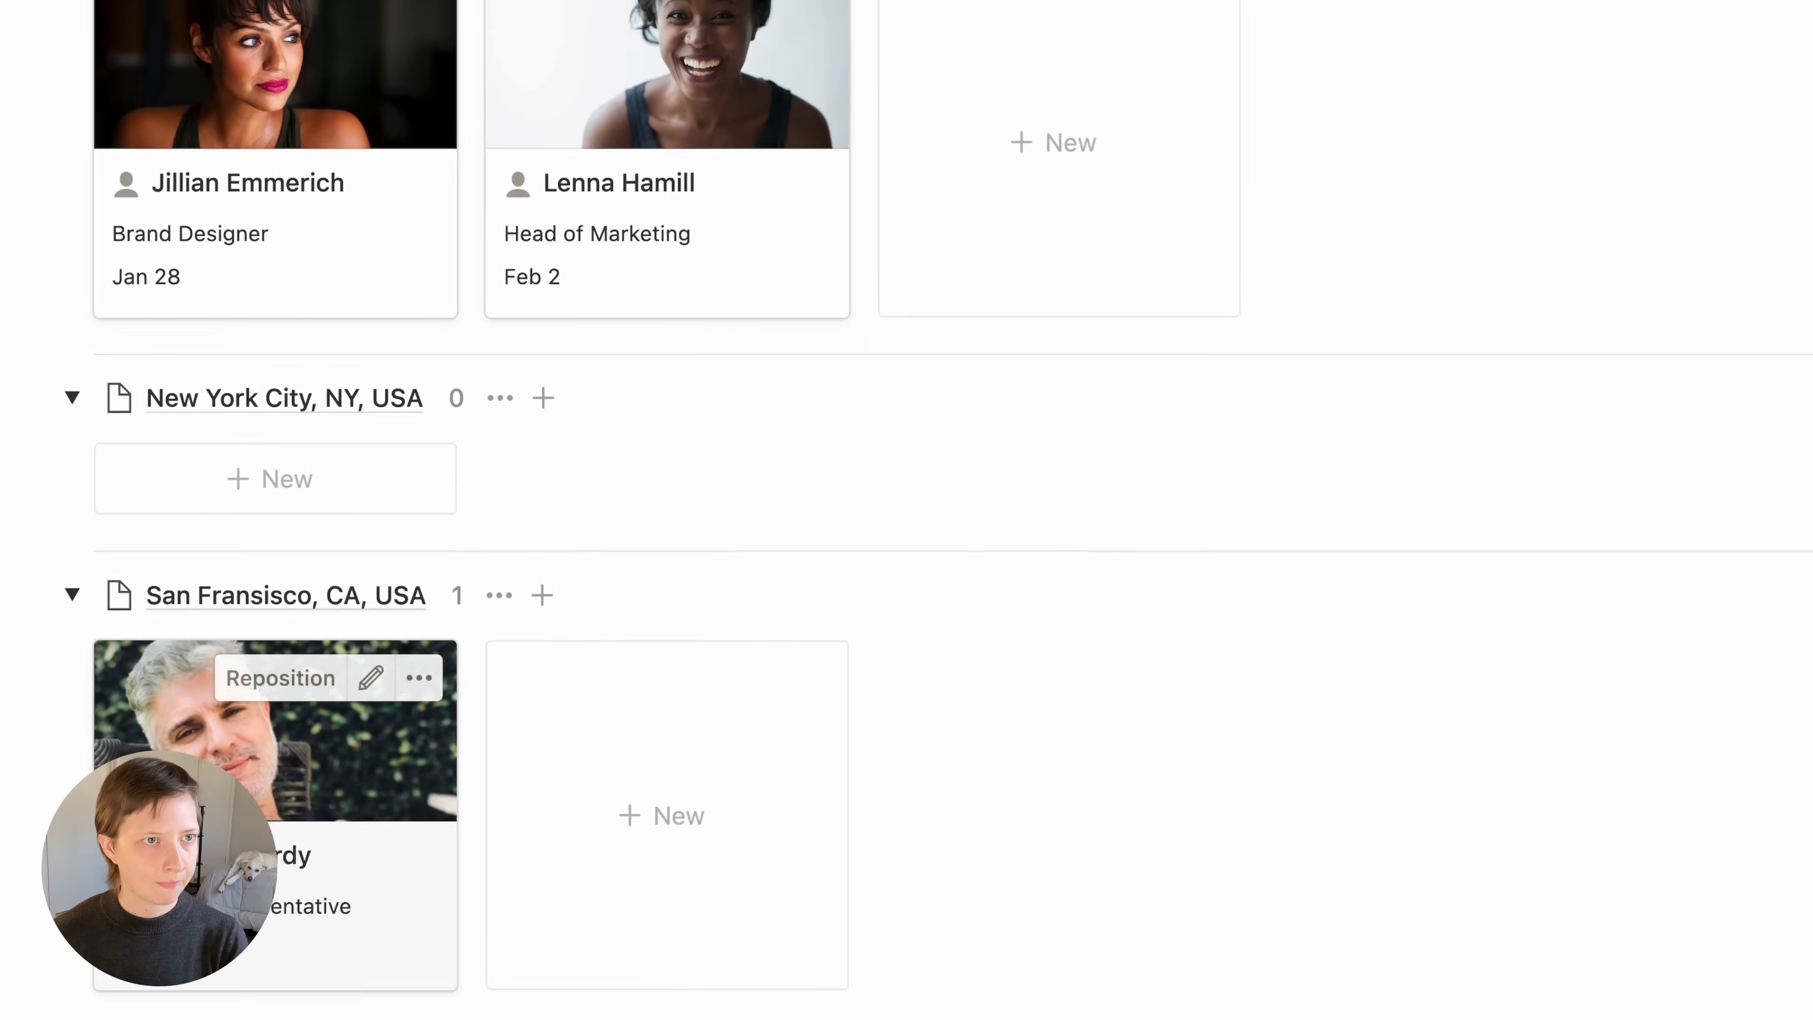
Move the Sr. Software Engineer's card from No Location to the New York City, NY, USA group, keeping the sort
scroll(67, 984, up, 7)
scroll(66, 984, down, 4)
scroll(66, 984, up, 2)
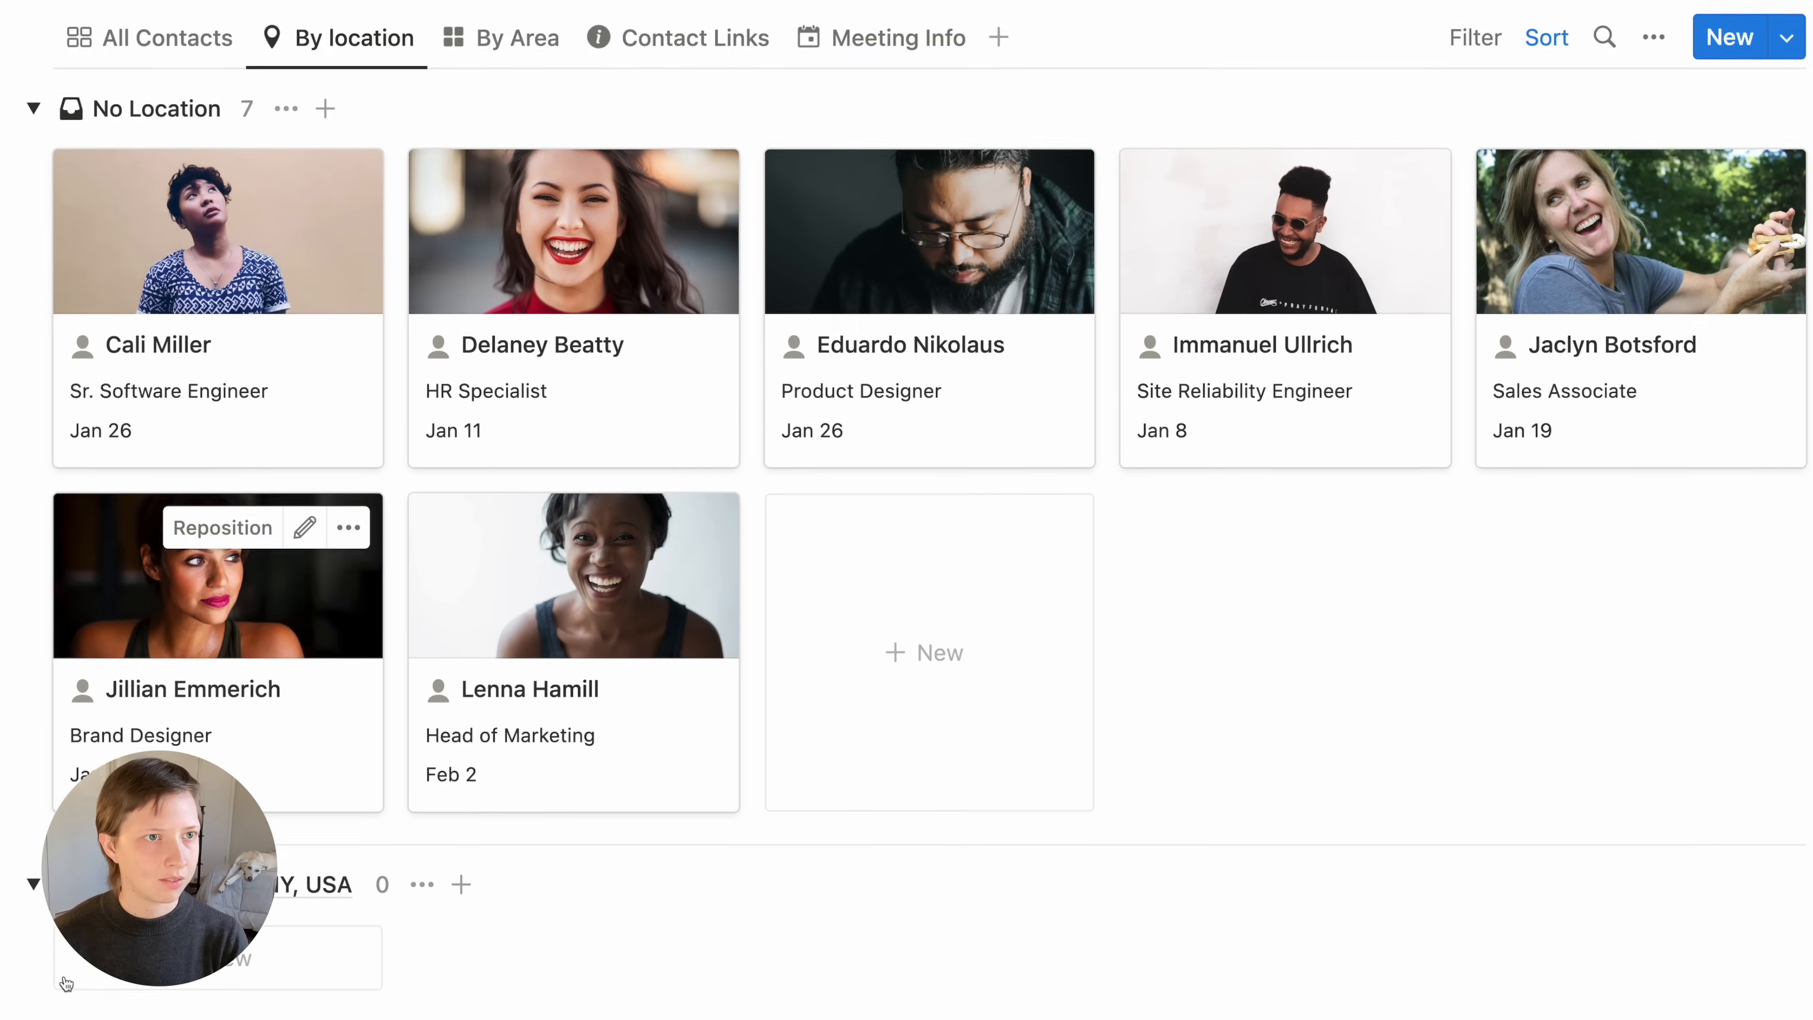
scroll(66, 984, up, 1)
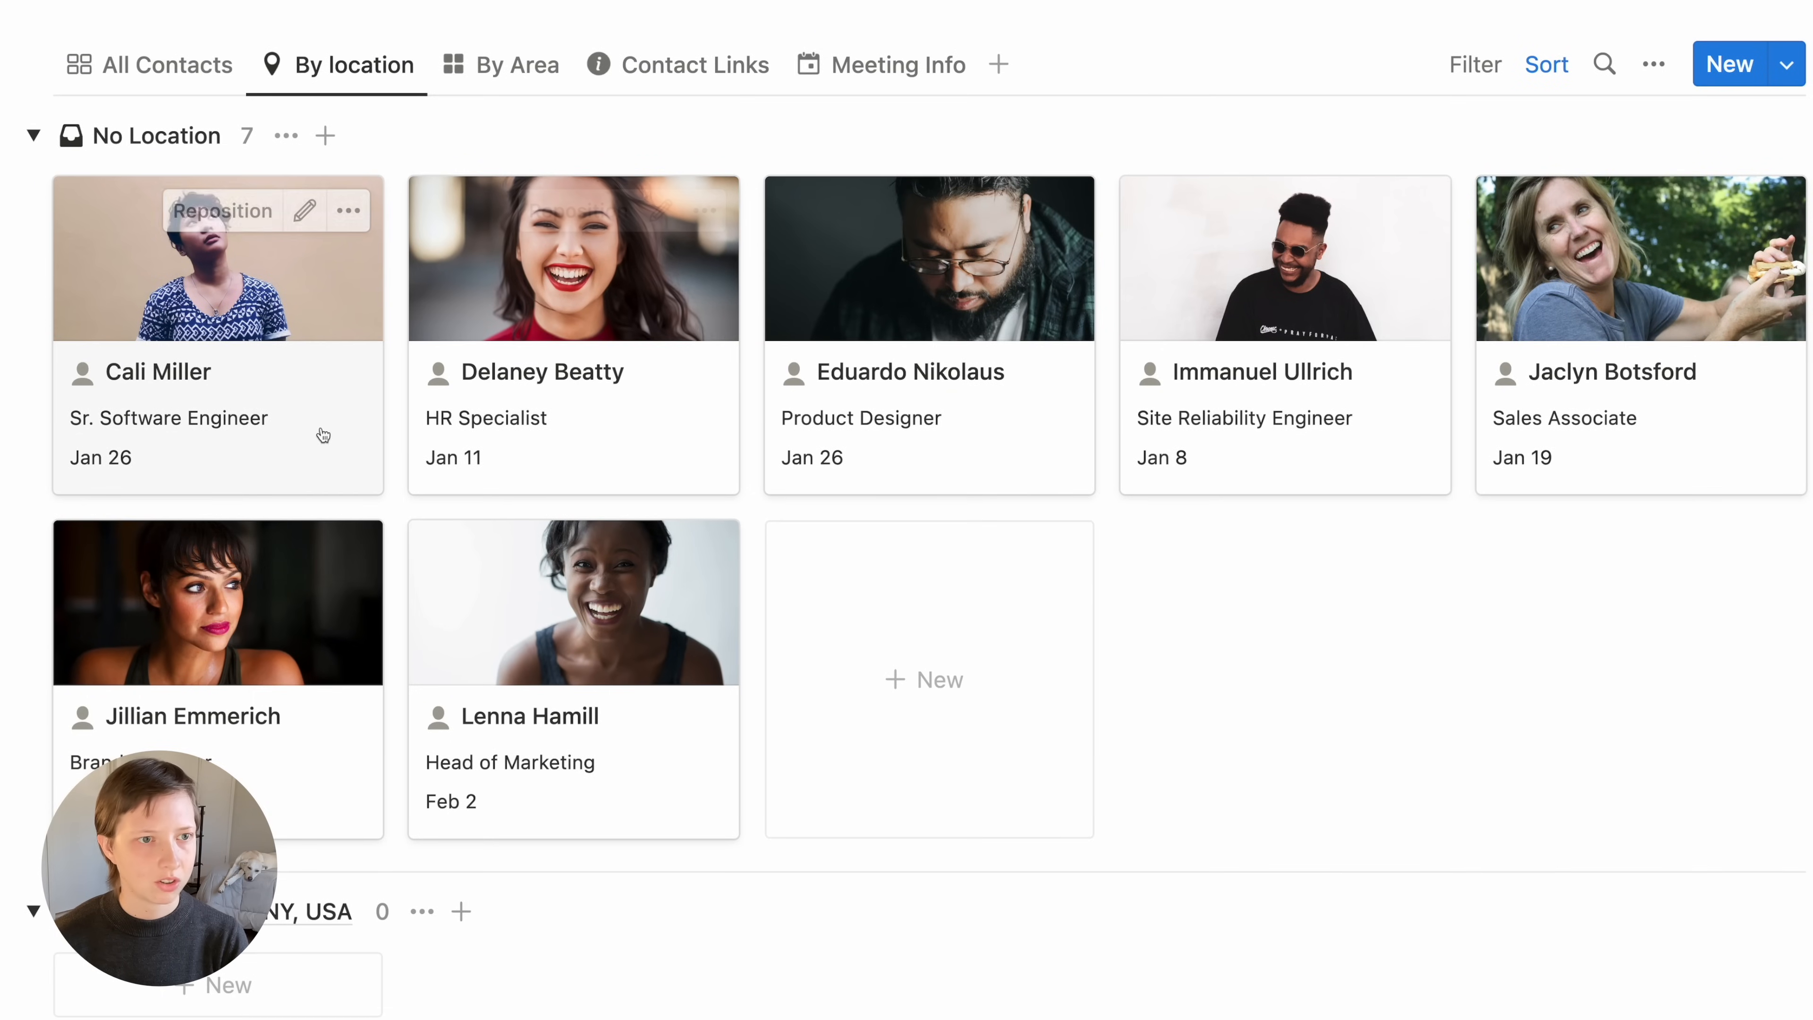
scroll(324, 435, down, 2)
scroll(323, 435, up, 2)
scroll(324, 434, down, 1)
click(247, 421)
drag(249, 413, 404, 845)
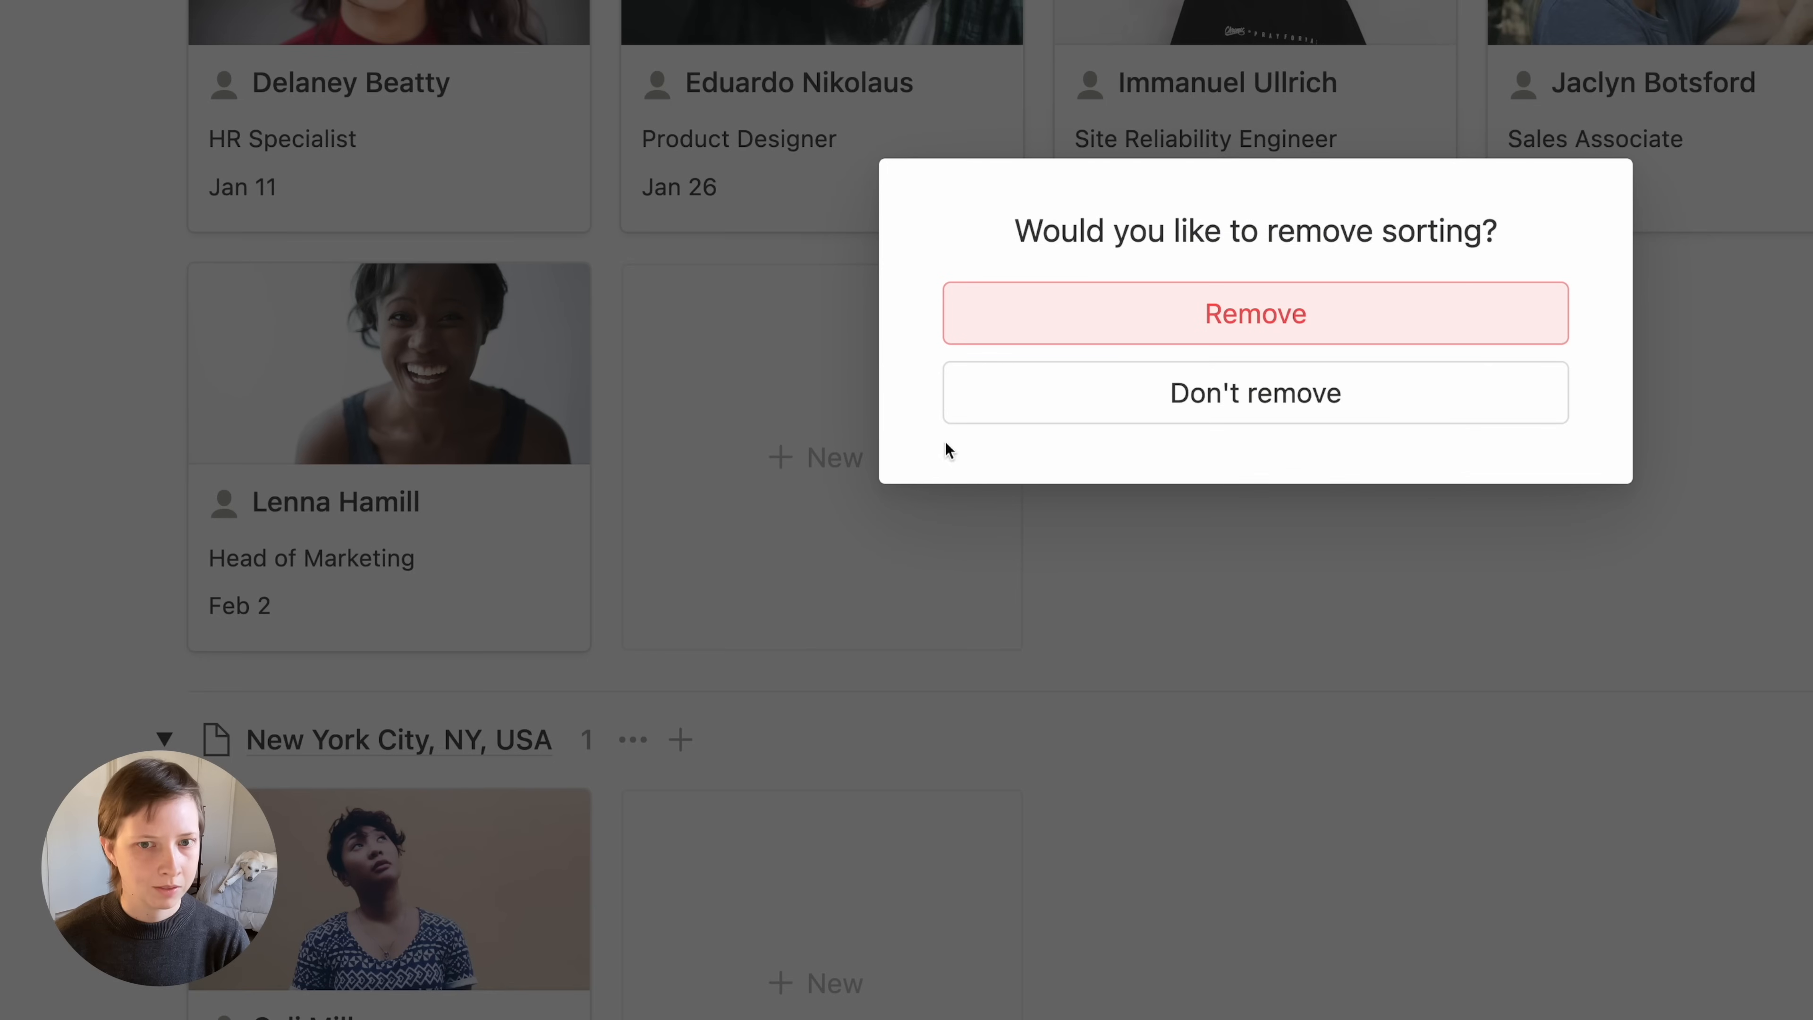
click(1011, 405)
Move the Head of Marketing and HR Specialist cards into the New York City, NY, USA group, keeping the sort
scroll(696, 599, down, 10)
scroll(696, 597, up, 10)
drag(433, 194, 650, 635)
click(1108, 386)
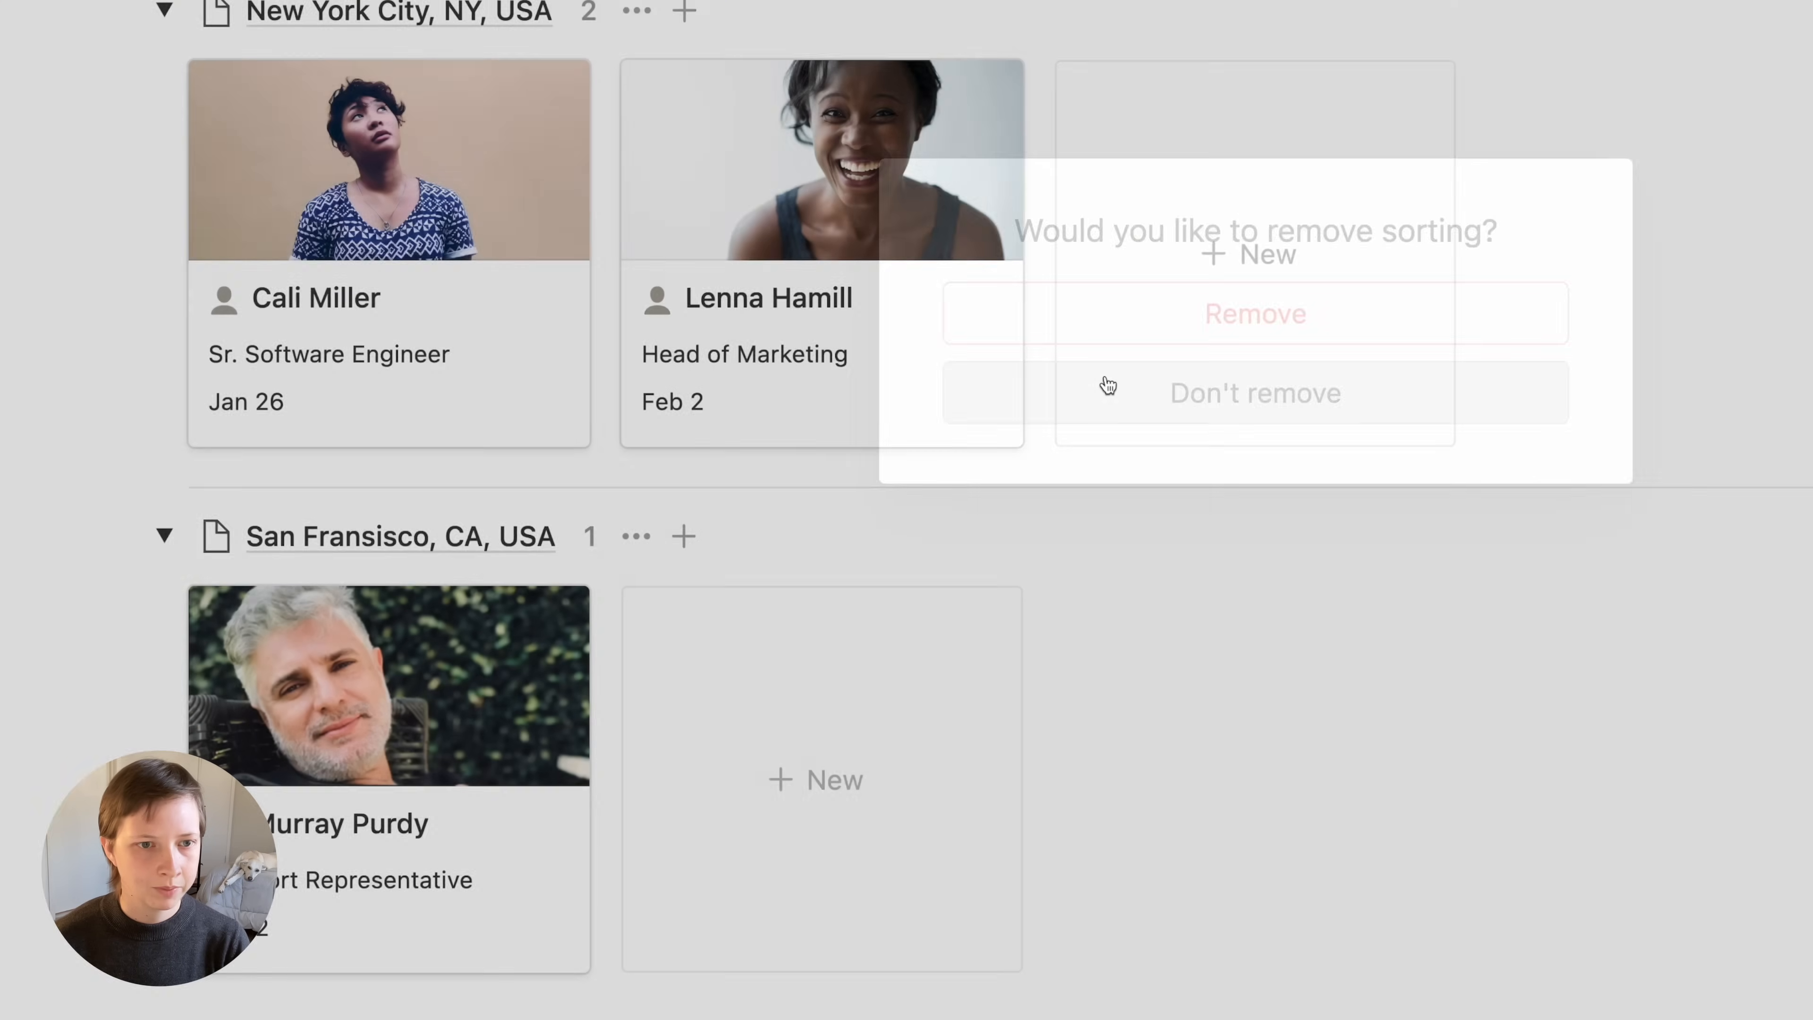
scroll(1106, 387, up, 3)
drag(589, 79, 1096, 630)
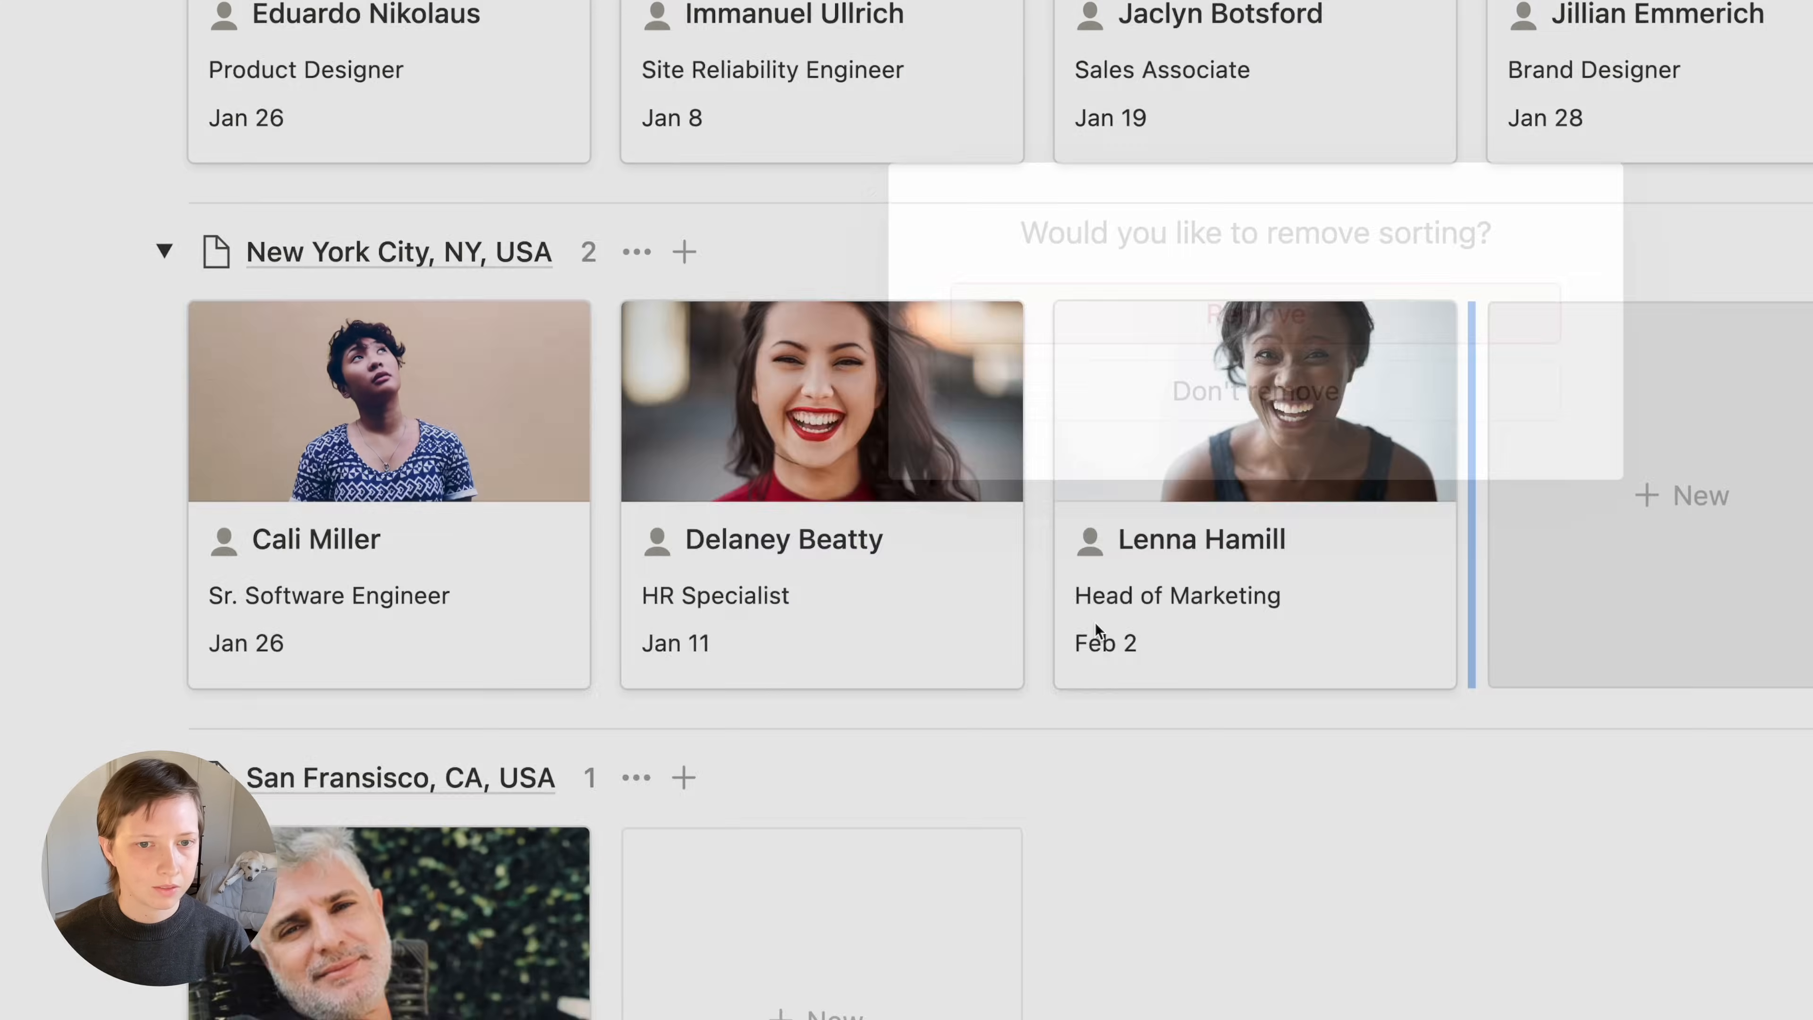
click(1210, 391)
Move the Site Reliability Engineer to San Fransisco, CA, USA and the Brand Designer to New York City, NY, USA, keeping the sort
drag(785, 79, 726, 779)
click(1243, 408)
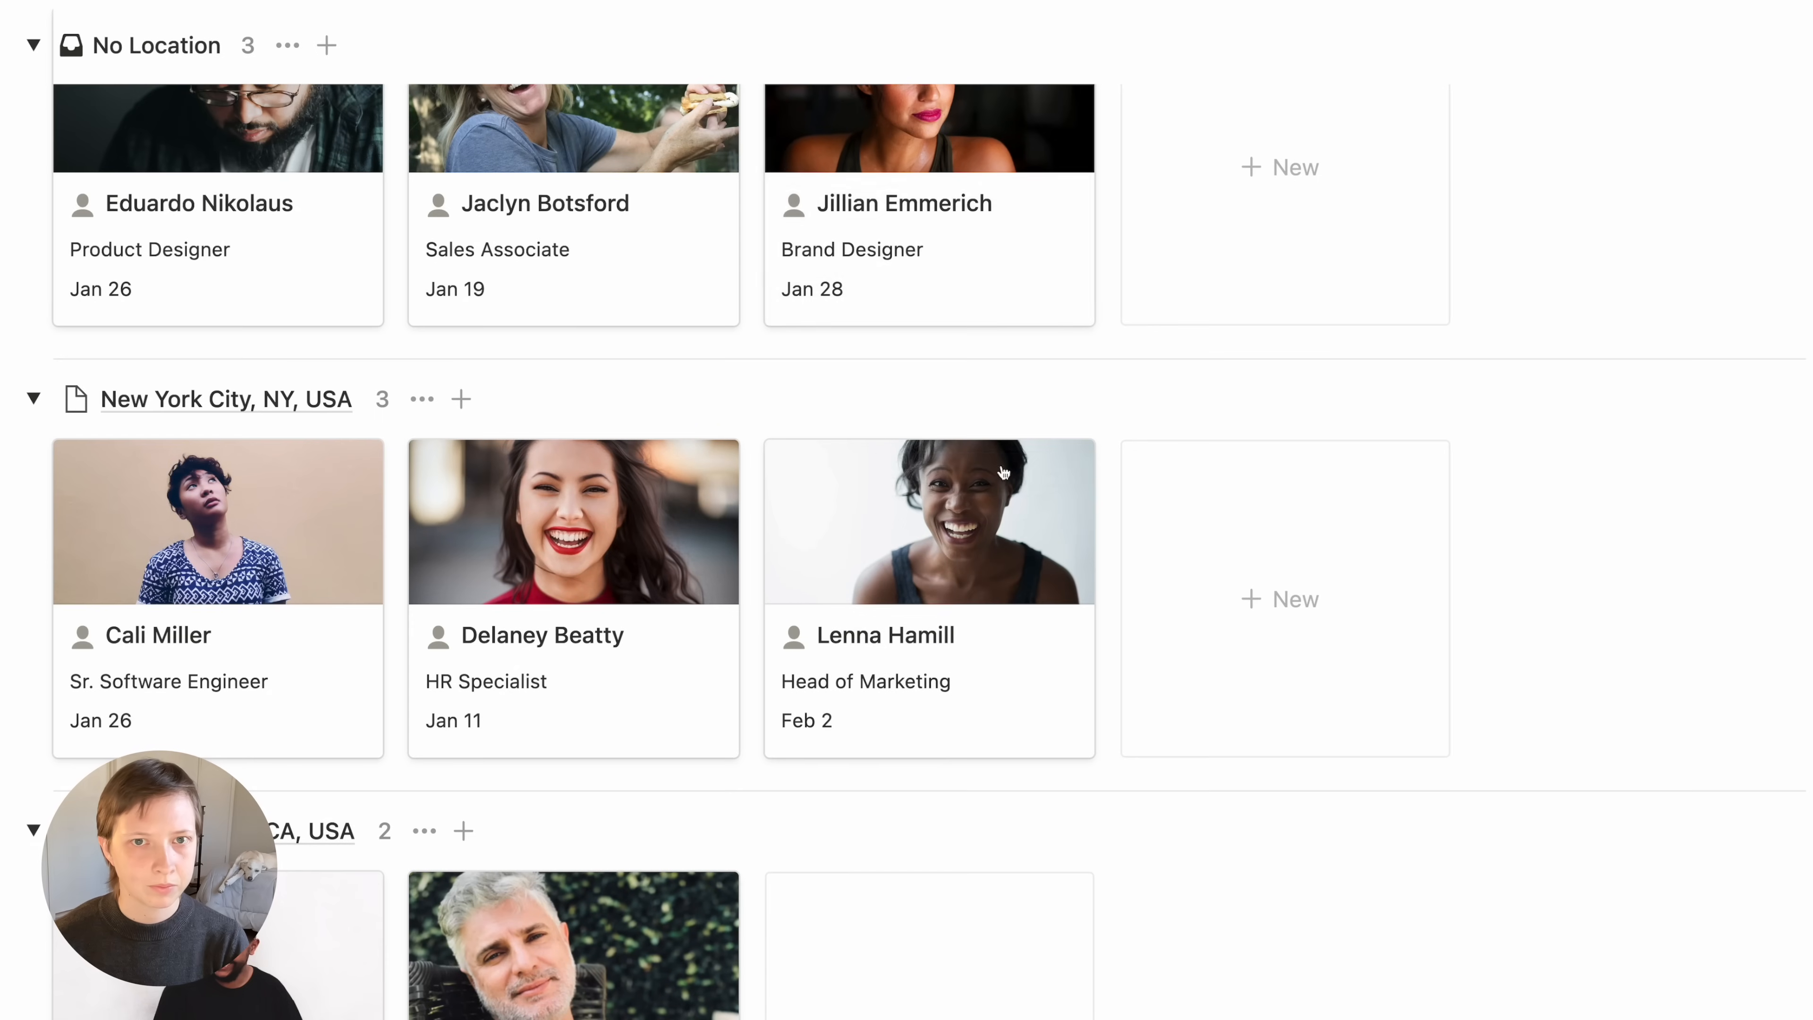
drag(1265, 0, 1439, 474)
drag(1080, 636, 1073, 635)
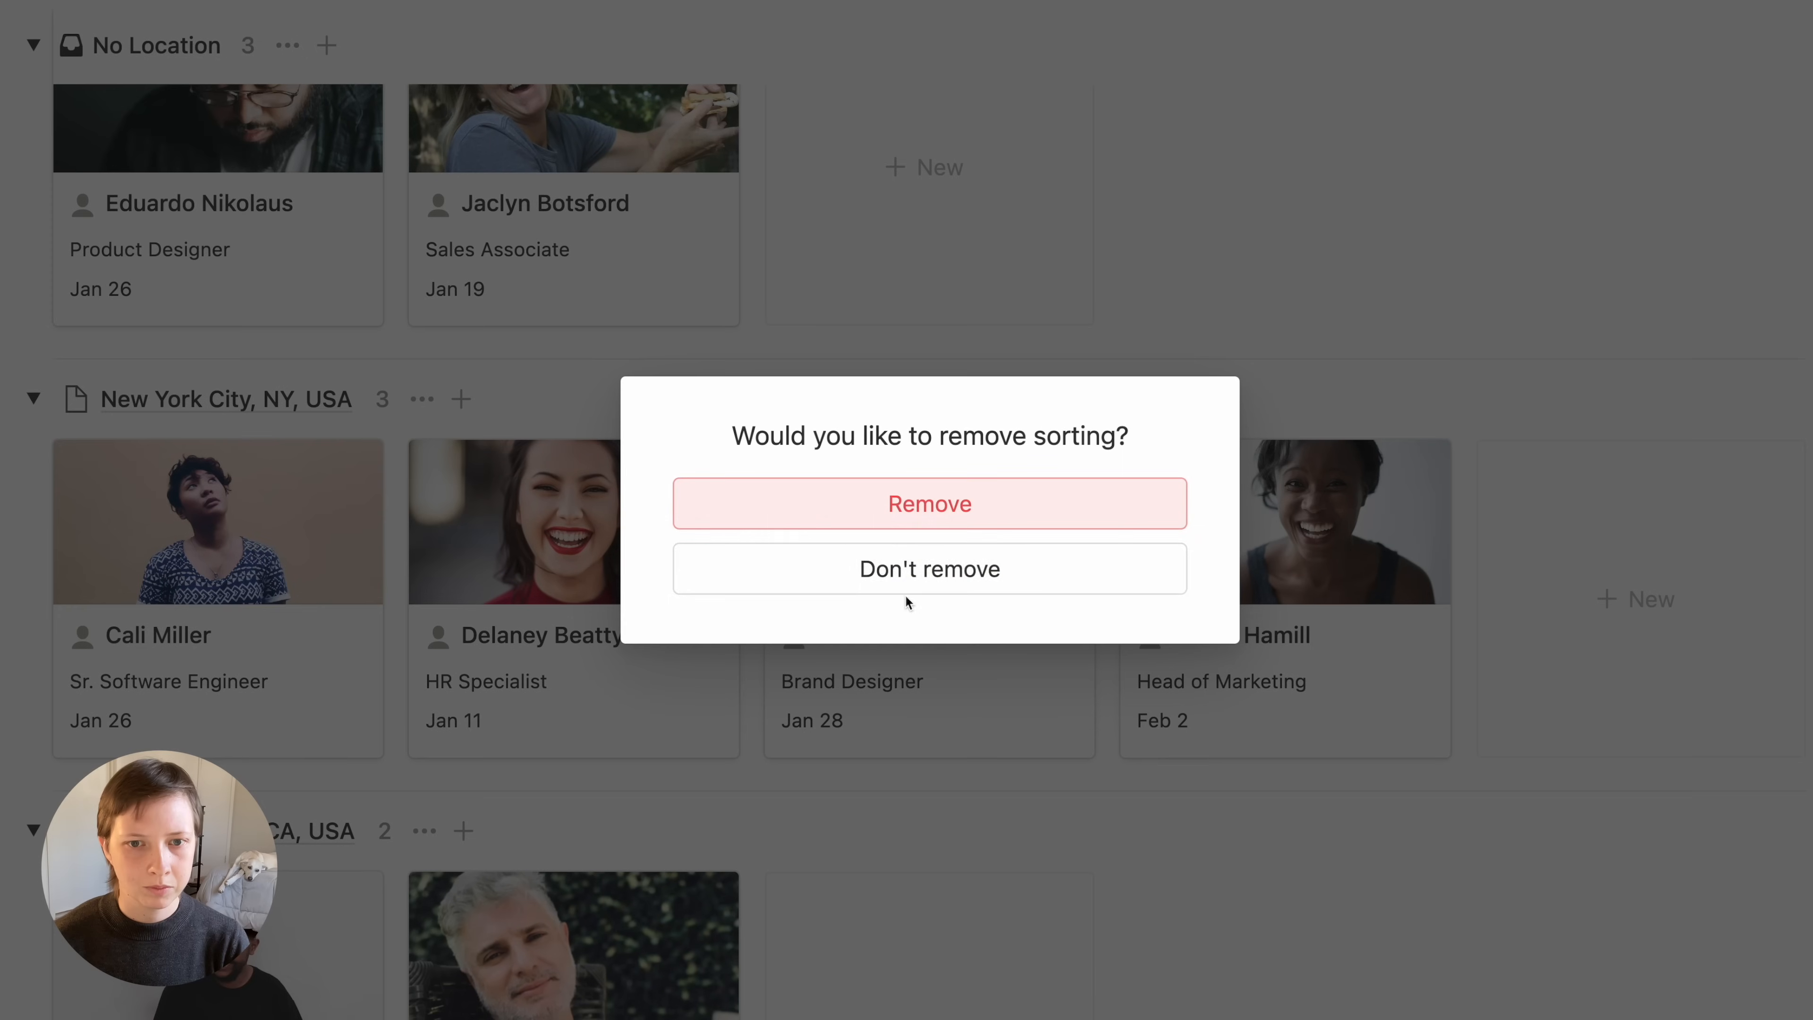
click(906, 582)
Move the Sales Associate to San Fransisco, CA, USA and the Product Designer to New York City, NY, USA, keeping the sort
drag(624, 193, 786, 893)
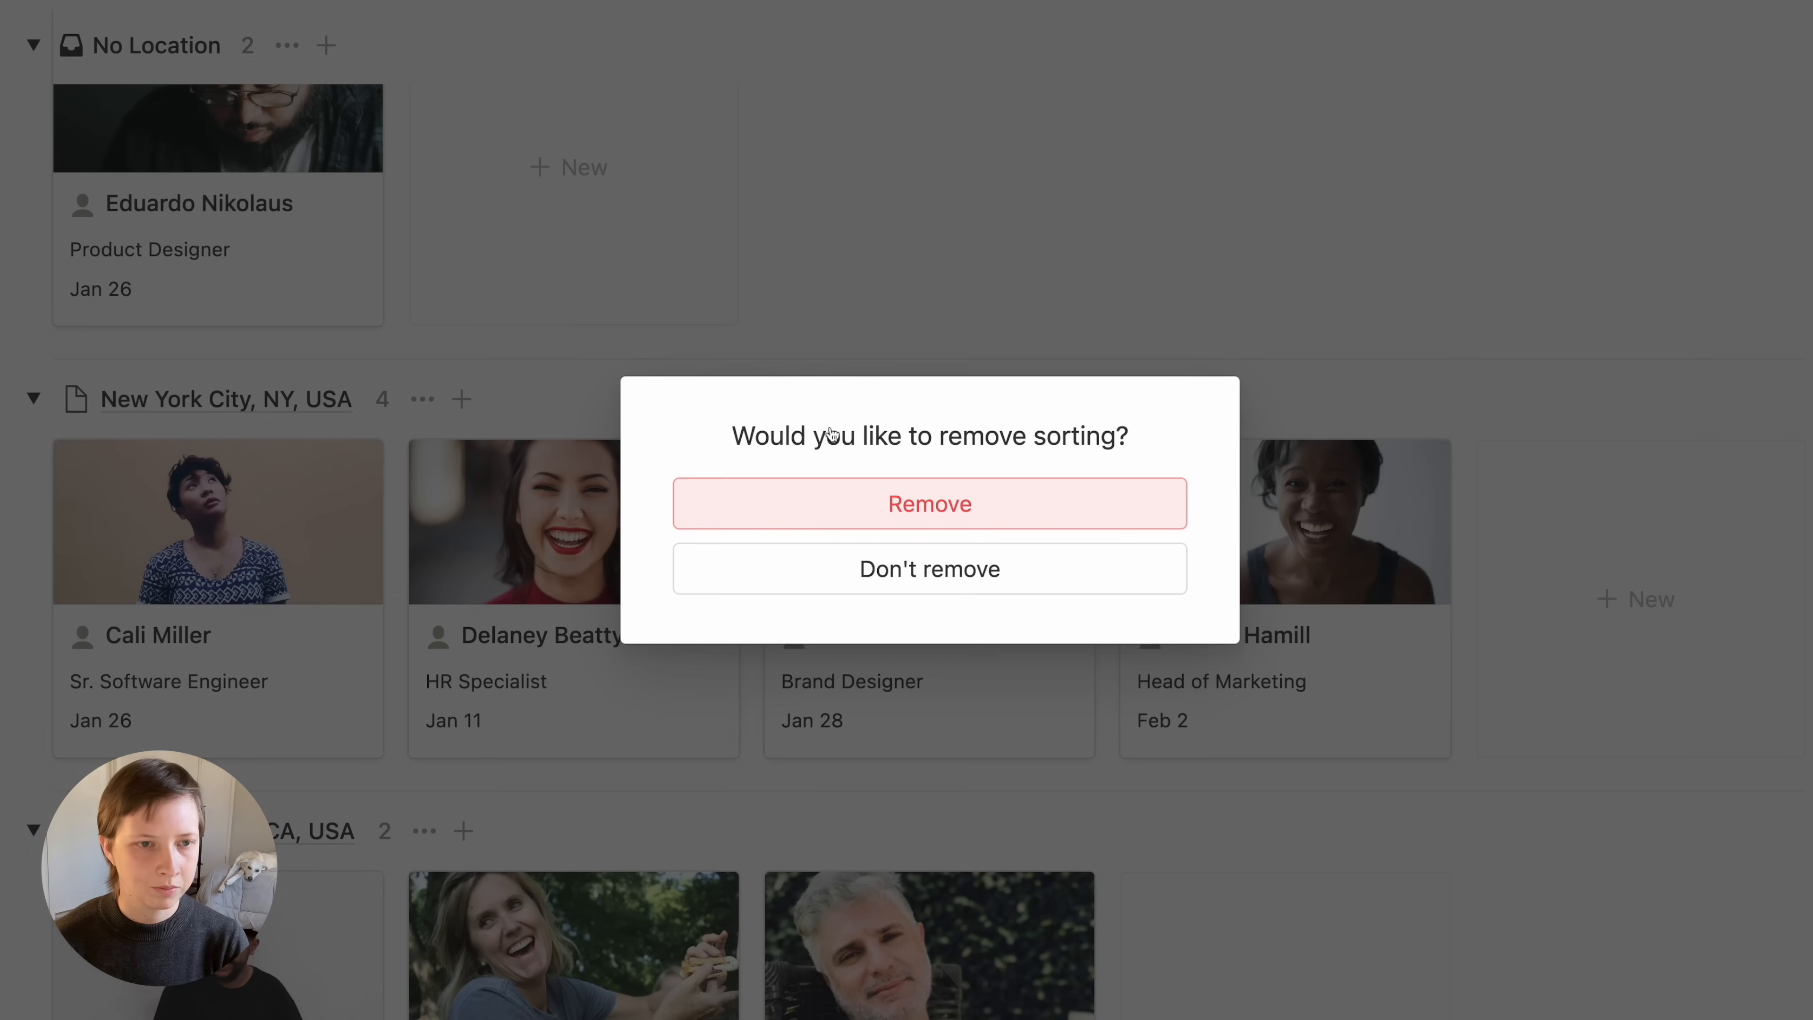
click(826, 573)
drag(299, 229, 1485, 659)
click(950, 575)
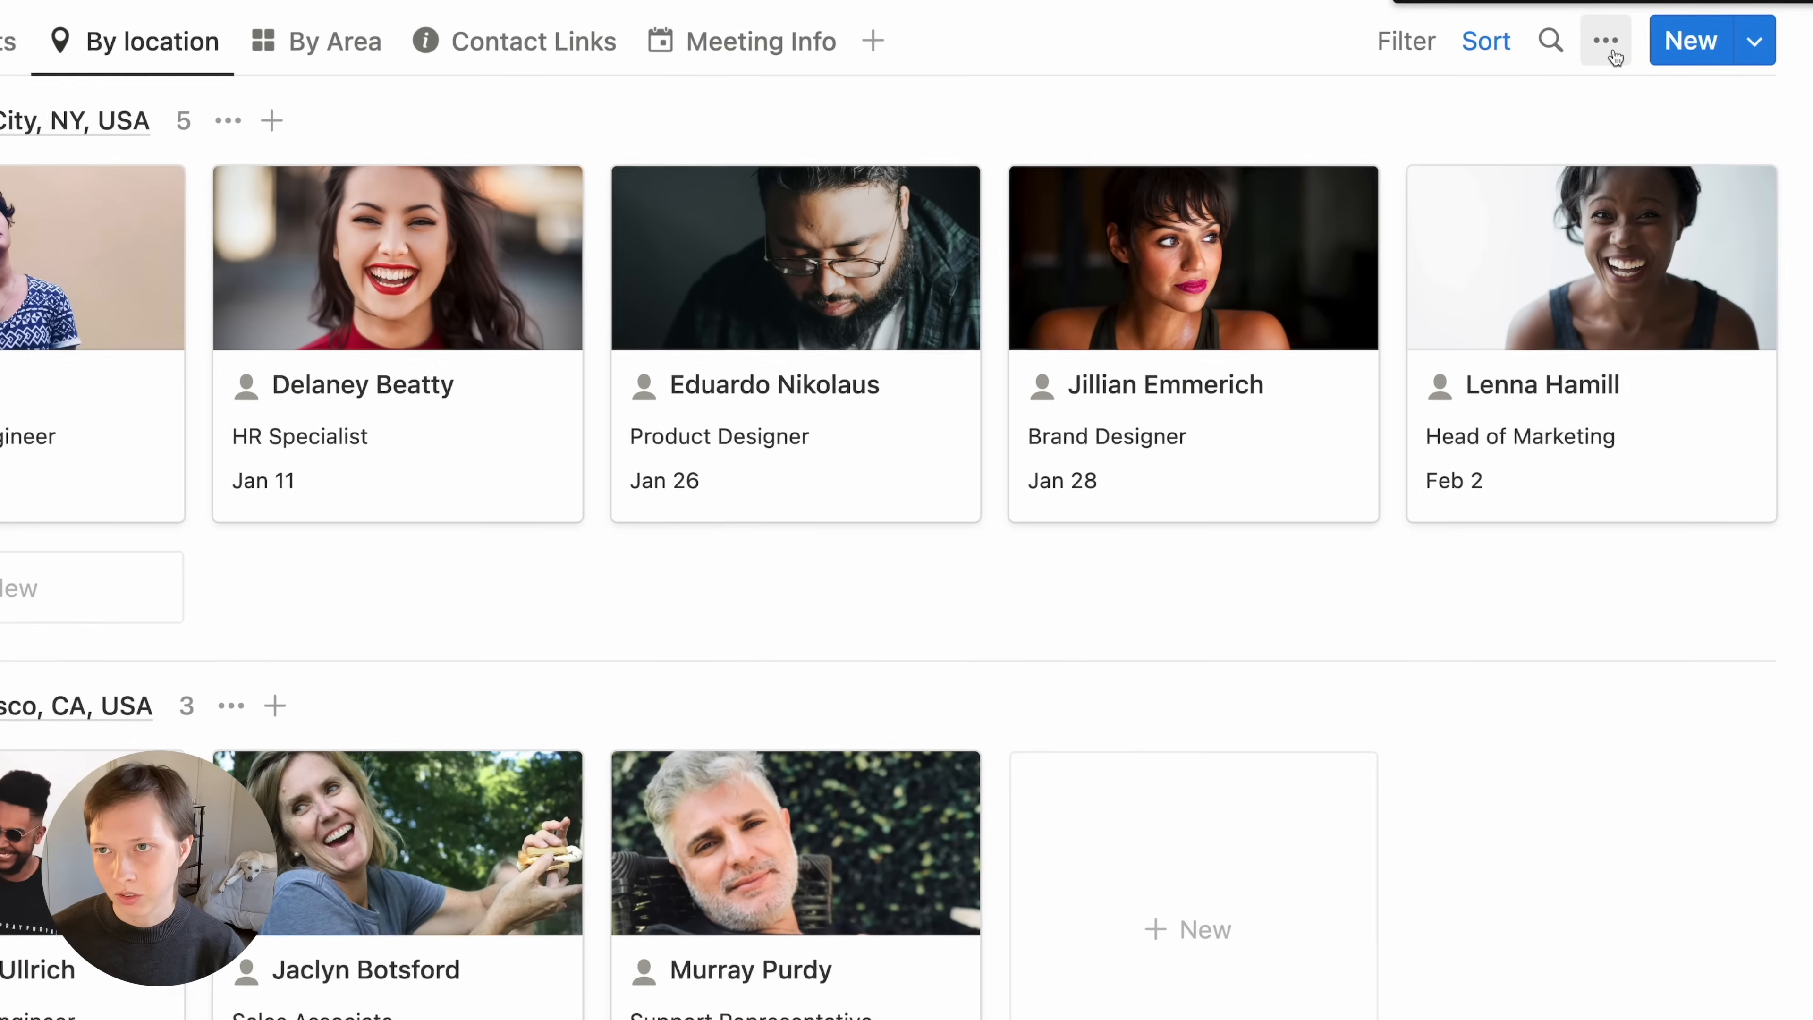
Examine the grouping settings of the By location view
click(1613, 52)
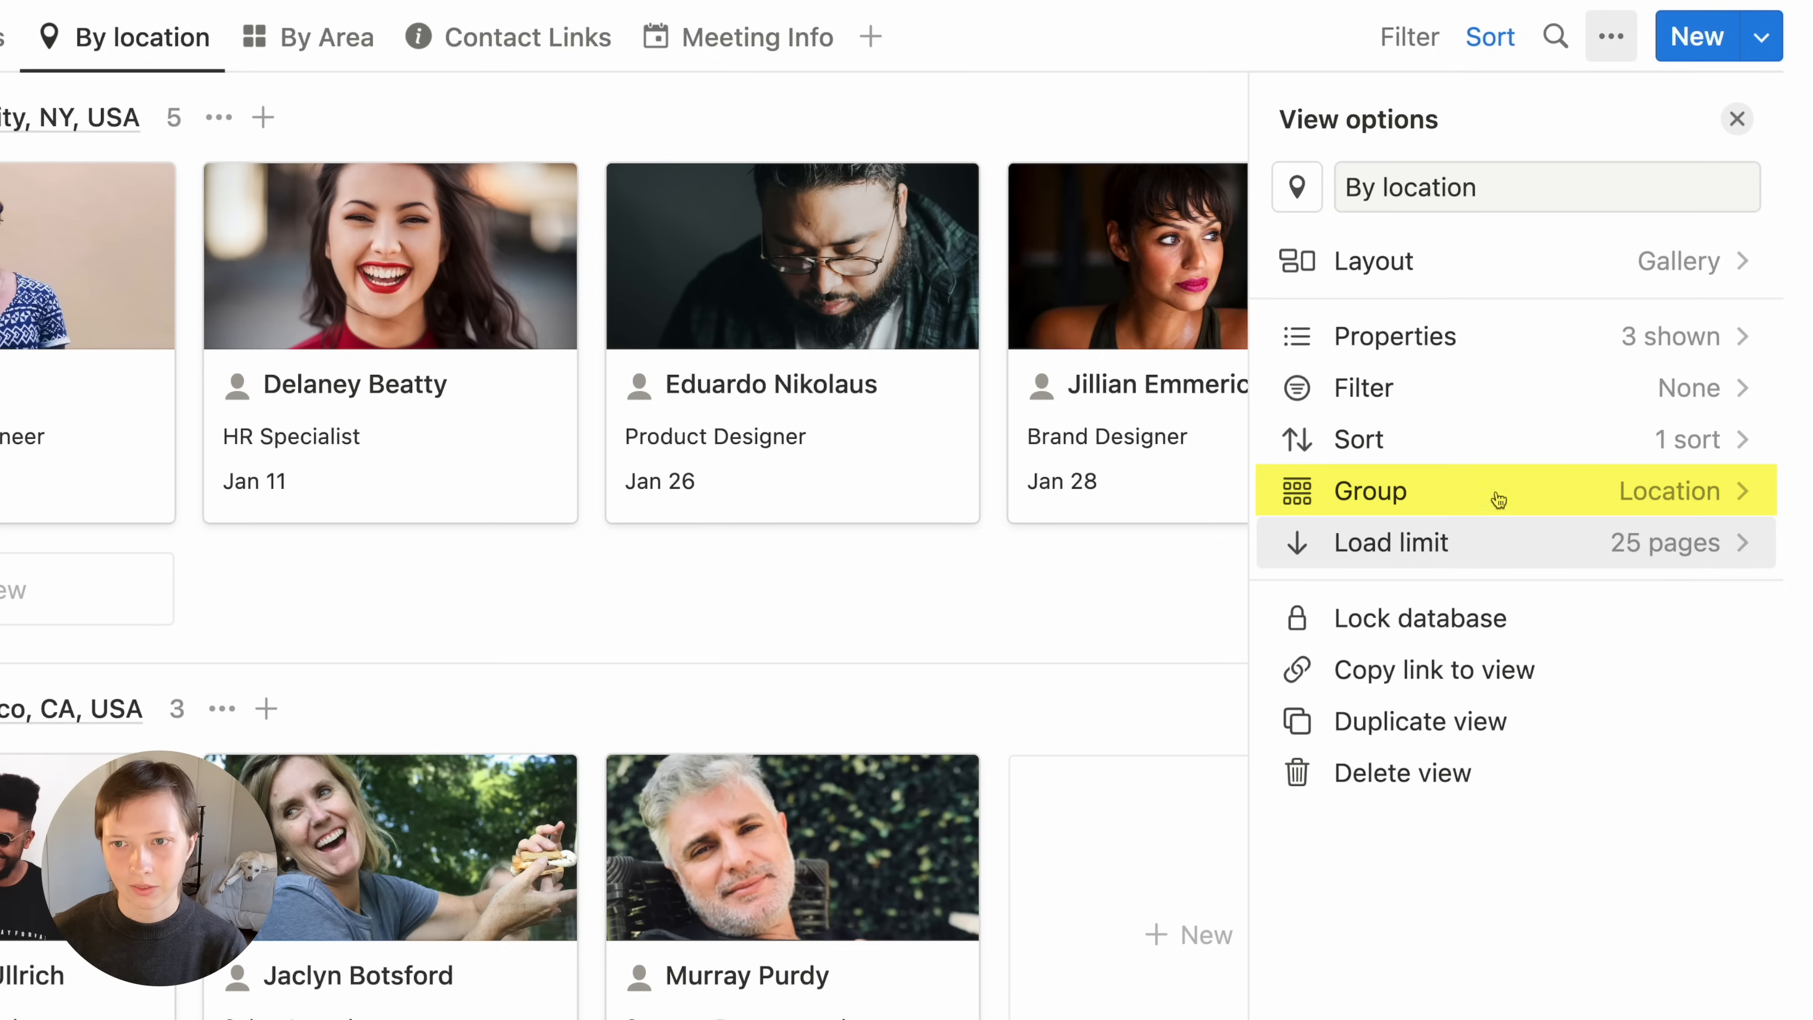
click(1498, 493)
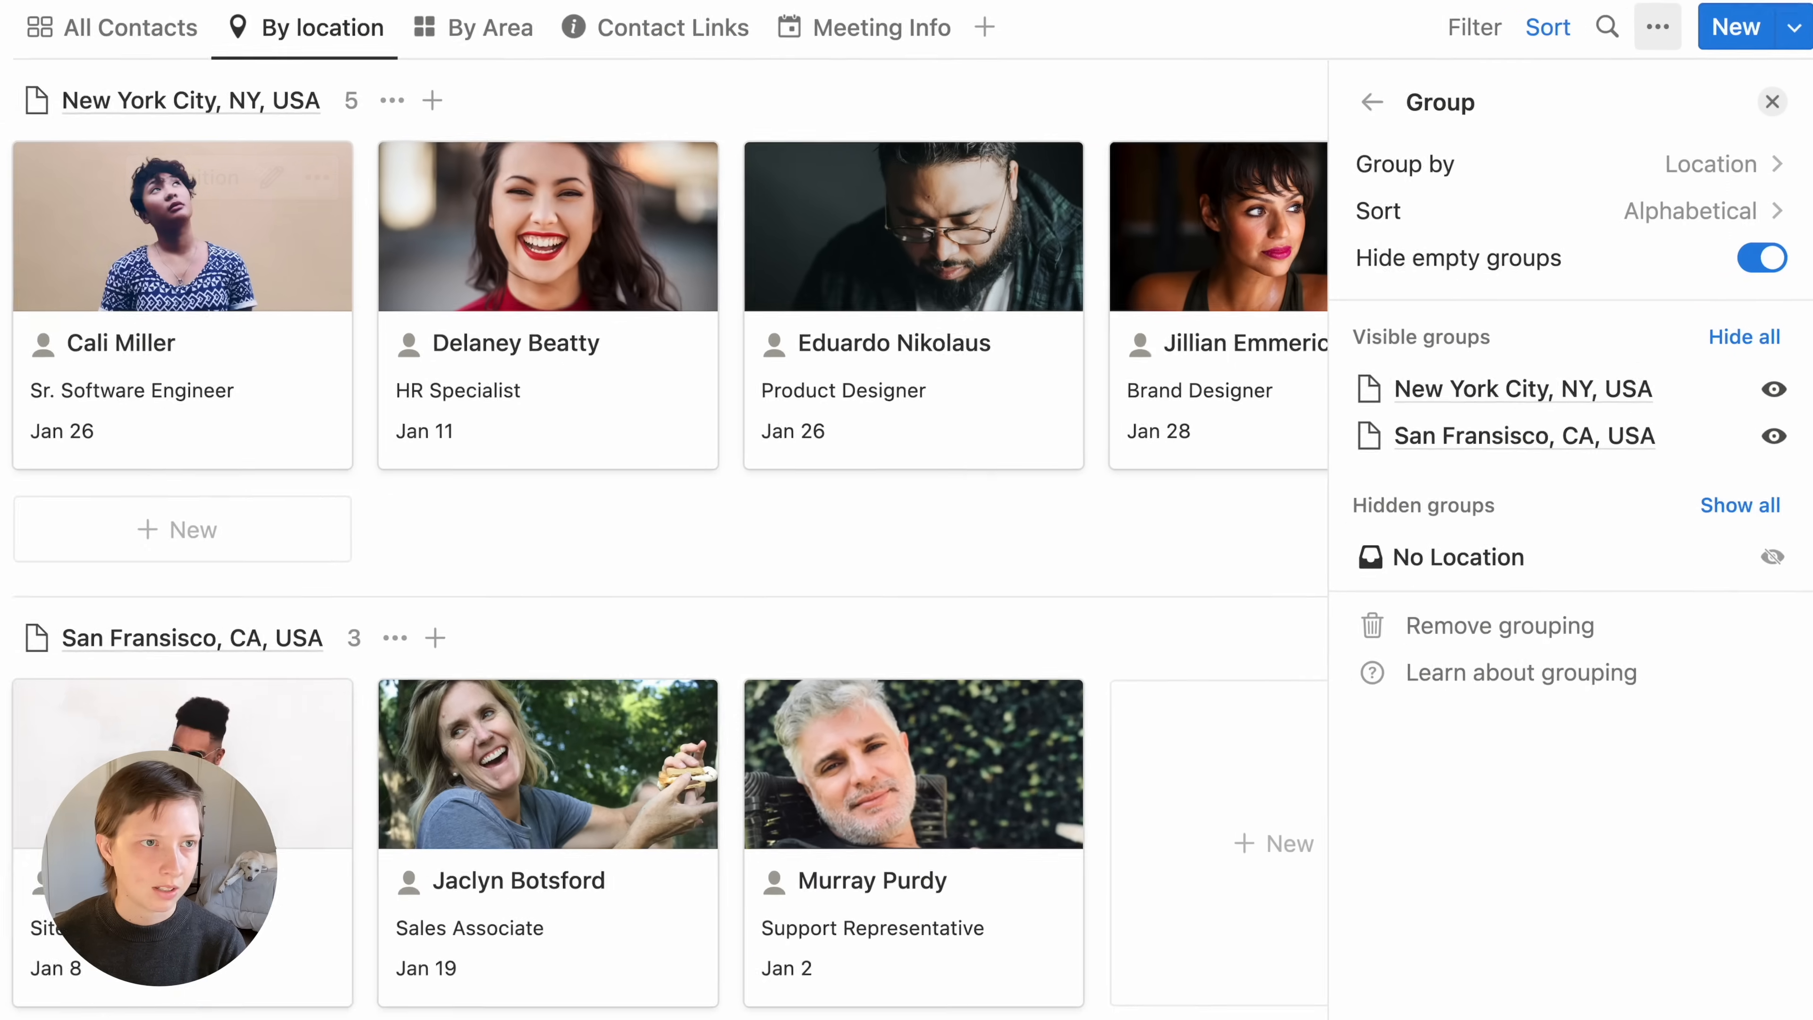
Collapse and re-expand the New York City, NY, USA group and open its tag page
click(33, 106)
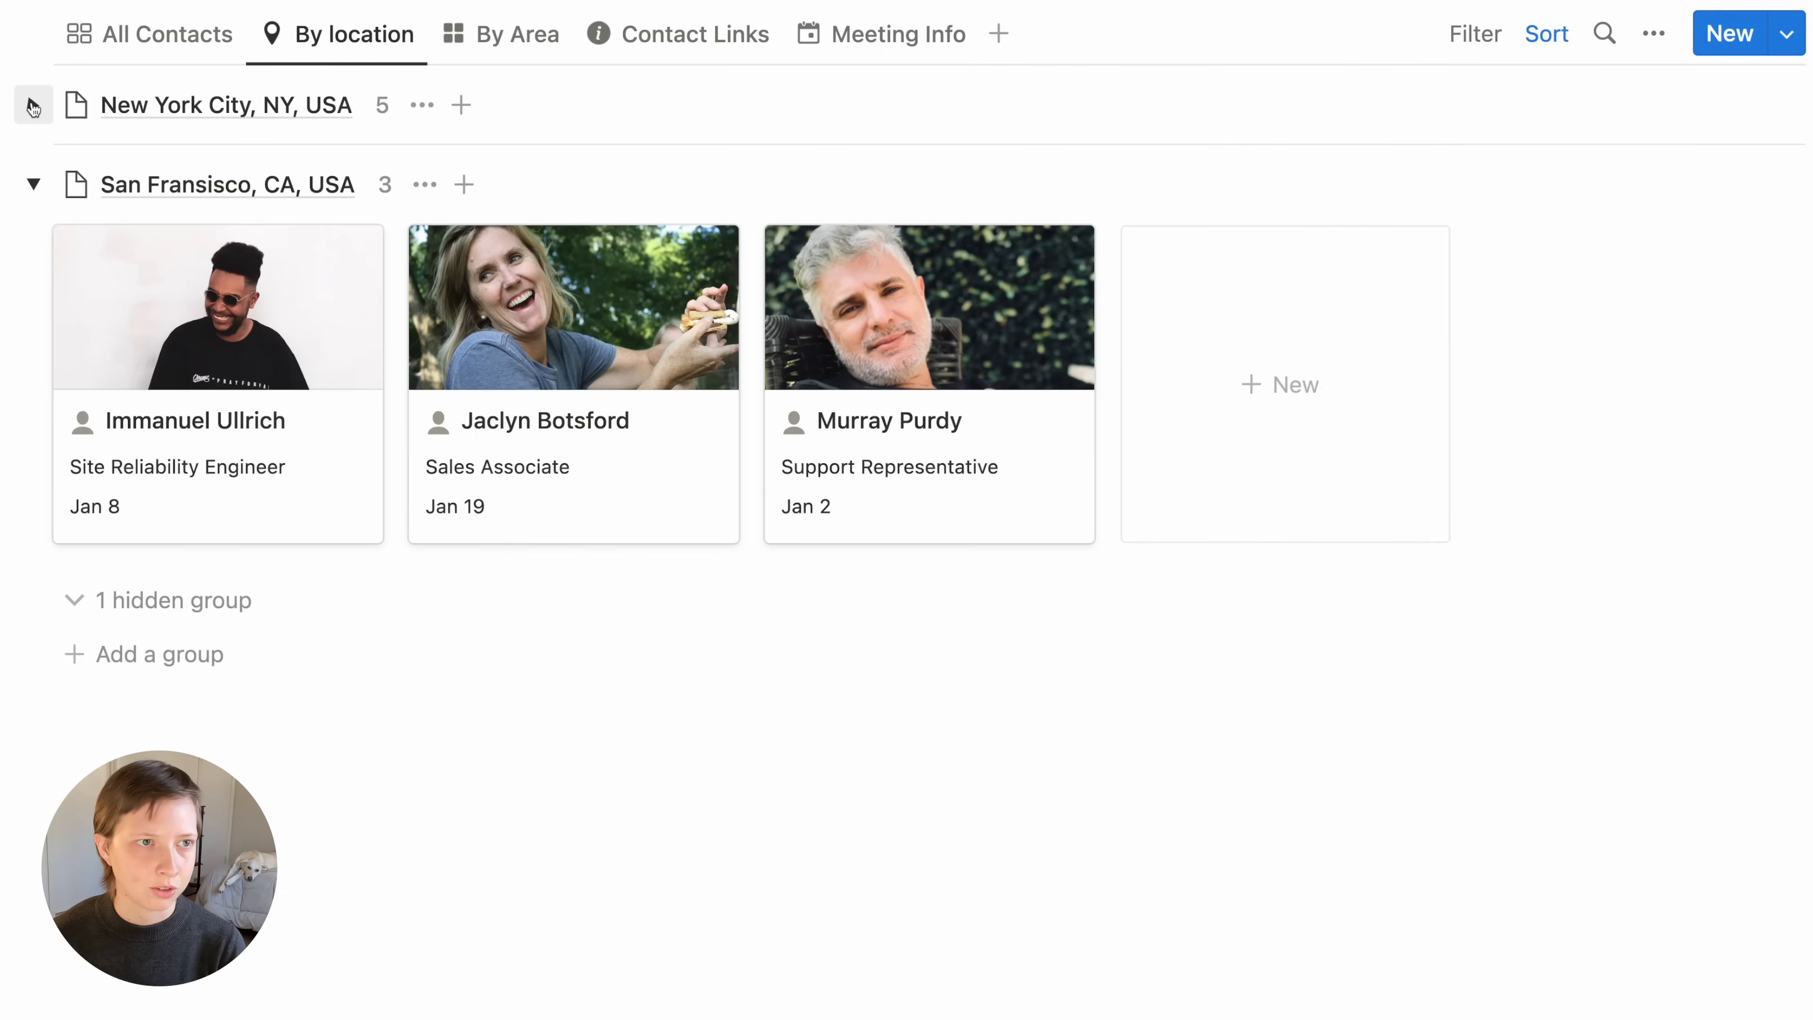
scroll(32, 106, up, 2)
click(32, 203)
scroll(32, 203, down, 1)
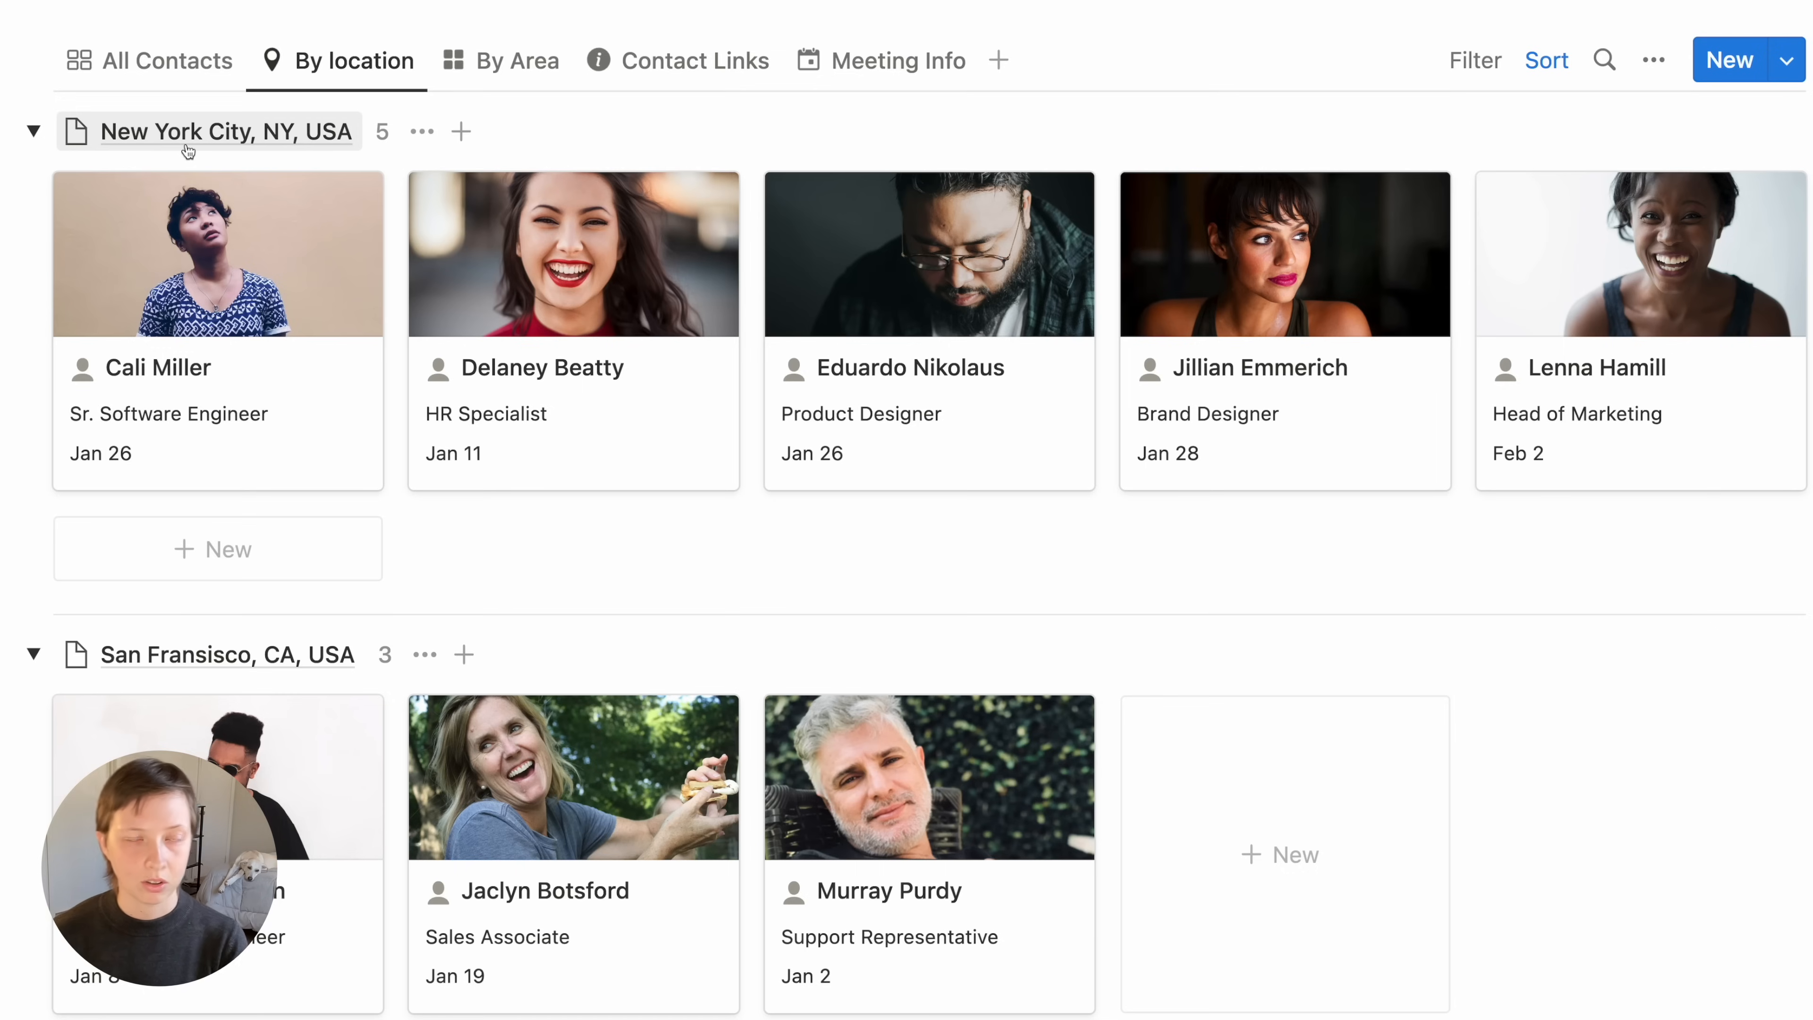
click(145, 132)
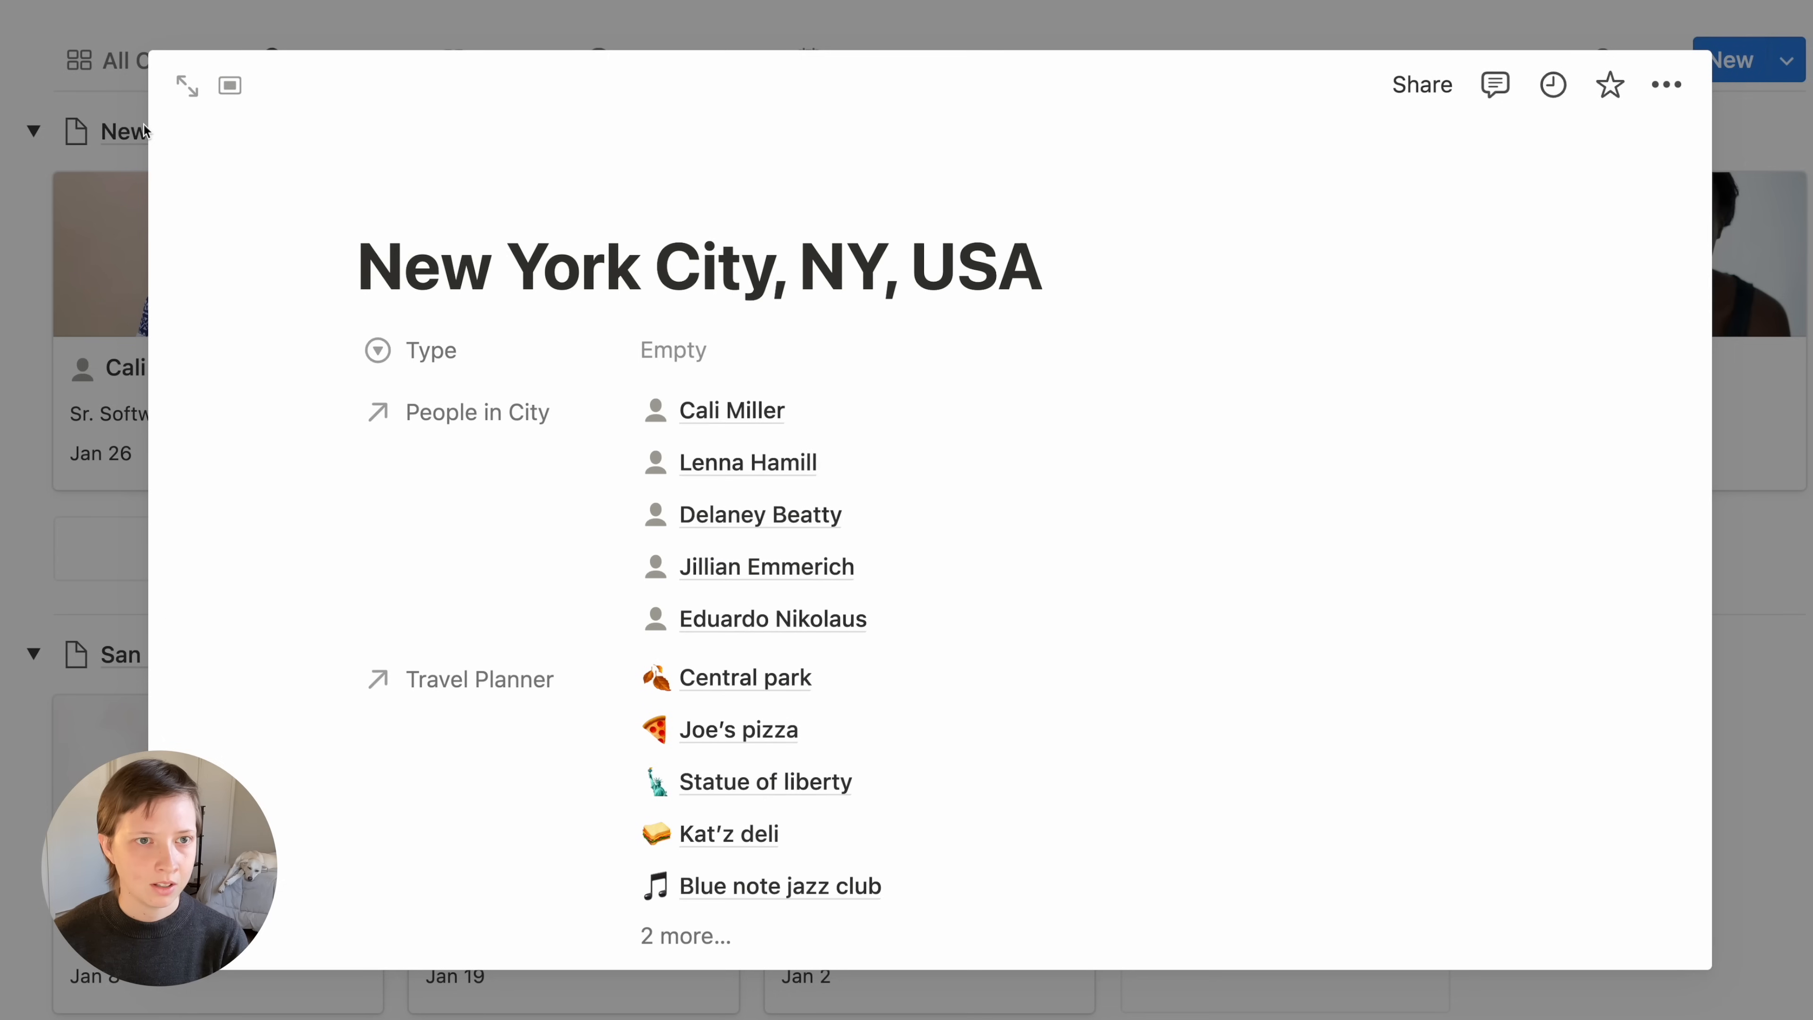
Set the Type to Place for the New York City, NY, USA and San Fransisco, CA, USA tags
click(788, 351)
click(757, 639)
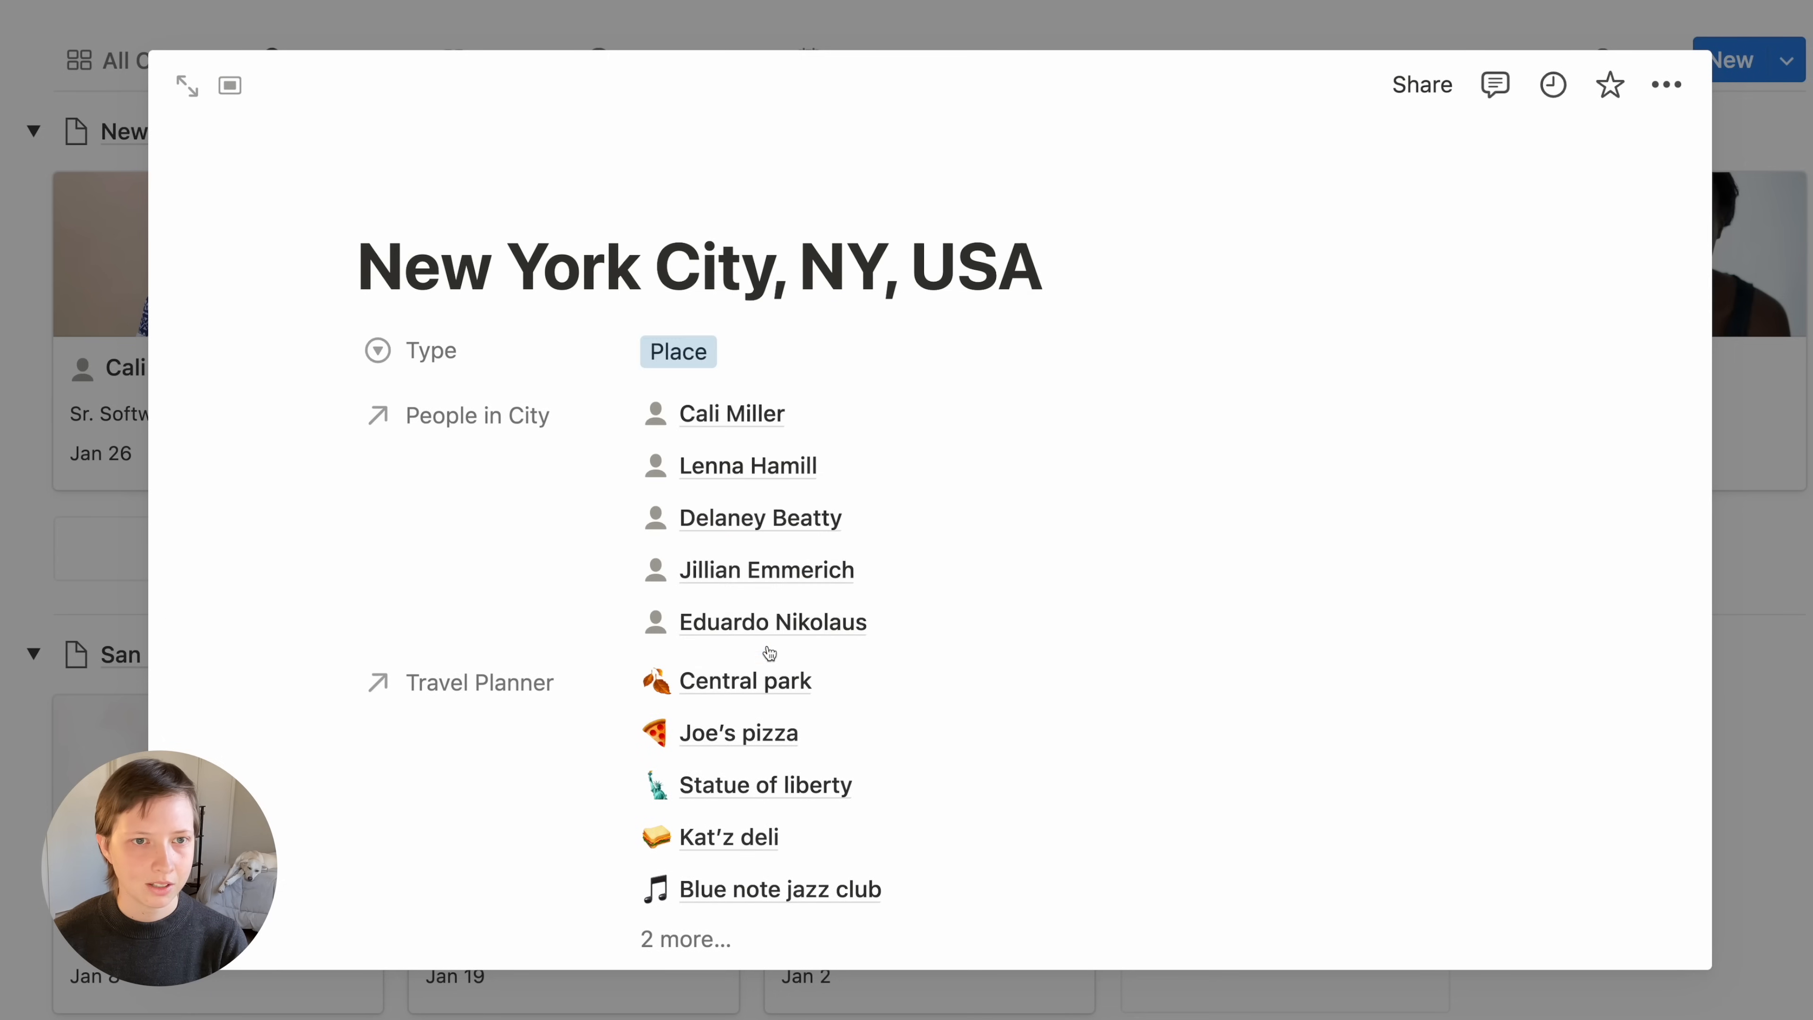
click(83, 457)
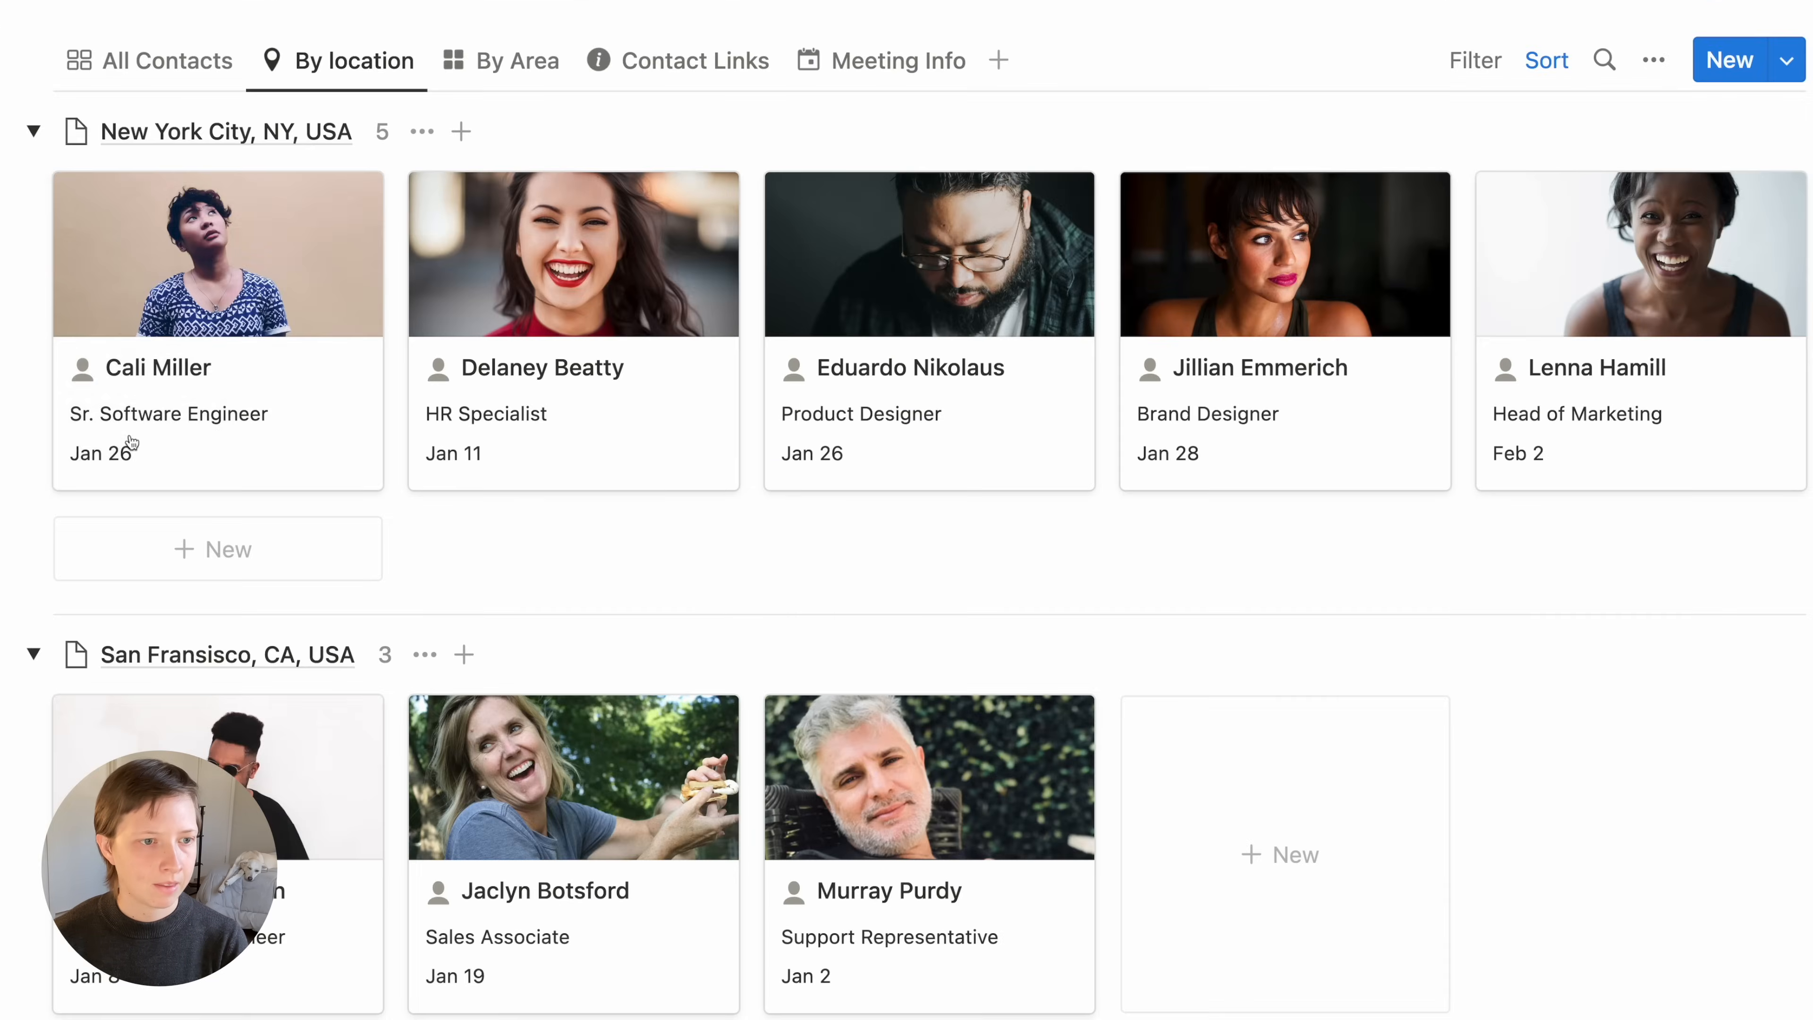
click(192, 667)
click(757, 350)
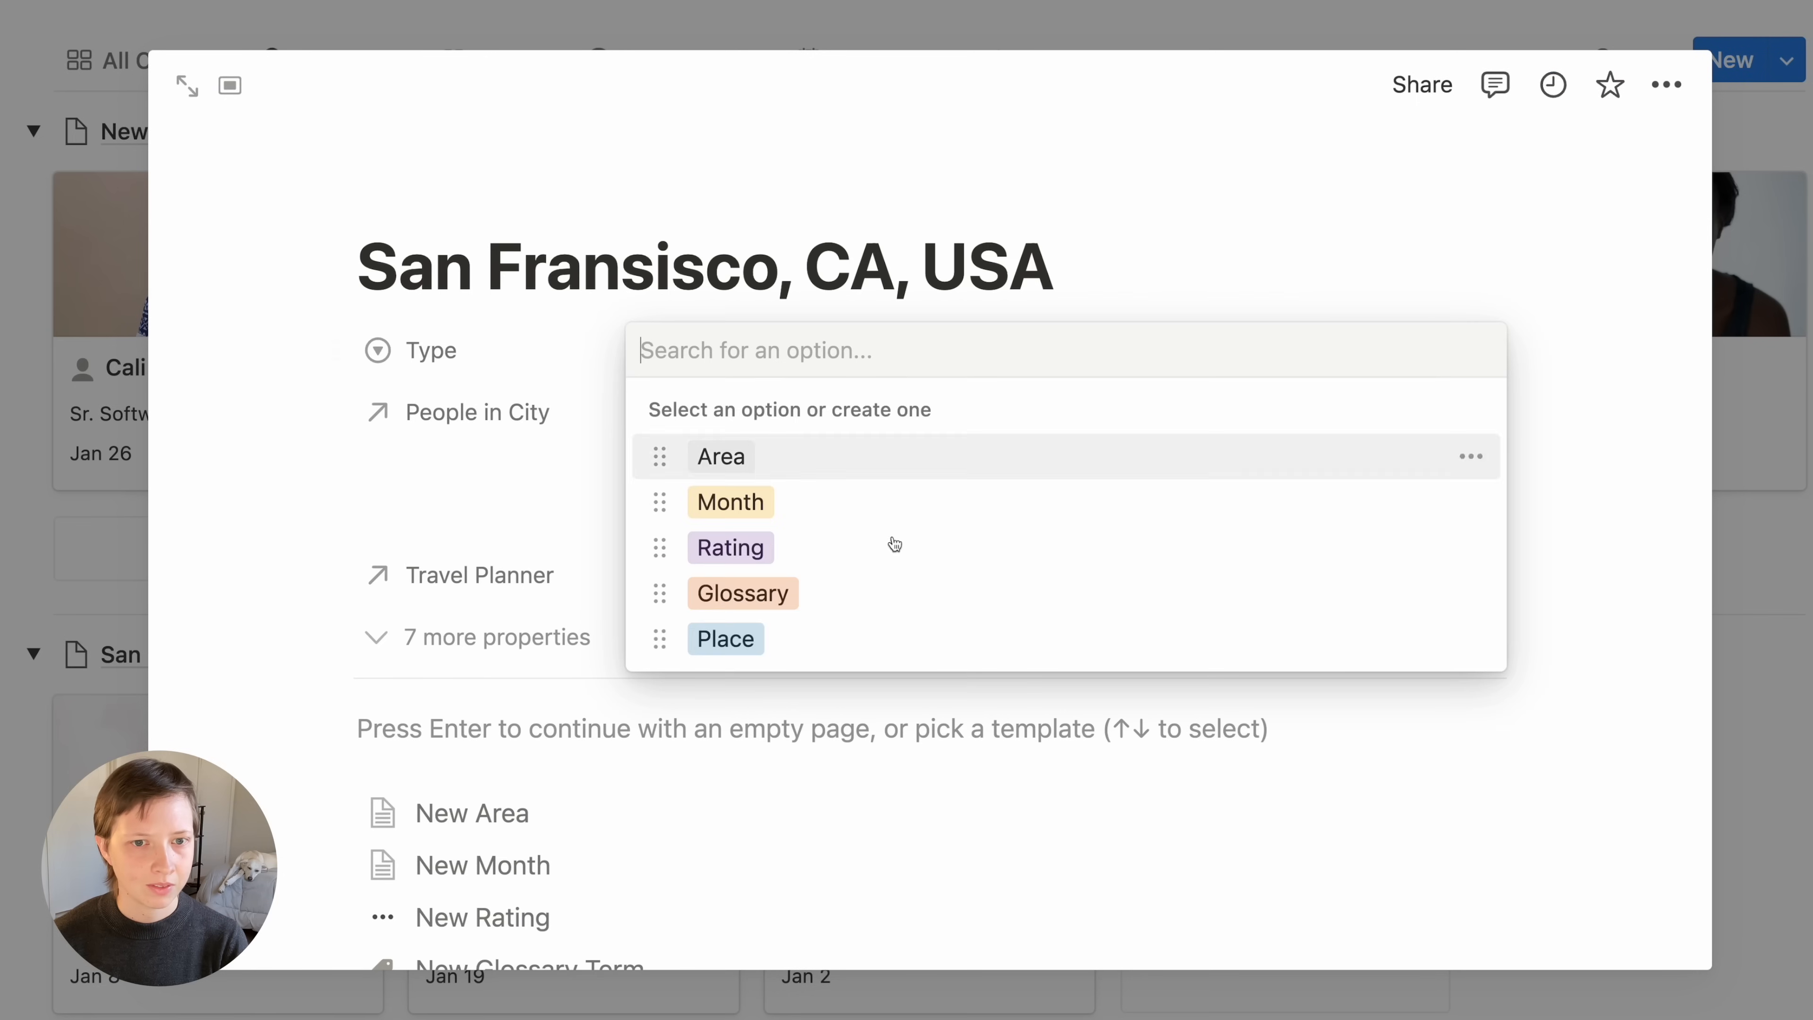
click(773, 637)
click(159, 423)
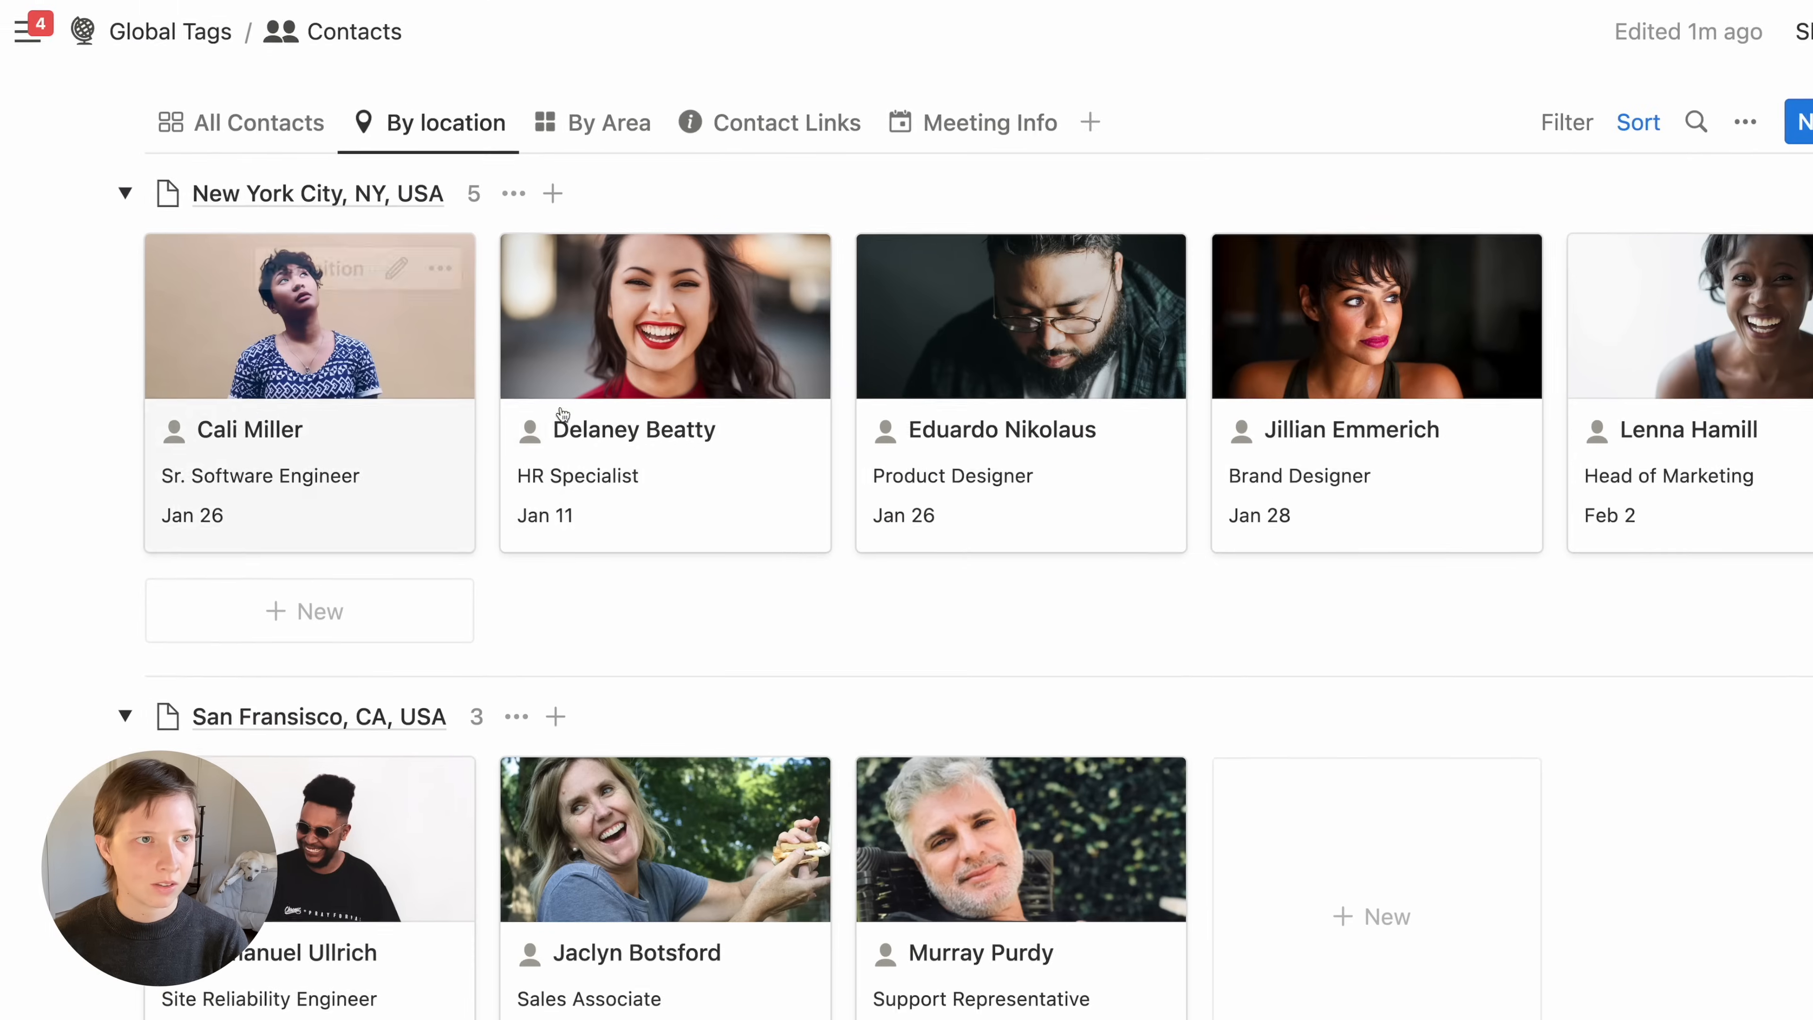
Create a template named New Place in the Global Tags database and open it as a full page
click(190, 57)
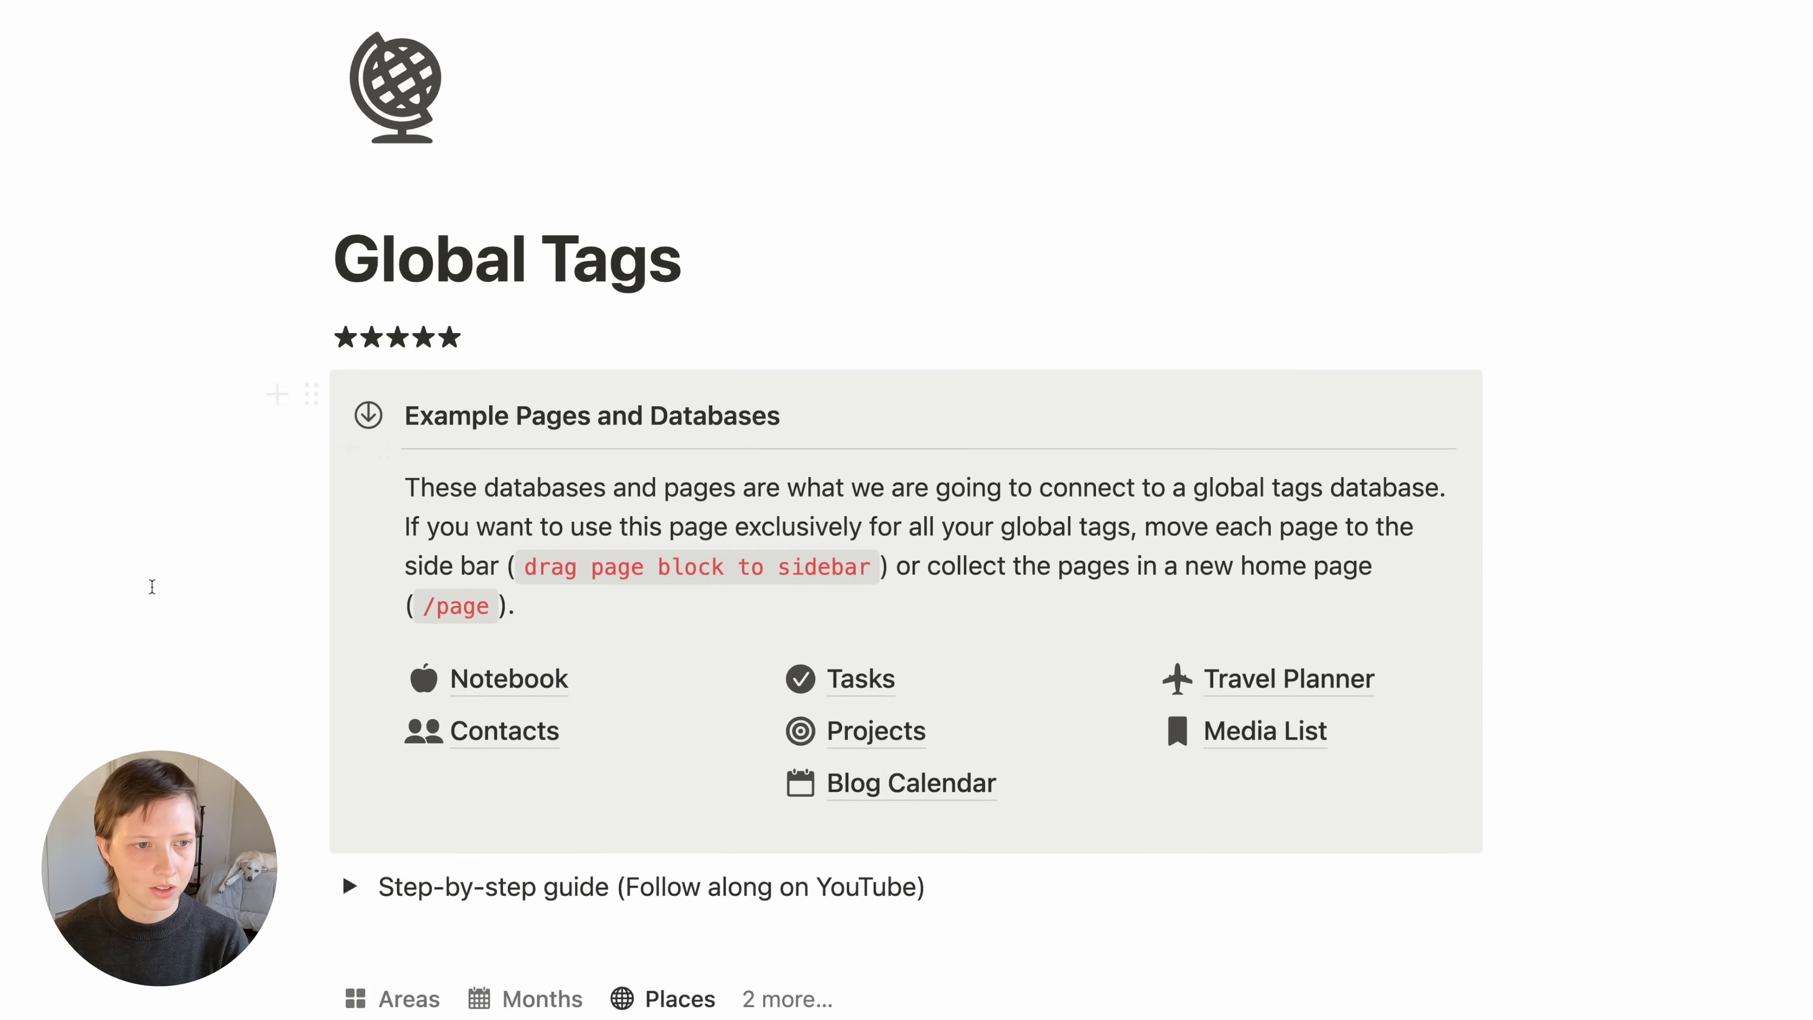
scroll(152, 586, down, 6)
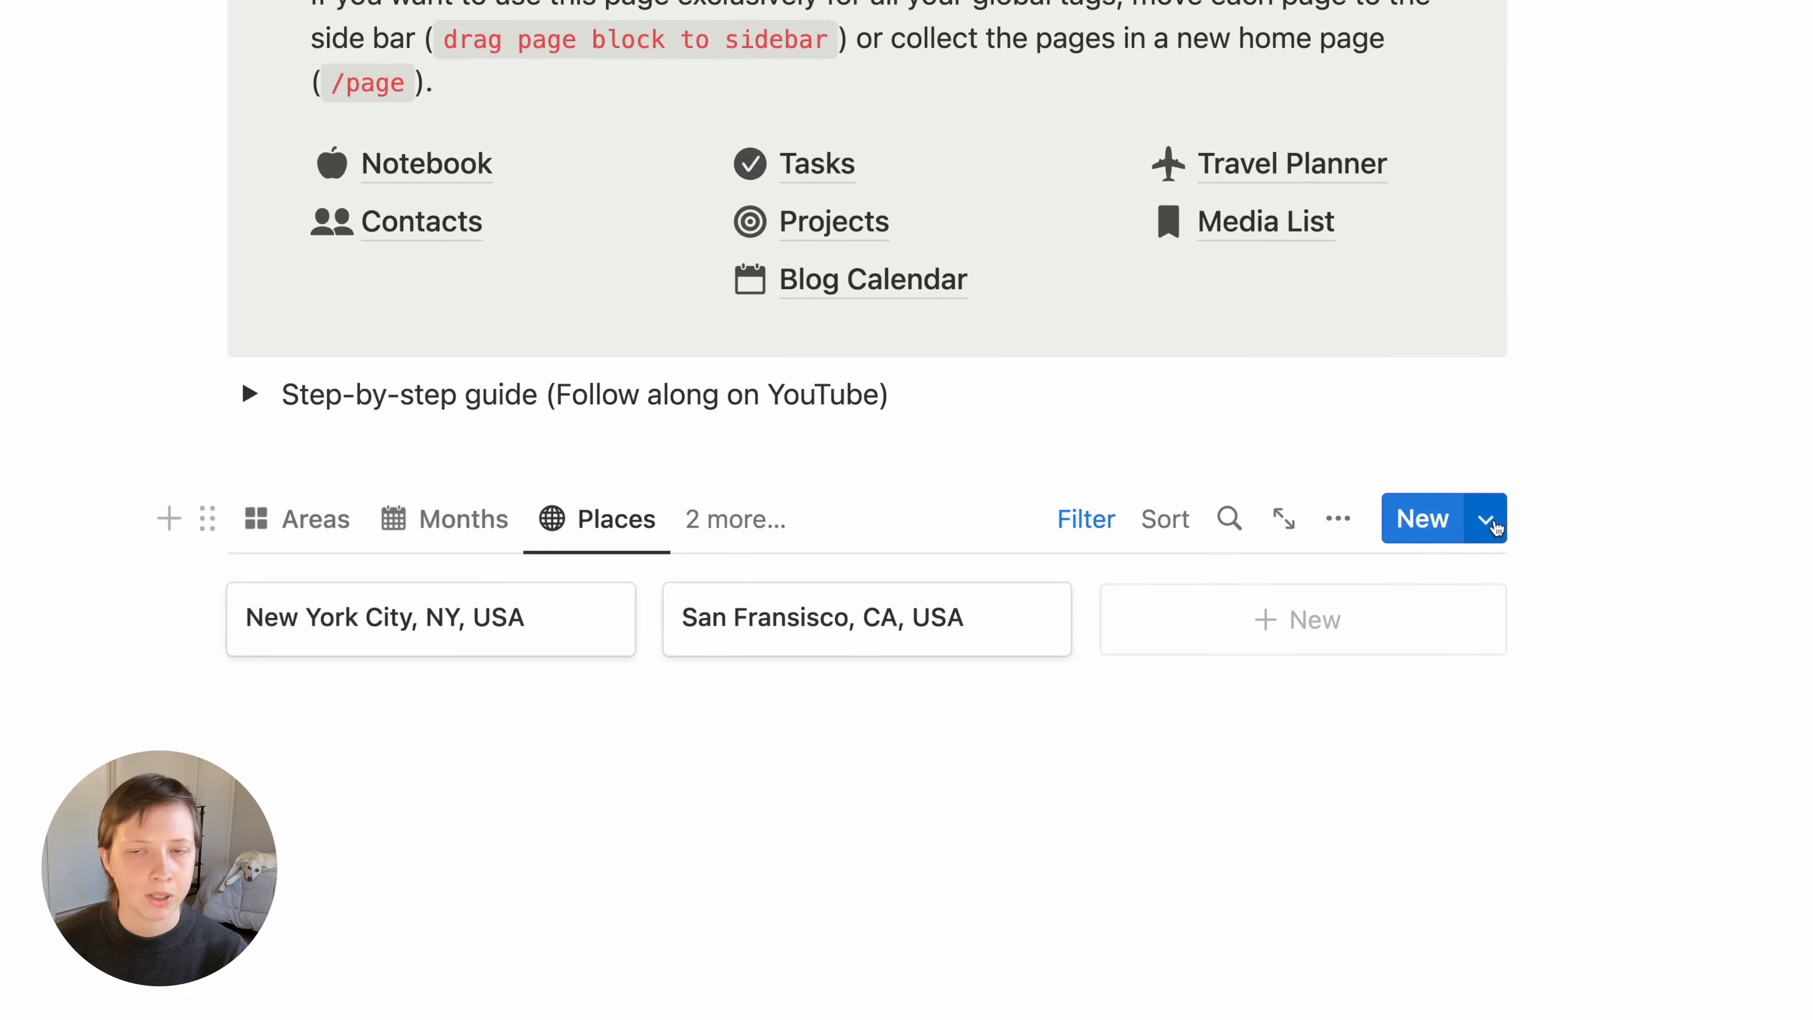
click(1503, 525)
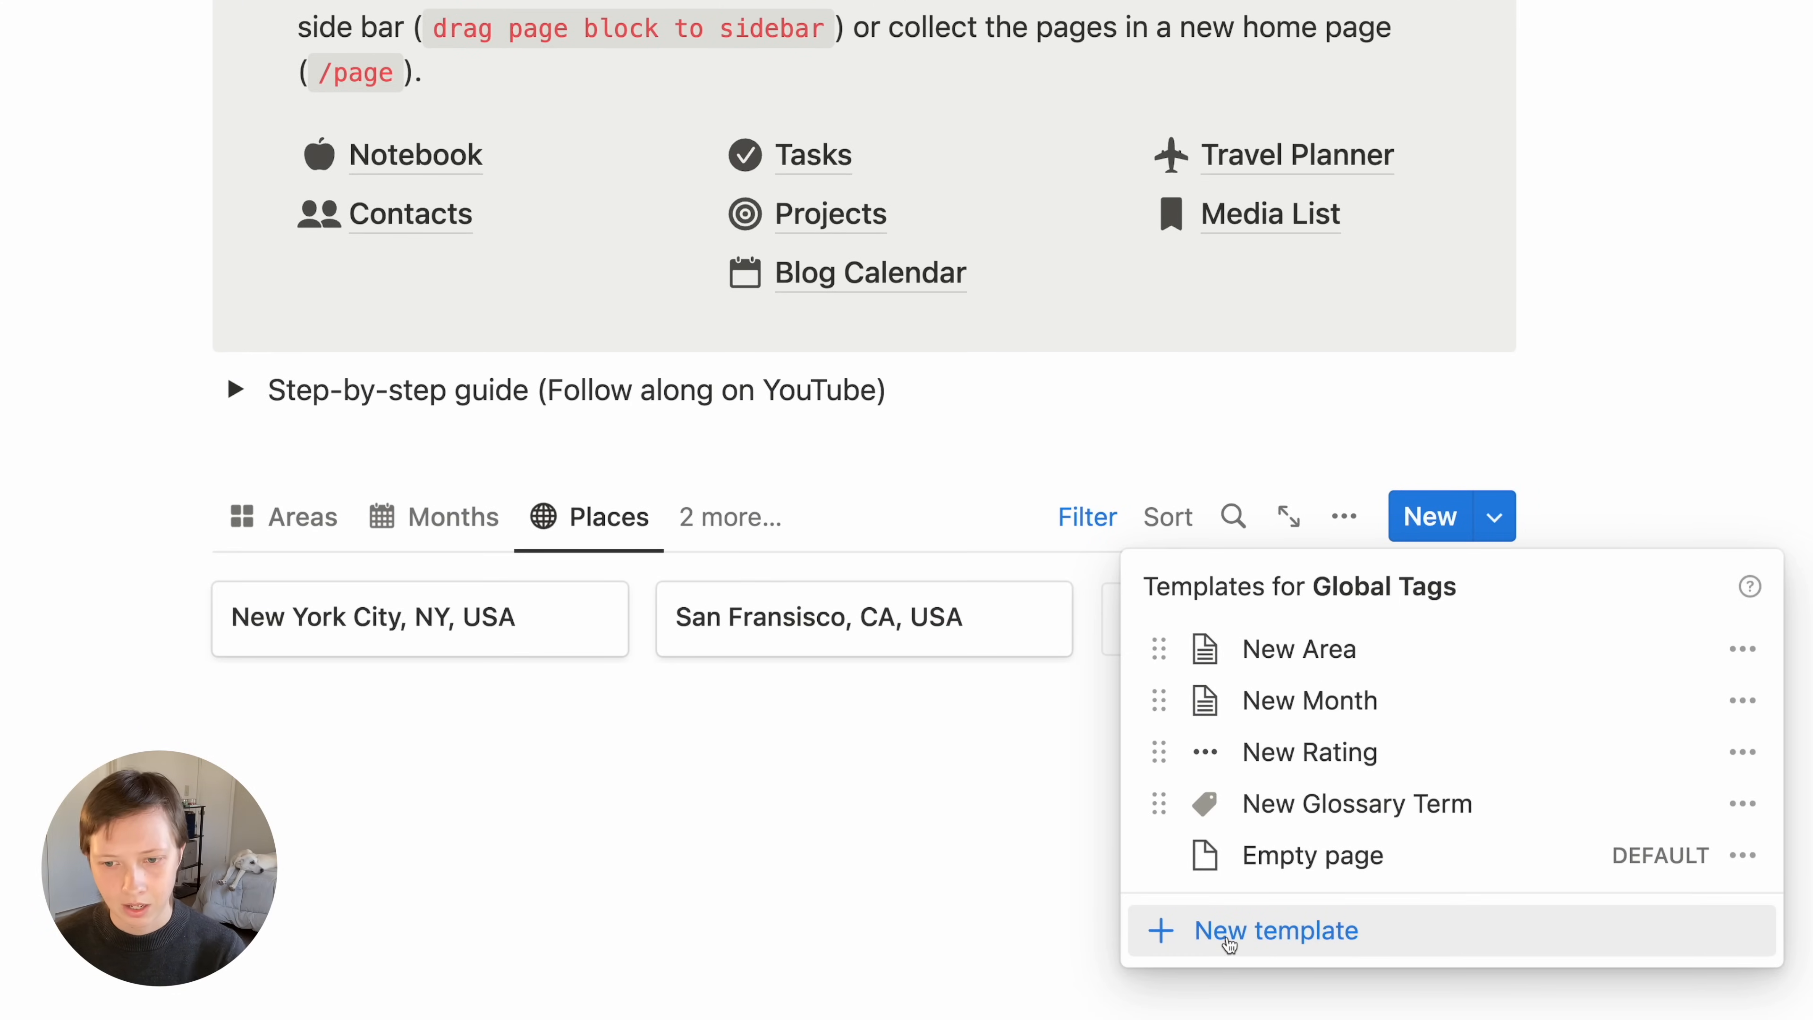
click(1228, 944)
text(New Place)
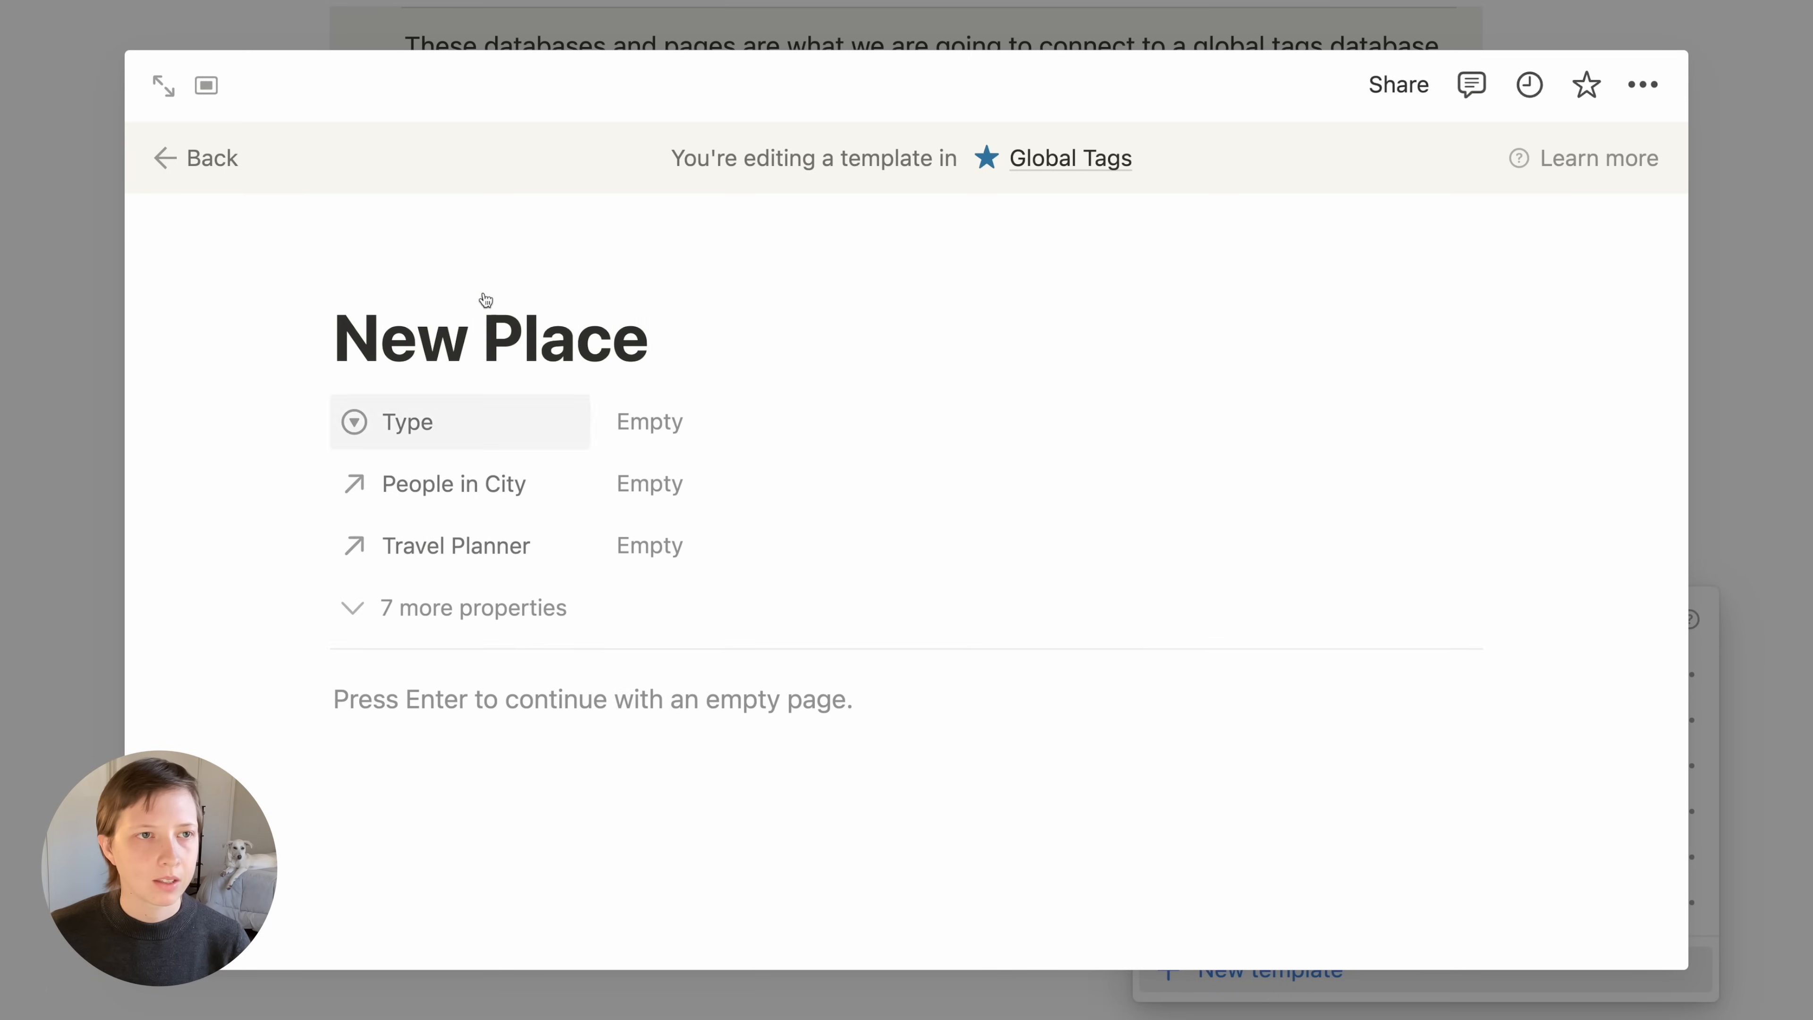
click(163, 86)
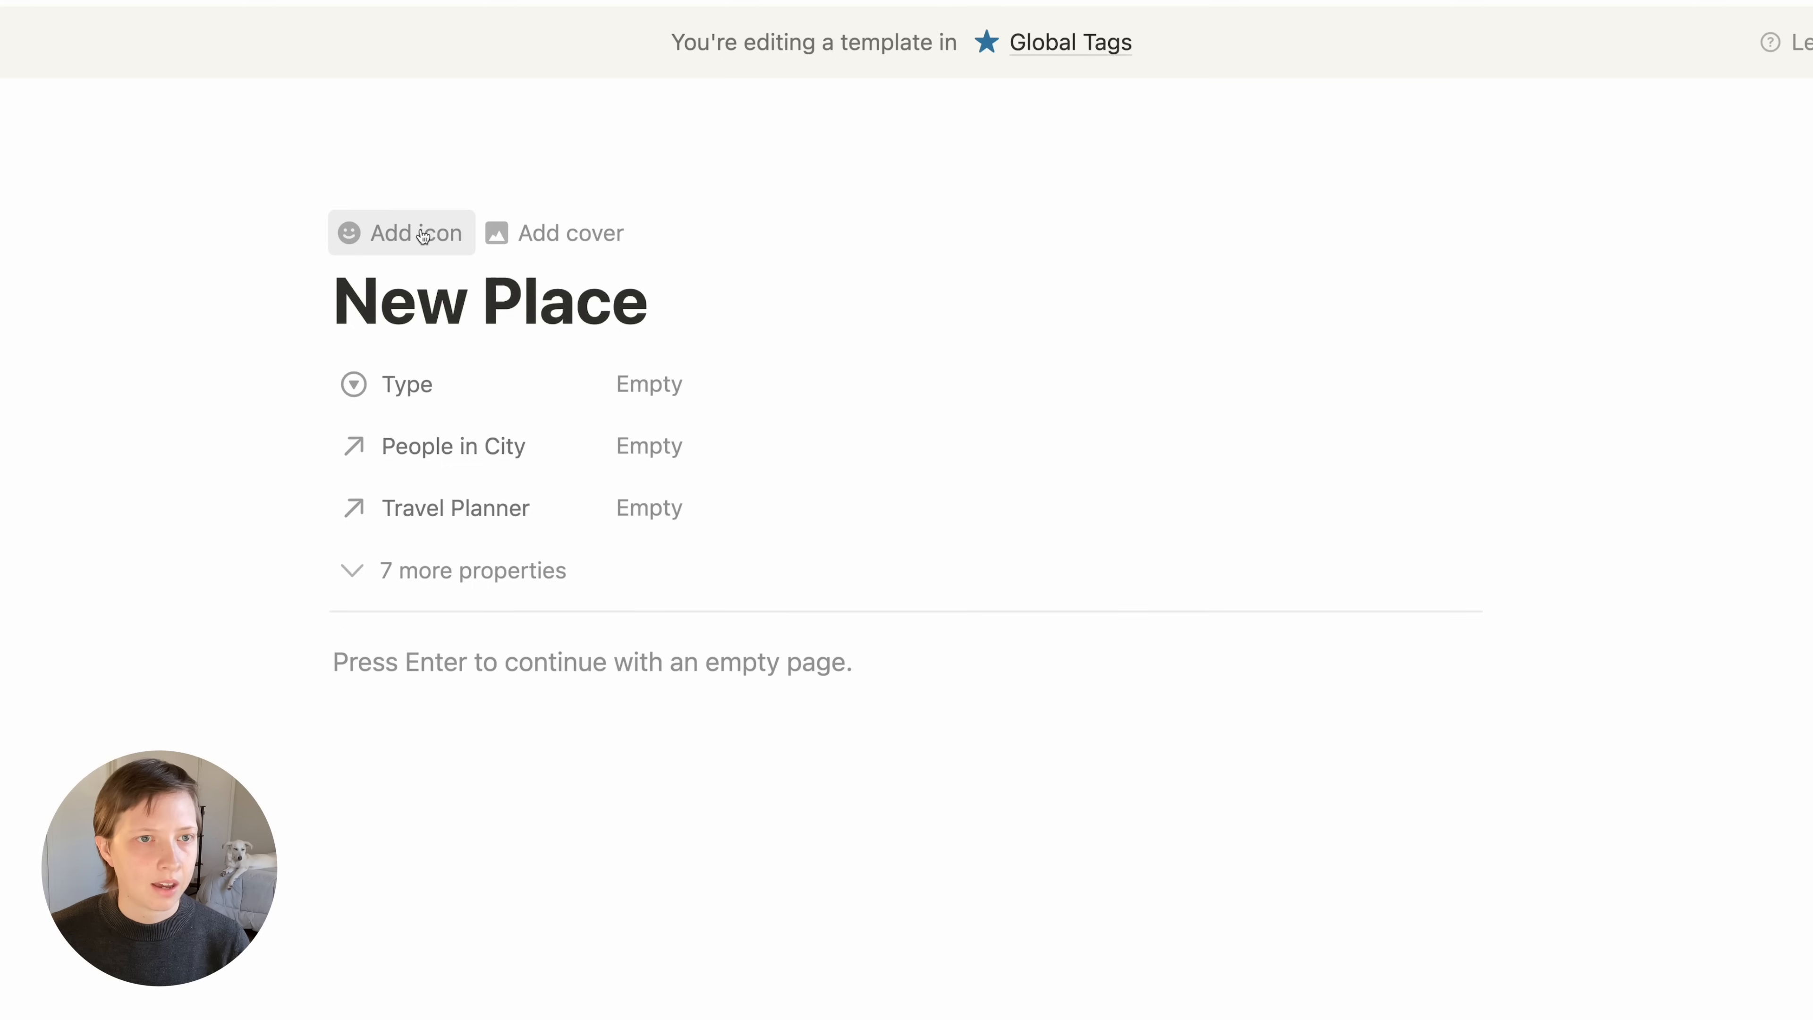
Give the New Place template a black pin icon and set its Type to Place
click(419, 230)
click(419, 228)
click(214, 418)
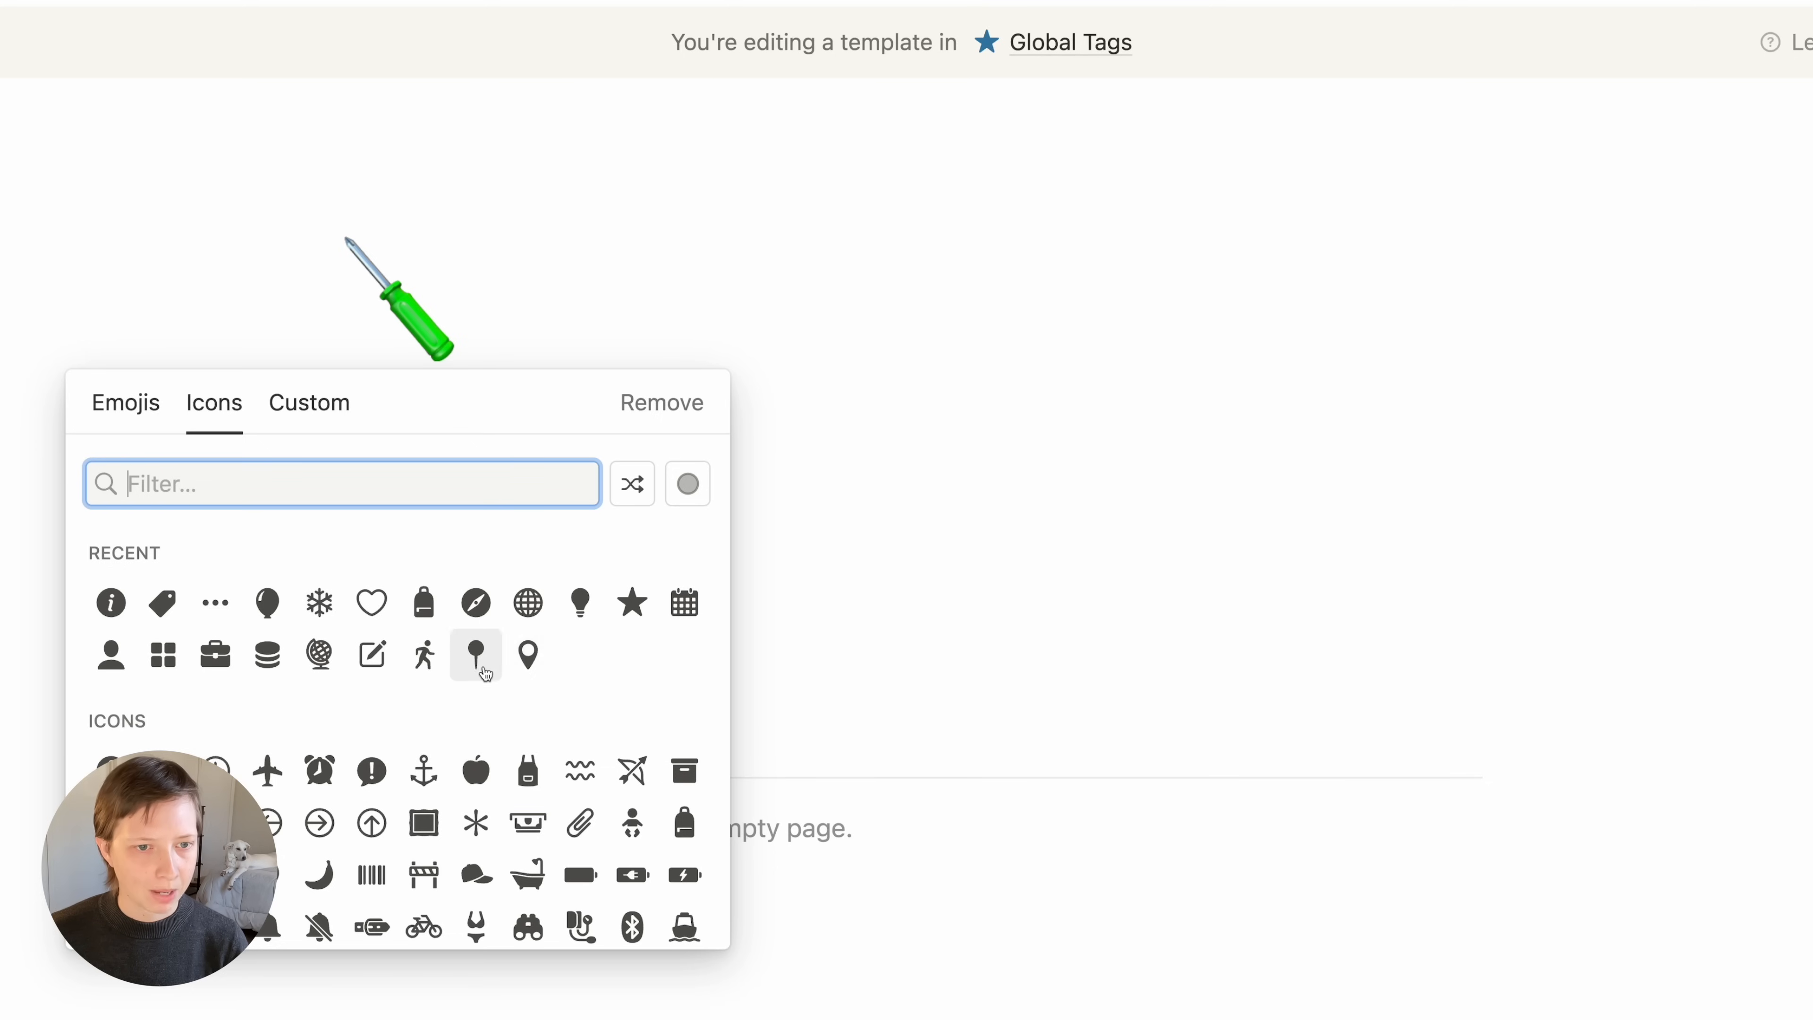
click(485, 672)
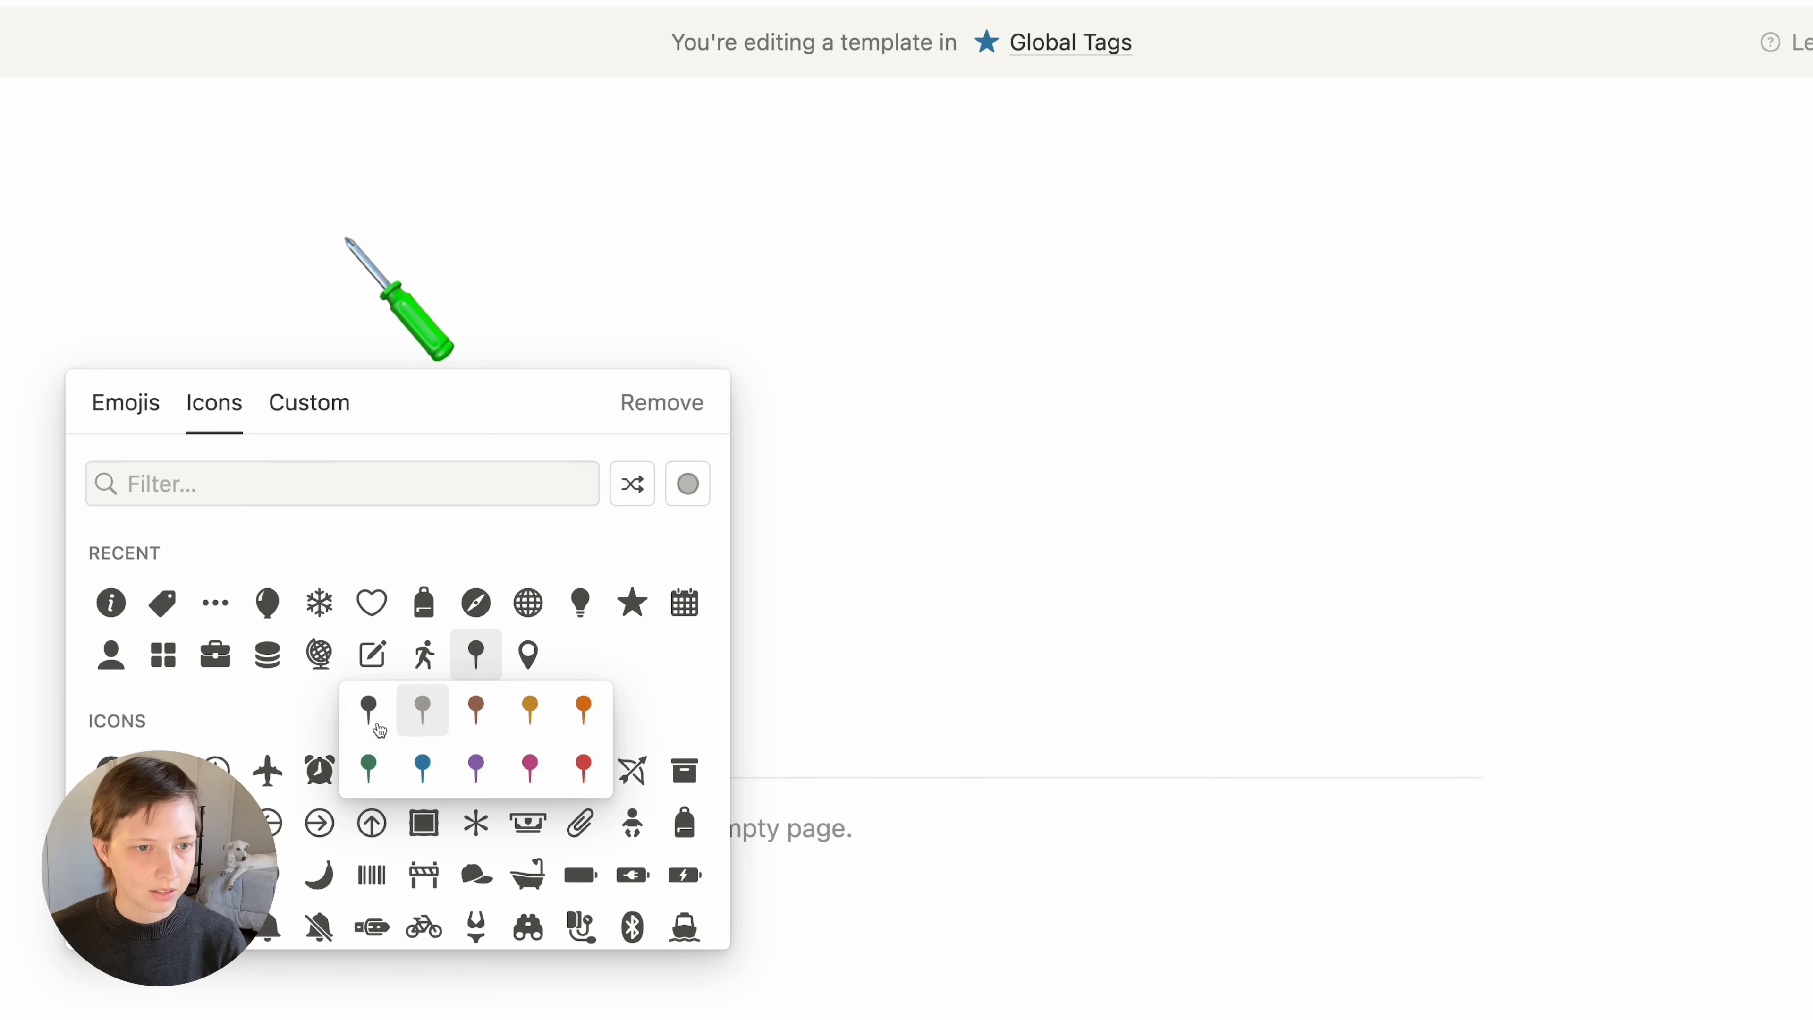
click(365, 707)
scroll(737, 519, down, 1)
click(737, 518)
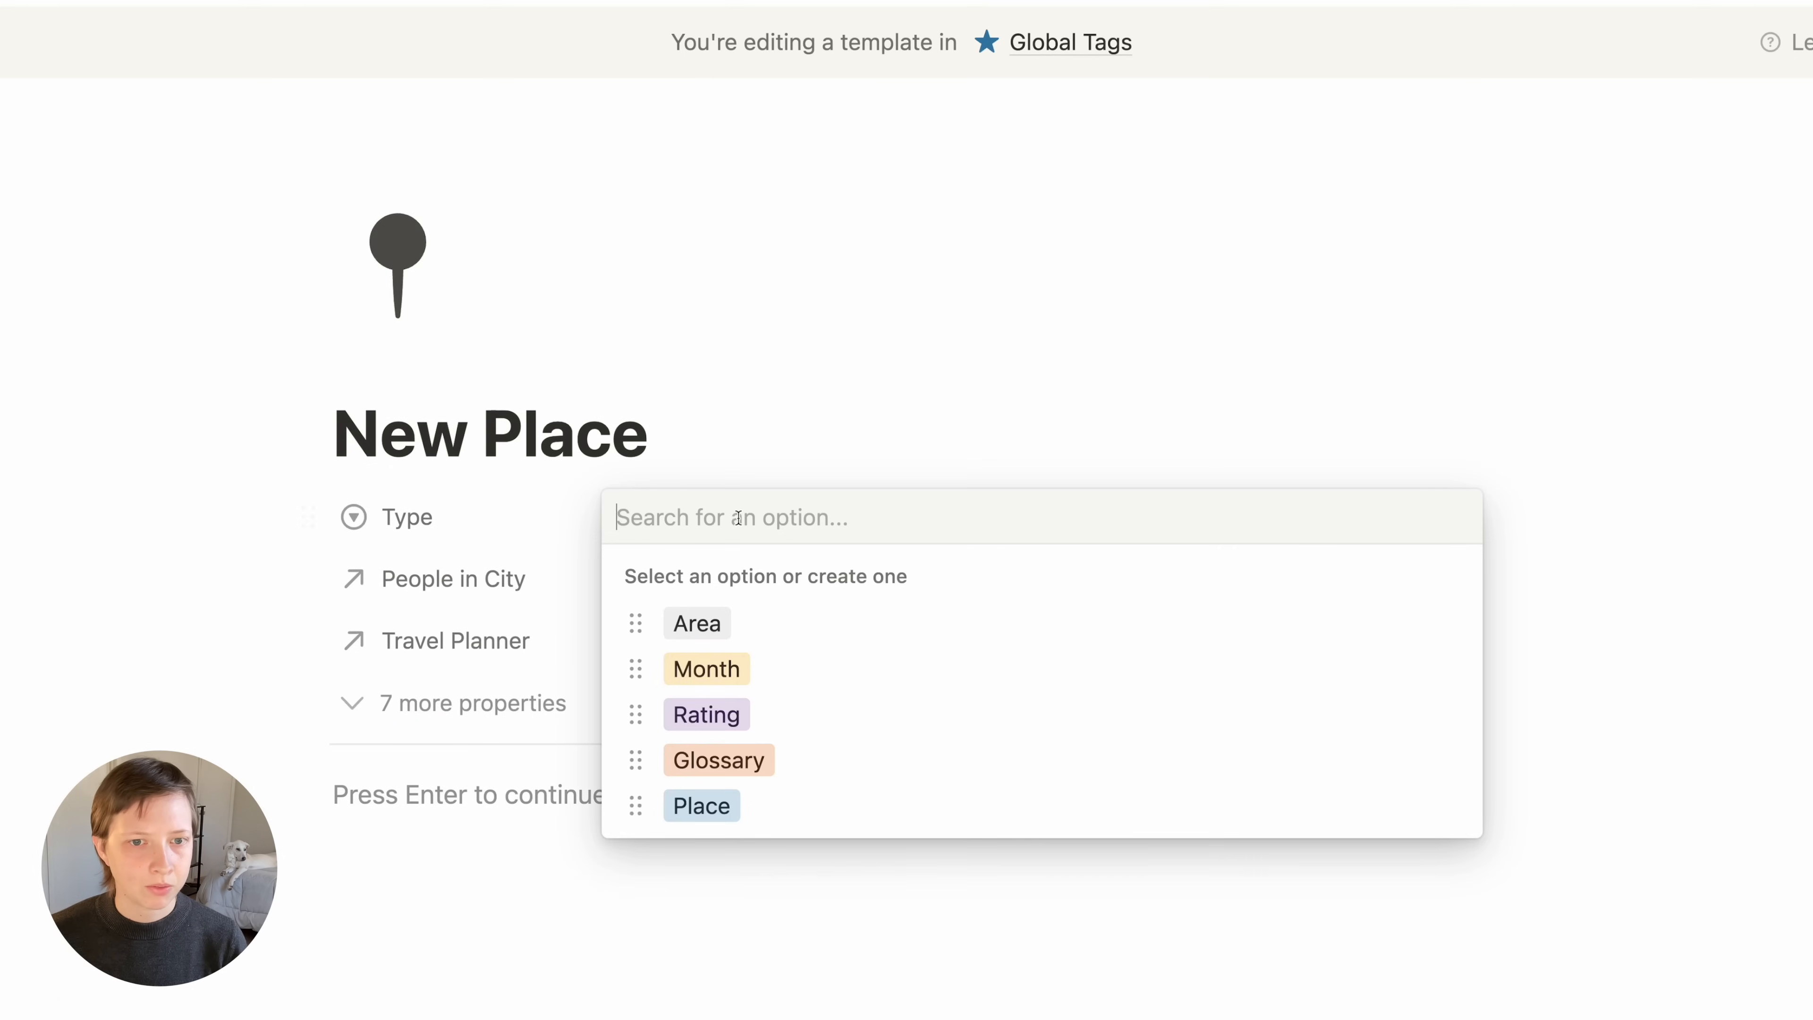
click(755, 821)
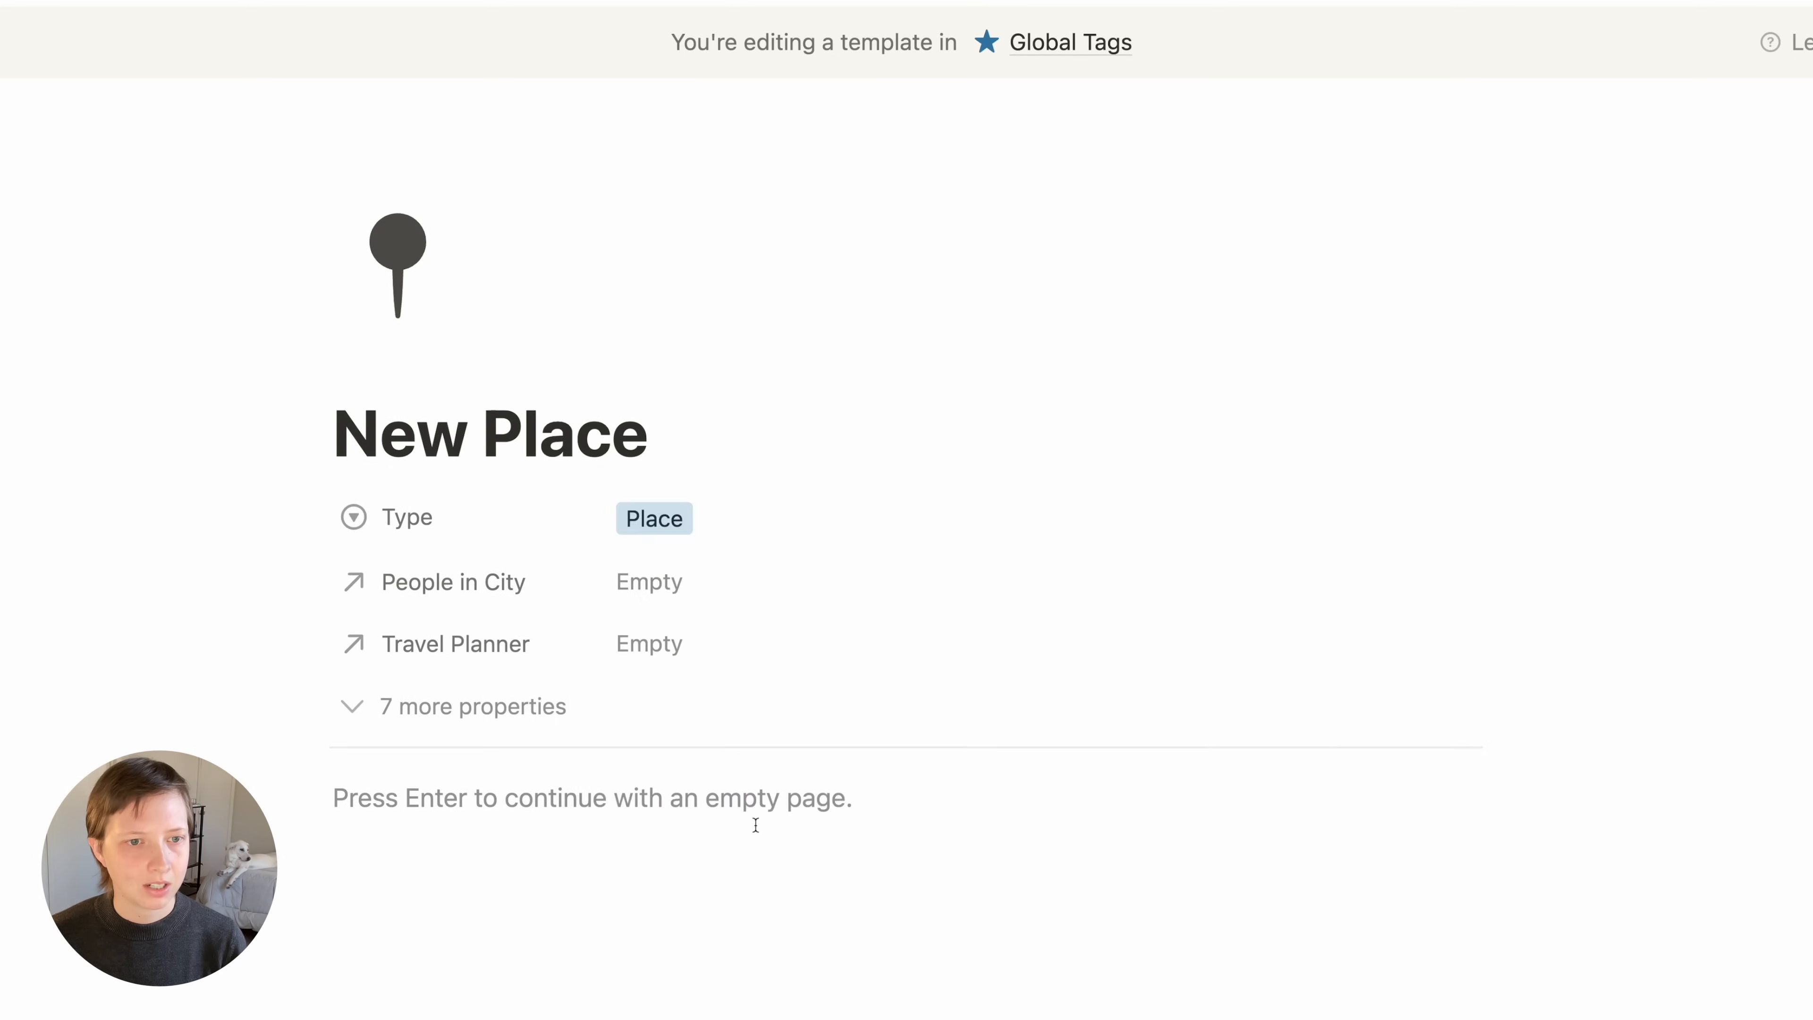
Set the template's People in City and Travel Planner properties to always hide, and collapse the hidden properties
click(481, 583)
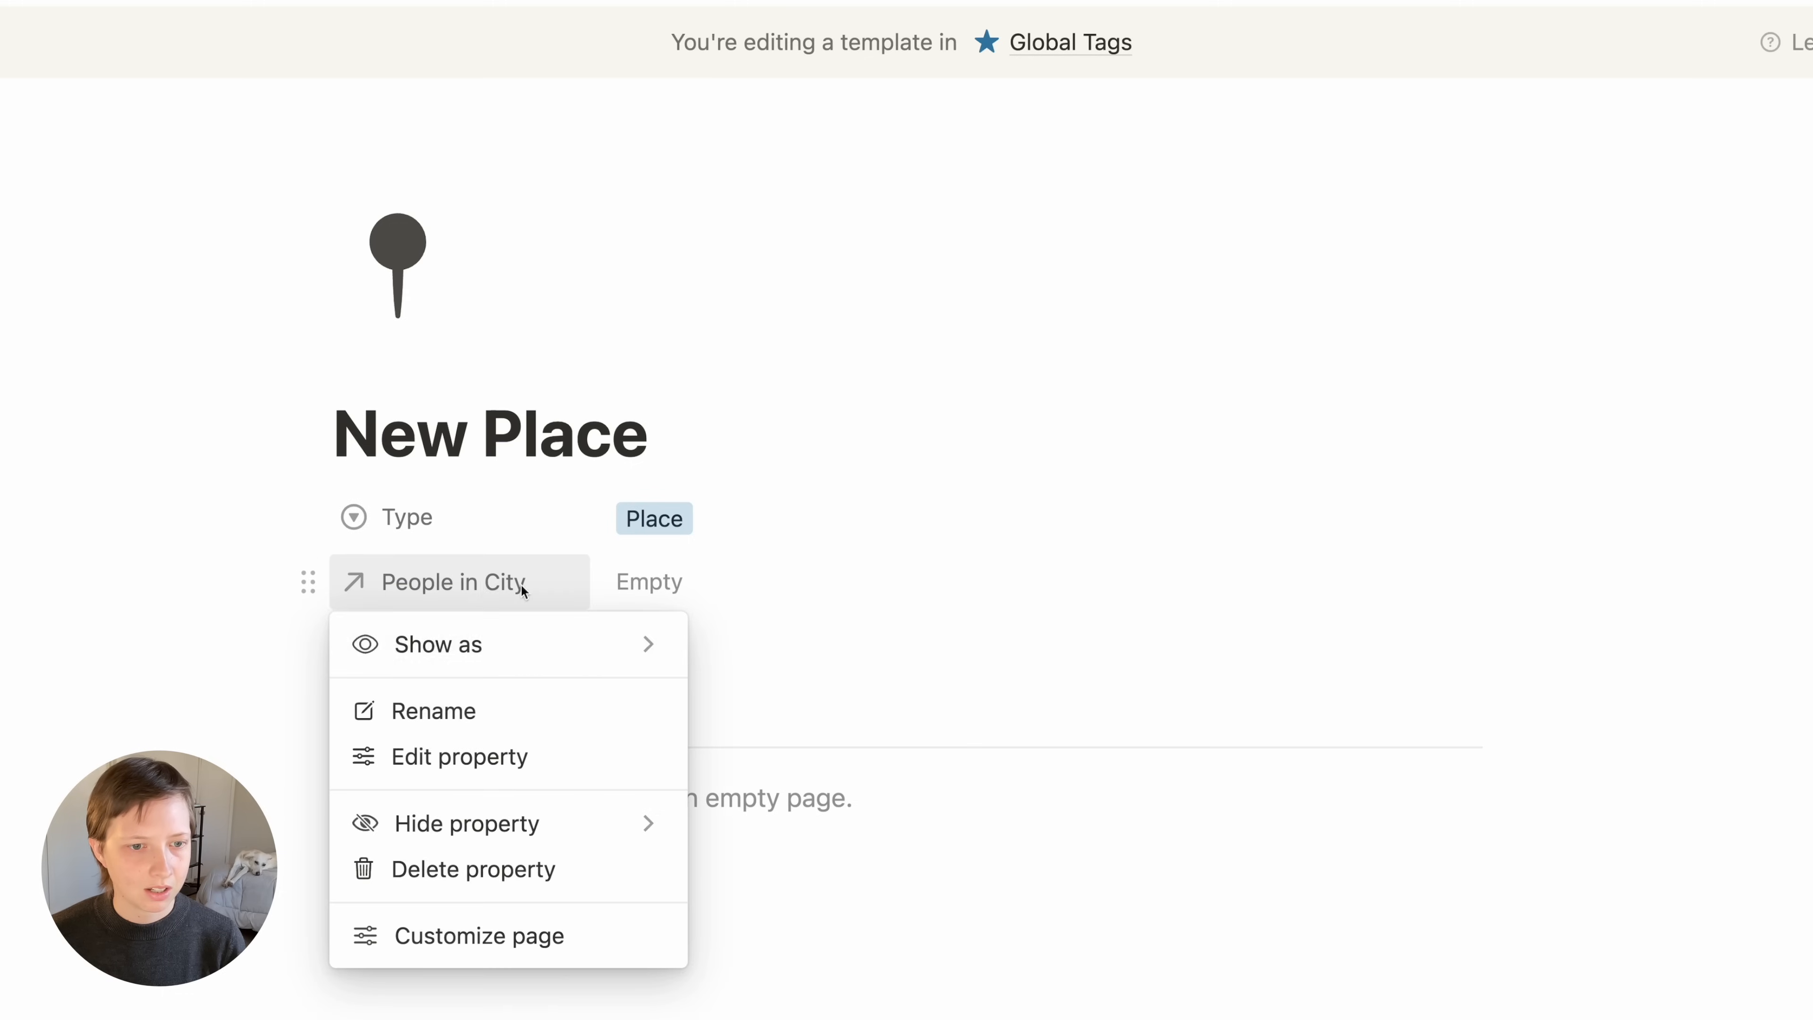
mouse_move(478, 828)
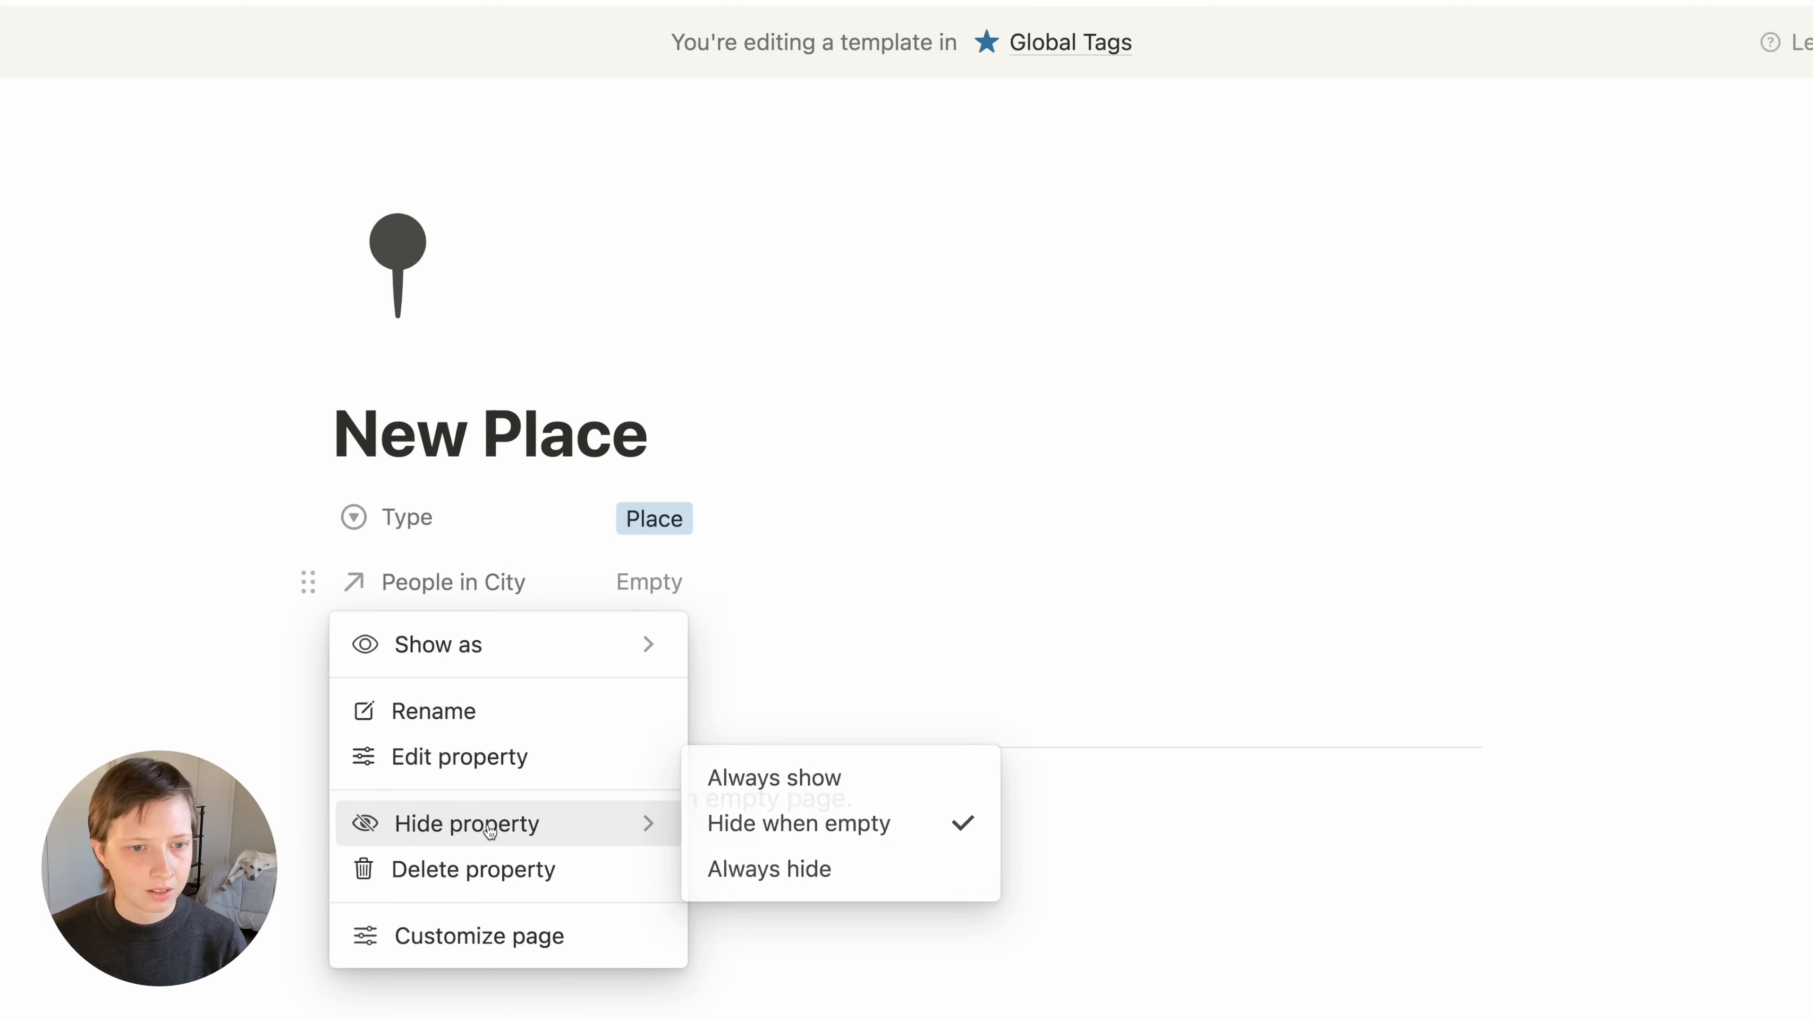
click(825, 871)
click(492, 618)
scroll(135, 705, down, 5)
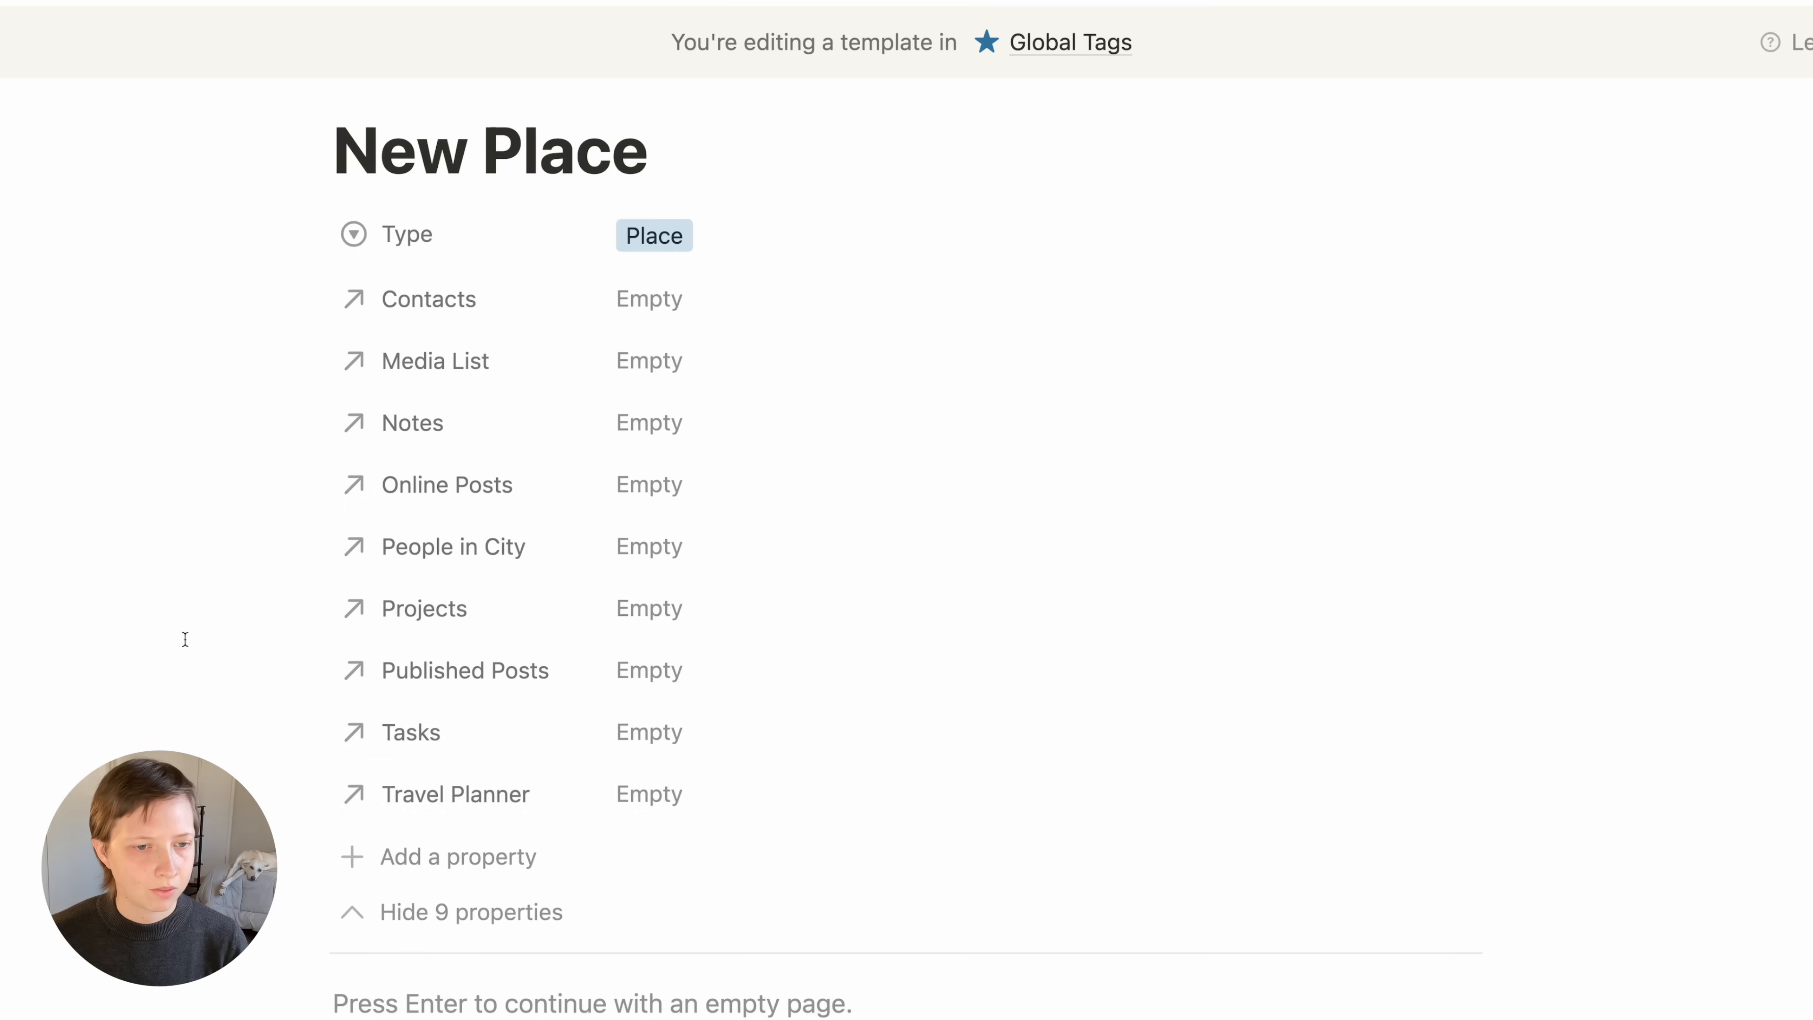
click(457, 795)
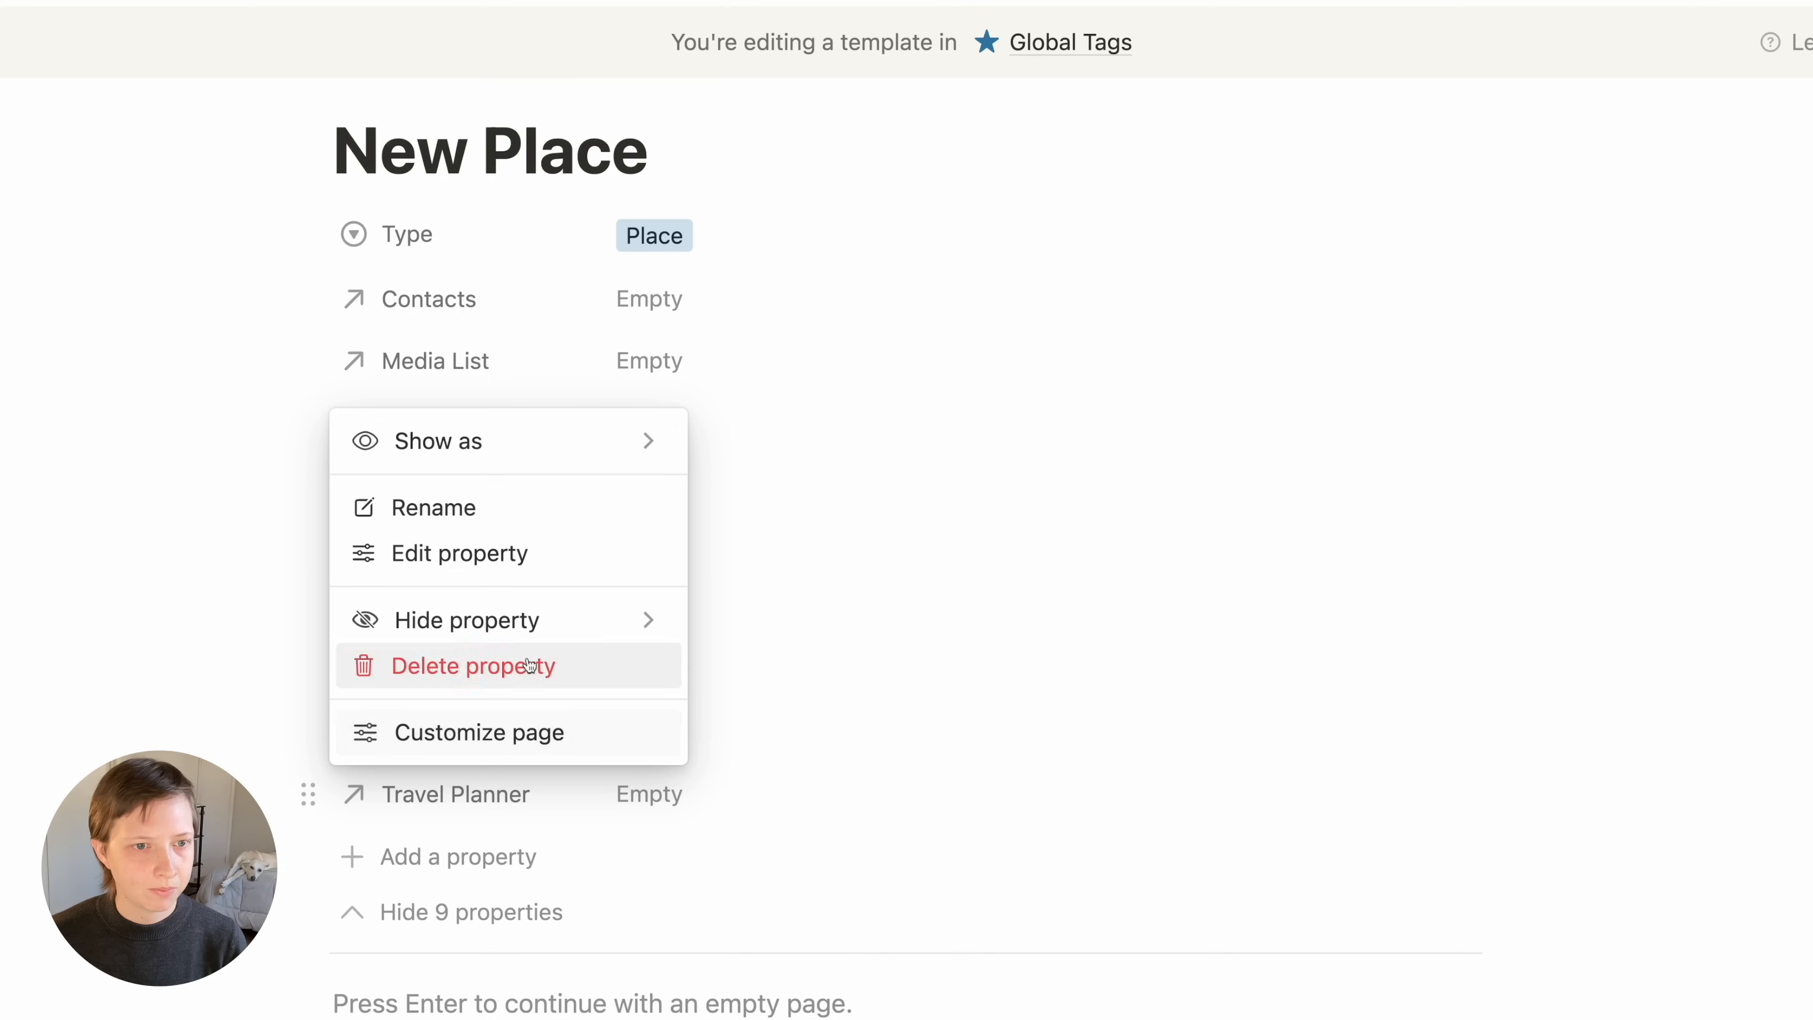
mouse_move(542, 620)
click(781, 668)
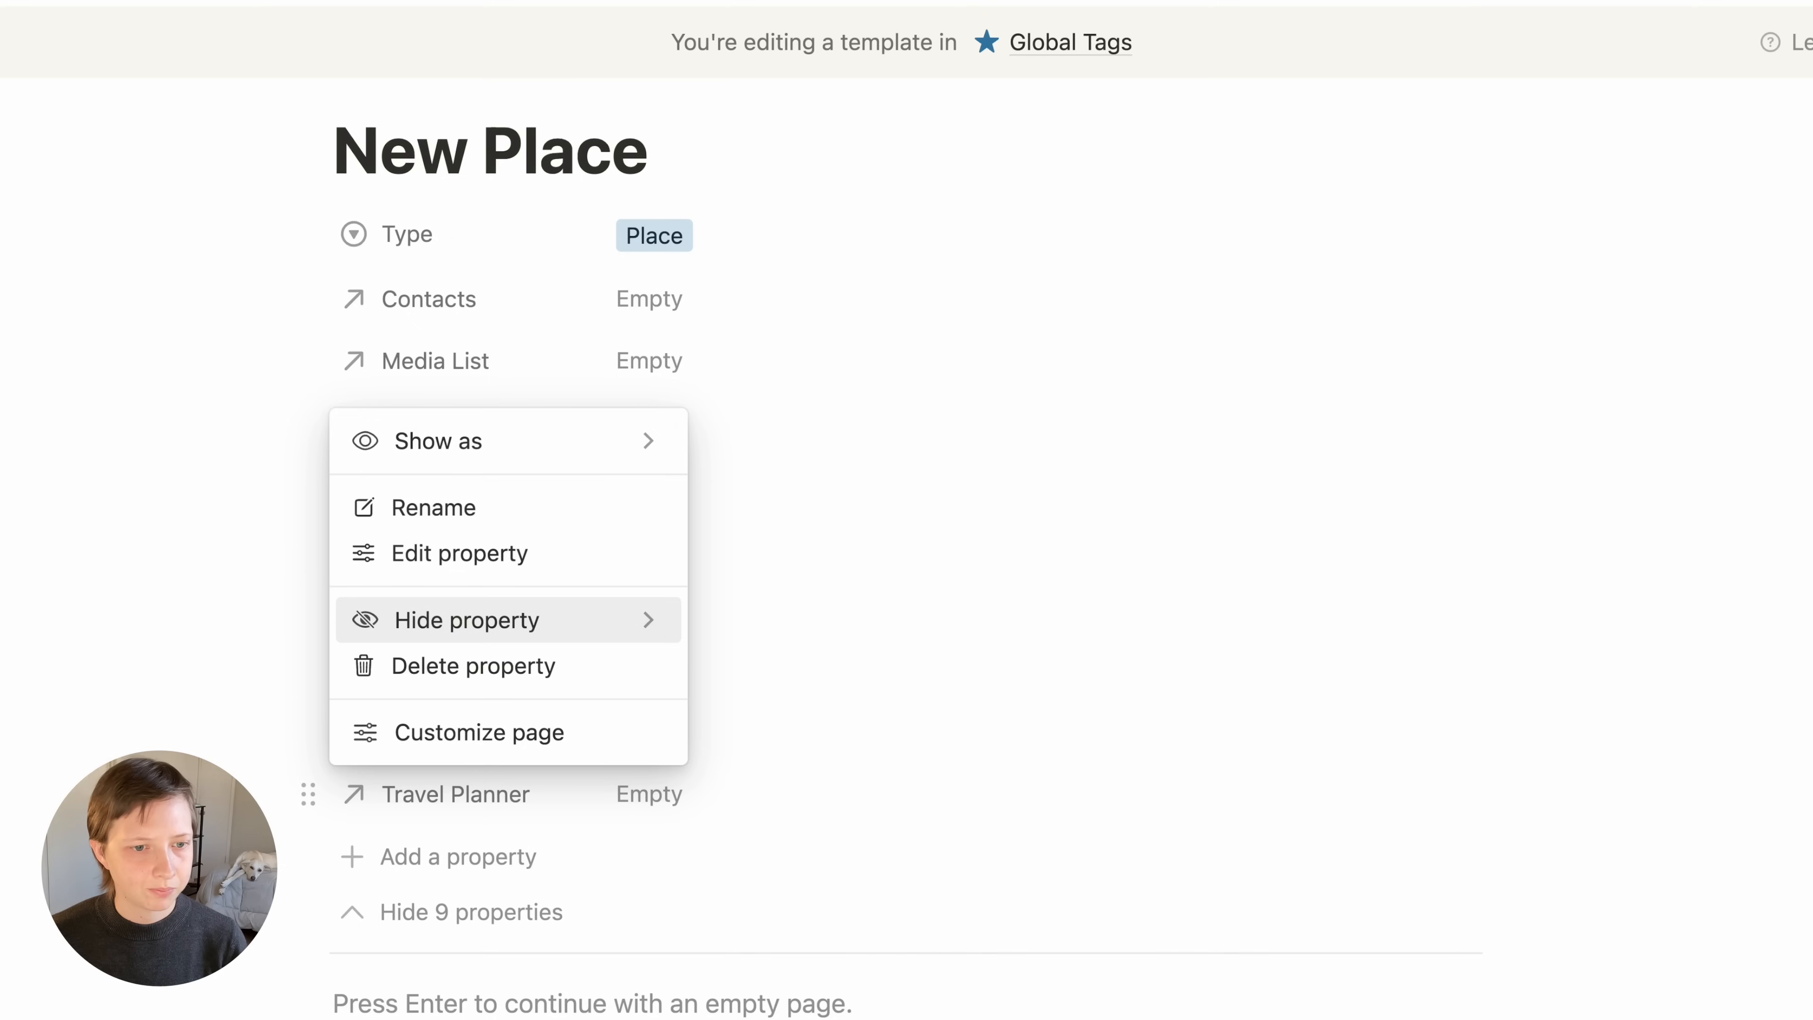
click(463, 920)
Insert a linked view of the Travel Planner database in the template body, copied from the Done view and named What I Did
click(444, 706)
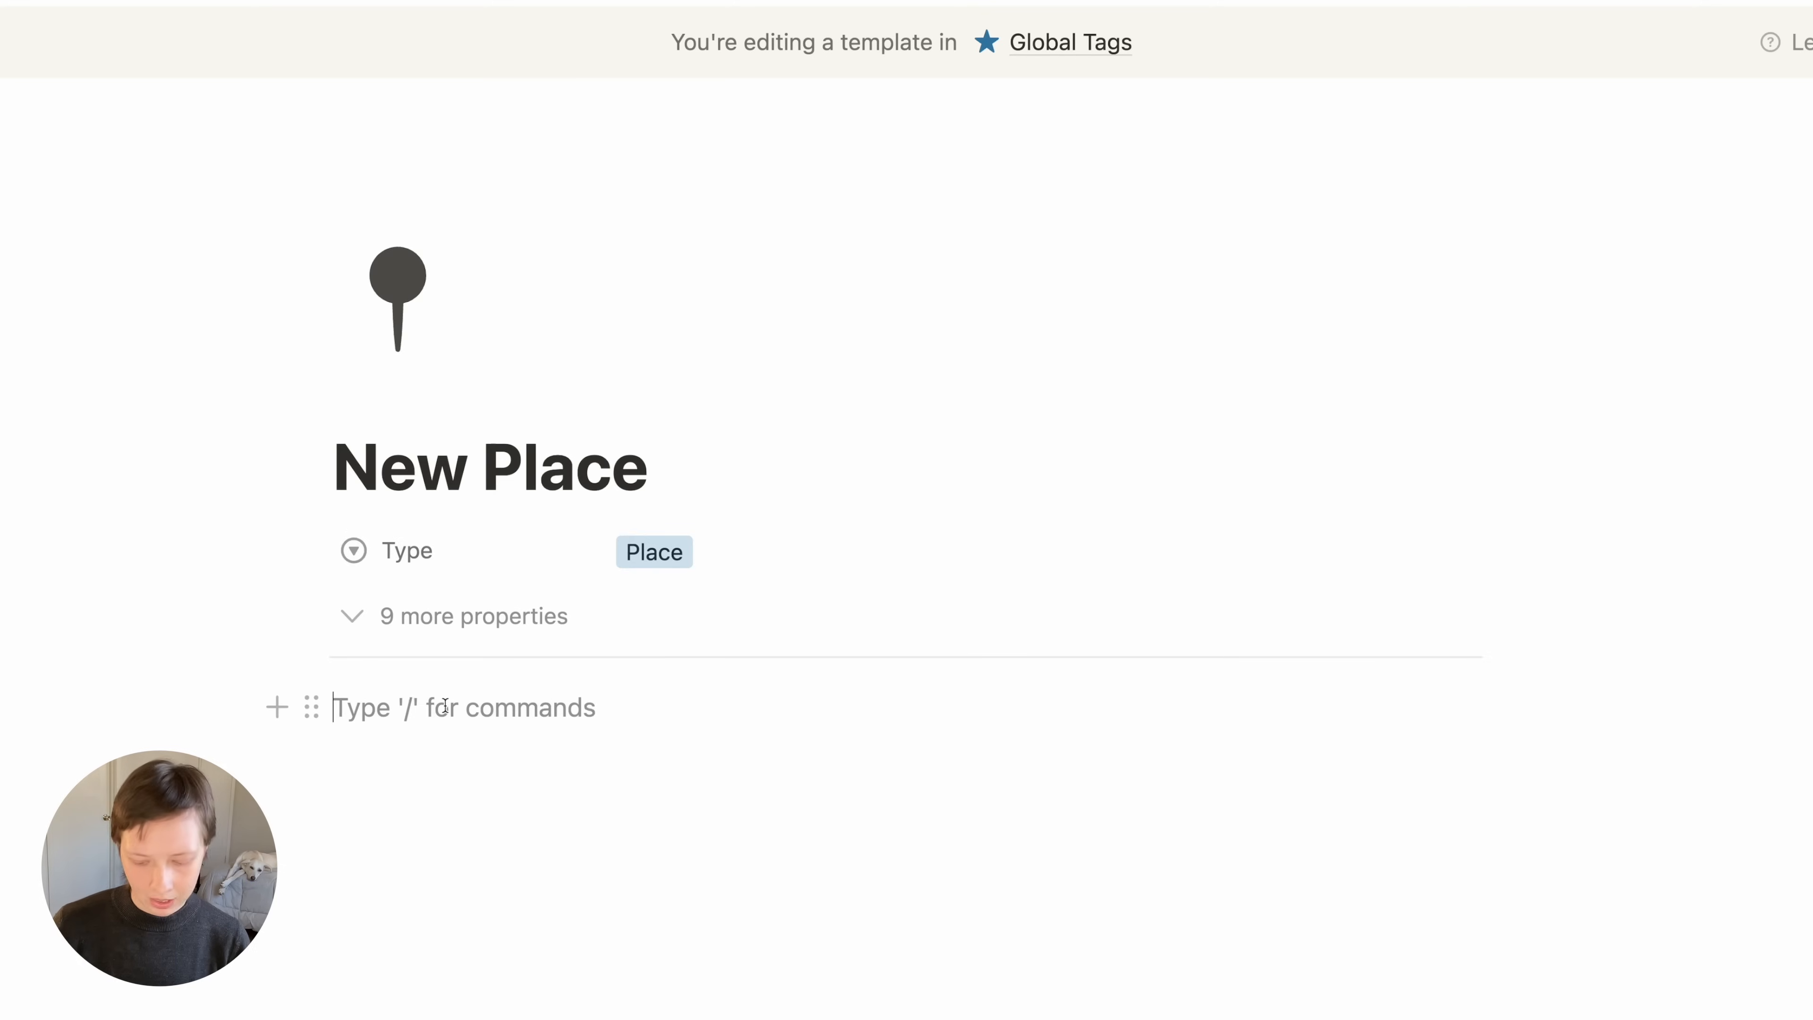
text(/)
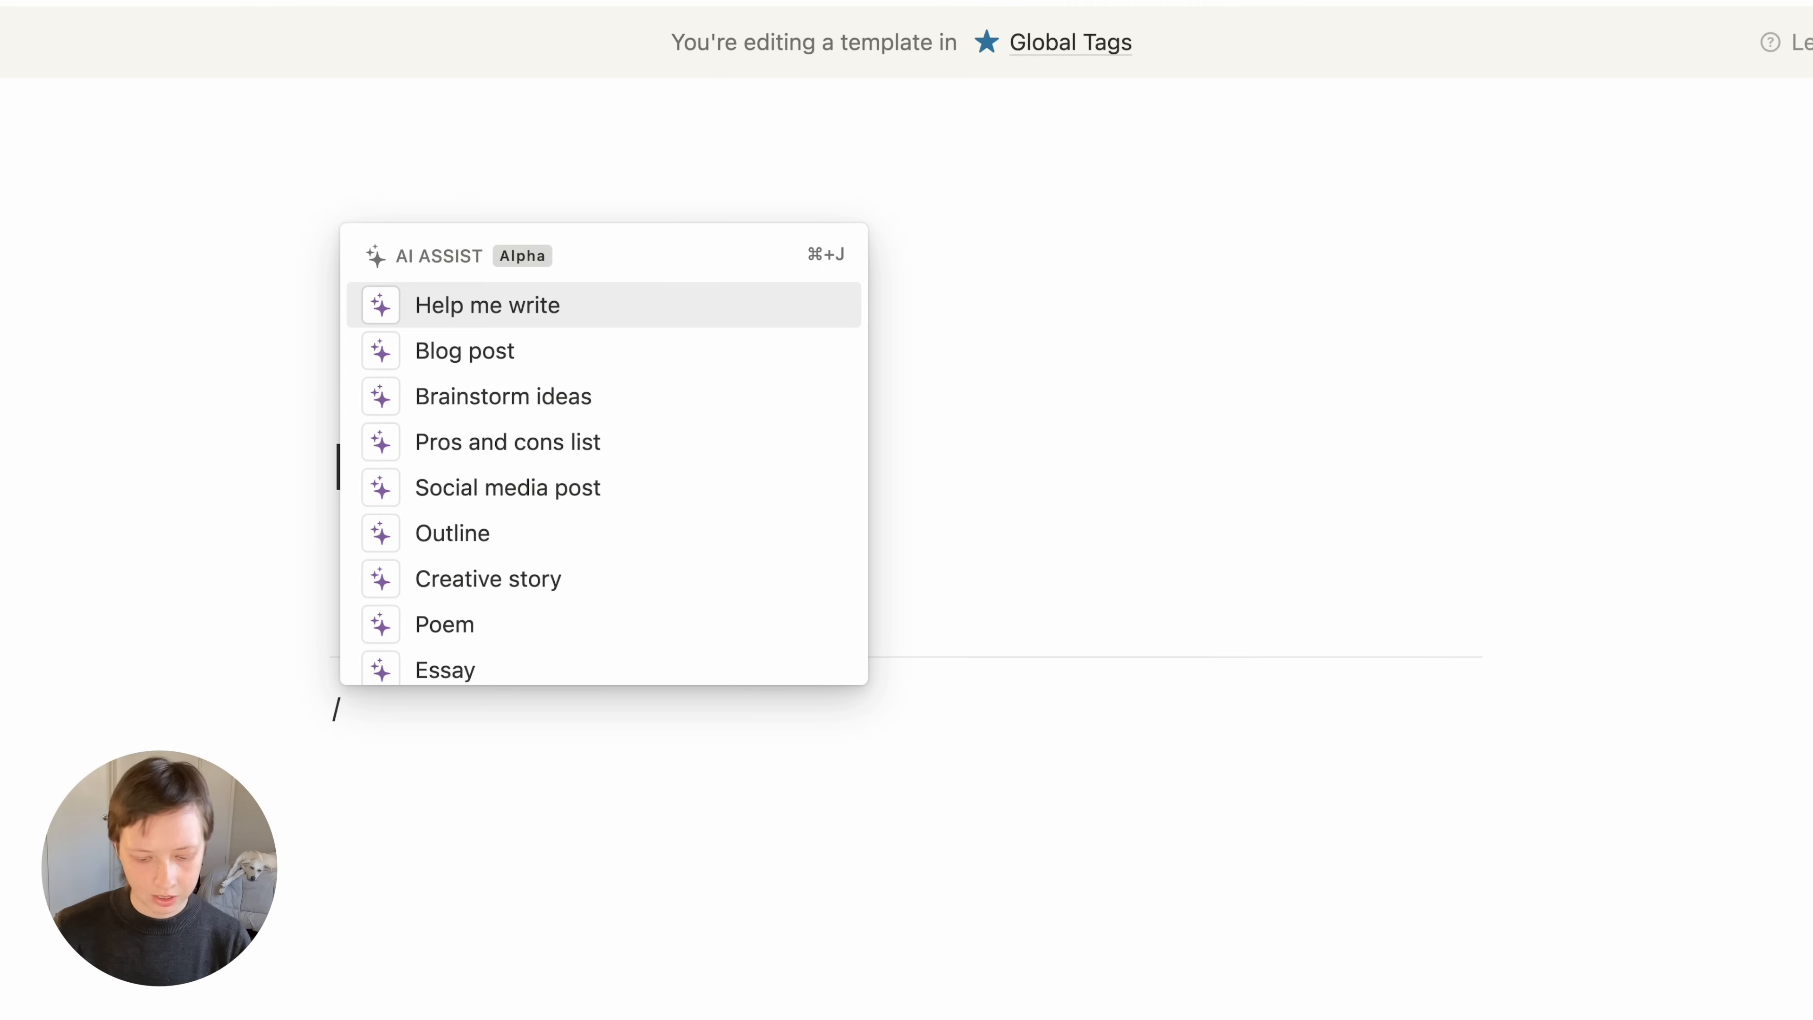
text(linked)
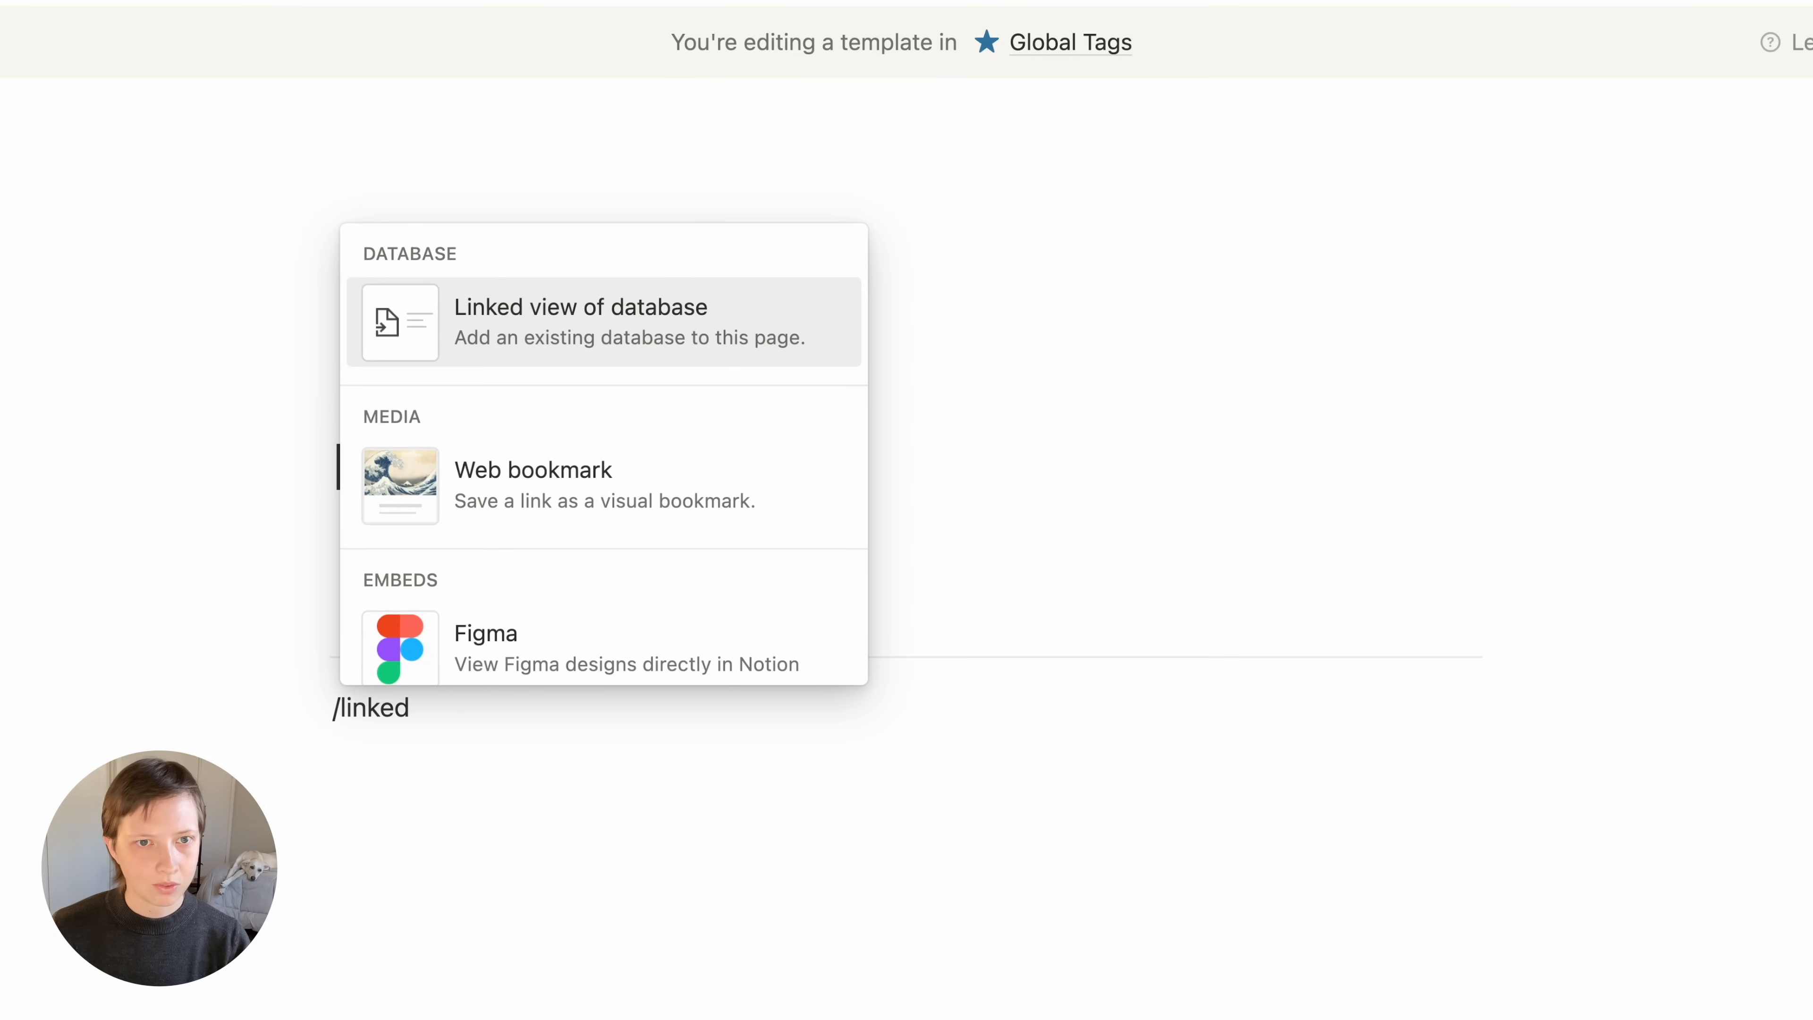
key(Return)
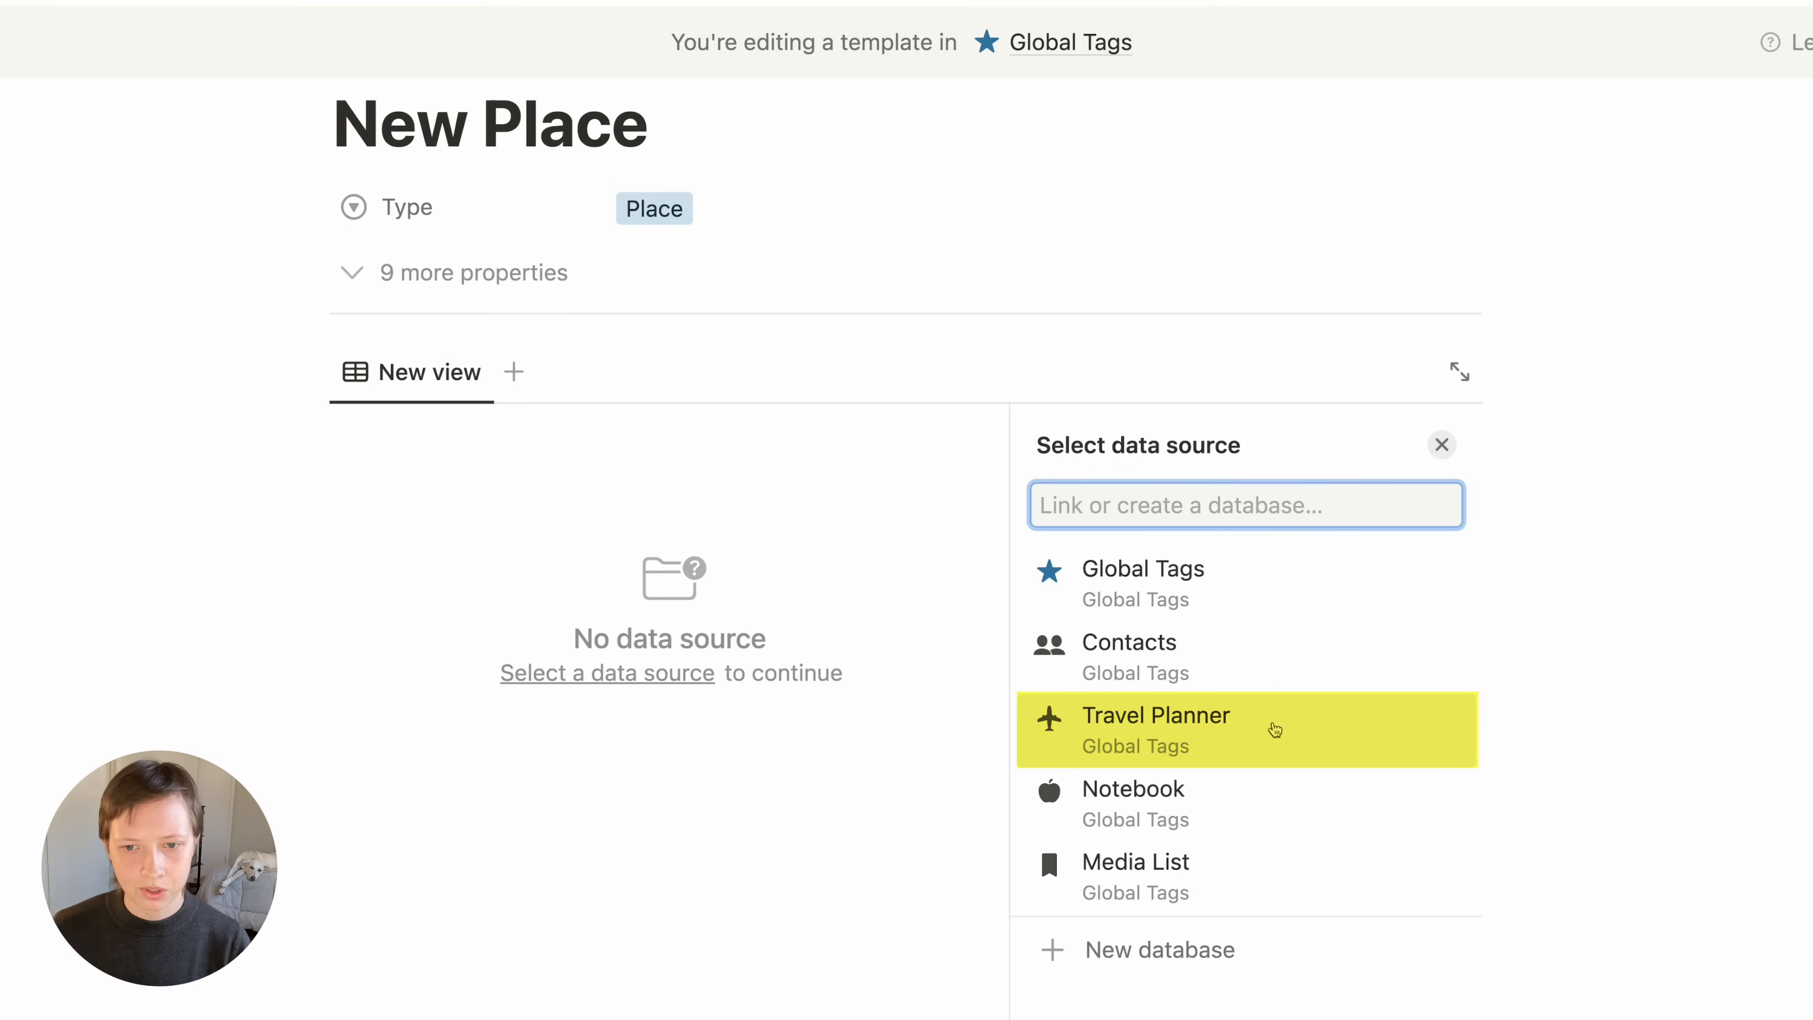
click(1248, 738)
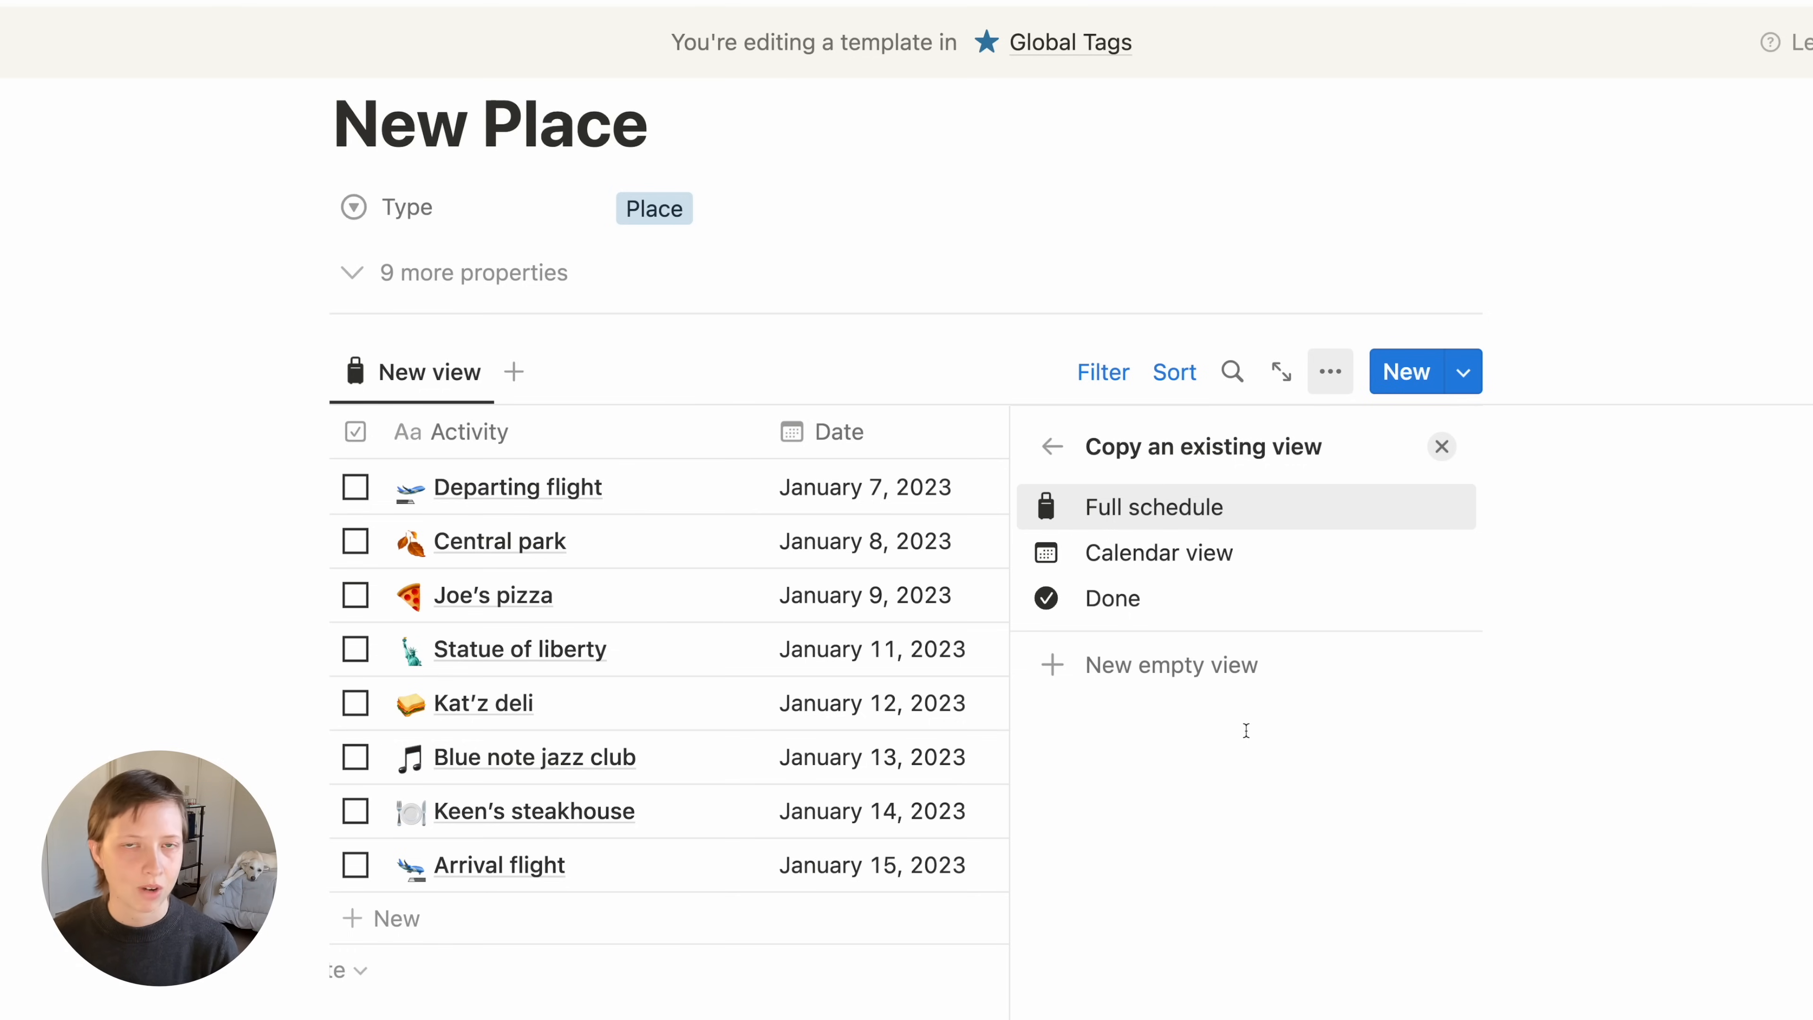
click(1156, 601)
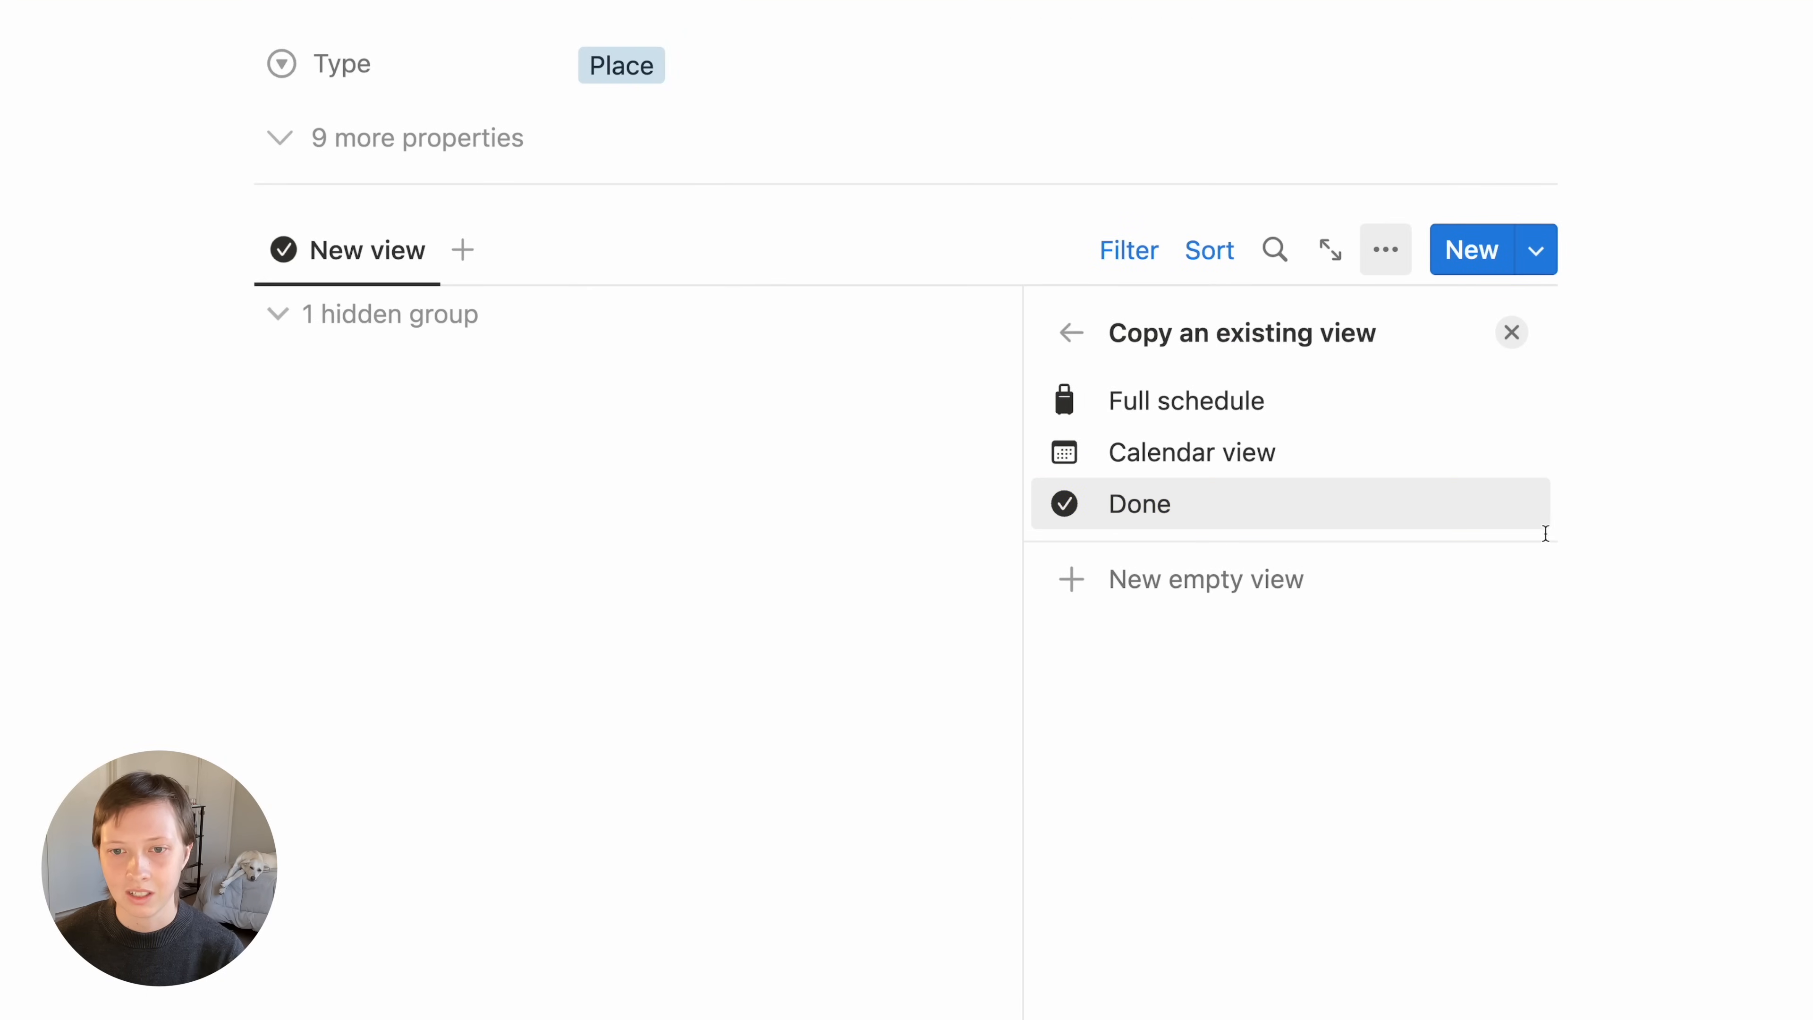
click(1483, 508)
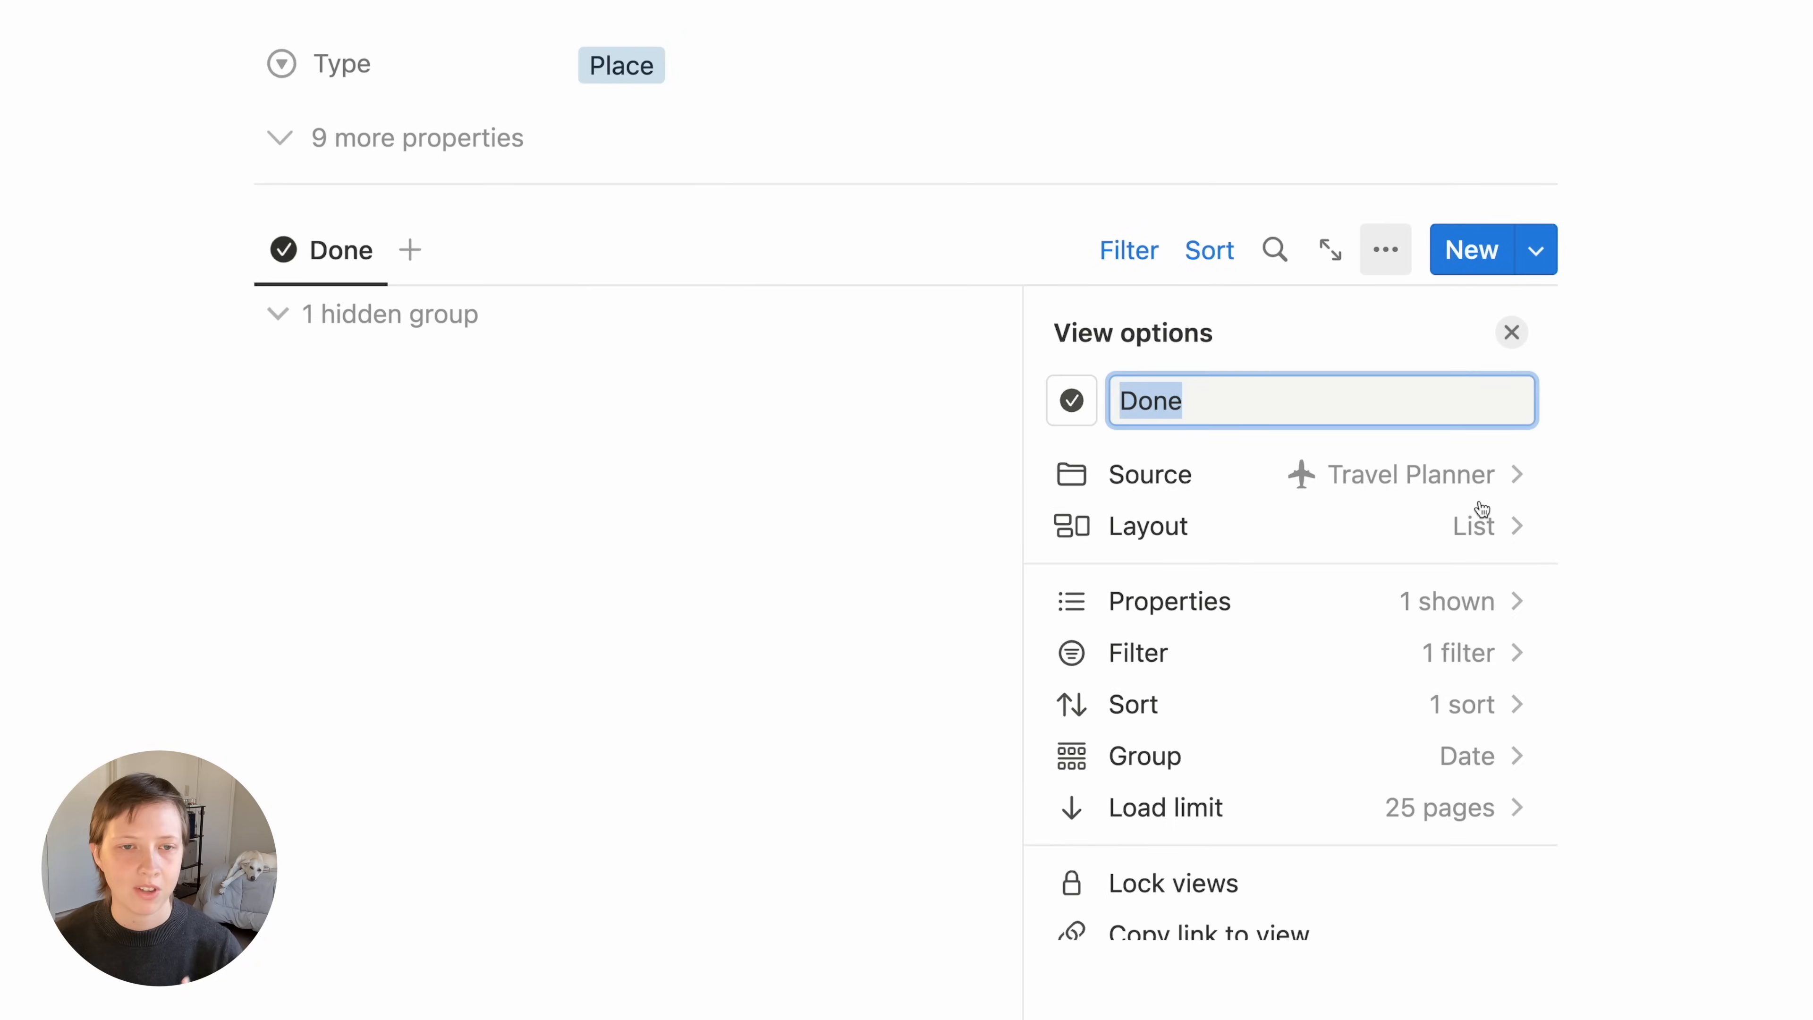
text(What I Did)
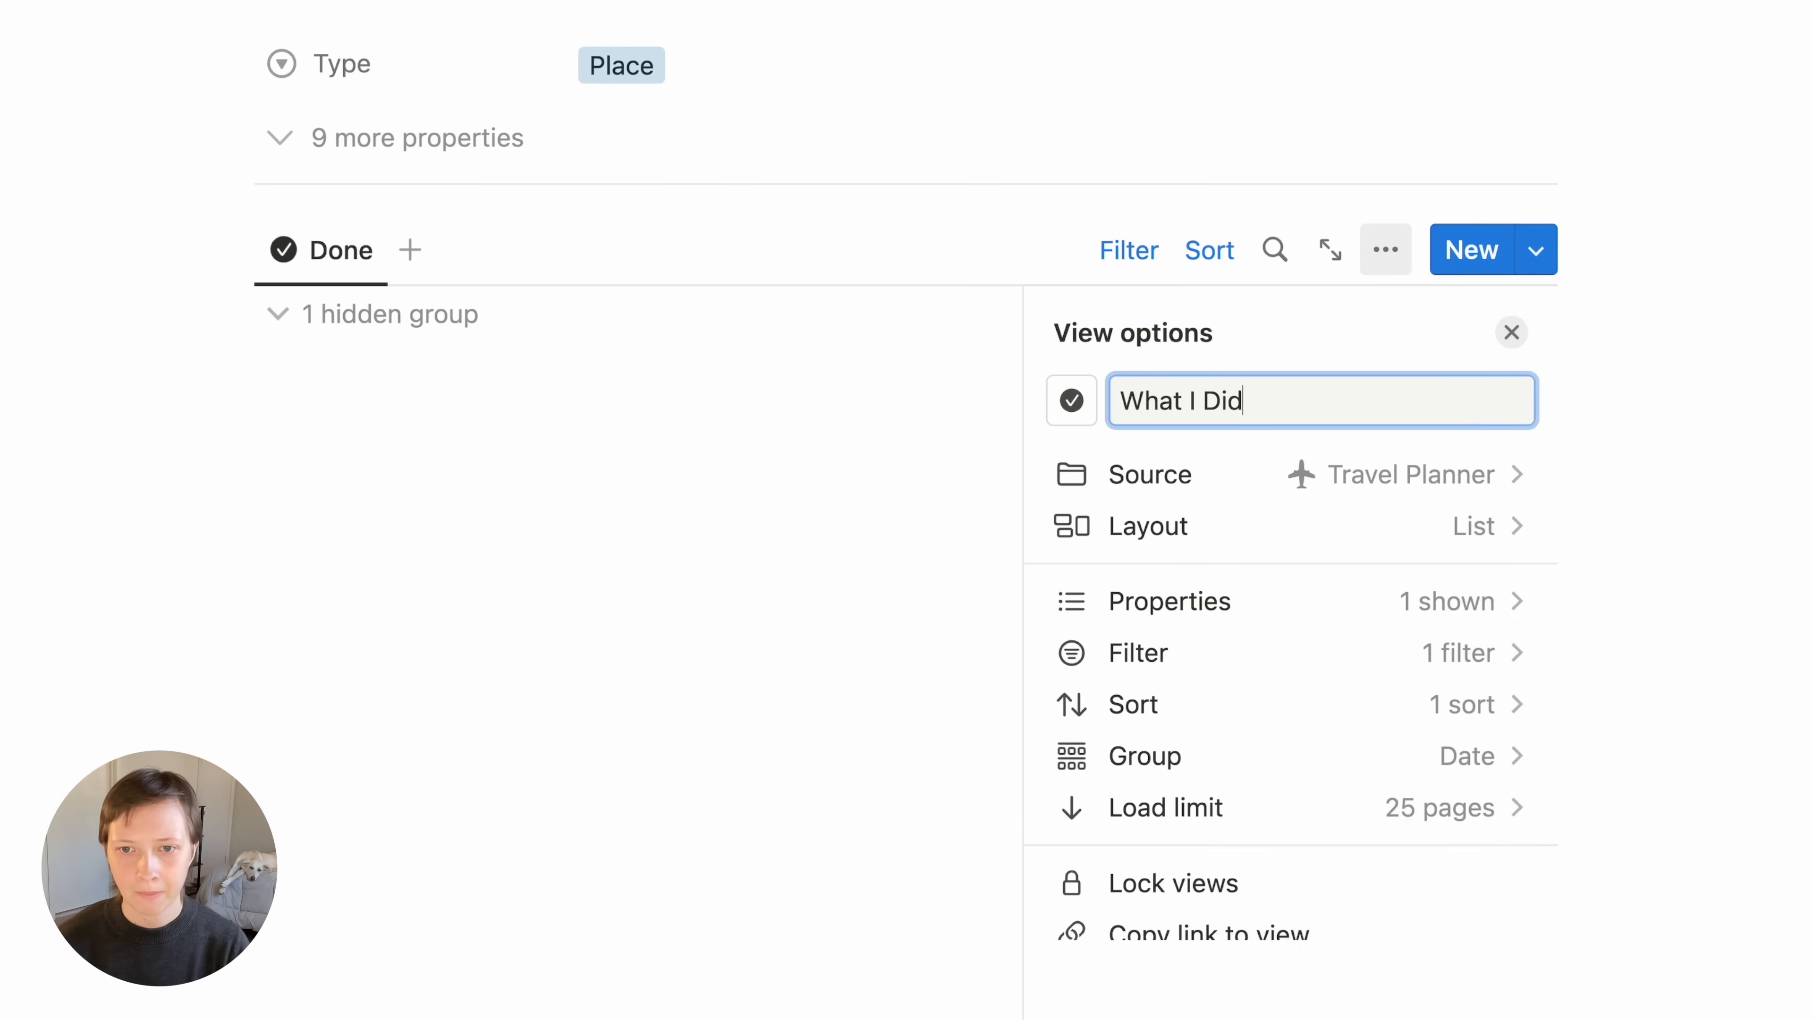
Show the Done and Location properties in the What I Did list, placing Location above Done
click(1307, 599)
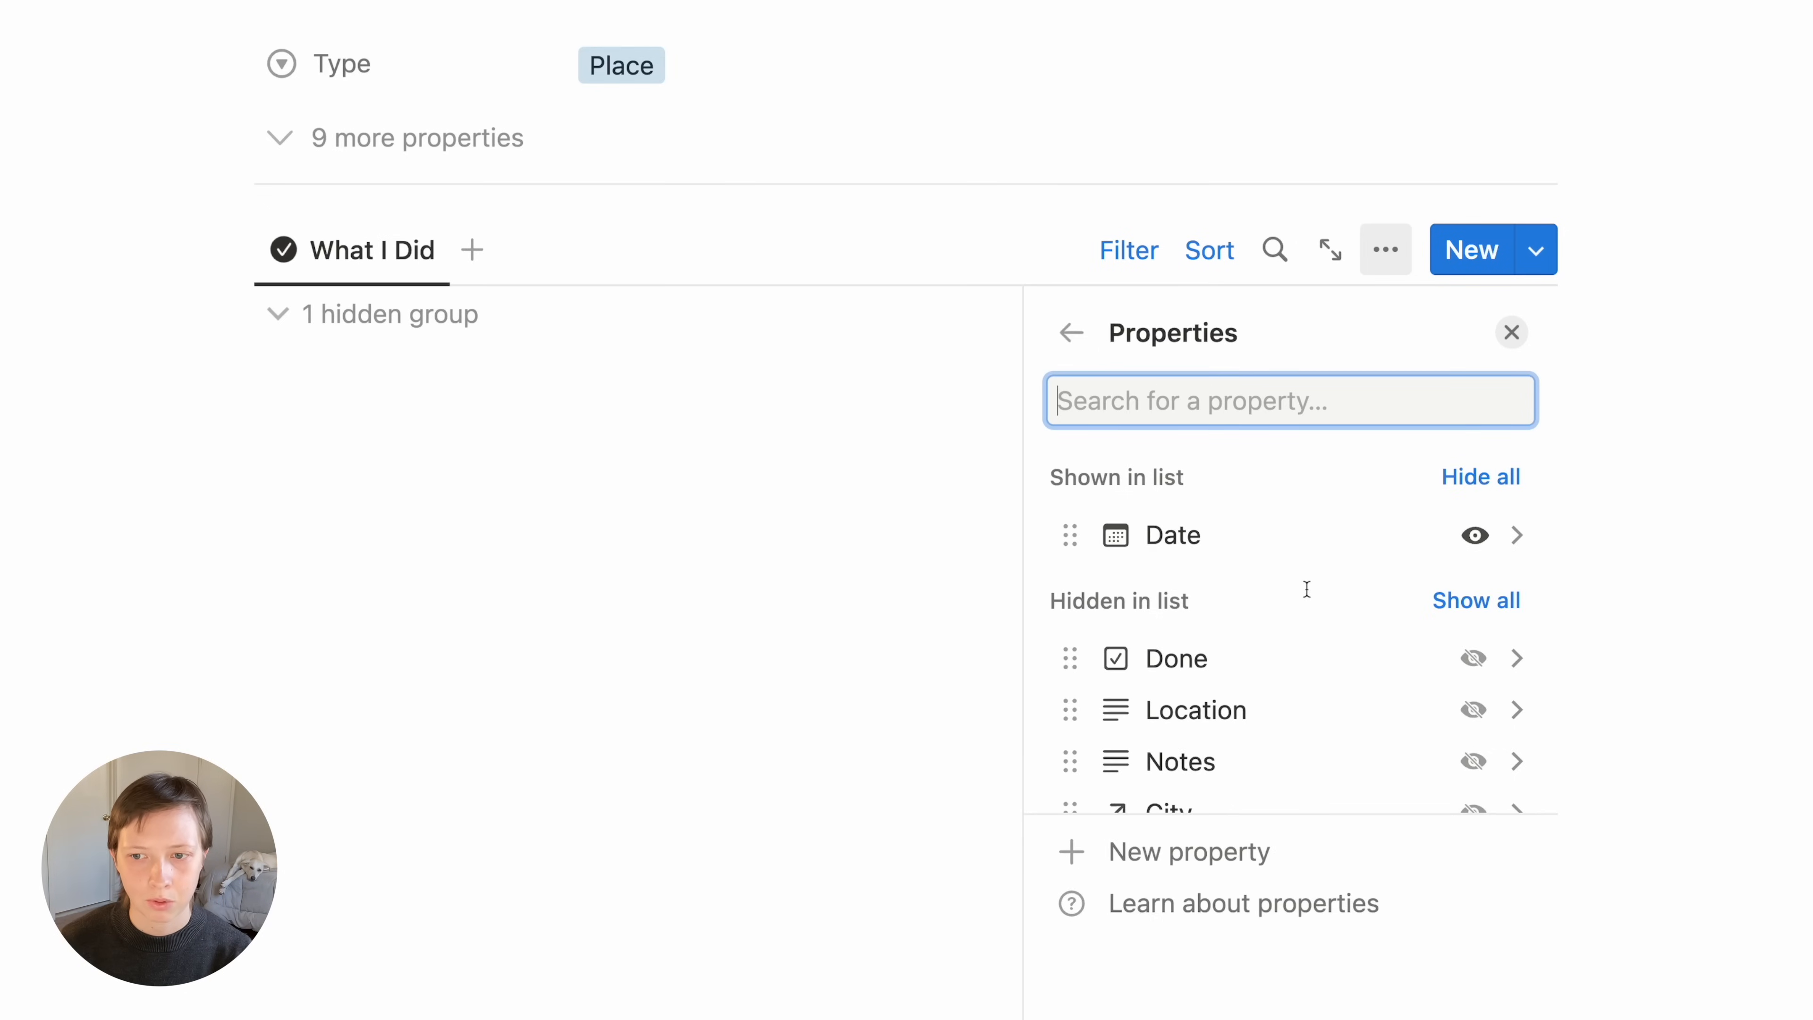
scroll(1291, 571, down, 3)
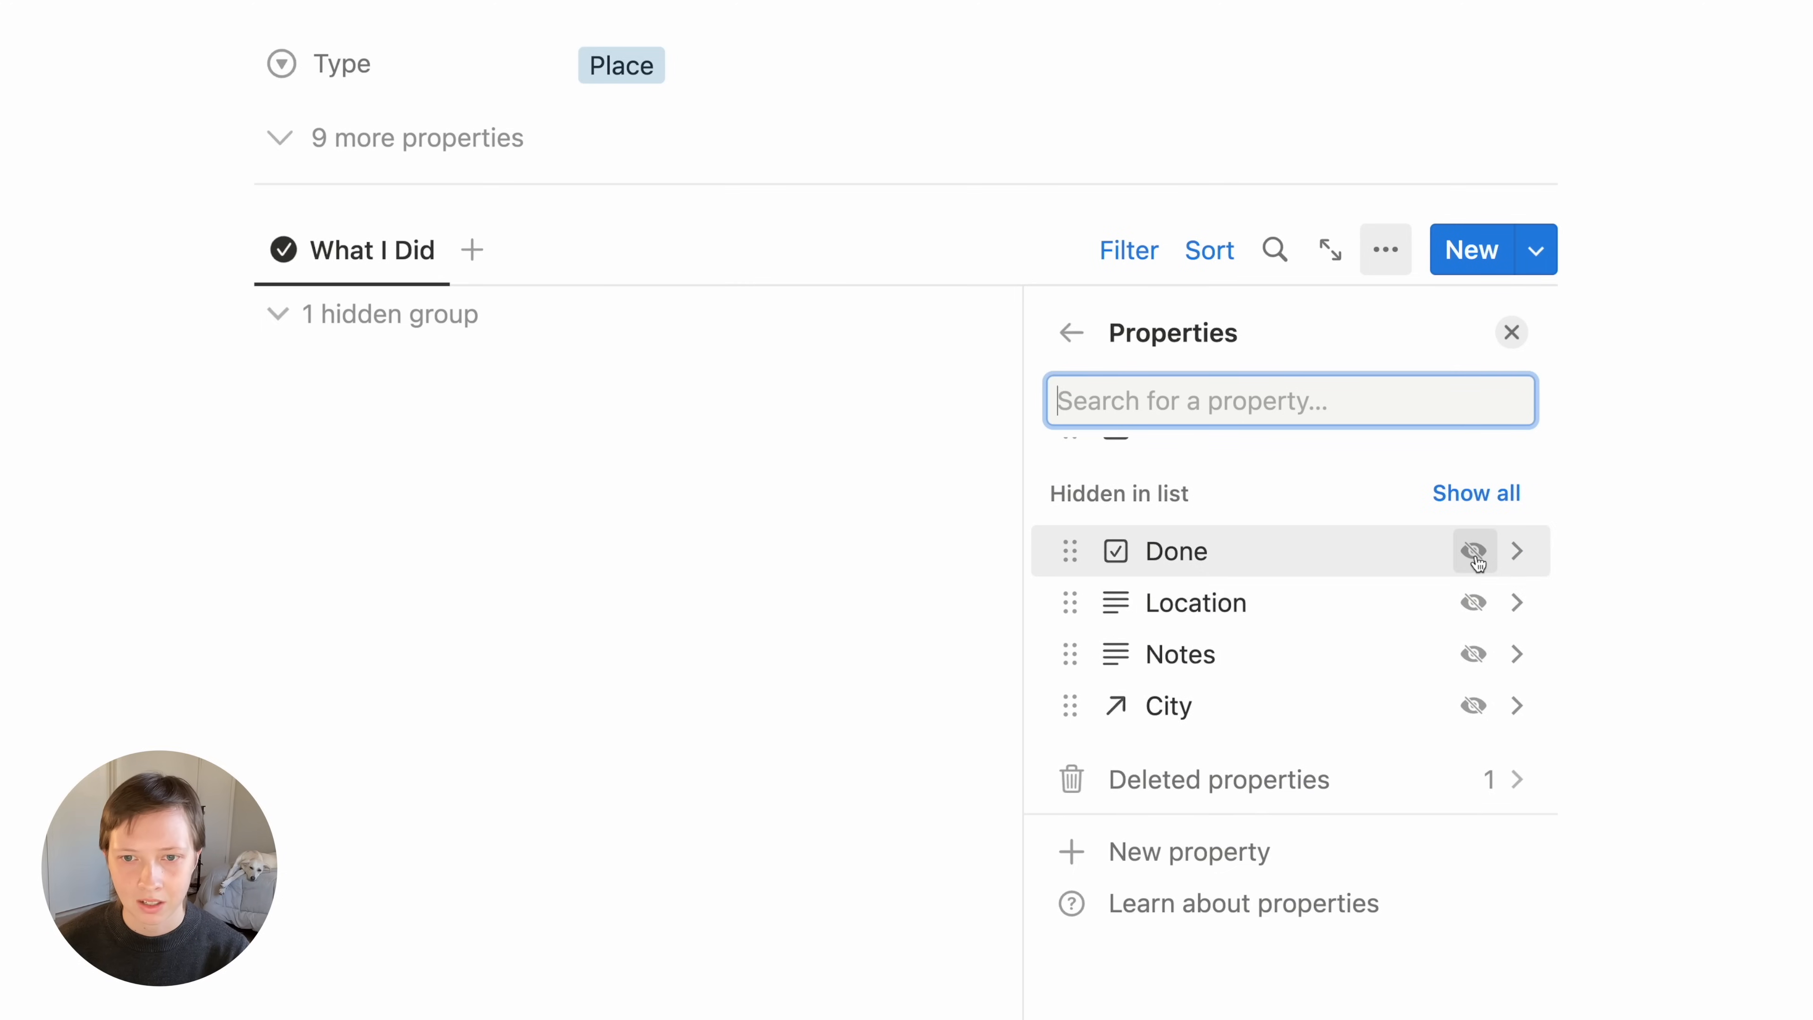
click(1475, 560)
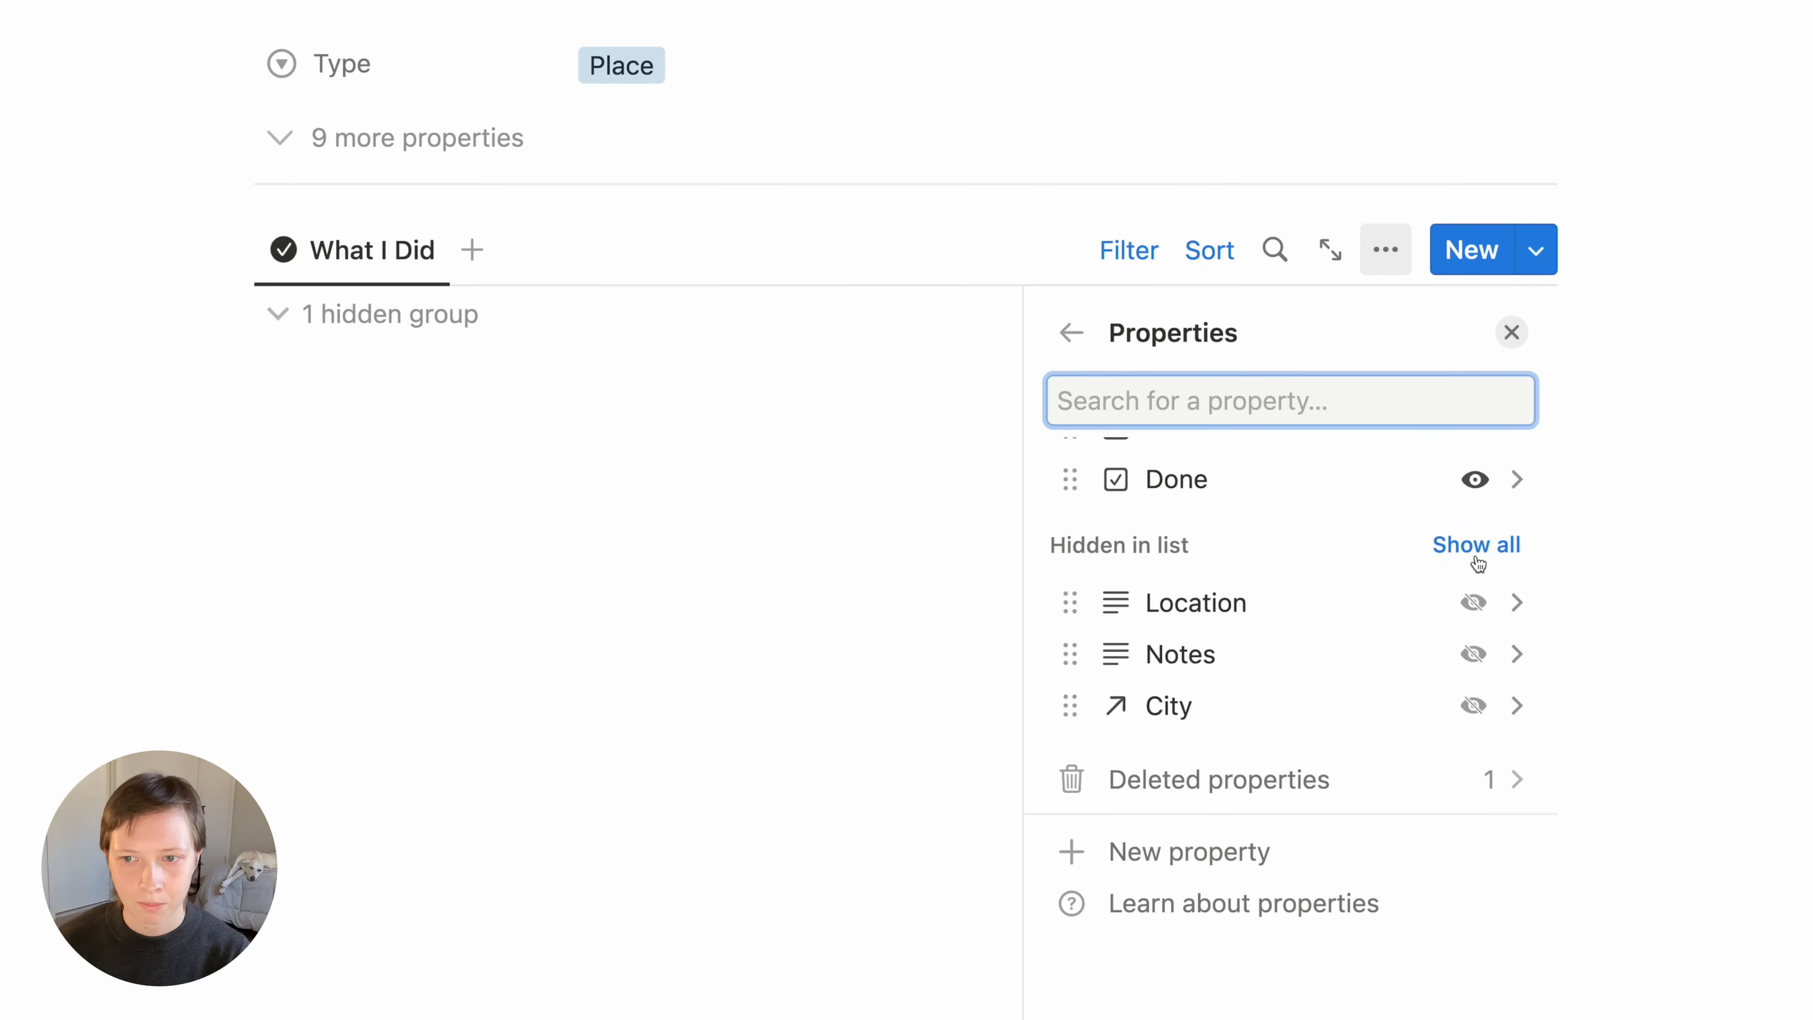
click(1474, 607)
scroll(1368, 632, up, 3)
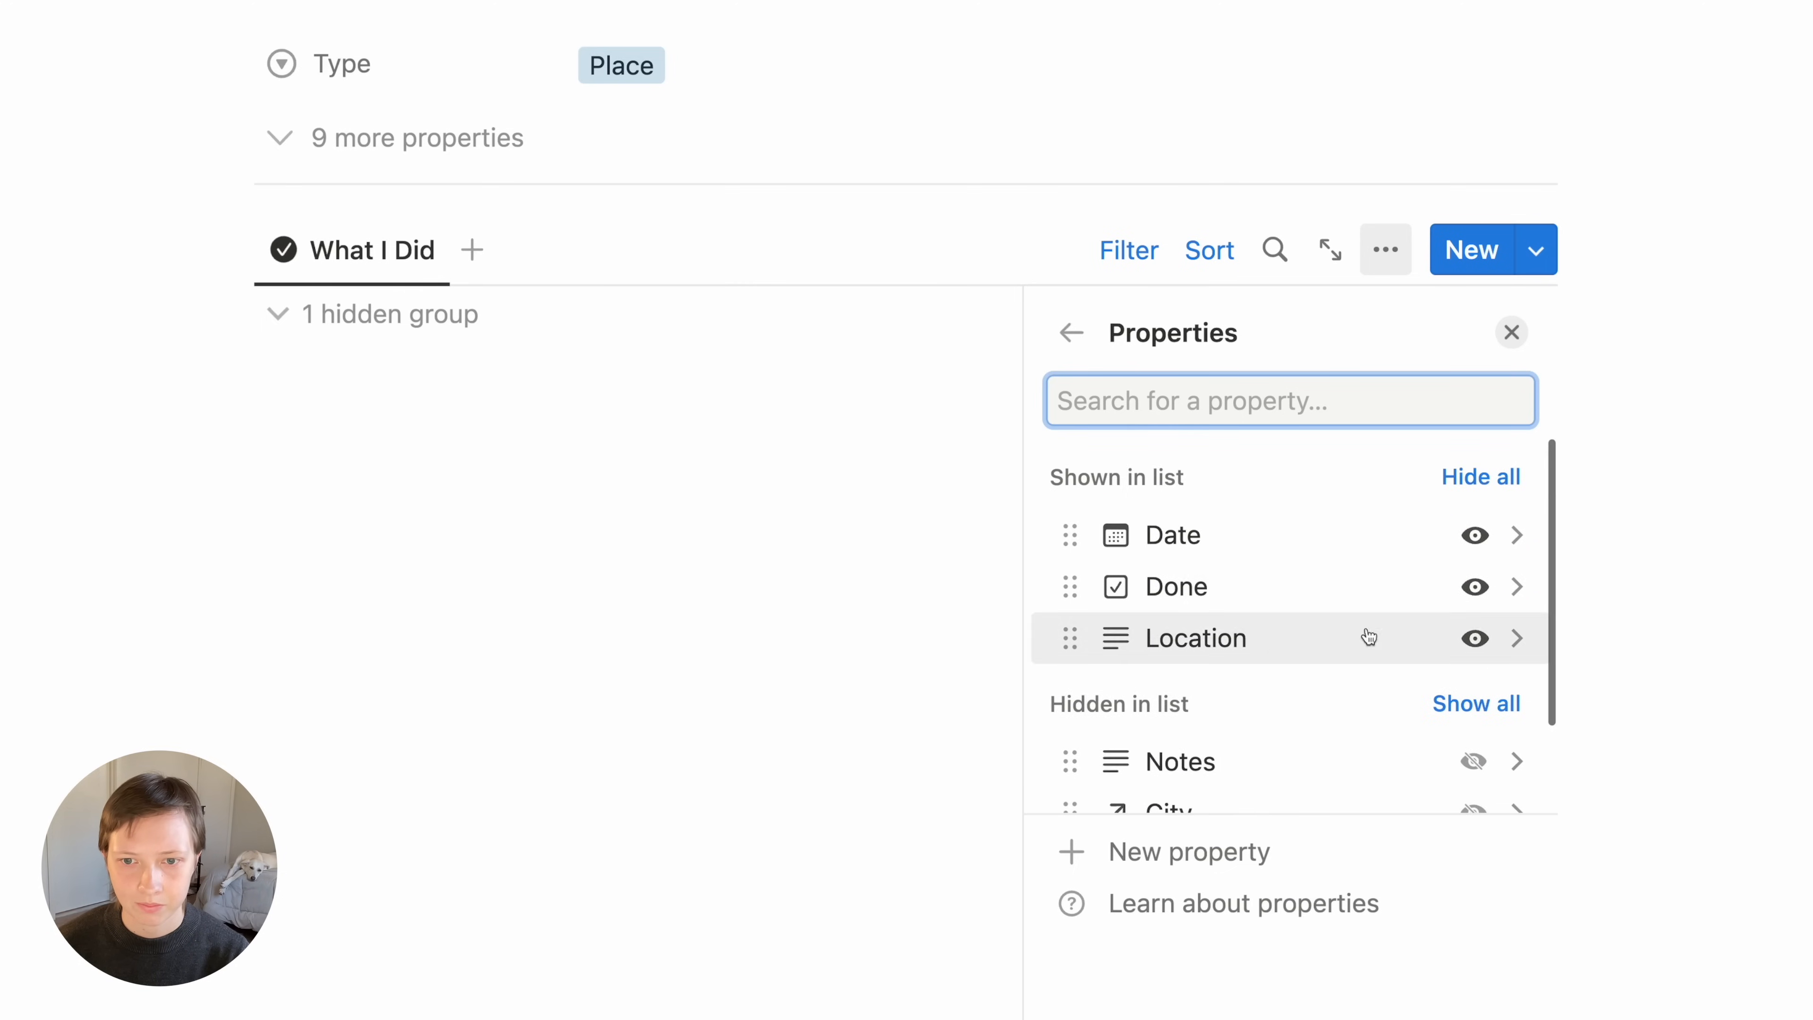
drag(1247, 632, 1246, 586)
click(1511, 331)
Filter the What I Did view to entries whose City contains New Place, and collapse the filter bar
scroll(1513, 334, up, 5)
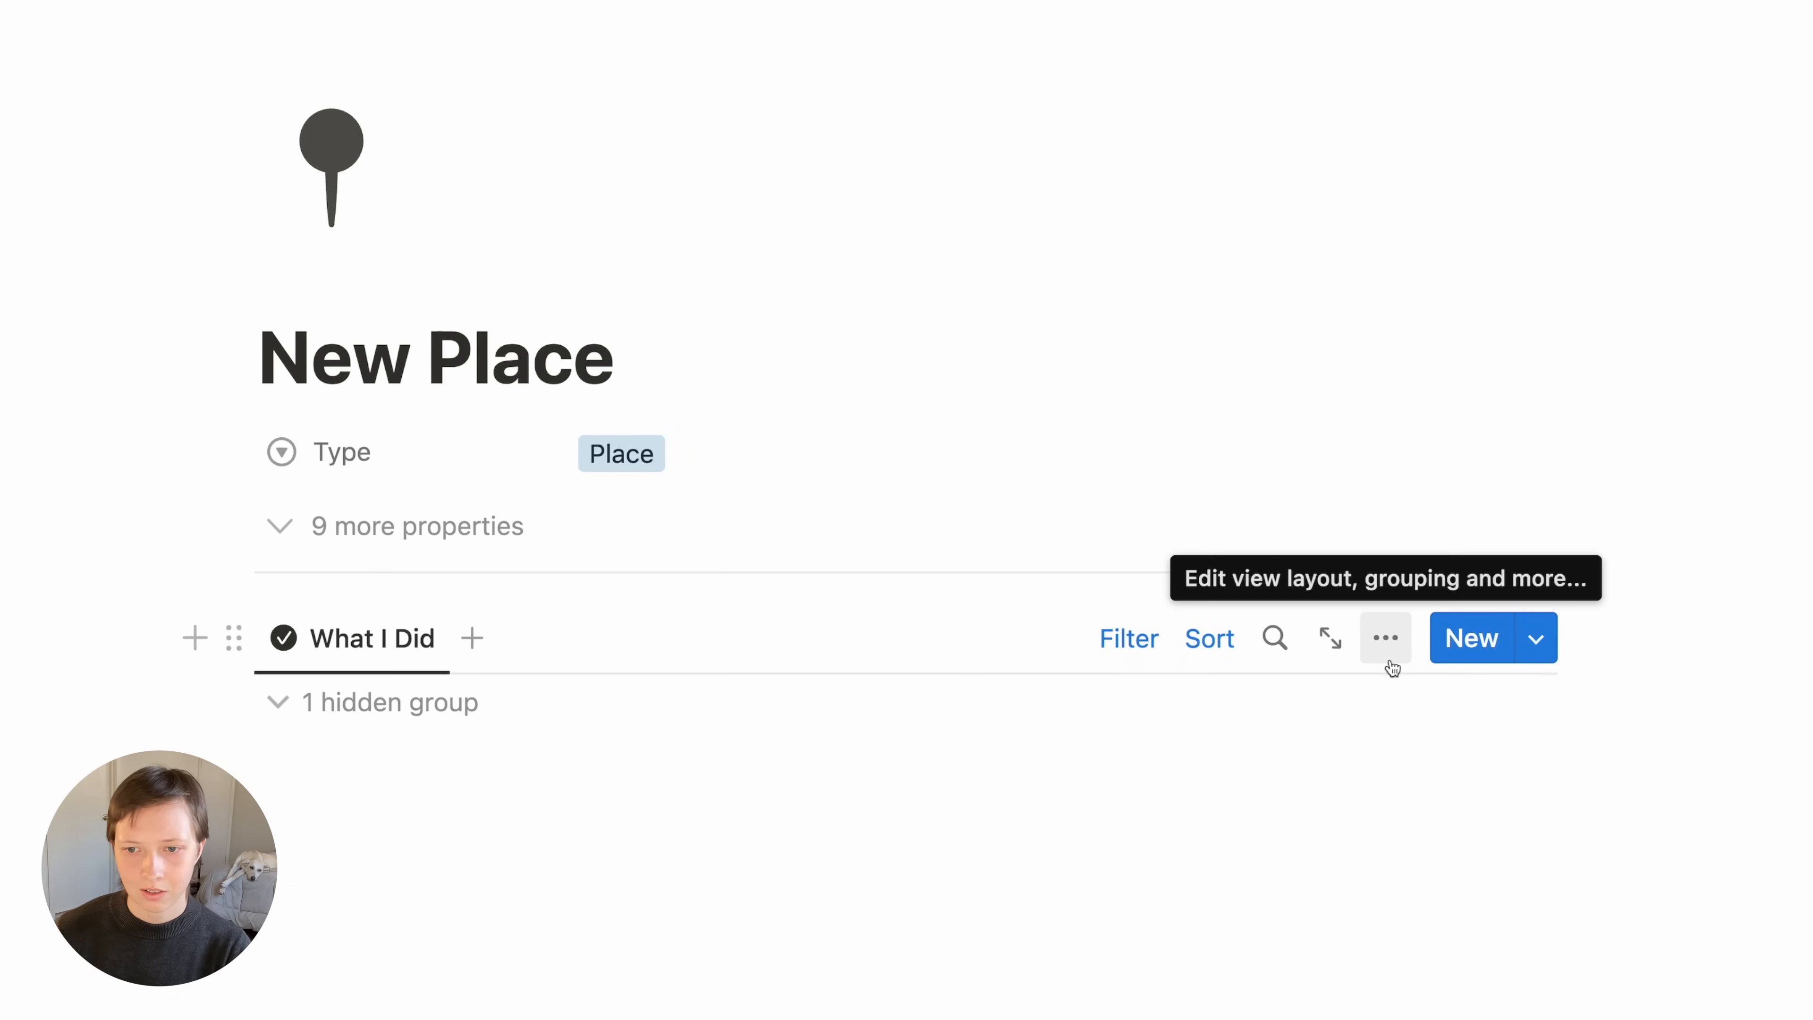
click(1387, 664)
scroll(1323, 832, down, 5)
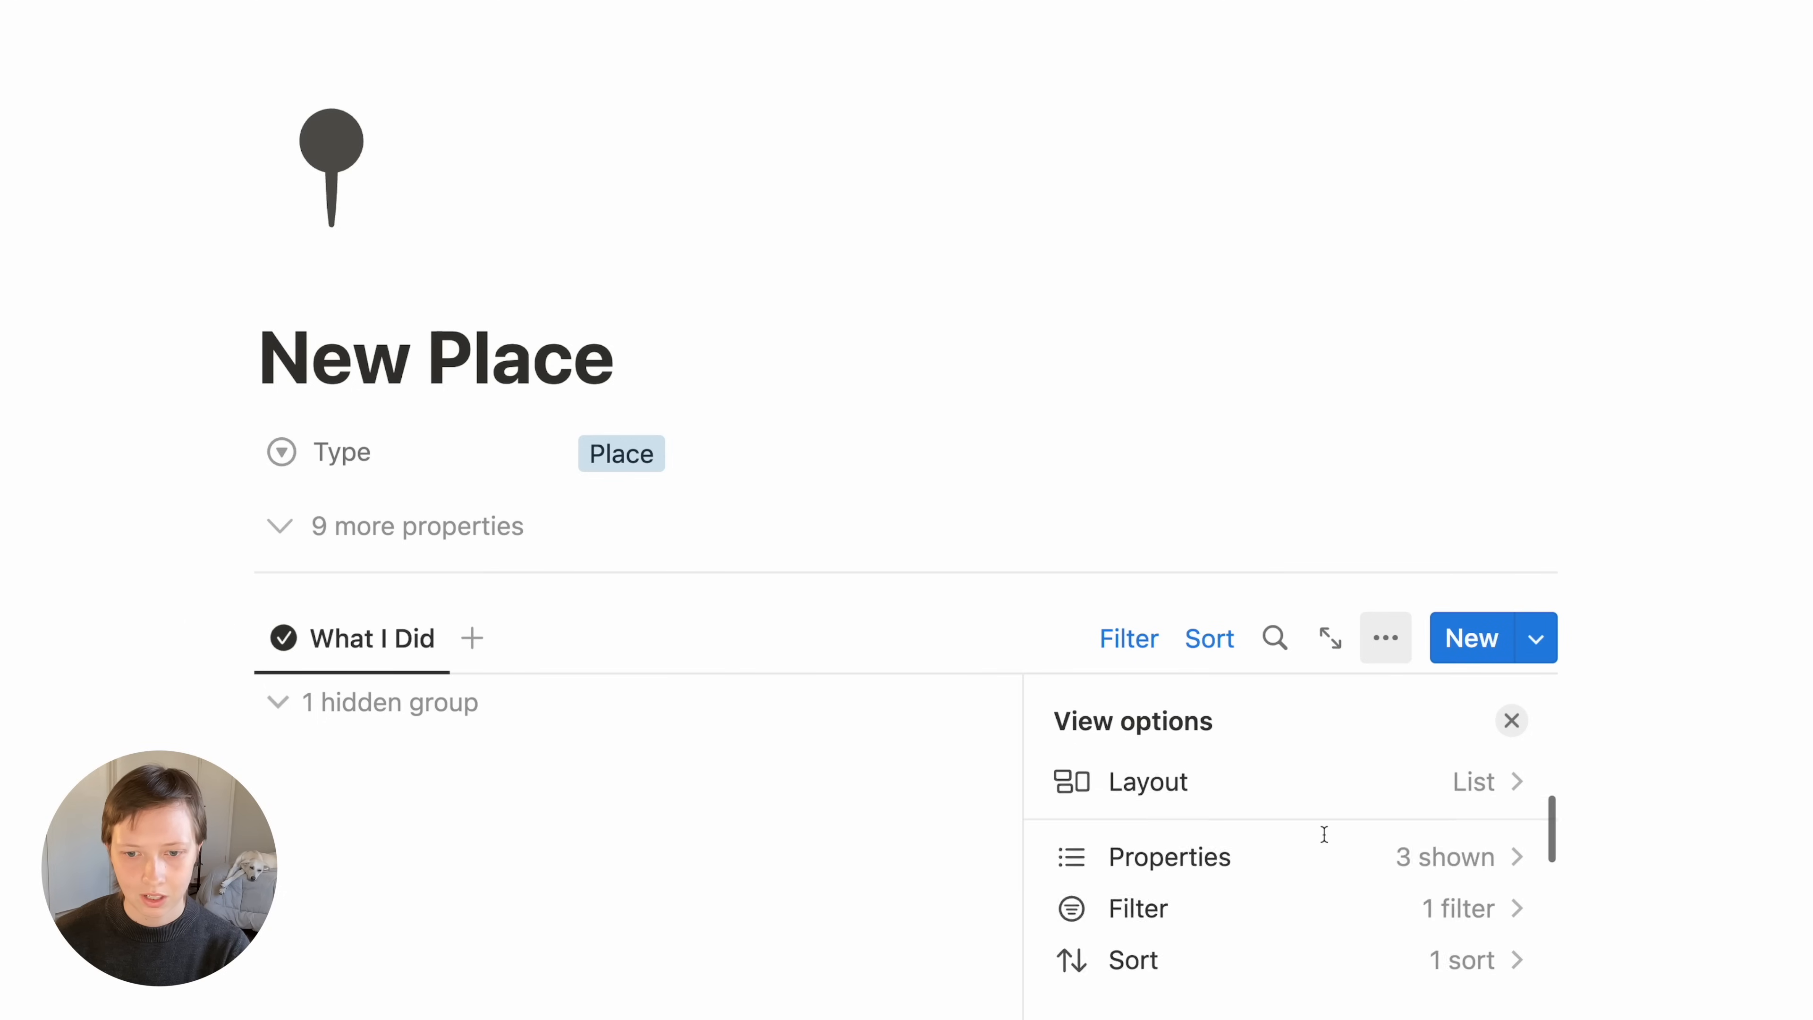
scroll(1285, 871, up, 3)
click(1223, 901)
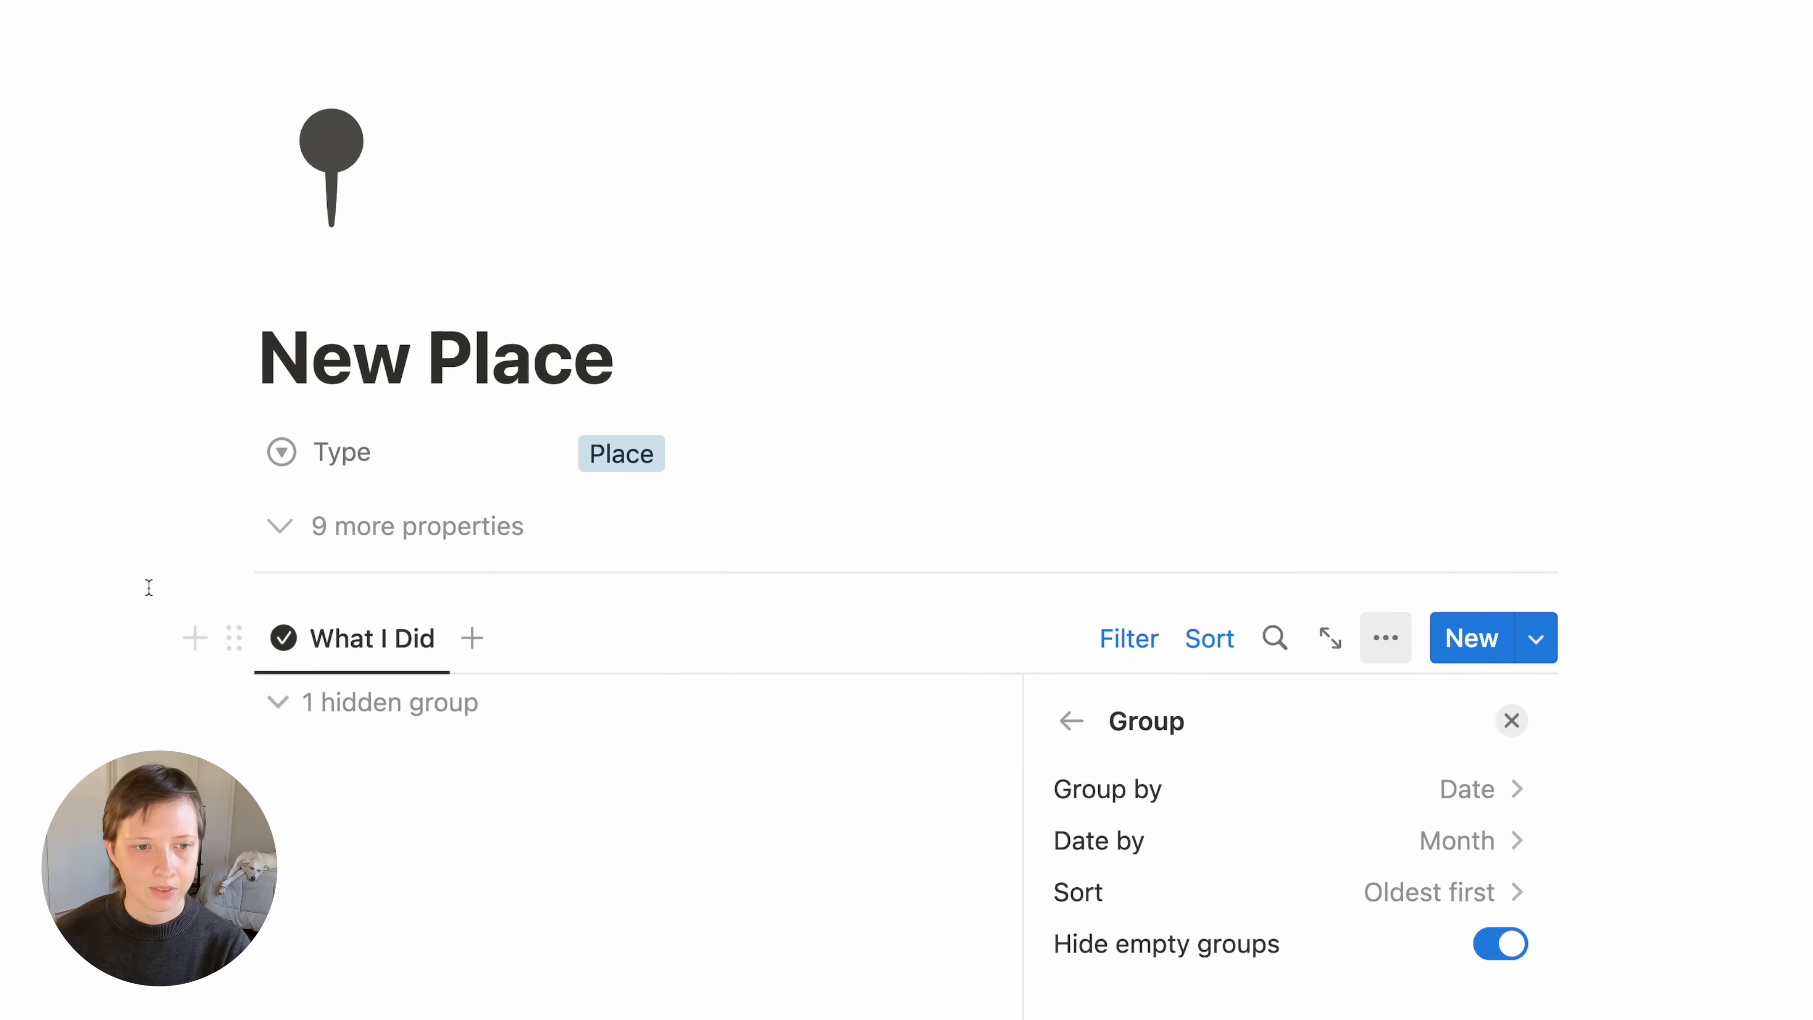
click(1128, 654)
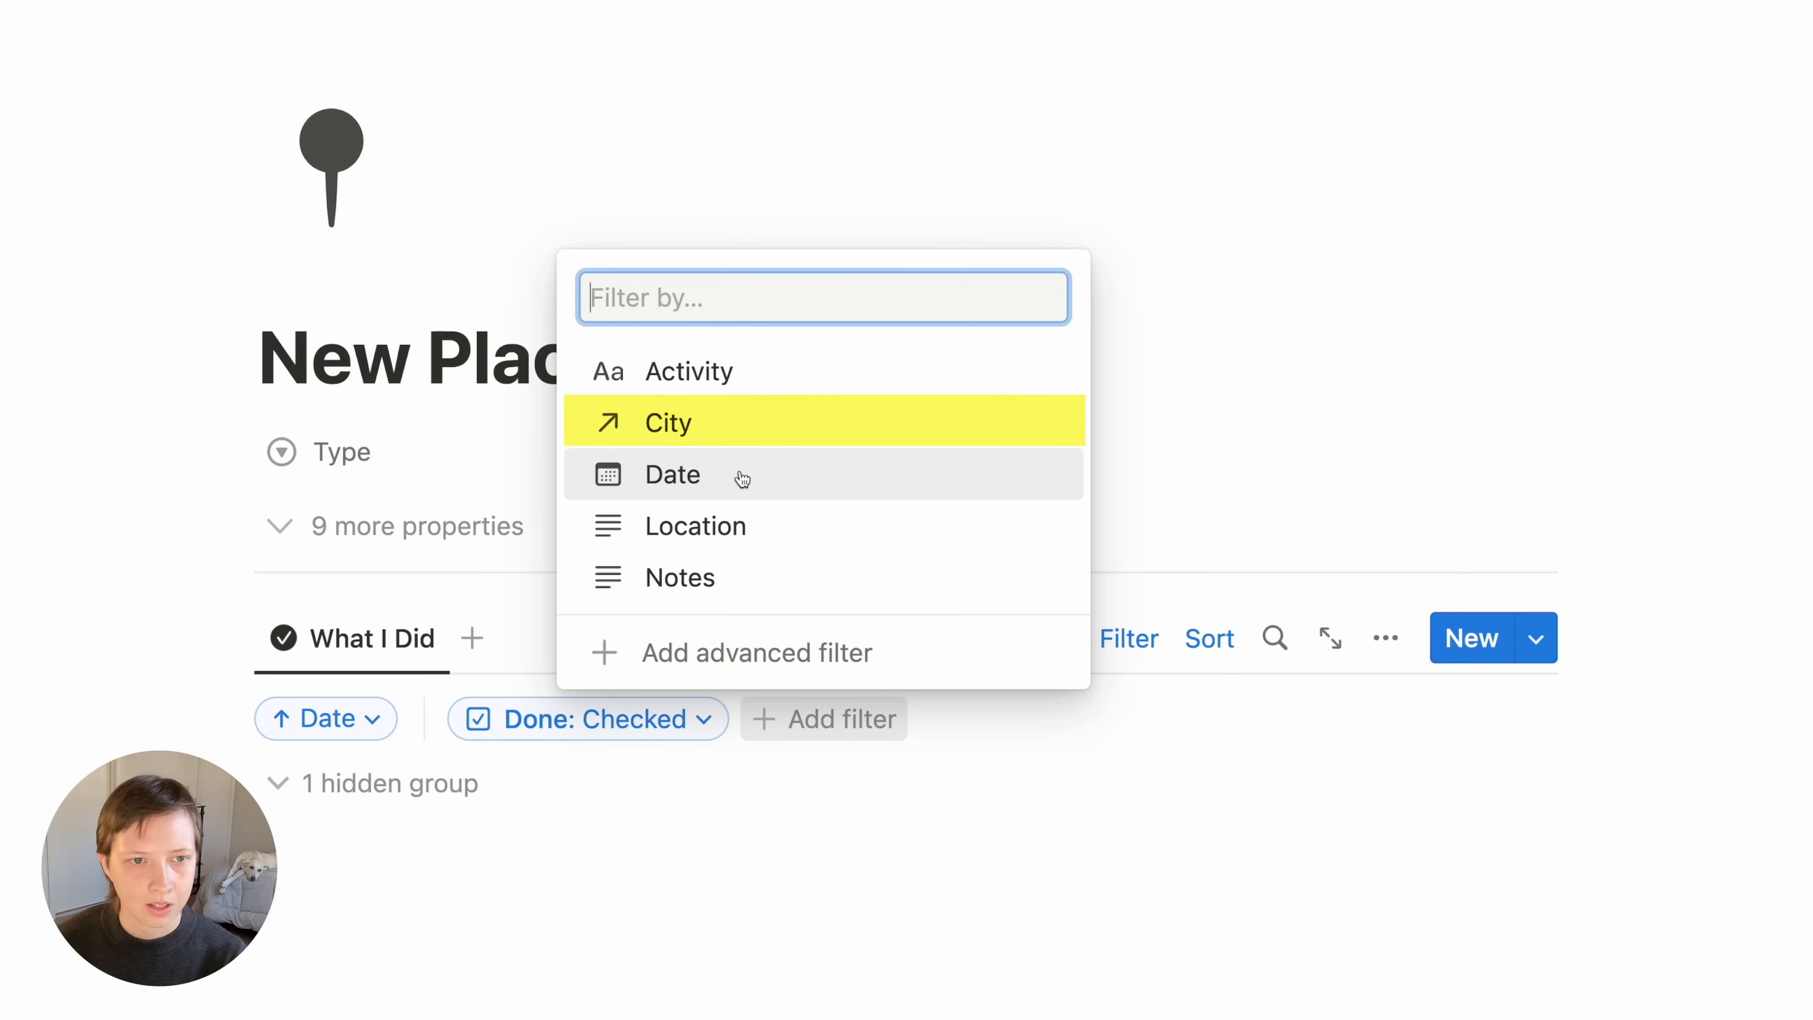
click(685, 422)
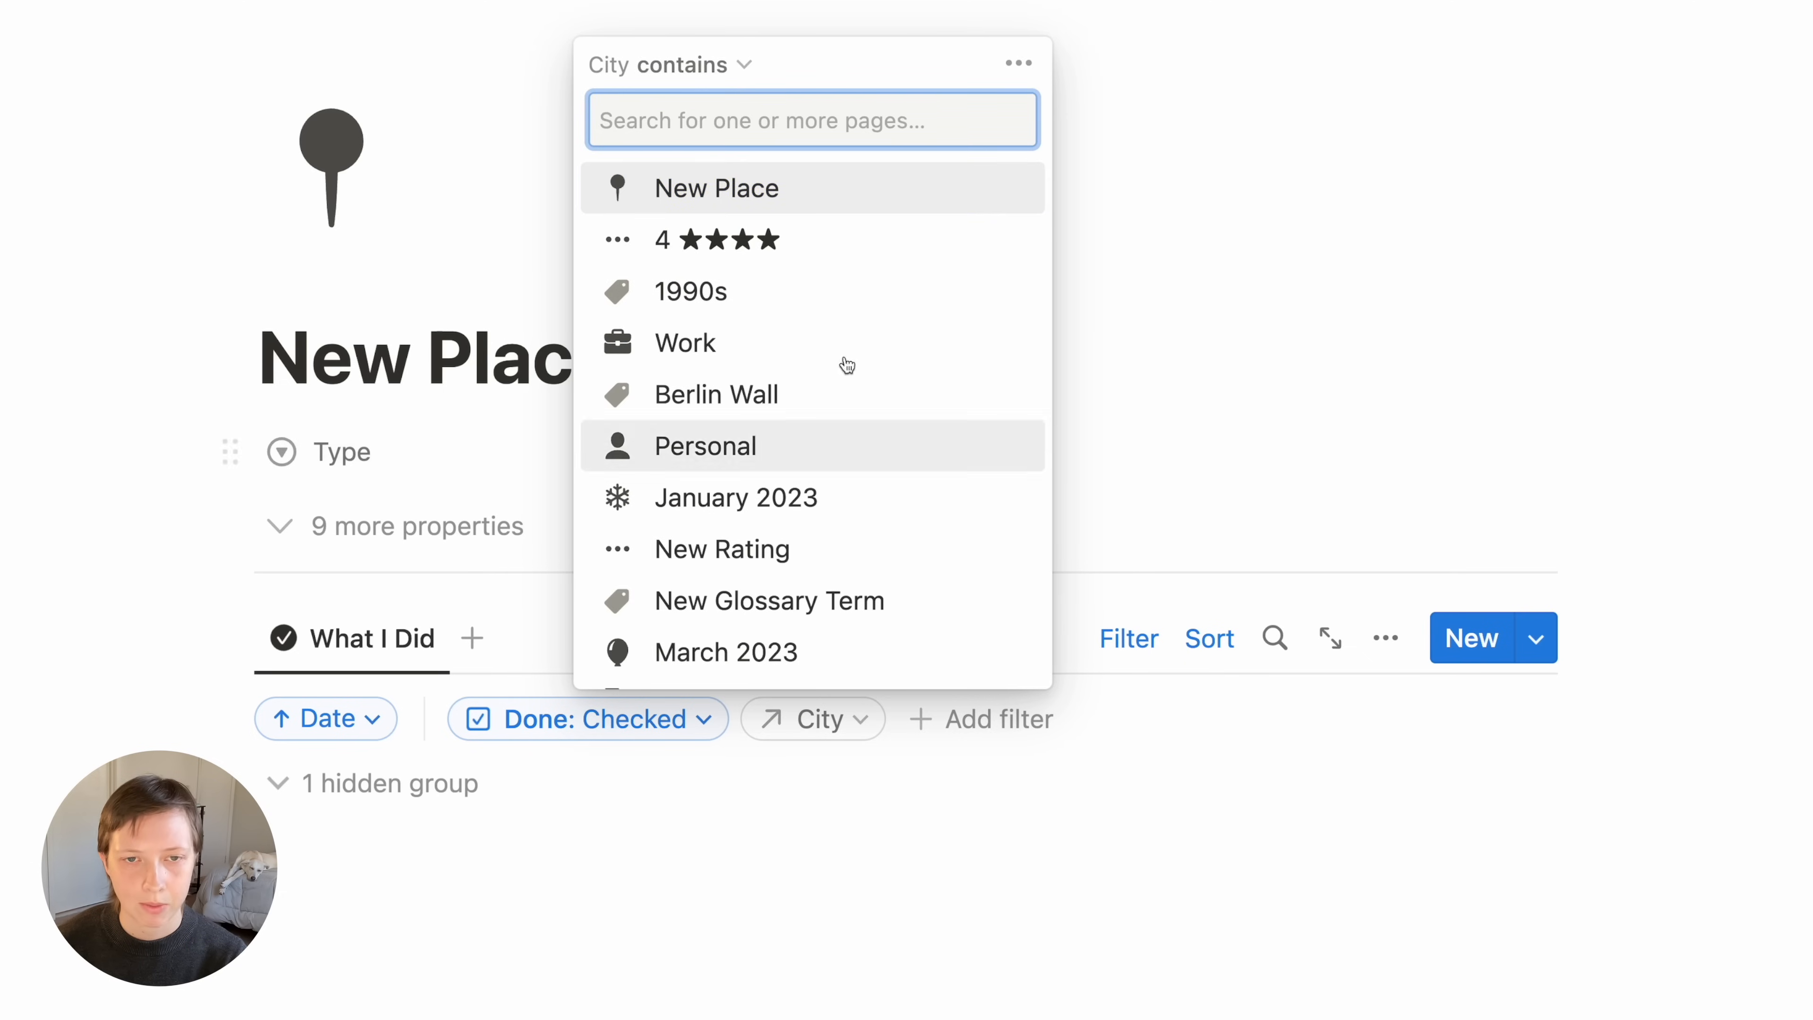
click(802, 191)
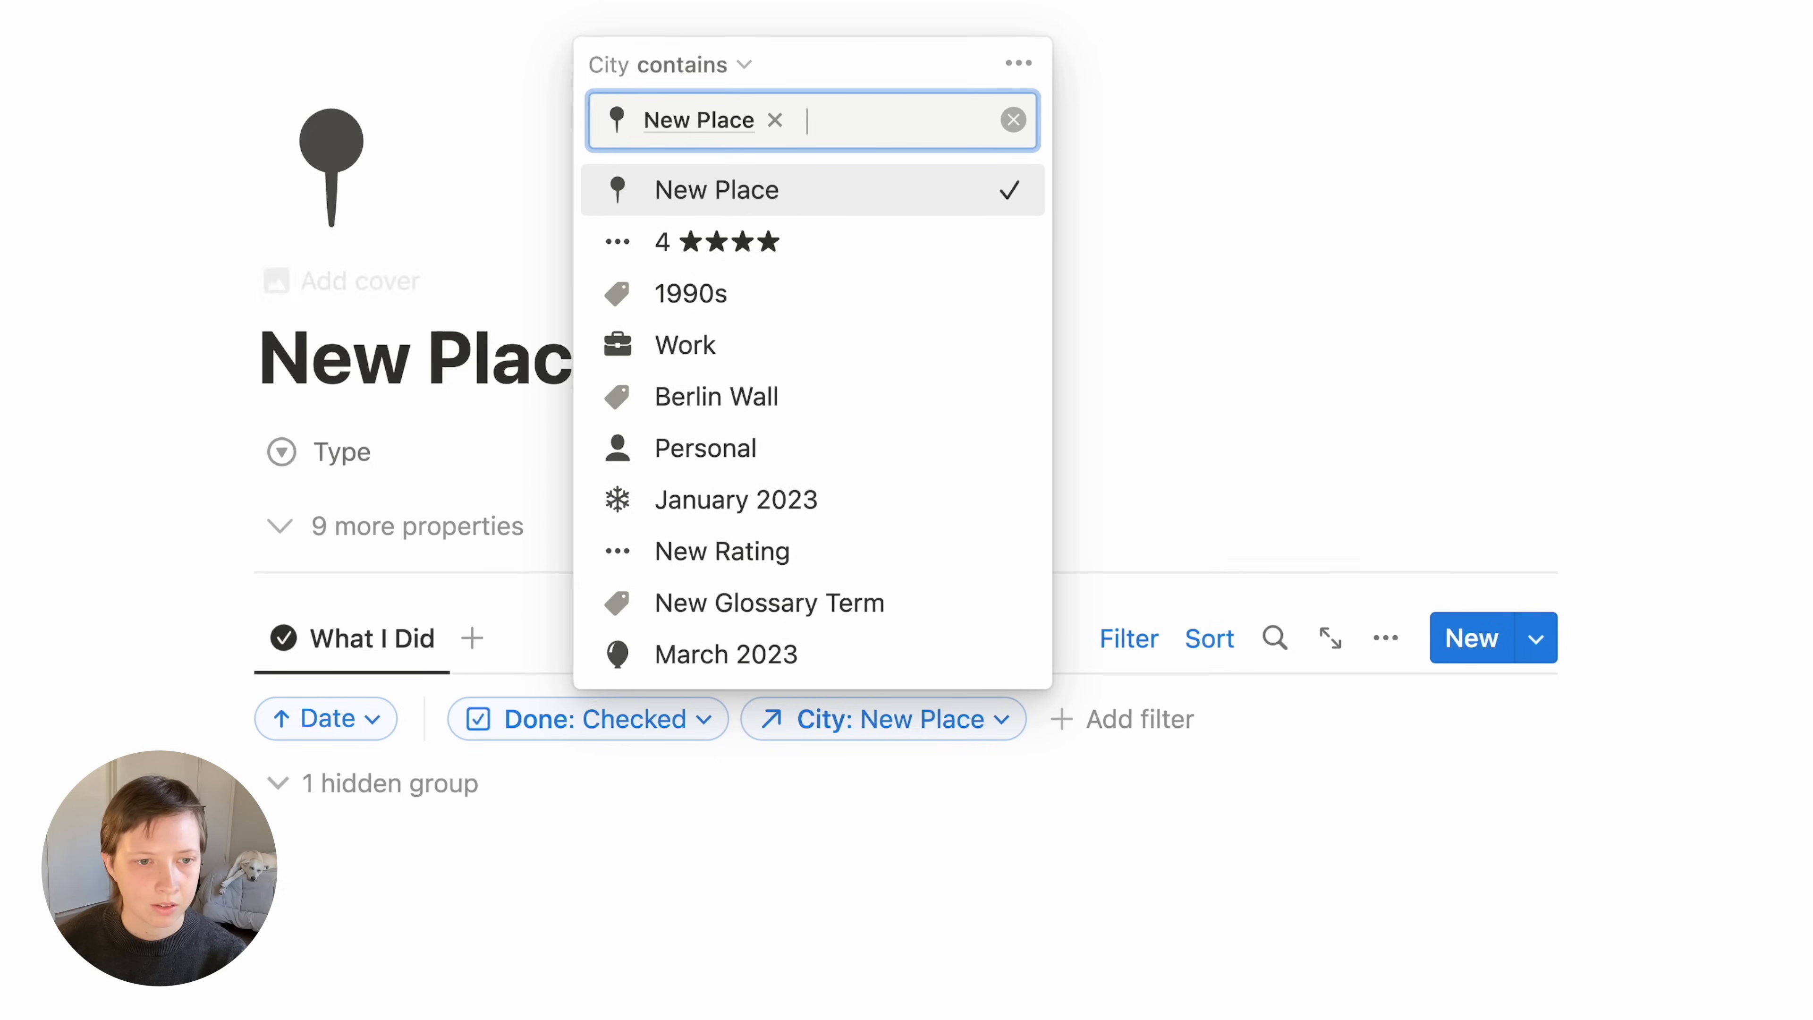
click(1125, 608)
click(1128, 638)
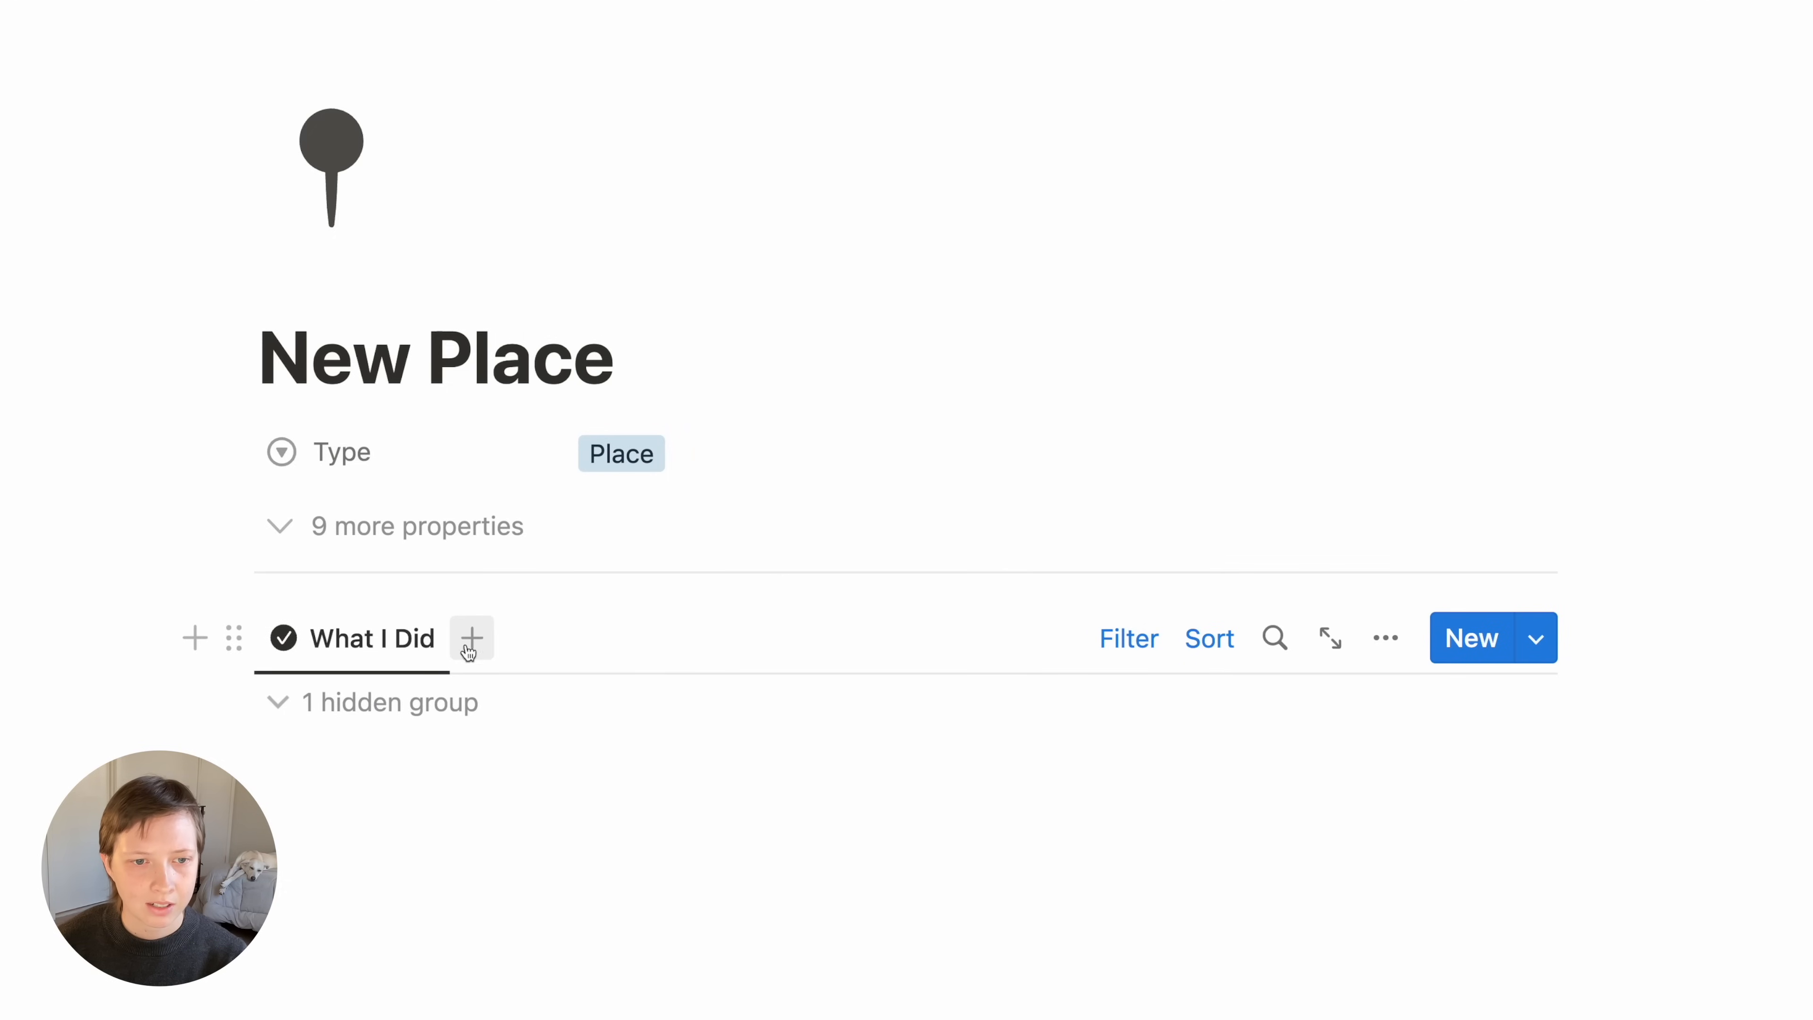
Add a second view of the Contacts database beside What I Did, copied from the By Area view and named Contacts
click(466, 645)
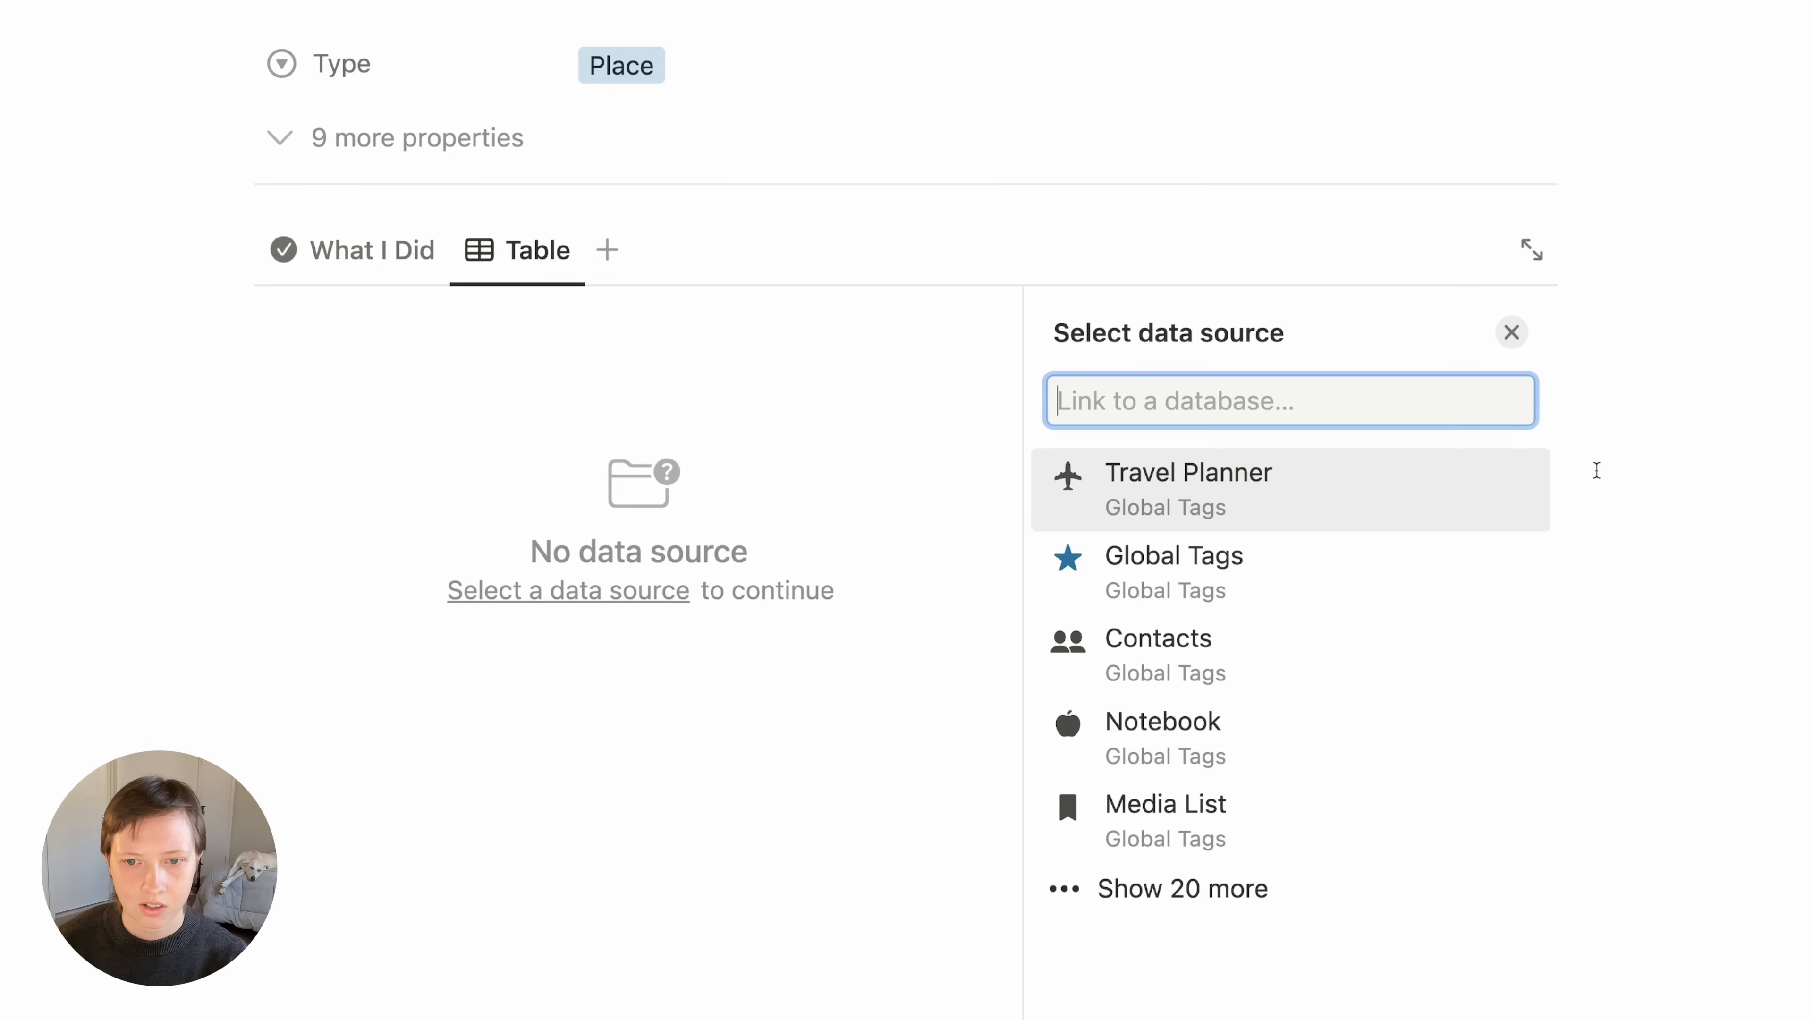
click(1225, 657)
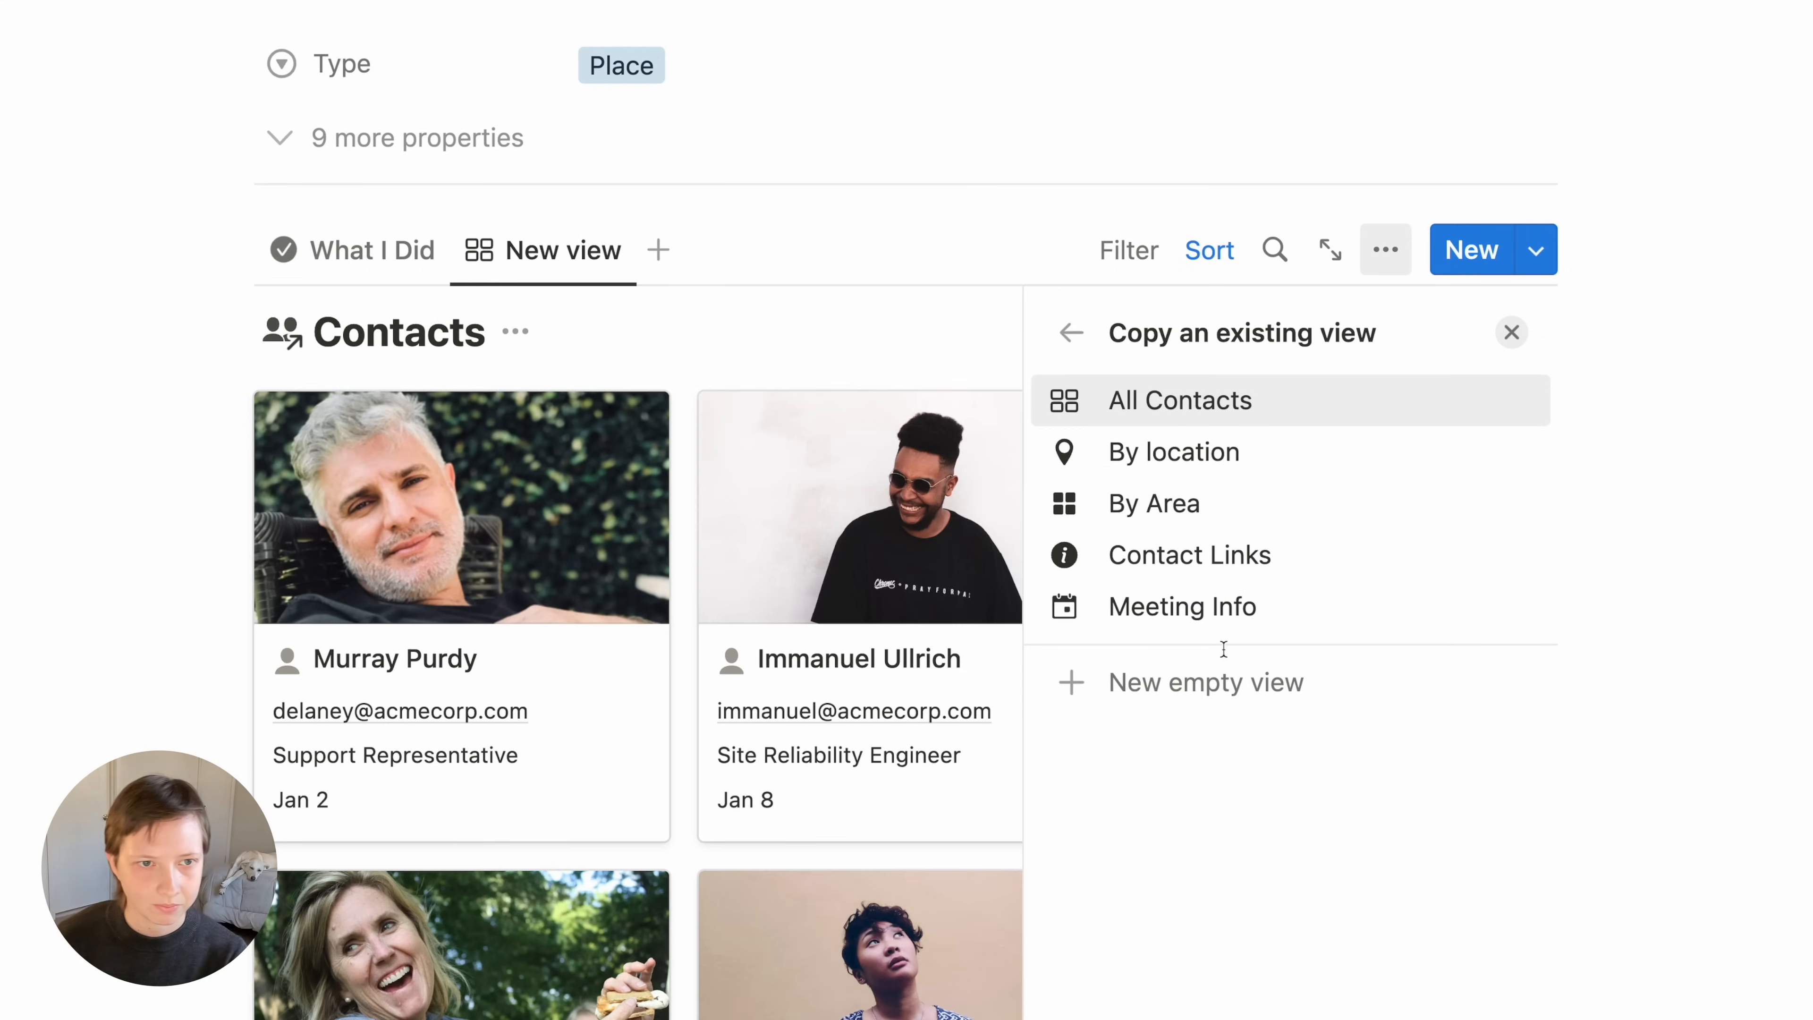
click(1215, 514)
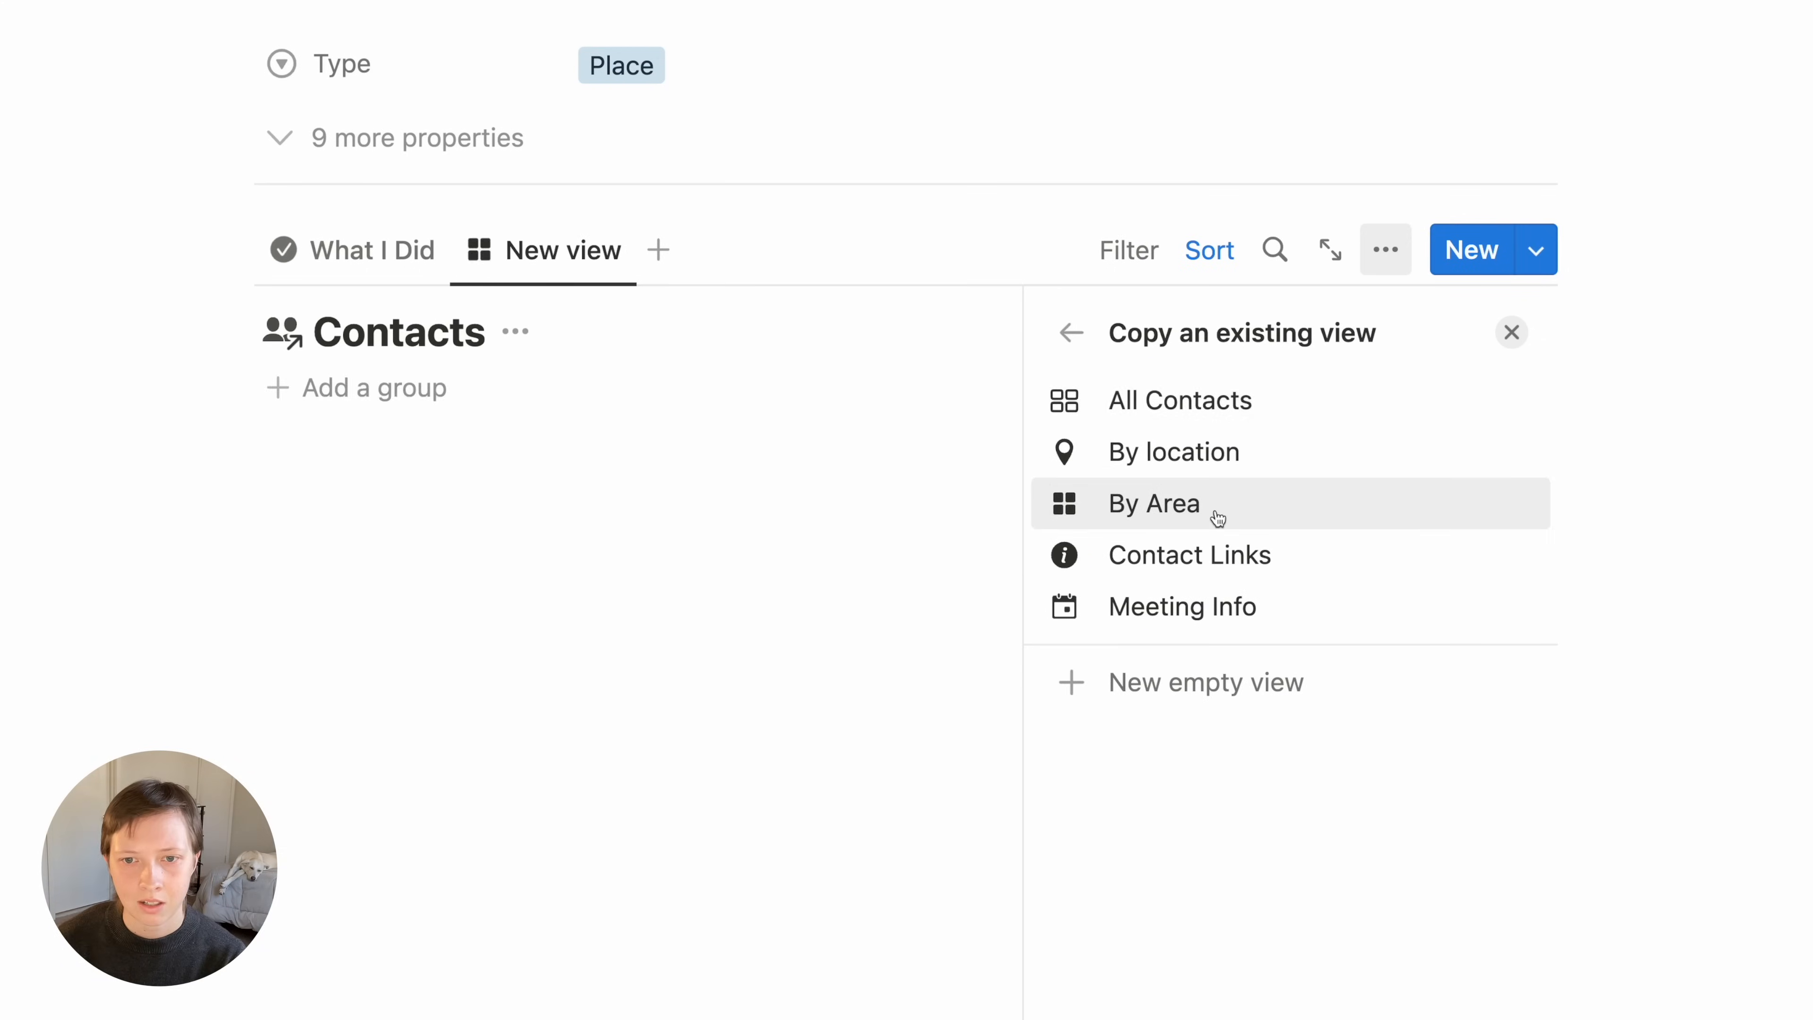
click(1242, 522)
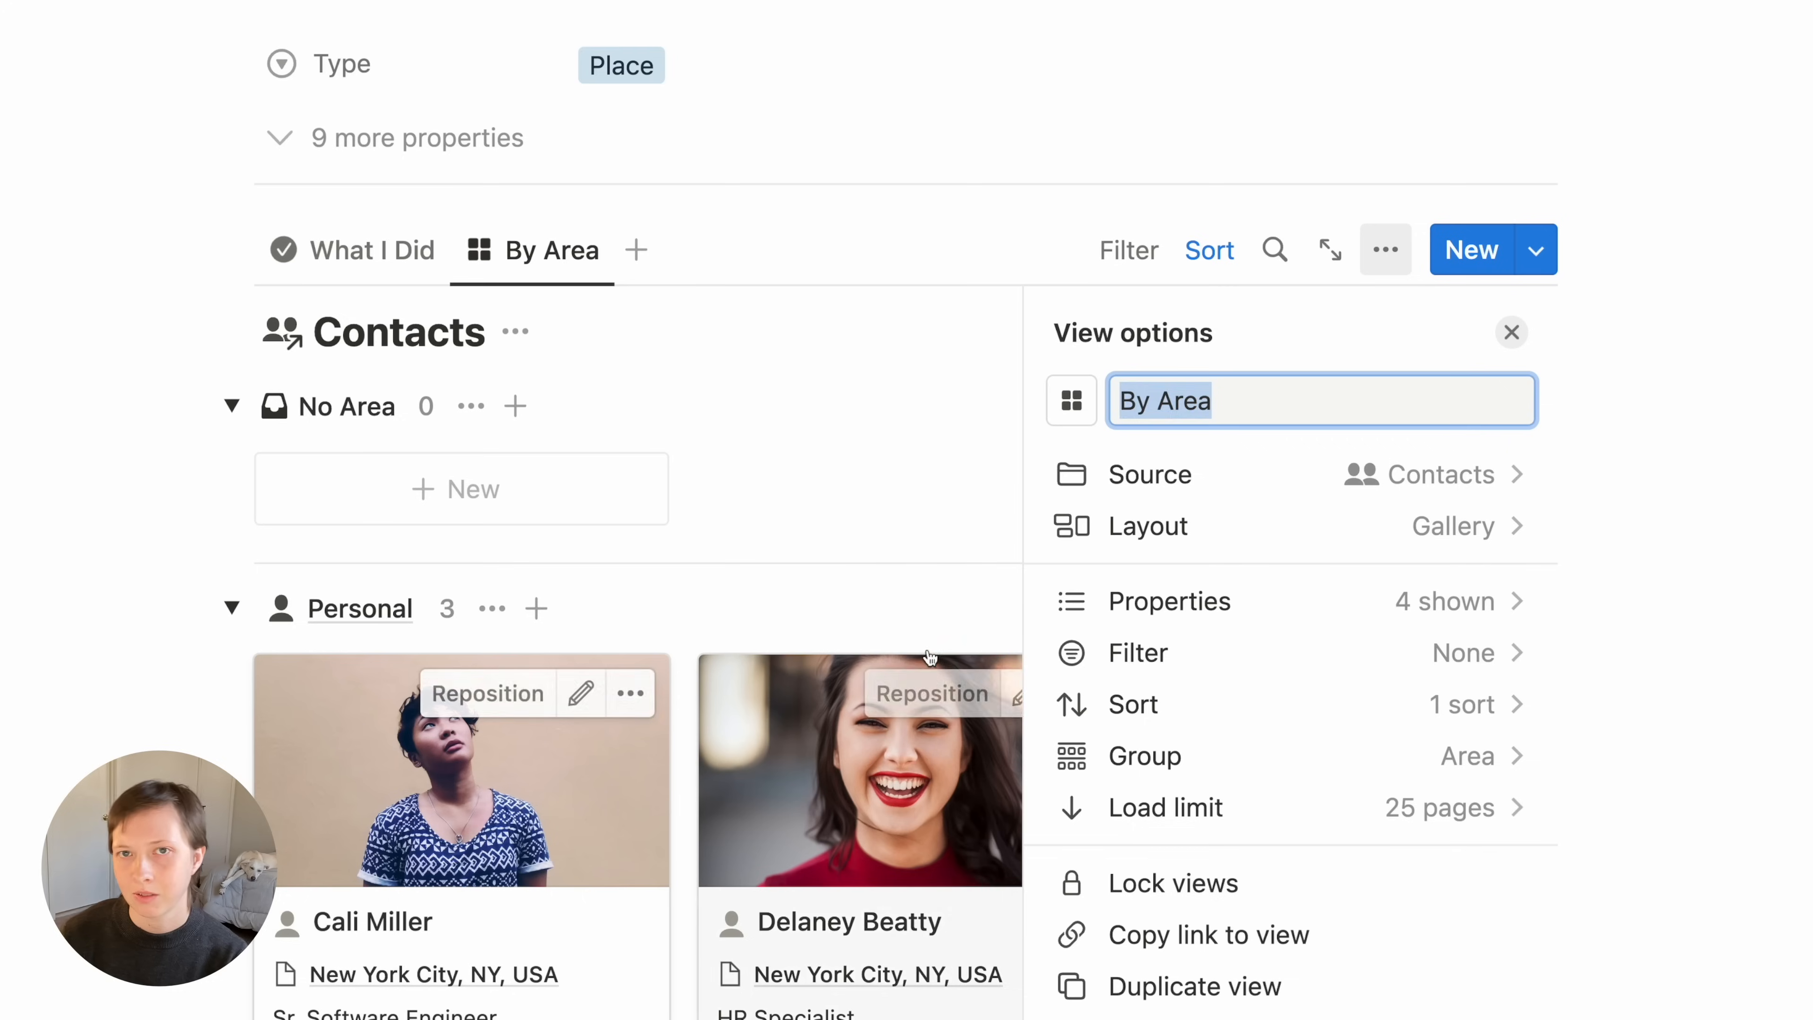
text(Cont)
text(acrs)
key(BackSpace)
key(BackSpace)
text(ts)
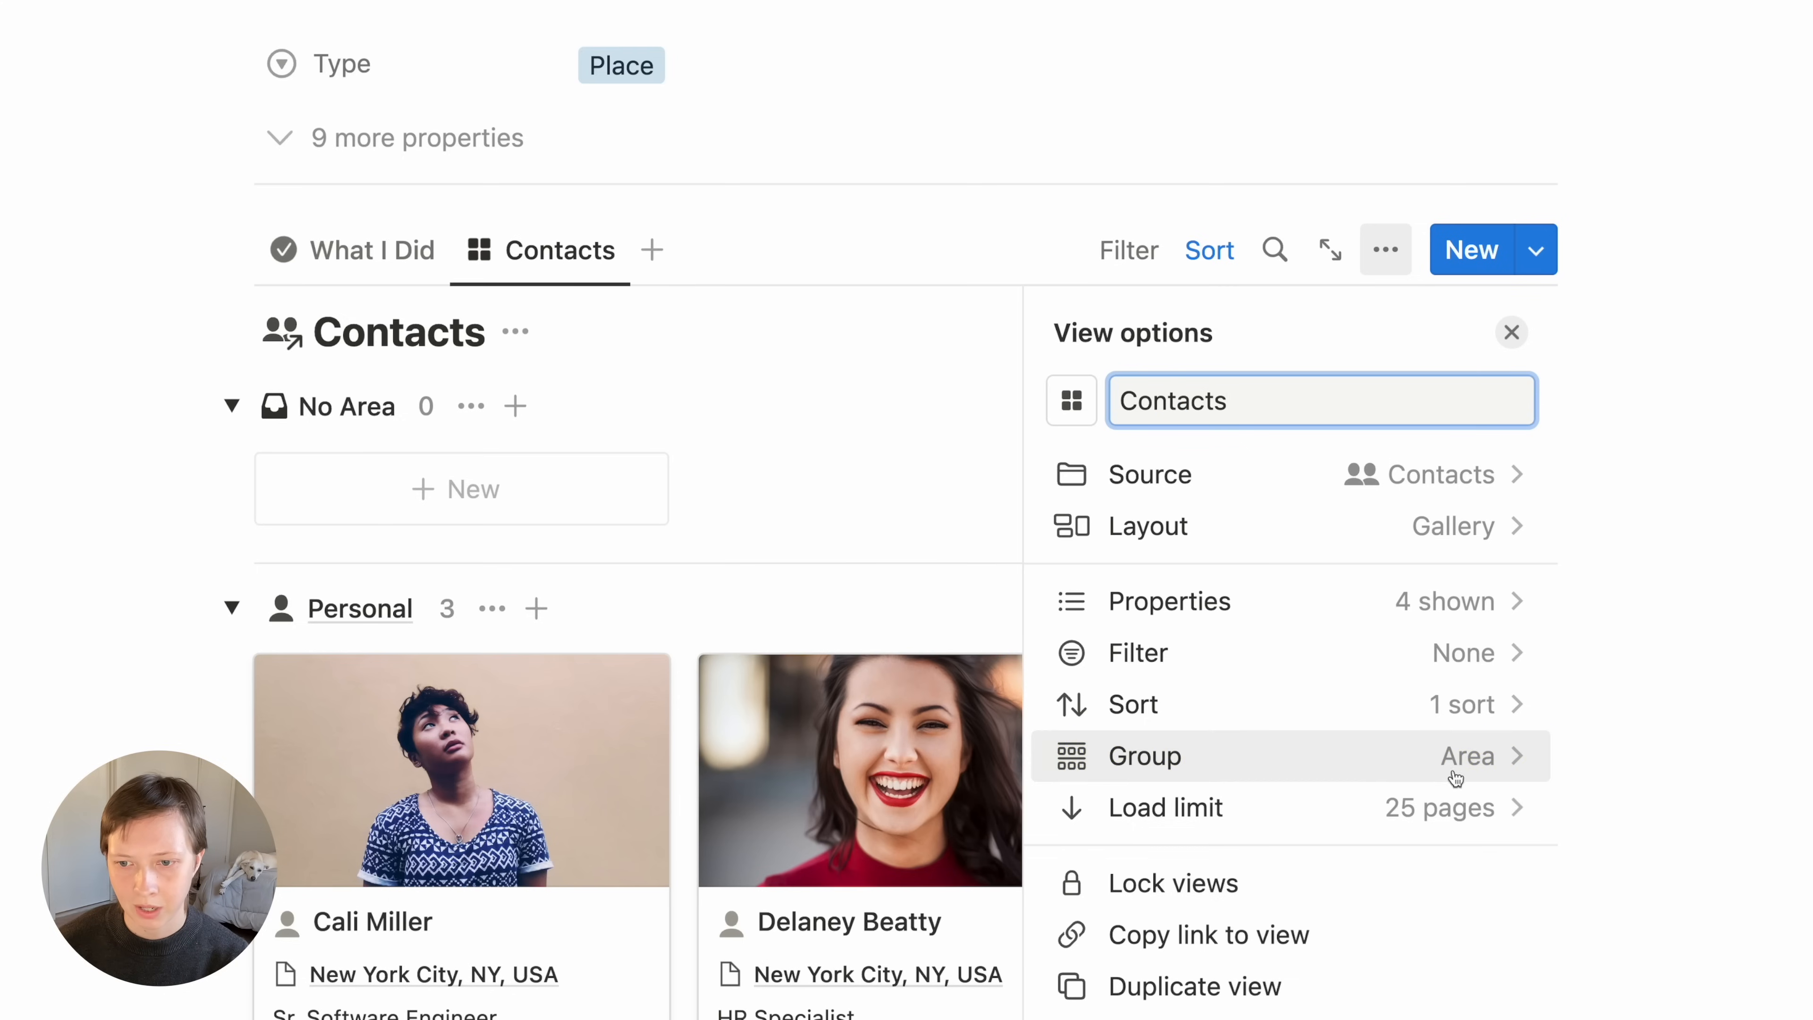
Hide empty groups in the Contacts view and hide its database title
click(1374, 762)
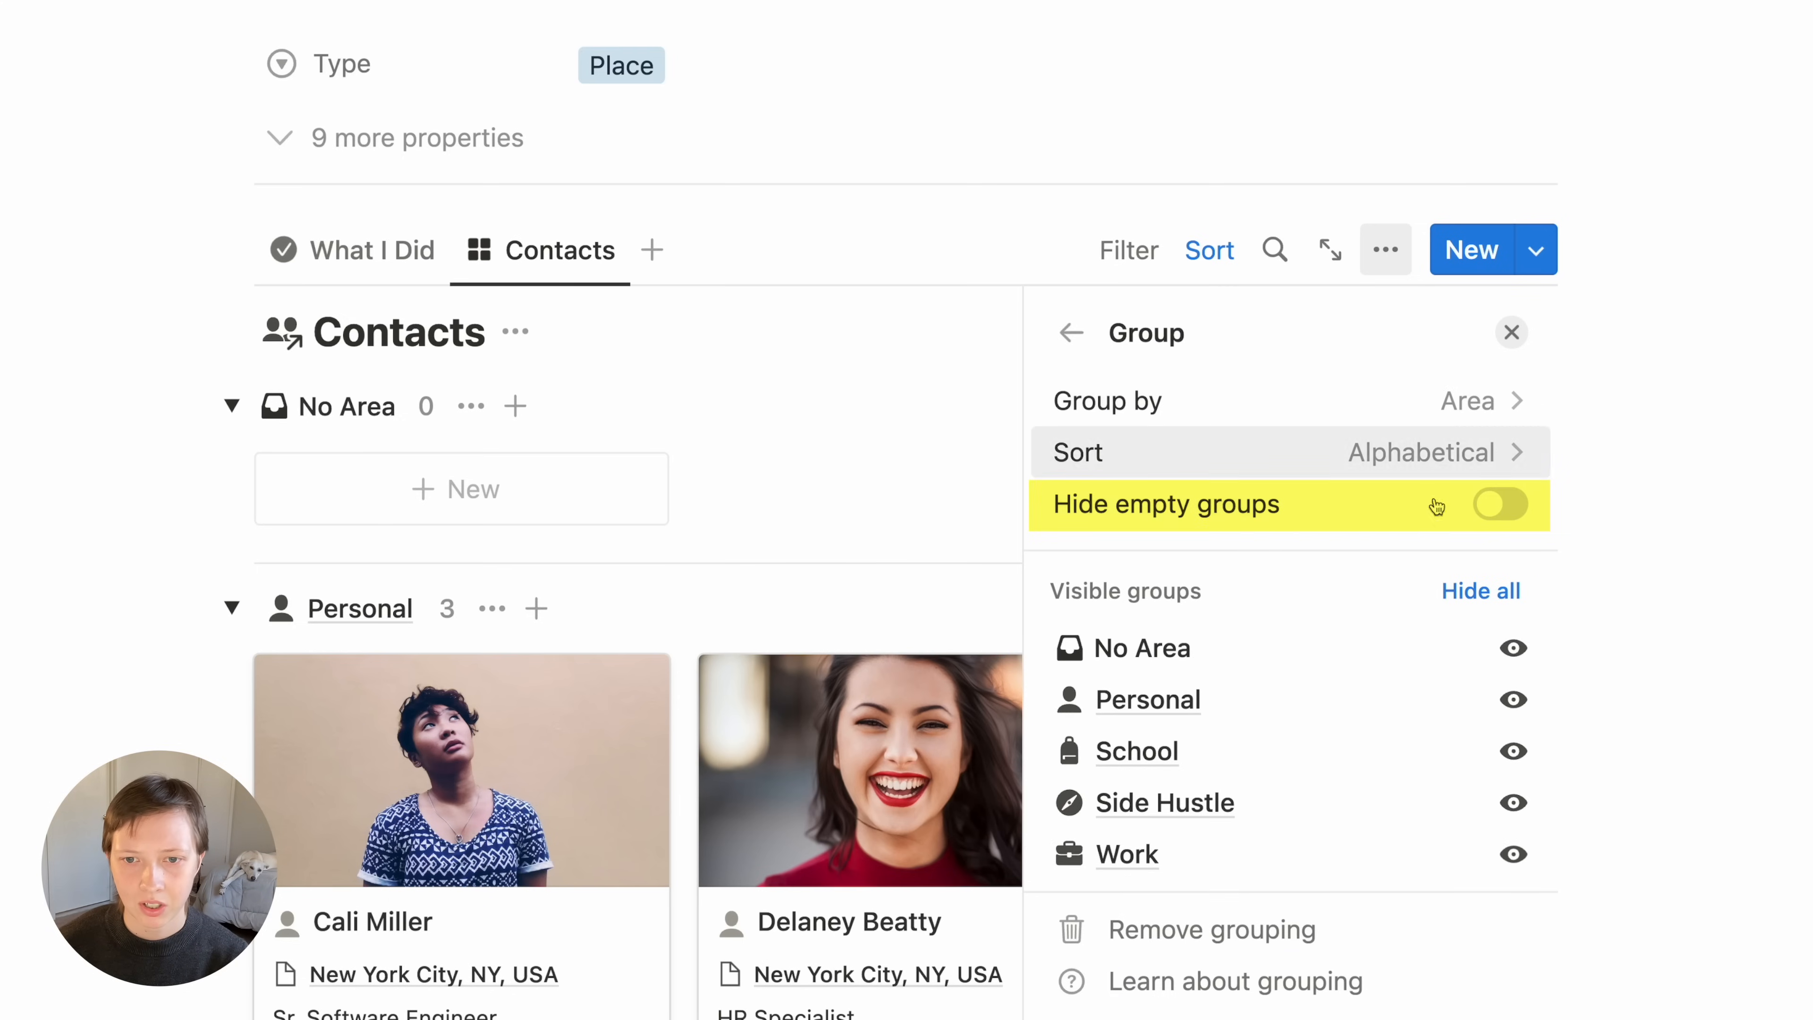
click(1491, 516)
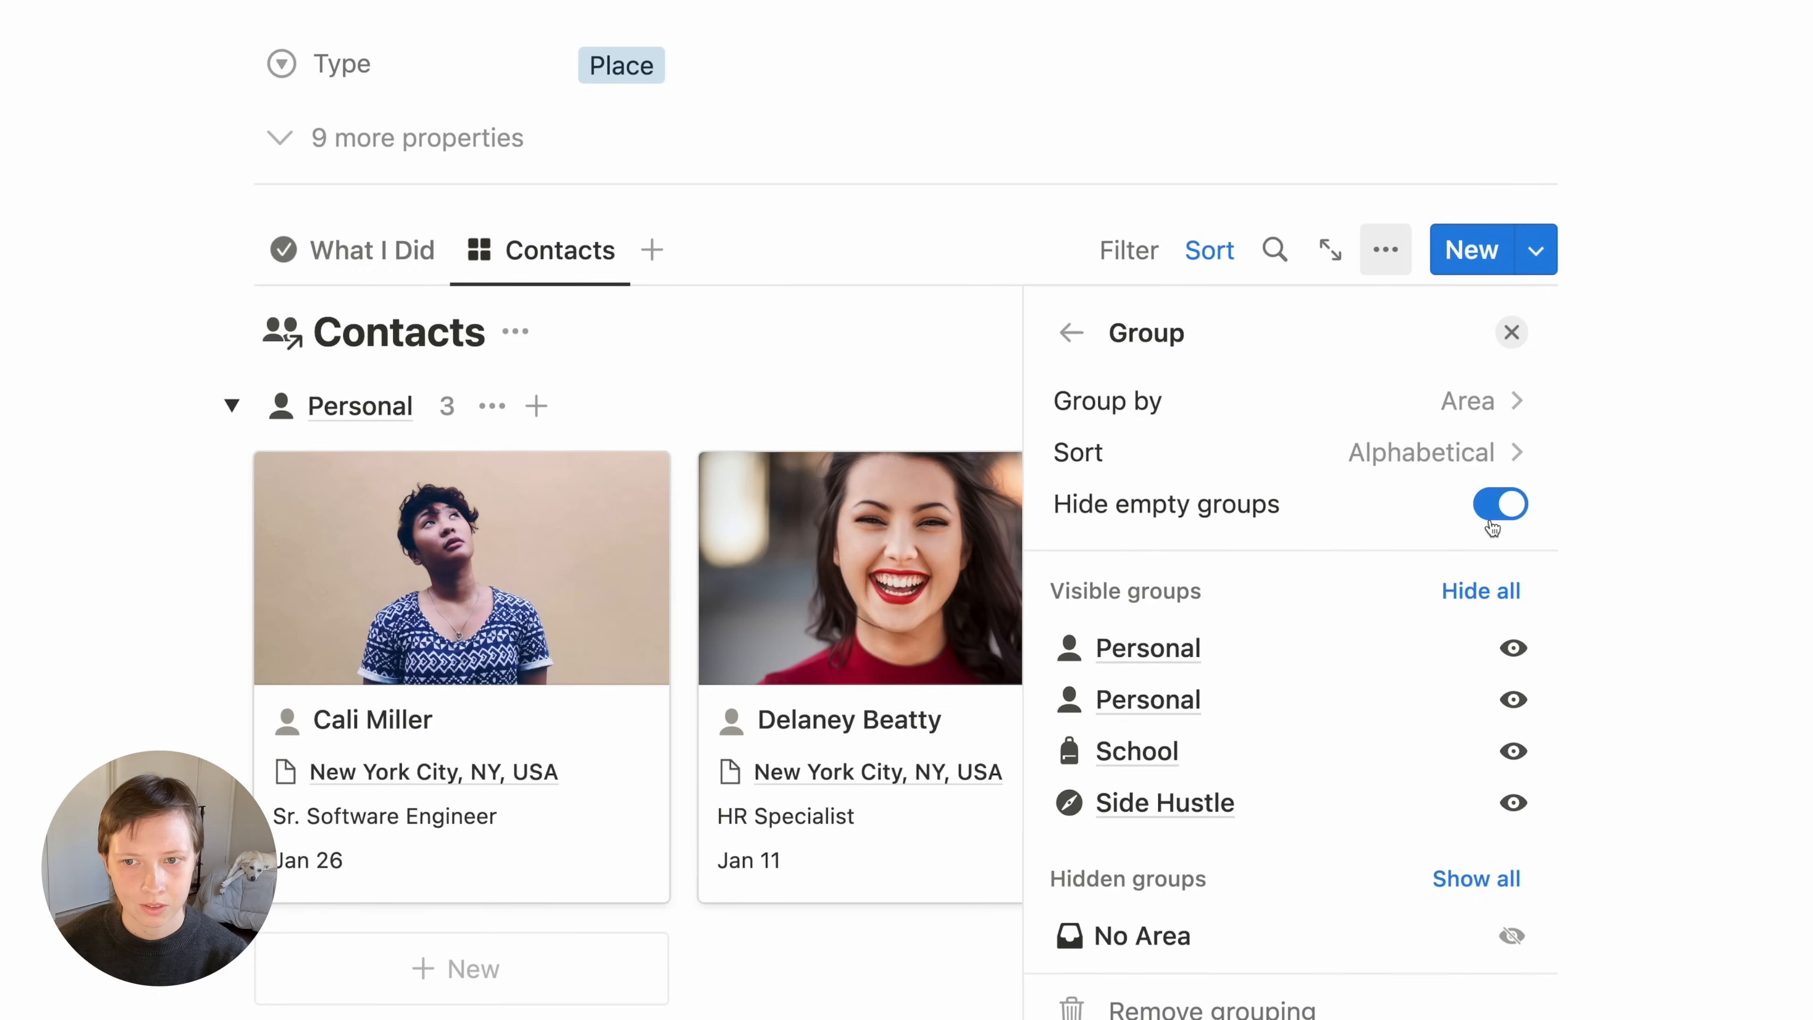
click(1509, 330)
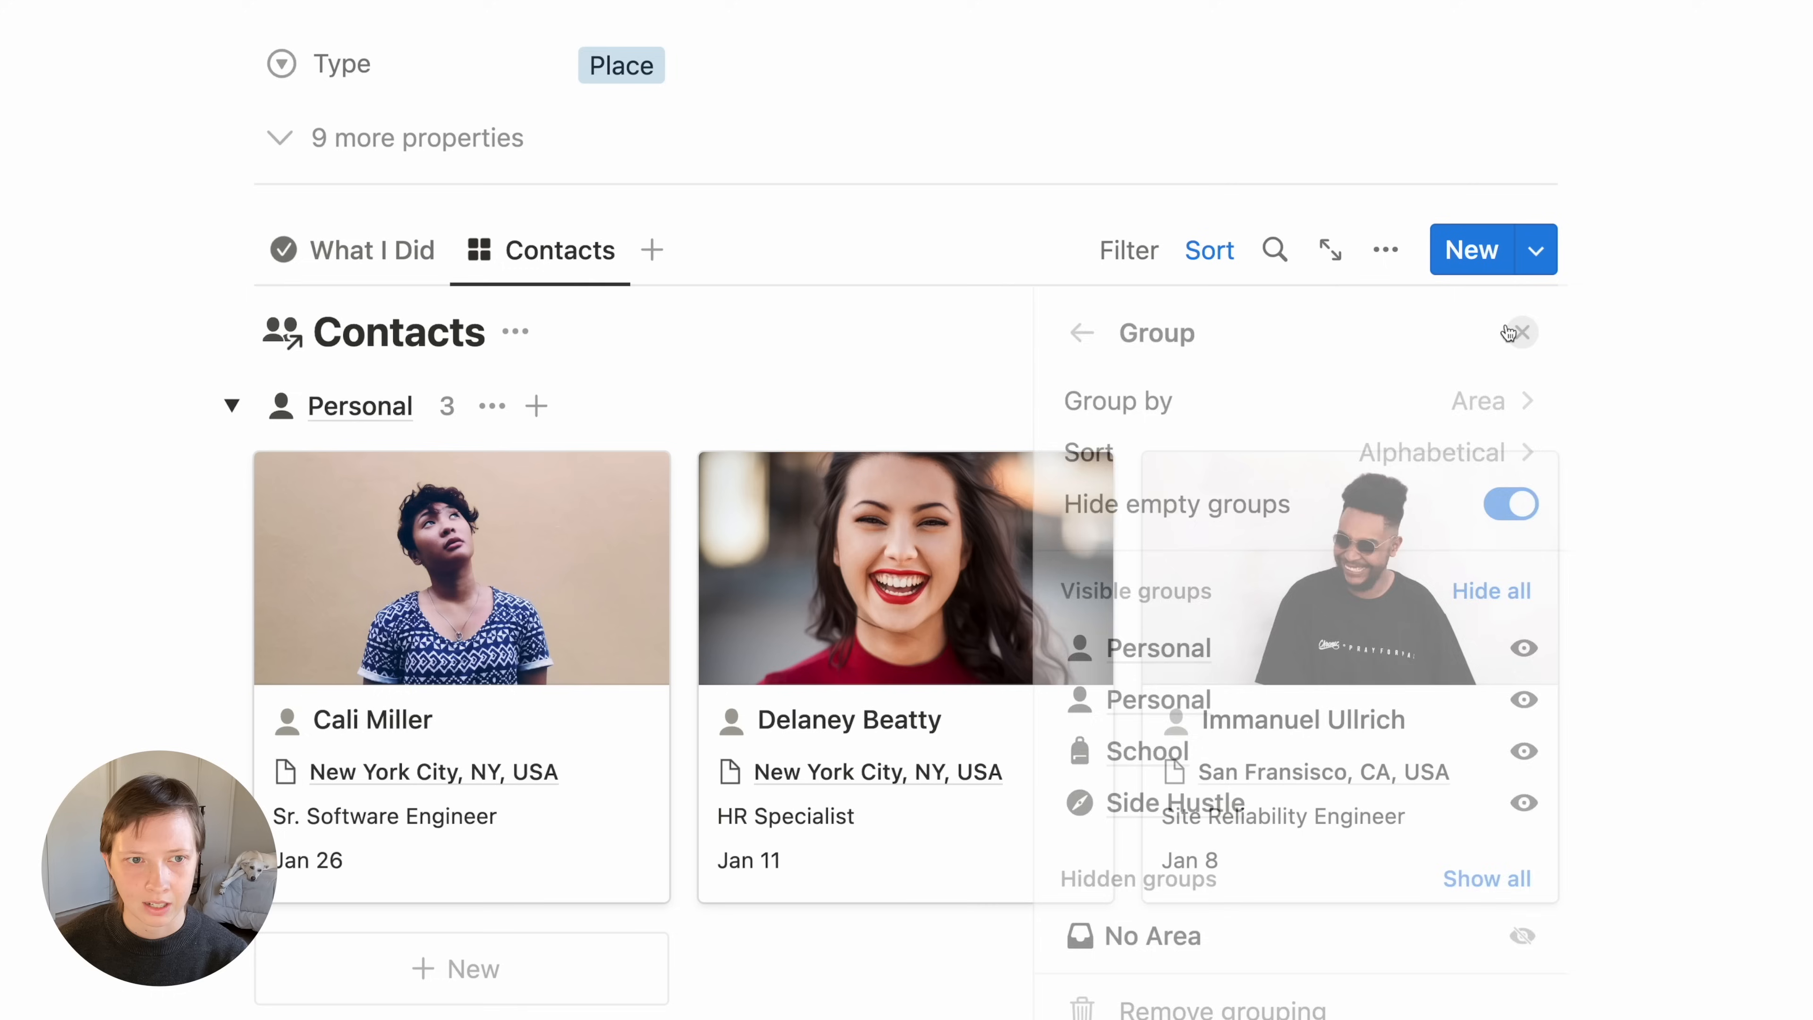
click(516, 332)
click(588, 525)
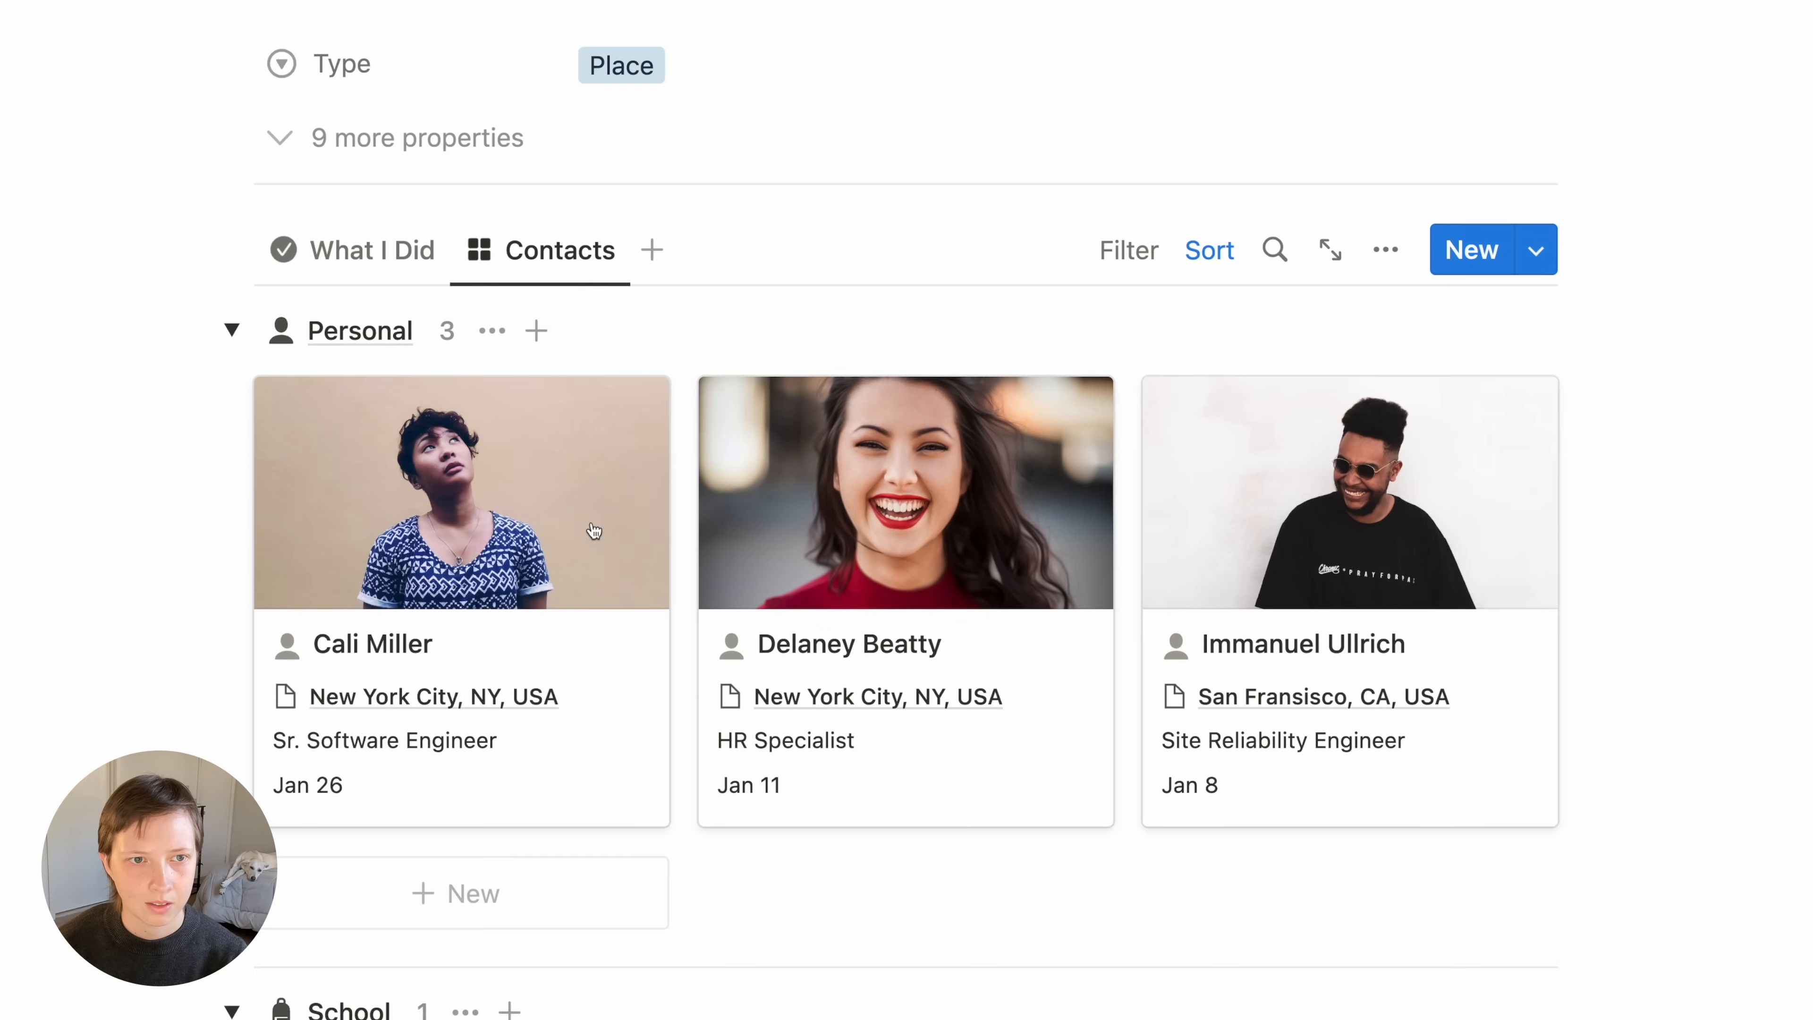
Collapse the Personal, School, Side Hustle and Work groups in the Contacts view
scroll(591, 705, down, 10)
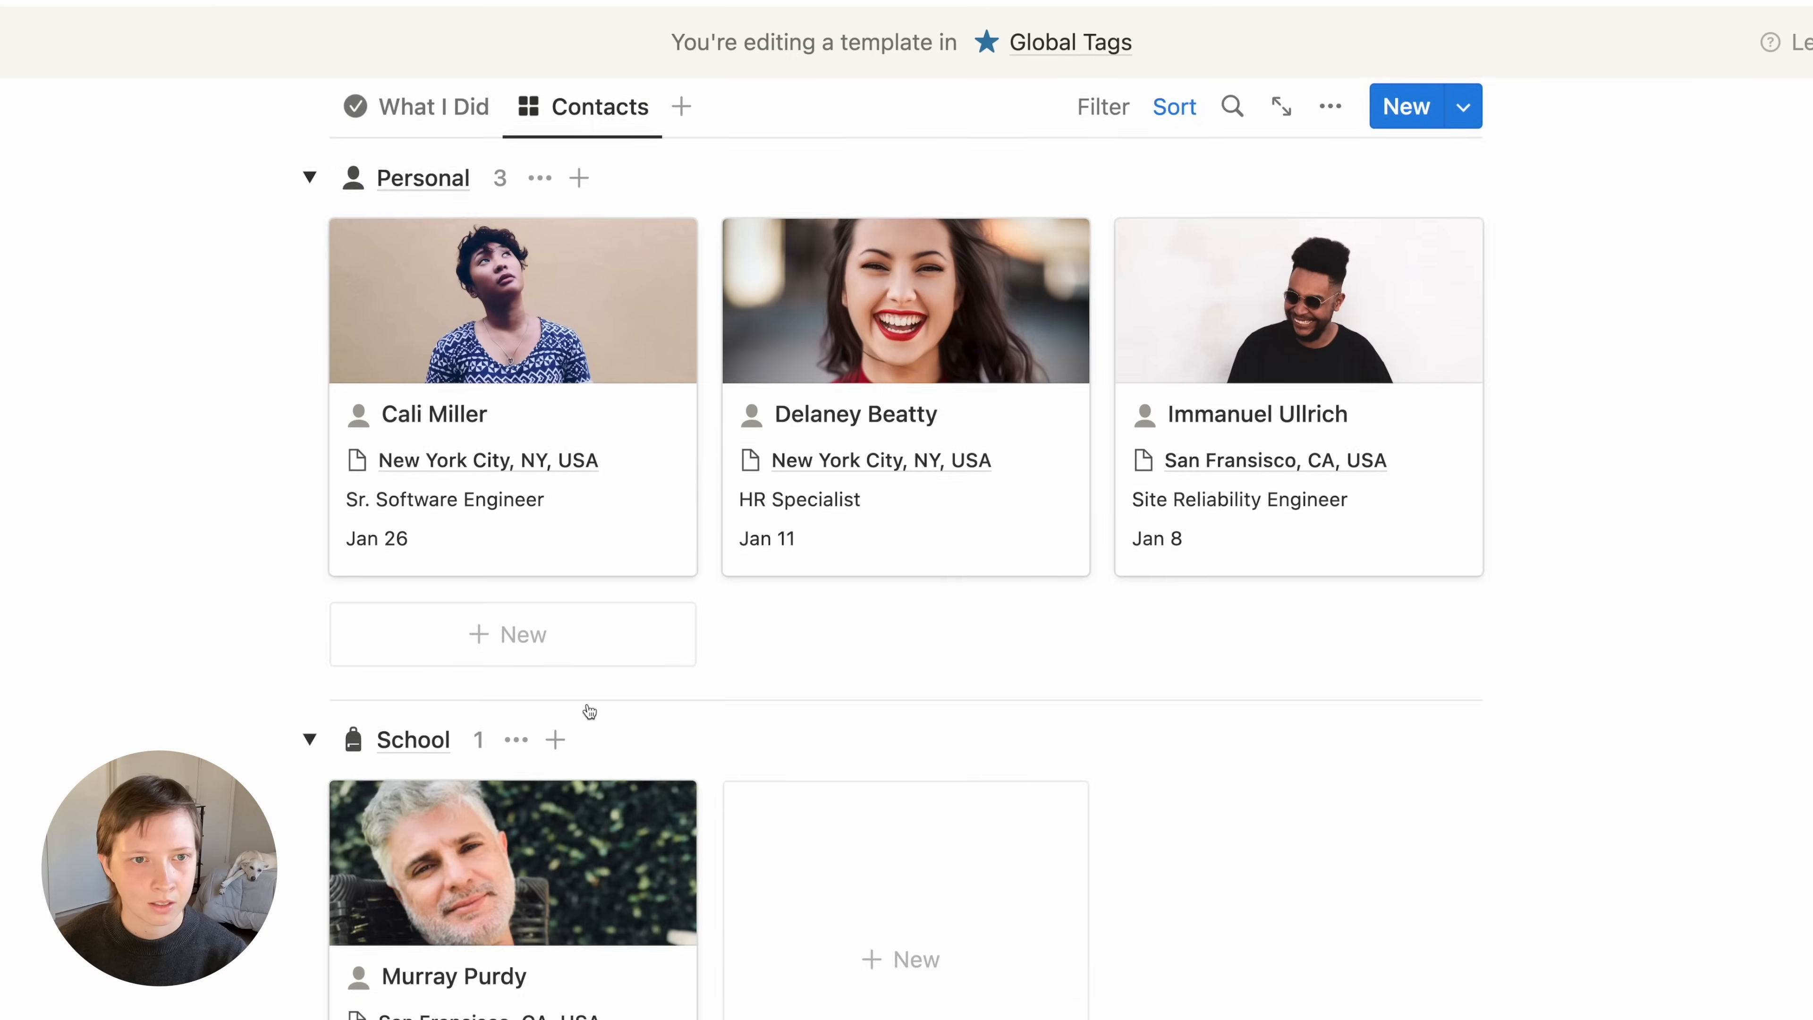
scroll(589, 711, up, 10)
scroll(589, 710, down, 2)
click(308, 373)
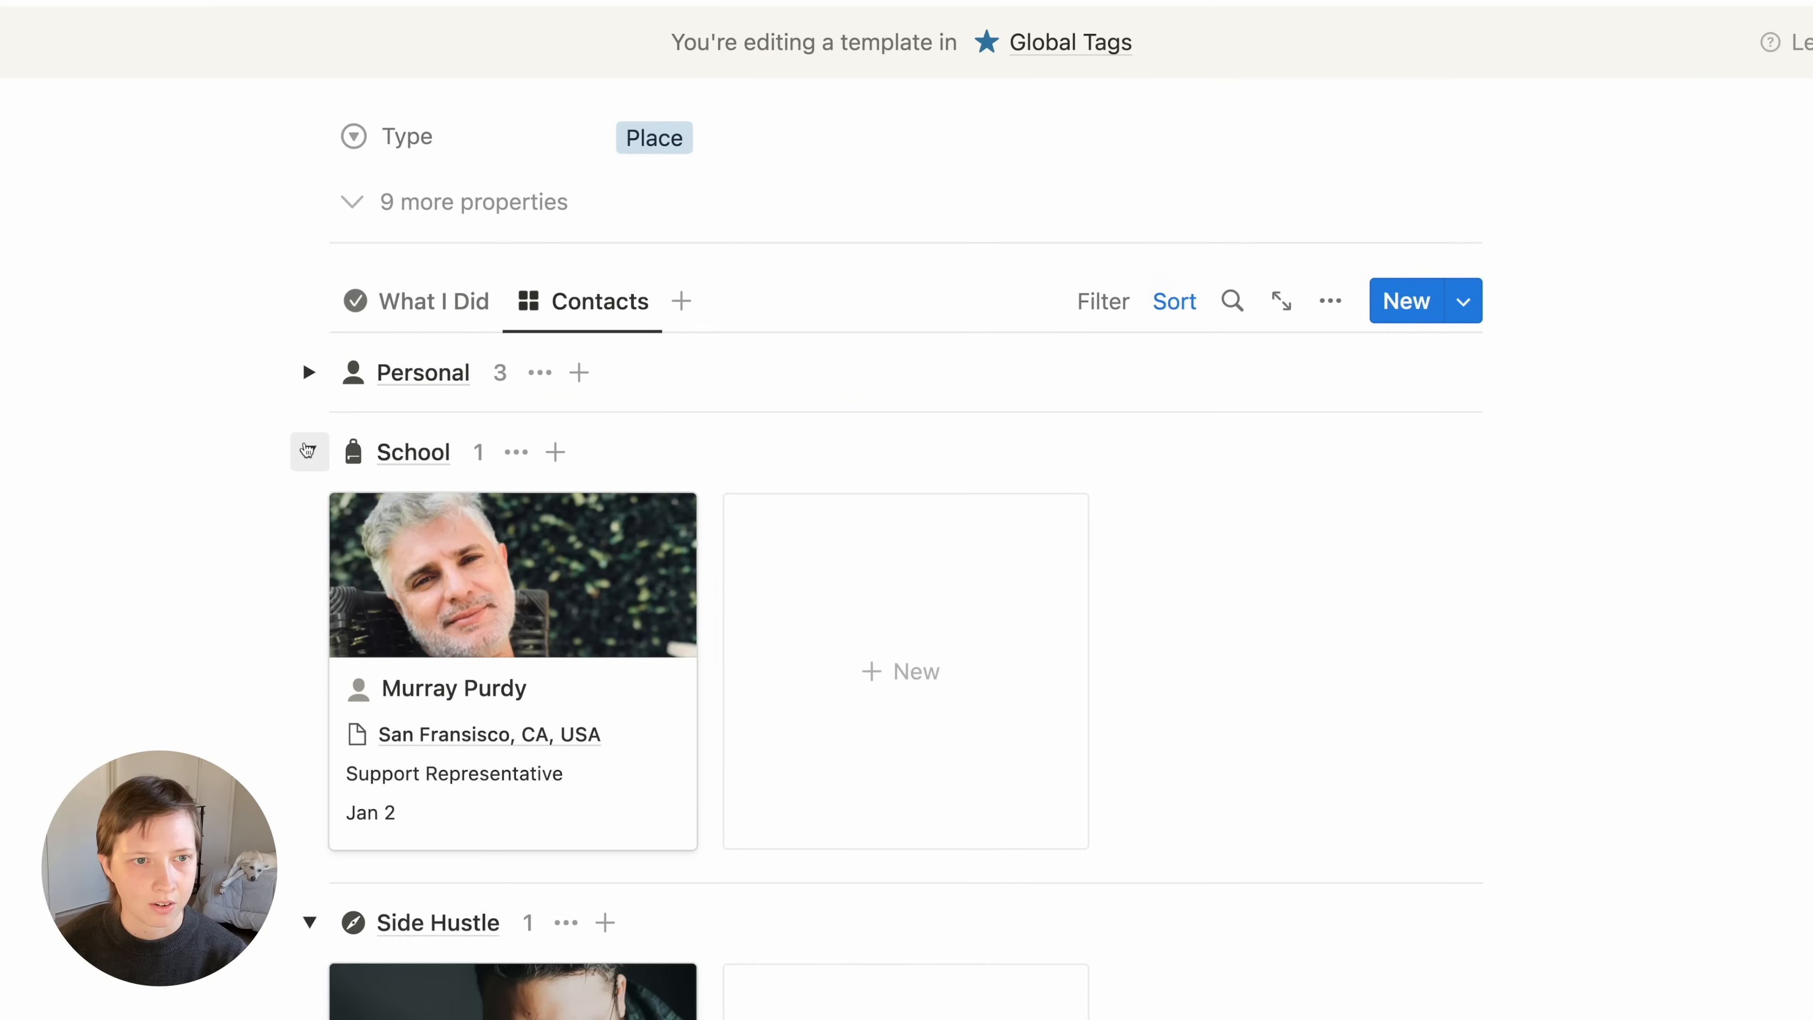
click(308, 450)
click(308, 532)
click(307, 612)
Filter the Contacts view to people whose Location contains New Place, and collapse the filter bar
scroll(887, 548, up, 3)
click(1099, 353)
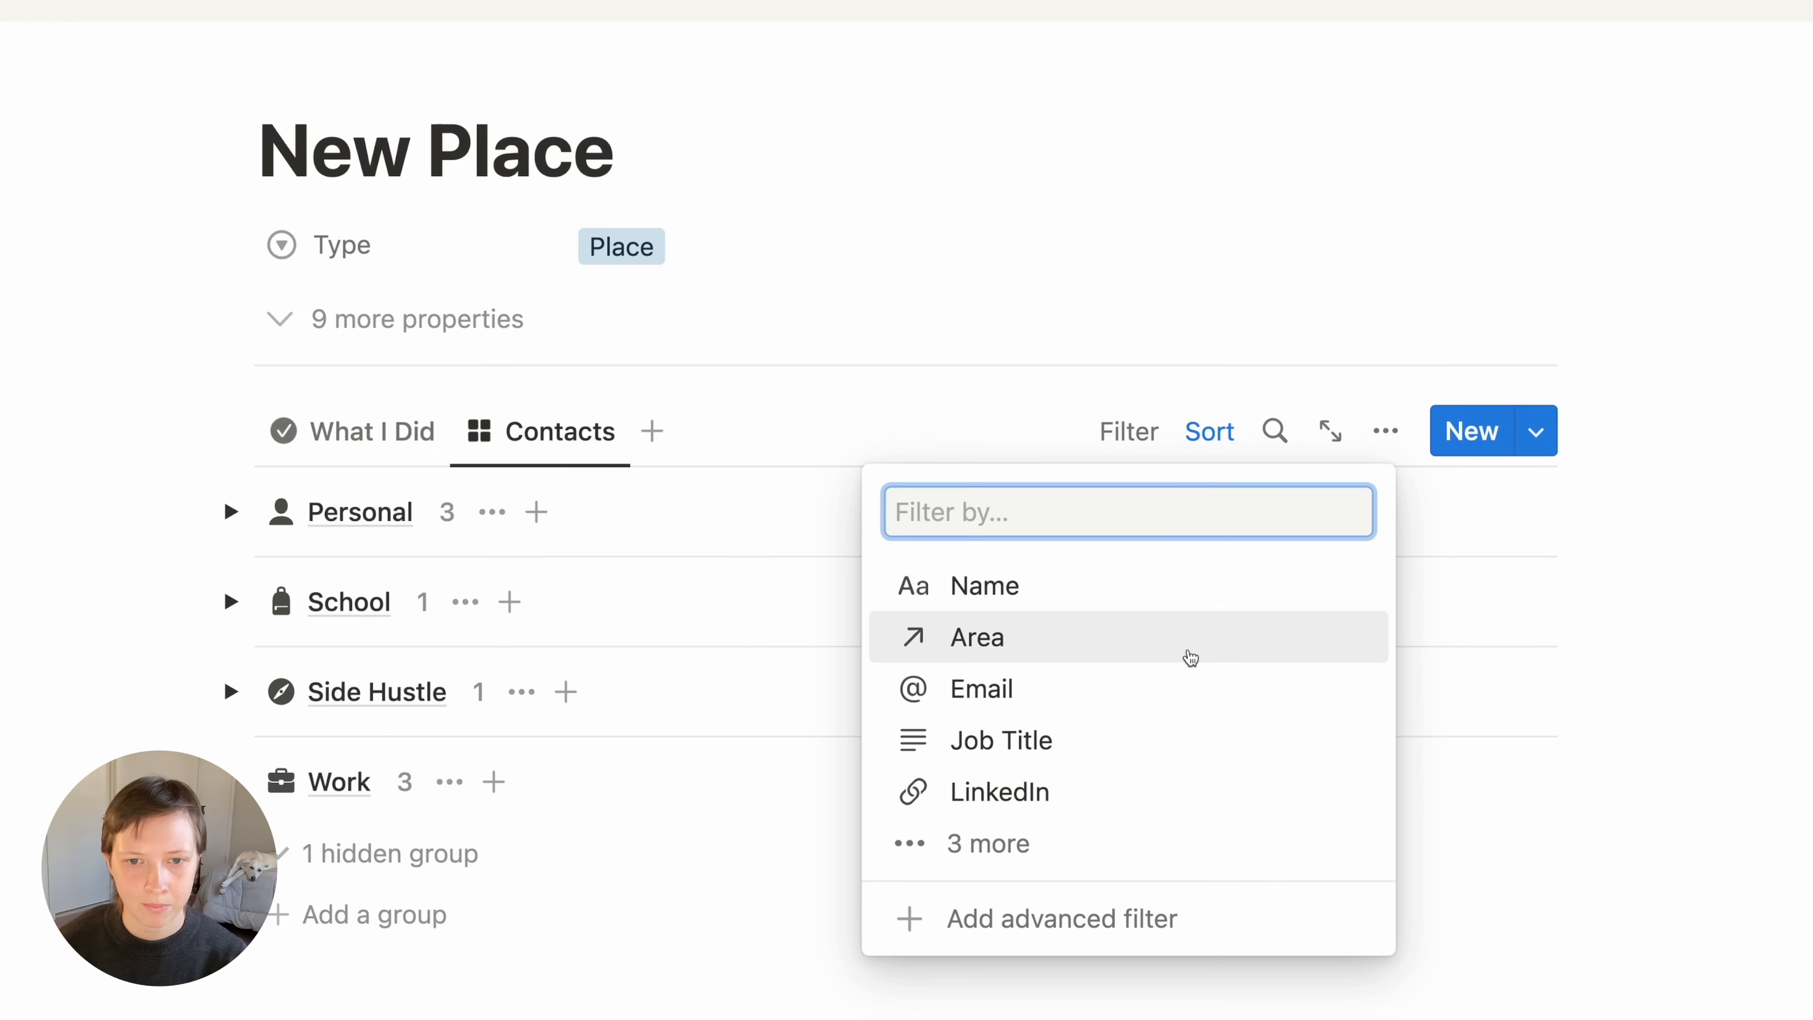
click(1010, 854)
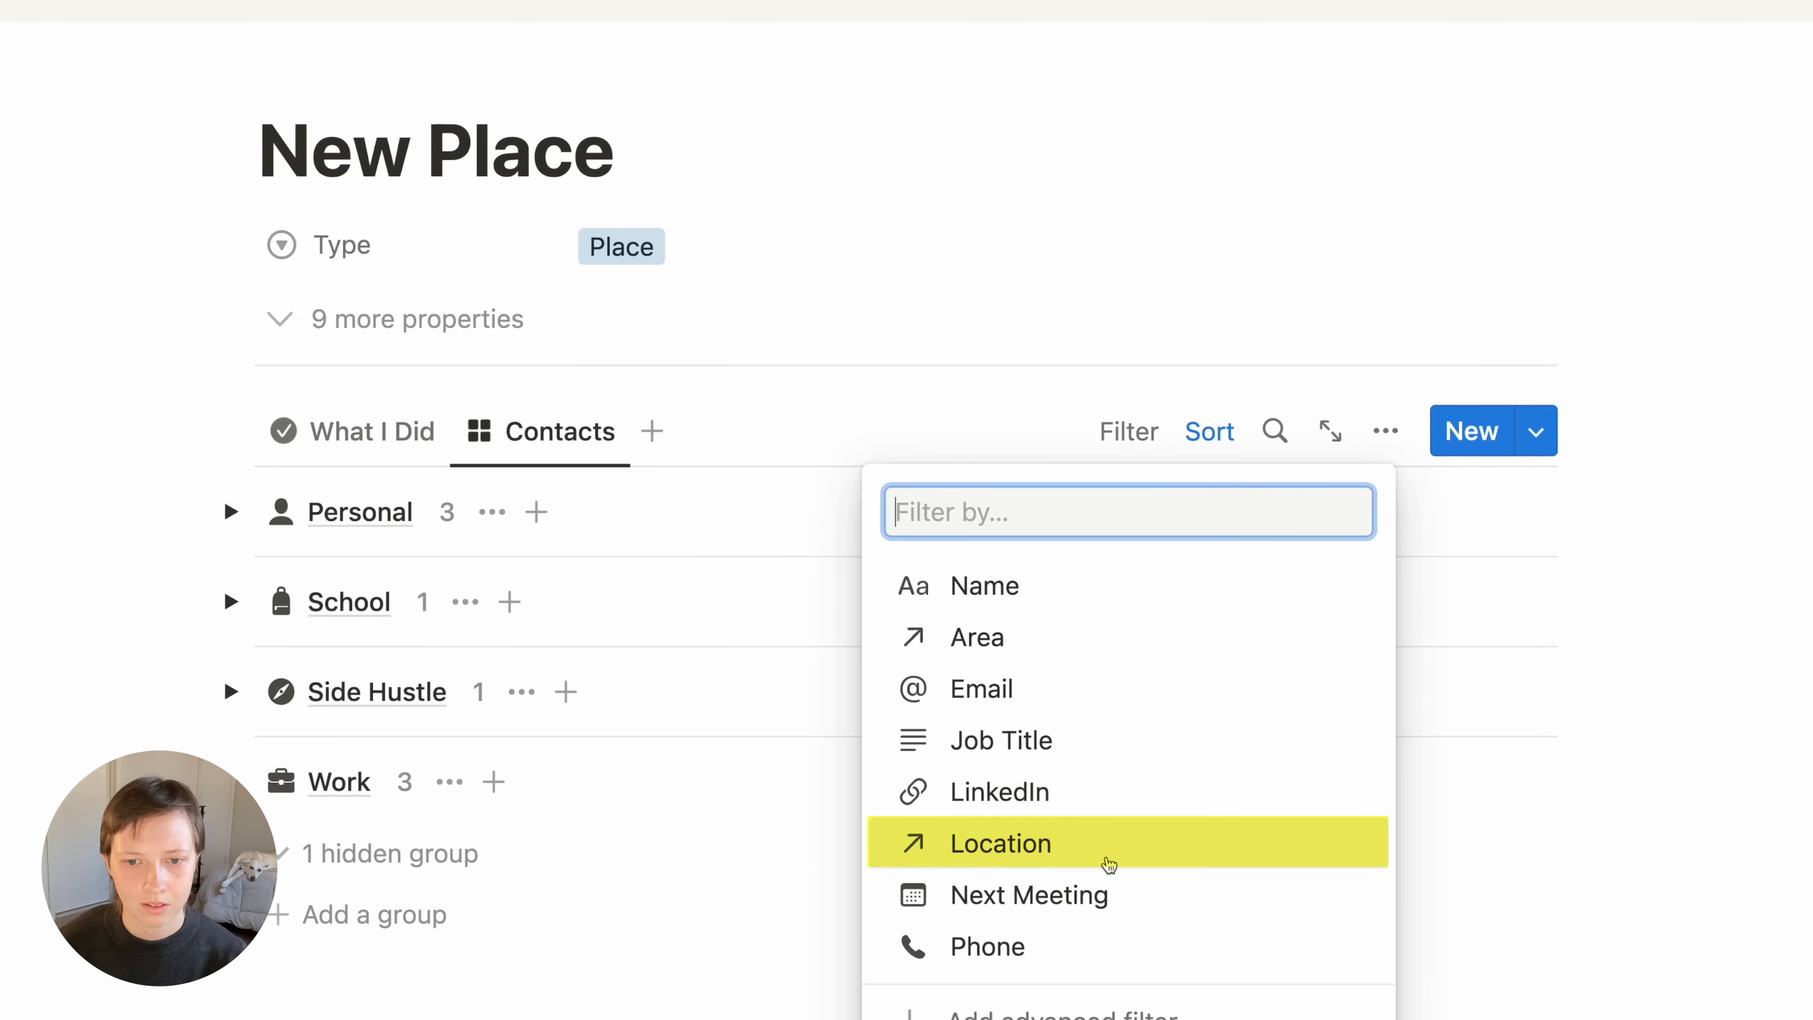
click(1109, 844)
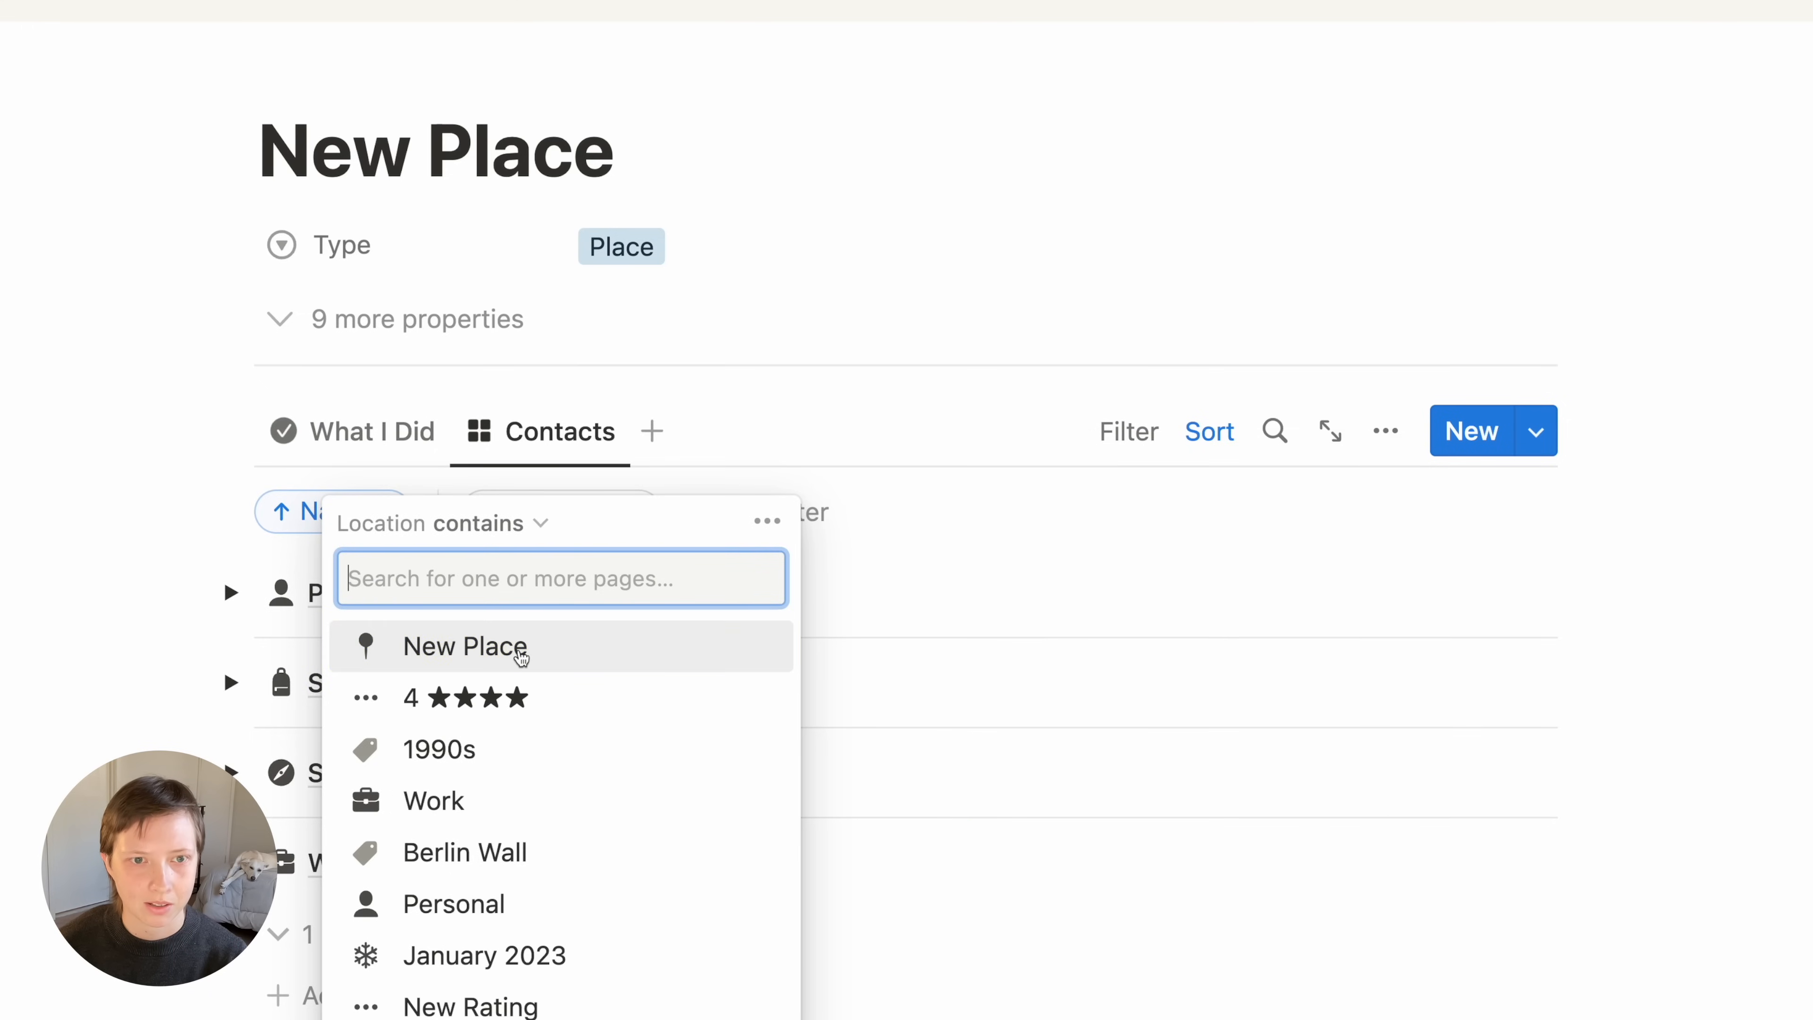
click(521, 646)
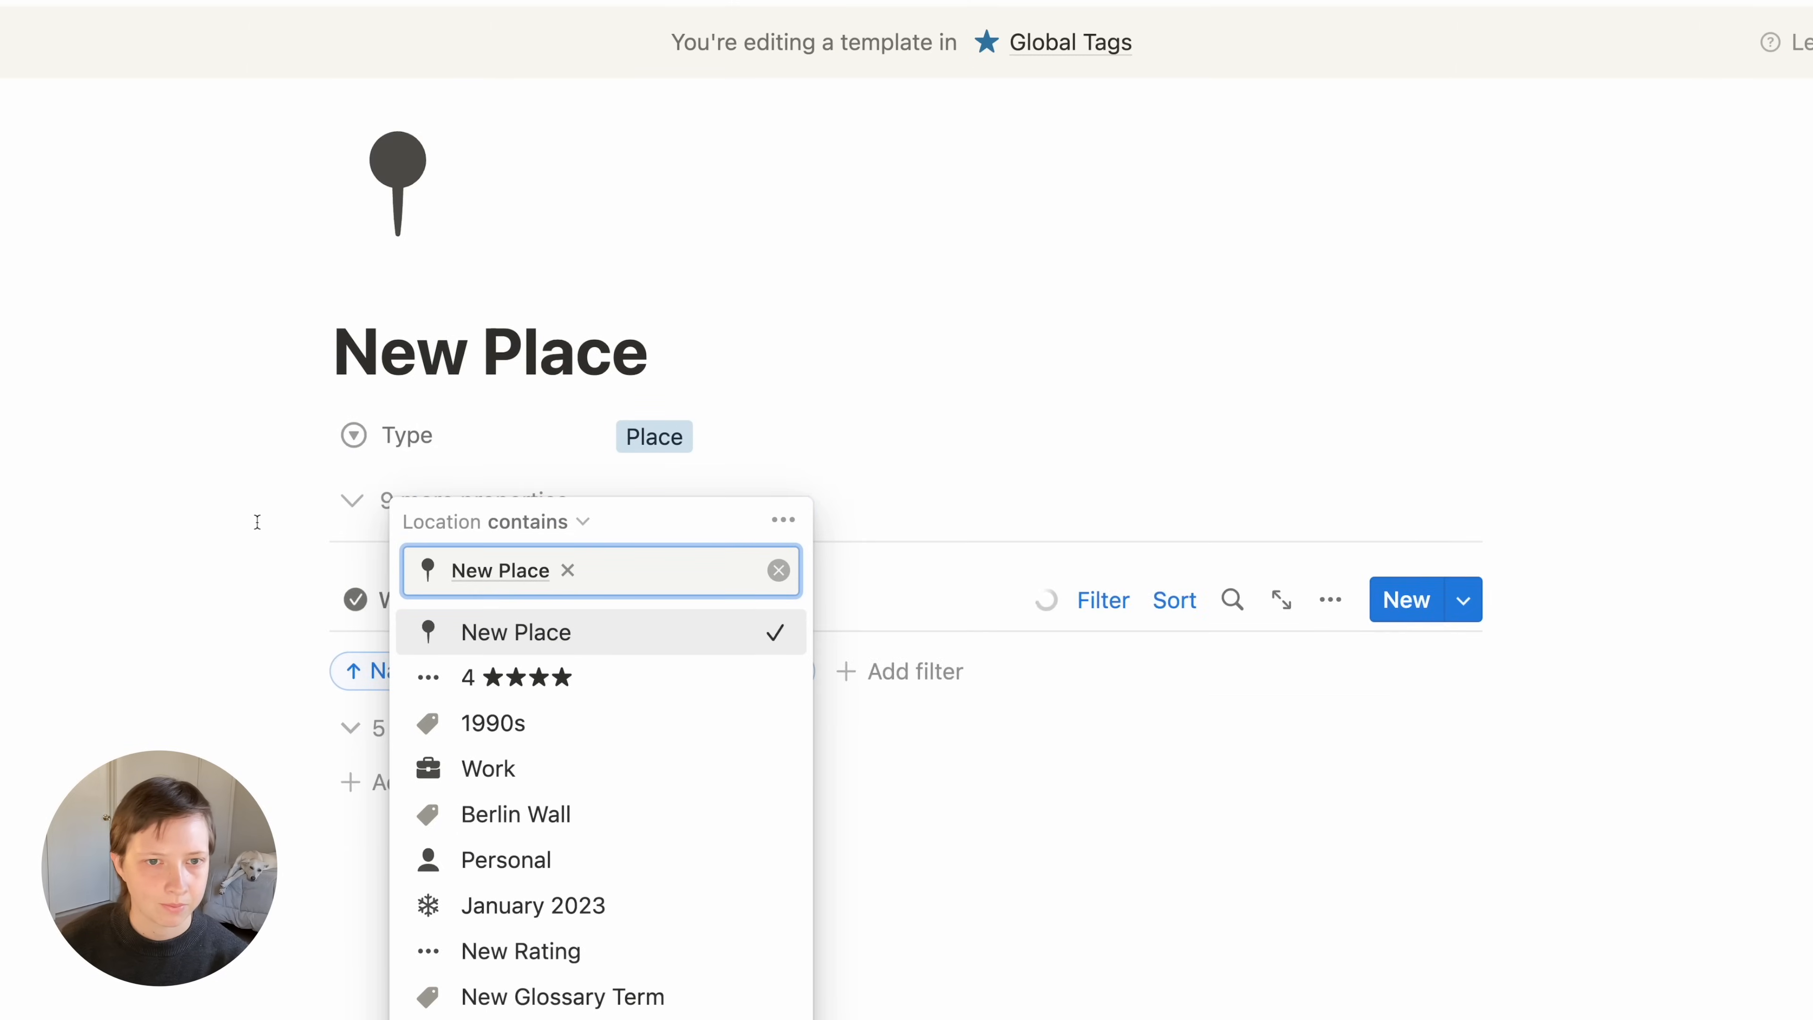
click(256, 522)
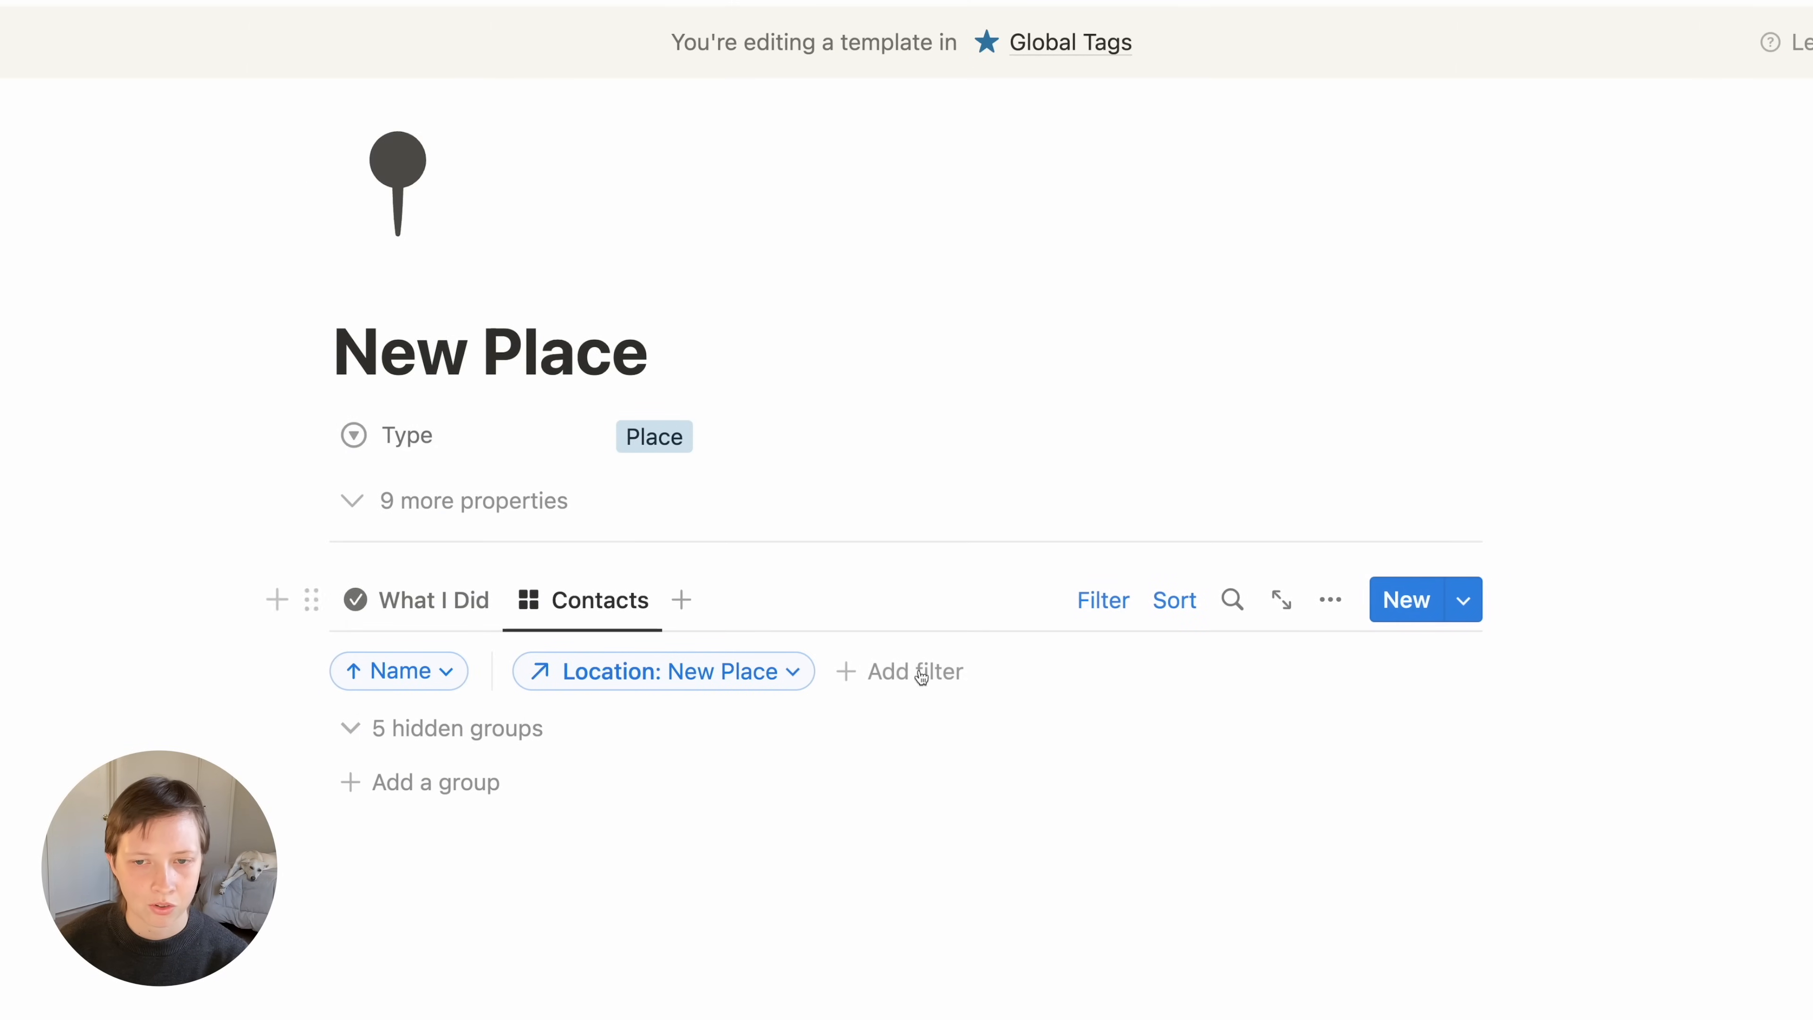
click(1120, 601)
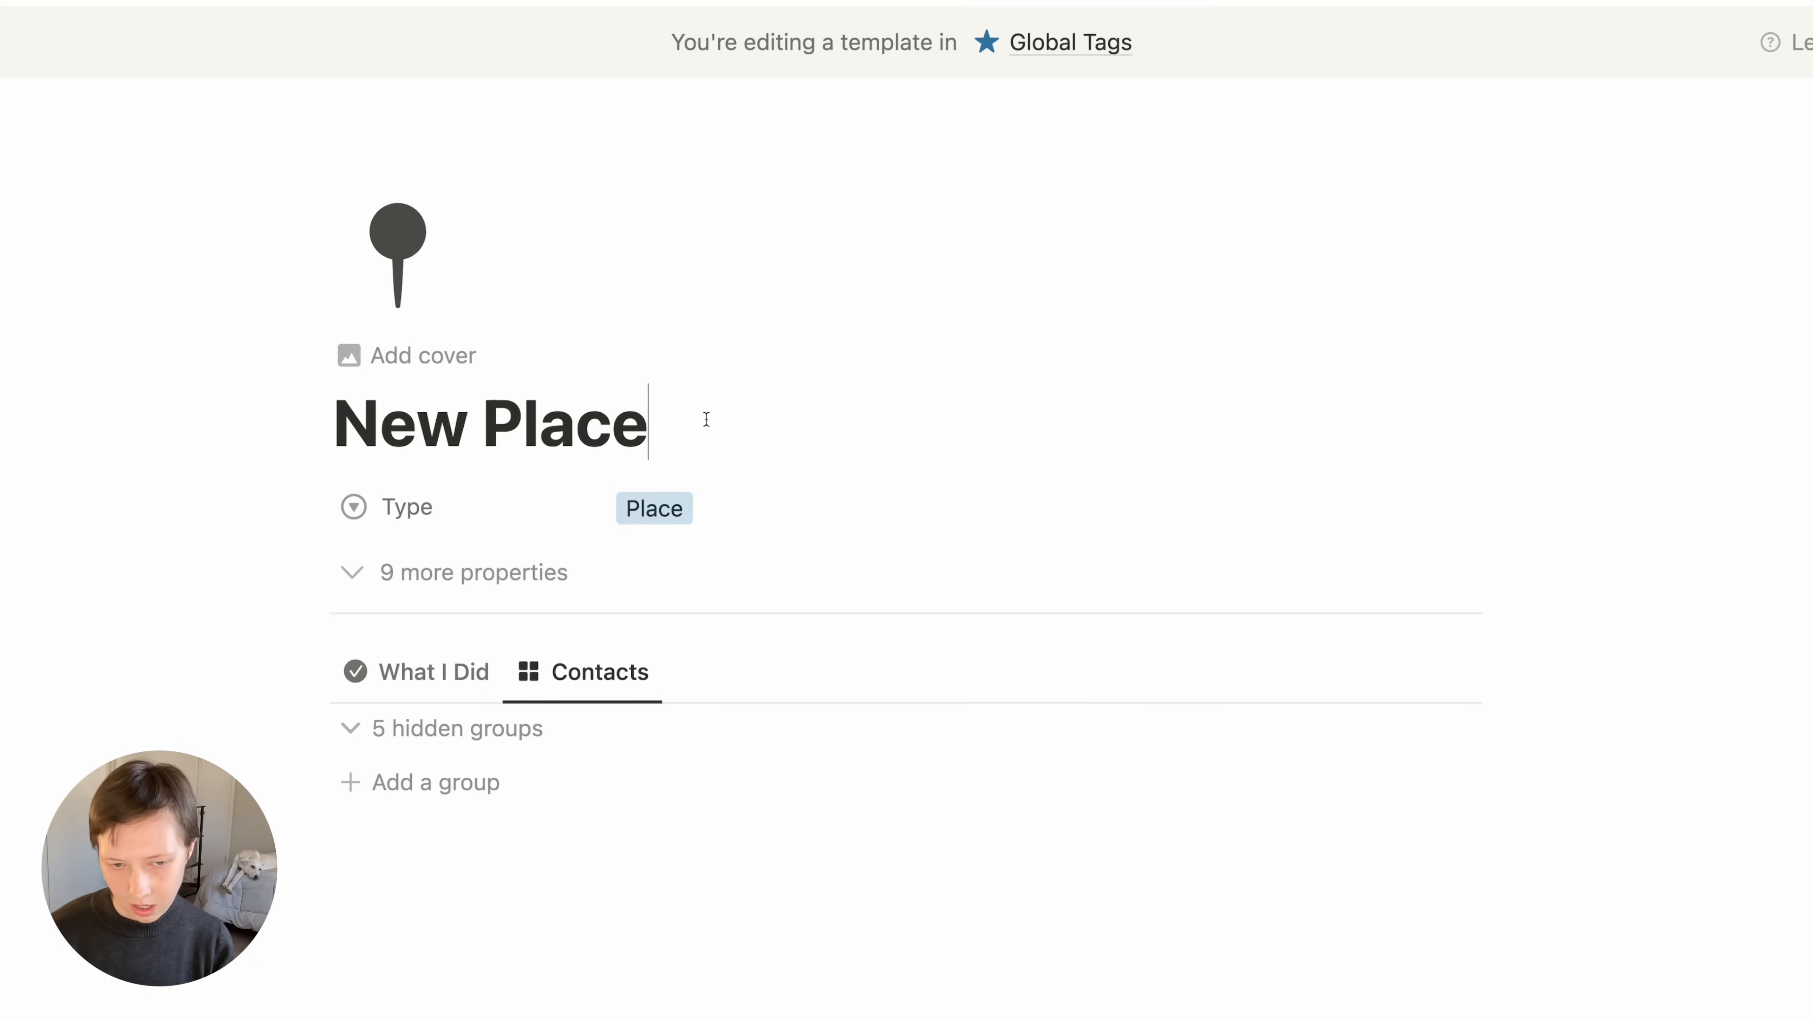
Insert a callout block at the start of the template body, above the linked views
key(Return)
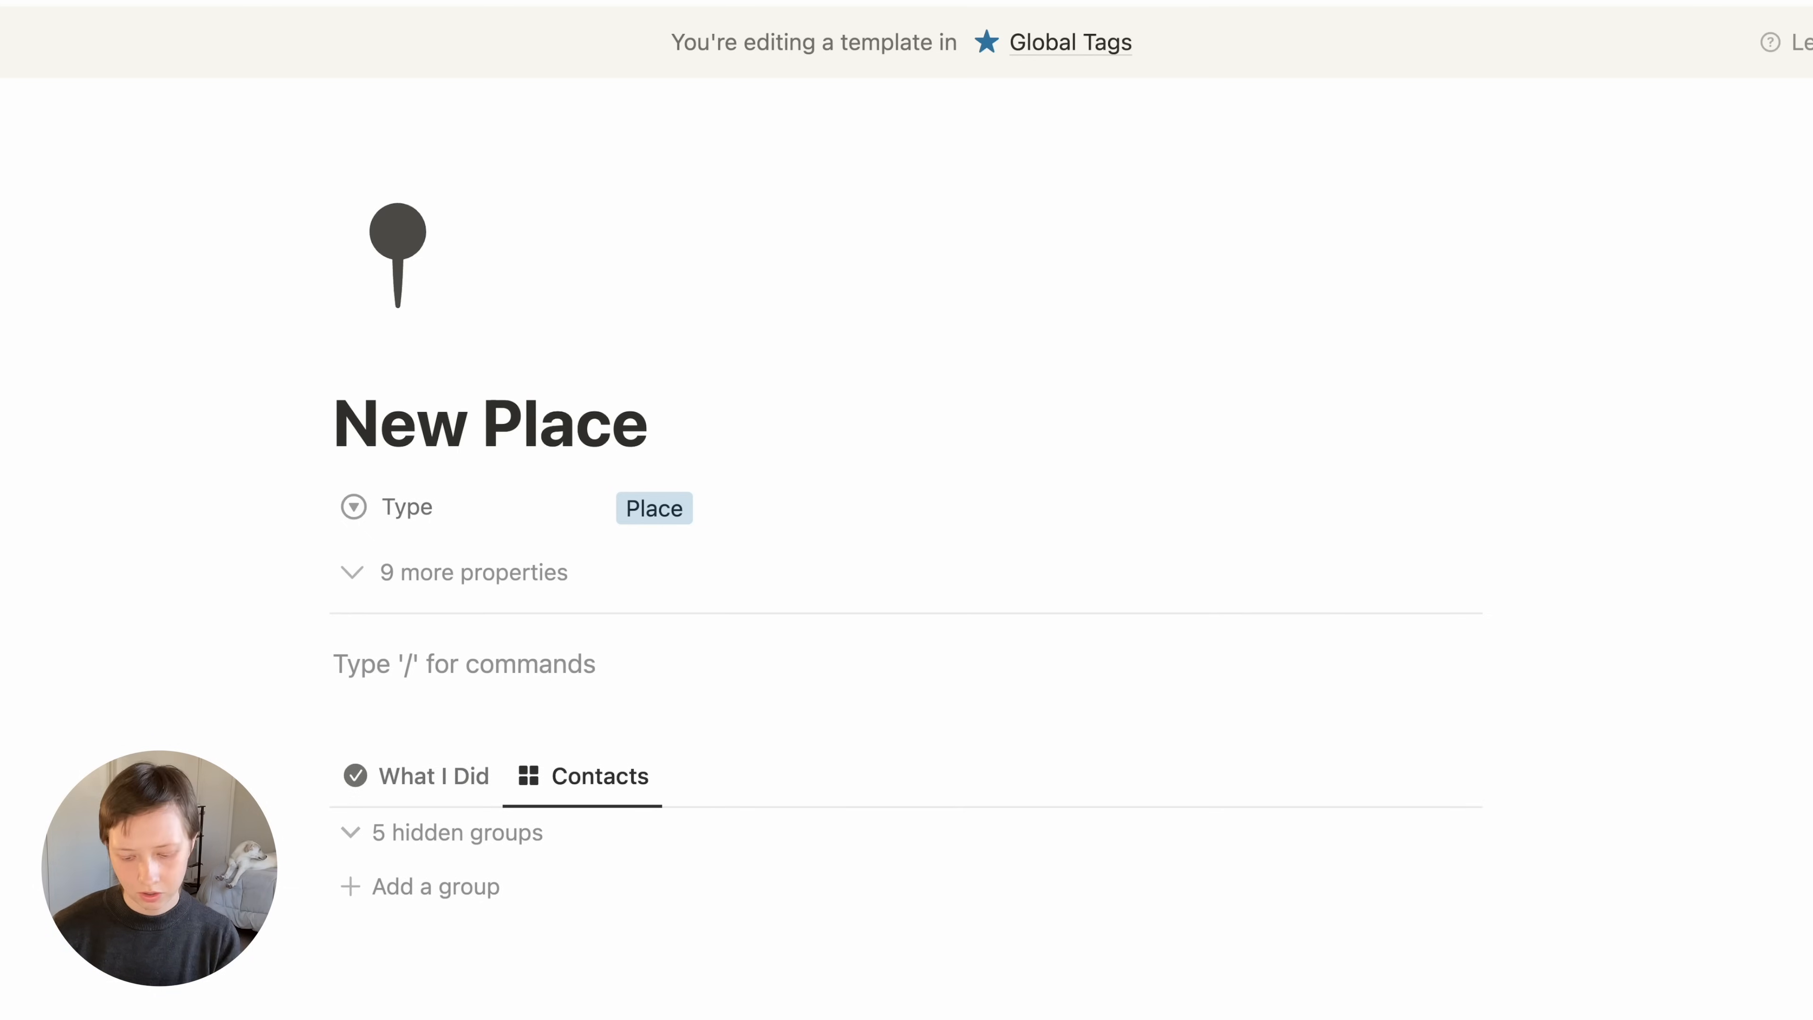
scroll(906, 500, down, 2)
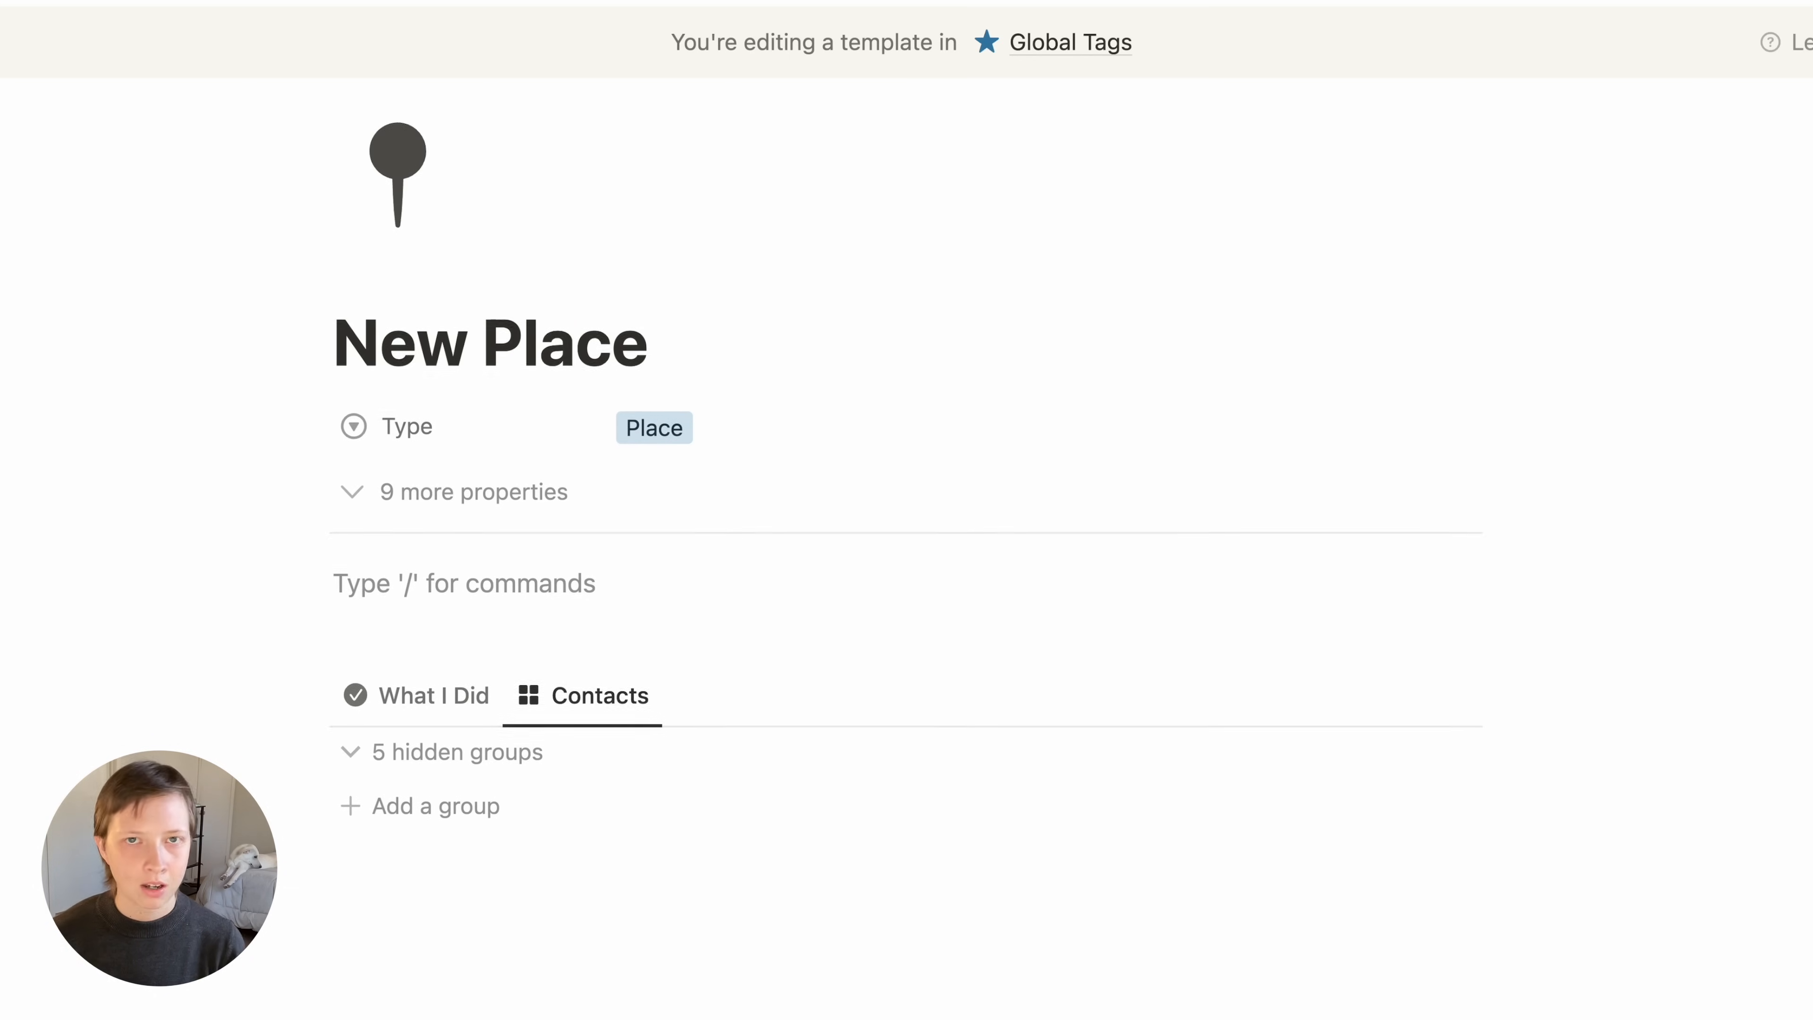
text(/)
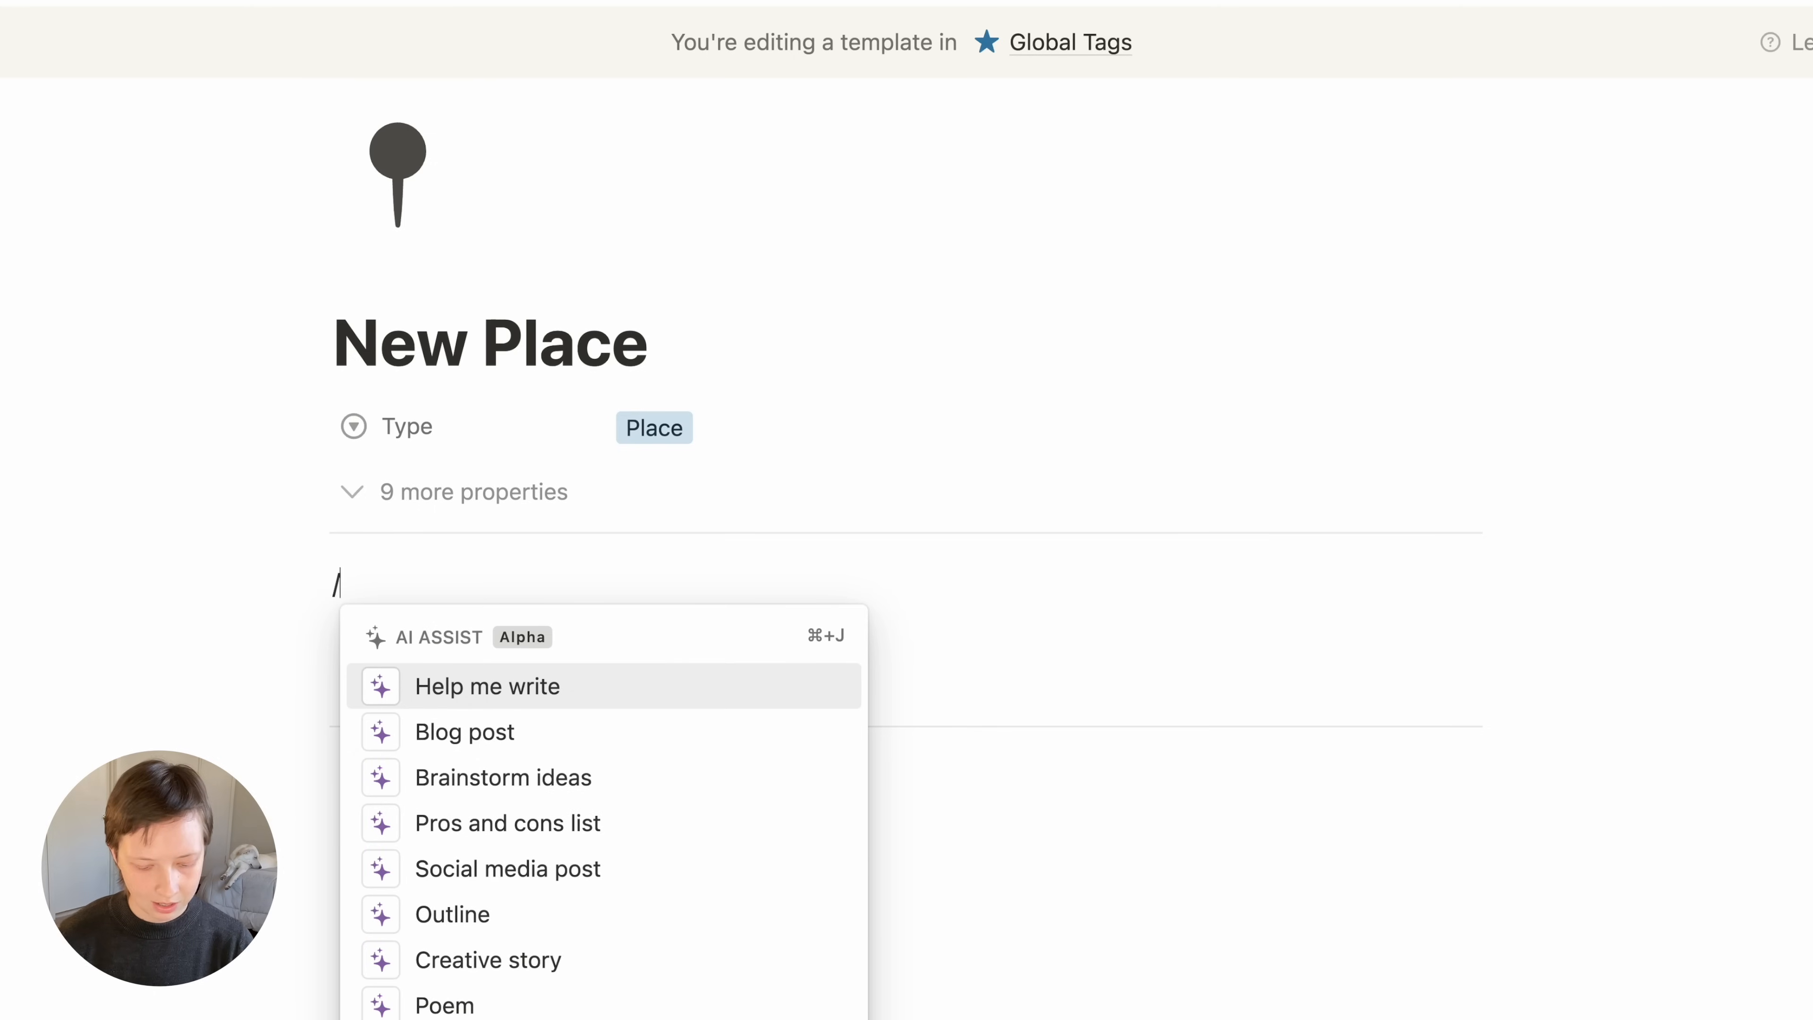
text(call)
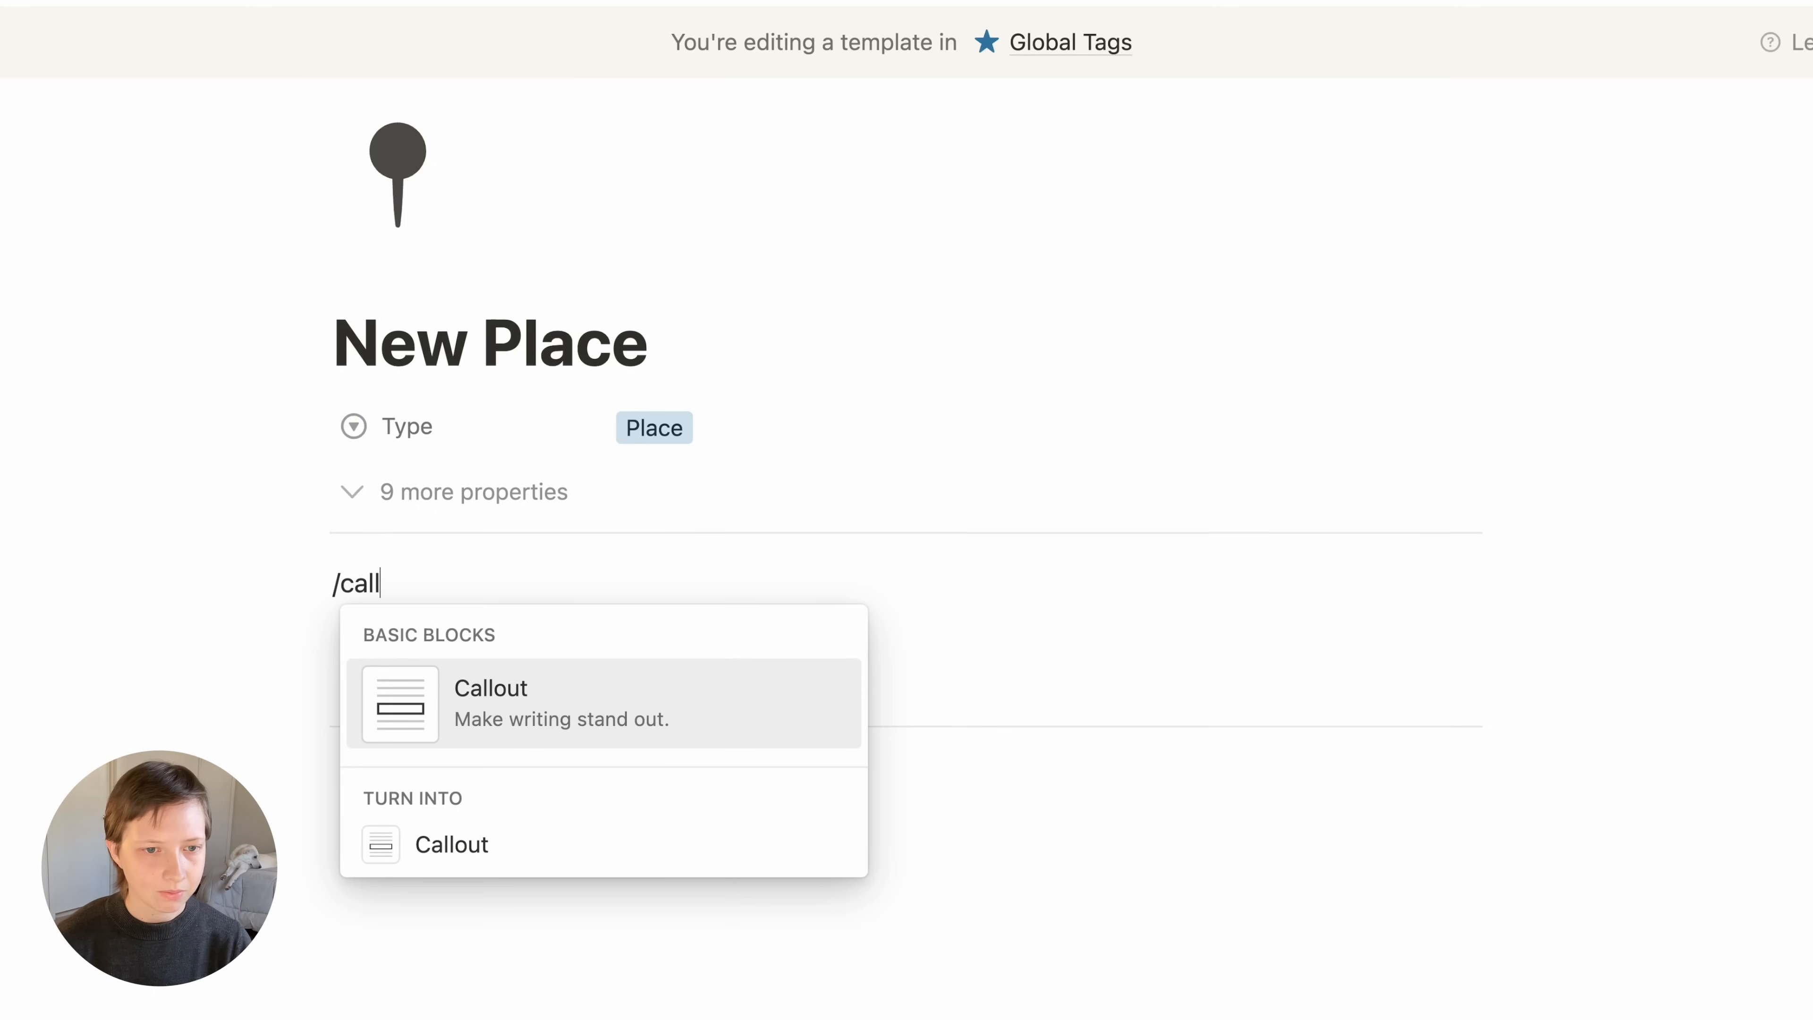
key(Return)
Give the callout a gray info icon and enter the bold heading Summary in it
click(368, 607)
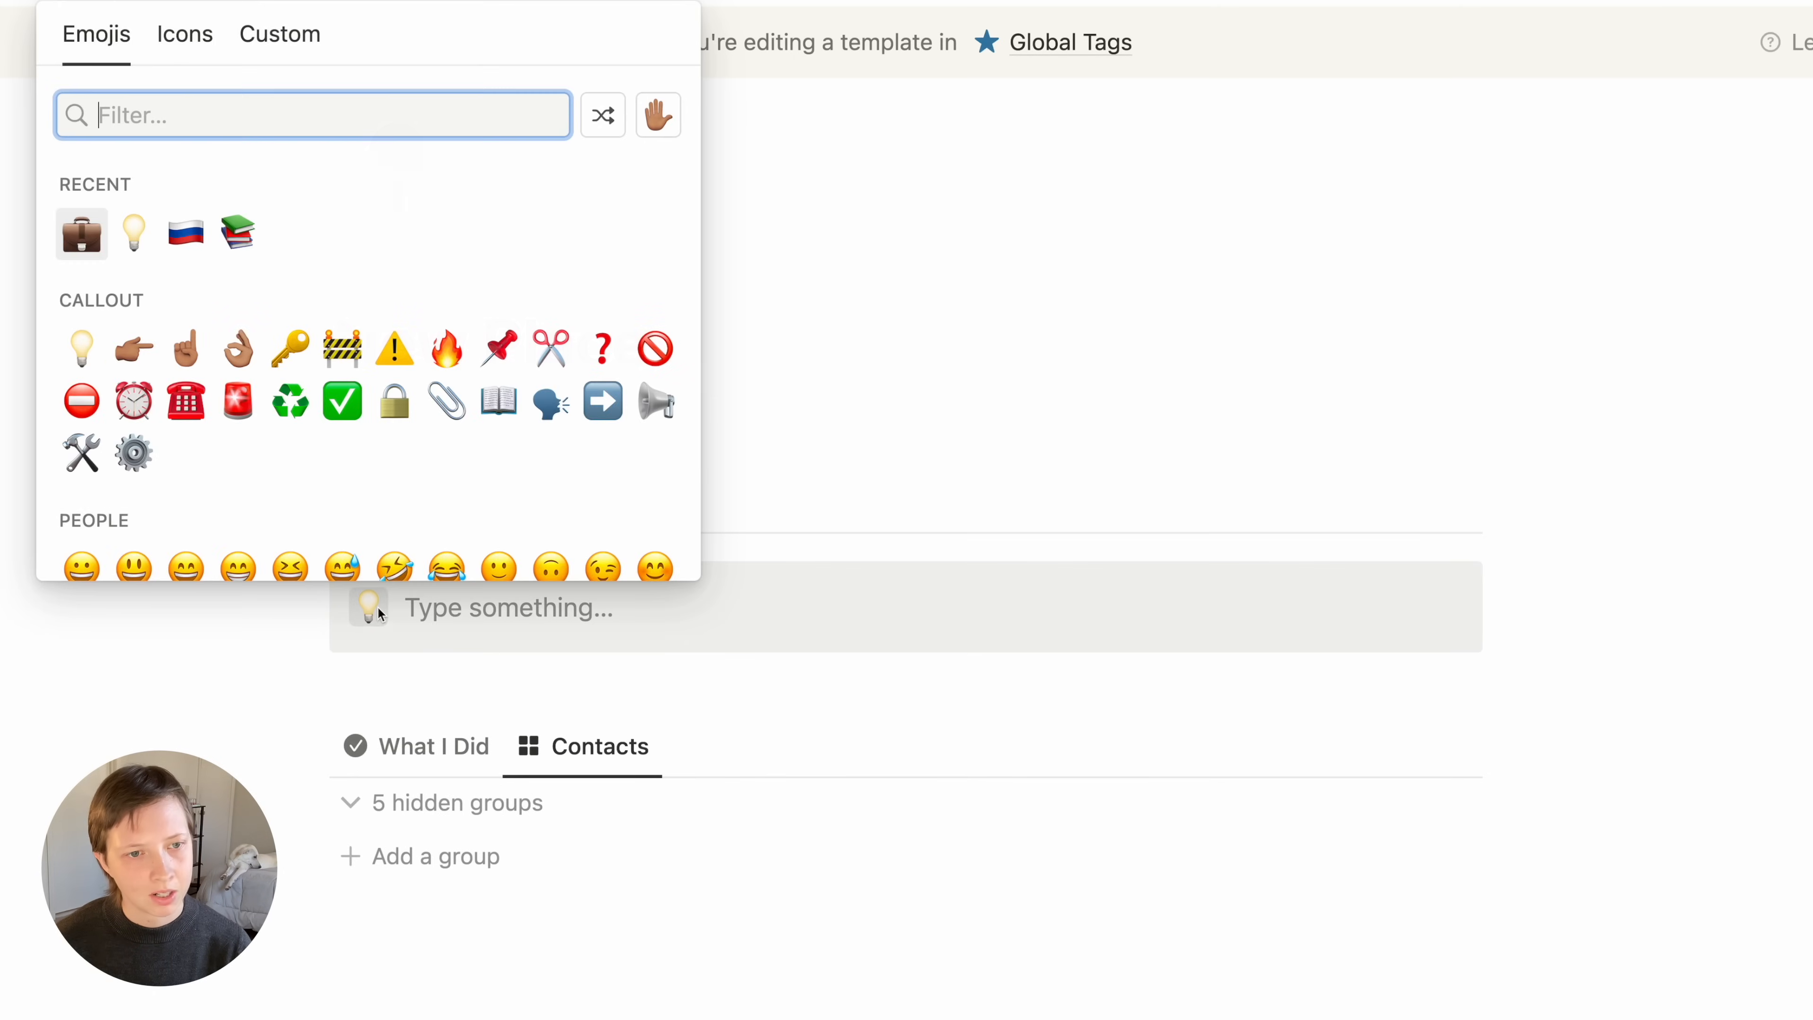
click(185, 40)
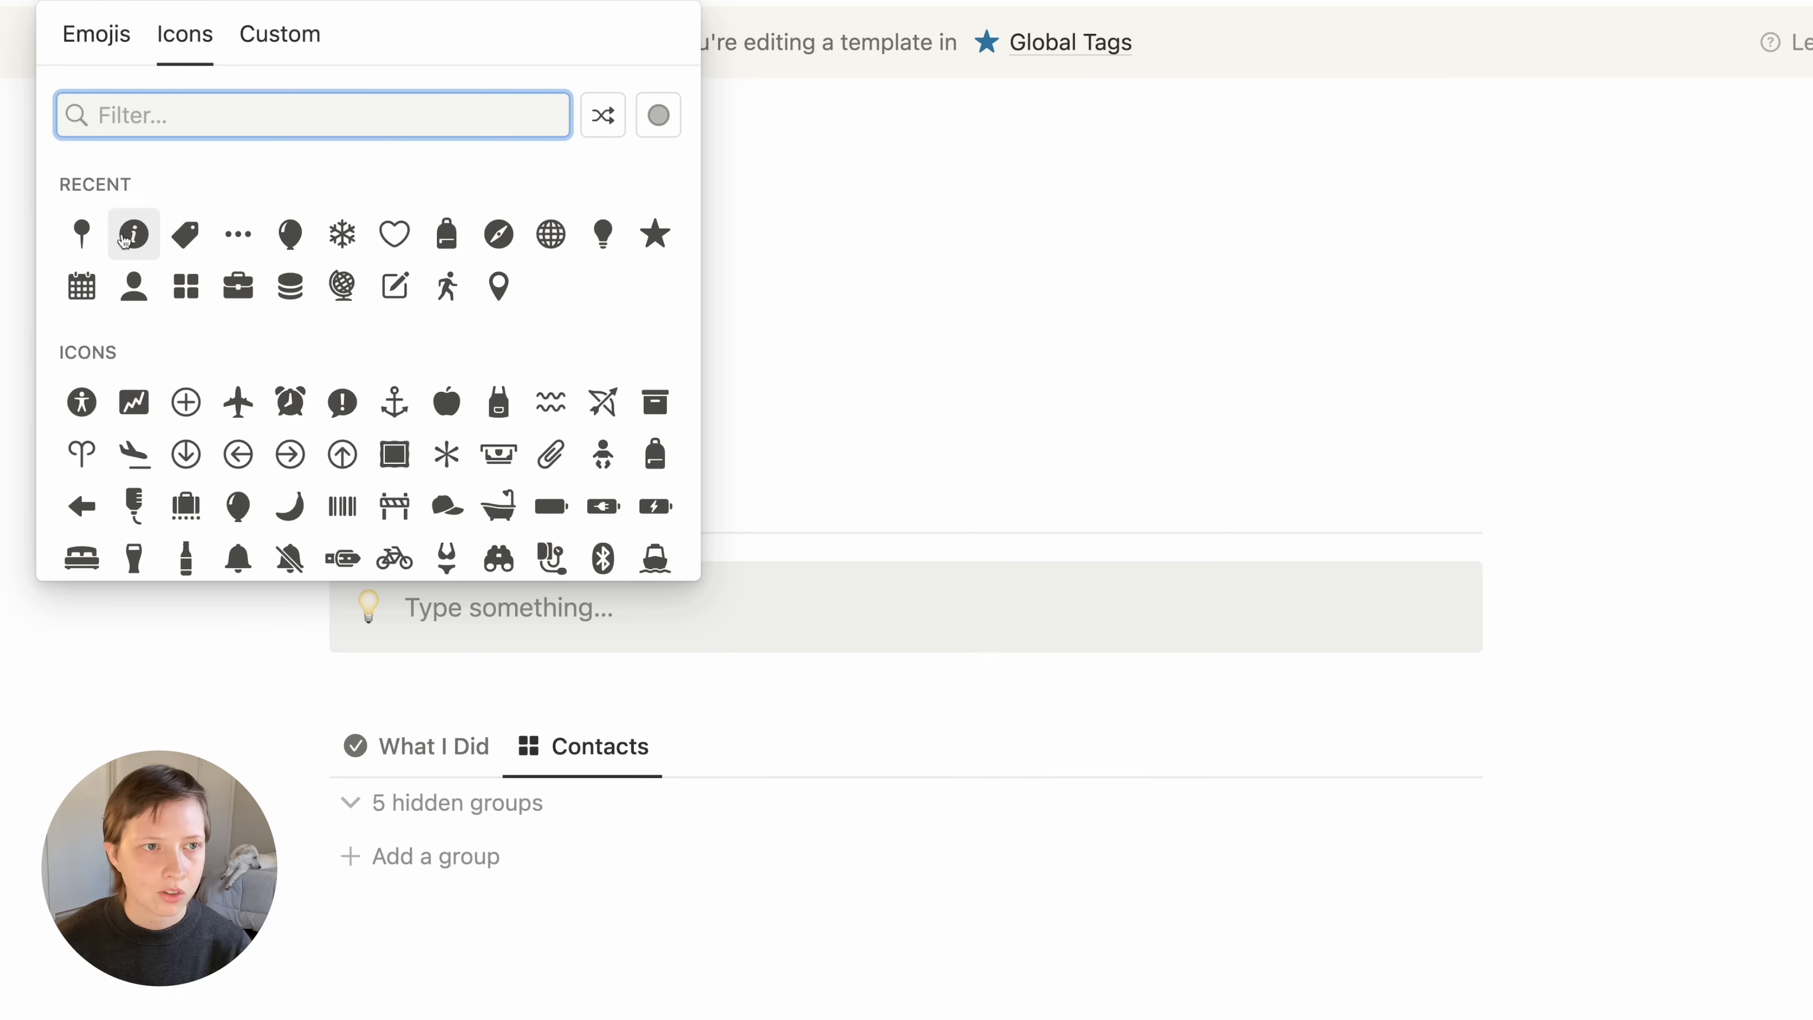
click(137, 251)
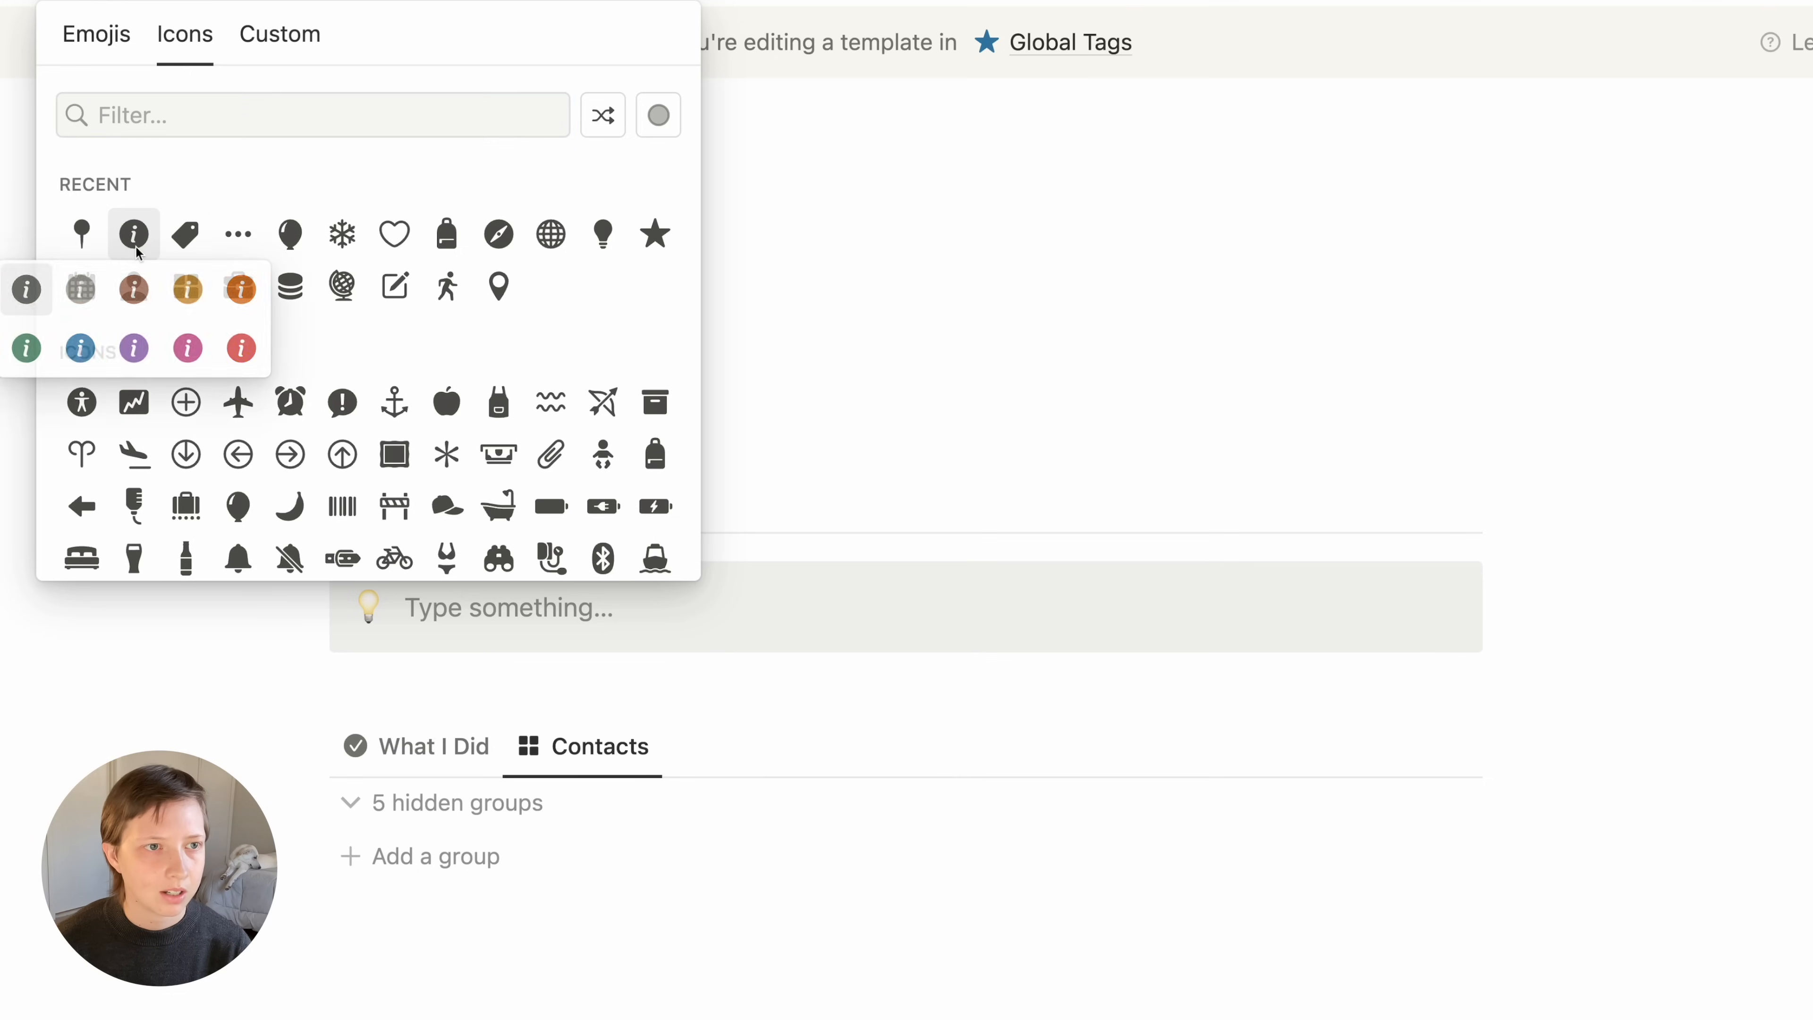
click(82, 290)
text(Summary)
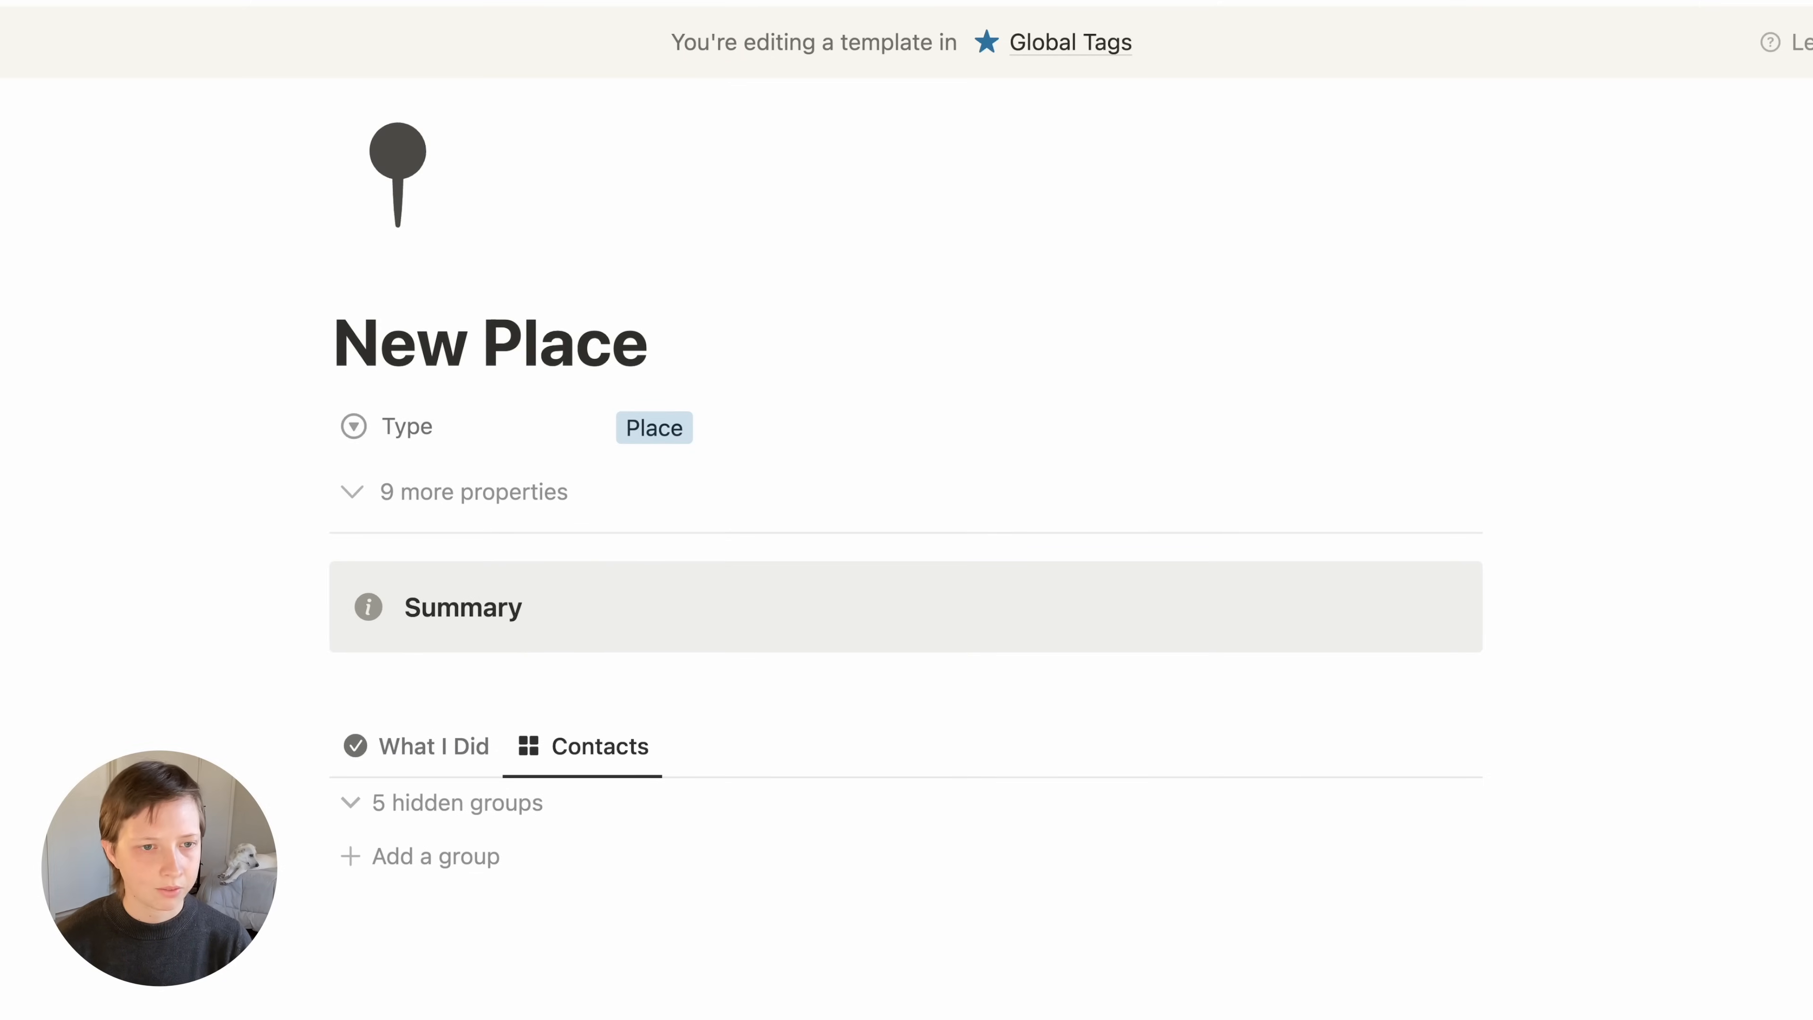
Add an AI content block inside the Summary callout with the instruction "Summarize the place in page title, then describe the average weather there."
key(Return)
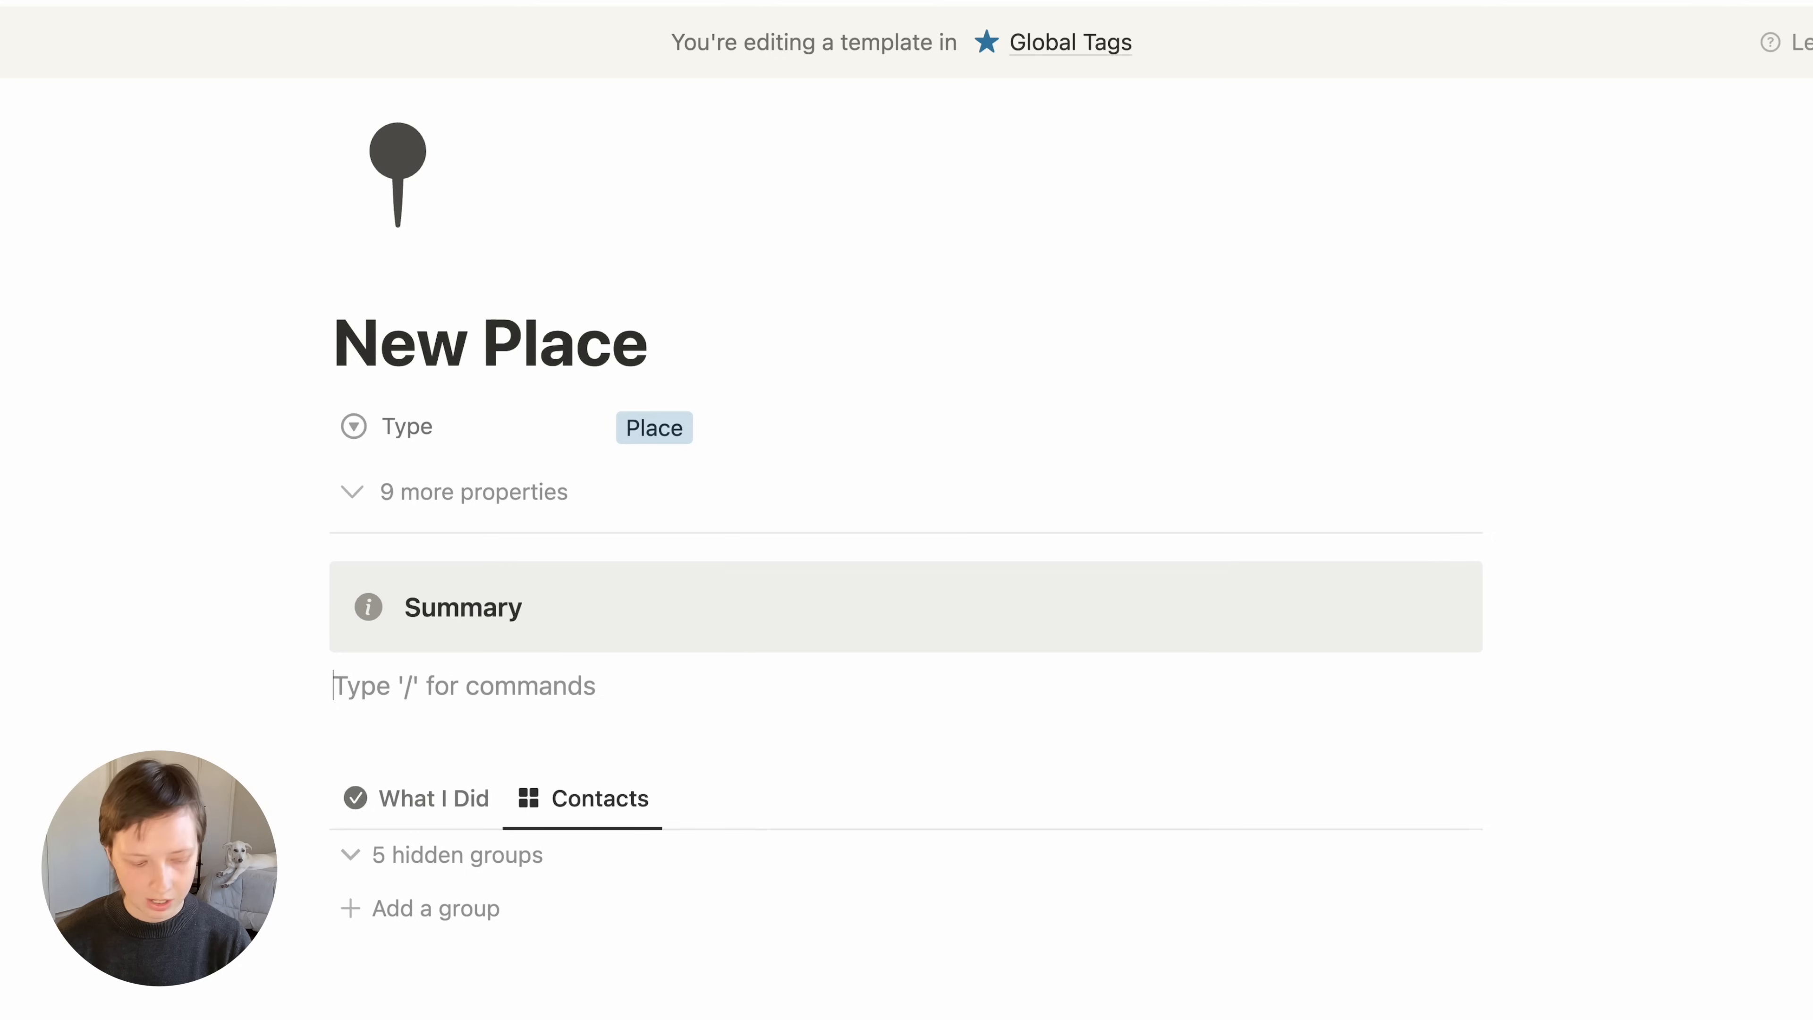
key(Tab)
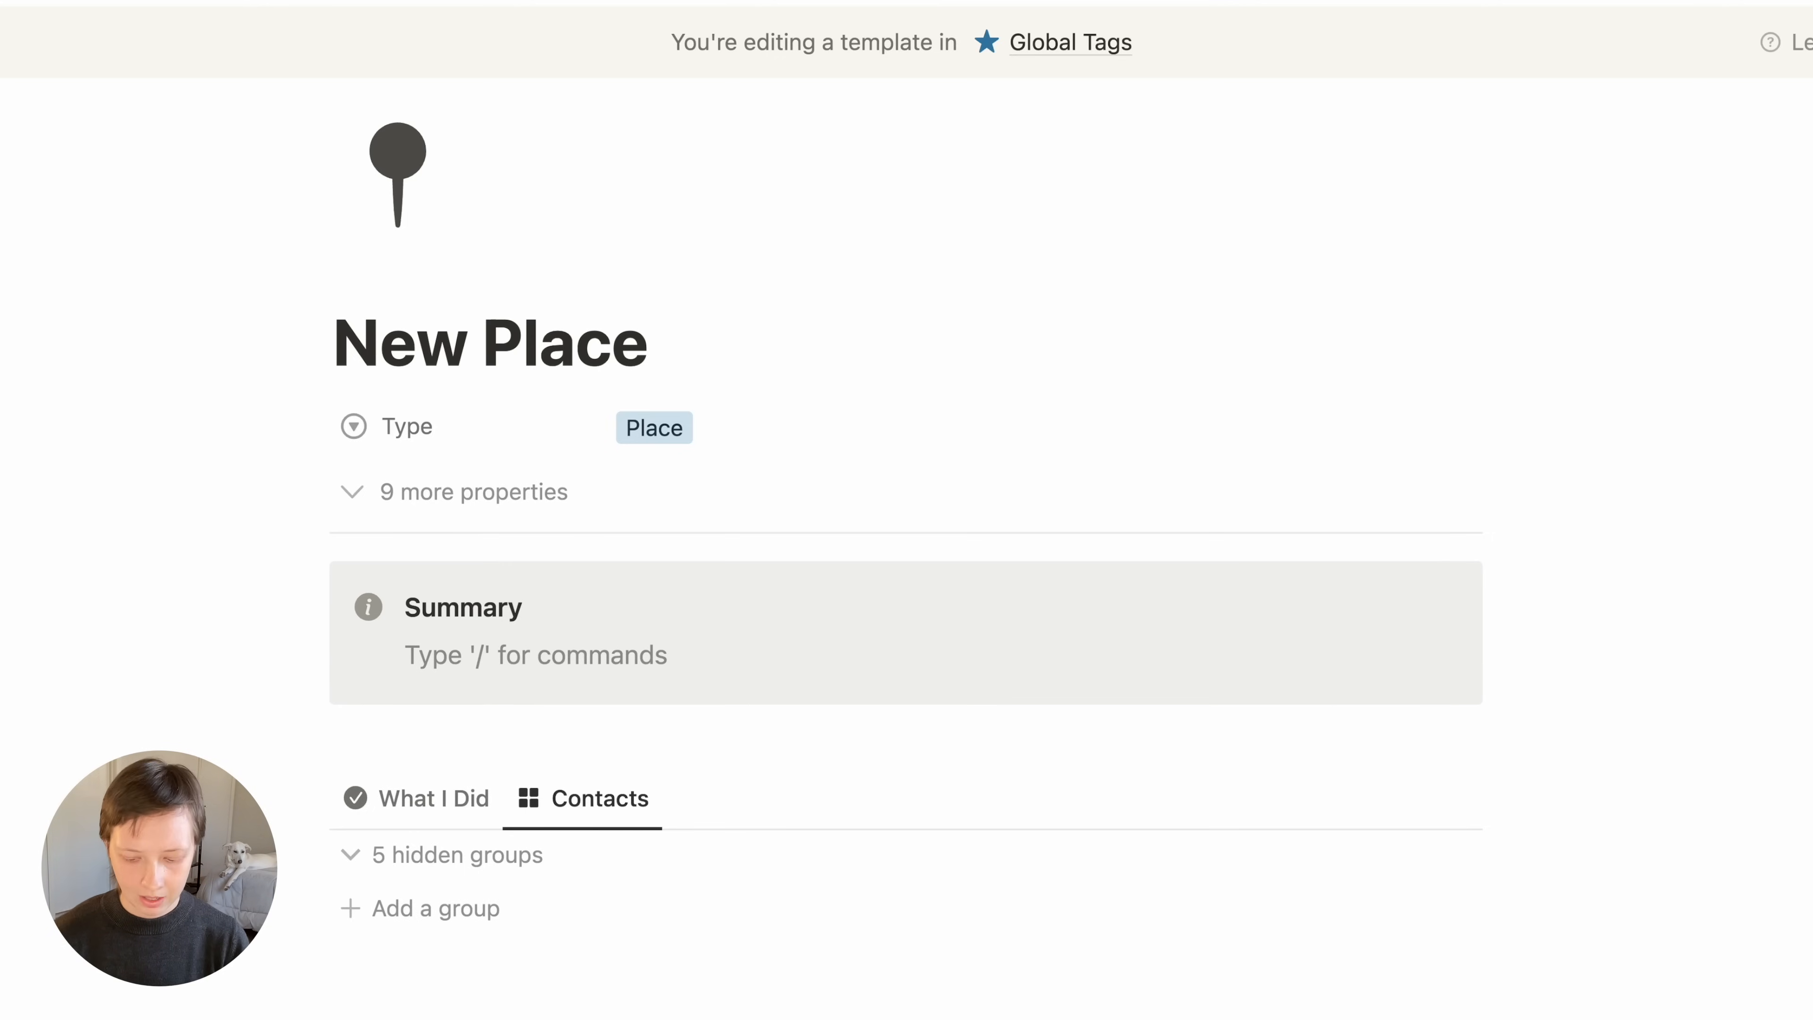
text(/)
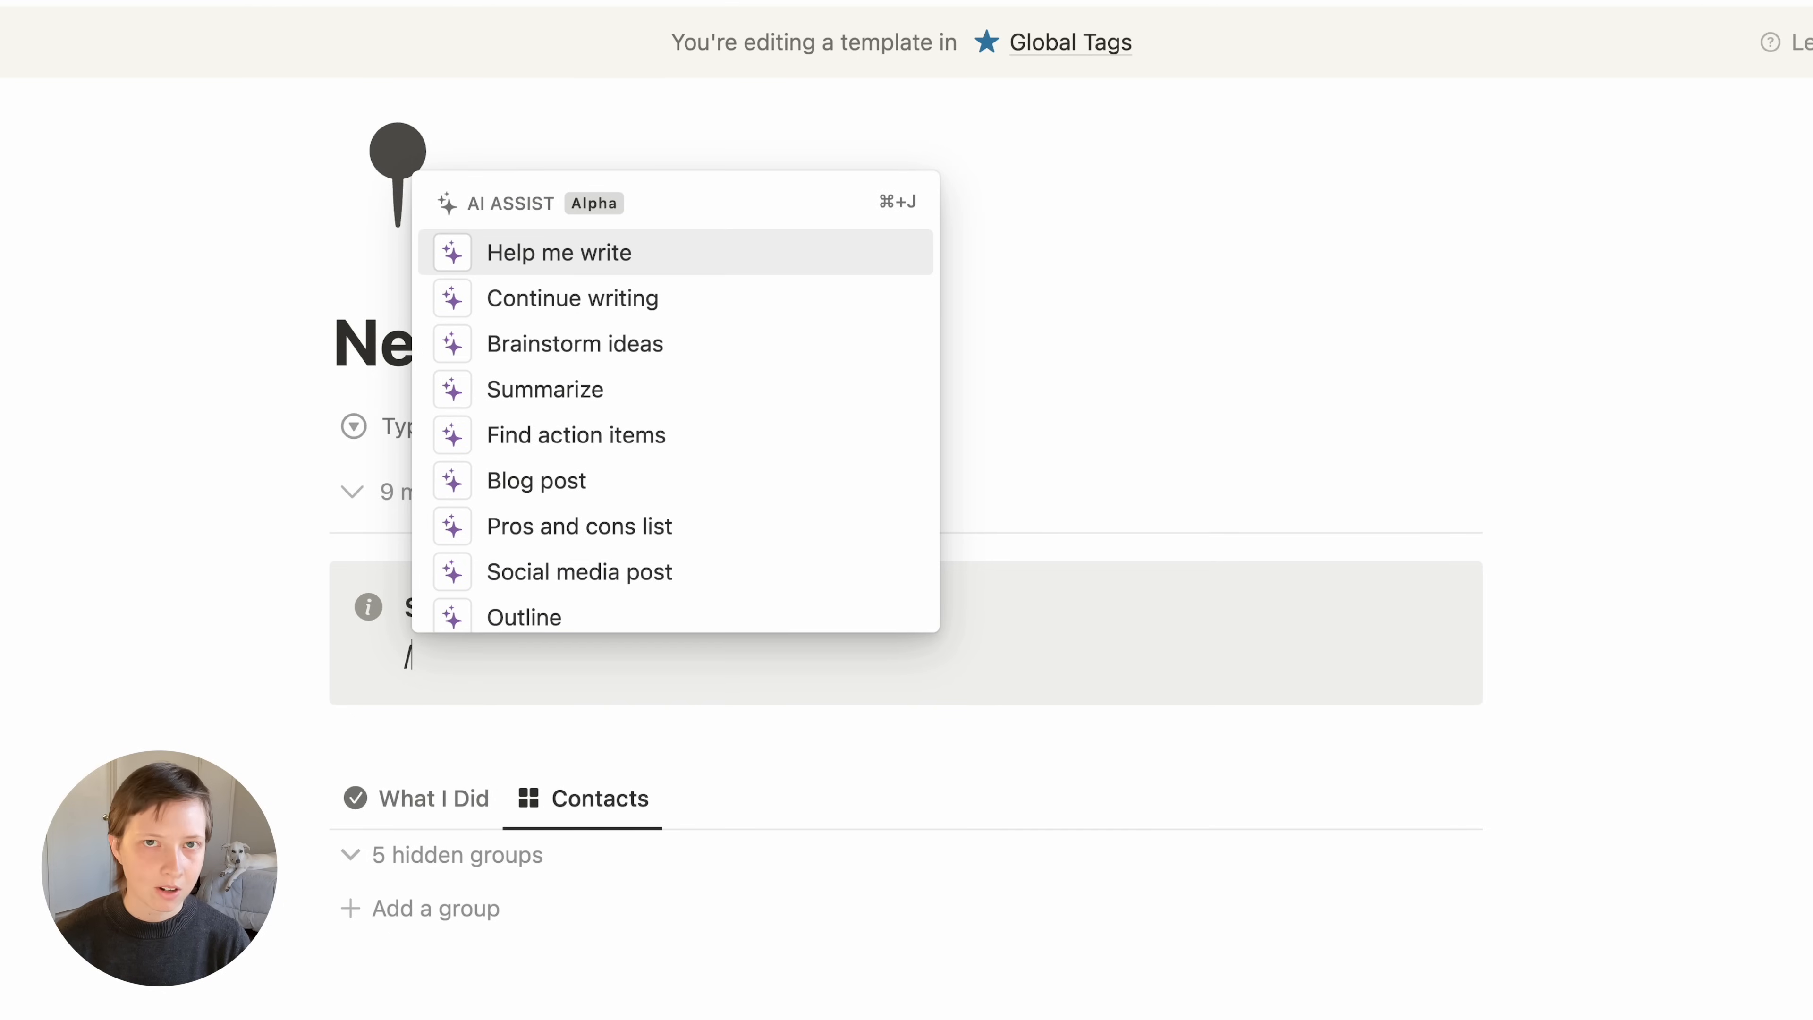
text(content)
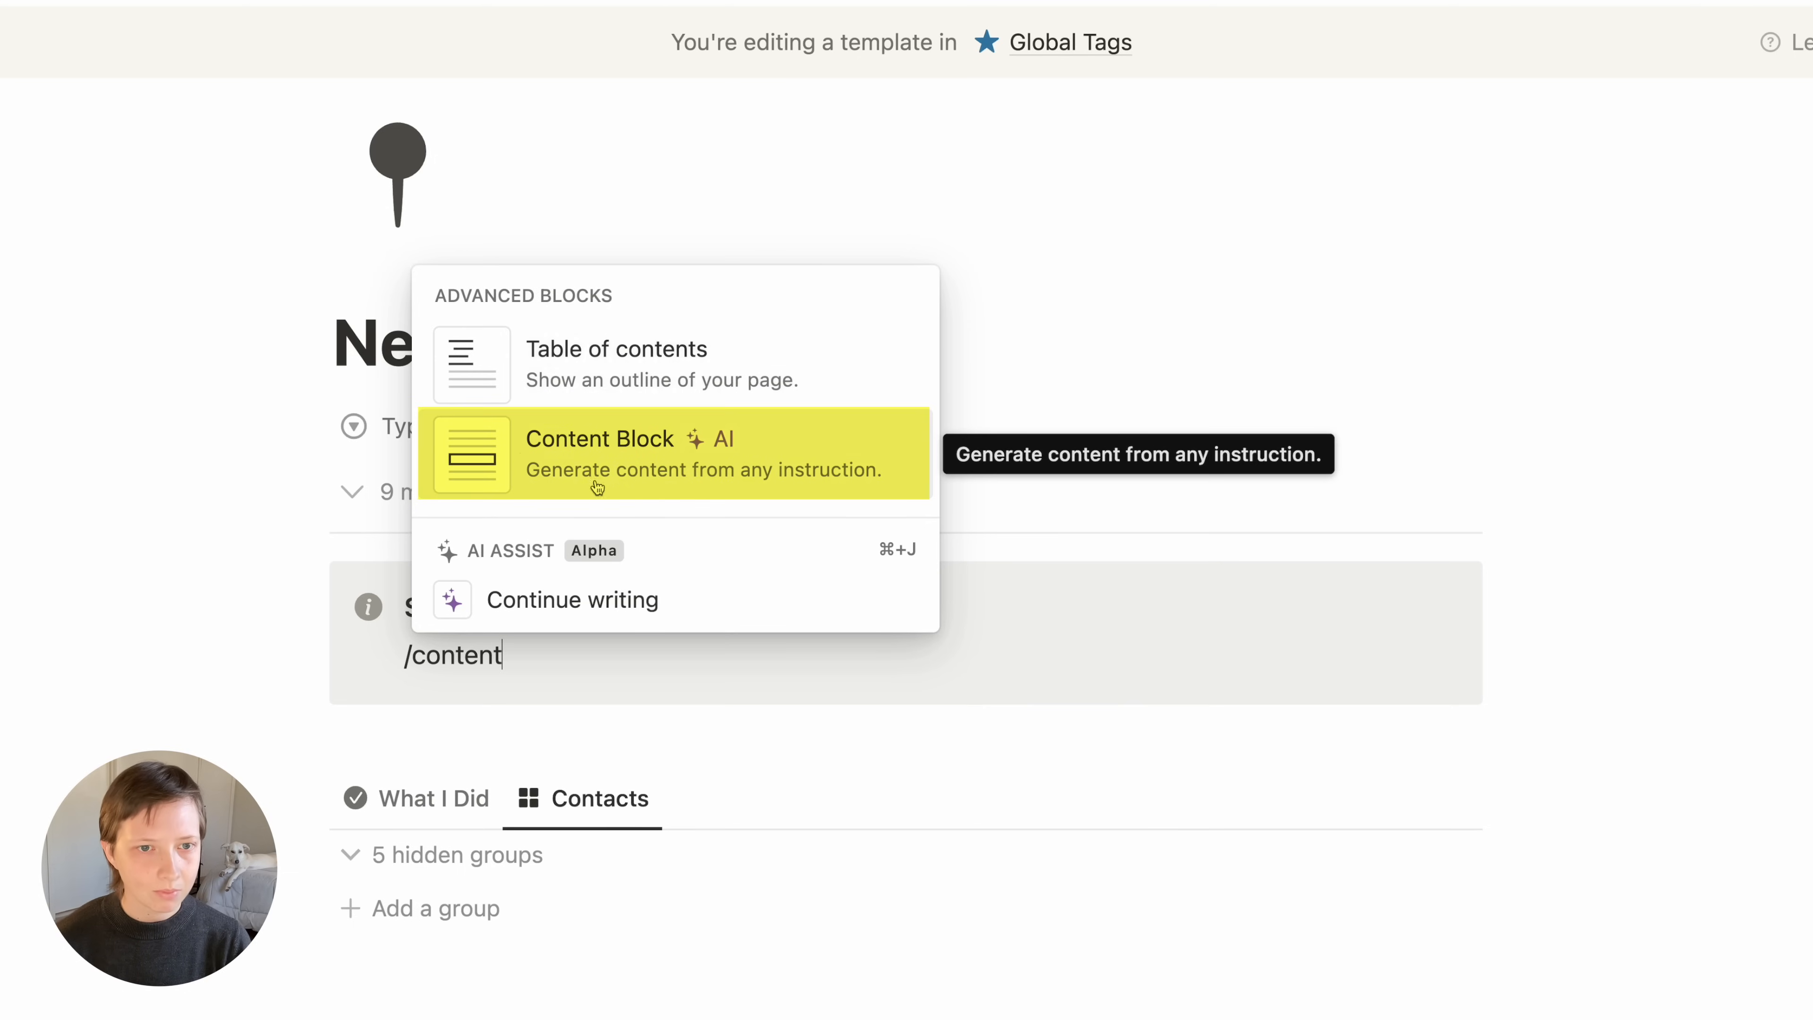
click(740, 471)
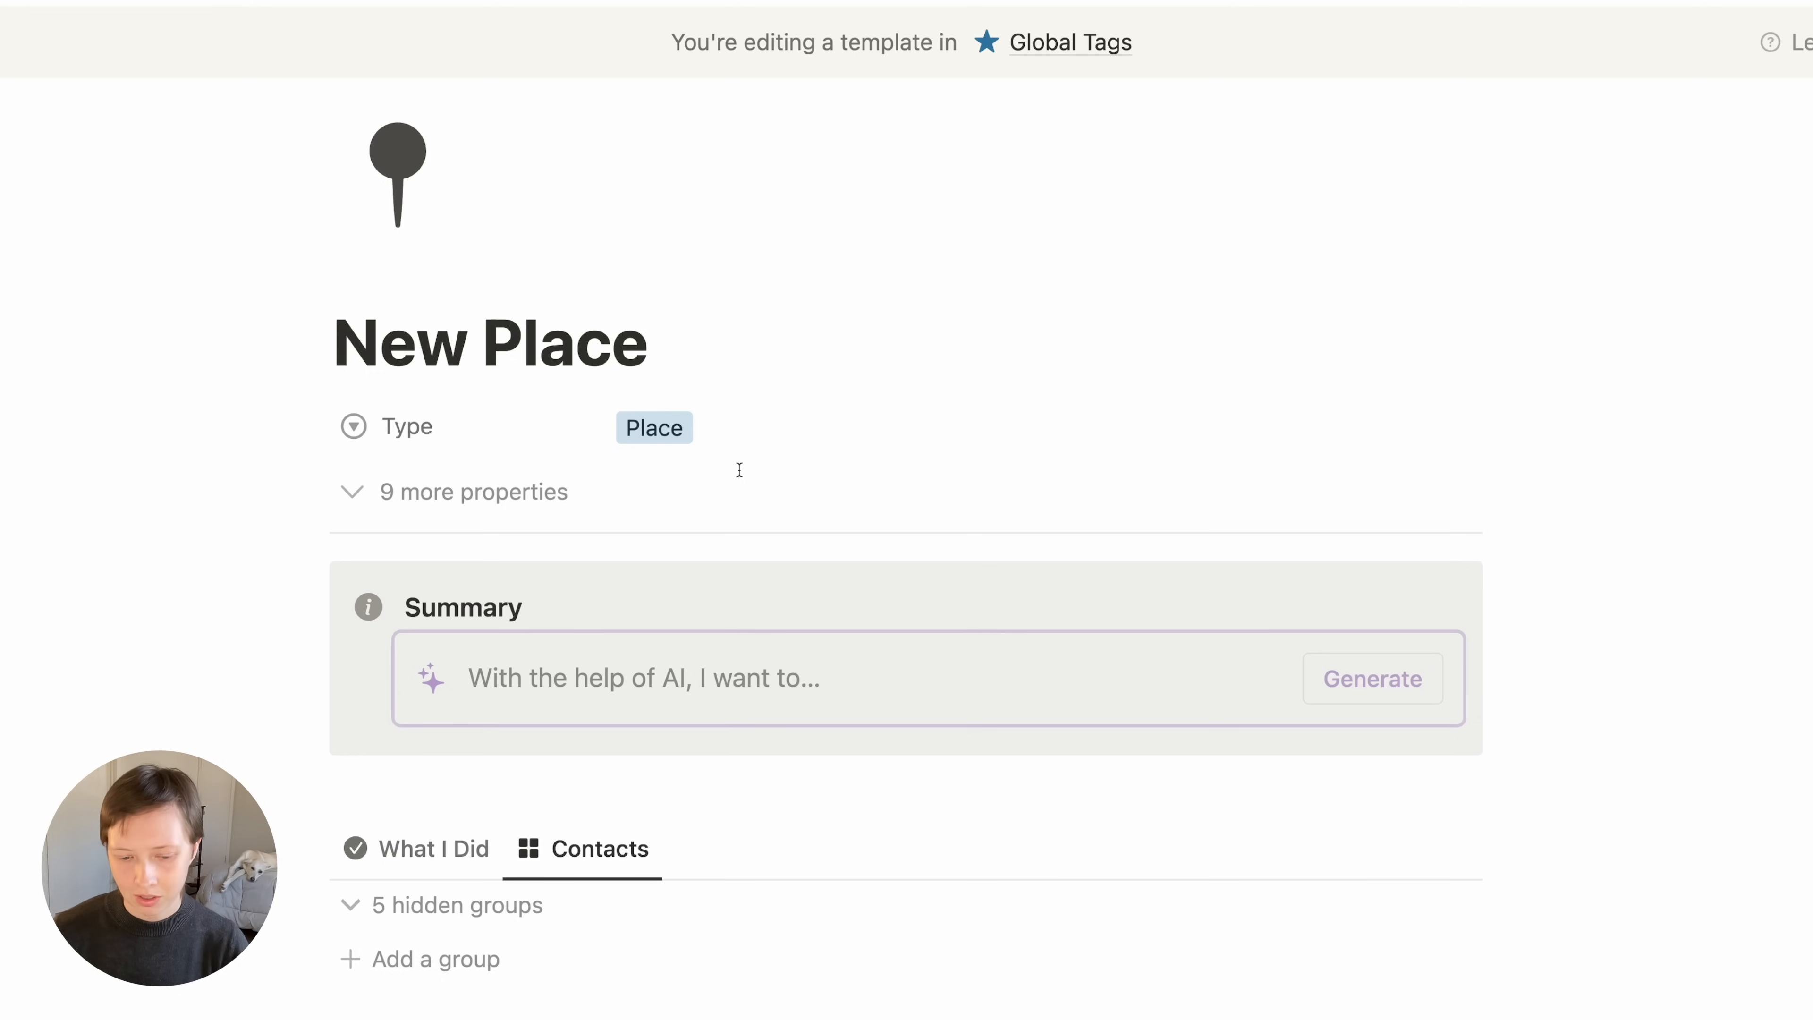
text(Sum)
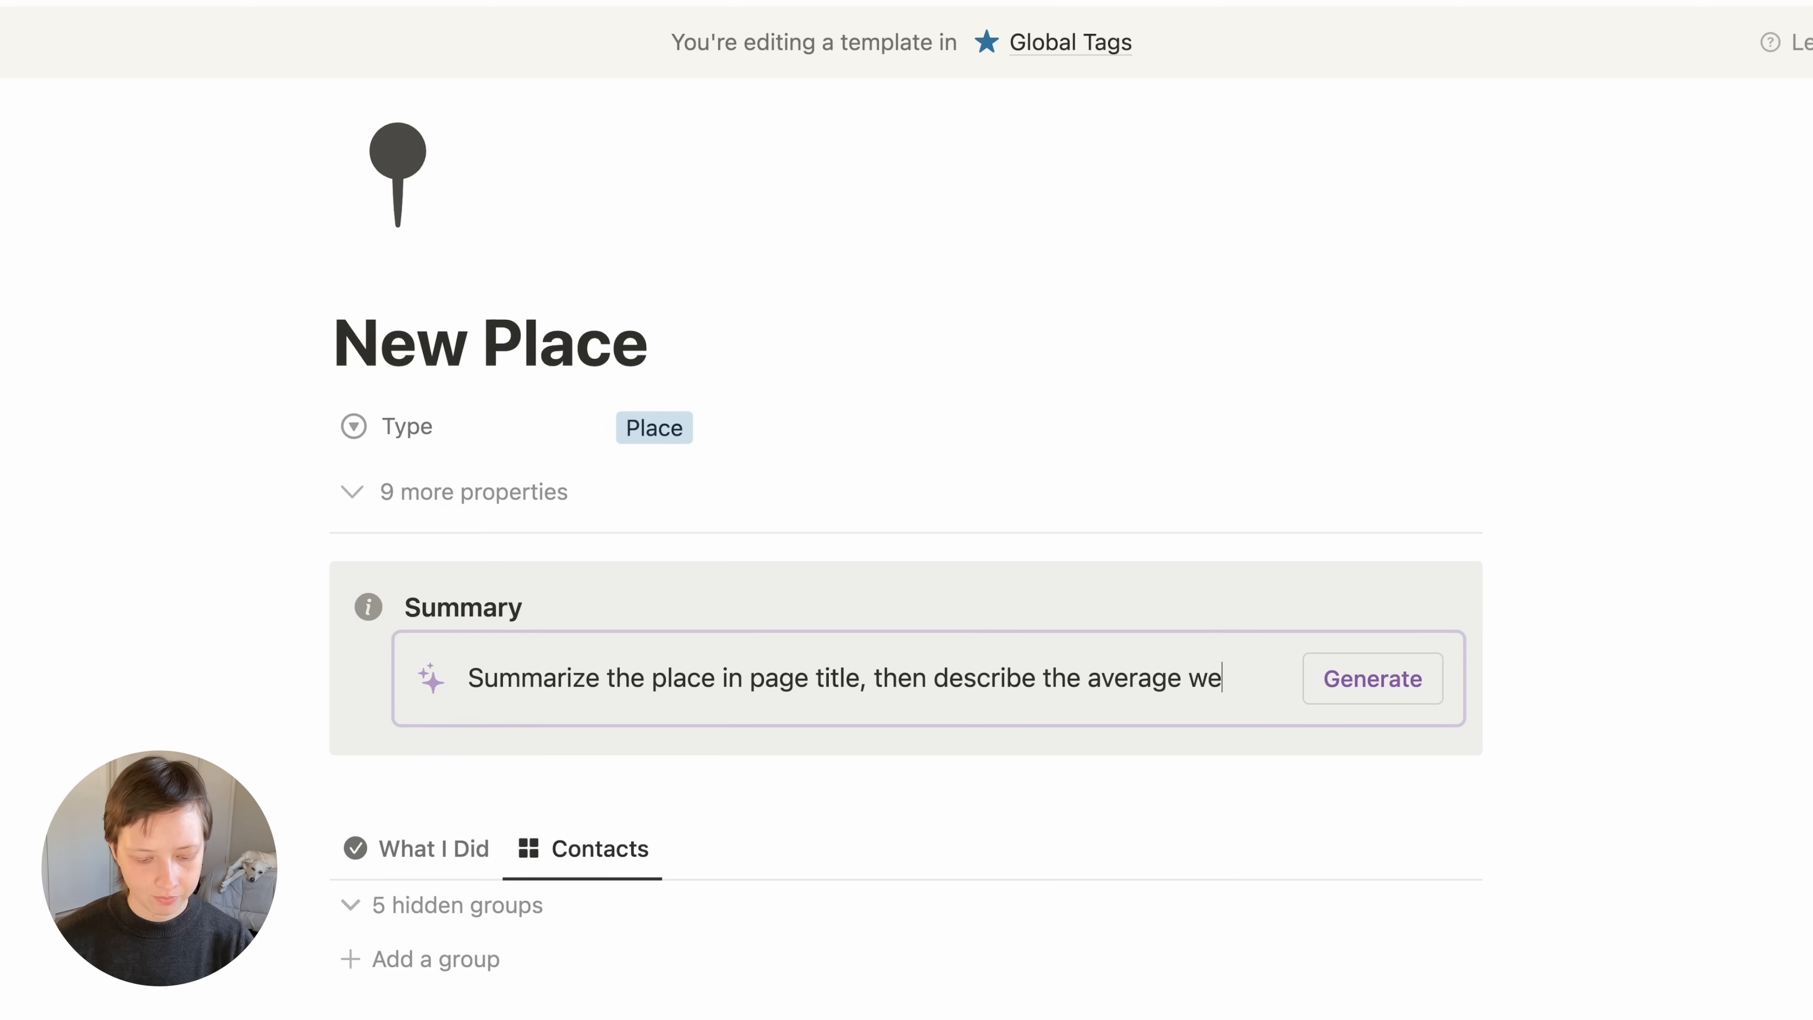
text(er there.)
Reorder the template's linked views so Contacts comes before What I Did, and leave the New Place template
scroll(192, 715, down, 5)
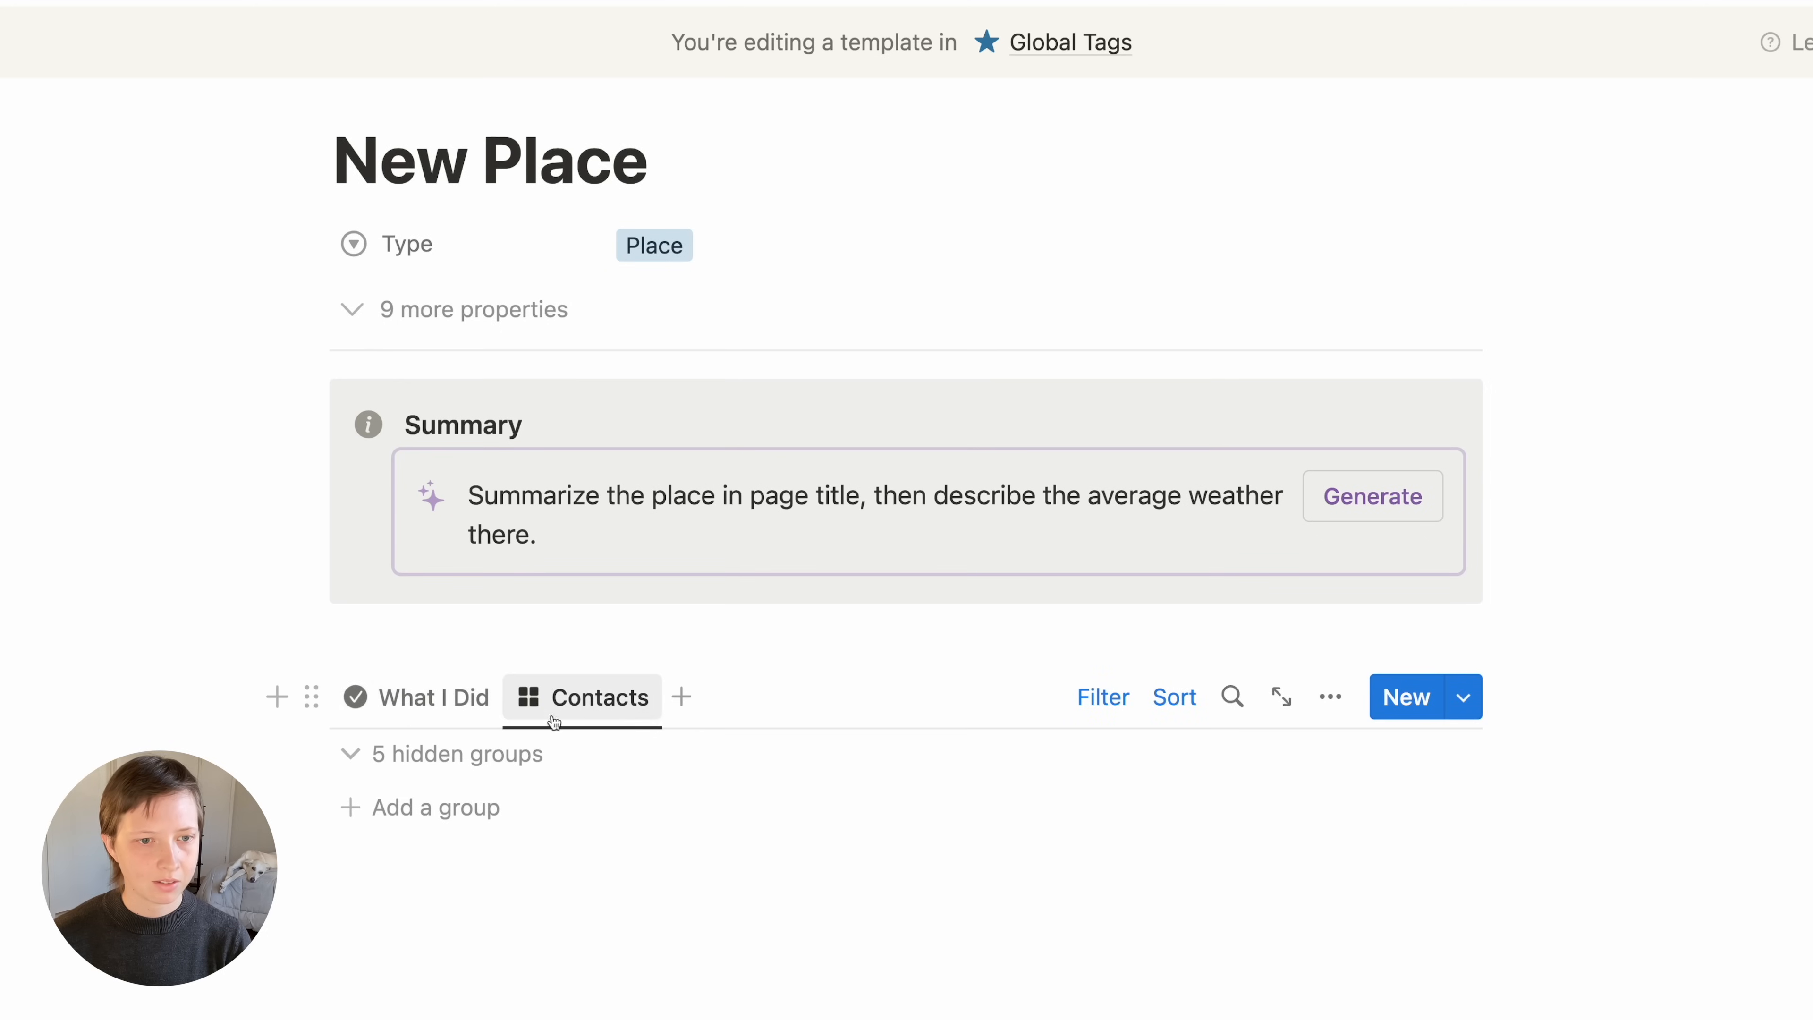
drag(584, 715, 423, 715)
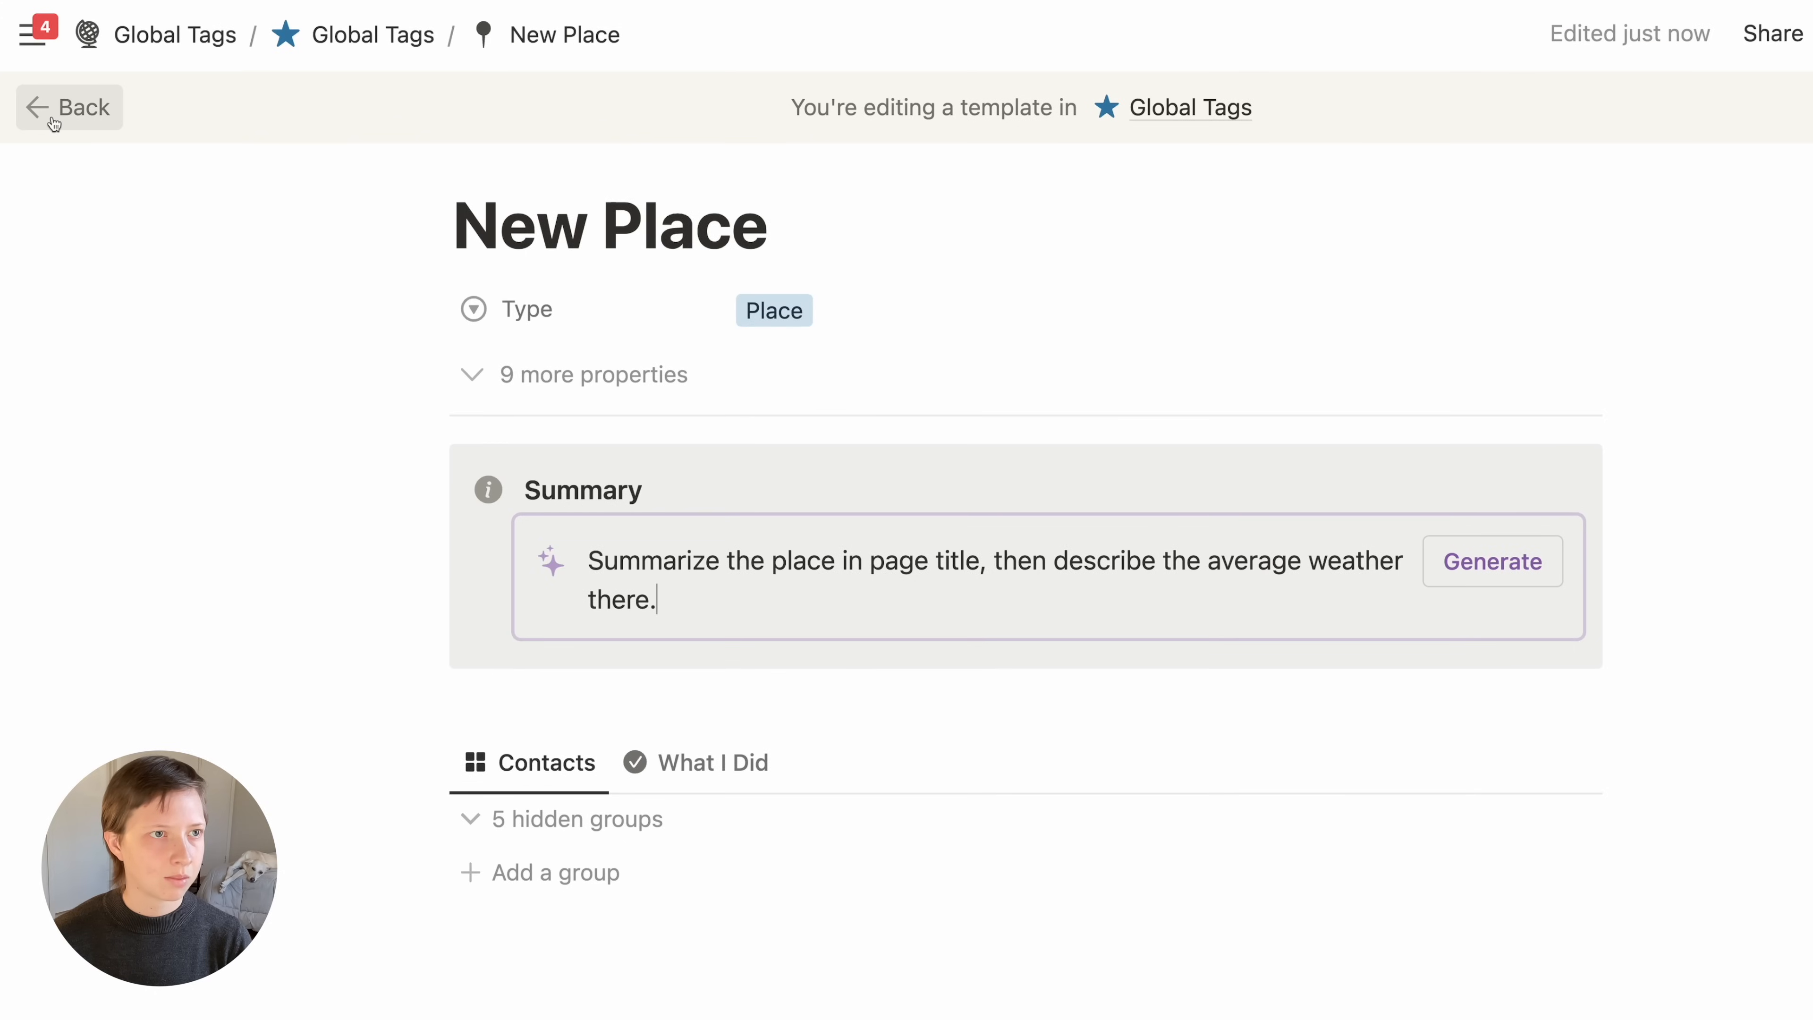
click(53, 121)
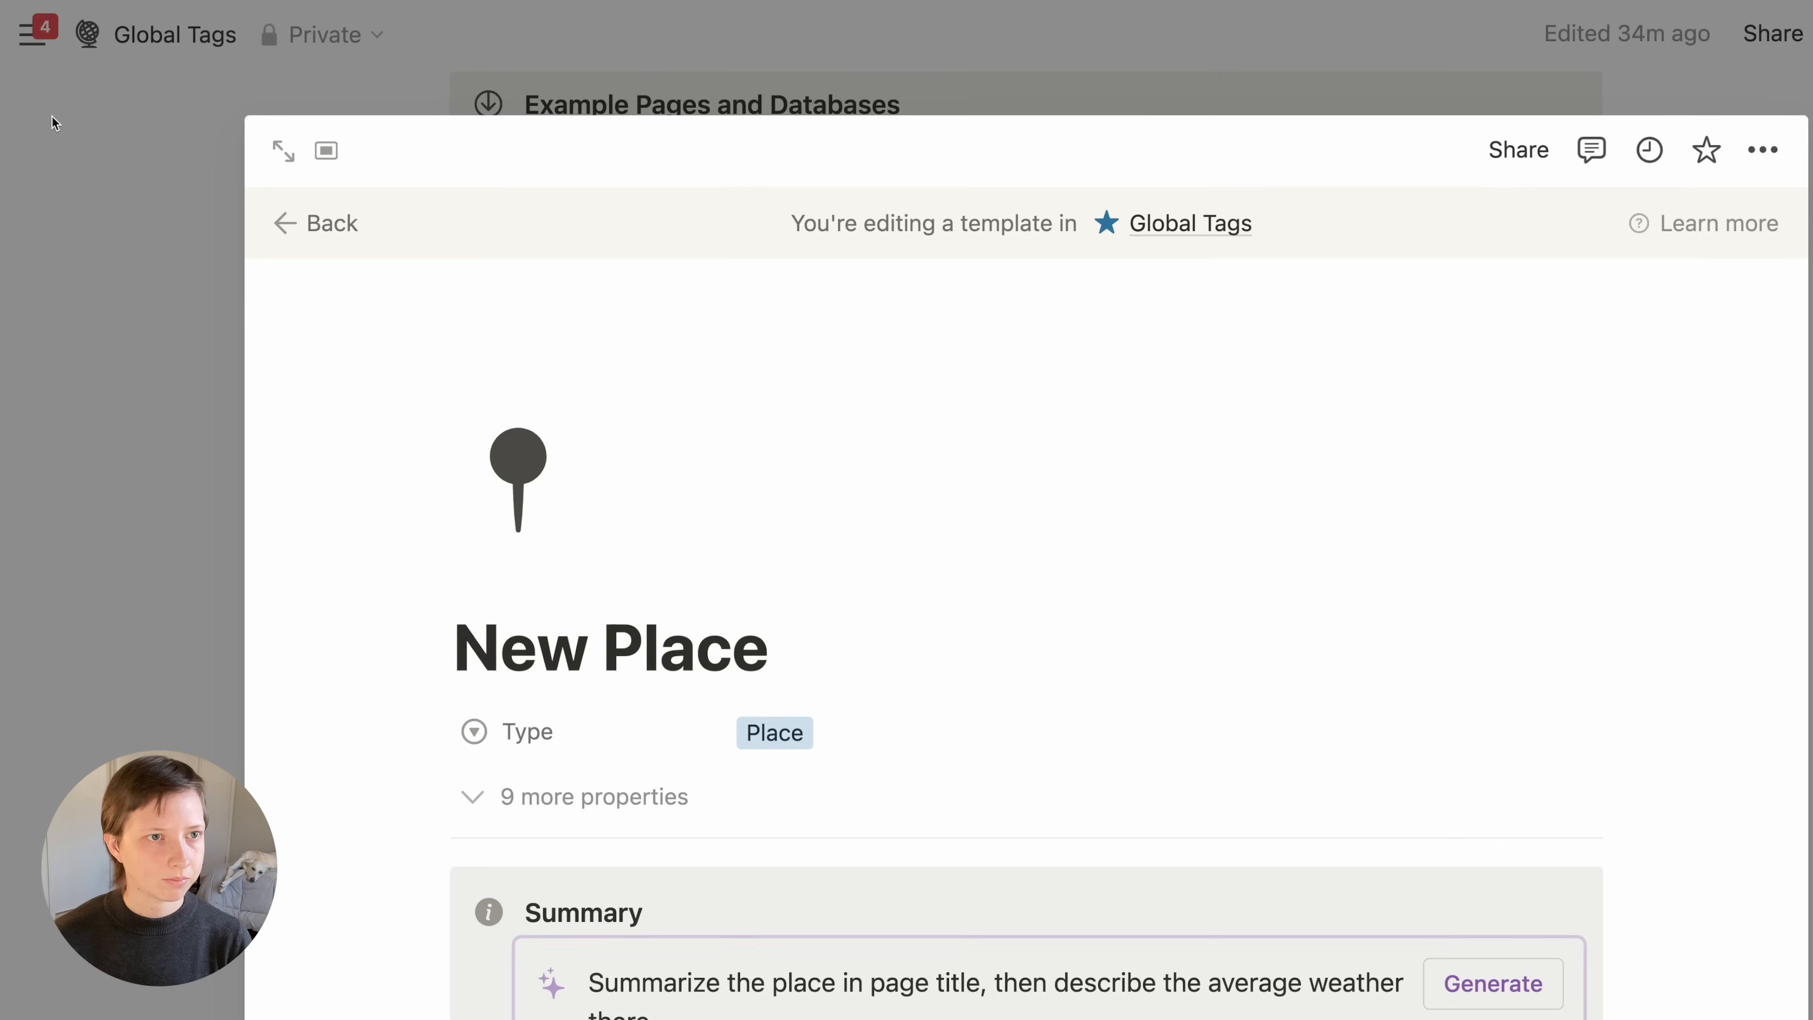
click(52, 116)
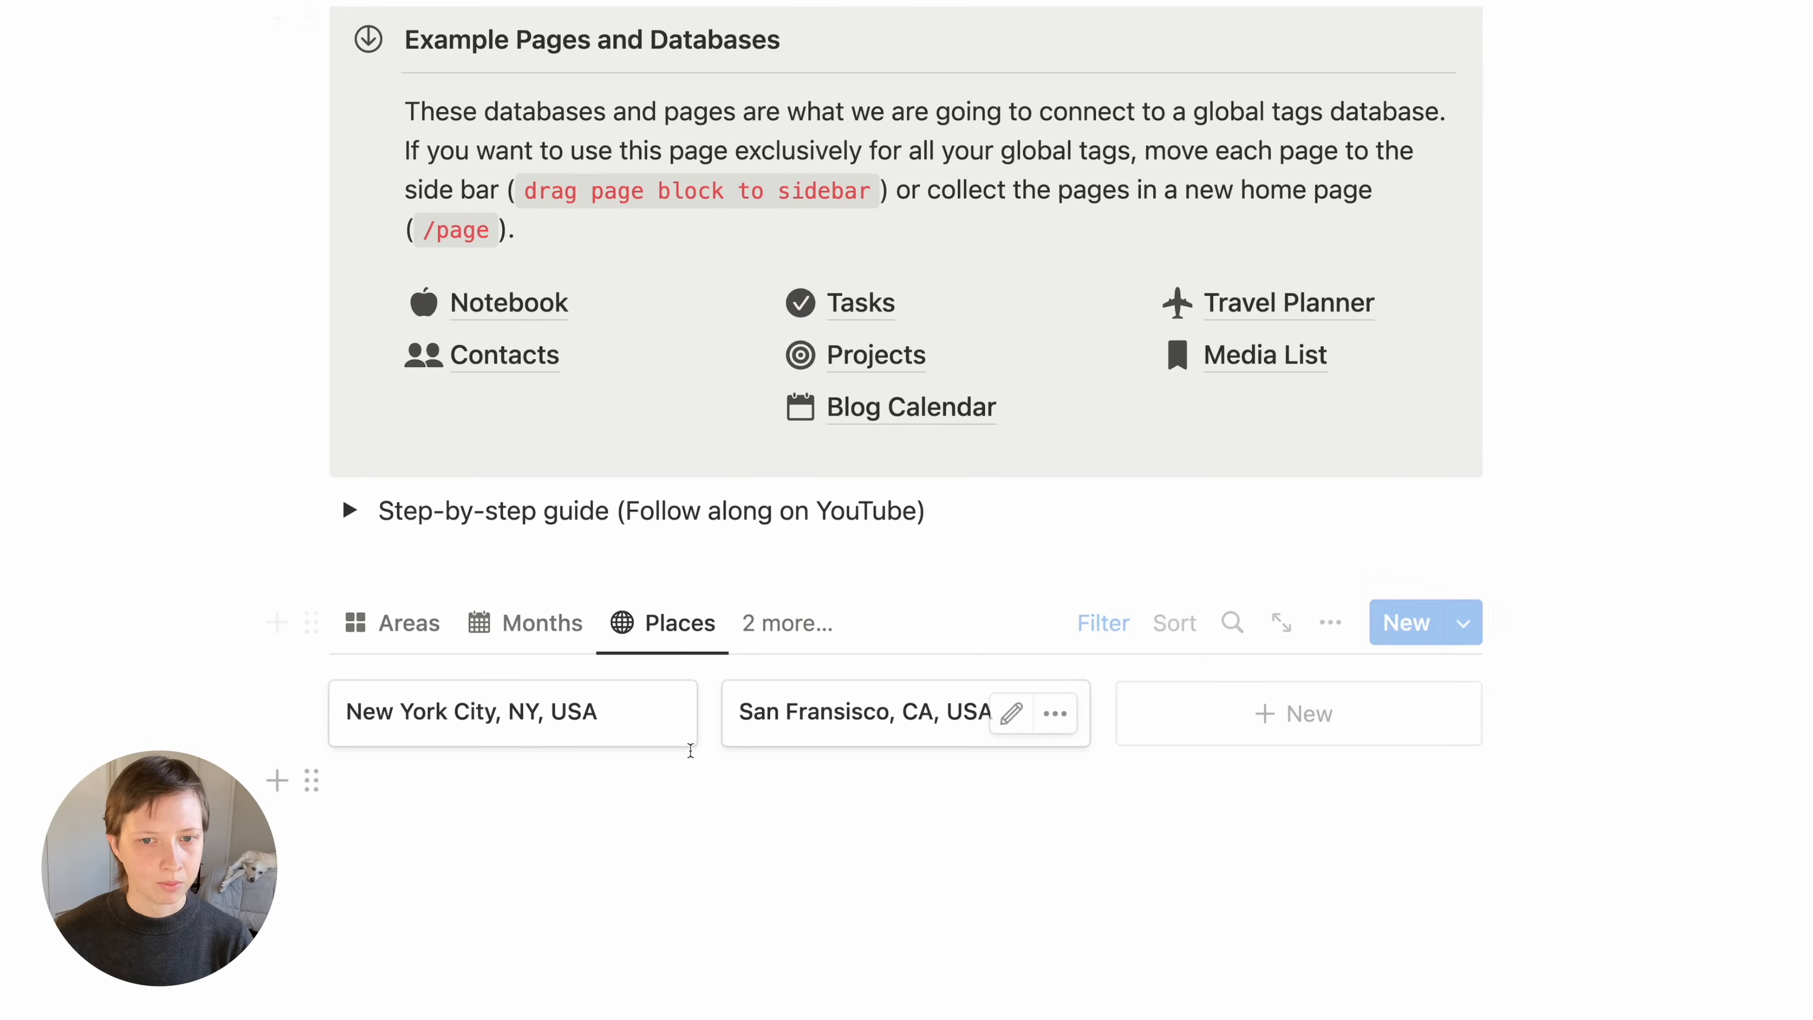
Open the New York City, NY, USA page and apply the New Place template to it
click(413, 729)
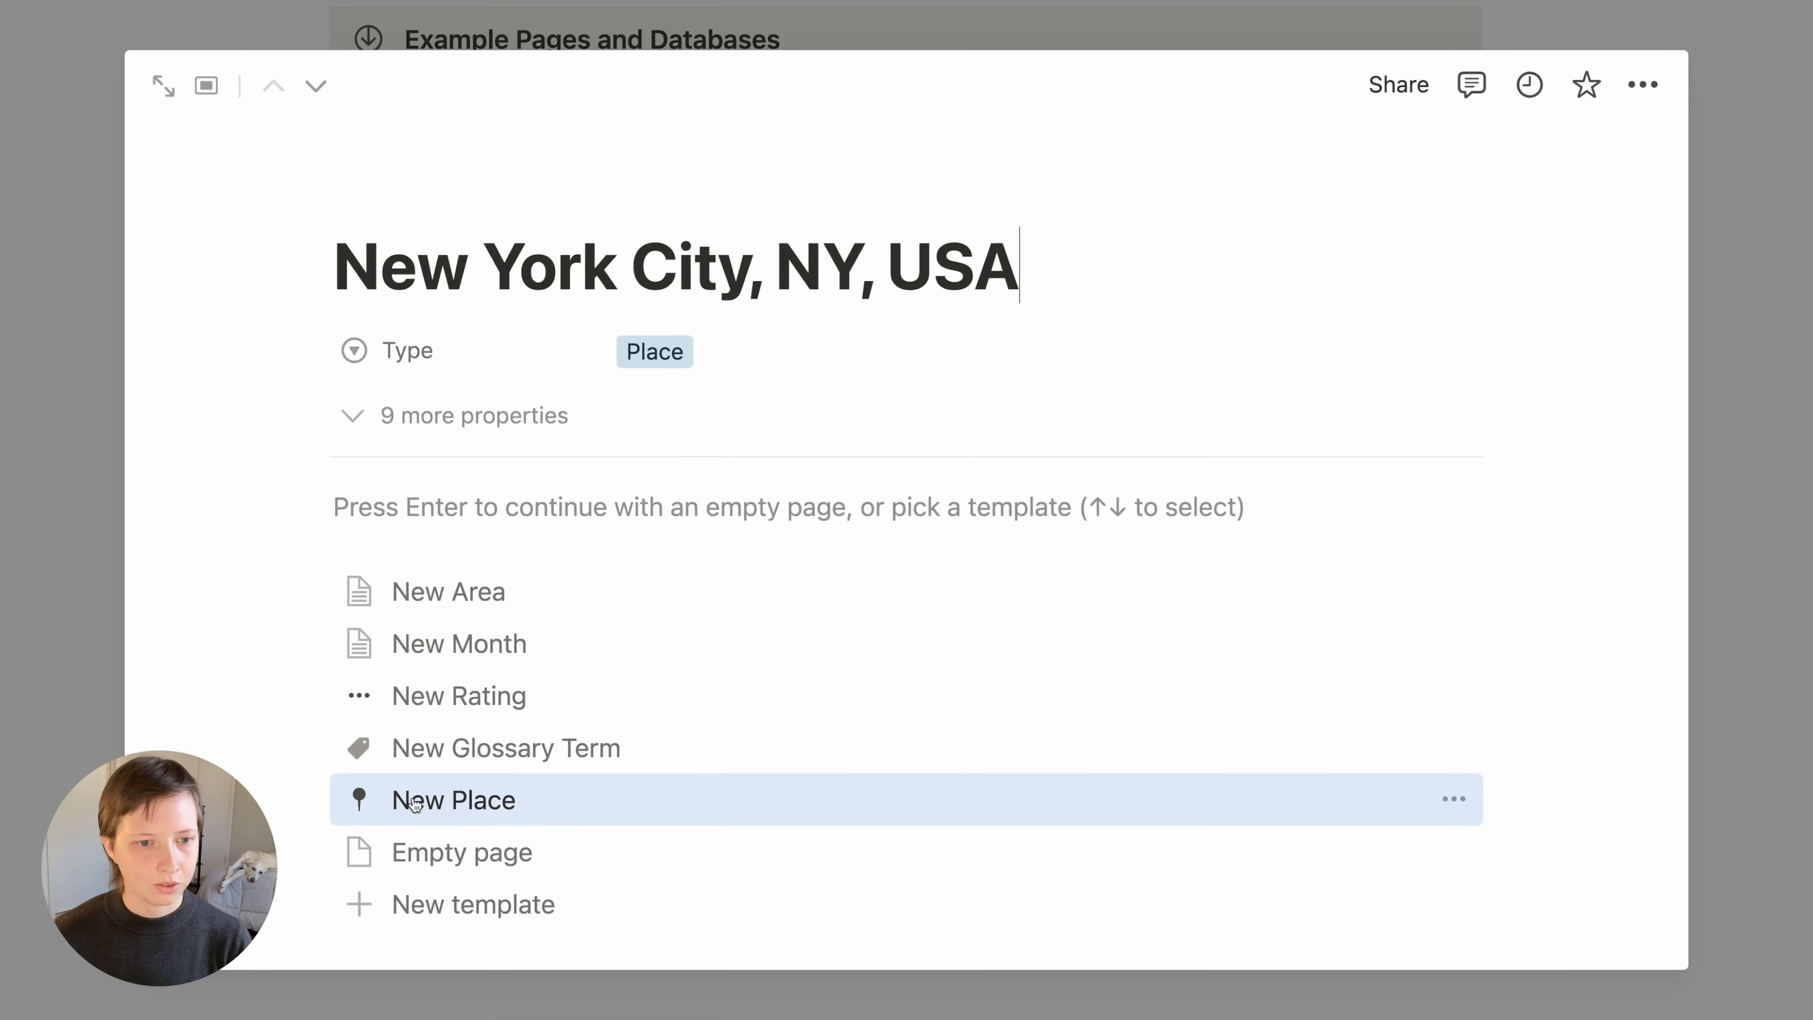
click(413, 801)
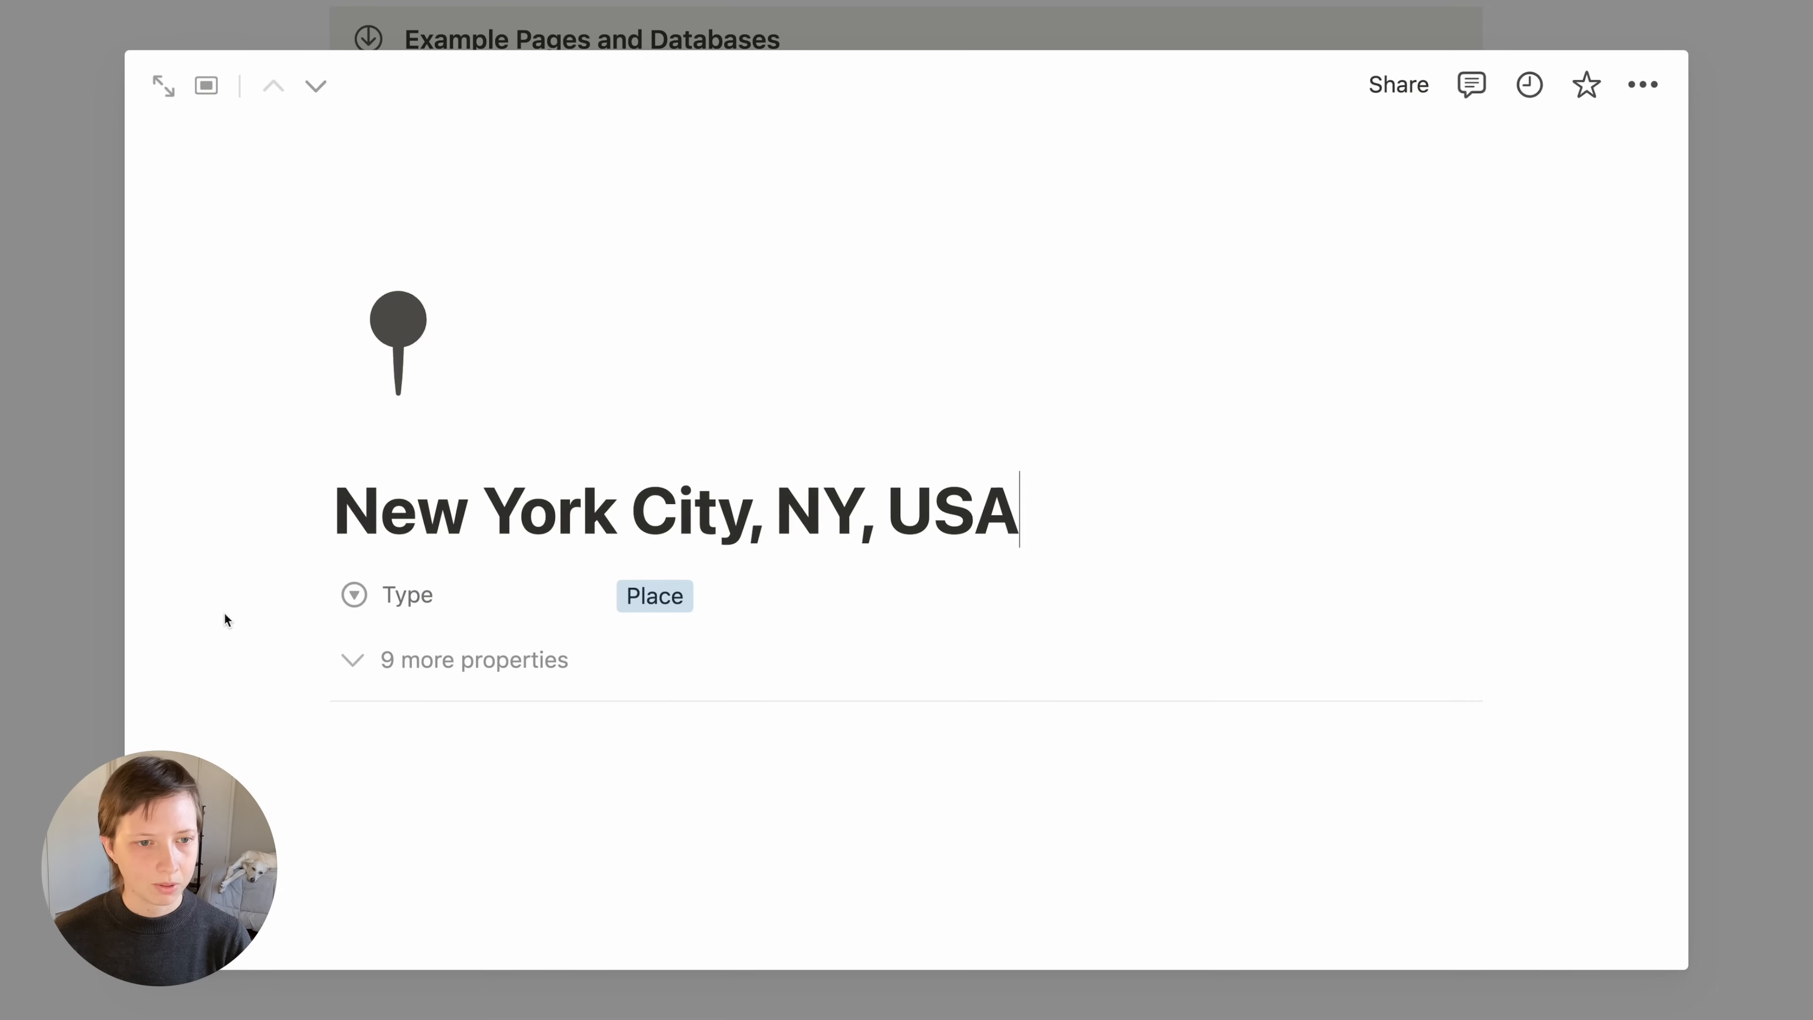
scroll(226, 618, down, 10)
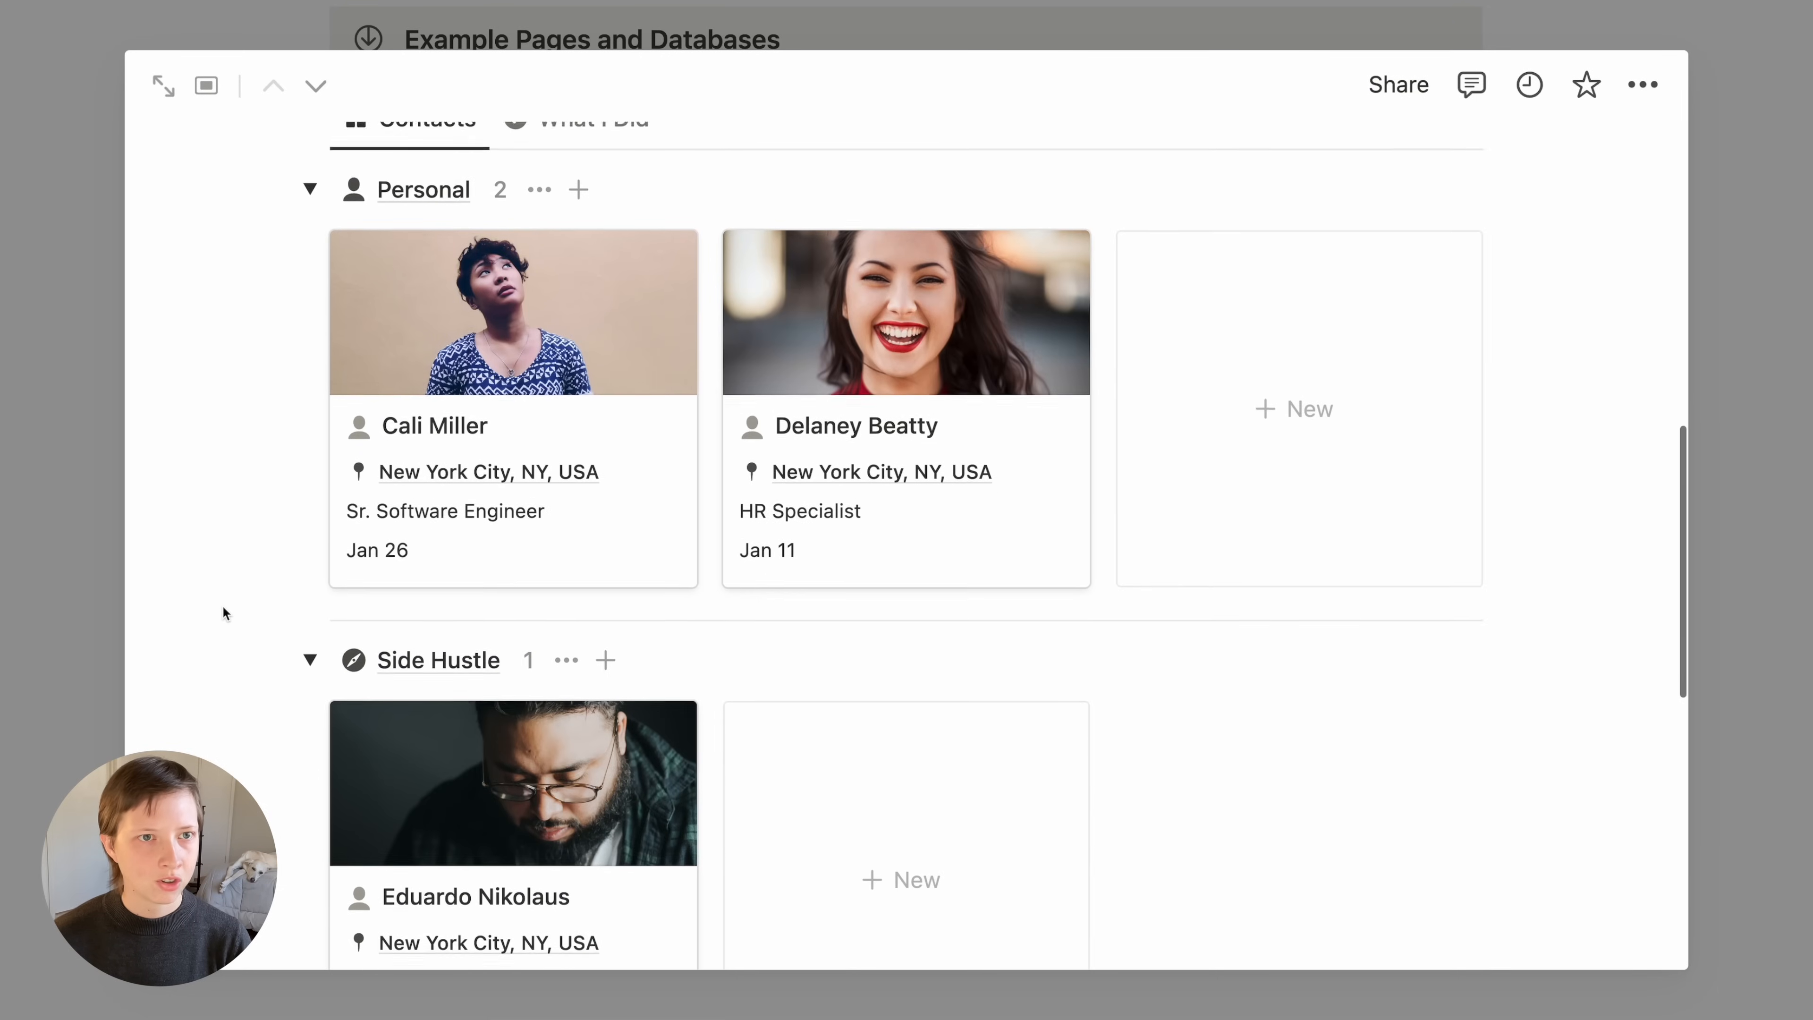
scroll(222, 607, down, 6)
scroll(223, 607, up, 10)
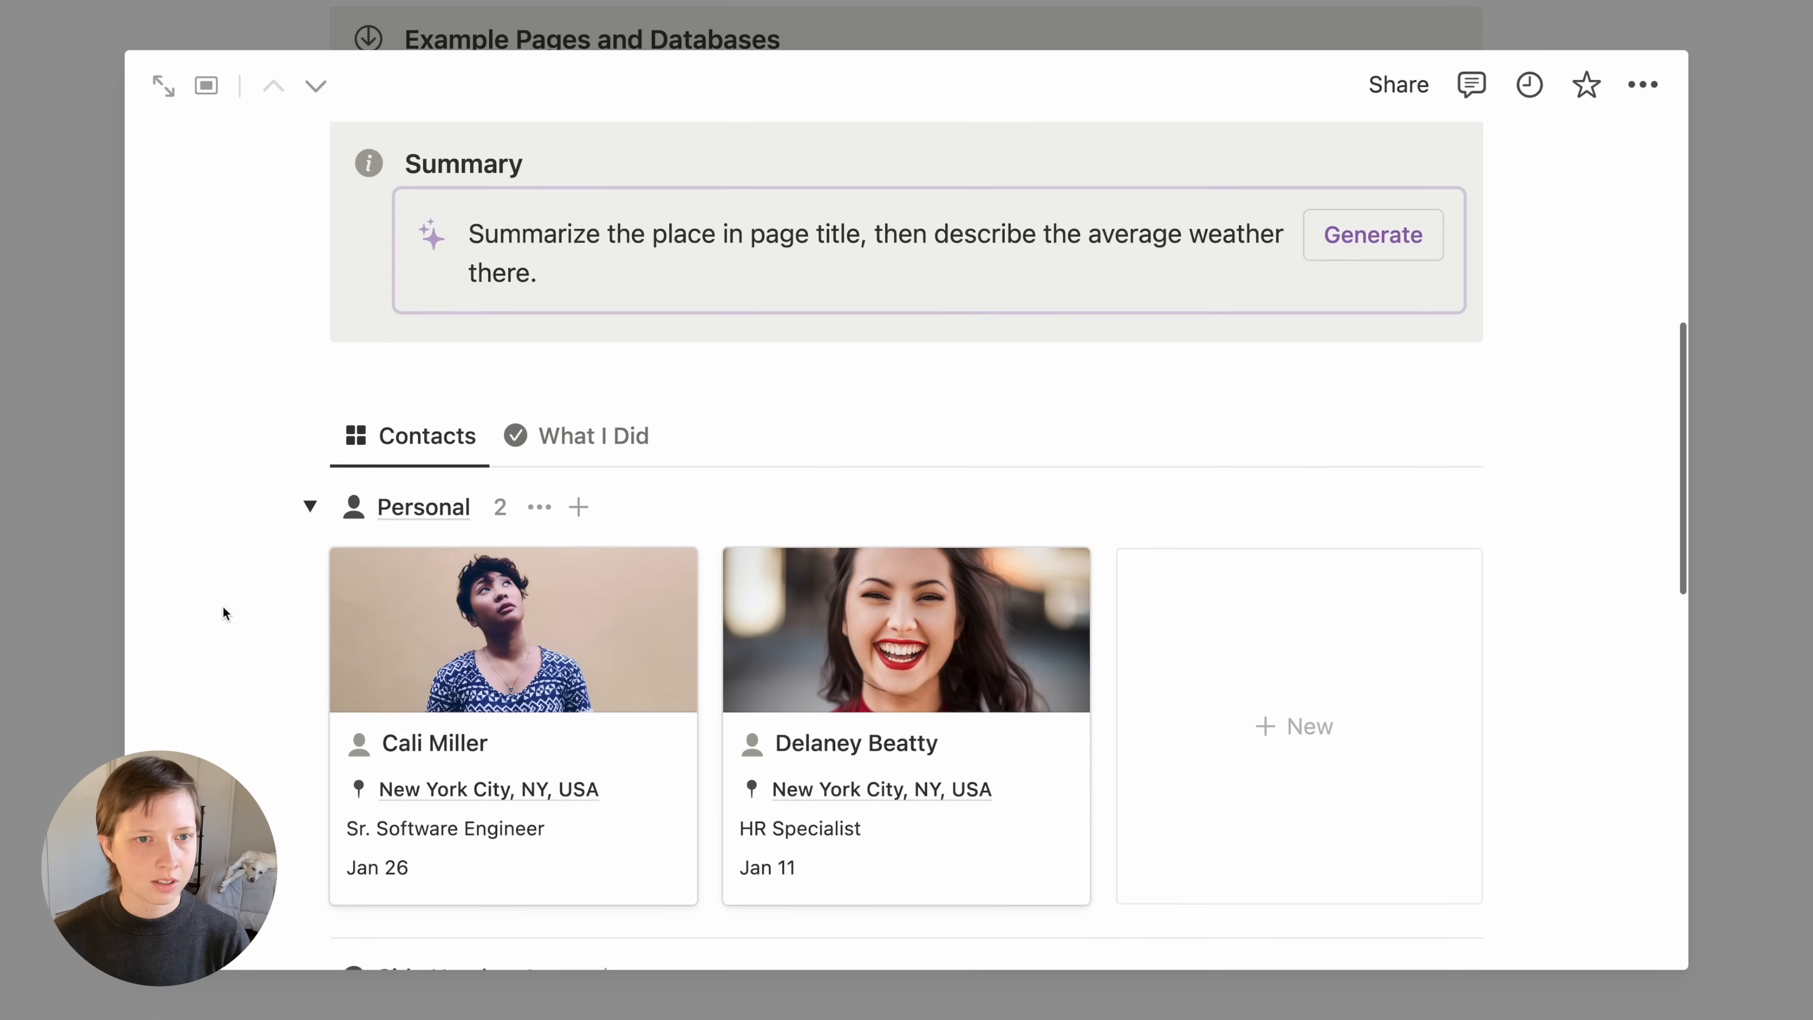
Review the What I Did and Contacts views on the New York City page
click(589, 429)
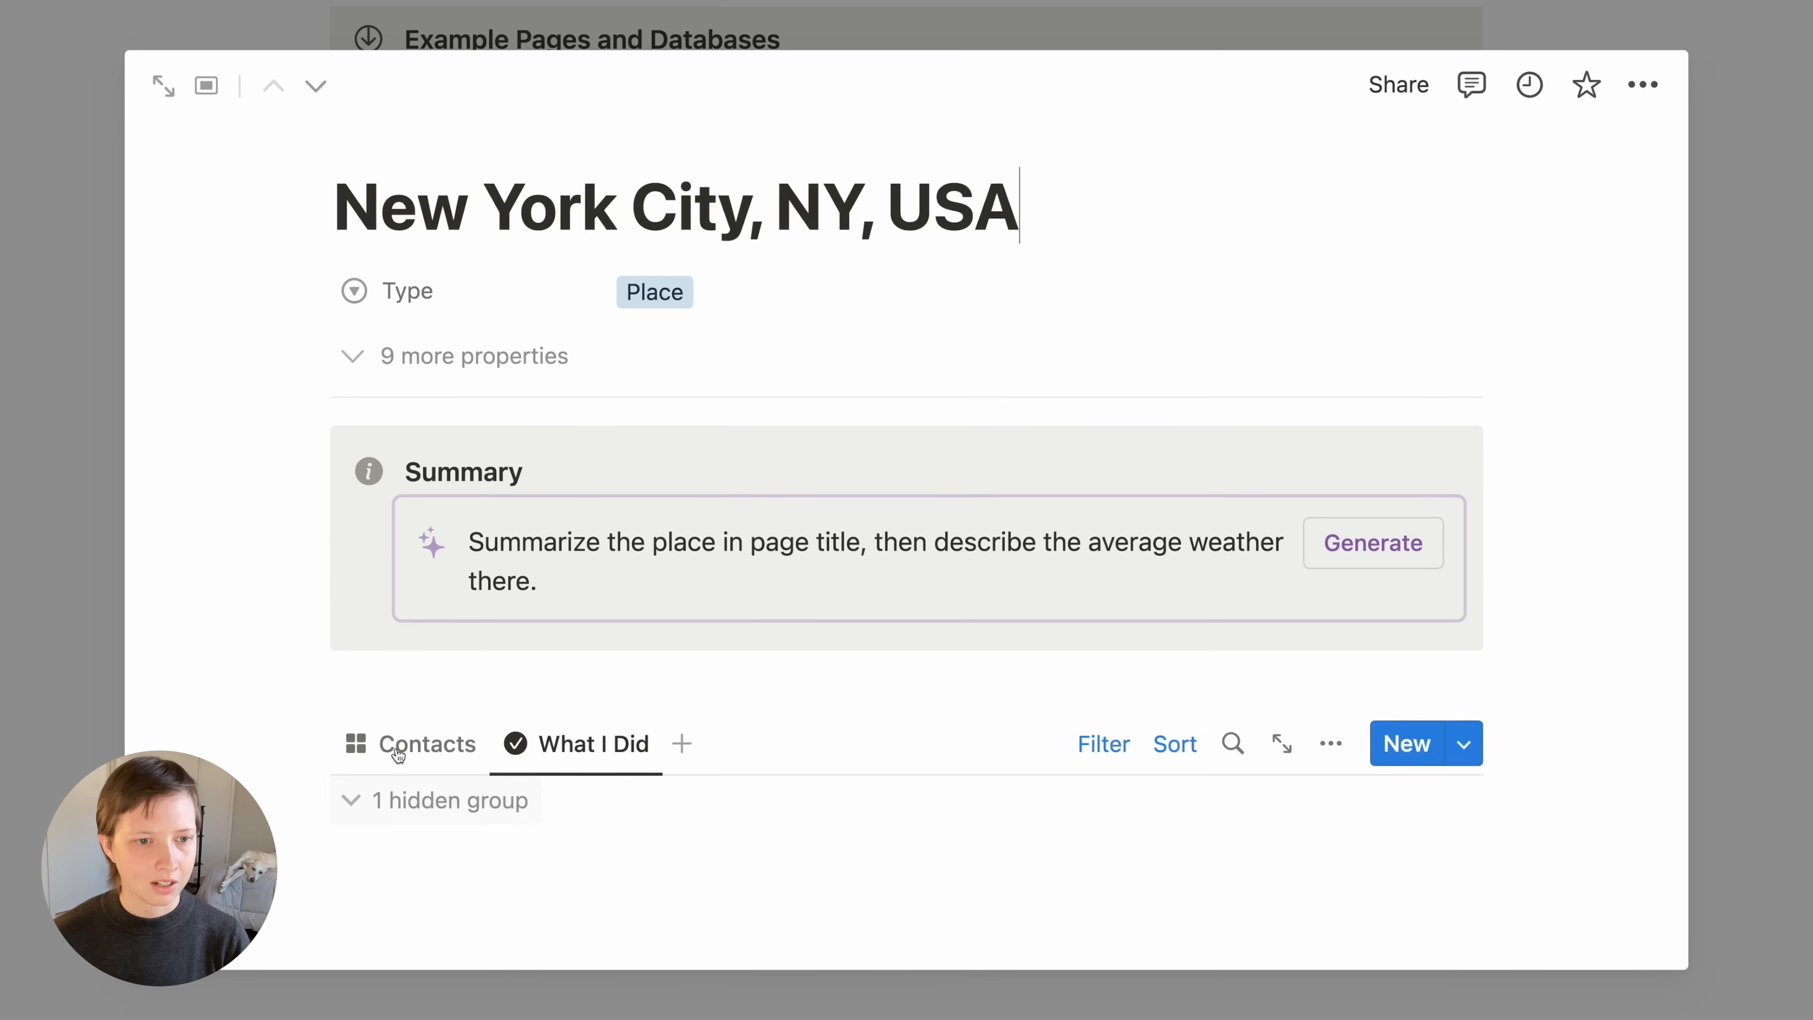
click(398, 747)
scroll(404, 740, down, 4)
scroll(404, 741, down, 4)
scroll(405, 740, up, 10)
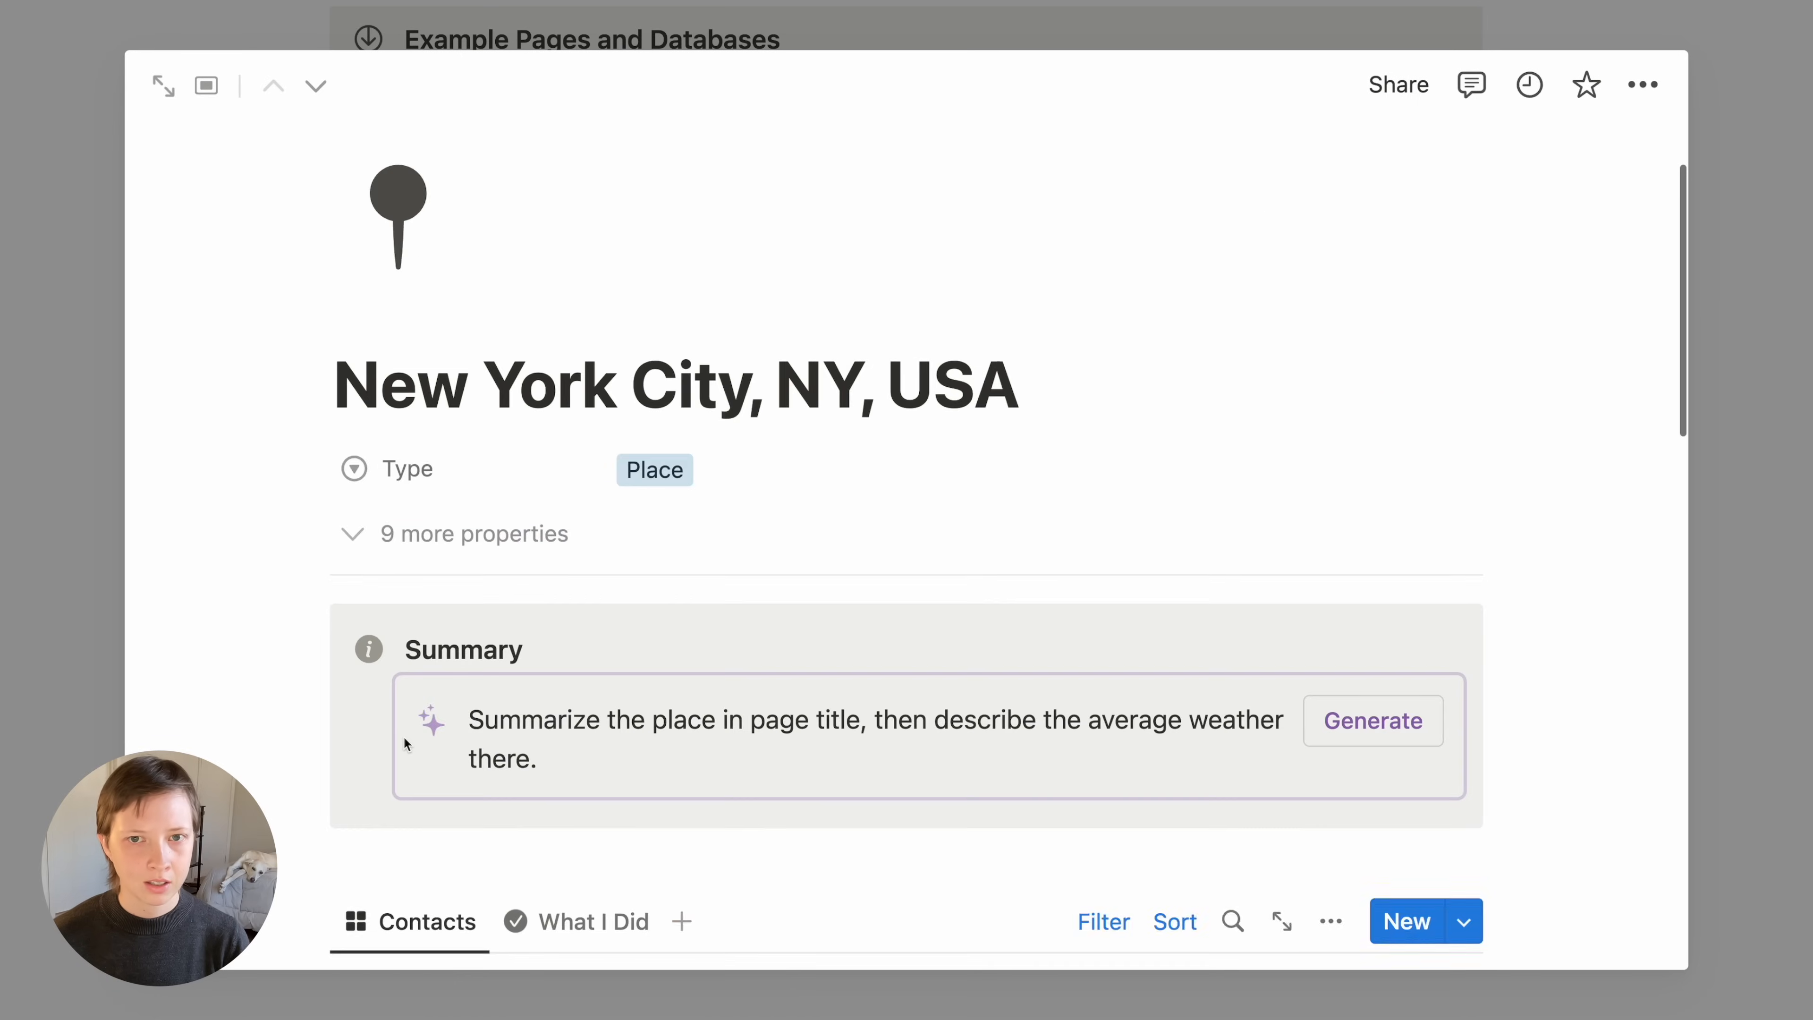
Generate the AI summary in the New York City page's Summary callout and close the page
scroll(404, 743, down, 3)
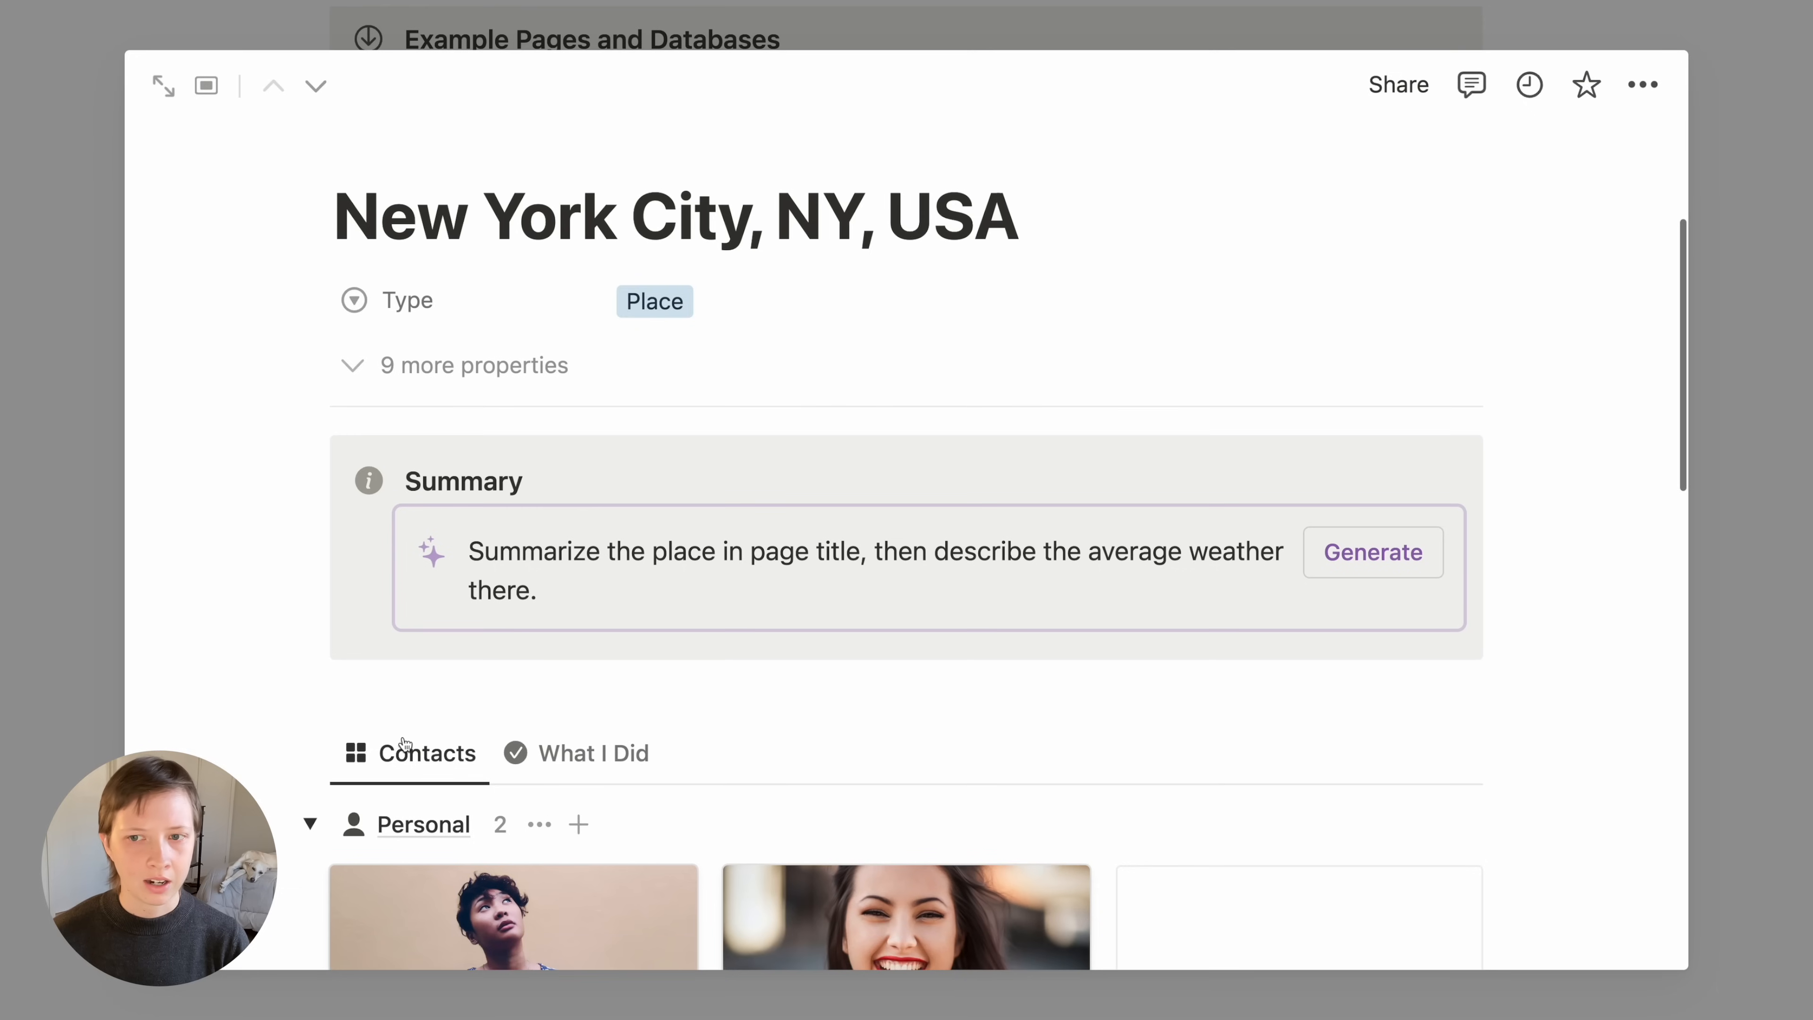
click(1332, 559)
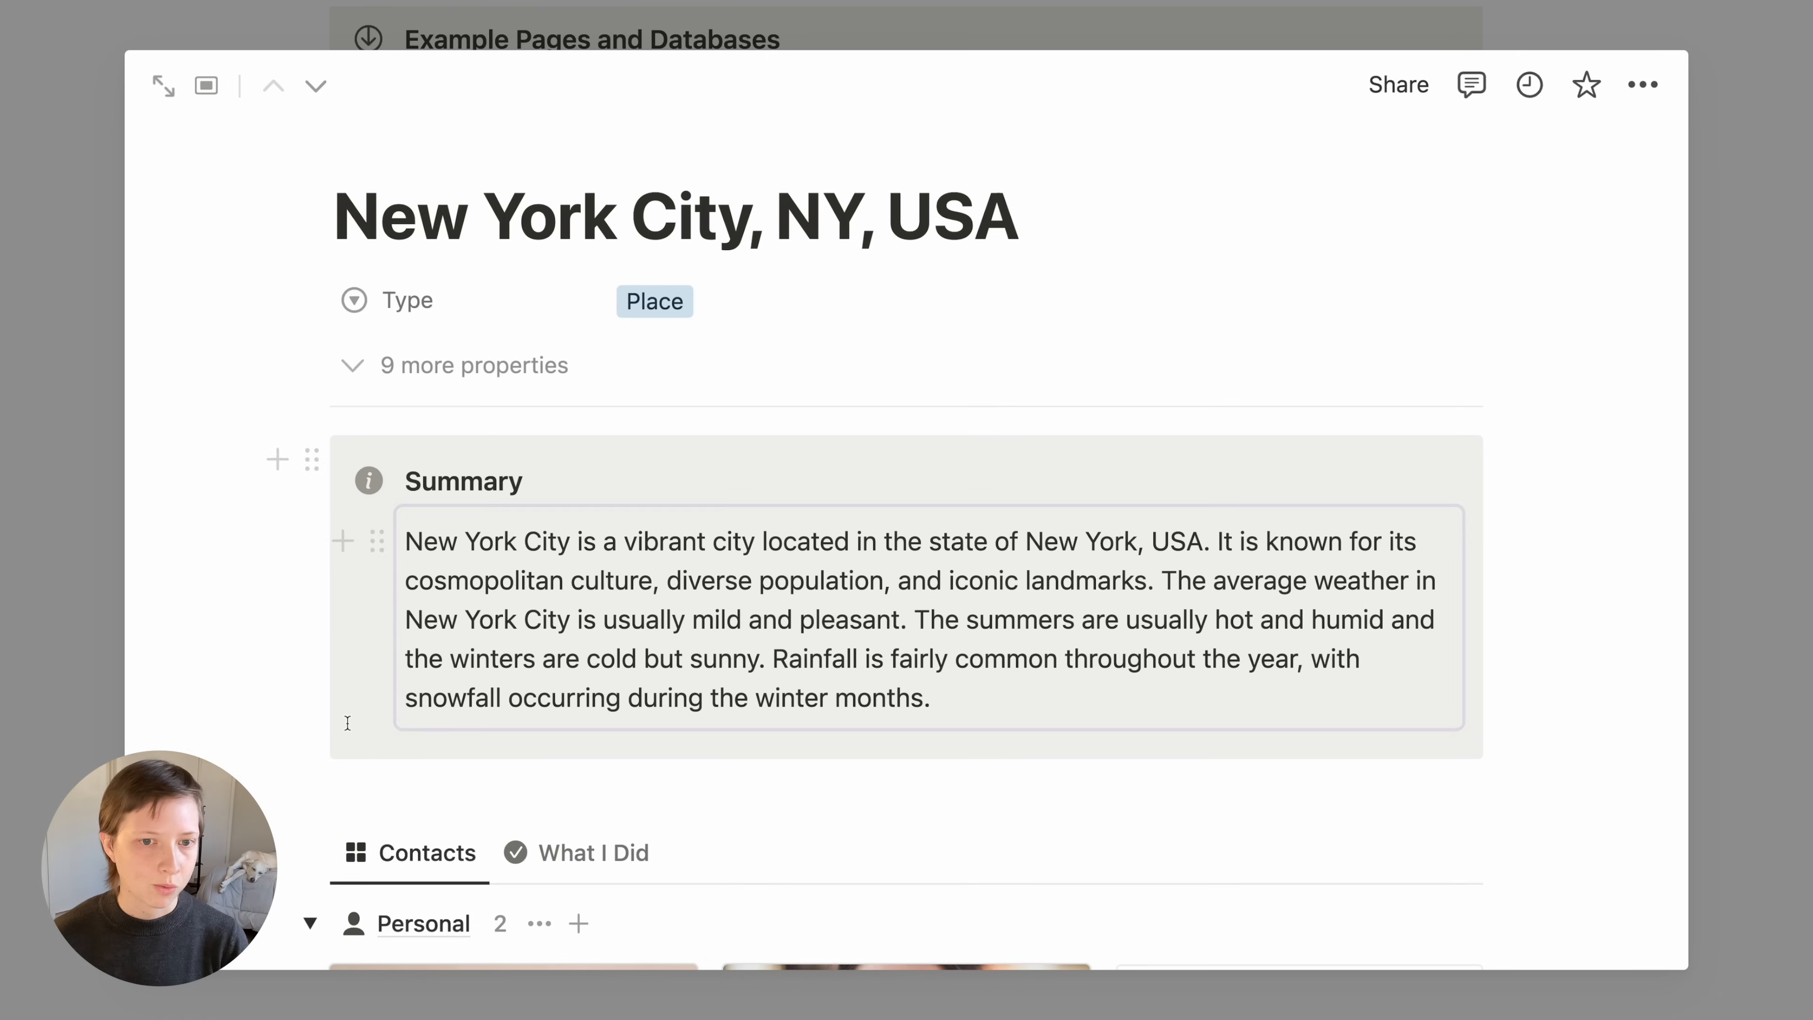
key(Escape)
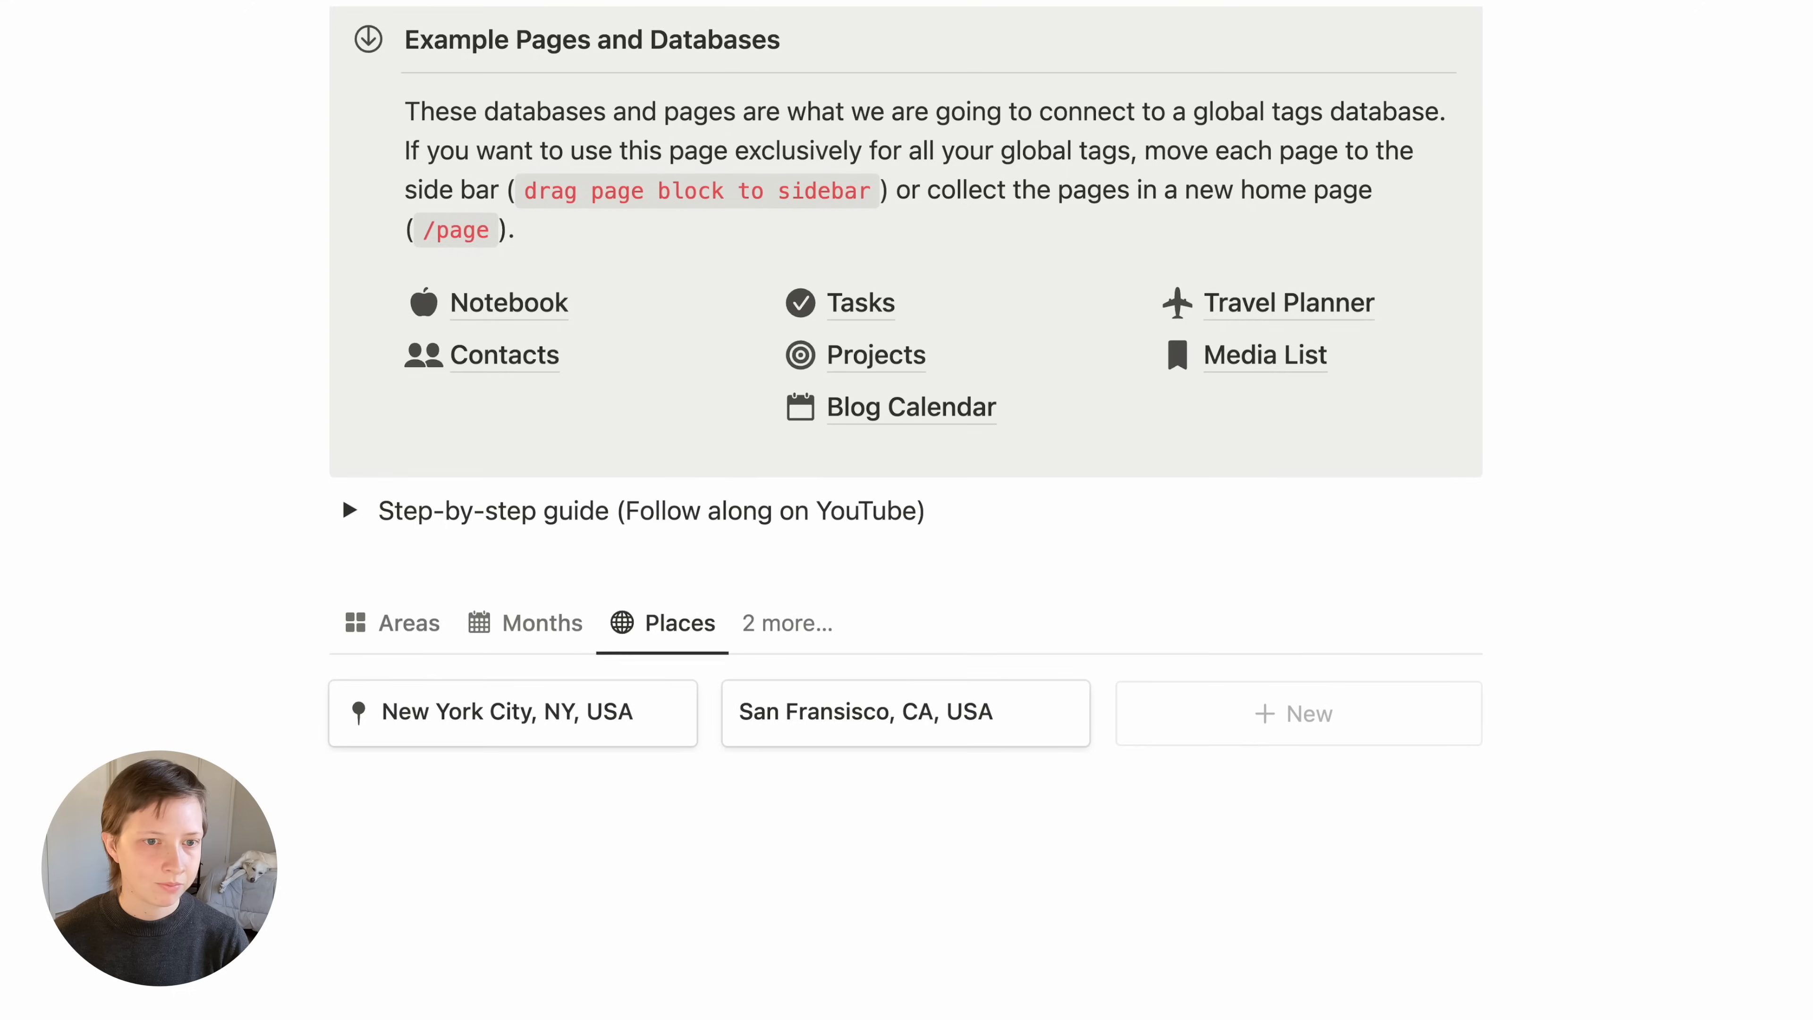
Apply the New Place template to the San Fransisco, CA, USA page, generate its AI summary and close the page
click(807, 720)
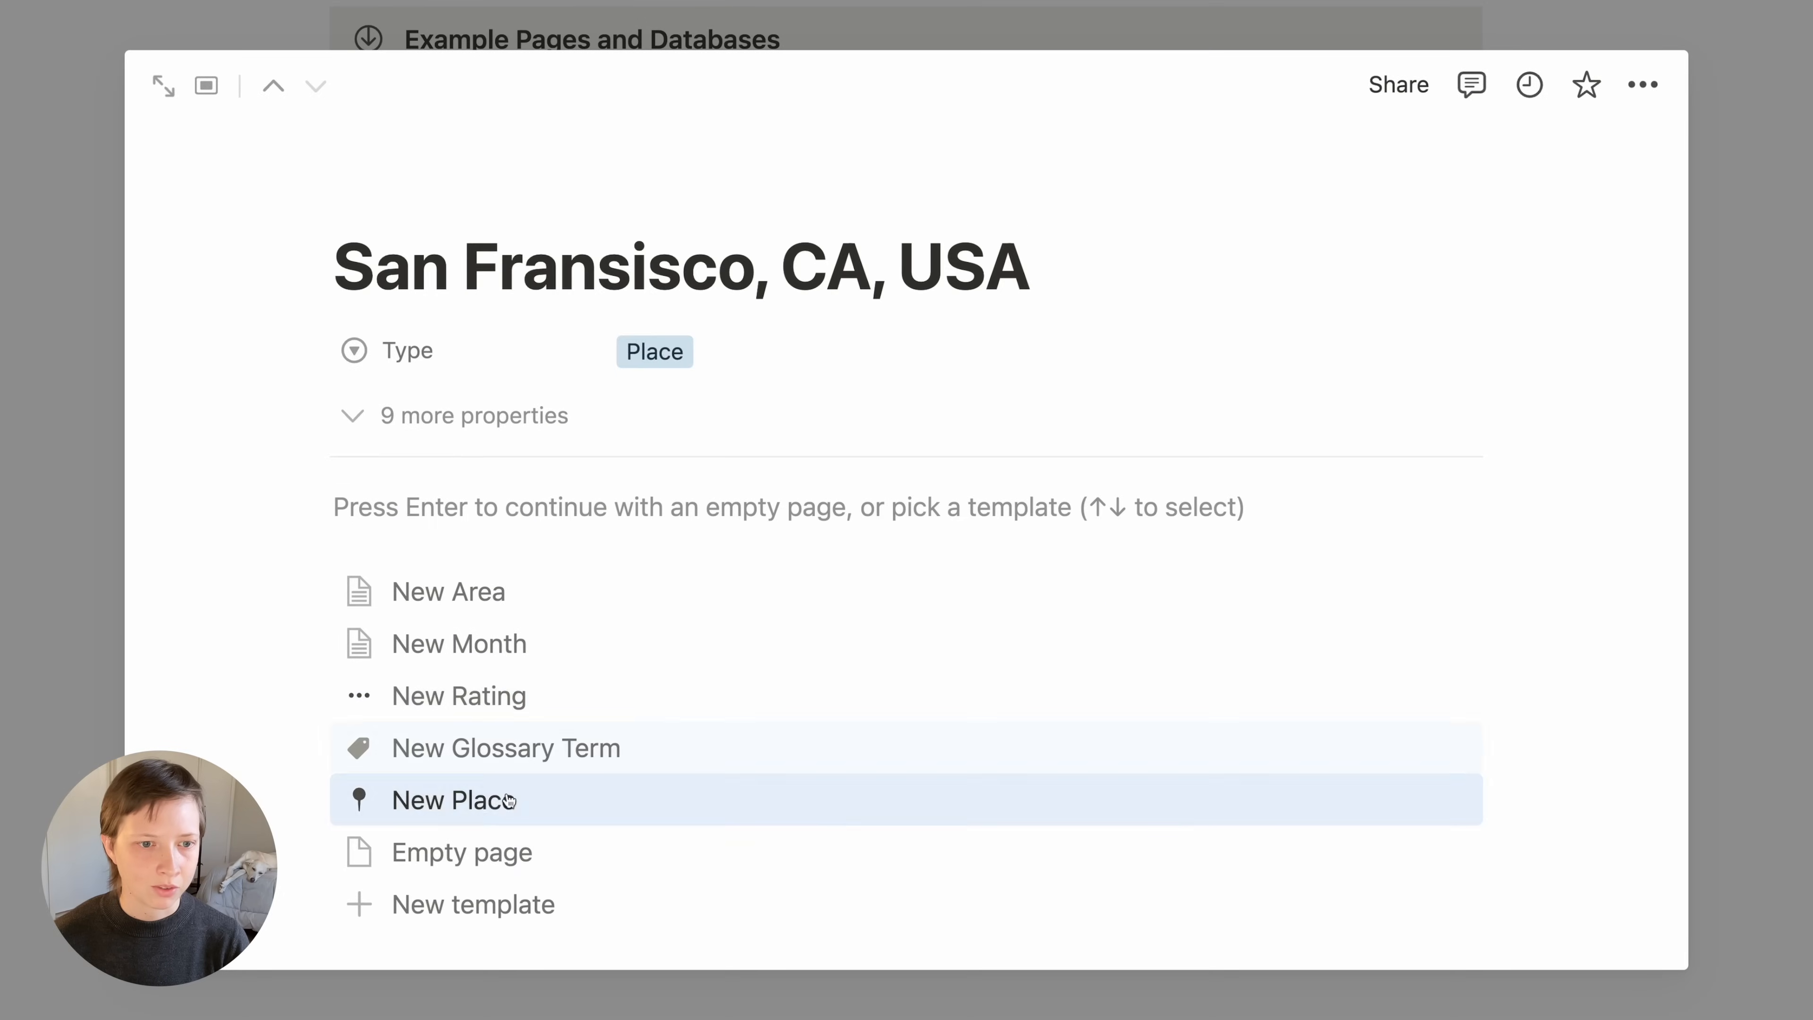
click(489, 800)
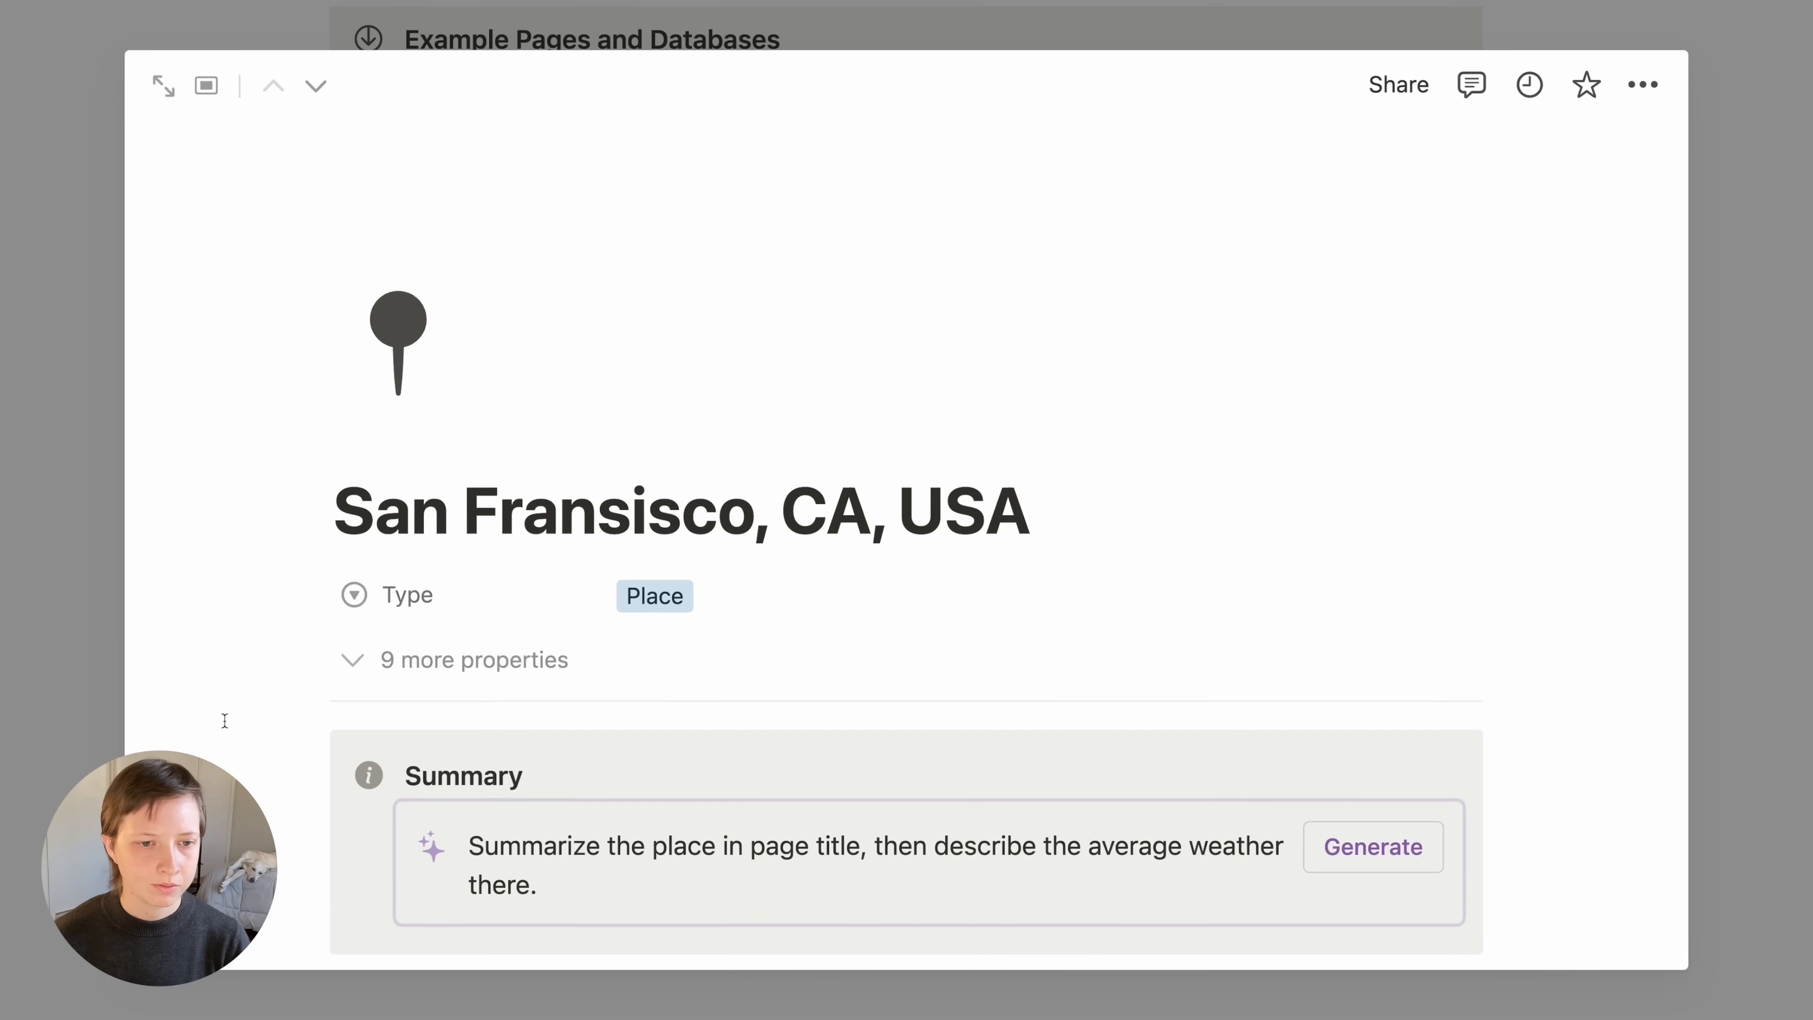
scroll(224, 720, down, 5)
click(1355, 475)
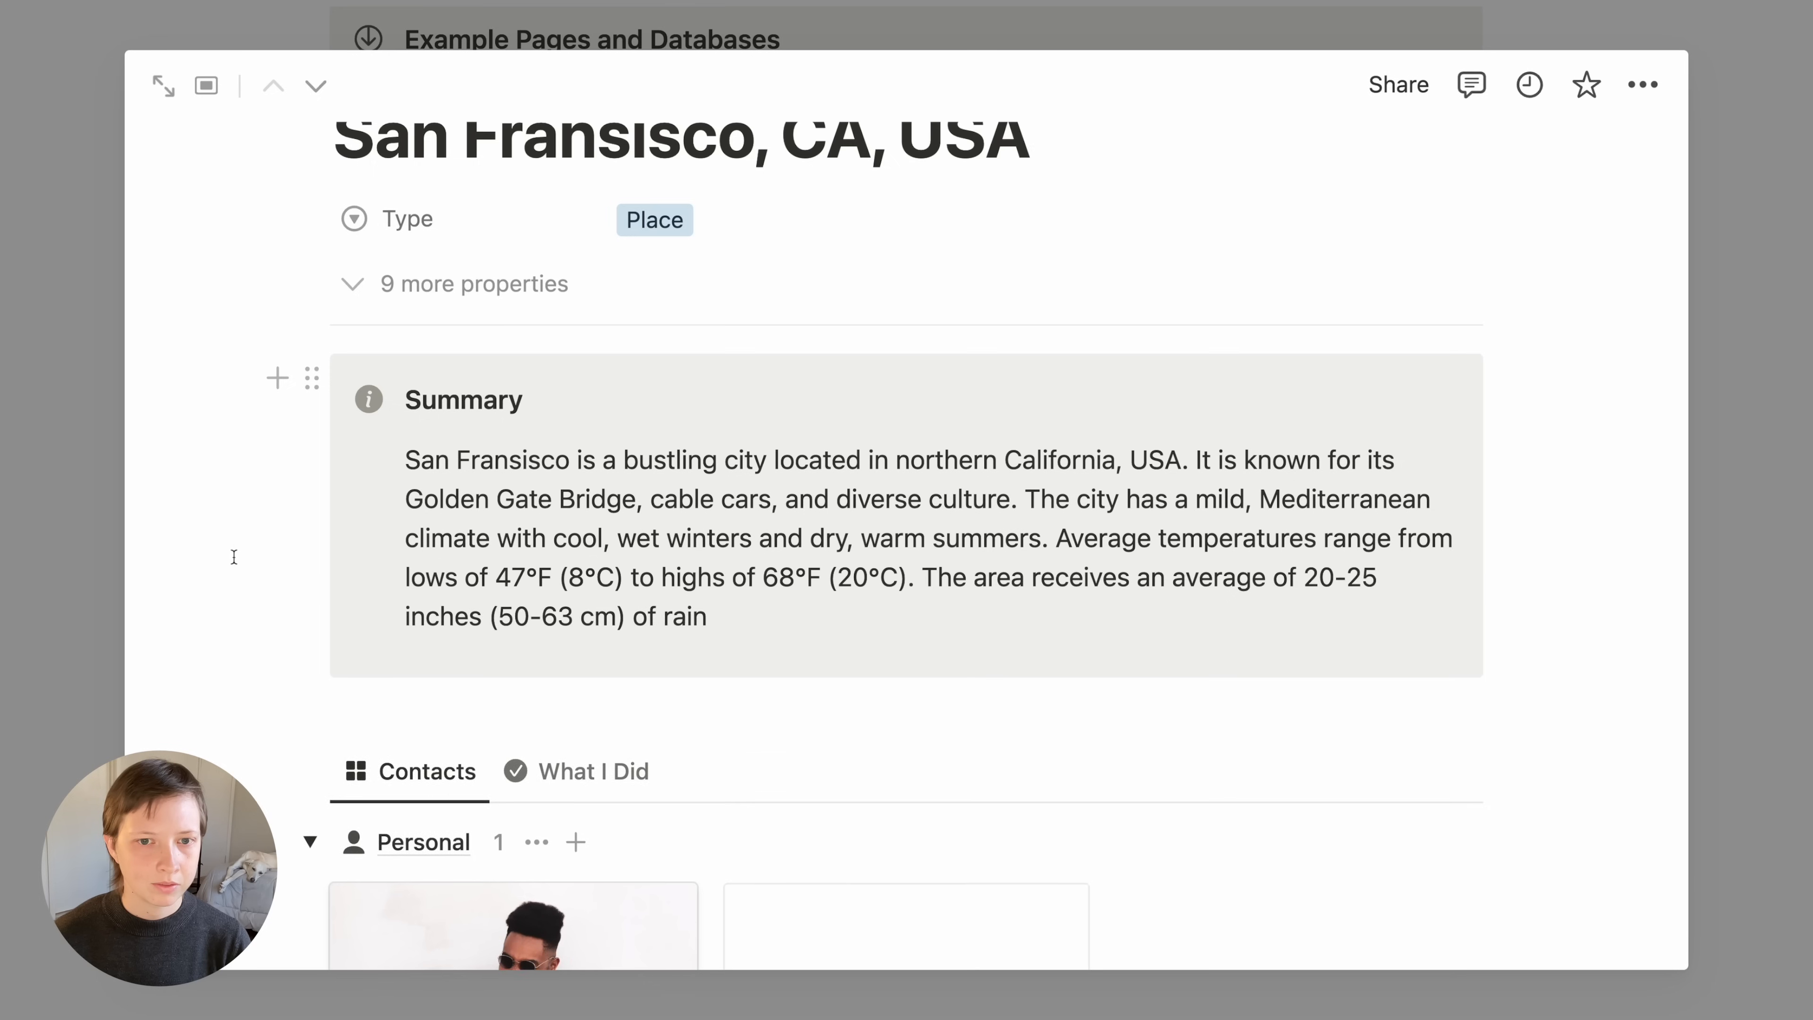
scroll(233, 557, down, 5)
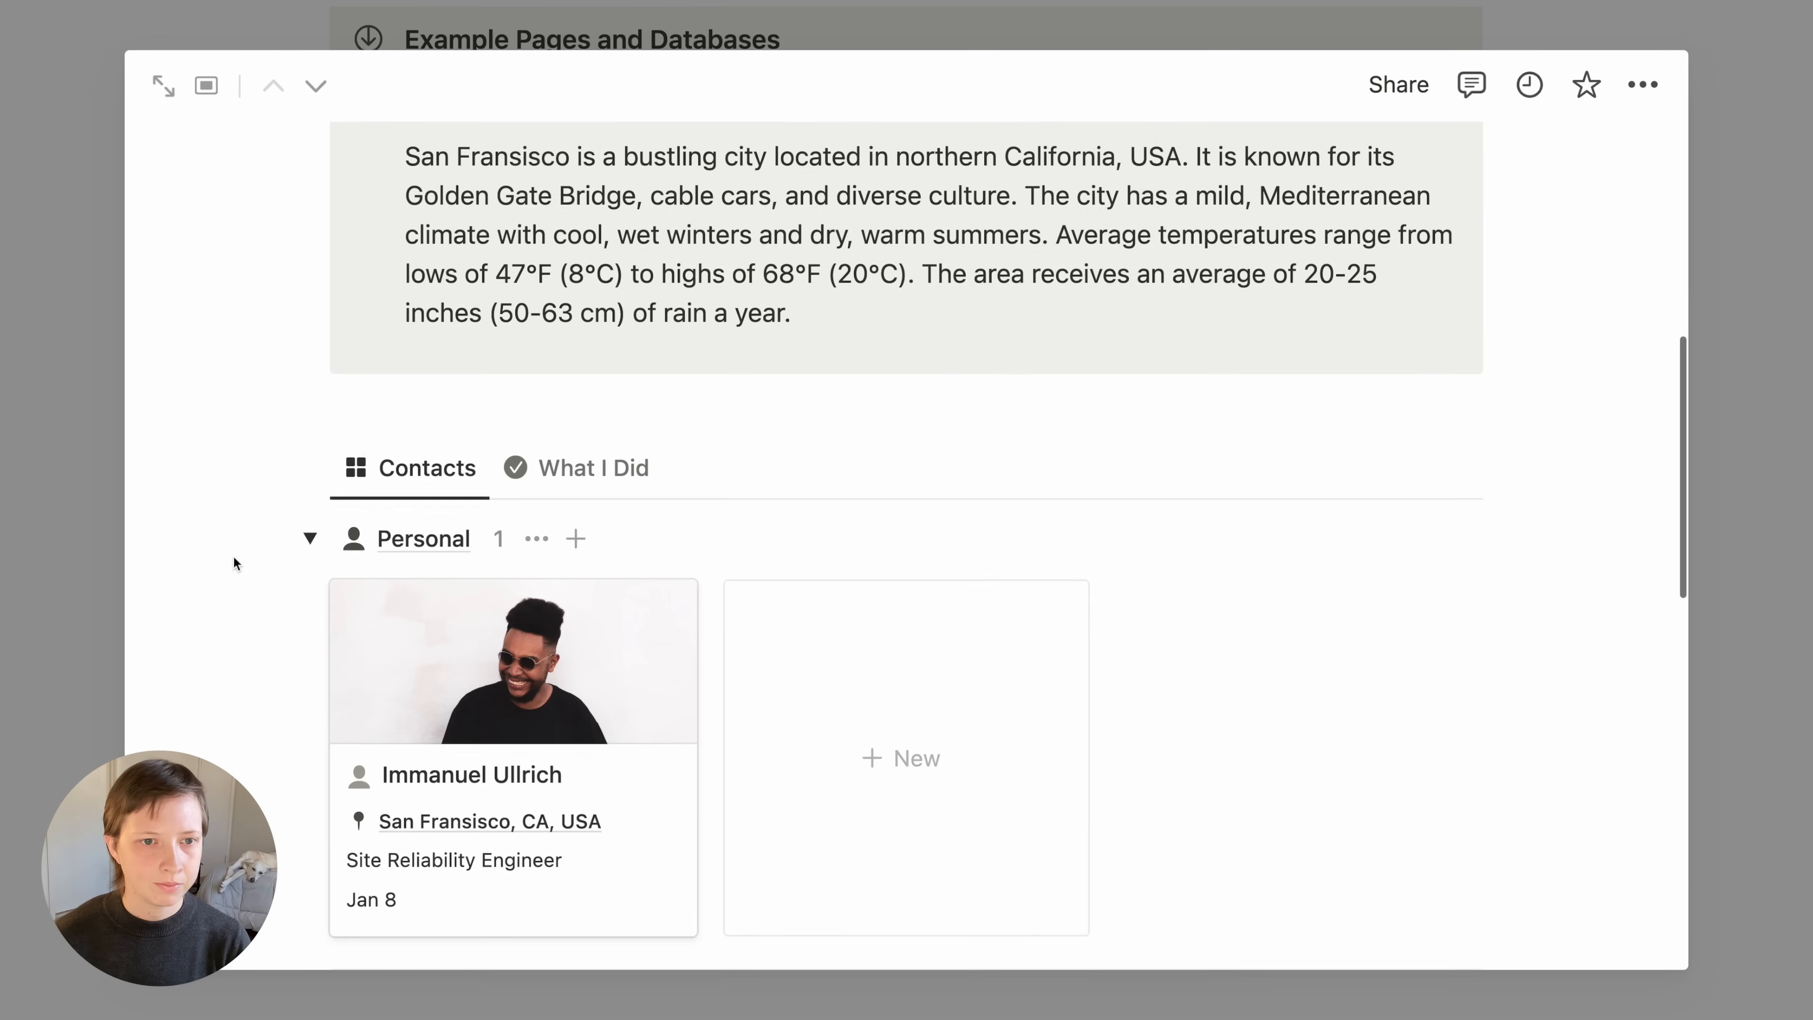
click(39, 489)
Set New Place as the default template of Global Tags for the Places view only
scroll(154, 656, down, 4)
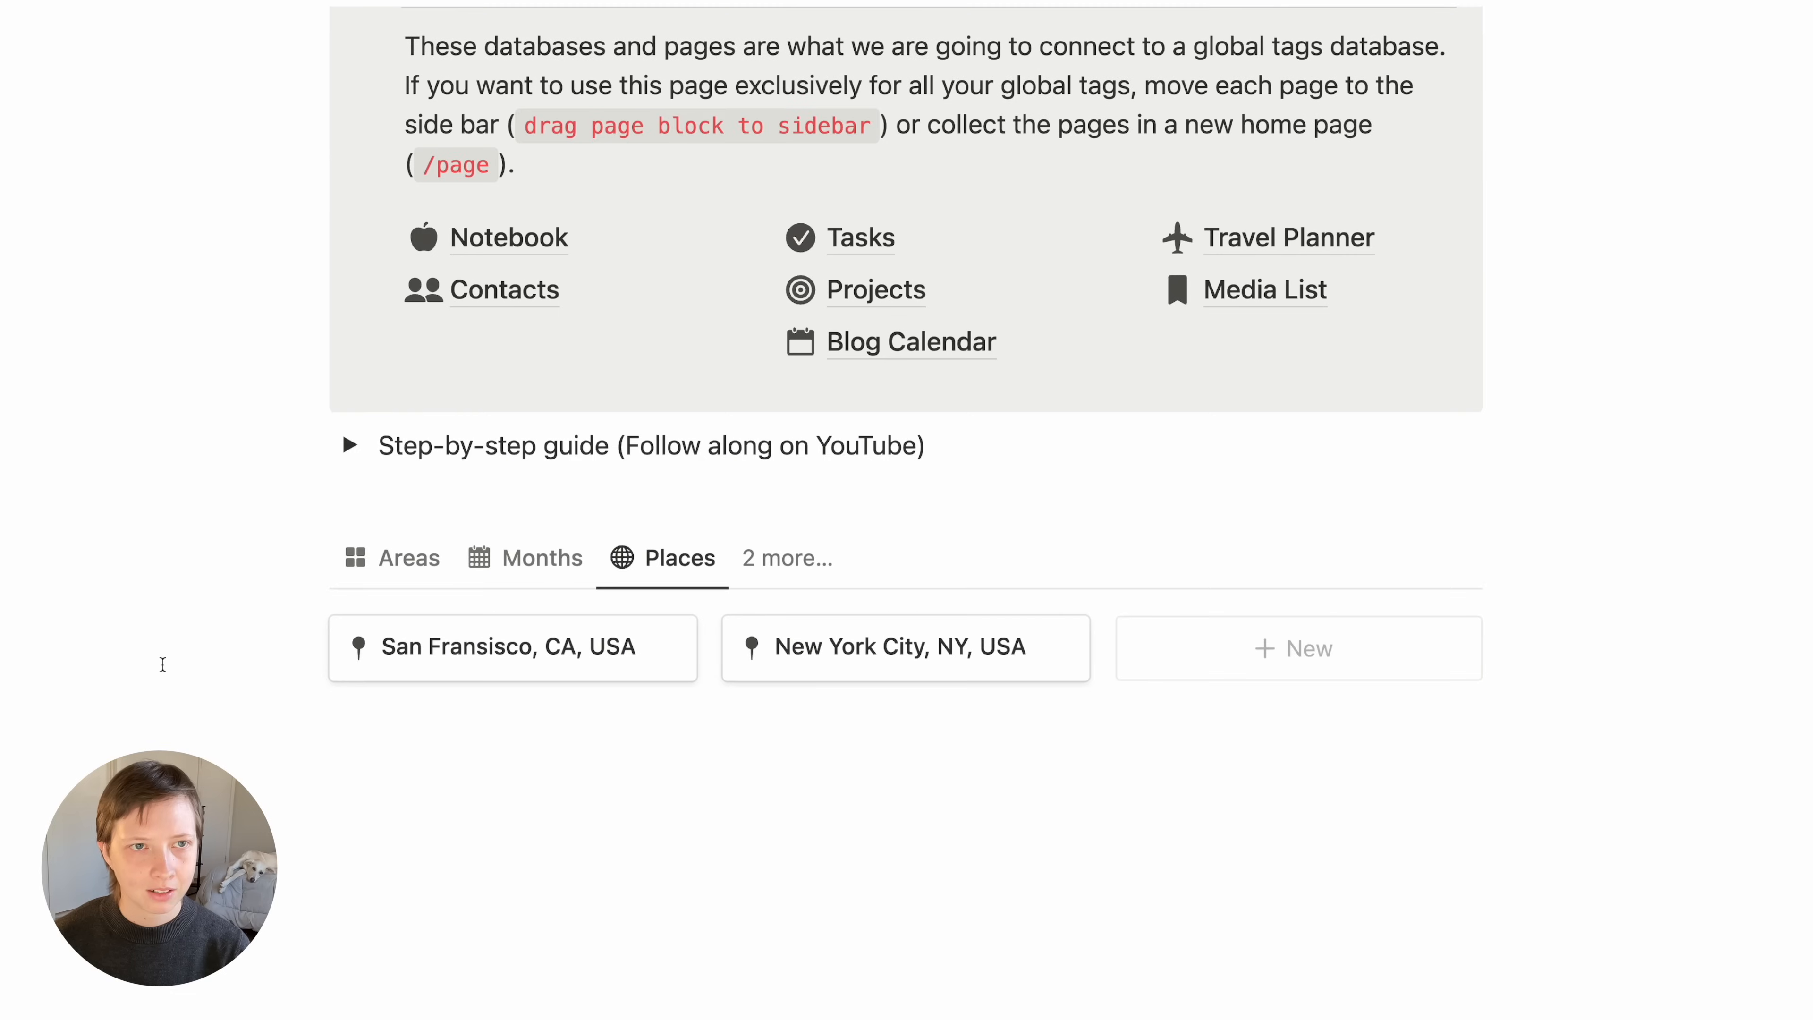
click(1464, 557)
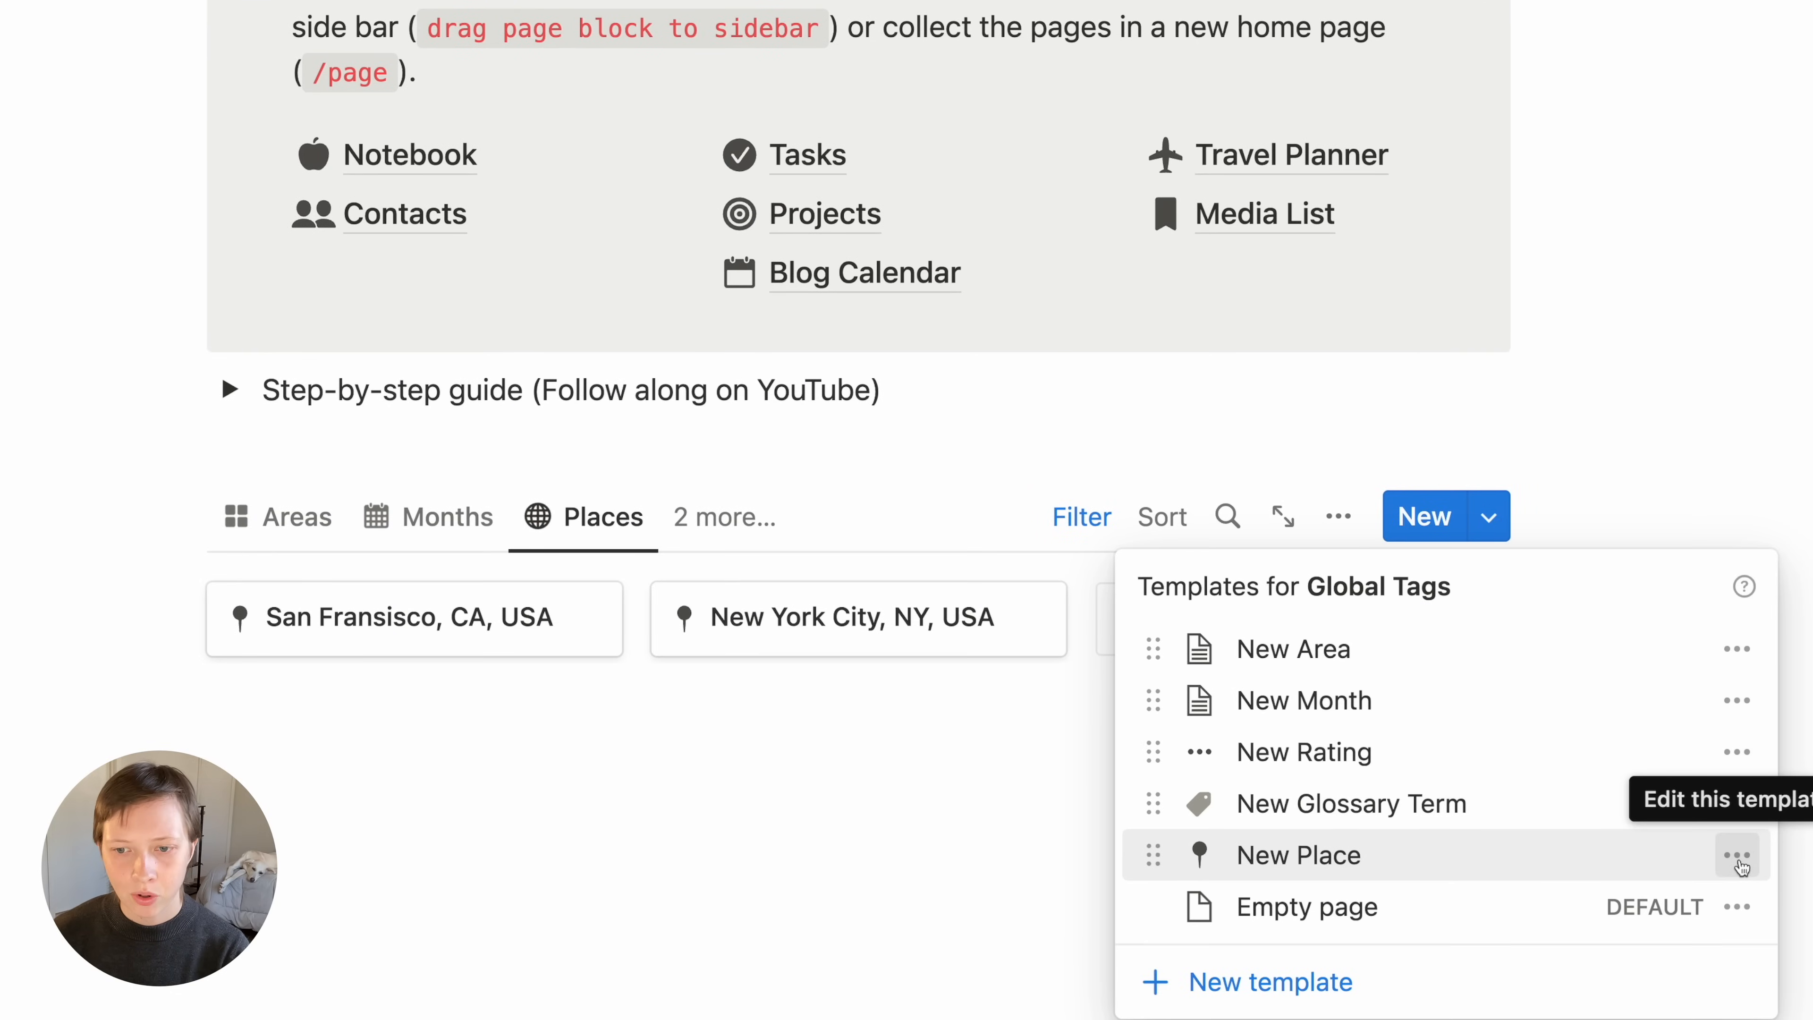
click(1736, 856)
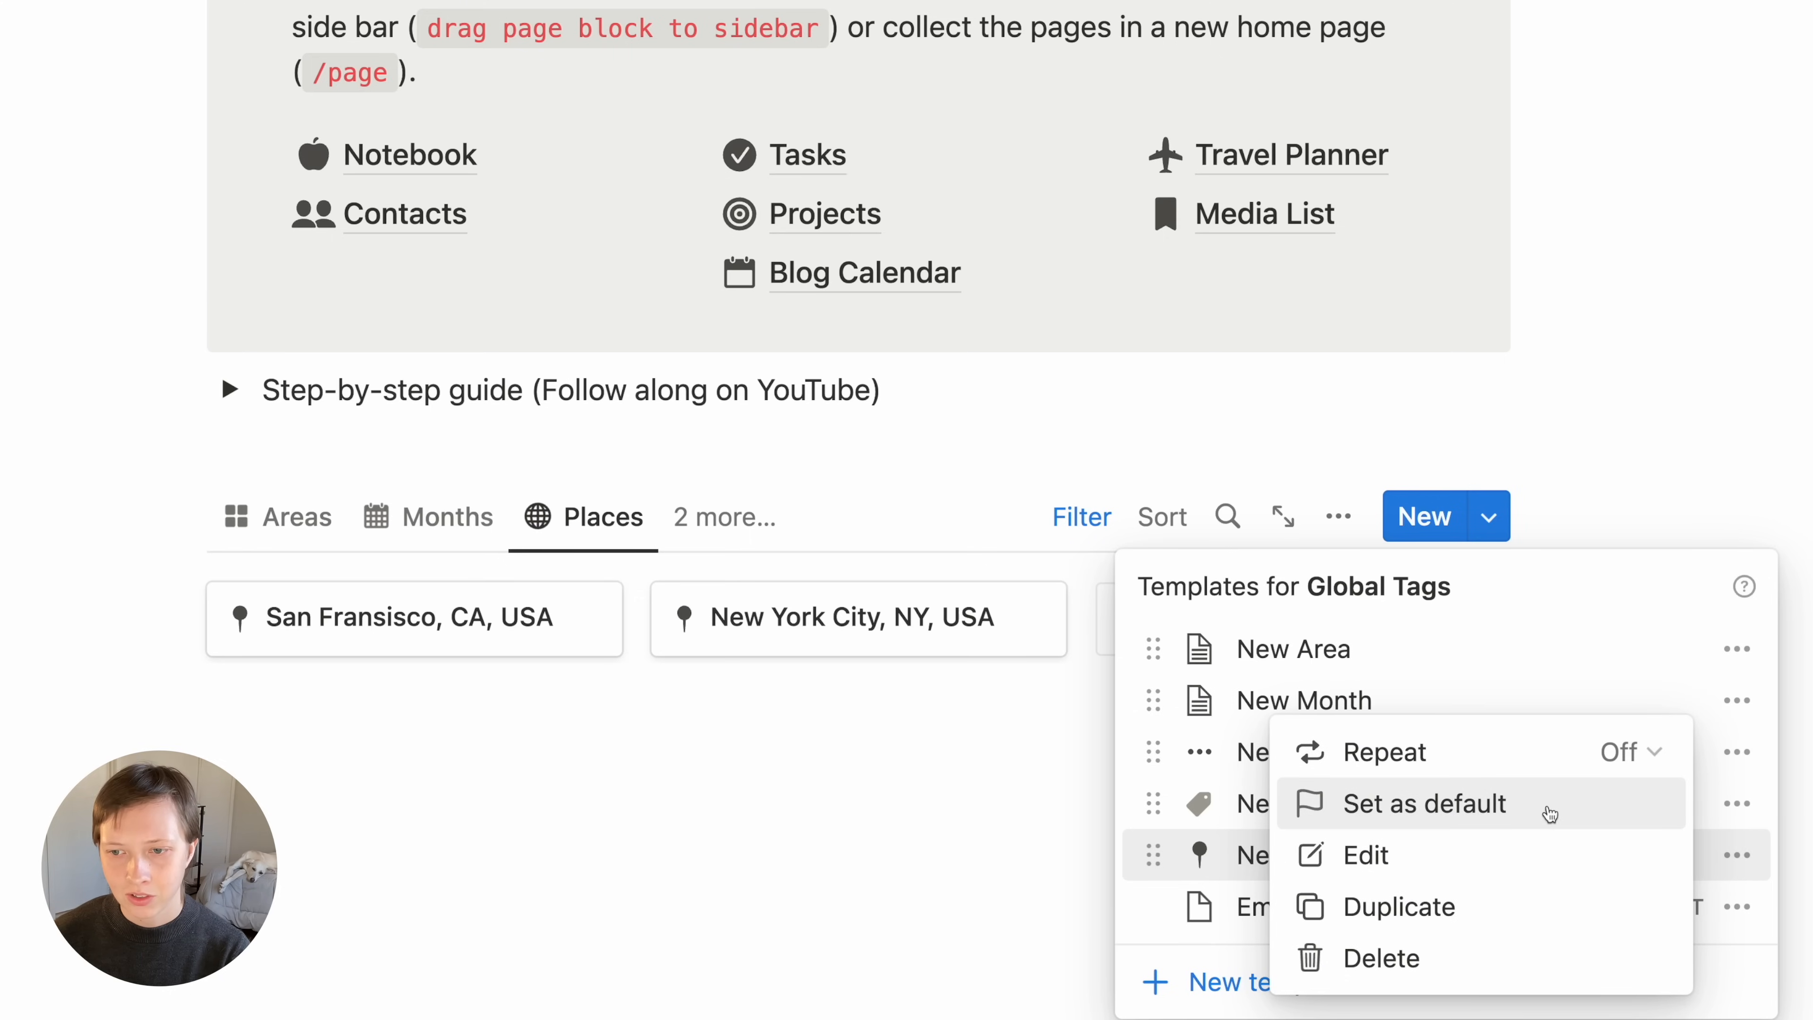
click(1549, 814)
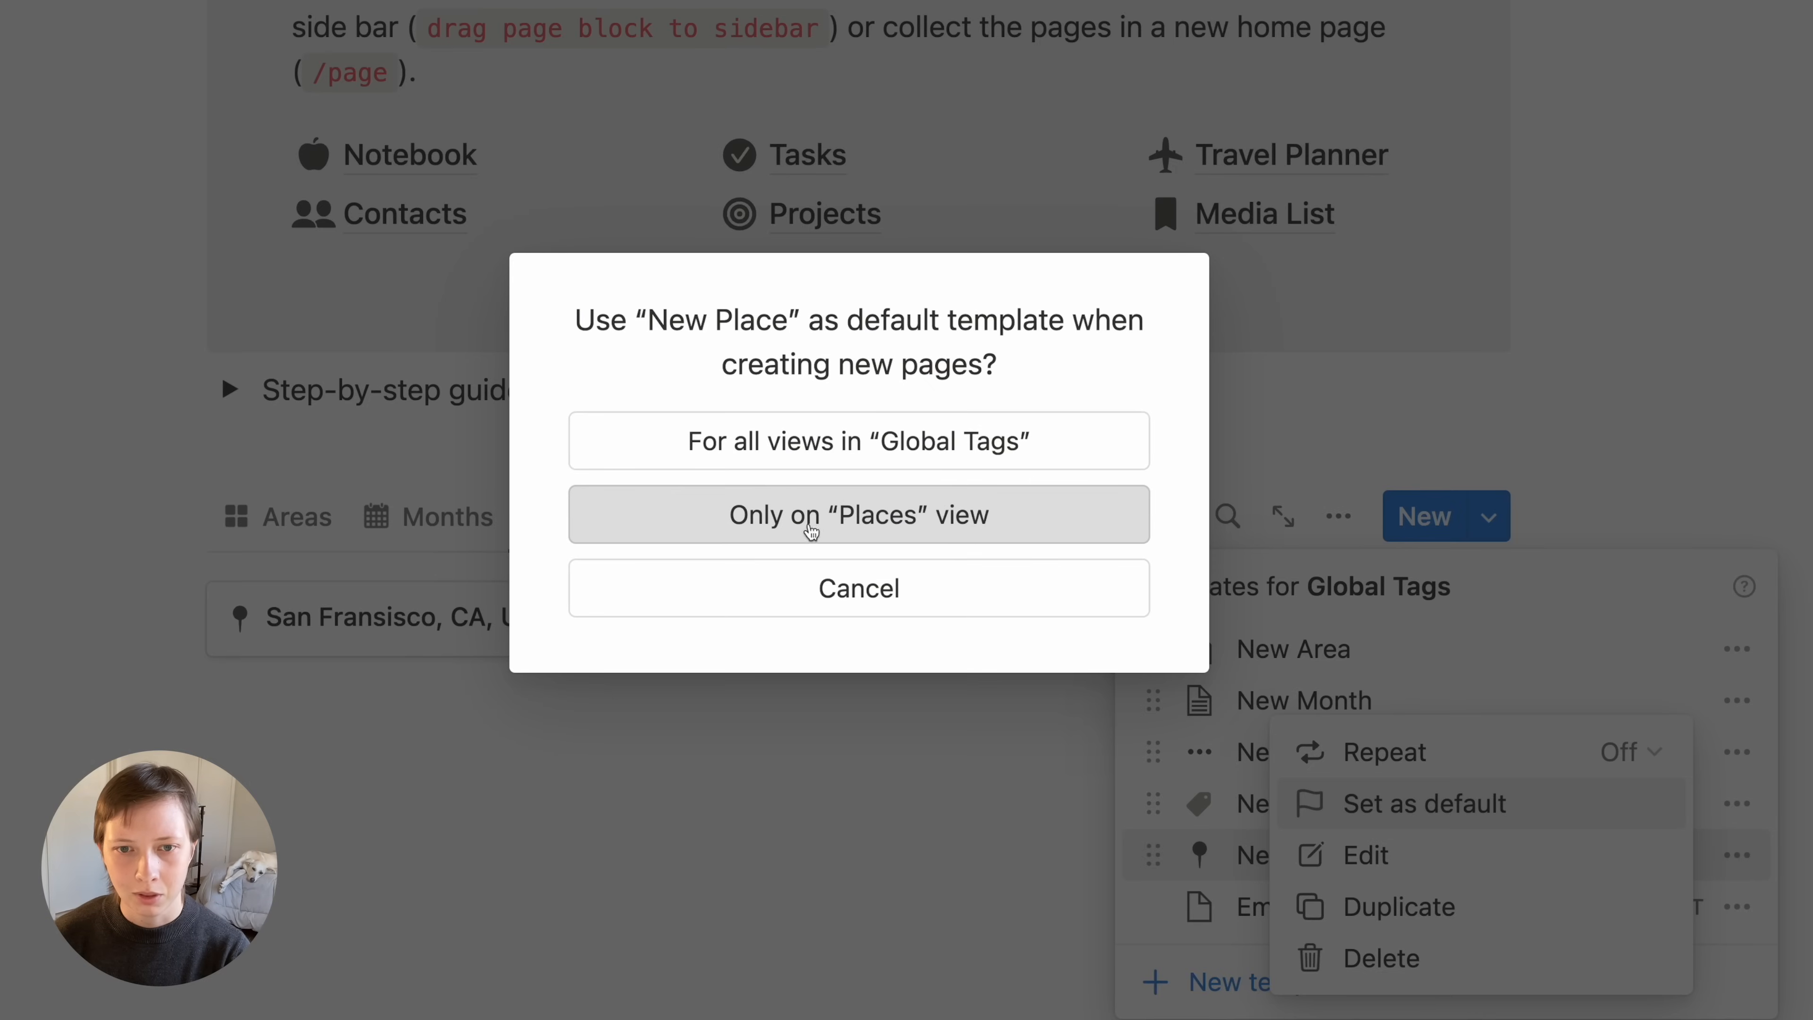
click(1014, 540)
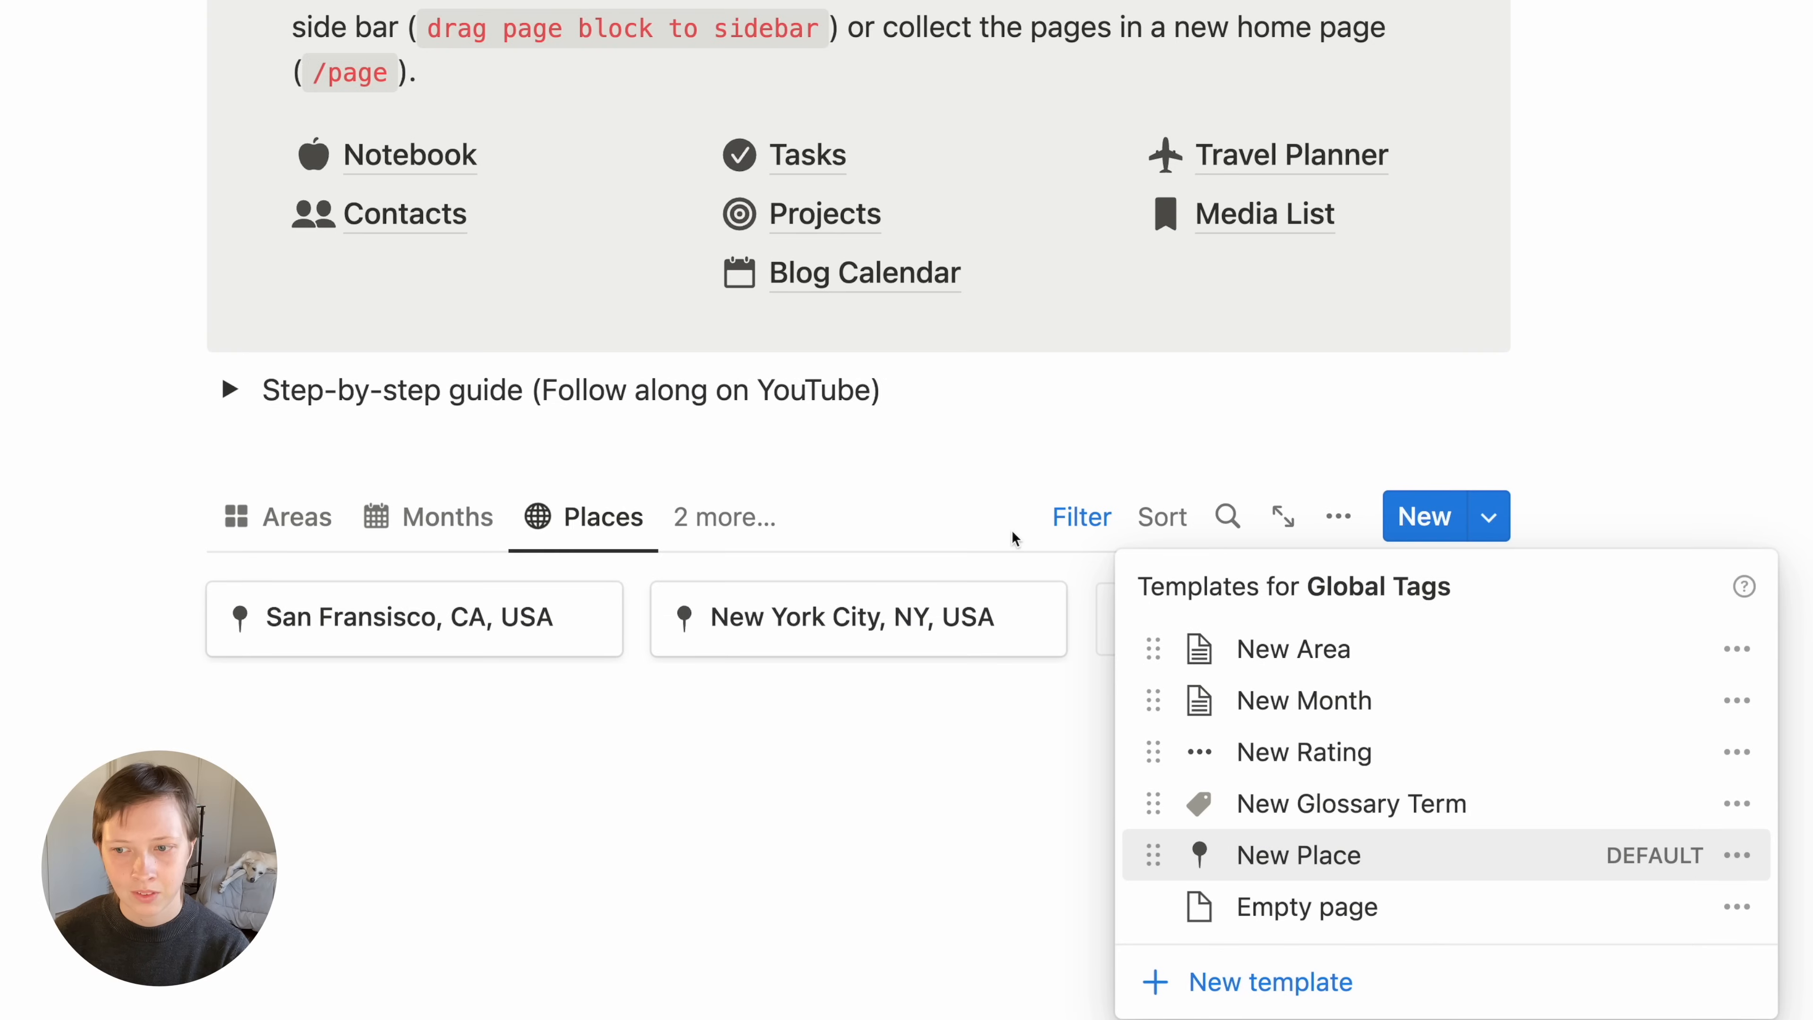
click(35, 568)
scroll(36, 568, up, 3)
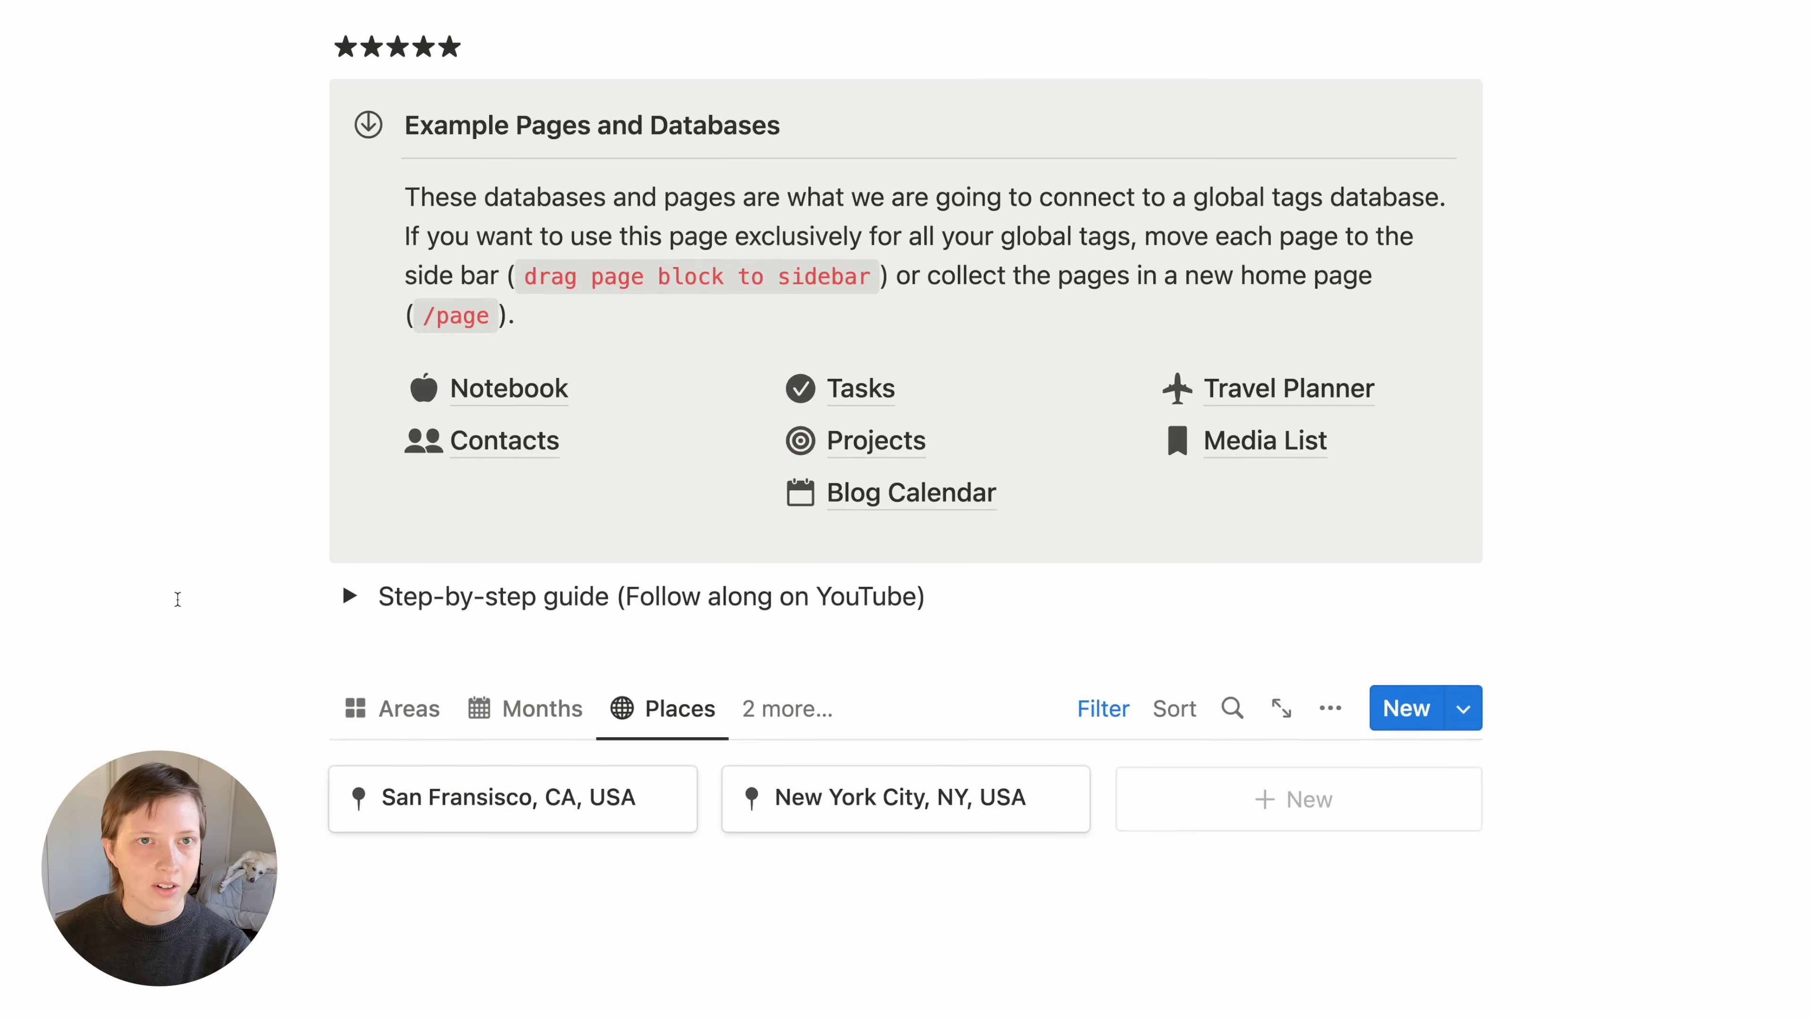
scroll(177, 599, down, 1)
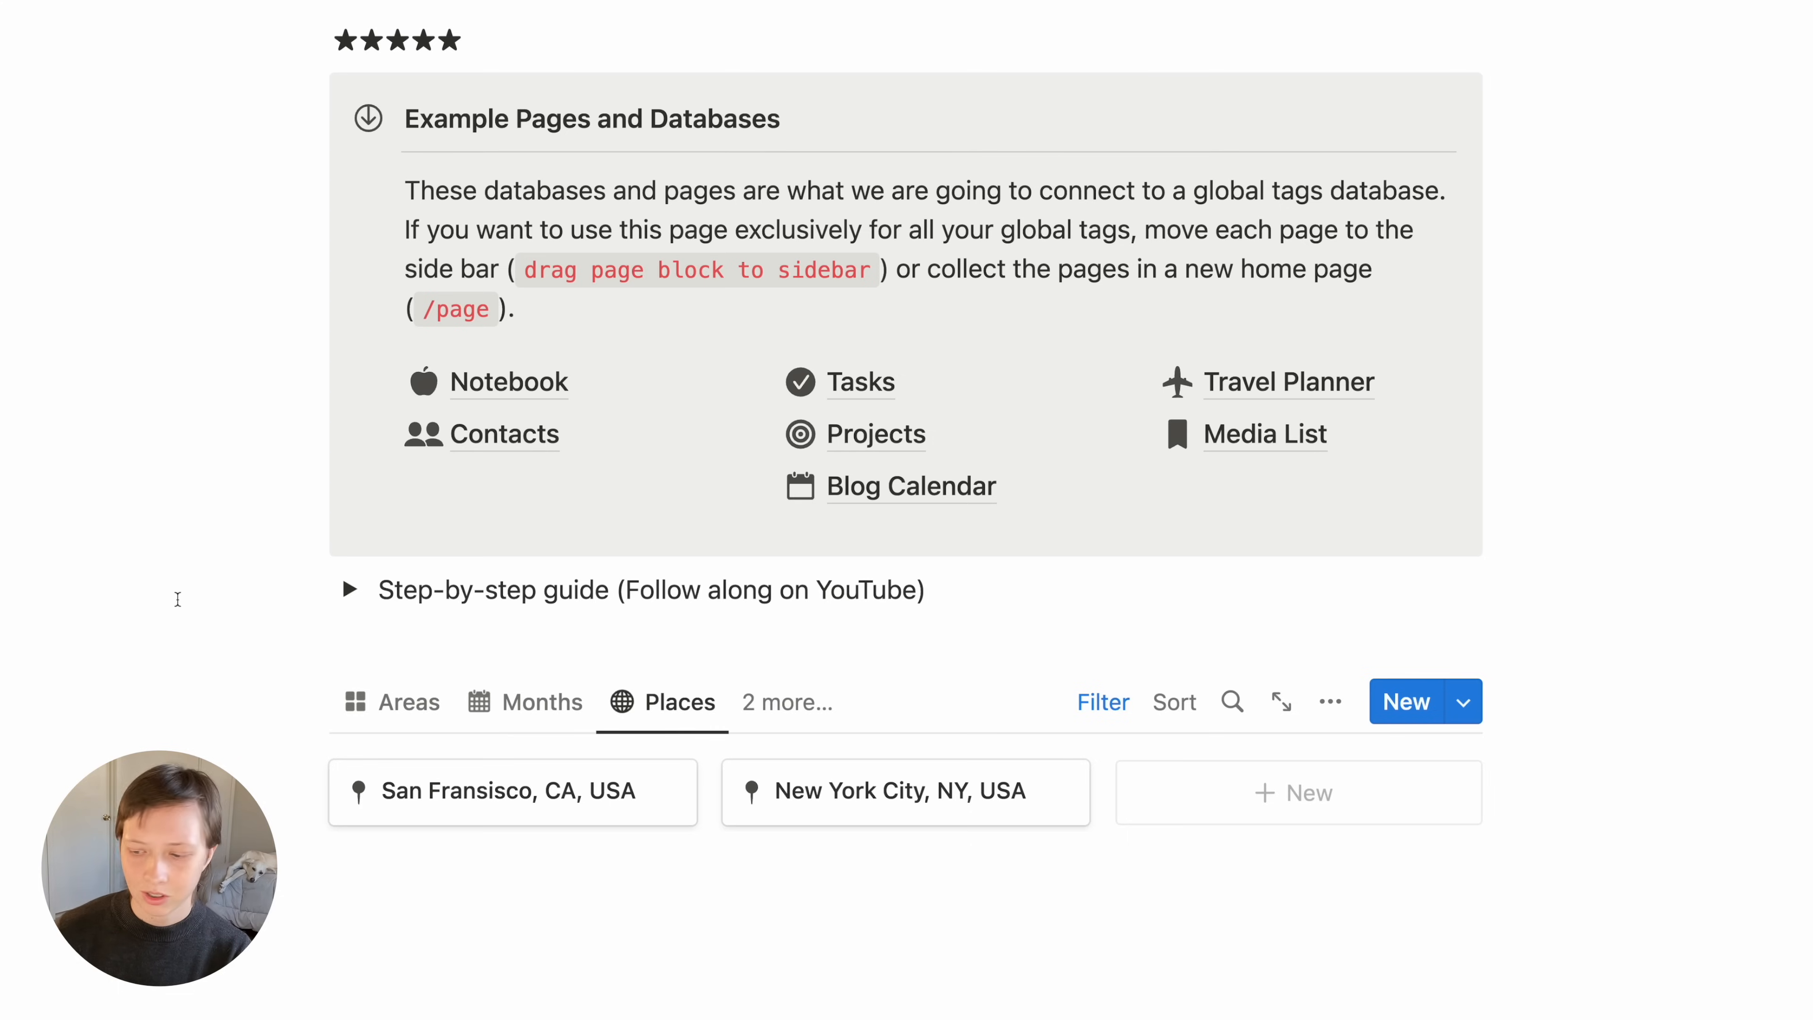
scroll(177, 599, up, 5)
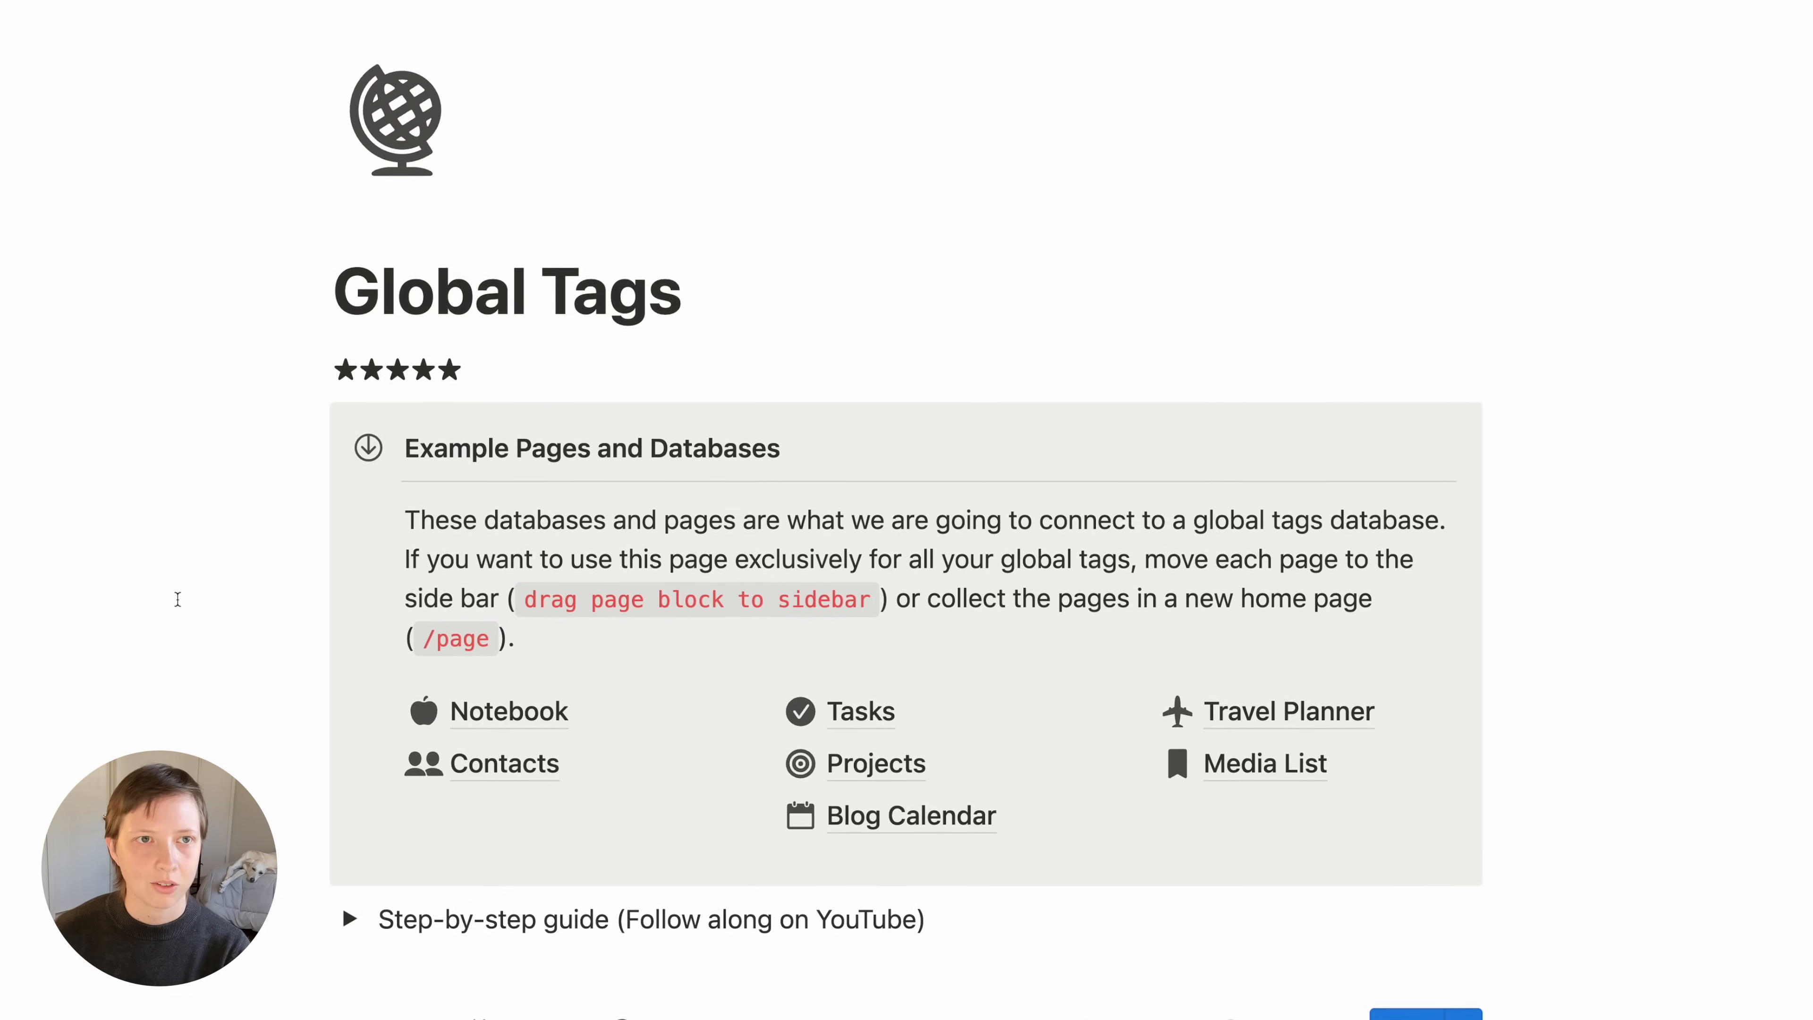